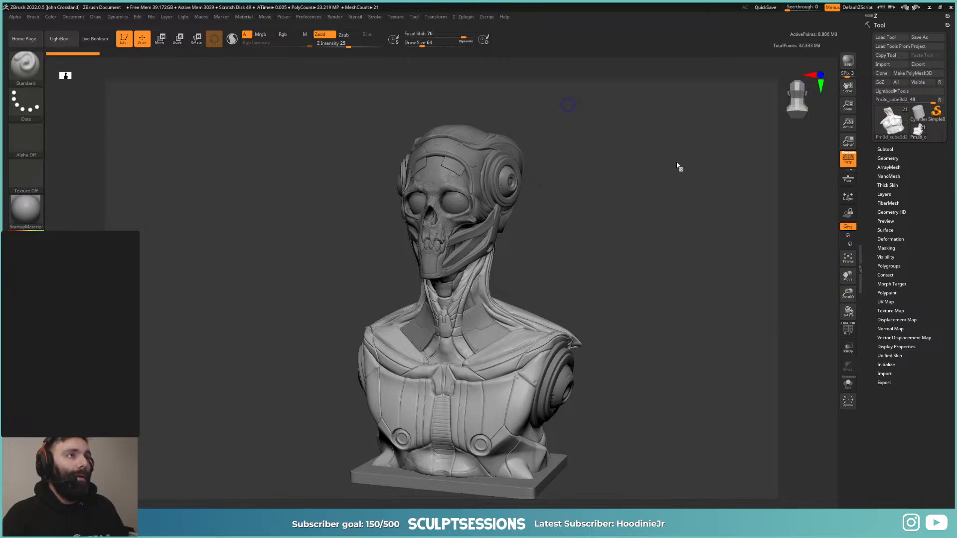
Step: Bring the reference board over the canvas and examine the lower leg and kneepad of the red armoured figure
{"action": "mouse_move", "coordinate": [632, 263]}
{"action": "left_mouse_down"}
{"action": "mouse_move", "coordinate": [626, 274]}
{"action": "mouse_move", "coordinate": [634, 276]}
{"action": "mouse_move", "coordinate": [621, 271]}
{"action": "mouse_move", "coordinate": [636, 250]}
{"action": "left_mouse_up"}
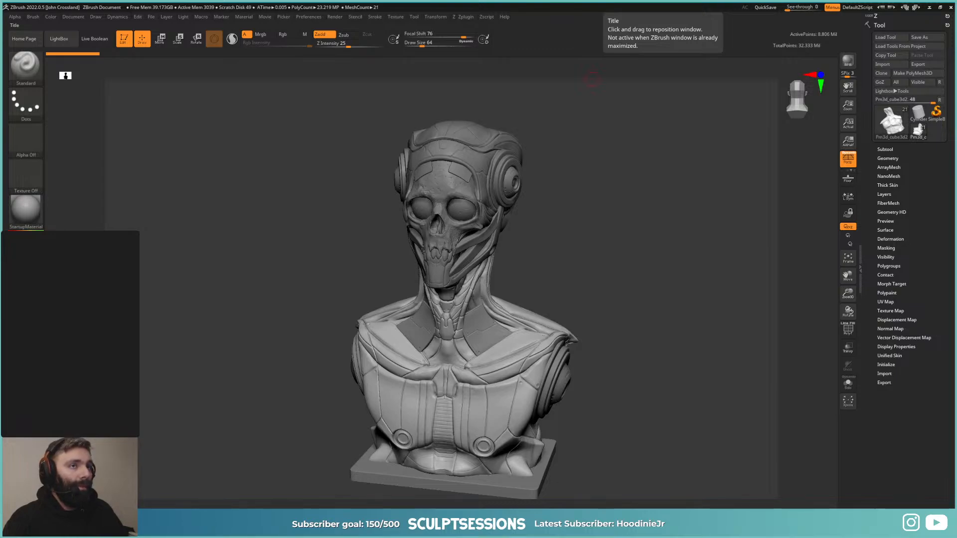
{"action": "right_click_drag", "start_coordinate": [519, 1], "coordinate": [764, 243]}
{"action": "scroll", "coordinate": [742, 259], "scroll_direction": "down", "scroll_amount": 3}
{"action": "scroll", "coordinate": [742, 259], "scroll_direction": "down", "scroll_amount": 2}
{"action": "middle_click_drag", "start_coordinate": [742, 259], "coordinate": [681, 303]}
{"action": "scroll", "coordinate": [722, 268], "scroll_direction": "up", "scroll_amount": 2}
{"action": "scroll", "coordinate": [680, 303], "scroll_direction": "up", "scroll_amount": 1}
{"action": "scroll", "coordinate": [704, 283], "scroll_direction": "down", "scroll_amount": 1}
{"action": "scroll", "coordinate": [703, 283], "scroll_direction": "down", "scroll_amount": 1}
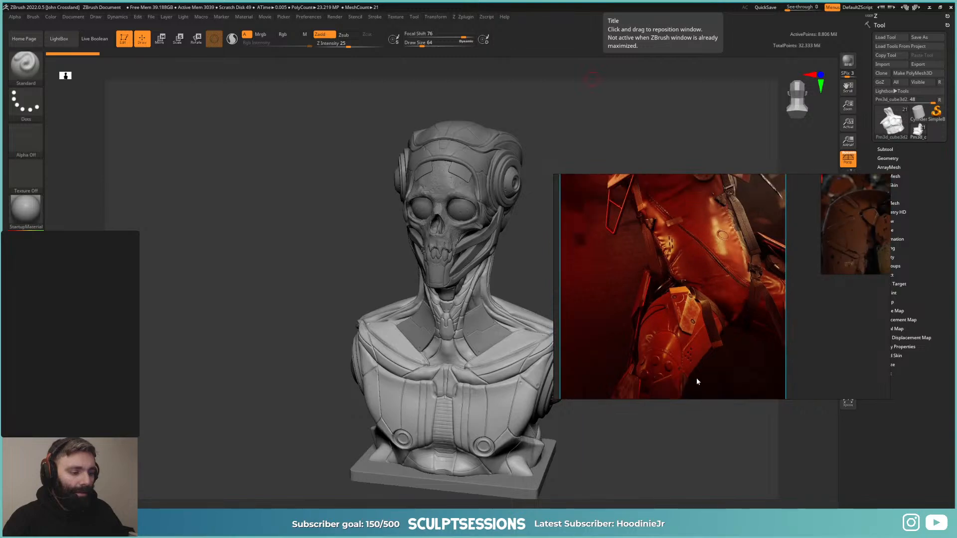
{"action": "middle_click_drag", "start_coordinate": [700, 350], "coordinate": [712, 325]}
{"action": "scroll", "coordinate": [668, 321], "scroll_direction": "up", "scroll_amount": 2}
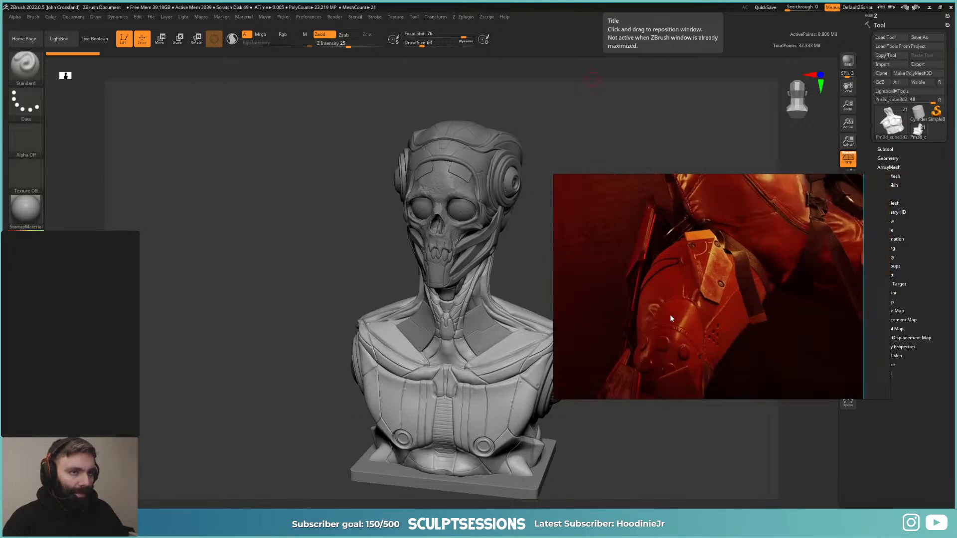
Step: Examine the worn metal plates, round canister and blade on the red figure's waist in the reference image
{"action": "scroll", "coordinate": [673, 295], "scroll_direction": "down", "scroll_amount": 1}
{"action": "middle_click_drag", "start_coordinate": [684, 261], "coordinate": [663, 377]}
{"action": "middle_click_drag", "start_coordinate": [638, 180], "coordinate": [739, 304]}
{"action": "scroll", "coordinate": [702, 285], "scroll_direction": "down", "scroll_amount": 1}
{"action": "scroll", "coordinate": [695, 299], "scroll_direction": "up", "scroll_amount": 2}
{"action": "scroll", "coordinate": [761, 328], "scroll_direction": "down", "scroll_amount": 1}
{"action": "scroll", "coordinate": [807, 319], "scroll_direction": "up", "scroll_amount": 2}
{"action": "scroll", "coordinate": [739, 304], "scroll_direction": "up", "scroll_amount": 1}
{"action": "scroll", "coordinate": [755, 298], "scroll_direction": "up", "scroll_amount": 2}
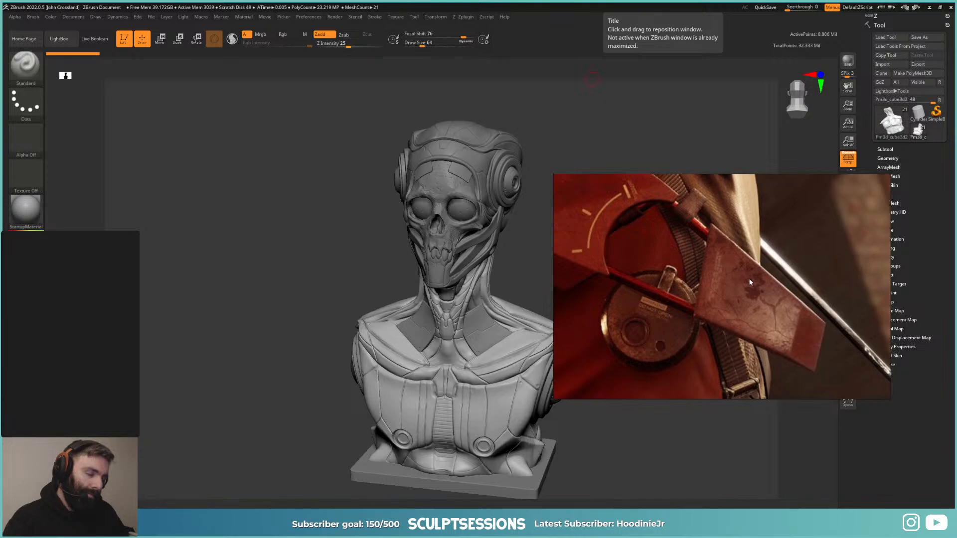
{"action": "scroll", "coordinate": [758, 315], "scroll_direction": "down", "scroll_amount": 2}
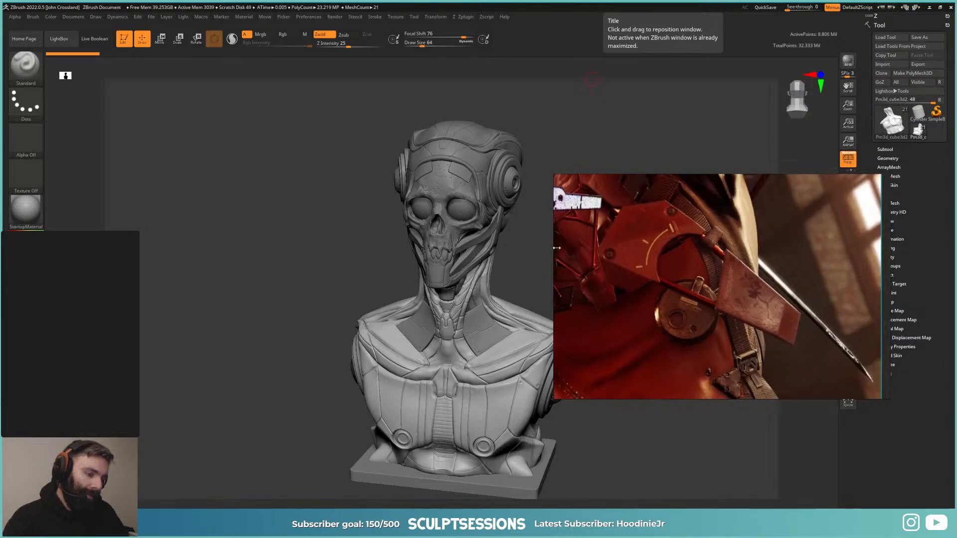
{"action": "scroll", "coordinate": [654, 255], "scroll_direction": "down", "scroll_amount": 2}
{"action": "middle_click_drag", "start_coordinate": [697, 363], "coordinate": [722, 260]}
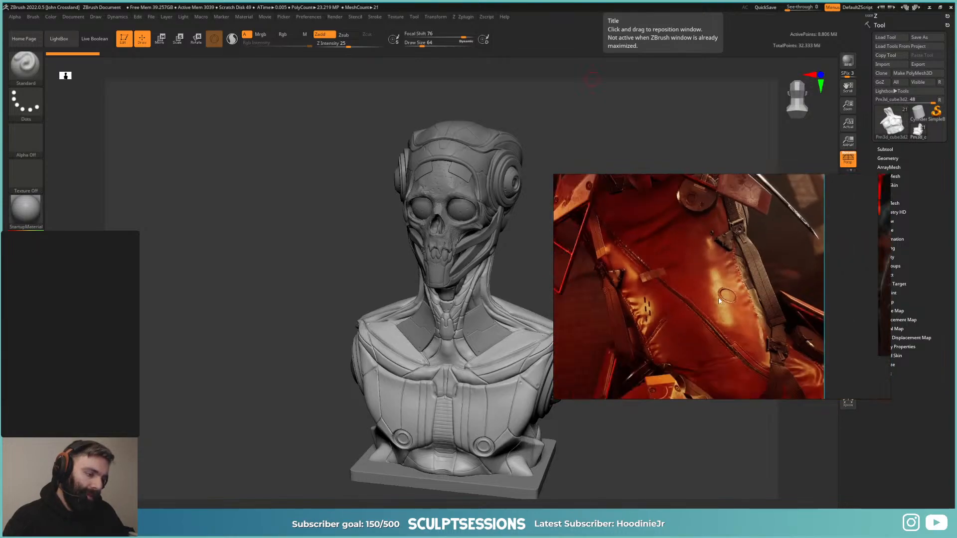
Step: Examine the leather seams, slots, bolted metal plate and raised kneepad details on the red figure's leg
{"action": "scroll", "coordinate": [731, 307], "scroll_direction": "up", "scroll_amount": 2}
{"action": "scroll", "coordinate": [732, 305], "scroll_direction": "up", "scroll_amount": 1}
{"action": "middle_click_drag", "start_coordinate": [671, 301], "coordinate": [777, 230]}
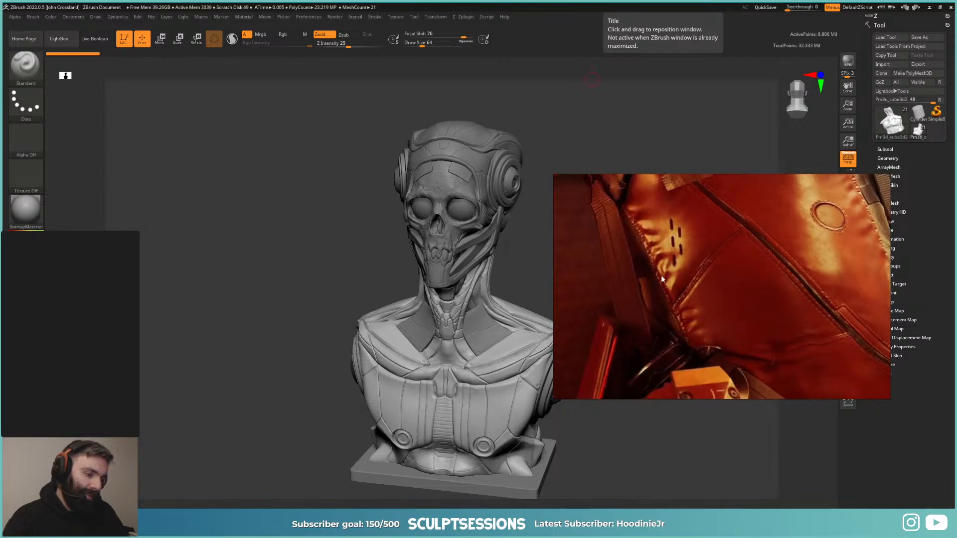
{"action": "middle_click_drag", "start_coordinate": [694, 365], "coordinate": [669, 260]}
{"action": "middle_click_drag", "start_coordinate": [673, 295], "coordinate": [653, 259]}
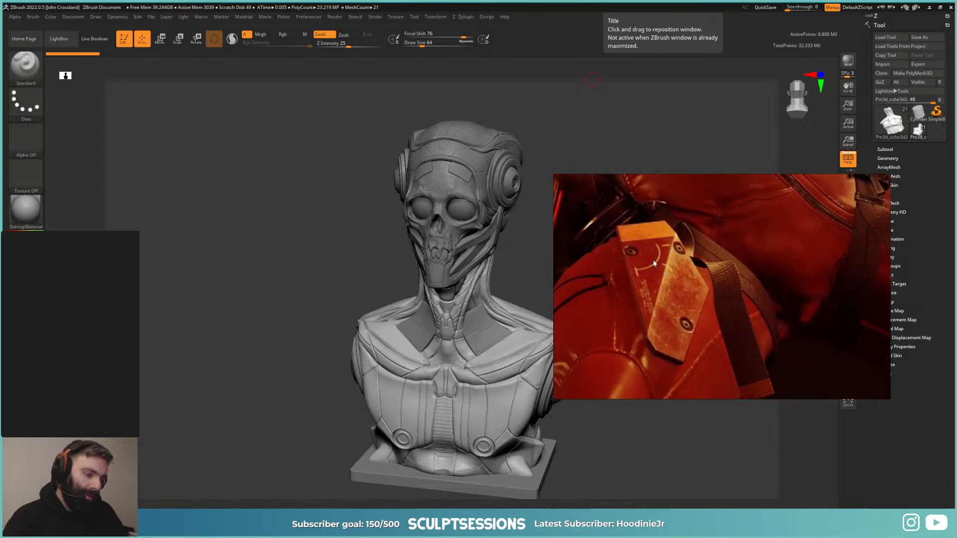
{"action": "middle_click_drag", "start_coordinate": [659, 359], "coordinate": [673, 259]}
{"action": "middle_click_drag", "start_coordinate": [625, 294], "coordinate": [668, 289]}
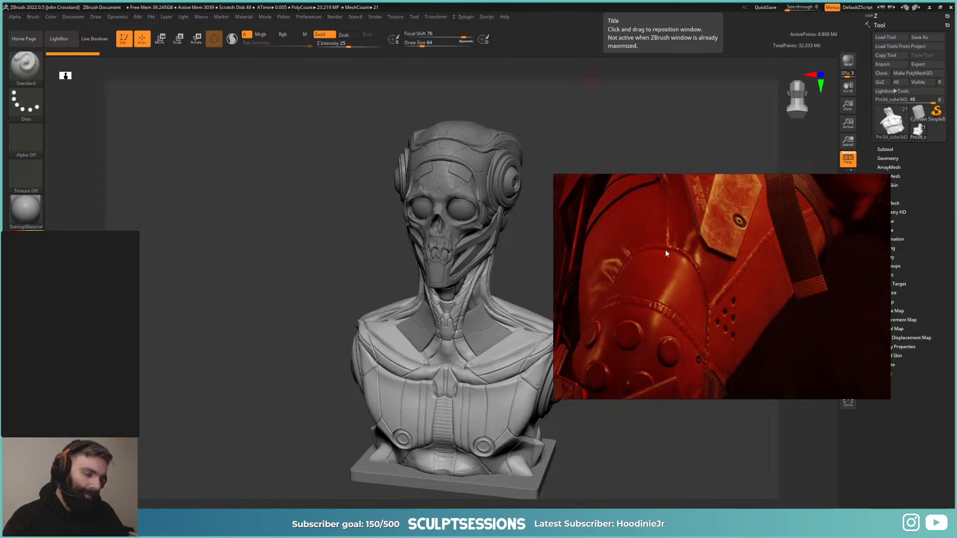
{"action": "middle_click_drag", "start_coordinate": [669, 241], "coordinate": [688, 292]}
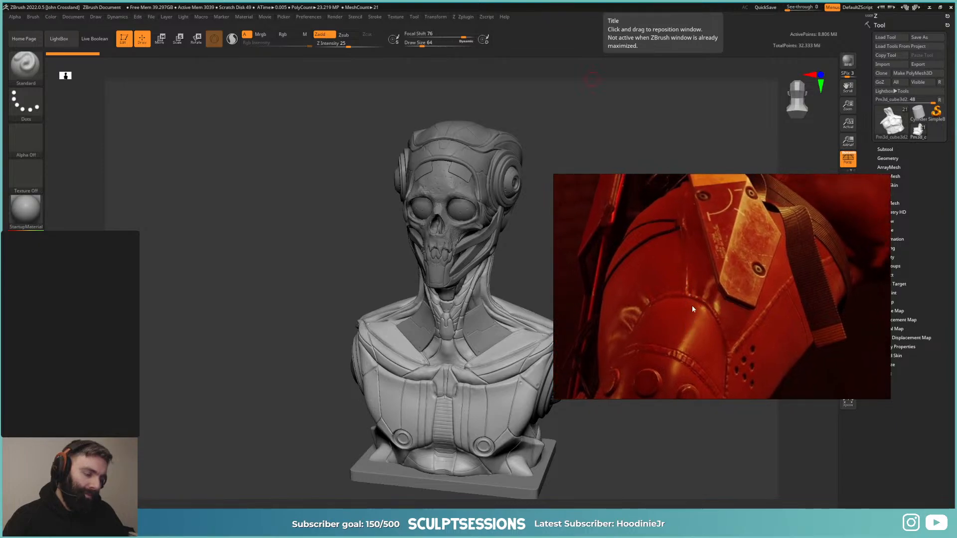
Step: Examine the webbing strap, stitched edge and circular patch on the red figure's leather suit
{"action": "scroll", "coordinate": [692, 305], "scroll_direction": "down", "scroll_amount": 3}
{"action": "middle_click_drag", "start_coordinate": [733, 207], "coordinate": [641, 322]}
{"action": "scroll", "coordinate": [695, 297], "scroll_direction": "up", "scroll_amount": 3}
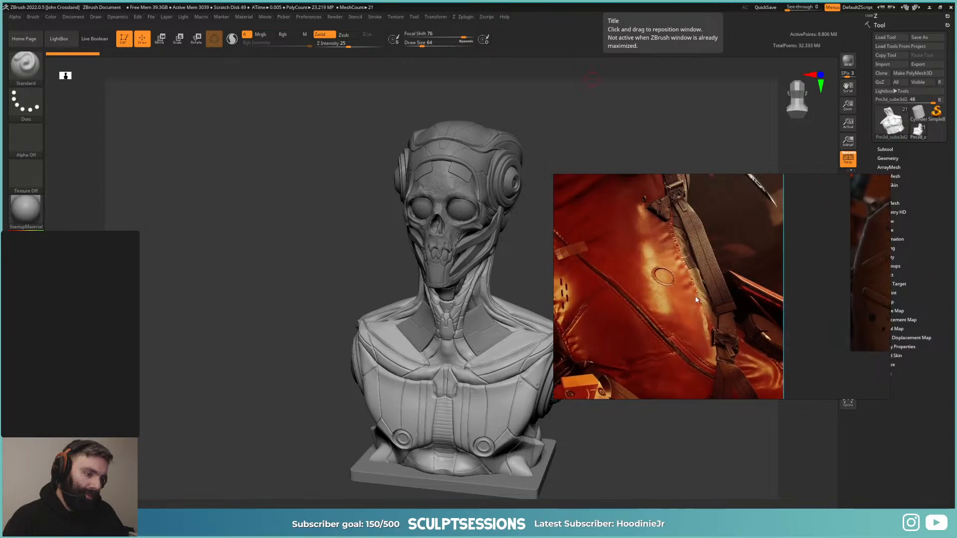
{"action": "middle_click_drag", "start_coordinate": [654, 212], "coordinate": [743, 301]}
{"action": "scroll", "coordinate": [738, 309], "scroll_direction": "down", "scroll_amount": 3}
{"action": "scroll", "coordinate": [739, 350], "scroll_direction": "up", "scroll_amount": 4}
{"action": "middle_click_drag", "start_coordinate": [731, 355], "coordinate": [691, 323]}
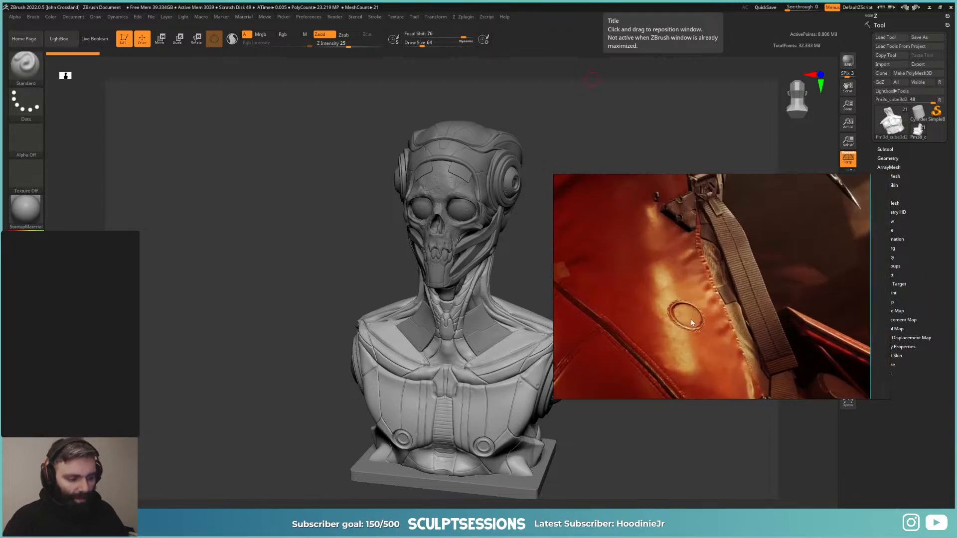
{"action": "scroll", "coordinate": [692, 323], "scroll_direction": "down", "scroll_amount": 3}
{"action": "middle_click_drag", "start_coordinate": [617, 275], "coordinate": [722, 305]}
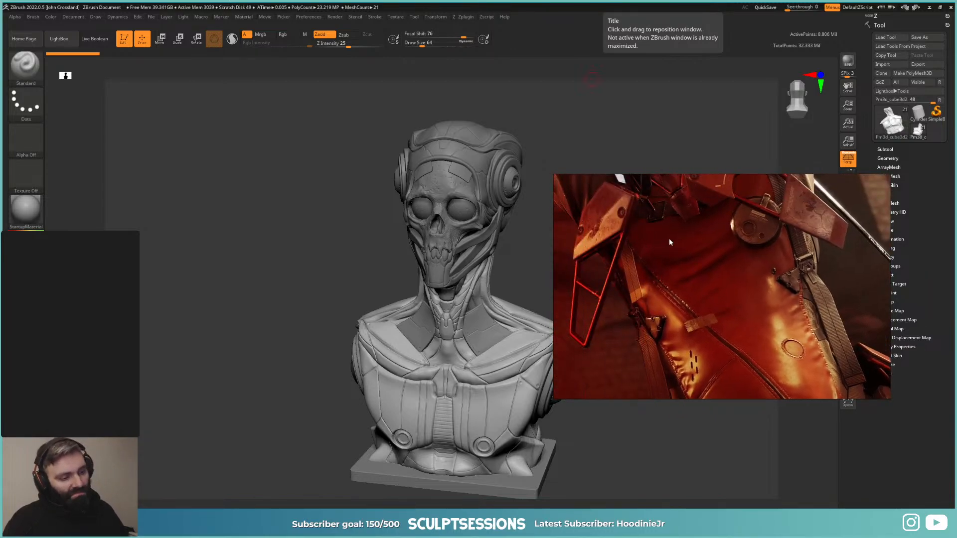
Step: Examine the upper body and overall silhouette of the red armoured figure in the reference image
{"action": "middle_click_drag", "start_coordinate": [638, 228], "coordinate": [639, 277]}
{"action": "scroll", "coordinate": [639, 235], "scroll_direction": "down", "scroll_amount": 3}
{"action": "middle_click_drag", "start_coordinate": [639, 232], "coordinate": [673, 285]}
{"action": "middle_click_drag", "start_coordinate": [638, 258], "coordinate": [697, 309]}
{"action": "scroll", "coordinate": [691, 293], "scroll_direction": "up", "scroll_amount": 2}
{"action": "scroll", "coordinate": [683, 282], "scroll_direction": "down", "scroll_amount": 3}
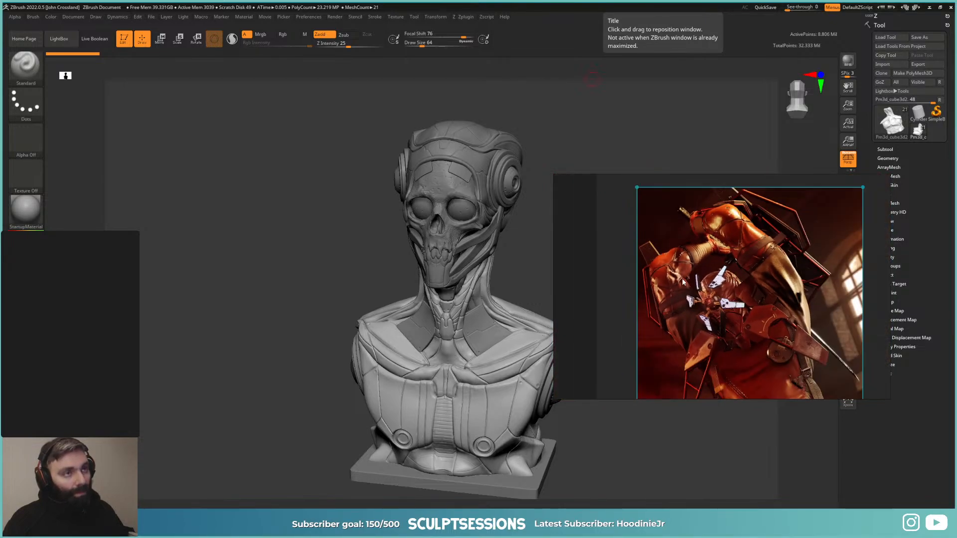
Step: Examine the orange shoulder armour and yellow chest plates in the long-haired character's reference image
{"action": "scroll", "coordinate": [740, 282], "scroll_direction": "down", "scroll_amount": 3}
{"action": "middle_click_drag", "start_coordinate": [748, 285], "coordinate": [629, 239]}
{"action": "scroll", "coordinate": [846, 321], "scroll_direction": "up", "scroll_amount": 2}
{"action": "middle_click_drag", "start_coordinate": [846, 321], "coordinate": [755, 302]}
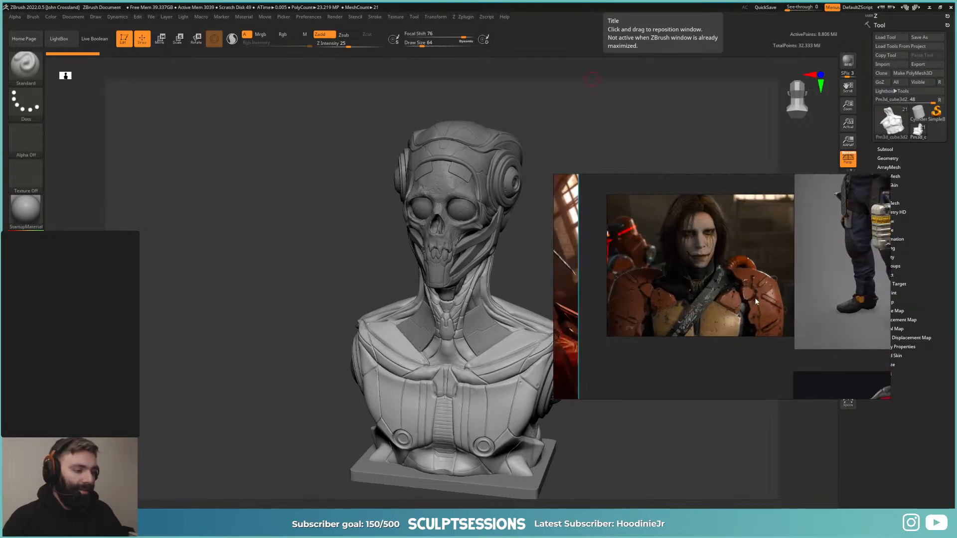
{"action": "scroll", "coordinate": [756, 302], "scroll_direction": "up", "scroll_amount": 3}
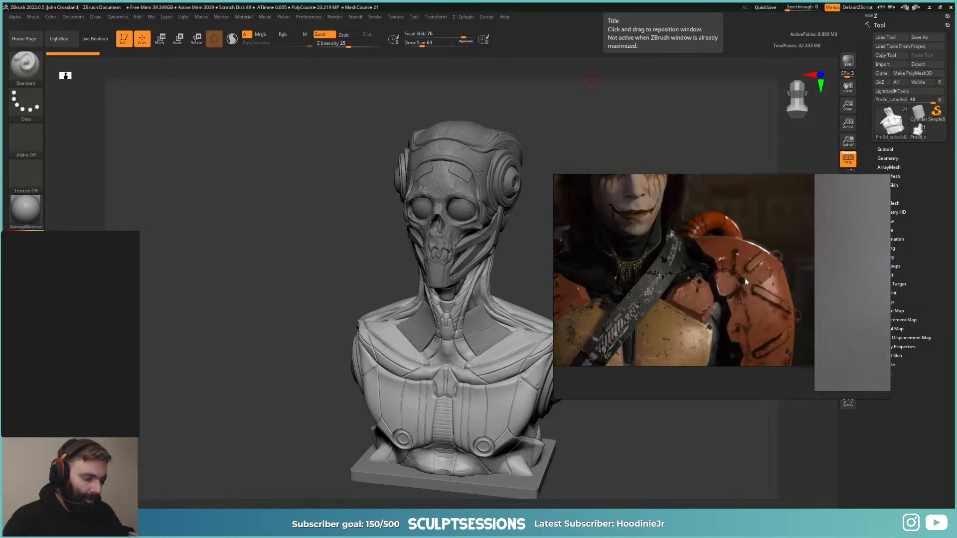
{"action": "middle_click_drag", "start_coordinate": [611, 304], "coordinate": [672, 292]}
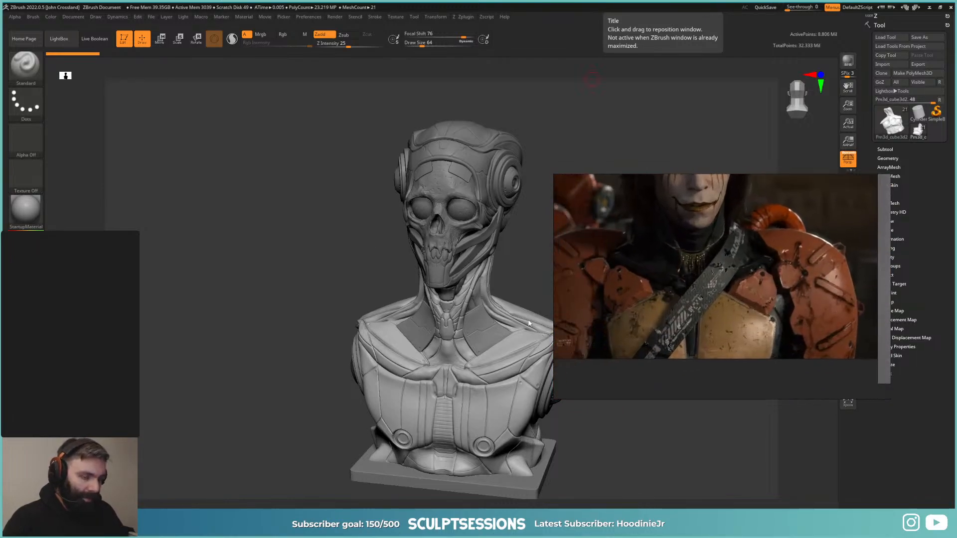
{"action": "middle_click_drag", "start_coordinate": [627, 260], "coordinate": [664, 278]}
Step: Move the reference board to the other side of the bust, shrink it slightly and show several reference images
{"action": "mouse_move", "coordinate": [752, 274]}
{"action": "left_mouse_down"}
{"action": "mouse_move", "coordinate": [184, 177]}
{"action": "mouse_move", "coordinate": [296, 190]}
{"action": "left_mouse_up"}
{"action": "left_click_drag", "start_coordinate": [398, 308], "coordinate": [377, 270]}
{"action": "middle_click_drag", "start_coordinate": [309, 225], "coordinate": [303, 226]}
{"action": "scroll", "coordinate": [285, 225], "scroll_direction": "down", "scroll_amount": 3}
{"action": "middle_click_drag", "start_coordinate": [262, 190], "coordinate": [174, 175]}
{"action": "scroll", "coordinate": [174, 174], "scroll_direction": "down", "scroll_amount": 4}
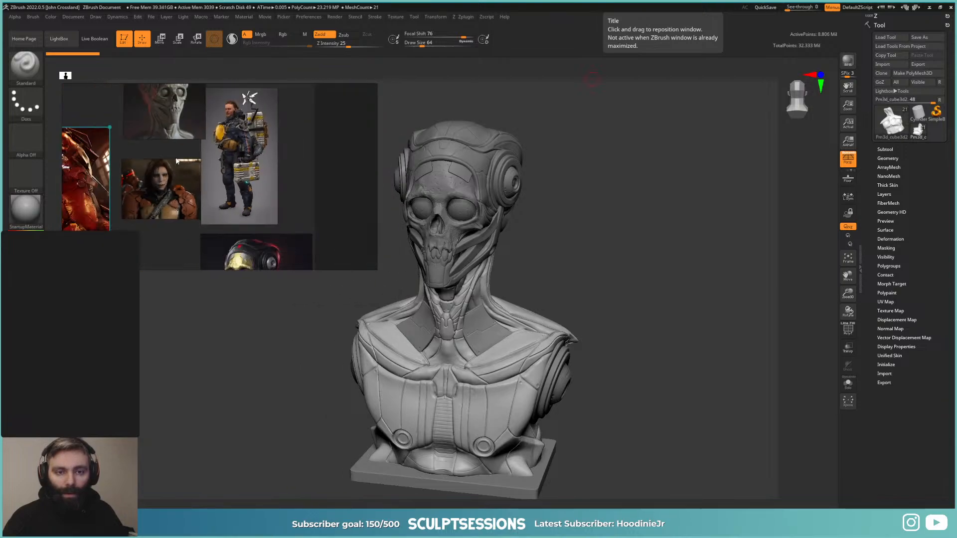
Step: Examine the grey skull-faced bust render on the reference board for comparison with the sculpt
{"action": "middle_click_drag", "start_coordinate": [196, 108], "coordinate": [211, 205]}
{"action": "scroll", "coordinate": [222, 193], "scroll_direction": "up", "scroll_amount": 4}
{"action": "scroll", "coordinate": [210, 203], "scroll_direction": "down", "scroll_amount": 2}
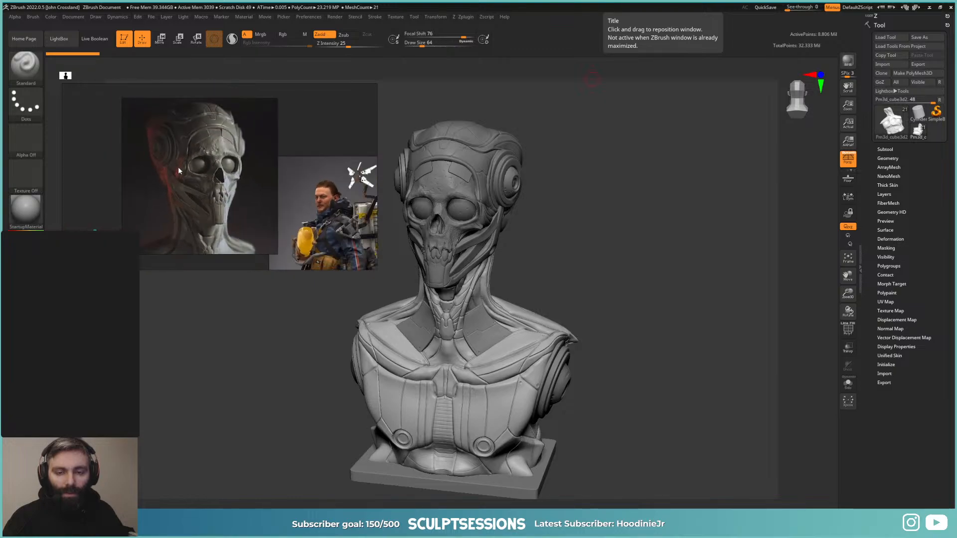
{"action": "scroll", "coordinate": [179, 148], "scroll_direction": "down", "scroll_amount": 3}
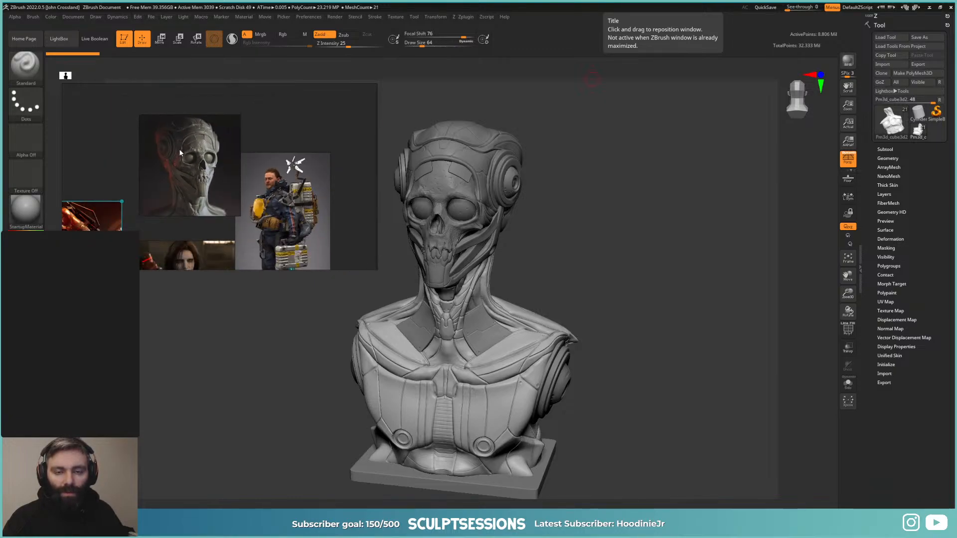
{"action": "scroll", "coordinate": [205, 175], "scroll_direction": "up", "scroll_amount": 2}
{"action": "scroll", "coordinate": [204, 174], "scroll_direction": "up", "scroll_amount": 3}
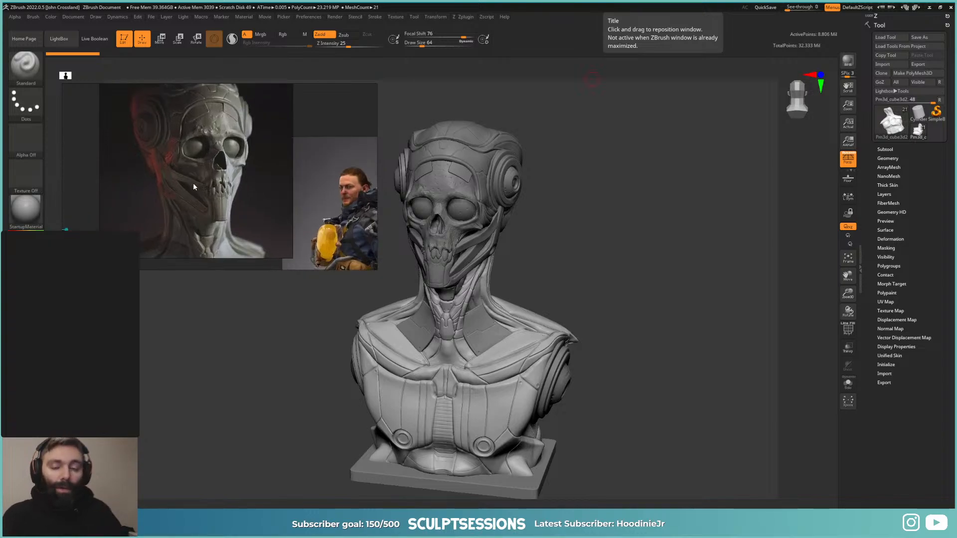
{"action": "scroll", "coordinate": [194, 184], "scroll_direction": "down", "scroll_amount": 4}
Step: Examine the gold-faced skull bust concept on the reference board, including its teeth, jaw and helmet
{"action": "middle_click_drag", "start_coordinate": [301, 165], "coordinate": [265, 38]}
{"action": "middle_click_drag", "start_coordinate": [278, 264], "coordinate": [242, 138]}
{"action": "scroll", "coordinate": [250, 168], "scroll_direction": "up", "scroll_amount": 2}
{"action": "scroll", "coordinate": [244, 165], "scroll_direction": "up", "scroll_amount": 2}
{"action": "scroll", "coordinate": [241, 155], "scroll_direction": "down", "scroll_amount": 2}
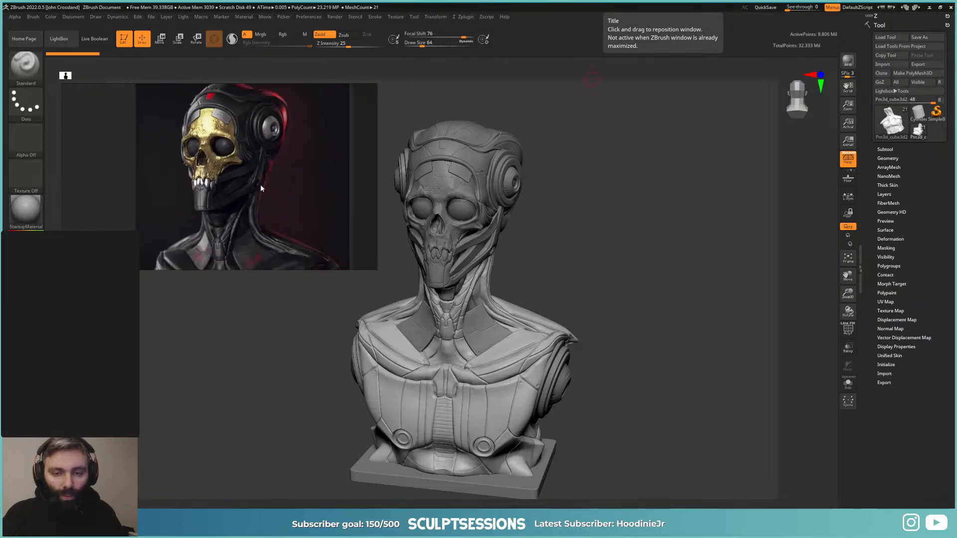
{"action": "scroll", "coordinate": [256, 187], "scroll_direction": "down", "scroll_amount": 1}
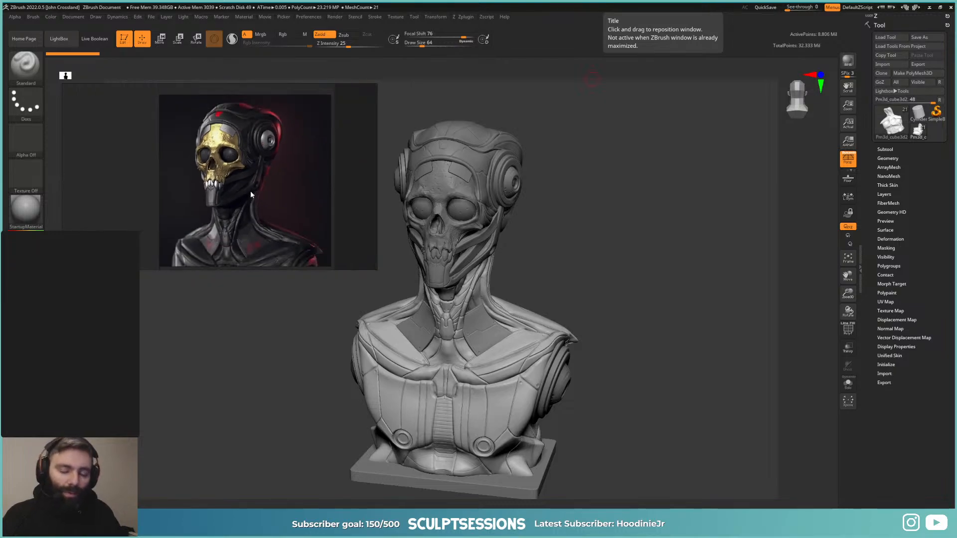
{"action": "scroll", "coordinate": [210, 185], "scroll_direction": "up", "scroll_amount": 1}
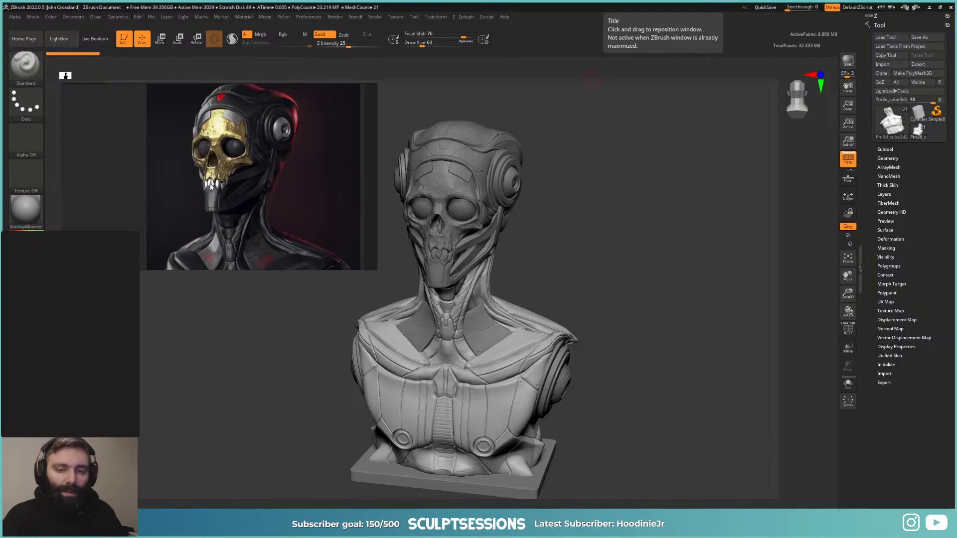
{"action": "scroll", "coordinate": [243, 196], "scroll_direction": "up", "scroll_amount": 2}
{"action": "scroll", "coordinate": [240, 169], "scroll_direction": "up", "scroll_amount": 1}
{"action": "middle_click_drag", "start_coordinate": [232, 131], "coordinate": [261, 216]}
Step: Survey the reference board, comparing the grey bust render with the armoured characters and the cargo-carrying figure
{"action": "scroll", "coordinate": [240, 163], "scroll_direction": "down", "scroll_amount": 2}
{"action": "scroll", "coordinate": [274, 204], "scroll_direction": "down", "scroll_amount": 2}
{"action": "scroll", "coordinate": [247, 220], "scroll_direction": "down", "scroll_amount": 2}
{"action": "middle_click_drag", "start_coordinate": [176, 186], "coordinate": [247, 203]}
{"action": "middle_click_drag", "start_coordinate": [192, 188], "coordinate": [208, 231]}
{"action": "middle_click_drag", "start_coordinate": [270, 178], "coordinate": [220, 209]}
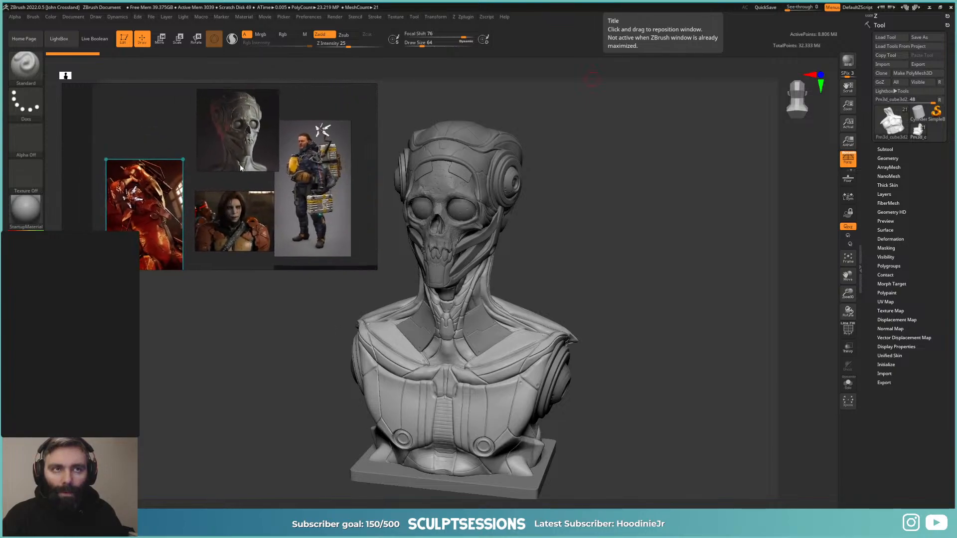
{"action": "middle_click_drag", "start_coordinate": [240, 163], "coordinate": [183, 186]}
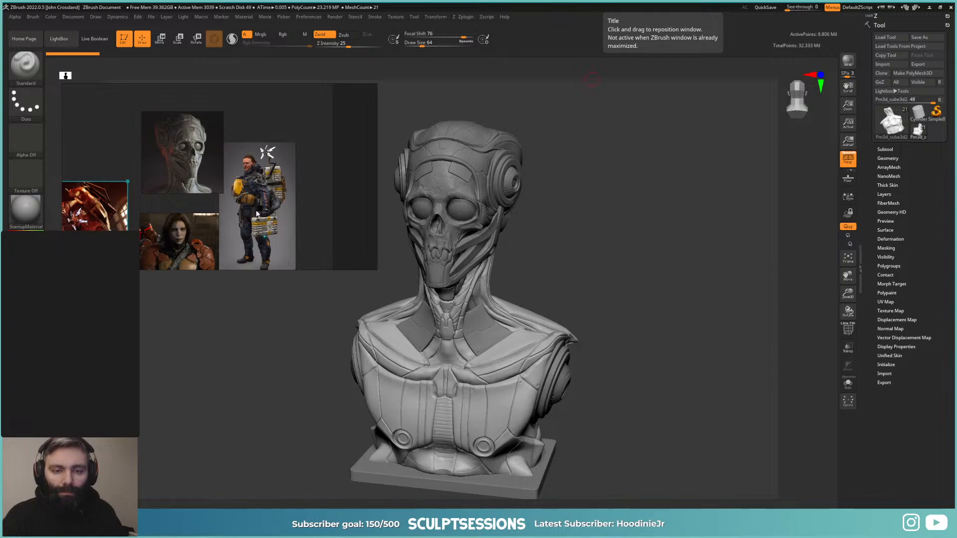
{"action": "middle_click_drag", "start_coordinate": [256, 214], "coordinate": [282, 230]}
{"action": "scroll", "coordinate": [283, 229], "scroll_direction": "down", "scroll_amount": 1}
{"action": "middle_click_drag", "start_coordinate": [223, 199], "coordinate": [243, 196]}
{"action": "scroll", "coordinate": [243, 196], "scroll_direction": "up", "scroll_amount": 2}
{"action": "middle_click_drag", "start_coordinate": [209, 143], "coordinate": [229, 166]}
{"action": "scroll", "coordinate": [255, 193], "scroll_direction": "up", "scroll_amount": 1}
{"action": "scroll", "coordinate": [251, 185], "scroll_direction": "down", "scroll_amount": 3}
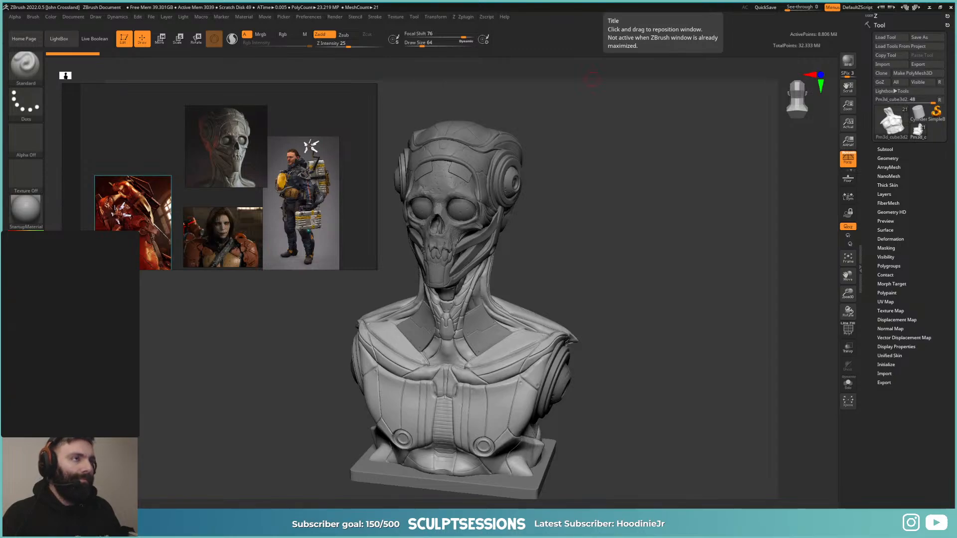
Step: Examine the segmented panels, slots and wear on the long-haired character's shoulder and chest armour
{"action": "scroll", "coordinate": [215, 193], "scroll_direction": "up", "scroll_amount": 5}
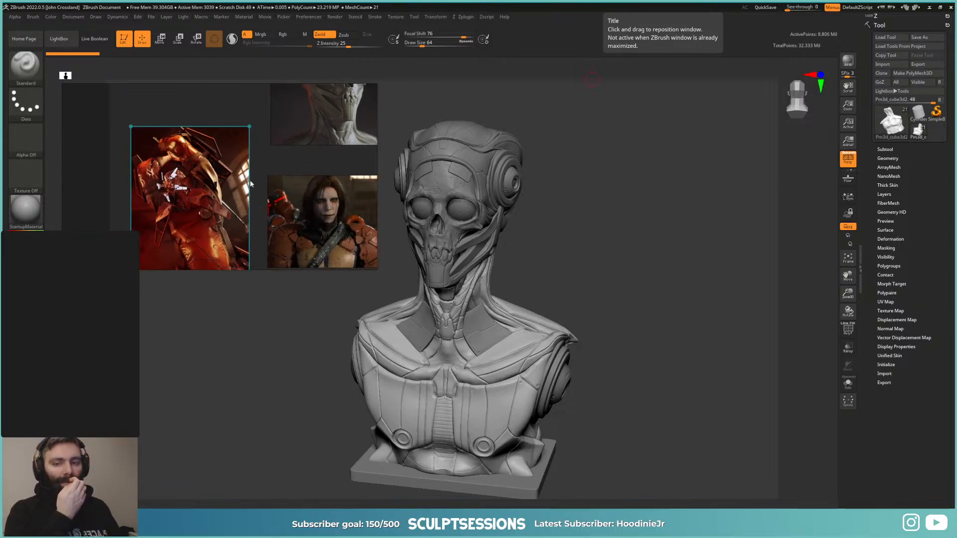
{"action": "middle_click_drag", "start_coordinate": [232, 193], "coordinate": [209, 163]}
{"action": "scroll", "coordinate": [149, 140], "scroll_direction": "up", "scroll_amount": 2}
{"action": "scroll", "coordinate": [210, 163], "scroll_direction": "up", "scroll_amount": 1}
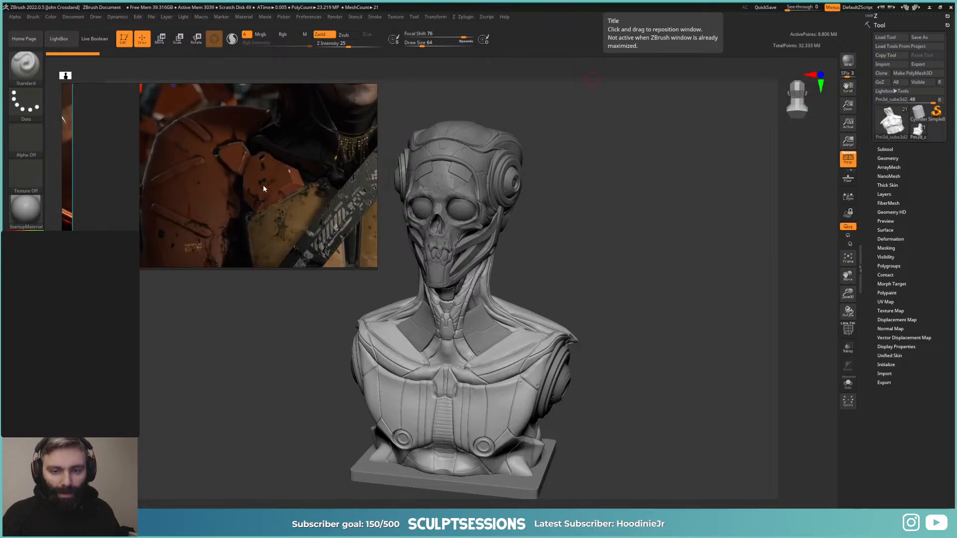
{"action": "scroll", "coordinate": [273, 212], "scroll_direction": "down", "scroll_amount": 2}
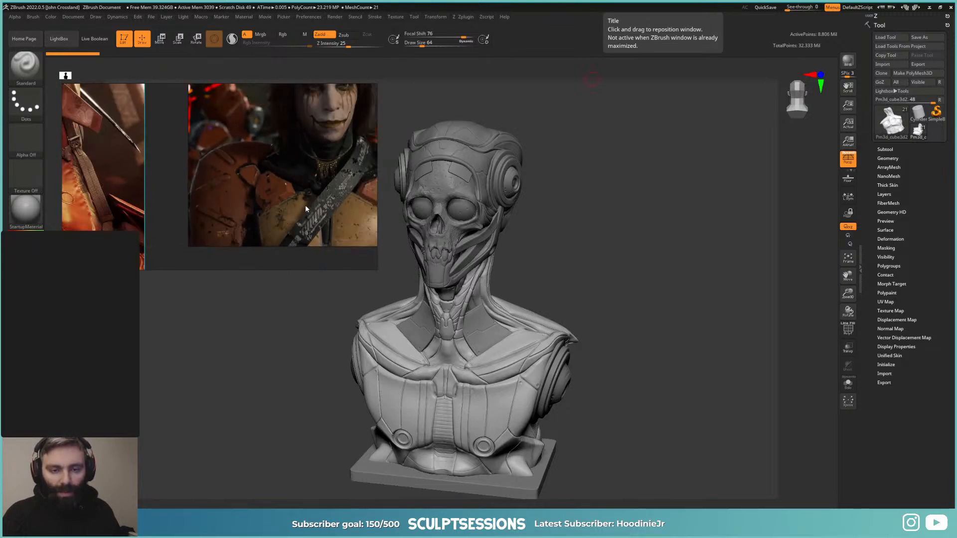
{"action": "middle_click_drag", "start_coordinate": [305, 204], "coordinate": [214, 210]}
{"action": "middle_click_drag", "start_coordinate": [275, 210], "coordinate": [245, 187]}
{"action": "scroll", "coordinate": [246, 188], "scroll_direction": "up", "scroll_amount": 1}
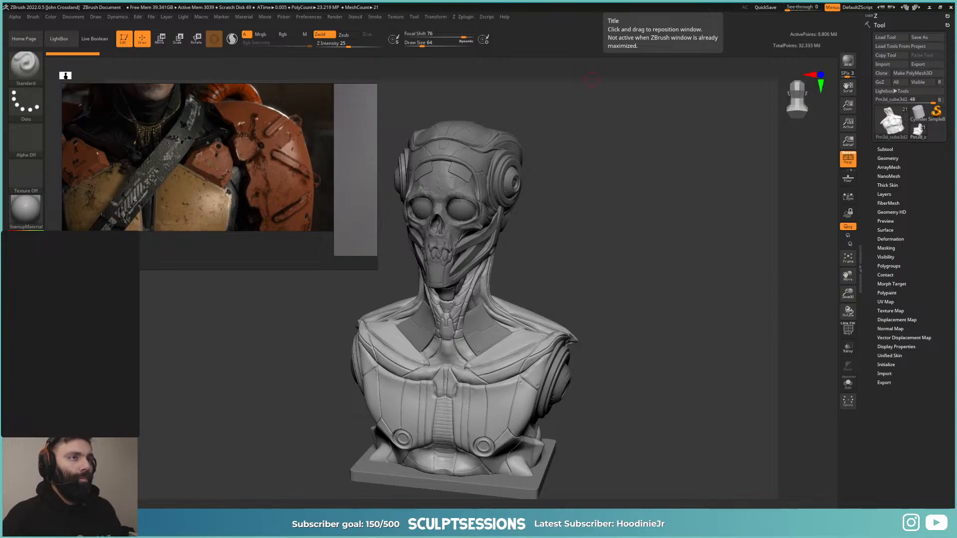
{"action": "scroll", "coordinate": [304, 95], "scroll_direction": "down", "scroll_amount": 2}
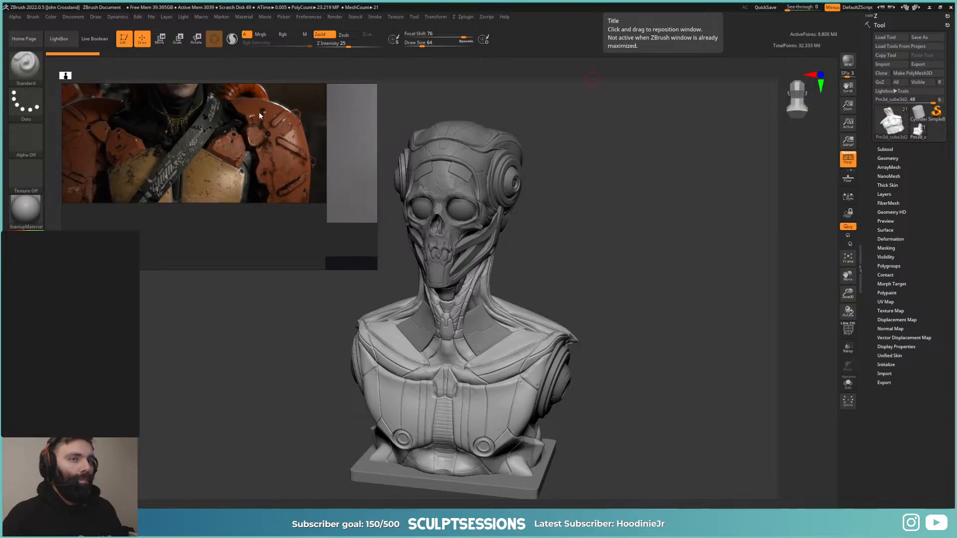
{"action": "scroll", "coordinate": [282, 144], "scroll_direction": "up", "scroll_amount": 1}
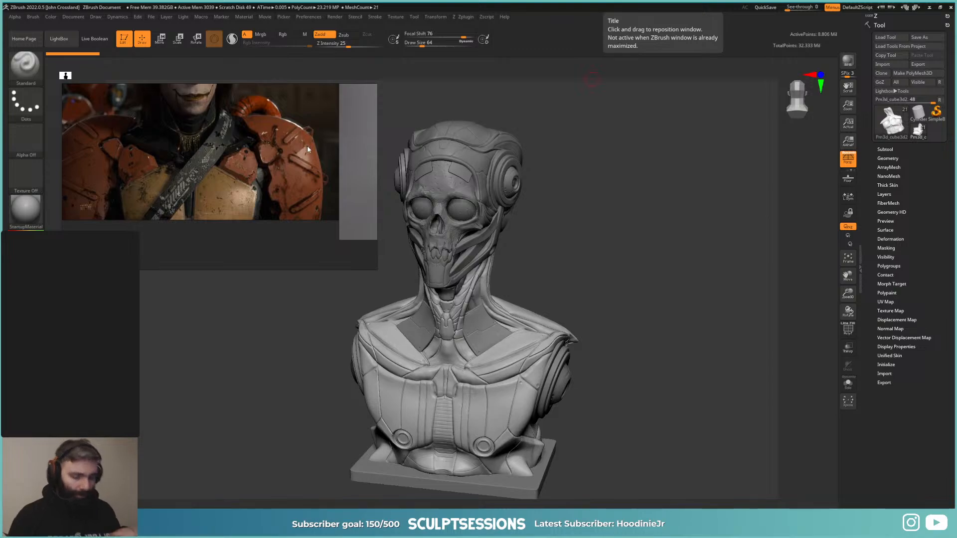
Step: Move the reference board off the canvas and turn the bust to a full front view
{"action": "mouse_move", "coordinate": [234, 150]}
{"action": "right_mouse_down"}
{"action": "mouse_move", "coordinate": [587, 224]}
{"action": "mouse_move", "coordinate": [956, 279]}
{"action": "right_mouse_up"}
{"action": "mouse_move", "coordinate": [546, 153]}
{"action": "left_mouse_down"}
{"action": "mouse_move", "coordinate": [675, 282]}
{"action": "mouse_move", "coordinate": [626, 252]}
{"action": "mouse_move", "coordinate": [640, 266]}
{"action": "left_mouse_up"}
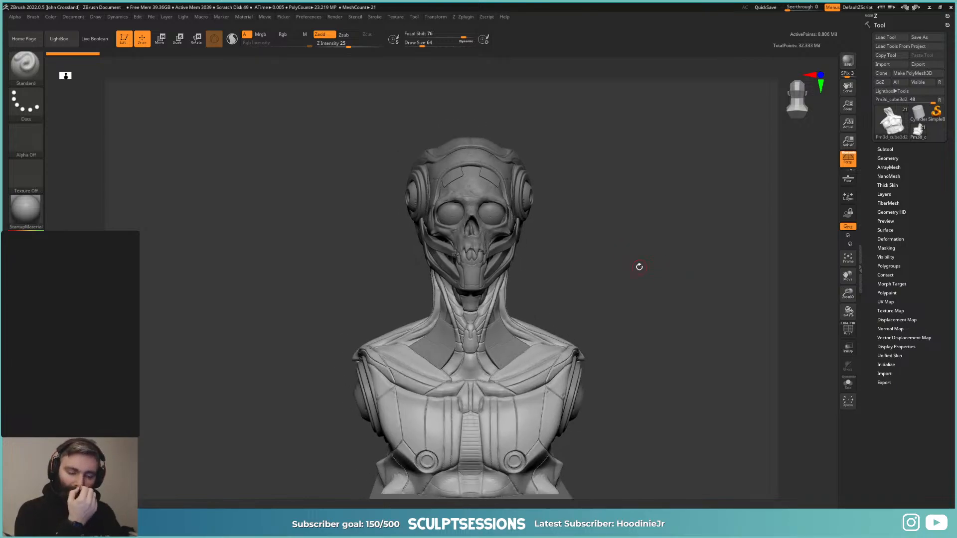
{"action": "mouse_move", "coordinate": [639, 267]}
{"action": "left_mouse_down"}
{"action": "mouse_move", "coordinate": [613, 269]}
{"action": "mouse_move", "coordinate": [650, 271]}
{"action": "mouse_move", "coordinate": [659, 290]}
{"action": "mouse_move", "coordinate": [651, 258]}
{"action": "mouse_move", "coordinate": [636, 294]}
{"action": "mouse_move", "coordinate": [681, 329]}
{"action": "mouse_move", "coordinate": [632, 293]}
{"action": "mouse_move", "coordinate": [619, 294]}
{"action": "mouse_move", "coordinate": [619, 330]}
{"action": "mouse_move", "coordinate": [609, 302]}
{"action": "left_mouse_up"}
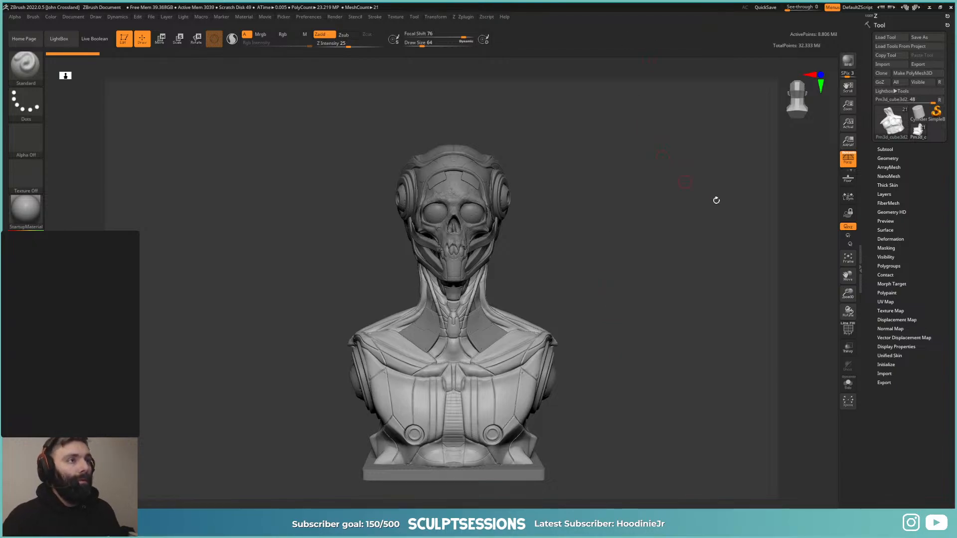
Step: Examine the bust's shoulder discs, neck and chest from several angles and make the two collar insert panels the active subtool
{"action": "mouse_move", "coordinate": [597, 253]}
{"action": "left_mouse_down"}
{"action": "mouse_move", "coordinate": [694, 257]}
{"action": "mouse_move", "coordinate": [688, 83]}
{"action": "left_mouse_up"}
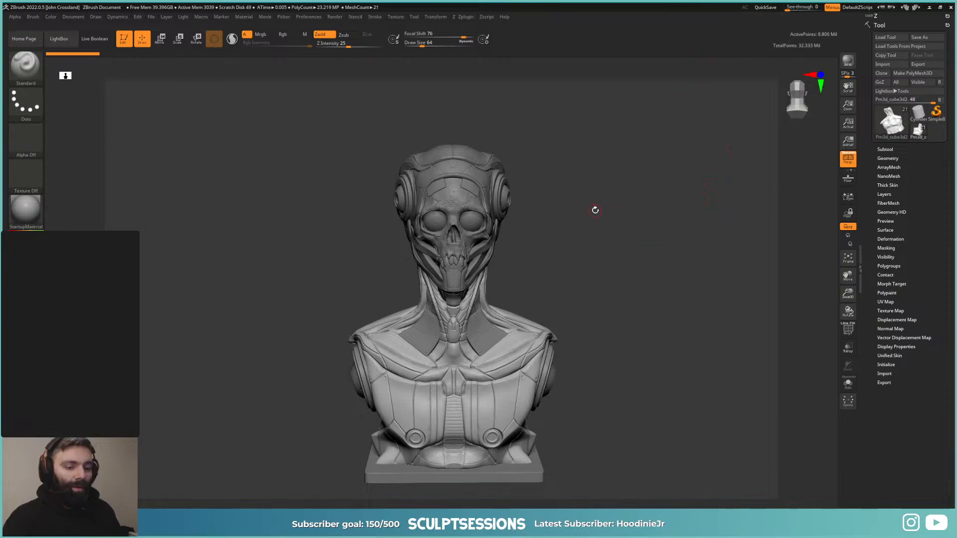
{"action": "left_click_drag", "start_coordinate": [582, 246], "coordinate": [622, 318]}
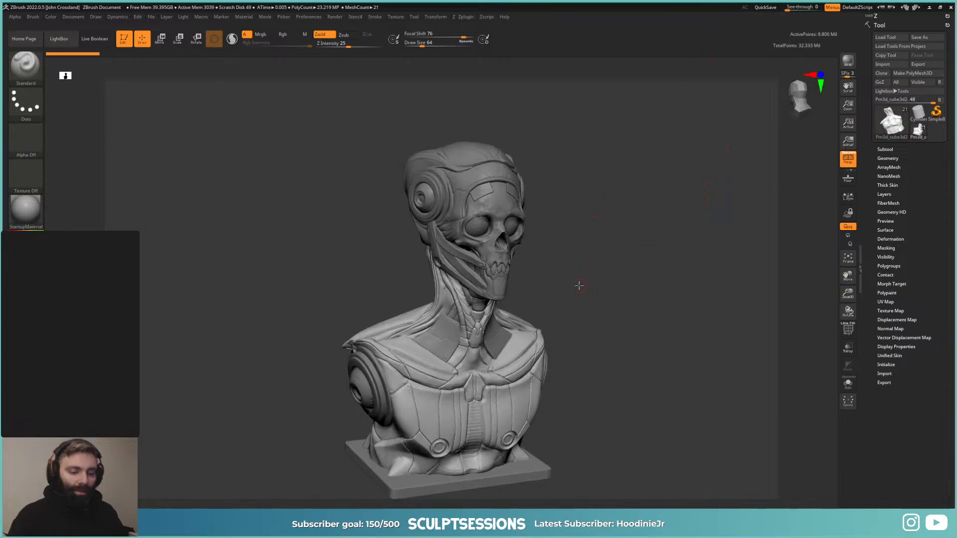
{"action": "left_click_drag", "start_coordinate": [579, 285], "coordinate": [619, 309], "text": "alt"}
{"action": "left_click", "coordinate": [461, 346], "text": "alt"}
{"action": "left_click", "coordinate": [340, 377], "text": "alt"}
{"action": "left_click_drag", "start_coordinate": [252, 294], "coordinate": [276, 262]}
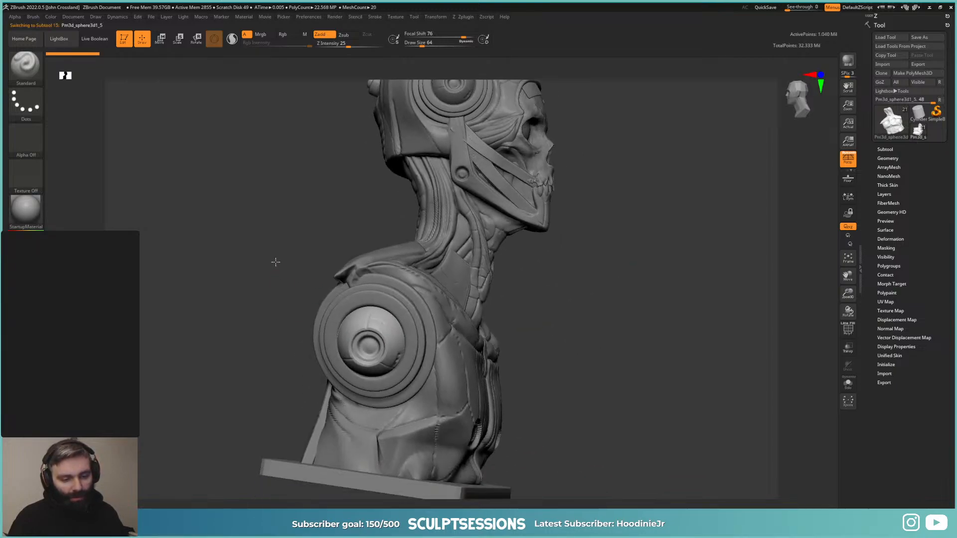
{"action": "left_click_drag", "start_coordinate": [558, 323], "coordinate": [443, 338]}
{"action": "left_click", "coordinate": [385, 313], "text": "alt"}
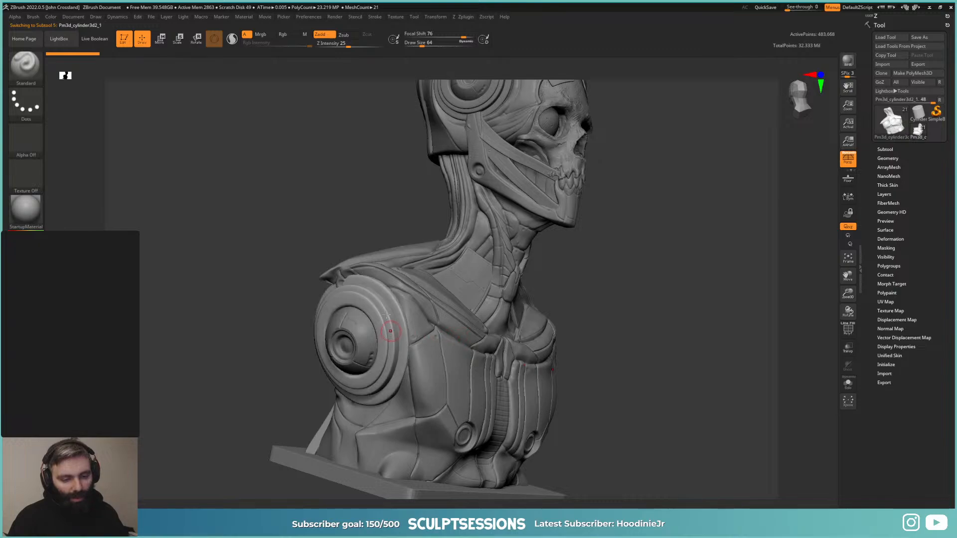
{"action": "left_click_drag", "start_coordinate": [662, 332], "coordinate": [654, 303], "text": "alt"}
{"action": "left_click_drag", "start_coordinate": [654, 319], "coordinate": [584, 325]}
{"action": "left_click", "coordinate": [505, 309], "text": "alt"}
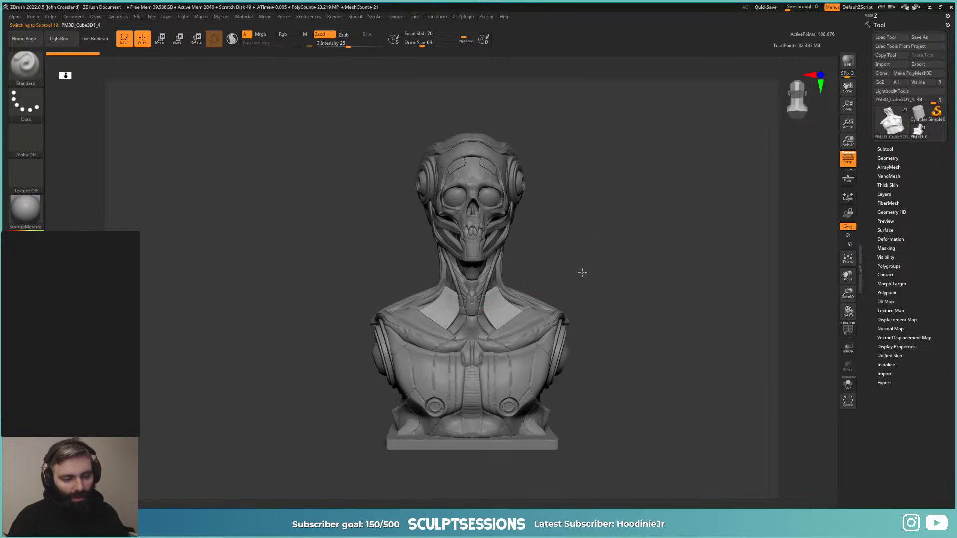
Step: Inspect the whole bust from both three-quarter sides, the front and the back to judge its overall level of detail
{"action": "left_click_drag", "start_coordinate": [582, 272], "coordinate": [615, 283]}
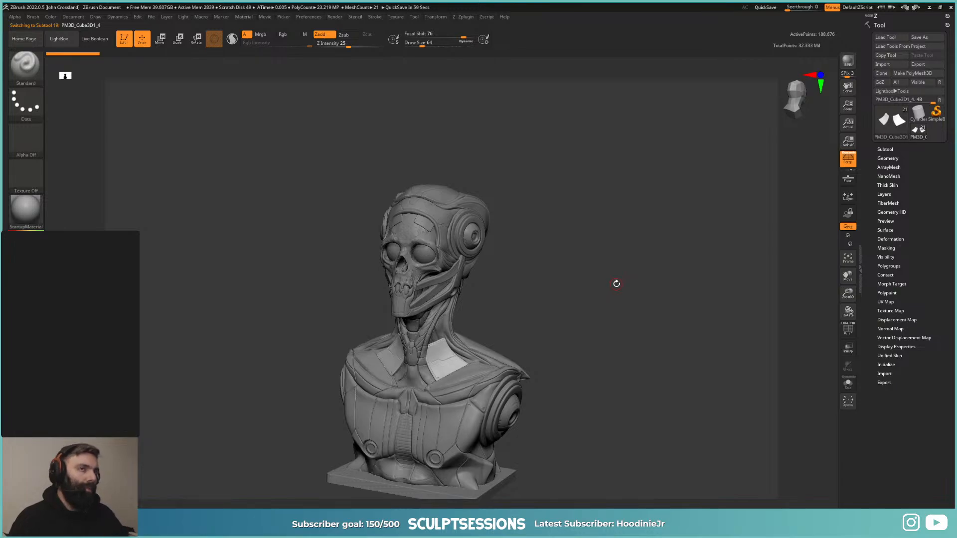
{"action": "left_click_drag", "start_coordinate": [634, 308], "coordinate": [741, 287]}
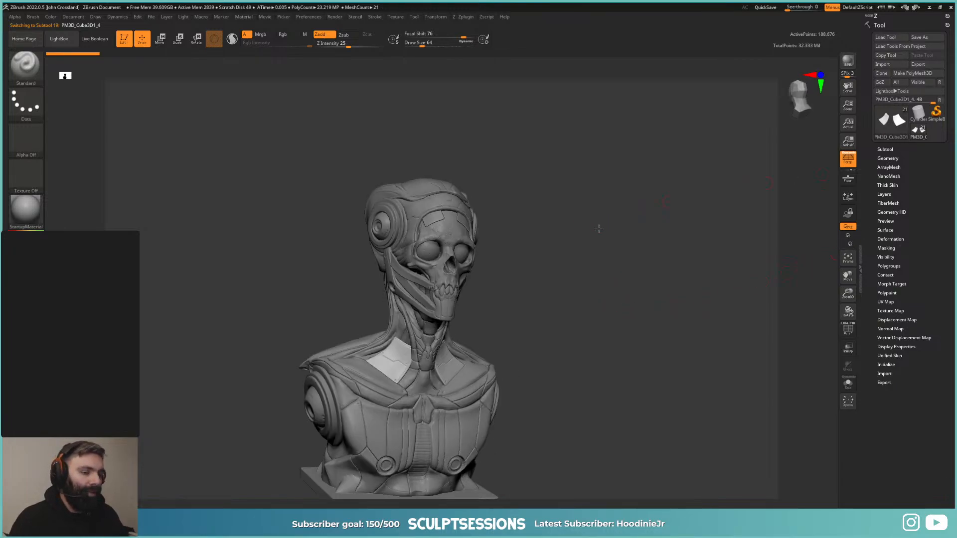
{"action": "left_click_drag", "start_coordinate": [598, 229], "coordinate": [660, 254], "text": "shift"}
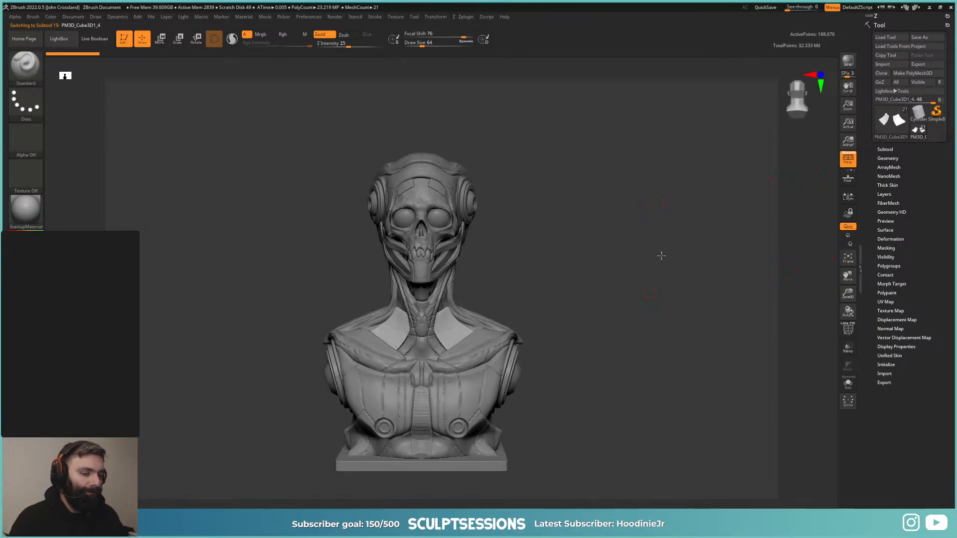
{"action": "left_click", "coordinate": [885, 149]}
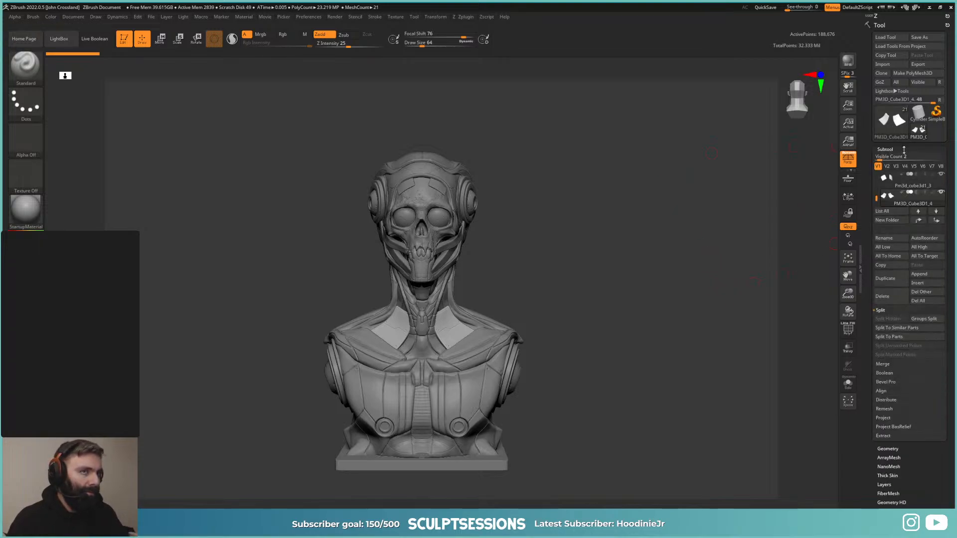
{"action": "left_click", "coordinate": [903, 149]}
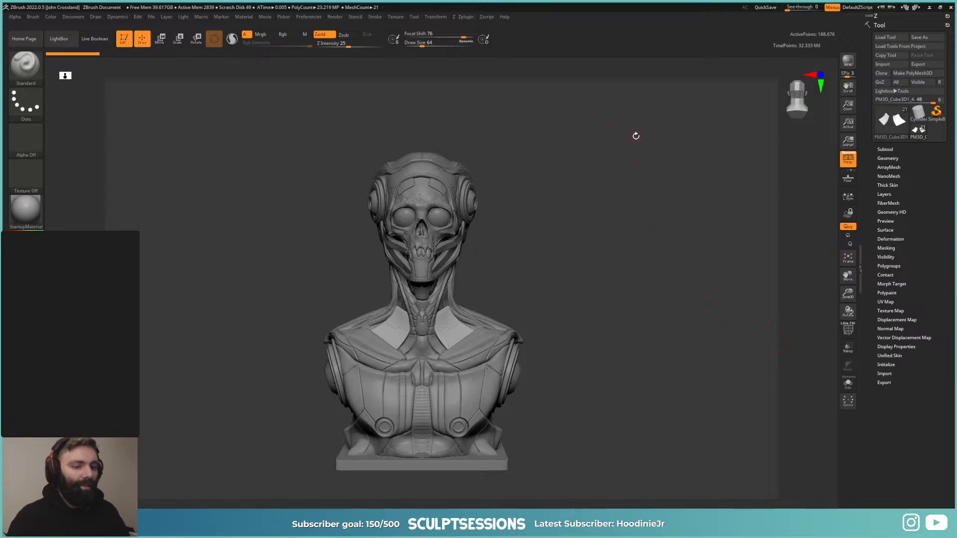
{"action": "left_click_drag", "start_coordinate": [634, 137], "coordinate": [661, 178]}
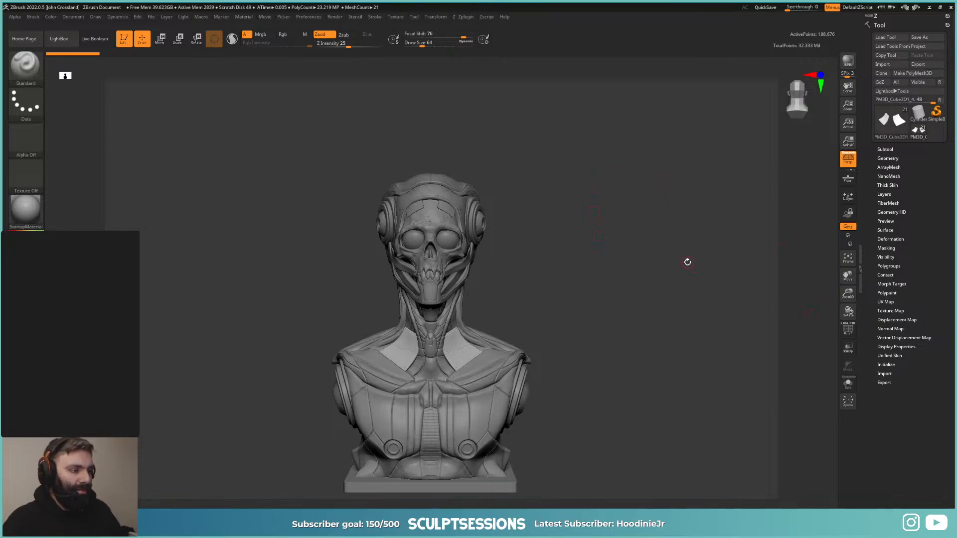
{"action": "left_click_drag", "start_coordinate": [686, 263], "coordinate": [772, 106]}
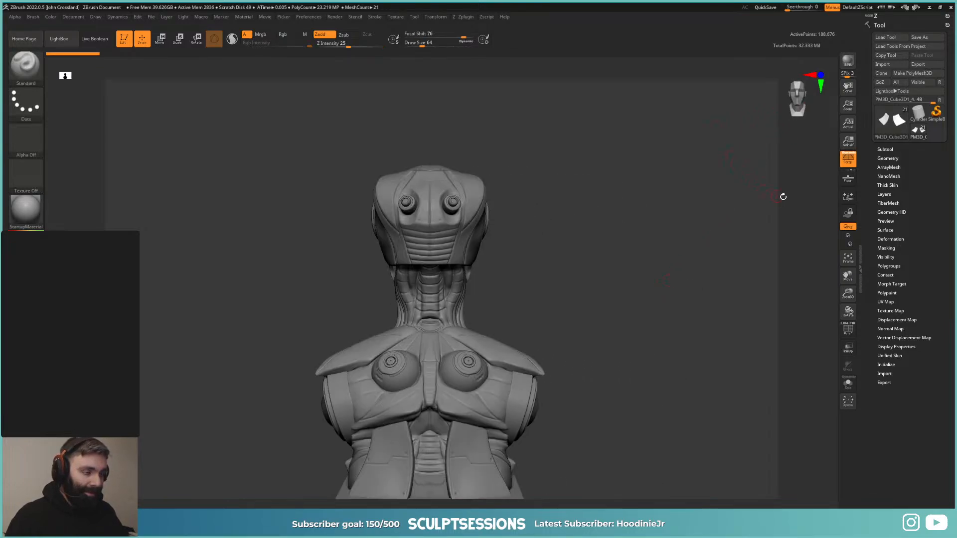
{"action": "left_click_drag", "start_coordinate": [668, 198], "coordinate": [614, 244]}
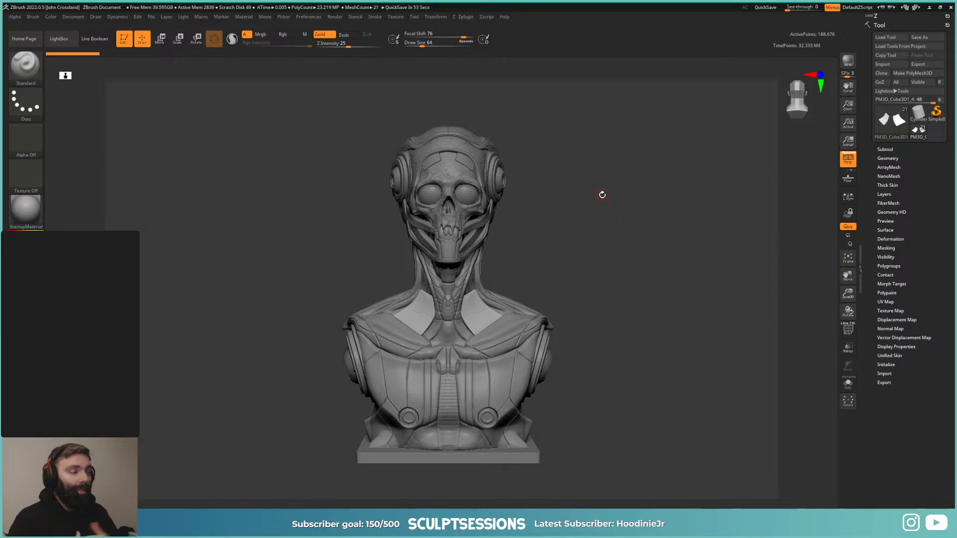
Step: Bring the reference board over the canvas and examine the orange shoulder armour and the red armoured figure
{"action": "right_click_drag", "start_coordinate": [667, 3], "coordinate": [704, 259]}
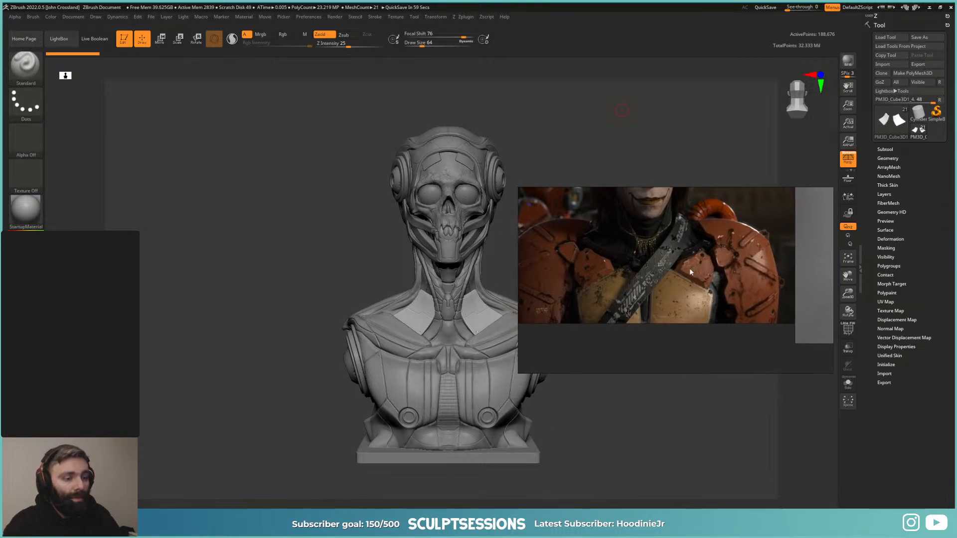
{"action": "scroll", "coordinate": [689, 268], "scroll_direction": "up", "scroll_amount": 3}
{"action": "scroll", "coordinate": [666, 265], "scroll_direction": "down", "scroll_amount": 3}
{"action": "mouse_move", "coordinate": [602, 277]}
{"action": "middle_mouse_down"}
{"action": "mouse_move", "coordinate": [624, 282]}
{"action": "mouse_move", "coordinate": [713, 246]}
{"action": "middle_mouse_up"}
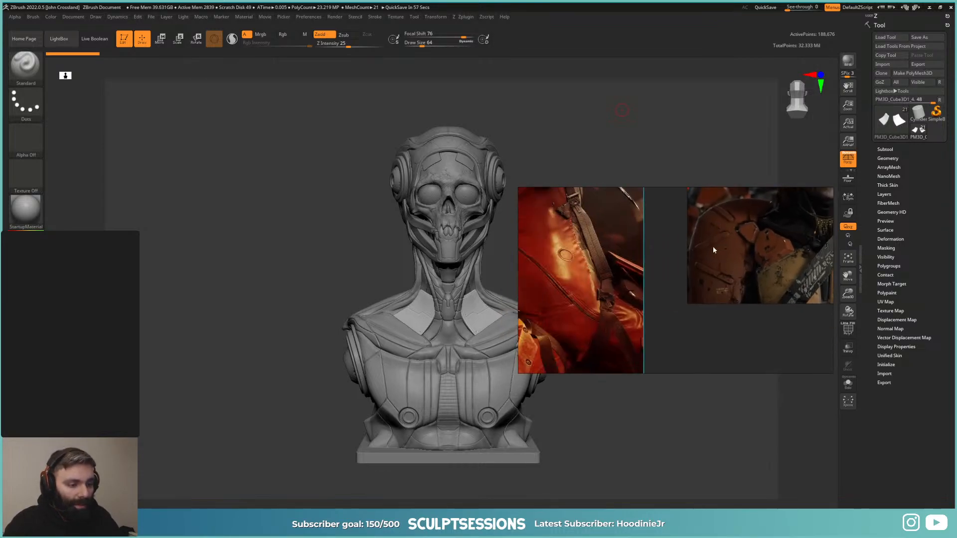
{"action": "middle_click_drag", "start_coordinate": [574, 282], "coordinate": [666, 252]}
{"action": "mouse_move", "coordinate": [575, 217]}
{"action": "middle_mouse_down"}
{"action": "mouse_move", "coordinate": [647, 271]}
{"action": "mouse_move", "coordinate": [655, 310]}
{"action": "middle_mouse_up"}
{"action": "scroll", "coordinate": [624, 259], "scroll_direction": "up", "scroll_amount": 2}
{"action": "scroll", "coordinate": [604, 260], "scroll_direction": "down", "scroll_amount": 3}
{"action": "middle_click_drag", "start_coordinate": [616, 254], "coordinate": [665, 327]}
{"action": "scroll", "coordinate": [664, 326], "scroll_direction": "up", "scroll_amount": 2}
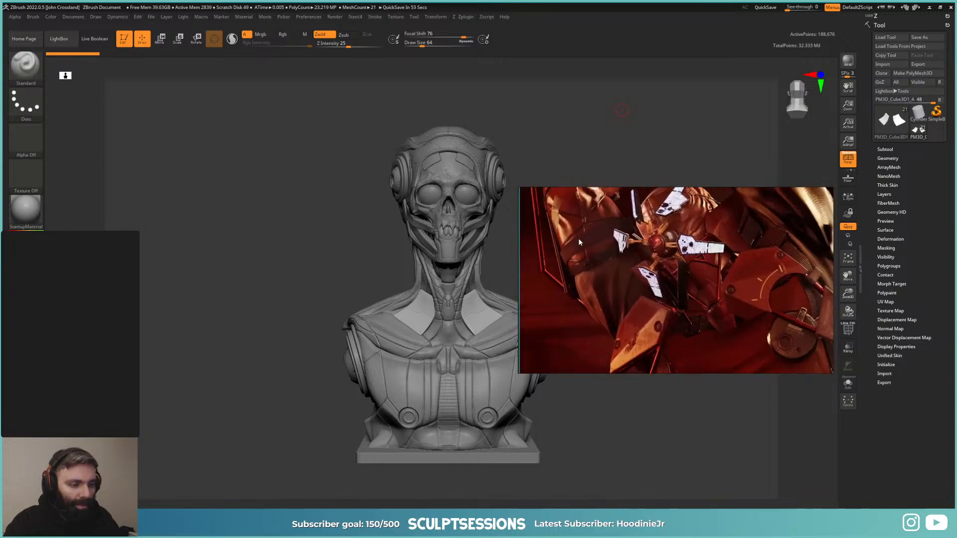
Step: Examine the red figure's mechanical chest fittings, round discs, straps and stitched body panels up close
{"action": "middle_click_drag", "start_coordinate": [586, 226], "coordinate": [632, 314]}
{"action": "right_click_drag", "start_coordinate": [632, 314], "coordinate": [627, 302]}
{"action": "scroll", "coordinate": [624, 283], "scroll_direction": "down", "scroll_amount": 2}
{"action": "middle_click_drag", "start_coordinate": [624, 282], "coordinate": [573, 250]}
{"action": "scroll", "coordinate": [573, 250], "scroll_direction": "down", "scroll_amount": 1}
{"action": "middle_click_drag", "start_coordinate": [684, 281], "coordinate": [643, 228]}
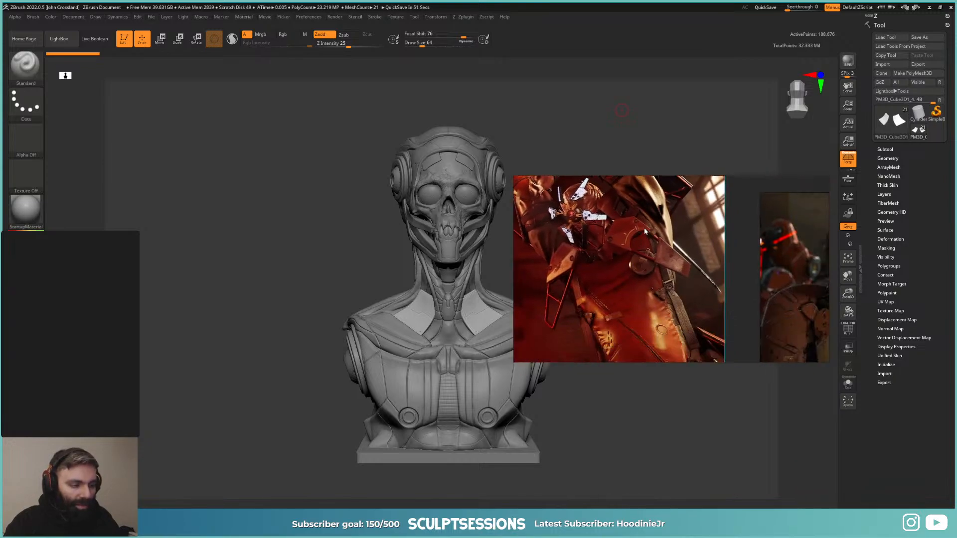
{"action": "scroll", "coordinate": [633, 308], "scroll_direction": "up", "scroll_amount": 2}
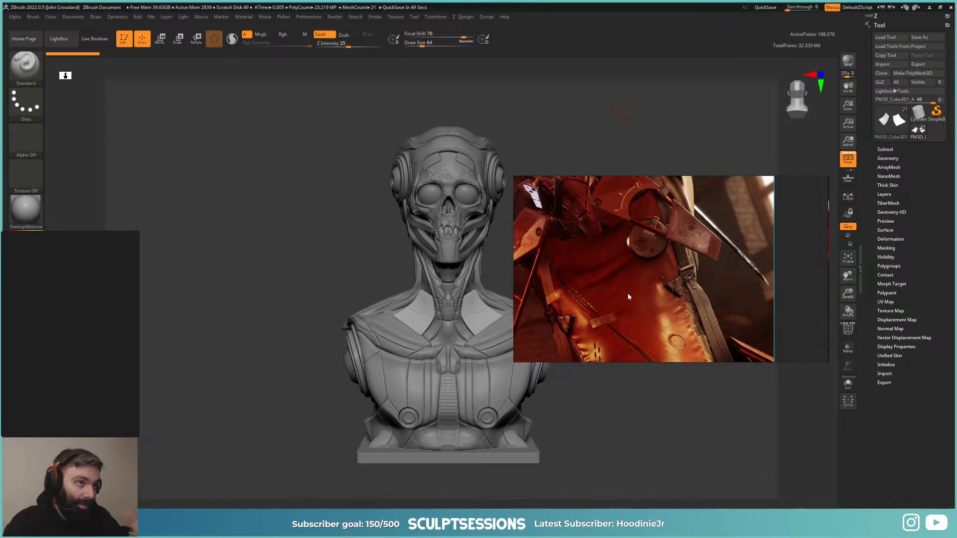
{"action": "scroll", "coordinate": [628, 294], "scroll_direction": "down", "scroll_amount": 8}
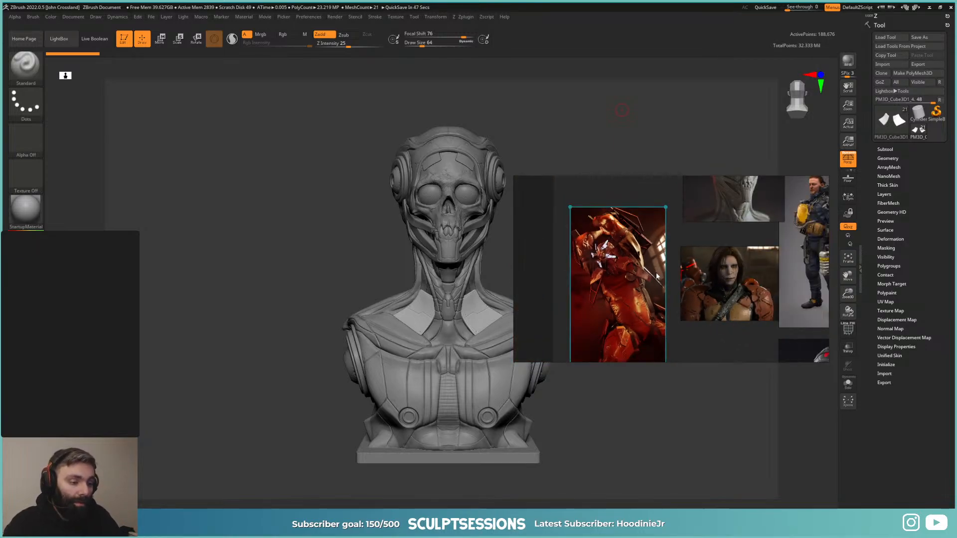
Step: Survey the cargo-carrying figure and neighbouring references, and move the reference board off the canvas
{"action": "middle_click_drag", "start_coordinate": [686, 277], "coordinate": [603, 295]}
{"action": "scroll", "coordinate": [603, 295], "scroll_direction": "up", "scroll_amount": 1}
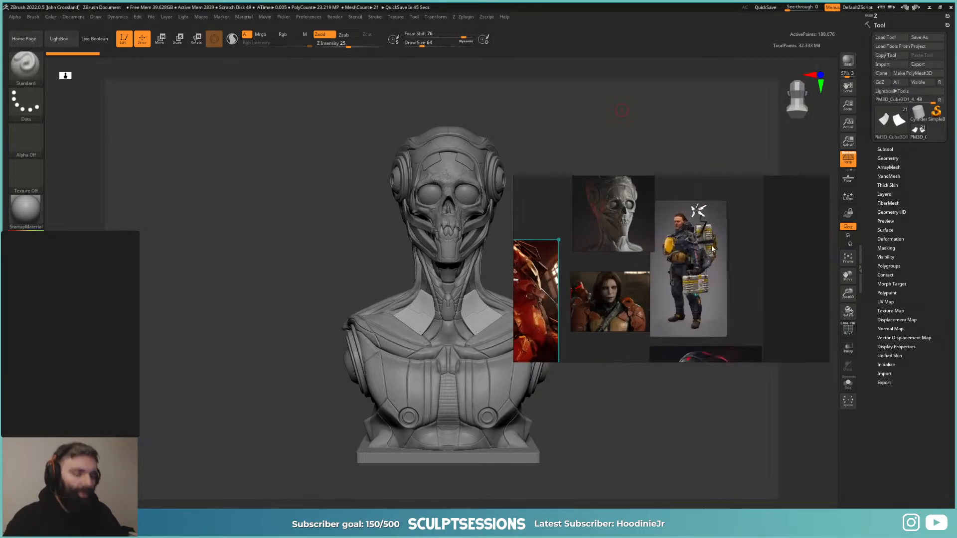
{"action": "right_click_drag", "start_coordinate": [743, 227], "coordinate": [761, 251]}
{"action": "right_click", "coordinate": [763, 257]}
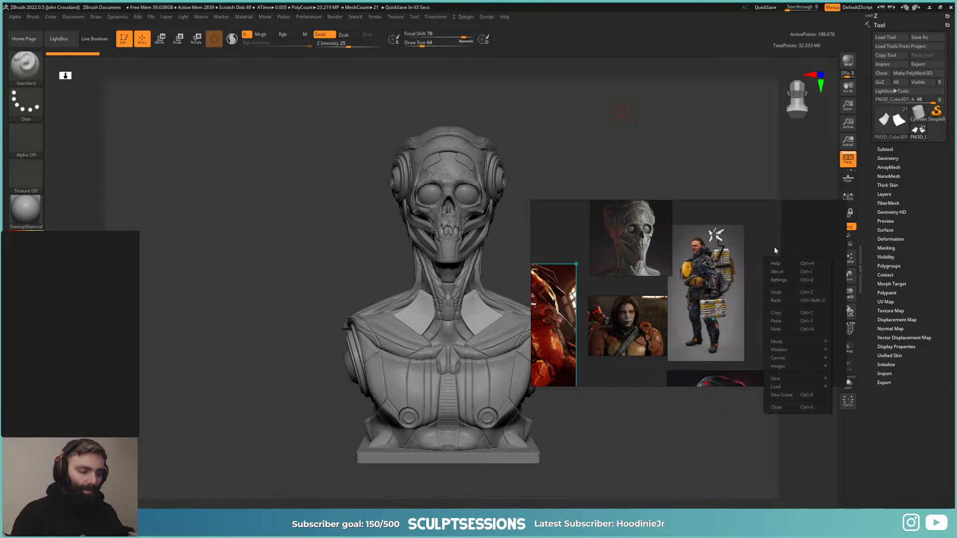
{"action": "right_click", "coordinate": [741, 215]}
{"action": "right_click_drag", "start_coordinate": [717, 211], "coordinate": [754, 0]}
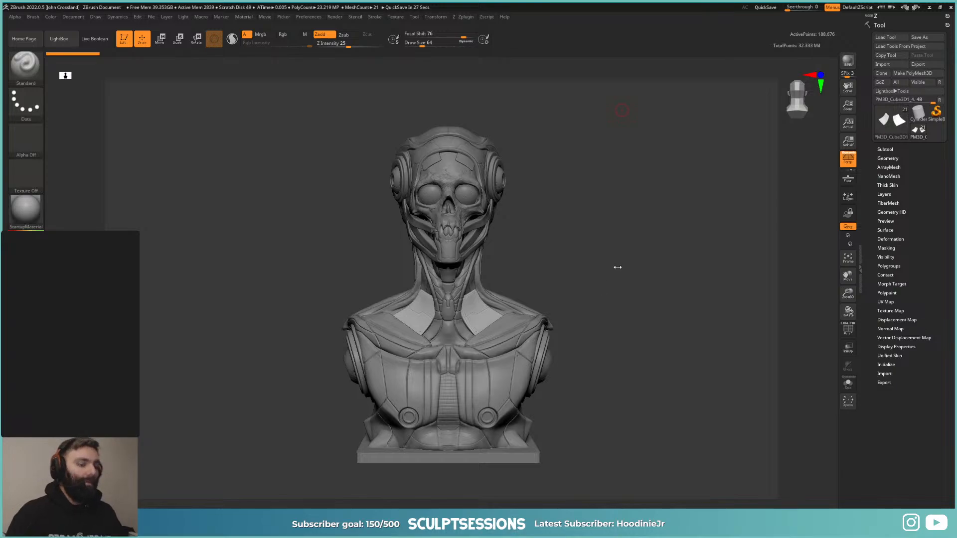
Step: Bring the reference board back over the canvas and paste in the copied still of the yellow-chested armoured character
{"action": "right_click_drag", "start_coordinate": [767, 1], "coordinate": [722, 370]}
{"action": "key", "text": "ctrl+v"}
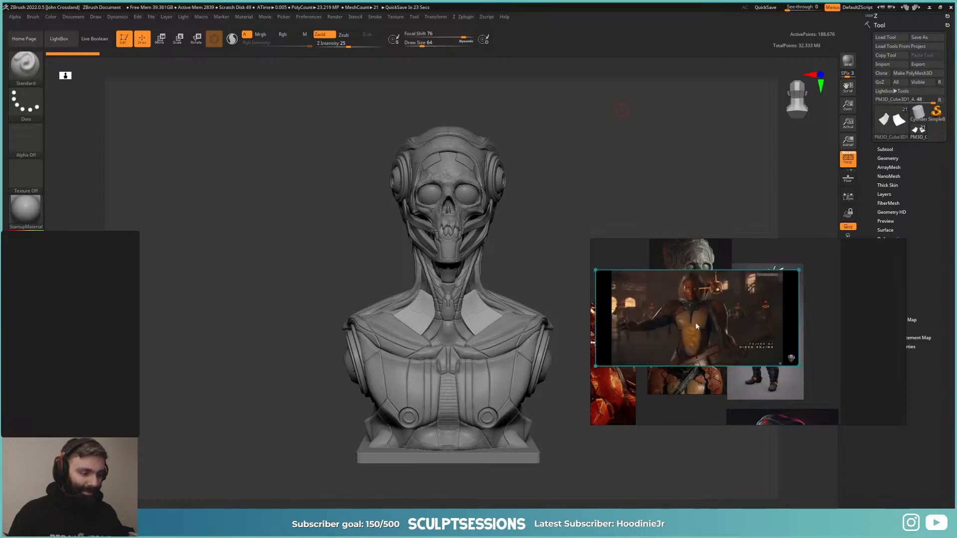
{"action": "left_click_drag", "start_coordinate": [695, 323], "coordinate": [720, 338]}
Step: Examine the yellow-chested character's torso armour up close and place the still beside the cargo-carrying figure
{"action": "scroll", "coordinate": [719, 338], "scroll_direction": "up", "scroll_amount": 5}
{"action": "scroll", "coordinate": [719, 338], "scroll_direction": "down", "scroll_amount": 3}
{"action": "scroll", "coordinate": [721, 340], "scroll_direction": "up", "scroll_amount": 4}
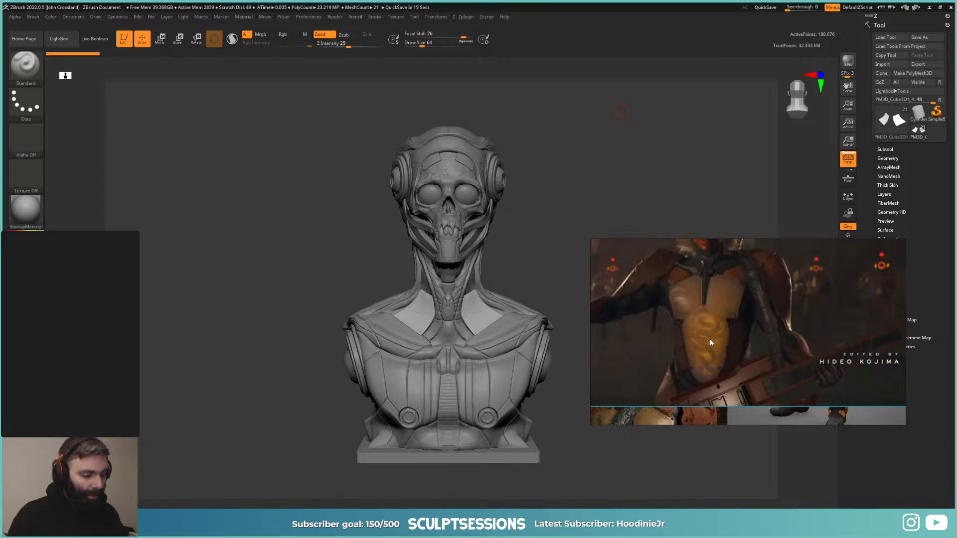
{"action": "left_click_drag", "start_coordinate": [710, 339], "coordinate": [713, 345]}
{"action": "scroll", "coordinate": [713, 345], "scroll_direction": "down", "scroll_amount": 3}
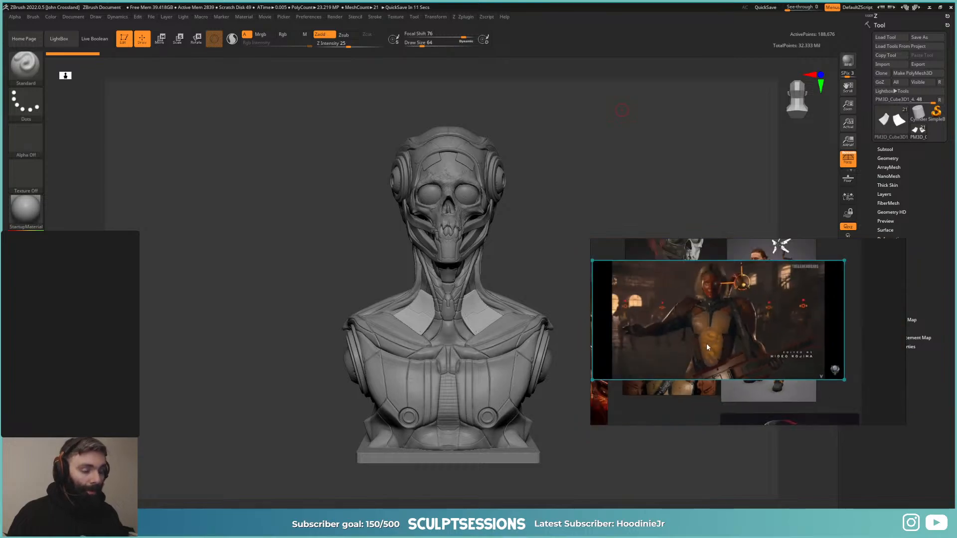
{"action": "scroll", "coordinate": [707, 342], "scroll_direction": "down", "scroll_amount": 2}
{"action": "left_click_drag", "start_coordinate": [696, 307], "coordinate": [853, 310]}
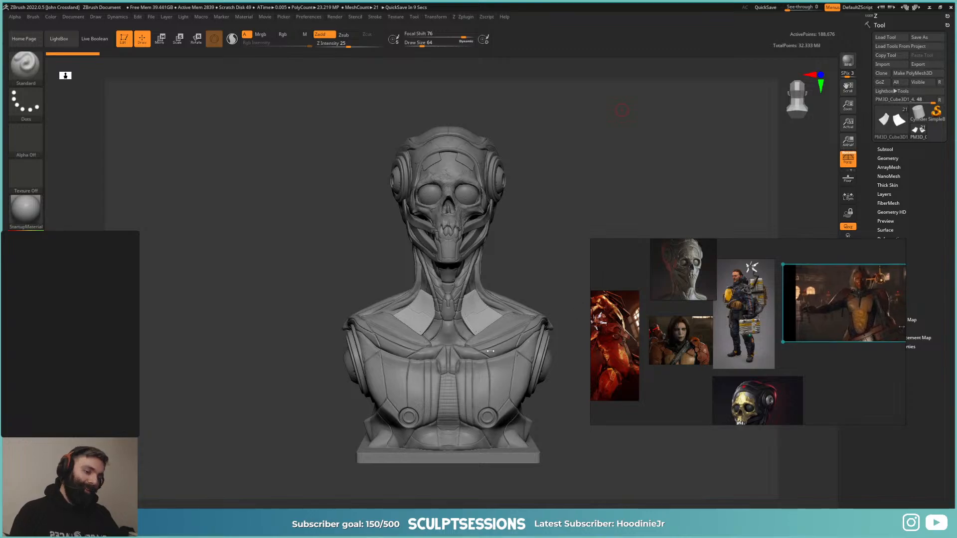
Step: Set the brush's draw size to 2.61682 and turn the bust back to a centred full front view
{"action": "right_click", "coordinate": [461, 386]}
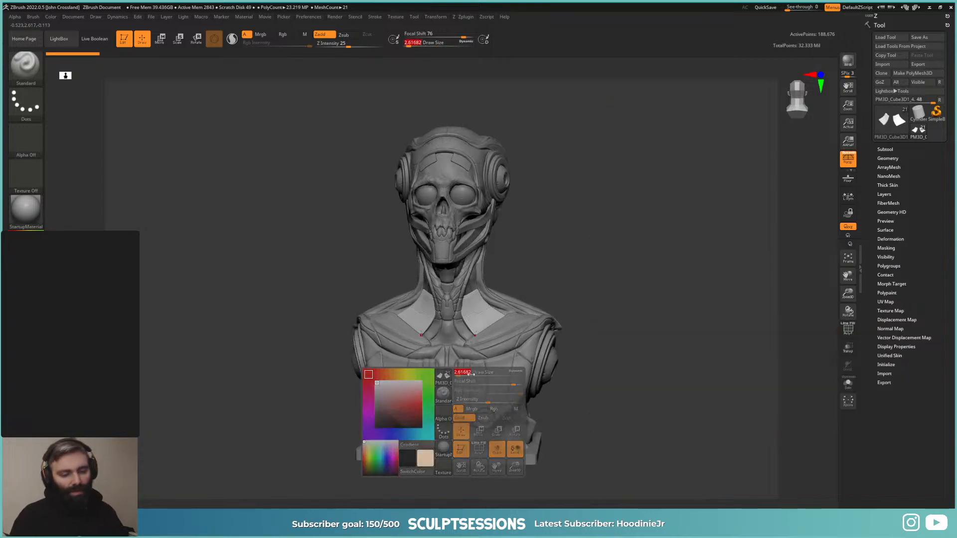
{"action": "left_click", "coordinate": [464, 374]}
{"action": "mouse_move", "coordinate": [533, 329]}
{"action": "right_mouse_down"}
{"action": "mouse_move", "coordinate": [514, 323]}
{"action": "mouse_move", "coordinate": [576, 312]}
{"action": "mouse_move", "coordinate": [616, 350]}
{"action": "mouse_move", "coordinate": [615, 299]}
{"action": "mouse_move", "coordinate": [570, 336]}
{"action": "mouse_move", "coordinate": [617, 305]}
{"action": "right_mouse_up"}
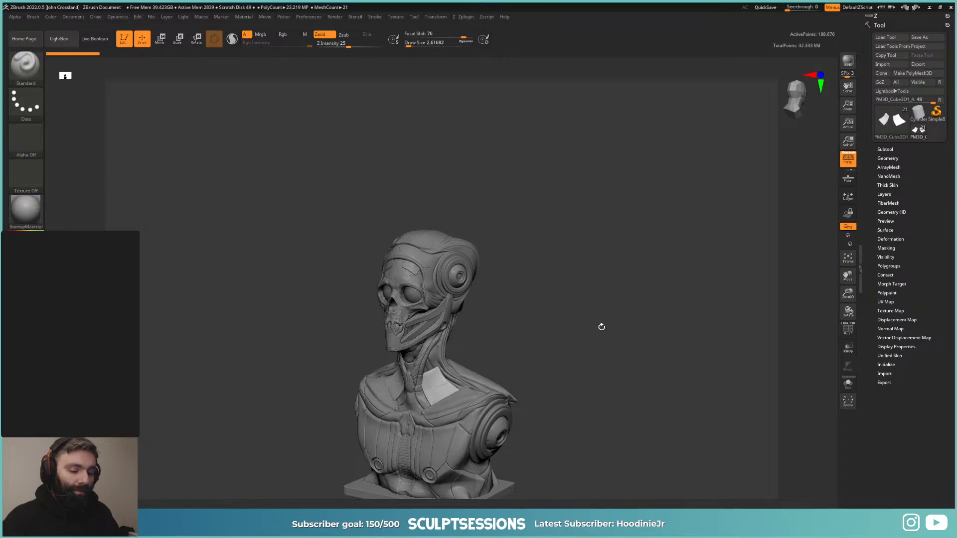
{"action": "right_click_drag", "start_coordinate": [600, 327], "coordinate": [659, 310], "text": "shift"}
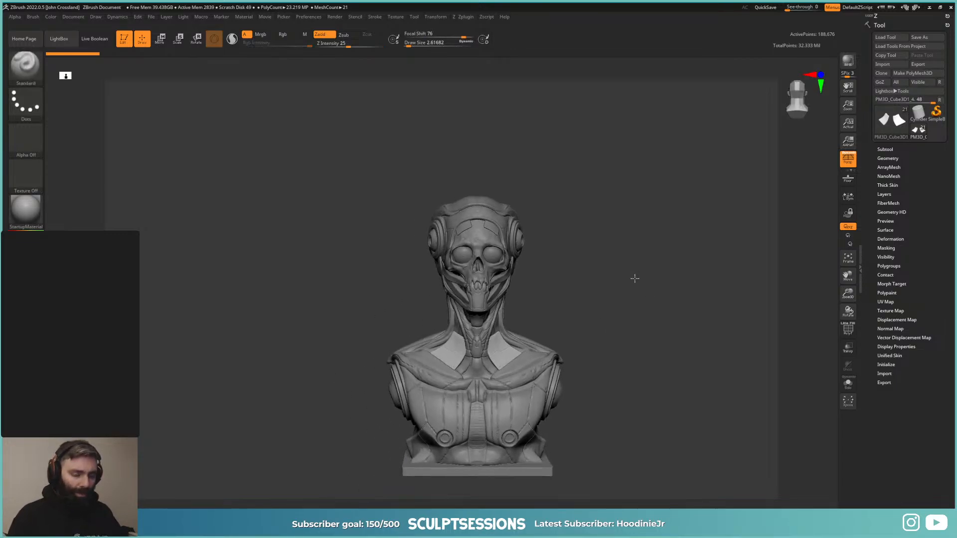
{"action": "right_click_drag", "start_coordinate": [634, 278], "coordinate": [663, 312], "text": "ctrl"}
{"action": "right_click_drag", "start_coordinate": [662, 312], "coordinate": [664, 294], "text": "alt"}
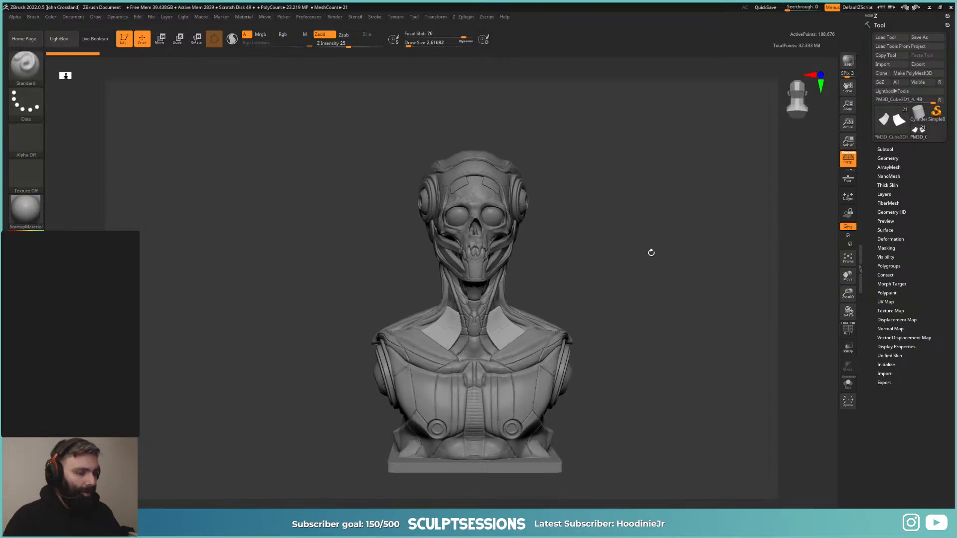
{"action": "right_click_drag", "start_coordinate": [611, 242], "coordinate": [649, 284]}
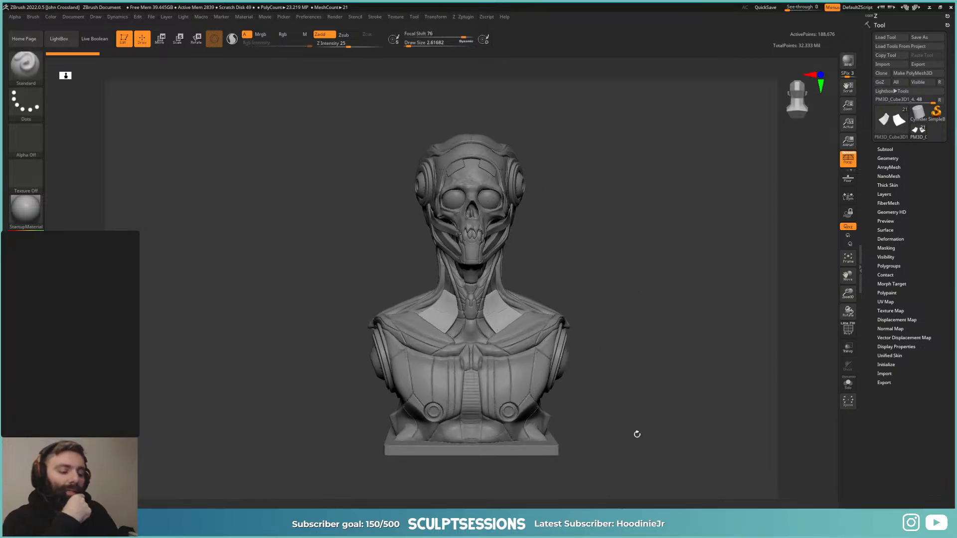
Step: Make the bust's rectangular base the active subtool and subdivide it to smooth its rounded corners
{"action": "mouse_move", "coordinate": [532, 447]}
{"action": "right_mouse_down"}
{"action": "mouse_move", "coordinate": [597, 456]}
{"action": "mouse_move", "coordinate": [596, 429]}
{"action": "mouse_move", "coordinate": [632, 425]}
{"action": "mouse_move", "coordinate": [588, 429]}
{"action": "mouse_move", "coordinate": [632, 426]}
{"action": "mouse_move", "coordinate": [648, 372]}
{"action": "mouse_move", "coordinate": [672, 389]}
{"action": "mouse_move", "coordinate": [645, 395]}
{"action": "mouse_move", "coordinate": [668, 402]}
{"action": "mouse_move", "coordinate": [652, 374]}
{"action": "mouse_move", "coordinate": [563, 421]}
{"action": "mouse_move", "coordinate": [611, 414]}
{"action": "mouse_move", "coordinate": [590, 399]}
{"action": "mouse_move", "coordinate": [633, 444]}
{"action": "mouse_move", "coordinate": [589, 405]}
{"action": "mouse_move", "coordinate": [620, 455]}
{"action": "mouse_move", "coordinate": [592, 419]}
{"action": "mouse_move", "coordinate": [596, 459]}
{"action": "mouse_move", "coordinate": [539, 400]}
{"action": "right_mouse_up"}
{"action": "left_click", "coordinate": [531, 450], "text": "alt"}
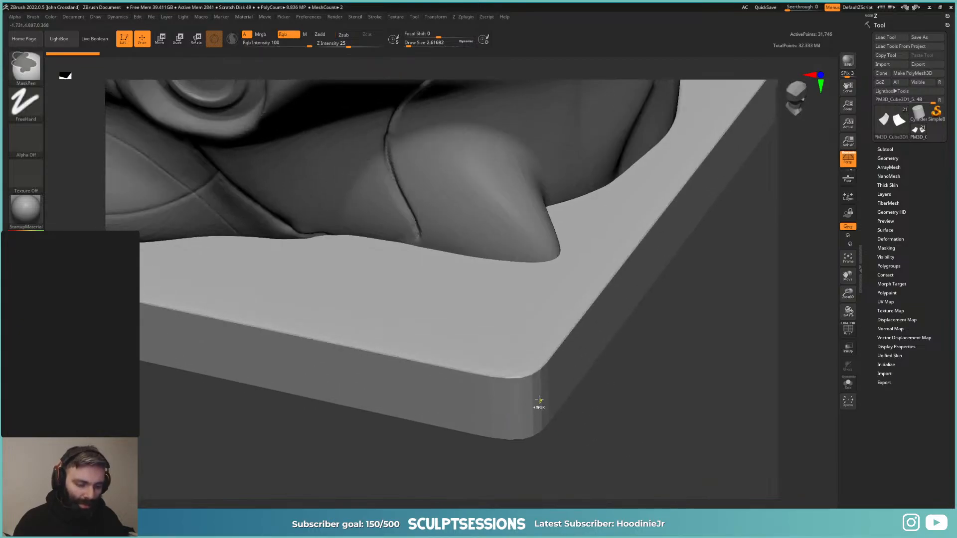
{"action": "mouse_move", "coordinate": [595, 406]}
{"action": "left_mouse_down"}
{"action": "mouse_move", "coordinate": [632, 391]}
{"action": "mouse_move", "coordinate": [664, 422]}
{"action": "mouse_move", "coordinate": [661, 447]}
{"action": "mouse_move", "coordinate": [675, 380]}
{"action": "mouse_move", "coordinate": [677, 443]}
{"action": "mouse_move", "coordinate": [701, 354]}
{"action": "mouse_move", "coordinate": [748, 309]}
{"action": "left_mouse_up"}
Step: Set the subtool list's visible count to 10 and collapse the list
{"action": "left_click", "coordinate": [887, 150]}
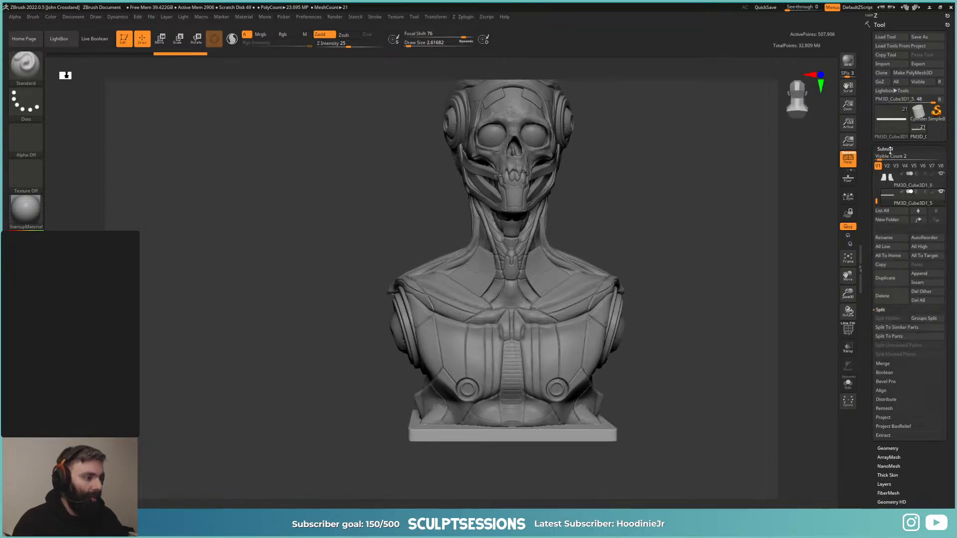
{"action": "left_click_drag", "start_coordinate": [883, 158], "coordinate": [892, 150]}
{"action": "scroll", "coordinate": [932, 196], "scroll_direction": "down", "scroll_amount": 1}
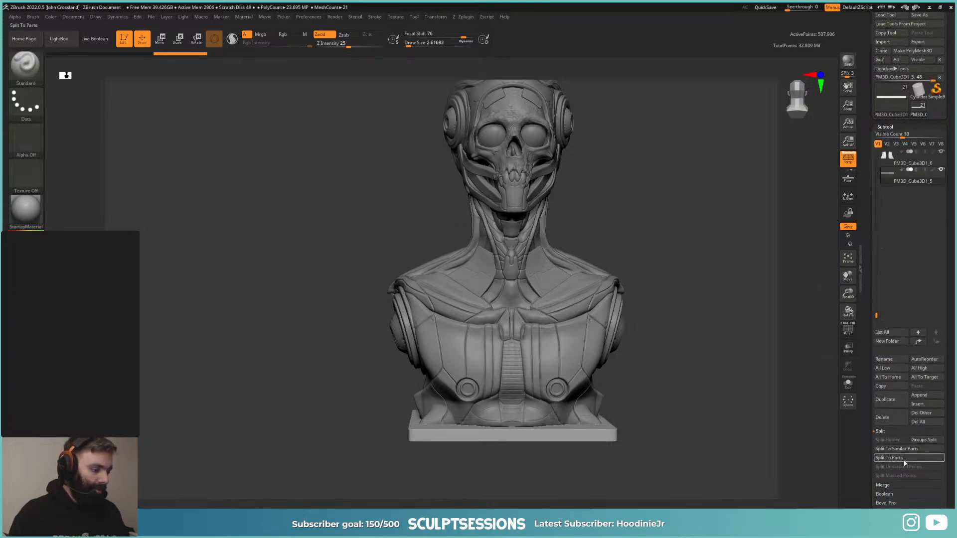
{"action": "left_click", "coordinate": [891, 127]}
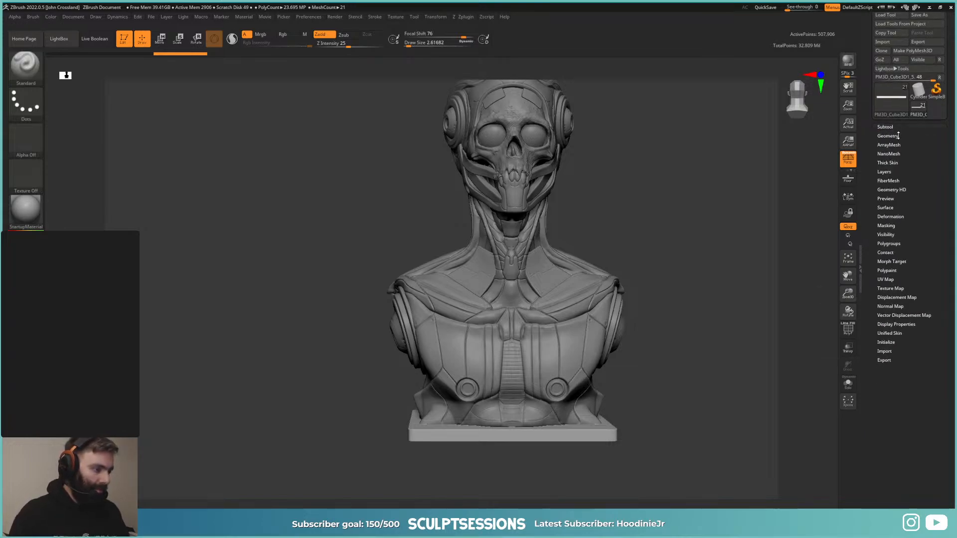
Step: Pre-process the active base subtool in Decimation Master
{"action": "left_click", "coordinate": [891, 136]}
{"action": "left_click", "coordinate": [894, 67]}
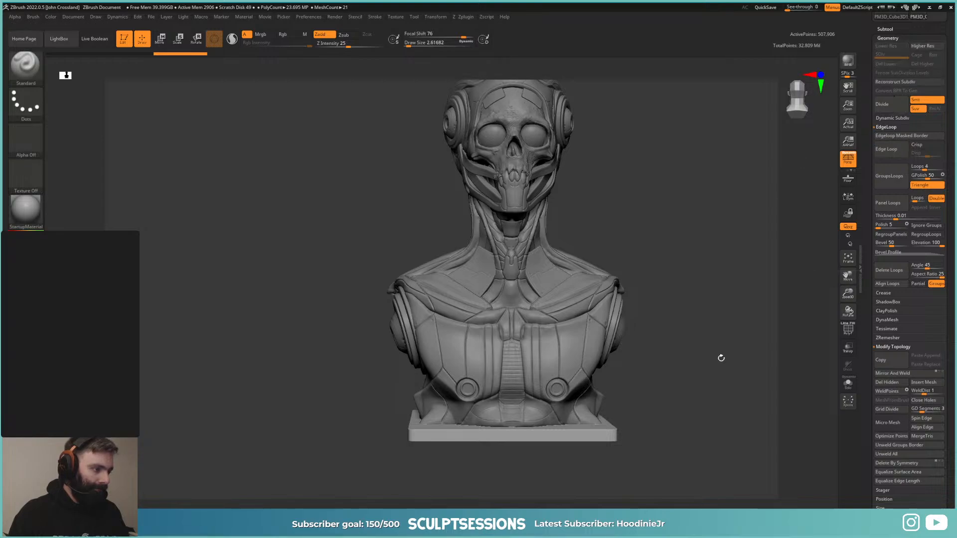
{"action": "key", "text": "shift+f"}
{"action": "key", "text": "shift+f"}
{"action": "left_click_drag", "start_coordinate": [727, 380], "coordinate": [686, 196], "text": "alt"}
{"action": "key", "text": "shift+f"}
{"action": "key", "text": "shift+f"}
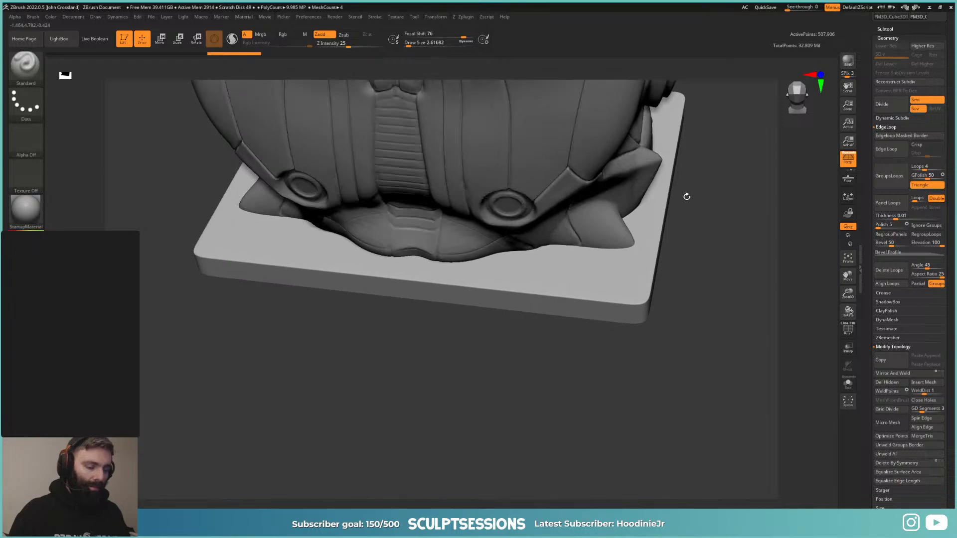
{"action": "left_click", "coordinate": [472, 17]}
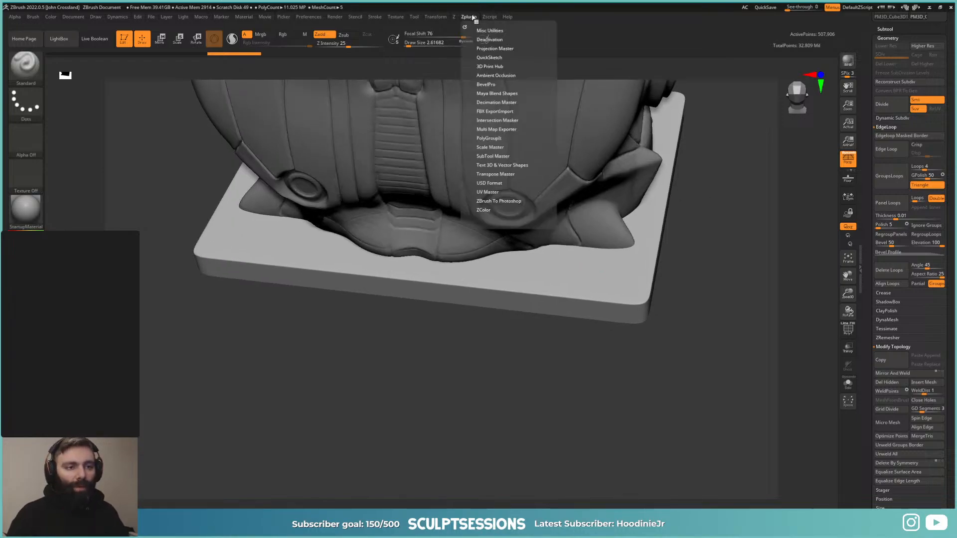
{"action": "left_click", "coordinate": [491, 103]}
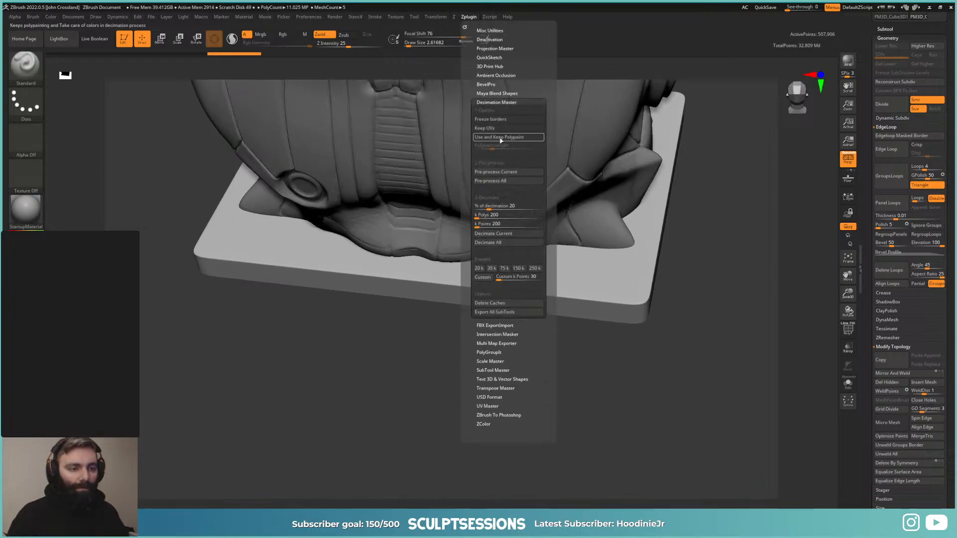
{"action": "left_click", "coordinate": [500, 172]}
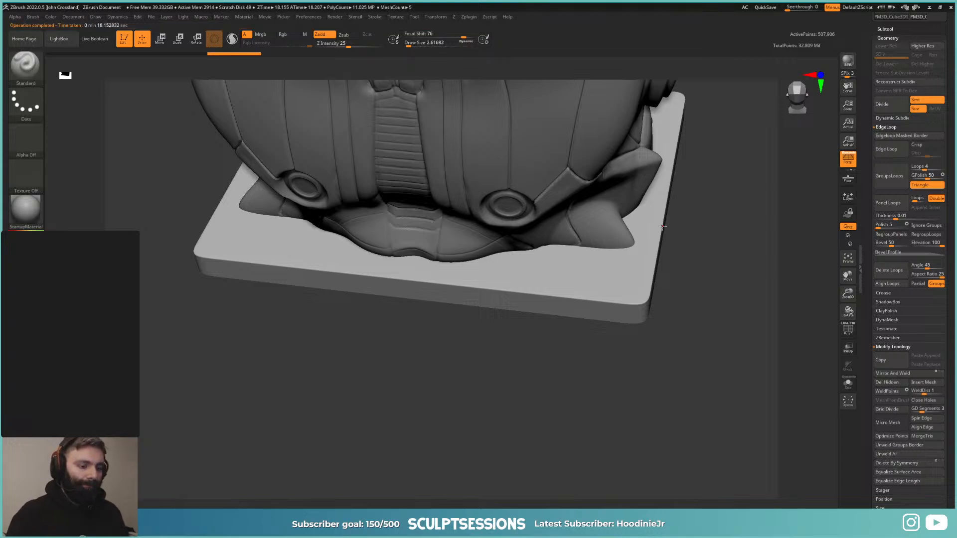
Step: Decimate the base to about 28.16 percent and check the wireframe around its rounded corner
{"action": "left_click", "coordinate": [468, 17]}
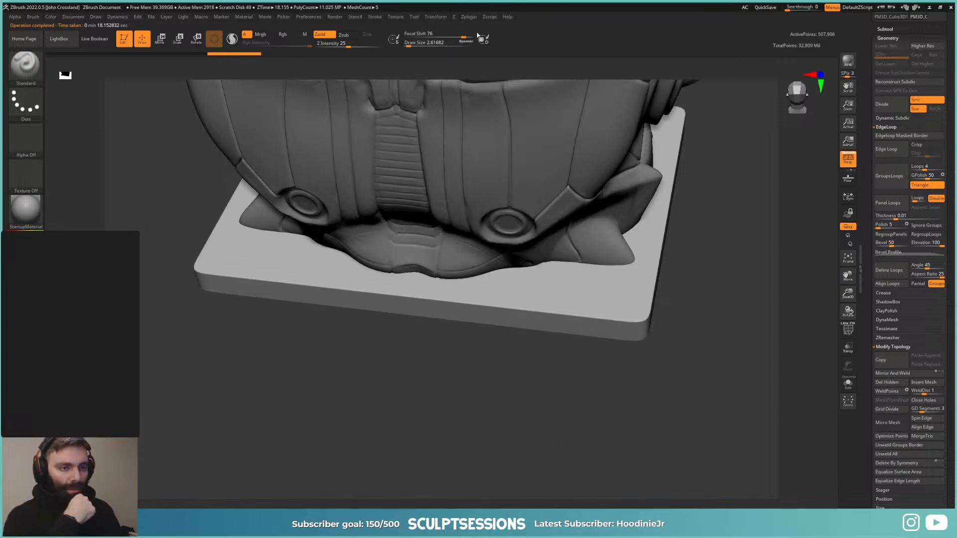
{"action": "left_click", "coordinate": [472, 19]}
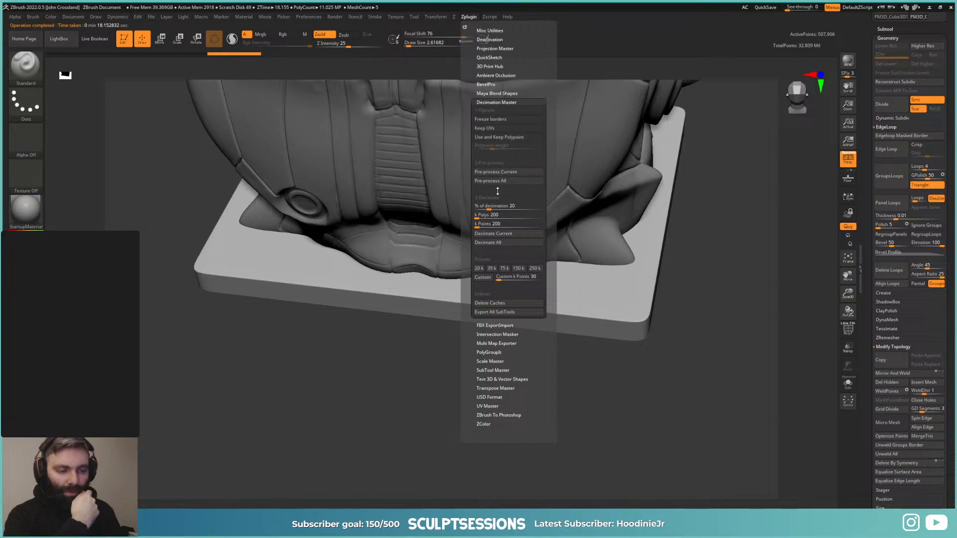
{"action": "left_click", "coordinate": [494, 206]}
{"action": "left_click", "coordinate": [500, 233]}
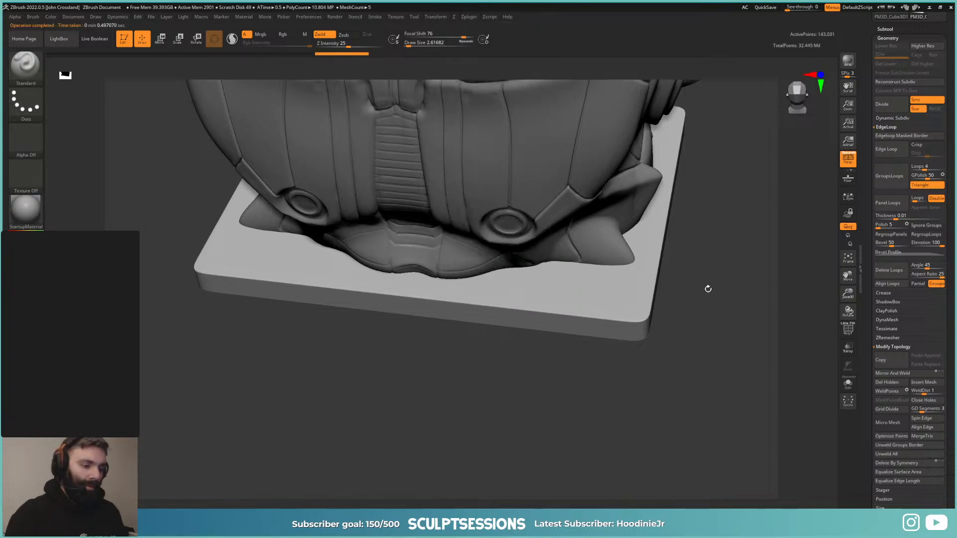
{"action": "left_click_drag", "start_coordinate": [708, 289], "coordinate": [713, 330]}
{"action": "left_click_drag", "start_coordinate": [710, 295], "coordinate": [629, 277]}
{"action": "key", "text": "shift+f"}
{"action": "left_click_drag", "start_coordinate": [712, 347], "coordinate": [690, 361]}
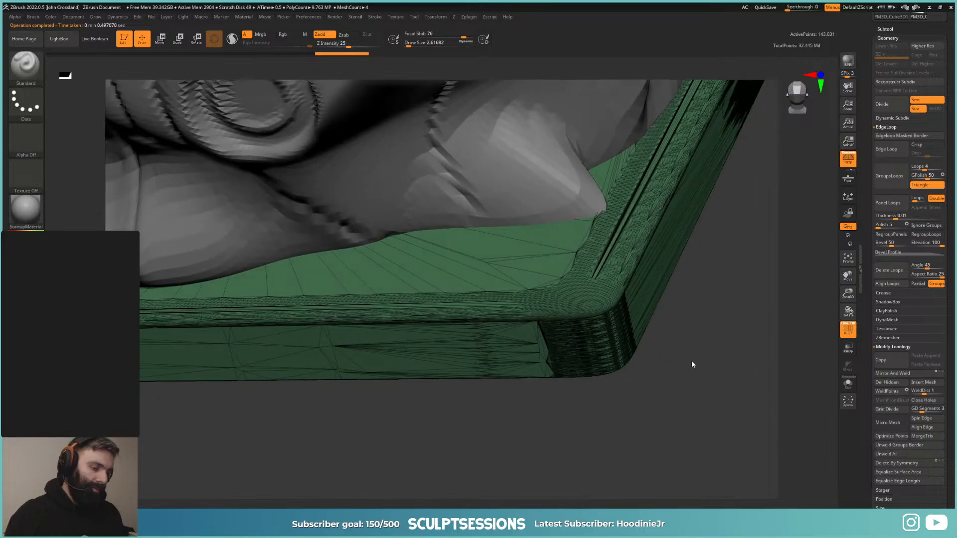
{"action": "key", "text": "shift+f"}
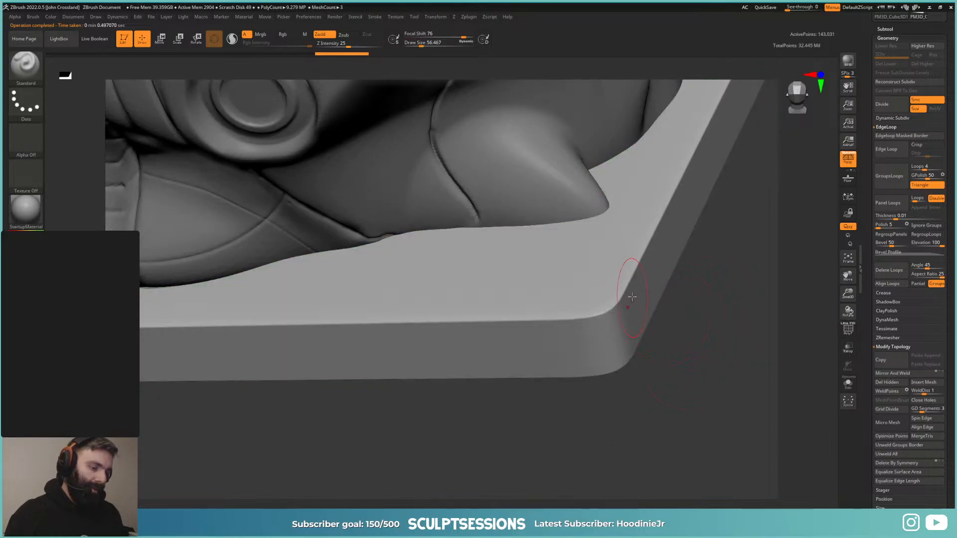
Step: Decimate the base further to about 64,000 points and check its wireframe
{"action": "left_click", "coordinate": [468, 17]}
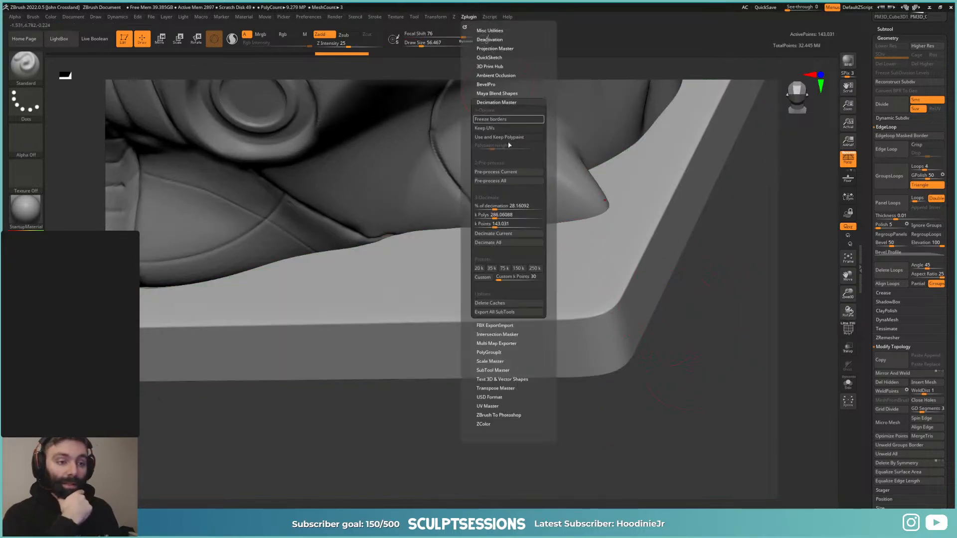
{"action": "left_click", "coordinate": [492, 206]}
{"action": "left_click", "coordinate": [497, 226]}
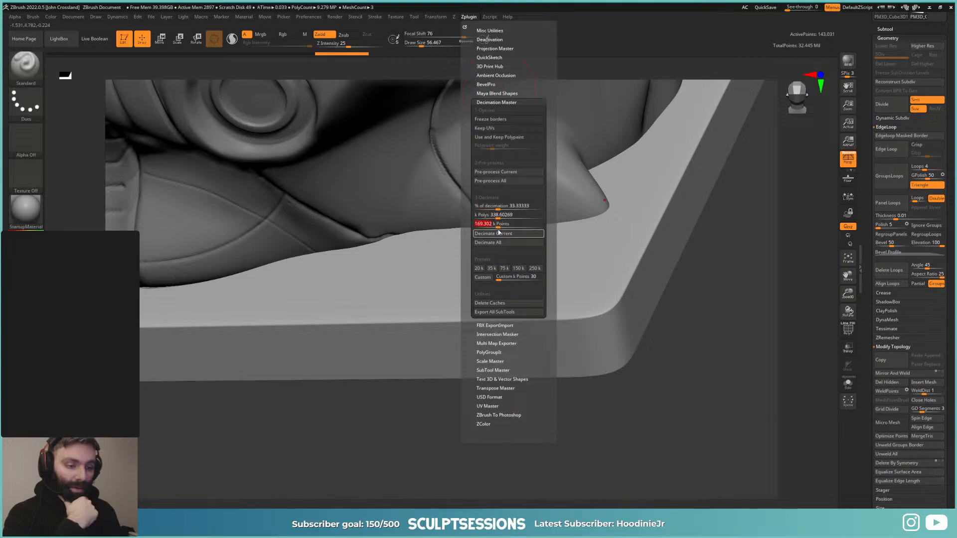
{"action": "left_click", "coordinate": [492, 234]}
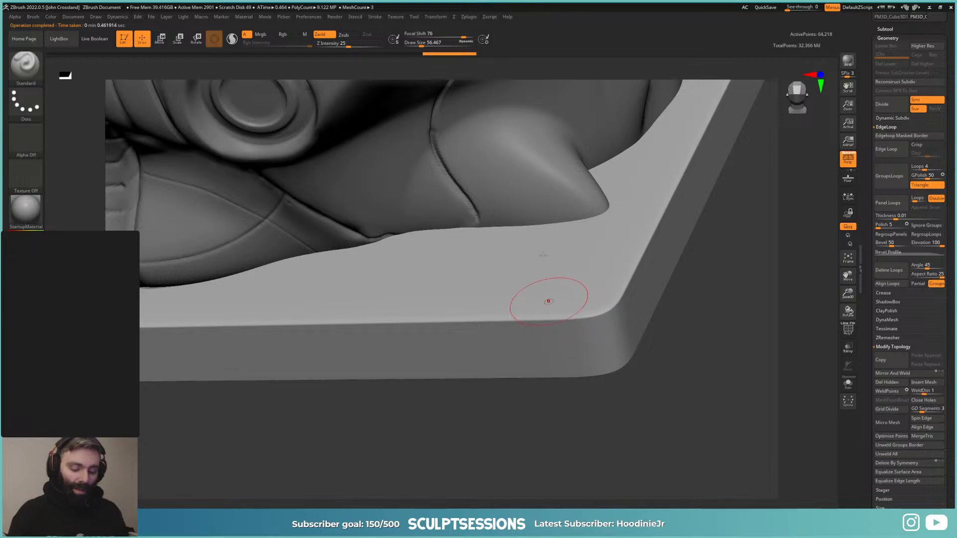
{"action": "key", "text": "shift+f"}
{"action": "key", "text": "shift+f"}
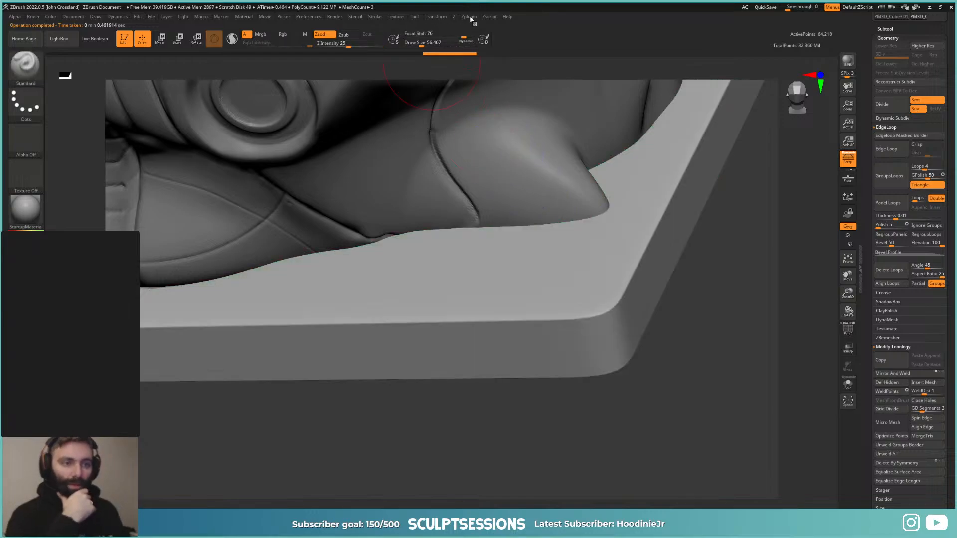
Step: Reduce the base to 25,000 points with Decimation Master and inspect the mesh
{"action": "left_click", "coordinate": [469, 17]}
{"action": "left_click", "coordinate": [493, 214]}
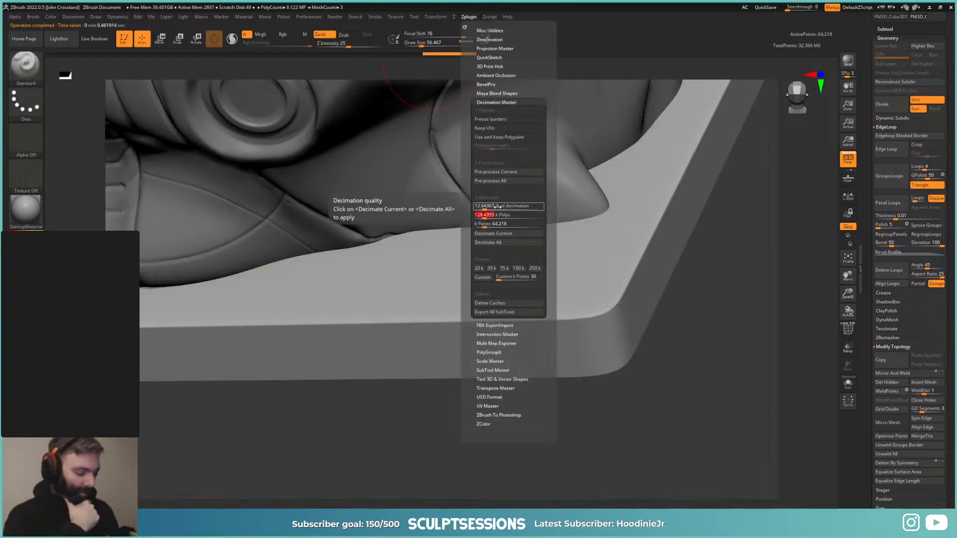
{"action": "left_click", "coordinate": [519, 234]}
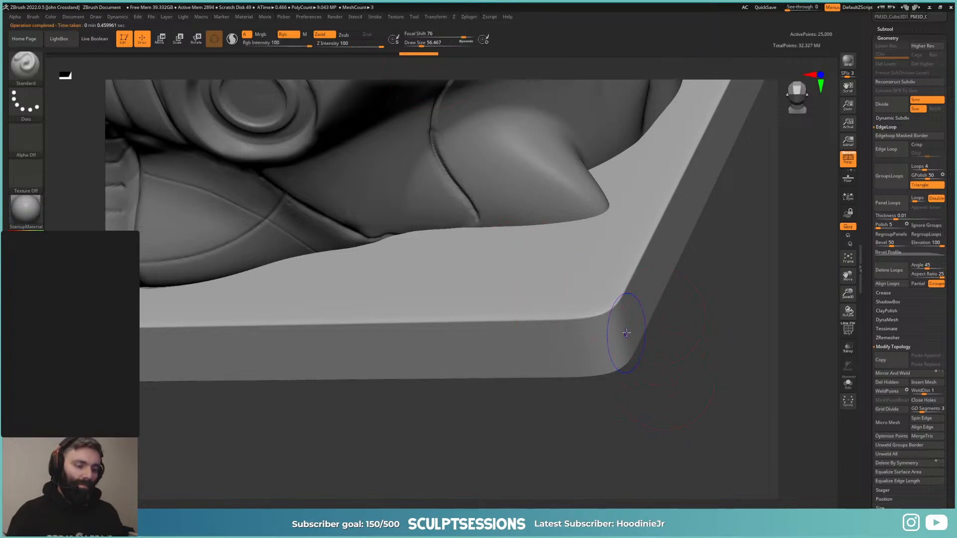
{"action": "key", "text": "shift+f"}
{"action": "key", "text": "shift+f"}
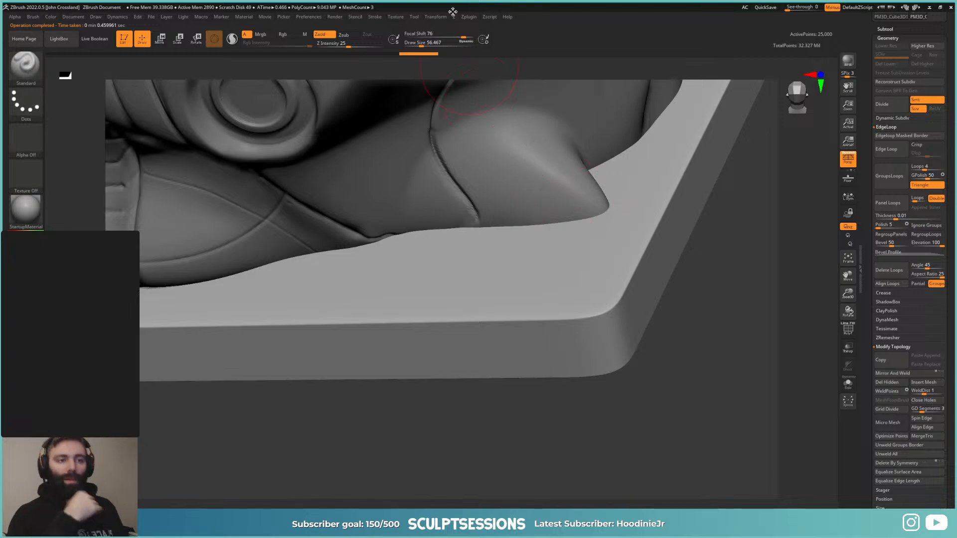
Step: Decimate the base to a target of 25 k polys and bring the bust back to the front view
{"action": "left_click", "coordinate": [471, 18]}
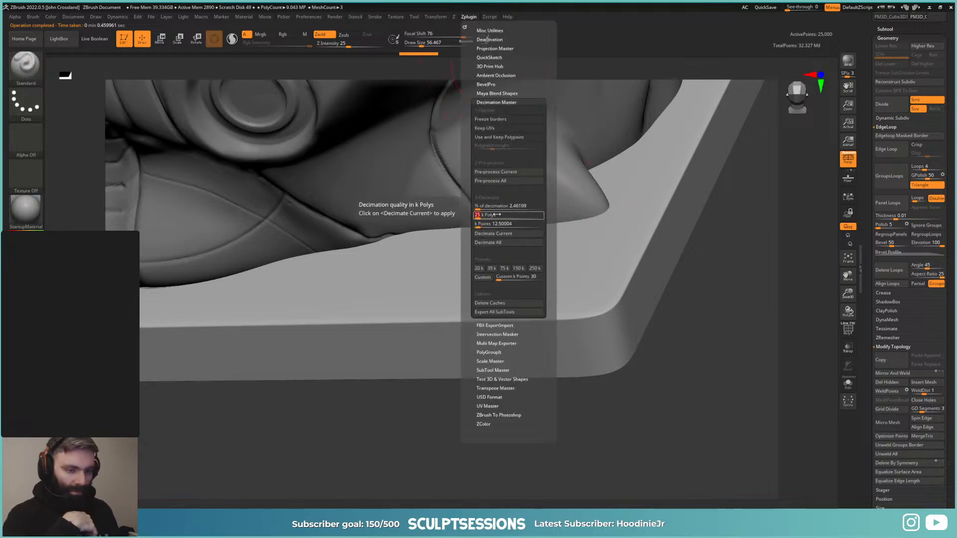
{"action": "left_click", "coordinate": [493, 233]}
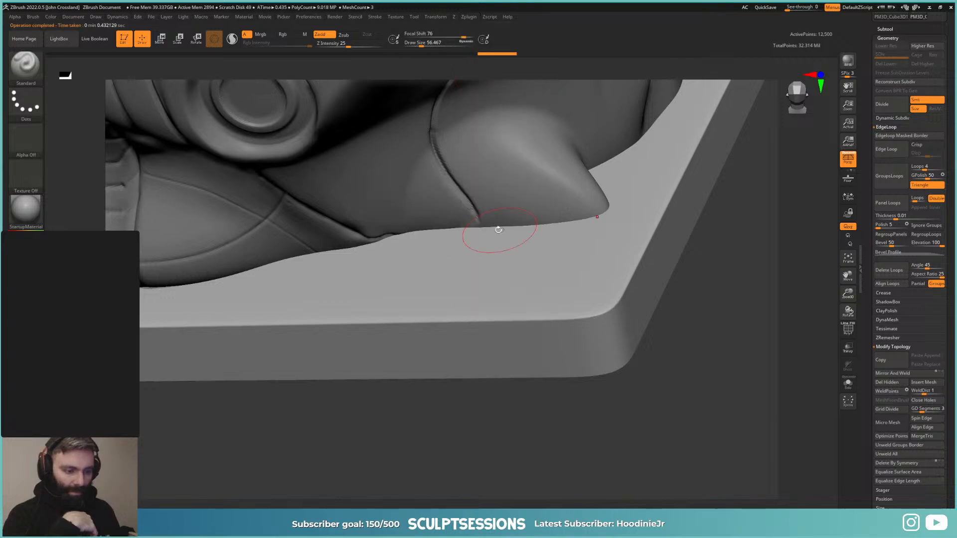
{"action": "left_click_drag", "start_coordinate": [669, 352], "coordinate": [610, 326], "text": "alt"}
Step: Expand the subtool list, isolate the rectangular base in Solo mode and show its wireframe
{"action": "left_click_drag", "start_coordinate": [942, 21], "coordinate": [943, 141]}
{"action": "left_click", "coordinate": [887, 149]}
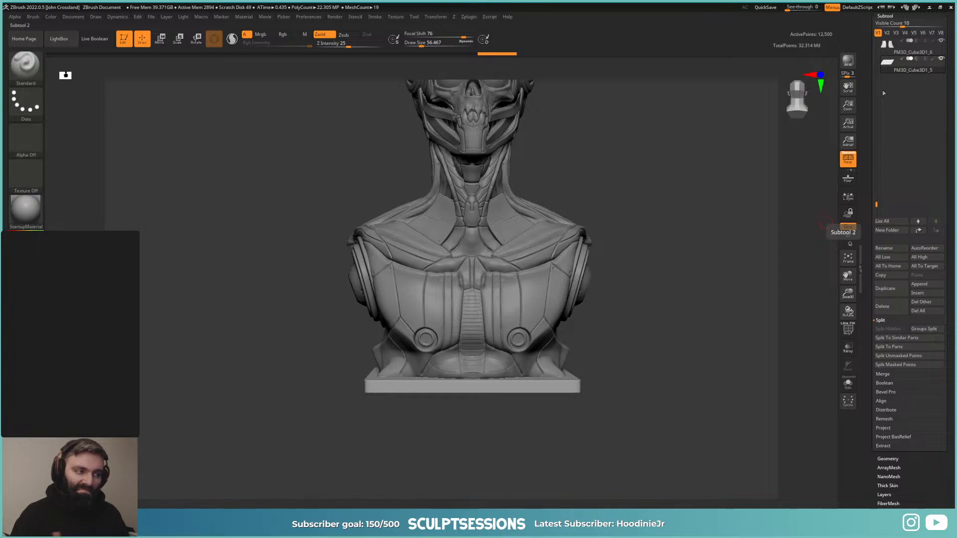
{"action": "scroll", "coordinate": [937, 115], "scroll_direction": "up", "scroll_amount": 5}
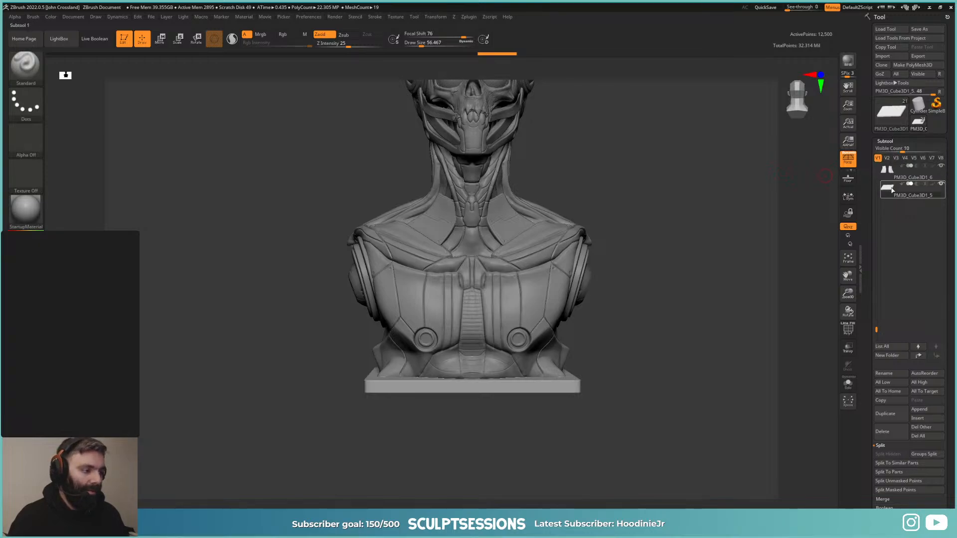
{"action": "left_click", "coordinate": [847, 384]}
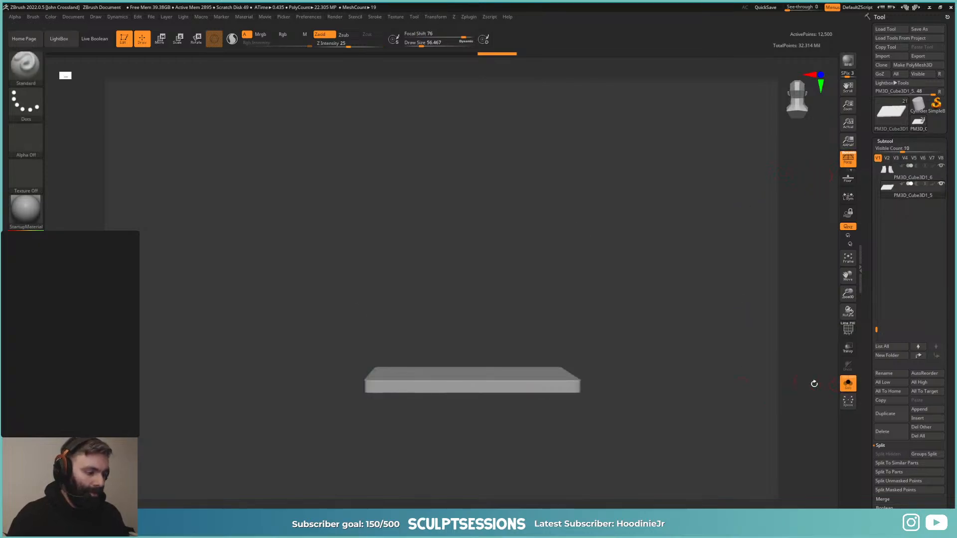
{"action": "key", "text": "shift+f"}
{"action": "left_click_drag", "start_coordinate": [814, 383], "coordinate": [686, 390]}
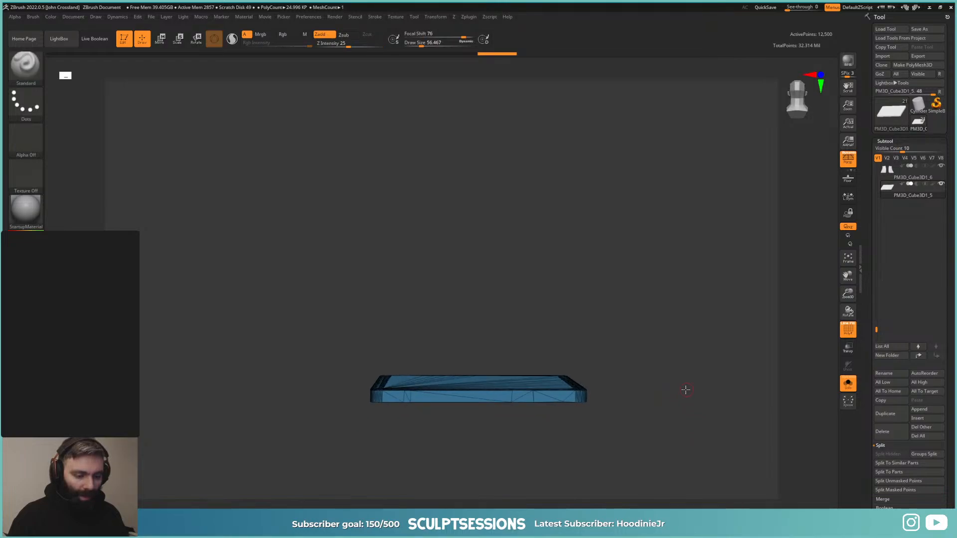
Step: Turn off perspective and assign the base's underside to its own polygroup
{"action": "key", "text": "p"}
{"action": "left_click_drag", "start_coordinate": [639, 418], "coordinate": [185, 490], "text": "alt"}
{"action": "key", "text": "ctrl+shift+x"}
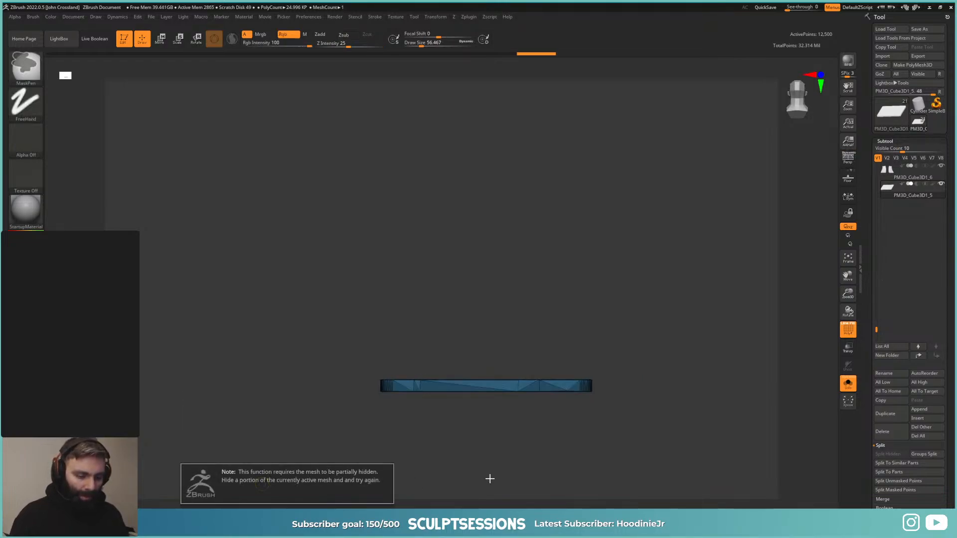
{"action": "left_click_drag", "start_coordinate": [616, 421], "coordinate": [612, 437], "text": "ctrl"}
{"action": "key", "text": "shift+f"}
{"action": "left_click_drag", "start_coordinate": [682, 372], "coordinate": [676, 336]}
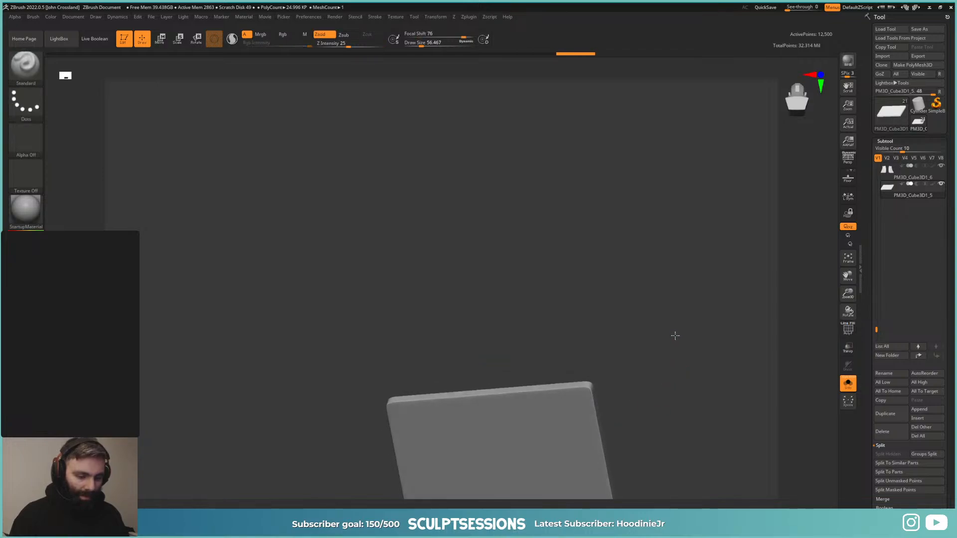
{"action": "key", "text": "shift+f"}
{"action": "mouse_move", "coordinate": [668, 412]}
{"action": "left_mouse_down"}
{"action": "mouse_move", "coordinate": [639, 261]}
{"action": "mouse_move", "coordinate": [656, 279]}
{"action": "mouse_move", "coordinate": [652, 300]}
{"action": "mouse_move", "coordinate": [692, 314]}
{"action": "mouse_move", "coordinate": [349, 450]}
{"action": "mouse_move", "coordinate": [260, 468]}
{"action": "mouse_move", "coordinate": [252, 423]}
{"action": "mouse_move", "coordinate": [275, 357]}
{"action": "left_mouse_up"}
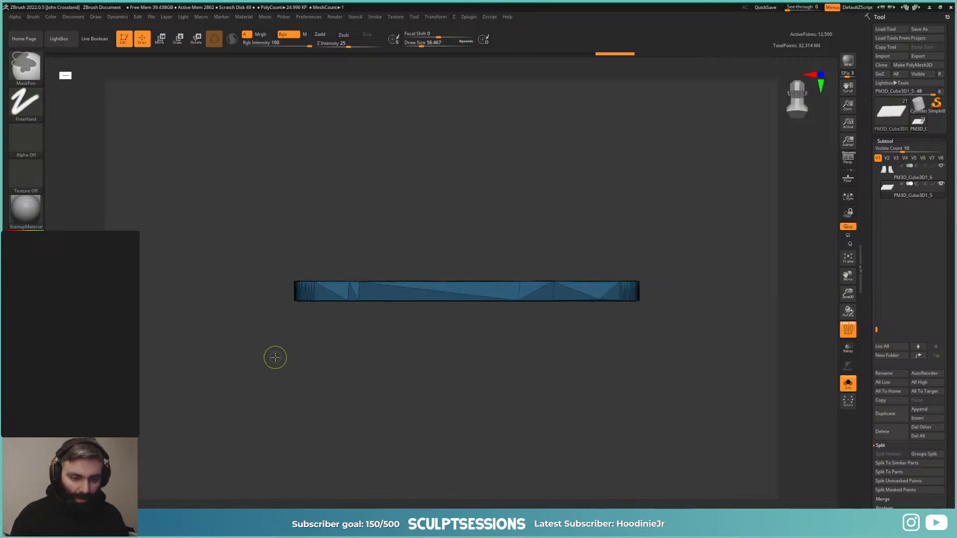
{"action": "left_click_drag", "start_coordinate": [509, 419], "coordinate": [500, 336]}
{"action": "key", "text": "shift+f"}
{"action": "key", "text": "shift+f"}
{"action": "key", "text": "shift+f"}
{"action": "key", "text": "shift+f"}
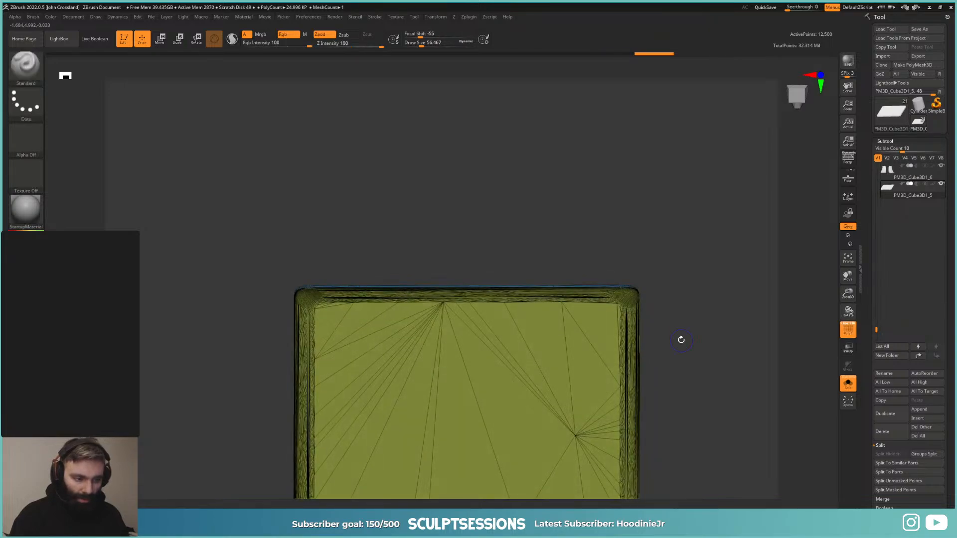
Step: With the underside hidden, assign the base's top face to its own polygroup and unhide the whole base
{"action": "key", "text": "shift+f"}
{"action": "mouse_move", "coordinate": [682, 340]}
{"action": "left_mouse_down"}
{"action": "mouse_move", "coordinate": [687, 379]}
{"action": "mouse_move", "coordinate": [632, 337]}
{"action": "mouse_move", "coordinate": [722, 331]}
{"action": "mouse_move", "coordinate": [722, 367]}
{"action": "mouse_move", "coordinate": [732, 338]}
{"action": "mouse_move", "coordinate": [722, 307]}
{"action": "mouse_move", "coordinate": [139, 336]}
{"action": "mouse_move", "coordinate": [139, 345]}
{"action": "mouse_move", "coordinate": [197, 356]}
{"action": "left_mouse_up"}
{"action": "key", "text": "shift+f"}
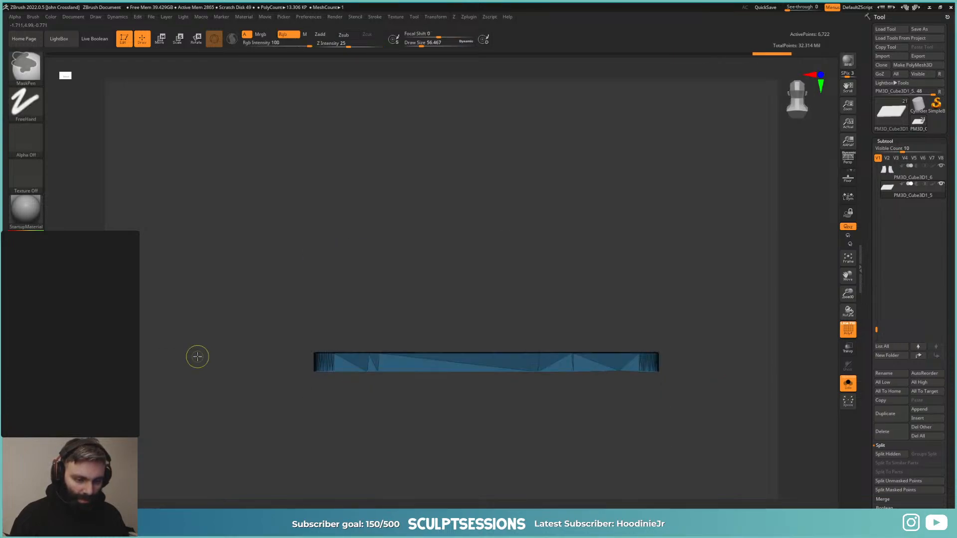
{"action": "key", "text": "ctrl+w"}
{"action": "left_click_drag", "start_coordinate": [489, 427], "coordinate": [504, 455]}
{"action": "key", "text": "shift+f"}
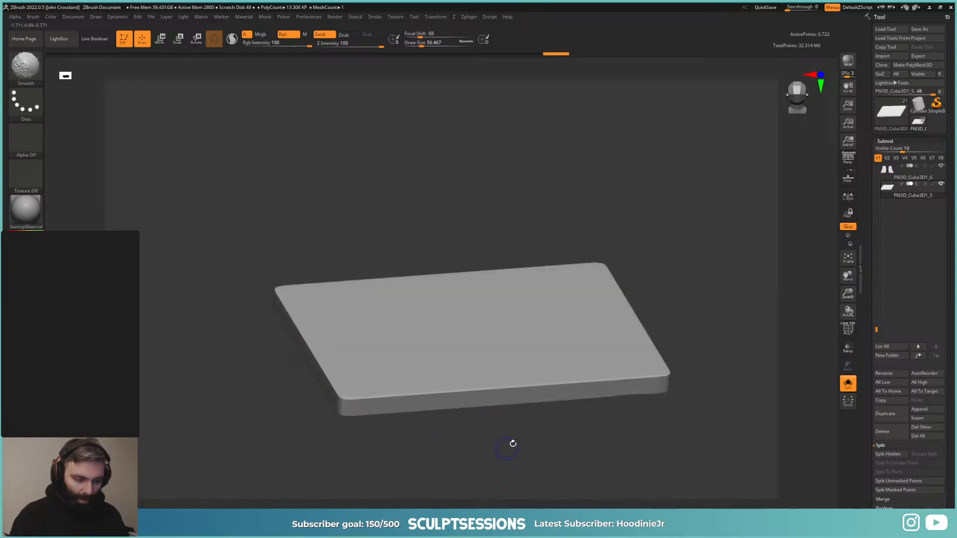
{"action": "key", "text": "shift+f"}
{"action": "left_click", "coordinate": [722, 257], "text": "ctrl+shift"}
Step: Hide the top and bottom polygroups so only the base's side walls are shown
{"action": "mouse_move", "coordinate": [734, 317]}
{"action": "left_mouse_down"}
{"action": "mouse_move", "coordinate": [717, 270]}
{"action": "mouse_move", "coordinate": [697, 286]}
{"action": "left_mouse_up"}
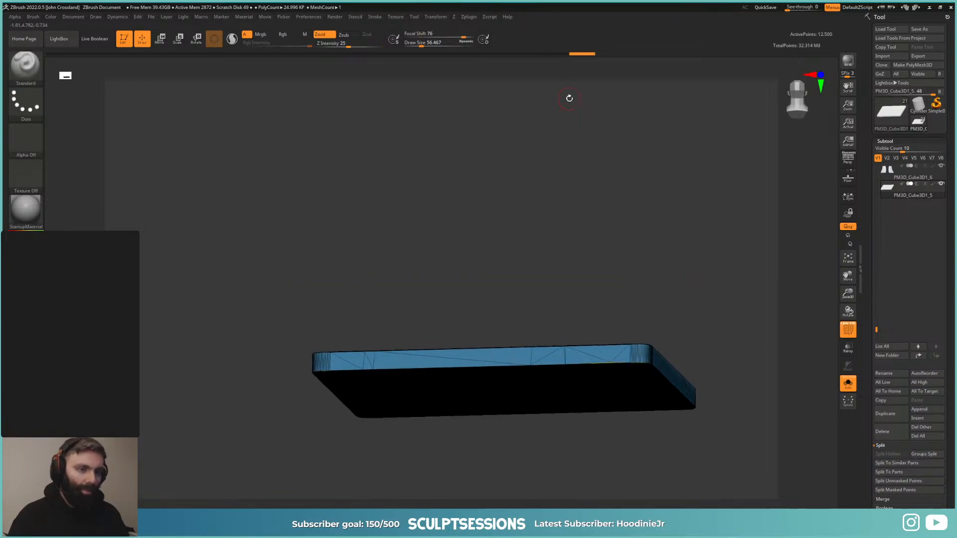
{"action": "left_click_drag", "start_coordinate": [571, 136], "coordinate": [596, 186]}
{"action": "key", "text": "ctrl+shift"}
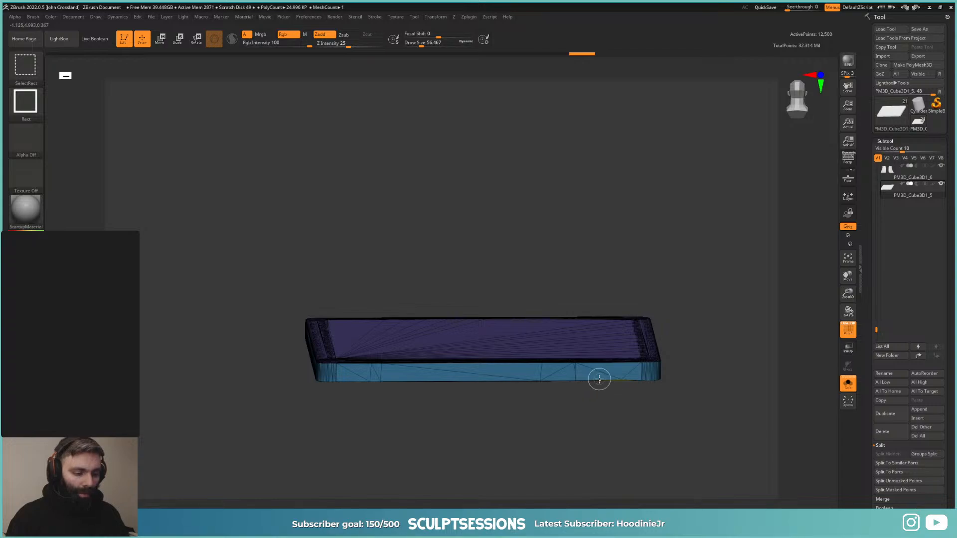
{"action": "left_click", "coordinate": [609, 374], "text": "ctrl+shift"}
{"action": "left_click_drag", "start_coordinate": [662, 318], "coordinate": [617, 329]}
{"action": "left_click", "coordinate": [605, 331], "text": "ctrl+shift"}
{"action": "left_click_drag", "start_coordinate": [711, 309], "coordinate": [715, 284]}
{"action": "left_click_drag", "start_coordinate": [731, 393], "coordinate": [744, 405]}
Step: Turn on double-sided display for the base in Display Properties
{"action": "left_click_drag", "start_coordinate": [948, 407], "coordinate": [951, 320]}
{"action": "left_click", "coordinate": [915, 354]}
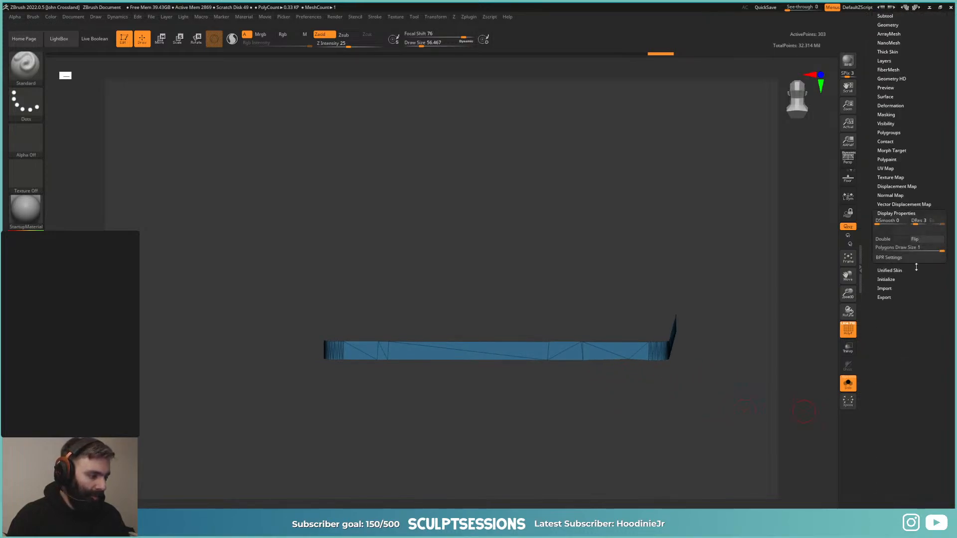
{"action": "left_click", "coordinate": [888, 240]}
{"action": "left_click_drag", "start_coordinate": [685, 279], "coordinate": [680, 298]}
{"action": "left_click_drag", "start_coordinate": [433, 323], "coordinate": [556, 251]}
{"action": "left_click_drag", "start_coordinate": [665, 260], "coordinate": [705, 284], "text": "shift"}
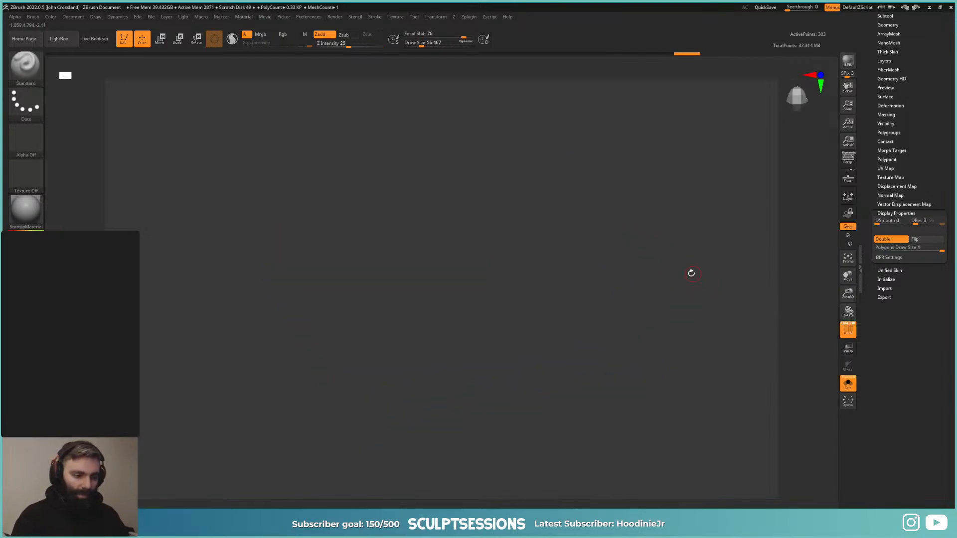
Step: From the side view, mask the front and back ends of the base's side walls
{"action": "key", "text": "shift+f"}
{"action": "mouse_move", "coordinate": [672, 313]}
{"action": "left_mouse_down"}
{"action": "mouse_move", "coordinate": [739, 280]}
{"action": "mouse_move", "coordinate": [677, 288]}
{"action": "mouse_move", "coordinate": [694, 301]}
{"action": "mouse_move", "coordinate": [694, 291]}
{"action": "mouse_move", "coordinate": [681, 342]}
{"action": "mouse_move", "coordinate": [699, 282]}
{"action": "mouse_move", "coordinate": [576, 237]}
{"action": "mouse_move", "coordinate": [596, 245]}
{"action": "mouse_move", "coordinate": [586, 231]}
{"action": "mouse_move", "coordinate": [602, 241]}
{"action": "left_mouse_up"}
{"action": "key", "text": "shift+f"}
{"action": "key", "text": "ctrl"}
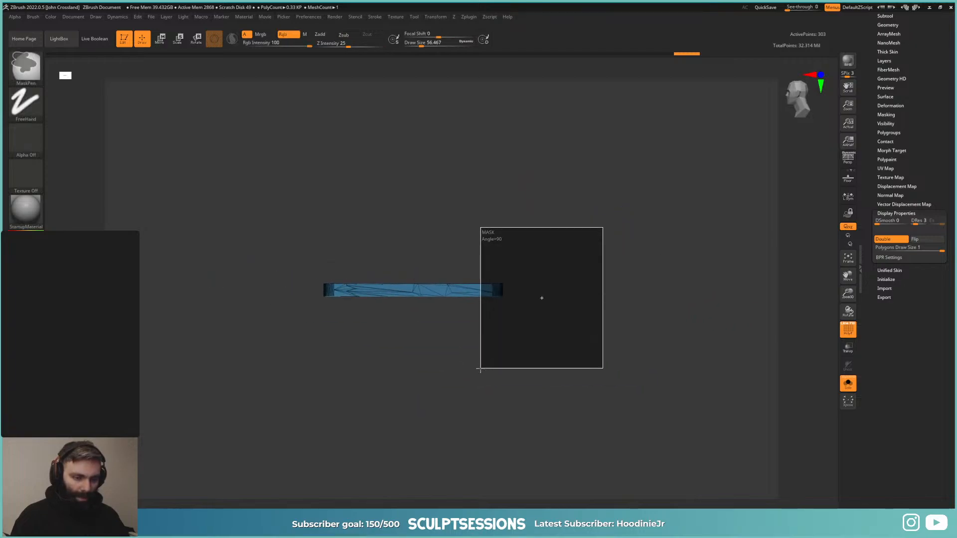
{"action": "left_click_drag", "start_coordinate": [245, 237], "coordinate": [337, 350], "text": "ctrl"}
{"action": "key", "text": "shift+f"}
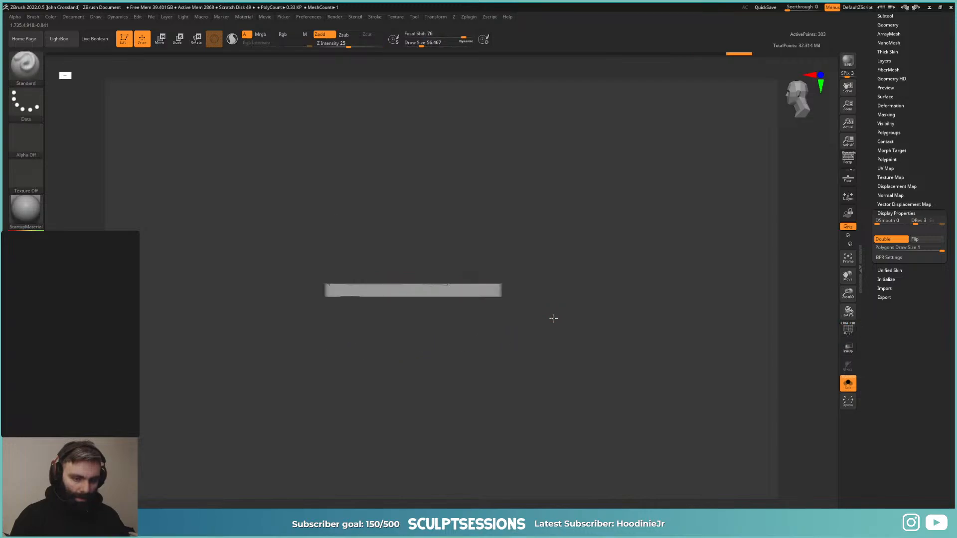
Step: Unhide the whole base and display its polygroups with PolyFrame
{"action": "left_click_drag", "start_coordinate": [553, 319], "coordinate": [540, 343]}
{"action": "key", "text": "shift+f"}
{"action": "key", "text": "shift+f"}
{"action": "left_click", "coordinate": [552, 304], "text": "ctrl+shift"}
{"action": "mouse_move", "coordinate": [554, 304]}
{"action": "left_mouse_down", "text": "shift"}
{"action": "mouse_move", "coordinate": [583, 321]}
{"action": "mouse_move", "coordinate": [639, 293]}
{"action": "mouse_move", "coordinate": [455, 231]}
{"action": "mouse_move", "coordinate": [656, 222]}
{"action": "mouse_move", "coordinate": [668, 283]}
{"action": "mouse_move", "coordinate": [598, 319]}
{"action": "left_mouse_up", "text": "shift"}
{"action": "key", "text": "shift+f"}
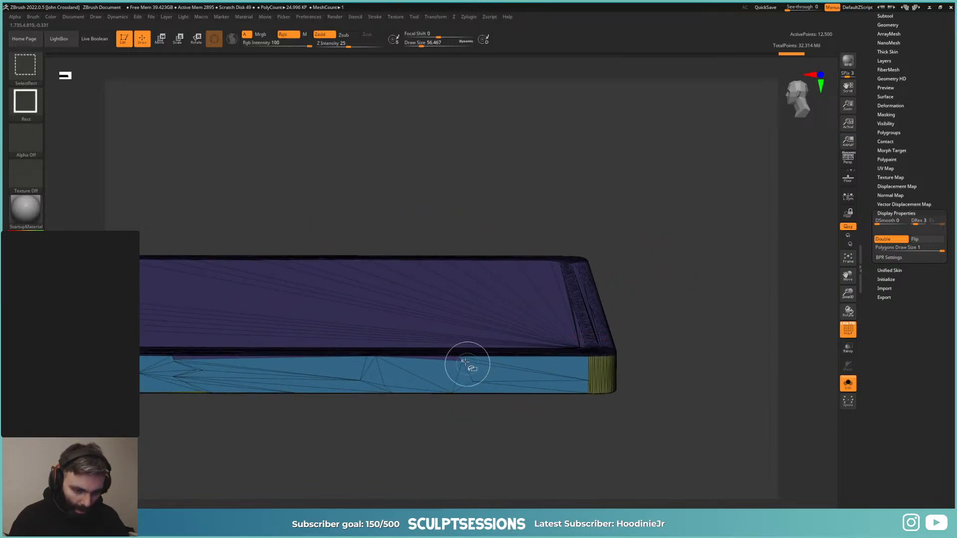
Step: Toggle the visibility of the base's polygroups to examine the stray faces along the front wall's upper edge
{"action": "left_click", "coordinate": [457, 360], "text": "ctrl+shift"}
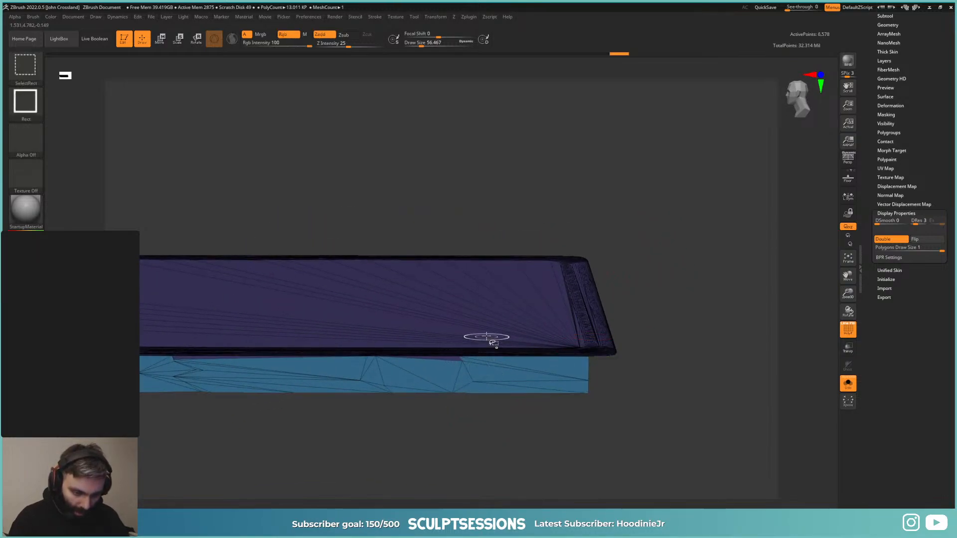
{"action": "left_click", "coordinate": [483, 344], "text": "ctrl+shift"}
{"action": "left_click", "coordinate": [634, 288], "text": "ctrl+shift"}
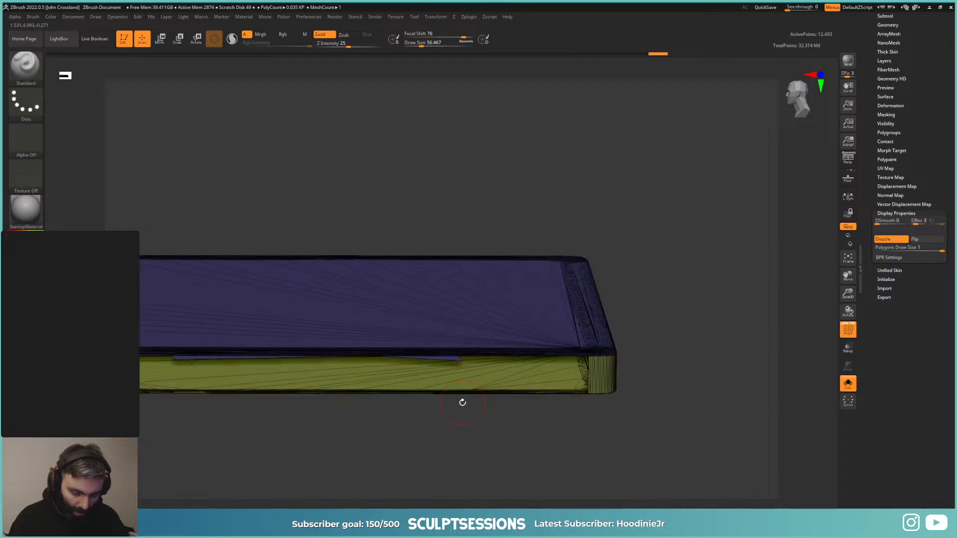
{"action": "left_click_drag", "start_coordinate": [461, 401], "coordinate": [485, 308], "text": "alt"}
{"action": "left_click", "coordinate": [492, 375], "text": "ctrl+shift"}
{"action": "left_click", "coordinate": [647, 423], "text": "ctrl+shift"}
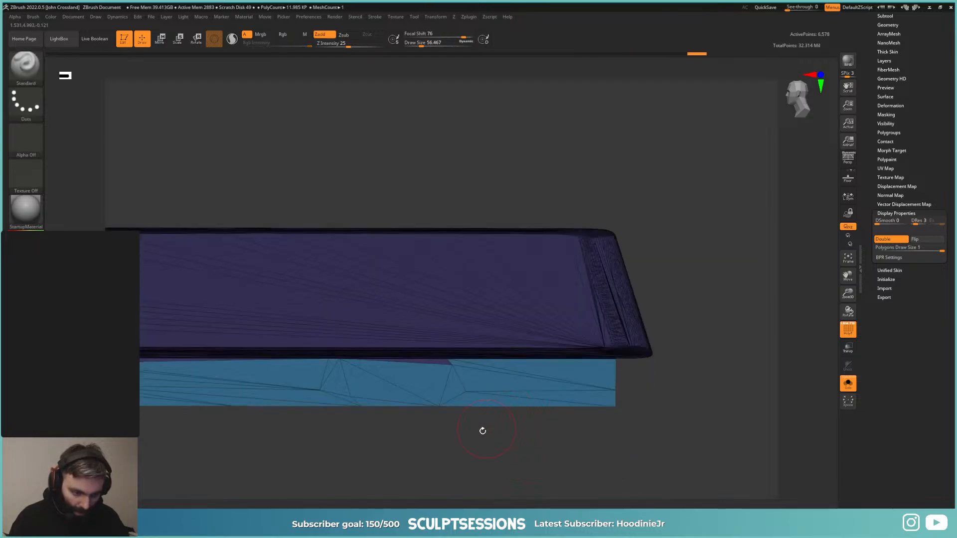
{"action": "left_click", "coordinate": [518, 388], "text": "ctrl+shift"}
{"action": "left_click", "coordinate": [553, 396], "text": "ctrl+shift"}
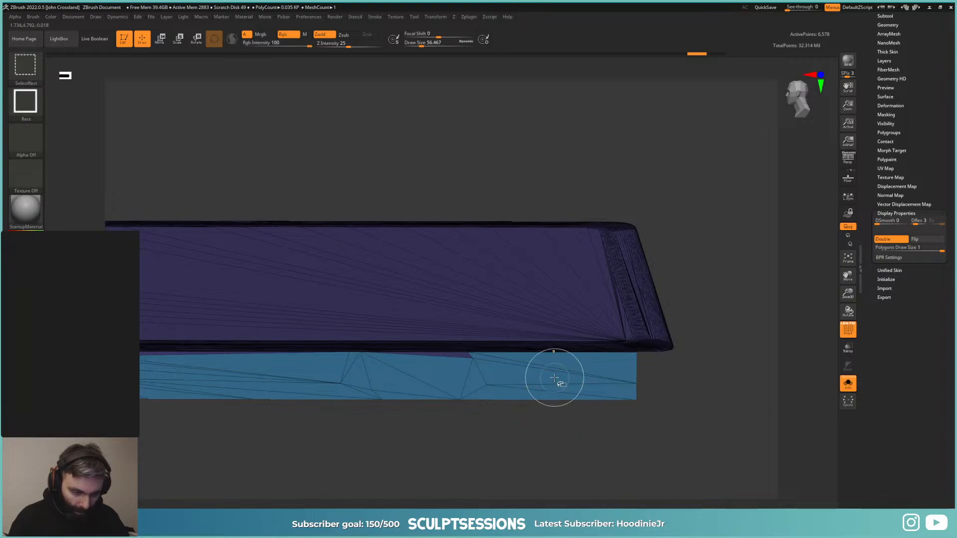
{"action": "left_click", "coordinate": [553, 380], "text": "ctrl+shift"}
{"action": "left_click", "coordinate": [554, 378], "text": "ctrl+shift"}
{"action": "left_click", "coordinate": [553, 379], "text": "ctrl+shift"}
{"action": "left_click", "coordinate": [552, 380], "text": "ctrl+shift"}
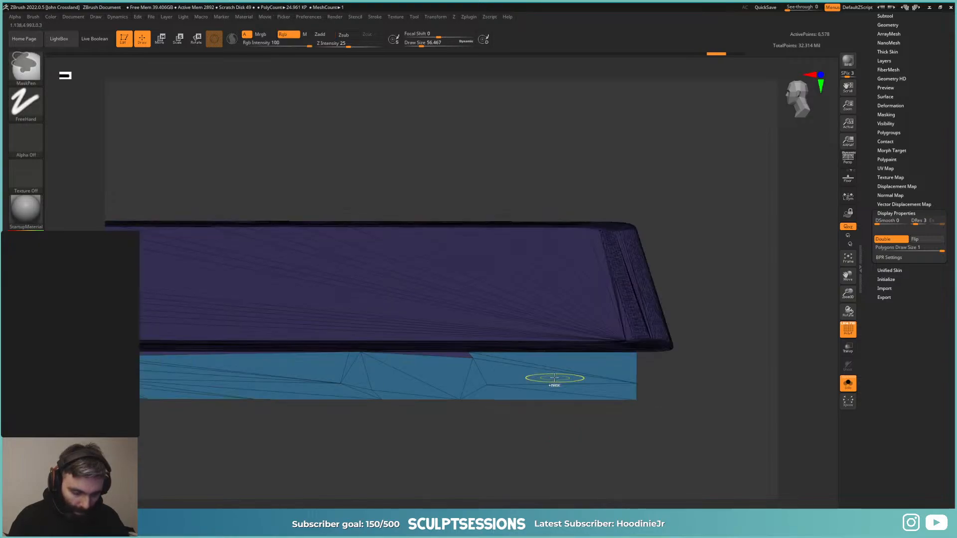
{"action": "left_click", "coordinate": [540, 407], "text": "ctrl+shift"}
{"action": "left_click", "coordinate": [613, 427], "text": "ctrl+shift"}
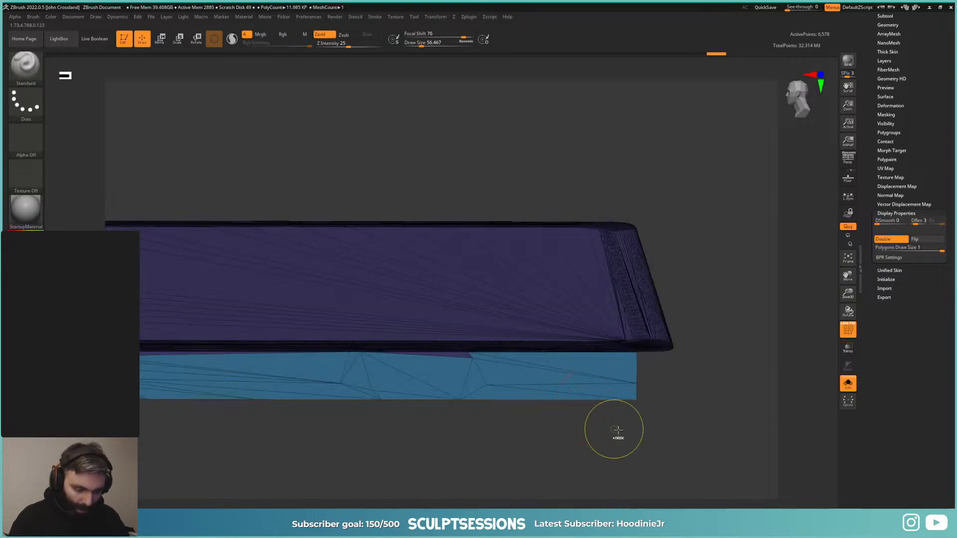
{"action": "left_click", "coordinate": [598, 408], "text": "ctrl+alt+shift"}
{"action": "left_click_drag", "start_coordinate": [594, 406], "coordinate": [613, 409], "text": "alt"}
Step: Isolate the base's top polygroup and invert the visibility so only the walls and underside are shown
{"action": "left_click", "coordinate": [654, 313], "text": "ctrl+shift"}
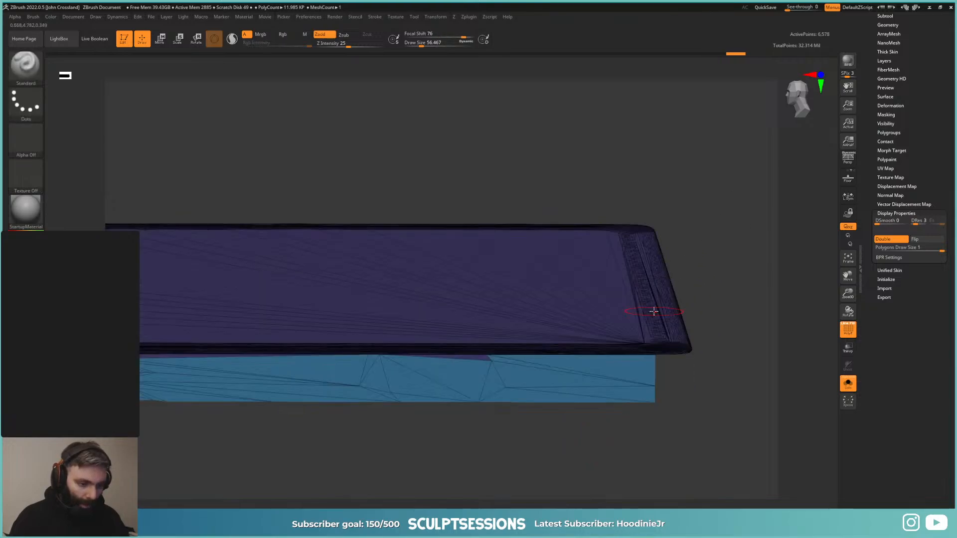
{"action": "left_click", "coordinate": [705, 234], "text": "ctrl+shift"}
{"action": "left_click", "coordinate": [492, 322], "text": "ctrl+shift"}
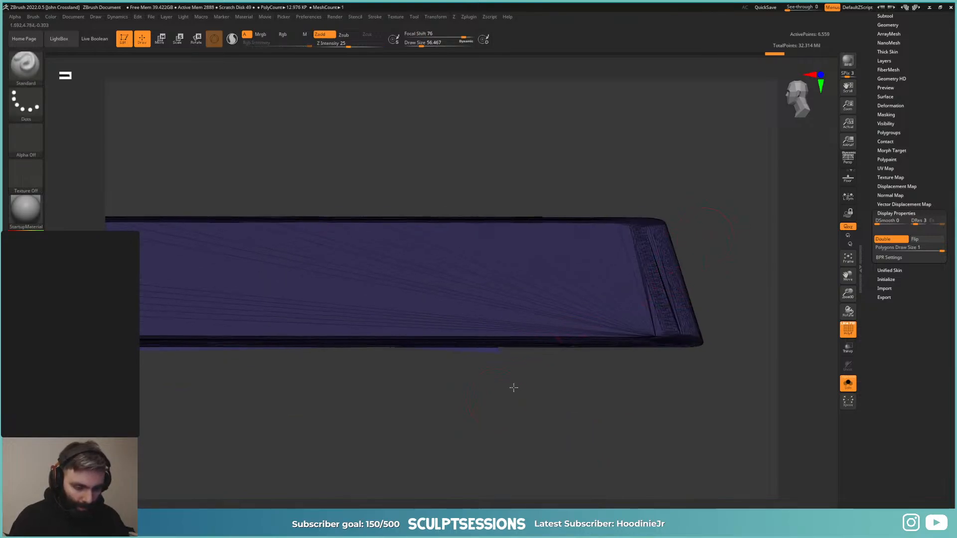
{"action": "left_click_drag", "start_coordinate": [513, 386], "coordinate": [527, 429]}
{"action": "left_click_drag", "start_coordinate": [527, 395], "coordinate": [493, 363], "text": "ctrl+alt+shift"}
{"action": "left_click_drag", "start_coordinate": [547, 408], "coordinate": [568, 388], "text": "alt"}
{"action": "left_click_drag", "start_coordinate": [640, 277], "coordinate": [652, 258], "text": "ctrl+shift"}
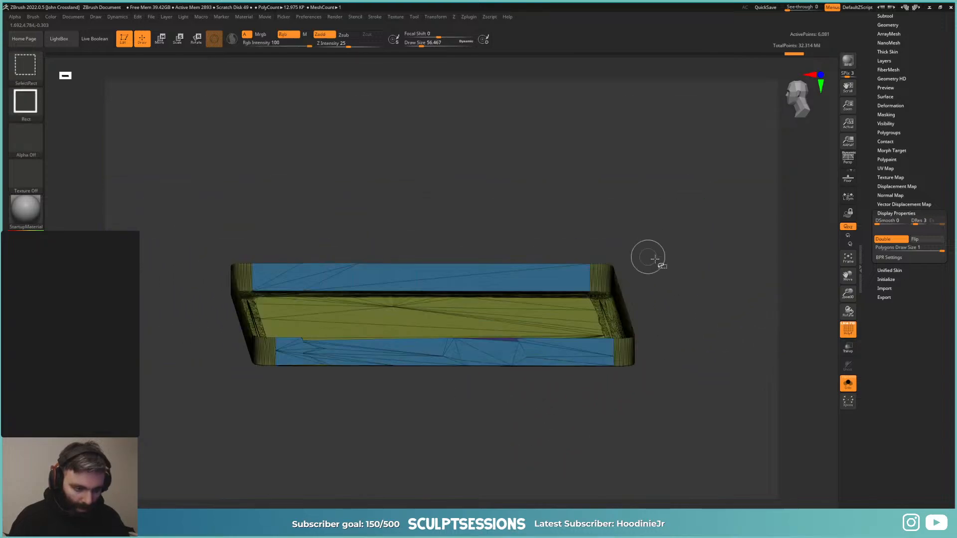
Step: Hide the base's underside and remaining side walls, and assign the front and back wall faces to one polygroup
{"action": "left_click_drag", "start_coordinate": [589, 382], "coordinate": [613, 399], "text": "alt"}
{"action": "left_click_drag", "start_coordinate": [692, 342], "coordinate": [718, 239]}
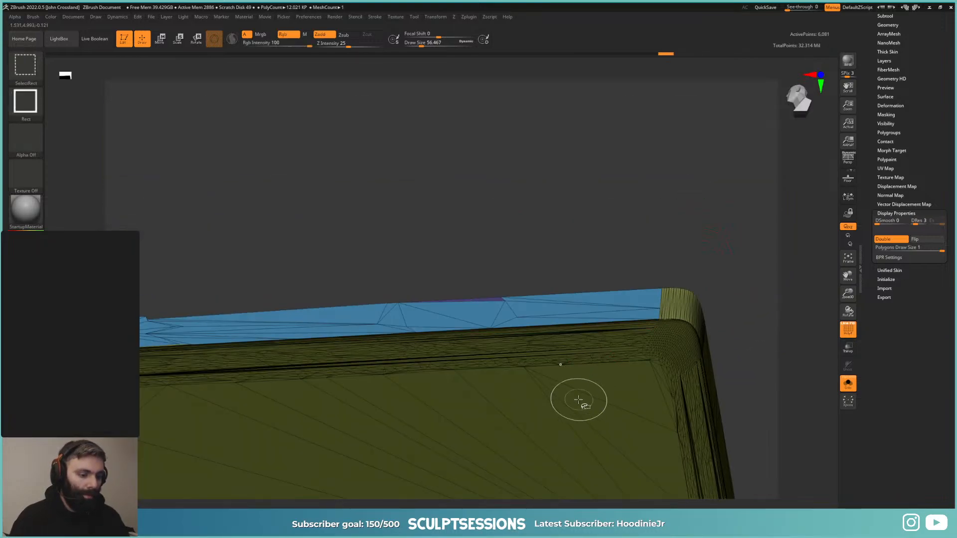
{"action": "left_click", "coordinate": [578, 400], "text": "ctrl+shift"}
{"action": "left_click_drag", "start_coordinate": [615, 219], "coordinate": [630, 200], "text": "alt"}
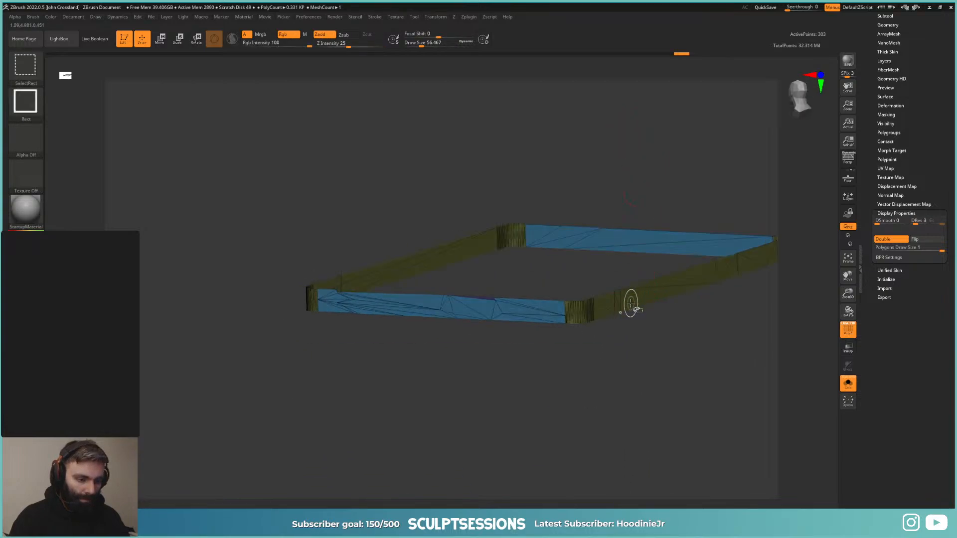
{"action": "left_click", "coordinate": [630, 303], "text": "ctrl+shift"}
{"action": "left_click_drag", "start_coordinate": [429, 272], "coordinate": [325, 202]}
{"action": "key", "text": "ctrl+w"}
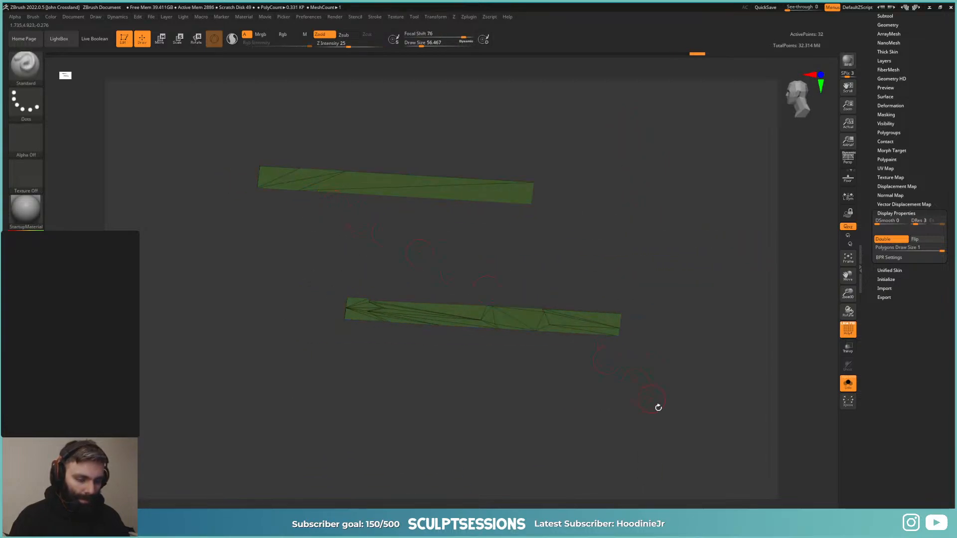
Step: Unhide the whole base and turn off the PolyFrame display
{"action": "left_click_drag", "start_coordinate": [659, 407], "coordinate": [651, 372]}
{"action": "left_click", "coordinate": [699, 303], "text": "ctrl+shift"}
{"action": "left_click_drag", "start_coordinate": [492, 402], "coordinate": [457, 316], "text": "alt"}
{"action": "left_click_drag", "start_coordinate": [292, 405], "coordinate": [566, 422], "text": "alt"}
{"action": "left_click_drag", "start_coordinate": [401, 248], "coordinate": [457, 225], "text": "alt"}
{"action": "left_click_drag", "start_coordinate": [586, 480], "coordinate": [567, 293], "text": "alt"}
{"action": "key", "text": "space"}
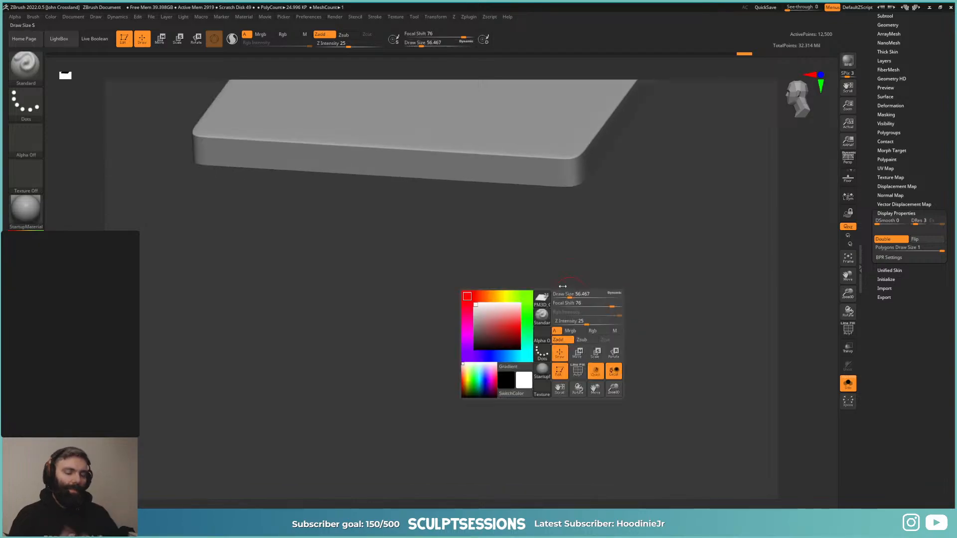
Step: Leave Solo mode to show the whole bust and turn off double-sided display for the base
{"action": "left_click_drag", "start_coordinate": [596, 239], "coordinate": [611, 393]}
{"action": "key", "text": "shift+f"}
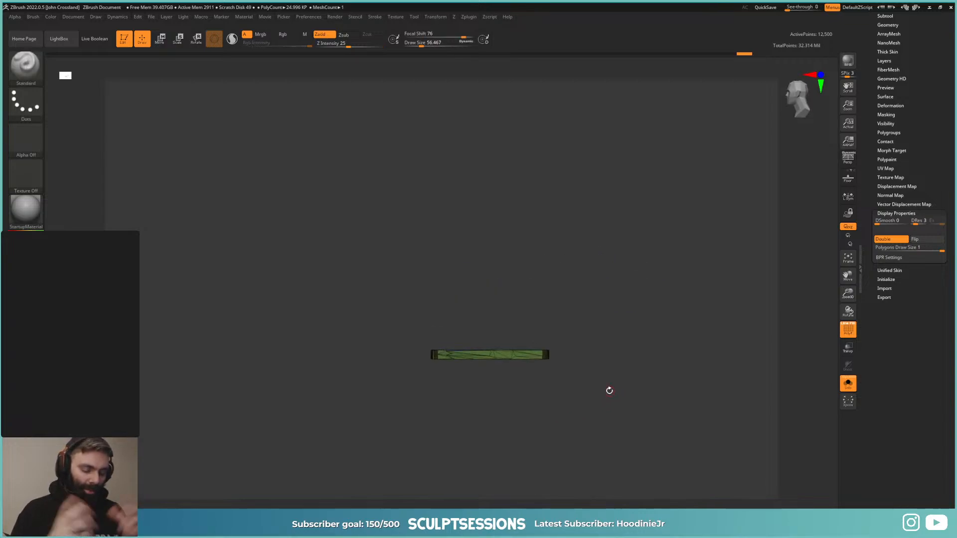
{"action": "left_click_drag", "start_coordinate": [610, 354], "coordinate": [616, 321]}
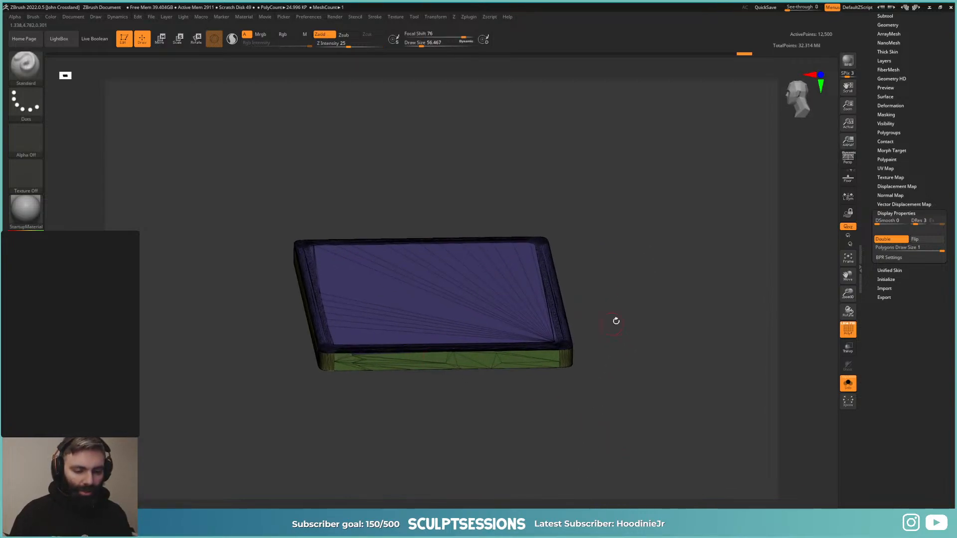
{"action": "key", "text": "shift+f"}
{"action": "left_click_drag", "start_coordinate": [613, 374], "coordinate": [658, 444]}
{"action": "key", "text": "alt+s"}
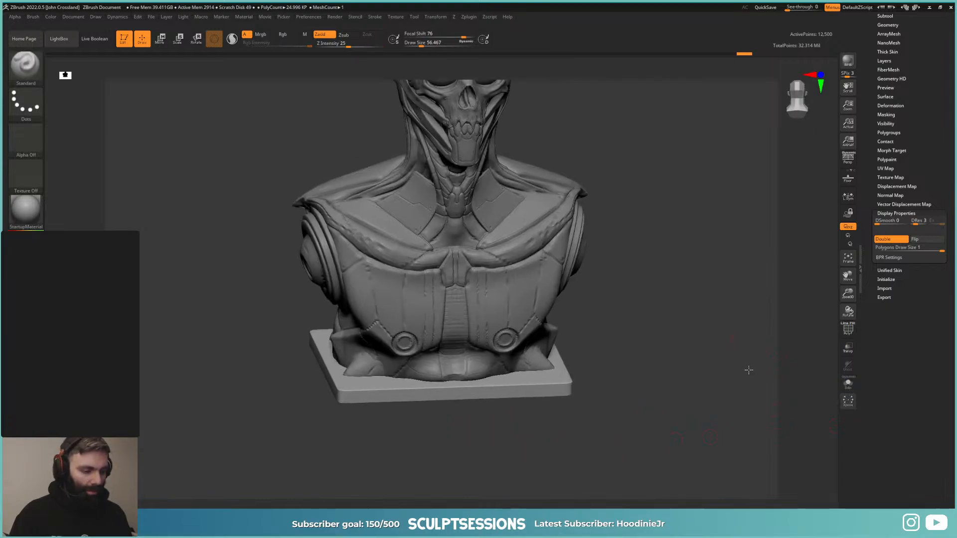
{"action": "mouse_move", "coordinate": [744, 338]}
{"action": "left_mouse_down", "text": "shift"}
{"action": "mouse_move", "coordinate": [701, 322]}
{"action": "mouse_move", "coordinate": [734, 355]}
{"action": "left_mouse_up", "text": "shift"}
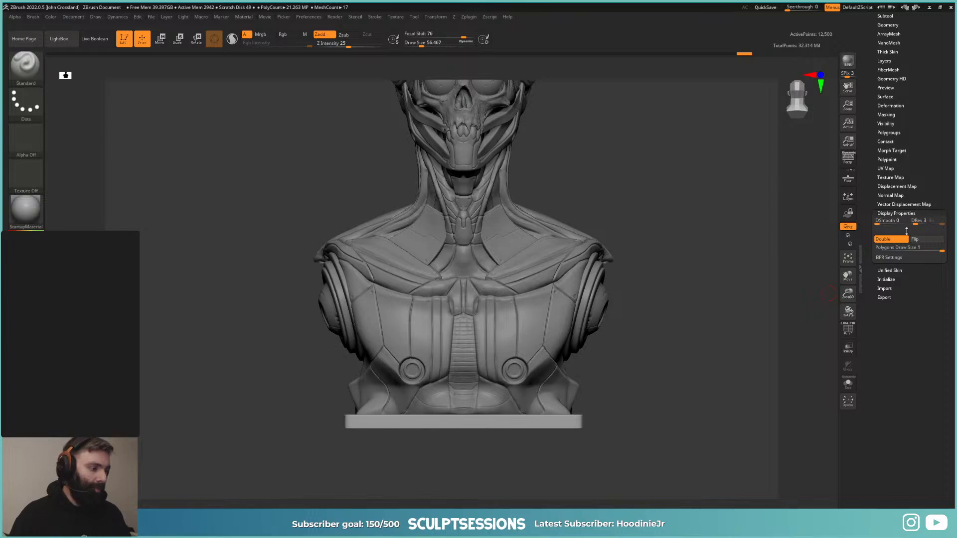
{"action": "left_click", "coordinate": [887, 239]}
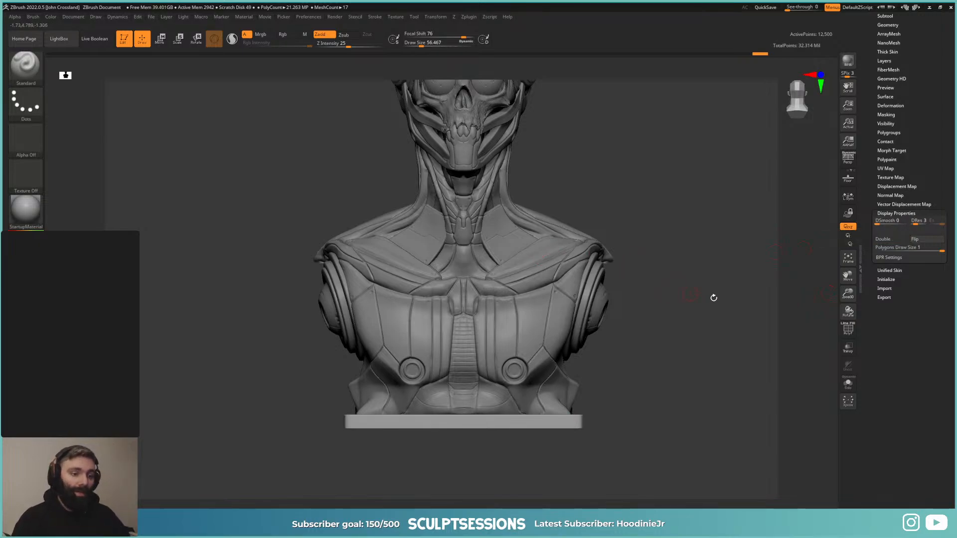
Step: Turn on perspective and view the full bust from a three-quarter angle
{"action": "left_click_drag", "start_coordinate": [714, 298], "coordinate": [636, 391]}
{"action": "key", "text": "p"}
{"action": "left_click_drag", "start_coordinate": [567, 358], "coordinate": [664, 361]}
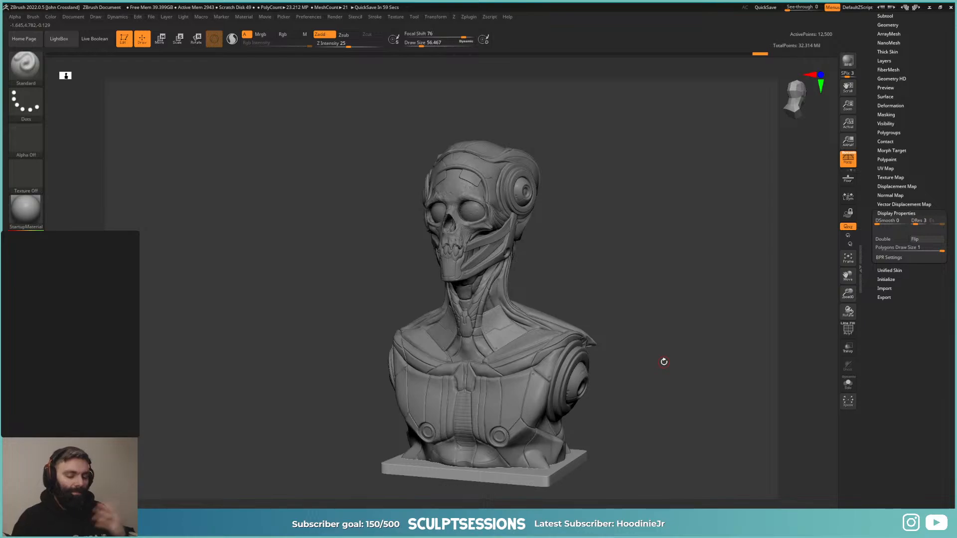
{"action": "left_click_drag", "start_coordinate": [557, 275], "coordinate": [645, 280]}
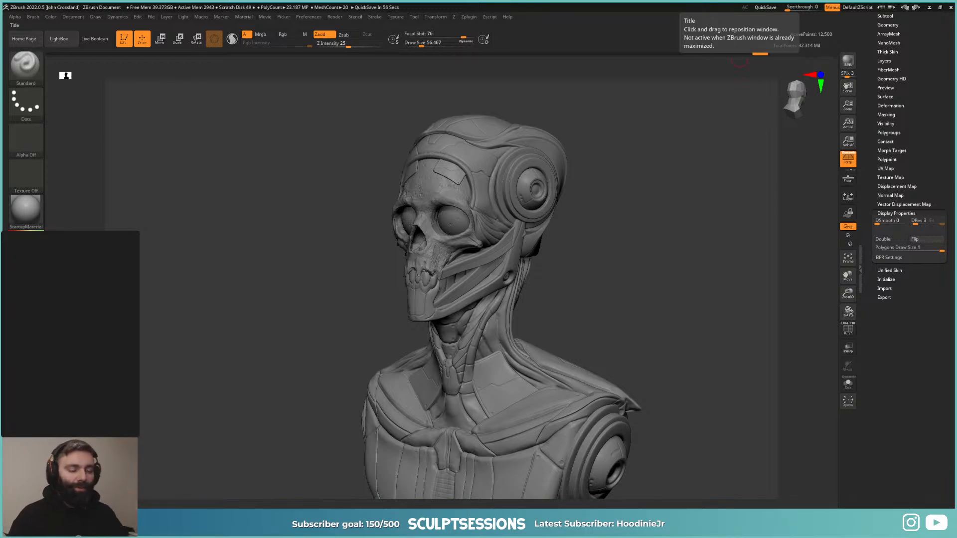
Step: Make the torso the active subtool, expand the subtool list and browse to its last entries
{"action": "mouse_move", "coordinate": [651, 266]}
{"action": "left_mouse_down"}
{"action": "mouse_move", "coordinate": [669, 261]}
{"action": "mouse_move", "coordinate": [694, 293]}
{"action": "mouse_move", "coordinate": [691, 262]}
{"action": "mouse_move", "coordinate": [677, 267]}
{"action": "mouse_move", "coordinate": [668, 254]}
{"action": "mouse_move", "coordinate": [657, 312]}
{"action": "mouse_move", "coordinate": [598, 344]}
{"action": "left_mouse_up"}
{"action": "left_click", "coordinate": [574, 358], "text": "alt"}
{"action": "mouse_move", "coordinate": [688, 288]}
{"action": "left_mouse_down", "text": "alt"}
{"action": "mouse_move", "coordinate": [664, 307]}
{"action": "mouse_move", "coordinate": [671, 280]}
{"action": "left_mouse_up", "text": "alt"}
{"action": "left_click_drag", "start_coordinate": [731, 264], "coordinate": [793, 232], "text": "shift"}
{"action": "left_click_drag", "start_coordinate": [947, 82], "coordinate": [945, 215]}
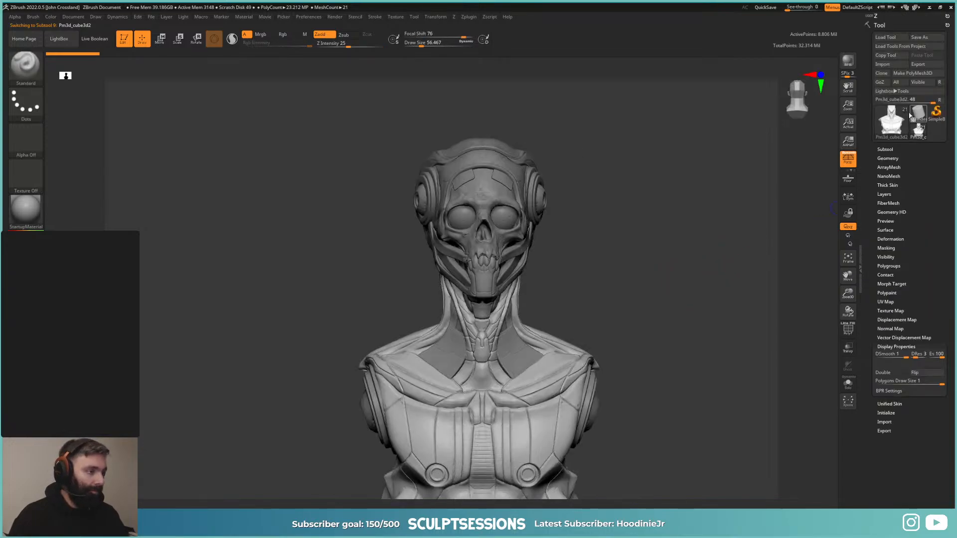
{"action": "left_click", "coordinate": [885, 150]}
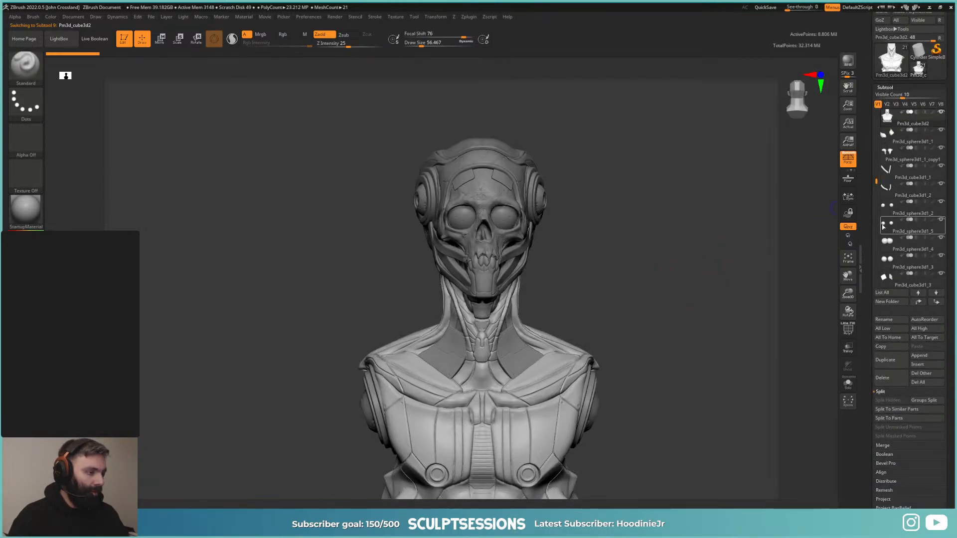
{"action": "left_click_drag", "start_coordinate": [879, 185], "coordinate": [878, 235]}
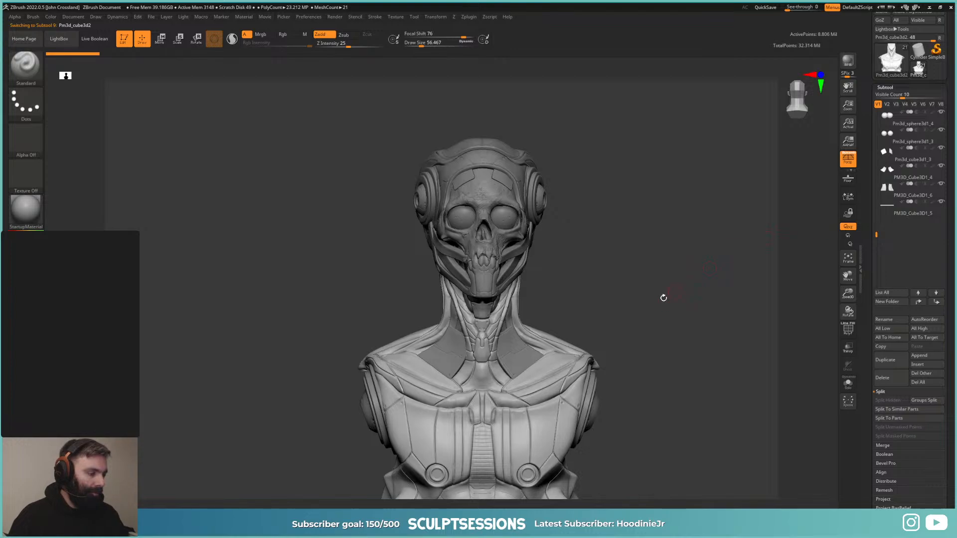
Step: Select the rectangular base under the bust and rename its subtool "base"
{"action": "mouse_move", "coordinate": [664, 297]}
{"action": "left_mouse_down", "text": "alt"}
{"action": "mouse_move", "coordinate": [684, 247]}
{"action": "mouse_move", "coordinate": [663, 267]}
{"action": "mouse_move", "coordinate": [632, 269]}
{"action": "mouse_move", "coordinate": [632, 252]}
{"action": "mouse_move", "coordinate": [662, 269]}
{"action": "mouse_move", "coordinate": [651, 287]}
{"action": "left_mouse_up", "text": "alt"}
{"action": "left_click_drag", "start_coordinate": [693, 375], "coordinate": [695, 310], "text": "alt"}
{"action": "left_click", "coordinate": [579, 415], "text": "alt"}
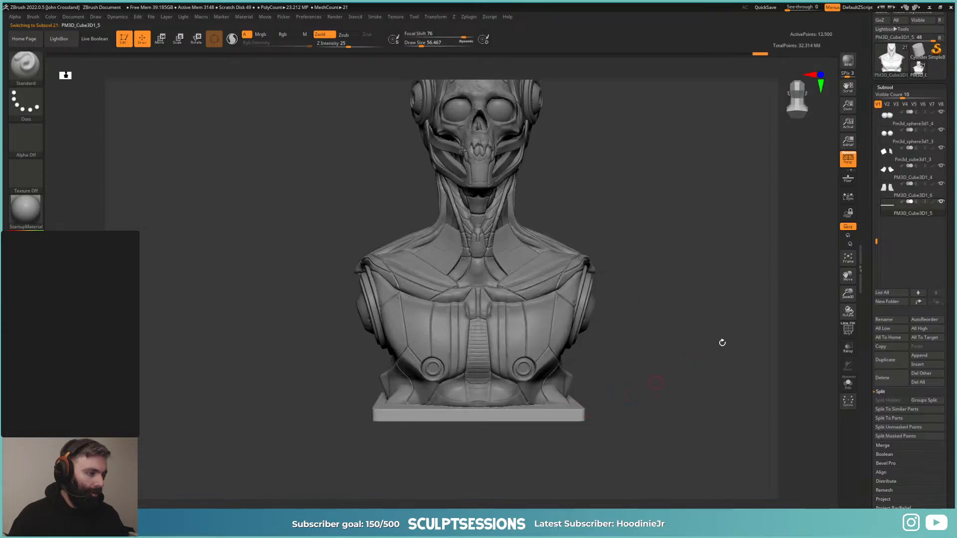
{"action": "left_click", "coordinate": [891, 319]}
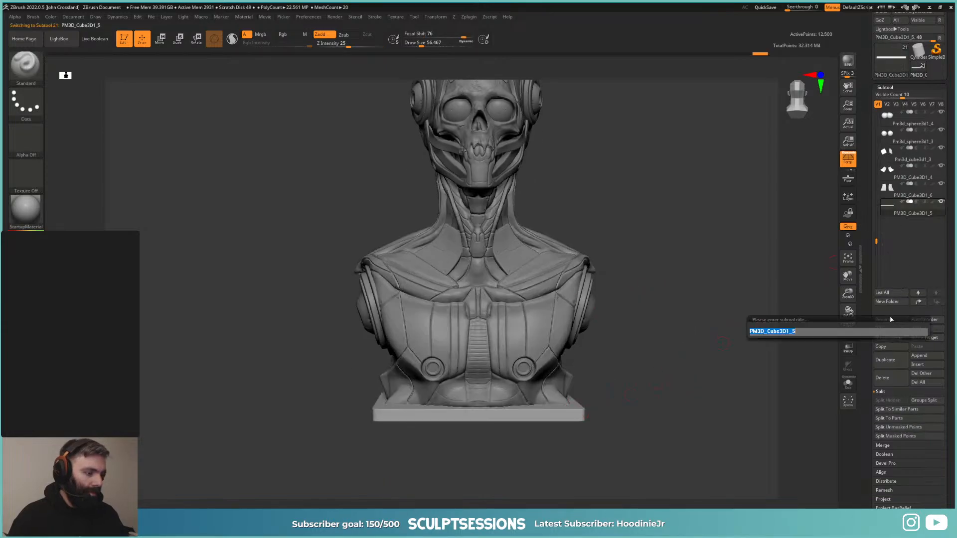
{"action": "type", "text": "base"}
{"action": "key", "text": "Return"}
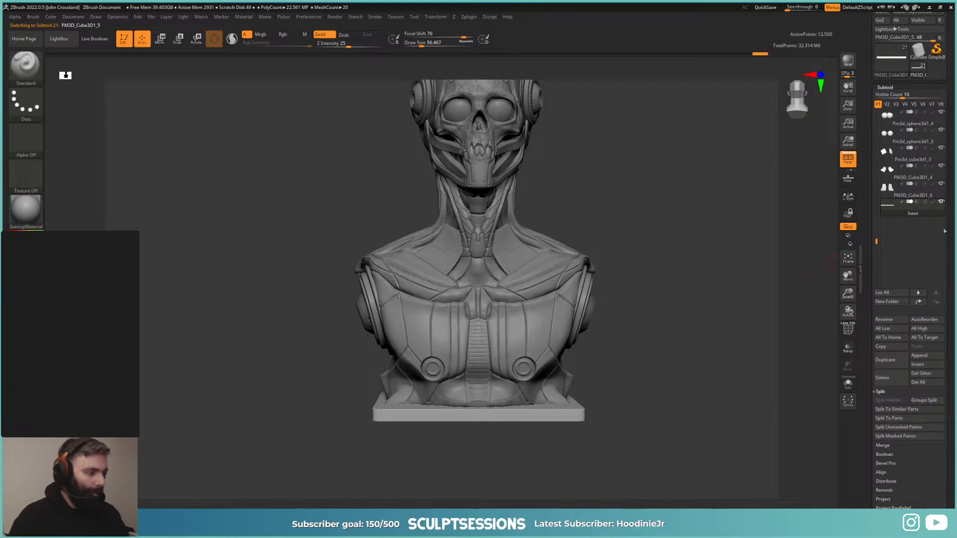
Step: Hide the base subtool and review the bust from the front and three-quarter angles
{"action": "left_click_drag", "start_coordinate": [651, 187], "coordinate": [618, 250], "text": "alt"}
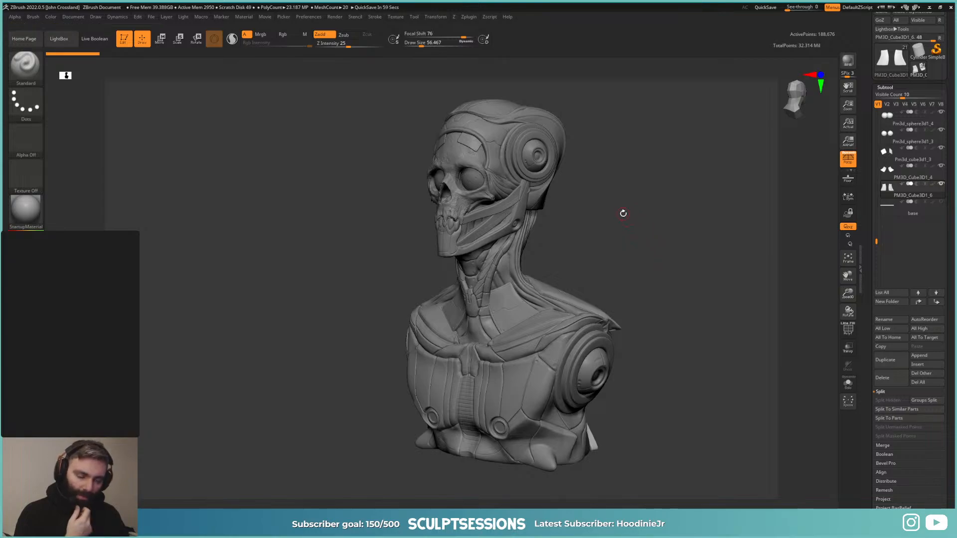
{"action": "mouse_move", "coordinate": [623, 213]}
{"action": "left_mouse_down"}
{"action": "mouse_move", "coordinate": [628, 255]}
{"action": "mouse_move", "coordinate": [625, 238]}
{"action": "mouse_move", "coordinate": [617, 255]}
{"action": "mouse_move", "coordinate": [647, 259]}
{"action": "mouse_move", "coordinate": [596, 301]}
{"action": "mouse_move", "coordinate": [497, 318]}
{"action": "left_mouse_up"}
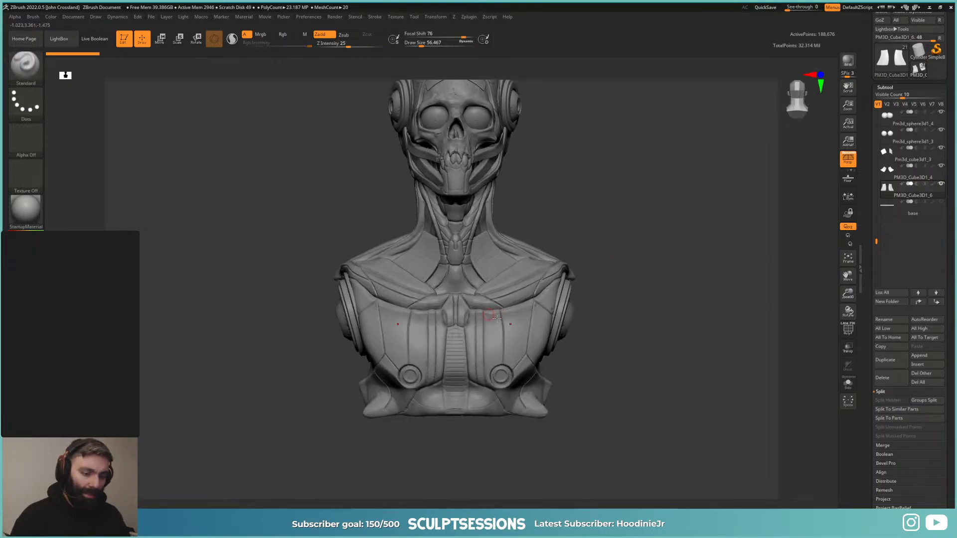
{"action": "mouse_move", "coordinate": [612, 268]}
{"action": "left_mouse_down"}
{"action": "mouse_move", "coordinate": [639, 279]}
{"action": "mouse_move", "coordinate": [492, 317]}
{"action": "left_mouse_up"}
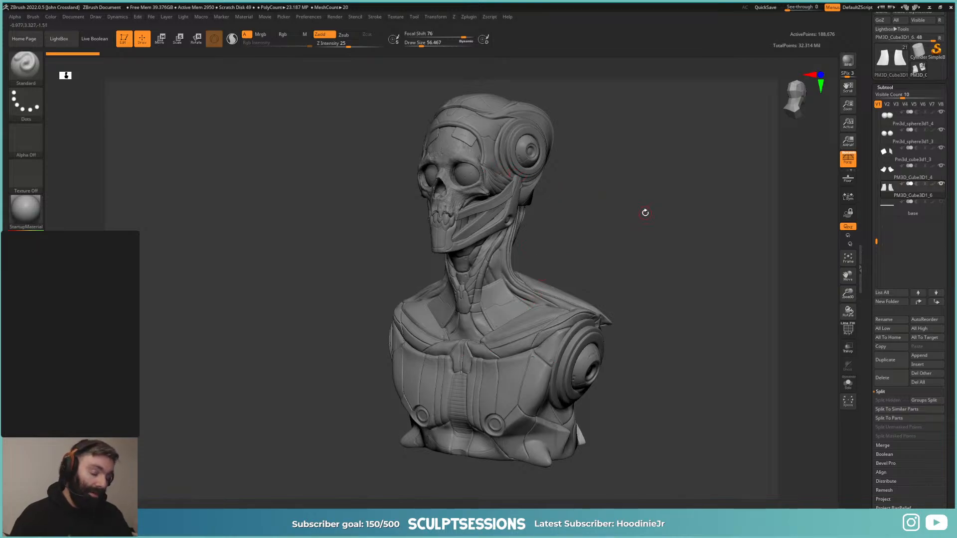
{"action": "mouse_move", "coordinate": [635, 226]}
{"action": "left_mouse_down"}
{"action": "mouse_move", "coordinate": [644, 247]}
{"action": "mouse_move", "coordinate": [636, 267]}
{"action": "mouse_move", "coordinate": [545, 243]}
{"action": "mouse_move", "coordinate": [613, 253]}
{"action": "mouse_move", "coordinate": [610, 260]}
{"action": "left_mouse_up"}
{"action": "left_click_drag", "start_coordinate": [541, 191], "coordinate": [685, 329]}
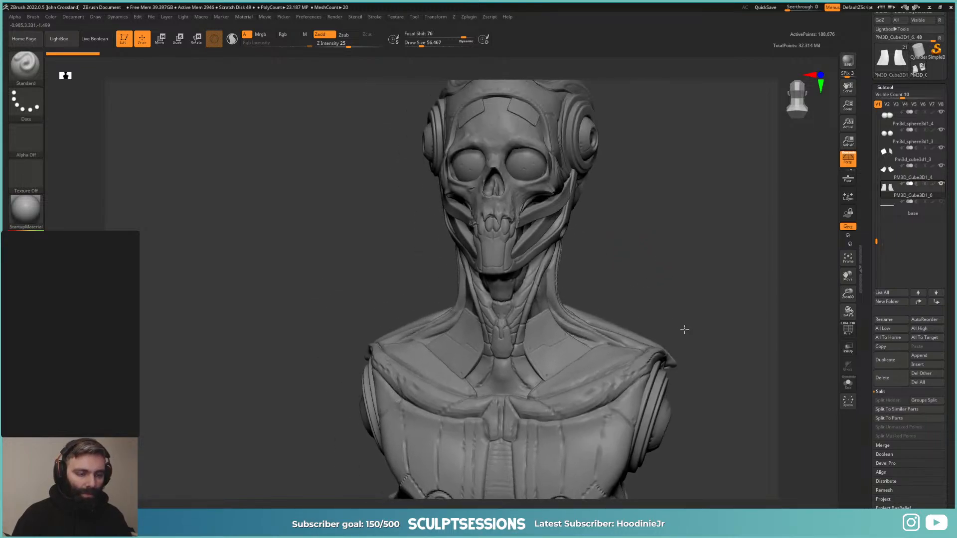
Step: Turn on PolyFrame and select the skull's eyeball subtool
{"action": "key", "text": "shift+f"}
{"action": "left_click_drag", "start_coordinate": [645, 250], "coordinate": [661, 314], "text": "alt"}
{"action": "left_click", "coordinate": [546, 237], "text": "alt"}
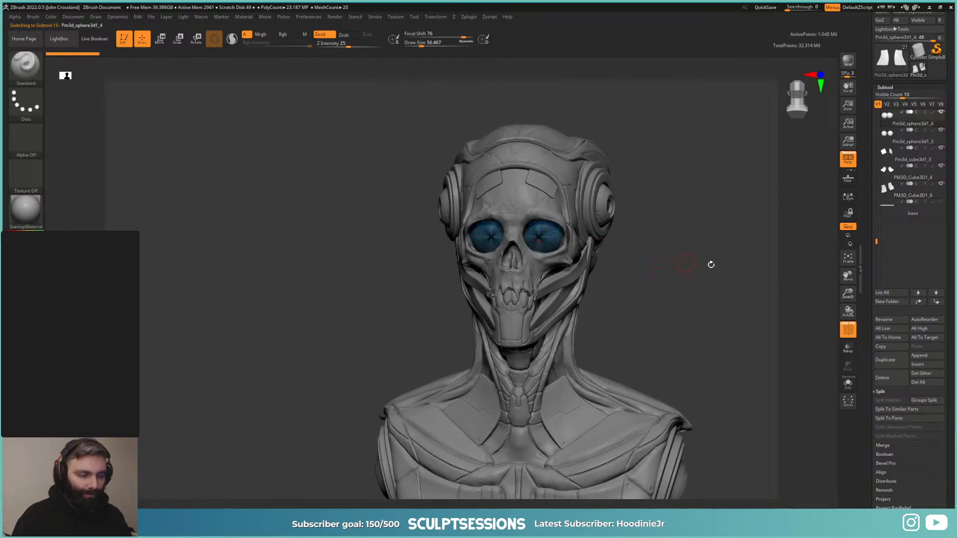
{"action": "left_click_drag", "start_coordinate": [710, 264], "coordinate": [551, 235]}
Step: Browse the subtool list and select the Pm3d_sphere3d1_2 subtool at the ear discs
{"action": "left_click_drag", "start_coordinate": [687, 221], "coordinate": [862, 133]}
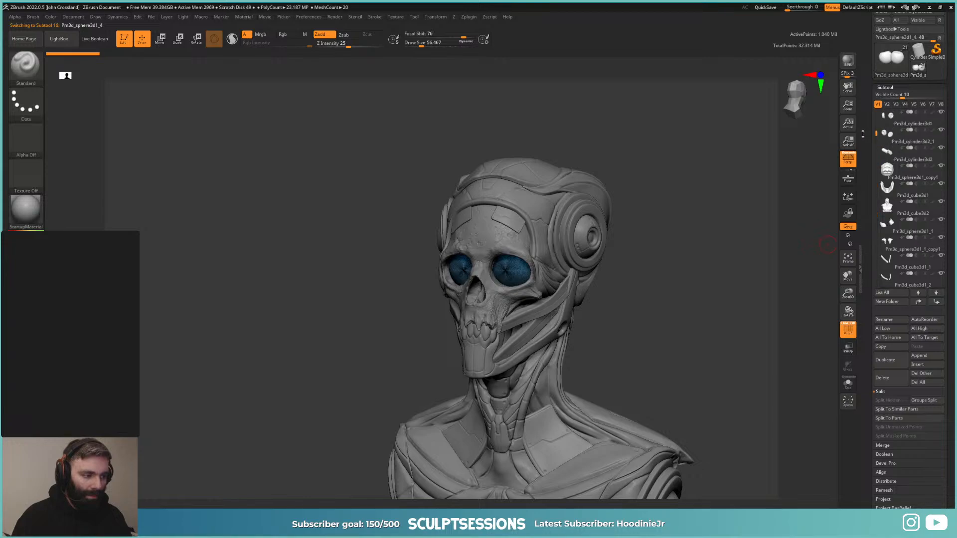
{"action": "left_click_drag", "start_coordinate": [677, 302], "coordinate": [940, 225]}
{"action": "left_click_drag", "start_coordinate": [742, 266], "coordinate": [732, 253], "text": "alt"}
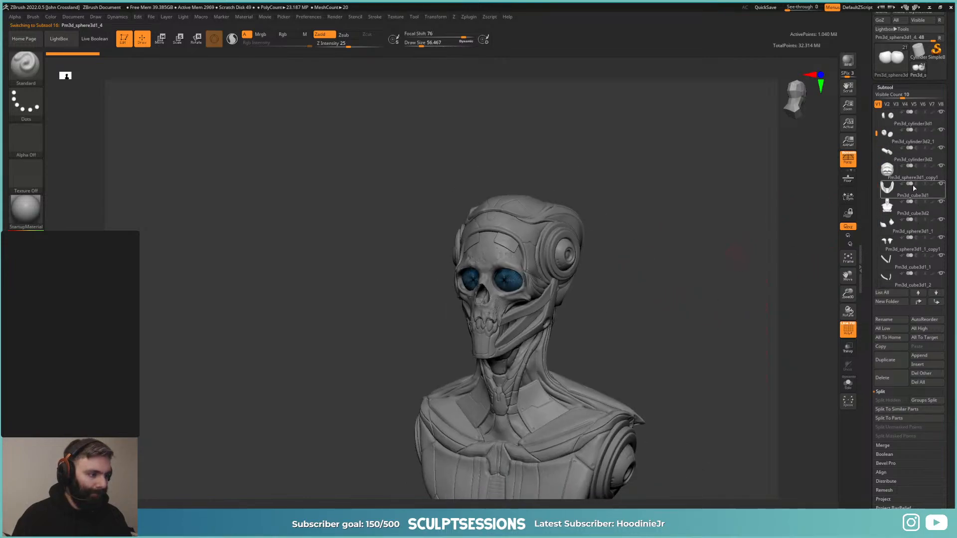
{"action": "left_click_drag", "start_coordinate": [878, 131], "coordinate": [877, 197]}
{"action": "left_click", "coordinate": [883, 189]}
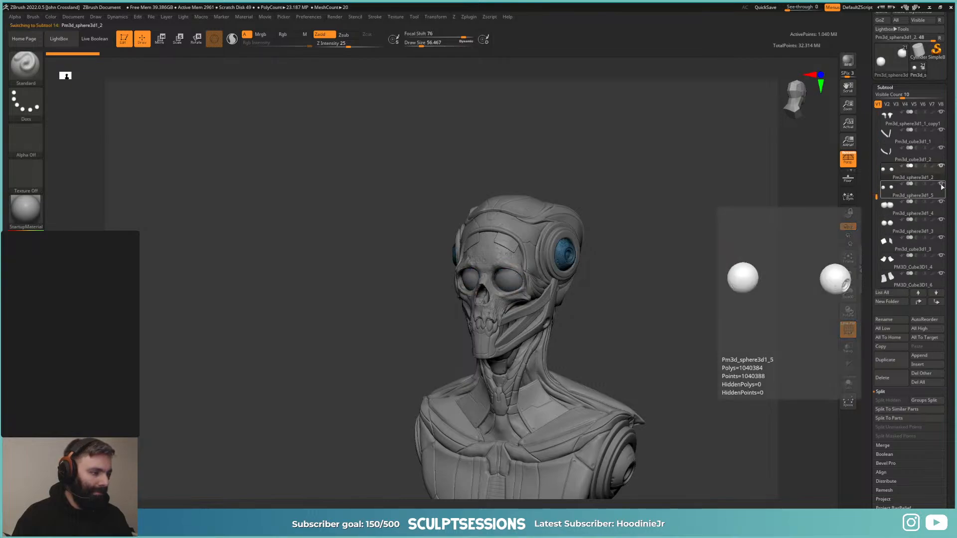
Step: Hide the skull subtool and the outer ear disc subtool on the head
{"action": "left_click", "coordinate": [516, 266], "text": "alt"}
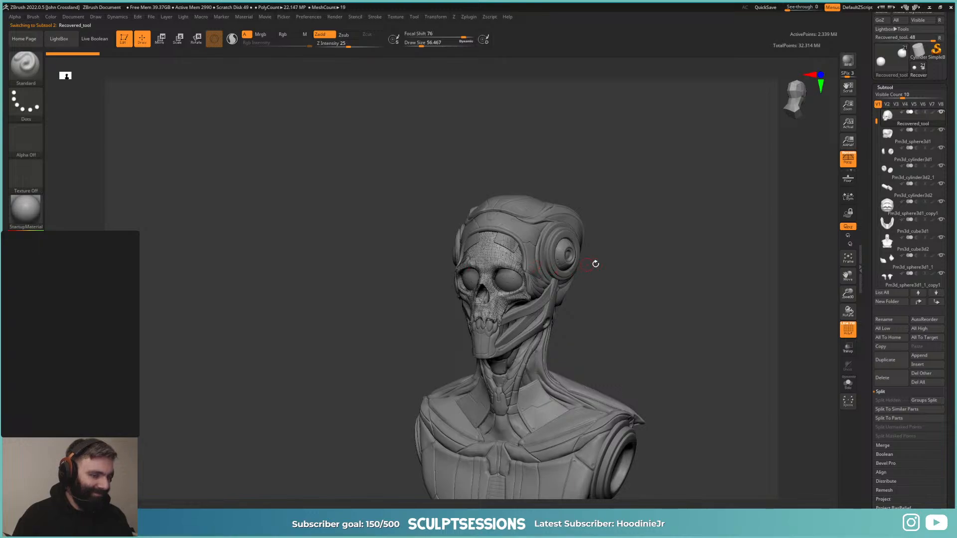
{"action": "left_click_drag", "start_coordinate": [717, 269], "coordinate": [747, 270], "text": "alt"}
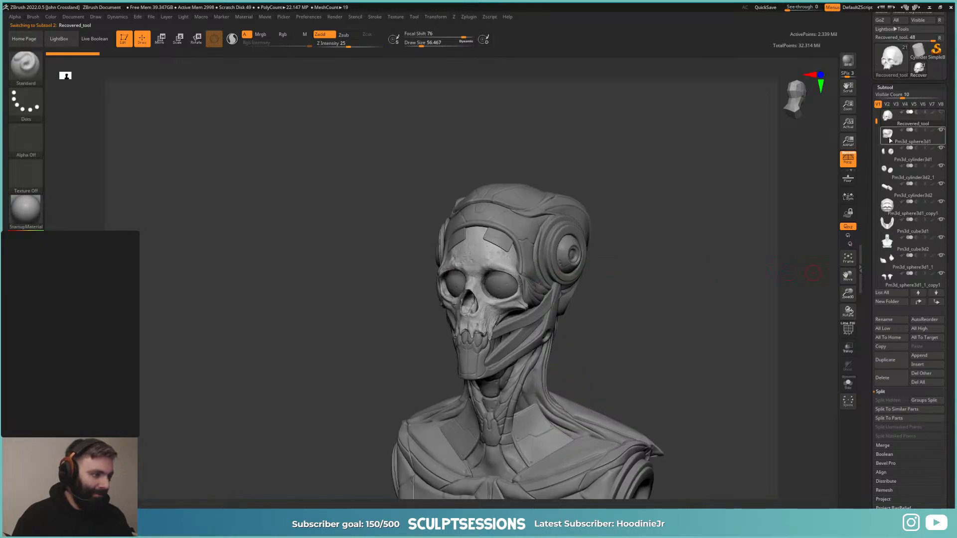
{"action": "left_click", "coordinate": [941, 157]}
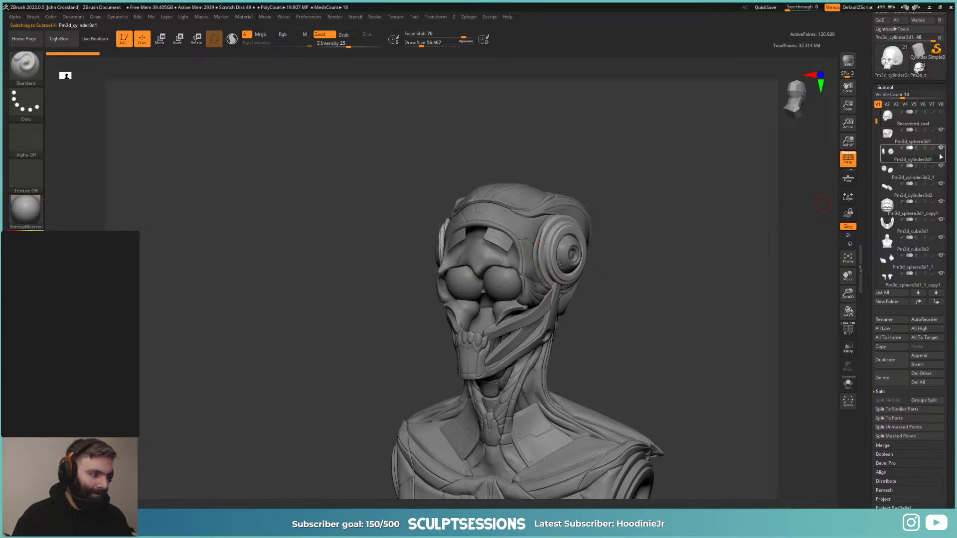
Step: Hide the cheek bar subtool Pm3d_cube3d1_2 and the cheek piece subtool Pm3d_sphere3d1_1
{"action": "left_click", "coordinate": [494, 237], "text": "alt"}
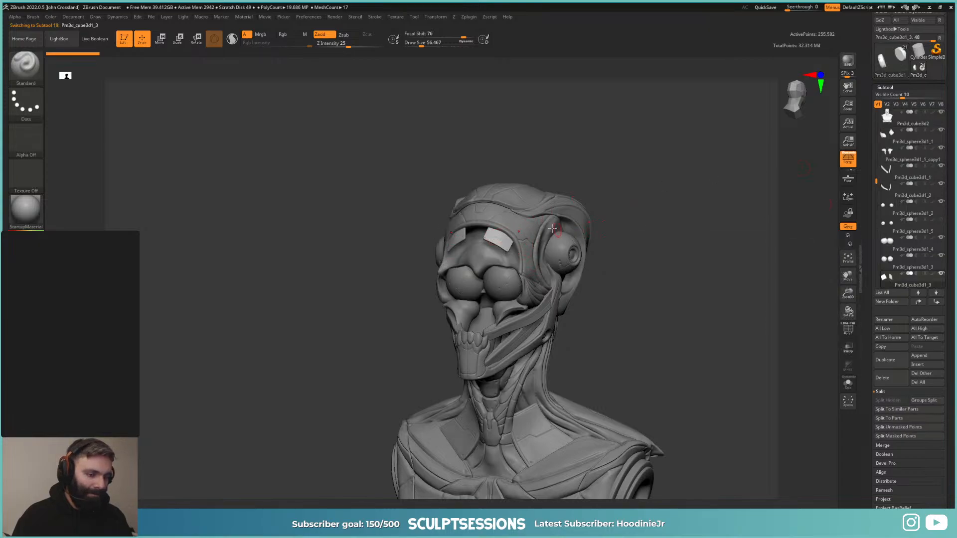
{"action": "left_click", "coordinate": [940, 184]}
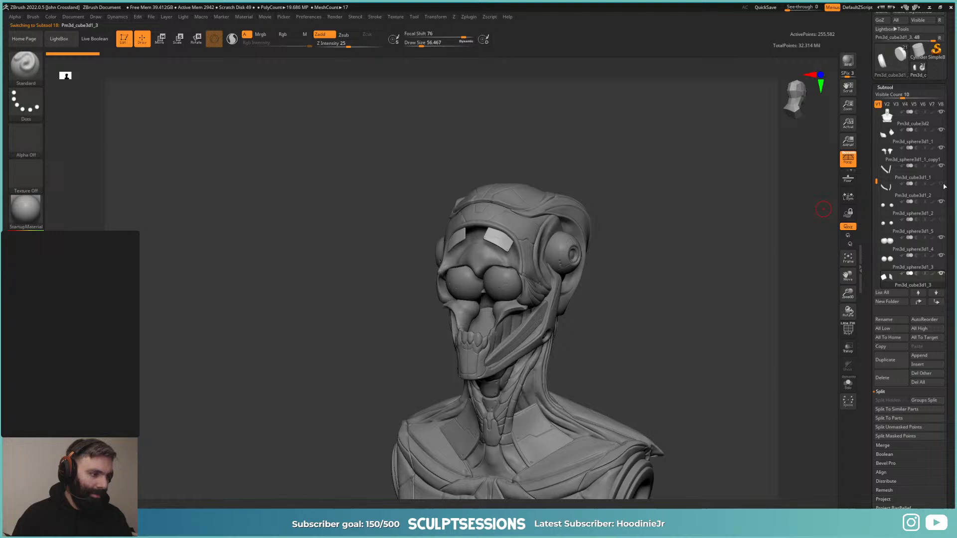
{"action": "left_click", "coordinate": [557, 231], "text": "alt"}
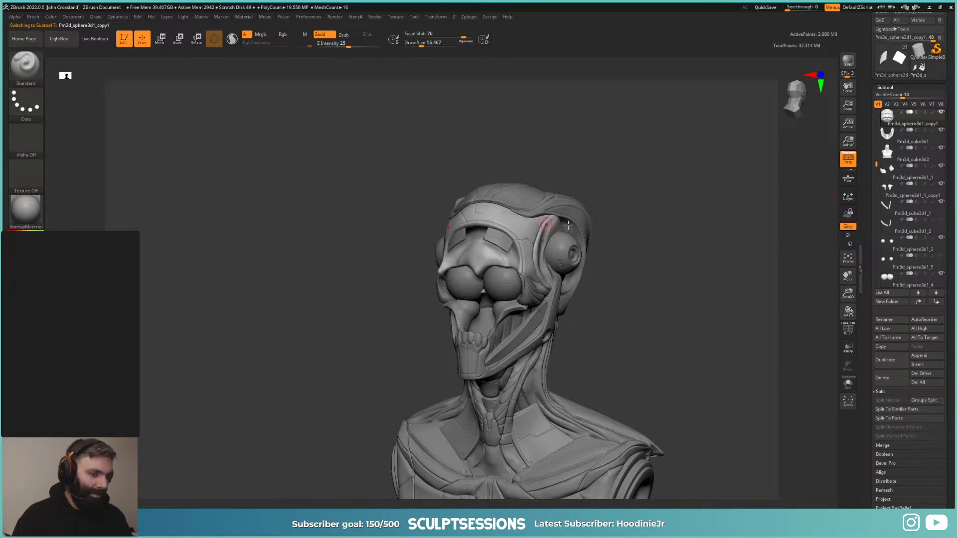
{"action": "left_click", "coordinate": [941, 166]}
Step: Select the outer helmet shell Pm3d_sphere3d1, check the bust from the front and side, and hide the shell
{"action": "left_click", "coordinate": [562, 209], "text": "alt"}
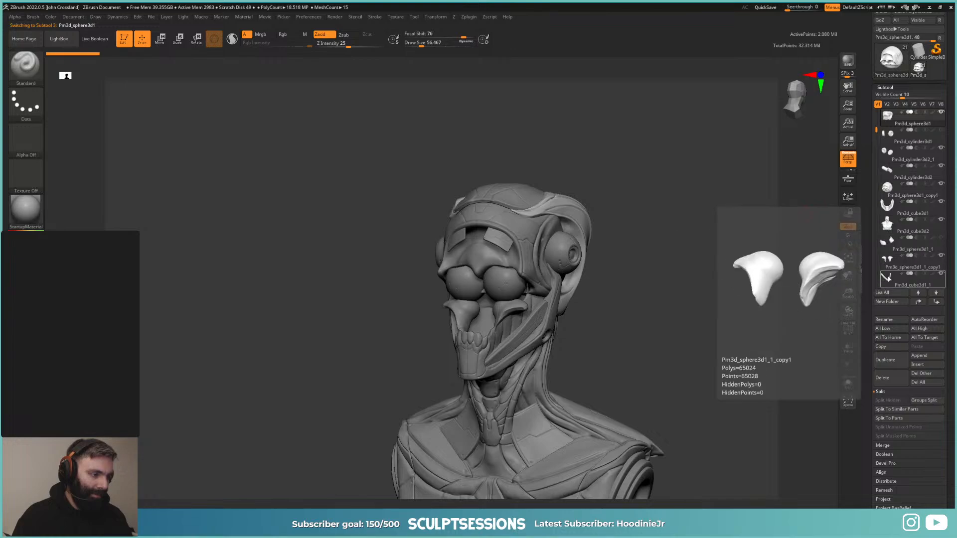
{"action": "mouse_move", "coordinate": [690, 254]}
{"action": "left_mouse_down"}
{"action": "mouse_move", "coordinate": [688, 242]}
{"action": "mouse_move", "coordinate": [673, 245]}
{"action": "left_mouse_up"}
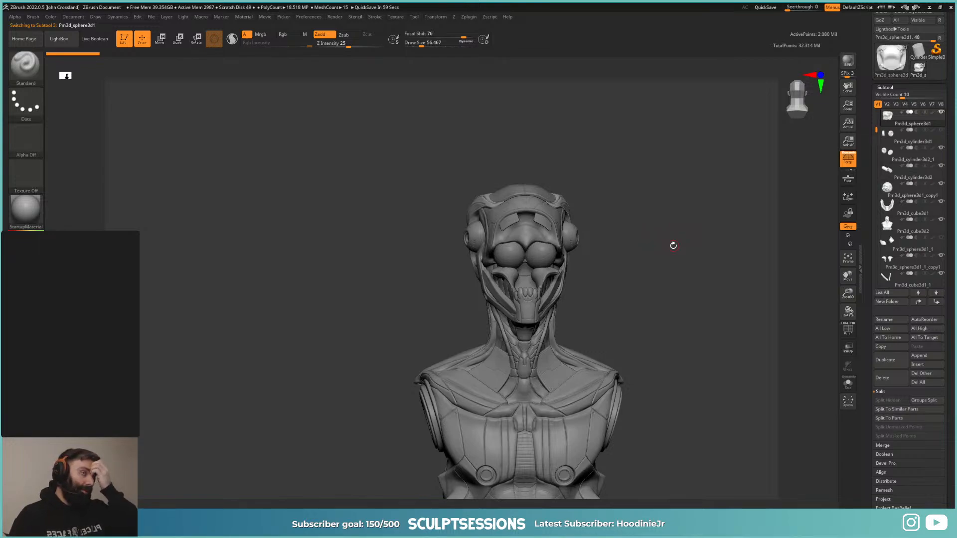
{"action": "mouse_move", "coordinate": [673, 245]}
{"action": "left_mouse_down", "text": "shift"}
{"action": "mouse_move", "coordinate": [643, 254]}
{"action": "mouse_move", "coordinate": [611, 298]}
{"action": "mouse_move", "coordinate": [643, 286]}
{"action": "left_mouse_up", "text": "shift"}
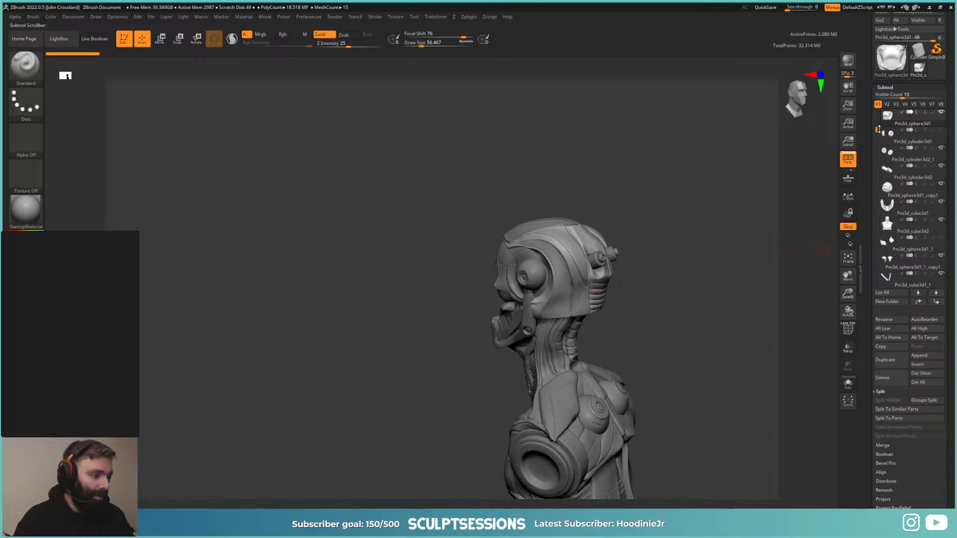
{"action": "left_click_drag", "start_coordinate": [878, 129], "coordinate": [877, 118]}
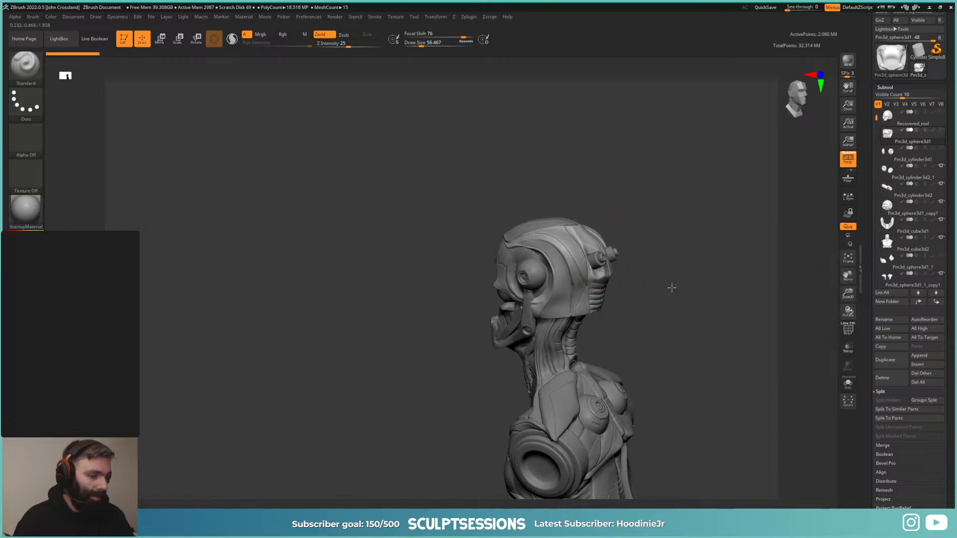
{"action": "left_click_drag", "start_coordinate": [672, 287], "coordinate": [565, 291]}
Step: Hide the ear sphere subtool Pm3d_sphere3d1_2 and the cylinders at the back of the head
{"action": "left_click", "coordinate": [544, 281], "text": "alt"}
{"action": "left_click_drag", "start_coordinate": [695, 288], "coordinate": [754, 283]}
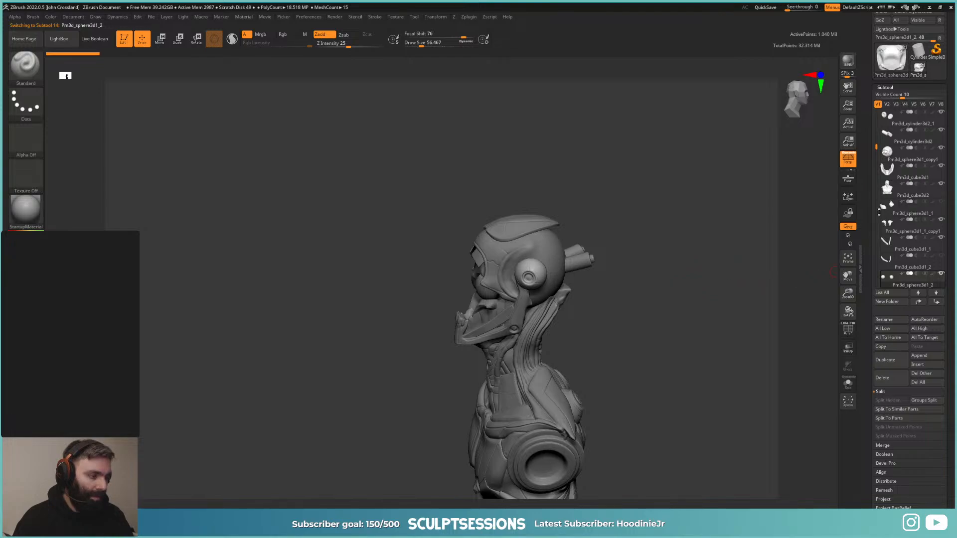
{"action": "left_click_drag", "start_coordinate": [877, 147], "coordinate": [877, 161]}
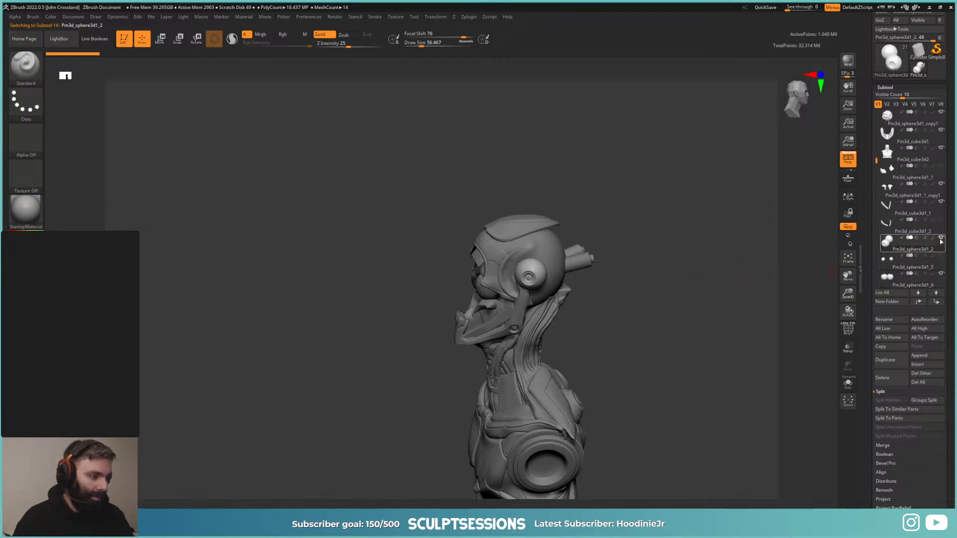
{"action": "left_click", "coordinate": [580, 264], "text": "alt"}
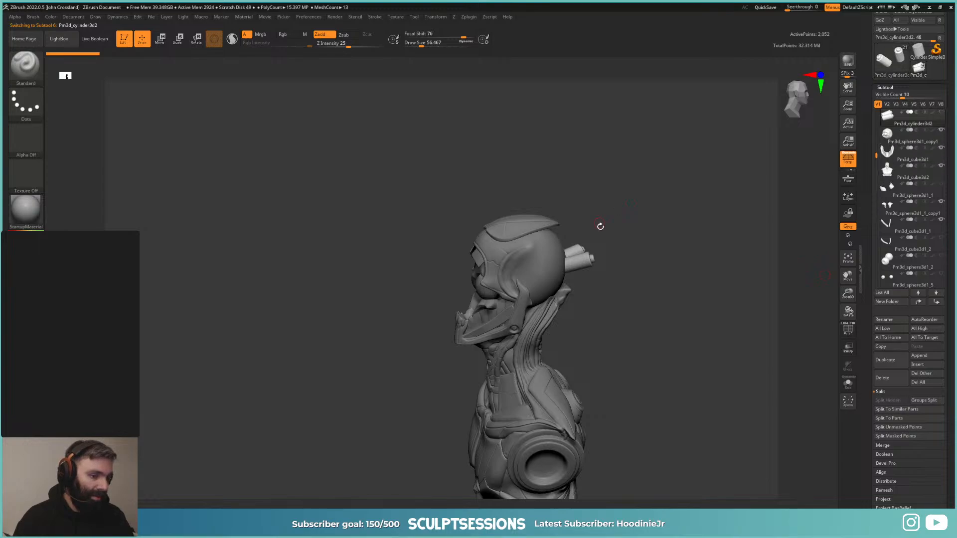
Step: Hide the jaw subtool Pm3d_cube3d1, the top cap of the head and the inner cranium shell
{"action": "left_click", "coordinate": [548, 273], "text": "alt"}
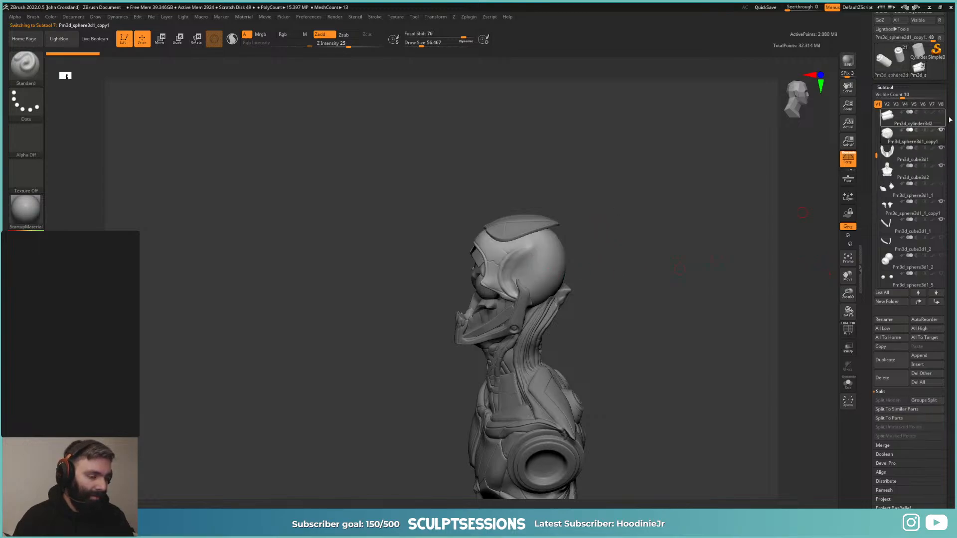
{"action": "left_click", "coordinate": [942, 148]}
{"action": "left_click", "coordinate": [510, 228], "text": "alt"}
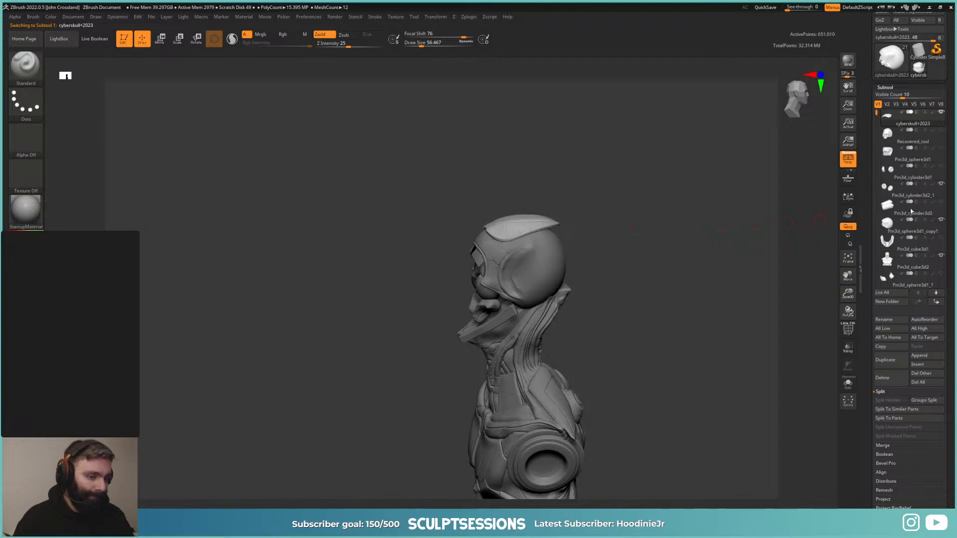
{"action": "left_click", "coordinate": [506, 276], "text": "alt"}
Step: Hide the eyeballs subtool and the remaining diagonal jaw bars Pm3d_cube3d1_1
{"action": "left_click_drag", "start_coordinate": [648, 272], "coordinate": [596, 325]}
{"action": "left_click", "coordinate": [512, 296], "text": "alt"}
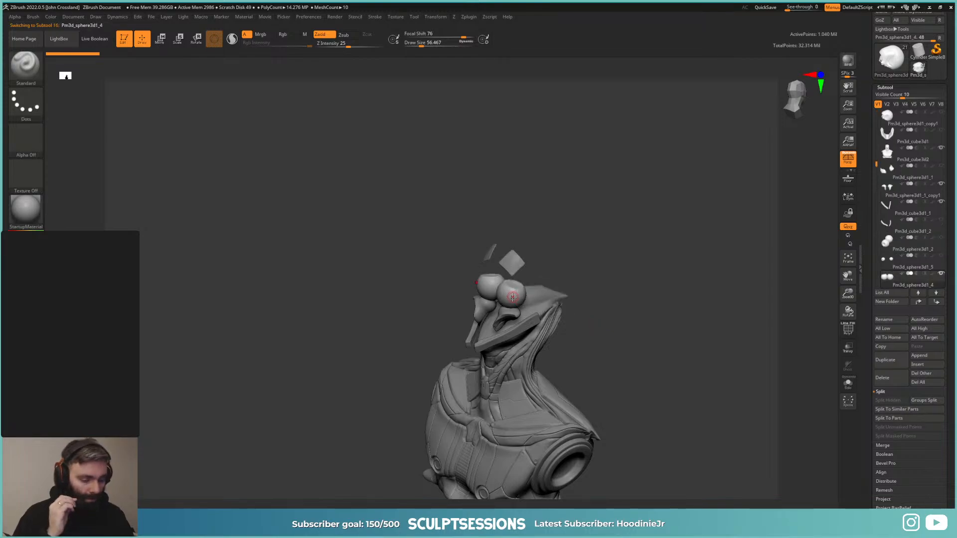
{"action": "left_click_drag", "start_coordinate": [741, 241], "coordinate": [739, 251]}
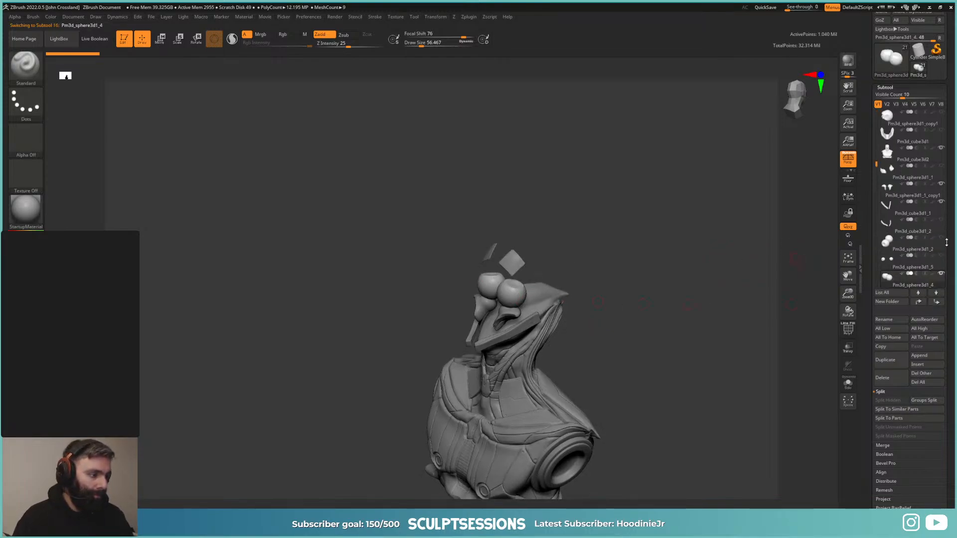
{"action": "left_click_drag", "start_coordinate": [671, 342], "coordinate": [752, 278], "text": "alt"}
{"action": "left_click", "coordinate": [582, 296], "text": "alt"}
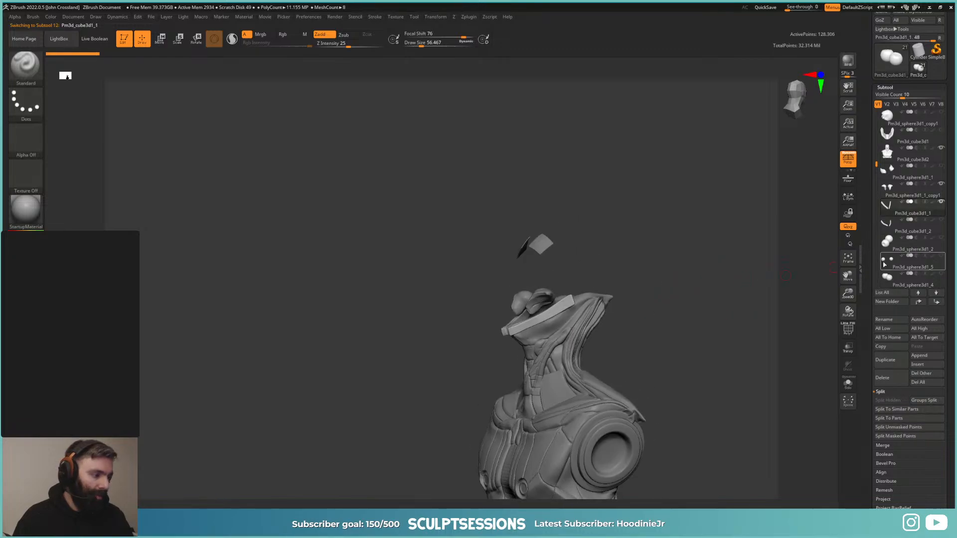
{"action": "left_click_drag", "start_coordinate": [599, 293], "coordinate": [623, 298]}
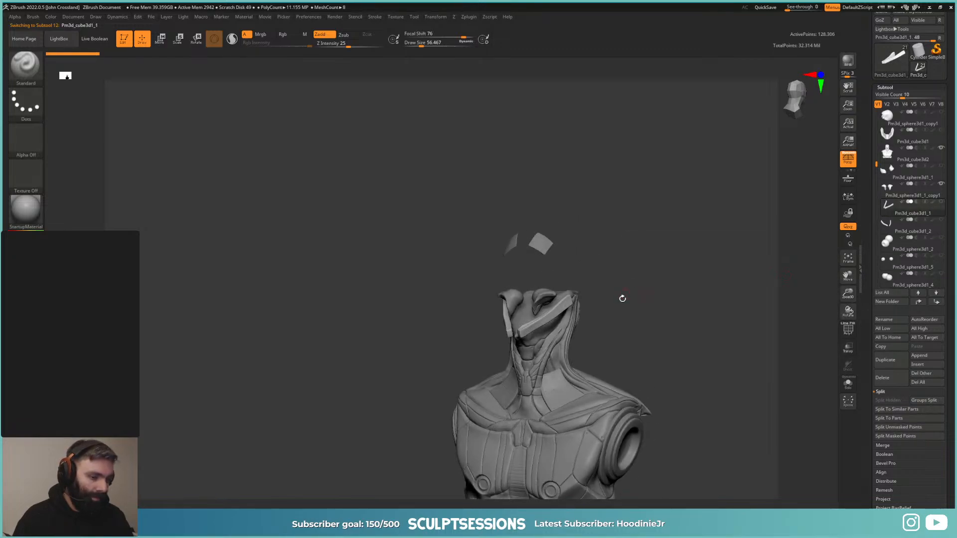
Step: Hide the curved cheek pieces and the brow plates, and select the torso with the bust facing front
{"action": "left_click", "coordinate": [536, 300], "text": "alt"}
{"action": "left_click_drag", "start_coordinate": [707, 291], "coordinate": [657, 290]}
{"action": "left_click", "coordinate": [940, 184]}
{"action": "left_click_drag", "start_coordinate": [526, 259], "coordinate": [533, 258]}
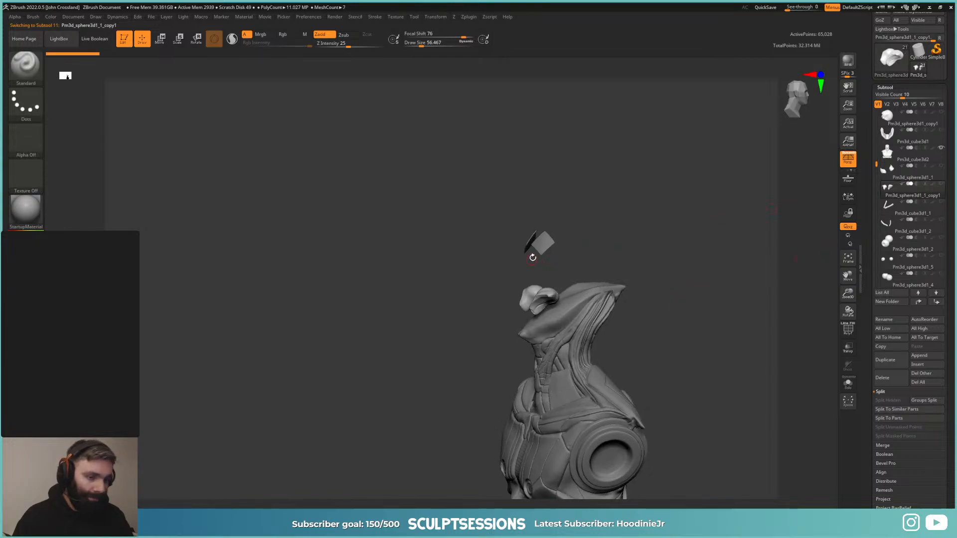
{"action": "left_click", "coordinate": [538, 249], "text": "alt"}
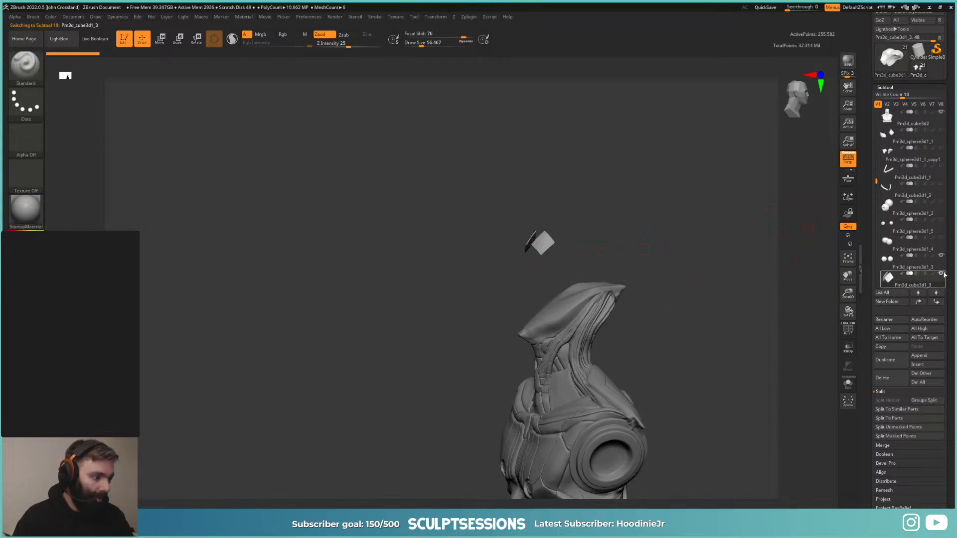
{"action": "left_click_drag", "start_coordinate": [645, 327], "coordinate": [681, 243], "text": "shift"}
{"action": "left_click_drag", "start_coordinate": [681, 243], "coordinate": [665, 275], "text": "alt"}
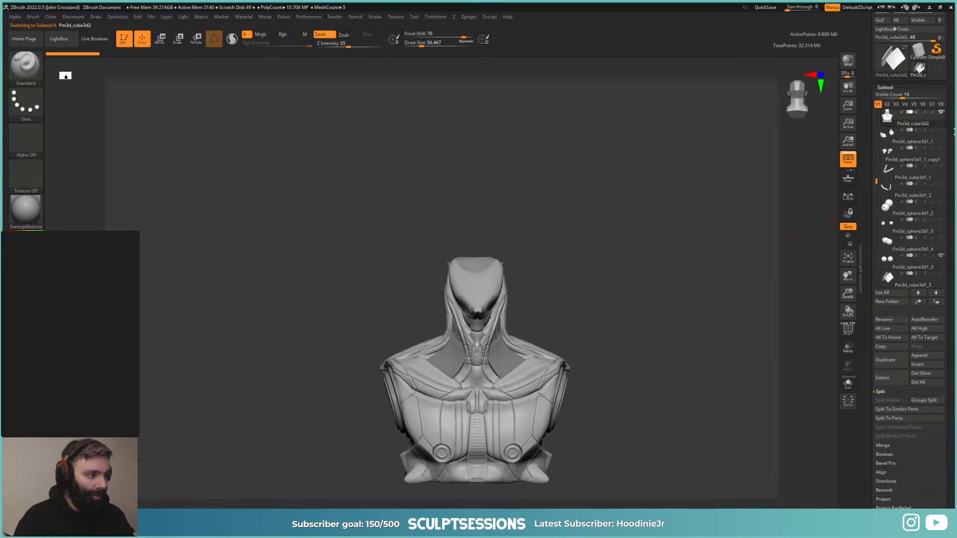
Step: Merge the visible torso and neck subtools into a new tool with MergeVisible
{"action": "scroll", "coordinate": [892, 274], "scroll_direction": "down", "scroll_amount": 3}
{"action": "left_click", "coordinate": [892, 347]}
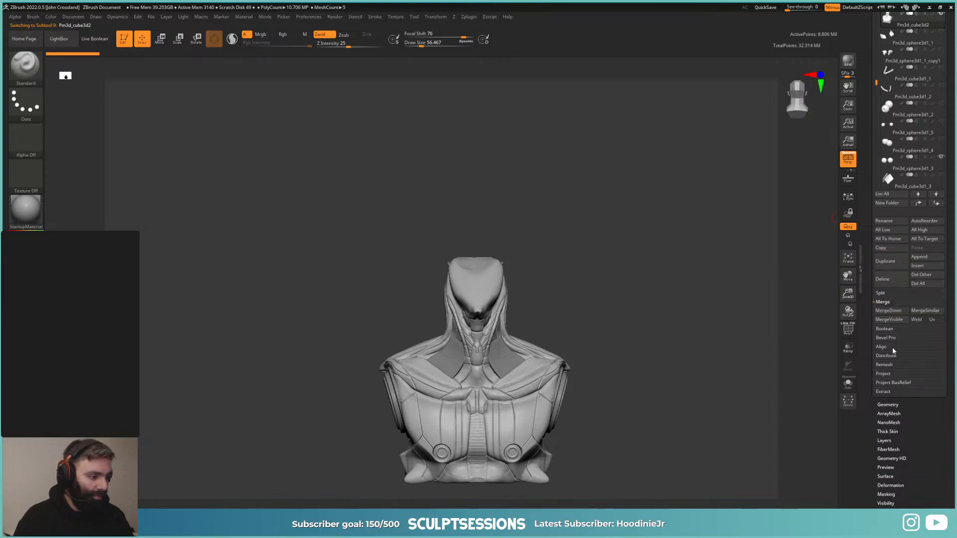
{"action": "left_click", "coordinate": [894, 318]}
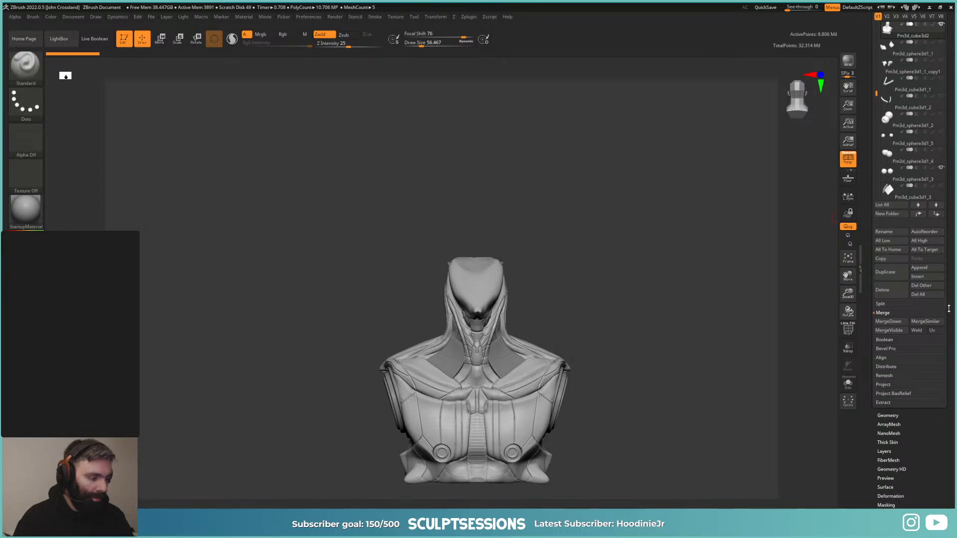
{"action": "scroll", "coordinate": [948, 309], "scroll_direction": "up", "scroll_amount": 5}
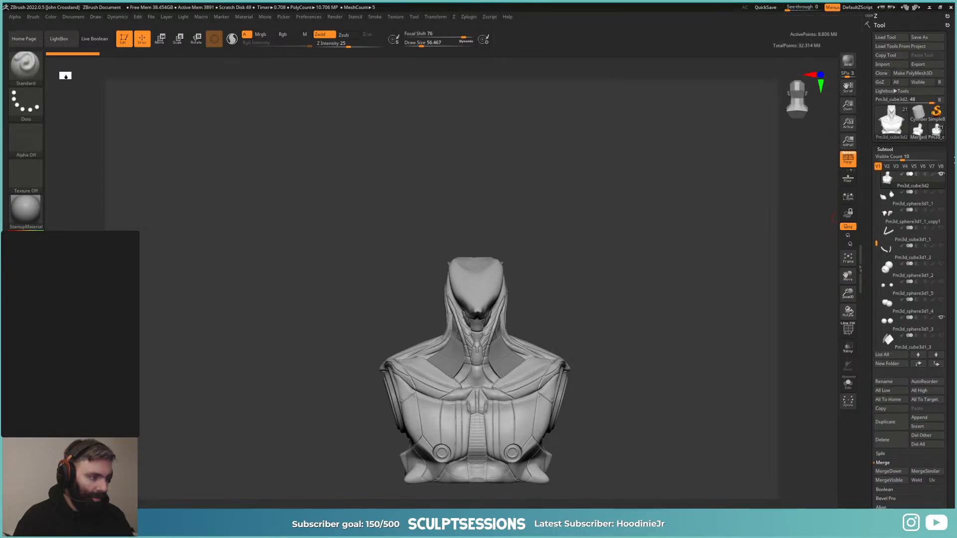
{"action": "left_click_drag", "start_coordinate": [954, 160], "coordinate": [953, 140]}
{"action": "left_click_drag", "start_coordinate": [747, 303], "coordinate": [745, 280], "text": "alt"}
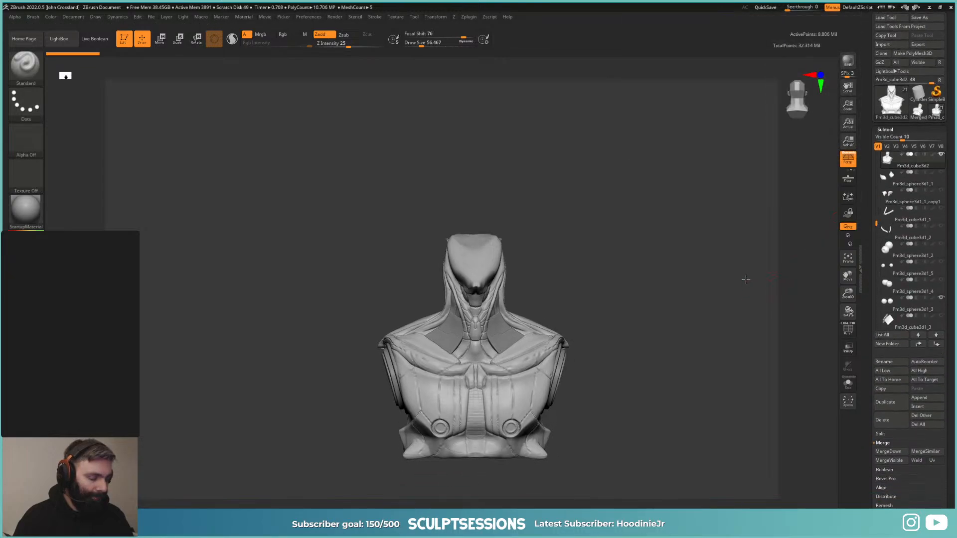
Step: Invert the visibility of all subtools with SubTool Master
{"action": "left_click", "coordinate": [468, 16]}
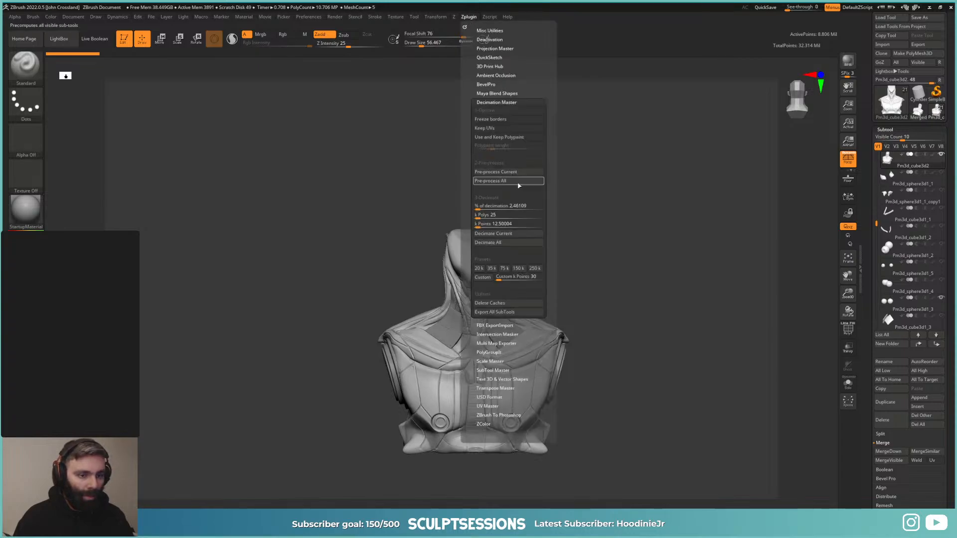
{"action": "left_click", "coordinate": [497, 102]}
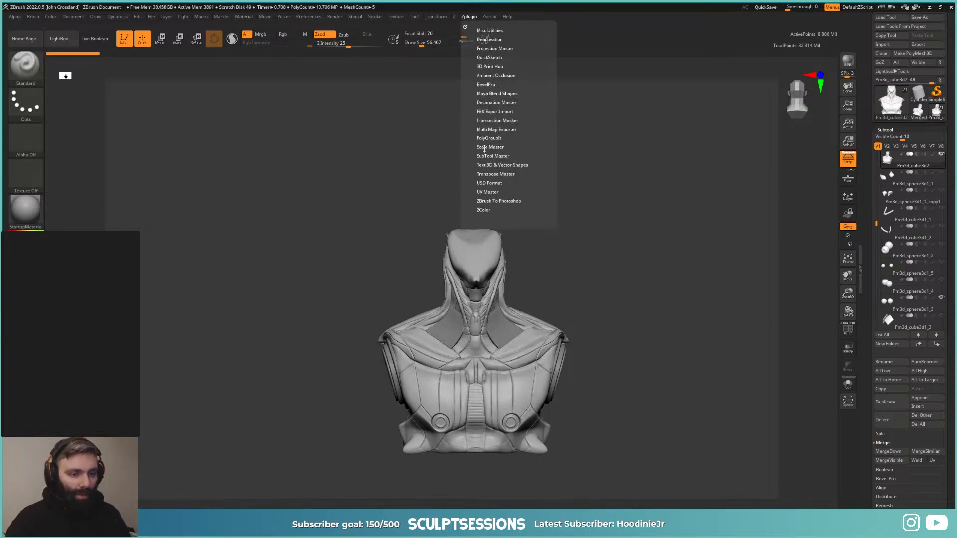
{"action": "left_click", "coordinate": [493, 155]}
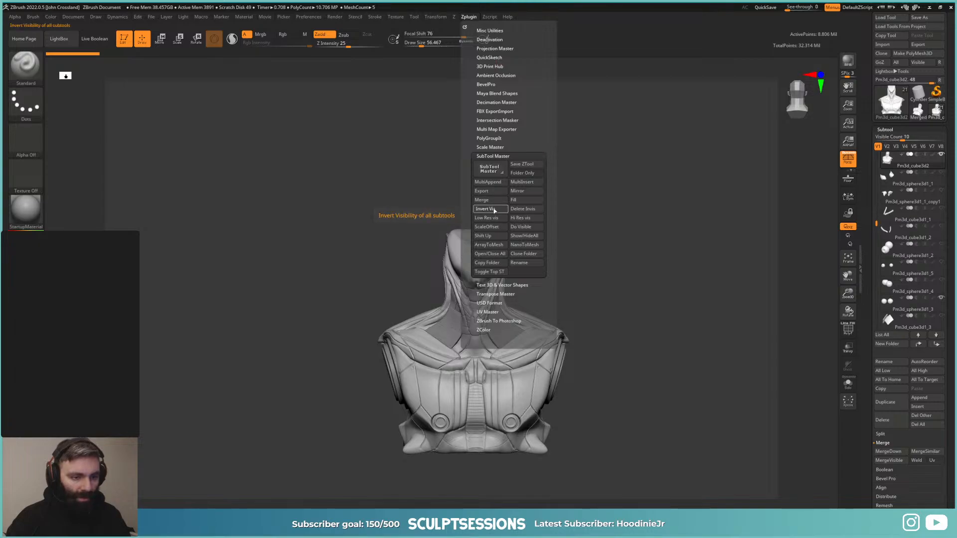
{"action": "left_click", "coordinate": [494, 210]}
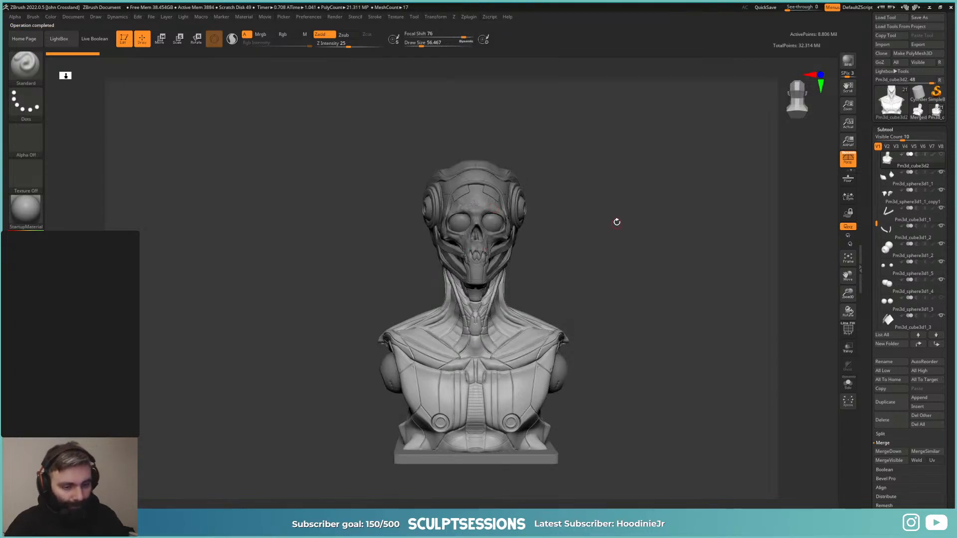
Step: Review the bust from three-quarter and side angles and check the merged torso tool's preview
{"action": "left_click_drag", "start_coordinate": [607, 314], "coordinate": [596, 314]}
{"action": "mouse_move", "coordinate": [654, 299]}
{"action": "left_mouse_down"}
{"action": "mouse_move", "coordinate": [633, 298]}
{"action": "mouse_move", "coordinate": [647, 259]}
{"action": "mouse_move", "coordinate": [638, 299]}
{"action": "mouse_move", "coordinate": [638, 262]}
{"action": "mouse_move", "coordinate": [563, 313]}
{"action": "left_mouse_up"}
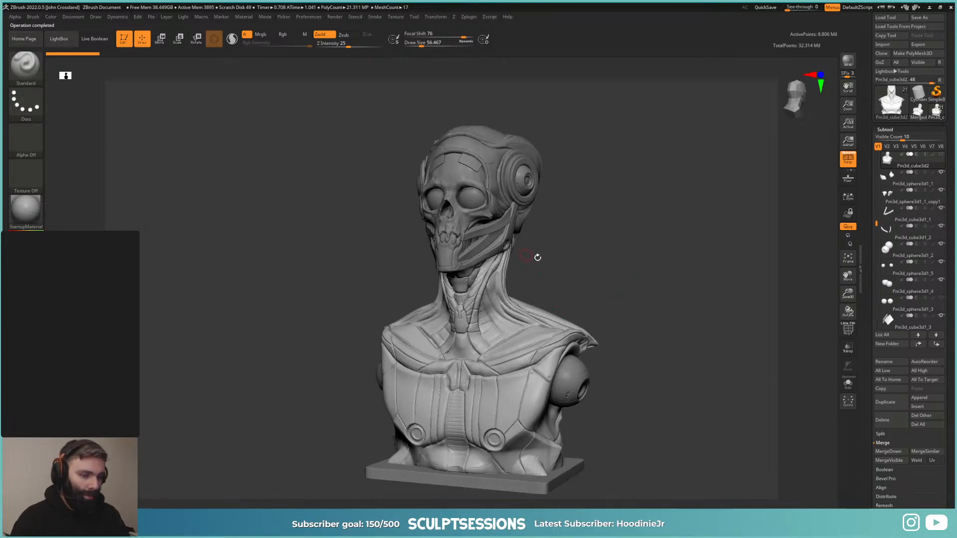
{"action": "left_click_drag", "start_coordinate": [537, 257], "coordinate": [713, 279]}
{"action": "mouse_move", "coordinate": [918, 111]}
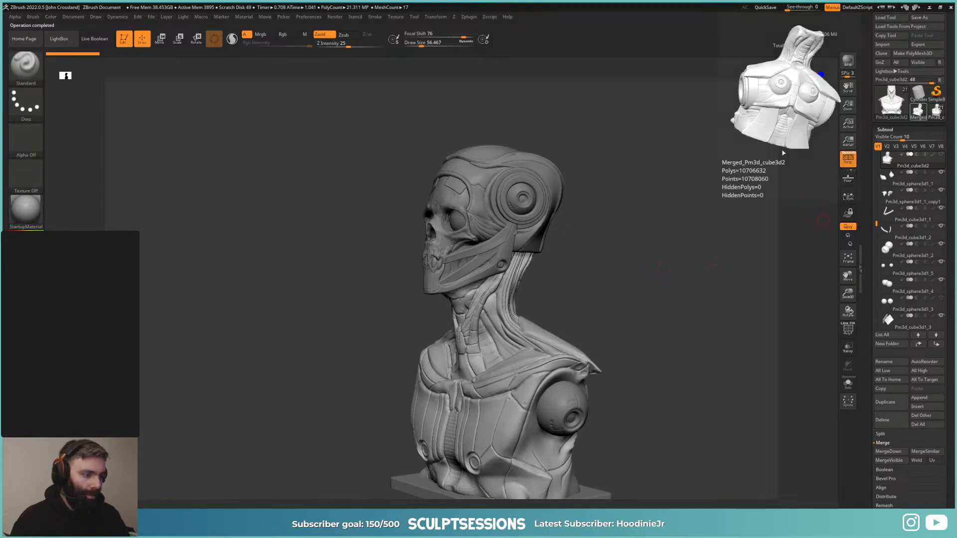
{"action": "left_click_drag", "start_coordinate": [660, 217], "coordinate": [677, 218]}
Step: Deselect the torso and hide the shoulder spheres and the base, leaving only the head parts visible
{"action": "left_click", "coordinate": [505, 257], "text": "alt"}
{"action": "left_click_drag", "start_coordinate": [570, 267], "coordinate": [616, 224], "text": "alt"}
{"action": "left_click_drag", "start_coordinate": [616, 224], "coordinate": [655, 312], "text": "alt"}
{"action": "left_click", "coordinate": [552, 317], "text": "alt"}
{"action": "left_click_drag", "start_coordinate": [640, 269], "coordinate": [647, 265]}
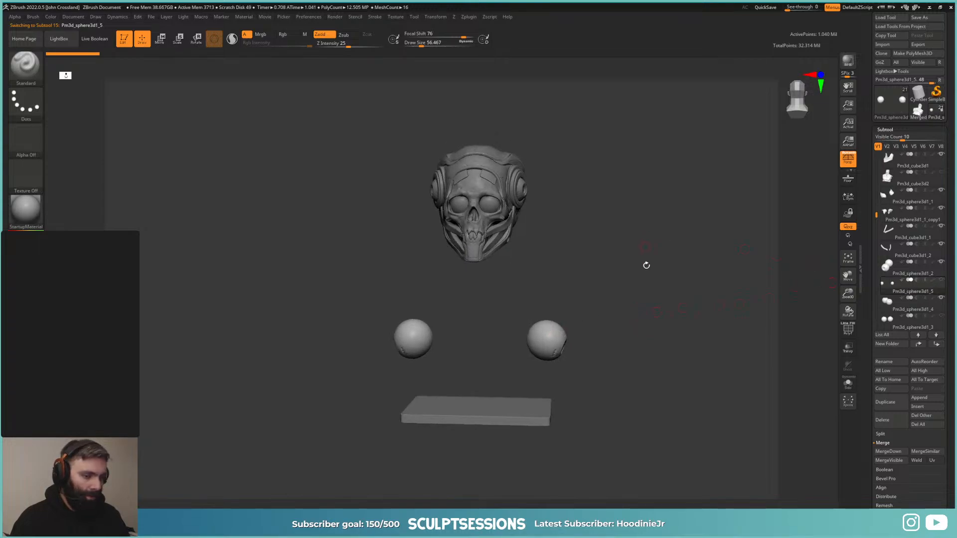
{"action": "left_click", "coordinate": [532, 410], "text": "alt"}
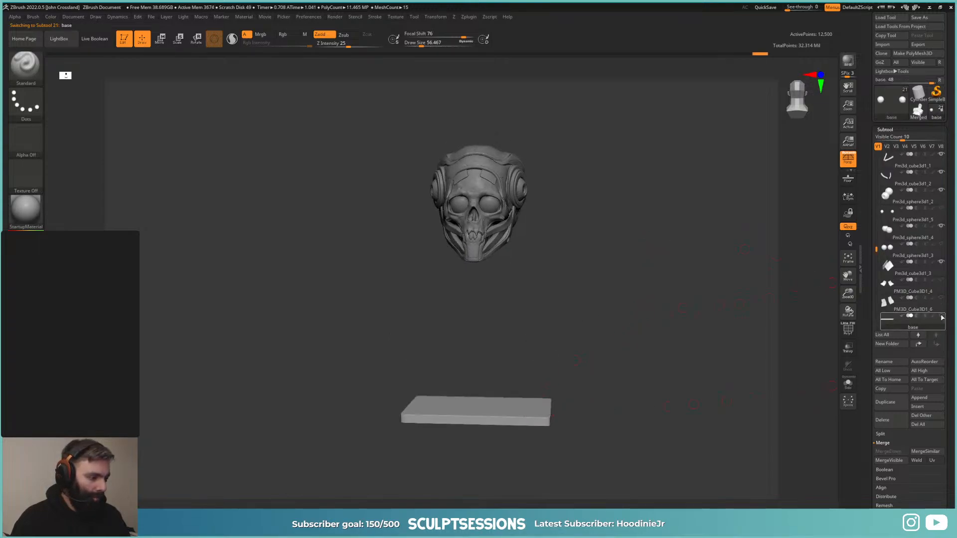
{"action": "left_click", "coordinate": [483, 162], "text": "alt"}
{"action": "left_click_drag", "start_coordinate": [660, 226], "coordinate": [655, 205]}
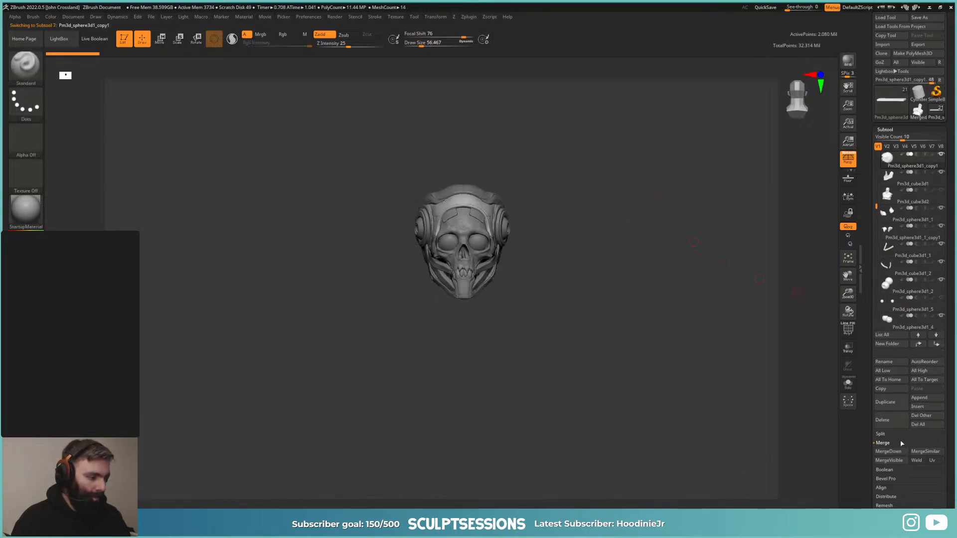
Step: Merge the visible head parts into a new tool with MergeVisible and append it to the merged torso tool
{"action": "left_click", "coordinate": [890, 460]}
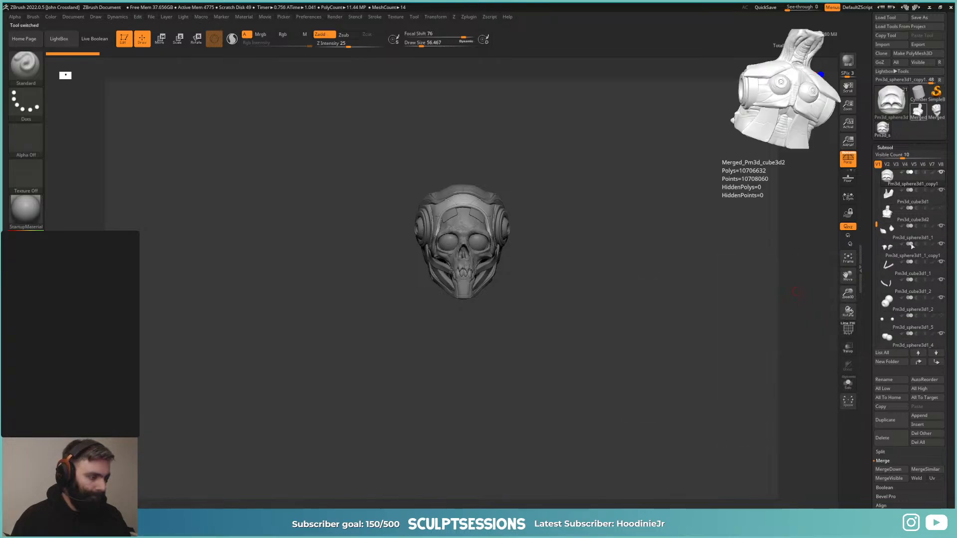
{"action": "left_click", "coordinate": [917, 111]}
{"action": "left_click", "coordinate": [939, 418]}
{"action": "left_click", "coordinate": [739, 354]}
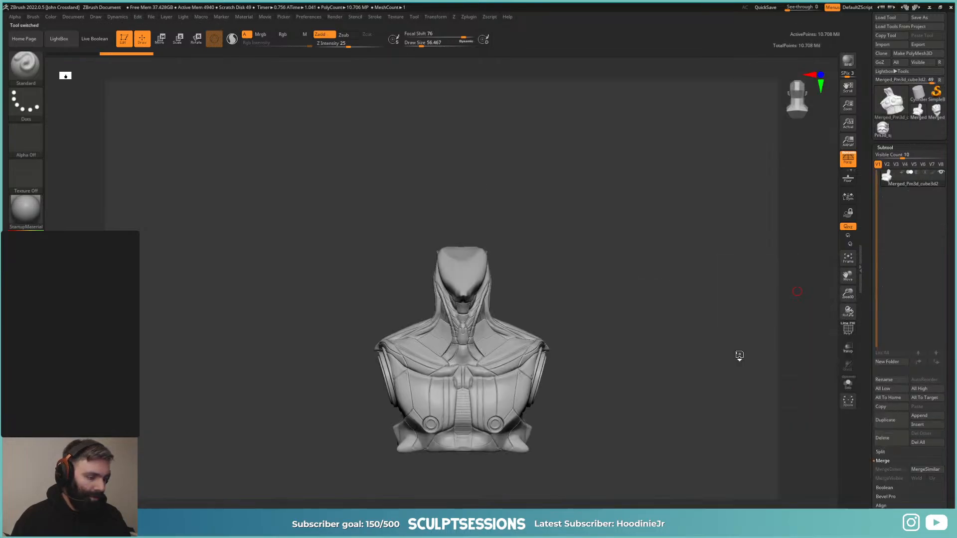
{"action": "left_click_drag", "start_coordinate": [703, 342], "coordinate": [812, 259]}
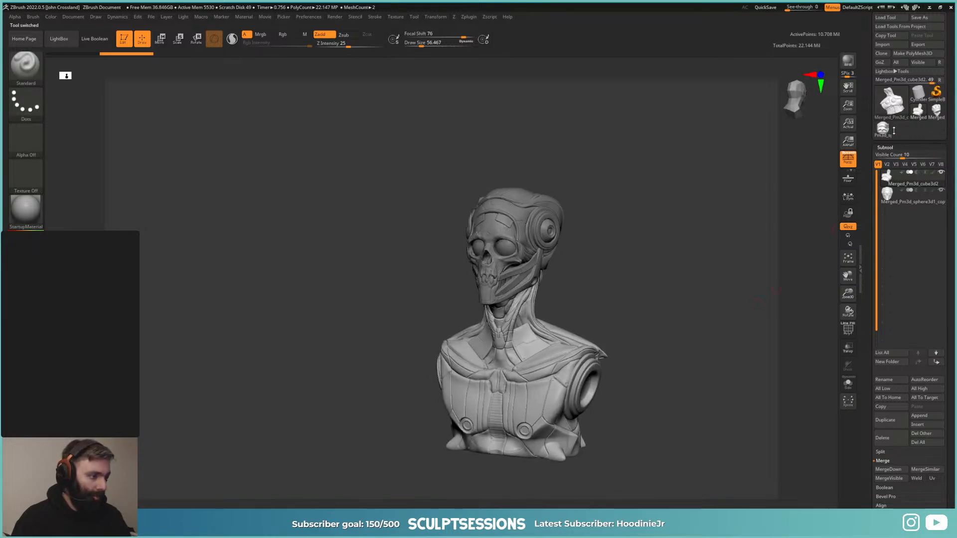
Step: Select the base subtool in the original multi-part tool and append it to the merged torso and head tool
{"action": "left_click", "coordinate": [919, 114]}
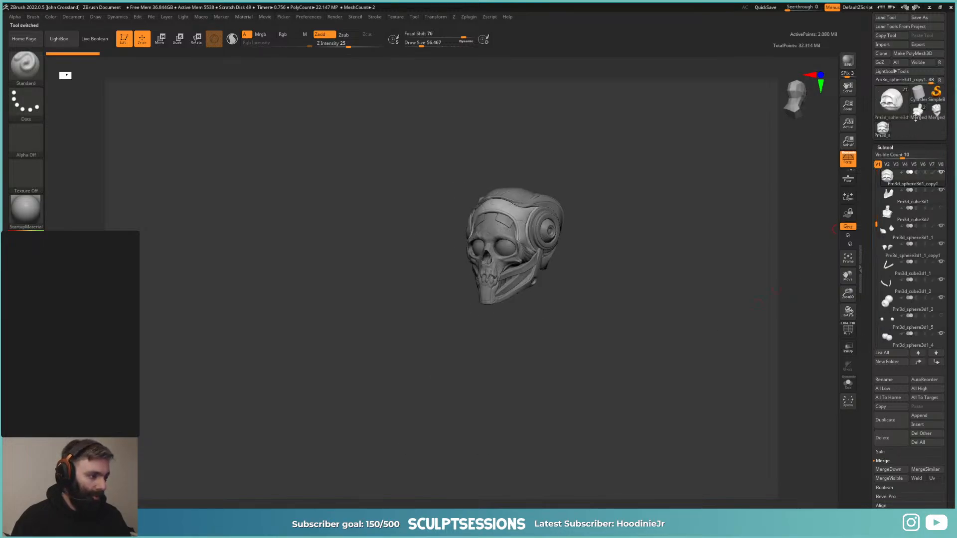
{"action": "left_click", "coordinate": [919, 113]}
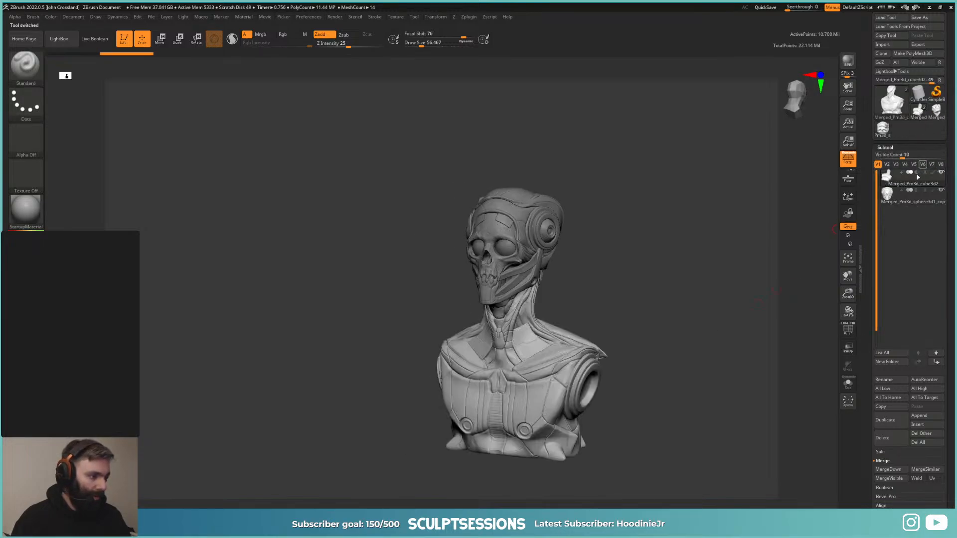
{"action": "left_click", "coordinate": [939, 115]}
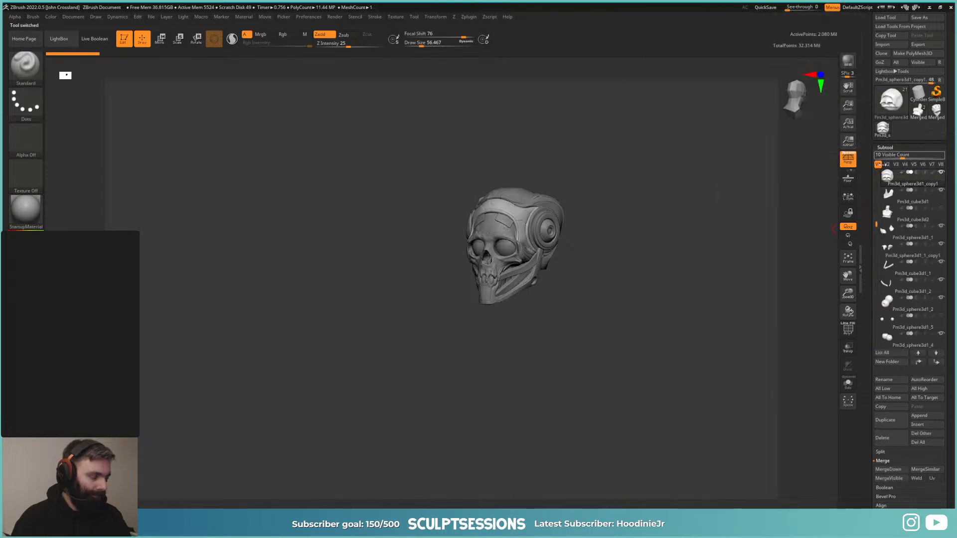
{"action": "scroll", "coordinate": [881, 217], "scroll_direction": "down", "scroll_amount": 5}
{"action": "left_click", "coordinate": [886, 272]}
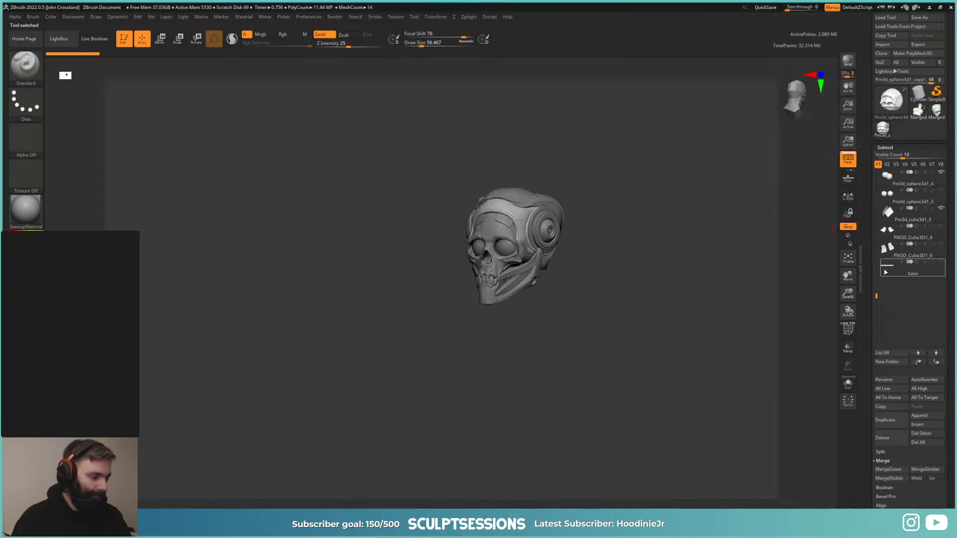
{"action": "left_click", "coordinate": [920, 111]}
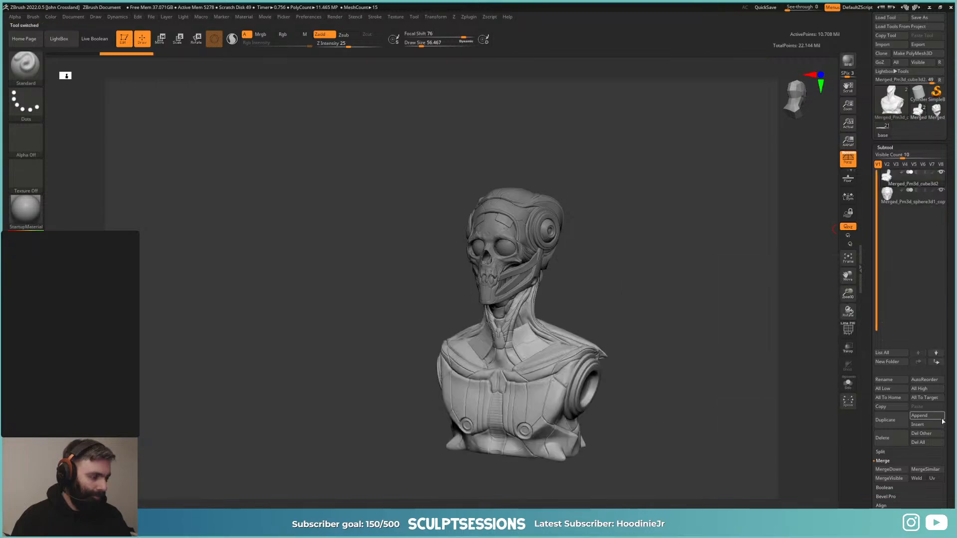
{"action": "left_click", "coordinate": [926, 416]}
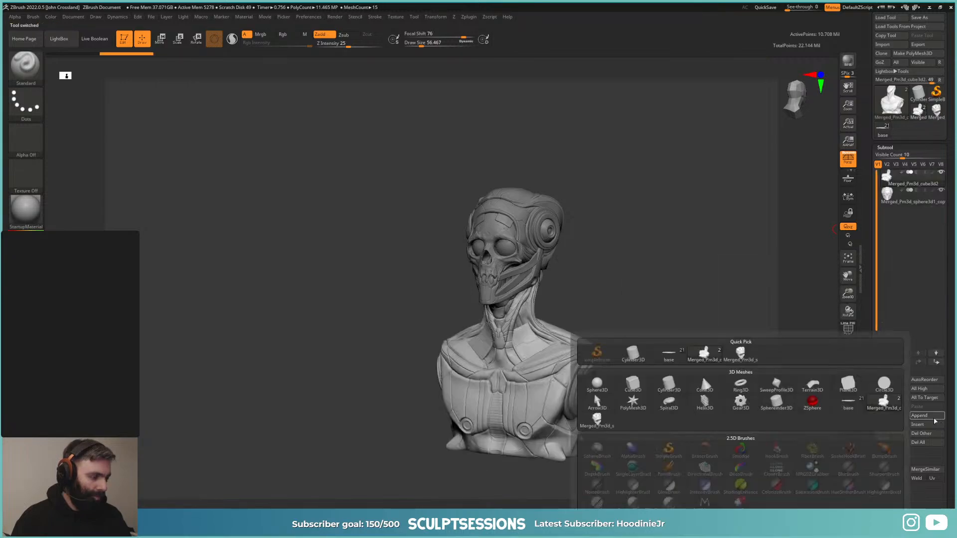
{"action": "left_click", "coordinate": [668, 353]}
{"action": "left_click_drag", "start_coordinate": [641, 310], "coordinate": [651, 239], "text": "shift"}
{"action": "mouse_move", "coordinate": [621, 275]}
{"action": "left_mouse_down"}
{"action": "mouse_move", "coordinate": [622, 290]}
{"action": "mouse_move", "coordinate": [639, 258]}
{"action": "mouse_move", "coordinate": [641, 308]}
{"action": "mouse_move", "coordinate": [639, 265]}
{"action": "mouse_move", "coordinate": [596, 261]}
{"action": "mouse_move", "coordinate": [636, 274]}
{"action": "left_mouse_up"}
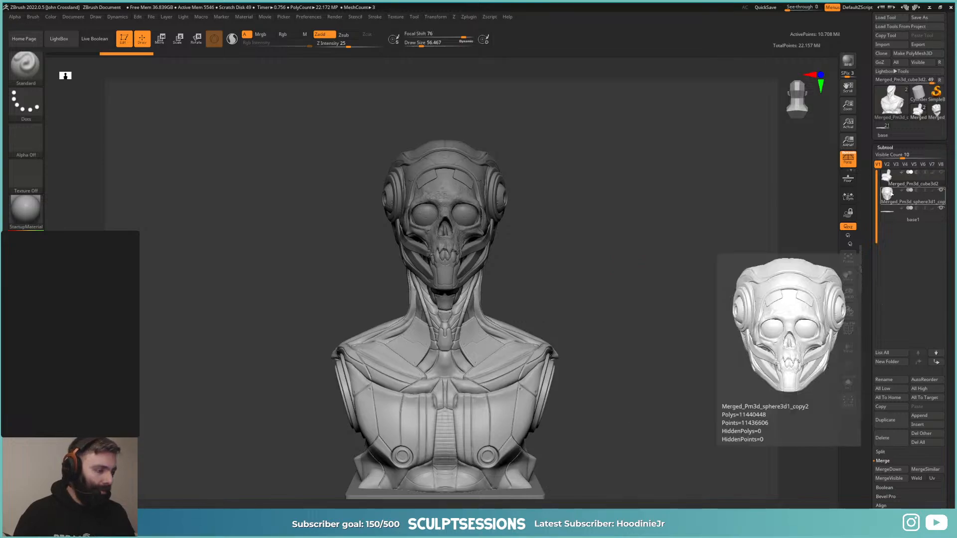
Step: Rename the merged head subtool as head and the merged torso subtool as body
{"action": "left_click", "coordinate": [888, 194]}
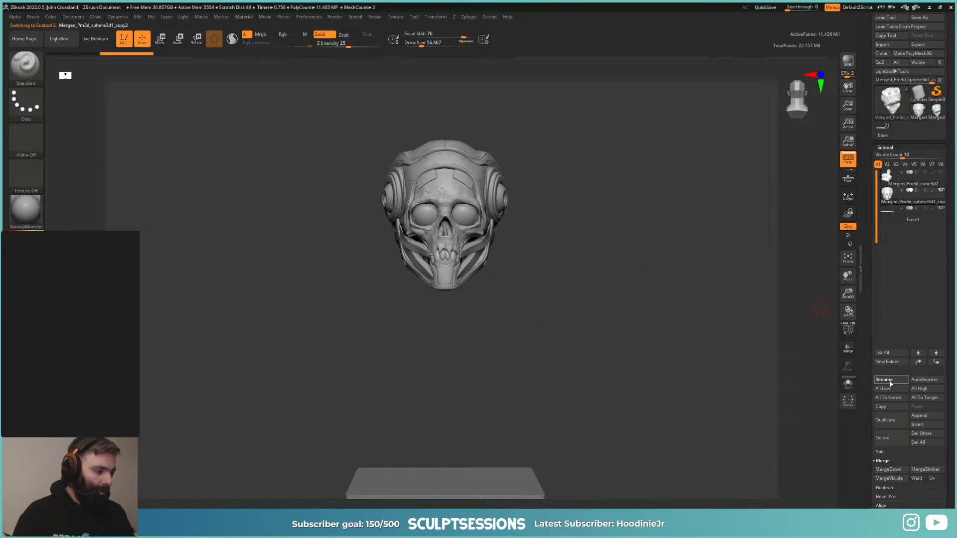
{"action": "left_click", "coordinate": [890, 380]}
{"action": "type", "text": "head"}
{"action": "key", "text": "Return"}
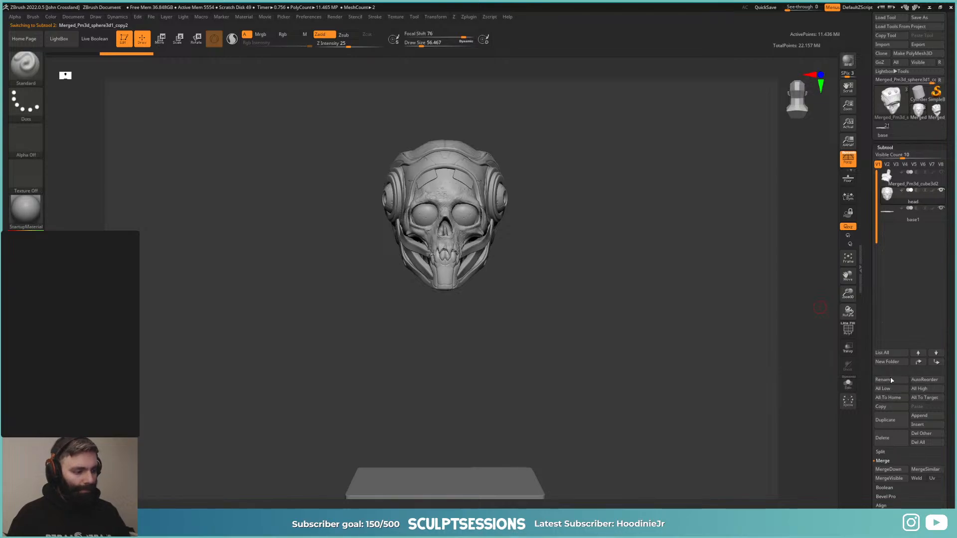
{"action": "left_click", "coordinate": [887, 177]}
{"action": "left_click", "coordinate": [892, 381]}
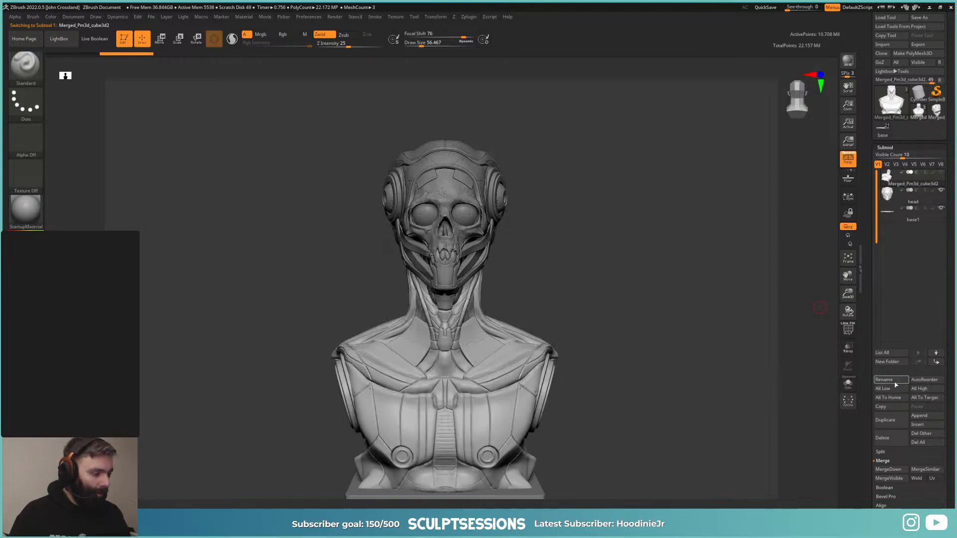
{"action": "type", "text": "body"}
{"action": "key", "text": "Return"}
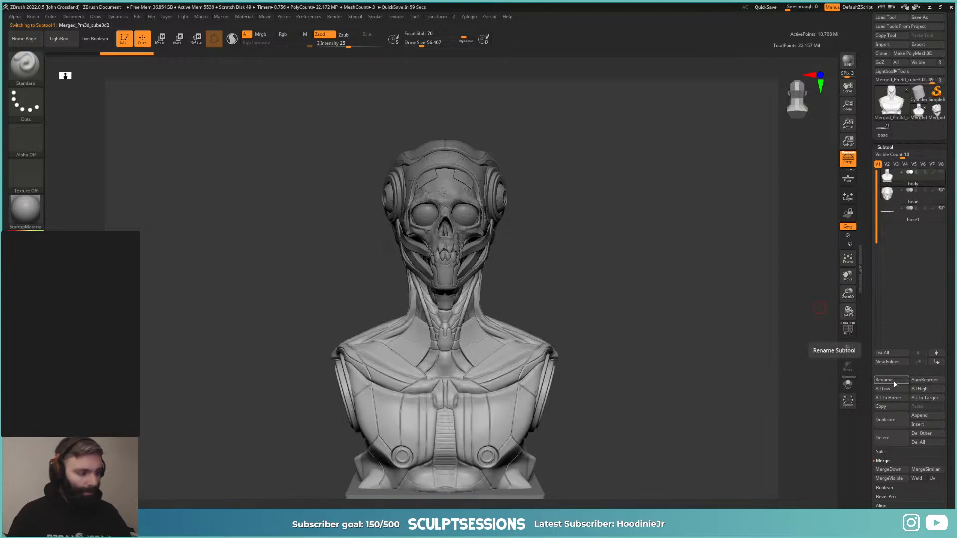
Step: Save the merged bust tool as cyberskull-2024 in the cyberskull project's zbrush folder
{"action": "left_click_drag", "start_coordinate": [681, 294], "coordinate": [687, 281], "text": "alt"}
{"action": "left_click_drag", "start_coordinate": [734, 227], "coordinate": [728, 244]}
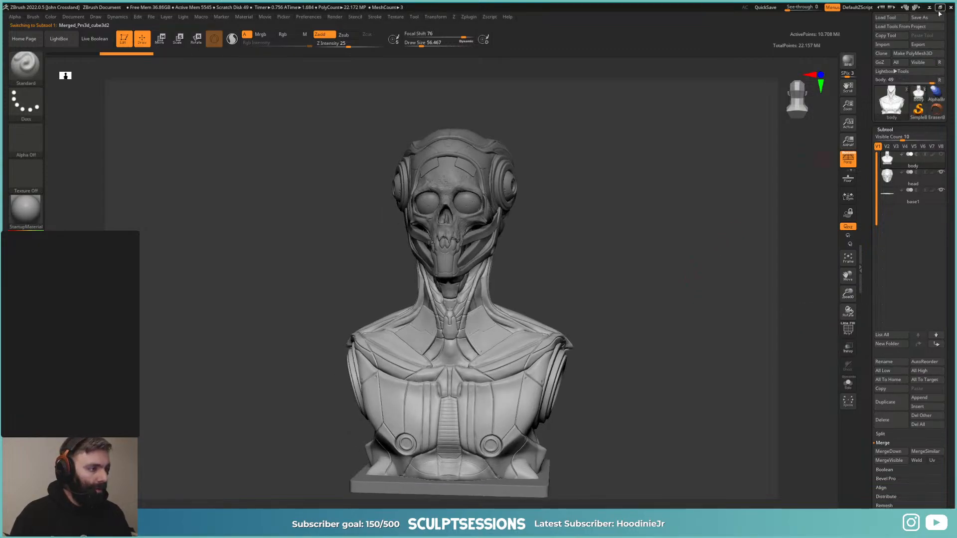
{"action": "left_click", "coordinate": [919, 17]}
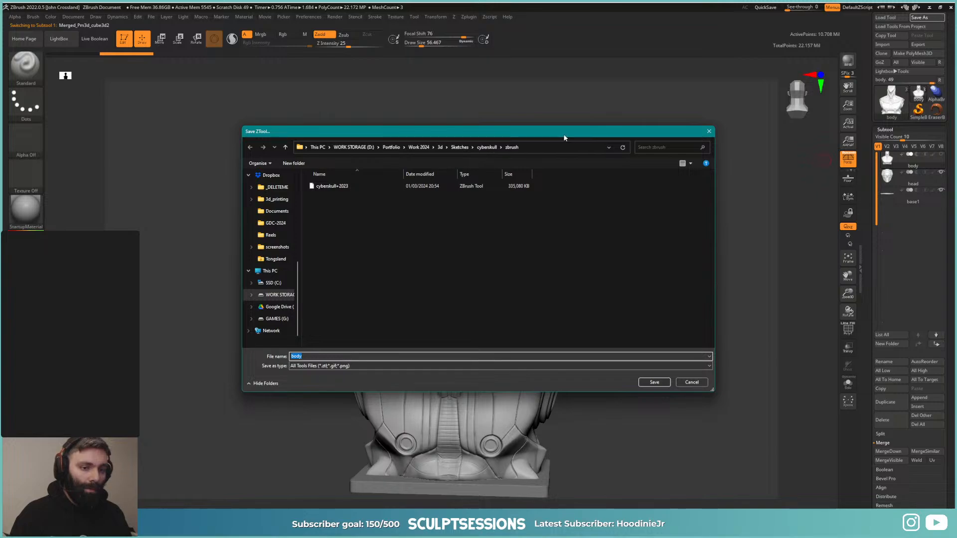
{"action": "left_click", "coordinate": [421, 209]}
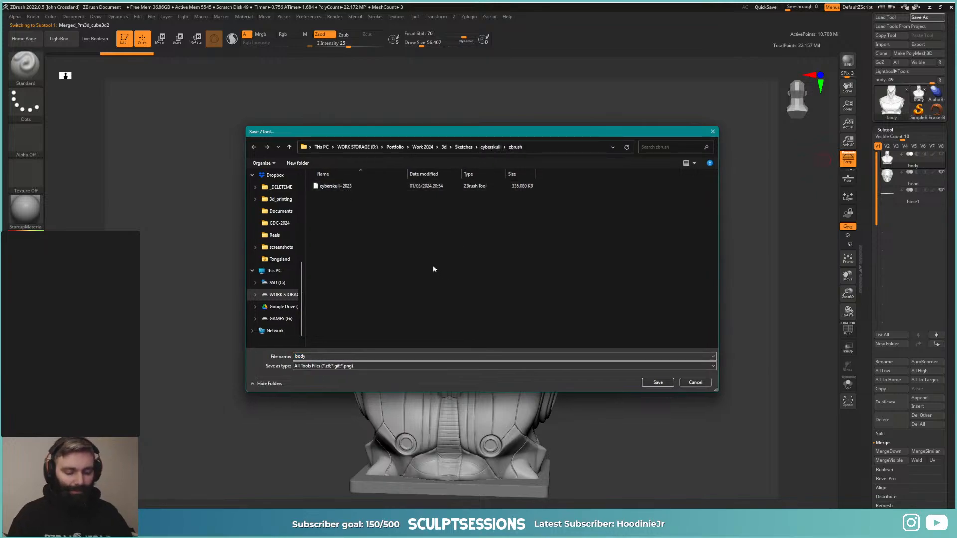
{"action": "double_click", "coordinate": [337, 356]}
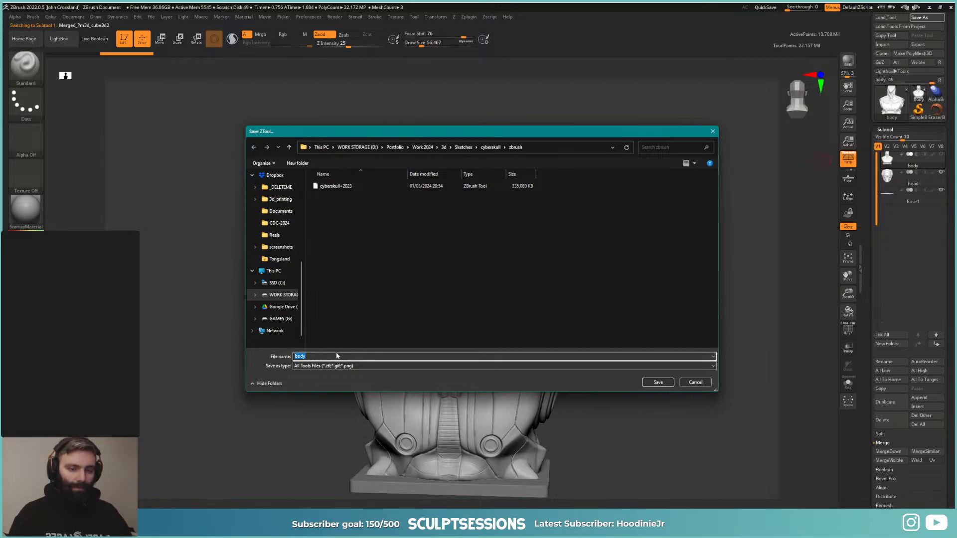
{"action": "type", "text": "cyberskull"}
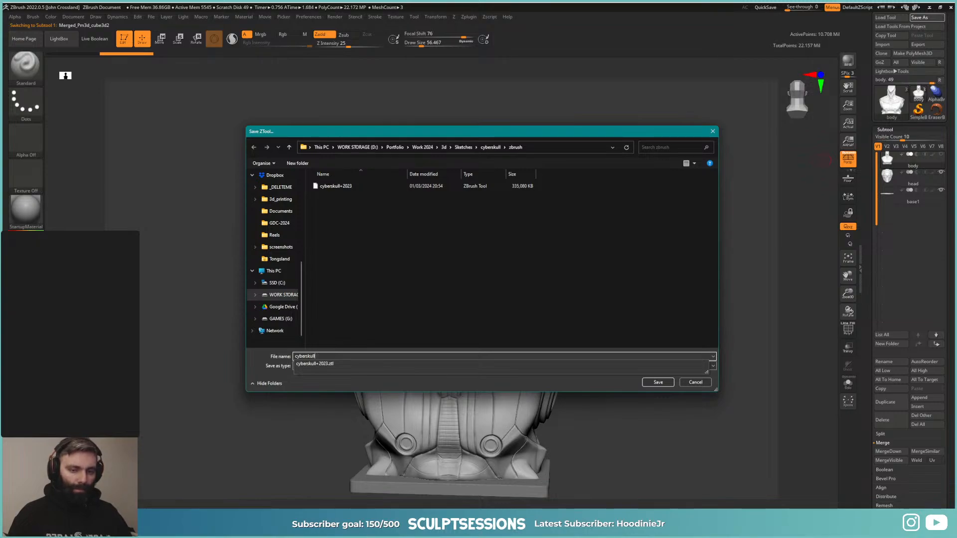
{"action": "type", "text": "-2"}
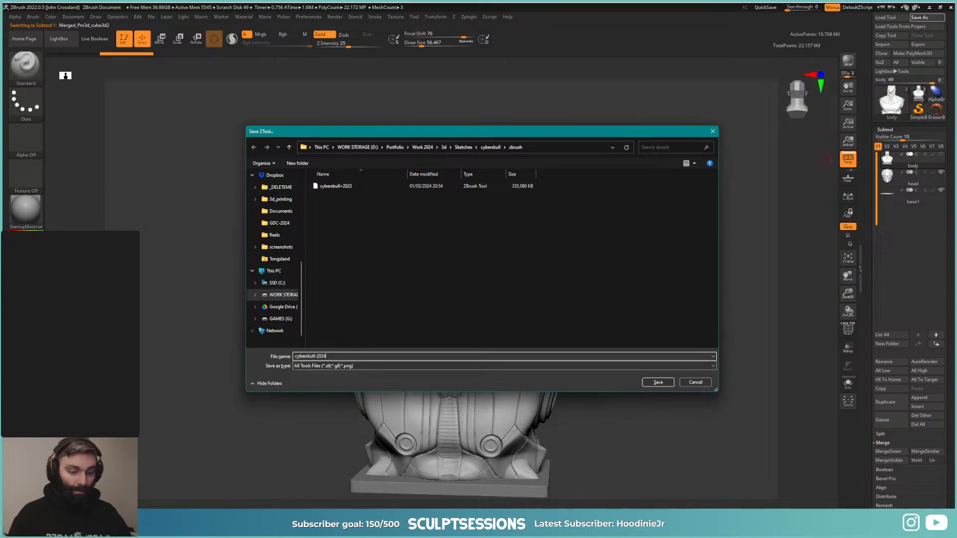
{"action": "type", "text": "024"}
{"action": "key", "text": "Return"}
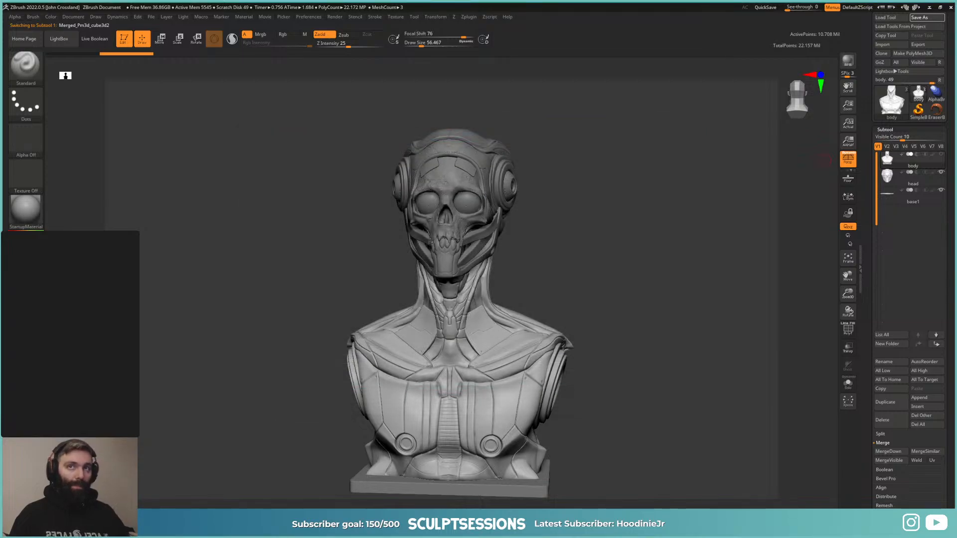
Step: Make the head the active subtool, isolate it in Solo mode and frame it
{"action": "mouse_move", "coordinate": [711, 281]}
{"action": "left_mouse_down"}
{"action": "mouse_move", "coordinate": [733, 231]}
{"action": "mouse_move", "coordinate": [720, 233]}
{"action": "mouse_move", "coordinate": [741, 259]}
{"action": "left_mouse_up"}
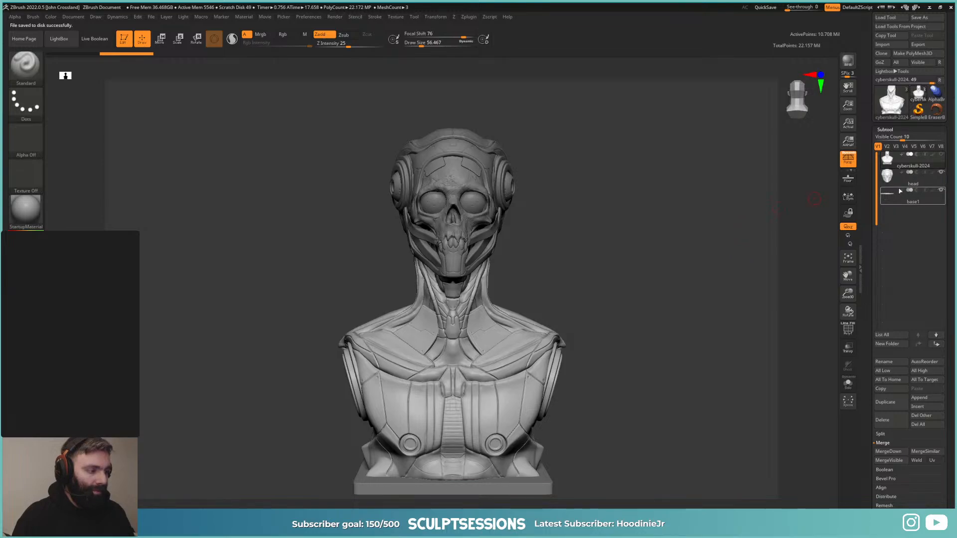
{"action": "mouse_move", "coordinate": [668, 214]}
{"action": "left_mouse_down"}
{"action": "mouse_move", "coordinate": [720, 215]}
{"action": "mouse_move", "coordinate": [677, 235]}
{"action": "mouse_move", "coordinate": [623, 213]}
{"action": "left_mouse_up"}
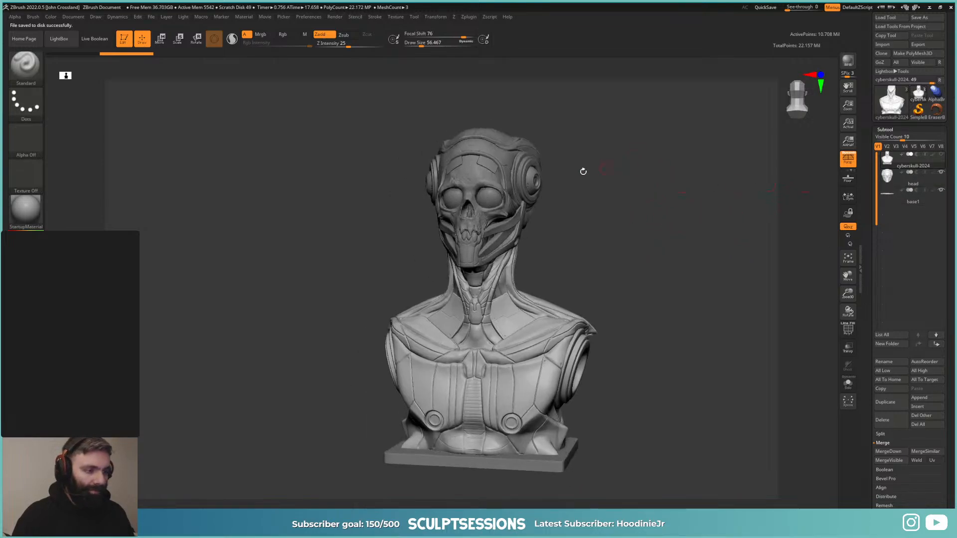
{"action": "left_click", "coordinate": [543, 188], "text": "alt"}
{"action": "left_click", "coordinate": [848, 384]}
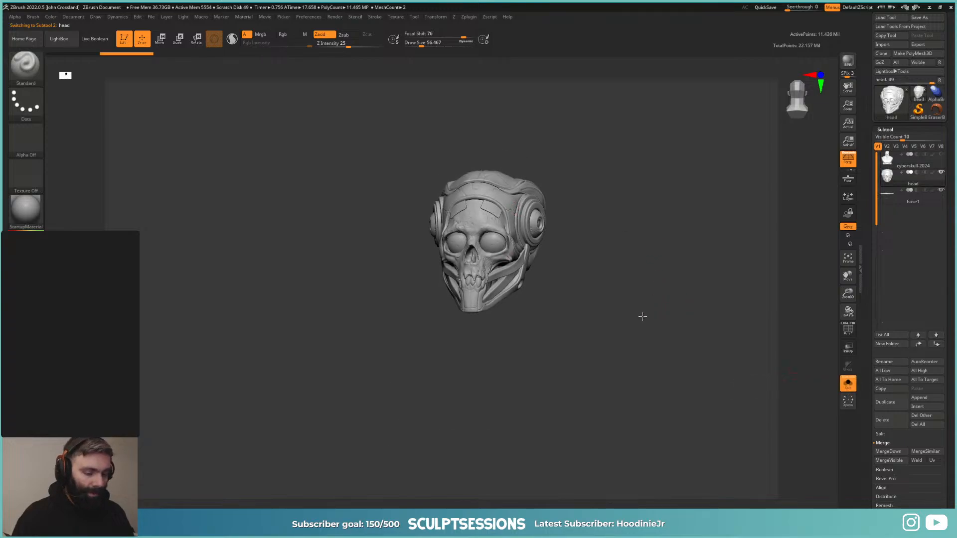
{"action": "key", "text": "f"}
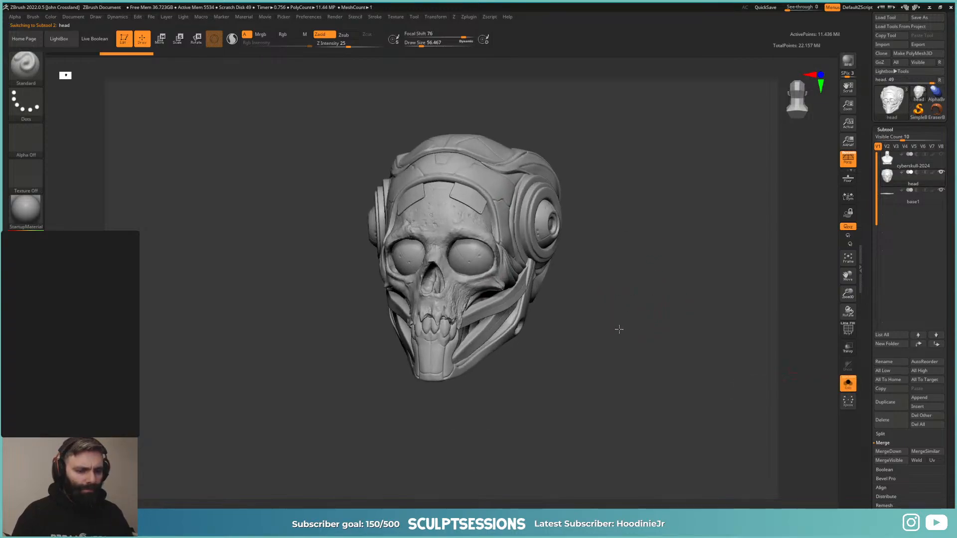
{"action": "mouse_move", "coordinate": [619, 329]}
{"action": "left_mouse_down"}
{"action": "mouse_move", "coordinate": [643, 314]}
{"action": "mouse_move", "coordinate": [611, 337]}
{"action": "mouse_move", "coordinate": [651, 287]}
{"action": "left_mouse_up"}
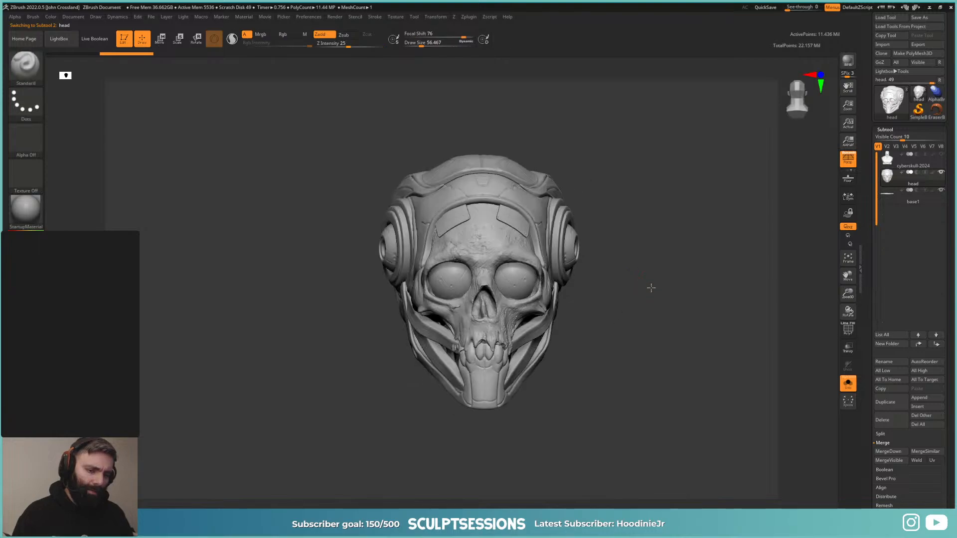
Step: Turn on PolyFrame and examine the head's polygroups and wireframe from several angles
{"action": "key", "text": "shift+f"}
{"action": "key", "text": "shift+f"}
{"action": "key", "text": "shift+f"}
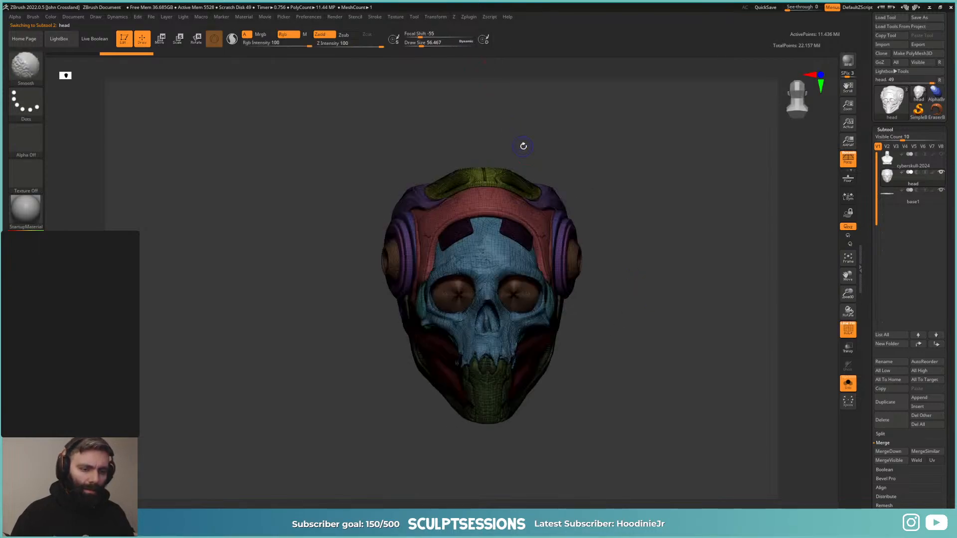
{"action": "mouse_move", "coordinate": [683, 237]}
{"action": "left_mouse_down"}
{"action": "mouse_move", "coordinate": [644, 214]}
{"action": "mouse_move", "coordinate": [666, 289]}
{"action": "mouse_move", "coordinate": [684, 294]}
{"action": "mouse_move", "coordinate": [639, 295]}
{"action": "mouse_move", "coordinate": [656, 297]}
{"action": "mouse_move", "coordinate": [668, 280]}
{"action": "mouse_move", "coordinate": [656, 276]}
{"action": "left_mouse_up"}
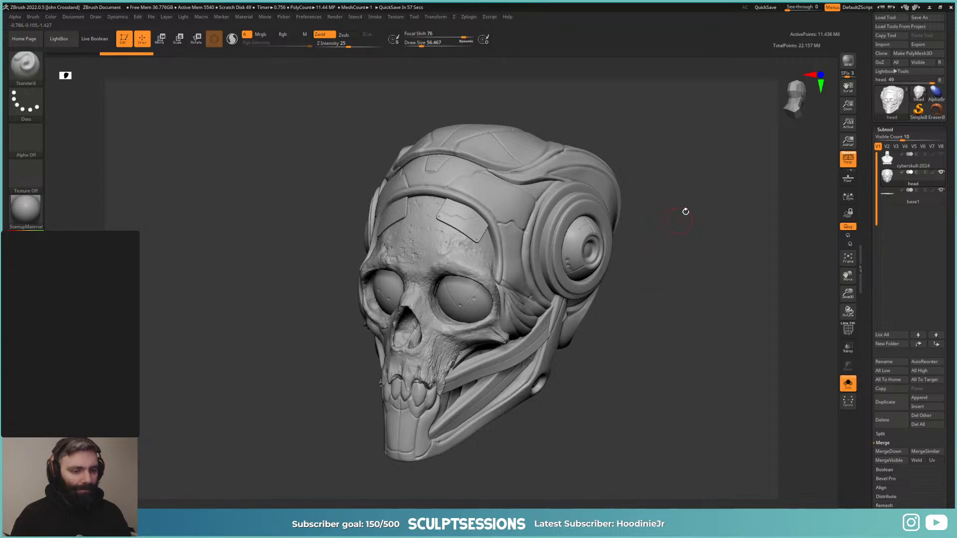
{"action": "left_click_drag", "start_coordinate": [685, 212], "coordinate": [580, 172], "text": "shift"}
{"action": "left_click_drag", "start_coordinate": [634, 156], "coordinate": [611, 158]}
Step: Try to pre-process the current head subtool with Decimation Master
{"action": "left_click", "coordinate": [467, 17]}
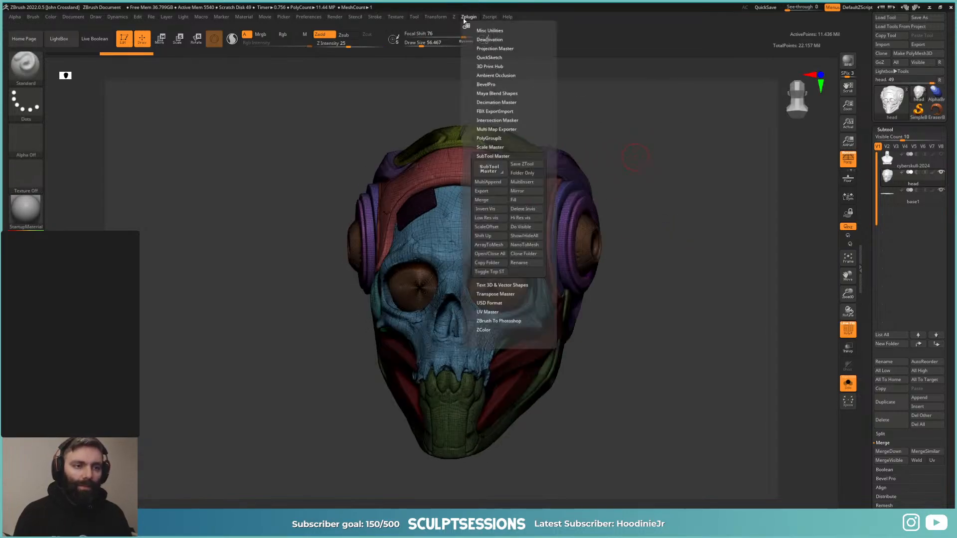
{"action": "left_click", "coordinate": [492, 156]}
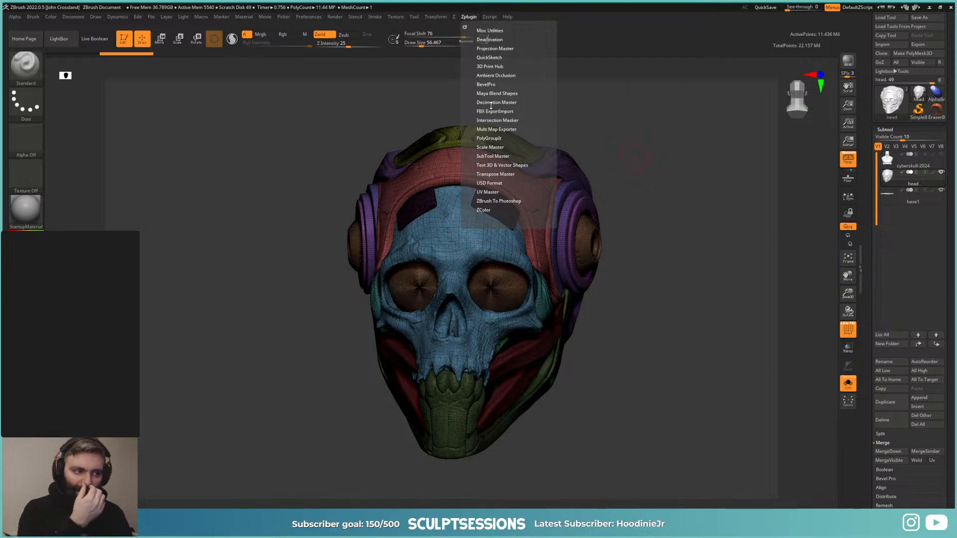
{"action": "mouse_move", "coordinate": [119, 52]}
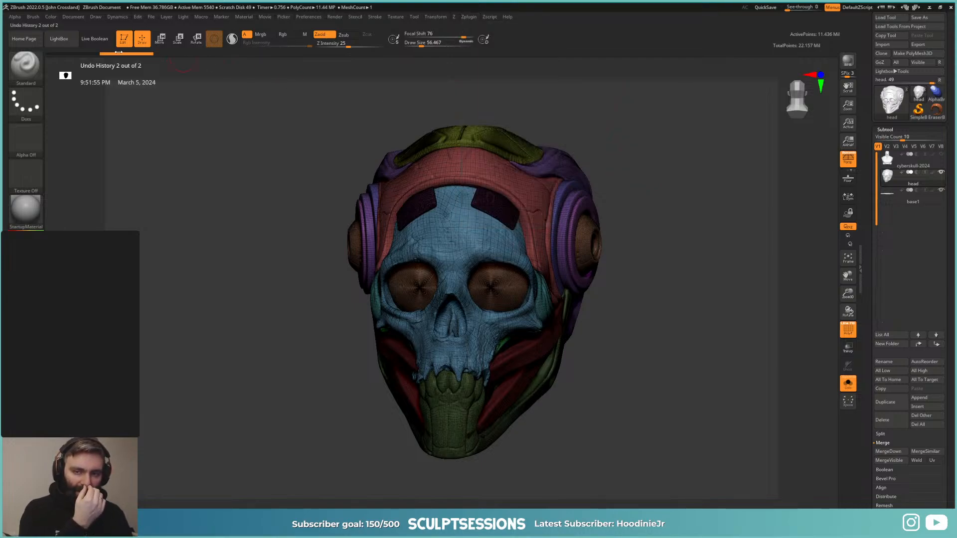
{"action": "left_click", "coordinate": [436, 17]}
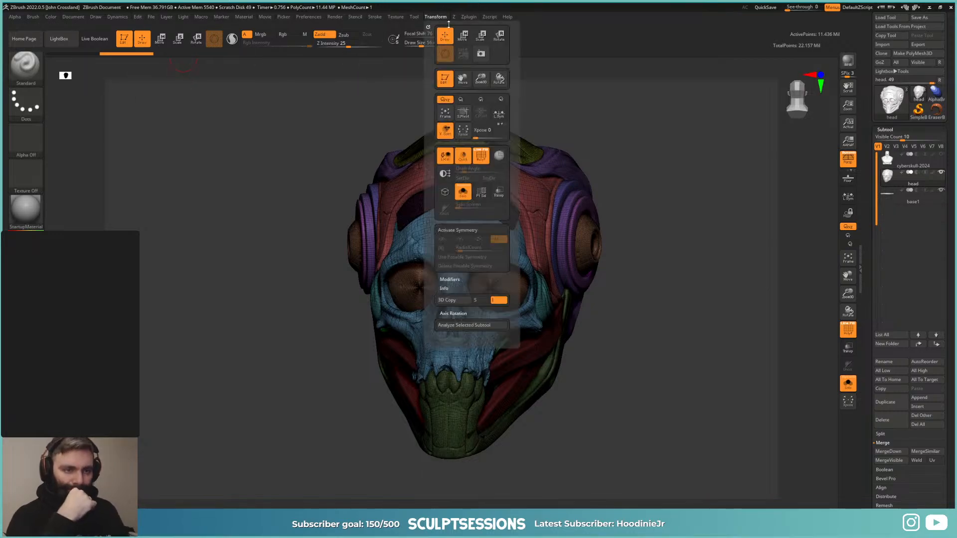
{"action": "left_click", "coordinate": [465, 18]}
{"action": "left_click", "coordinate": [494, 102]}
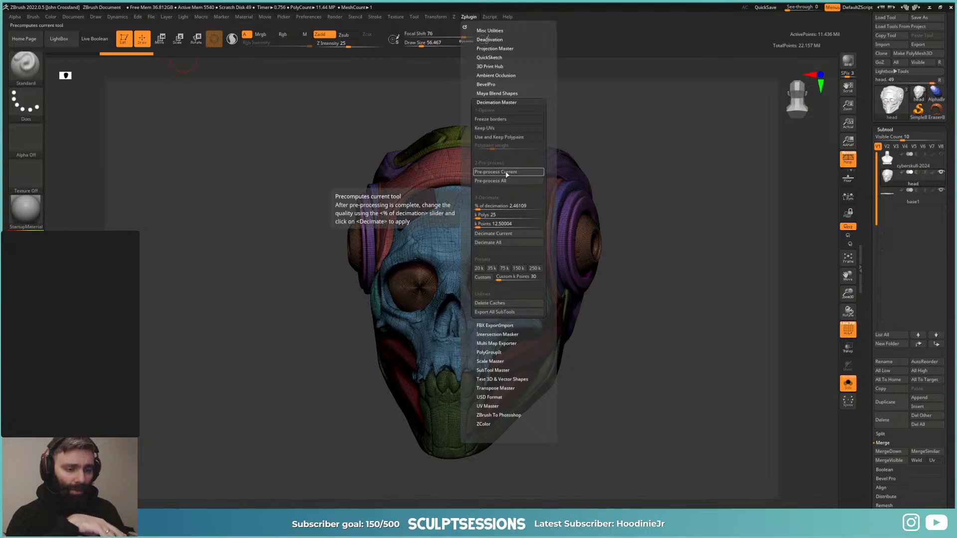
{"action": "left_click", "coordinate": [506, 173]}
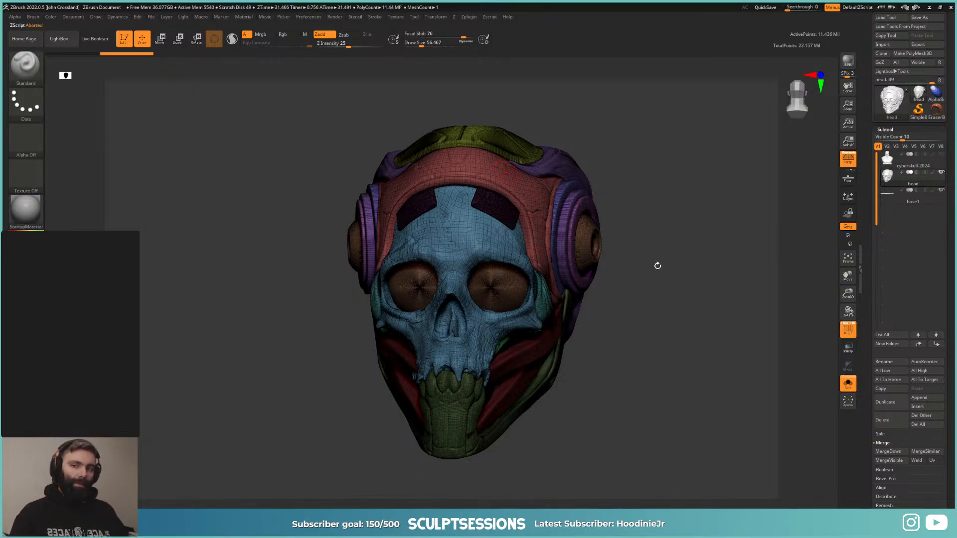
{"action": "left_click_drag", "start_coordinate": [658, 272], "coordinate": [741, 311]}
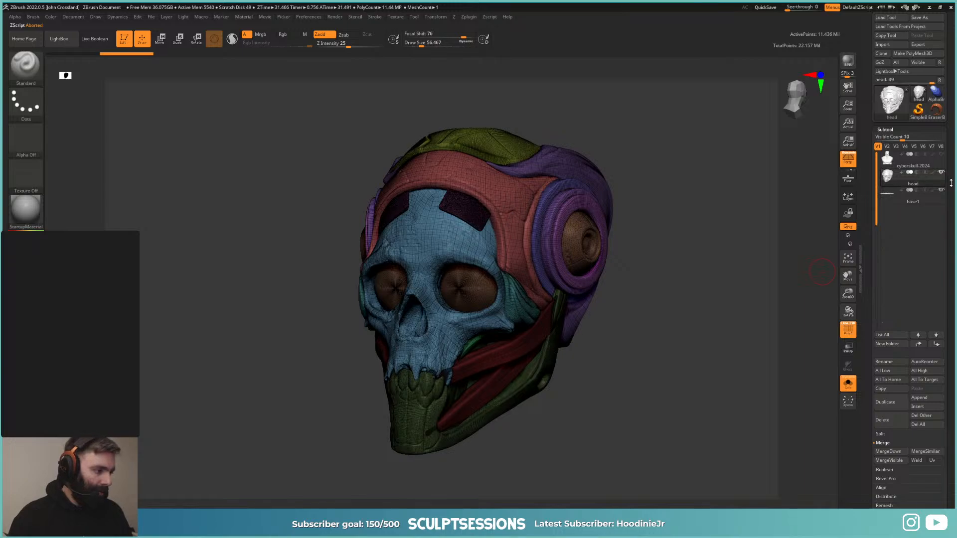
Step: Expand the head's Geometry settings and pre-process the current head subtool with Decimation Master
{"action": "scroll", "coordinate": [913, 288], "scroll_direction": "down", "scroll_amount": 2}
{"action": "left_click_drag", "start_coordinate": [902, 91], "coordinate": [893, 91]}
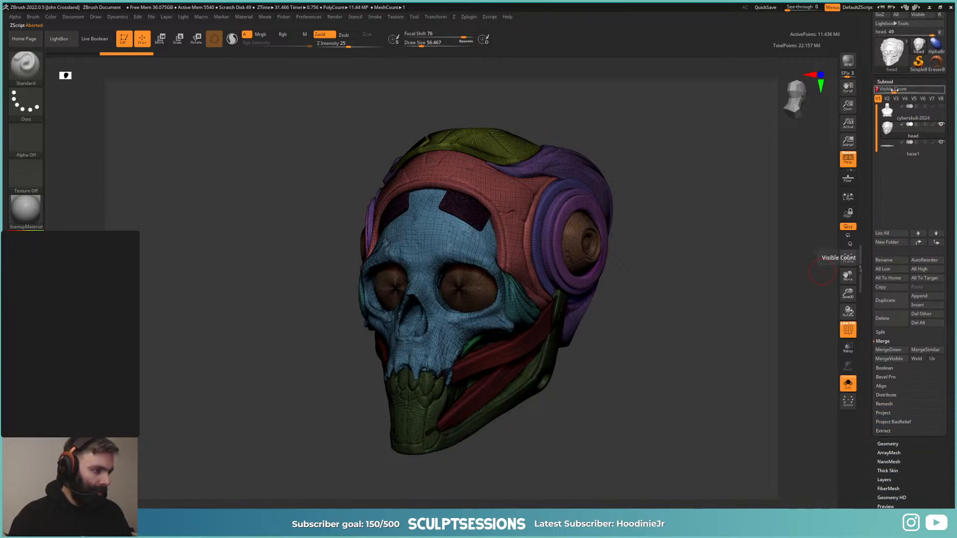
{"action": "left_click", "coordinate": [900, 81]}
{"action": "left_click", "coordinate": [898, 91]}
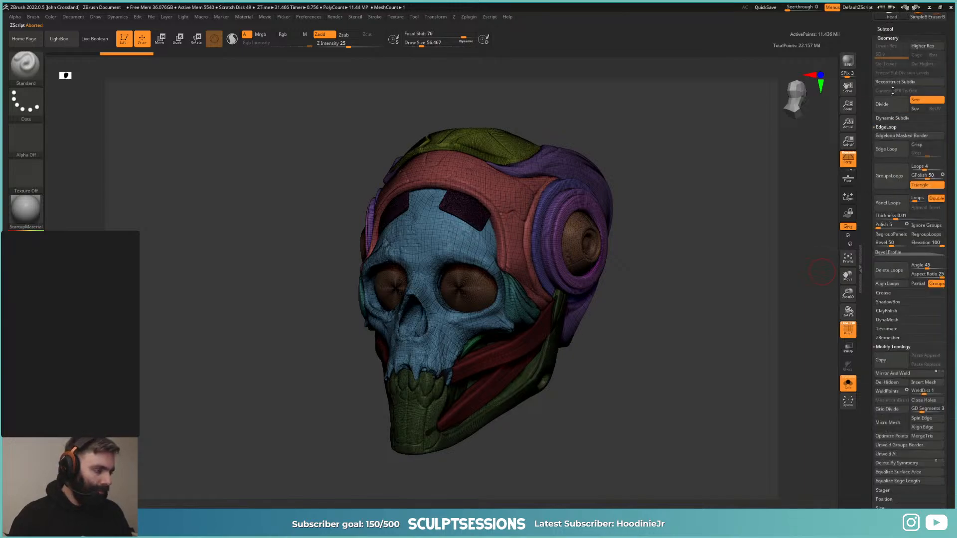
{"action": "left_click_drag", "start_coordinate": [694, 183], "coordinate": [623, 129], "text": "alt"}
{"action": "left_click", "coordinate": [467, 18]}
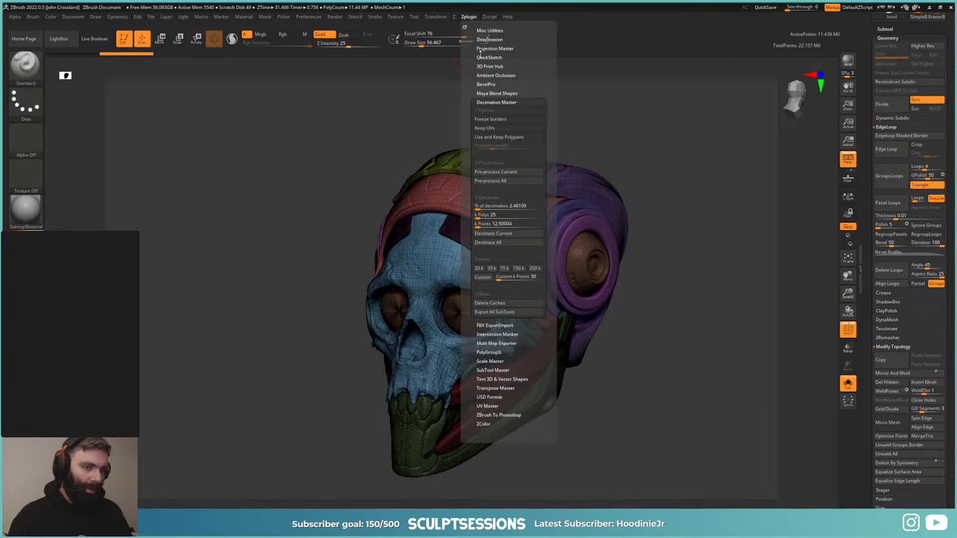
{"action": "left_click", "coordinate": [508, 173]}
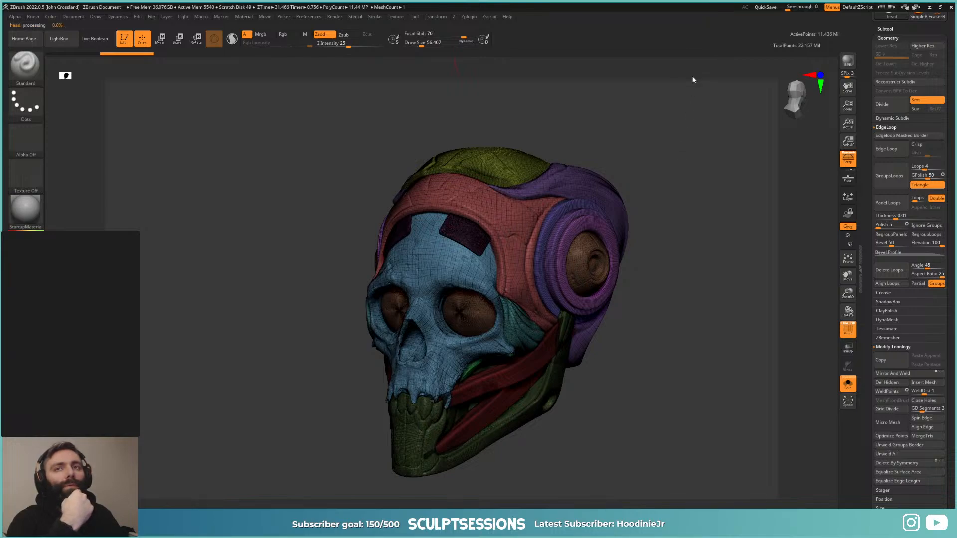
{"action": "key", "text": "alt+Tab"}
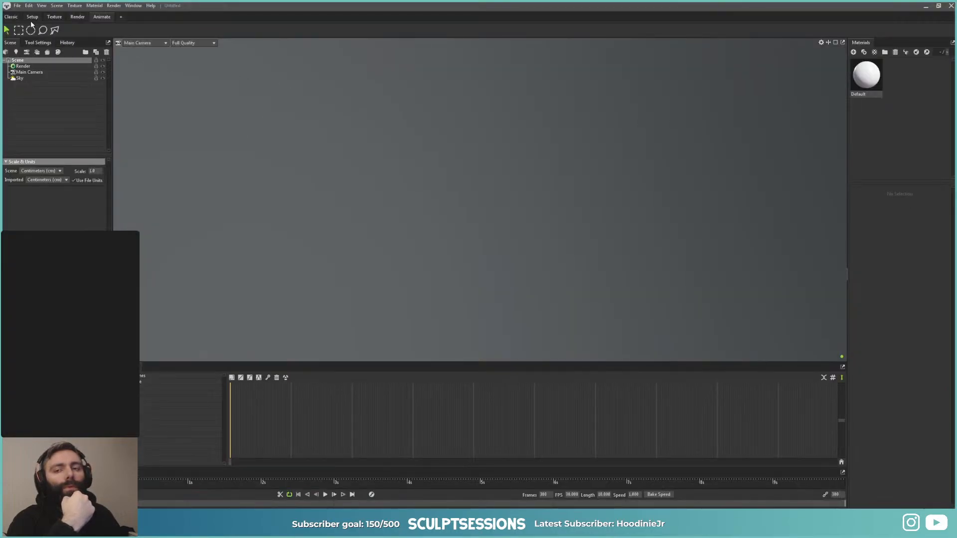
{"action": "left_click", "coordinate": [17, 6]}
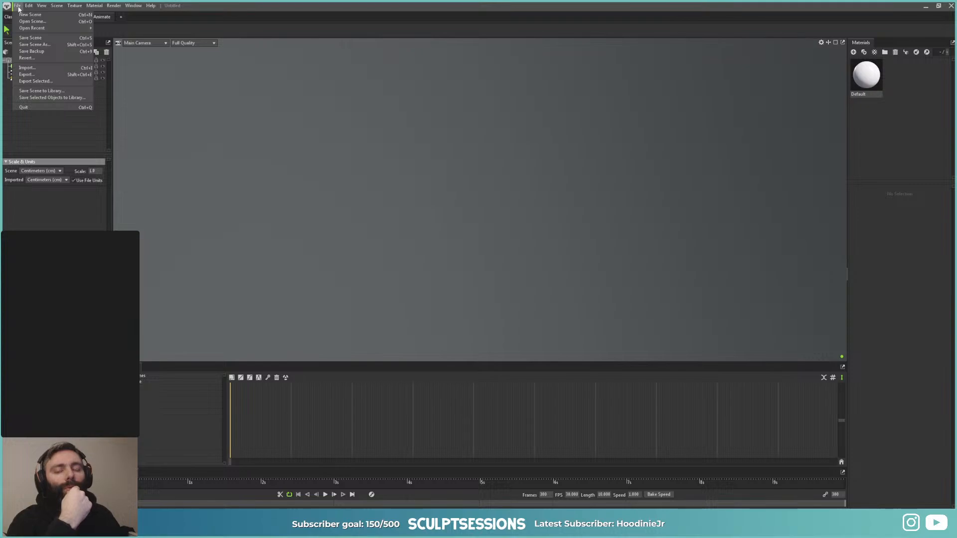
{"action": "left_click", "coordinate": [217, 119]}
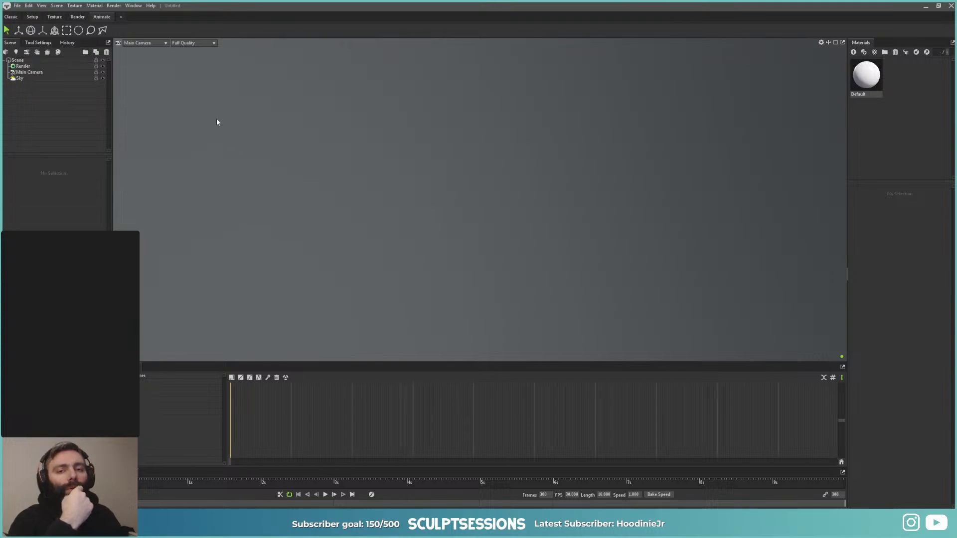
{"action": "left_click", "coordinate": [925, 6]}
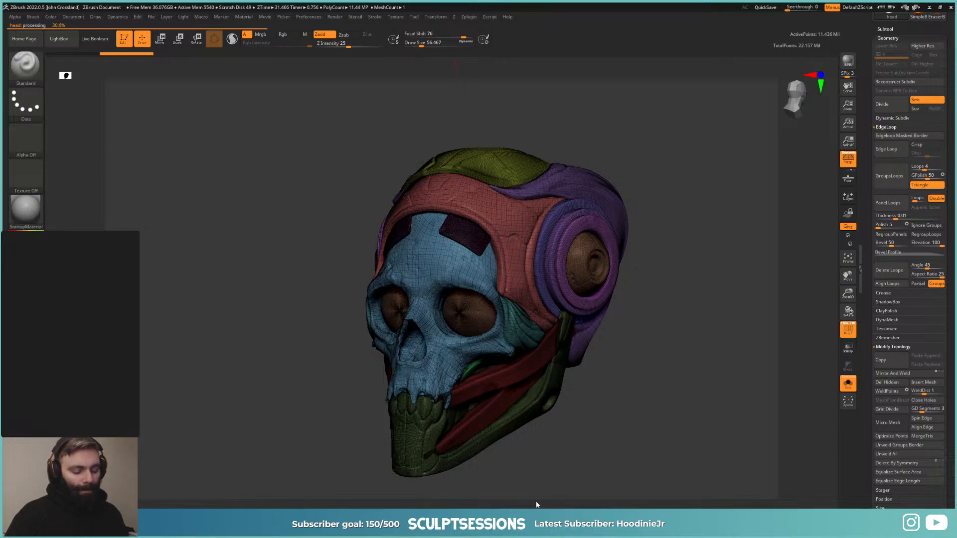
Step: Switch to the reference board, enlarge the orange-armoured figure with the raised hand and place it beside the gold skull bust image
{"action": "mouse_move", "coordinate": [536, 522]}
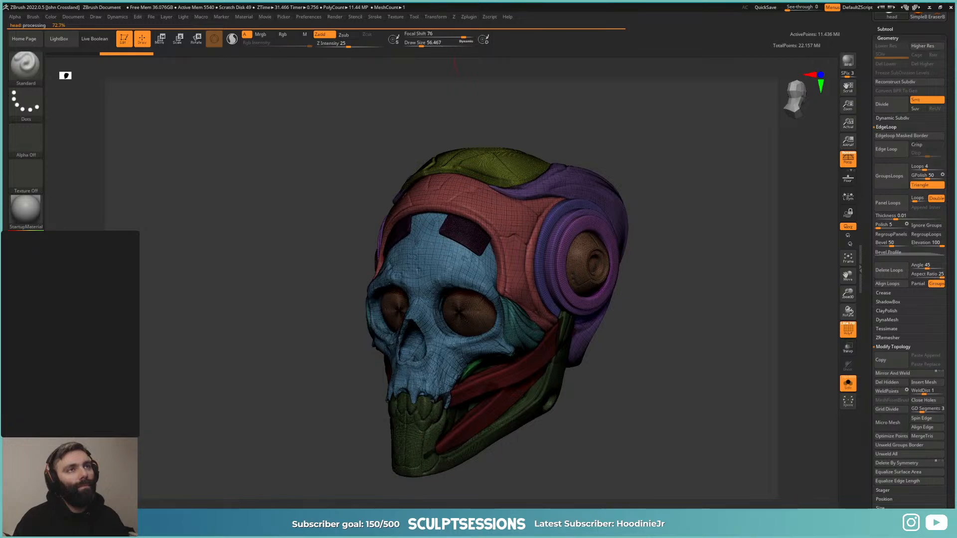
{"action": "key", "text": "alt+Tab"}
{"action": "left_click", "coordinate": [791, 377]}
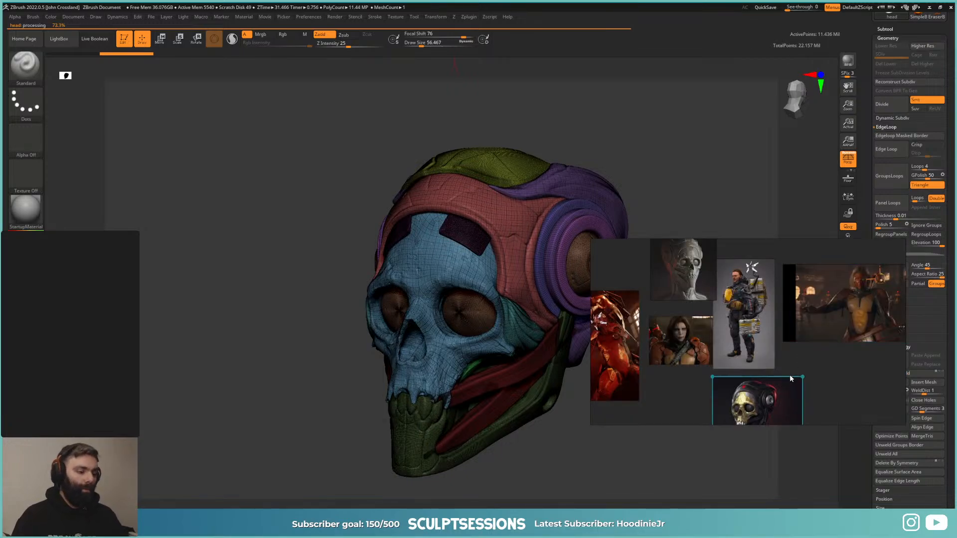
{"action": "left_click", "coordinate": [793, 347]}
{"action": "middle_click_drag", "start_coordinate": [794, 347], "coordinate": [733, 289]}
{"action": "left_click_drag", "start_coordinate": [740, 295], "coordinate": [850, 374]}
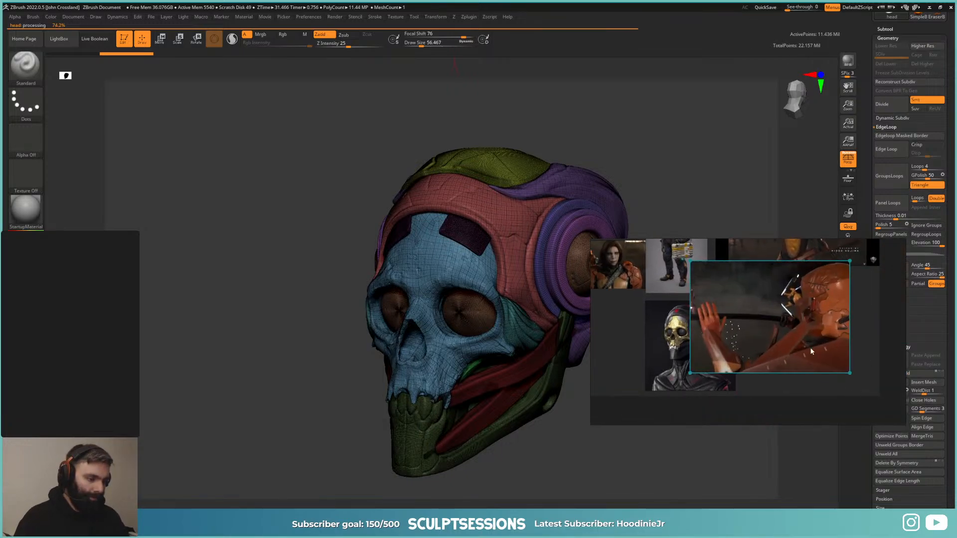
{"action": "left_click_drag", "start_coordinate": [762, 309], "coordinate": [812, 332]}
{"action": "scroll", "coordinate": [815, 332], "scroll_direction": "up", "scroll_amount": 3}
{"action": "middle_click_drag", "start_coordinate": [821, 333], "coordinate": [752, 320]}
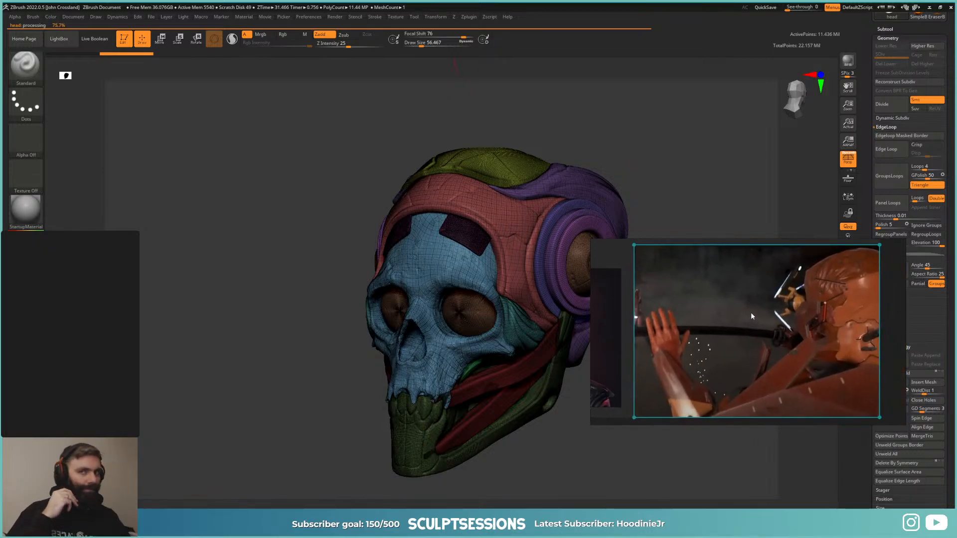
{"action": "scroll", "coordinate": [735, 315], "scroll_direction": "down", "scroll_amount": 2}
{"action": "scroll", "coordinate": [735, 315], "scroll_direction": "down", "scroll_amount": 3}
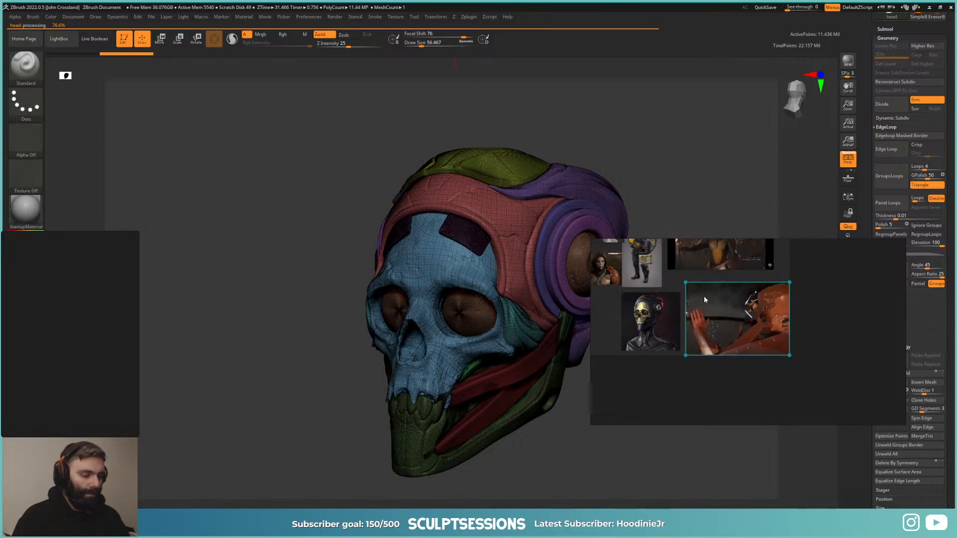
Step: Examine the long-haired character's portrait on the reference board, focusing on the worn orange and yellow armour plates and chest strap
{"action": "middle_click_drag", "start_coordinate": [755, 337], "coordinate": [769, 349]}
{"action": "scroll", "coordinate": [727, 338], "scroll_direction": "up", "scroll_amount": 2}
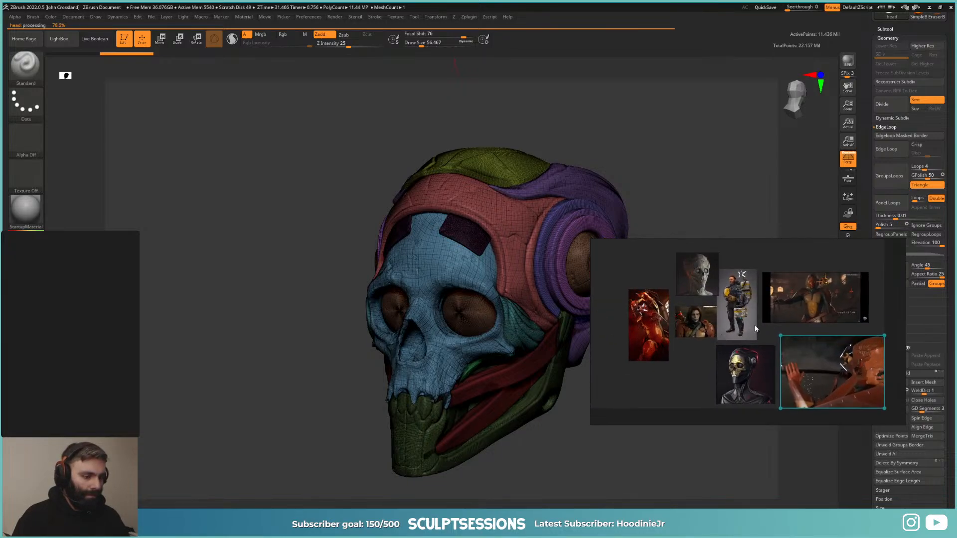
{"action": "scroll", "coordinate": [761, 323], "scroll_direction": "up", "scroll_amount": 1}
{"action": "scroll", "coordinate": [718, 329], "scroll_direction": "up", "scroll_amount": 1}
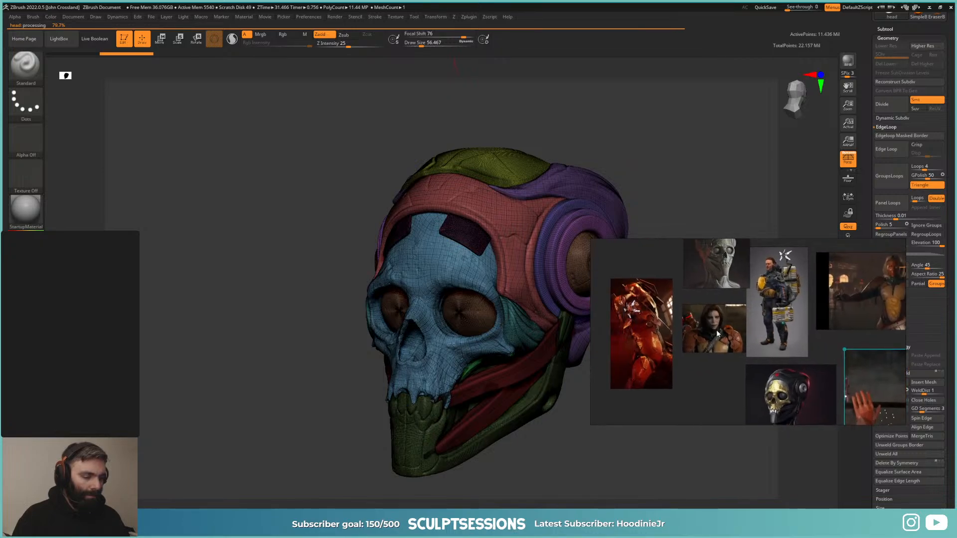
{"action": "scroll", "coordinate": [716, 330], "scroll_direction": "up", "scroll_amount": 1}
{"action": "scroll", "coordinate": [678, 329], "scroll_direction": "up", "scroll_amount": 1}
{"action": "scroll", "coordinate": [731, 363], "scroll_direction": "up", "scroll_amount": 2}
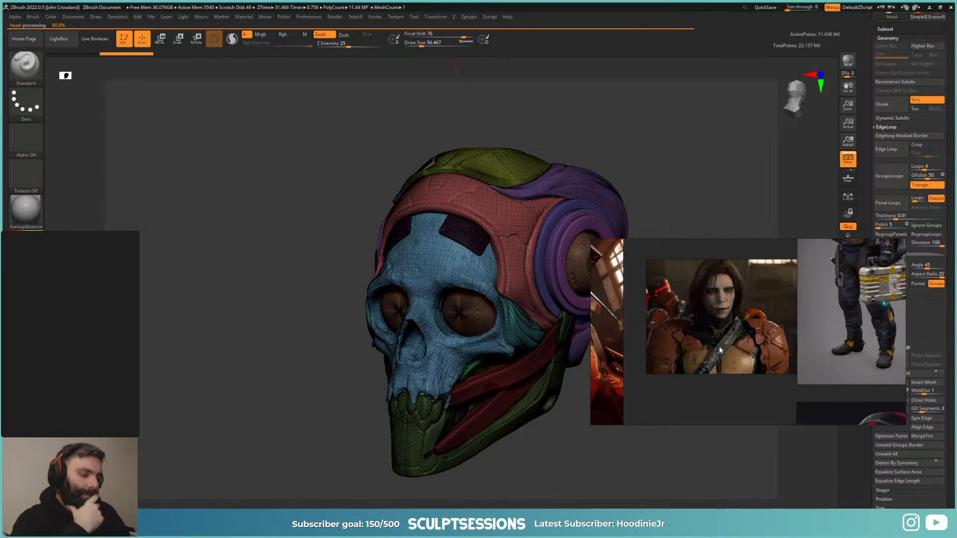
{"action": "scroll", "coordinate": [740, 354], "scroll_direction": "up", "scroll_amount": 2}
{"action": "scroll", "coordinate": [722, 355], "scroll_direction": "up", "scroll_amount": 1}
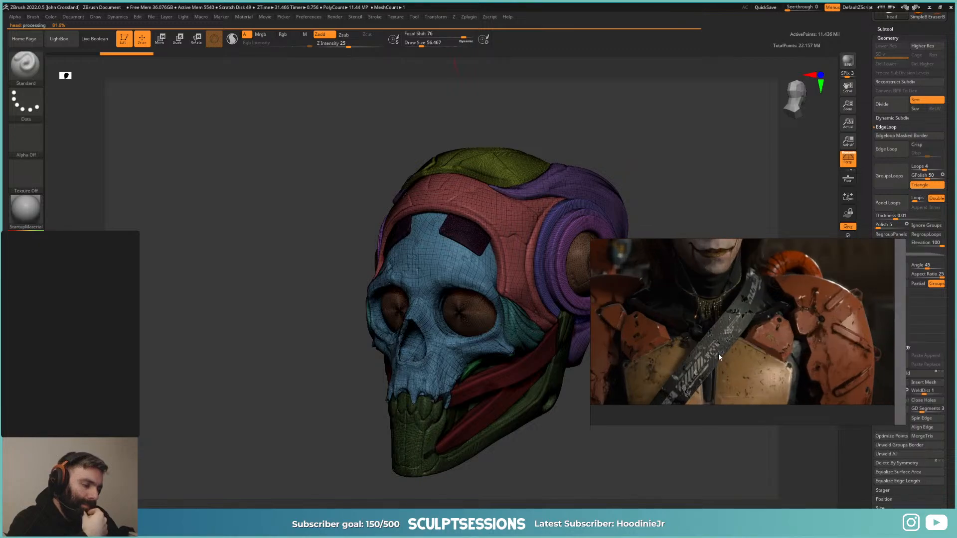
{"action": "scroll", "coordinate": [719, 354], "scroll_direction": "up", "scroll_amount": 1}
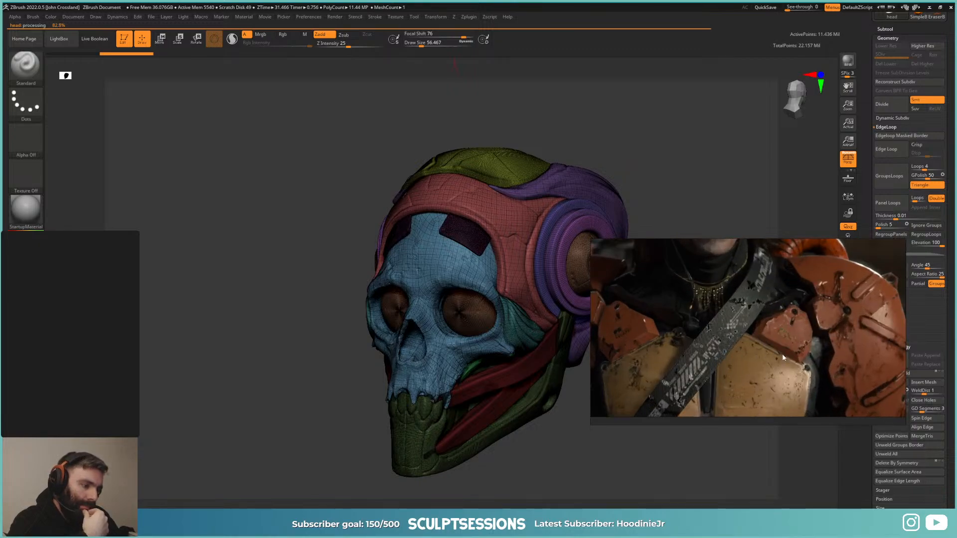
{"action": "scroll", "coordinate": [784, 356], "scroll_direction": "down", "scroll_amount": 1}
{"action": "scroll", "coordinate": [783, 354], "scroll_direction": "down", "scroll_amount": 1}
{"action": "scroll", "coordinate": [783, 346], "scroll_direction": "down", "scroll_amount": 1}
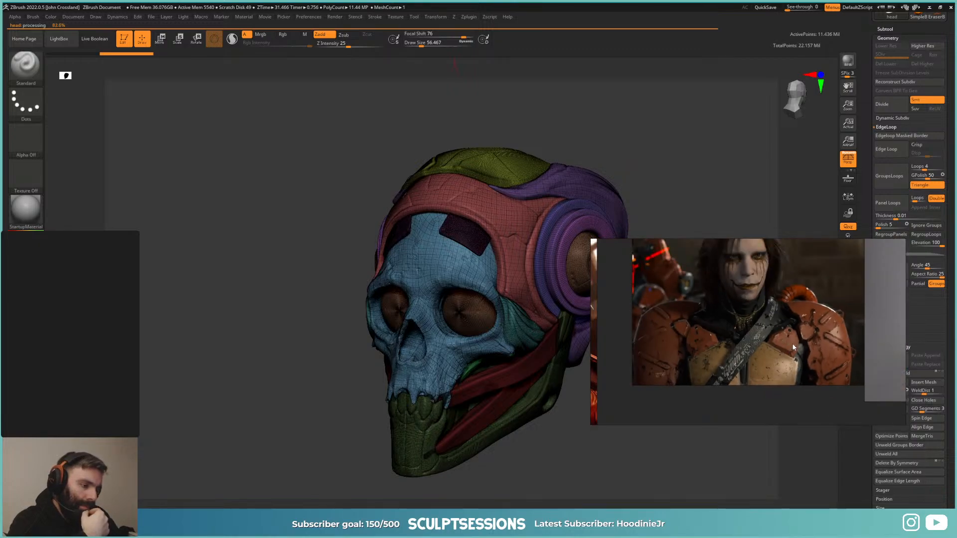
{"action": "scroll", "coordinate": [781, 336], "scroll_direction": "down", "scroll_amount": 1}
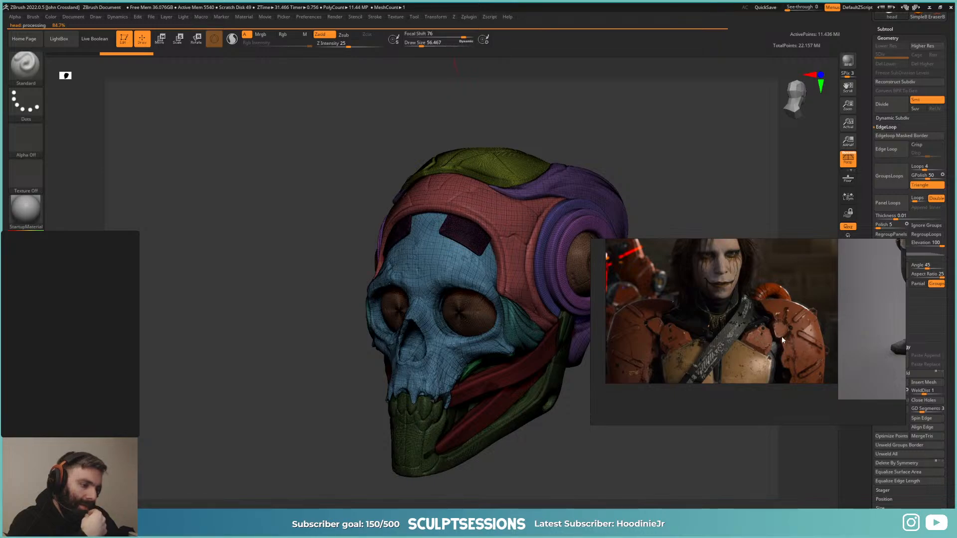
{"action": "scroll", "coordinate": [781, 336], "scroll_direction": "down", "scroll_amount": 1}
{"action": "scroll", "coordinate": [681, 328], "scroll_direction": "down", "scroll_amount": 1}
{"action": "scroll", "coordinate": [657, 327], "scroll_direction": "down", "scroll_amount": 1}
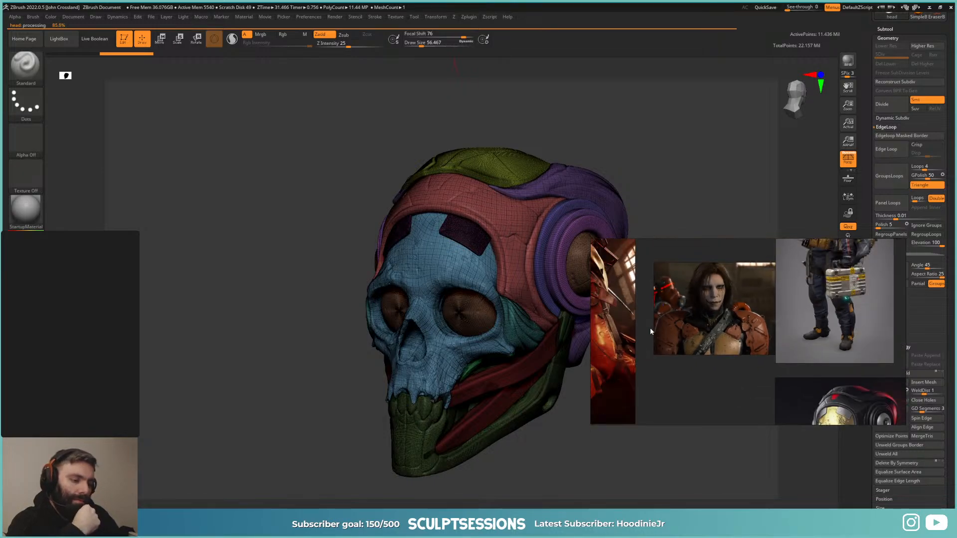
{"action": "scroll", "coordinate": [649, 327], "scroll_direction": "down", "scroll_amount": 2}
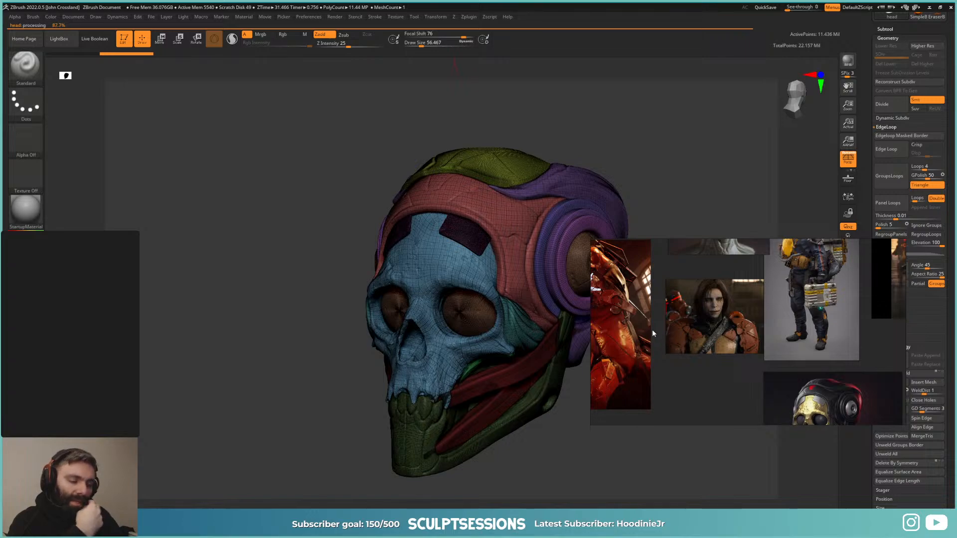
Step: Examine the red suit reference up close, checking its leather stitching, straps, metal plates and lower leg details
{"action": "scroll", "coordinate": [672, 333], "scroll_direction": "up", "scroll_amount": 4}
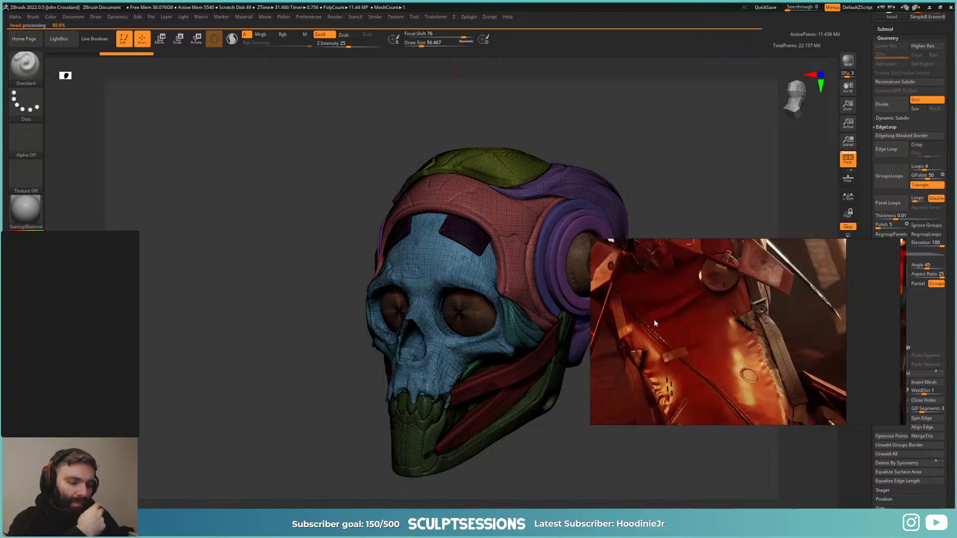
{"action": "scroll", "coordinate": [658, 324], "scroll_direction": "down", "scroll_amount": 1}
{"action": "scroll", "coordinate": [696, 337], "scroll_direction": "down", "scroll_amount": 2}
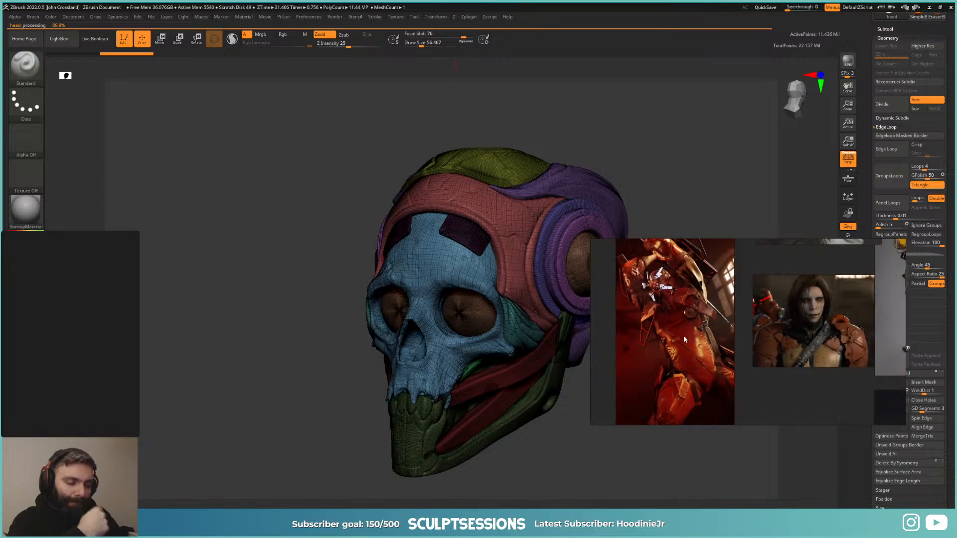
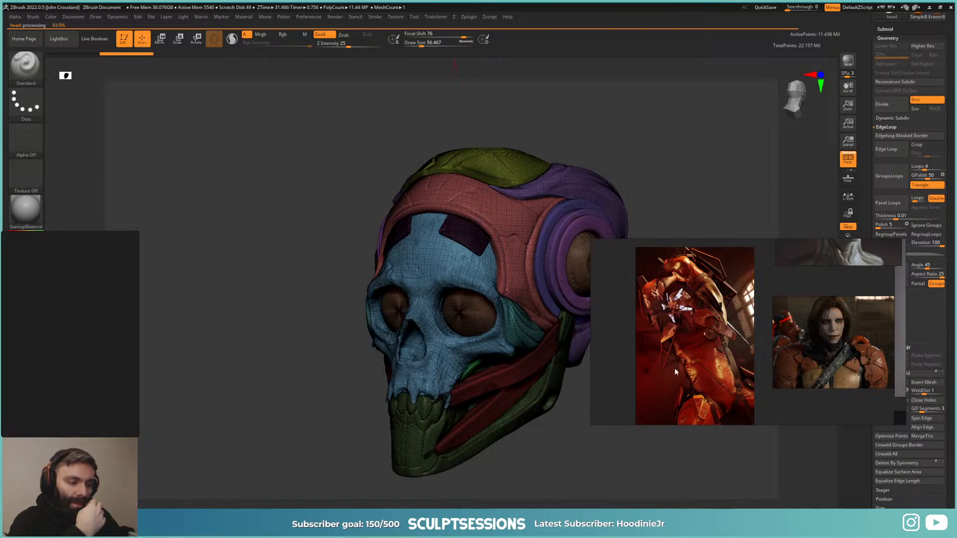
{"action": "scroll", "coordinate": [679, 345], "scroll_direction": "up", "scroll_amount": 2}
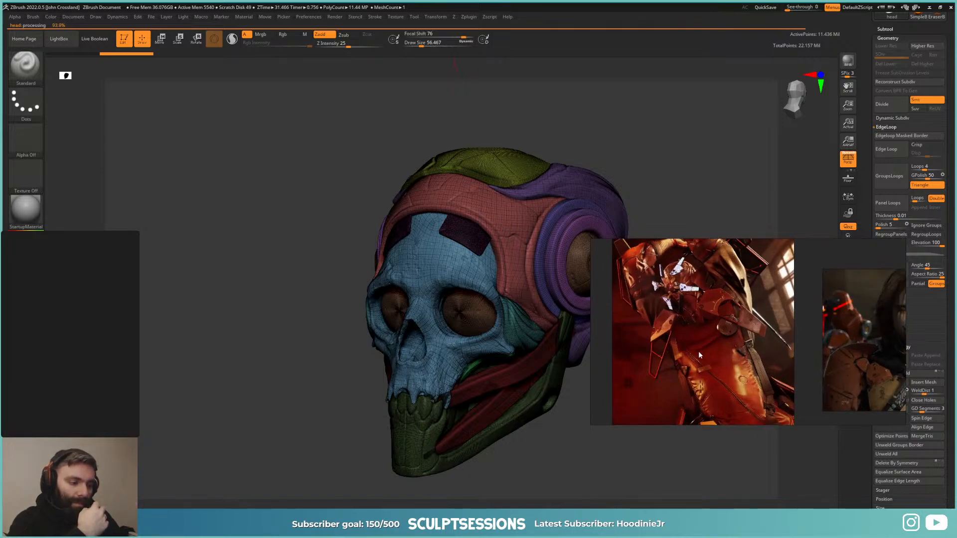
{"action": "scroll", "coordinate": [697, 353], "scroll_direction": "down", "scroll_amount": 2}
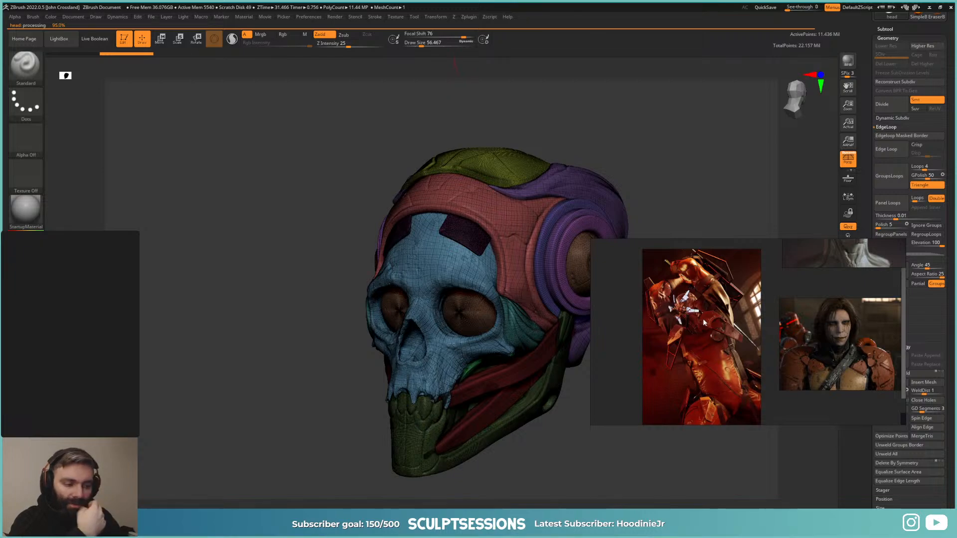
{"action": "scroll", "coordinate": [705, 366], "scroll_direction": "up", "scroll_amount": 5}
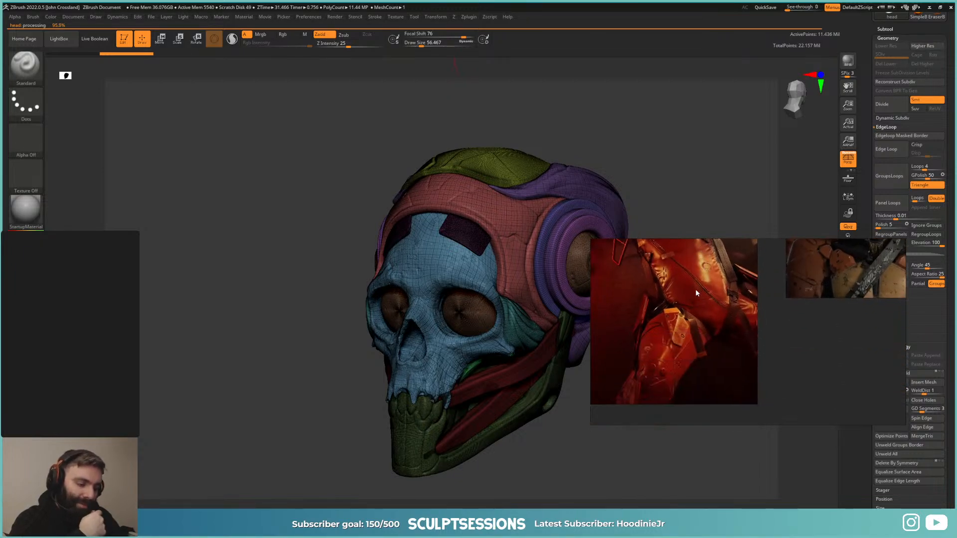
{"action": "scroll", "coordinate": [697, 312], "scroll_direction": "up", "scroll_amount": 4}
{"action": "mouse_move", "coordinate": [672, 325]}
{"action": "middle_mouse_down"}
{"action": "mouse_move", "coordinate": [699, 311]}
{"action": "mouse_move", "coordinate": [686, 337]}
{"action": "mouse_move", "coordinate": [716, 316]}
{"action": "middle_mouse_up"}
{"action": "scroll", "coordinate": [682, 319], "scroll_direction": "down", "scroll_amount": 3}
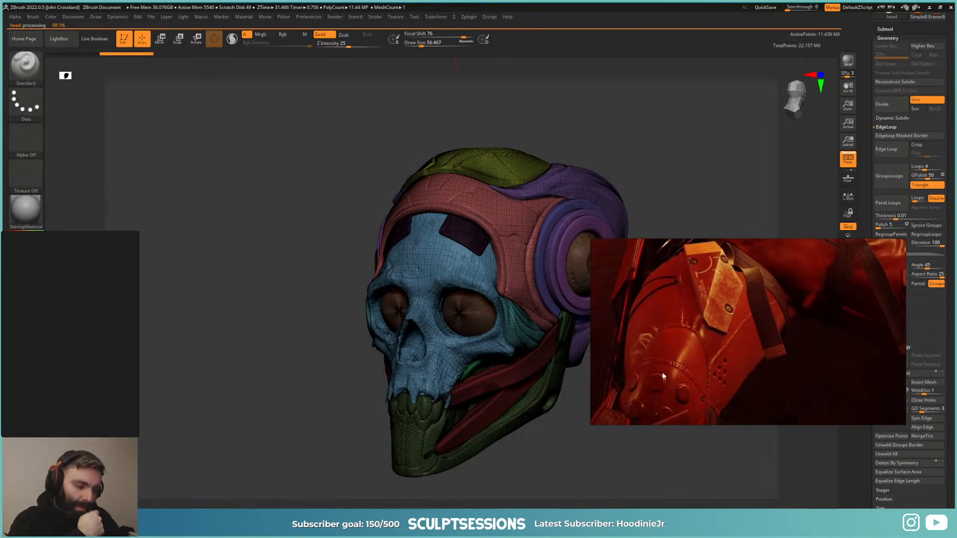
{"action": "middle_click_drag", "start_coordinate": [662, 374], "coordinate": [690, 266]}
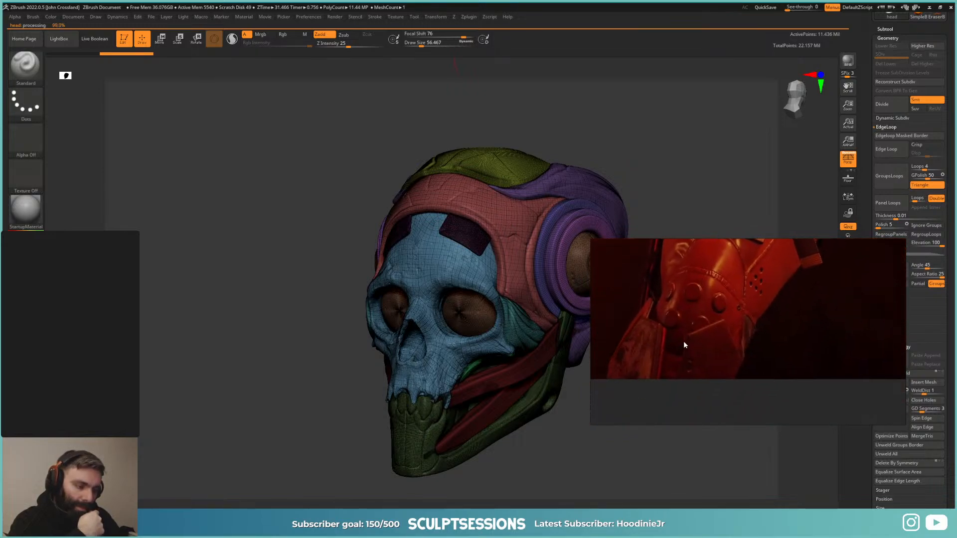
{"action": "scroll", "coordinate": [683, 339], "scroll_direction": "down", "scroll_amount": 6}
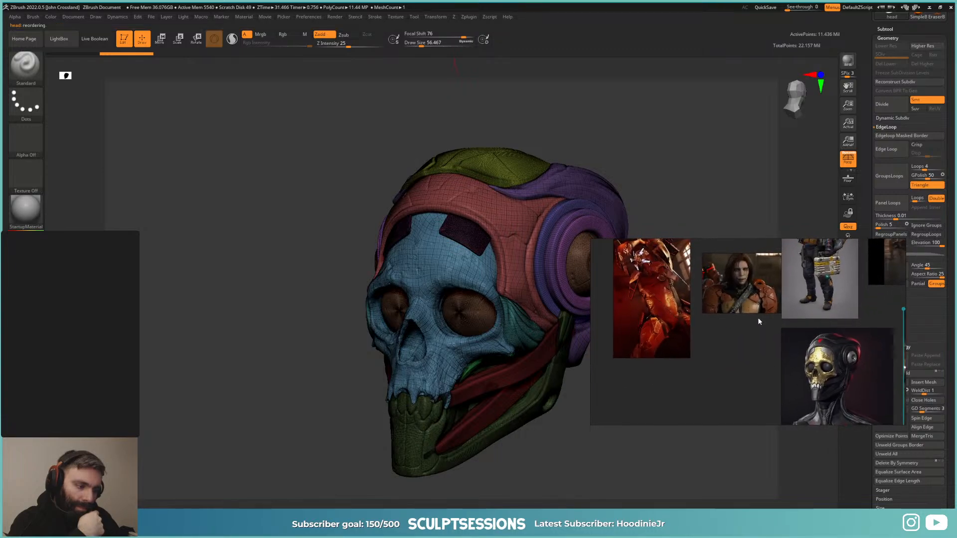
Step: Compare the dark cinematic still of the armoured figure with the other character images on the reference board
{"action": "middle_click_drag", "start_coordinate": [758, 318], "coordinate": [673, 366]}
{"action": "middle_click_drag", "start_coordinate": [765, 323], "coordinate": [629, 343]}
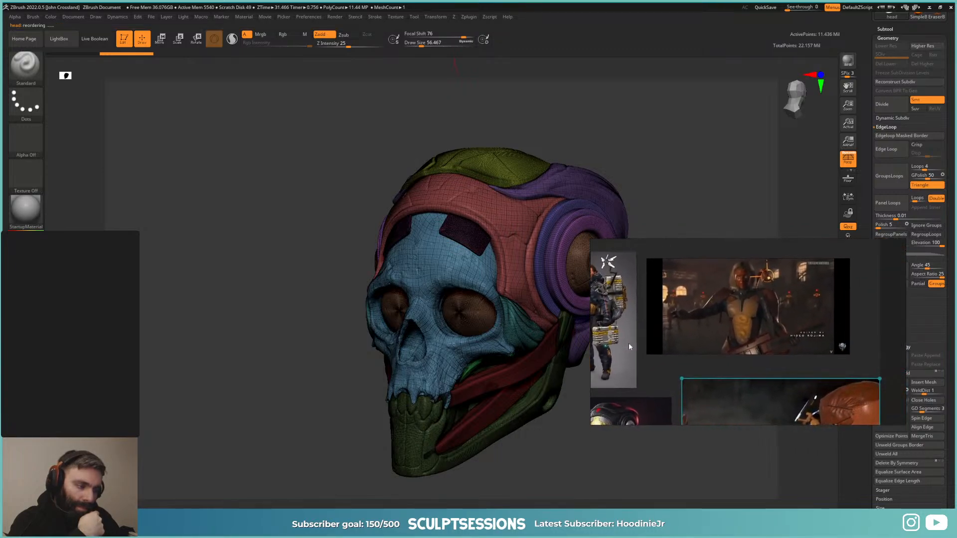
{"action": "scroll", "coordinate": [773, 327], "scroll_direction": "up", "scroll_amount": 5}
{"action": "middle_click_drag", "start_coordinate": [664, 278], "coordinate": [702, 351]}
{"action": "scroll", "coordinate": [701, 352], "scroll_direction": "down", "scroll_amount": 2}
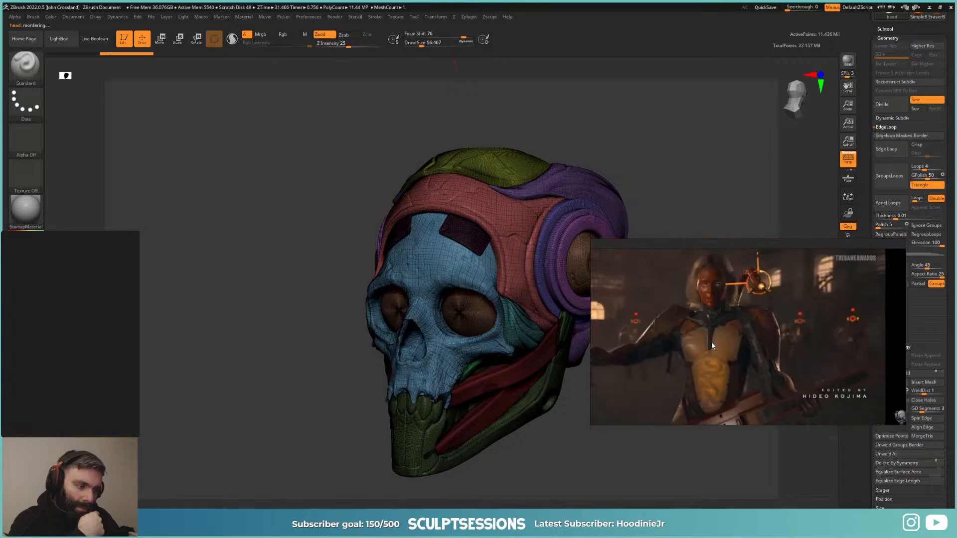
{"action": "scroll", "coordinate": [710, 340], "scroll_direction": "down", "scroll_amount": 6}
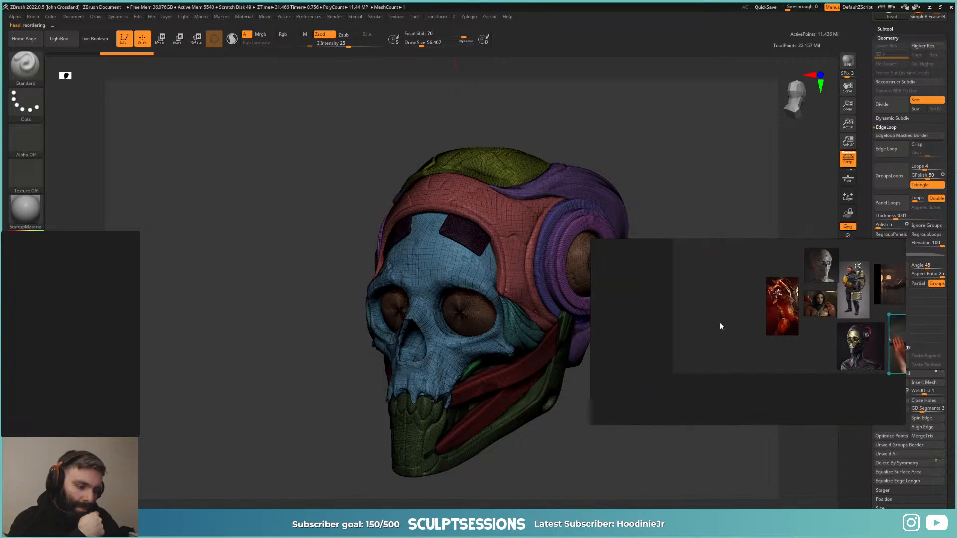
{"action": "middle_click_drag", "start_coordinate": [720, 322], "coordinate": [698, 335]}
{"action": "scroll", "coordinate": [712, 338], "scroll_direction": "up", "scroll_amount": 6}
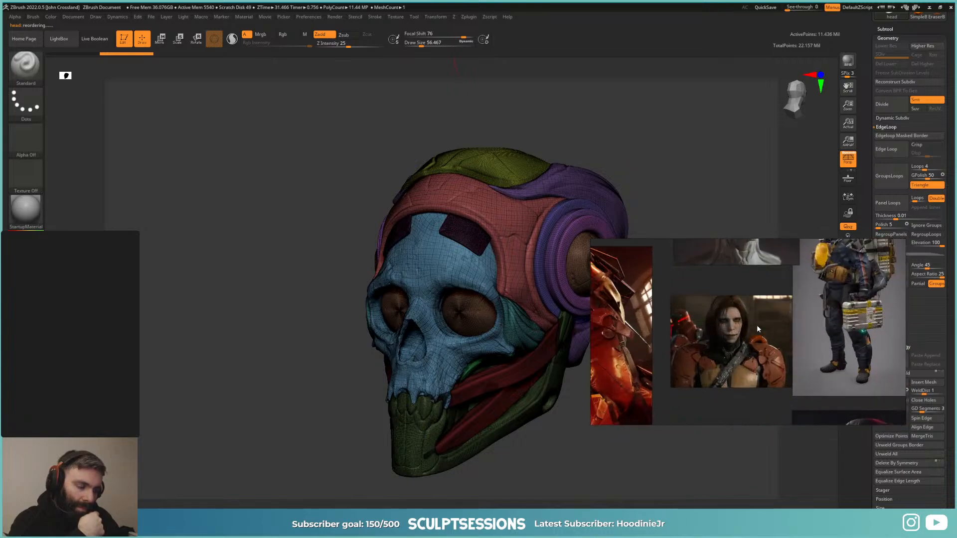
Step: Compare the cinematic still of the armoured figure with the long-haired character's portrait up close, and move the reference board out of view
{"action": "middle_click_drag", "start_coordinate": [889, 319], "coordinate": [584, 365]}
{"action": "middle_click_drag", "start_coordinate": [768, 298], "coordinate": [717, 344]}
{"action": "scroll", "coordinate": [717, 344], "scroll_direction": "up", "scroll_amount": 5}
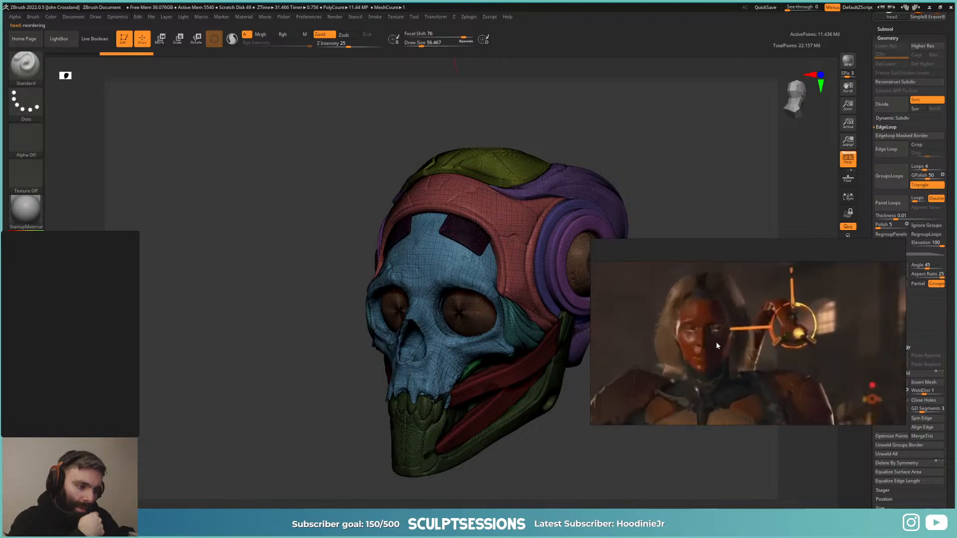
{"action": "scroll", "coordinate": [691, 356], "scroll_direction": "down", "scroll_amount": 8}
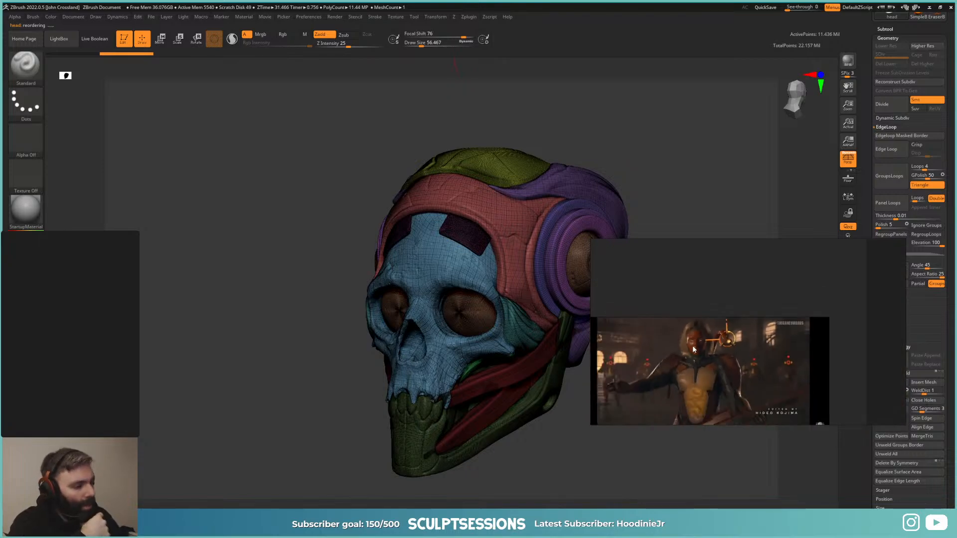
{"action": "scroll", "coordinate": [687, 369], "scroll_direction": "up", "scroll_amount": 6}
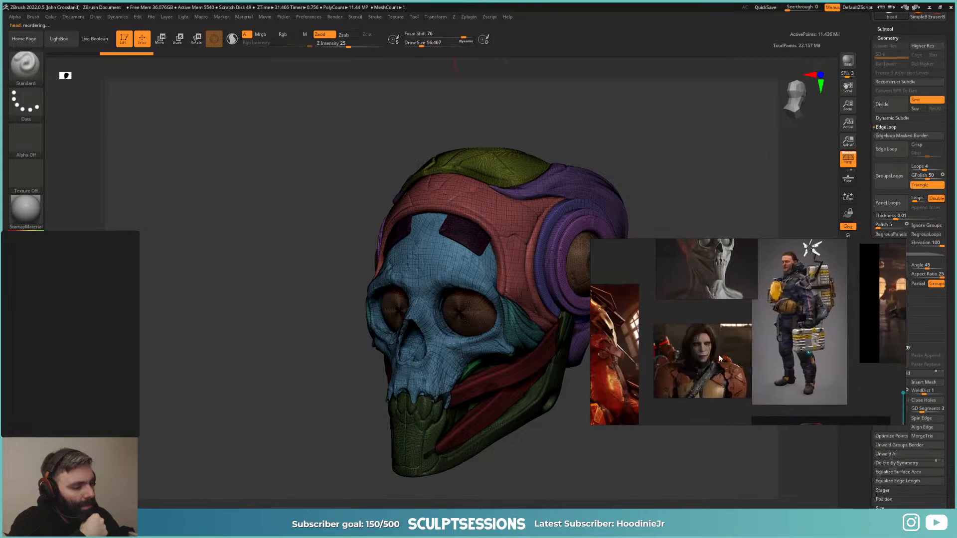
{"action": "scroll", "coordinate": [687, 318], "scroll_direction": "up", "scroll_amount": 2}
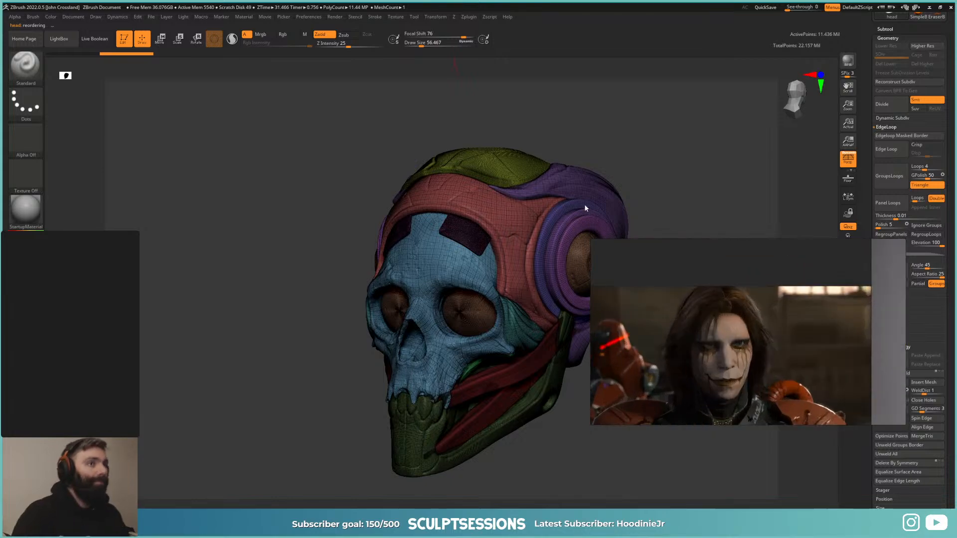
{"action": "scroll", "coordinate": [725, 329], "scroll_direction": "down", "scroll_amount": 3}
{"action": "right_click_drag", "start_coordinate": [754, 344], "coordinate": [688, 0]}
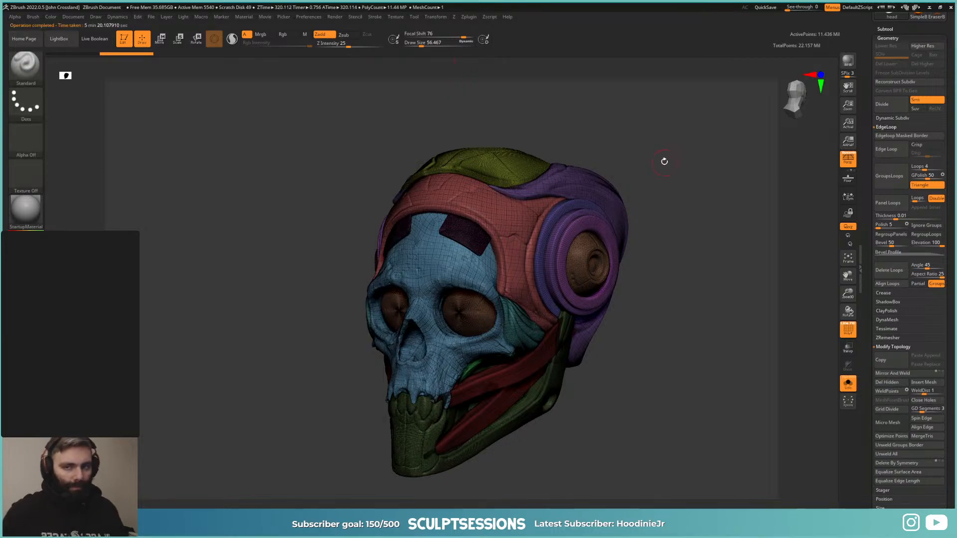
Step: Decimate the head subtool with Decimation Master at a target of 800 k polys
{"action": "left_click", "coordinate": [489, 18]}
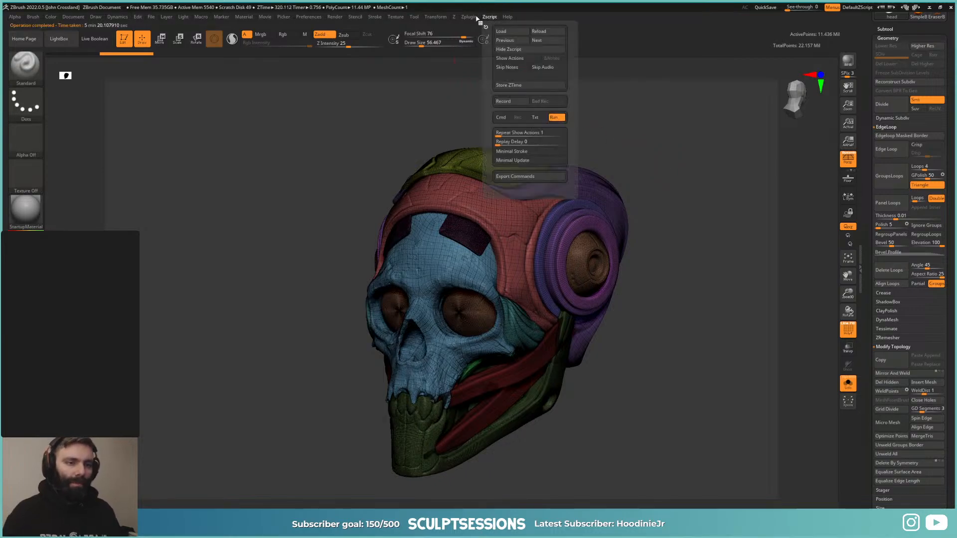
{"action": "left_click", "coordinate": [468, 17]}
{"action": "left_click", "coordinate": [482, 207]}
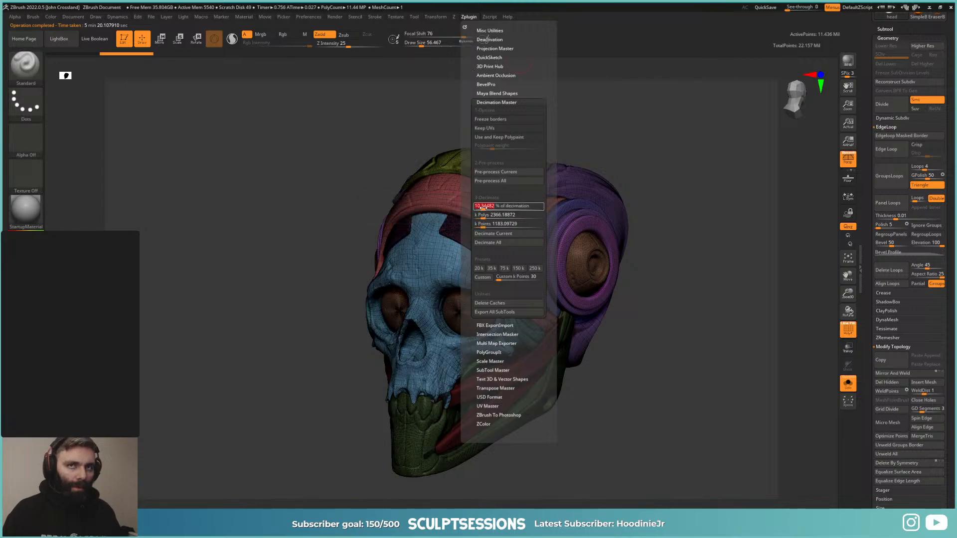
{"action": "left_click", "coordinate": [482, 208]}
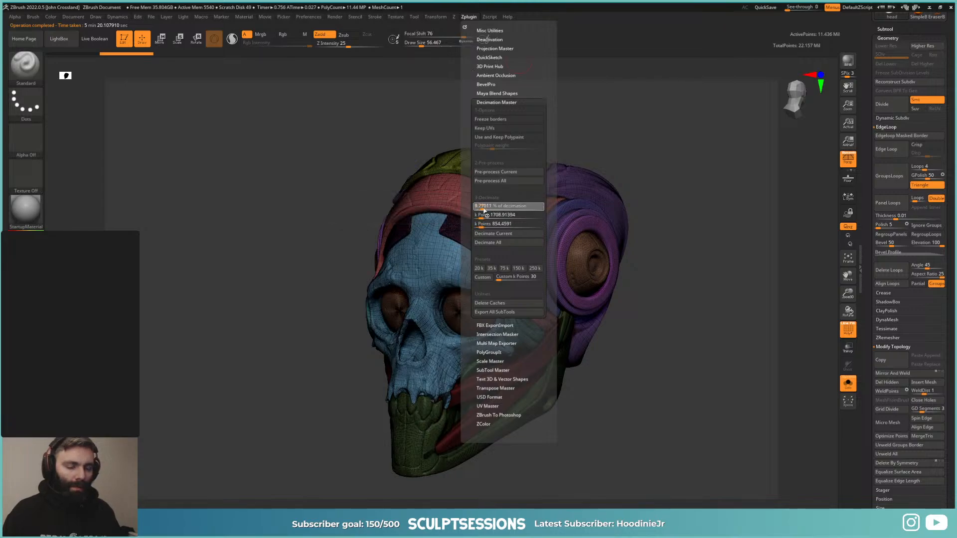
{"action": "left_click", "coordinate": [480, 208]}
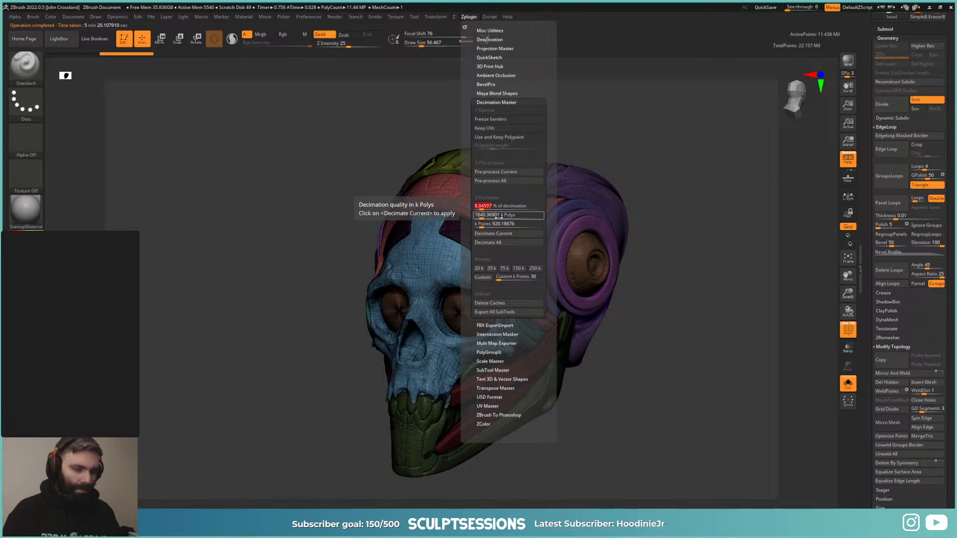
{"action": "left_click", "coordinate": [499, 216]}
{"action": "type", "text": "8"}
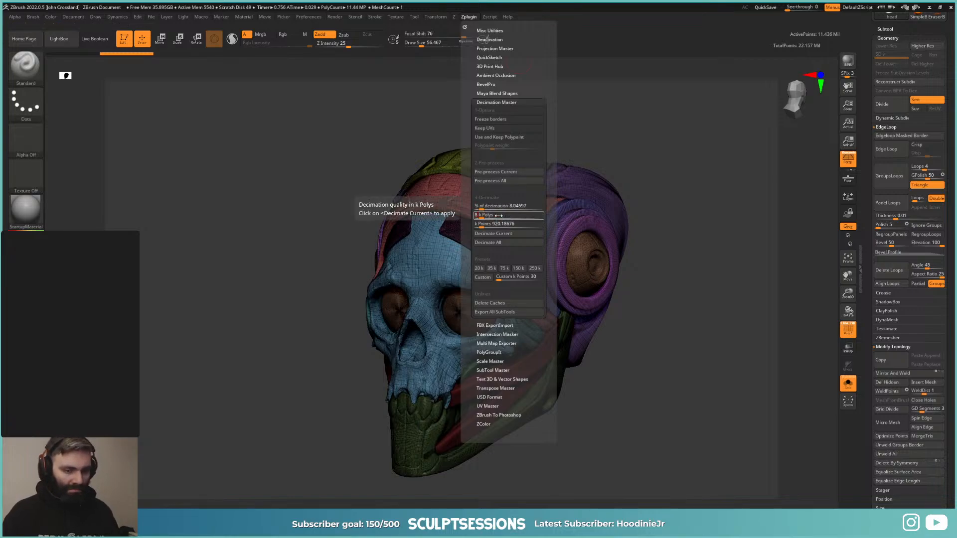
{"action": "type", "text": "00"}
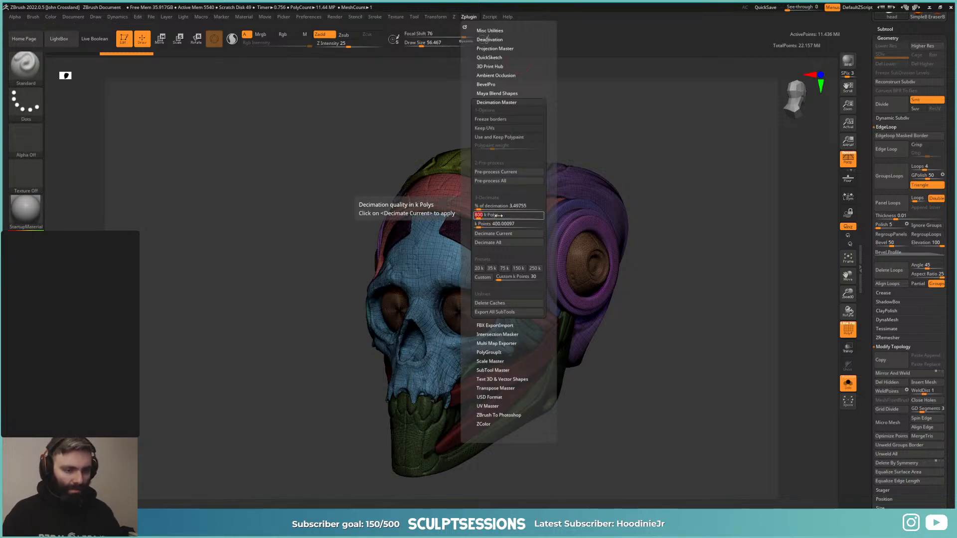
{"action": "key", "text": "Return"}
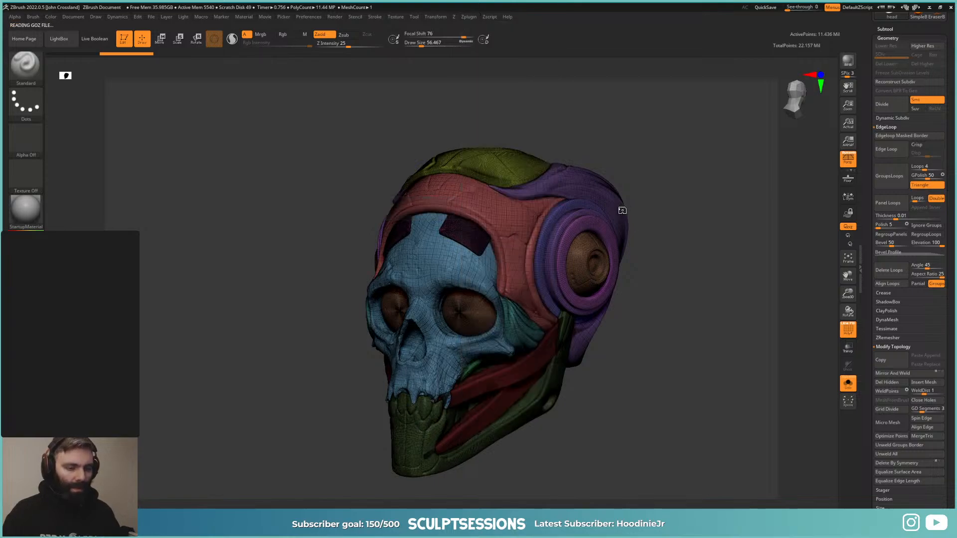
Step: Check the skull's surface detail up close without the wireframe and undo the 800 k decimation
{"action": "key", "text": "shift+f"}
{"action": "left_click_drag", "start_coordinate": [654, 227], "coordinate": [471, 309], "text": "alt"}
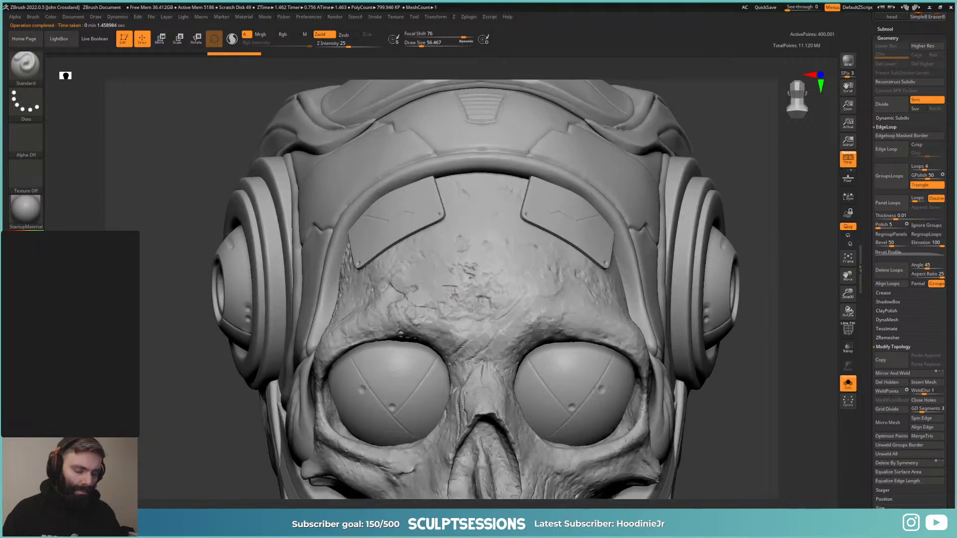
{"action": "mouse_move", "coordinate": [471, 308]}
{"action": "right_mouse_down"}
{"action": "mouse_move", "coordinate": [521, 299]}
{"action": "mouse_move", "coordinate": [528, 286]}
{"action": "mouse_move", "coordinate": [482, 313]}
{"action": "mouse_move", "coordinate": [465, 299]}
{"action": "mouse_move", "coordinate": [521, 302]}
{"action": "right_mouse_up"}
{"action": "key", "text": "ctrl+z"}
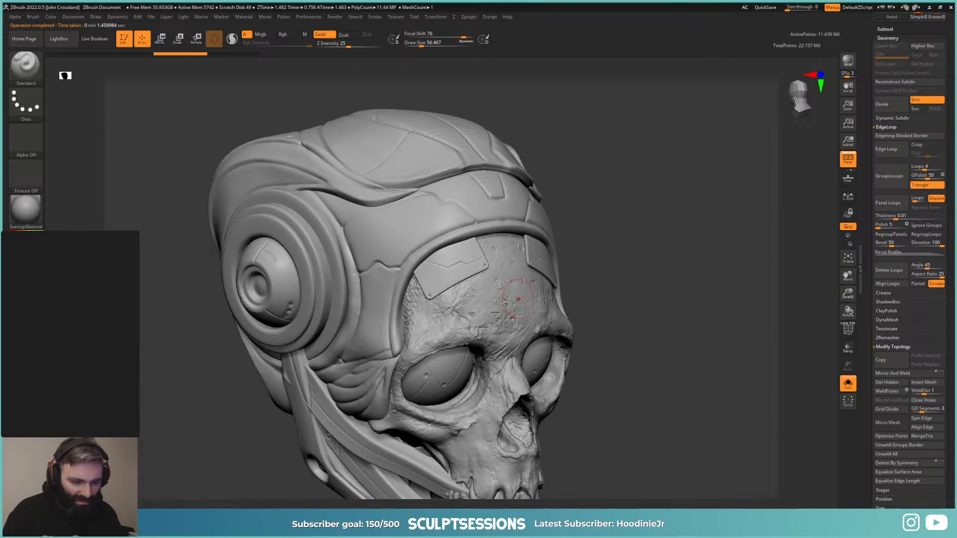
Step: Decimate the head to about 1,200 k polys and check its surface detail from the side and front
{"action": "left_click", "coordinate": [473, 16]}
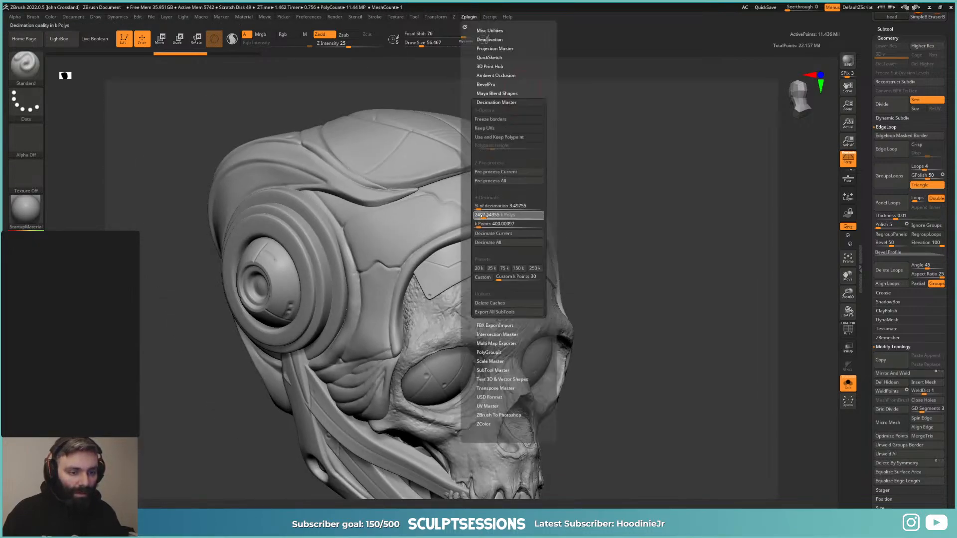
{"action": "left_click_drag", "start_coordinate": [481, 216], "coordinate": [487, 216]}
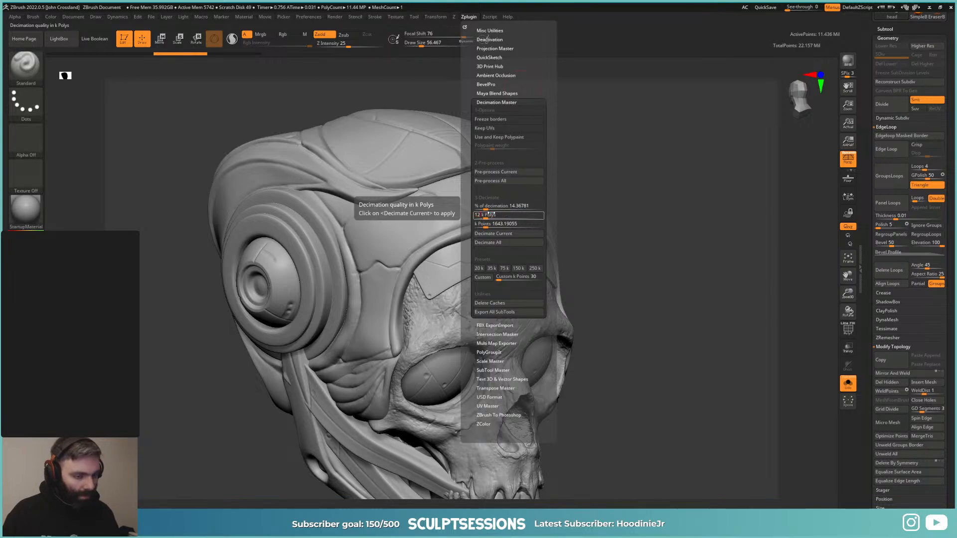
{"action": "key", "text": "Return"}
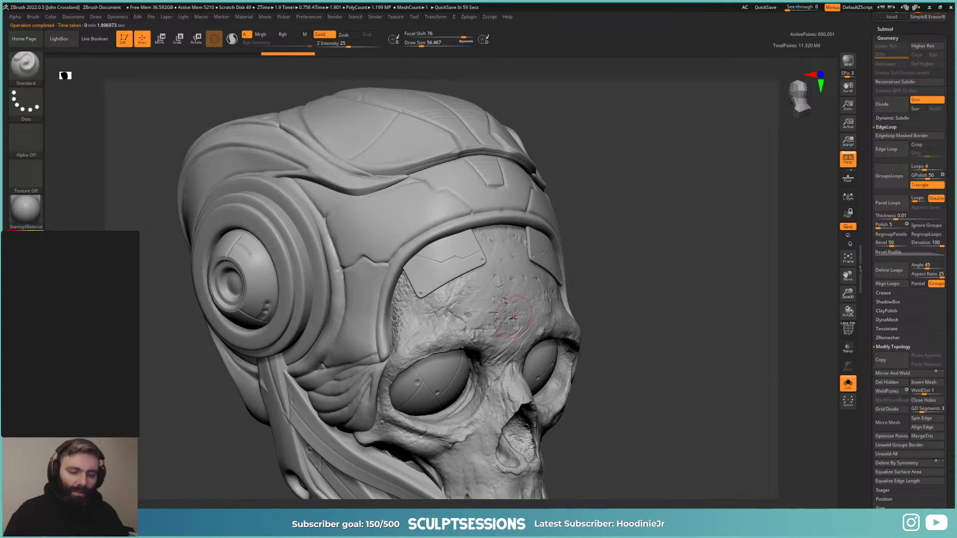
{"action": "right_click_drag", "start_coordinate": [424, 317], "coordinate": [379, 318]}
{"action": "right_click_drag", "start_coordinate": [339, 279], "coordinate": [358, 271]}
{"action": "right_click_drag", "start_coordinate": [384, 362], "coordinate": [498, 299], "text": "ctrl"}
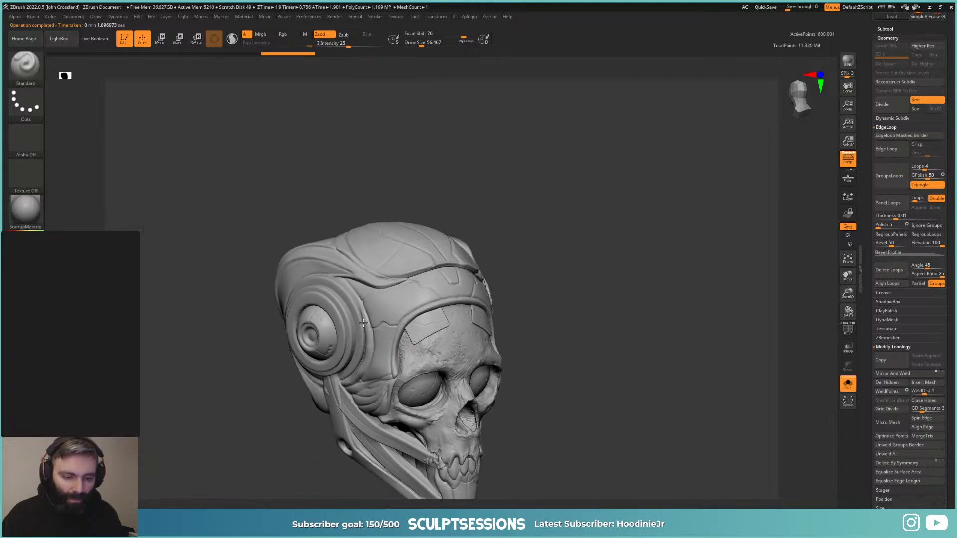
{"action": "right_click_drag", "start_coordinate": [583, 344], "coordinate": [536, 352]}
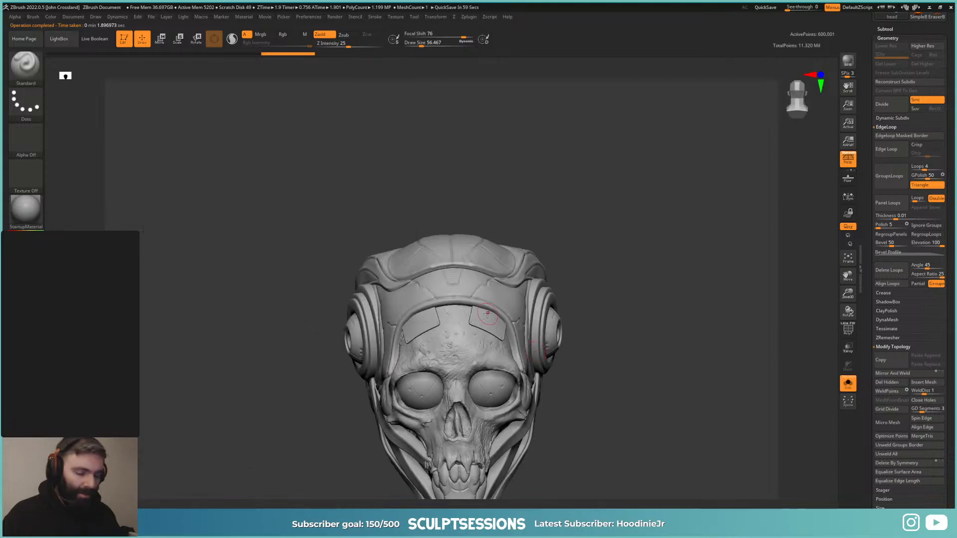
{"action": "right_click_drag", "start_coordinate": [473, 310], "coordinate": [449, 259]}
{"action": "right_click_drag", "start_coordinate": [448, 259], "coordinate": [478, 249]}
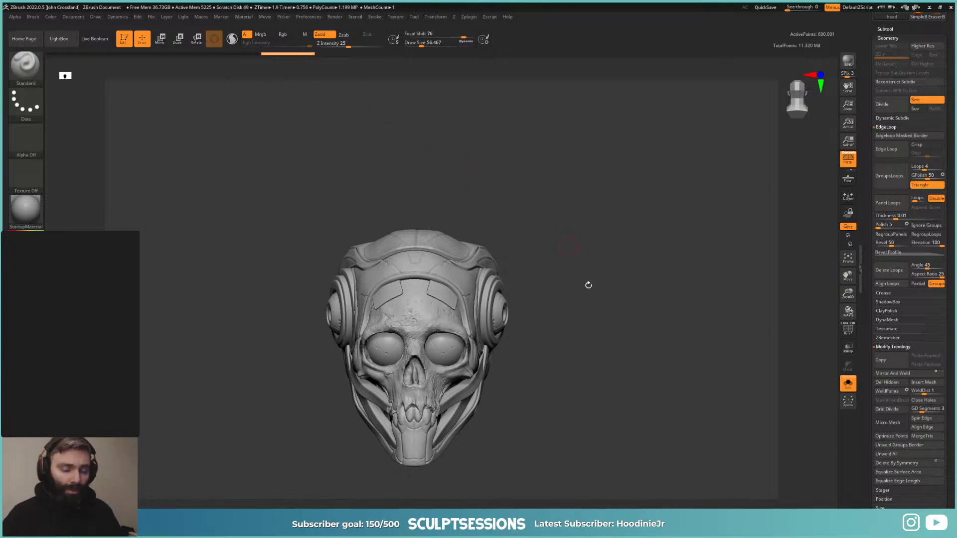
{"action": "right_click_drag", "start_coordinate": [588, 286], "coordinate": [605, 256], "text": "alt"}
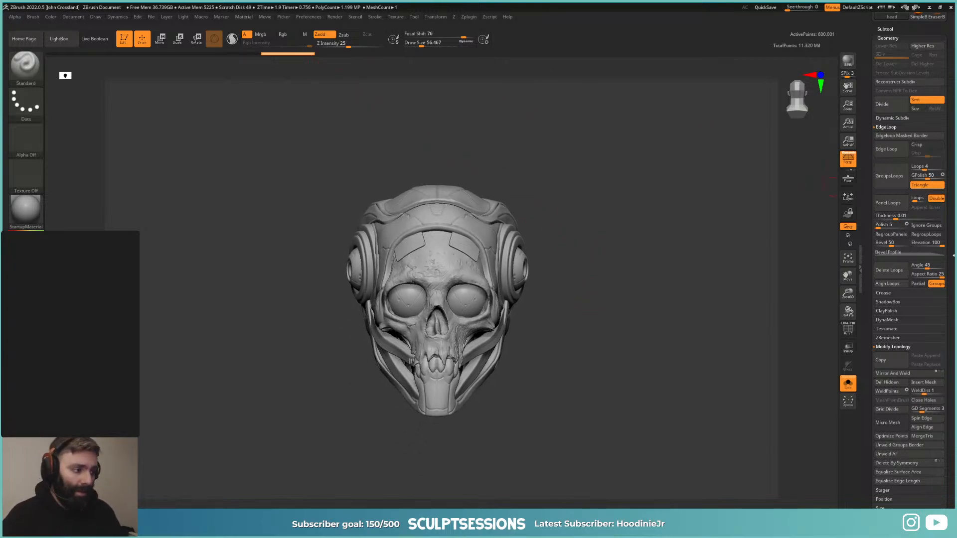
Step: Try DynaMesh on the decimated head at resolution 128 and inspect the mesh density around the eye socket in wireframe
{"action": "left_click_drag", "start_coordinate": [954, 254], "coordinate": [937, 205]}
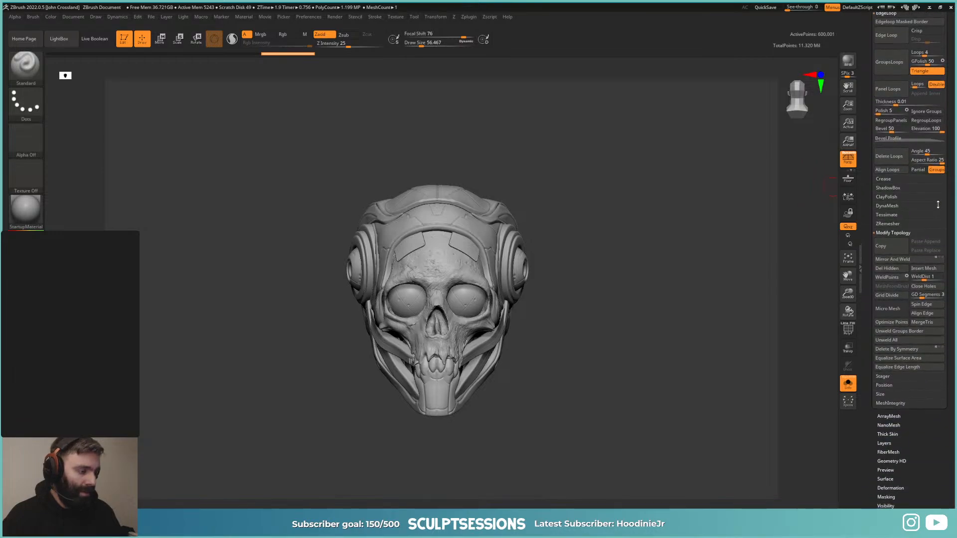
{"action": "left_click", "coordinate": [887, 206]}
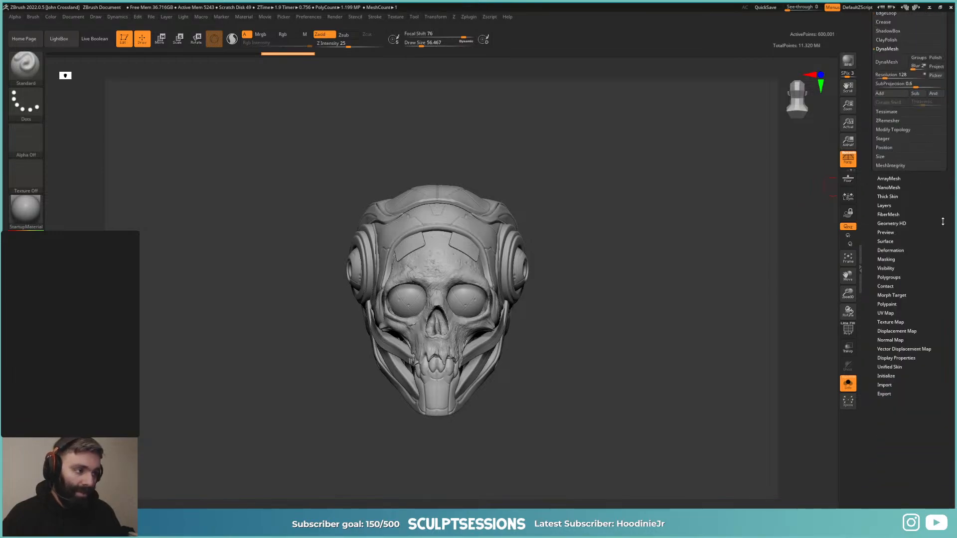
{"action": "left_click_drag", "start_coordinate": [942, 222], "coordinate": [941, 321]}
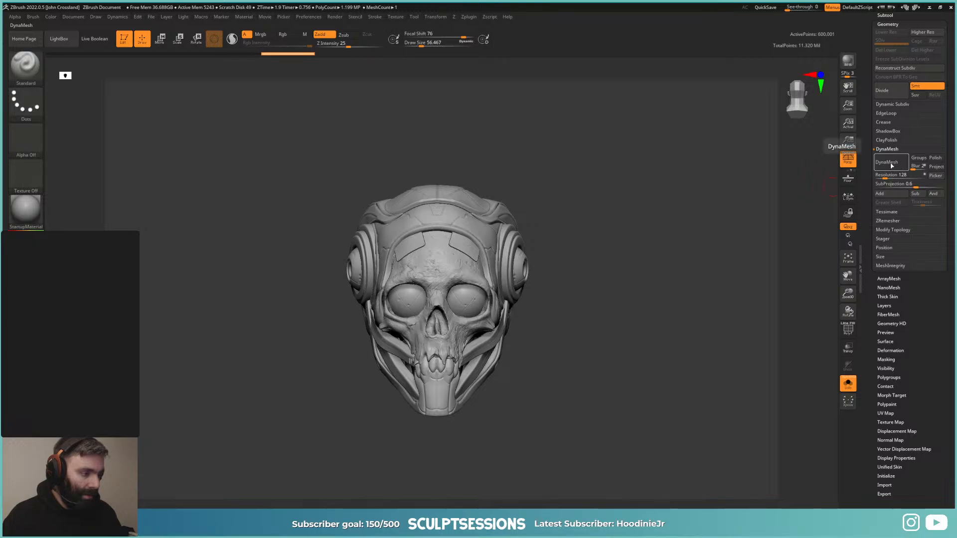
{"action": "left_click", "coordinate": [892, 165]}
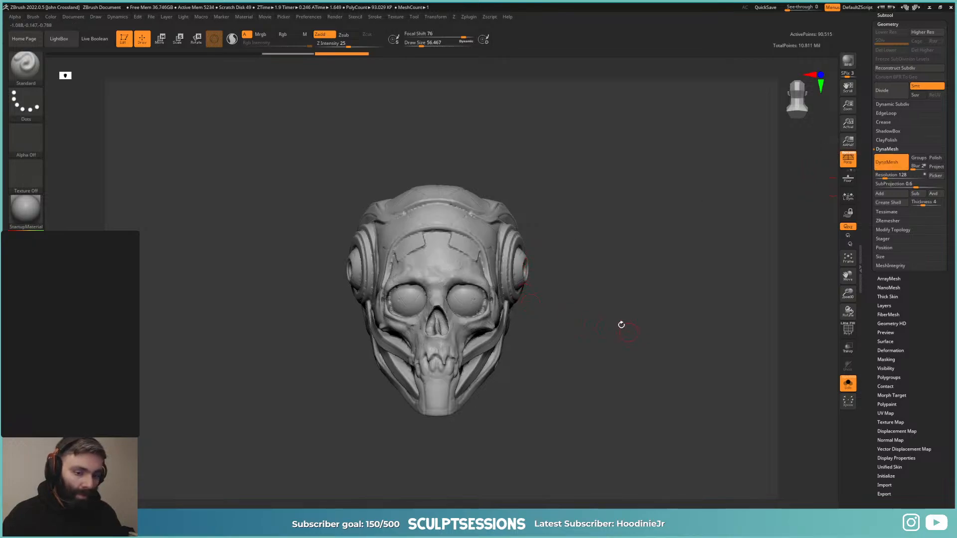
{"action": "left_click_drag", "start_coordinate": [621, 325], "coordinate": [669, 353]}
{"action": "key", "text": "shift+f"}
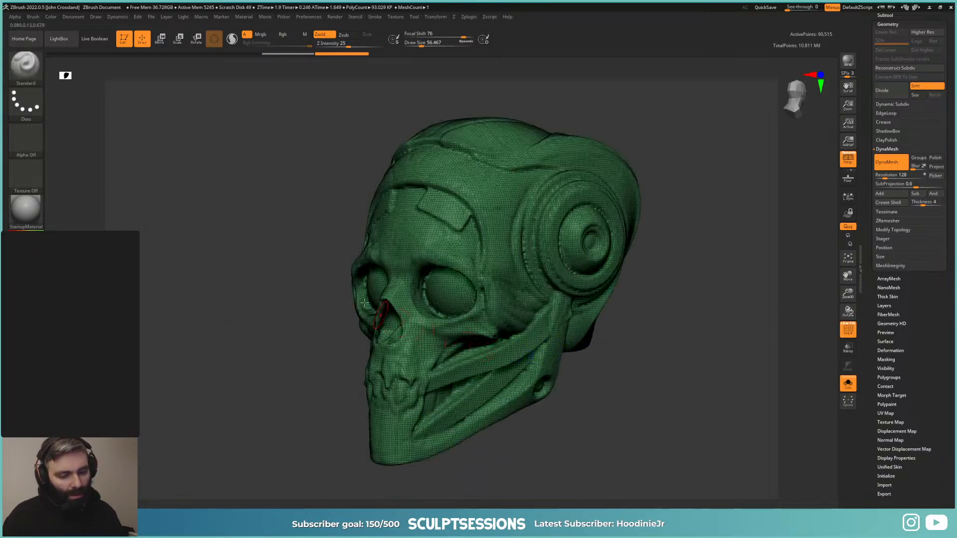
{"action": "left_click_drag", "start_coordinate": [294, 289], "coordinate": [249, 279], "text": "alt"}
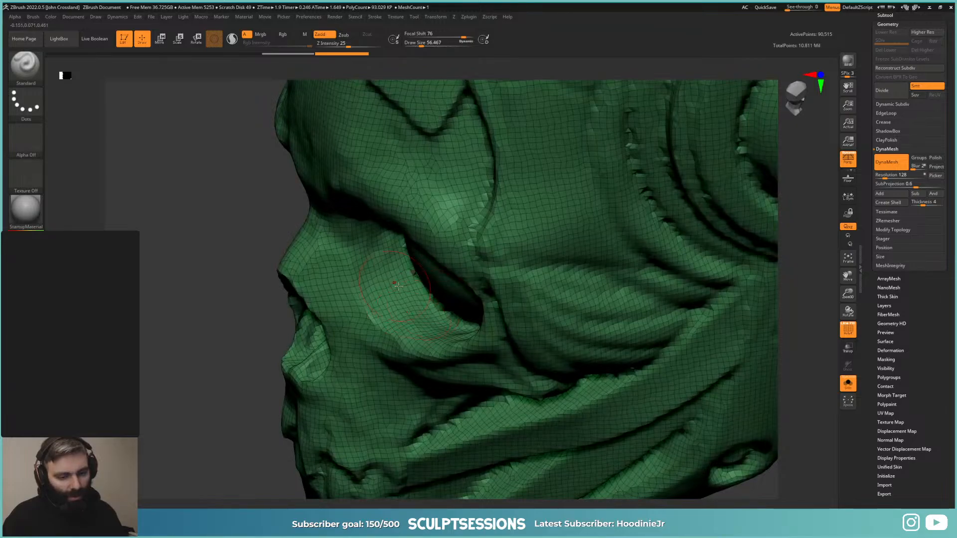
{"action": "mouse_move", "coordinate": [397, 286]}
{"action": "right_mouse_down"}
{"action": "mouse_move", "coordinate": [436, 293]}
{"action": "mouse_move", "coordinate": [434, 318]}
{"action": "mouse_move", "coordinate": [452, 287]}
{"action": "mouse_move", "coordinate": [449, 249]}
{"action": "mouse_move", "coordinate": [446, 292]}
{"action": "right_mouse_up"}
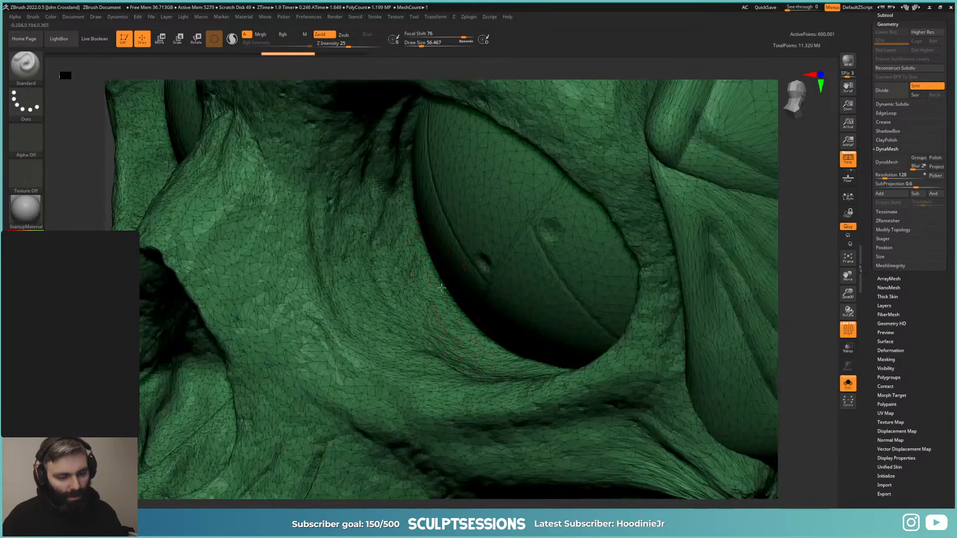
Step: Check the decimated head's topology around the eye and forehead plates, and regroup its separate parts with Auto Groups
{"action": "mouse_move", "coordinate": [448, 279]}
{"action": "right_mouse_down", "text": "ctrl"}
{"action": "mouse_move", "coordinate": [463, 219]}
{"action": "mouse_move", "coordinate": [461, 244]}
{"action": "right_mouse_up", "text": "ctrl"}
{"action": "key", "text": "shift+f"}
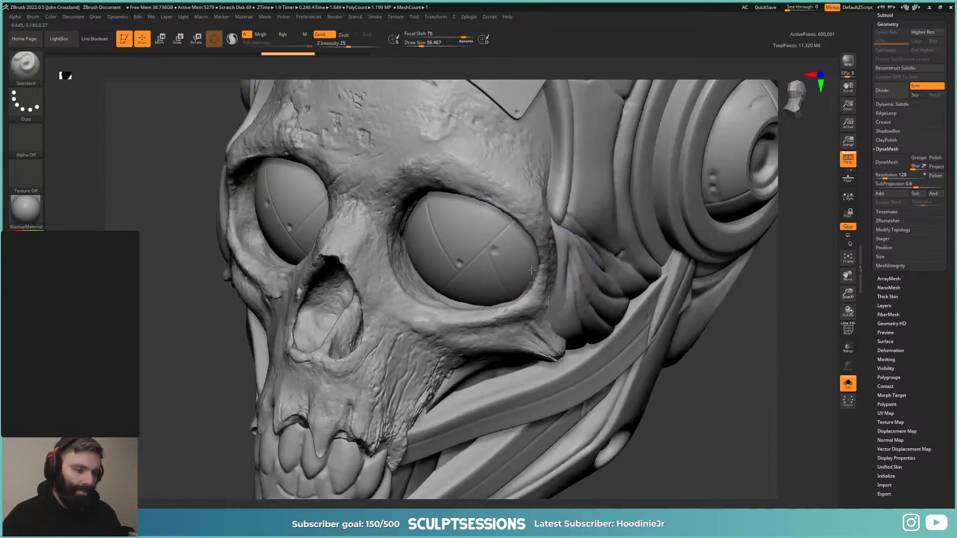
{"action": "right_click_drag", "start_coordinate": [568, 155], "coordinate": [486, 273], "text": "alt"}
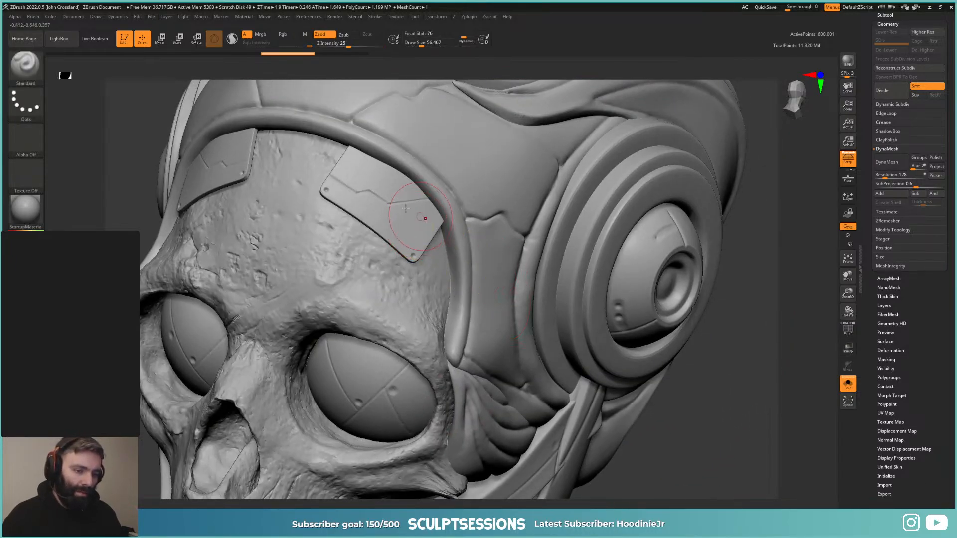
{"action": "key", "text": "shift+f"}
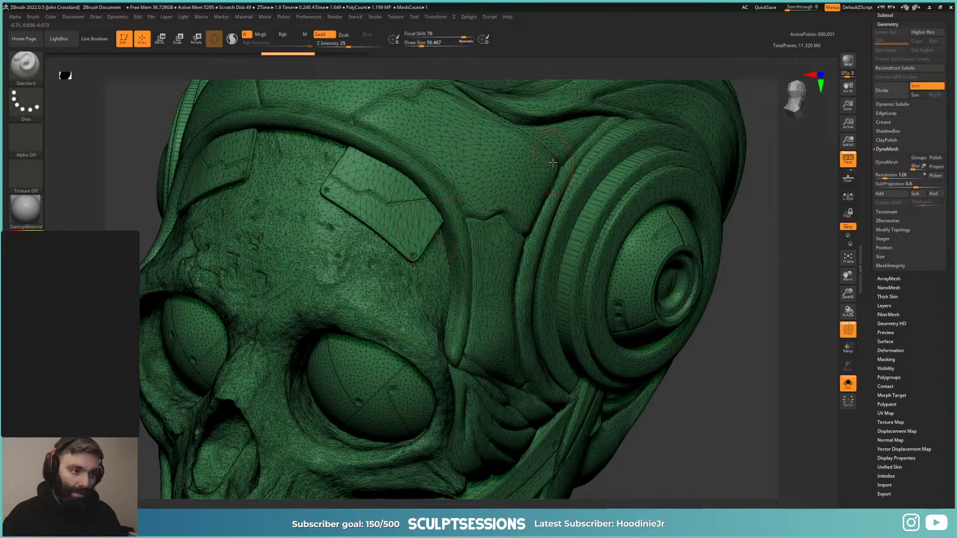
{"action": "scroll", "coordinate": [953, 294], "scroll_direction": "down", "scroll_amount": 3}
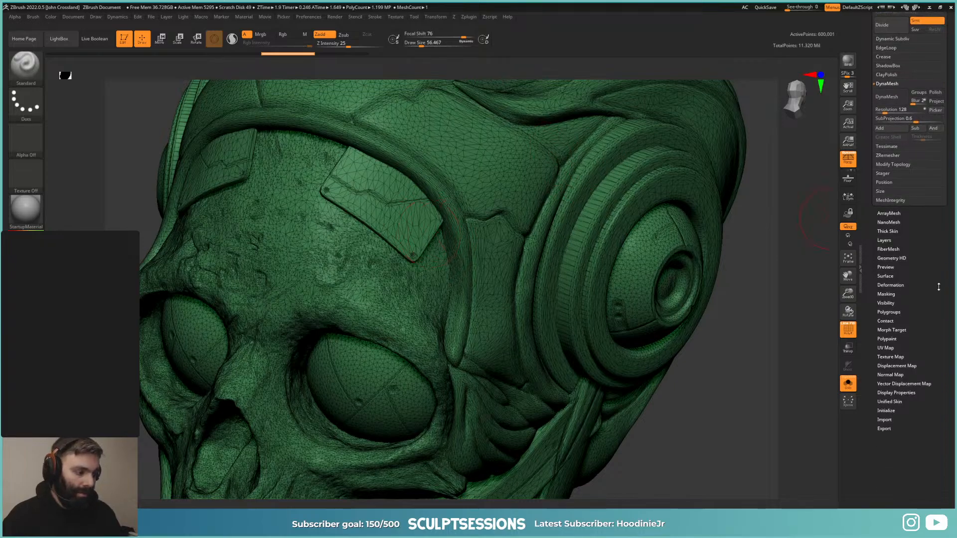
{"action": "left_click", "coordinate": [889, 311]}
{"action": "left_click", "coordinate": [892, 320]}
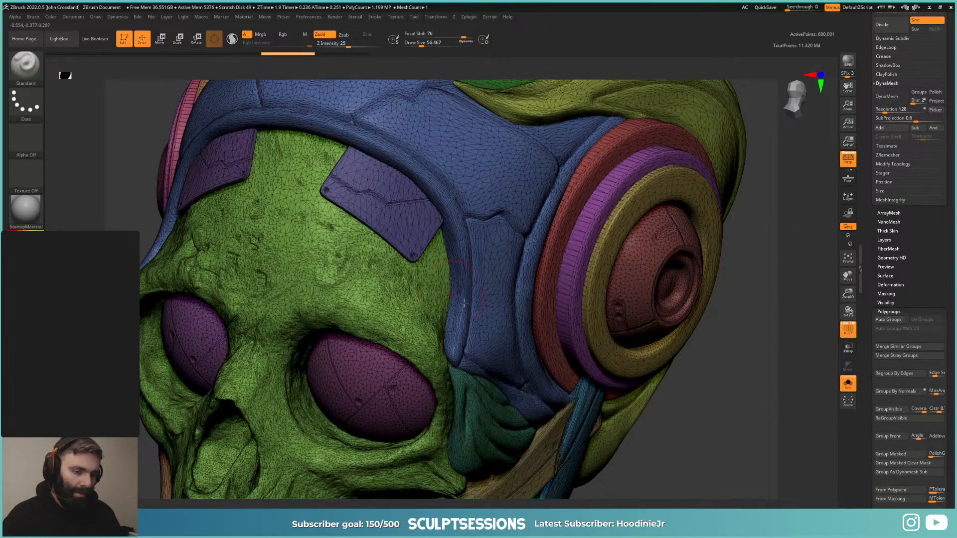
Step: Examine the decimated skull's eye, nose and cheek detail up close with the wireframe and polygroup colours hidden
{"action": "key", "text": "shift+f"}
{"action": "right_click_drag", "start_coordinate": [613, 376], "coordinate": [573, 314], "text": "ctrl"}
{"action": "right_click_drag", "start_coordinate": [573, 314], "coordinate": [442, 289], "text": "ctrl"}
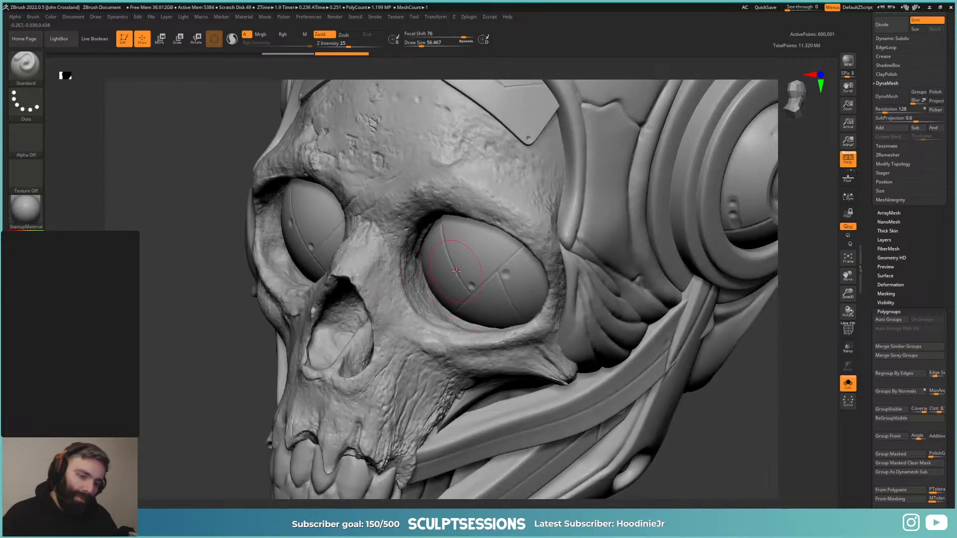
{"action": "right_click_drag", "start_coordinate": [432, 252], "coordinate": [462, 260]}
{"action": "key", "text": "shift+f"}
{"action": "key", "text": "shift+f"}
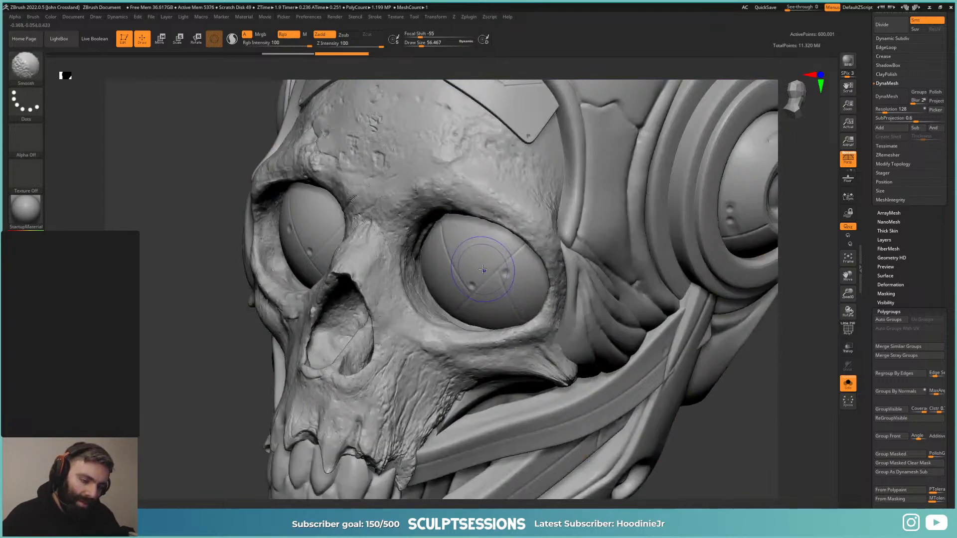
Step: DynaMesh the decimated head at resolution 344 and check the mesh density and polygroup edges around the eye socket
{"action": "mouse_move", "coordinate": [507, 319]}
{"action": "right_mouse_down", "text": "ctrl"}
{"action": "mouse_move", "coordinate": [503, 294]}
{"action": "mouse_move", "coordinate": [513, 322]}
{"action": "right_mouse_up", "text": "ctrl"}
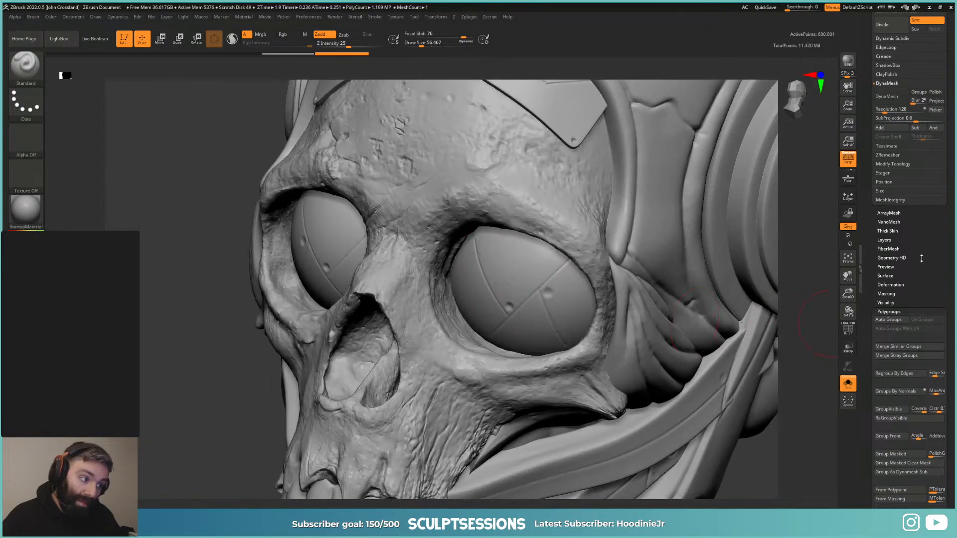
{"action": "left_click_drag", "start_coordinate": [921, 258], "coordinate": [929, 299]}
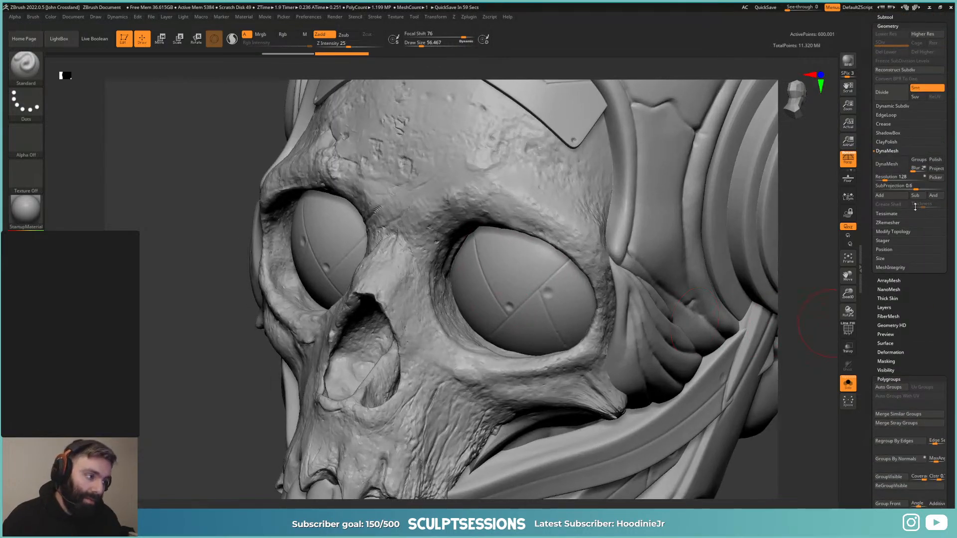
{"action": "left_click", "coordinate": [890, 177]}
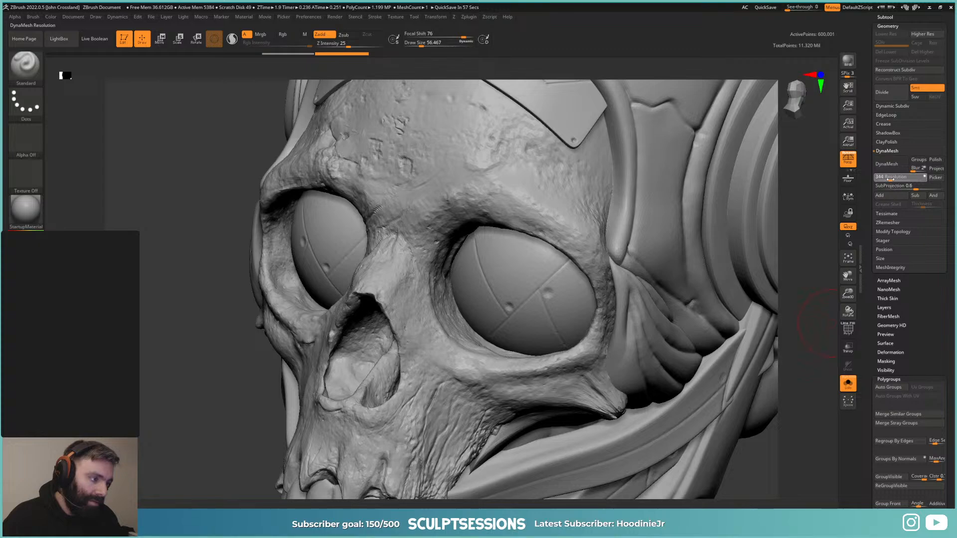
{"action": "left_click", "coordinate": [880, 171]}
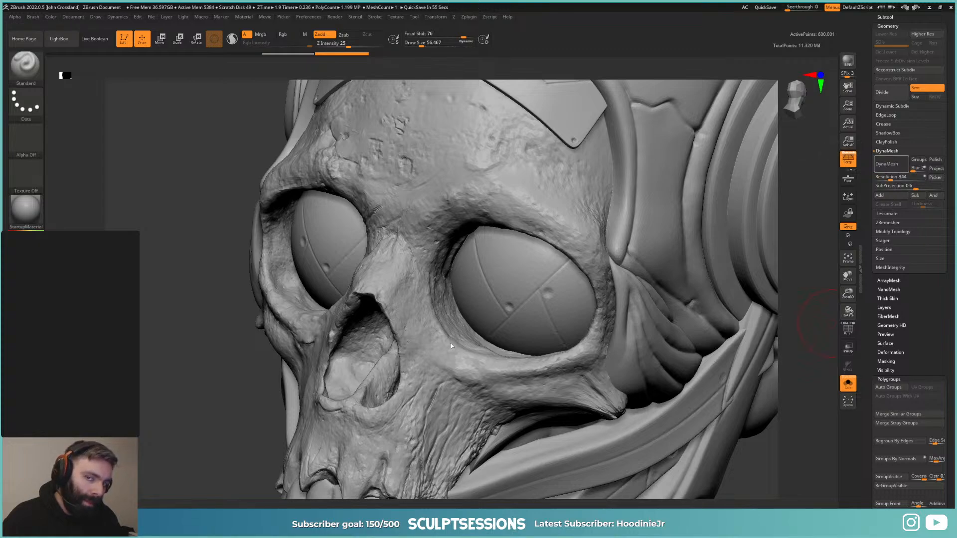
{"action": "key", "text": "shift+f"}
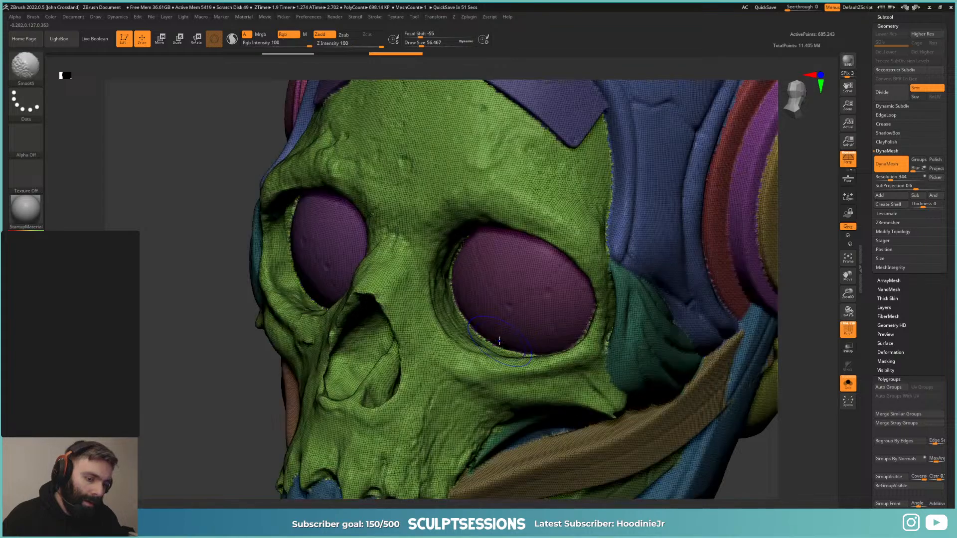
{"action": "mouse_move", "coordinate": [500, 341]}
{"action": "right_mouse_down", "text": "ctrl"}
{"action": "mouse_move", "coordinate": [508, 329]}
{"action": "mouse_move", "coordinate": [513, 372]}
{"action": "mouse_move", "coordinate": [476, 358]}
{"action": "right_mouse_up", "text": "ctrl"}
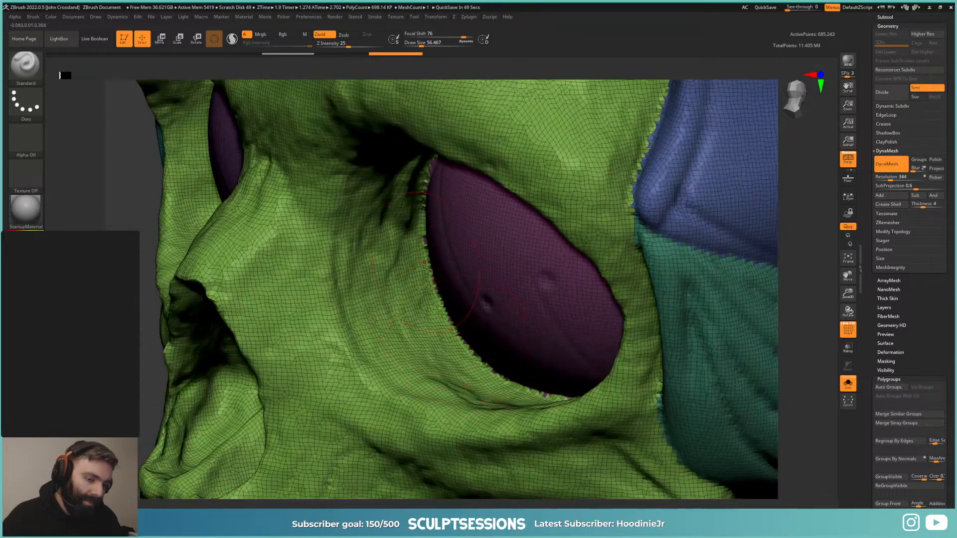
{"action": "right_click_drag", "start_coordinate": [426, 268], "coordinate": [461, 330]}
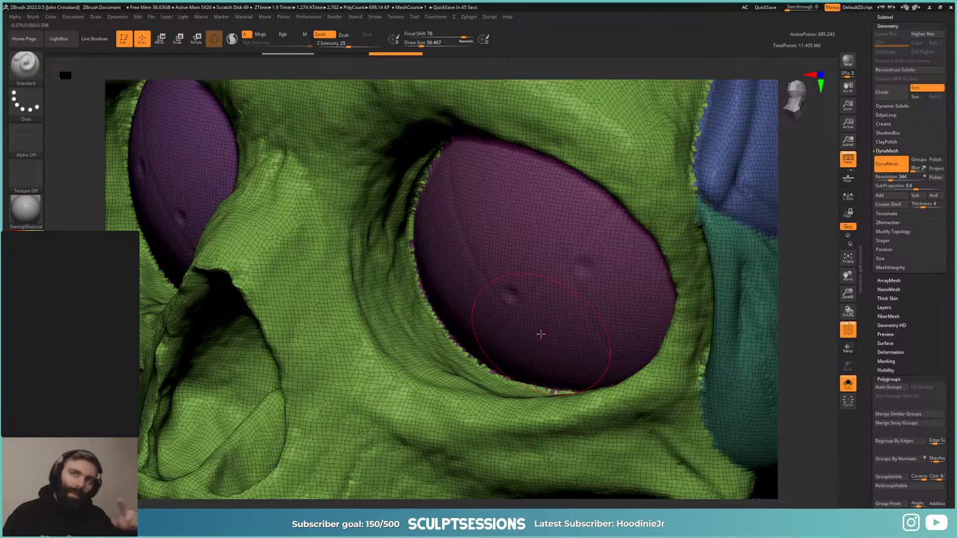
{"action": "key", "text": "shift+f"}
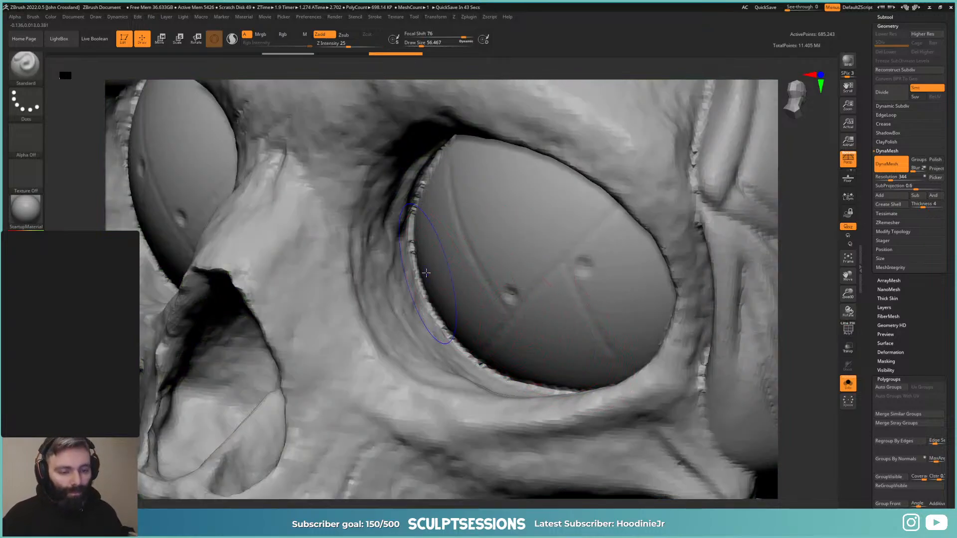
Step: Smooth the jagged seams where the eyeballs meet the eye socket rims, including the outer rim on the opposite side
{"action": "mouse_move", "coordinate": [416, 263]}
{"action": "left_mouse_down", "text": "shift"}
{"action": "mouse_move", "coordinate": [432, 331]}
{"action": "mouse_move", "coordinate": [485, 360]}
{"action": "left_mouse_up", "text": "shift"}
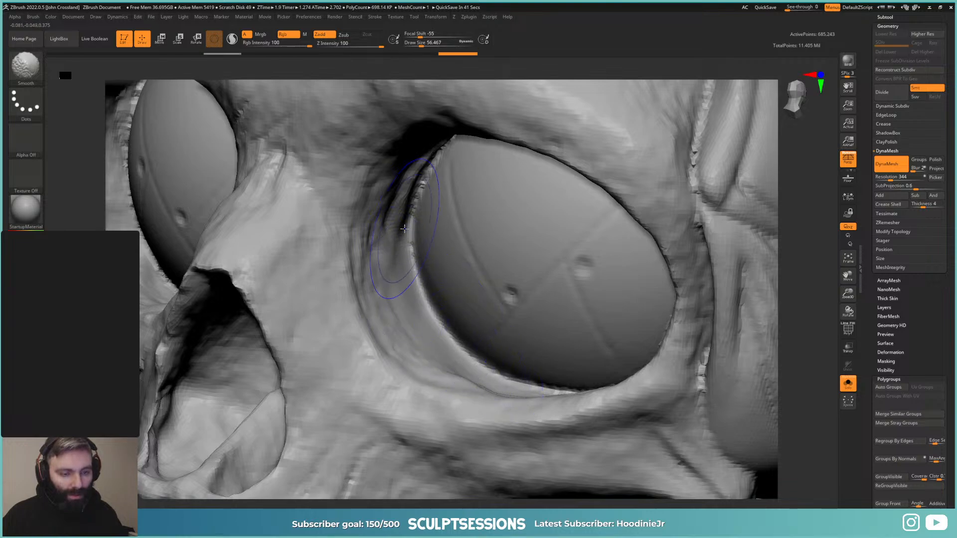
{"action": "left_click_drag", "start_coordinate": [404, 229], "coordinate": [434, 181], "text": "shift"}
{"action": "right_click_drag", "start_coordinate": [433, 200], "coordinate": [419, 160], "text": "ctrl"}
{"action": "right_click_drag", "start_coordinate": [349, 204], "coordinate": [438, 205]}
{"action": "right_click_drag", "start_coordinate": [250, 203], "coordinate": [429, 206], "text": "alt"}
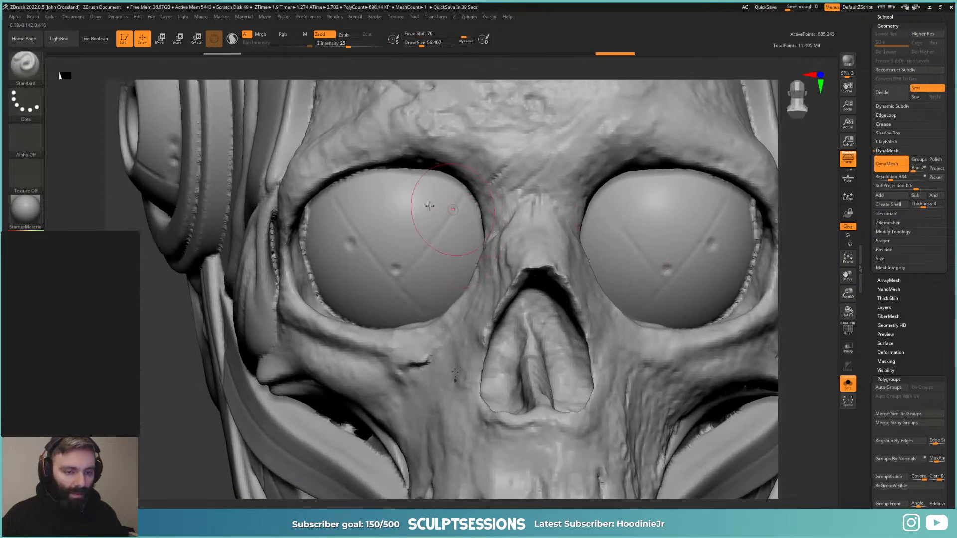
{"action": "left_click_drag", "start_coordinate": [308, 214], "coordinate": [314, 277], "text": "shift"}
{"action": "right_click_drag", "start_coordinate": [299, 272], "coordinate": [349, 259]}
{"action": "left_click_drag", "start_coordinate": [294, 239], "coordinate": [292, 259], "text": "shift"}
{"action": "mouse_move", "coordinate": [449, 254]}
{"action": "right_mouse_down"}
{"action": "mouse_move", "coordinate": [302, 256]}
{"action": "mouse_move", "coordinate": [360, 297]}
{"action": "right_mouse_up"}
{"action": "right_click_drag", "start_coordinate": [362, 251], "coordinate": [376, 266], "text": "ctrl"}
{"action": "left_click_drag", "start_coordinate": [376, 266], "coordinate": [391, 284], "text": "shift"}
Step: Refresh the head's DynaMesh and smooth the remaining rough edge at the outer eye socket rim
{"action": "right_click_drag", "start_coordinate": [381, 271], "coordinate": [164, 296], "text": "ctrl"}
{"action": "left_click_drag", "start_coordinate": [158, 297], "coordinate": [145, 329], "text": "ctrl"}
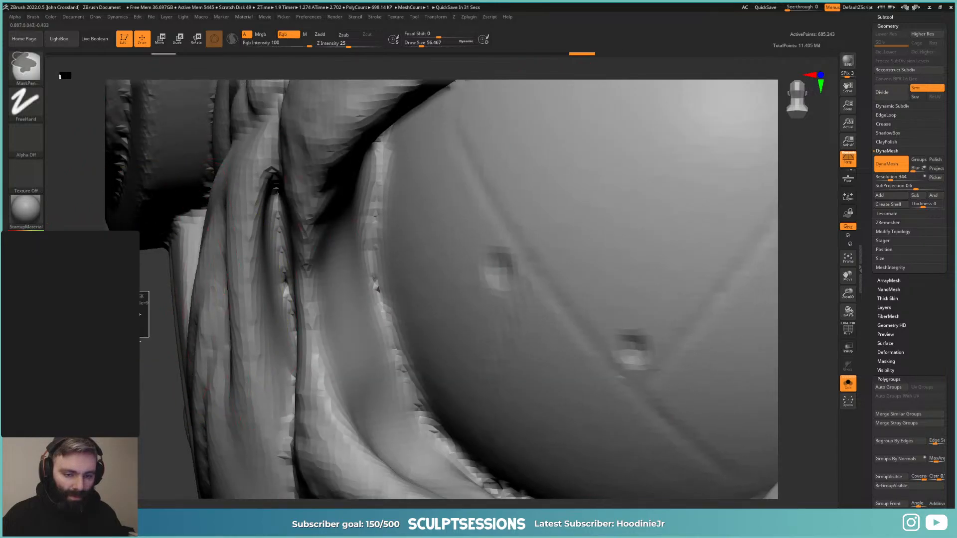
{"action": "right_click_drag", "start_coordinate": [408, 329], "coordinate": [383, 258], "text": "ctrl"}
{"action": "mouse_move", "coordinate": [383, 267]}
{"action": "left_mouse_down", "text": "shift"}
{"action": "mouse_move", "coordinate": [393, 335]}
{"action": "mouse_move", "coordinate": [388, 291]}
{"action": "left_mouse_up", "text": "shift"}
{"action": "mouse_move", "coordinate": [398, 299]}
{"action": "right_mouse_down"}
{"action": "mouse_move", "coordinate": [504, 309]}
{"action": "mouse_move", "coordinate": [578, 298]}
{"action": "mouse_move", "coordinate": [749, 324]}
{"action": "right_mouse_up"}
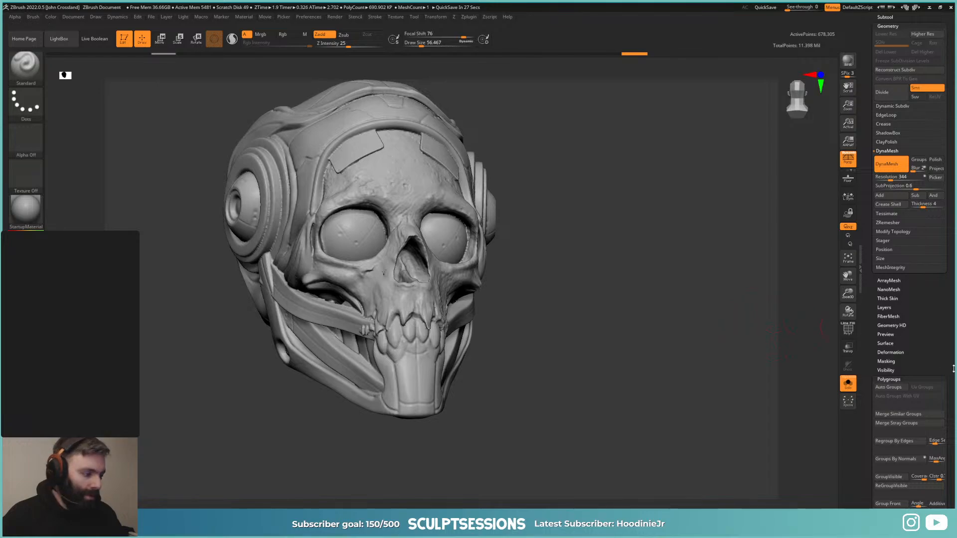
Step: Soften the whole head with the Smooth deformation and re-DynaMesh it
{"action": "scroll", "coordinate": [945, 344], "scroll_direction": "down", "scroll_amount": 4}
{"action": "left_click", "coordinate": [919, 286]}
{"action": "left_click", "coordinate": [890, 258]}
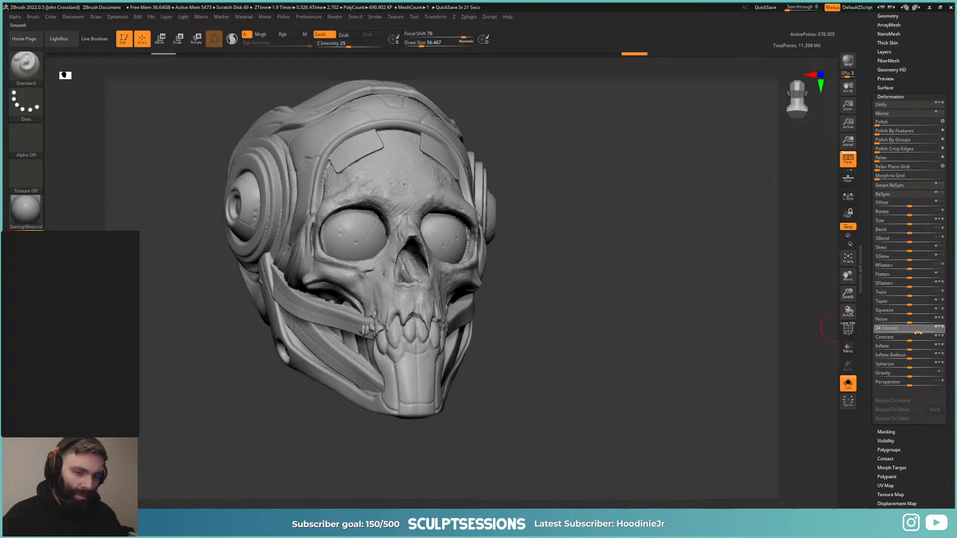
{"action": "left_click_drag", "start_coordinate": [916, 332], "coordinate": [916, 331]}
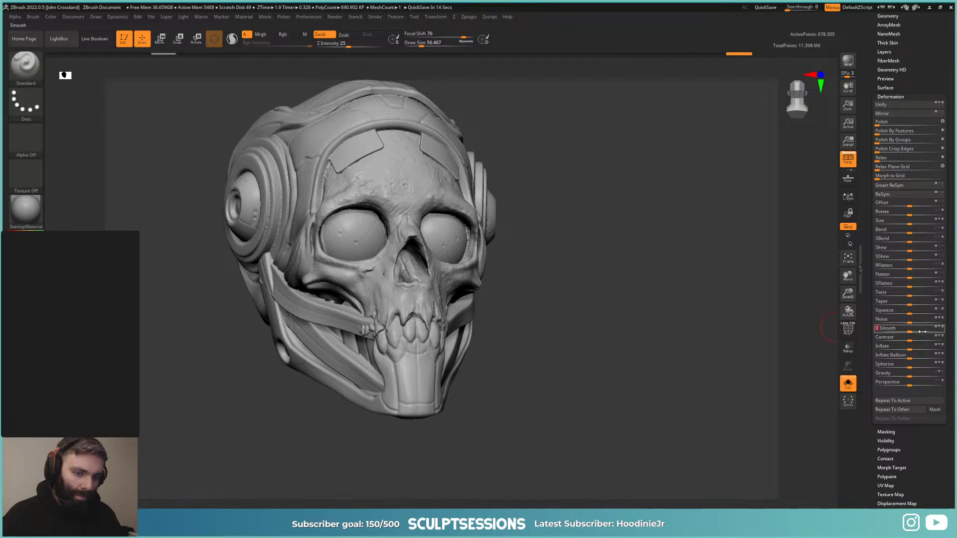
{"action": "left_click_drag", "start_coordinate": [674, 278], "coordinate": [817, 249], "text": "shift"}
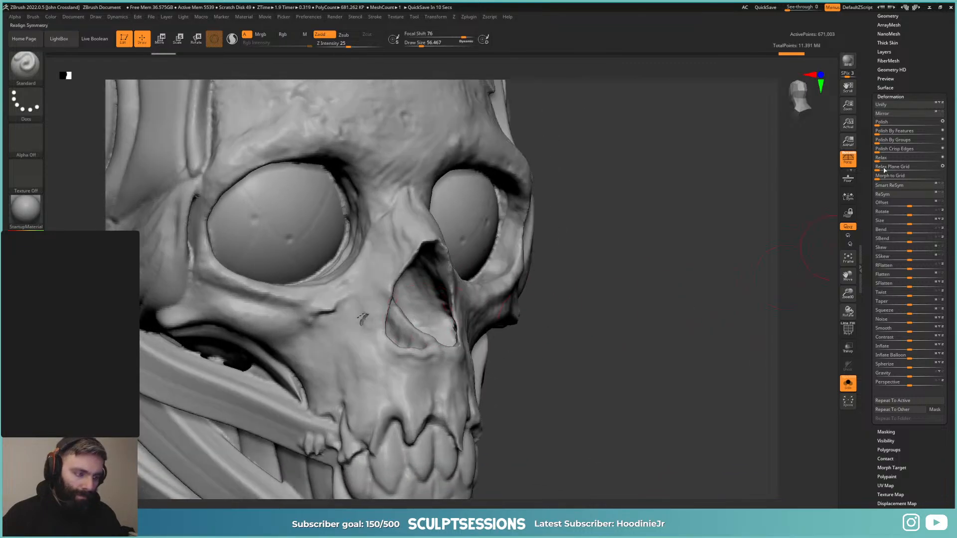
Step: Close the holes in the head mesh with Close Holes and refresh its DynaMesh
{"action": "scroll", "coordinate": [927, 100], "scroll_direction": "up", "scroll_amount": 10}
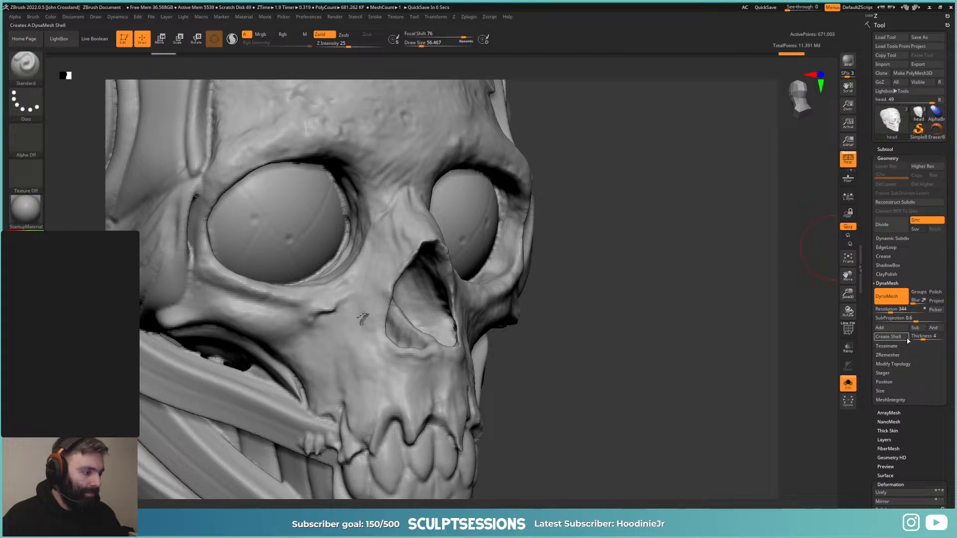
{"action": "left_click", "coordinate": [892, 365]}
{"action": "scroll", "coordinate": [946, 387], "scroll_direction": "down", "scroll_amount": 2}
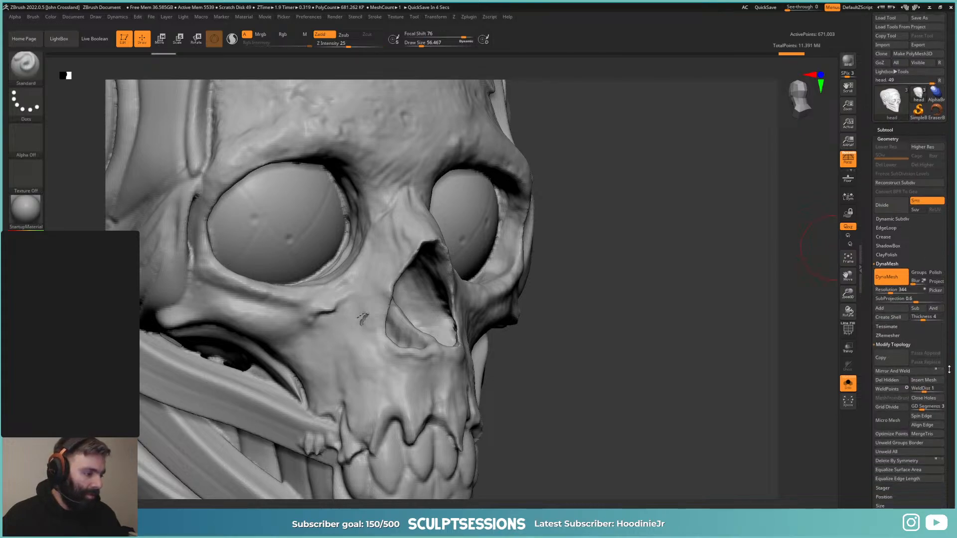
{"action": "left_click", "coordinate": [930, 392]}
{"action": "left_click_drag", "start_coordinate": [543, 349], "coordinate": [567, 355], "text": "alt"}
{"action": "left_click_drag", "start_coordinate": [630, 358], "coordinate": [592, 393], "text": "ctrl"}
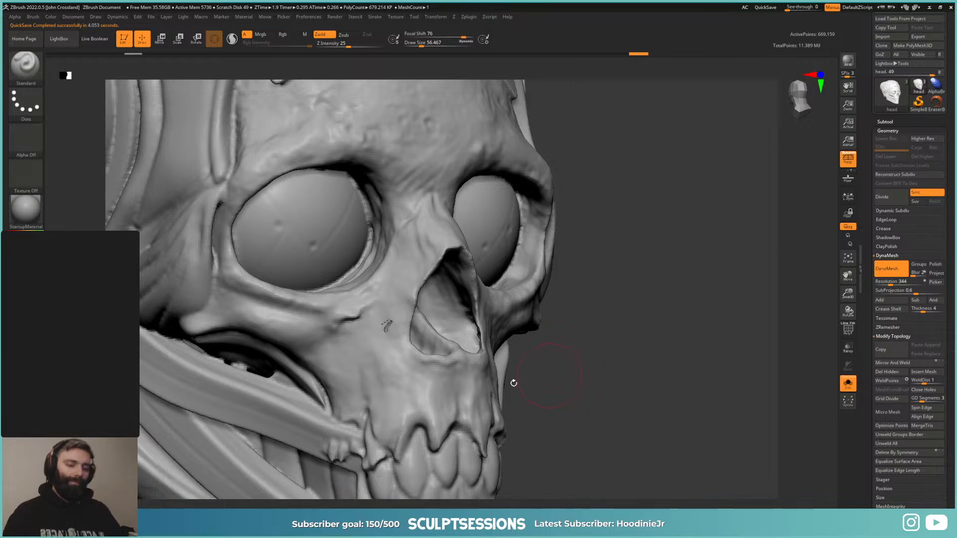
Step: Check the remeshed head from the side and front, with and without the wireframe and polygroup colours
{"action": "left_click_drag", "start_coordinate": [508, 382], "coordinate": [381, 304]}
{"action": "key", "text": "shift+f"}
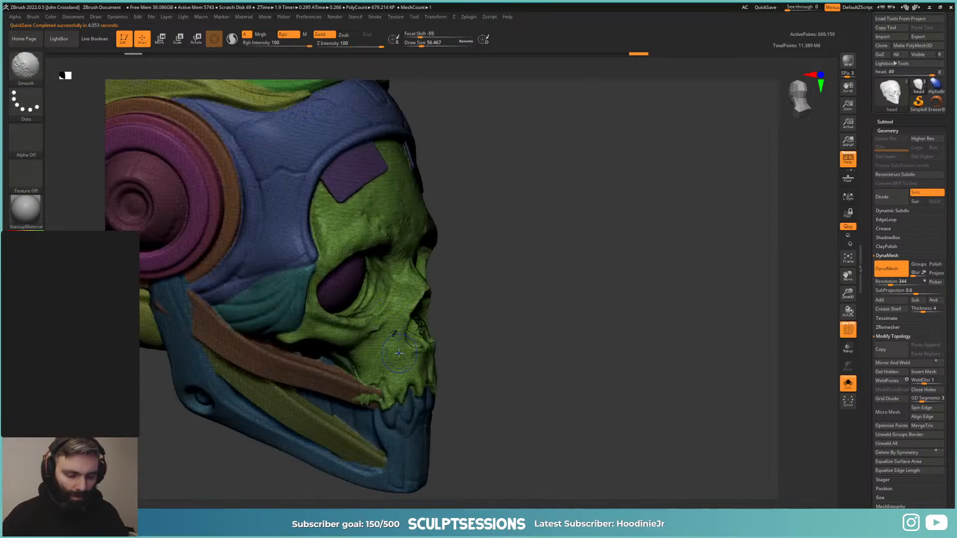
{"action": "key", "text": "shift+f"}
{"action": "mouse_move", "coordinate": [453, 352]}
{"action": "left_mouse_down"}
{"action": "mouse_move", "coordinate": [529, 260]}
{"action": "mouse_move", "coordinate": [607, 116]}
{"action": "left_mouse_up"}
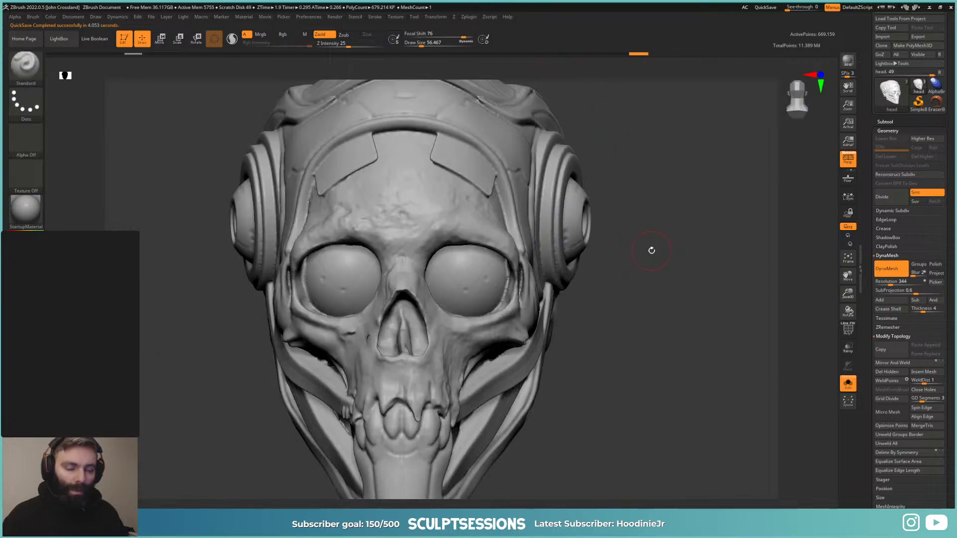
{"action": "key", "text": "shift+f"}
{"action": "key", "text": "shift+f"}
{"action": "left_click_drag", "start_coordinate": [639, 226], "coordinate": [516, 106]}
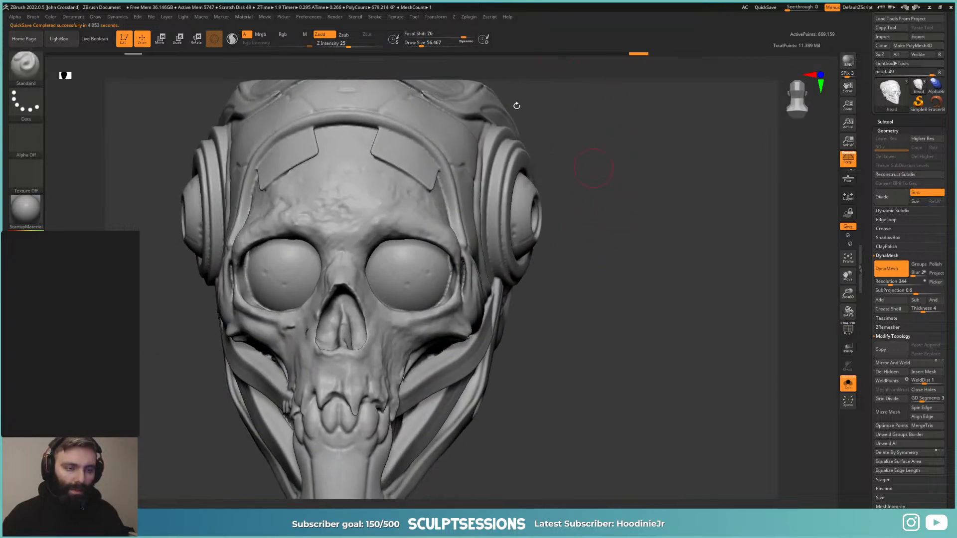
Step: Pre-process the head in Decimation Master and decimate it to 50 k polys
{"action": "left_click", "coordinate": [468, 17]}
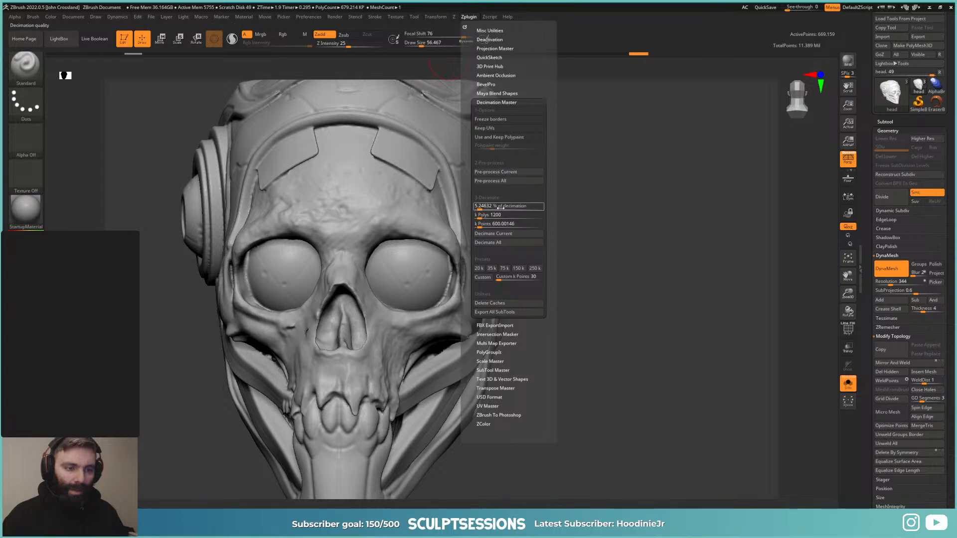
{"action": "left_click", "coordinate": [505, 173]}
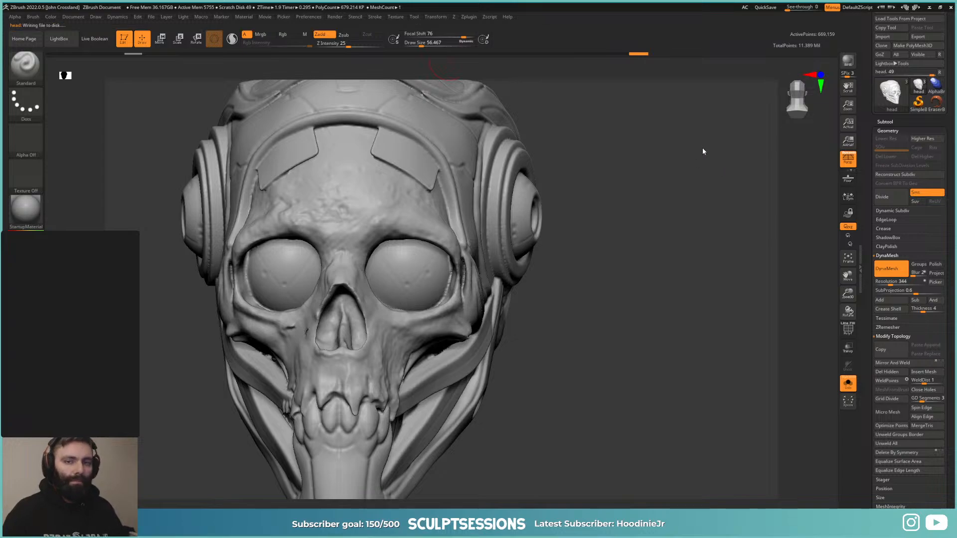
{"action": "left_click", "coordinate": [469, 19]}
{"action": "left_click", "coordinate": [495, 206]}
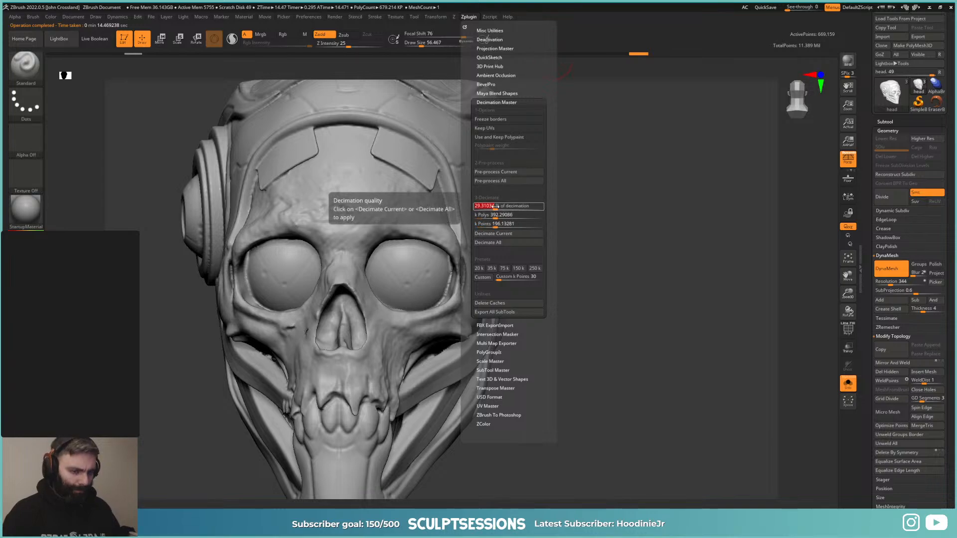
{"action": "left_click_drag", "start_coordinate": [492, 207], "coordinate": [486, 207]}
{"action": "left_click", "coordinate": [495, 215]}
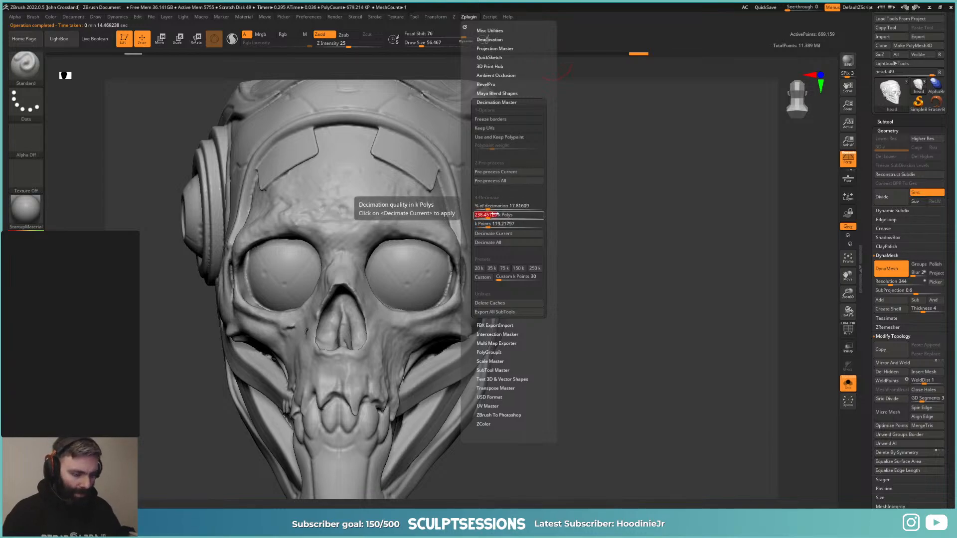
{"action": "type", "text": "50"}
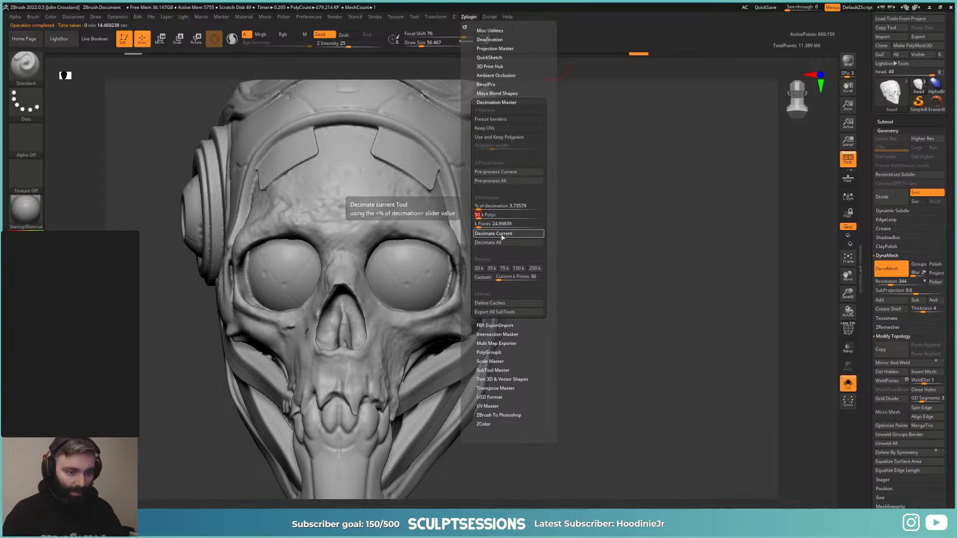
{"action": "left_click", "coordinate": [499, 232]}
Step: Check the decimated triangles in wireframe, and DynaMesh the head at resolution 272
{"action": "key", "text": "shift+f"}
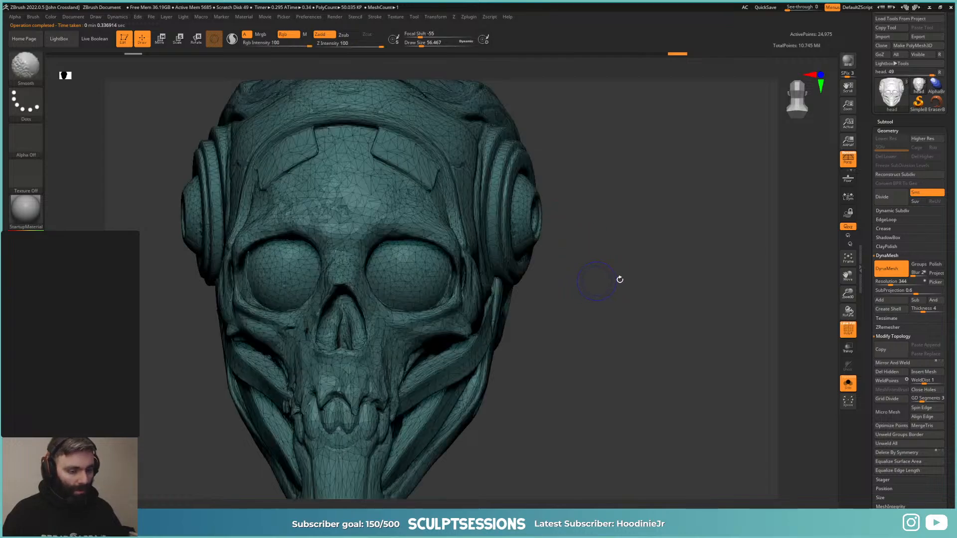
{"action": "key", "text": "shift+f"}
{"action": "left_click_drag", "start_coordinate": [890, 283], "coordinate": [889, 284]}
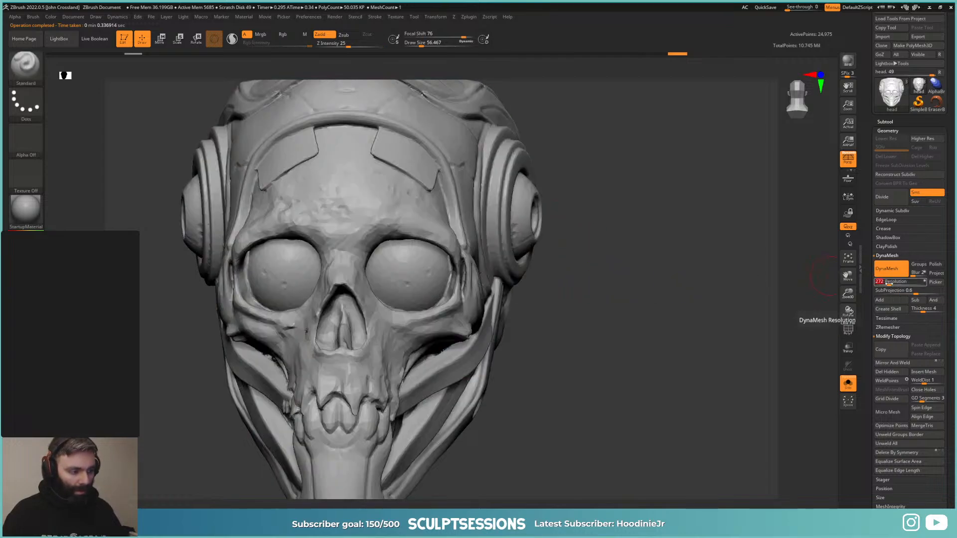
{"action": "left_click_drag", "start_coordinate": [681, 239], "coordinate": [602, 301], "text": "ctrl"}
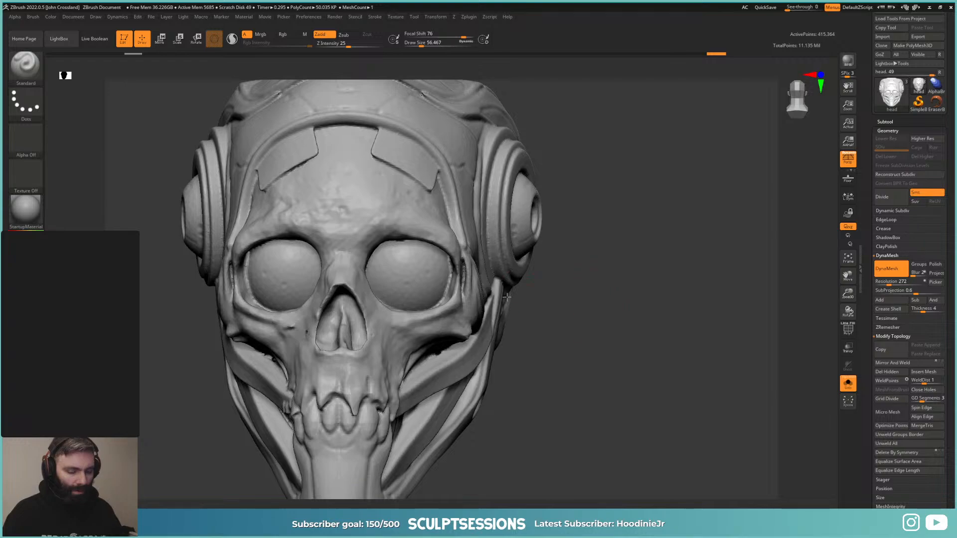
Step: Inspect the new topology around the nose and cheek in wireframe, comparing it with the mesh before remeshing
{"action": "key", "text": "shift+f"}
{"action": "right_click_drag", "start_coordinate": [410, 248], "coordinate": [450, 314], "text": "ctrl"}
{"action": "mouse_move", "coordinate": [383, 319]}
{"action": "right_mouse_down"}
{"action": "mouse_move", "coordinate": [422, 337]}
{"action": "mouse_move", "coordinate": [428, 378]}
{"action": "right_mouse_up"}
{"action": "key", "text": "ctrl+z"}
{"action": "mouse_move", "coordinate": [436, 326]}
{"action": "right_mouse_down"}
{"action": "mouse_move", "coordinate": [420, 324]}
{"action": "mouse_move", "coordinate": [448, 316]}
{"action": "mouse_move", "coordinate": [445, 366]}
{"action": "mouse_move", "coordinate": [454, 333]}
{"action": "mouse_move", "coordinate": [398, 324]}
{"action": "right_mouse_up"}
{"action": "key", "text": "ctrl+shift+z"}
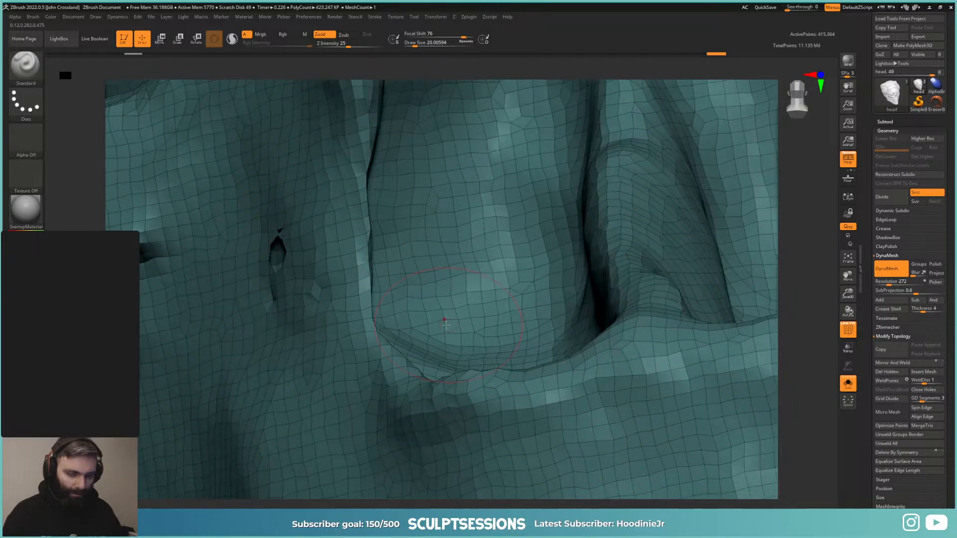
{"action": "right_click_drag", "start_coordinate": [299, 314], "coordinate": [395, 321]}
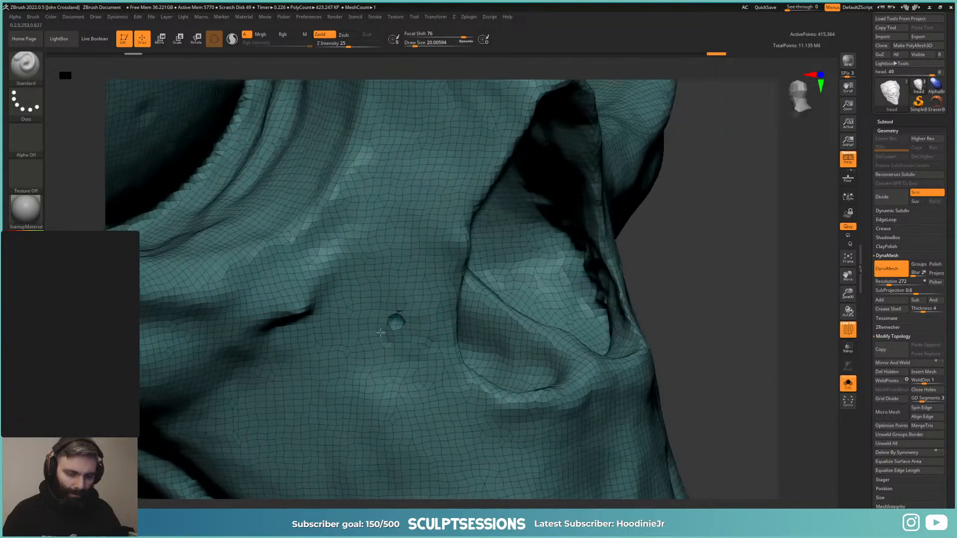
Step: Inflate the surface around the small hole in the cheek beside the nose and re-DynaMesh to close it
{"action": "key", "text": "b"}
{"action": "key", "text": "i"}
{"action": "key", "text": "n"}
{"action": "mouse_move", "coordinate": [401, 310]}
{"action": "left_mouse_down"}
{"action": "mouse_move", "coordinate": [393, 332]}
{"action": "mouse_move", "coordinate": [387, 319]}
{"action": "left_mouse_up"}
{"action": "mouse_move", "coordinate": [741, 264]}
{"action": "left_mouse_down", "text": "ctrl"}
{"action": "mouse_move", "coordinate": [707, 312]}
{"action": "mouse_move", "coordinate": [402, 337]}
{"action": "mouse_move", "coordinate": [419, 324]}
{"action": "left_mouse_up", "text": "ctrl"}
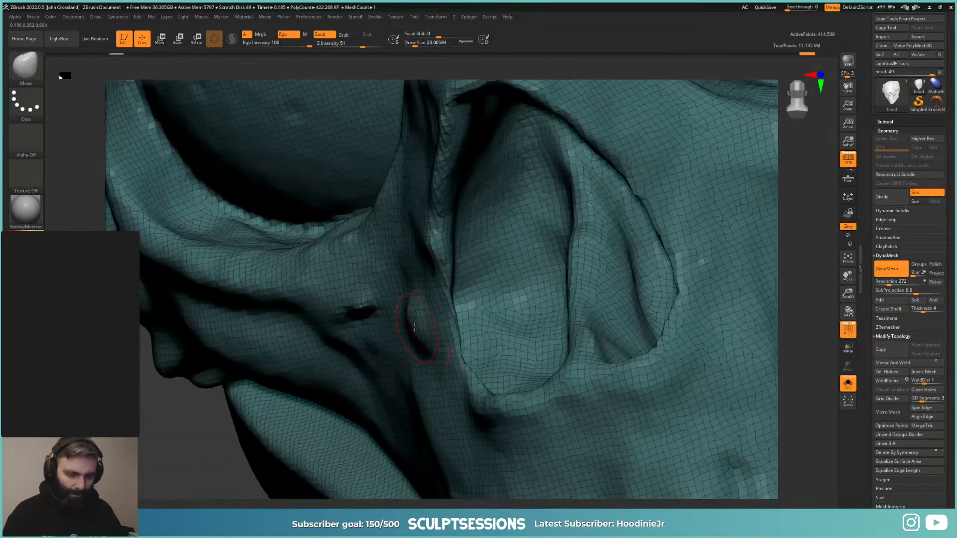
Step: Adjust the pinched surface beside the nasal opening with the Move brush
{"action": "key", "text": "b"}
{"action": "key", "text": "m"}
{"action": "key", "text": "v"}
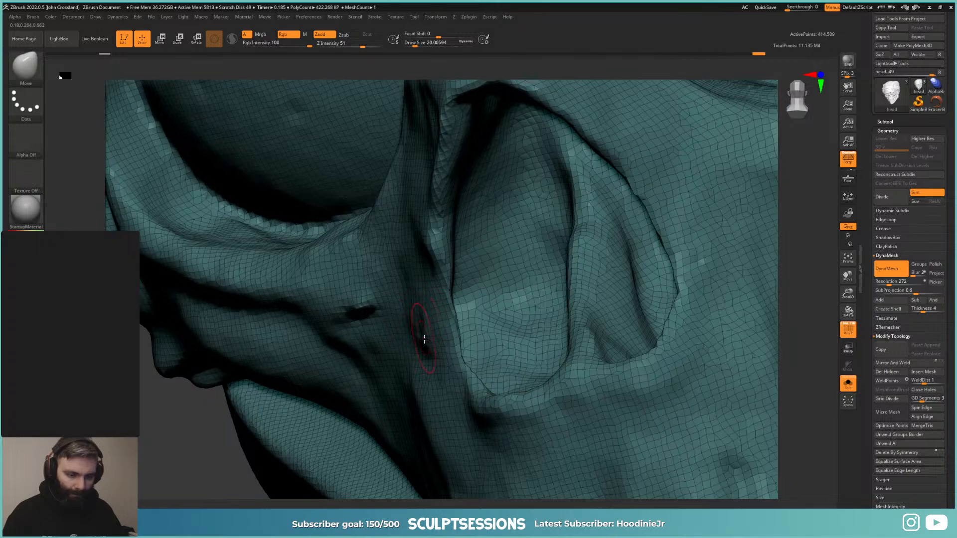
{"action": "right_click_drag", "start_coordinate": [467, 354], "coordinate": [444, 348], "text": "ctrl"}
{"action": "right_click_drag", "start_coordinate": [444, 349], "coordinate": [513, 329]}
{"action": "right_click_drag", "start_coordinate": [395, 349], "coordinate": [418, 314], "text": "alt"}
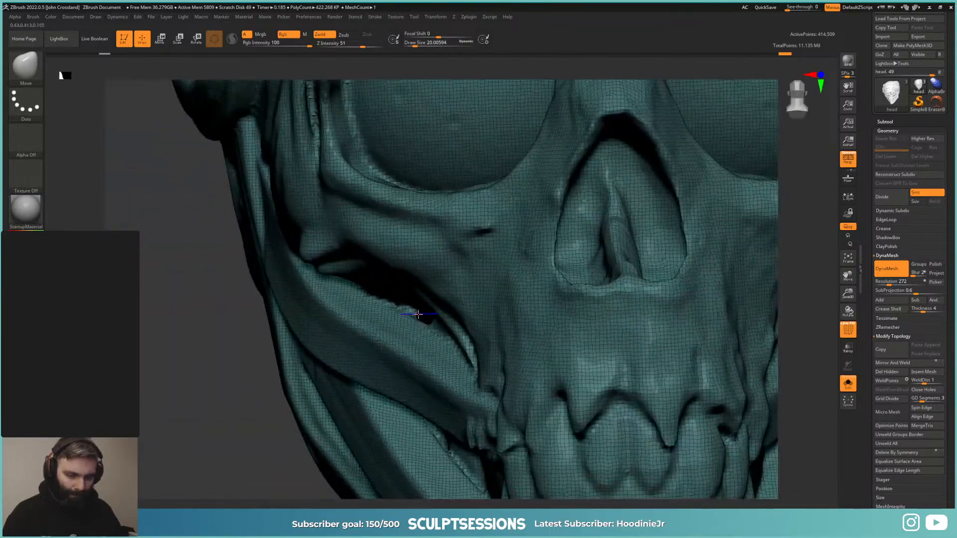
Step: Inflate the thin, torn upper edge of the jaw strap beneath the cheekbone, using a draw size of about 39
{"action": "key", "text": "shift+f"}
{"action": "key", "text": "shift+f"}
{"action": "right_click_drag", "start_coordinate": [452, 363], "coordinate": [418, 334]}
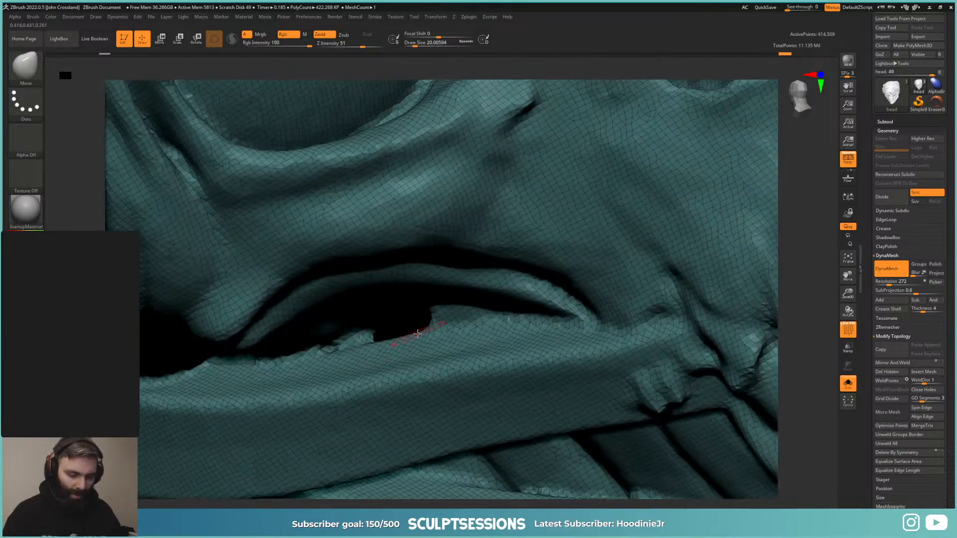
{"action": "key", "text": "b"}
{"action": "key", "text": "i"}
{"action": "key", "text": "n"}
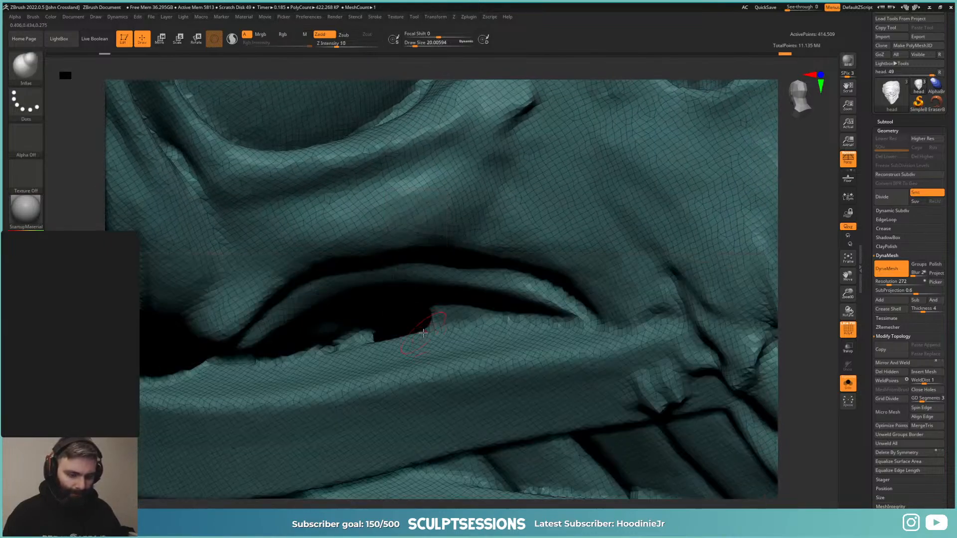
{"action": "key", "text": "s"}
{"action": "left_click_drag", "start_coordinate": [408, 331], "coordinate": [357, 337]}
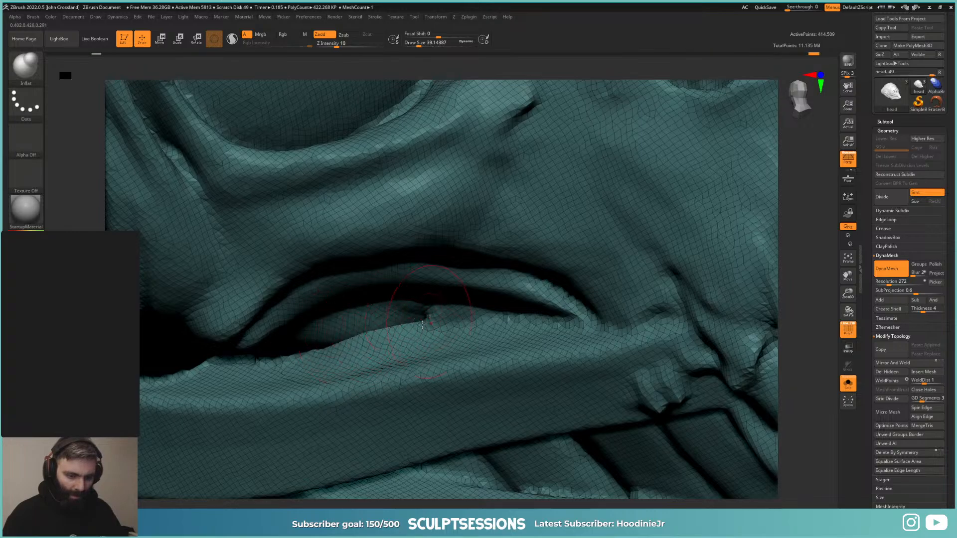
{"action": "right_click_drag", "start_coordinate": [422, 325], "coordinate": [513, 294], "text": "alt"}
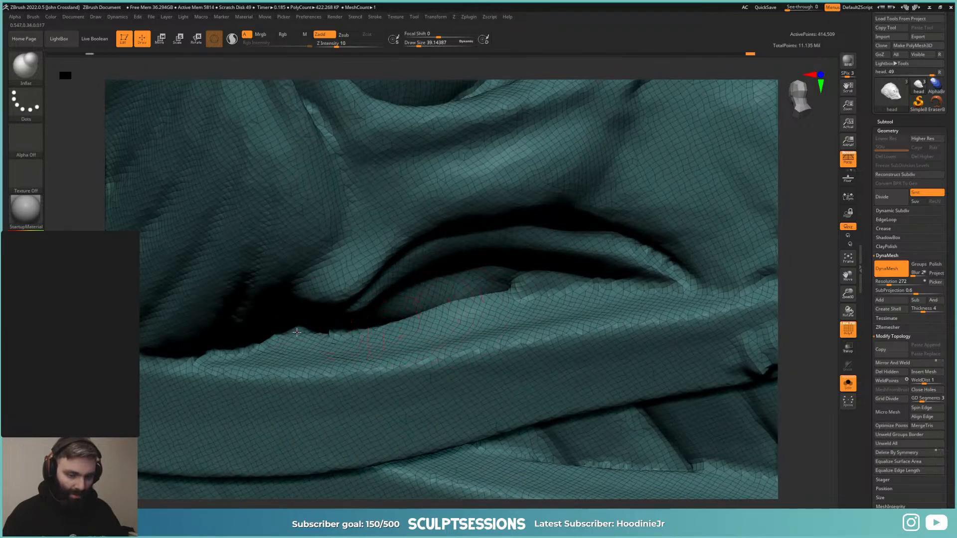
Step: Re-DynaMesh the head at resolution 272 and hide the wireframe to check the straps around the cheek
{"action": "right_click_drag", "start_coordinate": [319, 330], "coordinate": [379, 259], "text": "ctrl"}
{"action": "right_click_drag", "start_coordinate": [448, 269], "coordinate": [653, 250]}
{"action": "mouse_move", "coordinate": [401, 356]}
{"action": "right_mouse_down", "text": "ctrl"}
{"action": "mouse_move", "coordinate": [389, 399]}
{"action": "mouse_move", "coordinate": [349, 393]}
{"action": "right_mouse_up", "text": "ctrl"}
{"action": "key", "text": "shift+f"}
{"action": "right_click_drag", "start_coordinate": [484, 306], "coordinate": [474, 299], "text": "ctrl"}
{"action": "mouse_move", "coordinate": [451, 379]}
{"action": "right_mouse_down"}
{"action": "mouse_move", "coordinate": [444, 359]}
{"action": "mouse_move", "coordinate": [456, 332]}
{"action": "mouse_move", "coordinate": [483, 318]}
{"action": "mouse_move", "coordinate": [521, 327]}
{"action": "right_mouse_up"}
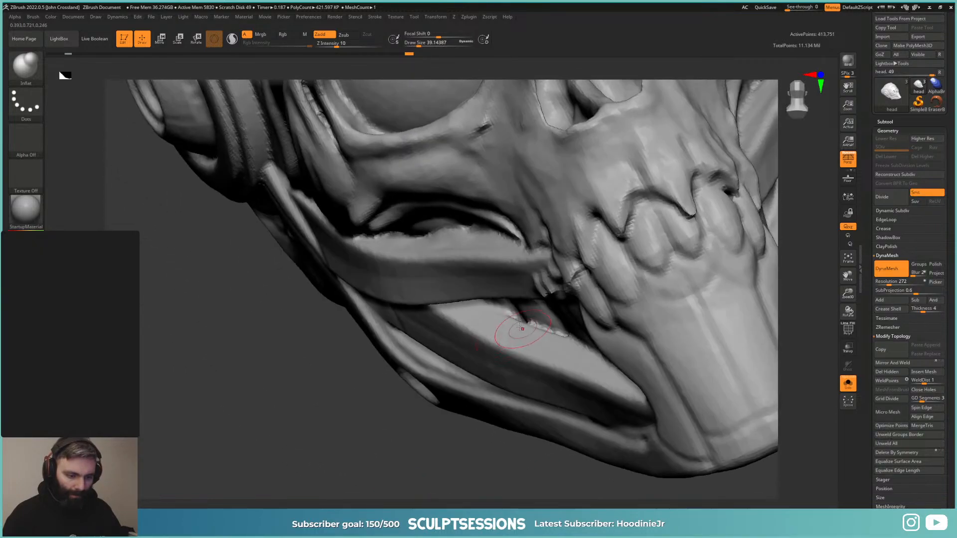
Step: Inflate the thin spots in the gaps between the lower jaw straps and re-DynaMesh the head
{"action": "mouse_move", "coordinate": [488, 371]}
{"action": "right_mouse_down"}
{"action": "mouse_move", "coordinate": [504, 389]}
{"action": "mouse_move", "coordinate": [466, 376]}
{"action": "mouse_move", "coordinate": [477, 350]}
{"action": "mouse_move", "coordinate": [469, 294]}
{"action": "right_mouse_up"}
{"action": "mouse_move", "coordinate": [468, 294]}
{"action": "right_mouse_down"}
{"action": "mouse_move", "coordinate": [456, 304]}
{"action": "mouse_move", "coordinate": [491, 339]}
{"action": "right_mouse_up"}
{"action": "mouse_move", "coordinate": [491, 339]}
{"action": "right_mouse_down", "text": "ctrl"}
{"action": "mouse_move", "coordinate": [520, 414]}
{"action": "mouse_move", "coordinate": [535, 349]}
{"action": "right_mouse_up", "text": "ctrl"}
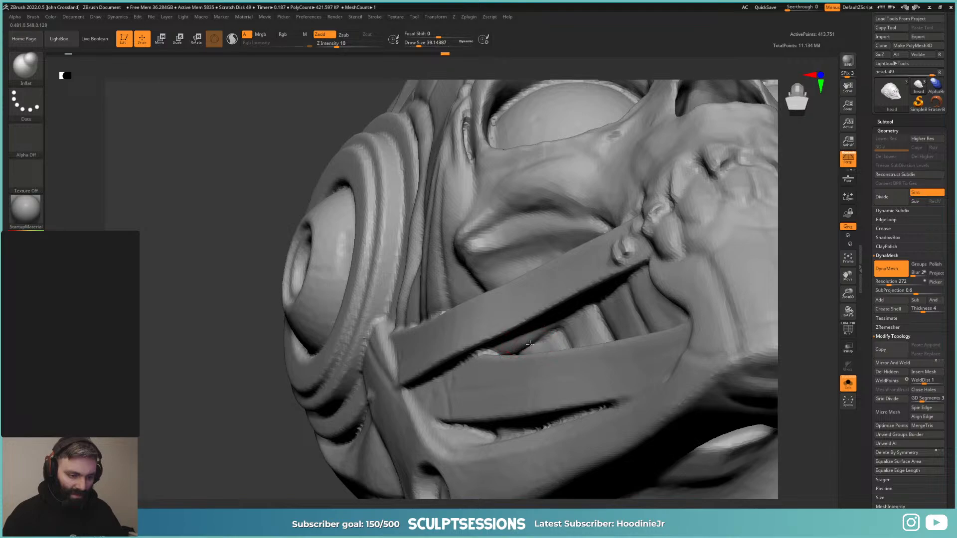
{"action": "left_click_drag", "start_coordinate": [530, 344], "coordinate": [521, 349]}
{"action": "right_click_drag", "start_coordinate": [528, 348], "coordinate": [487, 368]}
{"action": "left_click_drag", "start_coordinate": [375, 316], "coordinate": [342, 368], "text": "ctrl"}
Step: Smooth the rough edges on and around the repaired jaw straps
{"action": "right_click_drag", "start_coordinate": [486, 349], "coordinate": [521, 346]}
{"action": "right_click_drag", "start_coordinate": [521, 346], "coordinate": [528, 392], "text": "ctrl"}
{"action": "left_click_drag", "start_coordinate": [488, 362], "coordinate": [478, 368], "text": "shift"}
{"action": "mouse_move", "coordinate": [581, 378]}
{"action": "right_mouse_down", "text": "ctrl"}
{"action": "mouse_move", "coordinate": [590, 328]}
{"action": "mouse_move", "coordinate": [589, 370]}
{"action": "right_mouse_up", "text": "ctrl"}
{"action": "left_click_drag", "start_coordinate": [534, 267], "coordinate": [540, 271], "text": "shift"}
{"action": "mouse_move", "coordinate": [547, 304]}
{"action": "right_mouse_down", "text": "ctrl"}
{"action": "mouse_move", "coordinate": [550, 262]}
{"action": "mouse_move", "coordinate": [309, 299]}
{"action": "right_mouse_up", "text": "ctrl"}
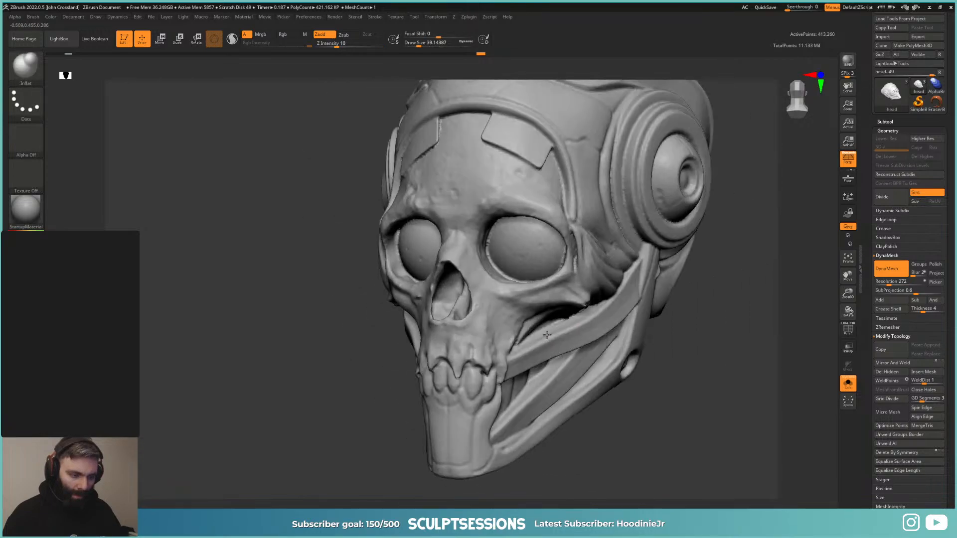
Step: Inflate the upper jaw strap under the opposite cheekbone with a draw size of about 46 and re-DynaMesh the head
{"action": "mouse_move", "coordinate": [546, 335]}
{"action": "right_mouse_down", "text": "ctrl"}
{"action": "mouse_move", "coordinate": [587, 369]}
{"action": "mouse_move", "coordinate": [531, 344]}
{"action": "mouse_move", "coordinate": [570, 317]}
{"action": "right_mouse_up", "text": "ctrl"}
{"action": "left_click_drag", "start_coordinate": [573, 305], "coordinate": [609, 298]}
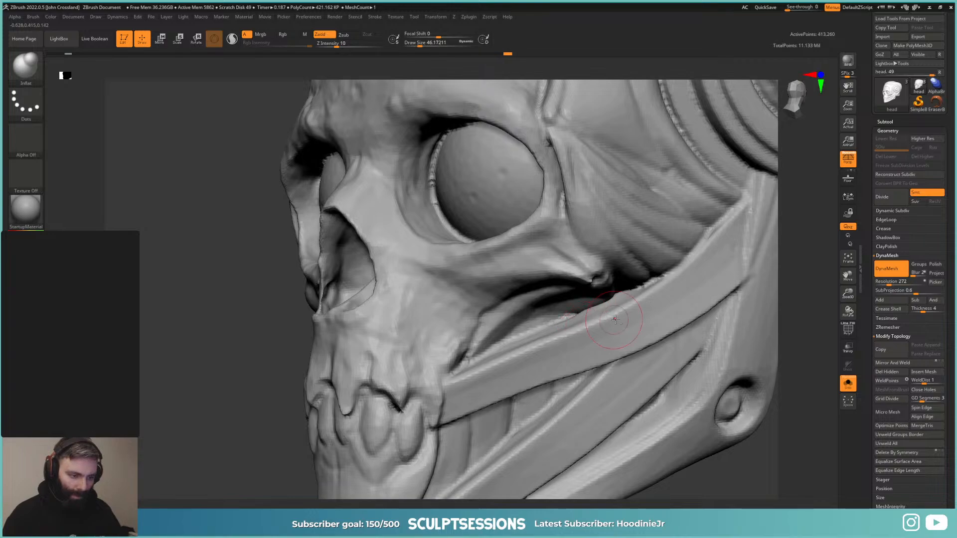
{"action": "mouse_move", "coordinate": [619, 379]}
{"action": "right_mouse_down", "text": "ctrl"}
{"action": "mouse_move", "coordinate": [615, 344]}
{"action": "mouse_move", "coordinate": [643, 399]}
{"action": "mouse_move", "coordinate": [551, 352]}
{"action": "right_mouse_up", "text": "ctrl"}
{"action": "mouse_move", "coordinate": [448, 254]}
{"action": "right_mouse_down"}
{"action": "mouse_move", "coordinate": [507, 309]}
{"action": "mouse_move", "coordinate": [514, 286]}
{"action": "mouse_move", "coordinate": [550, 393]}
{"action": "mouse_move", "coordinate": [471, 326]}
{"action": "mouse_move", "coordinate": [554, 322]}
{"action": "right_mouse_up"}
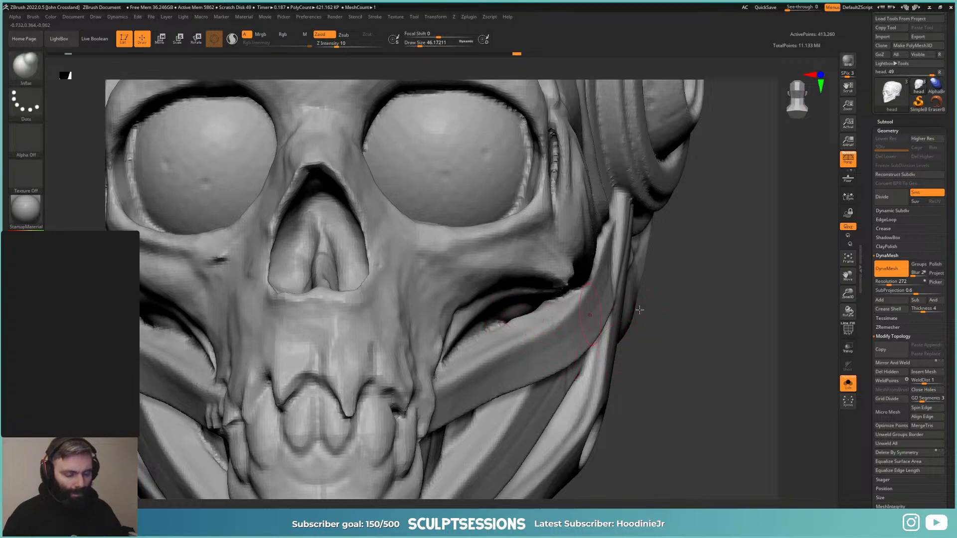
{"action": "left_click_drag", "start_coordinate": [750, 332], "coordinate": [692, 385], "text": "ctrl"}
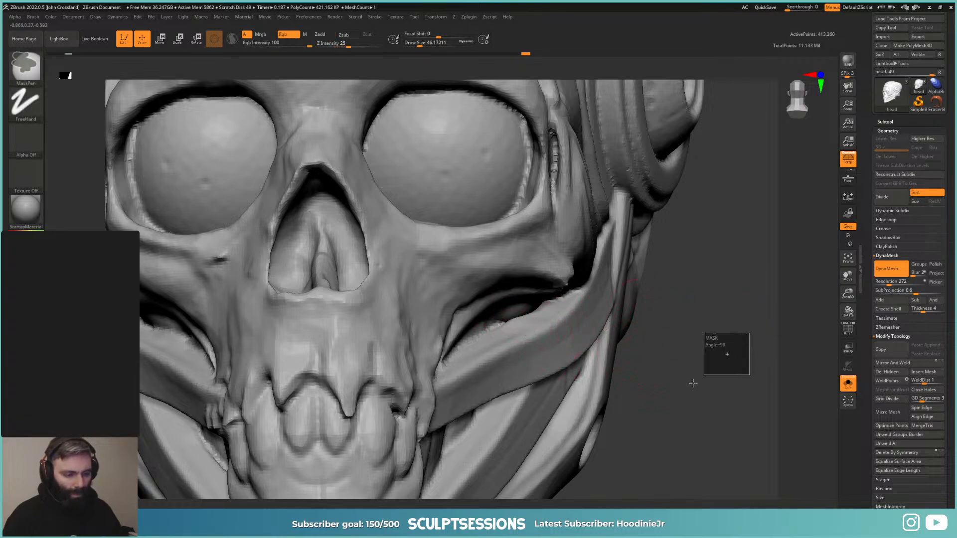
Step: Inflate the thin area between the opposite side's jaw straps, re-DynaMesh the head, and smooth the repaired surface
{"action": "mouse_move", "coordinate": [535, 316]}
{"action": "right_mouse_down"}
{"action": "mouse_move", "coordinate": [494, 286]}
{"action": "mouse_move", "coordinate": [497, 329]}
{"action": "mouse_move", "coordinate": [511, 322]}
{"action": "mouse_move", "coordinate": [500, 320]}
{"action": "right_mouse_up"}
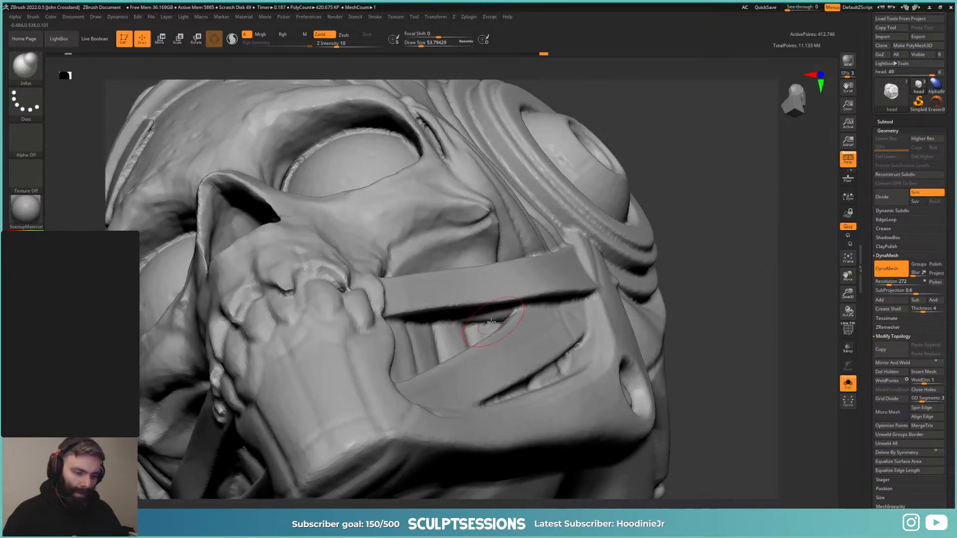
{"action": "left_click_drag", "start_coordinate": [757, 279], "coordinate": [713, 313], "text": "ctrl"}
{"action": "right_click_drag", "start_coordinate": [710, 284], "coordinate": [710, 324]}
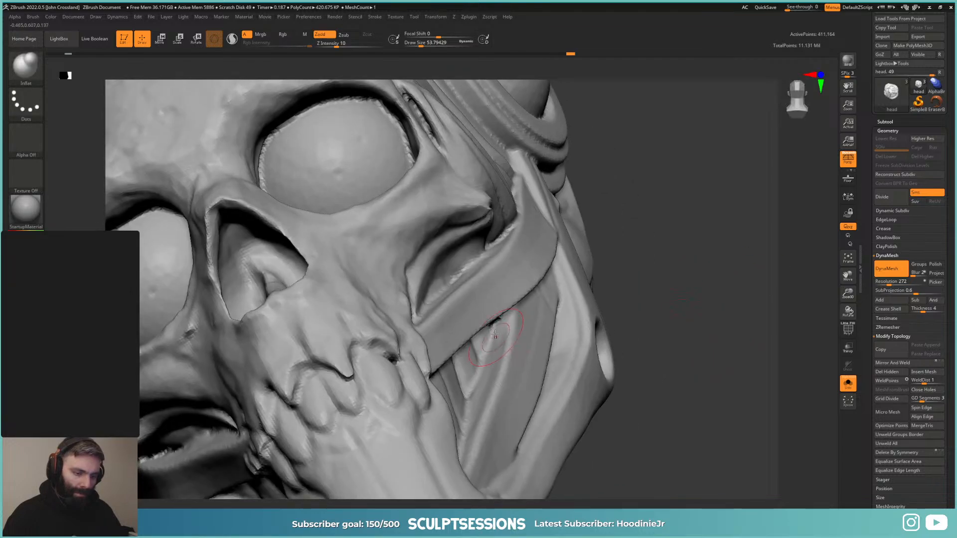
{"action": "left_click_drag", "start_coordinate": [478, 343], "coordinate": [590, 310], "text": "shift"}
Step: Examine the jaw straps, cheeks and ear discs from the sides and front for remaining holes or artefacts
{"action": "right_click_drag", "start_coordinate": [590, 310], "coordinate": [644, 294], "text": "shift"}
{"action": "key", "text": "f"}
{"action": "right_click_drag", "start_coordinate": [529, 374], "coordinate": [563, 379]}
{"action": "right_click_drag", "start_coordinate": [563, 379], "coordinate": [503, 326], "text": "ctrl"}
{"action": "right_click_drag", "start_coordinate": [443, 349], "coordinate": [494, 389], "text": "alt"}
{"action": "mouse_move", "coordinate": [563, 393]}
{"action": "right_mouse_down"}
{"action": "mouse_move", "coordinate": [521, 396]}
{"action": "mouse_move", "coordinate": [472, 256]}
{"action": "right_mouse_up"}
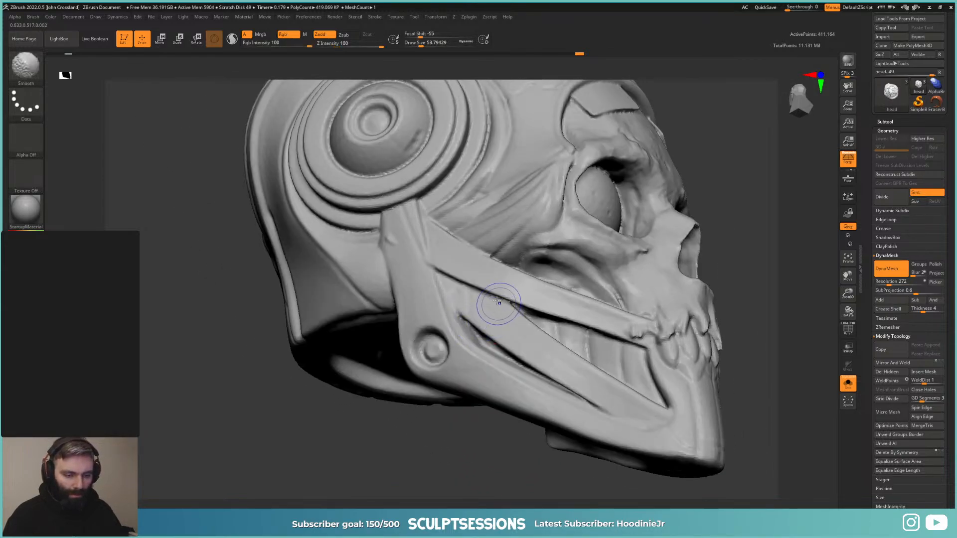
{"action": "mouse_move", "coordinate": [498, 301]}
{"action": "right_mouse_down"}
{"action": "mouse_move", "coordinate": [546, 247]}
{"action": "mouse_move", "coordinate": [550, 276]}
{"action": "mouse_move", "coordinate": [503, 274]}
{"action": "mouse_move", "coordinate": [538, 344]}
{"action": "right_mouse_up"}
{"action": "right_click", "coordinate": [538, 348]}
{"action": "right_click_drag", "start_coordinate": [543, 289], "coordinate": [543, 337], "text": "ctrl"}
{"action": "right_click_drag", "start_coordinate": [502, 332], "coordinate": [558, 284]}
{"action": "mouse_move", "coordinate": [576, 249]}
{"action": "right_mouse_down"}
{"action": "mouse_move", "coordinate": [435, 332]}
{"action": "mouse_move", "coordinate": [442, 309]}
{"action": "mouse_move", "coordinate": [437, 326]}
{"action": "mouse_move", "coordinate": [418, 332]}
{"action": "mouse_move", "coordinate": [424, 323]}
{"action": "right_mouse_up"}
{"action": "mouse_move", "coordinate": [459, 259]}
{"action": "right_mouse_down", "text": "ctrl"}
{"action": "mouse_move", "coordinate": [456, 219]}
{"action": "mouse_move", "coordinate": [510, 307]}
{"action": "right_mouse_up", "text": "ctrl"}
{"action": "mouse_move", "coordinate": [501, 386]}
{"action": "right_mouse_down", "text": "ctrl"}
{"action": "mouse_move", "coordinate": [558, 340]}
{"action": "mouse_move", "coordinate": [532, 335]}
{"action": "mouse_move", "coordinate": [486, 362]}
{"action": "mouse_move", "coordinate": [521, 355]}
{"action": "mouse_move", "coordinate": [439, 339]}
{"action": "mouse_move", "coordinate": [519, 324]}
{"action": "mouse_move", "coordinate": [564, 380]}
{"action": "mouse_move", "coordinate": [577, 337]}
{"action": "mouse_move", "coordinate": [596, 327]}
{"action": "mouse_move", "coordinate": [572, 335]}
{"action": "mouse_move", "coordinate": [573, 293]}
{"action": "right_mouse_up", "text": "ctrl"}
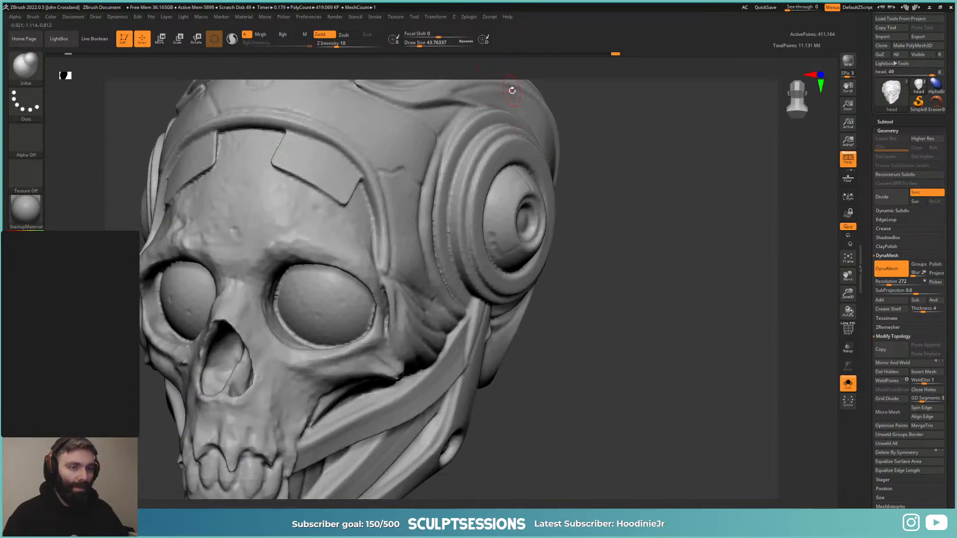
Step: Pre-process the cleaned head in Decimation Master, decimate it to 10 percent, and check its wireframe
{"action": "left_click", "coordinate": [469, 17]}
{"action": "left_click", "coordinate": [490, 171]}
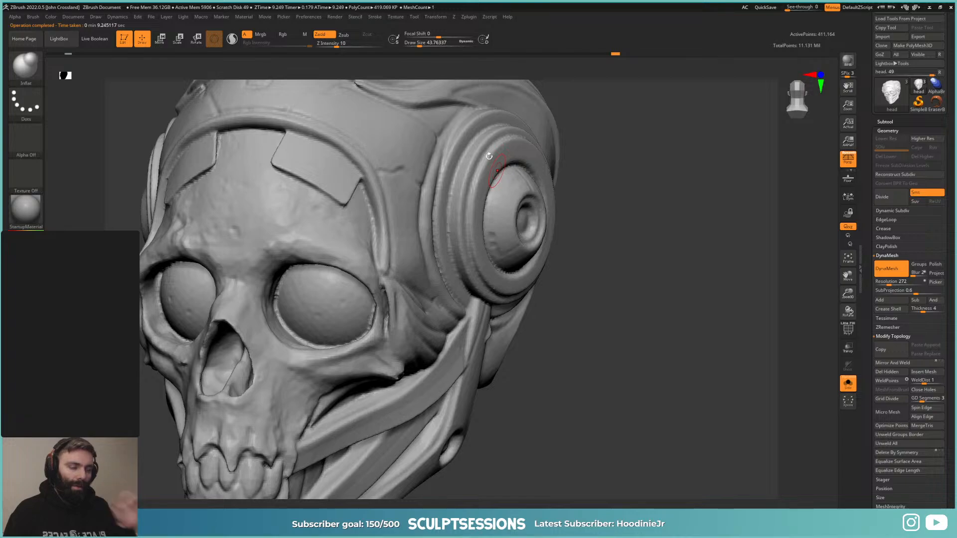
{"action": "left_click", "coordinate": [477, 18]}
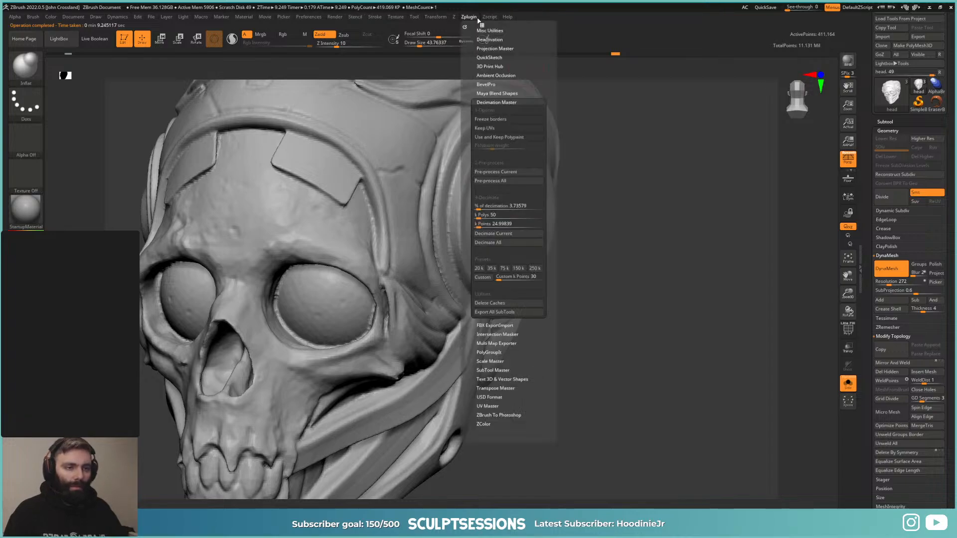
{"action": "left_click", "coordinate": [517, 206]}
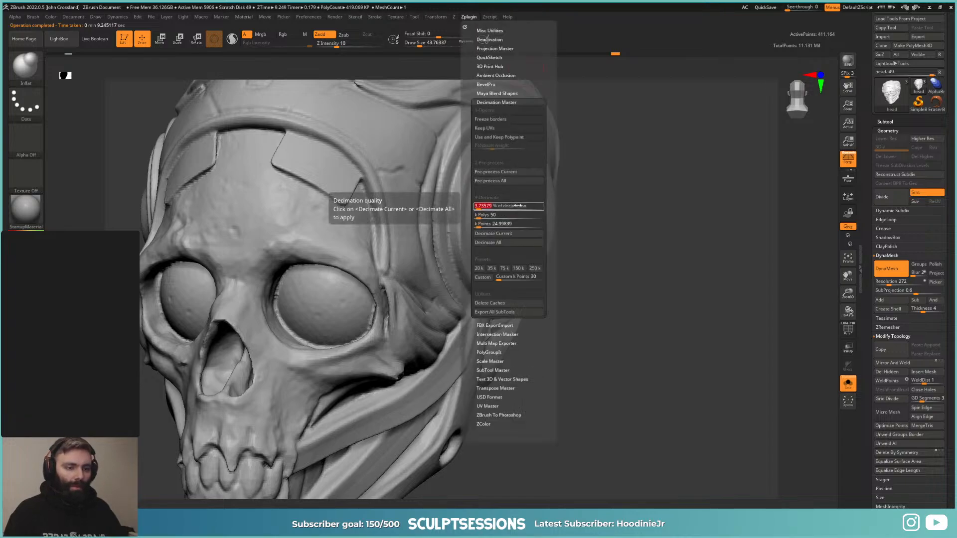
{"action": "type", "text": "20"}
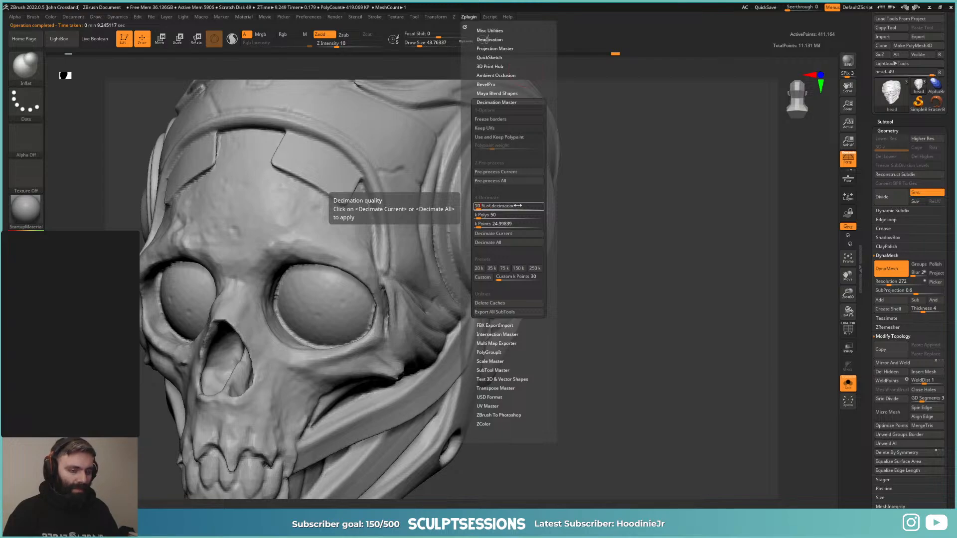
{"action": "key", "text": "Return"}
{"action": "left_click", "coordinate": [508, 233]}
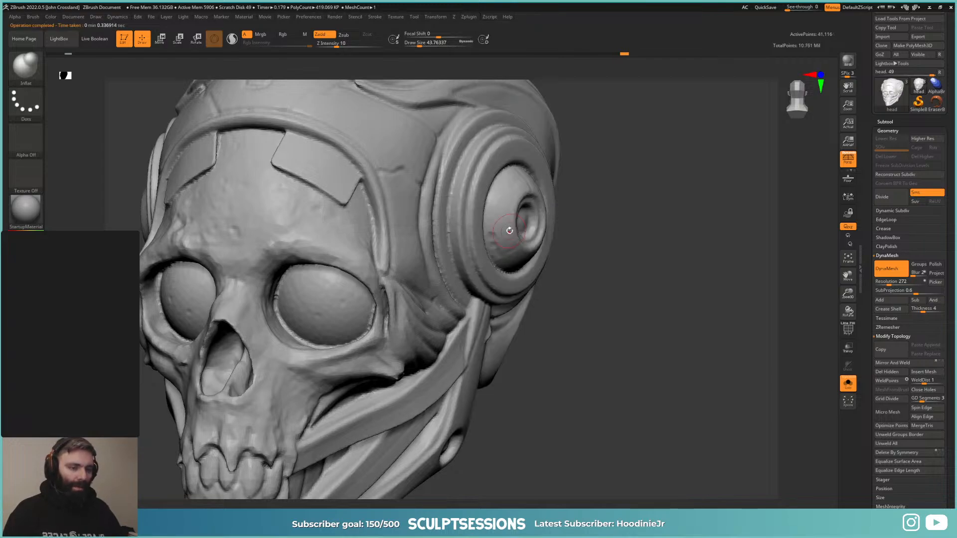
{"action": "key", "text": "shift+f"}
{"action": "key", "text": "shift+f"}
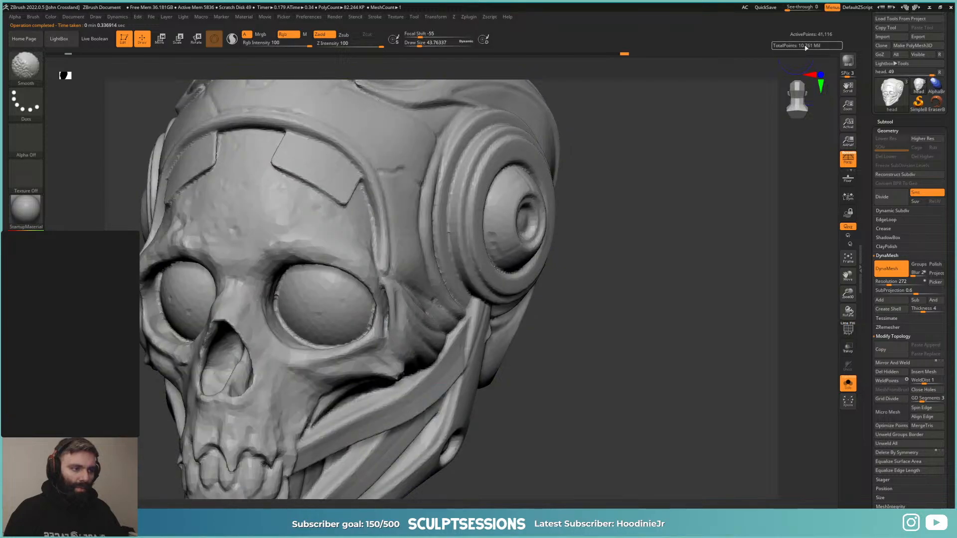
Step: ZRemesh the decimated head with the Same polygon count option and inspect the new topology in wireframe
{"action": "left_click_drag", "start_coordinate": [950, 234], "coordinate": [948, 212]}
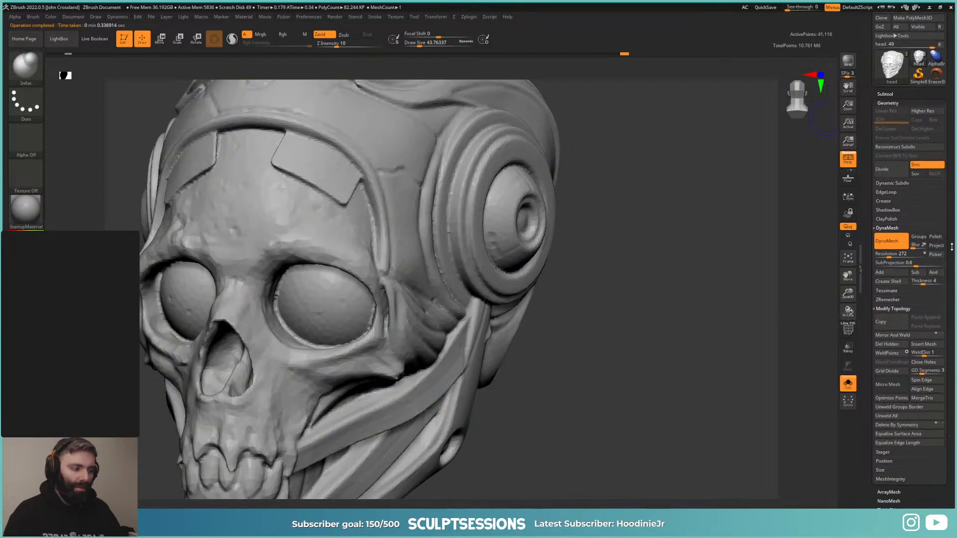
{"action": "left_click_drag", "start_coordinate": [951, 246], "coordinate": [950, 225]}
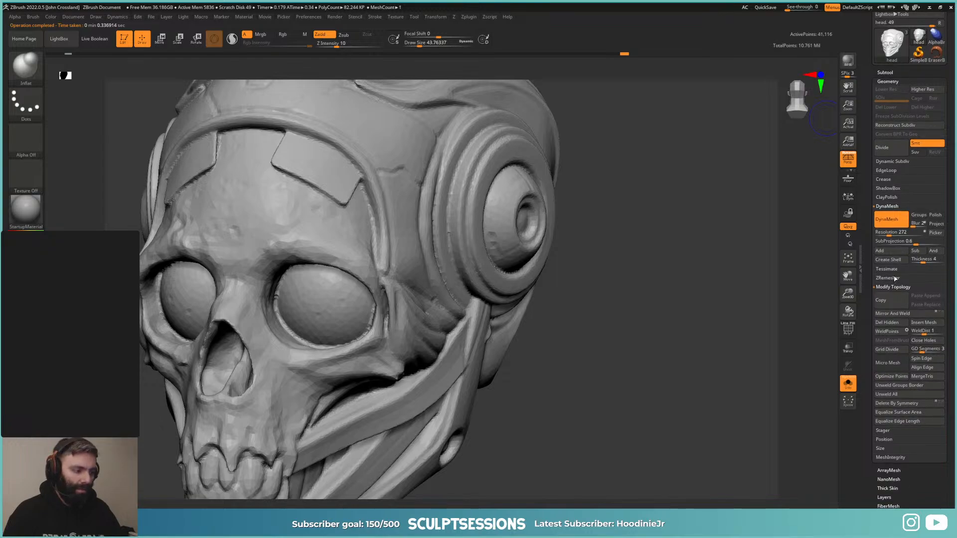
{"action": "left_click", "coordinate": [895, 279]}
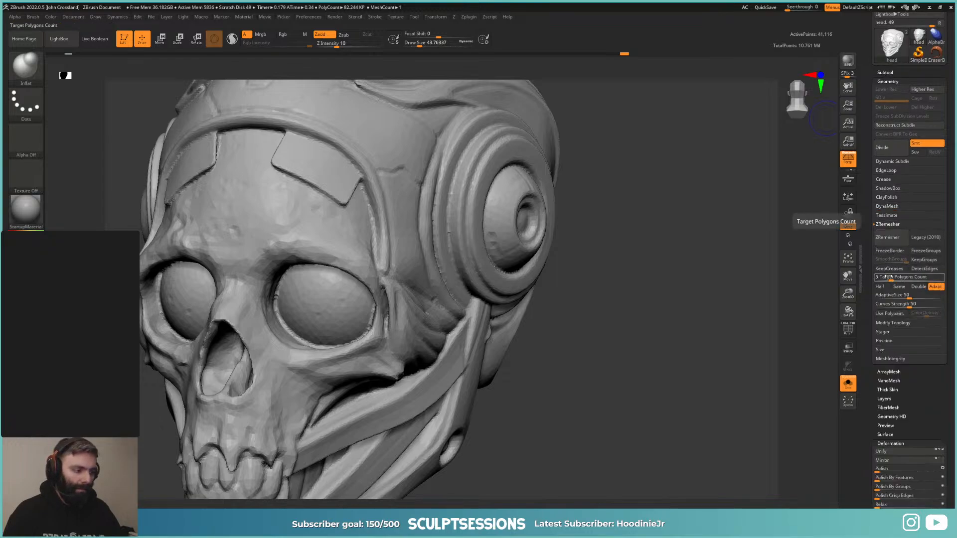
{"action": "left_click", "coordinate": [899, 286]}
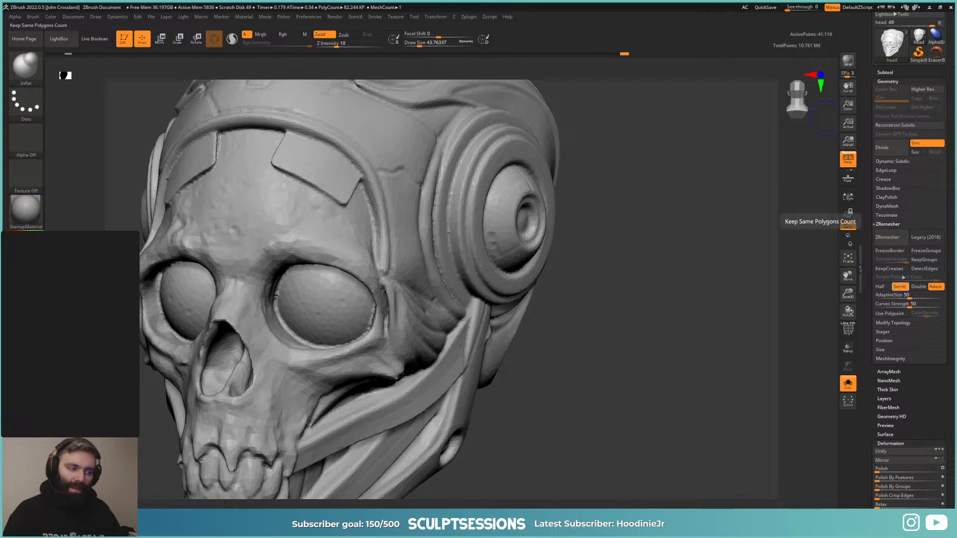
{"action": "left_click", "coordinate": [887, 237]}
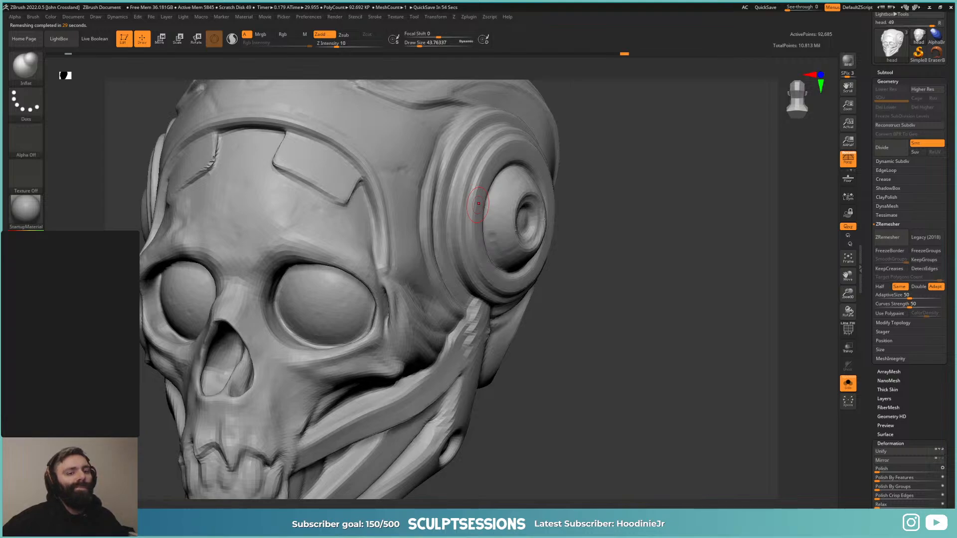
{"action": "left_click_drag", "start_coordinate": [585, 352], "coordinate": [632, 318]}
{"action": "key", "text": "space"}
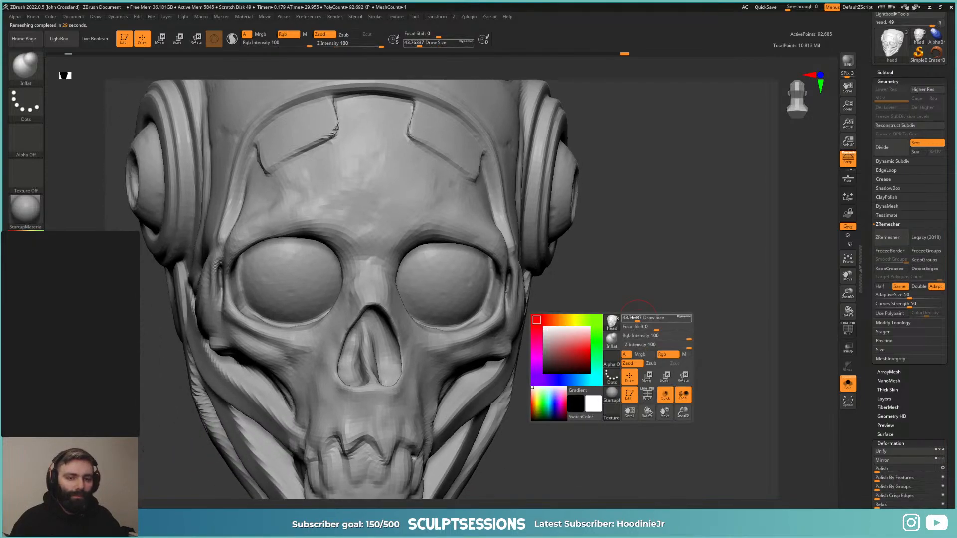
{"action": "key", "text": "shift+f"}
{"action": "key", "text": "f"}
{"action": "left_click_drag", "start_coordinate": [610, 265], "coordinate": [634, 284]}
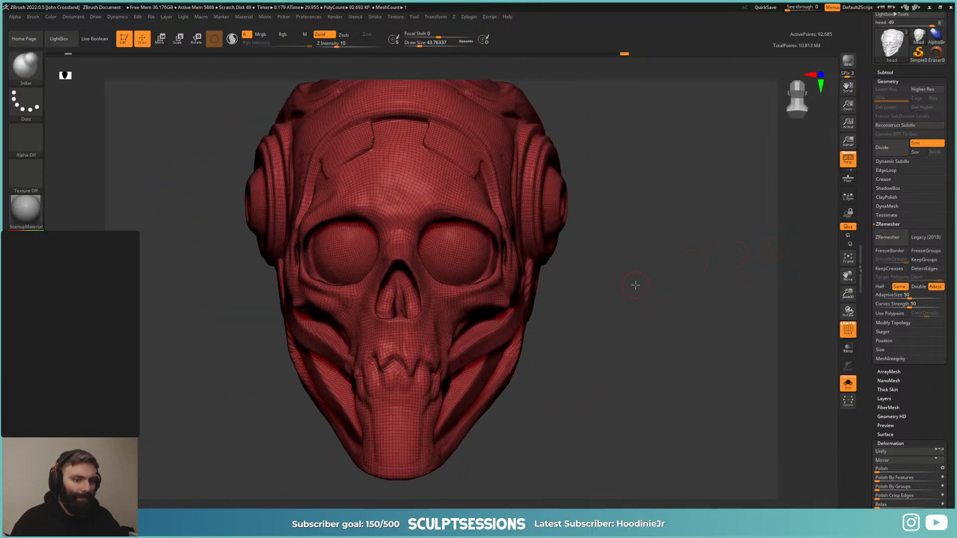
Step: Pre-process the remeshed head in Decimation Master and decimate it to 5 k polys
{"action": "left_click", "coordinate": [467, 17]}
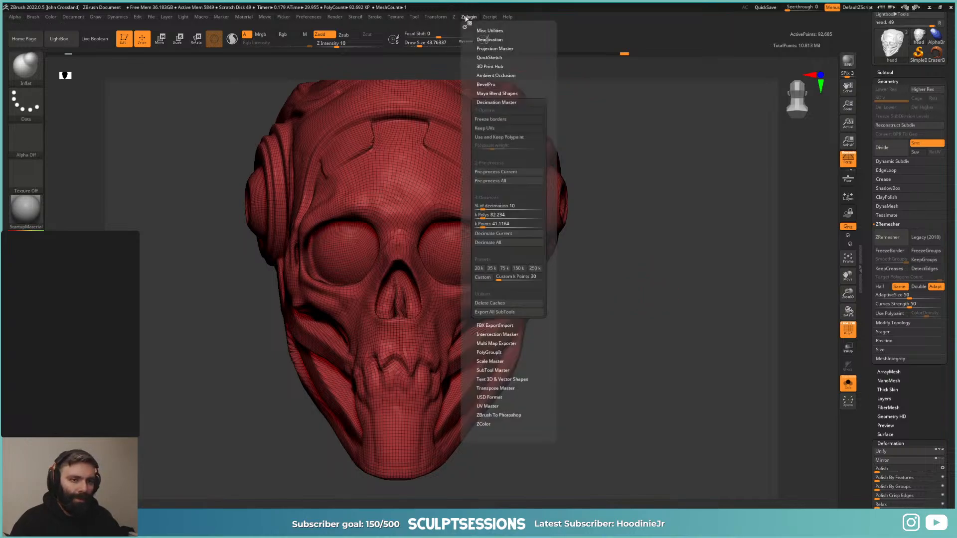
{"action": "left_click", "coordinate": [501, 172]}
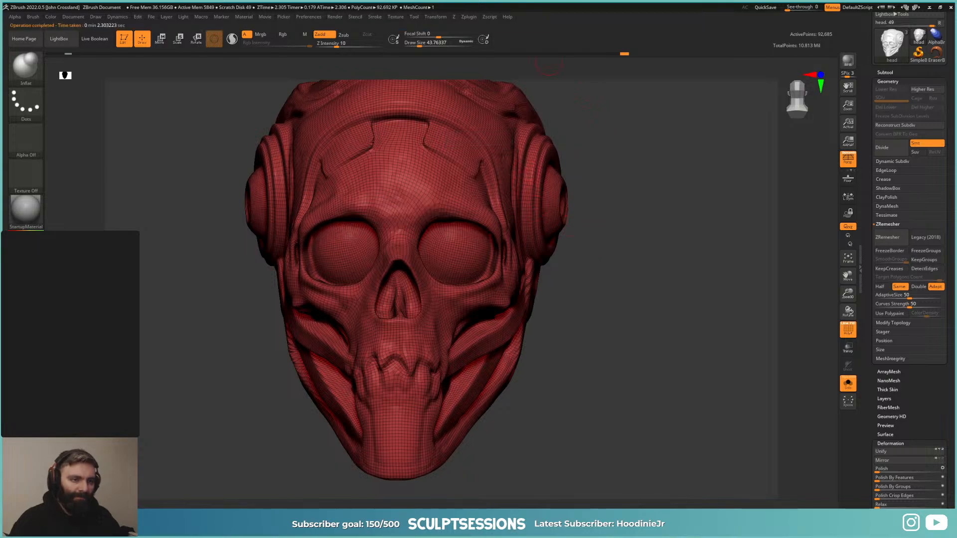
{"action": "left_click", "coordinate": [467, 17]}
{"action": "left_click_drag", "start_coordinate": [499, 215], "coordinate": [478, 217]}
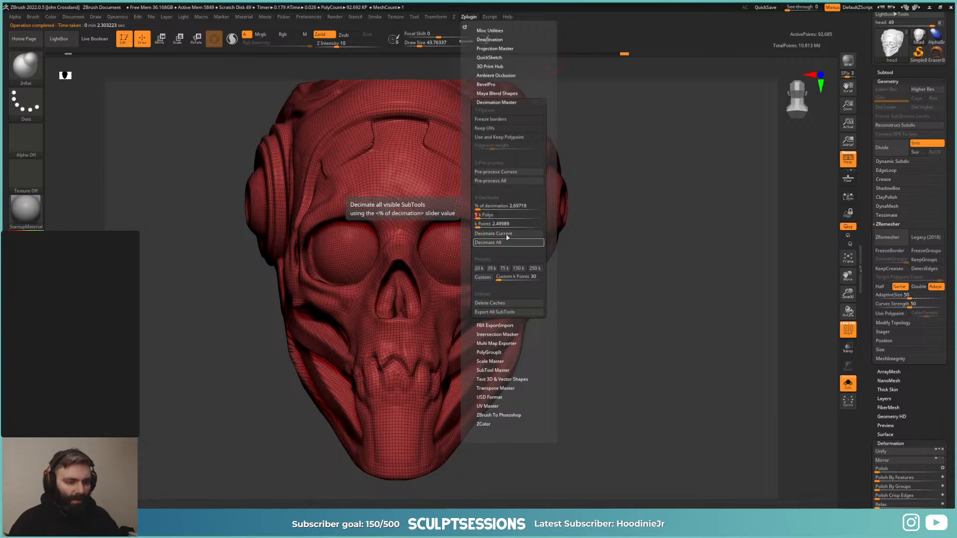
{"action": "left_click", "coordinate": [493, 233]}
Step: ZRemesh the 5 k decimated head with the Same option and check the resulting quads from an angle
{"action": "scroll", "coordinate": [938, 444], "scroll_direction": "down", "scroll_amount": 1}
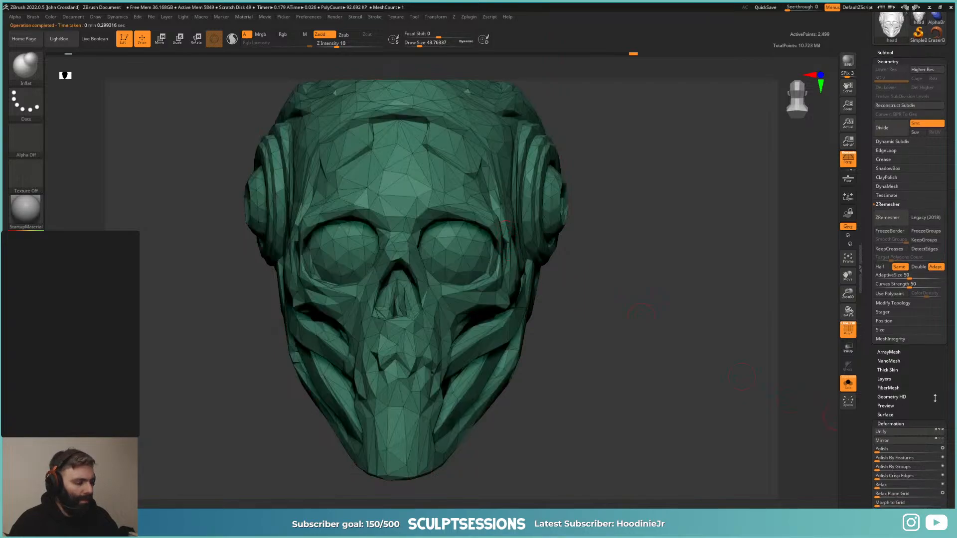
{"action": "left_click", "coordinate": [897, 218]}
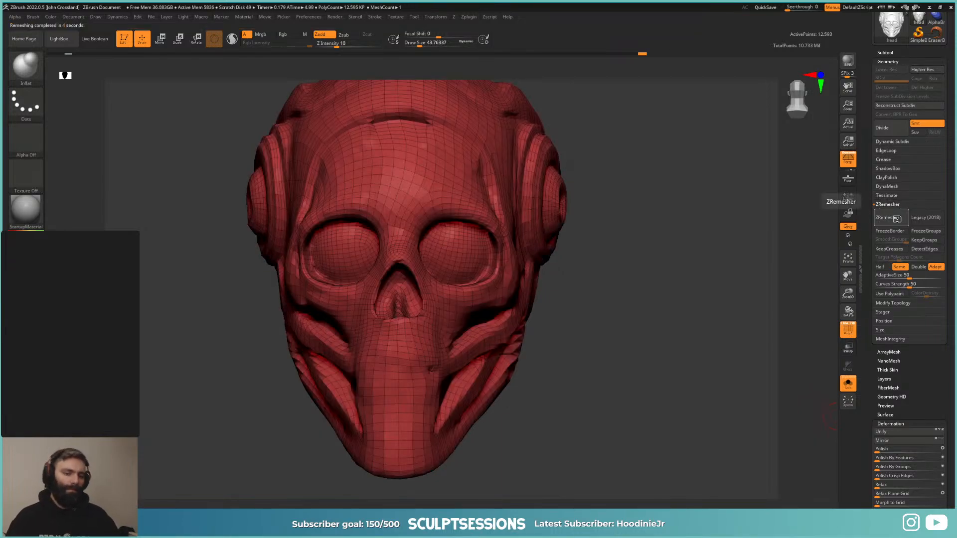
{"action": "right_click_drag", "start_coordinate": [627, 410], "coordinate": [578, 436]}
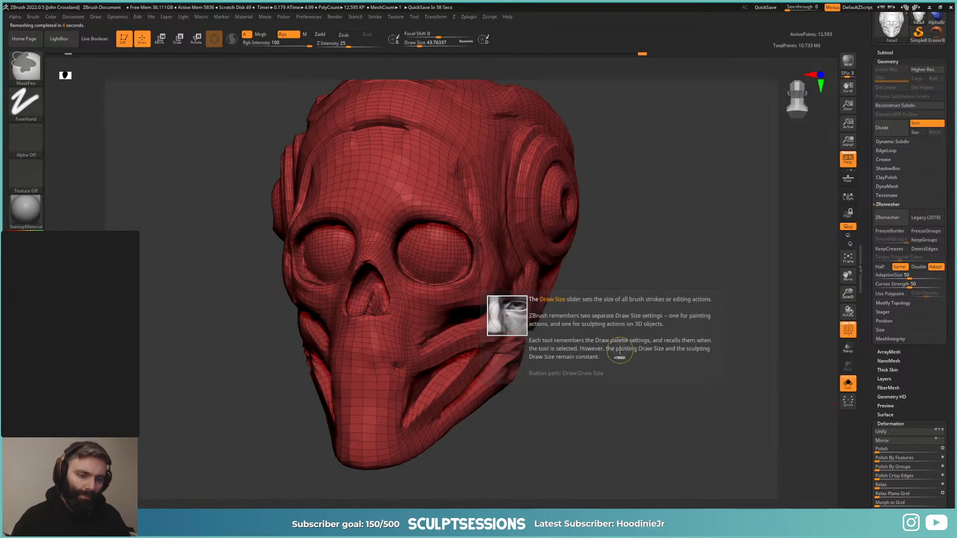
Step: Undo the last decimation and remesh, ZRemesh the head with the Half polygon count option, and inspect the new topology
{"action": "key", "text": "ctrl+z"}
{"action": "key", "text": "ctrl+z"}
{"action": "right_click_drag", "start_coordinate": [627, 334], "coordinate": [638, 339]}
{"action": "left_click", "coordinate": [880, 267]}
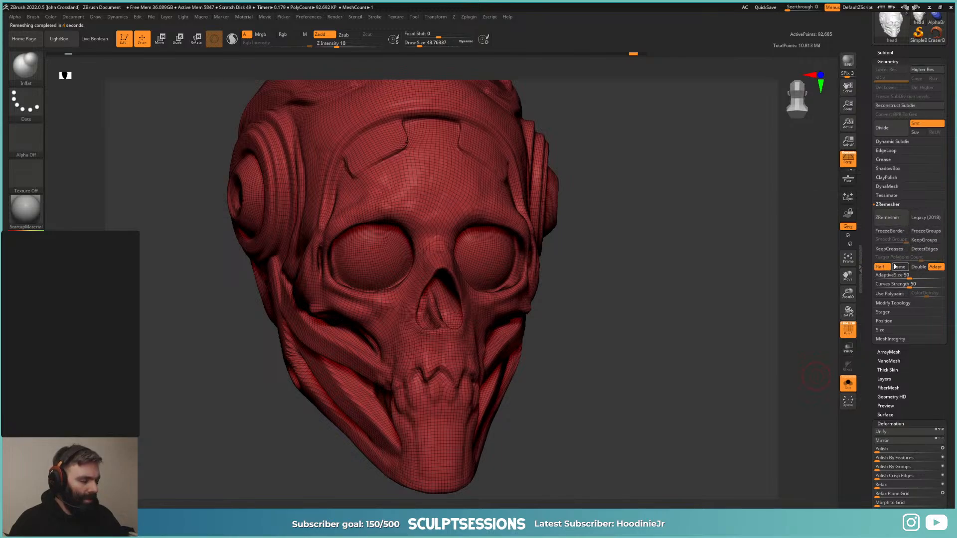
{"action": "left_click", "coordinate": [887, 219]}
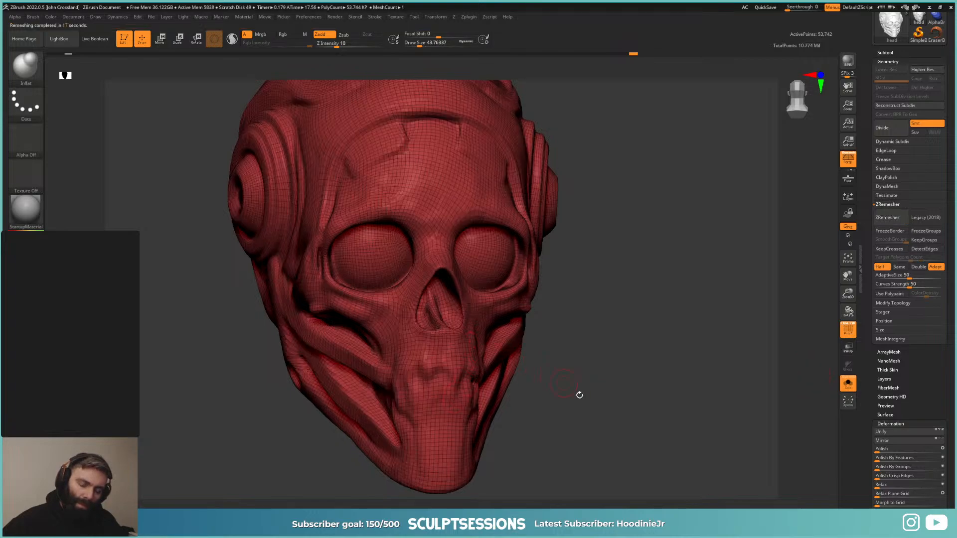
{"action": "left_click_drag", "start_coordinate": [579, 395], "coordinate": [583, 329]}
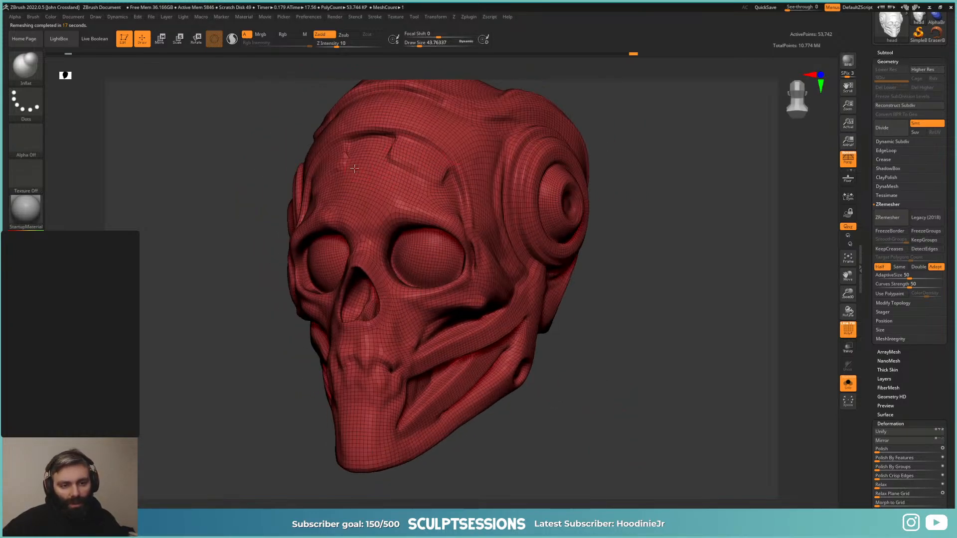
{"action": "left_click_drag", "start_coordinate": [662, 314], "coordinate": [621, 337]}
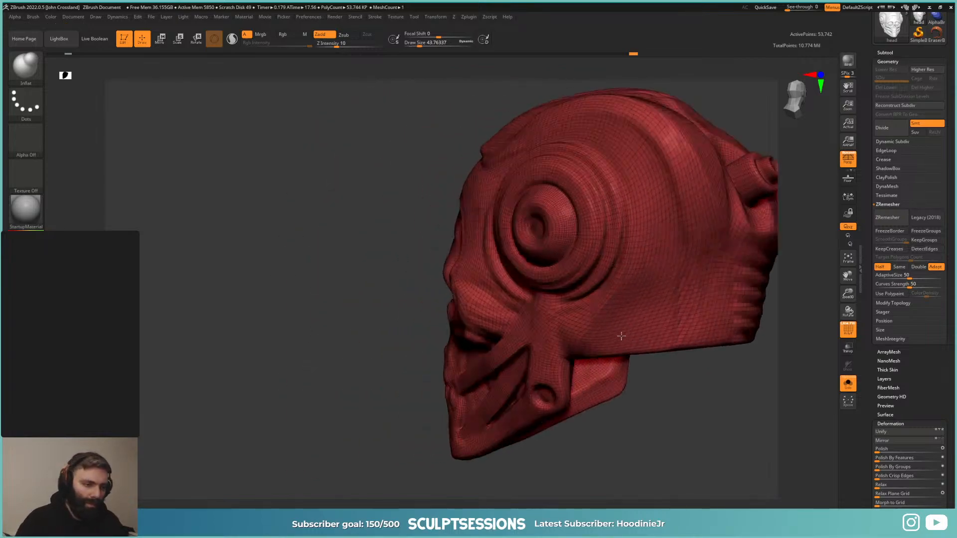
{"action": "right_click_drag", "start_coordinate": [621, 336], "coordinate": [616, 297]}
{"action": "right_click_drag", "start_coordinate": [604, 363], "coordinate": [583, 230]}
Step: Hide the wireframe, subdivide the head up to level 4, and return to its lowest subdivision level
{"action": "key", "text": "shift+f"}
{"action": "key", "text": "ctrl+d"}
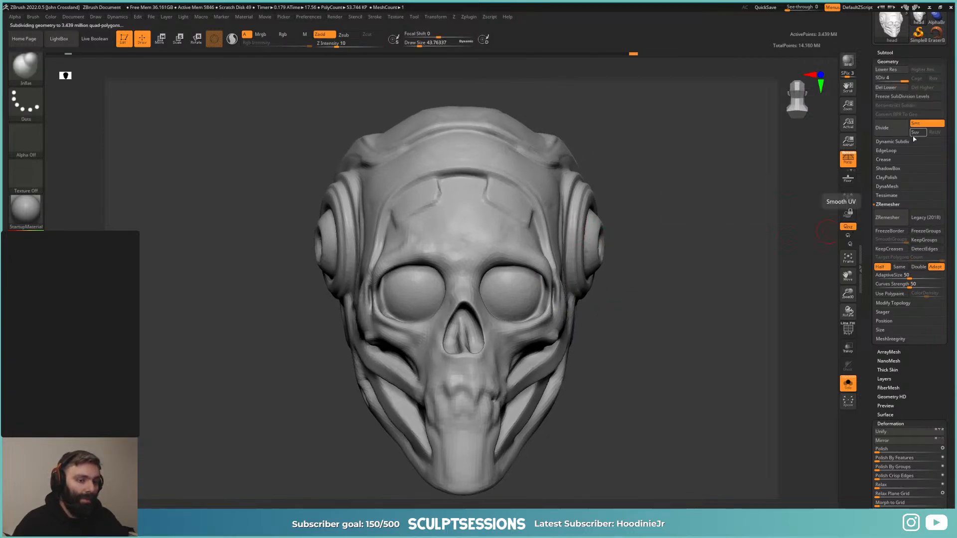
{"action": "left_click", "coordinate": [886, 69], "text": "shift"}
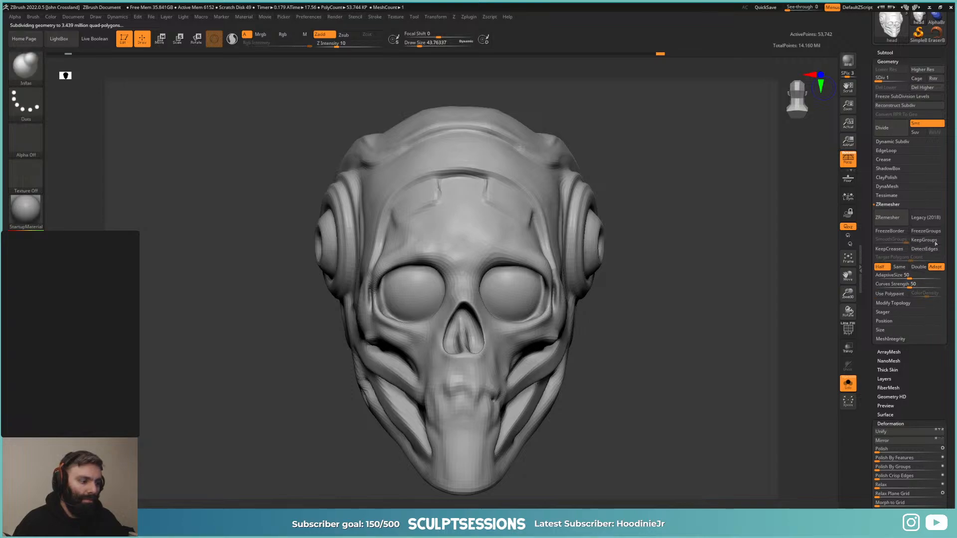
Step: Project the original detail from the undo history onto the remeshed head, working up through its subdivision levels
{"action": "left_click", "coordinate": [885, 52]}
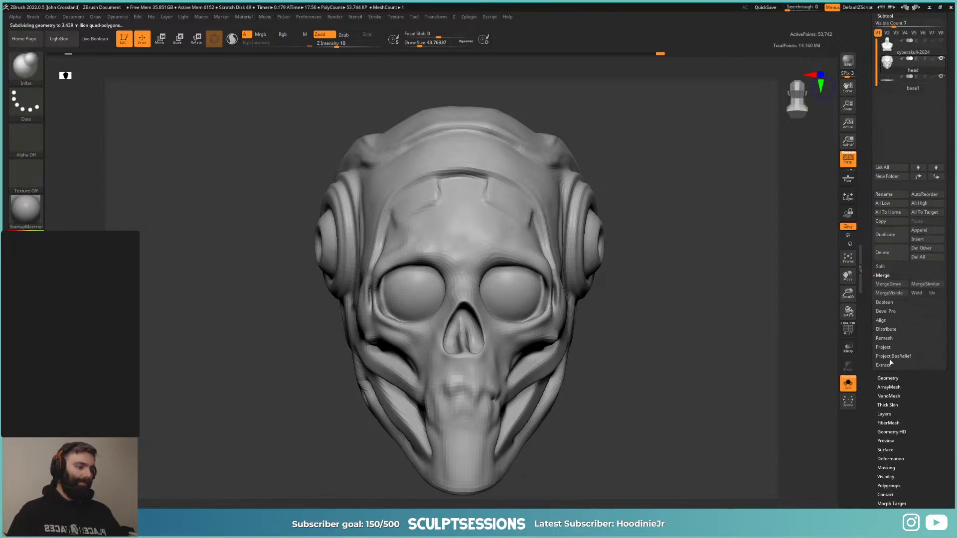
{"action": "left_click", "coordinate": [883, 347]}
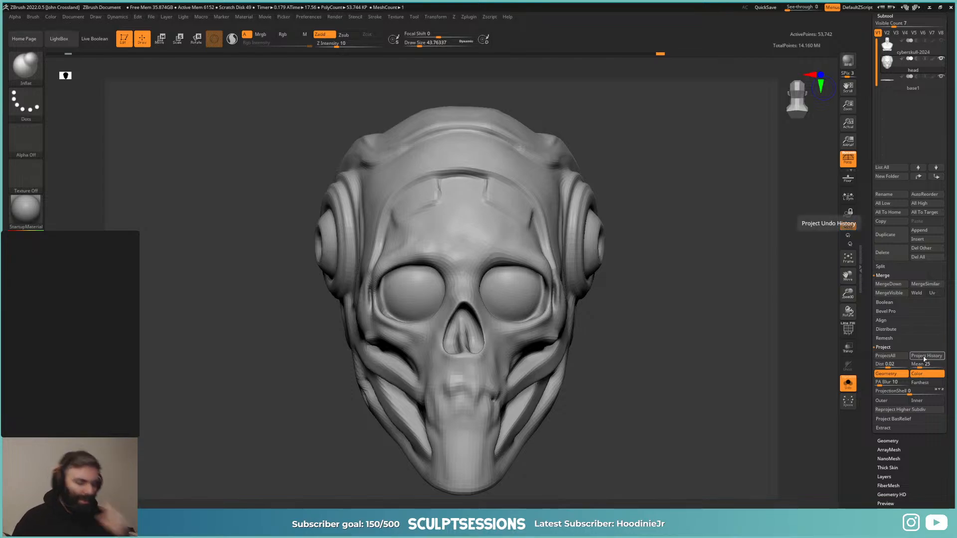
{"action": "key", "text": "shift"}
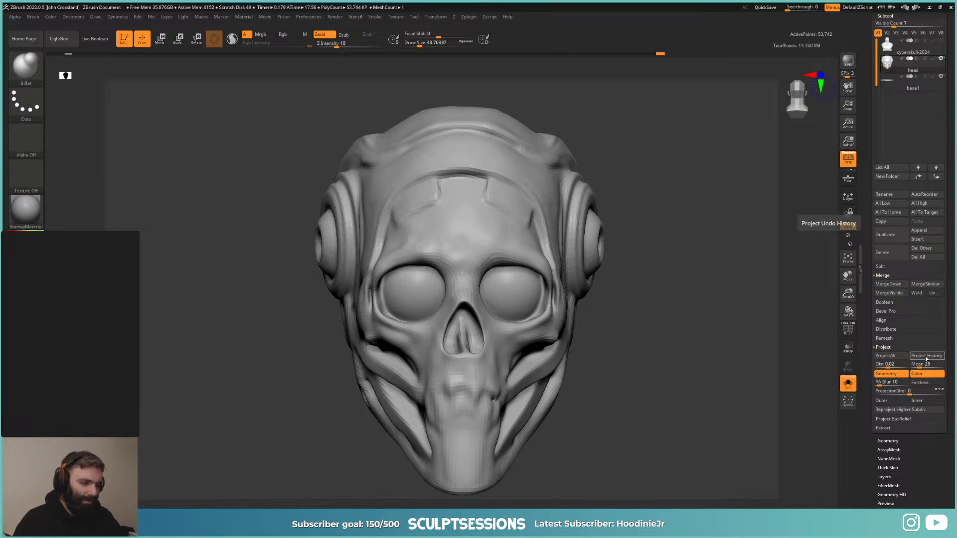
{"action": "left_click", "coordinate": [926, 356]}
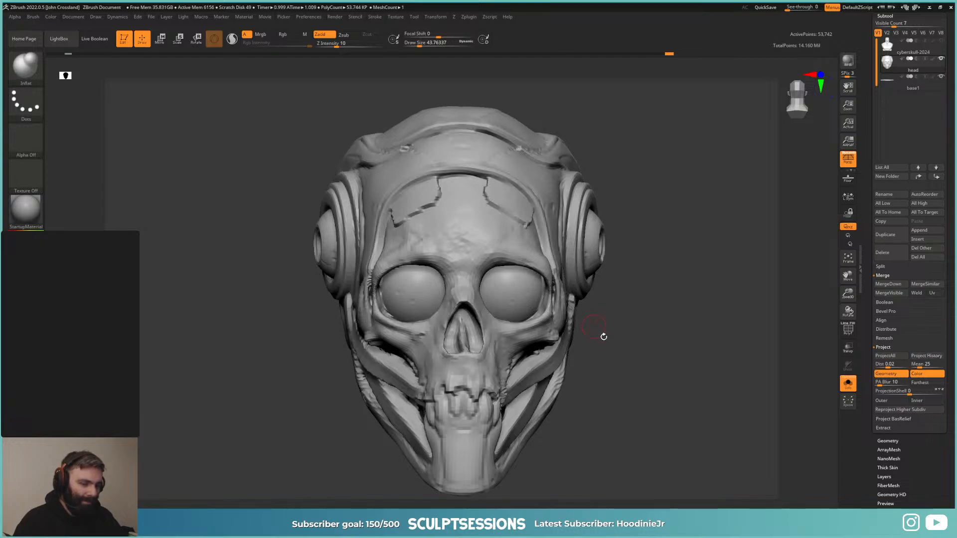
{"action": "left_click_drag", "start_coordinate": [603, 337], "coordinate": [617, 336]}
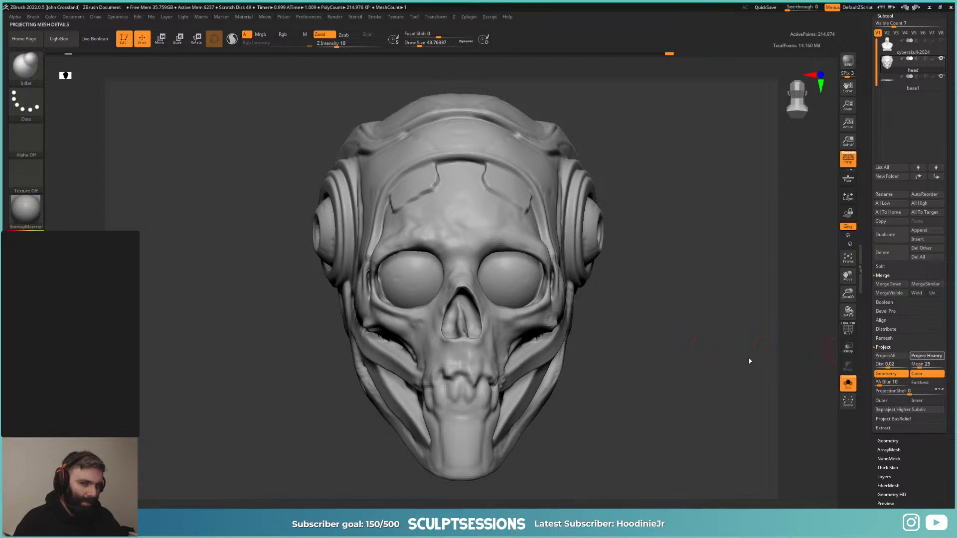
{"action": "left_click_drag", "start_coordinate": [745, 355], "coordinate": [741, 360]}
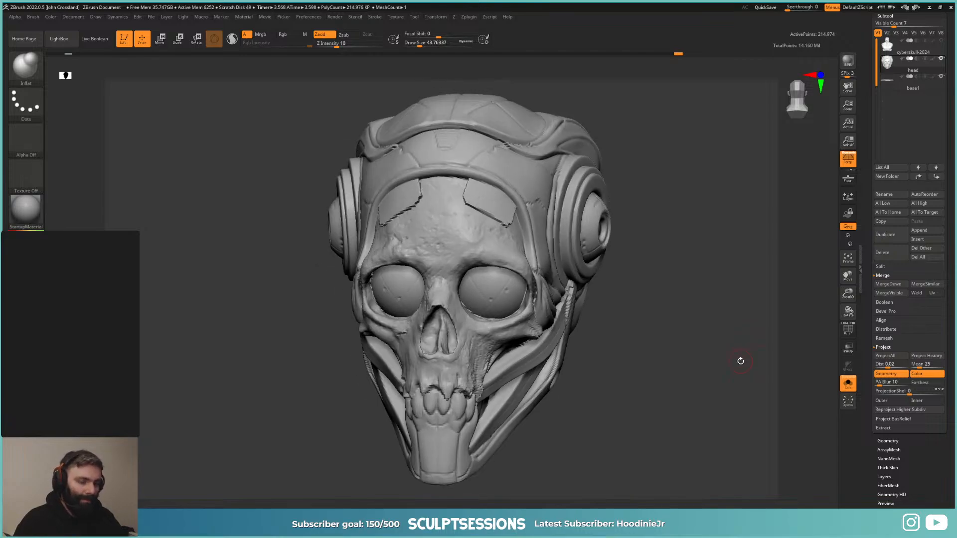
{"action": "left_click_drag", "start_coordinate": [689, 338], "coordinate": [721, 339]}
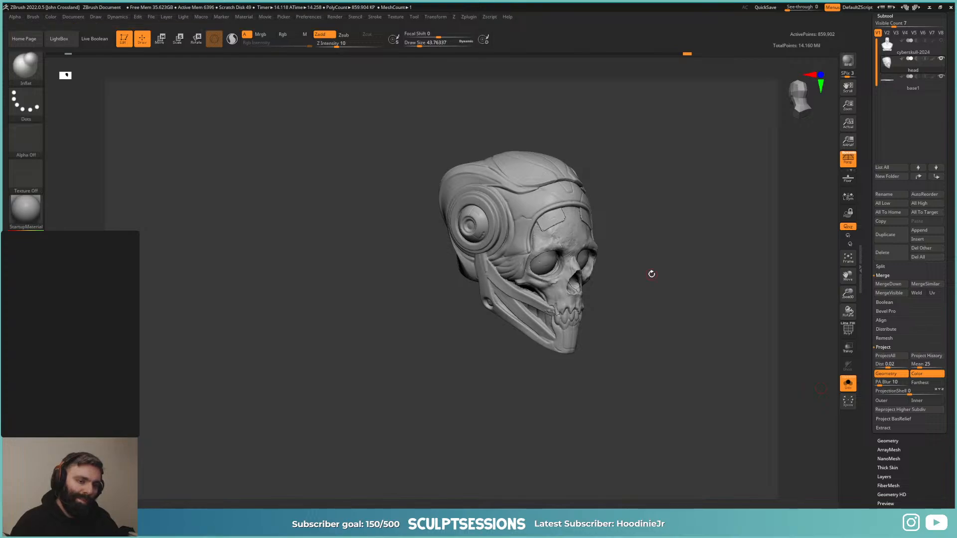
Step: Check the forehead plate's edges at several subdivision levels and lower the Smooth brush's Z Intensity to 14
{"action": "right_click_drag", "start_coordinate": [662, 256], "coordinate": [607, 357], "text": "alt"}
{"action": "mouse_move", "coordinate": [630, 269]}
{"action": "right_mouse_down", "text": "shift"}
{"action": "mouse_move", "coordinate": [647, 258]}
{"action": "mouse_move", "coordinate": [636, 277]}
{"action": "mouse_move", "coordinate": [388, 274]}
{"action": "mouse_move", "coordinate": [465, 264]}
{"action": "mouse_move", "coordinate": [544, 315]}
{"action": "mouse_move", "coordinate": [506, 303]}
{"action": "mouse_move", "coordinate": [517, 324]}
{"action": "mouse_move", "coordinate": [519, 312]}
{"action": "mouse_move", "coordinate": [493, 298]}
{"action": "right_mouse_up", "text": "shift"}
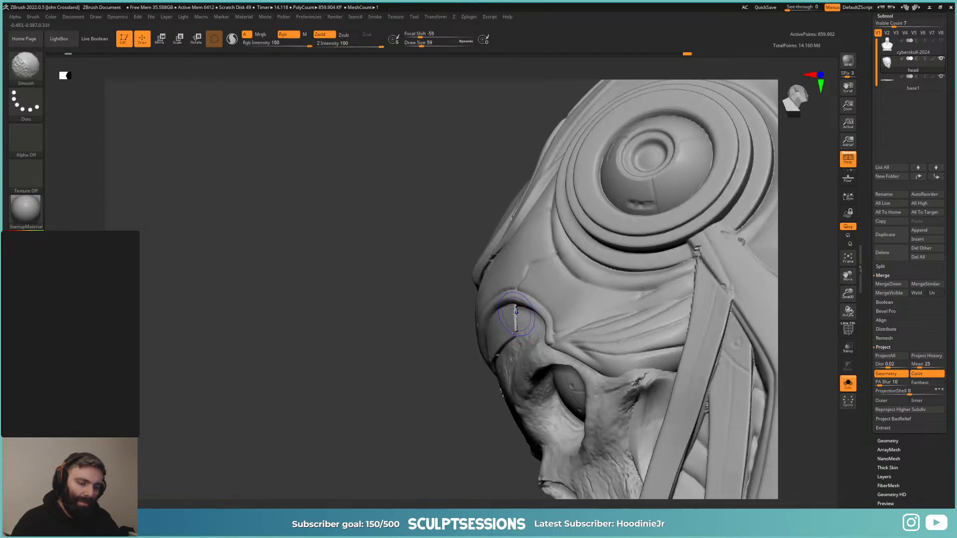
{"action": "right_click_drag", "start_coordinate": [512, 341], "coordinate": [523, 335]}
{"action": "key", "text": "shift+d"}
{"action": "key", "text": "shift+d"}
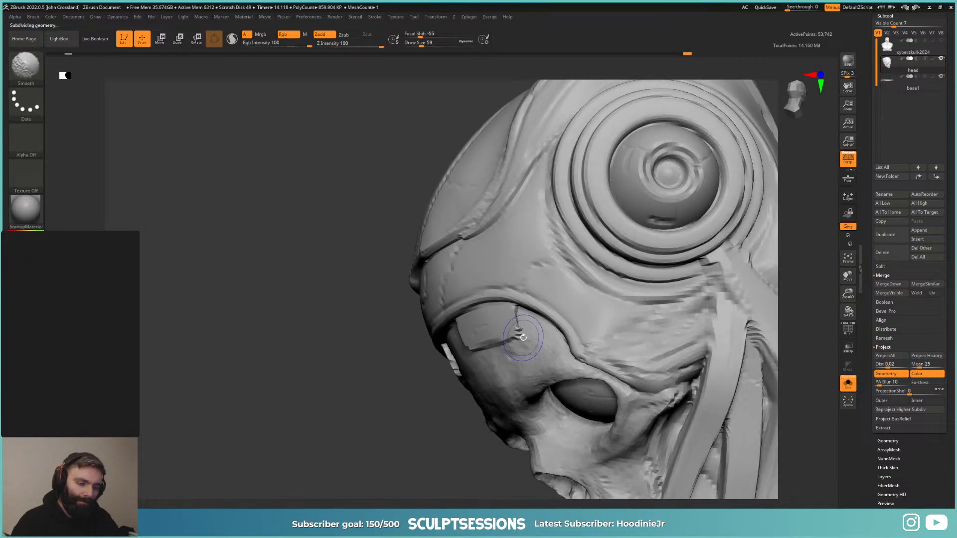
{"action": "key", "text": "d"}
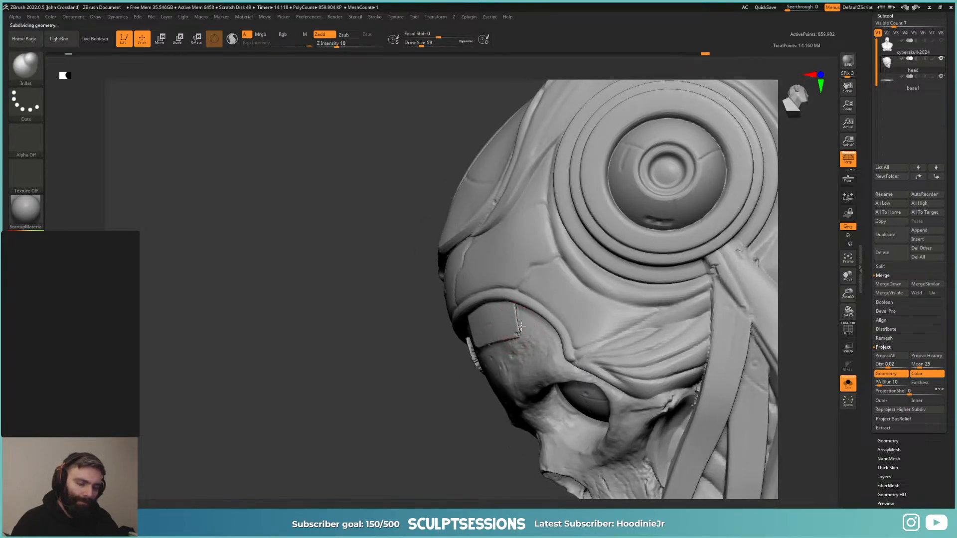
{"action": "key", "text": "d"}
{"action": "key", "text": "shift"}
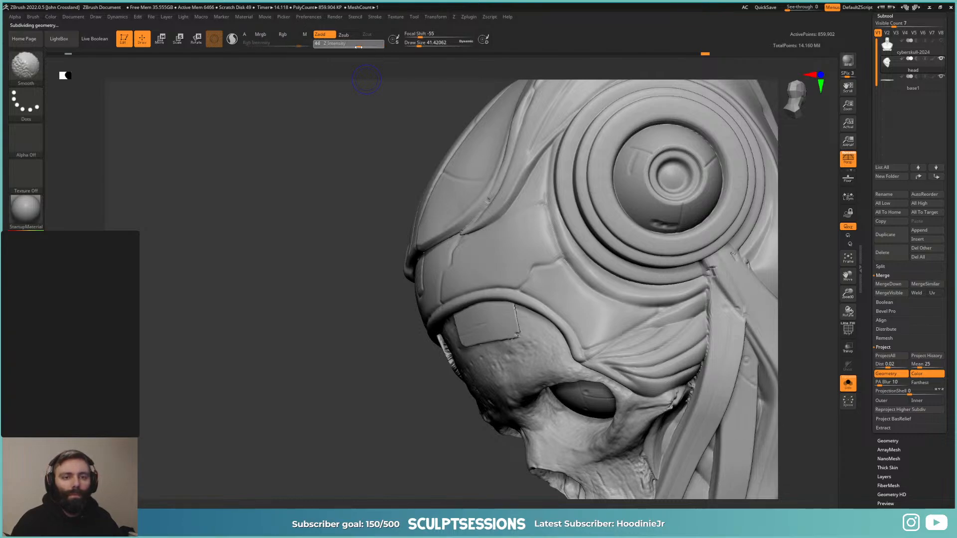
{"action": "mouse_move", "coordinate": [451, 349]}
{"action": "right_mouse_down"}
{"action": "mouse_move", "coordinate": [480, 349]}
{"action": "mouse_move", "coordinate": [489, 365]}
{"action": "right_mouse_up"}
{"action": "key", "text": "s"}
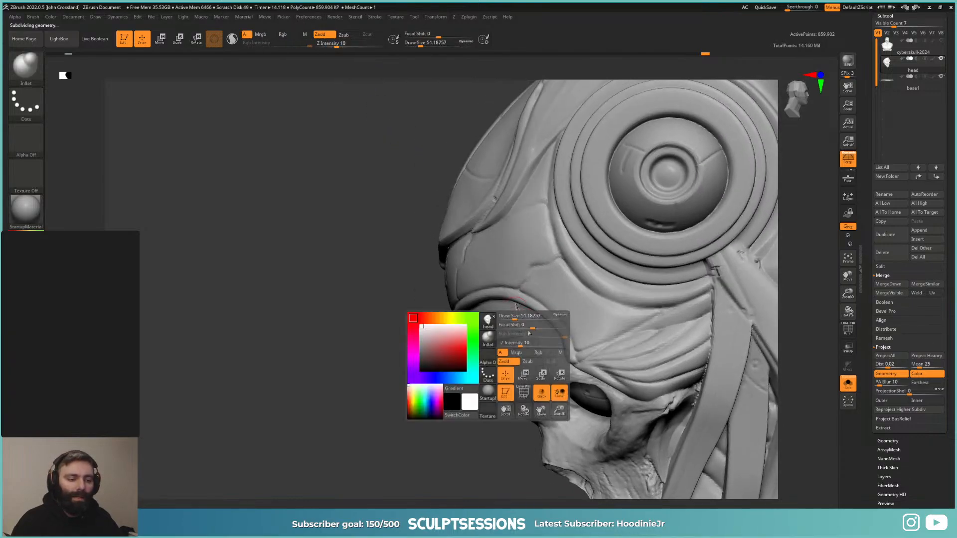
{"action": "mouse_move", "coordinate": [517, 331]}
{"action": "right_mouse_down"}
{"action": "mouse_move", "coordinate": [517, 314]}
{"action": "mouse_move", "coordinate": [511, 331]}
{"action": "mouse_move", "coordinate": [484, 316]}
{"action": "right_mouse_up"}
Step: Smooth the jagged edge of the forehead plate and compare it at lower and higher subdivision levels
{"action": "left_click_drag", "start_coordinate": [427, 351], "coordinate": [426, 359], "text": "shift"}
{"action": "mouse_move", "coordinate": [436, 363]}
{"action": "right_mouse_down"}
{"action": "mouse_move", "coordinate": [460, 360]}
{"action": "mouse_move", "coordinate": [487, 316]}
{"action": "mouse_move", "coordinate": [495, 329]}
{"action": "mouse_move", "coordinate": [483, 304]}
{"action": "mouse_move", "coordinate": [487, 281]}
{"action": "right_mouse_up"}
{"action": "key", "text": "shift+d"}
{"action": "key", "text": "shift+d"}
{"action": "key", "text": "d"}
{"action": "key", "text": "d"}
{"action": "key", "text": "shift+d"}
{"action": "key", "text": "shift+d"}
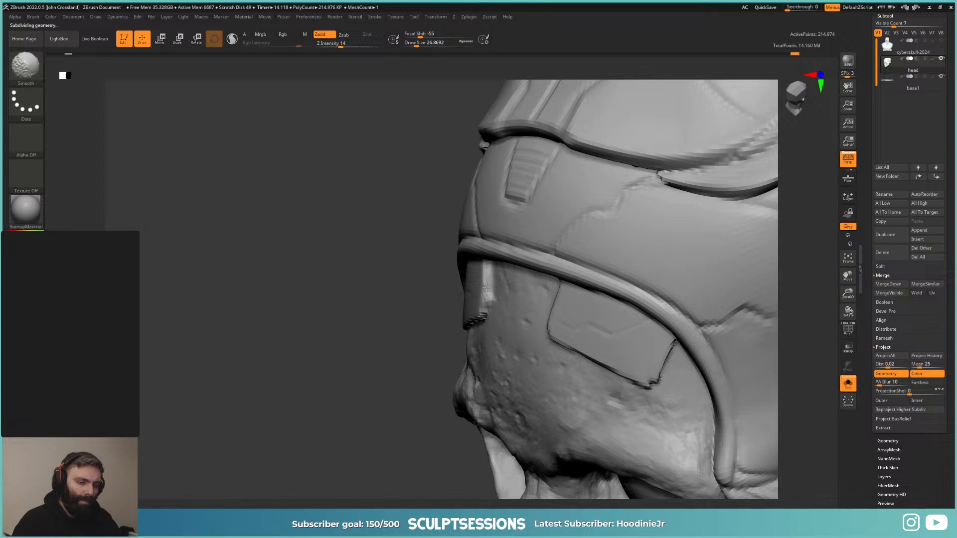
Step: Undo the last smoothing stroke and smooth the forehead plate's broken edge again at a higher subdivision level
{"action": "mouse_move", "coordinate": [480, 318]}
{"action": "right_mouse_down"}
{"action": "mouse_move", "coordinate": [427, 331]}
{"action": "mouse_move", "coordinate": [463, 278]}
{"action": "mouse_move", "coordinate": [543, 314]}
{"action": "right_mouse_up"}
{"action": "key", "text": "d"}
{"action": "key", "text": "d"}
{"action": "mouse_move", "coordinate": [543, 314]}
{"action": "right_mouse_down"}
{"action": "mouse_move", "coordinate": [573, 318]}
{"action": "mouse_move", "coordinate": [474, 336]}
{"action": "right_mouse_up"}
{"action": "key", "text": "ctrl+z"}
{"action": "left_click_drag", "start_coordinate": [477, 341], "coordinate": [485, 351], "text": "shift"}
{"action": "mouse_move", "coordinate": [485, 350]}
{"action": "right_mouse_down", "text": "ctrl"}
{"action": "mouse_move", "coordinate": [488, 326]}
{"action": "mouse_move", "coordinate": [510, 303]}
{"action": "mouse_move", "coordinate": [509, 327]}
{"action": "right_mouse_up", "text": "ctrl"}
{"action": "key", "text": "shift+f"}
{"action": "key", "text": "shift+f"}
Step: Smooth the spiky projection artifacts along the upper cheek strap below the eye socket, working at a lower subdivision level
{"action": "right_click_drag", "start_coordinate": [434, 399], "coordinate": [503, 381], "text": "alt"}
{"action": "key", "text": "shift+f"}
{"action": "key", "text": "shift+f"}
{"action": "right_click_drag", "start_coordinate": [463, 344], "coordinate": [461, 377], "text": "ctrl"}
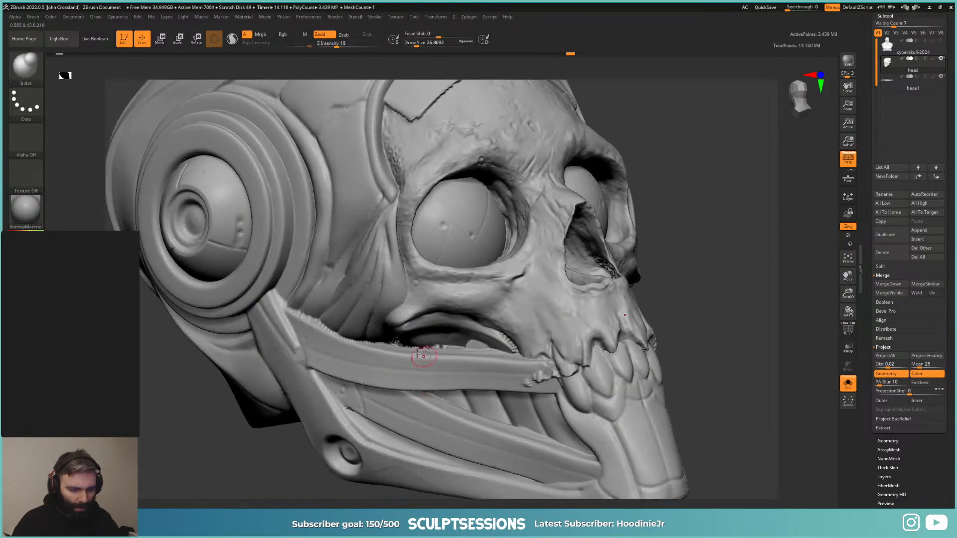
{"action": "right_click_drag", "start_coordinate": [406, 345], "coordinate": [393, 344]}
{"action": "right_click", "coordinate": [398, 343]}
{"action": "key", "text": "shift"}
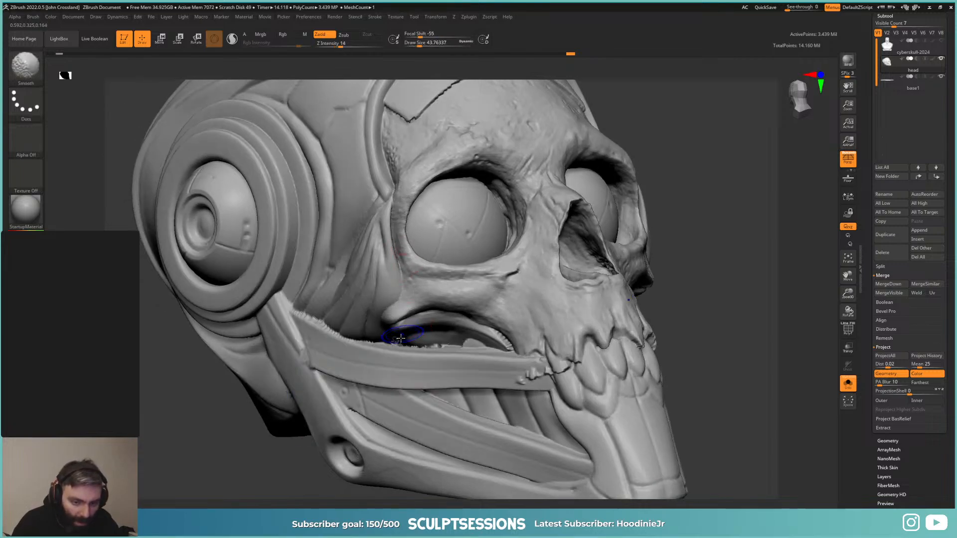
{"action": "key", "text": "shift+d"}
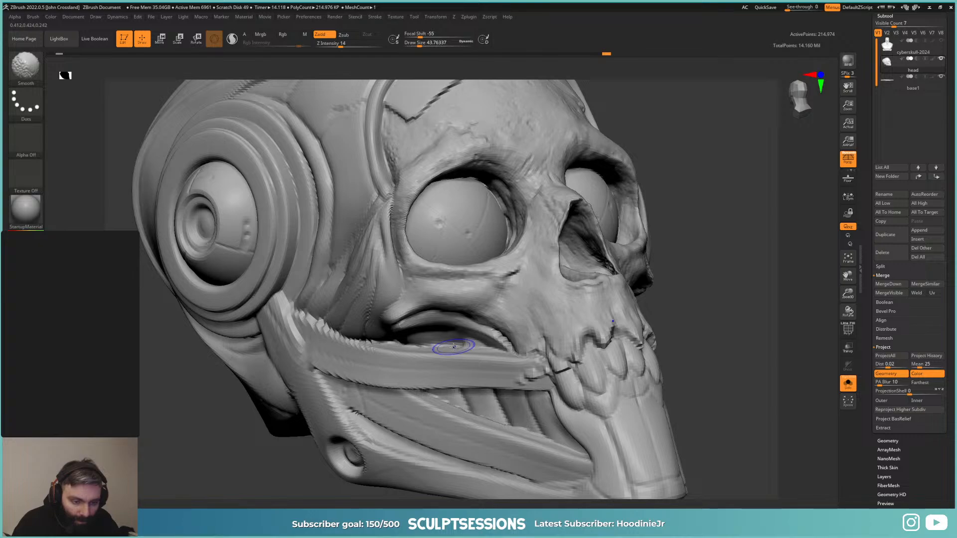
{"action": "key", "text": "d"}
{"action": "key", "text": "d"}
{"action": "key", "text": "f"}
{"action": "right_click_drag", "start_coordinate": [492, 336], "coordinate": [488, 343]}
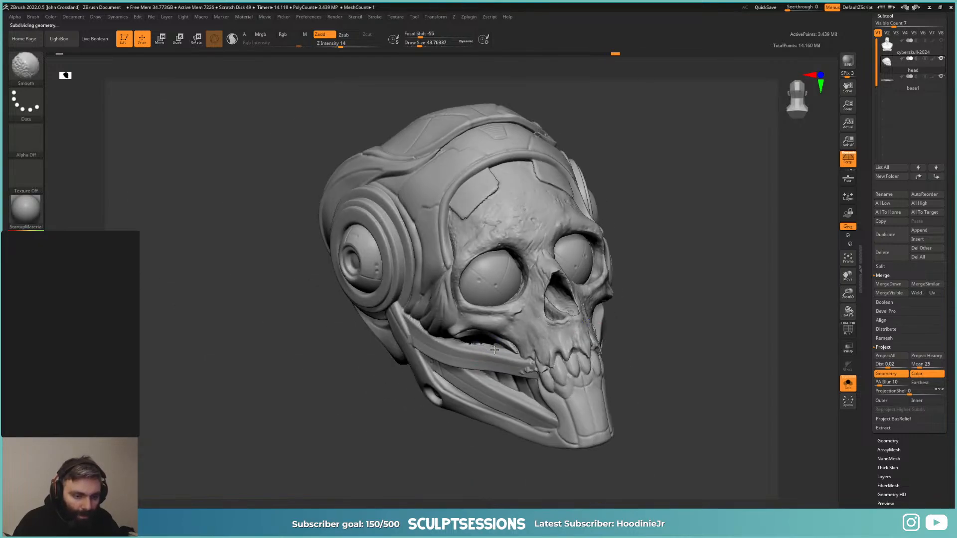
Step: Compare the cheek straps at lower and higher subdivision levels and examine them on the opposite side of the head
{"action": "key", "text": "shift+d"}
{"action": "key", "text": "shift+d"}
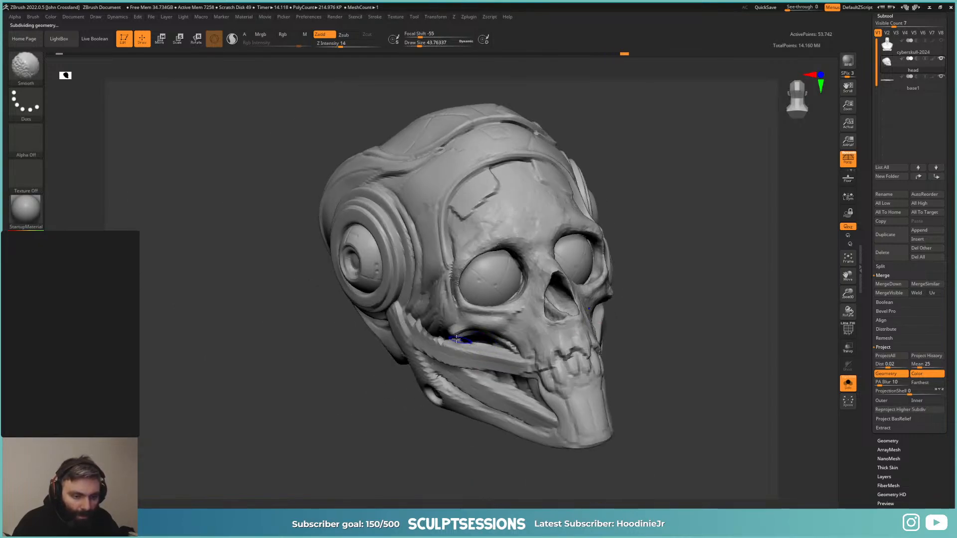
{"action": "key", "text": "d"}
{"action": "key", "text": "d"}
{"action": "key", "text": "d"}
{"action": "right_click_drag", "start_coordinate": [600, 341], "coordinate": [552, 288]}
{"action": "right_click_drag", "start_coordinate": [504, 335], "coordinate": [487, 348], "text": "ctrl"}
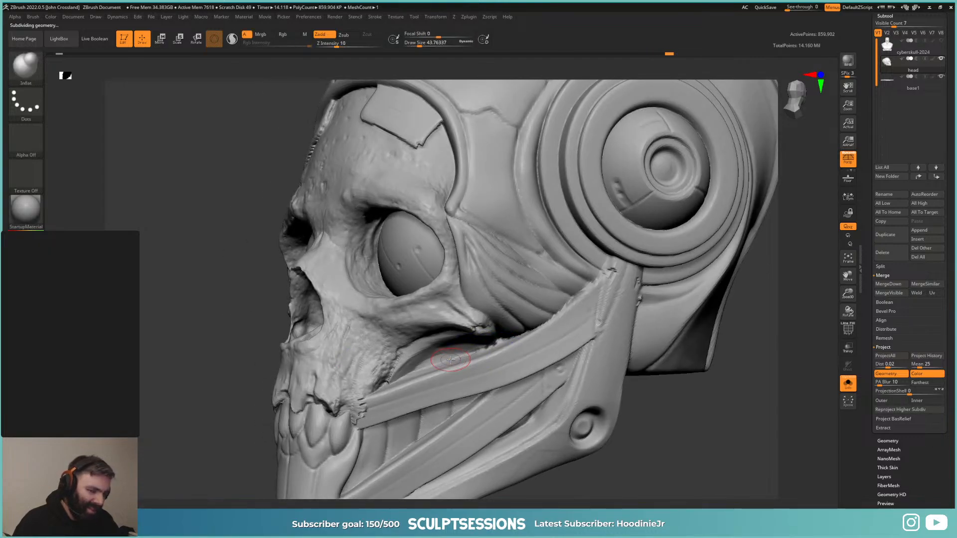
{"action": "right_click_drag", "start_coordinate": [503, 351], "coordinate": [438, 339], "text": "ctrl"}
{"action": "right_click_drag", "start_coordinate": [438, 339], "coordinate": [457, 351]}
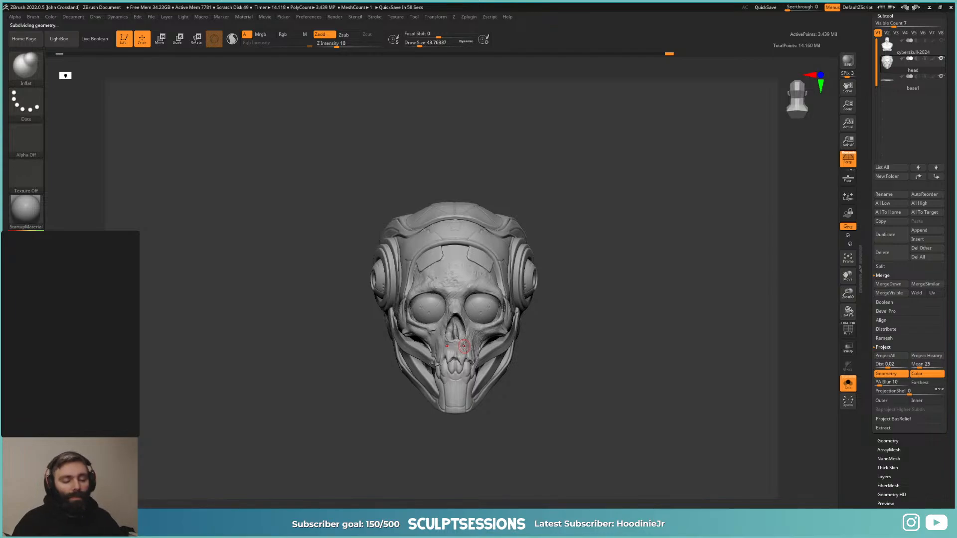
Step: Inspect the projected head from the front, turn off Solo mode, and toggle the visibility of the cyberskull-2024 subtool
{"action": "right_click_drag", "start_coordinate": [505, 324], "coordinate": [699, 279]}
{"action": "right_click_drag", "start_coordinate": [699, 279], "coordinate": [571, 349], "text": "ctrl"}
{"action": "right_click_drag", "start_coordinate": [471, 349], "coordinate": [468, 379], "text": "ctrl"}
{"action": "right_click_drag", "start_coordinate": [468, 379], "coordinate": [568, 313]}
{"action": "right_click_drag", "start_coordinate": [568, 313], "coordinate": [594, 317]}
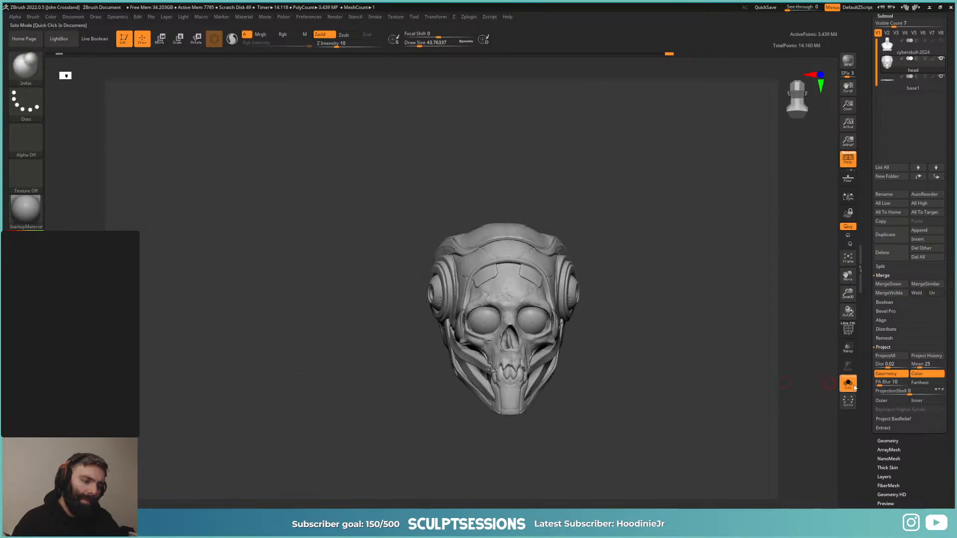
{"action": "right_click_drag", "start_coordinate": [689, 341], "coordinate": [654, 303], "text": "alt"}
{"action": "right_click_drag", "start_coordinate": [728, 368], "coordinate": [675, 381], "text": "alt"}
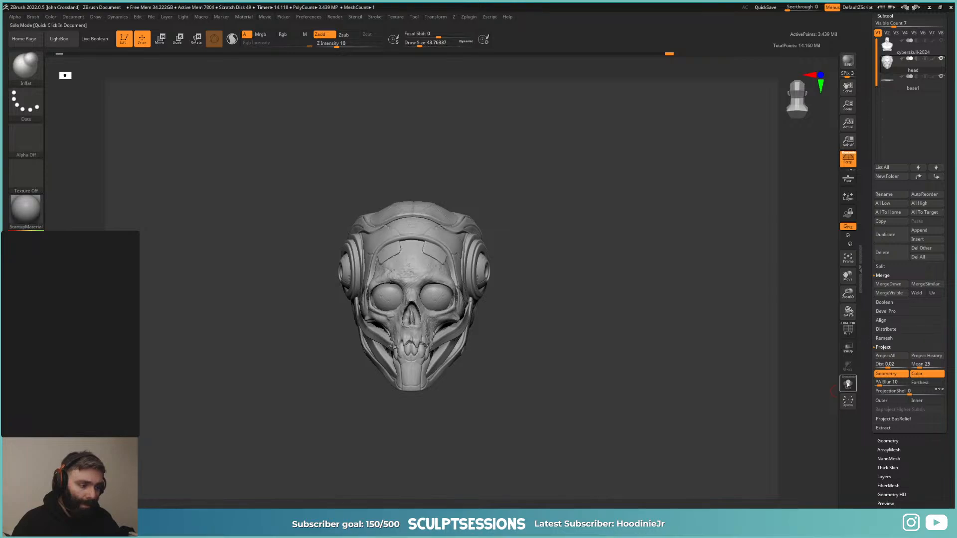
{"action": "left_click", "coordinate": [848, 385]}
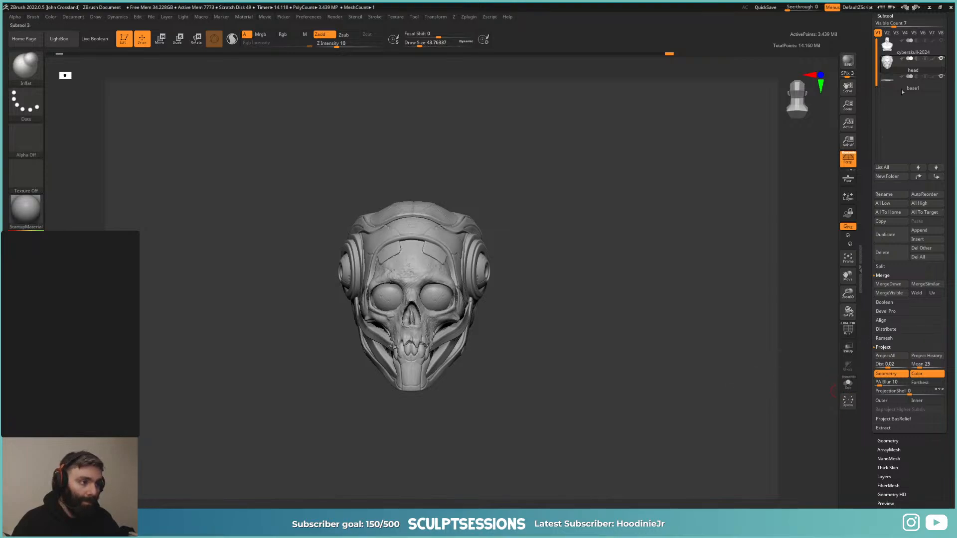
{"action": "left_click", "coordinate": [941, 41]}
{"action": "left_click", "coordinate": [941, 41]}
Step: Drop the head to its lowest subdivision level, show the wireframe, and inspect it from the side and front
{"action": "right_click_drag", "start_coordinate": [599, 276], "coordinate": [600, 307], "text": "alt"}
{"action": "key", "text": "shift+d"}
{"action": "key", "text": "shift+d"}
{"action": "key", "text": "shift+d"}
{"action": "key", "text": "shift+f"}
{"action": "left_click_drag", "start_coordinate": [542, 317], "coordinate": [353, 194], "text": "alt"}
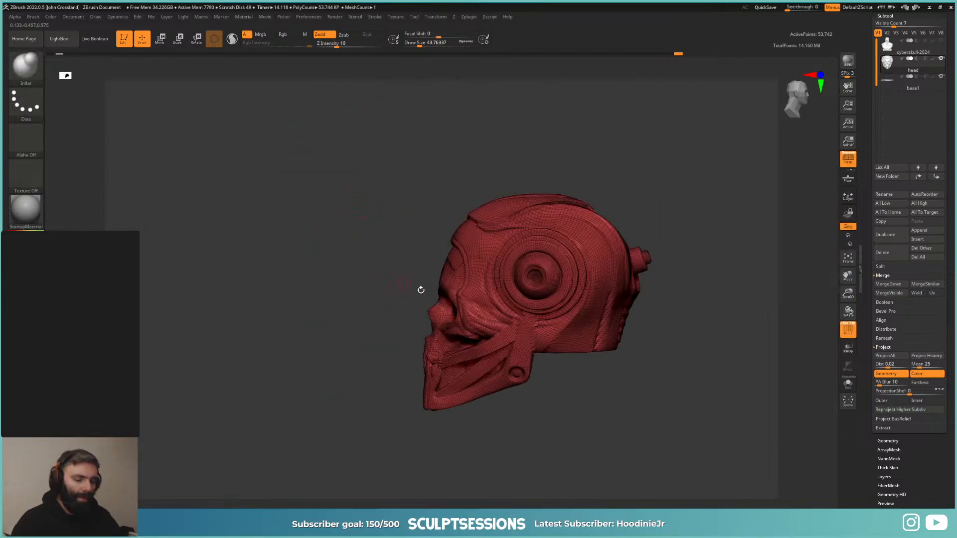
{"action": "mouse_move", "coordinate": [390, 273]}
{"action": "left_mouse_down"}
{"action": "mouse_move", "coordinate": [399, 274]}
{"action": "mouse_move", "coordinate": [378, 261]}
{"action": "mouse_move", "coordinate": [387, 267]}
{"action": "left_mouse_up"}
{"action": "left_click_drag", "start_coordinate": [696, 459], "coordinate": [612, 304]}
Step: Select the Standard brush, enlarge the draw size to 250.75, and mask the front of the face
{"action": "key", "text": "s"}
{"action": "key", "text": "b"}
{"action": "key", "text": "s"}
{"action": "key", "text": "t"}
{"action": "left_click_drag", "start_coordinate": [583, 247], "coordinate": [615, 261]}
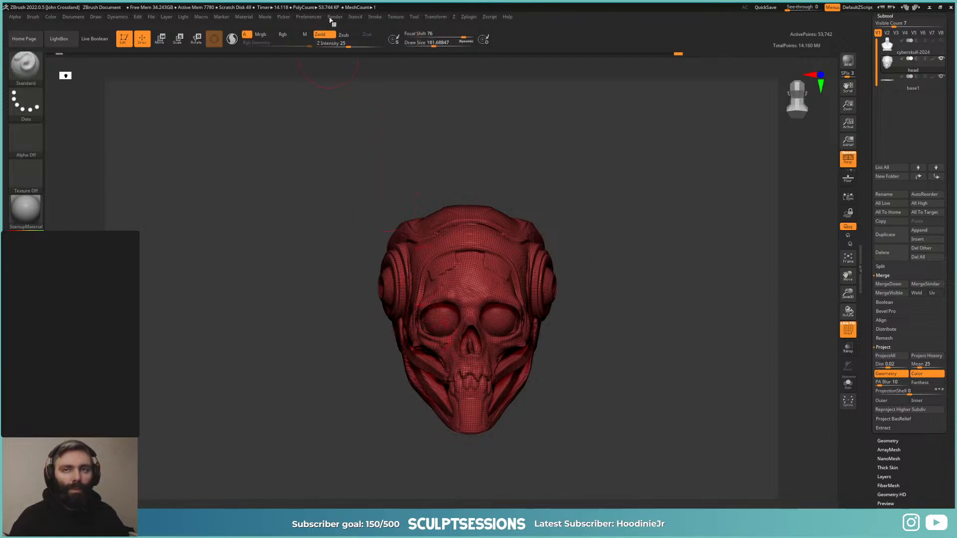
{"action": "key", "text": "ctrl"}
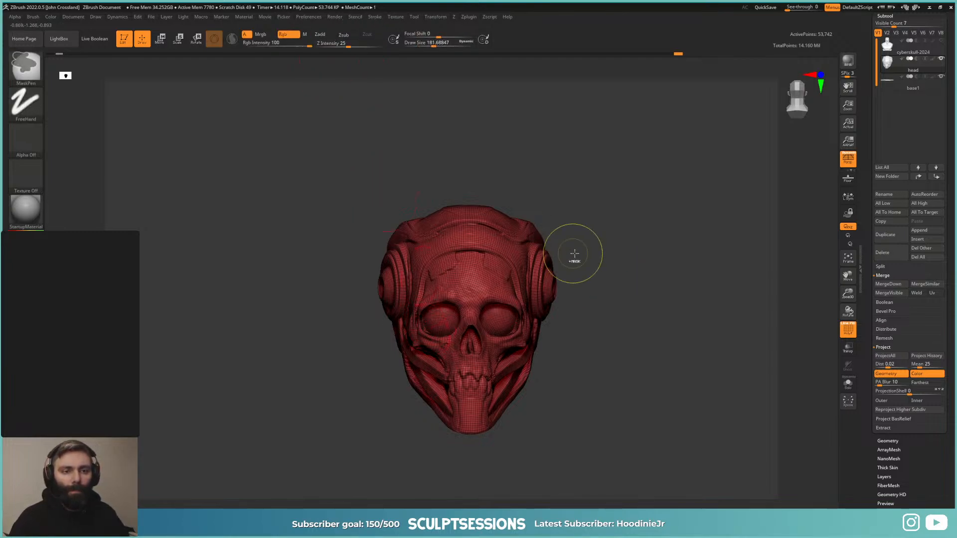
{"action": "key", "text": "bracketright"}
{"action": "mouse_move", "coordinate": [470, 291]}
{"action": "left_mouse_down", "text": "ctrl"}
{"action": "mouse_move", "coordinate": [470, 365]}
{"action": "mouse_move", "coordinate": [421, 259]}
{"action": "mouse_move", "coordinate": [454, 276]}
{"action": "left_mouse_up", "text": "ctrl"}
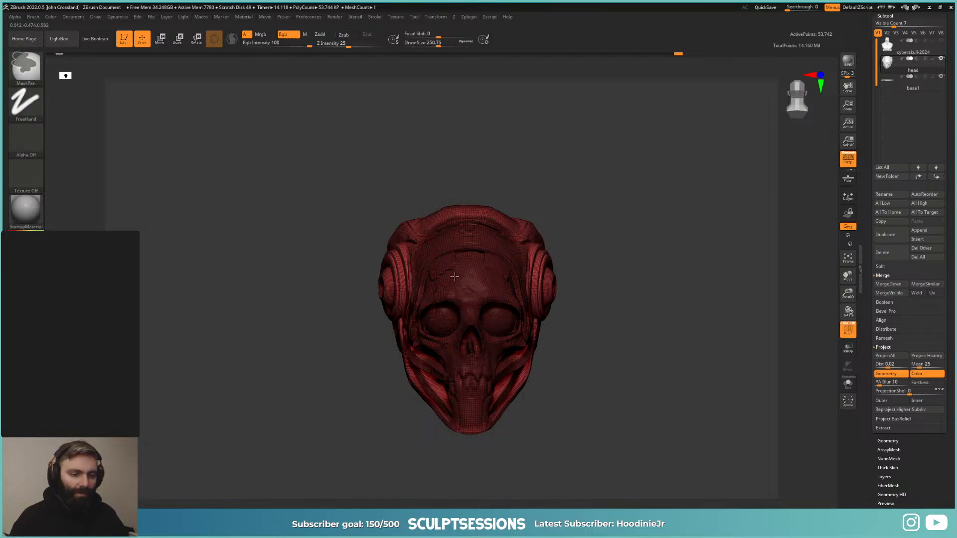
{"action": "left_click_drag", "start_coordinate": [618, 265], "coordinate": [490, 286]}
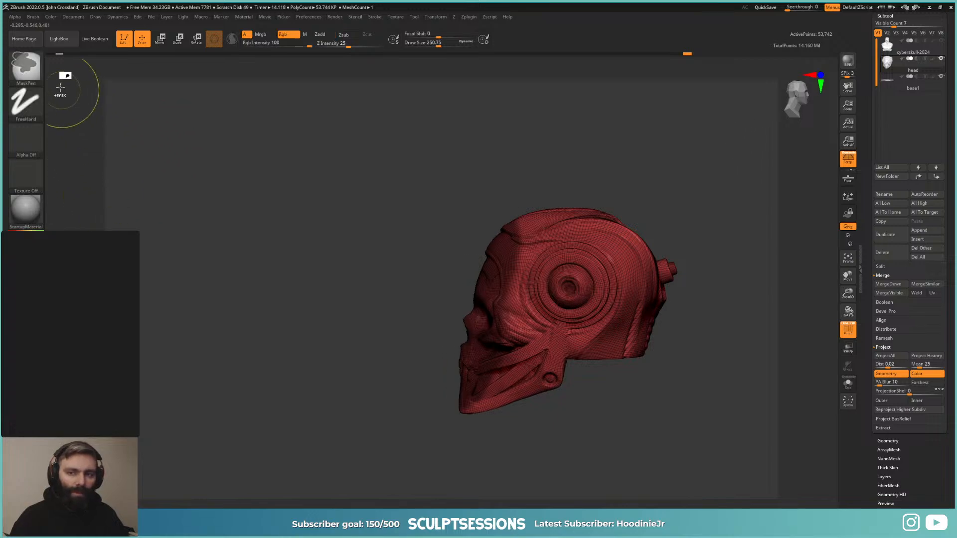
Step: Mask the skull's face and jaw with the MaskLasso brush and separate them into their own polygroup
{"action": "left_click", "coordinate": [23, 64], "text": "ctrl"}
{"action": "left_click", "coordinate": [180, 110]}
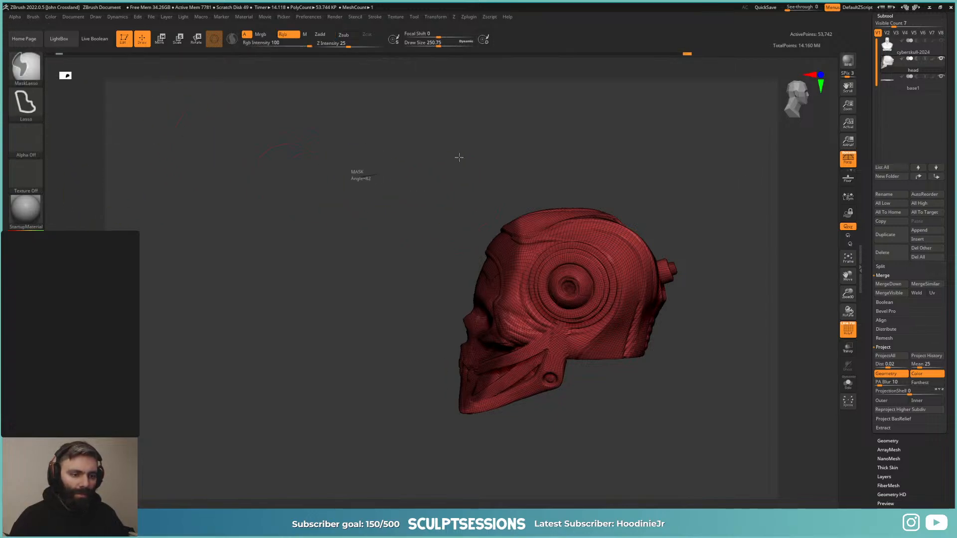
{"action": "mouse_move", "coordinate": [362, 177]}
{"action": "left_mouse_down", "text": "ctrl"}
{"action": "mouse_move", "coordinate": [629, 213]}
{"action": "mouse_move", "coordinate": [573, 217]}
{"action": "left_mouse_up", "text": "ctrl"}
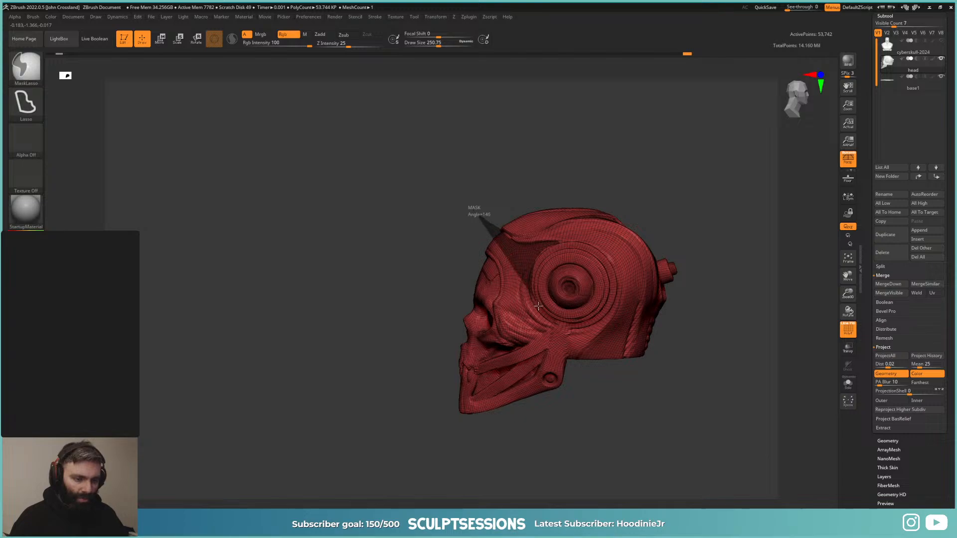
{"action": "mouse_move", "coordinate": [559, 347]}
{"action": "left_mouse_down", "text": "ctrl"}
{"action": "mouse_move", "coordinate": [511, 432]}
{"action": "mouse_move", "coordinate": [347, 212]}
{"action": "mouse_move", "coordinate": [449, 207]}
{"action": "left_mouse_up", "text": "ctrl"}
{"action": "left_click_drag", "start_coordinate": [588, 366], "coordinate": [693, 354]}
{"action": "key", "text": "shift+f"}
{"action": "mouse_move", "coordinate": [655, 267]}
{"action": "left_mouse_down"}
{"action": "mouse_move", "coordinate": [642, 310]}
{"action": "mouse_move", "coordinate": [646, 241]}
{"action": "mouse_move", "coordinate": [670, 247]}
{"action": "mouse_move", "coordinate": [663, 263]}
{"action": "mouse_move", "coordinate": [607, 283]}
{"action": "left_mouse_up"}
{"action": "key", "text": "shift+f"}
Step: Isolate the rear cranium, including its ear discs, as its own polygroup and turn off perspective
{"action": "left_click", "coordinate": [500, 279], "text": "ctrl+shift"}
{"action": "left_click", "coordinate": [524, 282], "text": "ctrl+shift"}
{"action": "left_click_drag", "start_coordinate": [695, 285], "coordinate": [643, 292]}
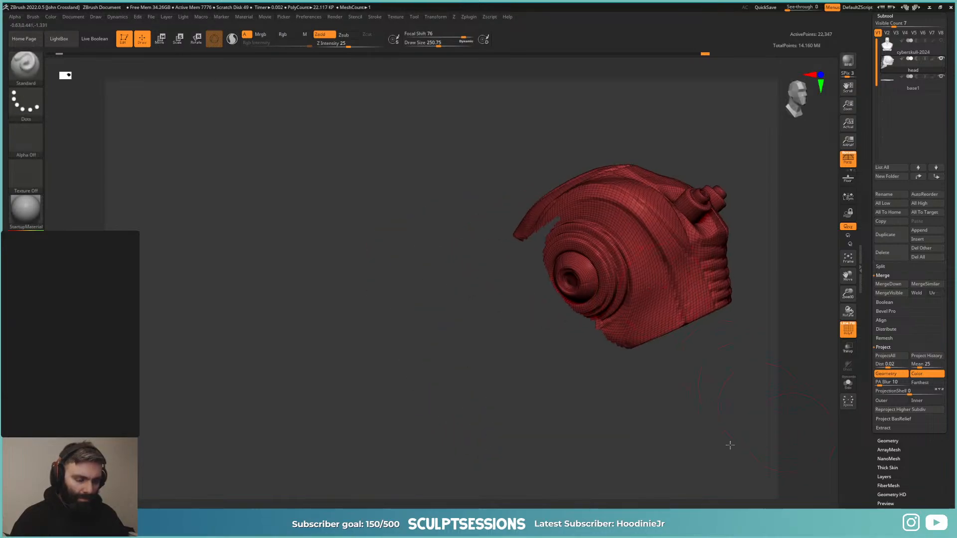
{"action": "left_click_drag", "start_coordinate": [729, 444], "coordinate": [663, 264]}
{"action": "left_click", "coordinate": [671, 430], "text": "ctrl+shift"}
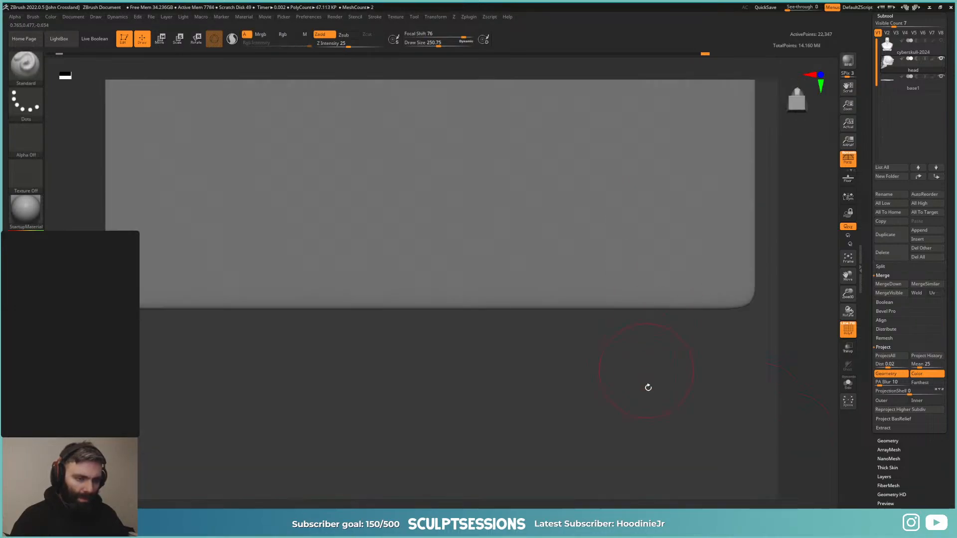
{"action": "mouse_move", "coordinate": [647, 387]}
{"action": "left_mouse_down"}
{"action": "mouse_move", "coordinate": [589, 318]}
{"action": "mouse_move", "coordinate": [534, 338]}
{"action": "mouse_move", "coordinate": [486, 314]}
{"action": "mouse_move", "coordinate": [470, 292]}
{"action": "left_mouse_up"}
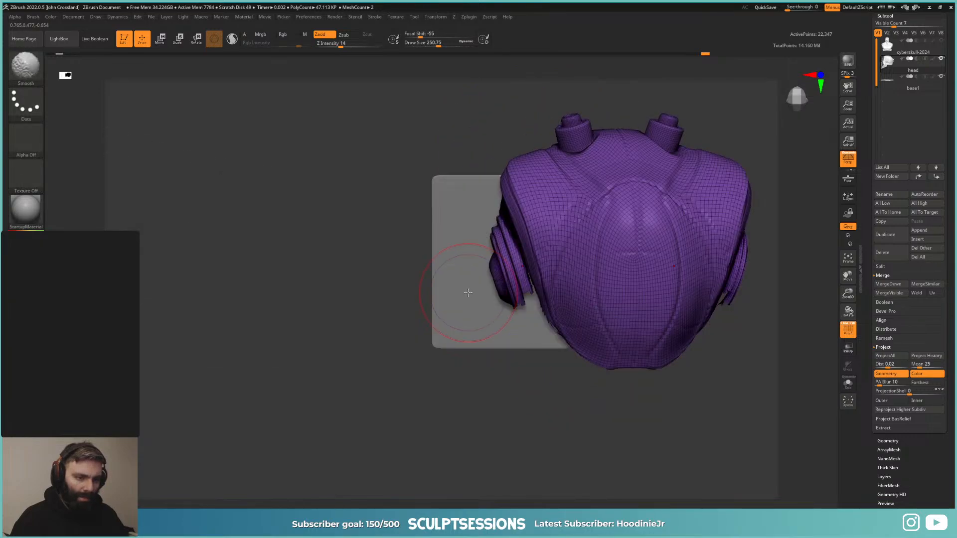
{"action": "mouse_move", "coordinate": [494, 407]}
{"action": "left_mouse_down"}
{"action": "mouse_move", "coordinate": [556, 413]}
{"action": "mouse_move", "coordinate": [429, 217]}
{"action": "mouse_move", "coordinate": [447, 218]}
{"action": "left_mouse_up"}
{"action": "key", "text": "p"}
Step: Lasso-mask the flat underside of the isolated rear cranium and give it a separate polygroup
{"action": "left_click_drag", "start_coordinate": [406, 141], "coordinate": [482, 344], "text": "ctrl"}
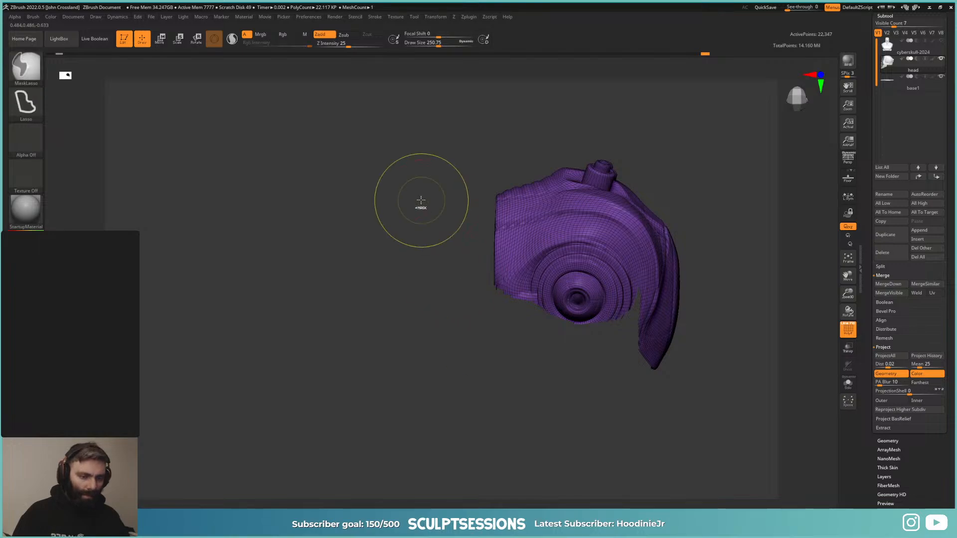
{"action": "mouse_move", "coordinate": [490, 160]}
{"action": "left_mouse_down", "text": "ctrl"}
{"action": "mouse_move", "coordinate": [338, 128]}
{"action": "mouse_move", "coordinate": [440, 520]}
{"action": "mouse_move", "coordinate": [495, 455]}
{"action": "left_mouse_up", "text": "ctrl"}
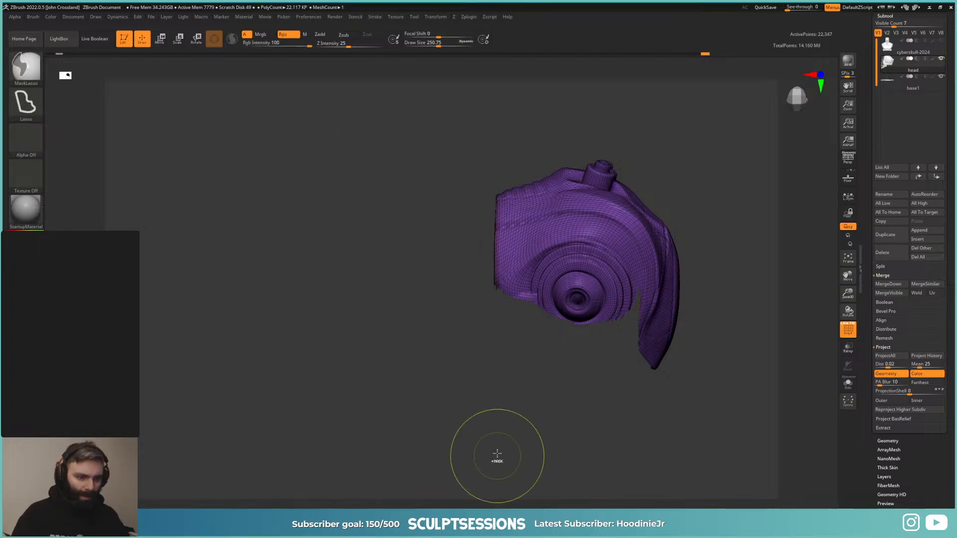
{"action": "key", "text": "shift+f"}
{"action": "mouse_move", "coordinate": [470, 423]}
{"action": "left_mouse_down"}
{"action": "mouse_move", "coordinate": [474, 397]}
{"action": "mouse_move", "coordinate": [492, 384]}
{"action": "left_mouse_up"}
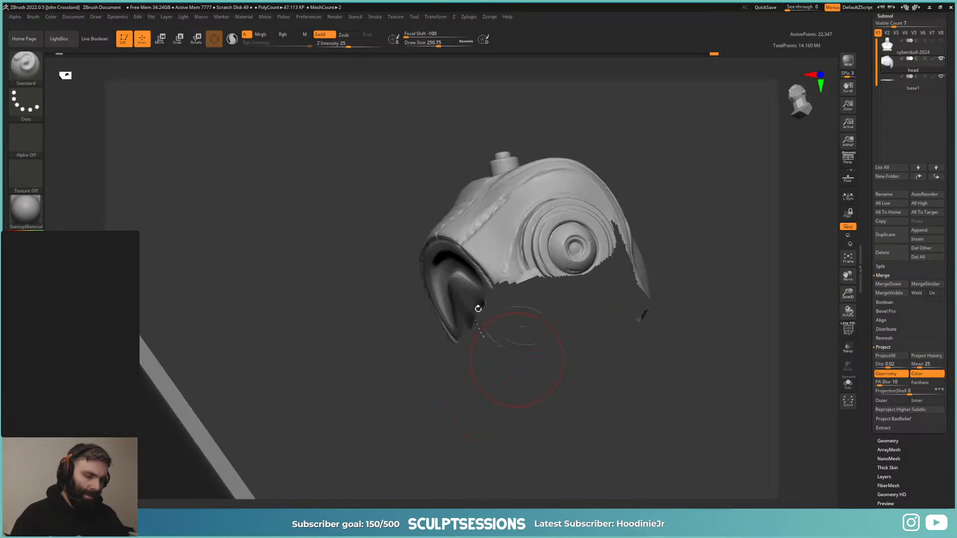
{"action": "left_click_drag", "start_coordinate": [694, 268], "coordinate": [626, 212]}
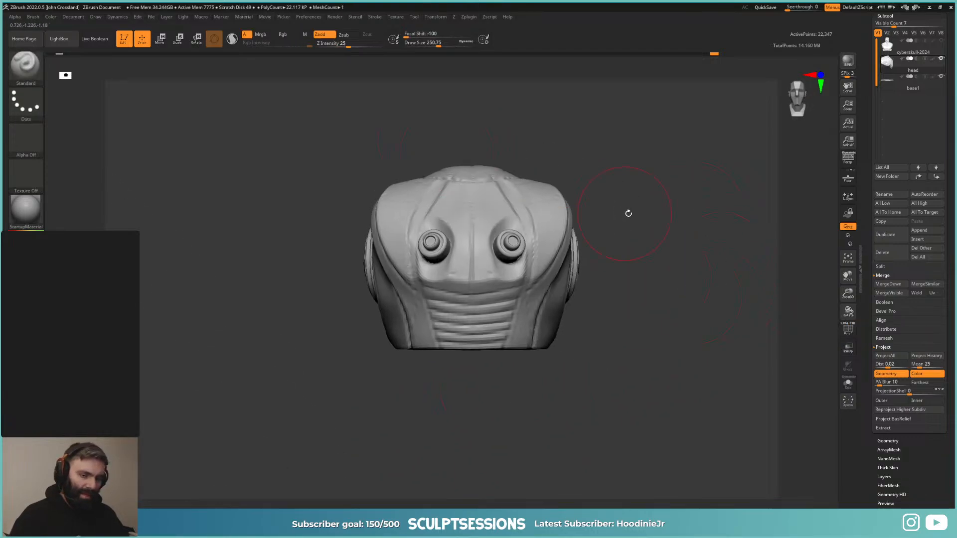
{"action": "key", "text": "shift+f"}
{"action": "mouse_move", "coordinate": [653, 256]}
{"action": "left_mouse_down"}
{"action": "mouse_move", "coordinate": [684, 241]}
{"action": "mouse_move", "coordinate": [735, 248]}
{"action": "mouse_move", "coordinate": [713, 301]}
{"action": "mouse_move", "coordinate": [698, 301]}
{"action": "mouse_move", "coordinate": [707, 234]}
{"action": "mouse_move", "coordinate": [652, 373]}
{"action": "mouse_move", "coordinate": [692, 412]}
{"action": "mouse_move", "coordinate": [675, 386]}
{"action": "left_mouse_up"}
Step: Reduce the brush draw size to about 18 and hide the cranium's underside polygroup
{"action": "key", "text": "s"}
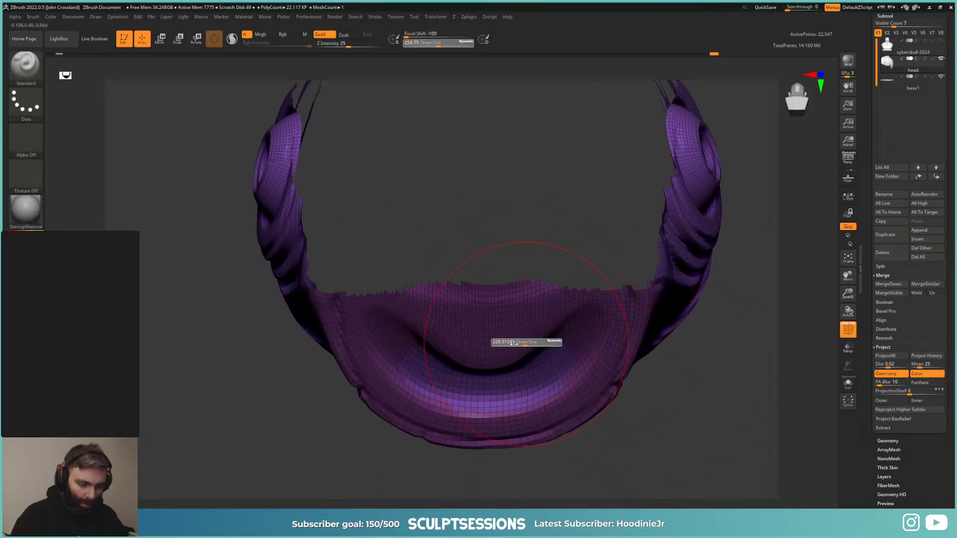
{"action": "left_click_drag", "start_coordinate": [524, 343], "coordinate": [502, 344]}
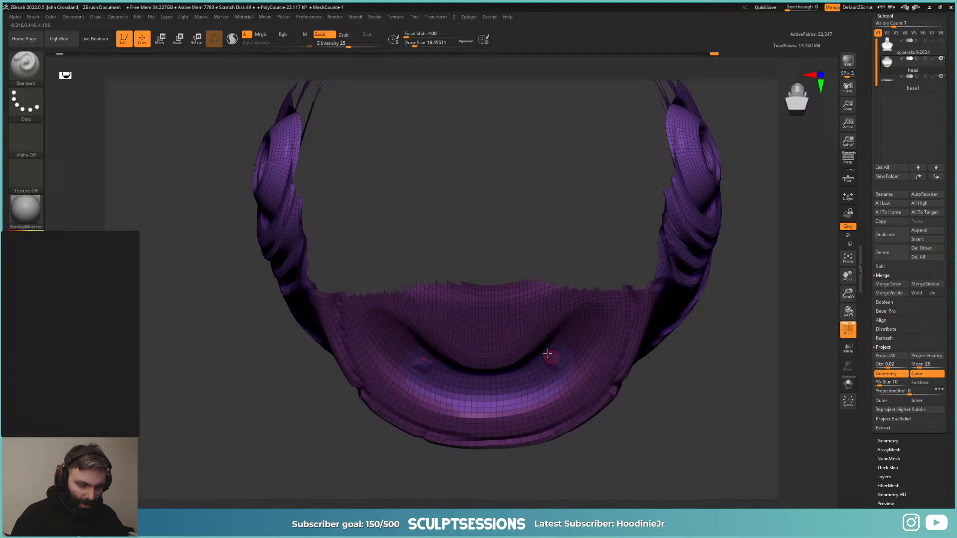
{"action": "left_click", "coordinate": [522, 310], "text": "ctrl+shift"}
{"action": "mouse_move", "coordinate": [708, 416]}
{"action": "left_mouse_down"}
{"action": "mouse_move", "coordinate": [427, 444]}
{"action": "mouse_move", "coordinate": [474, 434]}
{"action": "mouse_move", "coordinate": [487, 452]}
{"action": "mouse_move", "coordinate": [459, 390]}
{"action": "left_mouse_up"}
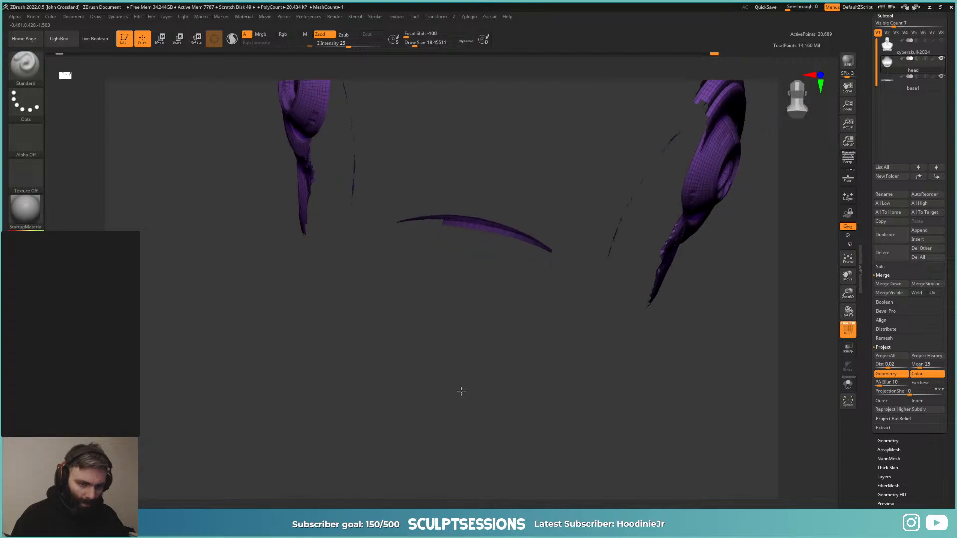
Step: Invert the visibility to examine the cranium's underside piece, and bring the whole head back into view
{"action": "key", "text": "ctrl"}
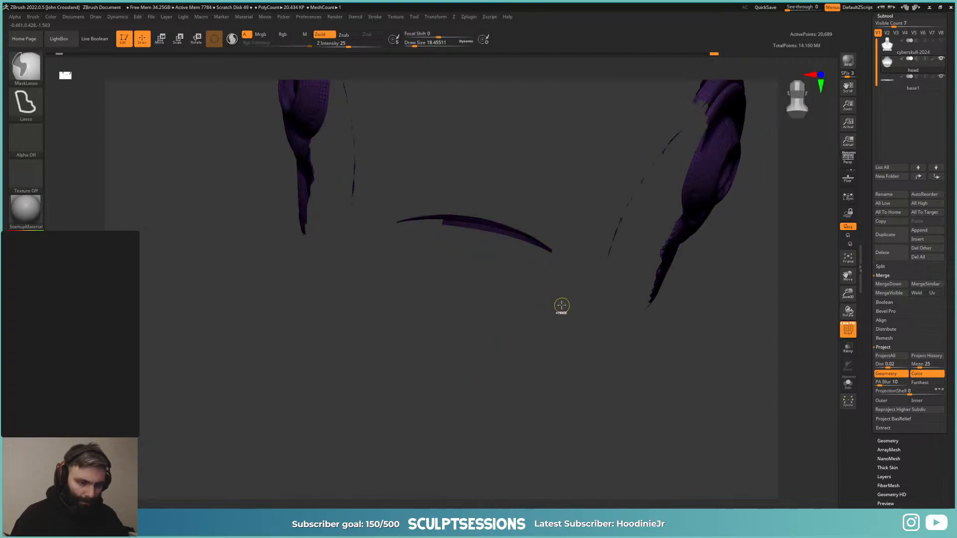
{"action": "mouse_move", "coordinate": [567, 287]}
{"action": "left_mouse_down", "text": "ctrl+shift"}
{"action": "mouse_move", "coordinate": [478, 344]}
{"action": "mouse_move", "coordinate": [474, 291]}
{"action": "mouse_move", "coordinate": [496, 282]}
{"action": "left_mouse_up", "text": "ctrl+shift"}
{"action": "mouse_move", "coordinate": [502, 320]}
{"action": "left_mouse_down"}
{"action": "mouse_move", "coordinate": [517, 354]}
{"action": "mouse_move", "coordinate": [521, 325]}
{"action": "left_mouse_up"}
{"action": "left_click_drag", "start_coordinate": [534, 288], "coordinate": [416, 223], "text": "ctrl+alt+shift"}
{"action": "left_click_drag", "start_coordinate": [476, 271], "coordinate": [530, 264]}
{"action": "left_click_drag", "start_coordinate": [504, 314], "coordinate": [598, 393]}
{"action": "mouse_move", "coordinate": [650, 374]}
{"action": "left_mouse_down"}
{"action": "mouse_move", "coordinate": [671, 368]}
{"action": "mouse_move", "coordinate": [636, 370]}
{"action": "left_mouse_up"}
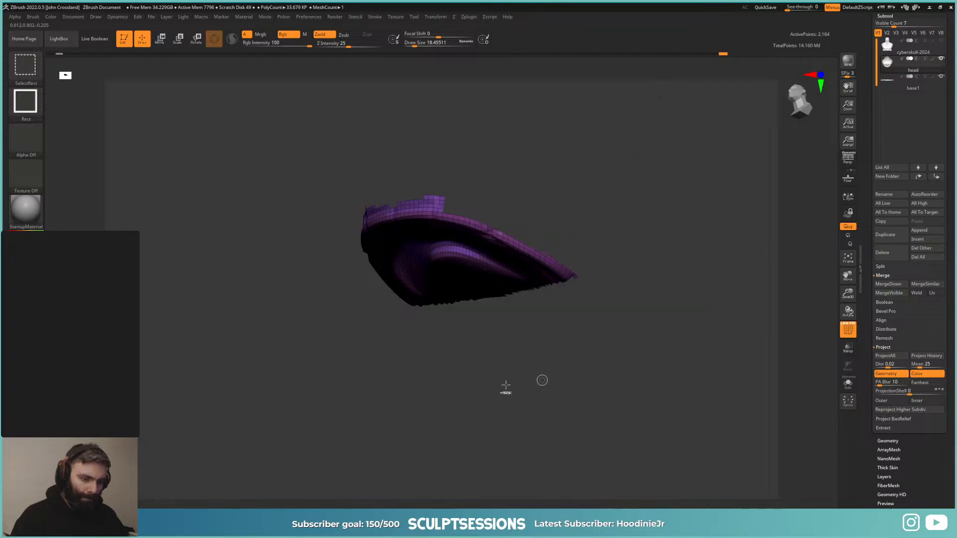
{"action": "mouse_move", "coordinate": [641, 293]}
{"action": "left_mouse_down"}
{"action": "mouse_move", "coordinate": [726, 250]}
{"action": "mouse_move", "coordinate": [656, 248]}
{"action": "mouse_move", "coordinate": [613, 265]}
{"action": "mouse_move", "coordinate": [598, 342]}
{"action": "mouse_move", "coordinate": [663, 348]}
{"action": "mouse_move", "coordinate": [575, 346]}
{"action": "left_mouse_up"}
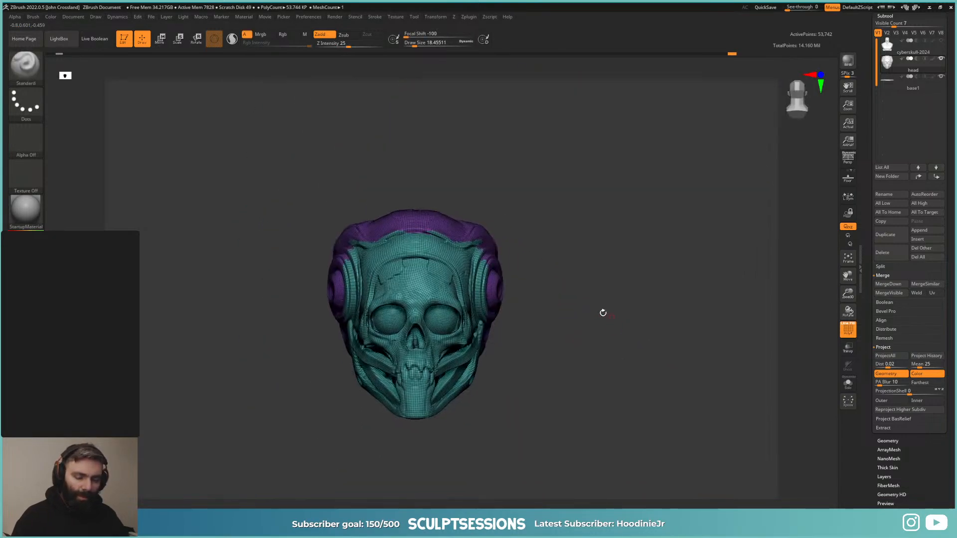
{"action": "mouse_move", "coordinate": [603, 312]}
{"action": "left_mouse_down"}
{"action": "mouse_move", "coordinate": [591, 316]}
{"action": "mouse_move", "coordinate": [602, 331]}
{"action": "mouse_move", "coordinate": [590, 329]}
{"action": "mouse_move", "coordinate": [632, 318]}
{"action": "mouse_move", "coordinate": [609, 311]}
{"action": "left_mouse_up"}
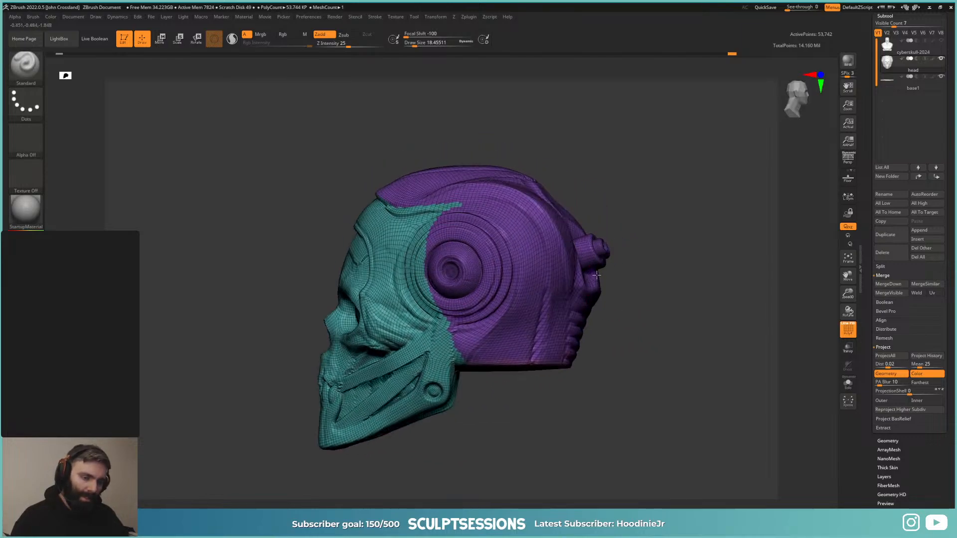
{"action": "left_click_drag", "start_coordinate": [597, 275], "coordinate": [579, 304], "text": "alt"}
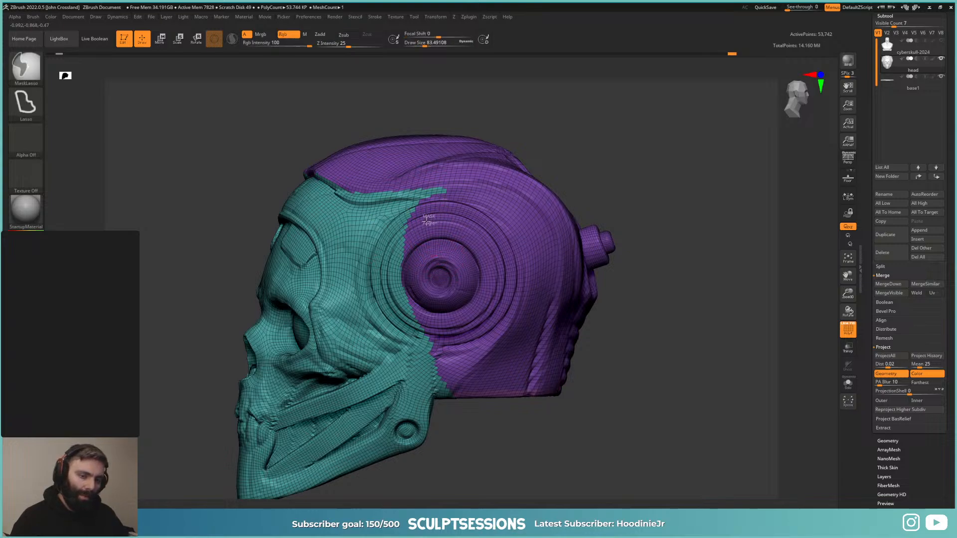
{"action": "left_click", "coordinate": [26, 68], "text": "ctrl"}
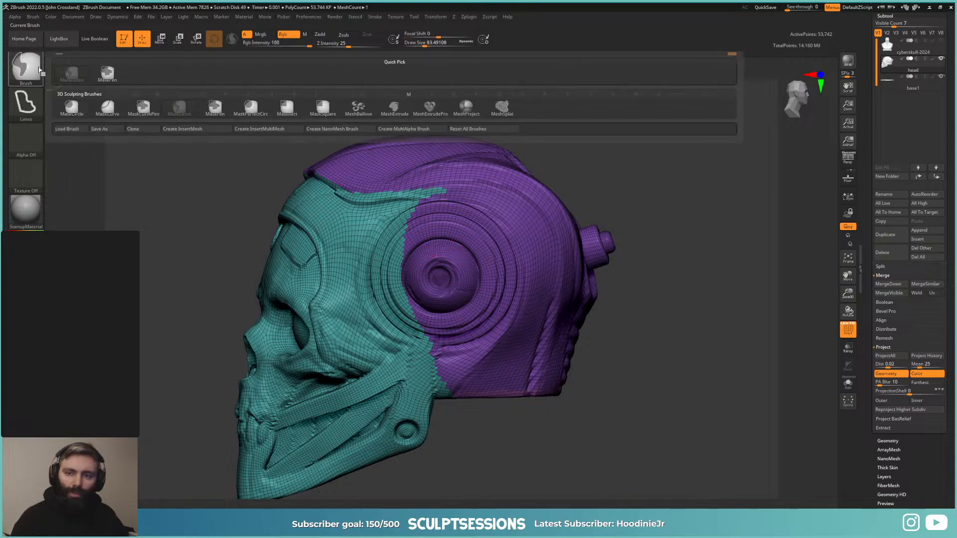
{"action": "left_click", "coordinate": [217, 106], "text": "ctrl"}
{"action": "mouse_move", "coordinate": [315, 247]}
{"action": "right_mouse_down"}
{"action": "mouse_move", "coordinate": [428, 249]}
{"action": "mouse_move", "coordinate": [309, 247]}
{"action": "right_mouse_up"}
{"action": "right_click_drag", "start_coordinate": [439, 235], "coordinate": [449, 233]}
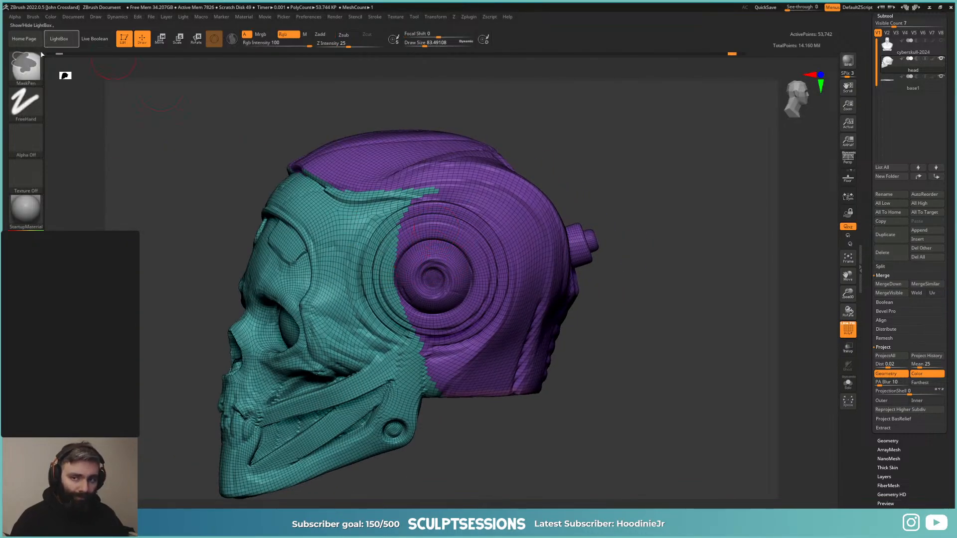
Step: Choose the MaskCircle brush and try masking the round ear disc on the side of the skull
{"action": "left_click", "coordinate": [26, 67], "text": "ctrl"}
{"action": "left_click", "coordinate": [72, 107]}
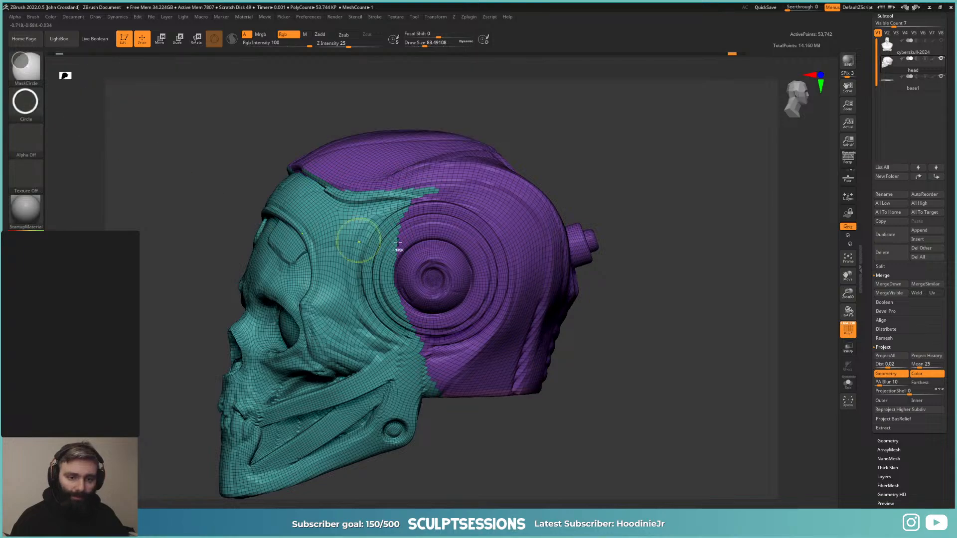
{"action": "mouse_move", "coordinate": [428, 256]}
{"action": "left_mouse_down", "text": "ctrl"}
{"action": "mouse_move", "coordinate": [458, 267]}
{"action": "mouse_move", "coordinate": [465, 301]}
{"action": "mouse_move", "coordinate": [497, 323]}
{"action": "mouse_move", "coordinate": [510, 345]}
{"action": "left_mouse_up", "text": "ctrl"}
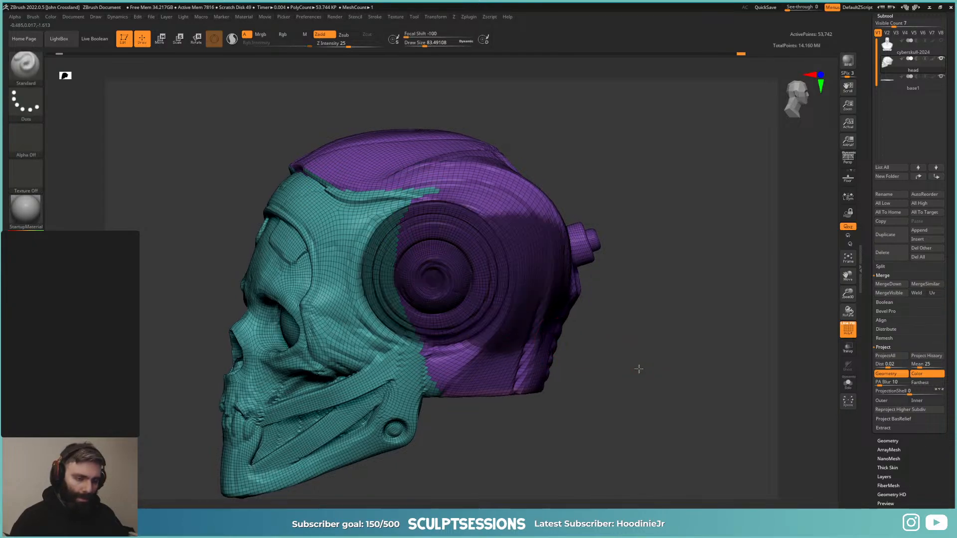
{"action": "mouse_move", "coordinate": [636, 367]}
{"action": "left_mouse_down"}
{"action": "mouse_move", "coordinate": [676, 311]}
{"action": "mouse_move", "coordinate": [690, 307]}
{"action": "mouse_move", "coordinate": [688, 332]}
{"action": "left_mouse_up"}
{"action": "left_click_drag", "start_coordinate": [689, 332], "coordinate": [683, 327], "text": "shift"}
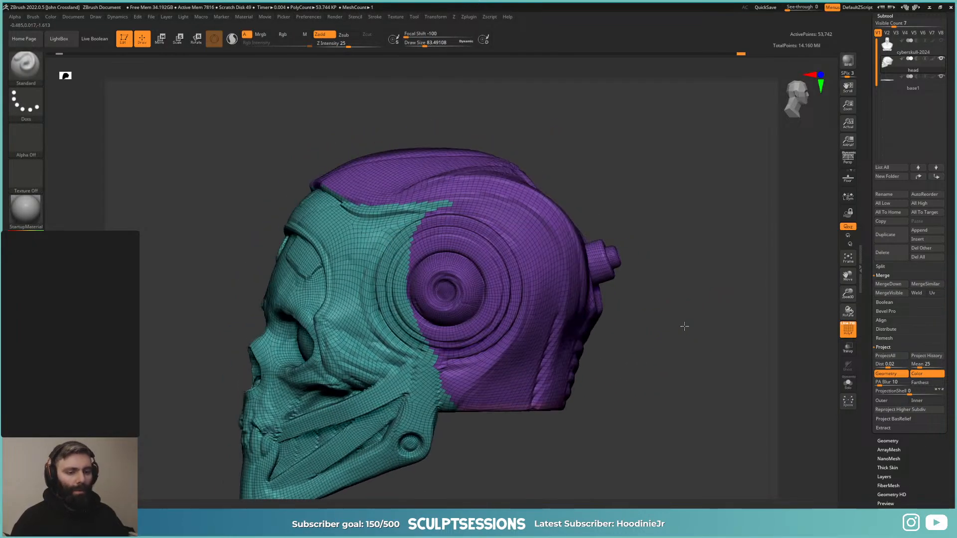
{"action": "left_click_drag", "start_coordinate": [430, 247], "coordinate": [492, 325], "text": "ctrl"}
{"action": "key", "text": "ctrl+z"}
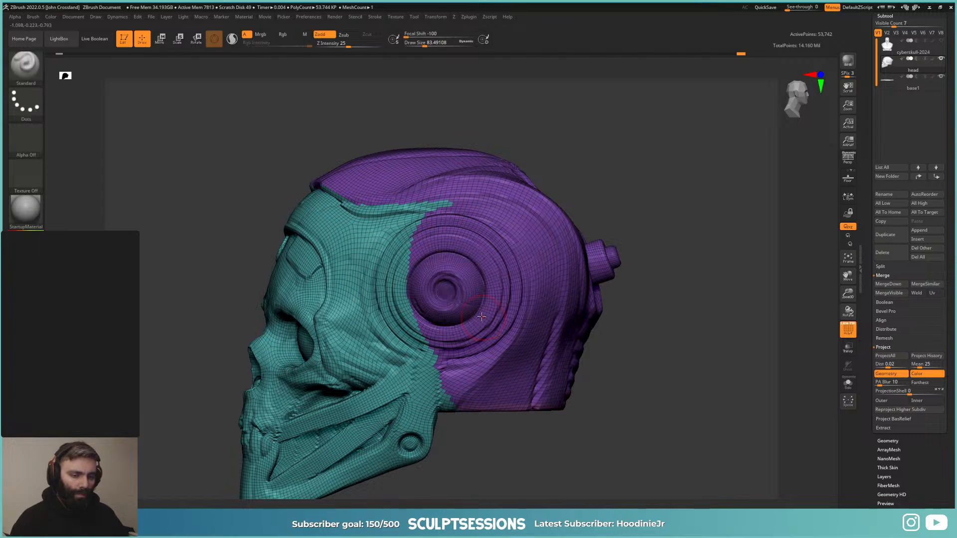
Step: Mask the whole ear disc with a centred circle, try grouping the masked area, and undo the grouping
{"action": "mouse_move", "coordinate": [429, 261]}
{"action": "left_mouse_down", "text": "ctrl"}
{"action": "mouse_move", "coordinate": [492, 326]}
{"action": "mouse_move", "coordinate": [466, 279]}
{"action": "mouse_move", "coordinate": [487, 342]}
{"action": "mouse_move", "coordinate": [521, 358]}
{"action": "left_mouse_up", "text": "ctrl"}
{"action": "key", "text": "ctrl+w"}
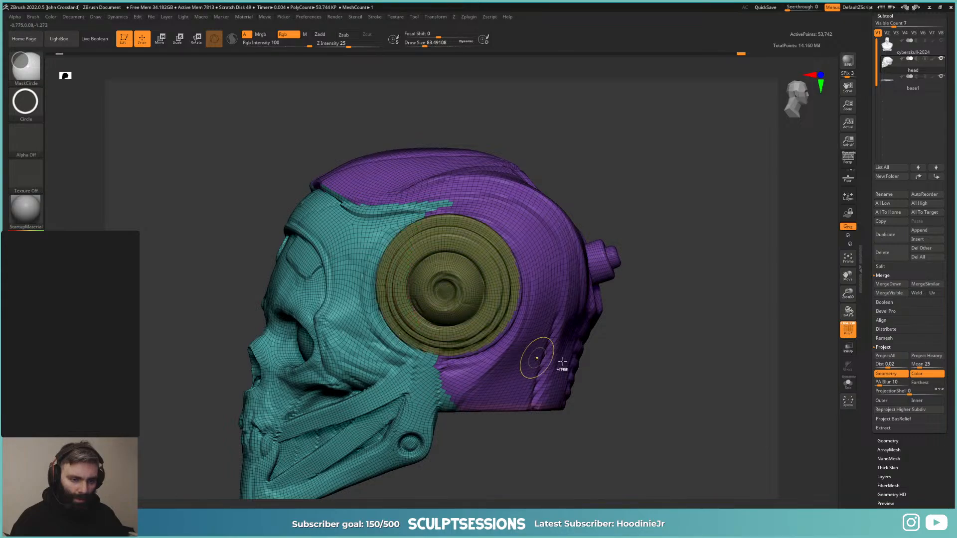
{"action": "left_click_drag", "start_coordinate": [620, 359], "coordinate": [705, 351]}
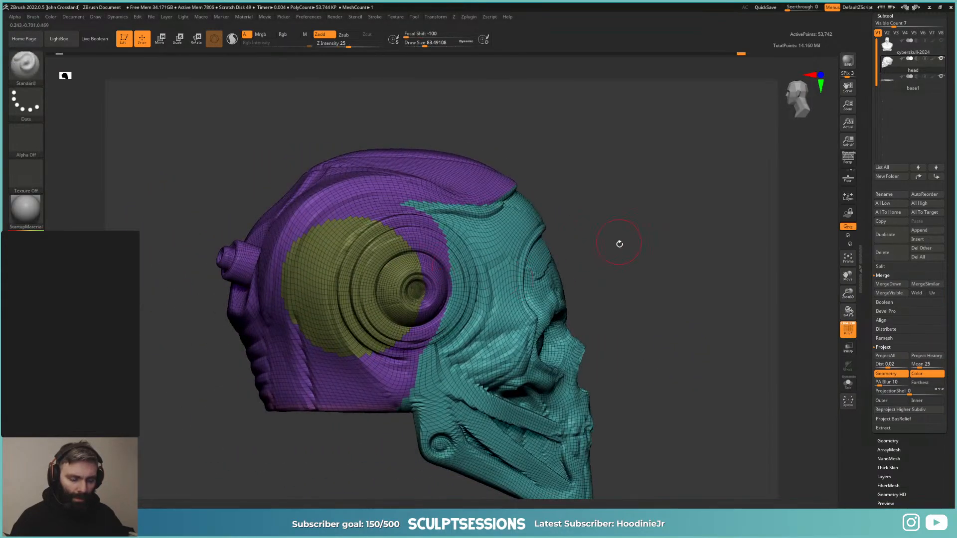
{"action": "mouse_move", "coordinate": [620, 244]}
{"action": "left_mouse_down"}
{"action": "mouse_move", "coordinate": [609, 267]}
{"action": "mouse_move", "coordinate": [643, 240]}
{"action": "mouse_move", "coordinate": [628, 242]}
{"action": "mouse_move", "coordinate": [655, 241]}
{"action": "mouse_move", "coordinate": [645, 289]}
{"action": "left_mouse_up"}
{"action": "key", "text": "ctrl+z"}
Step: Clear the mask from the opposite side with the MaskLasso brush and turn the masked ear disc into a polygroup
{"action": "left_click", "coordinate": [35, 72], "text": "ctrl"}
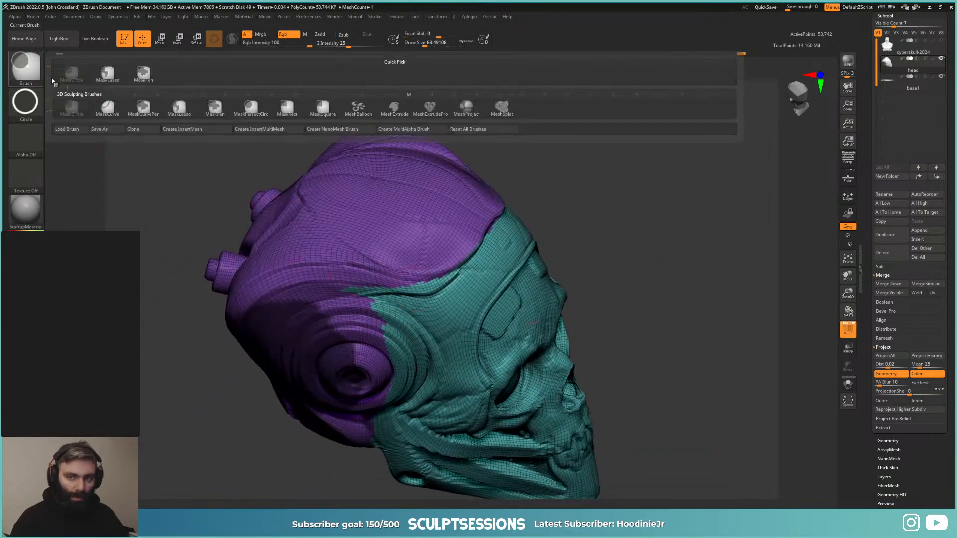
{"action": "left_click", "coordinate": [170, 112], "text": "ctrl"}
{"action": "mouse_move", "coordinate": [152, 343]}
{"action": "left_mouse_down", "text": "alt"}
{"action": "mouse_move", "coordinate": [154, 329]}
{"action": "mouse_move", "coordinate": [156, 360]}
{"action": "left_mouse_up", "text": "alt"}
{"action": "mouse_move", "coordinate": [157, 361]}
{"action": "left_mouse_down", "text": "ctrl"}
{"action": "mouse_move", "coordinate": [262, 476]}
{"action": "mouse_move", "coordinate": [383, 409]}
{"action": "mouse_move", "coordinate": [229, 349]}
{"action": "left_mouse_up", "text": "ctrl"}
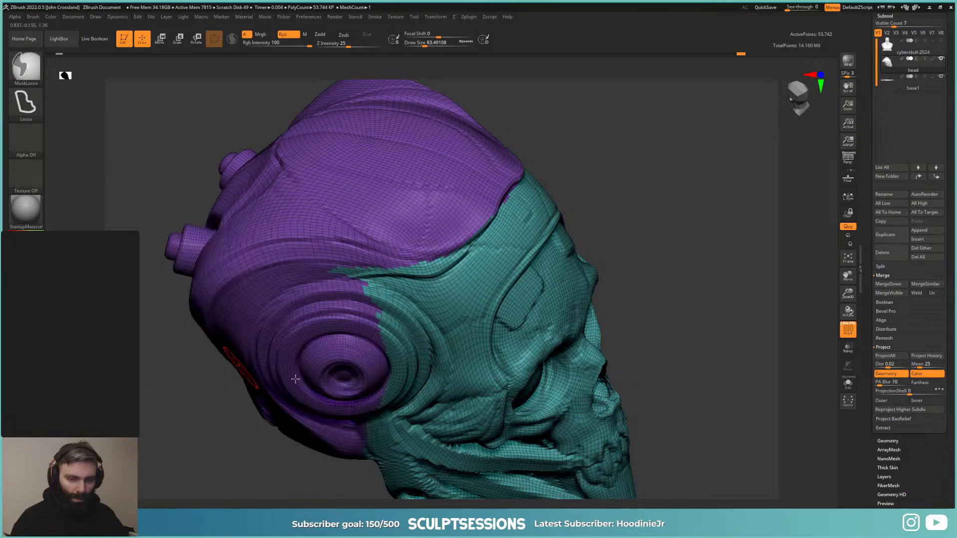
{"action": "key", "text": "f"}
{"action": "left_click_drag", "start_coordinate": [573, 369], "coordinate": [403, 346]}
{"action": "key", "text": "ctrl+w"}
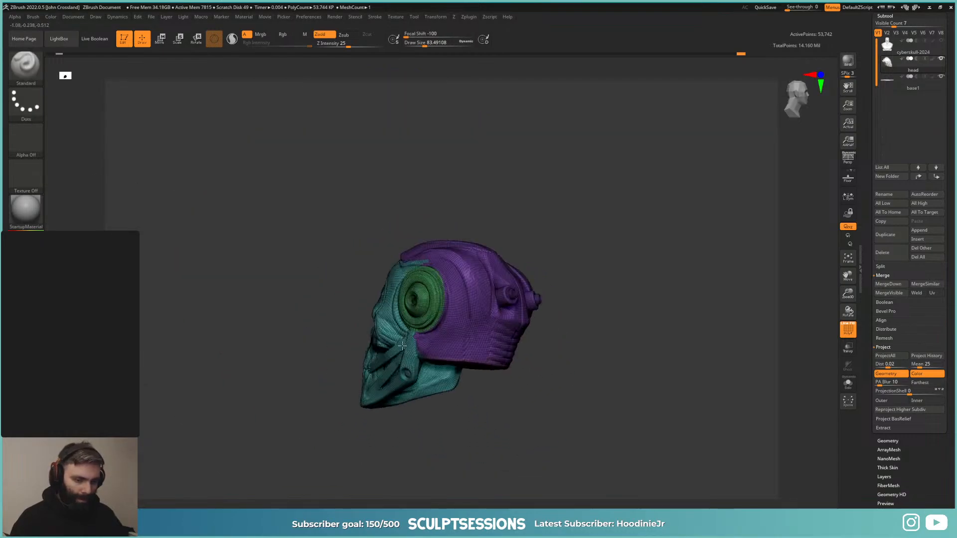
Step: Mask the ear disc on the opposite side of the skull with the MaskCircle brush
{"action": "right_click_drag", "start_coordinate": [402, 346], "coordinate": [225, 349]}
{"action": "right_click_drag", "start_coordinate": [481, 351], "coordinate": [505, 353], "text": "alt"}
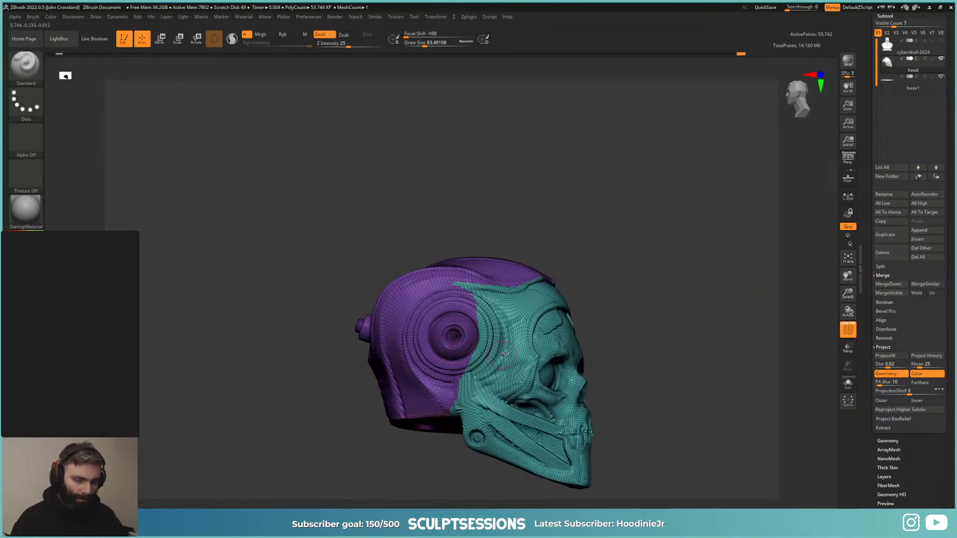
{"action": "key", "text": "ctrl+shift"}
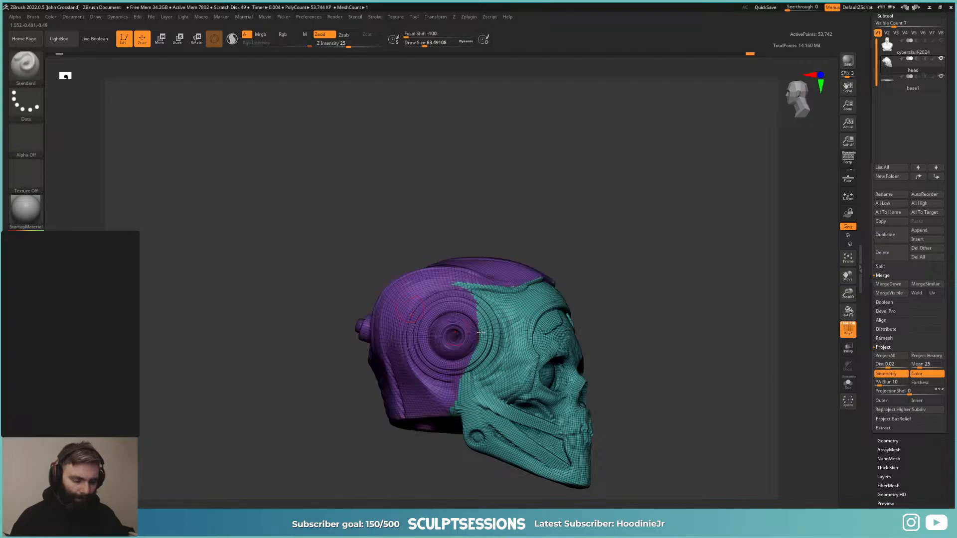
{"action": "right_click_drag", "start_coordinate": [410, 311], "coordinate": [424, 324]}
{"action": "right_click_drag", "start_coordinate": [424, 324], "coordinate": [427, 316], "text": "ctrl"}
{"action": "key", "text": "ctrl"}
{"action": "left_click", "coordinate": [6, 73], "text": "ctrl"}
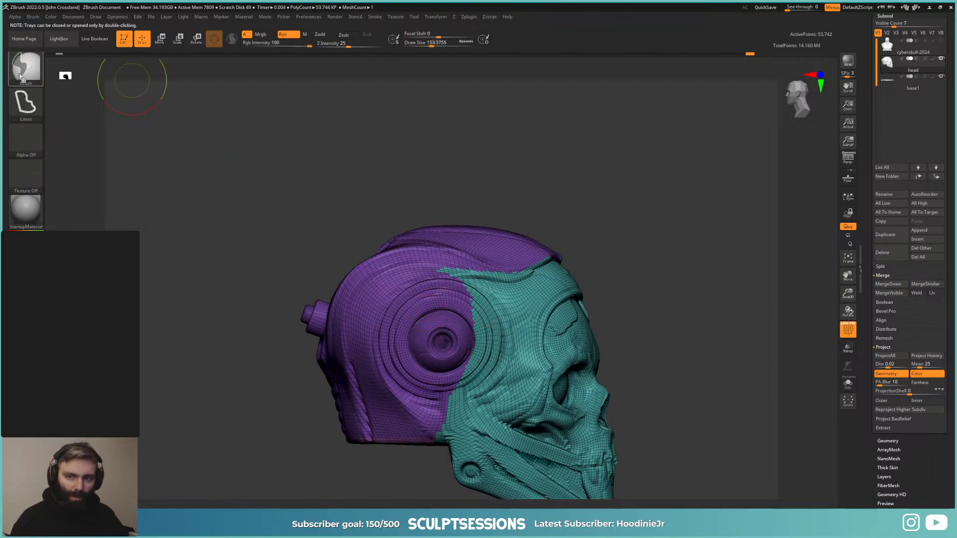
{"action": "left_click", "coordinate": [24, 75], "text": "ctrl"}
{"action": "left_click", "coordinate": [73, 109], "text": "ctrl"}
{"action": "left_click_drag", "start_coordinate": [442, 340], "coordinate": [503, 402], "text": "ctrl"}
{"action": "right_click_drag", "start_coordinate": [566, 379], "coordinate": [537, 375]}
{"action": "key", "text": "ctrl+w"}
Step: Use the MaskLasso brush to clear the circle mask's spill around the already grouped ear disc
{"action": "mouse_move", "coordinate": [742, 376]}
{"action": "right_mouse_down"}
{"action": "mouse_move", "coordinate": [617, 374]}
{"action": "mouse_move", "coordinate": [534, 306]}
{"action": "mouse_move", "coordinate": [481, 310]}
{"action": "right_mouse_up"}
{"action": "left_click", "coordinate": [34, 72], "text": "ctrl"}
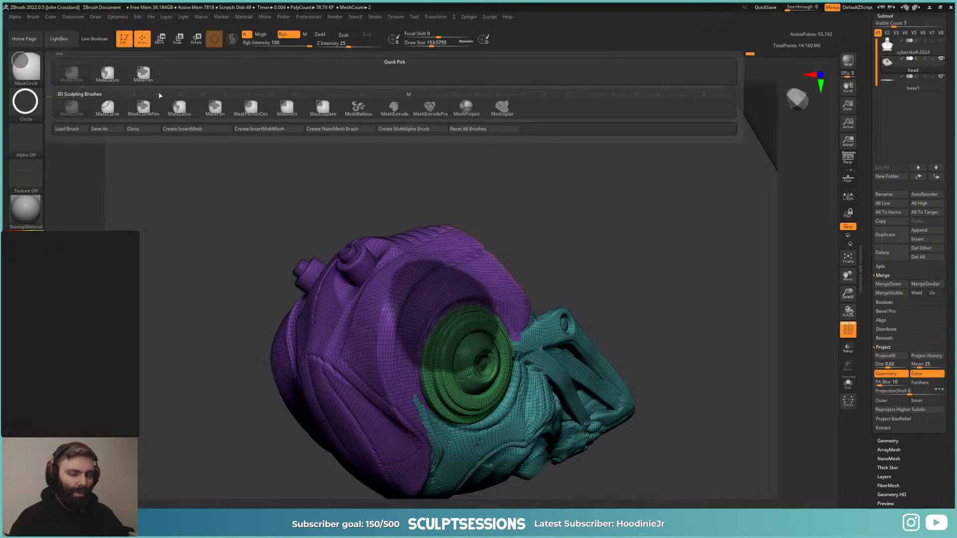
{"action": "left_click", "coordinate": [176, 108], "text": "ctrl"}
{"action": "right_click_drag", "start_coordinate": [289, 279], "coordinate": [458, 288]}
{"action": "mouse_move", "coordinate": [566, 273]}
{"action": "left_mouse_down", "text": "ctrl"}
{"action": "mouse_move", "coordinate": [547, 238]}
{"action": "mouse_move", "coordinate": [426, 344]}
{"action": "mouse_move", "coordinate": [553, 438]}
{"action": "left_mouse_up", "text": "ctrl"}
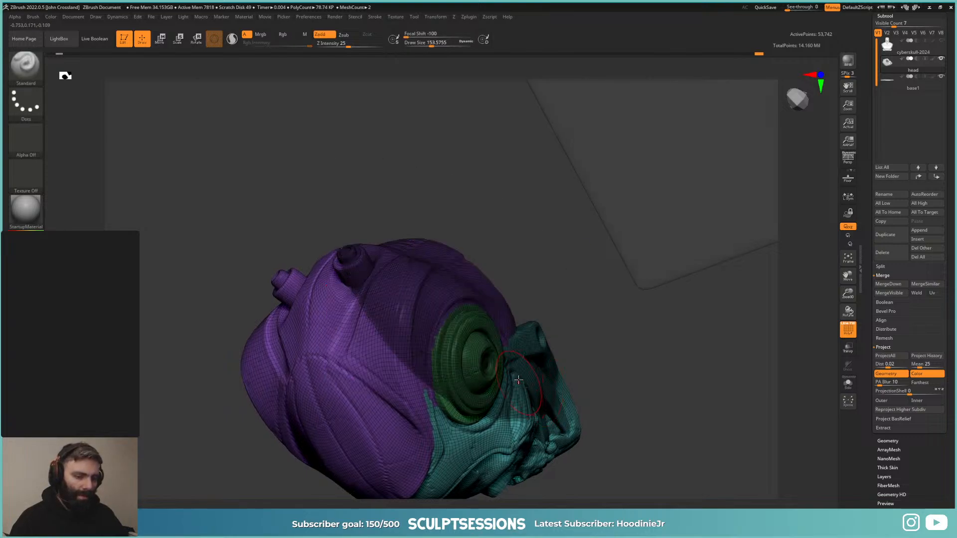
{"action": "mouse_move", "coordinate": [424, 324]}
{"action": "right_mouse_down"}
{"action": "mouse_move", "coordinate": [504, 358]}
{"action": "mouse_move", "coordinate": [384, 304]}
{"action": "mouse_move", "coordinate": [309, 331]}
{"action": "mouse_move", "coordinate": [339, 353]}
{"action": "right_mouse_up"}
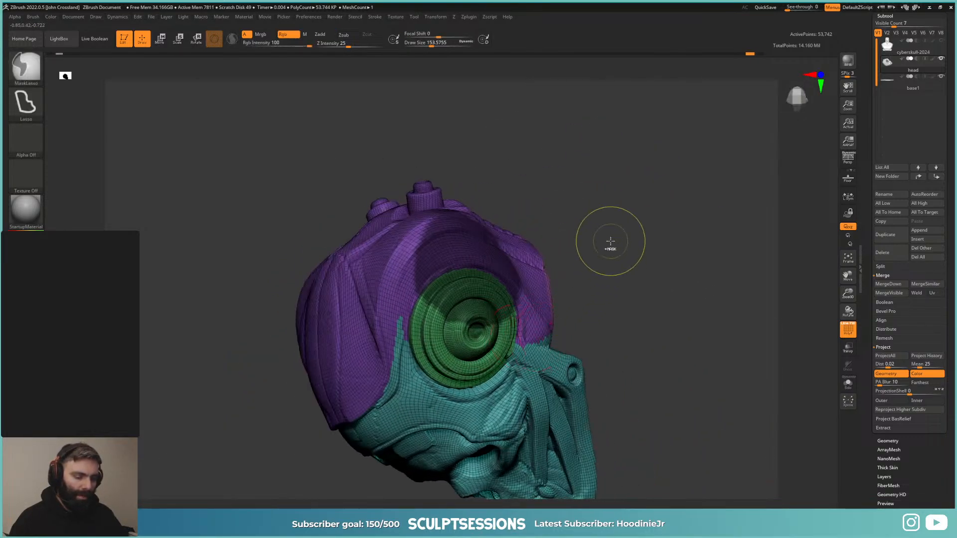
{"action": "mouse_move", "coordinate": [657, 268]}
{"action": "left_mouse_down", "text": "ctrl"}
{"action": "mouse_move", "coordinate": [414, 117]}
{"action": "mouse_move", "coordinate": [347, 125]}
{"action": "left_mouse_up", "text": "ctrl"}
{"action": "mouse_move", "coordinate": [348, 284]}
{"action": "right_mouse_down"}
{"action": "mouse_move", "coordinate": [474, 301]}
{"action": "mouse_move", "coordinate": [508, 324]}
{"action": "right_mouse_up"}
{"action": "mouse_move", "coordinate": [508, 324]}
{"action": "right_mouse_down", "text": "alt"}
{"action": "mouse_move", "coordinate": [393, 364]}
{"action": "mouse_move", "coordinate": [461, 329]}
{"action": "mouse_move", "coordinate": [427, 342]}
{"action": "mouse_move", "coordinate": [432, 331]}
{"action": "right_mouse_up", "text": "alt"}
{"action": "key", "text": "ctrl+z"}
{"action": "mouse_move", "coordinate": [331, 346]}
{"action": "right_mouse_down", "text": "alt"}
{"action": "mouse_move", "coordinate": [403, 327]}
{"action": "mouse_move", "coordinate": [397, 335]}
{"action": "mouse_move", "coordinate": [287, 311]}
{"action": "right_mouse_up", "text": "alt"}
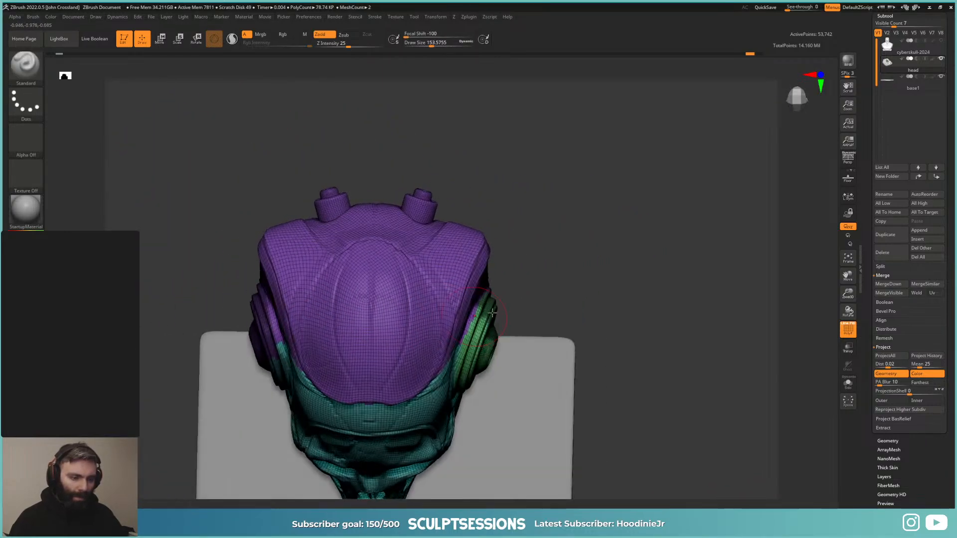
Step: Clear the remaining mask spill and turn the masked second ear disc into its own polygroup
{"action": "mouse_move", "coordinate": [670, 199]}
{"action": "left_mouse_down", "text": "ctrl"}
{"action": "mouse_move", "coordinate": [384, 186]}
{"action": "mouse_move", "coordinate": [399, 327]}
{"action": "mouse_move", "coordinate": [558, 329]}
{"action": "left_mouse_up", "text": "ctrl"}
{"action": "mouse_move", "coordinate": [692, 305]}
{"action": "right_mouse_down"}
{"action": "mouse_move", "coordinate": [633, 286]}
{"action": "mouse_move", "coordinate": [621, 254]}
{"action": "mouse_move", "coordinate": [634, 317]}
{"action": "right_mouse_up"}
{"action": "key", "text": "ctrl+w"}
{"action": "right_click_drag", "start_coordinate": [634, 317], "coordinate": [603, 317]}
{"action": "right_click_drag", "start_coordinate": [390, 310], "coordinate": [484, 267]}
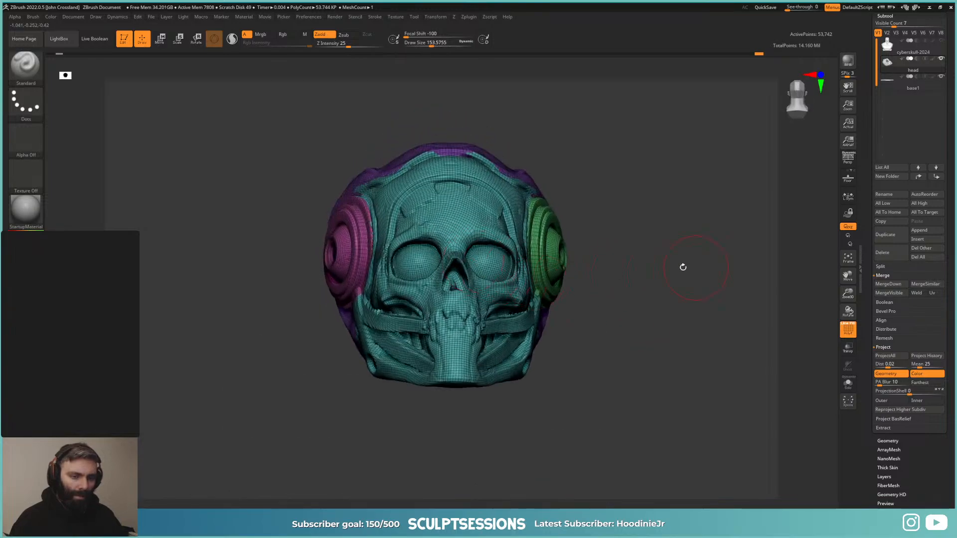
Step: Isolate the face polygroup, examine it from the inside and the front, and show the whole head again
{"action": "left_click", "coordinate": [473, 249], "text": "ctrl+shift"}
{"action": "right_click_drag", "start_coordinate": [764, 314], "coordinate": [640, 346]}
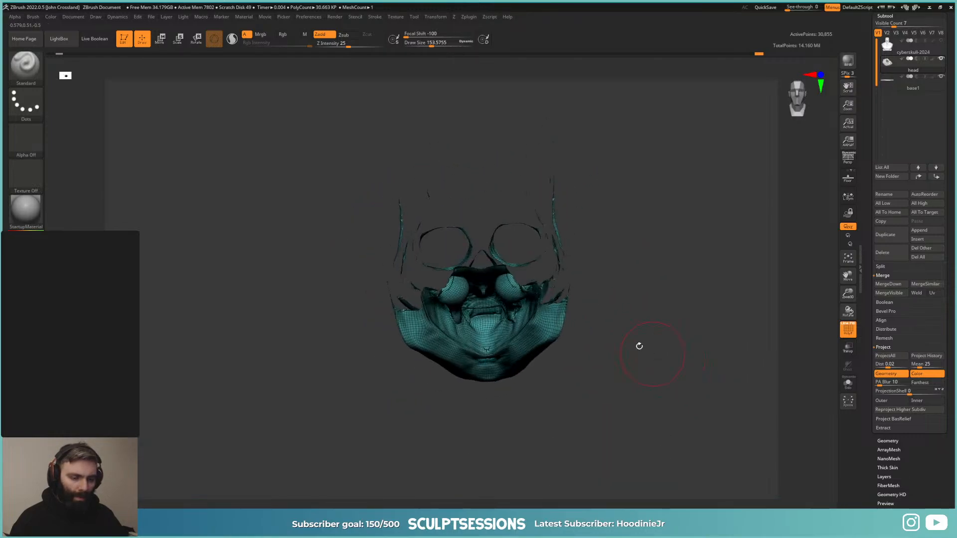
{"action": "key", "text": "s"}
{"action": "mouse_move", "coordinate": [488, 326]}
{"action": "left_mouse_down"}
{"action": "mouse_move", "coordinate": [477, 326]}
{"action": "mouse_move", "coordinate": [486, 324]}
{"action": "left_mouse_up"}
{"action": "key", "text": "s"}
{"action": "key", "text": "s"}
{"action": "key", "text": "ctrl"}
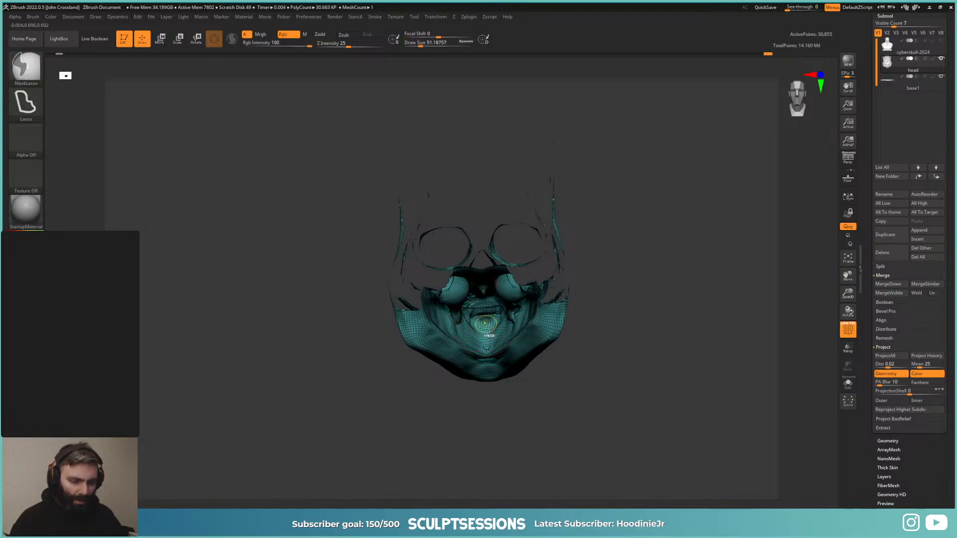
{"action": "mouse_move", "coordinate": [587, 375]}
{"action": "right_mouse_down", "text": "shift"}
{"action": "mouse_move", "coordinate": [679, 386]}
{"action": "mouse_move", "coordinate": [637, 384]}
{"action": "mouse_move", "coordinate": [652, 359]}
{"action": "right_mouse_up", "text": "shift"}
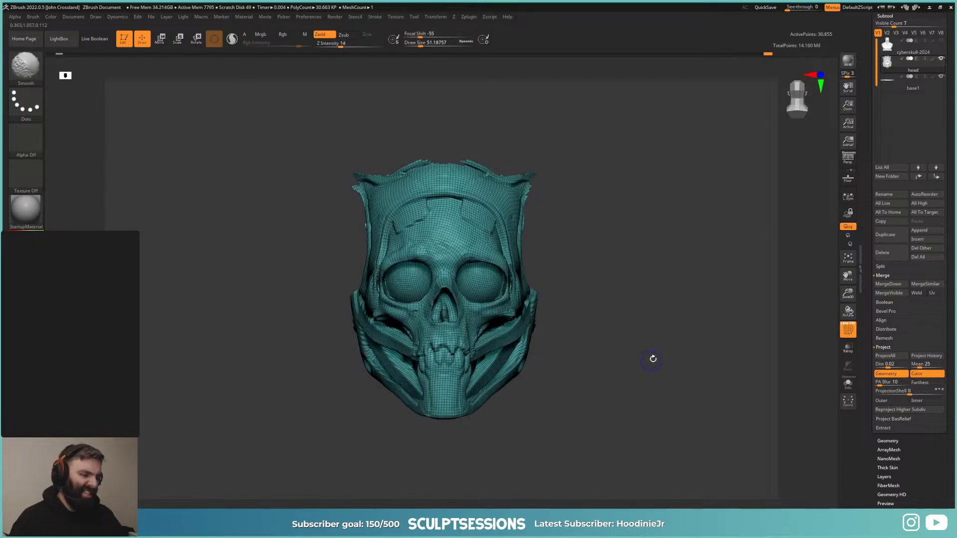
{"action": "left_click", "coordinate": [709, 349], "text": "ctrl+shift"}
{"action": "right_click_drag", "start_coordinate": [641, 264], "coordinate": [657, 276], "text": "alt"}
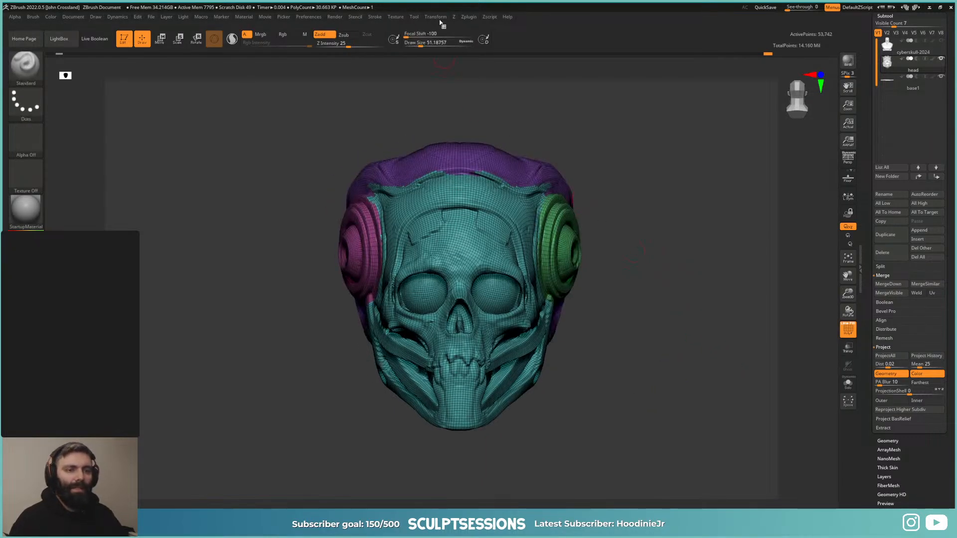
Step: Unwrap the head's UVs with UV Master, using both the Symmetry and Polygroups options
{"action": "left_click", "coordinate": [468, 16]}
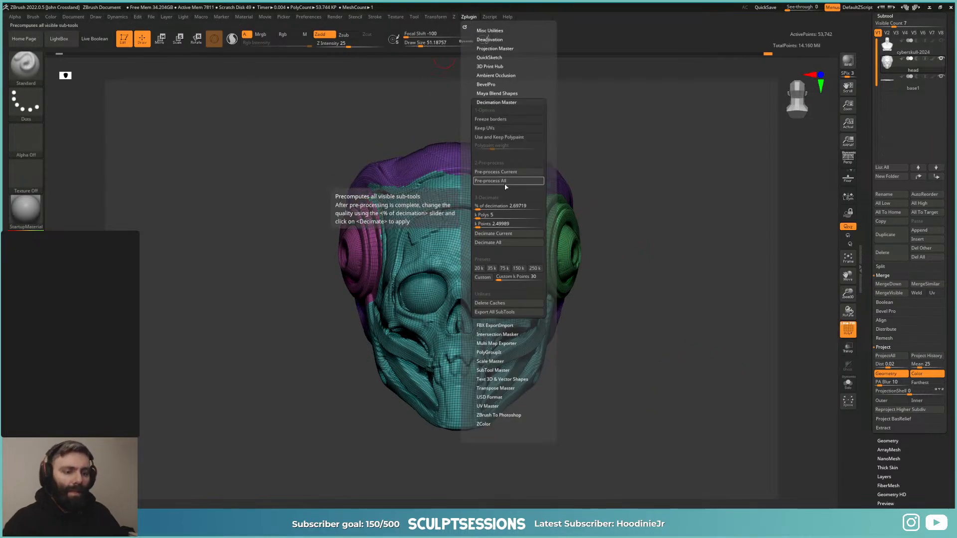
{"action": "scroll", "coordinate": [542, 227], "scroll_direction": "down", "scroll_amount": 3}
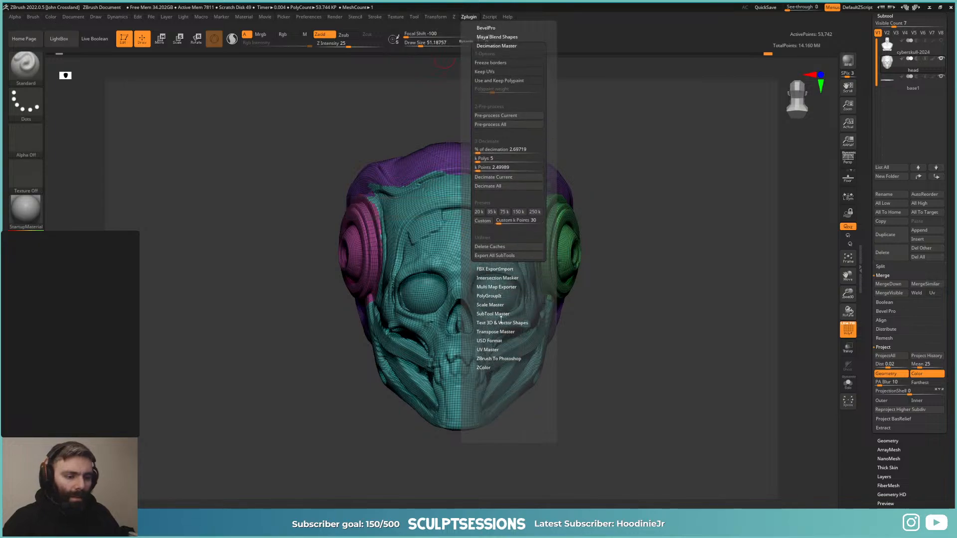
{"action": "left_click", "coordinate": [491, 349]}
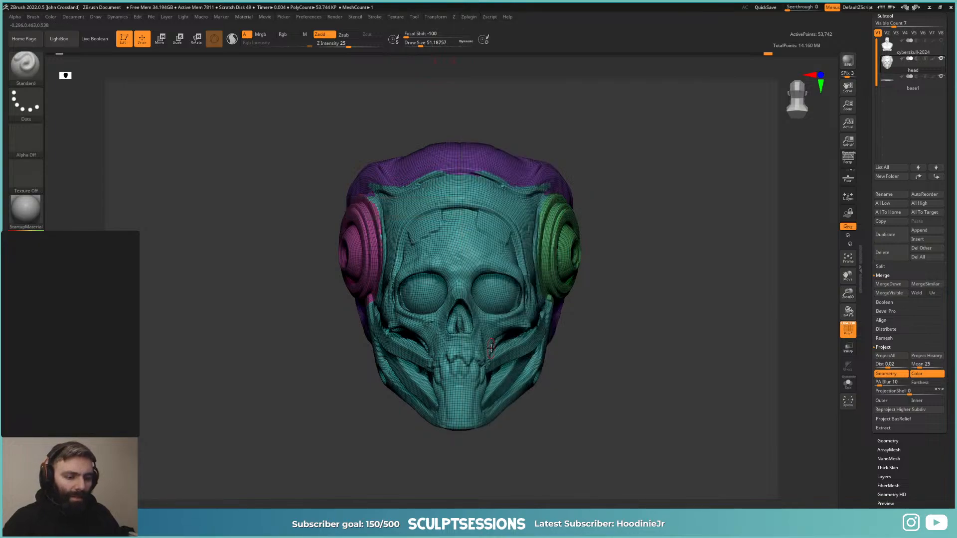
{"action": "left_click", "coordinate": [469, 17]}
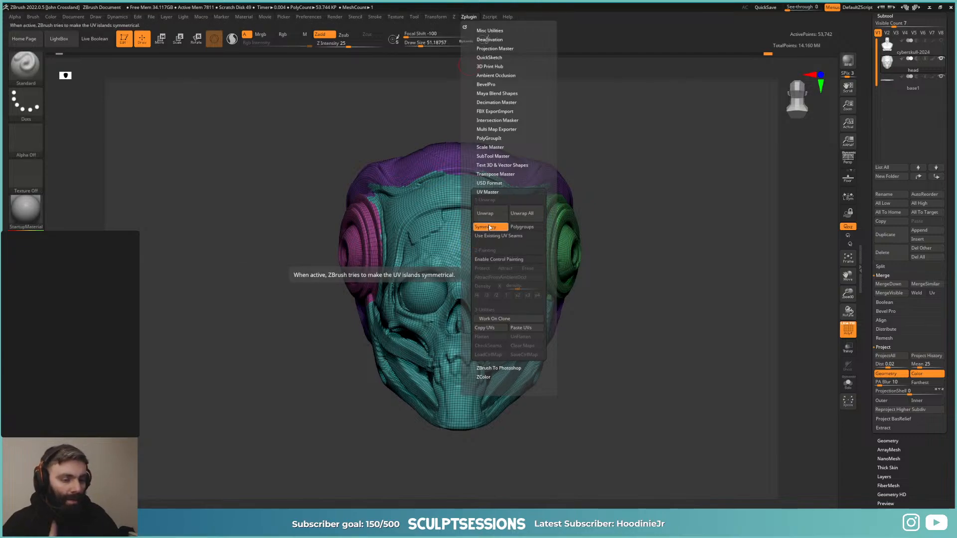
{"action": "left_click", "coordinate": [518, 229]}
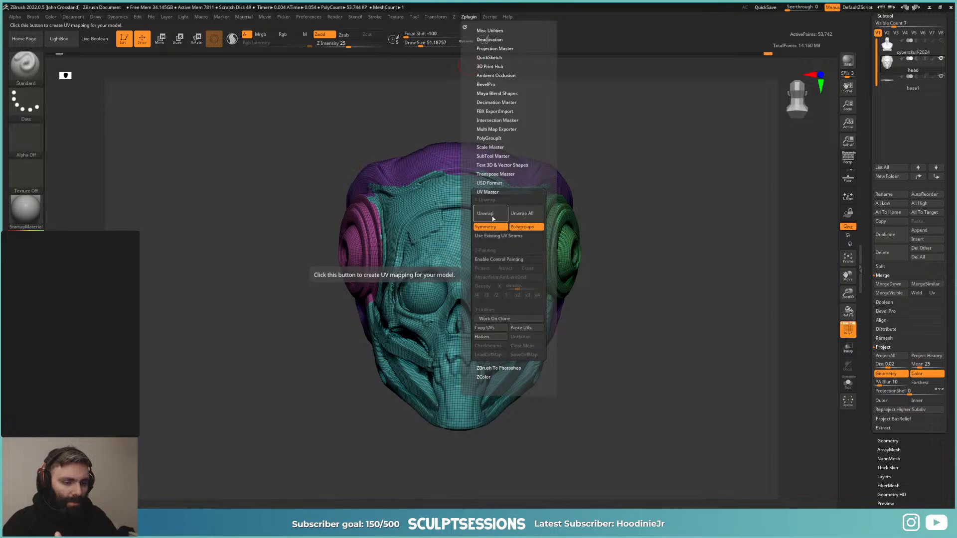
{"action": "left_click", "coordinate": [492, 217]}
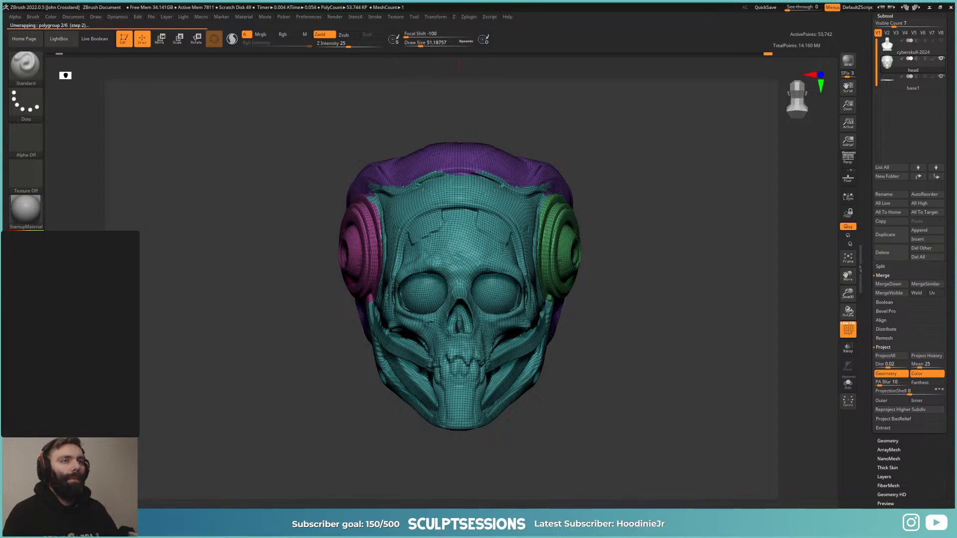
{"action": "right_click_drag", "start_coordinate": [319, 105], "coordinate": [282, 143]}
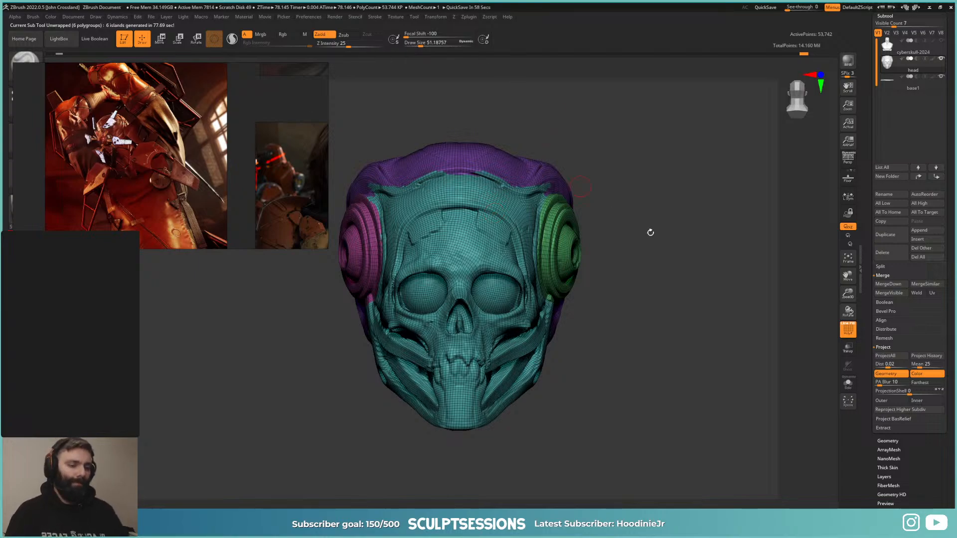
Step: Preview the head's flattened UV layout with Morph UV and return to the 3D shape
{"action": "left_click_drag", "start_coordinate": [950, 296], "coordinate": [939, 204]}
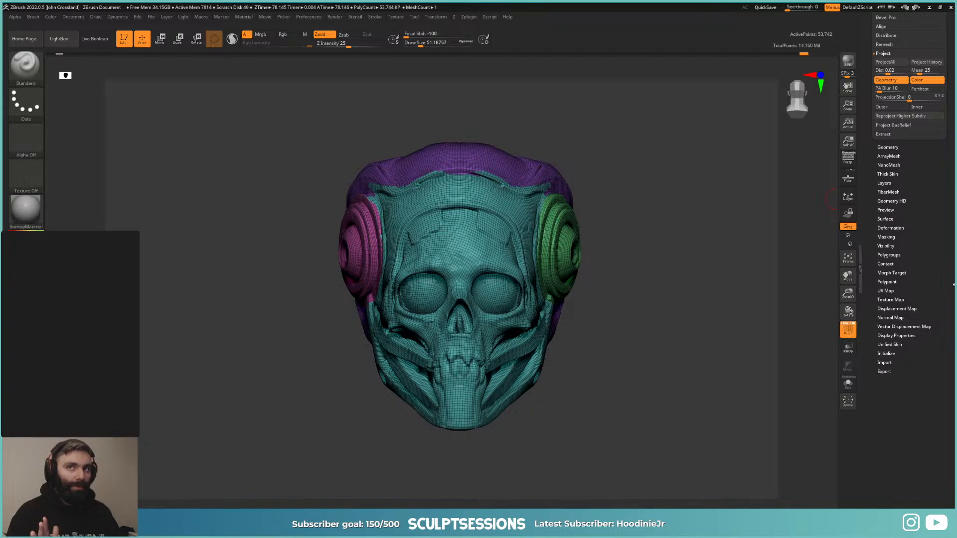
{"action": "left_click", "coordinate": [886, 290]}
{"action": "left_click", "coordinate": [892, 299]}
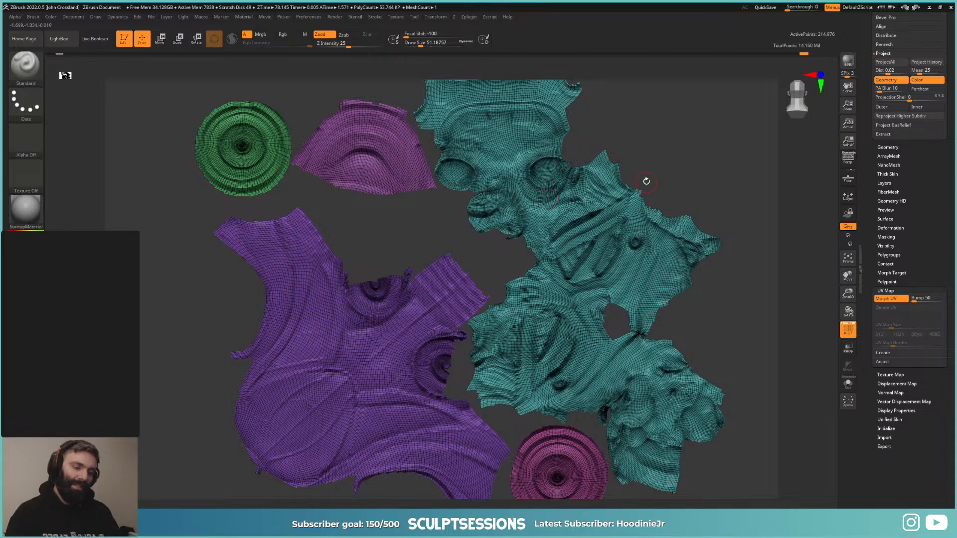
{"action": "left_click_drag", "start_coordinate": [697, 161], "coordinate": [836, 288]}
{"action": "left_click", "coordinate": [891, 298]}
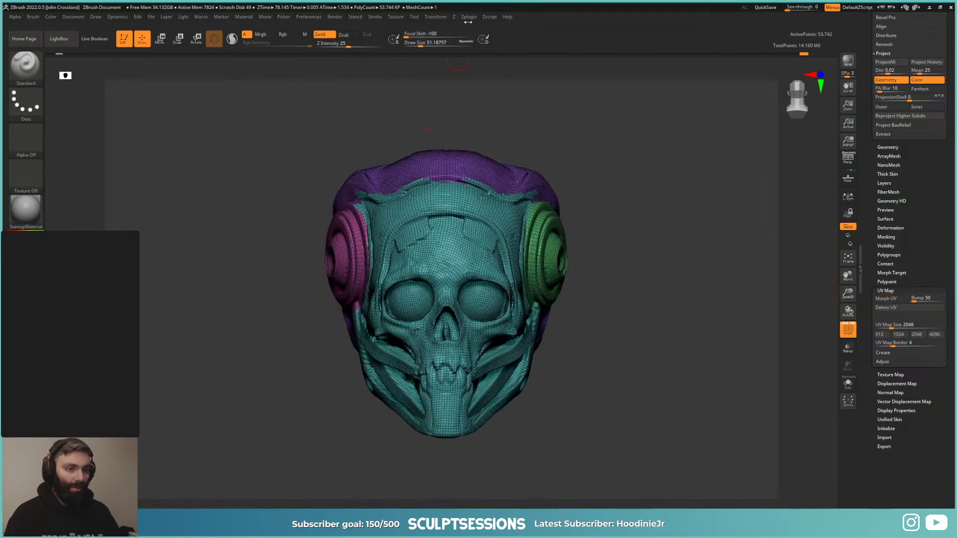
Step: Try to enable control painting for the head's UV unwrap in UV Master
{"action": "left_click", "coordinate": [453, 16]}
{"action": "left_click", "coordinate": [468, 16]}
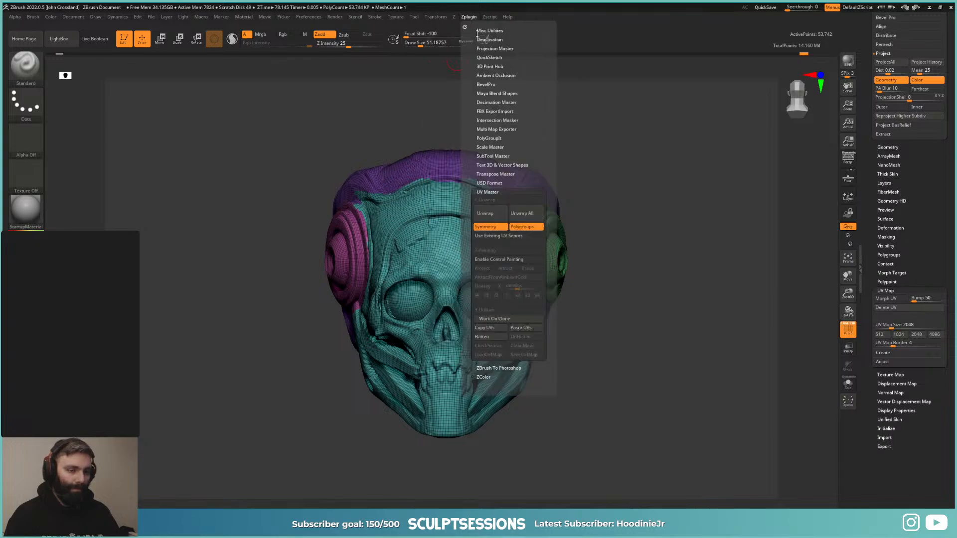
{"action": "left_click", "coordinate": [503, 260]}
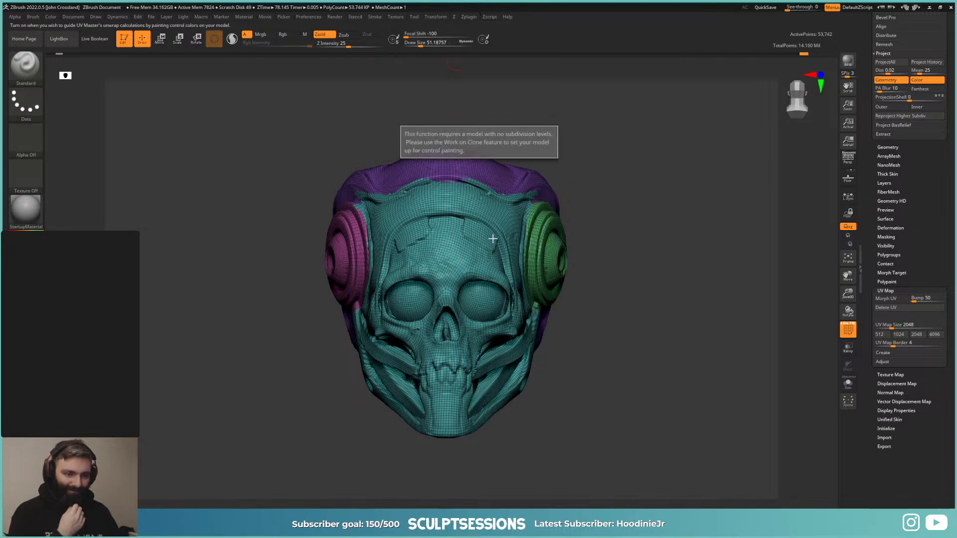
{"action": "left_click", "coordinate": [469, 17]}
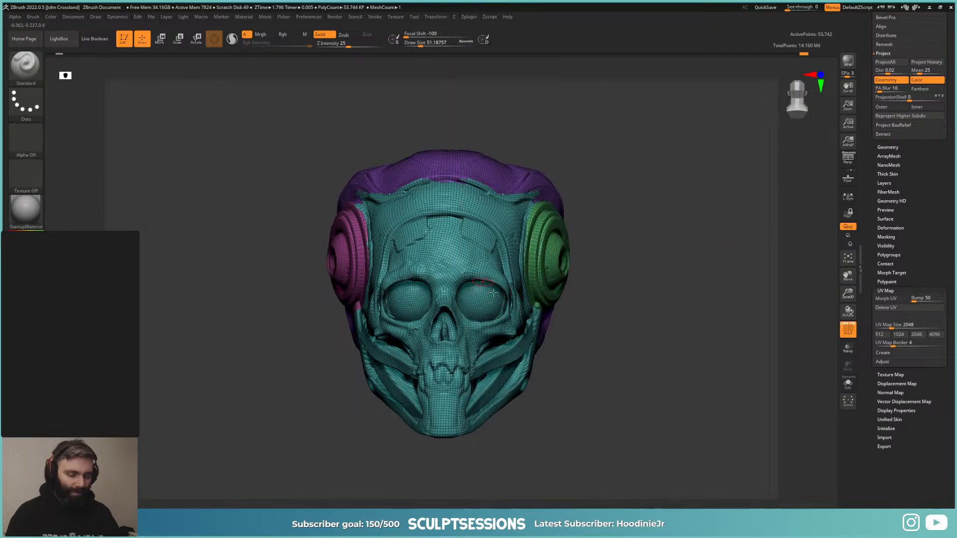
Step: Select the cyberskull-2024 subtool, show it in Solo mode and turn off its polyframe display
{"action": "left_click_drag", "start_coordinate": [573, 325], "coordinate": [671, 288]}
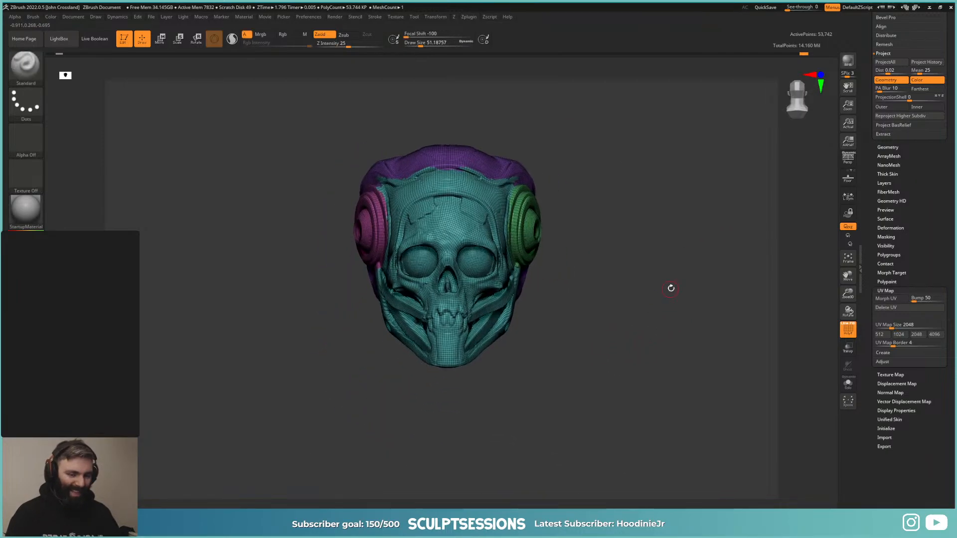
{"action": "scroll", "coordinate": [881, 48], "scroll_direction": "up", "scroll_amount": 6}
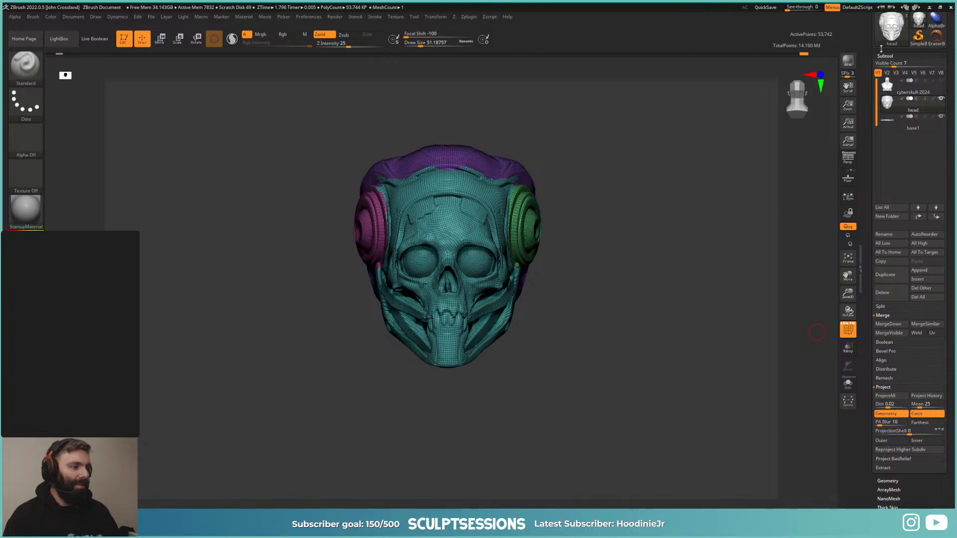
{"action": "left_click", "coordinate": [924, 91]}
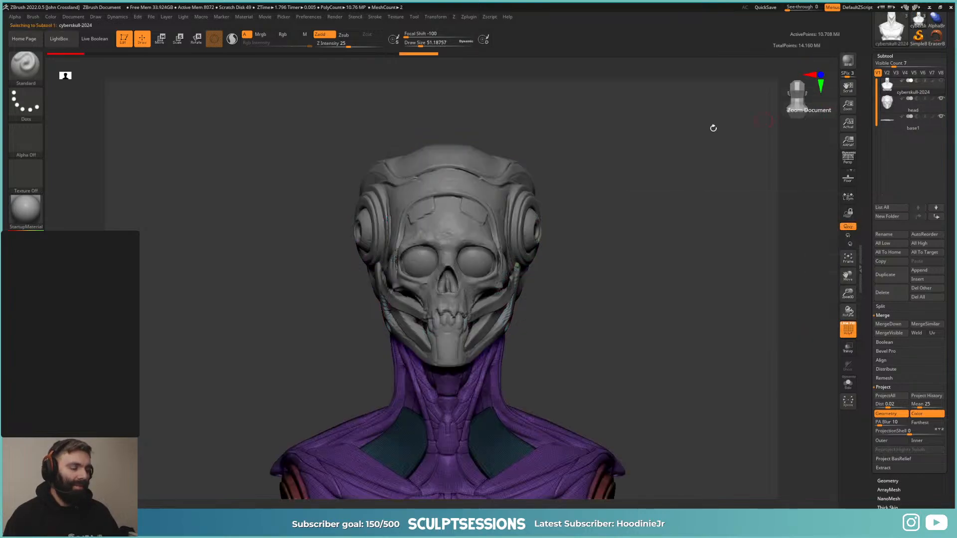
{"action": "left_click_drag", "start_coordinate": [666, 396], "coordinate": [669, 247], "text": "alt"}
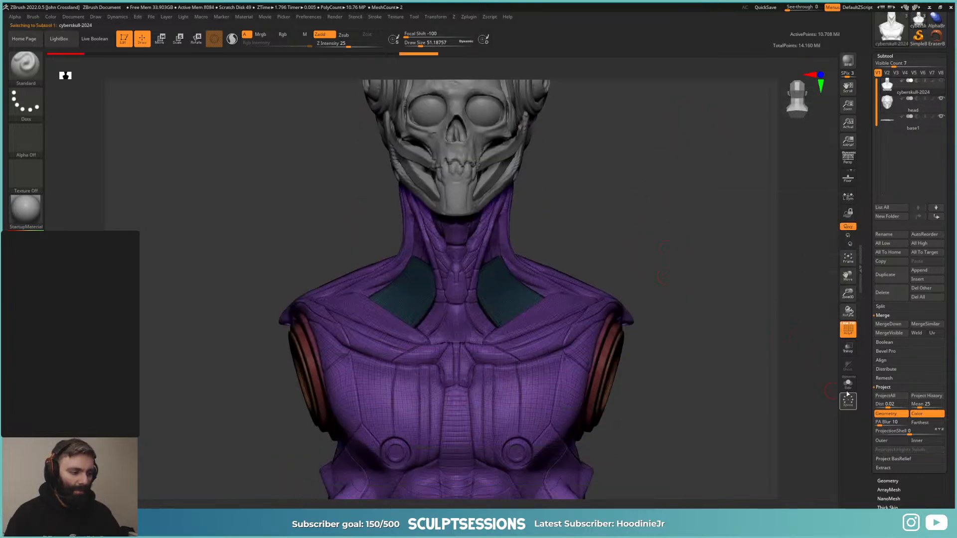
{"action": "left_click", "coordinate": [847, 383]}
{"action": "left_click_drag", "start_coordinate": [749, 364], "coordinate": [726, 339]}
{"action": "key", "text": "shift+f"}
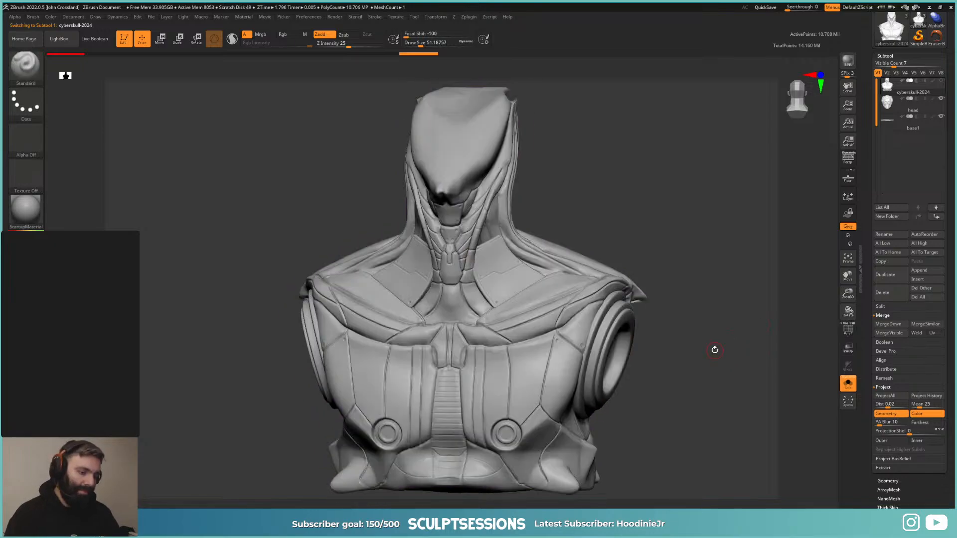
{"action": "left_click", "coordinate": [905, 56]}
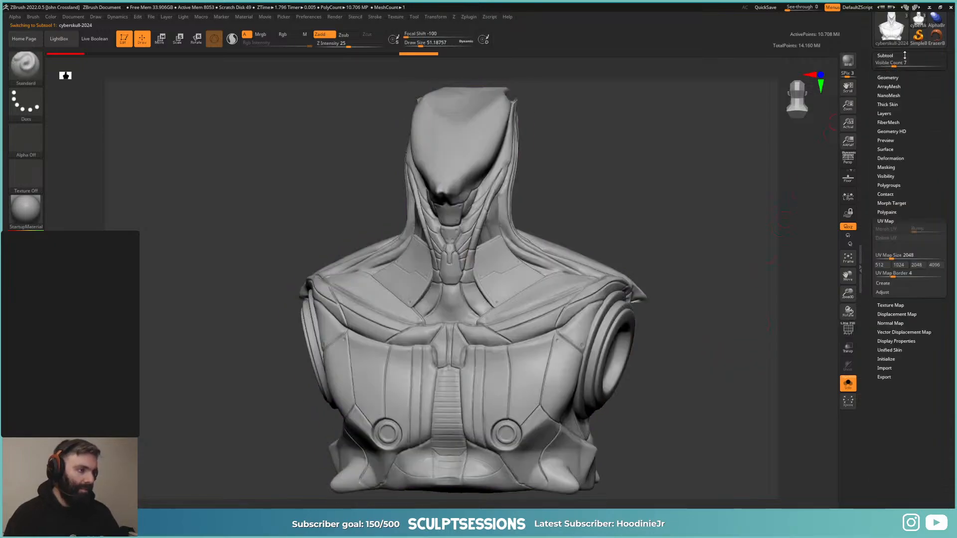
{"action": "left_click", "coordinate": [905, 55]}
{"action": "left_click", "coordinate": [896, 62]}
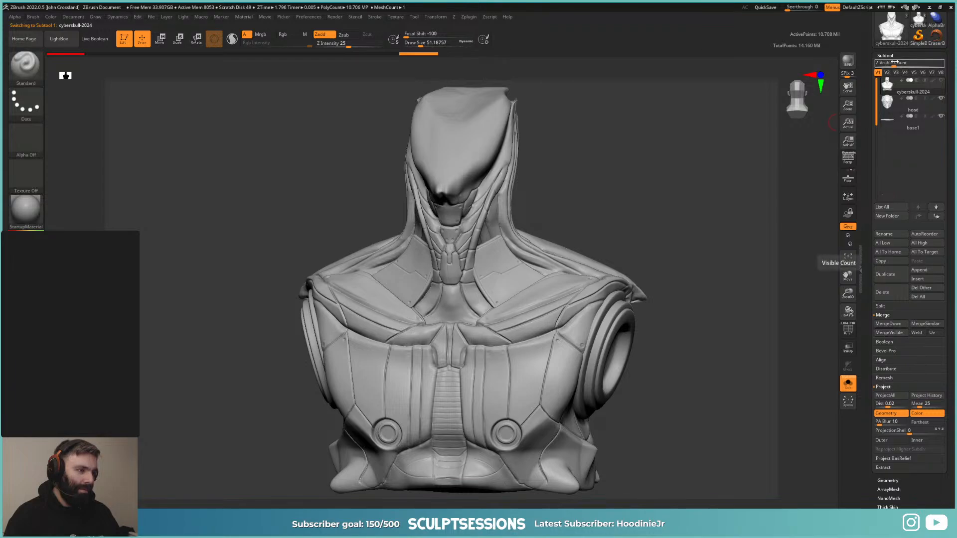
{"action": "left_click_drag", "start_coordinate": [694, 222], "coordinate": [694, 284]}
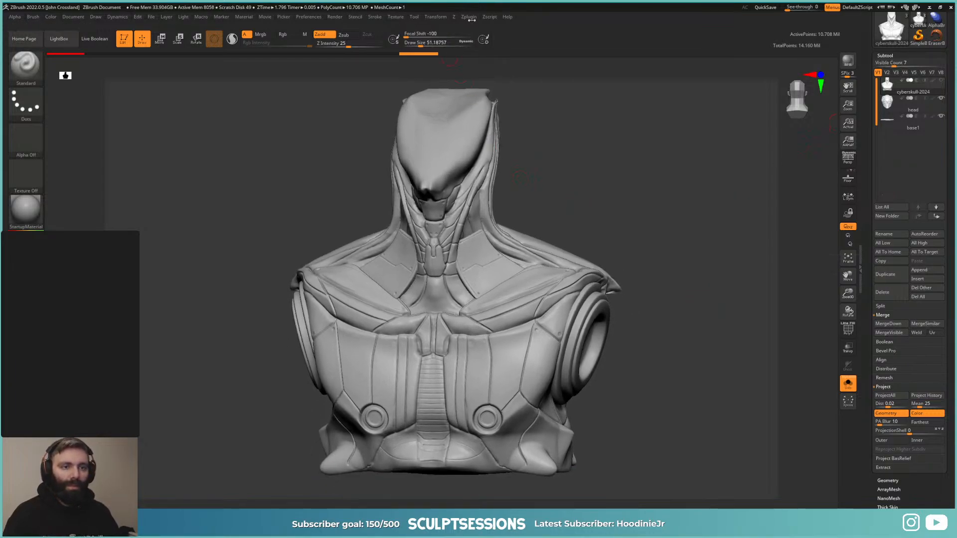
{"action": "left_click", "coordinate": [469, 17]}
{"action": "left_click", "coordinate": [489, 192]}
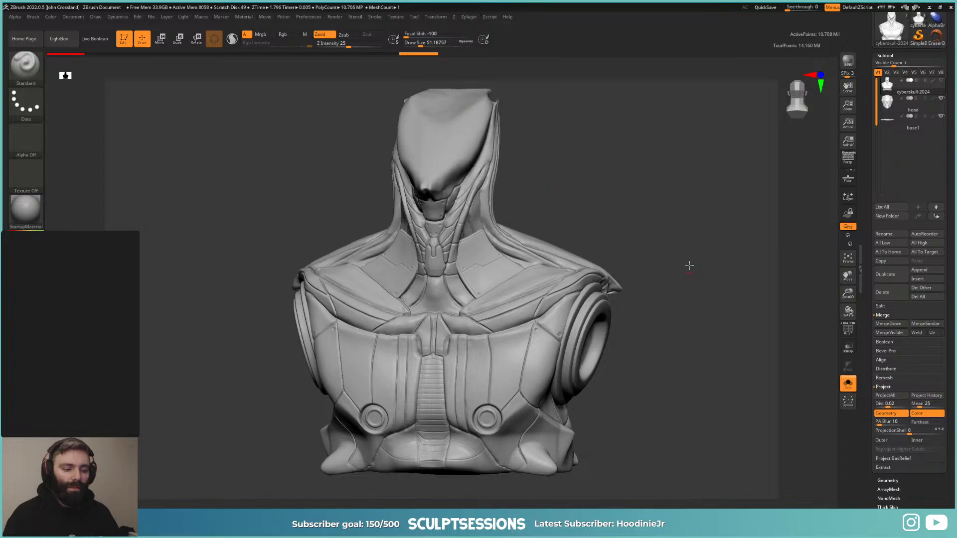
{"action": "left_click_drag", "start_coordinate": [688, 262], "coordinate": [711, 299]}
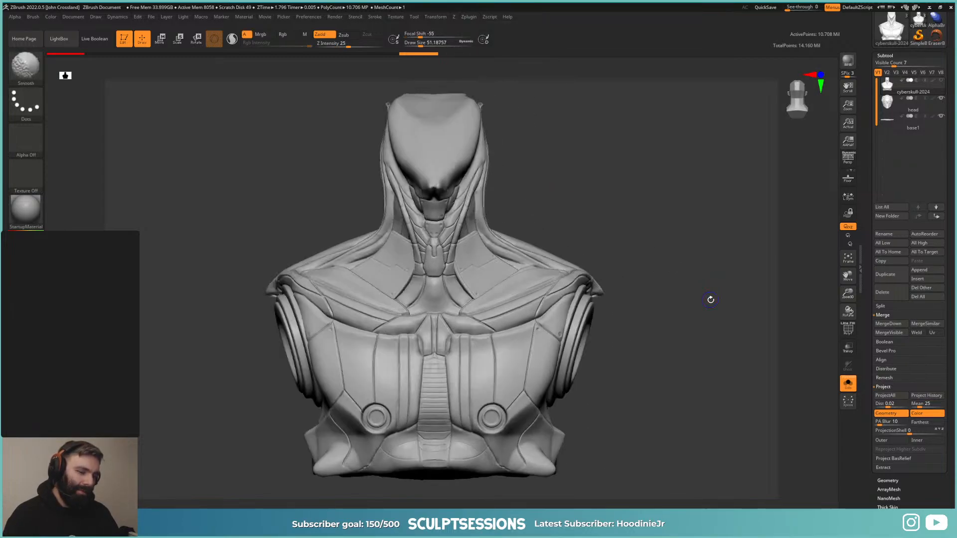
Step: Turn on the bust's polyframe display and try DynaMesh on it at resolution 440
{"action": "key", "text": "shift+f"}
{"action": "scroll", "coordinate": [922, 297], "scroll_direction": "down", "scroll_amount": 5}
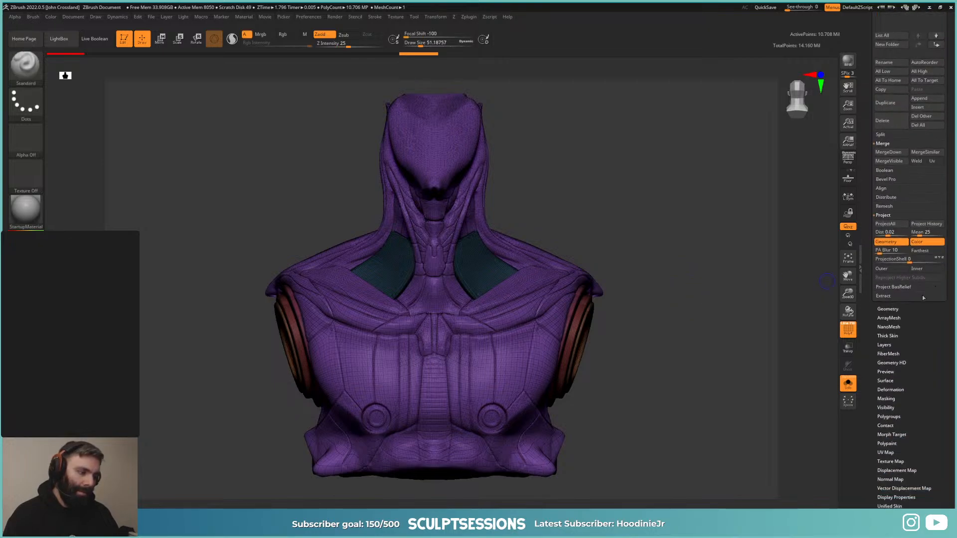
{"action": "left_click", "coordinate": [895, 309]}
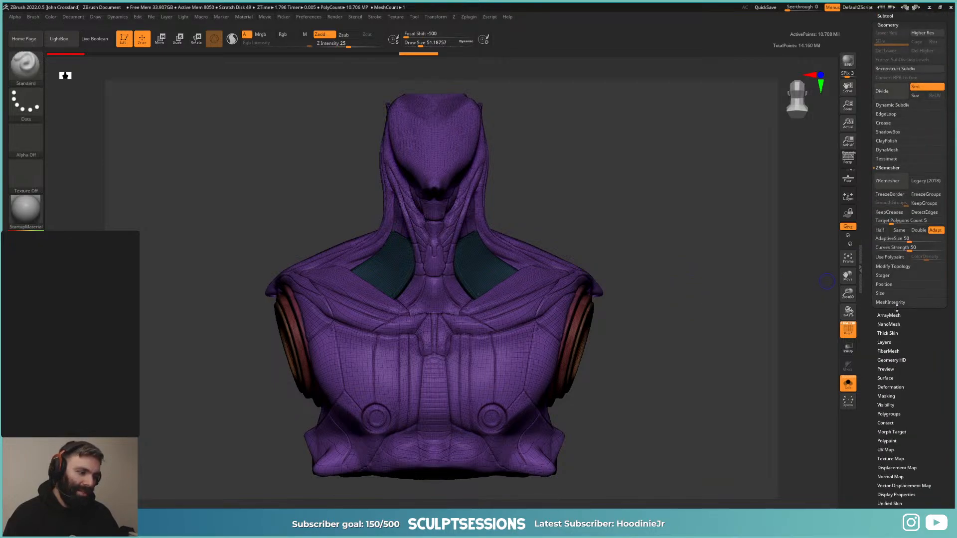
{"action": "left_click", "coordinate": [885, 149]}
{"action": "left_click", "coordinate": [891, 175]}
{"action": "type", "text": "360"}
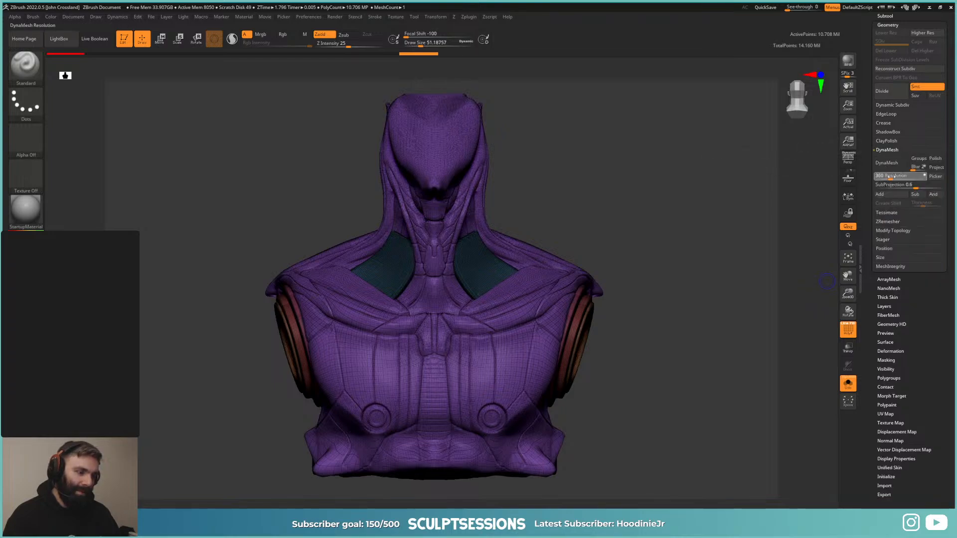
{"action": "left_click", "coordinate": [888, 163]}
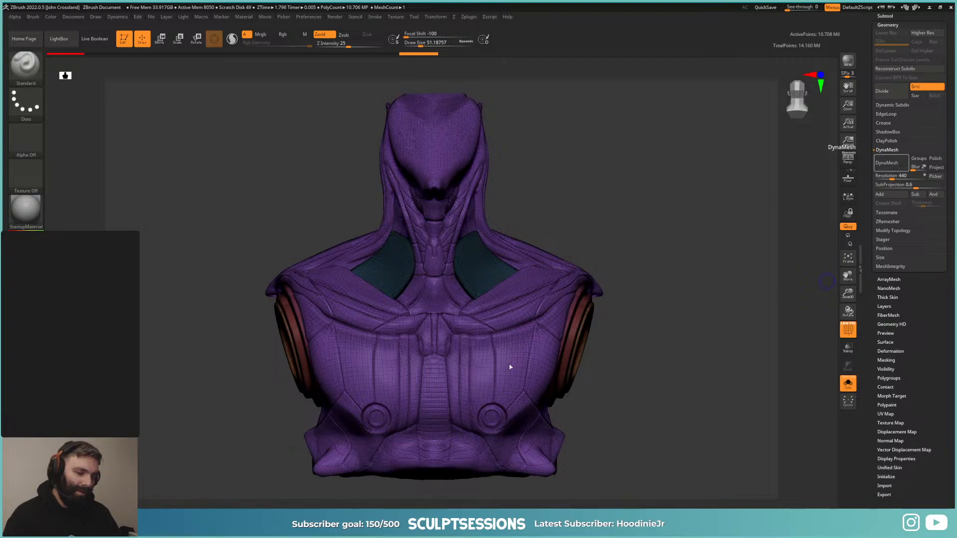
Step: Inspect the remeshed chest detail without polyframe and undo the DynaMesh
{"action": "key", "text": "shift+f"}
{"action": "left_click_drag", "start_coordinate": [619, 257], "coordinate": [529, 299], "text": "alt"}
{"action": "left_click_drag", "start_coordinate": [652, 289], "coordinate": [536, 371], "text": "alt"}
{"action": "key", "text": "ctrl+z"}
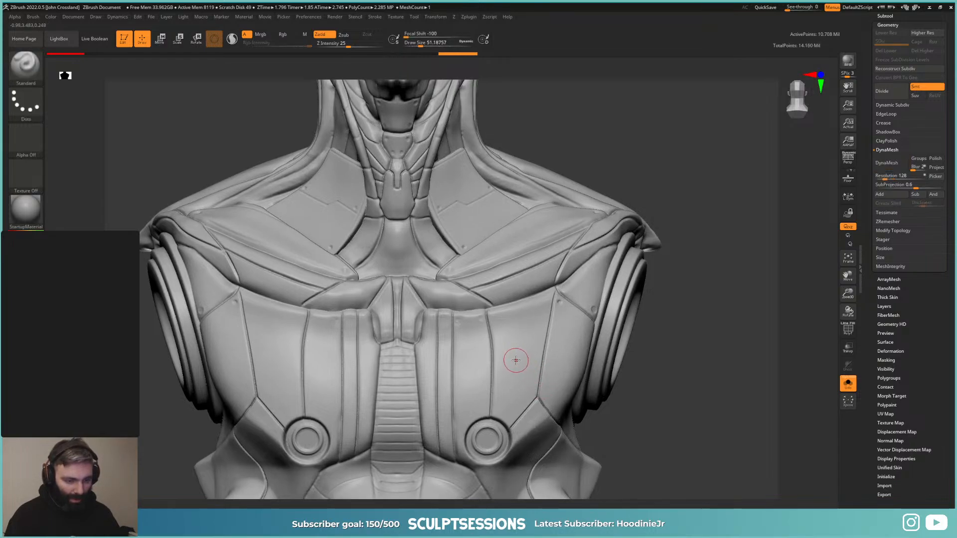
Step: Remesh the bust with DynaMesh at resolution 784
{"action": "left_click_drag", "start_coordinate": [770, 338], "coordinate": [712, 328]}
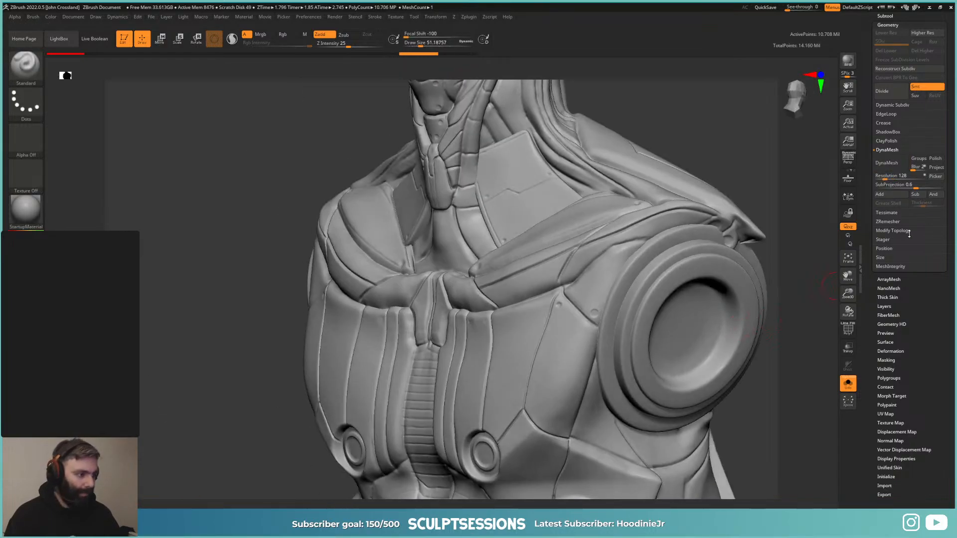
{"action": "left_click", "coordinate": [884, 178]}
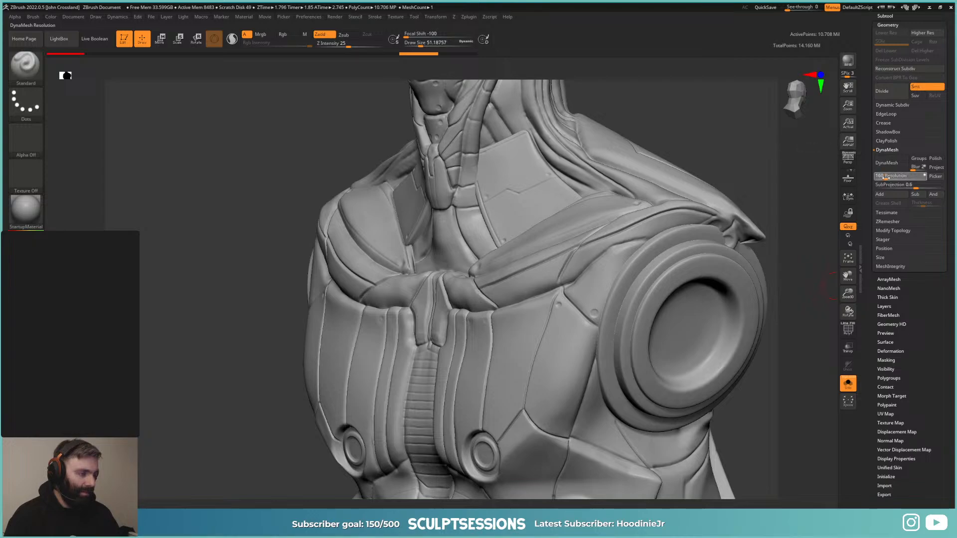
{"action": "left_click_drag", "start_coordinate": [890, 178], "coordinate": [892, 178]}
{"action": "left_click", "coordinate": [887, 163]}
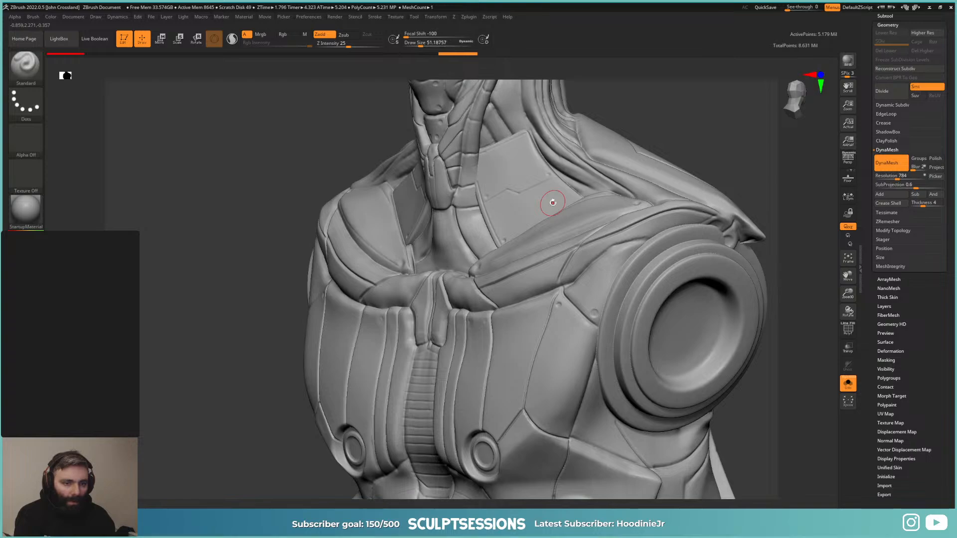
Step: Inspect the remeshed bust's chest, shoulder and arm socket, checking the mesh with and without polyframe
{"action": "mouse_move", "coordinate": [553, 203]}
{"action": "right_mouse_down"}
{"action": "mouse_move", "coordinate": [573, 195]}
{"action": "mouse_move", "coordinate": [604, 209]}
{"action": "mouse_move", "coordinate": [631, 207]}
{"action": "mouse_move", "coordinate": [629, 252]}
{"action": "mouse_move", "coordinate": [578, 274]}
{"action": "mouse_move", "coordinate": [557, 272]}
{"action": "mouse_move", "coordinate": [517, 230]}
{"action": "mouse_move", "coordinate": [595, 238]}
{"action": "mouse_move", "coordinate": [523, 276]}
{"action": "right_mouse_up"}
{"action": "key", "text": "shift+f"}
{"action": "key", "text": "shift+f"}
{"action": "right_click", "coordinate": [564, 286]}
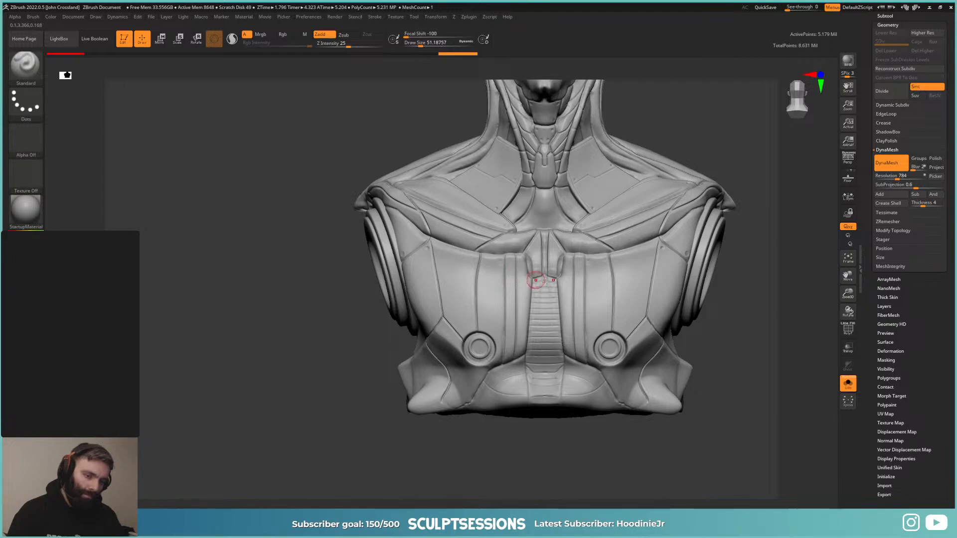
{"action": "mouse_move", "coordinate": [365, 225]}
{"action": "right_mouse_down", "text": "alt"}
{"action": "mouse_move", "coordinate": [402, 254]}
{"action": "mouse_move", "coordinate": [461, 246]}
{"action": "mouse_move", "coordinate": [463, 286]}
{"action": "right_mouse_up", "text": "alt"}
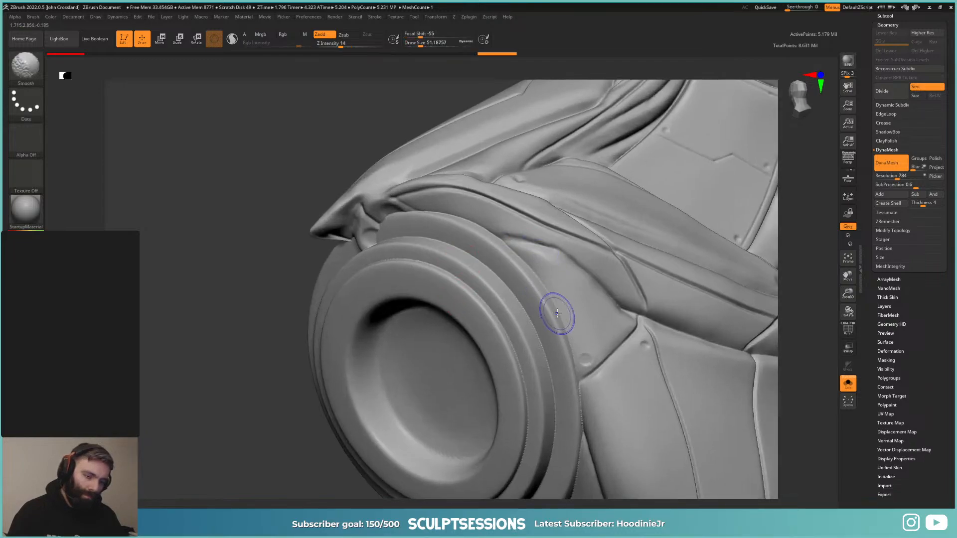
{"action": "mouse_move", "coordinate": [553, 314]}
{"action": "right_mouse_down"}
{"action": "mouse_move", "coordinate": [551, 297]}
{"action": "mouse_move", "coordinate": [613, 269]}
{"action": "right_mouse_up"}
{"action": "right_click_drag", "start_coordinate": [613, 269], "coordinate": [592, 299], "text": "shift"}
{"action": "key", "text": "shift+f"}
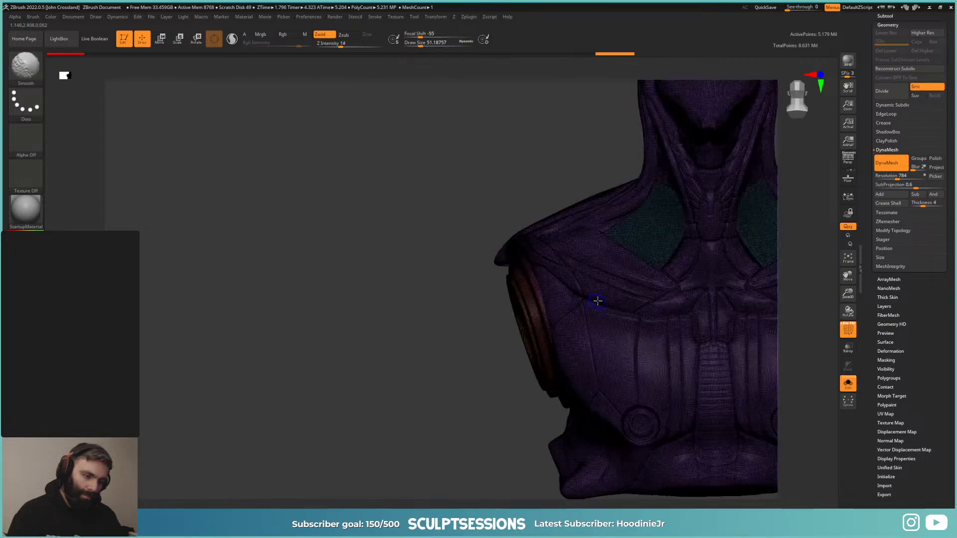
{"action": "key", "text": "shift+f"}
{"action": "mouse_move", "coordinate": [692, 290]}
{"action": "right_mouse_down", "text": "alt"}
{"action": "mouse_move", "coordinate": [560, 294]}
{"action": "mouse_move", "coordinate": [557, 271]}
{"action": "mouse_move", "coordinate": [532, 289]}
{"action": "right_mouse_up", "text": "alt"}
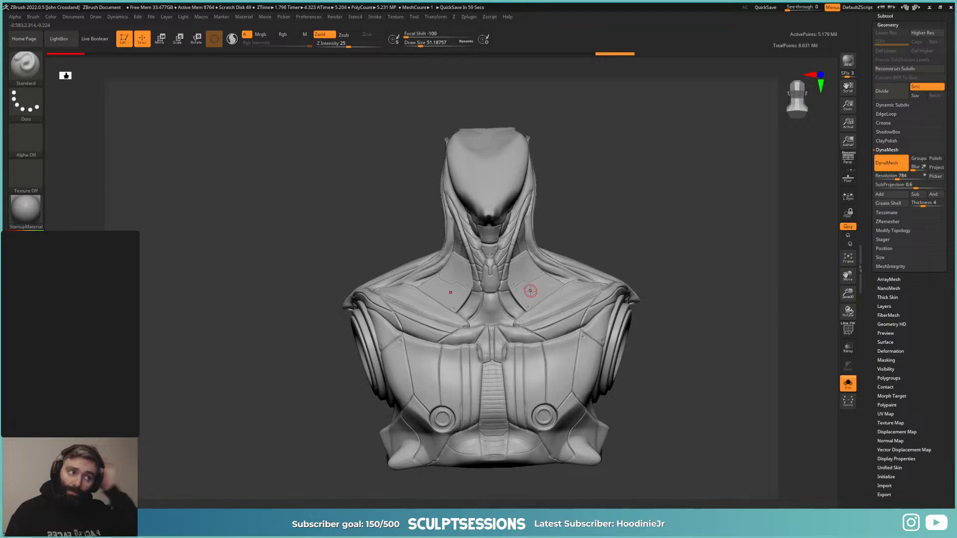
Step: Pre-process the current bust subtool in Decimation Master
{"action": "right_click", "coordinate": [630, 280]}
{"action": "right_click_drag", "start_coordinate": [638, 282], "coordinate": [585, 242], "text": "ctrl"}
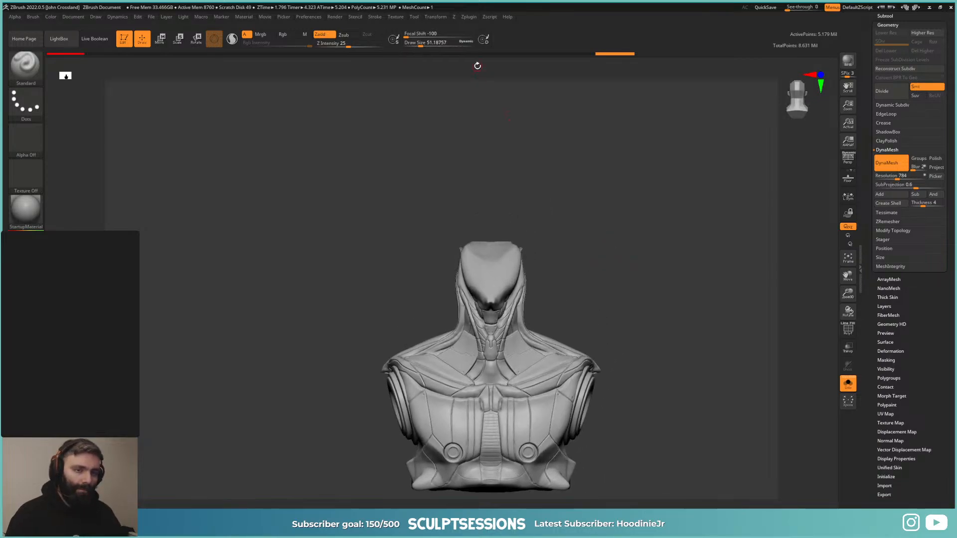
{"action": "mouse_move", "coordinate": [475, 18]}
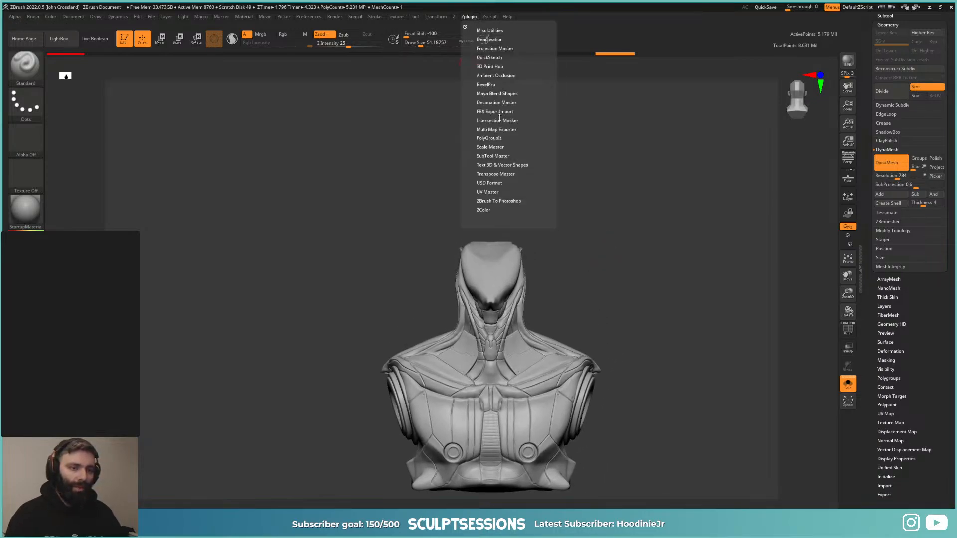
{"action": "left_click", "coordinate": [491, 102]}
{"action": "left_click", "coordinate": [495, 171]}
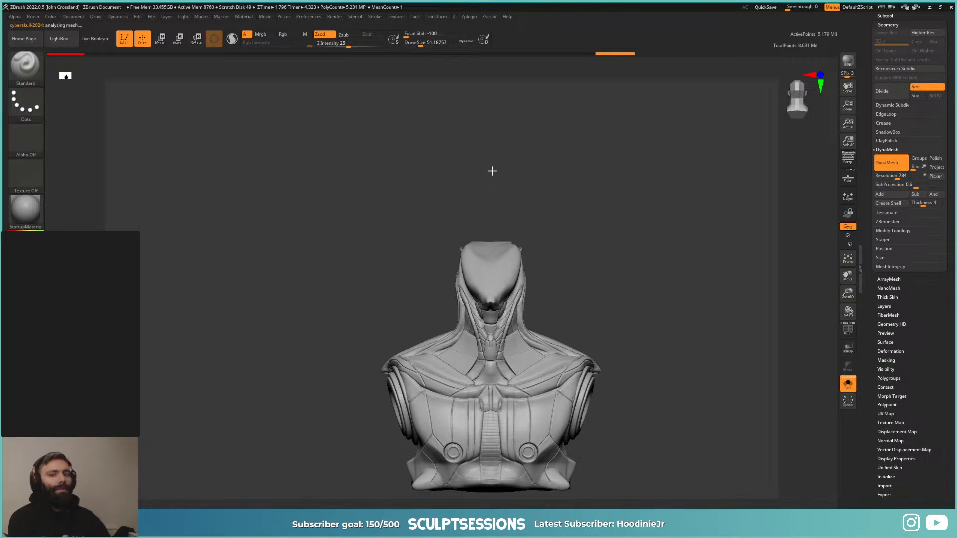
Step: Switch to the reference image board, keep it always on top and examine the red armour image up close
{"action": "key", "text": "alt+Tab"}
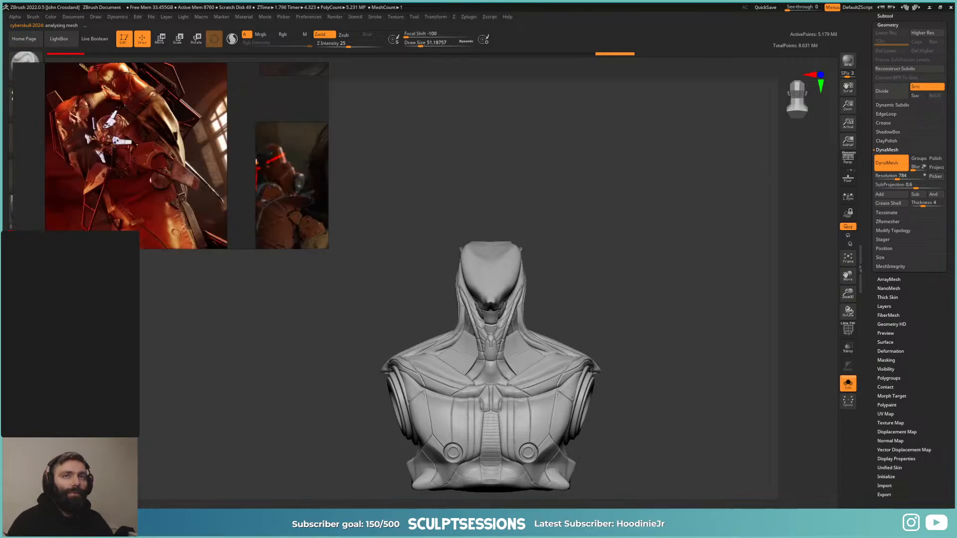
{"action": "left_click_drag", "start_coordinate": [79, 168], "coordinate": [93, 185]}
{"action": "right_click", "coordinate": [178, 172]}
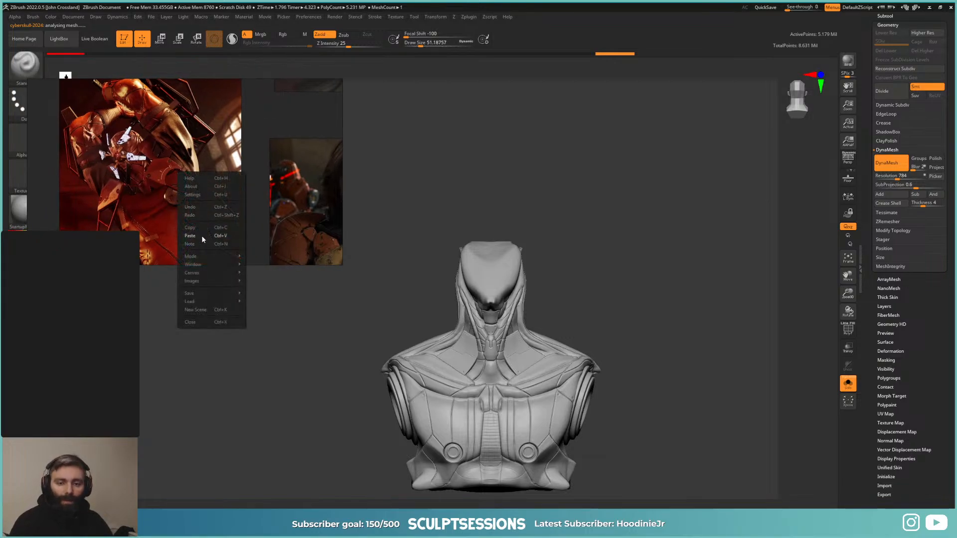
{"action": "mouse_move", "coordinate": [211, 255]}
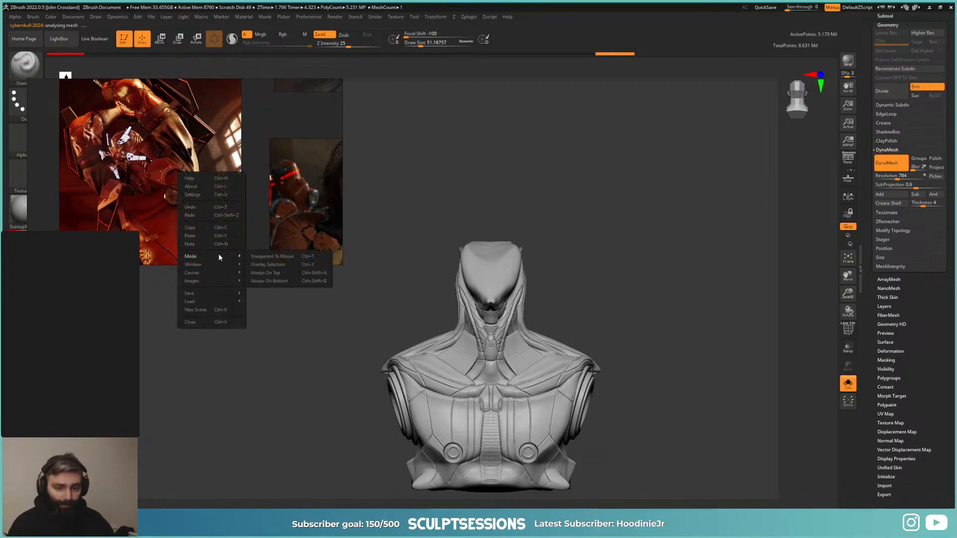
{"action": "left_click", "coordinate": [275, 272]}
{"action": "scroll", "coordinate": [208, 191], "scroll_direction": "up", "scroll_amount": 5}
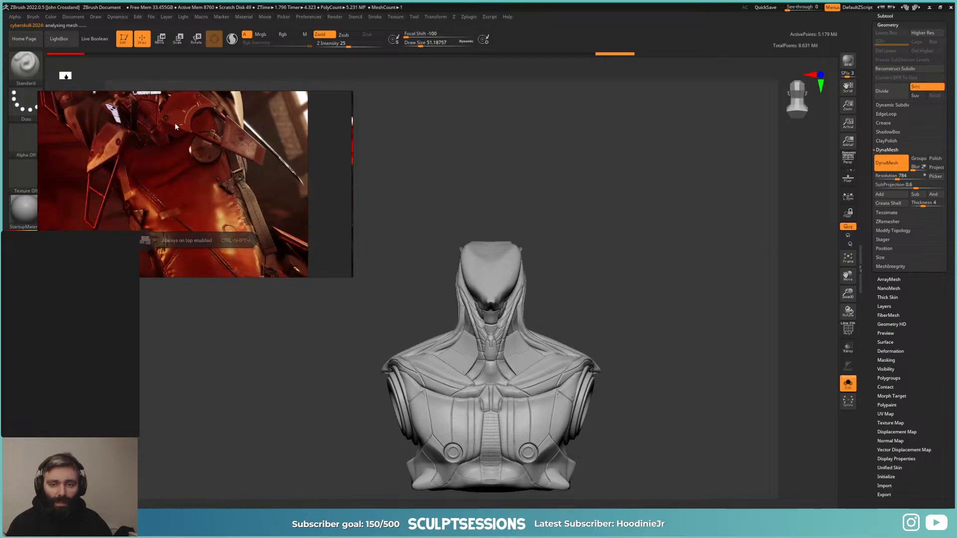
{"action": "middle_click_drag", "start_coordinate": [221, 214], "coordinate": [231, 159]}
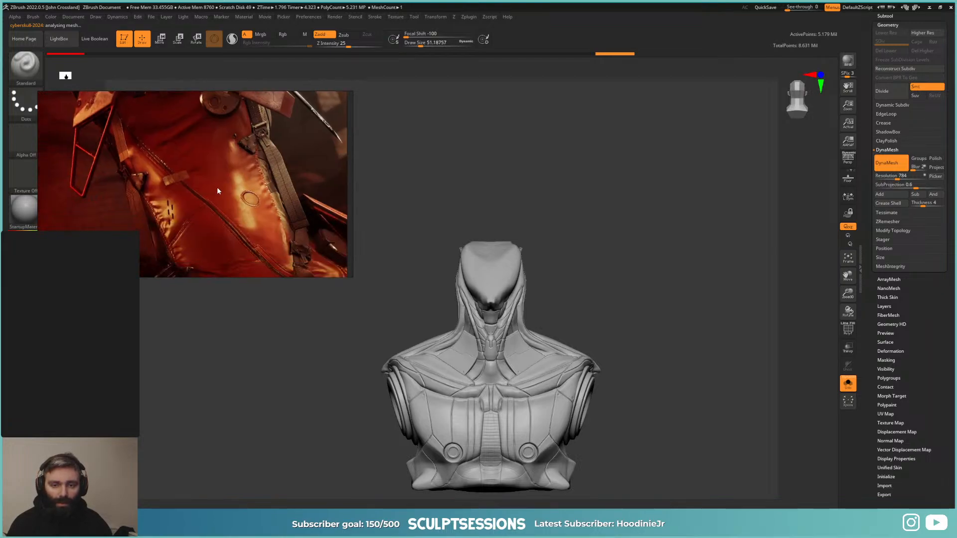
{"action": "scroll", "coordinate": [220, 172], "scroll_direction": "down", "scroll_amount": 5}
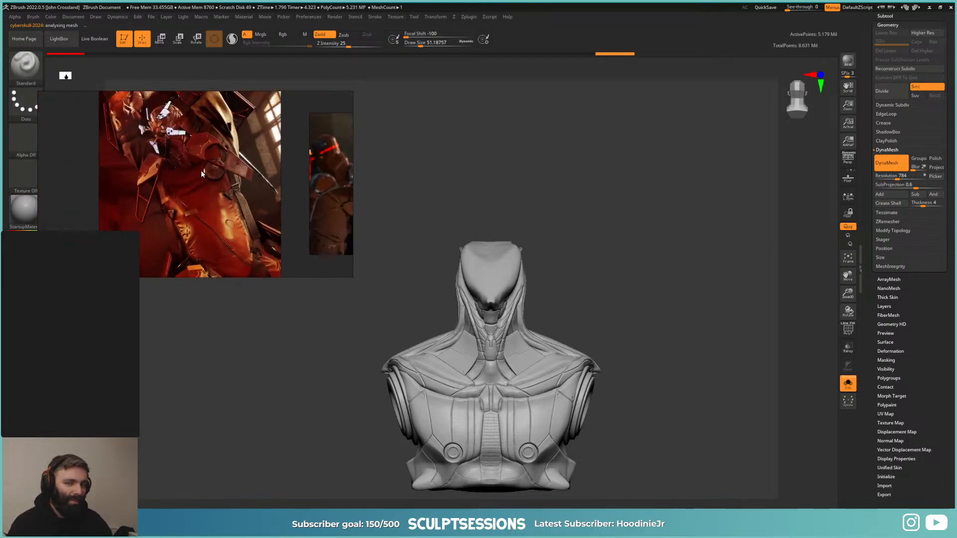
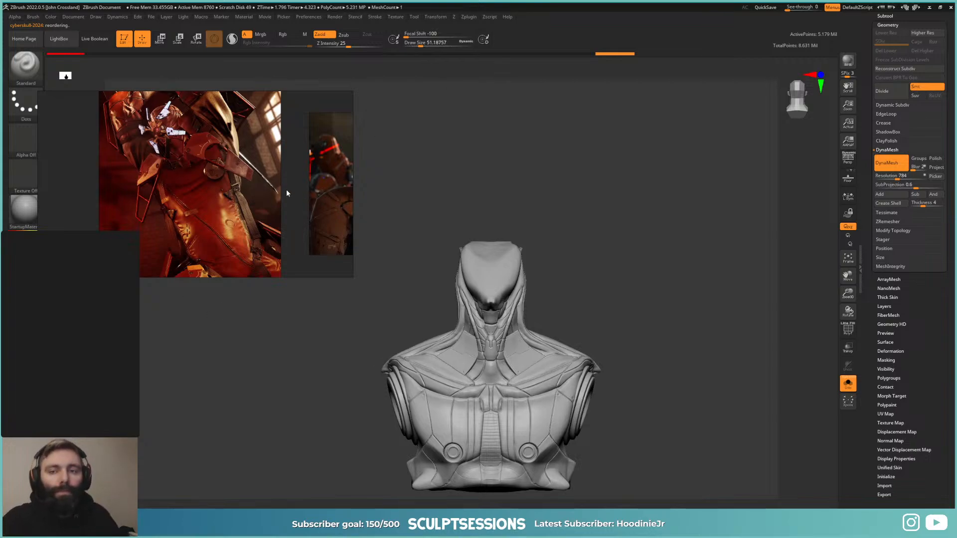
Step: Enlarge the reference board, fit the whole red armour image in it and place it beside the bust
{"action": "left_click_drag", "start_coordinate": [272, 209], "coordinate": [250, 214]}
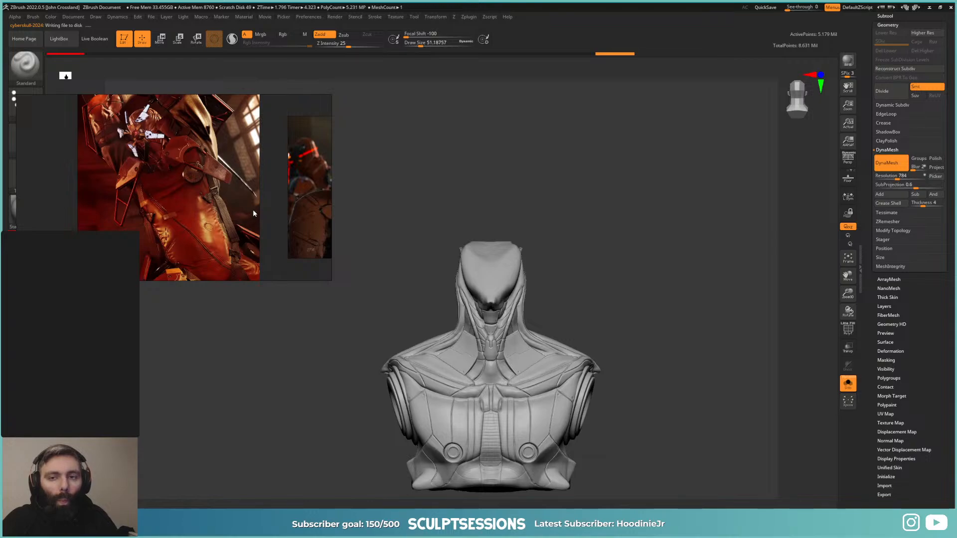
{"action": "scroll", "coordinate": [251, 212], "scroll_direction": "up", "scroll_amount": 3}
{"action": "middle_click_drag", "start_coordinate": [250, 211], "coordinate": [255, 218]}
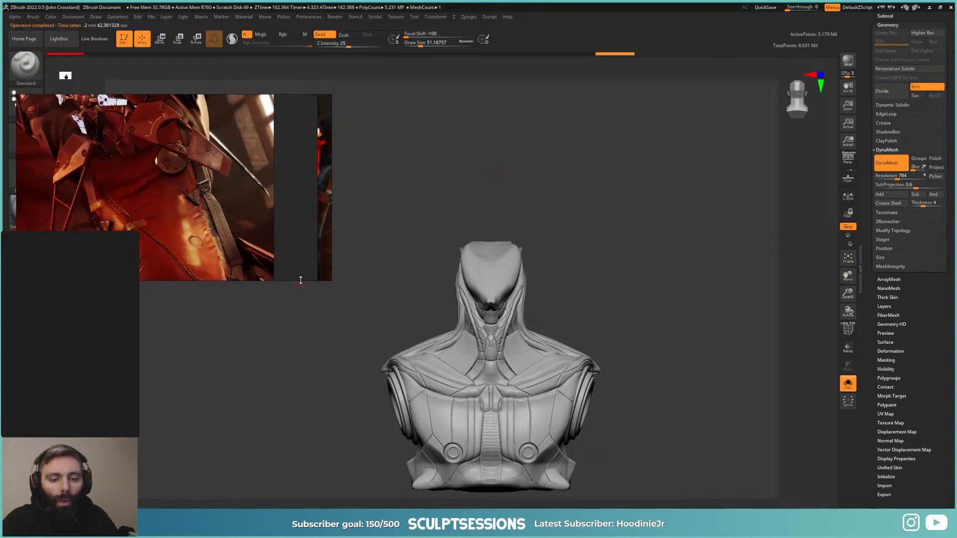
{"action": "left_click_drag", "start_coordinate": [299, 279], "coordinate": [287, 473]}
{"action": "middle_click_drag", "start_coordinate": [188, 294], "coordinate": [241, 296]}
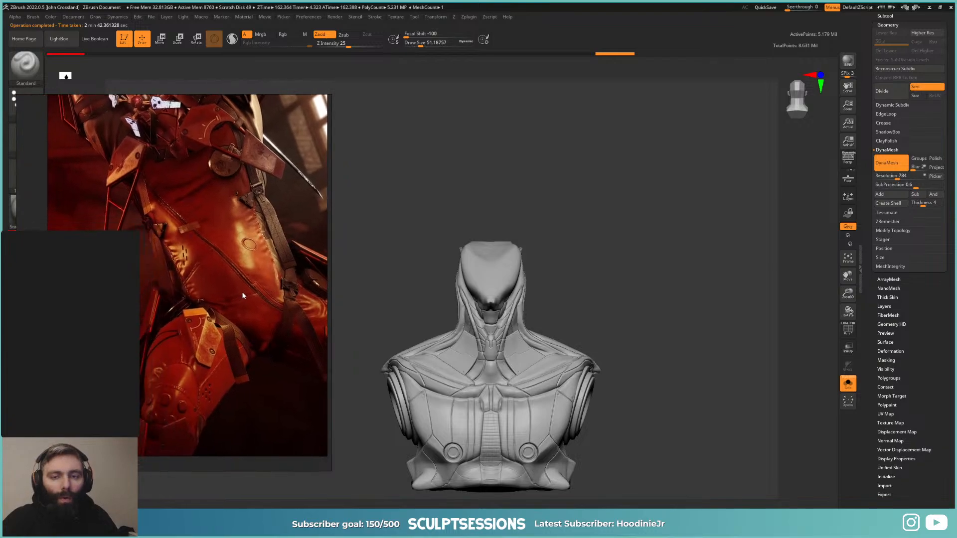
{"action": "left_click", "coordinate": [230, 275]}
{"action": "double_click", "coordinate": [229, 273]}
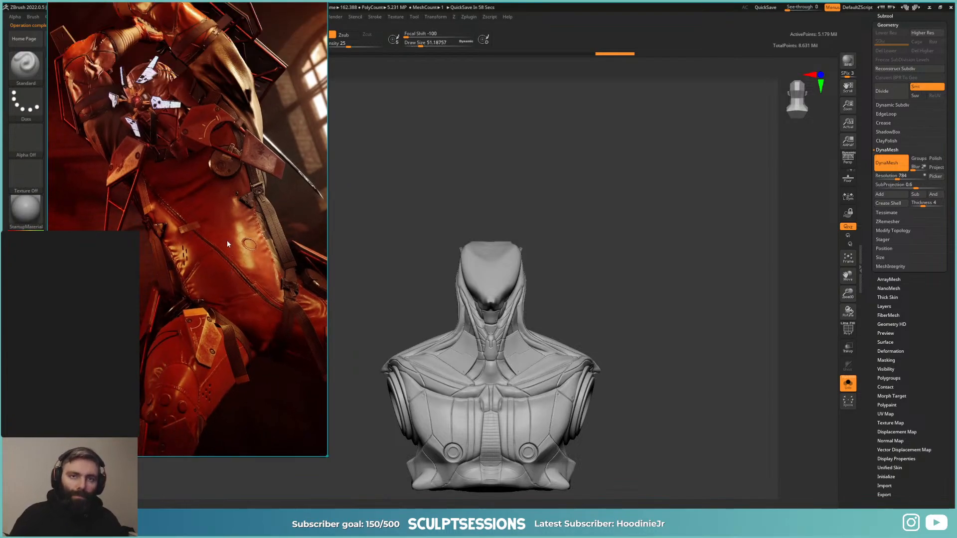
{"action": "scroll", "coordinate": [226, 233], "scroll_direction": "down", "scroll_amount": 1}
{"action": "scroll", "coordinate": [227, 235], "scroll_direction": "down", "scroll_amount": 1}
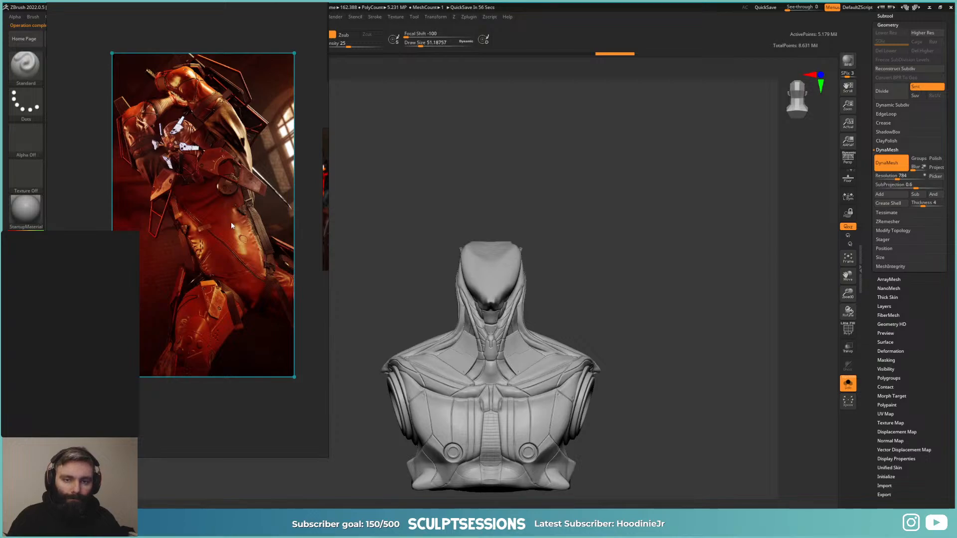
{"action": "key", "text": "v"}
{"action": "right_click_drag", "start_coordinate": [231, 224], "coordinate": [182, 243]}
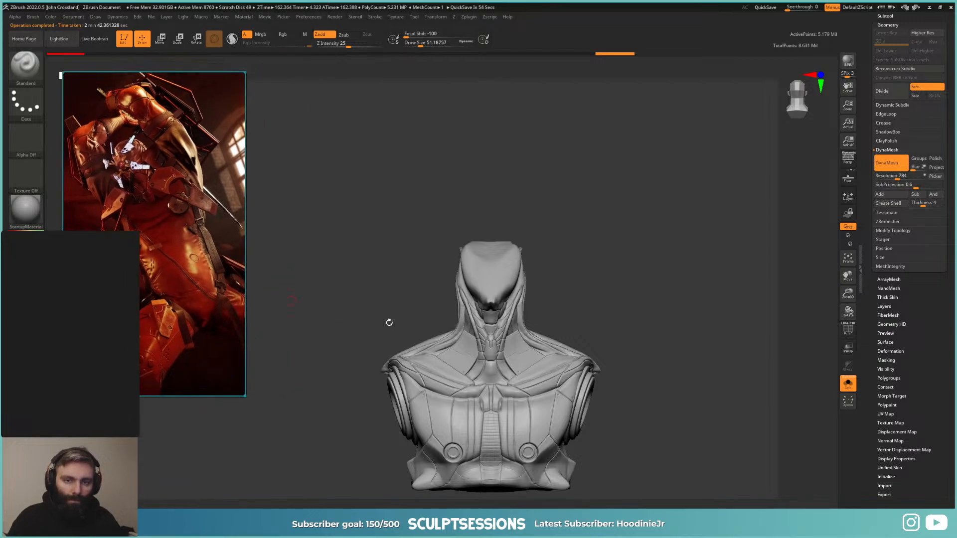
Step: Decimate the current bust subtool to 800 k polys with Decimation Master
{"action": "scroll", "coordinate": [617, 239], "scroll_direction": "up", "scroll_amount": 2}
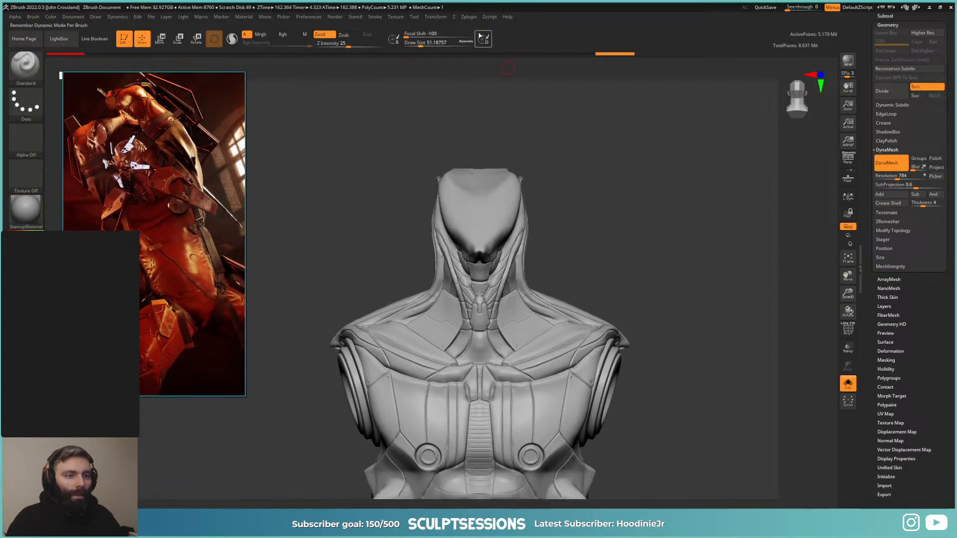
{"action": "left_click", "coordinate": [468, 16]}
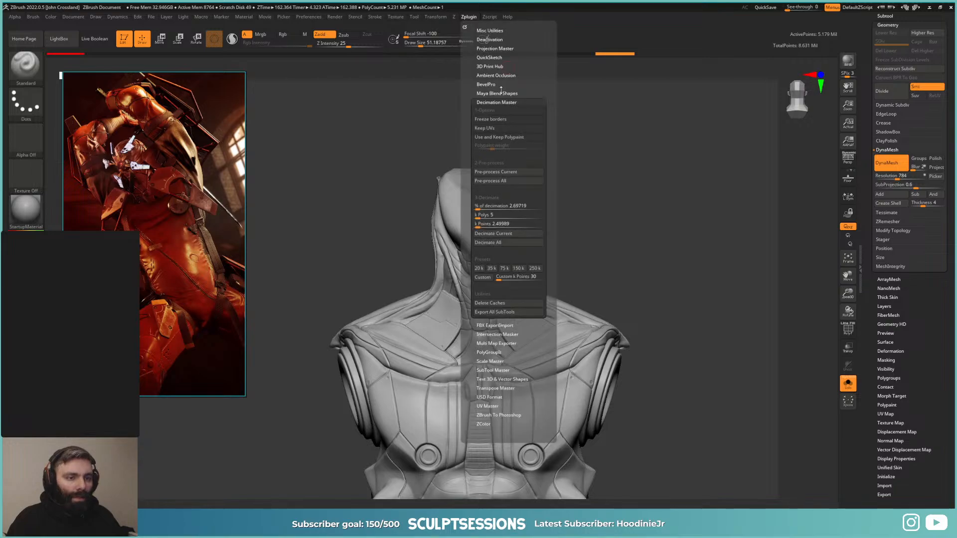
{"action": "left_click", "coordinate": [486, 206]}
{"action": "left_click", "coordinate": [490, 215]}
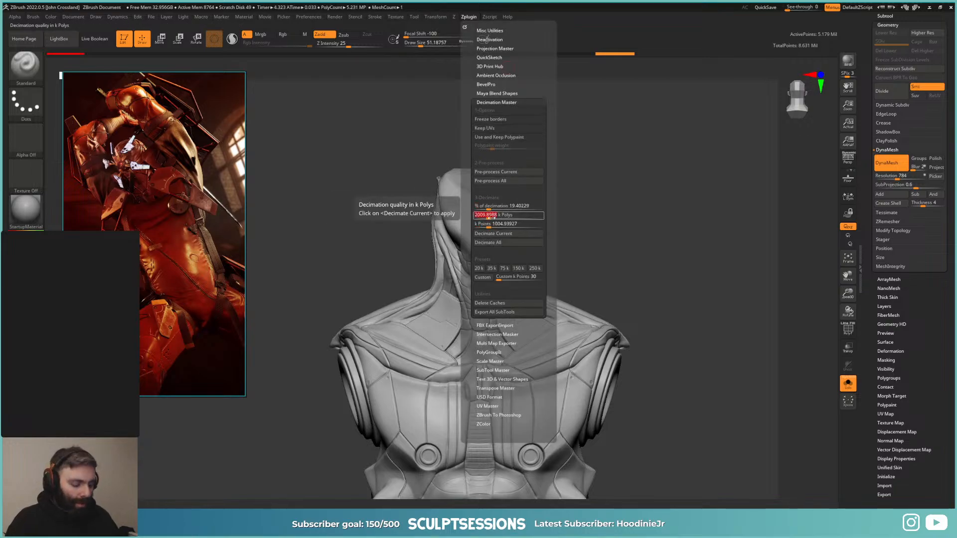
{"action": "type", "text": "800"}
{"action": "key", "text": "Return"}
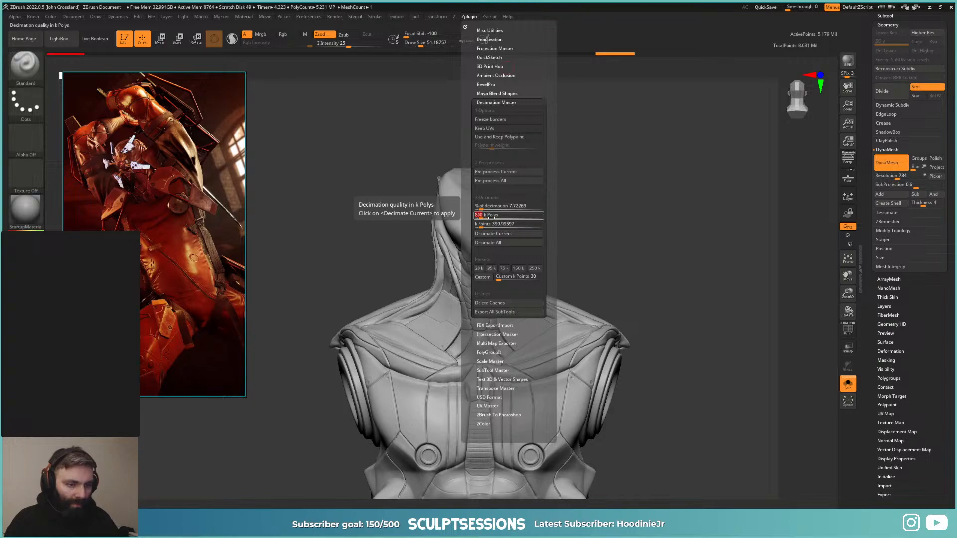
{"action": "left_click", "coordinate": [510, 233]}
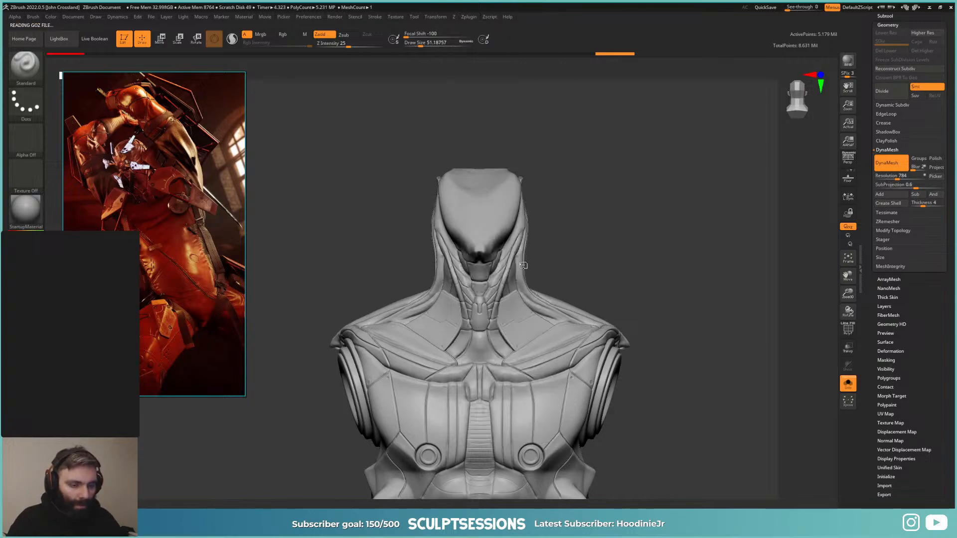
Step: Inspect the decimated bust's neck, chest and shoulder detail, toggling polyframe to check the mesh
{"action": "scroll", "coordinate": [552, 349], "scroll_direction": "up", "scroll_amount": 5}
{"action": "key", "text": "shift+f"}
{"action": "key", "text": "shift+f"}
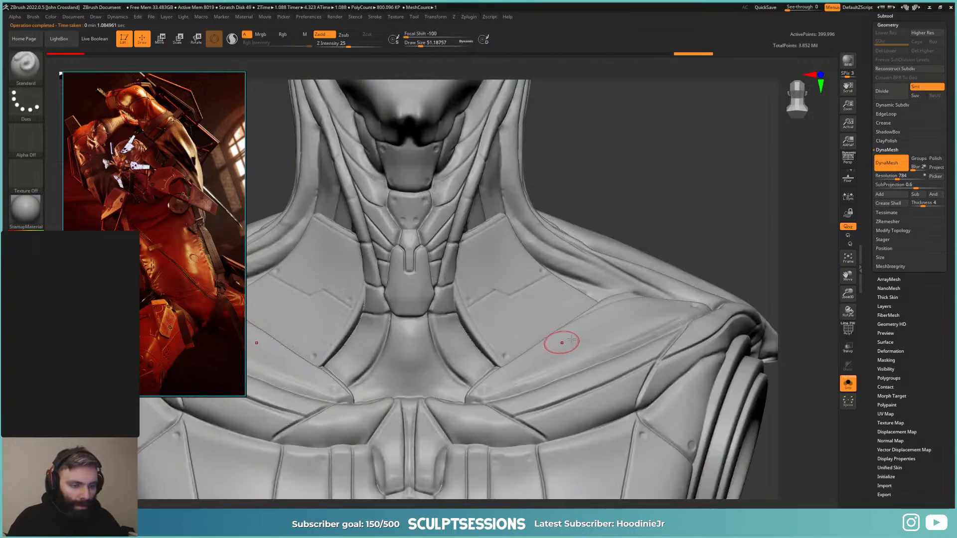
{"action": "right_click_drag", "start_coordinate": [587, 334], "coordinate": [576, 341]}
{"action": "scroll", "coordinate": [576, 342], "scroll_direction": "down", "scroll_amount": 6}
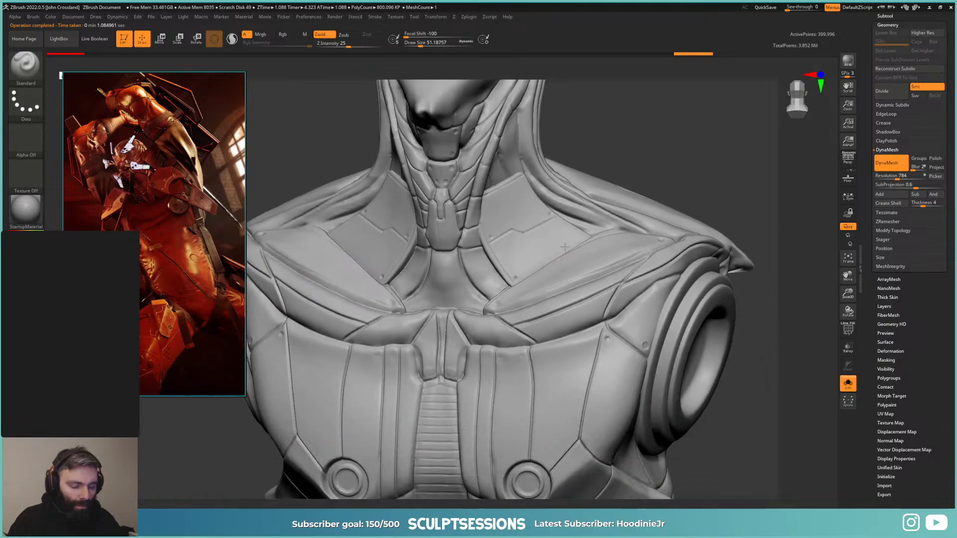
{"action": "left_click", "coordinate": [469, 18]}
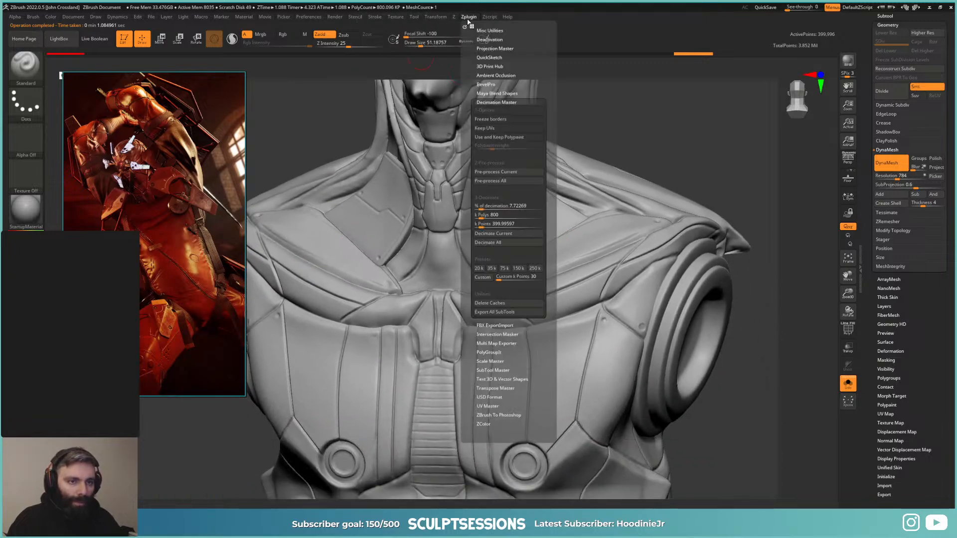
{"action": "right_click_drag", "start_coordinate": [668, 164], "coordinate": [635, 115], "text": "alt"}
{"action": "key", "text": "ctrl"}
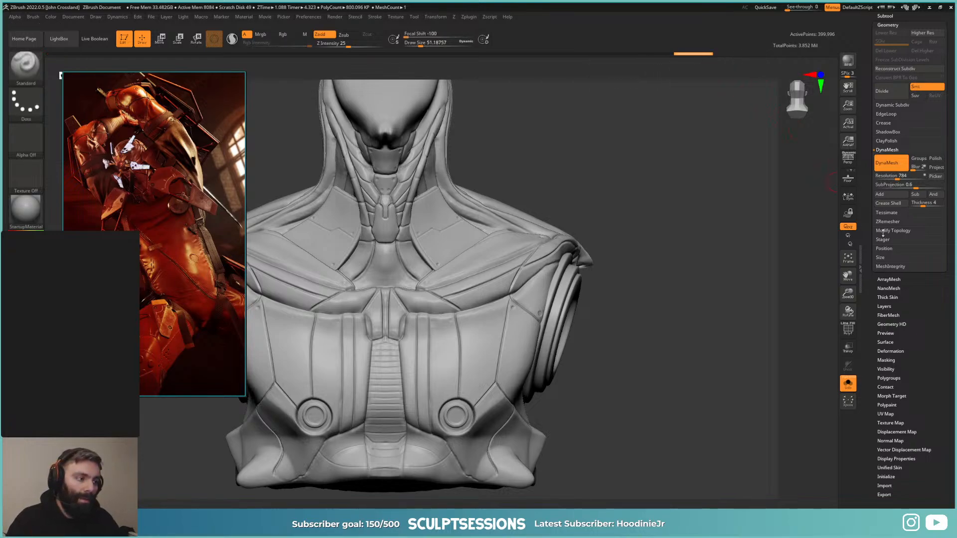
Step: Decimate the current bust subtool to 10 k polys with Decimation Master and check the triangulation in polyframe
{"action": "left_click_drag", "start_coordinate": [929, 284], "coordinate": [929, 304]}
{"action": "left_click_drag", "start_coordinate": [713, 203], "coordinate": [750, 229], "text": "alt"}
{"action": "left_click", "coordinate": [469, 17]}
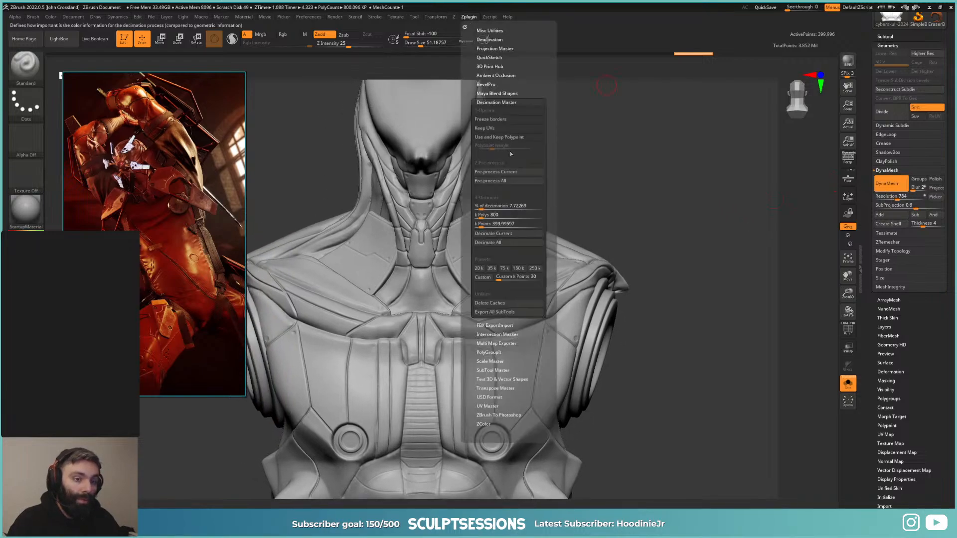
{"action": "left_click", "coordinate": [488, 216]}
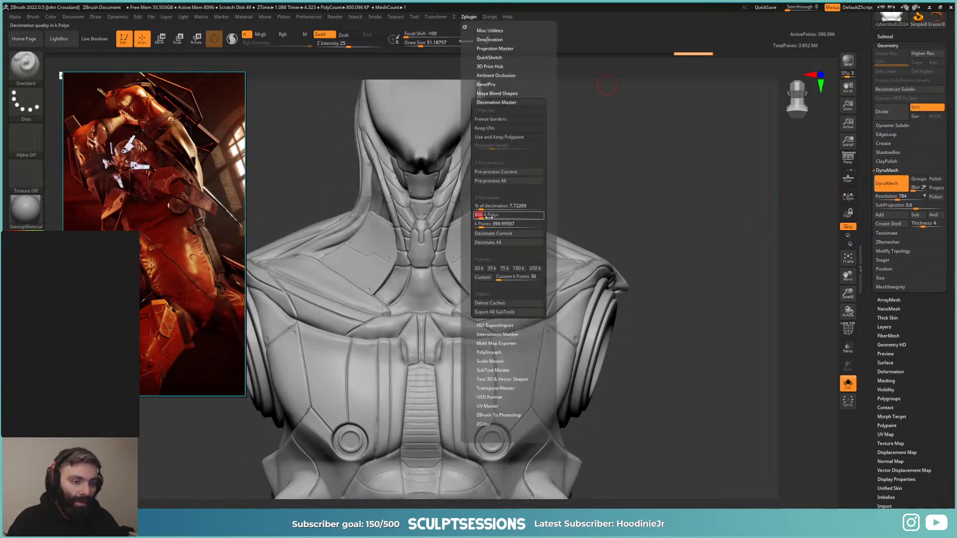
{"action": "type", "text": "10"}
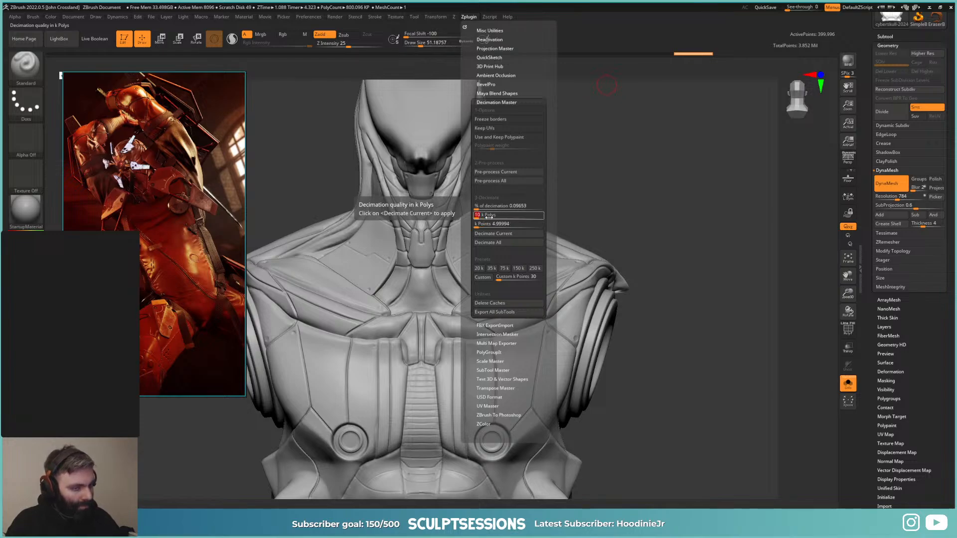
{"action": "key", "text": "Return"}
{"action": "left_click", "coordinate": [499, 234]}
{"action": "key", "text": "shift+f"}
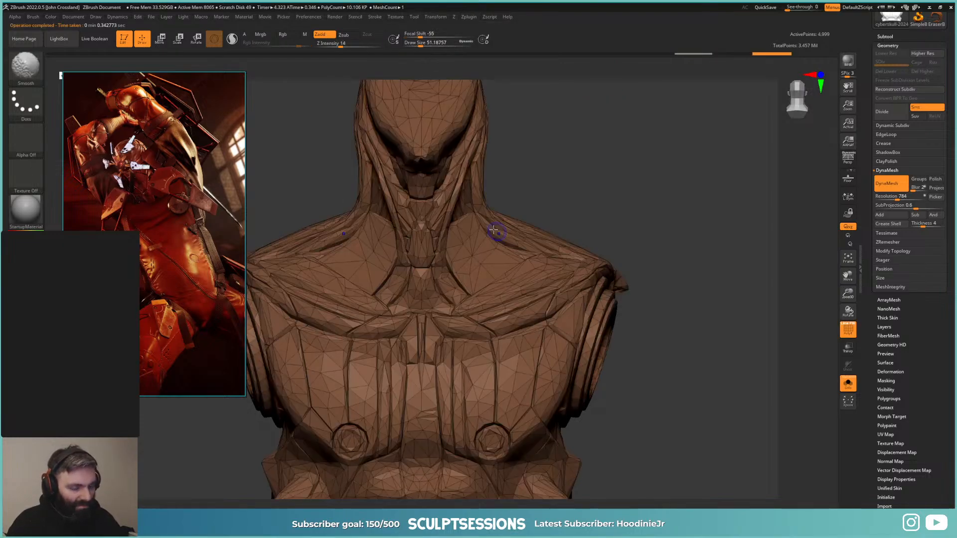
{"action": "key", "text": "shift+f"}
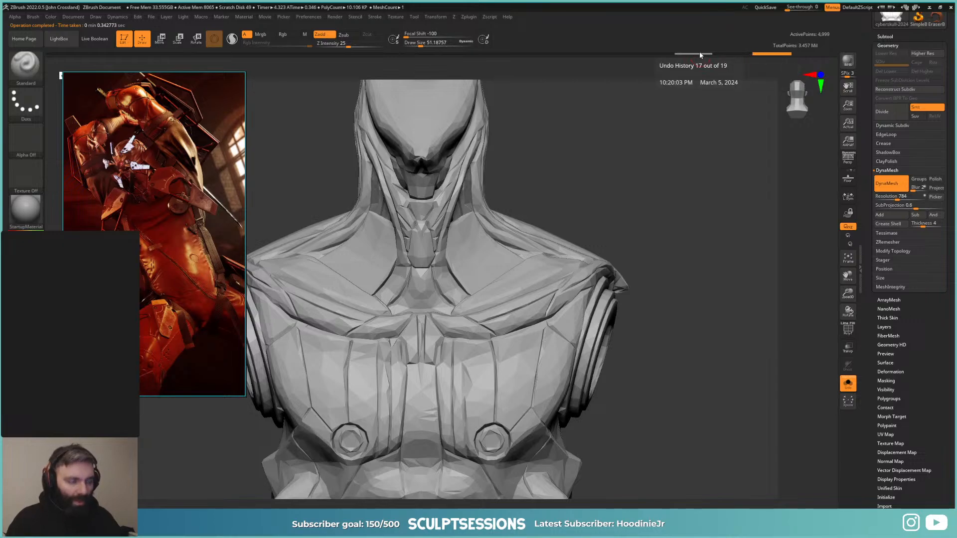
{"action": "mouse_move", "coordinate": [757, 56]}
{"action": "left_mouse_down"}
{"action": "mouse_move", "coordinate": [696, 55]}
{"action": "mouse_move", "coordinate": [764, 58]}
{"action": "left_mouse_up"}
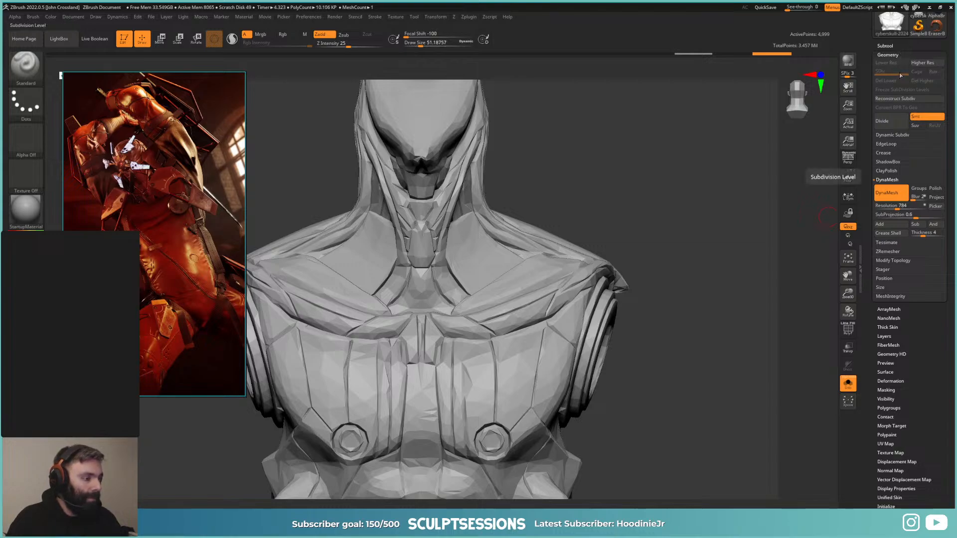
Step: ZRemesh the decimated bust at the same polygon count and check its topology in polyframe
{"action": "left_click", "coordinate": [897, 252]}
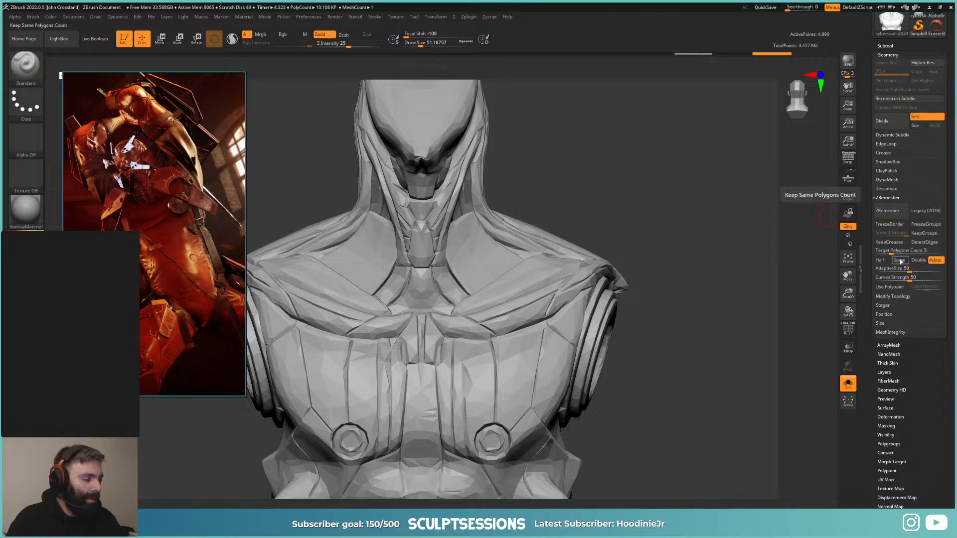
{"action": "left_click", "coordinate": [899, 260]}
{"action": "left_click", "coordinate": [892, 212]}
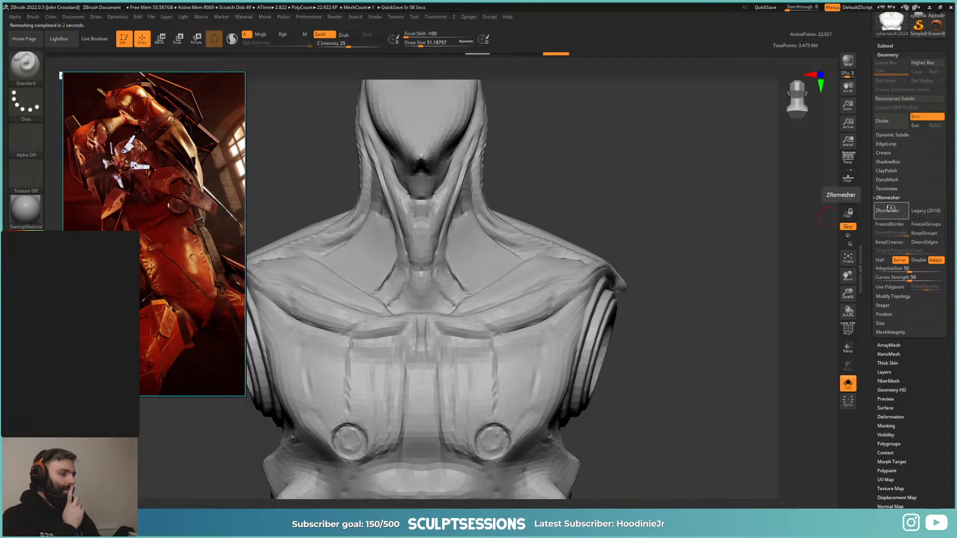
{"action": "key", "text": "shift+f"}
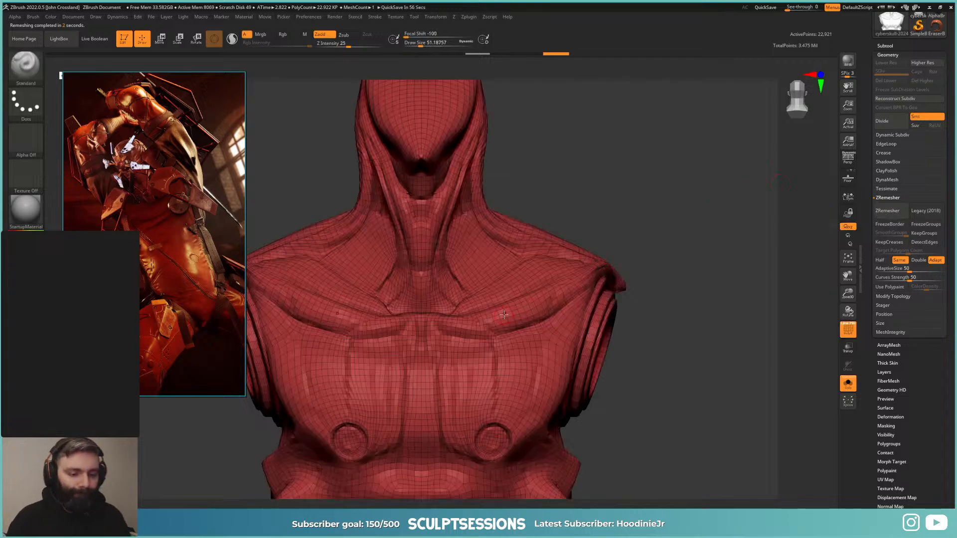
{"action": "key", "text": "f"}
{"action": "right_click_drag", "start_coordinate": [488, 283], "coordinate": [501, 282], "text": "alt"}
{"action": "key", "text": "f"}
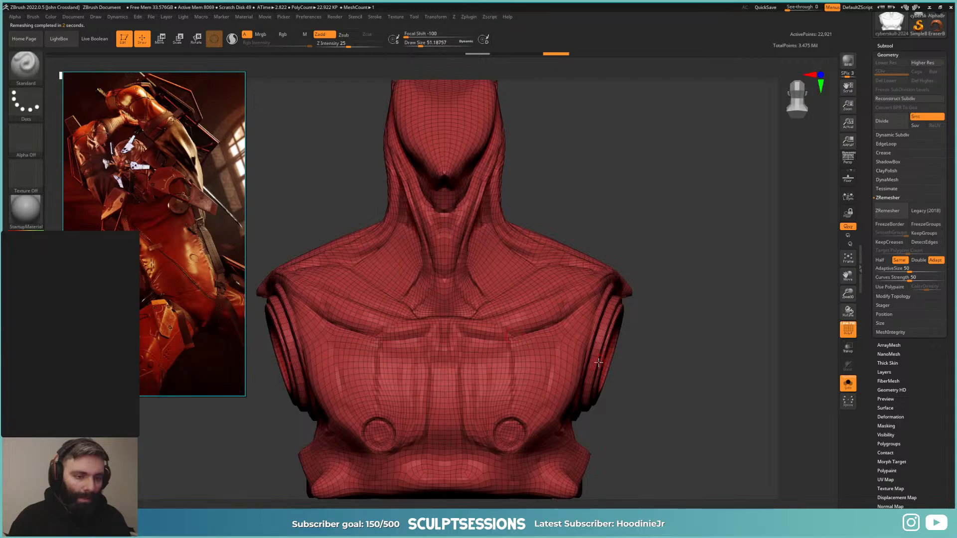
{"action": "right_click_drag", "start_coordinate": [636, 355], "coordinate": [662, 363]}
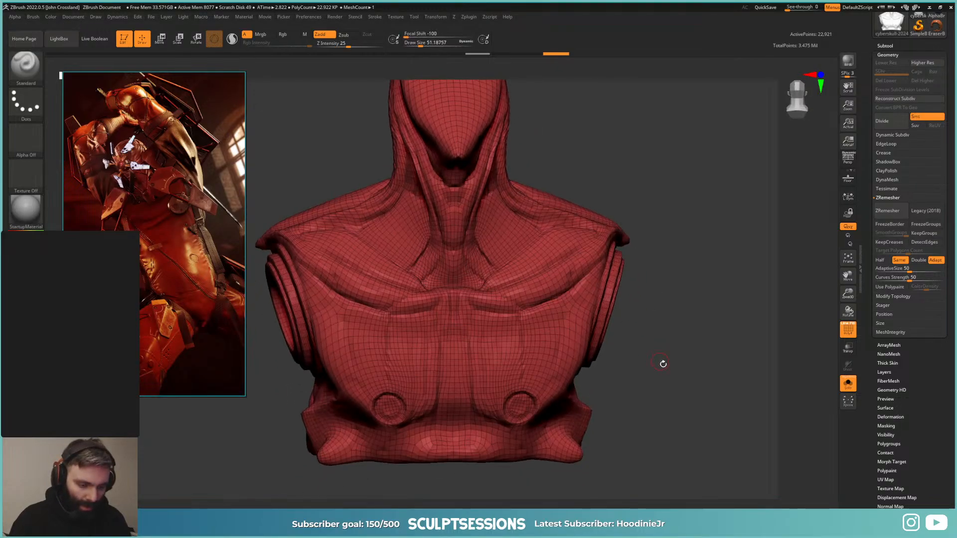
Step: ZRemesh the bust twice more with the Half polygon count option
{"action": "left_click", "coordinate": [880, 260]}
{"action": "left_click", "coordinate": [887, 210]}
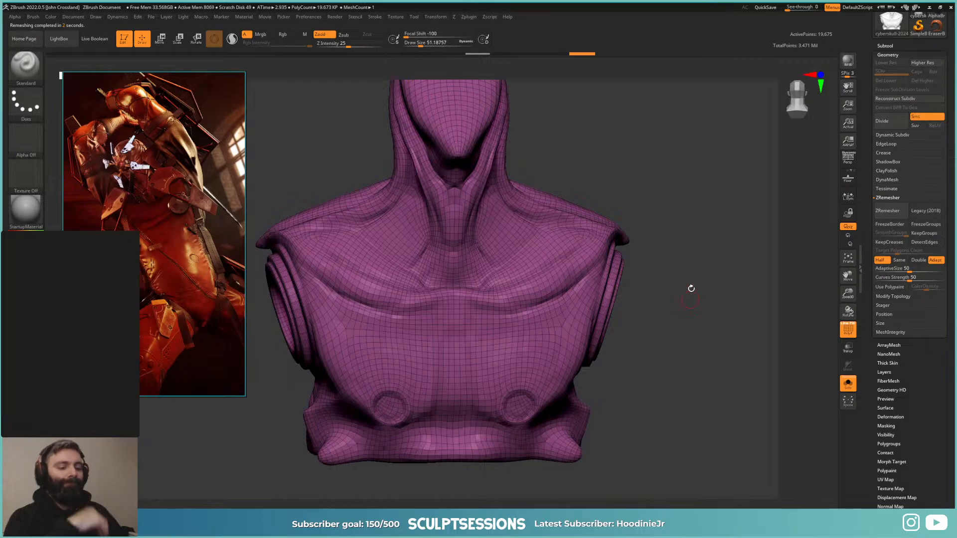
{"action": "left_click_drag", "start_coordinate": [681, 298], "coordinate": [722, 301]}
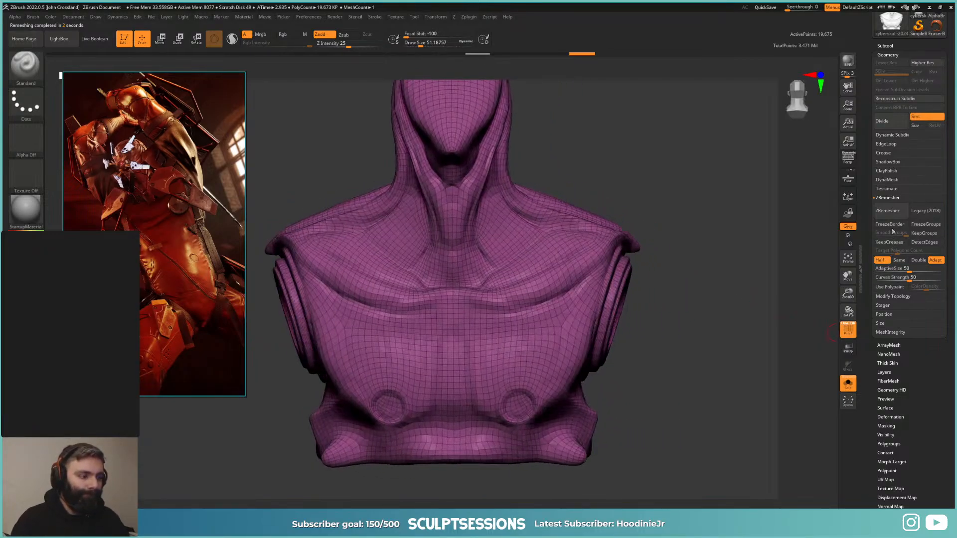
{"action": "left_click", "coordinate": [888, 212]}
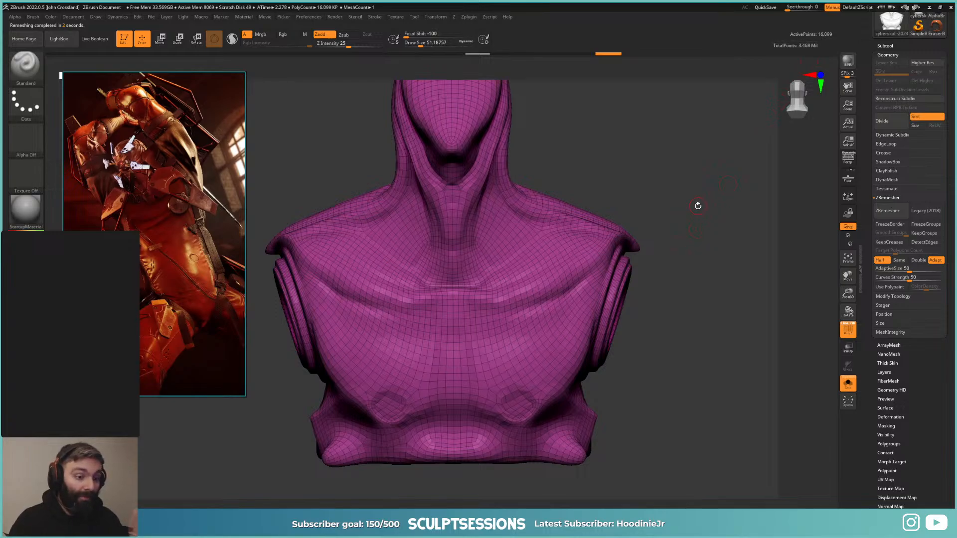
Step: Hide polyframe, subdivide the remeshed bust up to subdivision level 4 and return to level 1
{"action": "left_click_drag", "start_coordinate": [723, 254], "coordinate": [694, 262], "text": "alt"}
{"action": "key", "text": "shift+f"}
{"action": "key", "text": "ctrl+d"}
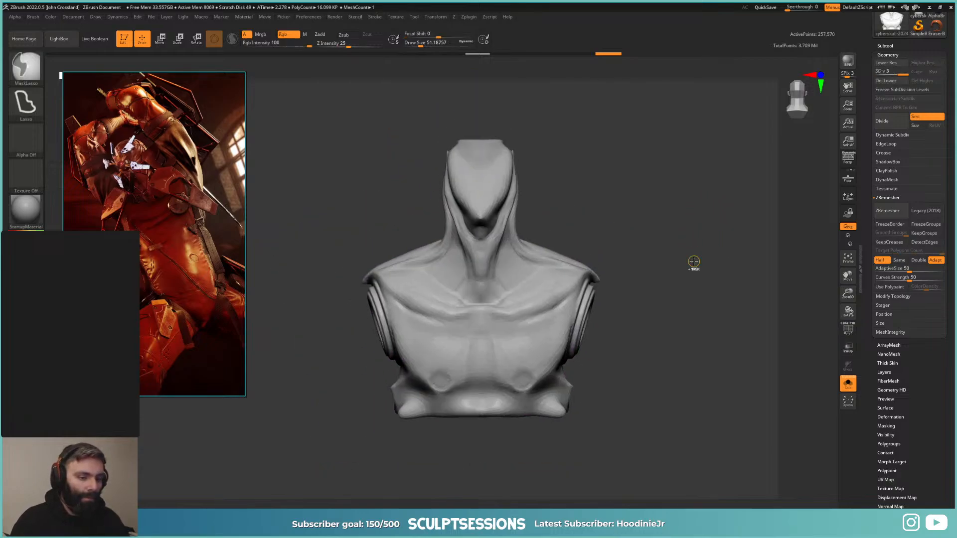
{"action": "key", "text": "shift+d"}
{"action": "key", "text": "shift+d"}
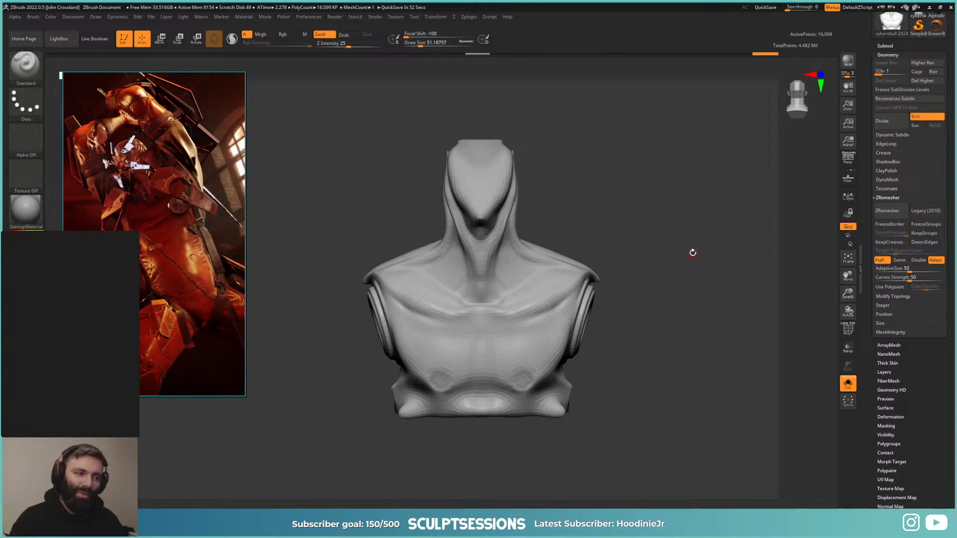
Step: Project the sculpted detail from the undo history onto the subdivision levels of the remeshed bust
{"action": "key", "text": "f"}
{"action": "left_click_drag", "start_coordinate": [676, 279], "coordinate": [707, 253]}
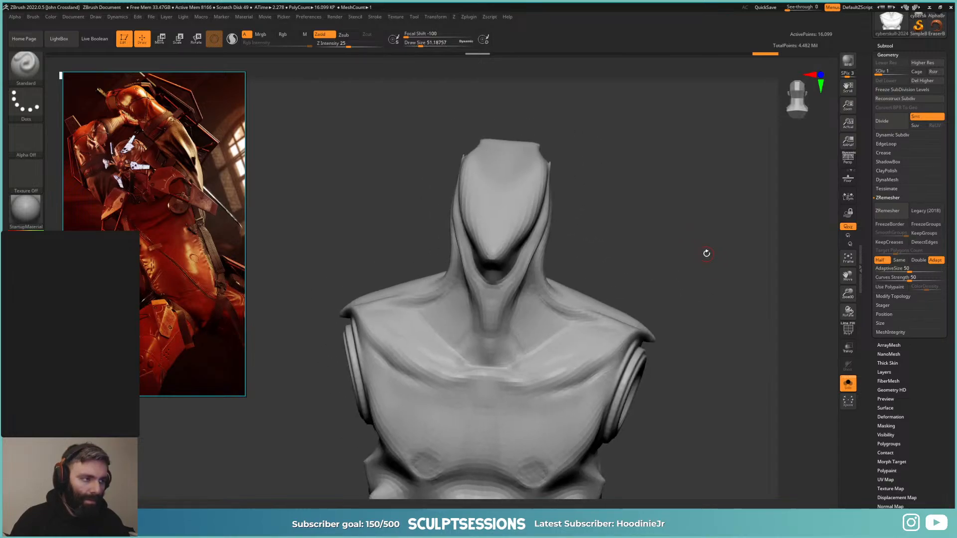
{"action": "mouse_move", "coordinate": [693, 219]}
{"action": "left_mouse_down", "text": "alt"}
{"action": "mouse_move", "coordinate": [681, 229]}
{"action": "mouse_move", "coordinate": [703, 229]}
{"action": "left_mouse_up", "text": "alt"}
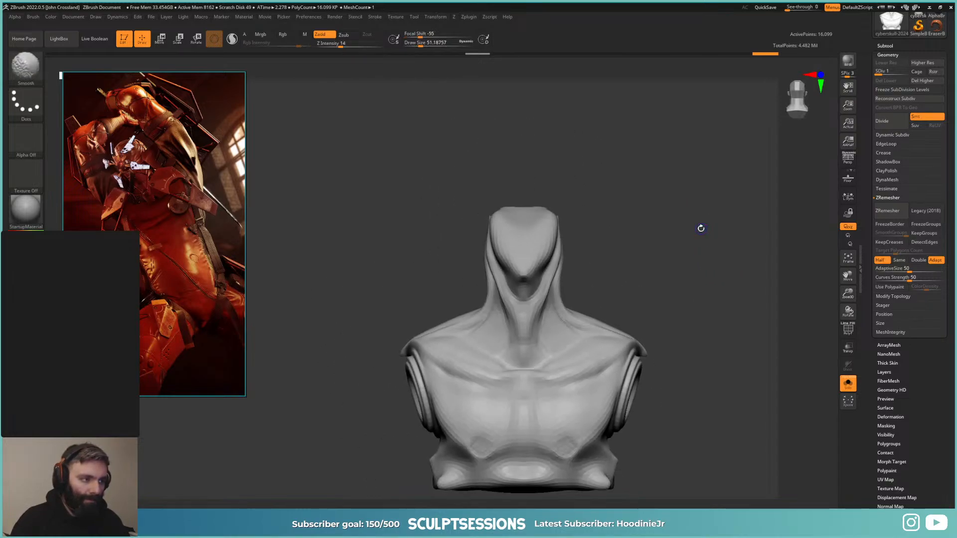
{"action": "key", "text": "d"}
{"action": "key", "text": "shift+d"}
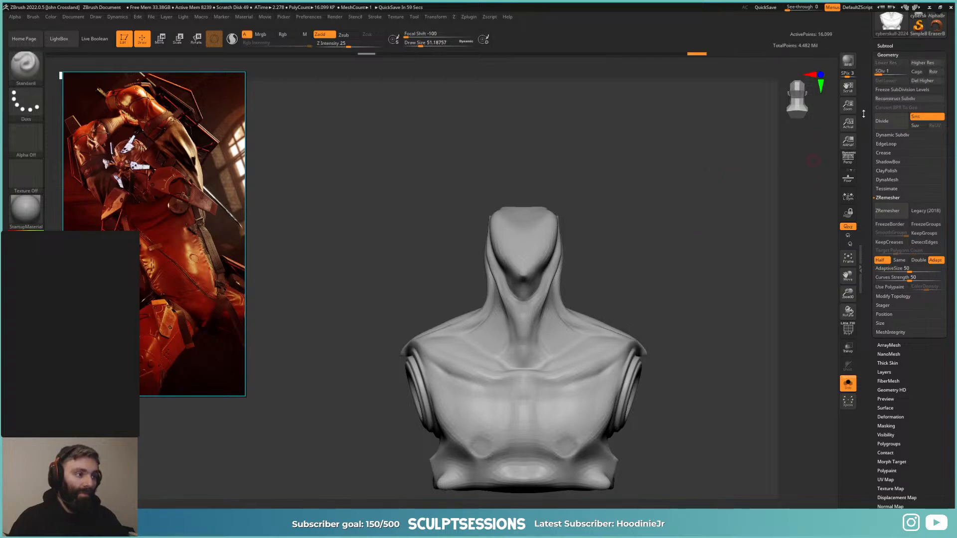
{"action": "scroll", "coordinate": [897, 289], "scroll_direction": "down", "scroll_amount": 1}
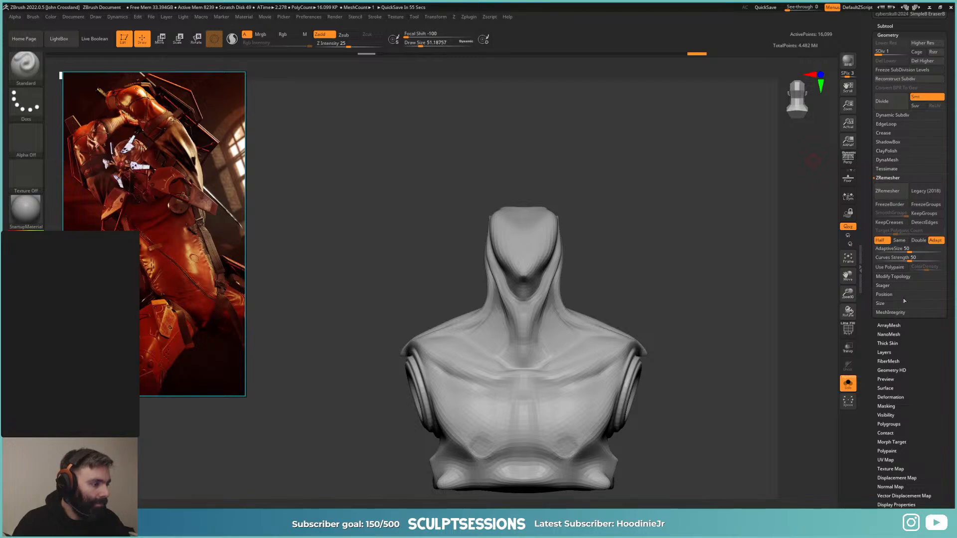
{"action": "scroll", "coordinate": [905, 150], "scroll_direction": "up", "scroll_amount": 10}
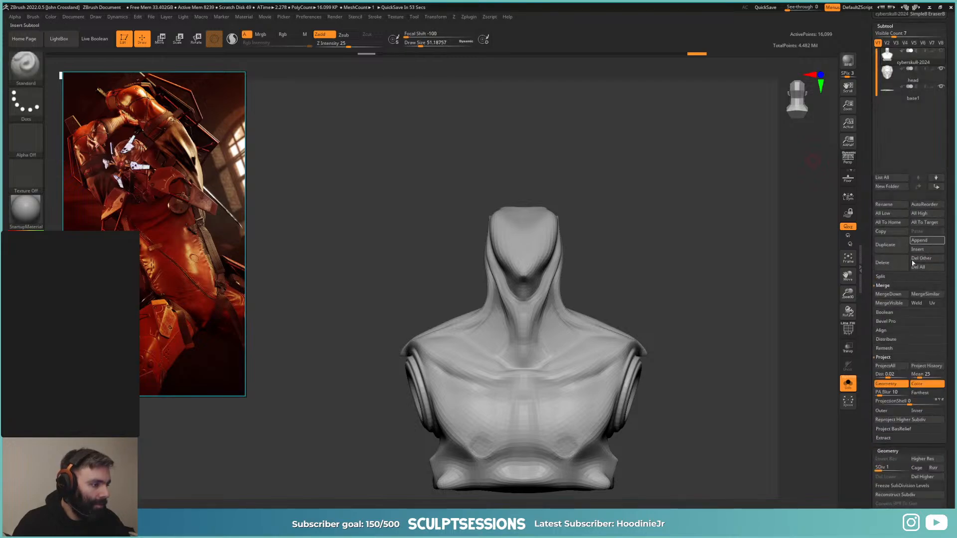
{"action": "left_click", "coordinate": [921, 366]}
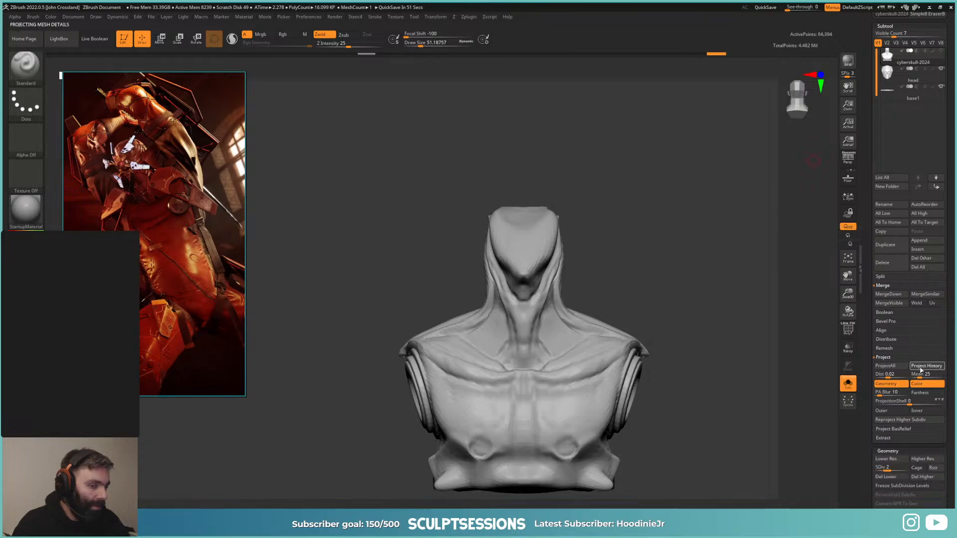
{"action": "key", "text": "ctrl+d"}
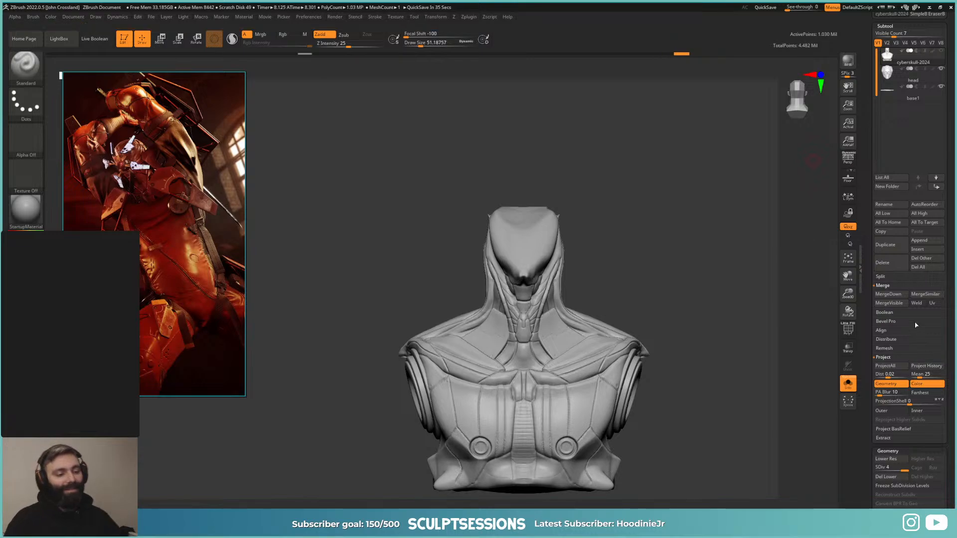
Step: Compare the bust's projected detail and topology across its subdivision levels with polyframe on and off
{"action": "mouse_move", "coordinate": [687, 371]}
{"action": "left_mouse_down", "text": "alt"}
{"action": "mouse_move", "coordinate": [670, 301]}
{"action": "mouse_move", "coordinate": [720, 349]}
{"action": "mouse_move", "coordinate": [716, 330]}
{"action": "mouse_move", "coordinate": [695, 377]}
{"action": "mouse_move", "coordinate": [650, 392]}
{"action": "mouse_move", "coordinate": [718, 370]}
{"action": "mouse_move", "coordinate": [683, 380]}
{"action": "mouse_move", "coordinate": [703, 374]}
{"action": "mouse_move", "coordinate": [700, 357]}
{"action": "mouse_move", "coordinate": [693, 398]}
{"action": "left_mouse_up", "text": "alt"}
{"action": "key", "text": "shift+f"}
{"action": "key", "text": "shift+f"}
{"action": "key", "text": "shift+d"}
{"action": "key", "text": "shift+d"}
{"action": "key", "text": "shift+d"}
{"action": "key", "text": "shift+f"}
{"action": "key", "text": "shift+f"}
{"action": "key", "text": "shift+f"}
{"action": "mouse_move", "coordinate": [693, 398]}
{"action": "left_mouse_down"}
{"action": "mouse_move", "coordinate": [692, 367]}
{"action": "mouse_move", "coordinate": [702, 406]}
{"action": "left_mouse_up"}
{"action": "key", "text": "ctrl"}
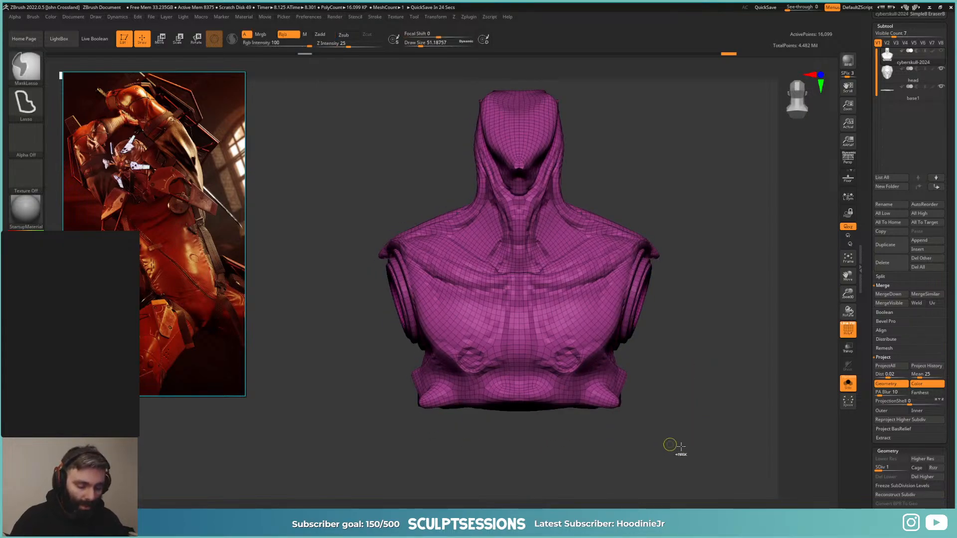
{"action": "key", "text": "shift+f"}
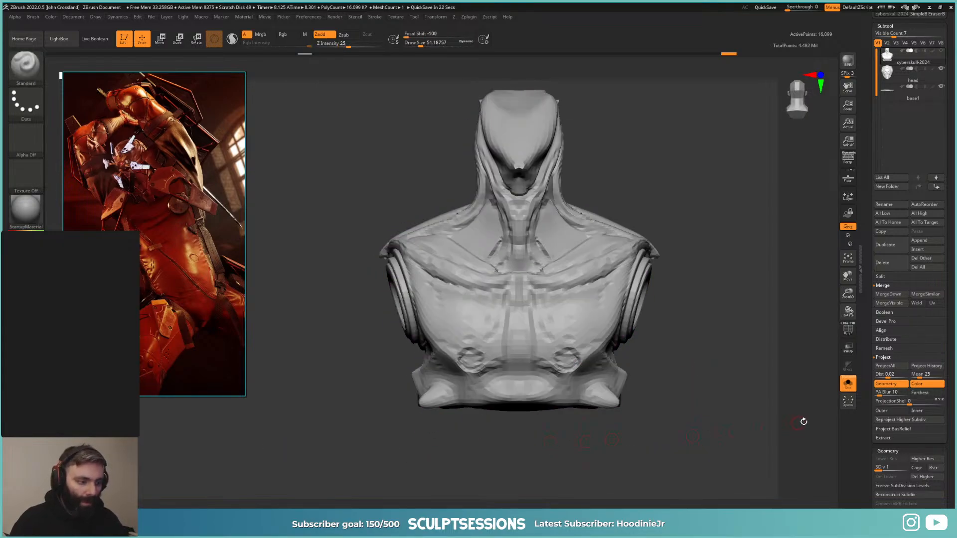
Step: Turn off Solo mode to show the head and base, enable polyframe and return the bust to its highest subdivision level
{"action": "left_click", "coordinate": [847, 385]}
{"action": "left_click_drag", "start_coordinate": [777, 373], "coordinate": [737, 312], "text": "alt"}
{"action": "key", "text": "shift+f"}
{"action": "key", "text": "d"}
{"action": "key", "text": "d"}
{"action": "key", "text": "d"}
{"action": "left_click_drag", "start_coordinate": [677, 267], "coordinate": [713, 379], "text": "alt"}
Step: Save the tool as cyberskull-2024 in the cyberskull project's zbrush folder, replacing the existing file
{"action": "left_click_drag", "start_coordinate": [953, 87], "coordinate": [950, 158]}
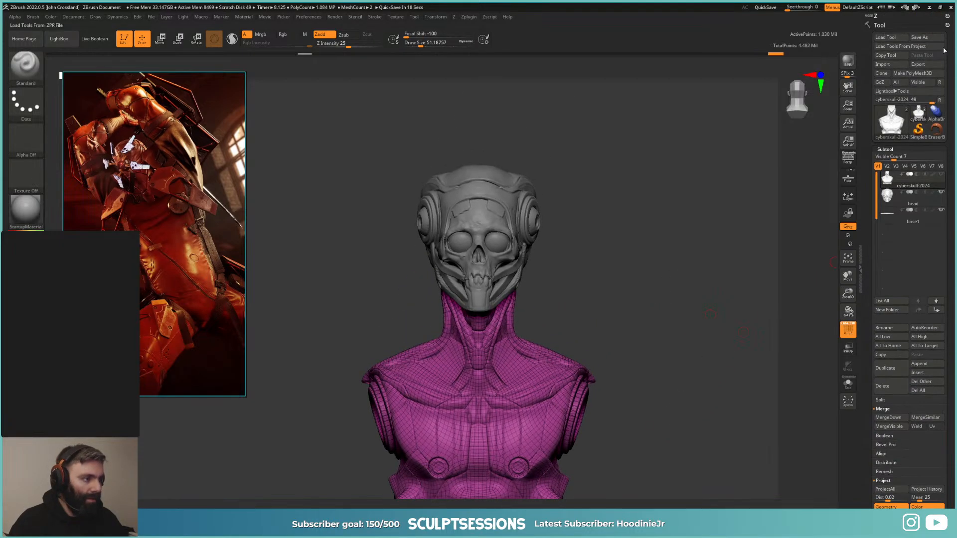
{"action": "left_click", "coordinate": [926, 38]}
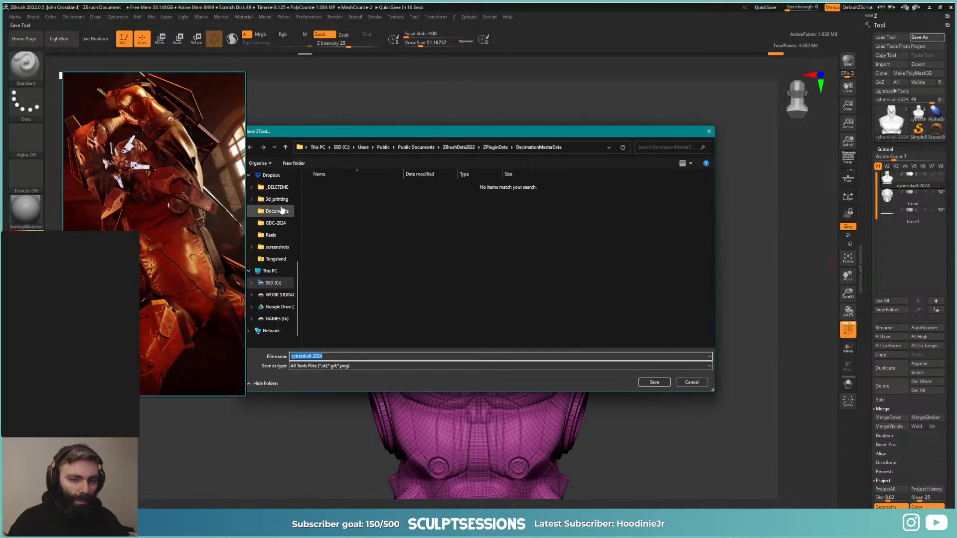
{"action": "scroll", "coordinate": [270, 194], "scroll_direction": "up", "scroll_amount": 5}
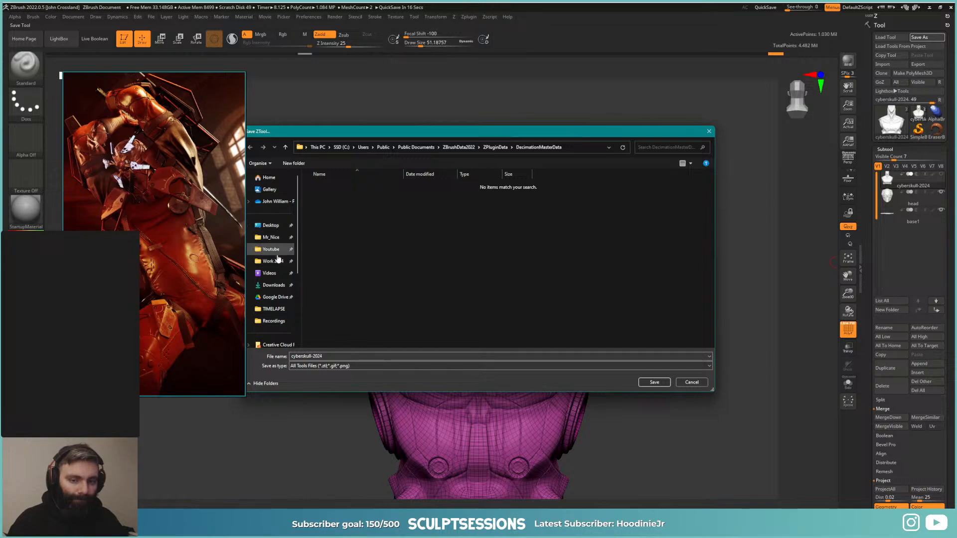
{"action": "left_click", "coordinate": [273, 261]}
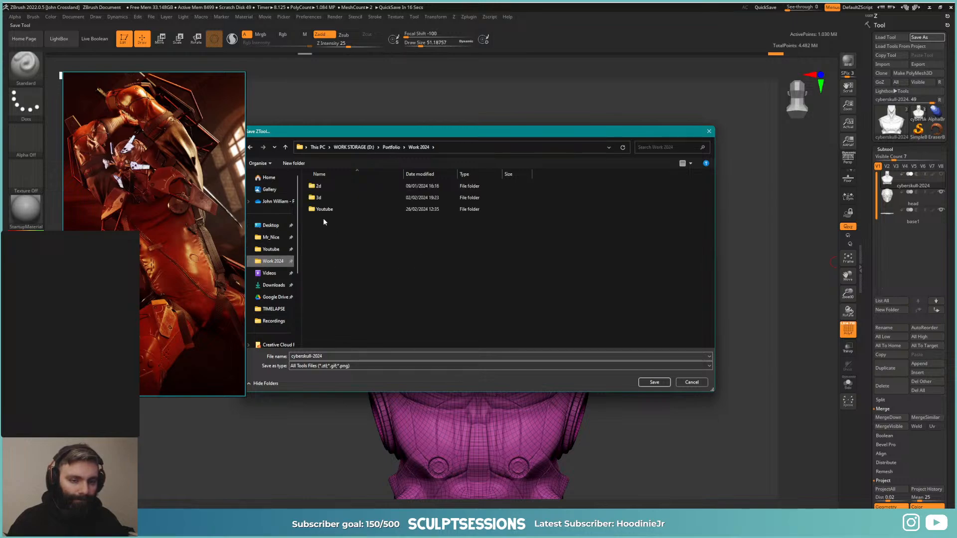
{"action": "double_click", "coordinate": [319, 197]}
{"action": "double_click", "coordinate": [321, 197]}
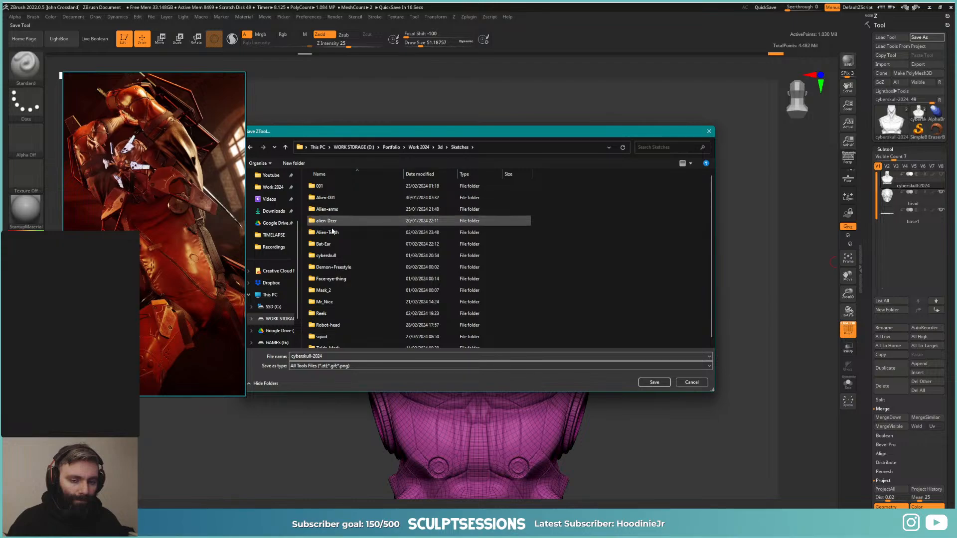
{"action": "double_click", "coordinate": [328, 255]}
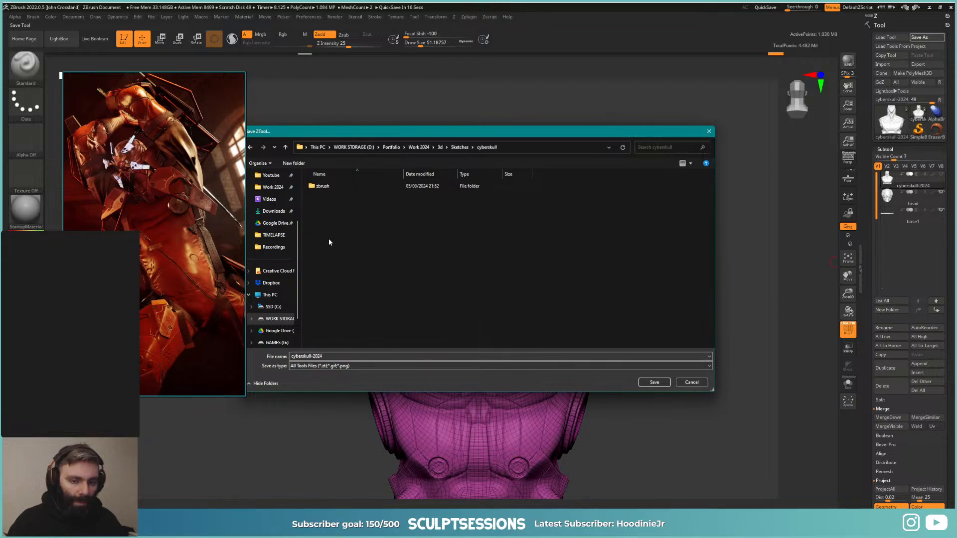
{"action": "double_click", "coordinate": [323, 187]}
{"action": "double_click", "coordinate": [329, 197]}
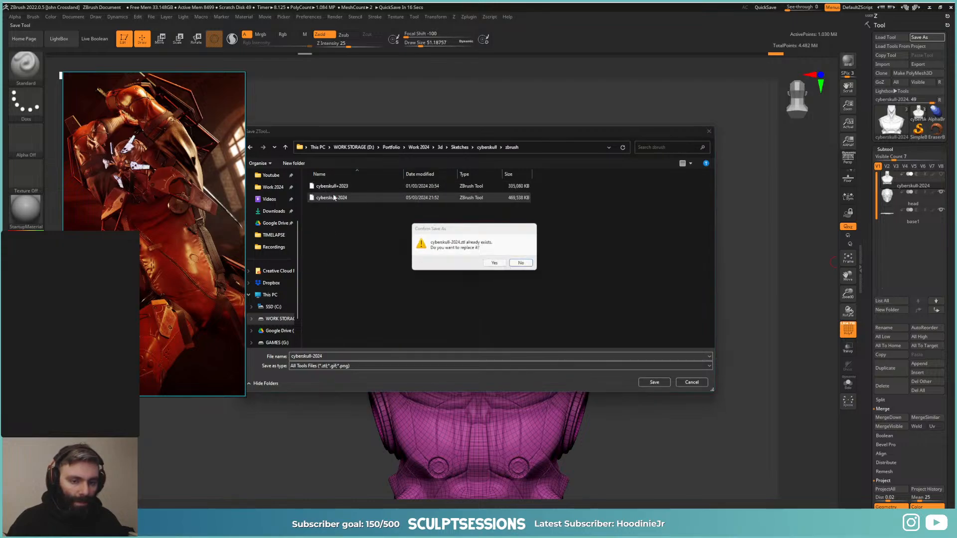
{"action": "left_click", "coordinate": [498, 265]}
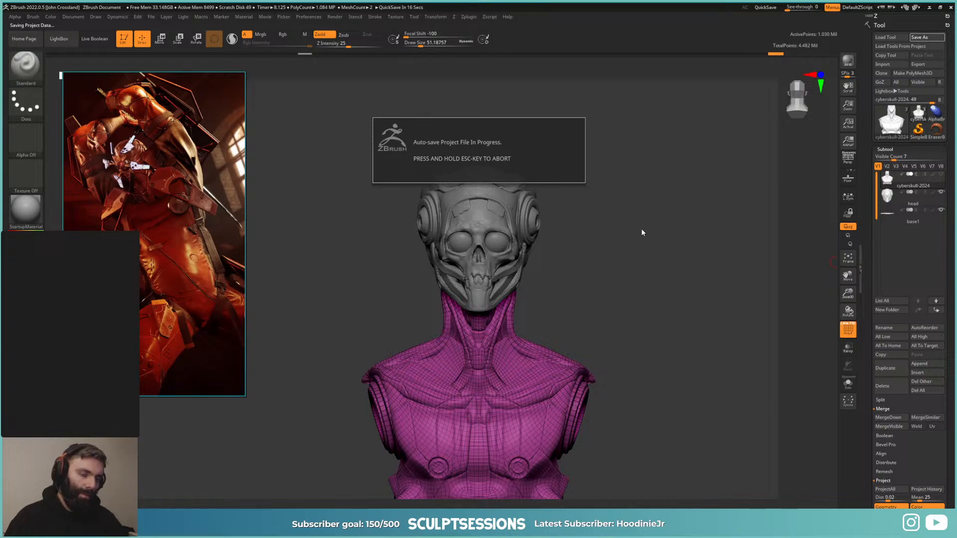
Step: Turn off polyframe and inspect the complete head and bust from a three-quarter angle
{"action": "left_click_drag", "start_coordinate": [643, 188], "coordinate": [707, 303]}
{"action": "key", "text": "shift+f"}
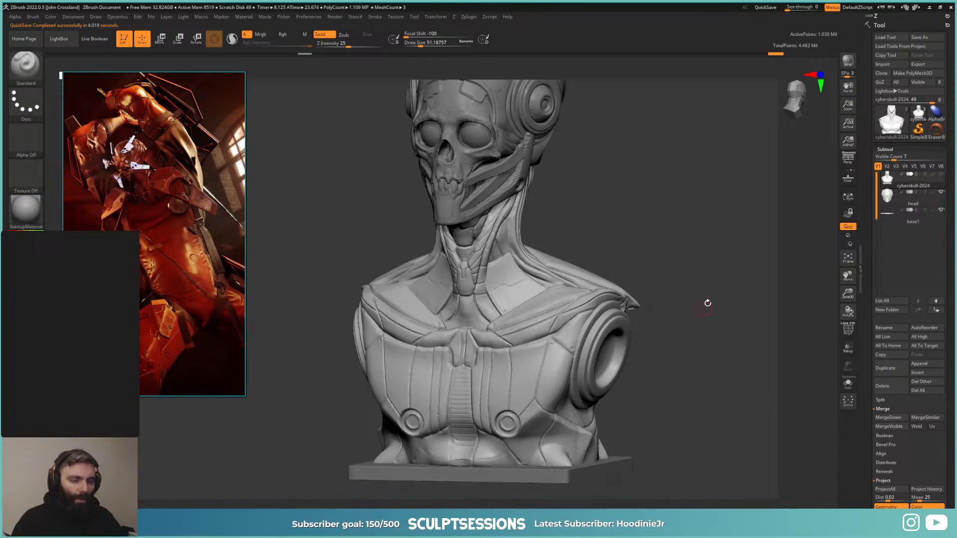
{"action": "left_click_drag", "start_coordinate": [691, 263], "coordinate": [691, 293], "text": "alt"}
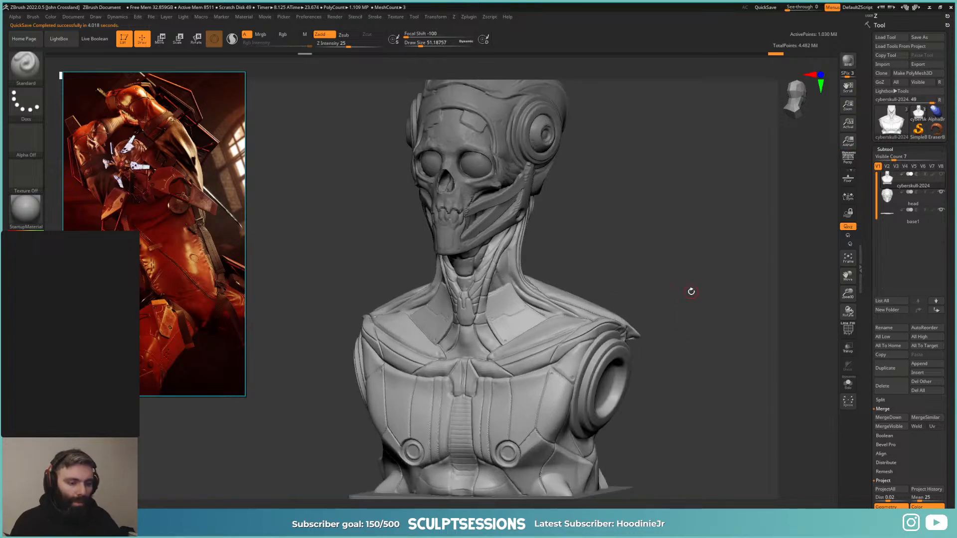
Step: Isolate the bust with Solo, drop it to its lowest subdivision level and examine its uneven underside
{"action": "key", "text": "f"}
{"action": "left_click_drag", "start_coordinate": [692, 331], "coordinate": [670, 317]}
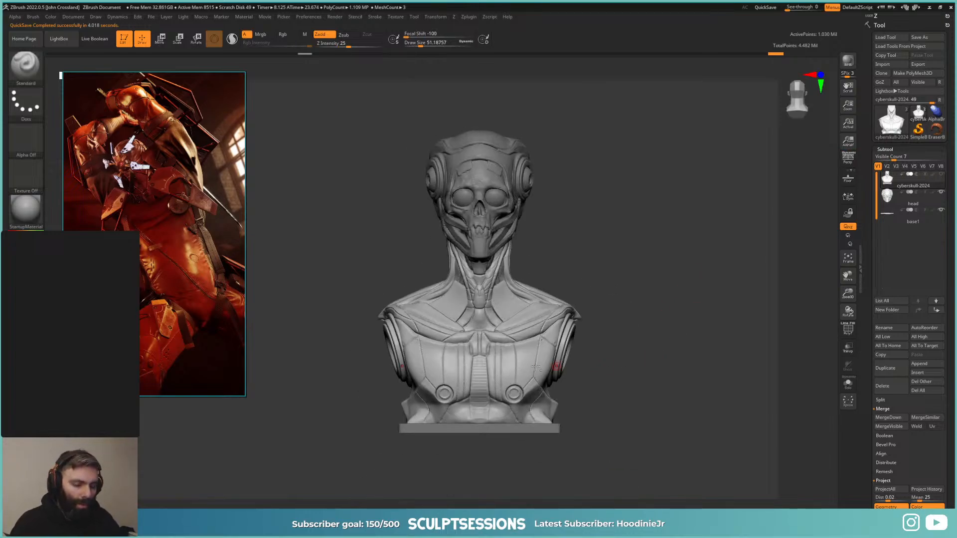
{"action": "left_click_drag", "start_coordinate": [663, 384], "coordinate": [664, 371]}
{"action": "left_click_drag", "start_coordinate": [664, 371], "coordinate": [696, 447], "text": "alt"}
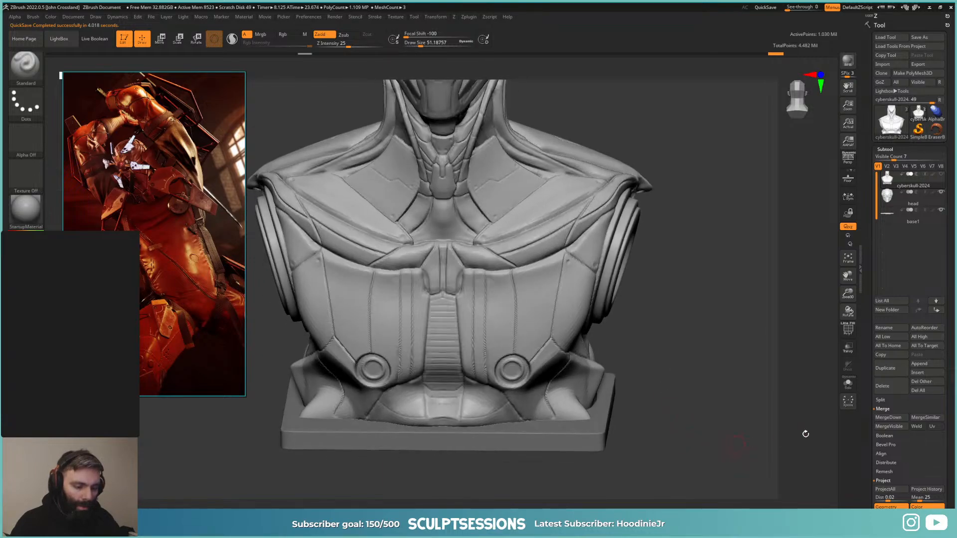
{"action": "left_click", "coordinate": [852, 385]}
{"action": "left_click_drag", "start_coordinate": [746, 364], "coordinate": [664, 360]}
{"action": "key", "text": "w"}
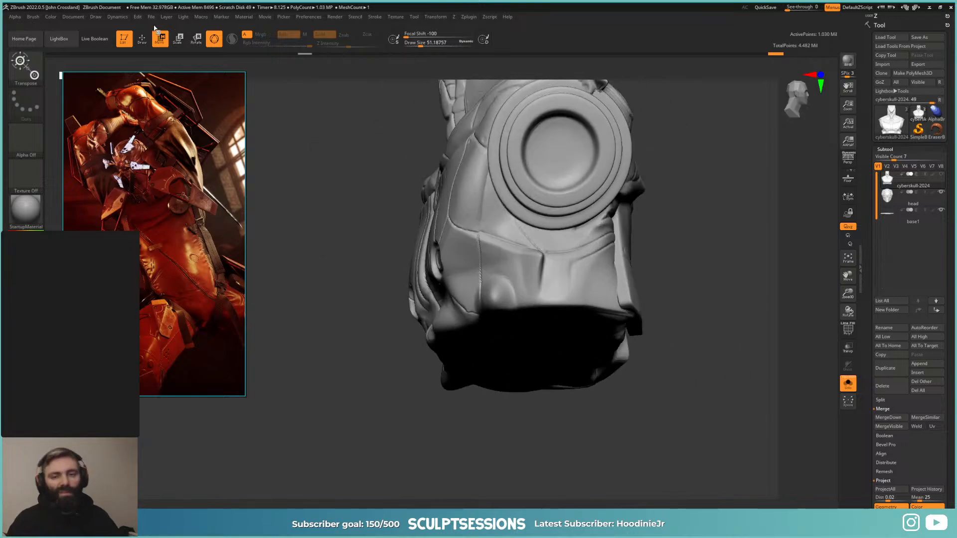
{"action": "mouse_move", "coordinate": [568, 342]}
{"action": "left_mouse_down"}
{"action": "mouse_move", "coordinate": [638, 404]}
{"action": "mouse_move", "coordinate": [651, 365]}
{"action": "mouse_move", "coordinate": [670, 348]}
{"action": "left_mouse_up"}
{"action": "key", "text": "shift+d"}
{"action": "key", "text": "shift+d"}
{"action": "key", "text": "shift+d"}
{"action": "key", "text": "q"}
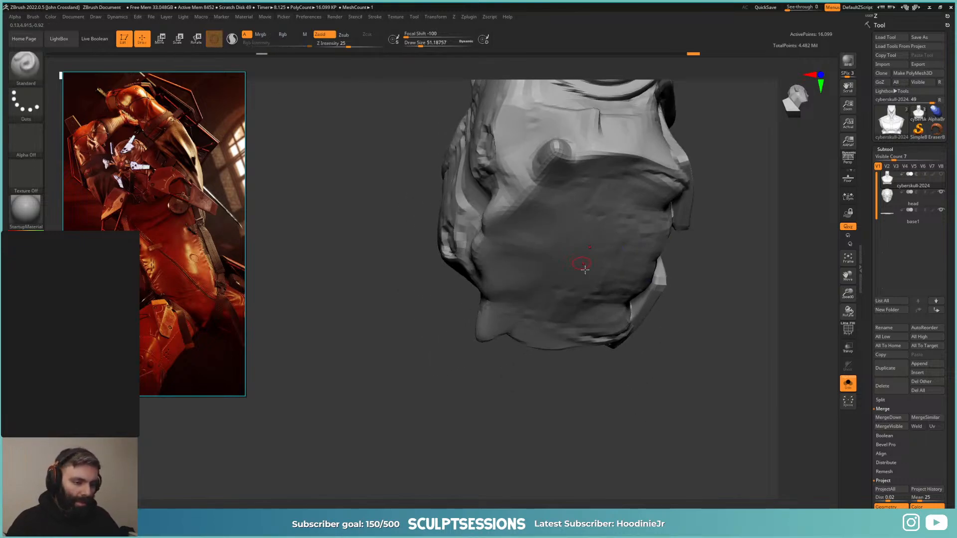
Step: Switch from the gizmo to the transpose line and set a straight vertical line down from the bust's underside
{"action": "key", "text": "w"}
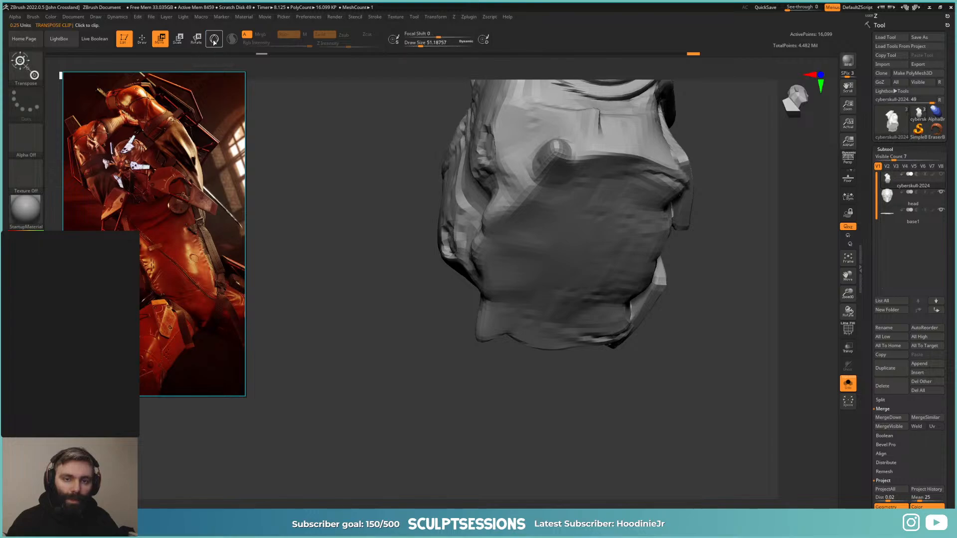
{"action": "left_click", "coordinate": [215, 40]}
{"action": "left_click_drag", "start_coordinate": [582, 273], "coordinate": [584, 304], "text": "shift"}
{"action": "left_click_drag", "start_coordinate": [711, 350], "coordinate": [733, 380], "text": "shift"}
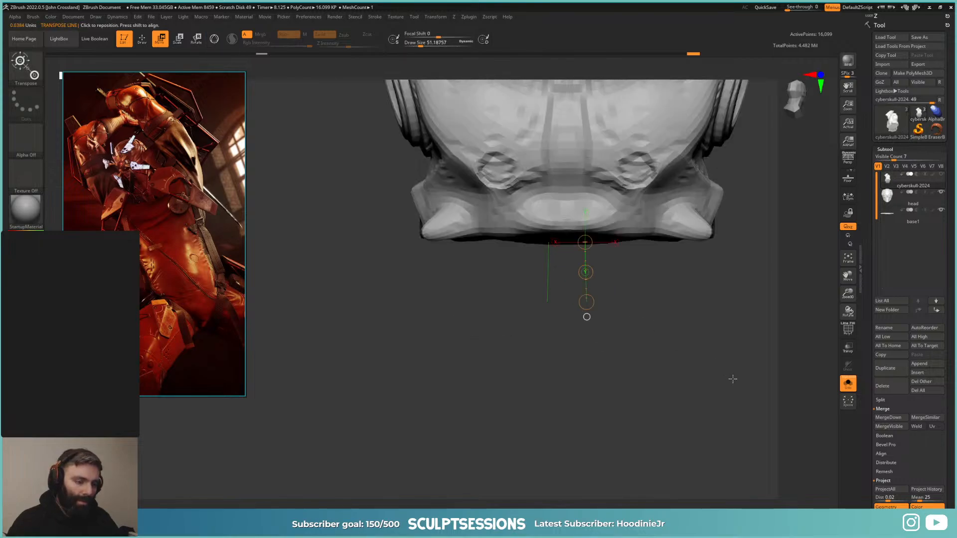
{"action": "mouse_move", "coordinate": [671, 332]}
{"action": "left_mouse_down", "text": "alt"}
{"action": "mouse_move", "coordinate": [669, 370]}
{"action": "mouse_move", "coordinate": [579, 384]}
{"action": "left_mouse_up", "text": "alt"}
{"action": "key", "text": "p"}
{"action": "key", "text": "p"}
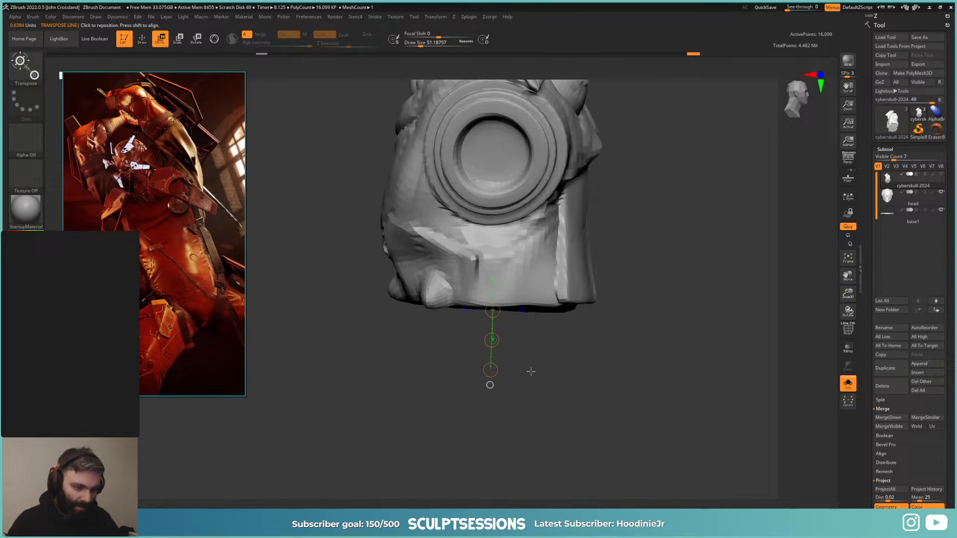
{"action": "mouse_move", "coordinate": [492, 369]}
{"action": "left_mouse_down"}
{"action": "mouse_move", "coordinate": [479, 377]}
{"action": "mouse_move", "coordinate": [544, 364]}
{"action": "mouse_move", "coordinate": [551, 374]}
{"action": "mouse_move", "coordinate": [493, 372]}
{"action": "left_mouse_up"}
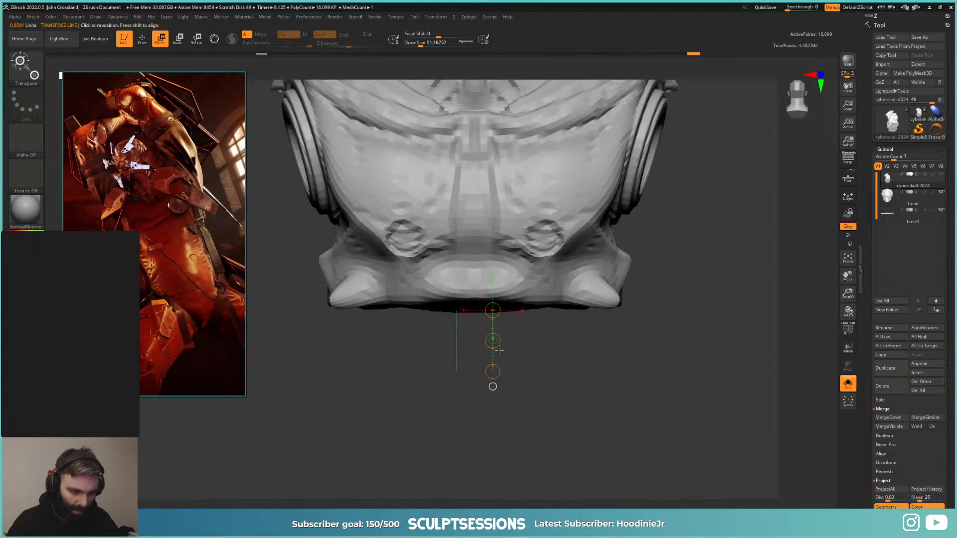
Step: Flatten the bust's underside with the transpose line and turn off Solo to check its fit on the base
{"action": "left_click", "coordinate": [492, 310]}
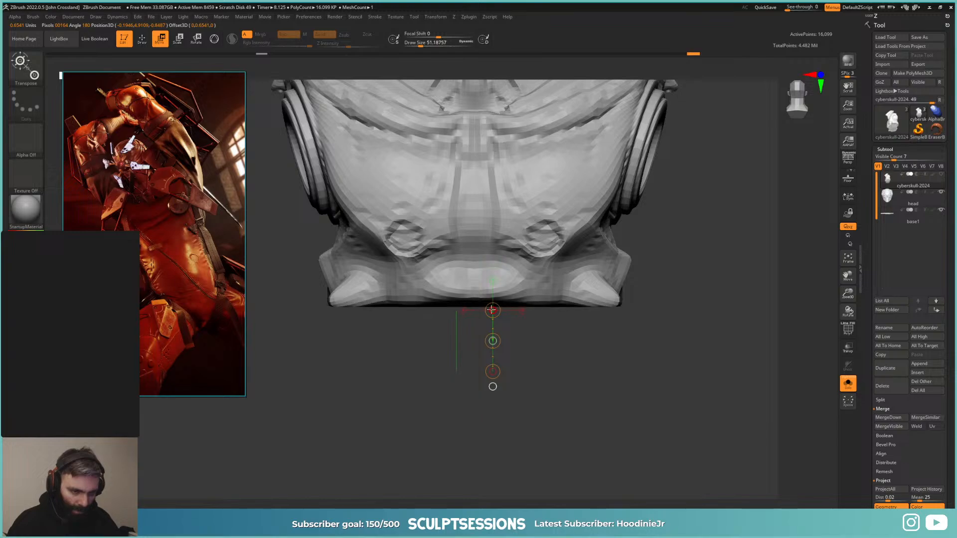
{"action": "left_click_drag", "start_coordinate": [491, 309], "coordinate": [492, 310]}
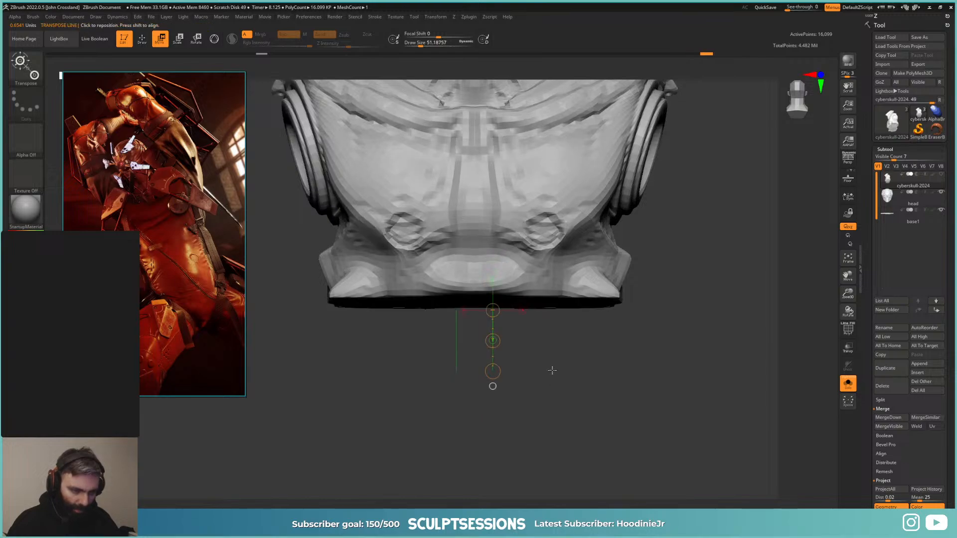
{"action": "mouse_move", "coordinate": [551, 370]}
{"action": "left_mouse_down"}
{"action": "mouse_move", "coordinate": [538, 333]}
{"action": "mouse_move", "coordinate": [578, 375]}
{"action": "mouse_move", "coordinate": [606, 386]}
{"action": "left_mouse_up"}
{"action": "left_click", "coordinate": [847, 384]}
{"action": "left_click_drag", "start_coordinate": [709, 348], "coordinate": [688, 381], "text": "alt"}
{"action": "left_click_drag", "start_coordinate": [675, 325], "coordinate": [668, 377]}
{"action": "key", "text": "p"}
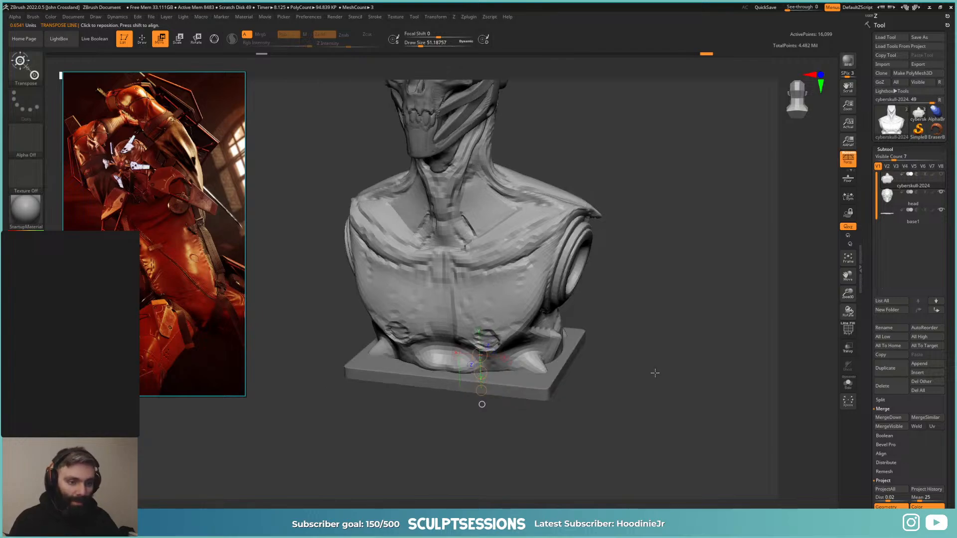
Step: Raise the bust's subdivision level and turn on polyframe to check the sculpt's topology from the front
{"action": "left_click_drag", "start_coordinate": [652, 279], "coordinate": [631, 324], "text": "alt"}
{"action": "key", "text": "d"}
{"action": "key", "text": "d"}
{"action": "key", "text": "d"}
{"action": "key", "text": "d"}
{"action": "right_click_drag", "start_coordinate": [591, 305], "coordinate": [692, 342], "text": "ctrl"}
{"action": "key", "text": "shift+f"}
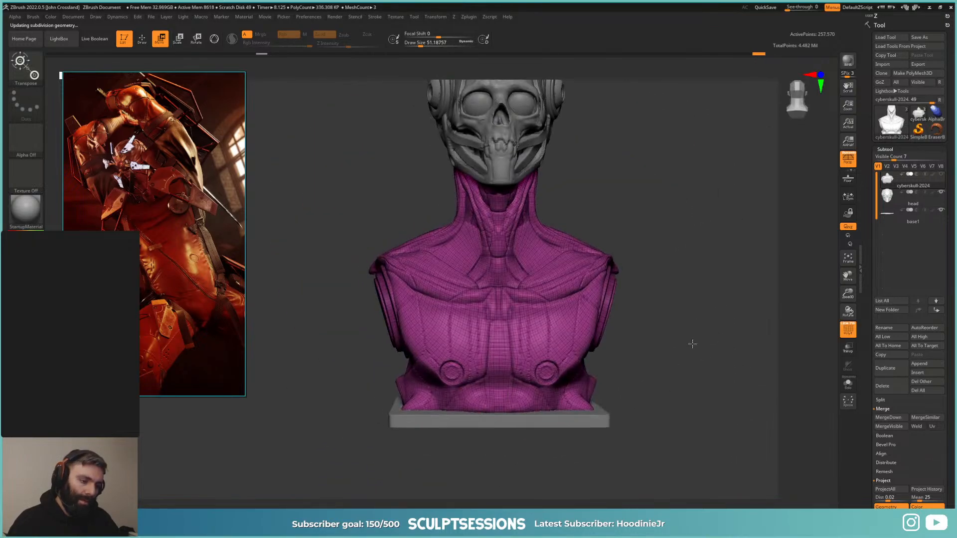
Step: Return the bust to its lowest subdivision level, isolate it in Draw mode and turn it to show the neck
{"action": "key", "text": "shift+d"}
{"action": "key", "text": "shift+d"}
{"action": "left_click", "coordinate": [844, 383]}
{"action": "key", "text": "q"}
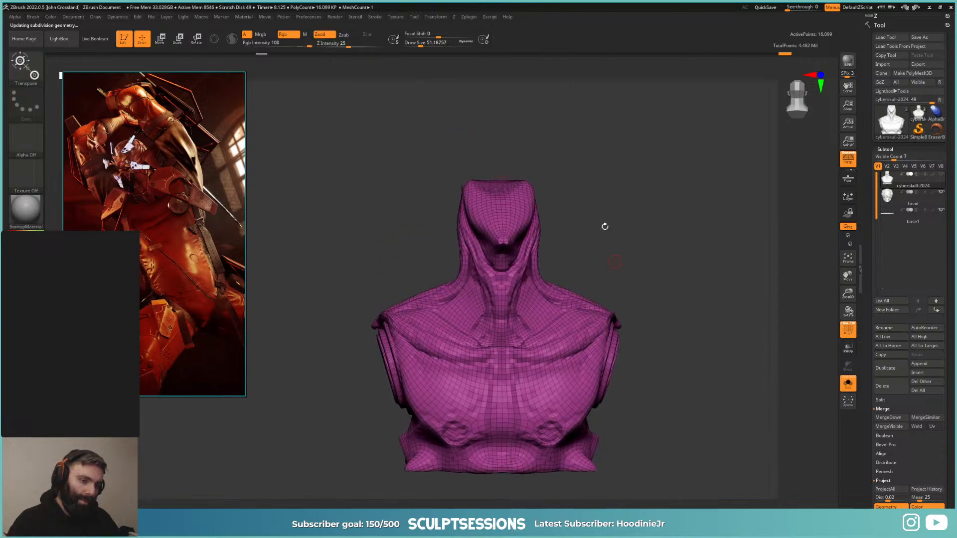
{"action": "right_click_drag", "start_coordinate": [604, 226], "coordinate": [550, 228]}
{"action": "mouse_move", "coordinate": [600, 263]}
{"action": "right_mouse_down"}
{"action": "mouse_move", "coordinate": [615, 280]}
{"action": "mouse_move", "coordinate": [621, 265]}
{"action": "mouse_move", "coordinate": [620, 283]}
{"action": "mouse_move", "coordinate": [593, 331]}
{"action": "mouse_move", "coordinate": [592, 289]}
{"action": "mouse_move", "coordinate": [623, 314]}
{"action": "mouse_move", "coordinate": [603, 268]}
{"action": "right_mouse_up"}
{"action": "right_click_drag", "start_coordinate": [425, 353], "coordinate": [425, 309]}
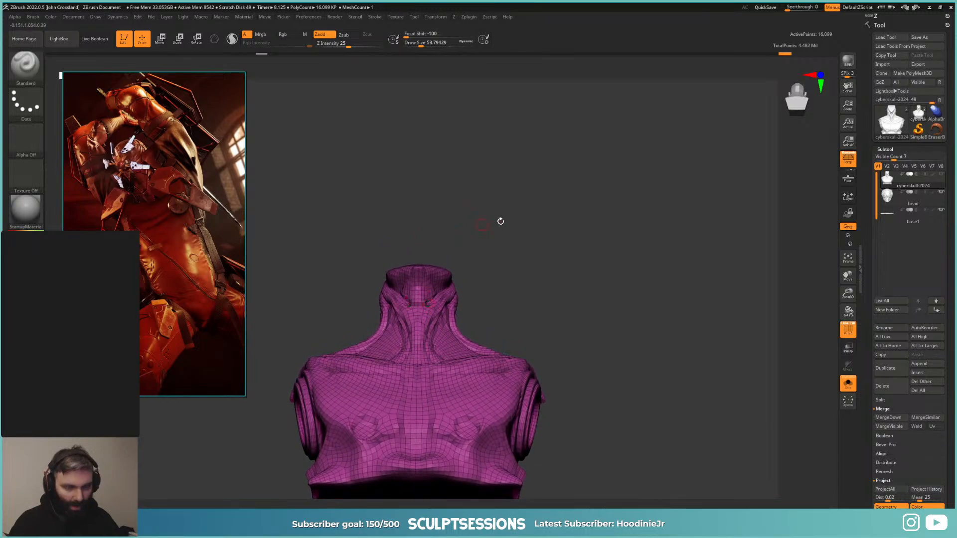
Step: Reposition the reference image, set the masking brush to MaskRect and mask the top of the bust's neck
{"action": "key", "text": "ctrl"}
{"action": "left_click", "coordinate": [26, 67], "text": "ctrl"}
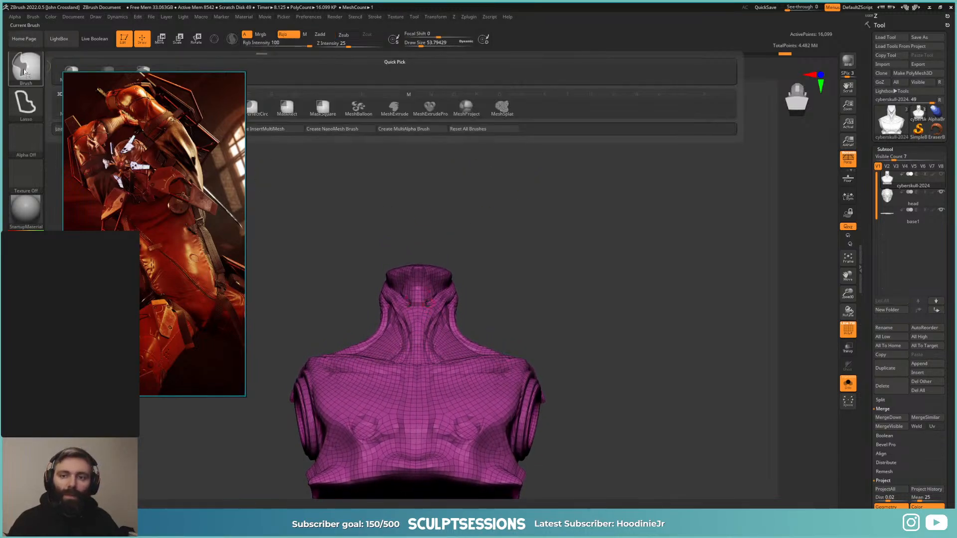
{"action": "right_click_drag", "start_coordinate": [149, 119], "coordinate": [137, 214]}
{"action": "left_click", "coordinate": [27, 67], "text": "ctrl"}
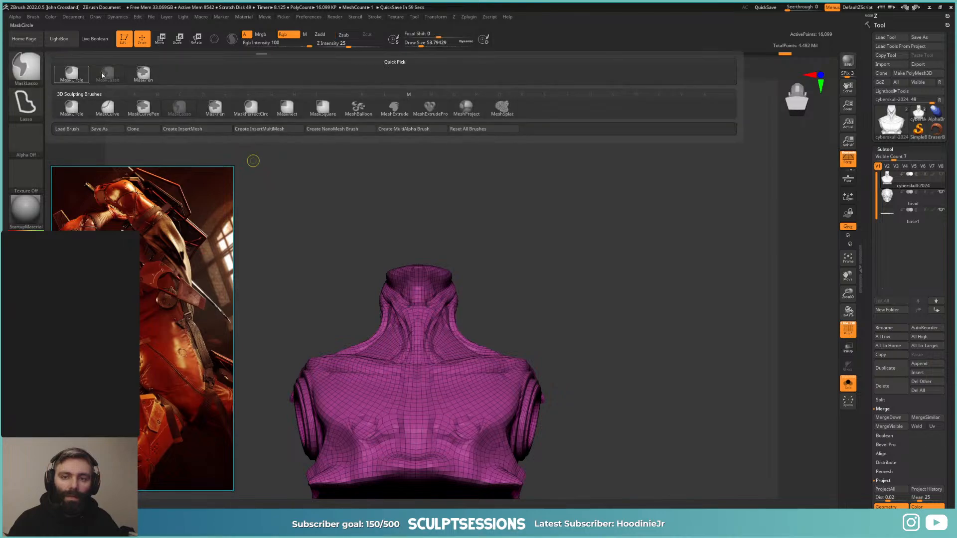
{"action": "left_click", "coordinate": [287, 108]}
{"action": "left_click_drag", "start_coordinate": [520, 206], "coordinate": [341, 272], "text": "ctrl"}
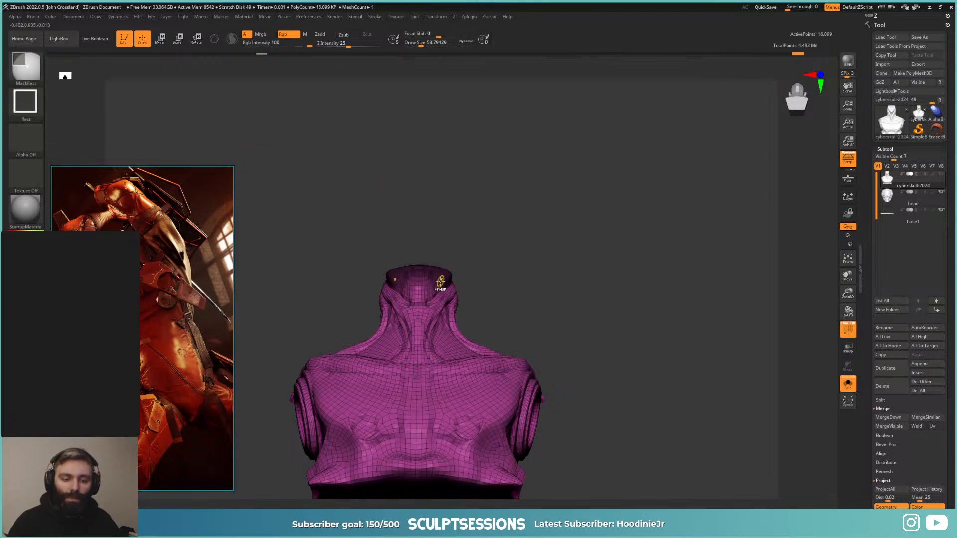
{"action": "mouse_move", "coordinate": [535, 222]}
{"action": "left_mouse_down"}
{"action": "mouse_move", "coordinate": [532, 237]}
{"action": "mouse_move", "coordinate": [553, 240]}
{"action": "mouse_move", "coordinate": [554, 205]}
{"action": "mouse_move", "coordinate": [558, 290]}
{"action": "left_mouse_up"}
Step: Raise the bust one subdivision level, extend the rectangular mask over the neck top, try polygrouping it and undo the grouping
{"action": "key", "text": "ctrl+d"}
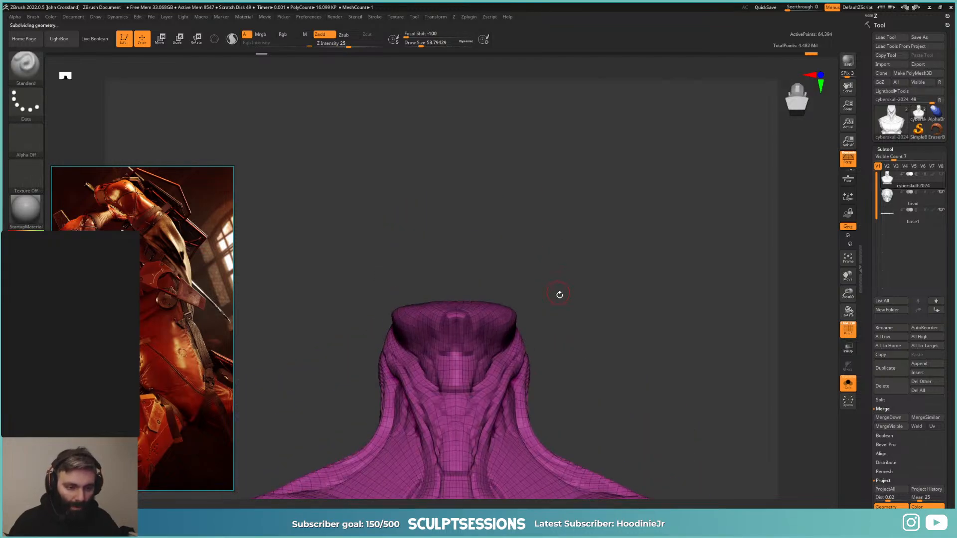
{"action": "left_click_drag", "start_coordinate": [589, 221], "coordinate": [232, 327], "text": "ctrl"}
{"action": "key", "text": "ctrl+w"}
{"action": "mouse_move", "coordinate": [521, 279]}
{"action": "left_mouse_down"}
{"action": "mouse_move", "coordinate": [519, 357]}
{"action": "mouse_move", "coordinate": [570, 290]}
{"action": "mouse_move", "coordinate": [570, 316]}
{"action": "mouse_move", "coordinate": [582, 304]}
{"action": "mouse_move", "coordinate": [578, 327]}
{"action": "left_mouse_up"}
{"action": "key", "text": "ctrl+z"}
{"action": "key", "text": "s"}
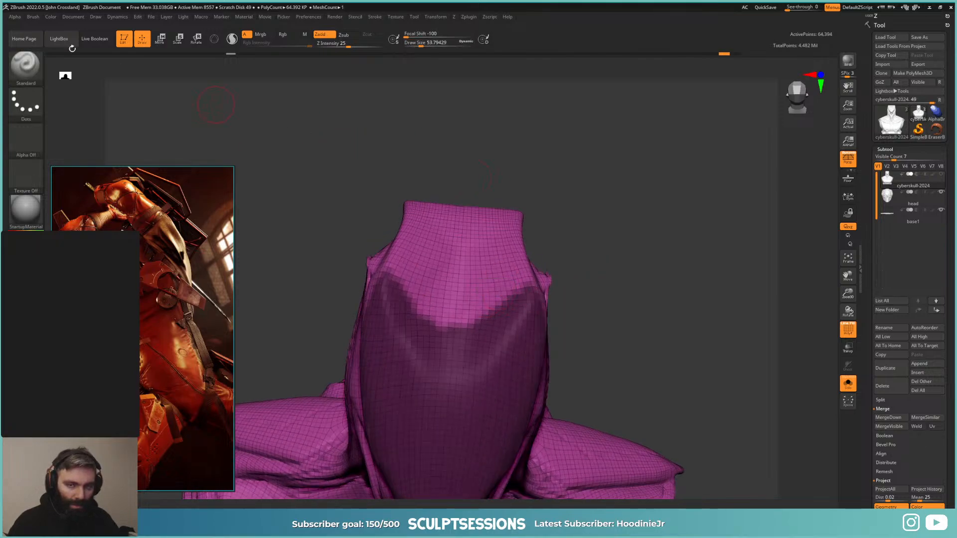
Step: Set the masking brush to MaskPen and paint the mask over the rest of the neck cap up to its edges
{"action": "left_click", "coordinate": [16, 61], "text": "ctrl"}
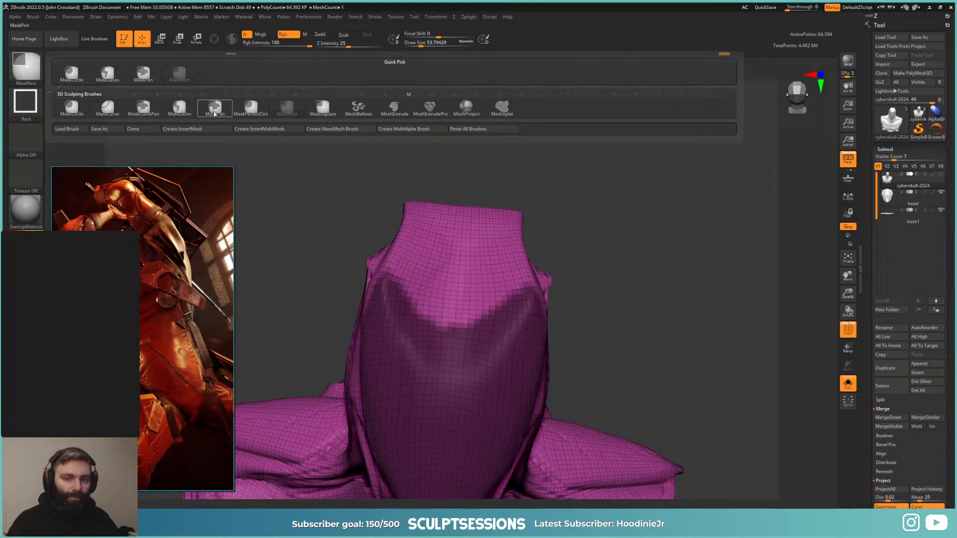
{"action": "left_click", "coordinate": [214, 114]}
{"action": "mouse_move", "coordinate": [486, 303]}
{"action": "left_mouse_down"}
{"action": "mouse_move", "coordinate": [477, 299]}
{"action": "mouse_move", "coordinate": [499, 305]}
{"action": "left_mouse_up"}
{"action": "right_click_drag", "start_coordinate": [508, 276], "coordinate": [512, 288]}
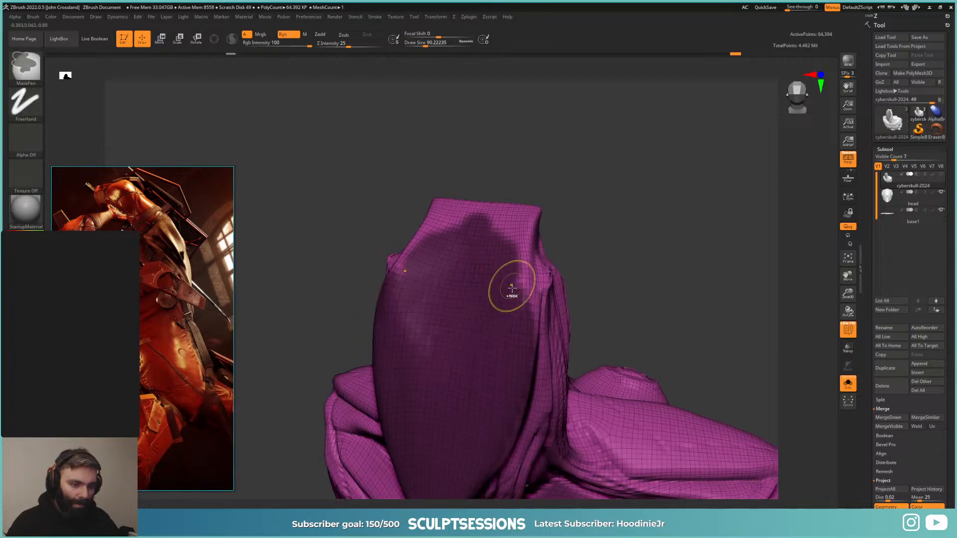
{"action": "mouse_move", "coordinate": [492, 218]}
{"action": "right_mouse_down"}
{"action": "mouse_move", "coordinate": [498, 264]}
{"action": "mouse_move", "coordinate": [548, 259]}
{"action": "right_mouse_up"}
{"action": "right_click_drag", "start_coordinate": [550, 227], "coordinate": [586, 287]}
{"action": "key", "text": "s"}
{"action": "key", "text": "ctrl"}
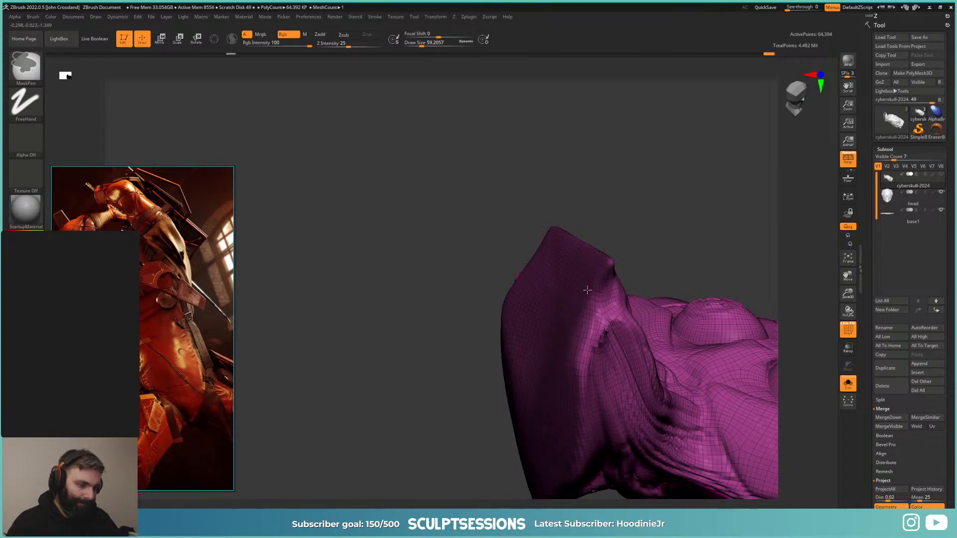
Step: Turn the masked neck cap into its own polygroup and hide it, leaving the rest of the bust visible
{"action": "right_click_drag", "start_coordinate": [573, 368], "coordinate": [584, 359]}
{"action": "right_click_drag", "start_coordinate": [584, 360], "coordinate": [577, 331], "text": "ctrl"}
{"action": "key", "text": "ctrl+w"}
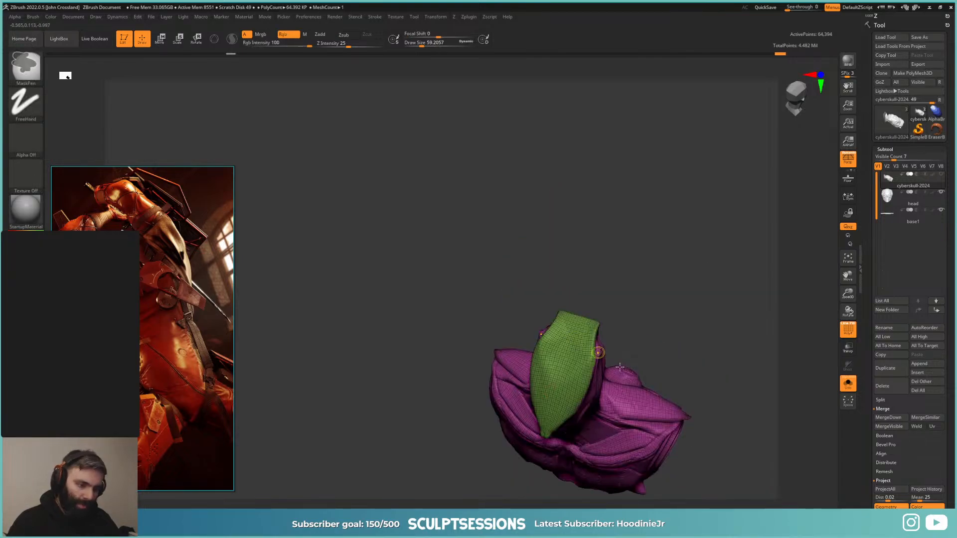
{"action": "mouse_move", "coordinate": [620, 367]}
{"action": "right_mouse_down"}
{"action": "mouse_move", "coordinate": [585, 327]}
{"action": "mouse_move", "coordinate": [521, 339]}
{"action": "right_mouse_up"}
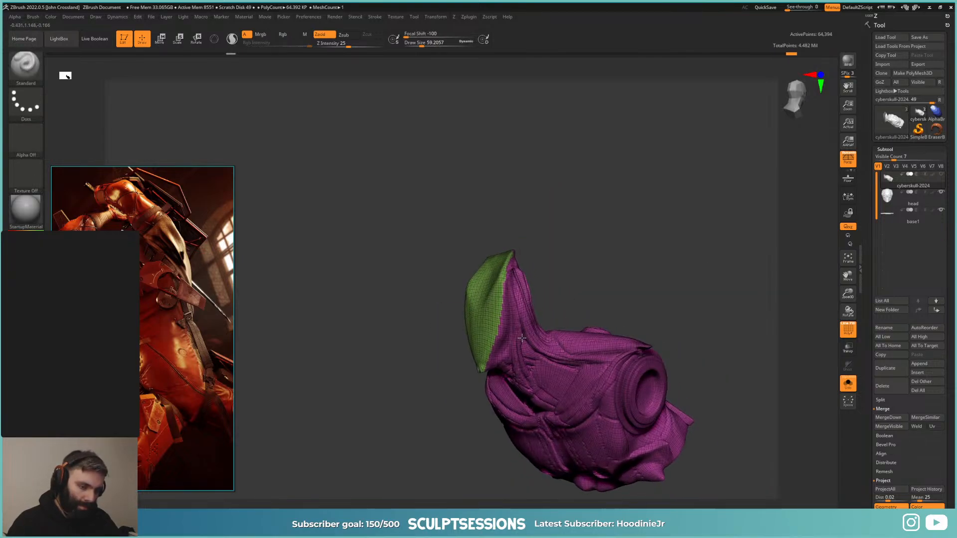
{"action": "left_click", "coordinate": [492, 310], "text": "ctrl+shift"}
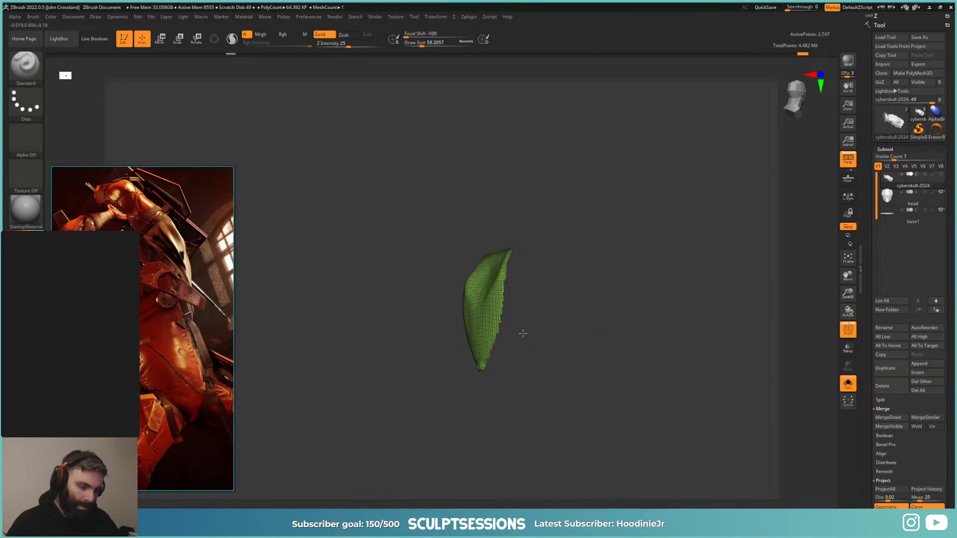
{"action": "left_click", "coordinate": [480, 290], "text": "ctrl+shift"}
{"action": "right_click_drag", "start_coordinate": [480, 290], "coordinate": [493, 277]}
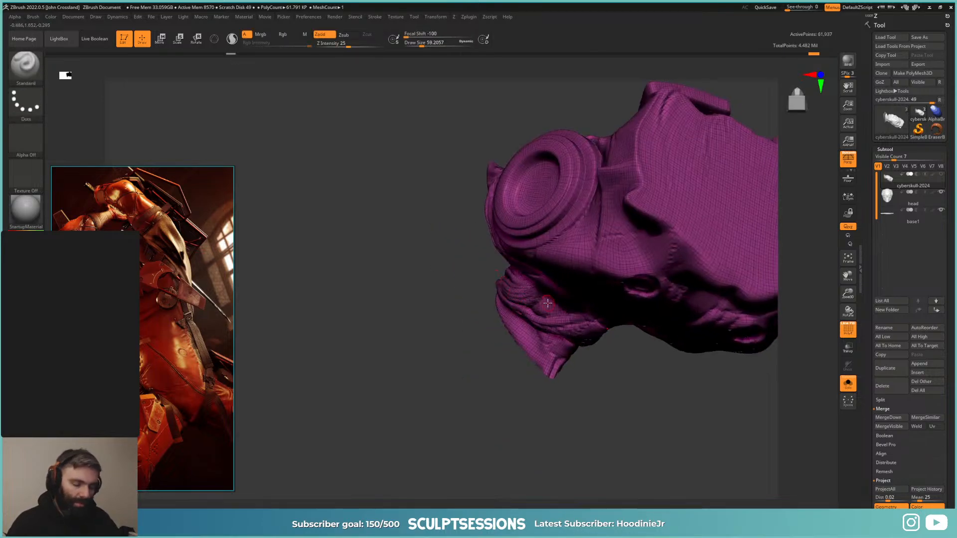
{"action": "right_click_drag", "start_coordinate": [602, 423], "coordinate": [606, 349]}
{"action": "left_click", "coordinate": [649, 282], "text": "ctrl+shift"}
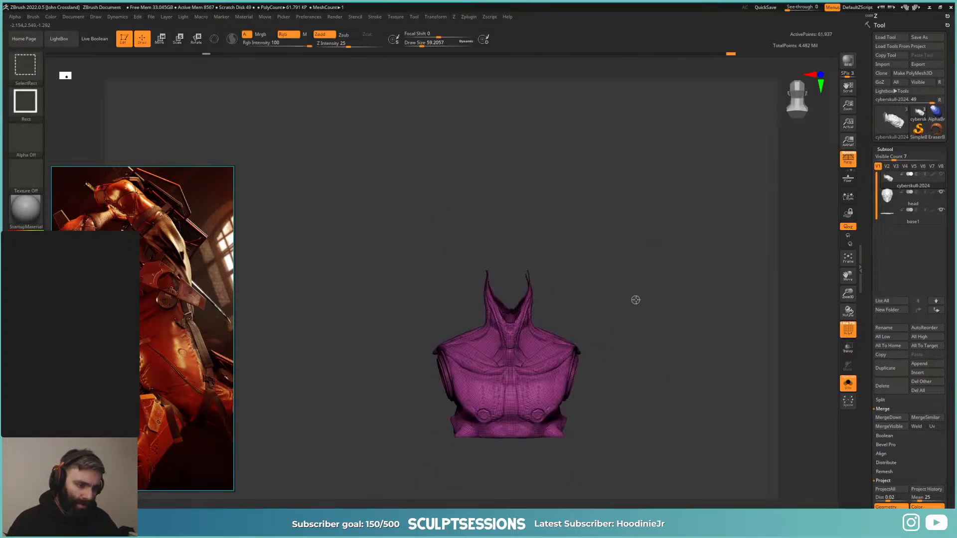
{"action": "left_click_drag", "start_coordinate": [638, 305], "coordinate": [637, 306], "text": "ctrl+shift"}
Step: Set the masking brush to MaskCircle and mask the round shoulder disc in side view
{"action": "mouse_move", "coordinate": [578, 300]}
{"action": "right_mouse_down", "text": "alt"}
{"action": "mouse_move", "coordinate": [575, 312]}
{"action": "mouse_move", "coordinate": [653, 248]}
{"action": "right_mouse_up", "text": "alt"}
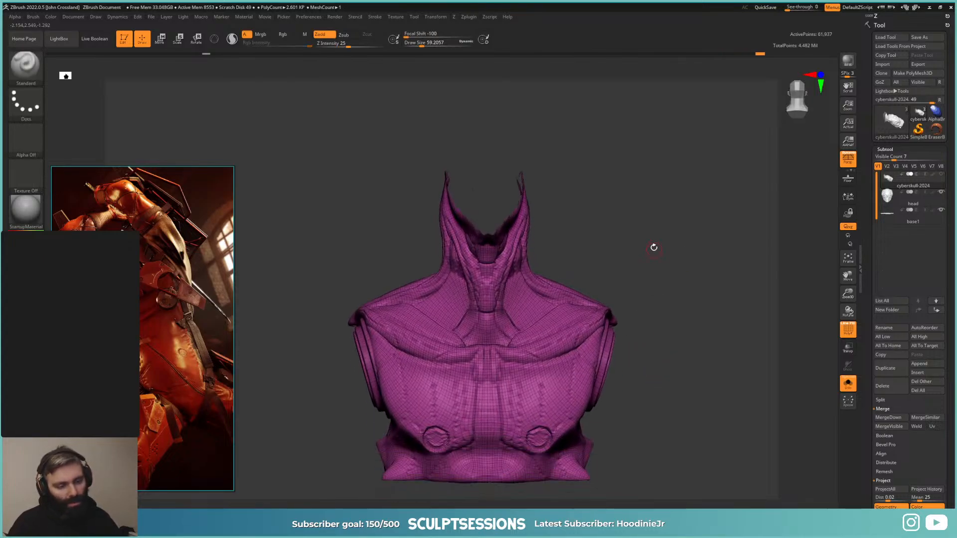
{"action": "mouse_move", "coordinate": [645, 339]}
{"action": "right_mouse_down"}
{"action": "mouse_move", "coordinate": [637, 318]}
{"action": "mouse_move", "coordinate": [621, 355]}
{"action": "mouse_move", "coordinate": [666, 349]}
{"action": "mouse_move", "coordinate": [618, 331]}
{"action": "mouse_move", "coordinate": [621, 344]}
{"action": "mouse_move", "coordinate": [609, 331]}
{"action": "mouse_move", "coordinate": [573, 333]}
{"action": "mouse_move", "coordinate": [620, 342]}
{"action": "right_mouse_up"}
{"action": "key", "text": "ctrl"}
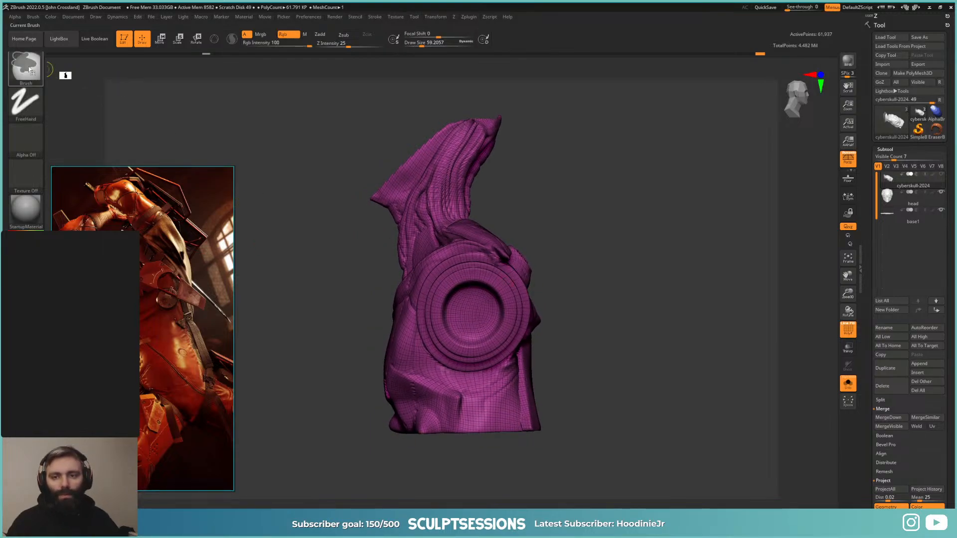
{"action": "left_click", "coordinate": [26, 68]}
{"action": "left_click", "coordinate": [71, 74]}
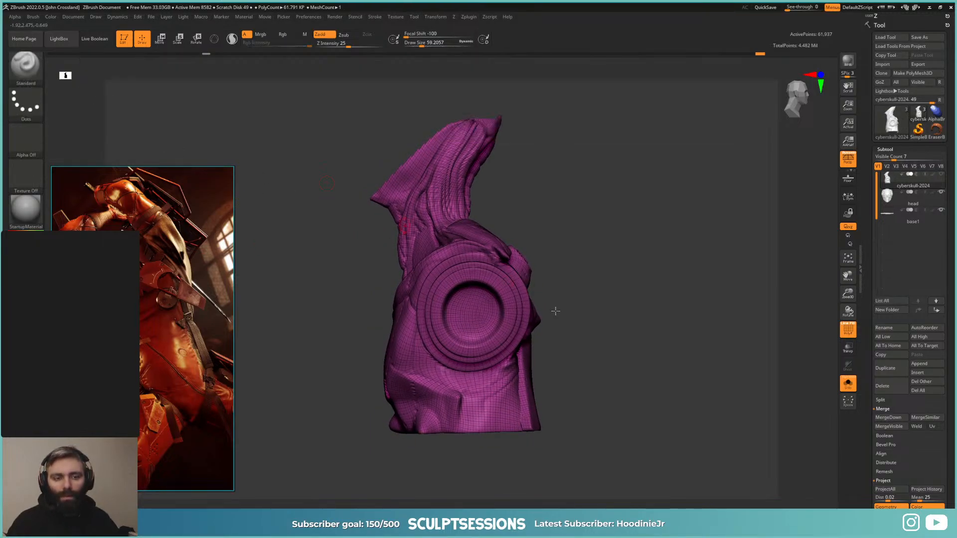
{"action": "mouse_move", "coordinate": [555, 314]}
{"action": "right_mouse_down"}
{"action": "mouse_move", "coordinate": [578, 301]}
{"action": "mouse_move", "coordinate": [452, 281]}
{"action": "right_mouse_up"}
{"action": "mouse_move", "coordinate": [545, 395]}
{"action": "left_mouse_down", "text": "ctrl"}
{"action": "mouse_move", "coordinate": [522, 380]}
{"action": "mouse_move", "coordinate": [537, 401]}
{"action": "left_mouse_up", "text": "ctrl"}
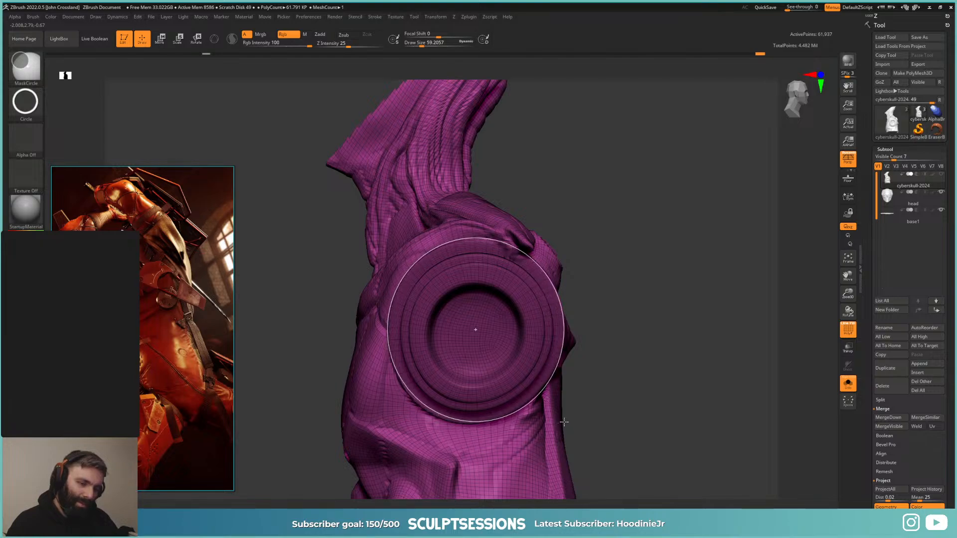
{"action": "mouse_move", "coordinate": [564, 422]}
{"action": "left_mouse_down", "text": "ctrl"}
{"action": "mouse_move", "coordinate": [634, 402]}
{"action": "mouse_move", "coordinate": [602, 388]}
{"action": "mouse_move", "coordinate": [643, 367]}
{"action": "mouse_move", "coordinate": [640, 327]}
{"action": "left_mouse_up", "text": "ctrl"}
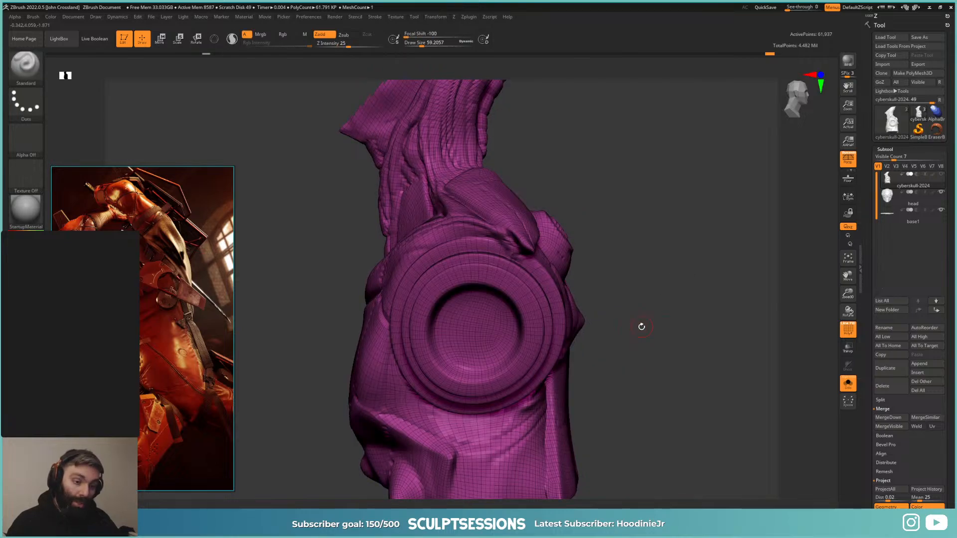
{"action": "left_click_drag", "start_coordinate": [442, 289], "coordinate": [527, 389], "text": "ctrl"}
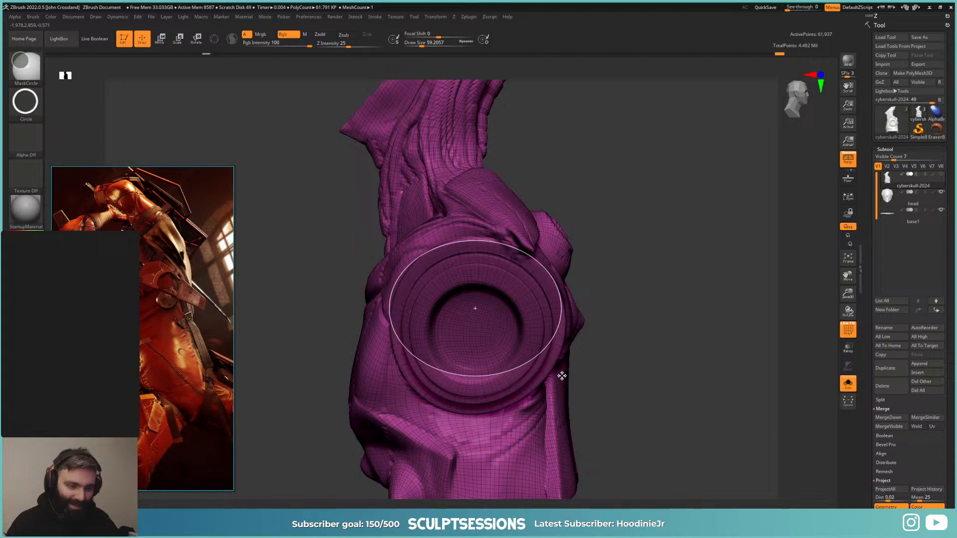
{"action": "left_click_drag", "start_coordinate": [561, 413], "coordinate": [562, 414], "text": "ctrl"}
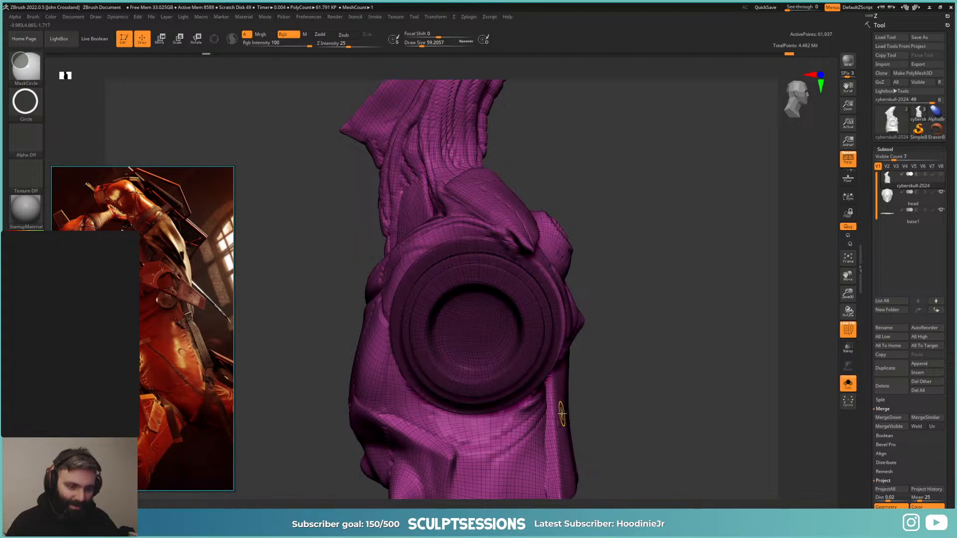
Step: Set the masking brush to MaskLasso and clean up the mask in front view so it covers only one shoulder disc
{"action": "mouse_move", "coordinate": [635, 400]}
{"action": "left_mouse_down"}
{"action": "mouse_move", "coordinate": [679, 393]}
{"action": "mouse_move", "coordinate": [678, 370]}
{"action": "left_mouse_up"}
{"action": "mouse_move", "coordinate": [593, 359]}
{"action": "left_mouse_down"}
{"action": "mouse_move", "coordinate": [632, 337]}
{"action": "mouse_move", "coordinate": [640, 358]}
{"action": "mouse_move", "coordinate": [626, 331]}
{"action": "mouse_move", "coordinate": [618, 350]}
{"action": "mouse_move", "coordinate": [657, 357]}
{"action": "mouse_move", "coordinate": [608, 363]}
{"action": "mouse_move", "coordinate": [647, 368]}
{"action": "mouse_move", "coordinate": [648, 339]}
{"action": "left_mouse_up"}
{"action": "key", "text": "f"}
{"action": "left_click", "coordinate": [29, 65]}
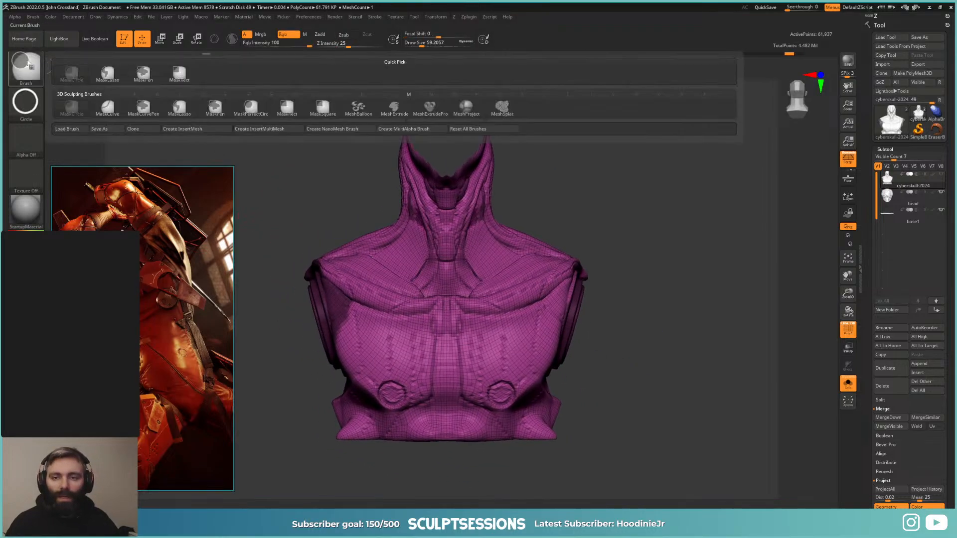
{"action": "left_click", "coordinate": [109, 75], "text": "ctrl"}
{"action": "mouse_move", "coordinate": [286, 177]}
{"action": "left_mouse_down", "text": "ctrl"}
{"action": "mouse_move", "coordinate": [422, 237]}
{"action": "mouse_move", "coordinate": [253, 463]}
{"action": "left_mouse_up", "text": "ctrl"}
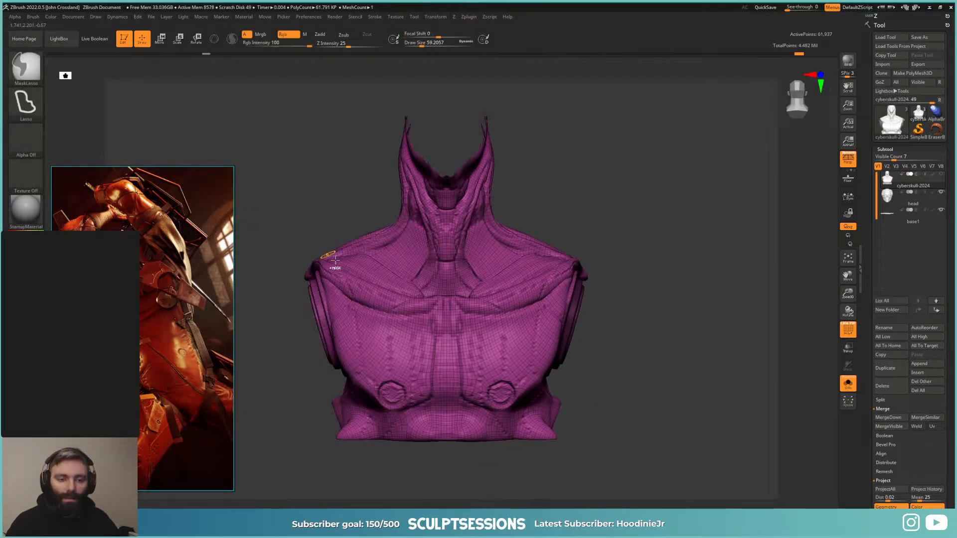
Step: Turn the masked shoulder disc into its own polygroup and hide it
{"action": "left_click_drag", "start_coordinate": [704, 395], "coordinate": [585, 336], "text": "alt"}
{"action": "key", "text": "ctrl+w"}
{"action": "mouse_move", "coordinate": [655, 345]}
{"action": "left_mouse_down"}
{"action": "mouse_move", "coordinate": [645, 346]}
{"action": "mouse_move", "coordinate": [628, 301]}
{"action": "mouse_move", "coordinate": [588, 304]}
{"action": "left_mouse_up"}
{"action": "left_click", "coordinate": [498, 262], "text": "ctrl+shift"}
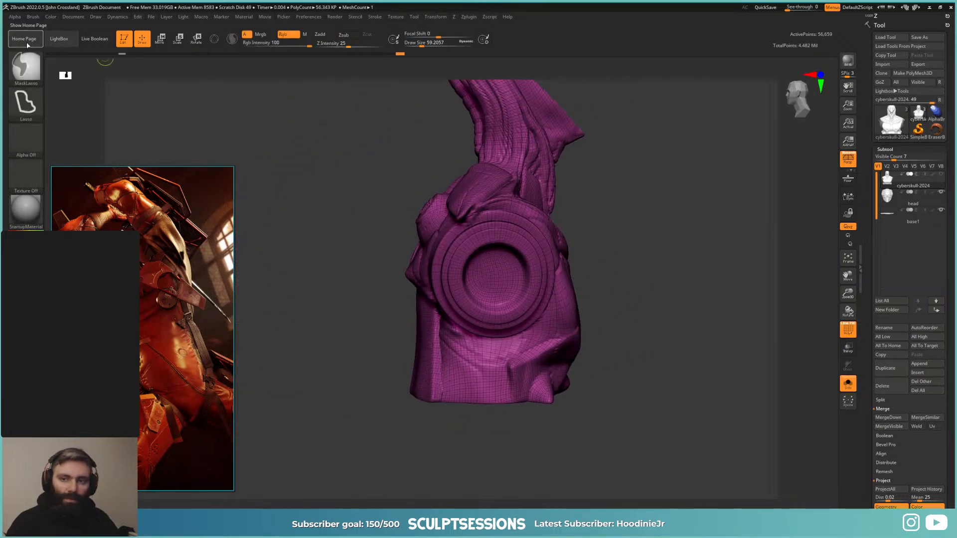
Step: Set the masking brush to MaskCircle and mask the opposite shoulder disc in side view
{"action": "left_click", "coordinate": [28, 69], "text": "ctrl"}
{"action": "left_click", "coordinate": [71, 106], "text": "ctrl"}
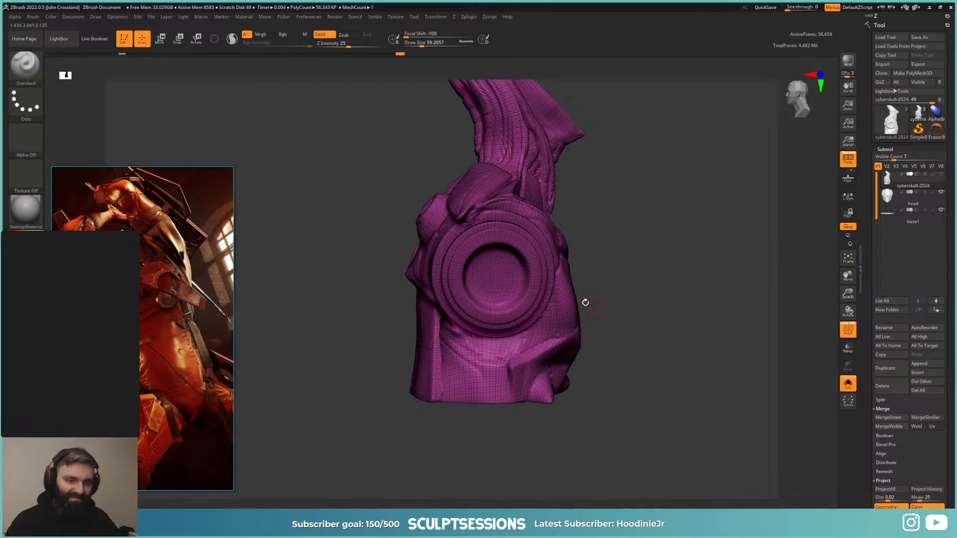
{"action": "mouse_move", "coordinate": [532, 277]}
{"action": "left_mouse_down", "text": "ctrl"}
{"action": "mouse_move", "coordinate": [551, 305]}
{"action": "mouse_move", "coordinate": [535, 306]}
{"action": "mouse_move", "coordinate": [537, 317]}
{"action": "left_mouse_up", "text": "ctrl"}
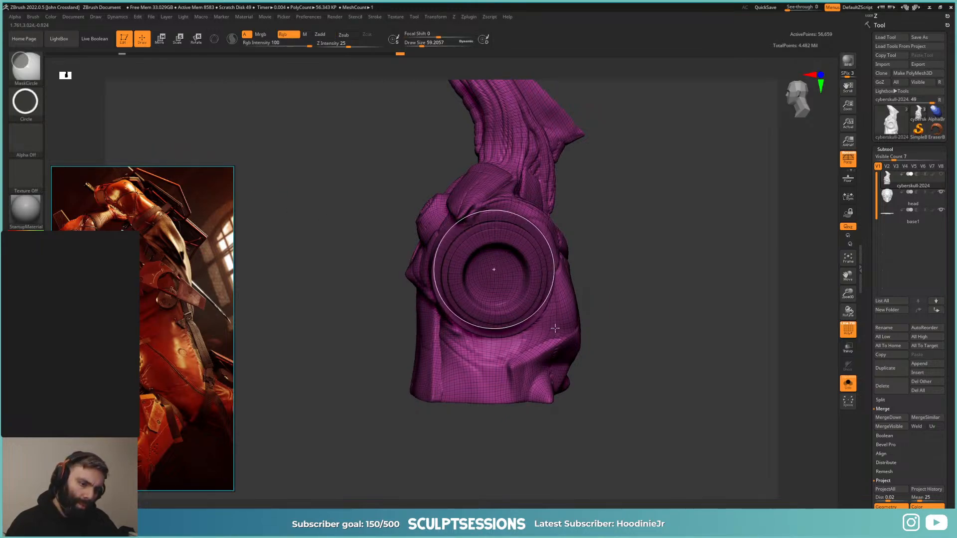
{"action": "left_click_drag", "start_coordinate": [557, 337], "coordinate": [556, 336], "text": "ctrl"}
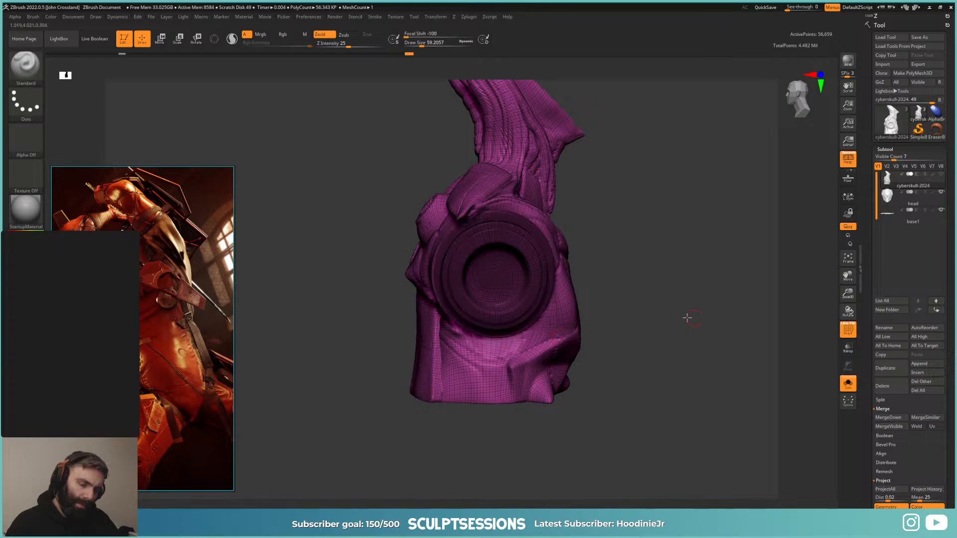
{"action": "mouse_move", "coordinate": [689, 318]}
{"action": "left_mouse_down"}
{"action": "mouse_move", "coordinate": [648, 311]}
{"action": "mouse_move", "coordinate": [667, 308]}
{"action": "mouse_move", "coordinate": [541, 312]}
{"action": "mouse_move", "coordinate": [602, 310]}
{"action": "left_mouse_up"}
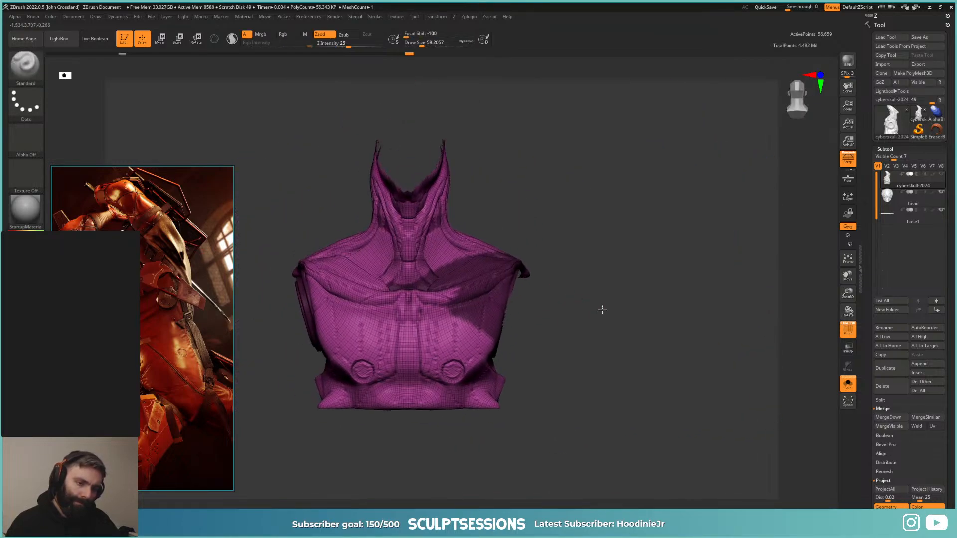
Step: Set the masking brush to MaskLasso and limit the mask in front view to the second shoulder disc
{"action": "left_click", "coordinate": [28, 74], "text": "ctrl"}
{"action": "left_click", "coordinate": [135, 108]}
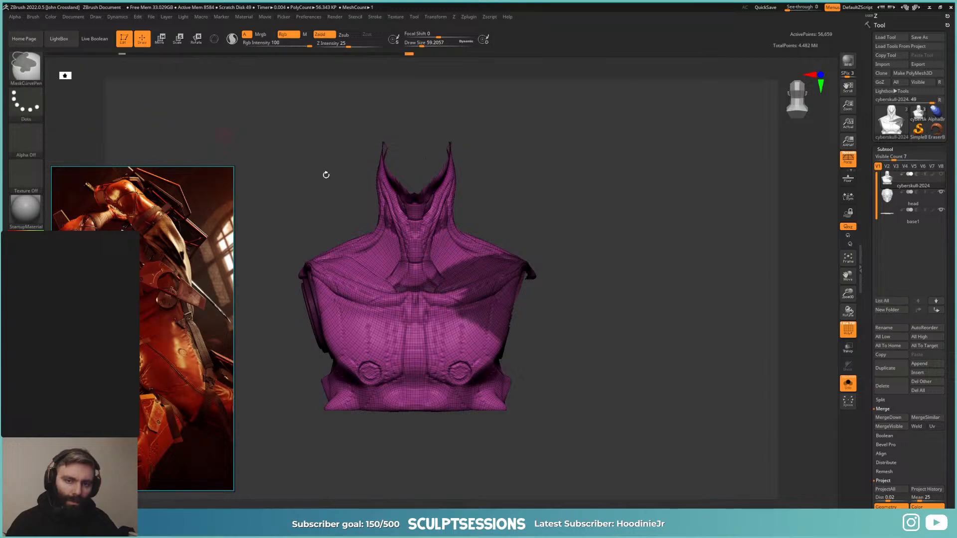
{"action": "left_click", "coordinate": [26, 75]}
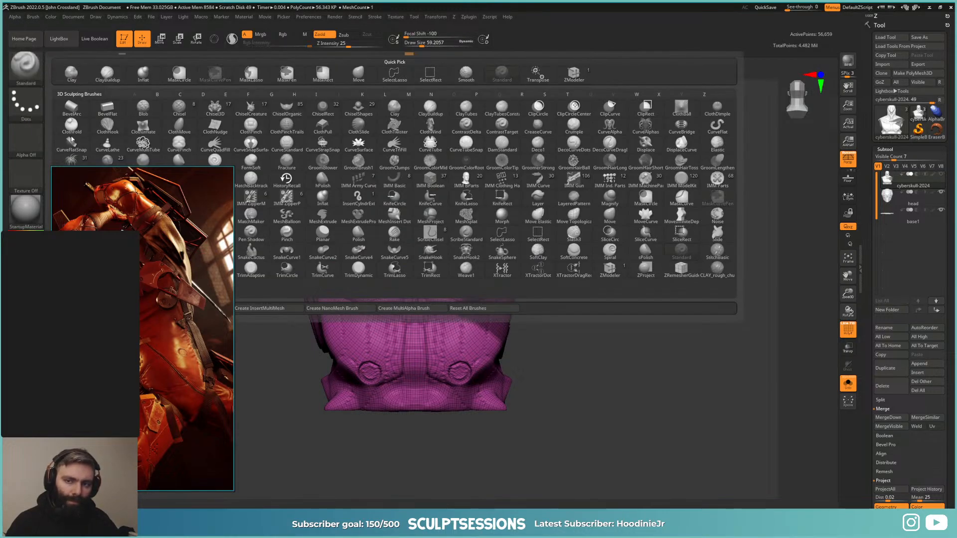
{"action": "left_click", "coordinate": [29, 73], "text": "ctrl"}
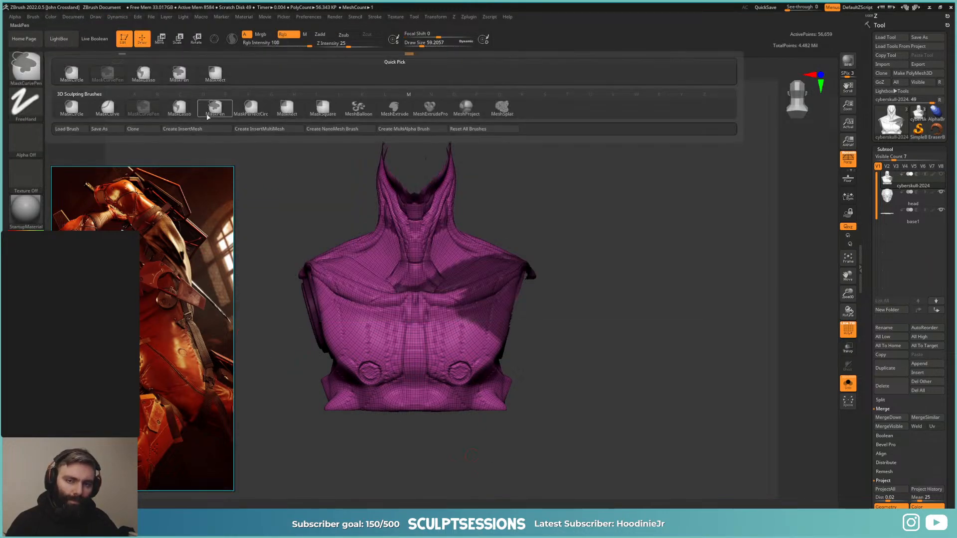
{"action": "left_click", "coordinate": [188, 111], "text": "ctrl"}
{"action": "mouse_move", "coordinate": [646, 278]}
{"action": "left_mouse_down", "text": "ctrl+alt+shift"}
{"action": "mouse_move", "coordinate": [489, 438]}
{"action": "mouse_move", "coordinate": [593, 325]}
{"action": "left_mouse_up", "text": "ctrl+alt+shift"}
{"action": "key", "text": "ctrl+z"}
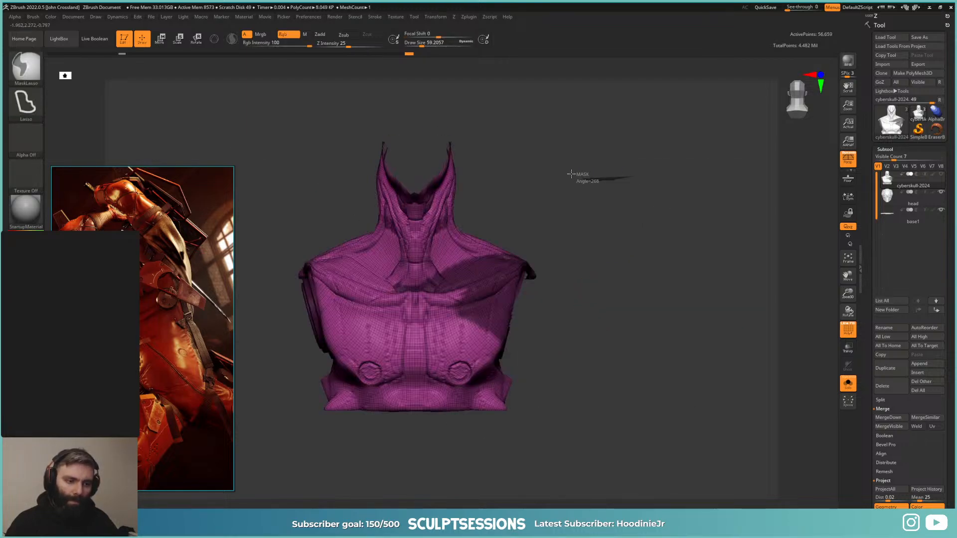
{"action": "mouse_move", "coordinate": [572, 174]}
{"action": "left_mouse_down", "text": "ctrl"}
{"action": "mouse_move", "coordinate": [411, 190]}
{"action": "mouse_move", "coordinate": [372, 260]}
{"action": "mouse_move", "coordinate": [738, 279]}
{"action": "left_mouse_up", "text": "ctrl"}
{"action": "mouse_move", "coordinate": [610, 317]}
{"action": "left_mouse_down"}
{"action": "mouse_move", "coordinate": [717, 309]}
{"action": "mouse_move", "coordinate": [605, 317]}
{"action": "left_mouse_up"}
Step: Make the masked second shoulder disc a separate polygroup and hide it from the bust
{"action": "key", "text": "ctrl+w"}
{"action": "double_click", "coordinate": [481, 305], "text": "ctrl+shift"}
{"action": "mouse_move", "coordinate": [481, 306]}
{"action": "left_mouse_down"}
{"action": "mouse_move", "coordinate": [648, 274]}
{"action": "mouse_move", "coordinate": [570, 263]}
{"action": "mouse_move", "coordinate": [581, 209]}
{"action": "mouse_move", "coordinate": [614, 374]}
{"action": "mouse_move", "coordinate": [612, 342]}
{"action": "mouse_move", "coordinate": [624, 366]}
{"action": "left_mouse_up"}
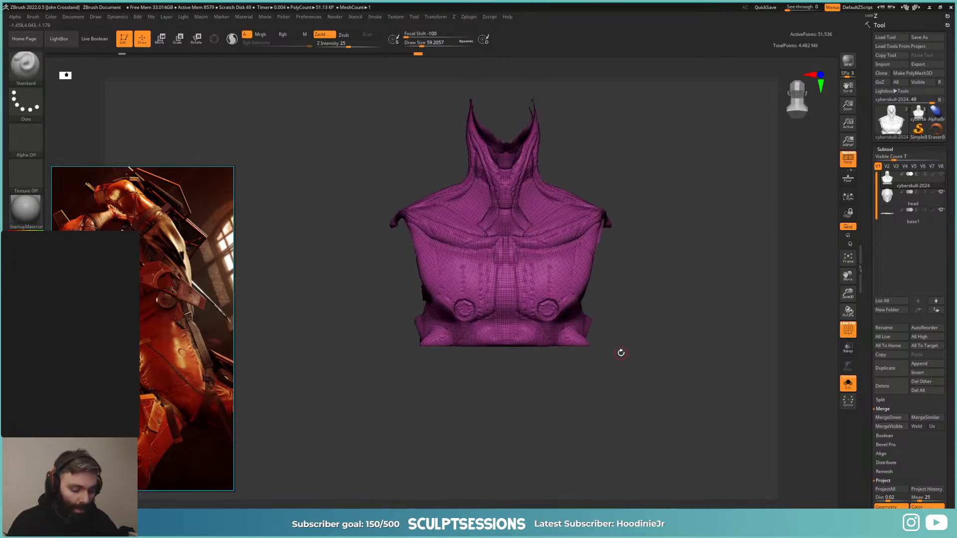
Step: Turn off perspective, set the masking brush to MaskRect and mask the bust's underside as its own polygroup
{"action": "key", "text": "p"}
{"action": "left_click_drag", "start_coordinate": [627, 368], "coordinate": [591, 369], "text": "alt"}
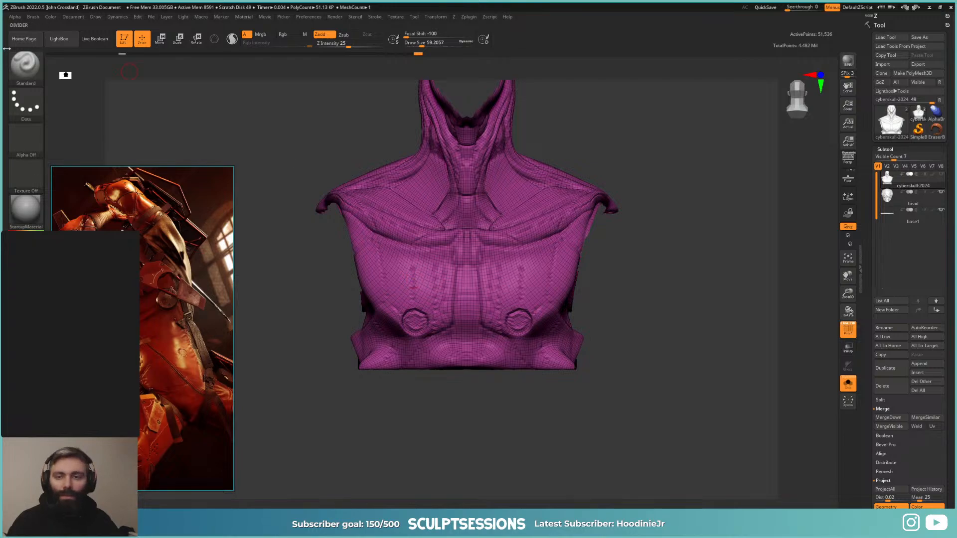
{"action": "left_click", "coordinate": [25, 66], "text": "ctrl"}
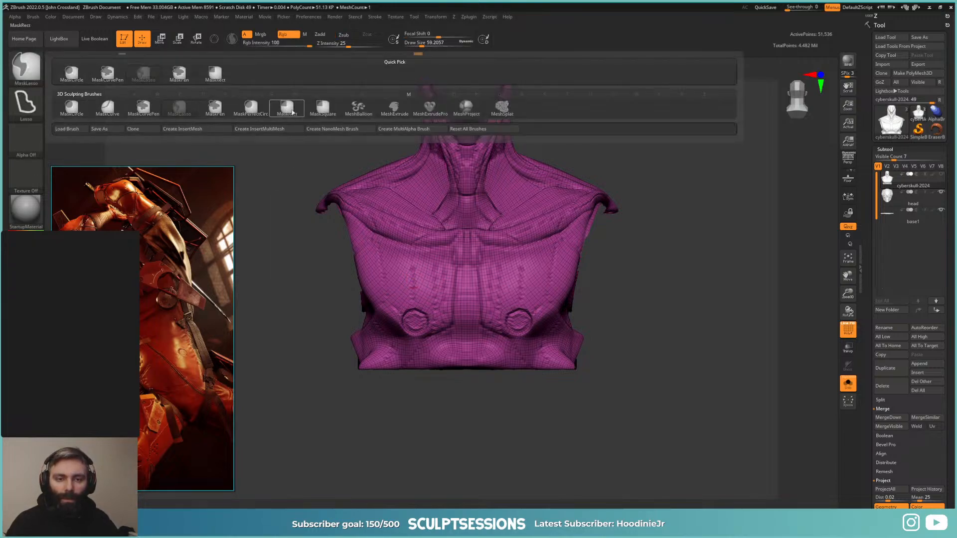
{"action": "left_click", "coordinate": [286, 109]}
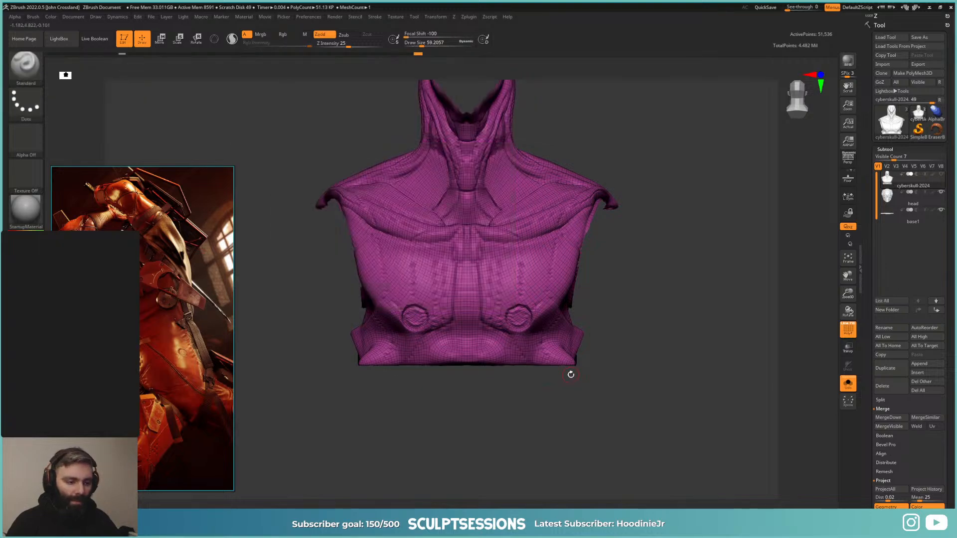
{"action": "mouse_move", "coordinate": [661, 347]}
{"action": "left_mouse_down"}
{"action": "mouse_move", "coordinate": [248, 442]}
{"action": "mouse_move", "coordinate": [286, 447]}
{"action": "mouse_move", "coordinate": [297, 477]}
{"action": "mouse_move", "coordinate": [297, 467]}
{"action": "left_mouse_up"}
{"action": "key", "text": "shift+f"}
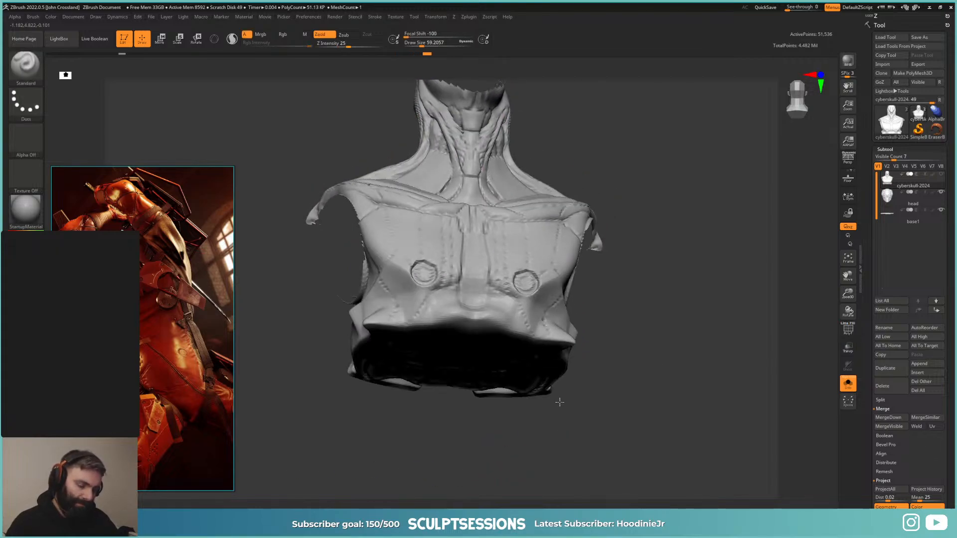
{"action": "left_click_drag", "start_coordinate": [559, 402], "coordinate": [559, 397]}
{"action": "key", "text": "shift+f"}
Step: Hide the main body and mask the stray back fragments with rectangles to separate them from the shoulder disc's polygroup
{"action": "left_click", "coordinate": [465, 355], "text": "ctrl+shift"}
{"action": "mouse_move", "coordinate": [591, 343]}
{"action": "left_mouse_down"}
{"action": "mouse_move", "coordinate": [606, 363]}
{"action": "mouse_move", "coordinate": [653, 363]}
{"action": "mouse_move", "coordinate": [438, 352]}
{"action": "mouse_move", "coordinate": [487, 412]}
{"action": "mouse_move", "coordinate": [477, 376]}
{"action": "mouse_move", "coordinate": [545, 359]}
{"action": "mouse_move", "coordinate": [568, 301]}
{"action": "left_mouse_up"}
{"action": "left_click", "coordinate": [670, 349], "text": "ctrl+shift"}
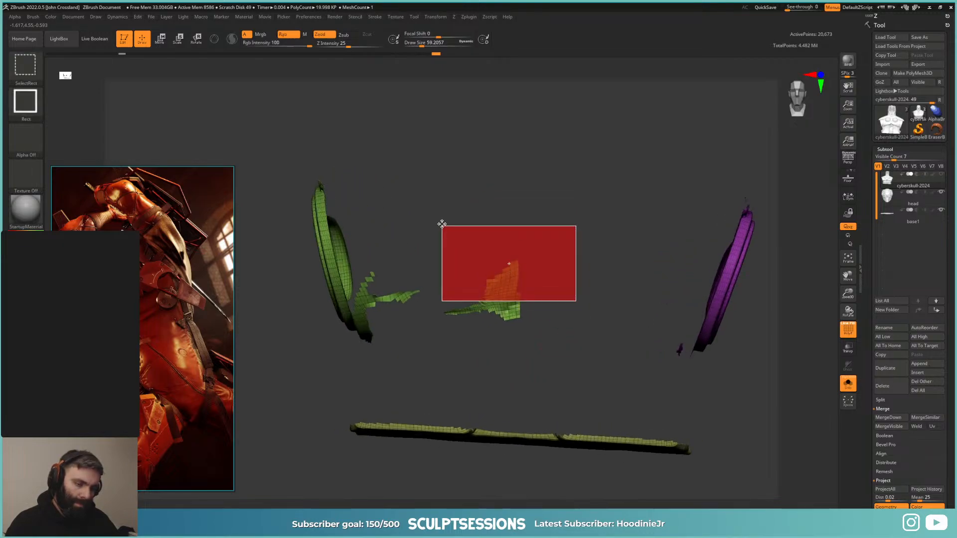
{"action": "left_click_drag", "start_coordinate": [441, 224], "coordinate": [542, 286], "text": "ctrl+shift"}
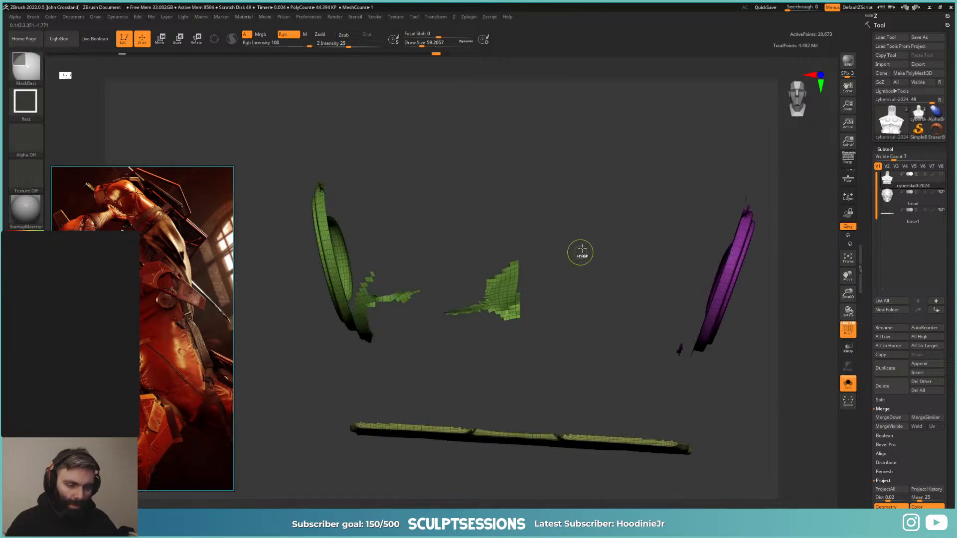
{"action": "mouse_move", "coordinate": [521, 224]}
{"action": "left_mouse_down", "text": "ctrl"}
{"action": "mouse_move", "coordinate": [463, 284]}
{"action": "mouse_move", "coordinate": [438, 335]}
{"action": "mouse_move", "coordinate": [489, 316]}
{"action": "mouse_move", "coordinate": [493, 289]}
{"action": "left_mouse_up", "text": "ctrl"}
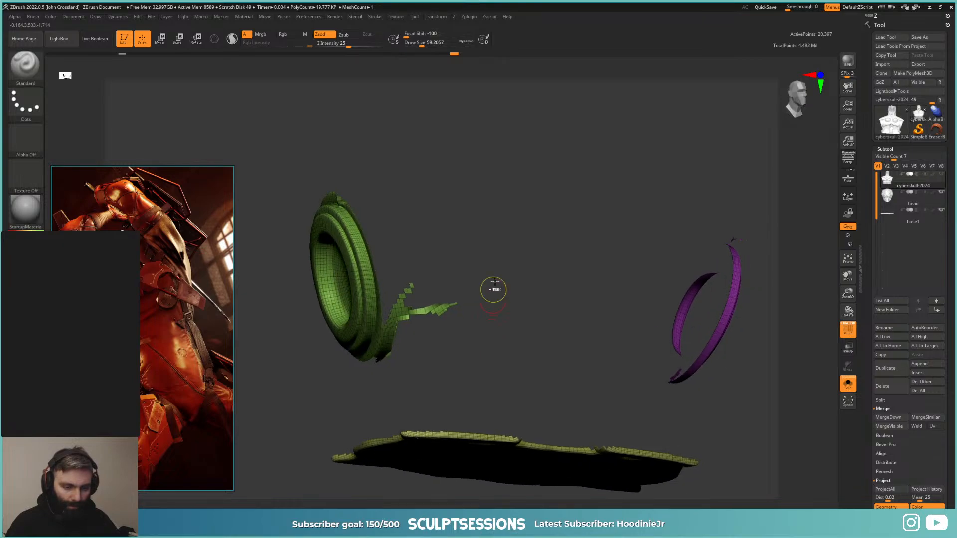
{"action": "mouse_move", "coordinate": [508, 251]}
{"action": "left_mouse_down", "text": "ctrl"}
{"action": "mouse_move", "coordinate": [385, 374]}
{"action": "mouse_move", "coordinate": [459, 362]}
{"action": "mouse_move", "coordinate": [445, 365]}
{"action": "left_mouse_up", "text": "ctrl"}
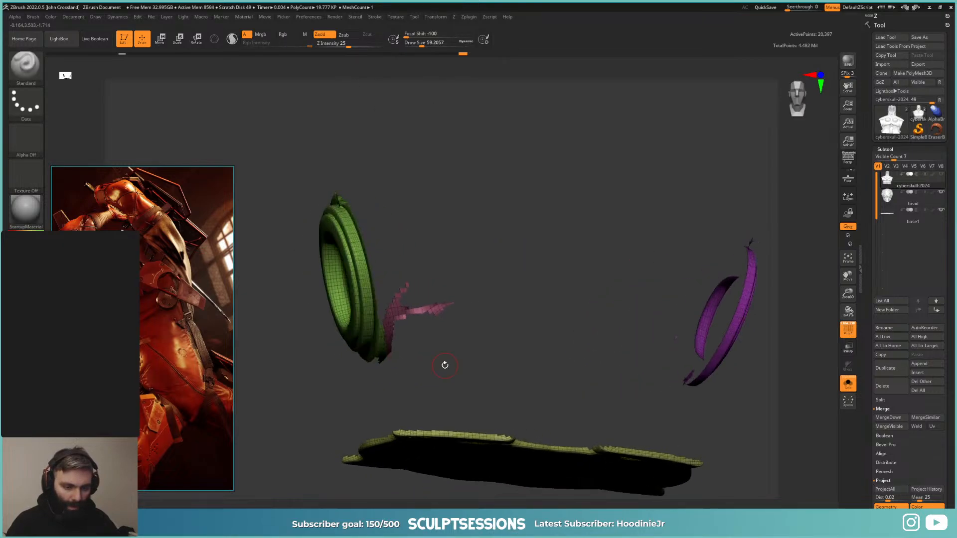
Step: Set the masking brush to MaskPen, mask the stray fragment along the disc's rim and give it its own polygroup
{"action": "mouse_move", "coordinate": [426, 361]}
{"action": "right_mouse_down", "text": "ctrl"}
{"action": "mouse_move", "coordinate": [459, 384]}
{"action": "mouse_move", "coordinate": [562, 385]}
{"action": "mouse_move", "coordinate": [565, 349]}
{"action": "mouse_move", "coordinate": [607, 405]}
{"action": "mouse_move", "coordinate": [529, 322]}
{"action": "mouse_move", "coordinate": [541, 352]}
{"action": "right_mouse_up", "text": "ctrl"}
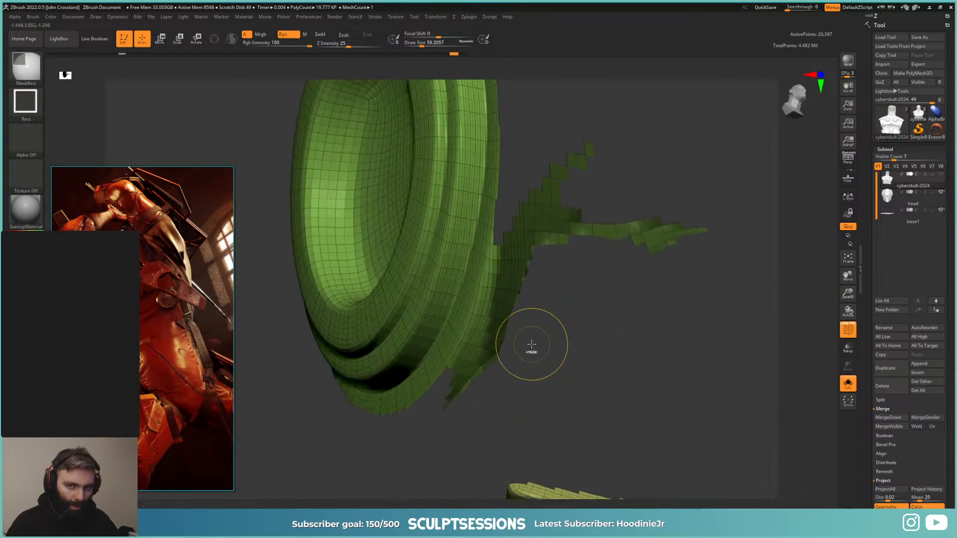
{"action": "left_click", "coordinate": [31, 69]}
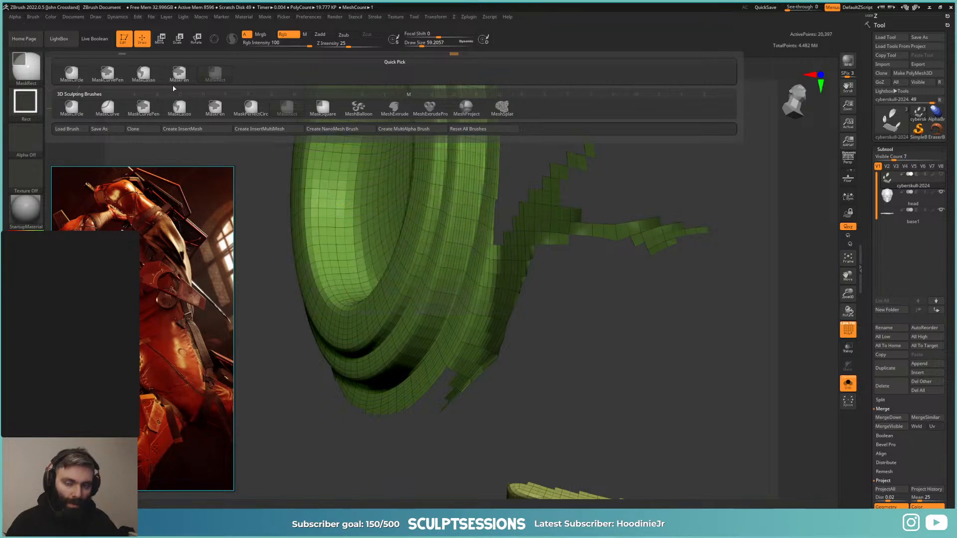
{"action": "left_click", "coordinate": [179, 109]}
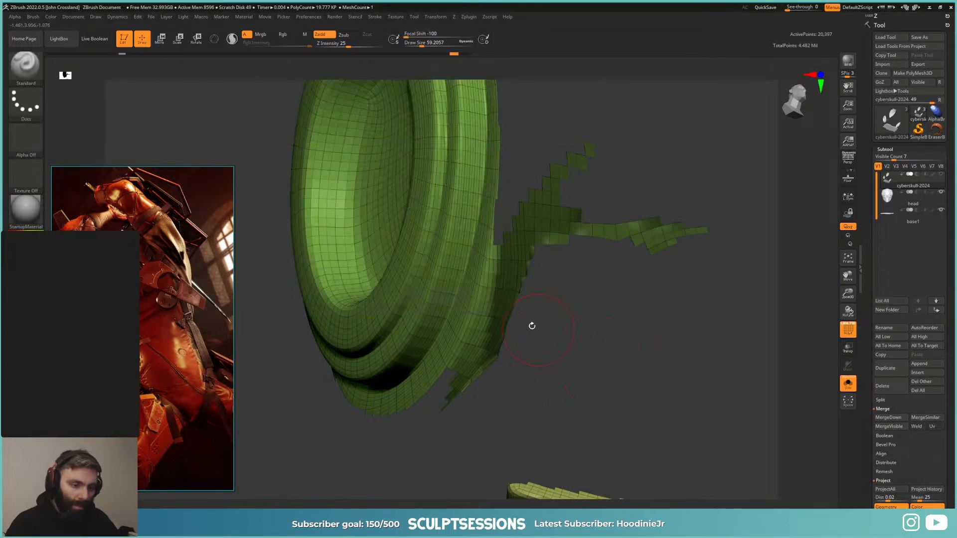
{"action": "key", "text": "ctrl"}
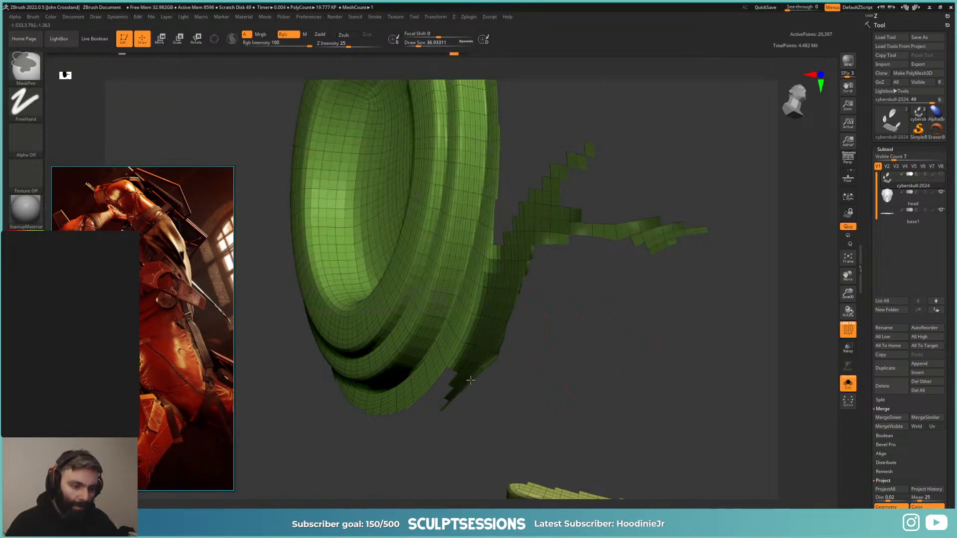
{"action": "right_click_drag", "start_coordinate": [483, 341], "coordinate": [507, 342]}
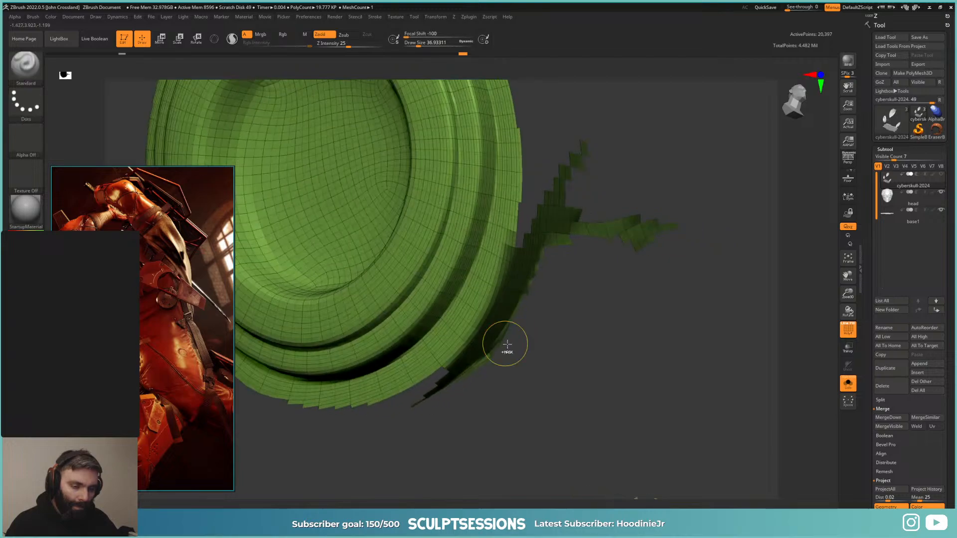
{"action": "key", "text": "ctrl+w"}
{"action": "mouse_move", "coordinate": [591, 363]}
{"action": "right_mouse_down"}
{"action": "mouse_move", "coordinate": [626, 343]}
{"action": "mouse_move", "coordinate": [548, 331]}
{"action": "mouse_move", "coordinate": [469, 269]}
{"action": "right_mouse_up"}
Step: Show the whole bust and hide the neck cap, shoulder discs and underside, keeping the body and its stray patches visible
{"action": "left_click", "coordinate": [421, 225], "text": "ctrl+shift"}
{"action": "mouse_move", "coordinate": [425, 238]}
{"action": "right_mouse_down", "text": "shift"}
{"action": "mouse_move", "coordinate": [449, 311]}
{"action": "mouse_move", "coordinate": [477, 335]}
{"action": "right_mouse_up", "text": "shift"}
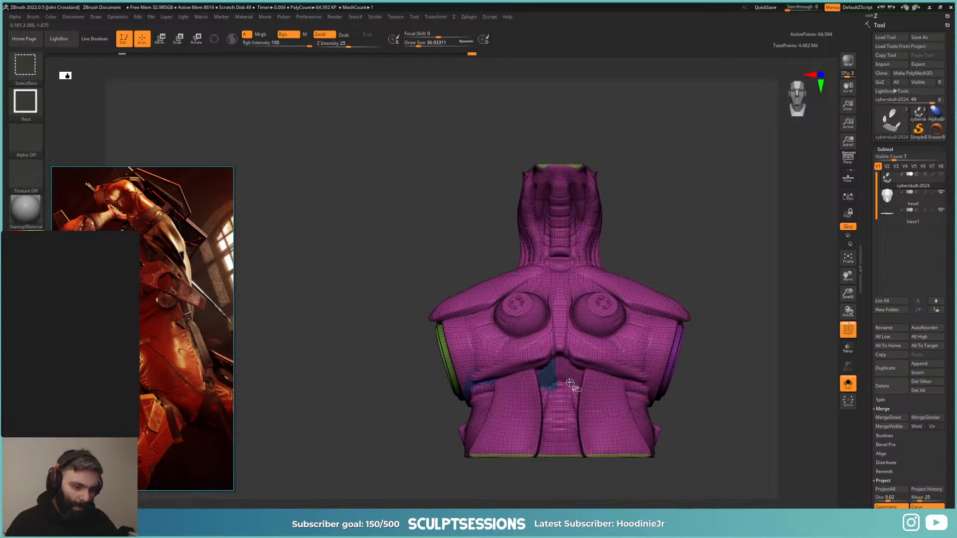
{"action": "left_click", "coordinate": [551, 377], "text": "ctrl+shift"}
{"action": "left_click", "coordinate": [550, 377], "text": "ctrl+shift"}
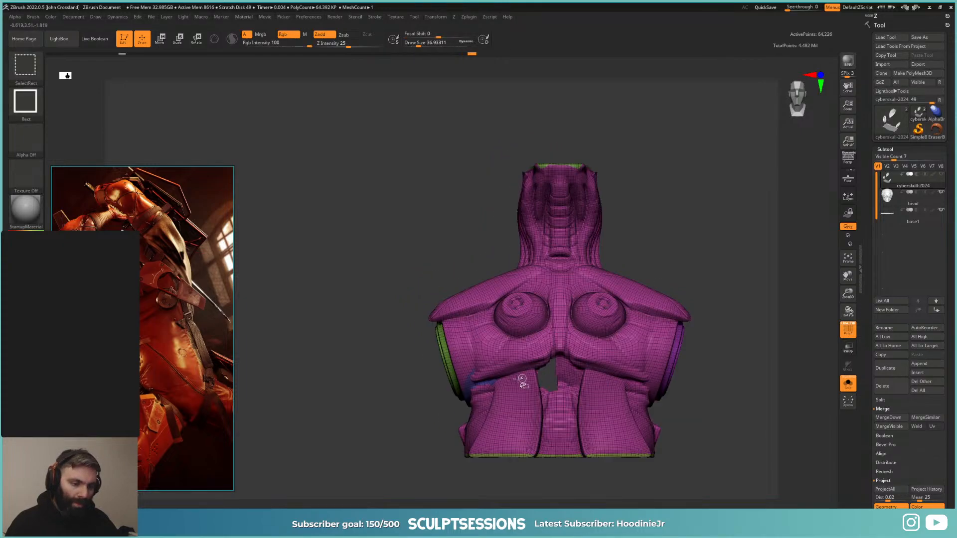
{"action": "left_click", "coordinate": [481, 384], "text": "ctrl+shift"}
{"action": "left_click", "coordinate": [487, 365], "text": "ctrl+shift"}
{"action": "left_click", "coordinate": [487, 364], "text": "ctrl+shift"}
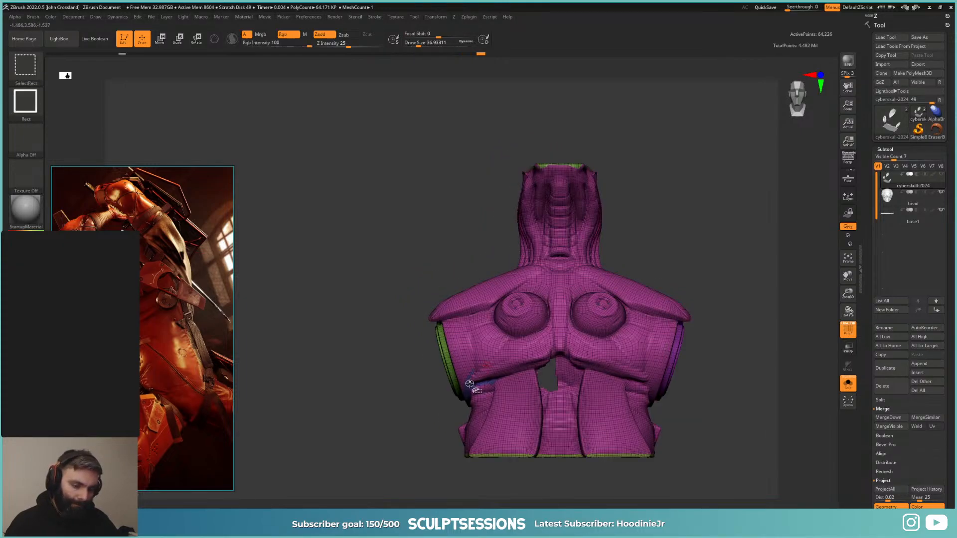
{"action": "left_click", "coordinate": [476, 369], "text": "ctrl+shift"}
{"action": "left_click", "coordinate": [313, 299], "text": "ctrl+shift"}
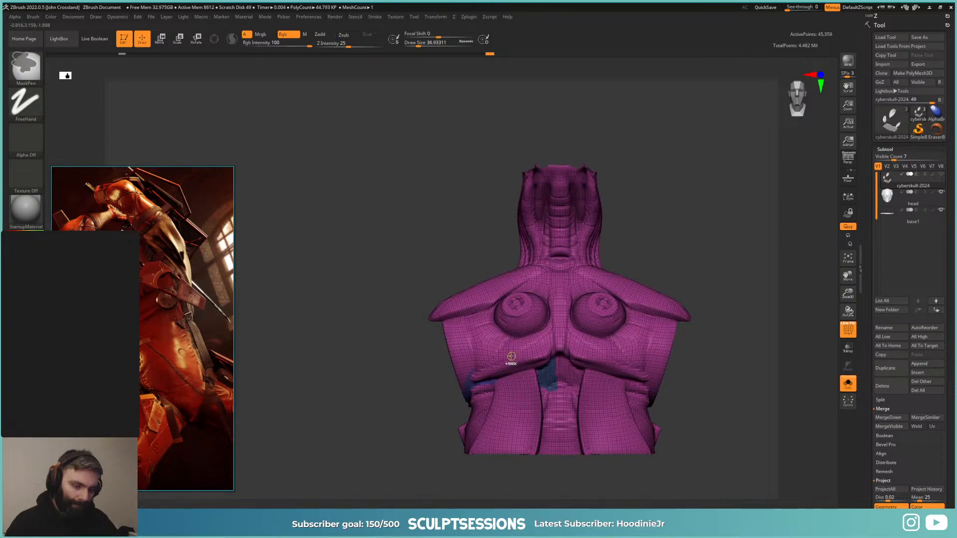
Step: Merge the visible body and its stray patches into a single polygroup and show the whole bust
{"action": "key", "text": "ctrl+w"}
{"action": "mouse_move", "coordinate": [408, 349]}
{"action": "left_mouse_down"}
{"action": "mouse_move", "coordinate": [526, 374]}
{"action": "mouse_move", "coordinate": [548, 389]}
{"action": "mouse_move", "coordinate": [653, 376]}
{"action": "mouse_move", "coordinate": [568, 371]}
{"action": "mouse_move", "coordinate": [666, 367]}
{"action": "mouse_move", "coordinate": [647, 361]}
{"action": "left_mouse_up"}
{"action": "left_click", "coordinate": [652, 369], "text": "ctrl+shift"}
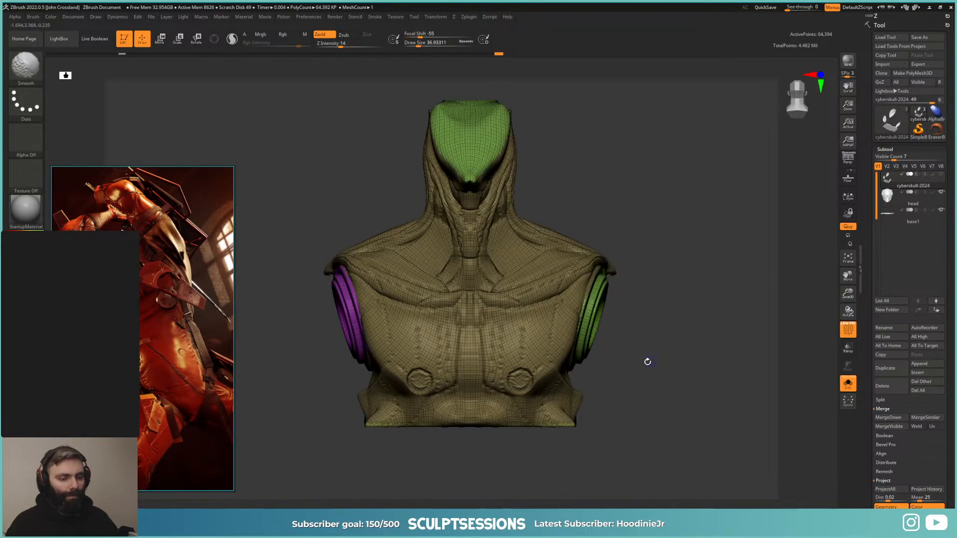
Step: Isolate the body polygroup and hide its neck and front half with SelectLasso in side view, leaving the back
{"action": "left_click", "coordinate": [517, 316], "text": "ctrl+shift"}
{"action": "mouse_move", "coordinate": [520, 320]}
{"action": "right_mouse_down", "text": "alt"}
{"action": "mouse_move", "coordinate": [558, 321]}
{"action": "mouse_move", "coordinate": [554, 282]}
{"action": "mouse_move", "coordinate": [613, 344]}
{"action": "mouse_move", "coordinate": [579, 312]}
{"action": "mouse_move", "coordinate": [581, 342]}
{"action": "mouse_move", "coordinate": [600, 348]}
{"action": "mouse_move", "coordinate": [573, 346]}
{"action": "mouse_move", "coordinate": [573, 335]}
{"action": "mouse_move", "coordinate": [560, 343]}
{"action": "right_mouse_up", "text": "alt"}
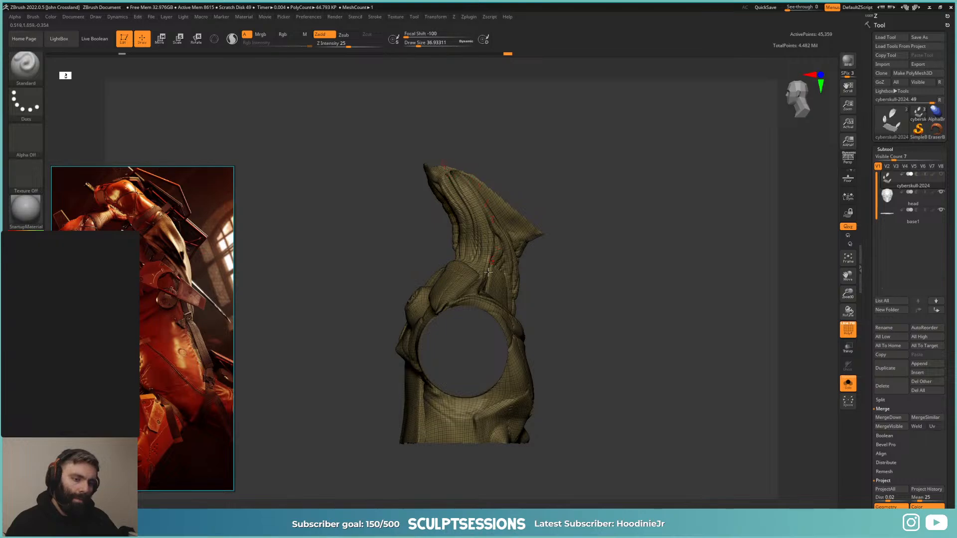
{"action": "mouse_move", "coordinate": [488, 272]}
{"action": "right_mouse_down"}
{"action": "mouse_move", "coordinate": [568, 303]}
{"action": "mouse_move", "coordinate": [564, 325]}
{"action": "mouse_move", "coordinate": [560, 298]}
{"action": "mouse_move", "coordinate": [576, 305]}
{"action": "right_mouse_up"}
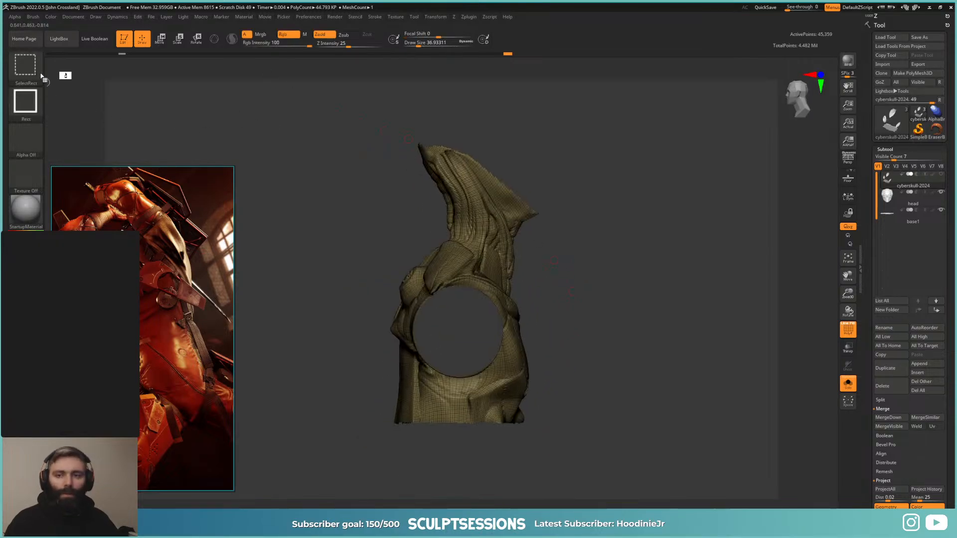
{"action": "left_click", "coordinate": [42, 75]}
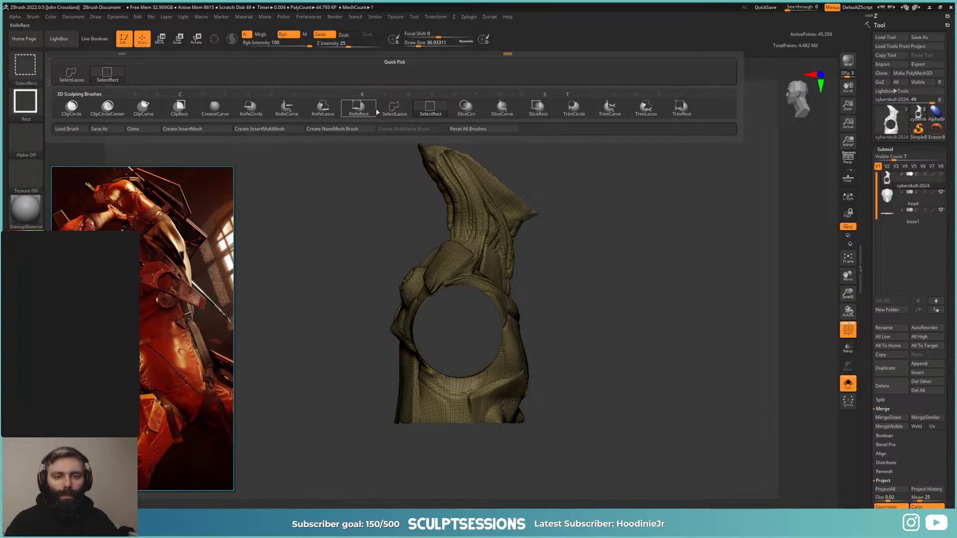
{"action": "left_click", "coordinate": [394, 107]}
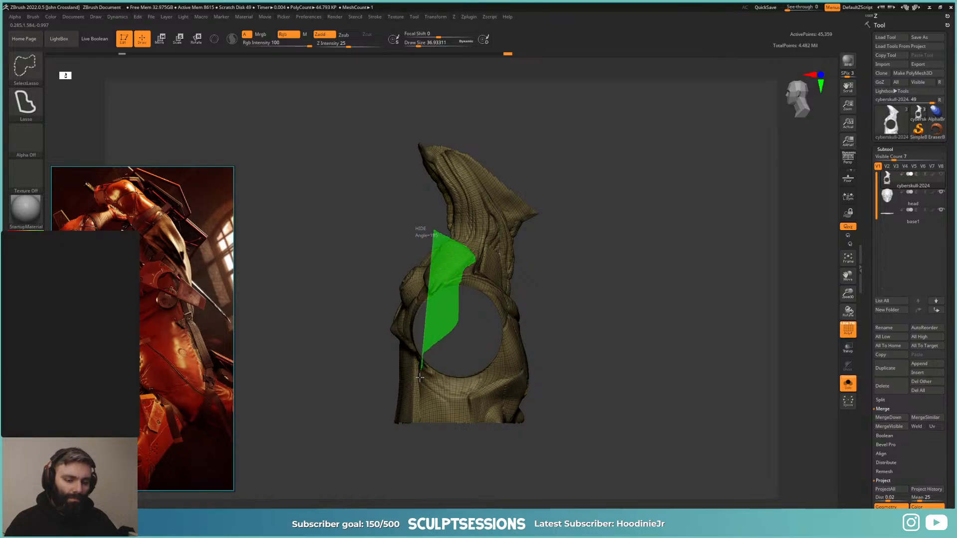
{"action": "mouse_move", "coordinate": [419, 377]}
{"action": "left_mouse_down", "text": "ctrl+shift"}
{"action": "mouse_move", "coordinate": [327, 457]}
{"action": "mouse_move", "coordinate": [303, 166]}
{"action": "left_mouse_up", "text": "ctrl+shift"}
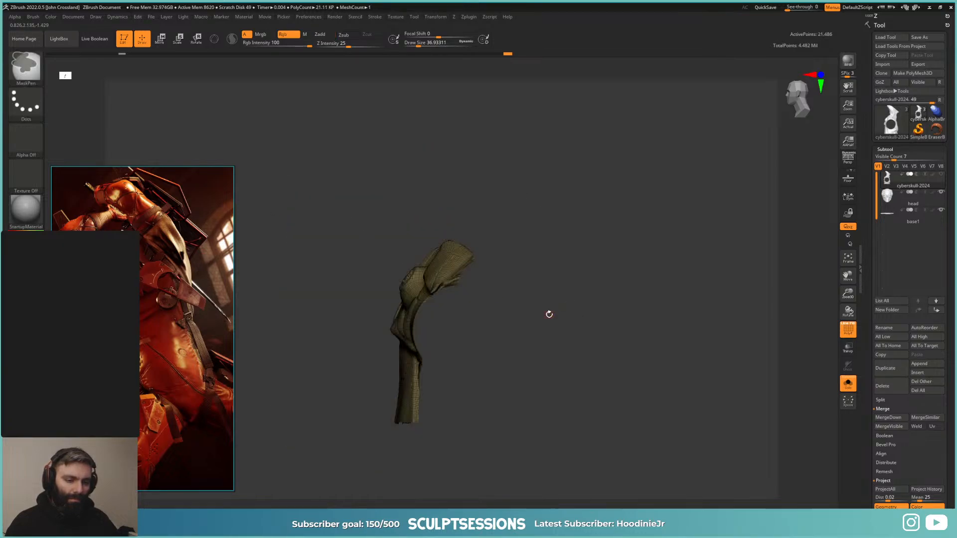
Step: Assign the isolated back half of the bust its own polygroup and show the whole bust
{"action": "left_click_drag", "start_coordinate": [549, 314], "coordinate": [683, 305], "text": "ctrl+shift"}
{"action": "key", "text": "ctrl+w"}
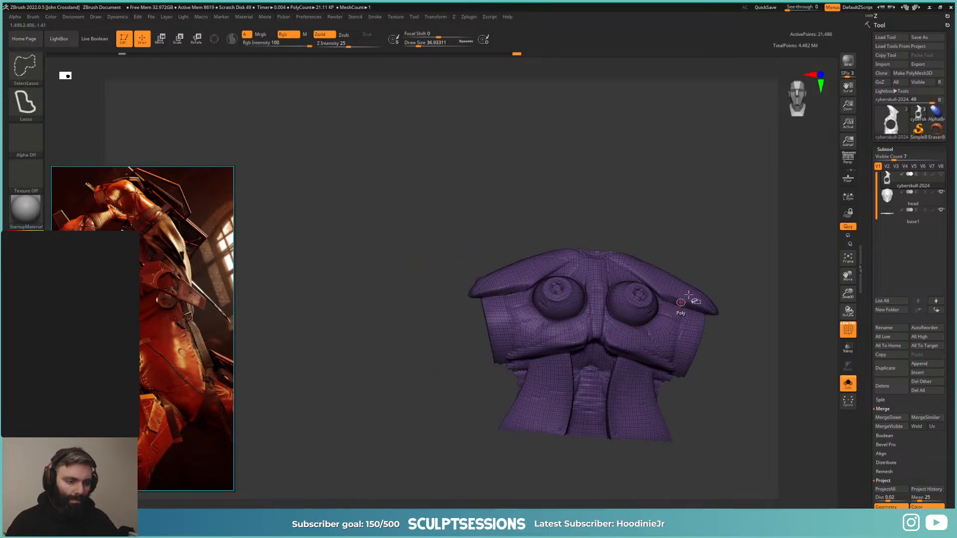
{"action": "left_click", "coordinate": [660, 234], "text": "ctrl+shift"}
{"action": "left_click_drag", "start_coordinate": [647, 214], "coordinate": [656, 273], "text": "alt"}
Step: Lower the bust to its lowest subdivision level and unwrap it in UV Master with Symmetry and Polygroups enabled
{"action": "key", "text": "shift+d"}
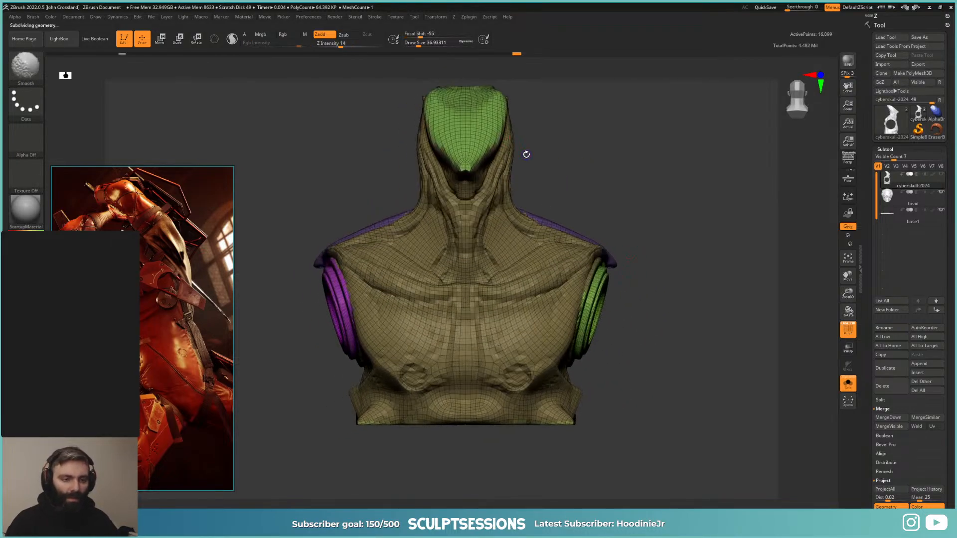
{"action": "mouse_move", "coordinate": [640, 206]}
{"action": "left_mouse_down"}
{"action": "mouse_move", "coordinate": [593, 210]}
{"action": "mouse_move", "coordinate": [569, 249]}
{"action": "mouse_move", "coordinate": [603, 147]}
{"action": "left_mouse_up"}
{"action": "right_click", "coordinate": [569, 258]}
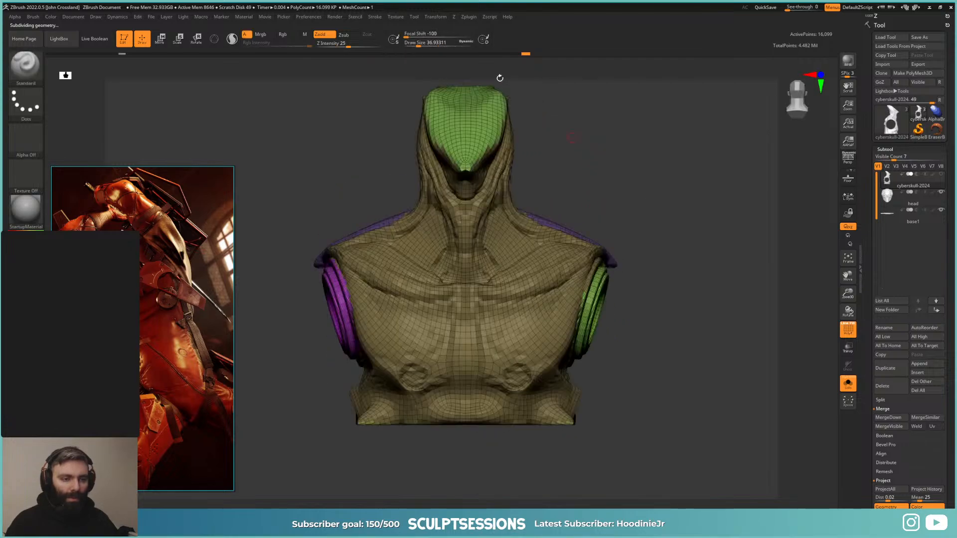
{"action": "left_click", "coordinate": [468, 16]}
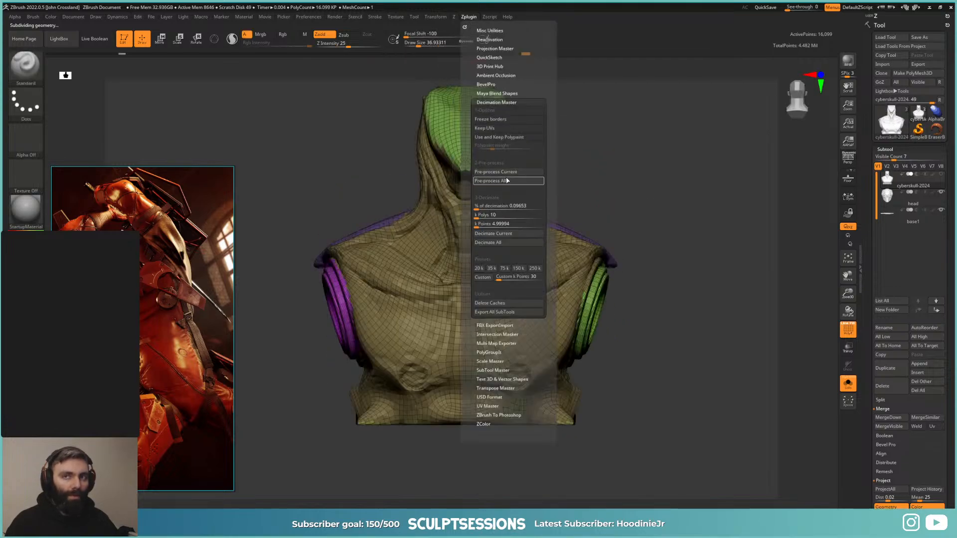
{"action": "left_click", "coordinate": [507, 102]}
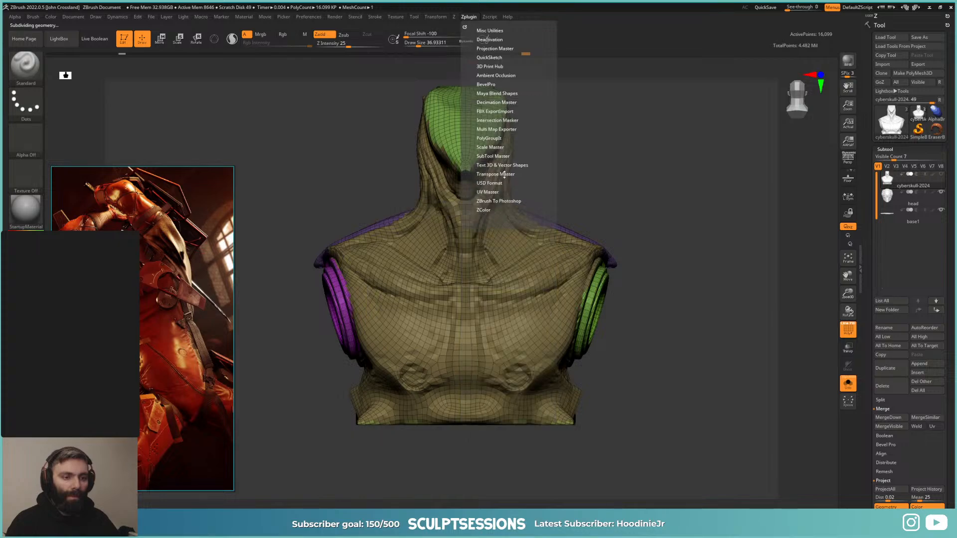
{"action": "left_click", "coordinate": [491, 192]}
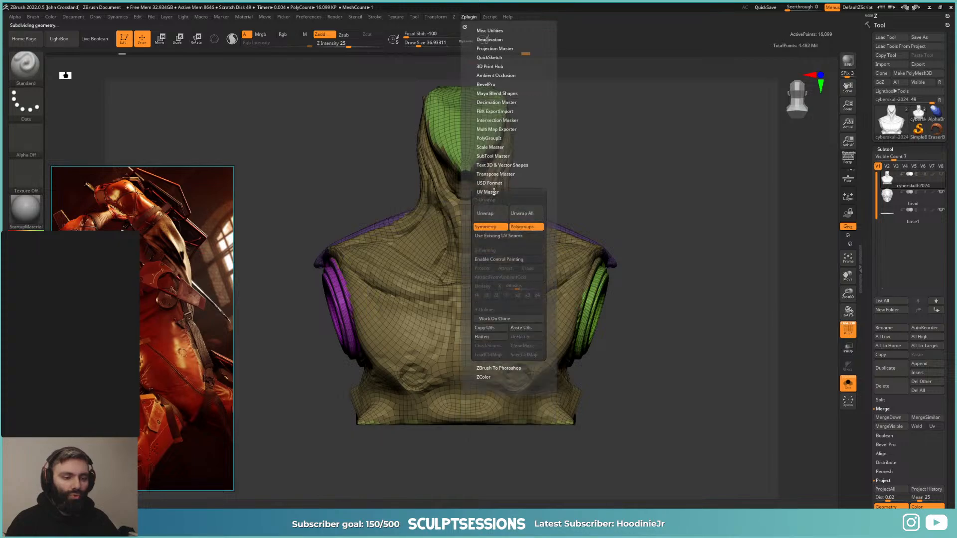
{"action": "left_click", "coordinate": [492, 214]}
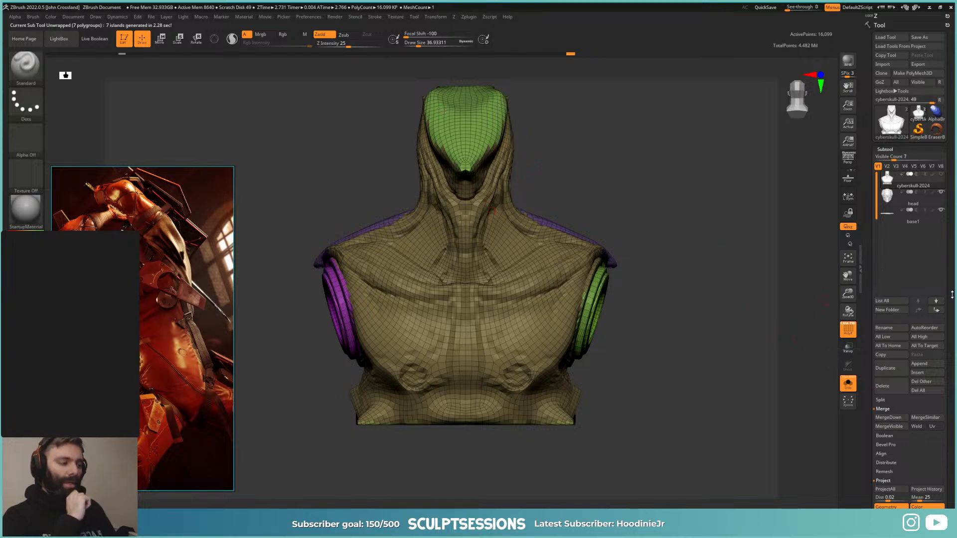
Step: Morph the bust into its flat UV layout, examine the islands of each polygroup, and return it to its 3D form
{"action": "scroll", "coordinate": [951, 295], "scroll_direction": "down", "scroll_amount": 10}
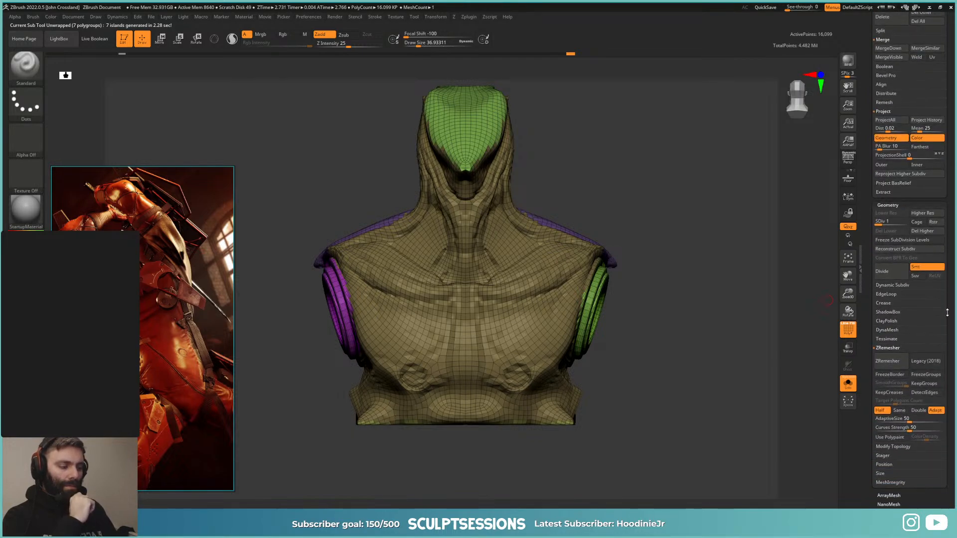
{"action": "scroll", "coordinate": [951, 347], "scroll_direction": "down", "scroll_amount": 8}
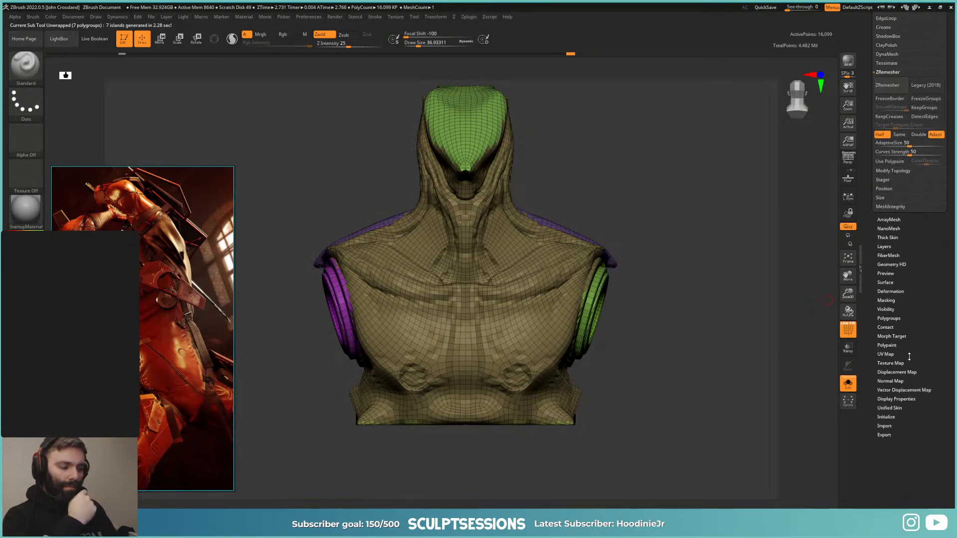
{"action": "left_click", "coordinate": [909, 357]}
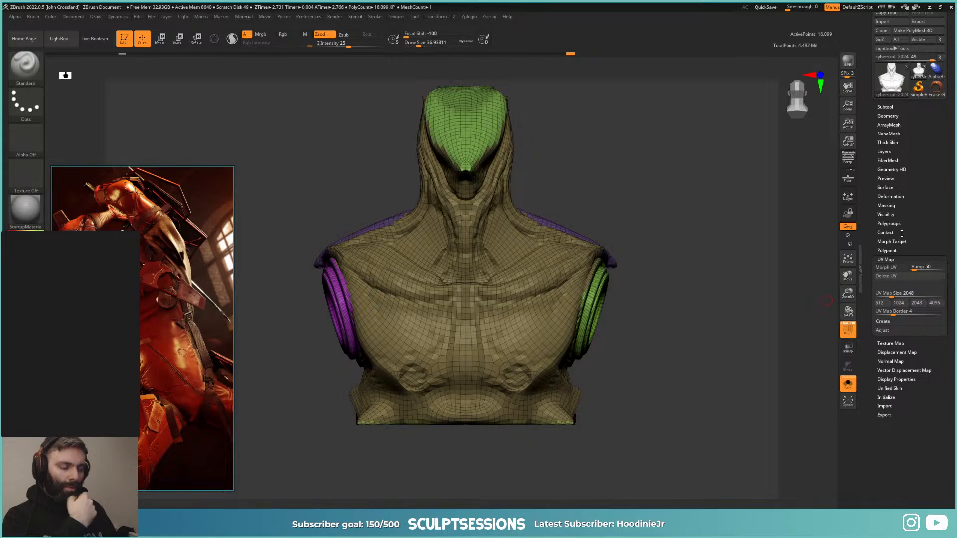
{"action": "left_click", "coordinate": [899, 269]}
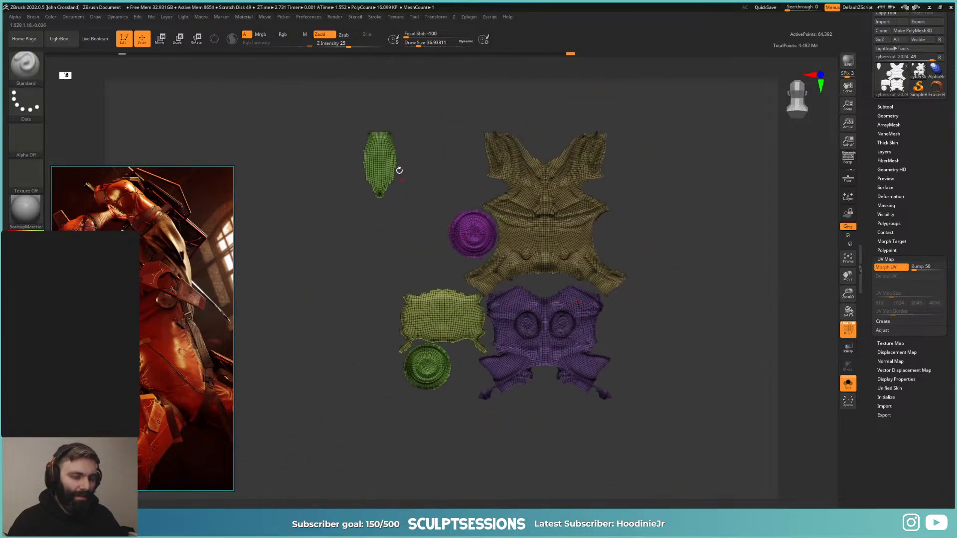
{"action": "left_click_drag", "start_coordinate": [481, 162], "coordinate": [477, 199]}
{"action": "left_click_drag", "start_coordinate": [601, 206], "coordinate": [632, 242], "text": "alt"}
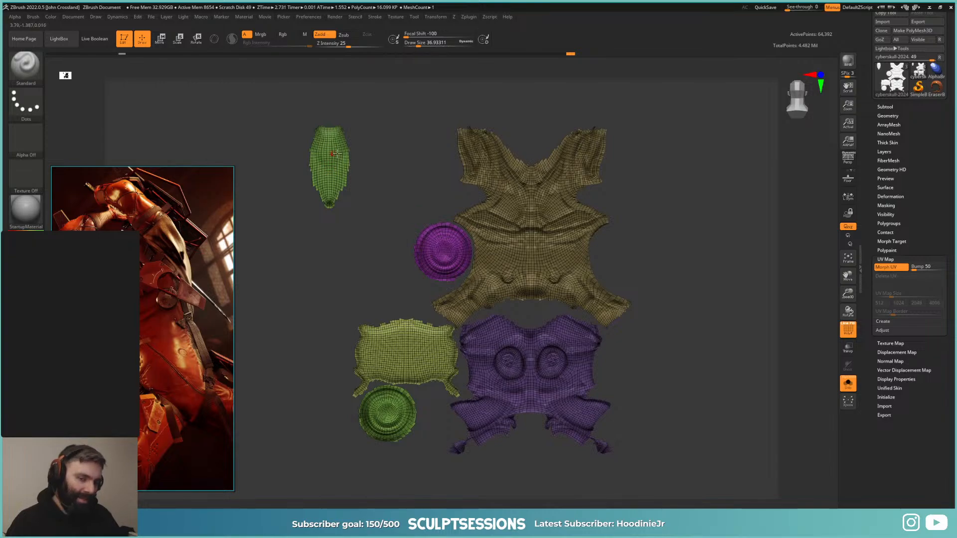
{"action": "left_click_drag", "start_coordinate": [439, 188], "coordinate": [399, 184], "text": "alt"}
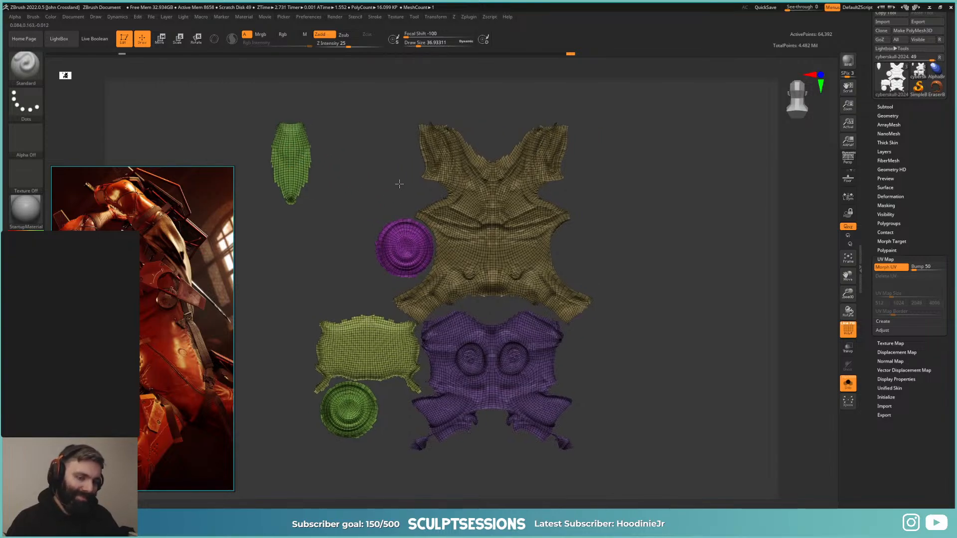
{"action": "left_click_drag", "start_coordinate": [339, 152], "coordinate": [371, 166], "text": "alt"}
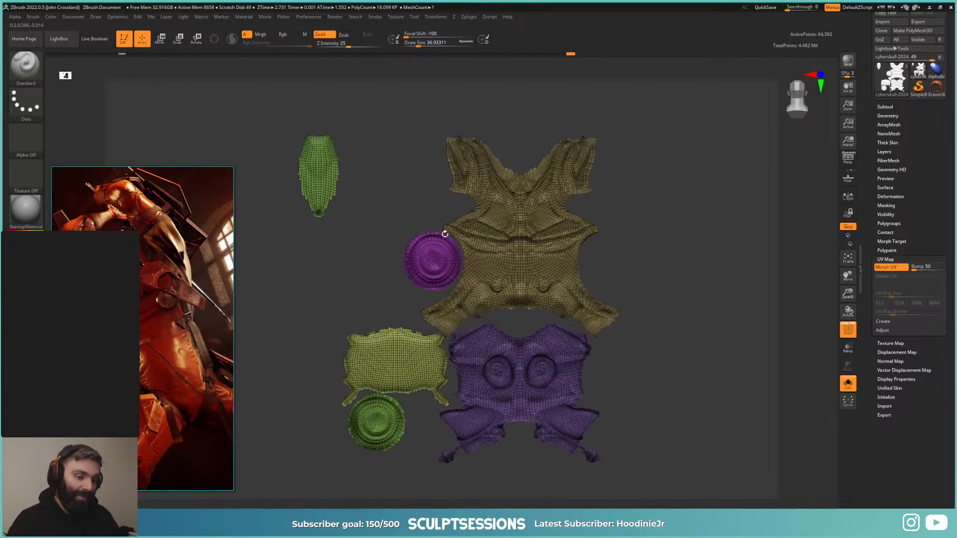
{"action": "left_click", "coordinate": [894, 268]}
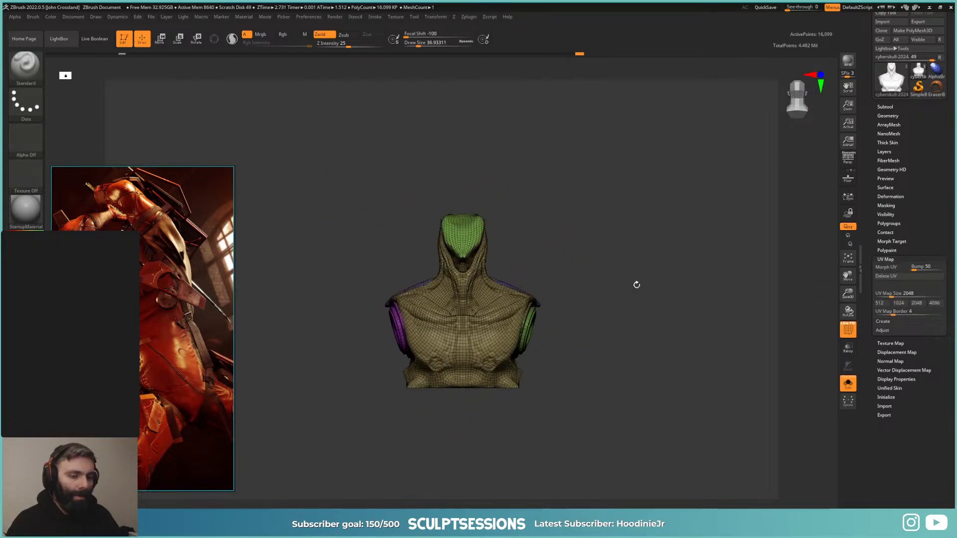
{"action": "left_click_drag", "start_coordinate": [637, 284], "coordinate": [642, 308]}
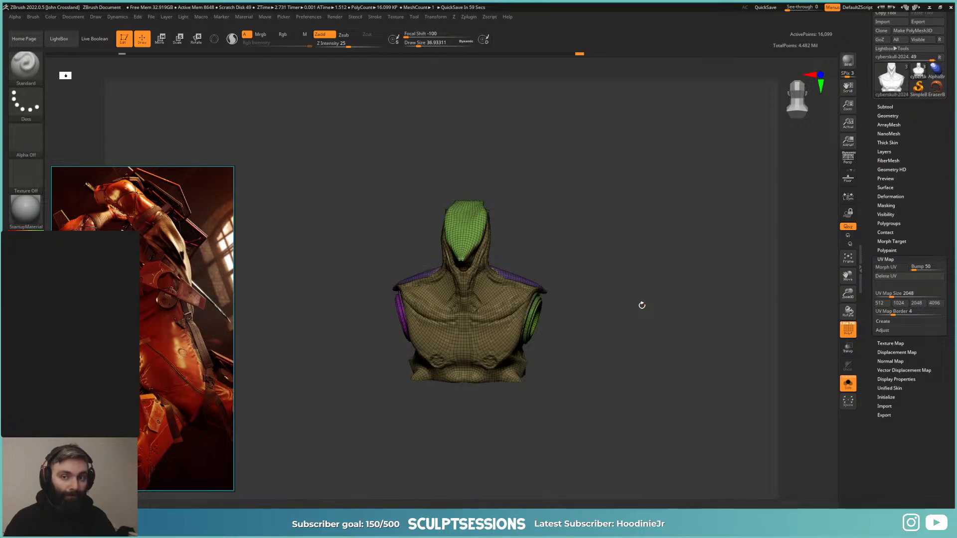
Step: Switch to Blender, dismiss the splash screen and delete the default cube
{"action": "key", "text": "b"}
{"action": "key", "text": "Escape"}
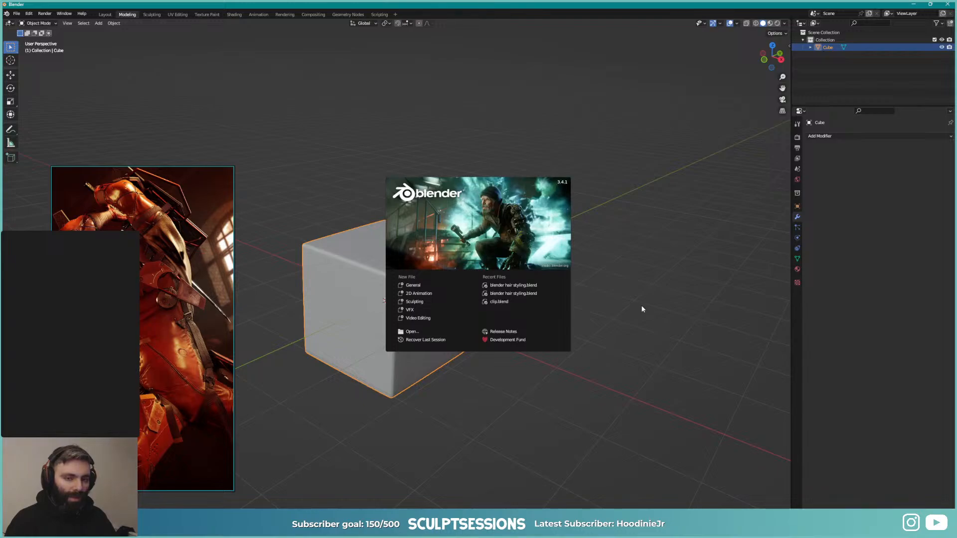
{"action": "left_click", "coordinate": [628, 310]}
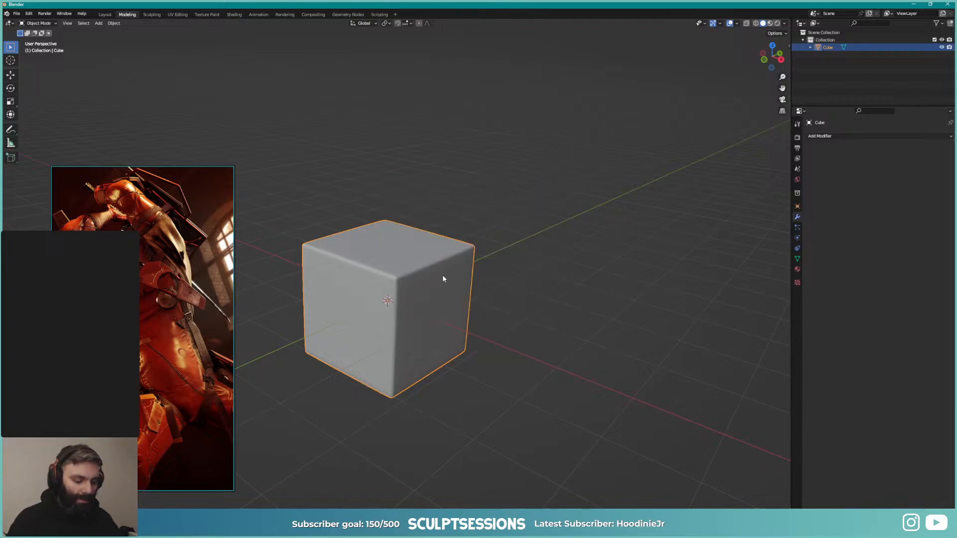
{"action": "key", "text": "Delete"}
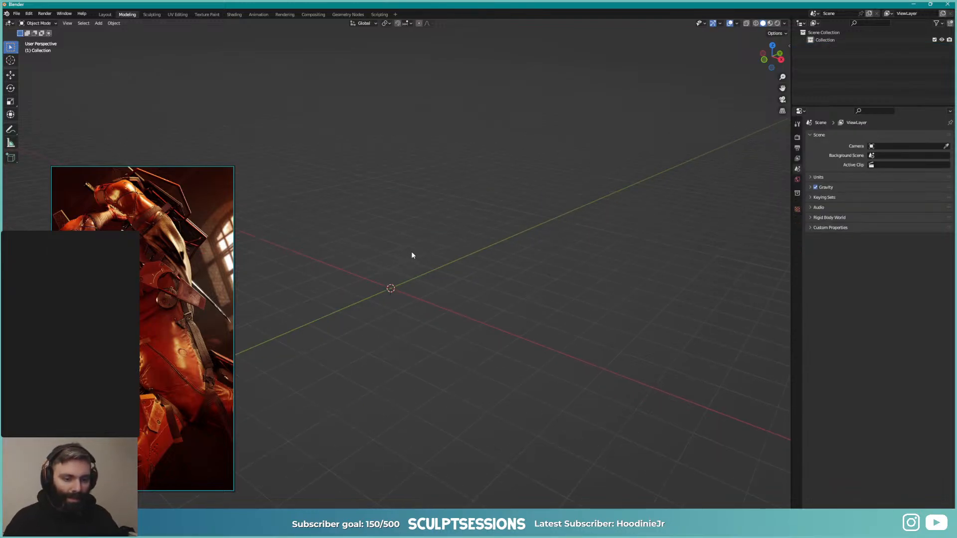
{"action": "middle_click_drag", "start_coordinate": [412, 255], "coordinate": [453, 306]}
Step: Return to ZBrush, turn off Solo so all subtools are displayed, and hide the polyframe
{"action": "key", "text": "alt+Tab"}
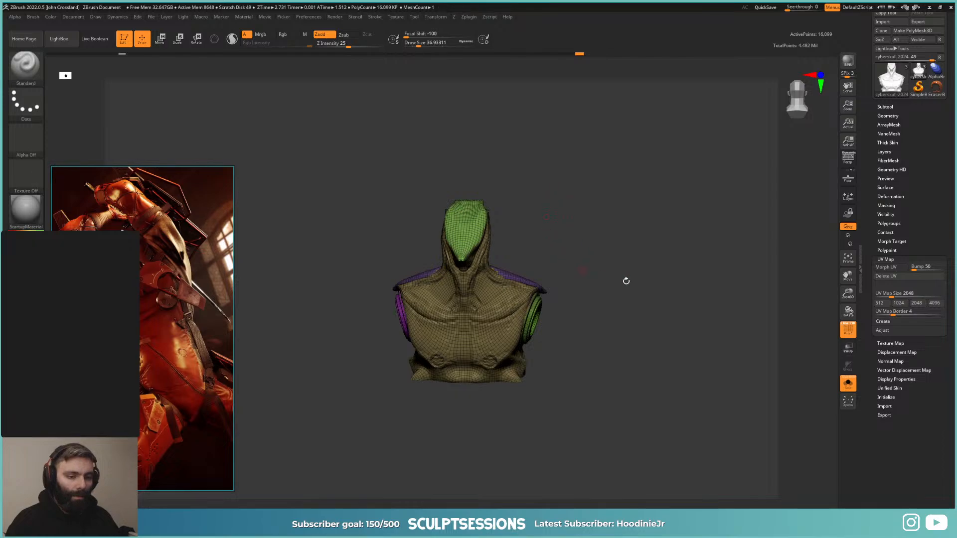
{"action": "scroll", "coordinate": [953, 121], "scroll_direction": "up", "scroll_amount": 2}
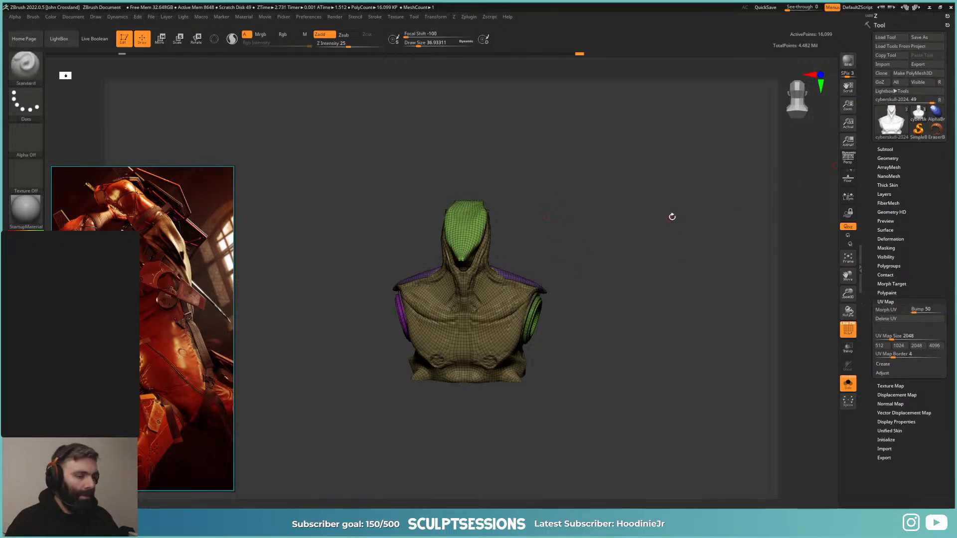
{"action": "left_click", "coordinate": [847, 383]}
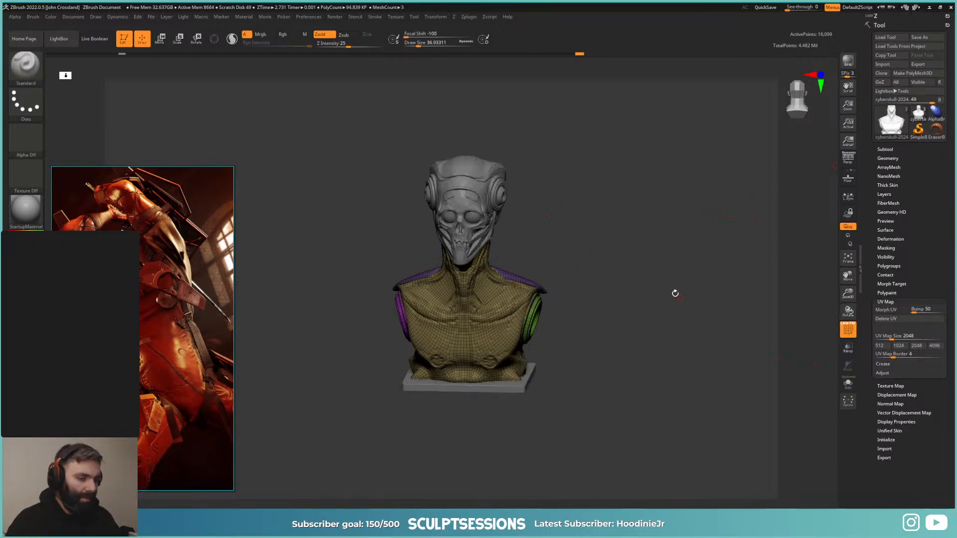
{"action": "left_click_drag", "start_coordinate": [615, 227], "coordinate": [646, 272], "text": "alt"}
{"action": "key", "text": "shift+f"}
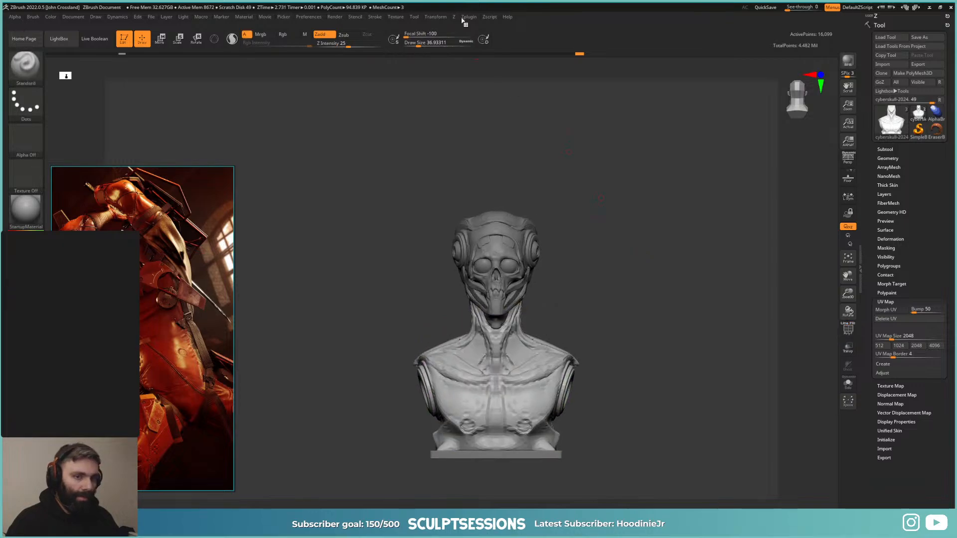
Step: Read the subtool size into Scale Master, set Y to 30 mm and resize all subtools
{"action": "left_click", "coordinate": [468, 16]}
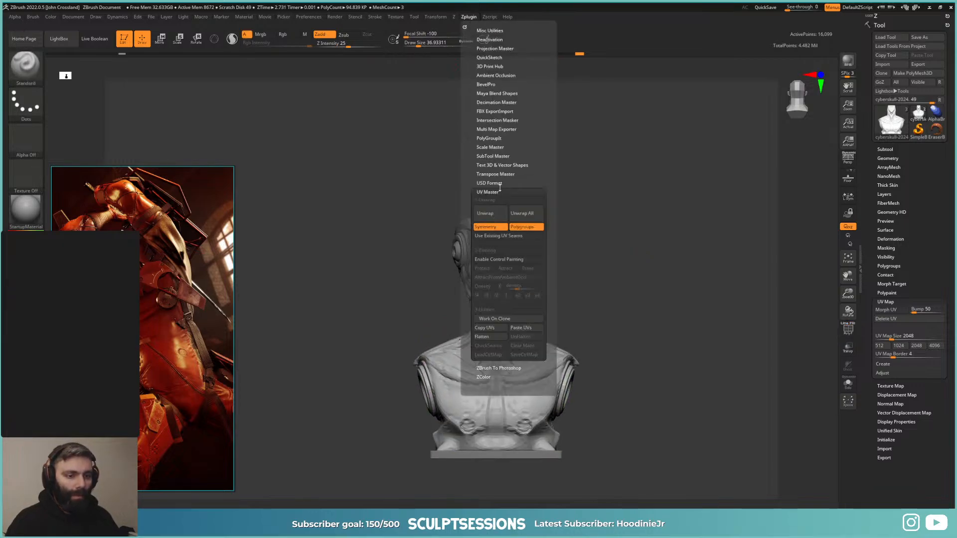
{"action": "left_click", "coordinate": [498, 191]}
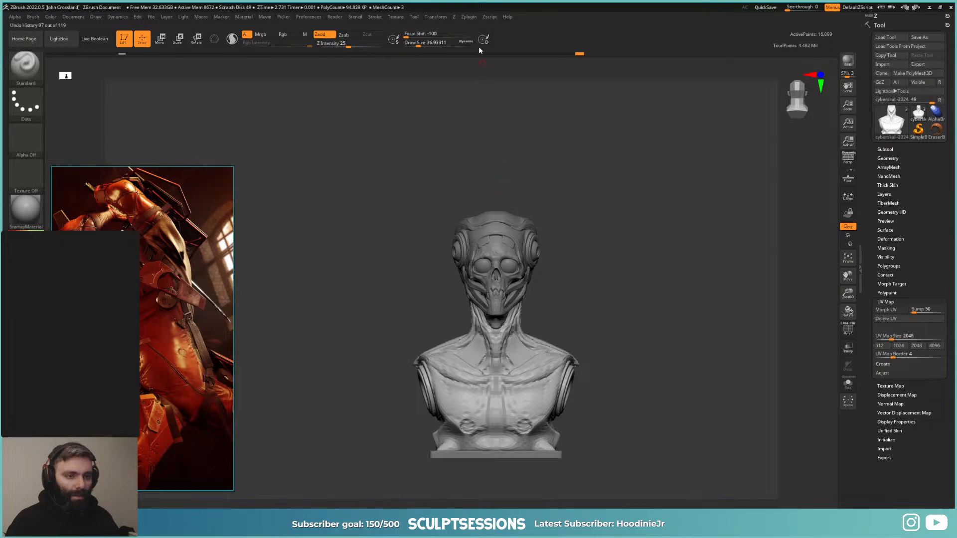
{"action": "left_click", "coordinate": [469, 18]}
{"action": "left_click", "coordinate": [492, 147]}
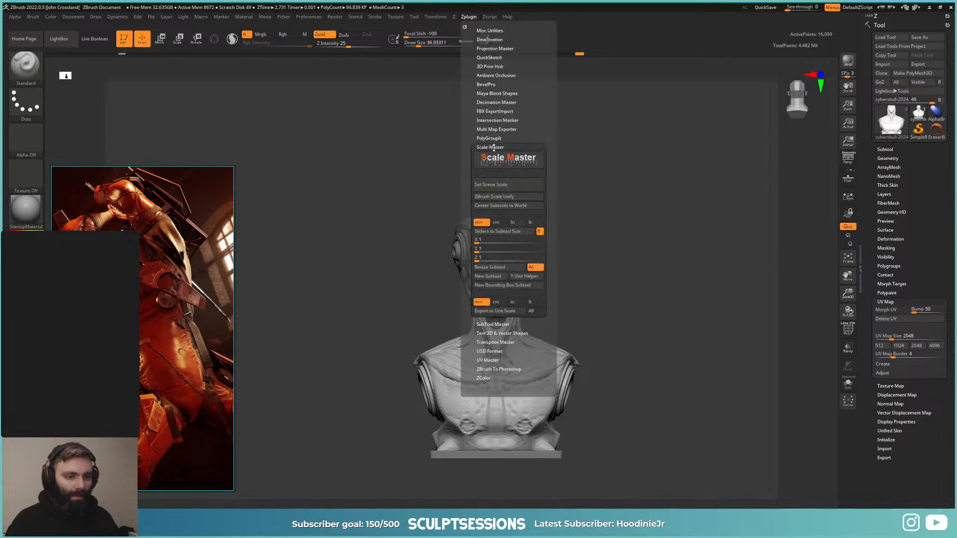
{"action": "left_click", "coordinate": [503, 232]}
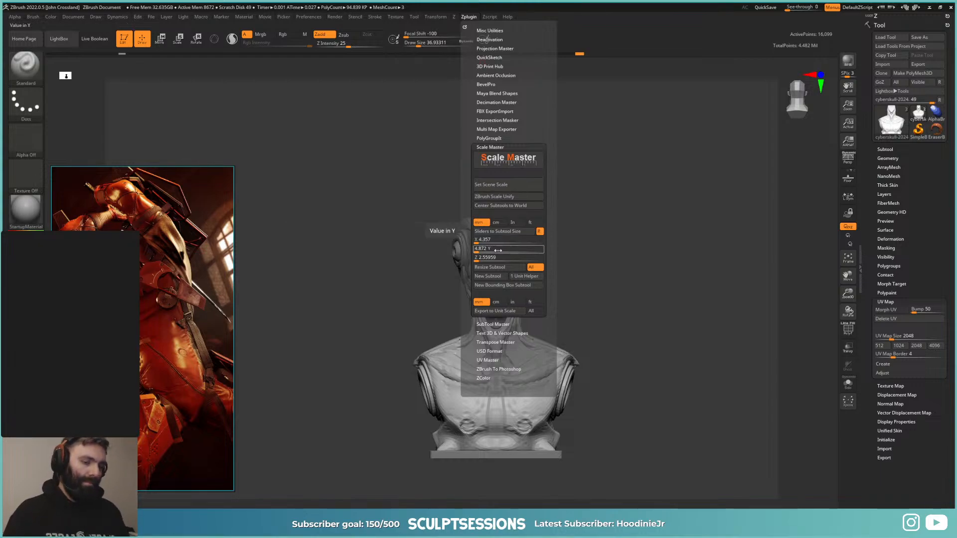
{"action": "left_click", "coordinate": [497, 247]}
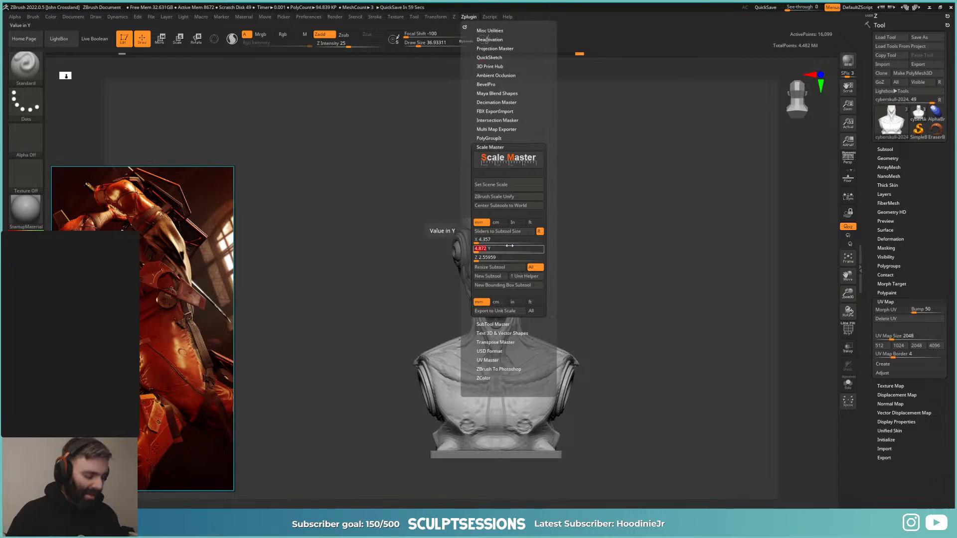
{"action": "type", "text": "30"}
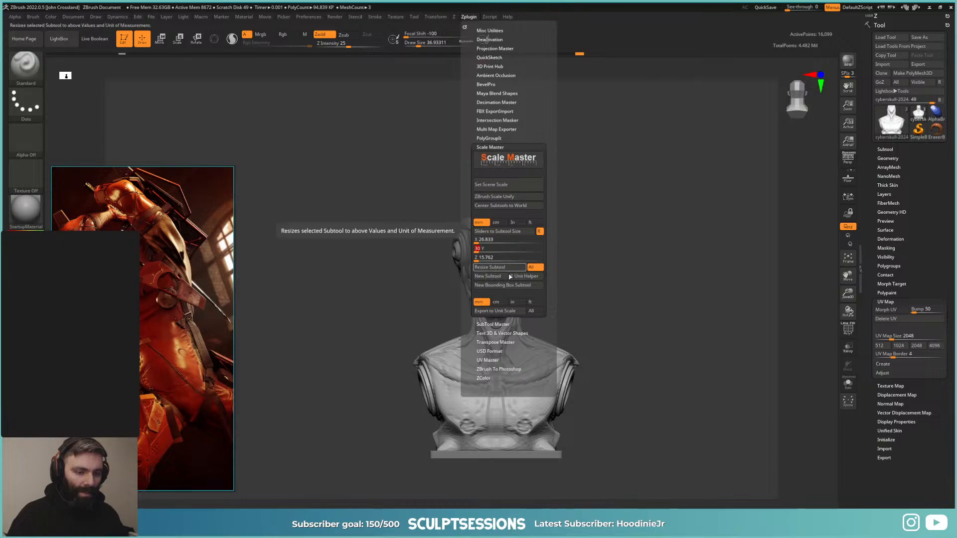
{"action": "left_click", "coordinate": [512, 268]}
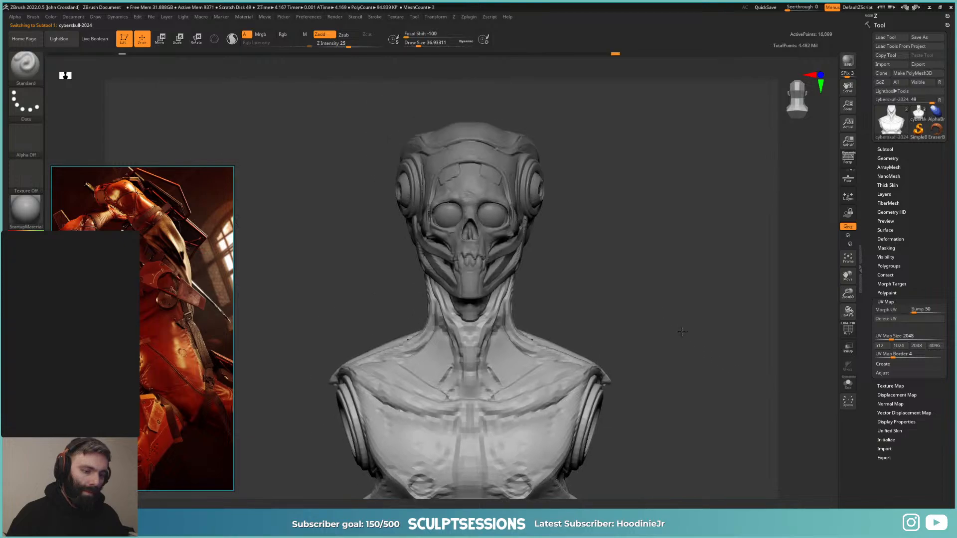
Step: Apply ZBrush Scale Unify to the resized subtools and frame the model
{"action": "left_click", "coordinate": [469, 18]}
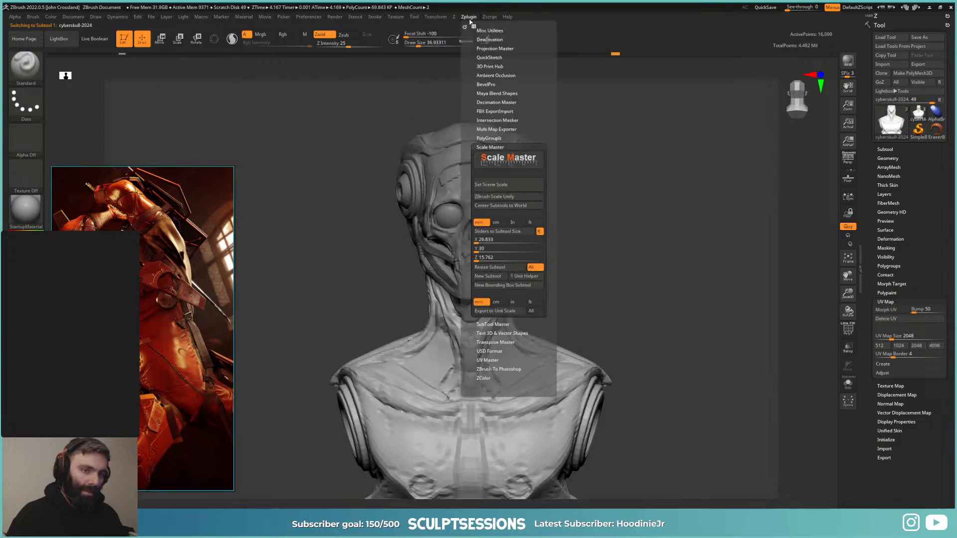
{"action": "left_click", "coordinate": [498, 198]}
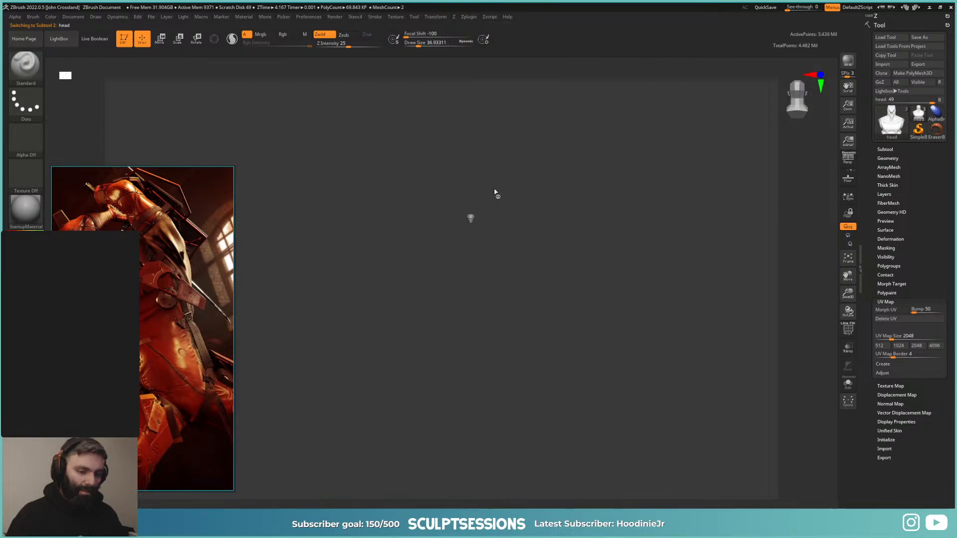
{"action": "key", "text": "f"}
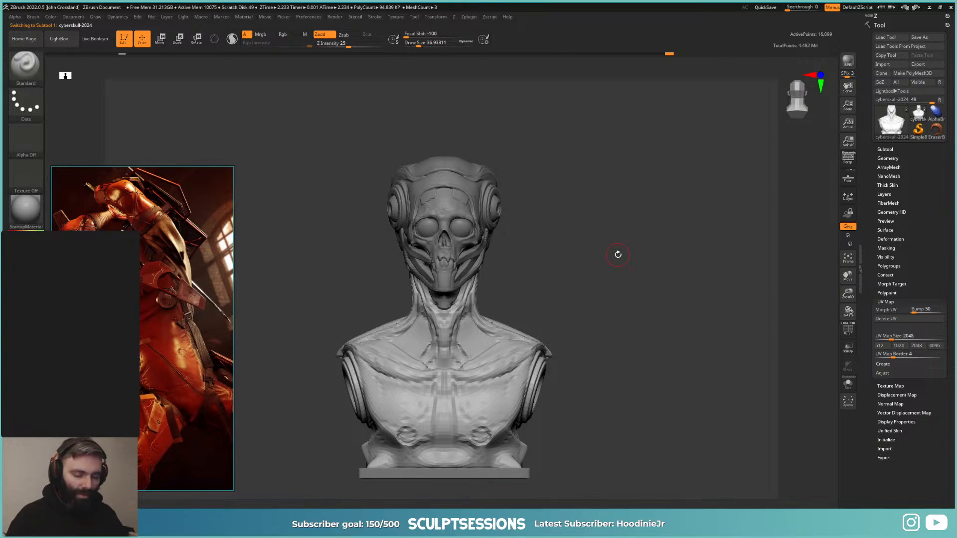
{"action": "left_click_drag", "start_coordinate": [623, 266], "coordinate": [651, 245], "text": "alt"}
{"action": "left_click_drag", "start_coordinate": [653, 248], "coordinate": [635, 267]}
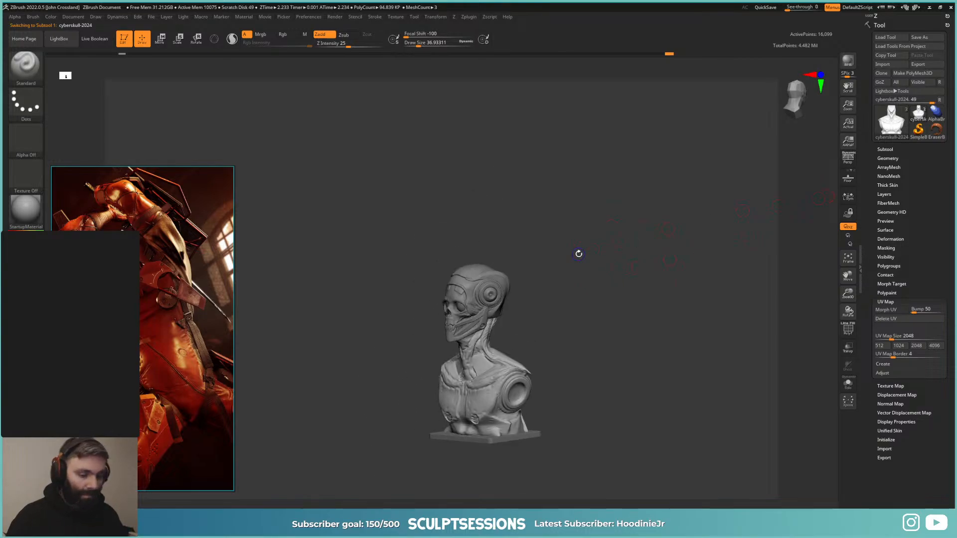
Step: Turn on the perspective view and set the brush's draw size to about 25
{"action": "key", "text": "shift+f"}
{"action": "mouse_move", "coordinate": [579, 254]}
{"action": "left_mouse_down", "text": "alt"}
{"action": "mouse_move", "coordinate": [594, 235]}
{"action": "mouse_move", "coordinate": [635, 305]}
{"action": "mouse_move", "coordinate": [638, 273]}
{"action": "mouse_move", "coordinate": [610, 228]}
{"action": "left_mouse_up", "text": "alt"}
{"action": "key", "text": "shift+f"}
{"action": "key", "text": "p"}
{"action": "key", "text": "s"}
{"action": "mouse_move", "coordinate": [507, 280]}
{"action": "left_mouse_down"}
{"action": "mouse_move", "coordinate": [546, 280]}
{"action": "mouse_move", "coordinate": [504, 280]}
{"action": "left_mouse_up"}
{"action": "mouse_move", "coordinate": [620, 258]}
{"action": "left_mouse_down", "text": "alt"}
{"action": "mouse_move", "coordinate": [611, 303]}
{"action": "mouse_move", "coordinate": [600, 234]}
{"action": "mouse_move", "coordinate": [652, 298]}
{"action": "left_mouse_up", "text": "alt"}
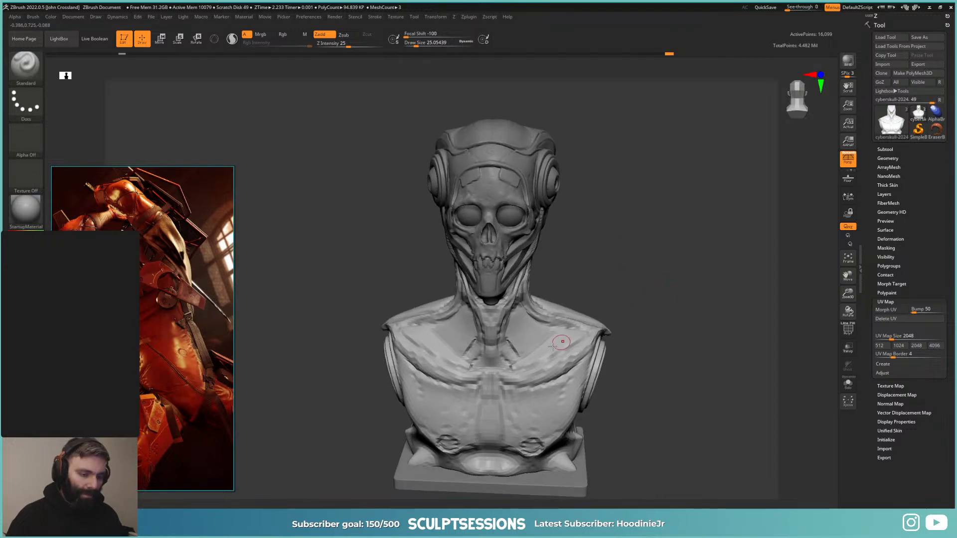
Step: Raise the body by one subdivision level, start exporting it, and create and open a "marmoset" folder inside cyberskull
{"action": "key", "text": "d"}
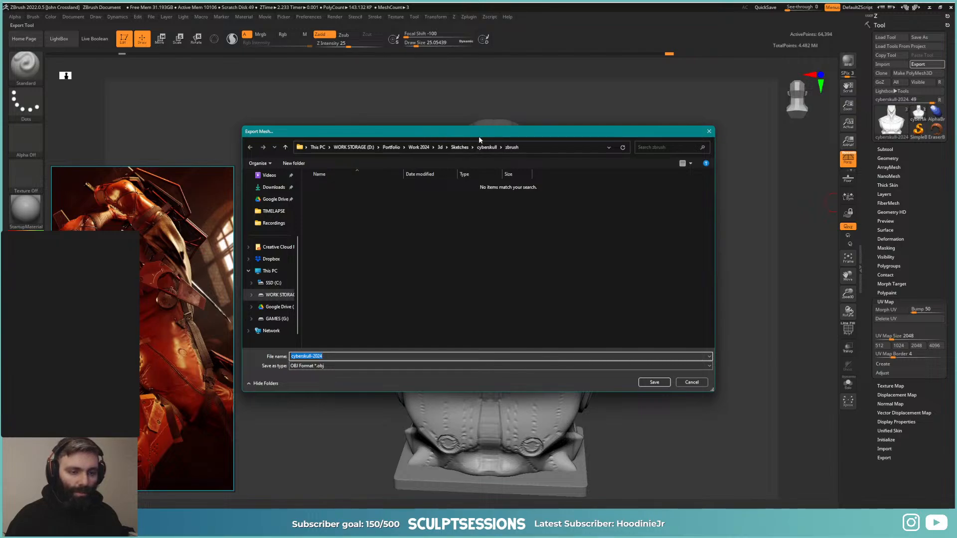
{"action": "left_click", "coordinate": [487, 148]}
{"action": "key", "text": "ctrl+shift+n"}
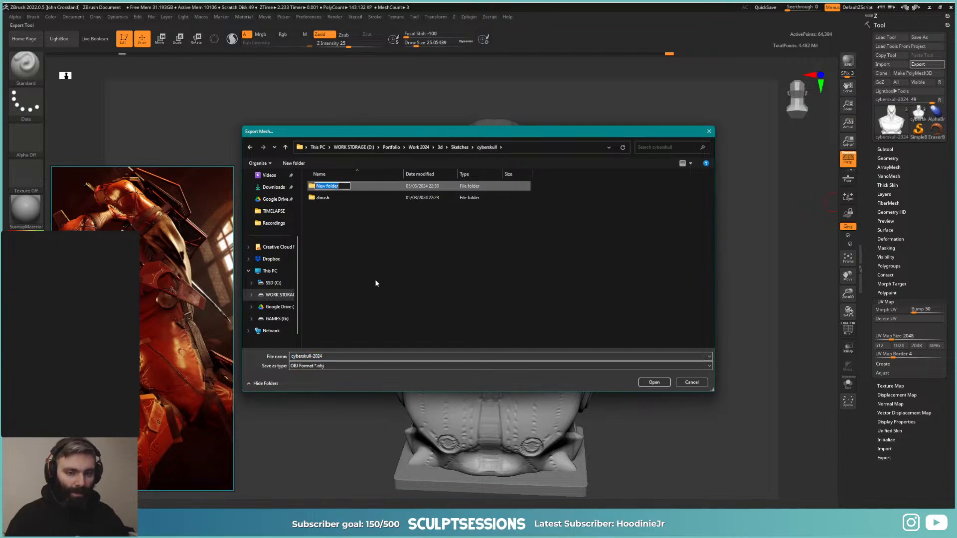
{"action": "type", "text": "marmoset"}
{"action": "key", "text": "Return"}
{"action": "key", "text": "Return"}
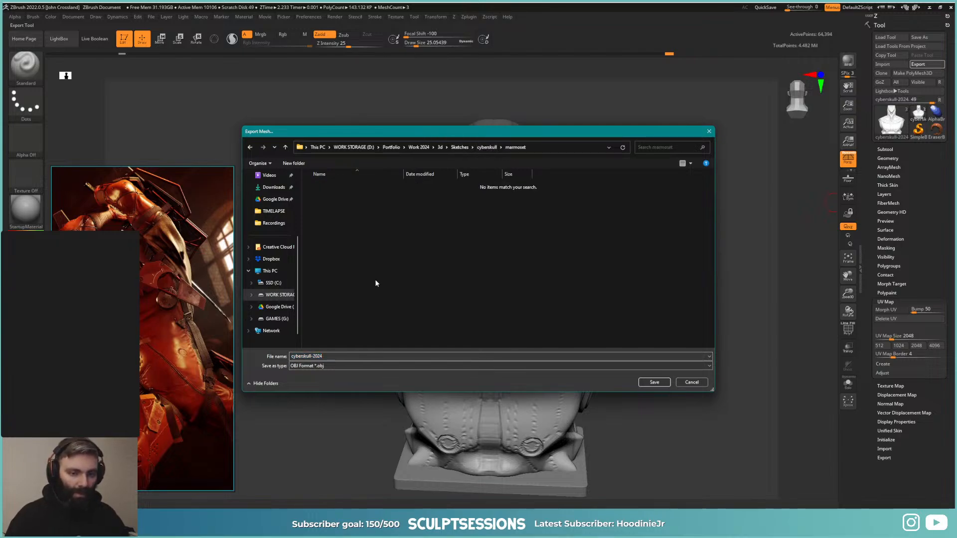
Step: Create an "obj" subfolder inside marmoset and export the body there as body_low in OBJ format
{"action": "key", "text": "ctrl+shift+n"}
{"action": "type", "text": "oj"}
{"action": "key", "text": "Return"}
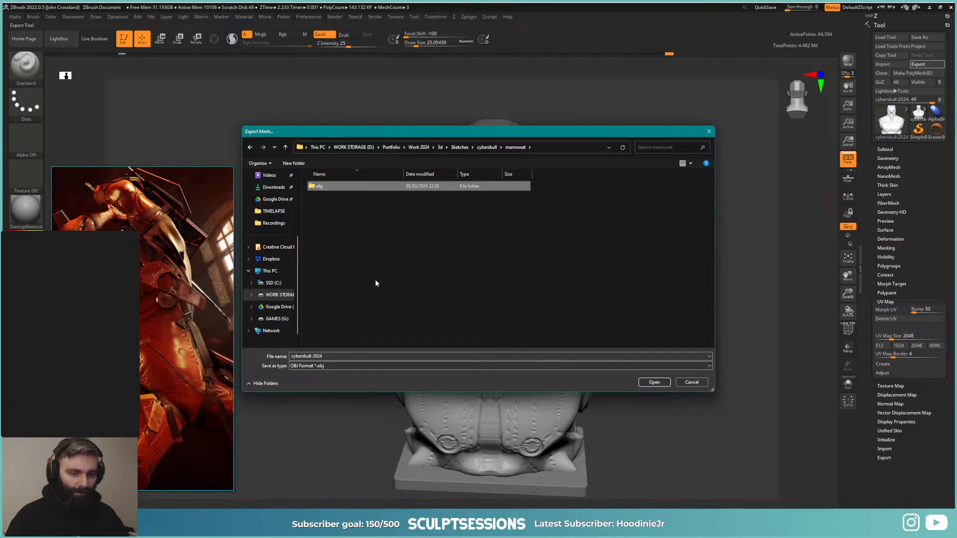
{"action": "key", "text": "Return"}
{"action": "left_click", "coordinate": [343, 355]}
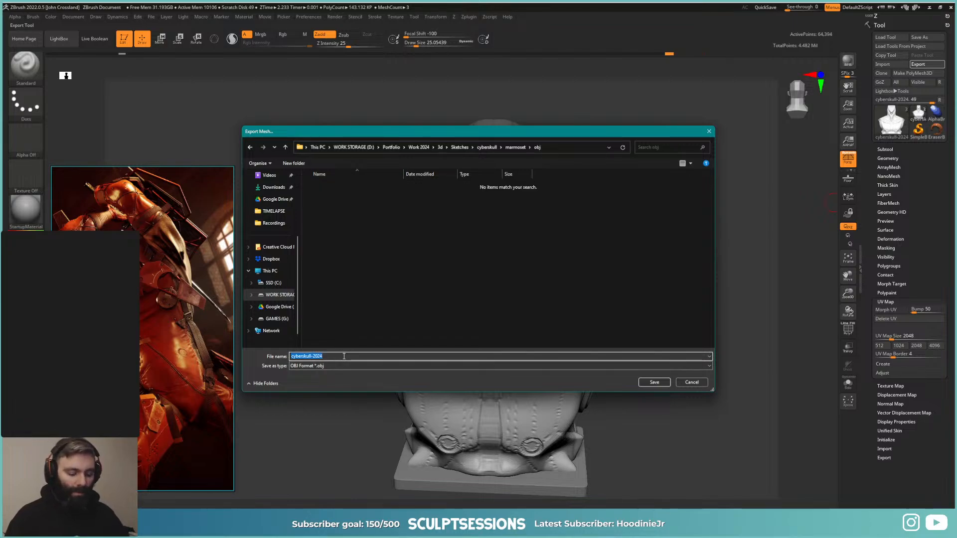
{"action": "type", "text": "body_low"}
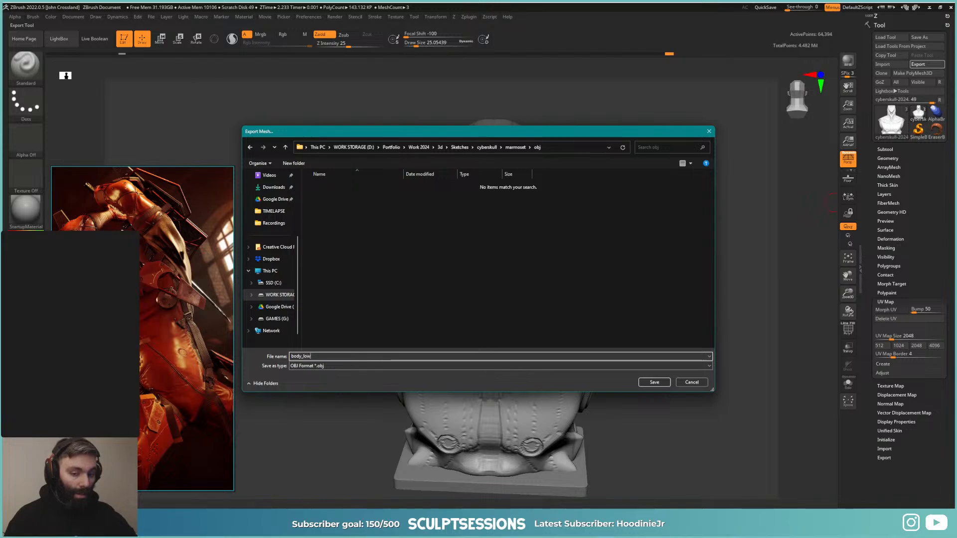
{"action": "key", "text": "Return"}
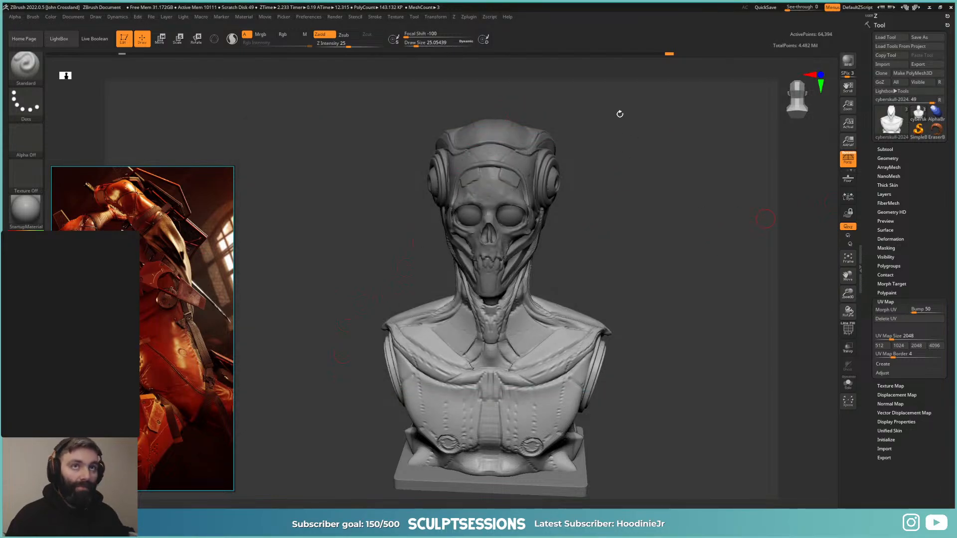
Step: Switch to Blender and move the floating reference image out of the way
{"action": "key", "text": "alt+Tab"}
{"action": "left_click", "coordinate": [22, 15]}
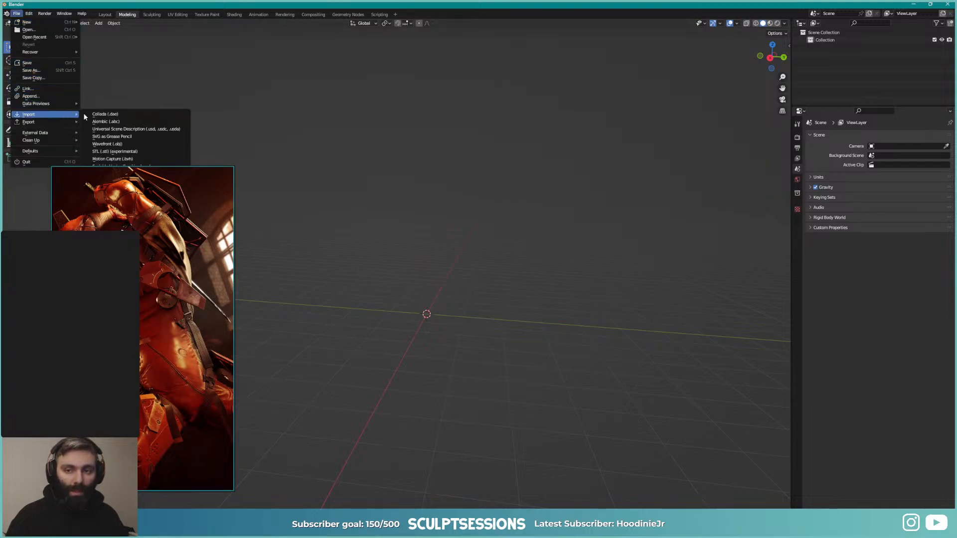
{"action": "left_click_drag", "start_coordinate": [175, 293], "coordinate": [659, 0]}
Step: Start a Wavefront OBJ import and browse to D:\Portfolio\Work 2024\3d\Sketches
{"action": "left_click", "coordinate": [18, 14]}
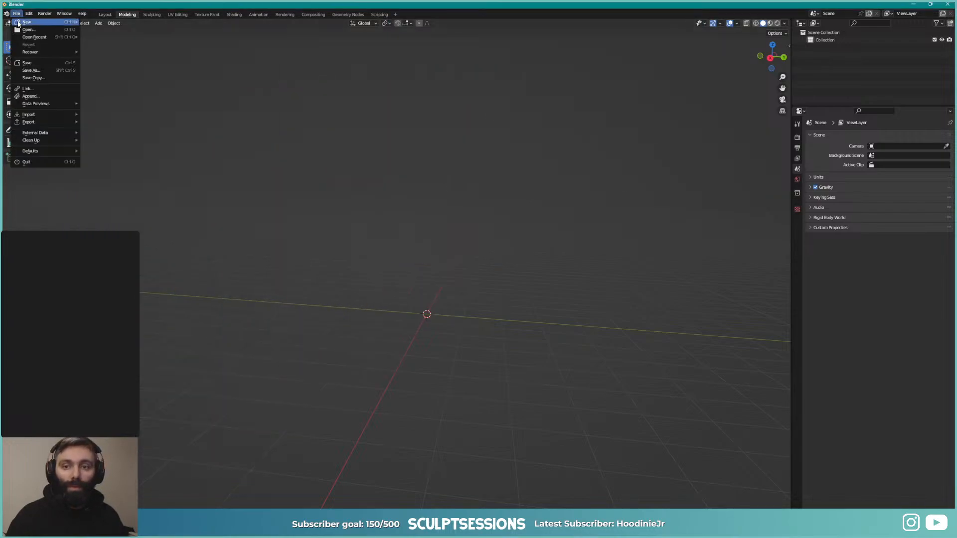
{"action": "mouse_move", "coordinate": [53, 115]}
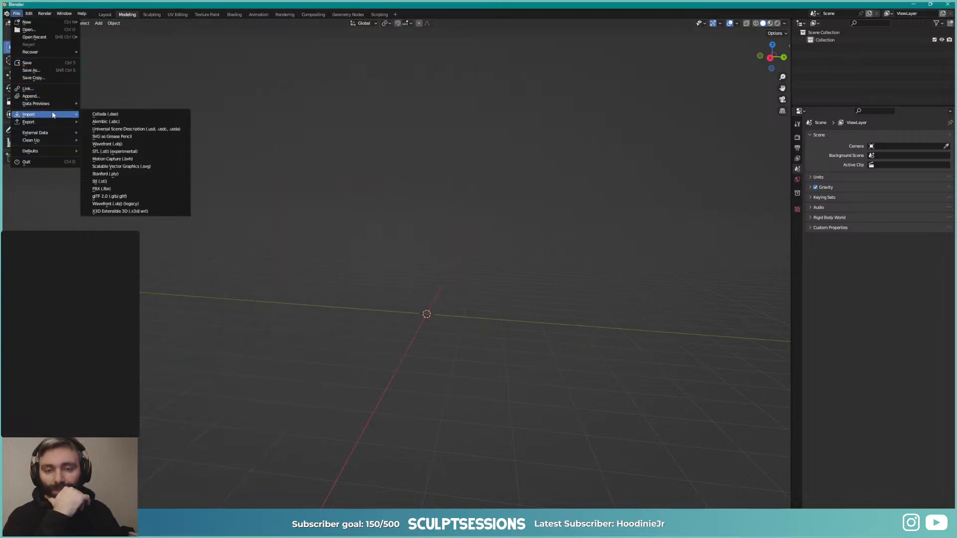
{"action": "left_click", "coordinate": [112, 144]}
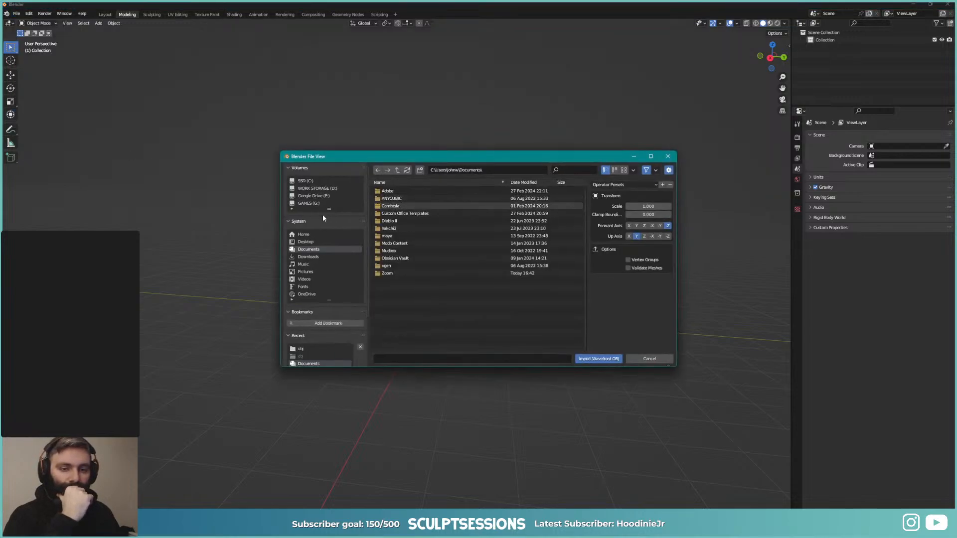
{"action": "left_click", "coordinate": [312, 189]}
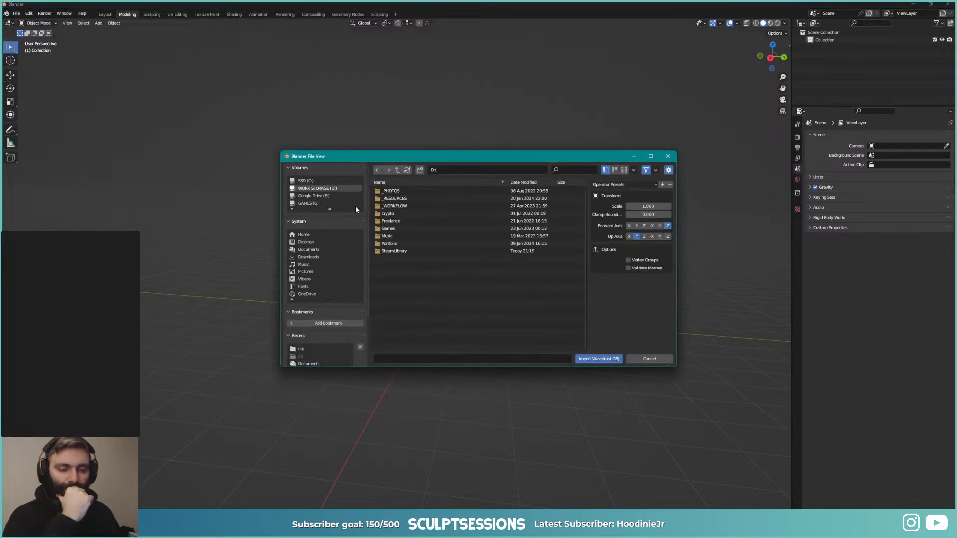
{"action": "double_click", "coordinate": [389, 243]}
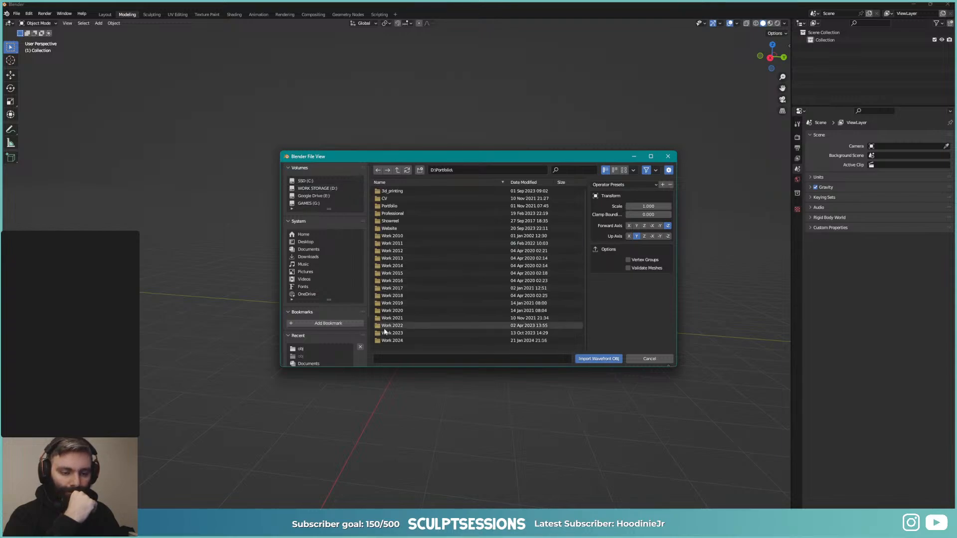
{"action": "left_click", "coordinate": [392, 341]}
{"action": "double_click", "coordinate": [391, 341]}
{"action": "double_click", "coordinate": [388, 205]}
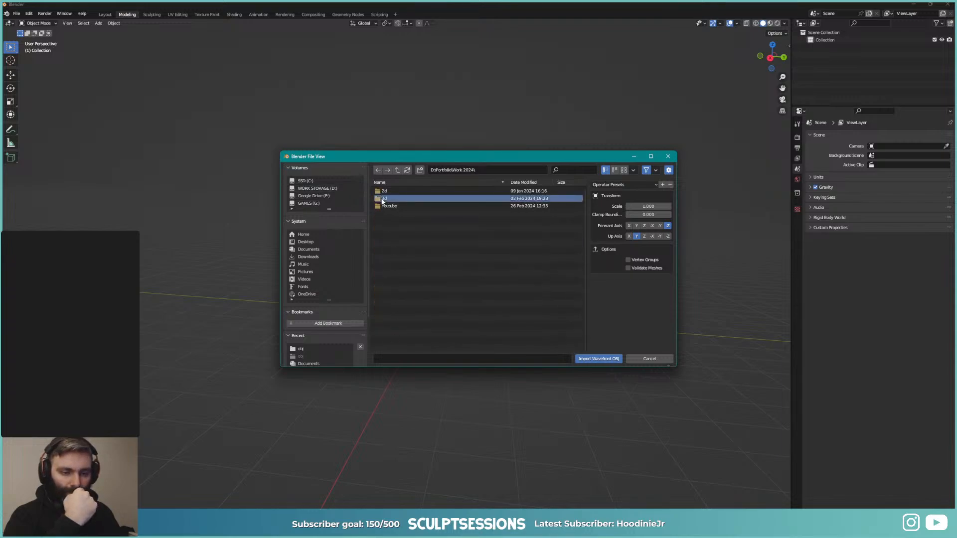
{"action": "double_click", "coordinate": [388, 200]}
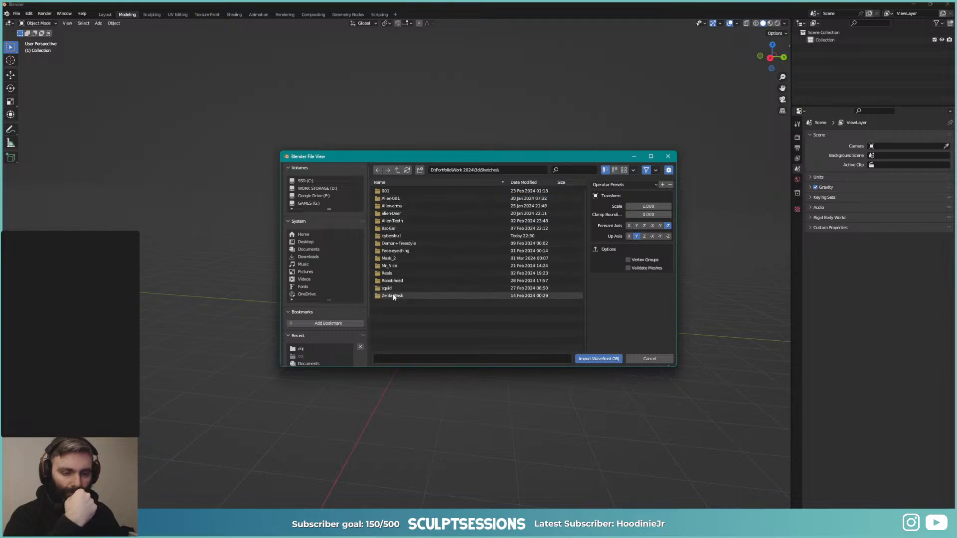
Step: Import body_low.obj from the cyberskull\marmoset\obj folder
{"action": "double_click", "coordinate": [390, 236]}
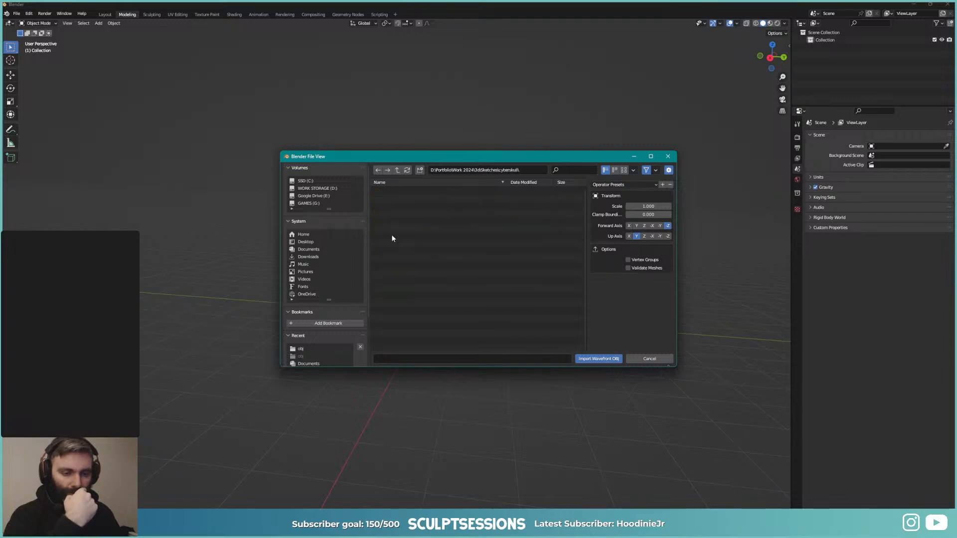
{"action": "double_click", "coordinate": [390, 190]}
{"action": "double_click", "coordinate": [390, 191]}
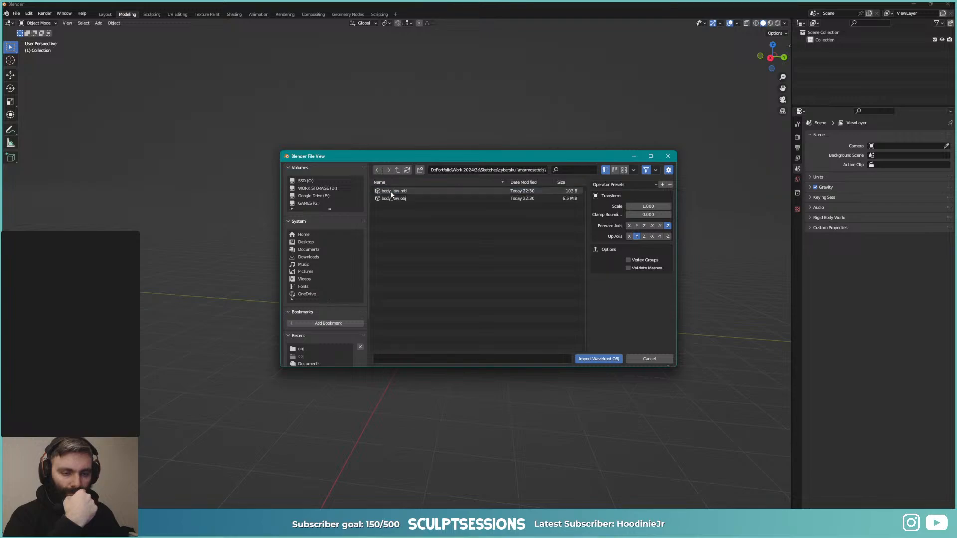
{"action": "left_click", "coordinate": [390, 191]}
{"action": "double_click", "coordinate": [392, 198]}
Step: Open body_low in the UV Editing workspace in Edit Mode and turn on UV sync selection to show its UV layout
{"action": "scroll", "coordinate": [434, 274], "scroll_direction": "down", "scroll_amount": 6}
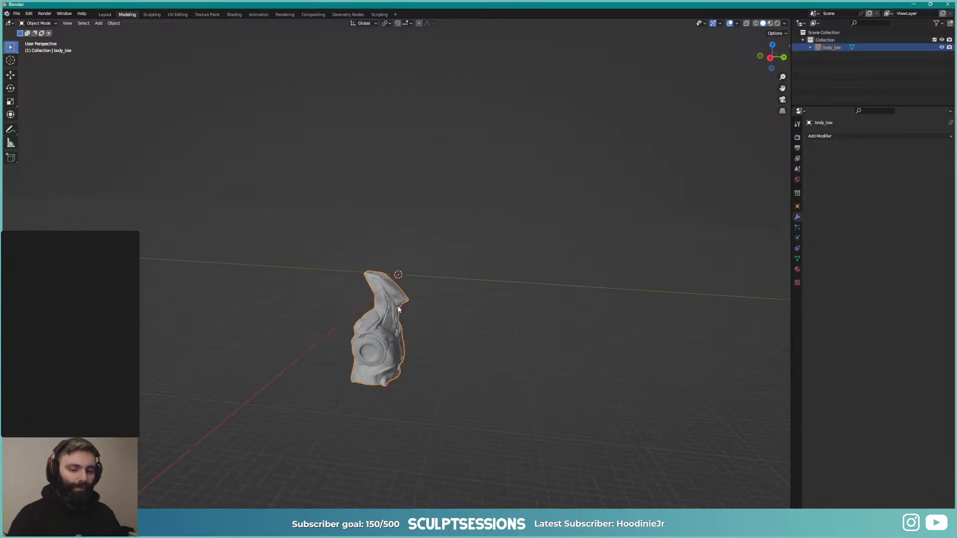
{"action": "middle_click_drag", "start_coordinate": [452, 330], "coordinate": [377, 349]}
{"action": "scroll", "coordinate": [377, 349], "scroll_direction": "up", "scroll_amount": 5}
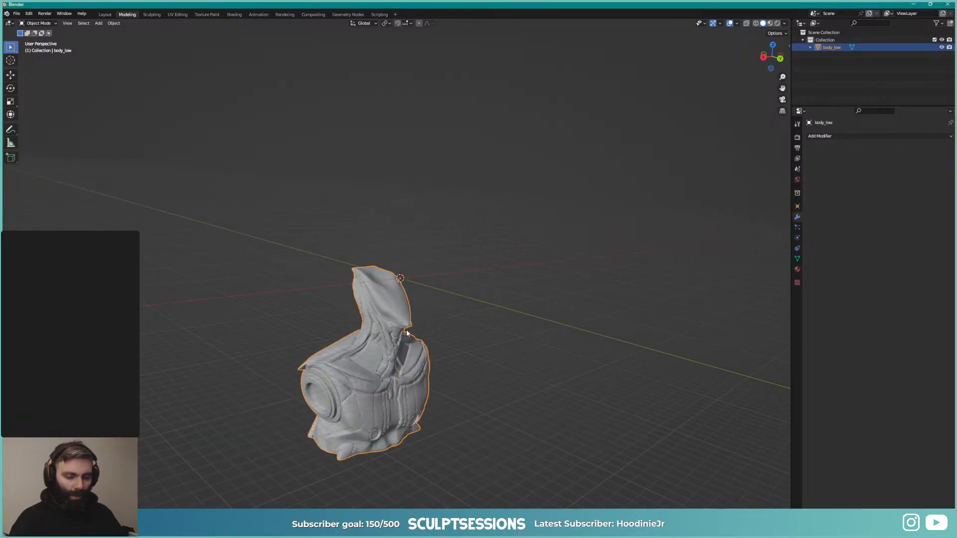
{"action": "left_click", "coordinate": [177, 13]}
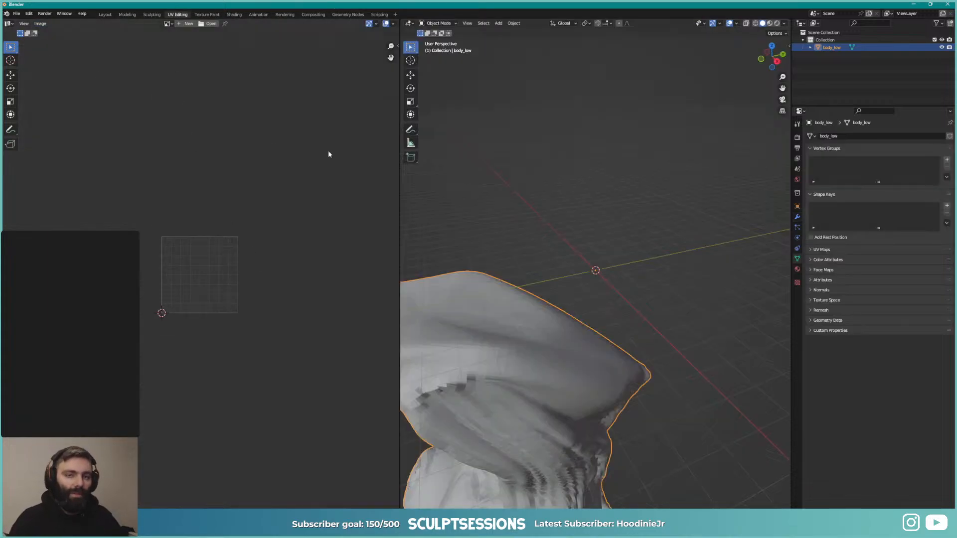
{"action": "key", "text": "Tab"}
{"action": "left_click", "coordinate": [20, 23]}
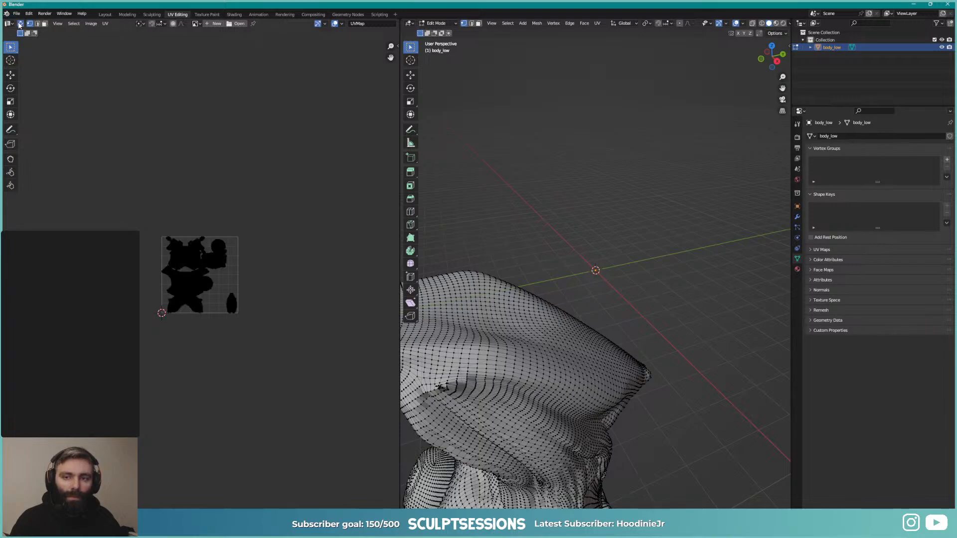
{"action": "scroll", "coordinate": [200, 245], "scroll_direction": "up", "scroll_amount": 4}
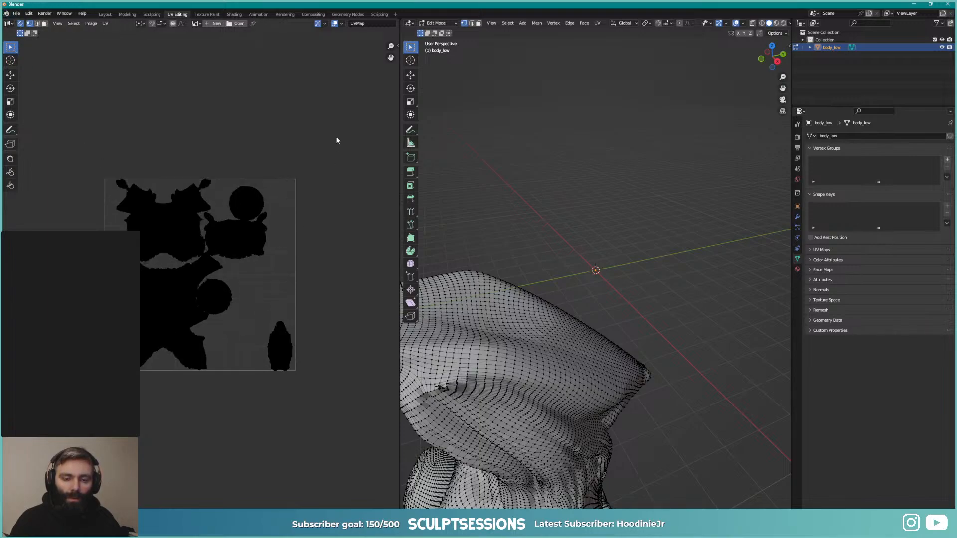
Step: Select all of the body's UV islands and pack them with Pack Islands
{"action": "left_click_drag", "start_coordinate": [356, 123], "coordinate": [55, 384]}
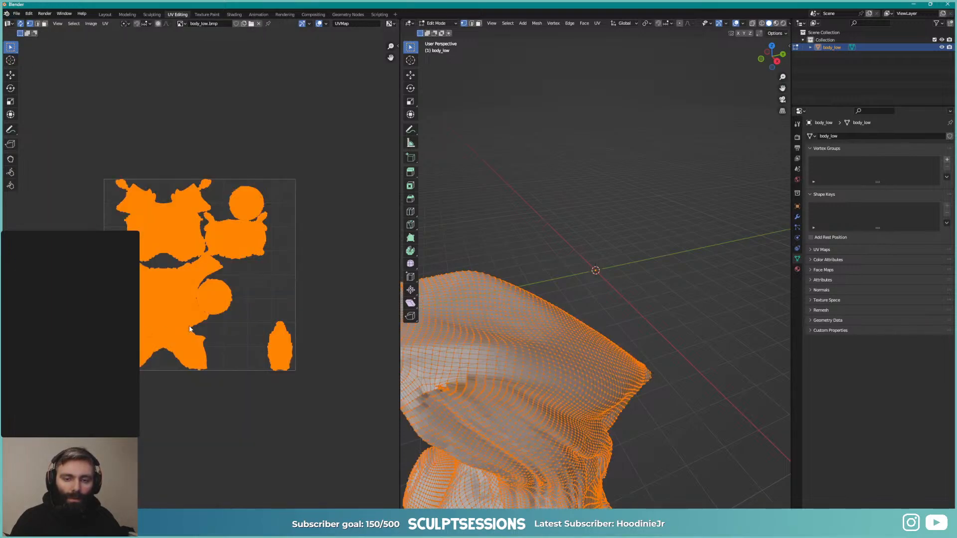
{"action": "right_click", "coordinate": [177, 201]}
{"action": "left_click", "coordinate": [105, 23]}
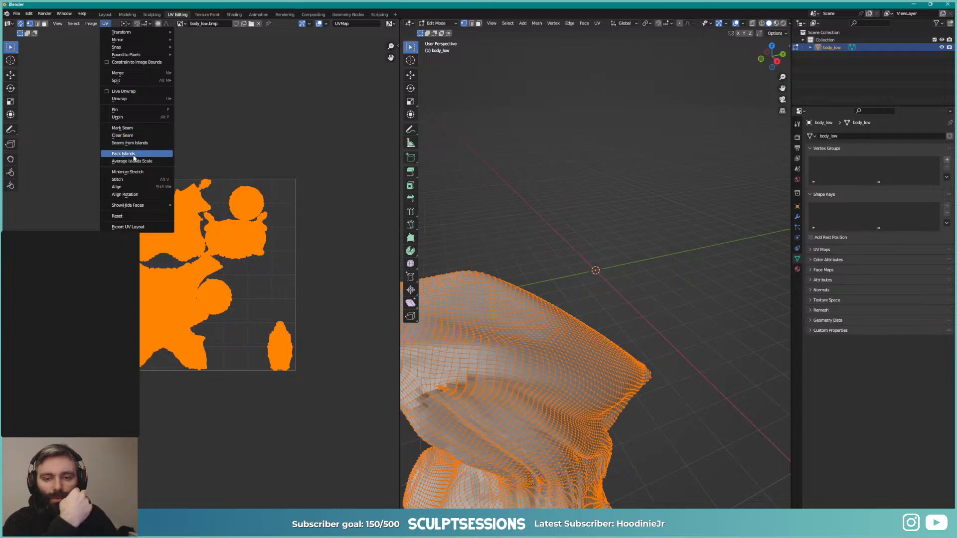
{"action": "left_click", "coordinate": [133, 154]}
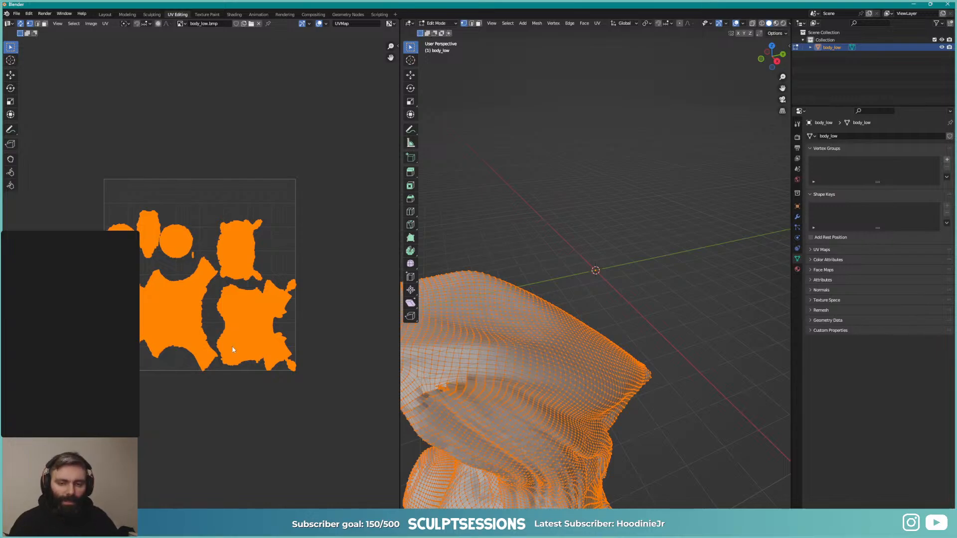
Step: Compare the packed UV layout with the original by repeatedly undoing and redoing, and leave the packing undone
{"action": "key", "text": "ctrl+z"}
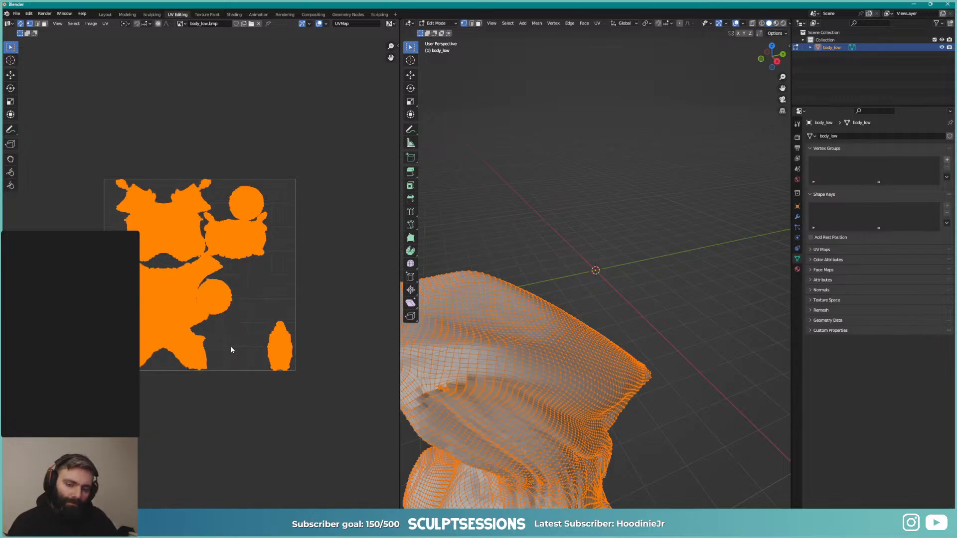
{"action": "key", "text": "ctrl+shift+z"}
{"action": "key", "text": "ctrl+z"}
{"action": "key", "text": "ctrl+shift+z"}
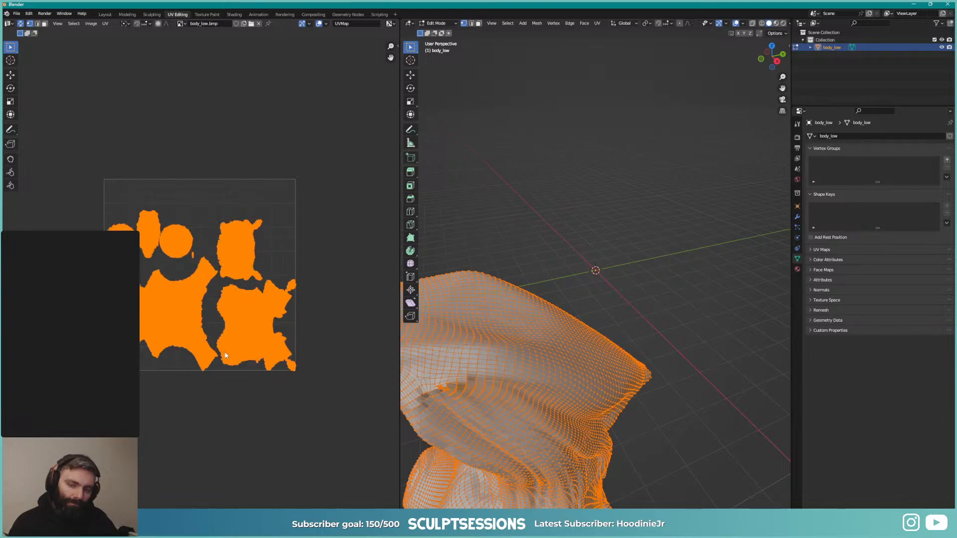
{"action": "key", "text": "ctrl+z"}
{"action": "key", "text": "ctrl+shift+z"}
{"action": "key", "text": "ctrl+z"}
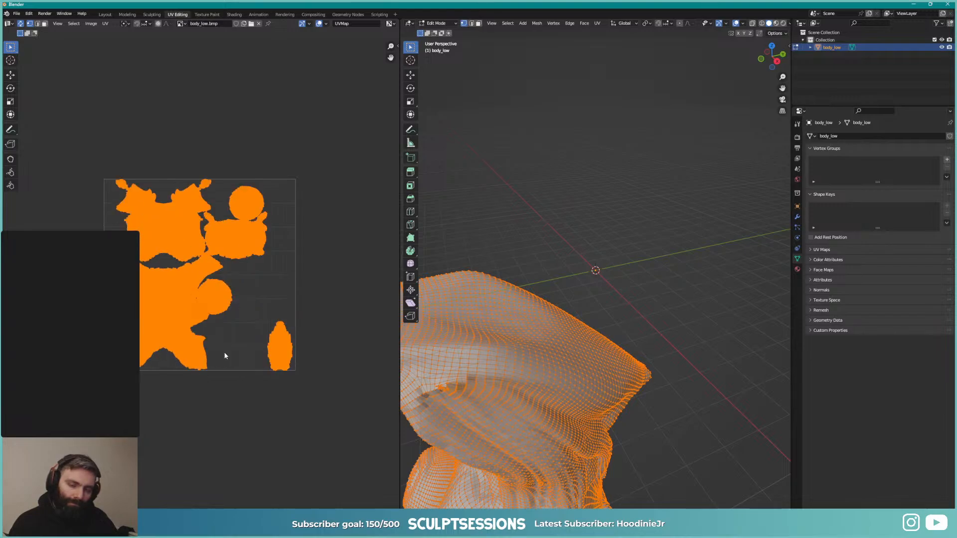
Step: Clear the selection and try moving the small elongated island in the lower-right corner of the UV layout
{"action": "key", "text": "alt+a"}
{"action": "scroll", "coordinate": [249, 299], "scroll_direction": "up", "scroll_amount": 1}
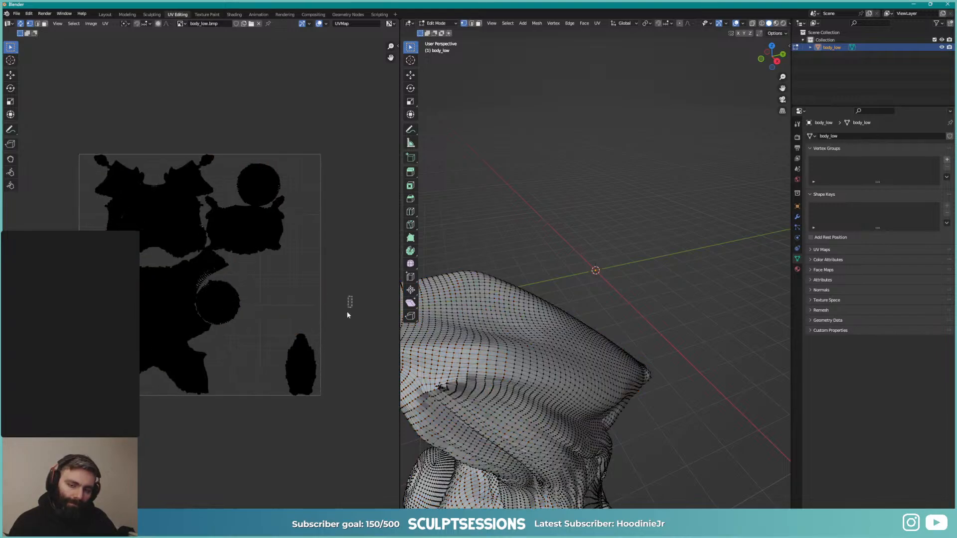
{"action": "left_click_drag", "start_coordinate": [348, 313], "coordinate": [267, 423]}
{"action": "key", "text": "g"}
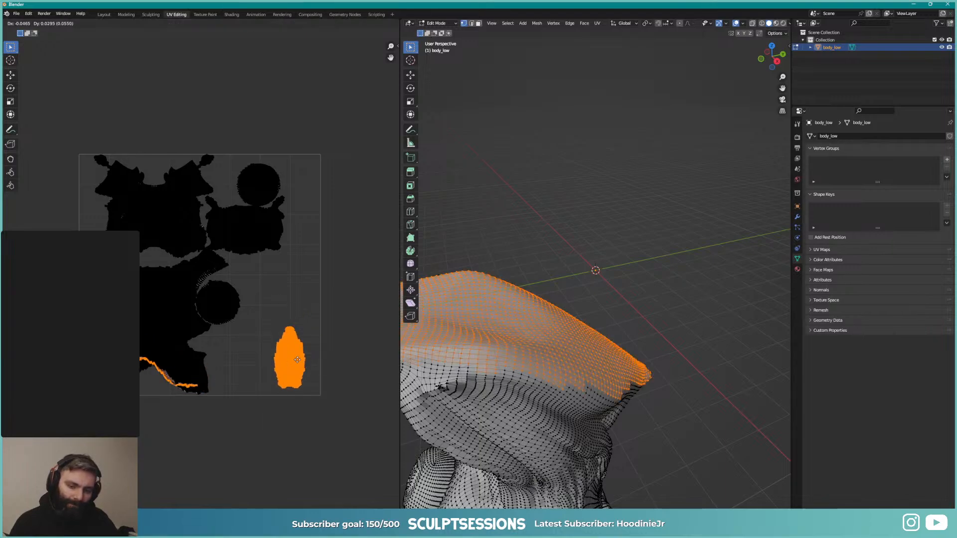
{"action": "left_click", "coordinate": [308, 367]}
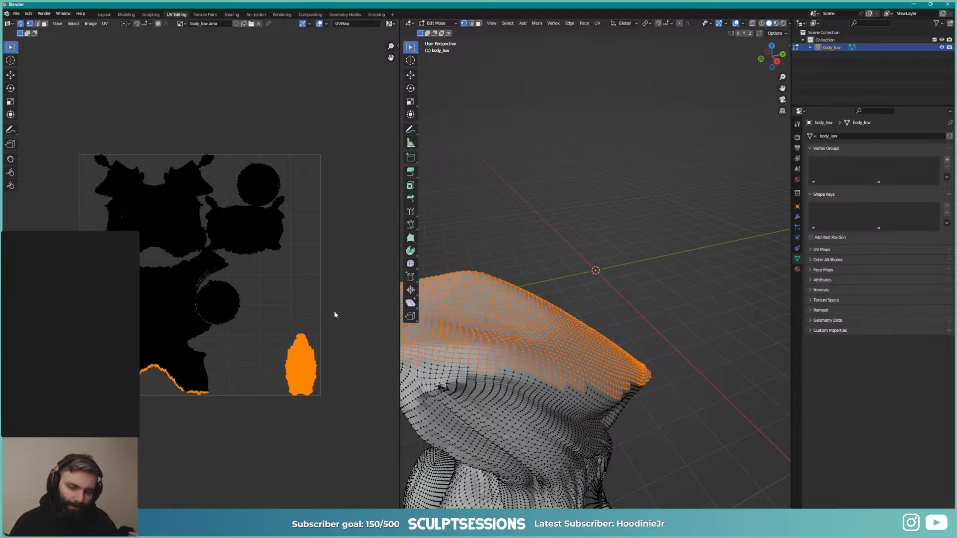
Step: Try to exclude the stray body vertices and move only the small elongated UV island, then cancel and deselect everything
{"action": "left_click_drag", "start_coordinate": [337, 316], "coordinate": [264, 428]}
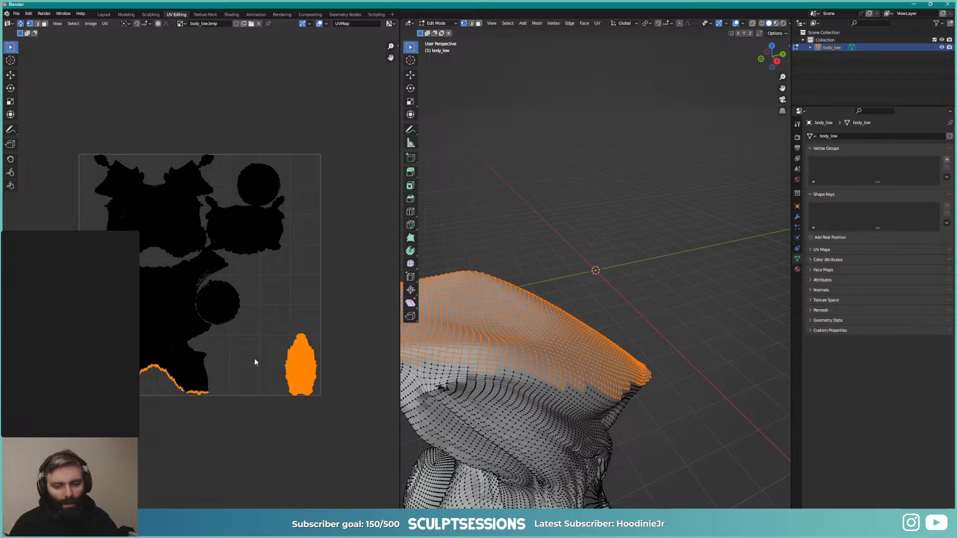
{"action": "left_click_drag", "start_coordinate": [254, 358], "coordinate": [129, 501], "text": "ctrl"}
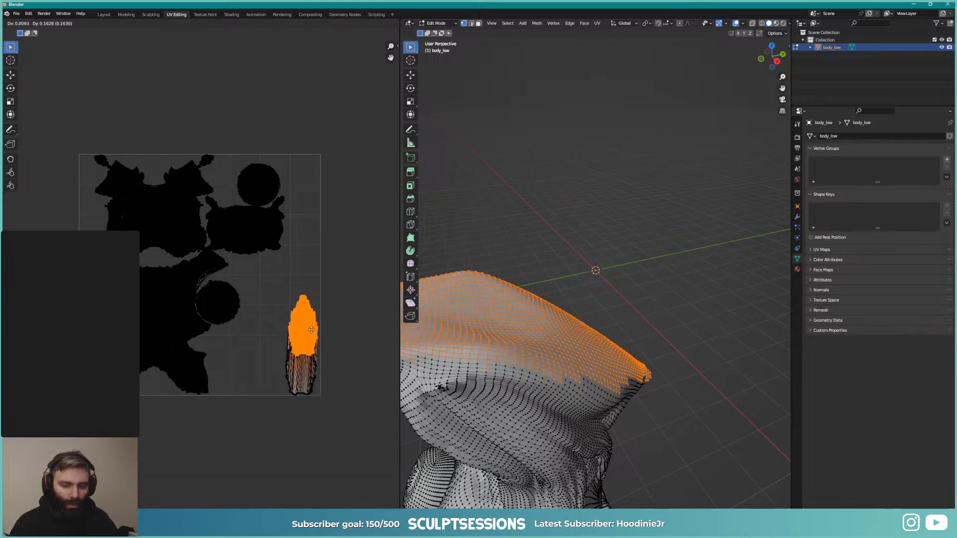
{"action": "right_click", "coordinate": [294, 376]}
{"action": "left_click", "coordinate": [288, 317]}
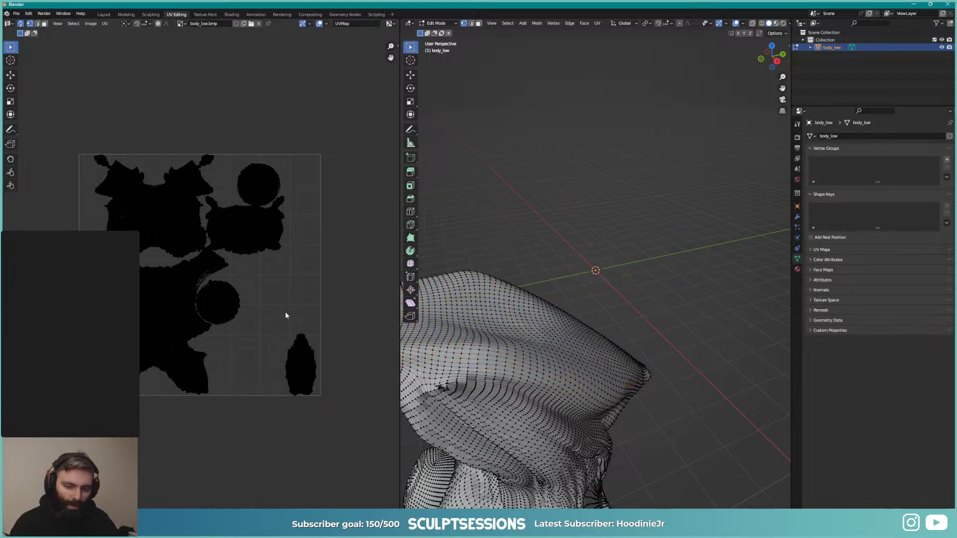
{"action": "middle_click_drag", "start_coordinate": [286, 316], "coordinate": [291, 316]}
{"action": "scroll", "coordinate": [297, 312], "scroll_direction": "down", "scroll_amount": 2}
{"action": "scroll", "coordinate": [289, 314], "scroll_direction": "up", "scroll_amount": 2}
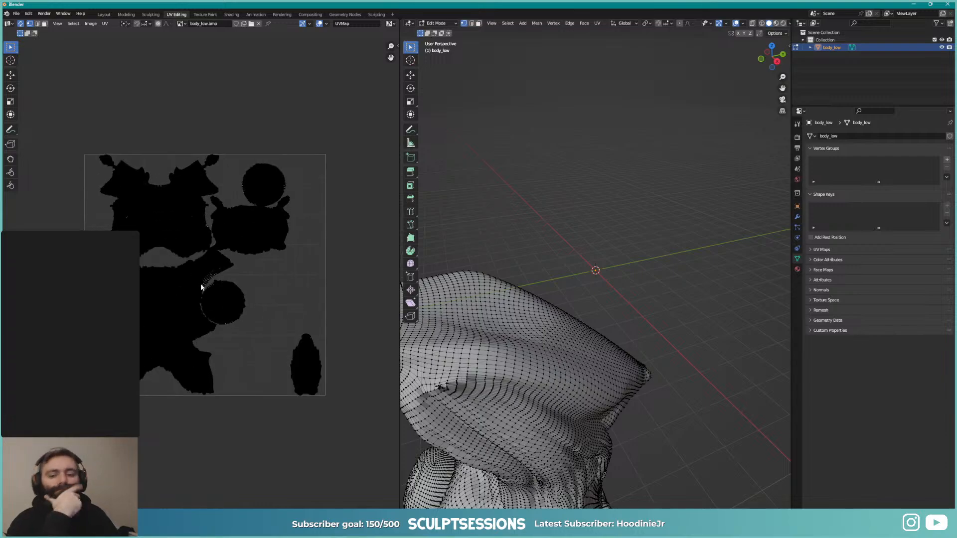
Step: Switch from Blender to ZBrush and inspect the bust's polygroups by turning the polyframe display on and off
{"action": "scroll", "coordinate": [201, 287], "scroll_direction": "up", "scroll_amount": 3}
{"action": "scroll", "coordinate": [196, 298], "scroll_direction": "down", "scroll_amount": 3}
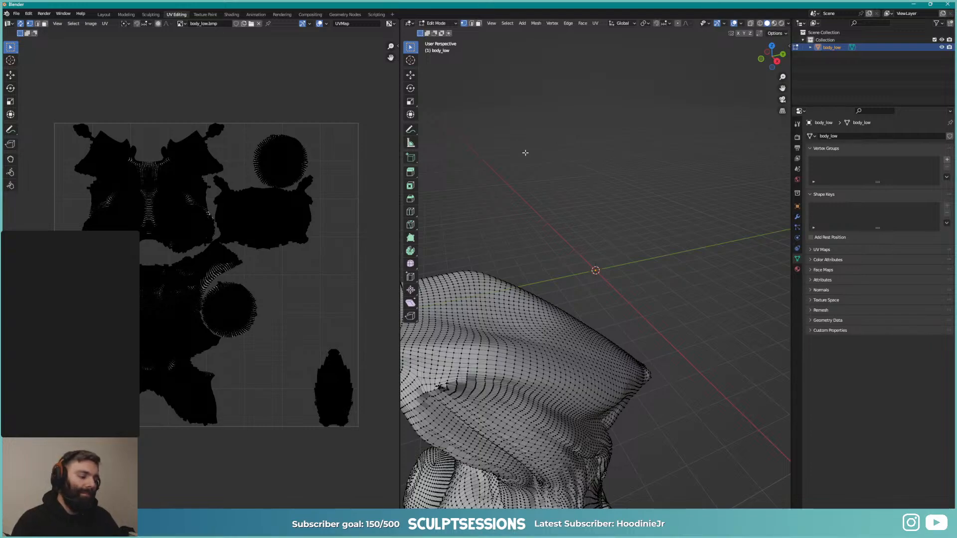
{"action": "left_click", "coordinate": [913, 5]}
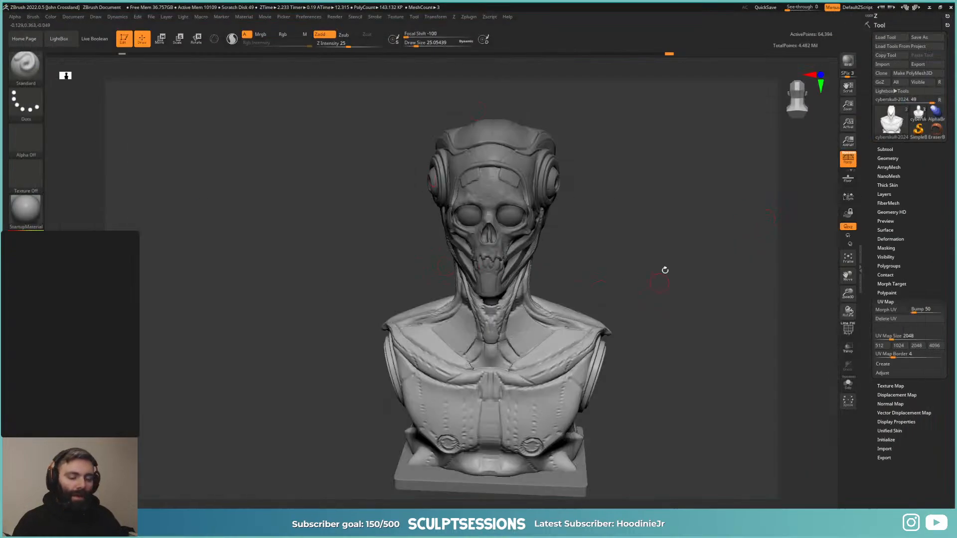
{"action": "mouse_move", "coordinate": [665, 270]}
{"action": "left_mouse_down"}
{"action": "mouse_move", "coordinate": [674, 244]}
{"action": "mouse_move", "coordinate": [641, 258]}
{"action": "mouse_move", "coordinate": [641, 275]}
{"action": "left_mouse_up"}
{"action": "key", "text": "shift+f"}
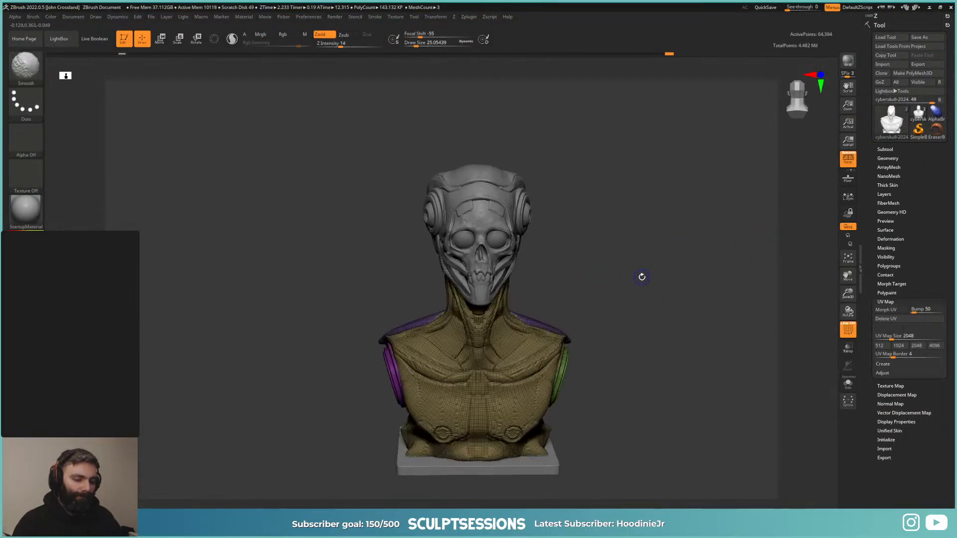
{"action": "key", "text": "shift+f"}
Step: View the bust from above and combine all its subtools into one posing mesh with Transpose Master's TPoseMesh
{"action": "right_click_drag", "start_coordinate": [674, 297], "coordinate": [704, 173], "text": "ctrl"}
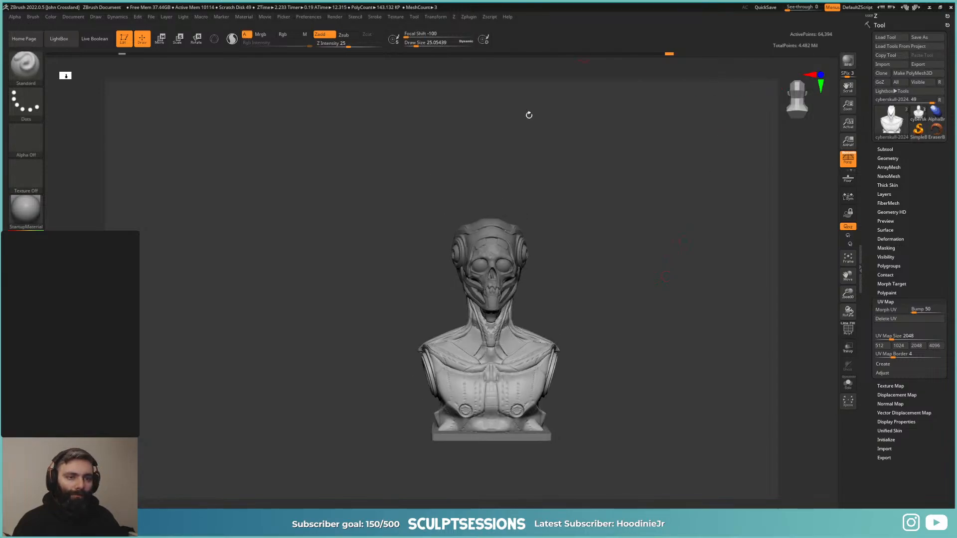
{"action": "left_click_drag", "start_coordinate": [528, 115], "coordinate": [602, 299]}
{"action": "left_click", "coordinate": [468, 16]}
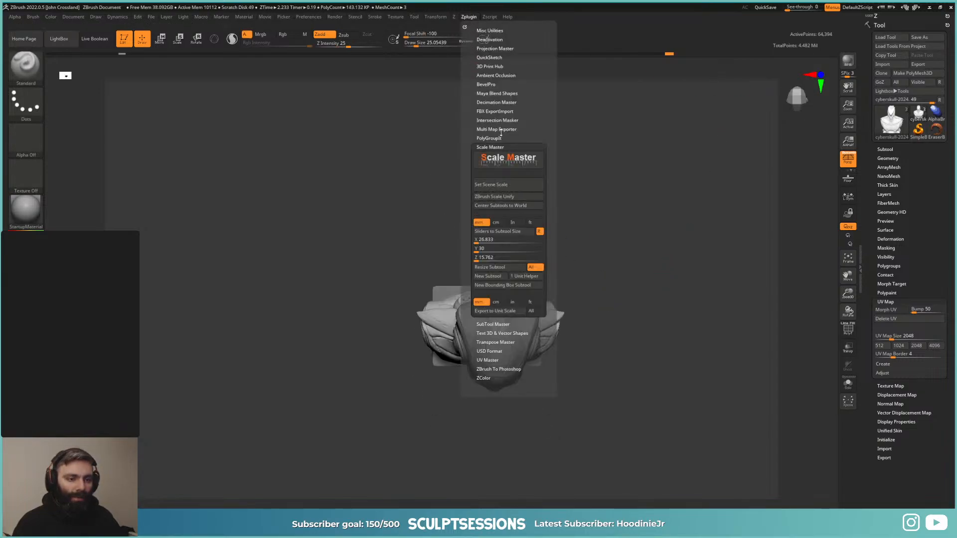
{"action": "left_click", "coordinate": [506, 146]}
{"action": "left_click", "coordinate": [498, 174]}
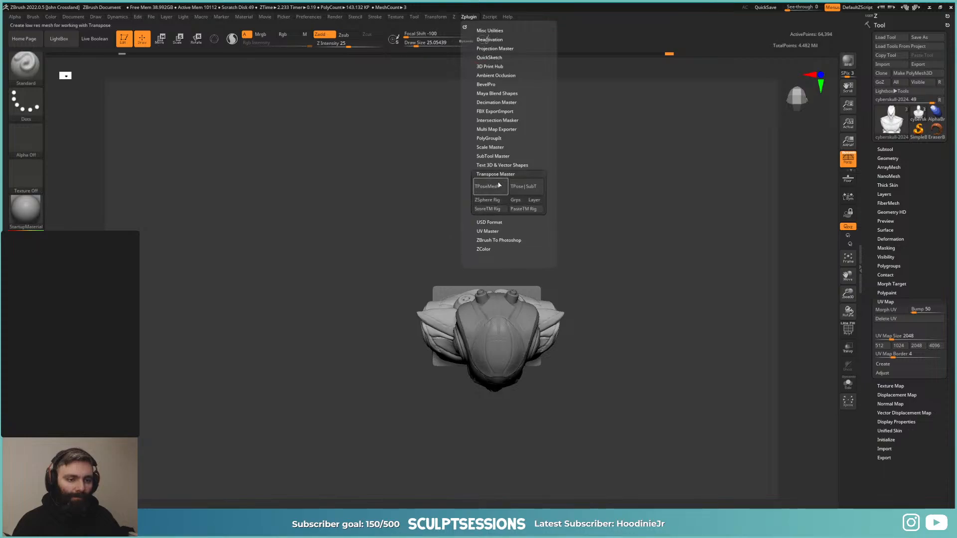
{"action": "left_click", "coordinate": [490, 186]}
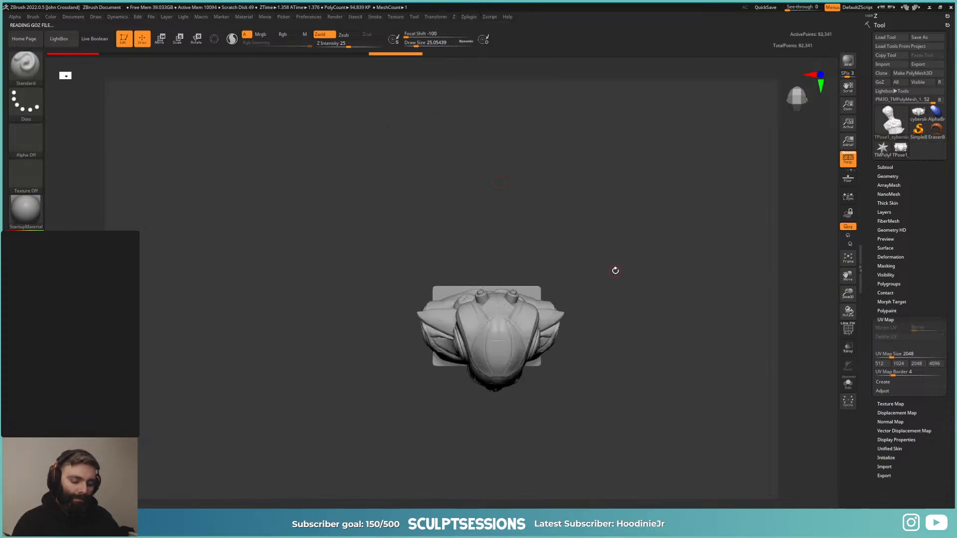
Step: Bring the Gizmo 3D to its home position and rotate the combined bust 180° about its vertical axis
{"action": "key", "text": "e"}
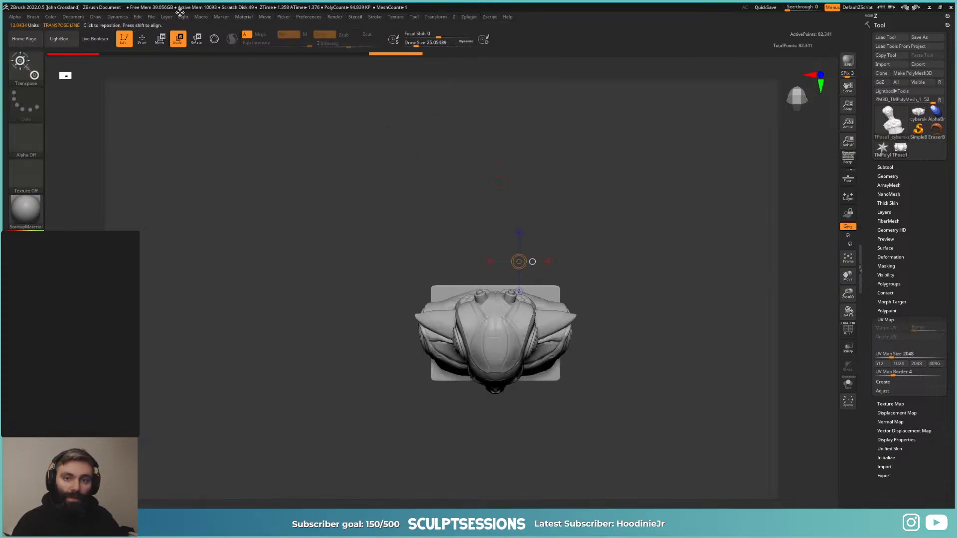
{"action": "left_click", "coordinate": [214, 39]}
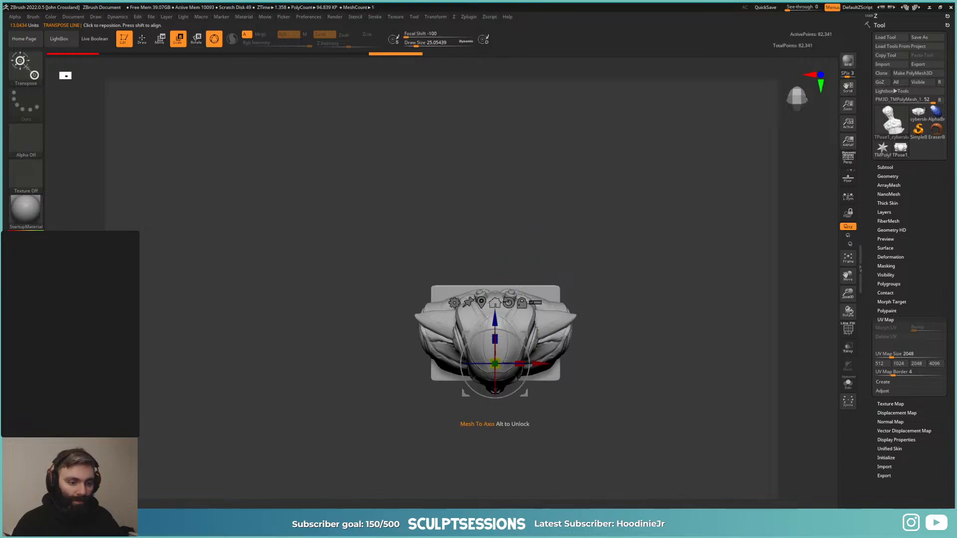
{"action": "left_click", "coordinate": [496, 305]}
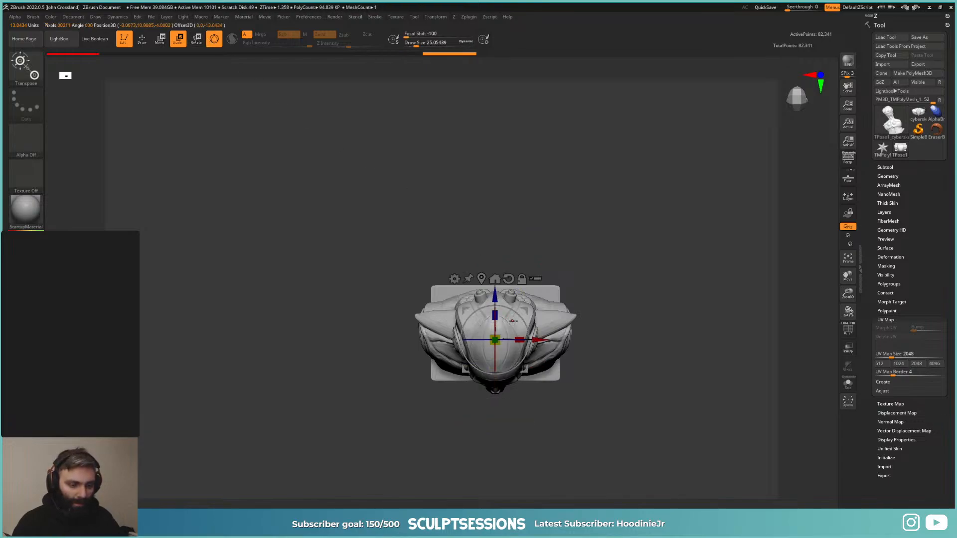
{"action": "left_click_drag", "start_coordinate": [521, 321], "coordinate": [435, 366]}
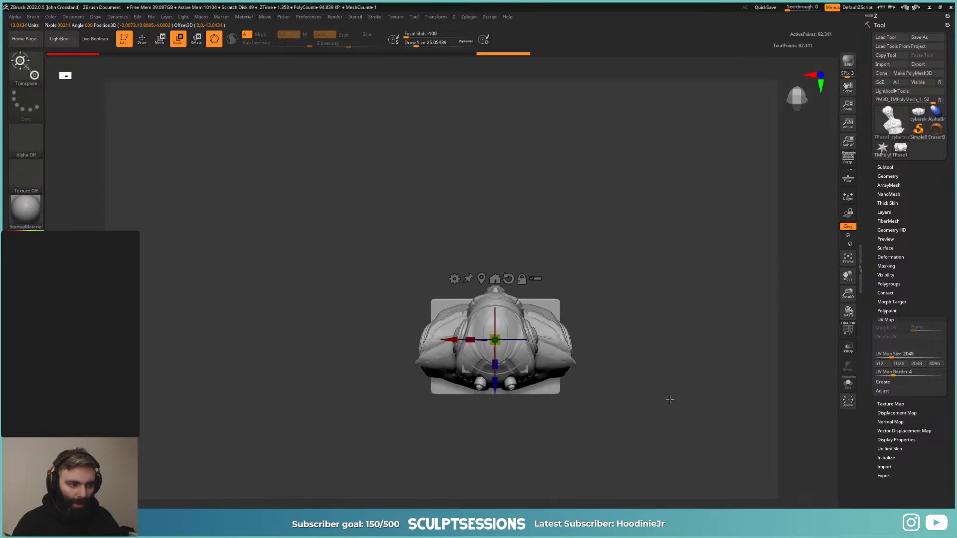
{"action": "left_click_drag", "start_coordinate": [667, 397], "coordinate": [671, 342]}
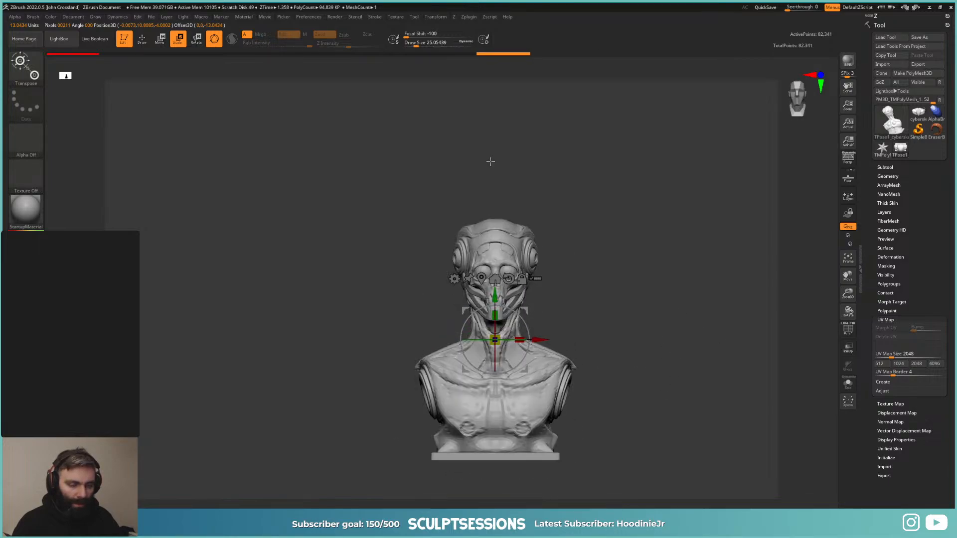
Step: Transfer the rotated pose back to the original subtools with Transpose Master's TPose|SubT
{"action": "left_click", "coordinate": [467, 17]}
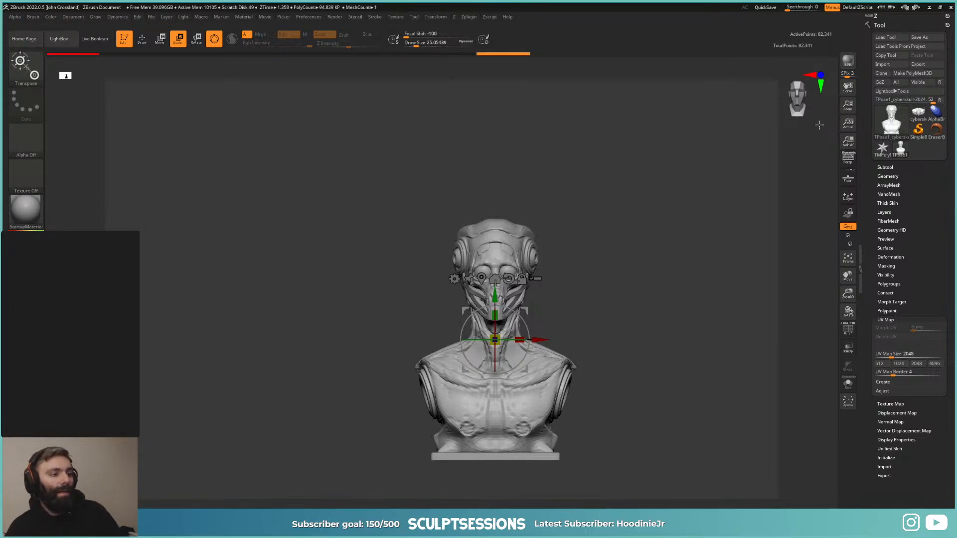
{"action": "left_click", "coordinate": [469, 16]}
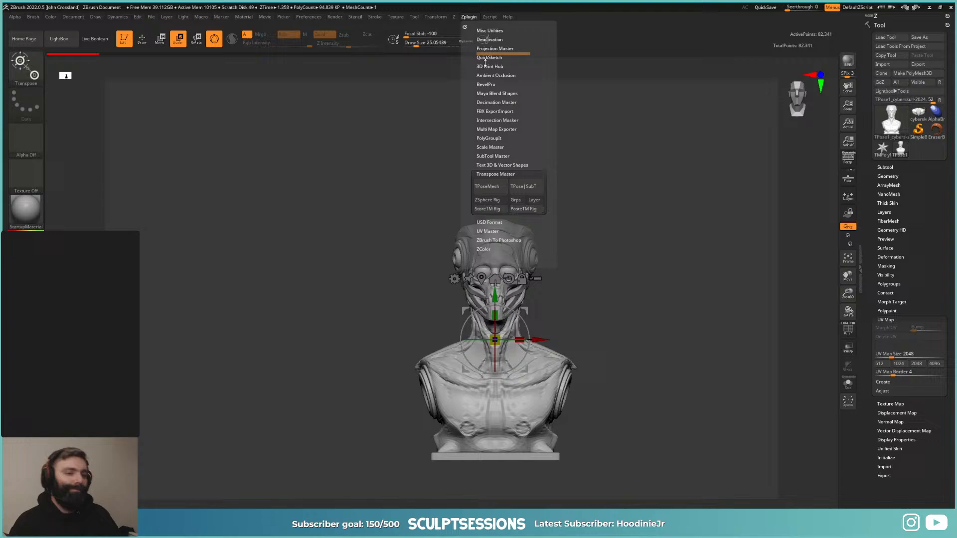
{"action": "left_click", "coordinate": [523, 187]}
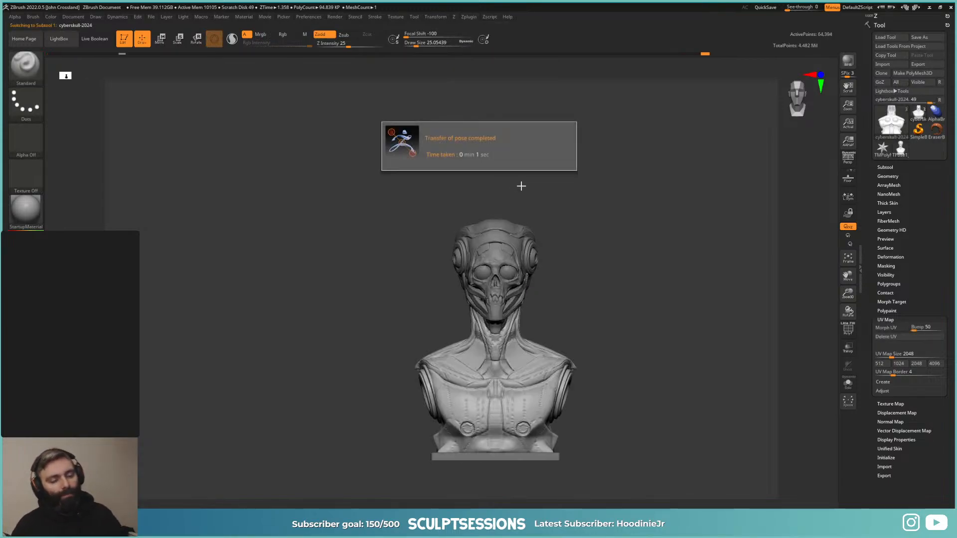
Step: Select the head subtool, expand the Subtool list, turn perspective on and check the rotated bust from the front
{"action": "left_click", "coordinate": [530, 252], "text": "alt"}
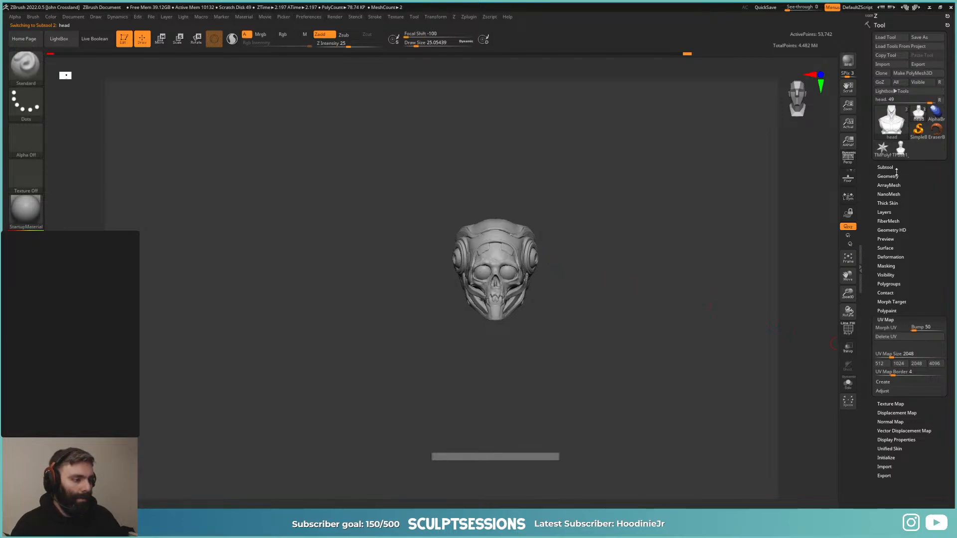
{"action": "left_click", "coordinate": [887, 167]}
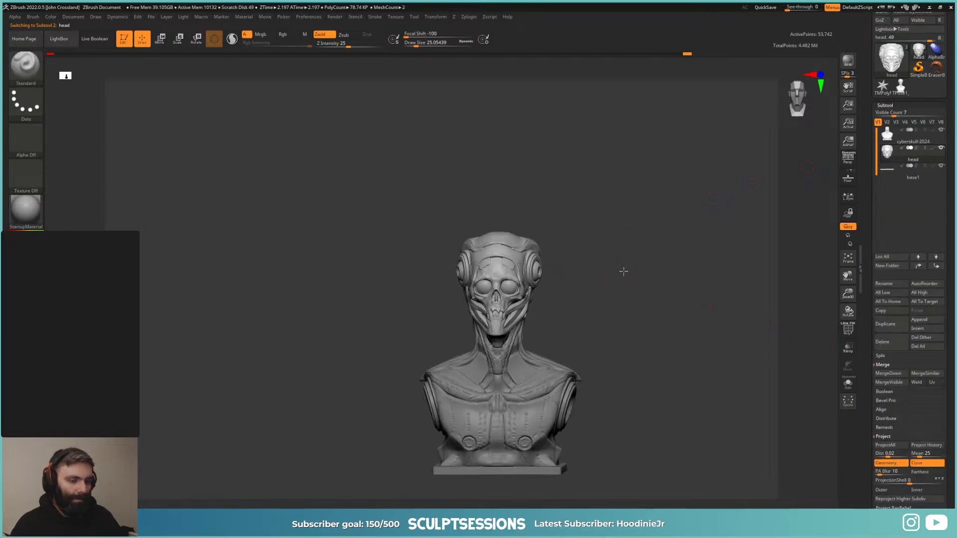
{"action": "mouse_move", "coordinate": [623, 271]}
{"action": "left_mouse_down", "text": "alt"}
{"action": "mouse_move", "coordinate": [622, 251]}
{"action": "mouse_move", "coordinate": [630, 281]}
{"action": "left_mouse_up", "text": "alt"}
{"action": "key", "text": "p"}
{"action": "left_click_drag", "start_coordinate": [663, 330], "coordinate": [630, 302]}
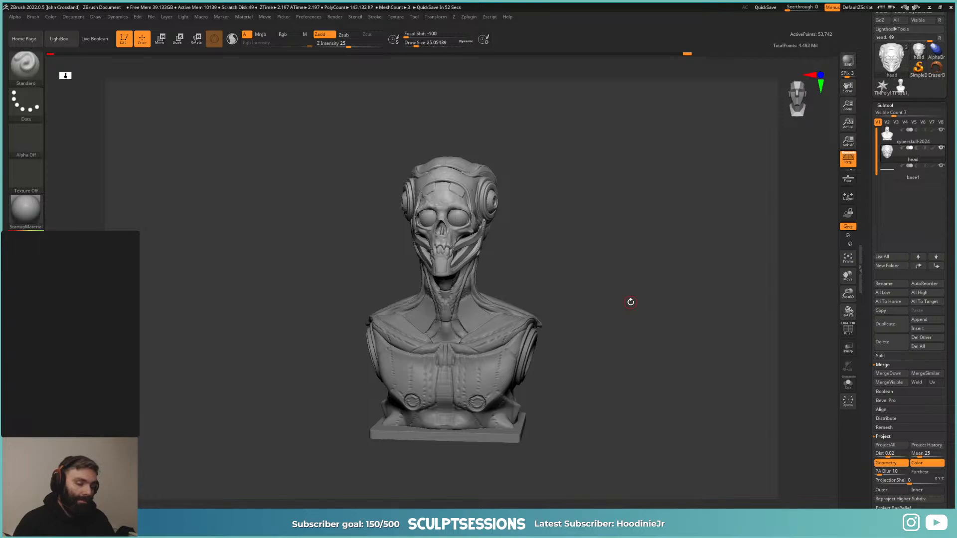
{"action": "left_click_drag", "start_coordinate": [594, 297], "coordinate": [600, 263], "text": "alt"}
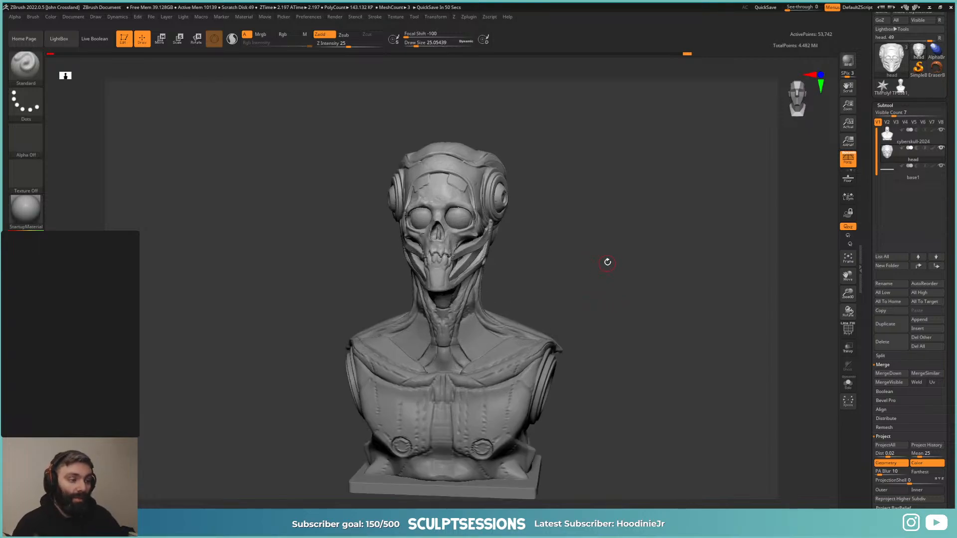
{"action": "left_click_drag", "start_coordinate": [952, 108], "coordinate": [823, 178]}
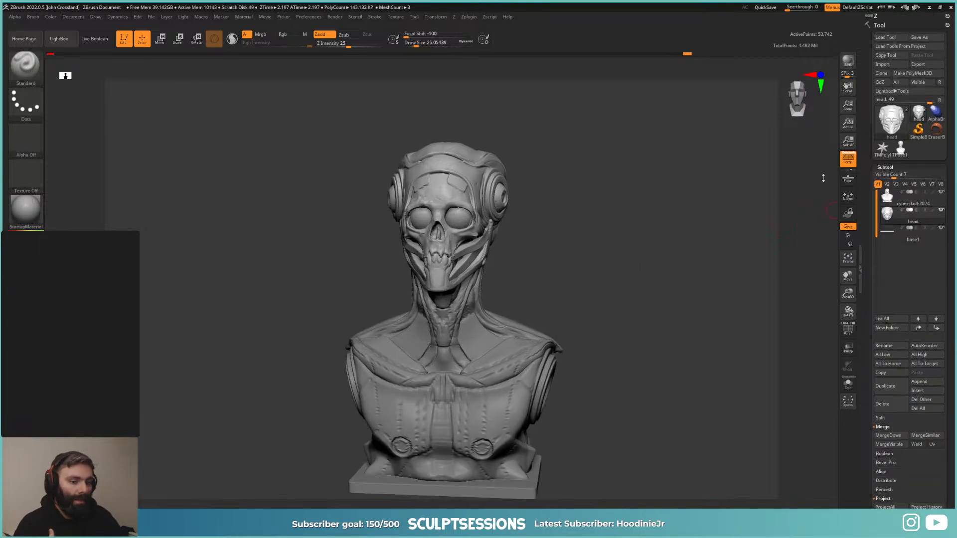
{"action": "left_click_drag", "start_coordinate": [661, 240], "coordinate": [633, 262]}
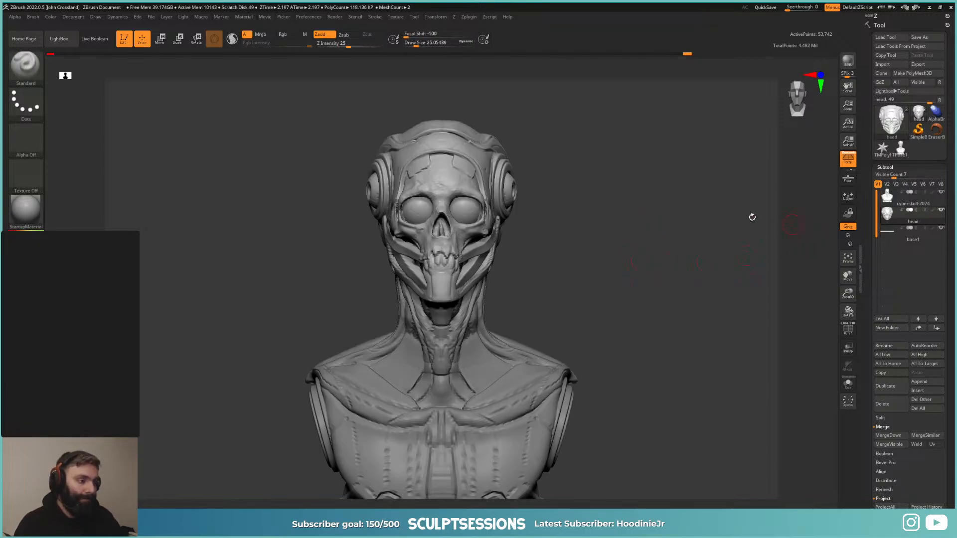
{"action": "left_click_drag", "start_coordinate": [752, 217], "coordinate": [536, 240]}
{"action": "mouse_move", "coordinate": [635, 247]}
{"action": "left_mouse_down"}
{"action": "mouse_move", "coordinate": [685, 175]}
{"action": "mouse_move", "coordinate": [655, 191]}
{"action": "left_mouse_up"}
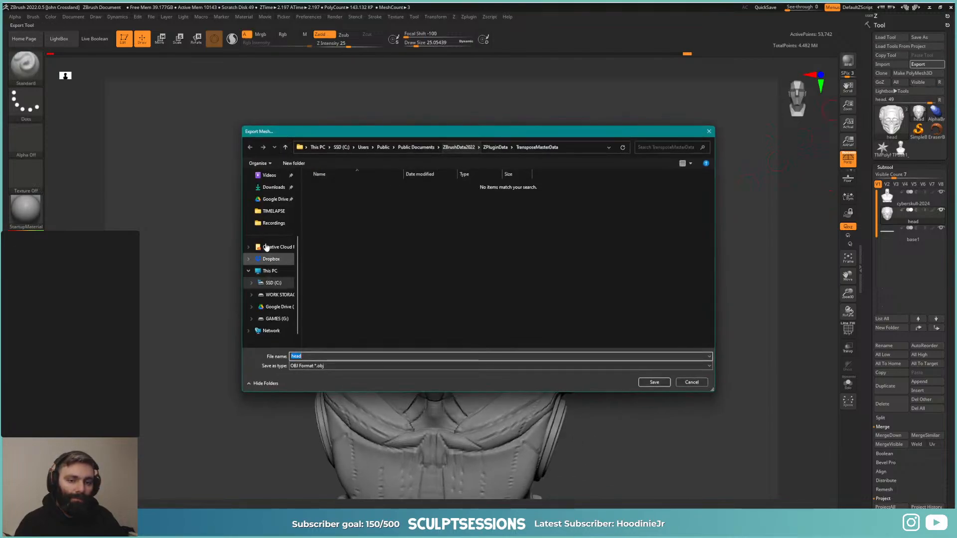
Step: In the head's export dialog, browse to Work 2024 > 3d > Sketches and pin the cyberskull folder for quick access
{"action": "left_click", "coordinate": [248, 270]}
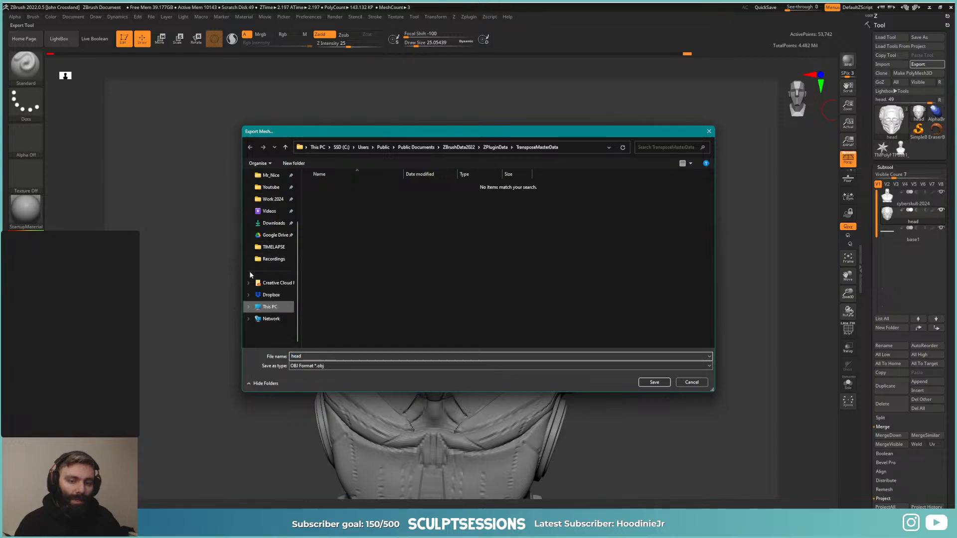
{"action": "scroll", "coordinate": [269, 249], "scroll_direction": "up", "scroll_amount": 2}
{"action": "left_click", "coordinate": [272, 249]}
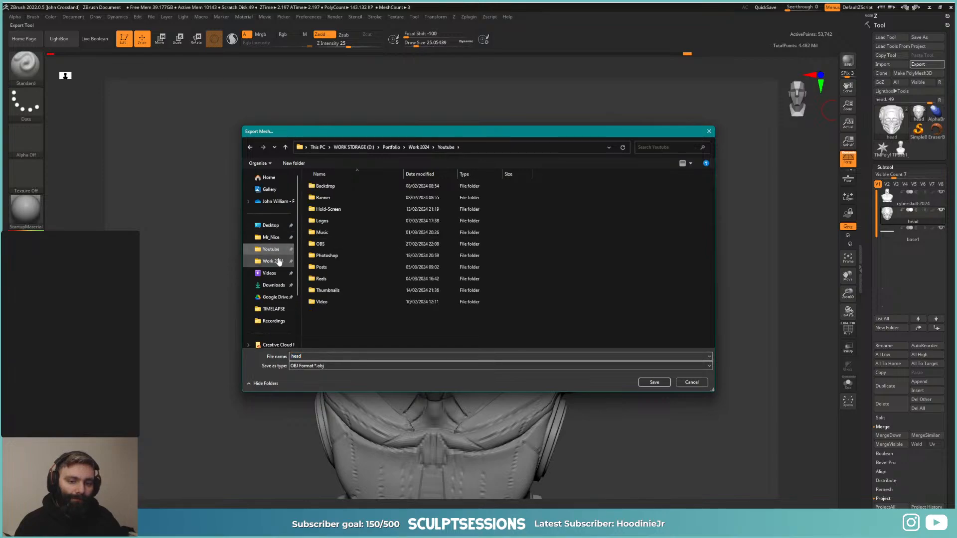
{"action": "left_click", "coordinate": [278, 261]}
{"action": "double_click", "coordinate": [324, 198]}
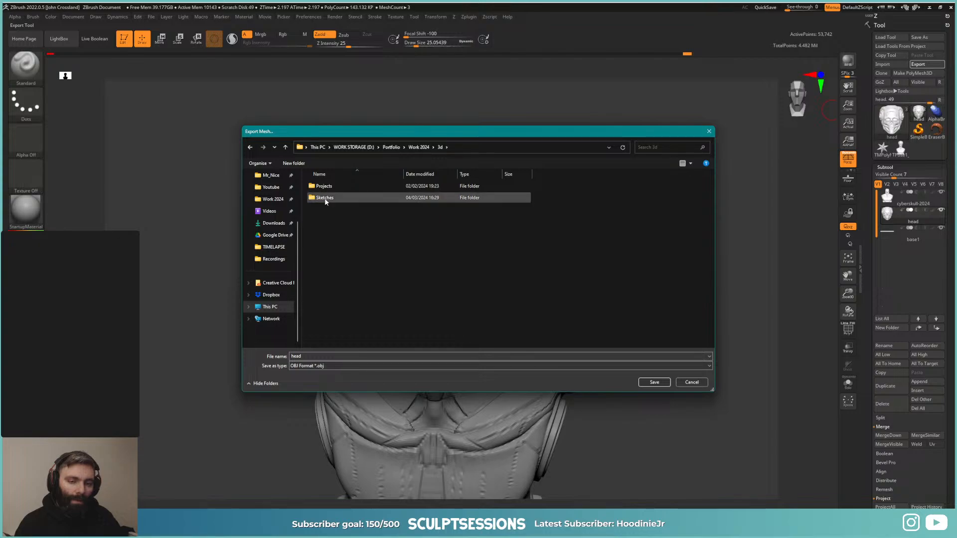
{"action": "double_click", "coordinate": [324, 198]}
{"action": "left_click", "coordinate": [326, 256]}
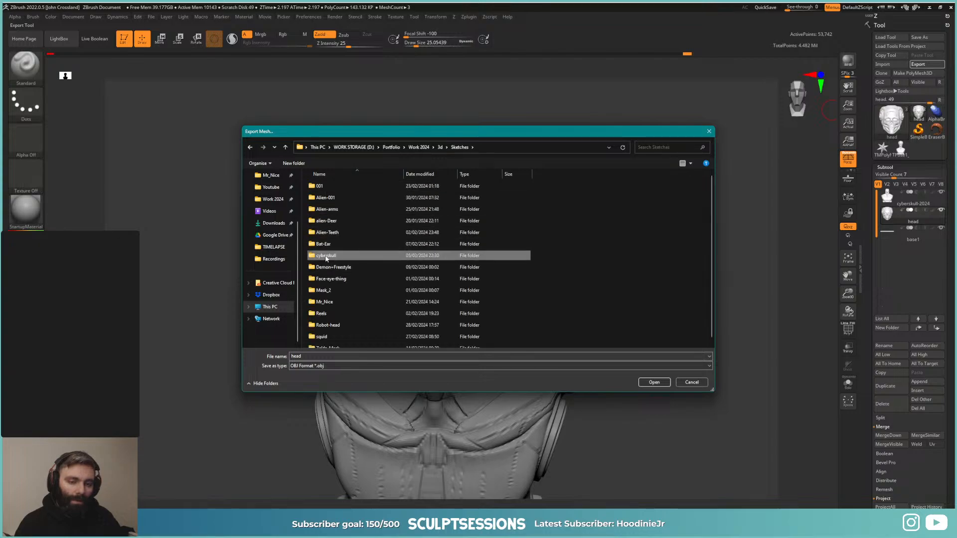
{"action": "left_click_drag", "start_coordinate": [323, 257], "coordinate": [273, 205]}
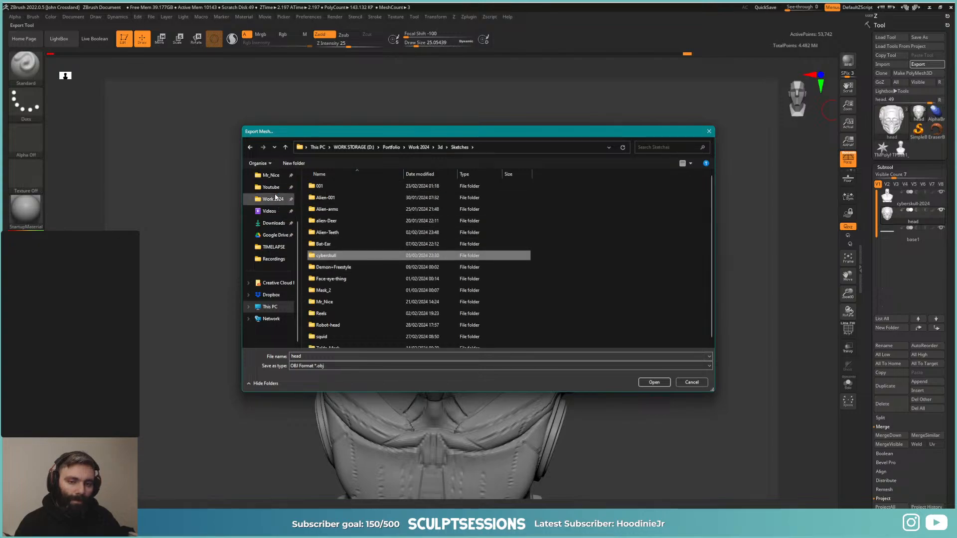
Step: Export the head as head_low in OBJ format to the cyberskull > marmoset > obj folder
{"action": "left_click", "coordinate": [272, 235]}
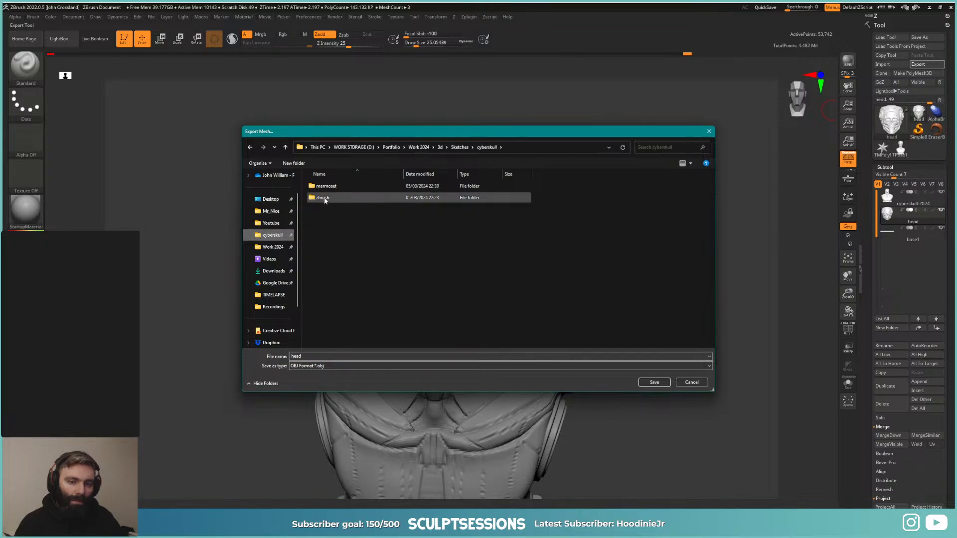
{"action": "double_click", "coordinate": [325, 189]}
{"action": "double_click", "coordinate": [324, 187]}
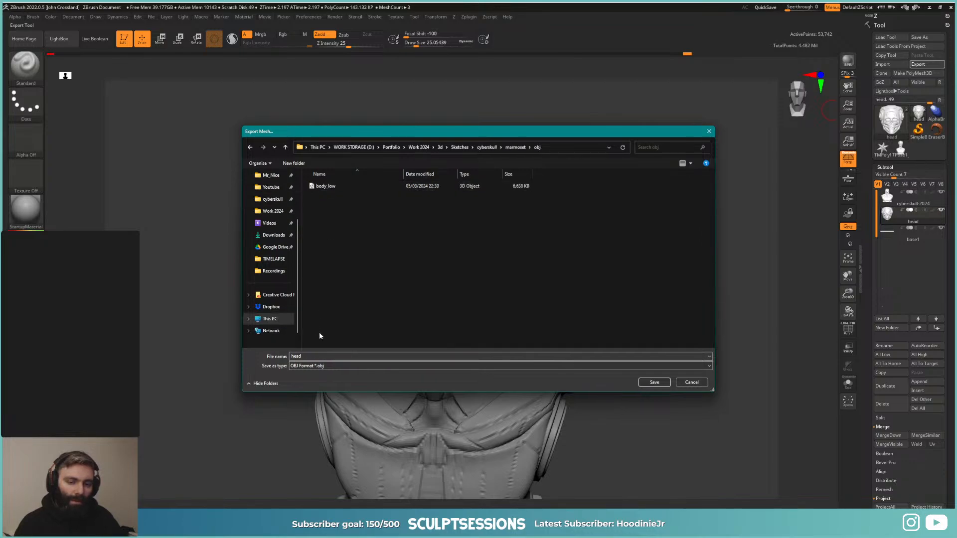
{"action": "key", "text": "End"}
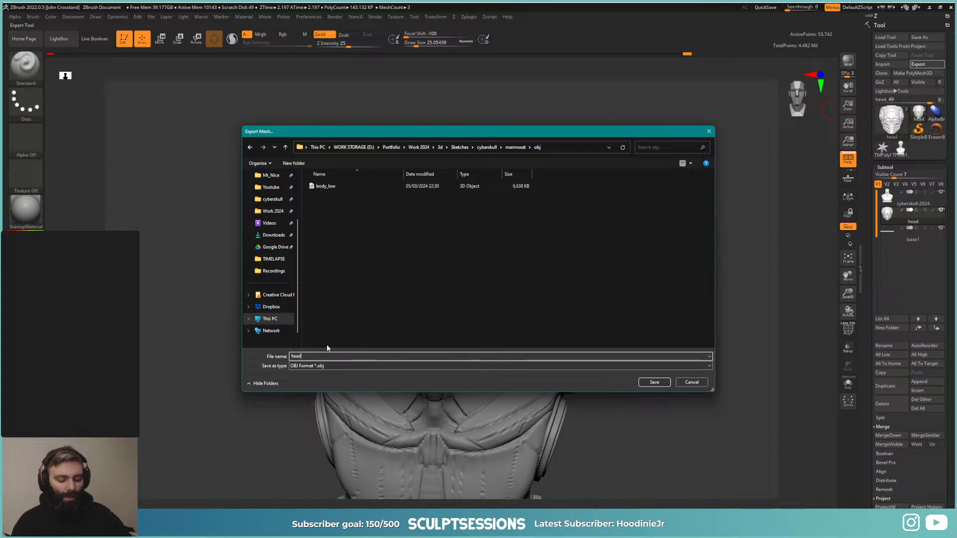
{"action": "type", "text": "_lo"}
{"action": "key", "text": "Return"}
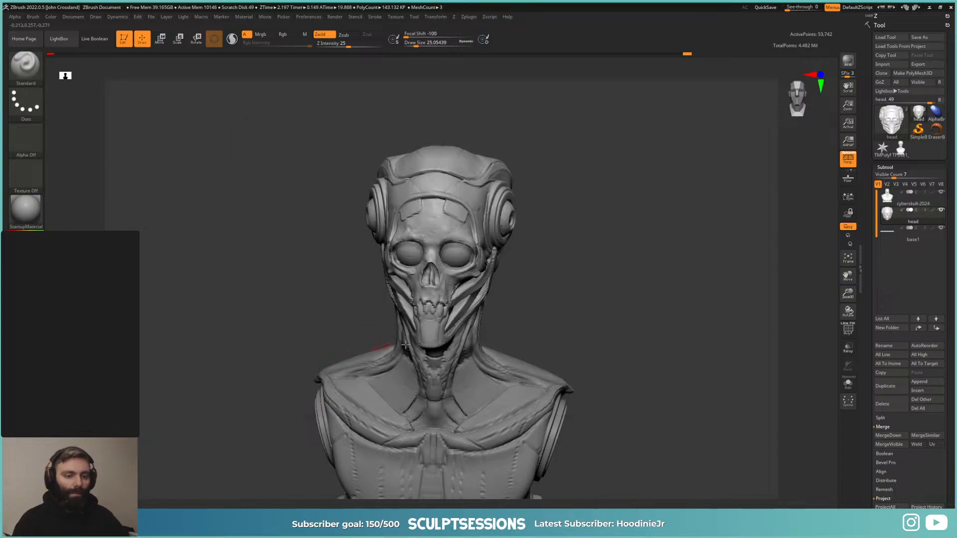
Step: Export the base subtool as base_low in OBJ format to the cyberskull > marmoset > obj folder
{"action": "left_click_drag", "start_coordinate": [604, 315], "coordinate": [579, 136], "text": "alt"}
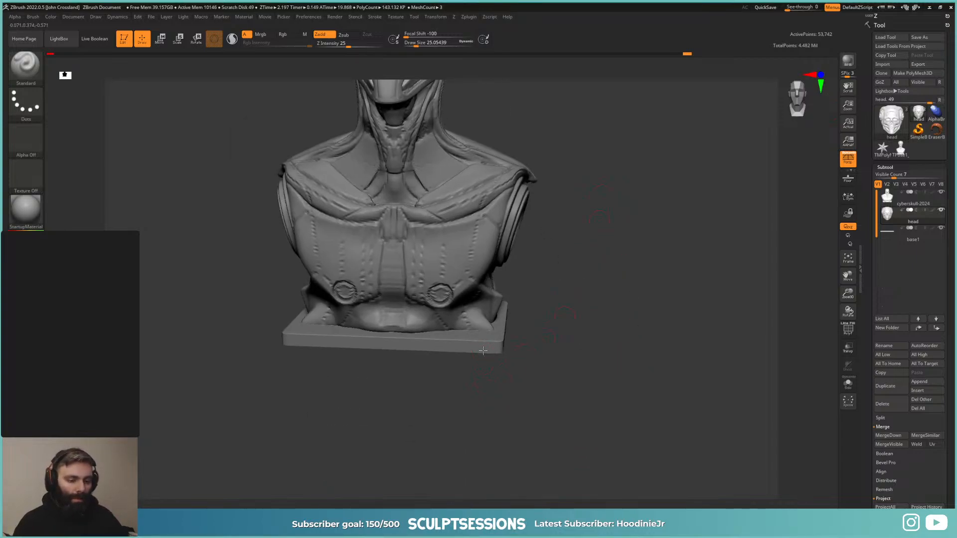
{"action": "left_click", "coordinate": [483, 350], "text": "alt"}
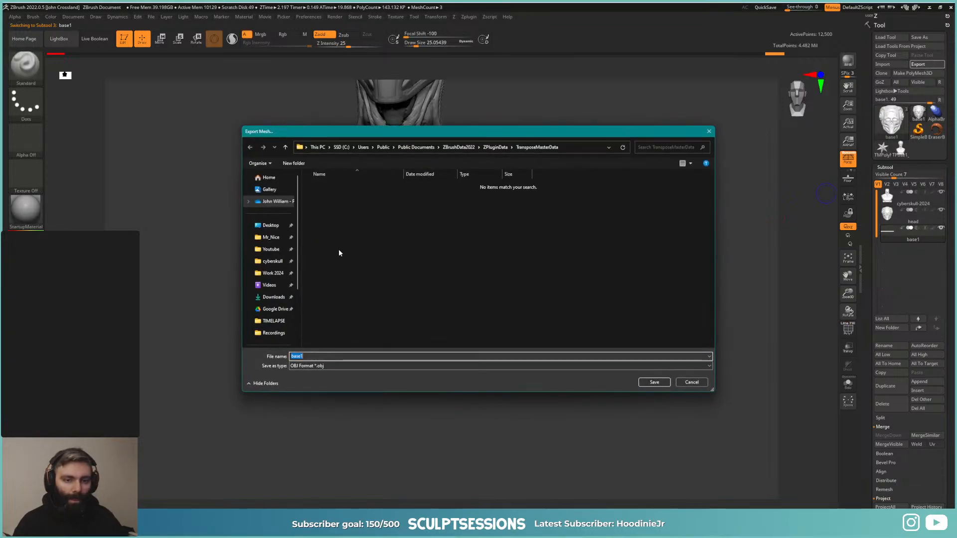
{"action": "left_click", "coordinate": [272, 261]}
{"action": "double_click", "coordinate": [326, 187]}
{"action": "double_click", "coordinate": [325, 186]}
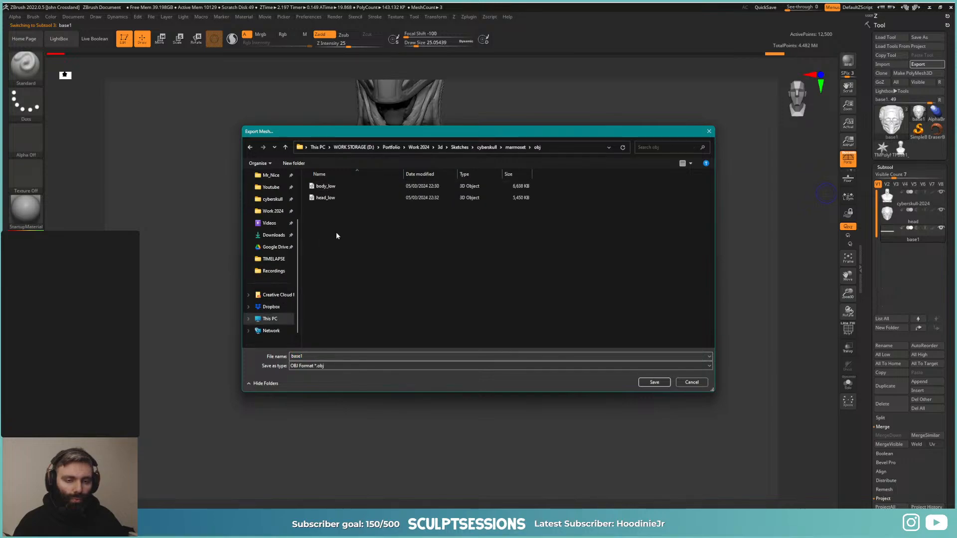
{"action": "left_click", "coordinate": [314, 356]}
{"action": "type", "text": "base_"}
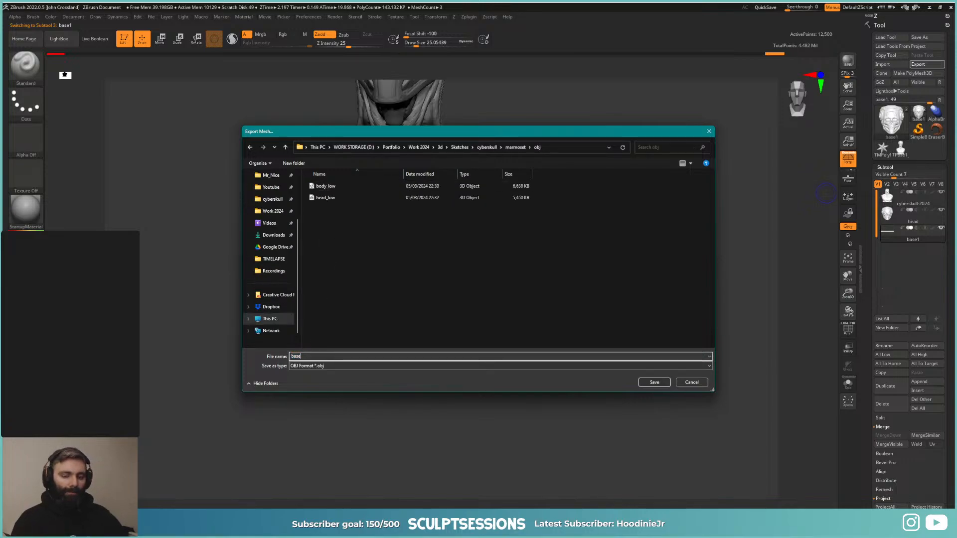
{"action": "type", "text": "low"}
{"action": "key", "text": "Return"}
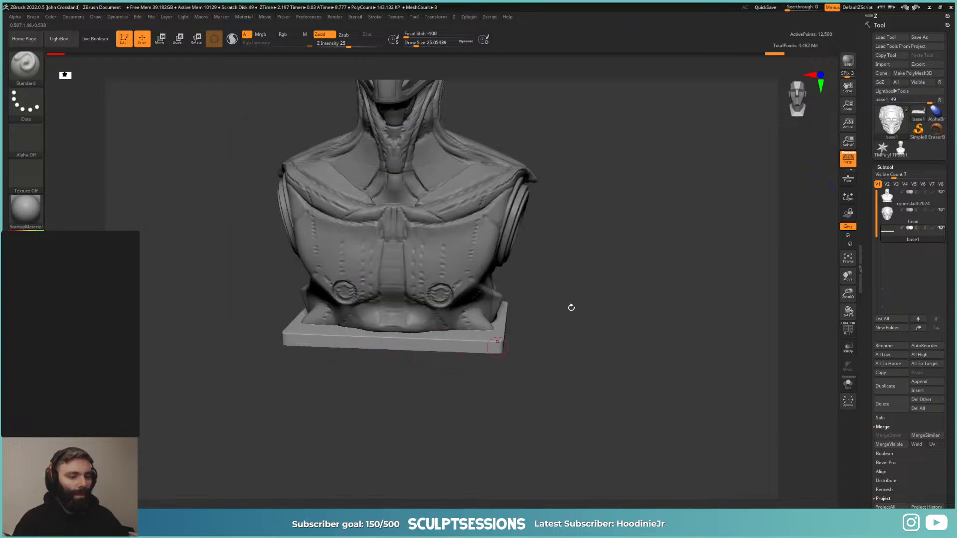
Step: Switch to Marmoset Toolbag and change from the Animate workspace to the Setup workspace with a single Main Camera viewport
{"action": "left_click", "coordinate": [518, 521]}
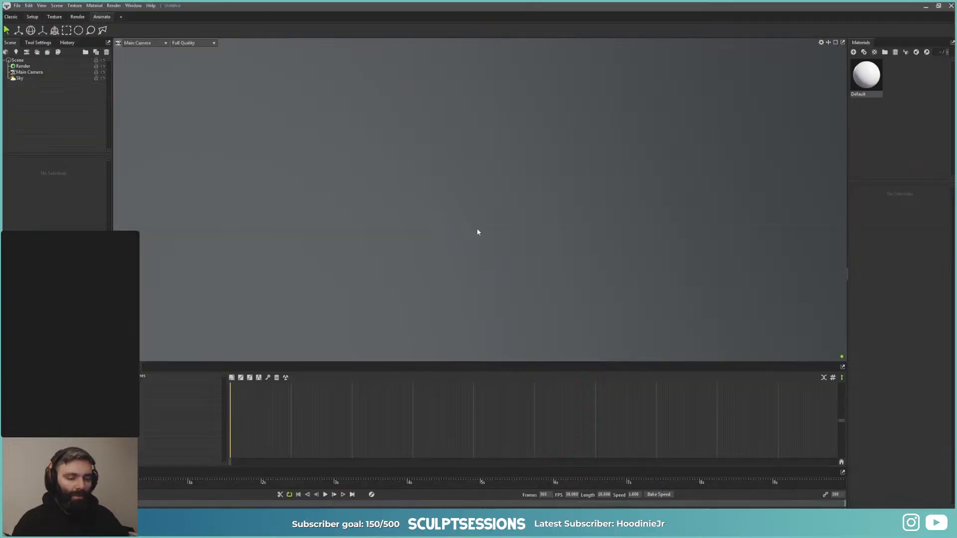
{"action": "left_click", "coordinate": [31, 17]}
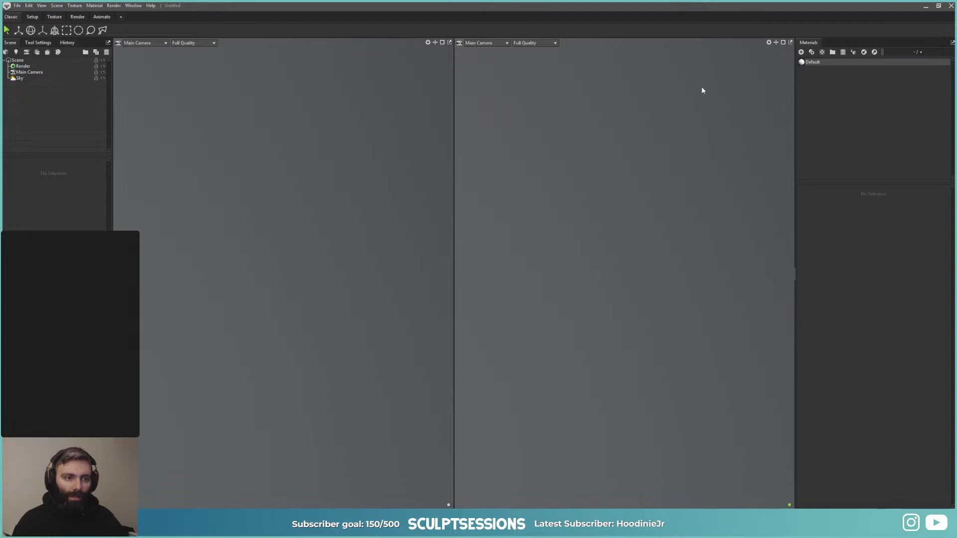
{"action": "left_click", "coordinate": [763, 62]}
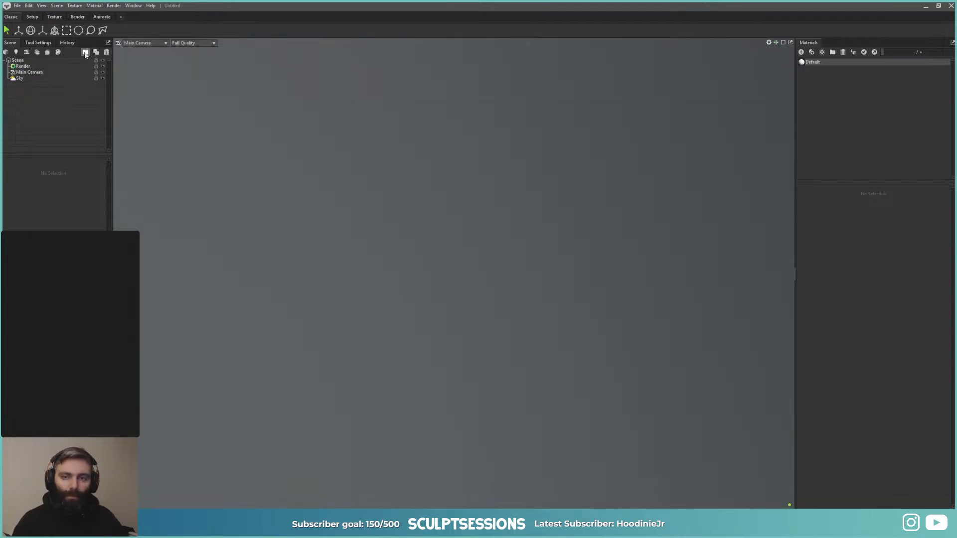
Step: Import base_low, body_low and head_low together from the cyberskull > marmoset > obj folder
{"action": "left_click", "coordinate": [16, 5]}
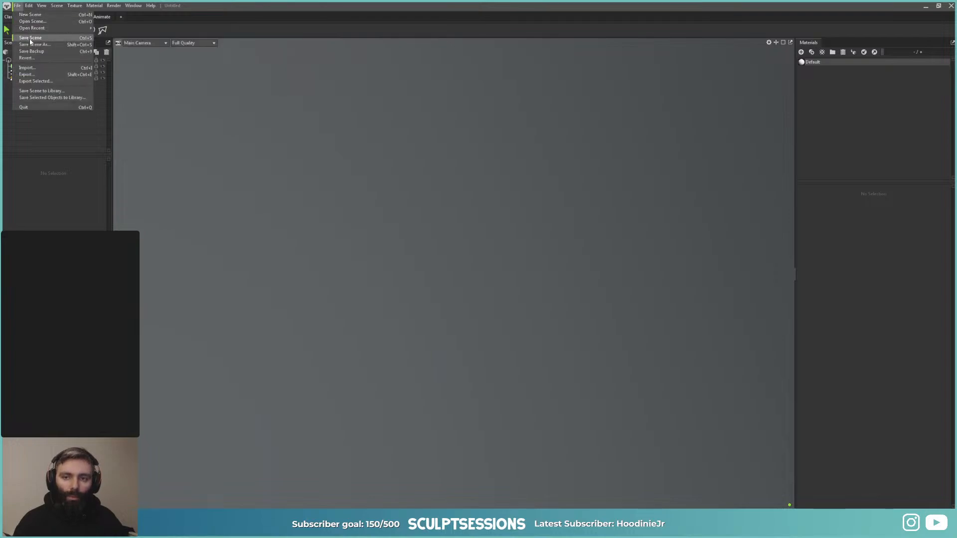
{"action": "left_click", "coordinate": [27, 67]}
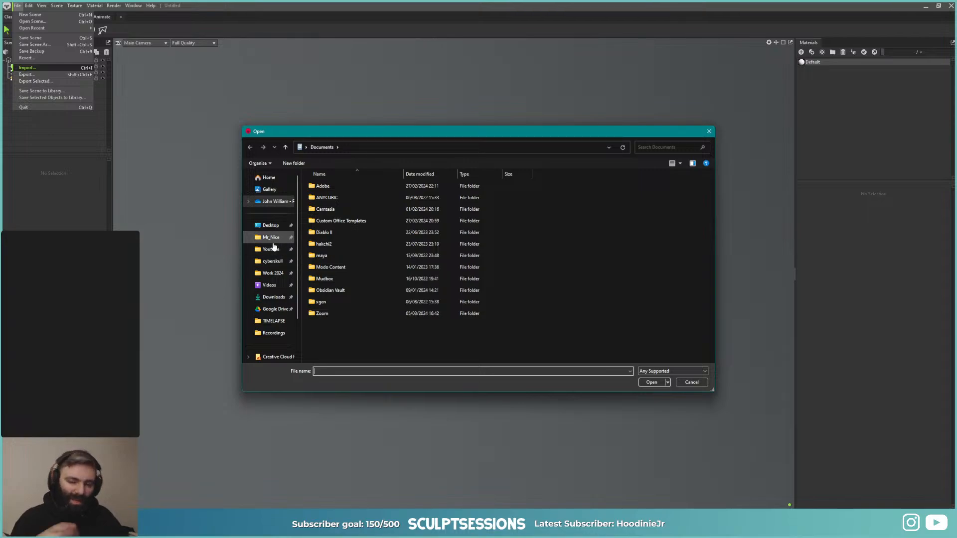
{"action": "left_click", "coordinate": [272, 261]}
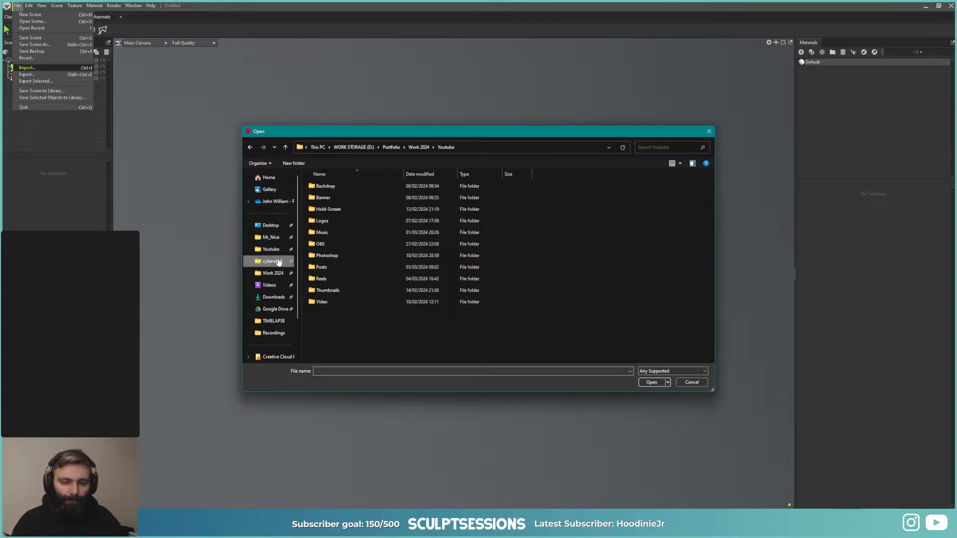
{"action": "double_click", "coordinate": [326, 186]}
{"action": "double_click", "coordinate": [325, 187]}
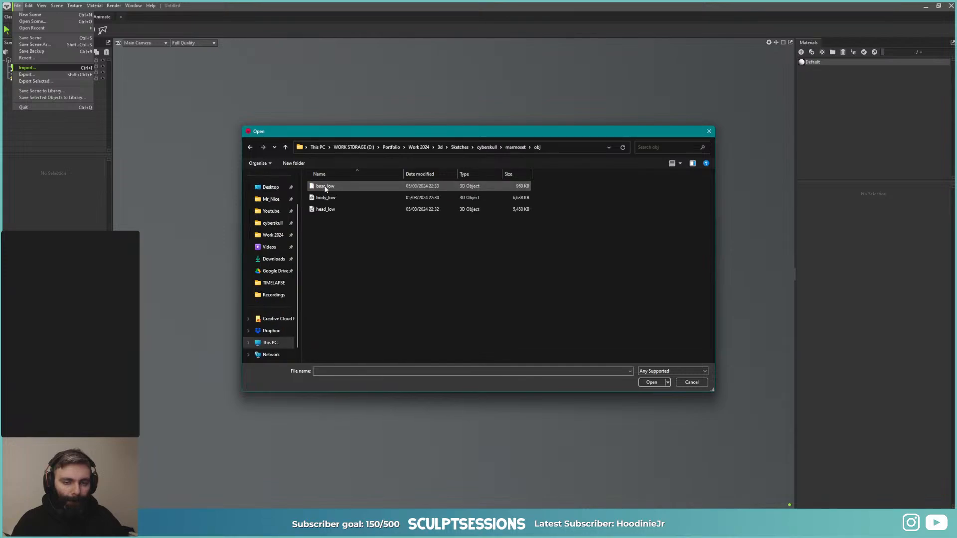
{"action": "left_click", "coordinate": [328, 210]}
{"action": "left_click", "coordinate": [327, 200], "text": "ctrl"}
{"action": "left_click", "coordinate": [328, 190], "text": "ctrl"}
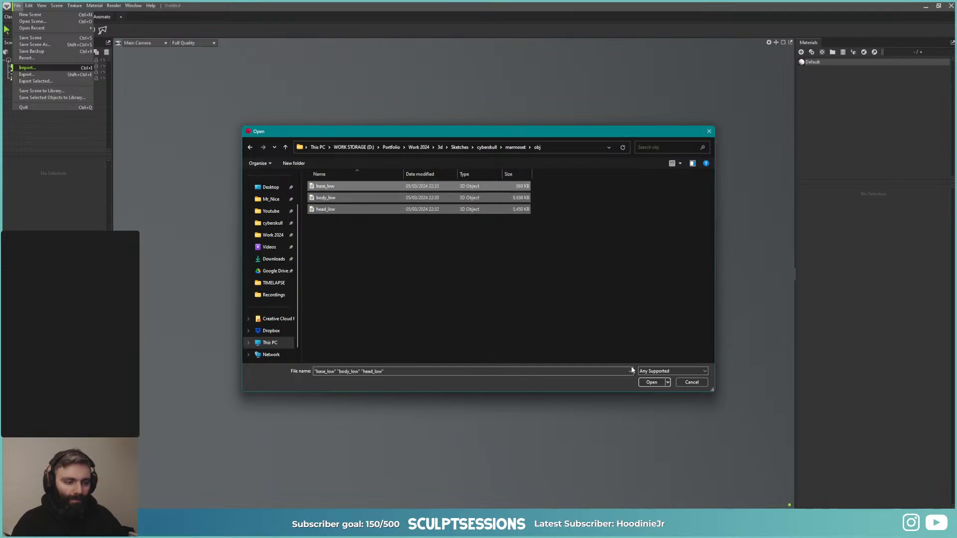
{"action": "left_click", "coordinate": [649, 382]}
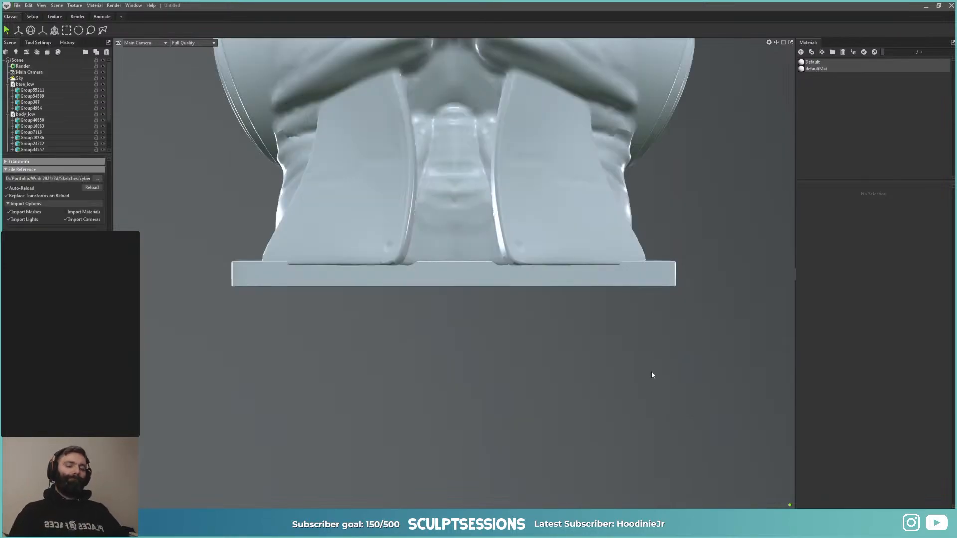
Step: Show the scale reference in the viewport and compare the bust's size with the human figure
{"action": "scroll", "coordinate": [544, 283], "scroll_direction": "down", "scroll_amount": 5}
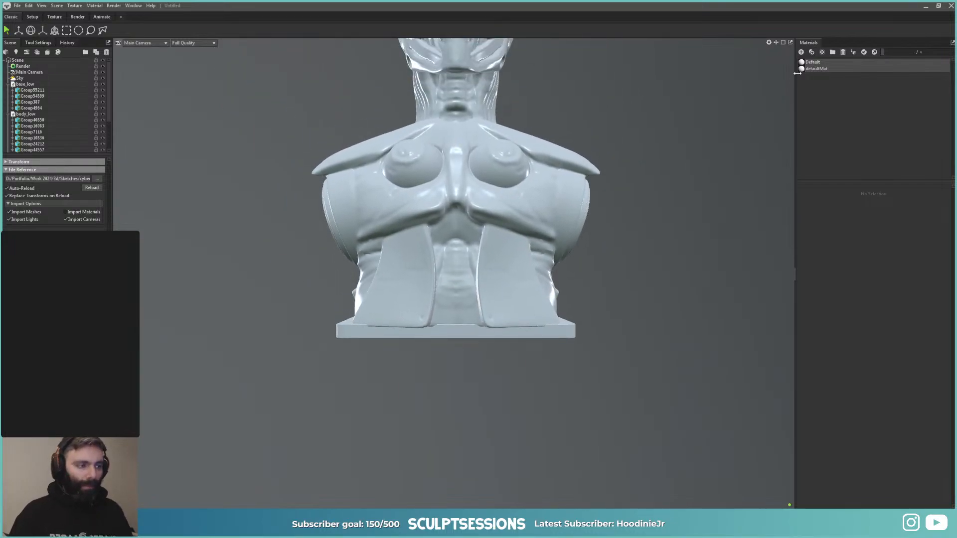
{"action": "left_click", "coordinate": [768, 43]}
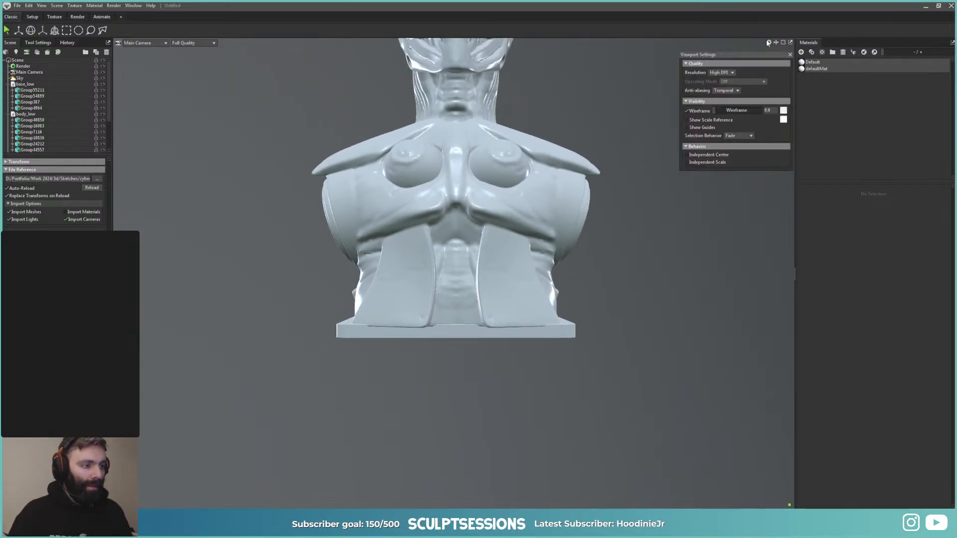
{"action": "left_click", "coordinate": [708, 122]}
{"action": "scroll", "coordinate": [543, 223], "scroll_direction": "down", "scroll_amount": 6}
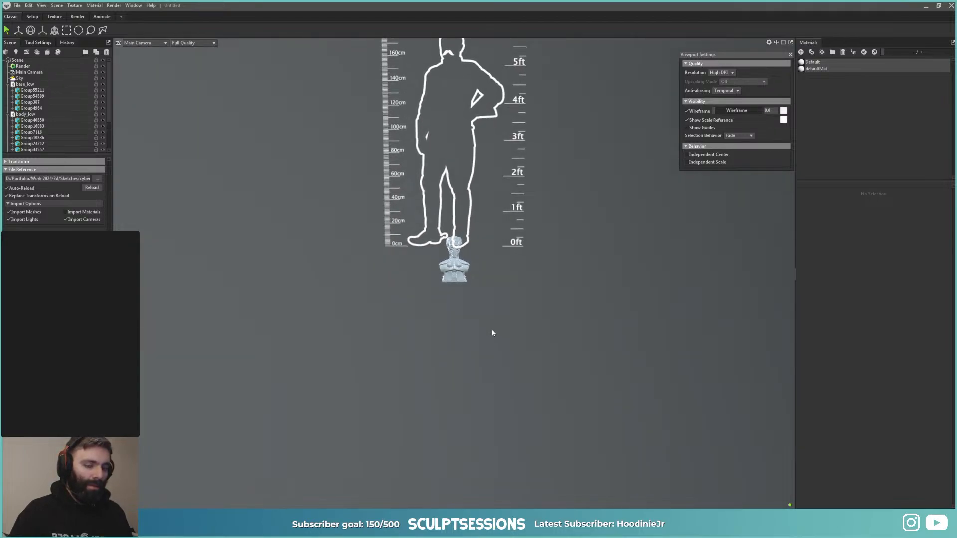
{"action": "middle_click_drag", "start_coordinate": [491, 311], "coordinate": [492, 355]}
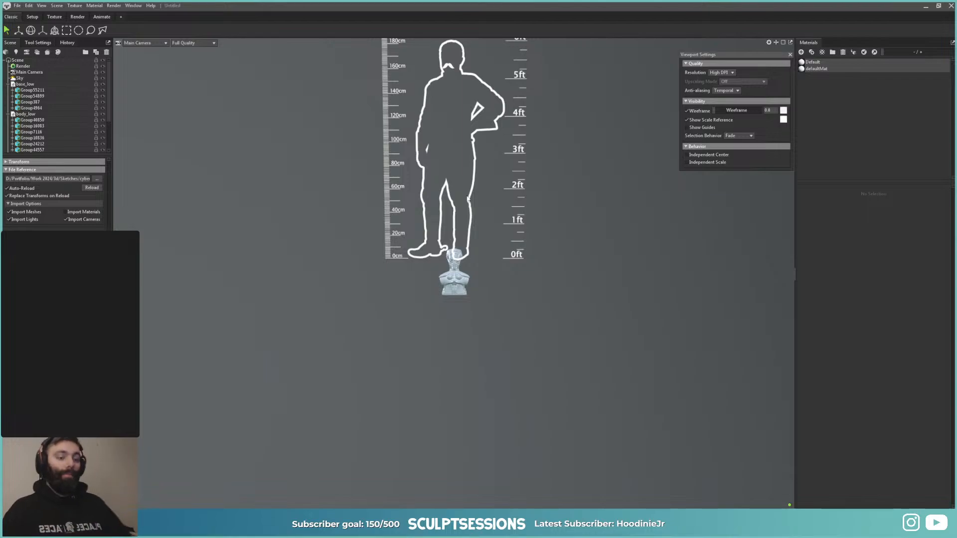
Step: Switch back to ZBrush, bring the whole bust into view and expand the Scale Master plugin
{"action": "key", "text": "alt+Tab"}
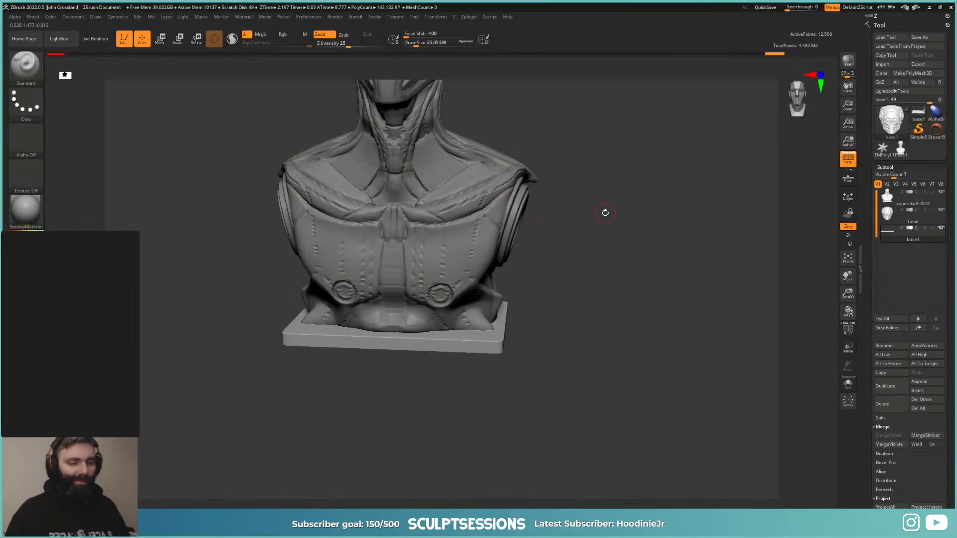
{"action": "left_click_drag", "start_coordinate": [605, 212], "coordinate": [595, 122]}
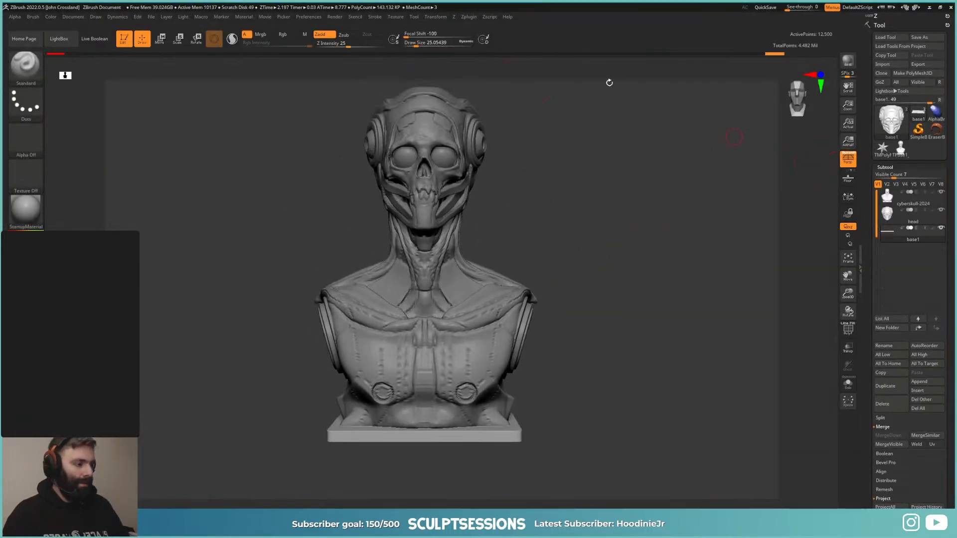
{"action": "left_click", "coordinate": [470, 16]}
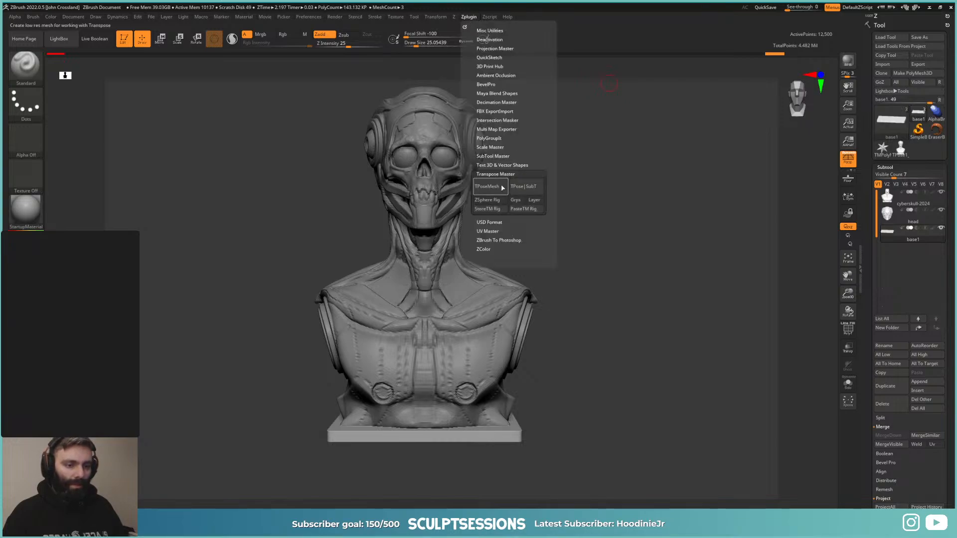
{"action": "left_click", "coordinate": [495, 174]}
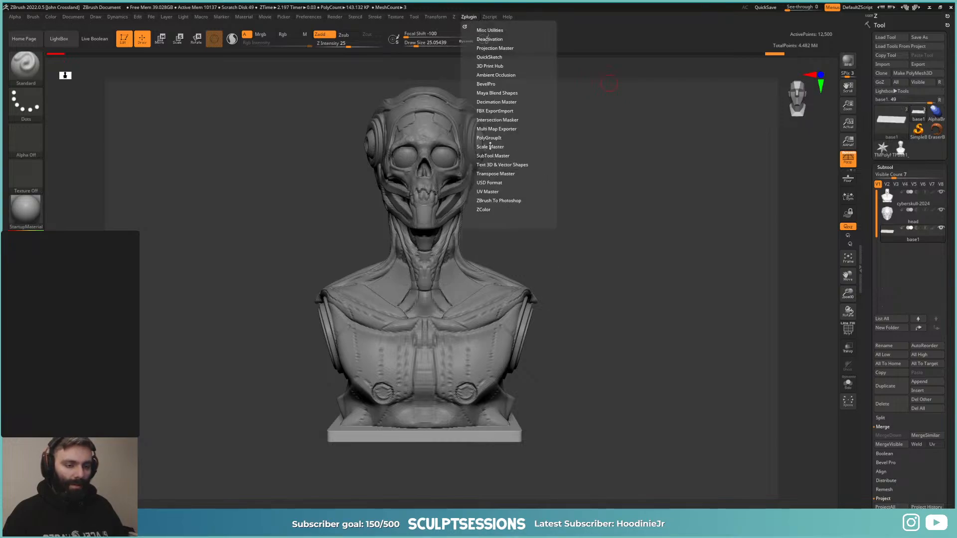
{"action": "left_click", "coordinate": [491, 147]}
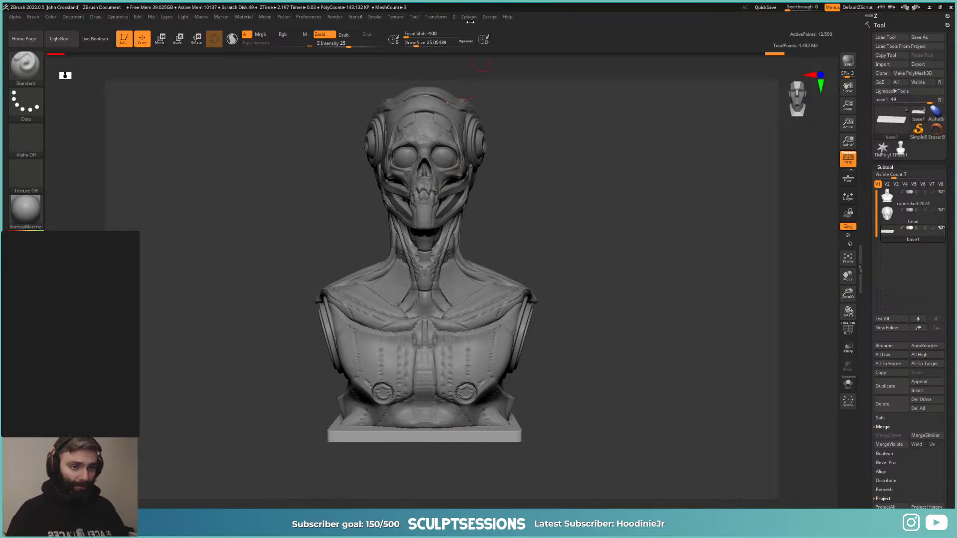
Step: Load the base's size into Scale Master's sliders and create a new bounding box subtool around the bust
{"action": "left_click", "coordinate": [468, 17]}
{"action": "left_click", "coordinate": [498, 231]}
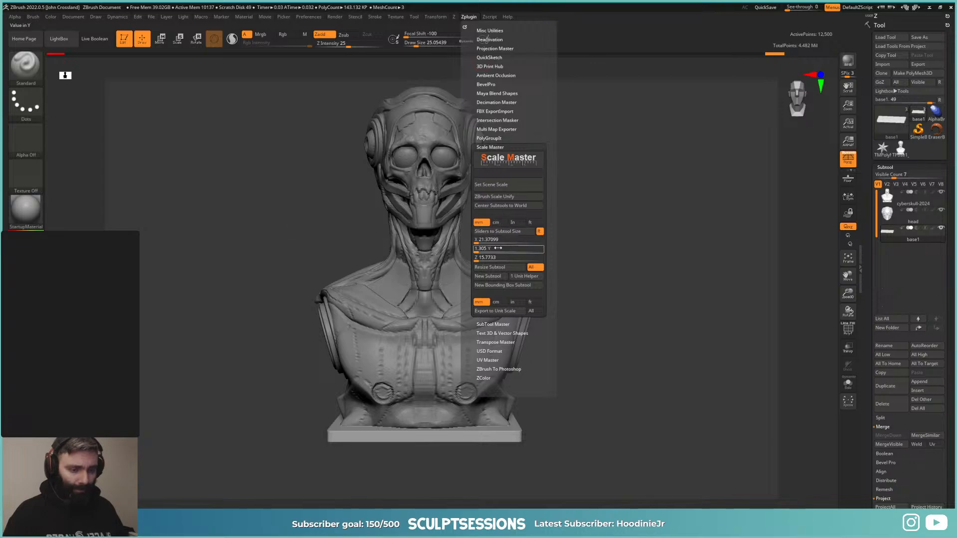
{"action": "left_click", "coordinate": [495, 239]}
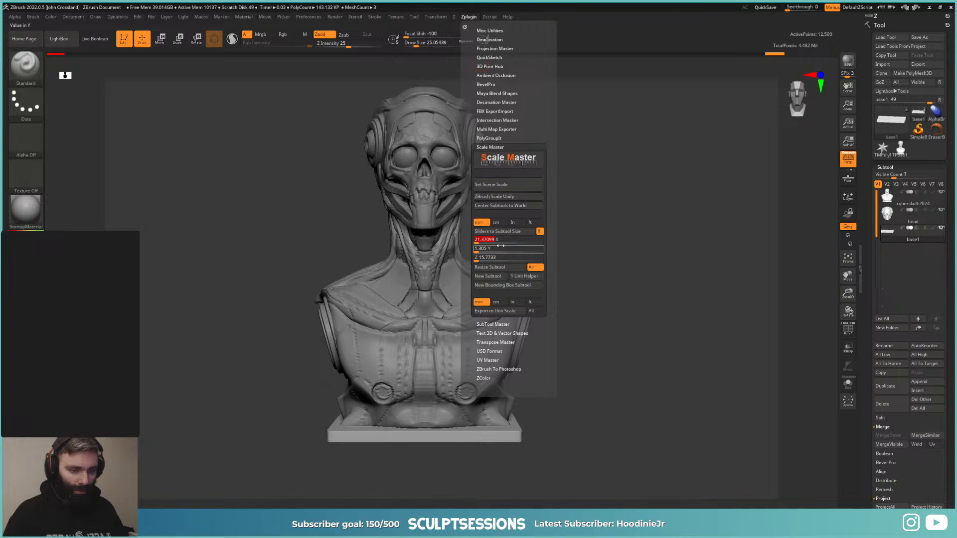
{"action": "left_click", "coordinate": [512, 287]}
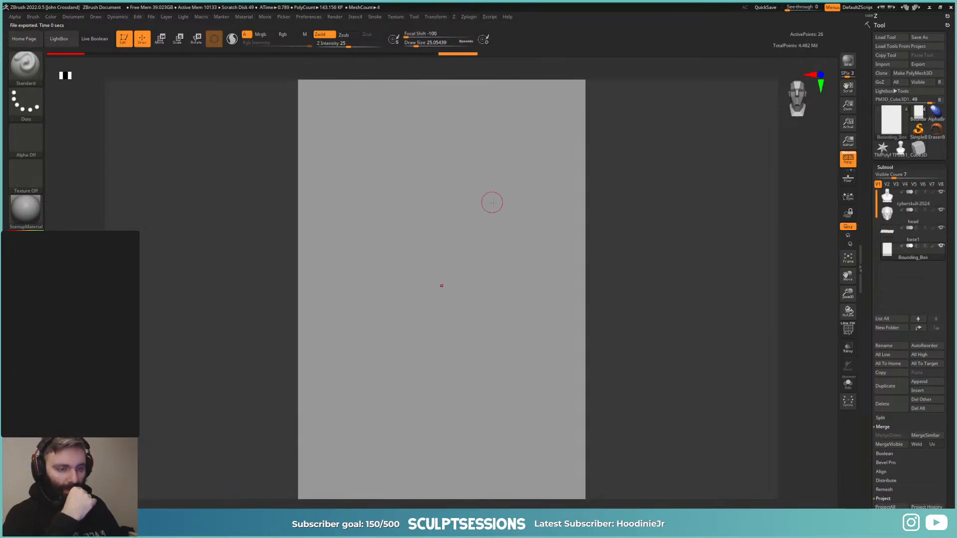
Step: Turn on transparency with Solo, Ghost and perspective off, to see the bust inside the bounding box
{"action": "left_click", "coordinate": [854, 382]}
{"action": "left_click", "coordinate": [847, 347]}
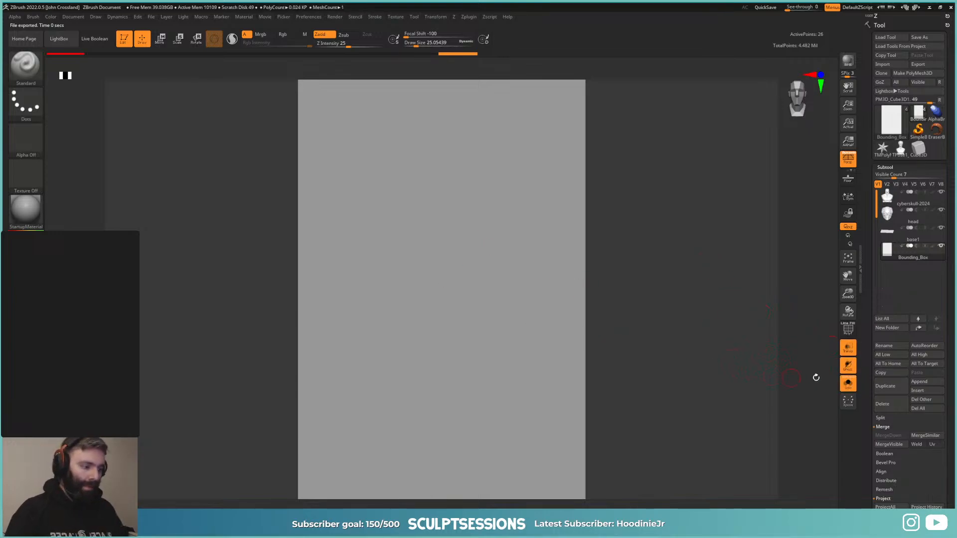
{"action": "left_click", "coordinate": [847, 383]}
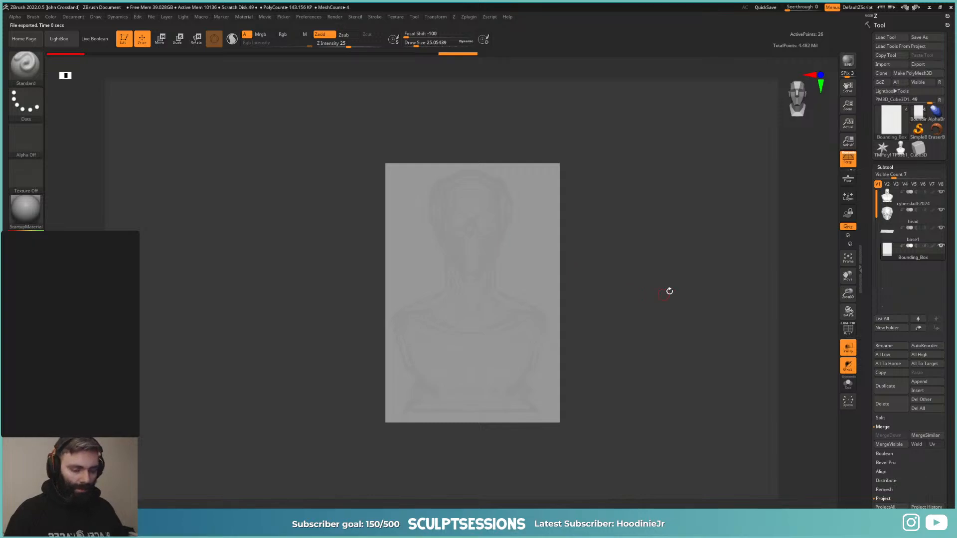
{"action": "left_click", "coordinate": [851, 368]}
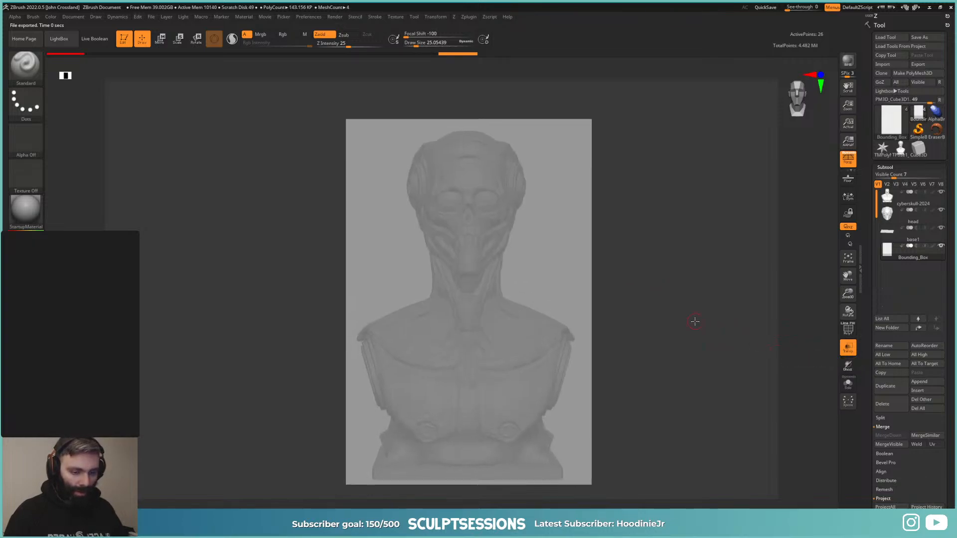
{"action": "left_click_drag", "start_coordinate": [691, 324], "coordinate": [769, 295]}
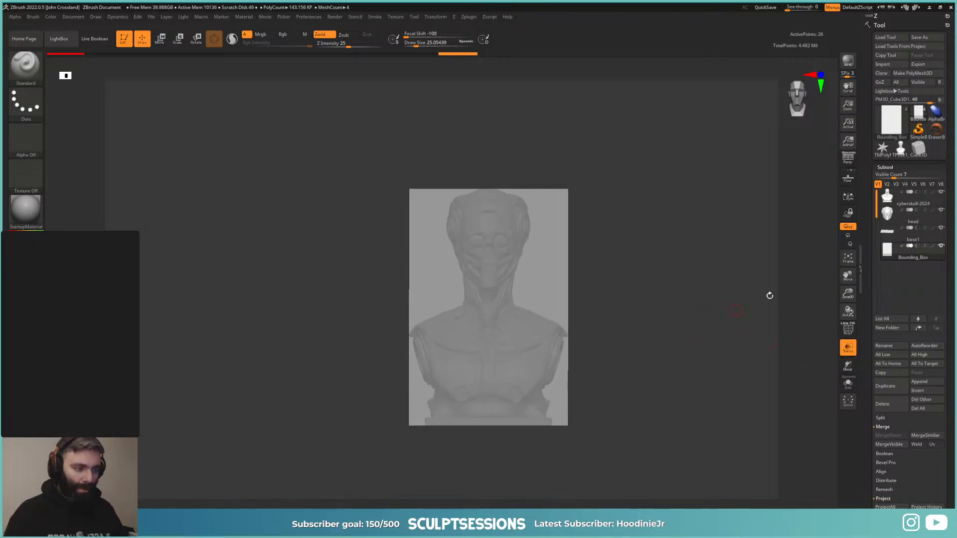
Step: Move the Bounding_Box subtool to the top of the subtool list
{"action": "left_click", "coordinate": [919, 328]}
{"action": "left_click", "coordinate": [918, 328]}
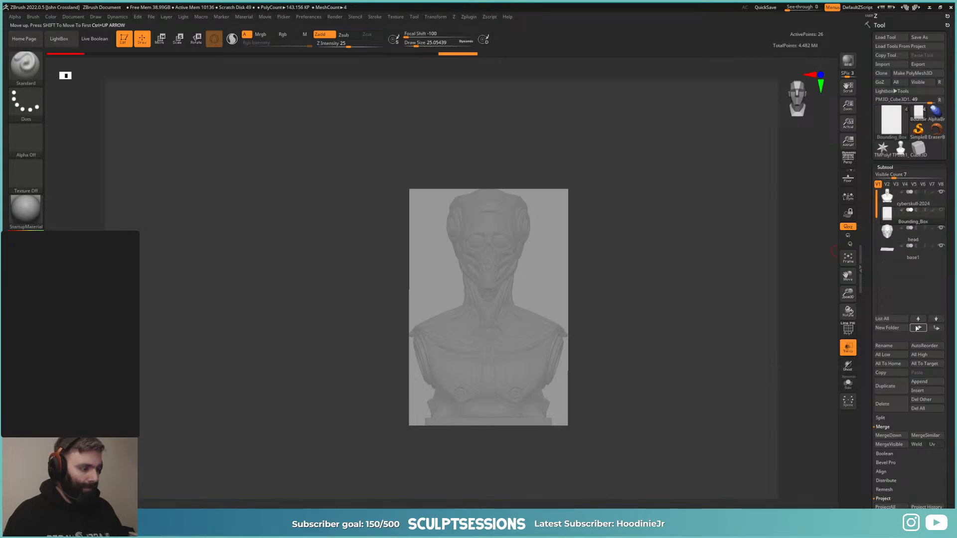
{"action": "left_click", "coordinate": [919, 328]}
{"action": "mouse_move", "coordinate": [892, 260]}
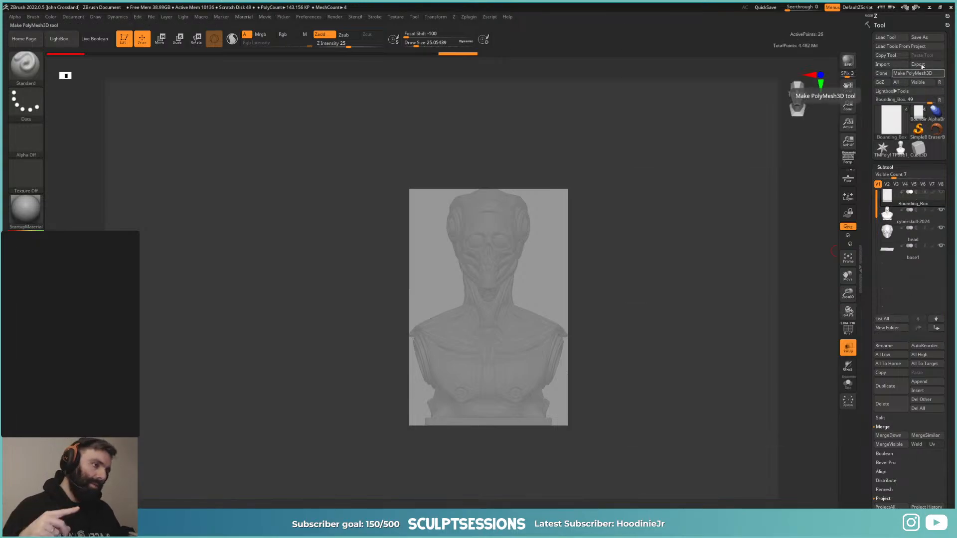
Step: Save the tool over the existing cyberskull-2024 file in the cyberskull project's zbrush folder
{"action": "left_click", "coordinate": [927, 37]}
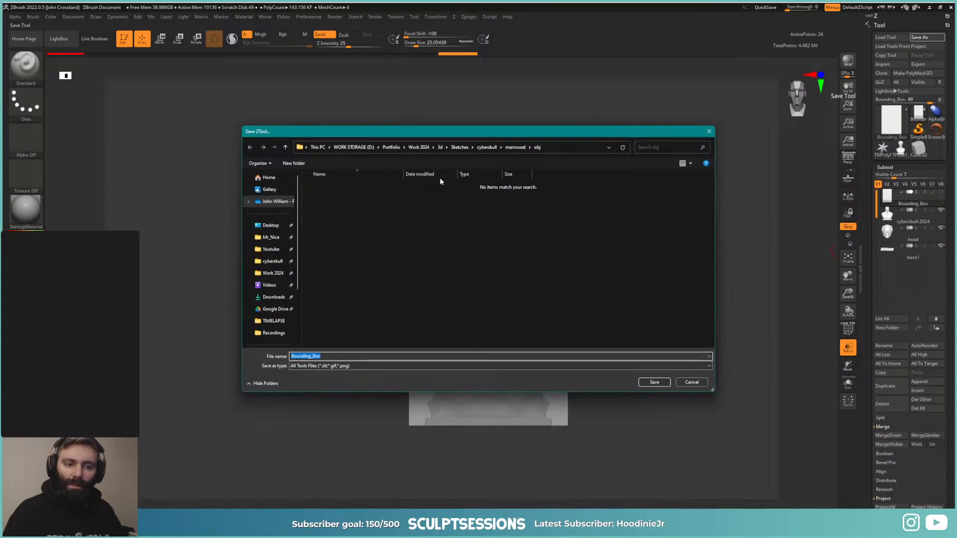
{"action": "left_click", "coordinate": [513, 147]}
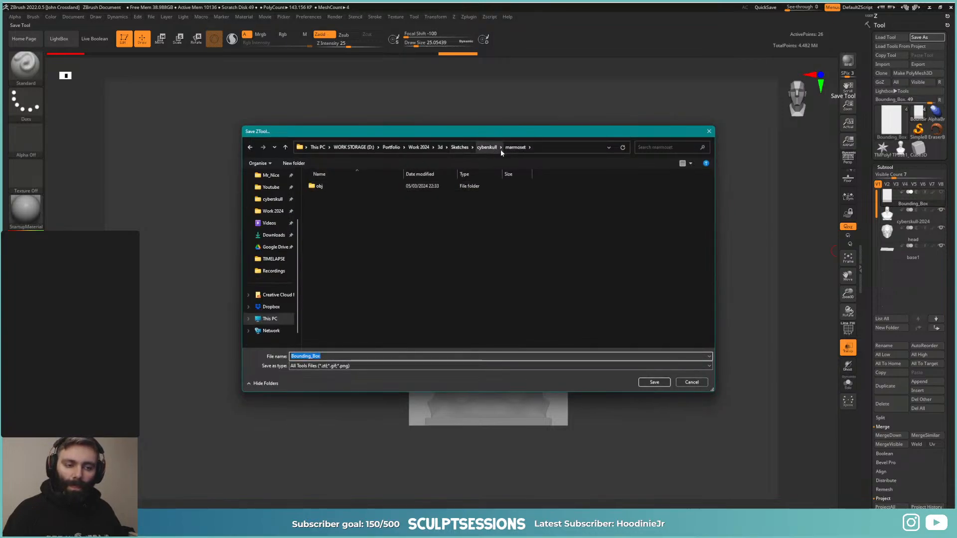
{"action": "left_click", "coordinate": [487, 147]}
{"action": "double_click", "coordinate": [350, 198]}
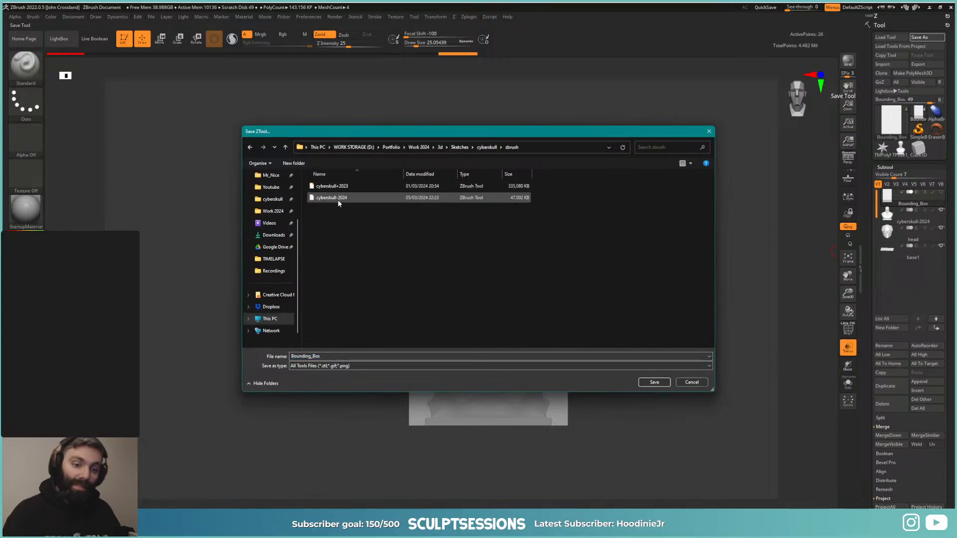
{"action": "double_click", "coordinate": [337, 199]}
{"action": "left_click", "coordinate": [503, 264]}
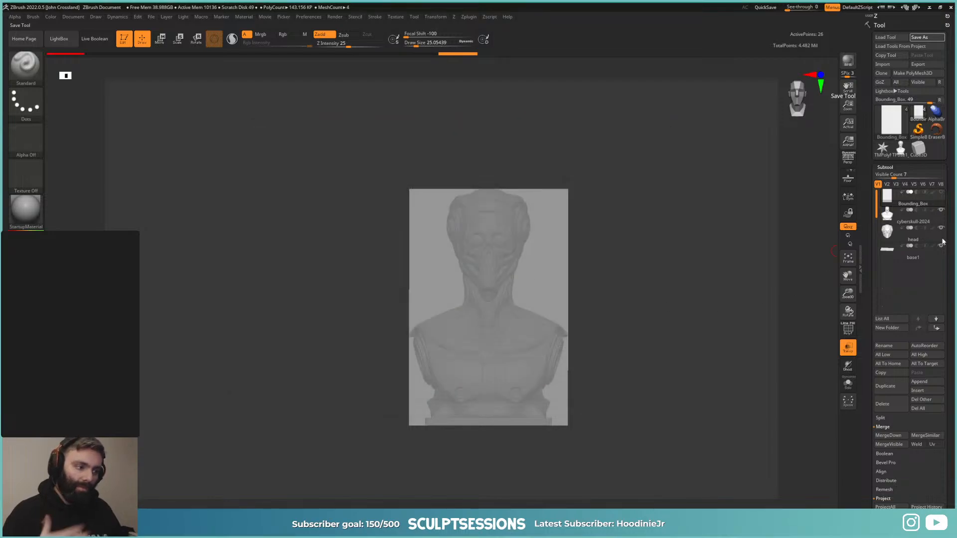
Step: Rename the cyberskull-2024 torso subtool as body
{"action": "left_click", "coordinate": [886, 215]}
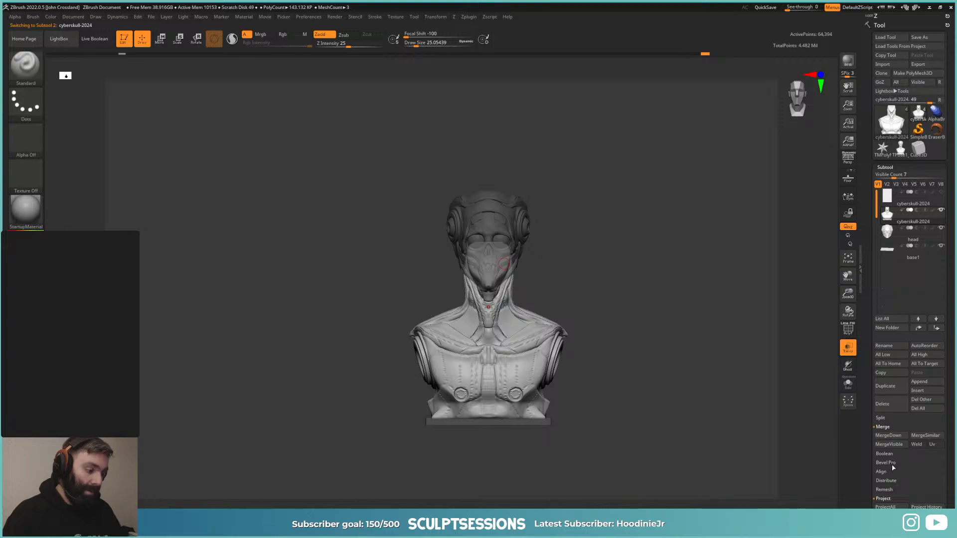
{"action": "left_click", "coordinate": [895, 346]}
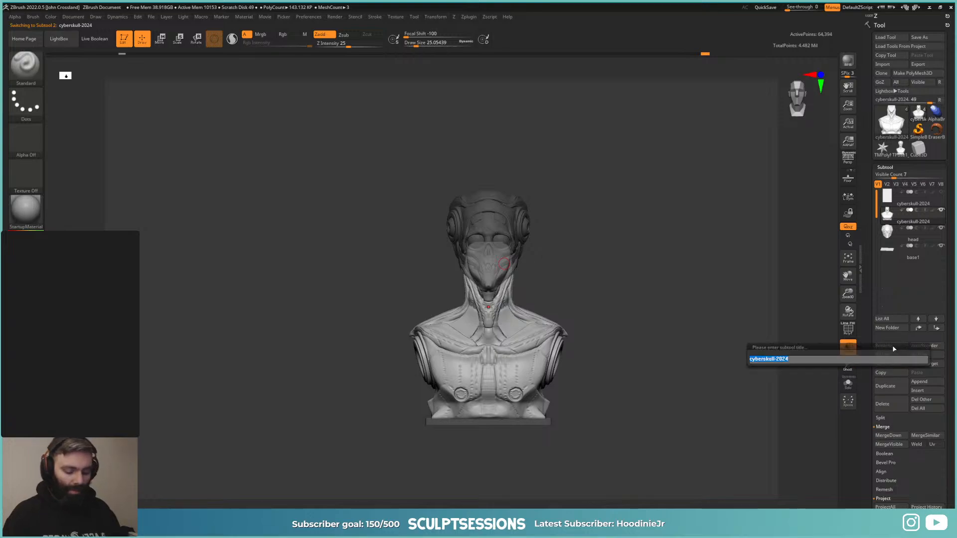
{"action": "type", "text": "body_"}
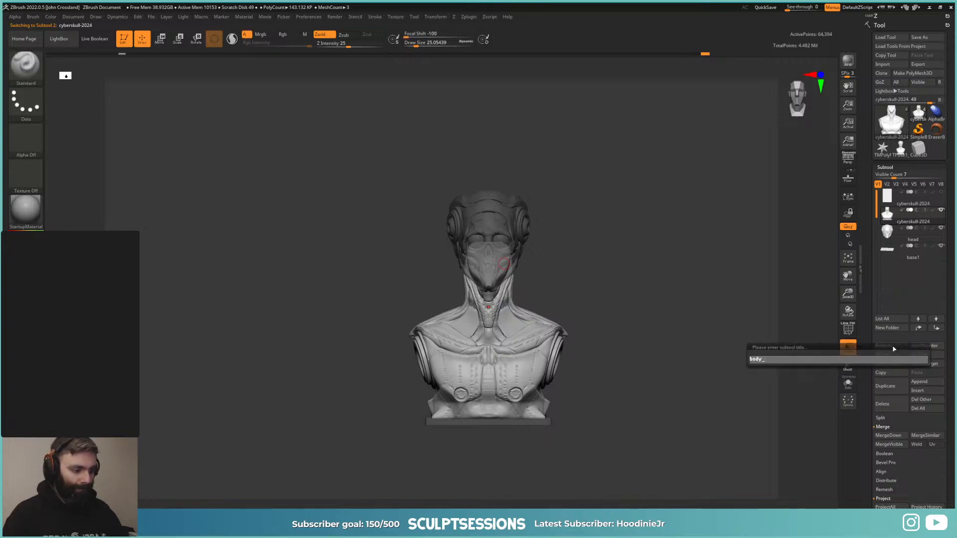
{"action": "key", "text": "Return"}
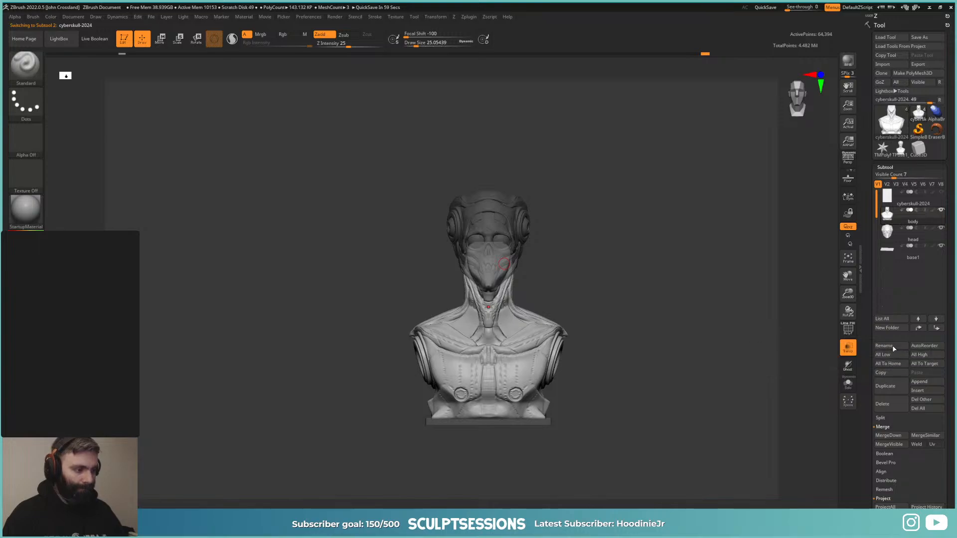
Step: Rename the base1 subtool as base
{"action": "left_click", "coordinate": [890, 257]}
{"action": "left_click", "coordinate": [897, 346]}
{"action": "type", "text": "b"}
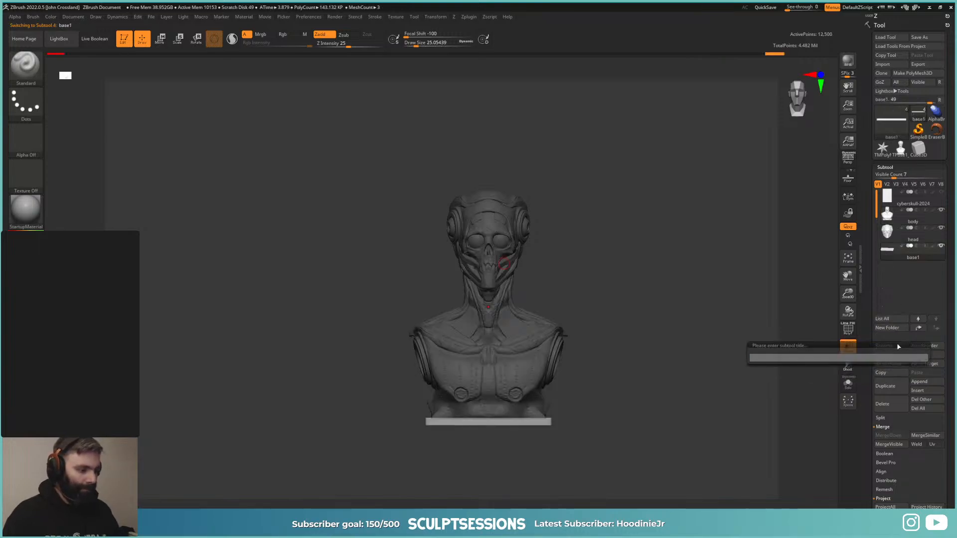
{"action": "type", "text": "ase"}
{"action": "key", "text": "Return"}
Step: Show and select the bounding box subtool around the bust, and load its size into Scale Master's sliders
{"action": "left_click_drag", "start_coordinate": [613, 253], "coordinate": [603, 285]}
{"action": "mouse_move", "coordinate": [611, 248]}
{"action": "left_mouse_down"}
{"action": "mouse_move", "coordinate": [598, 237]}
{"action": "mouse_move", "coordinate": [613, 235]}
{"action": "left_mouse_up"}
{"action": "left_click", "coordinate": [941, 192]}
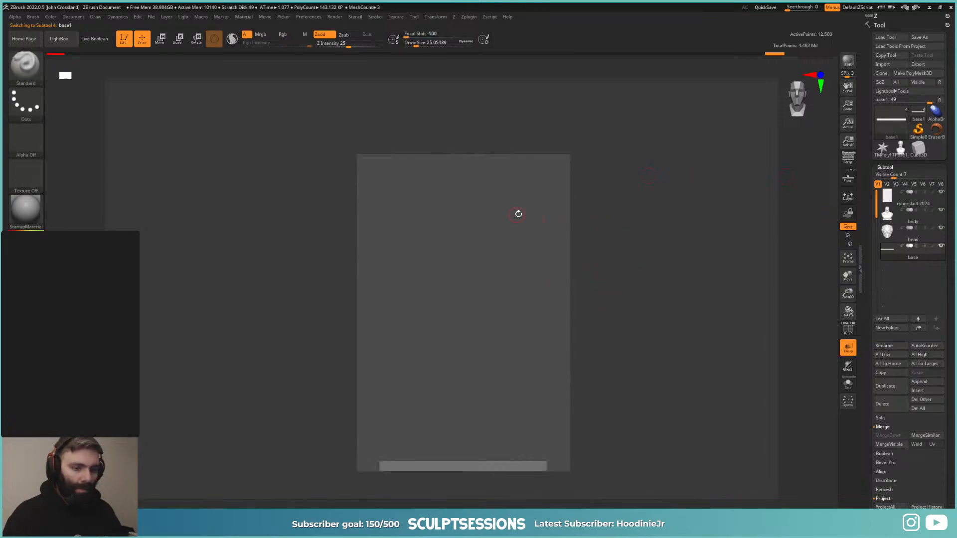
{"action": "left_click", "coordinate": [518, 213], "text": "alt"}
{"action": "left_click", "coordinate": [468, 18]}
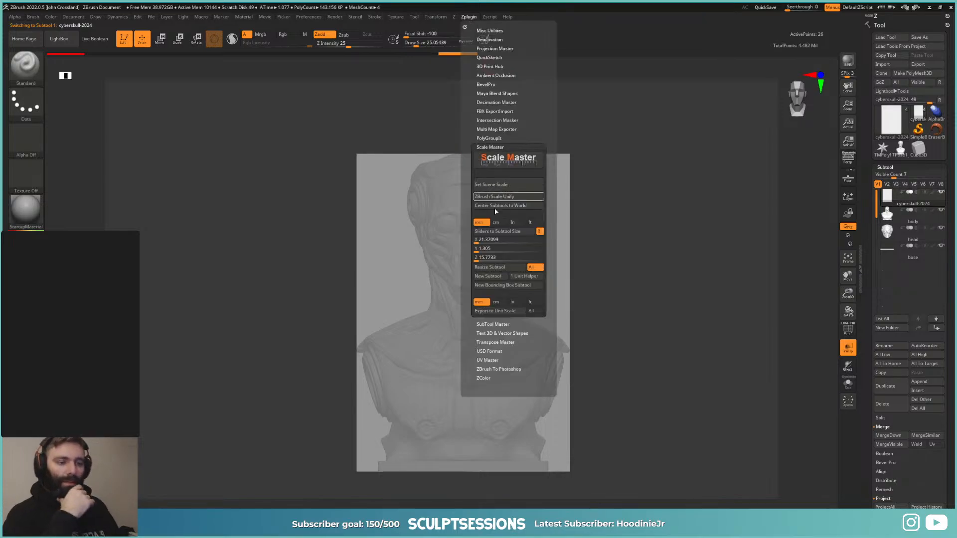
{"action": "left_click", "coordinate": [507, 233]}
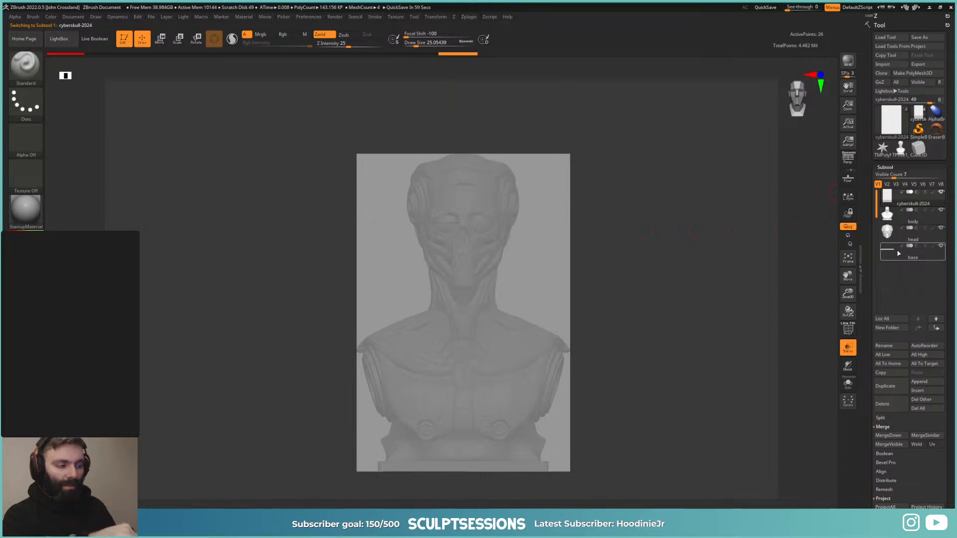
Step: Check the base subtool's dimensions by loading its size into Scale Master's sliders
{"action": "left_click", "coordinate": [468, 17]}
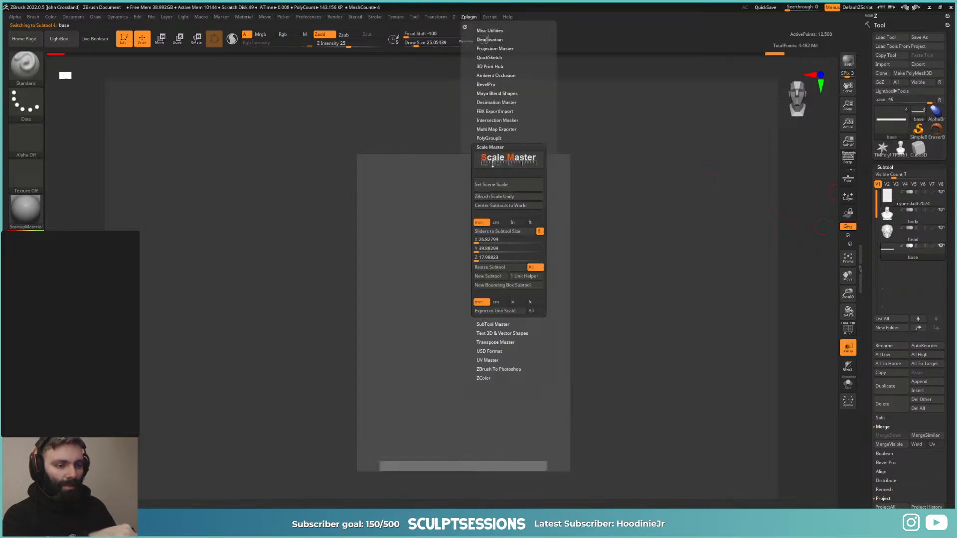
{"action": "left_click", "coordinate": [497, 232]}
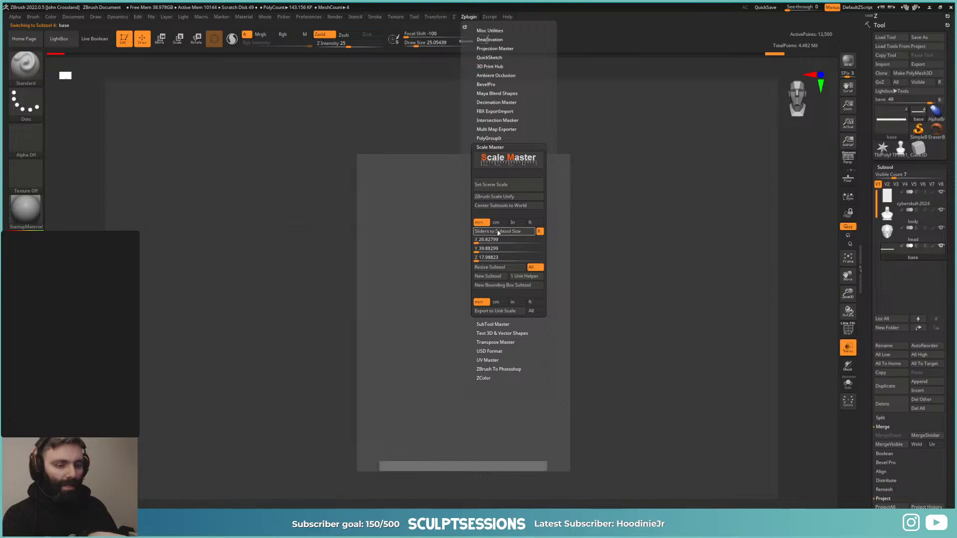
{"action": "left_click", "coordinate": [496, 249]}
{"action": "type", "text": "1.305"}
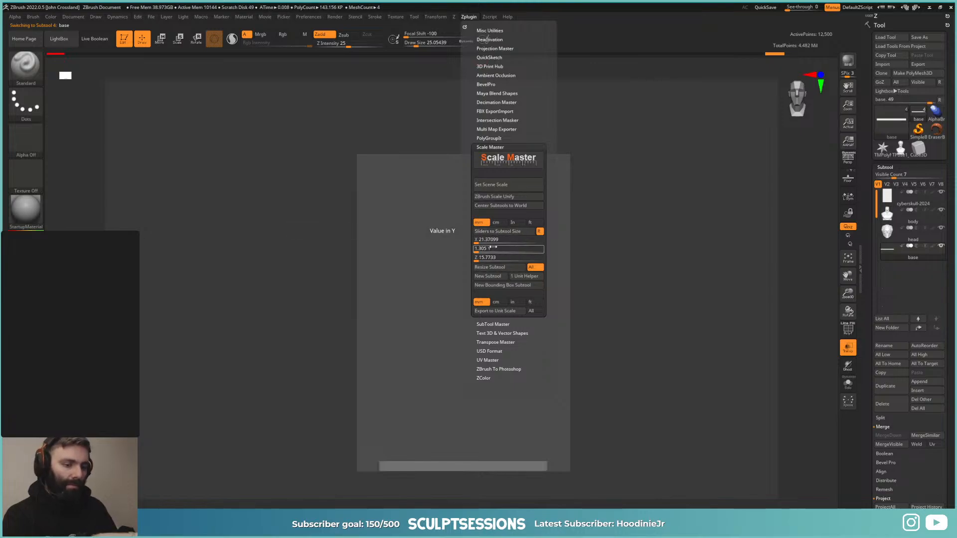
{"action": "key", "text": "Return"}
Step: Load the bounding box's size into Scale Master, set Y to 50 mm and resize all subtools proportionally
{"action": "left_click", "coordinate": [887, 197]}
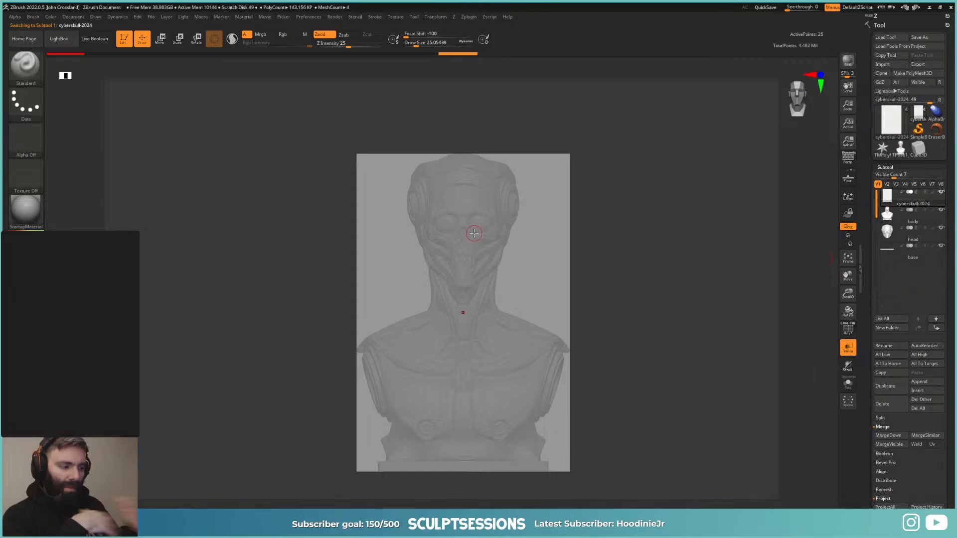
{"action": "left_click", "coordinate": [466, 17]}
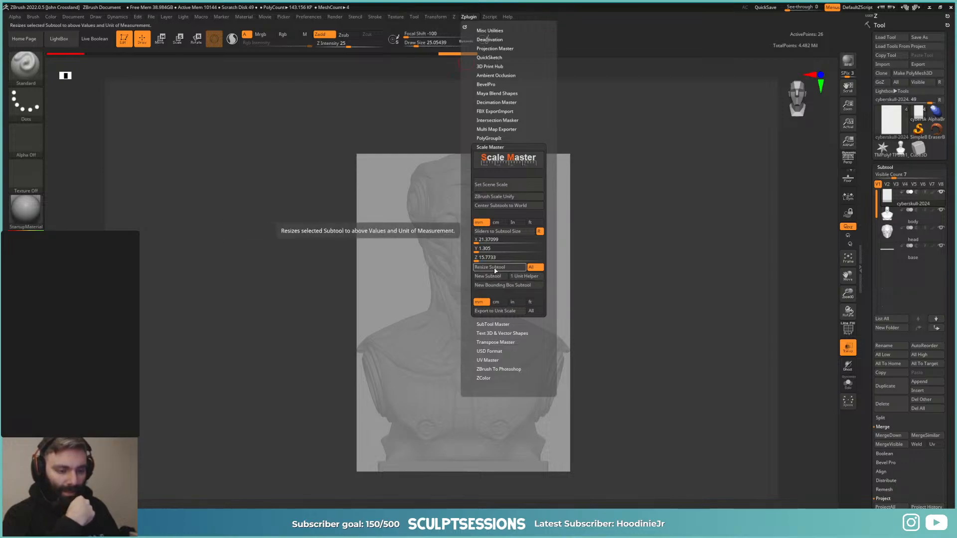
{"action": "left_click", "coordinate": [494, 234]}
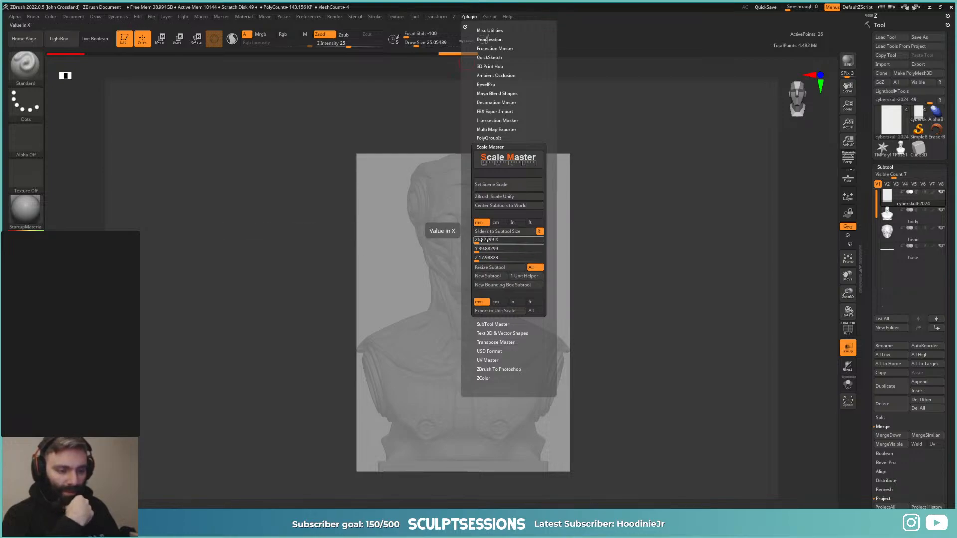
{"action": "left_click", "coordinate": [490, 248]}
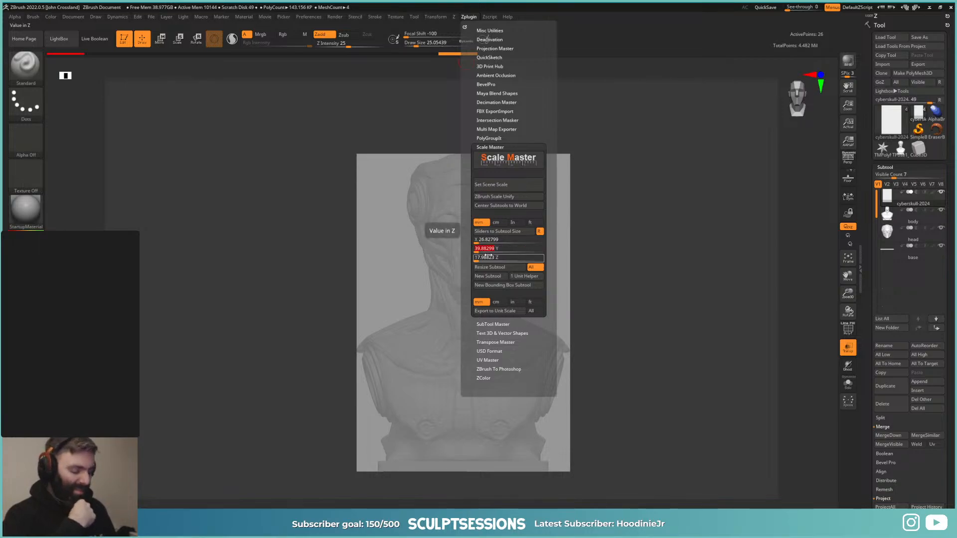
{"action": "left_click", "coordinate": [494, 269]}
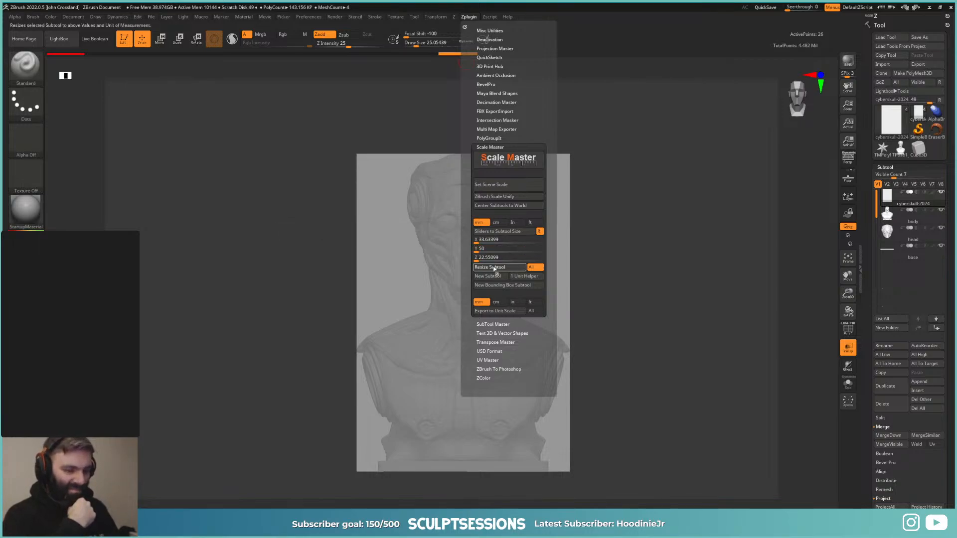
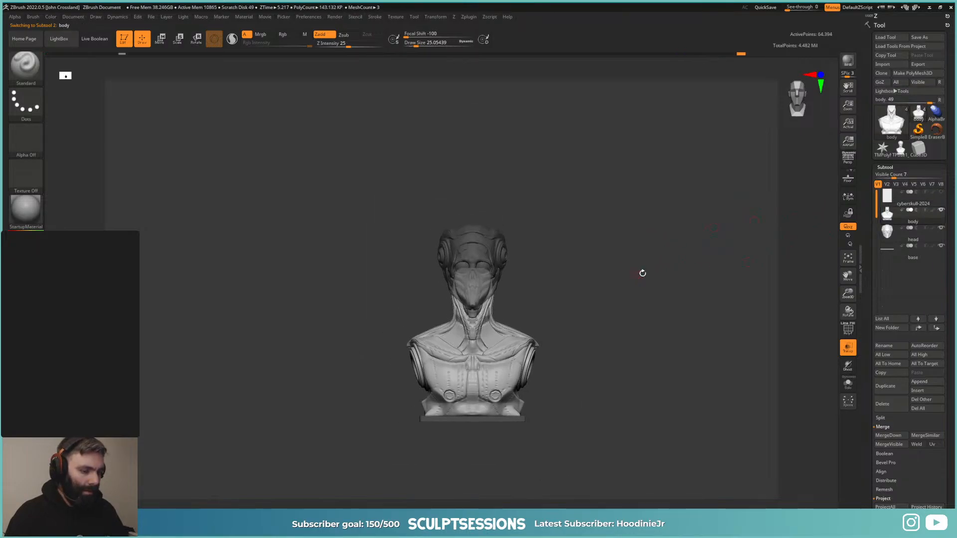
Step: Turn off transparency and export the head subtool as an OBJ over head_low in the marmoset obj folder
{"action": "left_click", "coordinate": [846, 347]}
{"action": "left_click_drag", "start_coordinate": [659, 273], "coordinate": [615, 301], "text": "alt"}
{"action": "left_click", "coordinate": [442, 231], "text": "alt"}
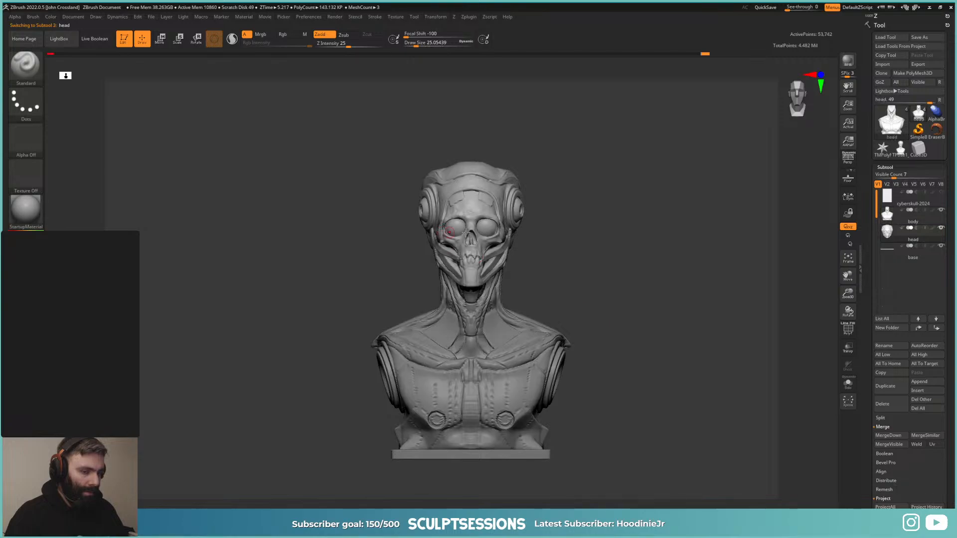
{"action": "left_click", "coordinate": [917, 64]}
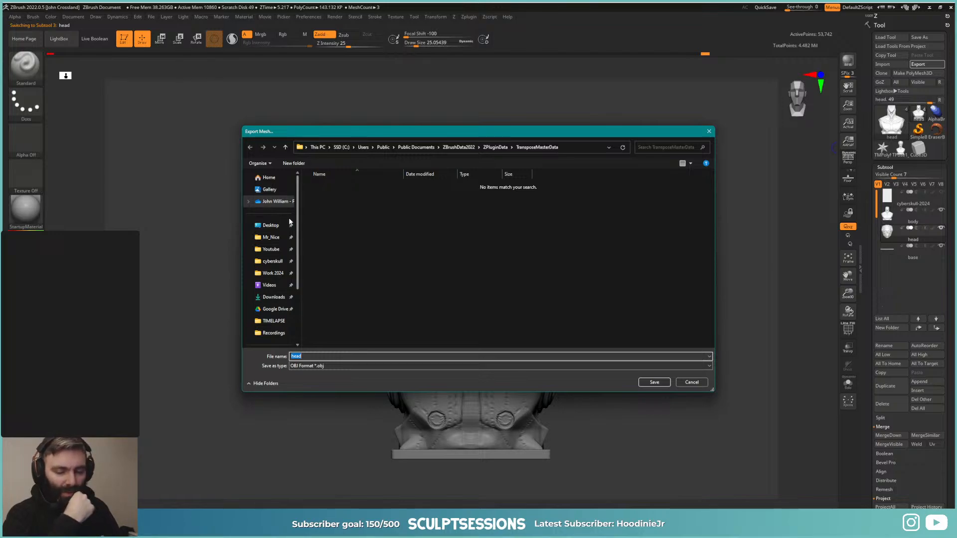
{"action": "left_click", "coordinate": [272, 261]}
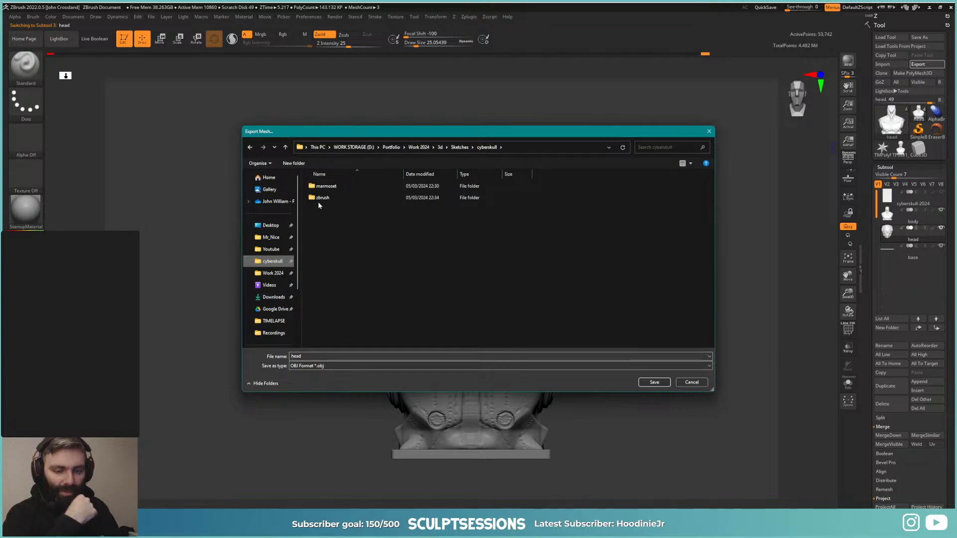
{"action": "double_click", "coordinate": [324, 186]}
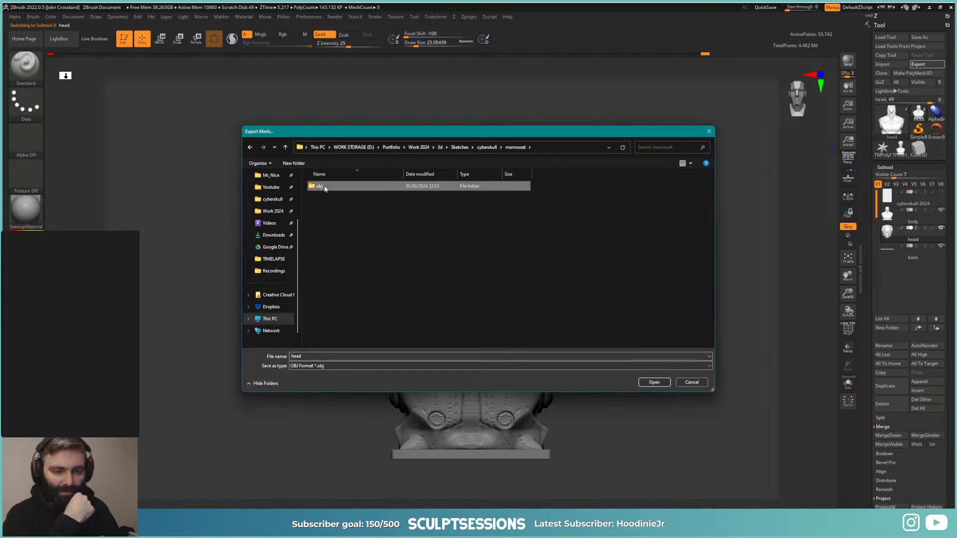
{"action": "double_click", "coordinate": [319, 187]}
{"action": "double_click", "coordinate": [325, 210]}
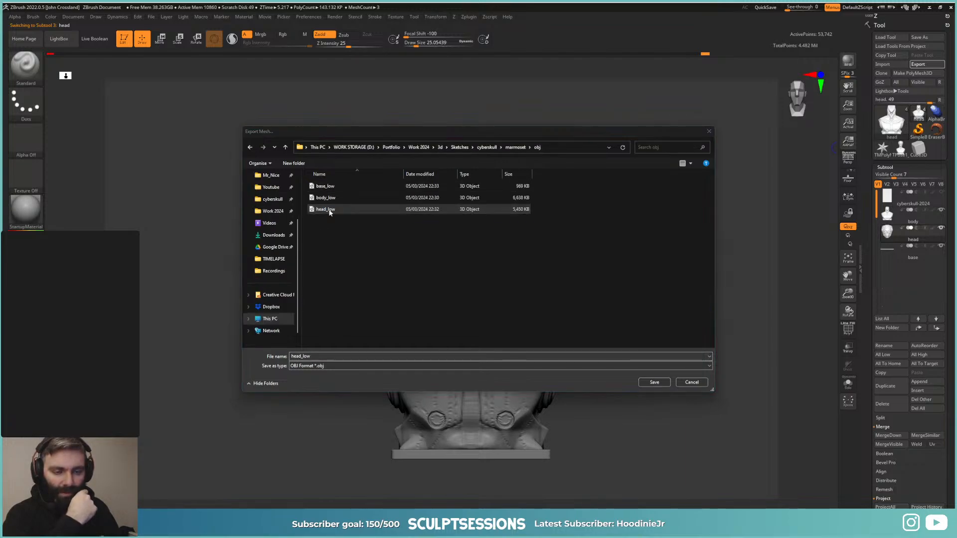
{"action": "left_click", "coordinate": [497, 264]}
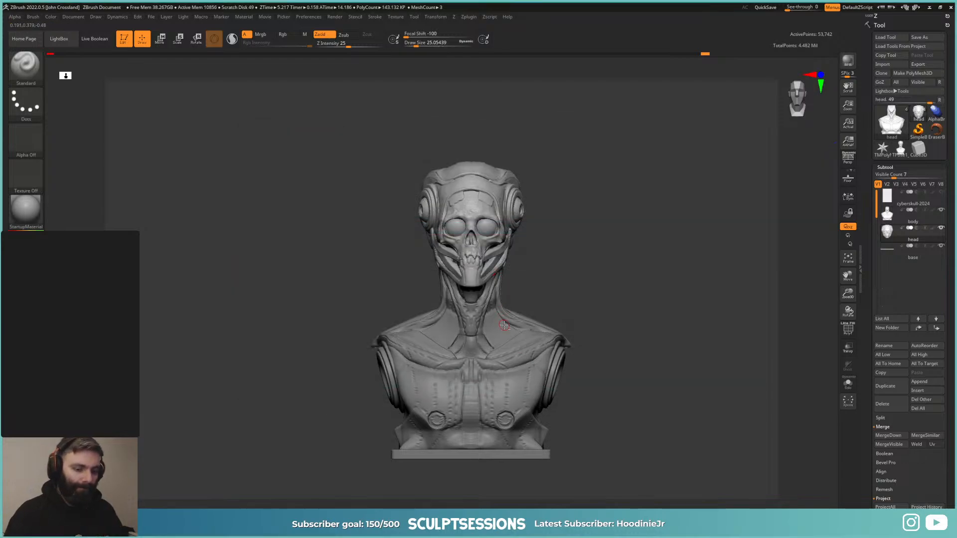
Step: Export the body subtool as an OBJ, overwriting body_low in the same folder
{"action": "left_click", "coordinate": [509, 327], "text": "alt"}
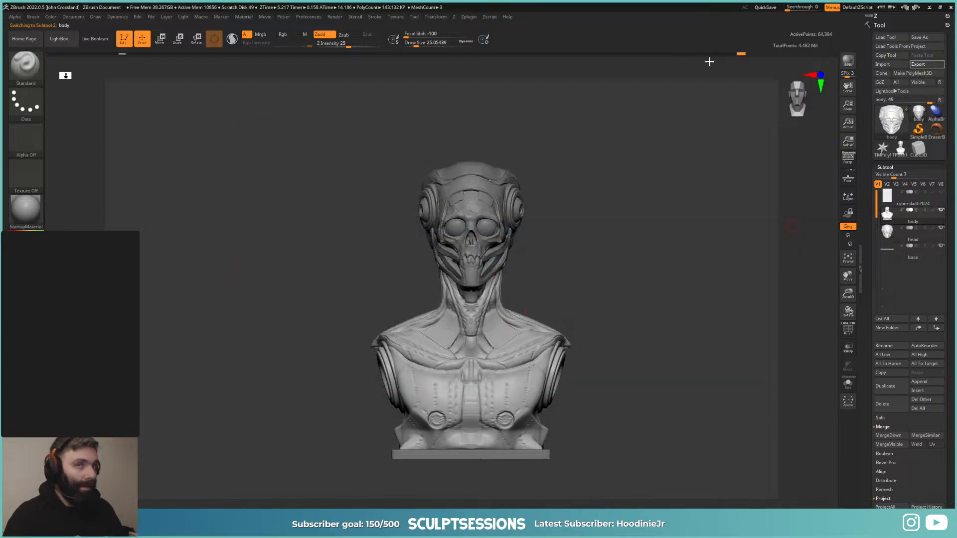
{"action": "left_click", "coordinate": [927, 64]}
{"action": "left_click", "coordinate": [336, 198]}
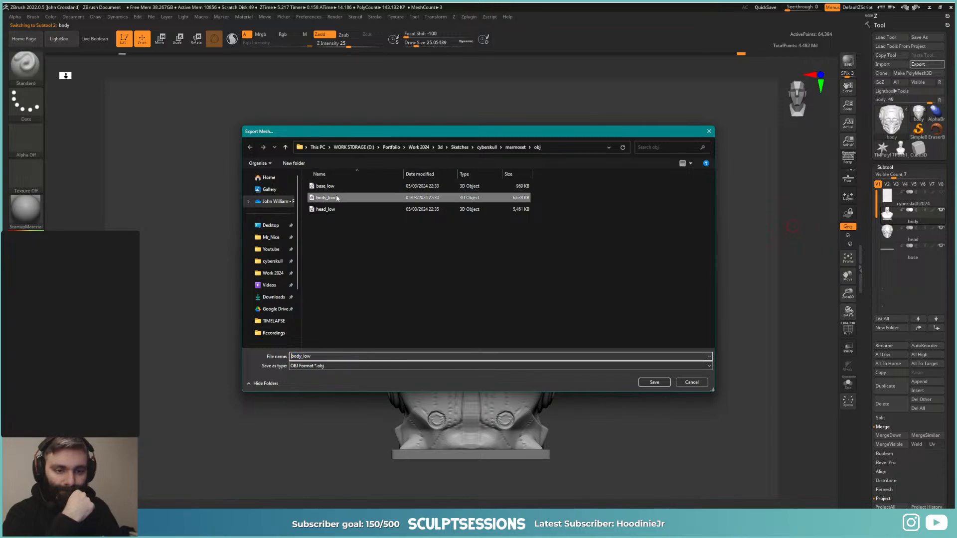
{"action": "double_click", "coordinate": [336, 198]}
{"action": "left_click", "coordinate": [497, 264]}
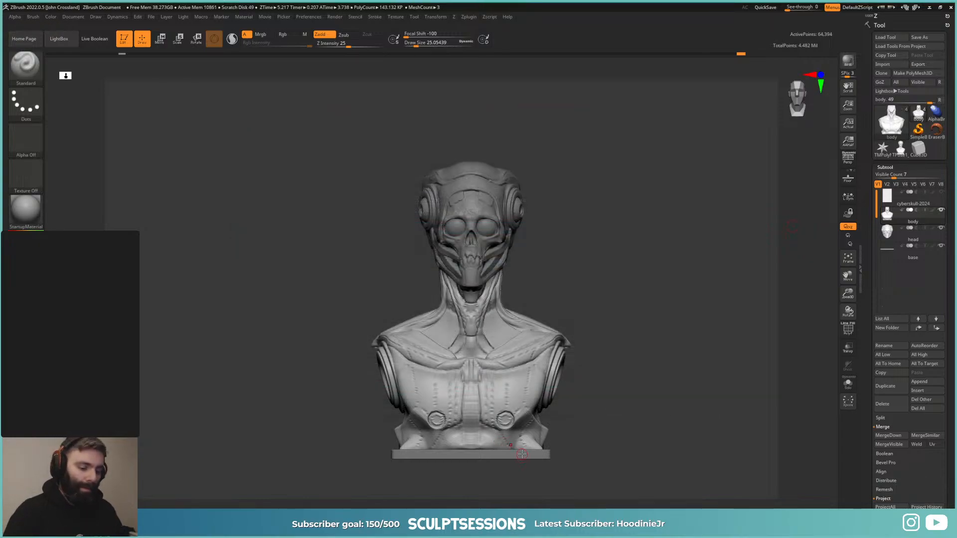
Step: Export the base subtool as an OBJ, overwriting base_low in the same folder
{"action": "left_click", "coordinate": [521, 454], "text": "alt"}
{"action": "left_click", "coordinate": [941, 65]}
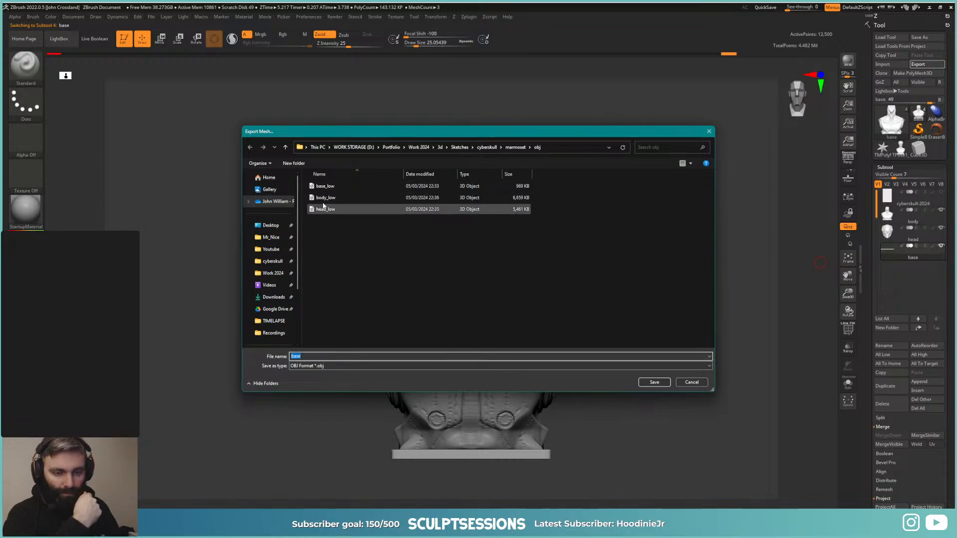
{"action": "double_click", "coordinate": [325, 187]}
{"action": "left_click", "coordinate": [501, 264]}
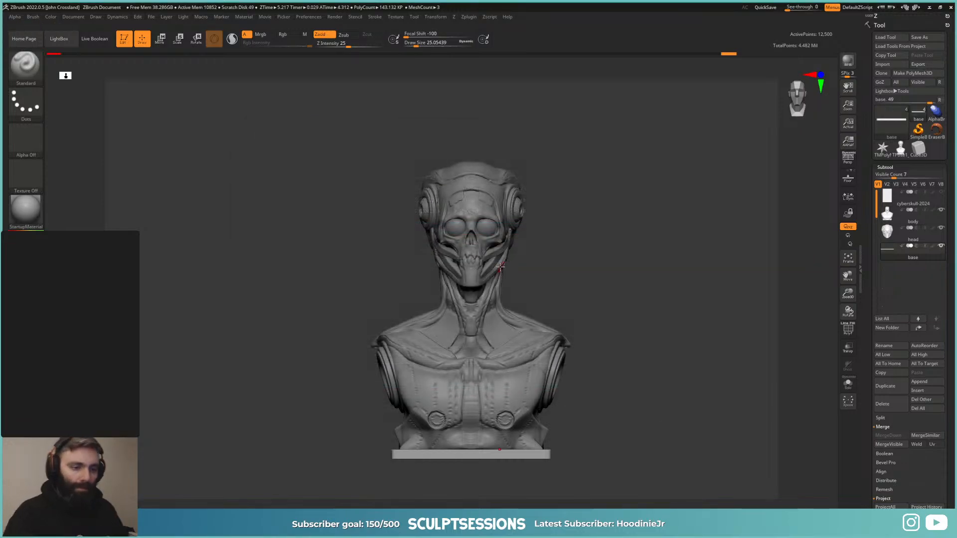
Step: Switch to Marmoset Toolbag, turn off the scale reference and frame the whole bust from the front
{"action": "key", "text": "alt+Tab"}
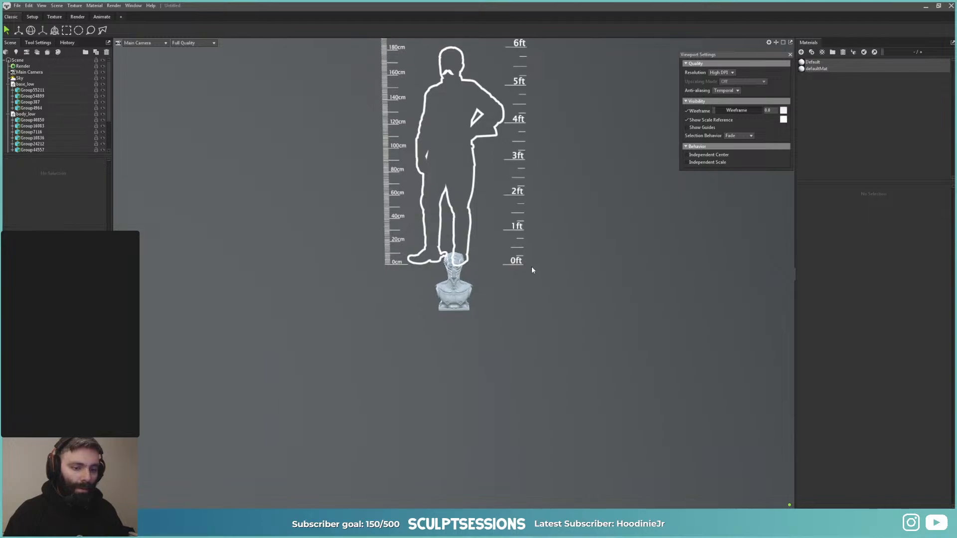
{"action": "left_click", "coordinate": [687, 120]}
{"action": "double_click", "coordinate": [454, 293]}
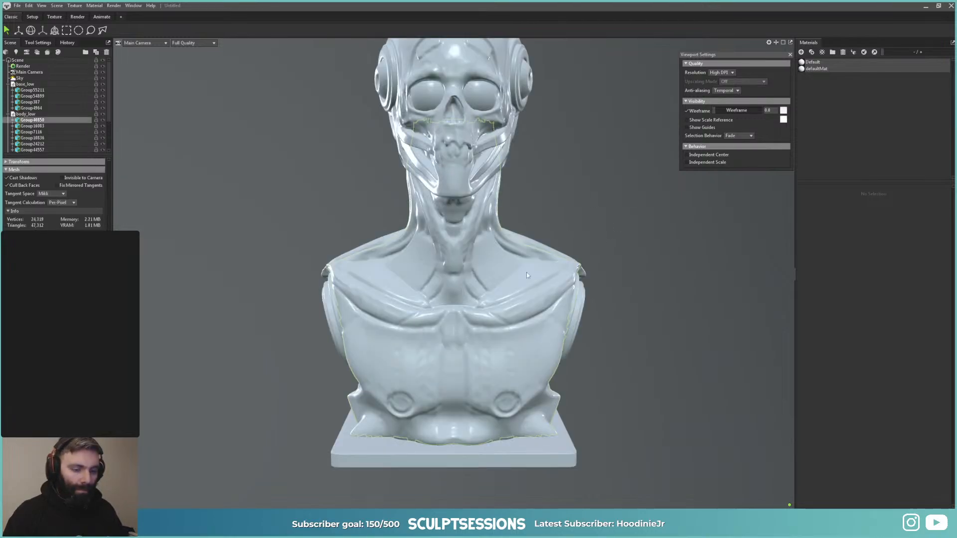
{"action": "left_click_drag", "start_coordinate": [688, 319], "coordinate": [644, 332]}
{"action": "right_click_drag", "start_coordinate": [645, 332], "coordinate": [596, 324]}
{"action": "left_click_drag", "start_coordinate": [596, 324], "coordinate": [607, 344]}
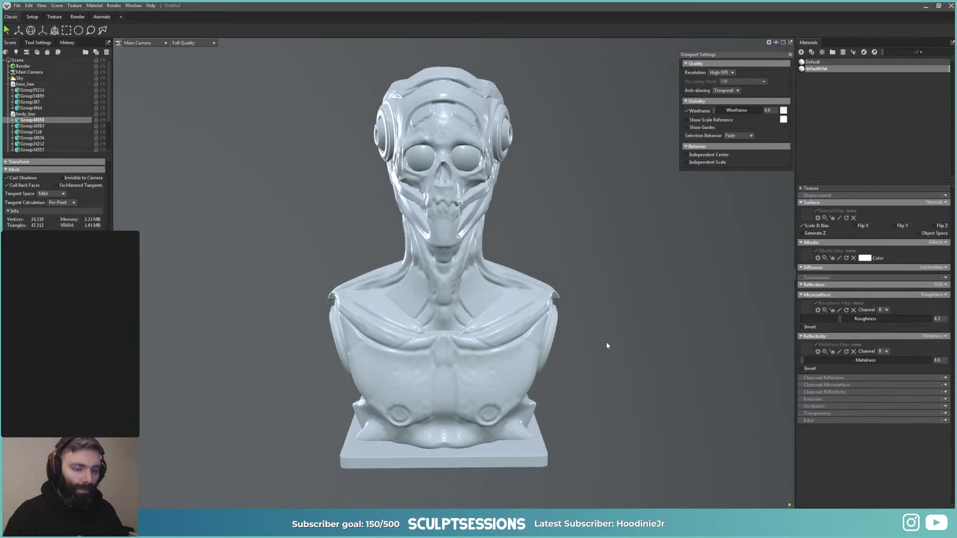
Step: Collapse the imported files in the scene list, select base_low, and expand head_low and body_low to examine their separate mesh groups
{"action": "right_click_drag", "start_coordinate": [606, 344], "coordinate": [597, 340]}
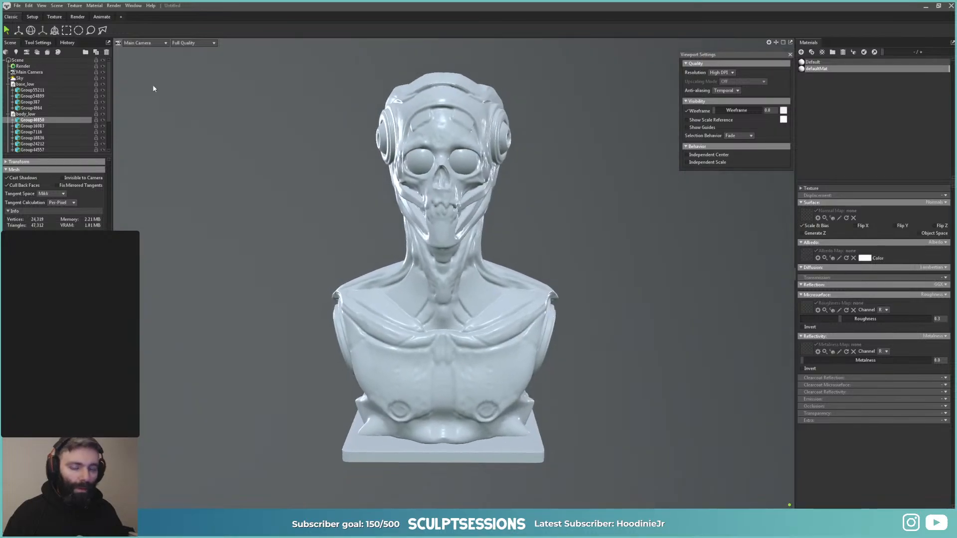
{"action": "left_click", "coordinate": [8, 114]}
{"action": "left_click", "coordinate": [8, 84]}
{"action": "left_click", "coordinate": [8, 96]}
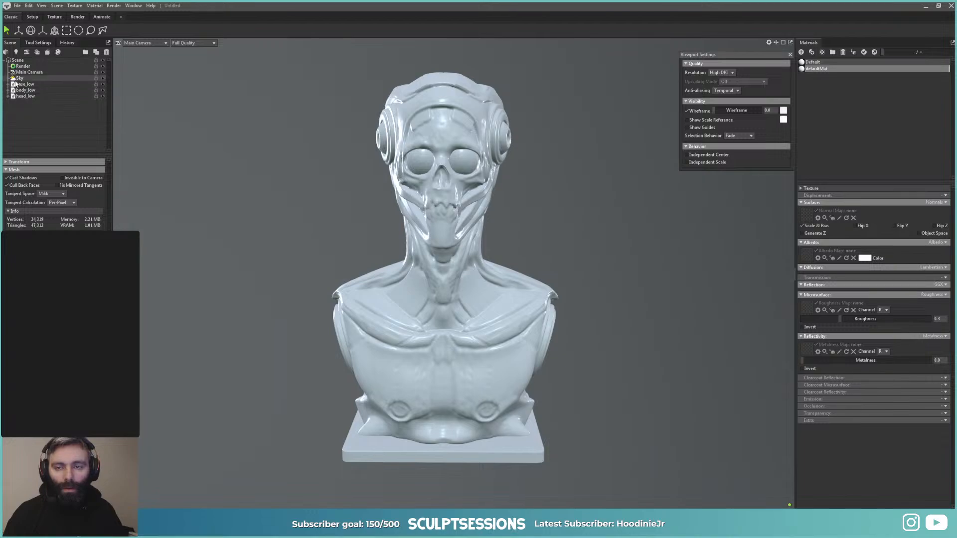
{"action": "left_click", "coordinate": [18, 86]}
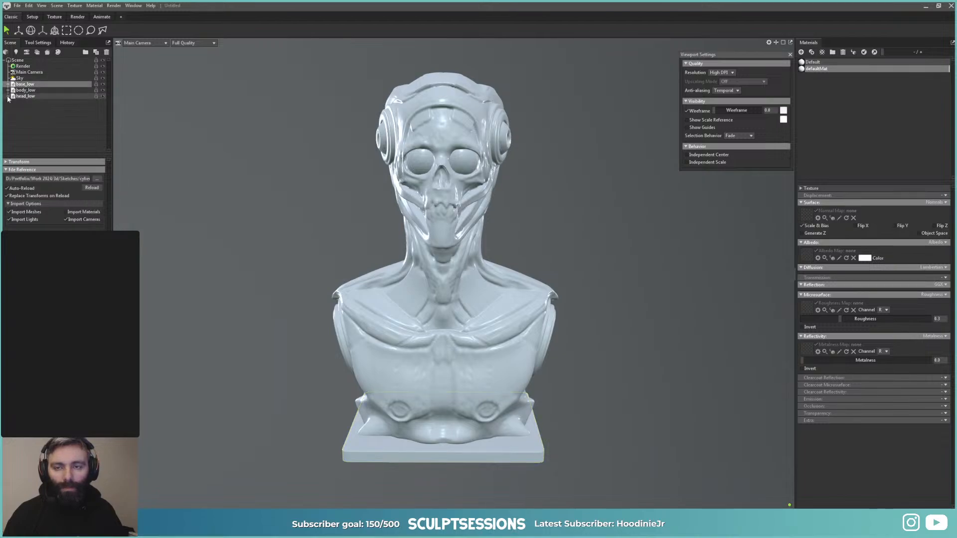
{"action": "left_click", "coordinate": [8, 96]}
{"action": "left_click", "coordinate": [8, 91]}
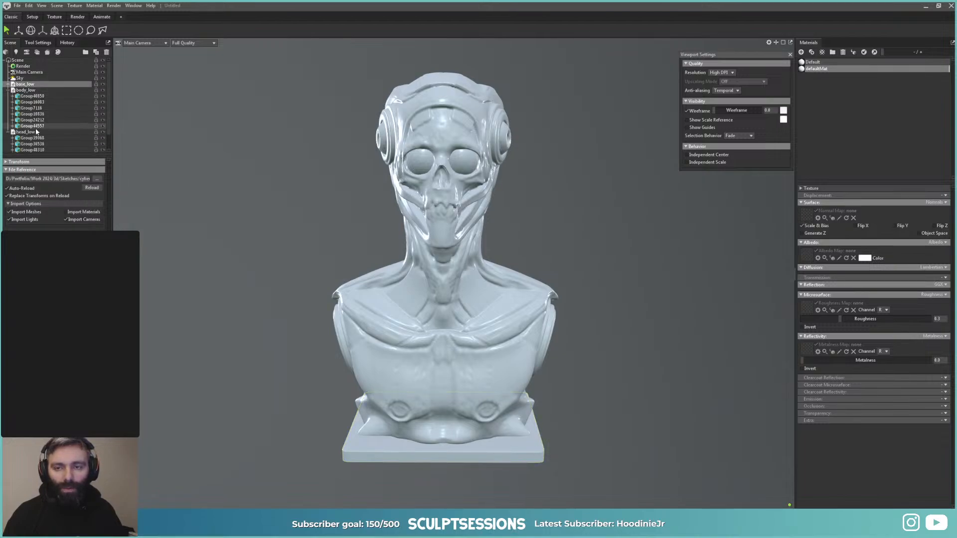
Step: Switch to ZBrush and examine the base subtool's export scale and offsets, and the export preferences including the sub-groups option
{"action": "key", "text": "alt+Tab"}
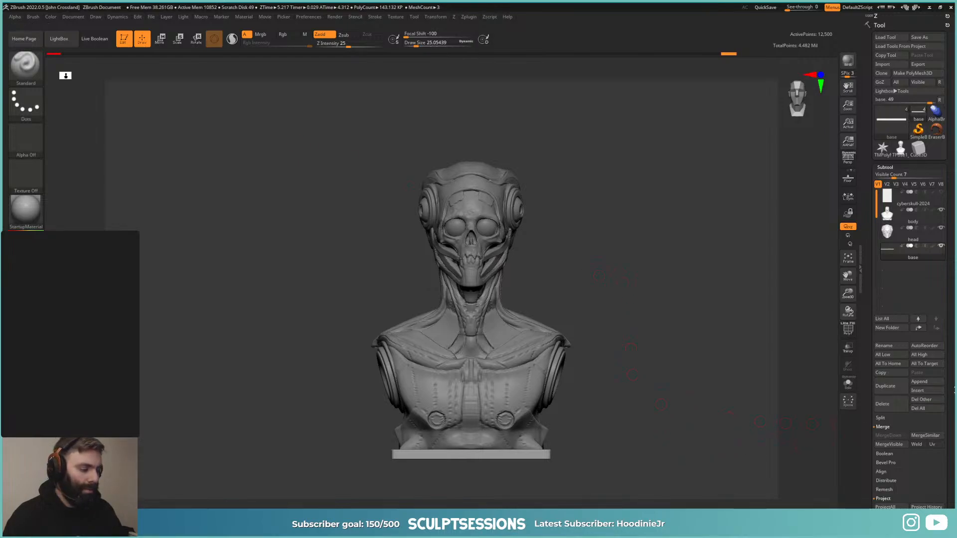
{"action": "scroll", "coordinate": [953, 390], "scroll_direction": "down", "scroll_amount": 5}
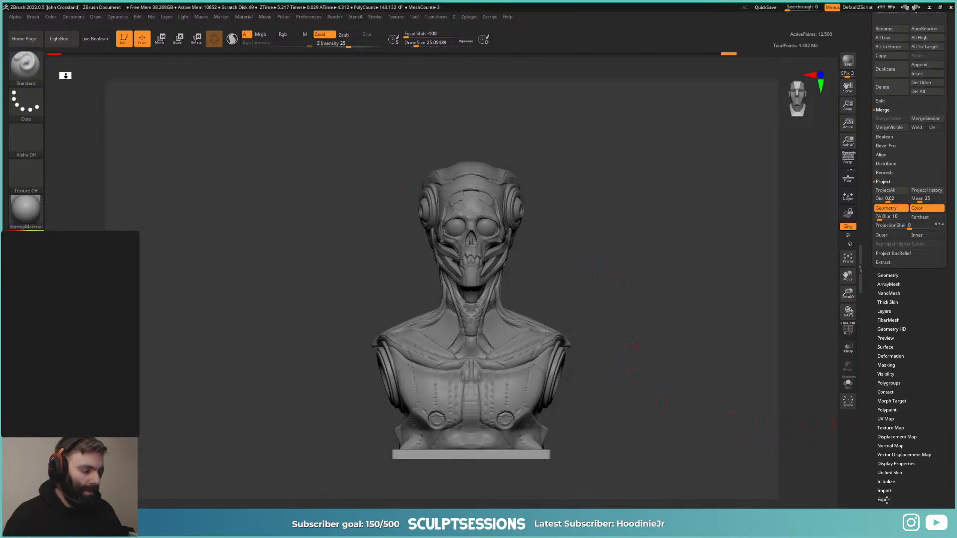
{"action": "left_click", "coordinate": [884, 499]}
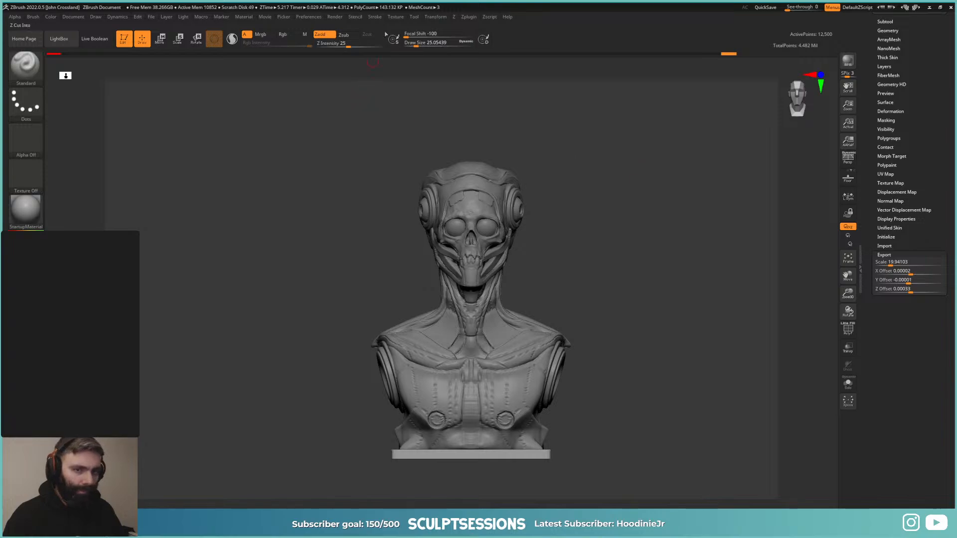
{"action": "mouse_move", "coordinate": [308, 16]}
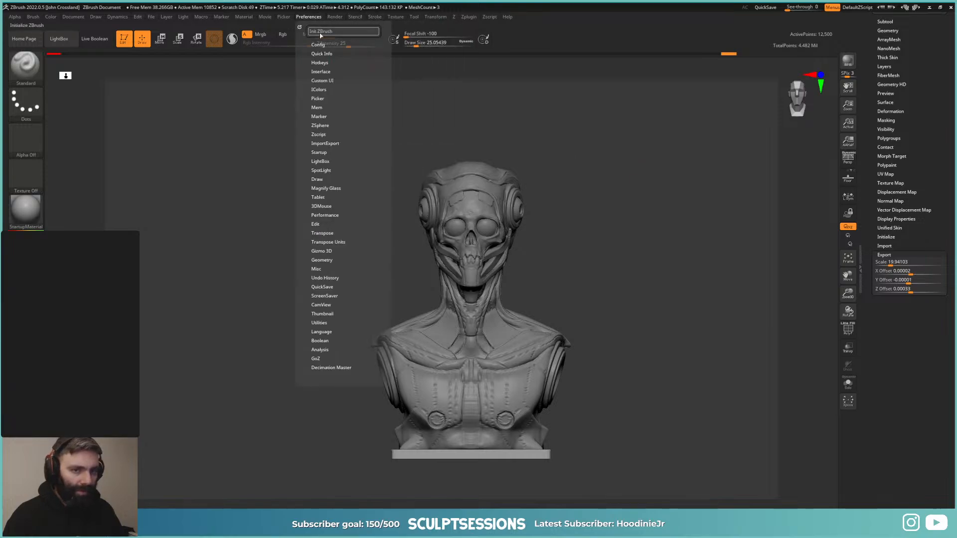
{"action": "left_click", "coordinate": [326, 144]}
{"action": "left_click", "coordinate": [322, 163]}
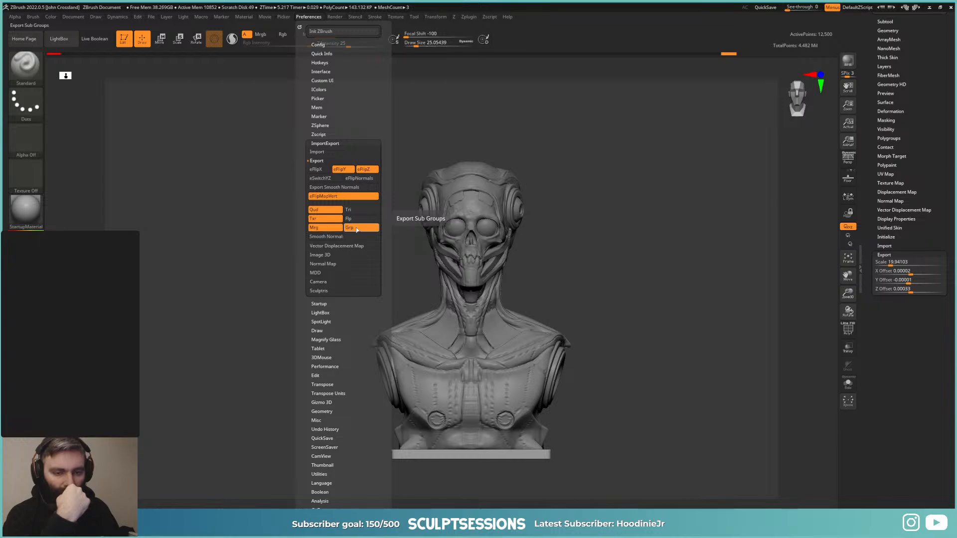
{"action": "scroll", "coordinate": [879, 204], "scroll_direction": "up", "scroll_amount": 5}
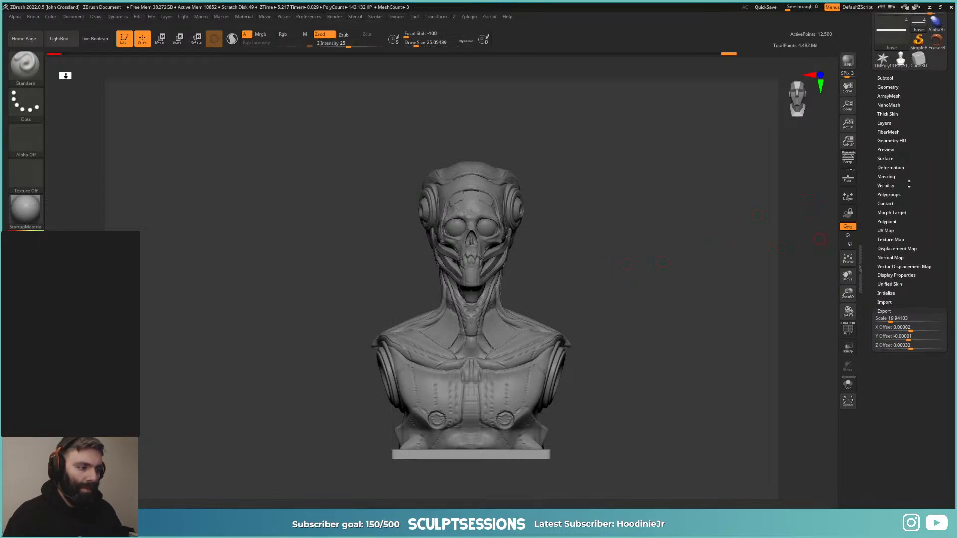
Step: Export the body subtool as an OBJ, replacing the existing body_low file in the marmoset obj folder
{"action": "left_click", "coordinate": [453, 368], "text": "alt"}
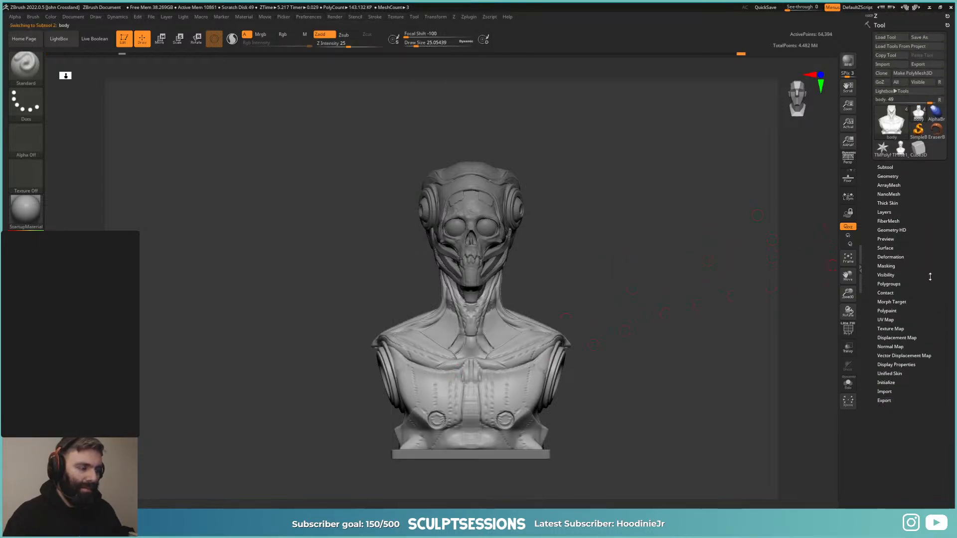
{"action": "left_click", "coordinate": [929, 65]}
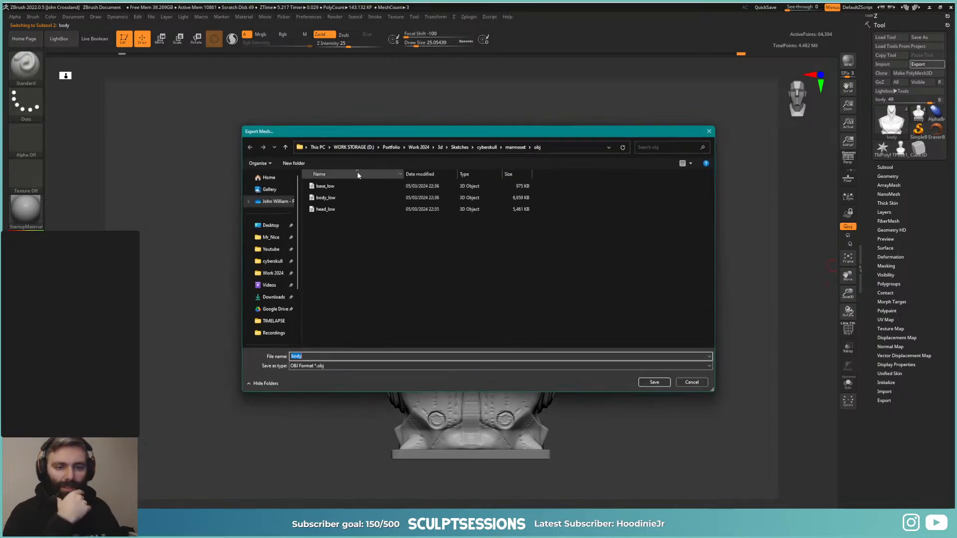
{"action": "double_click", "coordinate": [325, 198]}
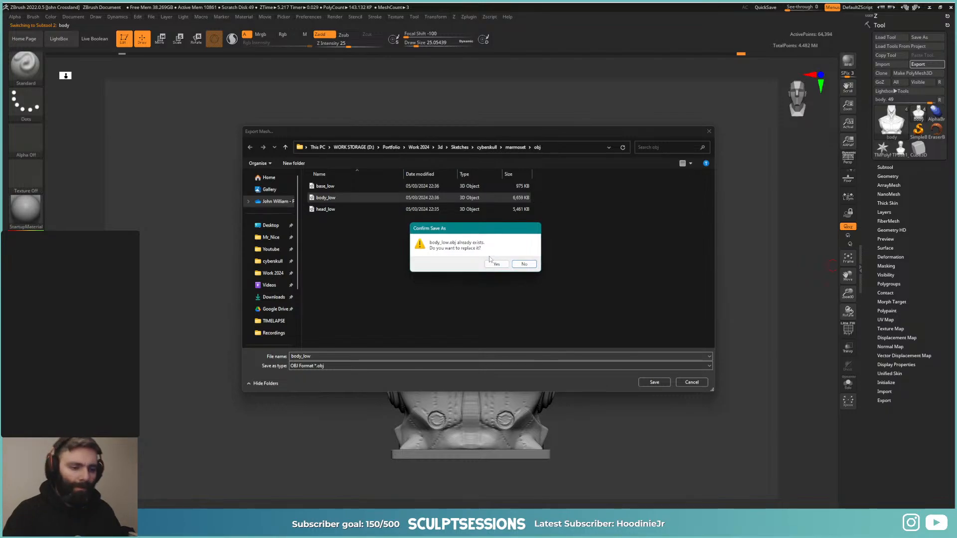
{"action": "left_click", "coordinate": [491, 264]}
Step: Switch to Marmoset Toolbag and collapse body_low and head_low in the scene hierarchy
{"action": "key", "text": "alt+Tab"}
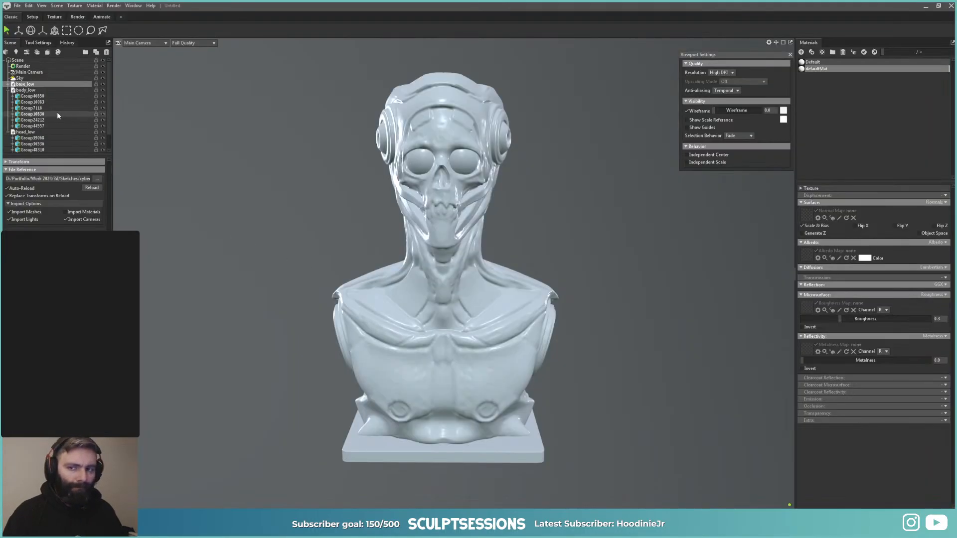
{"action": "left_click", "coordinate": [8, 90]}
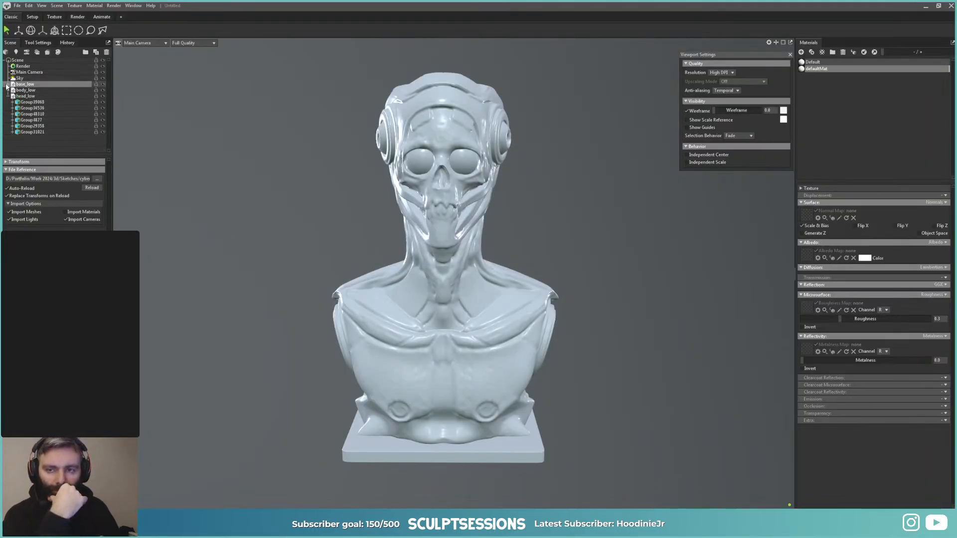
{"action": "left_click", "coordinate": [7, 96]}
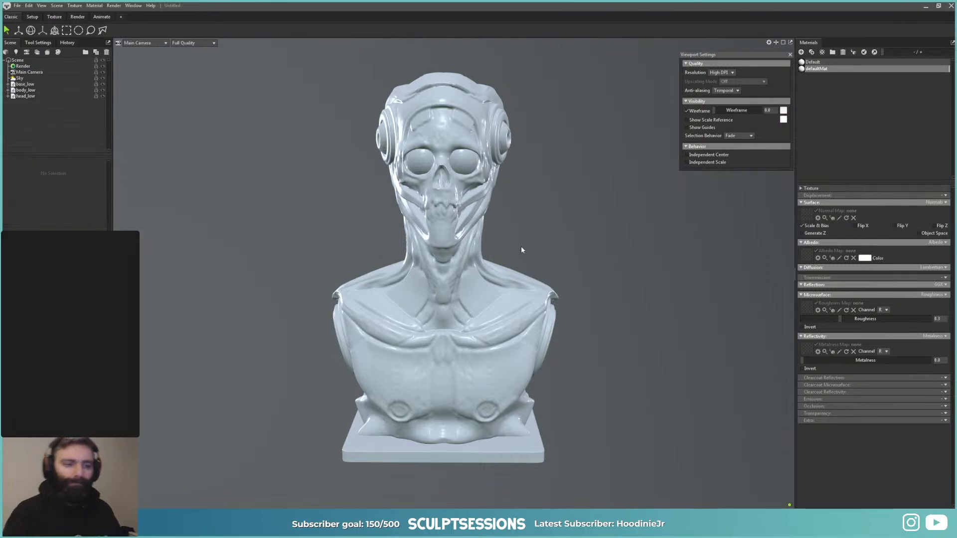
Step: Switch back to ZBrush and inspect the head subtool's polygroups with the polyframe display
{"action": "key", "text": "alt+Tab"}
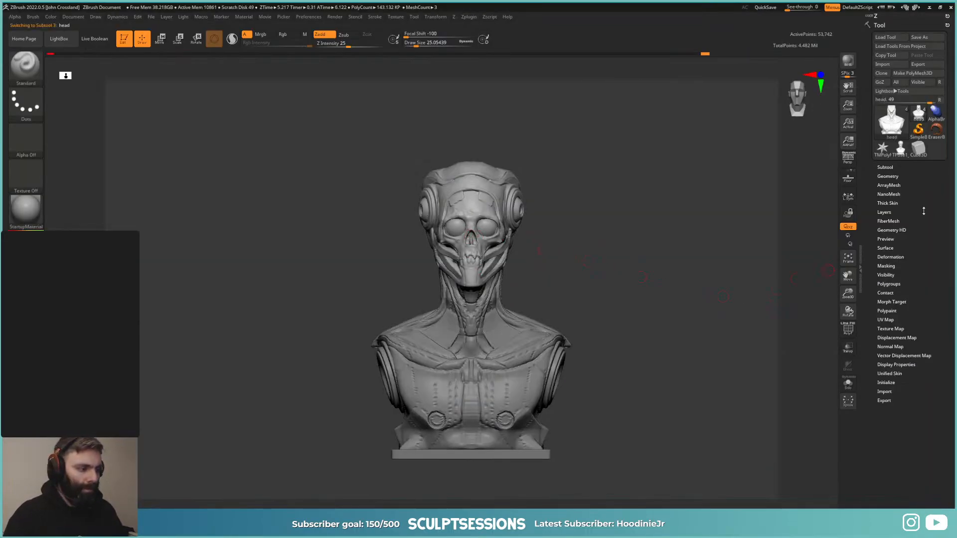
{"action": "key", "text": "shift+f"}
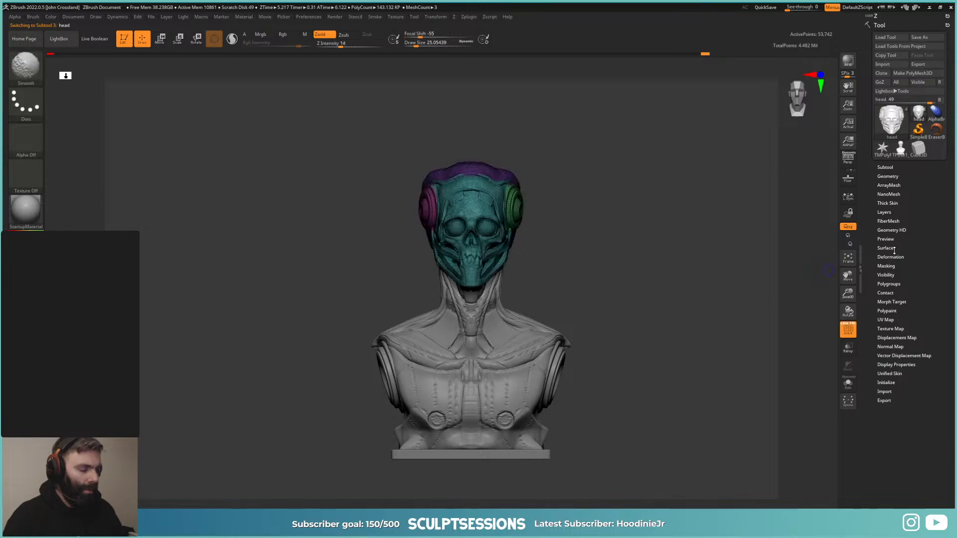
{"action": "key", "text": "shift+f"}
{"action": "key", "text": "shift+f"}
{"action": "key", "text": "shift+f"}
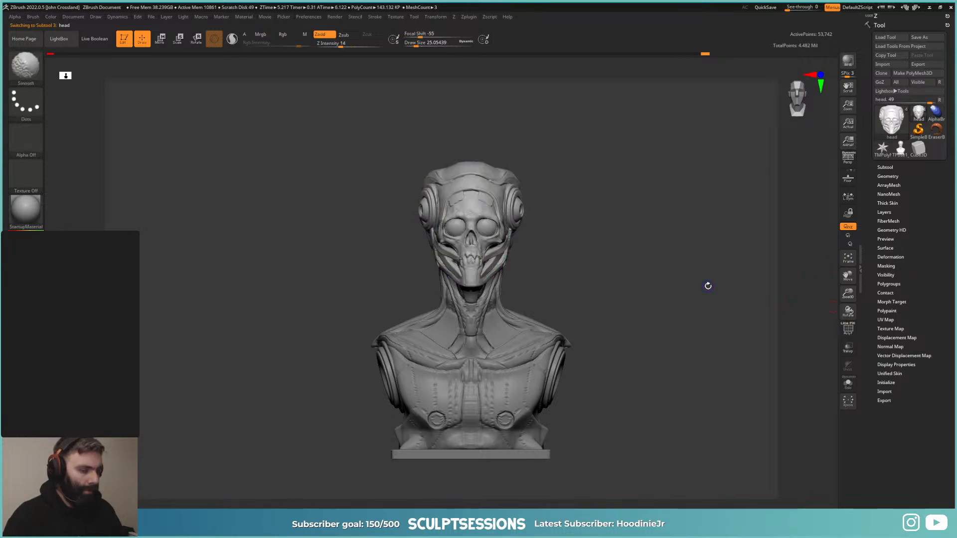
Step: Select the body subtool and merge all its polygroups into a single one, checking them with the polyframe display
{"action": "left_click", "coordinate": [519, 339], "text": "alt"}
{"action": "key", "text": "shift+f"}
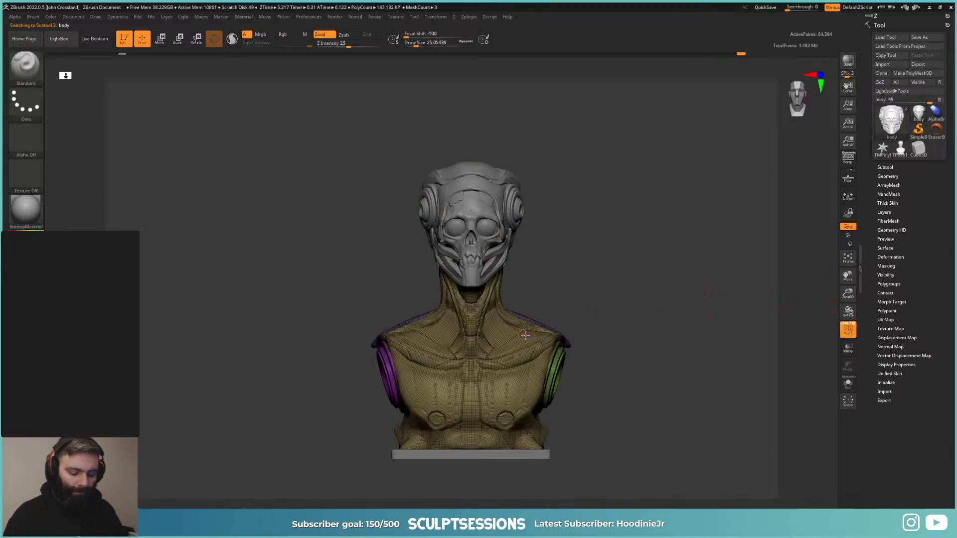
{"action": "key", "text": "ctrl+w"}
{"action": "key", "text": "shift+f"}
Step: Export the regrouped body subtool as an OBJ, overwriting body_low
{"action": "left_click", "coordinate": [927, 64]}
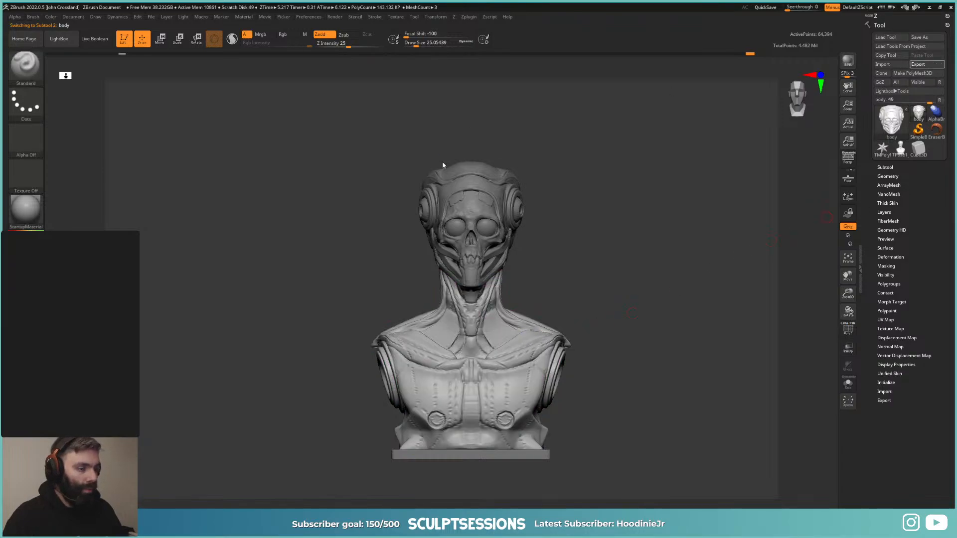
{"action": "left_click", "coordinate": [327, 198]}
{"action": "double_click", "coordinate": [328, 201]}
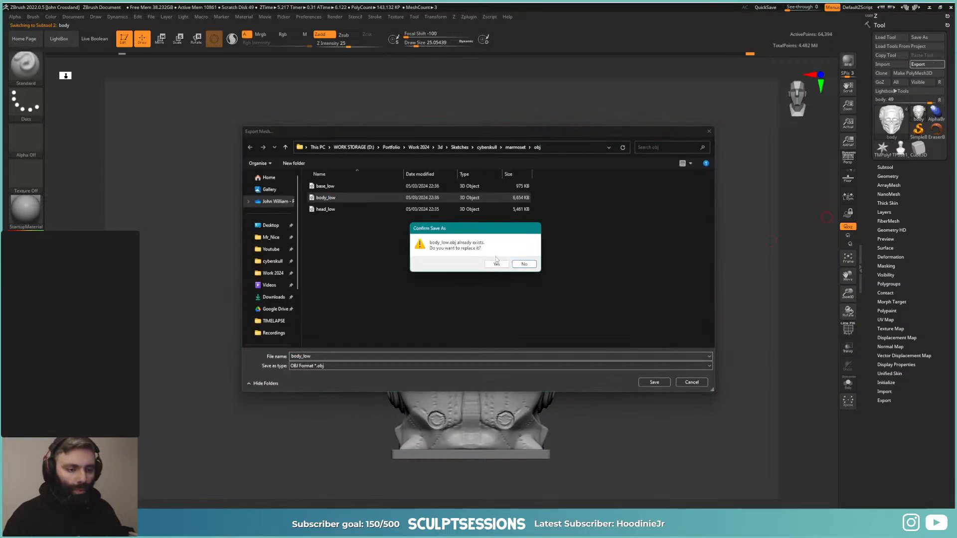
{"action": "left_click", "coordinate": [496, 264]}
Step: Export the head subtool as an OBJ into the cyberskull project's marmoset obj folder, replacing head_low
{"action": "left_click", "coordinate": [495, 201], "text": "alt"}
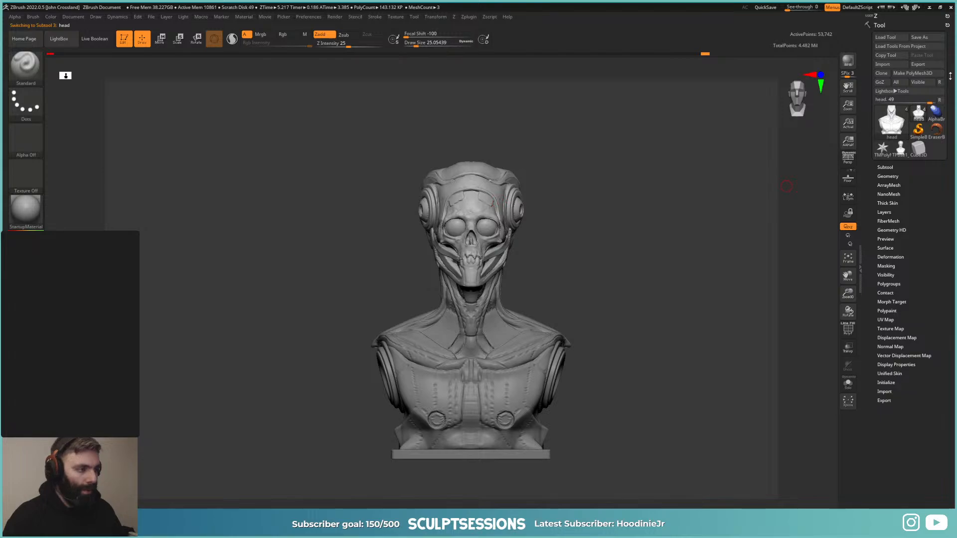
{"action": "left_click", "coordinate": [918, 63]}
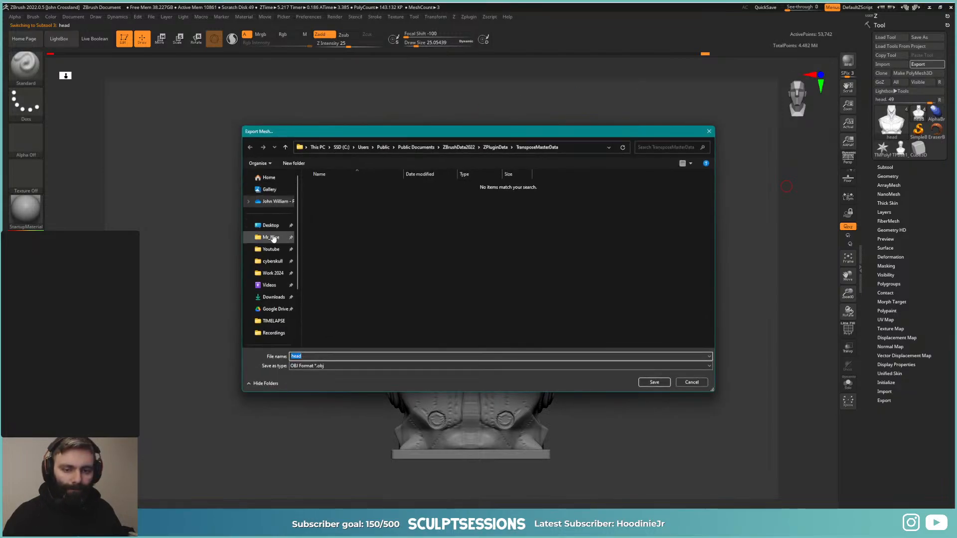
{"action": "left_click", "coordinate": [272, 261]}
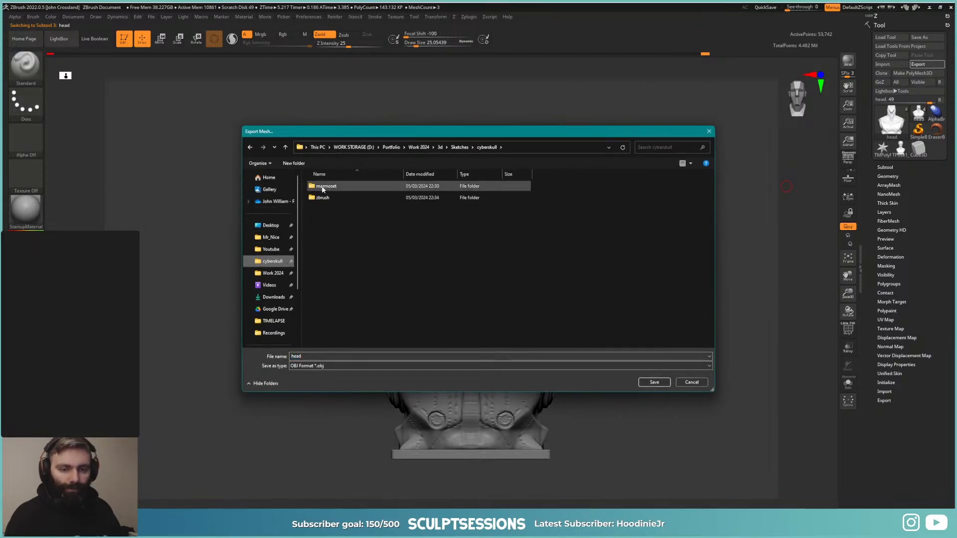
{"action": "double_click", "coordinate": [322, 187]}
{"action": "double_click", "coordinate": [322, 187]}
{"action": "left_click", "coordinate": [324, 198]}
{"action": "double_click", "coordinate": [324, 209]}
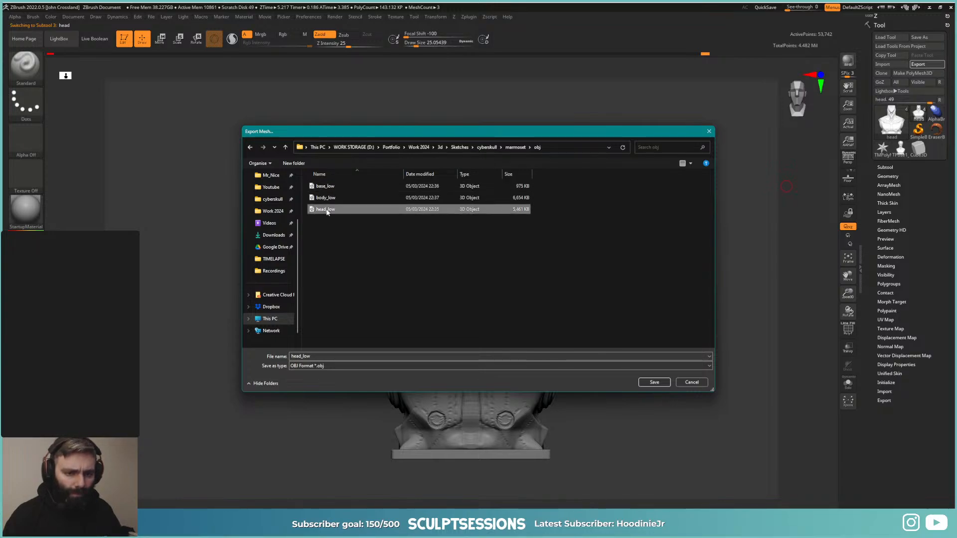
{"action": "left_click", "coordinate": [496, 263]}
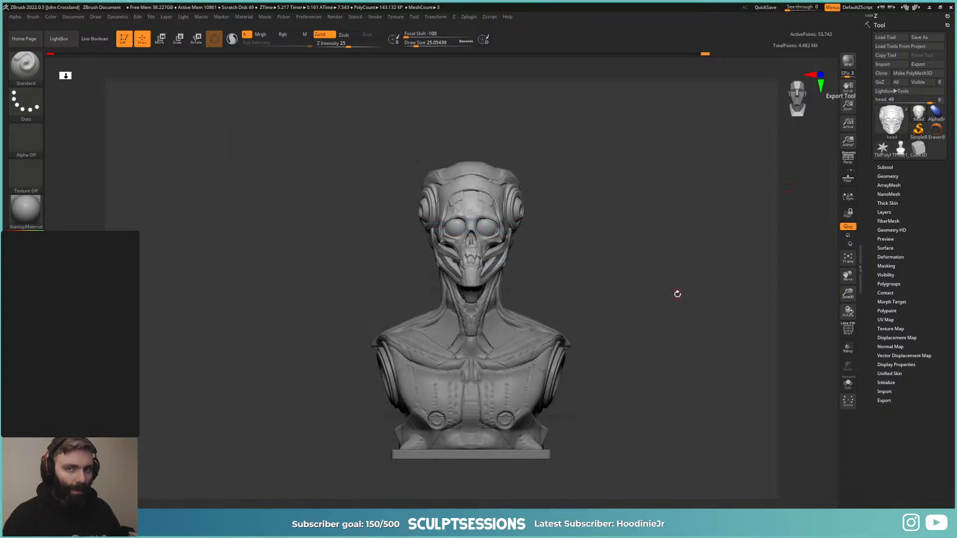
Step: Switch to Marmoset Toolbag and check the meshes contained in head_low, body_low and base_low
{"action": "key", "text": "alt+Tab"}
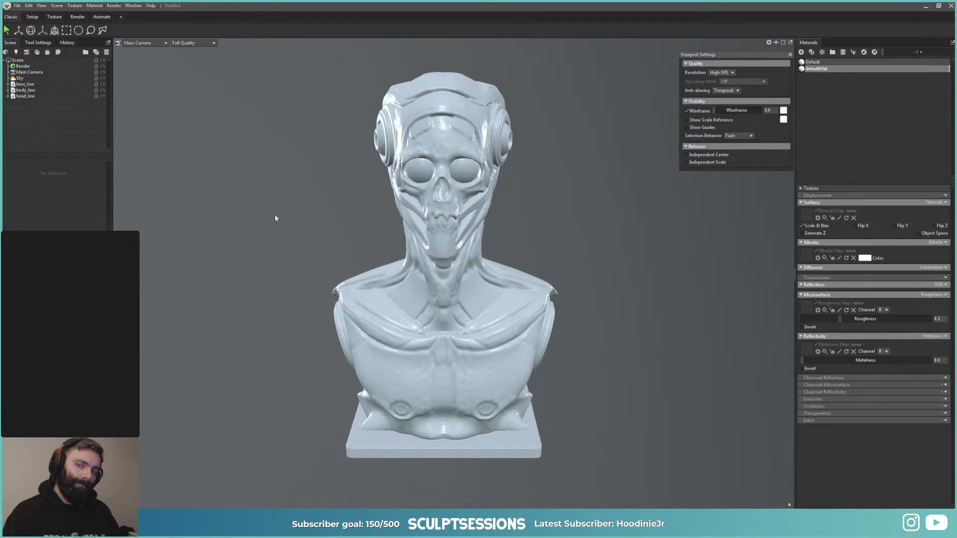
{"action": "left_click", "coordinate": [9, 97]}
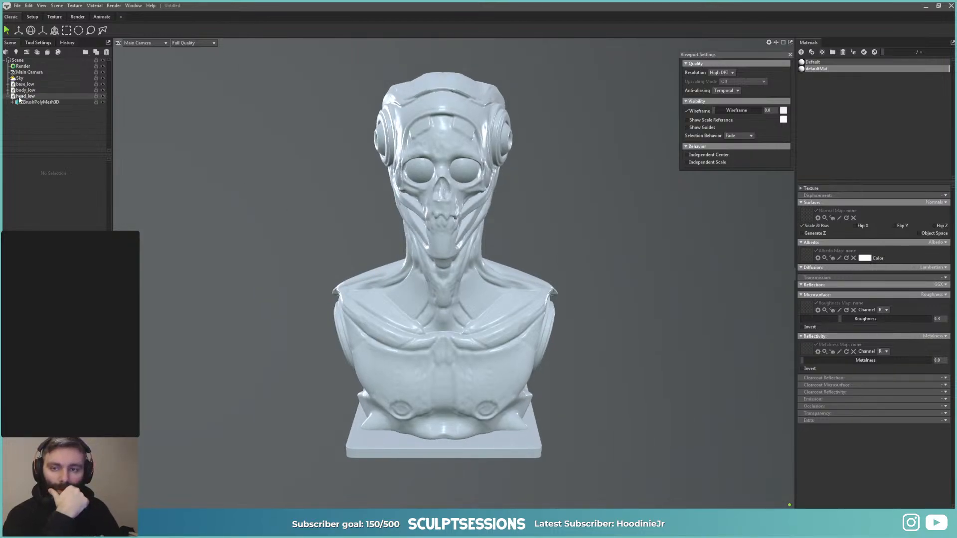
{"action": "left_click", "coordinate": [22, 102]}
{"action": "left_click", "coordinate": [7, 90]}
{"action": "left_click", "coordinate": [7, 84]}
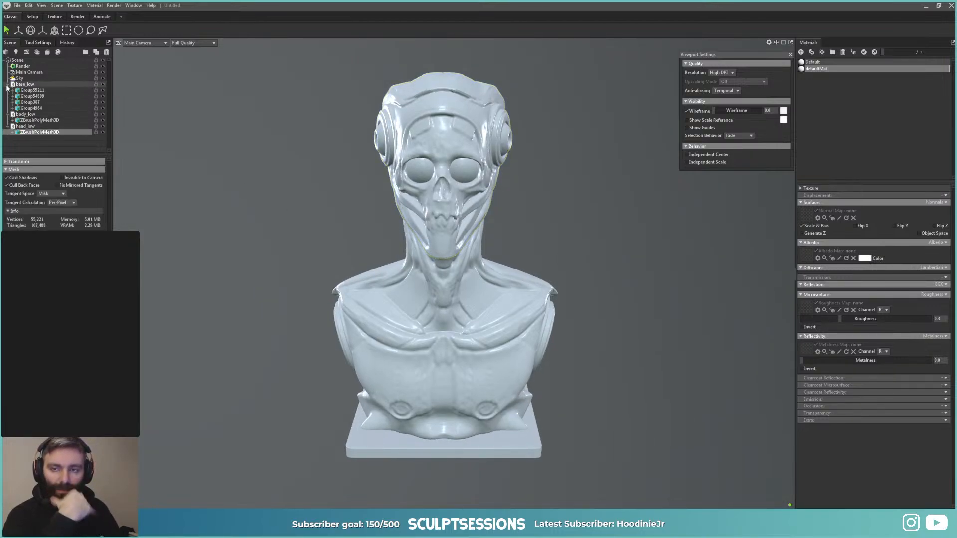
{"action": "left_click", "coordinate": [8, 84]}
{"action": "left_click", "coordinate": [7, 85]}
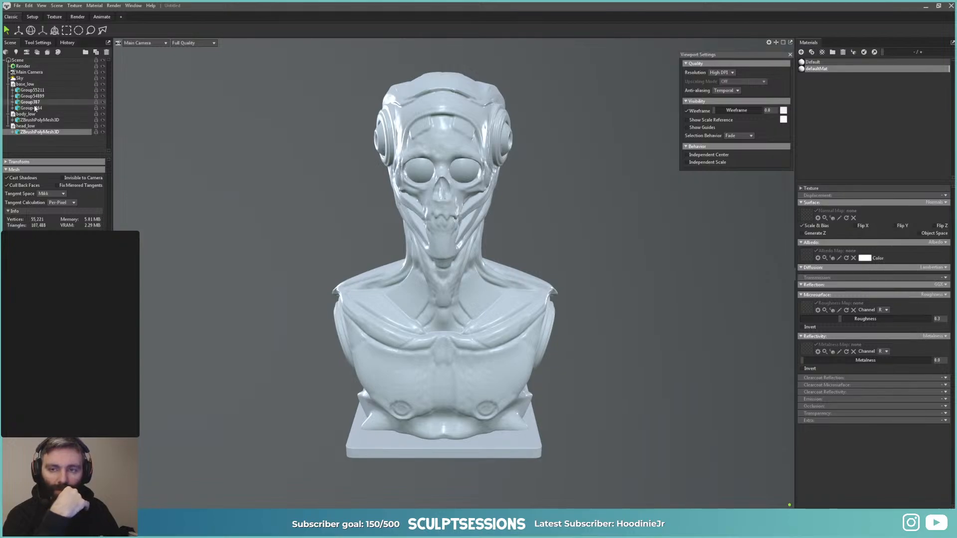
{"action": "left_click", "coordinate": [31, 120]}
{"action": "left_click", "coordinate": [20, 115]}
Step: Collapse body_low, head_low and base_low in the scene hierarchy and select base_low
{"action": "left_click", "coordinate": [7, 114]}
{"action": "left_click", "coordinate": [7, 120]}
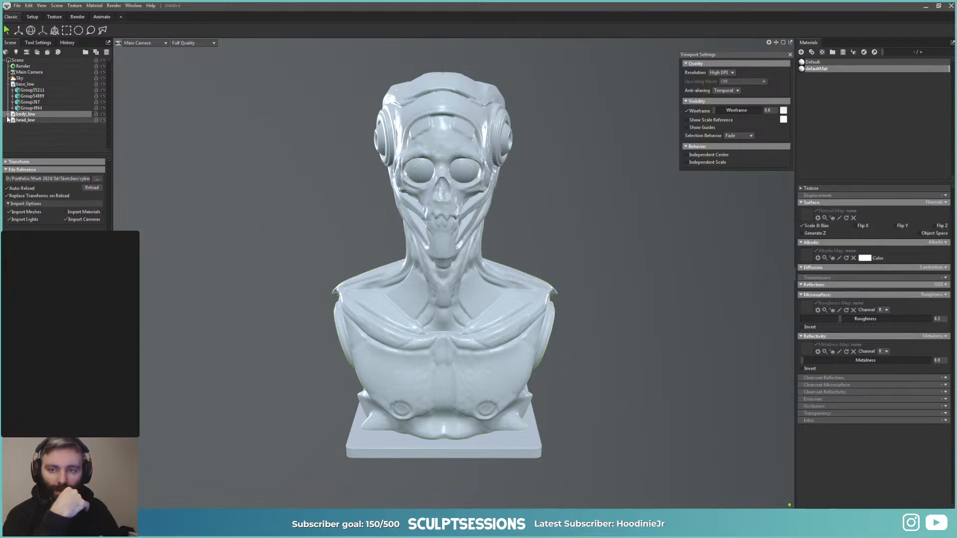
{"action": "left_click", "coordinate": [8, 84]}
{"action": "left_click", "coordinate": [15, 85]}
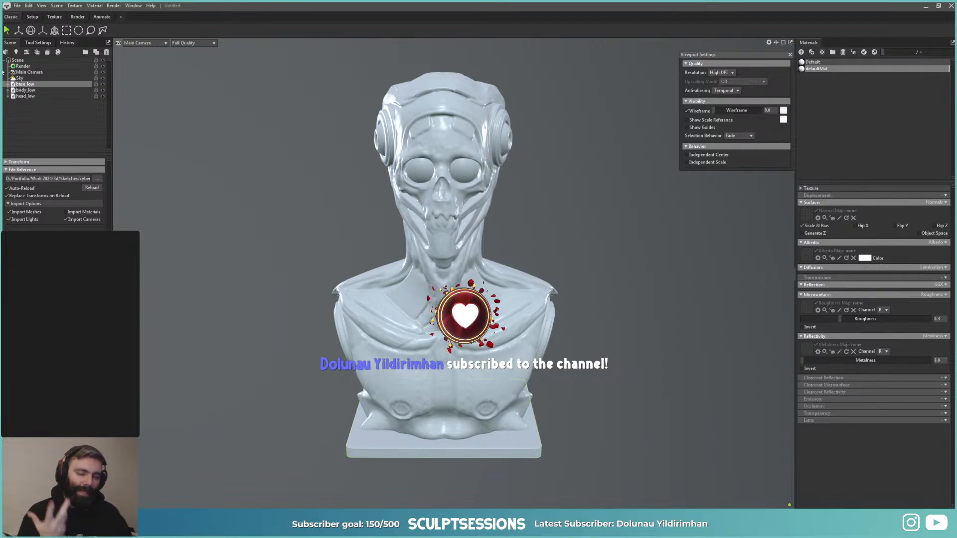
Step: Hide the viewport settings and clear the object selection
{"action": "mouse_move", "coordinate": [623, 228]}
{"action": "left_mouse_down"}
{"action": "mouse_move", "coordinate": [668, 316]}
{"action": "mouse_move", "coordinate": [644, 296]}
{"action": "mouse_move", "coordinate": [613, 314]}
{"action": "mouse_move", "coordinate": [630, 315]}
{"action": "mouse_move", "coordinate": [658, 259]}
{"action": "left_mouse_up"}
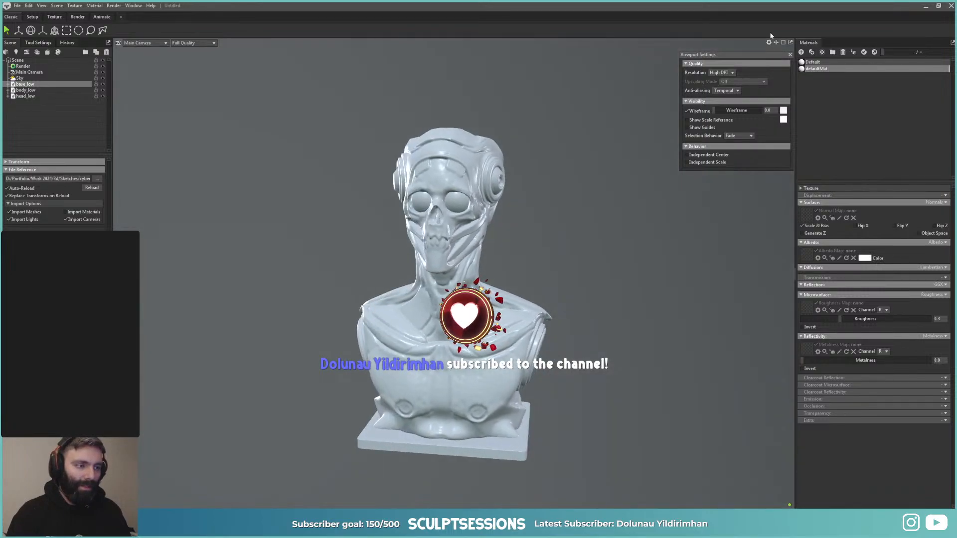
{"action": "left_click", "coordinate": [769, 43]}
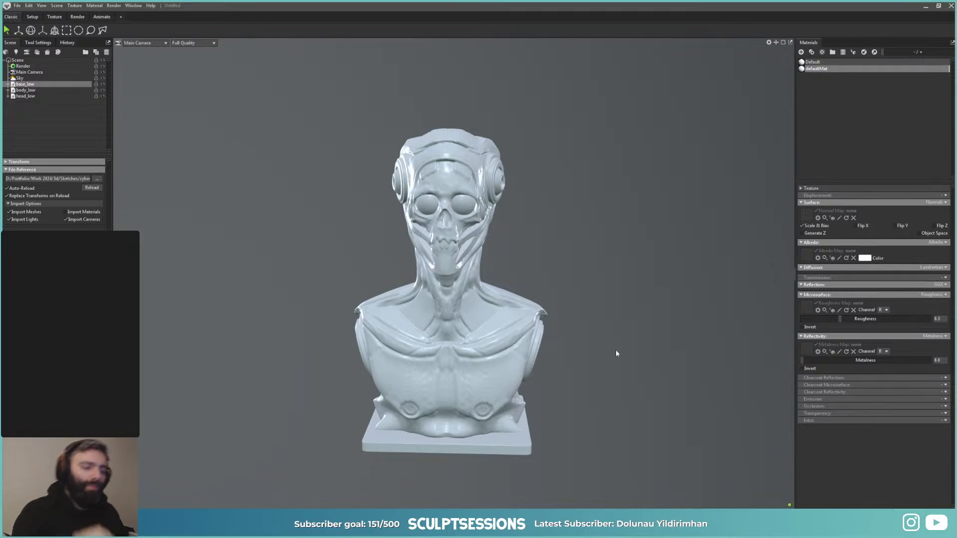
{"action": "left_click", "coordinate": [573, 315]}
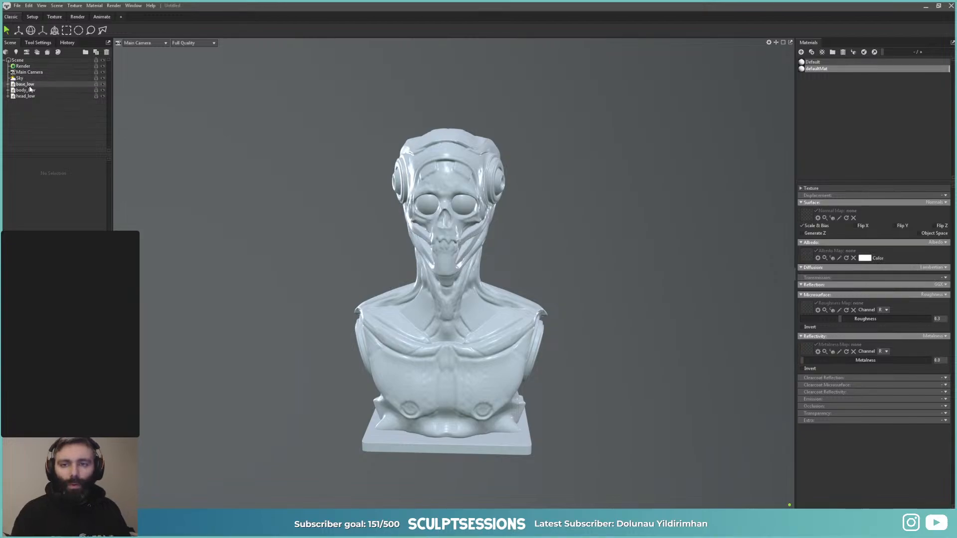
Step: Add a new bake project to the scene and name it Head_baker
{"action": "left_click", "coordinate": [47, 53]}
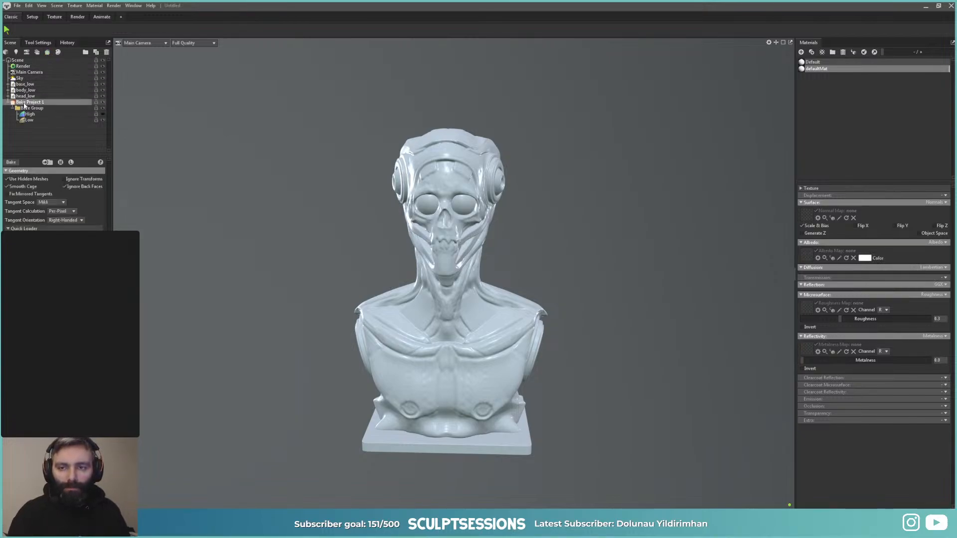
{"action": "double_click", "coordinate": [28, 102]}
{"action": "type", "text": "H"}
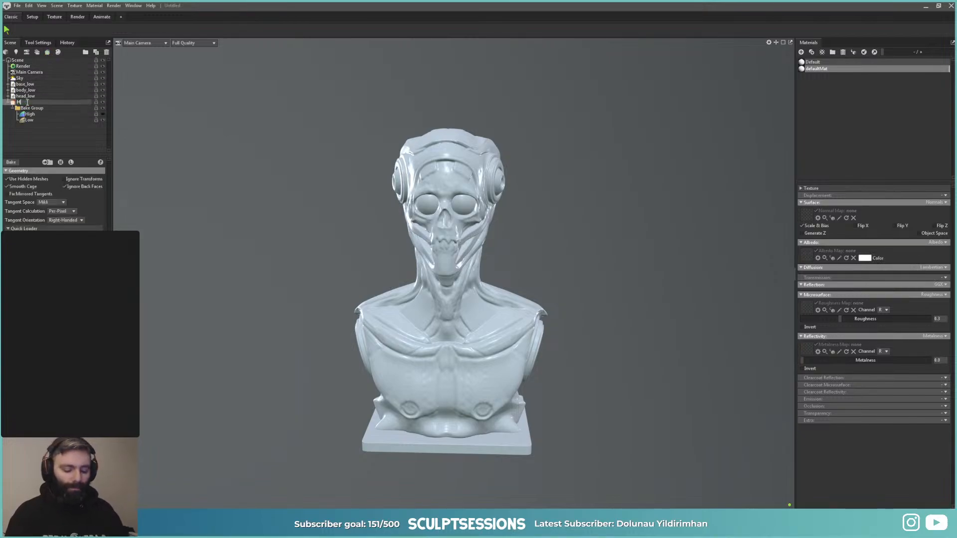
{"action": "type", "text": "ead"}
{"action": "key", "text": "Return"}
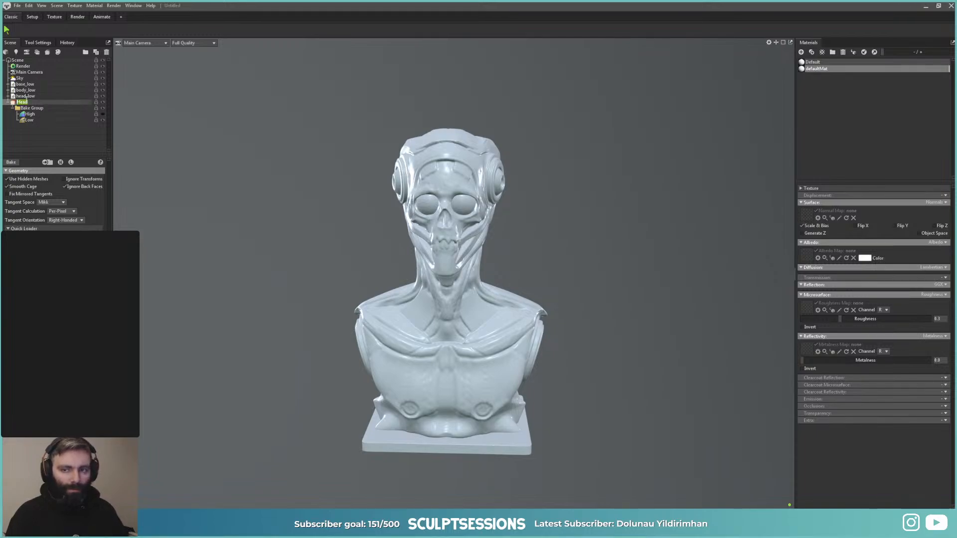
{"action": "left_click", "coordinate": [26, 97]}
{"action": "left_click", "coordinate": [25, 102]}
{"action": "double_click", "coordinate": [28, 103]}
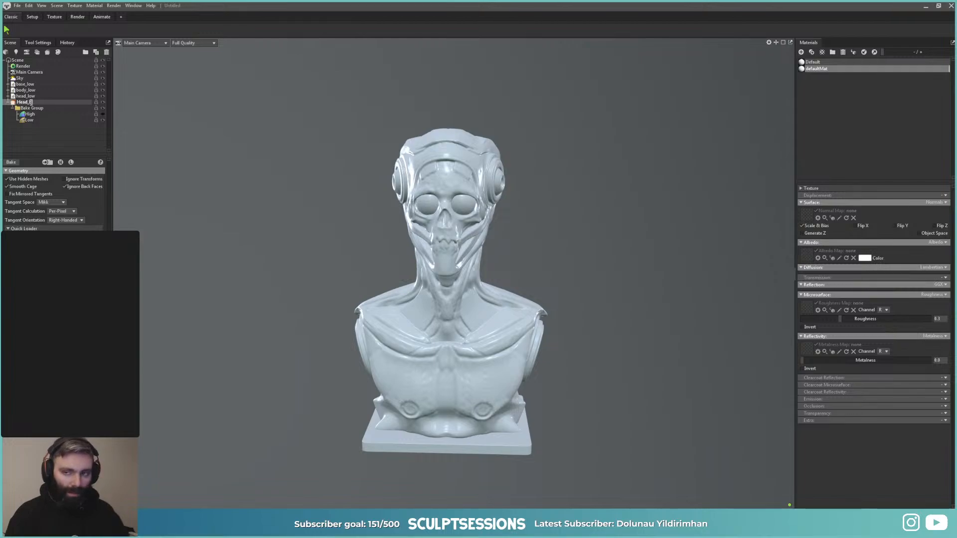
{"action": "type", "text": "aker"}
{"action": "key", "text": "Return"}
Step: Move head_low into the Low slot of Head_baker's bake group and collapse that project
{"action": "left_click", "coordinate": [25, 95]}
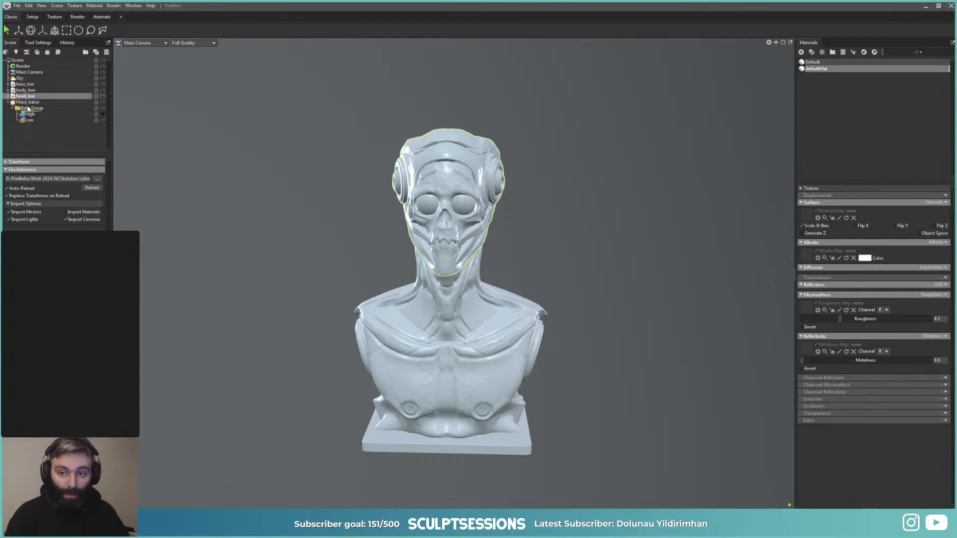
{"action": "left_click_drag", "start_coordinate": [25, 95], "coordinate": [29, 119]}
{"action": "left_click", "coordinate": [8, 96]}
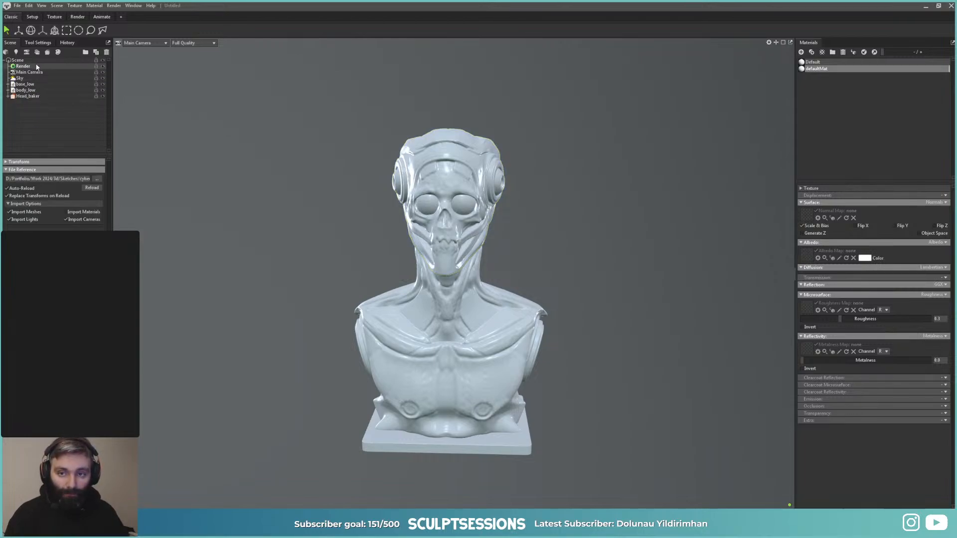
Step: Add a second bake project to the scene and name it Body_baker
{"action": "left_click", "coordinate": [47, 53]}
{"action": "double_click", "coordinate": [24, 103]}
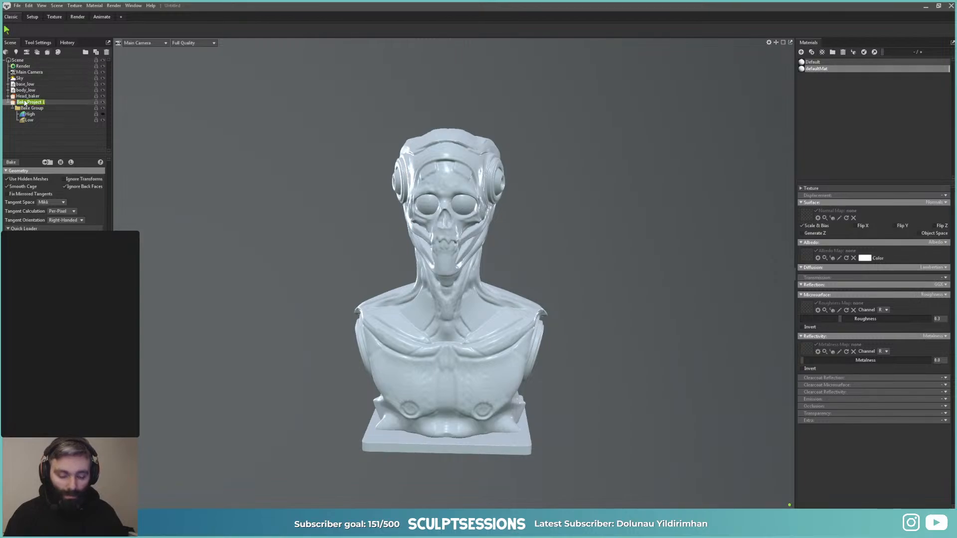
{"action": "type", "text": "Body"}
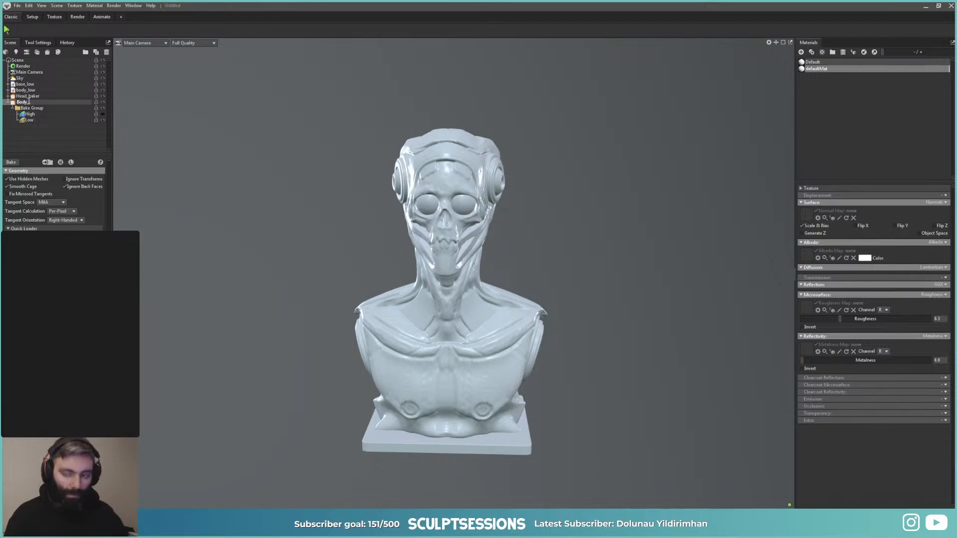
{"action": "type", "text": "_baker"}
{"action": "key", "text": "Return"}
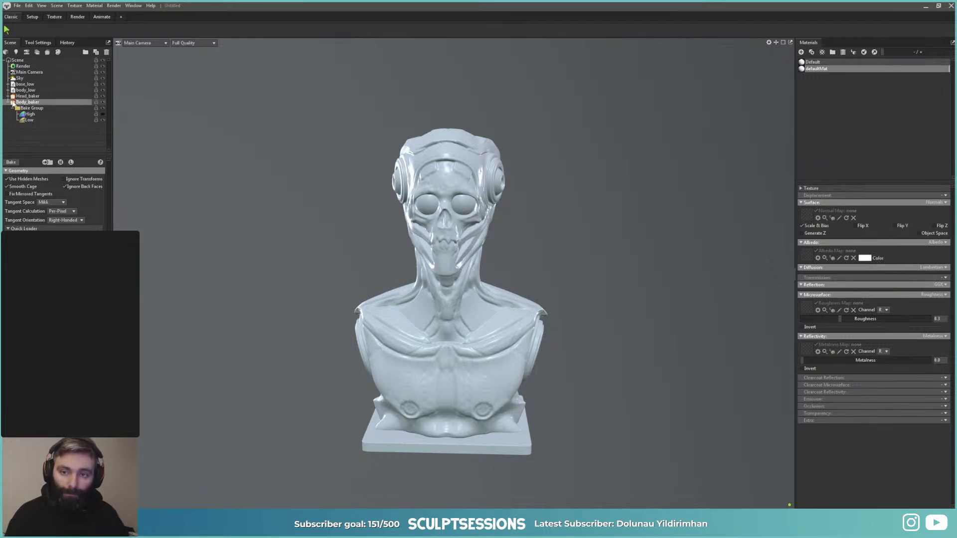
Step: Move body_low into the Low slot of Body_baker's bake group and collapse that project
{"action": "left_click", "coordinate": [8, 102]}
{"action": "left_click", "coordinate": [8, 102]}
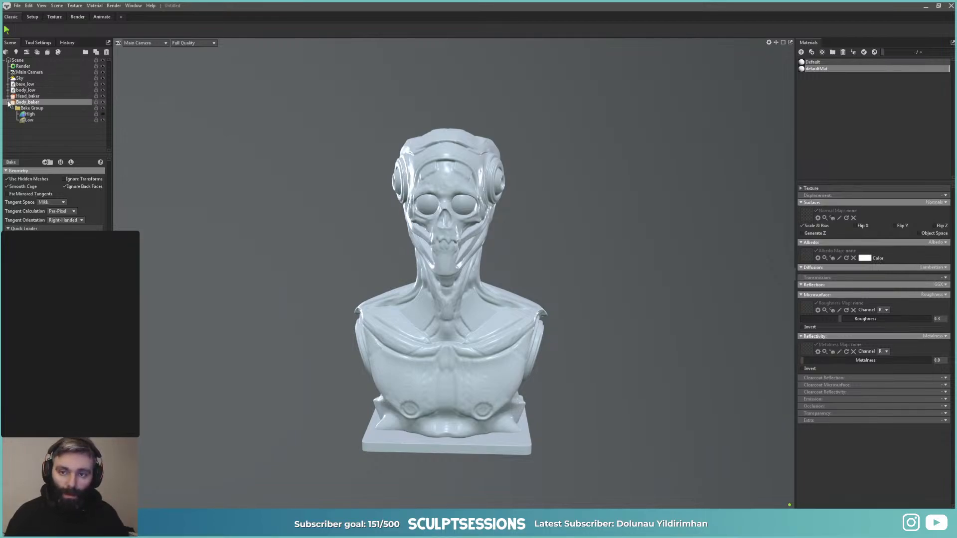
{"action": "left_click_drag", "start_coordinate": [20, 91], "coordinate": [27, 120]}
{"action": "left_click", "coordinate": [8, 97]}
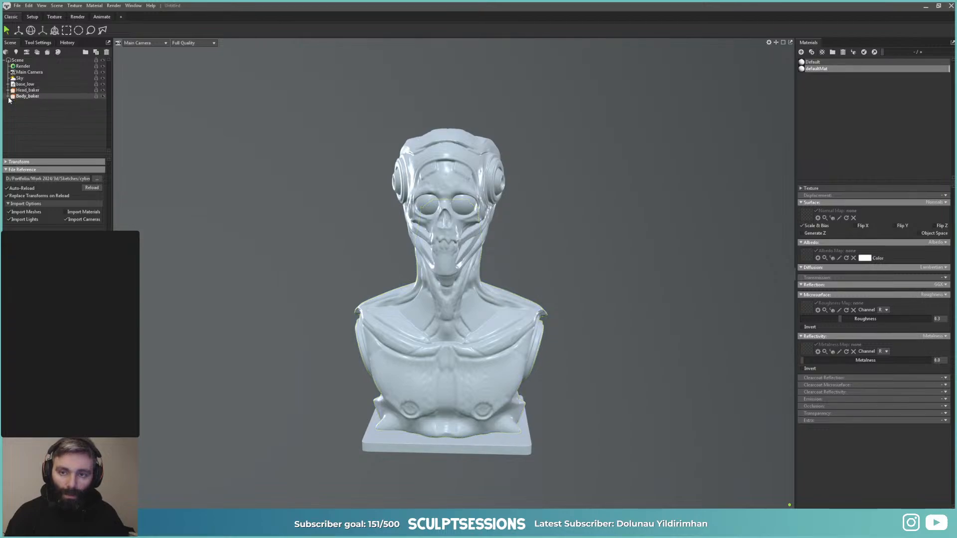
Step: Add a third bake project to the scene, name it Base_baker and collapse it
{"action": "left_click", "coordinate": [48, 52]}
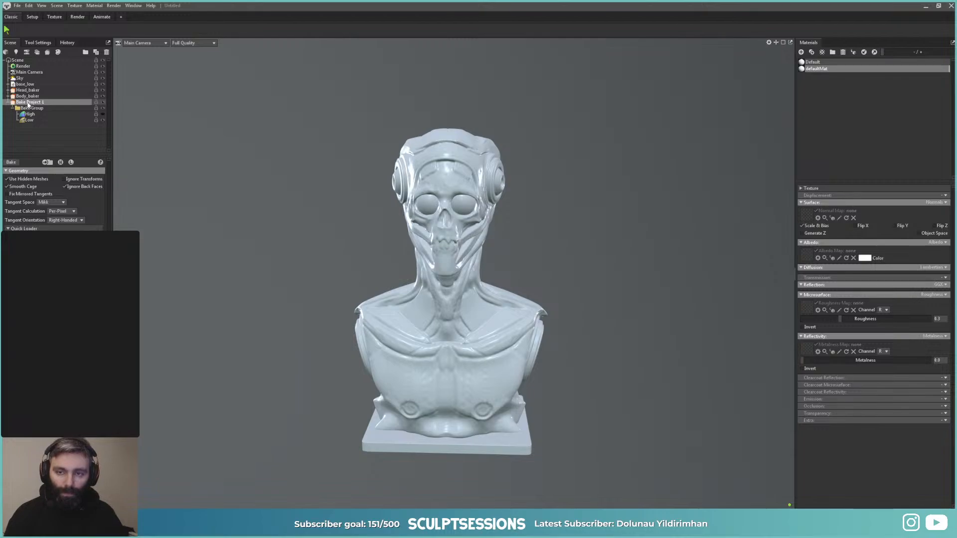
{"action": "double_click", "coordinate": [28, 104]}
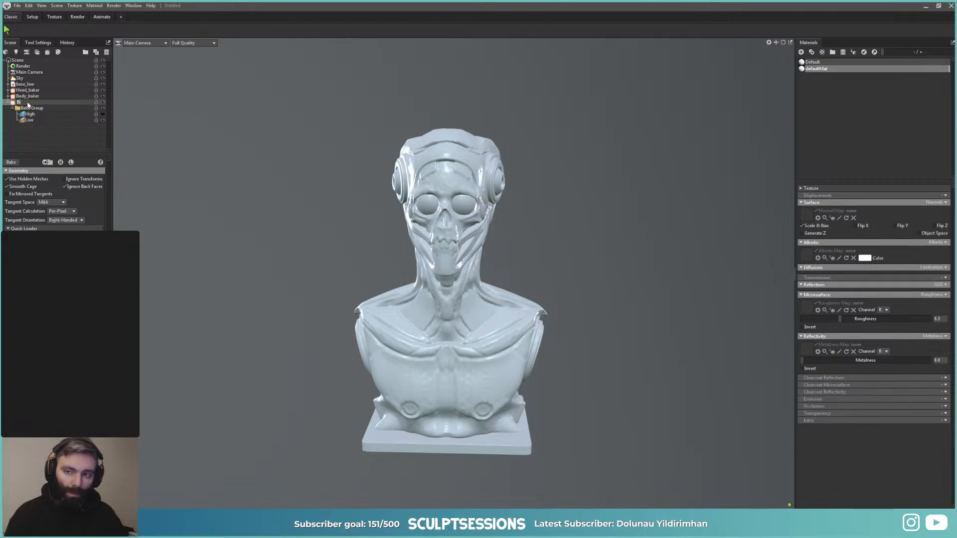
{"action": "type", "text": "Base_ba"}
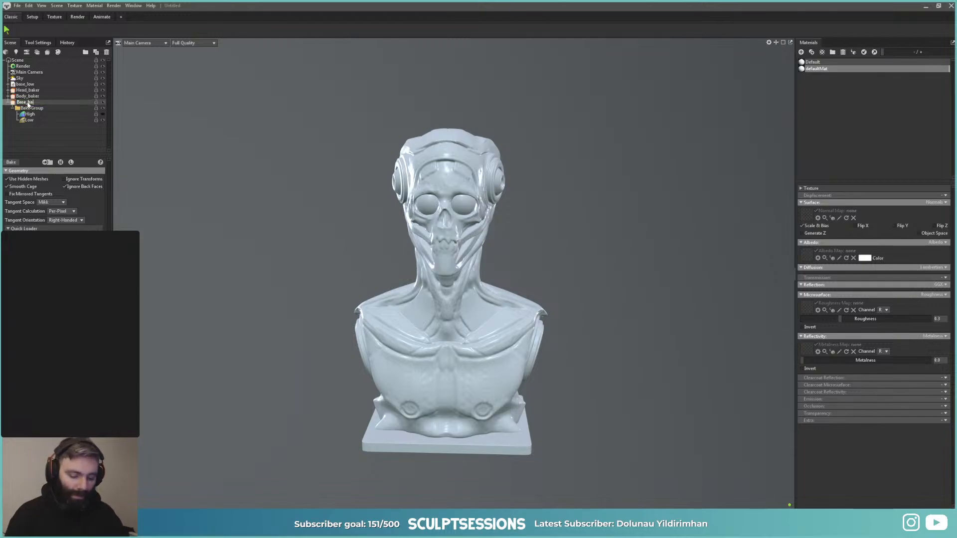
{"action": "type", "text": "ker"}
{"action": "key", "text": "Return"}
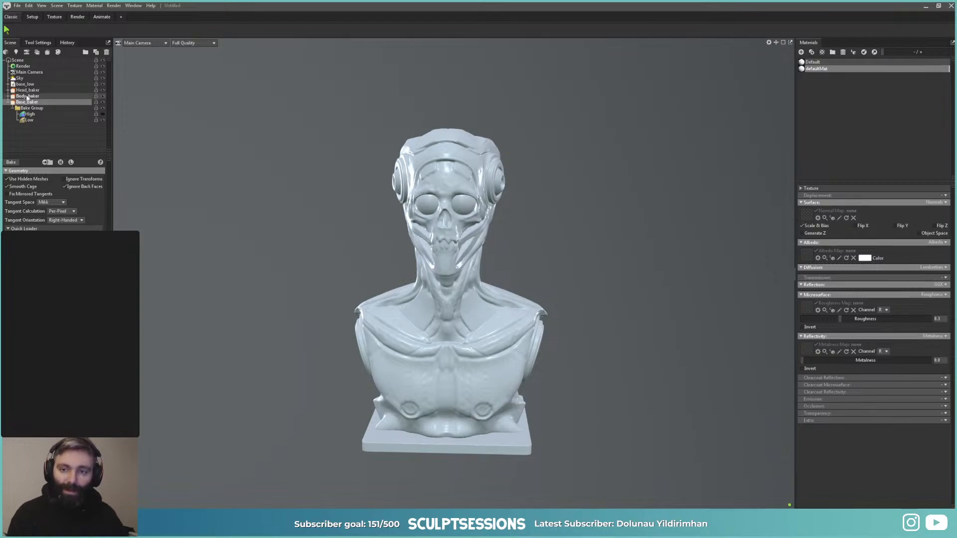
{"action": "left_click", "coordinate": [9, 102]}
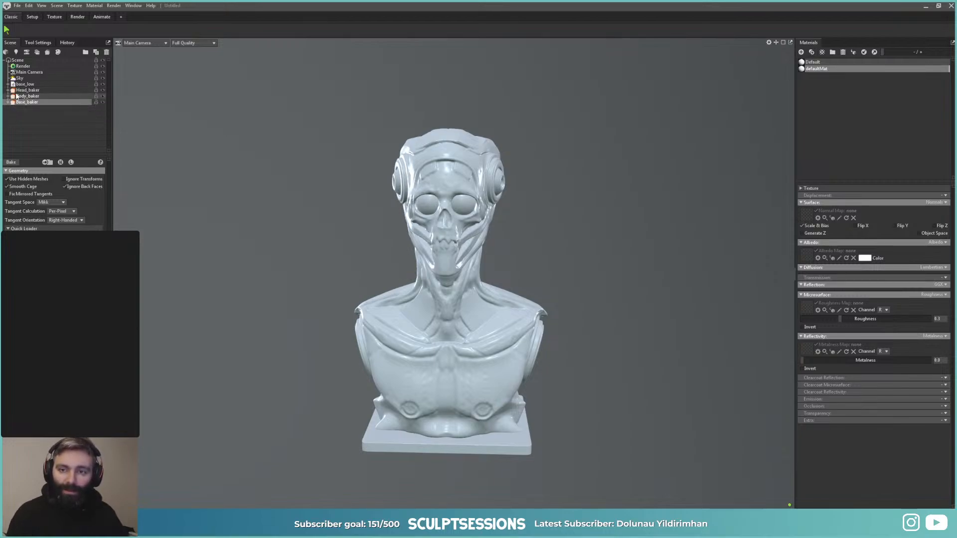
Step: Move base_low into the Low slot of Base_baker's bake group and clear the selection
{"action": "left_click", "coordinate": [24, 84]}
{"action": "left_click", "coordinate": [9, 102]}
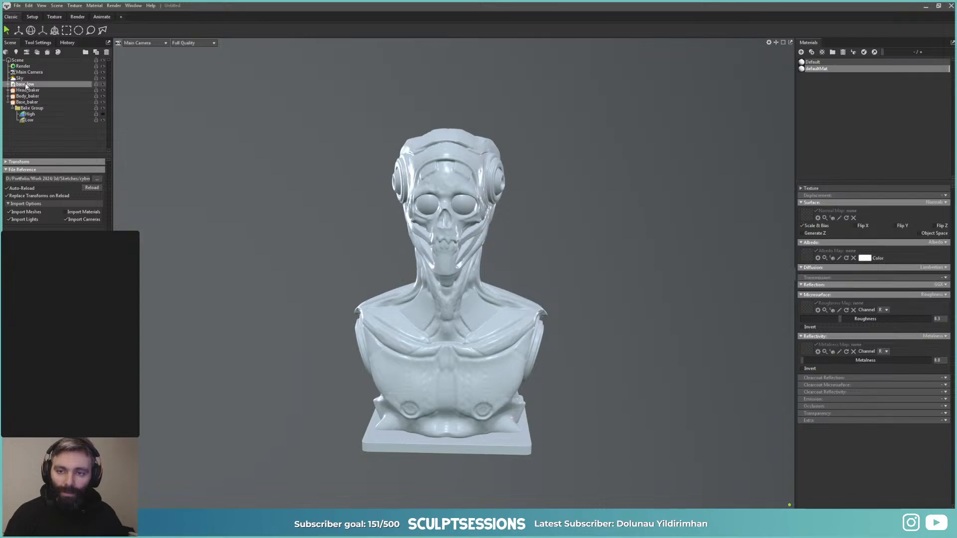
{"action": "left_click_drag", "start_coordinate": [26, 84], "coordinate": [32, 120]}
{"action": "left_click", "coordinate": [200, 166]}
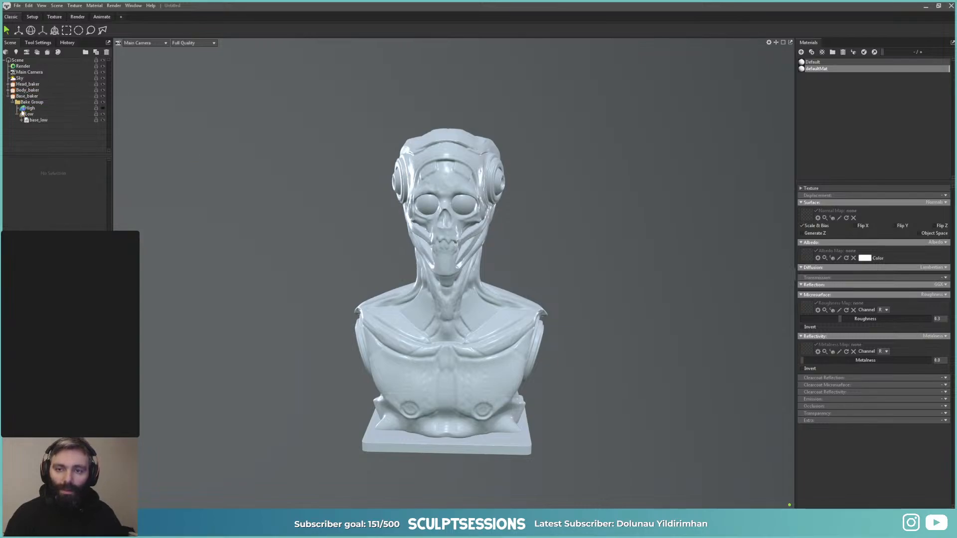
Step: Save the scene as Cyberskull-2024 in the cyberskull project's marmoset folder and collapse Base_baker
{"action": "key", "text": "ctrl+s"}
{"action": "left_click", "coordinate": [510, 148]}
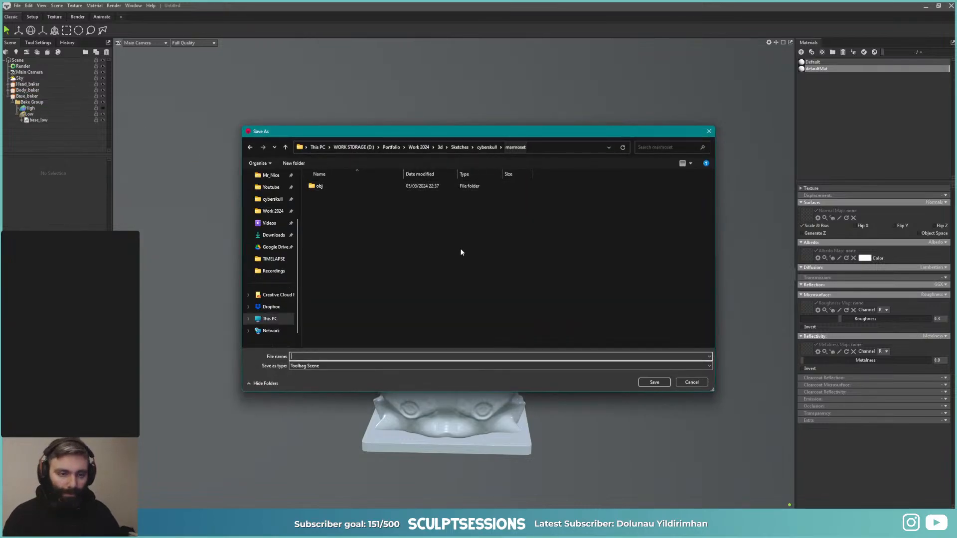
{"action": "left_click", "coordinate": [344, 356]}
{"action": "type", "text": "Cyber"}
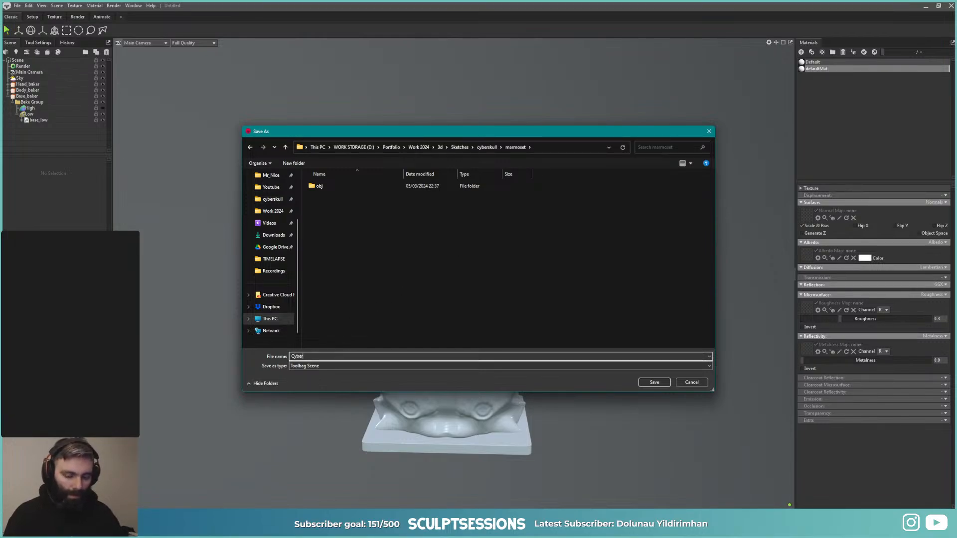
{"action": "type", "text": "skull-2024"}
{"action": "key", "text": "Return"}
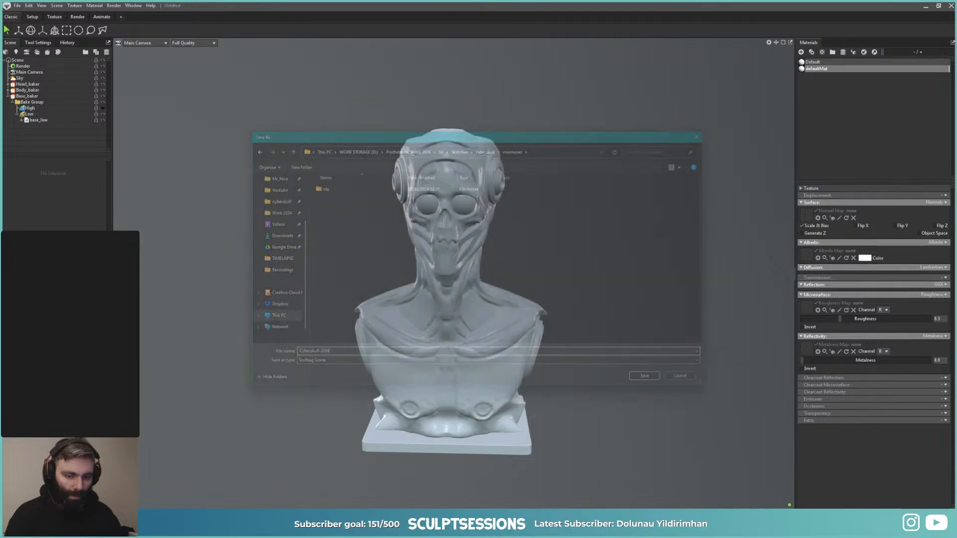
{"action": "left_click", "coordinate": [7, 96]}
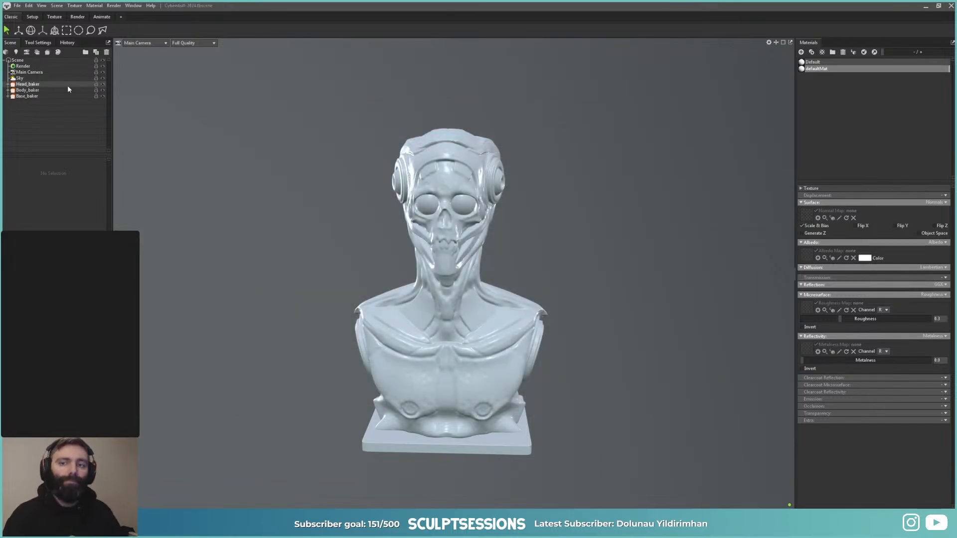
{"action": "left_click_drag", "start_coordinate": [542, 276], "coordinate": [641, 286]}
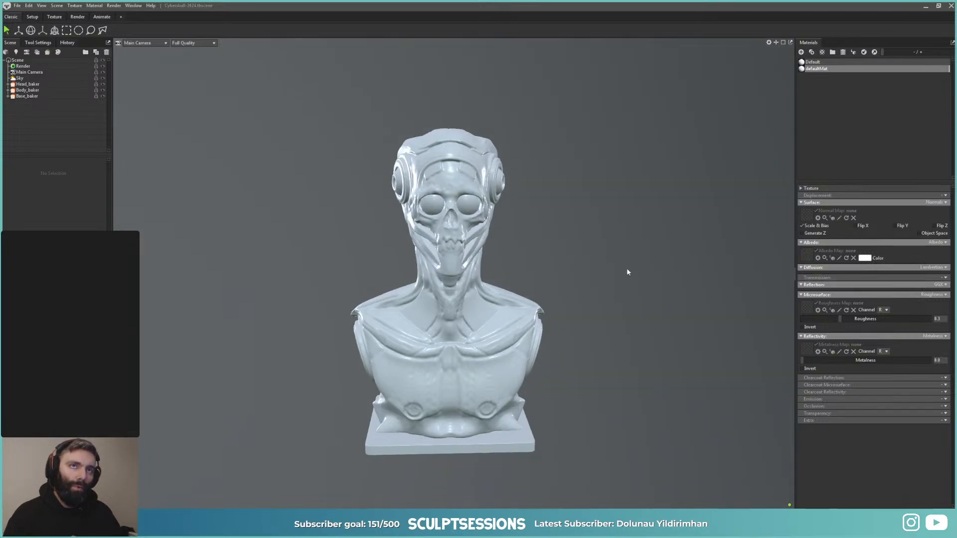
Step: Switch to ZBrush and make the body subtool of the bust active
{"action": "key", "text": "alt+Tab"}
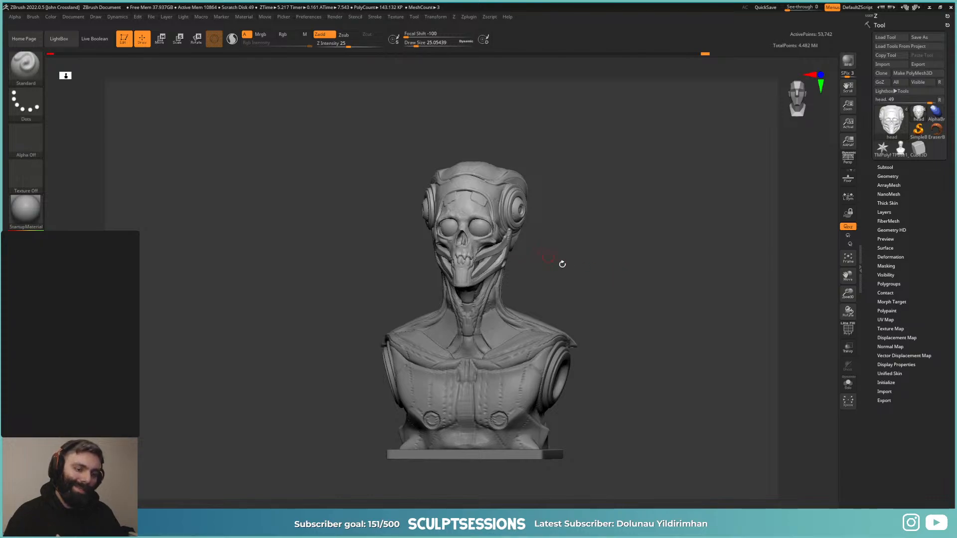
{"action": "left_click_drag", "start_coordinate": [563, 263], "coordinate": [746, 269]}
{"action": "key", "text": "shift+f"}
{"action": "key", "text": "shift+f"}
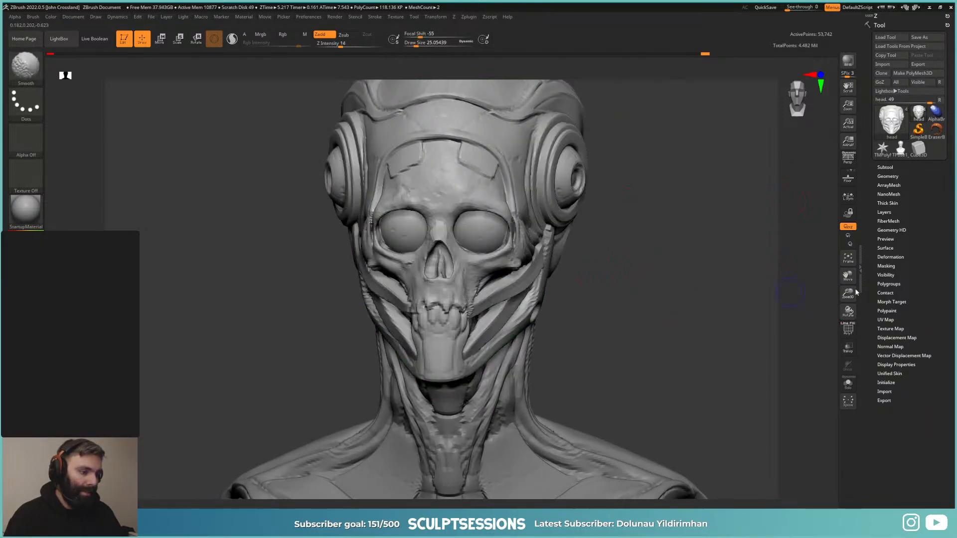
{"action": "left_click", "coordinate": [885, 167]}
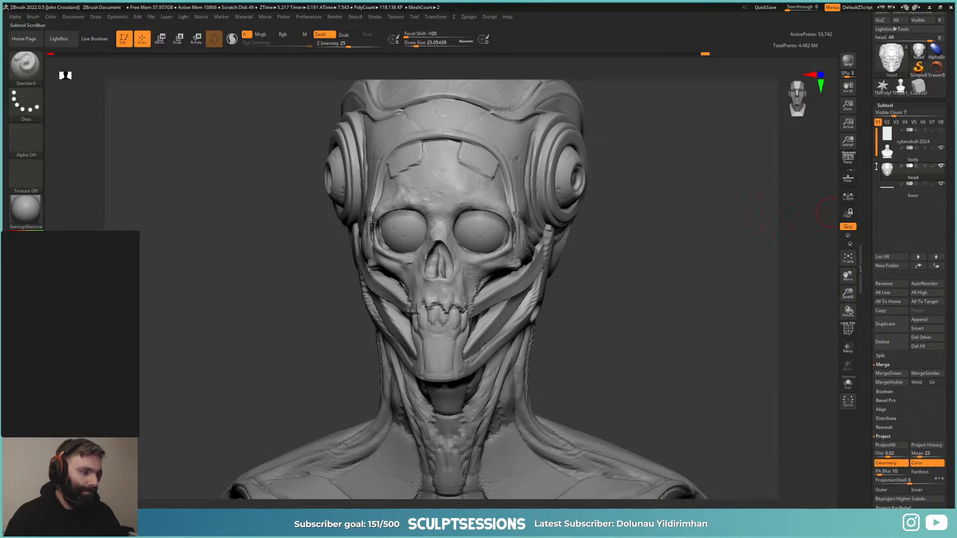
{"action": "left_click", "coordinate": [888, 151]}
Step: Raise the body subtool by two subdivision levels to bring back its fine sculpted detail
{"action": "left_click_drag", "start_coordinate": [728, 212], "coordinate": [692, 234]}
{"action": "left_click_drag", "start_coordinate": [712, 304], "coordinate": [778, 264], "text": "alt"}
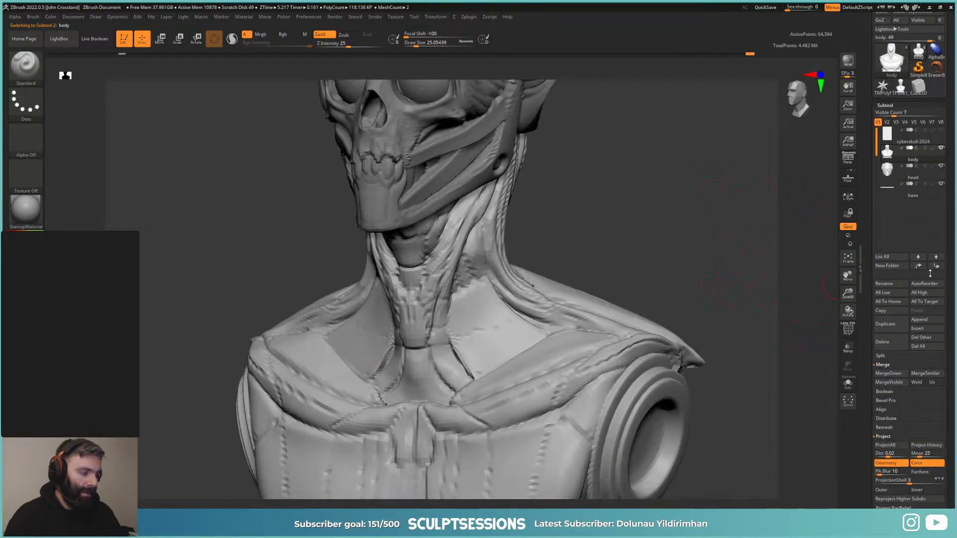
{"action": "key", "text": "d"}
{"action": "key", "text": "d"}
{"action": "key", "text": "f"}
{"action": "left_click_drag", "start_coordinate": [704, 244], "coordinate": [704, 256], "text": "alt"}
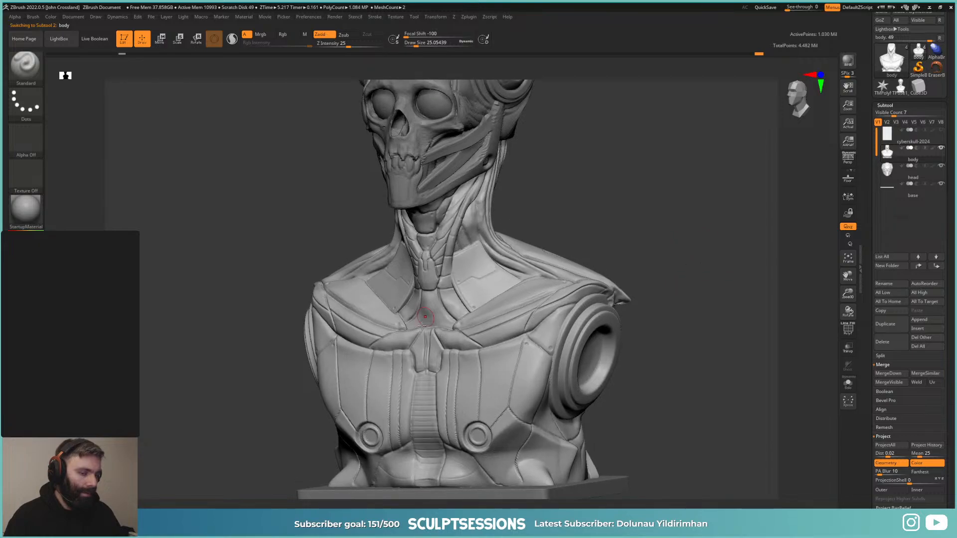
{"action": "left_click_drag", "start_coordinate": [681, 207], "coordinate": [678, 246], "text": "alt"}
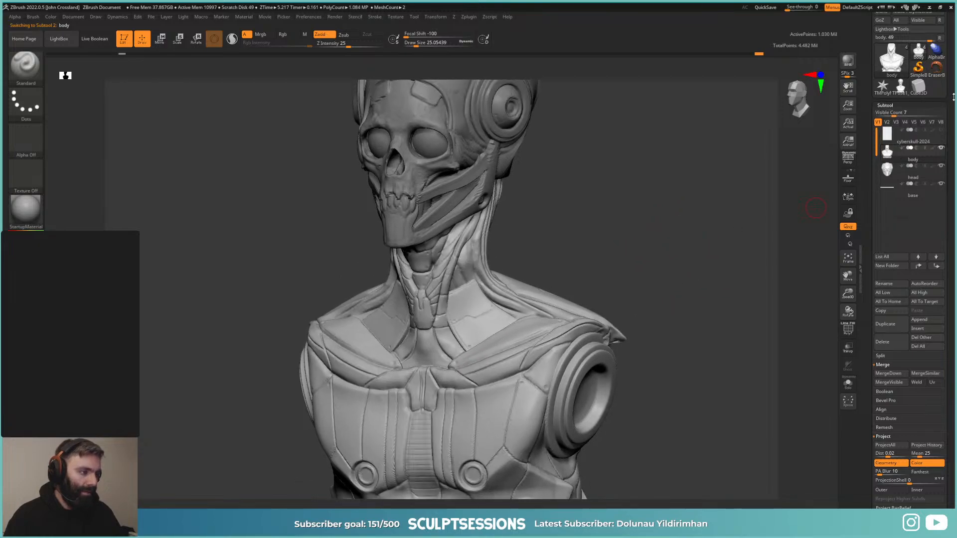
Step: Make a separate PolyMesh3D copy of the high-resolution body and frame it from the front
{"action": "scroll", "coordinate": [952, 97], "scroll_direction": "down", "scroll_amount": 1}
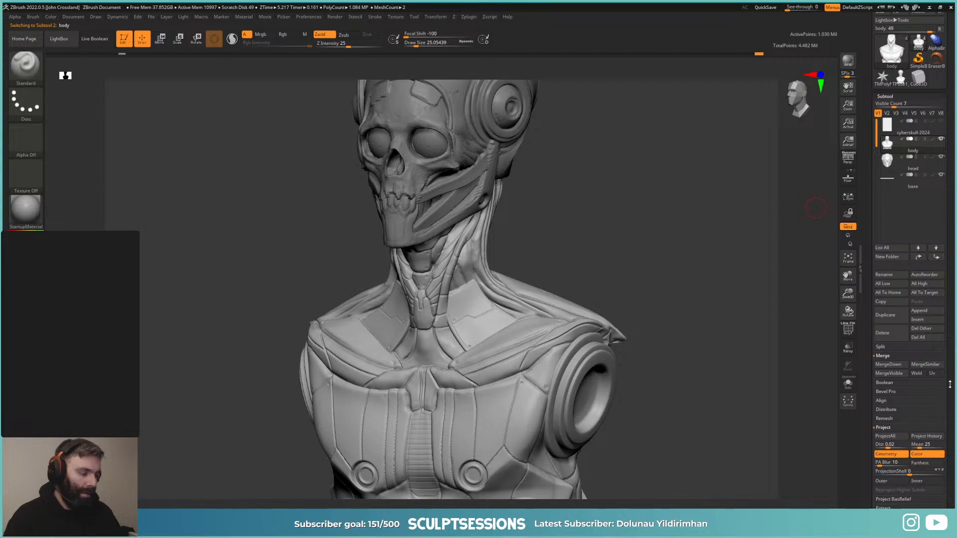
{"action": "scroll", "coordinate": [949, 384], "scroll_direction": "up", "scroll_amount": 3}
{"action": "left_click", "coordinate": [913, 73]}
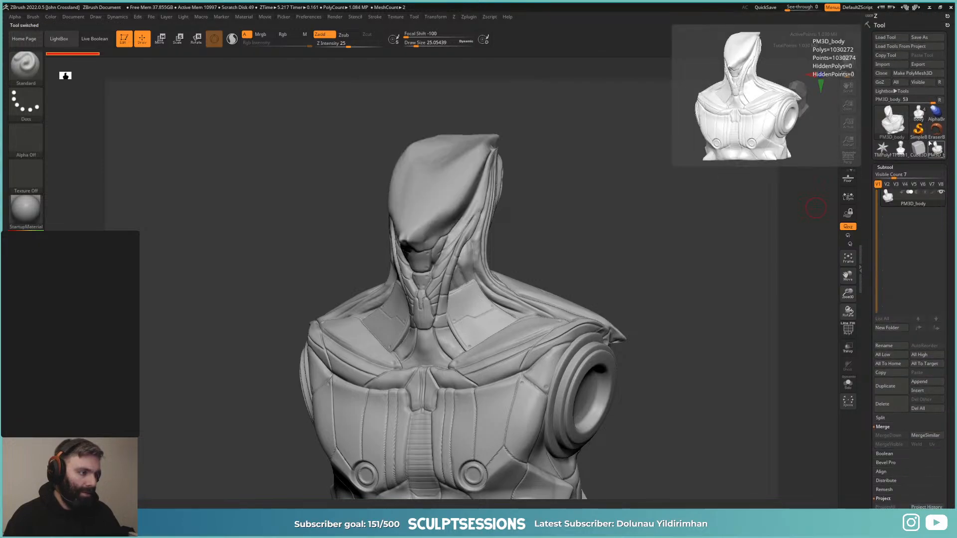
{"action": "key", "text": "f"}
{"action": "left_click_drag", "start_coordinate": [648, 203], "coordinate": [626, 209], "text": "shift"}
{"action": "key", "text": "f"}
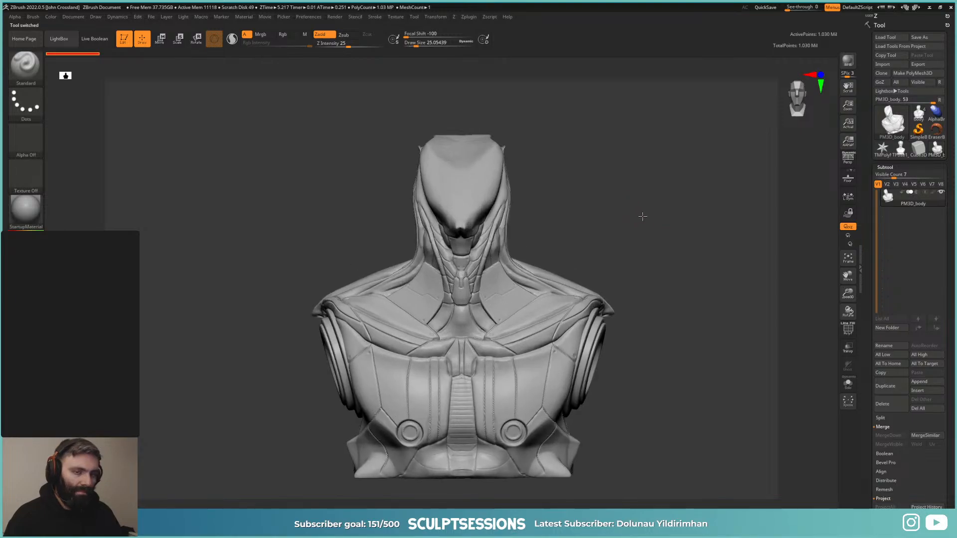
Step: Pre-process the current body mesh with Decimation Master
{"action": "left_click", "coordinate": [469, 16]}
{"action": "left_click", "coordinate": [489, 147]}
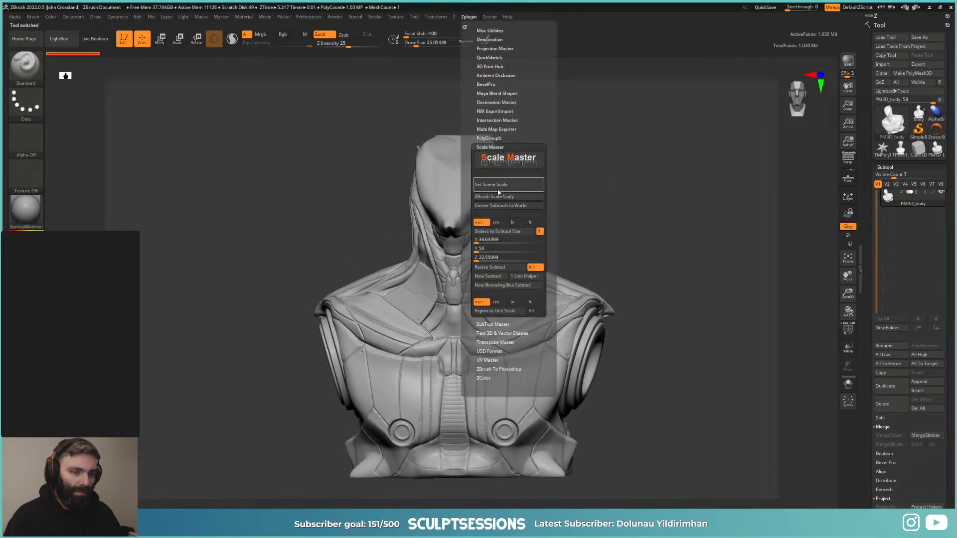
{"action": "left_click", "coordinate": [489, 147]}
{"action": "left_click", "coordinate": [490, 102]}
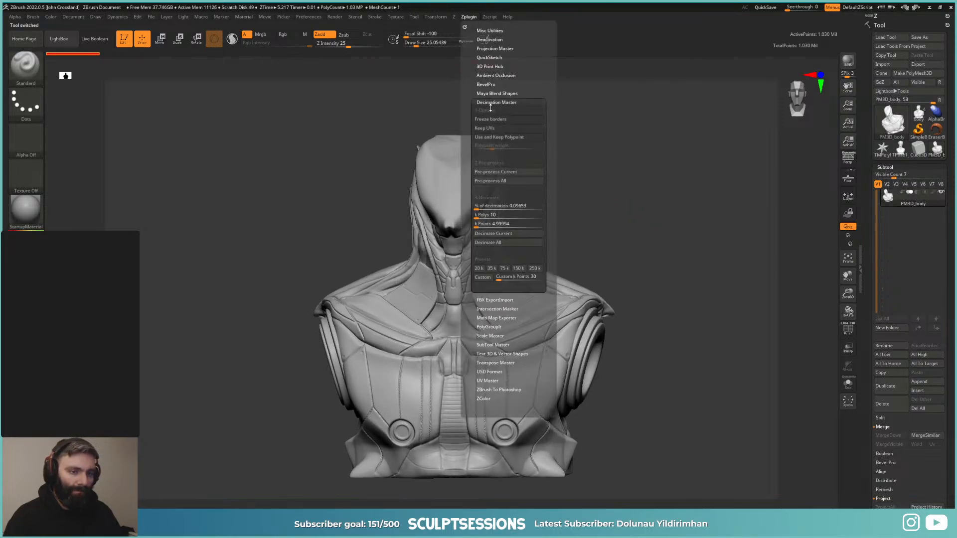
{"action": "left_click", "coordinate": [502, 172]}
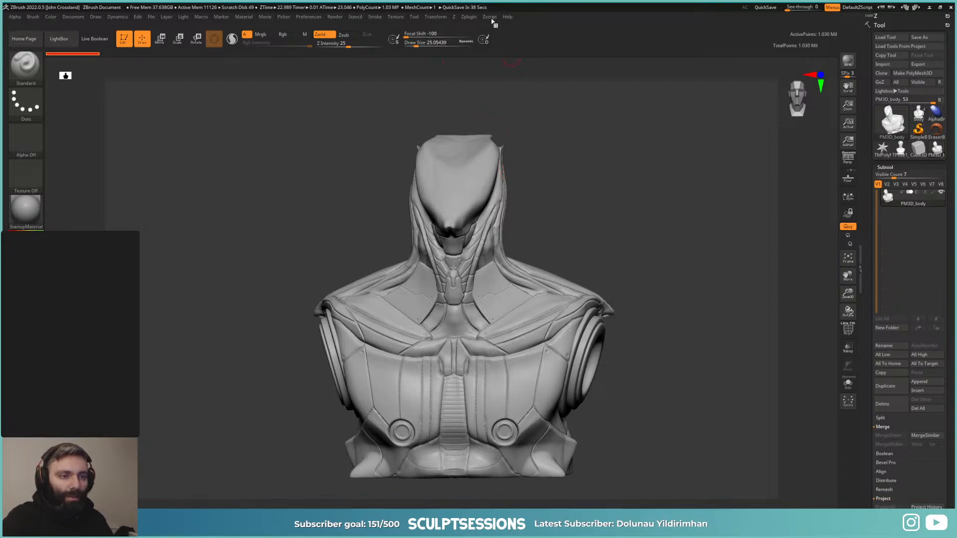
Step: Decimate the body mesh to 250 k polys and check the reduced mesh up close
{"action": "left_click", "coordinate": [468, 17]}
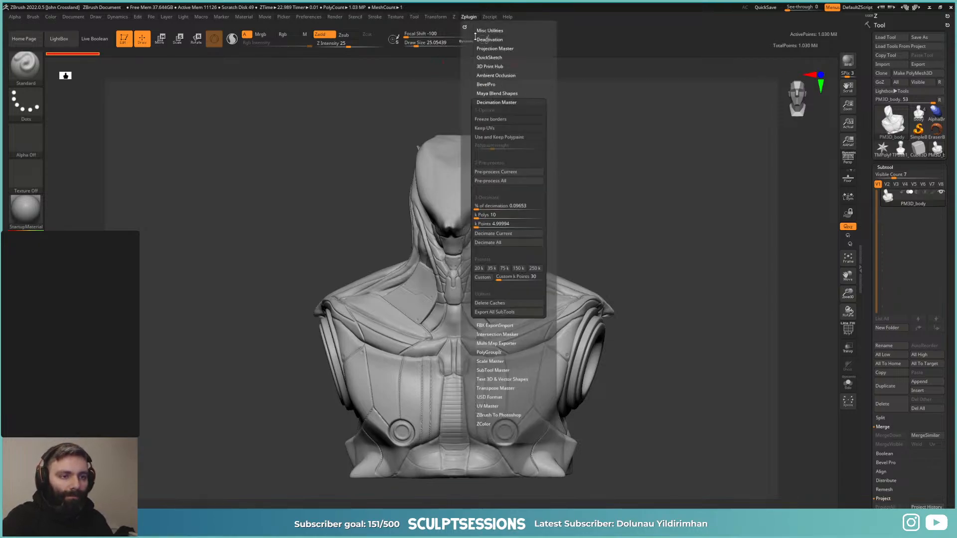
{"action": "left_click", "coordinate": [493, 215]}
{"action": "type", "text": "250 k Polys"}
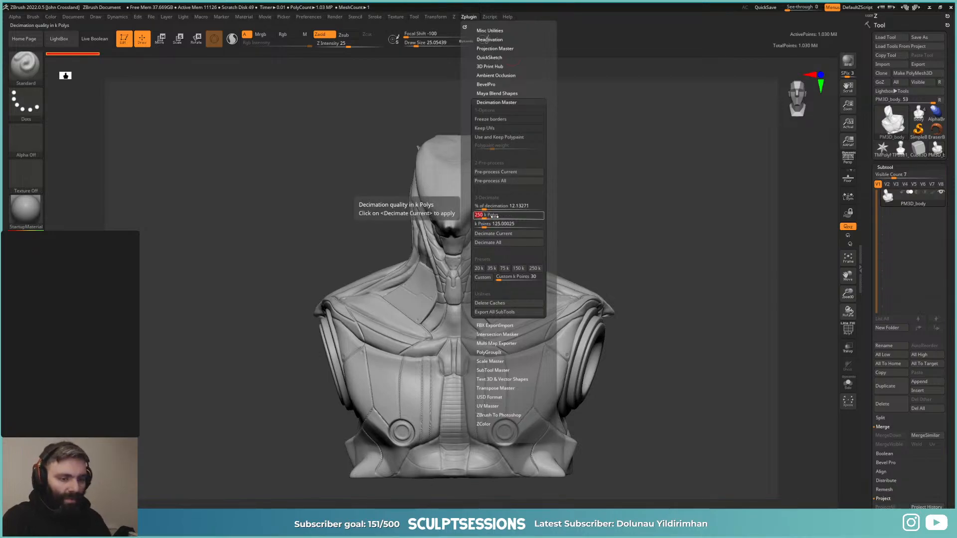
{"action": "key", "text": "Return"}
{"action": "left_click", "coordinate": [519, 233]}
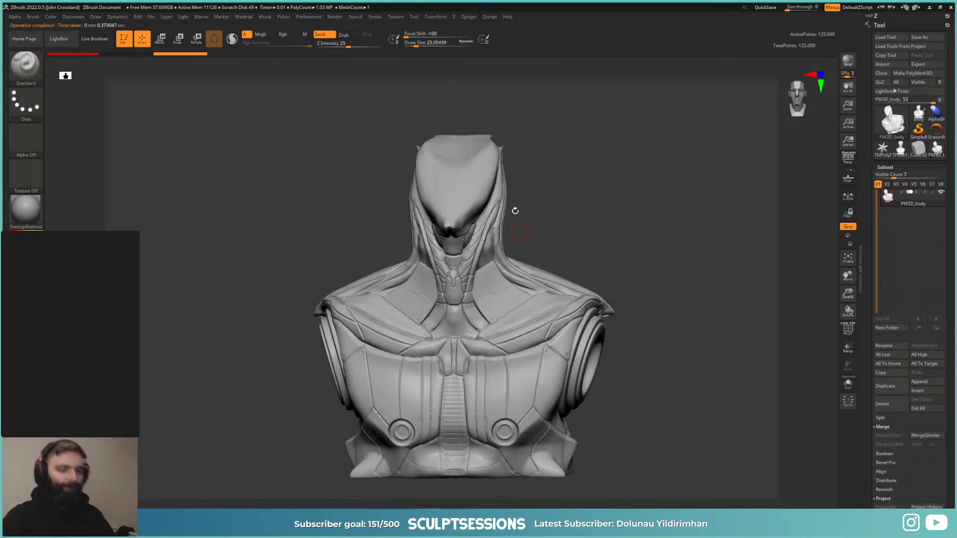
{"action": "mouse_move", "coordinate": [575, 184]}
{"action": "left_mouse_down", "text": "shift"}
{"action": "mouse_move", "coordinate": [612, 243]}
{"action": "mouse_move", "coordinate": [643, 247]}
{"action": "mouse_move", "coordinate": [625, 215]}
{"action": "left_mouse_up", "text": "shift"}
{"action": "key", "text": "shift+f"}
{"action": "key", "text": "shift+f"}
Step: Export the decimated body as an OBJ named body_high into the cyberskull project's marmoset/obj folder
{"action": "left_click", "coordinate": [924, 65]}
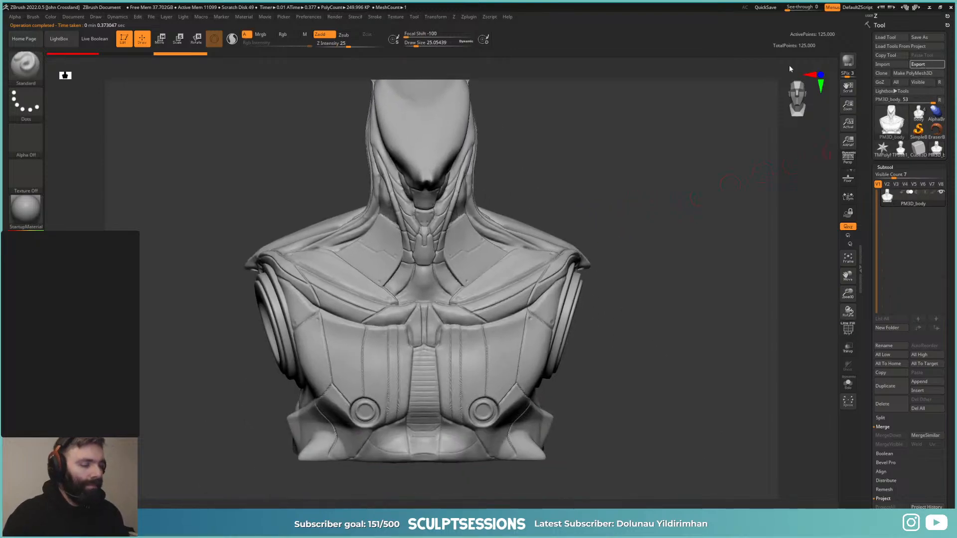
{"action": "left_click", "coordinate": [269, 249]}
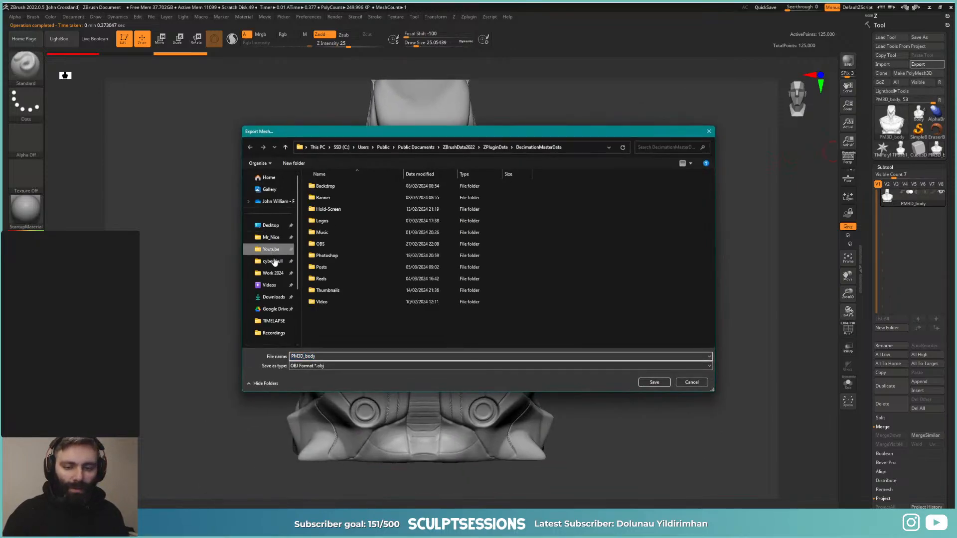
{"action": "left_click", "coordinate": [273, 261]}
{"action": "double_click", "coordinate": [330, 188]}
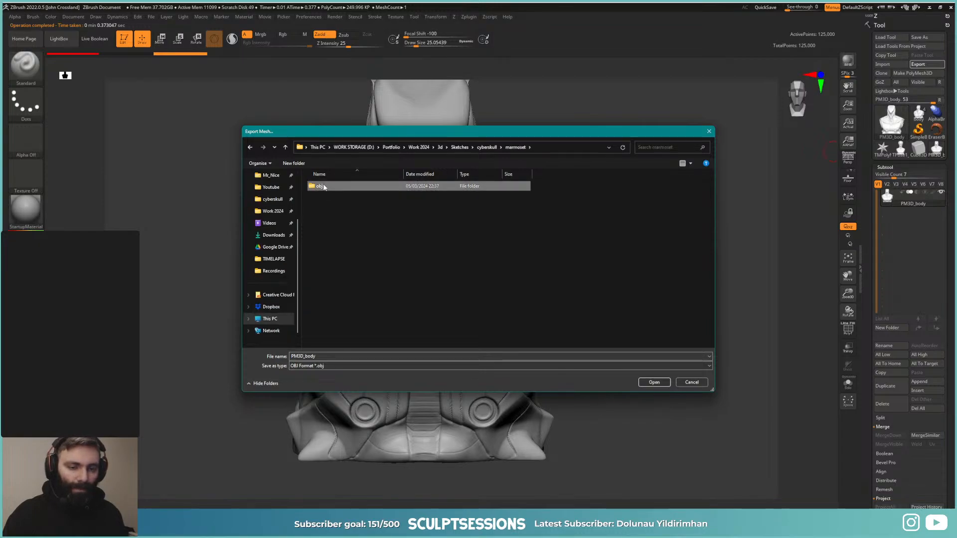
{"action": "double_click", "coordinate": [330, 190]}
{"action": "left_click", "coordinate": [328, 200]}
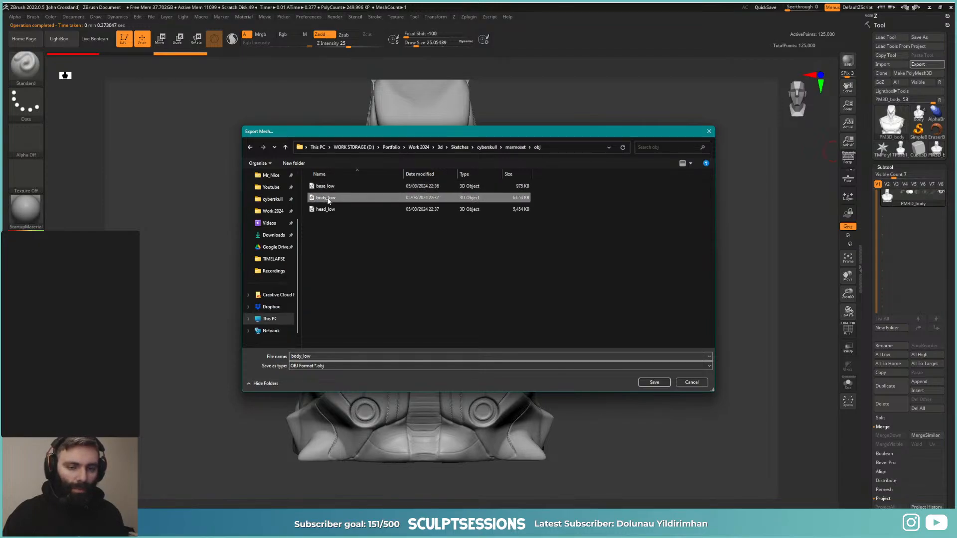
{"action": "left_click", "coordinate": [322, 355]}
{"action": "key", "text": "BackSpace"}
{"action": "key", "text": "BackSpace"}
{"action": "key", "text": "BackSpace"}
{"action": "type", "text": "high"}
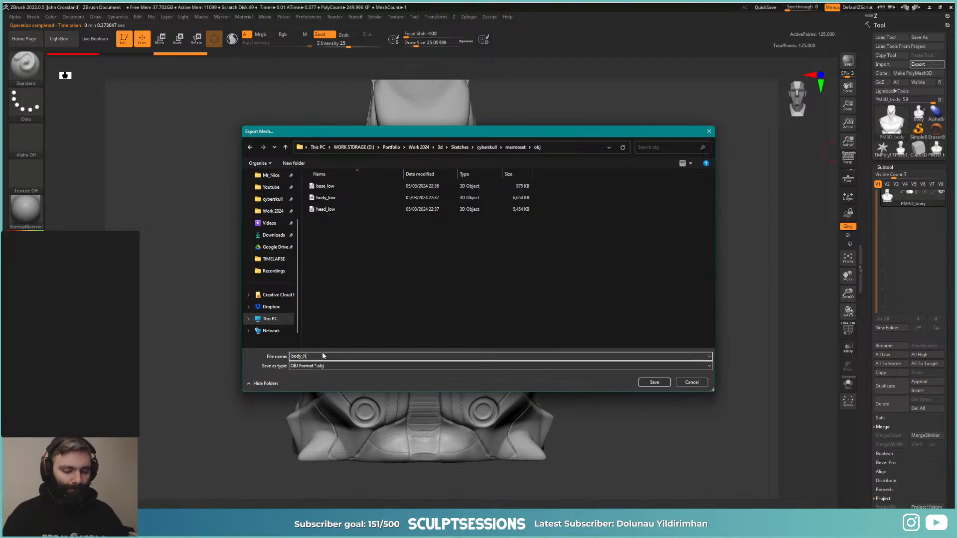
{"action": "key", "text": "Return"}
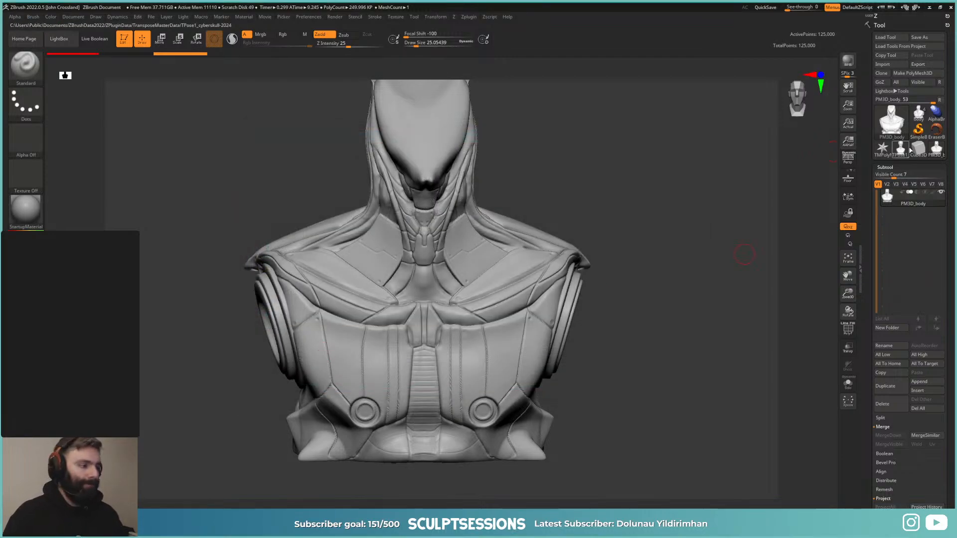
Step: Switch back to the full bust tool and select the head subtool at its highest subdivision level
{"action": "left_click", "coordinate": [917, 127]}
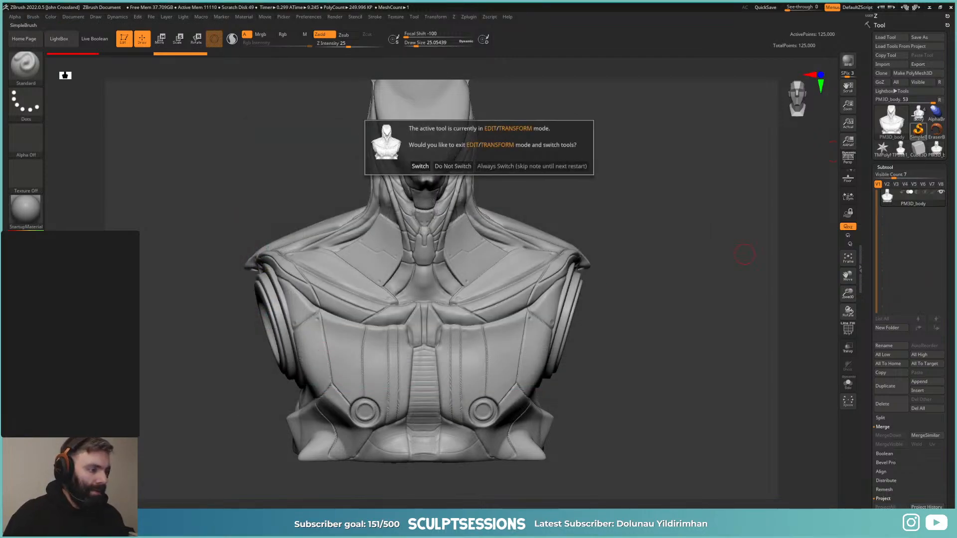
{"action": "key", "text": "Escape"}
{"action": "left_click", "coordinate": [917, 115]}
{"action": "right_click_drag", "start_coordinate": [652, 311], "coordinate": [662, 402], "text": "alt"}
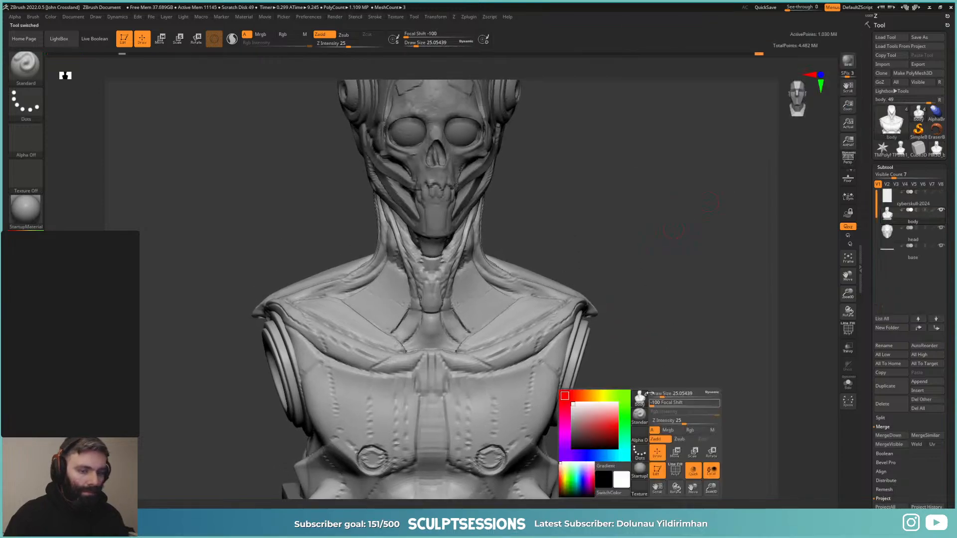
{"action": "left_click", "coordinate": [416, 164], "text": "alt"}
{"action": "right_click_drag", "start_coordinate": [630, 210], "coordinate": [634, 257], "text": "alt"}
{"action": "key", "text": "d"}
{"action": "key", "text": "d"}
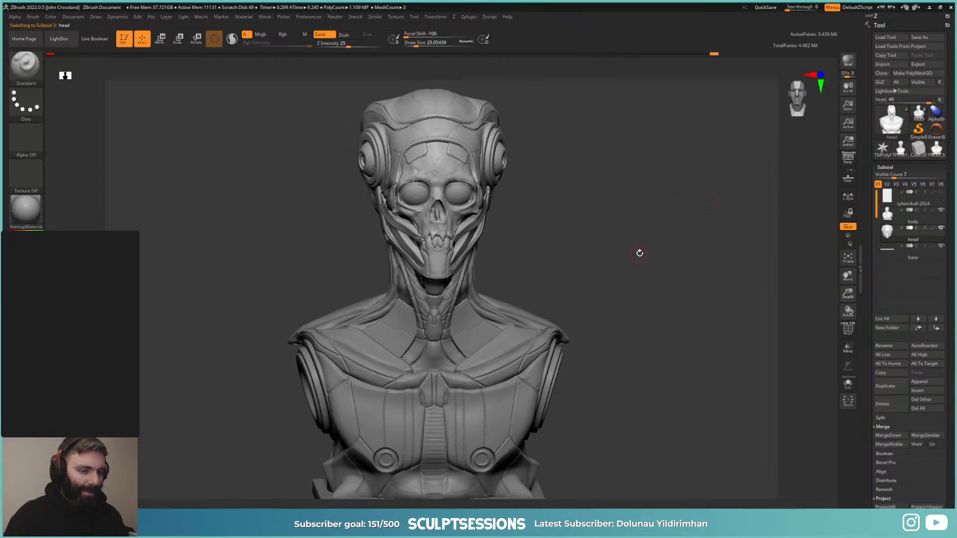
Step: Make a separate PolyMesh3D copy of the head and pre-process it with Decimation Master
{"action": "left_click", "coordinate": [931, 74]}
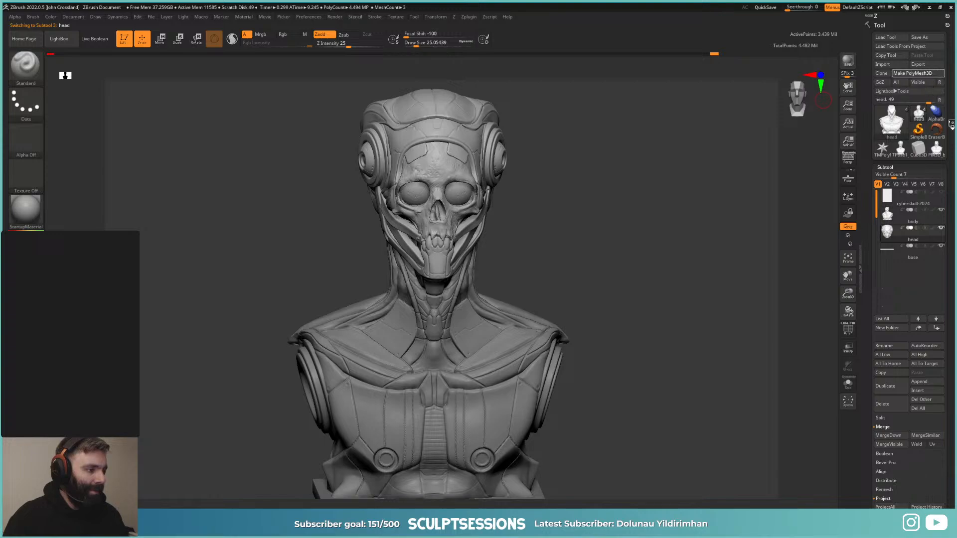
{"action": "left_click", "coordinate": [468, 17]}
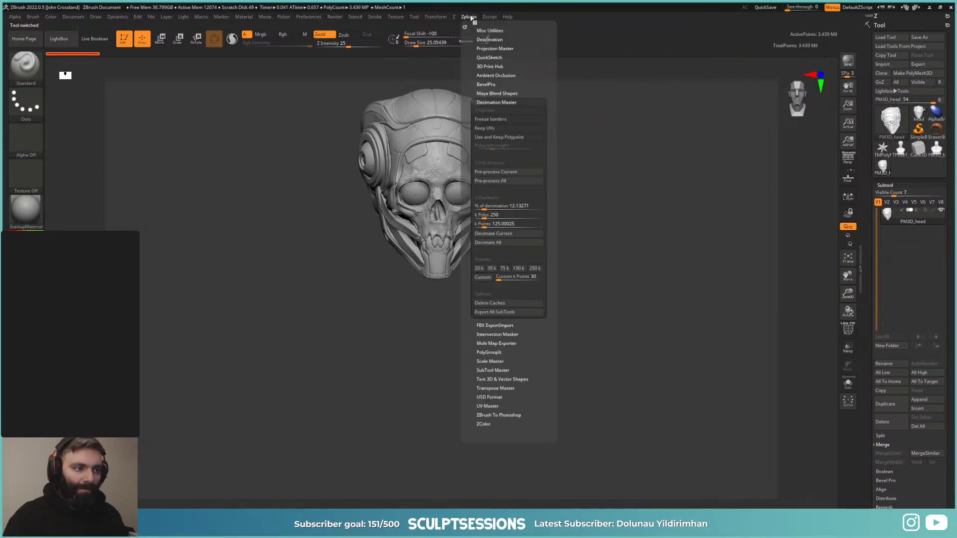
{"action": "left_click", "coordinate": [511, 172]}
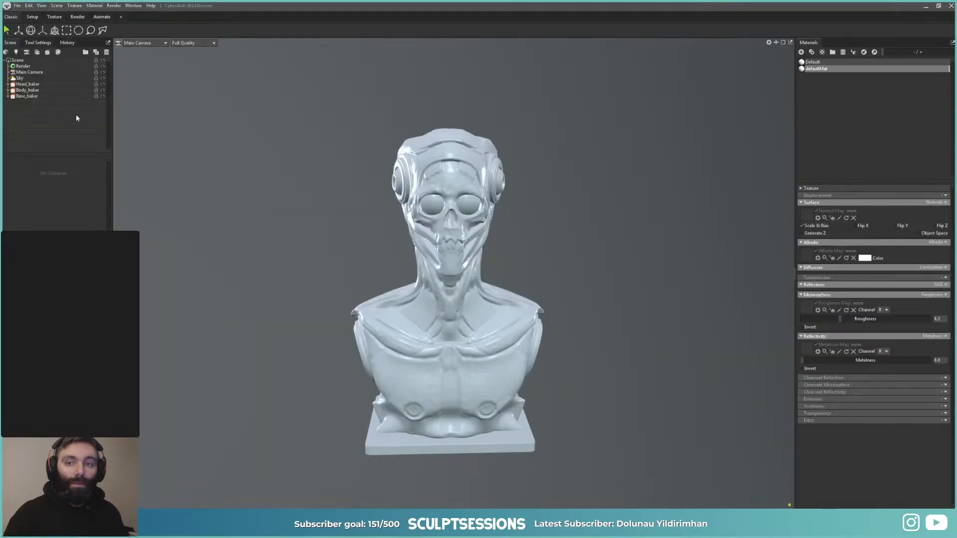
Step: Switch to Marmoset Toolbag and import the body_high mesh from the project's marmoset/obj folder
{"action": "left_click", "coordinate": [16, 6]}
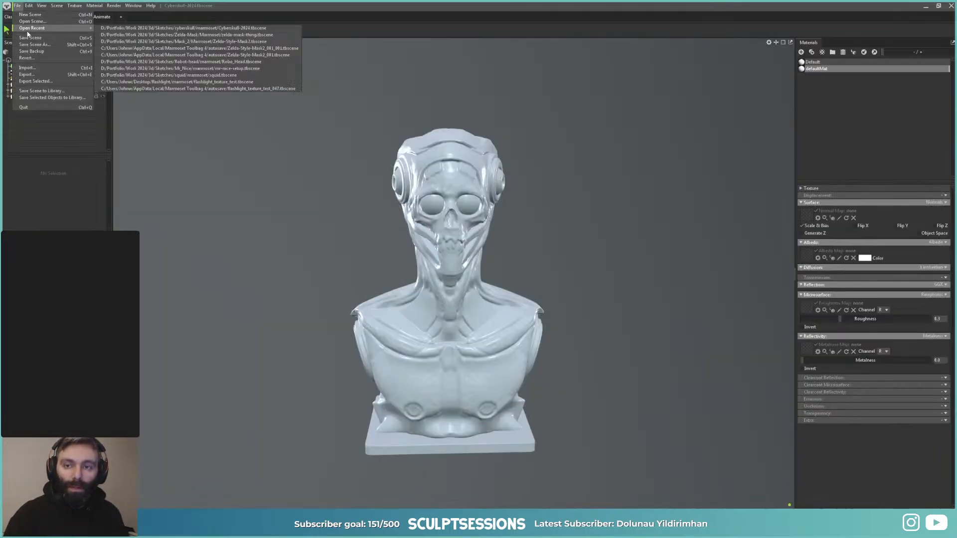
{"action": "left_click", "coordinate": [28, 67]}
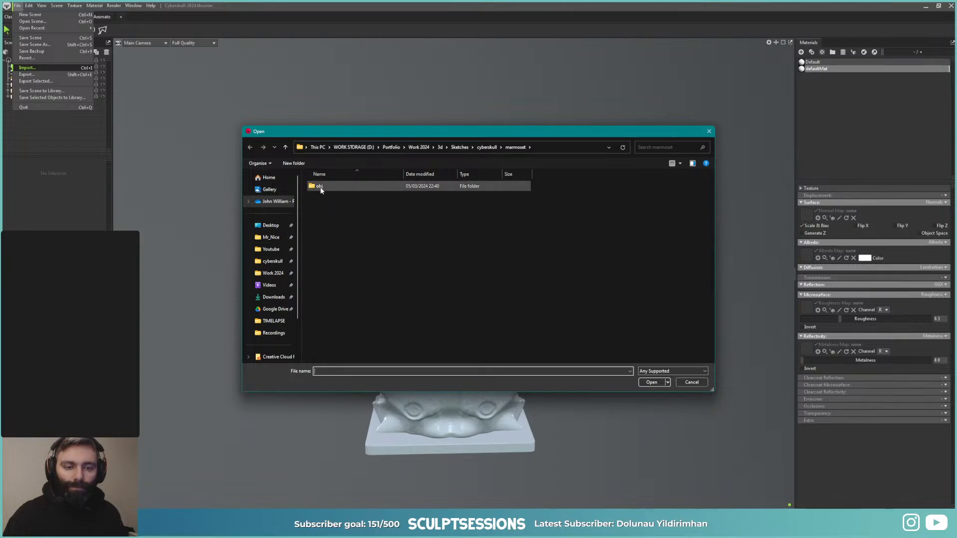
{"action": "left_click", "coordinate": [333, 187]}
{"action": "double_click", "coordinate": [333, 188]}
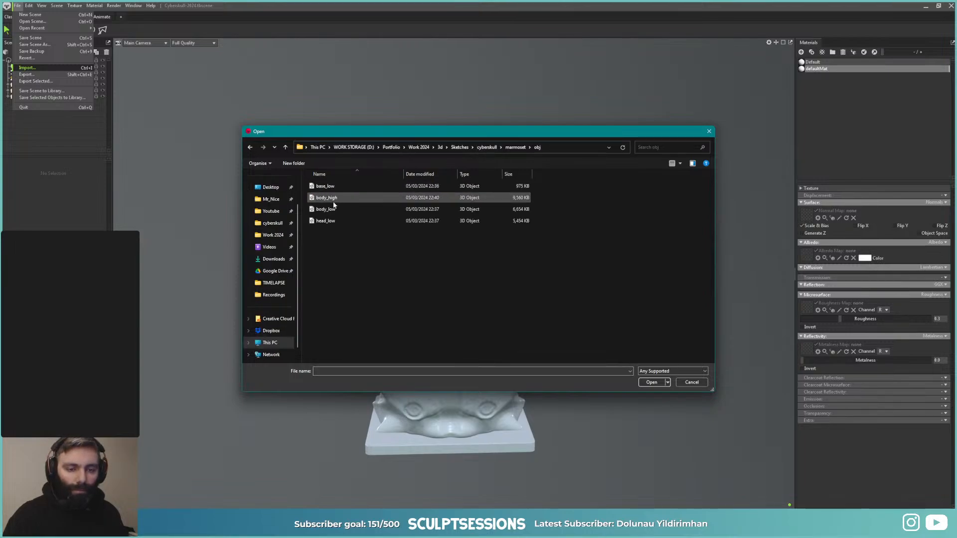
{"action": "left_click", "coordinate": [329, 198]}
{"action": "double_click", "coordinate": [328, 198]}
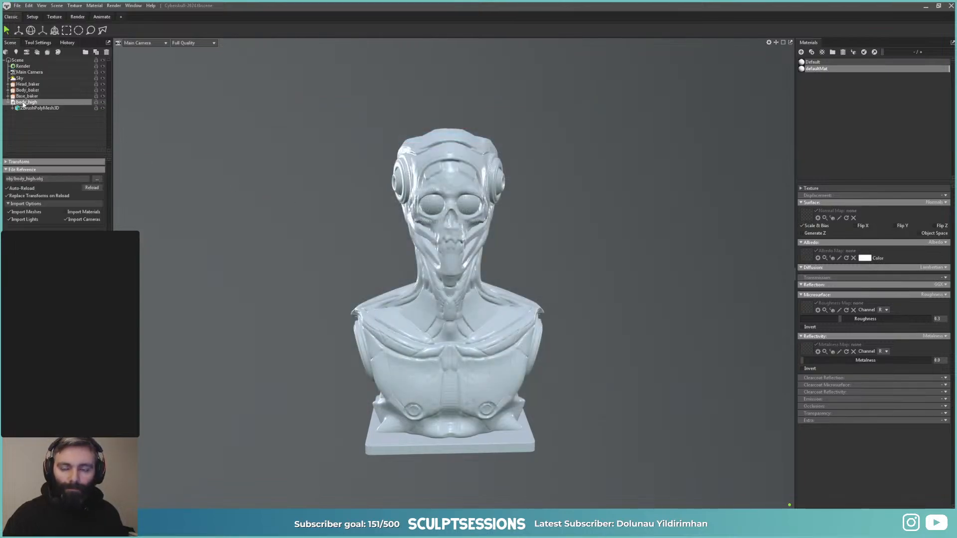
Step: Move body_high into the High slot of Body_baker's bake group and collapse the baker
{"action": "left_click", "coordinate": [7, 90]}
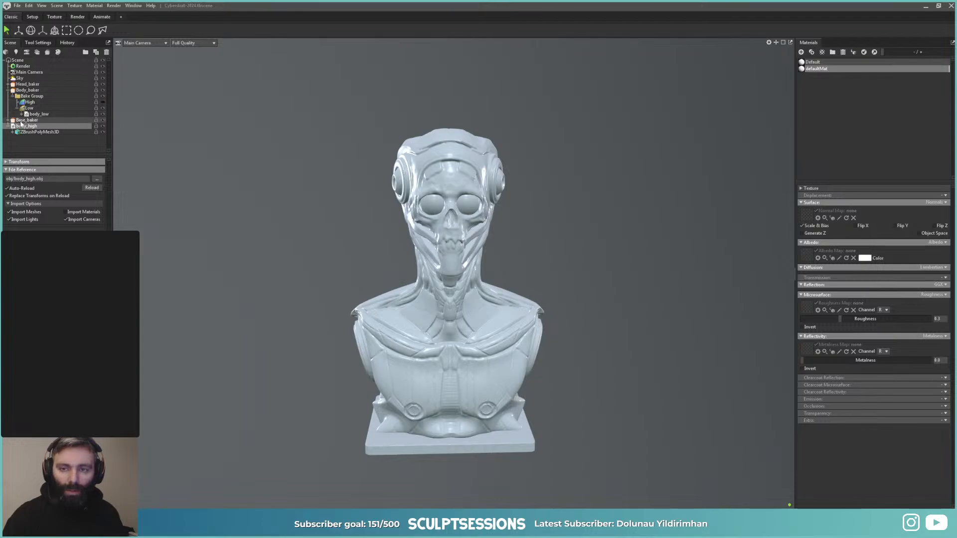
{"action": "left_click_drag", "start_coordinate": [22, 126], "coordinate": [30, 103]}
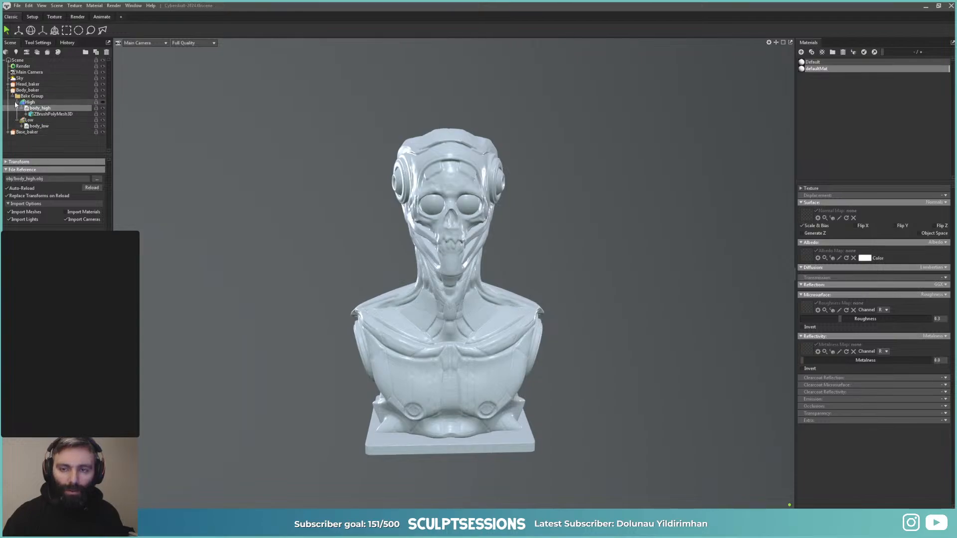
{"action": "left_click", "coordinate": [13, 97]}
{"action": "left_click", "coordinate": [8, 90]}
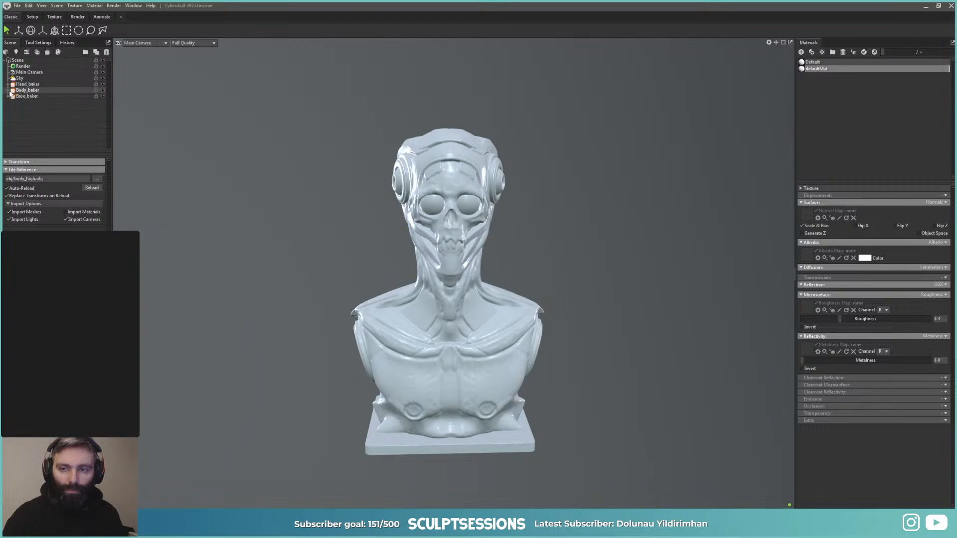
Step: Duplicate base_low and place the copy in the High slot of Base_baker's bake group
{"action": "left_click", "coordinate": [8, 96]}
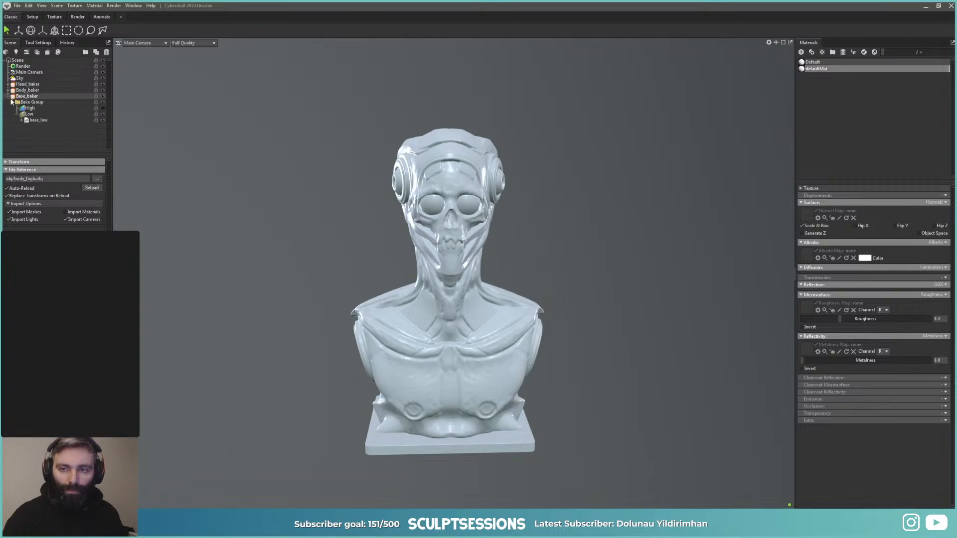
{"action": "left_click", "coordinate": [33, 120]}
{"action": "key", "text": "ctrl+d"}
{"action": "left_click_drag", "start_coordinate": [38, 129], "coordinate": [29, 108]}
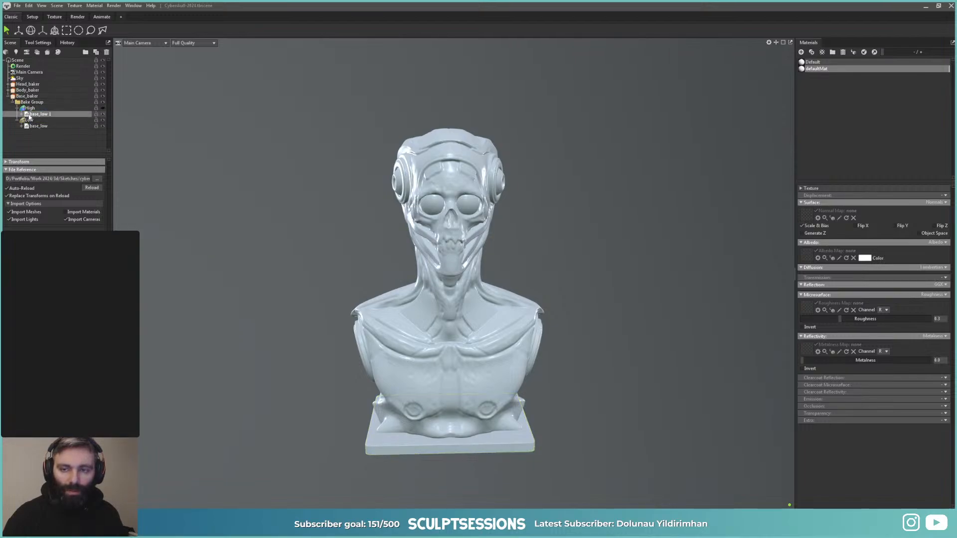
{"action": "left_click", "coordinate": [17, 114]}
{"action": "left_click", "coordinate": [12, 103]}
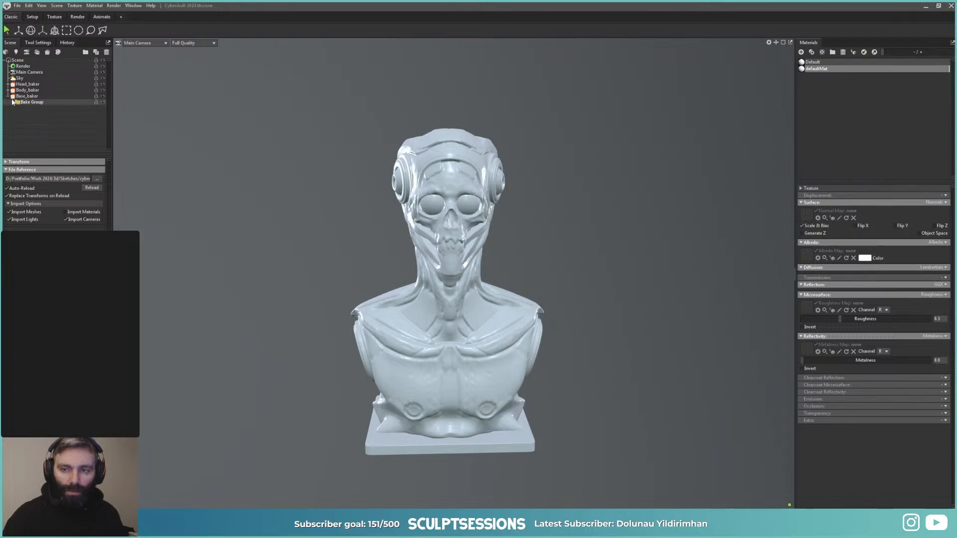
{"action": "left_click", "coordinate": [8, 96]}
Step: Add three texture projects to the scene
{"action": "left_click", "coordinate": [29, 109]}
{"action": "left_click", "coordinate": [58, 53]}
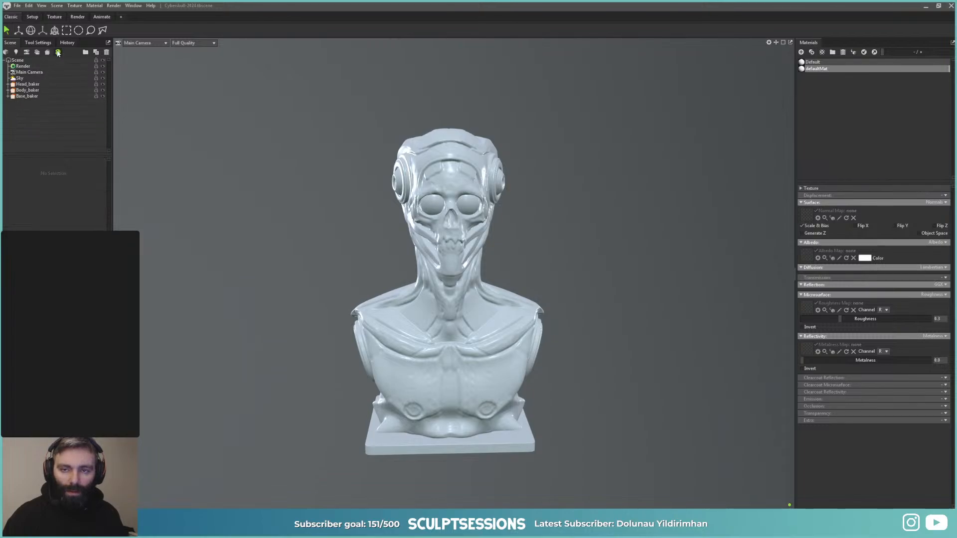
{"action": "left_click", "coordinate": [58, 53]}
{"action": "left_click", "coordinate": [58, 53]}
Step: Rename the three texture projects as Head_TEX, Body_TEX and Base_TEX
{"action": "double_click", "coordinate": [33, 103]}
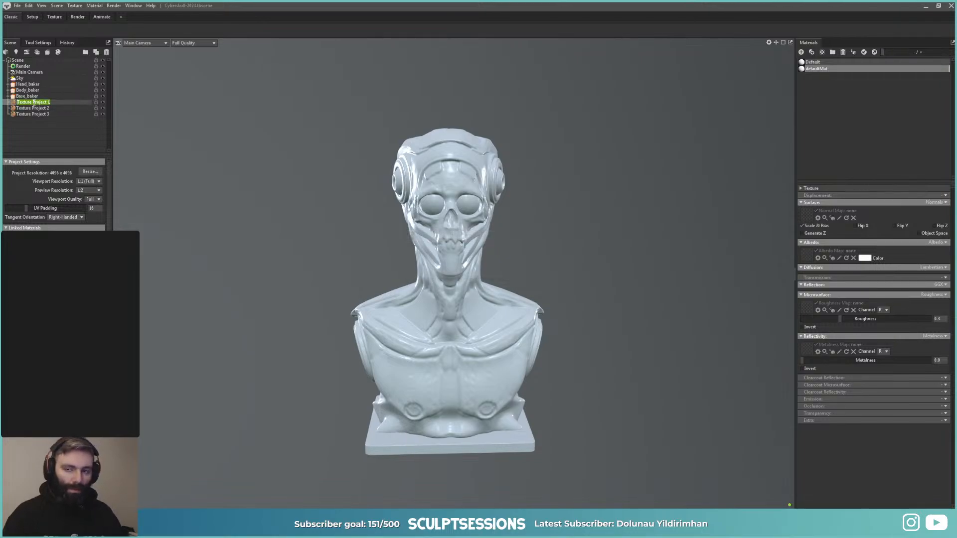
{"action": "type", "text": "Head_TEX"}
{"action": "key", "text": "Return"}
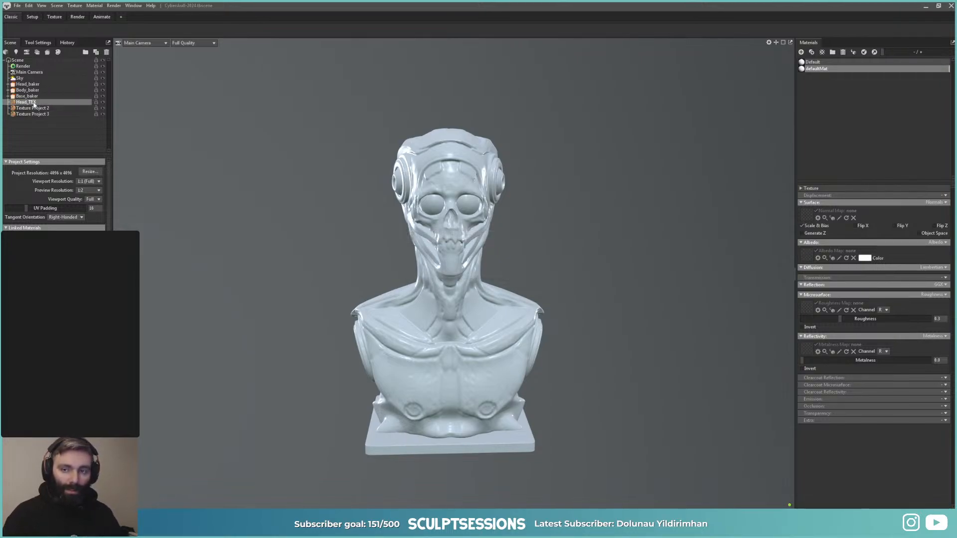
{"action": "double_click", "coordinate": [43, 109]}
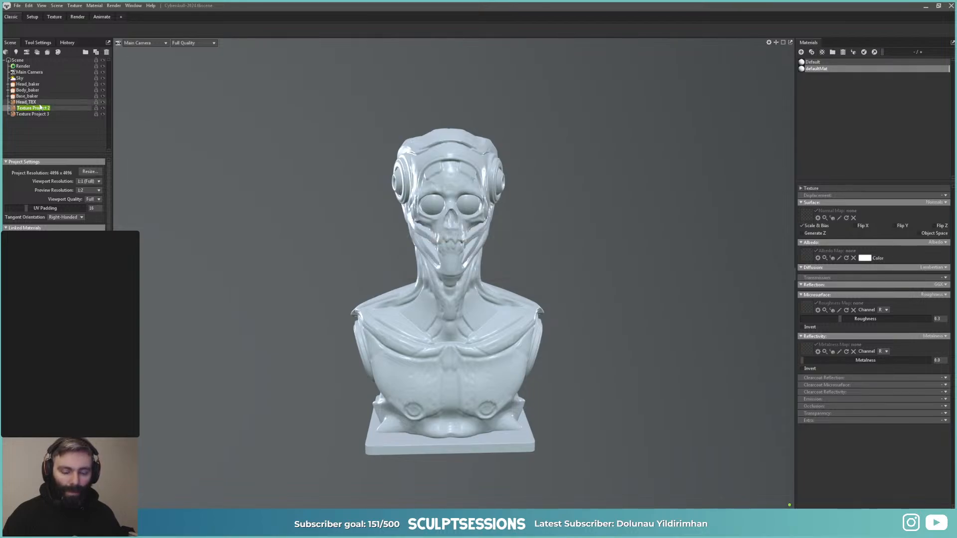
{"action": "type", "text": "Bod"}
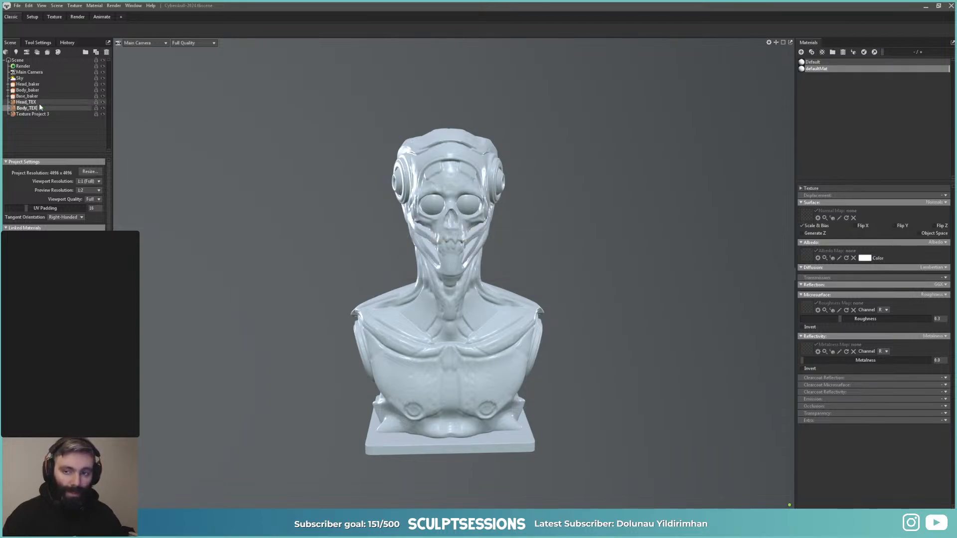
{"action": "type", "text": "y_TEX"}
{"action": "key", "text": "Return"}
{"action": "double_click", "coordinate": [42, 114]}
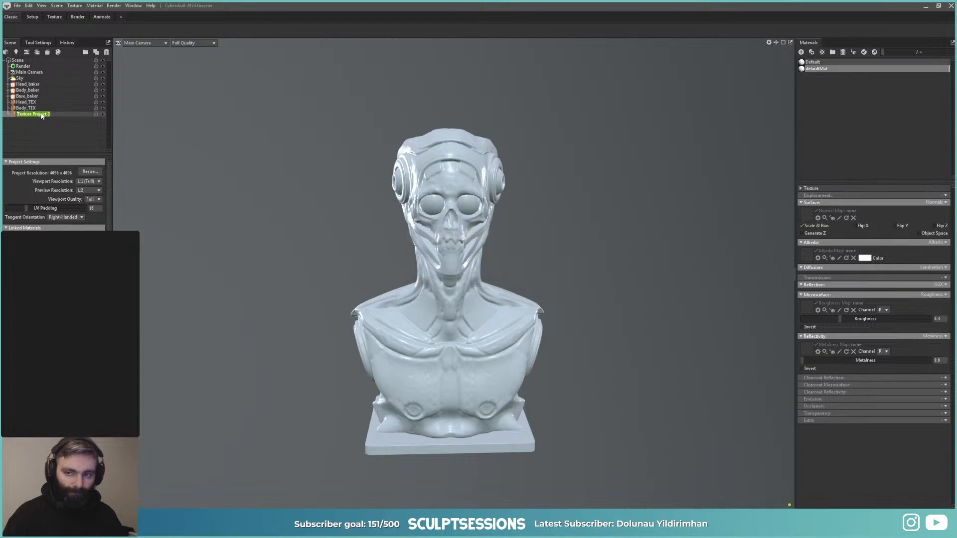
{"action": "type", "text": "Base_TE"}
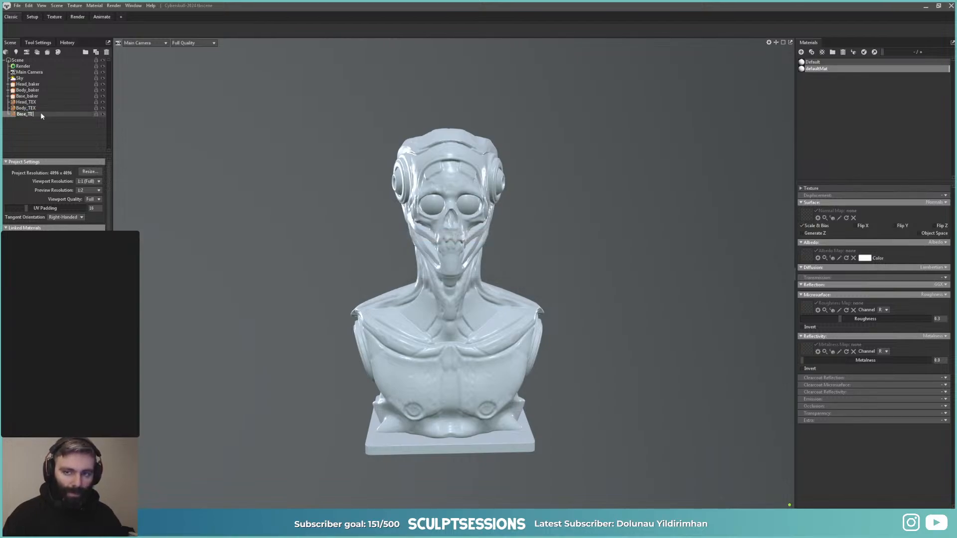
{"action": "type", "text": "X"}
{"action": "key", "text": "Return"}
{"action": "left_click", "coordinate": [49, 134]}
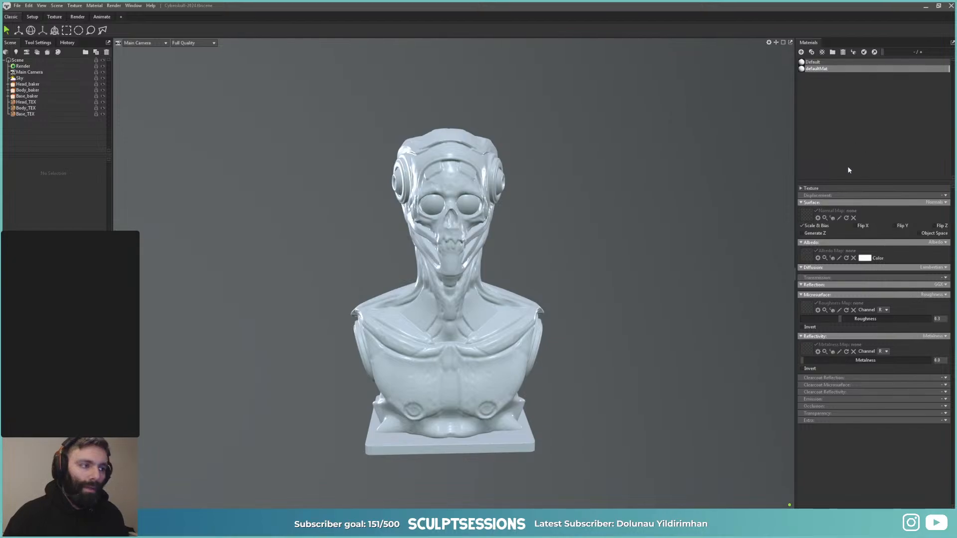
Step: Create three new materials and rename the first one Head_MAT
{"action": "left_click", "coordinate": [801, 51]}
{"action": "left_click", "coordinate": [801, 51]}
{"action": "left_click", "coordinate": [801, 52]}
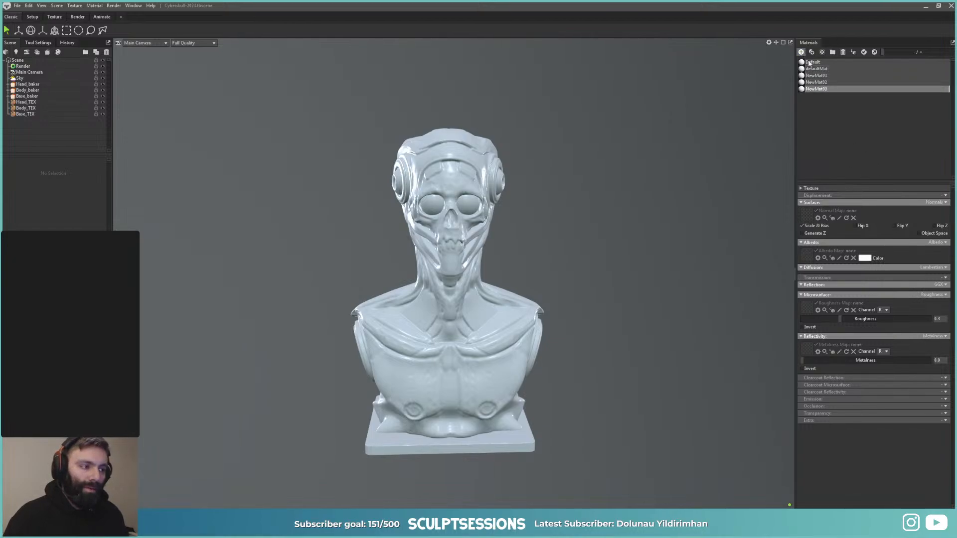
{"action": "left_click", "coordinate": [816, 75]}
{"action": "double_click", "coordinate": [817, 76]}
{"action": "type", "text": "Head"}
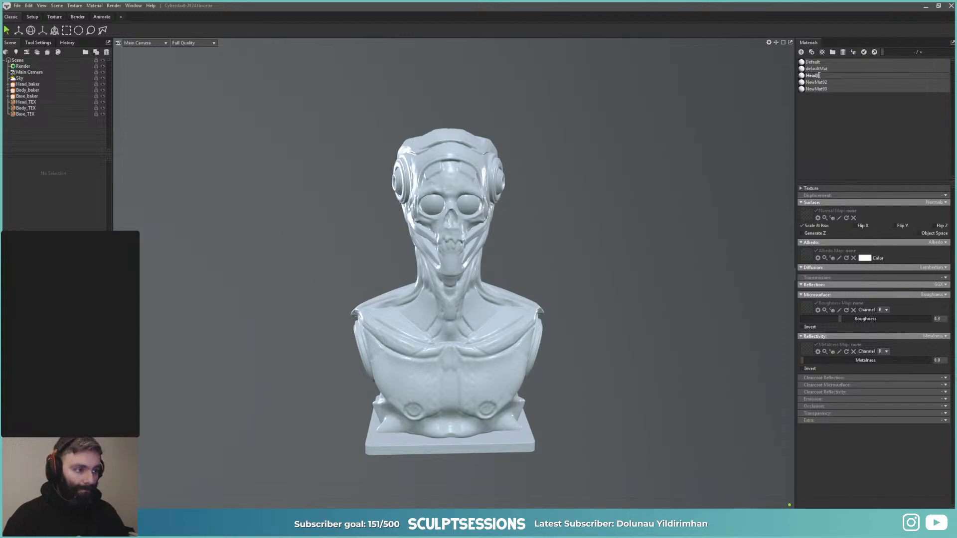
{"action": "type", "text": "_MA"}
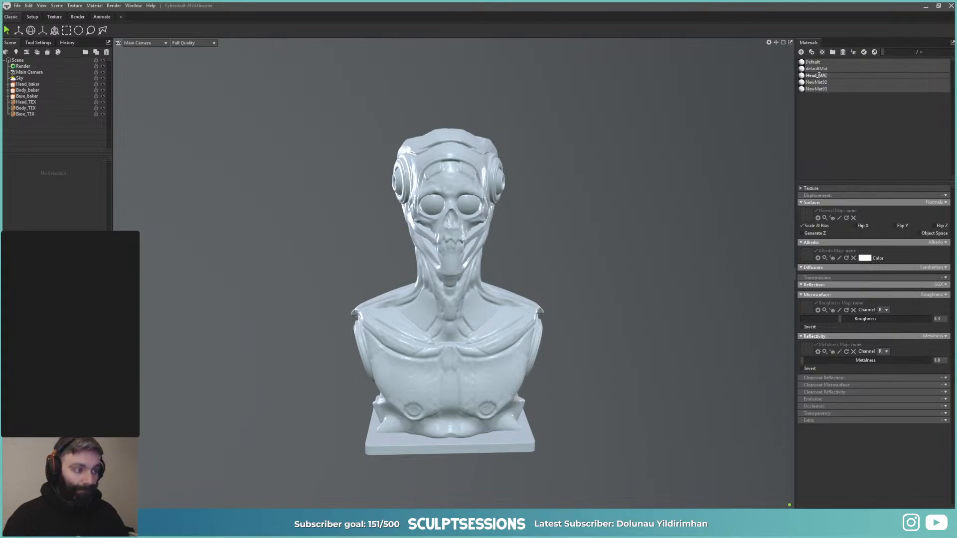
{"action": "type", "text": "T"}
{"action": "key", "text": "Return"}
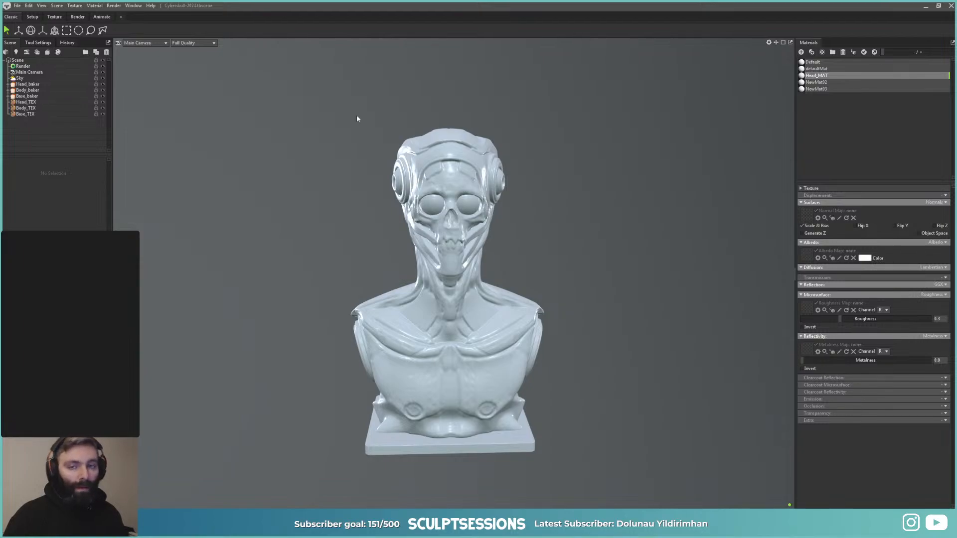
Step: Link the Head_MAT material to the Head_TEX texture project, then select Head_baker
{"action": "left_click", "coordinate": [26, 102]}
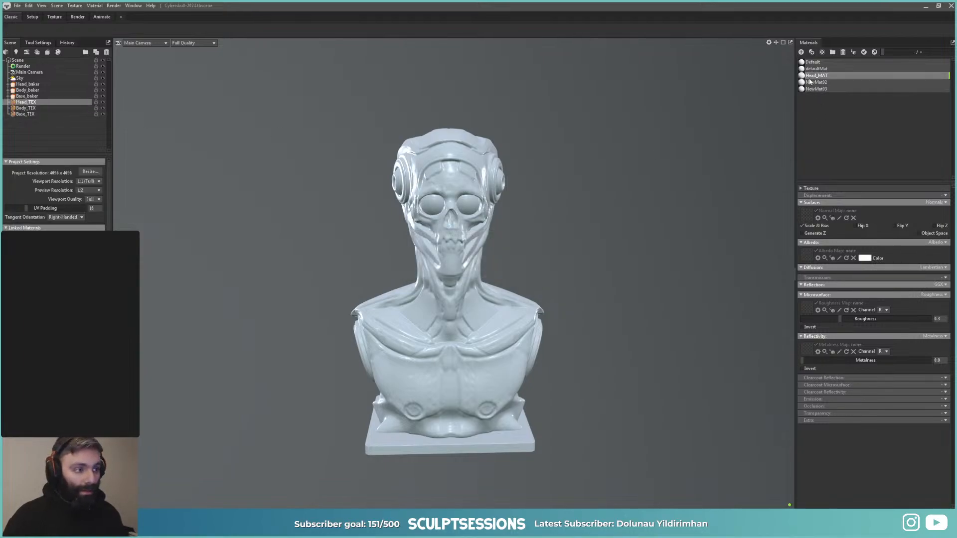
{"action": "left_click_drag", "start_coordinate": [802, 76], "coordinate": [64, 230]}
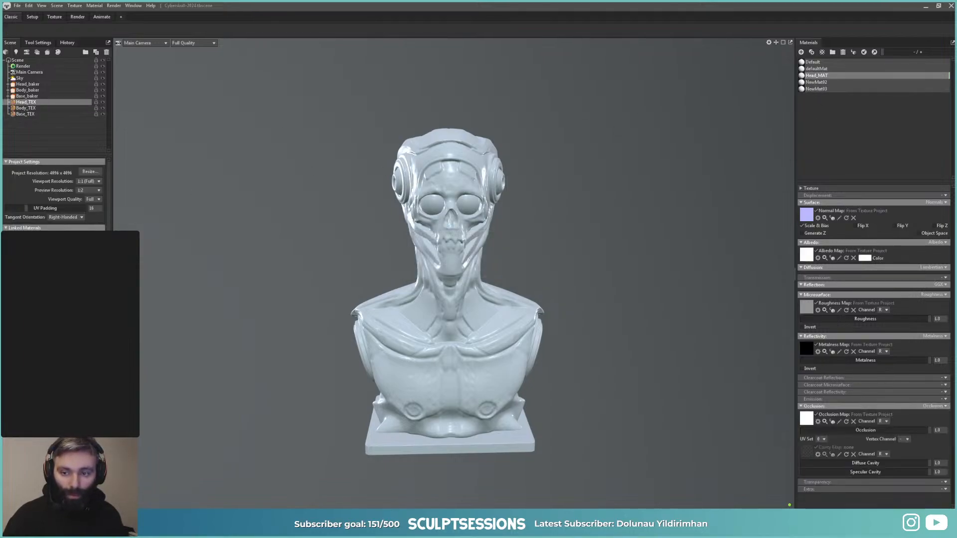
{"action": "left_click", "coordinate": [27, 85]}
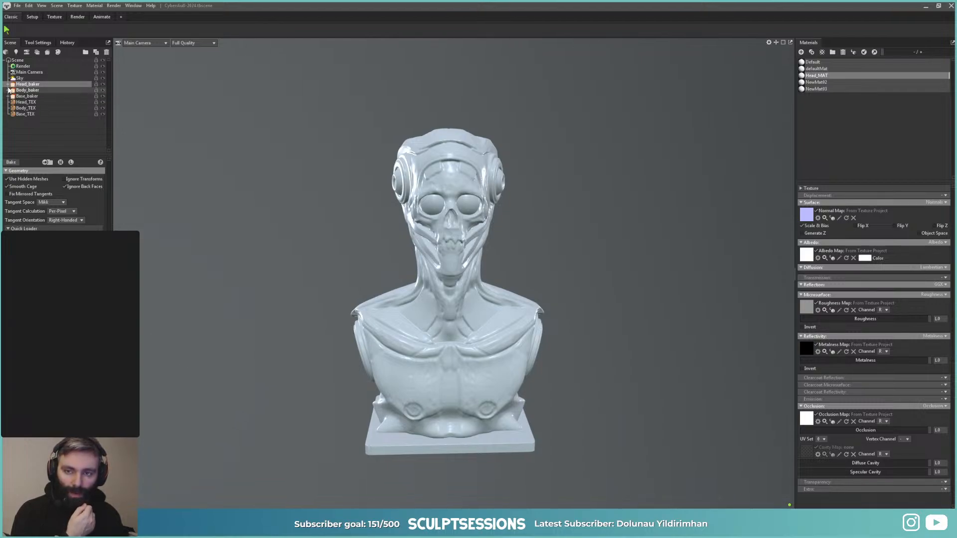
Step: Rename the two remaining new materials as Body_MAT and Base_MAT
{"action": "double_click", "coordinate": [819, 82]}
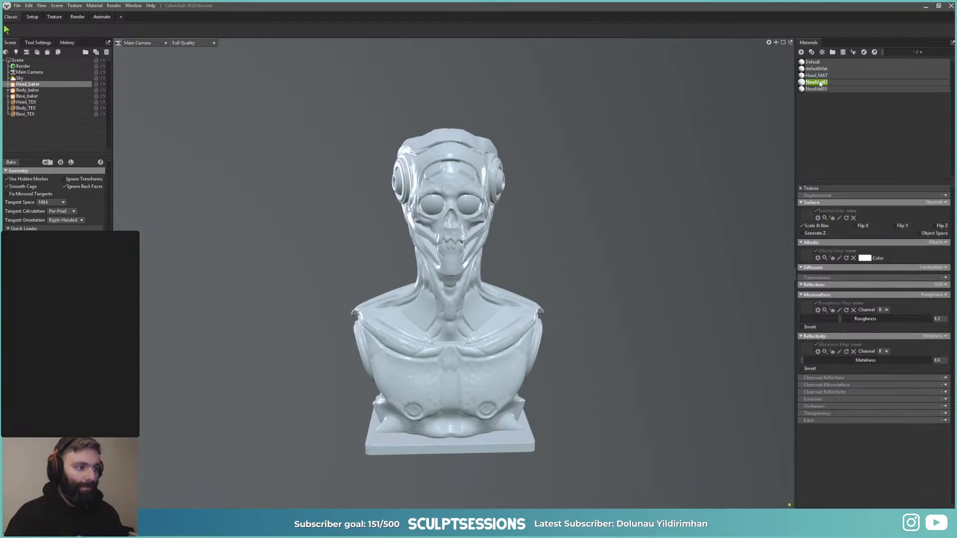
{"action": "type", "text": "Body"}
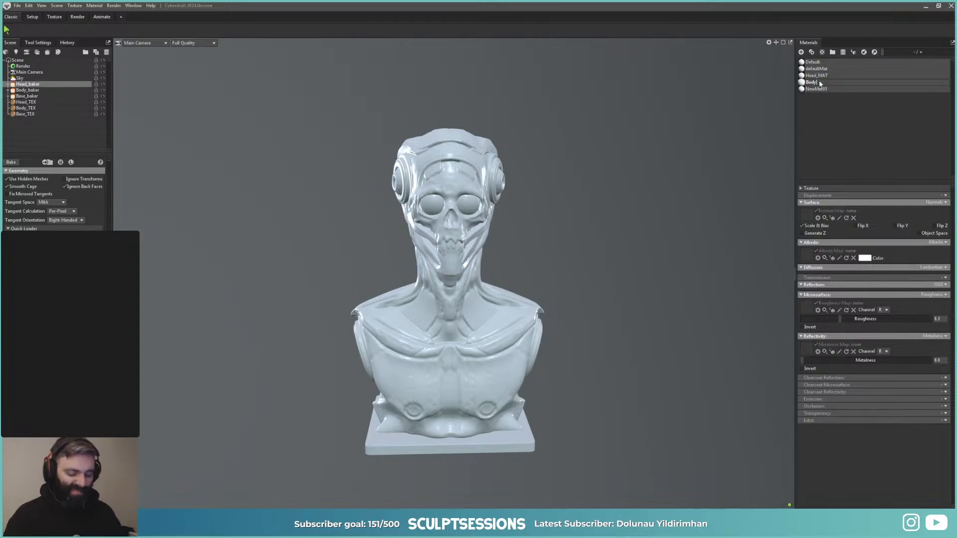
{"action": "type", "text": "_MAT"}
{"action": "key", "text": "Return"}
{"action": "double_click", "coordinate": [815, 89]}
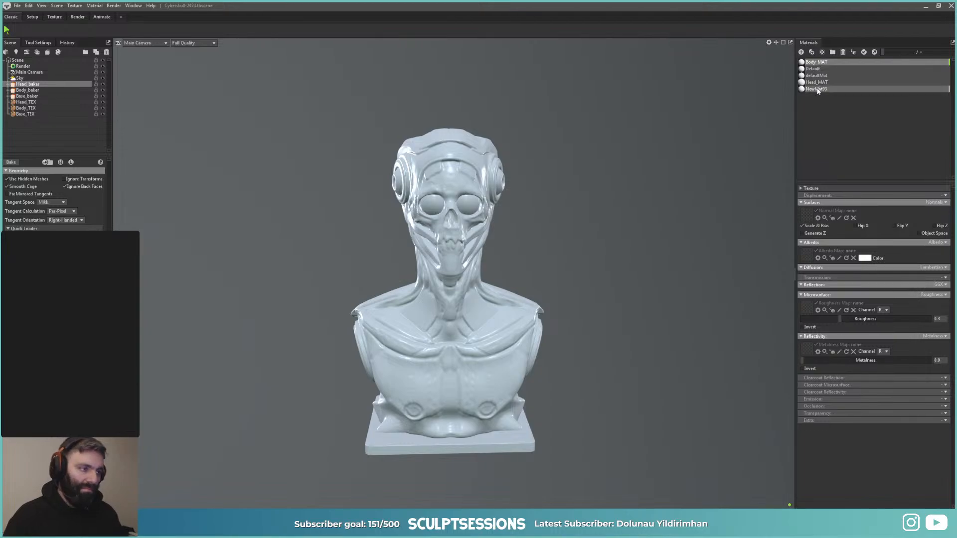
{"action": "type", "text": "B"}
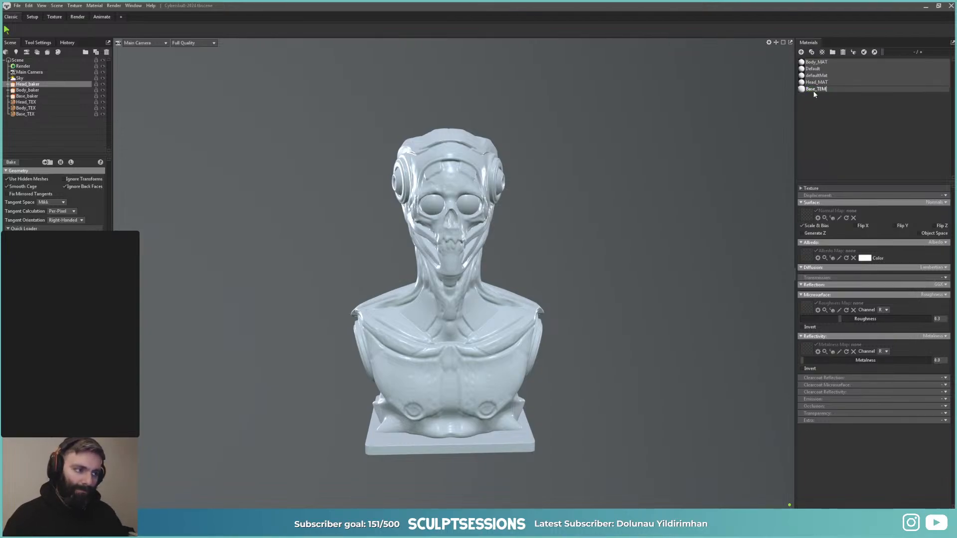
{"action": "type", "text": "ase_MAT"}
{"action": "key", "text": "Return"}
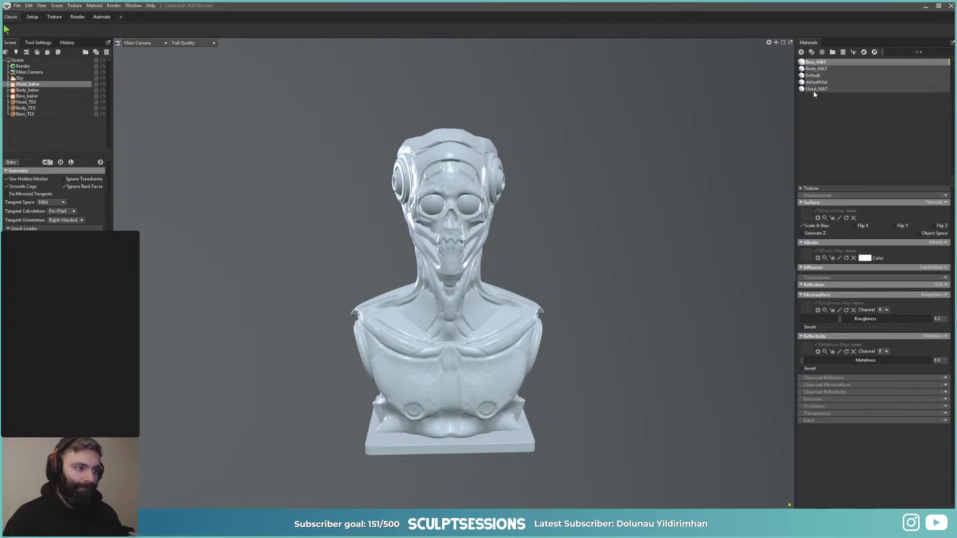
Step: Link the Body_MAT material to the Body_TEX texture project and Base_MAT to Base_TEX
{"action": "left_click", "coordinate": [638, 114]}
{"action": "left_click", "coordinate": [25, 108]}
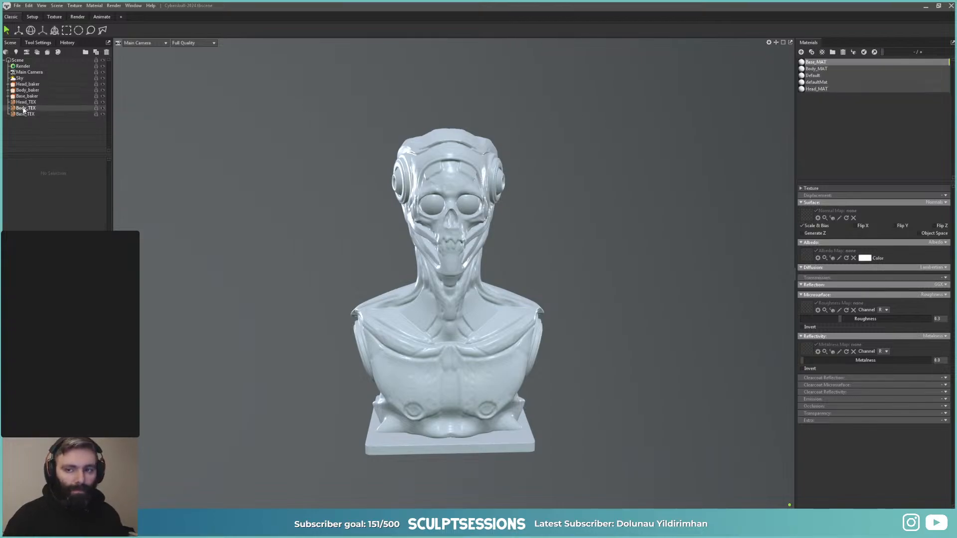
{"action": "left_click", "coordinate": [818, 69]}
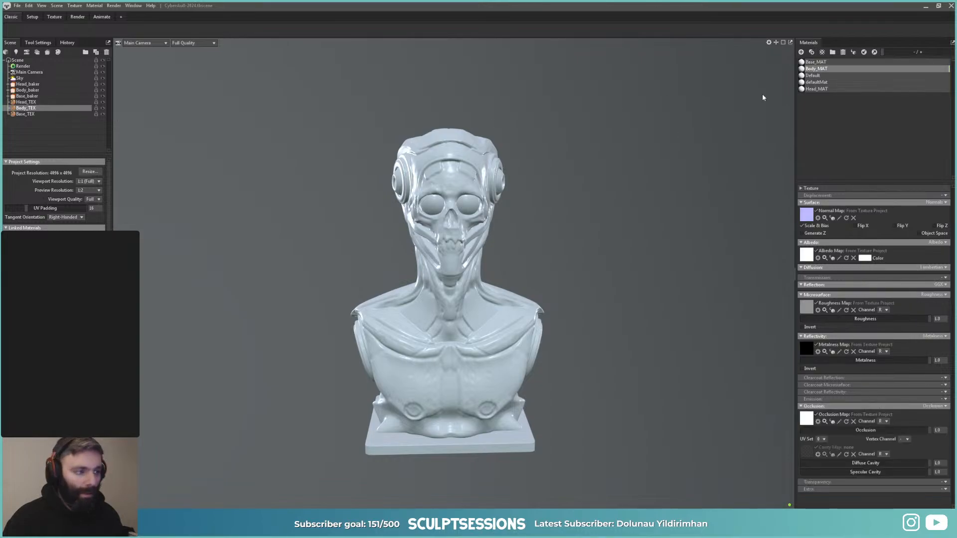
{"action": "left_click", "coordinate": [7, 114]}
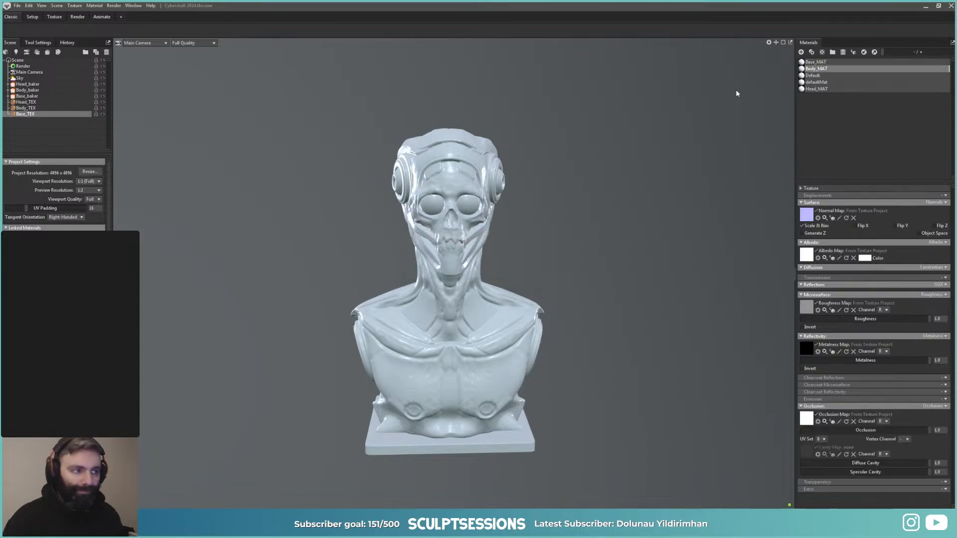
{"action": "left_click_drag", "start_coordinate": [810, 63], "coordinate": [226, 176]}
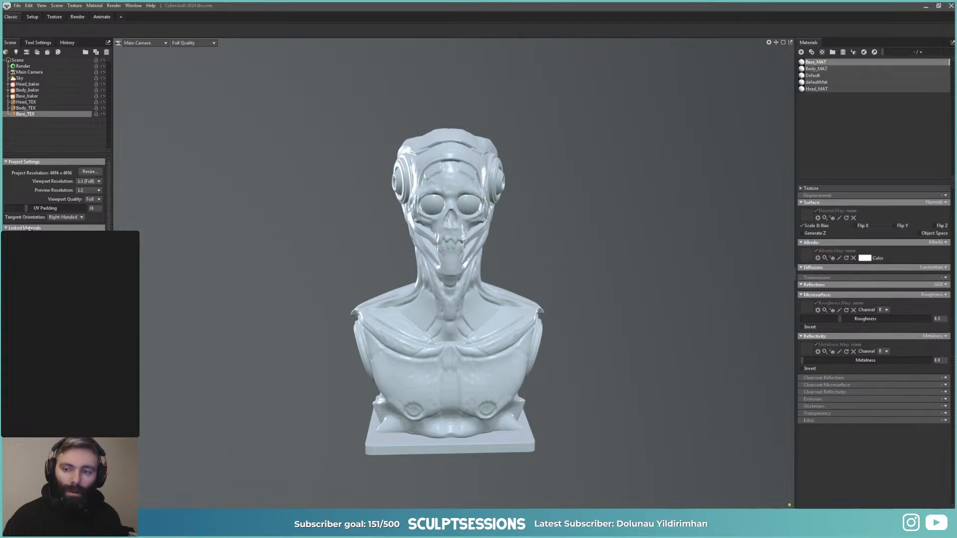
{"action": "left_click_drag", "start_coordinate": [29, 231], "coordinate": [29, 229]}
Step: Switch to ZBrush, decimate the high-poly head with Decimation Master at 250 k Polys and inspect its wireframe and detail
{"action": "key", "text": "alt+Tab"}
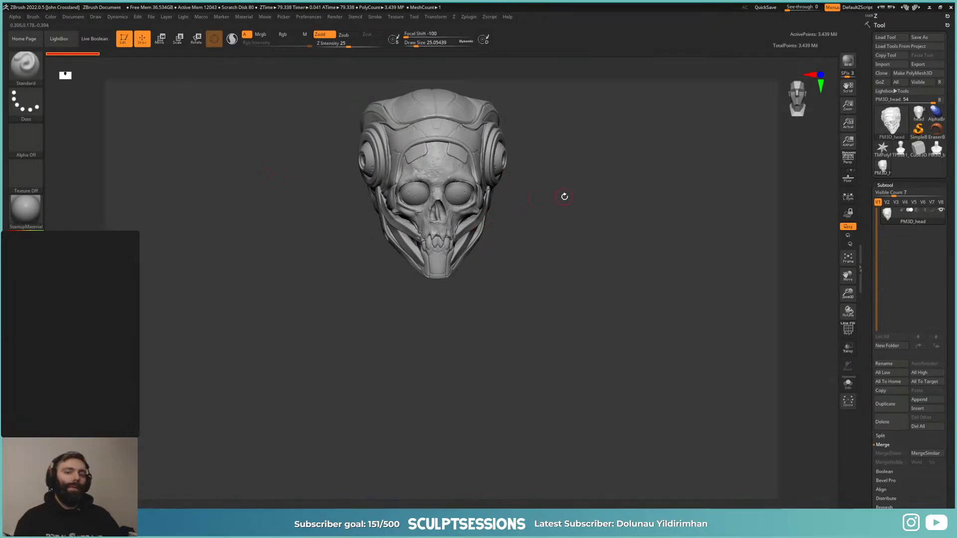
{"action": "left_click_drag", "start_coordinate": [577, 118], "coordinate": [627, 178], "text": "alt"}
{"action": "left_click", "coordinate": [469, 16]}
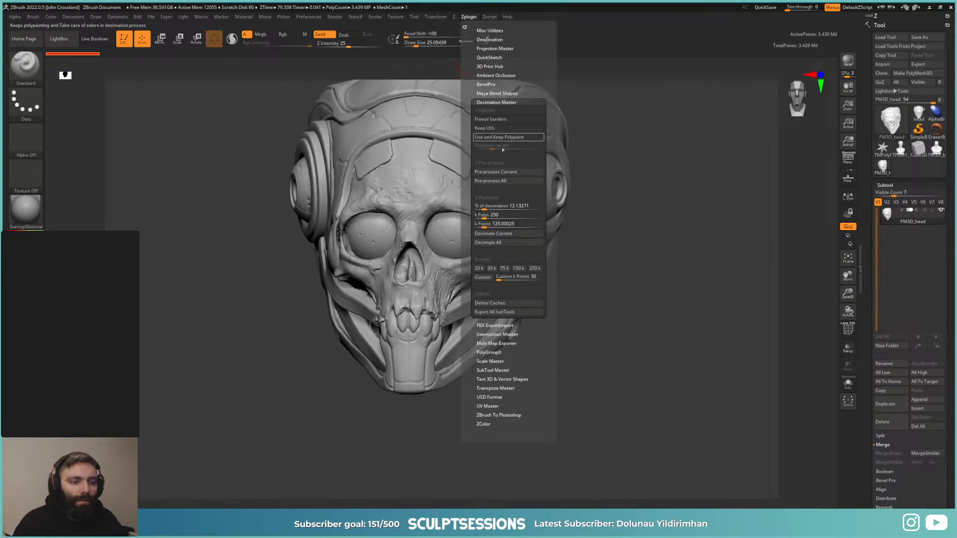
{"action": "left_click", "coordinate": [491, 214]}
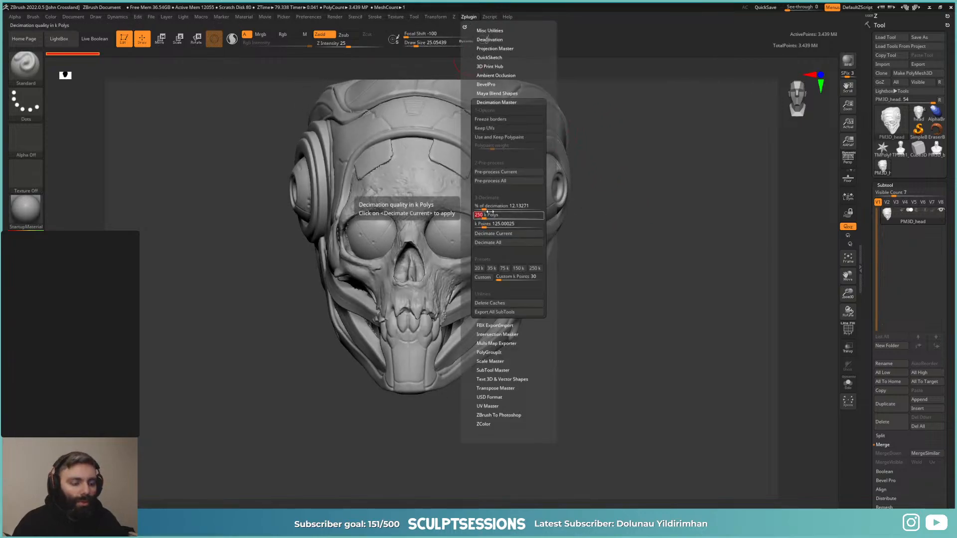
{"action": "type", "text": "2"}
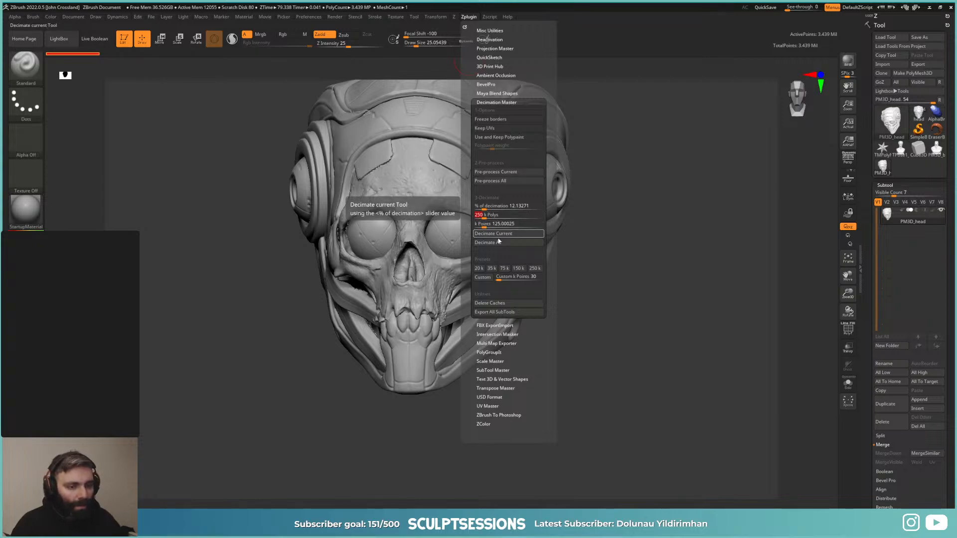
{"action": "left_click", "coordinate": [498, 233]}
{"action": "key", "text": "shift+f"}
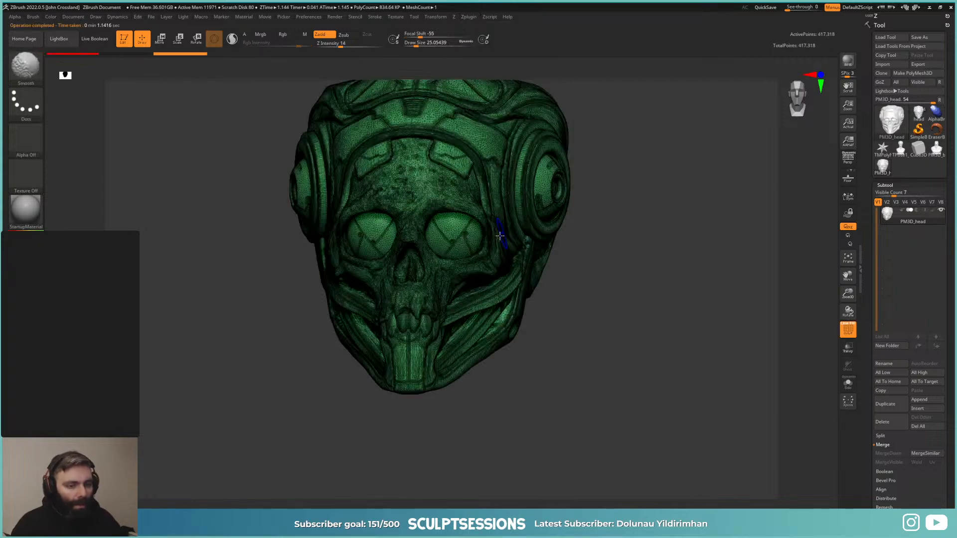
{"action": "key", "text": "shift+f"}
{"action": "right_click_drag", "start_coordinate": [578, 229], "coordinate": [563, 293], "text": "ctrl"}
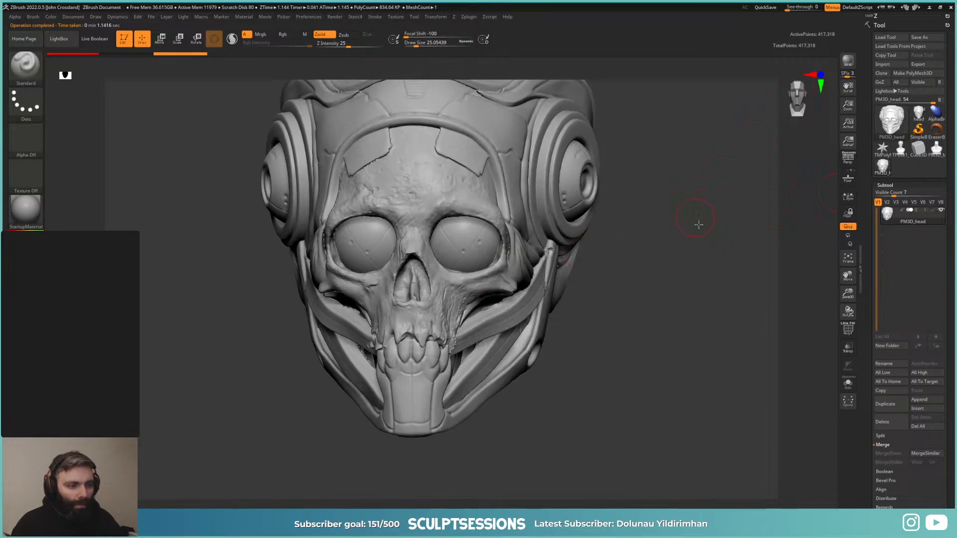
{"action": "right_click_drag", "start_coordinate": [699, 224], "coordinate": [681, 265], "text": "alt"}
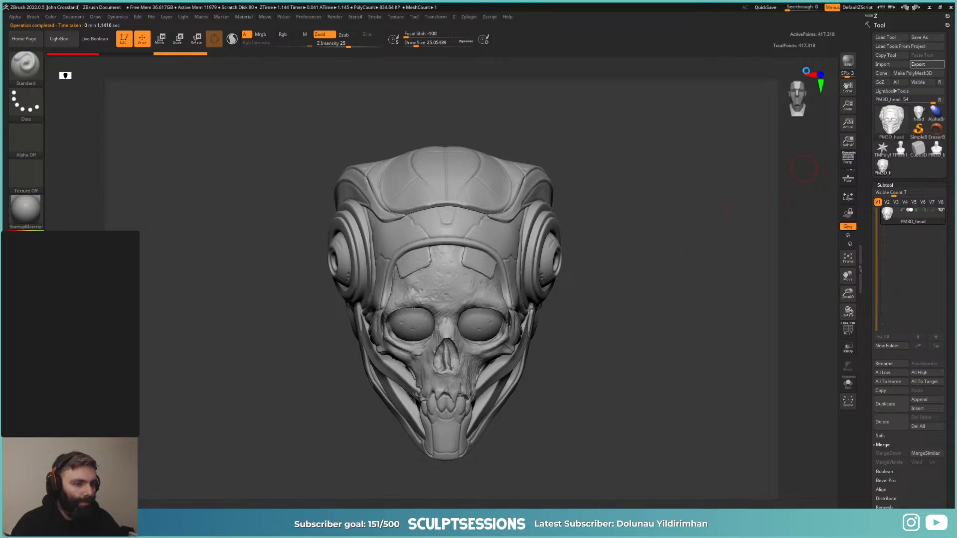
Step: Export the decimated head as an OBJ named head_high into the cyberskull project's marmoset/obj folder
{"action": "left_click", "coordinate": [920, 64]}
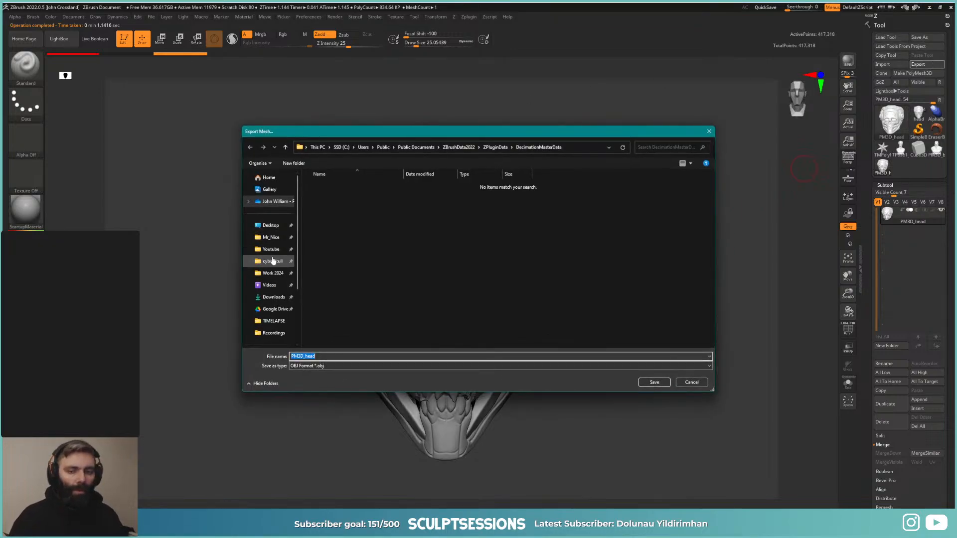
{"action": "left_click", "coordinate": [272, 261]}
{"action": "double_click", "coordinate": [321, 187]}
{"action": "double_click", "coordinate": [325, 187]}
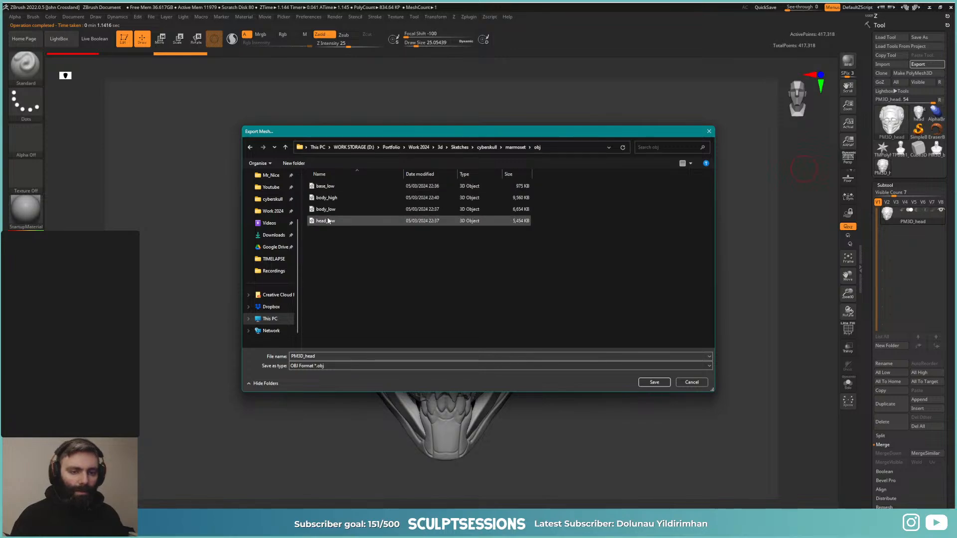
{"action": "left_click", "coordinate": [328, 221]}
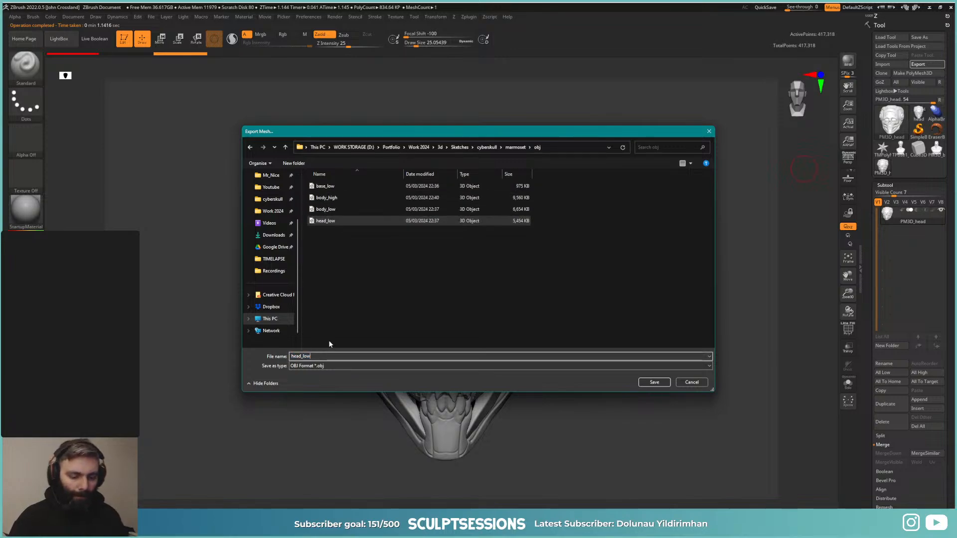
{"action": "key", "text": "BackSpace"}
{"action": "type", "text": "high"}
{"action": "key", "text": "Return"}
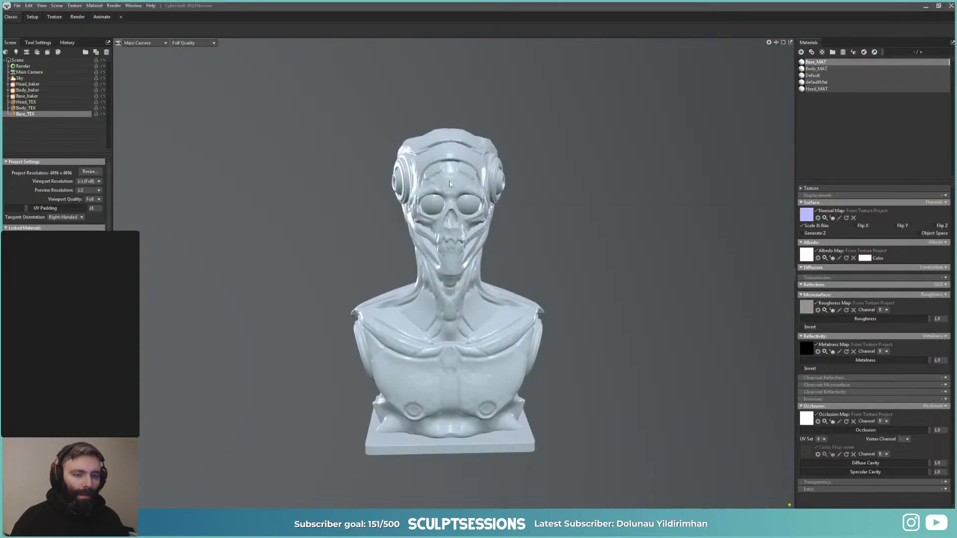
Step: Switch back to Marmoset Toolbag and import the head_high mesh into the scene
{"action": "scroll", "coordinate": [620, 234], "scroll_direction": "up", "scroll_amount": 2}
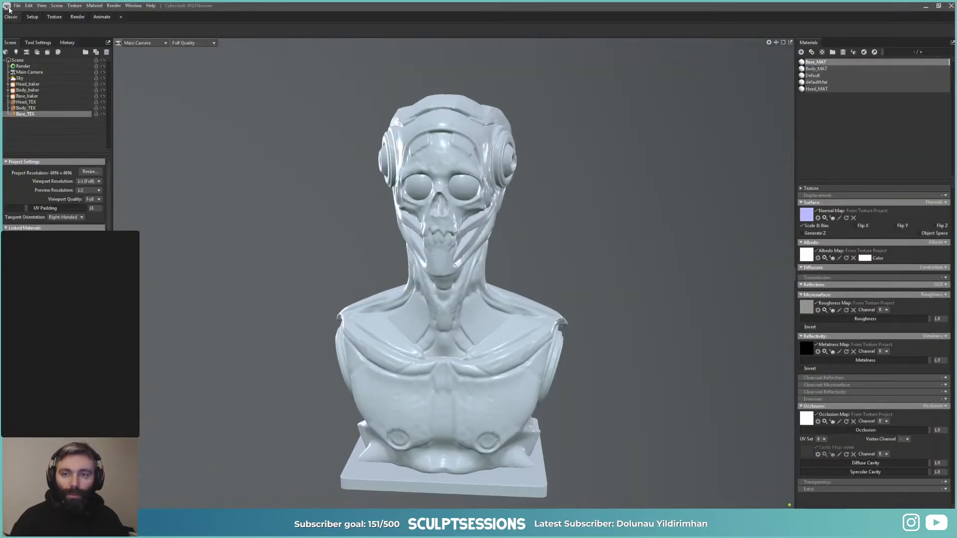
{"action": "left_click", "coordinate": [17, 6]}
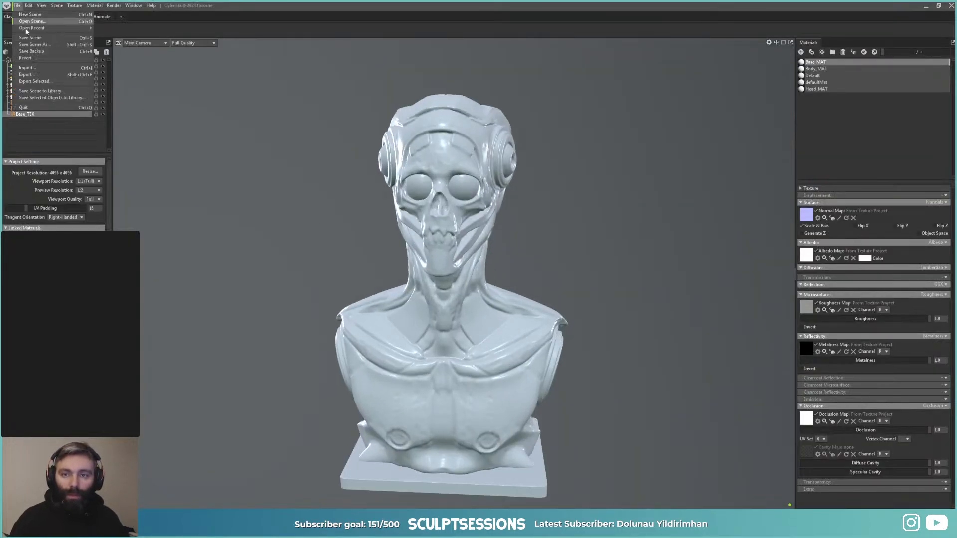
{"action": "left_click", "coordinate": [26, 67]}
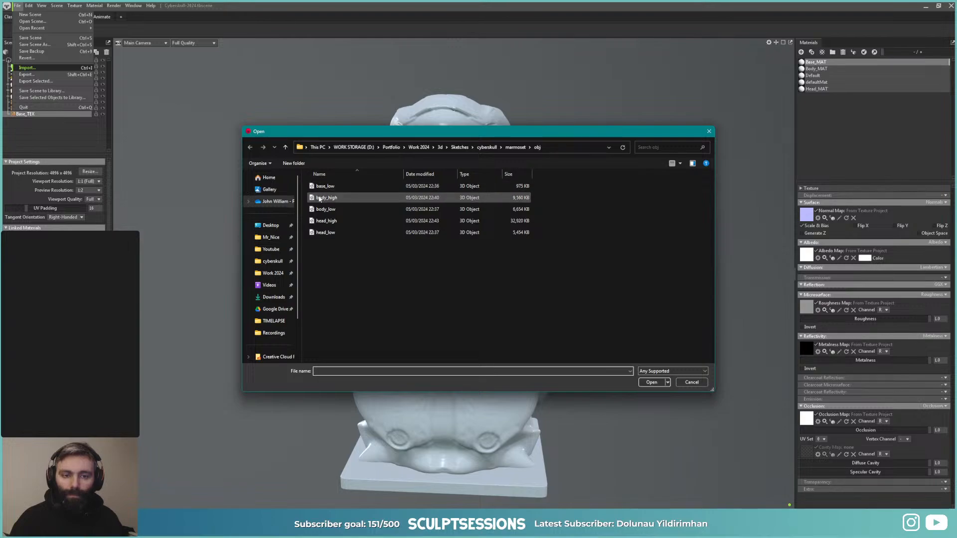
{"action": "left_click", "coordinate": [328, 221]}
{"action": "double_click", "coordinate": [329, 222]}
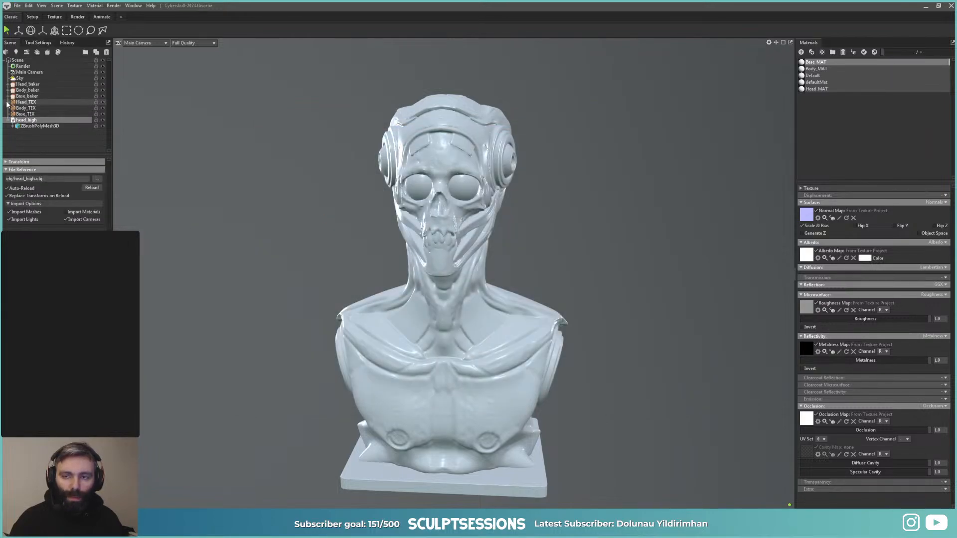
Step: Move head_high into the High slot of Head_baker's bake group, then collapse the baker
{"action": "left_click", "coordinate": [15, 102]}
{"action": "left_click", "coordinate": [8, 83]}
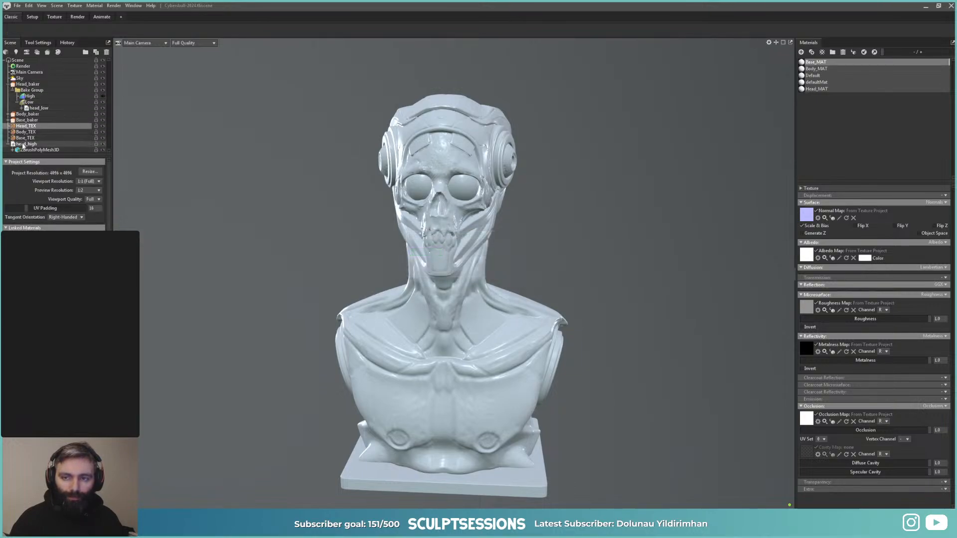
{"action": "left_click_drag", "start_coordinate": [23, 145], "coordinate": [22, 95]}
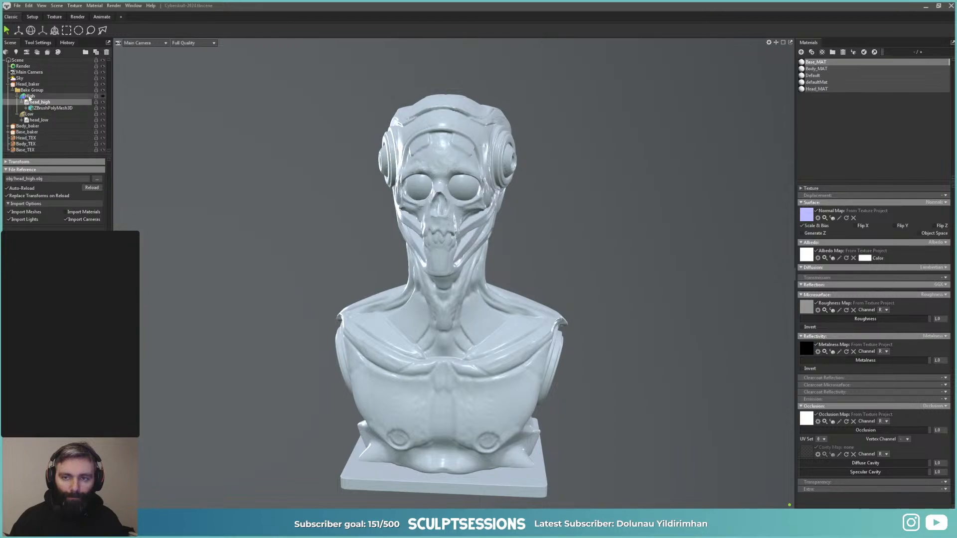
{"action": "left_click", "coordinate": [12, 90]}
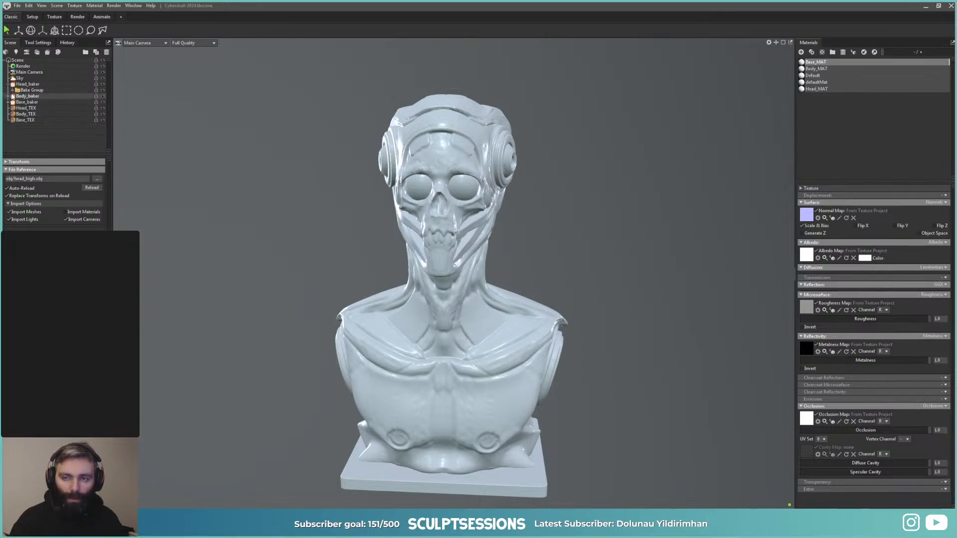
{"action": "left_click", "coordinate": [9, 85]}
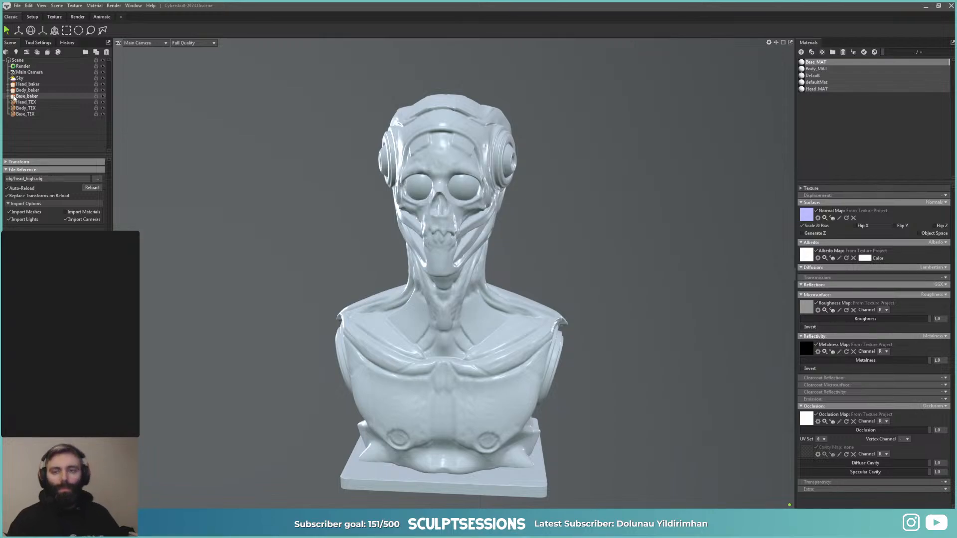
Step: Assign the Head_MAT material to the head_low mesh in Head_baker's Low slot
{"action": "left_click", "coordinate": [152, 130]}
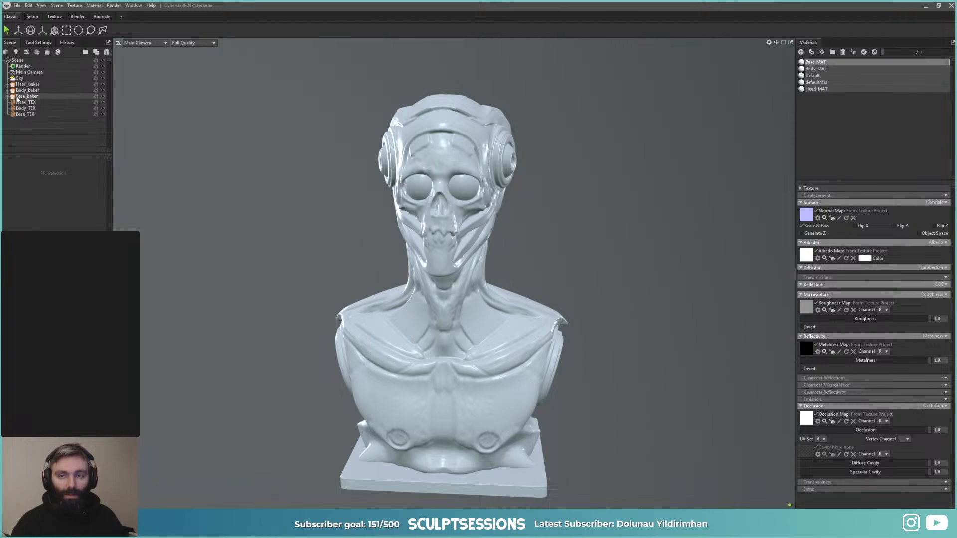
{"action": "left_click", "coordinate": [8, 84]}
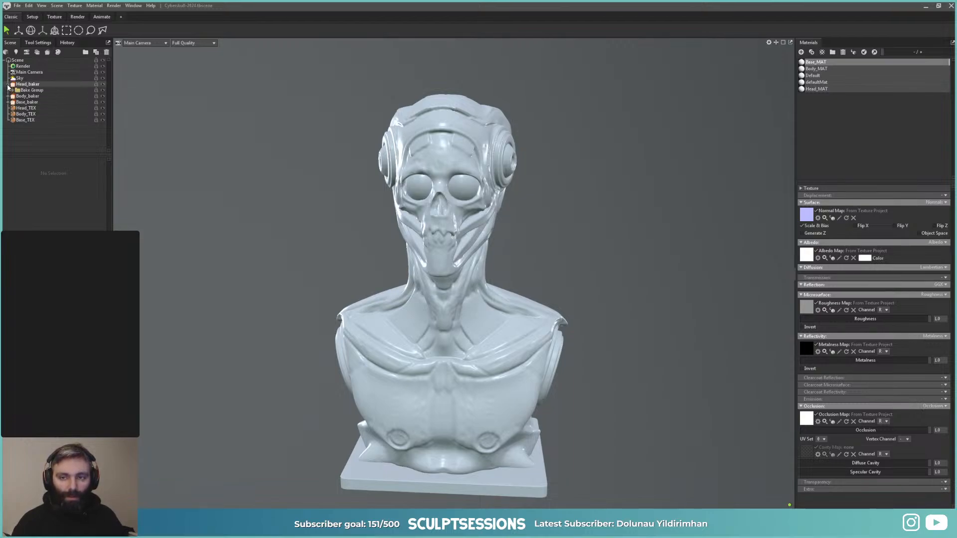
{"action": "left_click", "coordinate": [13, 90]}
{"action": "left_click", "coordinate": [34, 109]}
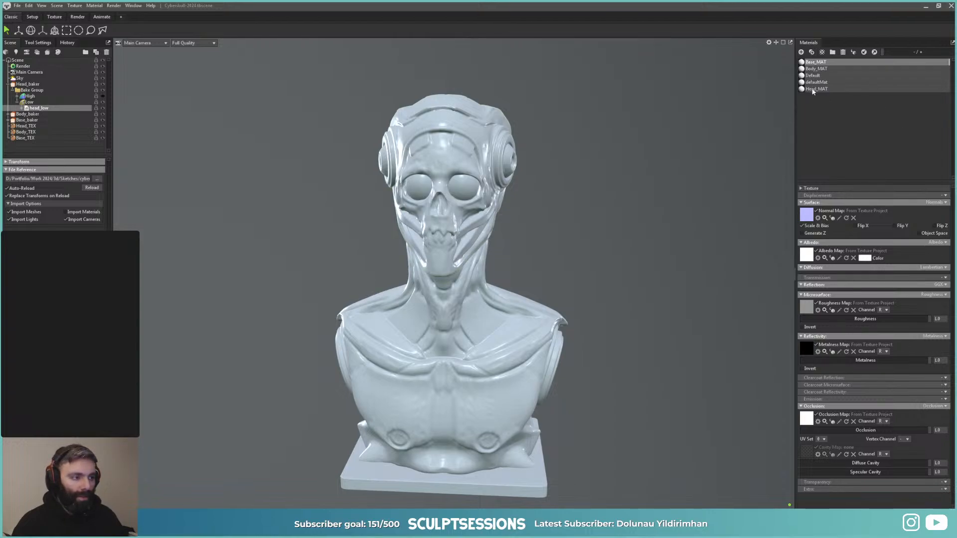
{"action": "left_click_drag", "start_coordinate": [813, 90], "coordinate": [47, 110]}
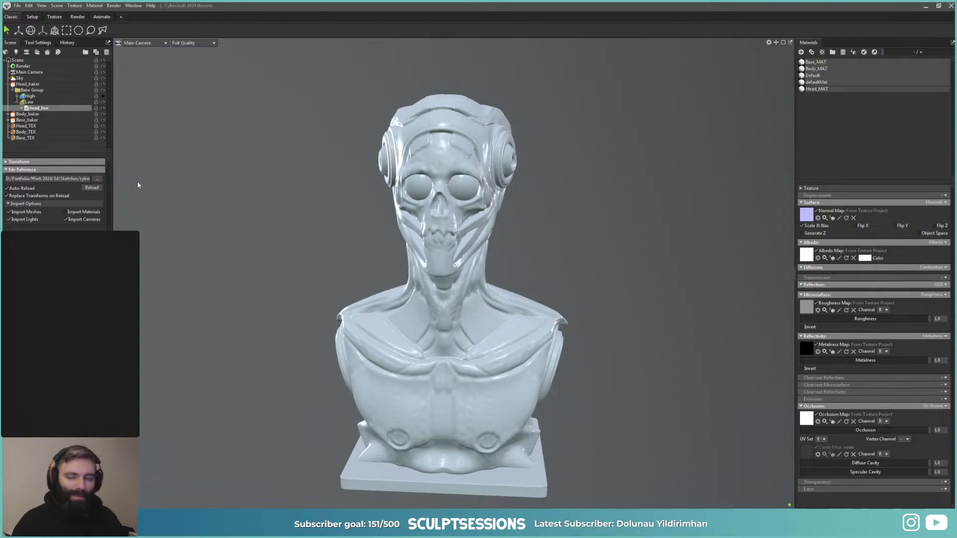
Step: Assign the Body_MAT material to the body_low mesh in Body_baker's Low slot, with Head_baker collapsed
{"action": "left_click", "coordinate": [17, 102]}
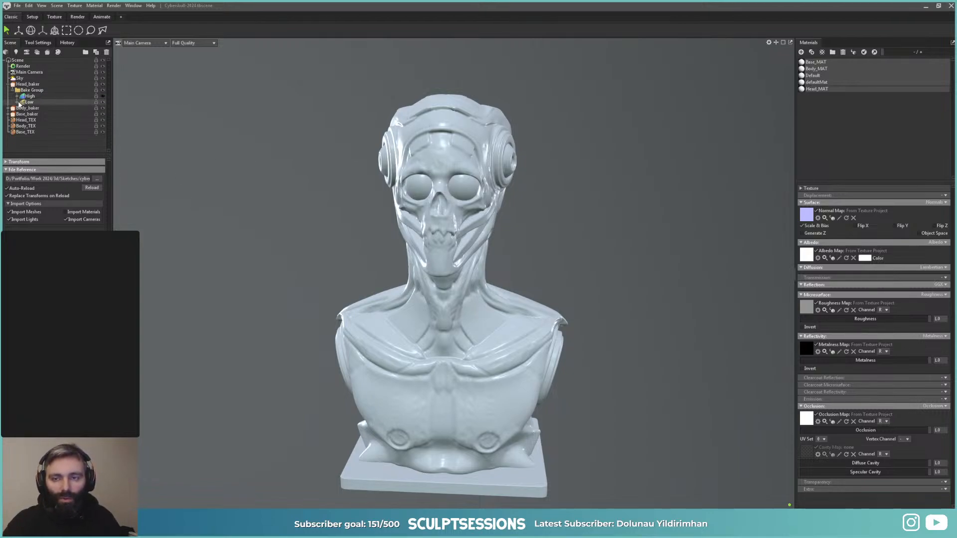
{"action": "left_click", "coordinate": [13, 90]}
{"action": "left_click", "coordinate": [7, 84]}
{"action": "left_click", "coordinate": [7, 90]}
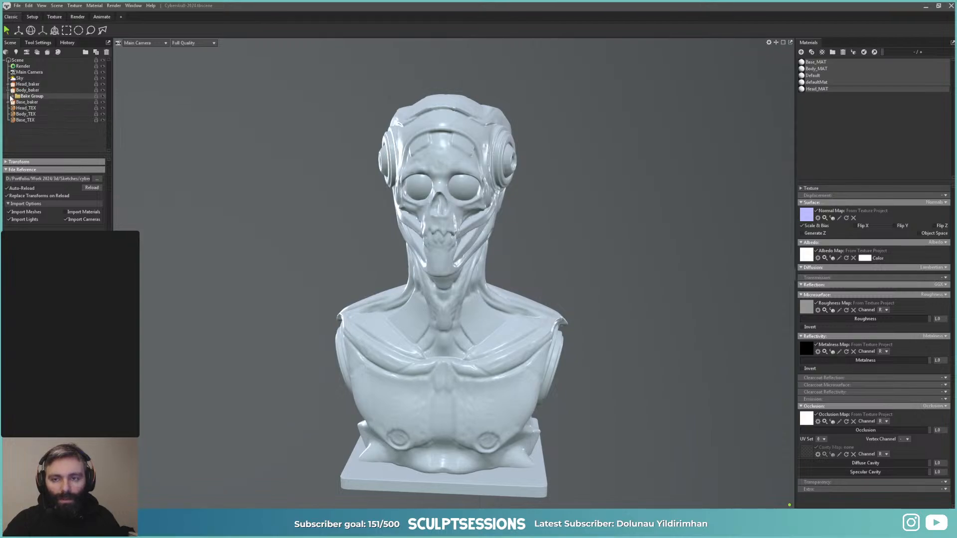
{"action": "left_click", "coordinate": [13, 97]}
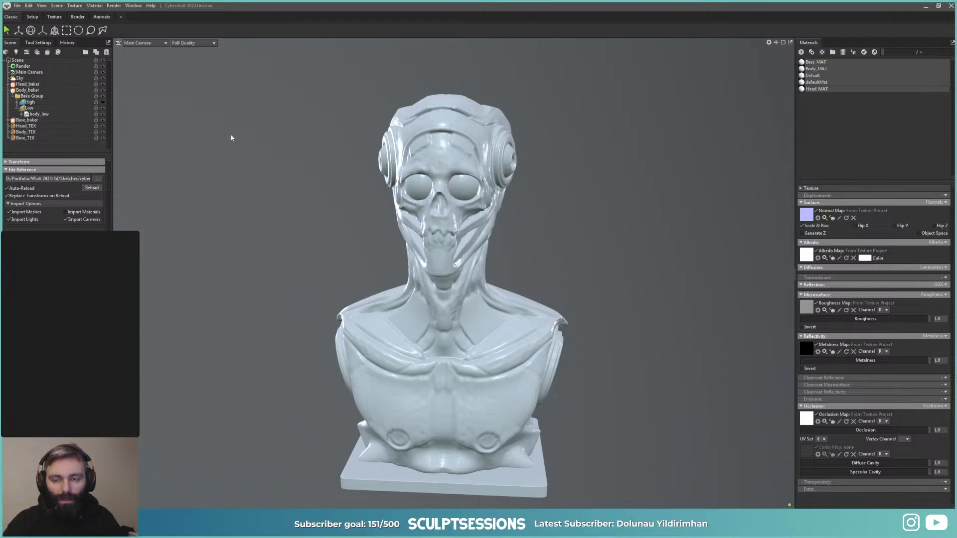
{"action": "left_click_drag", "start_coordinate": [815, 68], "coordinate": [42, 116]}
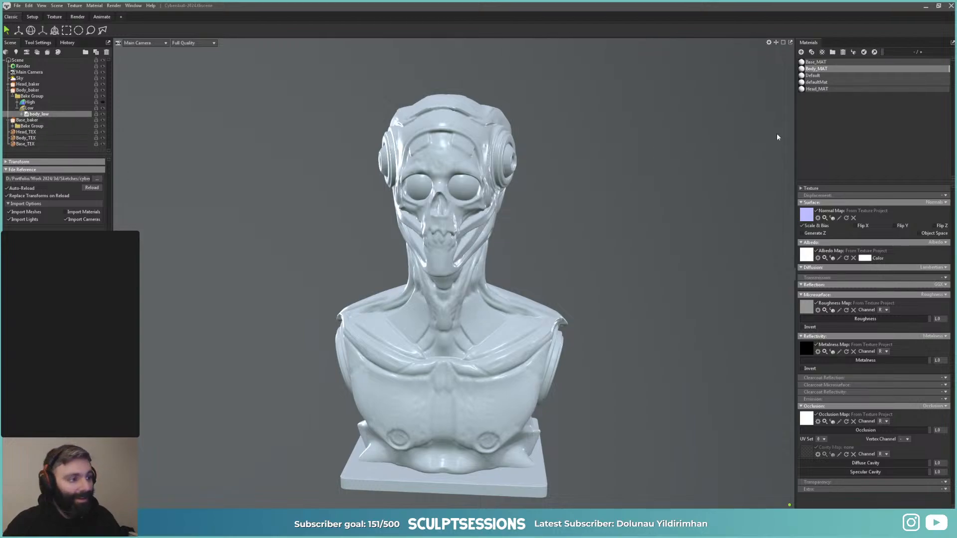
Step: Assign the Base_MAT material to the base_low mesh in Base_baker's Low slot and collapse its bake group
{"action": "left_click", "coordinate": [13, 126]}
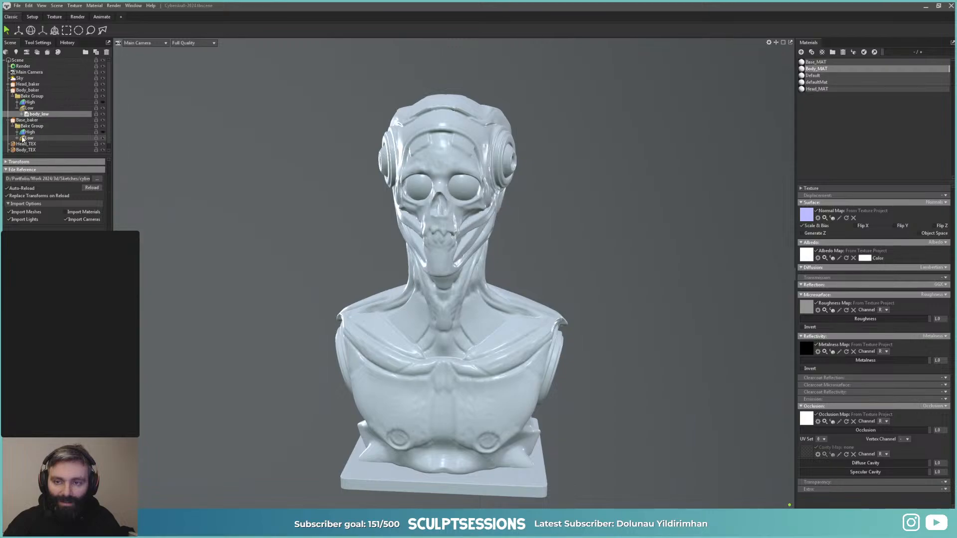
{"action": "left_click", "coordinate": [19, 138]}
{"action": "left_click", "coordinate": [39, 144]}
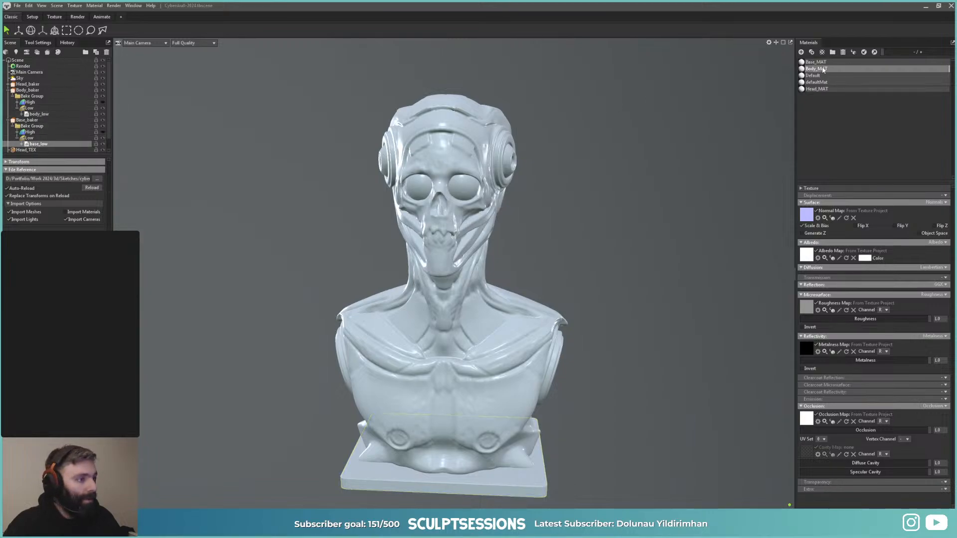
{"action": "left_click_drag", "start_coordinate": [810, 63], "coordinate": [34, 146]}
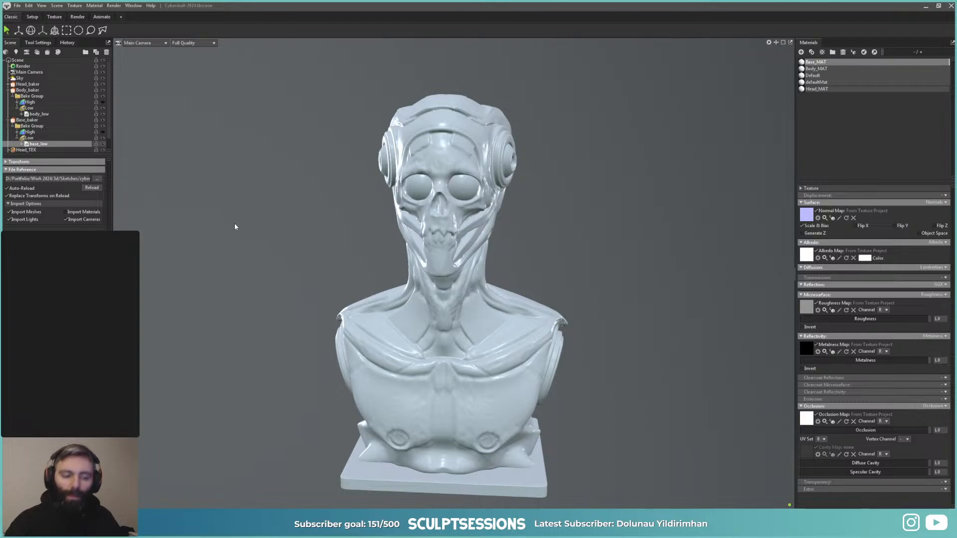
{"action": "left_click", "coordinate": [13, 126]}
{"action": "left_click", "coordinate": [247, 172]}
{"action": "left_click_drag", "start_coordinate": [317, 202], "coordinate": [299, 209]}
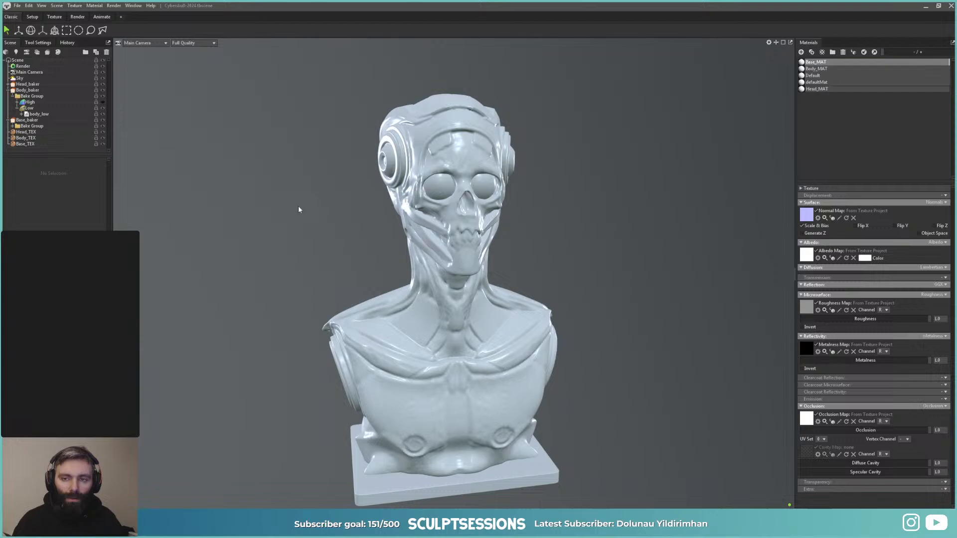
{"action": "left_click", "coordinate": [865, 258]}
{"action": "mouse_move", "coordinate": [463, 279]}
{"action": "left_mouse_down"}
{"action": "mouse_move", "coordinate": [471, 286]}
{"action": "mouse_move", "coordinate": [424, 230]}
{"action": "mouse_move", "coordinate": [447, 259]}
{"action": "mouse_move", "coordinate": [435, 245]}
{"action": "left_mouse_up"}
{"action": "left_click_drag", "start_coordinate": [461, 230], "coordinate": [387, 208]}
{"action": "left_click", "coordinate": [559, 214]}
Step: Create a new material named HIGH and set its albedo color to the blue-violet 41319d
{"action": "left_click", "coordinate": [800, 51]}
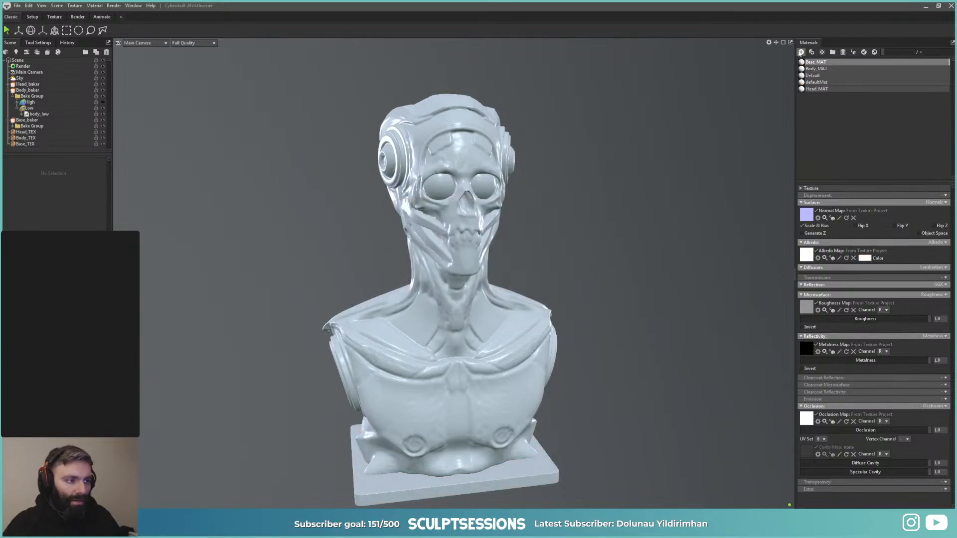
{"action": "double_click", "coordinate": [816, 95]}
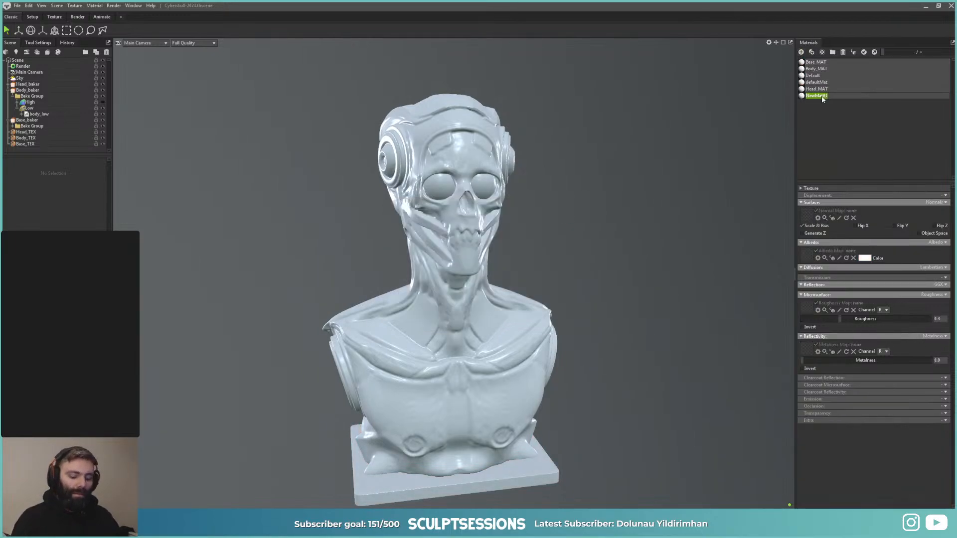
{"action": "key", "text": "Return"}
{"action": "left_click", "coordinate": [866, 258]}
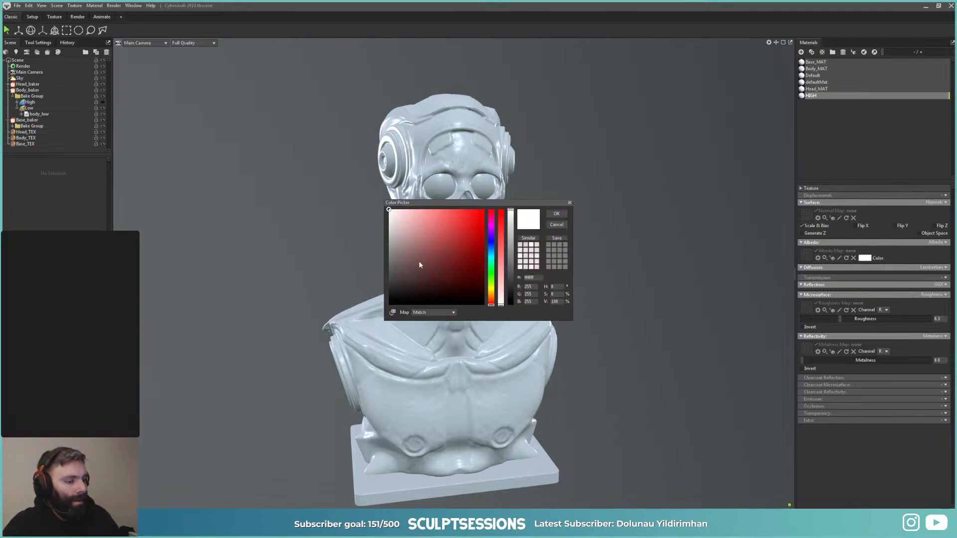
{"action": "left_click", "coordinate": [454, 247]}
{"action": "left_click", "coordinate": [493, 252]}
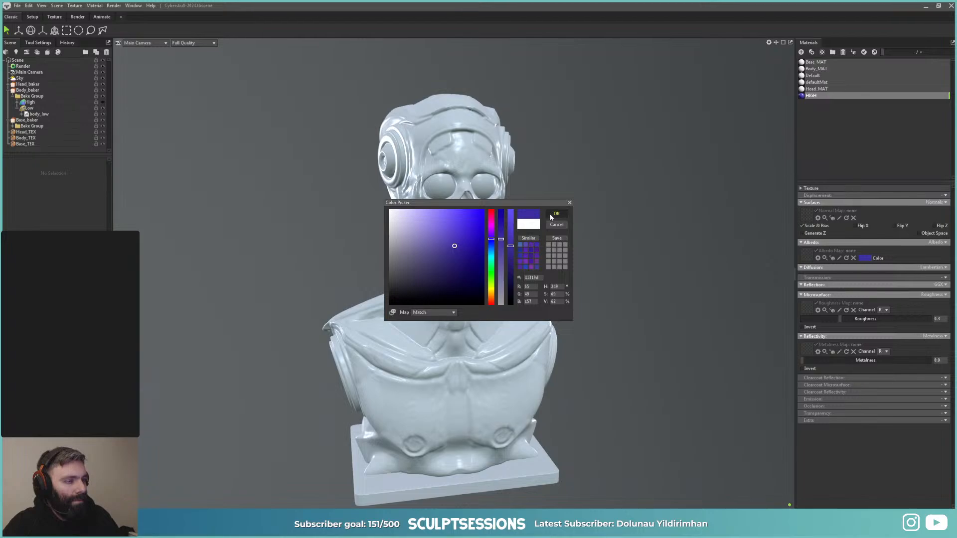
{"action": "left_click", "coordinate": [556, 214]}
Step: Assign the HIGH material to the body_high mesh in Body_baker's High slot
{"action": "left_click", "coordinate": [19, 102]}
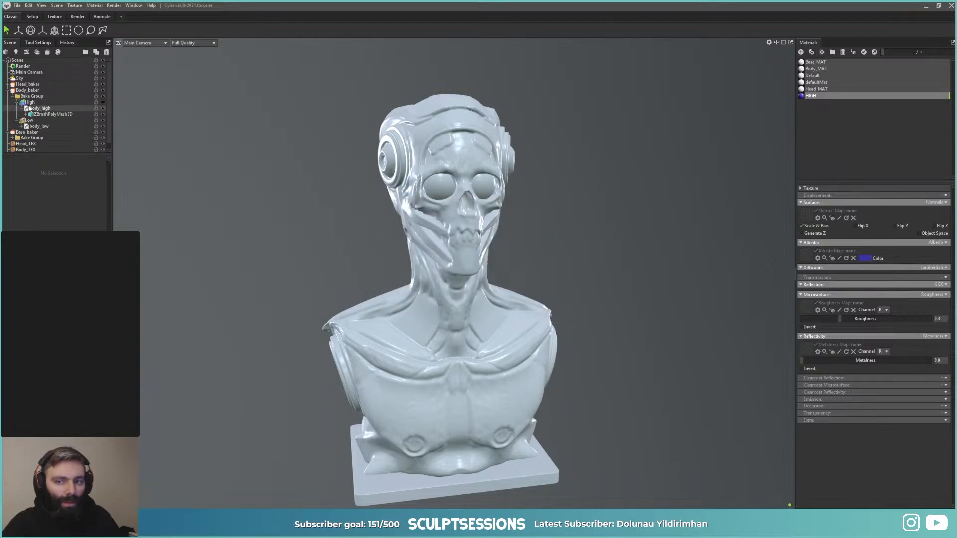
{"action": "left_click", "coordinate": [26, 109]}
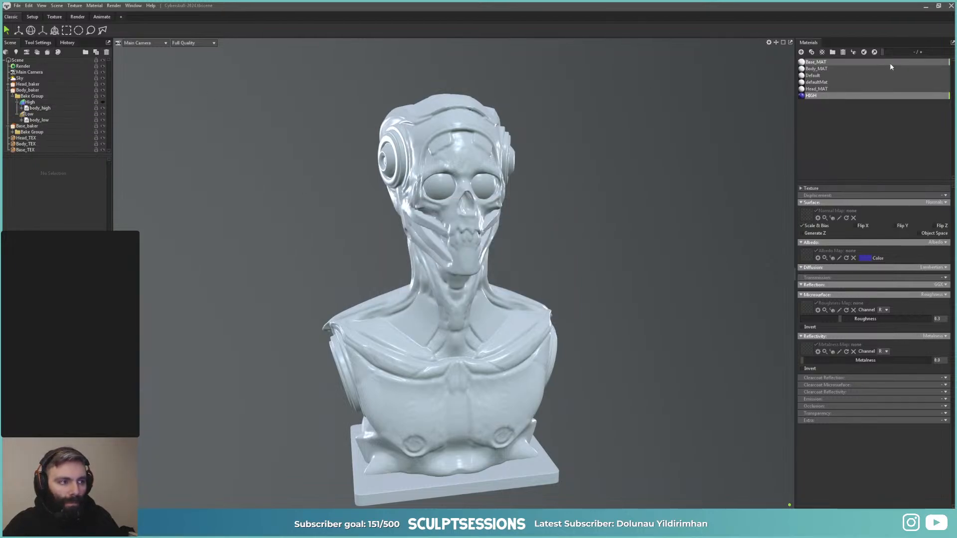
{"action": "left_click", "coordinate": [34, 109]}
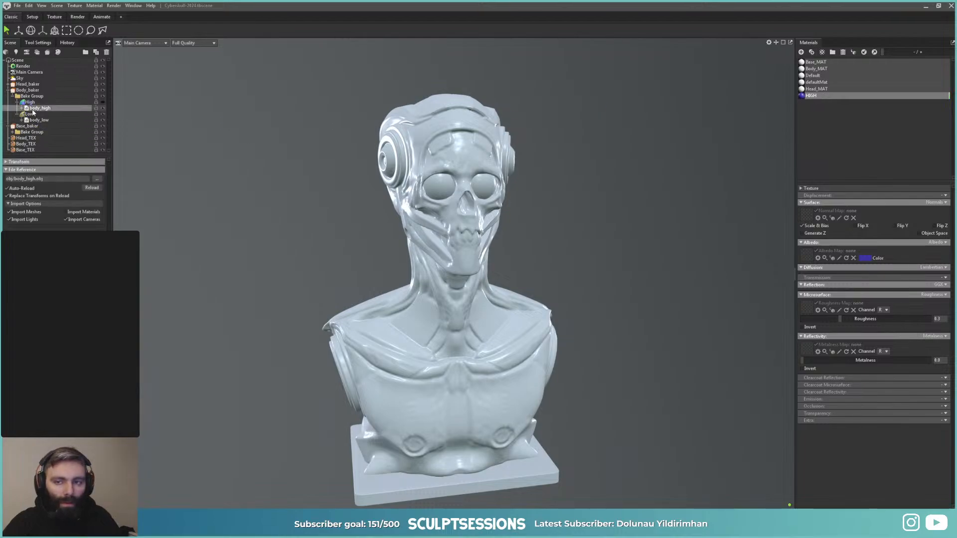
Step: Assign the HIGH material to the base_low 1 mesh in Base_baker's High slot and collapse the baker
{"action": "left_click", "coordinate": [12, 132]}
{"action": "left_click", "coordinate": [17, 138]}
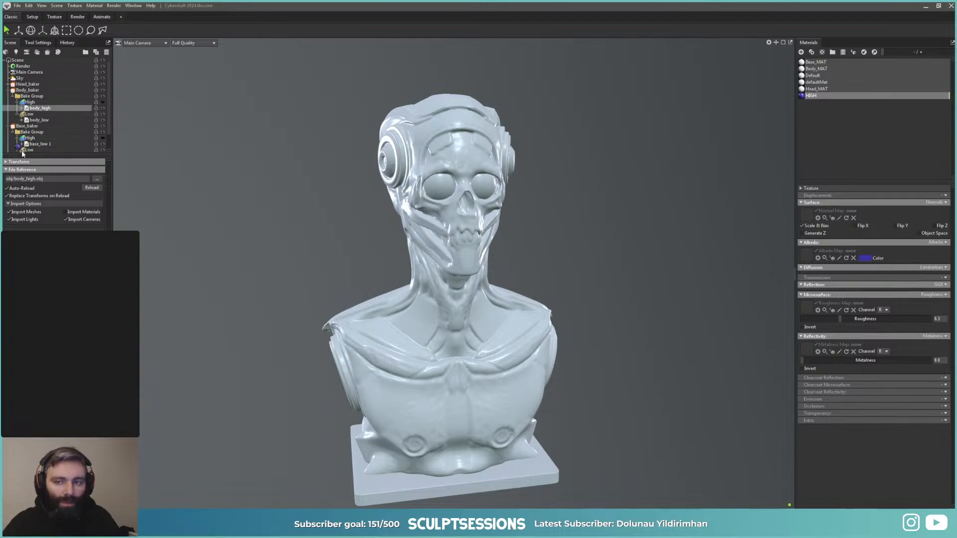
{"action": "left_click", "coordinate": [34, 144]}
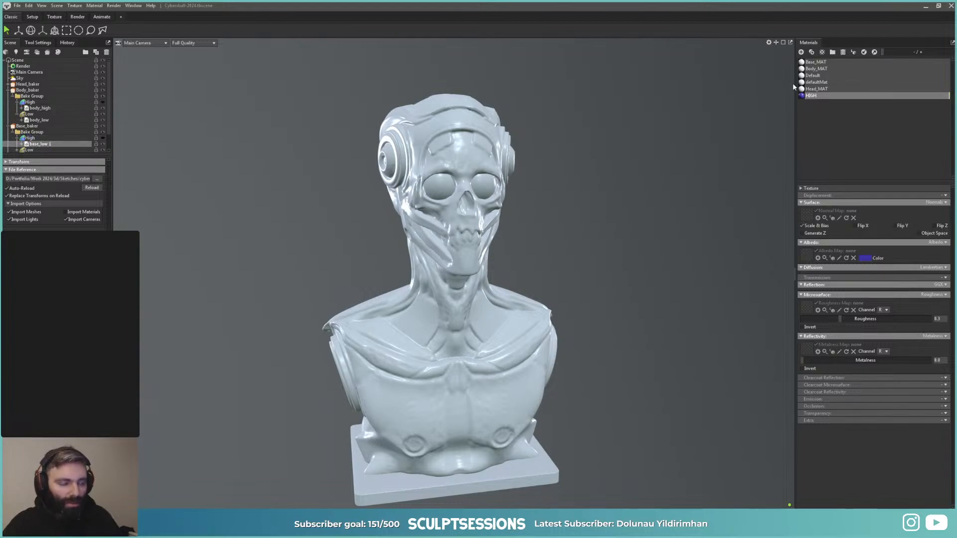
{"action": "left_click", "coordinate": [8, 126]}
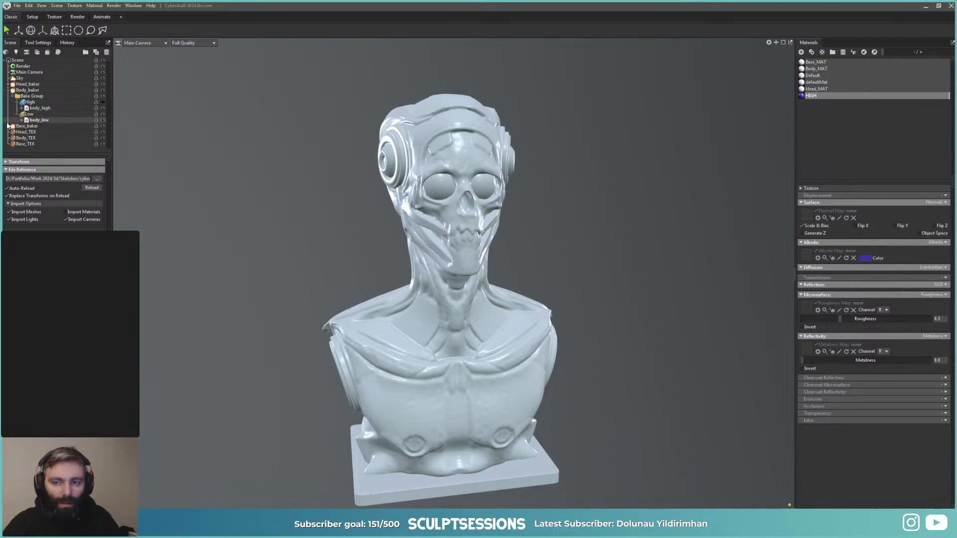
Step: Assign the HIGH material to the head_high mesh in Head_baker's High slot and collapse the baker
{"action": "left_click", "coordinate": [8, 90]}
{"action": "left_click", "coordinate": [9, 84]}
{"action": "left_click", "coordinate": [9, 90]}
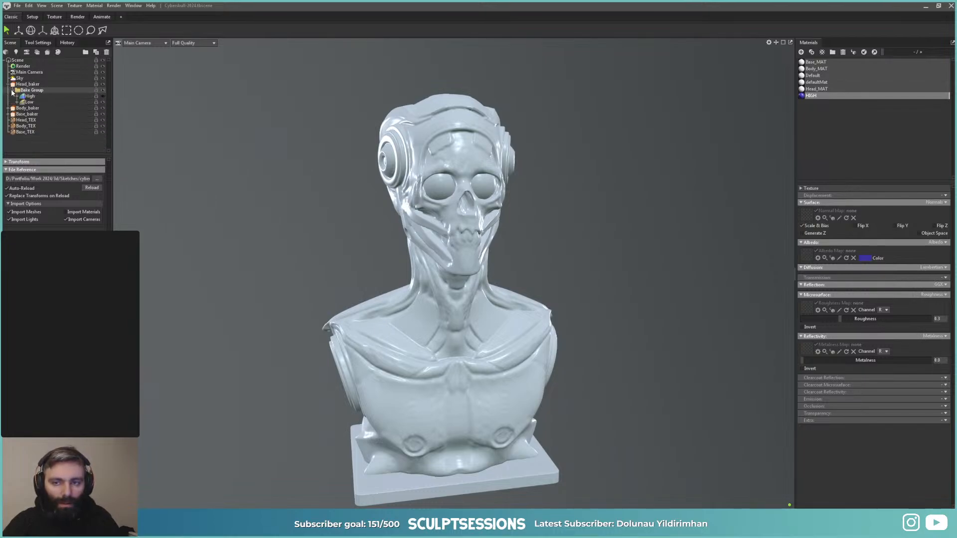
{"action": "left_click_drag", "start_coordinate": [812, 96], "coordinate": [28, 98]}
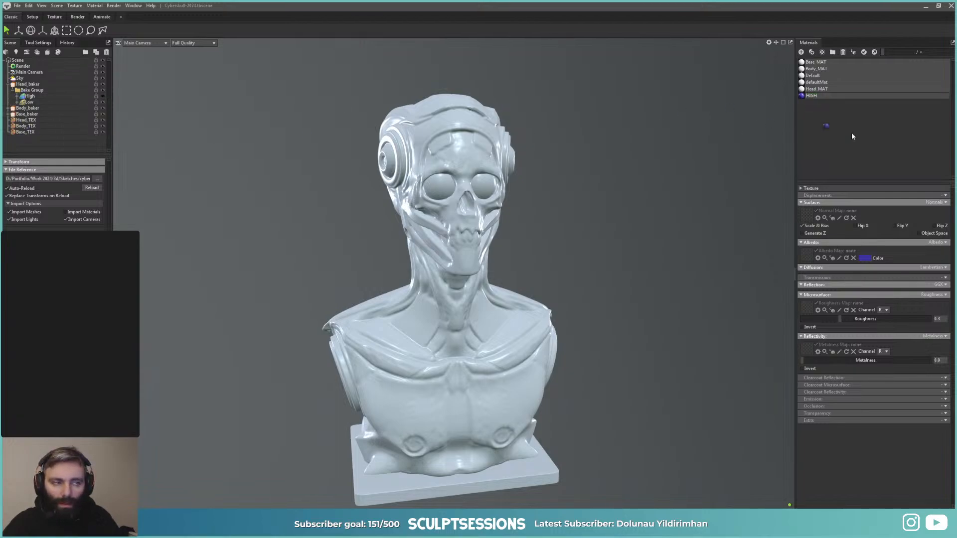
{"action": "left_click", "coordinate": [17, 96]}
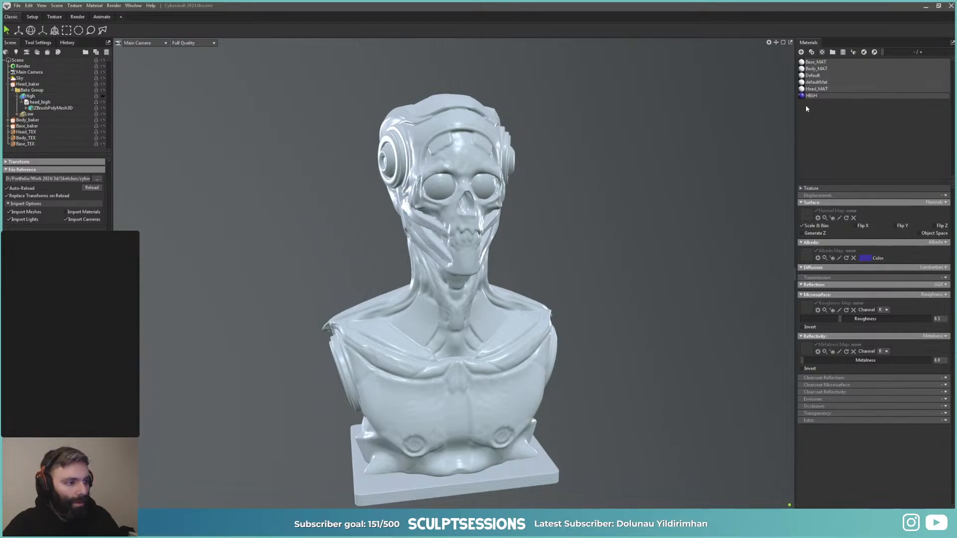
{"action": "left_click_drag", "start_coordinate": [811, 95], "coordinate": [50, 102]}
{"action": "left_click", "coordinate": [51, 102]}
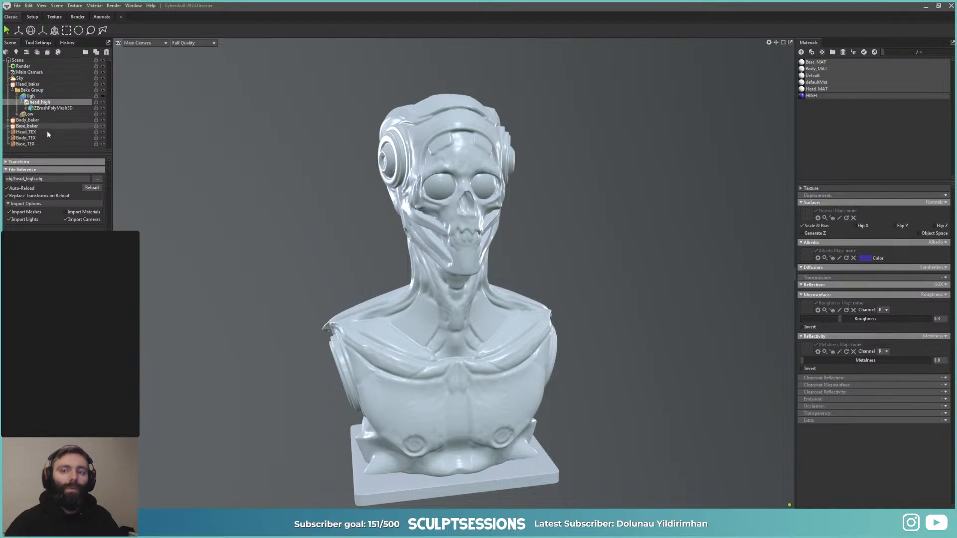
{"action": "left_click", "coordinate": [9, 84]}
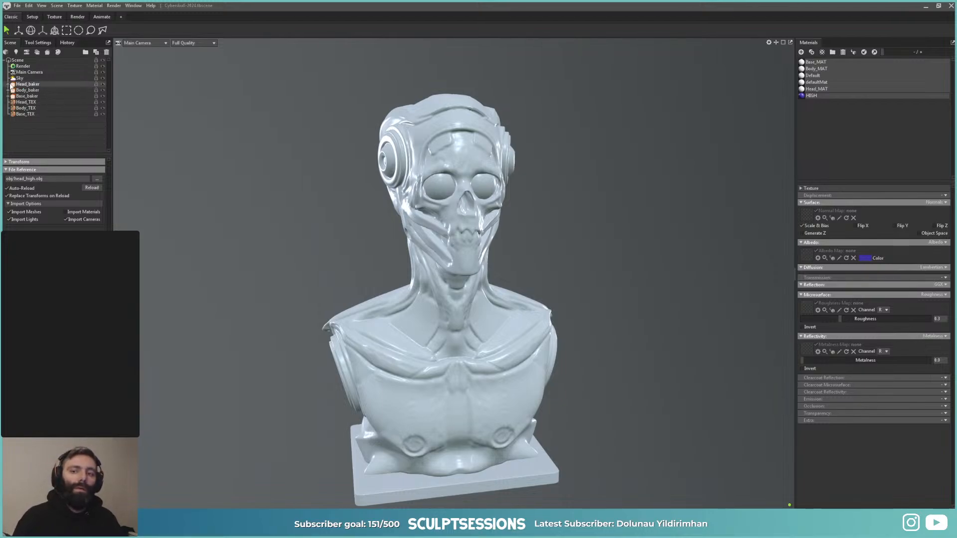
Step: Toggle the high- and low-poly visibility of Head_baker to compare the head meshes, ending with both hidden
{"action": "left_click", "coordinate": [25, 83]}
{"action": "left_click", "coordinate": [61, 162]}
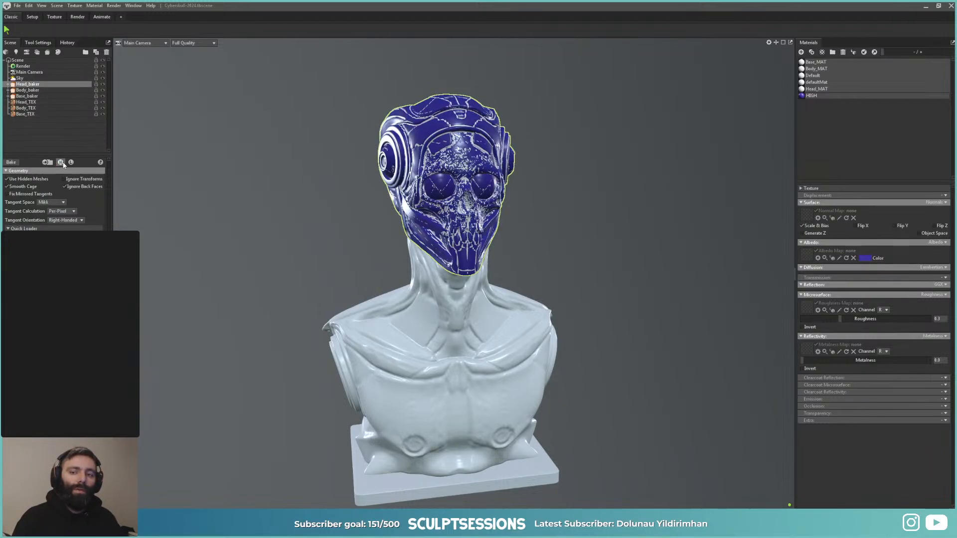
{"action": "left_click", "coordinate": [72, 164]}
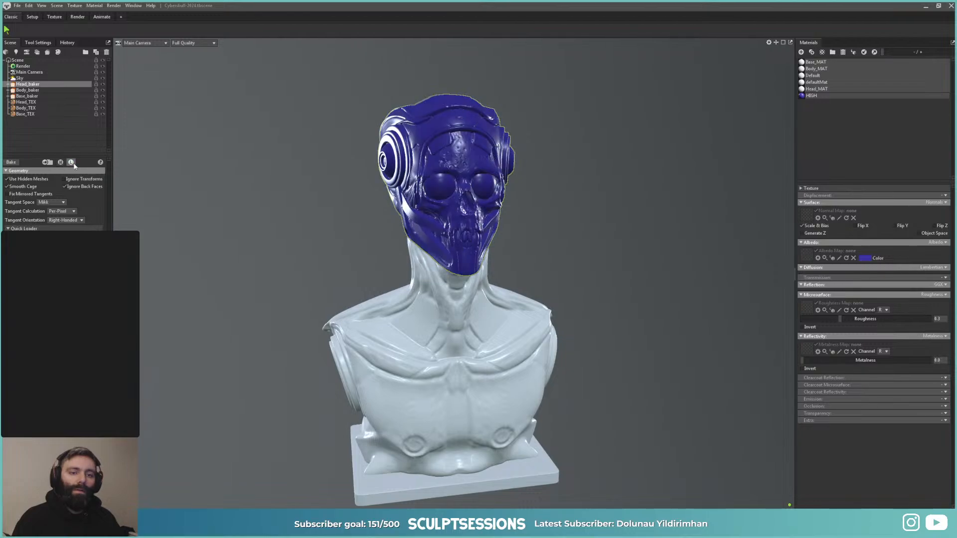
{"action": "left_click", "coordinate": [61, 162]}
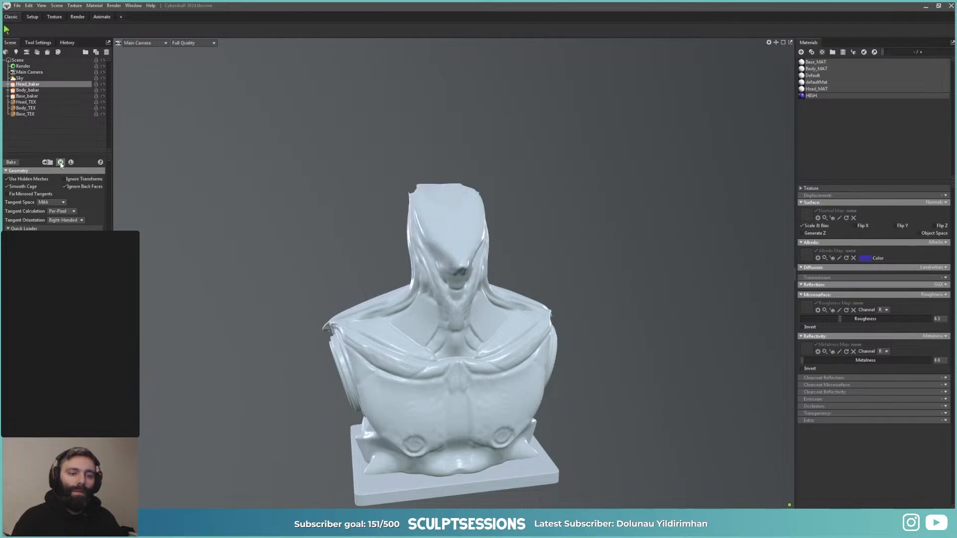
{"action": "left_click", "coordinate": [60, 162]}
{"action": "left_click", "coordinate": [60, 163]}
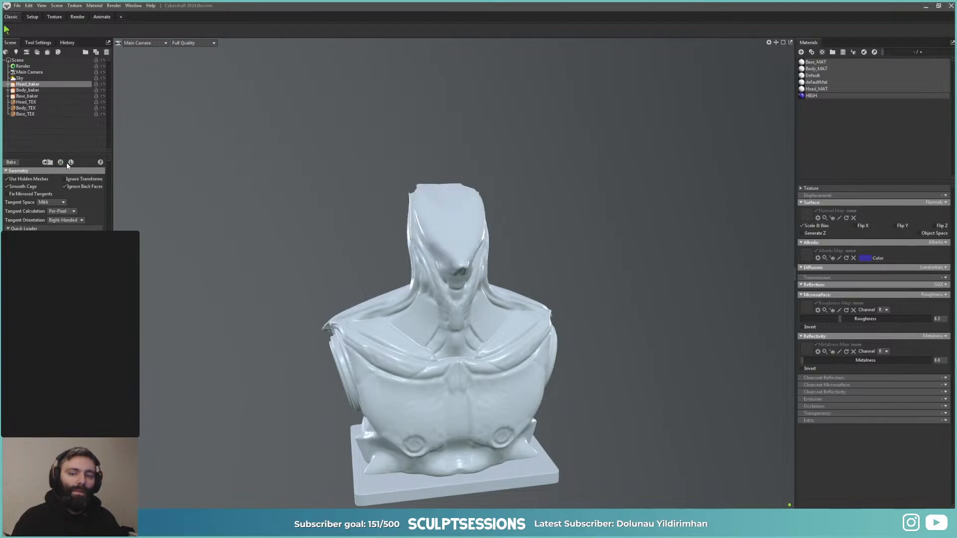
Step: Toggle the high- and low-poly visibility of Body_baker and Base_baker to inspect their meshes, ending with all hidden
{"action": "left_click", "coordinate": [29, 90]}
{"action": "left_click", "coordinate": [35, 96]}
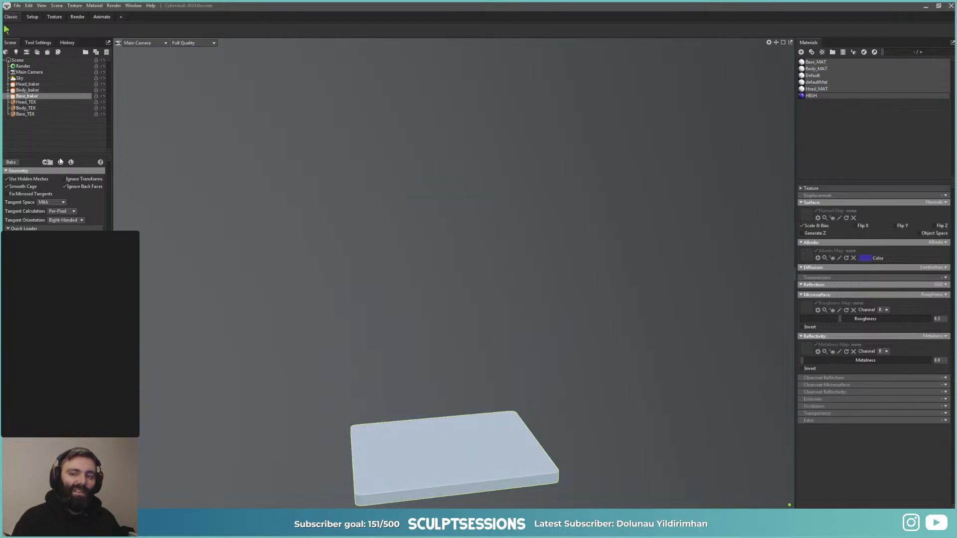
{"action": "left_click", "coordinate": [70, 163]}
{"action": "left_click", "coordinate": [31, 91]}
{"action": "left_click", "coordinate": [59, 163]}
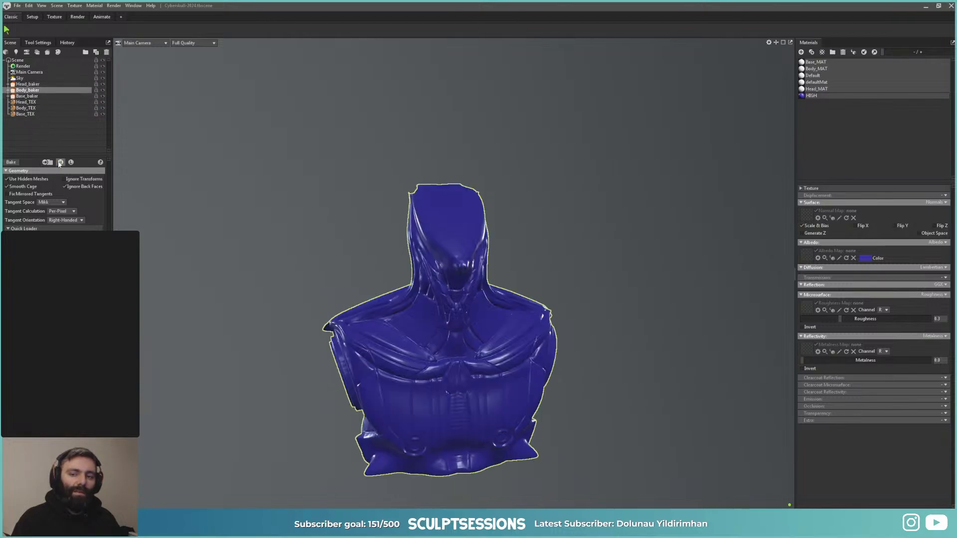
{"action": "left_click", "coordinate": [59, 164]}
{"action": "left_click", "coordinate": [28, 96]}
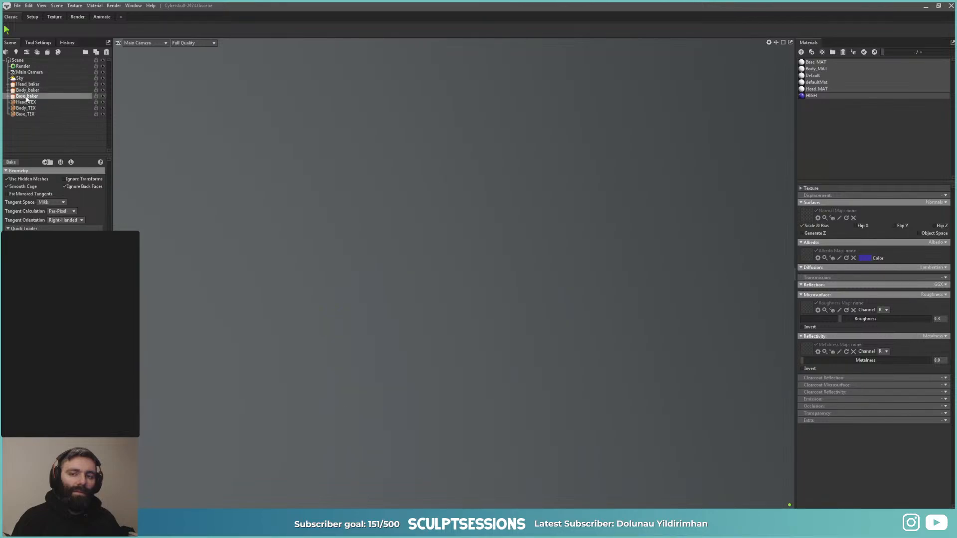
{"action": "left_click", "coordinate": [61, 163]}
{"action": "left_click", "coordinate": [60, 163]}
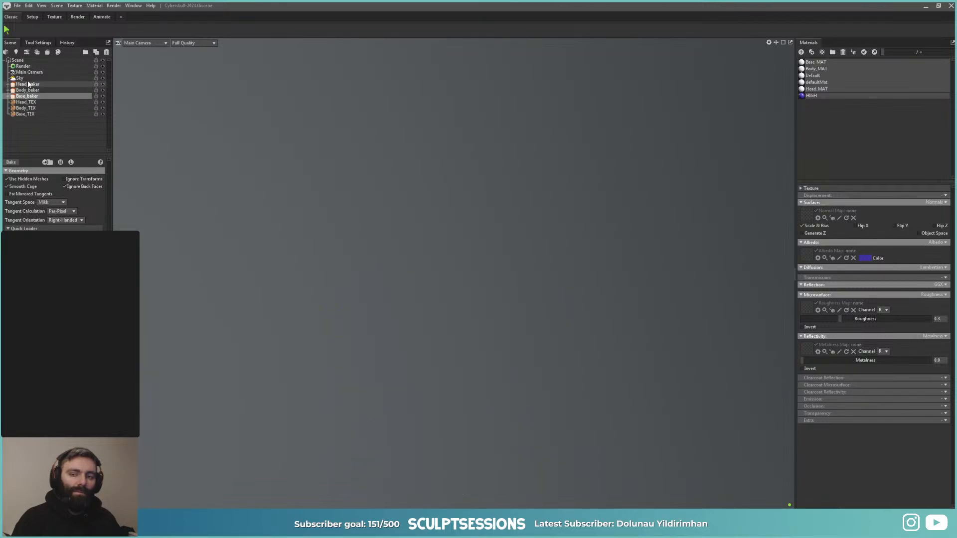
Step: Show the low-poly meshes of Head_baker, Body_baker and Base_baker again and select the bakers
{"action": "left_click", "coordinate": [27, 83]}
{"action": "left_click", "coordinate": [71, 163]}
{"action": "left_click", "coordinate": [35, 90]}
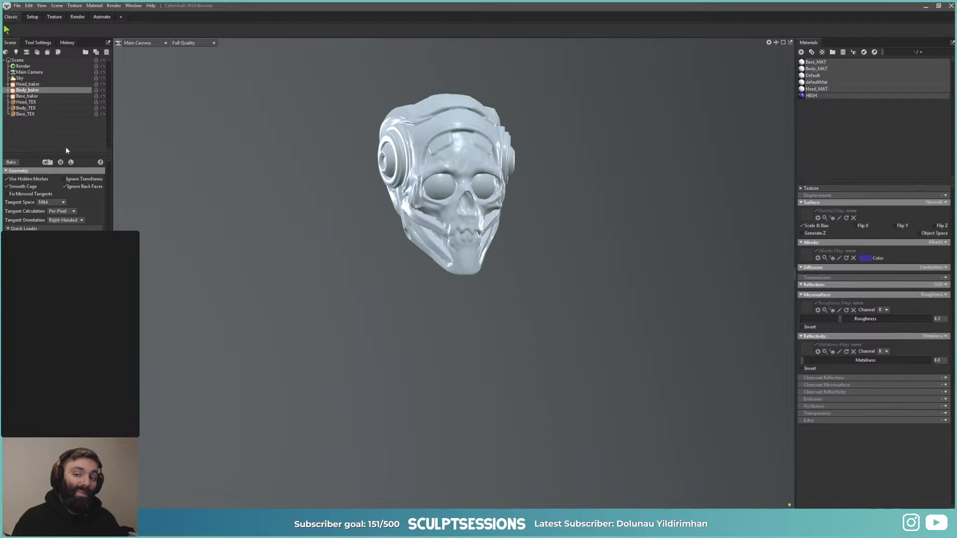
{"action": "left_click", "coordinate": [71, 162]}
{"action": "left_click", "coordinate": [28, 96]}
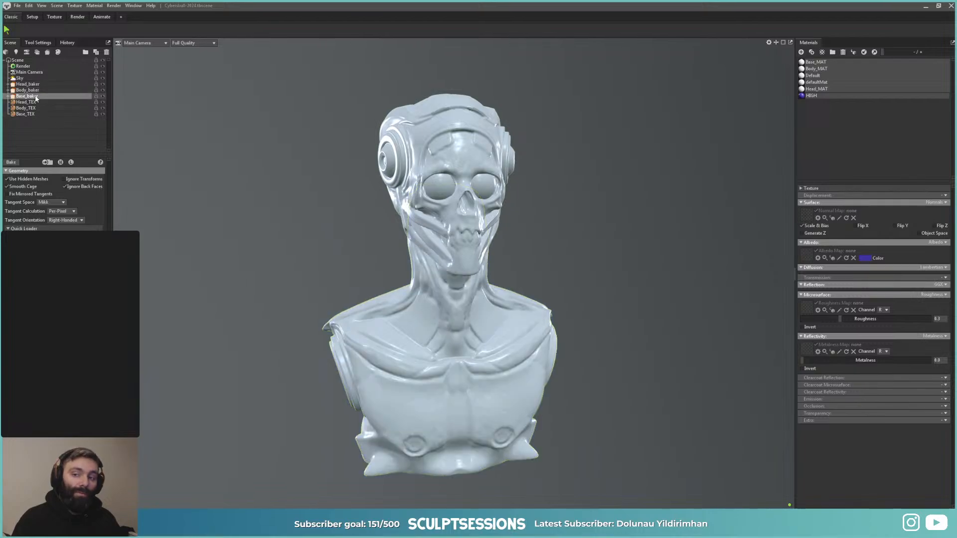
{"action": "left_click", "coordinate": [71, 162]}
{"action": "left_click", "coordinate": [27, 83], "text": "shift"}
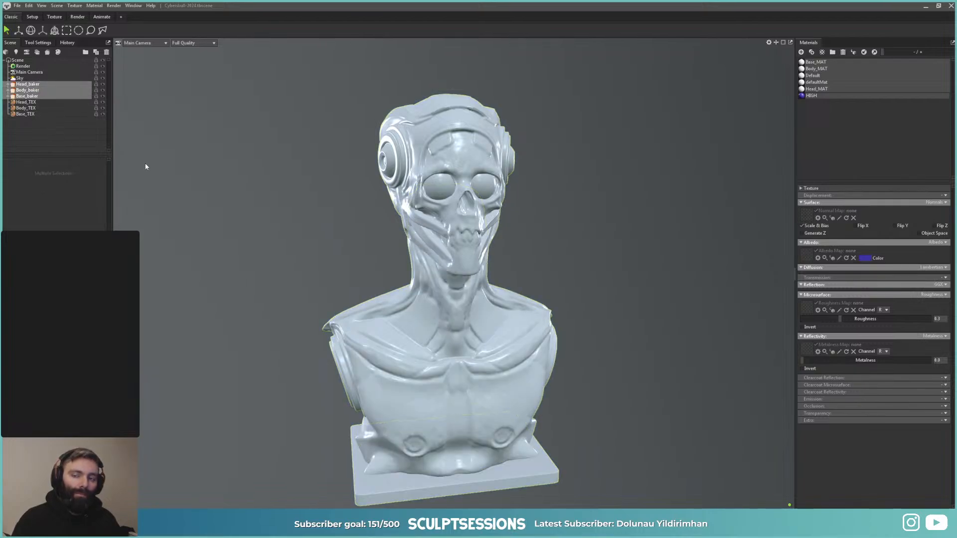
{"action": "left_click", "coordinate": [8, 96]}
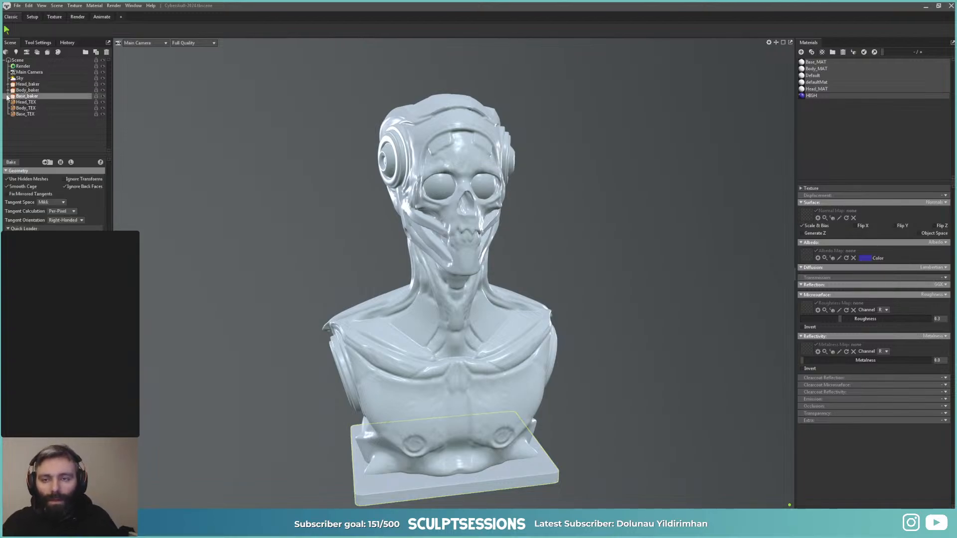
Step: Set the Tangent Space of Base_baker, Body_baker and Head_baker to Marmoset and save the scene
{"action": "left_click", "coordinate": [51, 203]}
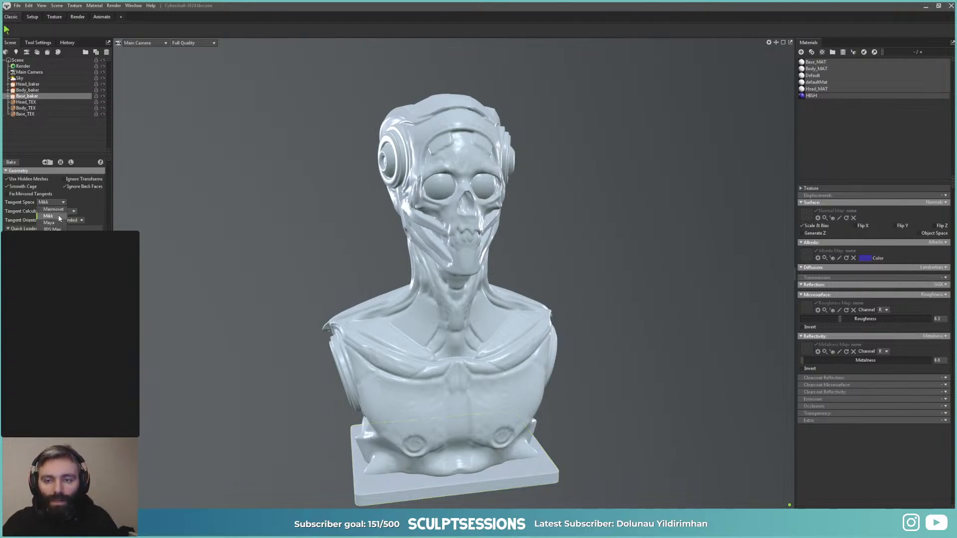
{"action": "left_click", "coordinate": [52, 209]}
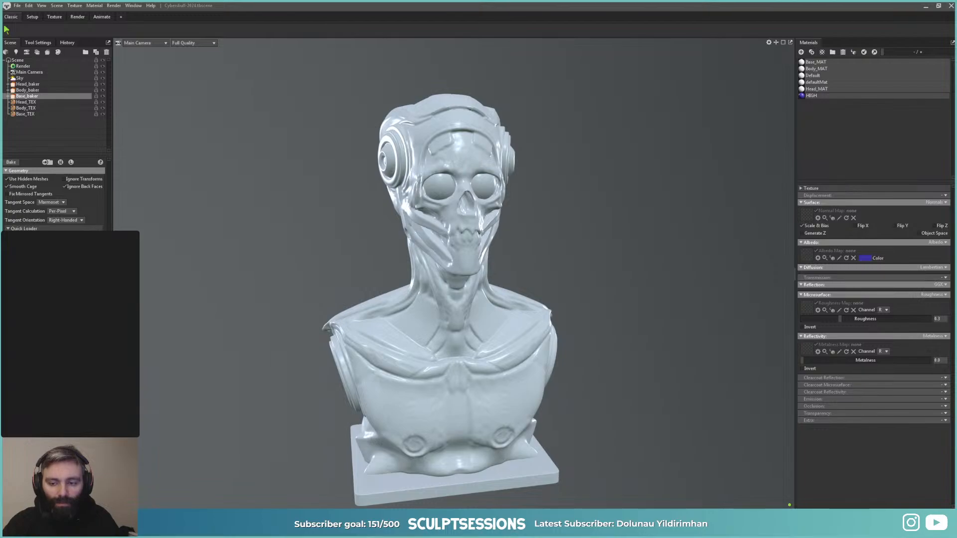
{"action": "left_click", "coordinate": [27, 90]}
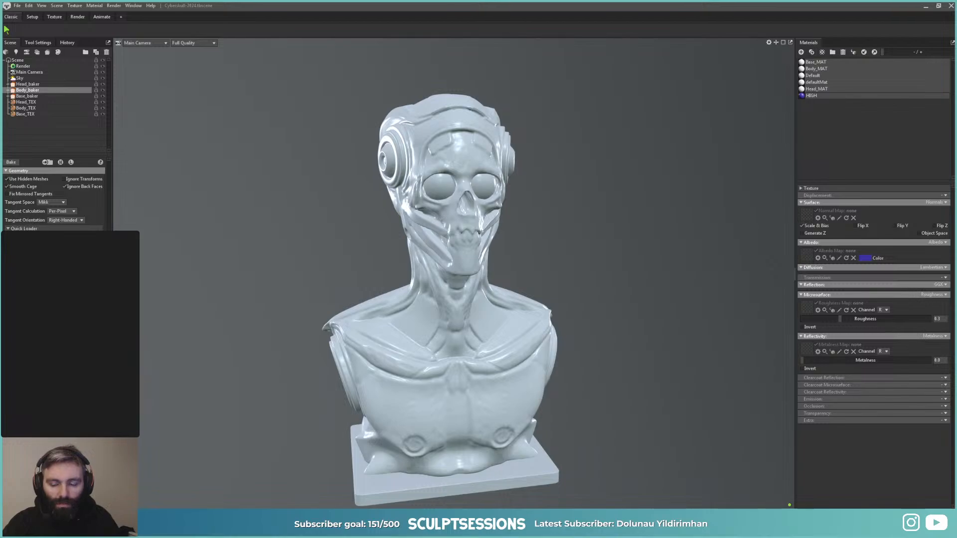
{"action": "left_click", "coordinate": [50, 202]}
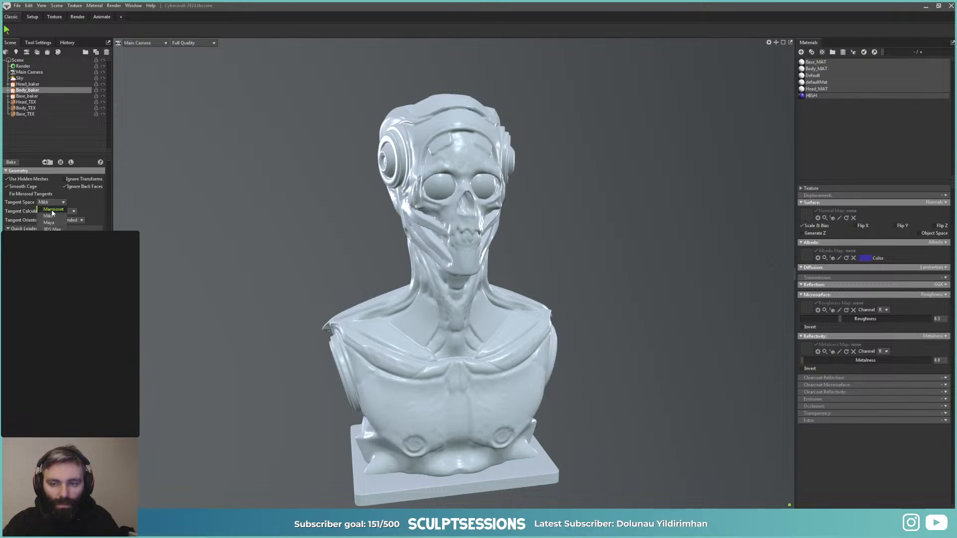
{"action": "left_click", "coordinate": [50, 214]}
{"action": "left_click", "coordinate": [20, 85]}
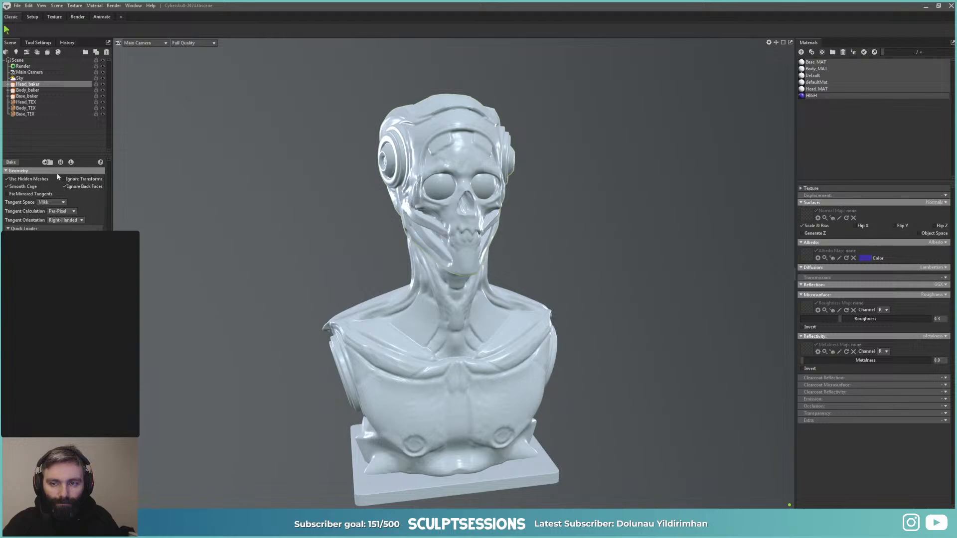
{"action": "left_click", "coordinate": [50, 202]}
{"action": "left_click", "coordinate": [56, 209]}
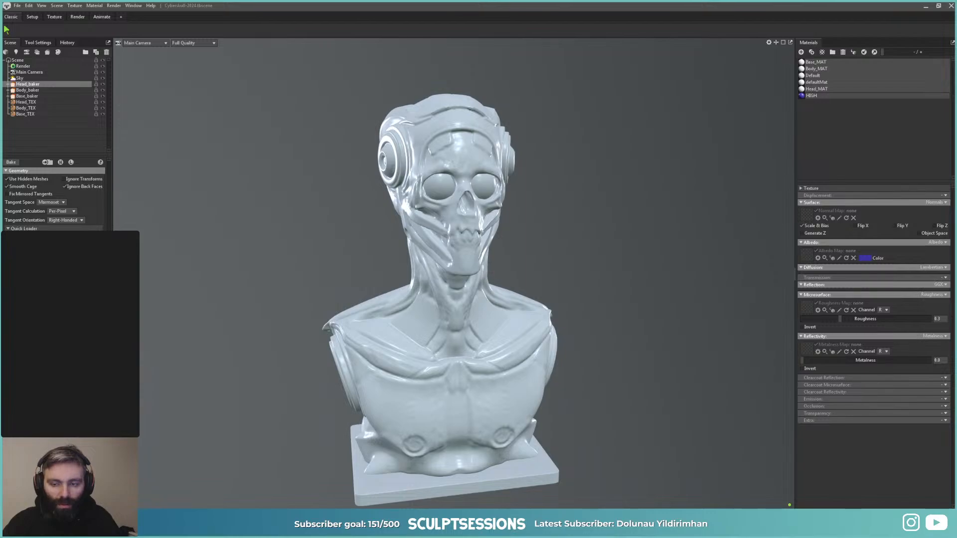
{"action": "left_click", "coordinate": [27, 90]}
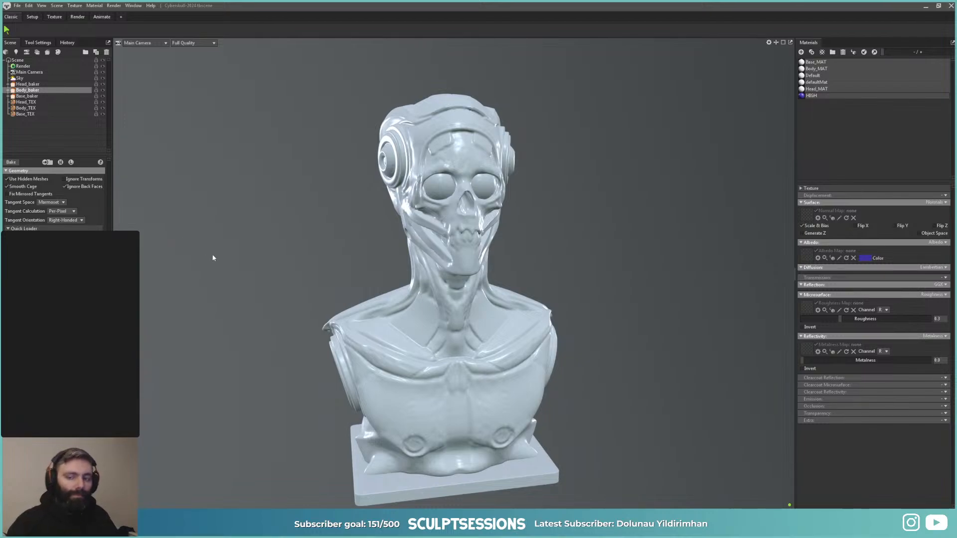
{"action": "left_click_drag", "start_coordinate": [242, 286], "coordinate": [246, 276]}
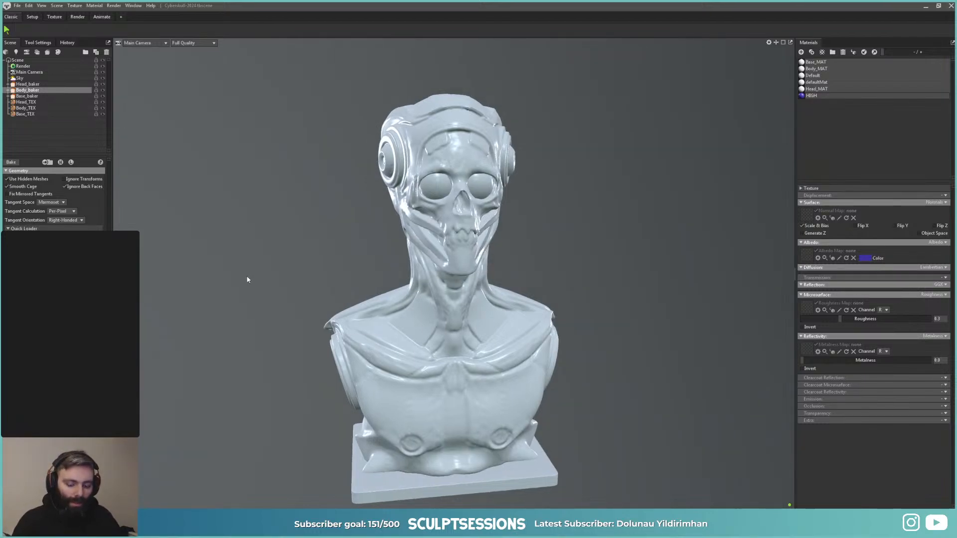
{"action": "key", "text": "ctrl+s"}
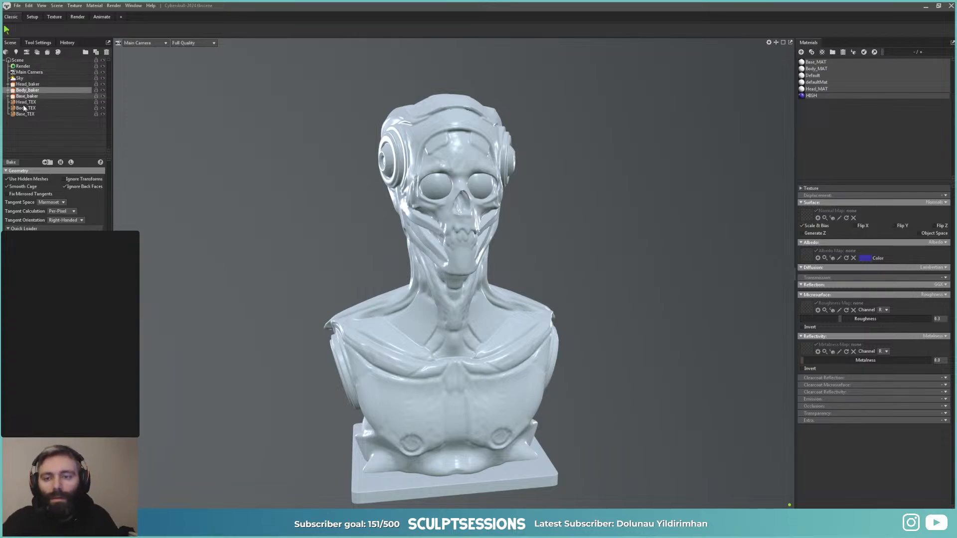
Step: Choose the output location for Head_baker and create a folder named tex inside the marmoset folder
{"action": "left_click", "coordinate": [28, 84]}
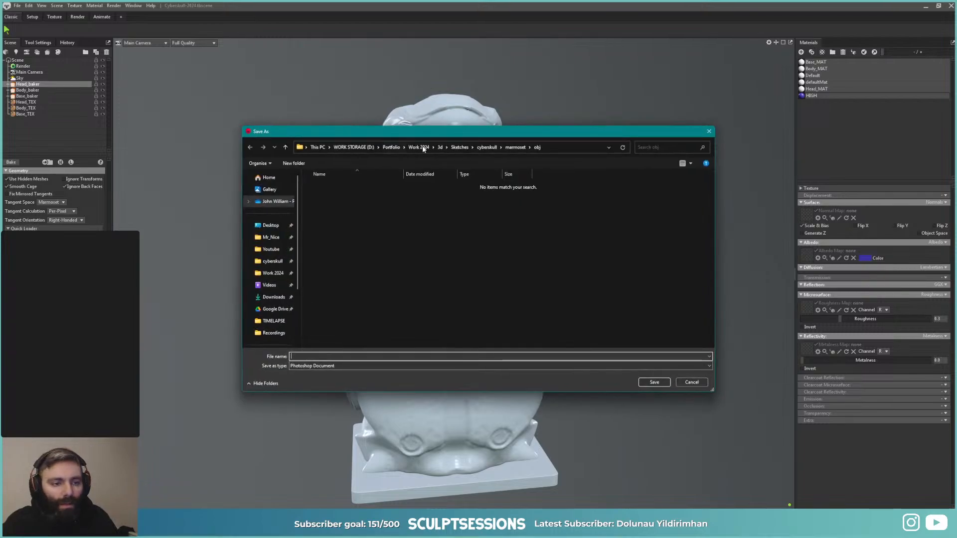
{"action": "left_click", "coordinate": [514, 148]}
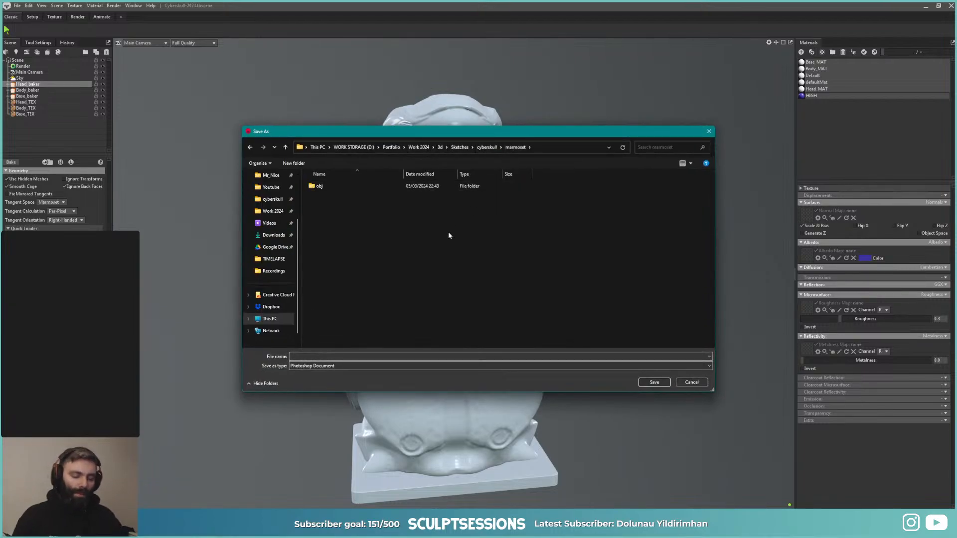
{"action": "key", "text": "ctrl+shift+n"}
{"action": "type", "text": "tex"}
{"action": "key", "text": "Return"}
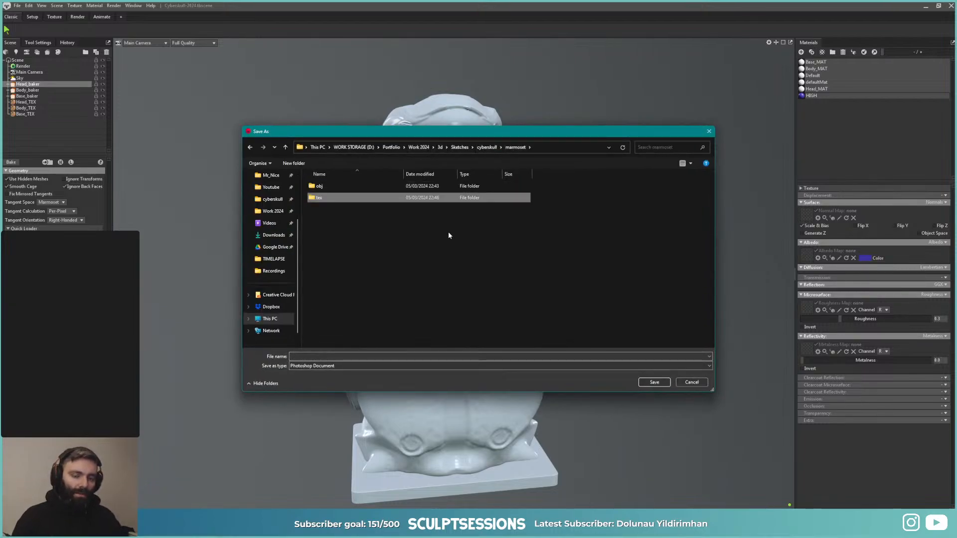
Step: Set Head_baker's output file to head in the tex folder as a Photoshop Document and bake the head
{"action": "key", "text": "Return"}
{"action": "left_click", "coordinate": [365, 357]}
{"action": "type", "text": "head"}
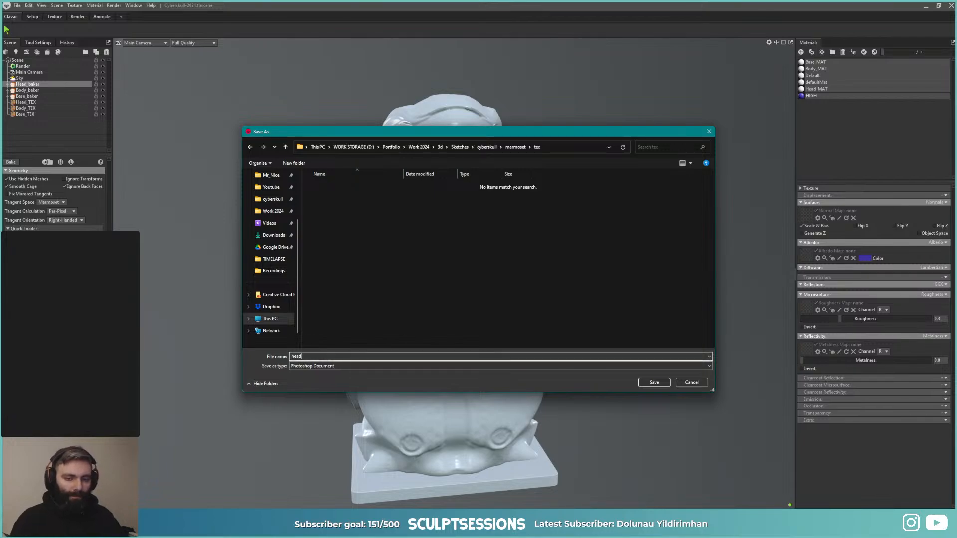
{"action": "key", "text": "Return"}
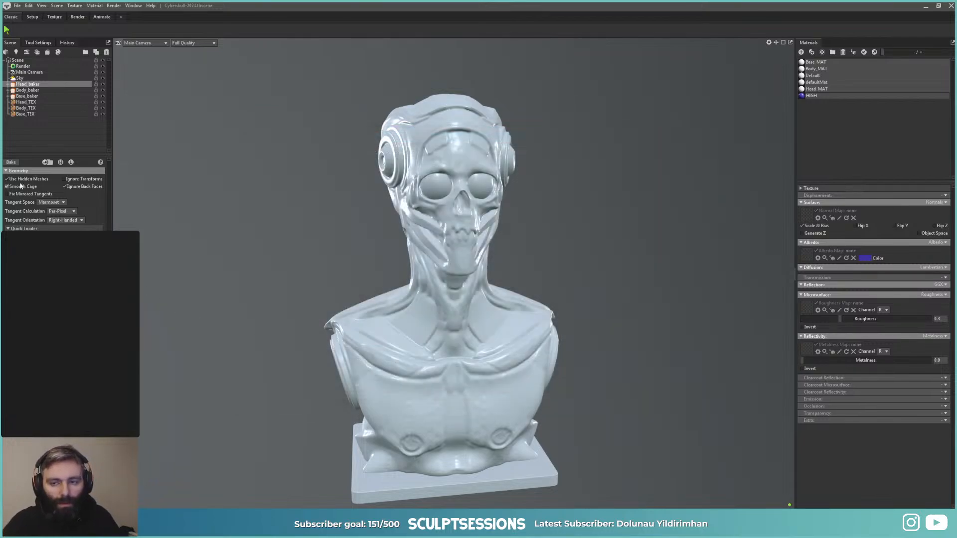
{"action": "left_click", "coordinate": [10, 162]}
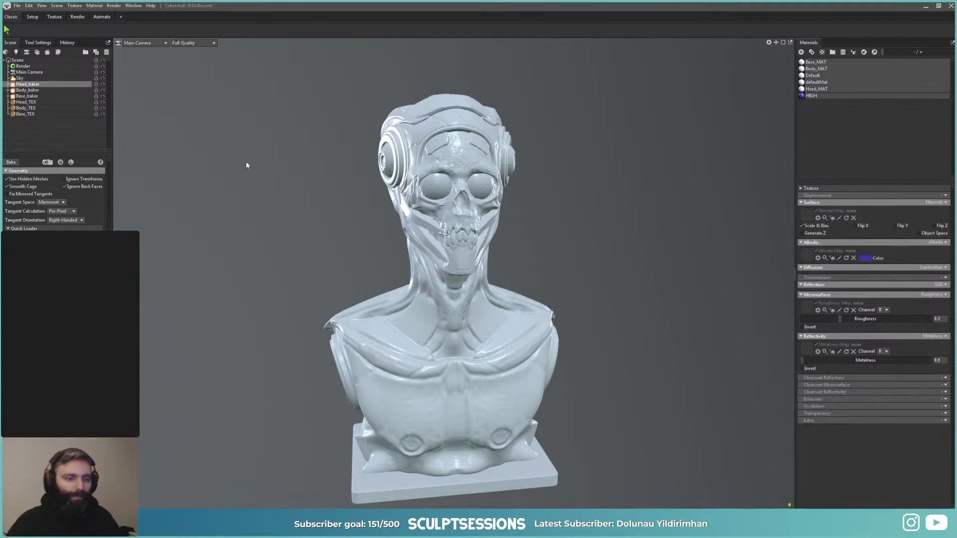
Step: Switch the viewport to the Normals pass and inspect the baked head's jaw, teeth and both sides up close
{"action": "left_click_drag", "start_coordinate": [246, 161], "coordinate": [484, 211]}
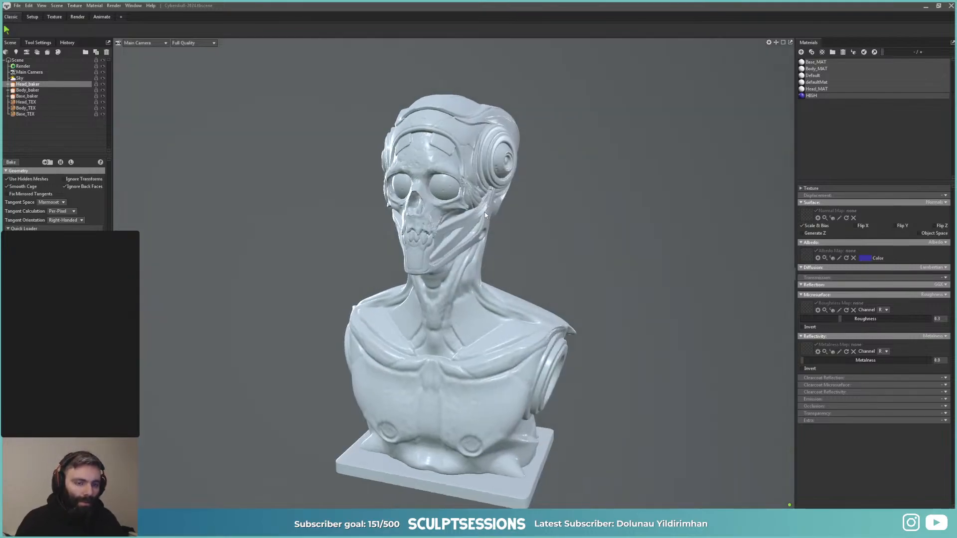
{"action": "key", "text": "Page_Down"}
{"action": "key", "text": "Page_Down"}
{"action": "key", "text": "Page_Down"}
{"action": "key", "text": "Page_Down"}
{"action": "key", "text": "Page_Down"}
{"action": "key", "text": "Page_Down"}
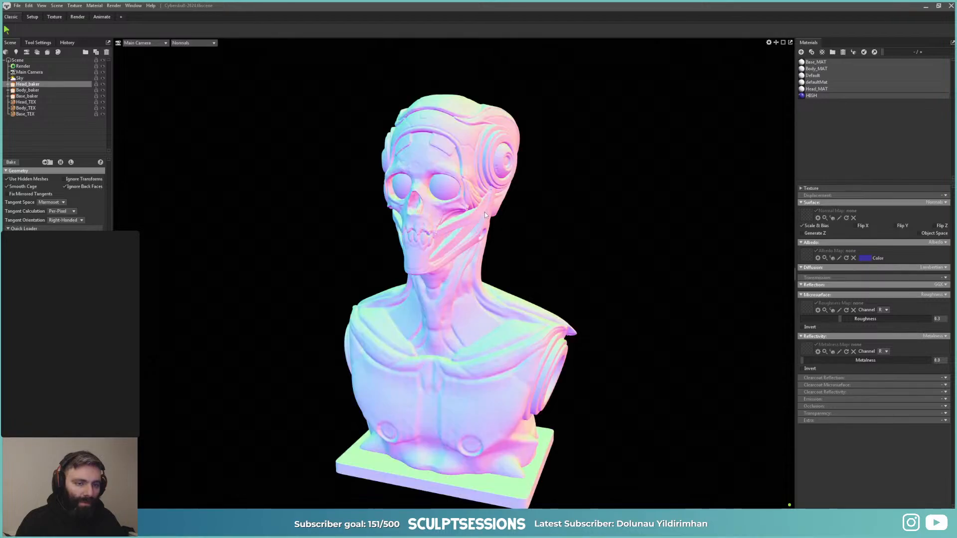
{"action": "scroll", "coordinate": [486, 234], "scroll_direction": "up", "scroll_amount": 10}
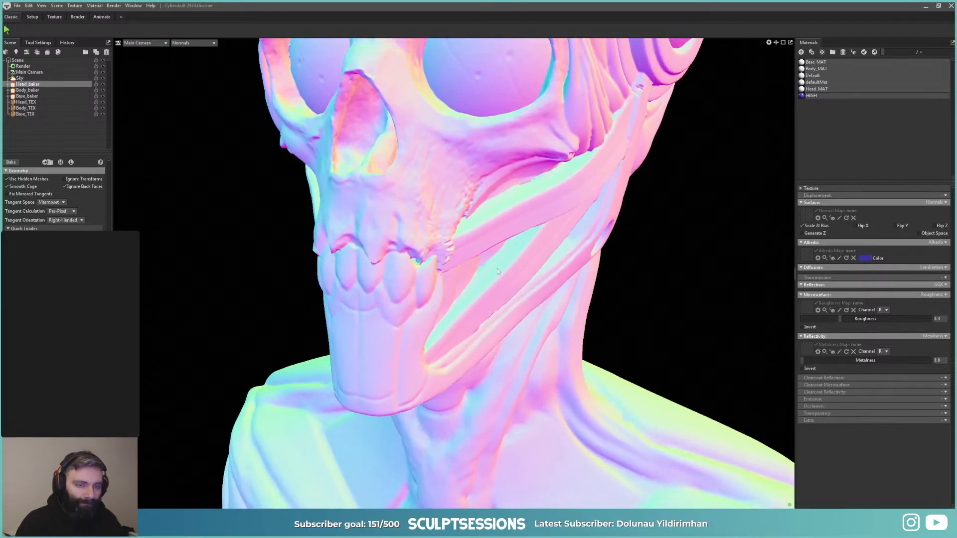
{"action": "scroll", "coordinate": [497, 271], "scroll_direction": "down", "scroll_amount": 3}
{"action": "left_click_drag", "start_coordinate": [497, 271], "coordinate": [499, 239]}
{"action": "scroll", "coordinate": [421, 195], "scroll_direction": "down", "scroll_amount": 8}
{"action": "left_click_drag", "start_coordinate": [422, 195], "coordinate": [494, 214]}
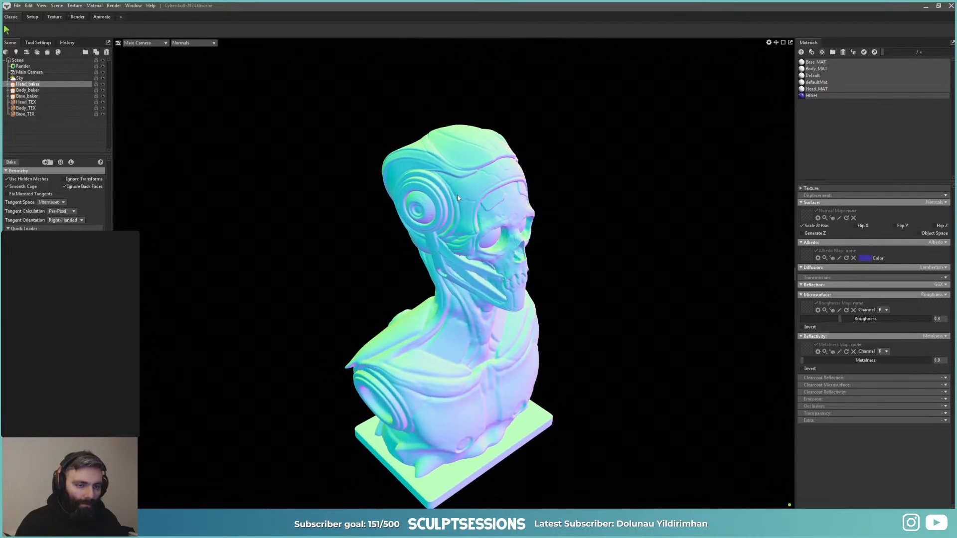
{"action": "scroll", "coordinate": [537, 233], "scroll_direction": "up", "scroll_amount": 4}
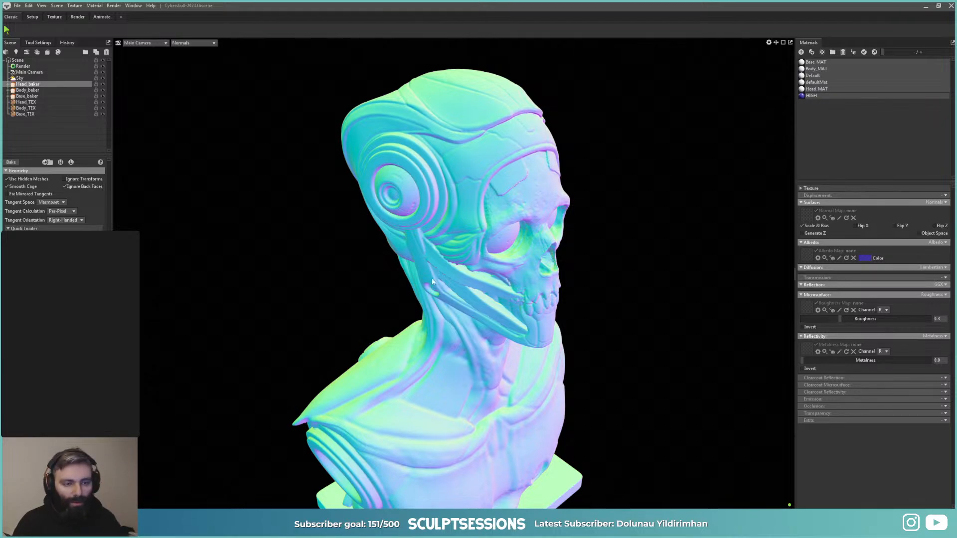
{"action": "left_click_drag", "start_coordinate": [432, 282], "coordinate": [521, 284]}
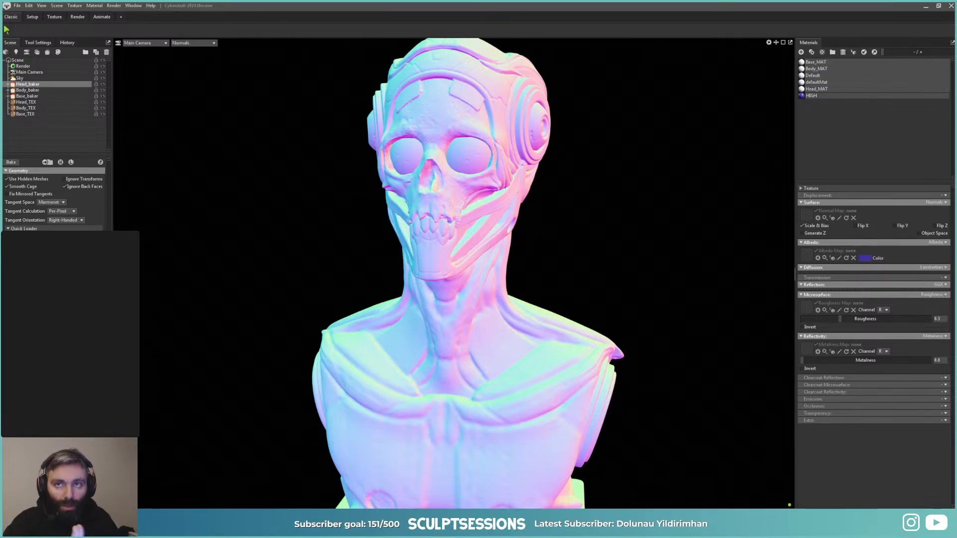
Step: Set Body_baker's output file to body in the tex folder, bake the body and check it in the viewport
{"action": "left_click", "coordinate": [28, 90]}
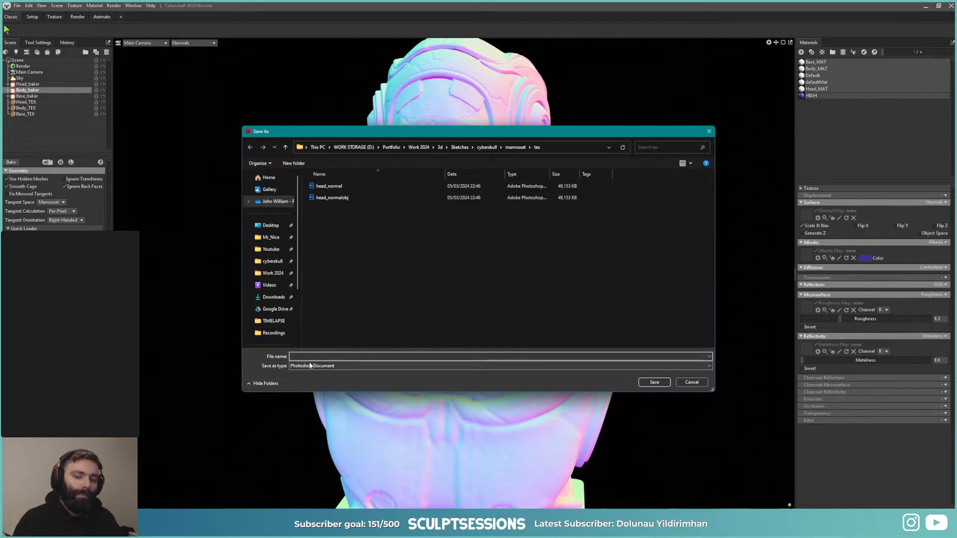
{"action": "type", "text": "body"}
{"action": "key", "text": "Return"}
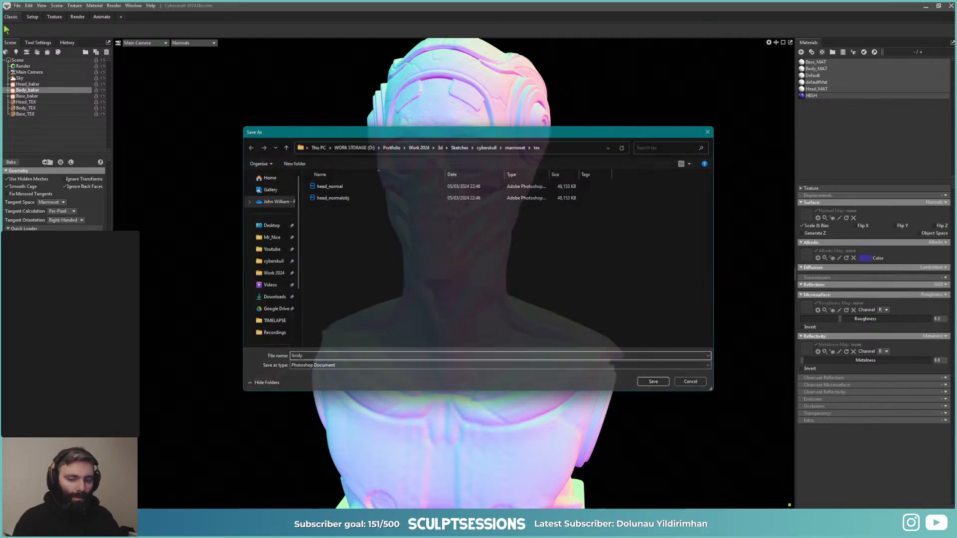
{"action": "left_click", "coordinate": [11, 163]}
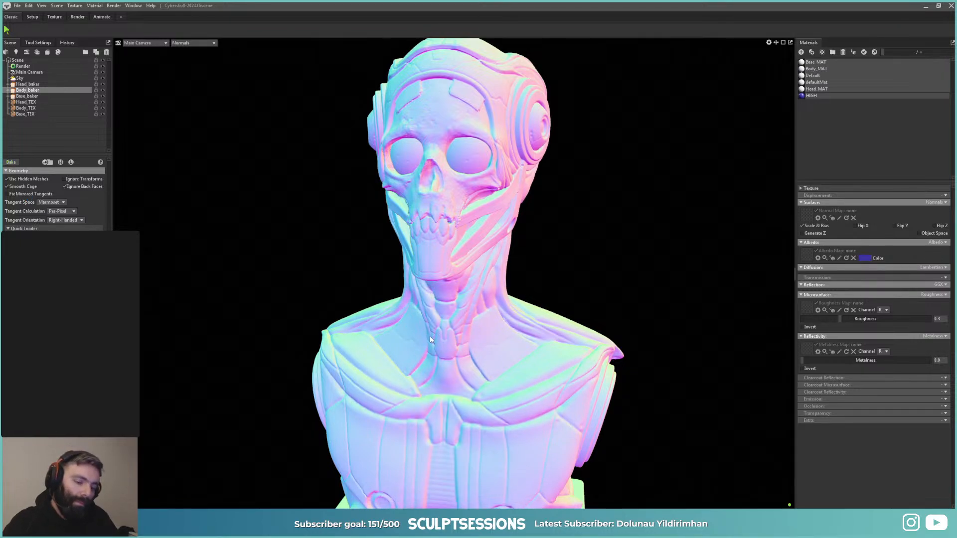
{"action": "scroll", "coordinate": [537, 389], "scroll_direction": "down", "scroll_amount": 3}
{"action": "left_click_drag", "start_coordinate": [528, 389], "coordinate": [419, 366]}
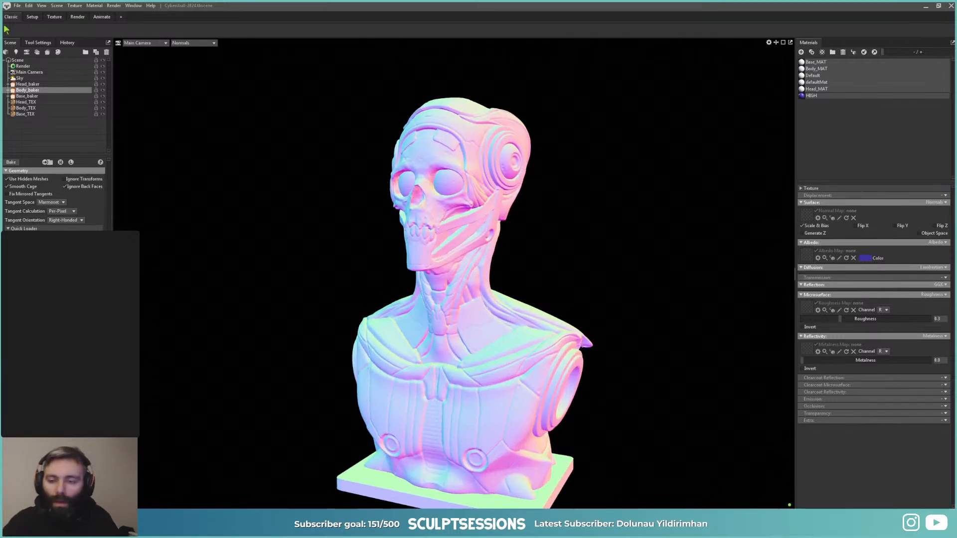
Step: Set Base_baker's output file to base in the tex folder and check the base in the viewport
{"action": "left_click", "coordinate": [27, 96]}
{"action": "middle_click_drag", "start_coordinate": [491, 372], "coordinate": [439, 197]}
{"action": "scroll", "coordinate": [451, 266], "scroll_direction": "up", "scroll_amount": 4}
{"action": "scroll", "coordinate": [439, 196], "scroll_direction": "up", "scroll_amount": 1}
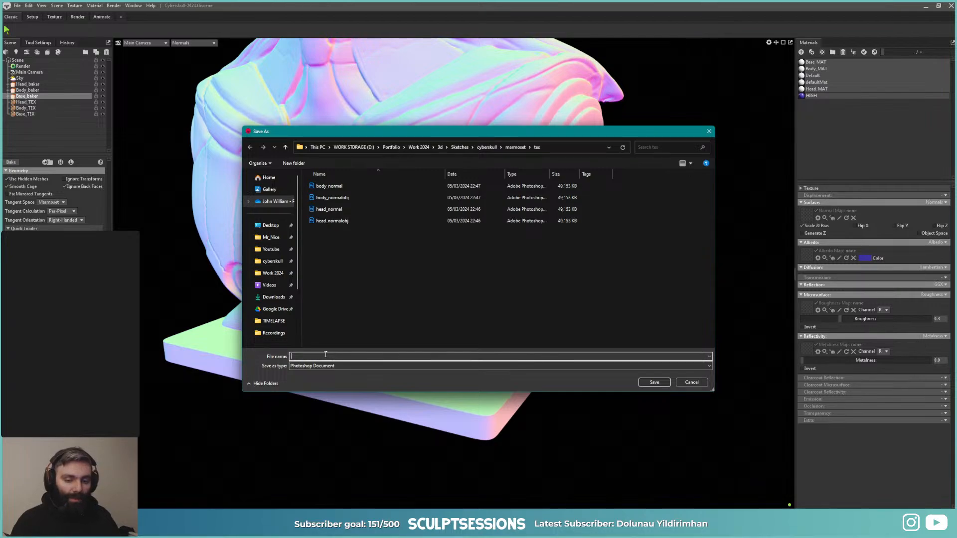
{"action": "type", "text": "base"}
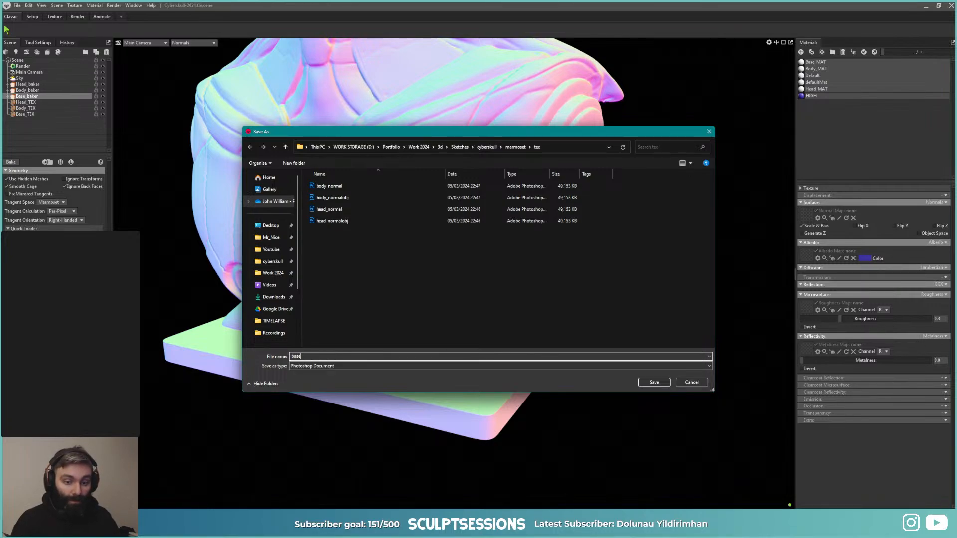
{"action": "key", "text": "Return"}
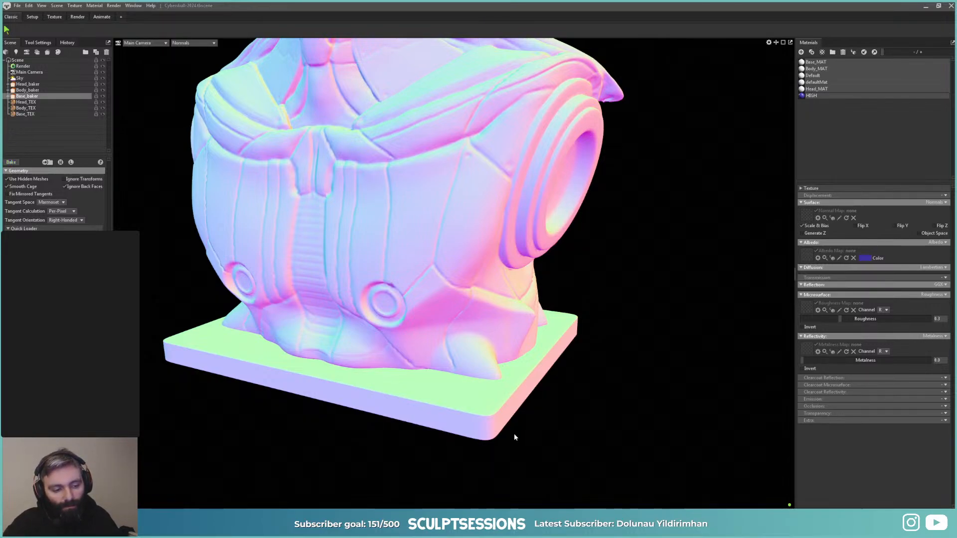
{"action": "left_click_drag", "start_coordinate": [512, 414], "coordinate": [519, 447]}
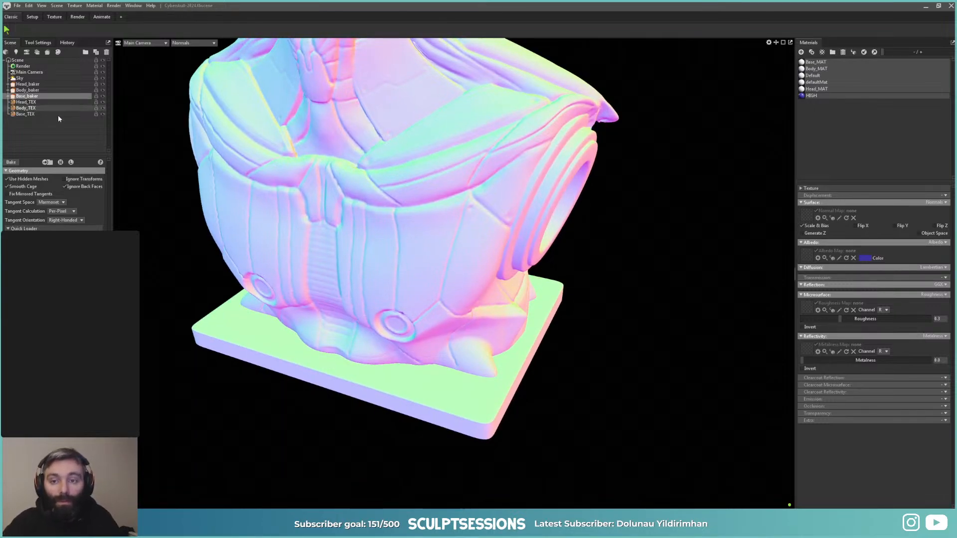
Step: Select Head_baker and bake its maps again, including Thickness
{"action": "left_click", "coordinate": [31, 90]}
{"action": "left_click", "coordinate": [28, 83]}
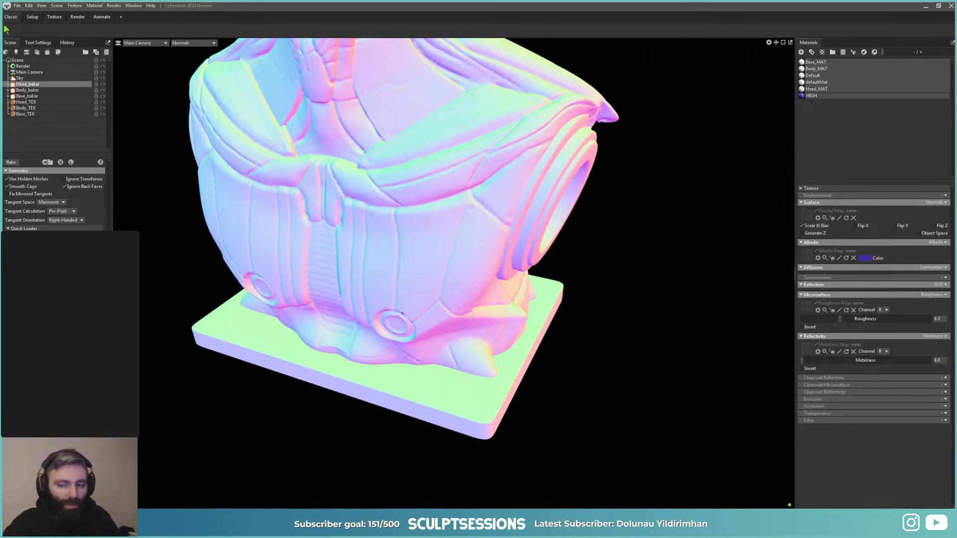
{"action": "mouse_move", "coordinate": [195, 275]}
{"action": "left_mouse_down"}
{"action": "mouse_move", "coordinate": [440, 329]}
{"action": "mouse_move", "coordinate": [426, 321]}
{"action": "left_mouse_up"}
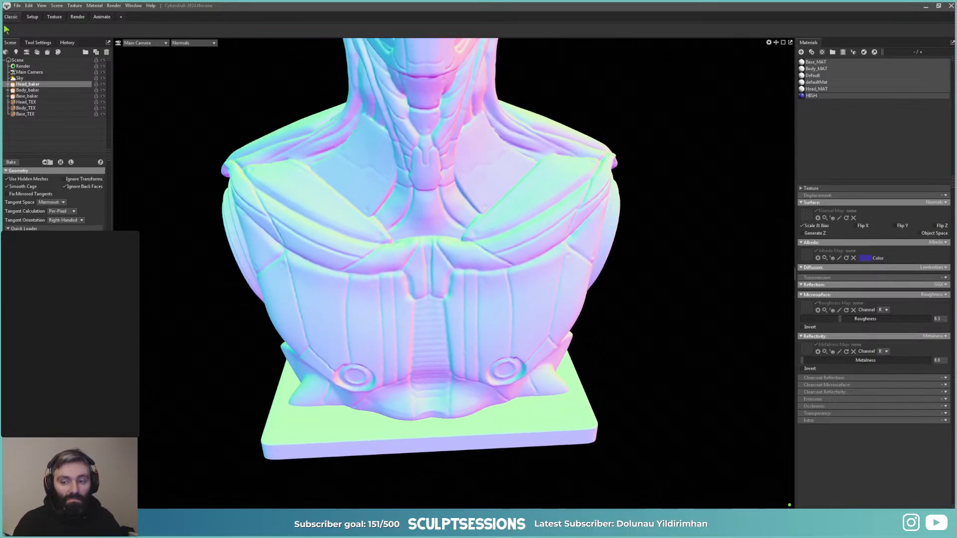
{"action": "left_click", "coordinate": [11, 163]}
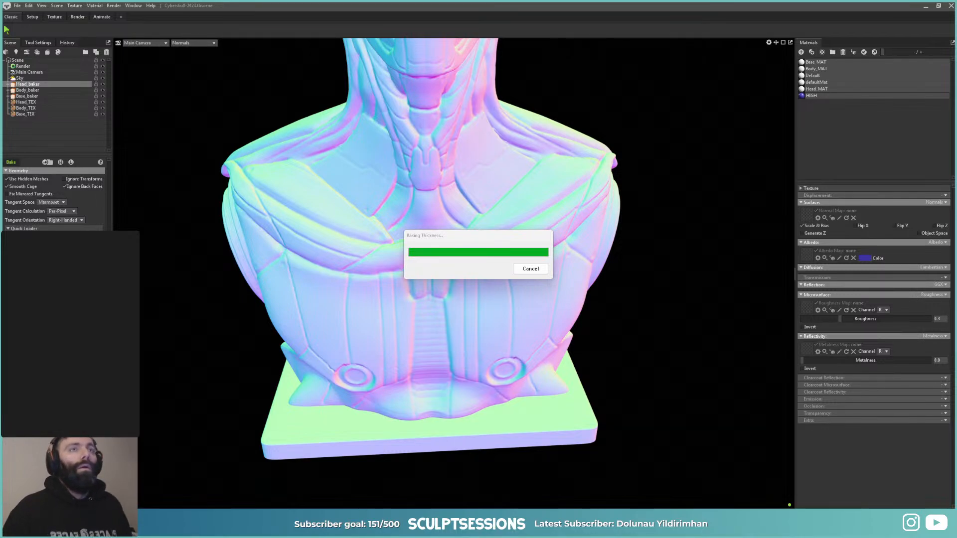
Step: Close Blender and switch to ZBrush while the head maps bake
{"action": "key", "text": "alt+Tab"}
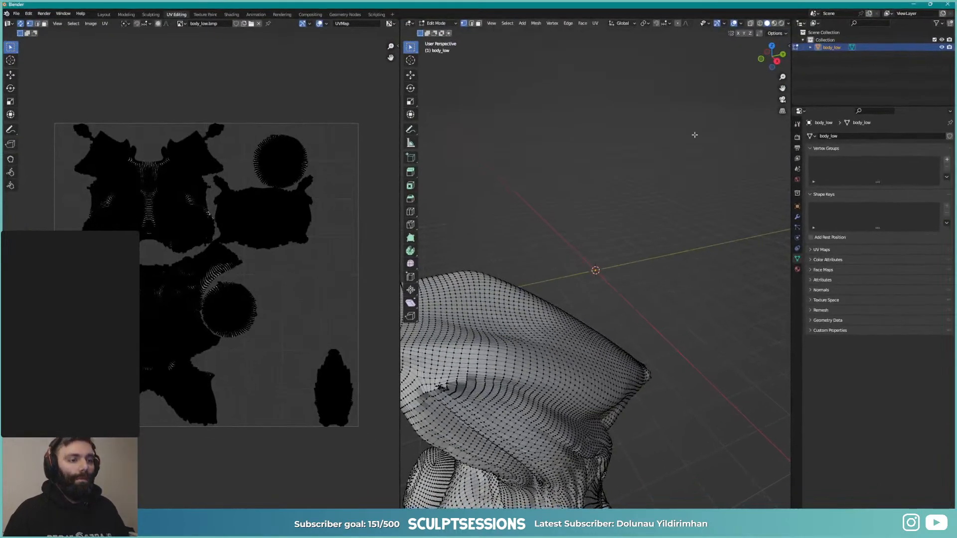
{"action": "left_click", "coordinate": [949, 4]}
{"action": "left_click", "coordinate": [500, 277]}
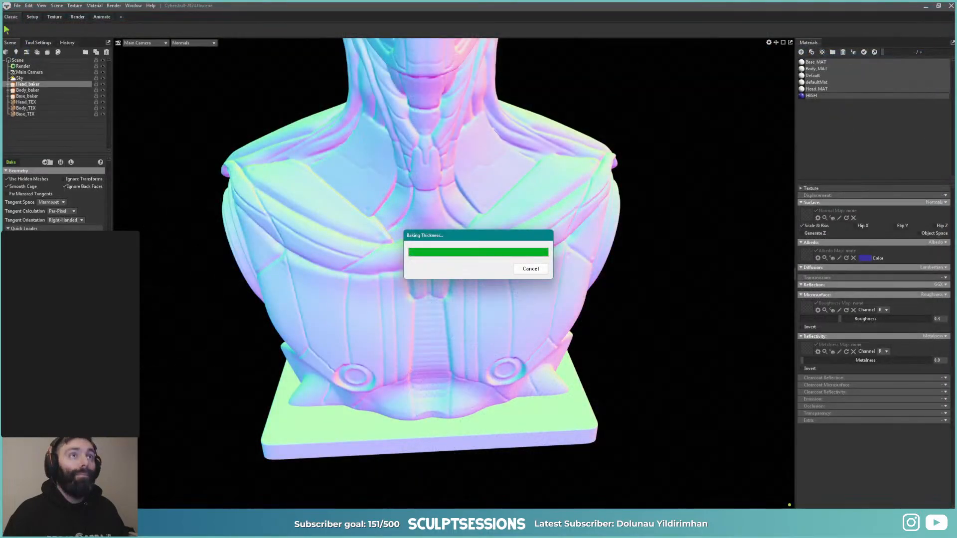
{"action": "key", "text": "alt+Tab"}
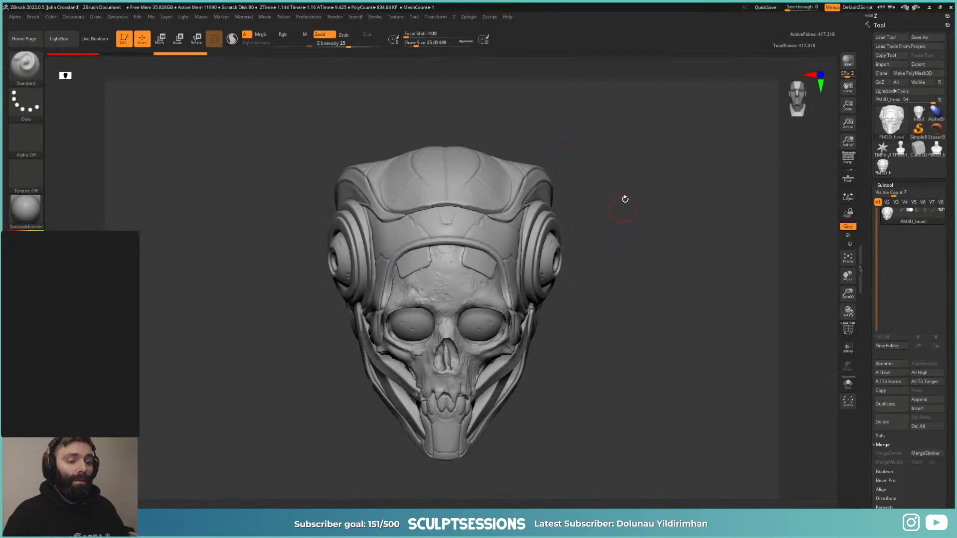
Step: Switch to the full bust tool and save it over the existing cyberskull-2024 tool file
{"action": "left_click_drag", "start_coordinate": [624, 199], "coordinate": [673, 227]}
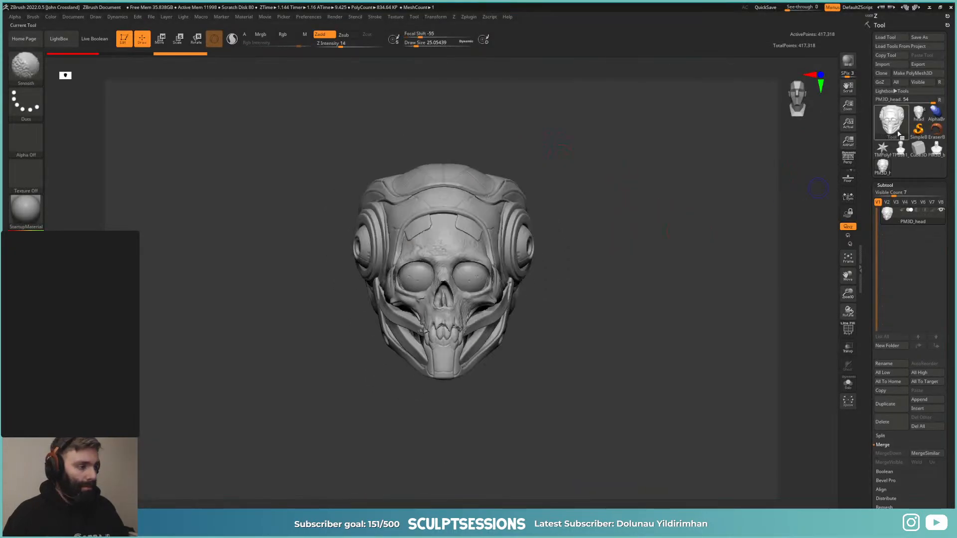
{"action": "left_click", "coordinate": [918, 114]}
{"action": "left_click_drag", "start_coordinate": [658, 264], "coordinate": [694, 264]}
{"action": "key", "text": "shift+f"}
{"action": "key", "text": "shift+f"}
{"action": "left_click", "coordinate": [939, 101]}
{"action": "left_click", "coordinate": [926, 37]}
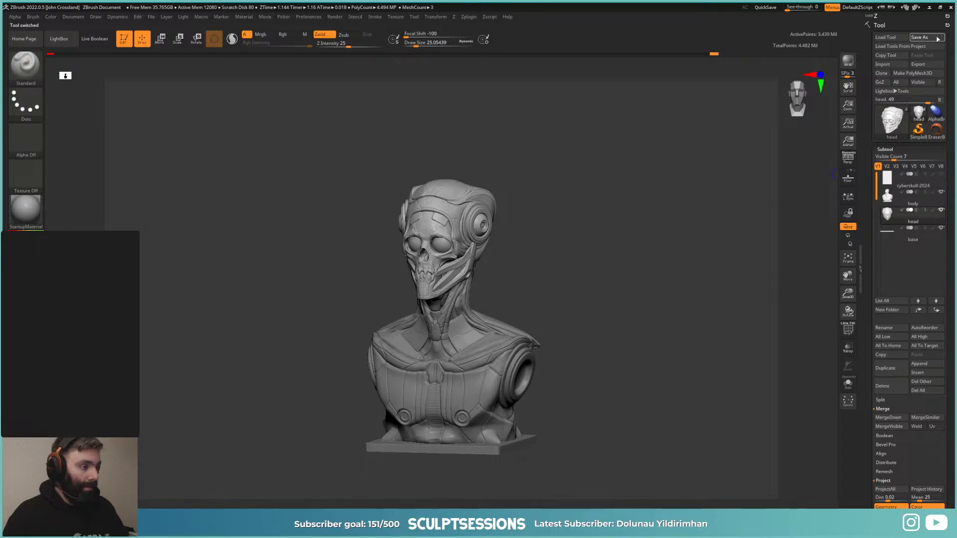
{"action": "double_click", "coordinate": [337, 198]}
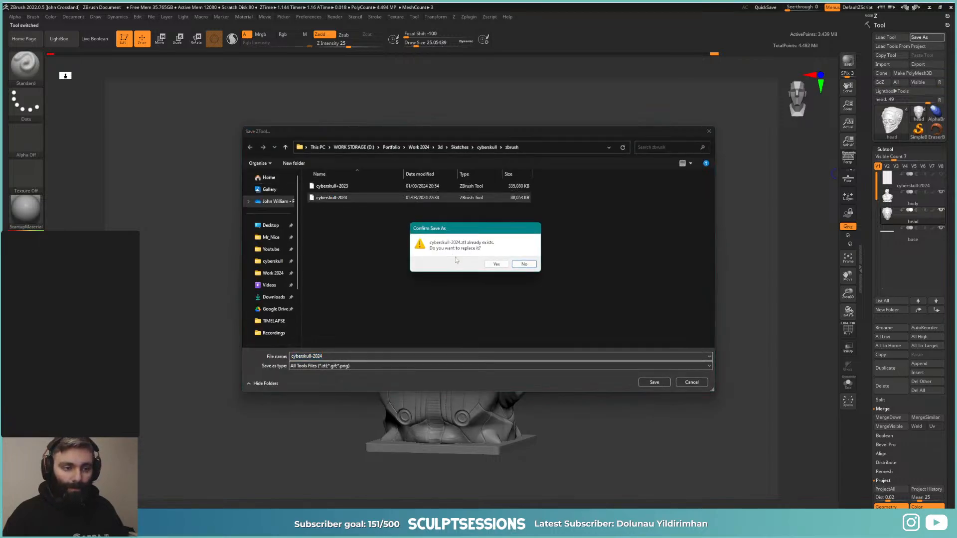
{"action": "left_click", "coordinate": [496, 265]}
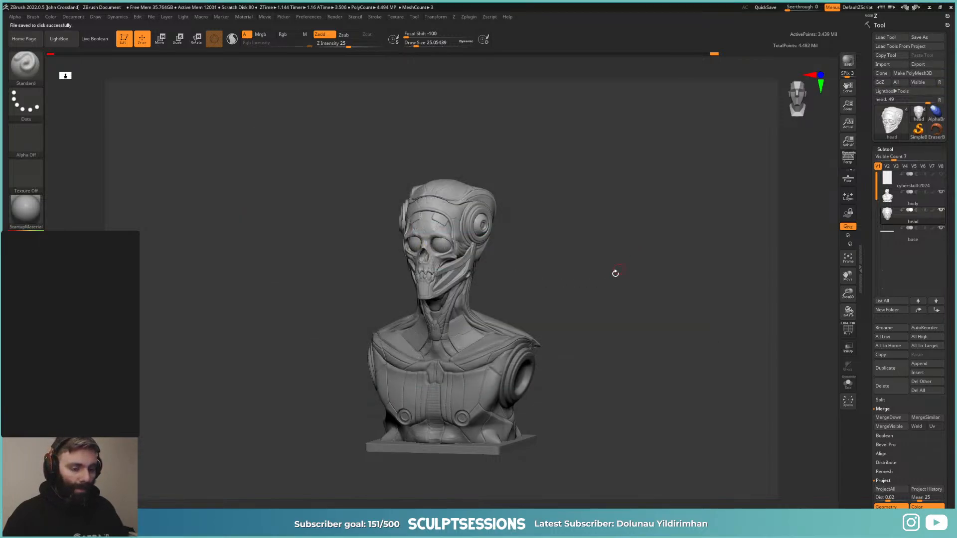
Step: Leave a front view of the bust on the canvas and draw a second copy beside it in three-quarter view
{"action": "left_click_drag", "start_coordinate": [615, 271], "coordinate": [599, 282]}
{"action": "key", "text": "t"}
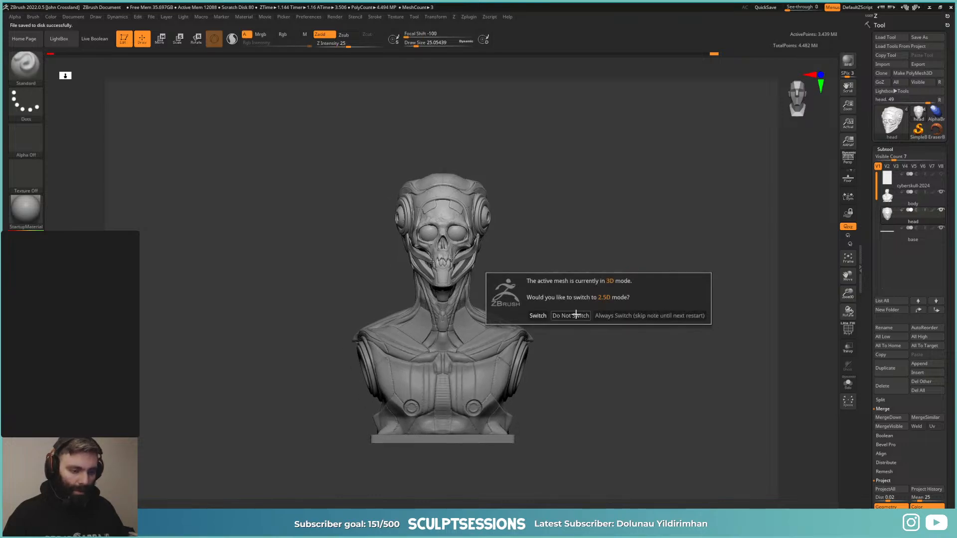
{"action": "left_click", "coordinate": [539, 316]}
{"action": "left_click_drag", "start_coordinate": [242, 272], "coordinate": [237, 398]}
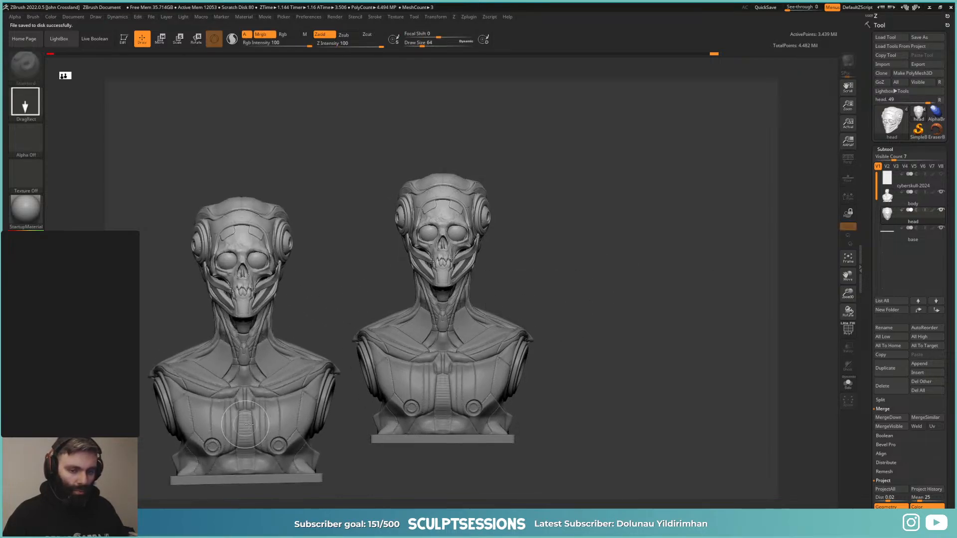
{"action": "key", "text": "t"}
{"action": "mouse_move", "coordinate": [331, 331]}
{"action": "left_mouse_down"}
{"action": "mouse_move", "coordinate": [342, 315]}
{"action": "mouse_move", "coordinate": [323, 302]}
{"action": "mouse_move", "coordinate": [421, 307]}
{"action": "left_mouse_up"}
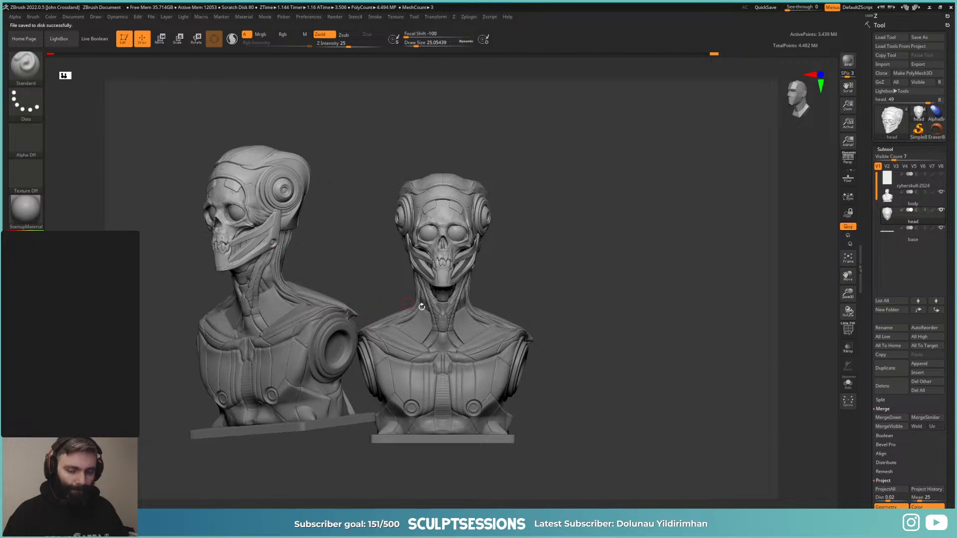
{"action": "mouse_move", "coordinate": [559, 343]}
{"action": "left_mouse_down", "text": "shift"}
{"action": "mouse_move", "coordinate": [577, 352]}
{"action": "mouse_move", "coordinate": [589, 386]}
{"action": "mouse_move", "coordinate": [572, 384]}
{"action": "mouse_move", "coordinate": [623, 344]}
{"action": "mouse_move", "coordinate": [660, 352]}
{"action": "mouse_move", "coordinate": [655, 344]}
{"action": "mouse_move", "coordinate": [664, 366]}
{"action": "mouse_move", "coordinate": [704, 396]}
{"action": "left_mouse_up", "text": "shift"}
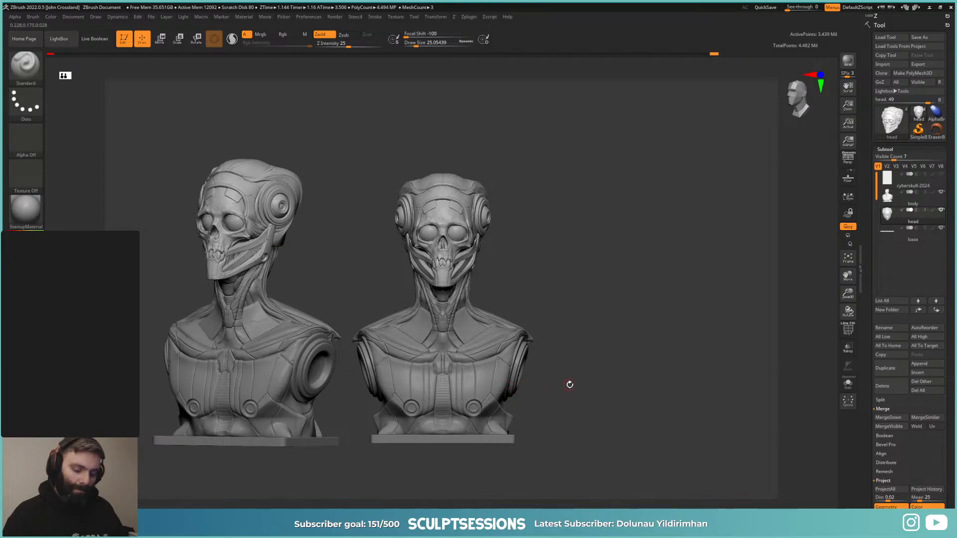
Step: Draw a third bust copy in the opposite three-quarter view and capture a screenshot of all three
{"action": "key", "text": "t"}
{"action": "left_click", "coordinate": [587, 397]}
{"action": "left_click_drag", "start_coordinate": [663, 325], "coordinate": [657, 451]}
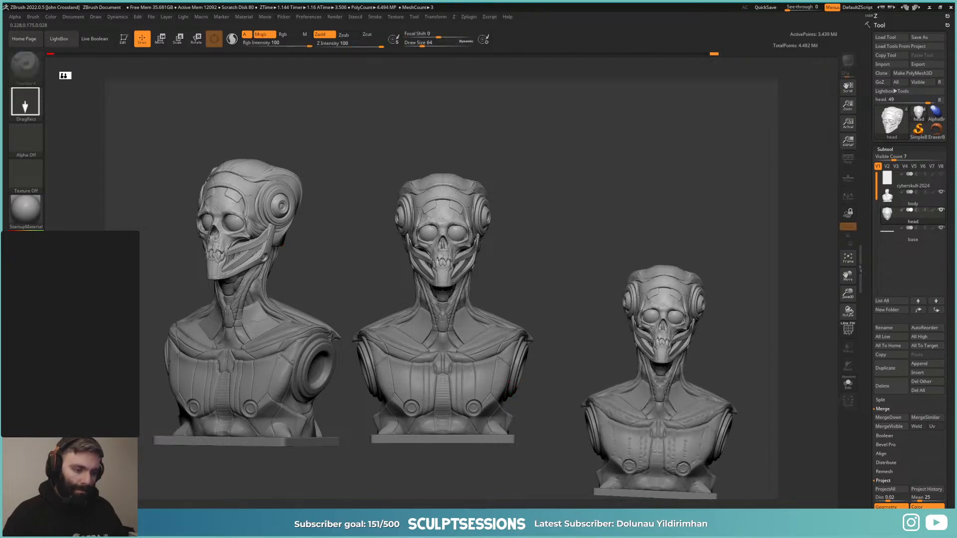
{"action": "key", "text": "t"}
{"action": "mouse_move", "coordinate": [726, 373]}
{"action": "left_mouse_down"}
{"action": "mouse_move", "coordinate": [717, 329]}
{"action": "mouse_move", "coordinate": [743, 344]}
{"action": "mouse_move", "coordinate": [747, 316]}
{"action": "mouse_move", "coordinate": [746, 334]}
{"action": "mouse_move", "coordinate": [761, 342]}
{"action": "mouse_move", "coordinate": [761, 393]}
{"action": "mouse_move", "coordinate": [773, 393]}
{"action": "mouse_move", "coordinate": [780, 377]}
{"action": "left_mouse_up"}
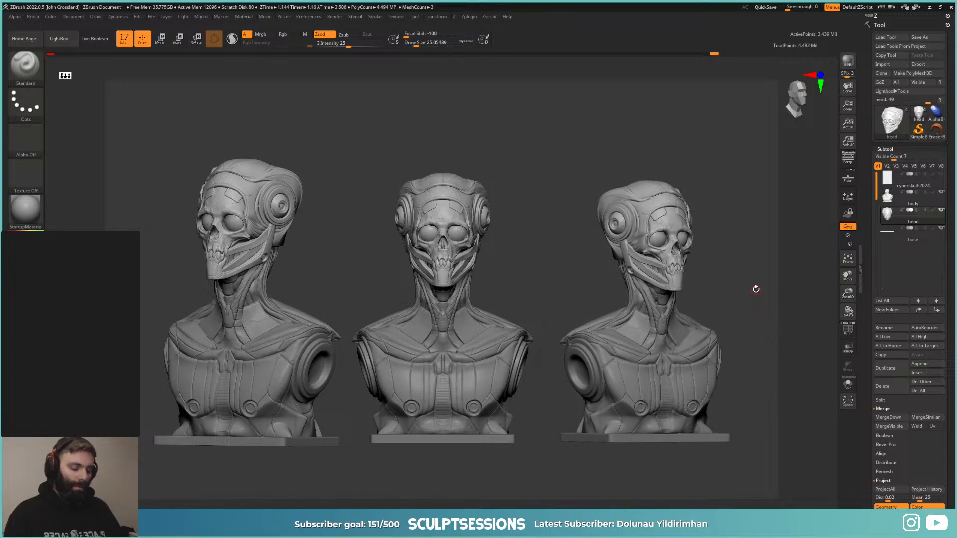
{"action": "key", "text": "Print"}
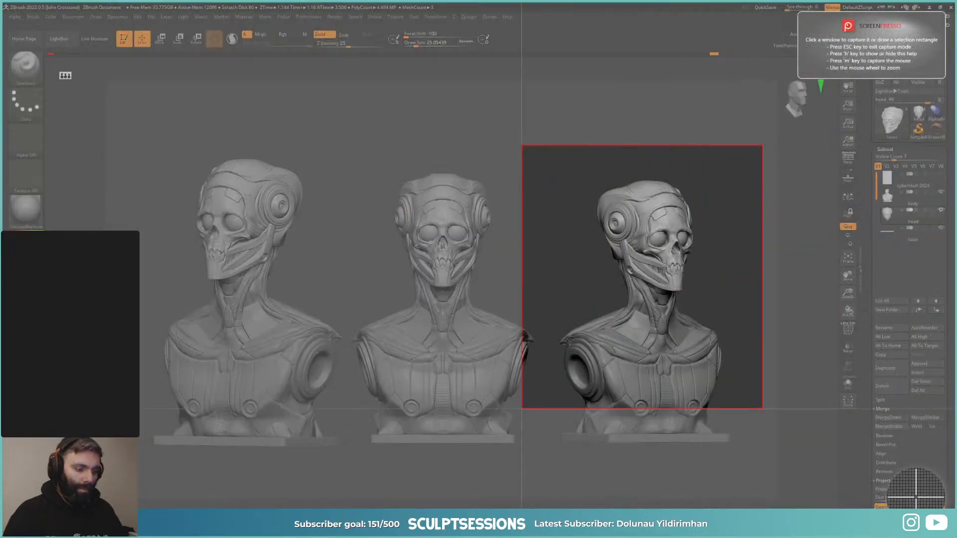
{"action": "left_click_drag", "start_coordinate": [845, 145], "coordinate": [124, 474]}
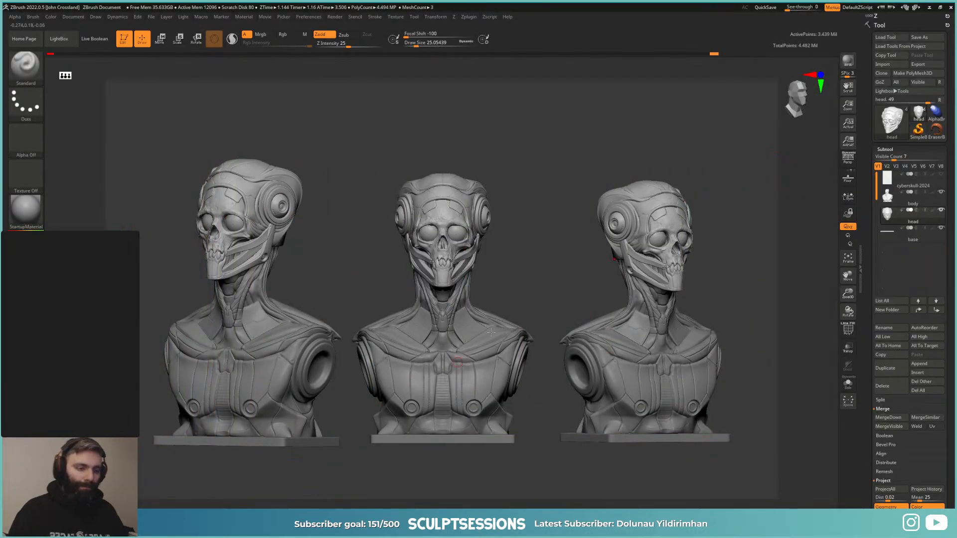
Step: Switch to Marmoset Toolbag and examine the bust in the Normals, Position and Object ID render passes
{"action": "key", "text": "alt+Tab"}
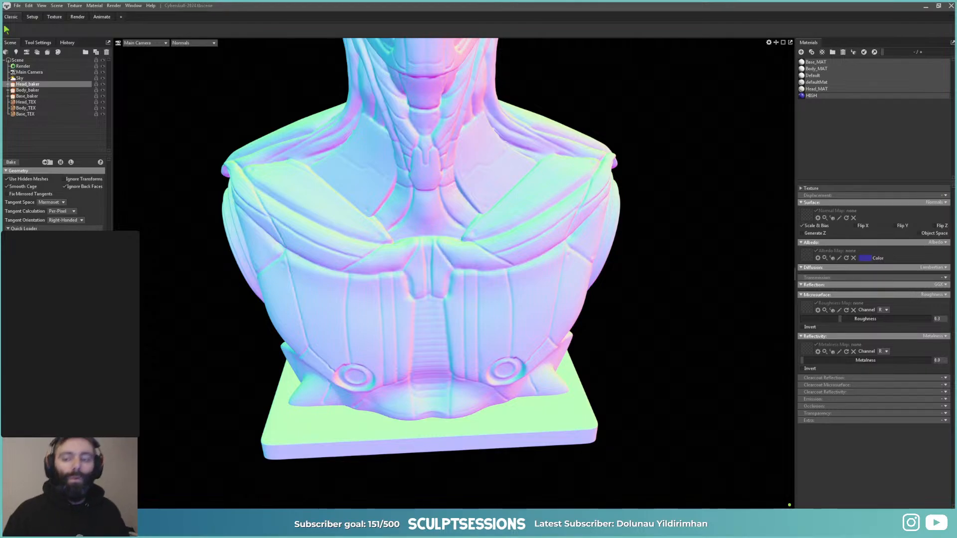
{"action": "scroll", "coordinate": [361, 178], "scroll_direction": "down", "scroll_amount": 2}
{"action": "middle_click_drag", "start_coordinate": [360, 178], "coordinate": [365, 237]}
{"action": "key", "text": "Down"}
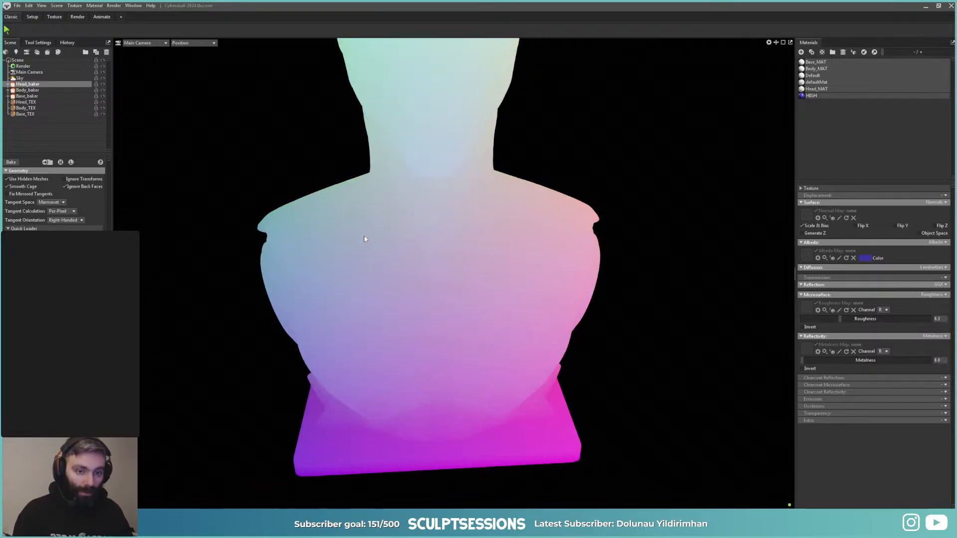
{"action": "key", "text": "Down"}
{"action": "key", "text": "Down"}
{"action": "scroll", "coordinate": [475, 298], "scroll_direction": "down", "scroll_amount": 5}
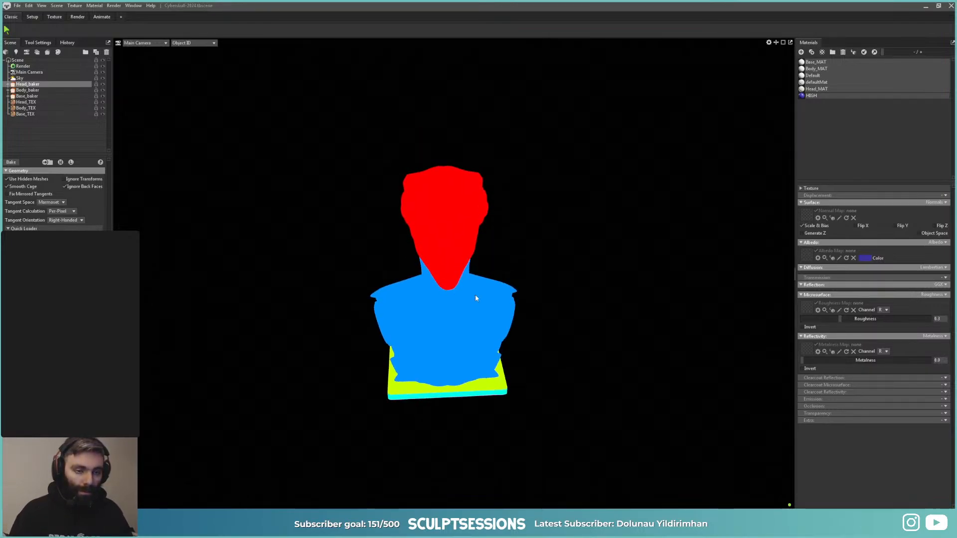
{"action": "scroll", "coordinate": [540, 325], "scroll_direction": "up", "scroll_amount": 3}
Step: Examine the bust's Ambient Occlusion, direct lighting and indirect diffuse passes, and return the viewport to Full Quality
{"action": "key", "text": "Down"}
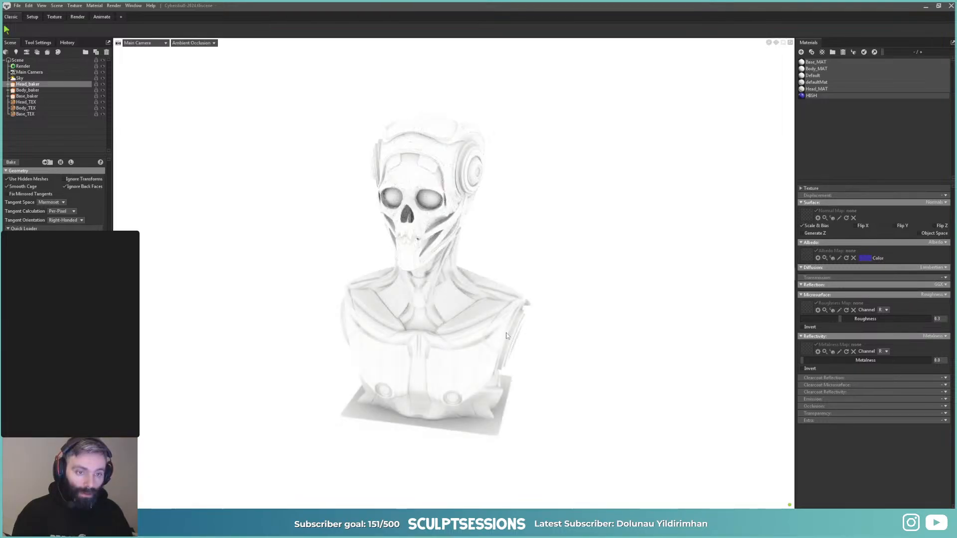
{"action": "scroll", "coordinate": [460, 345], "scroll_direction": "up", "scroll_amount": 3}
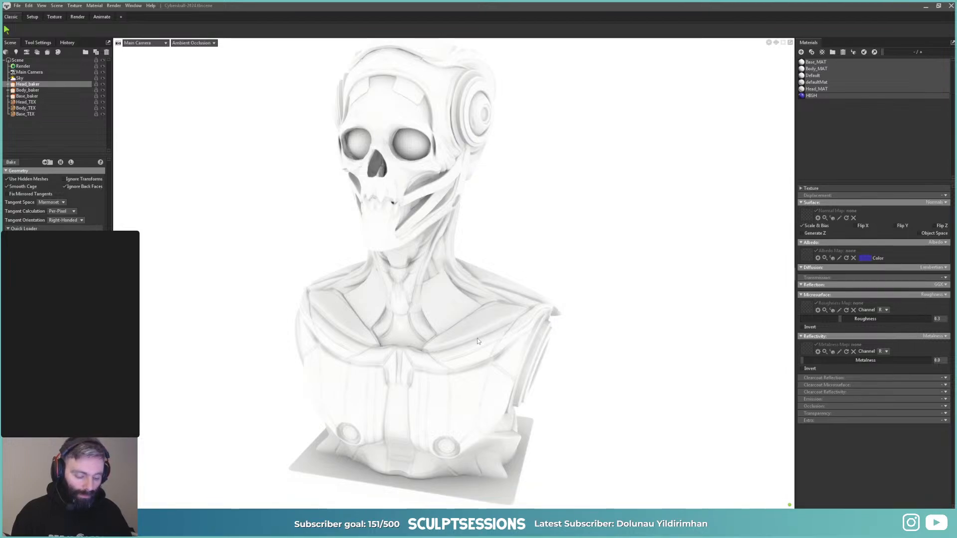
{"action": "key", "text": "Down"}
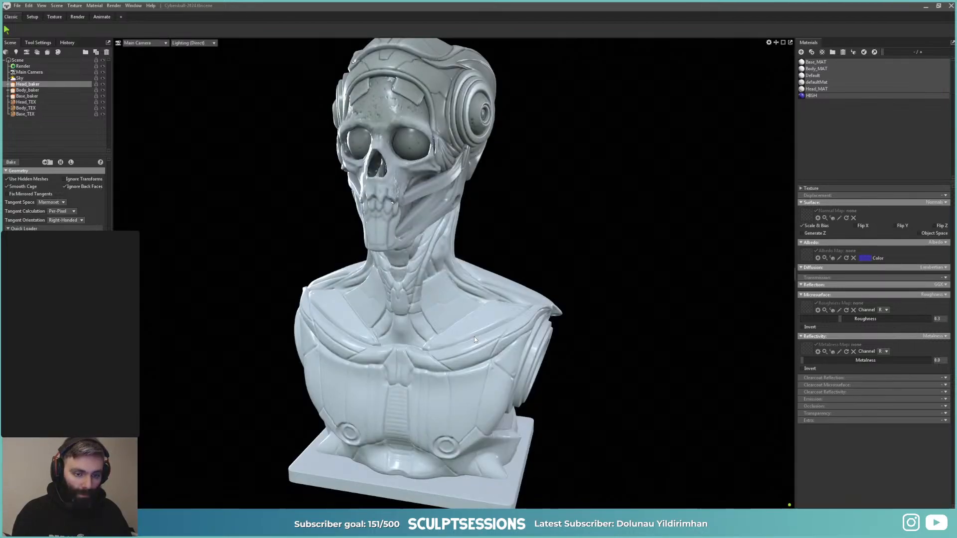
{"action": "key", "text": "Up"}
{"action": "key", "text": "Down"}
{"action": "key", "text": "Down"}
{"action": "key", "text": "Down"}
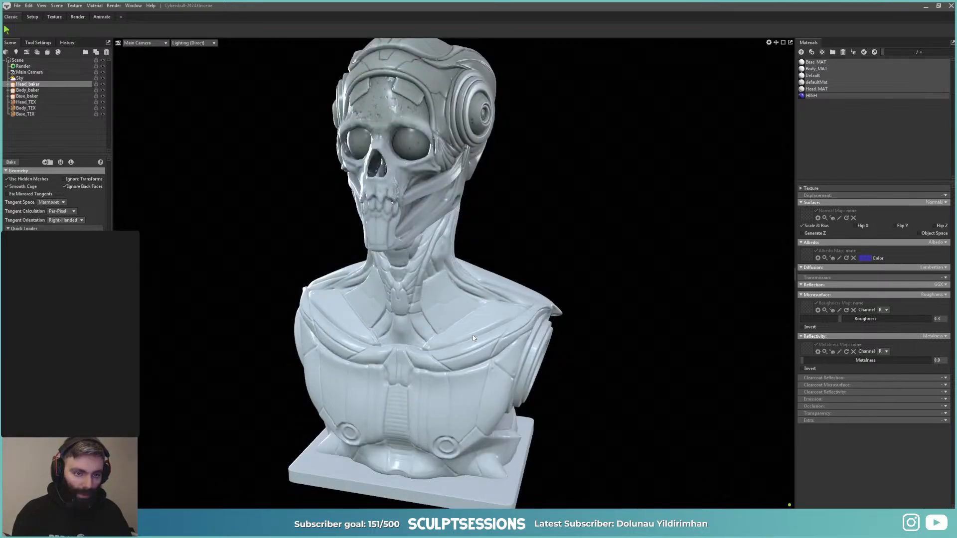
{"action": "key", "text": "Down"}
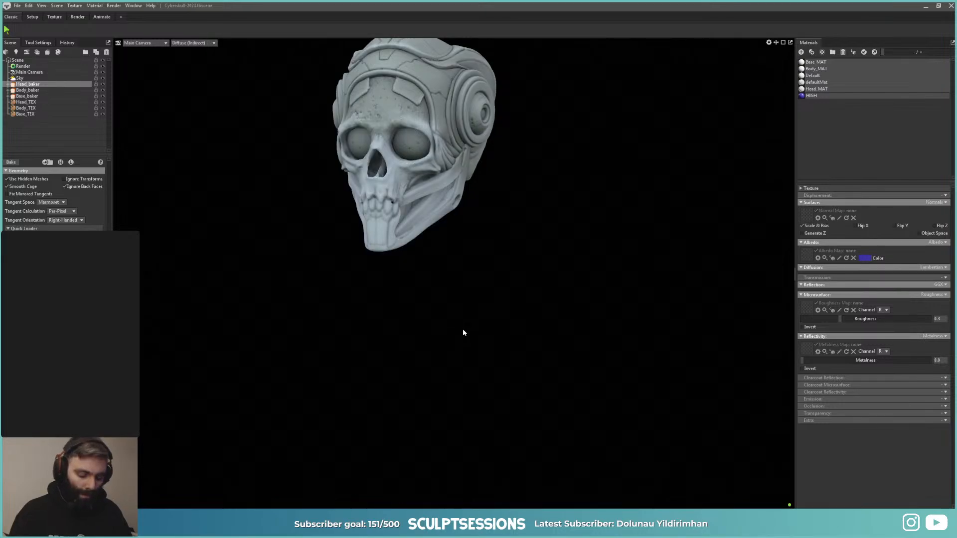
{"action": "key", "text": "Home"}
{"action": "scroll", "coordinate": [482, 258], "scroll_direction": "down", "scroll_amount": 3}
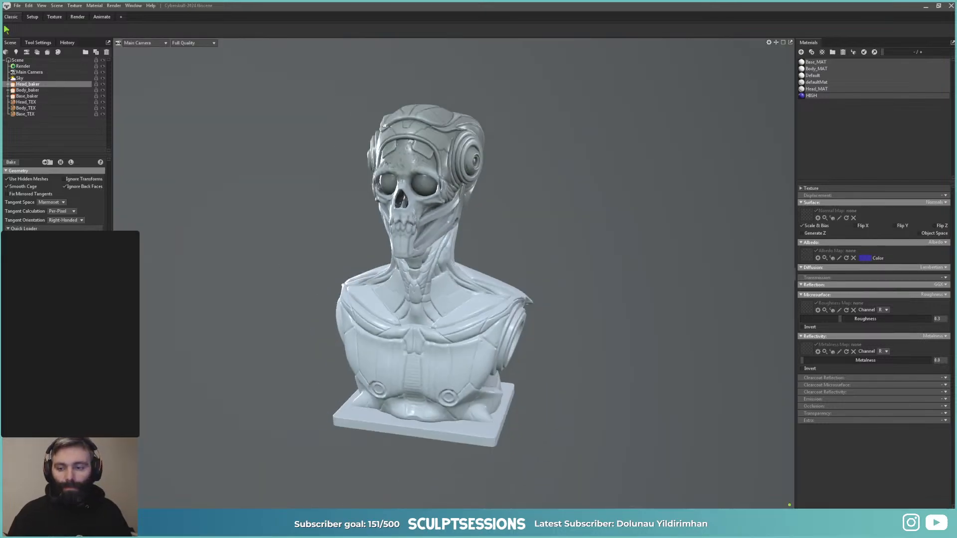
Step: Bake the Body_baker maps again and switch to ZBrush
{"action": "left_click", "coordinate": [28, 90]}
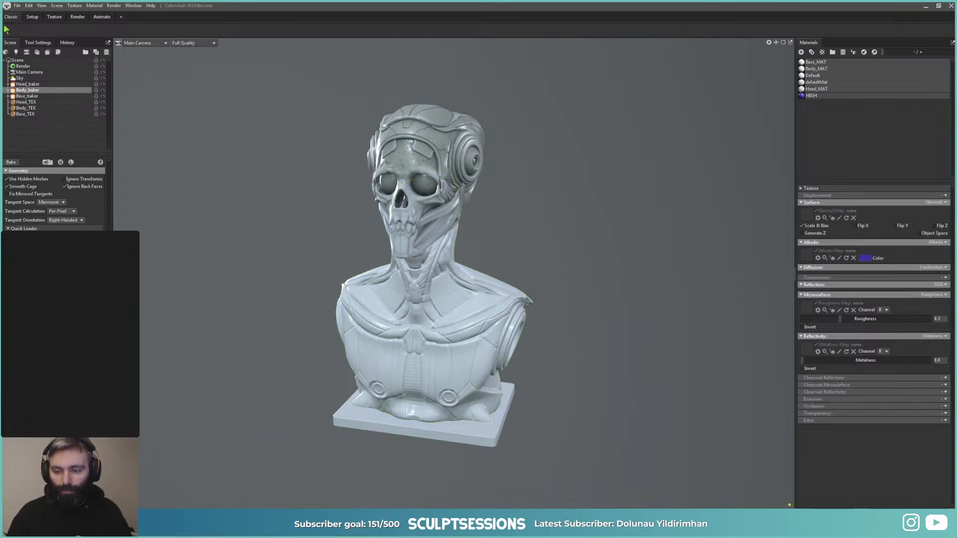
{"action": "left_click", "coordinate": [14, 163]}
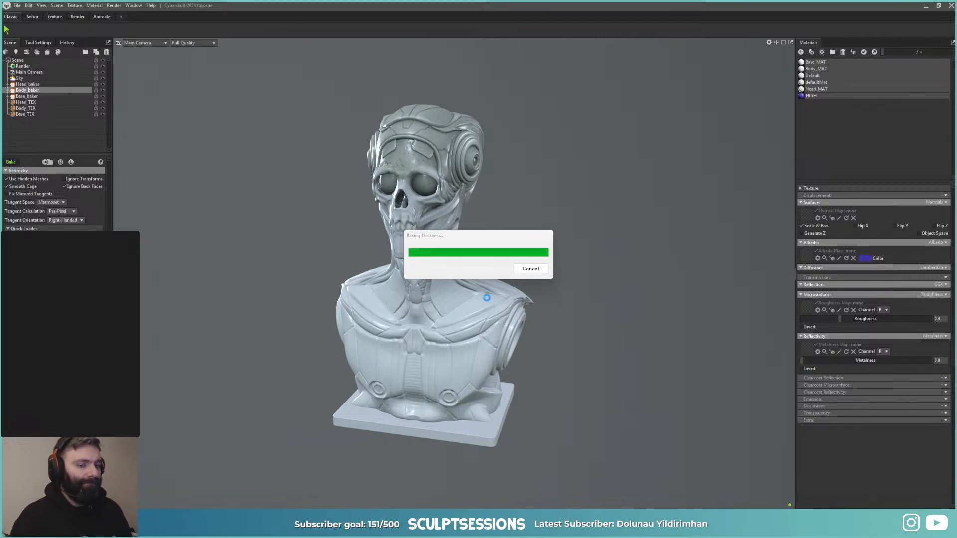
{"action": "key", "text": "alt+Tab"}
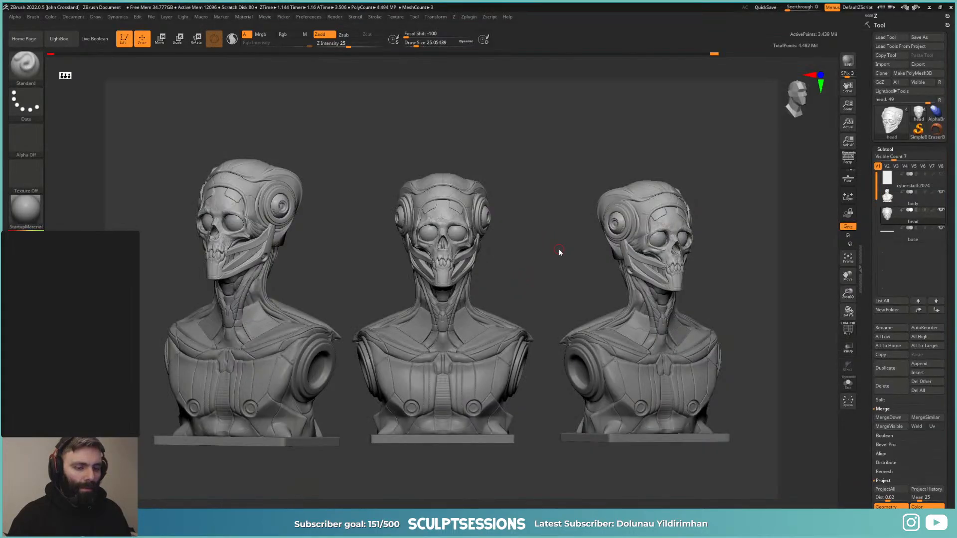
Step: Clear the extra bust copies from the canvas and show the active bust in perspective at a three-quarter angle
{"action": "mouse_move", "coordinate": [762, 270]}
{"action": "left_mouse_down", "text": "alt"}
{"action": "mouse_move", "coordinate": [731, 298]}
{"action": "mouse_move", "coordinate": [651, 288]}
{"action": "mouse_move", "coordinate": [657, 298]}
{"action": "left_mouse_up", "text": "alt"}
{"action": "key", "text": "ctrl+n"}
{"action": "left_click_drag", "start_coordinate": [657, 299], "coordinate": [609, 310], "text": "alt"}
{"action": "key", "text": "p"}
{"action": "left_click_drag", "start_coordinate": [653, 349], "coordinate": [646, 331]}
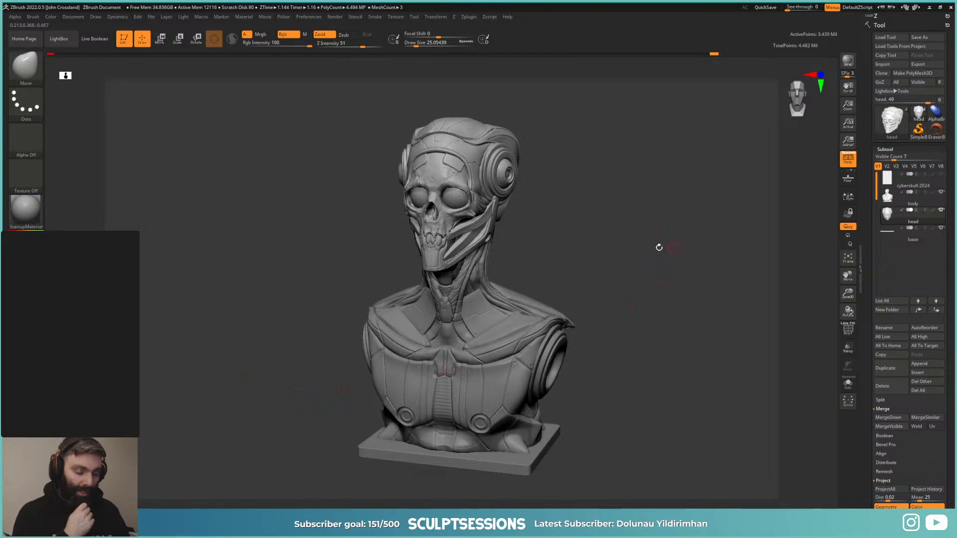
Step: Set the BPR shadow to 32 rays, an angle of 32 and a blur of 4
{"action": "left_click", "coordinate": [457, 18]}
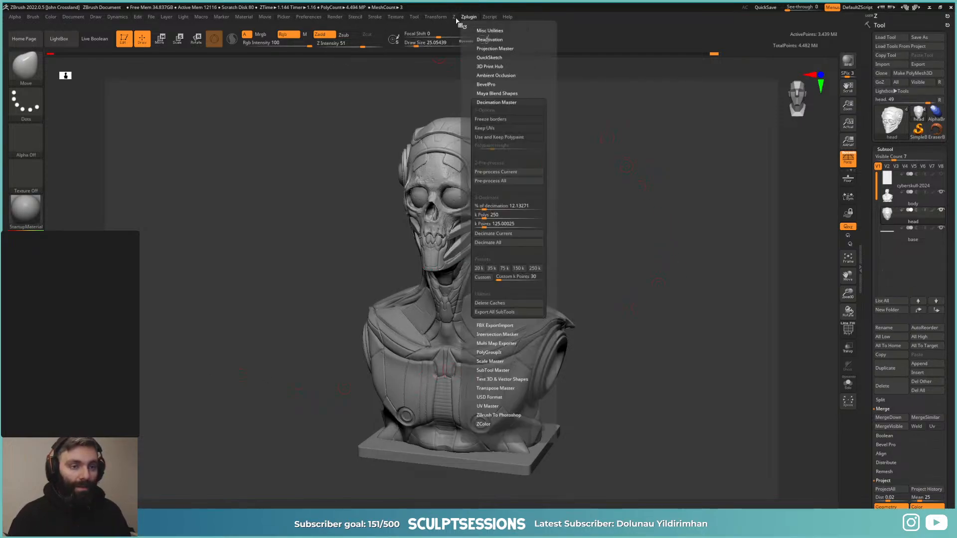
{"action": "mouse_move", "coordinate": [335, 18]}
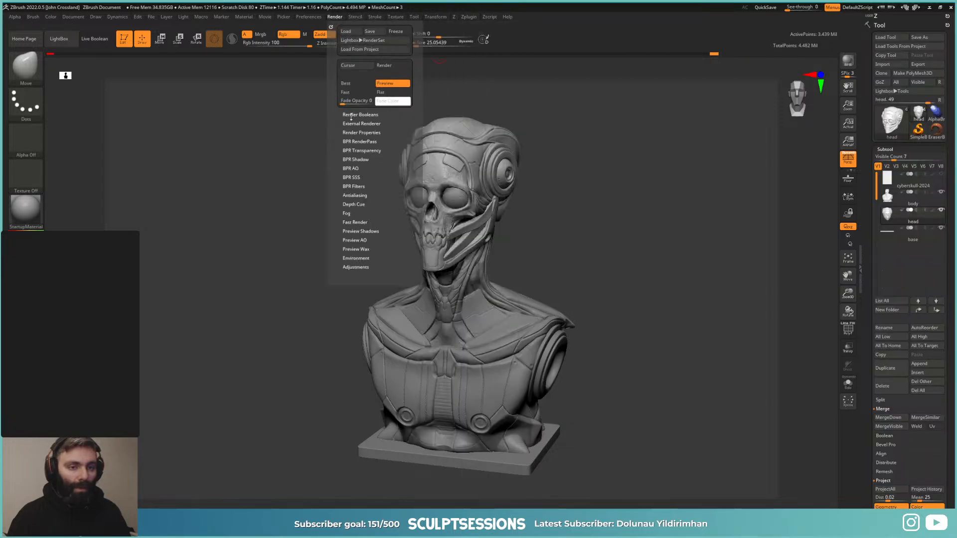
{"action": "key", "text": "shift"}
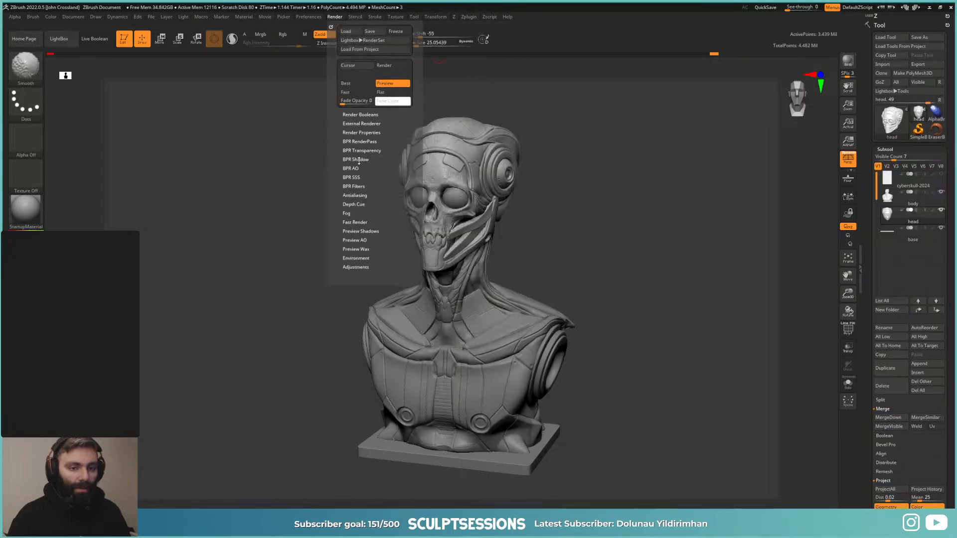
{"action": "left_click", "coordinate": [358, 160]}
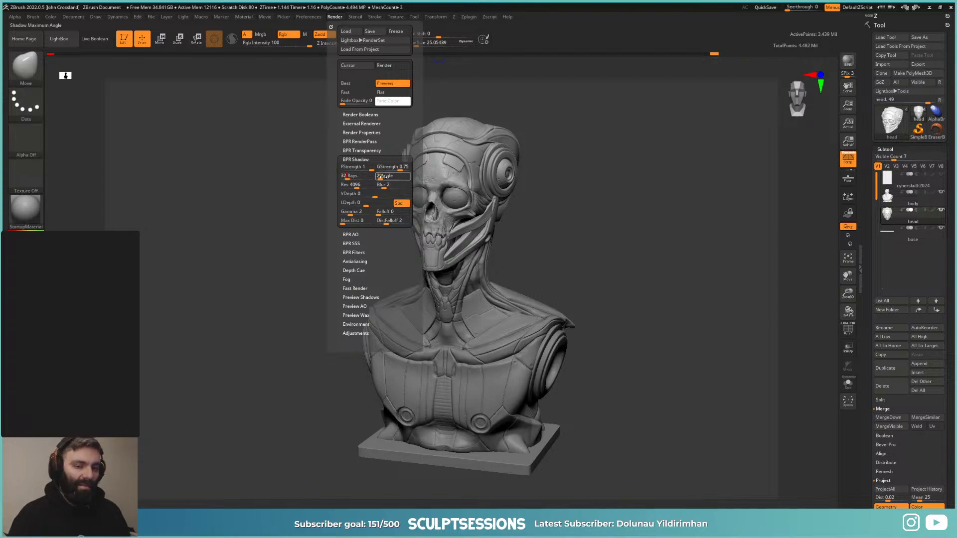
{"action": "type", "text": "32"}
{"action": "left_click", "coordinate": [388, 185]}
{"action": "type", "text": "4"}
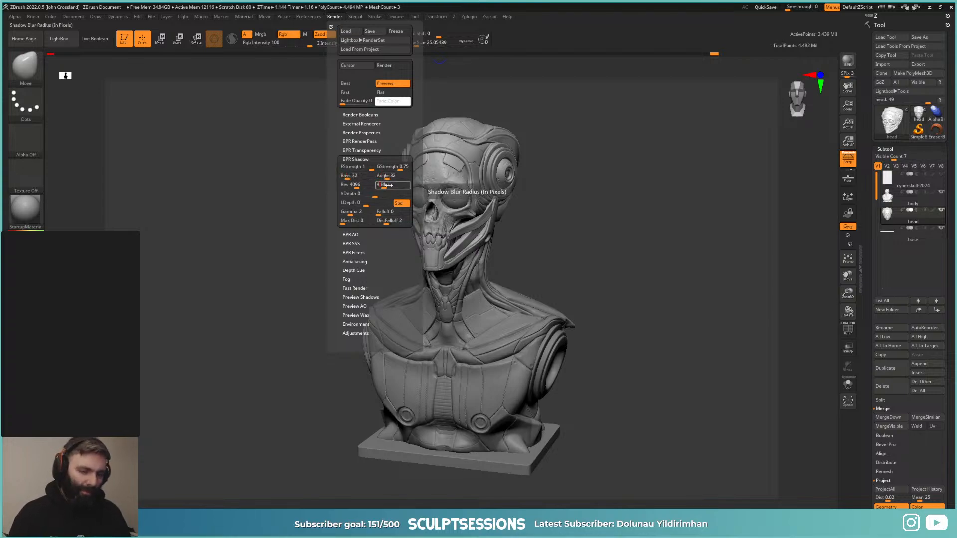
{"action": "key", "text": "Return"}
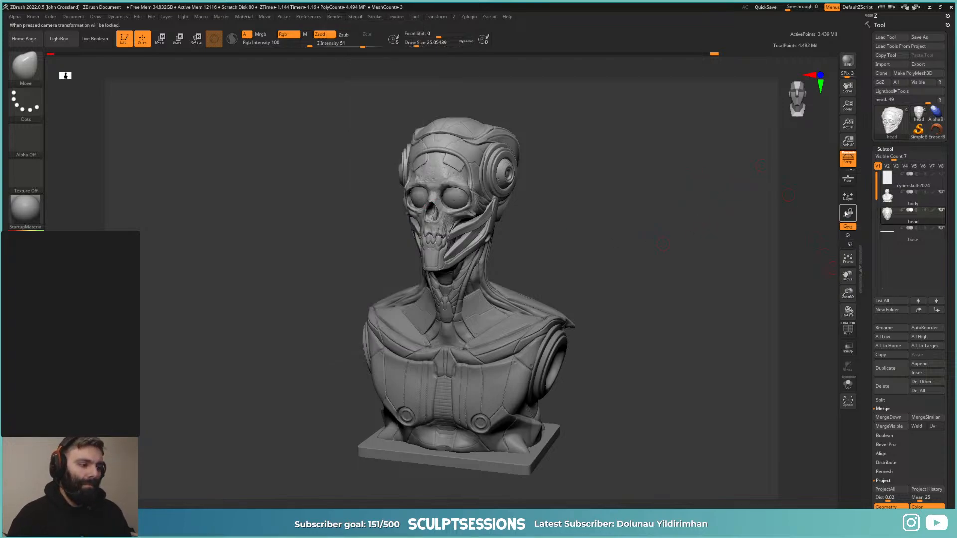
Step: Render the bust with BPR on the floor grid and capture the result as a screenshot
{"action": "left_click", "coordinate": [848, 177]}
{"action": "left_click", "coordinate": [848, 61]}
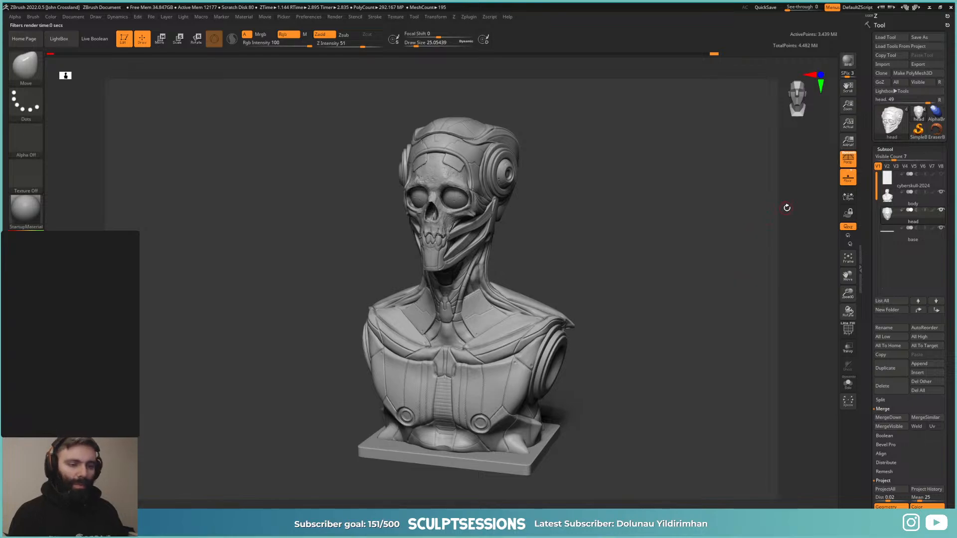
{"action": "key", "text": "Print"}
{"action": "left_click_drag", "start_coordinate": [607, 88], "coordinate": [287, 497]}
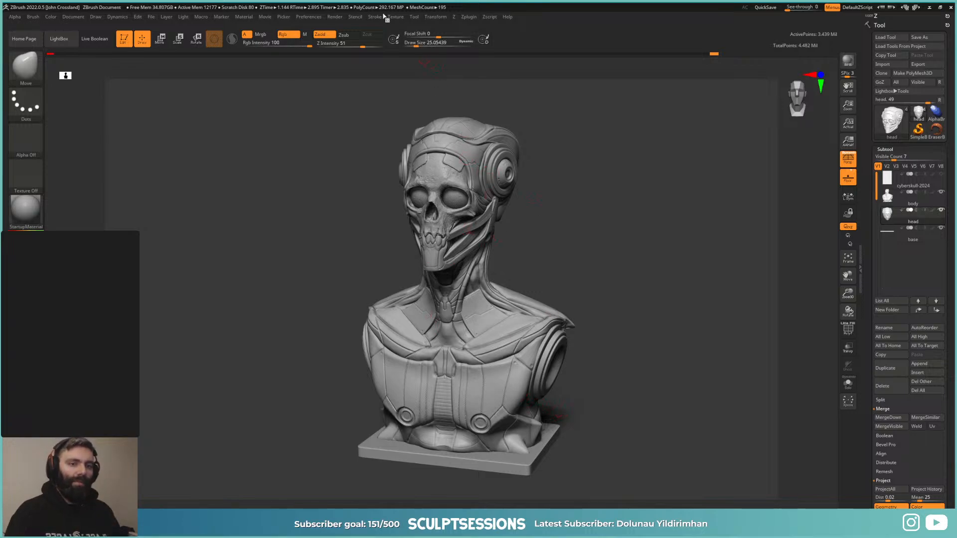
Step: Set the BPR shadow rays to 64 and render the bust again
{"action": "left_click", "coordinate": [335, 16]}
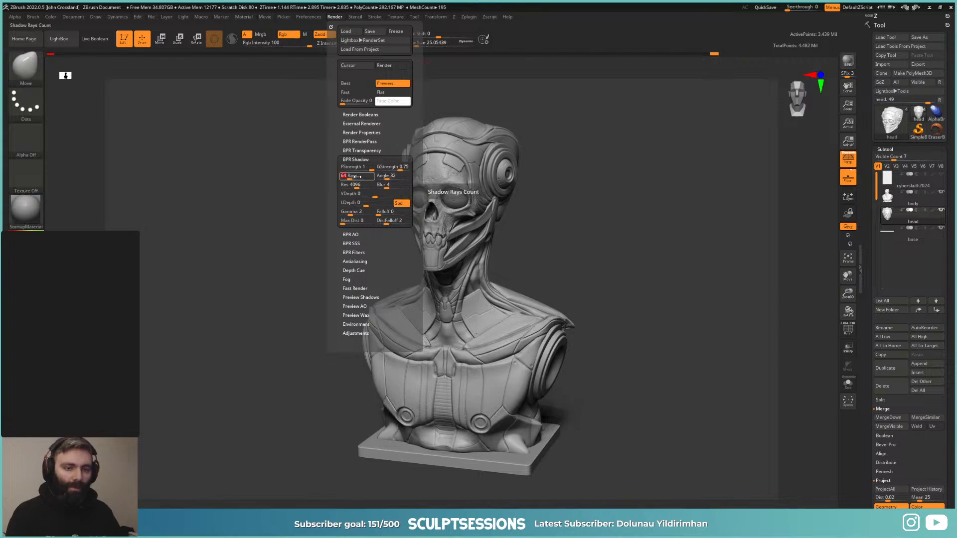
{"action": "key", "text": "shift+r"}
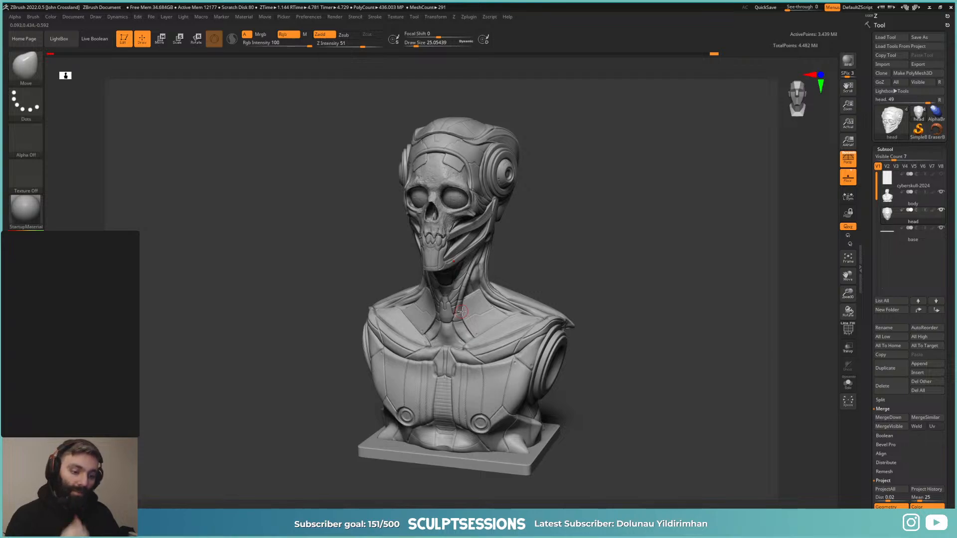
Step: Switch to Marmoset Toolbag and bake the maps of Base_baker
{"action": "key", "text": "alt+Tab"}
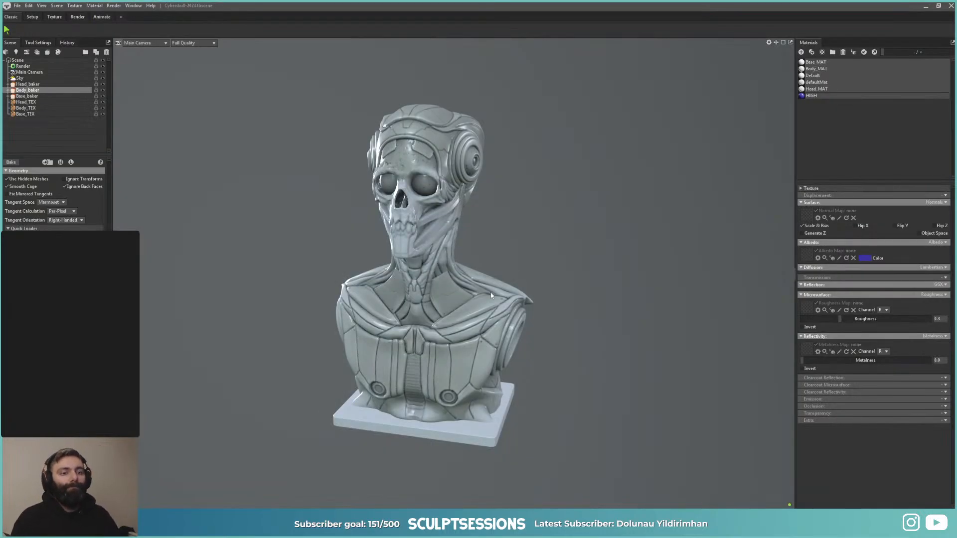
{"action": "scroll", "coordinate": [481, 355], "scroll_direction": "up", "scroll_amount": 2}
{"action": "mouse_move", "coordinate": [481, 354]}
{"action": "left_mouse_down"}
{"action": "mouse_move", "coordinate": [501, 356]}
{"action": "mouse_move", "coordinate": [481, 351]}
{"action": "left_mouse_up"}
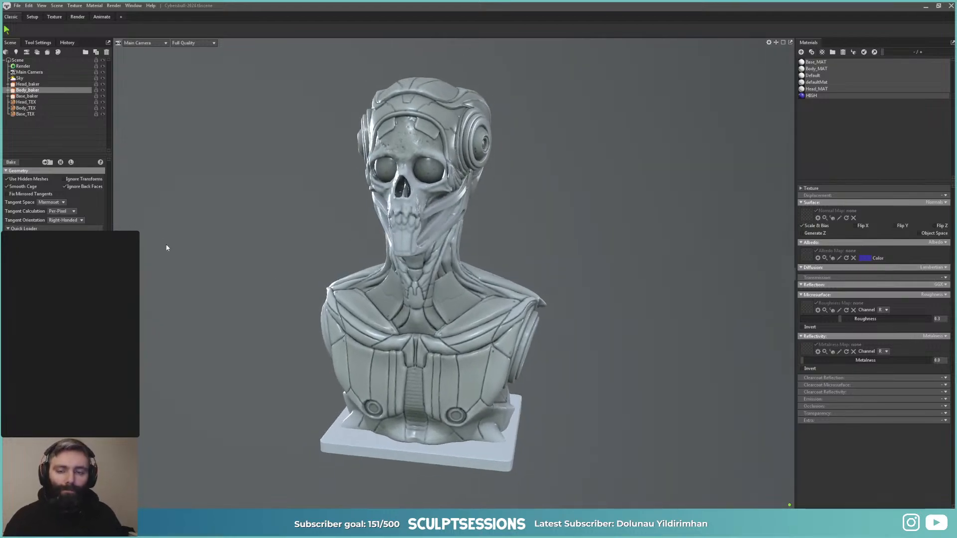
{"action": "left_click", "coordinate": [26, 96]}
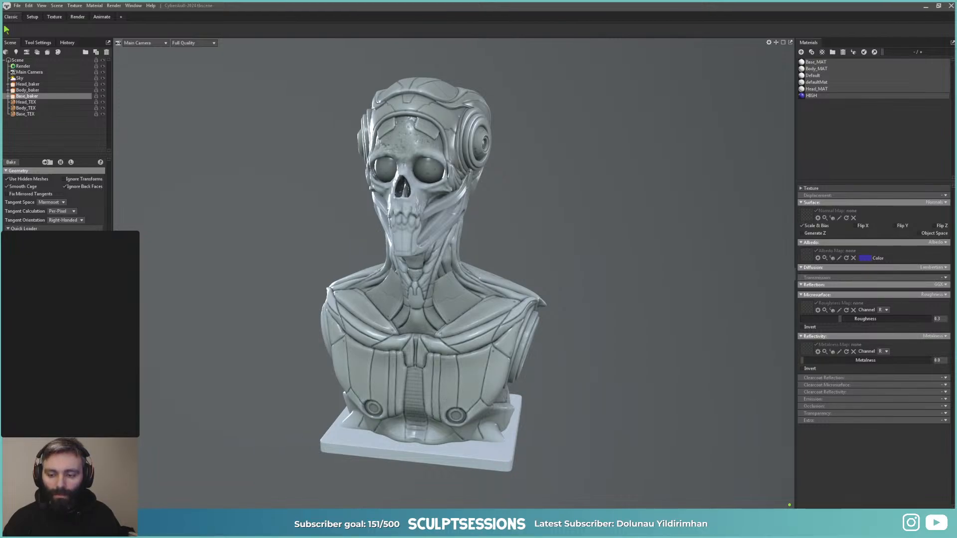
{"action": "left_click", "coordinate": [10, 162]}
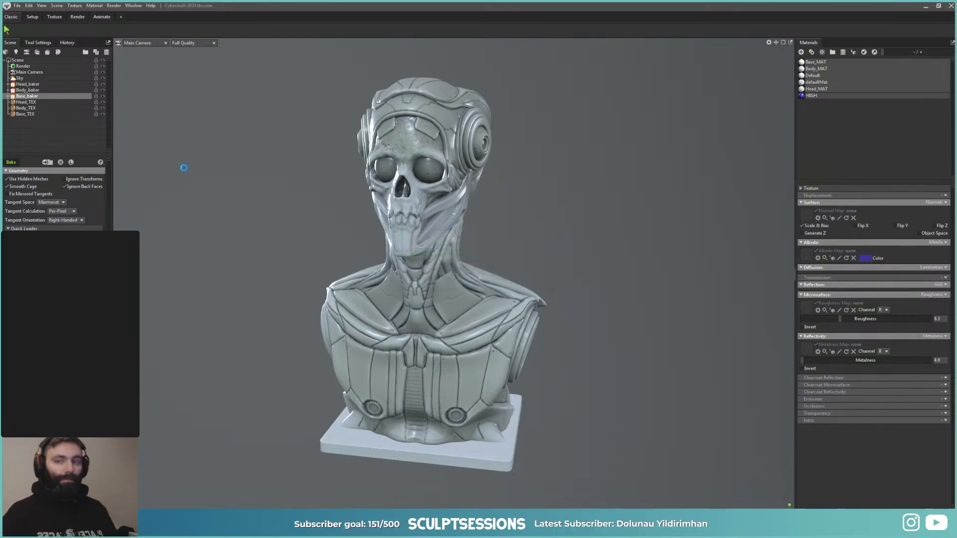
{"action": "scroll", "coordinate": [556, 357], "scroll_direction": "down", "scroll_amount": 4}
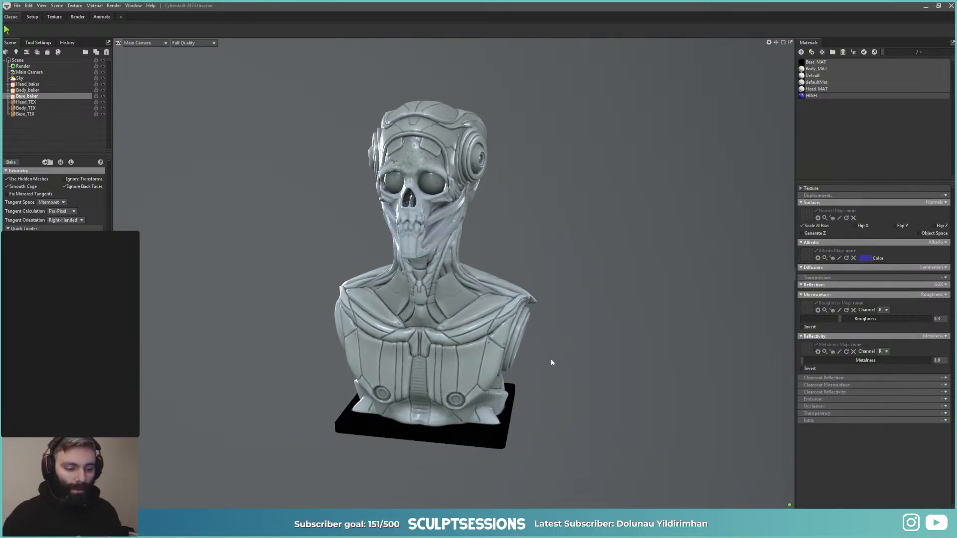
{"action": "scroll", "coordinate": [543, 342], "scroll_direction": "up", "scroll_amount": 2}
{"action": "left_click_drag", "start_coordinate": [588, 356], "coordinate": [571, 360]}
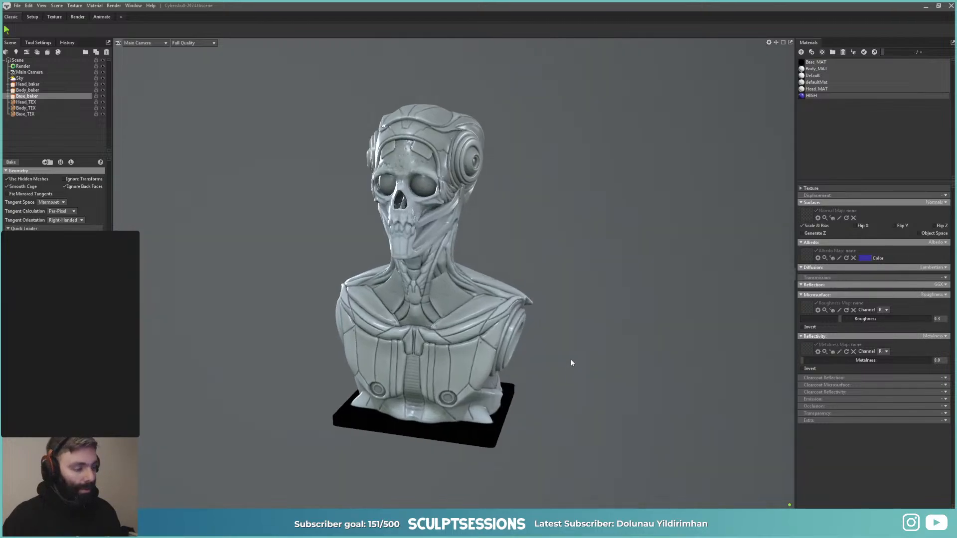
Step: Set the Transmission of the Base_MAT material to None
{"action": "left_click", "coordinate": [812, 63]}
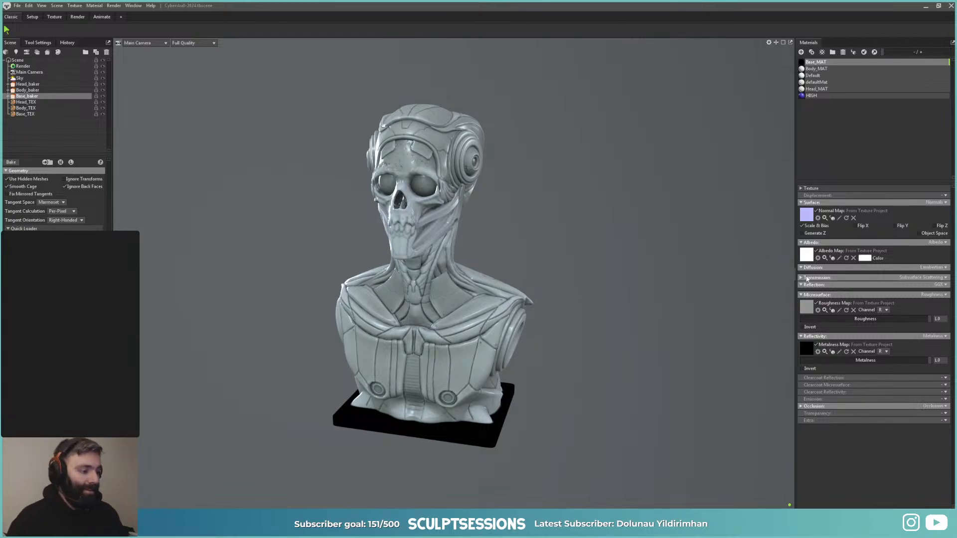
{"action": "left_click", "coordinate": [945, 278]}
{"action": "left_click", "coordinate": [926, 284]}
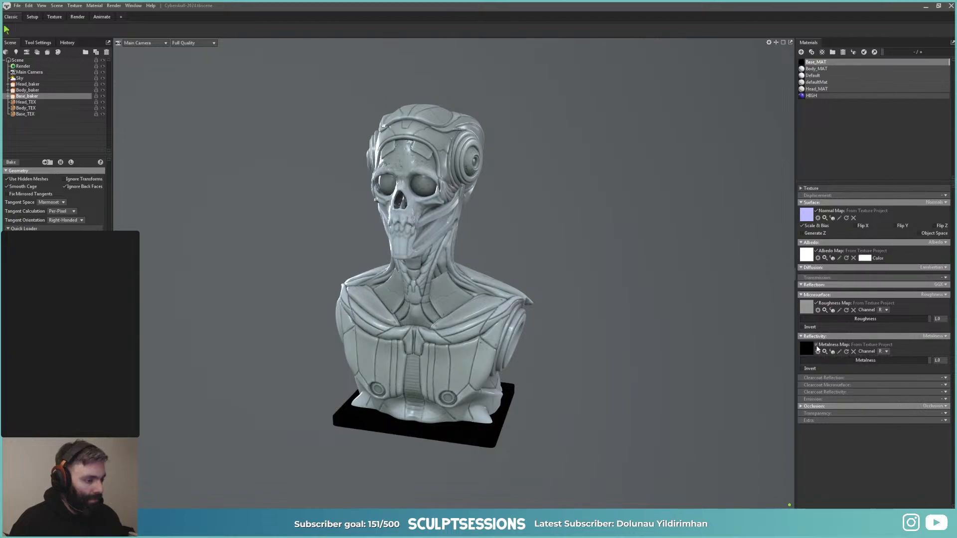
Step: Try the Base_MAT material with its Occlusion set to None and check the pedestal in the viewport
{"action": "left_click_drag", "start_coordinate": [507, 374], "coordinate": [558, 366]}
{"action": "left_click", "coordinate": [492, 438]}
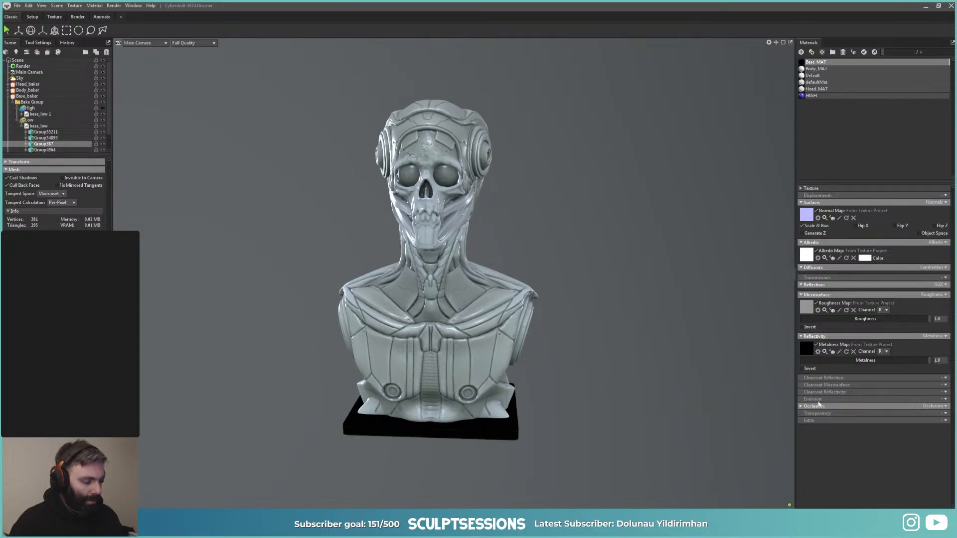
{"action": "left_click", "coordinate": [800, 406]}
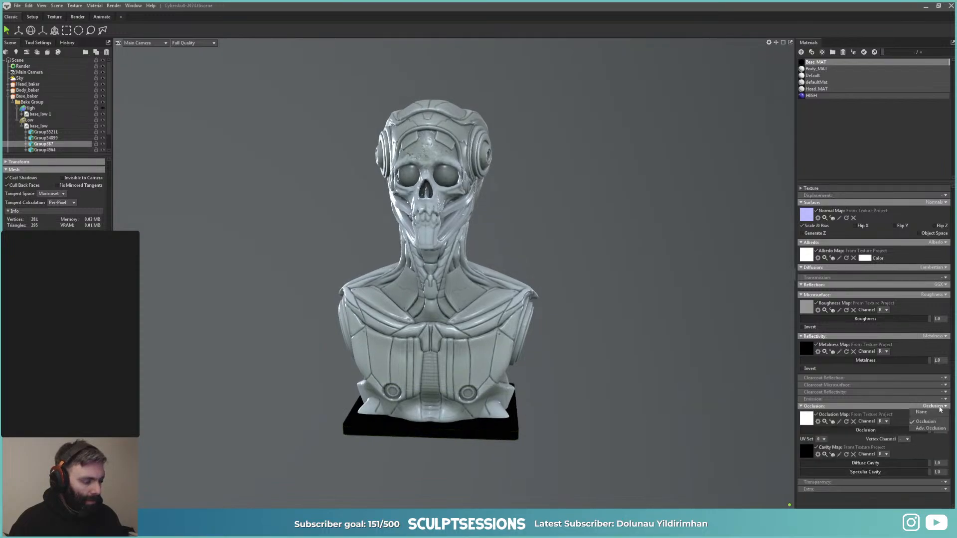
{"action": "left_click", "coordinate": [920, 412]}
{"action": "left_click_drag", "start_coordinate": [736, 433], "coordinate": [588, 423]}
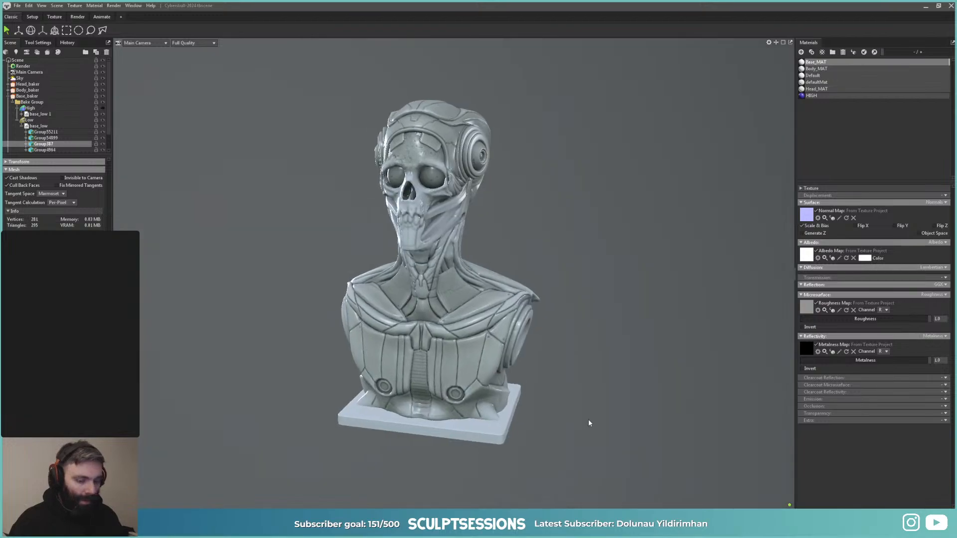
{"action": "scroll", "coordinate": [573, 411], "scroll_direction": "up", "scroll_amount": 2}
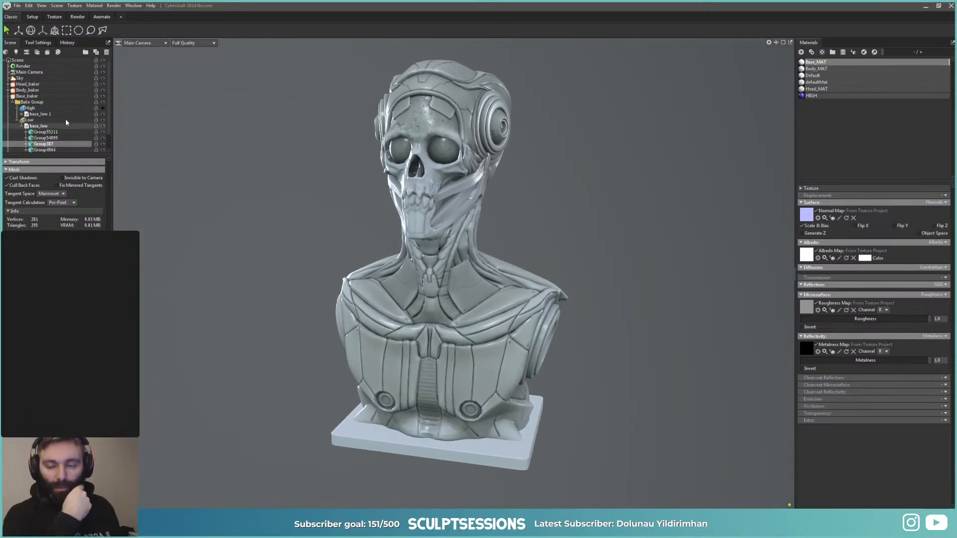
Step: Collapse the Base_baker hierarchy and enable ray tracing in the scene's render settings
{"action": "left_click", "coordinate": [8, 96]}
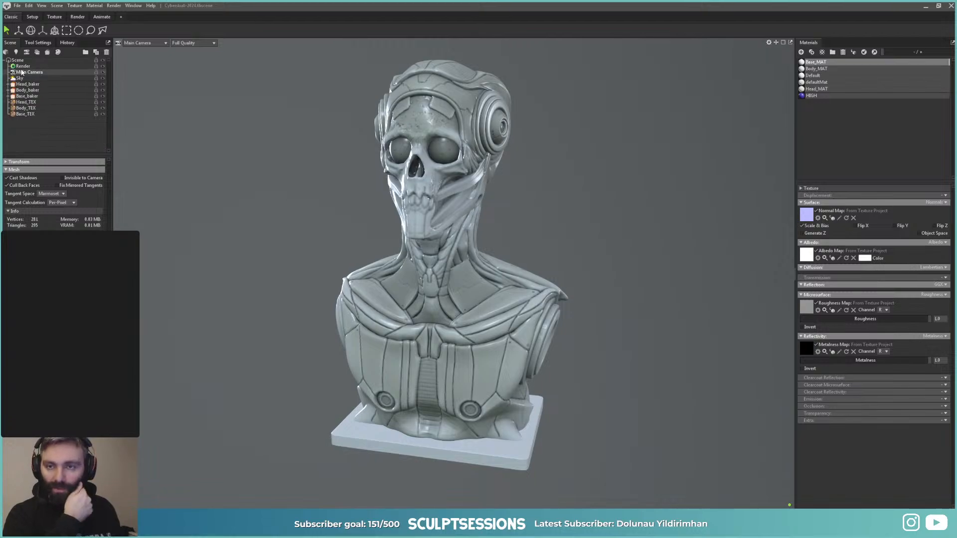
{"action": "left_click", "coordinate": [21, 66]}
{"action": "left_click", "coordinate": [22, 181]}
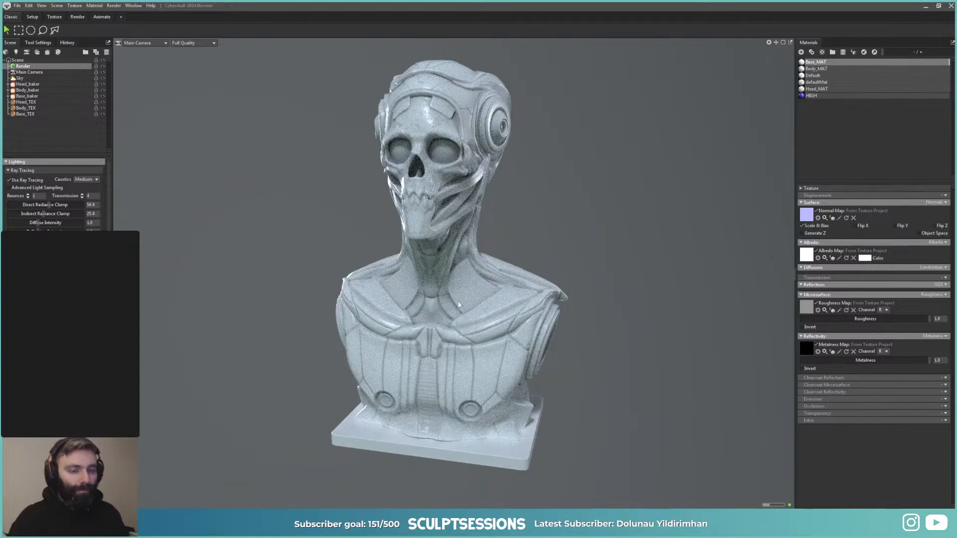
{"action": "mouse_move", "coordinate": [606, 273]}
{"action": "left_mouse_down"}
{"action": "mouse_move", "coordinate": [596, 369]}
{"action": "mouse_move", "coordinate": [621, 379]}
{"action": "mouse_move", "coordinate": [573, 389]}
{"action": "left_mouse_up"}
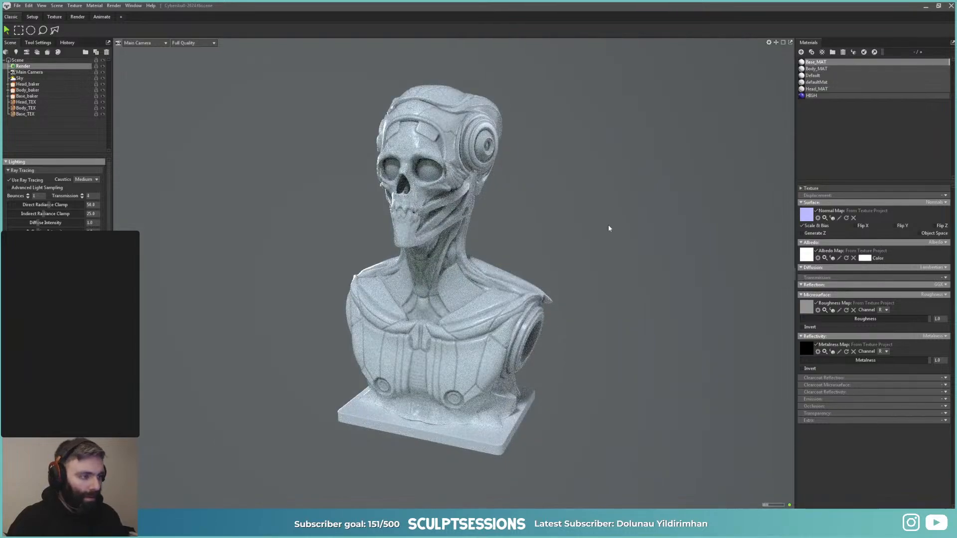
Step: Set Base_MAT's occlusion type back to Occlusion and lower its Diffuse Cavity to 0
{"action": "left_click", "coordinate": [944, 407]}
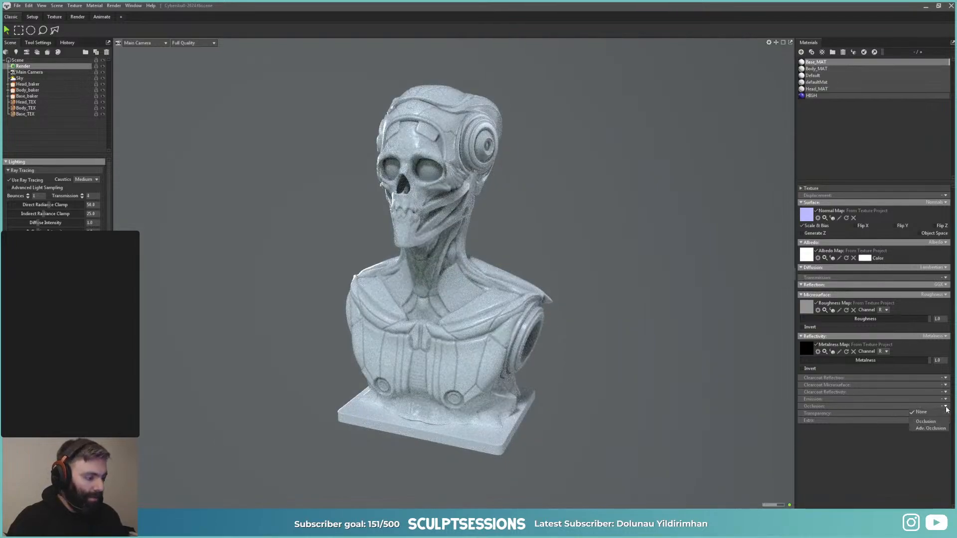
{"action": "left_click", "coordinate": [928, 418]}
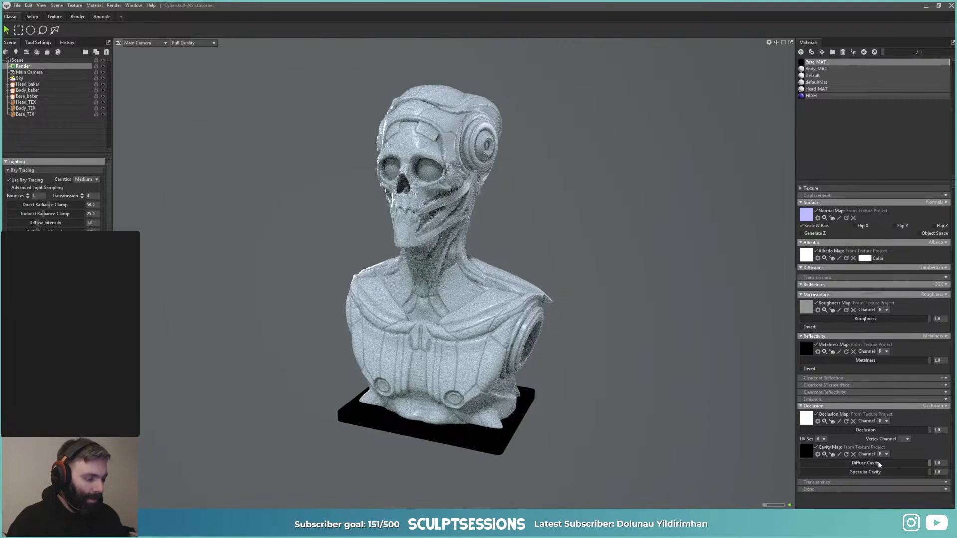
{"action": "left_click_drag", "start_coordinate": [879, 464], "coordinate": [801, 464]}
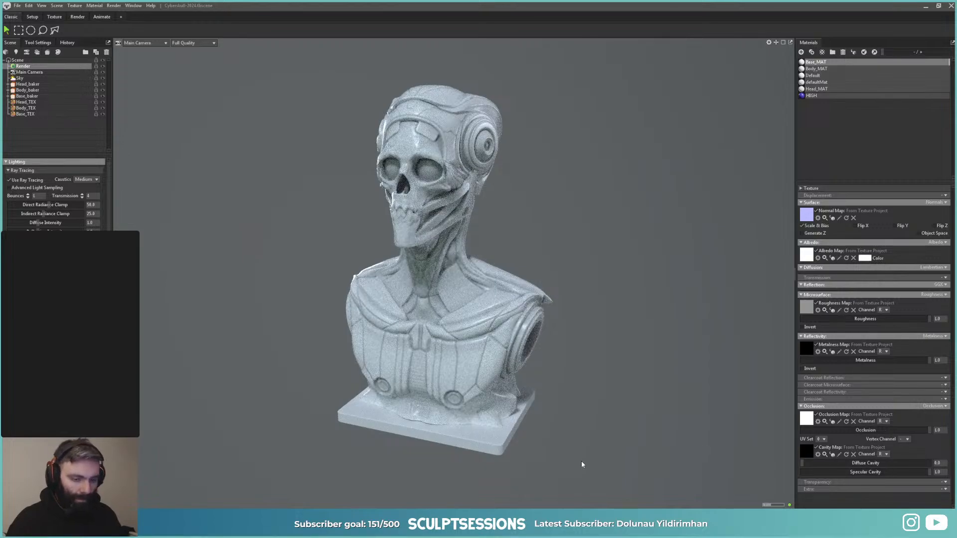
{"action": "middle_click_drag", "start_coordinate": [532, 420], "coordinate": [547, 404]}
{"action": "scroll", "coordinate": [546, 404], "scroll_direction": "up", "scroll_amount": 2}
{"action": "left_click_drag", "start_coordinate": [855, 463], "coordinate": [807, 463]}
{"action": "scroll", "coordinate": [612, 414], "scroll_direction": "up", "scroll_amount": 1}
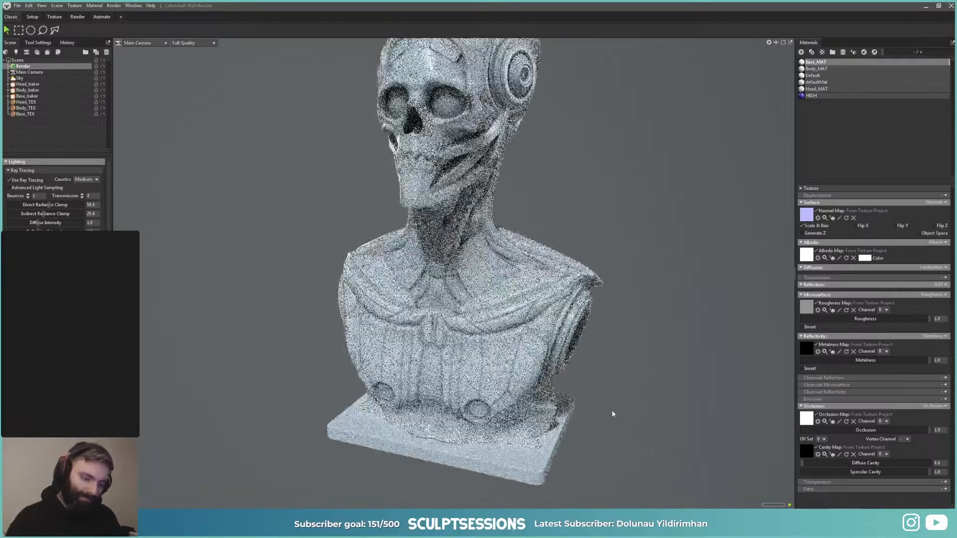
{"action": "left_click_drag", "start_coordinate": [613, 414], "coordinate": [623, 410]}
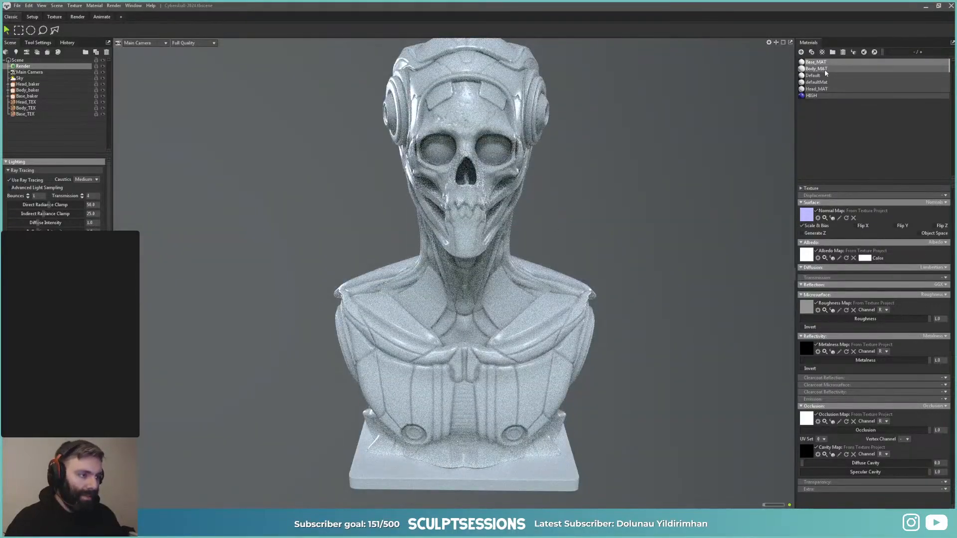
Step: Set the Occlusion strength of the Body_MAT material to 0.985
{"action": "left_click", "coordinate": [822, 69]}
{"action": "left_click_drag", "start_coordinate": [900, 430], "coordinate": [934, 442]}
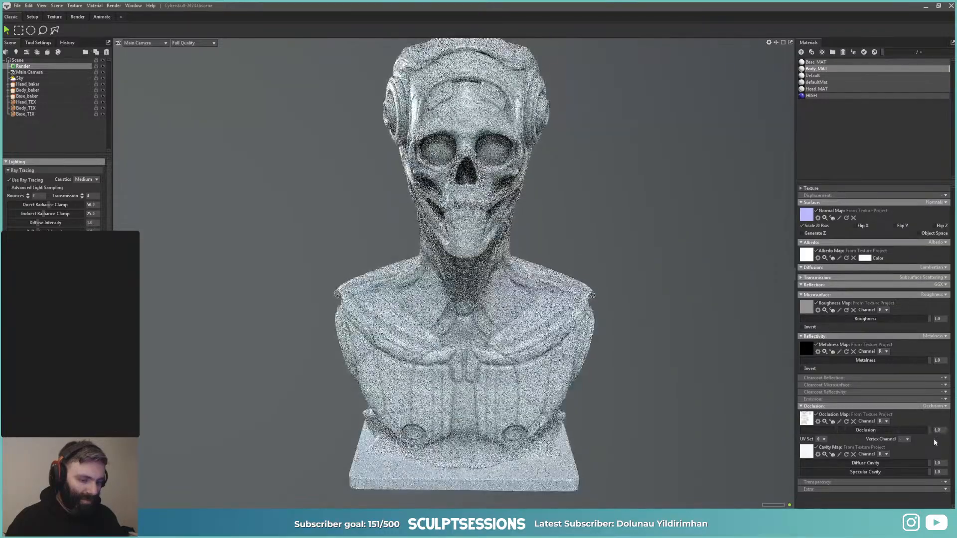
{"action": "left_click_drag", "start_coordinate": [734, 417], "coordinate": [743, 420]}
{"action": "scroll", "coordinate": [743, 420], "scroll_direction": "up", "scroll_amount": 2}
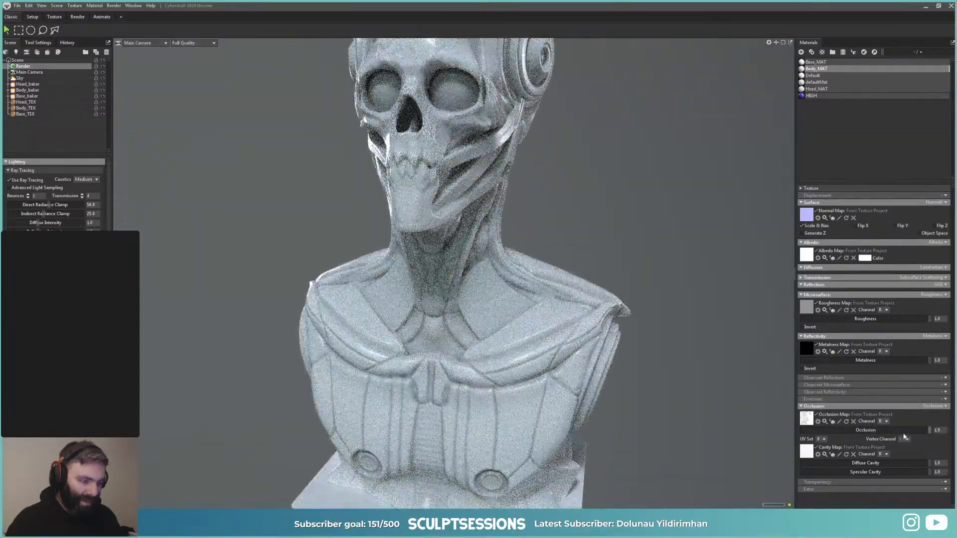
{"action": "mouse_move", "coordinate": [914, 431]}
{"action": "left_mouse_down"}
{"action": "mouse_move", "coordinate": [808, 431]}
{"action": "mouse_move", "coordinate": [920, 431]}
{"action": "left_mouse_up"}
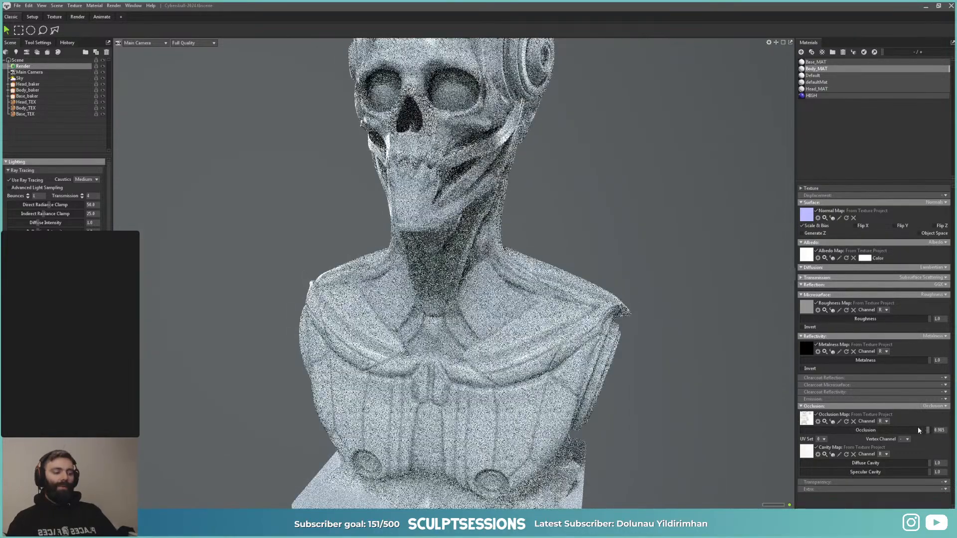
{"action": "left_click", "coordinate": [725, 149]}
{"action": "scroll", "coordinate": [277, 184], "scroll_direction": "down", "scroll_amount": 4}
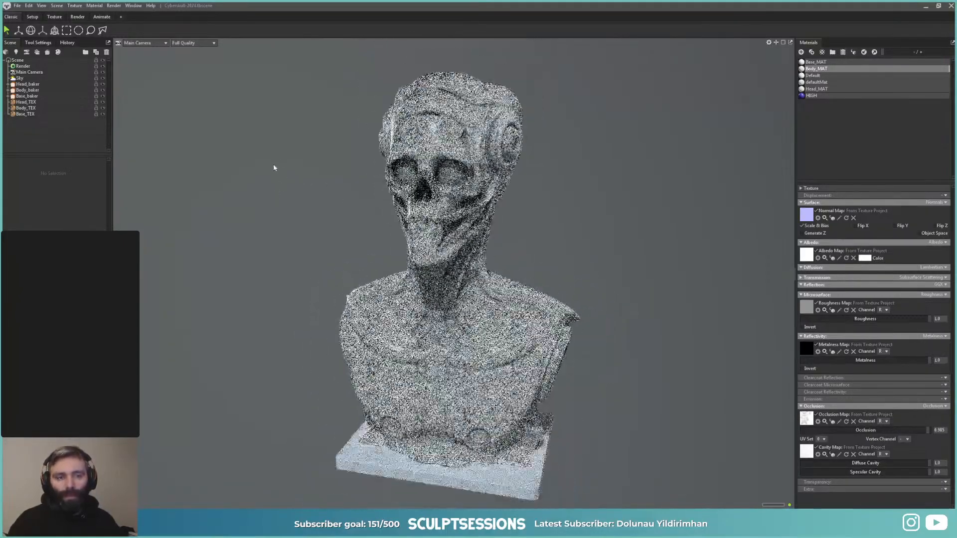
{"action": "scroll", "coordinate": [273, 168], "scroll_direction": "down", "scroll_amount": 2}
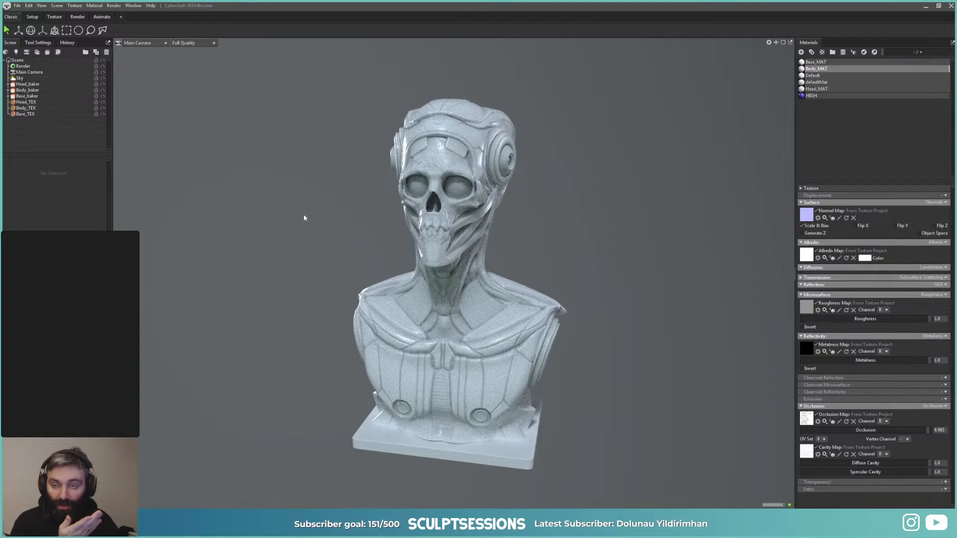
Step: Turn off ray tracing and try Body_MAT with Occlusion and Diffuse Cavity at 0
{"action": "left_click", "coordinate": [22, 66]}
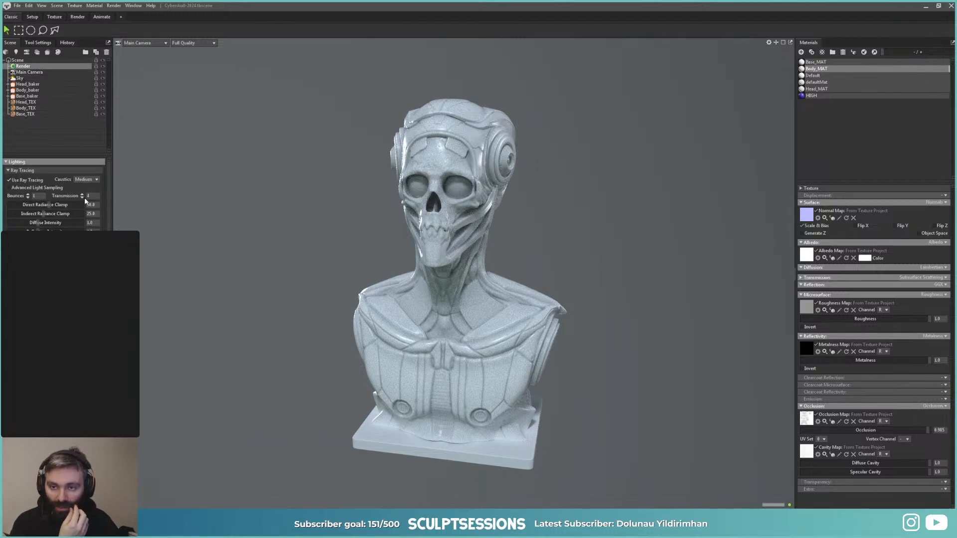
{"action": "left_click", "coordinate": [27, 181]}
{"action": "scroll", "coordinate": [447, 272], "scroll_direction": "up", "scroll_amount": 2}
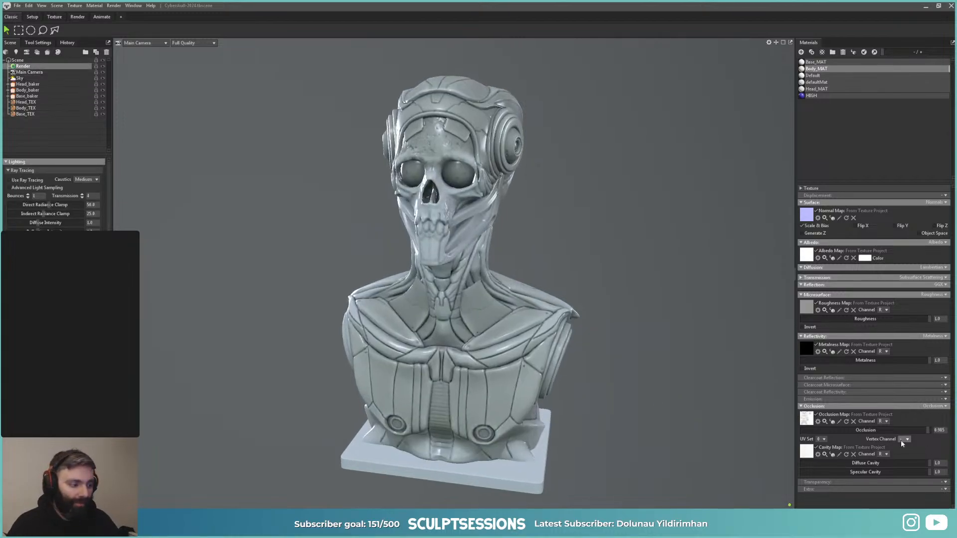
{"action": "left_click_drag", "start_coordinate": [898, 431], "coordinate": [773, 437]}
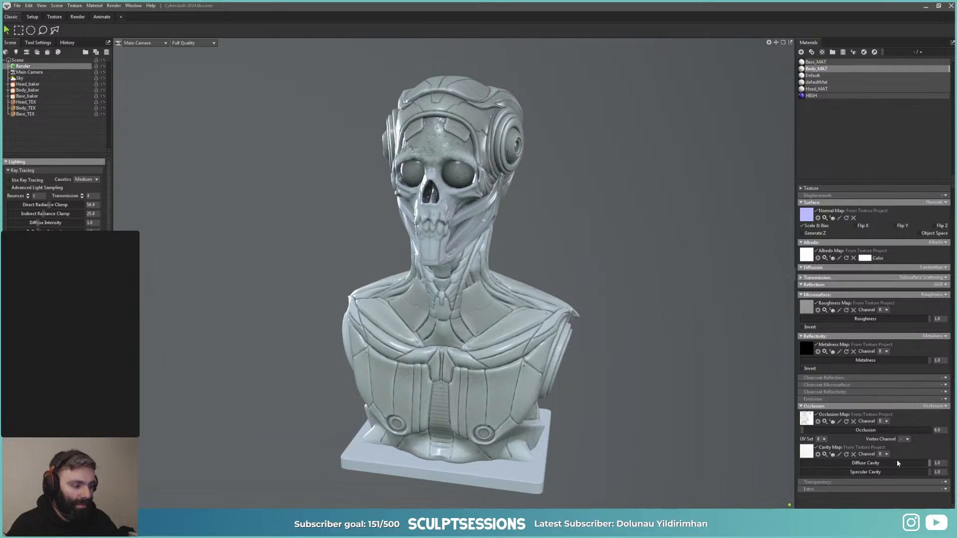
{"action": "left_click_drag", "start_coordinate": [899, 463], "coordinate": [782, 469]}
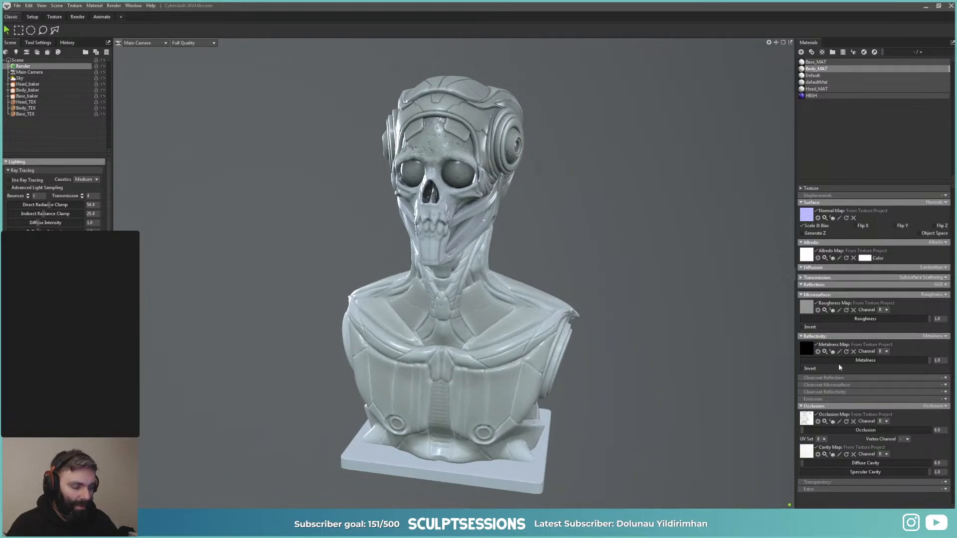
Step: Reset Body_MAT's Diffuse Cavity and Occlusion to 1.0 and turn ray tracing back on
{"action": "right_click", "coordinate": [881, 464]}
{"action": "right_click", "coordinate": [855, 430]}
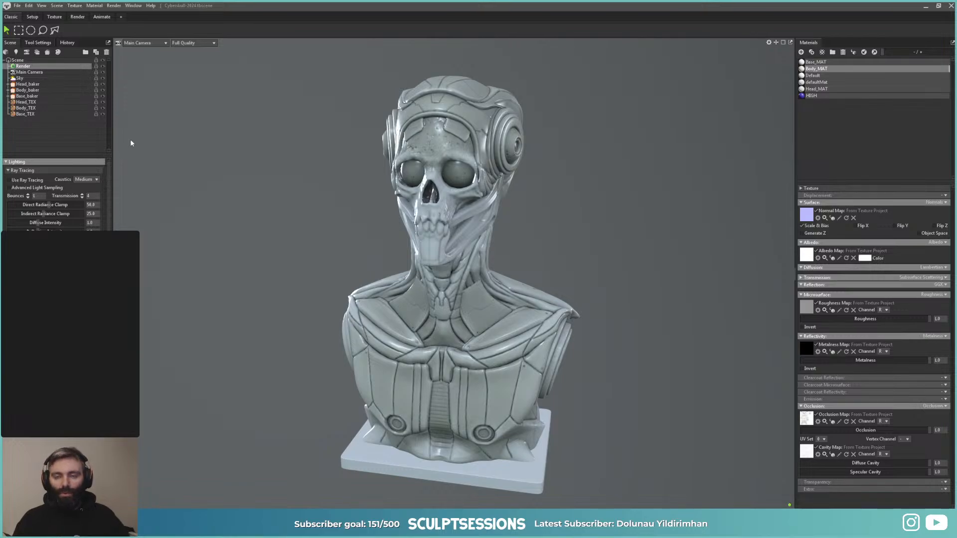
{"action": "left_click", "coordinate": [25, 181]}
{"action": "left_click_drag", "start_coordinate": [532, 368], "coordinate": [544, 367]}
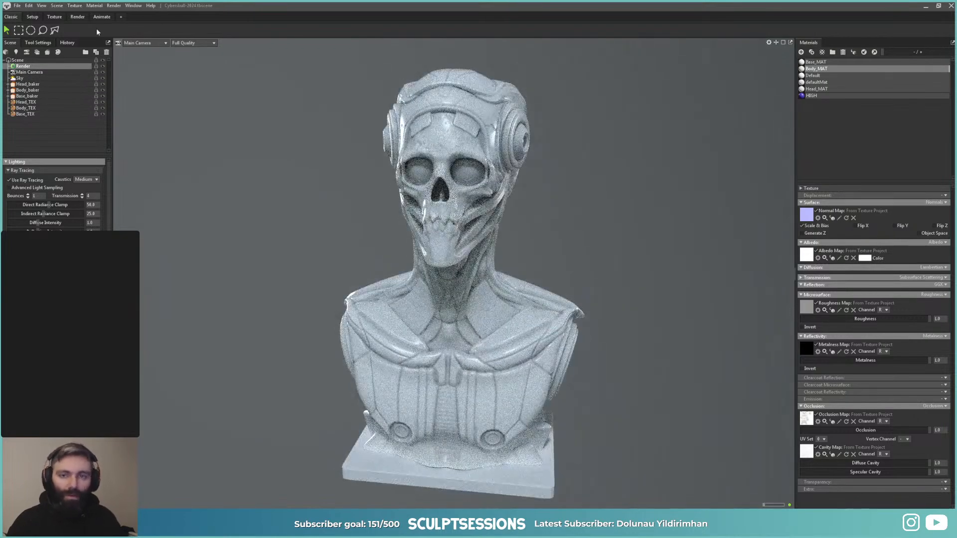
Step: Open the Texture workspace and place the red armoured character reference image over the viewport
{"action": "left_click", "coordinate": [55, 18]}
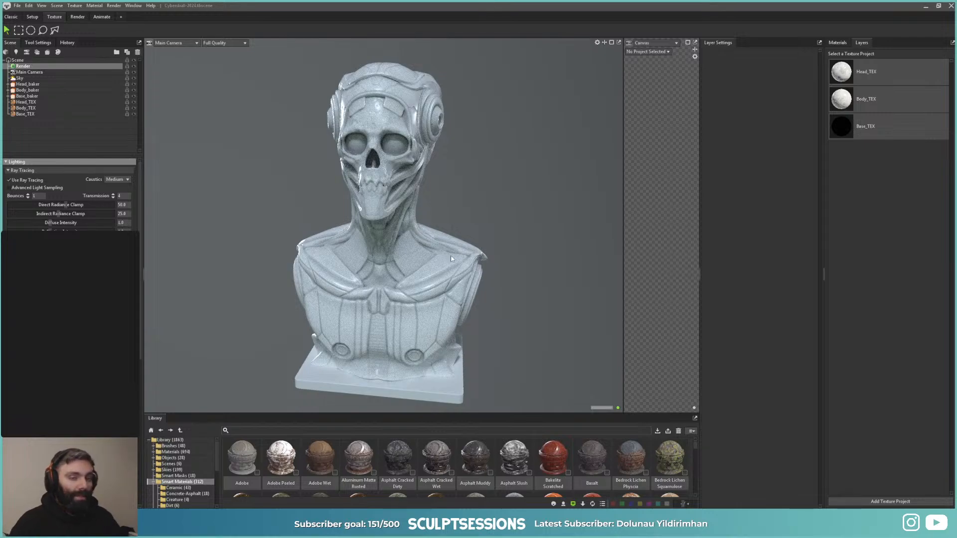
{"action": "key", "text": "alt+Tab"}
{"action": "right_click_drag", "start_coordinate": [486, 1], "coordinate": [221, 303]}
{"action": "key", "text": "alt+Tab"}
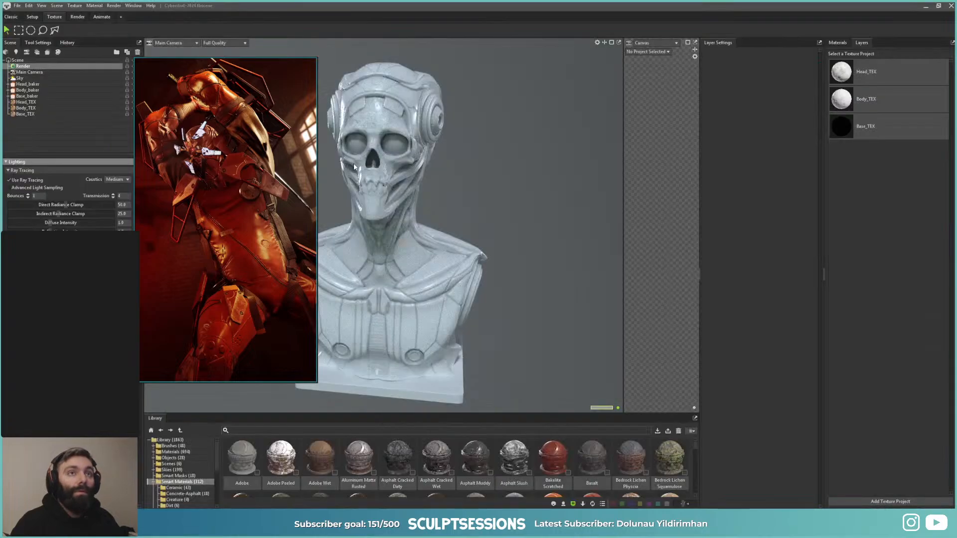
Step: Reposition the reference window beside the bust and zoom in on the character's red suit
{"action": "right_click_drag", "start_coordinate": [253, 176], "coordinate": [249, 191]}
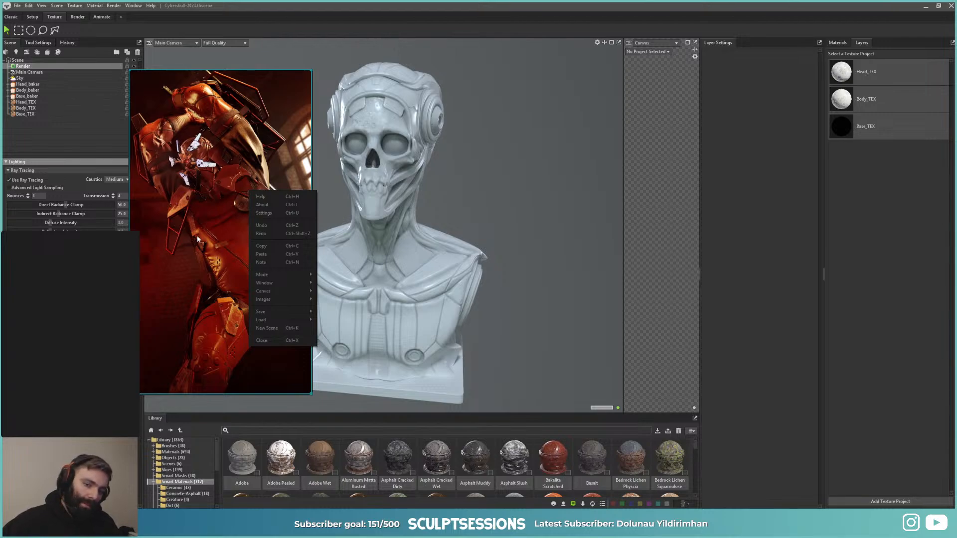
{"action": "left_click", "coordinate": [162, 236]}
{"action": "right_click_drag", "start_coordinate": [200, 240], "coordinate": [207, 245]}
{"action": "scroll", "coordinate": [227, 302], "scroll_direction": "up", "scroll_amount": 3}
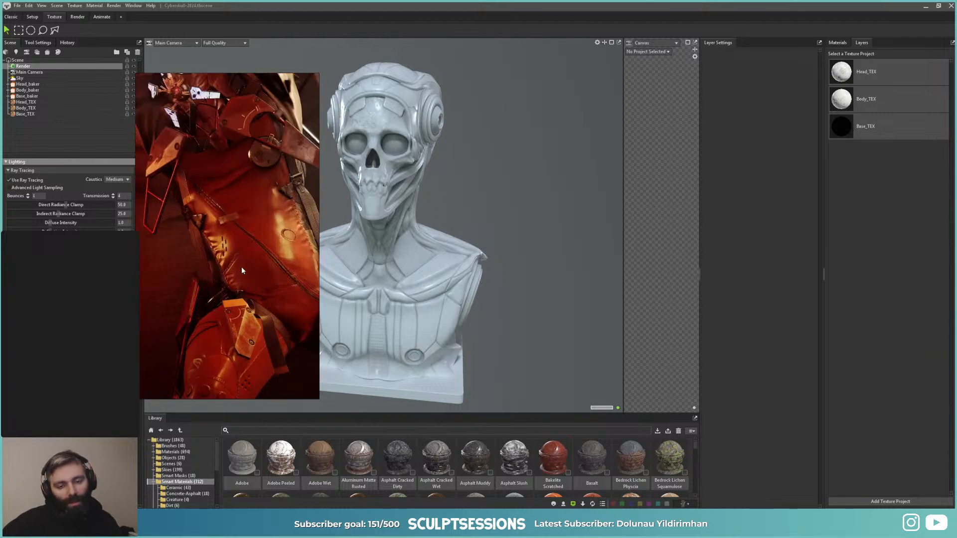
Step: Zoom out slightly on the red armour in the reference image and move the reference window closer to the bust
{"action": "scroll", "coordinate": [234, 259], "scroll_direction": "down", "scroll_amount": 2}
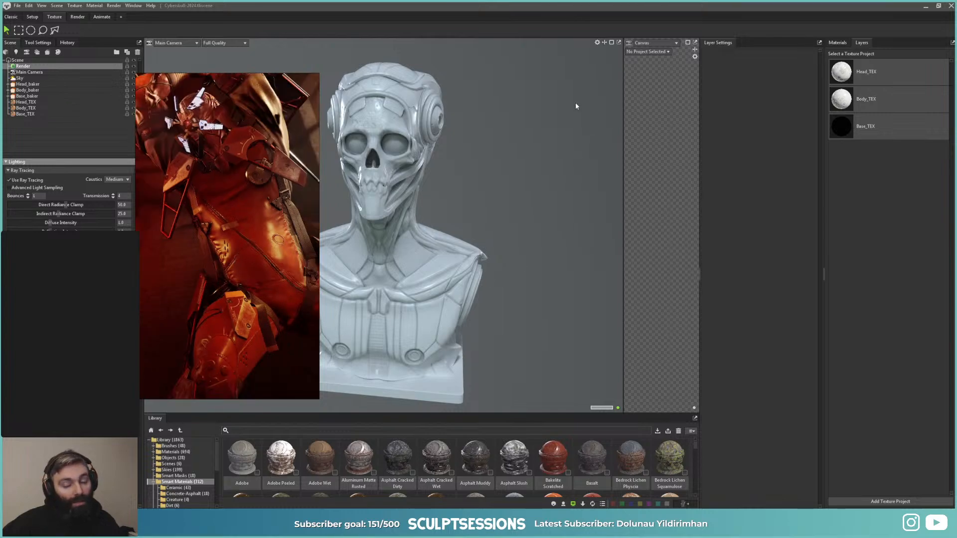
{"action": "right_click_drag", "start_coordinate": [253, 209], "coordinate": [261, 207]}
{"action": "right_click", "coordinate": [263, 208]}
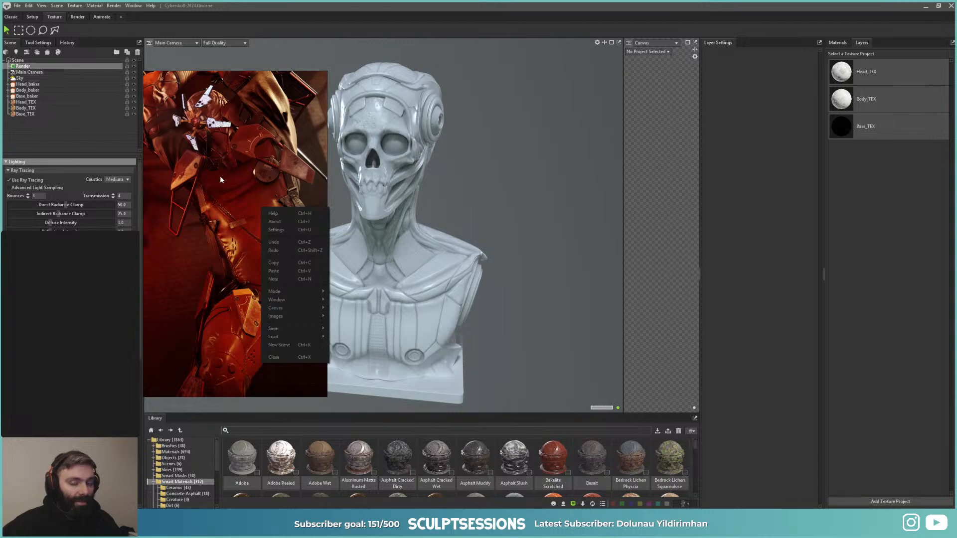
{"action": "right_click_drag", "start_coordinate": [220, 176], "coordinate": [228, 162]}
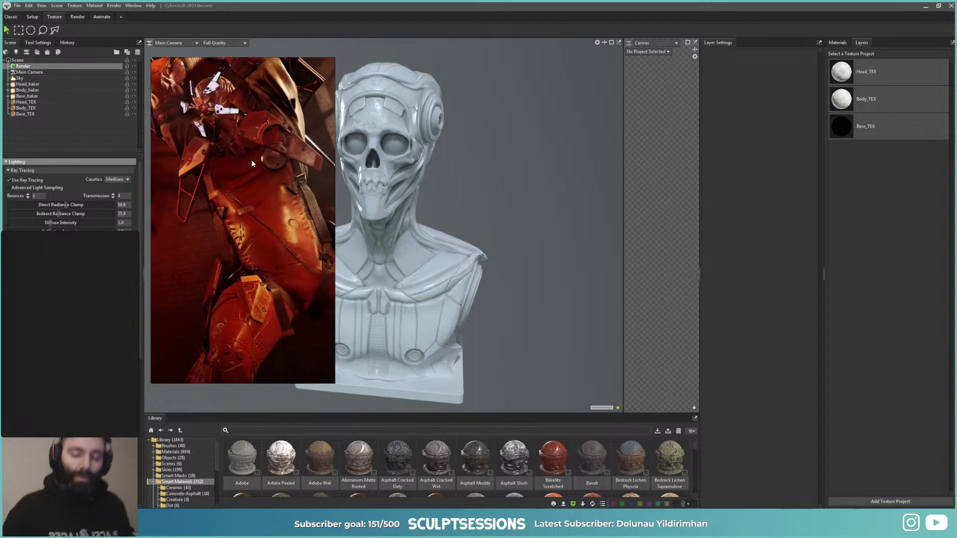
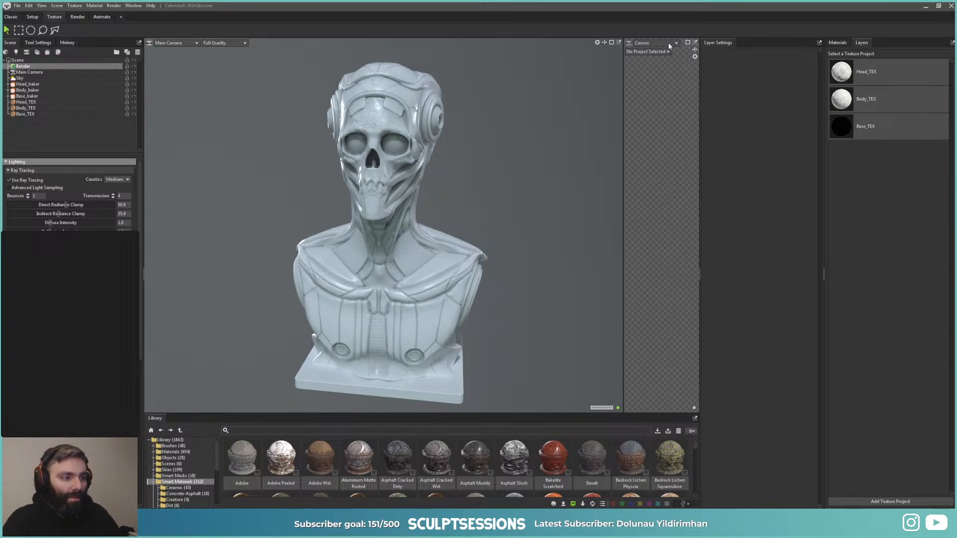
Step: Open the Body_TEX texture project, enlarge the viewport slightly, and apply the Bakelite Scratched smart material to the bust's body
{"action": "left_click", "coordinate": [582, 98]}
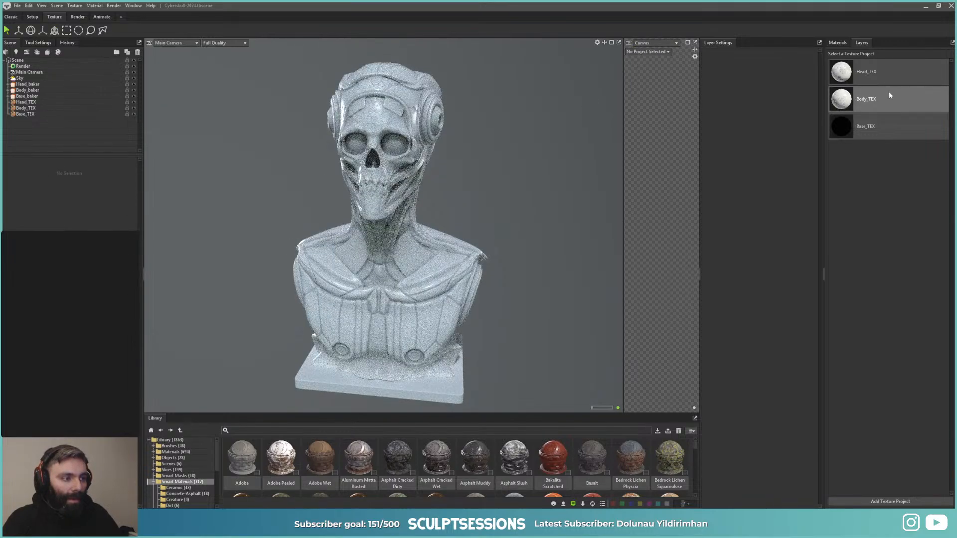
{"action": "left_click", "coordinate": [851, 96]}
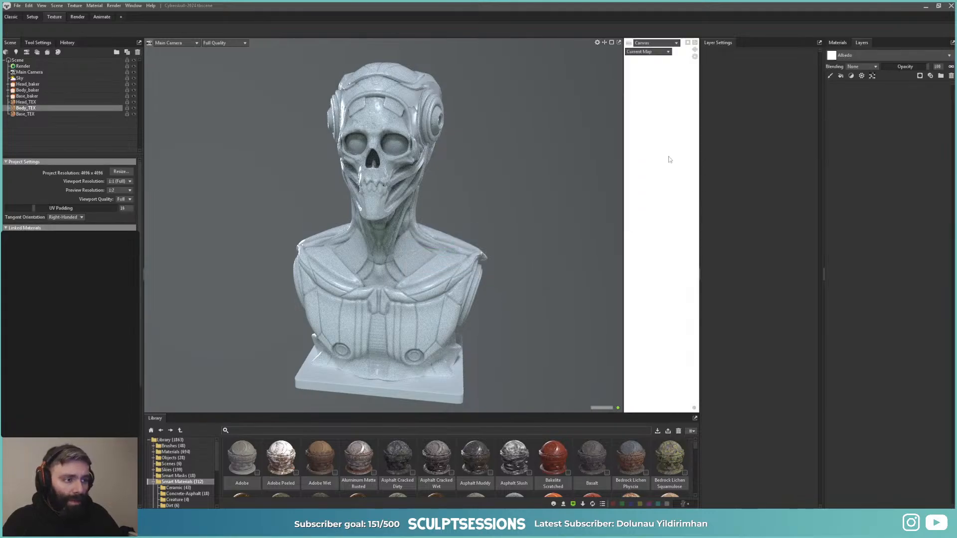
{"action": "left_click_drag", "start_coordinate": [623, 152], "coordinate": [638, 172]}
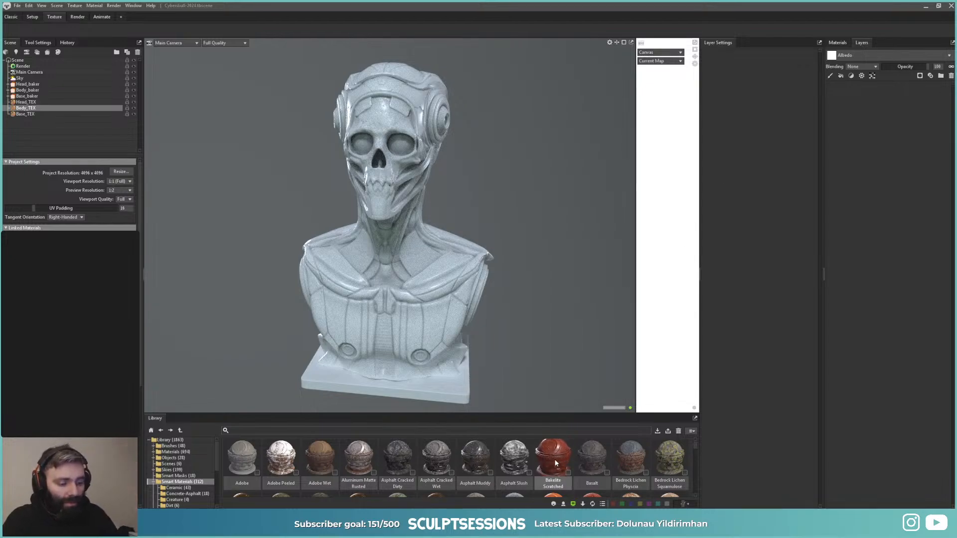
{"action": "left_click_drag", "start_coordinate": [553, 460], "coordinate": [428, 307]}
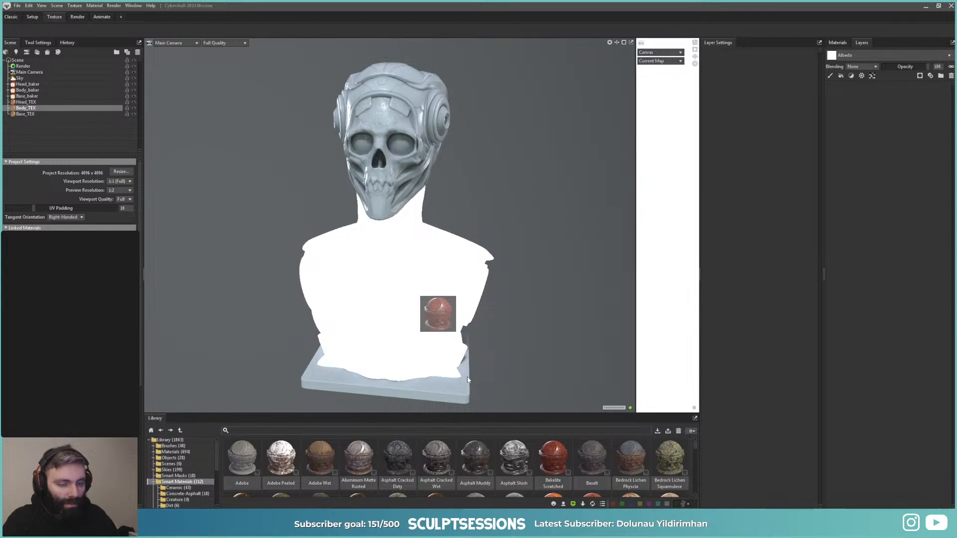
{"action": "left_click_drag", "start_coordinate": [467, 380], "coordinate": [468, 378]}
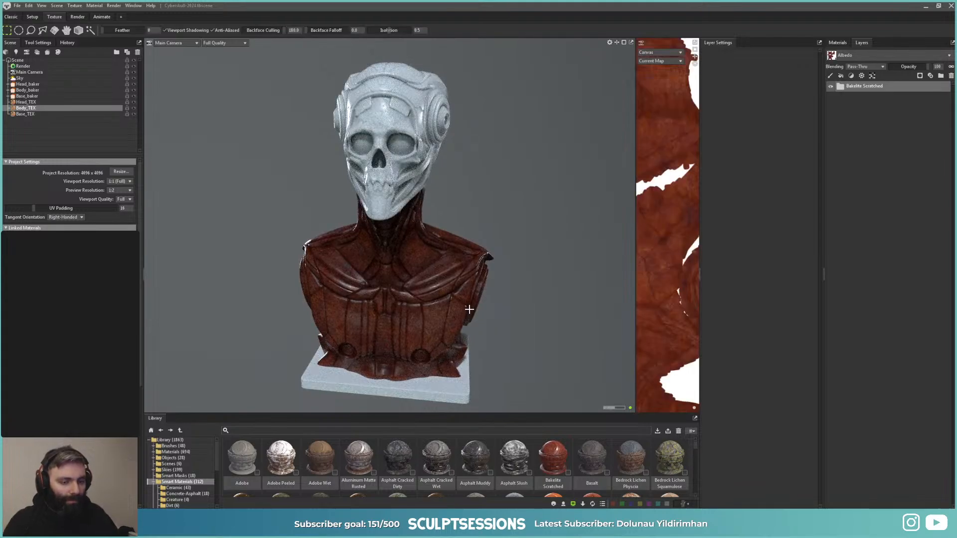
Step: Examine the bust's chest up close and rotate the sky lighting to light the red material better
{"action": "scroll", "coordinate": [442, 303], "scroll_direction": "up", "scroll_amount": 3}
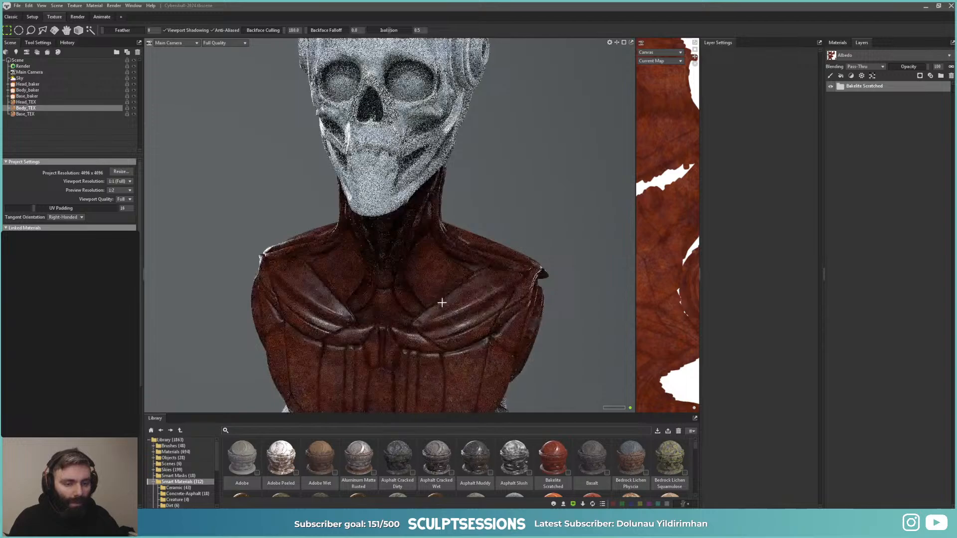
{"action": "middle_click_drag", "start_coordinate": [441, 303], "coordinate": [384, 216]}
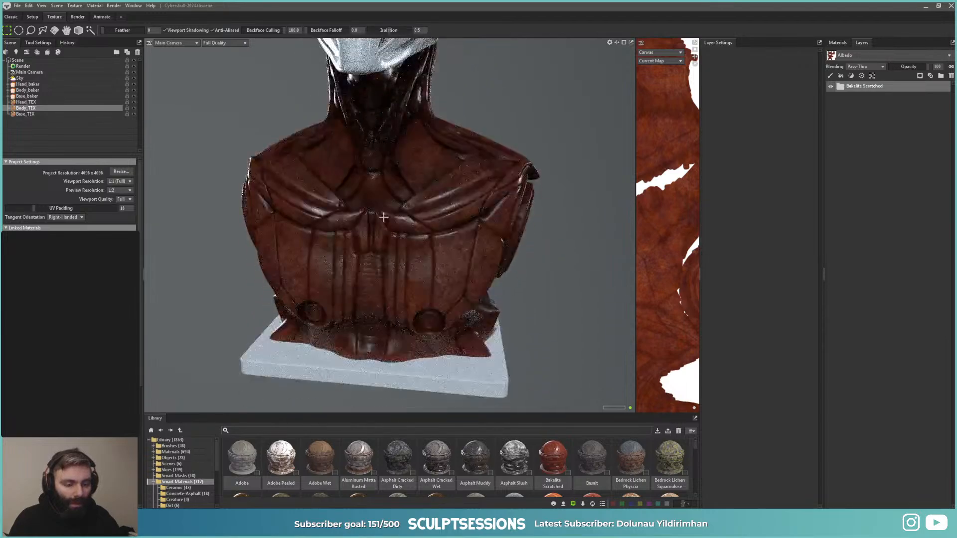
{"action": "scroll", "coordinate": [384, 215], "scroll_direction": "up", "scroll_amount": 3}
{"action": "left_click_drag", "start_coordinate": [384, 216], "coordinate": [438, 258], "text": "alt"}
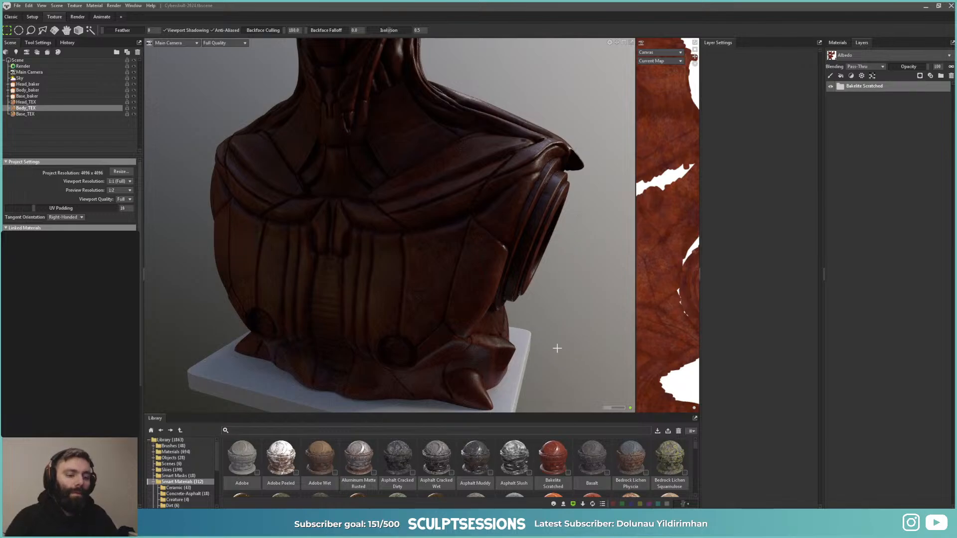
{"action": "right_click_drag", "start_coordinate": [474, 273], "coordinate": [476, 312], "text": "shift"}
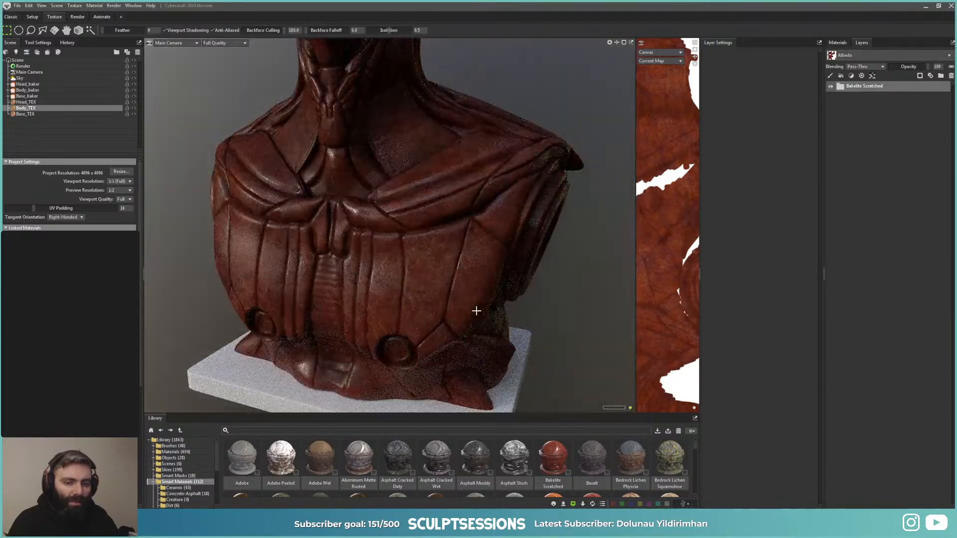
{"action": "scroll", "coordinate": [470, 298], "scroll_direction": "down", "scroll_amount": 1}
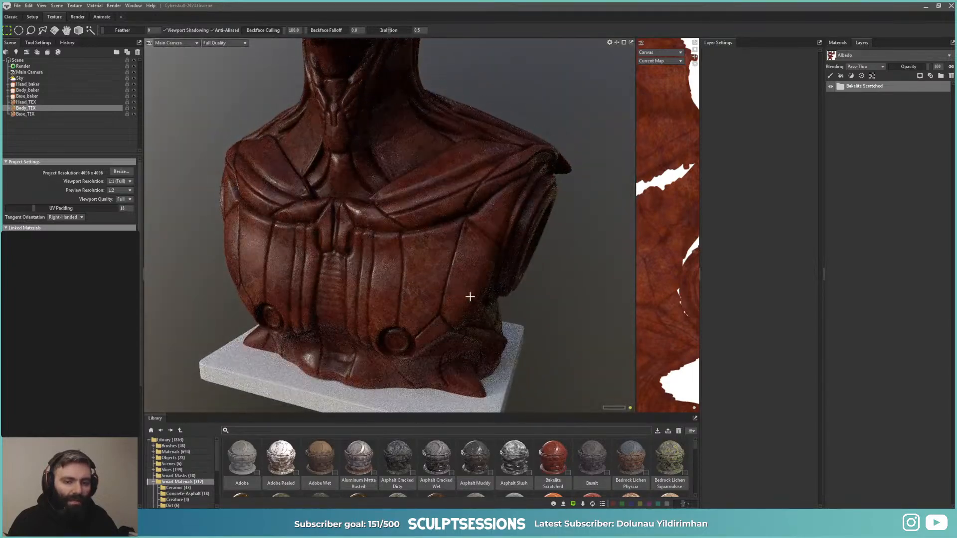
Step: Change the Sky's backdrop to a plain dark colour and check the whole bust against it
{"action": "left_click", "coordinate": [19, 78]}
{"action": "left_click", "coordinate": [75, 333]}
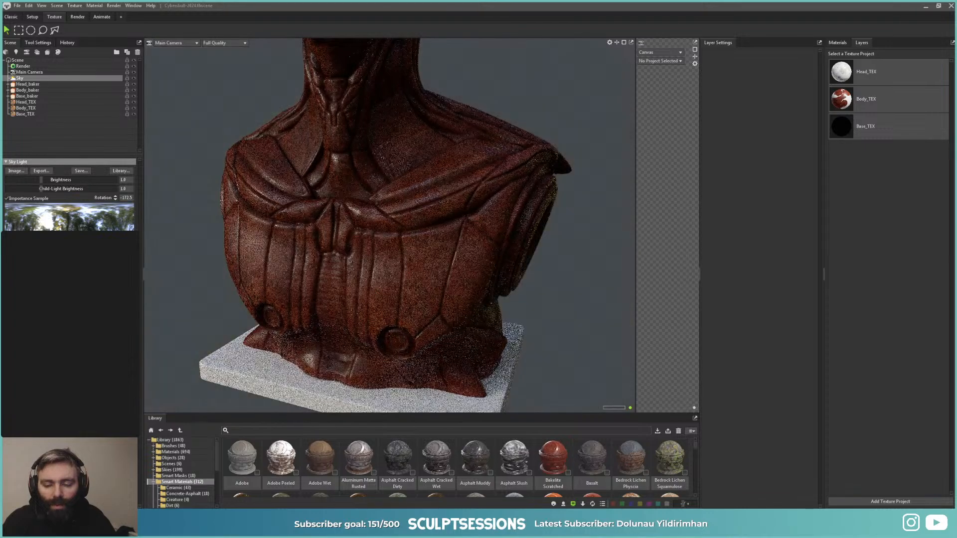
{"action": "left_click", "coordinate": [75, 327]}
{"action": "left_click_drag", "start_coordinate": [420, 285], "coordinate": [389, 296]}
{"action": "left_click", "coordinate": [556, 214]}
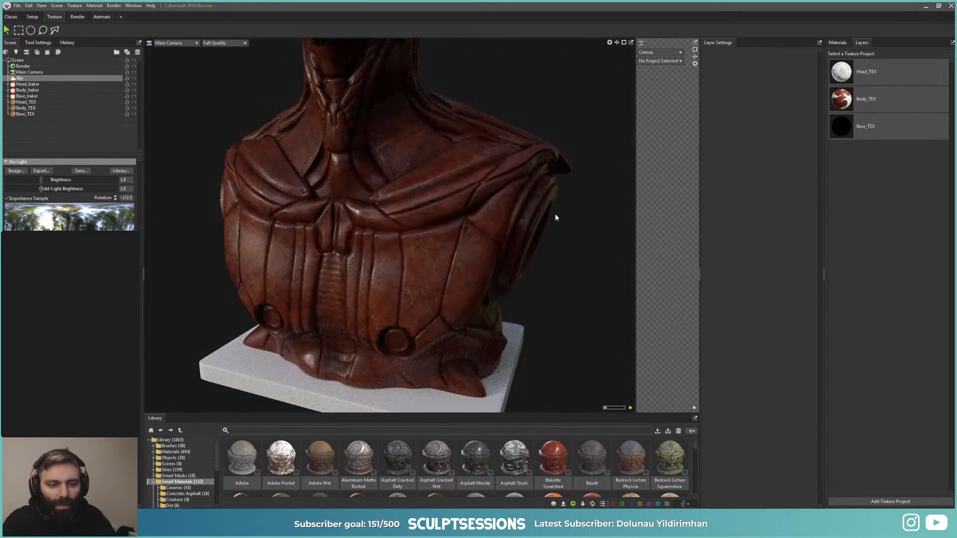
{"action": "left_click_drag", "start_coordinate": [535, 227], "coordinate": [371, 144]}
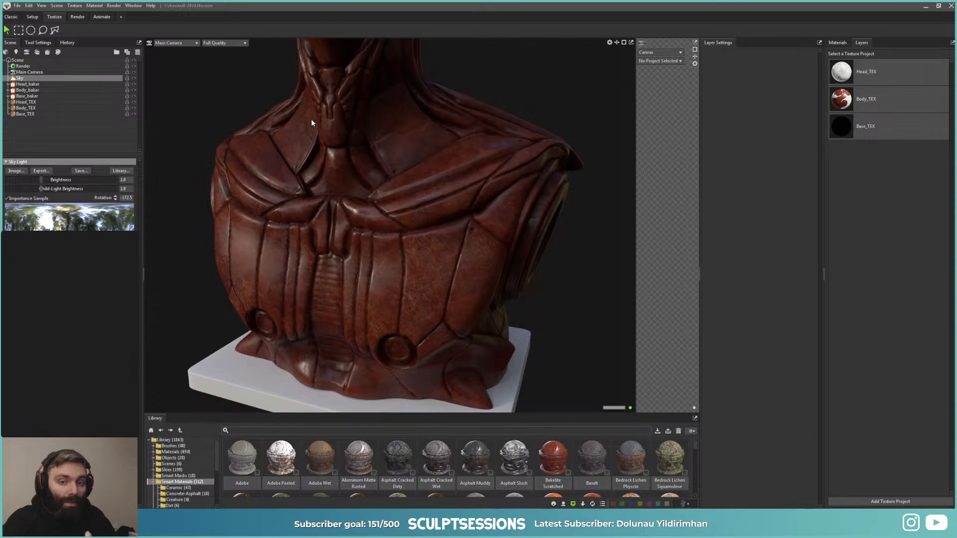
{"action": "scroll", "coordinate": [426, 215], "scroll_direction": "down", "scroll_amount": 5}
{"action": "left_click_drag", "start_coordinate": [406, 174], "coordinate": [403, 255]}
{"action": "scroll", "coordinate": [417, 241], "scroll_direction": "up", "scroll_amount": 5}
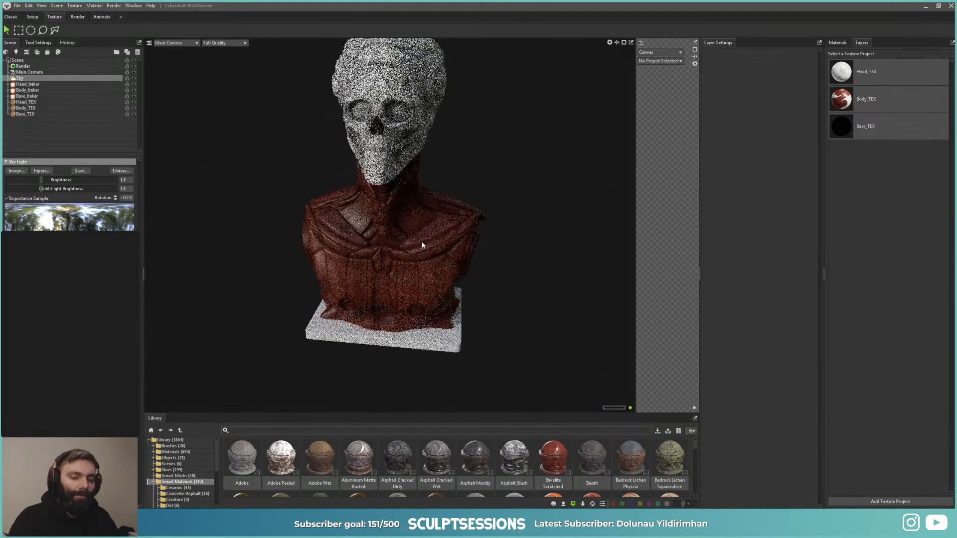
Step: Open the Head_TEX texture project and apply the Bakelite Scratched smart material to the skull head
{"action": "left_click", "coordinate": [827, 80]}
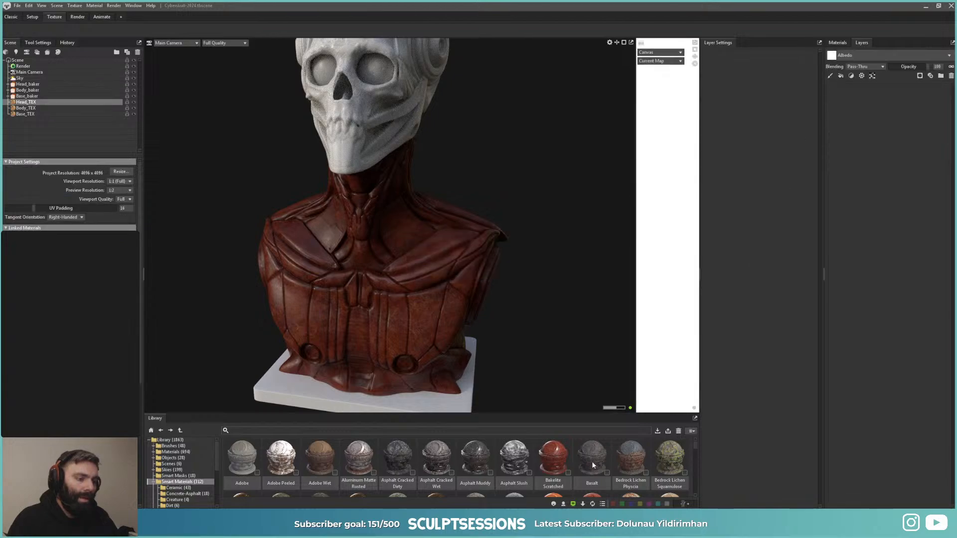
{"action": "left_click_drag", "start_coordinate": [553, 458], "coordinate": [859, 145]}
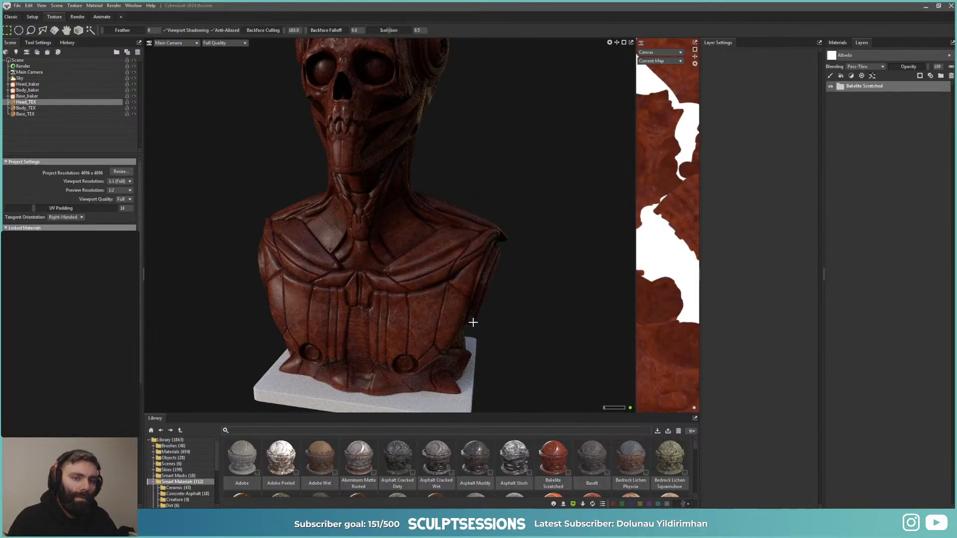
{"action": "middle_click_drag", "start_coordinate": [448, 309], "coordinate": [452, 295]}
{"action": "middle_click_drag", "start_coordinate": [564, 264], "coordinate": [557, 239]}
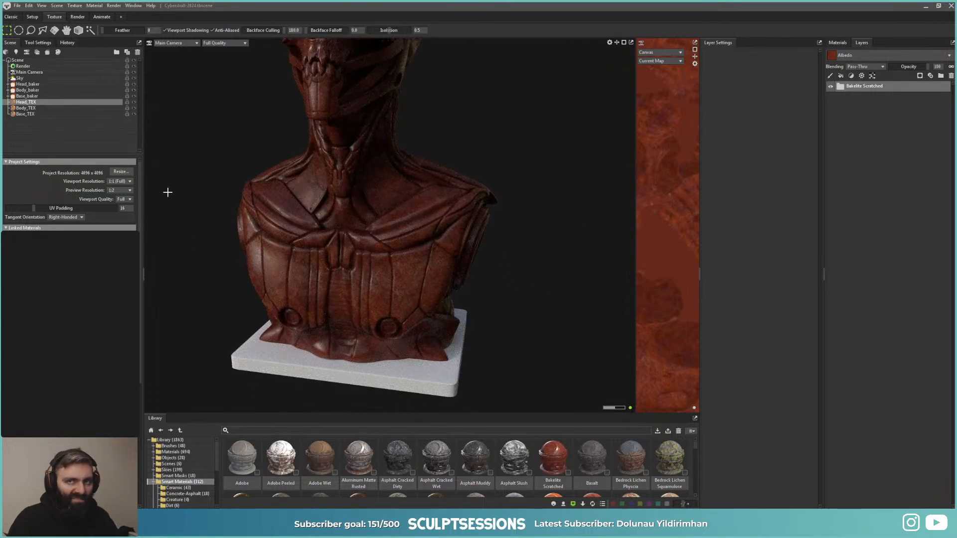
{"action": "left_click_drag", "start_coordinate": [380, 180], "coordinate": [410, 284]}
{"action": "scroll", "coordinate": [400, 276], "scroll_direction": "down", "scroll_amount": 5}
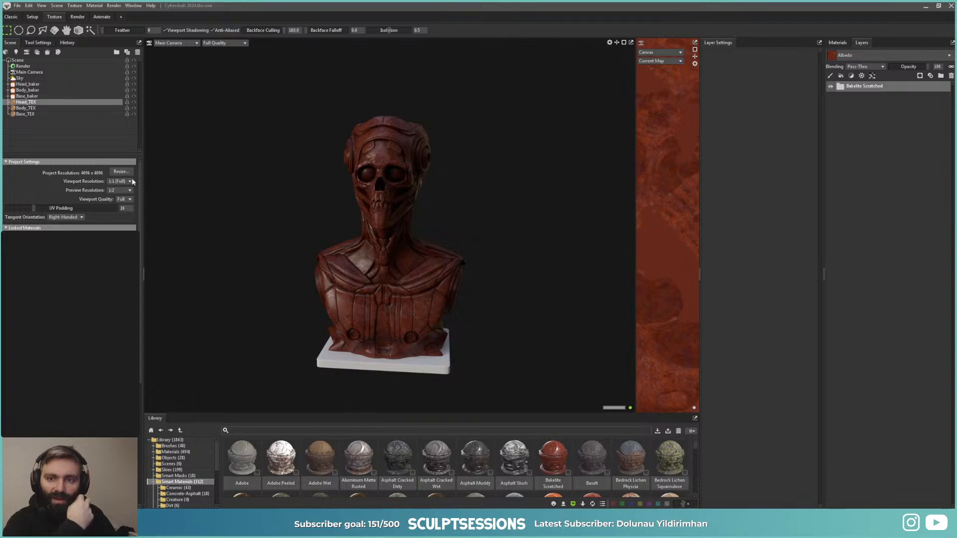
Step: Select Base_baker and try to apply a smart material directly to the pedestal base
{"action": "left_click", "coordinate": [26, 85]}
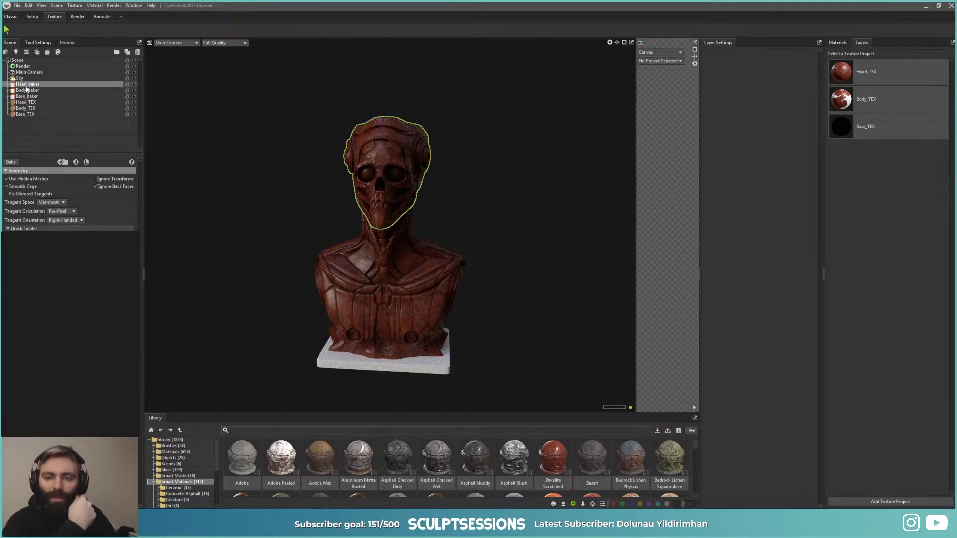
{"action": "left_click", "coordinate": [26, 96]}
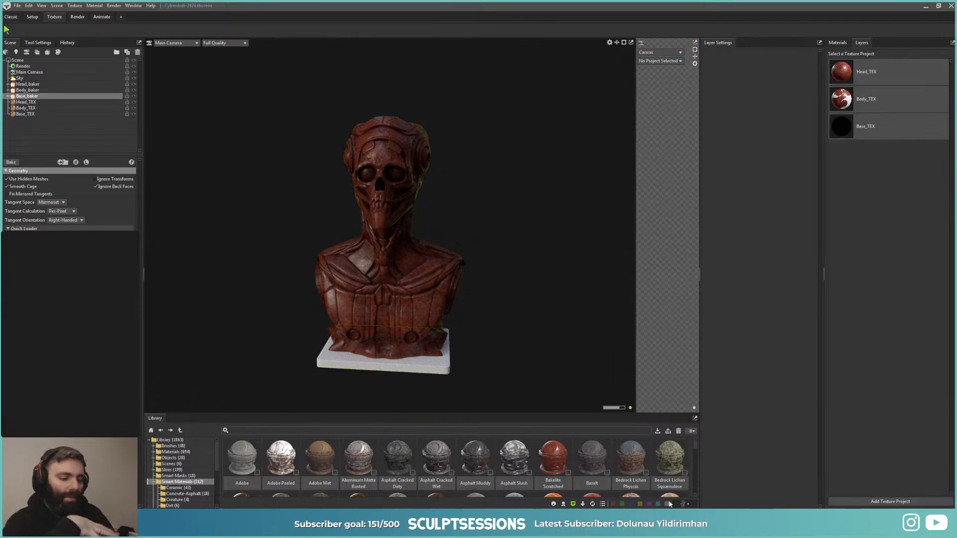
{"action": "left_click_drag", "start_coordinate": [463, 457], "coordinate": [399, 371]}
{"action": "left_click", "coordinate": [421, 368]}
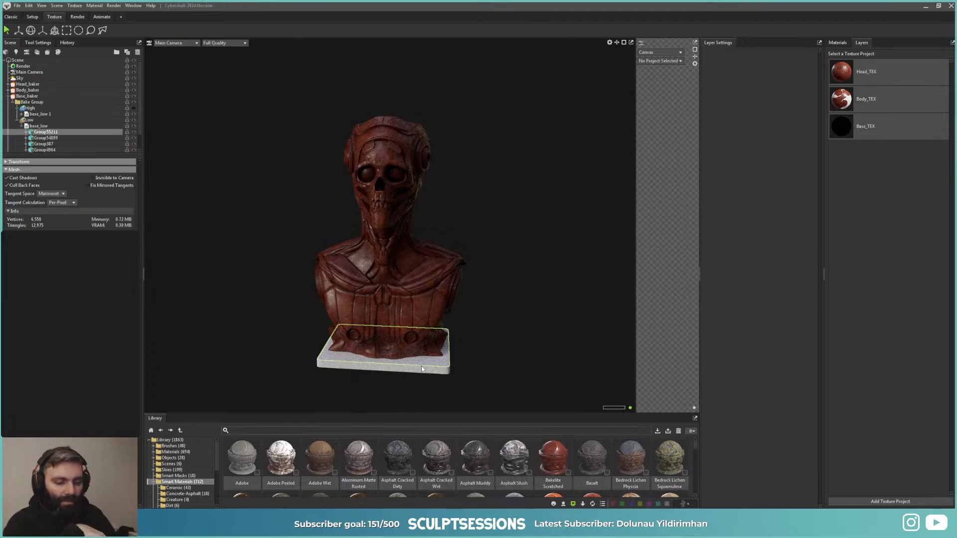
Step: Open the Base_TEX texture project, apply the Aluminum Matte Rusted smart material to the pedestal, and check it up close
{"action": "left_click", "coordinate": [848, 128]}
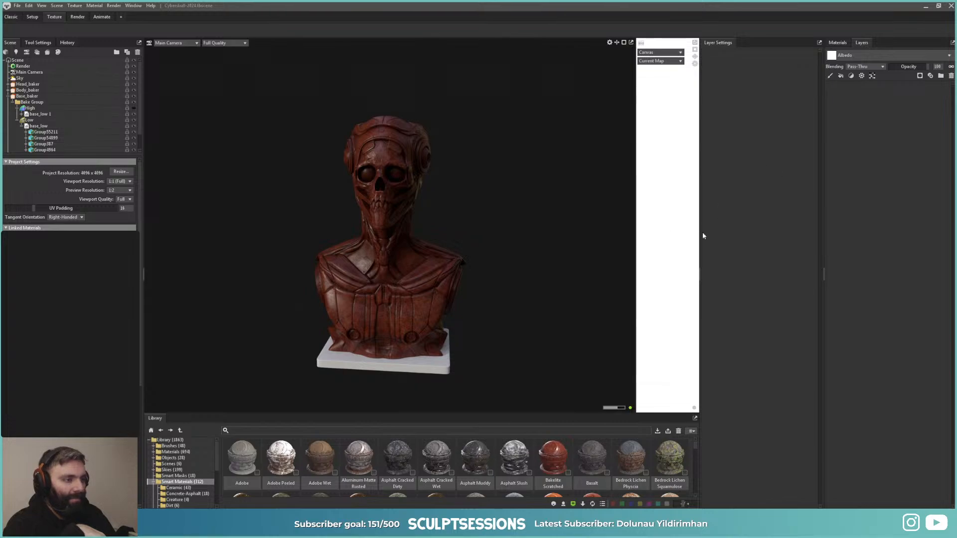
{"action": "left_click_drag", "start_coordinate": [365, 459], "coordinate": [424, 371]}
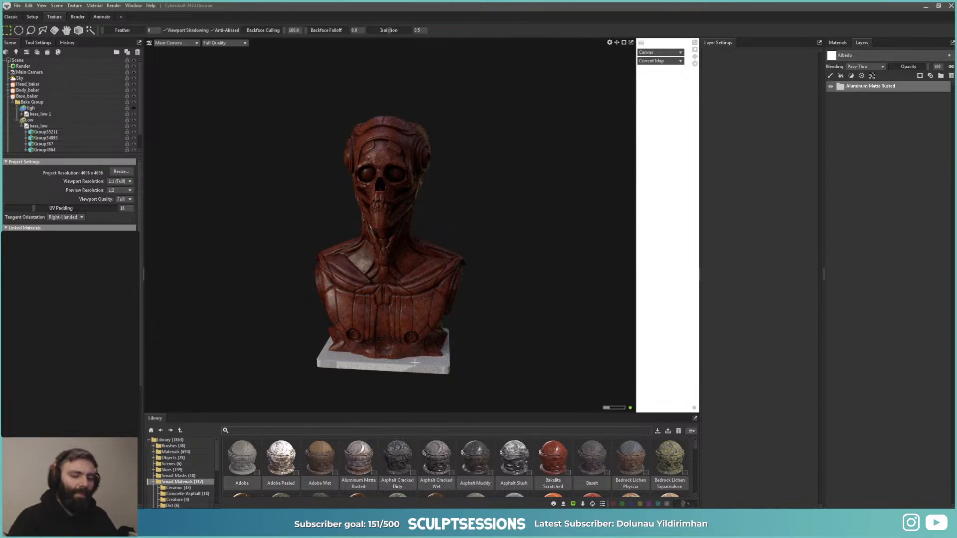
{"action": "right_click_drag", "start_coordinate": [415, 363], "coordinate": [570, 375], "text": "alt"}
{"action": "middle_click_drag", "start_coordinate": [471, 398], "coordinate": [473, 338], "text": "alt"}
{"action": "left_click_drag", "start_coordinate": [474, 337], "coordinate": [448, 373], "text": "alt"}
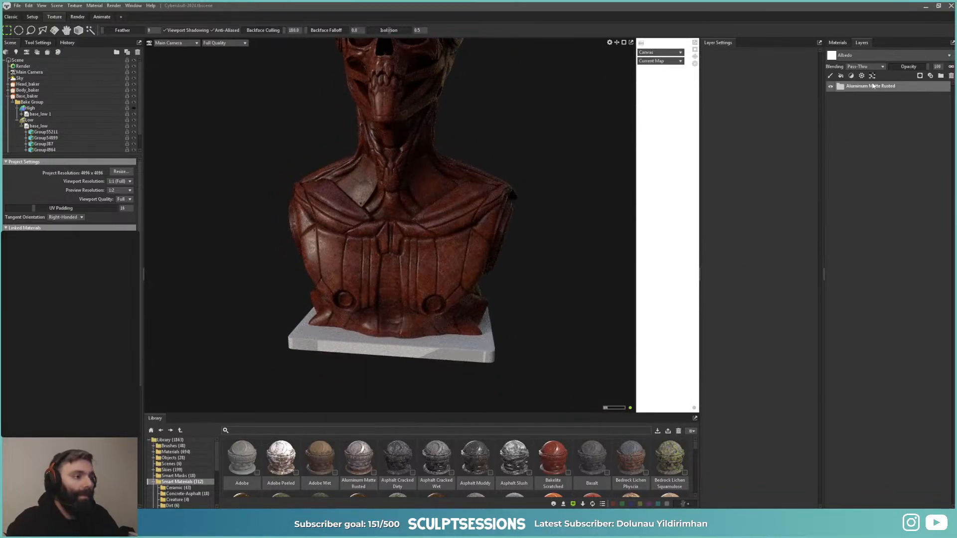
Step: Set the Transmission of the bust's body material from the materials list to None
{"action": "left_click", "coordinate": [837, 42]}
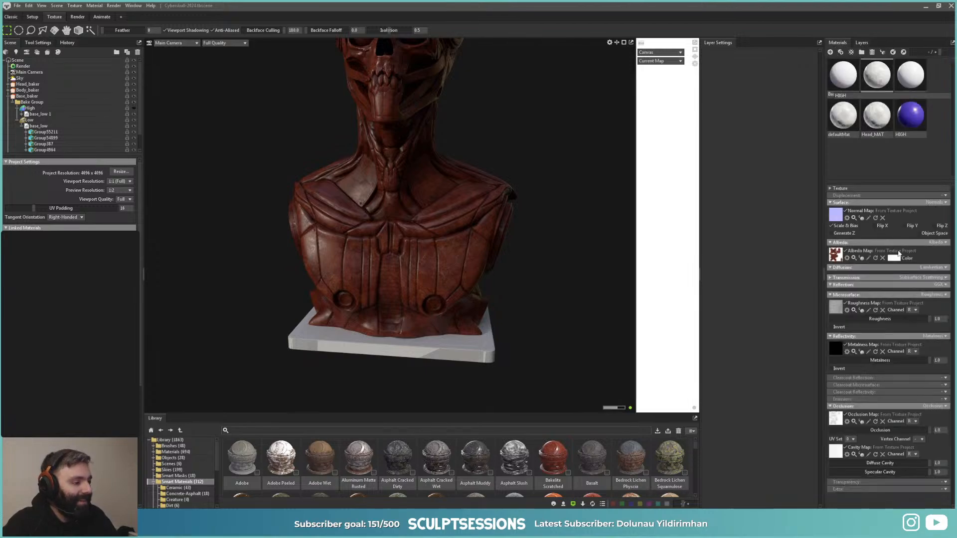
{"action": "left_click", "coordinate": [943, 278]}
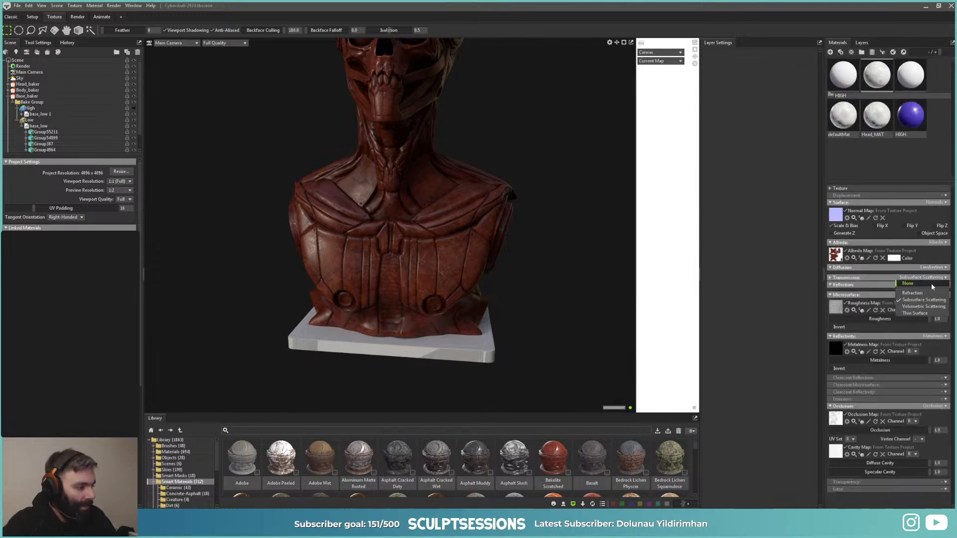
{"action": "left_click", "coordinate": [931, 283]}
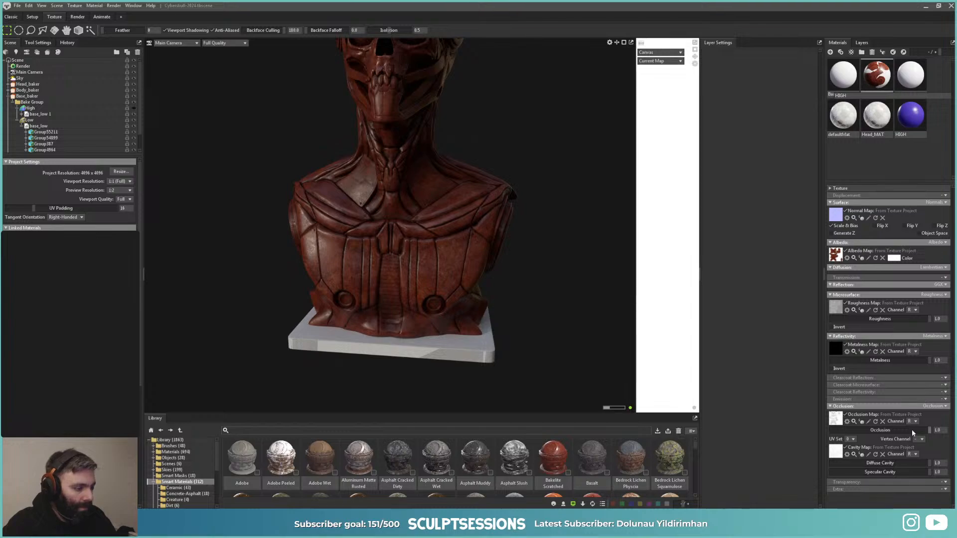
Step: Compare the bust with the body material's Occlusion set to None, and restore it to Occlusion
{"action": "left_click", "coordinate": [939, 406]}
{"action": "left_click", "coordinate": [935, 414]}
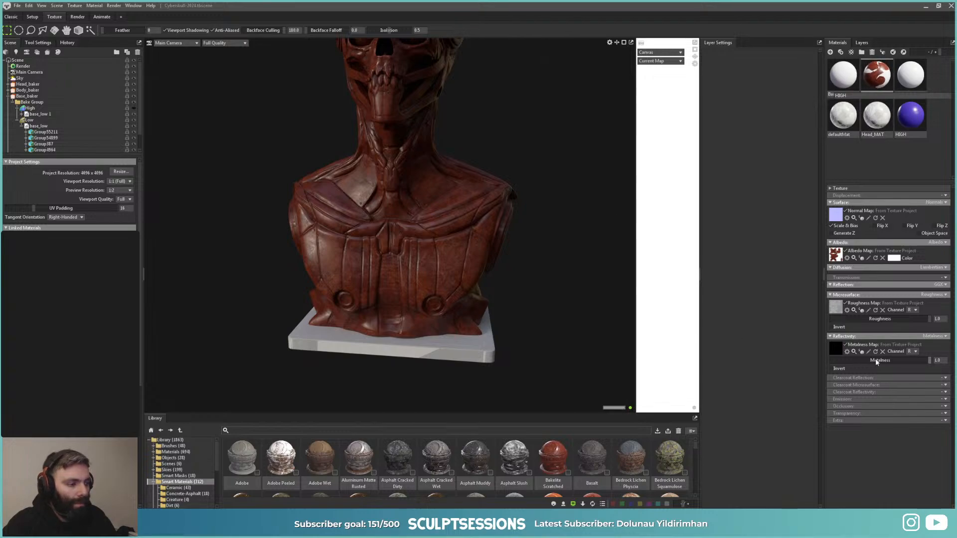
{"action": "left_click", "coordinate": [943, 406]}
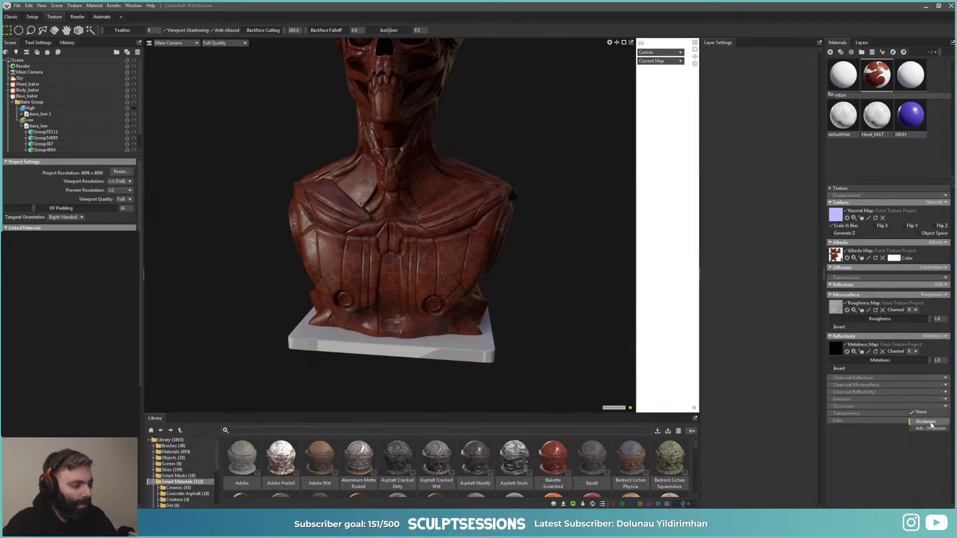
{"action": "left_click", "coordinate": [929, 421]}
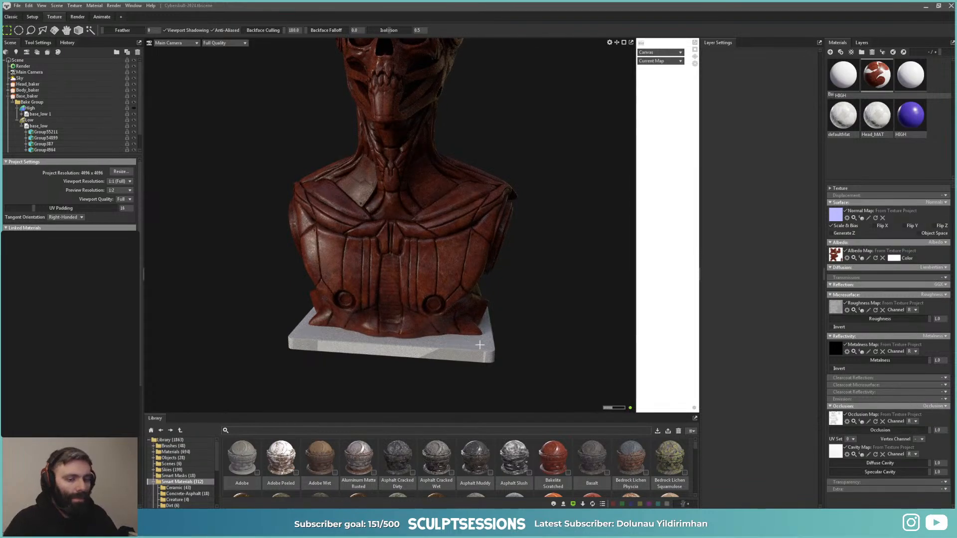
Step: Find the pedestal's material by inspecting several materials in the list, and select the meshes that use it
{"action": "left_click", "coordinate": [843, 74]}
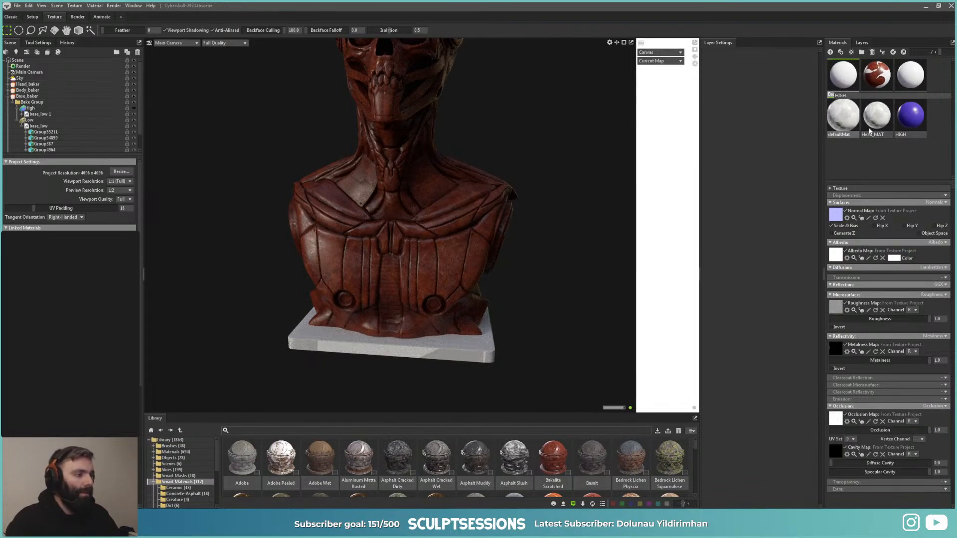
{"action": "double_click", "coordinate": [920, 123]}
{"action": "left_click", "coordinate": [916, 81]}
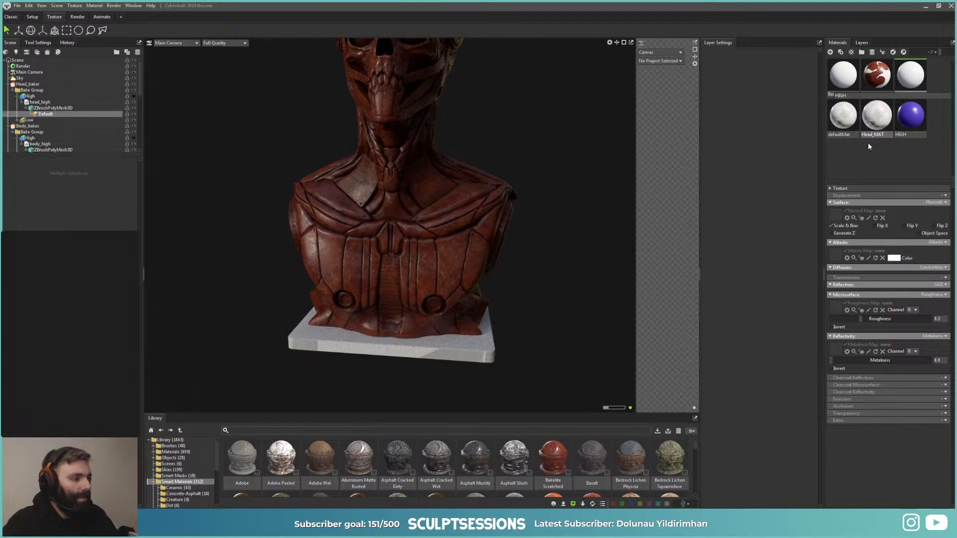
{"action": "double_click", "coordinate": [841, 72]}
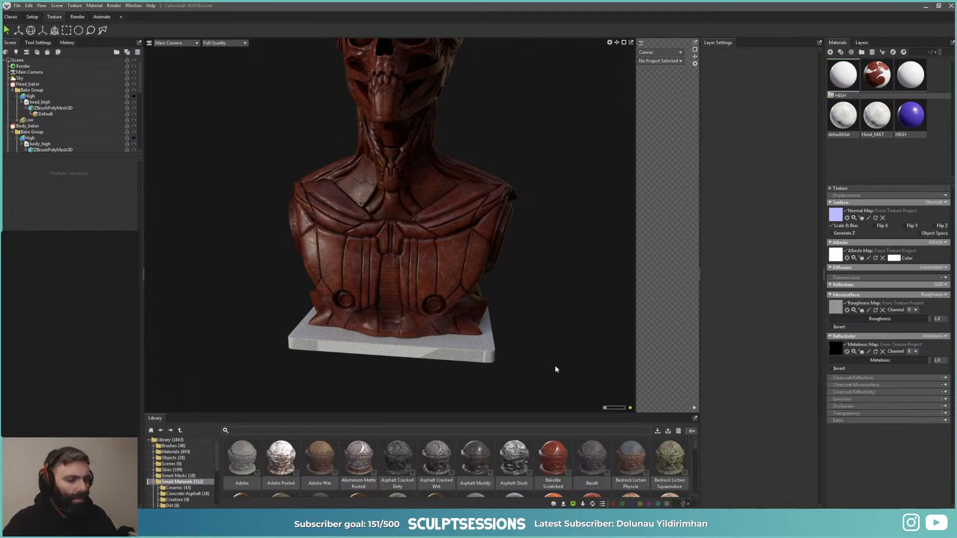
Step: Inspect the bust and pedestal through the viewport render passes, from Gray and Position to Specular and Gloss, and return to Full Quality
{"action": "left_click_drag", "start_coordinate": [526, 351], "coordinate": [500, 343], "text": "alt"}
{"action": "key", "text": "2"}
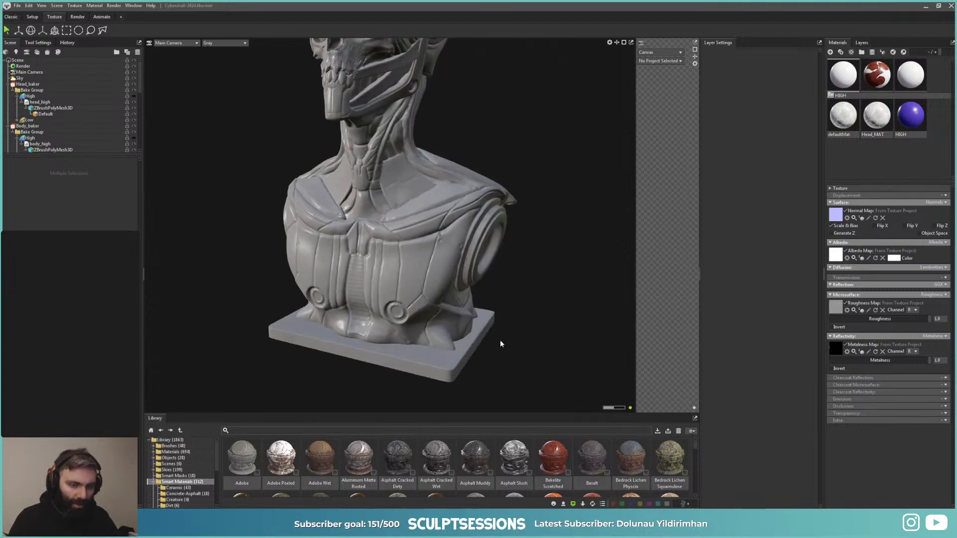
{"action": "key", "text": "c"}
{"action": "key", "text": "c"}
{"action": "key", "text": "c"}
{"action": "key", "text": "c"}
{"action": "key", "text": "c"}
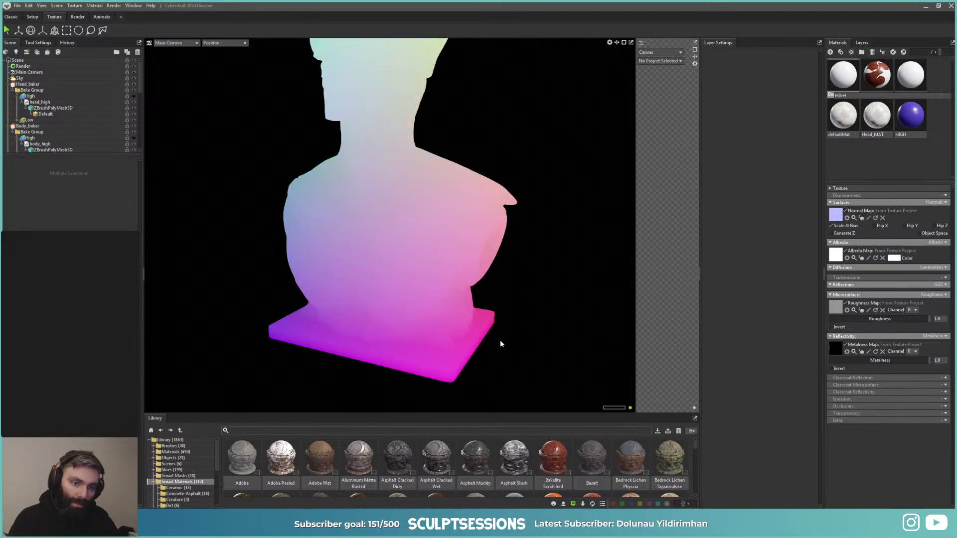
{"action": "key", "text": "c"}
{"action": "key", "text": "c"}
{"action": "key", "text": "c"}
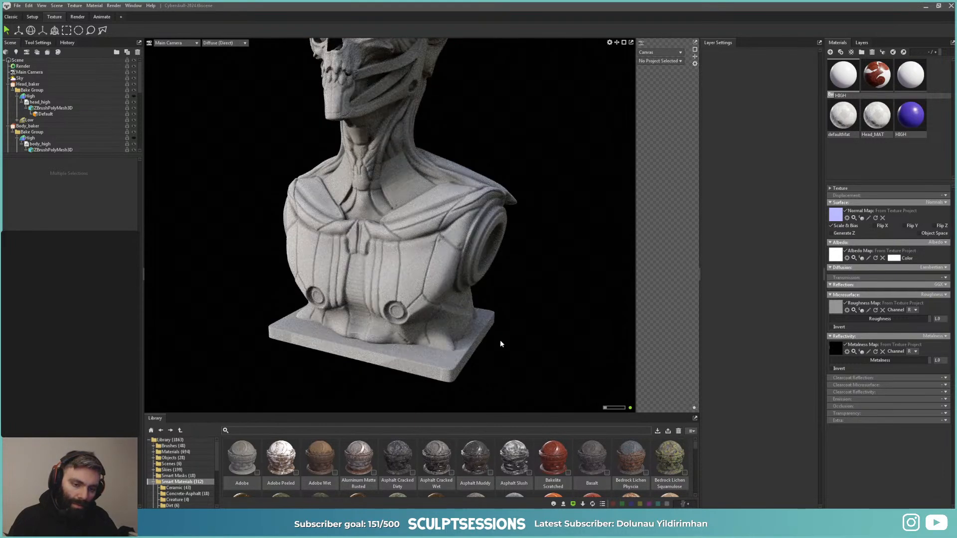
{"action": "key", "text": "c"}
{"action": "key", "text": "c"}
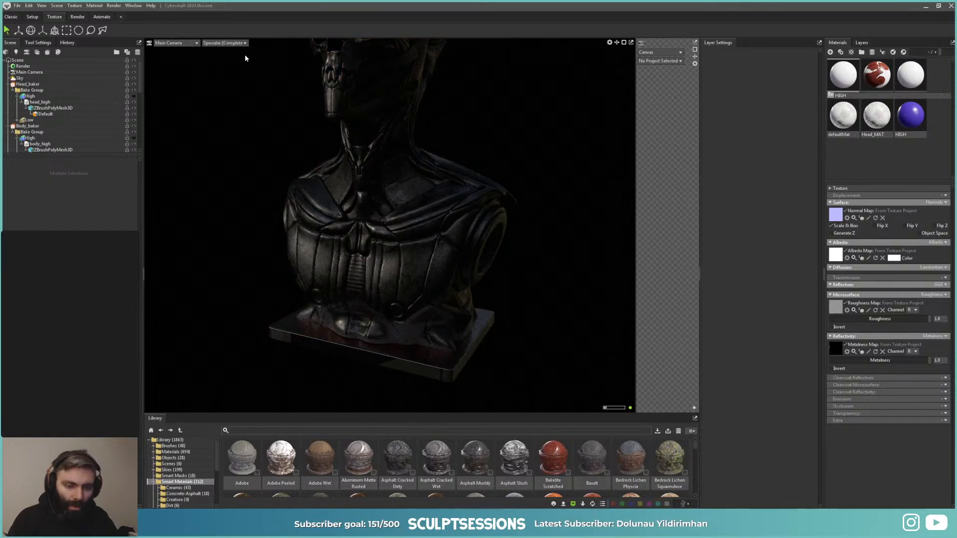
{"action": "key", "text": "c"}
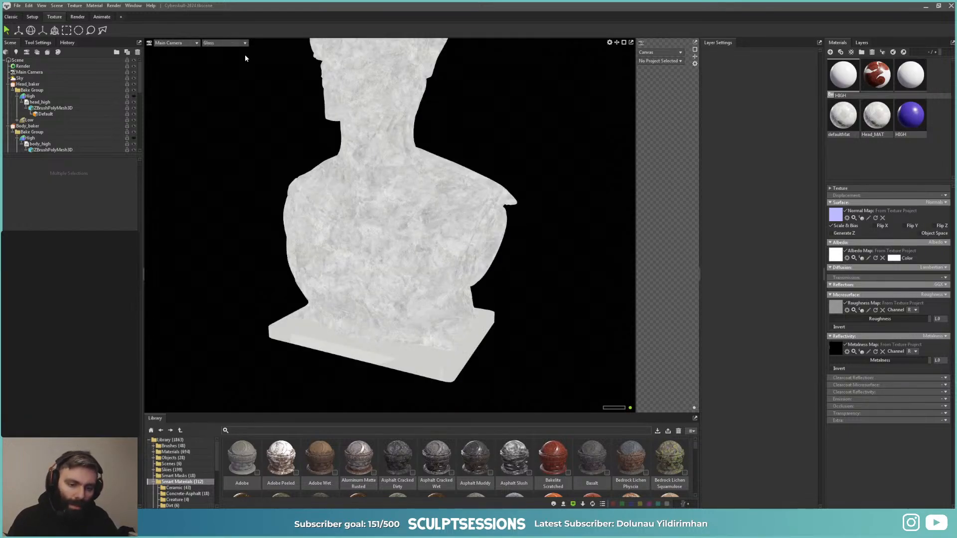
{"action": "key", "text": "c"}
{"action": "key", "text": "shift+c"}
{"action": "left_click", "coordinate": [220, 44]}
{"action": "left_click", "coordinate": [221, 50]}
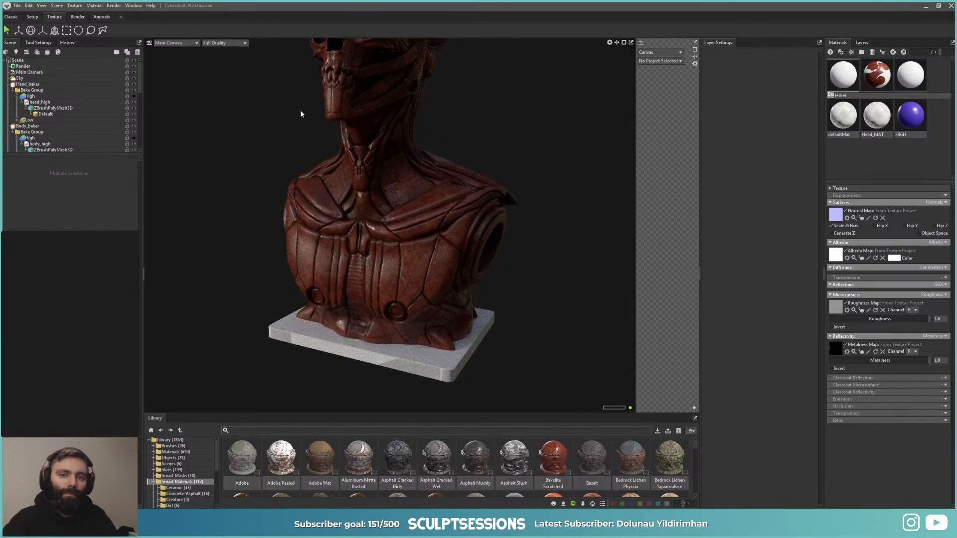
Step: Add a fill layer above Aluminum Matte Rusted in Base_TEX, with albedo contrast about 1.4 and only the Albedo map active
{"action": "left_click", "coordinate": [861, 43]}
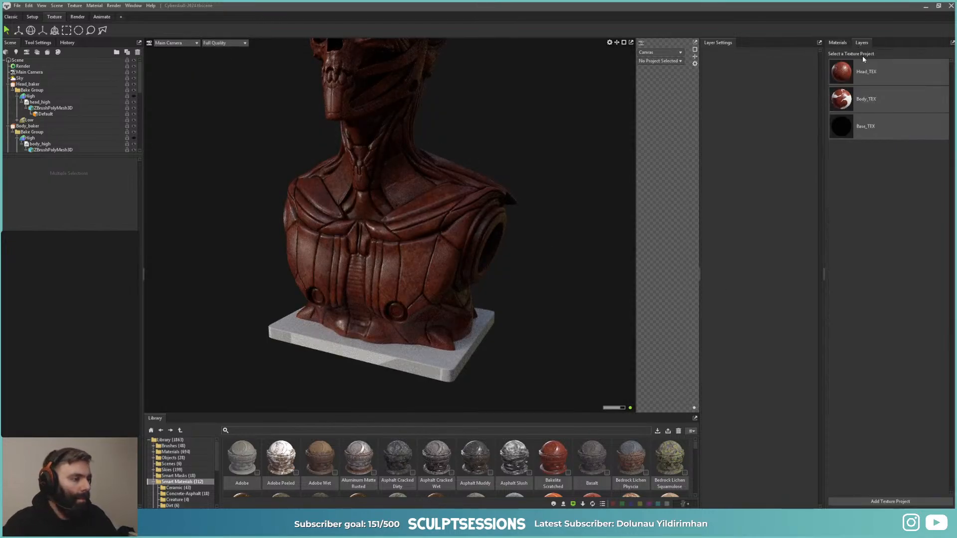
{"action": "left_click", "coordinate": [859, 125]}
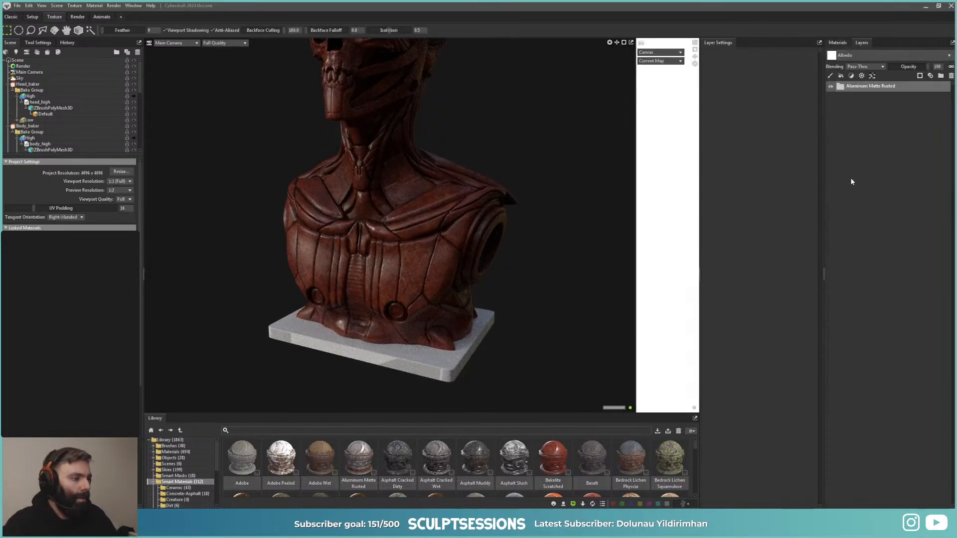
{"action": "left_click", "coordinate": [840, 86]}
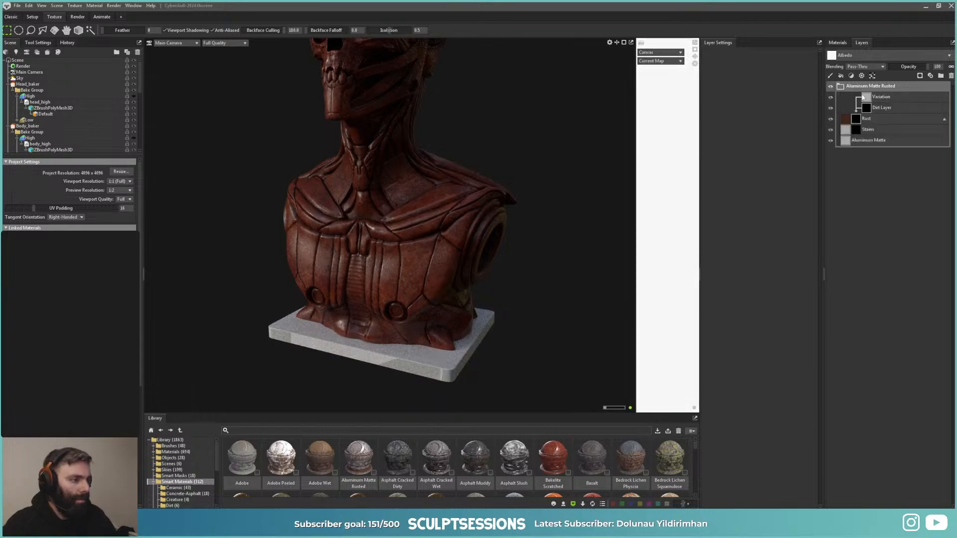
{"action": "left_click", "coordinate": [841, 76]}
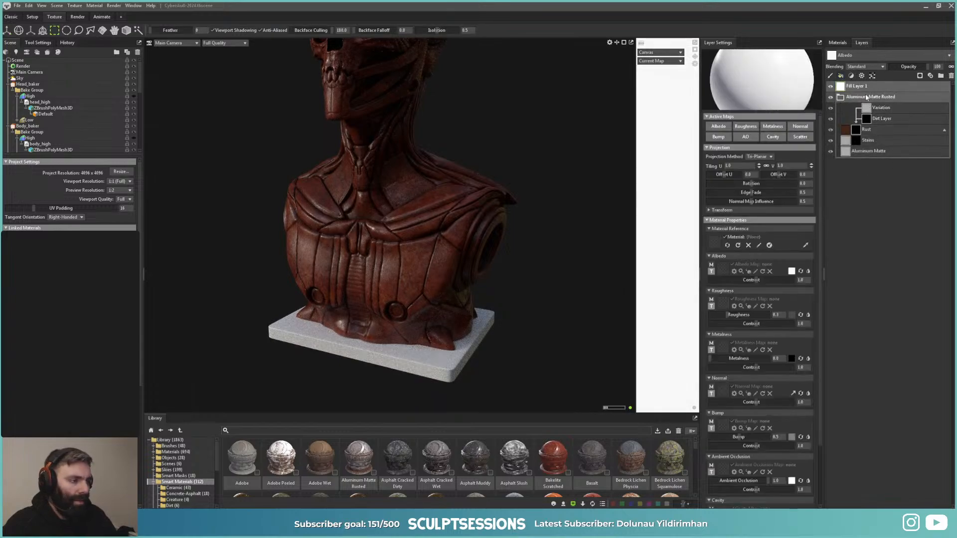
{"action": "left_click_drag", "start_coordinate": [756, 279], "coordinate": [763, 280]}
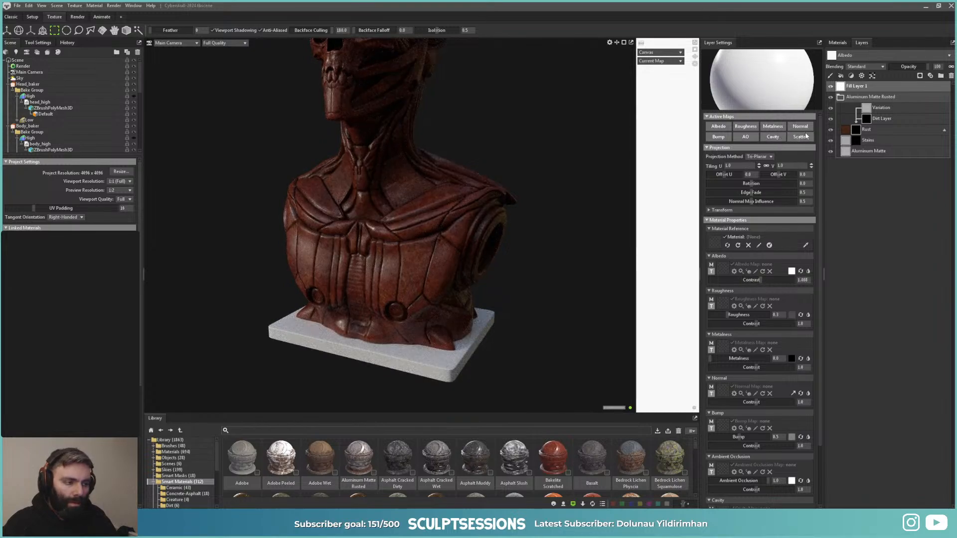
{"action": "left_click", "coordinate": [721, 126]}
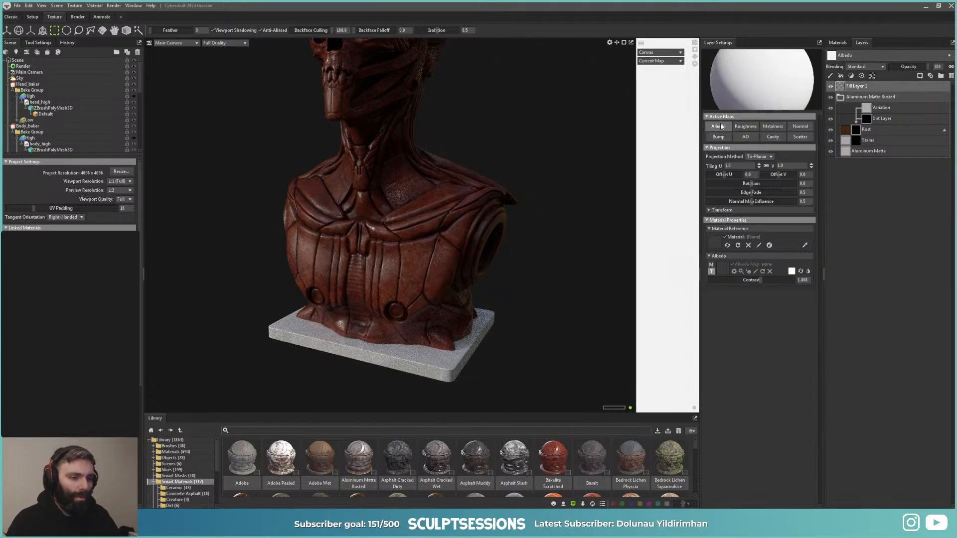
Step: Set the new fill layer's albedo color to light pink, RGB 255, 171, 171
{"action": "left_click", "coordinate": [791, 271]}
{"action": "mouse_move", "coordinate": [450, 250]}
{"action": "left_mouse_down"}
{"action": "mouse_move", "coordinate": [415, 289]}
{"action": "mouse_move", "coordinate": [425, 210]}
{"action": "mouse_move", "coordinate": [439, 301]}
{"action": "mouse_move", "coordinate": [419, 209]}
{"action": "left_mouse_up"}
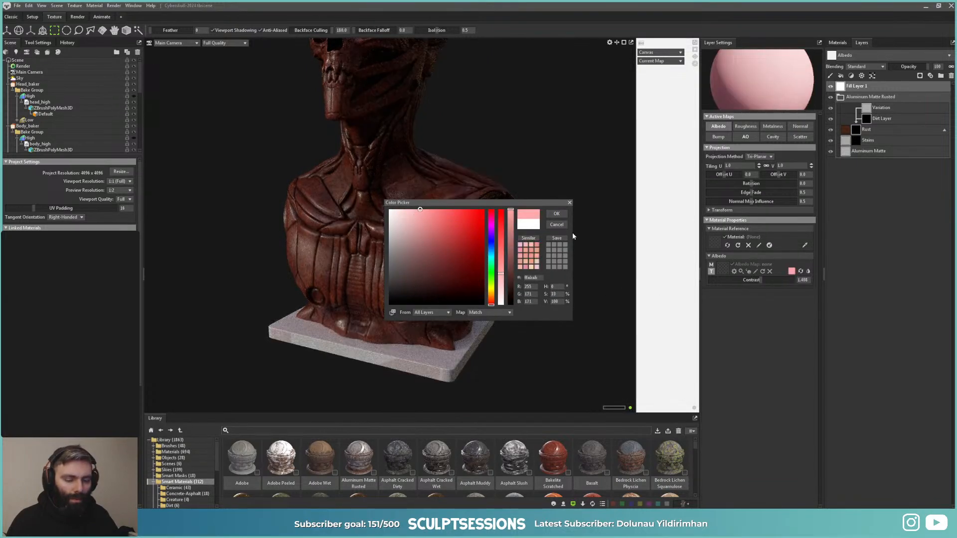
{"action": "left_click", "coordinate": [561, 214]}
{"action": "scroll", "coordinate": [368, 228], "scroll_direction": "down", "scroll_amount": 1}
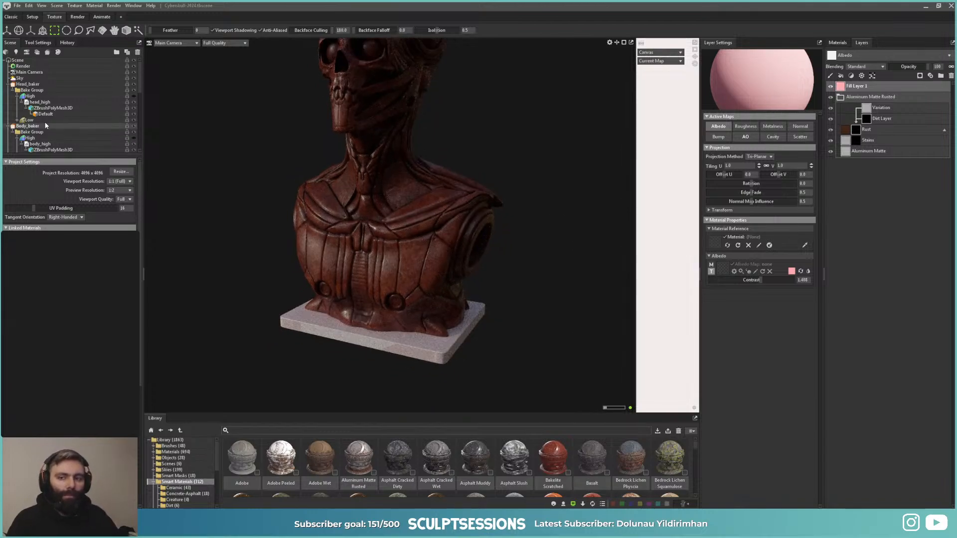
Step: Collapse the four mesh groups under base_low in the scene hierarchy
{"action": "scroll", "coordinate": [45, 125], "scroll_direction": "down", "scroll_amount": 3}
{"action": "scroll", "coordinate": [30, 127], "scroll_direction": "down", "scroll_amount": 3}
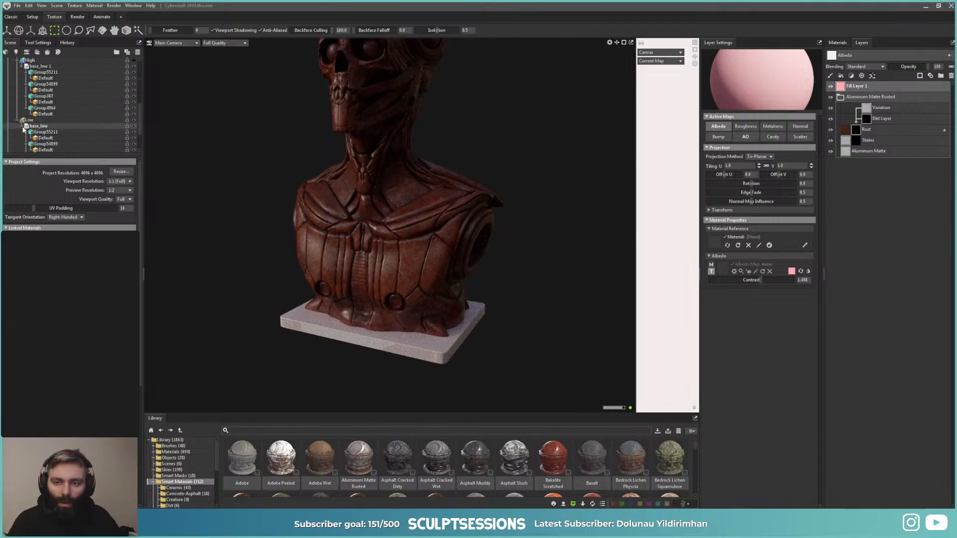
{"action": "left_click", "coordinate": [22, 127]}
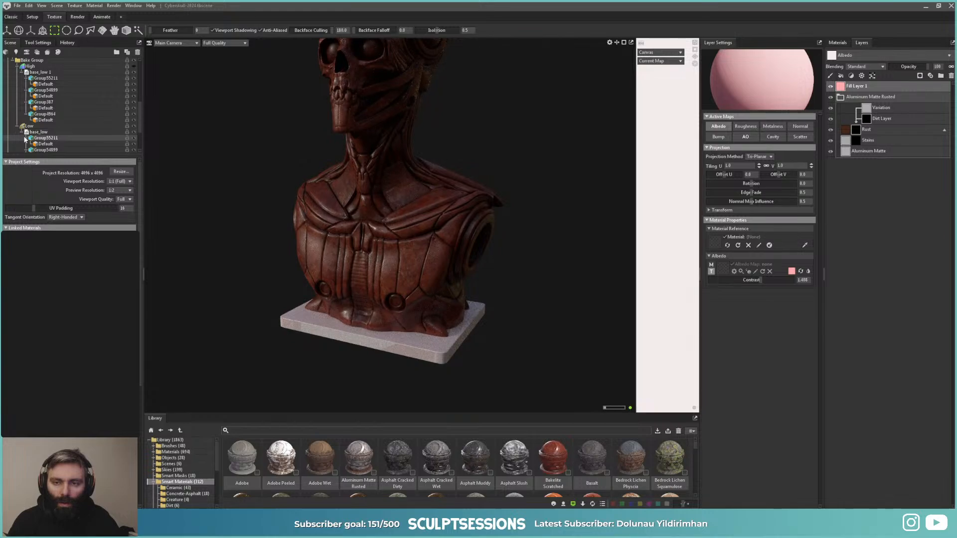
{"action": "scroll", "coordinate": [25, 132], "scroll_direction": "down", "scroll_amount": 2}
{"action": "left_click", "coordinate": [26, 125]}
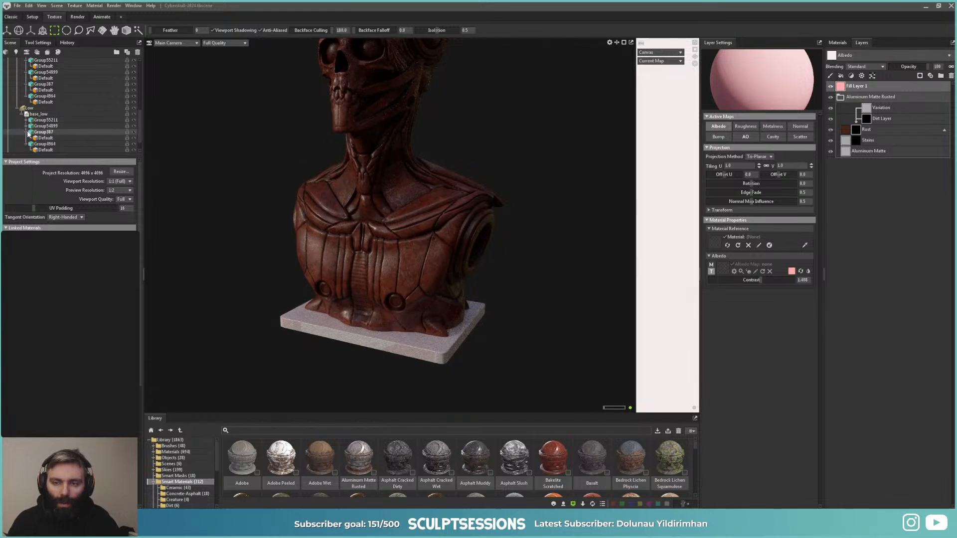
{"action": "left_click", "coordinate": [26, 132]}
{"action": "left_click", "coordinate": [26, 138]}
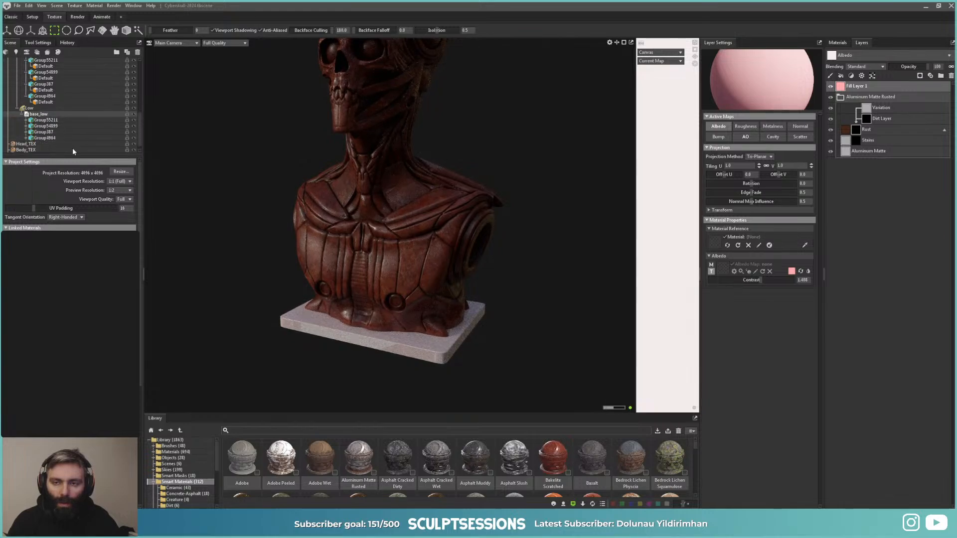
{"action": "left_click_drag", "start_coordinate": [545, 359], "coordinate": [527, 325]}
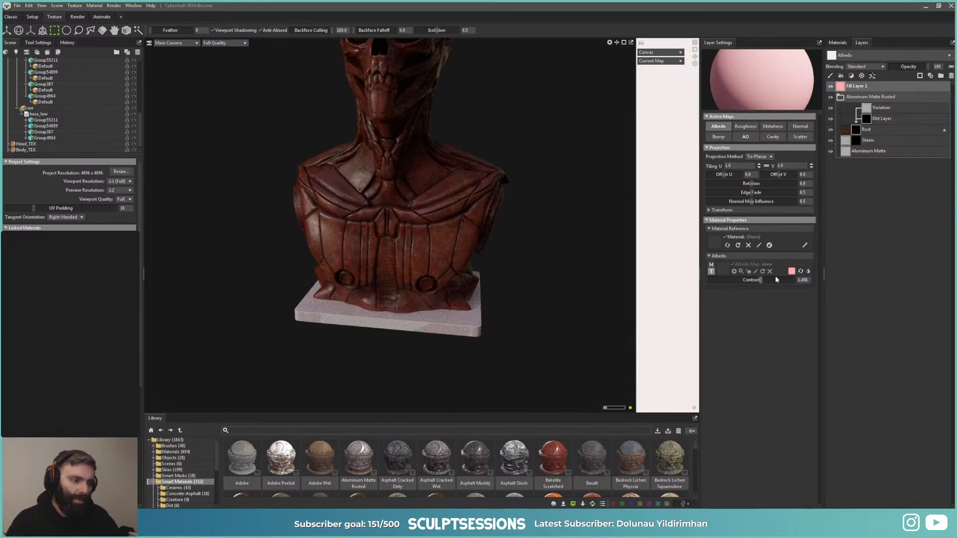
Step: Set the pedestal material's albedo color to dark red, RGB 112, 38, 38
{"action": "left_click", "coordinate": [838, 43]}
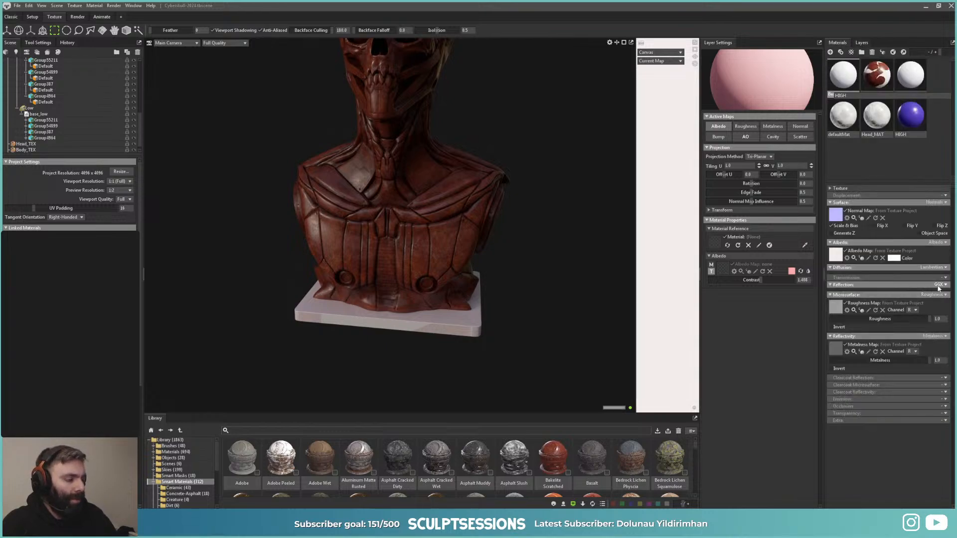
{"action": "left_click", "coordinate": [894, 258]}
{"action": "left_click", "coordinate": [447, 252]}
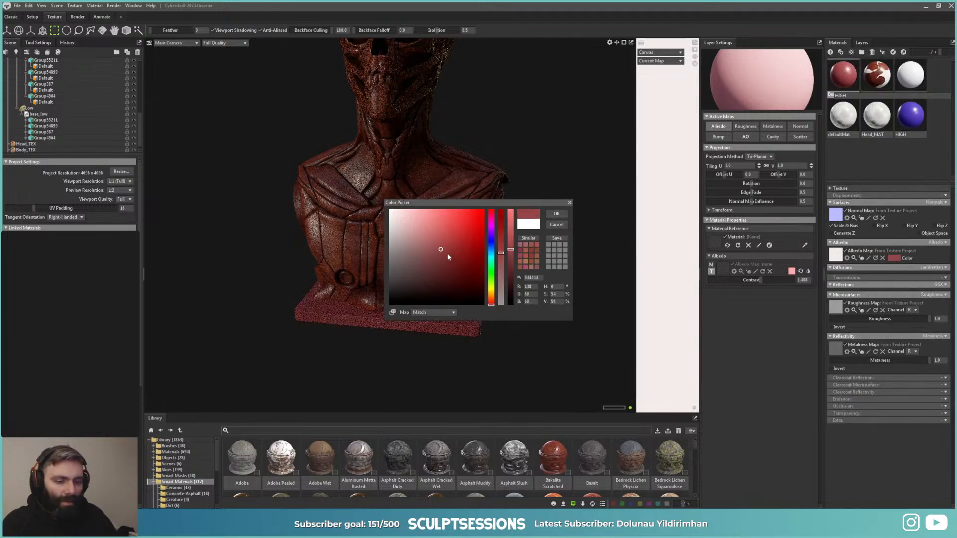
{"action": "left_click", "coordinate": [429, 227]}
{"action": "mouse_move", "coordinate": [417, 228]}
{"action": "left_mouse_down"}
{"action": "mouse_move", "coordinate": [474, 252]}
{"action": "mouse_move", "coordinate": [438, 259]}
{"action": "mouse_move", "coordinate": [451, 263]}
{"action": "left_mouse_up"}
{"action": "left_click_drag", "start_coordinate": [508, 210], "coordinate": [629, 204]}
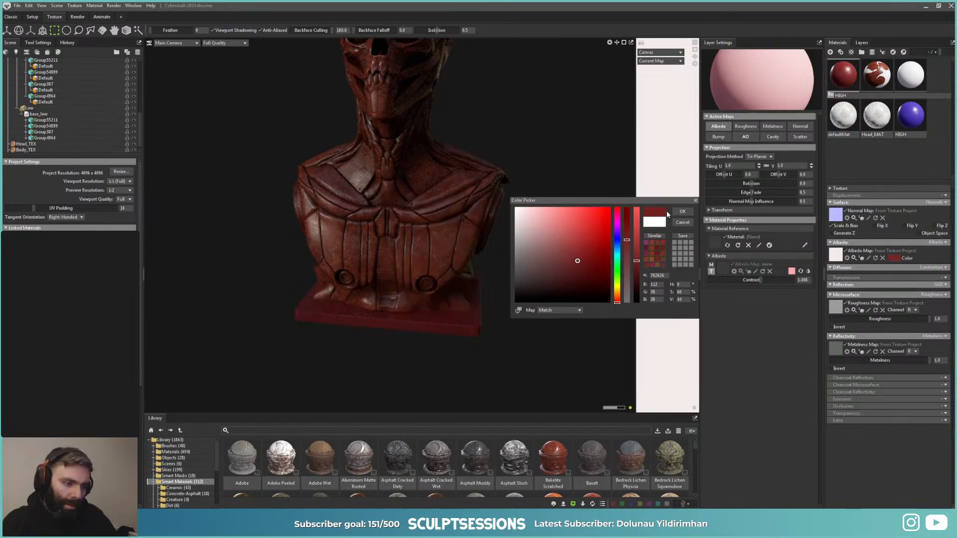
{"action": "left_click", "coordinate": [681, 212]}
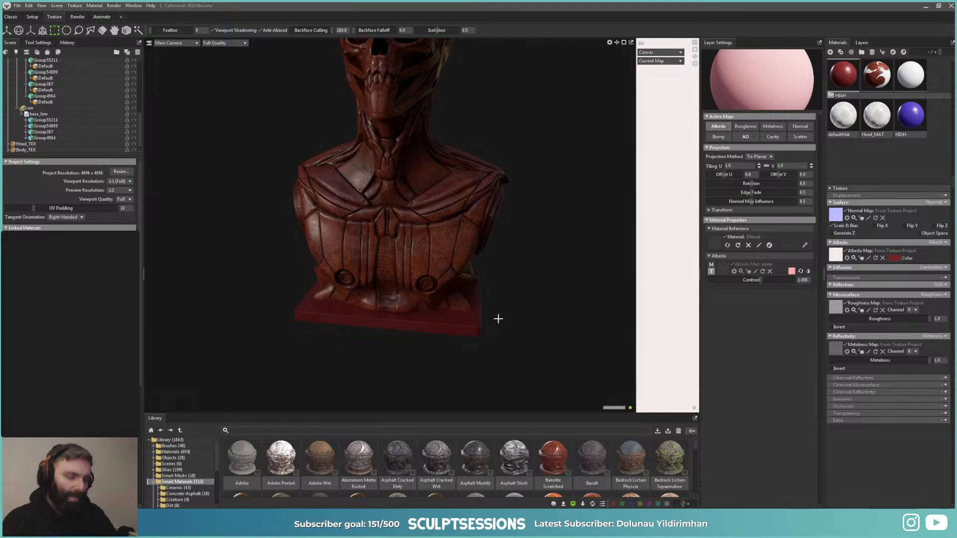
Step: Try lower Roughness and Metalness on the pedestal material, settling on Metalness 1.0 and Roughness about 0.32
{"action": "left_click_drag", "start_coordinate": [915, 320], "coordinate": [930, 320]}
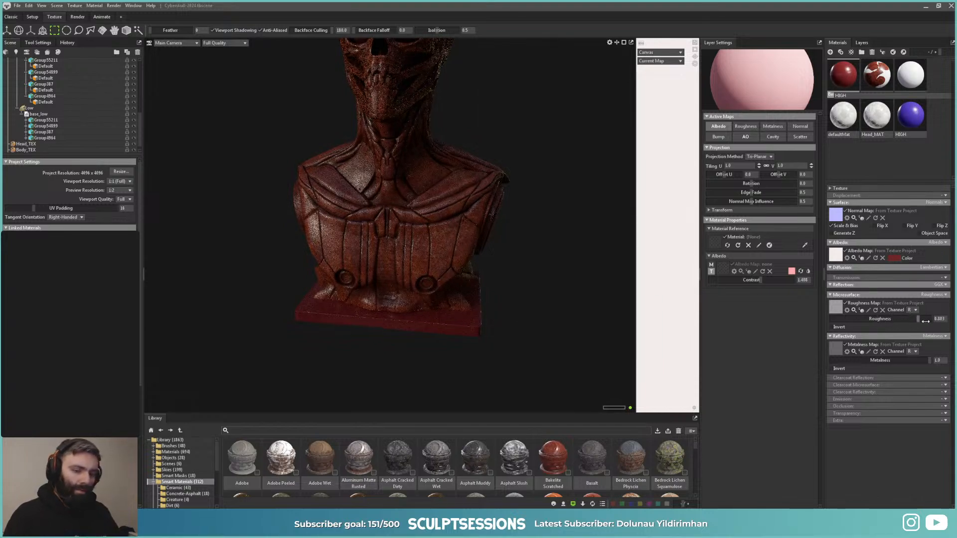
{"action": "left_click_drag", "start_coordinate": [912, 360], "coordinate": [938, 369]}
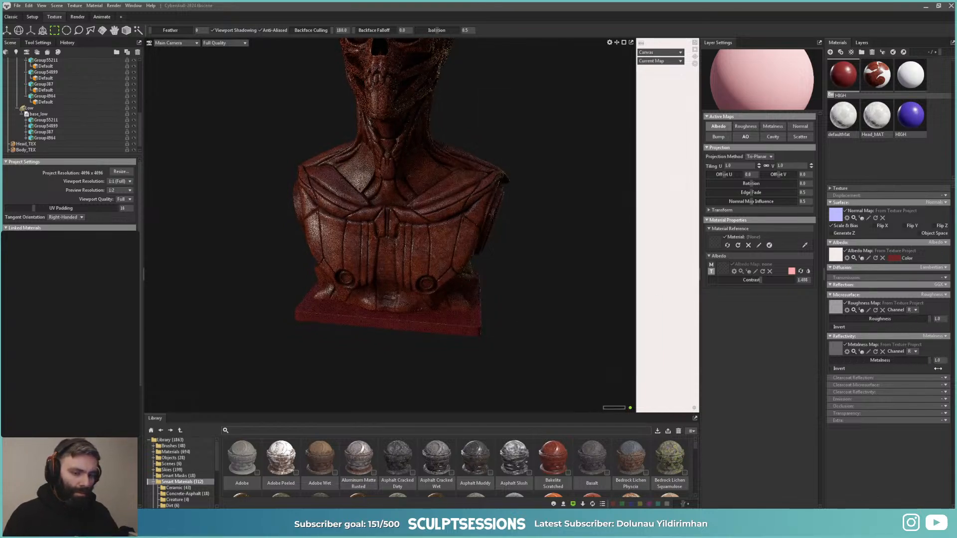
{"action": "left_click_drag", "start_coordinate": [914, 322], "coordinate": [861, 320]}
{"action": "scroll", "coordinate": [500, 323], "scroll_direction": "up", "scroll_amount": 3}
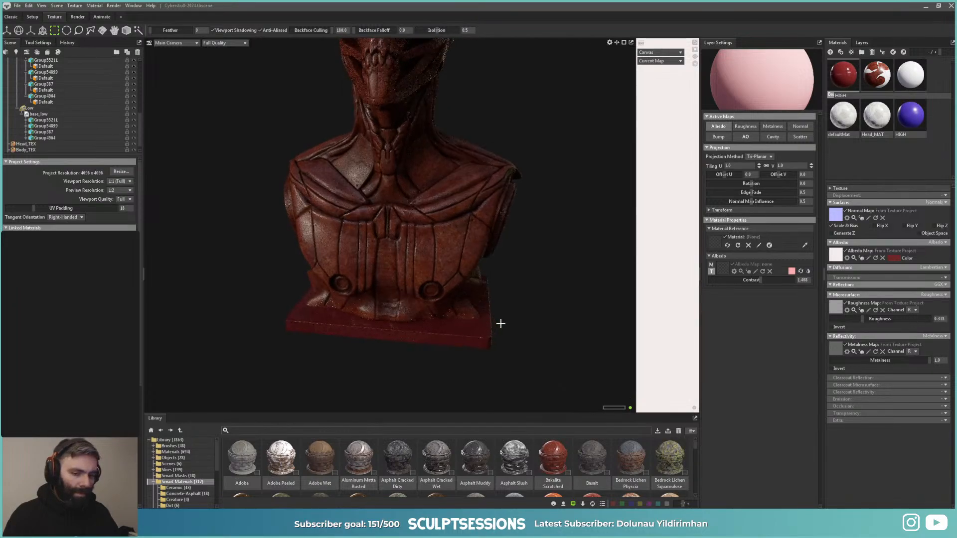
{"action": "scroll", "coordinate": [519, 324], "scroll_direction": "down", "scroll_amount": 5}
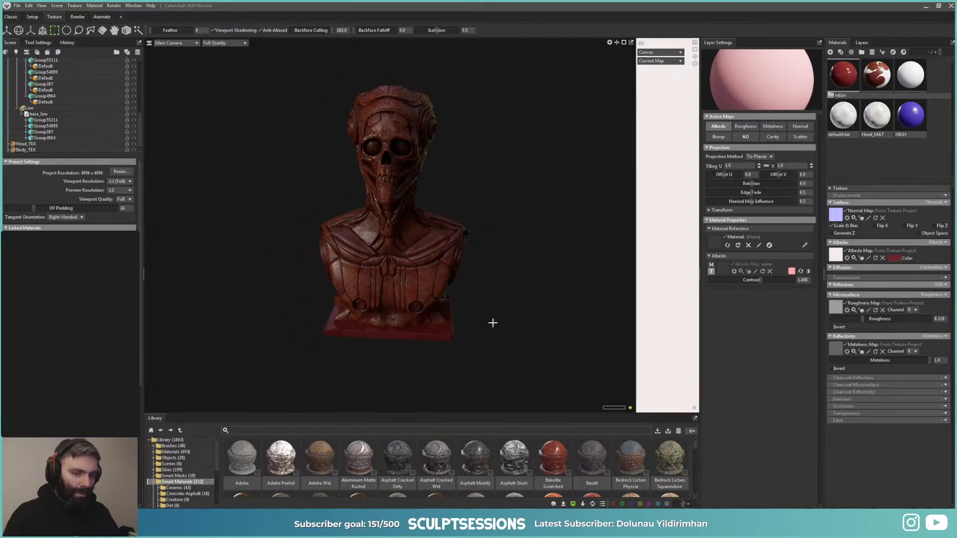
{"action": "scroll", "coordinate": [474, 313], "scroll_direction": "up", "scroll_amount": 2}
Step: Change the pedestal material's albedo color to a neutral dark gray
{"action": "left_click", "coordinate": [895, 258]}
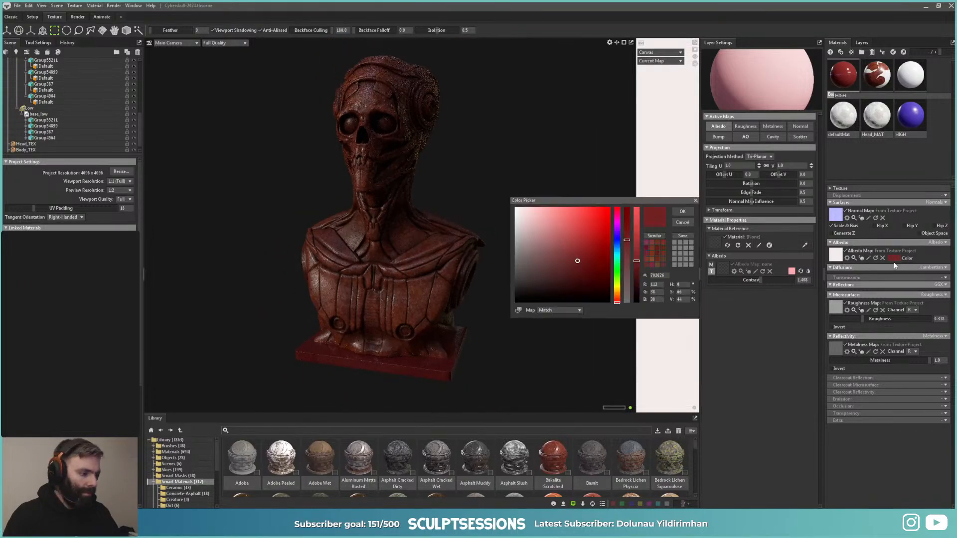
{"action": "mouse_move", "coordinate": [573, 262]}
{"action": "left_mouse_down"}
{"action": "mouse_move", "coordinate": [527, 277]}
{"action": "mouse_move", "coordinate": [513, 232]}
{"action": "mouse_move", "coordinate": [507, 276]}
{"action": "mouse_move", "coordinate": [434, 271]}
{"action": "mouse_move", "coordinate": [433, 250]}
{"action": "mouse_move", "coordinate": [429, 284]}
{"action": "mouse_move", "coordinate": [412, 284]}
{"action": "mouse_move", "coordinate": [420, 222]}
{"action": "mouse_move", "coordinate": [446, 246]}
{"action": "mouse_move", "coordinate": [440, 230]}
{"action": "mouse_move", "coordinate": [439, 241]}
{"action": "mouse_move", "coordinate": [417, 229]}
{"action": "left_mouse_up"}
{"action": "left_click", "coordinate": [680, 213]}
{"action": "scroll", "coordinate": [436, 259], "scroll_direction": "up", "scroll_amount": 1}
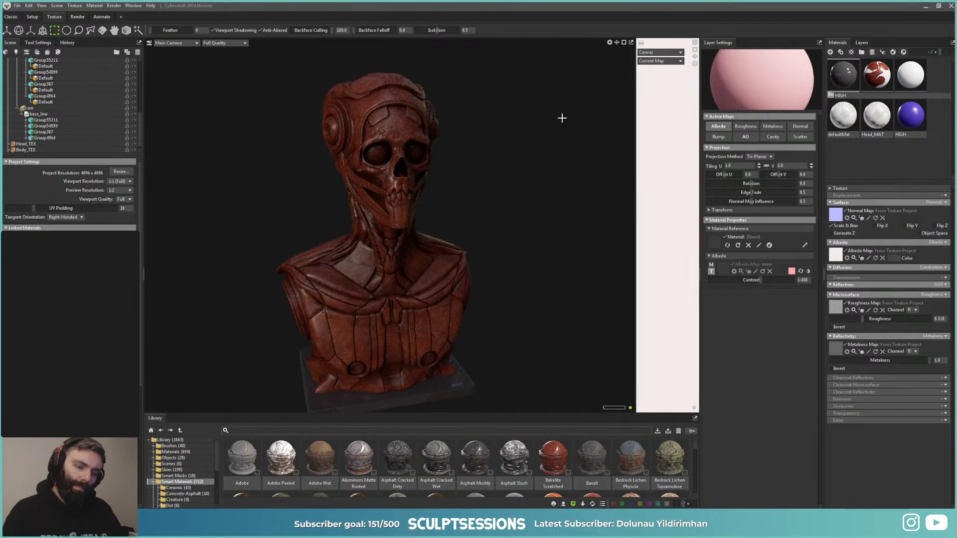
Step: Open the layers of the Body_TEX texture project and view the bust from its other side
{"action": "left_click", "coordinate": [862, 42]}
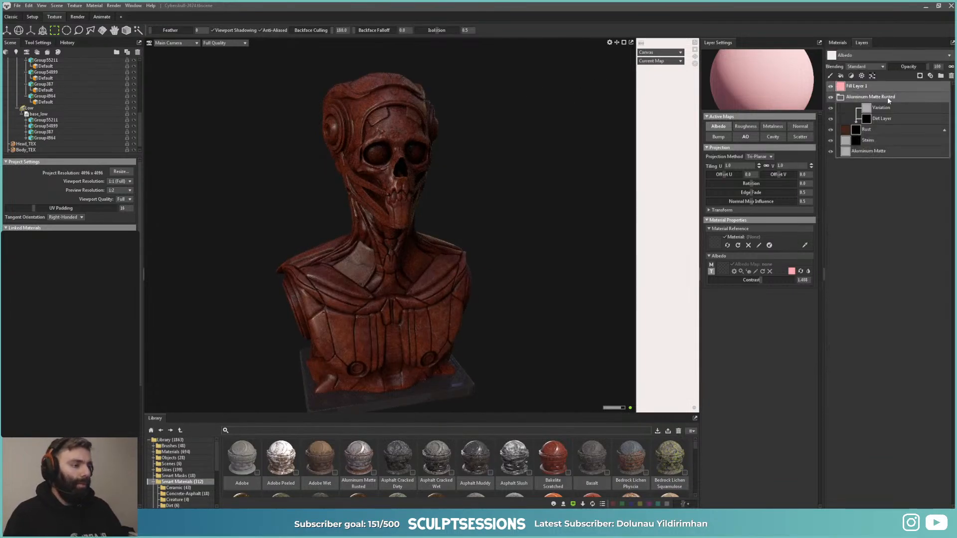
{"action": "left_click", "coordinate": [837, 43]}
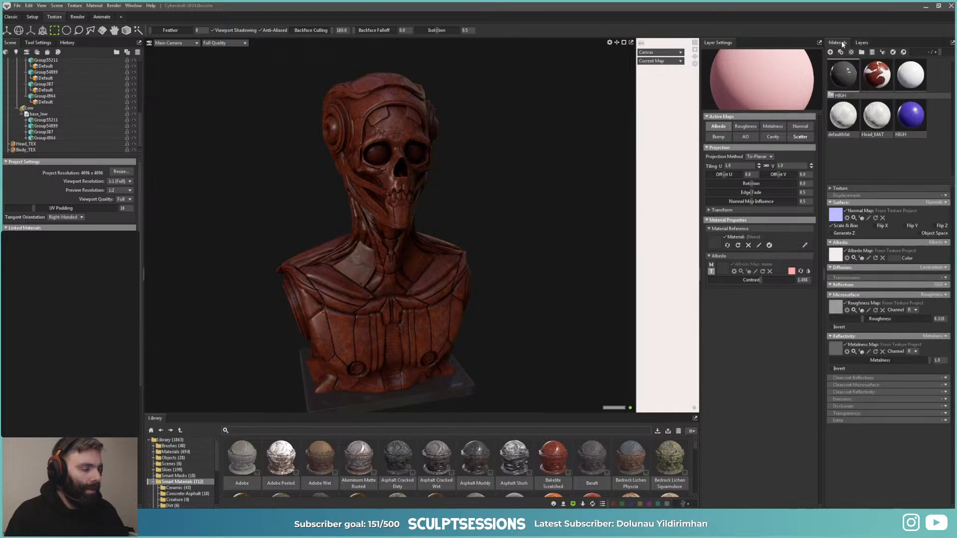
{"action": "double_click", "coordinate": [876, 74]}
{"action": "left_click", "coordinate": [862, 43]}
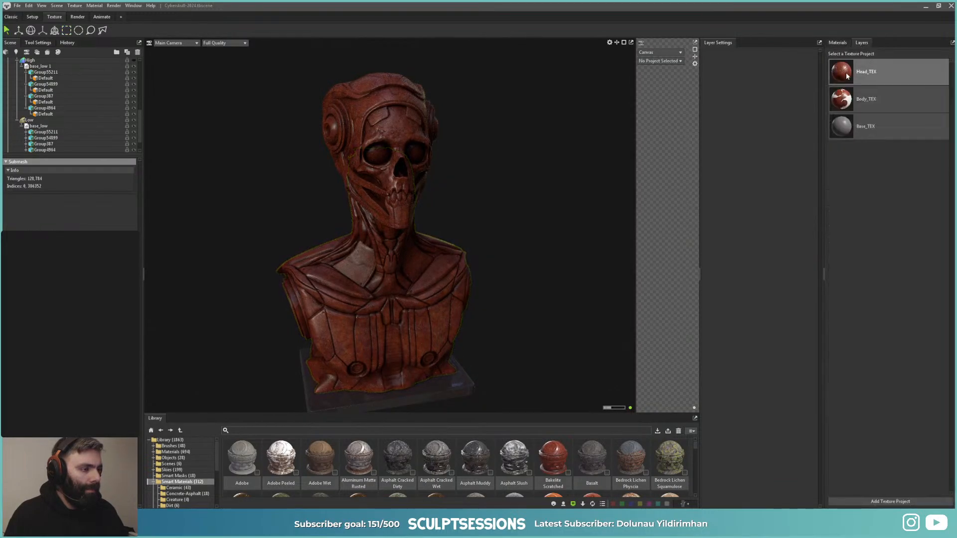
{"action": "left_click", "coordinate": [843, 96]}
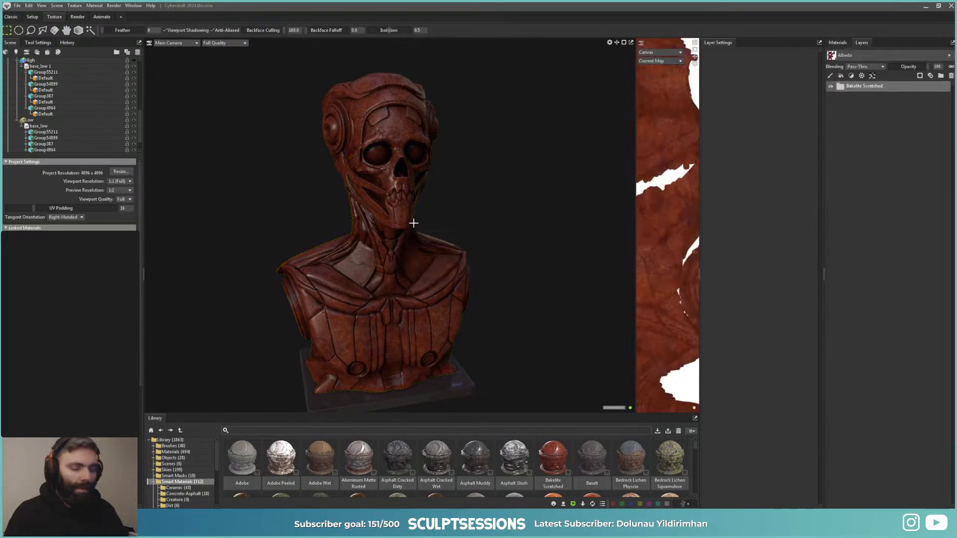
{"action": "left_click_drag", "start_coordinate": [414, 223], "coordinate": [363, 258], "text": "alt"}
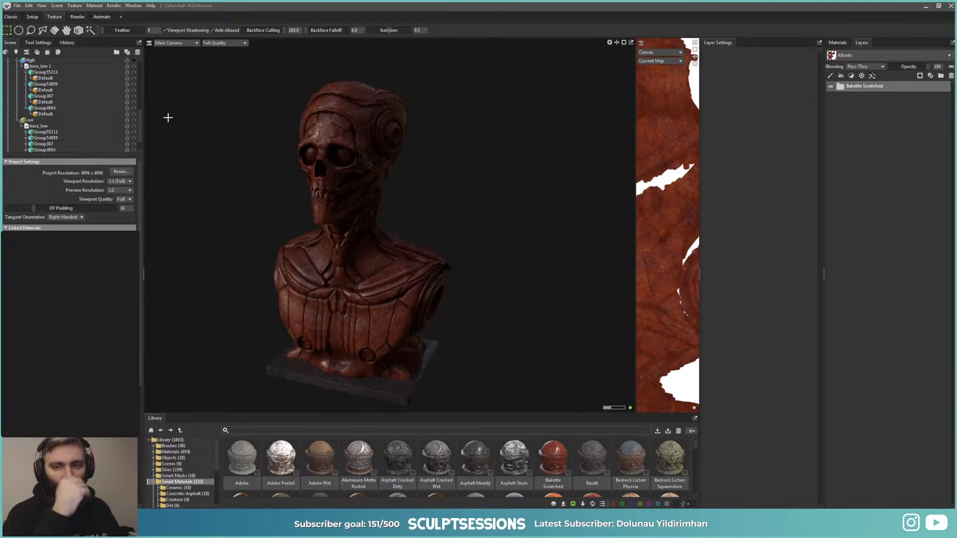
Step: Collapse the Base_baker, Body_baker and Head_baker hierarchies in the scene
{"action": "left_click", "coordinate": [21, 126]}
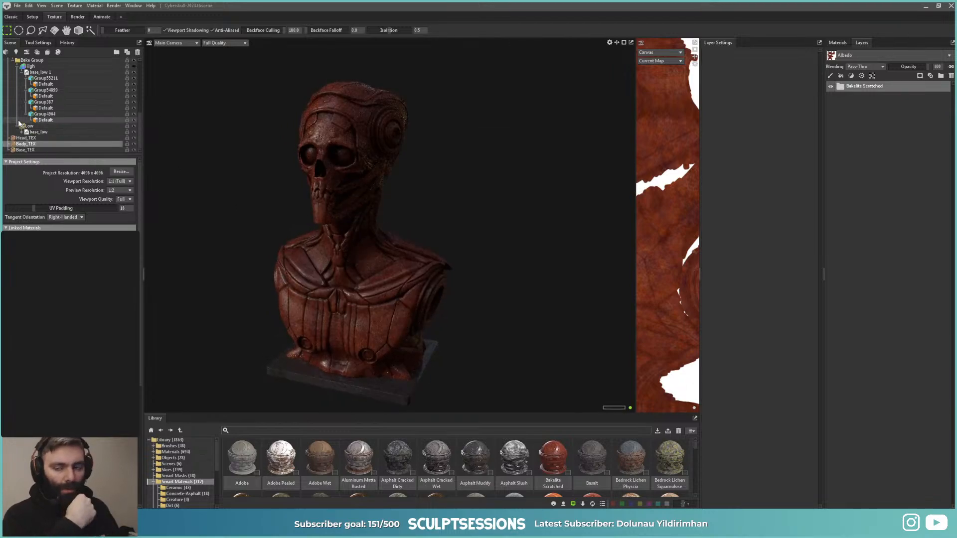
{"action": "left_click", "coordinate": [18, 125]}
{"action": "left_click", "coordinate": [21, 77]}
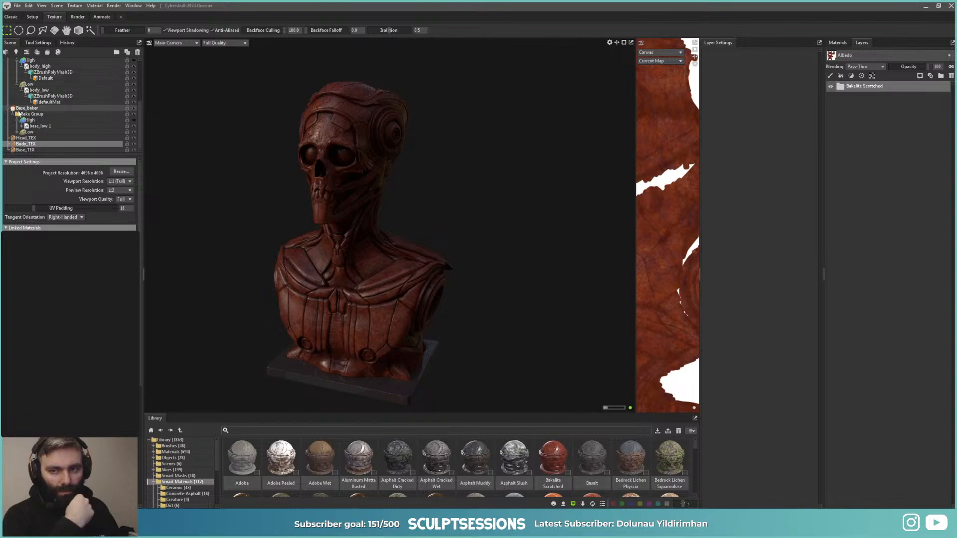
{"action": "left_click", "coordinate": [16, 121]}
{"action": "left_click", "coordinate": [13, 121]}
{"action": "left_click", "coordinate": [10, 126]}
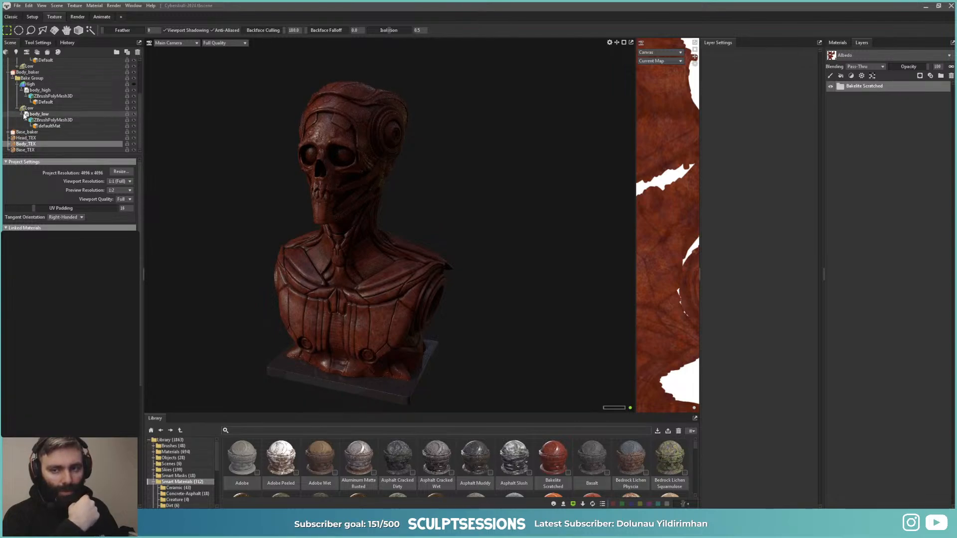
{"action": "left_click", "coordinate": [17, 109]}
{"action": "left_click", "coordinate": [9, 90]}
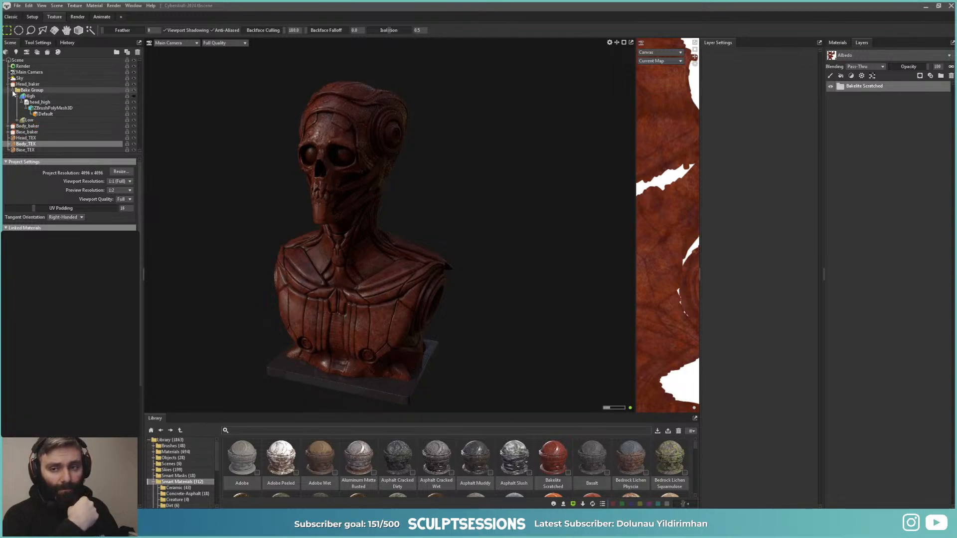
{"action": "left_click", "coordinate": [13, 90]}
{"action": "left_click", "coordinate": [8, 85]}
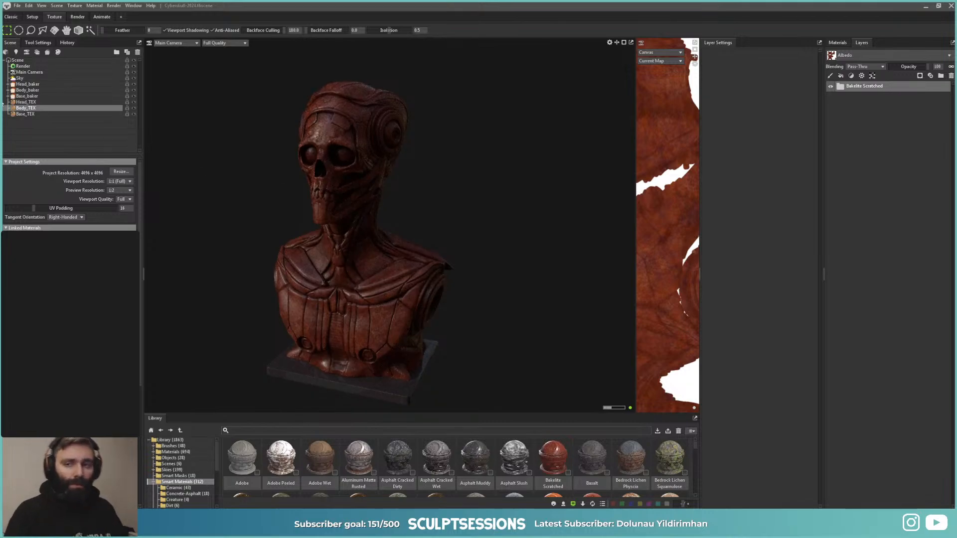
Step: Lower the Sky brightness to about 0.181 and add a spot light to the scene
{"action": "left_click", "coordinate": [20, 78]}
{"action": "left_click_drag", "start_coordinate": [40, 182], "coordinate": [29, 184]}
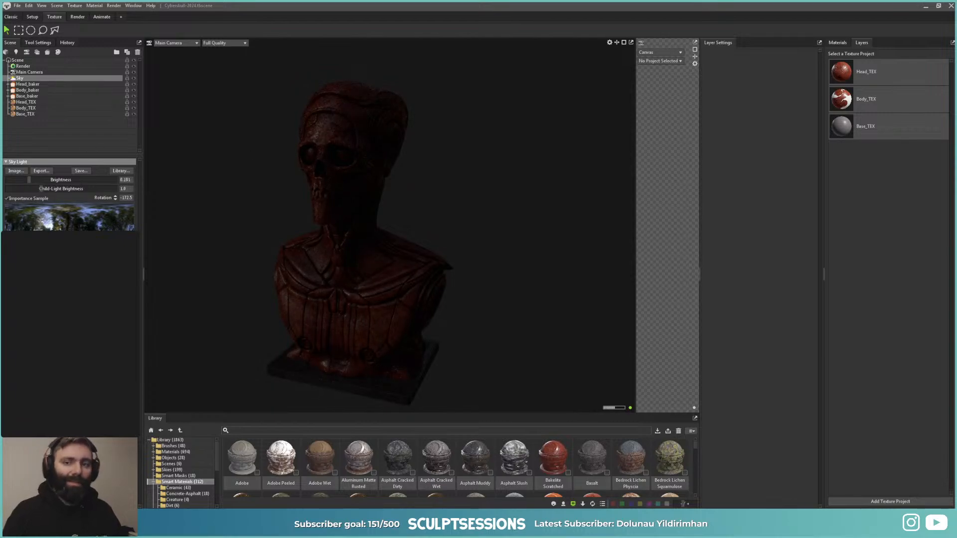
{"action": "left_click", "coordinate": [63, 7]}
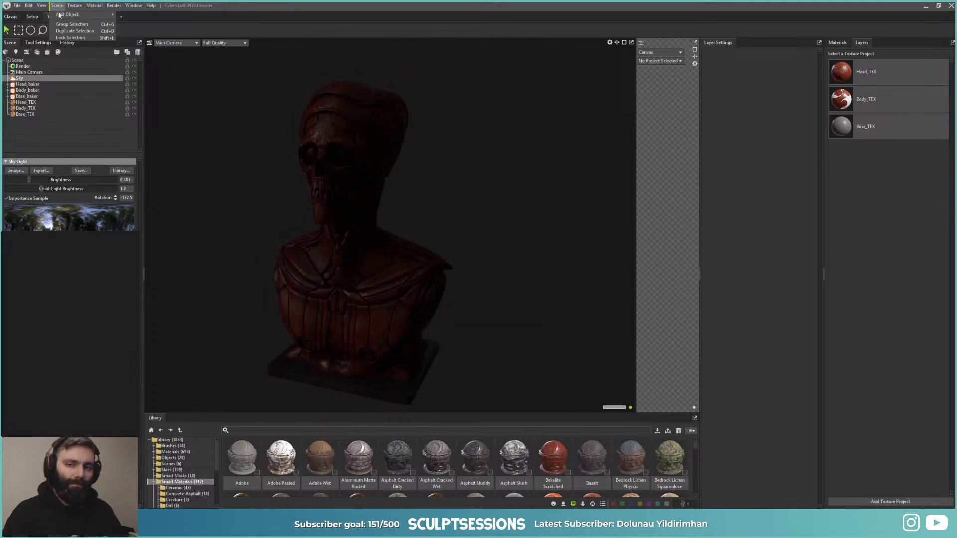
{"action": "mouse_move", "coordinate": [81, 15]}
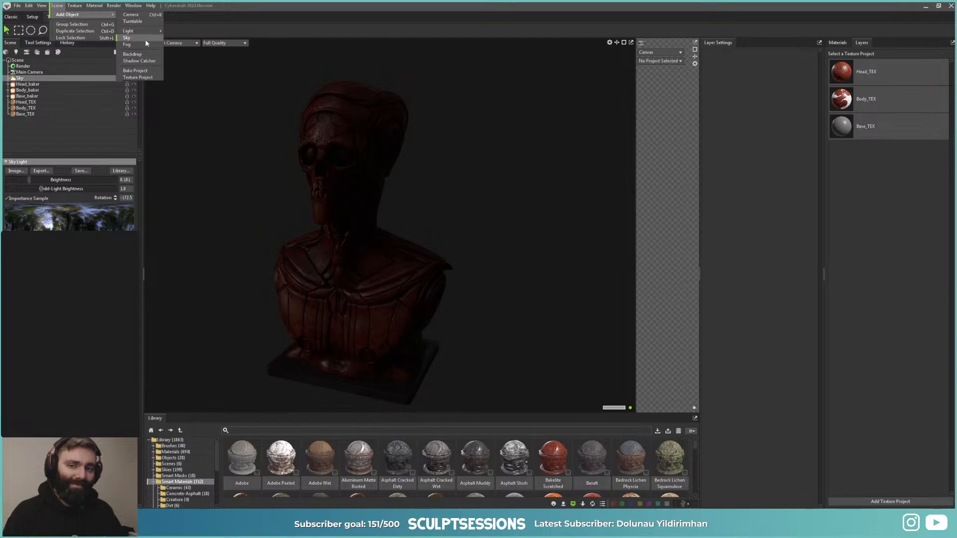
{"action": "mouse_move", "coordinate": [146, 35]}
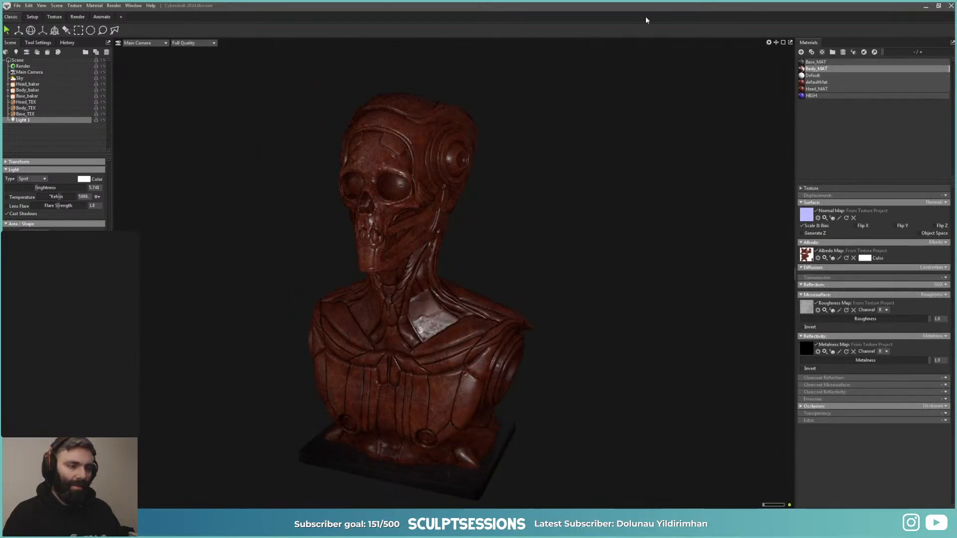
Step: Split the viewport vertically and make the second view look through Light 1
{"action": "left_click", "coordinate": [776, 42]}
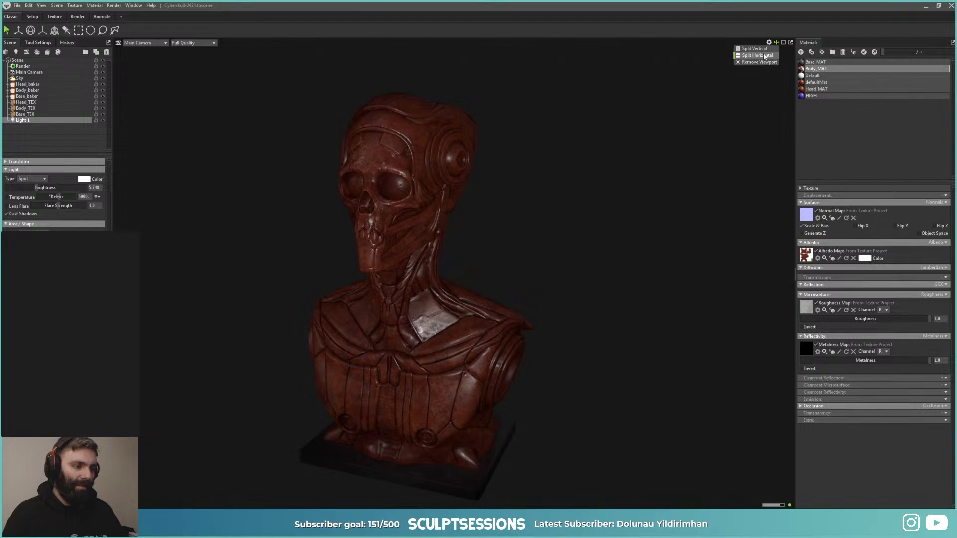
{"action": "left_click", "coordinate": [753, 49]}
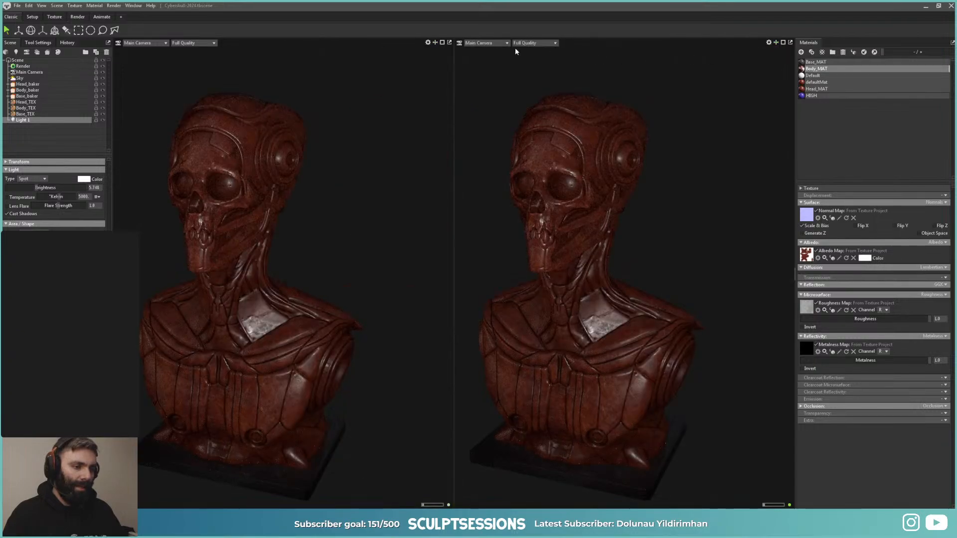
{"action": "left_click", "coordinate": [491, 44]}
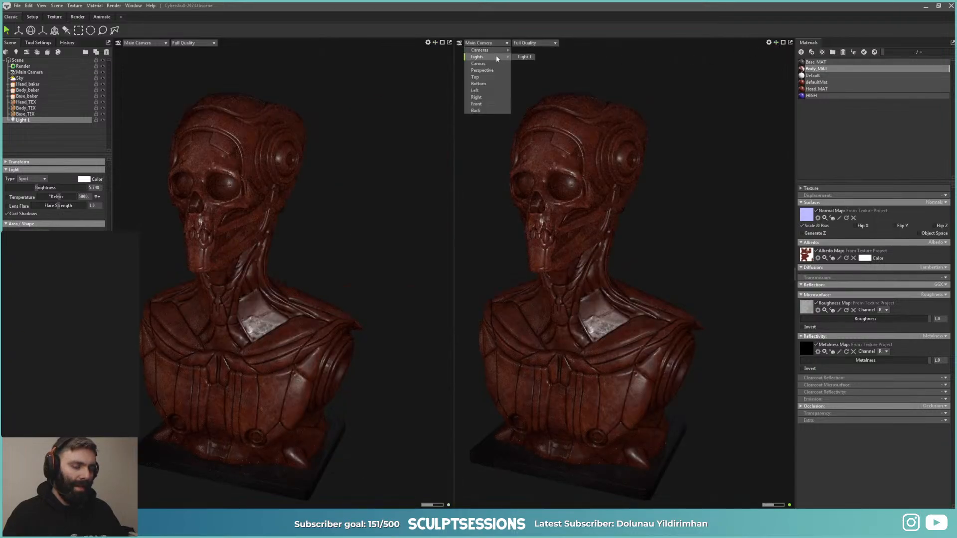
{"action": "left_click", "coordinate": [523, 57]}
Step: Aim Light 1 at the skull through its own view, framing the body and head meshes
{"action": "left_click_drag", "start_coordinate": [614, 211], "coordinate": [627, 243]}
{"action": "left_click", "coordinate": [591, 202]}
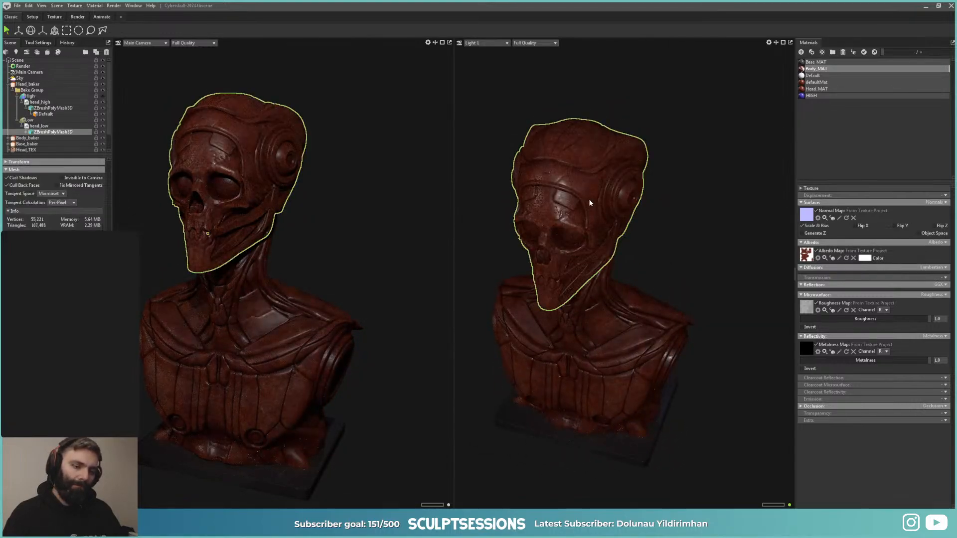
{"action": "key", "text": "f"}
{"action": "scroll", "coordinate": [634, 243], "scroll_direction": "down", "scroll_amount": 3}
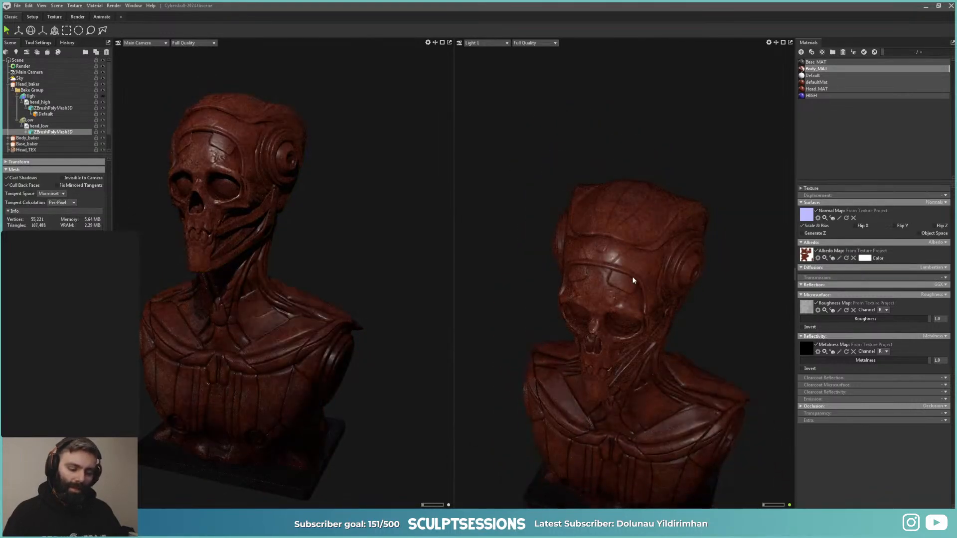
{"action": "left_click_drag", "start_coordinate": [637, 277], "coordinate": [619, 156]}
{"action": "left_click", "coordinate": [670, 342]}
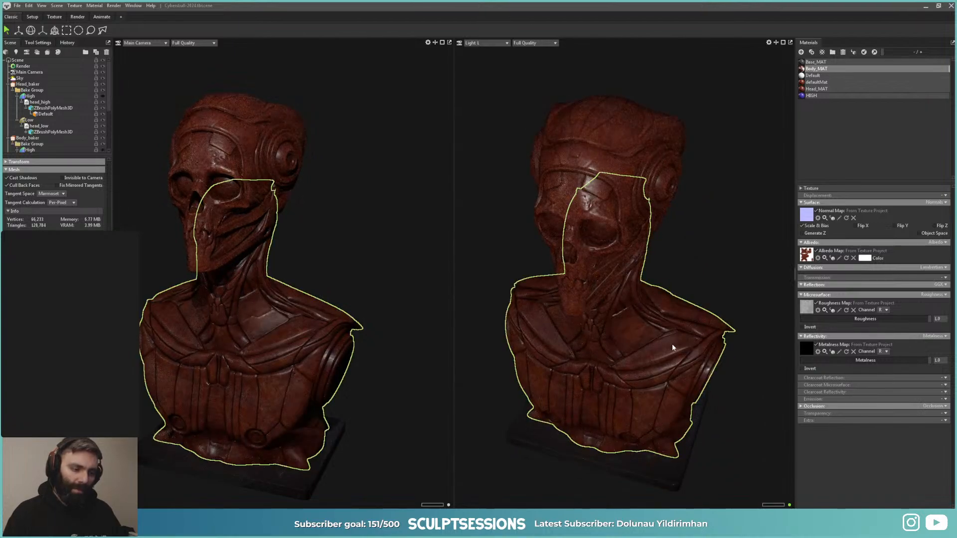
{"action": "key", "text": "f"}
{"action": "left_click", "coordinate": [606, 171]}
{"action": "key", "text": "f"}
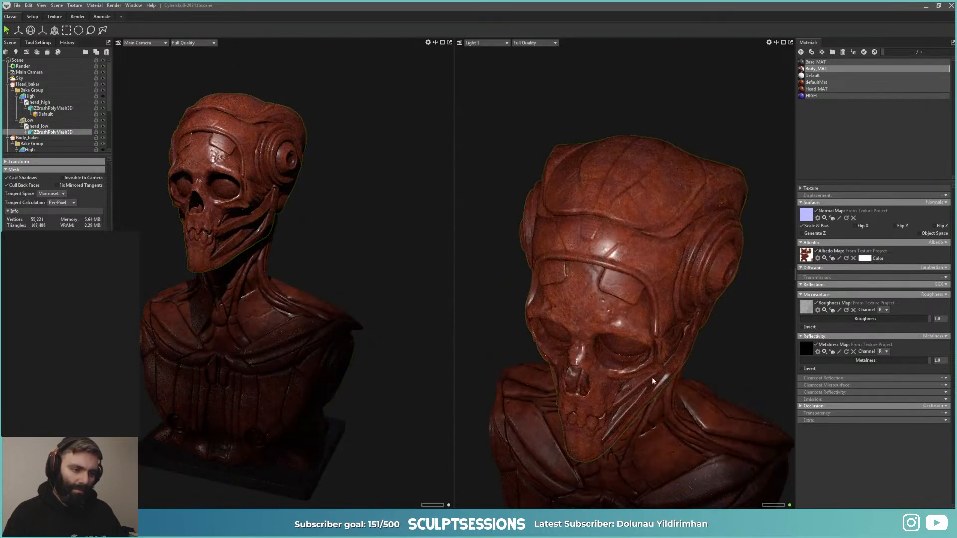
Step: Center Light 1's view on the body mesh and place the light high in front, covering the whole bust
{"action": "left_click", "coordinate": [662, 444]}
{"action": "key", "text": "f"}
{"action": "scroll", "coordinate": [623, 299], "scroll_direction": "down", "scroll_amount": 3}
{"action": "left_click_drag", "start_coordinate": [624, 299], "coordinate": [644, 319]}
{"action": "scroll", "coordinate": [561, 267], "scroll_direction": "down", "scroll_amount": 5}
{"action": "scroll", "coordinate": [685, 305], "scroll_direction": "up", "scroll_amount": 3}
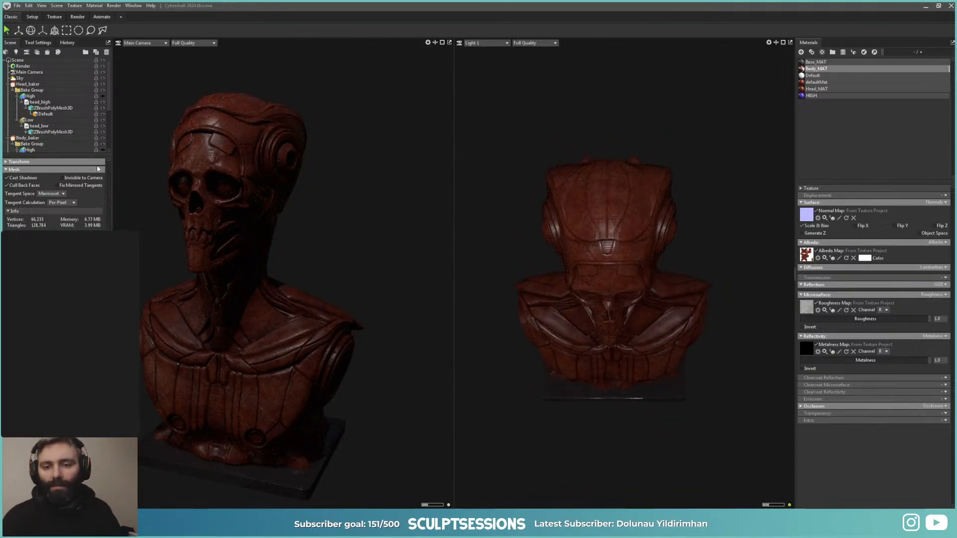
Step: Raise Light 1's brightness to about 7.5 and fine-tune it slightly lower against the bust's front view
{"action": "left_click", "coordinate": [8, 83]}
{"action": "left_click", "coordinate": [8, 89]}
{"action": "left_click", "coordinate": [22, 119]}
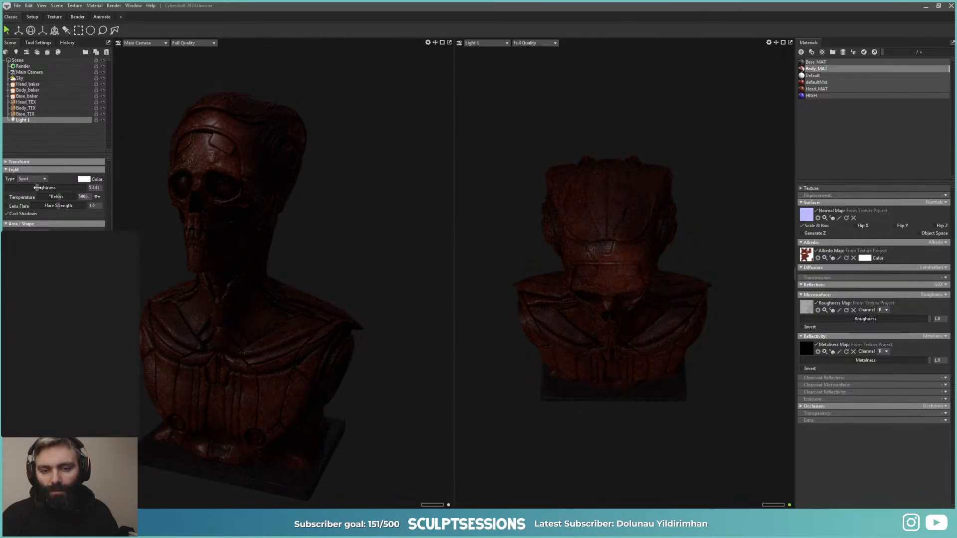
{"action": "left_click_drag", "start_coordinate": [37, 187], "coordinate": [47, 190]}
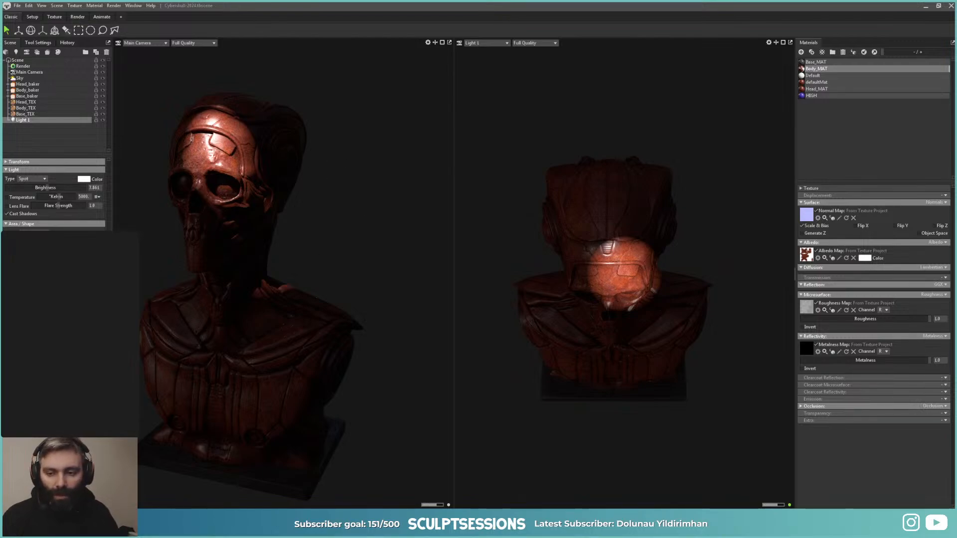
{"action": "left_click_drag", "start_coordinate": [48, 190], "coordinate": [46, 187]}
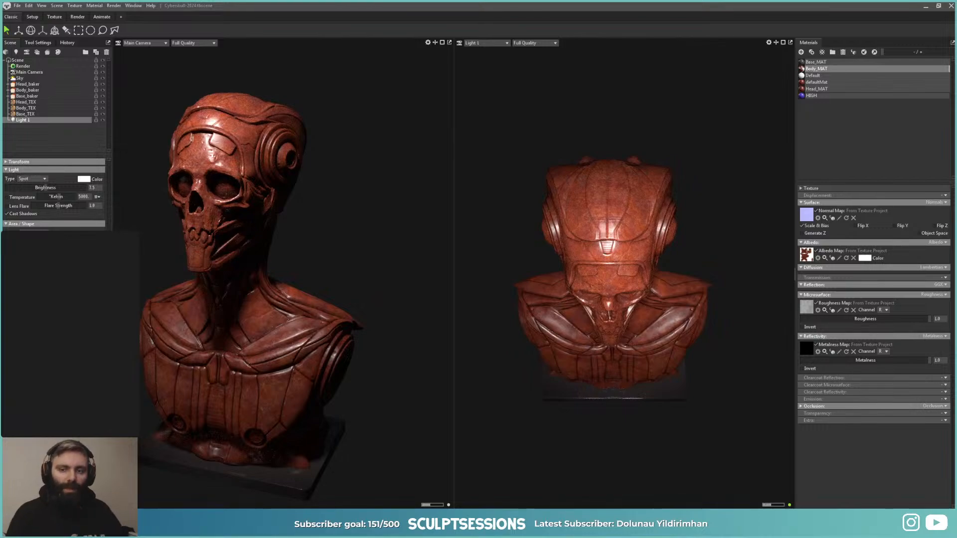
{"action": "left_click_drag", "start_coordinate": [296, 331], "coordinate": [322, 280]}
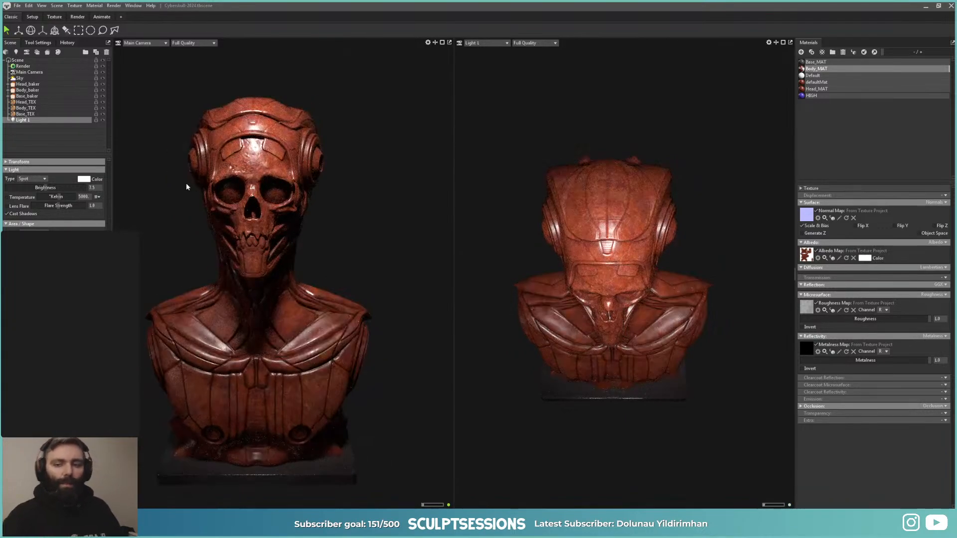
{"action": "left_click_drag", "start_coordinate": [45, 187], "coordinate": [43, 187]}
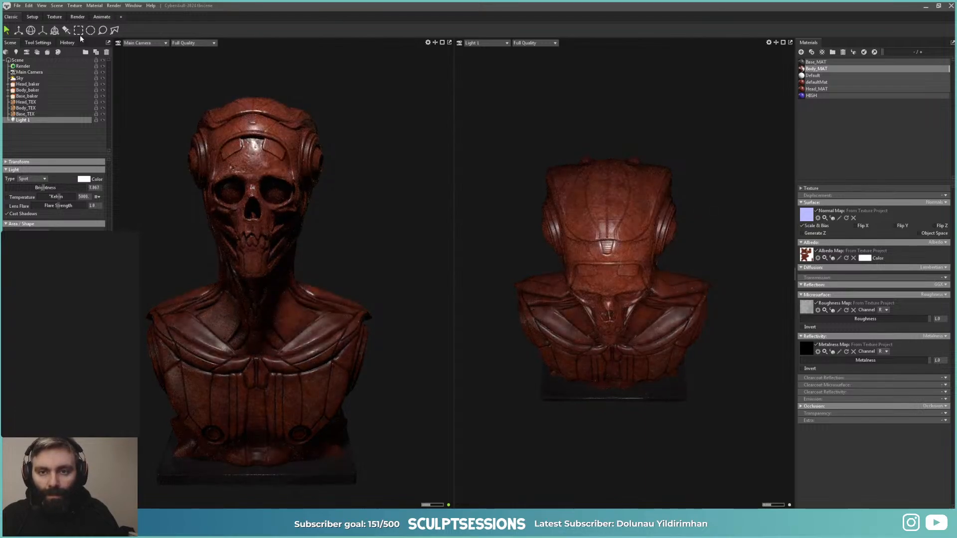
Step: Add a new camera to the scene and show its safe frame in the main view
{"action": "left_click", "coordinate": [45, 7]}
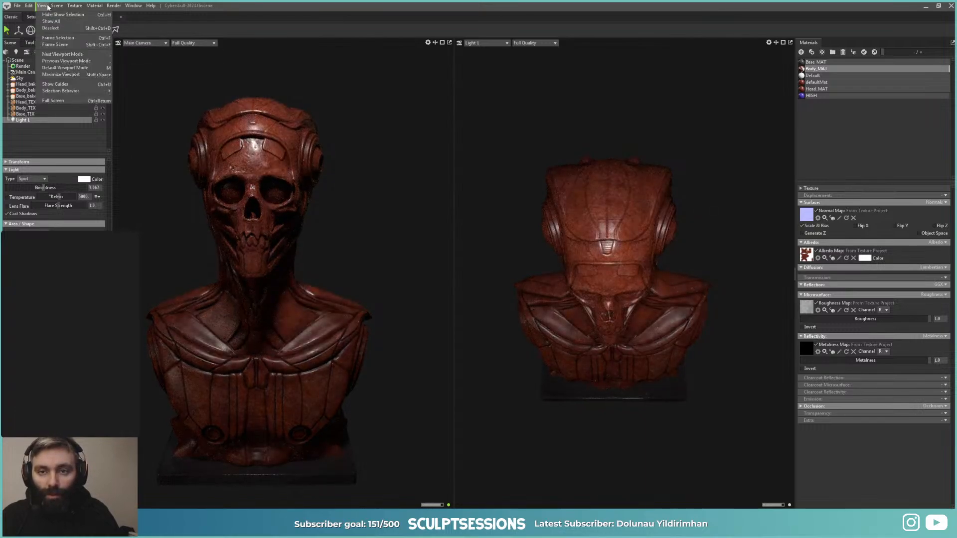
{"action": "mouse_move", "coordinate": [68, 18]}
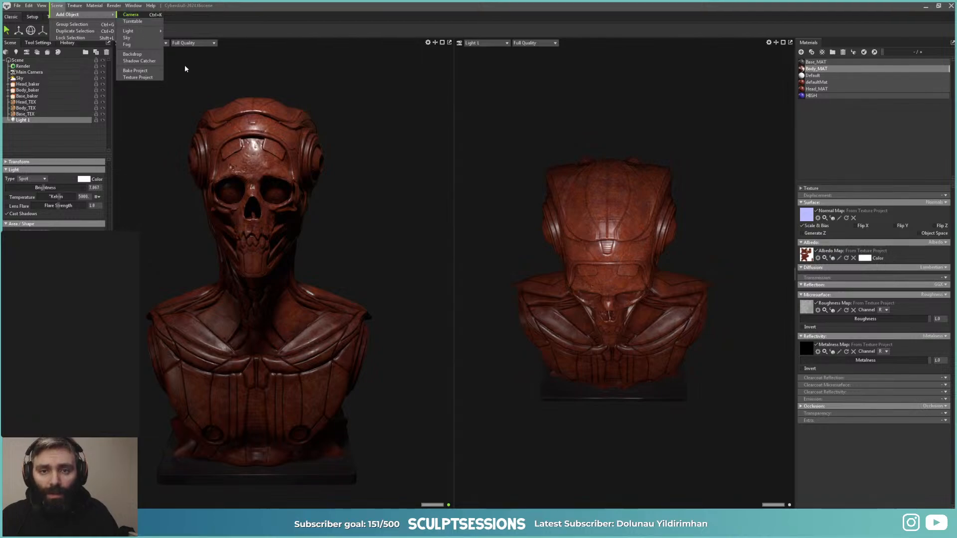
{"action": "left_click", "coordinate": [131, 14]}
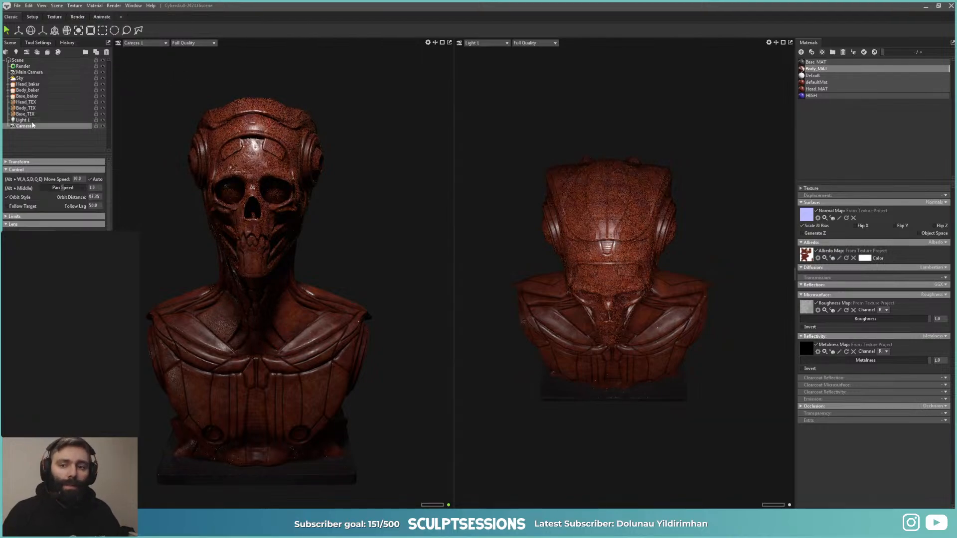
{"action": "left_click", "coordinate": [145, 42]}
{"action": "mouse_move", "coordinate": [156, 53]}
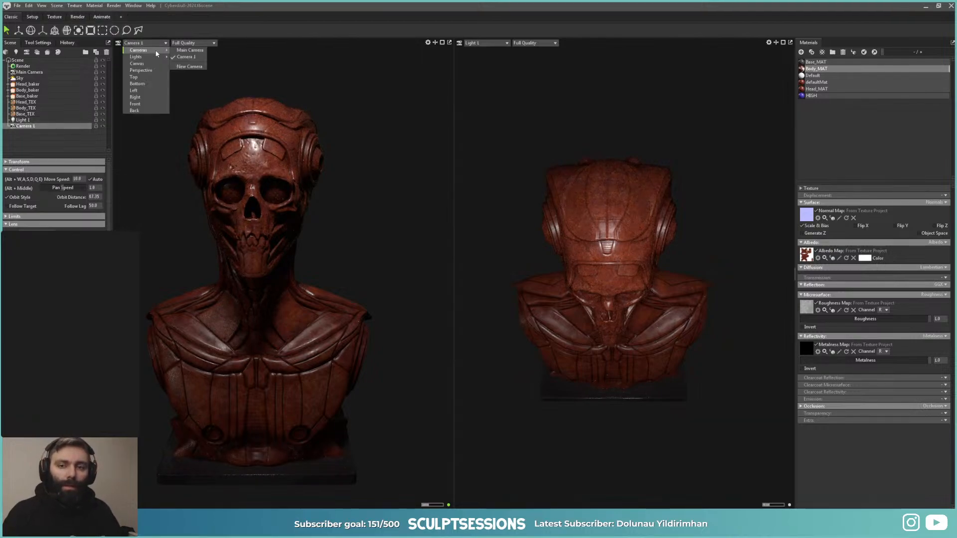
{"action": "left_click", "coordinate": [250, 93]}
{"action": "left_click", "coordinate": [25, 126]}
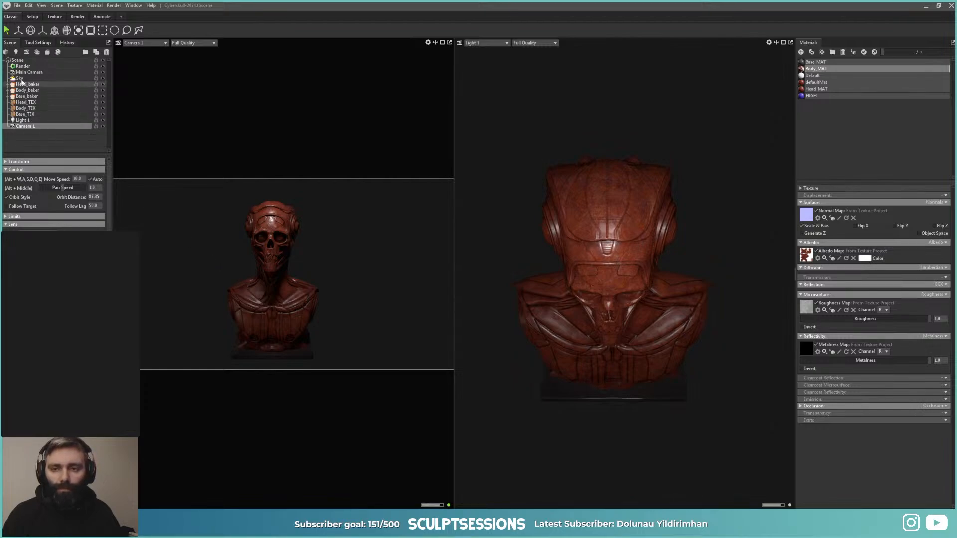
Step: Change the output image size in the render settings to a tall portrait format
{"action": "left_click", "coordinate": [23, 66]}
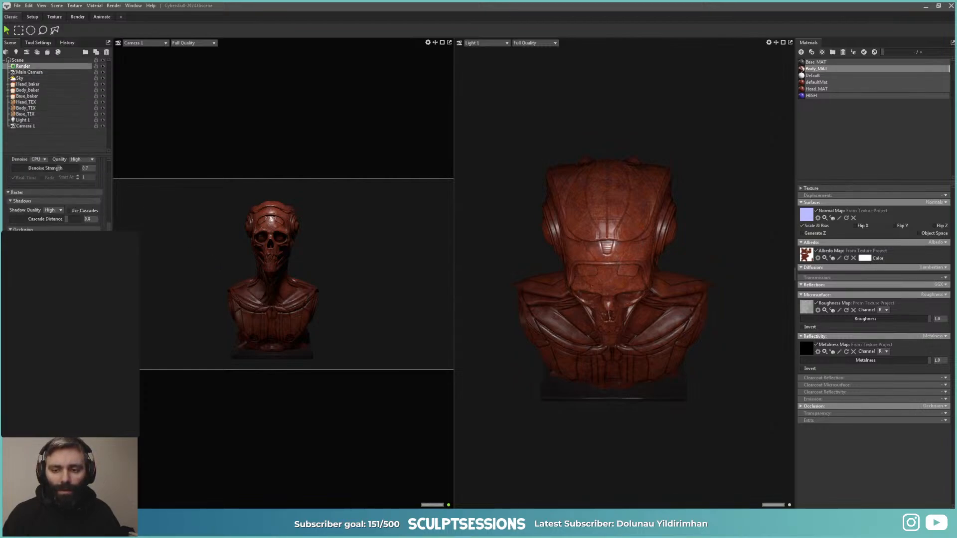
{"action": "scroll", "coordinate": [58, 168], "scroll_direction": "down", "scroll_amount": 3}
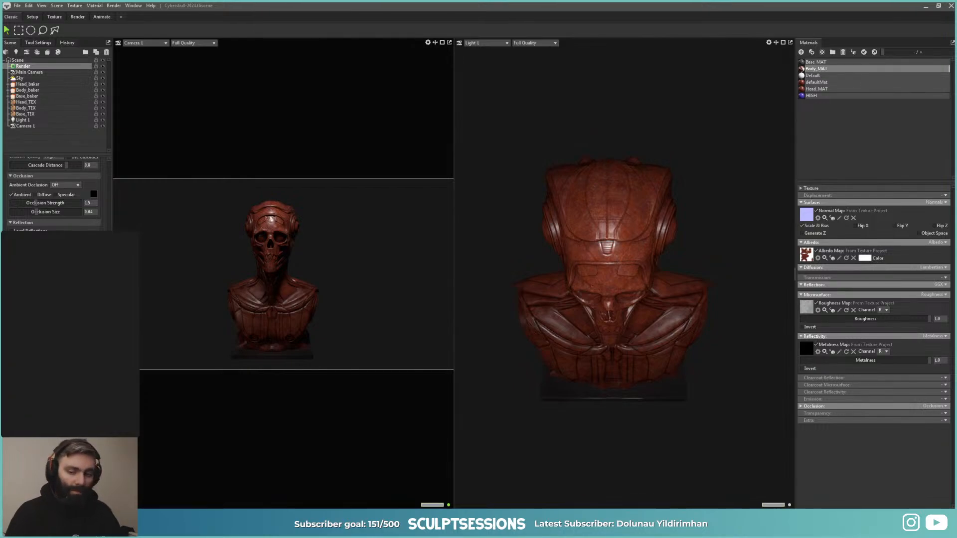
{"action": "key", "text": "Return"}
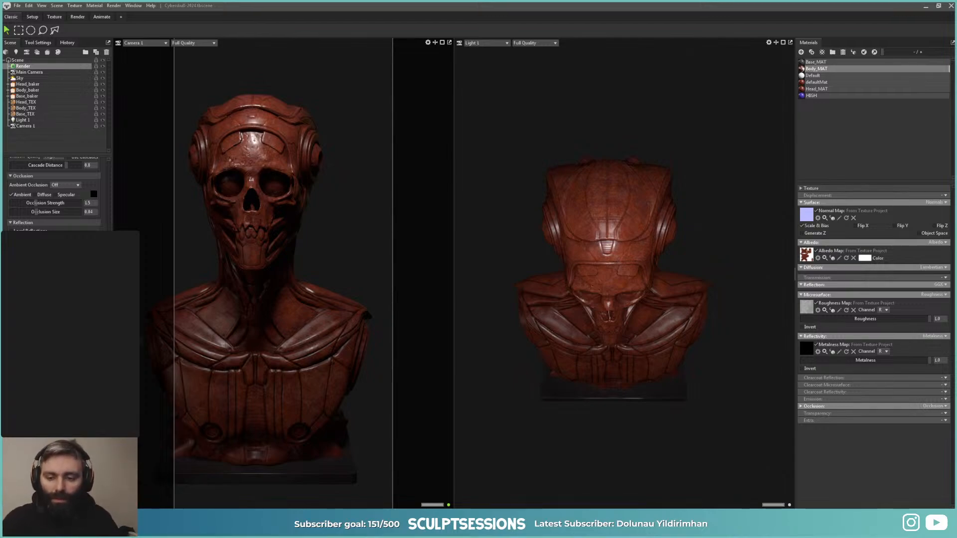
Step: Switch the output image size to a square format and frame the whole bust in a three-quarter view through Camera 1
{"action": "key", "text": "Return"}
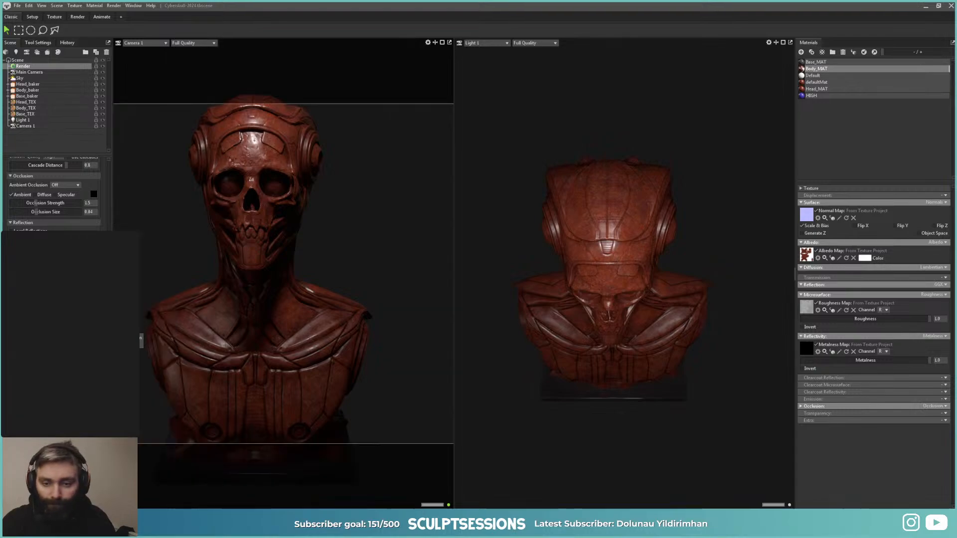
{"action": "scroll", "coordinate": [302, 331], "scroll_direction": "down", "scroll_amount": 3}
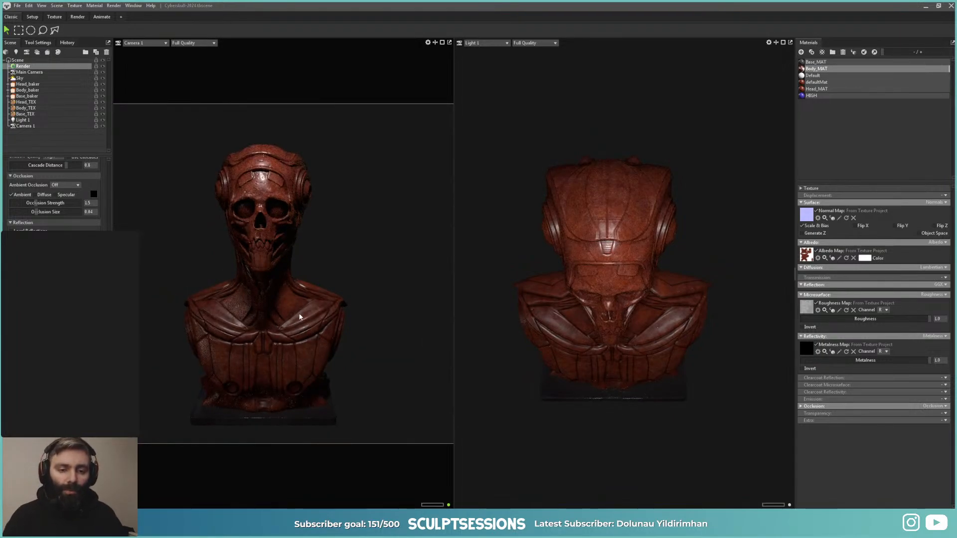
{"action": "scroll", "coordinate": [319, 316], "scroll_direction": "up", "scroll_amount": 1}
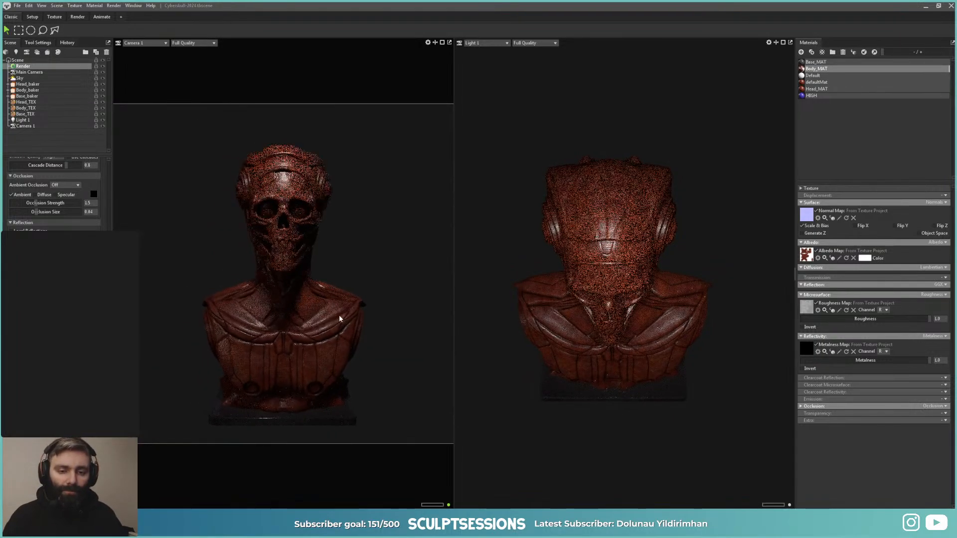
{"action": "scroll", "coordinate": [327, 317], "scroll_direction": "up", "scroll_amount": 1}
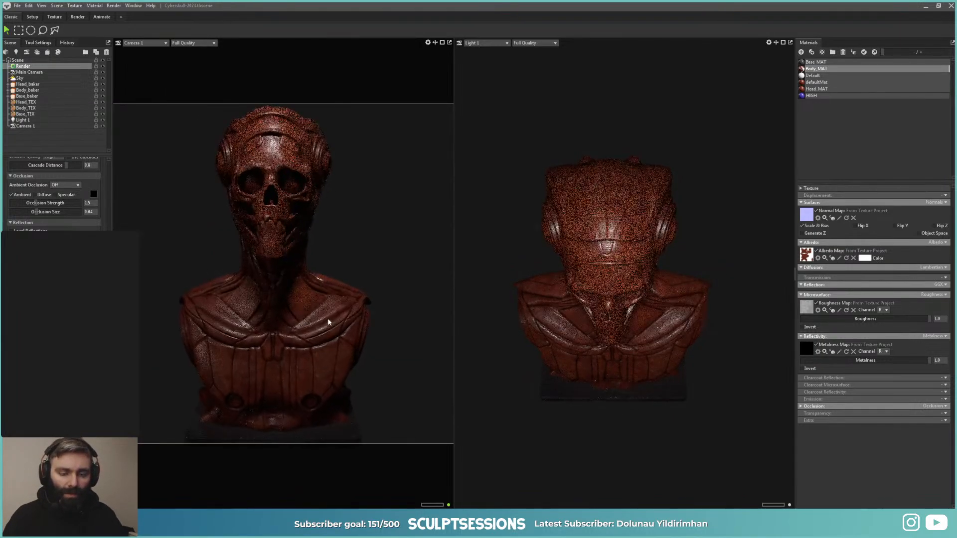
{"action": "left_click_drag", "start_coordinate": [328, 318], "coordinate": [305, 348]}
{"action": "scroll", "coordinate": [334, 318], "scroll_direction": "up", "scroll_amount": 1}
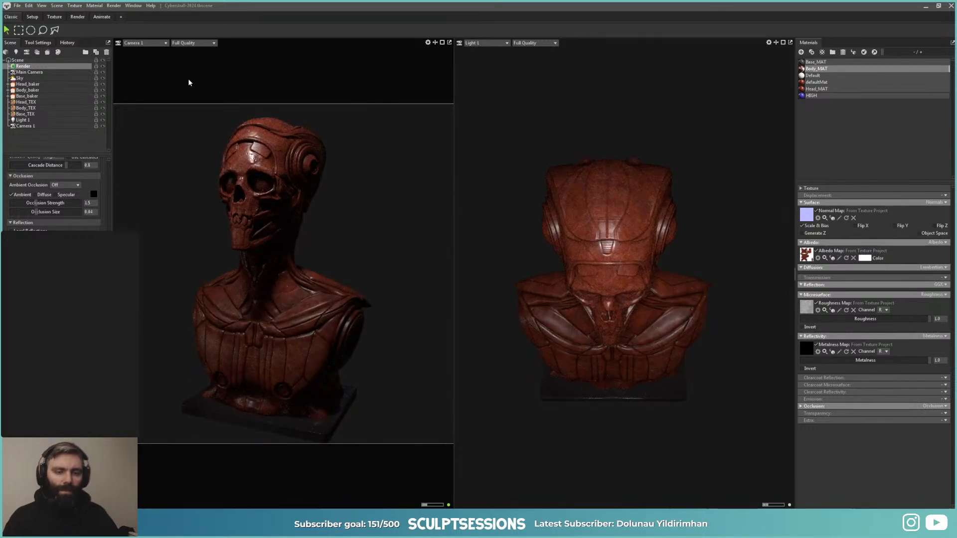
Step: Swing Light 1 slightly around and lower in front of the bust so it lights the face from a three-quarter angle
{"action": "left_click", "coordinate": [638, 183]}
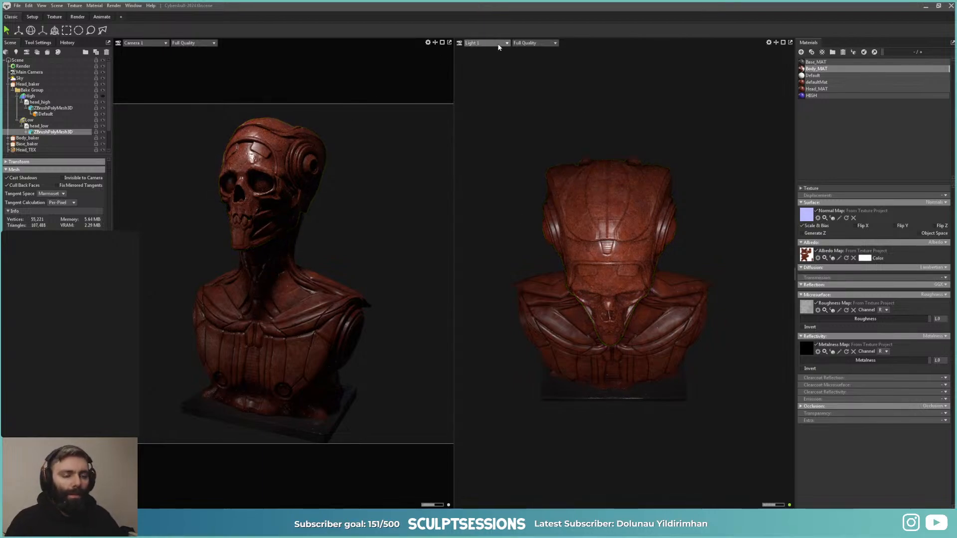
{"action": "left_click_drag", "start_coordinate": [685, 321], "coordinate": [668, 333]}
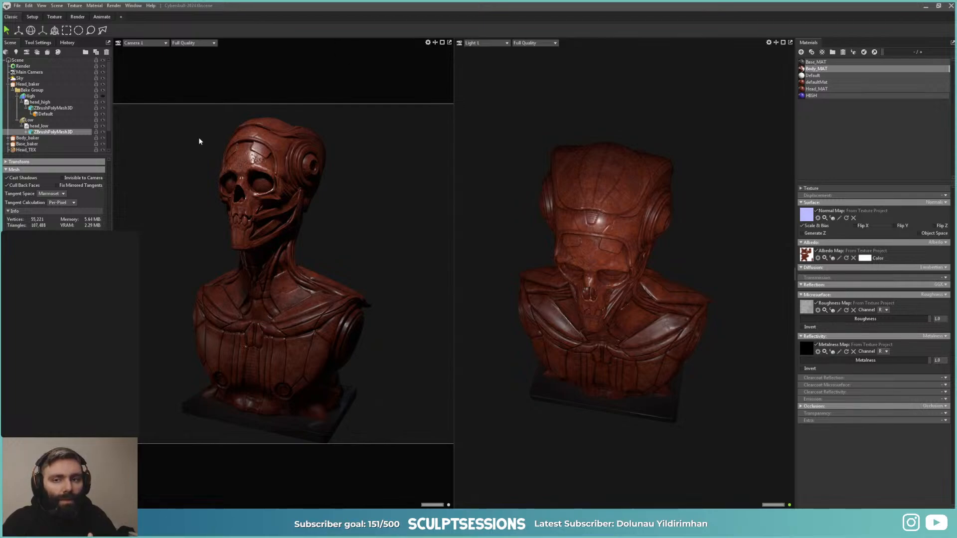
Step: Replace the sky light's environment with the pale grey preset from the Skies library, after trying Abandoned House Attic and Alley Residential
{"action": "left_click", "coordinate": [19, 78]}
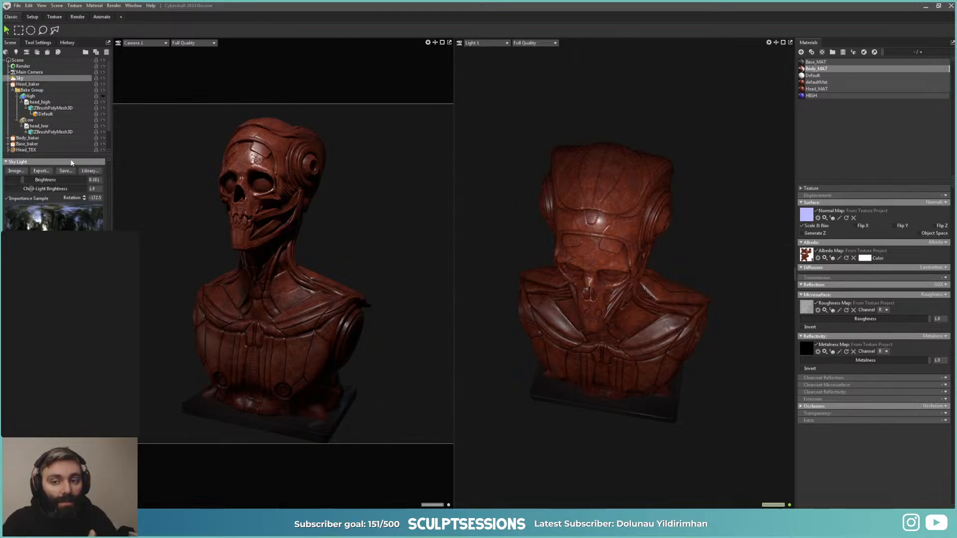
{"action": "left_click", "coordinate": [89, 171]}
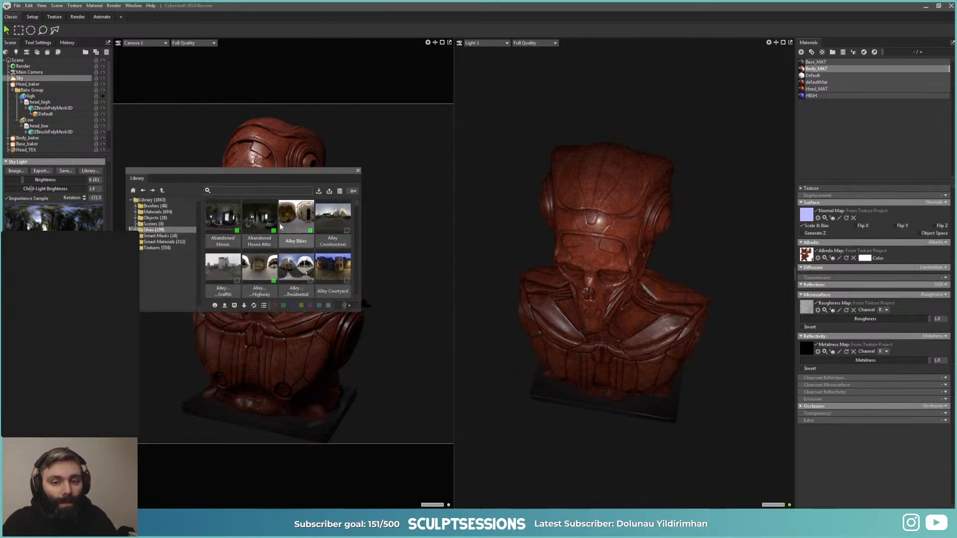
{"action": "double_click", "coordinate": [260, 217]}
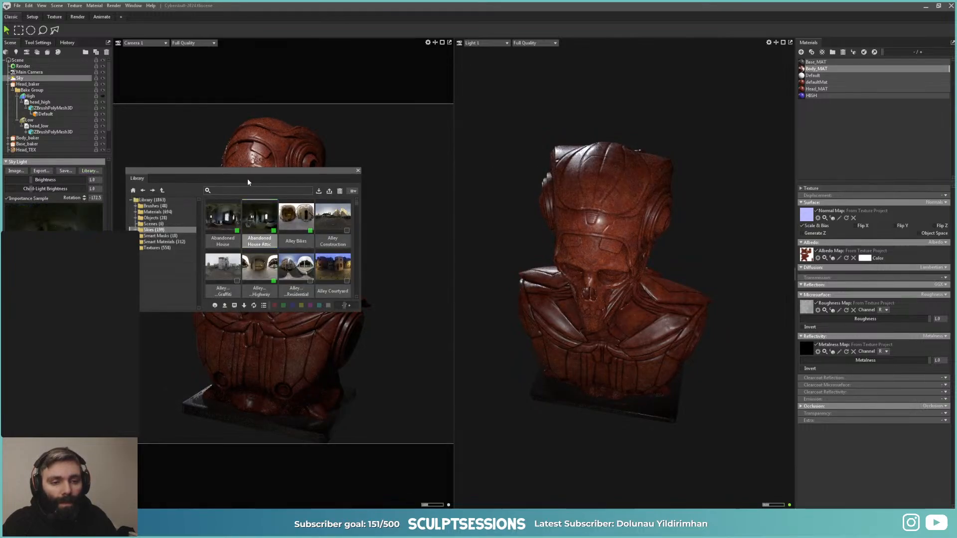
{"action": "left_click_drag", "start_coordinate": [253, 174], "coordinate": [595, 144]}
{"action": "double_click", "coordinate": [638, 237]}
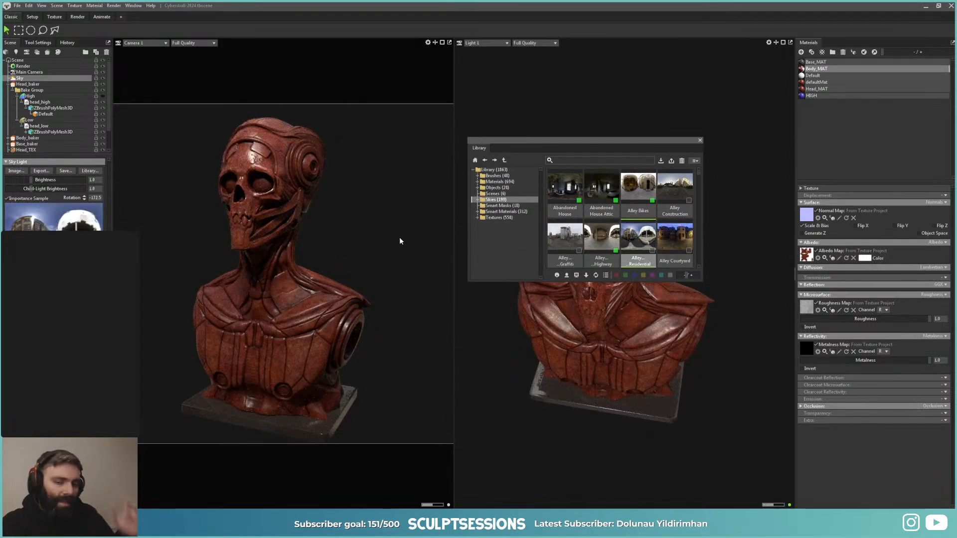
{"action": "scroll", "coordinate": [596, 230], "scroll_direction": "down", "scroll_amount": 1}
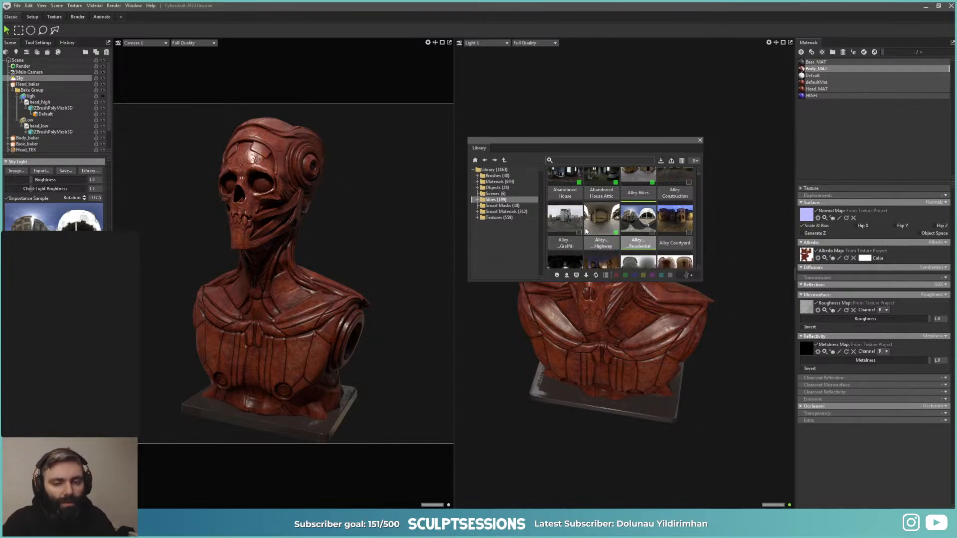
{"action": "scroll", "coordinate": [598, 230], "scroll_direction": "down", "scroll_amount": 1}
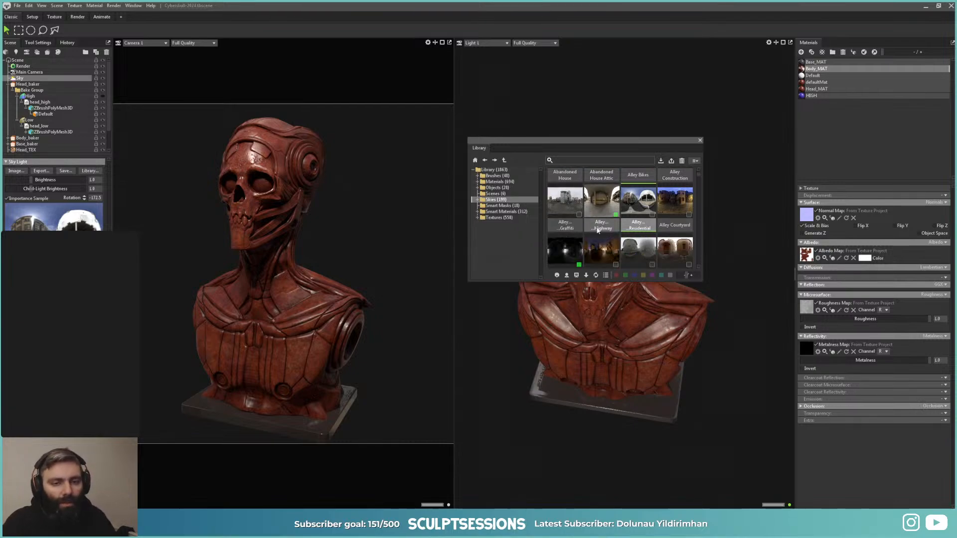
{"action": "left_click", "coordinate": [561, 250]}
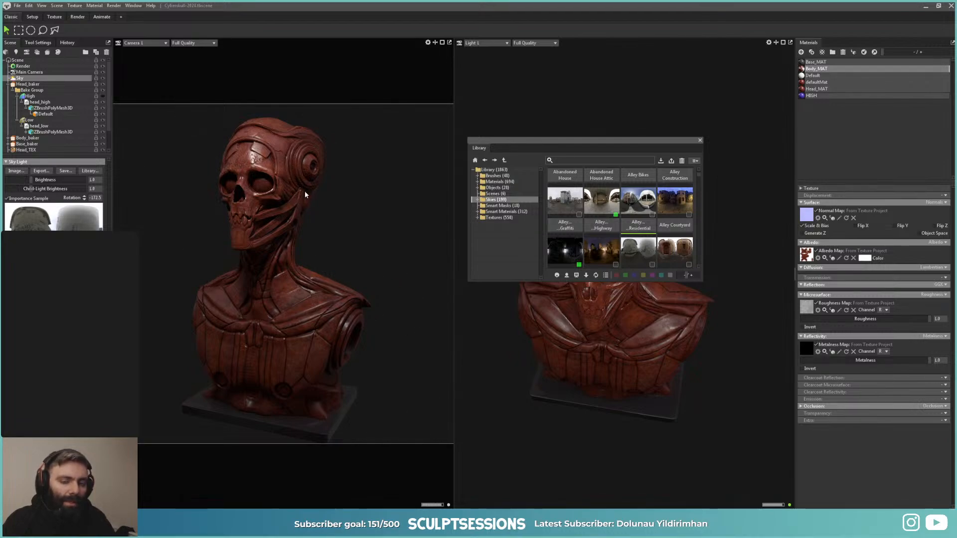
{"action": "left_click", "coordinate": [700, 140]}
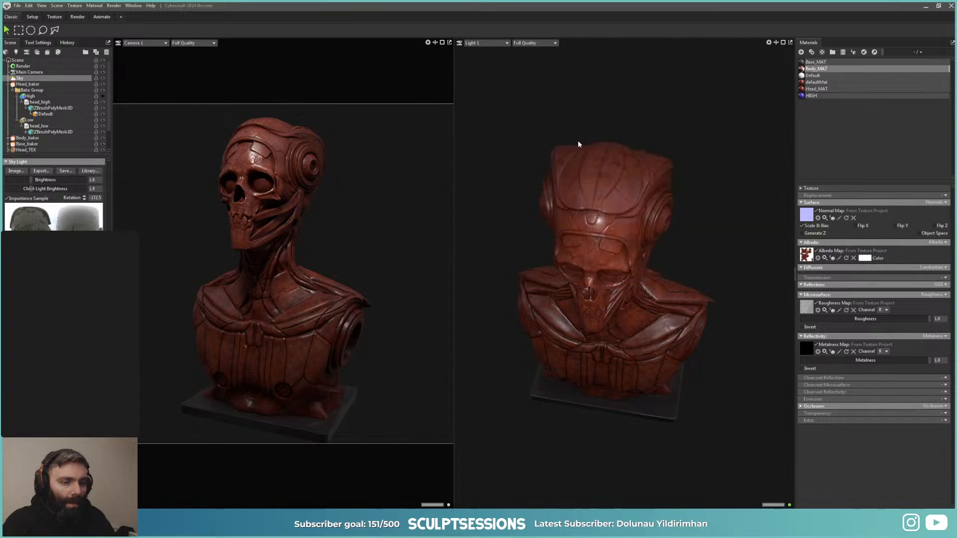
{"action": "left_click", "coordinate": [208, 118]}
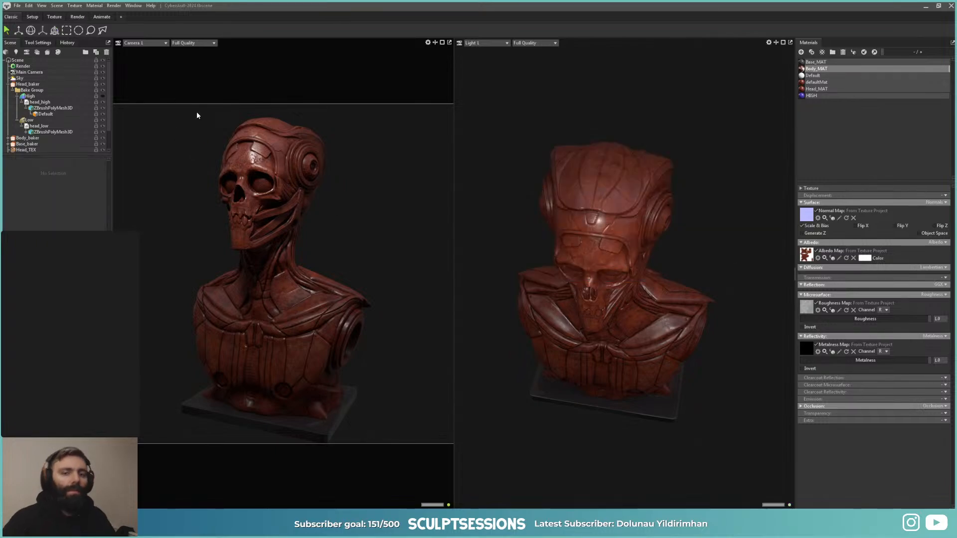
Step: Open the Head_TEX texture project in the texturing workspace
{"action": "left_click", "coordinate": [53, 18]}
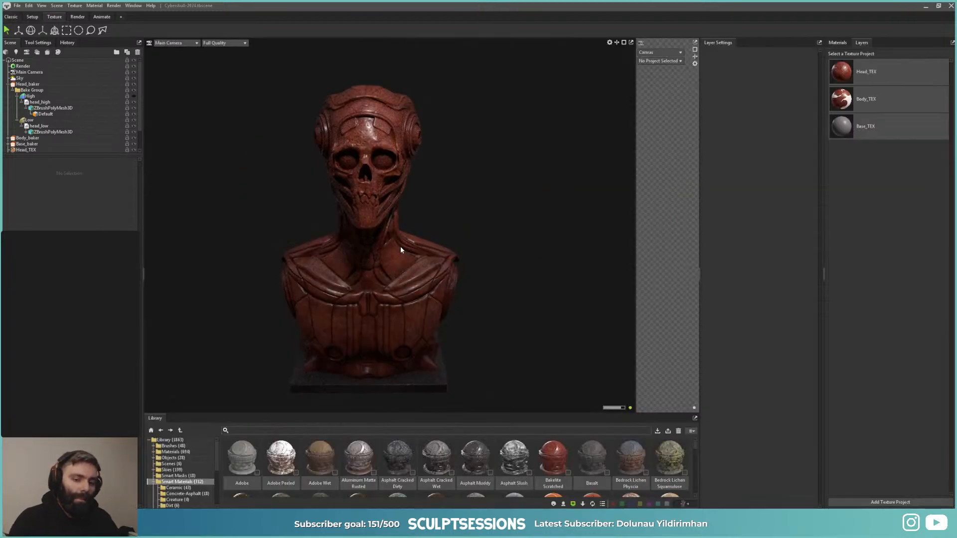
{"action": "scroll", "coordinate": [446, 252], "scroll_direction": "up", "scroll_amount": 6}
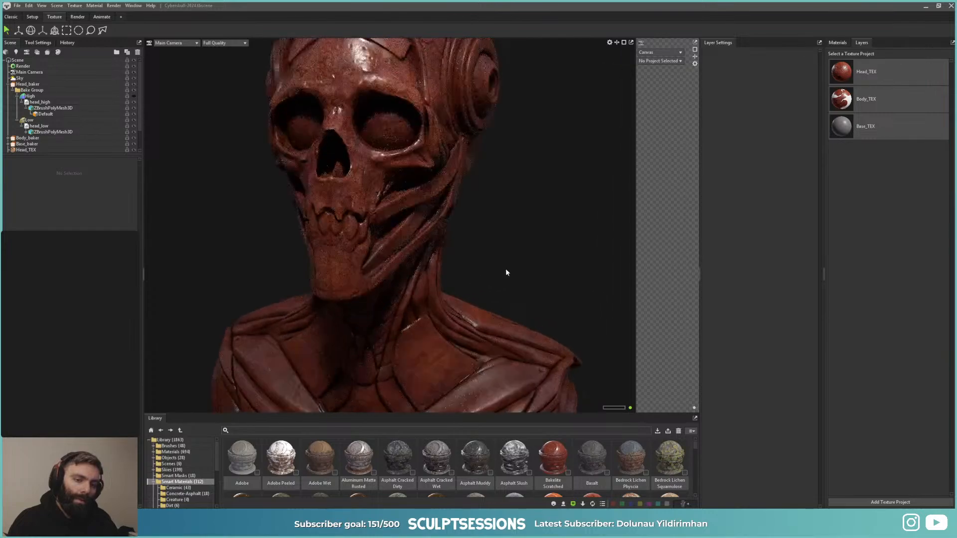
{"action": "scroll", "coordinate": [506, 272], "scroll_direction": "down", "scroll_amount": 8}
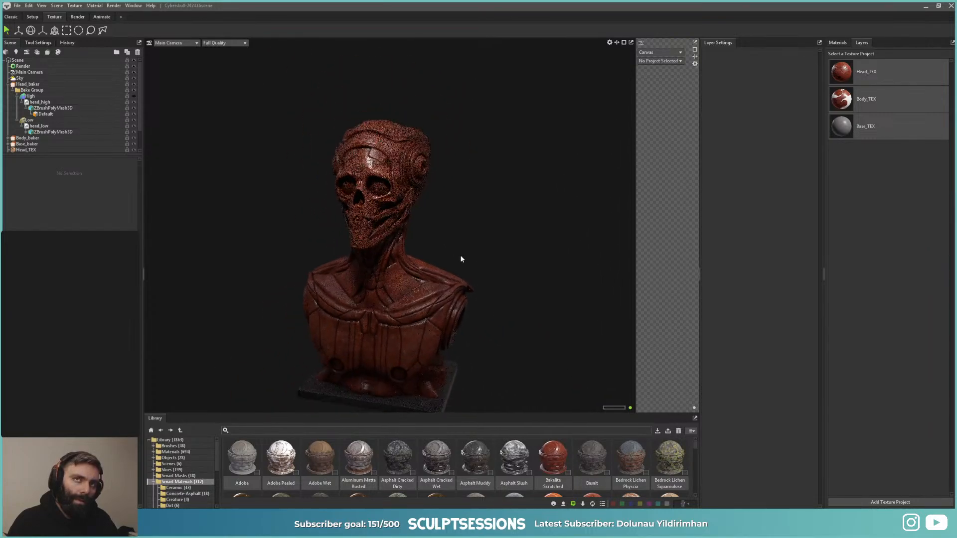
{"action": "scroll", "coordinate": [460, 259], "scroll_direction": "up", "scroll_amount": 4}
{"action": "left_click", "coordinate": [842, 80]}
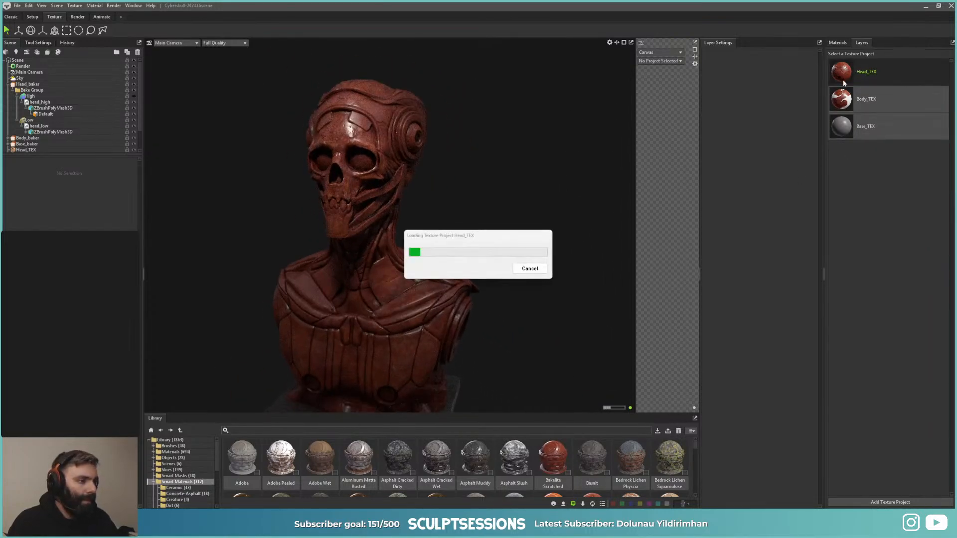
Step: Expand the Bakelite Scratched group and hide its Stains layer
{"action": "left_click", "coordinate": [841, 88]}
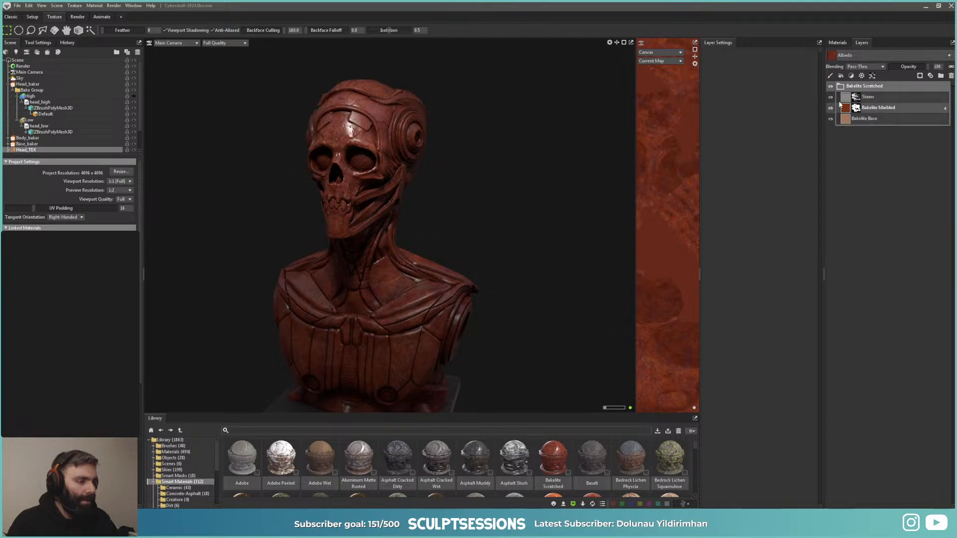
{"action": "left_click", "coordinate": [831, 98]}
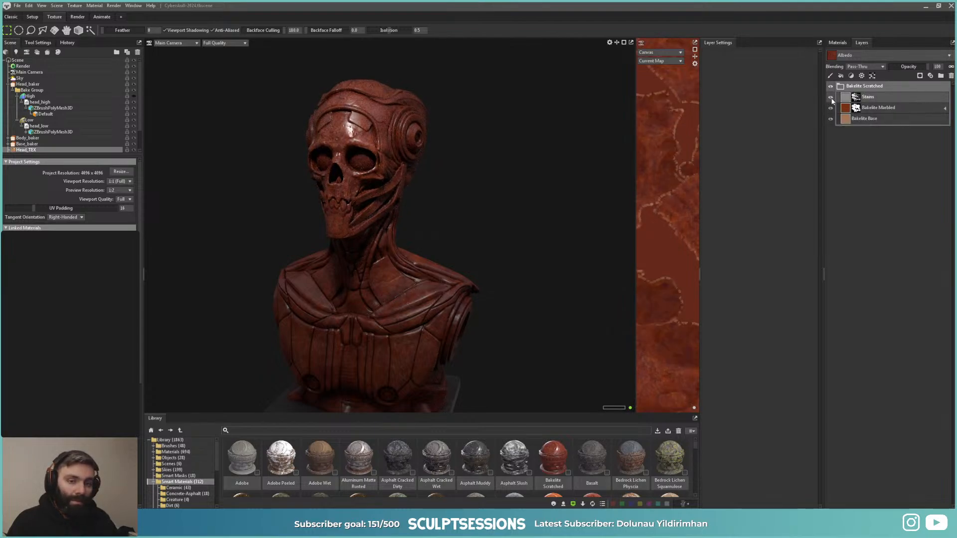
{"action": "scroll", "coordinate": [448, 192], "scroll_direction": "up", "scroll_amount": 4}
{"action": "left_click_drag", "start_coordinate": [398, 193], "coordinate": [416, 222], "text": "alt"}
{"action": "middle_click_drag", "start_coordinate": [443, 222], "coordinate": [455, 242], "text": "alt"}
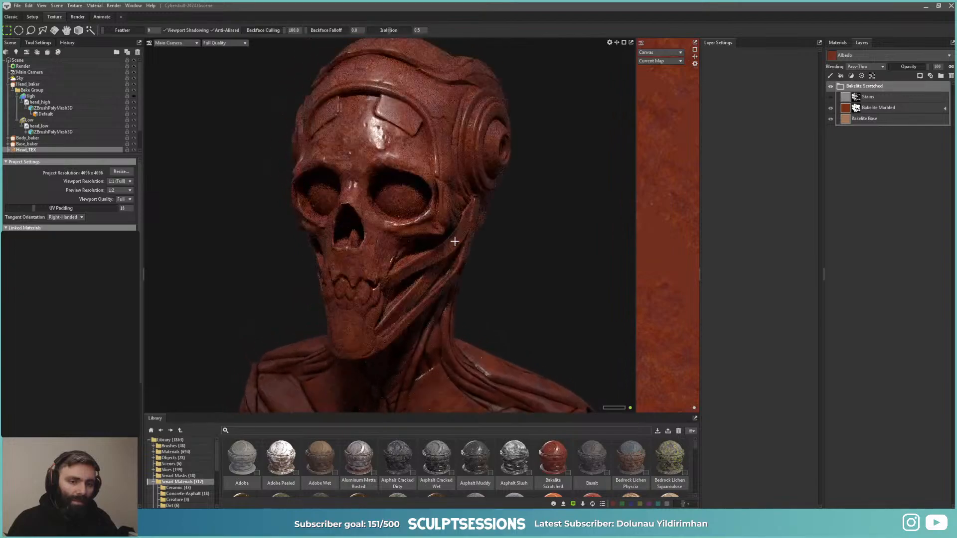
{"action": "right_click_drag", "start_coordinate": [527, 215], "coordinate": [478, 192], "text": "alt"}
{"action": "left_click_drag", "start_coordinate": [479, 192], "coordinate": [410, 171], "text": "alt"}
{"action": "left_click_drag", "start_coordinate": [400, 214], "coordinate": [413, 222], "text": "alt"}
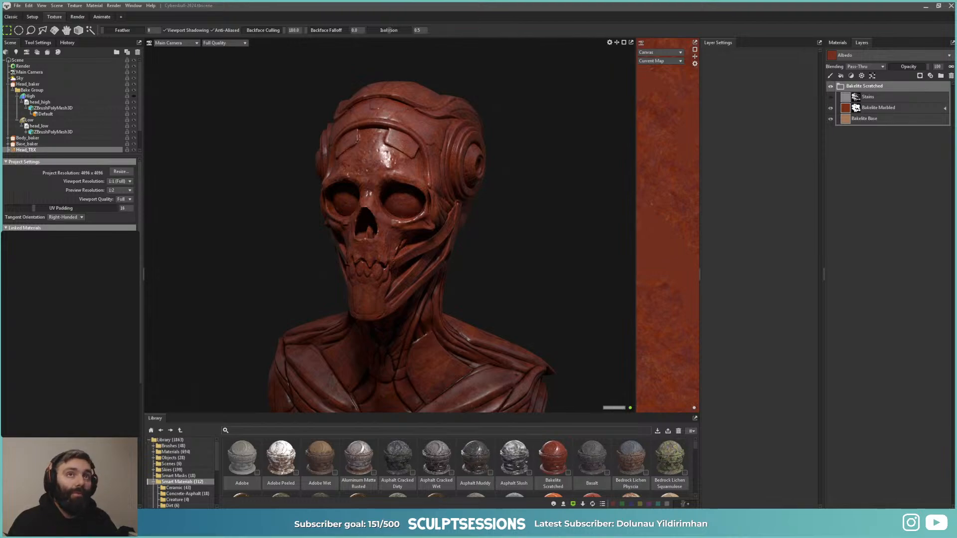
Step: Examine the cyborg skull concept on the reference board for the materials of the face and helmet
{"action": "right_click_drag", "start_coordinate": [89, 2], "coordinate": [244, 278]}
{"action": "scroll", "coordinate": [286, 219], "scroll_direction": "down", "scroll_amount": 6}
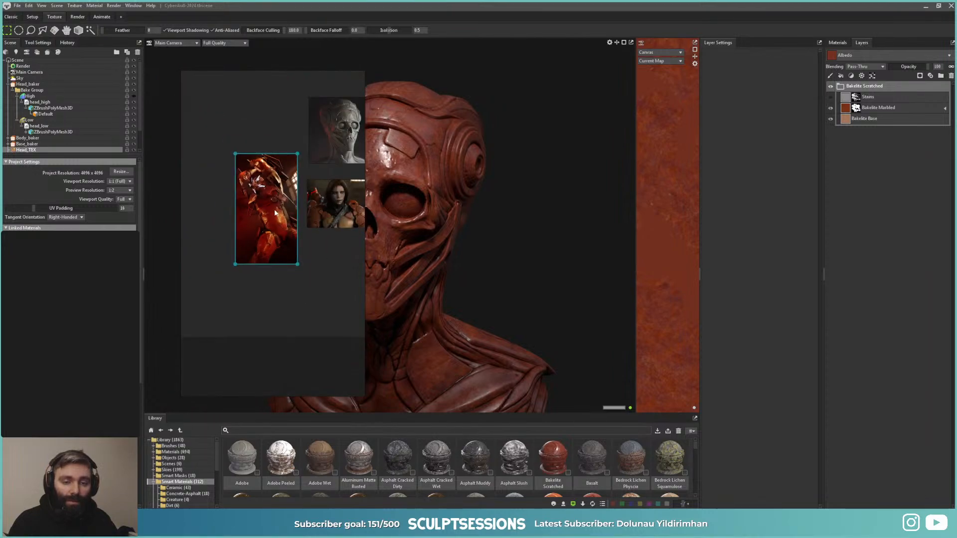
{"action": "scroll", "coordinate": [293, 220], "scroll_direction": "up", "scroll_amount": 2}
{"action": "middle_click_drag", "start_coordinate": [310, 214], "coordinate": [249, 220]}
{"action": "scroll", "coordinate": [302, 268], "scroll_direction": "up", "scroll_amount": 5}
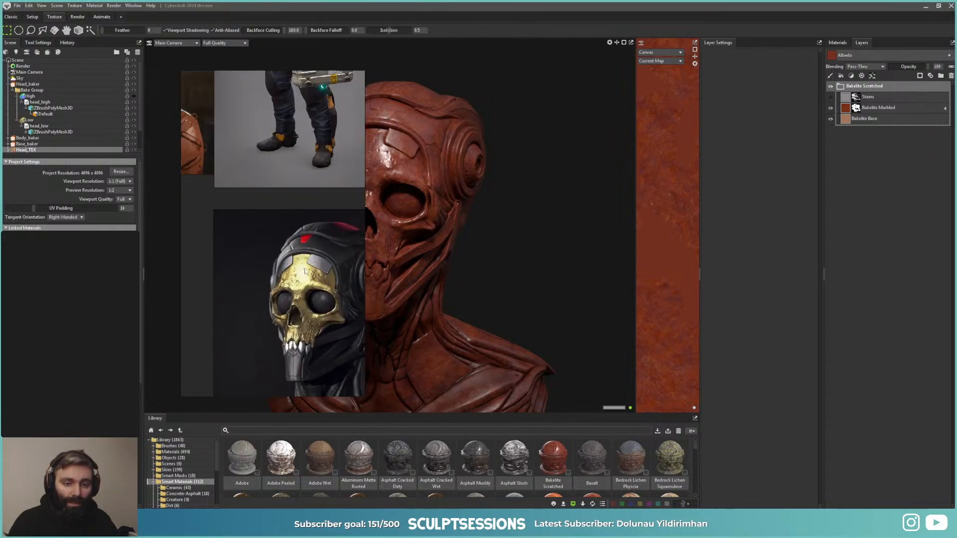
{"action": "middle_click_drag", "start_coordinate": [296, 274], "coordinate": [260, 211]}
{"action": "scroll", "coordinate": [306, 233], "scroll_direction": "up", "scroll_amount": 2}
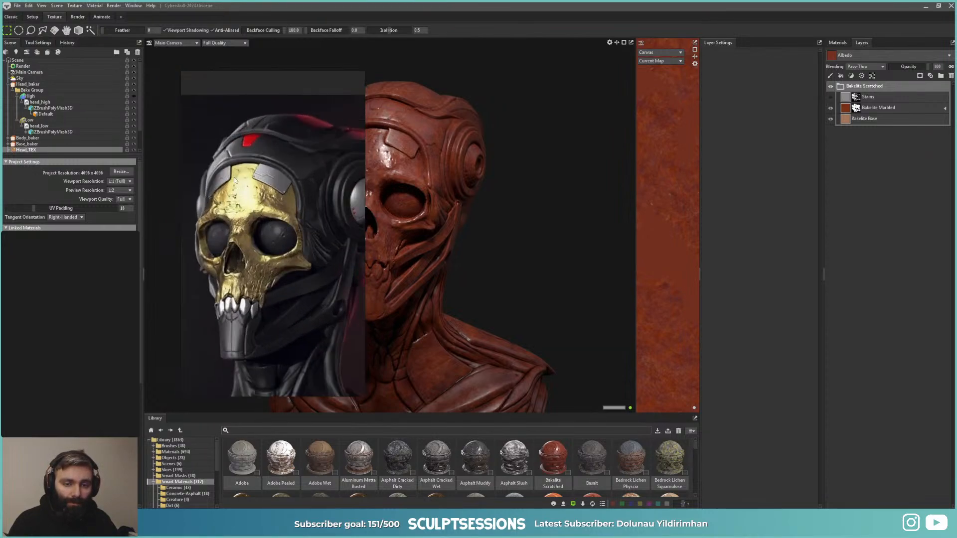
{"action": "scroll", "coordinate": [252, 201], "scroll_direction": "down", "scroll_amount": 8}
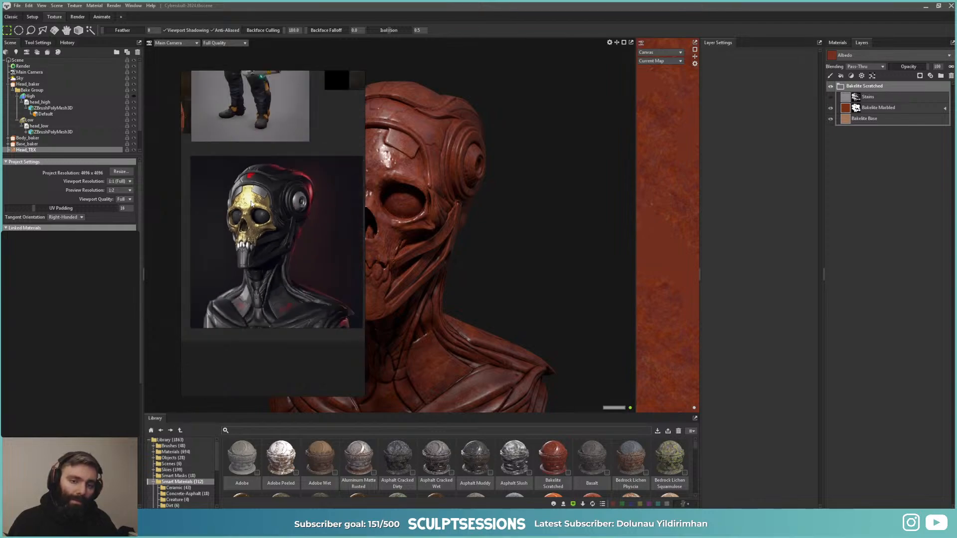
{"action": "right_click_drag", "start_coordinate": [254, 201], "coordinate": [543, 1]}
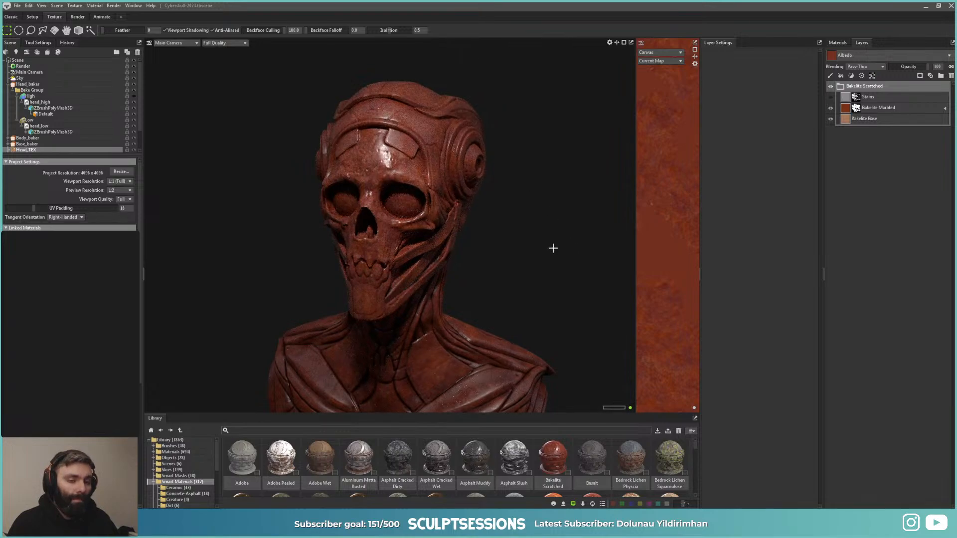
Step: Search the library's Materials for gold and add Gold Worn as a layer above the Bakelite Scratched group
{"action": "left_click_drag", "start_coordinate": [551, 248], "coordinate": [595, 256], "text": "alt"}
{"action": "left_click", "coordinate": [843, 88]}
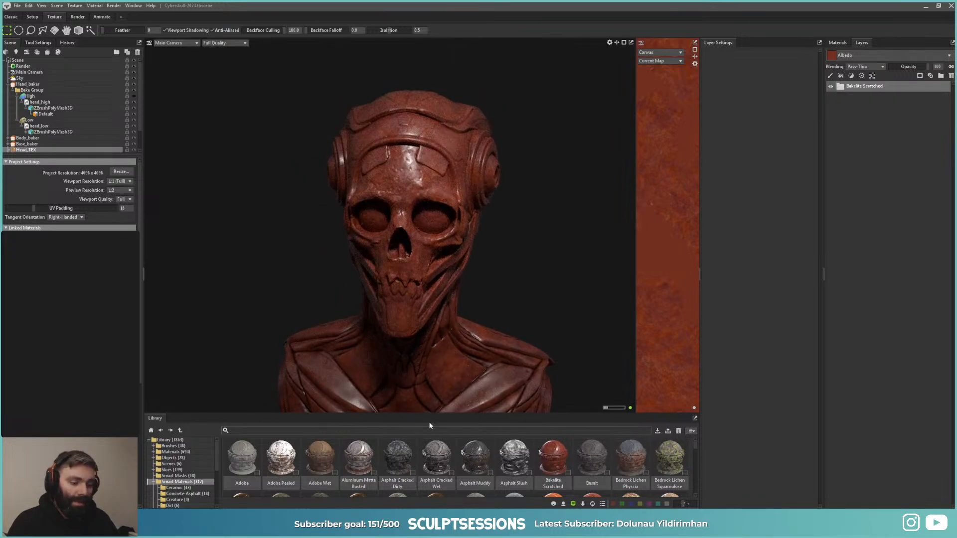
{"action": "left_click", "coordinate": [254, 429]}
{"action": "type", "text": "go"}
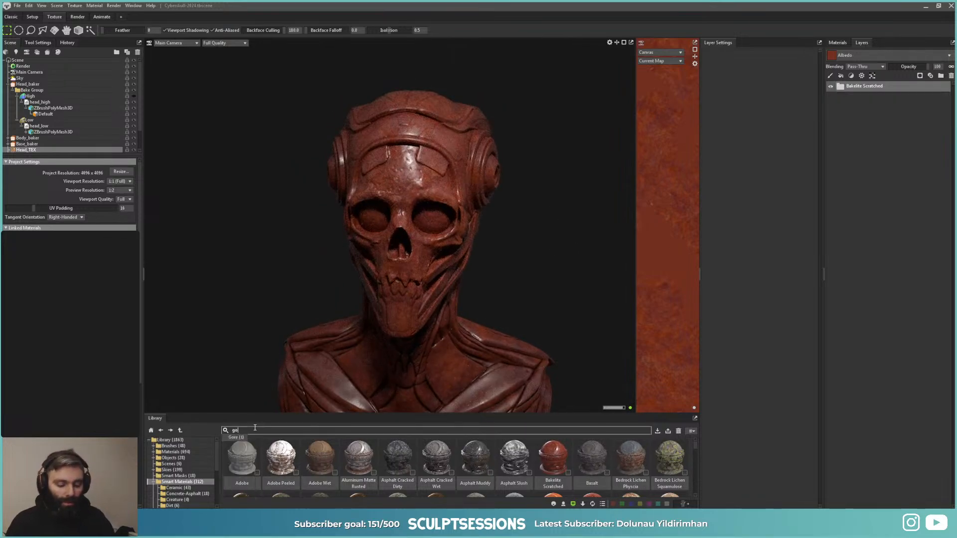
{"action": "type", "text": "ld"}
{"action": "key", "text": "Return"}
{"action": "left_click", "coordinate": [173, 452]}
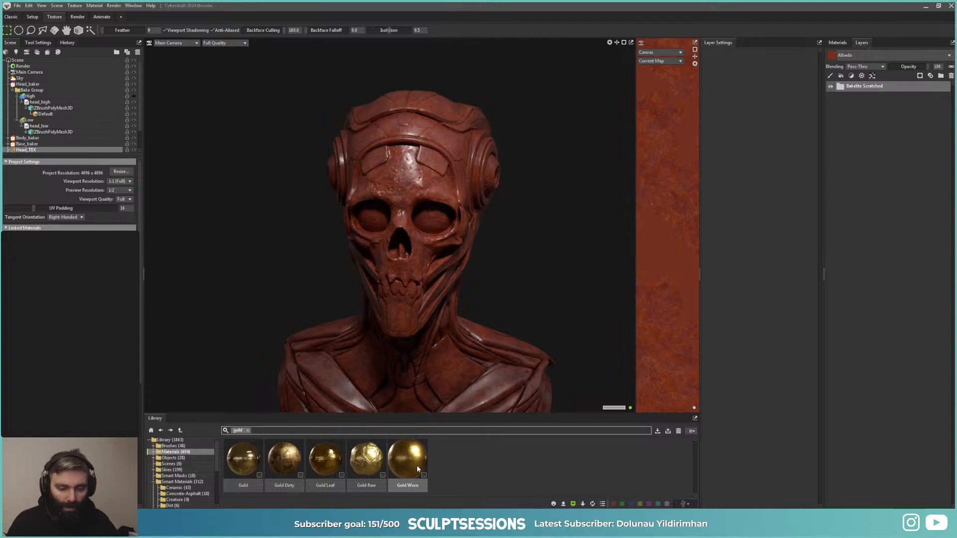
{"action": "left_click_drag", "start_coordinate": [407, 466], "coordinate": [828, 247]}
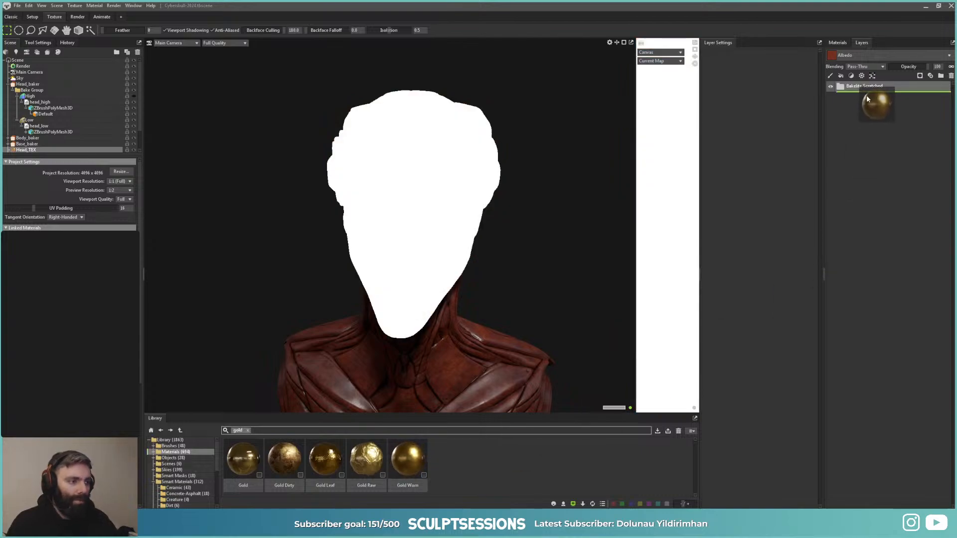
{"action": "left_click_drag", "start_coordinate": [867, 99], "coordinate": [875, 85]}
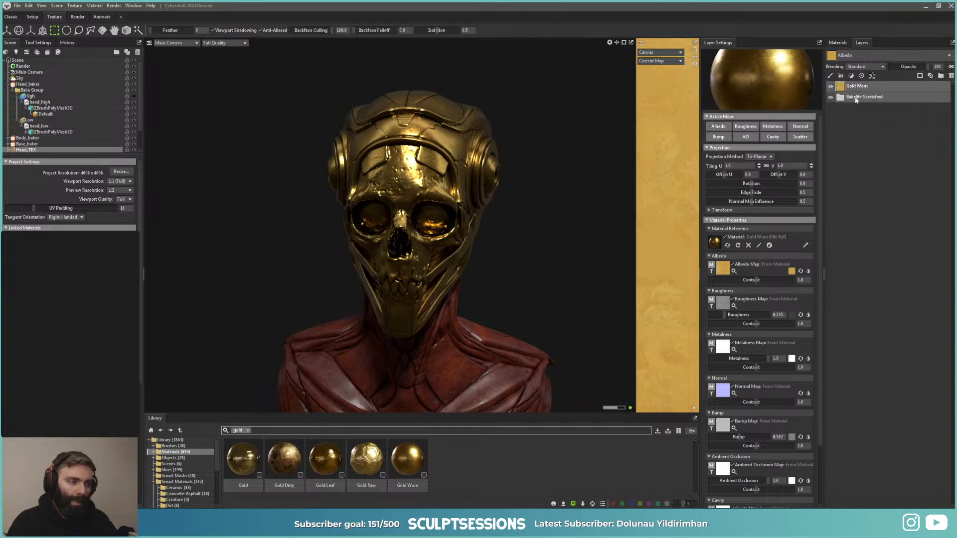
Step: Put the Gold Worn layer into a new group named Skull
{"action": "key", "text": "ctrl+g"}
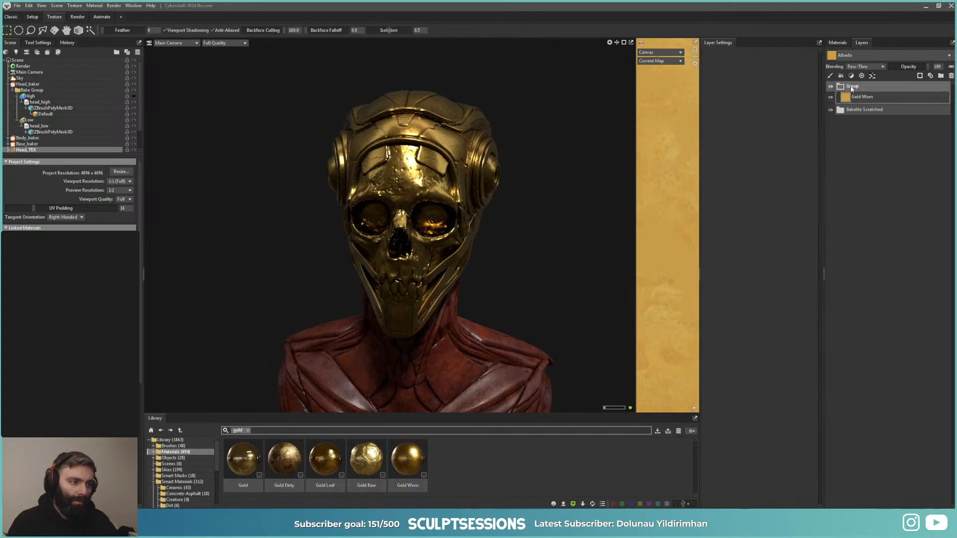
{"action": "double_click", "coordinate": [852, 87]}
{"action": "type", "text": "Skull"}
{"action": "key", "text": "Return"}
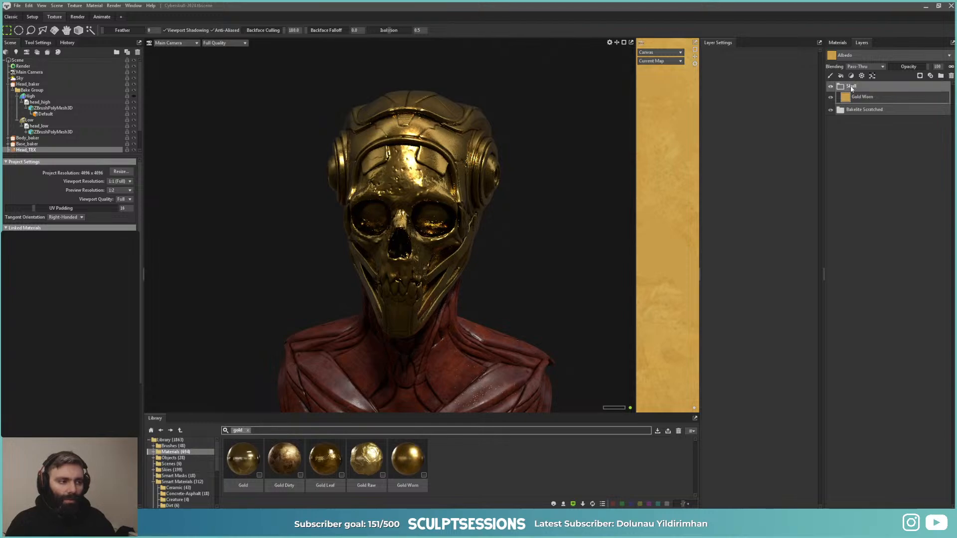
Step: Nest Gold Worn in a second group named Mask inside the Skull group, and give it a black paint mask
{"action": "left_click", "coordinate": [867, 97]}
{"action": "key", "text": "ctrl+g"}
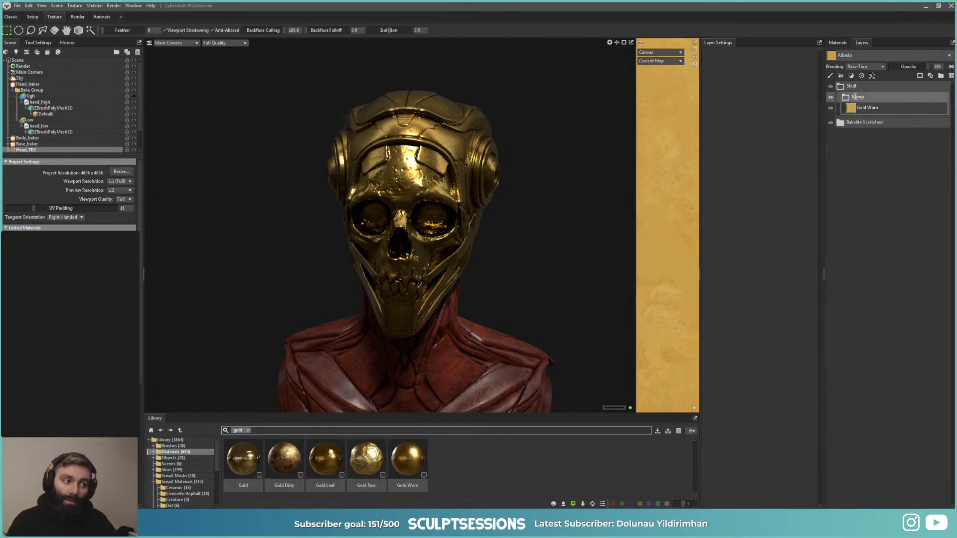
{"action": "double_click", "coordinate": [855, 96]}
{"action": "key", "text": "Return"}
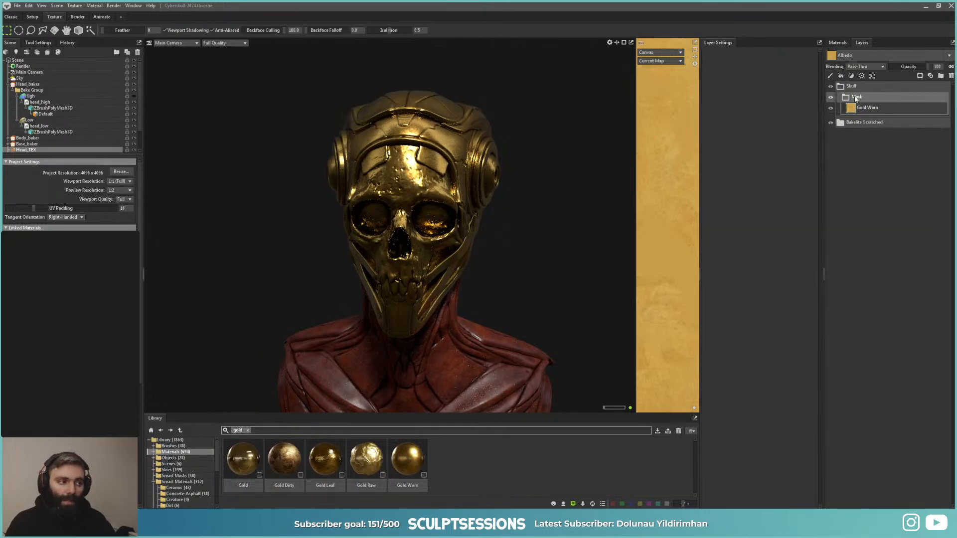
{"action": "left_click", "coordinate": [920, 76]}
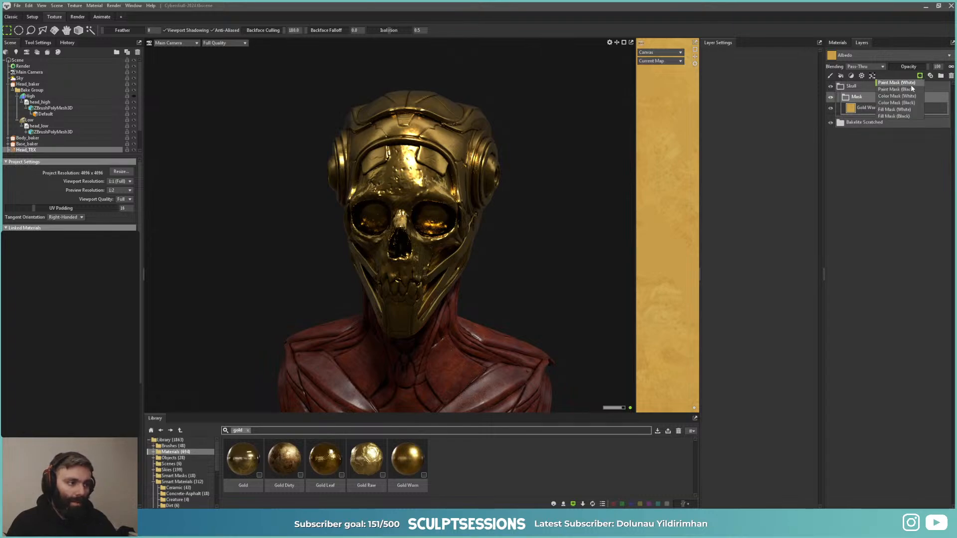
{"action": "left_click", "coordinate": [910, 92]}
Step: Paint the Mask group's mask white over the centre of the skull's forehead with a size 25 brush
{"action": "scroll", "coordinate": [443, 271], "scroll_direction": "up", "scroll_amount": 4}
{"action": "left_click_drag", "start_coordinate": [444, 271], "coordinate": [357, 185], "text": "alt"}
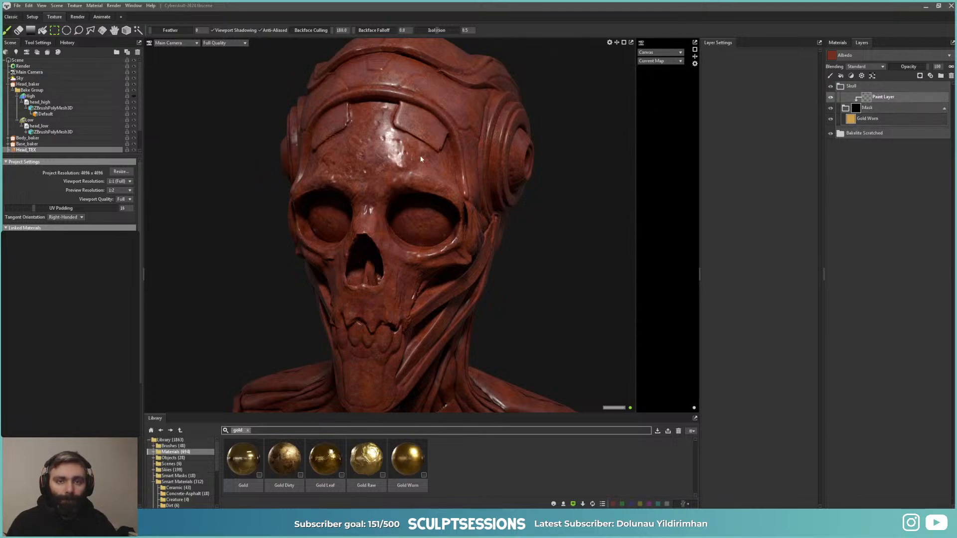
{"action": "left_click_drag", "start_coordinate": [381, 196], "coordinate": [389, 196], "text": "alt"}
{"action": "mouse_move", "coordinate": [414, 154]}
{"action": "left_mouse_down"}
{"action": "mouse_move", "coordinate": [436, 189]}
{"action": "mouse_move", "coordinate": [414, 135]}
{"action": "mouse_move", "coordinate": [423, 144]}
{"action": "left_mouse_up"}
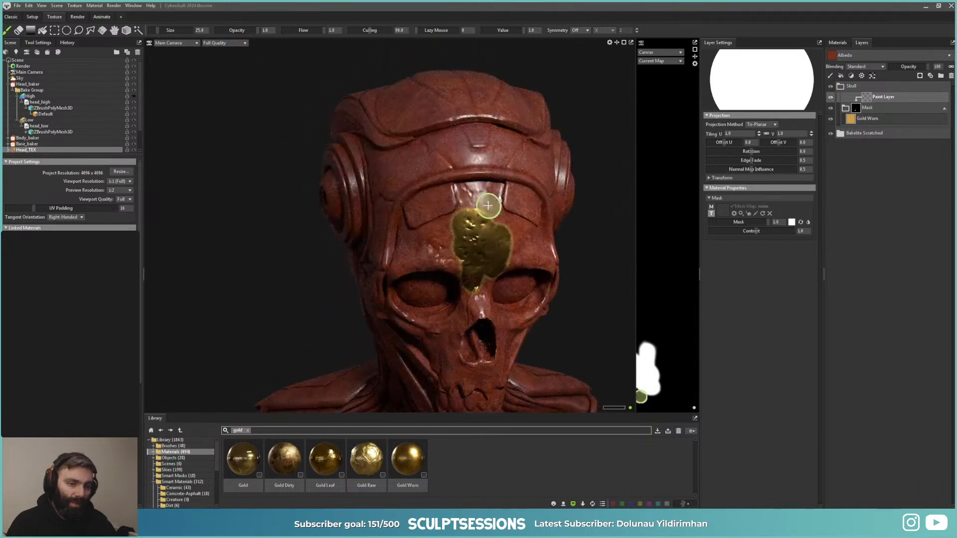
Step: Reduce the brush size to 15 and extend the gold mask between the forehead plates and along the brow ridge
{"action": "mouse_move", "coordinate": [488, 205]}
{"action": "left_mouse_down", "text": "alt"}
{"action": "mouse_move", "coordinate": [469, 209]}
{"action": "mouse_move", "coordinate": [459, 192]}
{"action": "mouse_move", "coordinate": [465, 204]}
{"action": "left_mouse_up", "text": "alt"}
{"action": "key", "text": "bracketleft"}
{"action": "key", "text": "bracketleft"}
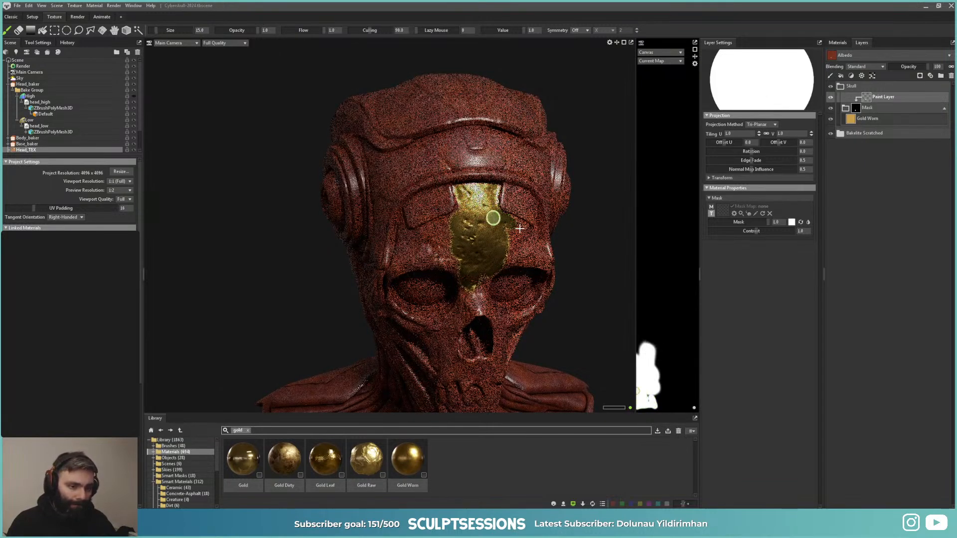
{"action": "left_click_drag", "start_coordinate": [463, 249], "coordinate": [471, 233], "text": "alt"}
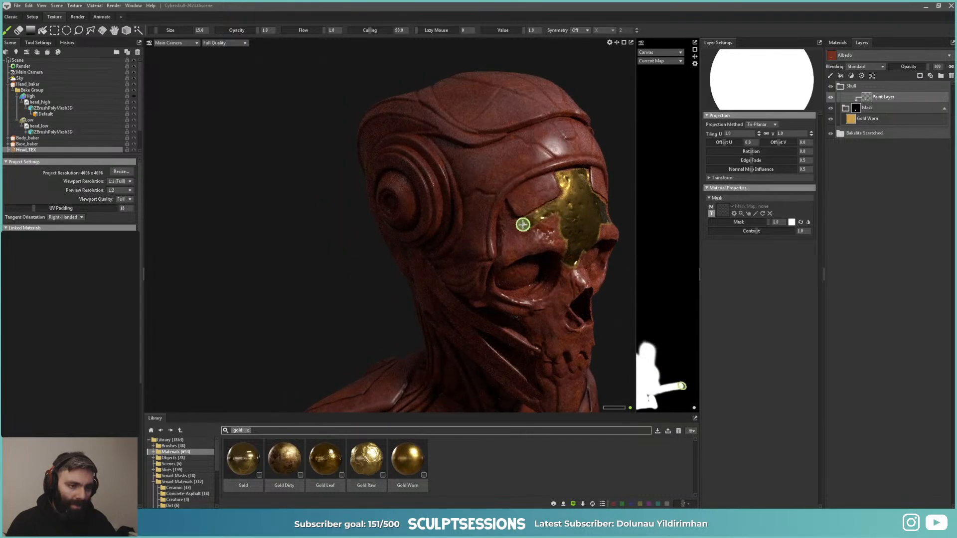
{"action": "mouse_move", "coordinate": [523, 225]}
{"action": "left_mouse_down"}
{"action": "mouse_move", "coordinate": [505, 213]}
{"action": "mouse_move", "coordinate": [519, 226]}
{"action": "mouse_move", "coordinate": [531, 158]}
{"action": "mouse_move", "coordinate": [470, 192]}
{"action": "mouse_move", "coordinate": [477, 215]}
{"action": "mouse_move", "coordinate": [512, 198]}
{"action": "mouse_move", "coordinate": [473, 213]}
{"action": "mouse_move", "coordinate": [463, 231]}
{"action": "mouse_move", "coordinate": [514, 212]}
{"action": "mouse_move", "coordinate": [532, 269]}
{"action": "mouse_move", "coordinate": [514, 261]}
{"action": "mouse_move", "coordinate": [510, 273]}
{"action": "mouse_move", "coordinate": [463, 281]}
{"action": "mouse_move", "coordinate": [478, 258]}
{"action": "left_mouse_up"}
{"action": "key", "text": "bracketright"}
Step: Enlarge the brush to about 33 and paint the mask over the brow, eye sockets and nose bridge, using the Albedo view to check coverage
{"action": "mouse_move", "coordinate": [513, 301]}
{"action": "left_mouse_down", "text": "alt"}
{"action": "mouse_move", "coordinate": [371, 210]}
{"action": "mouse_move", "coordinate": [377, 216]}
{"action": "mouse_move", "coordinate": [352, 214]}
{"action": "mouse_move", "coordinate": [408, 200]}
{"action": "mouse_move", "coordinate": [421, 270]}
{"action": "left_mouse_up", "text": "alt"}
{"action": "key", "text": "c"}
{"action": "key", "text": "c"}
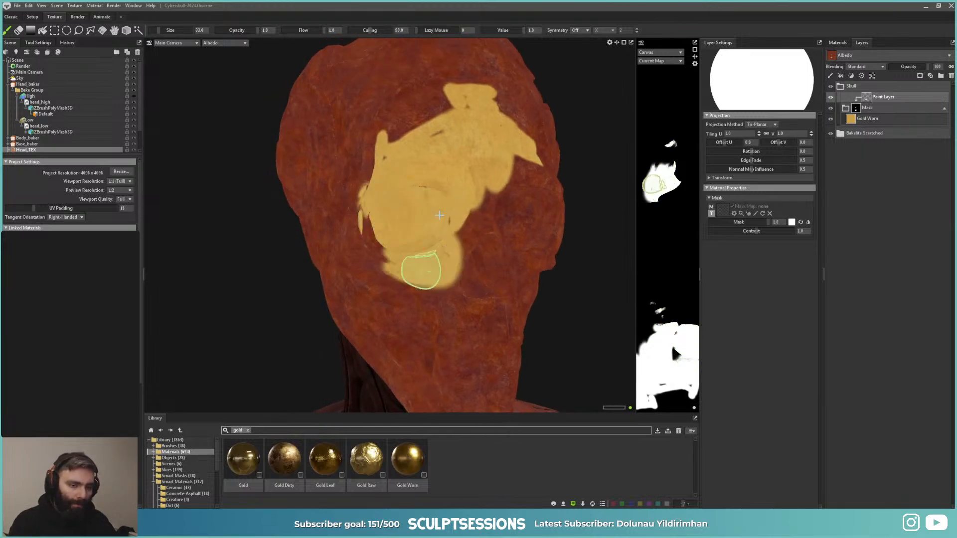
{"action": "mouse_move", "coordinate": [439, 215]}
{"action": "left_mouse_down"}
{"action": "mouse_move", "coordinate": [480, 259]}
{"action": "mouse_move", "coordinate": [489, 227]}
{"action": "mouse_move", "coordinate": [403, 212]}
{"action": "left_mouse_up"}
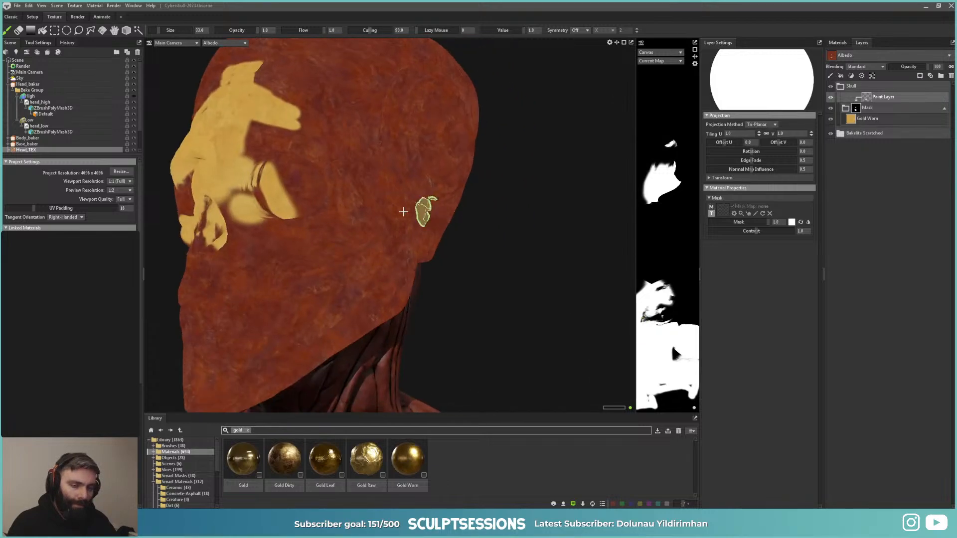
{"action": "left_click_drag", "start_coordinate": [275, 195], "coordinate": [289, 205], "text": "alt"}
{"action": "left_click_drag", "start_coordinate": [443, 293], "coordinate": [401, 281], "text": "alt"}
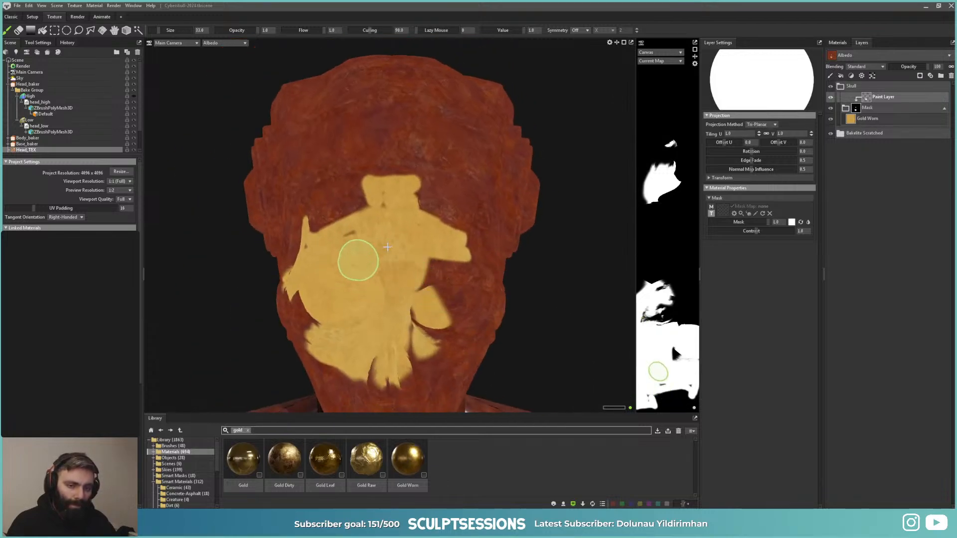
{"action": "mouse_move", "coordinate": [387, 247]}
{"action": "left_mouse_down"}
{"action": "mouse_move", "coordinate": [384, 221]}
{"action": "mouse_move", "coordinate": [399, 199]}
{"action": "mouse_move", "coordinate": [429, 279]}
{"action": "mouse_move", "coordinate": [454, 299]}
{"action": "mouse_move", "coordinate": [426, 295]}
{"action": "mouse_move", "coordinate": [435, 306]}
{"action": "left_mouse_up"}
{"action": "key", "text": "m"}
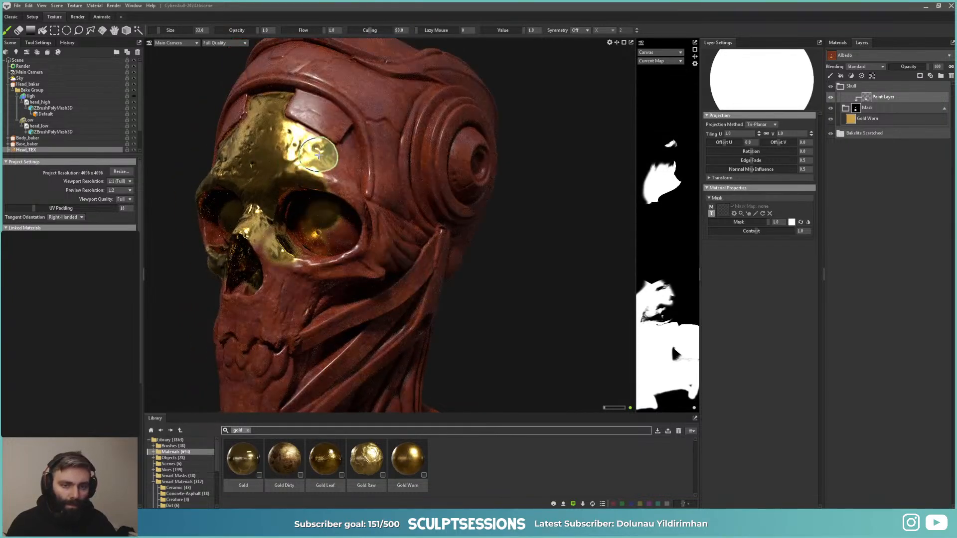
Step: Paint the gold mask around the eye sockets and nose cavity and down onto the upper jaw
{"action": "mouse_move", "coordinate": [319, 155]}
{"action": "left_mouse_down"}
{"action": "mouse_move", "coordinate": [327, 167]}
{"action": "mouse_move", "coordinate": [344, 152]}
{"action": "mouse_move", "coordinate": [344, 209]}
{"action": "mouse_move", "coordinate": [291, 264]}
{"action": "left_mouse_up"}
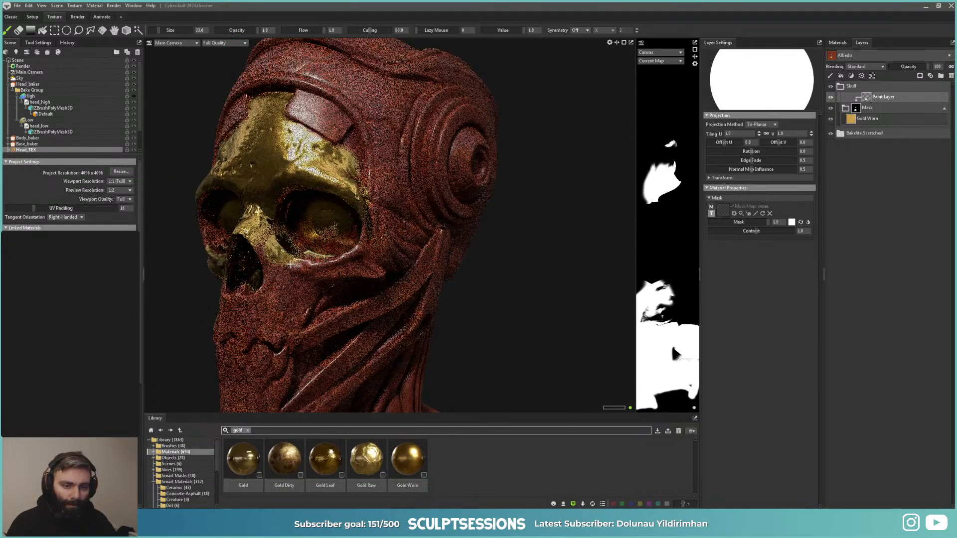
{"action": "left_click_drag", "start_coordinate": [278, 299], "coordinate": [295, 296], "text": "alt"}
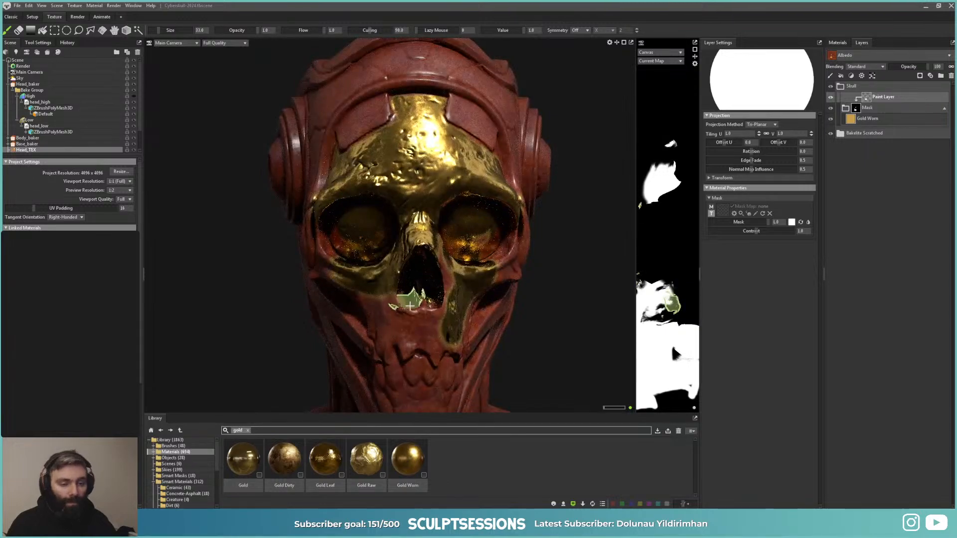
{"action": "mouse_move", "coordinate": [409, 306]}
{"action": "left_mouse_down", "text": "alt"}
{"action": "mouse_move", "coordinate": [419, 306]}
{"action": "mouse_move", "coordinate": [421, 324]}
{"action": "mouse_move", "coordinate": [498, 310]}
{"action": "mouse_move", "coordinate": [490, 293]}
{"action": "left_mouse_up", "text": "alt"}
{"action": "left_click_drag", "start_coordinate": [433, 295], "coordinate": [464, 304], "text": "alt"}
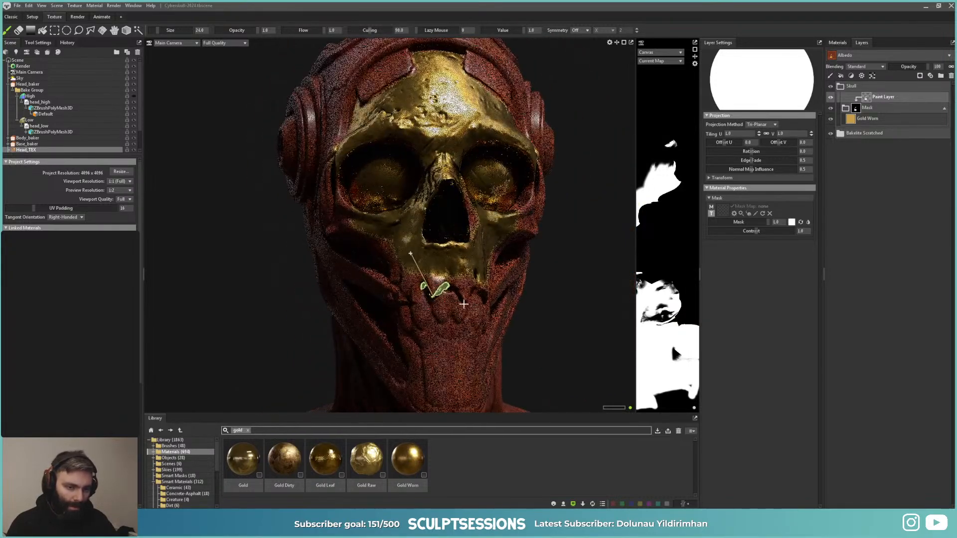
Step: Reduce the brush size to 15 and then 13, and paint the mask along the upper jaw's lower edge above the teeth
{"action": "mouse_move", "coordinate": [428, 300]}
{"action": "left_mouse_down", "text": "alt"}
{"action": "mouse_move", "coordinate": [440, 306]}
{"action": "mouse_move", "coordinate": [433, 293]}
{"action": "left_mouse_up", "text": "alt"}
{"action": "key", "text": "["}
{"action": "key", "text": "["}
{"action": "key", "text": "["}
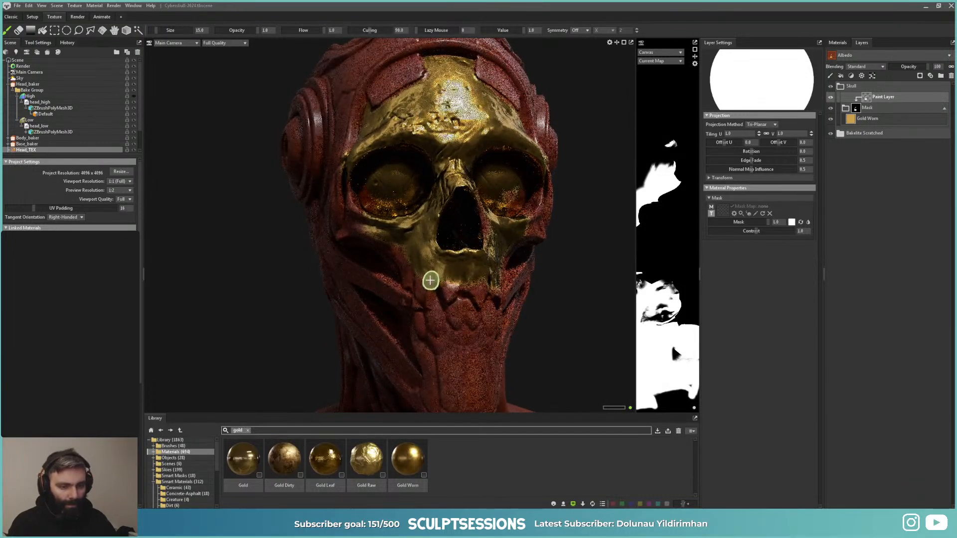
{"action": "key", "text": "["}
{"action": "key", "text": "["}
{"action": "key", "text": "["}
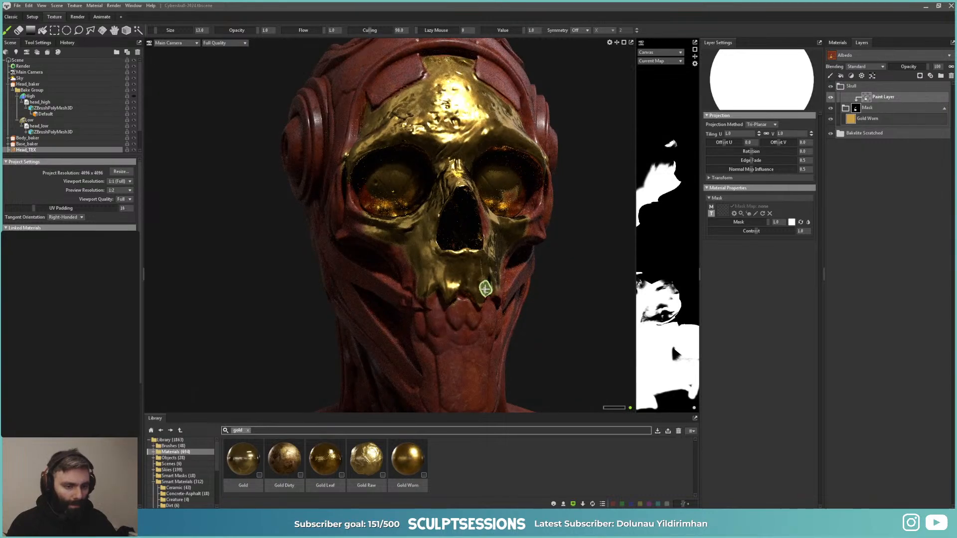
Step: Paint the gold mask over both cheekbones and the sides of the upper jaw, following the skull's outer edges
{"action": "left_click_drag", "start_coordinate": [488, 287], "coordinate": [444, 291], "text": "alt"}
{"action": "left_click_drag", "start_coordinate": [212, 287], "coordinate": [206, 288]}
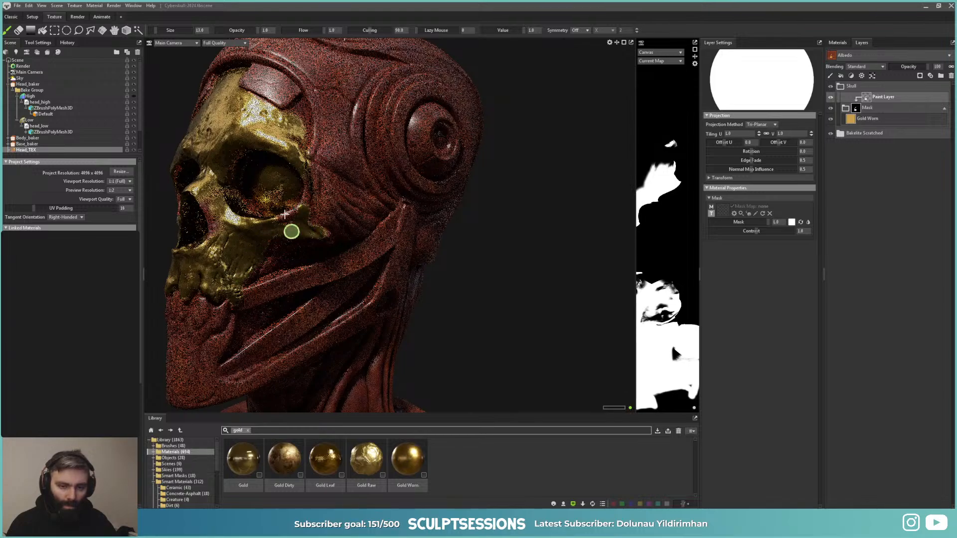
{"action": "mouse_move", "coordinate": [291, 214]}
{"action": "left_mouse_down", "text": "alt"}
{"action": "mouse_move", "coordinate": [257, 277]}
{"action": "mouse_move", "coordinate": [271, 313]}
{"action": "left_mouse_up", "text": "alt"}
{"action": "key", "text": "bracketright"}
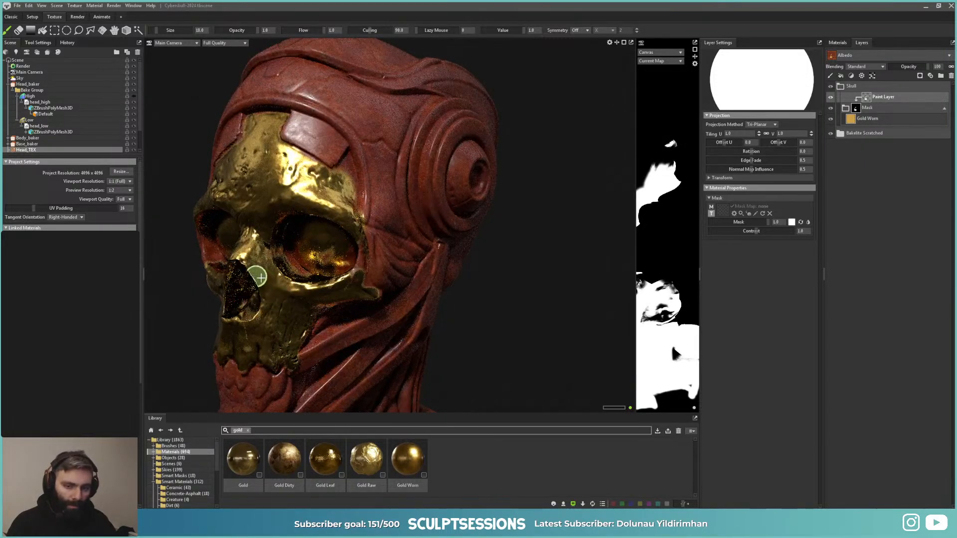
{"action": "left_click_drag", "start_coordinate": [250, 277], "coordinate": [398, 277], "text": "alt"}
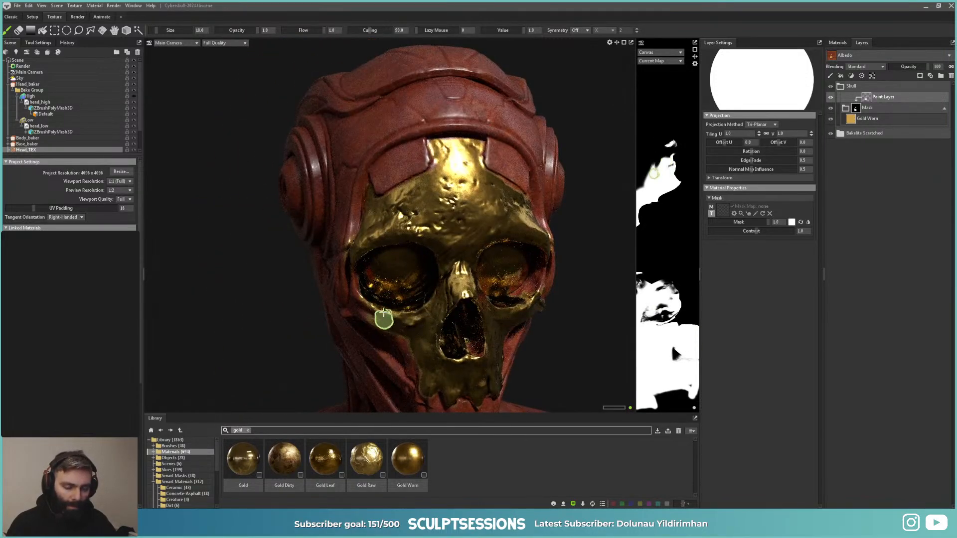
{"action": "left_click_drag", "start_coordinate": [382, 319], "coordinate": [489, 243], "text": "alt"}
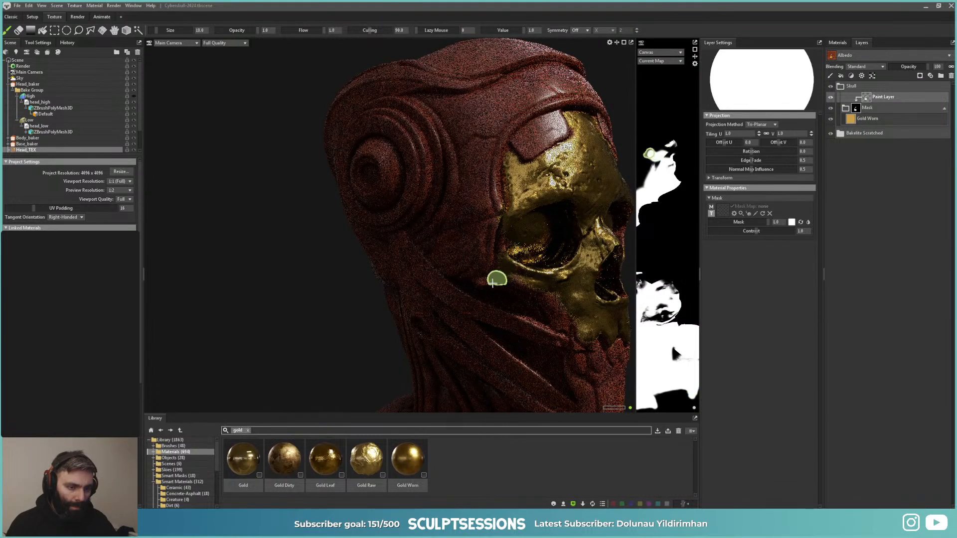
{"action": "mouse_move", "coordinate": [581, 293]}
{"action": "left_mouse_down", "text": "alt"}
{"action": "mouse_move", "coordinate": [551, 292]}
{"action": "mouse_move", "coordinate": [566, 273]}
{"action": "mouse_move", "coordinate": [534, 277]}
{"action": "left_mouse_up", "text": "alt"}
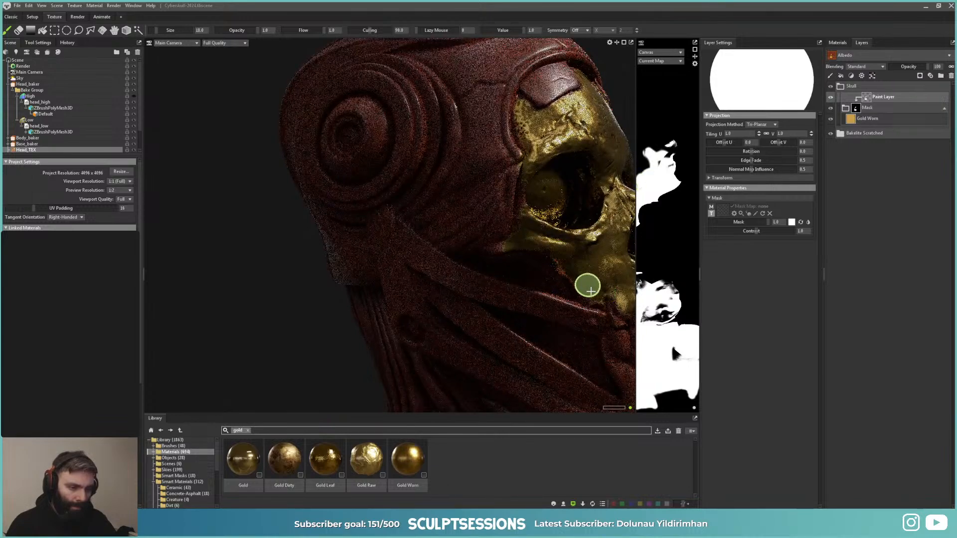
Step: Cycle the viewport through the map previews, including Normal and Ambient Occlusion, to examine the skull's edges below the cheekbone, ending in Full Quality
{"action": "key", "text": "c"}
{"action": "key", "text": "c"}
{"action": "key", "text": "c"}
{"action": "key", "text": "c"}
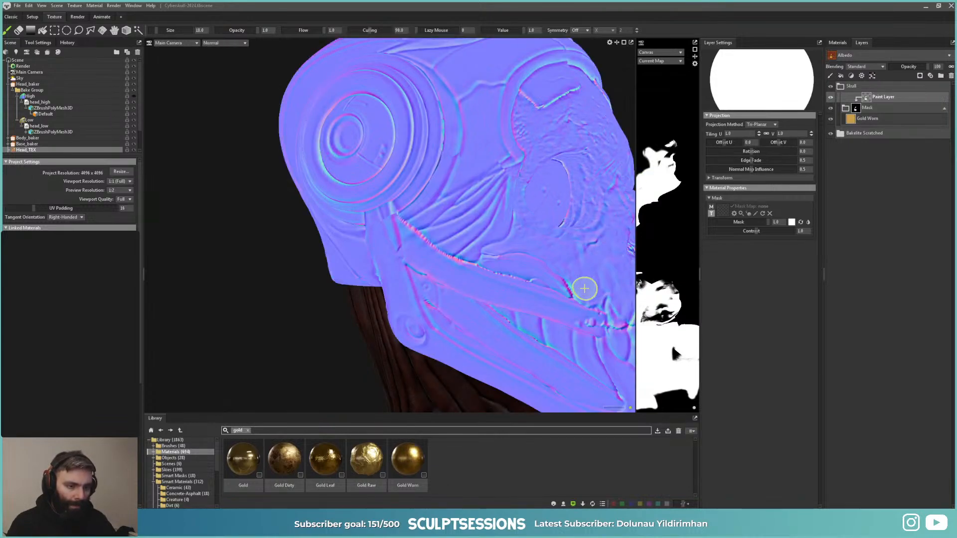
{"action": "key", "text": "c"}
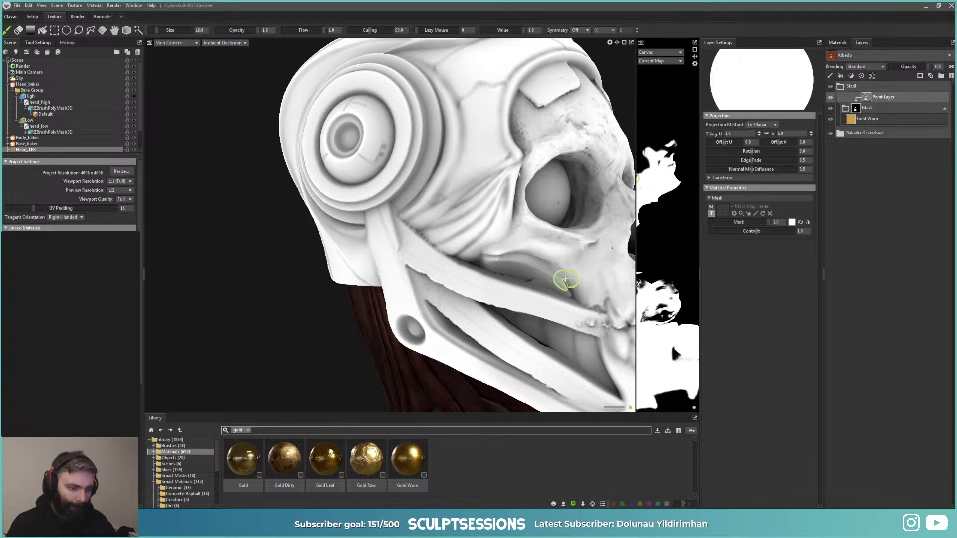
{"action": "key", "text": "c"}
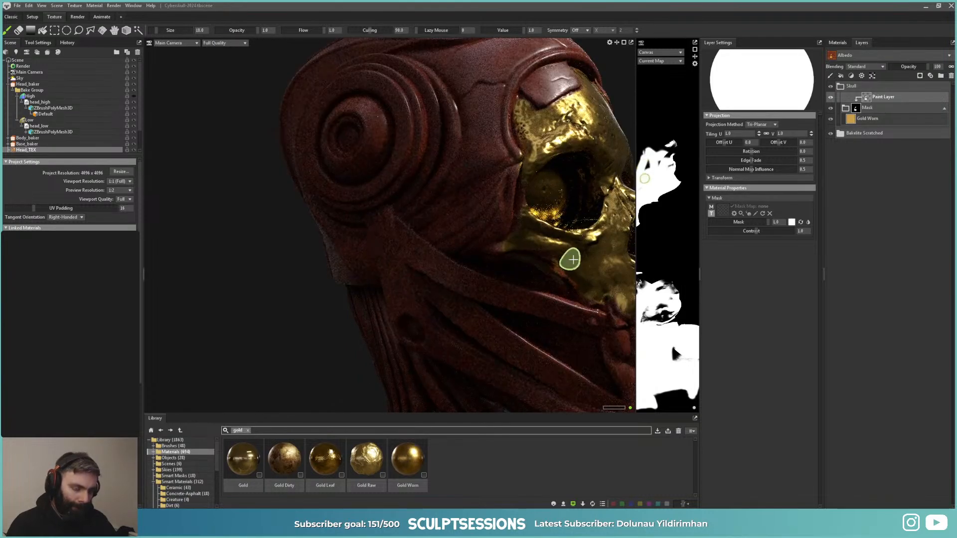
Step: Rotate the lighting onto the side of the face and paint the mask along the cheekbone's underside and upper jaw
{"action": "left_click_drag", "start_coordinate": [572, 259], "coordinate": [507, 273], "text": "alt"}
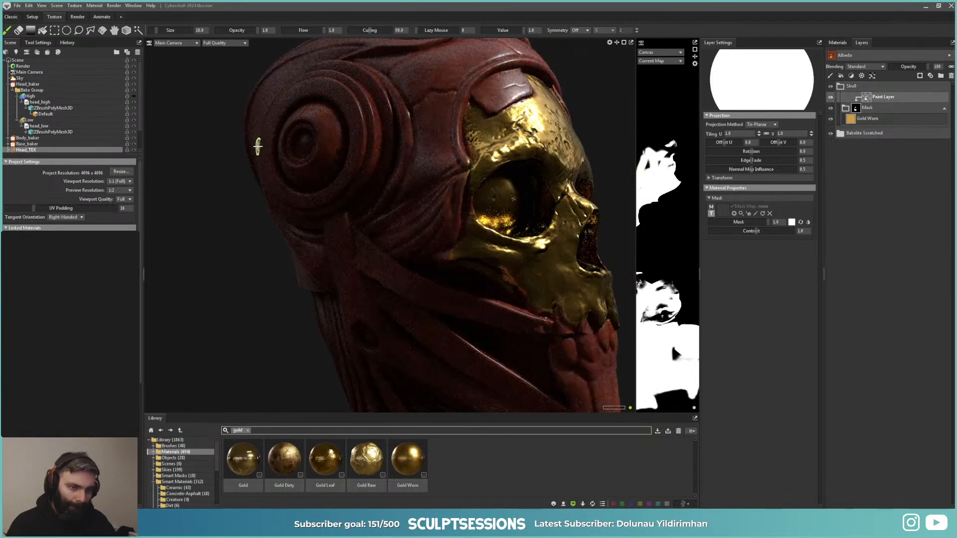
{"action": "left_click_drag", "start_coordinate": [257, 106], "coordinate": [297, 106], "text": "shift"}
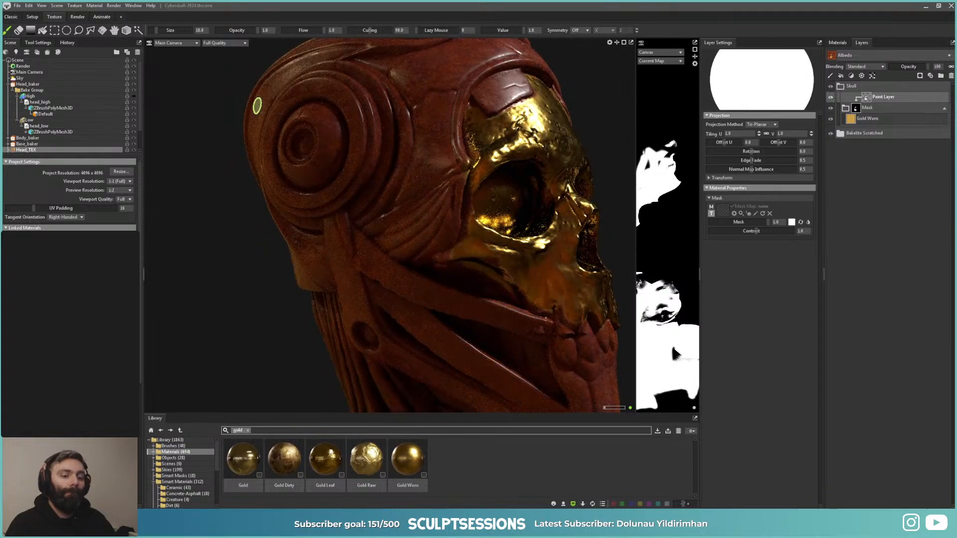
{"action": "left_click_drag", "start_coordinate": [528, 264], "coordinate": [539, 207], "text": "alt"}
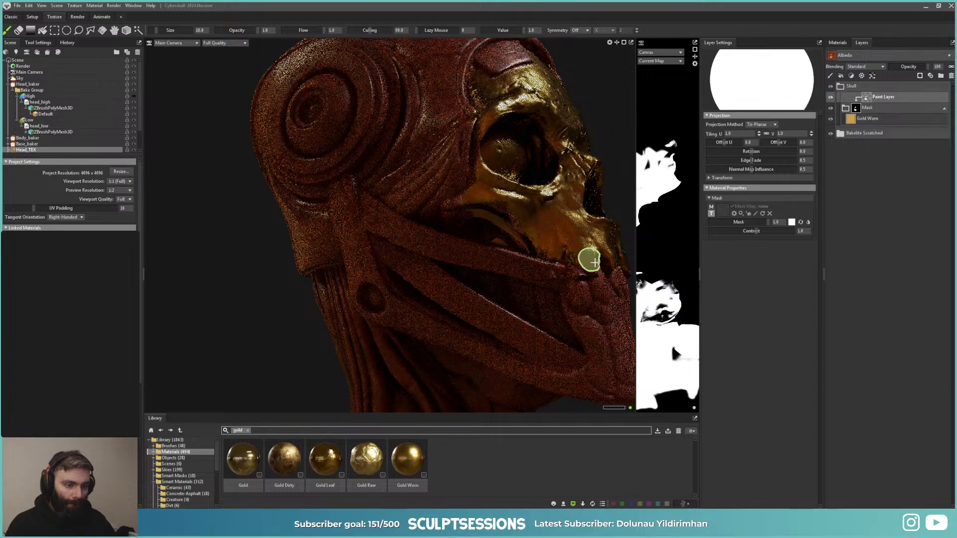
{"action": "mouse_move", "coordinate": [595, 261]}
{"action": "left_mouse_down", "text": "alt"}
{"action": "mouse_move", "coordinate": [515, 230]}
{"action": "mouse_move", "coordinate": [545, 284]}
{"action": "mouse_move", "coordinate": [289, 261]}
{"action": "mouse_move", "coordinate": [258, 241]}
{"action": "mouse_move", "coordinate": [279, 249]}
{"action": "mouse_move", "coordinate": [223, 254]}
{"action": "mouse_move", "coordinate": [226, 209]}
{"action": "mouse_move", "coordinate": [214, 246]}
{"action": "mouse_move", "coordinate": [376, 284]}
{"action": "left_mouse_up", "text": "alt"}
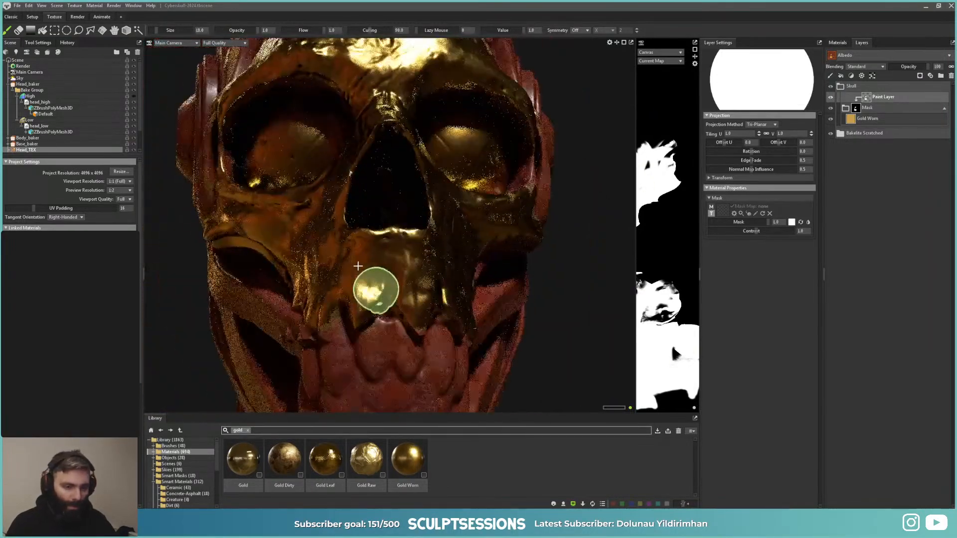
Step: Paint the gold mask inside both eye sockets with a brush size of 25
{"action": "mouse_move", "coordinate": [301, 140]}
{"action": "left_mouse_down"}
{"action": "mouse_move", "coordinate": [317, 156]}
{"action": "mouse_move", "coordinate": [270, 160]}
{"action": "left_mouse_up"}
{"action": "key", "text": "bracketright"}
{"action": "mouse_move", "coordinate": [451, 155]}
{"action": "left_mouse_down"}
{"action": "mouse_move", "coordinate": [412, 145]}
{"action": "mouse_move", "coordinate": [498, 176]}
{"action": "mouse_move", "coordinate": [348, 201]}
{"action": "mouse_move", "coordinate": [366, 206]}
{"action": "left_mouse_up"}
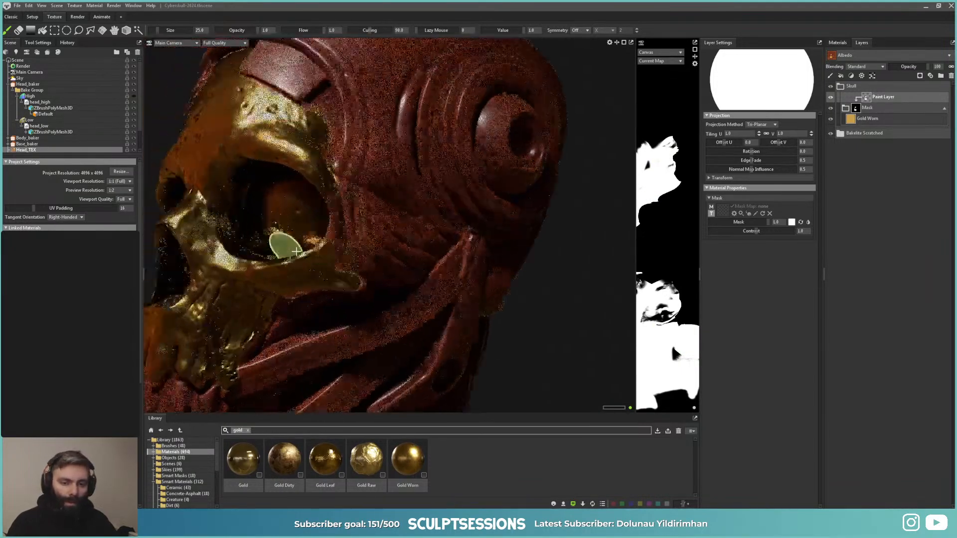
Step: Reduce the brush size to 14 and refine the gold mask along the outer eye socket and cheekbone
{"action": "left_click_drag", "start_coordinate": [284, 247], "coordinate": [331, 272], "text": "alt"}
{"action": "key", "text": "bracketleft"}
{"action": "key", "text": "bracketleft"}
{"action": "key", "text": "bracketleft"}
{"action": "key", "text": "bracketleft"}
{"action": "key", "text": "bracketleft"}
{"action": "key", "text": "bracketleft"}
{"action": "key", "text": "bracketleft"}
{"action": "key", "text": "bracketleft"}
{"action": "key", "text": "bracketleft"}
{"action": "key", "text": "bracketleft"}
{"action": "key", "text": "bracketleft"}
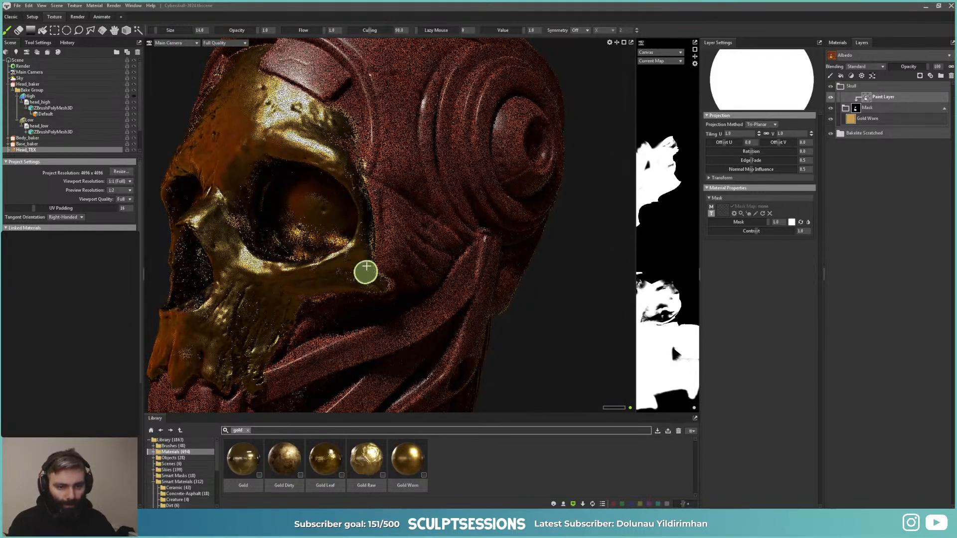
{"action": "left_click_drag", "start_coordinate": [377, 277], "coordinate": [422, 301], "text": "alt"}
Step: Expand the Bakelite Scratched group and set the Bakelite Marbled layer's roughness to about 0.558, judging it on the whole bust
{"action": "scroll", "coordinate": [451, 289], "scroll_direction": "down", "scroll_amount": 5}
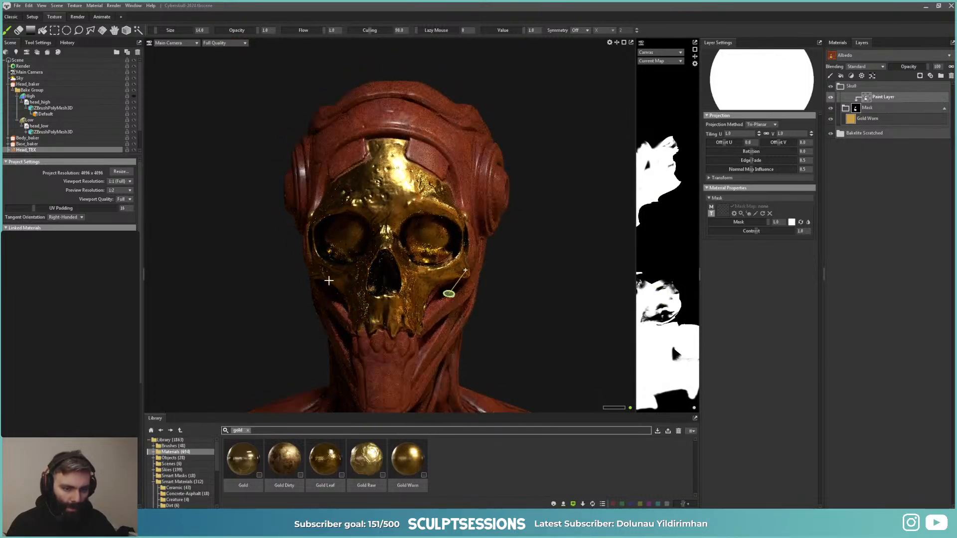
{"action": "middle_click_drag", "start_coordinate": [454, 289], "coordinate": [481, 254], "text": "alt"}
{"action": "left_click_drag", "start_coordinate": [480, 254], "coordinate": [449, 279], "text": "alt"}
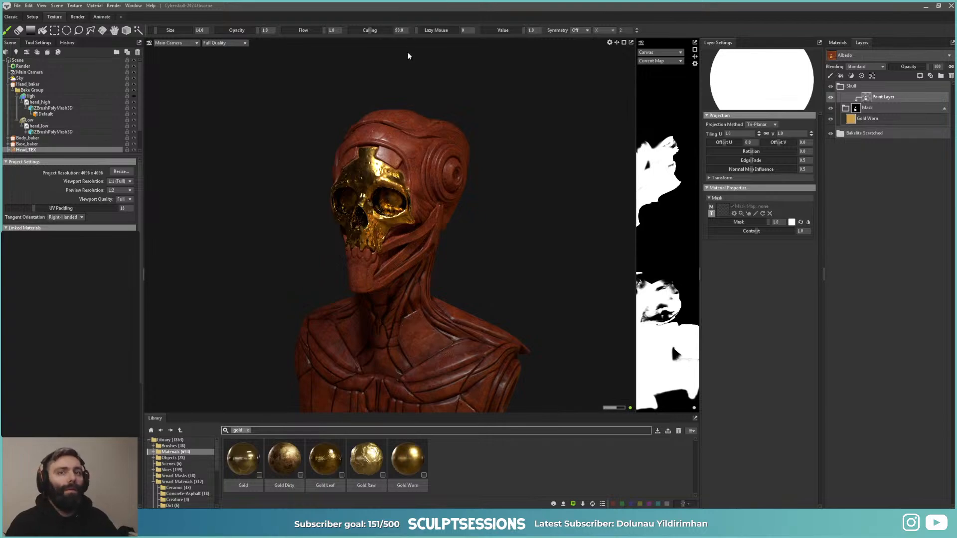
{"action": "scroll", "coordinate": [423, 184], "scroll_direction": "up", "scroll_amount": 3}
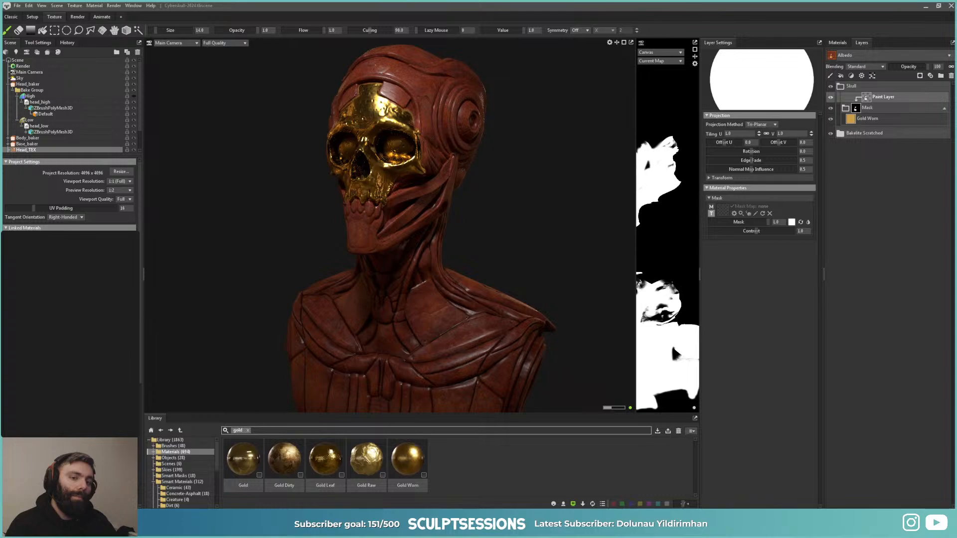
{"action": "scroll", "coordinate": [500, 183], "scroll_direction": "down", "scroll_amount": 2}
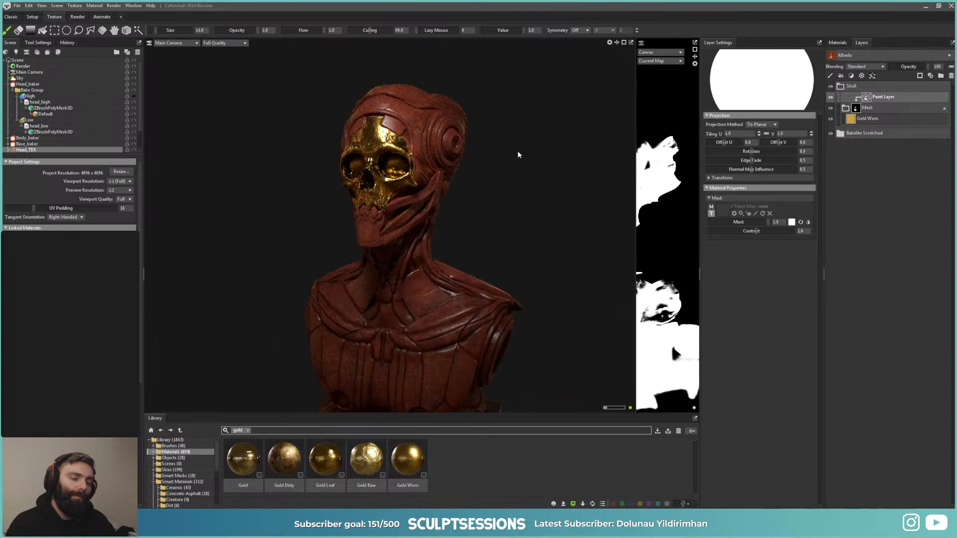
{"action": "left_click", "coordinate": [840, 133]}
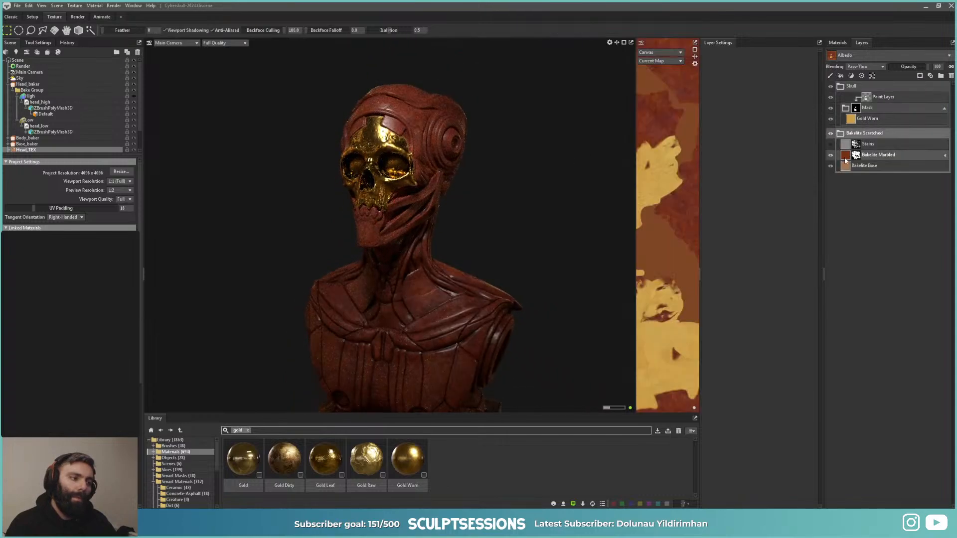
{"action": "left_click", "coordinate": [846, 156]}
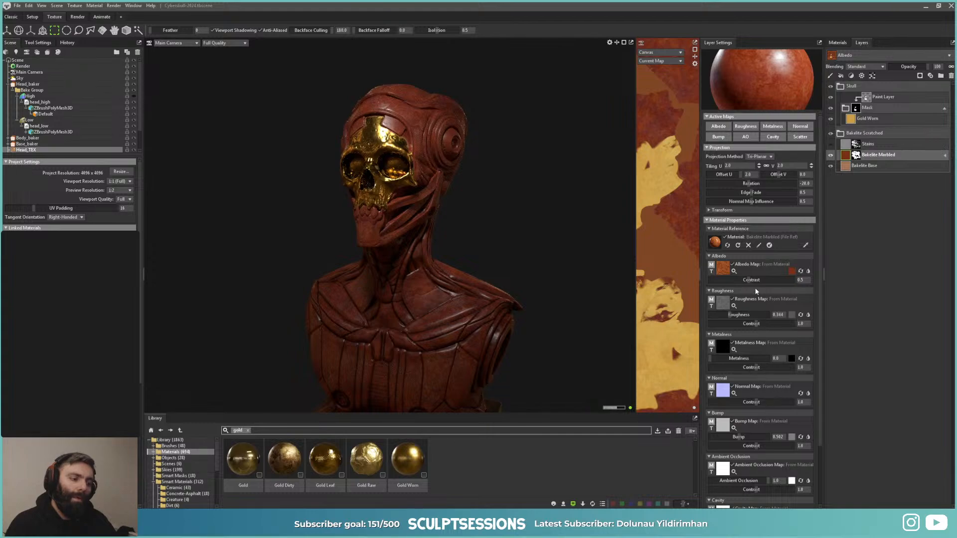
{"action": "left_click_drag", "start_coordinate": [731, 317], "coordinate": [741, 317]}
{"action": "left_click_drag", "start_coordinate": [423, 154], "coordinate": [419, 188], "text": "alt"}
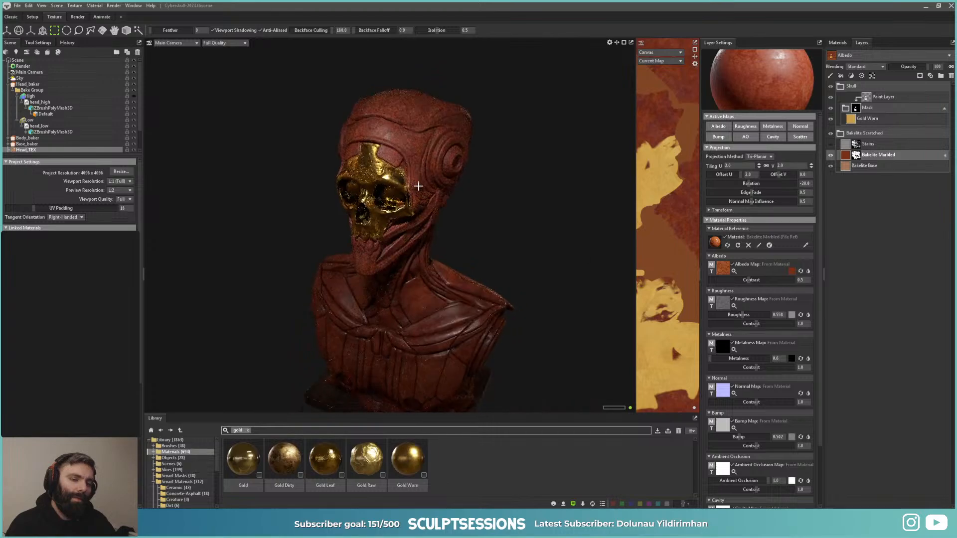
{"action": "right_click_drag", "start_coordinate": [419, 187], "coordinate": [450, 224], "text": "alt"}
{"action": "mouse_move", "coordinate": [451, 225]}
{"action": "left_mouse_down", "text": "alt"}
{"action": "mouse_move", "coordinate": [449, 244]}
{"action": "mouse_move", "coordinate": [473, 252]}
{"action": "mouse_move", "coordinate": [453, 213]}
{"action": "mouse_move", "coordinate": [460, 231]}
{"action": "left_mouse_up", "text": "alt"}
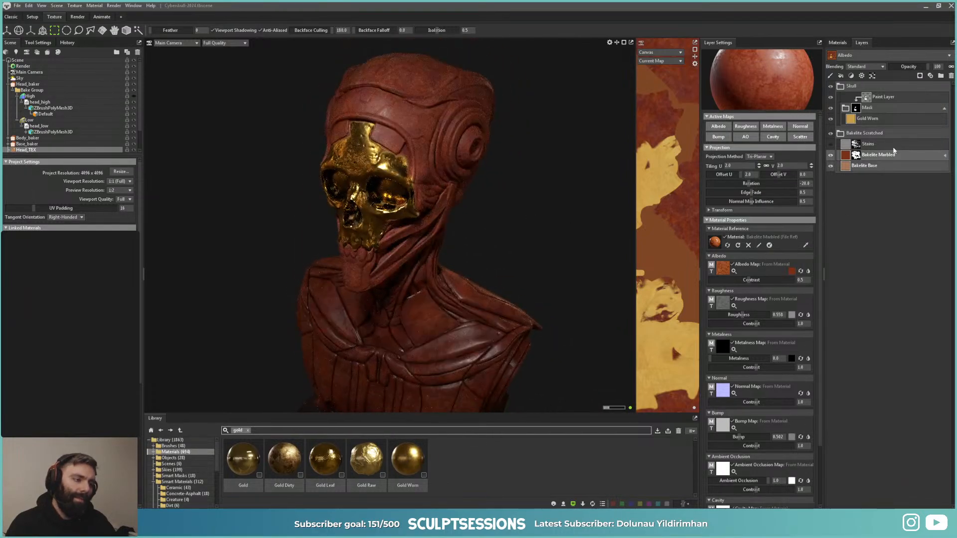
Step: Refine the gold mask on the Skull group's Paint Layer along the forehead plate's lower edge and the temple with a smaller brush
{"action": "left_click", "coordinate": [881, 97]}
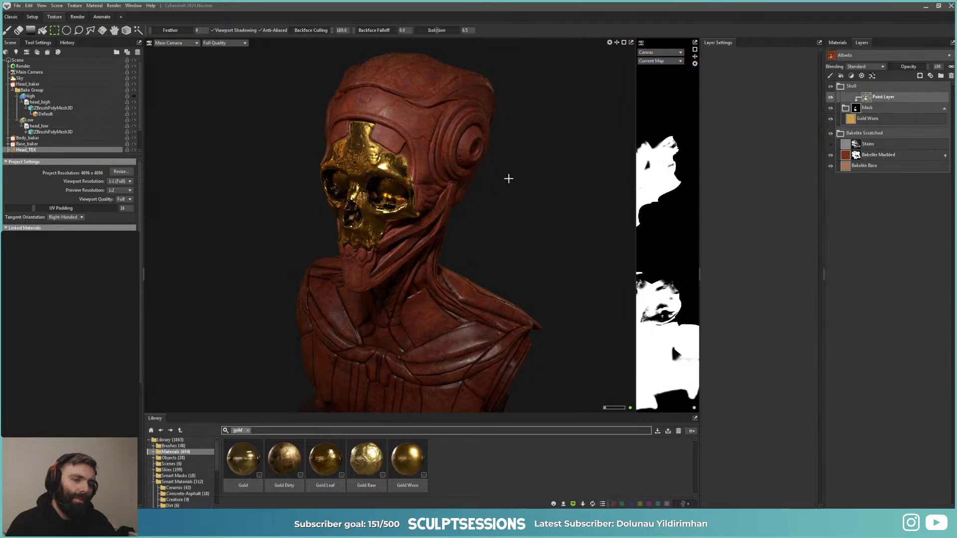
{"action": "scroll", "coordinate": [407, 242], "scroll_direction": "up", "scroll_amount": 5}
{"action": "scroll", "coordinate": [406, 241], "scroll_direction": "down", "scroll_amount": 5}
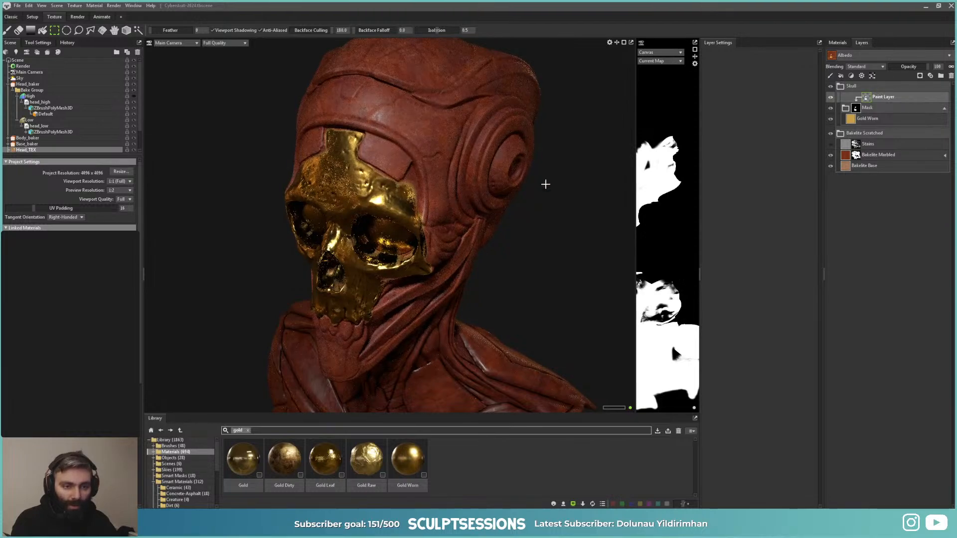
{"action": "left_click", "coordinate": [861, 109]}
{"action": "left_click", "coordinate": [867, 97]}
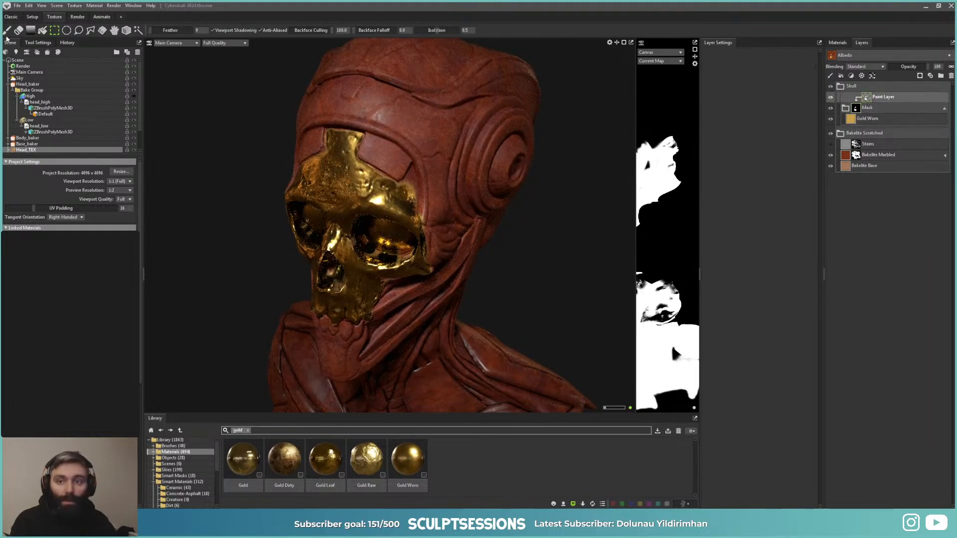
{"action": "key", "text": "bracketleft"}
{"action": "key", "text": "bracketleft"}
{"action": "key", "text": "bracketleft"}
{"action": "key", "text": "bracketleft"}
{"action": "key", "text": "bracketleft"}
{"action": "left_click", "coordinate": [408, 182]}
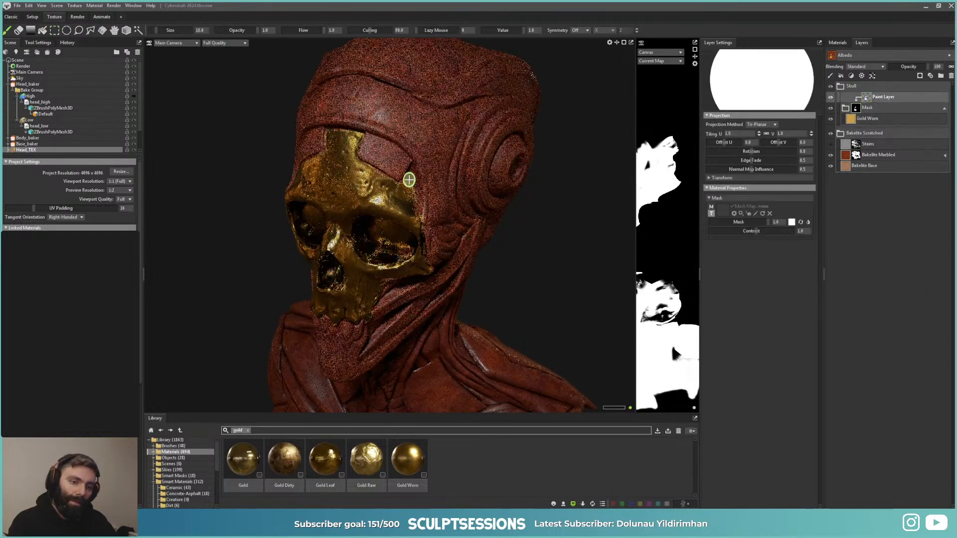
{"action": "left_click", "coordinate": [409, 178]}
{"action": "left_click_drag", "start_coordinate": [409, 179], "coordinate": [412, 207]}
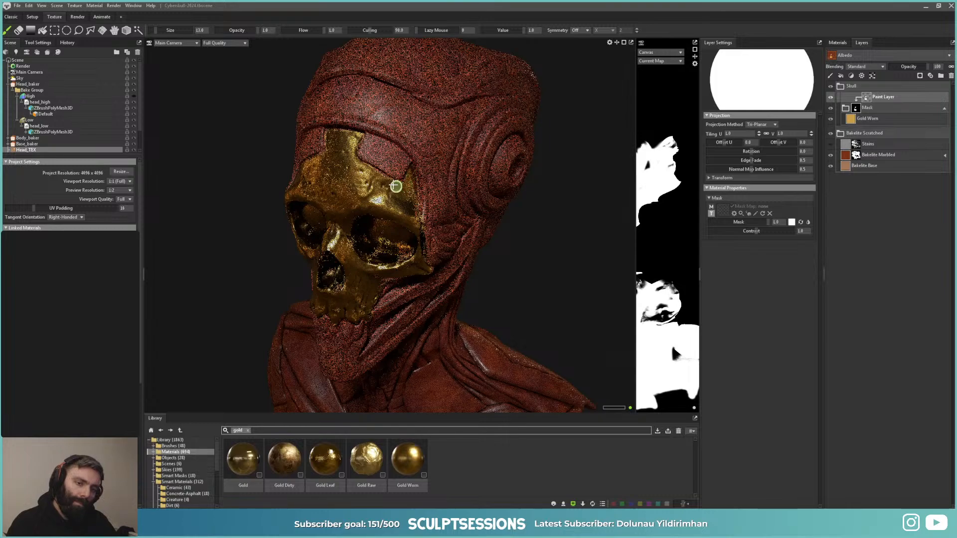
{"action": "left_click_drag", "start_coordinate": [358, 164], "coordinate": [382, 193], "text": "alt"}
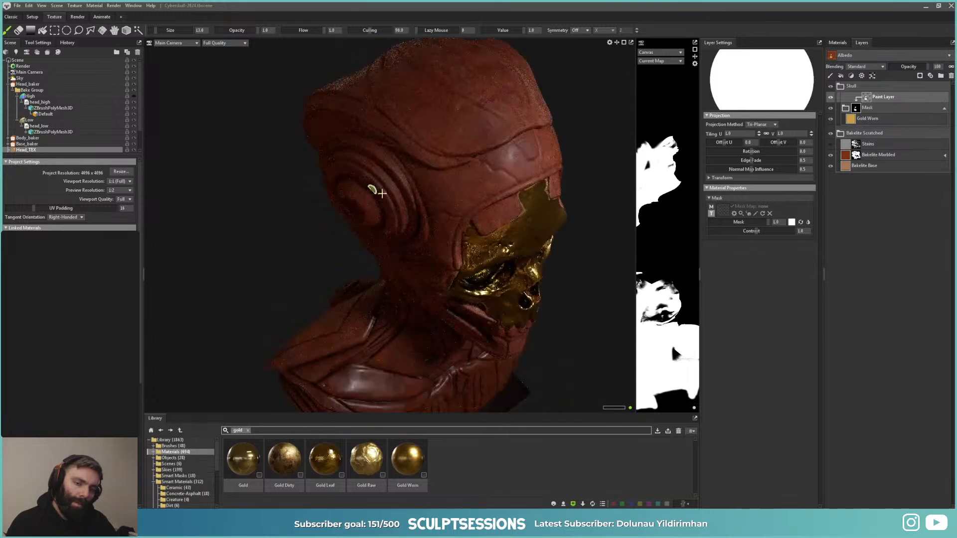
{"action": "left_click_drag", "start_coordinate": [492, 251], "coordinate": [371, 254], "text": "alt"}
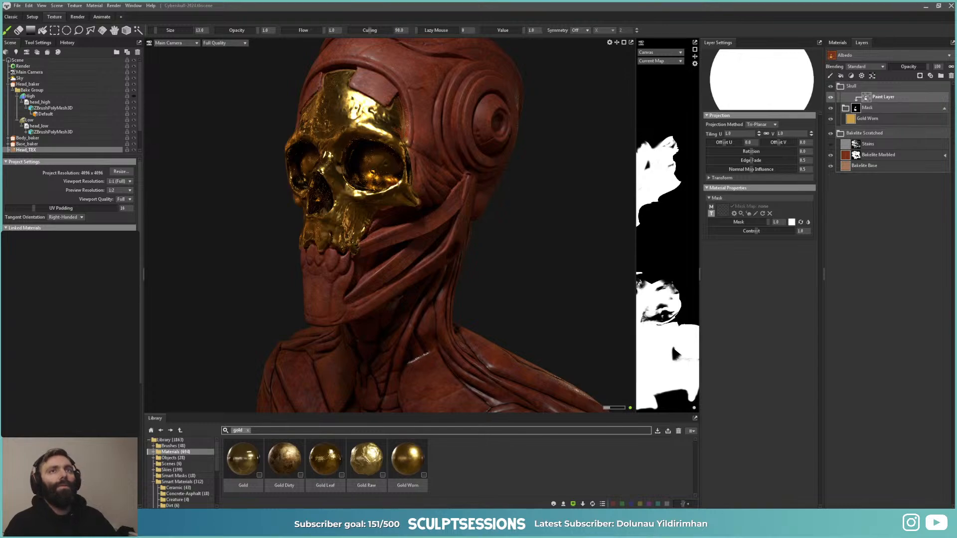
Step: Zoom and pan the concept reference to the skull and teeth and turn the bust to the front for comparison
{"action": "right_click_drag", "start_coordinate": [474, 1], "coordinate": [221, 220]}
{"action": "scroll", "coordinate": [204, 200], "scroll_direction": "up", "scroll_amount": 5}
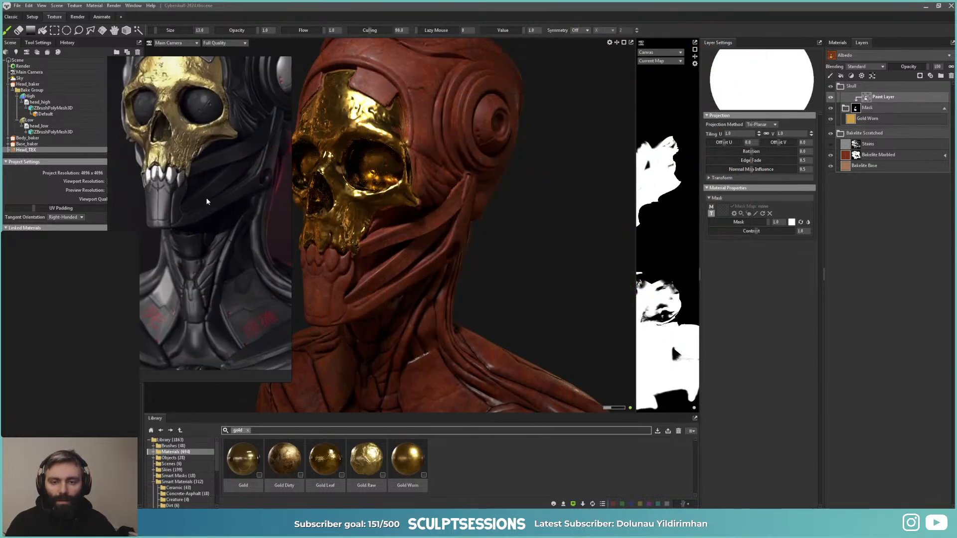
{"action": "middle_click_drag", "start_coordinate": [207, 200], "coordinate": [184, 245]}
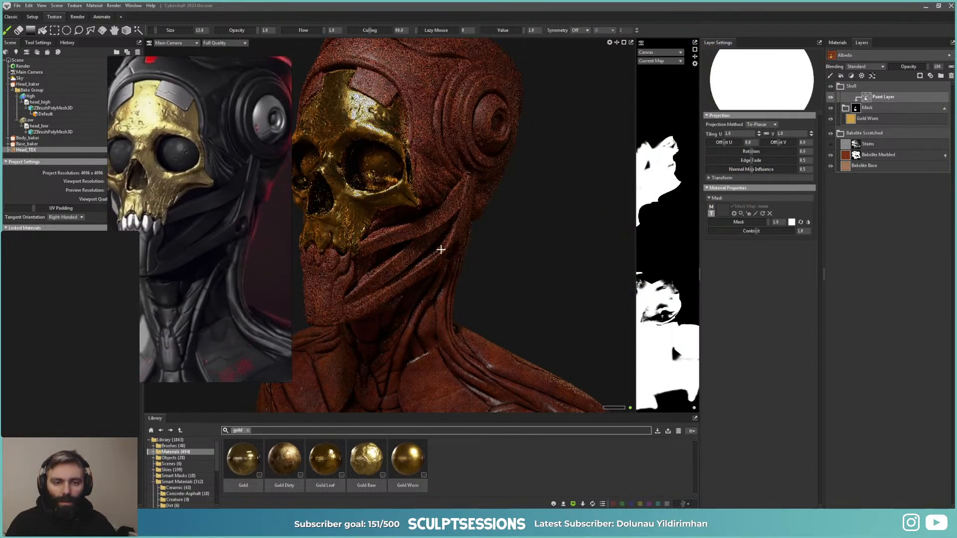
{"action": "right_click", "coordinate": [424, 242]}
{"action": "right_click_drag", "start_coordinate": [593, 275], "coordinate": [504, 245], "text": "alt"}
{"action": "mouse_move", "coordinate": [504, 245]}
{"action": "left_mouse_down", "text": "alt"}
{"action": "mouse_move", "coordinate": [523, 246]}
{"action": "mouse_move", "coordinate": [494, 250]}
{"action": "left_mouse_up", "text": "alt"}
{"action": "right_click_drag", "start_coordinate": [495, 250], "coordinate": [513, 253], "text": "alt"}
{"action": "left_click_drag", "start_coordinate": [513, 254], "coordinate": [503, 255], "text": "alt"}
{"action": "right_click_drag", "start_coordinate": [504, 254], "coordinate": [644, 213], "text": "alt"}
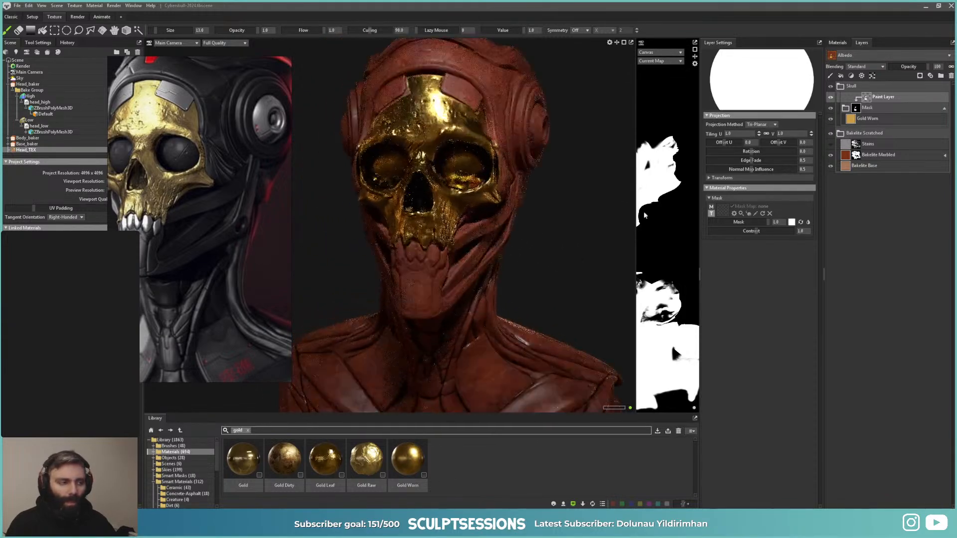
Step: Collapse the Mask, Skull and Bakelite Scratched groups in the layer stack
{"action": "left_click", "coordinate": [846, 108]}
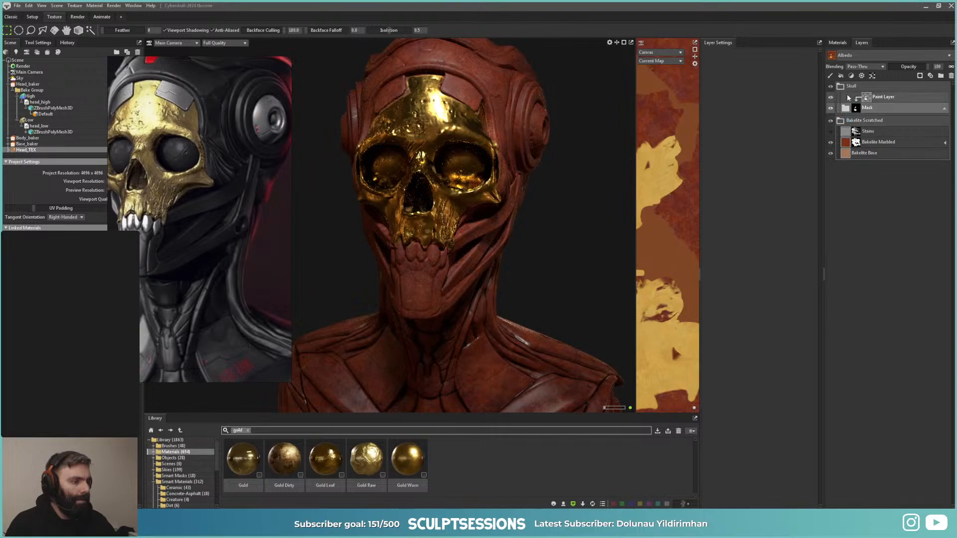
{"action": "left_click", "coordinate": [840, 87]}
{"action": "left_click", "coordinate": [840, 97]}
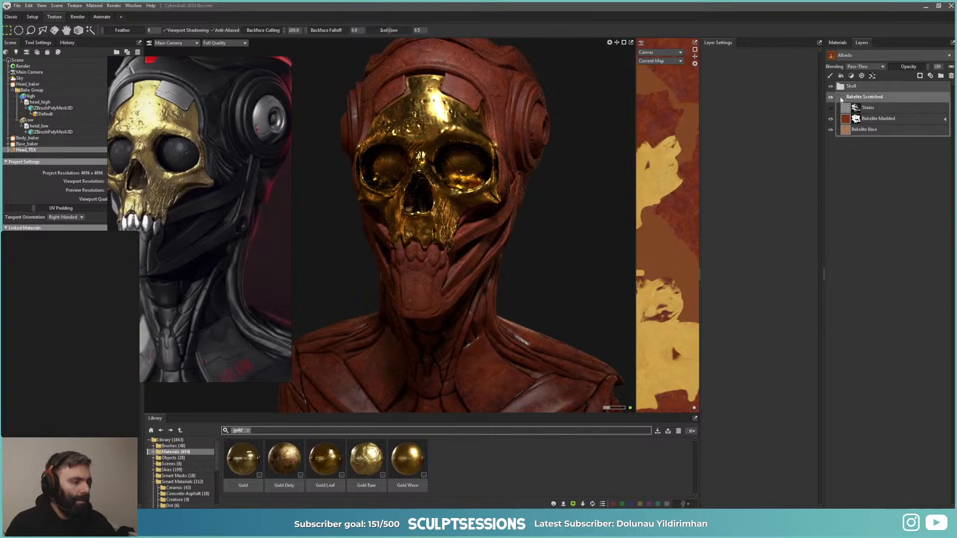
{"action": "left_click", "coordinate": [841, 99]}
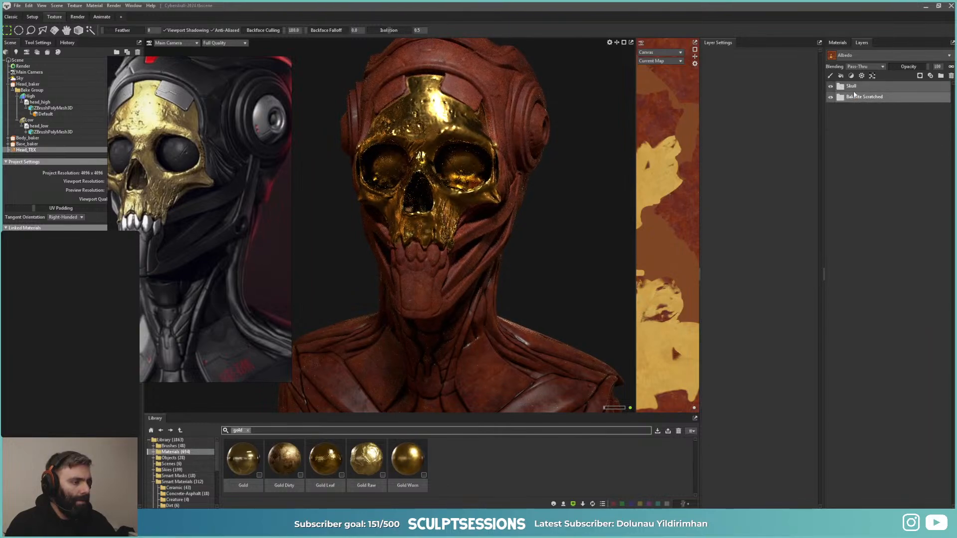
Step: Search the material library for silver and add the Silver material as a layer above the Skull group
{"action": "left_click", "coordinate": [247, 431]}
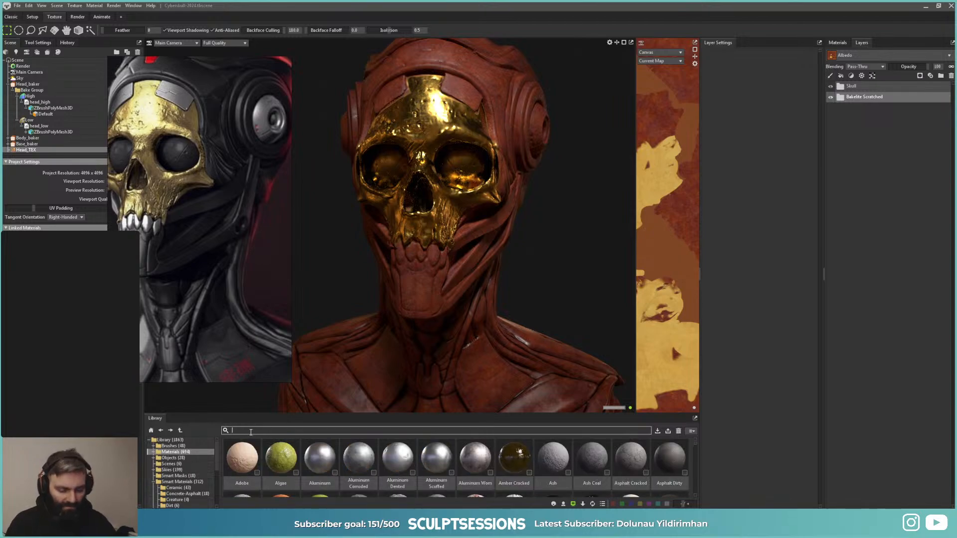
{"action": "type", "text": "silver"}
{"action": "key", "text": "Return"}
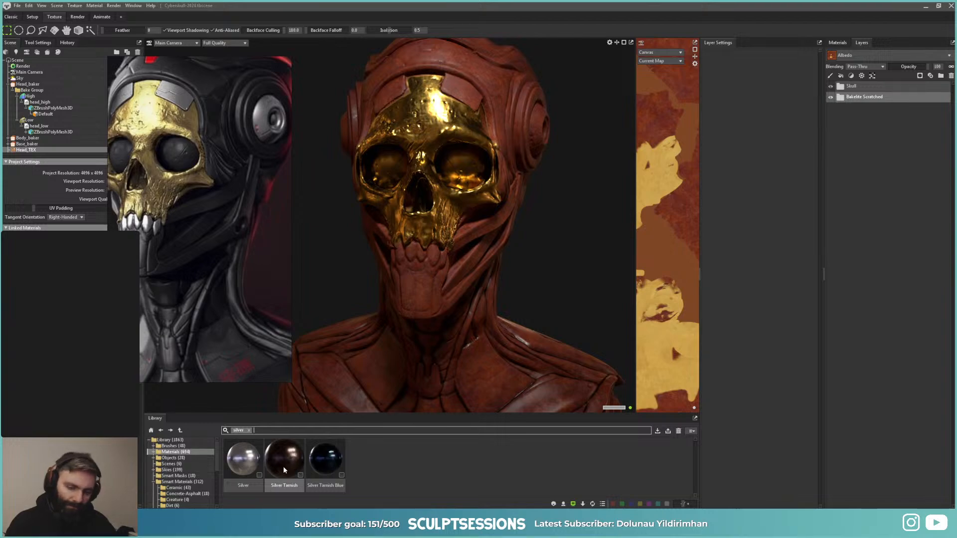
{"action": "left_click_drag", "start_coordinate": [247, 466], "coordinate": [770, 254]}
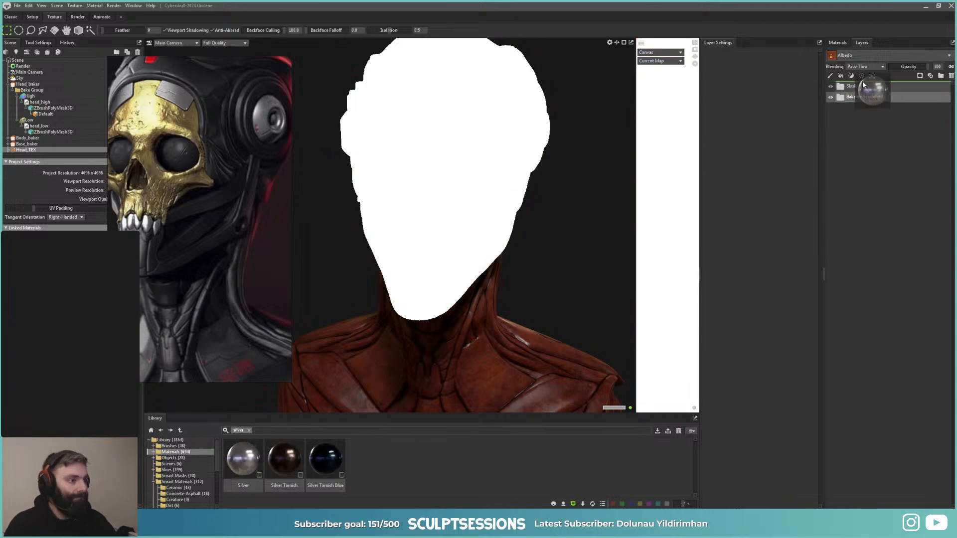
{"action": "left_click_drag", "start_coordinate": [864, 85], "coordinate": [864, 86]}
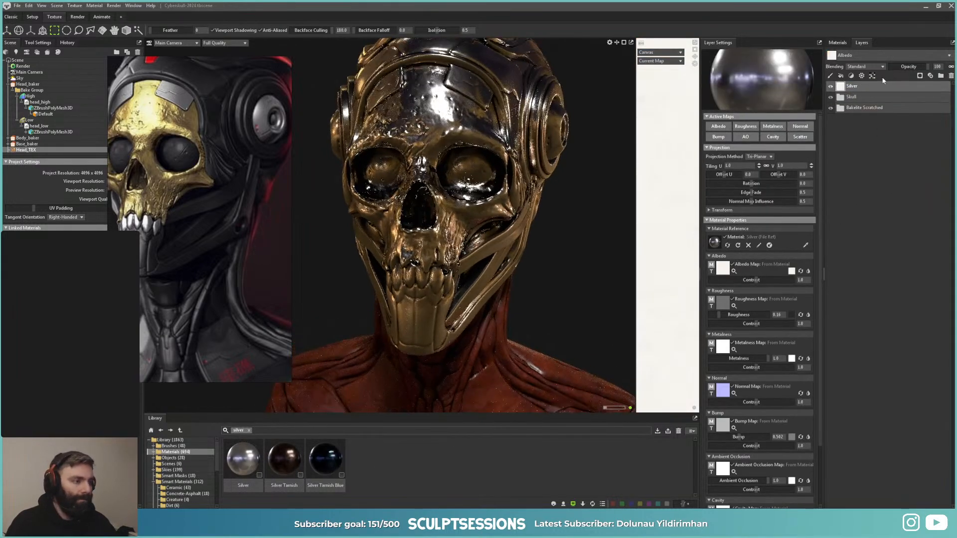
Step: Put the Silver layer in a new group named Teeth
{"action": "key", "text": "ctrl+g"}
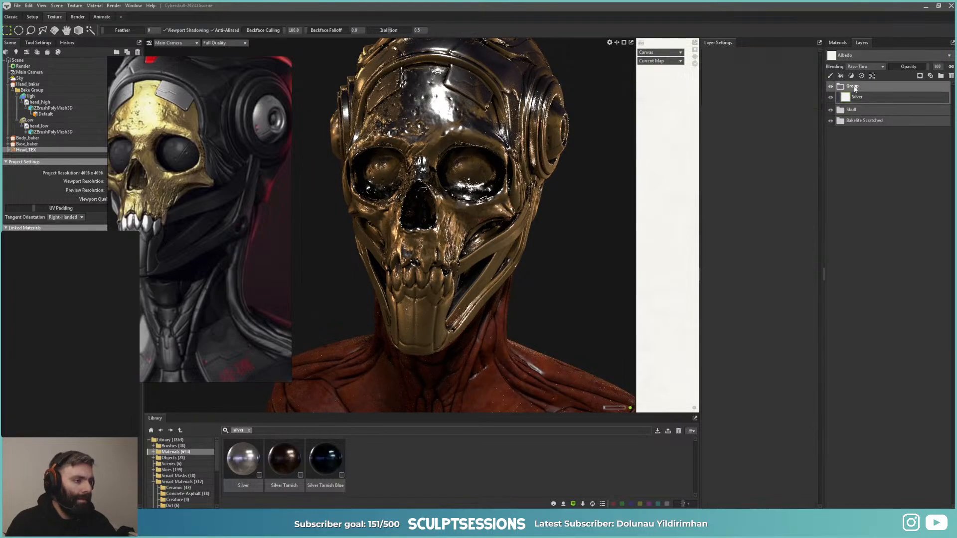
{"action": "double_click", "coordinate": [853, 87]}
{"action": "type", "text": "Teeth"}
{"action": "key", "text": "Return"}
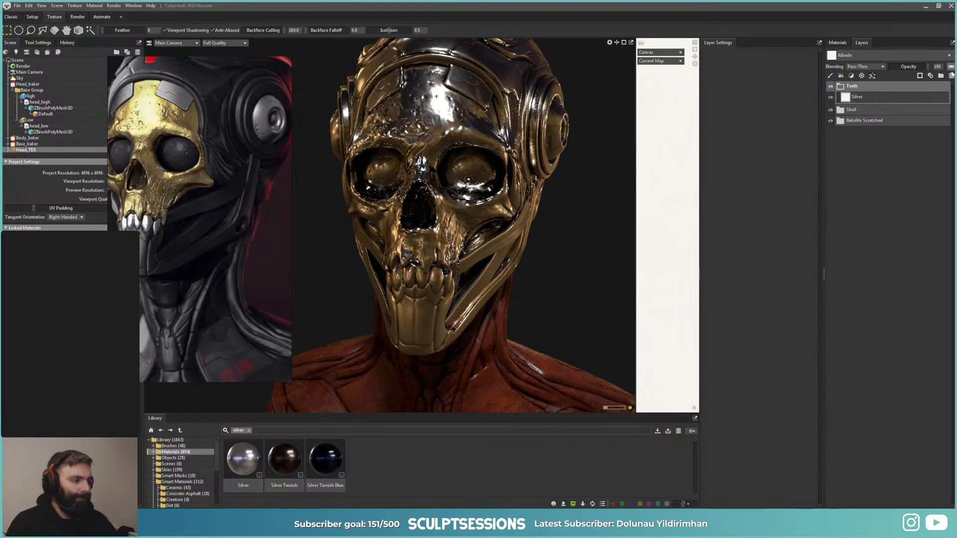
Step: Nest the Silver layer in a subgroup named Mask and give that subgroup a black paint mask
{"action": "left_click", "coordinate": [864, 96]}
{"action": "key", "text": "ctrl+g"}
{"action": "double_click", "coordinate": [855, 97]}
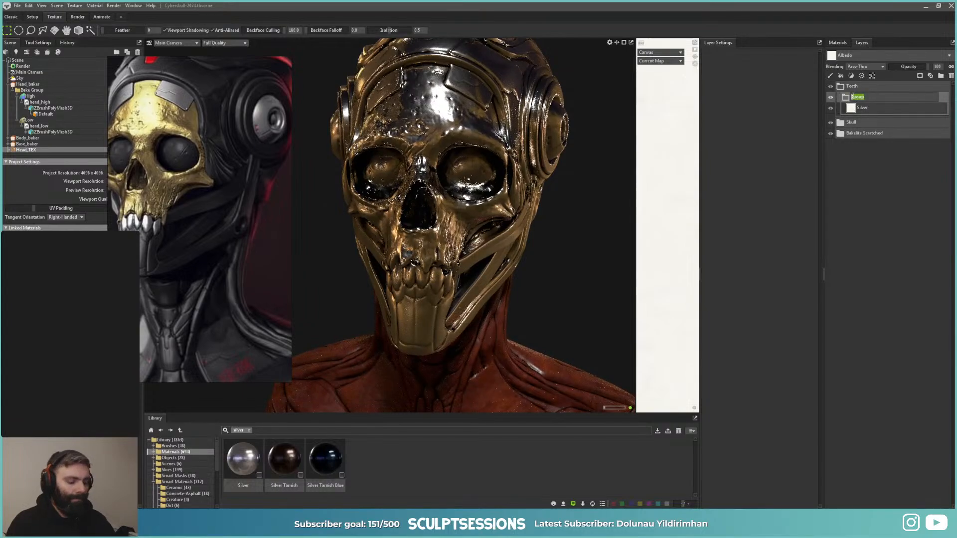
{"action": "key", "text": "Return"}
{"action": "left_click", "coordinate": [919, 75]}
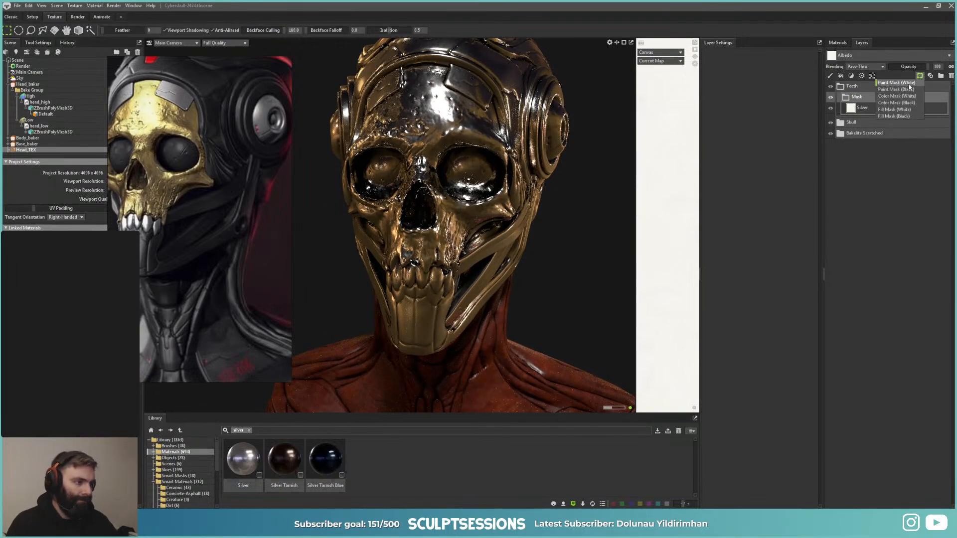
{"action": "left_click", "coordinate": [898, 90]}
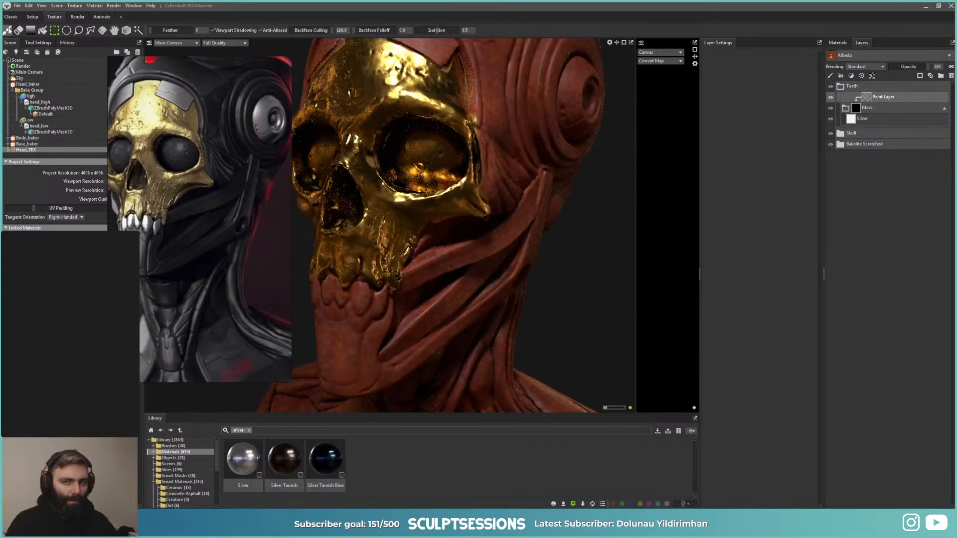
Step: Paint the silver mask over one upper canine, reducing the brush size to 8
{"action": "left_click", "coordinate": [9, 31]}
{"action": "mouse_move", "coordinate": [455, 303]}
{"action": "left_mouse_down", "text": "alt"}
{"action": "mouse_move", "coordinate": [427, 306]}
{"action": "mouse_move", "coordinate": [402, 293]}
{"action": "left_mouse_up", "text": "alt"}
{"action": "scroll", "coordinate": [404, 291], "scroll_direction": "up", "scroll_amount": 3}
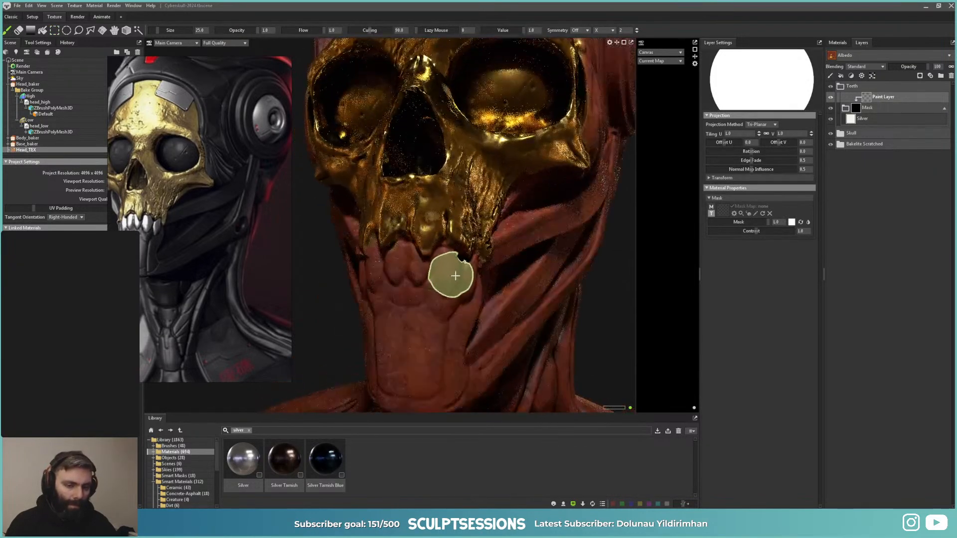
{"action": "key", "text": "bracketleft"}
{"action": "key", "text": "bracketleft"}
{"action": "key", "text": "bracketleft"}
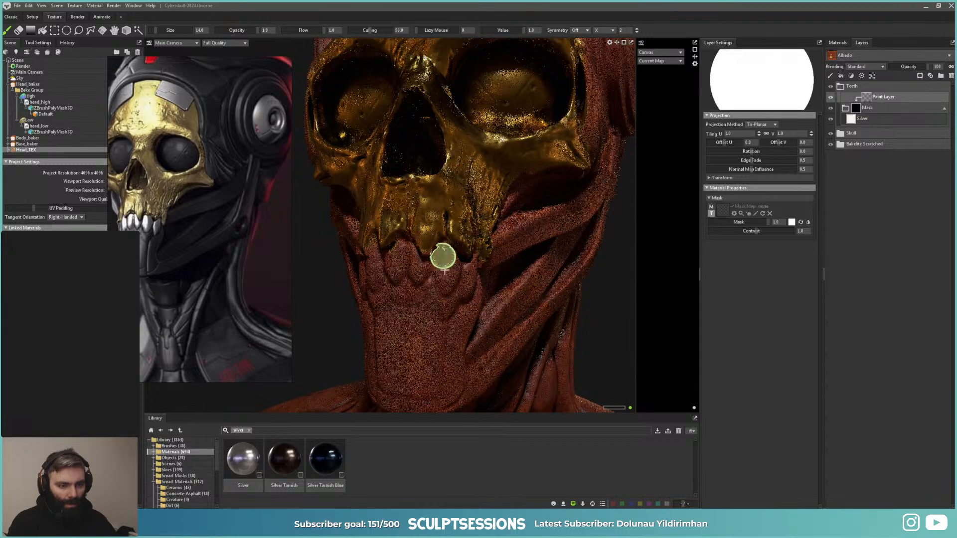
{"action": "key", "text": "bracketleft"}
{"action": "key", "text": "bracketleft"}
{"action": "key", "text": "bracketleft"}
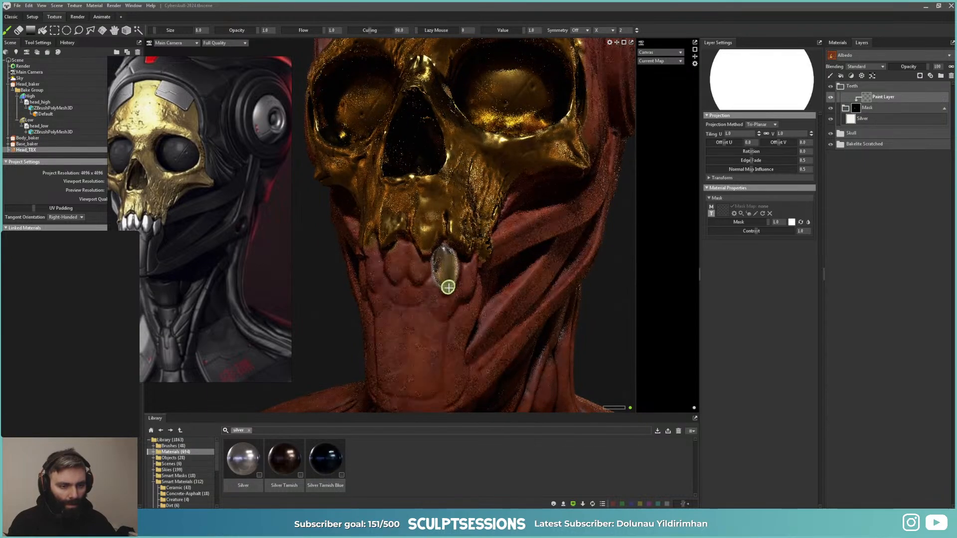
Step: Reduce the brush size to 6, clean up the canine's edge and paint the silver mask over the neighbouring front teeth
{"action": "key", "text": "bracketleft"}
{"action": "key", "text": "bracketleft"}
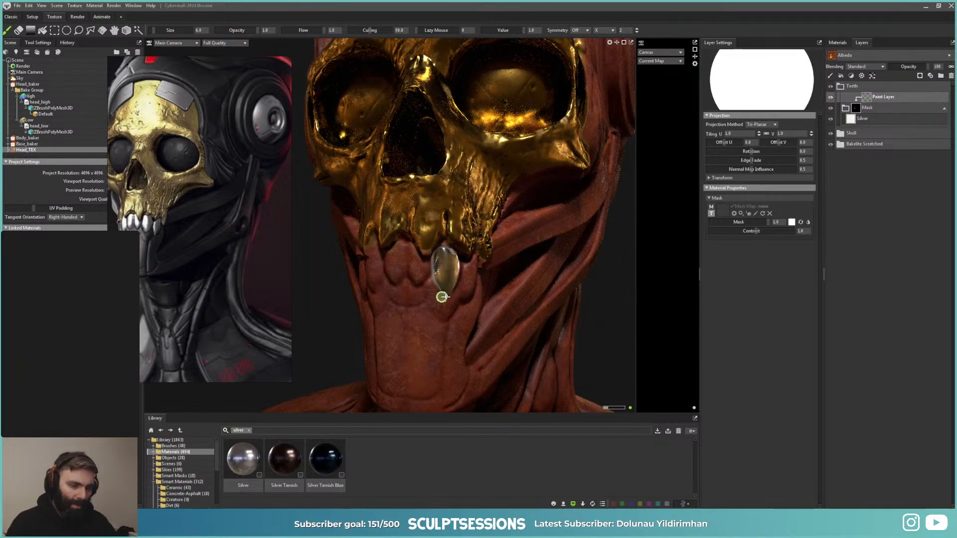
{"action": "left_click_drag", "start_coordinate": [443, 289], "coordinate": [456, 289], "text": "alt"}
{"action": "left_click_drag", "start_coordinate": [540, 274], "coordinate": [537, 272]}
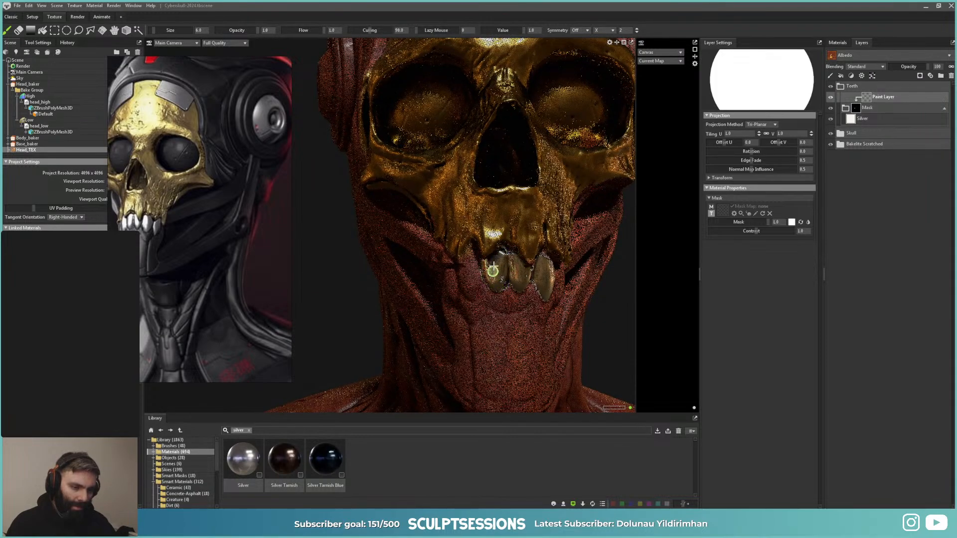
Step: Move the Teeth group below the Skull group and select its Paint Layer again
{"action": "left_click_drag", "start_coordinate": [853, 86], "coordinate": [858, 141]}
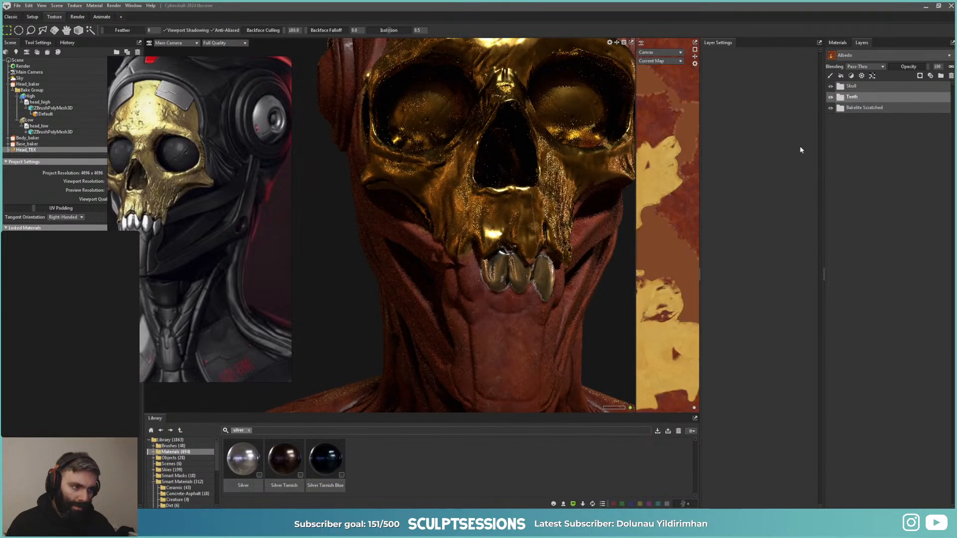
{"action": "left_click", "coordinate": [840, 97]}
{"action": "left_click", "coordinate": [849, 107]}
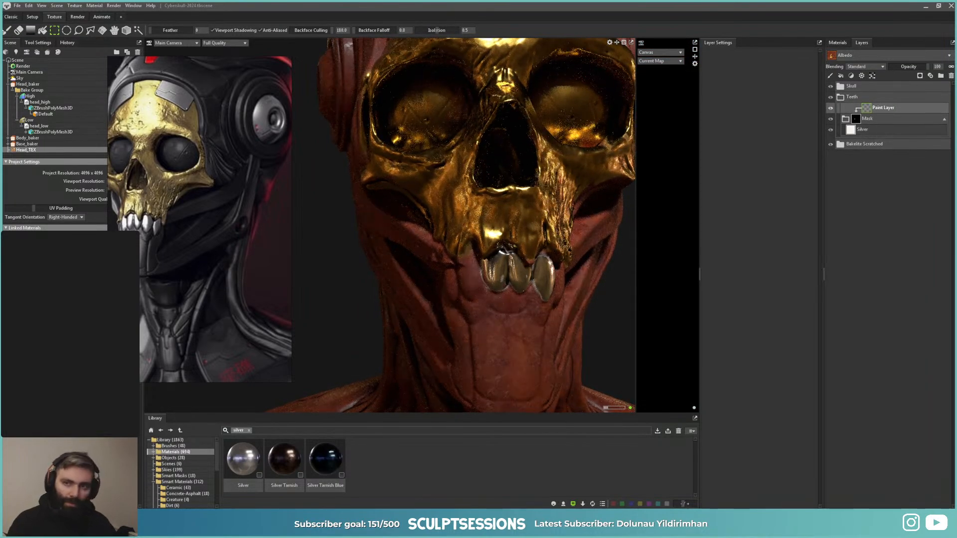
Step: Paint the silver mask over the remaining upper teeth around the jaw with a brush size of 12
{"action": "left_click", "coordinate": [6, 31]}
{"action": "left_click_drag", "start_coordinate": [586, 282], "coordinate": [439, 261], "text": "alt"}
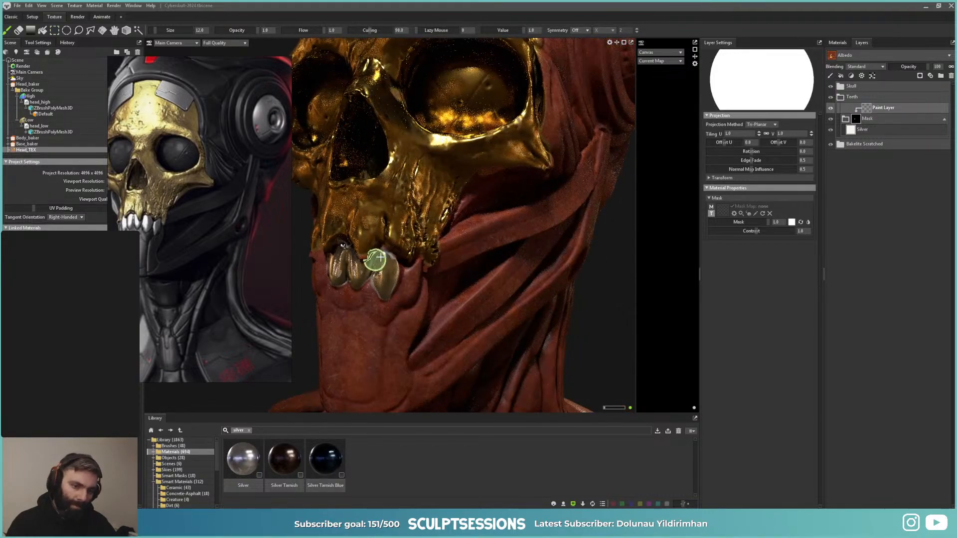
{"action": "left_click_drag", "start_coordinate": [359, 265], "coordinate": [537, 258], "text": "alt"}
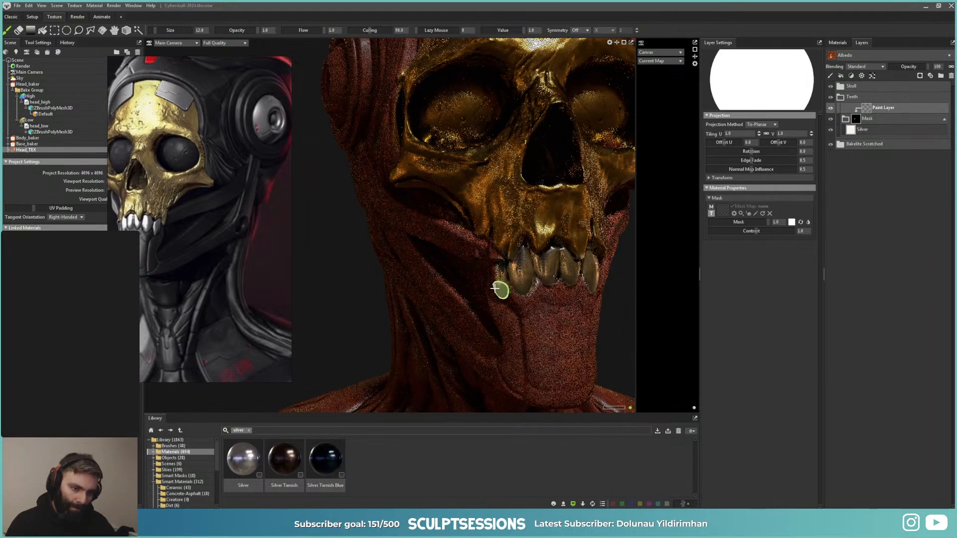
{"action": "left_click_drag", "start_coordinate": [535, 267], "coordinate": [383, 259], "text": "alt"}
{"action": "scroll", "coordinate": [382, 259], "scroll_direction": "up", "scroll_amount": 4}
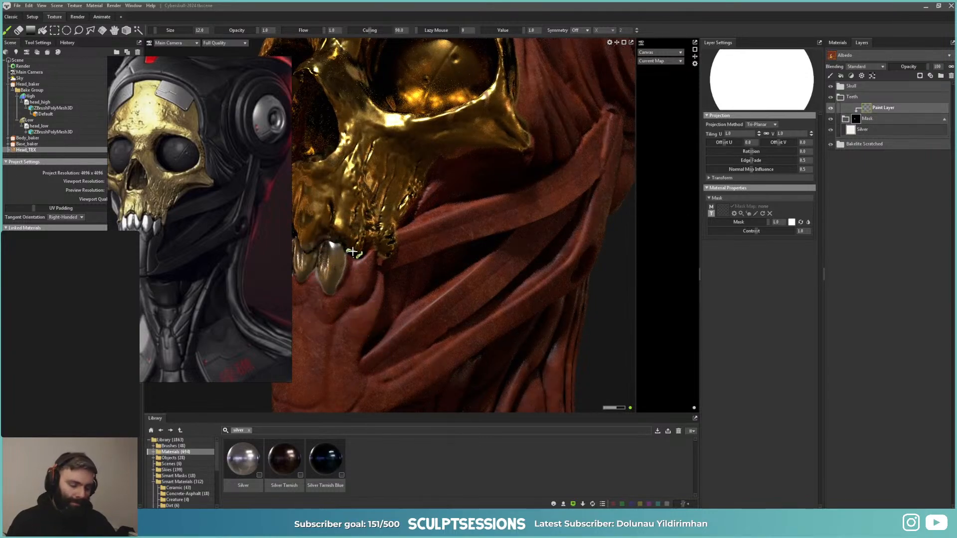
Step: Reduce the brush size to 8, paint the silver mask on the tooth behind the canine, and check the teeth on the whole bust
{"action": "key", "text": "bracketleft"}
{"action": "key", "text": "bracketleft"}
{"action": "left_click_drag", "start_coordinate": [355, 265], "coordinate": [363, 272]}
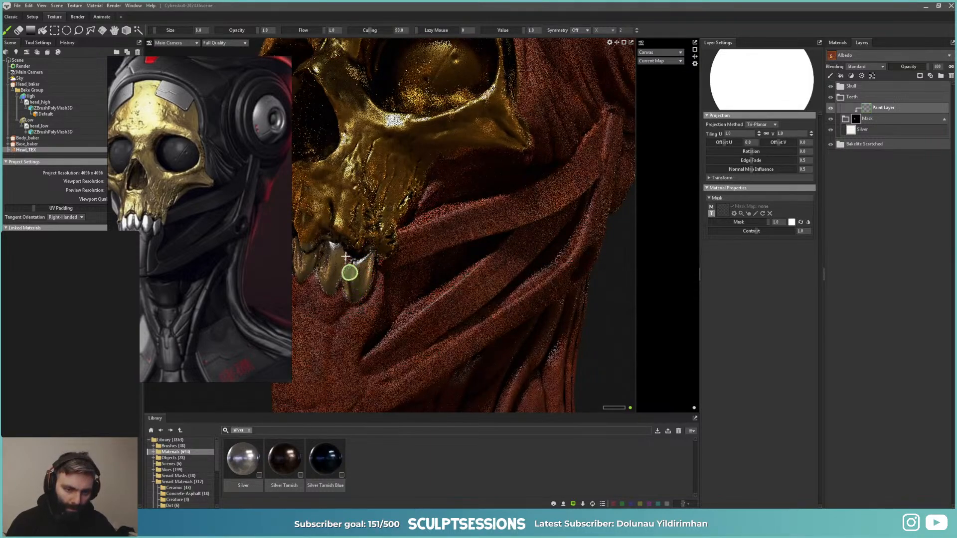
{"action": "right_click_drag", "start_coordinate": [397, 305], "coordinate": [199, 284], "text": "alt"}
{"action": "left_click_drag", "start_coordinate": [421, 278], "coordinate": [478, 285], "text": "alt"}
{"action": "scroll", "coordinate": [384, 291], "scroll_direction": "down", "scroll_amount": 2}
{"action": "left_click_drag", "start_coordinate": [384, 288], "coordinate": [539, 284], "text": "alt"}
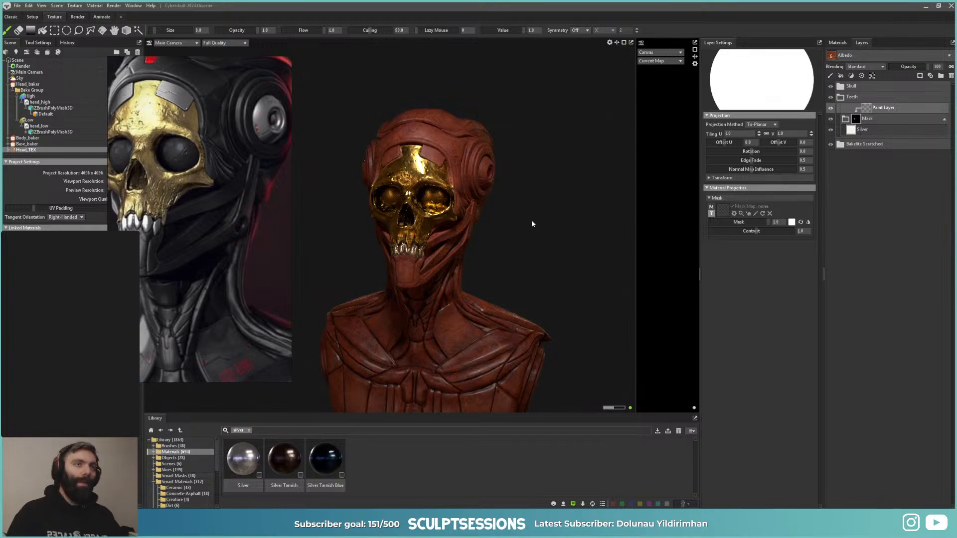
{"action": "left_click_drag", "start_coordinate": [526, 260], "coordinate": [563, 235], "text": "alt"}
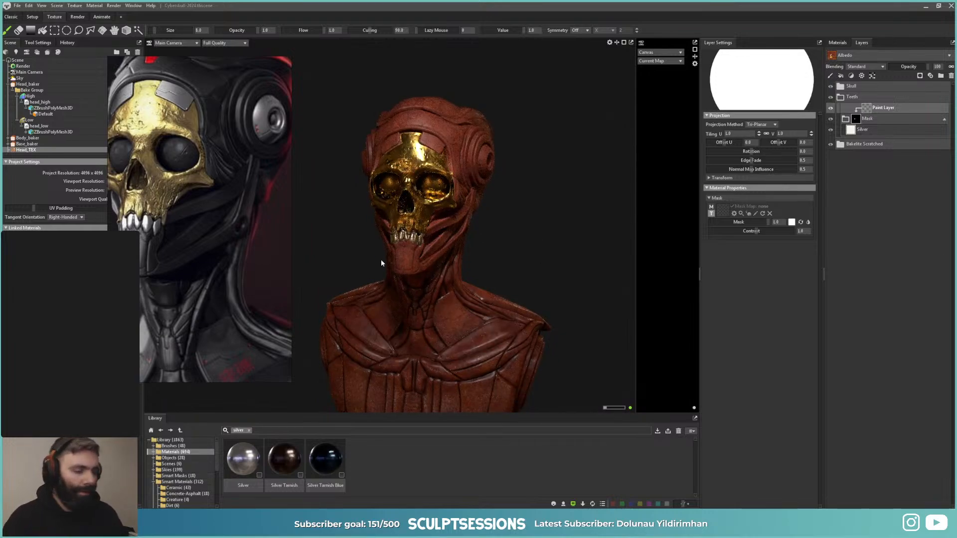
Step: Collapse the Teeth group and put the Bakelite Scratched material into a new layer group named Base
{"action": "left_click_drag", "start_coordinate": [381, 263], "coordinate": [511, 274], "text": "alt"}
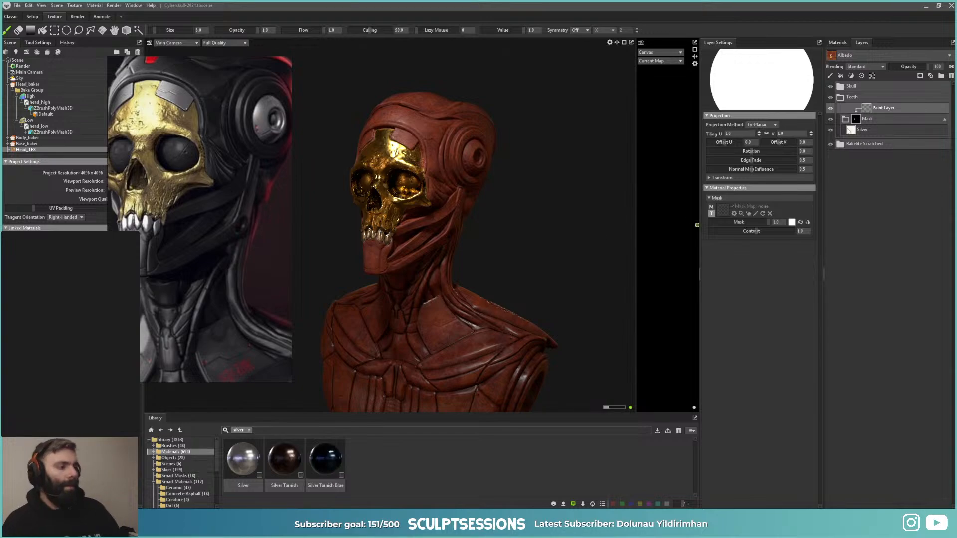
{"action": "left_click", "coordinate": [841, 96]}
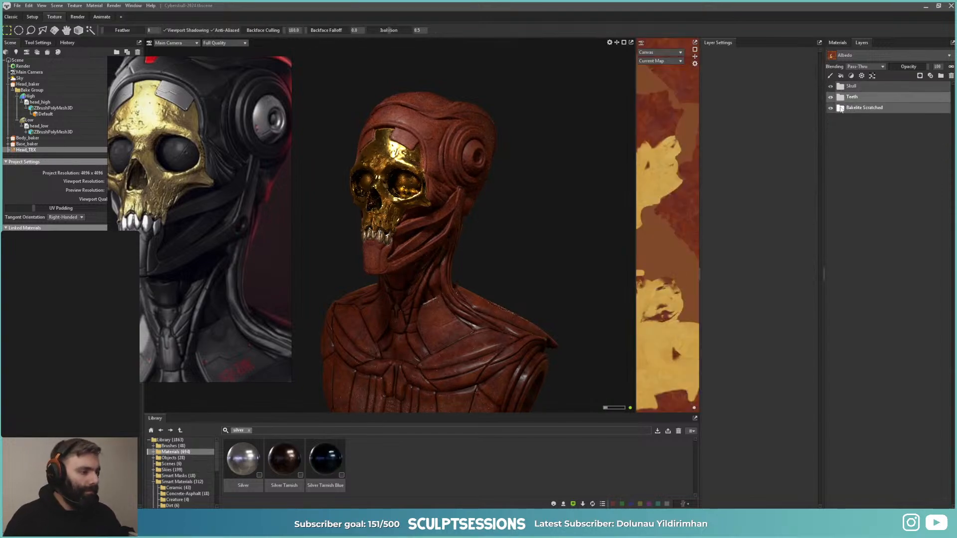
{"action": "left_click", "coordinate": [841, 109]}
{"action": "key", "text": "ctrl+g"}
{"action": "double_click", "coordinate": [851, 108]}
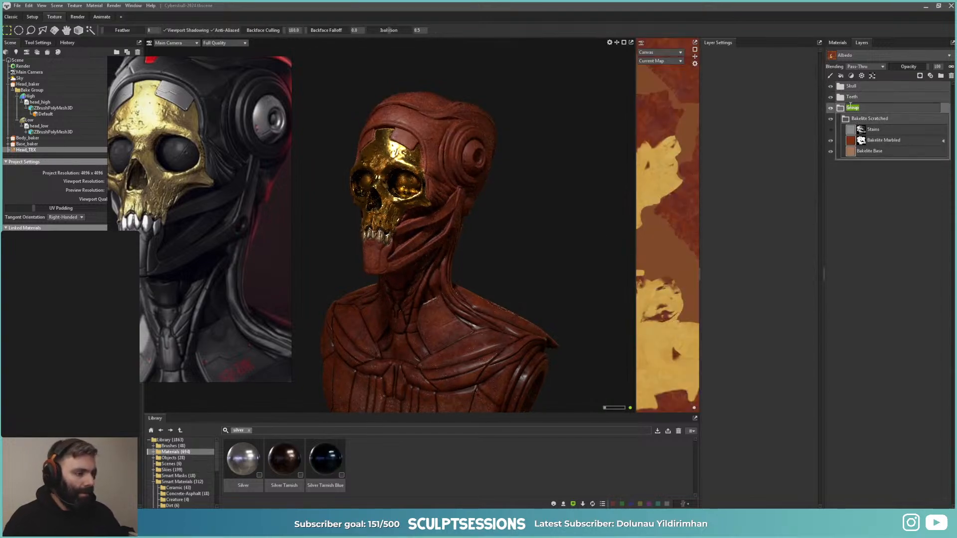
{"action": "type", "text": "Base"}
{"action": "key", "text": "Return"}
{"action": "left_click", "coordinate": [847, 120]}
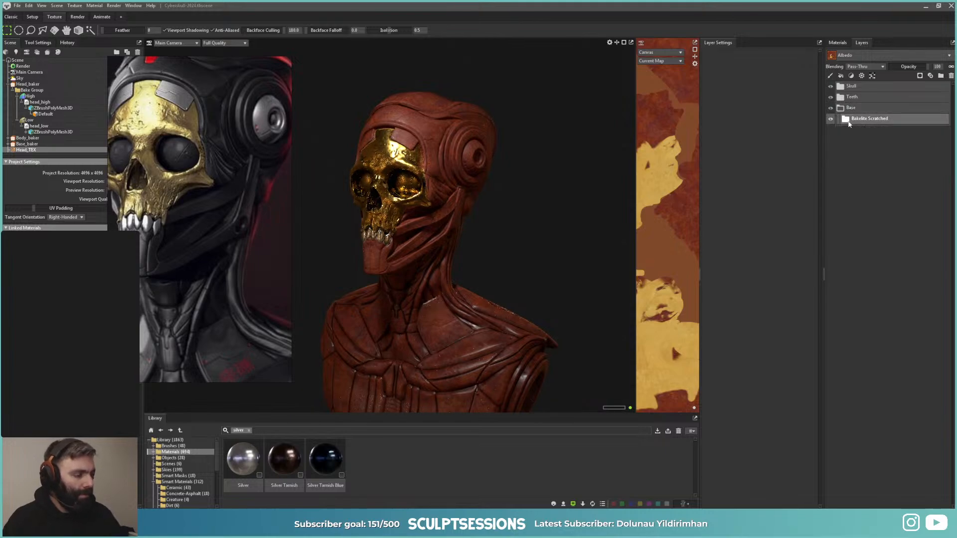
Step: Select the Bakelite Marbled layer and lower its albedo contrast to about 0.145 while viewing the helmet up close
{"action": "left_click", "coordinate": [841, 121]}
{"action": "left_click", "coordinate": [880, 140]}
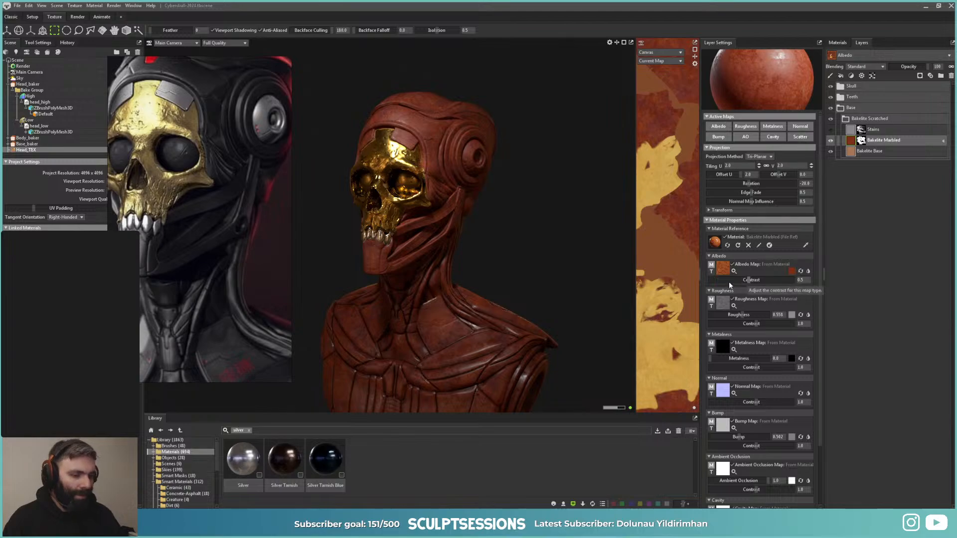
{"action": "middle_click_drag", "start_coordinate": [360, 309], "coordinate": [393, 266], "text": "alt"}
{"action": "right_click_drag", "start_coordinate": [393, 267], "coordinate": [475, 234], "text": "alt"}
{"action": "left_click_drag", "start_coordinate": [476, 235], "coordinate": [432, 294], "text": "alt"}
{"action": "right_click_drag", "start_coordinate": [431, 294], "coordinate": [444, 233], "text": "alt"}
{"action": "left_click_drag", "start_coordinate": [413, 240], "coordinate": [426, 225], "text": "alt"}
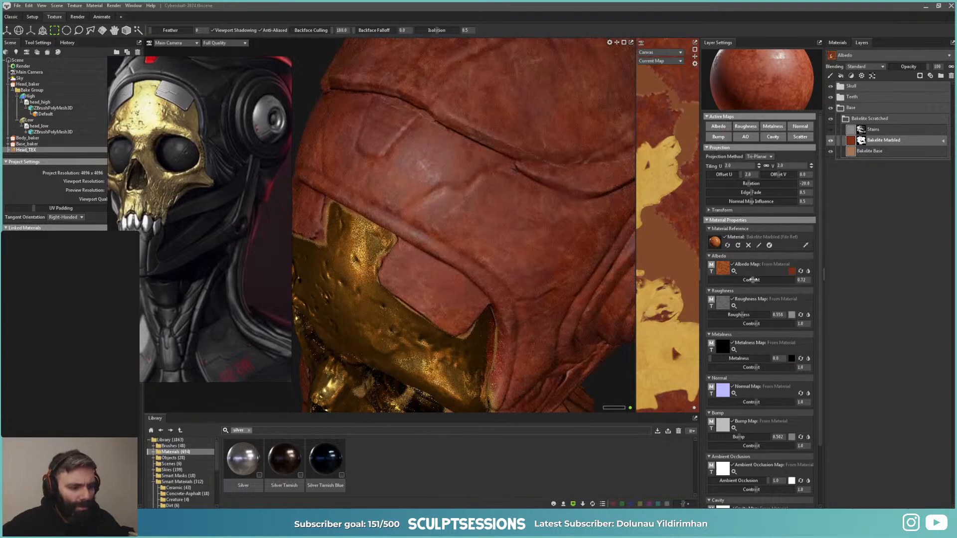
{"action": "left_click_drag", "start_coordinate": [751, 279], "coordinate": [736, 283]}
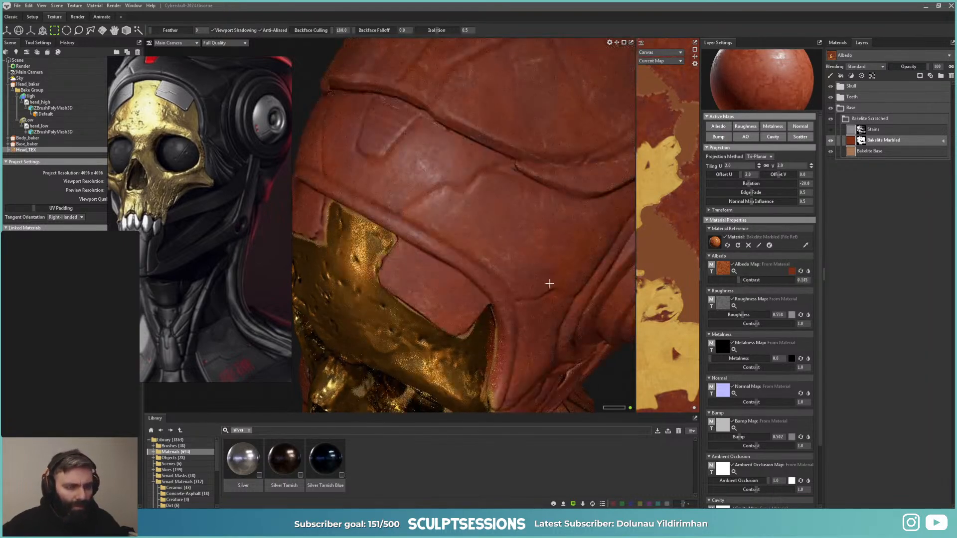
{"action": "scroll", "coordinate": [528, 255], "scroll_direction": "down", "scroll_amount": 3}
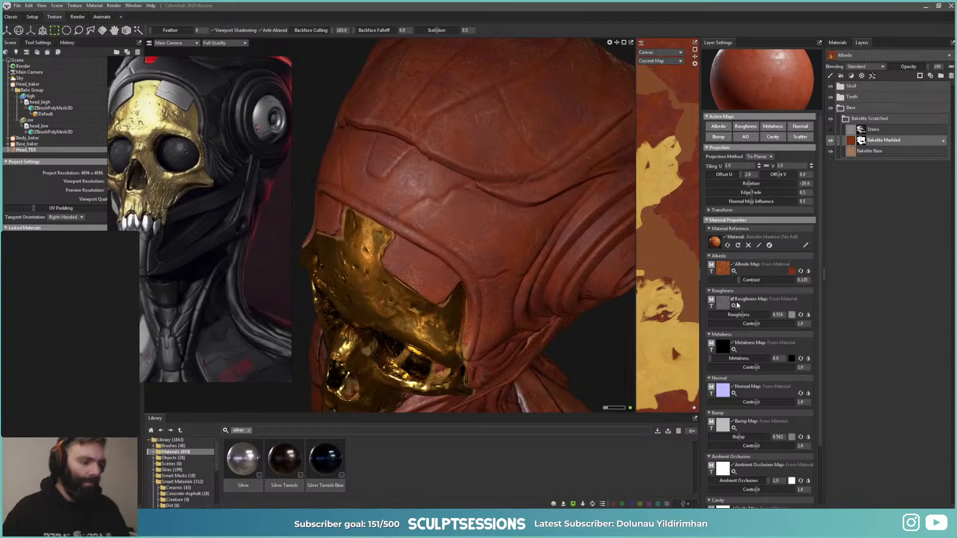
Step: Set the Bakelite Marbled layer's roughness to 0.628, metalness contrast to 0.364 and albedo contrast to about 0.01
{"action": "left_click_drag", "start_coordinate": [742, 316], "coordinate": [750, 315]}
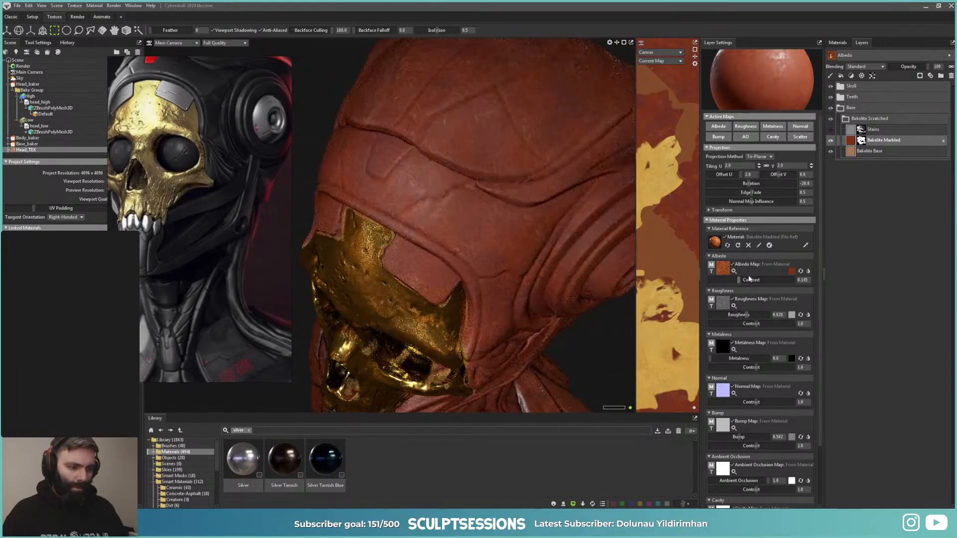
{"action": "left_click_drag", "start_coordinate": [749, 279], "coordinate": [739, 280]}
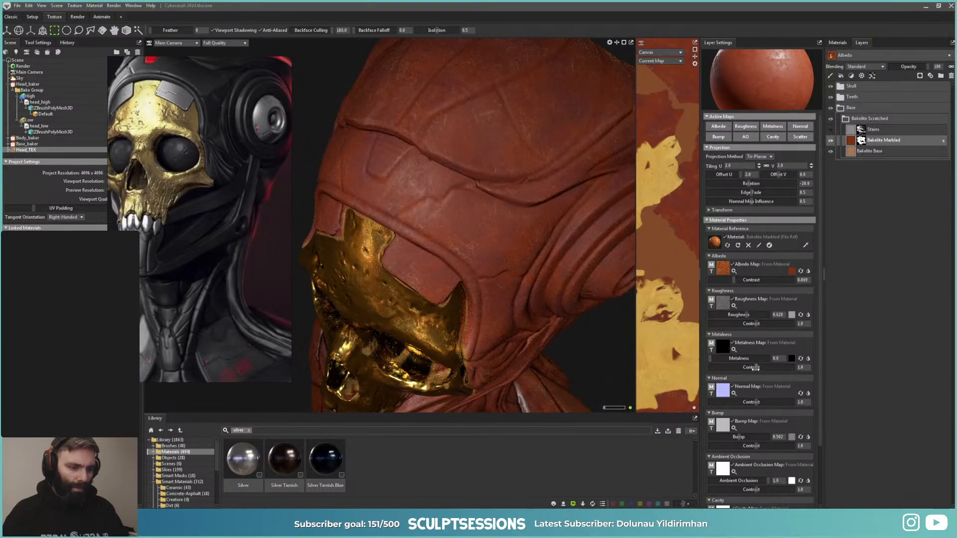
{"action": "left_click_drag", "start_coordinate": [756, 367], "coordinate": [745, 369]}
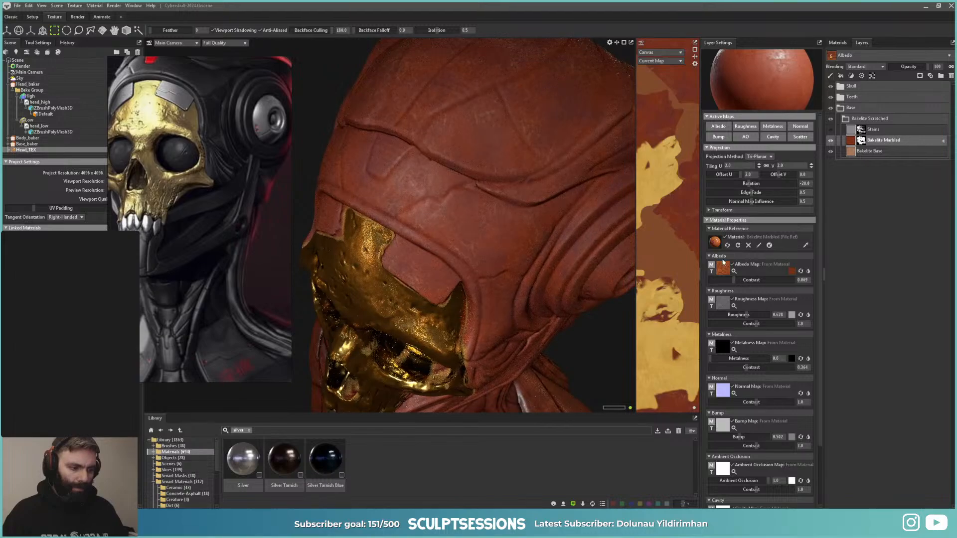
{"action": "mouse_move", "coordinate": [733, 281]}
{"action": "left_mouse_down"}
{"action": "mouse_move", "coordinate": [725, 281]}
{"action": "mouse_move", "coordinate": [780, 285]}
{"action": "mouse_move", "coordinate": [722, 286]}
{"action": "left_mouse_up"}
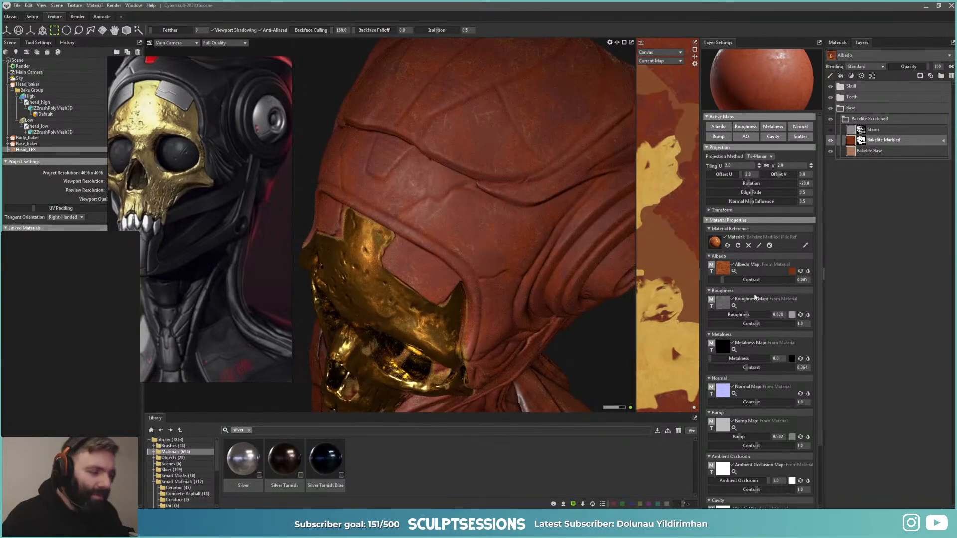
{"action": "left_click", "coordinate": [722, 279]}
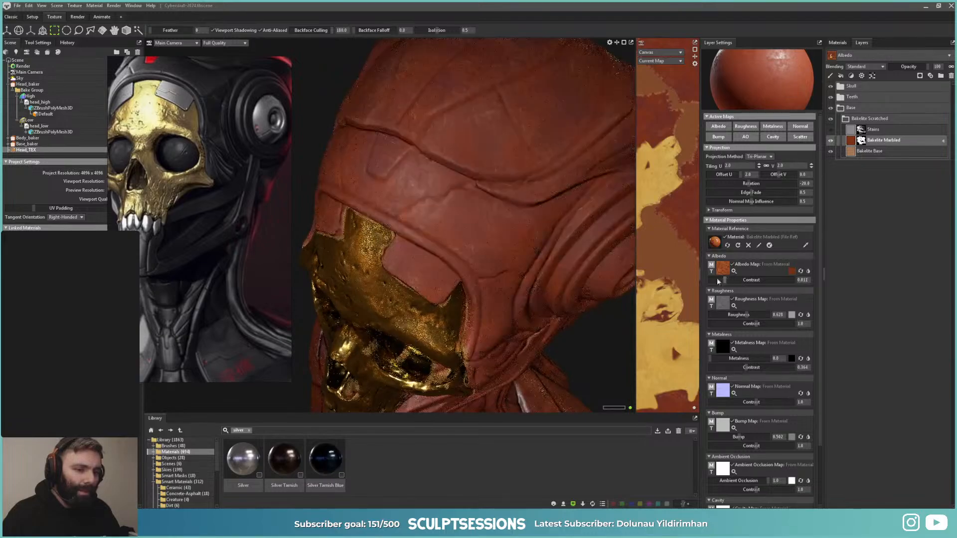
Step: Change the Bakelite Marbled albedo colour to the fully saturated red 912500 and check it on the whole bust
{"action": "scroll", "coordinate": [589, 259], "scroll_direction": "down", "scroll_amount": 4}
{"action": "left_click", "coordinate": [792, 271]}
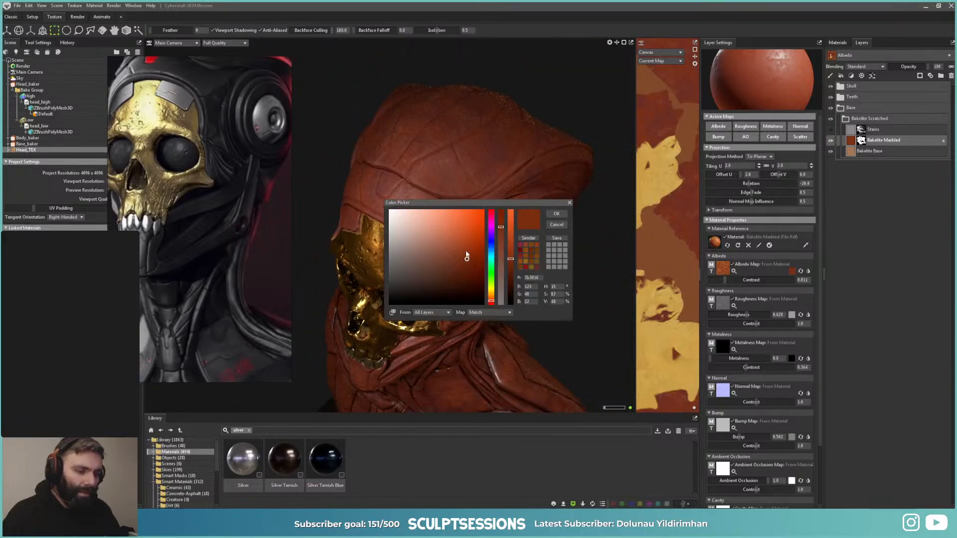
{"action": "left_click_drag", "start_coordinate": [467, 256], "coordinate": [484, 250]}
{"action": "left_click_drag", "start_coordinate": [524, 204], "coordinate": [616, 162]}
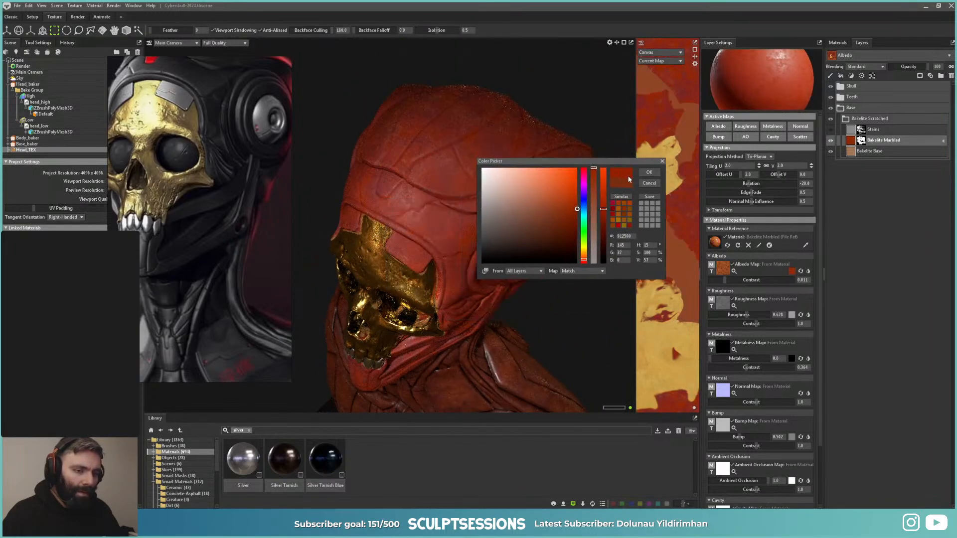
{"action": "left_click", "coordinate": [643, 173]}
{"action": "scroll", "coordinate": [514, 306], "scroll_direction": "down", "scroll_amount": 4}
{"action": "left_click_drag", "start_coordinate": [512, 308], "coordinate": [541, 256], "text": "alt"}
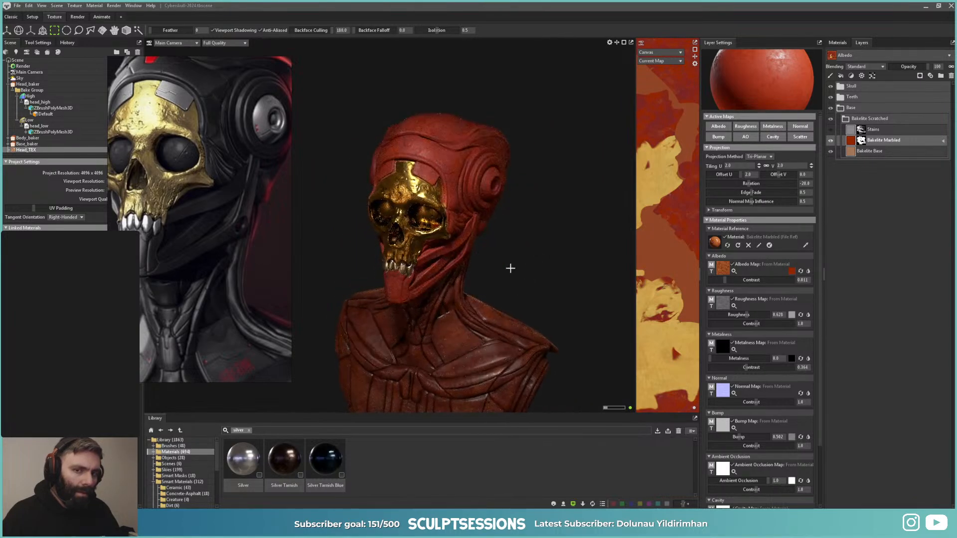
{"action": "scroll", "coordinate": [519, 274], "scroll_direction": "up", "scroll_amount": 2}
{"action": "scroll", "coordinate": [561, 282], "scroll_direction": "up", "scroll_amount": 3}
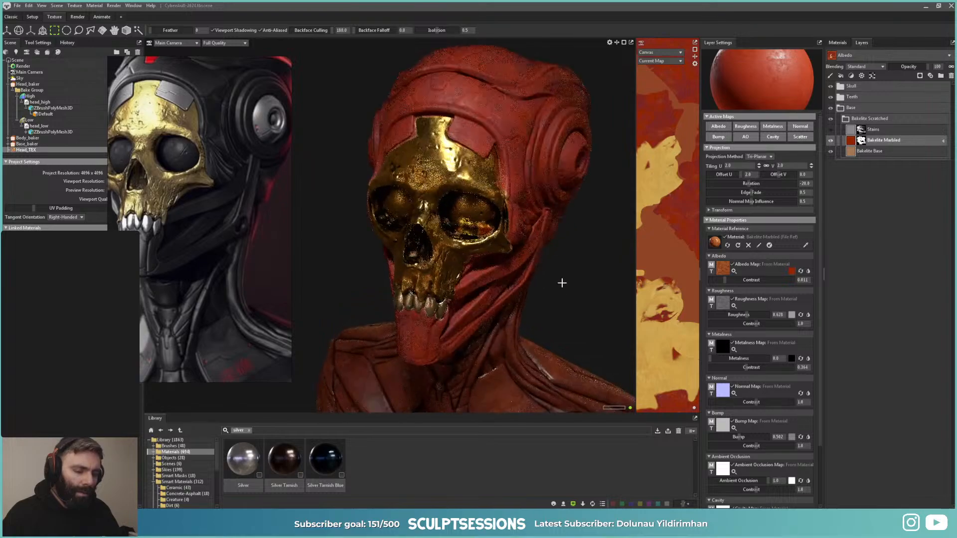
{"action": "scroll", "coordinate": [564, 277], "scroll_direction": "up", "scroll_amount": 4}
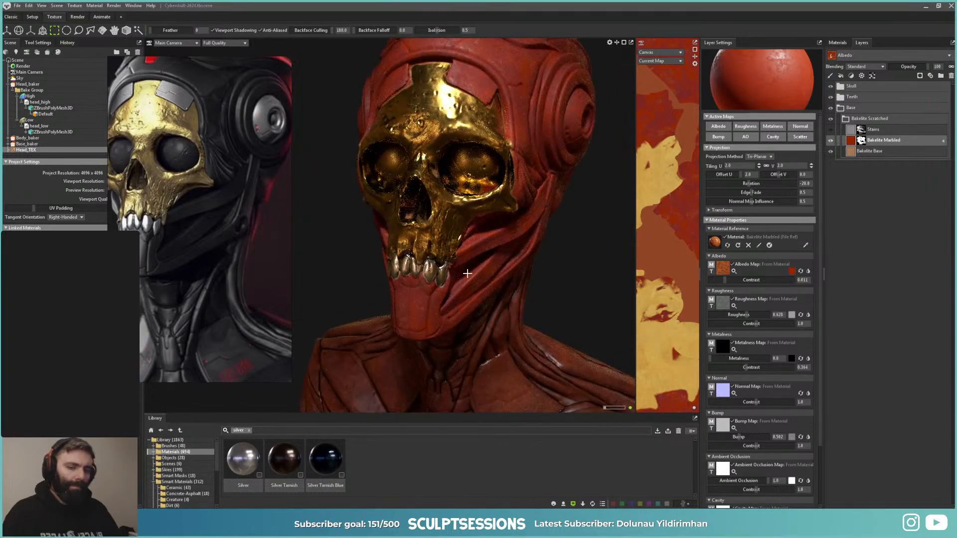
{"action": "scroll", "coordinate": [497, 269], "scroll_direction": "down", "scroll_amount": 4}
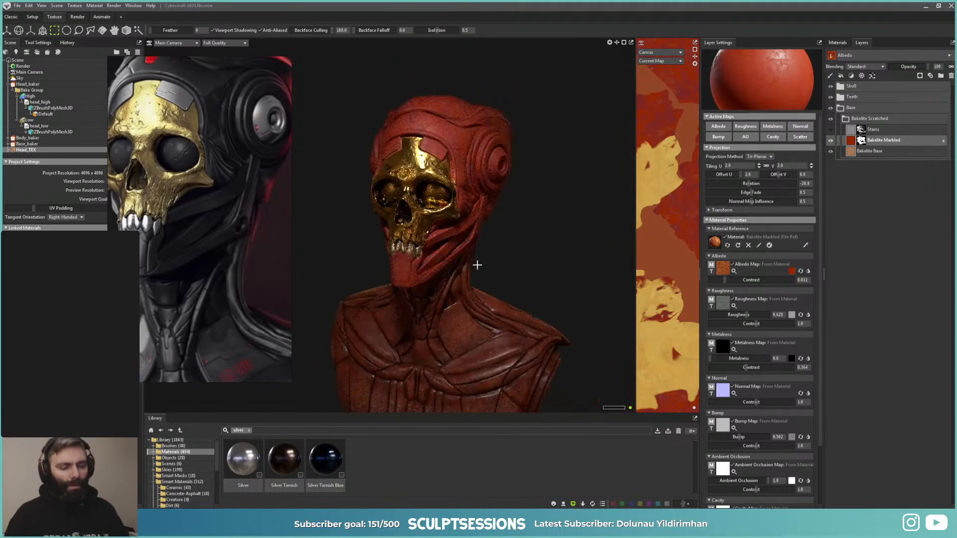
Step: Select the Skull group's Paint Layer and brush the gold mask along the skull's temple edge beside the helmet
{"action": "scroll", "coordinate": [487, 214], "scroll_direction": "up", "scroll_amount": 8}
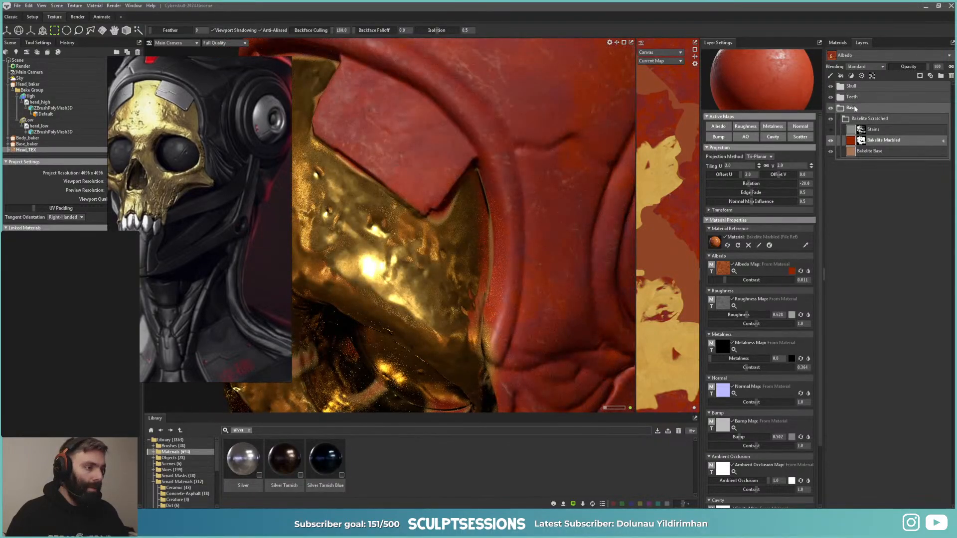
{"action": "left_click", "coordinate": [841, 87]}
{"action": "left_click", "coordinate": [841, 88]}
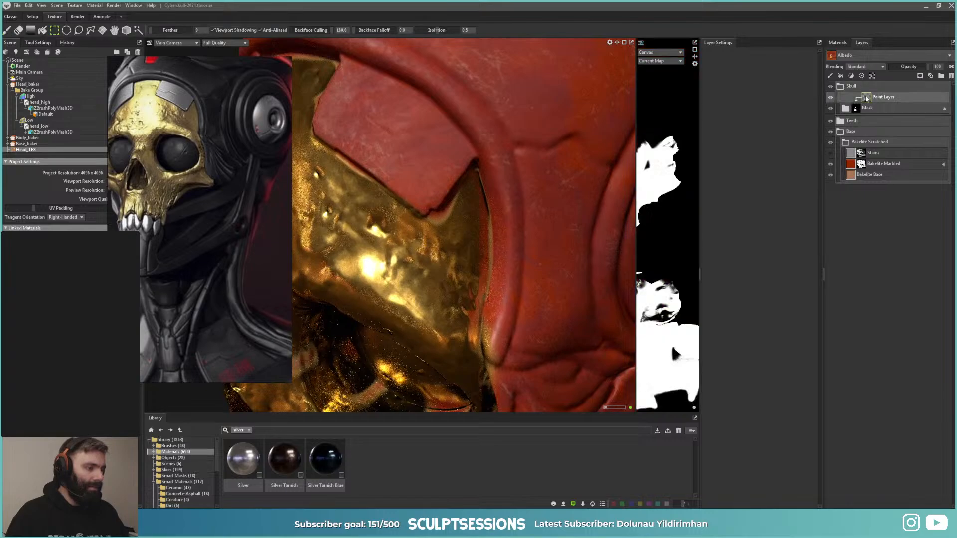
{"action": "left_click", "coordinate": [830, 86]}
{"action": "left_click", "coordinate": [831, 87]}
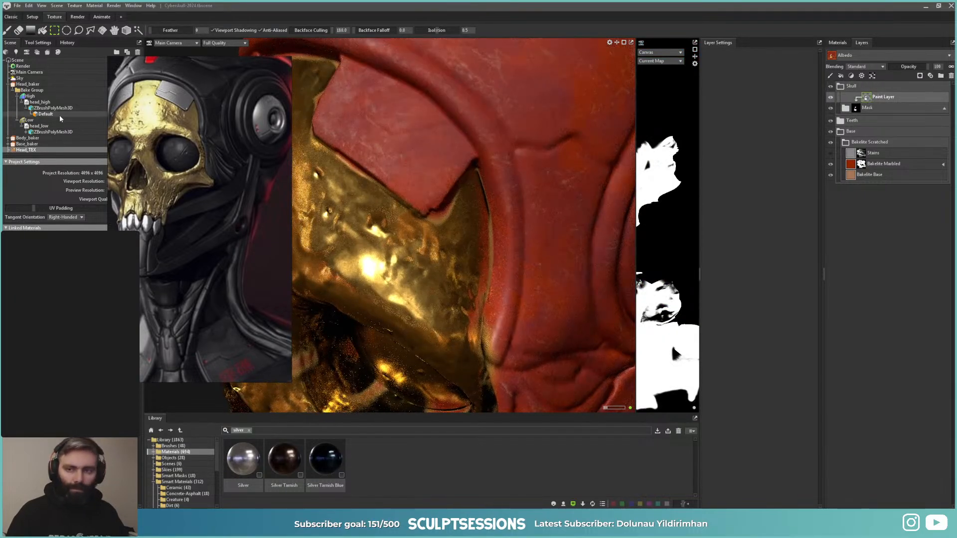
{"action": "left_click", "coordinate": [10, 31]}
{"action": "left_click_drag", "start_coordinate": [451, 244], "coordinate": [456, 312]}
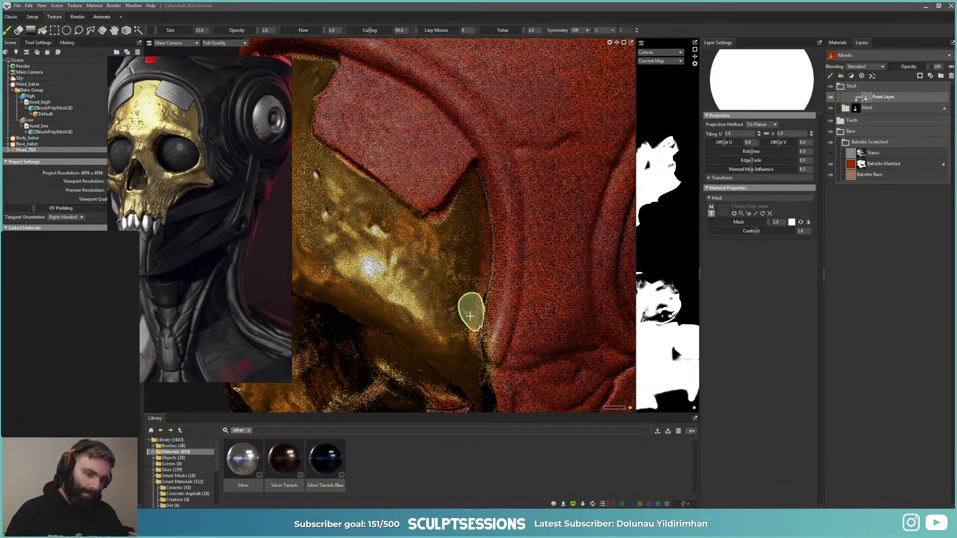
Step: Touch up the gold mask on the forehead between the two plates and check the skull from several angles
{"action": "scroll", "coordinate": [480, 249], "scroll_direction": "down", "scroll_amount": 10}
{"action": "left_click_drag", "start_coordinate": [494, 281], "coordinate": [478, 237], "text": "alt"}
{"action": "scroll", "coordinate": [478, 235], "scroll_direction": "up", "scroll_amount": 2}
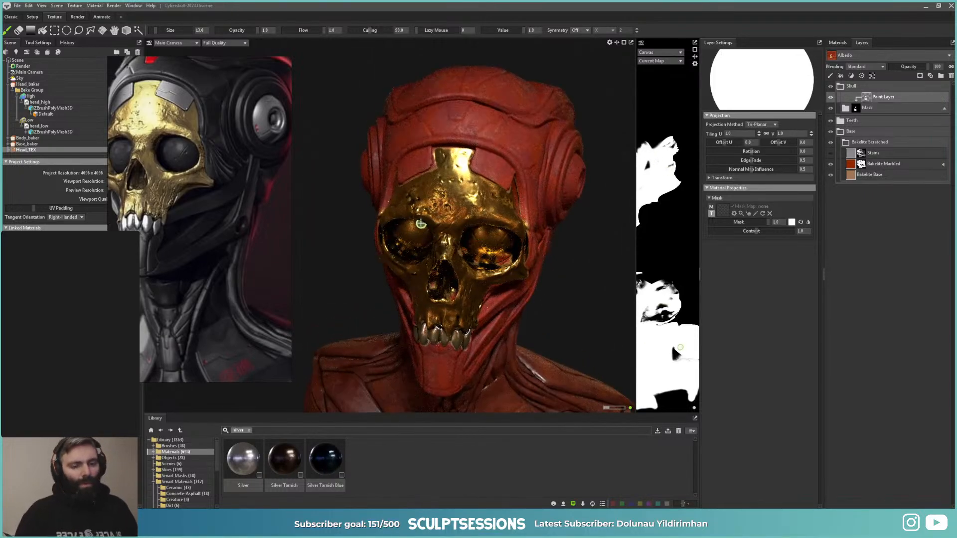
{"action": "left_click_drag", "start_coordinate": [416, 215], "coordinate": [485, 181], "text": "alt"}
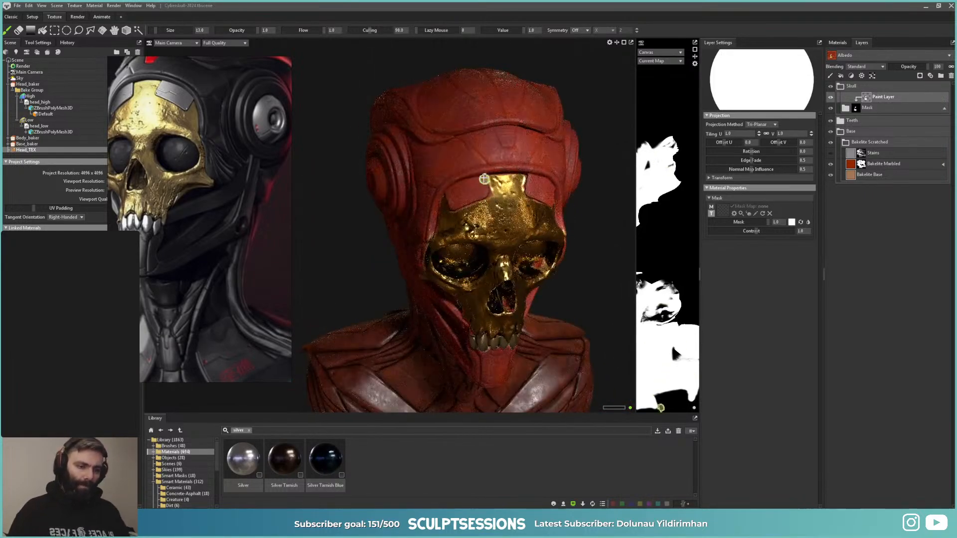
{"action": "scroll", "coordinate": [513, 199], "scroll_direction": "up", "scroll_amount": 8}
{"action": "left_click_drag", "start_coordinate": [528, 209], "coordinate": [474, 235], "text": "alt"}
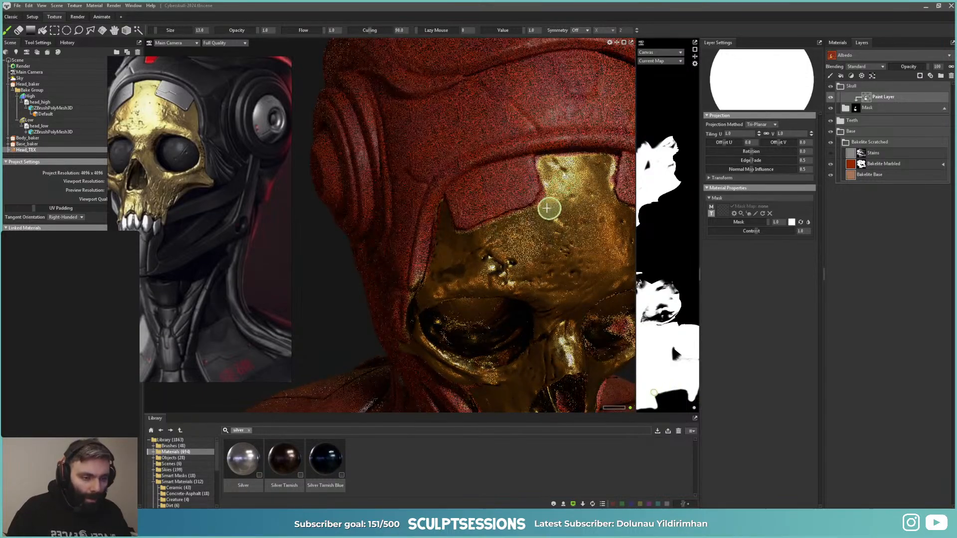
{"action": "left_click_drag", "start_coordinate": [571, 212], "coordinate": [549, 214], "text": "alt"}
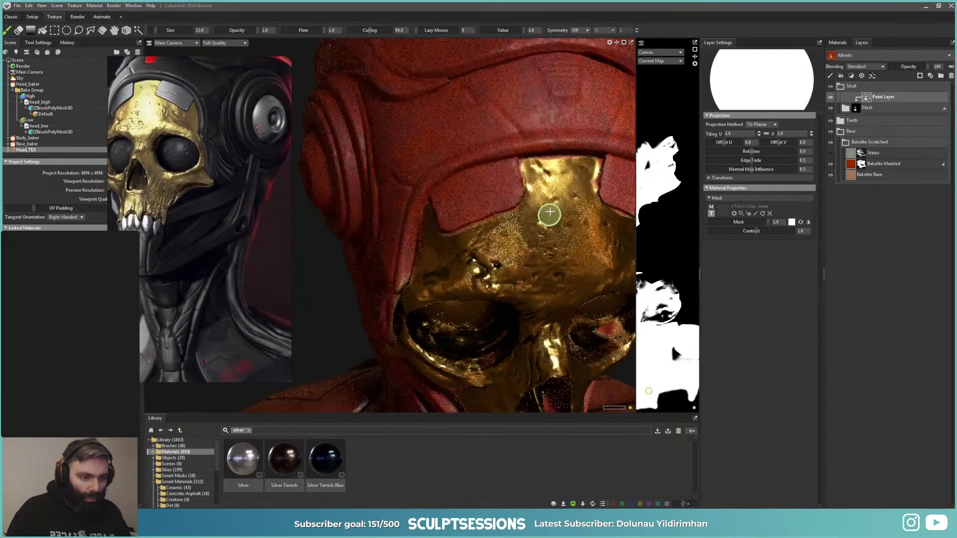
{"action": "mouse_move", "coordinate": [588, 177]}
{"action": "left_mouse_down"}
{"action": "mouse_move", "coordinate": [592, 185]}
{"action": "mouse_move", "coordinate": [513, 237]}
{"action": "mouse_move", "coordinate": [533, 210]}
{"action": "mouse_move", "coordinate": [538, 170]}
{"action": "left_mouse_up"}
{"action": "right_click_drag", "start_coordinate": [600, 188], "coordinate": [434, 200], "text": "alt"}
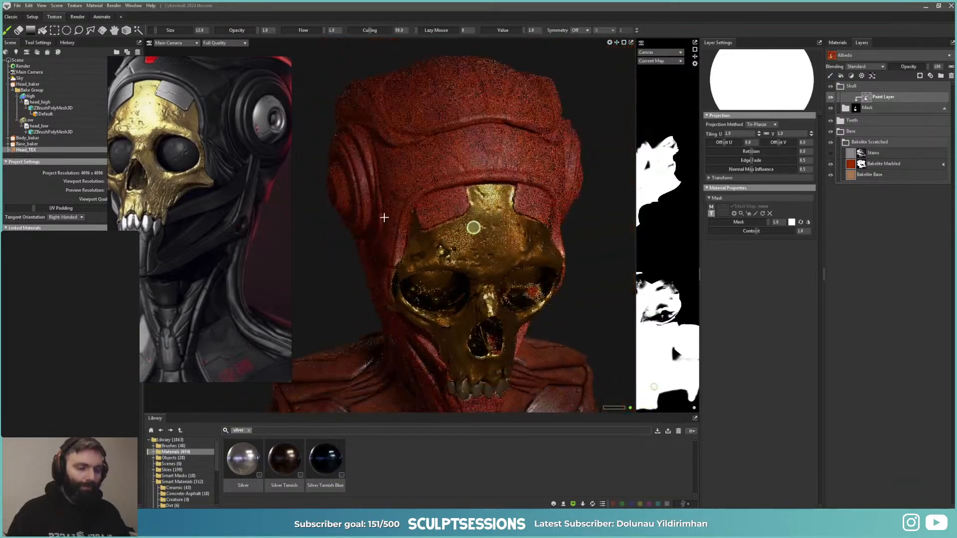
{"action": "right_click_drag", "start_coordinate": [474, 226], "coordinate": [344, 254], "text": "alt"}
{"action": "mouse_move", "coordinate": [442, 252]}
{"action": "left_mouse_down", "text": "alt"}
{"action": "mouse_move", "coordinate": [404, 285]}
{"action": "mouse_move", "coordinate": [420, 300]}
{"action": "mouse_move", "coordinate": [445, 275]}
{"action": "mouse_move", "coordinate": [432, 244]}
{"action": "mouse_move", "coordinate": [439, 262]}
{"action": "left_mouse_up", "text": "alt"}
{"action": "scroll", "coordinate": [433, 265], "scroll_direction": "up", "scroll_amount": 2}
Step: Frame the red leather reference image and lower the Bakelite Marbled layer's roughness to about 0.31 to match its sheen
{"action": "scroll", "coordinate": [160, 249], "scroll_direction": "down", "scroll_amount": 7}
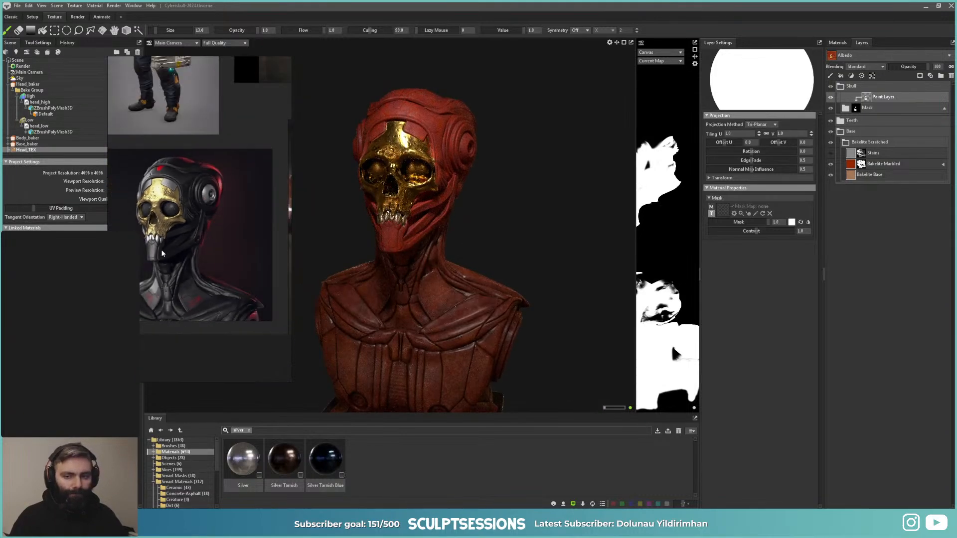
{"action": "middle_click_drag", "start_coordinate": [161, 249], "coordinate": [321, 313]}
{"action": "left_click", "coordinate": [154, 251]}
{"action": "scroll", "coordinate": [153, 247], "scroll_direction": "up", "scroll_amount": 10}
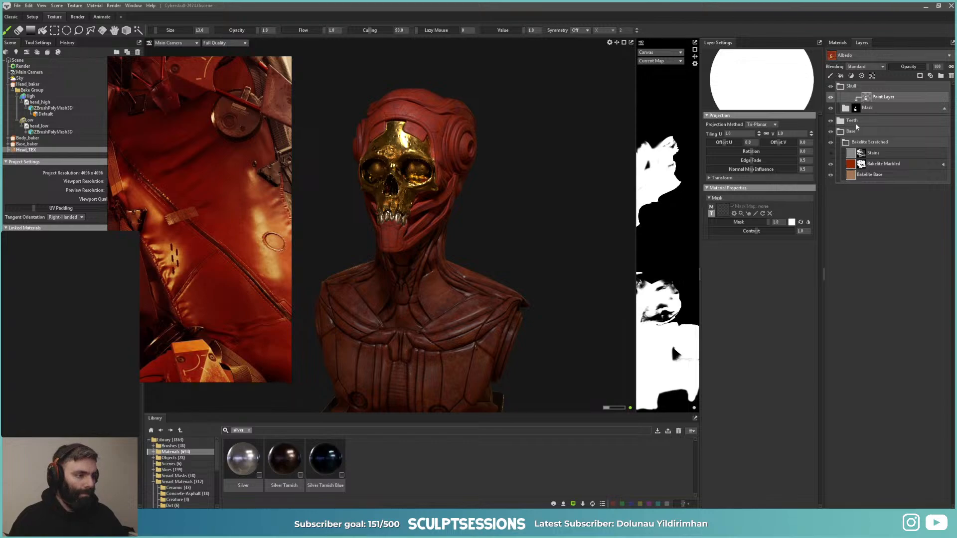
{"action": "left_click", "coordinate": [853, 166]}
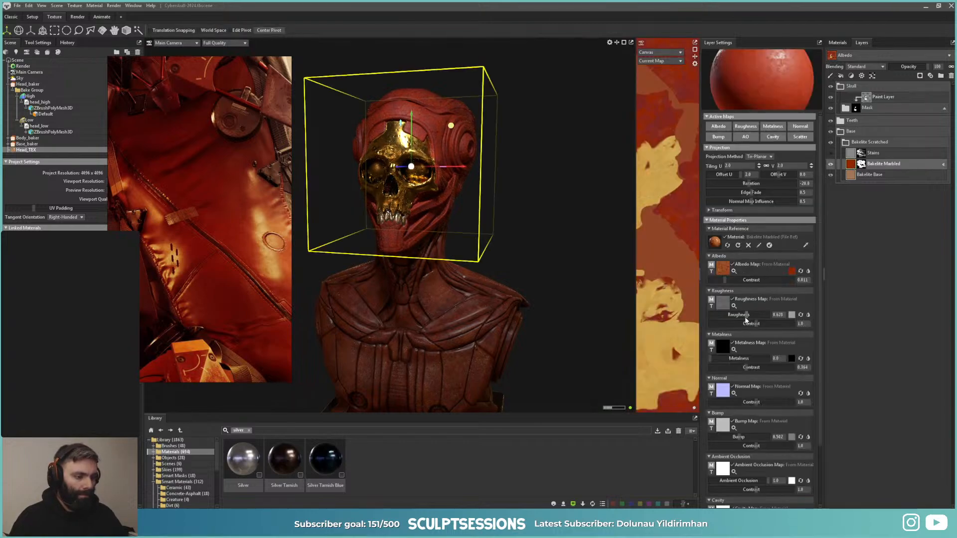
{"action": "left_click_drag", "start_coordinate": [746, 319], "coordinate": [729, 317]}
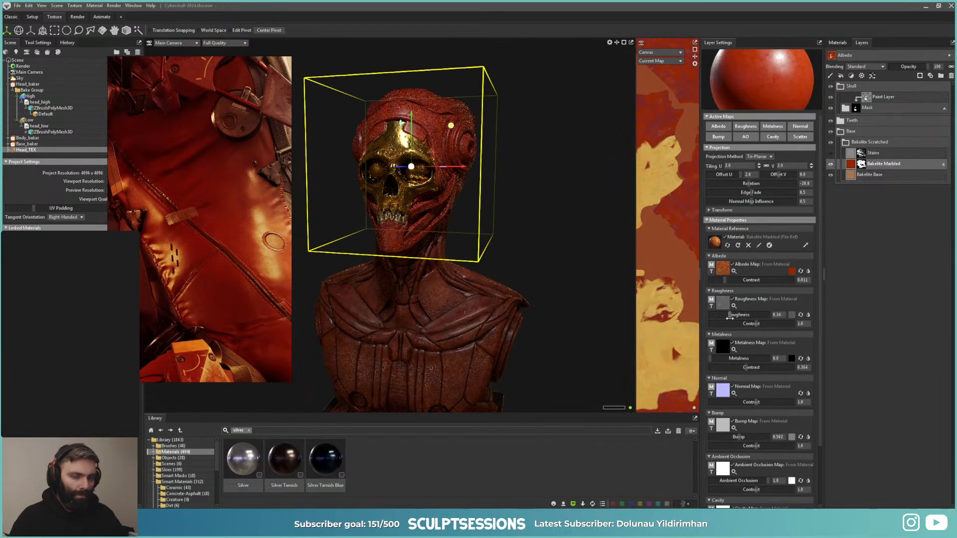
{"action": "left_click_drag", "start_coordinate": [445, 143], "coordinate": [637, 286]}
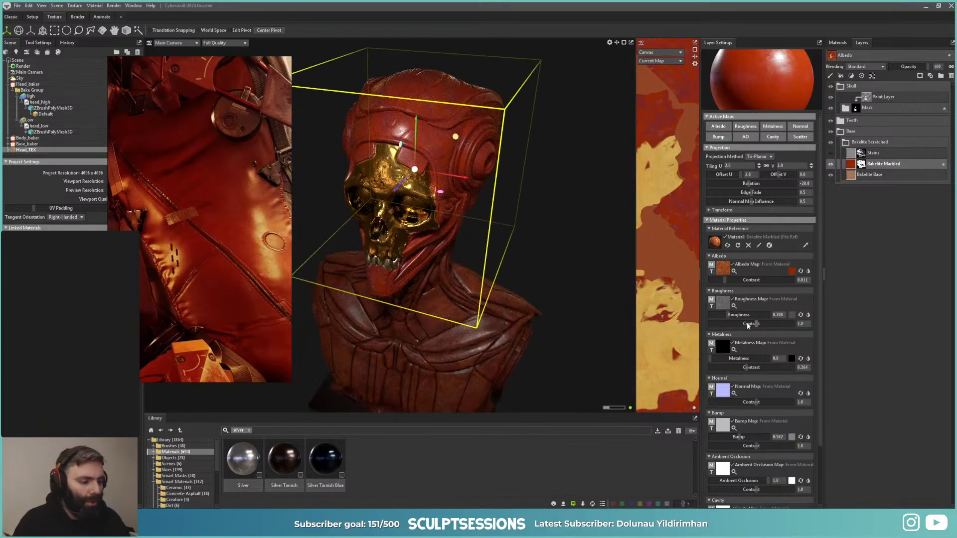
{"action": "left_click_drag", "start_coordinate": [734, 317], "coordinate": [726, 314]}
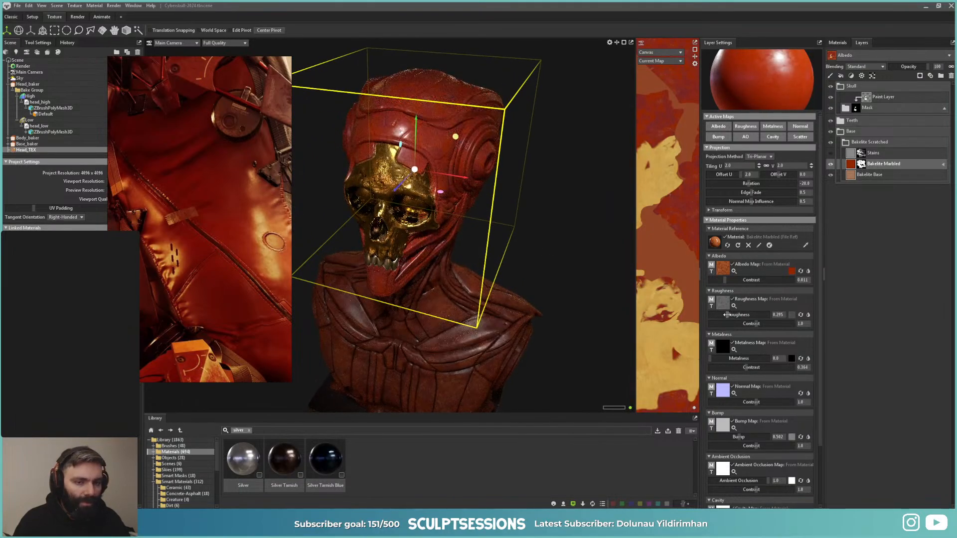
{"action": "left_click_drag", "start_coordinate": [565, 265], "coordinate": [527, 220]}
{"action": "right_click_drag", "start_coordinate": [527, 221], "coordinate": [539, 233]}
{"action": "left_click_drag", "start_coordinate": [539, 232], "coordinate": [547, 220]}
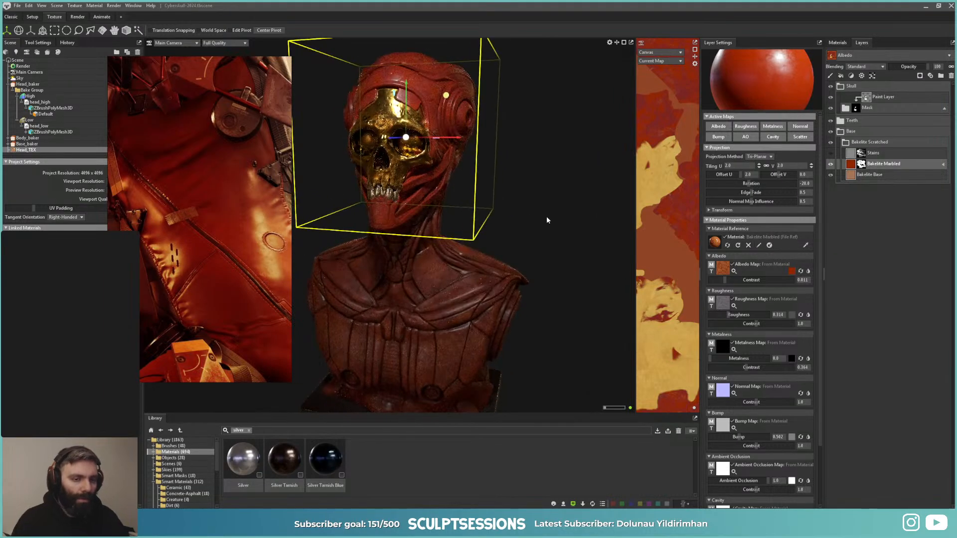
{"action": "left_click", "coordinate": [853, 143]}
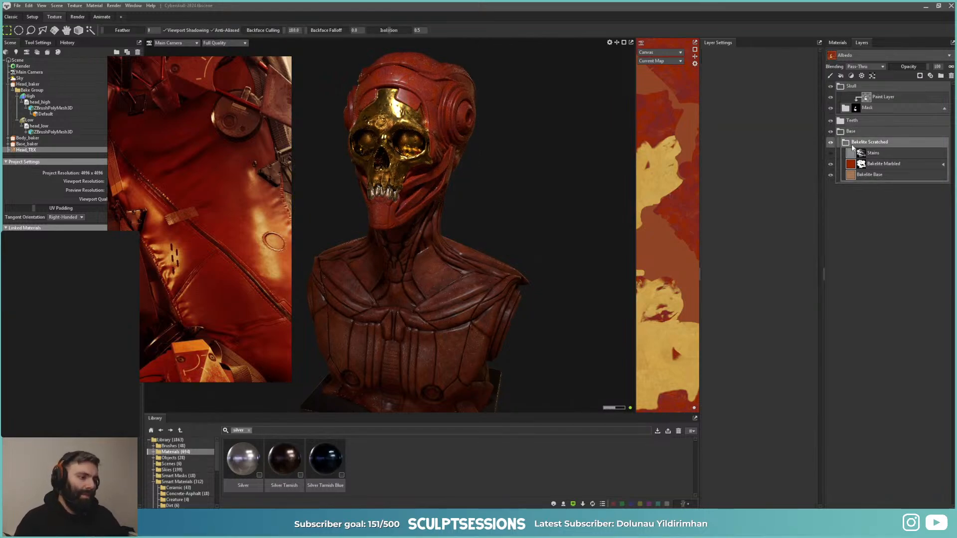
{"action": "left_click", "coordinate": [853, 144]}
{"action": "right_click", "coordinate": [855, 145]}
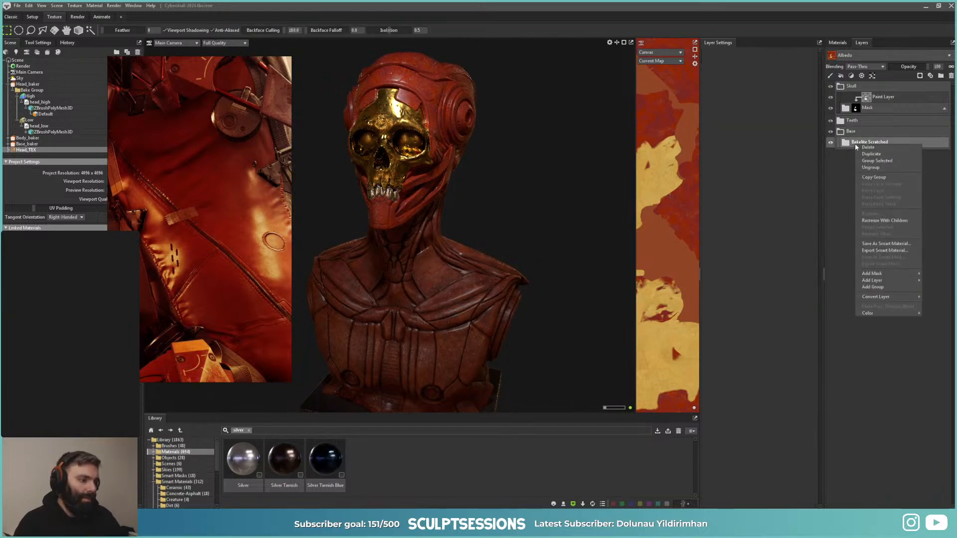
{"action": "left_click", "coordinate": [877, 161]}
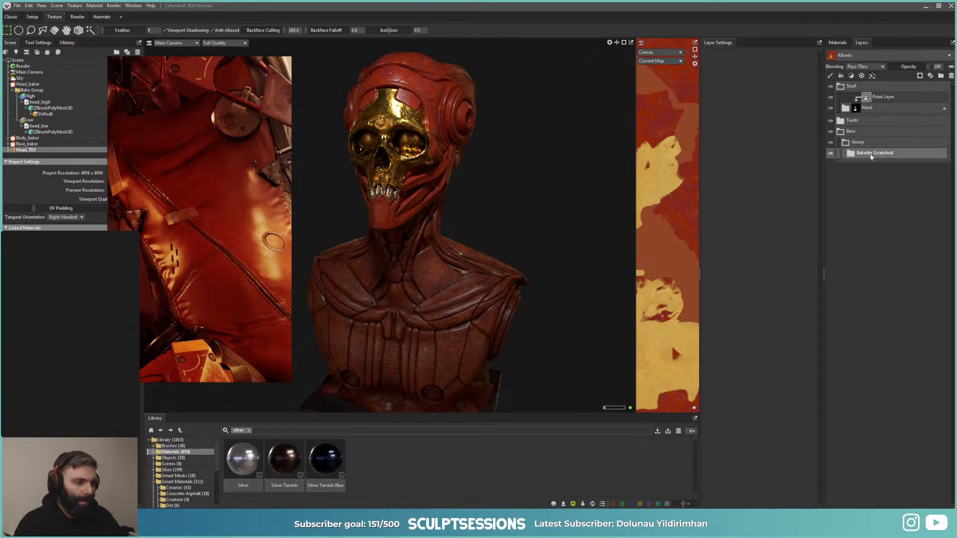
{"action": "key", "text": "ctrl+z"}
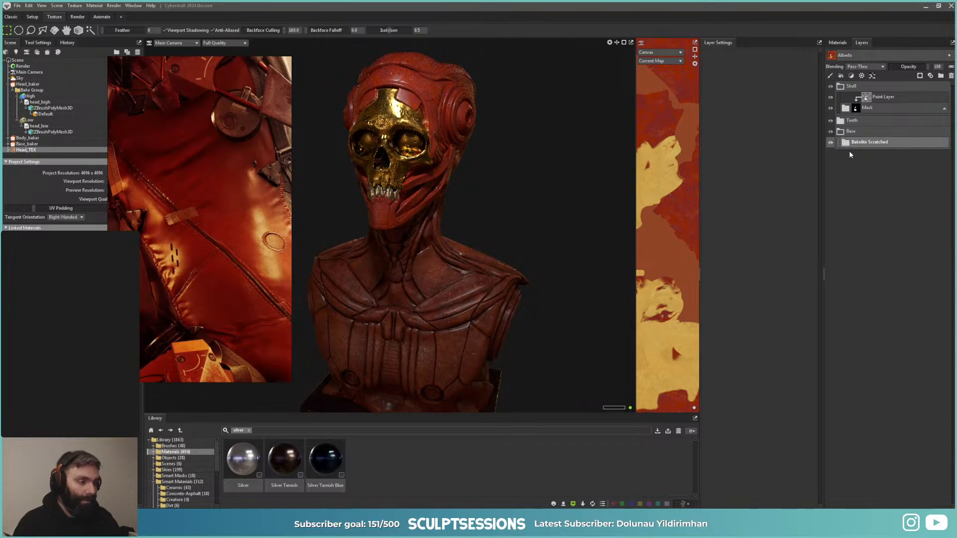
Step: Copy the head's Bakelite Scratched group and paste it above the existing one in the body's texture project
{"action": "right_click", "coordinate": [846, 145]}
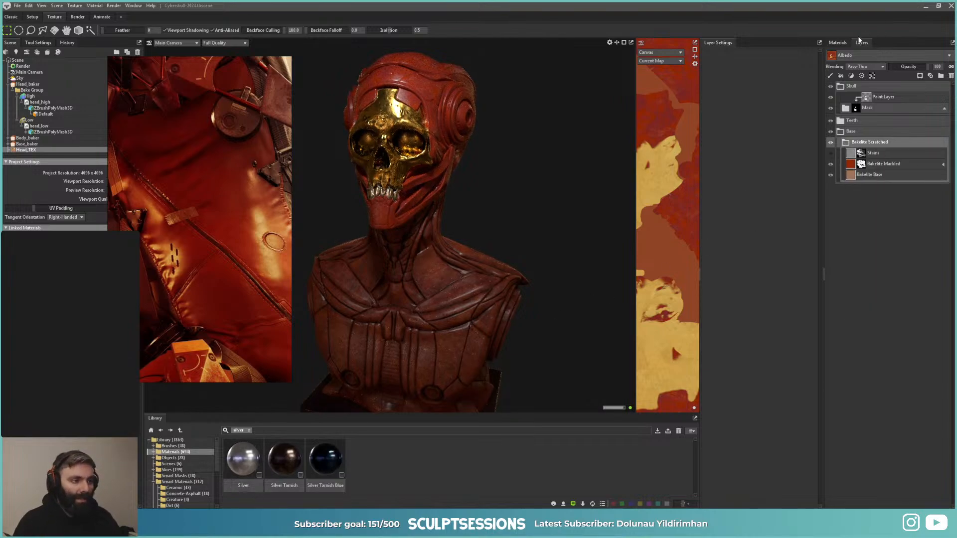
{"action": "left_click", "coordinate": [837, 42]}
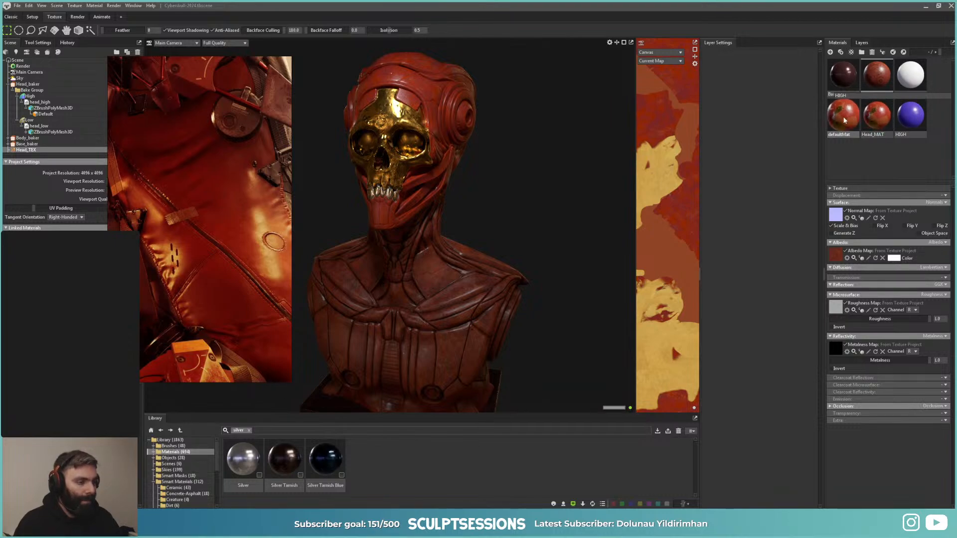
{"action": "double_click", "coordinate": [880, 74]}
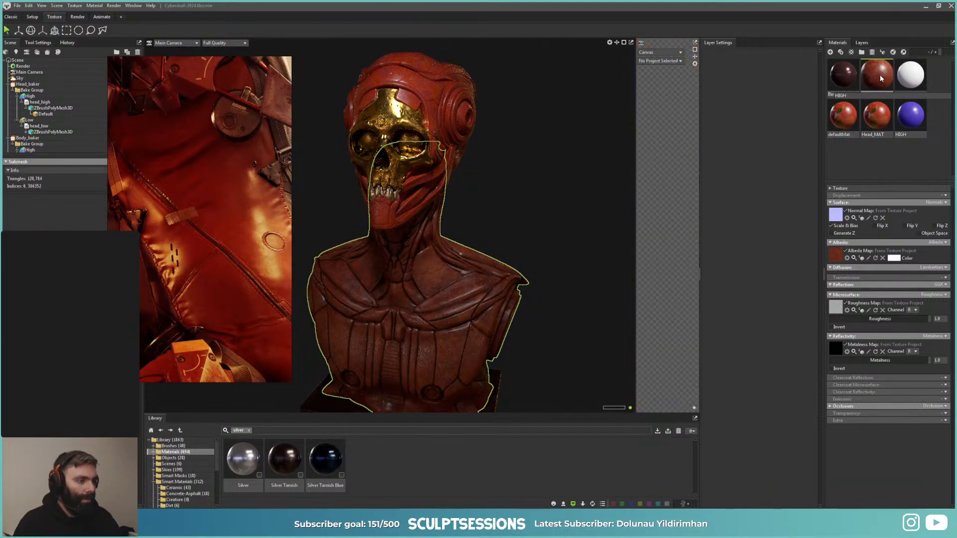
{"action": "left_click", "coordinate": [867, 44]}
{"action": "left_click", "coordinate": [846, 99]}
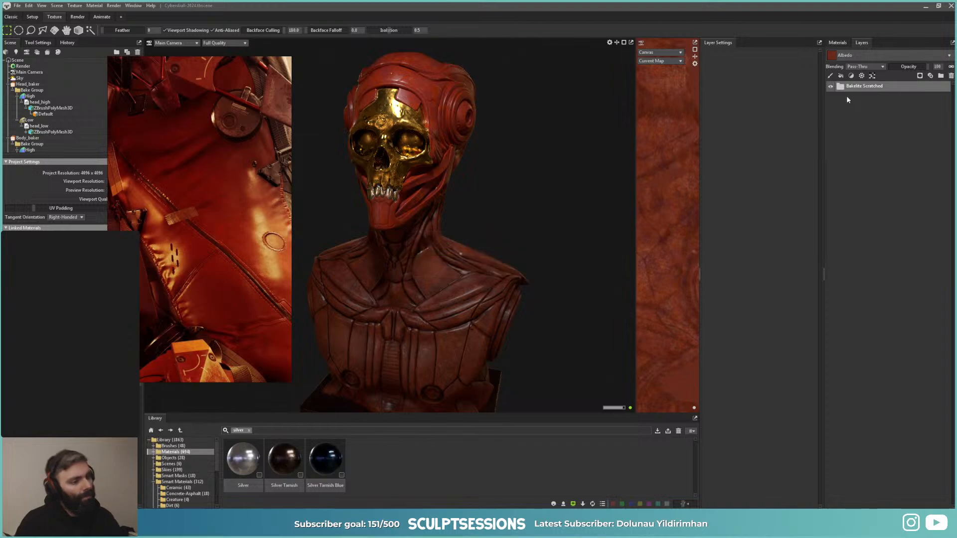
{"action": "right_click", "coordinate": [850, 88]}
{"action": "left_click", "coordinate": [868, 136]}
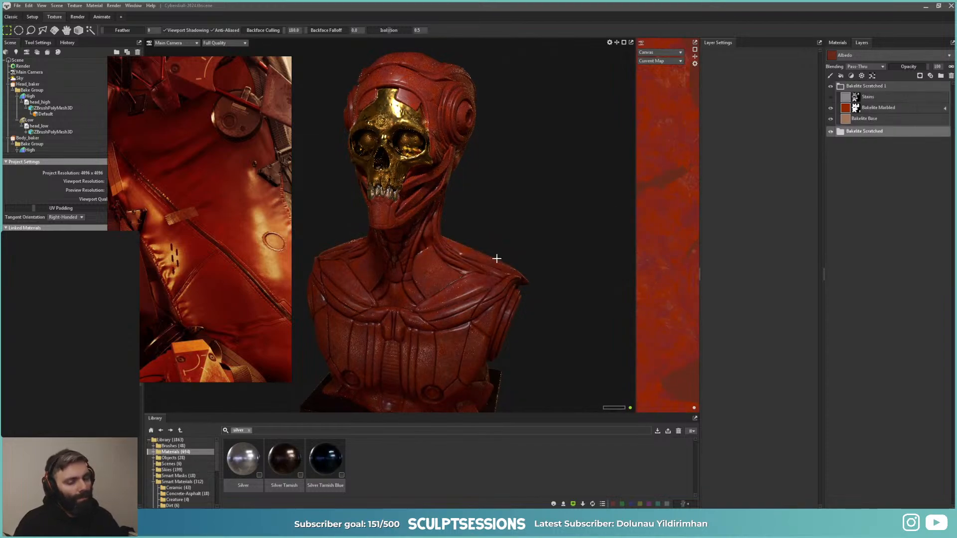
{"action": "left_click_drag", "start_coordinate": [508, 250], "coordinate": [455, 257]}
{"action": "scroll", "coordinate": [455, 257], "scroll_direction": "up", "scroll_amount": 5}
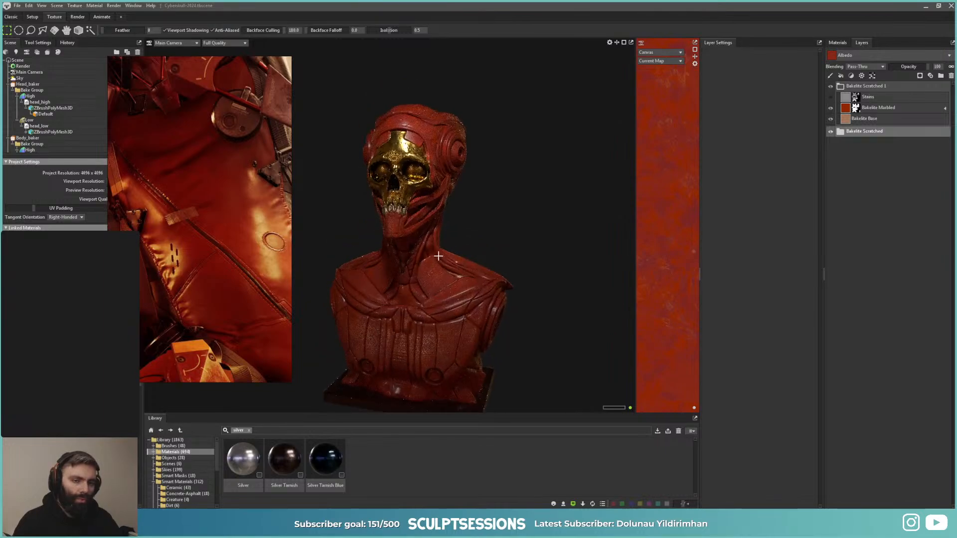
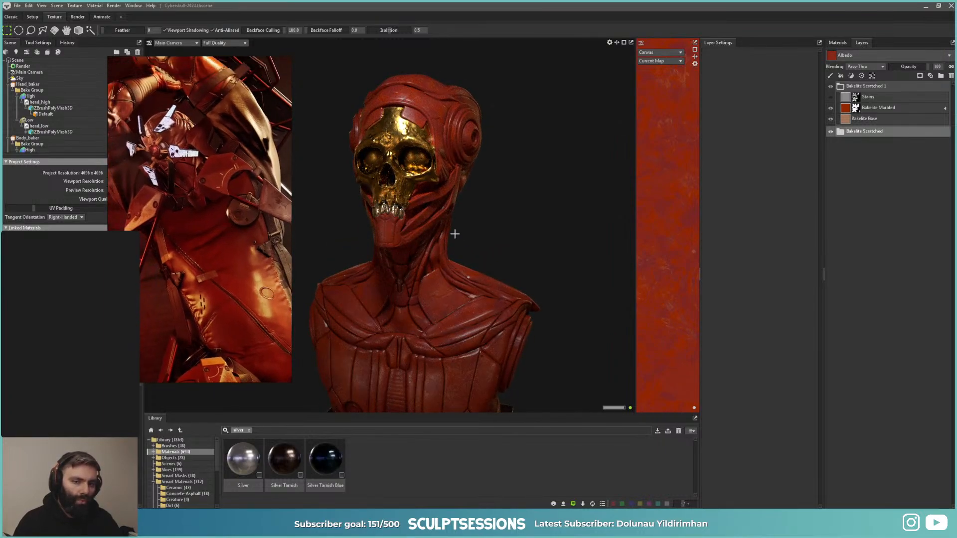
{"action": "left_click", "coordinate": [841, 87]}
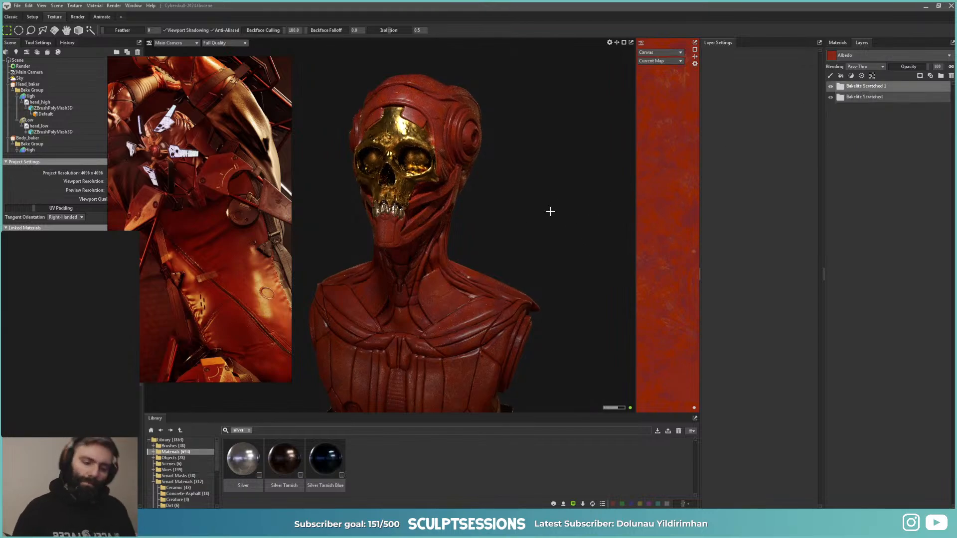
Step: Search the library's smart materials for rubber and apply Rubber Dusty to the body
{"action": "left_click_drag", "start_coordinate": [525, 322], "coordinate": [557, 294], "text": "alt"}
{"action": "middle_click_drag", "start_coordinate": [535, 257], "coordinate": [528, 230], "text": "alt"}
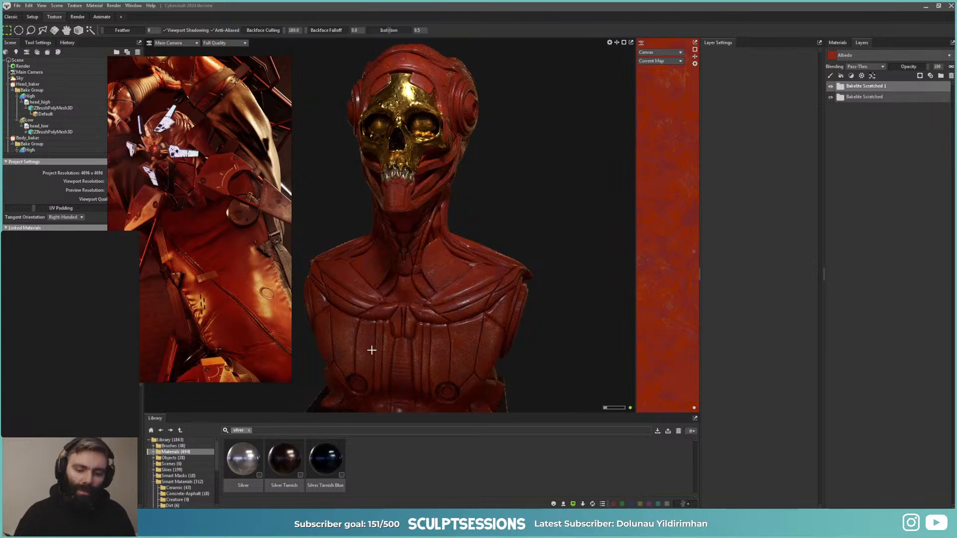
{"action": "left_click", "coordinate": [249, 431]}
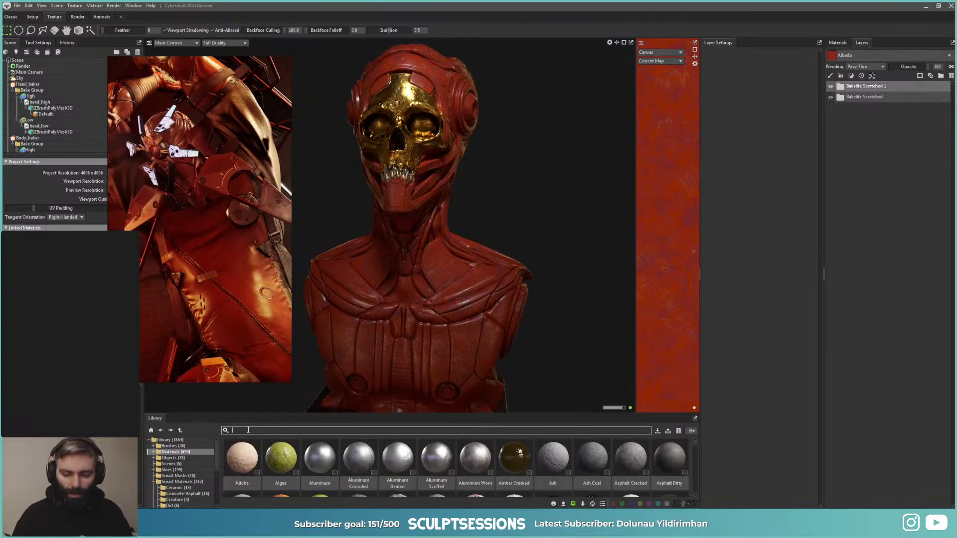
{"action": "type", "text": "rubber"}
{"action": "key", "text": "Return"}
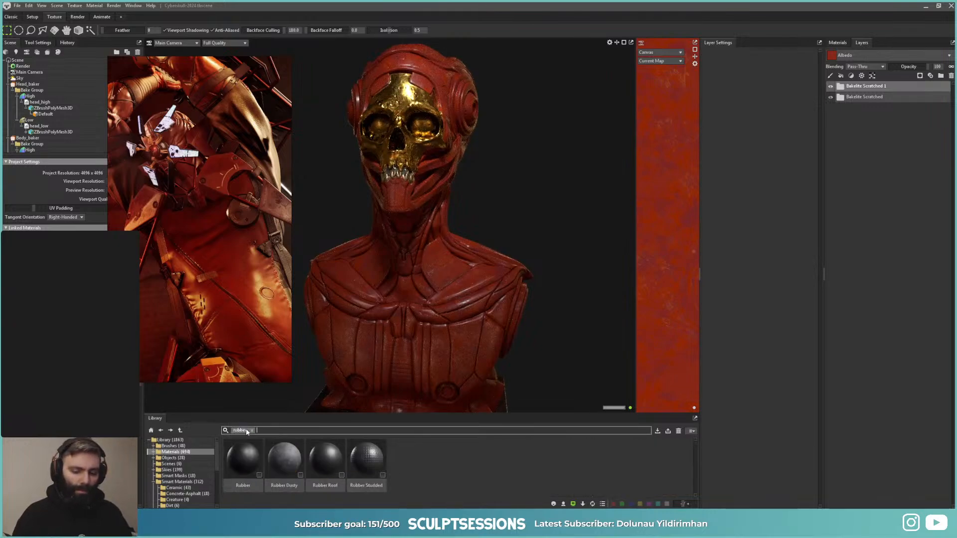
{"action": "left_click", "coordinate": [182, 481]}
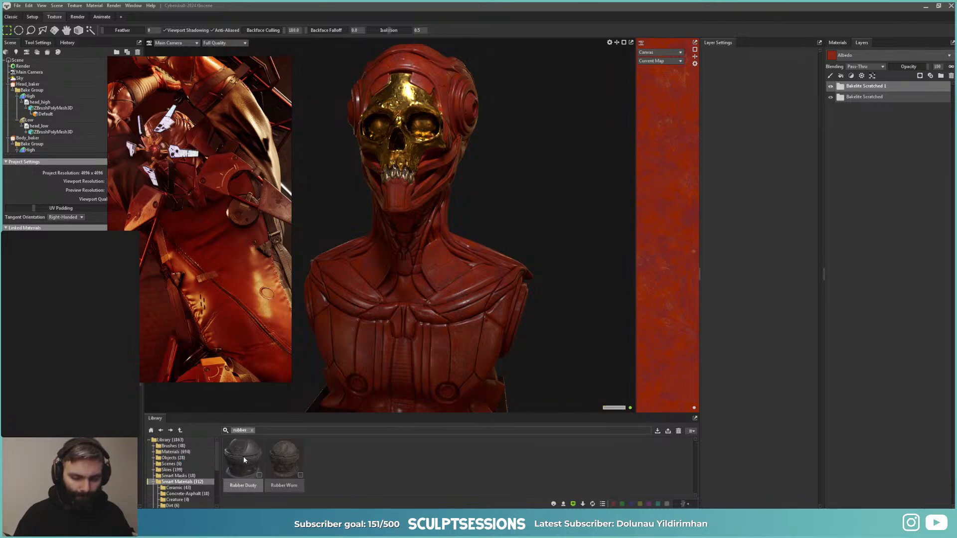
{"action": "left_click_drag", "start_coordinate": [244, 459], "coordinate": [411, 345]}
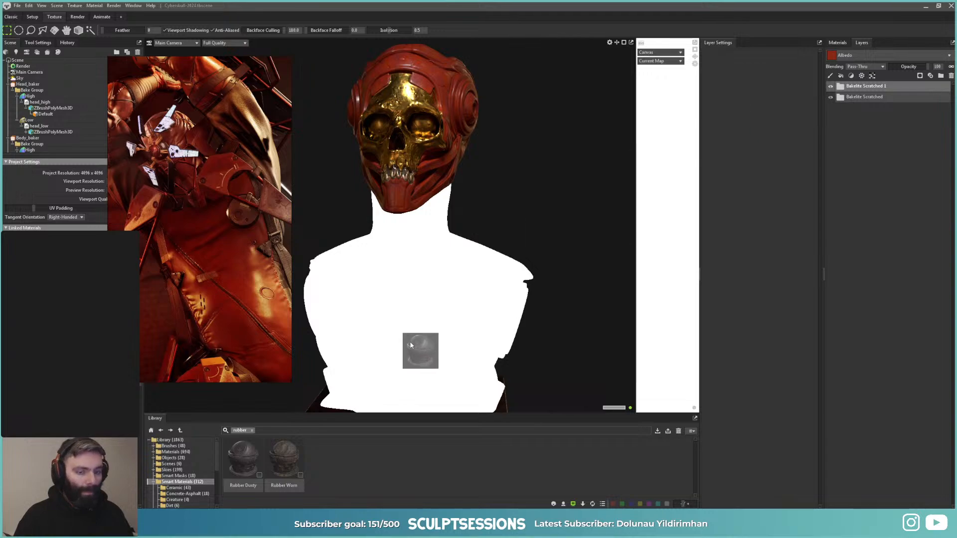
{"action": "left_click_drag", "start_coordinate": [481, 259], "coordinate": [464, 289]}
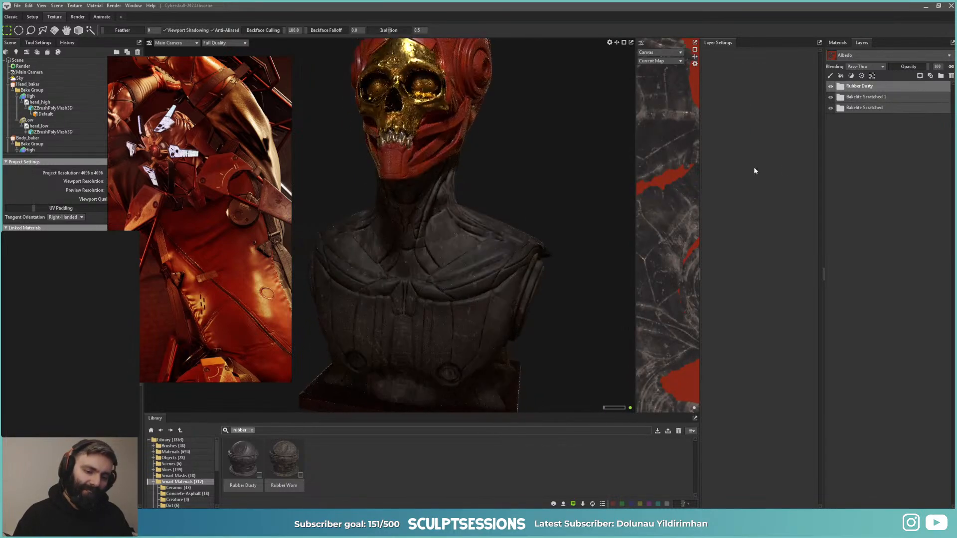
Step: Delete the body's older Bakelite Scratched group and collect Bakelite Scratched 1 and Rubber Dusty in a group named Base
{"action": "left_click", "coordinate": [857, 109]}
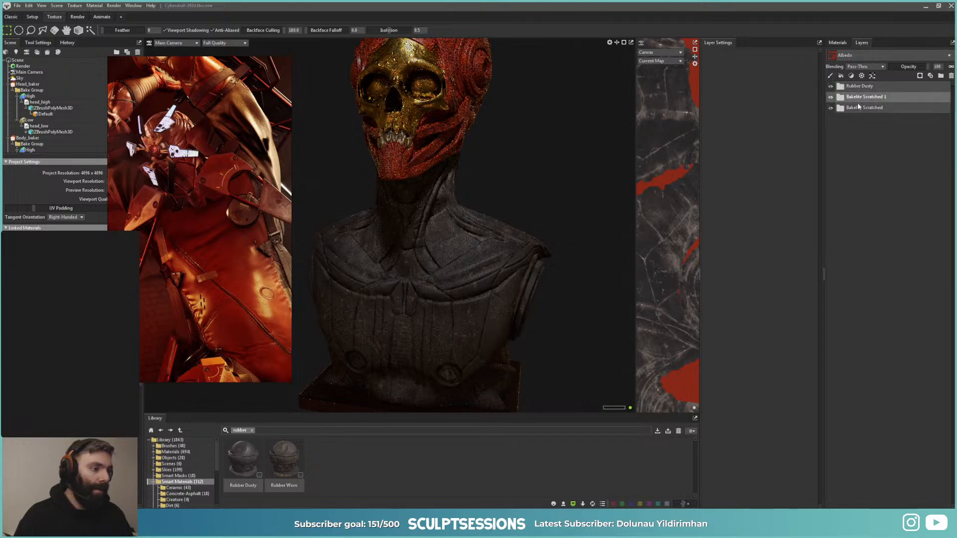
{"action": "key", "text": "Delete"}
{"action": "key", "text": "ctrl+g"}
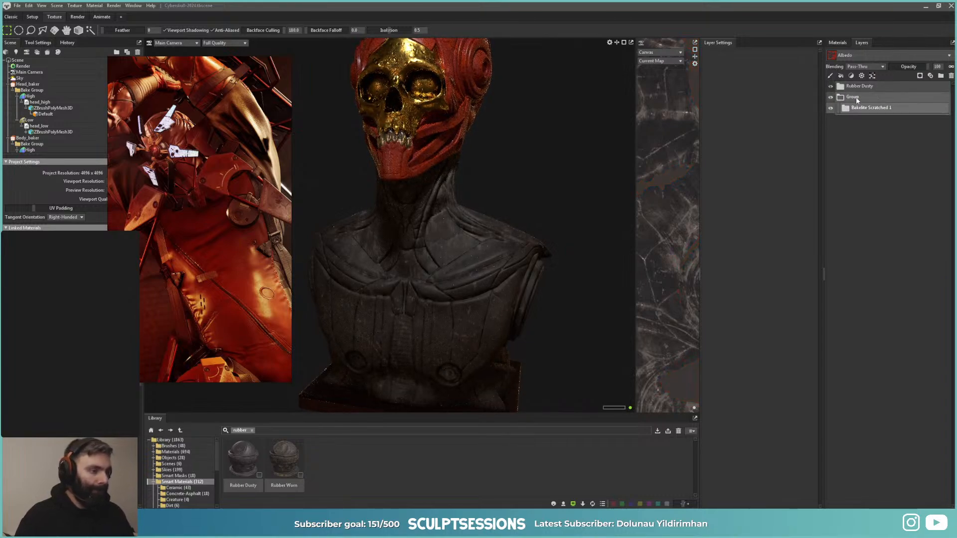
{"action": "key", "text": "Return"}
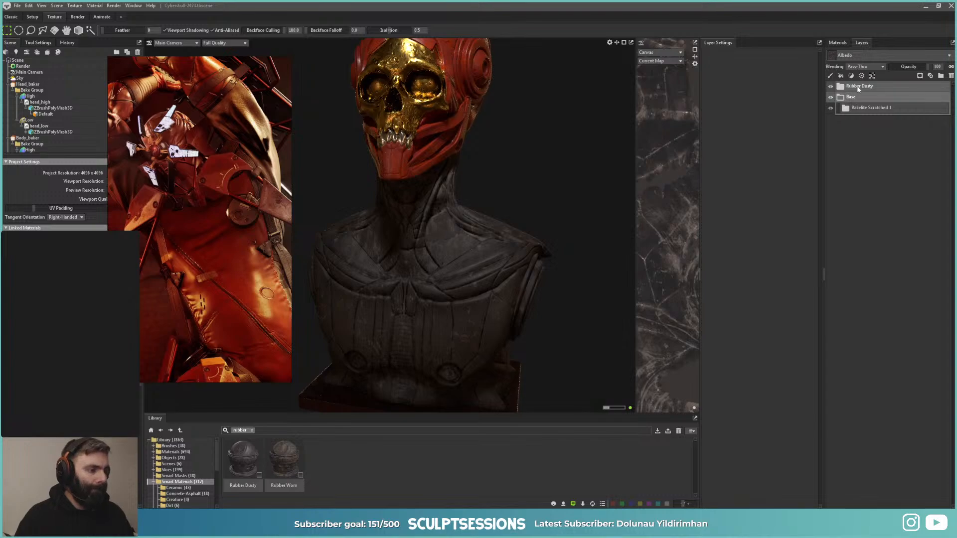
{"action": "left_click_drag", "start_coordinate": [857, 88], "coordinate": [860, 102]}
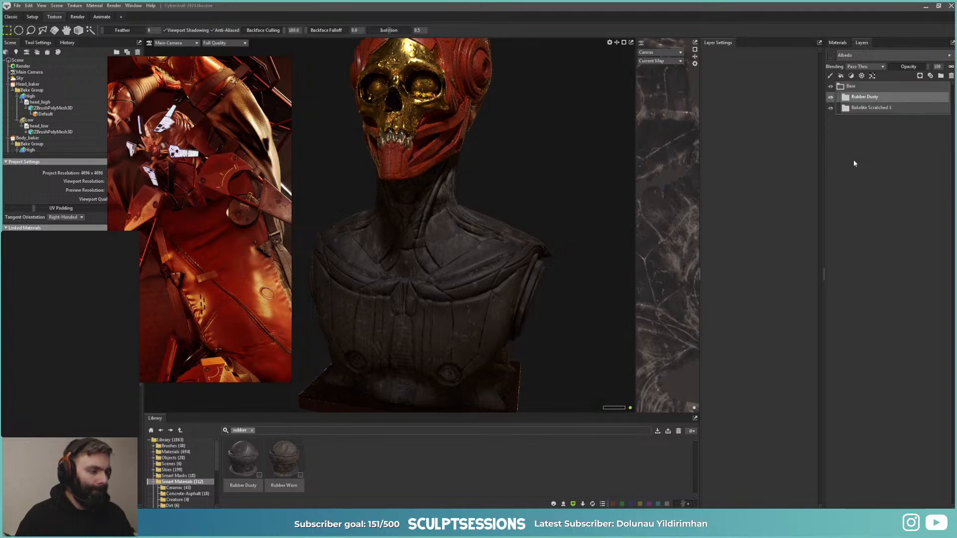
Step: Rename the Rubber Dusty group to Rubber and give it a black mask with a paint layer
{"action": "left_click", "coordinate": [846, 97]}
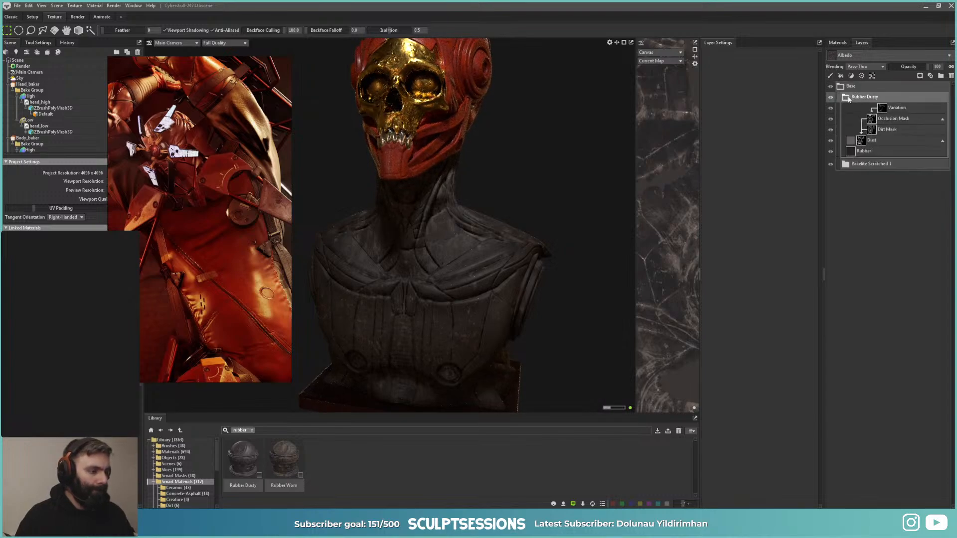
{"action": "left_click", "coordinate": [847, 99]}
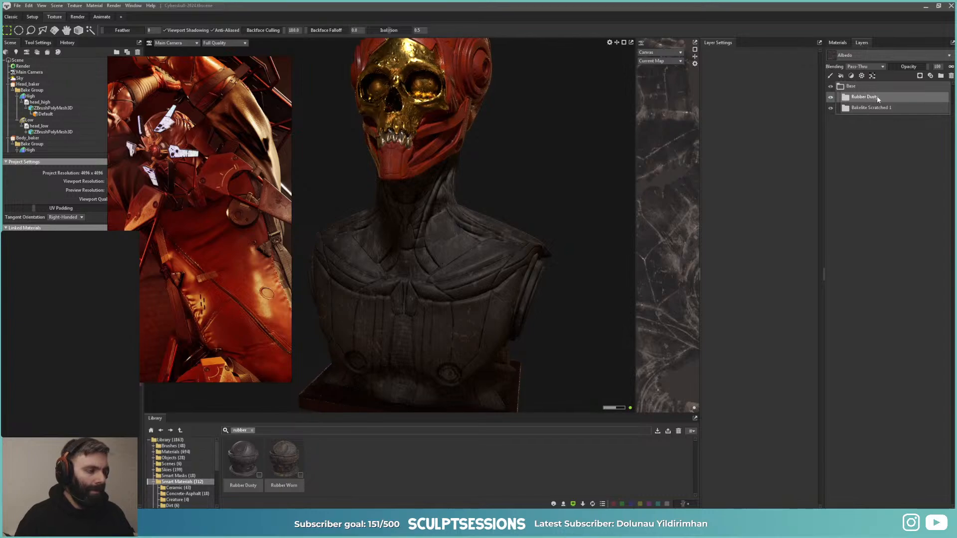
{"action": "double_click", "coordinate": [877, 96]}
{"action": "key", "text": "BackSpace"}
{"action": "key", "text": "BackSpace"}
{"action": "key", "text": "Return"}
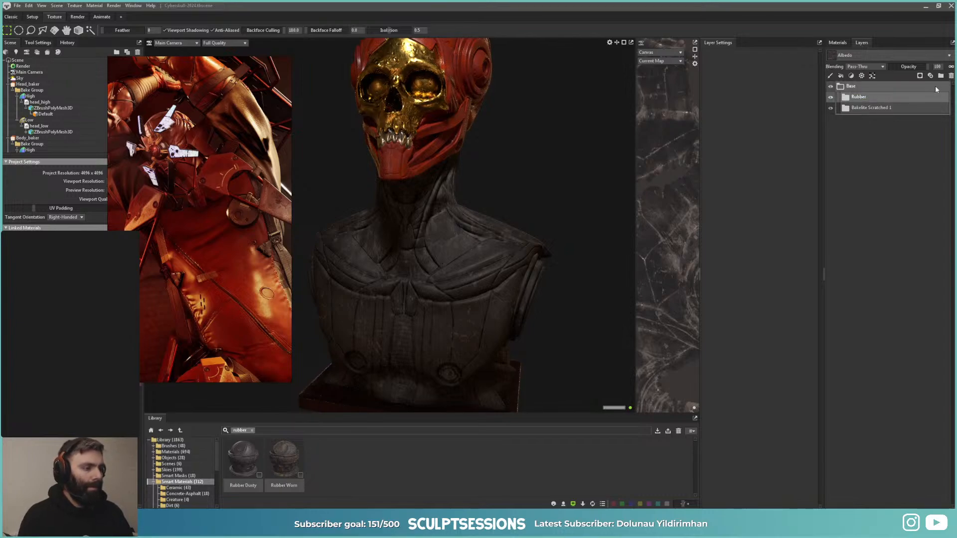
{"action": "left_click", "coordinate": [920, 75]}
{"action": "left_click", "coordinate": [906, 90]}
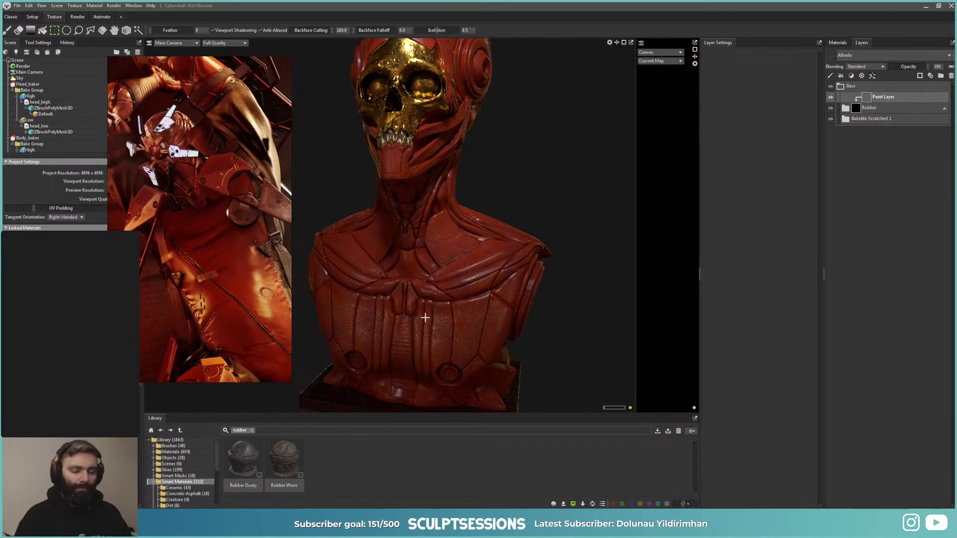
Step: Clear the reference image out of the way and examine the bust's neck, shoulders and round shoulder socket from the side
{"action": "scroll", "coordinate": [438, 274], "scroll_direction": "up", "scroll_amount": 5}
{"action": "left_click_drag", "start_coordinate": [512, 280], "coordinate": [479, 330], "text": "alt"}
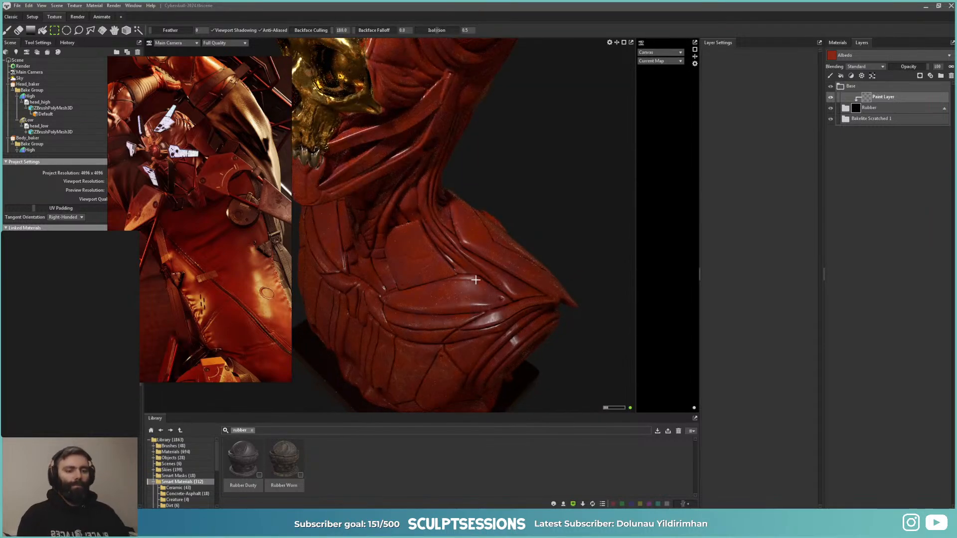
{"action": "left_click_drag", "start_coordinate": [434, 299], "coordinate": [484, 288], "text": "alt"}
{"action": "left_click_drag", "start_coordinate": [456, 291], "coordinate": [521, 283]}
{"action": "right_click_drag", "start_coordinate": [214, 294], "coordinate": [448, 0]}
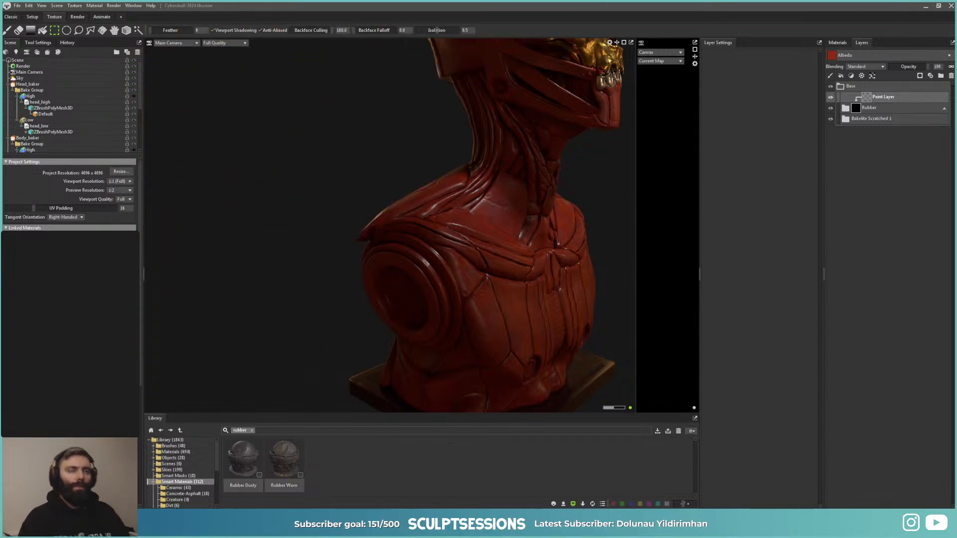
{"action": "left_click_drag", "start_coordinate": [468, 283], "coordinate": [510, 251]}
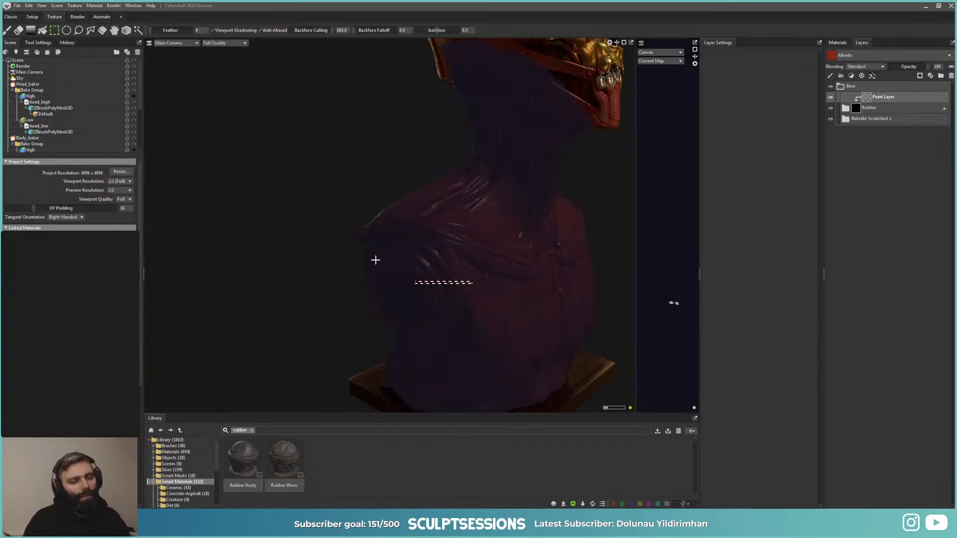
{"action": "key", "text": "ctrl+d"}
{"action": "left_click_drag", "start_coordinate": [386, 241], "coordinate": [529, 286], "text": "alt"}
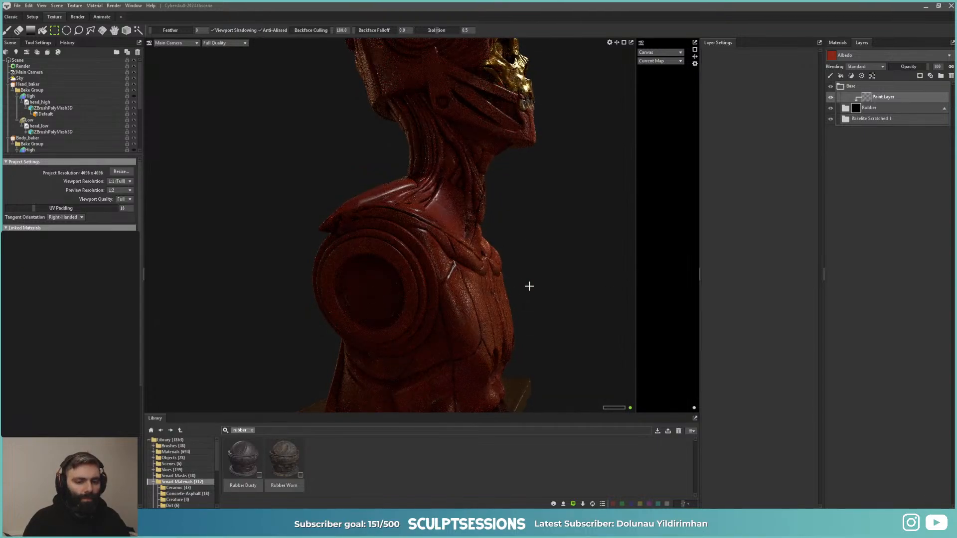
Step: Nest Light 1 under the Sky object and rotate the lighting to illuminate the shoulder socket
{"action": "left_click", "coordinate": [12, 85]}
{"action": "left_click", "coordinate": [12, 90]}
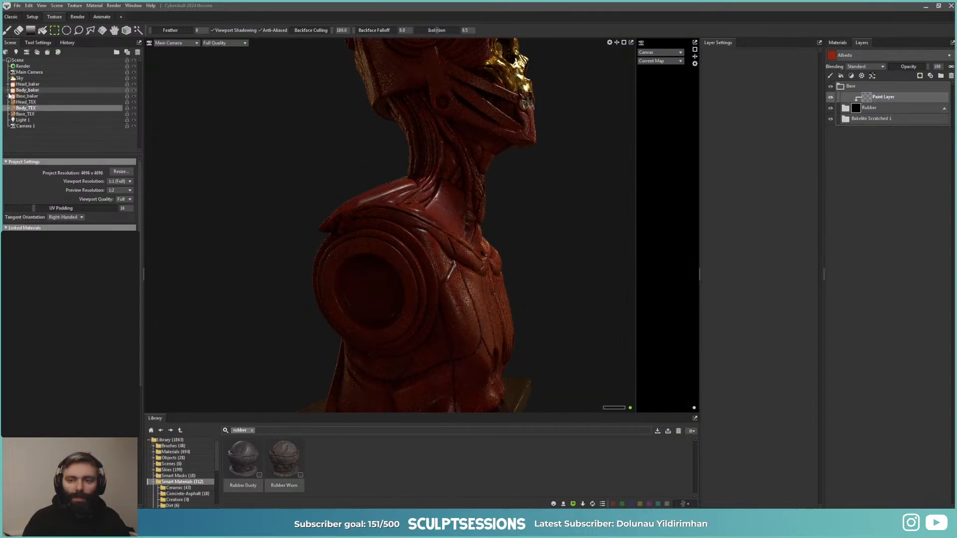
{"action": "left_click", "coordinate": [23, 120]}
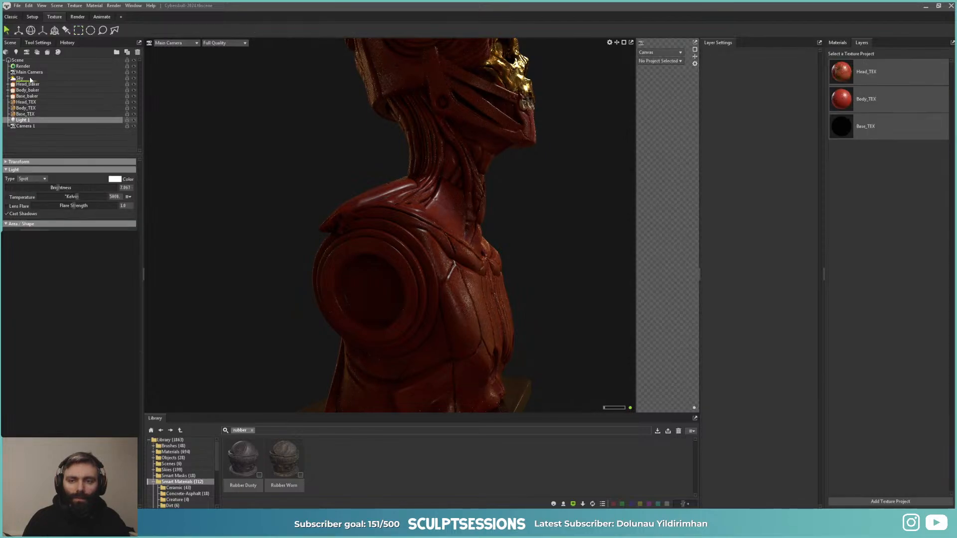
{"action": "left_click_drag", "start_coordinate": [19, 80], "coordinate": [20, 79]}
{"action": "left_click_drag", "start_coordinate": [545, 290], "coordinate": [392, 228], "text": "shift"}
{"action": "scroll", "coordinate": [387, 270], "scroll_direction": "up", "scroll_amount": 3}
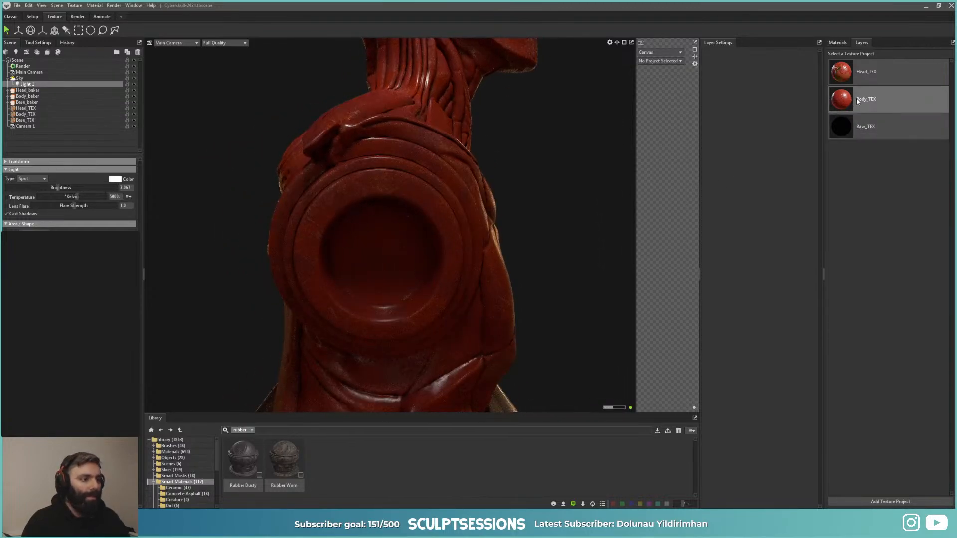
Step: Open the layers of the Body_TEX texture project for editing the Rubber mask's paint layer
{"action": "left_click", "coordinate": [842, 90]}
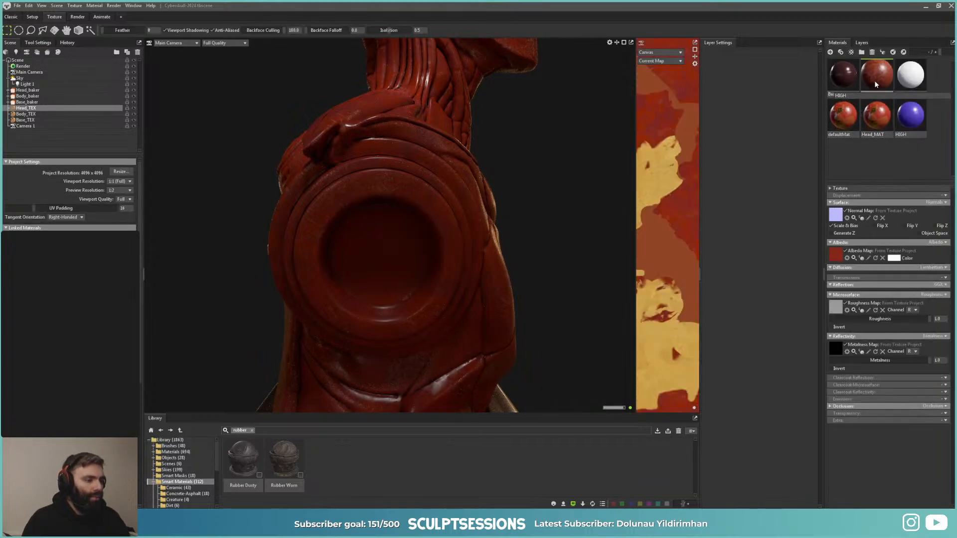
{"action": "double_click", "coordinate": [875, 84]}
{"action": "left_click", "coordinate": [858, 43]}
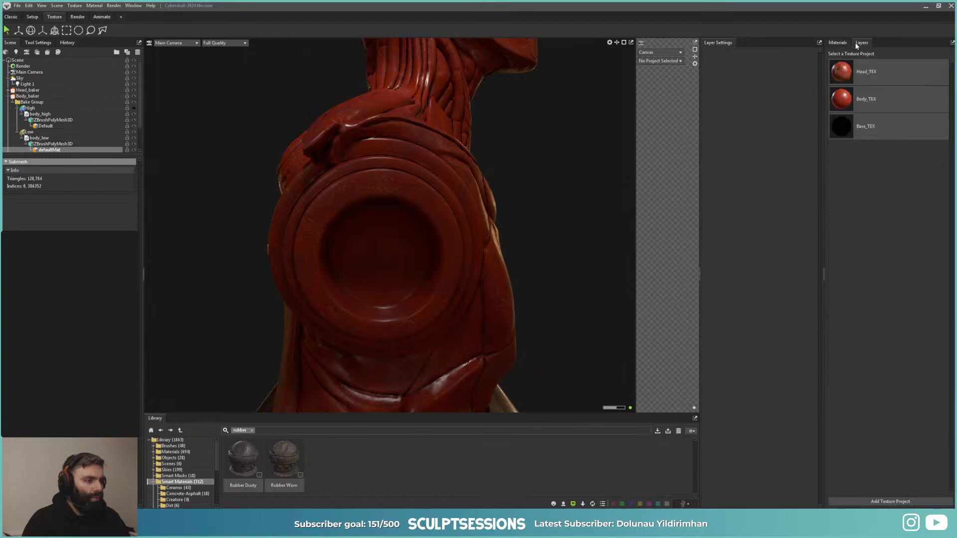
{"action": "left_click", "coordinate": [843, 99]}
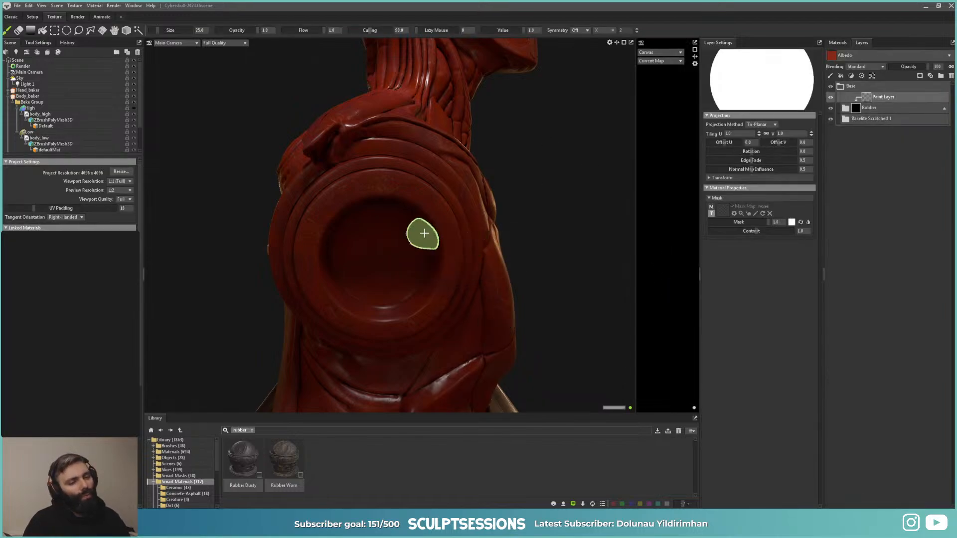
Step: Enlarge the brush and paint rubber into the recess of the round shoulder socket on the mask's paint layer
{"action": "mouse_move", "coordinate": [423, 231]}
{"action": "left_mouse_down", "text": "alt"}
{"action": "mouse_move", "coordinate": [423, 246]}
{"action": "mouse_move", "coordinate": [385, 280]}
{"action": "left_mouse_up", "text": "alt"}
{"action": "key", "text": "bracketright"}
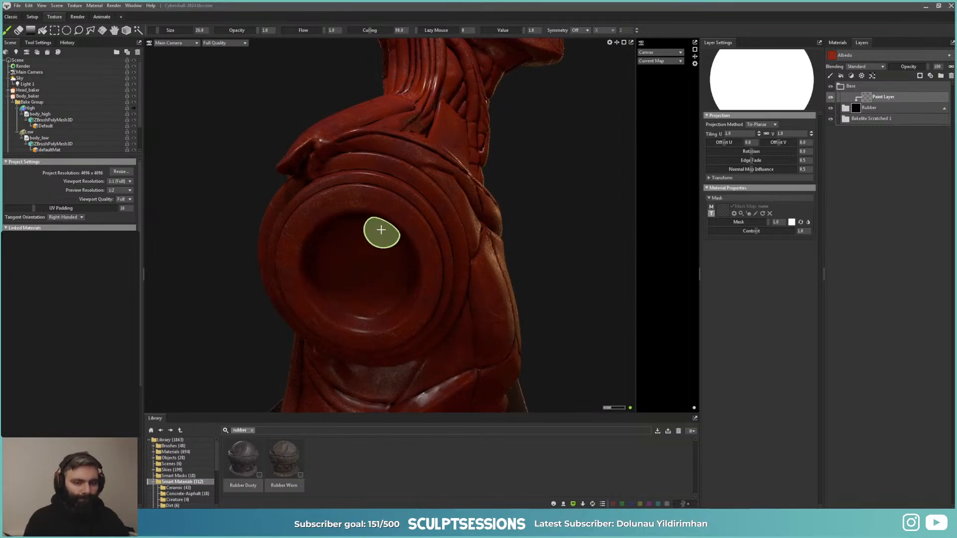
{"action": "key", "text": "bracketright"}
{"action": "key", "text": "bracketright"}
{"action": "key", "text": "bracketright"}
{"action": "key", "text": "bracketright"}
{"action": "key", "text": "bracketright"}
{"action": "key", "text": "bracketright"}
{"action": "key", "text": "bracketright"}
{"action": "key", "text": "bracketright"}
{"action": "key", "text": "bracketright"}
{"action": "key", "text": "bracketright"}
{"action": "key", "text": "bracketright"}
{"action": "key", "text": "bracketright"}
{"action": "key", "text": "bracketright"}
{"action": "key", "text": "bracketright"}
{"action": "key", "text": "bracketright"}
{"action": "key", "text": "bracketright"}
{"action": "key", "text": "bracketright"}
{"action": "key", "text": "bracketright"}
{"action": "key", "text": "bracketright"}
{"action": "key", "text": "bracketright"}
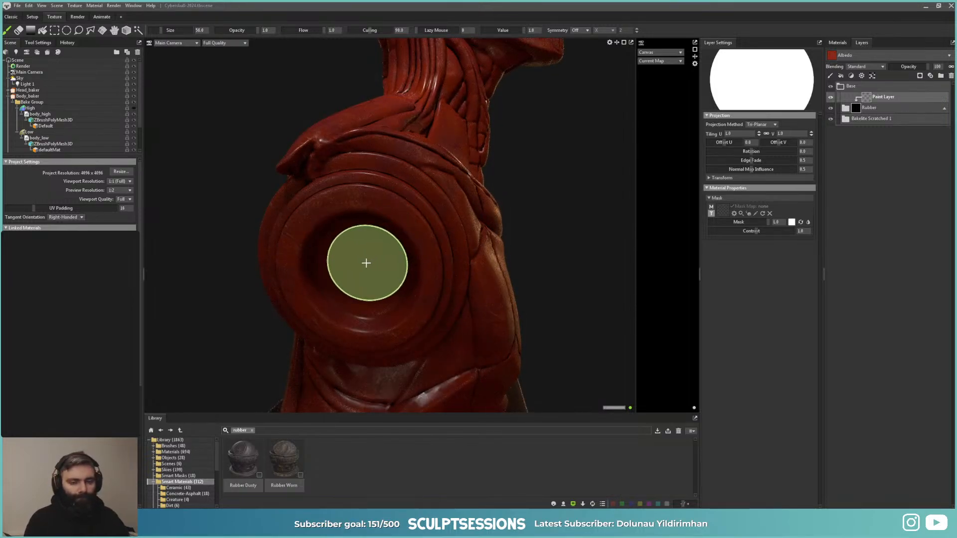
{"action": "mouse_move", "coordinate": [361, 263]}
{"action": "left_mouse_down"}
{"action": "mouse_move", "coordinate": [393, 321]}
{"action": "mouse_move", "coordinate": [431, 316]}
{"action": "left_mouse_up"}
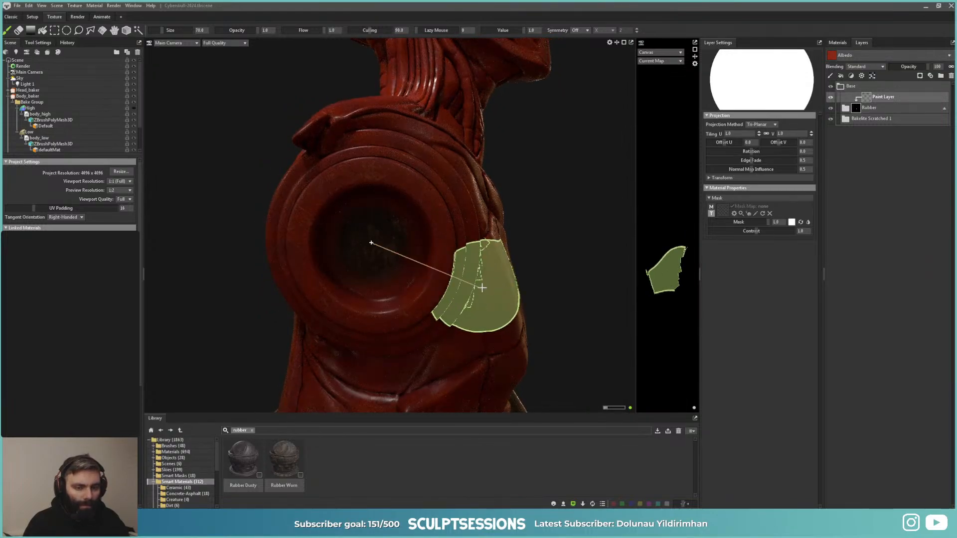
Step: Try painting straight-line rubber strokes from the shoulder socket across the chest
{"action": "mouse_move", "coordinate": [479, 288]}
{"action": "right_mouse_down", "text": "shift"}
{"action": "mouse_move", "coordinate": [538, 290]}
{"action": "mouse_move", "coordinate": [489, 281]}
{"action": "right_mouse_up", "text": "shift"}
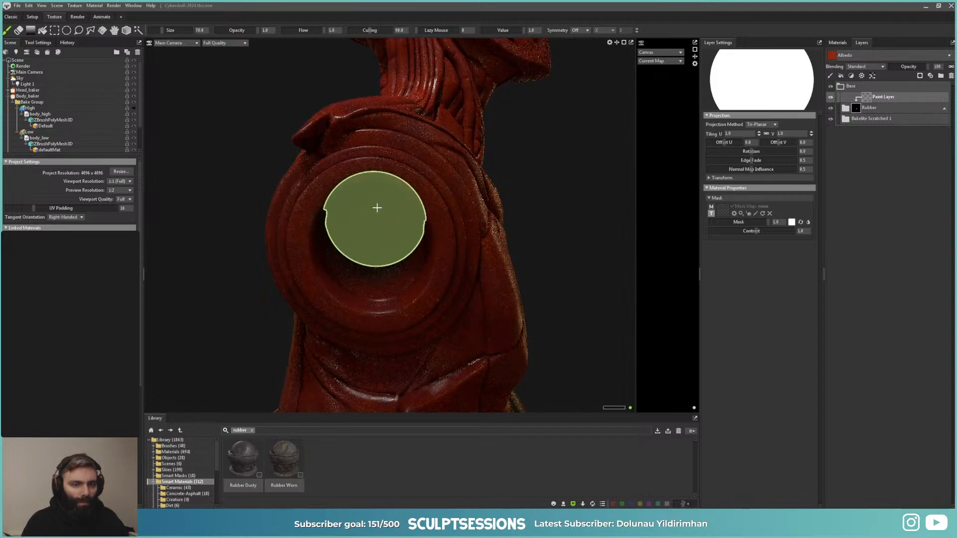
{"action": "mouse_move", "coordinate": [396, 255]}
{"action": "right_mouse_down"}
{"action": "mouse_move", "coordinate": [399, 267]}
{"action": "mouse_move", "coordinate": [395, 256]}
{"action": "mouse_move", "coordinate": [333, 264]}
{"action": "right_mouse_up"}
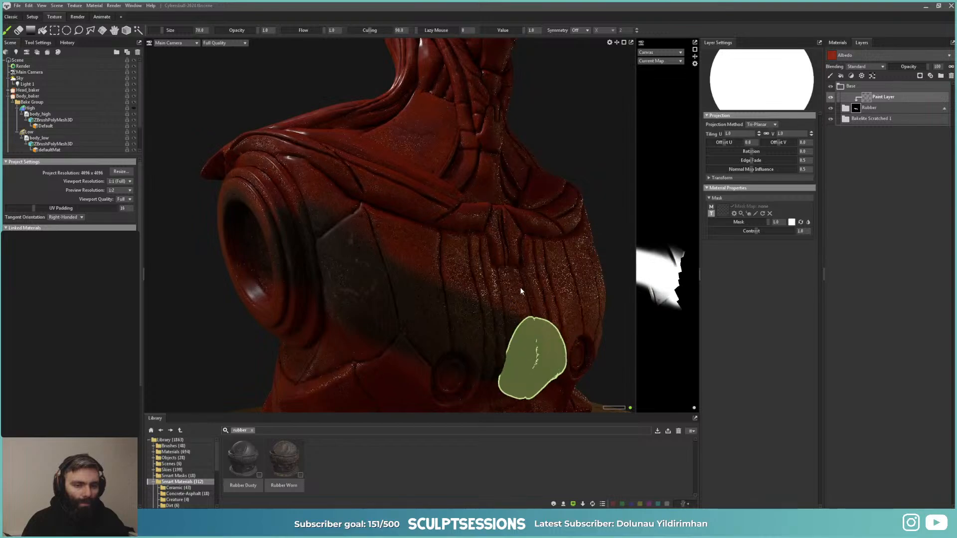
{"action": "mouse_move", "coordinate": [495, 311]}
{"action": "right_mouse_down"}
{"action": "mouse_move", "coordinate": [470, 256]}
{"action": "mouse_move", "coordinate": [545, 277]}
{"action": "mouse_move", "coordinate": [517, 296]}
{"action": "mouse_move", "coordinate": [499, 279]}
{"action": "mouse_move", "coordinate": [506, 318]}
{"action": "right_mouse_up"}
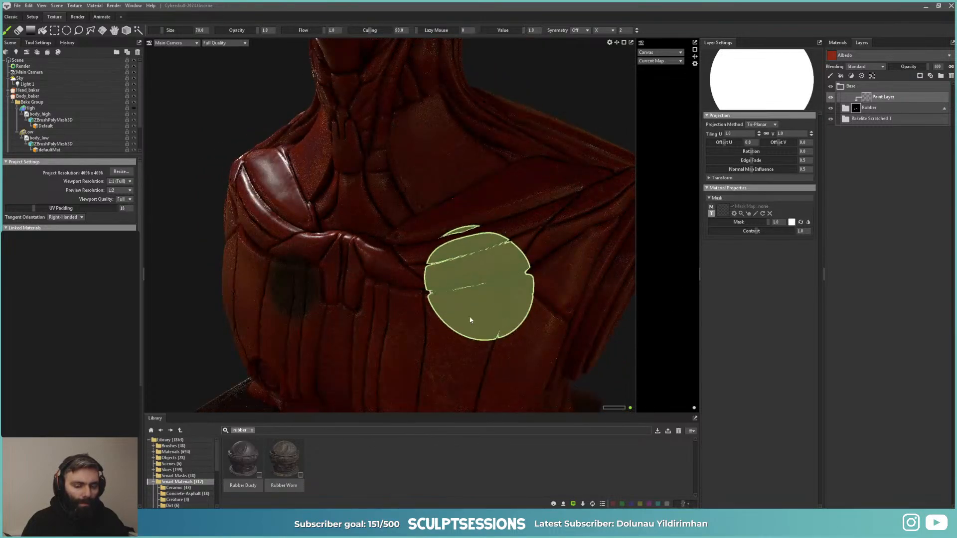
{"action": "scroll", "coordinate": [403, 317], "scroll_direction": "down", "scroll_amount": 5}
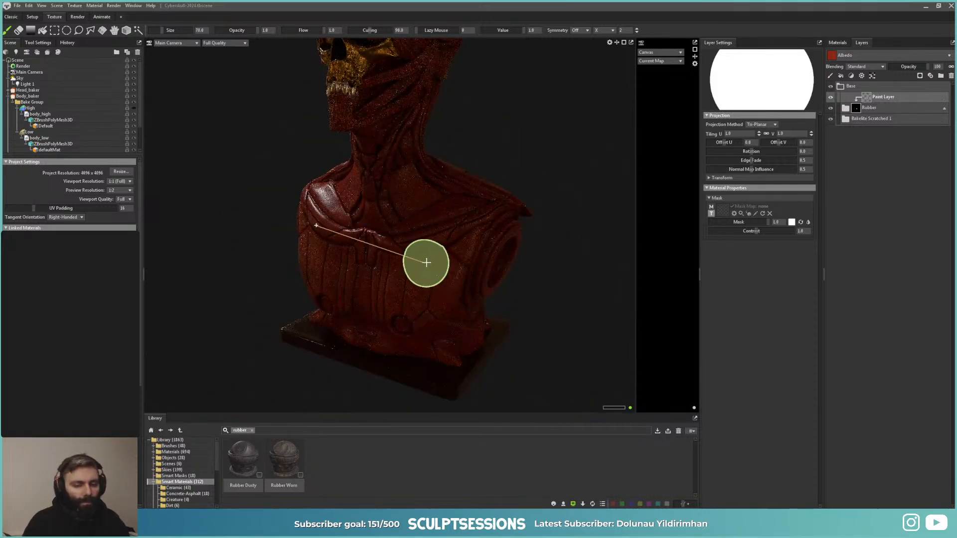
{"action": "middle_click_drag", "start_coordinate": [500, 271], "coordinate": [454, 277]}
{"action": "scroll", "coordinate": [500, 278], "scroll_direction": "up", "scroll_amount": 1}
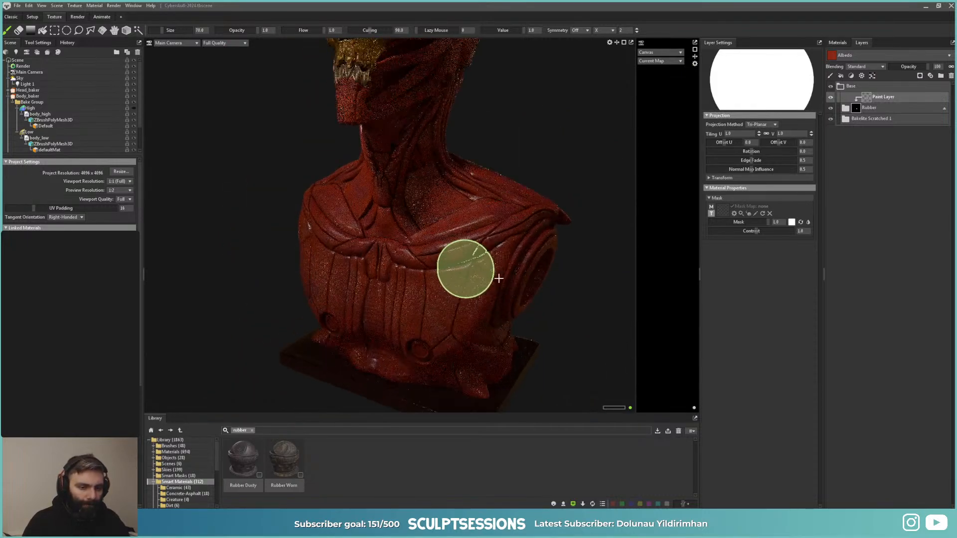
Step: Paint rubber over the rings of the opposite shoulder socket, reducing the brush size from 50 to 32
{"action": "left_click_drag", "start_coordinate": [454, 276], "coordinate": [423, 267], "text": "alt"}
{"action": "scroll", "coordinate": [422, 262], "scroll_direction": "up", "scroll_amount": 2}
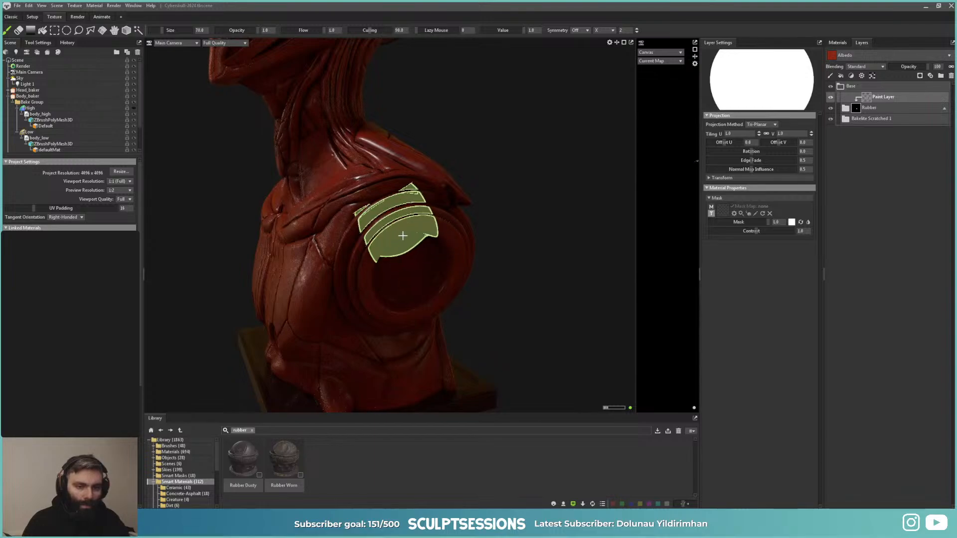
{"action": "key", "text": "bracketleft"}
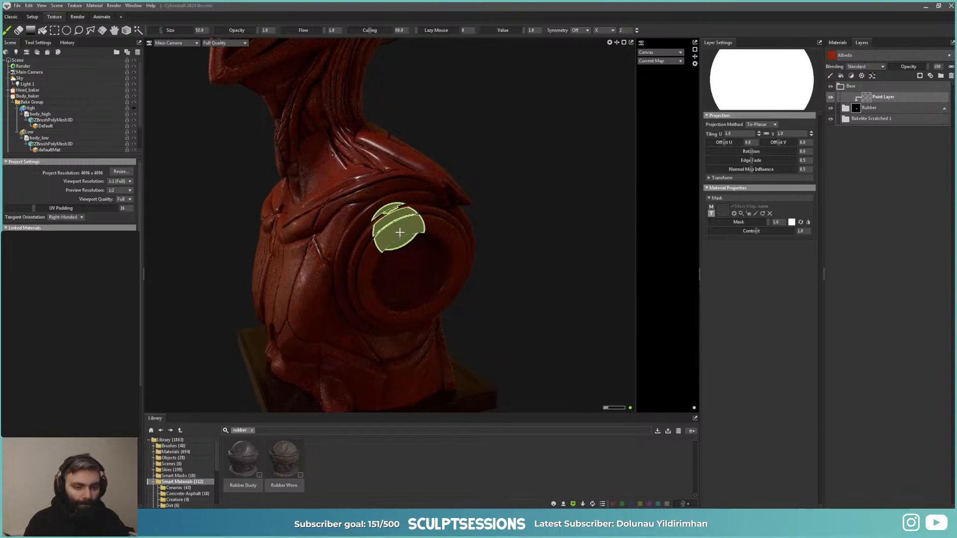
{"action": "mouse_move", "coordinate": [364, 253]}
{"action": "left_mouse_down", "text": "alt"}
{"action": "mouse_move", "coordinate": [388, 287]}
{"action": "mouse_move", "coordinate": [487, 272]}
{"action": "mouse_move", "coordinate": [555, 280]}
{"action": "mouse_move", "coordinate": [536, 261]}
{"action": "mouse_move", "coordinate": [488, 252]}
{"action": "left_mouse_up", "text": "alt"}
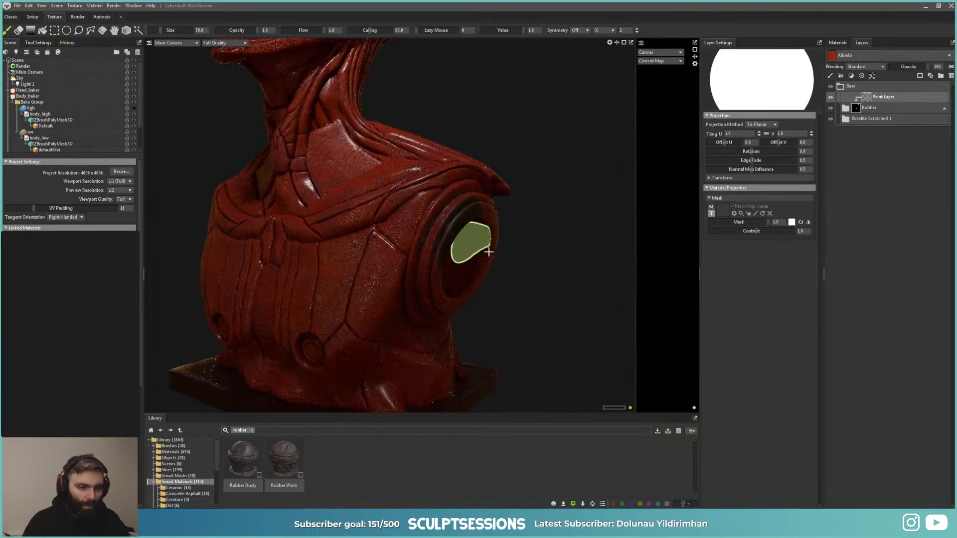
{"action": "scroll", "coordinate": [489, 252], "scroll_direction": "up", "scroll_amount": 3}
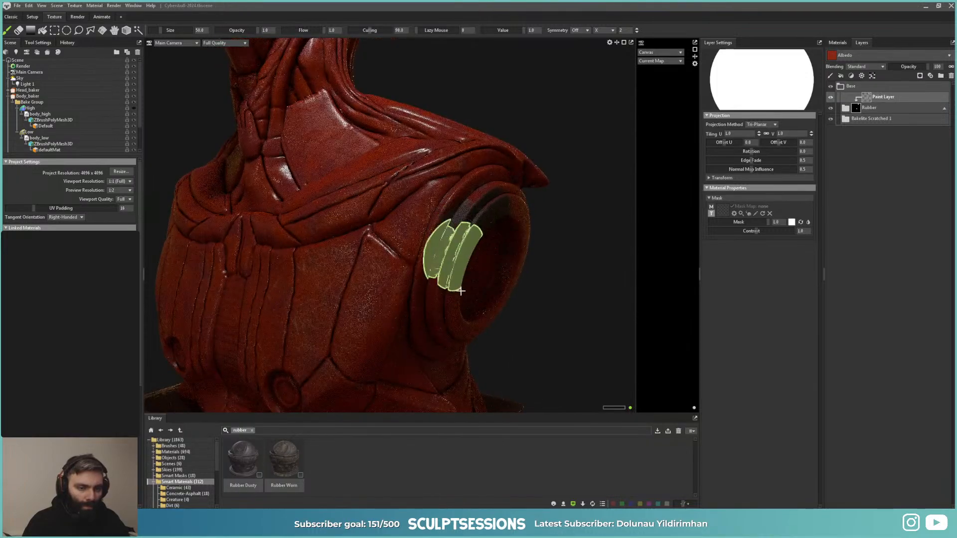
{"action": "left_click_drag", "start_coordinate": [438, 278], "coordinate": [451, 263], "text": "alt"}
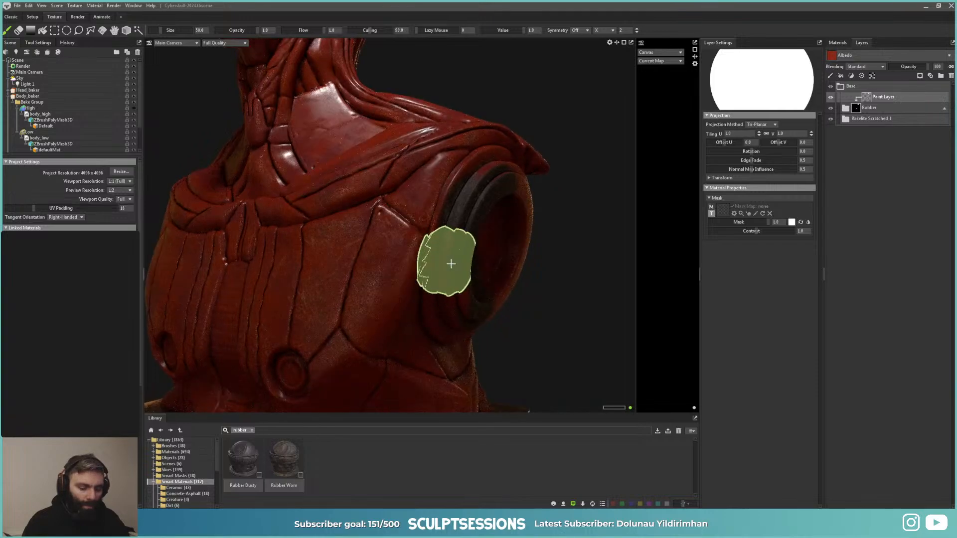
{"action": "key", "text": "bracketleft"}
{"action": "key", "text": "bracketleft"}
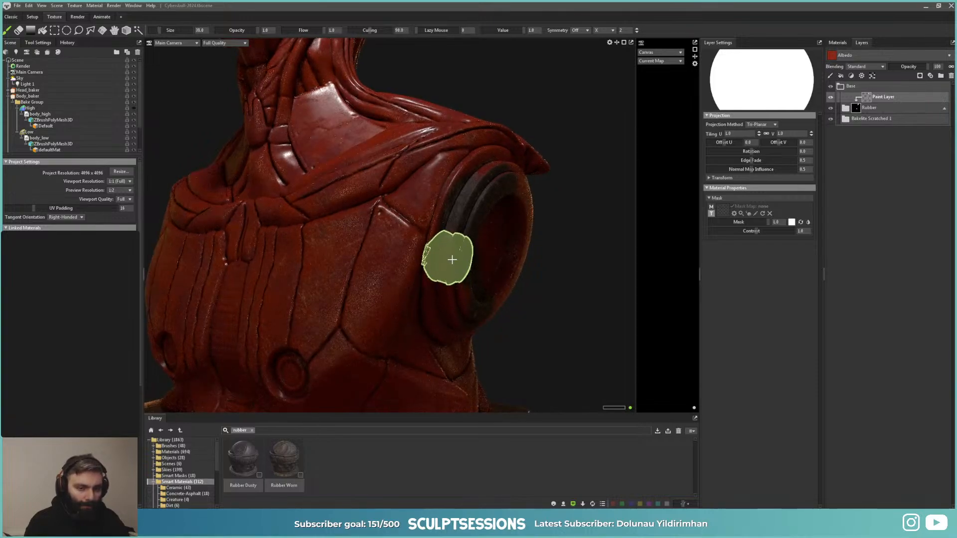
{"action": "key", "text": "bracketleft"}
{"action": "mouse_move", "coordinate": [449, 261]}
{"action": "left_mouse_down"}
{"action": "mouse_move", "coordinate": [455, 246]}
{"action": "mouse_move", "coordinate": [447, 282]}
{"action": "mouse_move", "coordinate": [443, 259]}
{"action": "mouse_move", "coordinate": [471, 168]}
{"action": "mouse_move", "coordinate": [482, 173]}
{"action": "mouse_move", "coordinate": [474, 196]}
{"action": "mouse_move", "coordinate": [436, 259]}
{"action": "mouse_move", "coordinate": [464, 232]}
{"action": "mouse_move", "coordinate": [494, 261]}
{"action": "mouse_move", "coordinate": [391, 252]}
{"action": "mouse_move", "coordinate": [348, 310]}
{"action": "mouse_move", "coordinate": [380, 299]}
{"action": "mouse_move", "coordinate": [393, 255]}
{"action": "mouse_move", "coordinate": [326, 234]}
{"action": "mouse_move", "coordinate": [320, 252]}
{"action": "mouse_move", "coordinate": [358, 253]}
{"action": "left_mouse_up"}
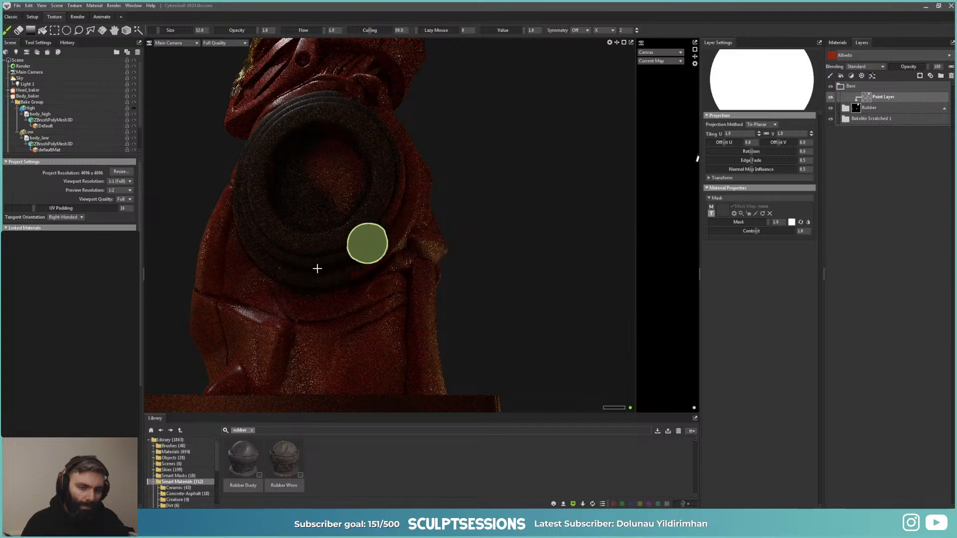
Step: Paint rubber over the same socket's rear rings, the adjoining back panel and the inner recess
{"action": "left_click_drag", "start_coordinate": [399, 211], "coordinate": [385, 231], "text": "alt"}
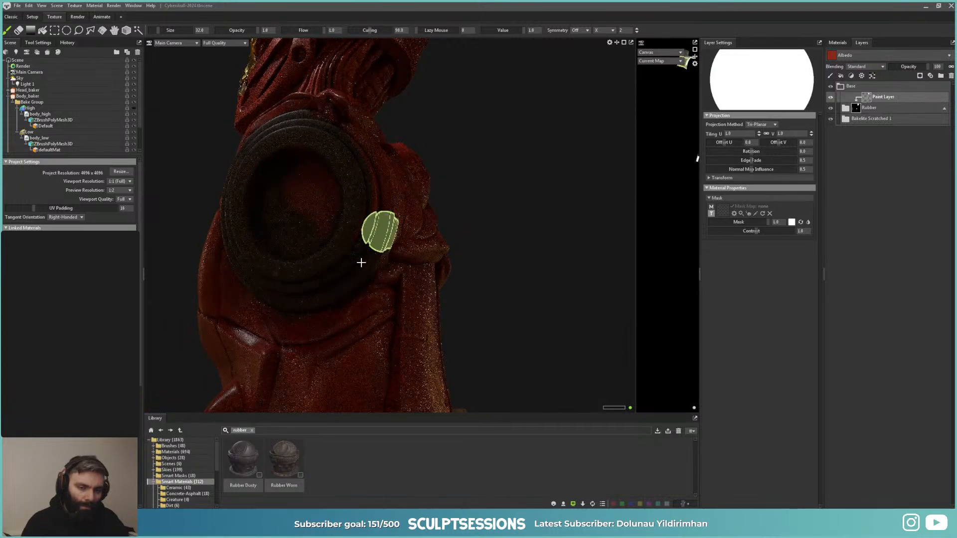
{"action": "mouse_move", "coordinate": [361, 262]}
{"action": "left_mouse_down", "text": "alt"}
{"action": "mouse_move", "coordinate": [369, 248]}
{"action": "mouse_move", "coordinate": [343, 253]}
{"action": "mouse_move", "coordinate": [343, 278]}
{"action": "left_mouse_up", "text": "alt"}
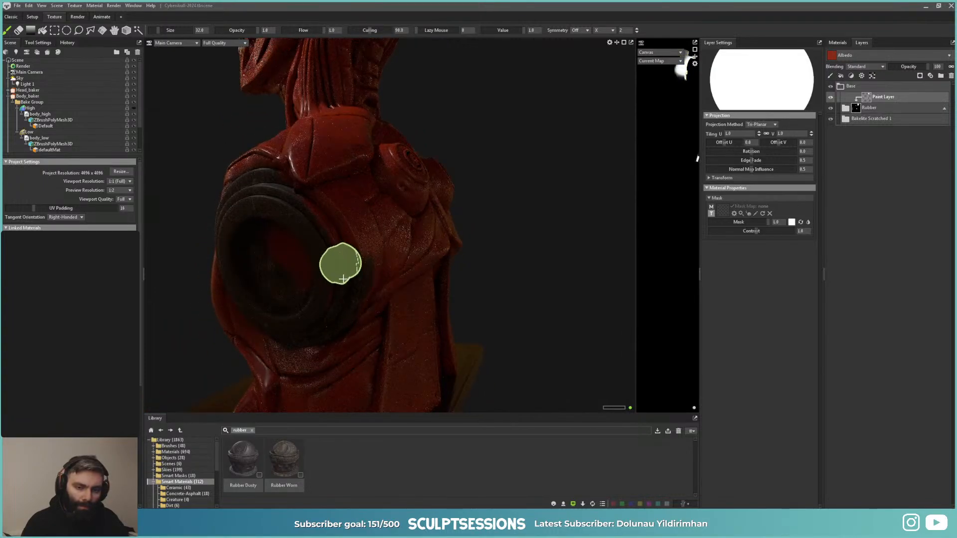
{"action": "left_click_drag", "start_coordinate": [313, 208], "coordinate": [333, 207]}
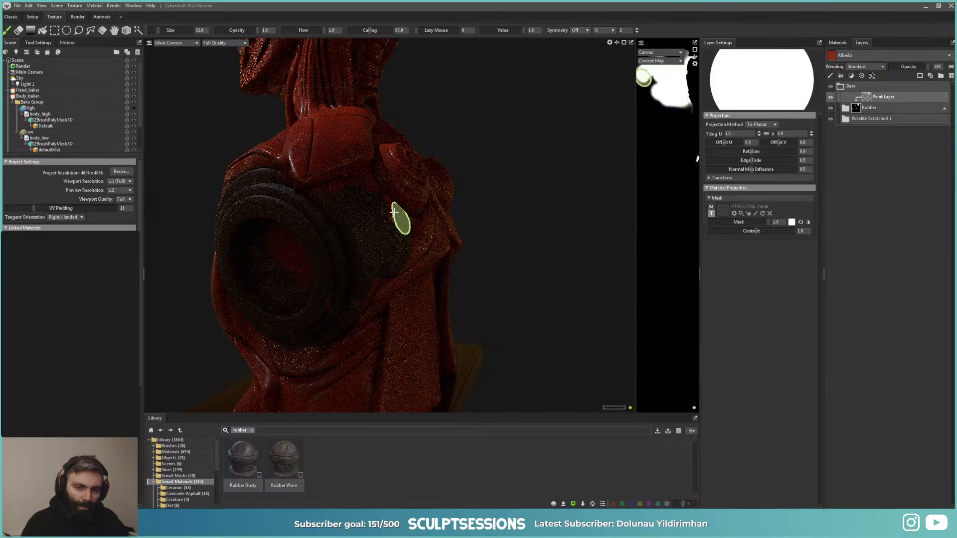
{"action": "mouse_move", "coordinate": [346, 199]}
{"action": "left_mouse_down"}
{"action": "mouse_move", "coordinate": [324, 215]}
{"action": "mouse_move", "coordinate": [410, 233]}
{"action": "left_mouse_up"}
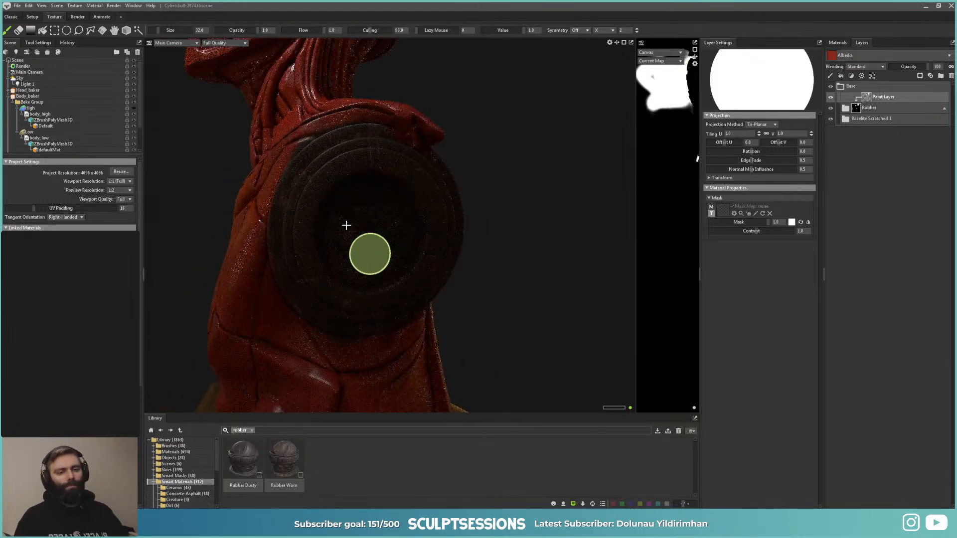
Step: Cover the front edge of the socket's outer rings with rubber using a smaller brush of size 23
{"action": "left_click_drag", "start_coordinate": [346, 225], "coordinate": [497, 228], "text": "alt"}
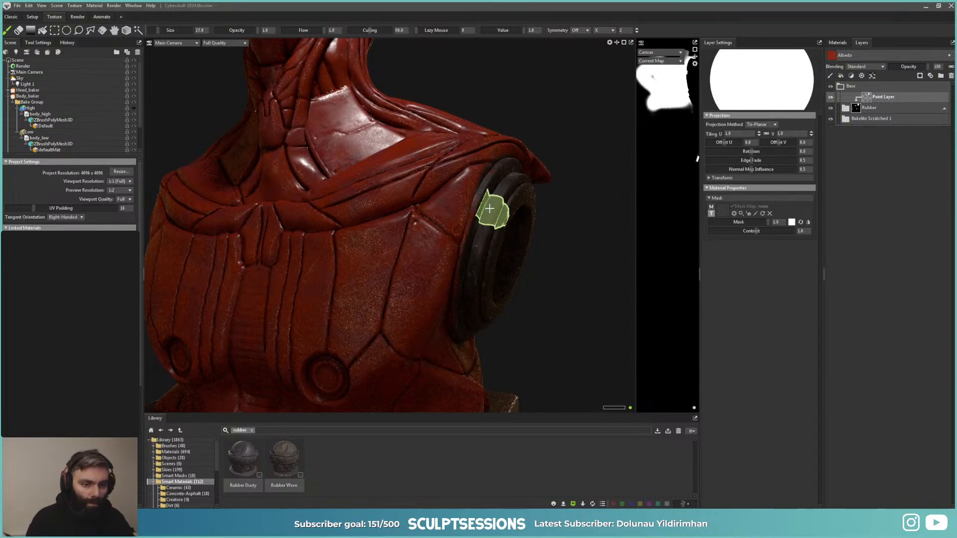
{"action": "key", "text": "bracketleft"}
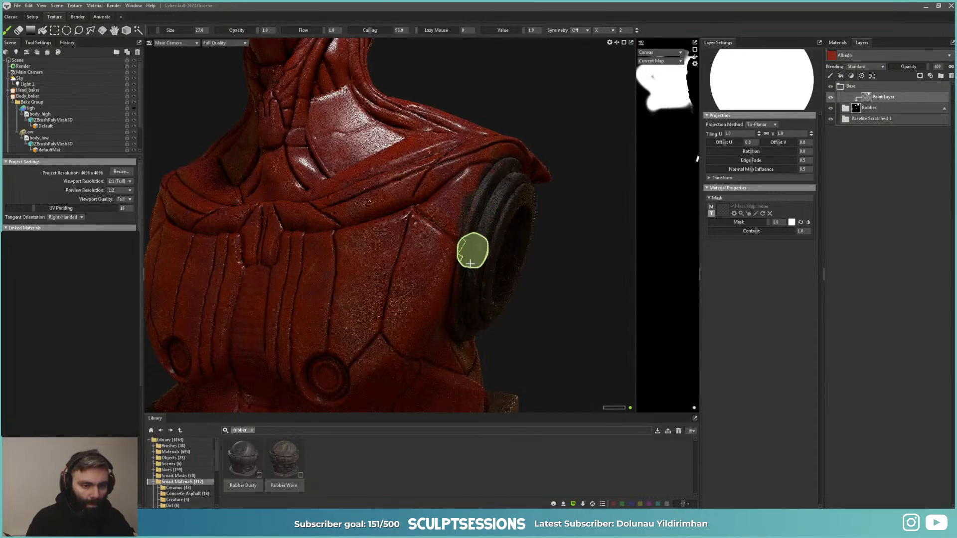
{"action": "left_click_drag", "start_coordinate": [489, 244], "coordinate": [422, 229], "text": "alt"}
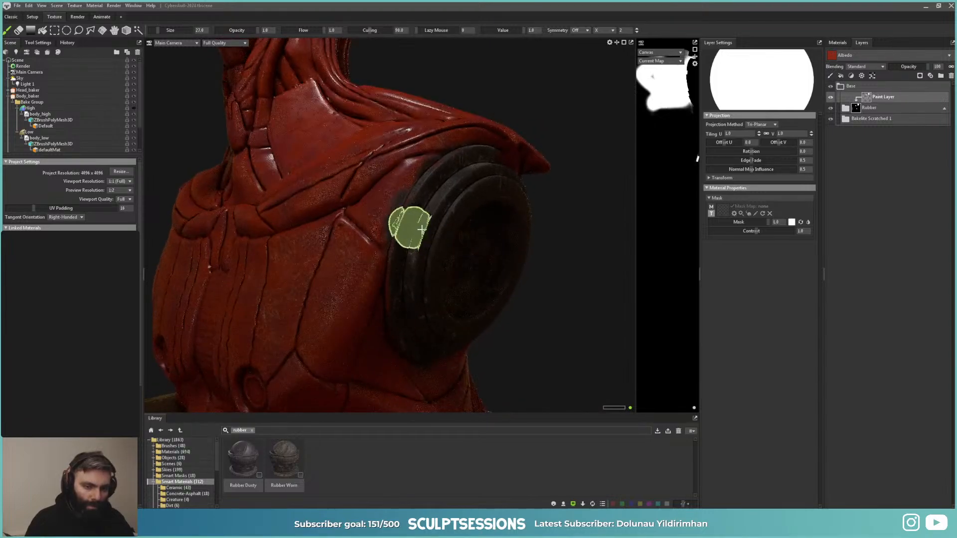
Step: Set the mask value to 0 and erase the rubber spill along the chest-side edge of the socket with a size 15 brush
{"action": "left_click_drag", "start_coordinate": [761, 222], "coordinate": [679, 231]}
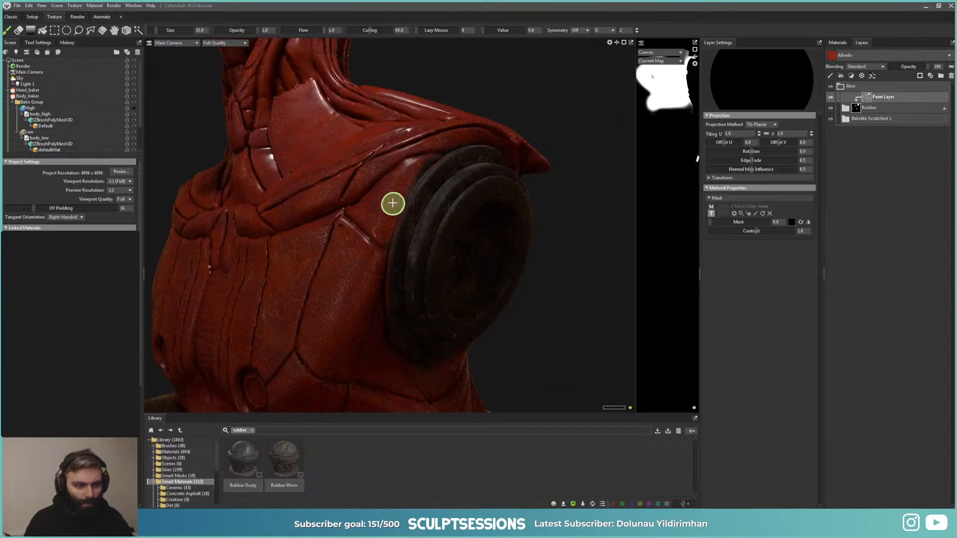
{"action": "key", "text": "x"}
{"action": "key", "text": "x"}
{"action": "key", "text": "x"}
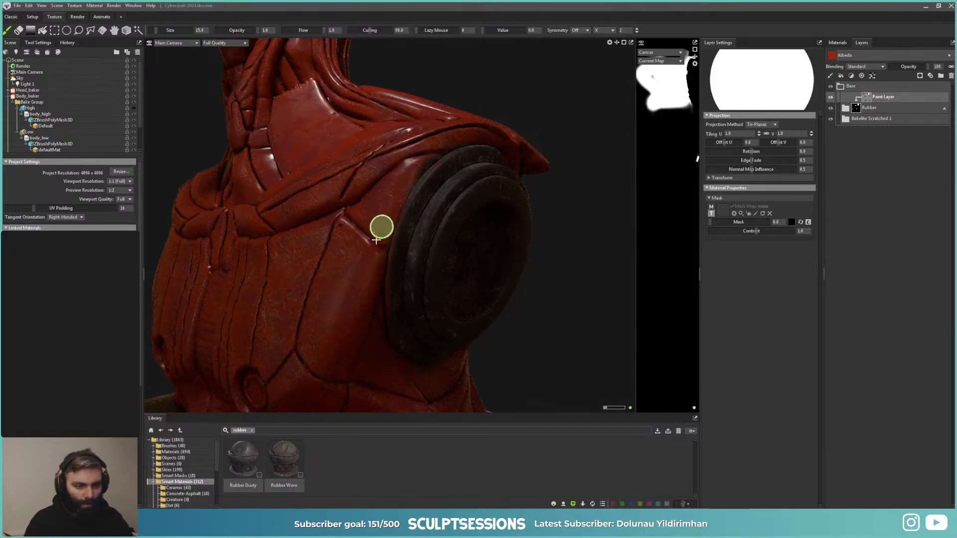
{"action": "key", "text": "x"}
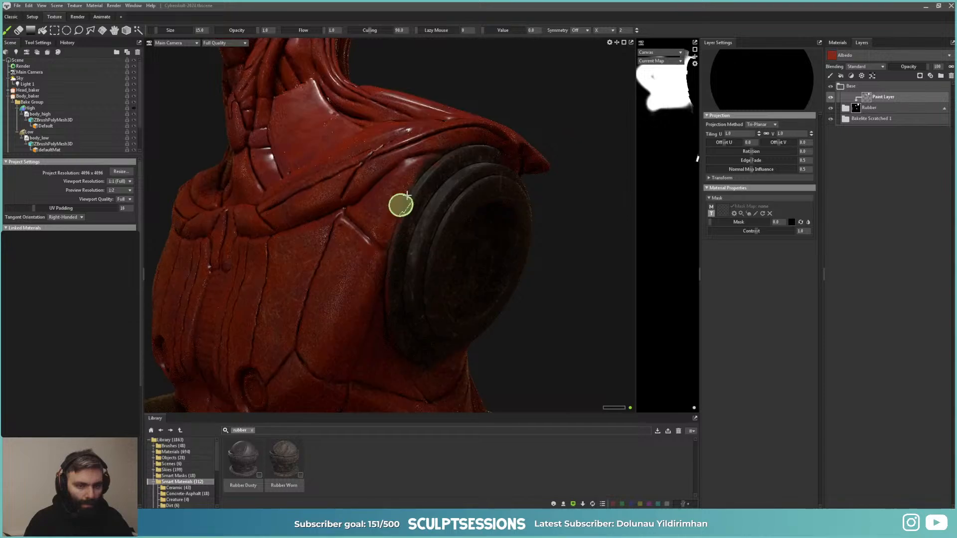
Step: Widen the UV canvas and select the whole UV island of the first shoulder socket with the polygon selection tool
{"action": "mouse_move", "coordinate": [441, 173]}
{"action": "left_mouse_down", "text": "alt"}
{"action": "mouse_move", "coordinate": [426, 231]}
{"action": "mouse_move", "coordinate": [325, 219]}
{"action": "mouse_move", "coordinate": [385, 220]}
{"action": "mouse_move", "coordinate": [427, 241]}
{"action": "mouse_move", "coordinate": [466, 235]}
{"action": "mouse_move", "coordinate": [438, 247]}
{"action": "mouse_move", "coordinate": [480, 237]}
{"action": "mouse_move", "coordinate": [130, 97]}
{"action": "left_mouse_up", "text": "alt"}
{"action": "left_click", "coordinate": [102, 30]}
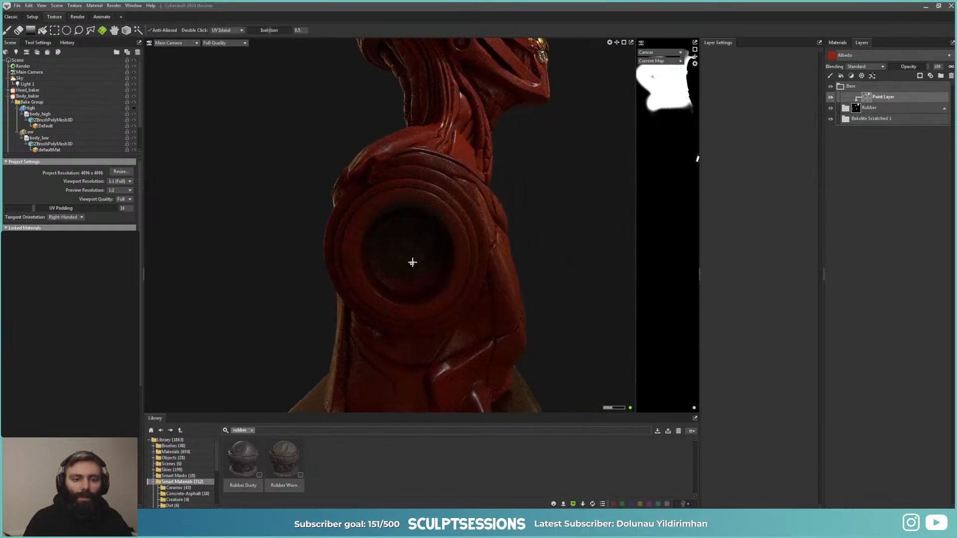
{"action": "left_click_drag", "start_coordinate": [449, 246], "coordinate": [543, 221], "text": "alt"}
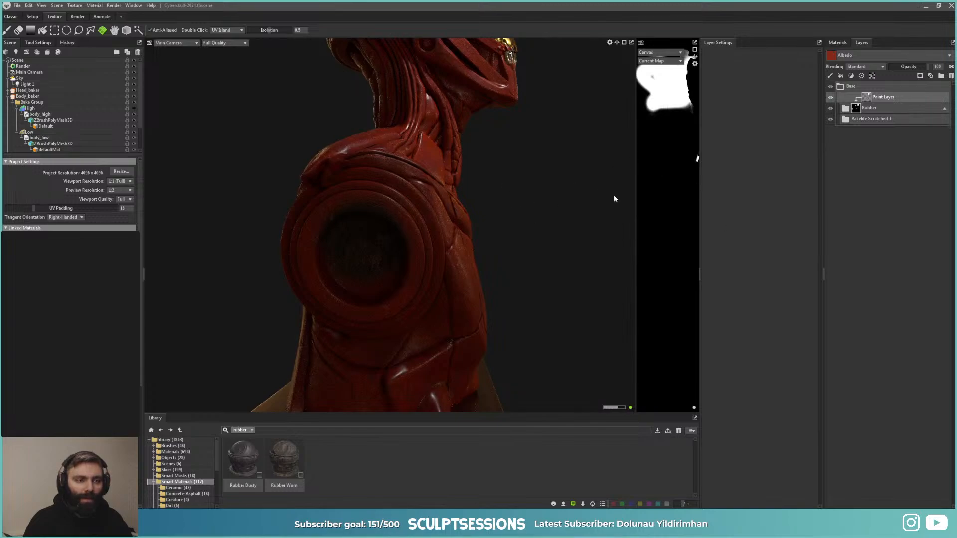
{"action": "left_click_drag", "start_coordinate": [635, 202], "coordinate": [433, 208]}
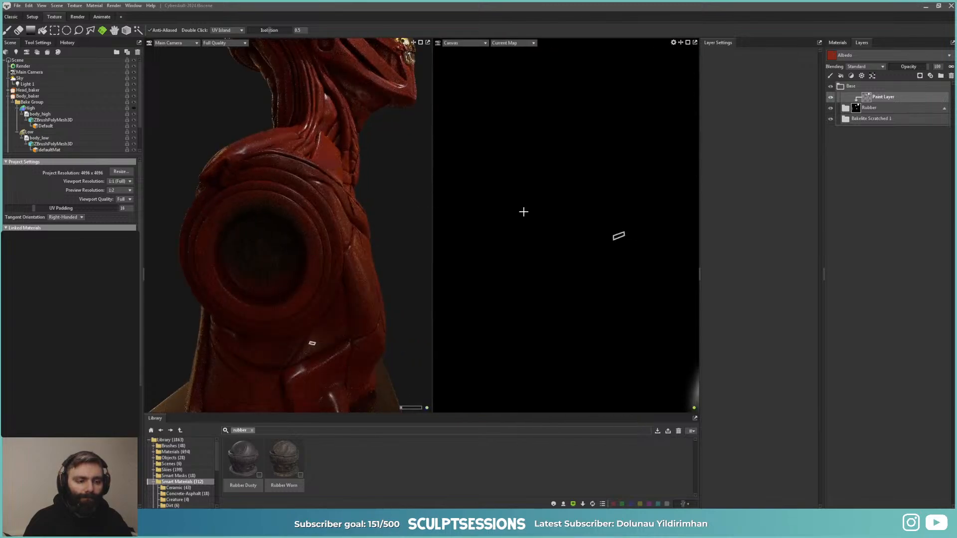
{"action": "left_click_drag", "start_coordinate": [334, 241], "coordinate": [295, 74], "text": "alt"}
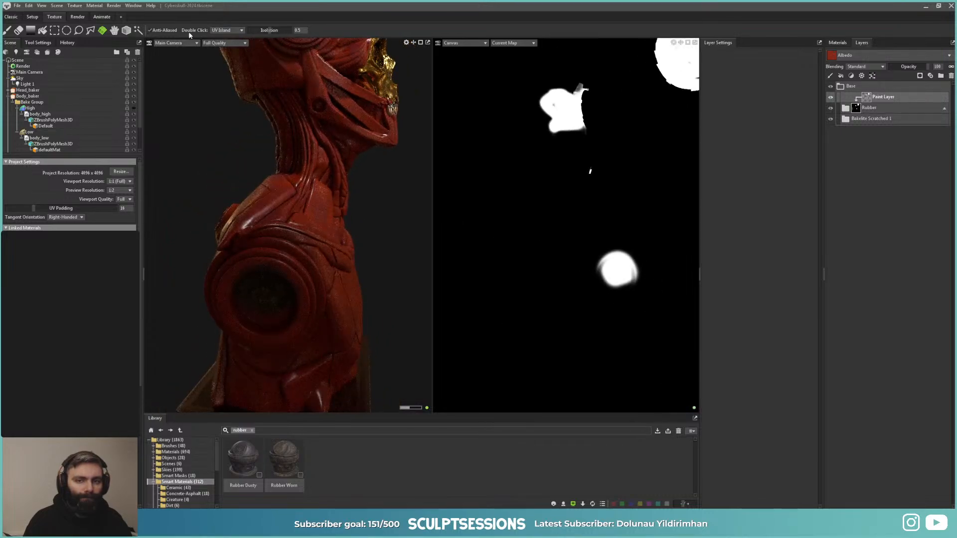
{"action": "left_click", "coordinate": [114, 33]}
{"action": "left_click", "coordinate": [310, 319]}
{"action": "left_click_drag", "start_coordinate": [376, 333], "coordinate": [238, 77], "text": "alt"}
Step: Fill the selected socket island completely with rubber using mask value 1.0, tolerance 1.0 and backface falloff 1.0
{"action": "left_click", "coordinate": [8, 30]}
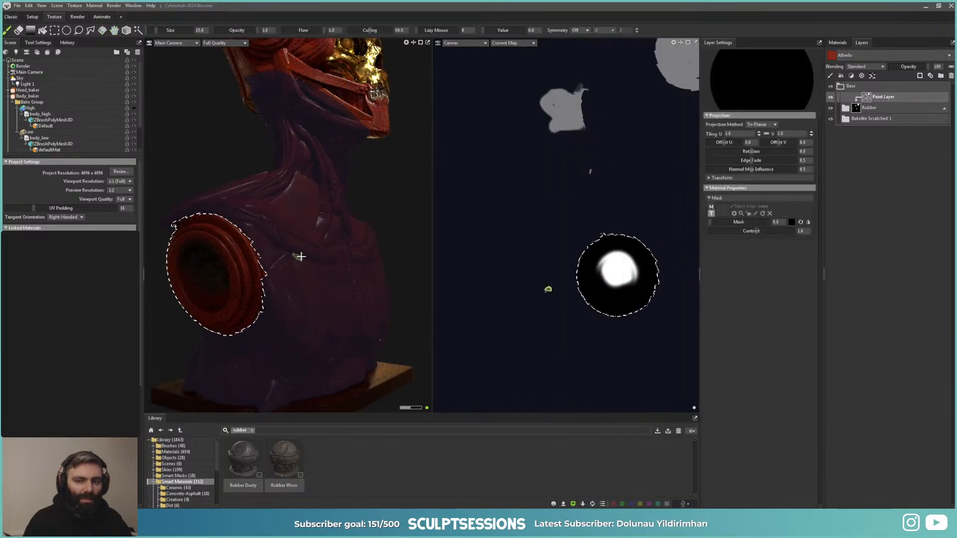
{"action": "mouse_move", "coordinate": [299, 257]}
{"action": "left_mouse_down", "text": "alt"}
{"action": "mouse_move", "coordinate": [278, 258]}
{"action": "mouse_move", "coordinate": [306, 277]}
{"action": "left_mouse_up", "text": "alt"}
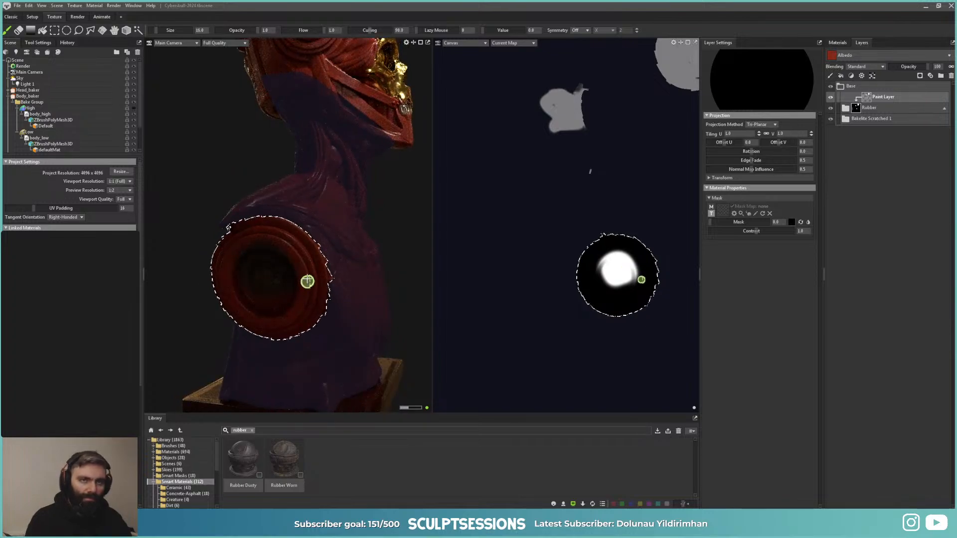
{"action": "key", "text": "bracketright"}
{"action": "key", "text": "bracketright"}
{"action": "left_click", "coordinate": [43, 32]}
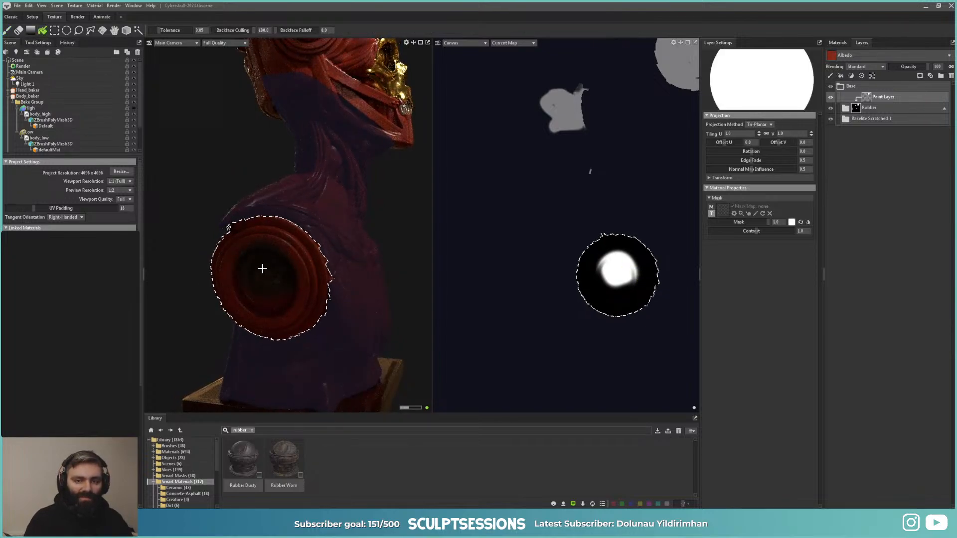
{"action": "left_click_drag", "start_coordinate": [307, 292], "coordinate": [289, 273], "text": "alt"}
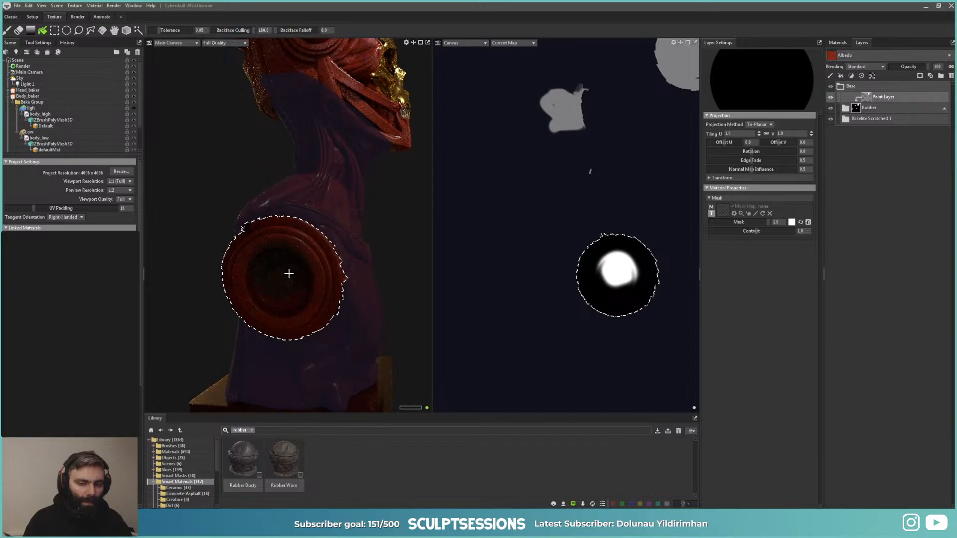
{"action": "left_click_drag", "start_coordinate": [333, 299], "coordinate": [330, 255], "text": "alt"}
{"action": "scroll", "coordinate": [354, 282], "scroll_direction": "up", "scroll_amount": 5}
{"action": "scroll", "coordinate": [355, 282], "scroll_direction": "up", "scroll_amount": 2}
{"action": "scroll", "coordinate": [346, 271], "scroll_direction": "down", "scroll_amount": 6}
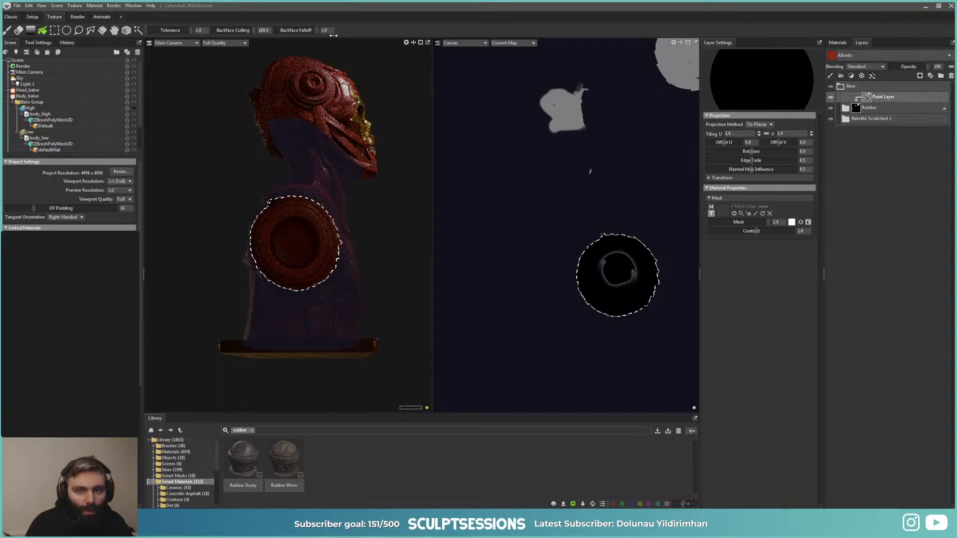
{"action": "scroll", "coordinate": [284, 247], "scroll_direction": "up", "scroll_amount": 2}
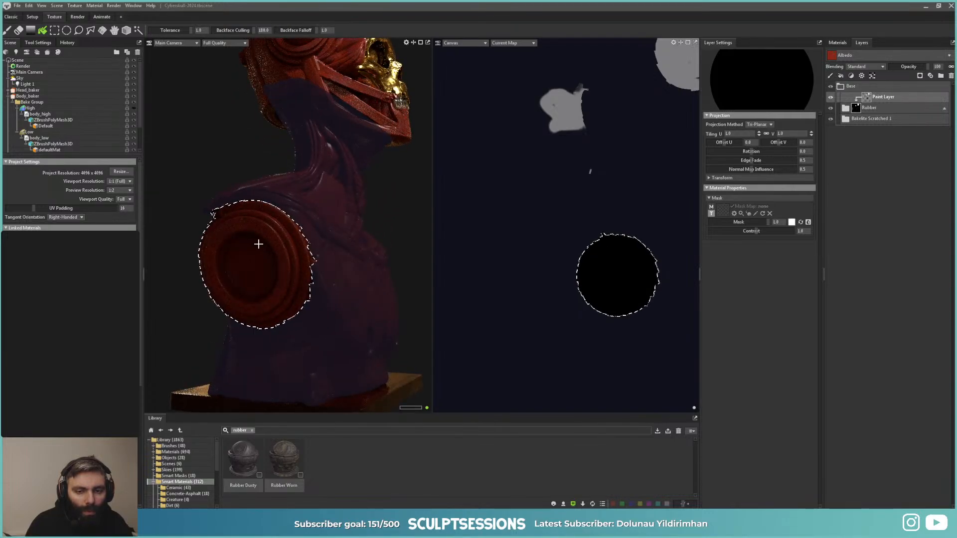
{"action": "scroll", "coordinate": [258, 243], "scroll_direction": "up", "scroll_amount": 2}
{"action": "left_click", "coordinate": [272, 293]}
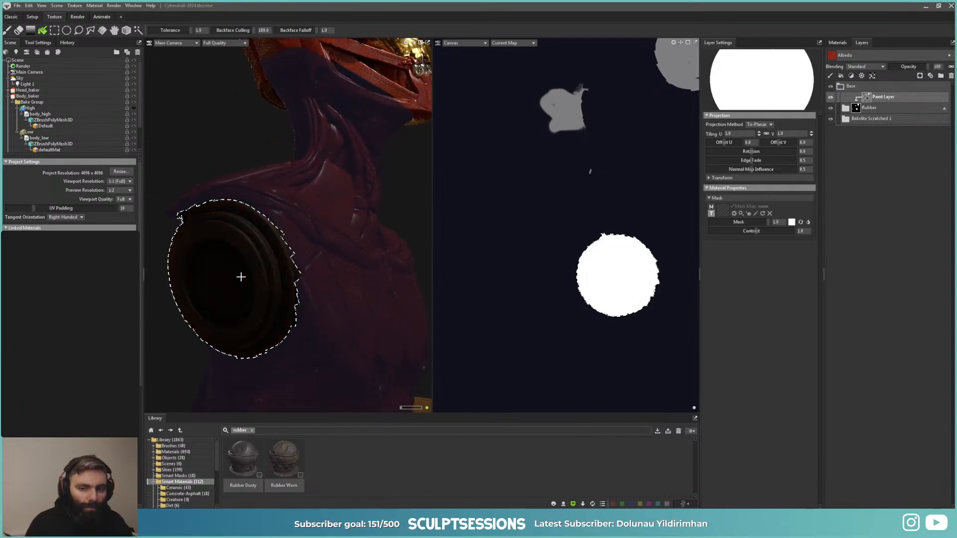
{"action": "left_click_drag", "start_coordinate": [241, 275], "coordinate": [329, 256], "text": "alt"}
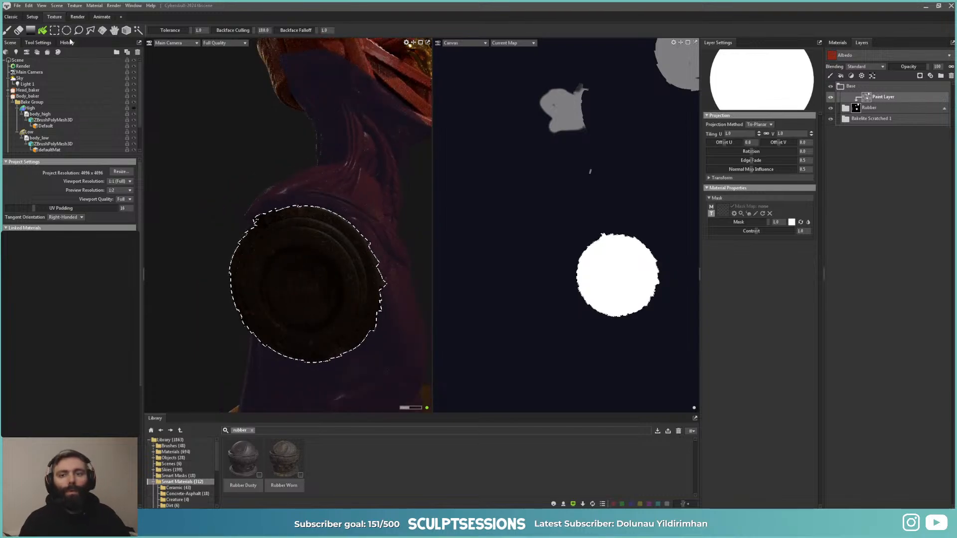
Step: Deselect the island and paint rubber over the missed spots along the socket's chest-side edge with a size 12 brush
{"action": "left_click", "coordinate": [54, 30]}
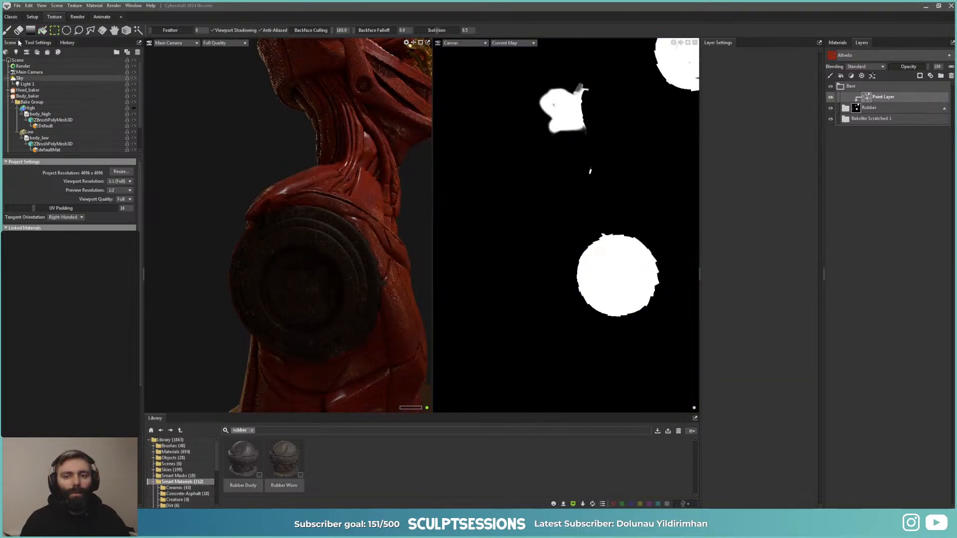
{"action": "left_click", "coordinate": [8, 30]}
{"action": "left_click_drag", "start_coordinate": [423, 289], "coordinate": [324, 280], "text": "alt"}
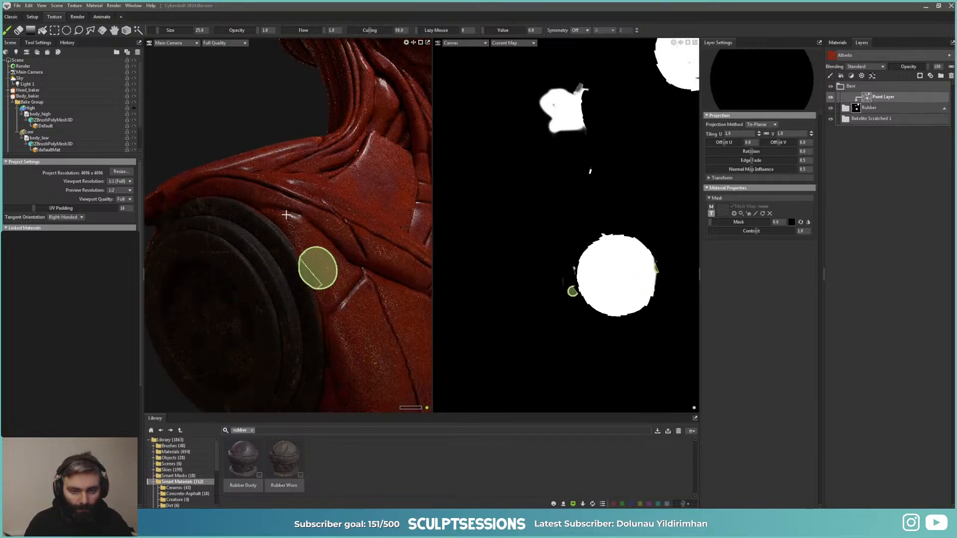
{"action": "mouse_move", "coordinate": [286, 215]}
{"action": "left_mouse_down", "text": "alt"}
{"action": "mouse_move", "coordinate": [316, 261]}
{"action": "mouse_move", "coordinate": [301, 266]}
{"action": "mouse_move", "coordinate": [342, 259]}
{"action": "mouse_move", "coordinate": [367, 273]}
{"action": "mouse_move", "coordinate": [316, 256]}
{"action": "left_mouse_up", "text": "alt"}
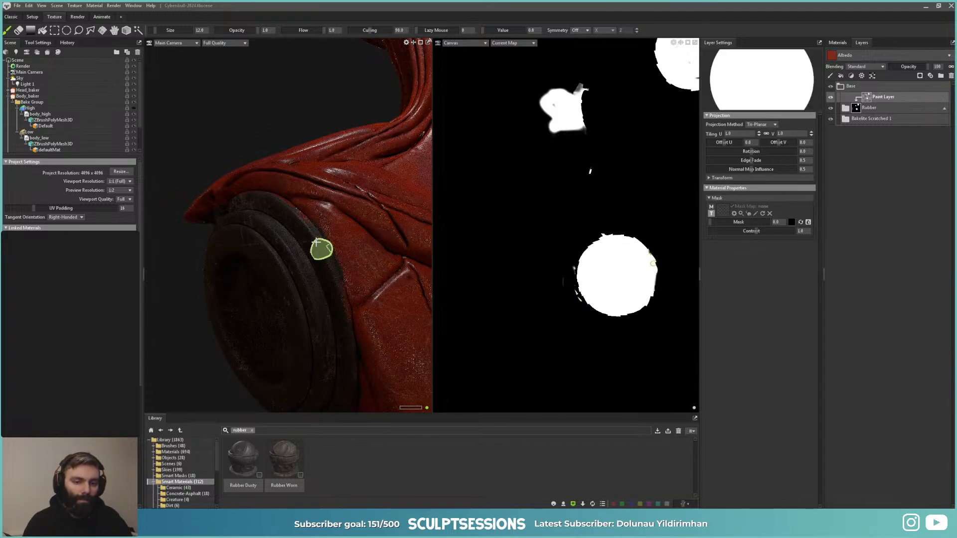
{"action": "mouse_move", "coordinate": [281, 206]}
{"action": "left_mouse_down", "text": "alt"}
{"action": "mouse_move", "coordinate": [278, 256]}
{"action": "mouse_move", "coordinate": [359, 269]}
{"action": "mouse_move", "coordinate": [352, 259]}
{"action": "mouse_move", "coordinate": [366, 253]}
{"action": "mouse_move", "coordinate": [410, 297]}
{"action": "mouse_move", "coordinate": [397, 274]}
{"action": "mouse_move", "coordinate": [323, 256]}
{"action": "left_mouse_up", "text": "alt"}
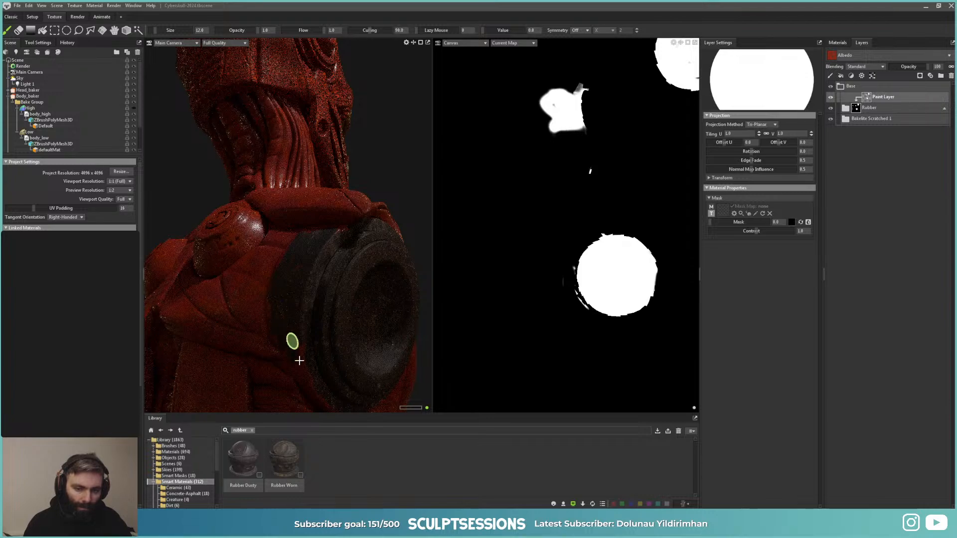
Step: Paint rubber along the rear and underside of the same socket's outermost ring
{"action": "mouse_move", "coordinate": [309, 354]}
{"action": "left_mouse_down", "text": "alt"}
{"action": "mouse_move", "coordinate": [363, 285]}
{"action": "mouse_move", "coordinate": [347, 268]}
{"action": "left_mouse_up", "text": "alt"}
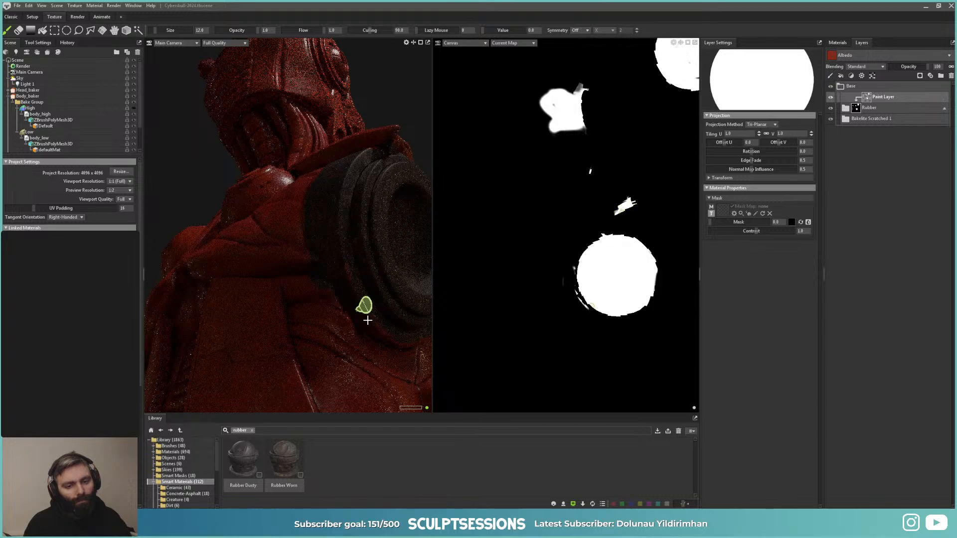
{"action": "left_click_drag", "start_coordinate": [390, 316], "coordinate": [298, 254], "text": "alt"}
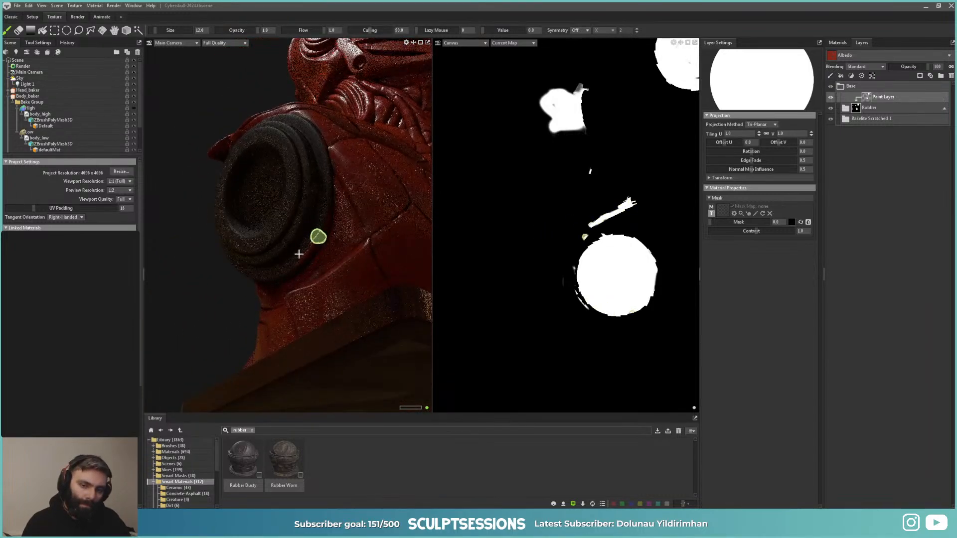
{"action": "left_click_drag", "start_coordinate": [316, 213], "coordinate": [328, 306], "text": "alt"}
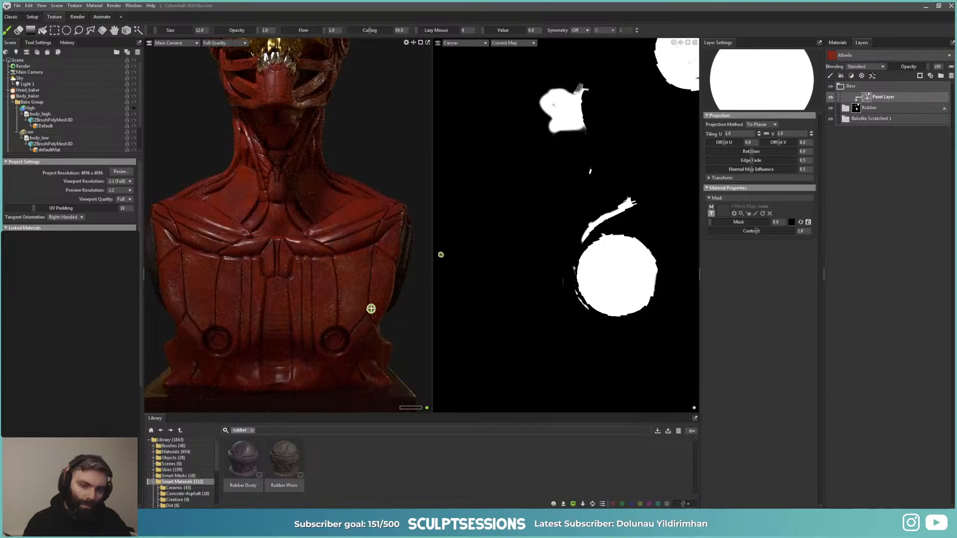
Step: Collapse the Base layer group and examine the whole bust from the front and in three-quarter view
{"action": "right_click_drag", "start_coordinate": [369, 309], "coordinate": [307, 279], "text": "alt"}
{"action": "left_click_drag", "start_coordinate": [308, 280], "coordinate": [320, 279], "text": "alt"}
{"action": "right_click_drag", "start_coordinate": [320, 280], "coordinate": [295, 265], "text": "alt"}
{"action": "left_click_drag", "start_coordinate": [294, 263], "coordinate": [320, 278], "text": "alt"}
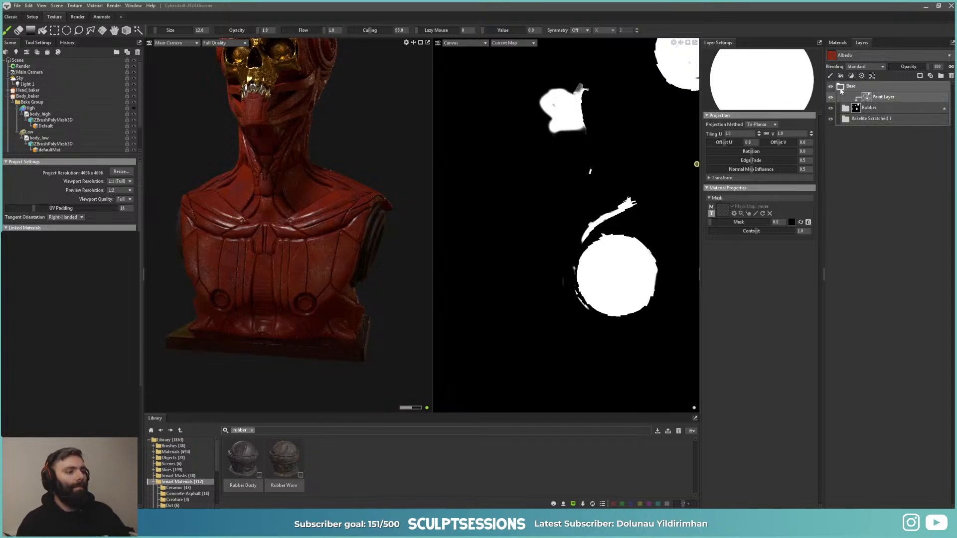
{"action": "left_click", "coordinate": [847, 88]}
{"action": "left_click_drag", "start_coordinate": [334, 279], "coordinate": [312, 258], "text": "alt"}
{"action": "scroll", "coordinate": [335, 278], "scroll_direction": "down", "scroll_amount": 5}
{"action": "middle_click_drag", "start_coordinate": [312, 259], "coordinate": [306, 280], "text": "alt"}
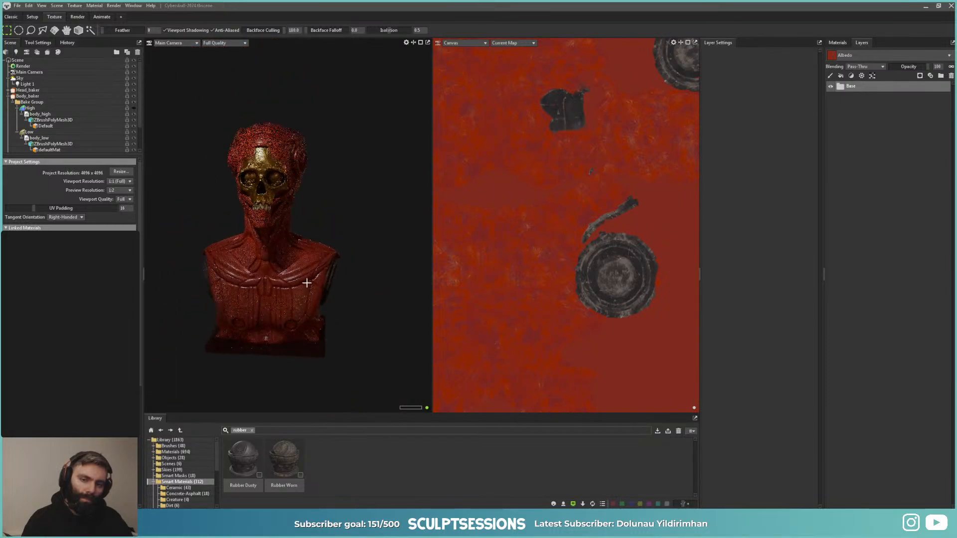
{"action": "right_click_drag", "start_coordinate": [305, 280], "coordinate": [335, 291], "text": "alt"}
{"action": "middle_click_drag", "start_coordinate": [321, 271], "coordinate": [340, 280], "text": "alt"}
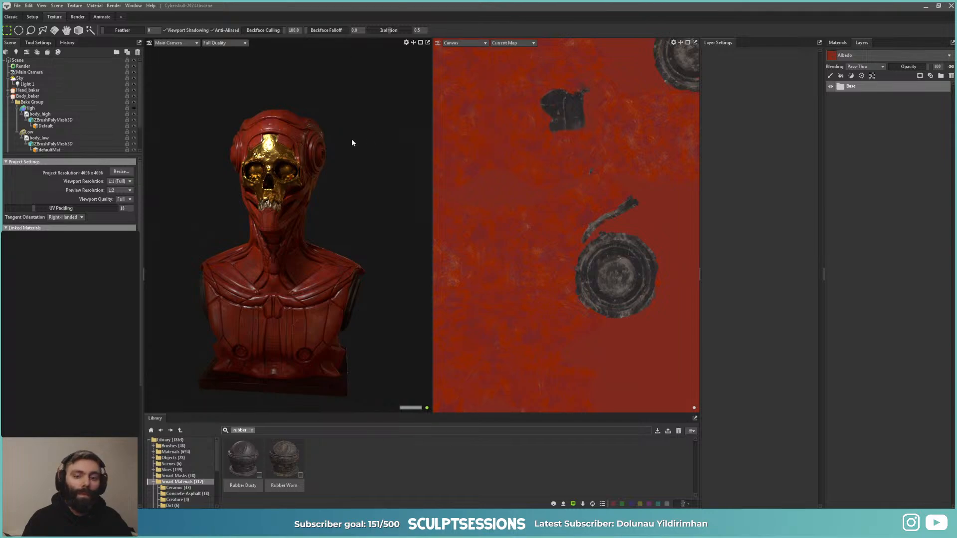
{"action": "right_click_drag", "start_coordinate": [337, 256], "coordinate": [363, 304], "text": "alt"}
{"action": "left_click_drag", "start_coordinate": [363, 304], "coordinate": [345, 312], "text": "alt"}
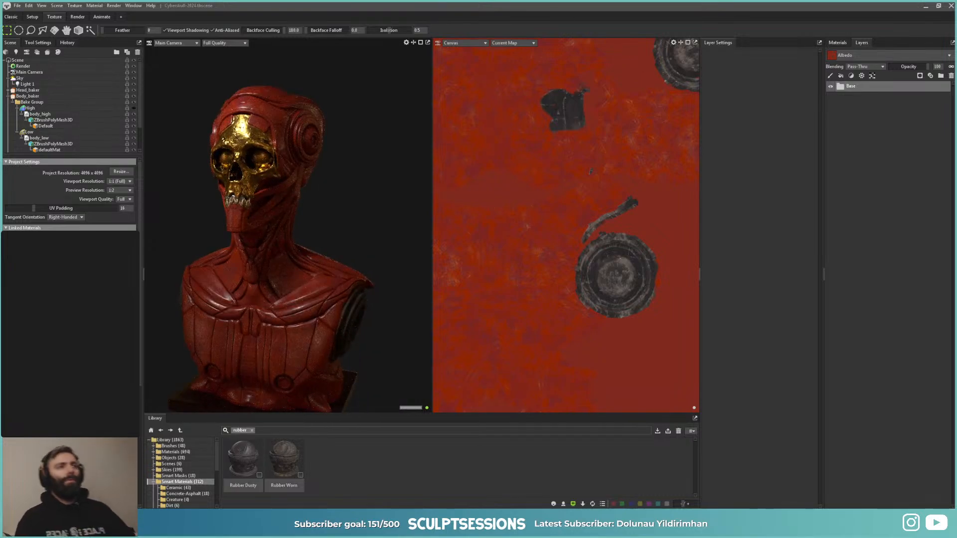
Step: Bring the armoured character reference image over the viewport, study its armour colours, and move it away again
{"action": "right_click_drag", "start_coordinate": [279, 2], "coordinate": [311, 160]}
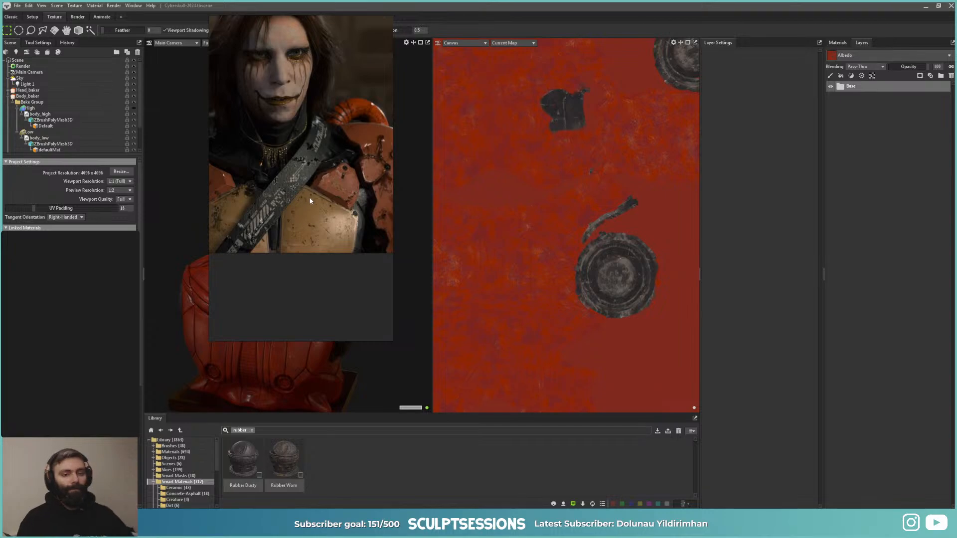
{"action": "right_click_drag", "start_coordinate": [316, 220], "coordinate": [593, 1]}
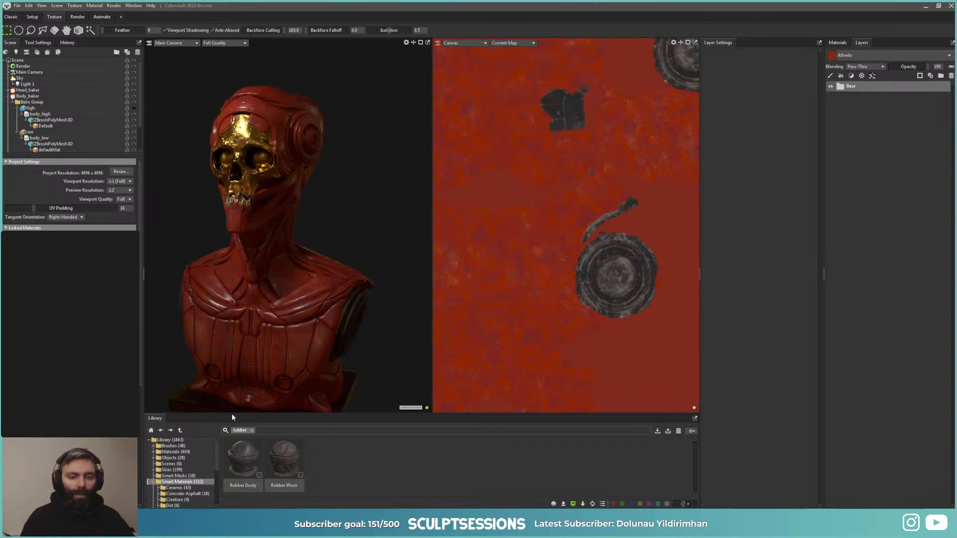
{"action": "right_click", "coordinate": [310, 338]}
Step: Expand the Base group, collapse the Rubber group's mask effects, and rename the Bakelite Scratched 1 group to Red Rubber
{"action": "left_click", "coordinate": [911, 120]}
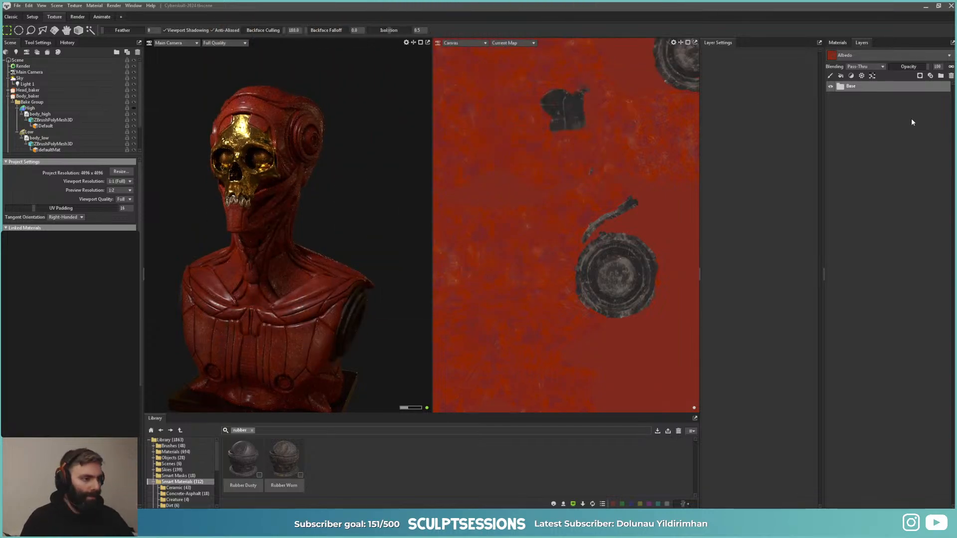
{"action": "left_click", "coordinate": [840, 89]}
{"action": "left_click", "coordinate": [845, 108]}
{"action": "left_click", "coordinate": [943, 108]}
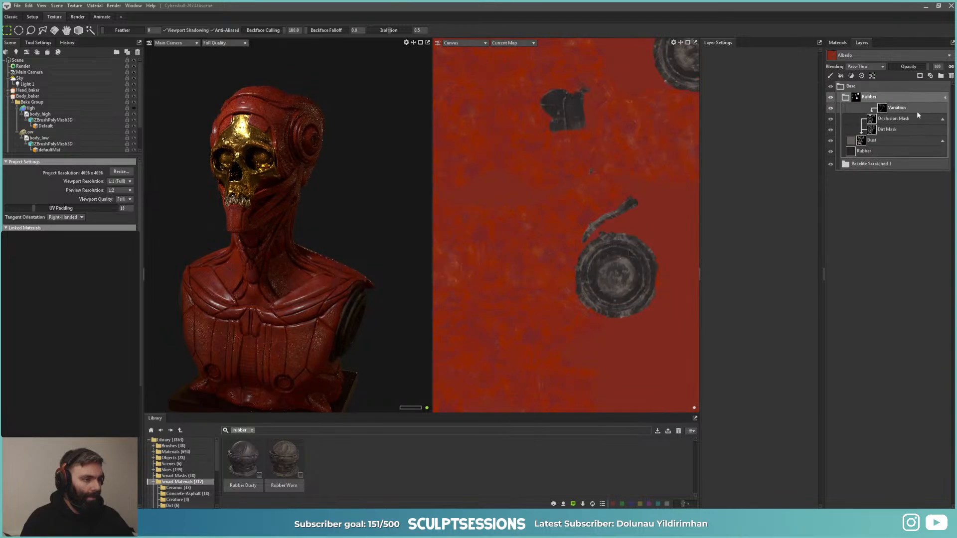
{"action": "left_click", "coordinate": [845, 97]}
{"action": "left_click", "coordinate": [871, 108]}
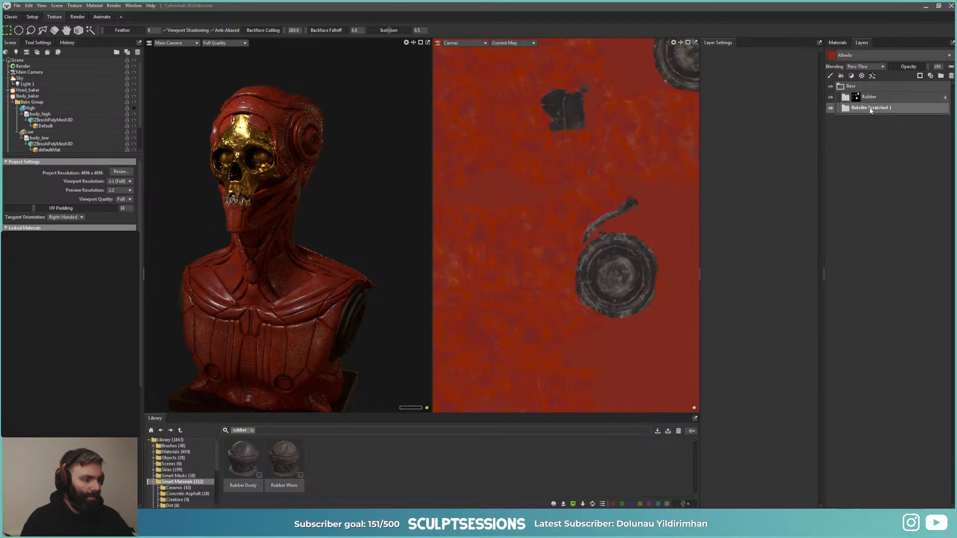
{"action": "double_click", "coordinate": [870, 108]}
{"action": "type", "text": "Red"}
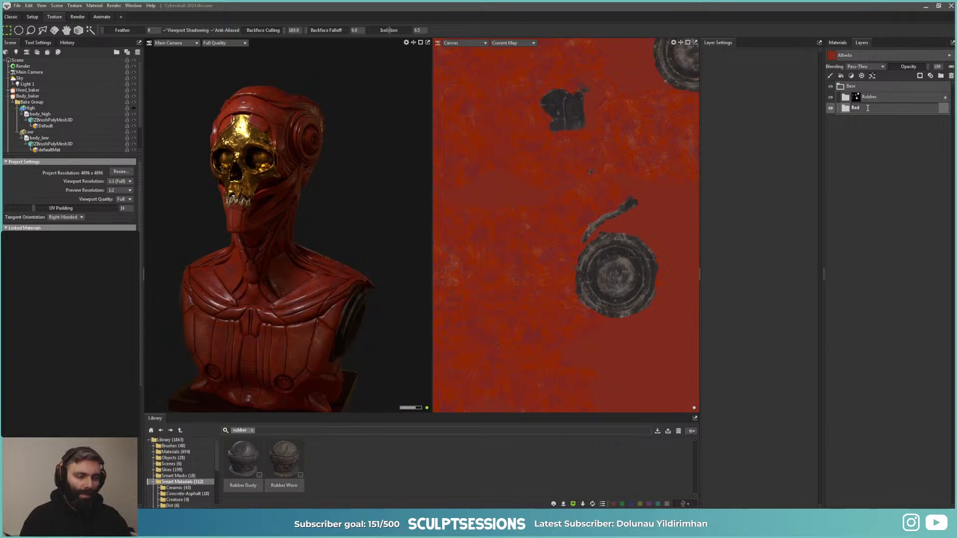
{"action": "type", "text": " Rubber"}
{"action": "key", "text": "Return"}
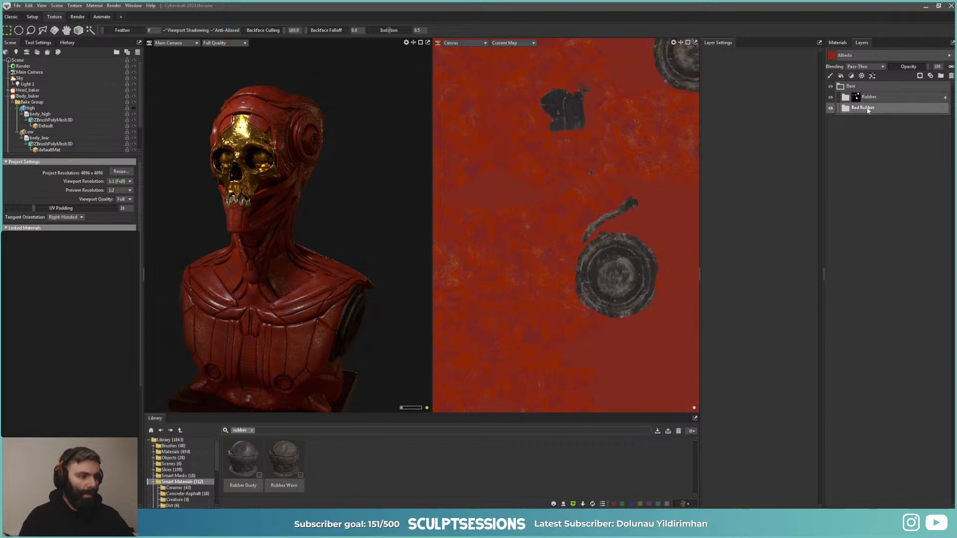
Step: Duplicate the Red Rubber group with its contents expanded
{"action": "right_click", "coordinate": [865, 108]}
{"action": "left_click", "coordinate": [862, 111]}
{"action": "key", "text": "ctrl+z"}
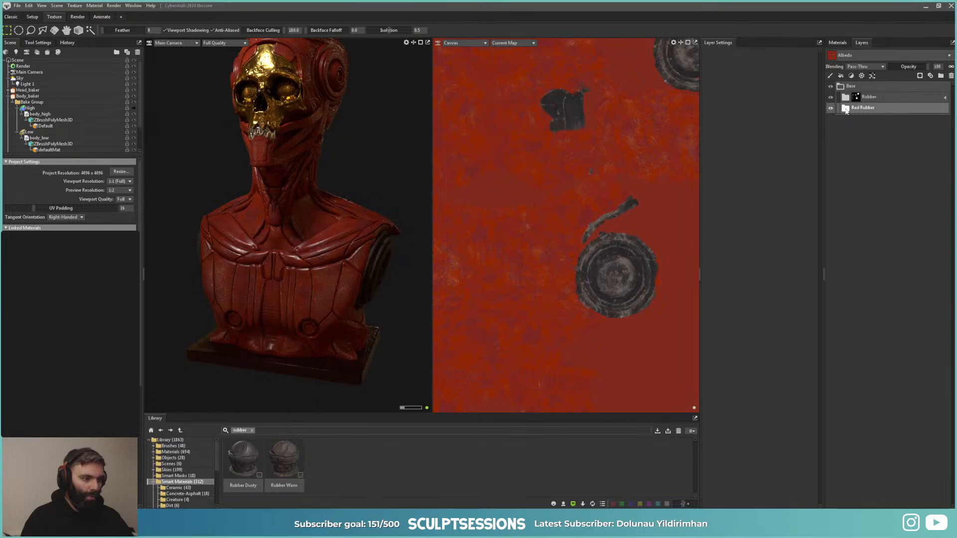
{"action": "left_click", "coordinate": [845, 108]}
{"action": "key", "text": "ctrl+d"}
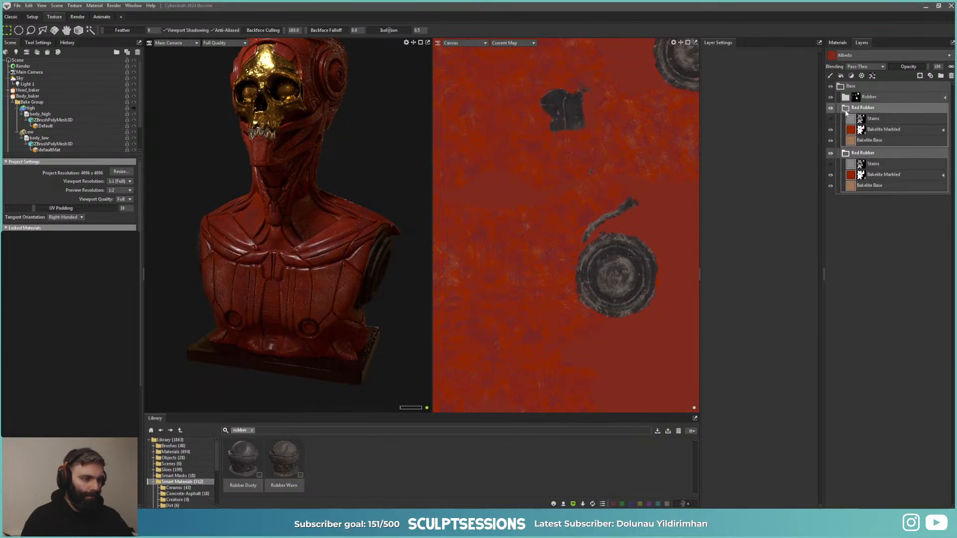
Step: Recolour the upper Red Rubber group's Bakelite Marbled albedo to ochre yellow (#C38728) and set its albedo map contrast to 0
{"action": "left_click", "coordinate": [877, 130]}
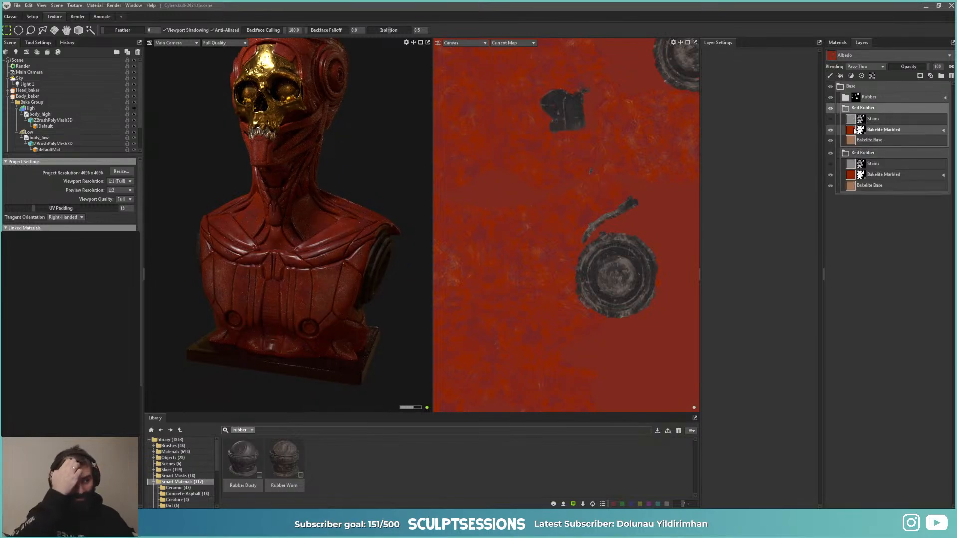
{"action": "left_click", "coordinate": [791, 271]}
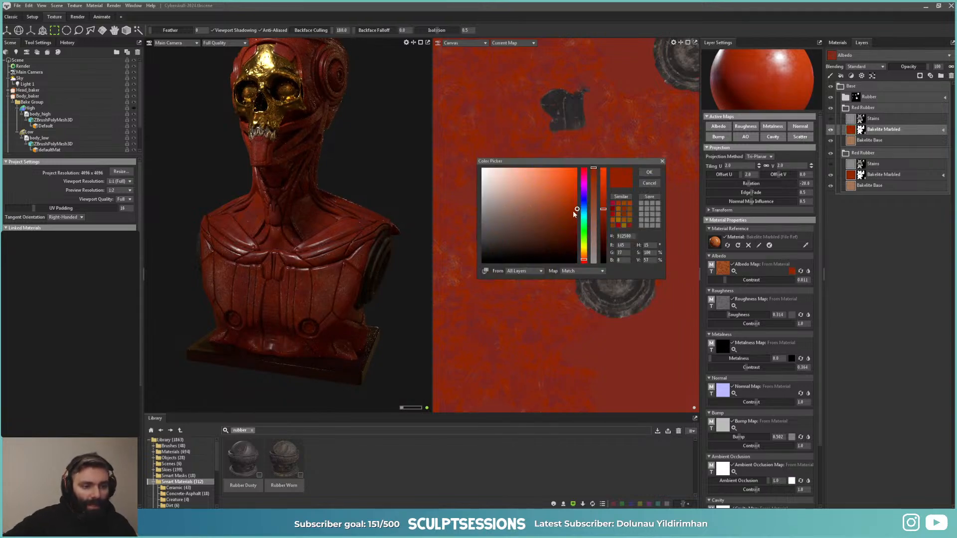
{"action": "left_click_drag", "start_coordinate": [574, 213], "coordinate": [558, 190]}
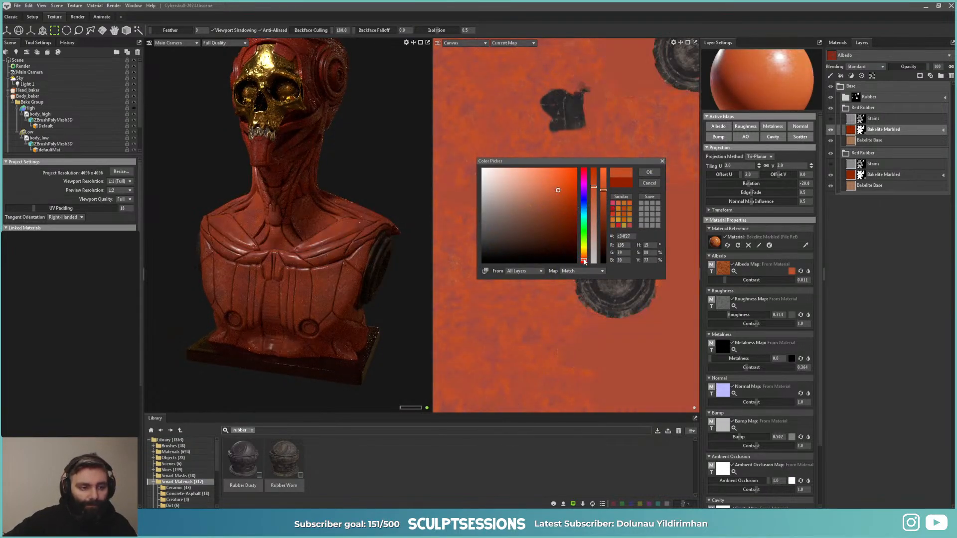
{"action": "left_click_drag", "start_coordinate": [584, 262], "coordinate": [585, 259]}
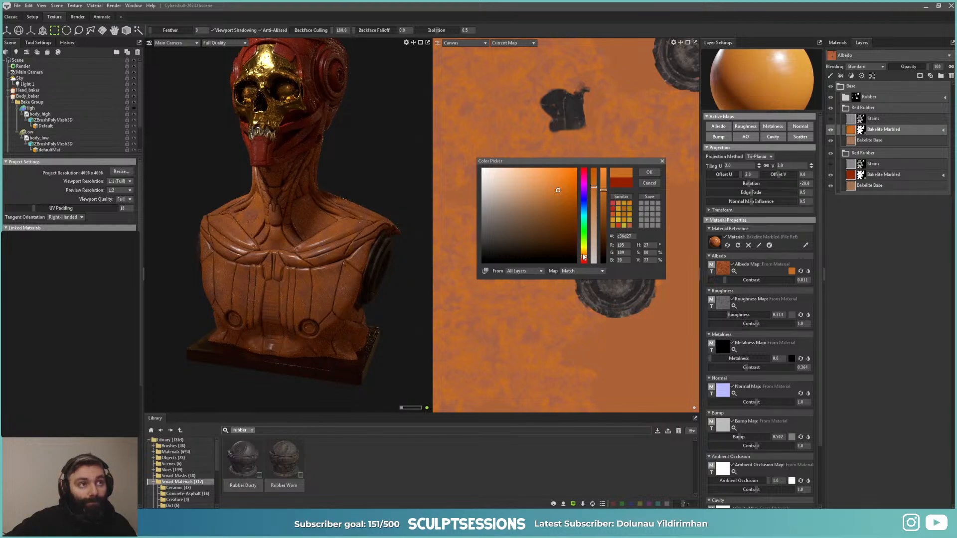
{"action": "left_click", "coordinate": [550, 195]}
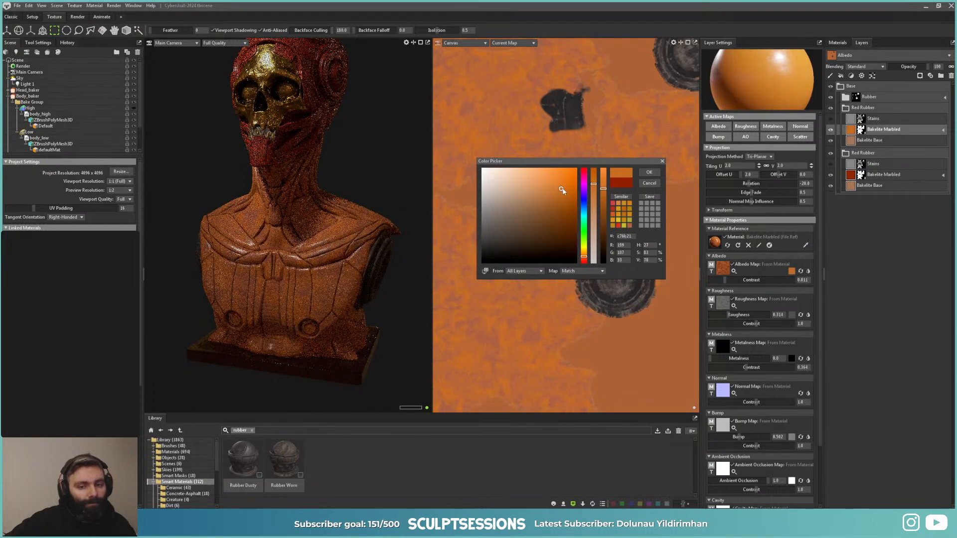
{"action": "left_click", "coordinate": [557, 190]}
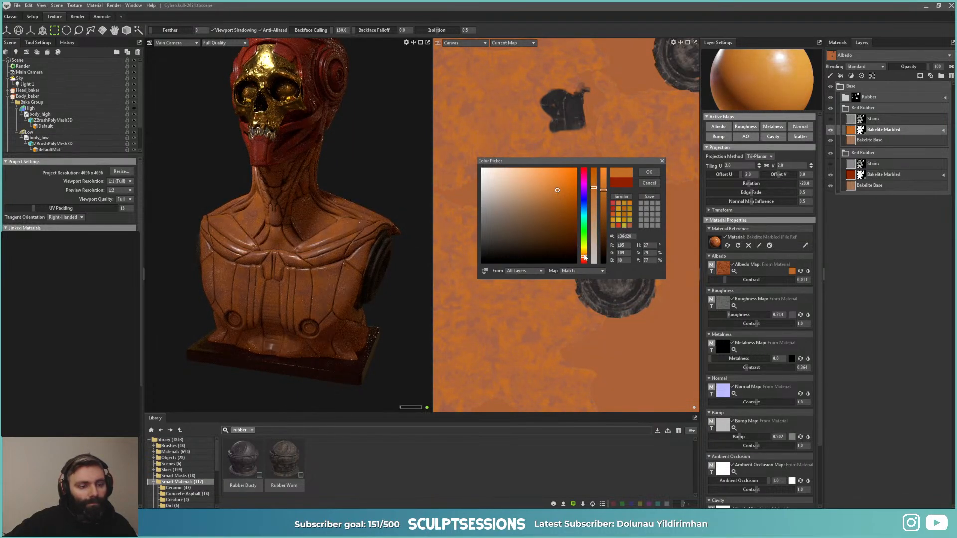
{"action": "left_click_drag", "start_coordinate": [585, 257], "coordinate": [585, 255]}
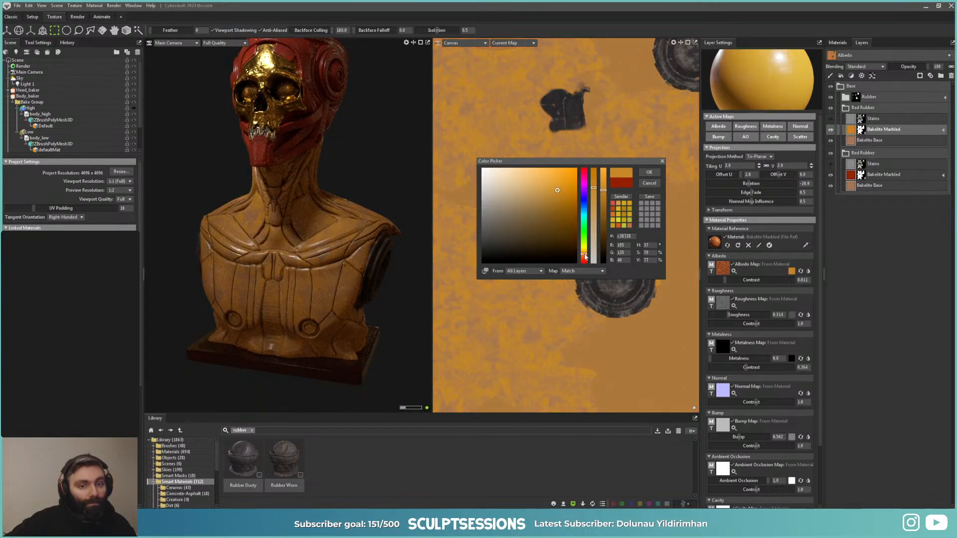
{"action": "left_click", "coordinate": [648, 183]}
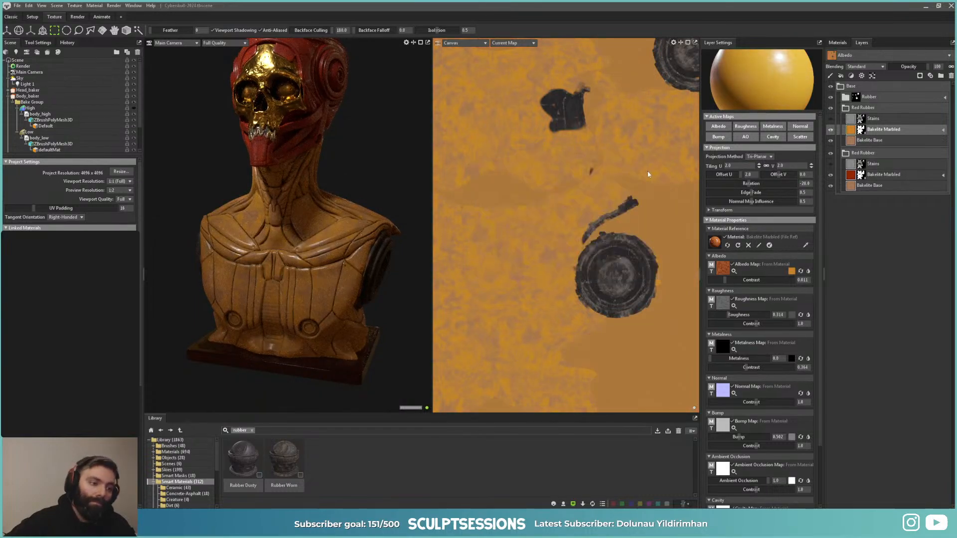
{"action": "left_click_drag", "start_coordinate": [720, 279], "coordinate": [705, 279]}
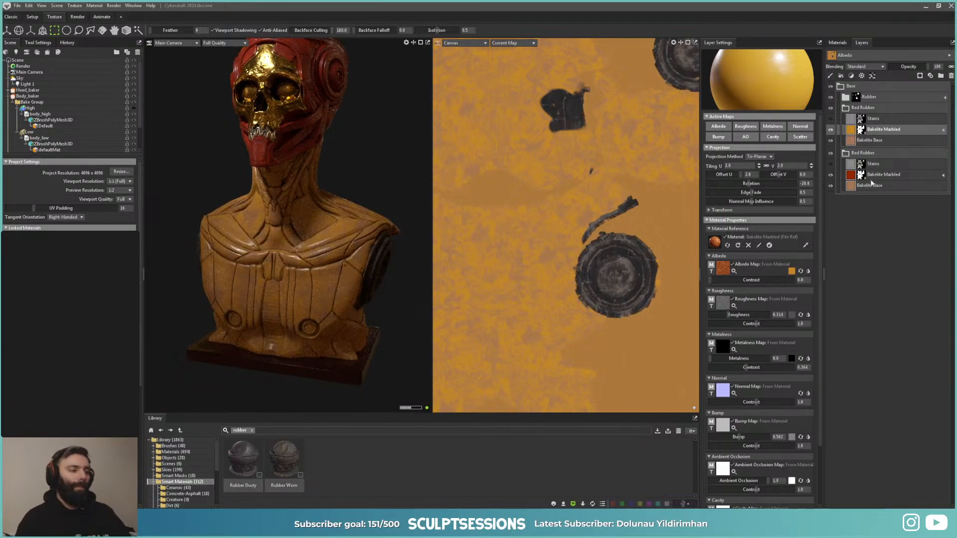
Step: Collapse the ochre copy of the Red Rubber group and give it a black mask with a paint layer
{"action": "left_click", "coordinate": [847, 108]}
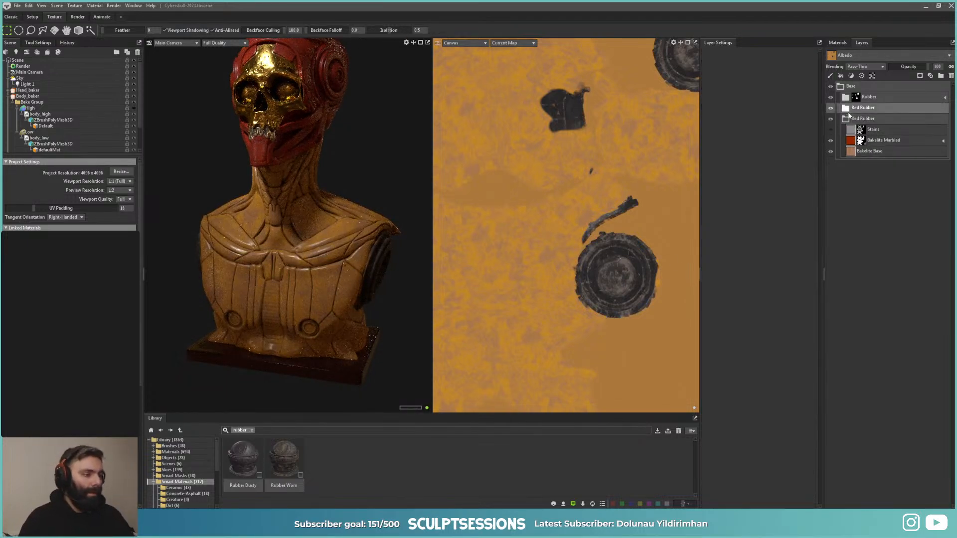
{"action": "left_click", "coordinate": [919, 77]}
{"action": "left_click", "coordinate": [910, 90]}
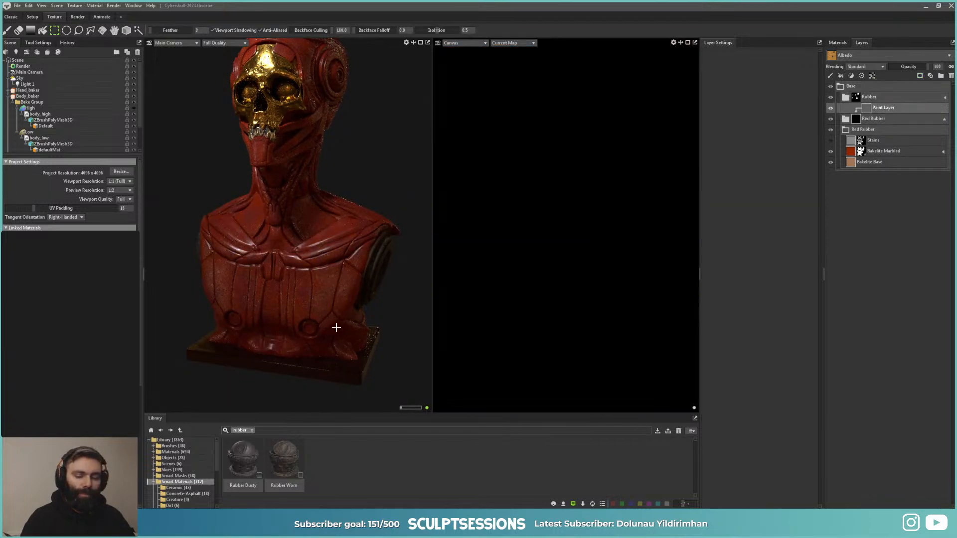
Step: Paint both flat collarbone panels beside the neck into the mask with white, using mirrored symmetry and brush sizes from 25 down to 12
{"action": "right_click_drag", "start_coordinate": [336, 328], "coordinate": [359, 295], "text": "alt"}
{"action": "middle_click_drag", "start_coordinate": [359, 295], "coordinate": [342, 308], "text": "alt"}
{"action": "left_click_drag", "start_coordinate": [342, 307], "coordinate": [327, 282], "text": "alt"}
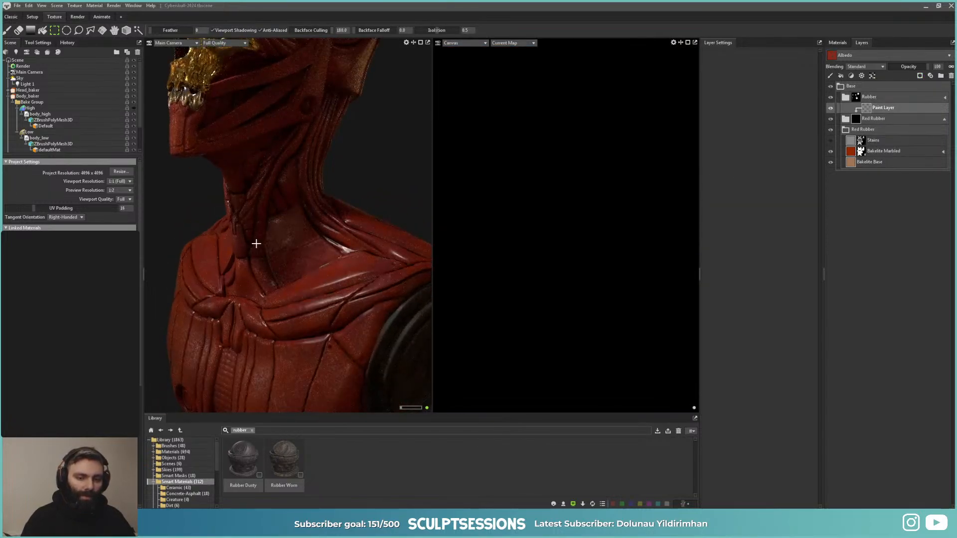
{"action": "left_click_drag", "start_coordinate": [256, 243], "coordinate": [280, 243], "text": "alt"}
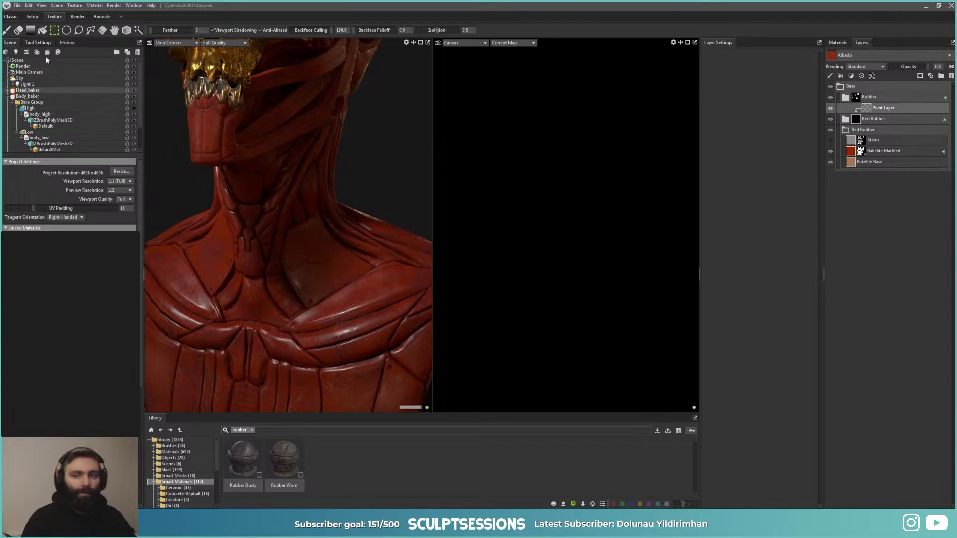
{"action": "left_click", "coordinate": [9, 31]}
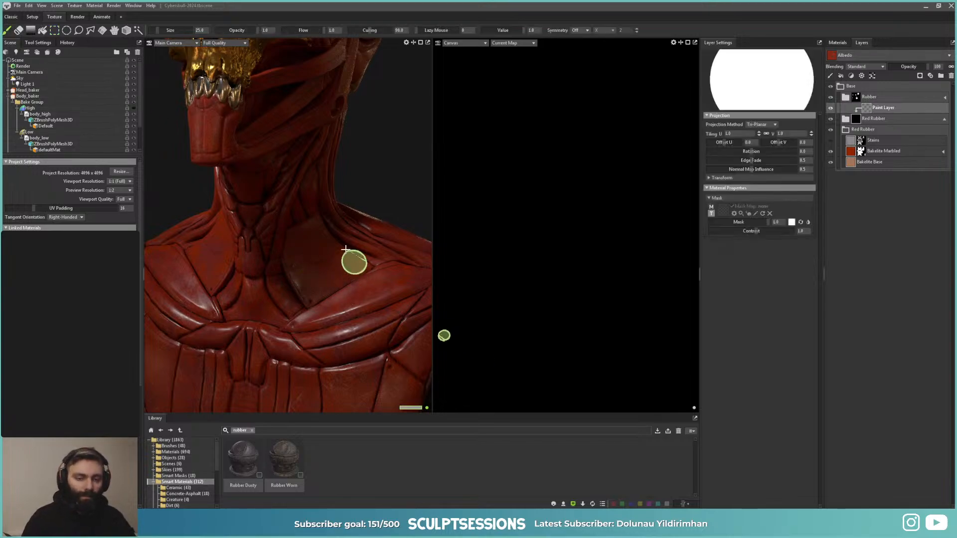
{"action": "left_click_drag", "start_coordinate": [331, 185], "coordinate": [316, 192], "text": "alt"}
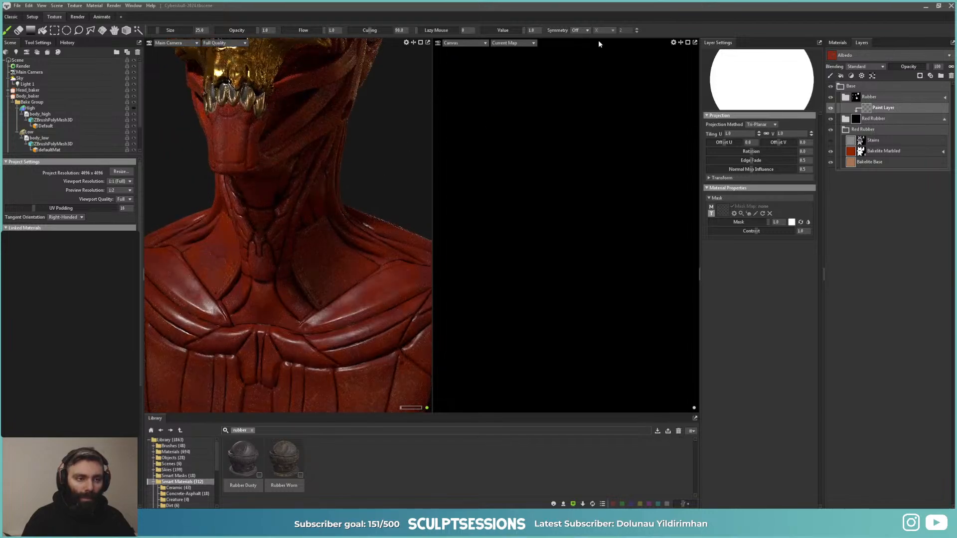
{"action": "left_click", "coordinate": [587, 30]}
{"action": "left_click", "coordinate": [582, 44]}
{"action": "mouse_move", "coordinate": [294, 261]}
{"action": "left_mouse_down", "text": "alt"}
{"action": "mouse_move", "coordinate": [331, 256]}
{"action": "mouse_move", "coordinate": [314, 267]}
{"action": "mouse_move", "coordinate": [325, 290]}
{"action": "mouse_move", "coordinate": [347, 279]}
{"action": "mouse_move", "coordinate": [297, 265]}
{"action": "mouse_move", "coordinate": [286, 277]}
{"action": "left_mouse_up", "text": "alt"}
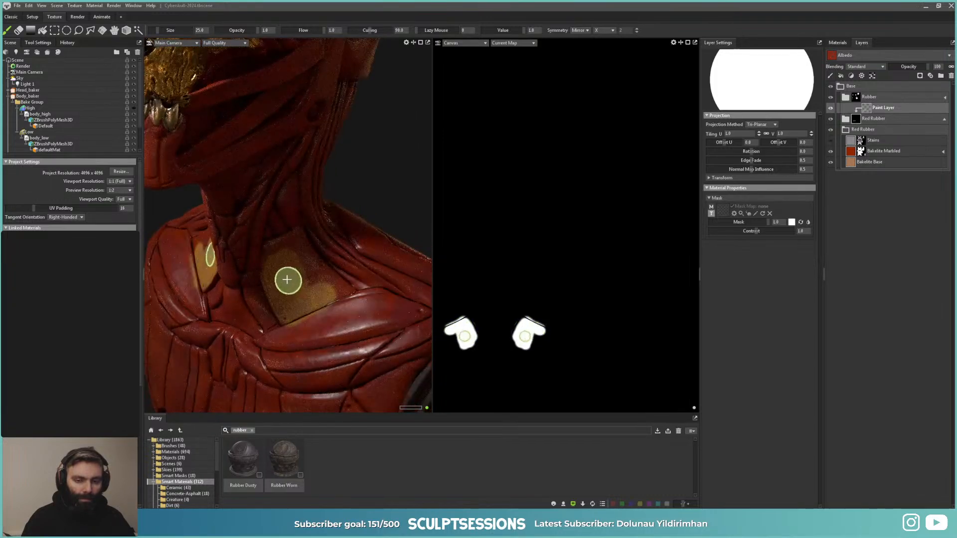
{"action": "left_click_drag", "start_coordinate": [297, 243], "coordinate": [326, 284]}
{"action": "key", "text": "["}
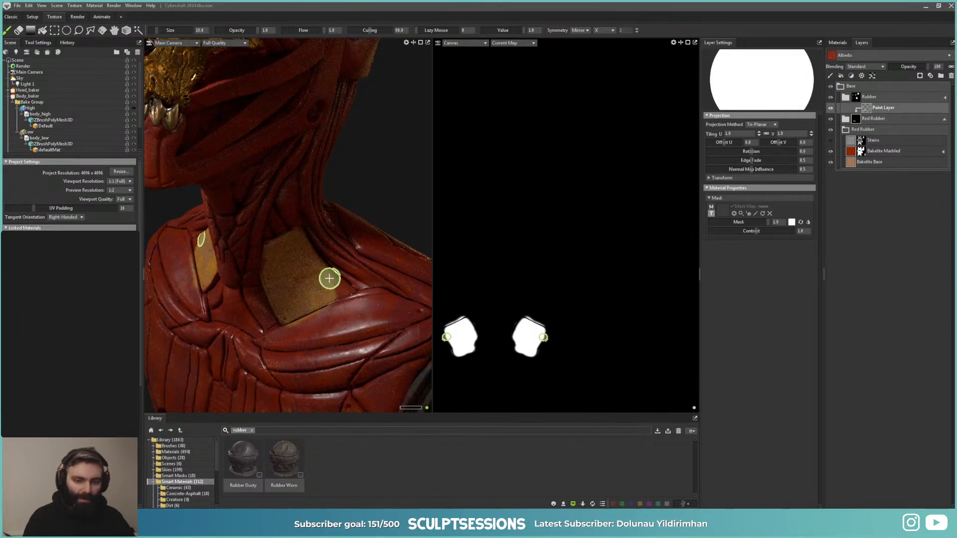
{"action": "key", "text": "["}
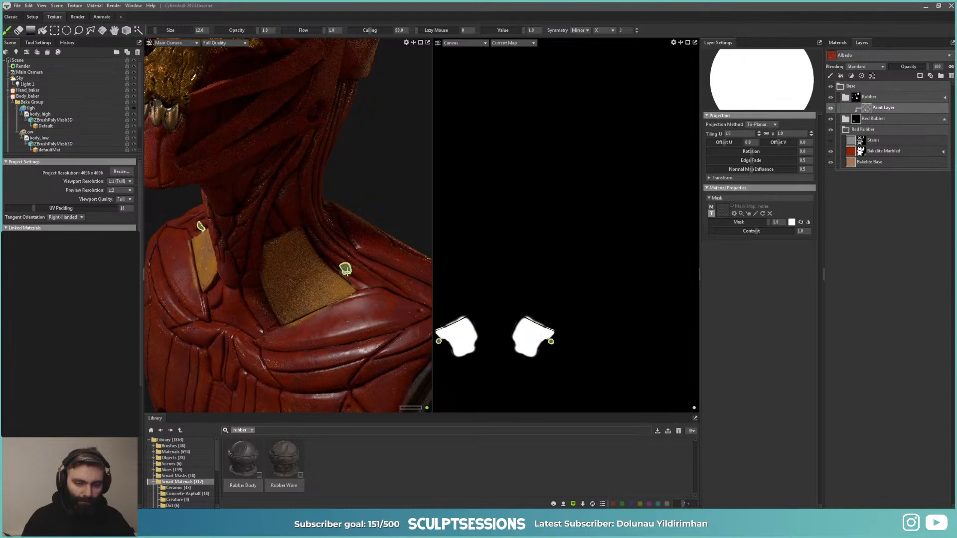
Step: Touch up the lower corners of the masked collarbone panels with a size 12 brush, alternating between black and white
{"action": "right_click", "coordinate": [340, 307]}
{"action": "left_click", "coordinate": [387, 206]}
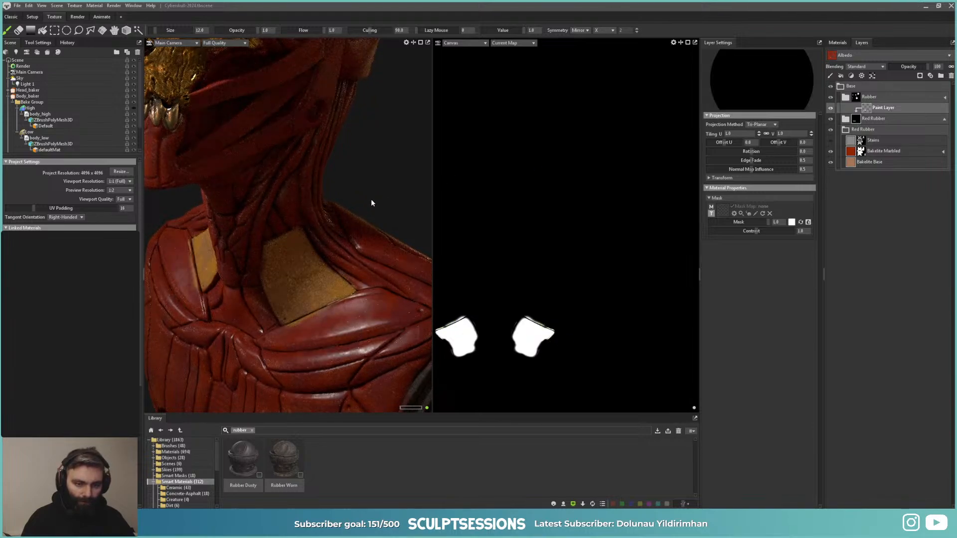
{"action": "left_click_drag", "start_coordinate": [371, 200], "coordinate": [400, 203], "text": "alt"}
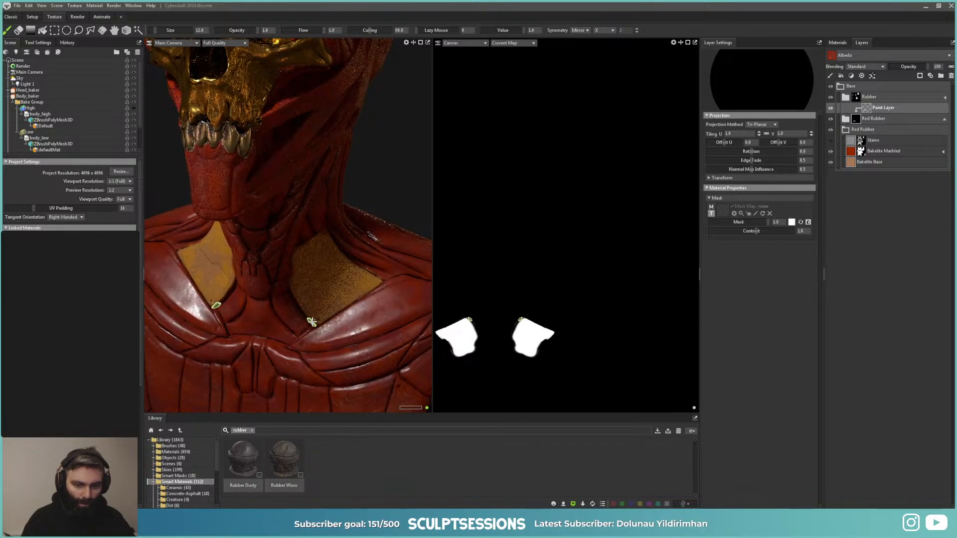
{"action": "key", "text": "x"}
{"action": "left_click", "coordinate": [314, 320]}
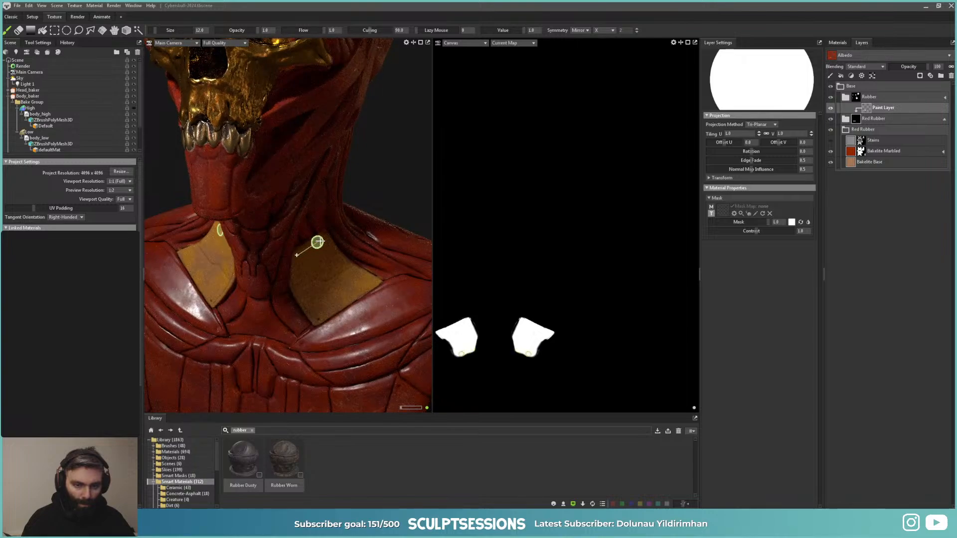
Step: Fill the upper and neck-side edges of the collarbone panels in the mask with straight white strokes at brush size 7
{"action": "scroll", "coordinate": [323, 240], "scroll_direction": "down", "scroll_amount": 6}
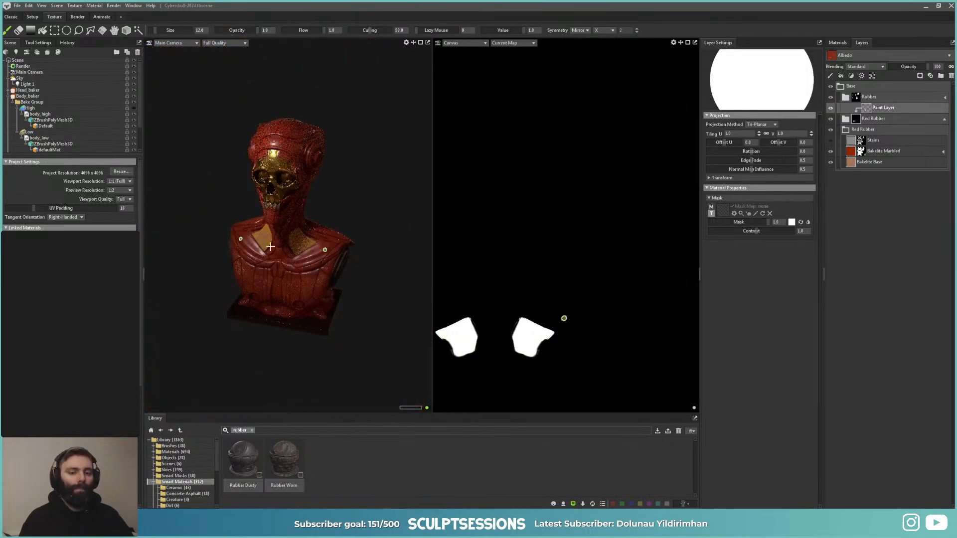
{"action": "scroll", "coordinate": [234, 262], "scroll_direction": "up", "scroll_amount": 4}
{"action": "left_click_drag", "start_coordinate": [235, 269], "coordinate": [312, 269], "text": "alt"}
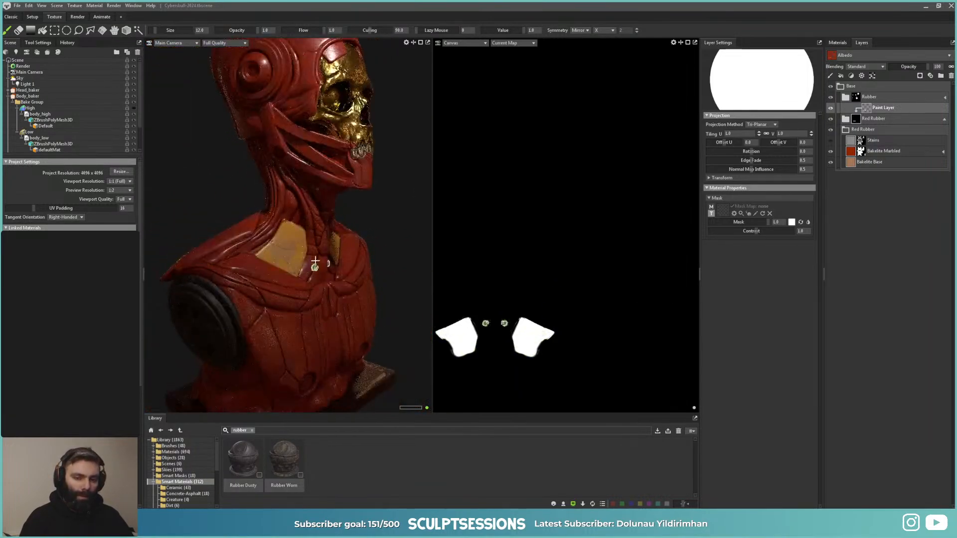
{"action": "scroll", "coordinate": [313, 255], "scroll_direction": "up", "scroll_amount": 4}
{"action": "scroll", "coordinate": [314, 241], "scroll_direction": "up", "scroll_amount": 3}
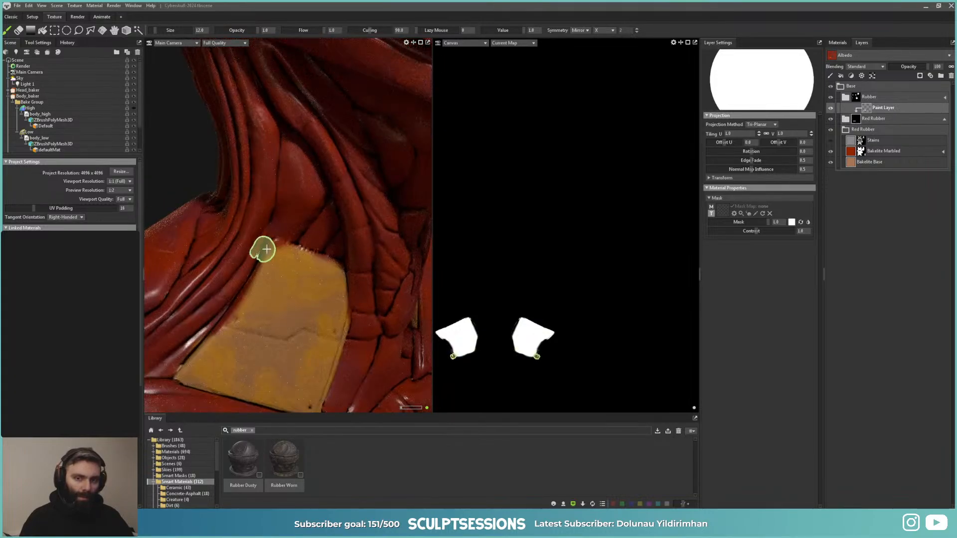
{"action": "key", "text": "bracketleft"}
{"action": "key", "text": "bracketleft"}
{"action": "left_click_drag", "start_coordinate": [282, 246], "coordinate": [272, 249]}
{"action": "left_click", "coordinate": [243, 299], "text": "shift"}
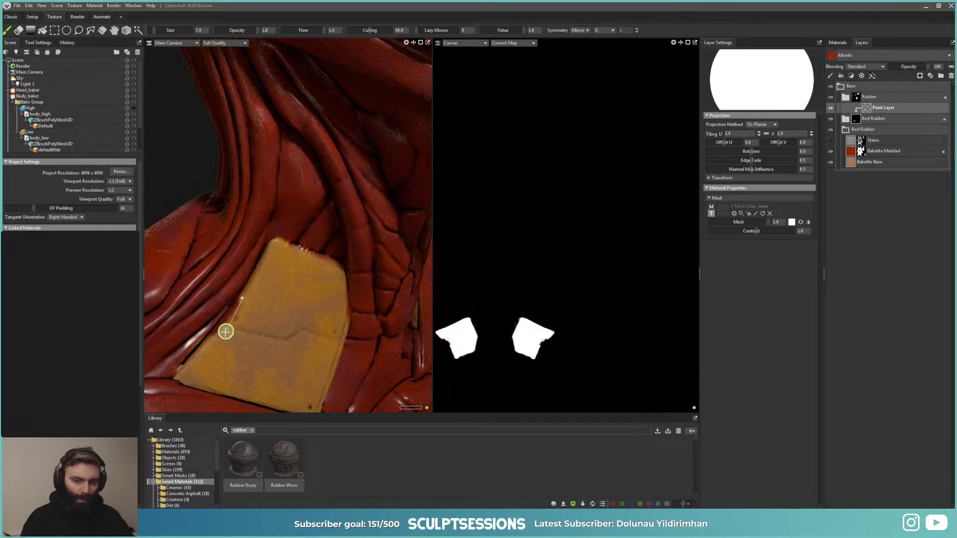
{"action": "left_click", "coordinate": [220, 333], "text": "shift"}
{"action": "left_click", "coordinate": [283, 255]}
{"action": "left_click_drag", "start_coordinate": [283, 253], "coordinate": [282, 245]}
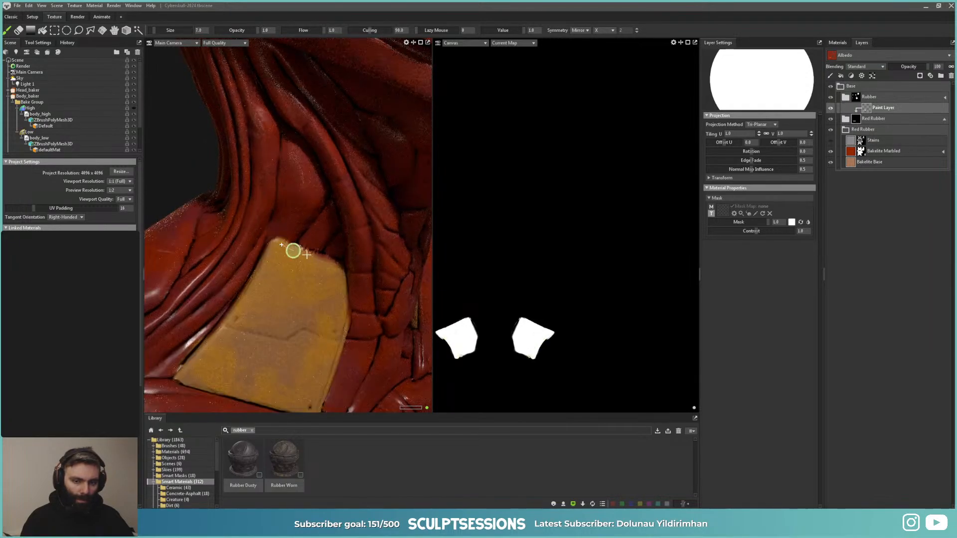
{"action": "left_click", "coordinate": [335, 269], "text": "shift"}
Step: Examine the painted collarbone panels on the whole bust from the front and three-quarter views
{"action": "scroll", "coordinate": [341, 279], "scroll_direction": "down", "scroll_amount": 10}
{"action": "left_click_drag", "start_coordinate": [340, 280], "coordinate": [295, 272], "text": "alt"}
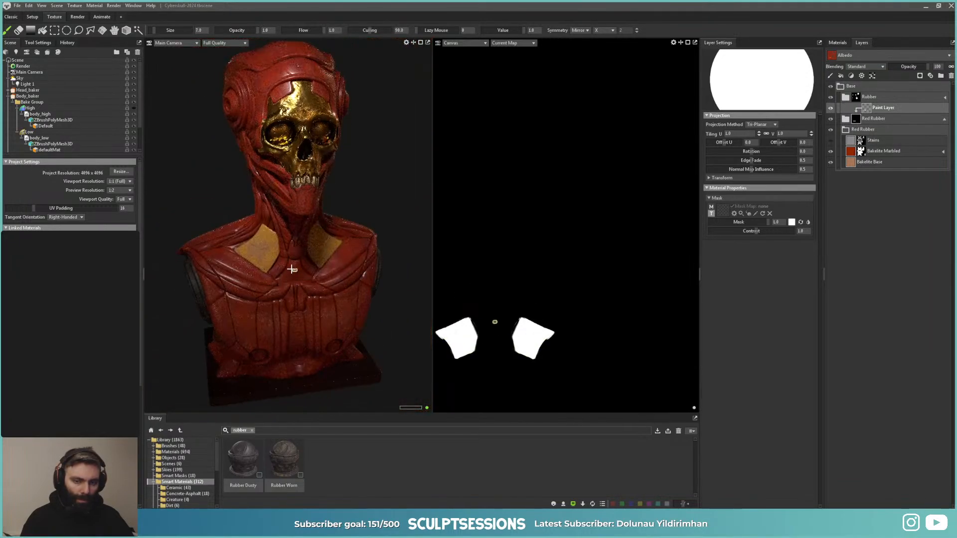
{"action": "scroll", "coordinate": [351, 280], "scroll_direction": "up", "scroll_amount": 3}
{"action": "left_click_drag", "start_coordinate": [355, 281], "coordinate": [303, 278], "text": "alt"}
{"action": "scroll", "coordinate": [303, 299], "scroll_direction": "down", "scroll_amount": 5}
{"action": "left_click_drag", "start_coordinate": [303, 320], "coordinate": [298, 276], "text": "alt"}
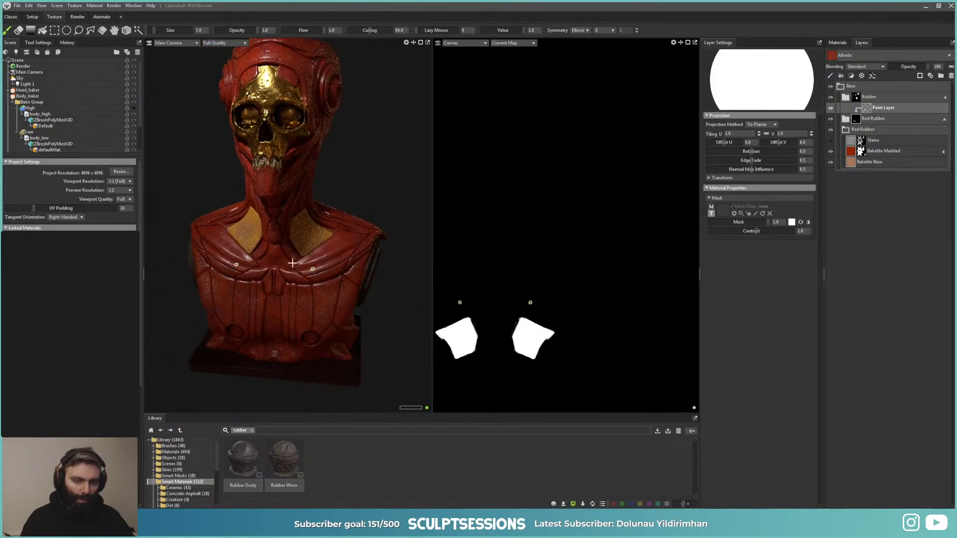
{"action": "scroll", "coordinate": [314, 277], "scroll_direction": "up", "scroll_amount": 4}
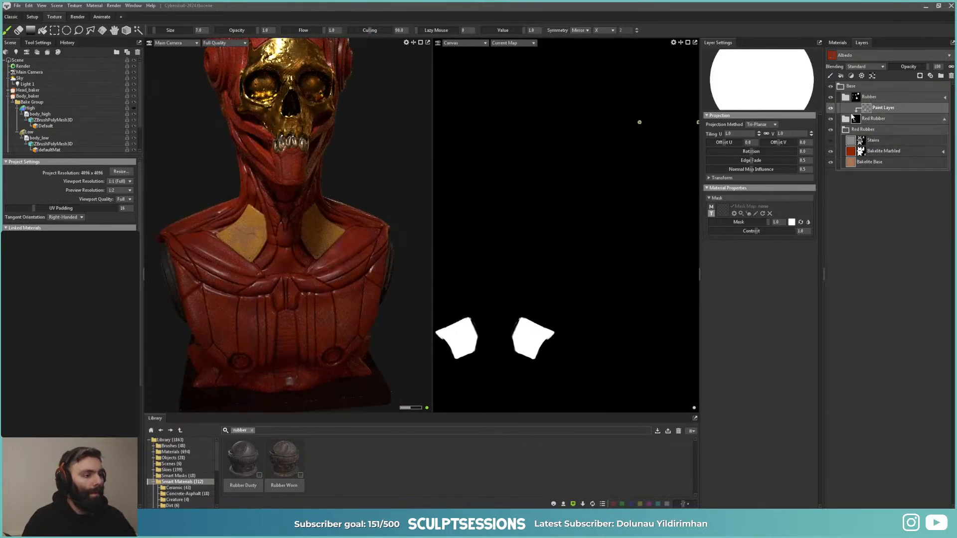
Step: Expand the masked group, deepen its Bakelite Marbled albedo to a saturated amber with hue 37 and value 71, and inspect the panels up close
{"action": "left_click", "coordinate": [845, 120]}
{"action": "left_click", "coordinate": [854, 142]}
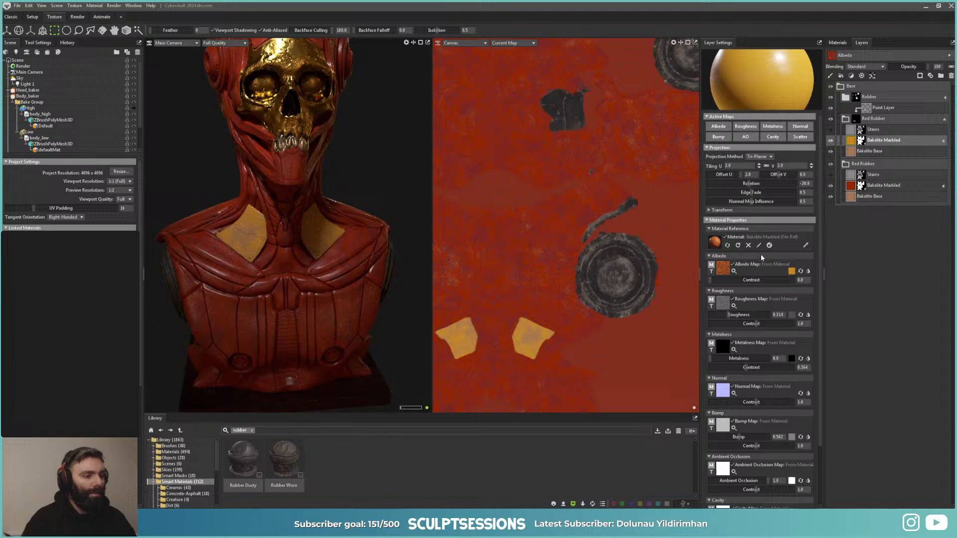
{"action": "left_click", "coordinate": [791, 271]}
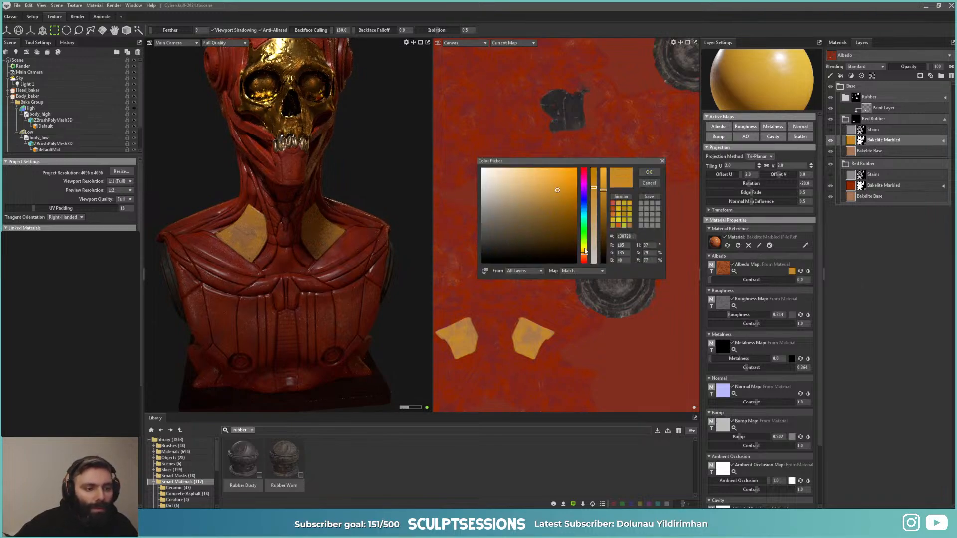
{"action": "left_click_drag", "start_coordinate": [603, 192], "coordinate": [603, 176]}
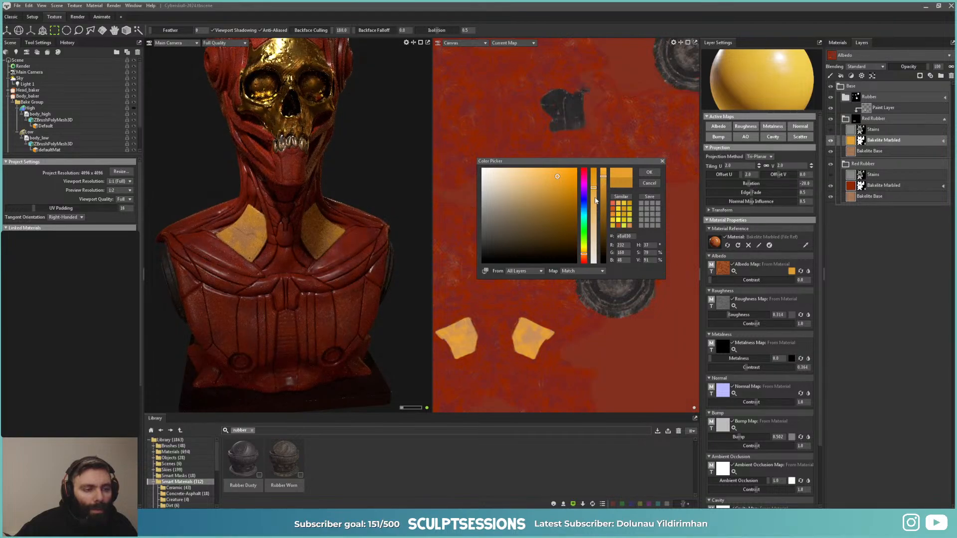
{"action": "left_click_drag", "start_coordinate": [604, 195], "coordinate": [596, 174]}
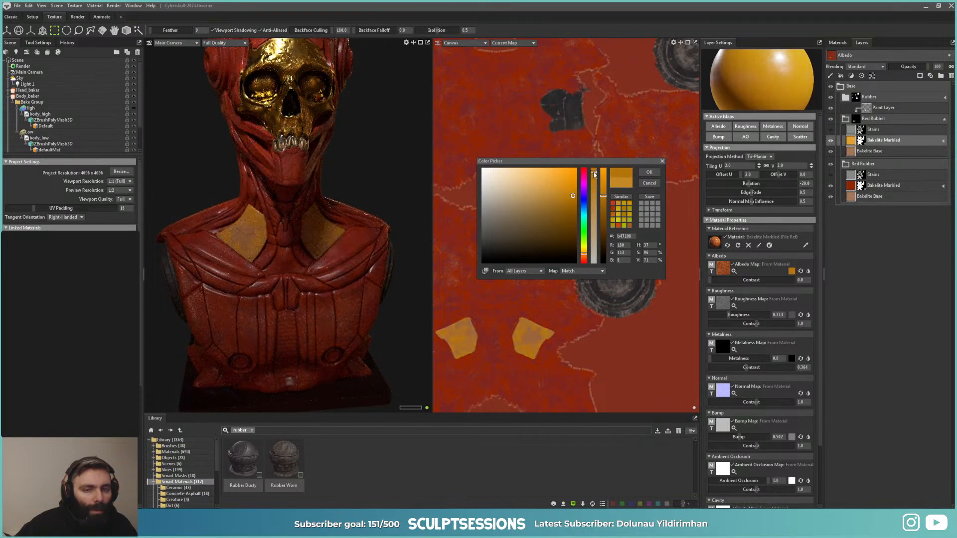
{"action": "left_click", "coordinate": [651, 173]}
{"action": "middle_click_drag", "start_coordinate": [298, 194], "coordinate": [367, 270]}
{"action": "left_click_drag", "start_coordinate": [367, 270], "coordinate": [316, 258], "text": "alt"}
{"action": "middle_click_drag", "start_coordinate": [317, 294], "coordinate": [318, 271], "text": "alt"}
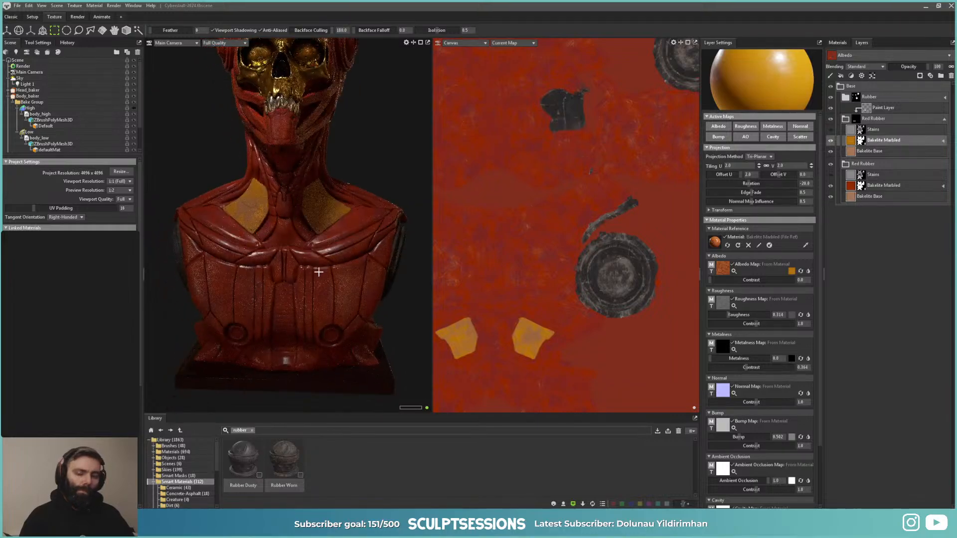
{"action": "right_click_drag", "start_coordinate": [310, 280], "coordinate": [327, 297], "text": "alt"}
{"action": "scroll", "coordinate": [326, 297], "scroll_direction": "up", "scroll_amount": 5}
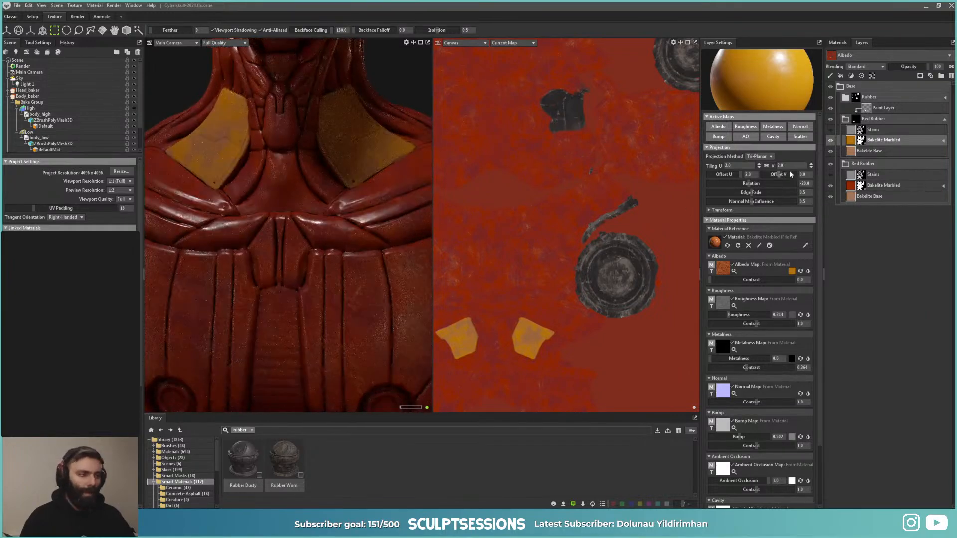
Step: Rename the masked group that holds the collarbone panel layers as Yellow Metal
{"action": "left_click", "coordinate": [881, 107]}
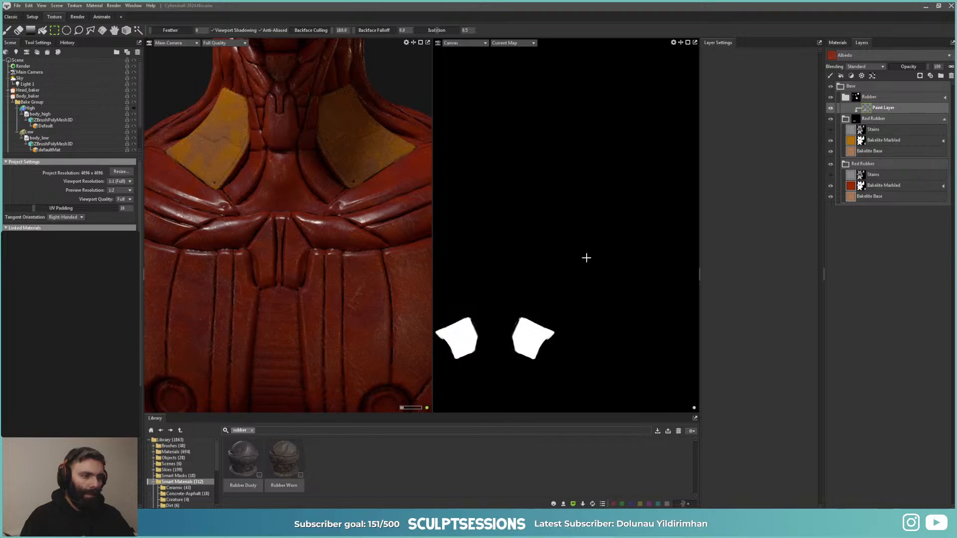
{"action": "double_click", "coordinate": [871, 119]}
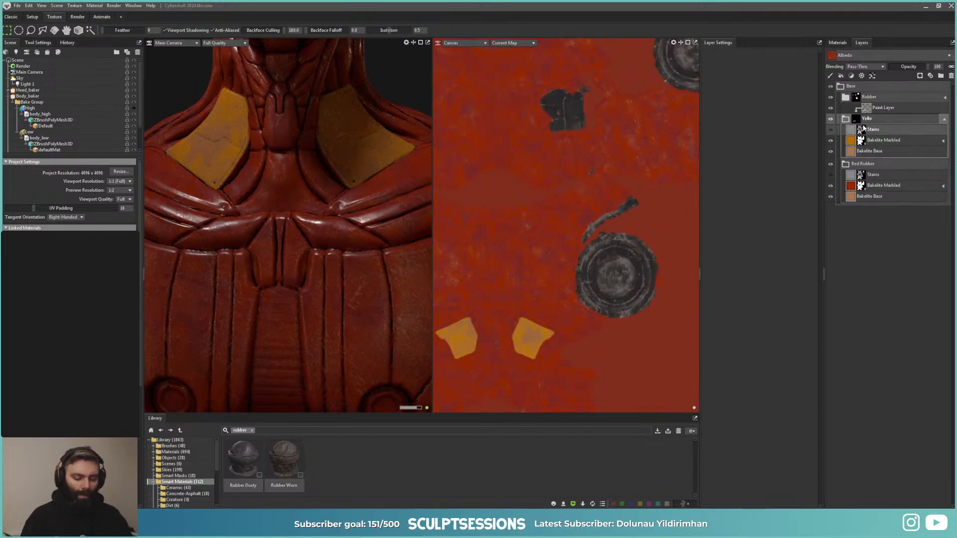
{"action": "type", "text": "Yellow Metal"}
{"action": "key", "text": "Return"}
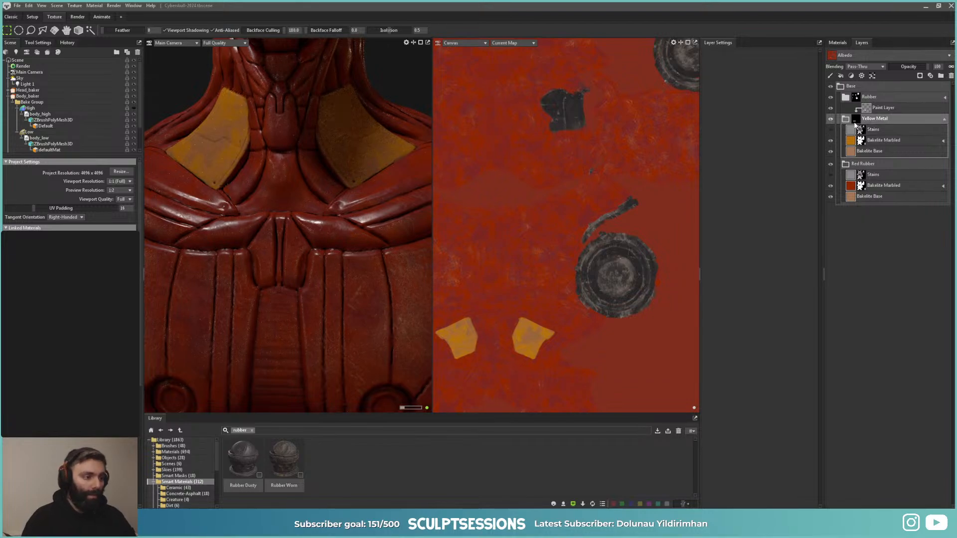
Step: Try a metalness of 1.0 on the Yellow Metal group's Bakelite Marbled layer, then return it to 0
{"action": "left_click", "coordinate": [882, 140]}
{"action": "scroll", "coordinate": [757, 421], "scroll_direction": "down", "scroll_amount": 1}
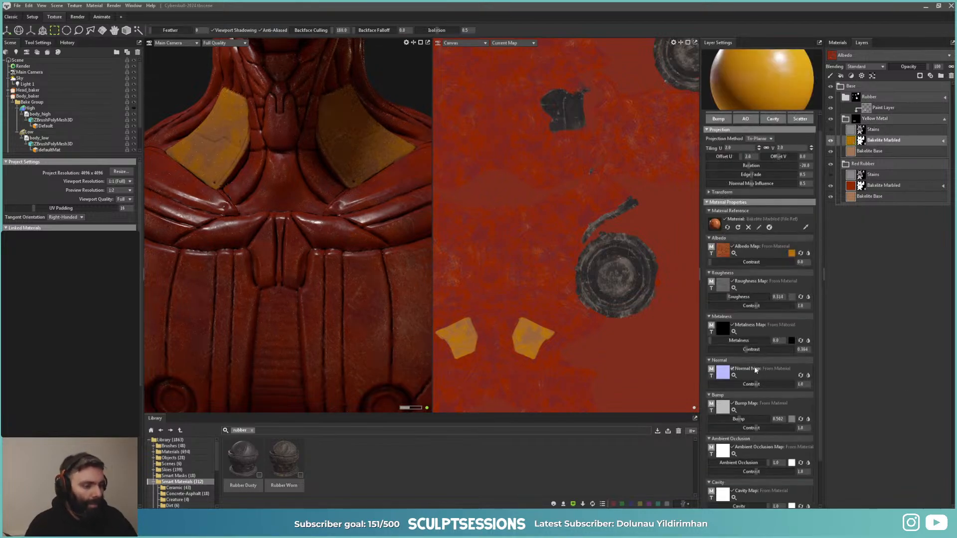
{"action": "left_click_drag", "start_coordinate": [721, 340], "coordinate": [770, 340]}
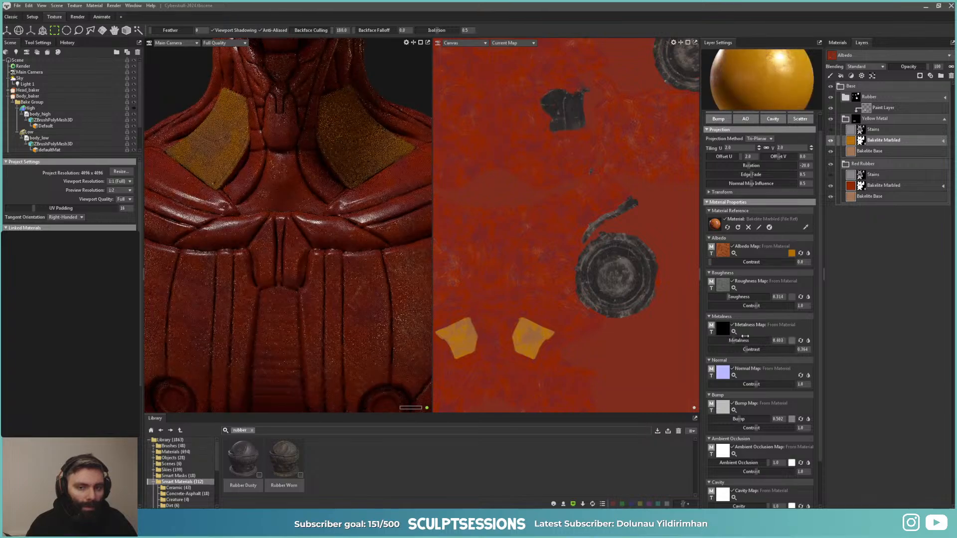
{"action": "left_click_drag", "start_coordinate": [375, 231], "coordinate": [322, 259], "text": "alt"}
{"action": "right_click_drag", "start_coordinate": [321, 259], "coordinate": [339, 257], "text": "alt"}
{"action": "mouse_move", "coordinate": [339, 256]}
{"action": "left_mouse_down", "text": "alt"}
{"action": "mouse_move", "coordinate": [365, 269]}
{"action": "mouse_move", "coordinate": [342, 254]}
{"action": "left_mouse_up", "text": "alt"}
{"action": "mouse_move", "coordinate": [342, 253]}
{"action": "right_mouse_down", "text": "alt"}
{"action": "mouse_move", "coordinate": [329, 254]}
{"action": "mouse_move", "coordinate": [357, 253]}
{"action": "right_mouse_up", "text": "alt"}
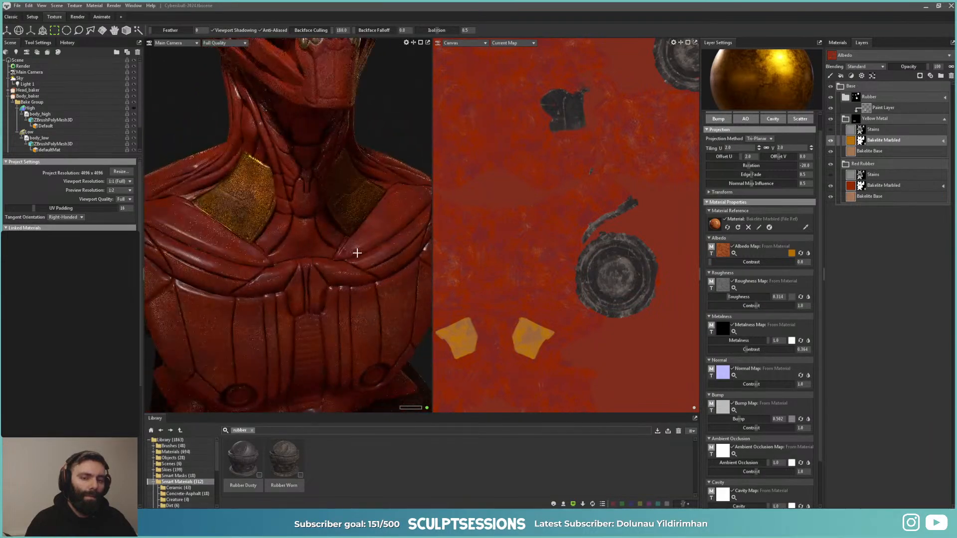
{"action": "left_click_drag", "start_coordinate": [761, 340], "coordinate": [701, 333]}
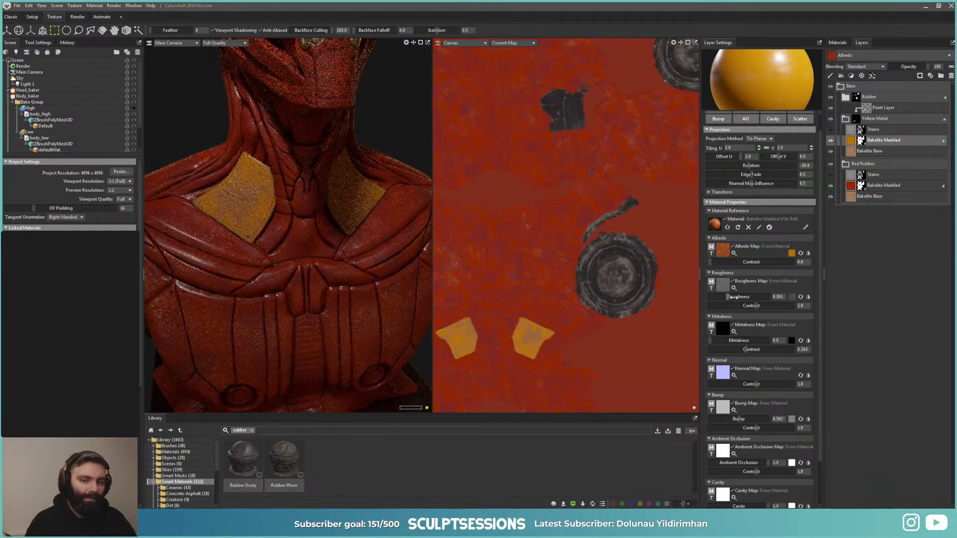
Step: Set the yellow Bakelite Marbled layer's roughness to 0.365, its roughness contrast to 2.084, and its U and V tiling to 12.1
{"action": "left_click_drag", "start_coordinate": [731, 298], "coordinate": [729, 298]}
{"action": "left_click_drag", "start_coordinate": [209, 226], "coordinate": [338, 226], "text": "alt"}
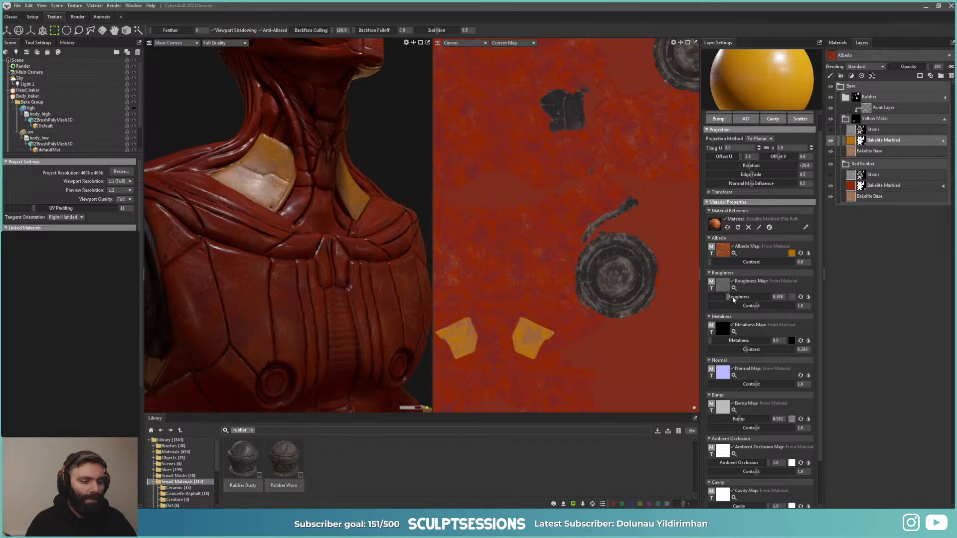
{"action": "left_click_drag", "start_coordinate": [733, 299], "coordinate": [730, 297]}
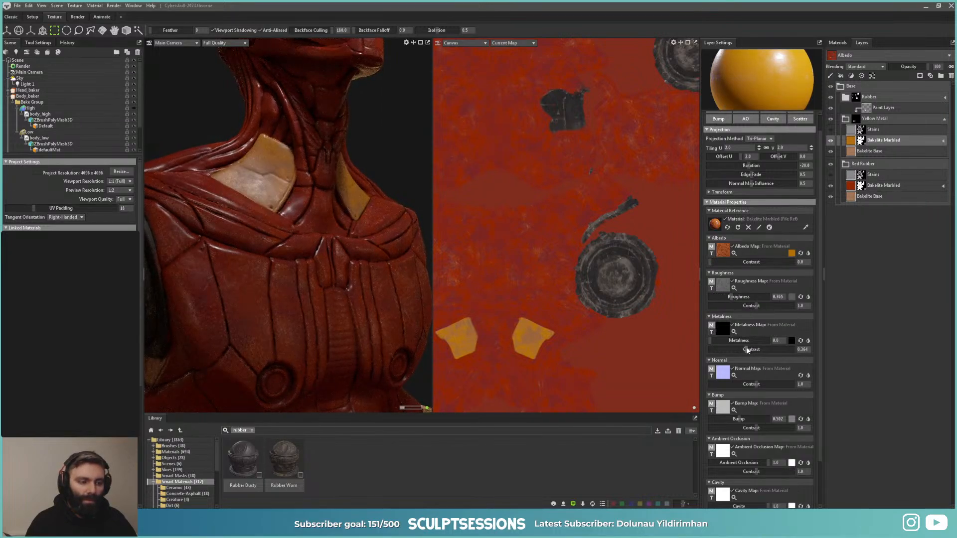
{"action": "left_click_drag", "start_coordinate": [765, 302], "coordinate": [741, 305]}
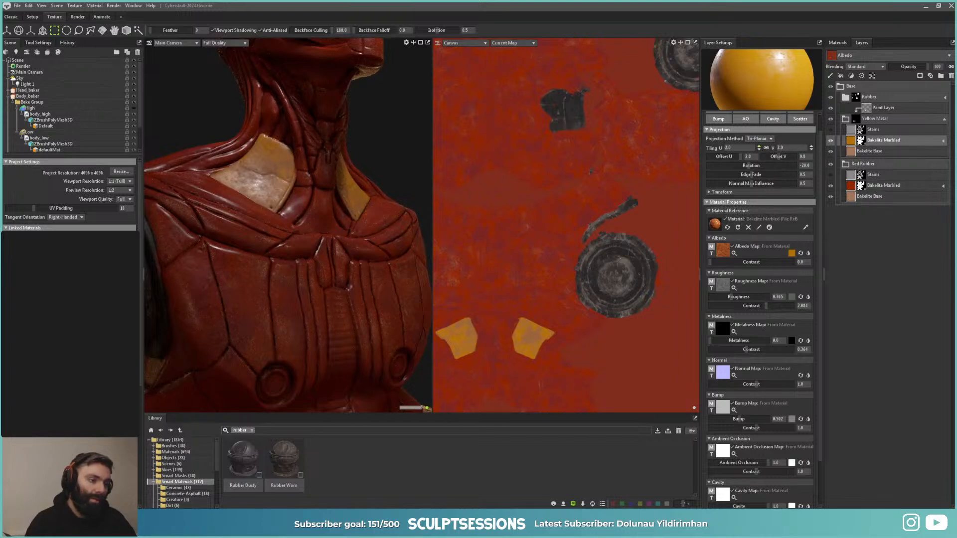
{"action": "left_click_drag", "start_coordinate": [759, 148], "coordinate": [759, 104]}
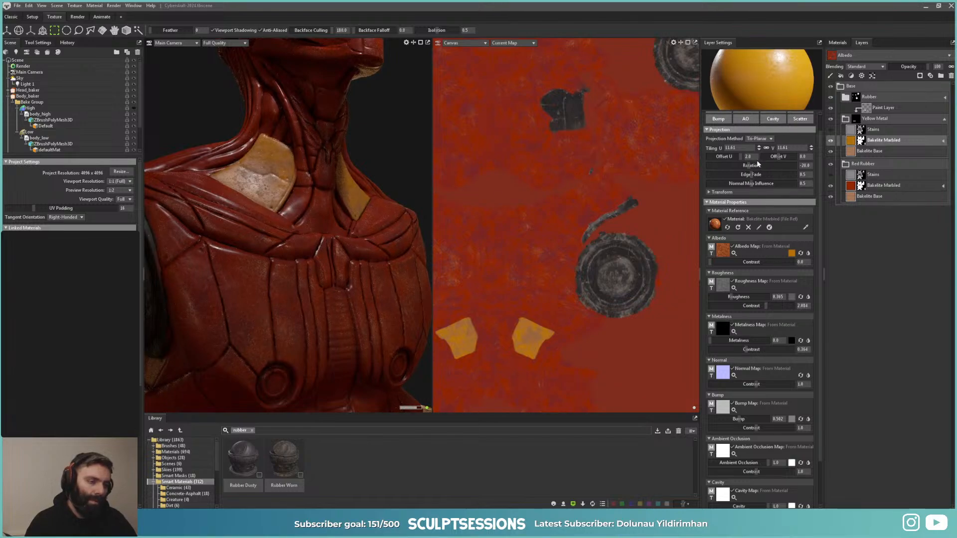
{"action": "left_click_drag", "start_coordinate": [759, 148], "coordinate": [759, 145]}
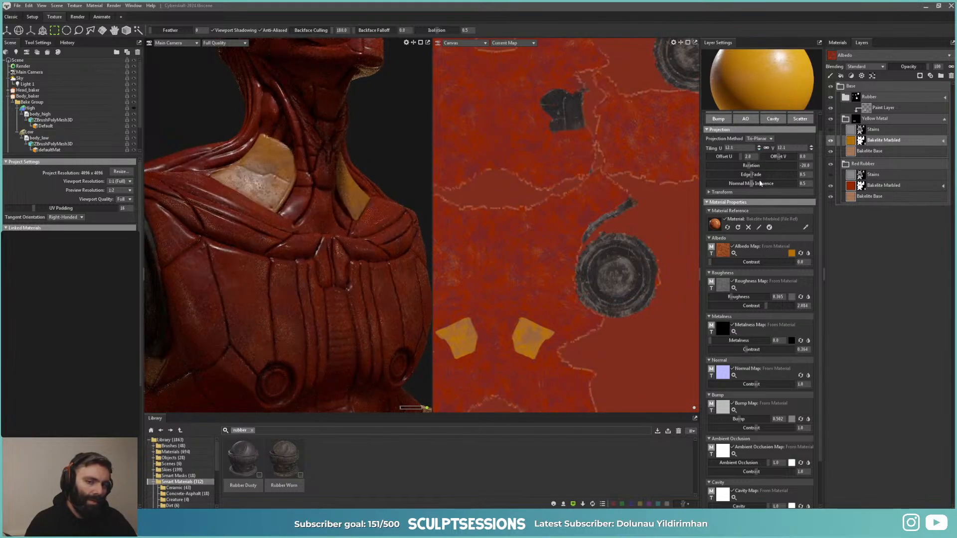
Step: Examine the finer-tiled yellow collarbone panels up close and on the whole bust
{"action": "scroll", "coordinate": [297, 221], "scroll_direction": "up", "scroll_amount": 2}
{"action": "left_click_drag", "start_coordinate": [297, 220], "coordinate": [262, 195], "text": "alt"}
{"action": "scroll", "coordinate": [312, 230], "scroll_direction": "down", "scroll_amount": 3}
{"action": "scroll", "coordinate": [312, 217], "scroll_direction": "up", "scroll_amount": 4}
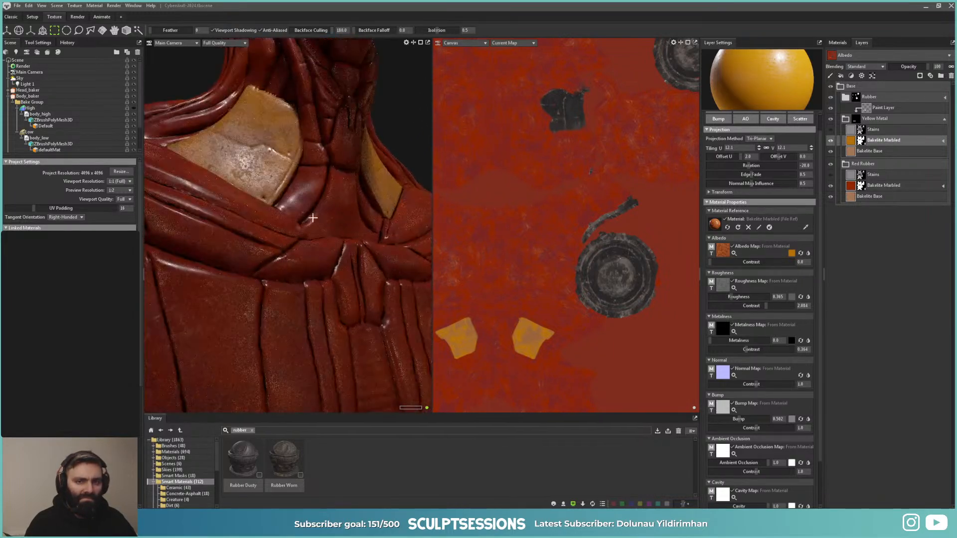
{"action": "scroll", "coordinate": [287, 210], "scroll_direction": "down", "scroll_amount": 5}
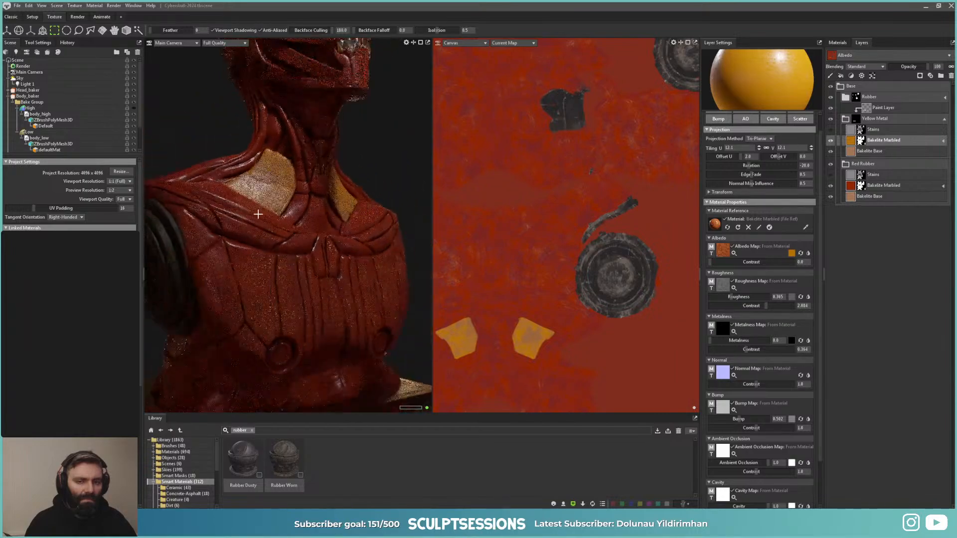
{"action": "left_click_drag", "start_coordinate": [253, 222], "coordinate": [265, 262], "text": "alt"}
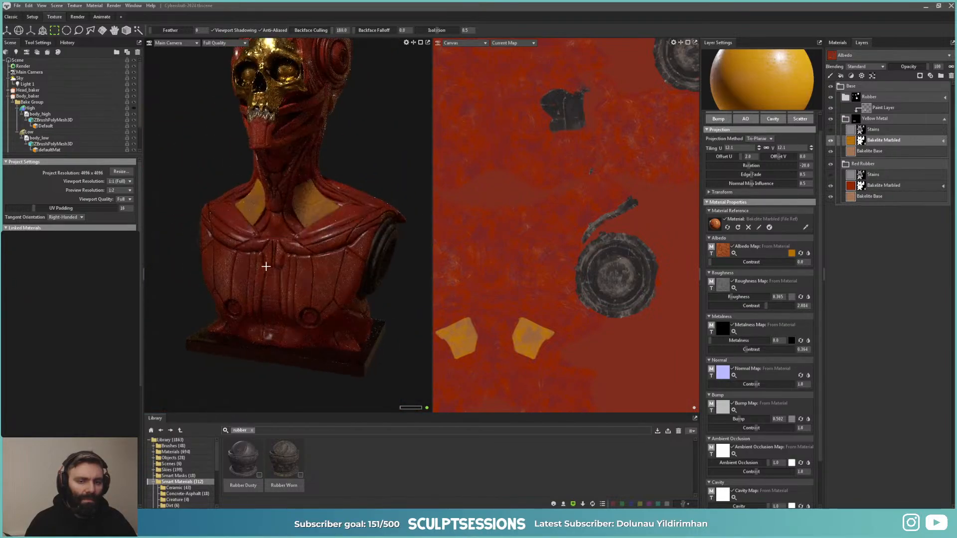
{"action": "scroll", "coordinate": [327, 261], "scroll_direction": "up", "scroll_amount": 3}
{"action": "left_click_drag", "start_coordinate": [327, 261], "coordinate": [307, 245], "text": "alt"}
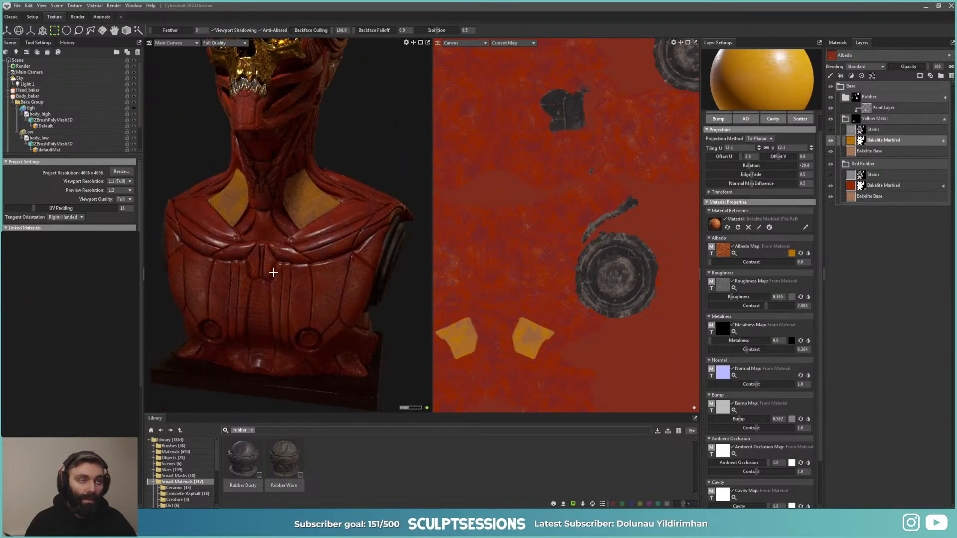
Step: Raise the roughness of the red group's Bakelite Marbled layer to 0.442
{"action": "left_click", "coordinate": [883, 185]}
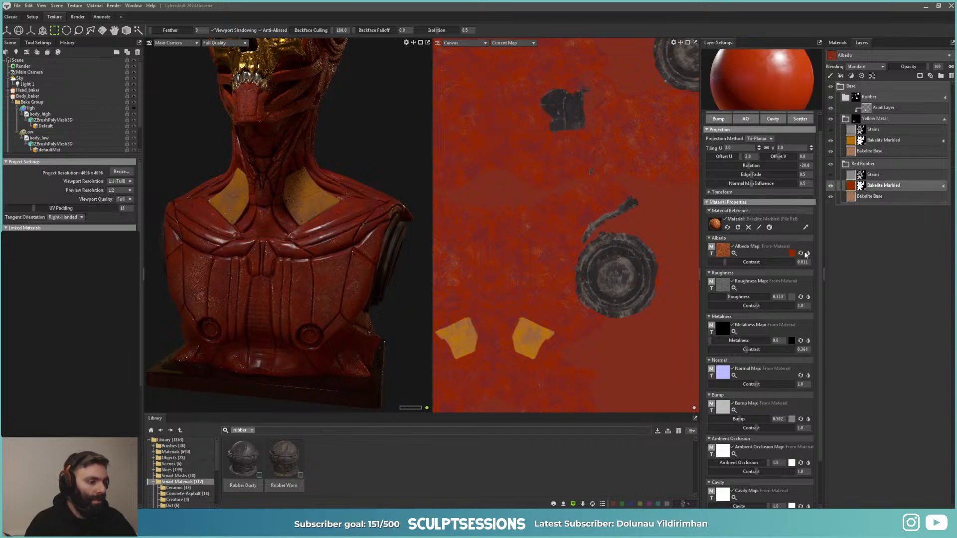
{"action": "left_click_drag", "start_coordinate": [730, 297], "coordinate": [735, 296]}
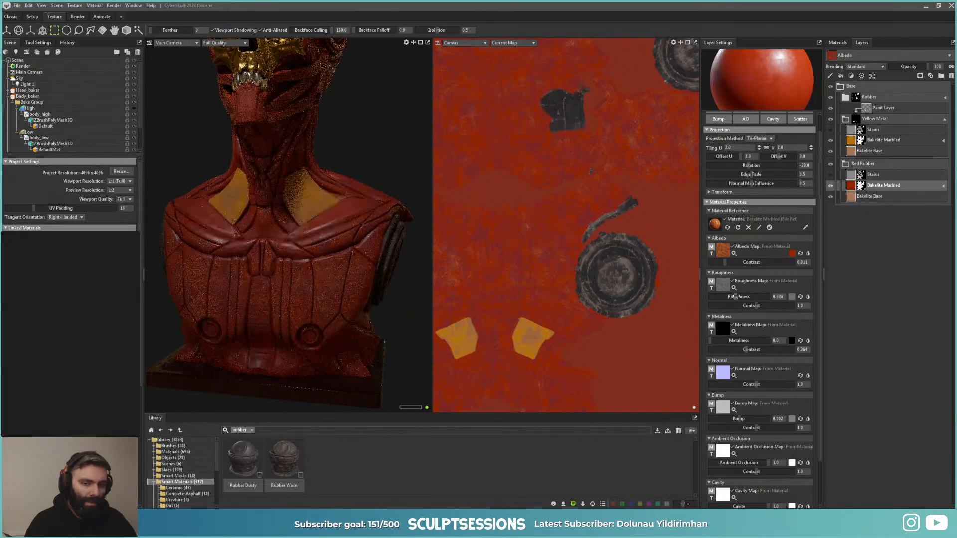
{"action": "scroll", "coordinate": [169, 310], "scroll_direction": "down", "scroll_amount": 2}
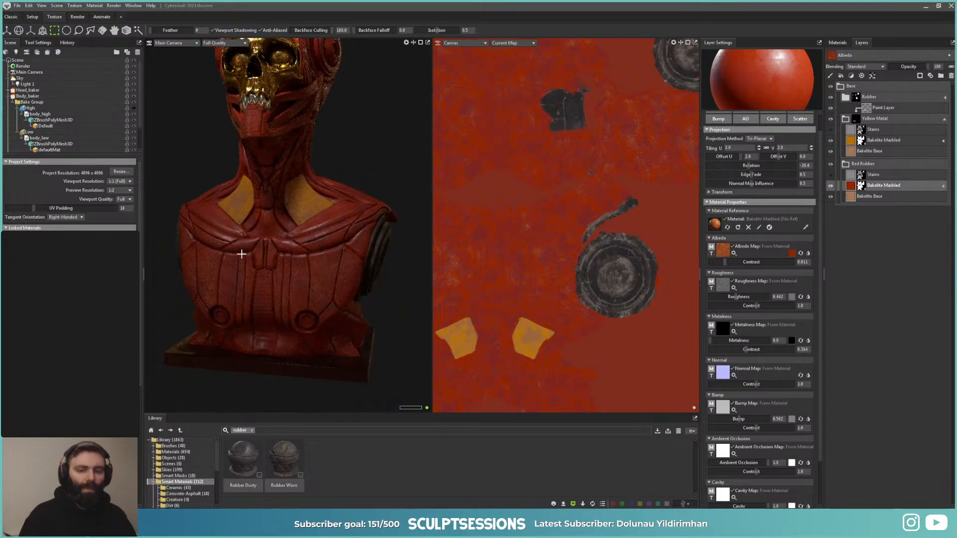
Step: Examine how the rougher red material, gold skull and yellow panels work together on the bust from front and three-quarter views
{"action": "left_click_drag", "start_coordinate": [241, 256], "coordinate": [286, 267], "text": "alt"}
{"action": "middle_click_drag", "start_coordinate": [286, 268], "coordinate": [311, 286], "text": "alt"}
{"action": "right_click_drag", "start_coordinate": [312, 286], "coordinate": [288, 272], "text": "alt"}
{"action": "left_click_drag", "start_coordinate": [289, 272], "coordinate": [288, 253], "text": "alt"}
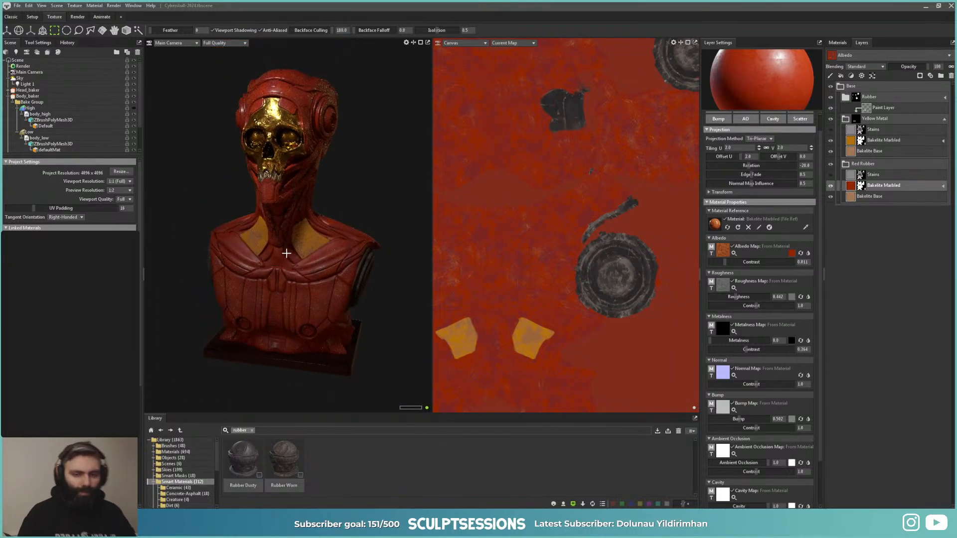
{"action": "right_click_drag", "start_coordinate": [288, 252], "coordinate": [329, 270], "text": "alt"}
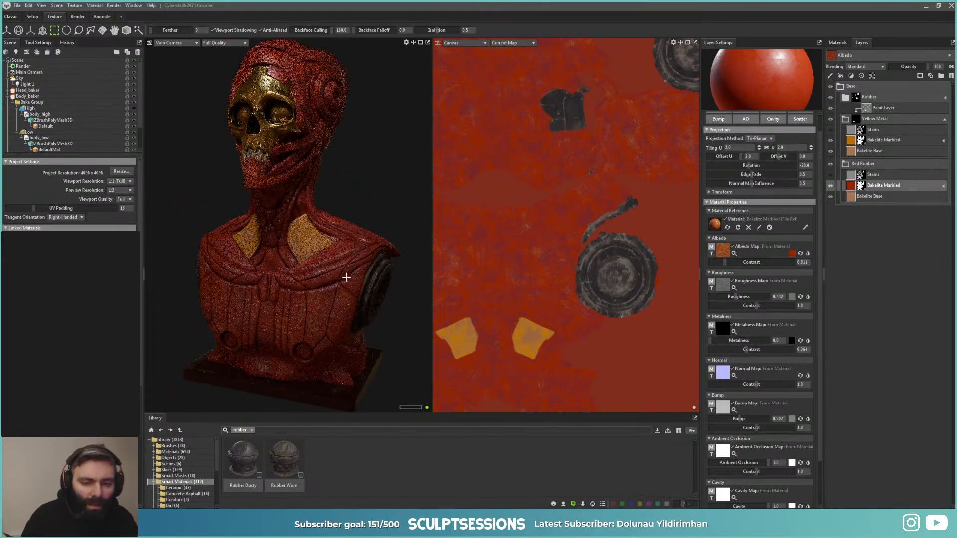
{"action": "left_click_drag", "start_coordinate": [346, 277], "coordinate": [339, 247], "text": "alt"}
{"action": "right_click_drag", "start_coordinate": [339, 248], "coordinate": [357, 276], "text": "alt"}
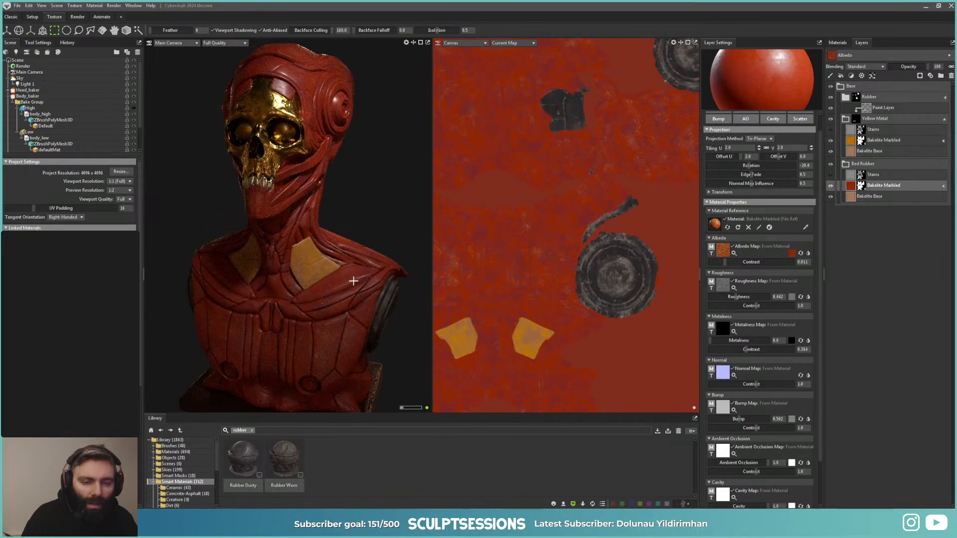
{"action": "left_click_drag", "start_coordinate": [353, 281], "coordinate": [301, 268], "text": "alt"}
{"action": "right_click_drag", "start_coordinate": [300, 267], "coordinate": [354, 297], "text": "alt"}
{"action": "middle_click_drag", "start_coordinate": [354, 297], "coordinate": [346, 271], "text": "alt"}
{"action": "mouse_move", "coordinate": [306, 259]}
{"action": "left_mouse_down", "text": "alt"}
{"action": "mouse_move", "coordinate": [359, 274]}
{"action": "mouse_move", "coordinate": [314, 260]}
{"action": "left_mouse_up", "text": "alt"}
{"action": "right_click_drag", "start_coordinate": [314, 261], "coordinate": [282, 240], "text": "alt"}
{"action": "left_click_drag", "start_coordinate": [304, 255], "coordinate": [349, 265], "text": "alt"}
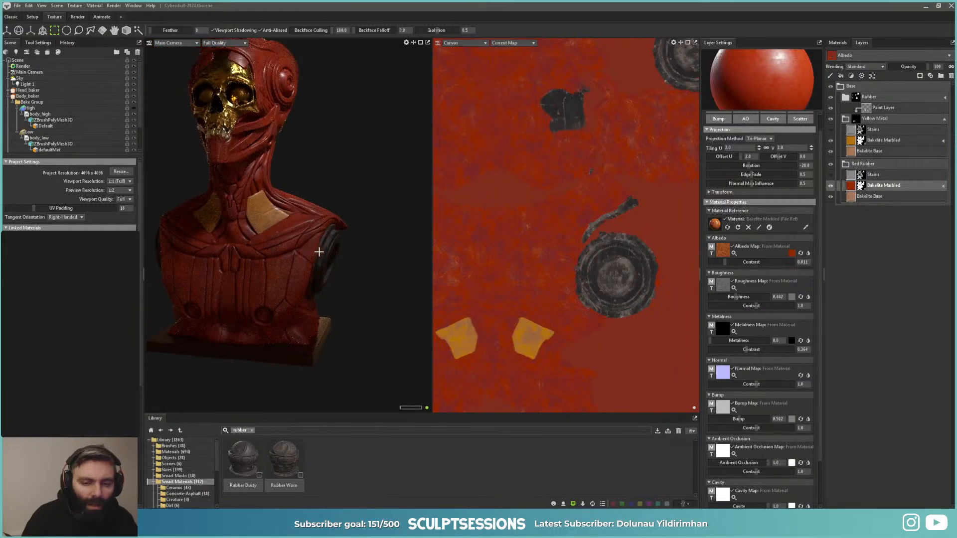
{"action": "middle_click_drag", "start_coordinate": [319, 252], "coordinate": [342, 265], "text": "alt"}
{"action": "left_click_drag", "start_coordinate": [342, 266], "coordinate": [305, 248], "text": "alt"}
{"action": "middle_click_drag", "start_coordinate": [306, 247], "coordinate": [329, 292], "text": "alt"}
{"action": "left_click_drag", "start_coordinate": [329, 292], "coordinate": [319, 272], "text": "alt"}
{"action": "right_click_drag", "start_coordinate": [319, 272], "coordinate": [335, 319], "text": "alt"}
{"action": "middle_click_drag", "start_coordinate": [335, 319], "coordinate": [325, 288], "text": "alt"}
{"action": "right_click_drag", "start_coordinate": [324, 289], "coordinate": [354, 314], "text": "alt"}
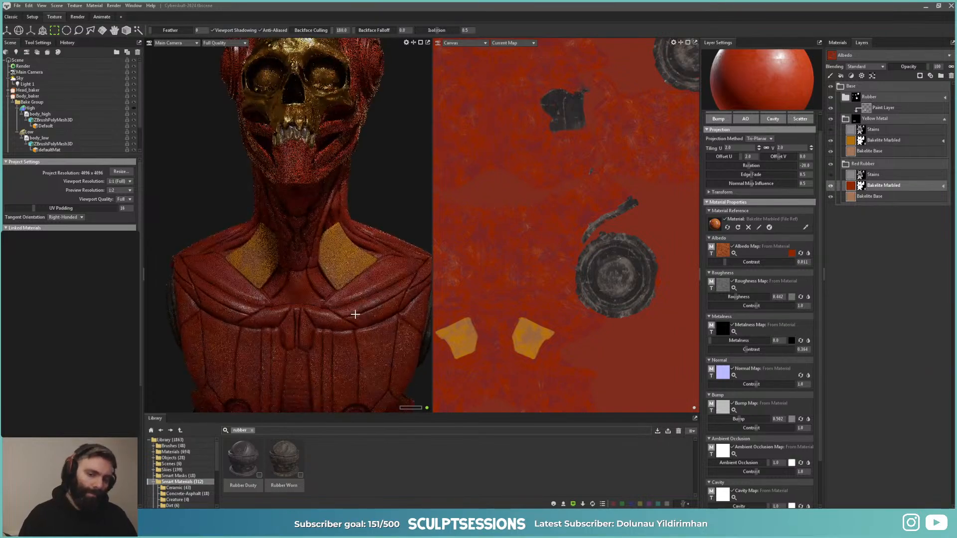
{"action": "middle_click_drag", "start_coordinate": [355, 315], "coordinate": [346, 280], "text": "alt"}
{"action": "right_click_drag", "start_coordinate": [346, 281], "coordinate": [301, 286], "text": "alt"}
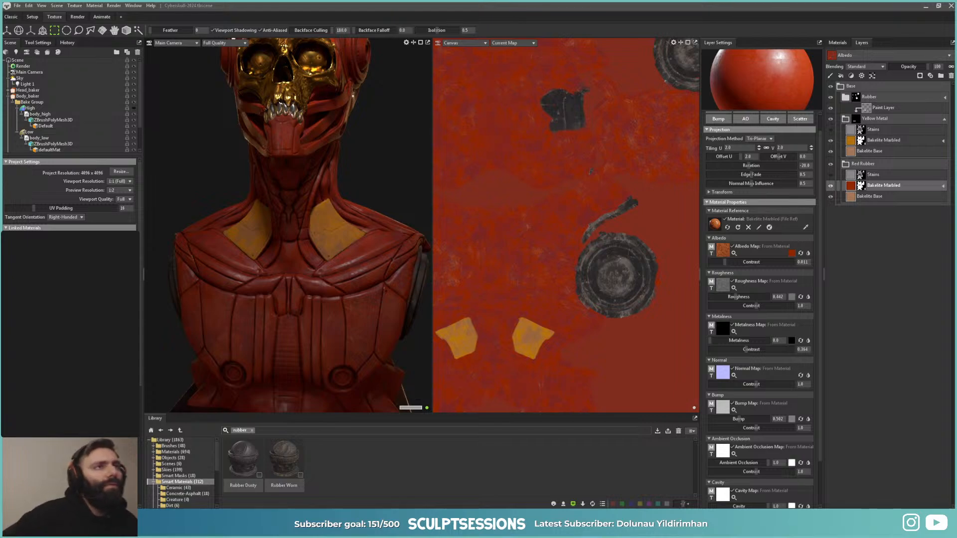
Step: Bring the reference board over the 3D view and study the worn red and yellow armor plates of the dark-haired character
{"action": "right_click_drag", "start_coordinate": [583, 1], "coordinate": [293, 249]}
{"action": "scroll", "coordinate": [293, 249], "scroll_direction": "up", "scroll_amount": 3}
{"action": "middle_click_drag", "start_coordinate": [294, 248], "coordinate": [258, 253]}
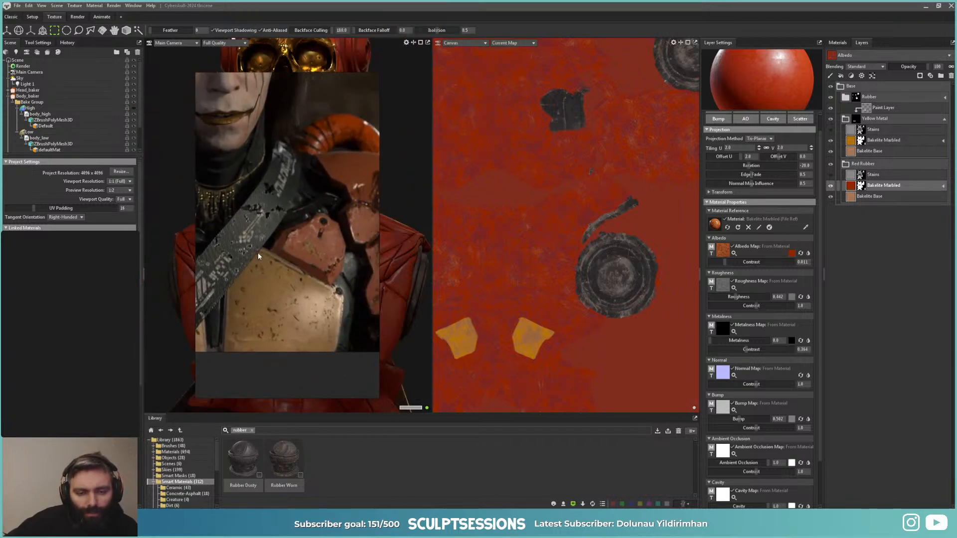
{"action": "scroll", "coordinate": [299, 257], "scroll_direction": "down", "scroll_amount": 3}
{"action": "middle_click_drag", "start_coordinate": [339, 249], "coordinate": [292, 258]}
{"action": "scroll", "coordinate": [292, 258], "scroll_direction": "up", "scroll_amount": 3}
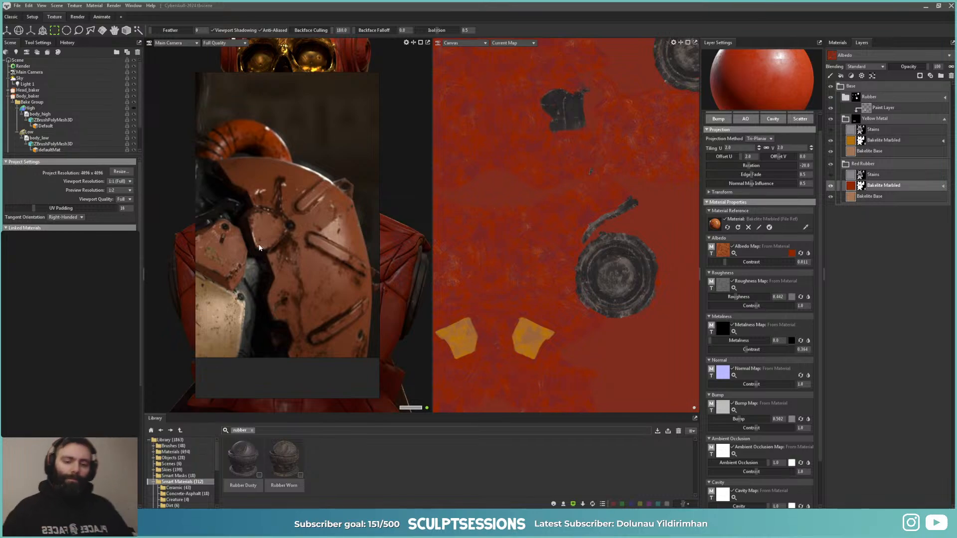
{"action": "scroll", "coordinate": [305, 264], "scroll_direction": "down", "scroll_amount": 2}
{"action": "scroll", "coordinate": [305, 262], "scroll_direction": "down", "scroll_amount": 3}
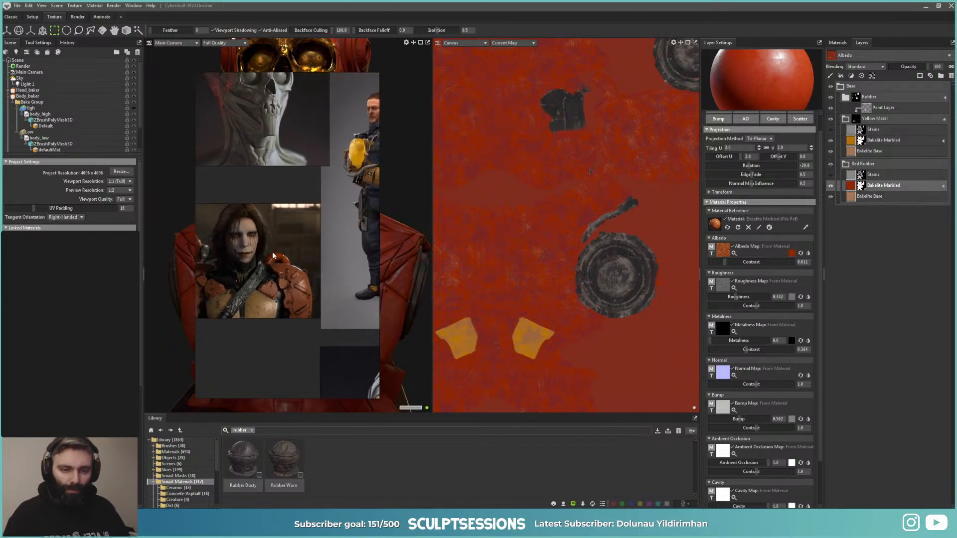
Step: Browse the other references on the board, including the red-gloved arm and the armored figure images
{"action": "scroll", "coordinate": [265, 211], "scroll_direction": "up", "scroll_amount": 3}
{"action": "scroll", "coordinate": [265, 211], "scroll_direction": "up", "scroll_amount": 3}
{"action": "middle_click_drag", "start_coordinate": [264, 211], "coordinate": [154, 202]}
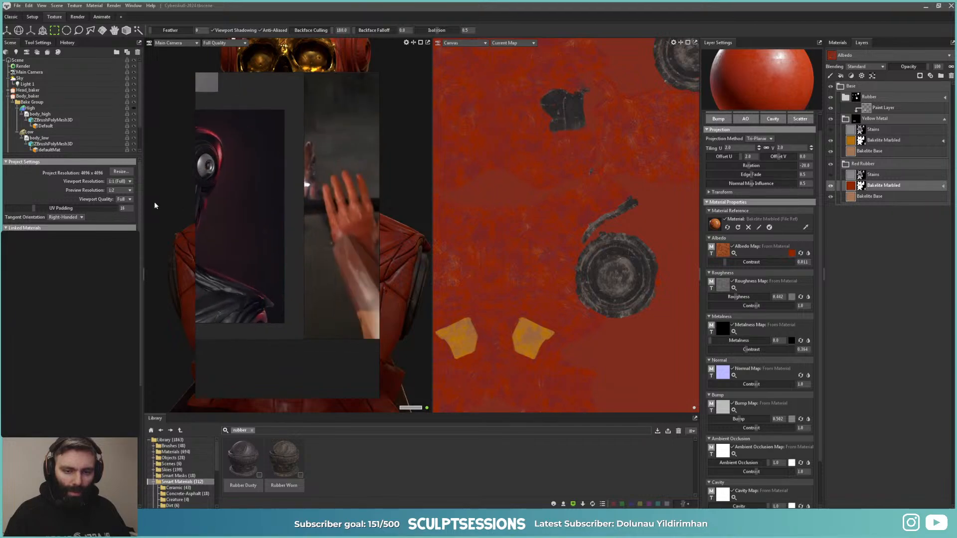
{"action": "scroll", "coordinate": [199, 201], "scroll_direction": "down", "scroll_amount": 3}
{"action": "scroll", "coordinate": [259, 235], "scroll_direction": "up", "scroll_amount": 2}
{"action": "middle_click_drag", "start_coordinate": [344, 237], "coordinate": [339, 282]}
{"action": "scroll", "coordinate": [235, 241], "scroll_direction": "down", "scroll_amount": 2}
{"action": "scroll", "coordinate": [280, 270], "scroll_direction": "down", "scroll_amount": 3}
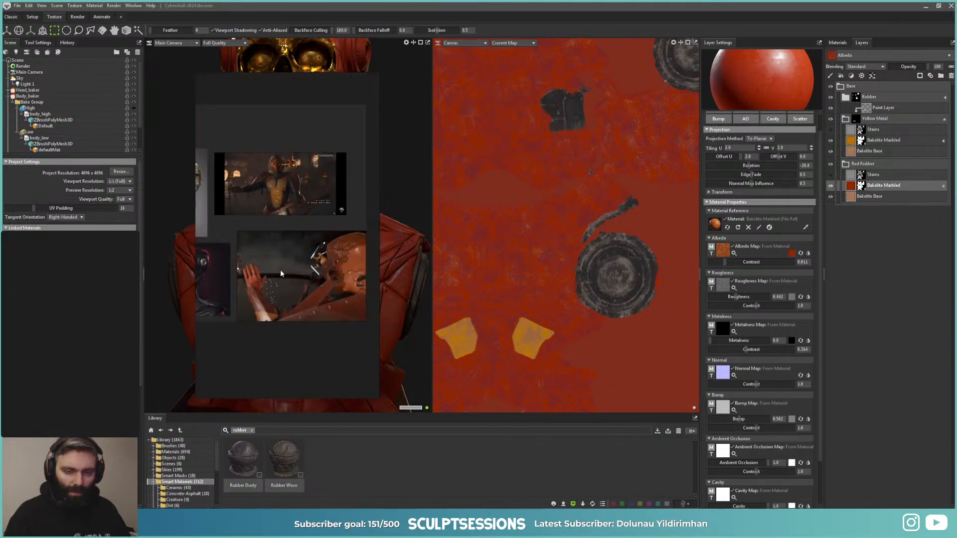
{"action": "middle_click_drag", "start_coordinate": [280, 270], "coordinate": [353, 265]}
{"action": "middle_click_drag", "start_coordinate": [229, 255], "coordinate": [344, 272]}
{"action": "mouse_move", "coordinate": [279, 265]}
{"action": "middle_mouse_down"}
{"action": "mouse_move", "coordinate": [339, 283]}
{"action": "mouse_move", "coordinate": [276, 257]}
{"action": "mouse_move", "coordinate": [250, 272]}
{"action": "mouse_move", "coordinate": [134, 289]}
{"action": "middle_mouse_up"}
Step: Study the second armored character reference up close for chipped paint, scratches and grime on its red and yellow plates
{"action": "scroll", "coordinate": [341, 287], "scroll_direction": "up", "scroll_amount": 3}
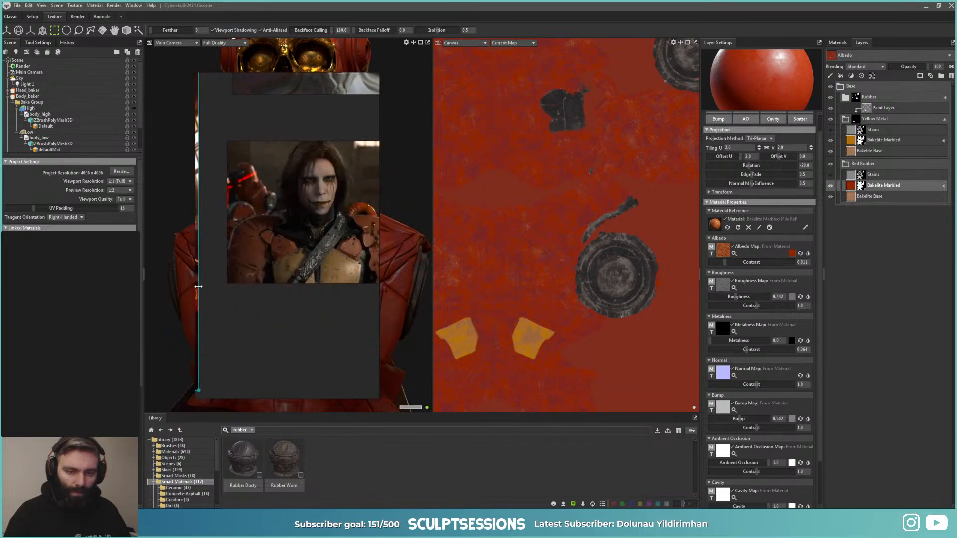
{"action": "scroll", "coordinate": [257, 259], "scroll_direction": "up", "scroll_amount": 4}
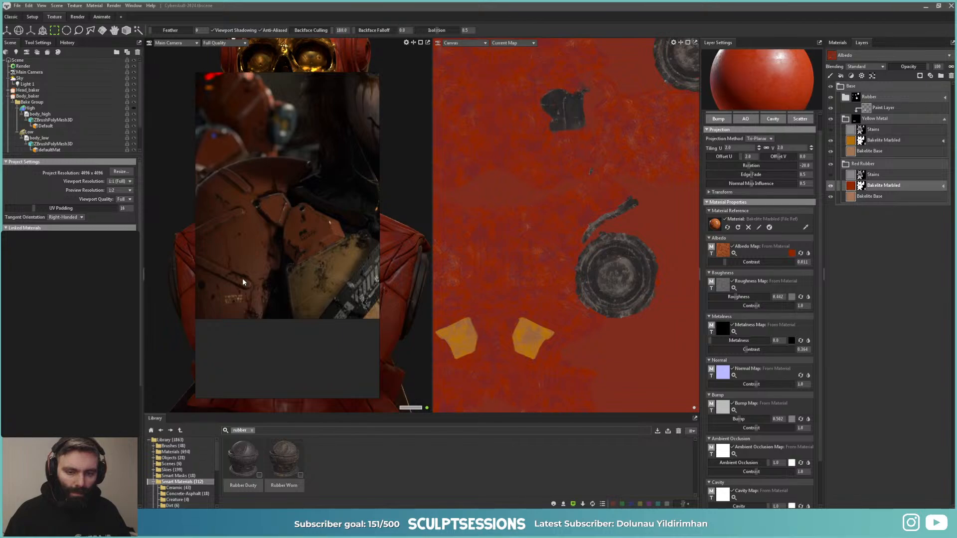
{"action": "scroll", "coordinate": [242, 278], "scroll_direction": "down", "scroll_amount": 5}
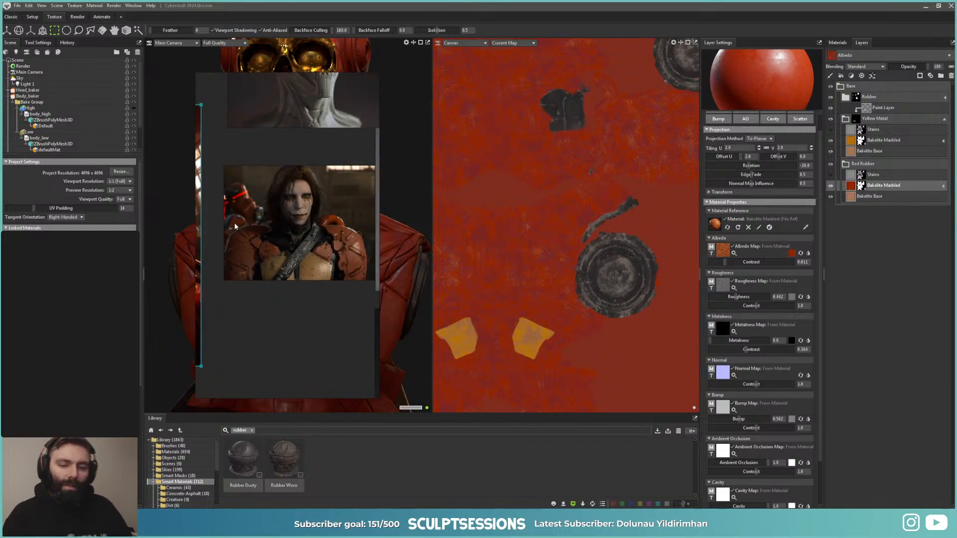
{"action": "middle_click_drag", "start_coordinate": [322, 236], "coordinate": [440, 255]}
{"action": "middle_click_drag", "start_coordinate": [355, 249], "coordinate": [284, 249]}
{"action": "scroll", "coordinate": [244, 253], "scroll_direction": "up", "scroll_amount": 2}
{"action": "scroll", "coordinate": [232, 268], "scroll_direction": "down", "scroll_amount": 2}
{"action": "scroll", "coordinate": [284, 249], "scroll_direction": "up", "scroll_amount": 3}
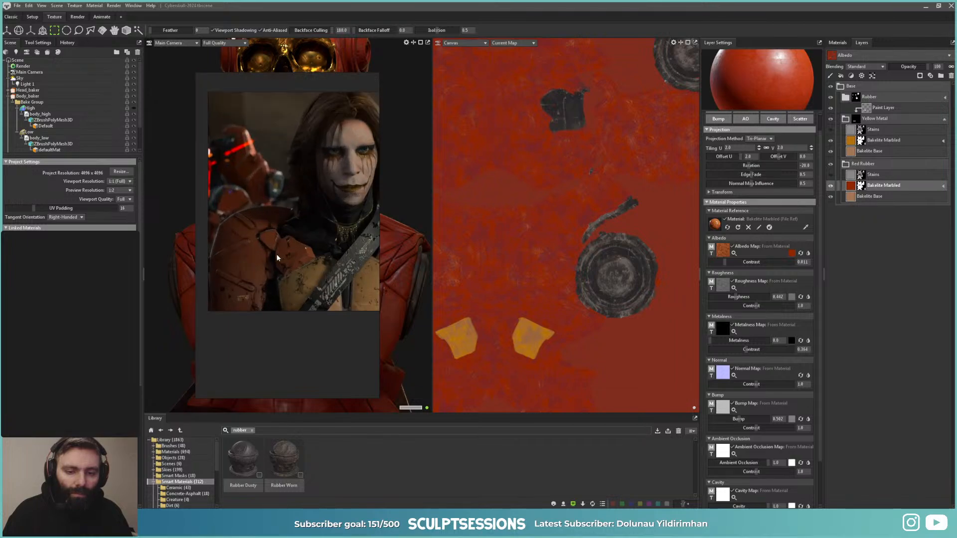
{"action": "scroll", "coordinate": [298, 264], "scroll_direction": "up", "scroll_amount": 2}
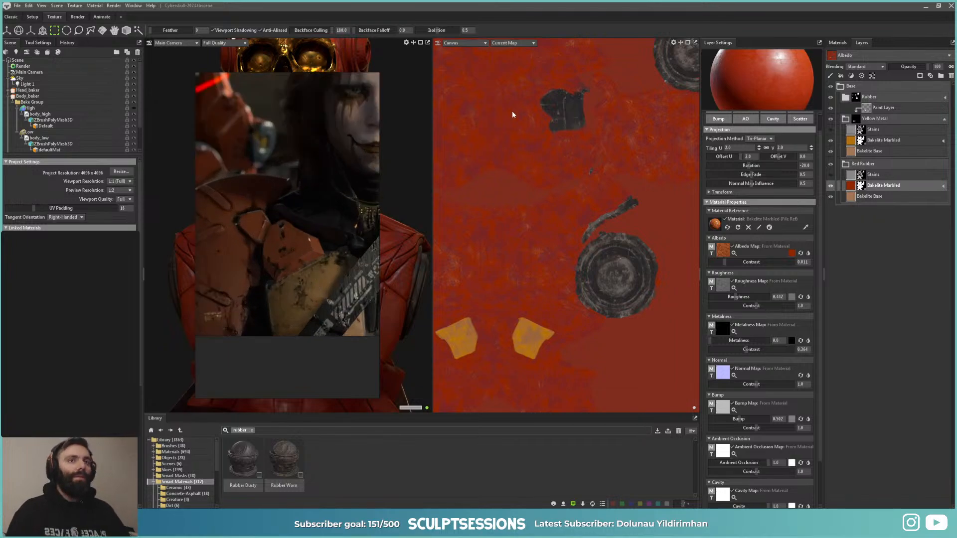
Step: Clear the library's rubber search and add the Iron Wrought Ashes smart material above the body's Base group
{"action": "left_click", "coordinate": [252, 431]}
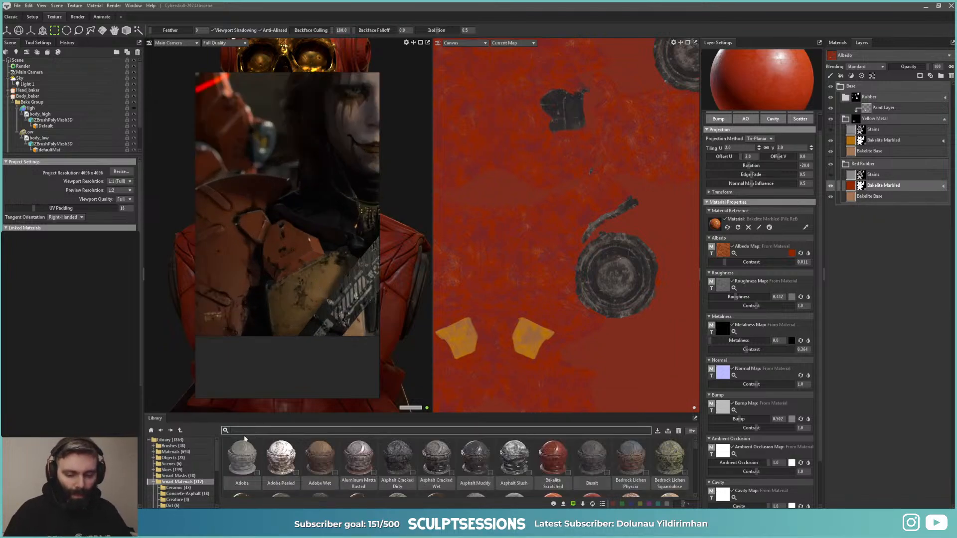
{"action": "scroll", "coordinate": [334, 489], "scroll_direction": "down", "scroll_amount": 1}
{"action": "scroll", "coordinate": [354, 486], "scroll_direction": "down", "scroll_amount": 3}
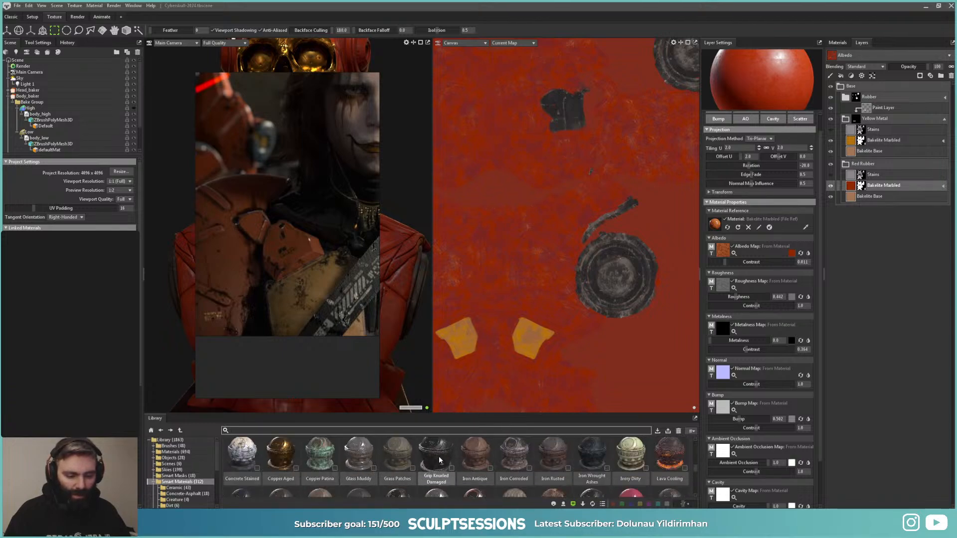
{"action": "scroll", "coordinate": [438, 456], "scroll_direction": "up", "scroll_amount": 1}
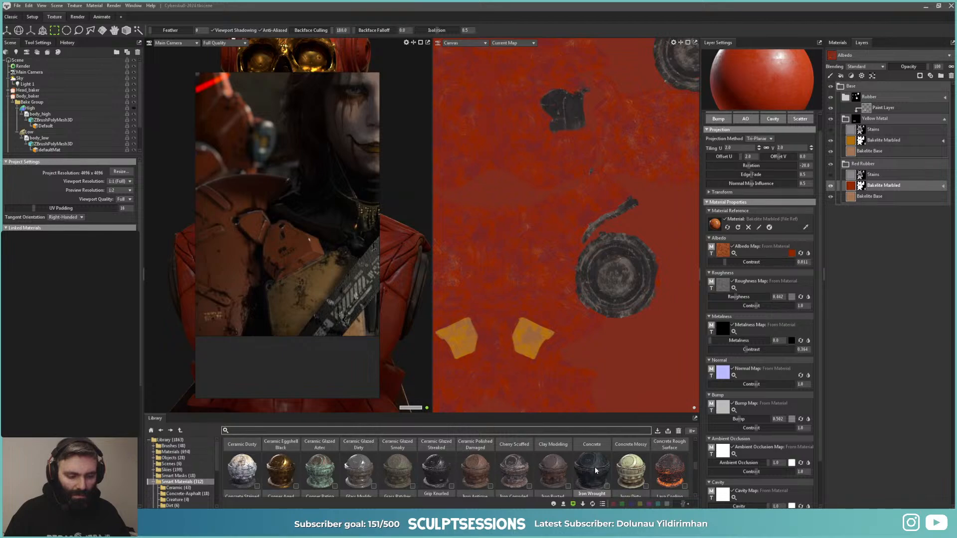
{"action": "left_click_drag", "start_coordinate": [594, 466], "coordinate": [857, 94]}
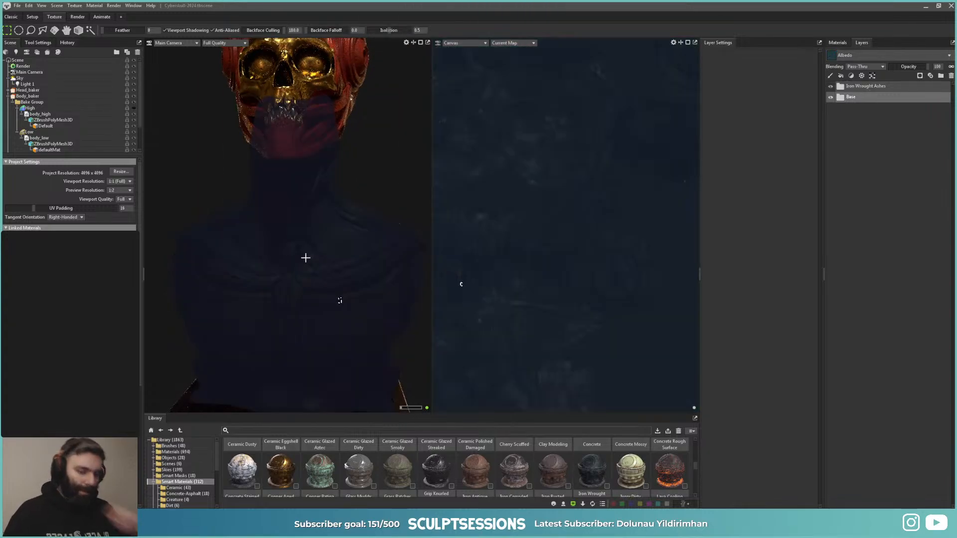
Step: Isolate the base layer inside the Iron Wrought Ashes group by hiding the layers above it, and set its tiling to 2.716
{"action": "scroll", "coordinate": [391, 331], "scroll_direction": "up", "scroll_amount": 6}
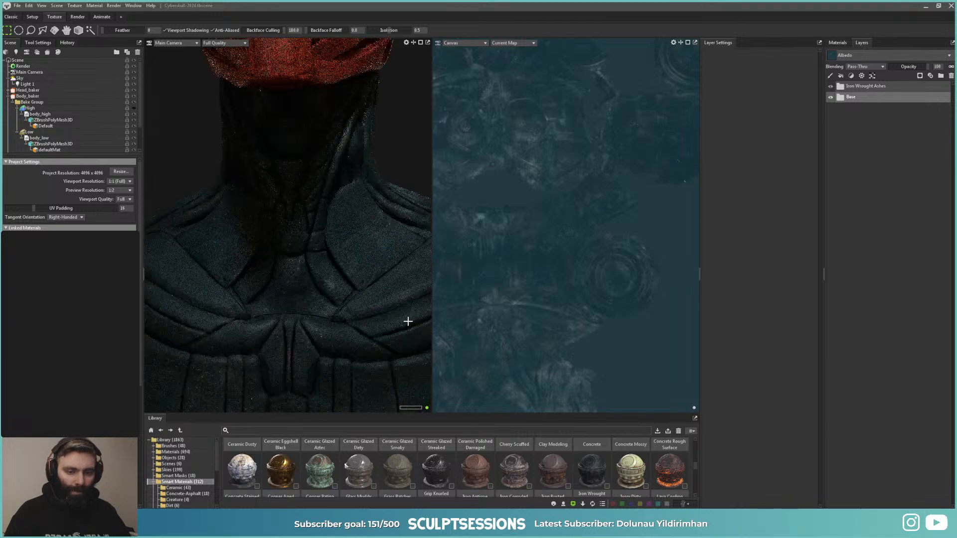
{"action": "left_click_drag", "start_coordinate": [348, 322], "coordinate": [339, 321], "text": "alt"}
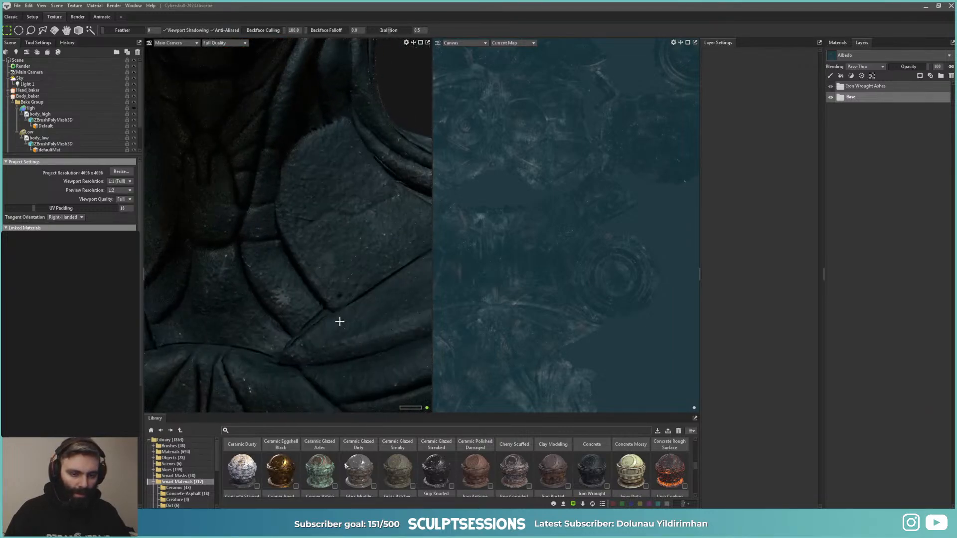
{"action": "left_click", "coordinate": [841, 86]}
{"action": "left_click", "coordinate": [846, 97]}
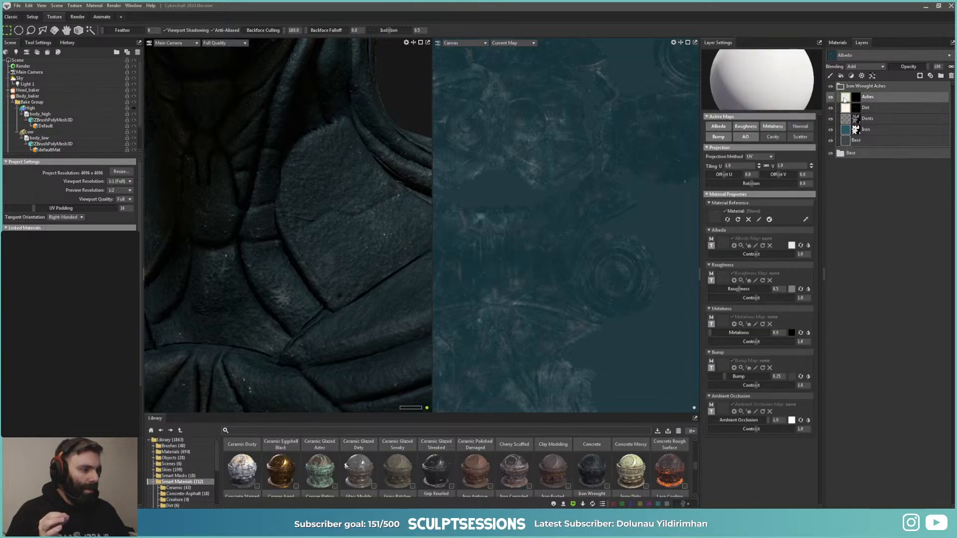
{"action": "left_click_drag", "start_coordinate": [831, 105], "coordinate": [830, 142]}
{"action": "left_click", "coordinate": [830, 142]}
{"action": "left_click", "coordinate": [831, 142]}
{"action": "left_click", "coordinate": [830, 141]}
{"action": "left_click", "coordinate": [831, 141]}
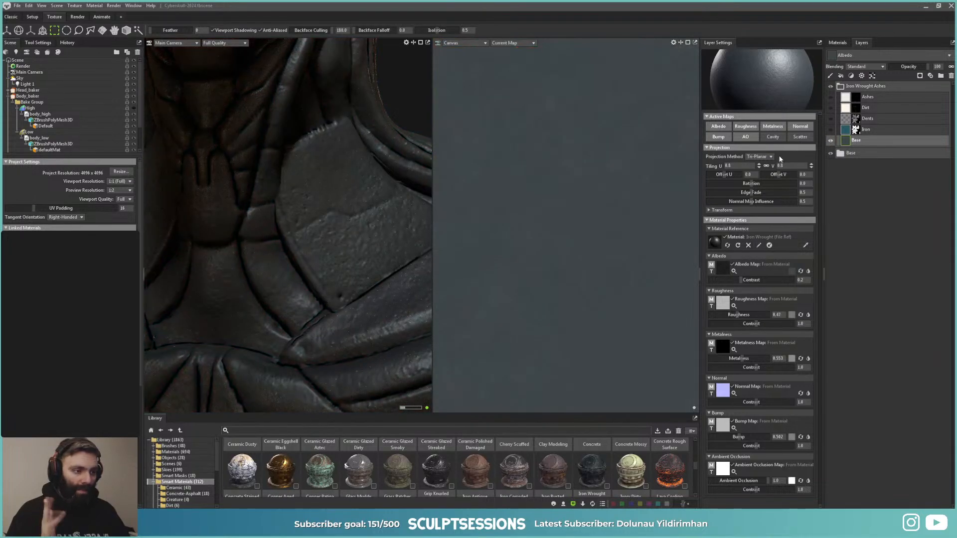
{"action": "left_click_drag", "start_coordinate": [759, 167], "coordinate": [759, 135]}
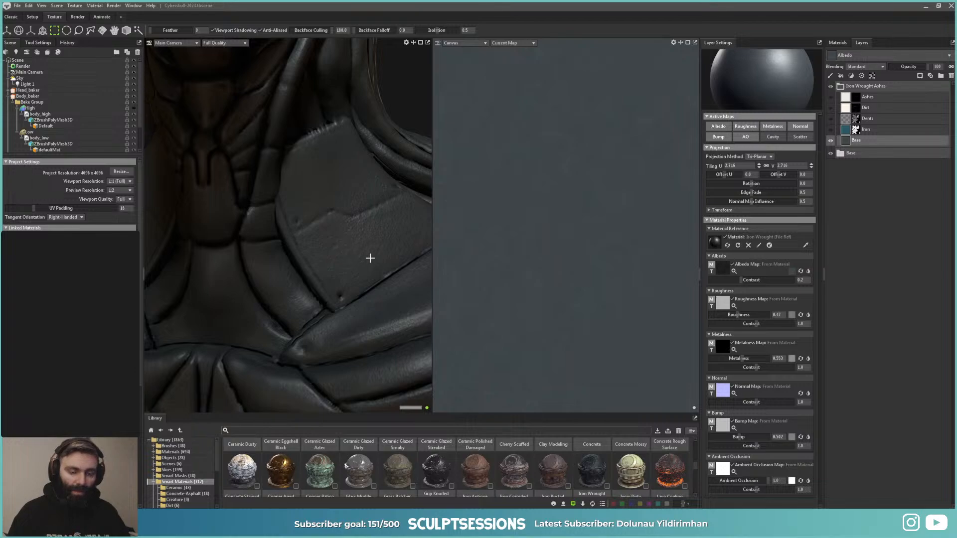
{"action": "left_click_drag", "start_coordinate": [370, 258], "coordinate": [370, 251], "text": "alt"}
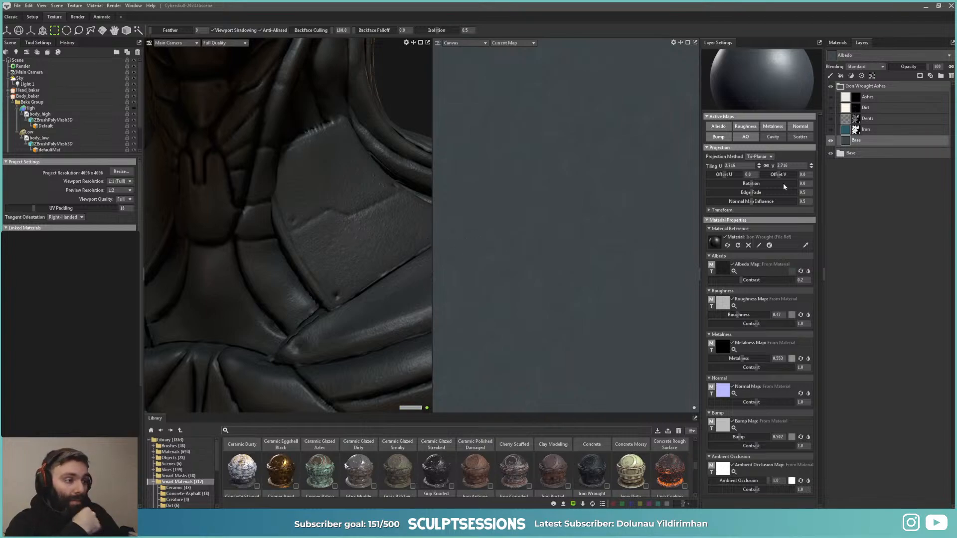
Step: Show the Iron and Dents layers again and disable the bump map on the Dents layer
{"action": "left_click", "coordinate": [831, 130]}
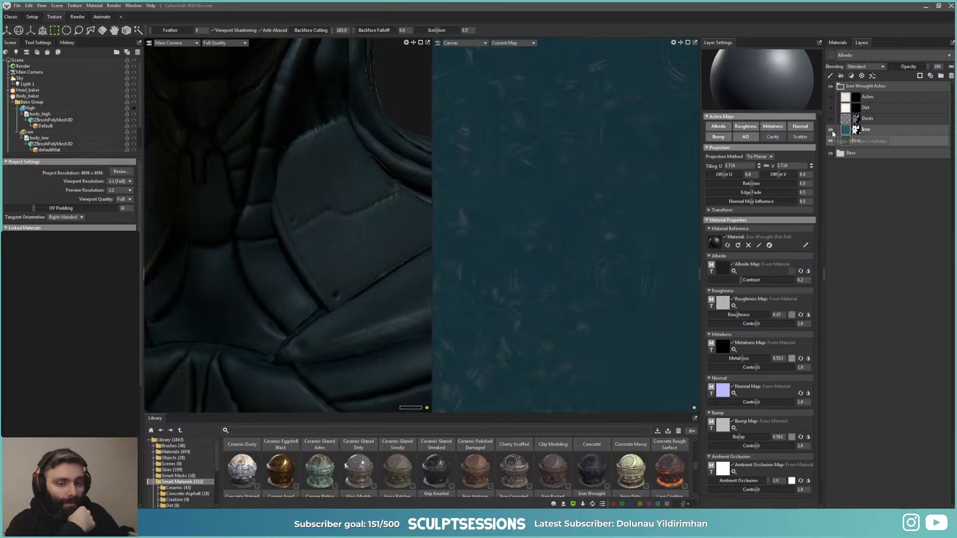
{"action": "left_click", "coordinate": [832, 131]}
{"action": "left_click", "coordinate": [831, 130]}
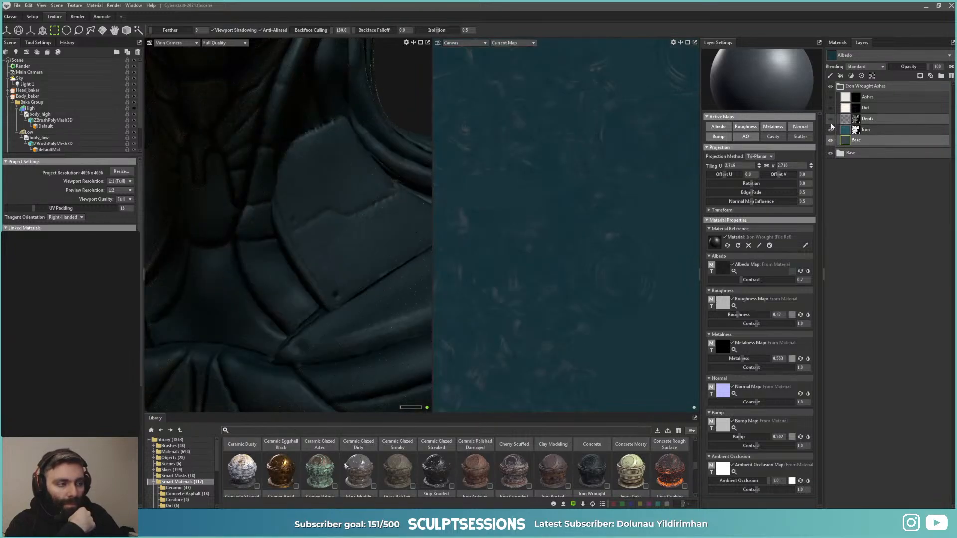
{"action": "left_click", "coordinate": [830, 120]}
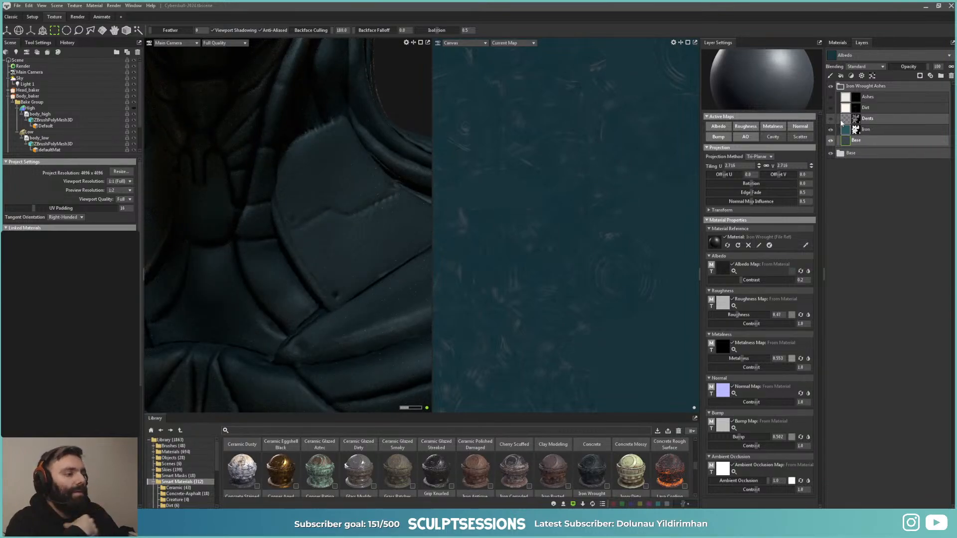
{"action": "left_click", "coordinate": [830, 120]}
{"action": "left_click", "coordinate": [843, 122]}
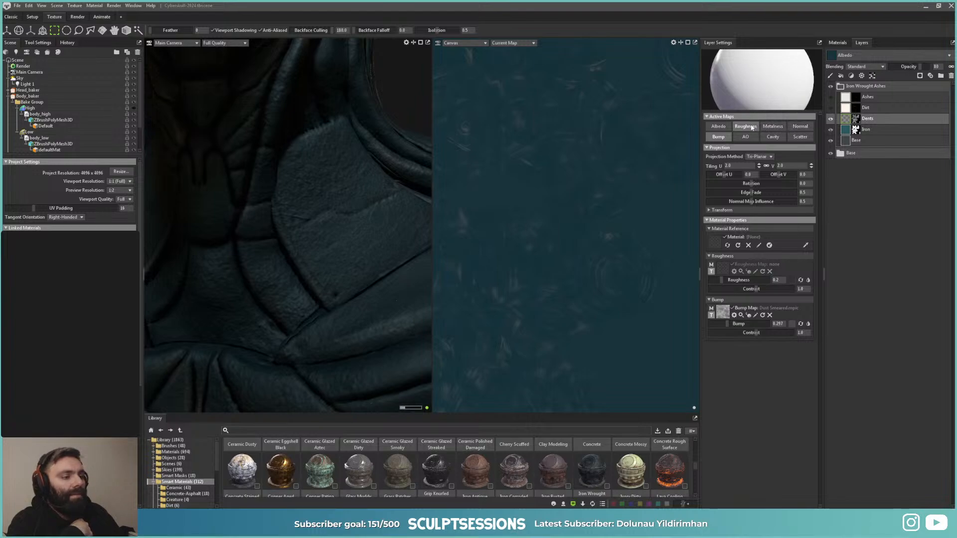
{"action": "left_click", "coordinate": [718, 137]}
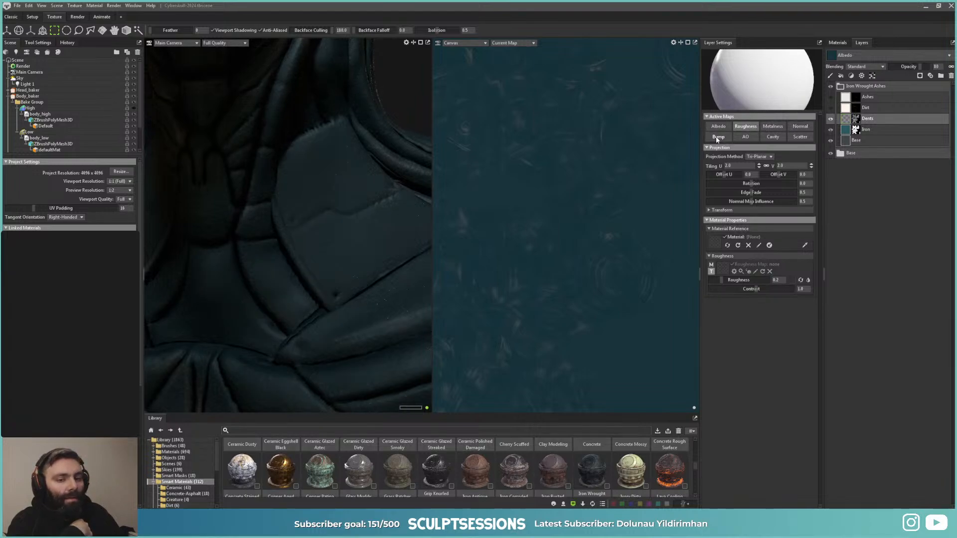
Step: Compare the armor with and without the Dirt layer, and turn both Dirt and Ashes back on
{"action": "left_click", "coordinate": [831, 108]}
{"action": "left_click", "coordinate": [831, 108]}
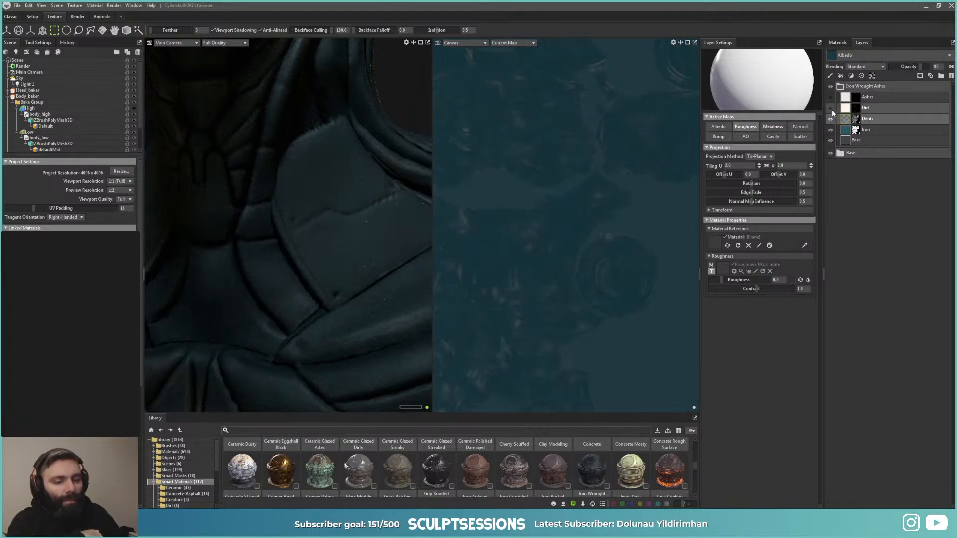
{"action": "left_click", "coordinate": [831, 109]}
{"action": "left_click", "coordinate": [833, 109]}
{"action": "left_click", "coordinate": [833, 110]}
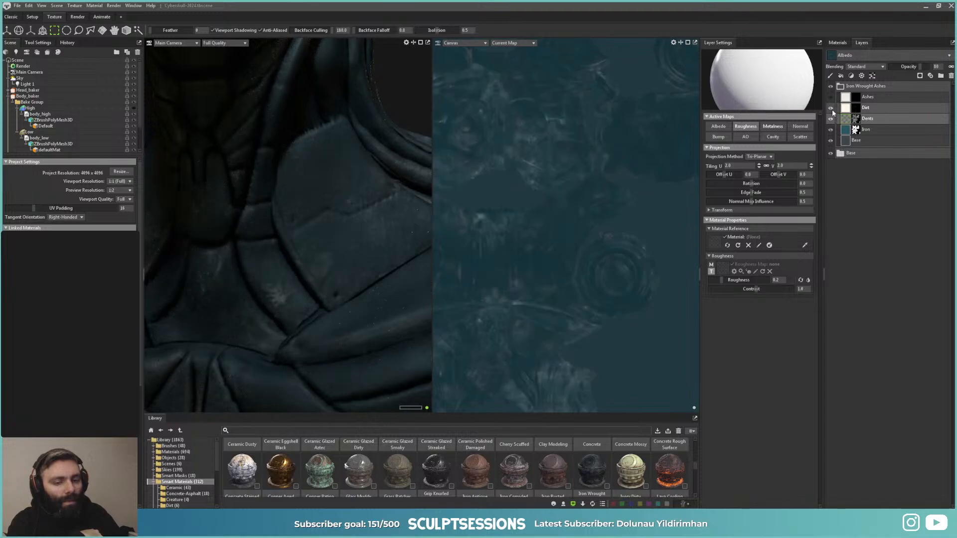
{"action": "left_click", "coordinate": [831, 108]}
{"action": "left_click", "coordinate": [830, 108]}
{"action": "left_click", "coordinate": [831, 109]}
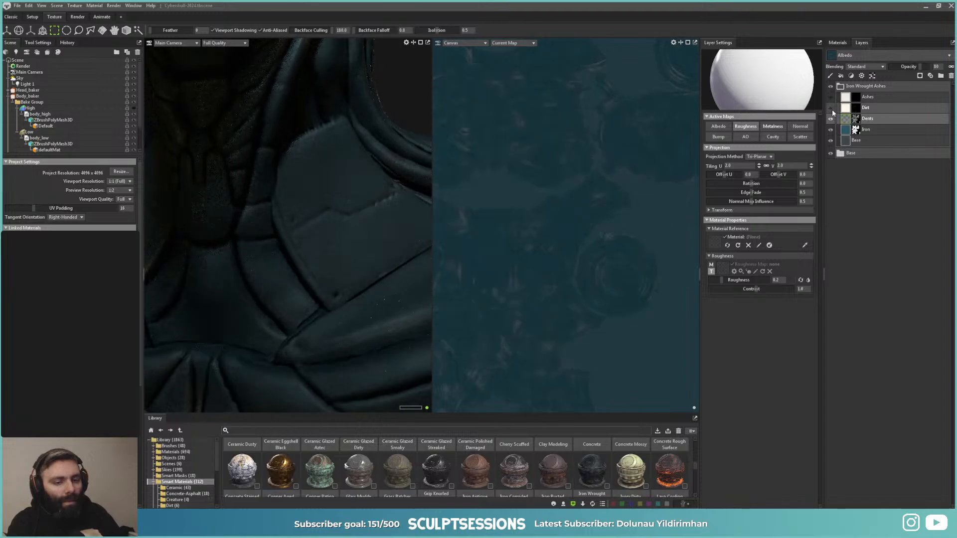
{"action": "left_click", "coordinate": [832, 109]}
{"action": "left_click", "coordinate": [833, 109]}
{"action": "left_click", "coordinate": [833, 98]}
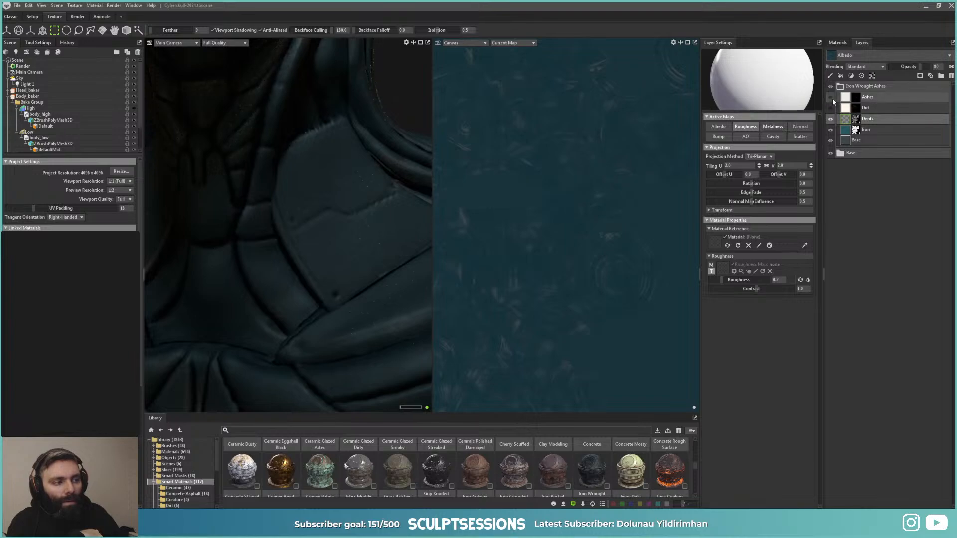
{"action": "left_click", "coordinate": [832, 106]}
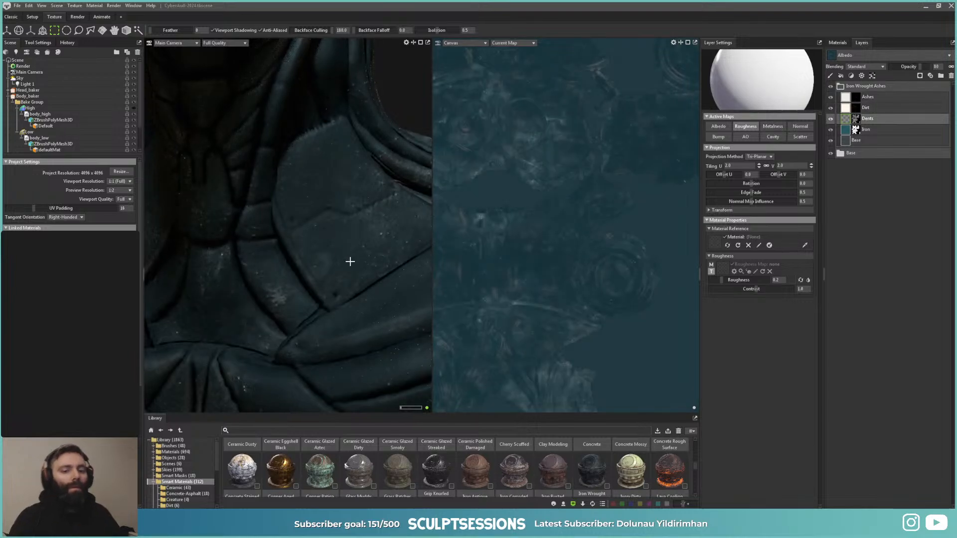
Step: Collapse the Iron Wrought Ashes group and add a black paint mask to it
{"action": "scroll", "coordinate": [350, 261], "scroll_direction": "down", "scroll_amount": 5}
{"action": "scroll", "coordinate": [284, 264], "scroll_direction": "up", "scroll_amount": 5}
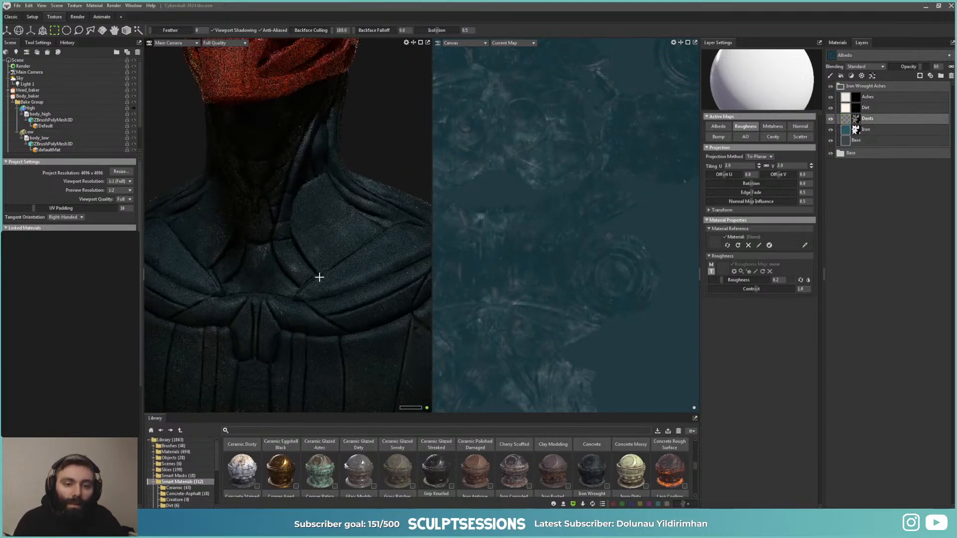
{"action": "left_click_drag", "start_coordinate": [319, 277], "coordinate": [274, 282], "text": "alt"}
{"action": "scroll", "coordinate": [313, 279], "scroll_direction": "down", "scroll_amount": 3}
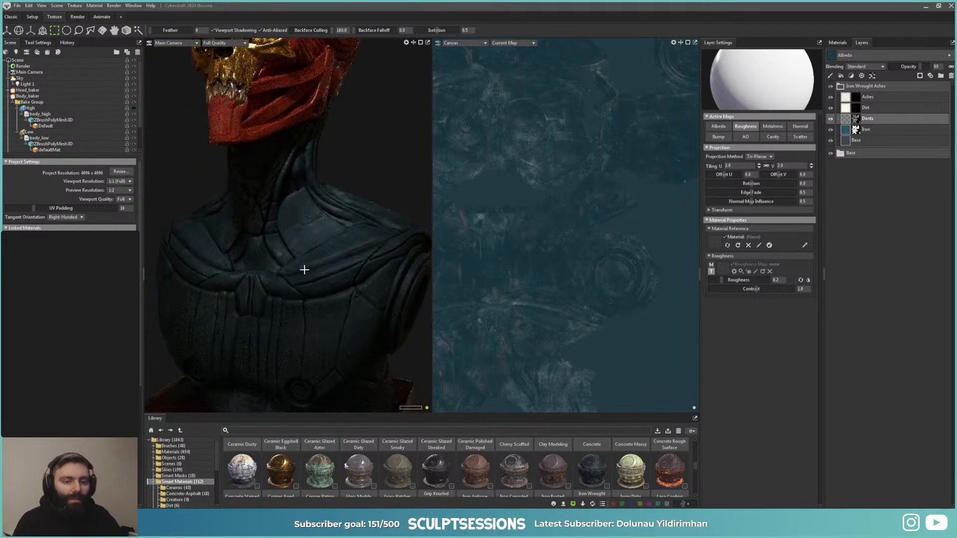
{"action": "left_click", "coordinate": [840, 86]}
{"action": "left_click", "coordinate": [877, 87]}
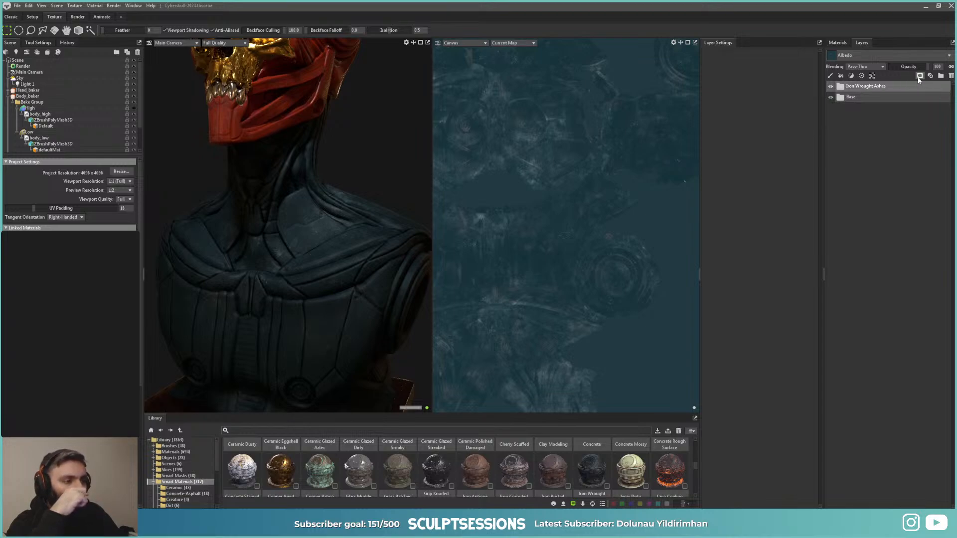
{"action": "left_click", "coordinate": [841, 86]}
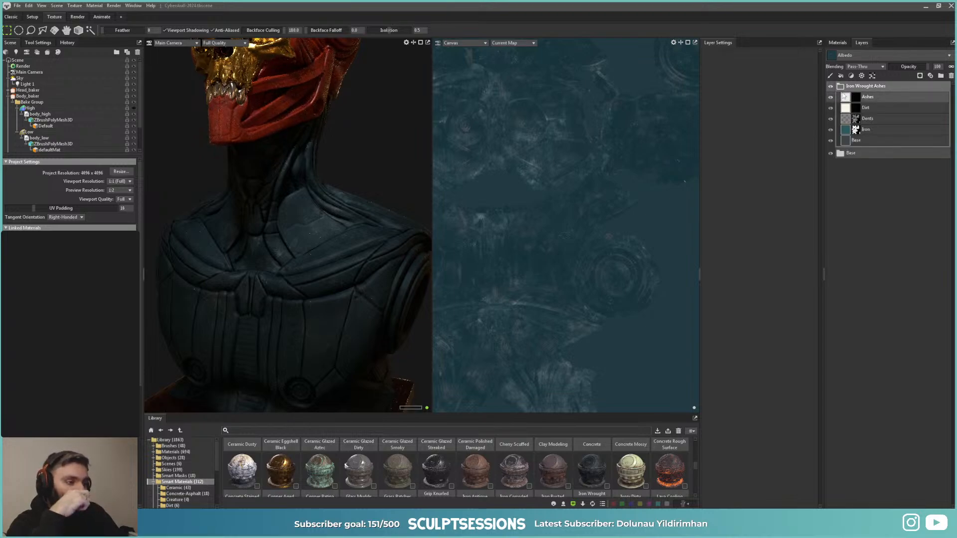
{"action": "left_click", "coordinate": [840, 86]}
{"action": "left_click", "coordinate": [840, 97]}
{"action": "left_click", "coordinate": [840, 97]}
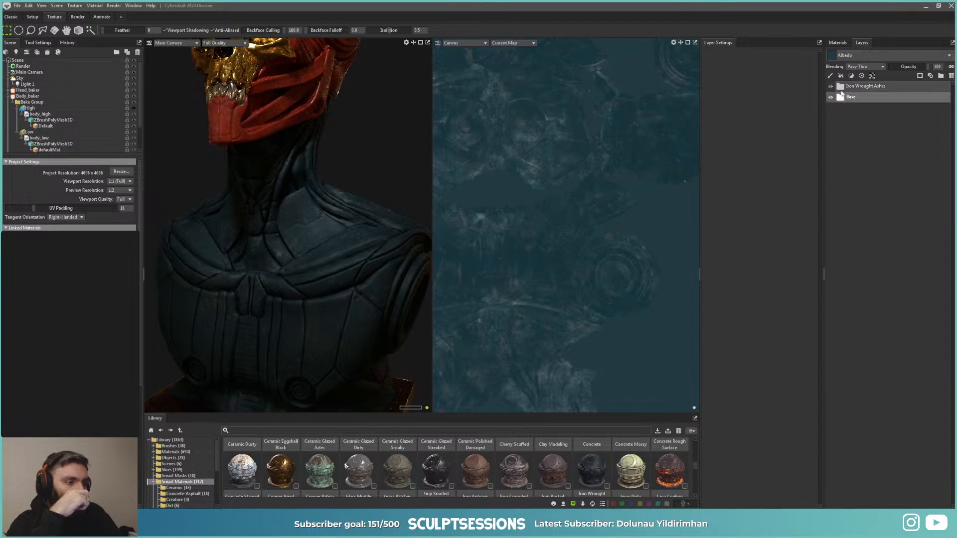
{"action": "left_click", "coordinate": [840, 89]}
{"action": "left_click", "coordinate": [840, 89]}
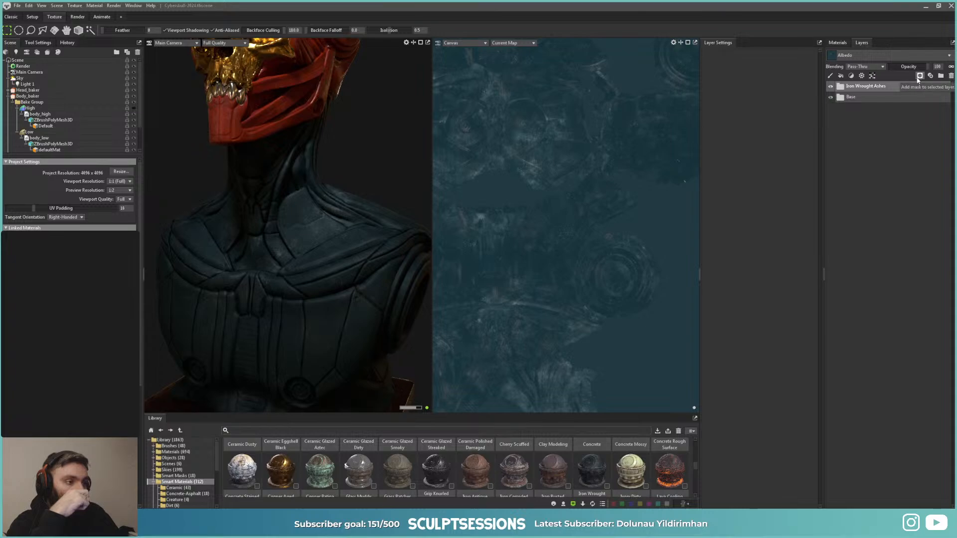
{"action": "left_click", "coordinate": [919, 76]}
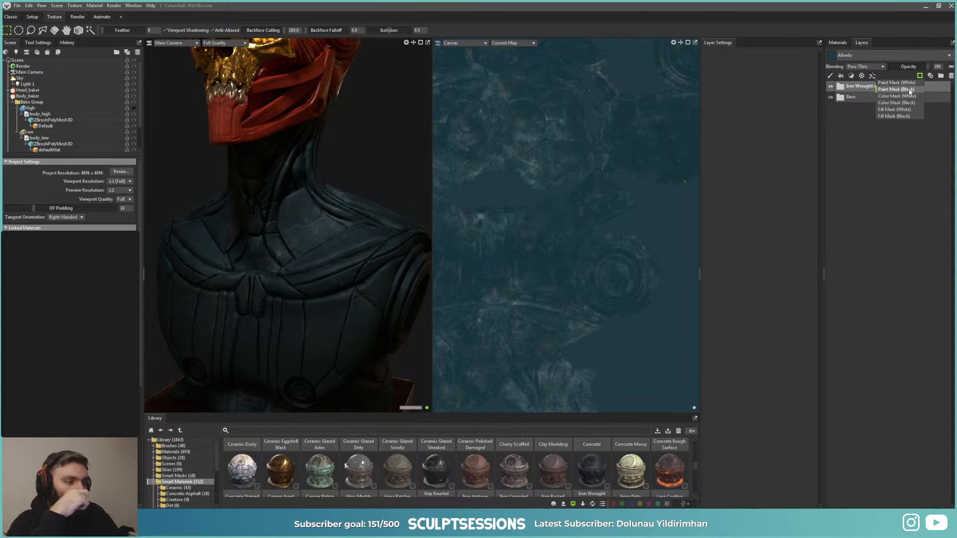
{"action": "left_click", "coordinate": [908, 90]}
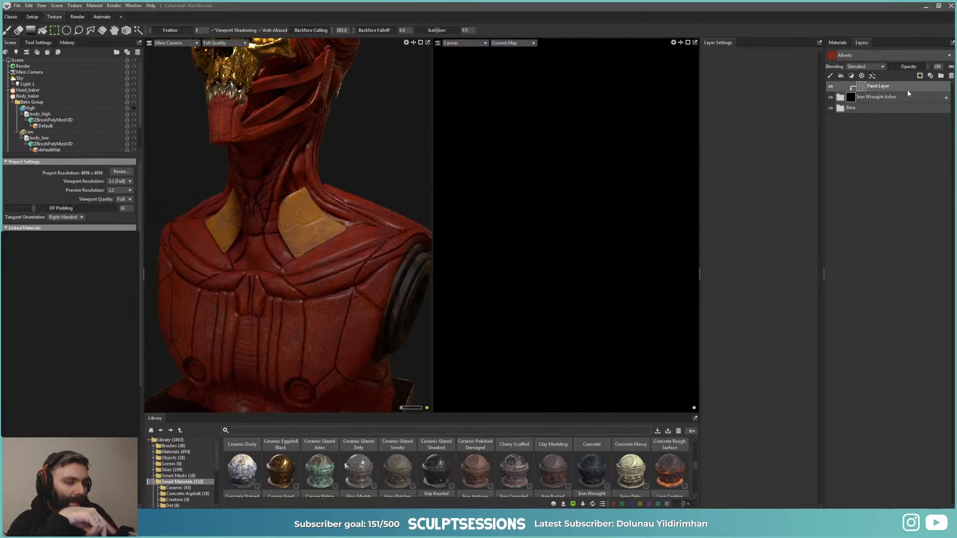
Step: Convert the paint layer in the Iron Wrought Ashes mask into a Curvature layer
{"action": "right_click", "coordinate": [865, 87]}
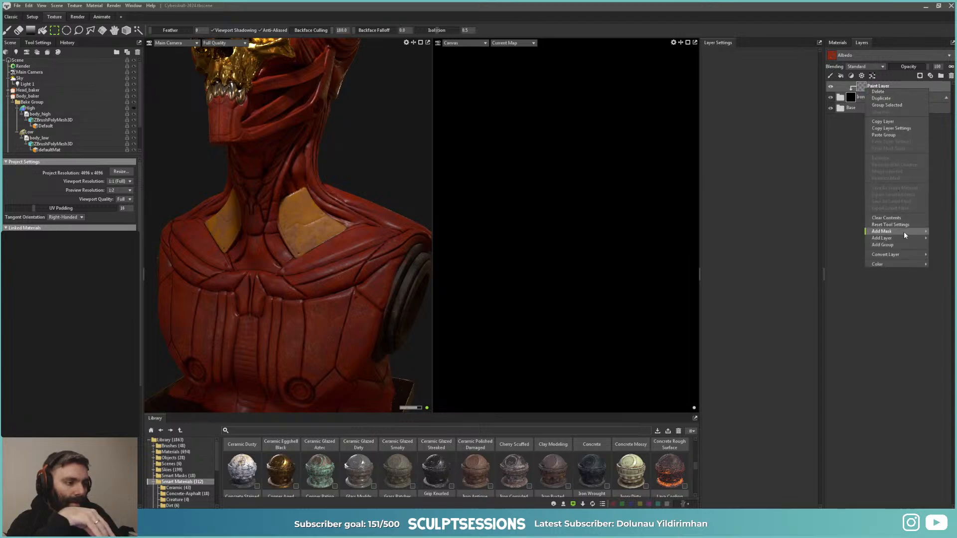
{"action": "mouse_move", "coordinate": [914, 252]}
{"action": "mouse_move", "coordinate": [856, 271]}
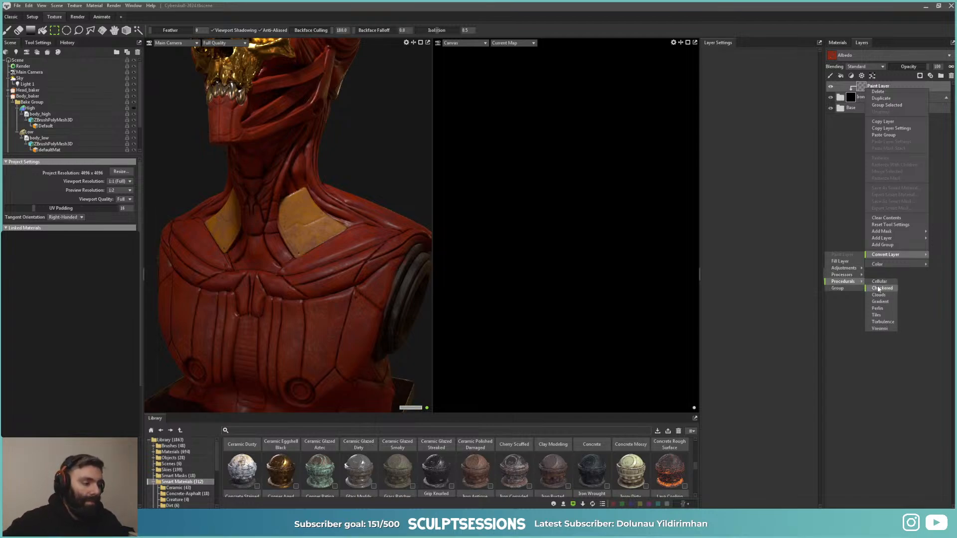
{"action": "left_click", "coordinate": [881, 281]}
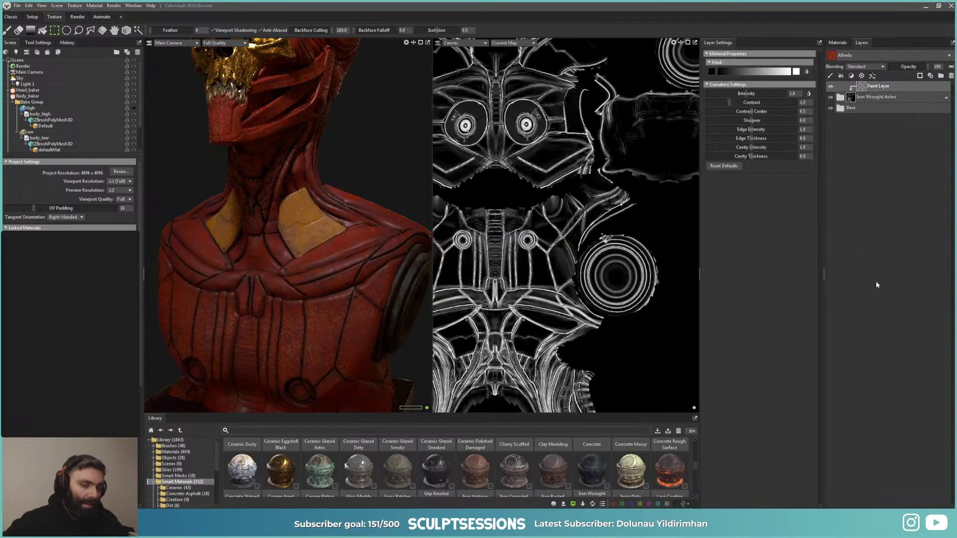
Step: Raise the Curvature layer's intensity to about 2 and check the edge wear across the whole chest
{"action": "scroll", "coordinate": [390, 280], "scroll_direction": "up", "scroll_amount": 6}
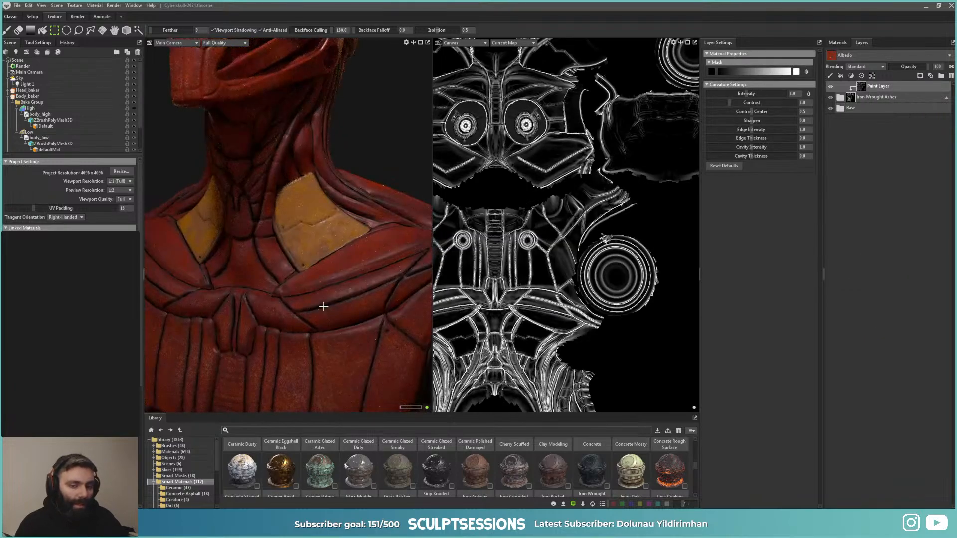
{"action": "scroll", "coordinate": [568, 232], "scroll_direction": "down", "scroll_amount": 3}
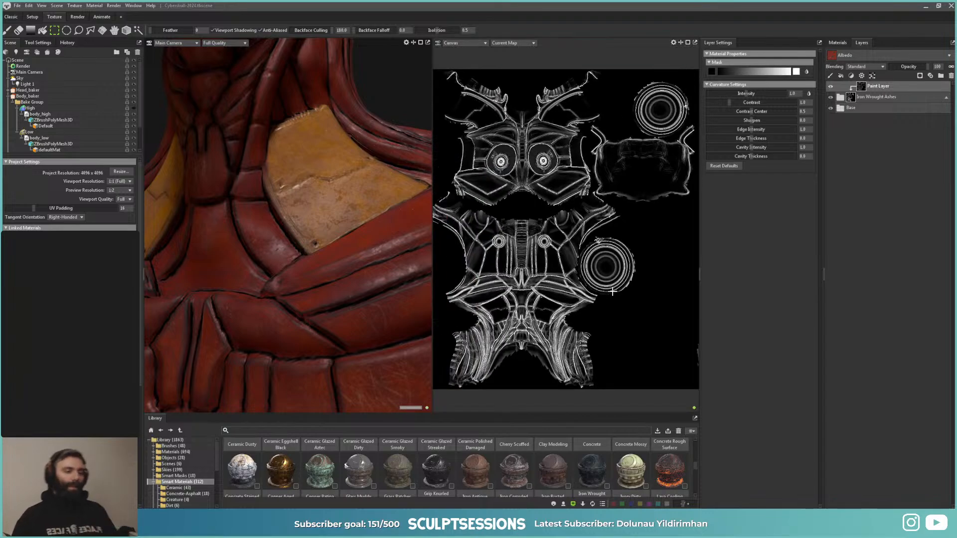
{"action": "scroll", "coordinate": [533, 283], "scroll_direction": "up", "scroll_amount": 5}
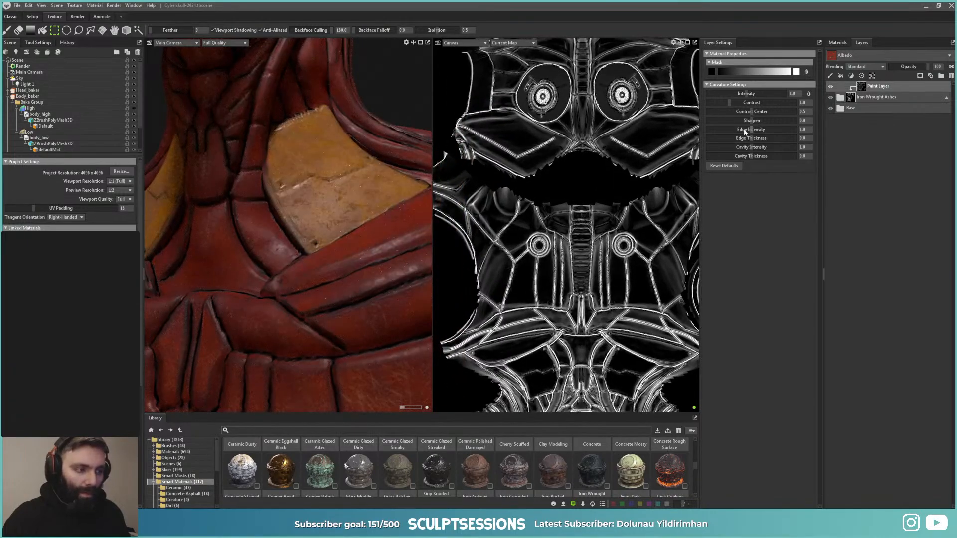
{"action": "left_click_drag", "start_coordinate": [747, 94], "coordinate": [761, 94]}
{"action": "scroll", "coordinate": [329, 241], "scroll_direction": "down", "scroll_amount": 6}
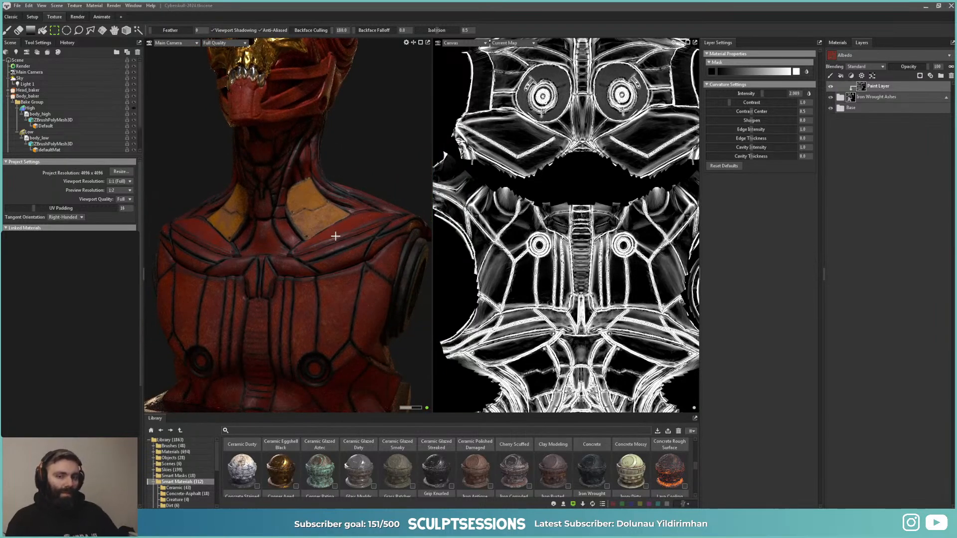
Step: Raise the Curvature mask layer's contrast to about 2.75 and inspect the edge wear on the neck, shoulders and chest
{"action": "left_click_drag", "start_coordinate": [321, 281], "coordinate": [299, 254], "text": "alt"}
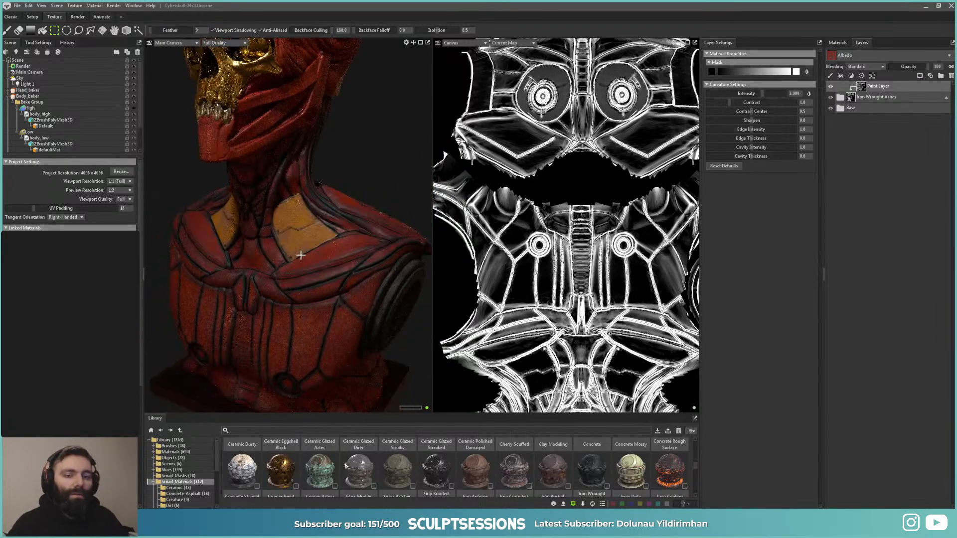
{"action": "middle_click_drag", "start_coordinate": [299, 254], "coordinate": [316, 286], "text": "alt"}
{"action": "left_click_drag", "start_coordinate": [316, 286], "coordinate": [289, 276], "text": "alt"}
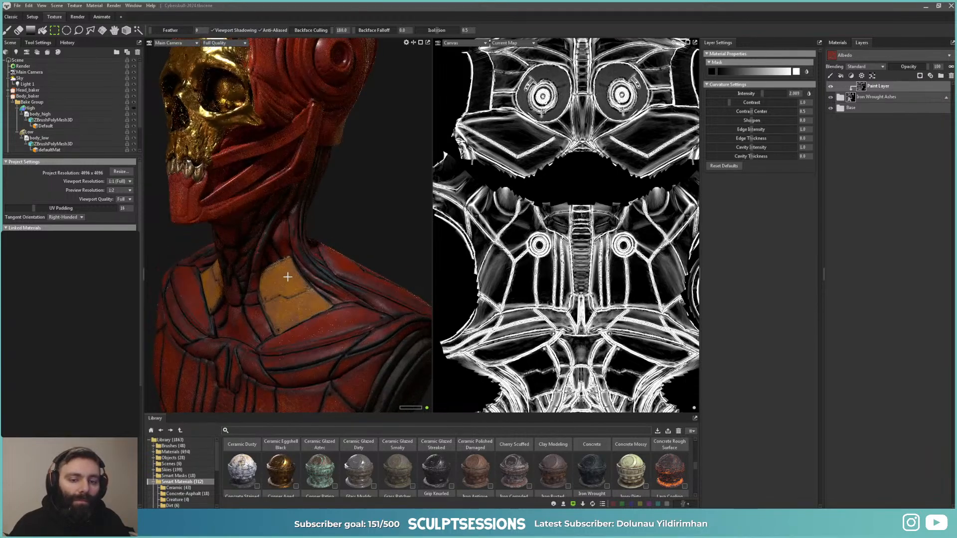
{"action": "right_click_drag", "start_coordinate": [288, 275], "coordinate": [309, 304], "text": "alt"}
{"action": "middle_click_drag", "start_coordinate": [310, 304], "coordinate": [297, 265], "text": "alt"}
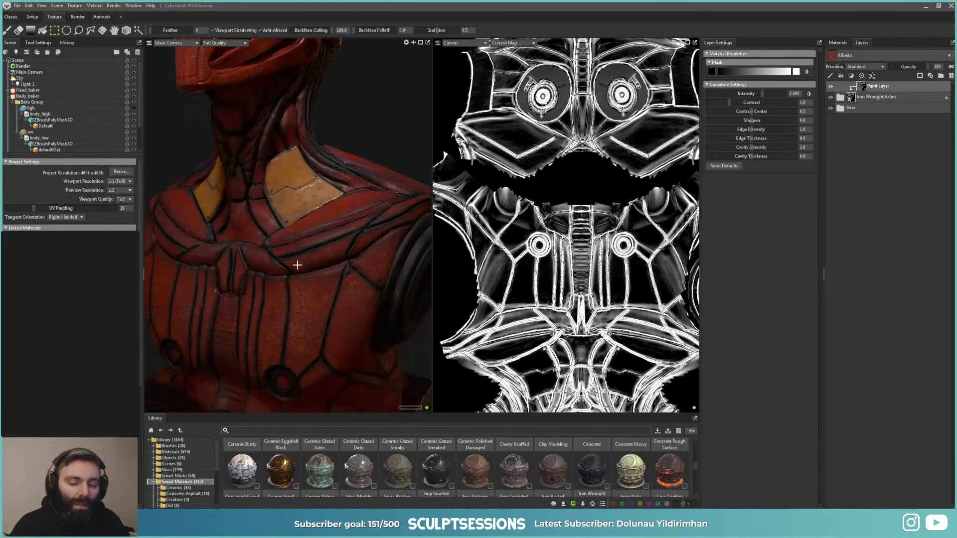
{"action": "left_click_drag", "start_coordinate": [732, 102], "coordinate": [768, 102]}
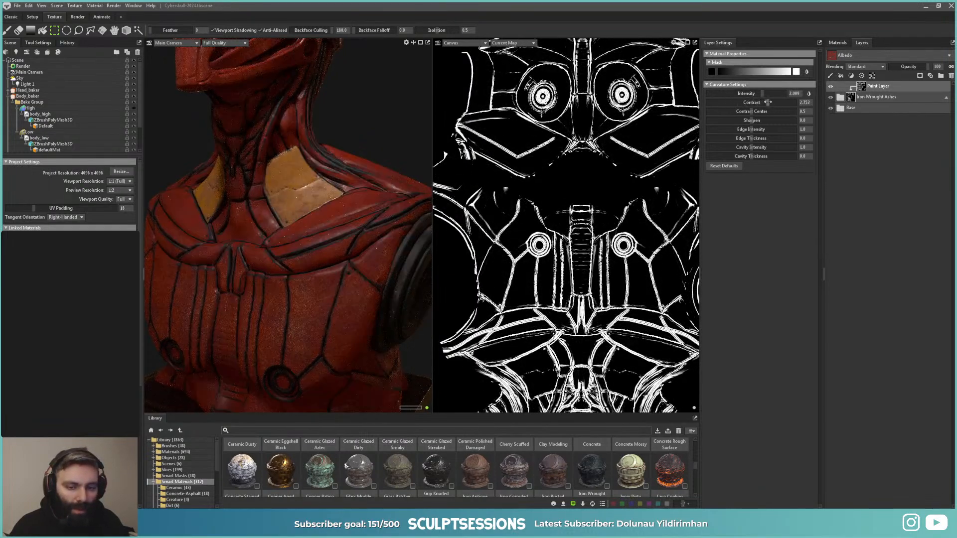
{"action": "scroll", "coordinate": [337, 314], "scroll_direction": "up", "scroll_amount": 6}
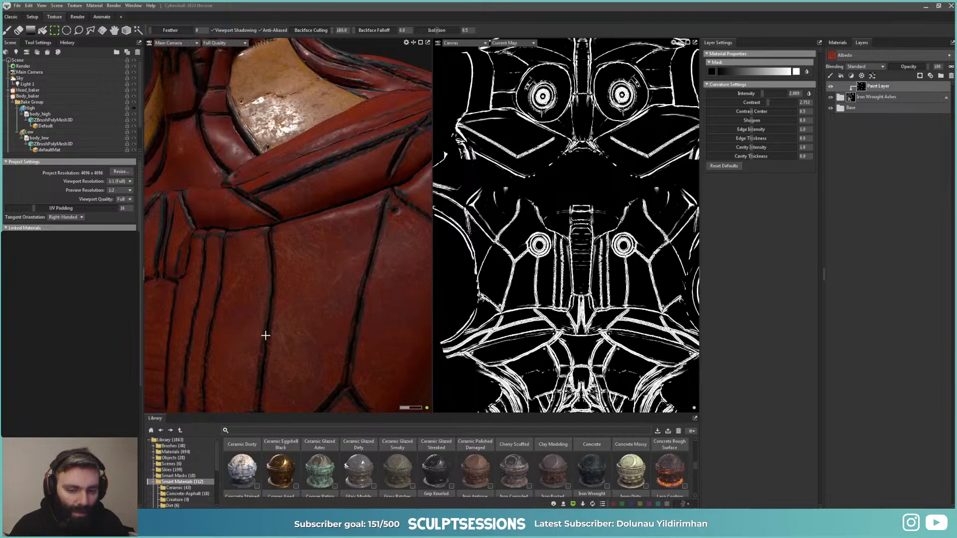
{"action": "left_click_drag", "start_coordinate": [355, 301], "coordinate": [358, 289], "text": "alt"}
Step: Set the Curvature layer's sharpening to about 0.19 and check the edges across the chest
{"action": "mouse_move", "coordinate": [756, 122]}
{"action": "left_mouse_down"}
{"action": "mouse_move", "coordinate": [746, 125]}
{"action": "mouse_move", "coordinate": [757, 124]}
{"action": "left_mouse_up"}
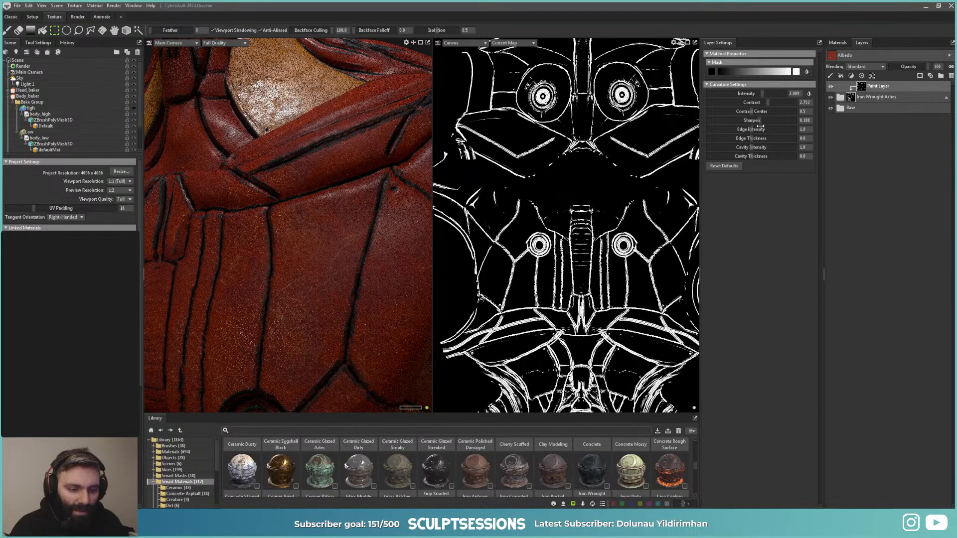
{"action": "scroll", "coordinate": [296, 272], "scroll_direction": "down", "scroll_amount": 3}
{"action": "left_click_drag", "start_coordinate": [296, 271], "coordinate": [342, 284], "text": "alt"}
Step: Add a white paint mask to the Iron Wrought Ashes group and nest it as a mask on the Curvature layer
{"action": "left_click", "coordinate": [858, 98]}
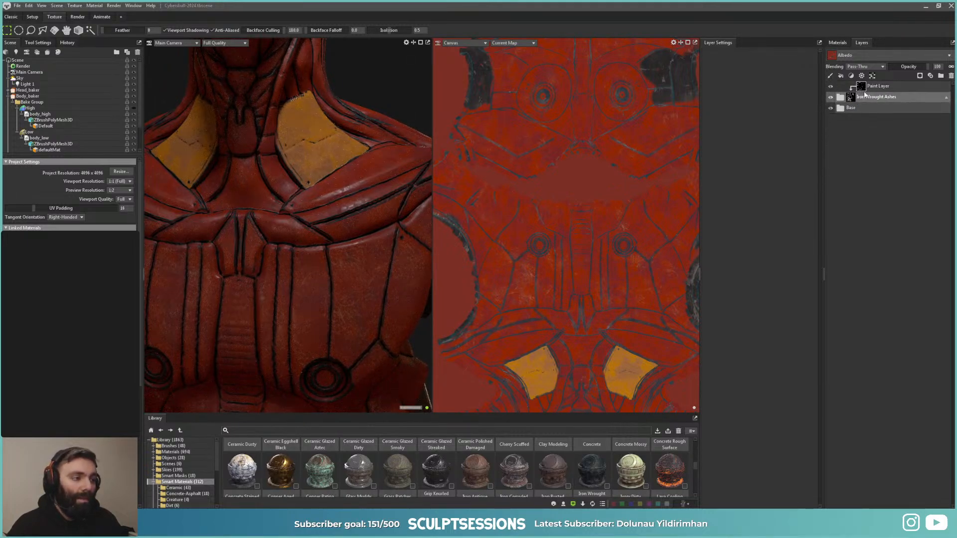
{"action": "left_click", "coordinate": [919, 76]}
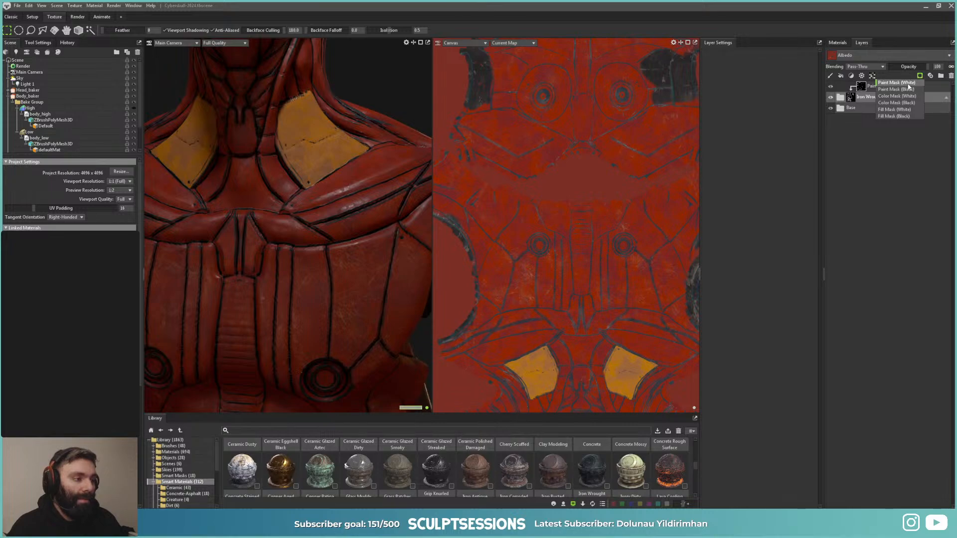
{"action": "left_click", "coordinate": [897, 83]}
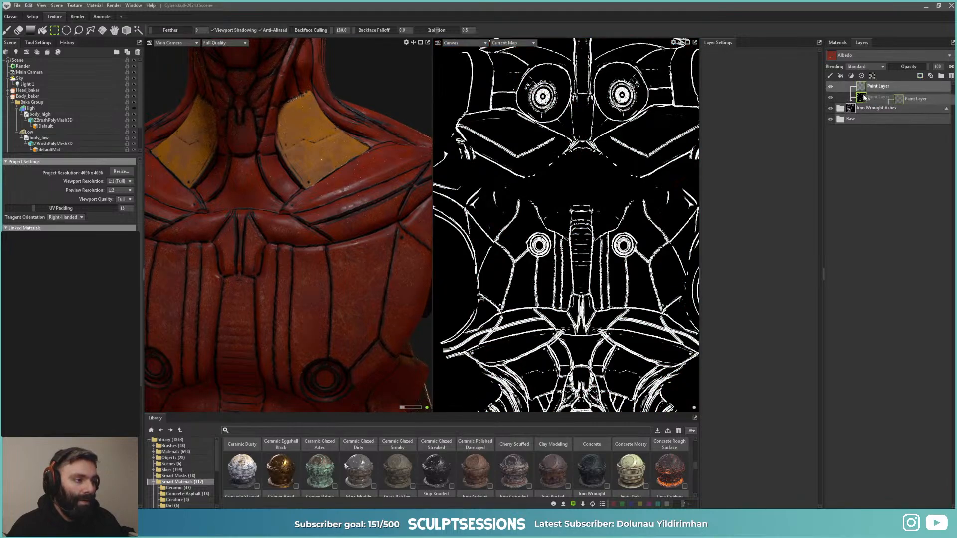
{"action": "left_click_drag", "start_coordinate": [864, 97], "coordinate": [865, 98]}
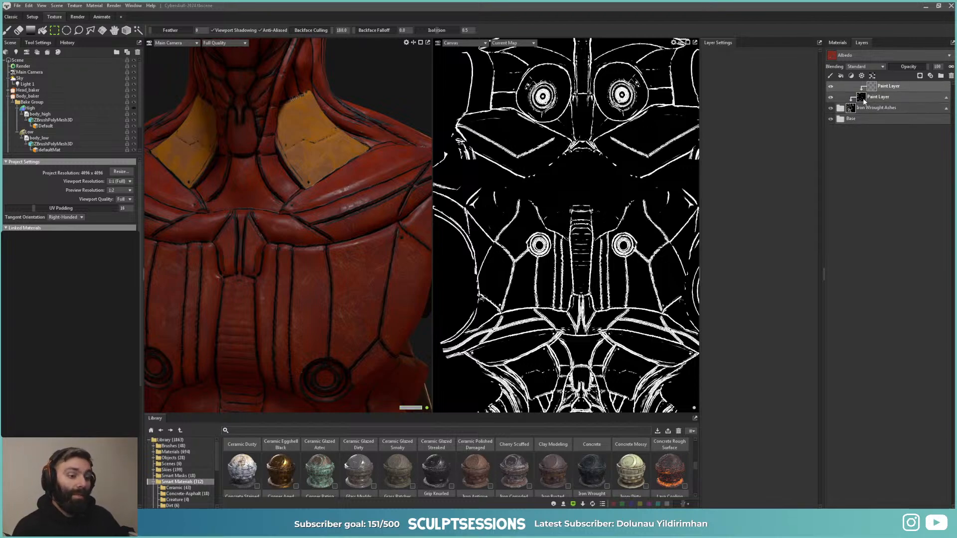
Step: Convert the paint layer nested on the Curvature layer into a Turbulence procedural
{"action": "left_click", "coordinate": [919, 76]}
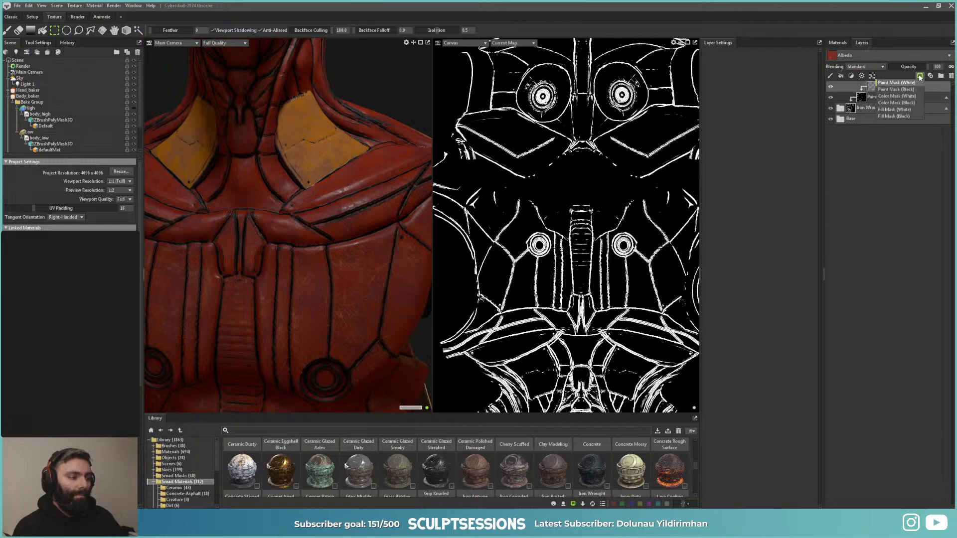
{"action": "right_click", "coordinate": [871, 86]}
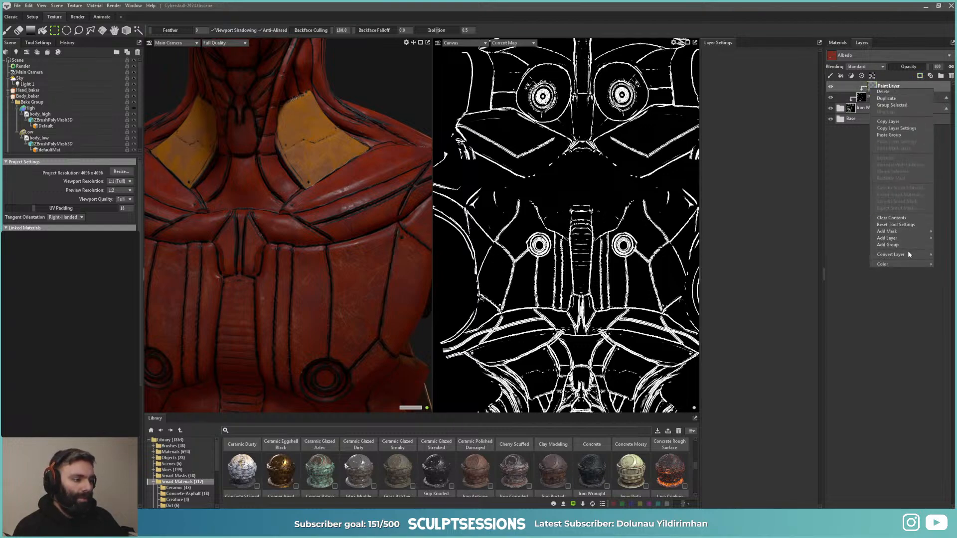
{"action": "mouse_move", "coordinate": [892, 255]}
{"action": "mouse_move", "coordinate": [850, 281]}
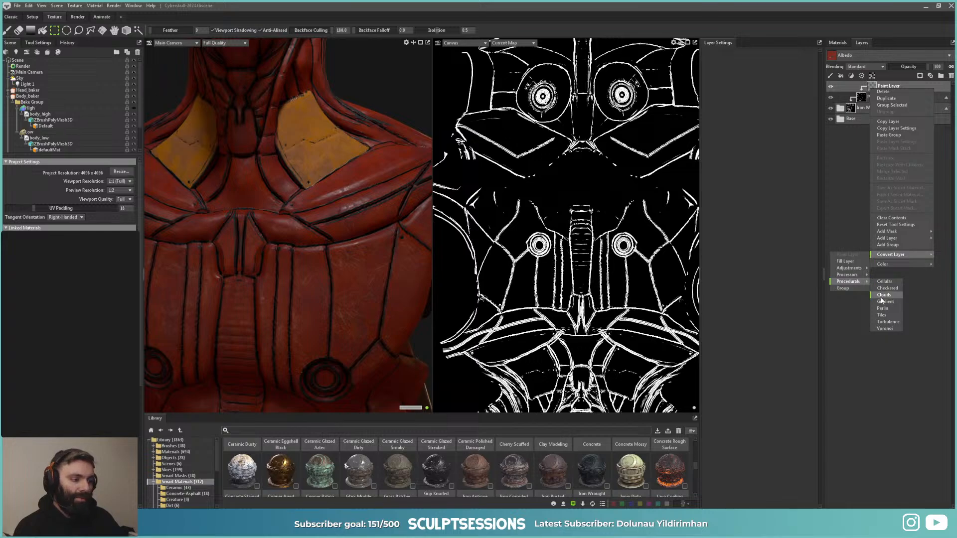
{"action": "left_click", "coordinate": [885, 322]}
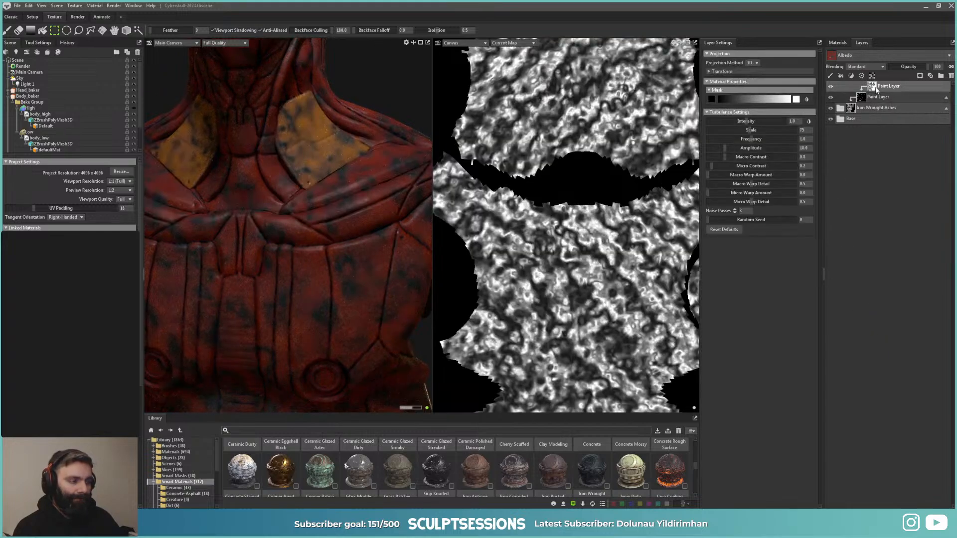
Step: Blend the Turbulence layer with Multiply, using an intensity of about 1.55 and a scale of about 2092
{"action": "left_click", "coordinate": [868, 67]}
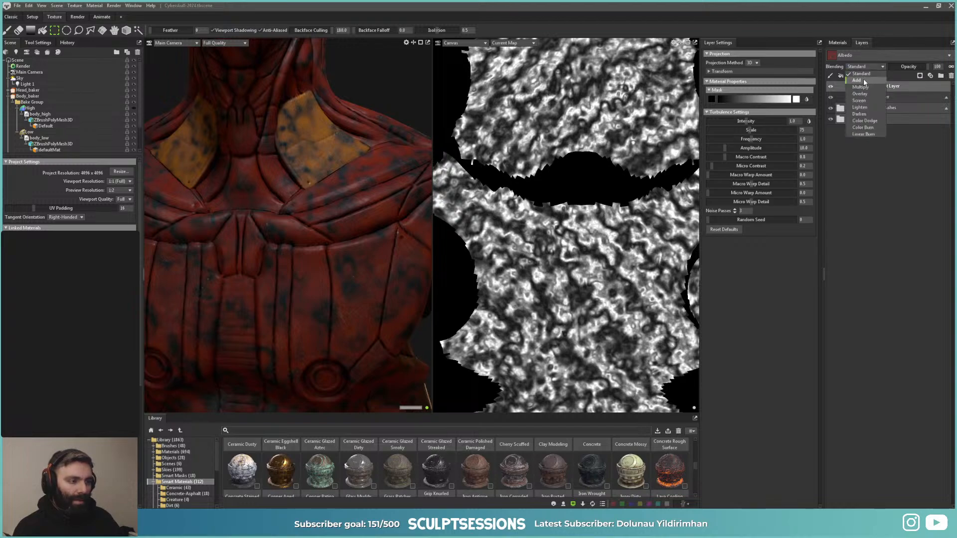
{"action": "left_click", "coordinate": [866, 88]}
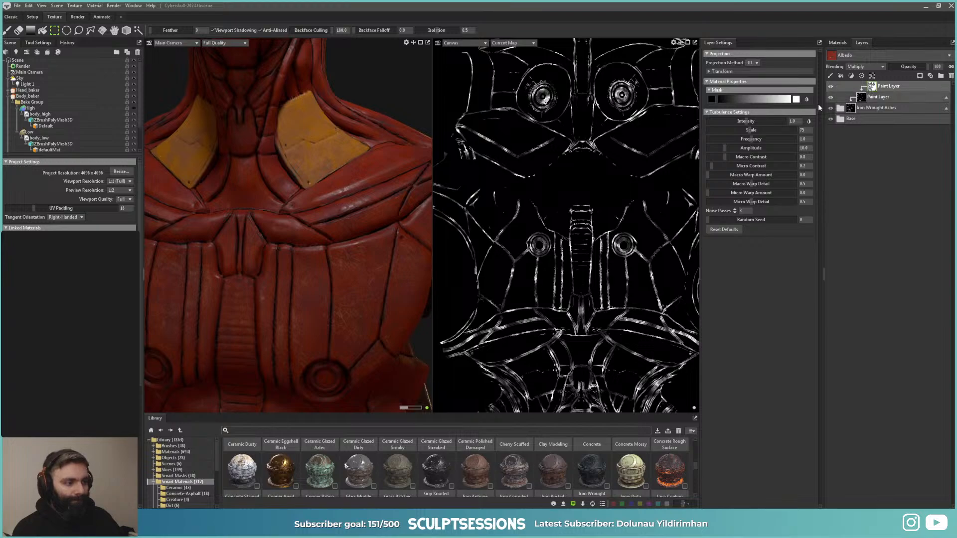
{"action": "mouse_move", "coordinate": [751, 120]}
{"action": "left_mouse_down"}
{"action": "mouse_move", "coordinate": [791, 124]}
{"action": "mouse_move", "coordinate": [750, 121]}
{"action": "left_mouse_up"}
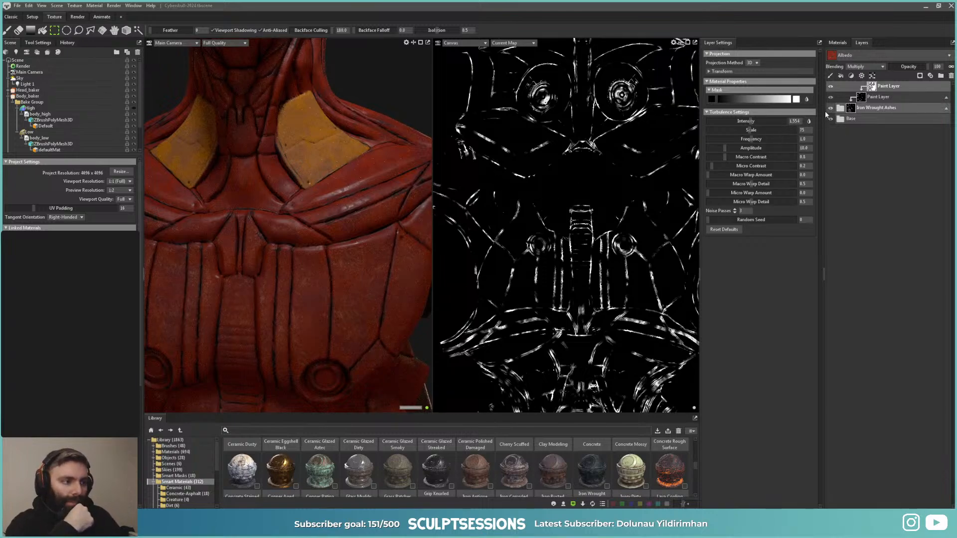
{"action": "left_click_drag", "start_coordinate": [753, 131], "coordinate": [776, 134]}
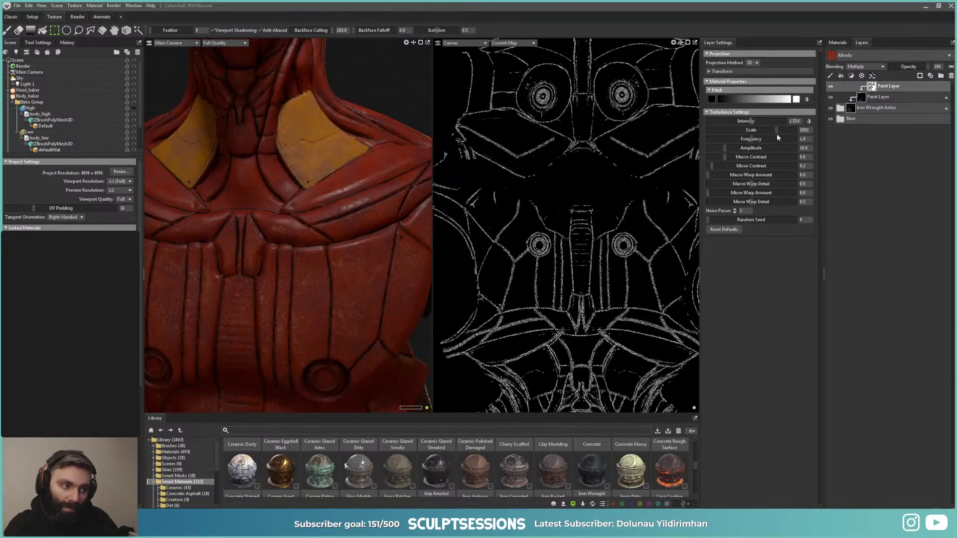
Step: Brighten the albedo color of the Iron layer in the Iron Wrought Ashes group to a lighter teal, hex 3a7987
{"action": "left_click", "coordinate": [841, 110]}
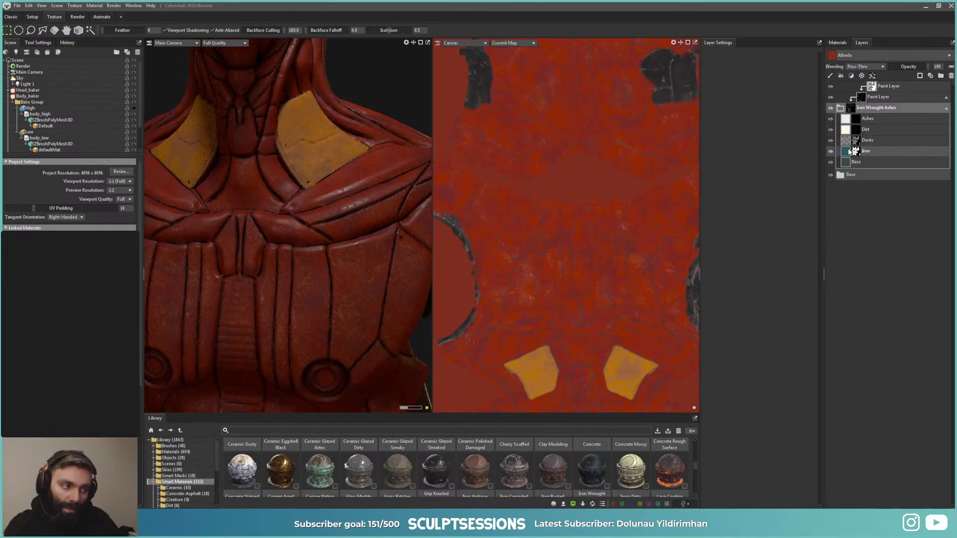
{"action": "left_click", "coordinate": [850, 151]}
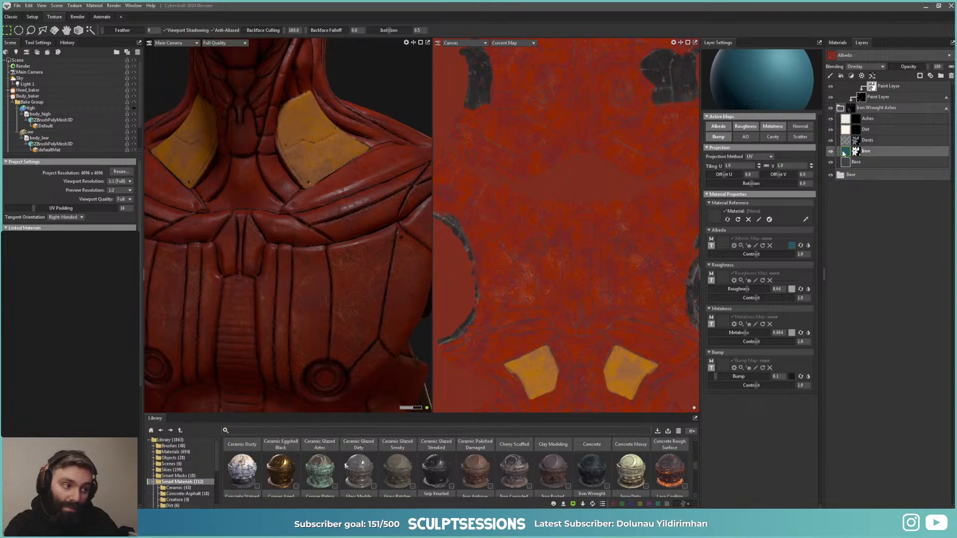
{"action": "left_click", "coordinate": [792, 245]}
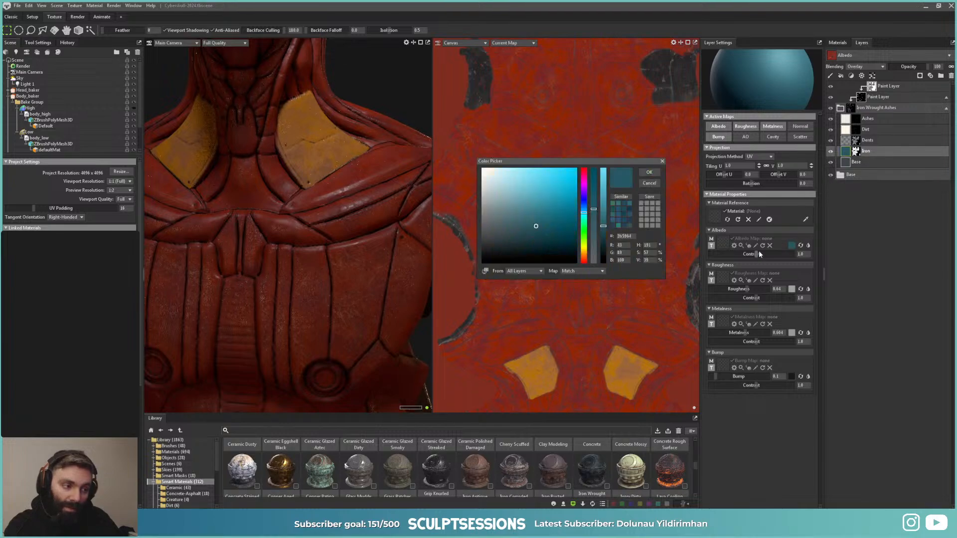
{"action": "left_click_drag", "start_coordinate": [603, 226], "coordinate": [620, 212]}
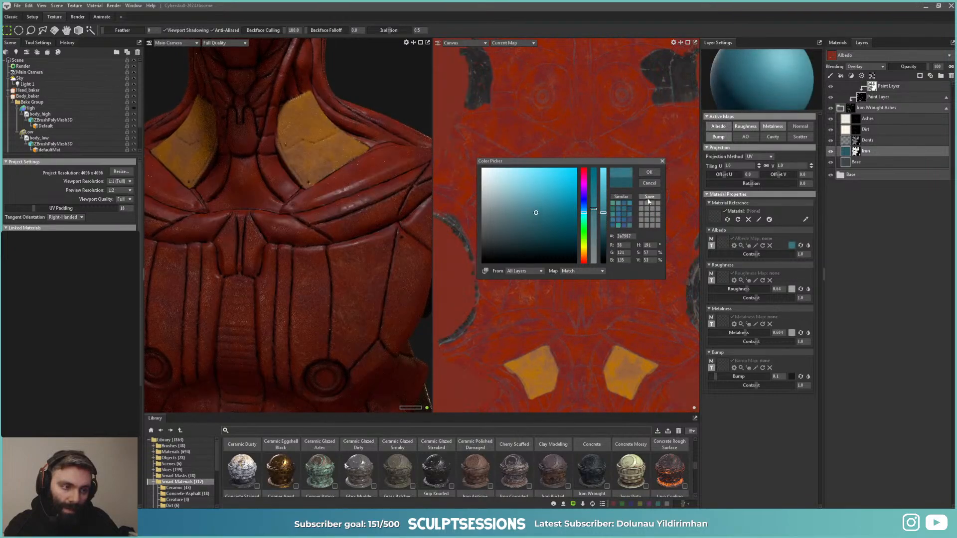
{"action": "left_click", "coordinate": [649, 172]}
Step: Collapse the Iron Wrought Ashes group together with its nested mask layers
{"action": "left_click", "coordinate": [945, 107]}
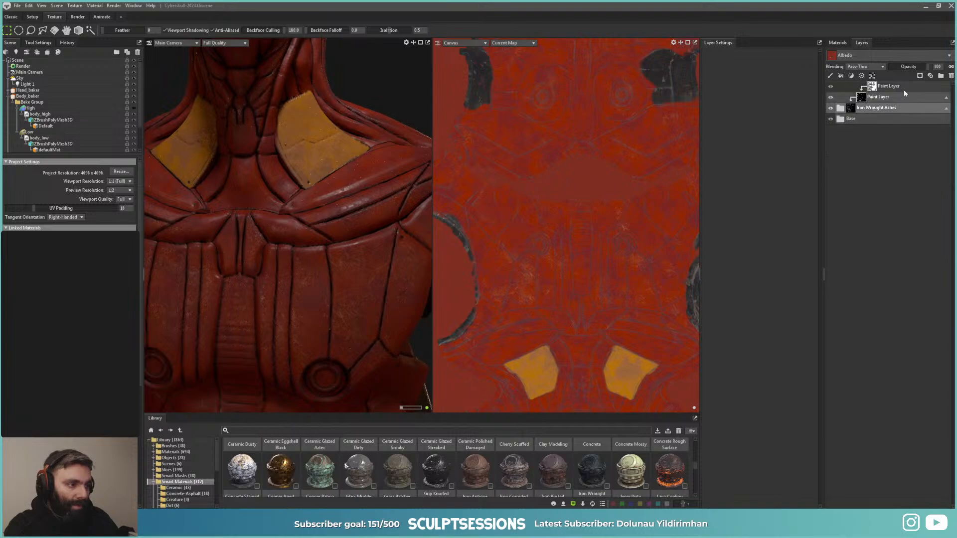
{"action": "left_click", "coordinate": [946, 97]}
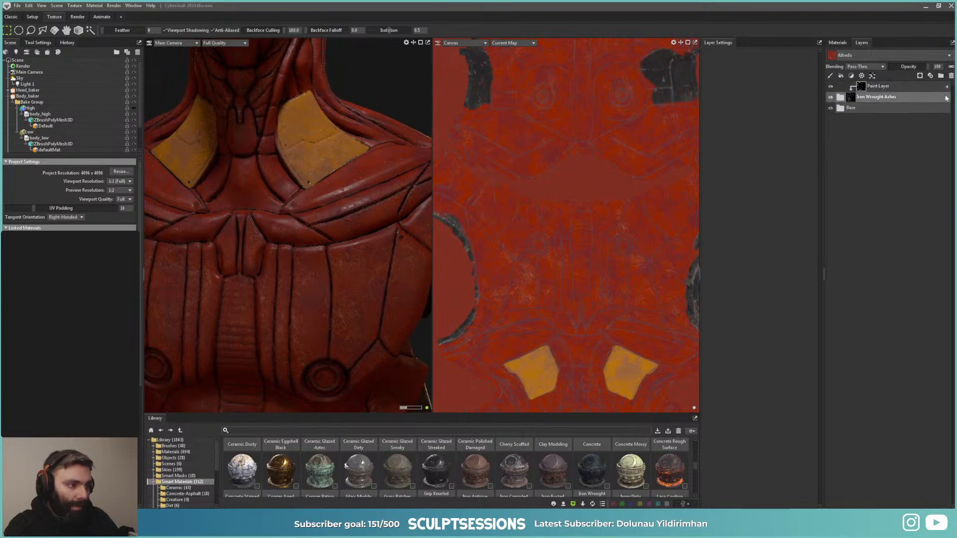
{"action": "left_click", "coordinate": [946, 98]}
{"action": "left_click", "coordinate": [839, 88]}
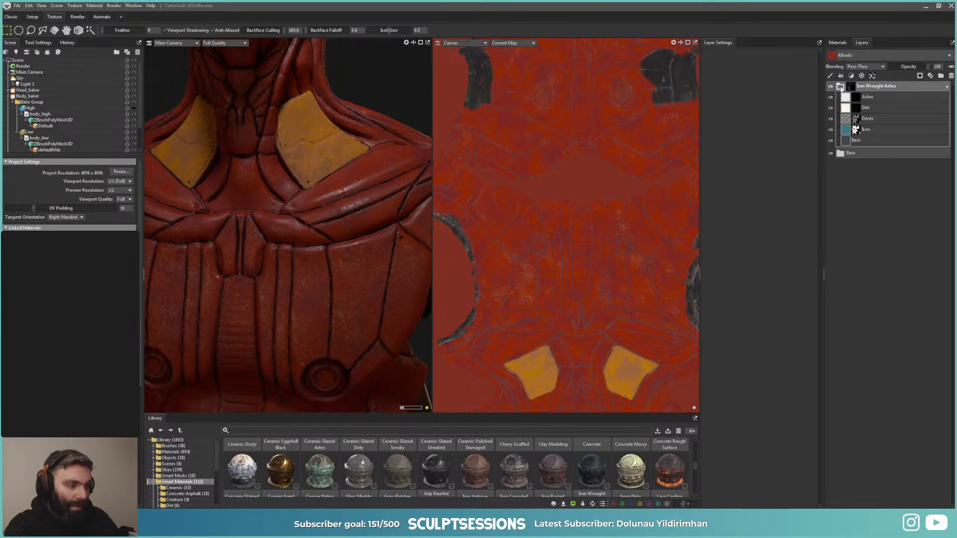
{"action": "left_click", "coordinate": [840, 88]}
Step: Lower the Iron Wrought Ashes group's opacity to about 44 and check the softened edge wear on the bust
{"action": "mouse_move", "coordinate": [918, 67]}
{"action": "left_mouse_down"}
{"action": "mouse_move", "coordinate": [893, 66]}
{"action": "mouse_move", "coordinate": [920, 69]}
{"action": "mouse_move", "coordinate": [906, 71]}
{"action": "left_mouse_up"}
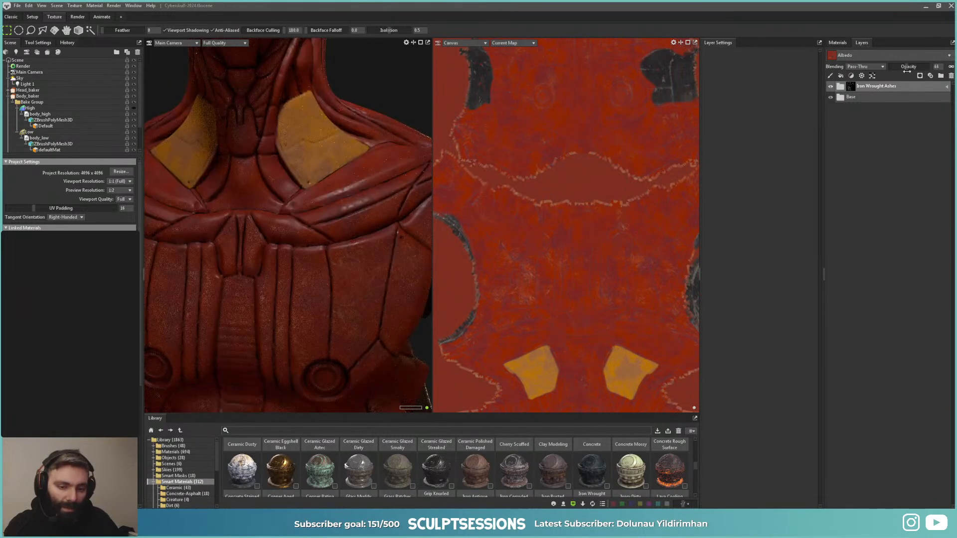
{"action": "scroll", "coordinate": [289, 265], "scroll_direction": "down", "scroll_amount": 5}
{"action": "mouse_move", "coordinate": [277, 252]}
{"action": "left_mouse_down", "text": "alt"}
{"action": "mouse_move", "coordinate": [304, 262]}
{"action": "mouse_move", "coordinate": [284, 251]}
{"action": "left_mouse_up", "text": "alt"}
{"action": "scroll", "coordinate": [314, 237], "scroll_direction": "up", "scroll_amount": 5}
{"action": "middle_click_drag", "start_coordinate": [314, 237], "coordinate": [318, 251], "text": "alt"}
{"action": "left_click_drag", "start_coordinate": [303, 301], "coordinate": [334, 322], "text": "alt"}
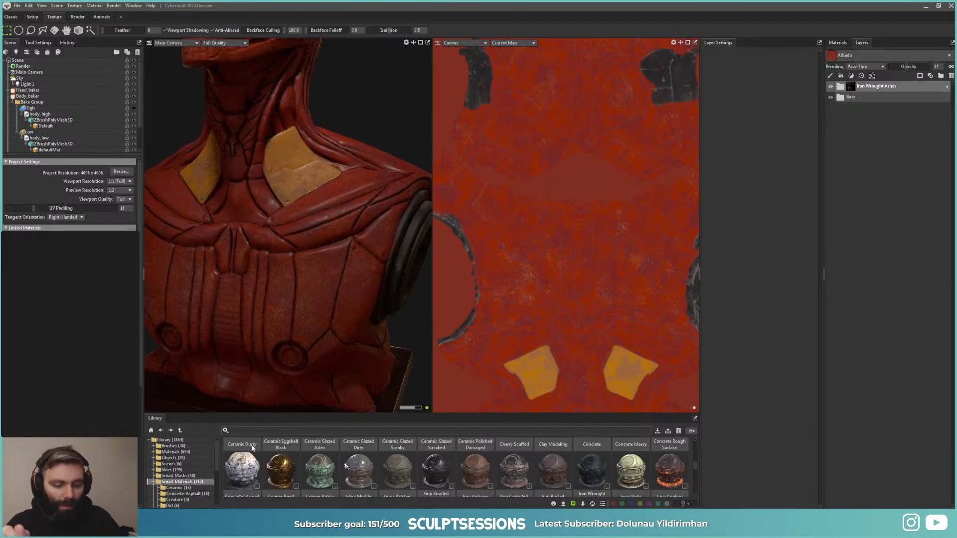
Step: Search the smart materials for "mud" and add Asphalt Muddy above the Iron Wrought Ashes group
{"action": "left_click", "coordinate": [259, 429]}
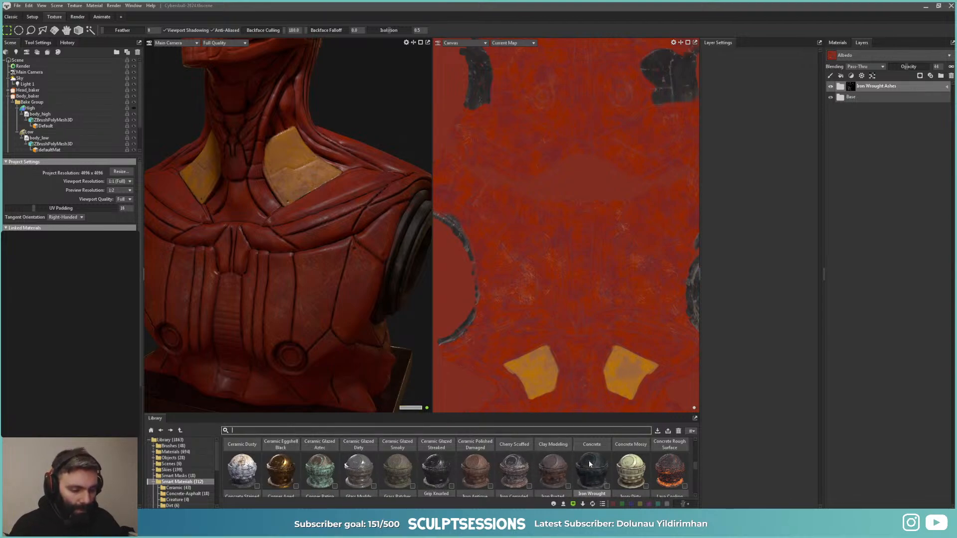
{"action": "scroll", "coordinate": [593, 473], "scroll_direction": "down", "scroll_amount": 4}
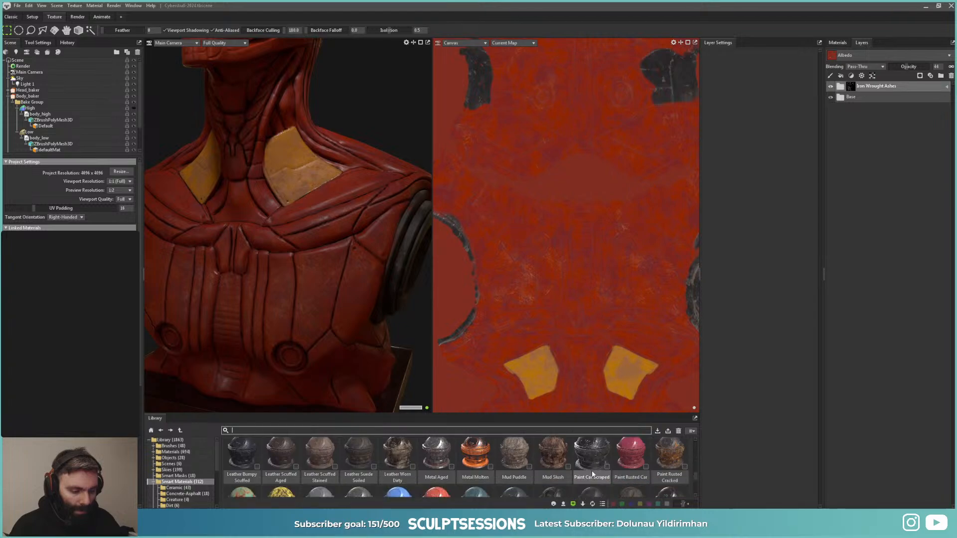
{"action": "scroll", "coordinate": [592, 474], "scroll_direction": "down", "scroll_amount": 1}
{"action": "scroll", "coordinate": [592, 474], "scroll_direction": "up", "scroll_amount": 2}
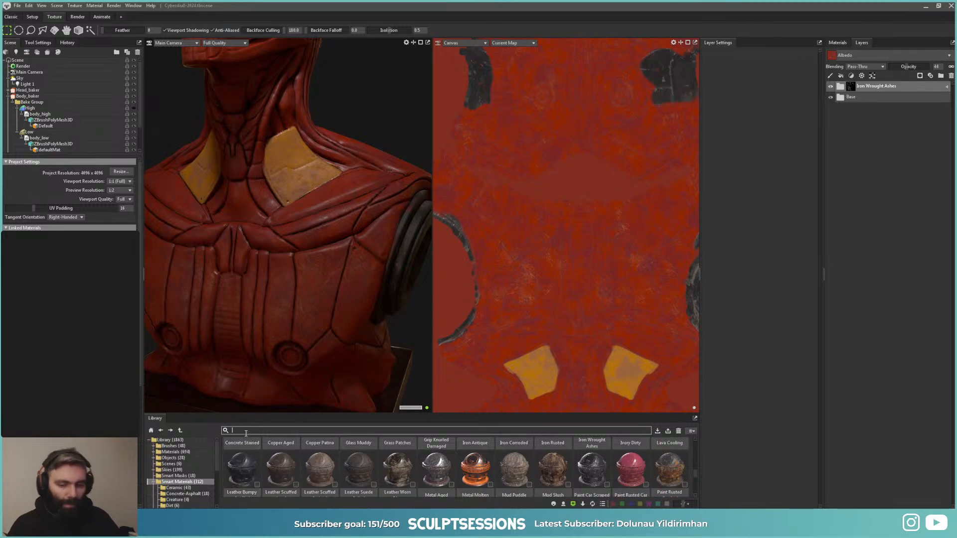
{"action": "left_click", "coordinate": [245, 431]}
{"action": "type", "text": "mud"}
{"action": "key", "text": "Return"}
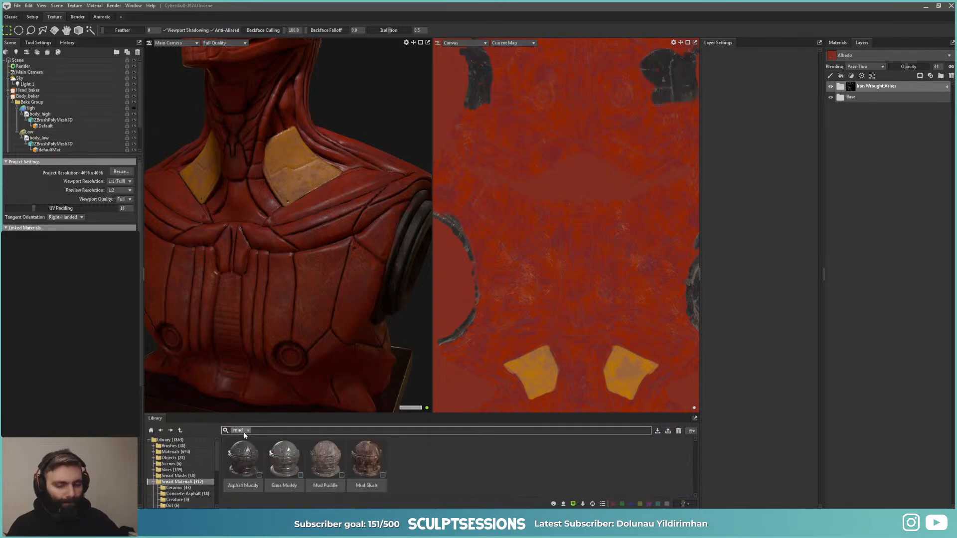
{"action": "left_click_drag", "start_coordinate": [242, 472], "coordinate": [866, 87]}
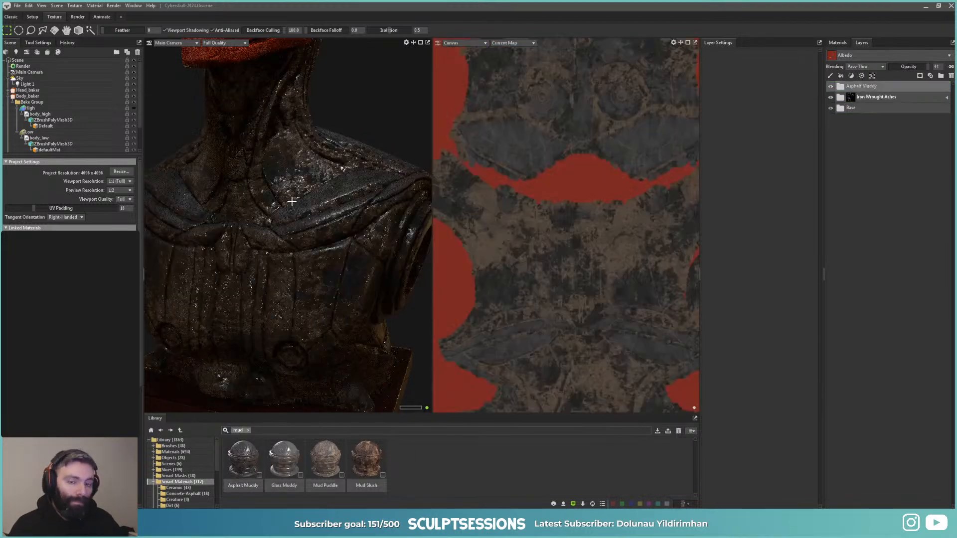
Step: Expand the Asphalt Muddy group and hide its Dirt and Wet layers to isolate the Asphalt layer
{"action": "scroll", "coordinate": [314, 264], "scroll_direction": "up", "scroll_amount": 5}
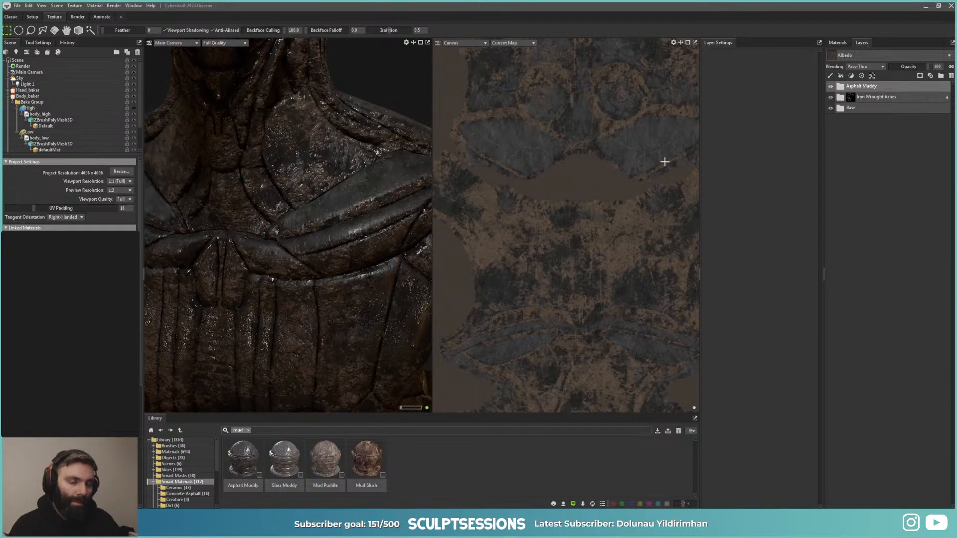
{"action": "left_click", "coordinate": [841, 87]}
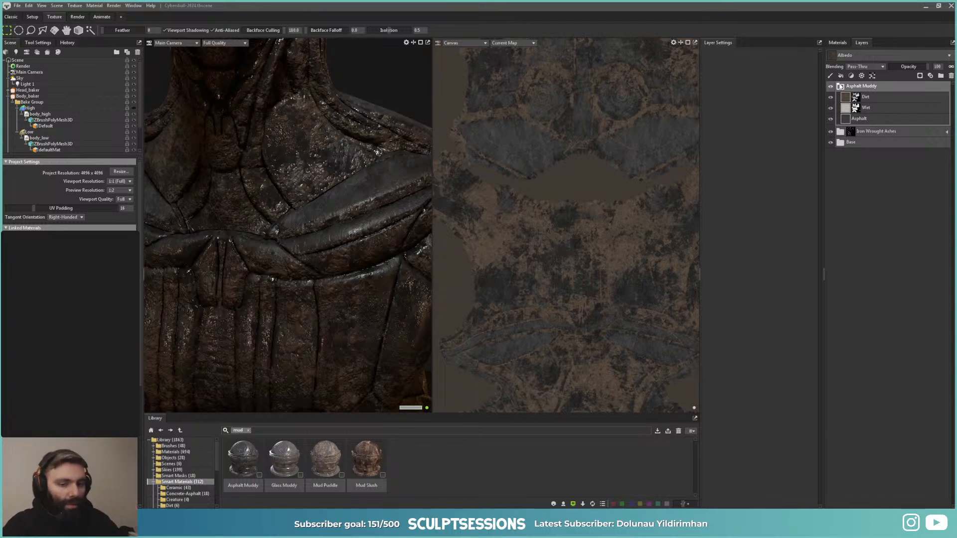
{"action": "left_click", "coordinate": [857, 108]}
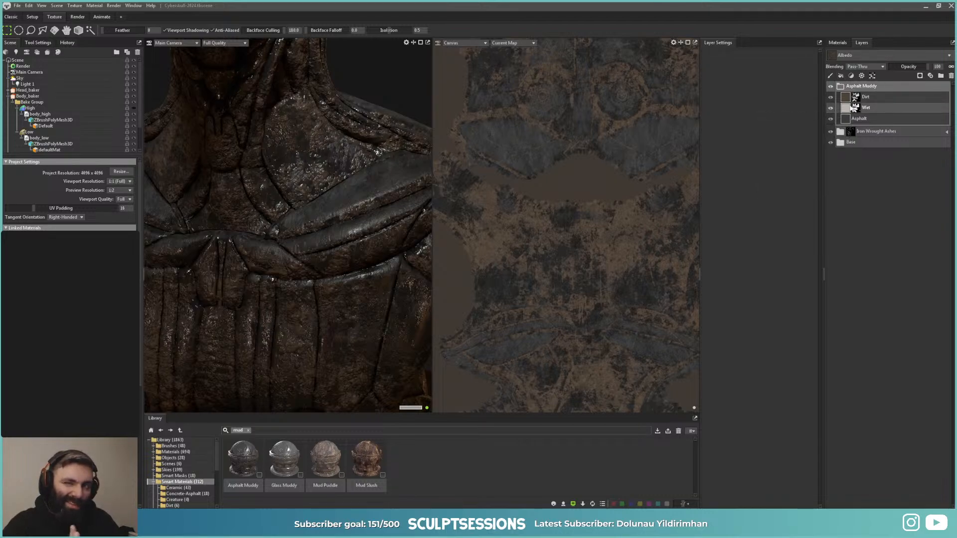
{"action": "left_click", "coordinate": [844, 100]}
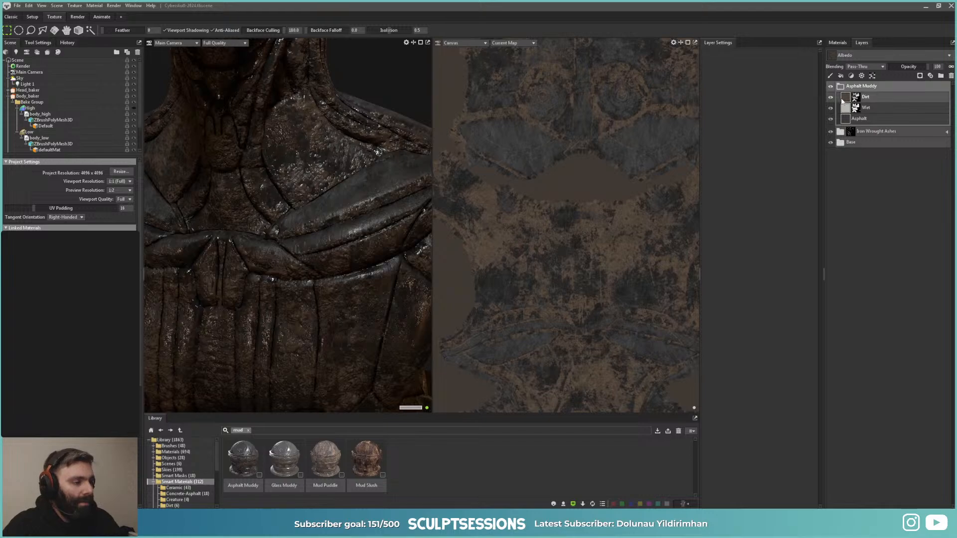
{"action": "left_click", "coordinate": [830, 97]}
{"action": "left_click", "coordinate": [830, 108]}
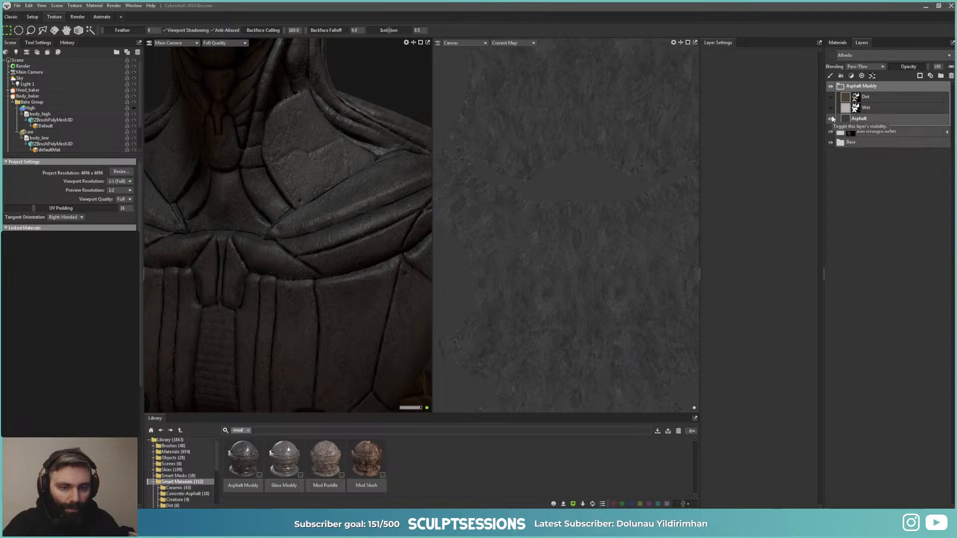
Step: Disable the Bump and Normal maps on the Asphalt layer of the Asphalt Muddy group
{"action": "left_click", "coordinate": [844, 120]}
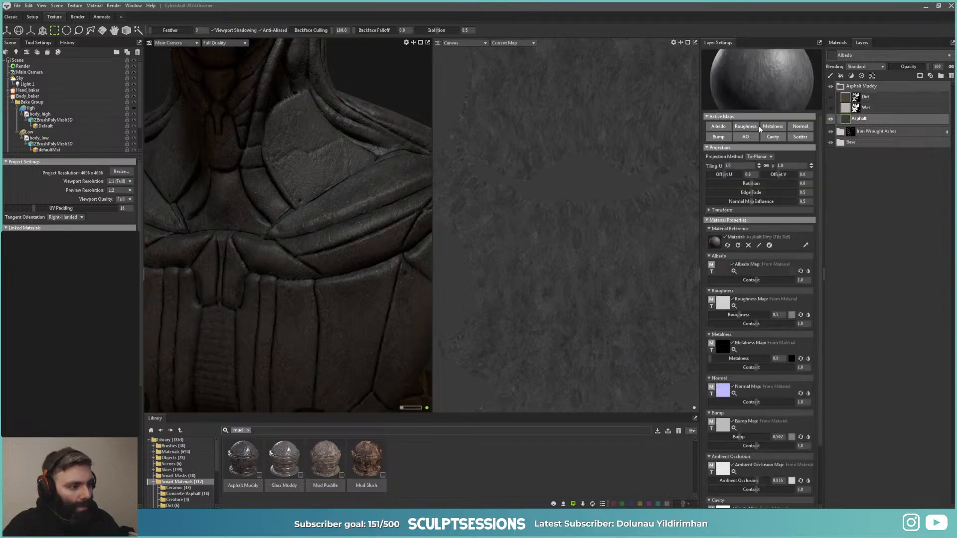
{"action": "left_click", "coordinate": [726, 139]}
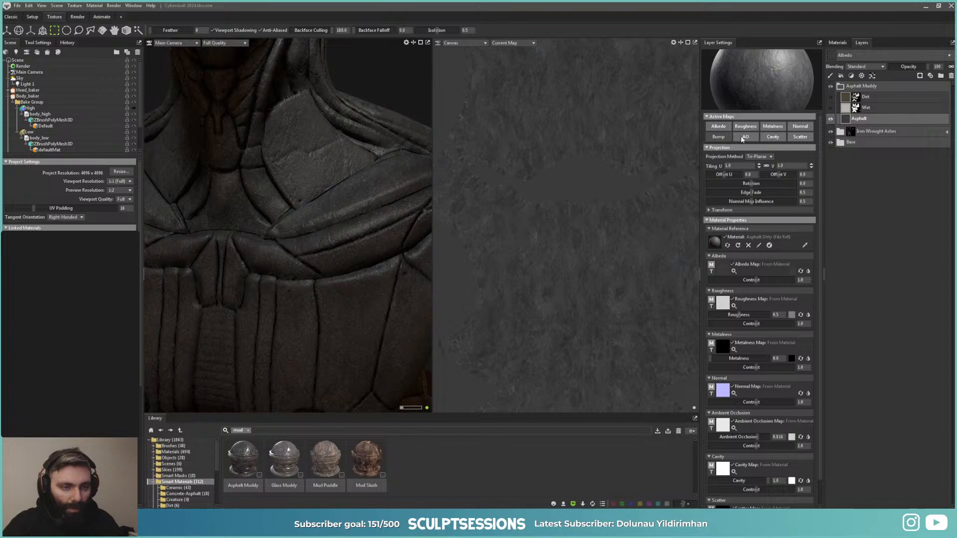
{"action": "left_click", "coordinate": [795, 126]}
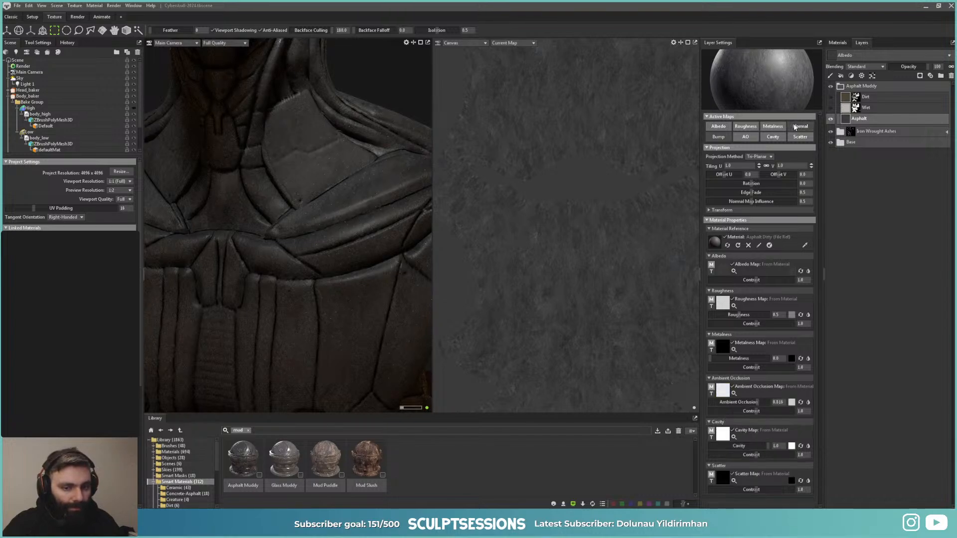
Step: Show the Wet layer again and compare the bust with and without the Dirt layer, leaving Dirt hidden
{"action": "left_click", "coordinate": [831, 108]}
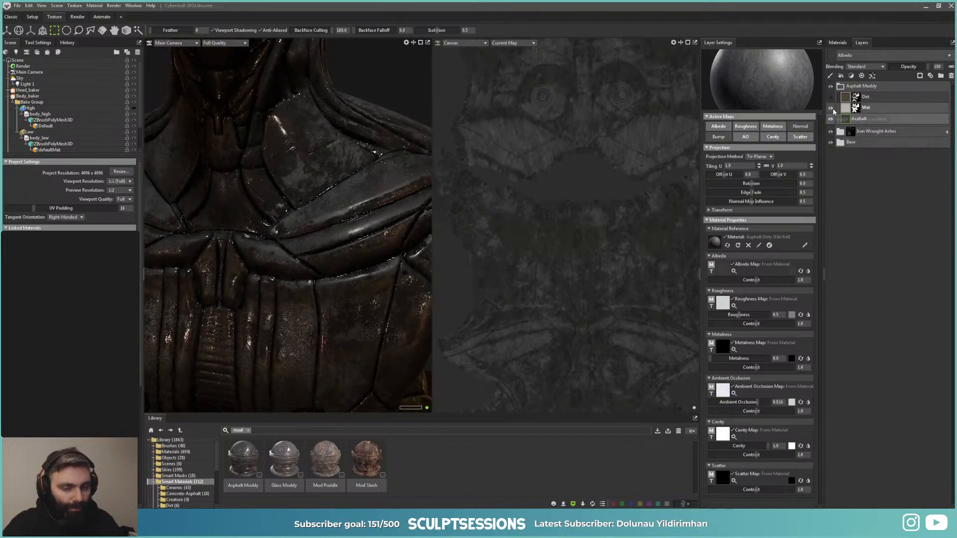
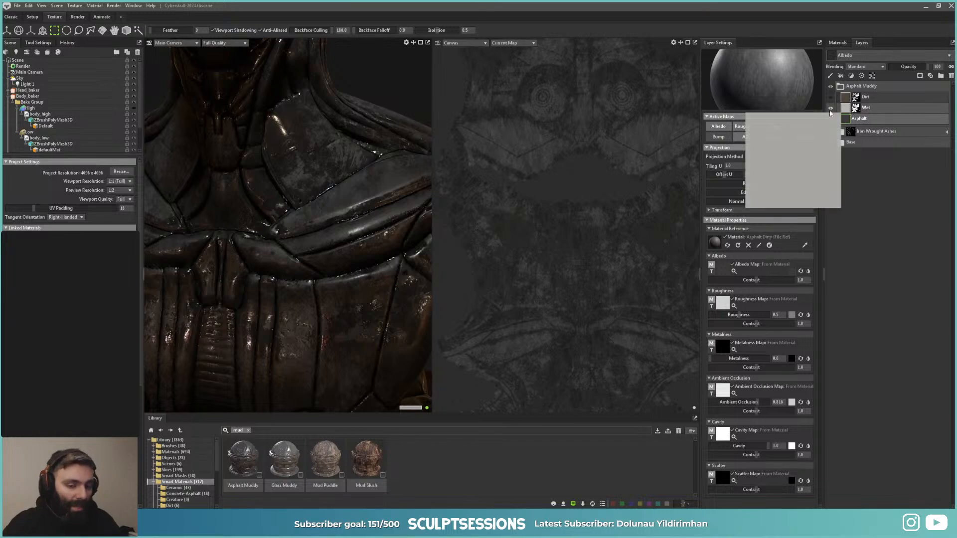
{"action": "left_click", "coordinate": [830, 98]}
{"action": "left_click", "coordinate": [831, 98]}
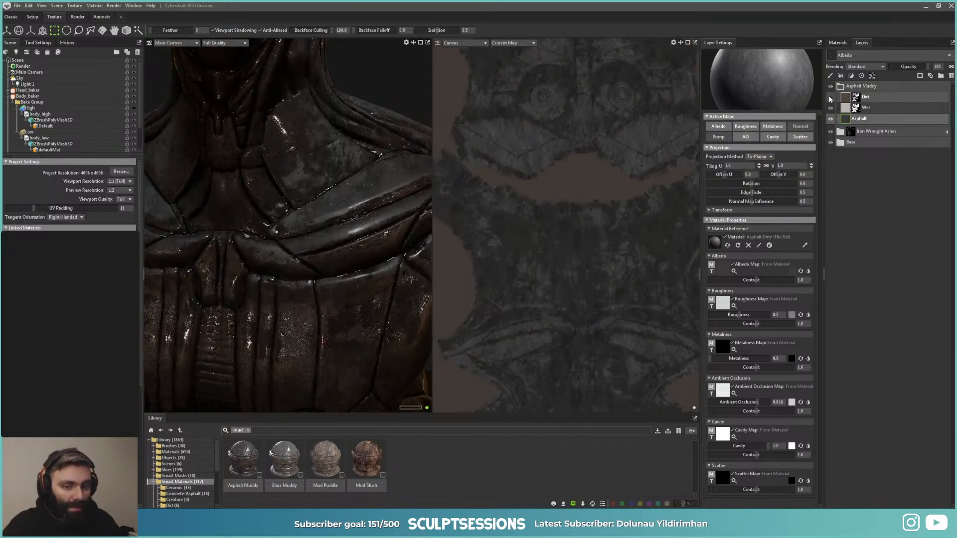
{"action": "left_click", "coordinate": [831, 98]}
{"action": "left_click", "coordinate": [830, 98]}
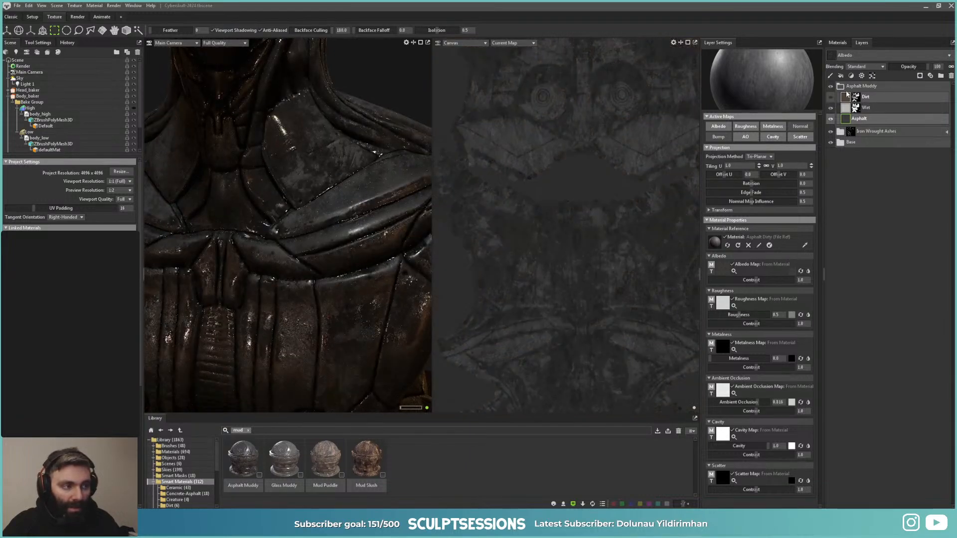
Step: Collapse and mask the Asphalt Muddy group in black, and bring up the add-layer options for the mask's paint layer
{"action": "left_click", "coordinate": [839, 87]}
{"action": "left_click", "coordinate": [919, 76]}
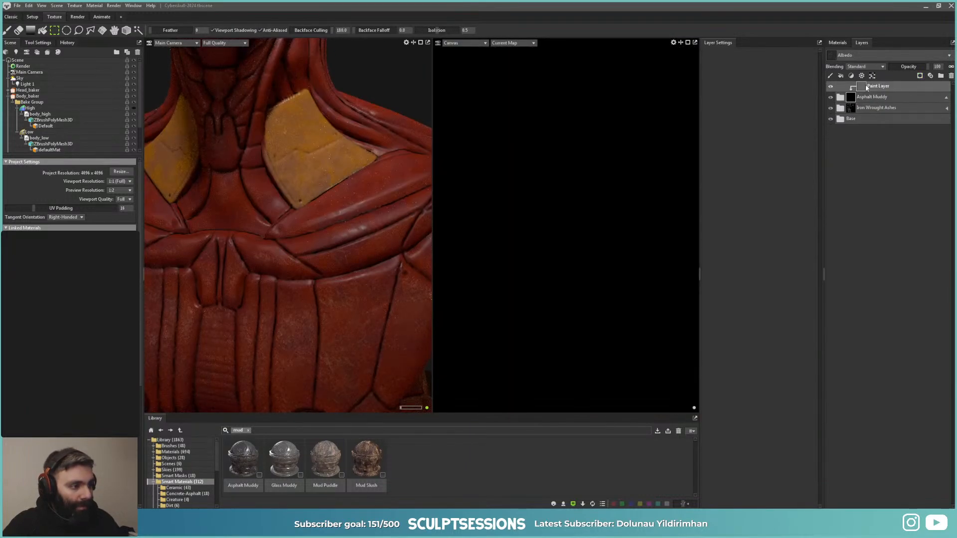
{"action": "right_click", "coordinate": [867, 87]}
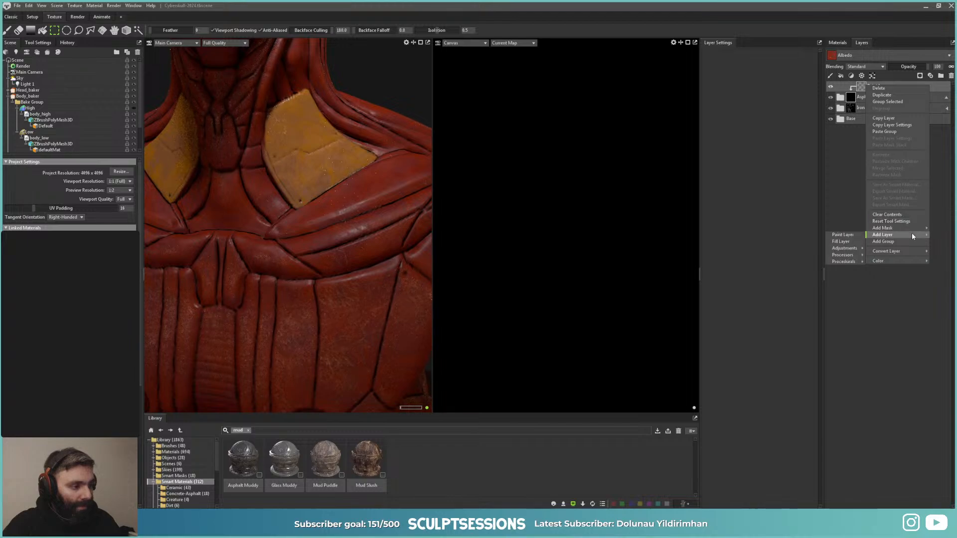
Step: Convert the Asphalt Muddy mask's paint layer to an Occlusion processor and check its effect on the bust
{"action": "mouse_move", "coordinate": [895, 252]}
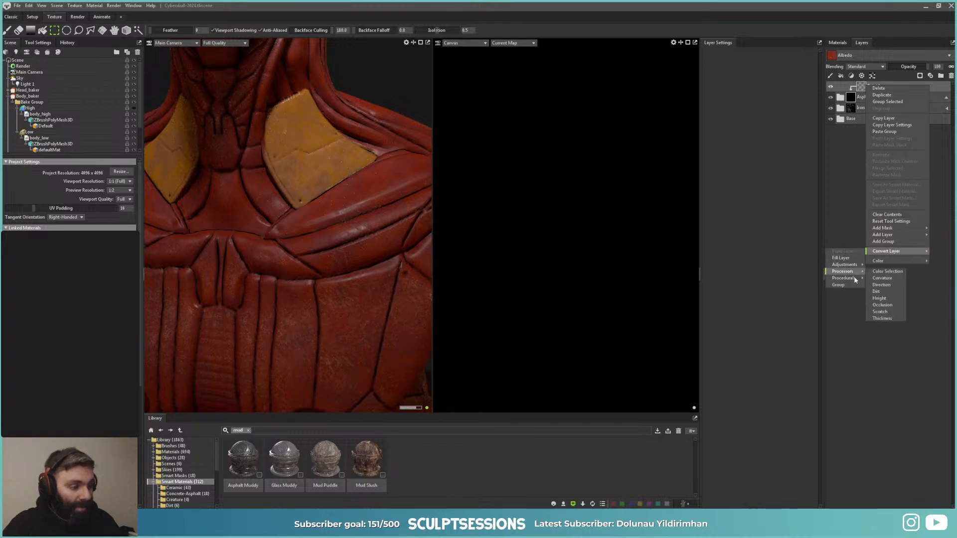
{"action": "mouse_move", "coordinate": [854, 279]}
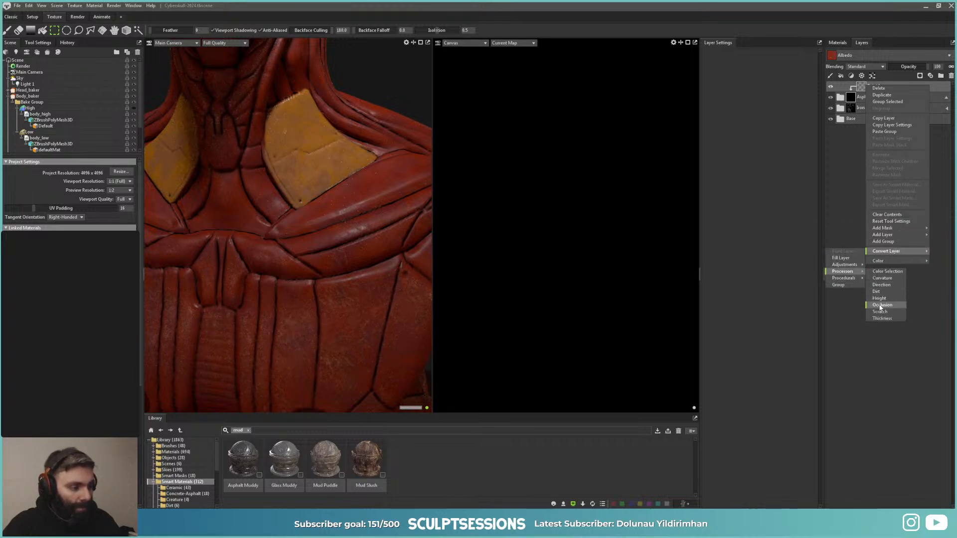
{"action": "left_click", "coordinate": [880, 305]}
{"action": "scroll", "coordinate": [201, 222], "scroll_direction": "down", "scroll_amount": 6}
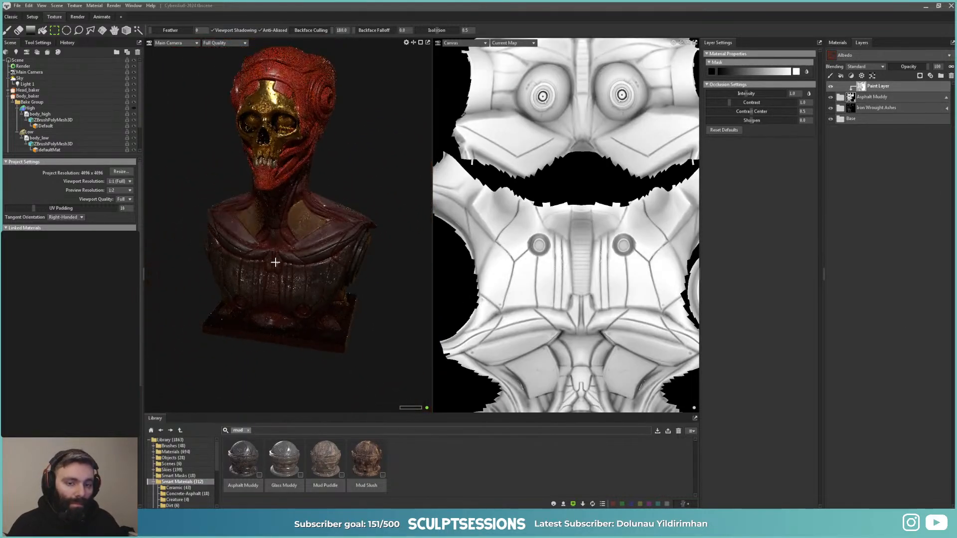
{"action": "scroll", "coordinate": [278, 226], "scroll_direction": "up", "scroll_amount": 5}
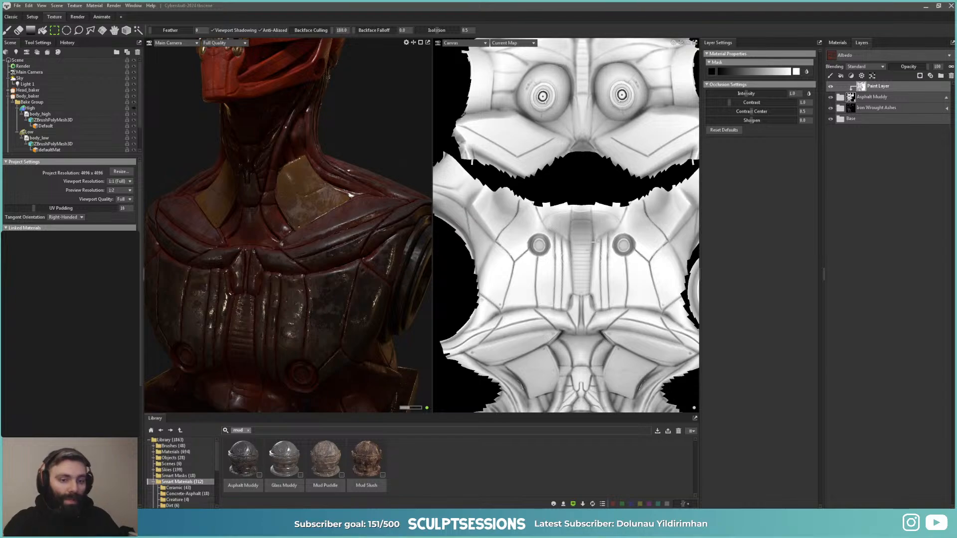
Step: Invert the occlusion mask, set its intensity to 0.53 and contrast to 2.769, and adjust the contrast center
{"action": "mouse_move", "coordinate": [729, 102]}
{"action": "left_mouse_down"}
{"action": "mouse_move", "coordinate": [758, 103]}
{"action": "mouse_move", "coordinate": [685, 99]}
{"action": "mouse_move", "coordinate": [733, 108]}
{"action": "mouse_move", "coordinate": [757, 95]}
{"action": "mouse_move", "coordinate": [719, 93]}
{"action": "mouse_move", "coordinate": [748, 96]}
{"action": "left_mouse_up"}
{"action": "left_click", "coordinate": [809, 94]}
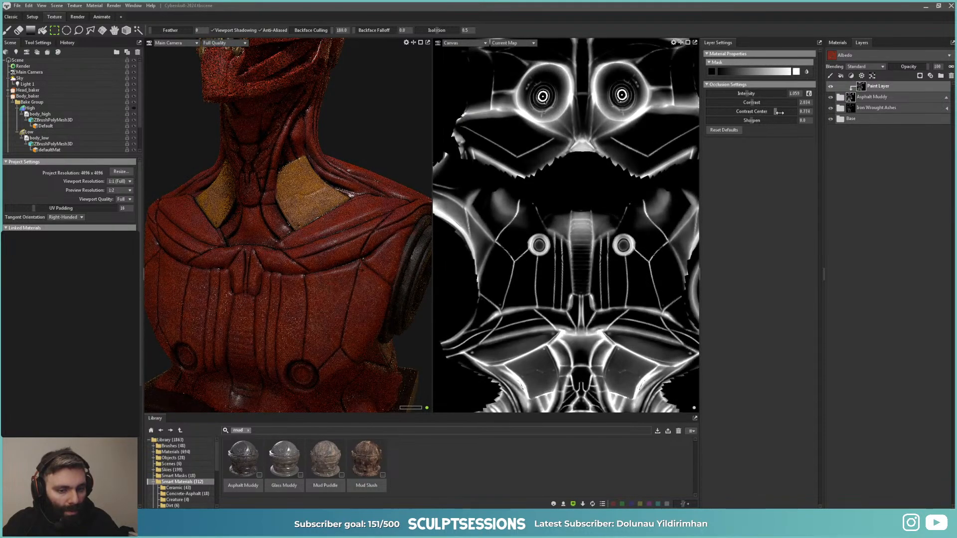
{"action": "left_click_drag", "start_coordinate": [762, 112], "coordinate": [736, 97]}
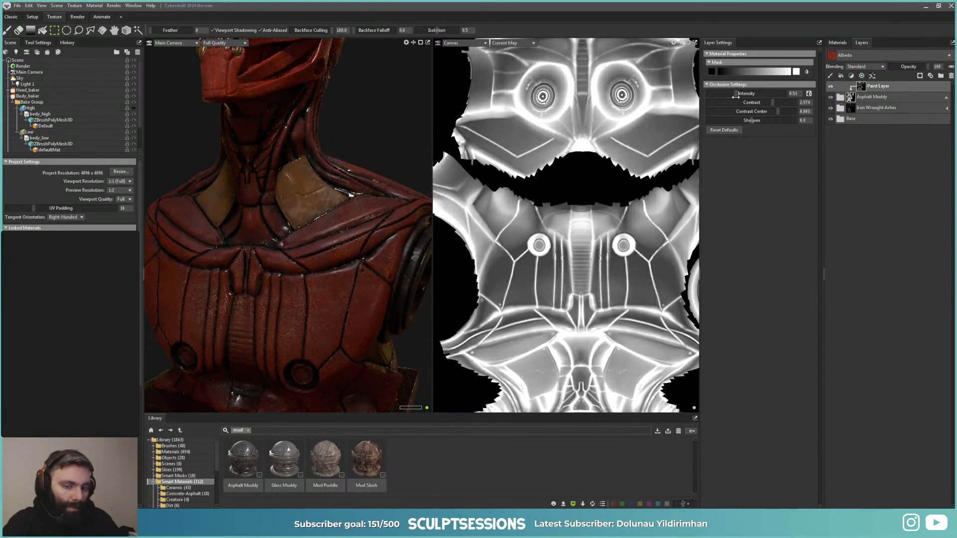
{"action": "left_click_drag", "start_coordinate": [298, 238], "coordinate": [314, 263], "text": "alt"}
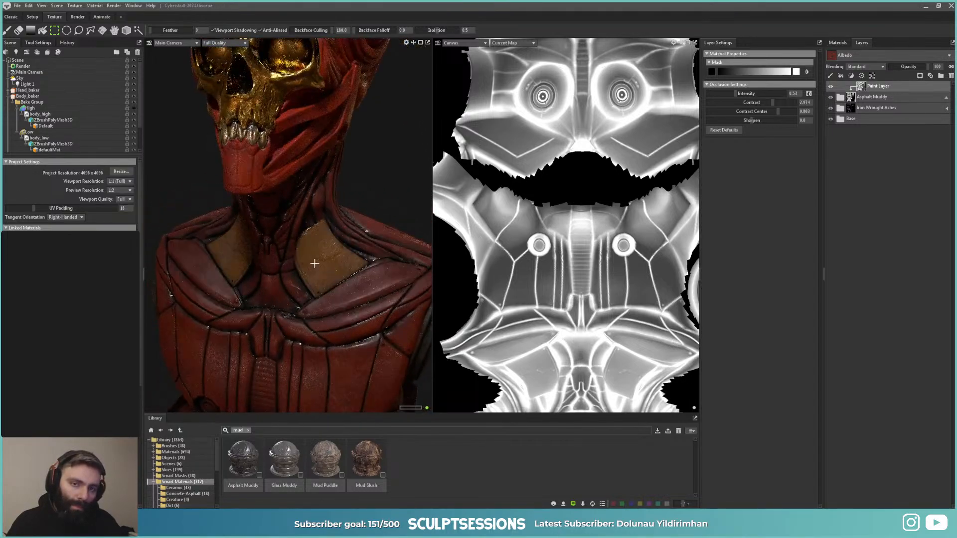
{"action": "scroll", "coordinate": [314, 263], "scroll_direction": "down", "scroll_amount": 4}
{"action": "middle_click_drag", "start_coordinate": [299, 253], "coordinate": [314, 263], "text": "alt"}
{"action": "scroll", "coordinate": [348, 271], "scroll_direction": "up", "scroll_amount": 2}
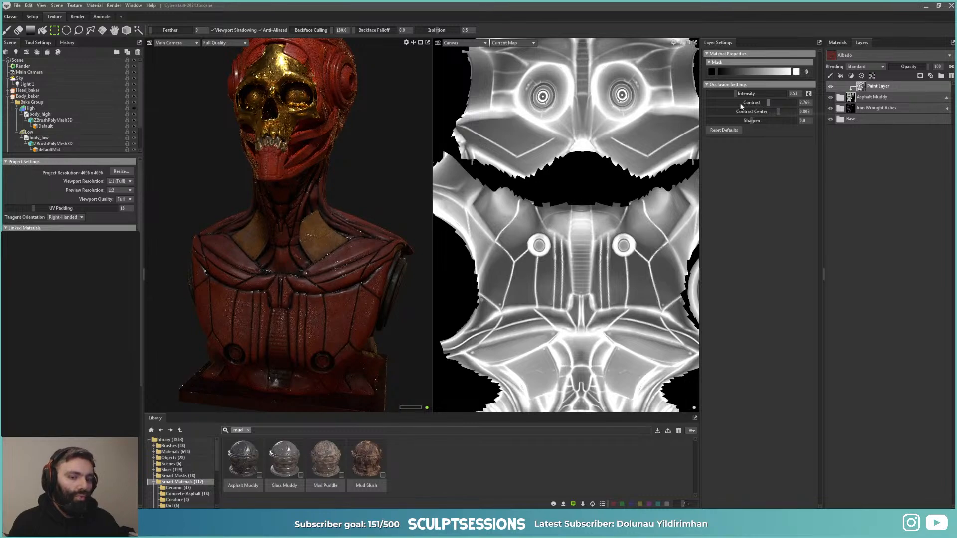
{"action": "left_click_drag", "start_coordinate": [777, 111], "coordinate": [750, 118]}
Step: Convert the mask layer to a Dirt processor with intensity about 1.57, contrast about 1.19 and sharpness about 0.44
{"action": "right_click", "coordinate": [862, 88]}
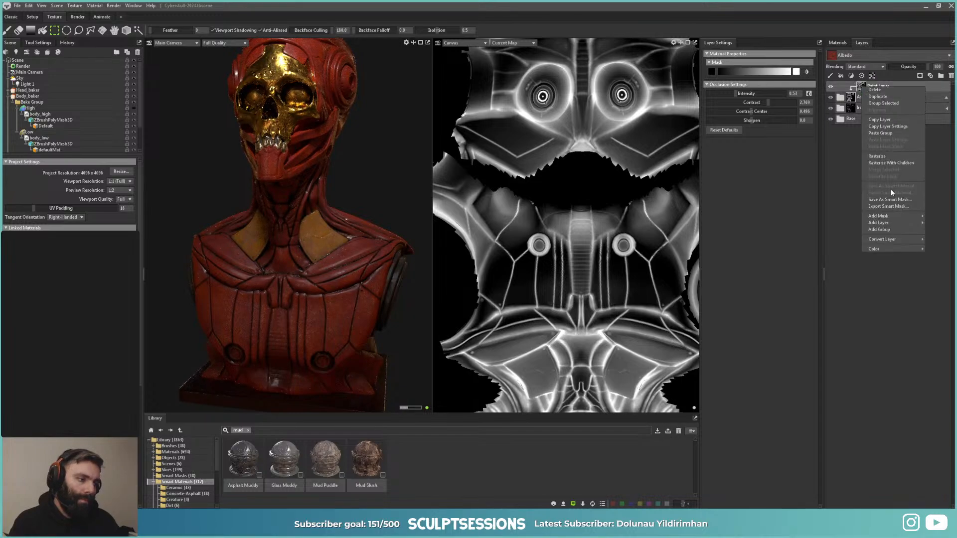
{"action": "mouse_move", "coordinate": [891, 239]}
{"action": "mouse_move", "coordinate": [847, 260]}
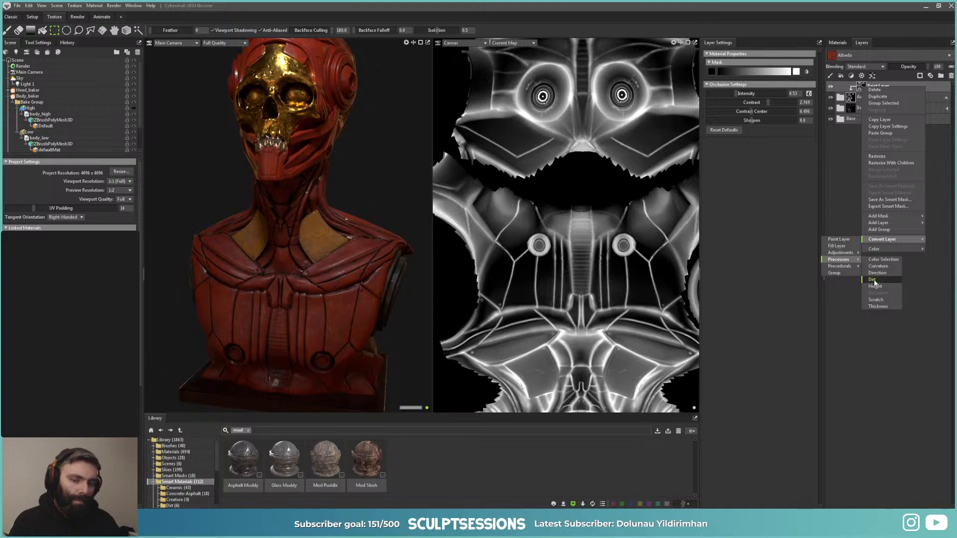
{"action": "left_click", "coordinate": [872, 279]}
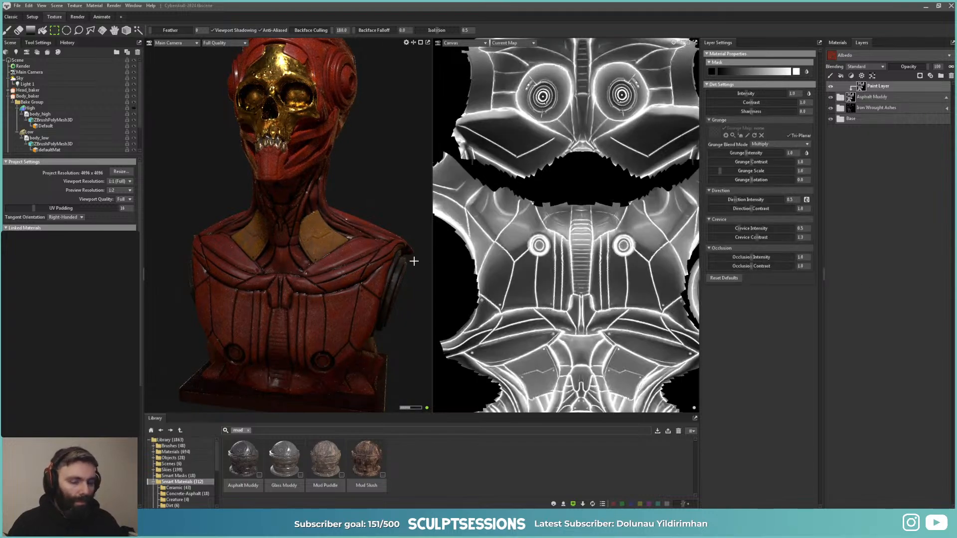
{"action": "left_click_drag", "start_coordinate": [748, 94], "coordinate": [797, 111]}
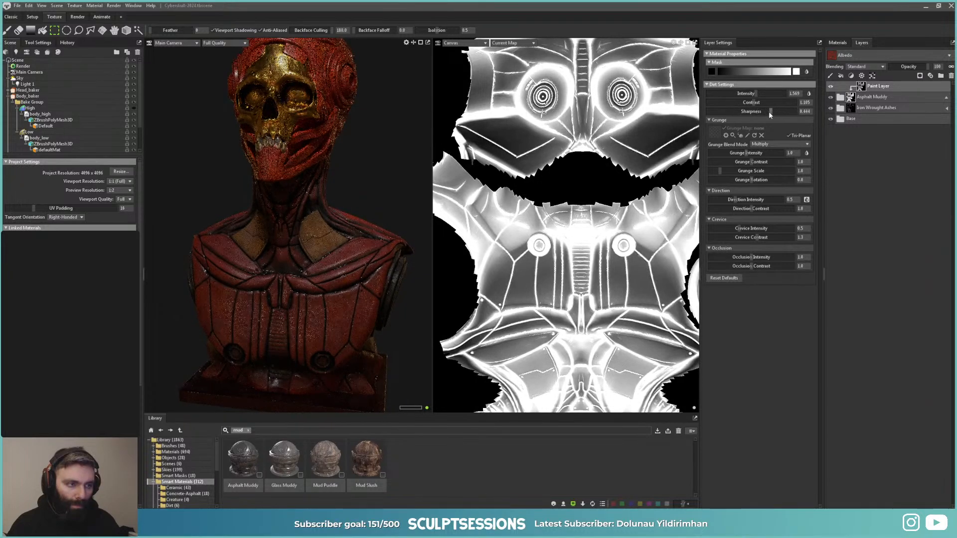
Step: Inspect the sublayers of the Asphalt Muddy group and examine the dirt on the neck and chest
{"action": "left_click", "coordinate": [946, 98]}
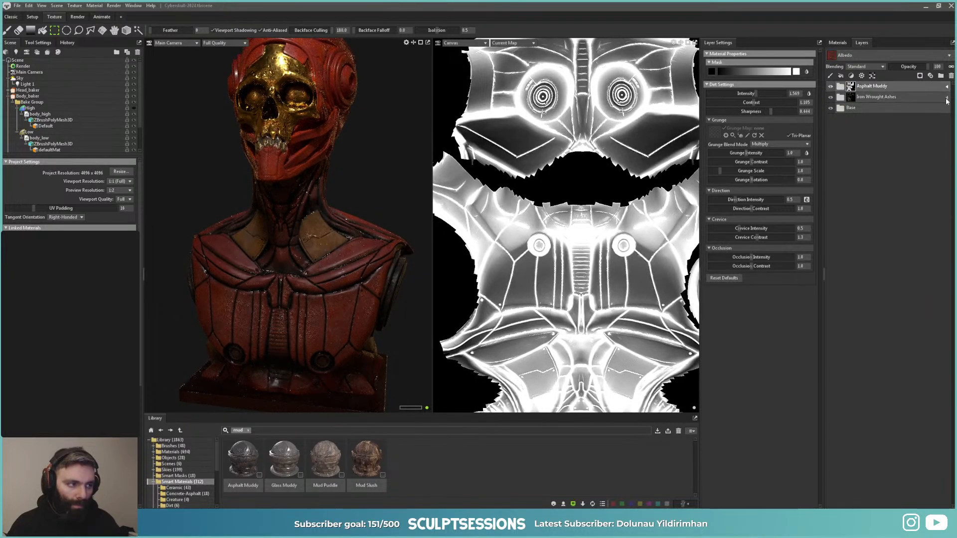
{"action": "left_click", "coordinate": [839, 90]}
{"action": "left_click", "coordinate": [850, 87]}
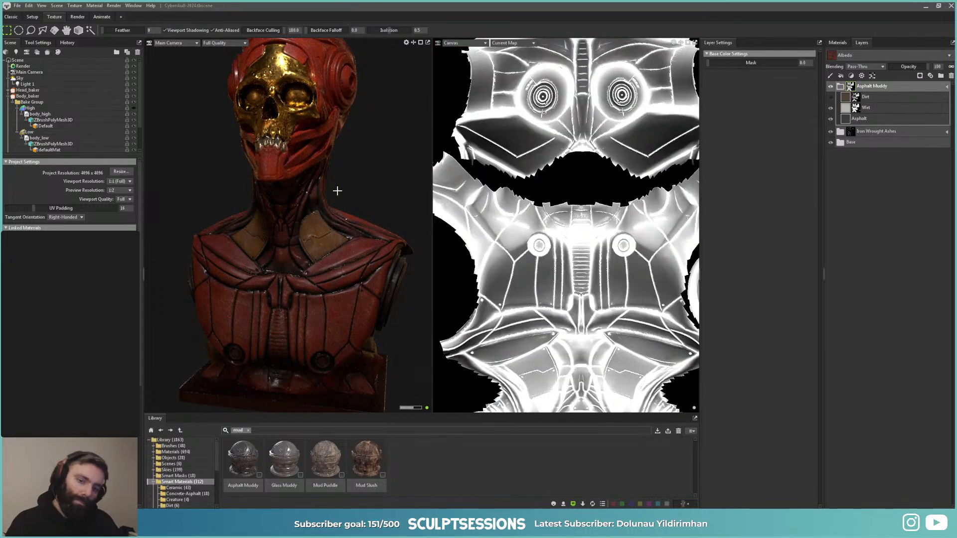
{"action": "scroll", "coordinate": [320, 202], "scroll_direction": "up", "scroll_amount": 5}
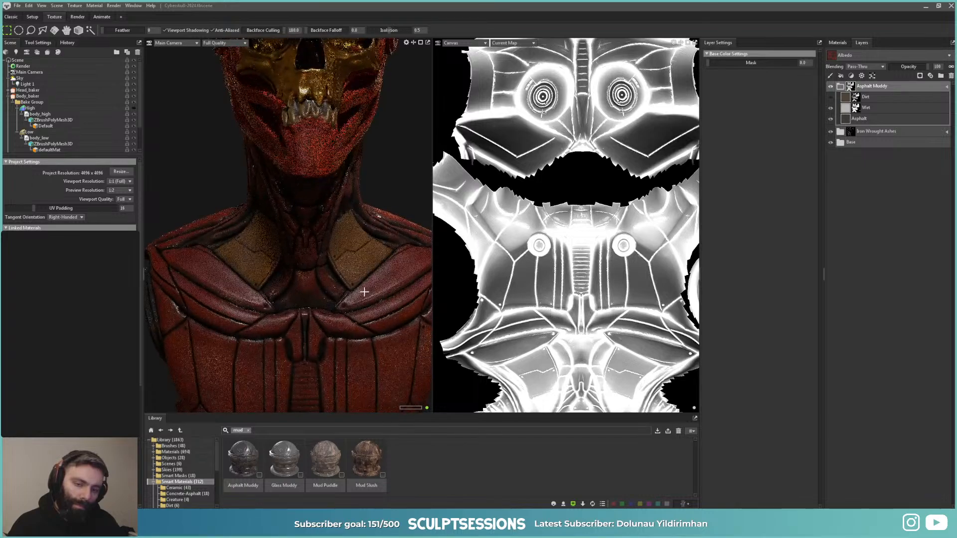
{"action": "middle_click_drag", "start_coordinate": [333, 290], "coordinate": [349, 260]}
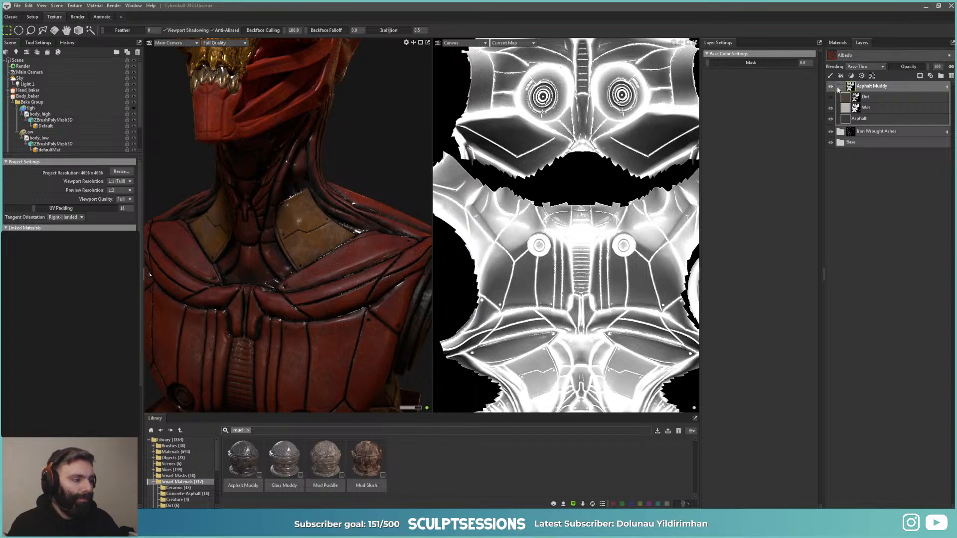
{"action": "left_click", "coordinate": [836, 87]}
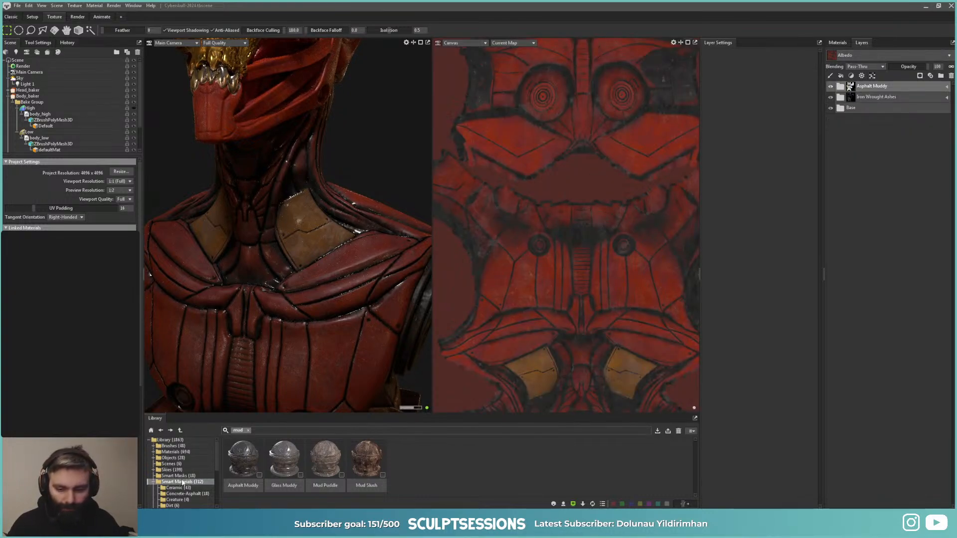
Step: Apply the Mud smart mask from the library's Smart Masks to the Asphalt Muddy group
{"action": "scroll", "coordinate": [182, 483], "scroll_direction": "down", "scroll_amount": 2}
{"action": "left_click", "coordinate": [153, 447]}
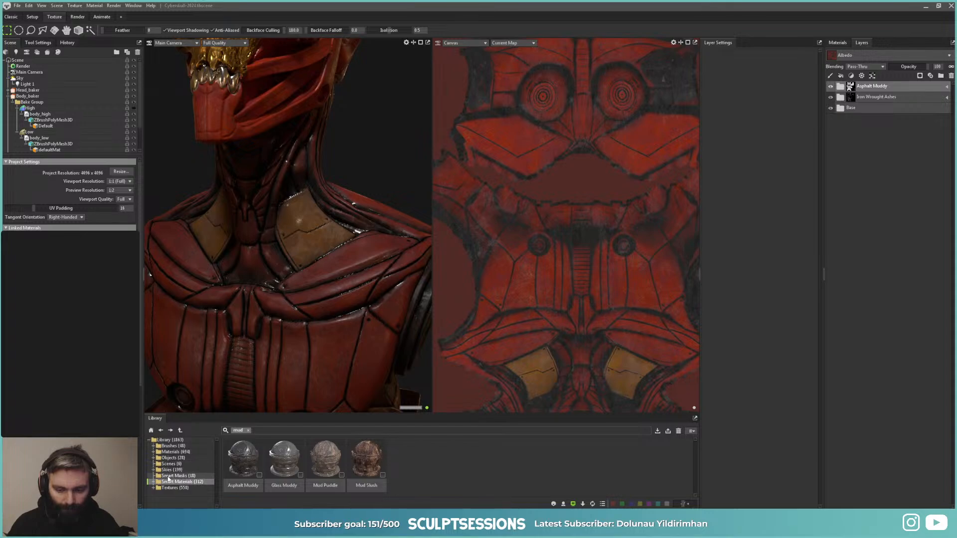
{"action": "left_click", "coordinate": [171, 476]}
{"action": "mouse_move", "coordinate": [243, 458]}
{"action": "left_mouse_down"}
{"action": "mouse_move", "coordinate": [339, 451]}
{"action": "mouse_move", "coordinate": [861, 103]}
{"action": "mouse_move", "coordinate": [854, 89]}
{"action": "left_mouse_up"}
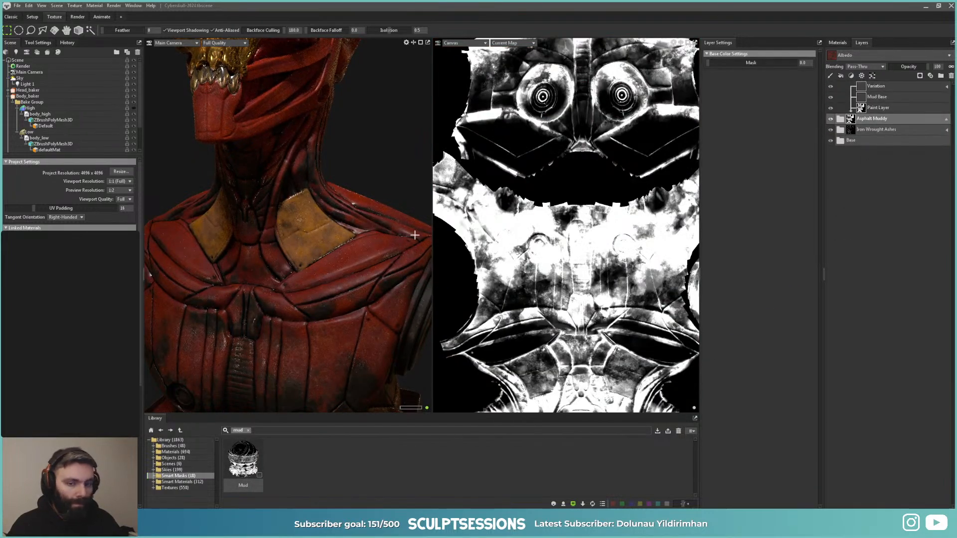
{"action": "left_click_drag", "start_coordinate": [319, 338], "coordinate": [310, 301]}
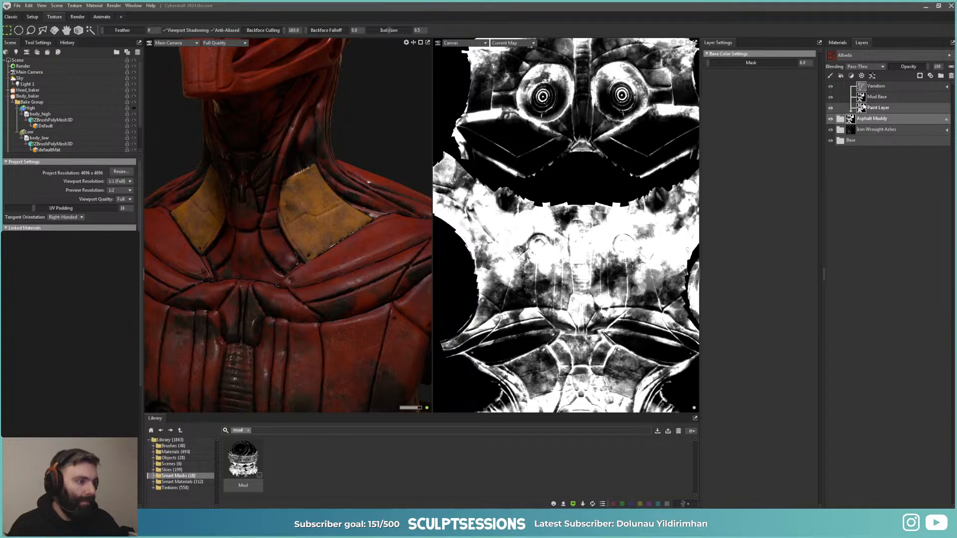
Step: Compare the mask with and without its Mud Base layer, and set that layer's sharpness to 0.692
{"action": "left_click", "coordinate": [853, 96]}
{"action": "left_click", "coordinate": [832, 97]}
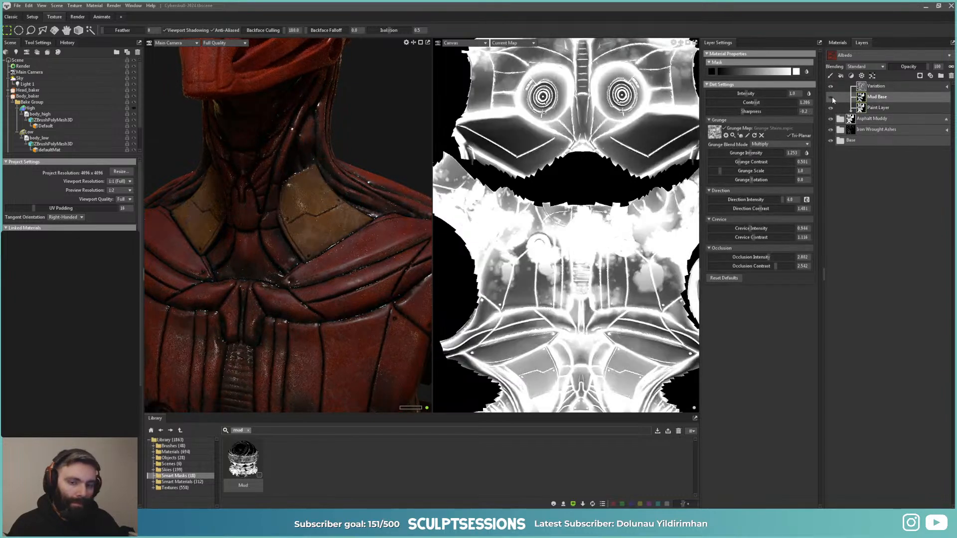
{"action": "left_click", "coordinate": [831, 97]}
{"action": "left_click", "coordinate": [832, 97]}
{"action": "left_click", "coordinate": [832, 97]}
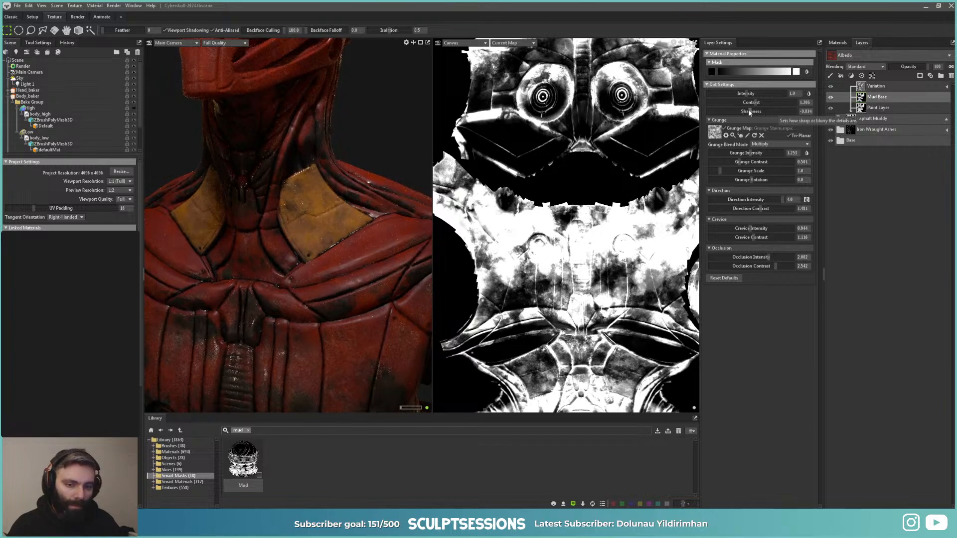
{"action": "left_click_drag", "start_coordinate": [751, 110], "coordinate": [798, 112]}
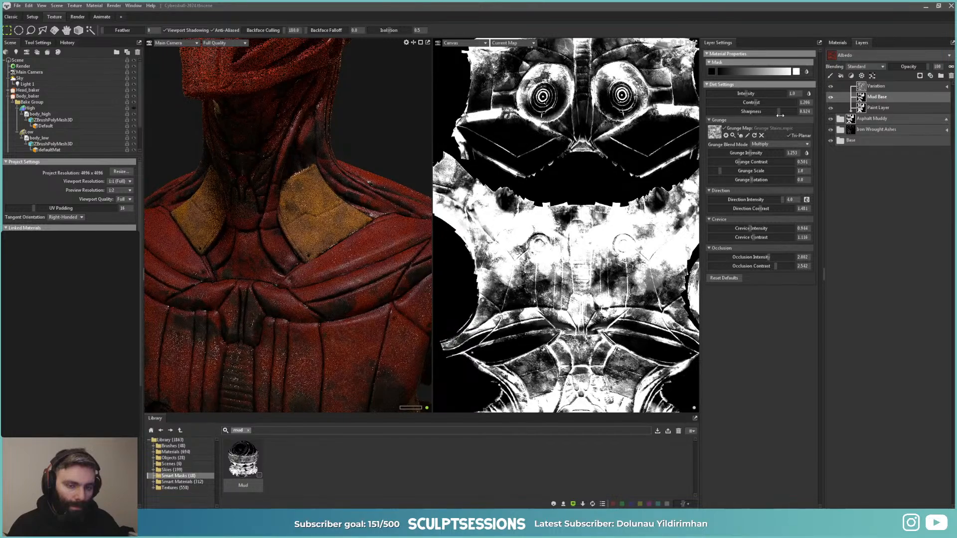
Step: Examine the mud pattern on the chest and the whole bust from several distances and angles
{"action": "right_click_drag", "start_coordinate": [322, 279], "coordinate": [261, 279], "text": "alt"}
{"action": "left_click_drag", "start_coordinate": [344, 249], "coordinate": [342, 310], "text": "alt"}
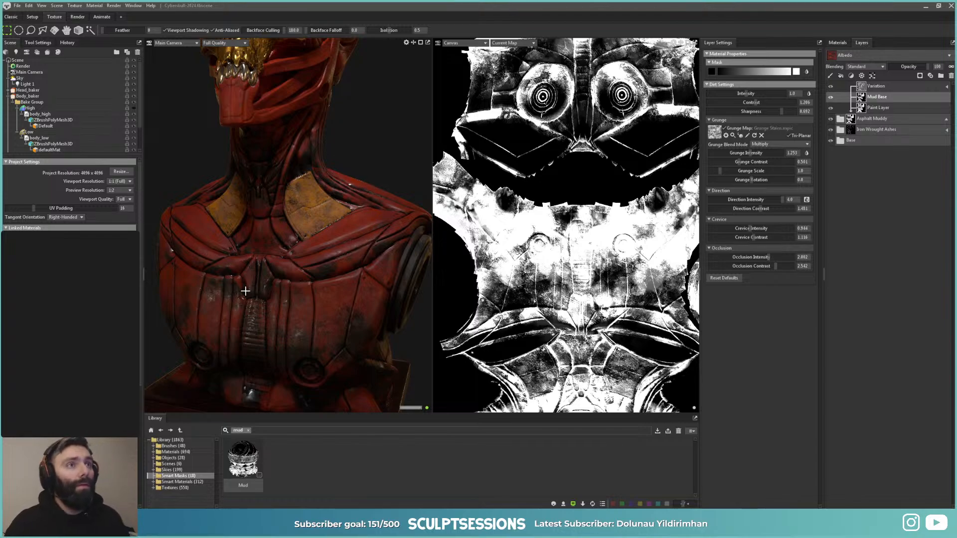
{"action": "left_click_drag", "start_coordinate": [260, 283], "coordinate": [271, 252], "text": "alt"}
{"action": "right_click_drag", "start_coordinate": [271, 252], "coordinate": [310, 309], "text": "alt"}
{"action": "left_click_drag", "start_coordinate": [309, 310], "coordinate": [294, 316], "text": "alt"}
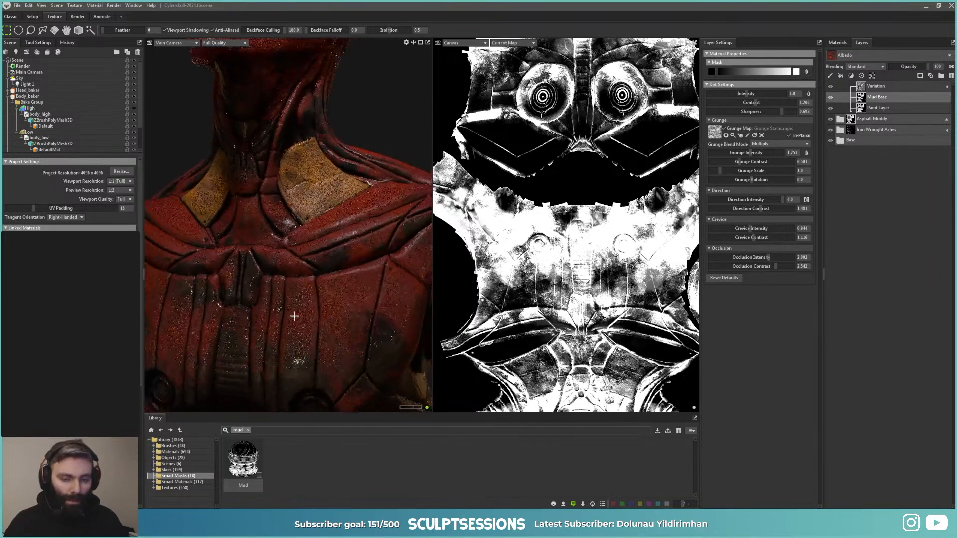
{"action": "right_click_drag", "start_coordinate": [294, 316], "coordinate": [244, 314], "text": "alt"}
{"action": "right_click_drag", "start_coordinate": [363, 286], "coordinate": [200, 294], "text": "alt"}
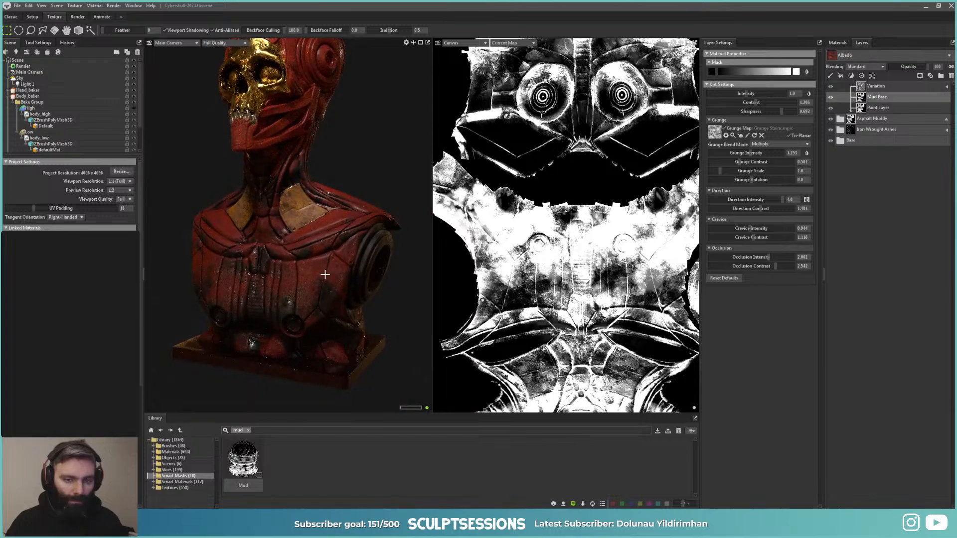
{"action": "left_click_drag", "start_coordinate": [325, 275], "coordinate": [320, 273], "text": "alt"}
{"action": "right_click_drag", "start_coordinate": [320, 273], "coordinate": [339, 266], "text": "alt"}
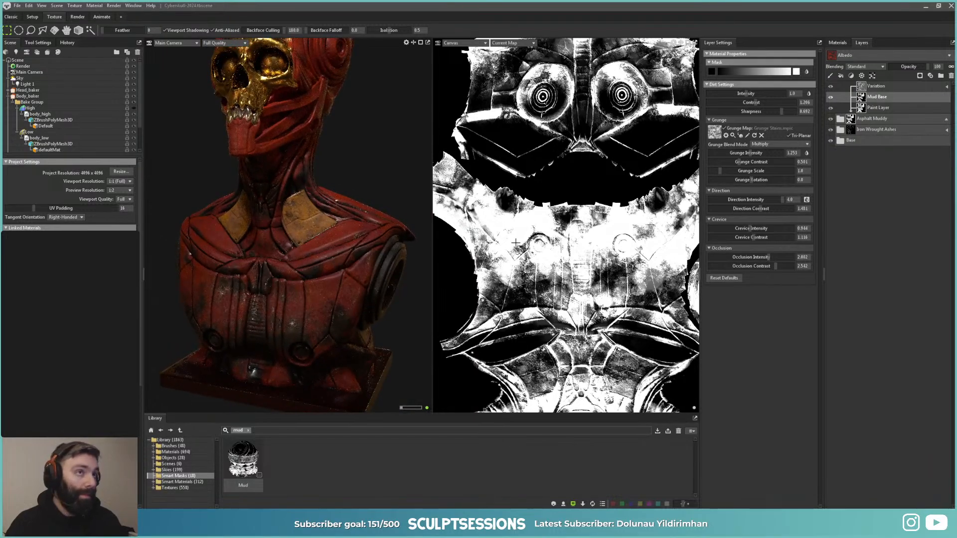
Step: Hide the mask's Variation layer and toggle Mud Base to compare its effect on the bust
{"action": "left_click", "coordinate": [831, 88]}
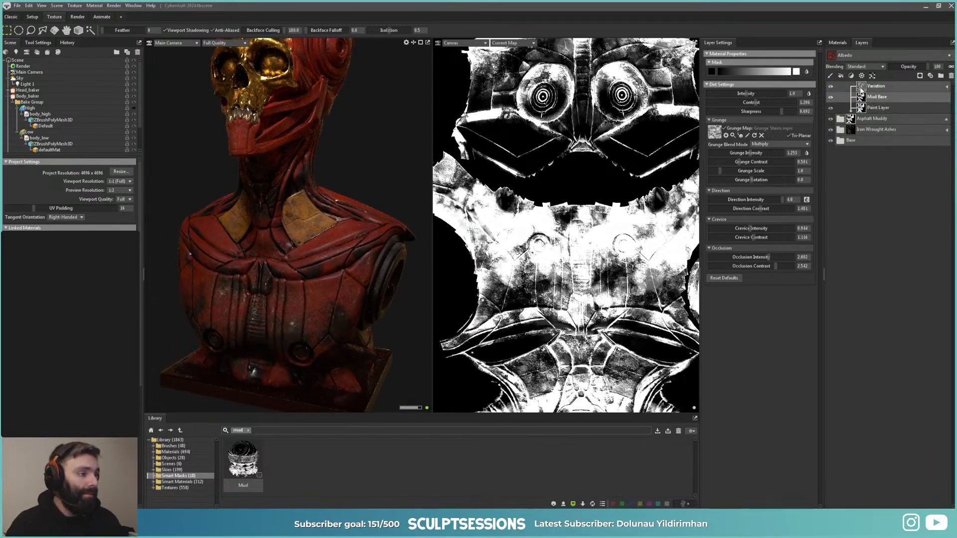
{"action": "left_click", "coordinate": [831, 89]}
{"action": "left_click", "coordinate": [830, 89]}
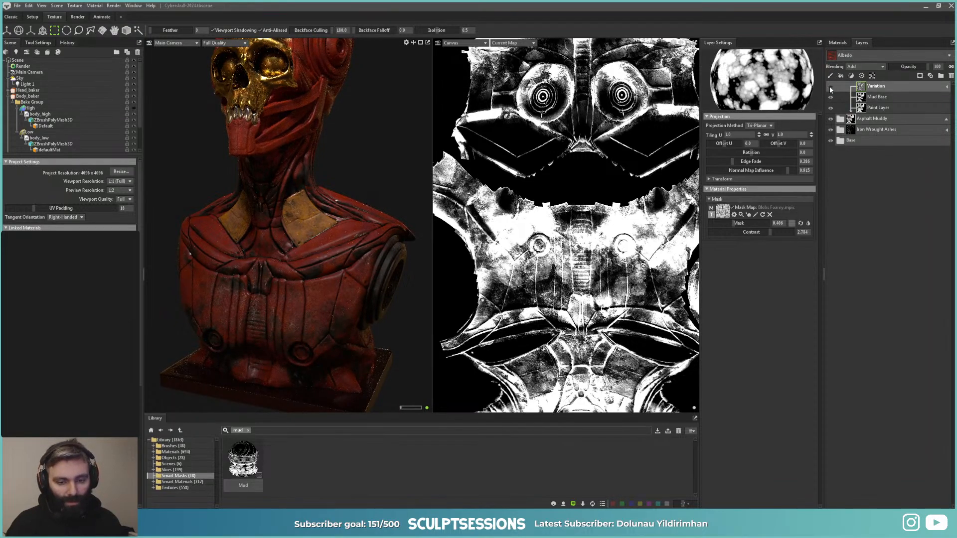
{"action": "left_click", "coordinate": [830, 97]}
{"action": "left_click", "coordinate": [830, 98]}
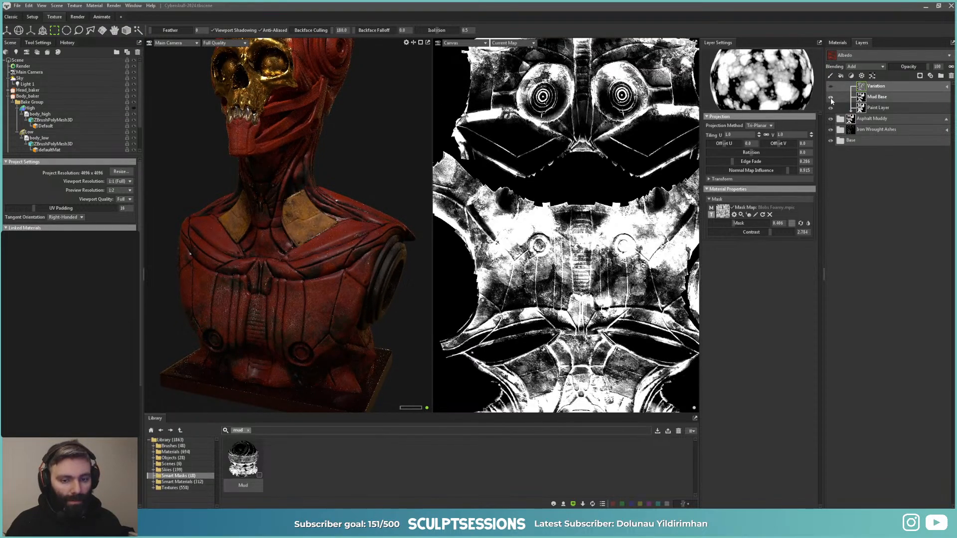
{"action": "left_click", "coordinate": [830, 97]}
{"action": "left_click", "coordinate": [830, 97]}
{"action": "left_click", "coordinate": [830, 98]}
{"action": "left_click", "coordinate": [831, 97]}
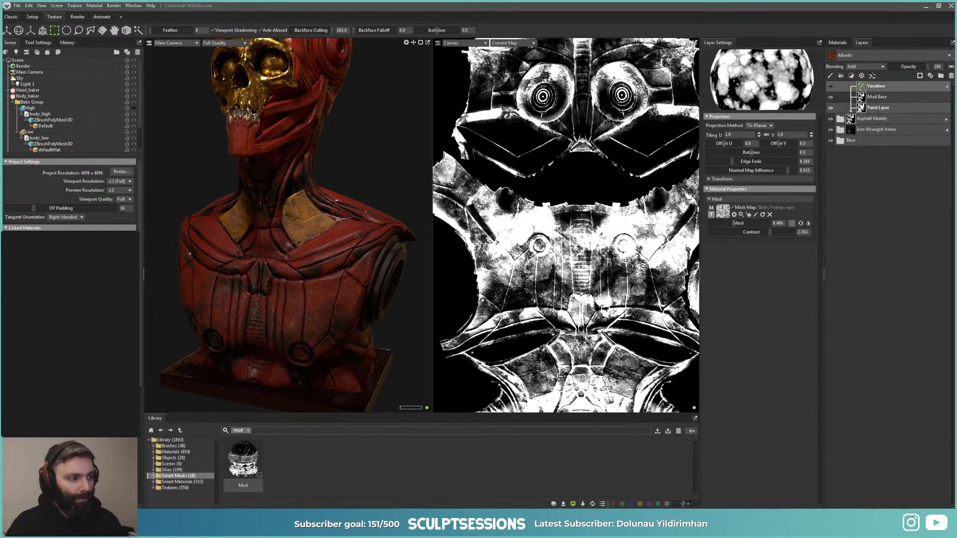
Step: Set the Mud Base intensity to 1.357, contrast to 1.536, grunge intensity to 1.48 and grunge contrast to 0.779
{"action": "left_click", "coordinate": [861, 98]}
{"action": "left_click_drag", "start_coordinate": [744, 95], "coordinate": [766, 114]}
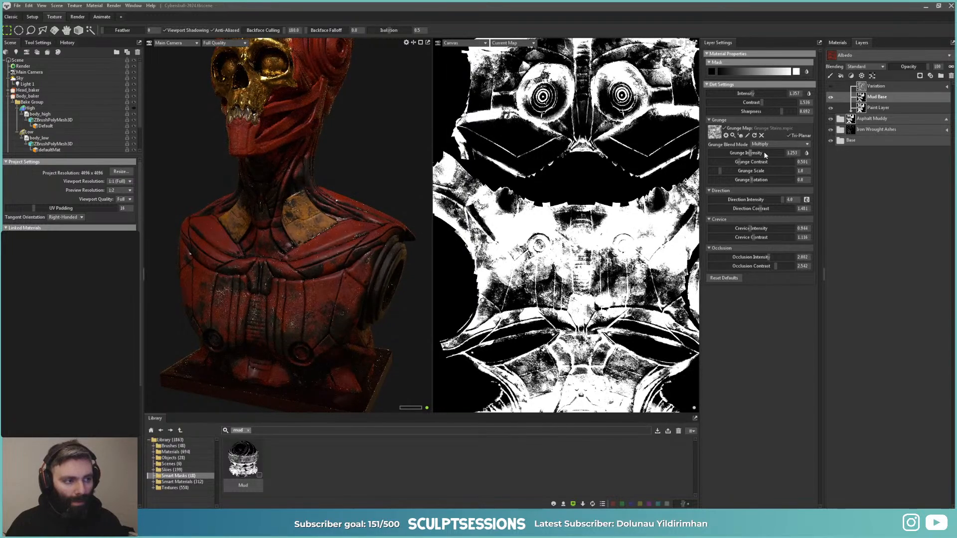
{"action": "mouse_move", "coordinate": [746, 153]}
{"action": "left_mouse_down"}
{"action": "mouse_move", "coordinate": [754, 158]}
{"action": "mouse_move", "coordinate": [727, 161]}
{"action": "mouse_move", "coordinate": [765, 155]}
{"action": "left_mouse_up"}
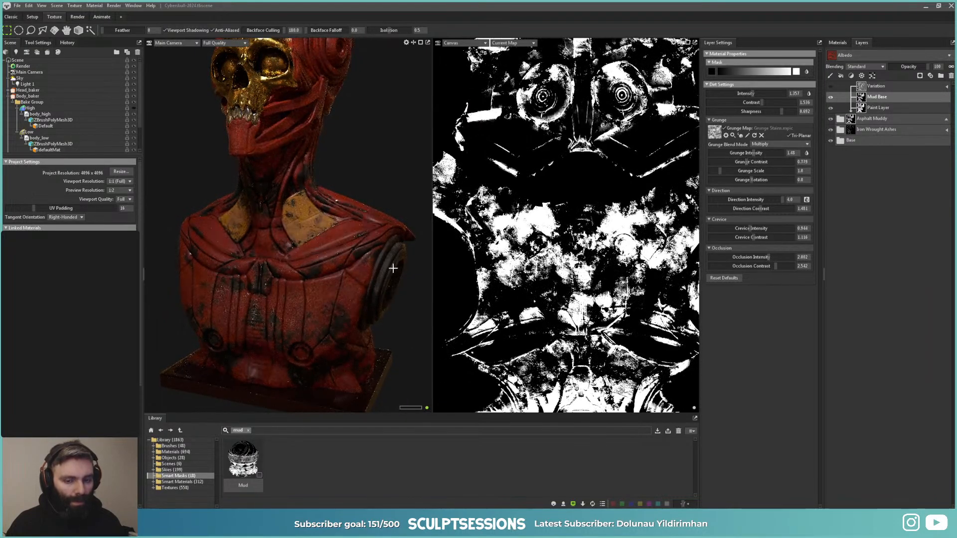
{"action": "scroll", "coordinate": [393, 268], "scroll_direction": "up", "scroll_amount": 10}
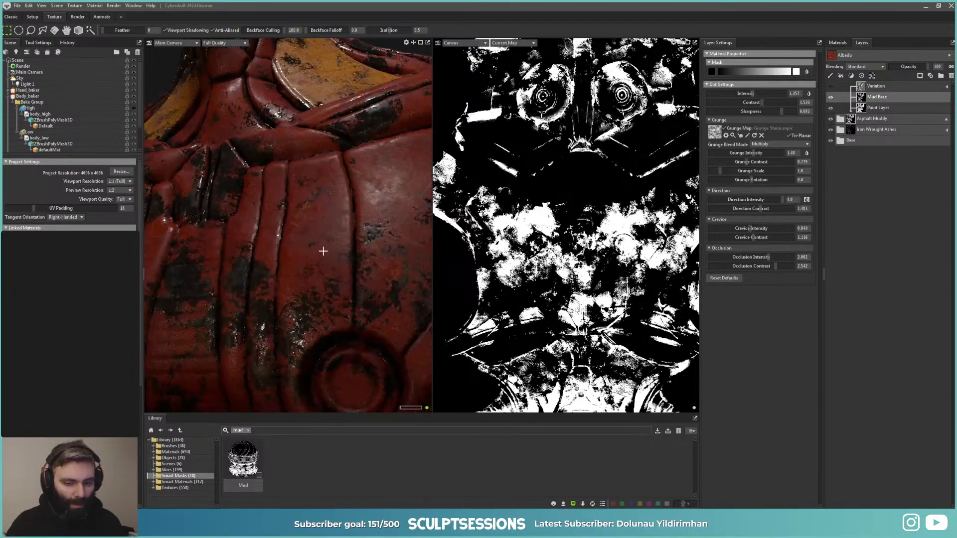
{"action": "scroll", "coordinate": [323, 251], "scroll_direction": "up", "scroll_amount": 8}
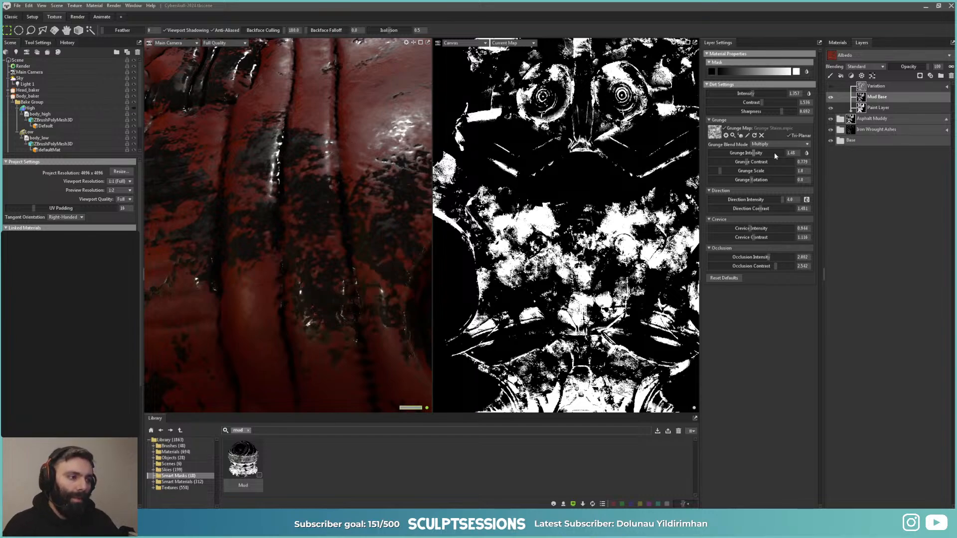
Step: Set the bump of the Wet layer inside the Asphalt Muddy group to 0.968 and its bump contrast to 0.27
{"action": "left_click", "coordinate": [840, 119]}
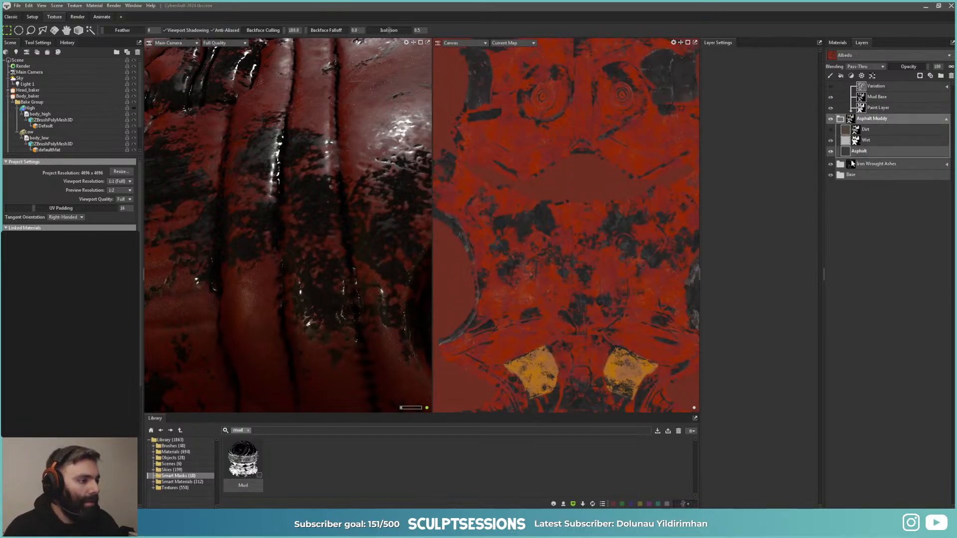
{"action": "left_click", "coordinate": [845, 141]}
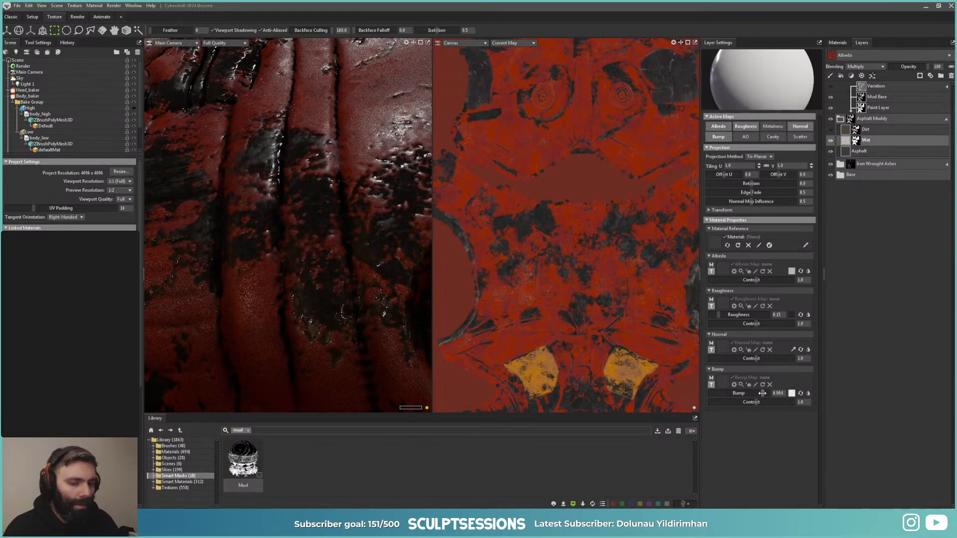
{"action": "left_click_drag", "start_coordinate": [762, 393], "coordinate": [709, 395]}
{"action": "left_click", "coordinate": [808, 394]}
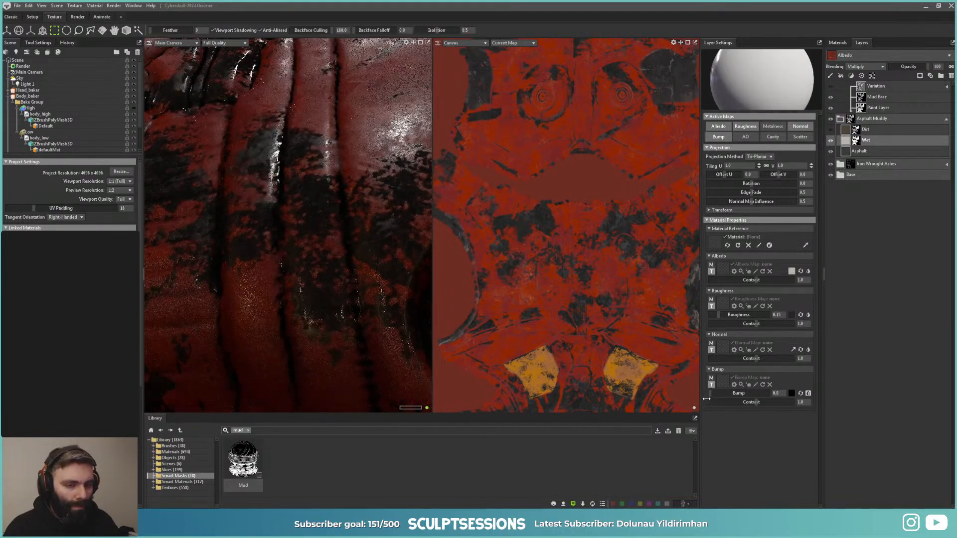
{"action": "left_click_drag", "start_coordinate": [714, 401], "coordinate": [720, 403]}
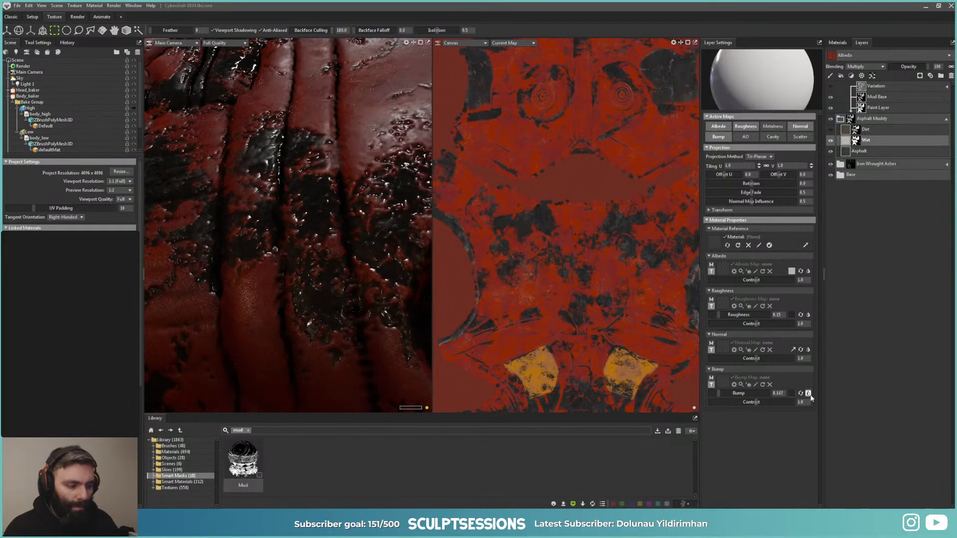
{"action": "left_click_drag", "start_coordinate": [754, 403], "coordinate": [762, 403]}
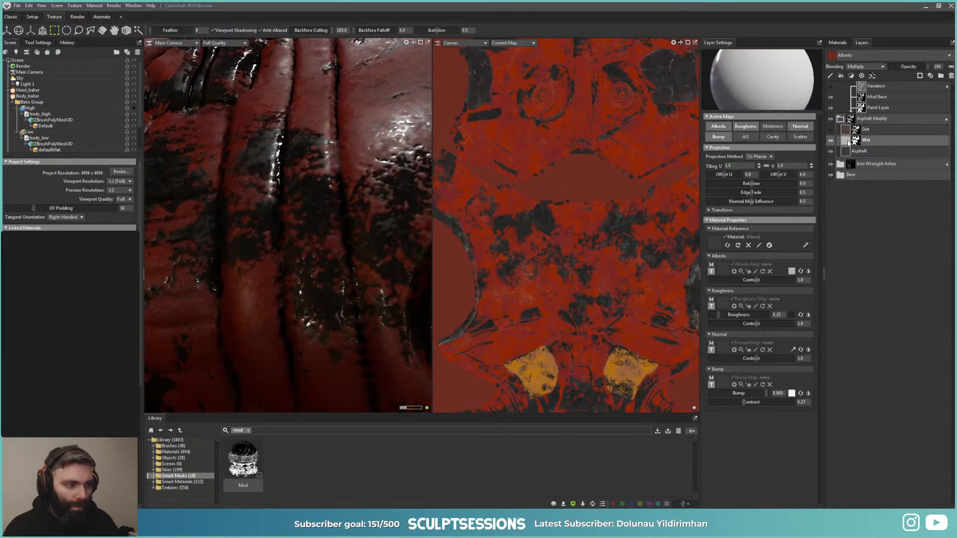
Step: Examine the wet mud surface on the chest up close and across the whole bust from several angles
{"action": "right_click_drag", "start_coordinate": [403, 198], "coordinate": [292, 181], "text": "alt"}
{"action": "left_click_drag", "start_coordinate": [292, 182], "coordinate": [309, 256], "text": "alt"}
{"action": "right_click_drag", "start_coordinate": [310, 256], "coordinate": [330, 266], "text": "alt"}
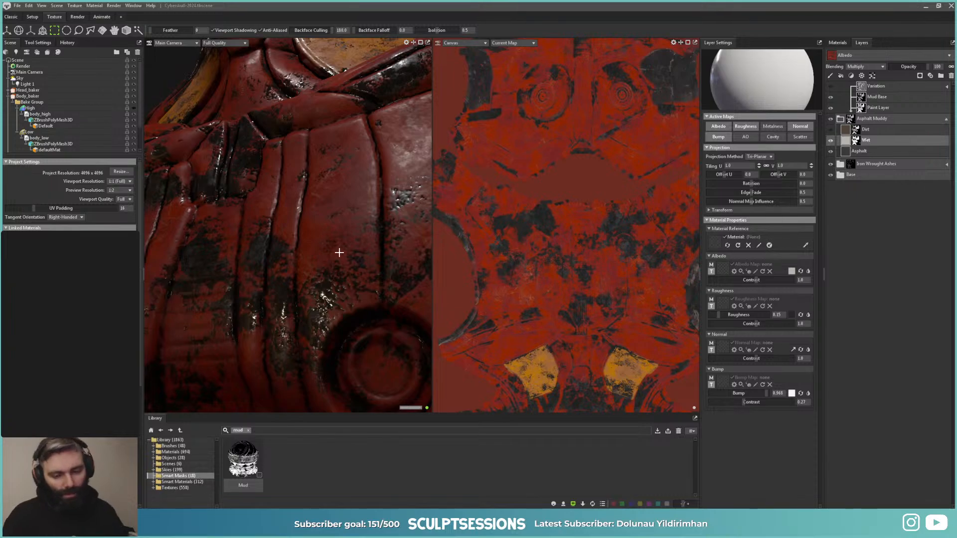
{"action": "left_click_drag", "start_coordinate": [285, 224], "coordinate": [336, 271], "text": "alt"}
{"action": "right_click_drag", "start_coordinate": [366, 319], "coordinate": [329, 301], "text": "alt"}
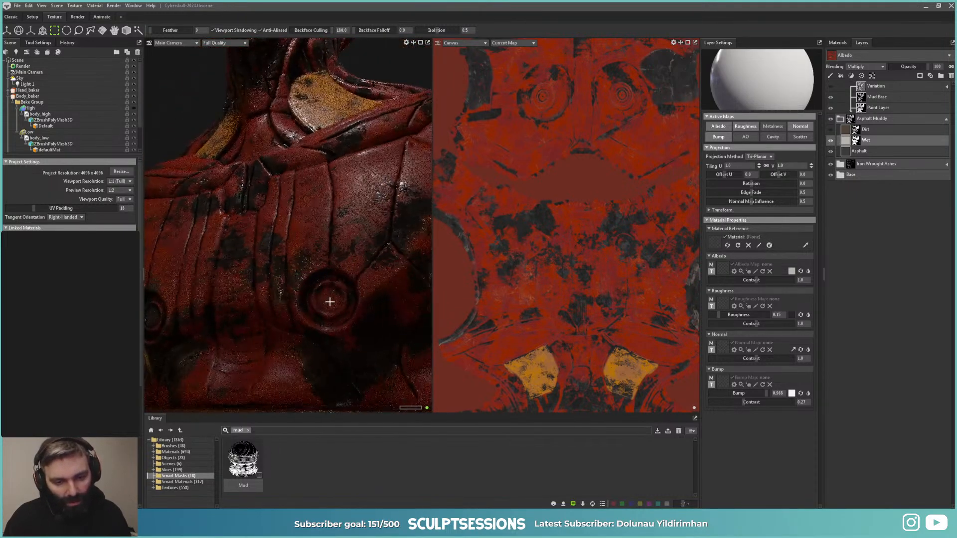
{"action": "left_click_drag", "start_coordinate": [328, 301], "coordinate": [322, 267], "text": "alt"}
{"action": "right_click_drag", "start_coordinate": [323, 268], "coordinate": [297, 247], "text": "alt"}
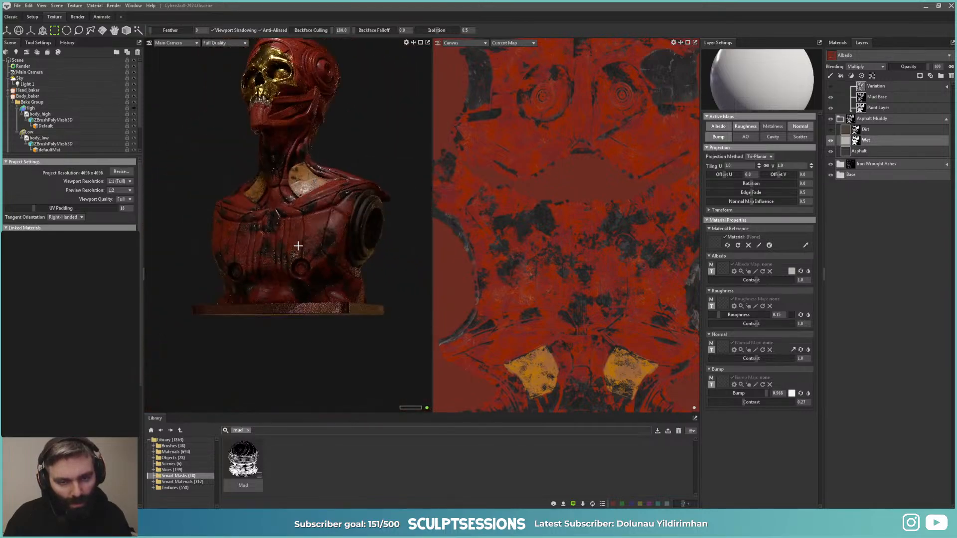
{"action": "left_click_drag", "start_coordinate": [298, 247], "coordinate": [304, 229], "text": "alt"}
{"action": "right_click_drag", "start_coordinate": [305, 229], "coordinate": [324, 261], "text": "alt"}
{"action": "left_click_drag", "start_coordinate": [324, 261], "coordinate": [339, 228], "text": "alt"}
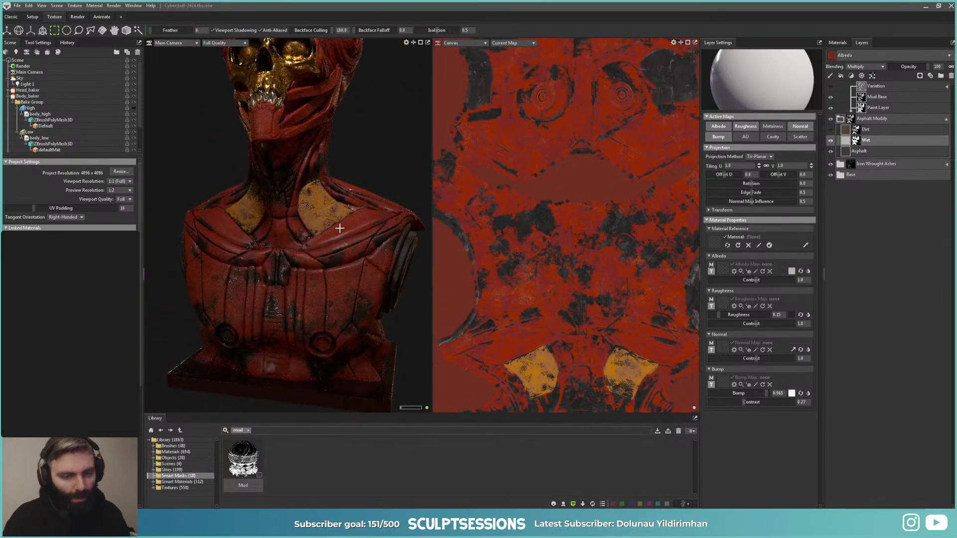
Step: Collapse the Asphalt Muddy folder, place it in a new group and add a black paint mask to that group
{"action": "left_click", "coordinate": [840, 120]}
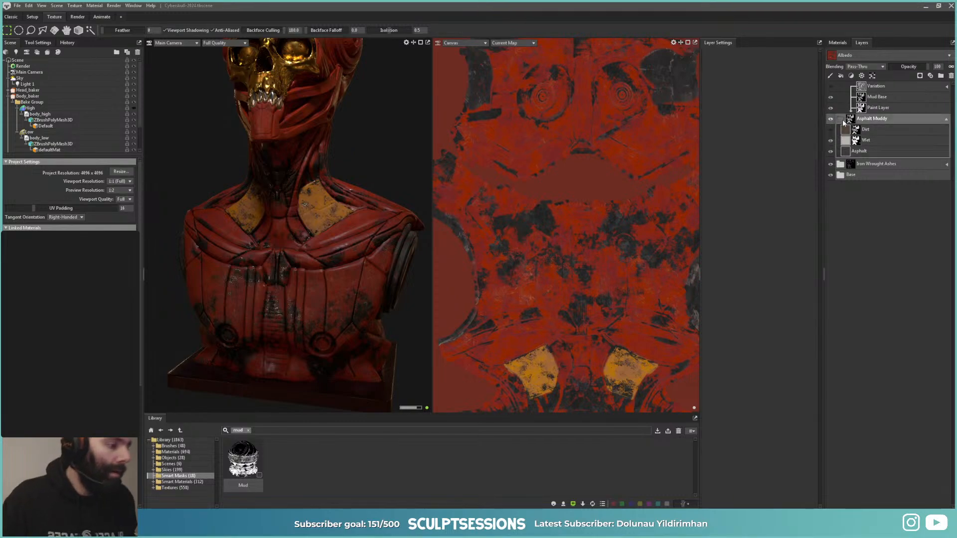
{"action": "left_click", "coordinate": [945, 120]}
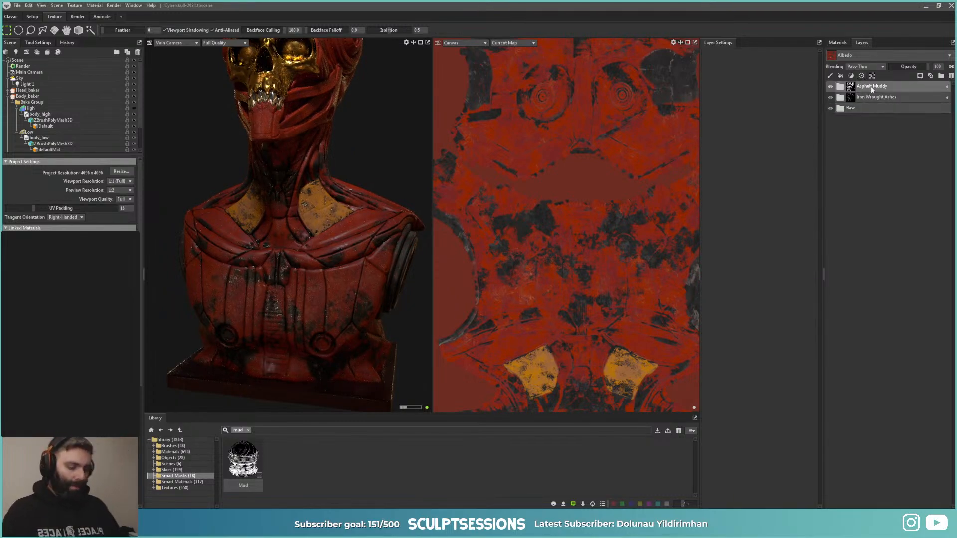
{"action": "key", "text": "ctrl+g"}
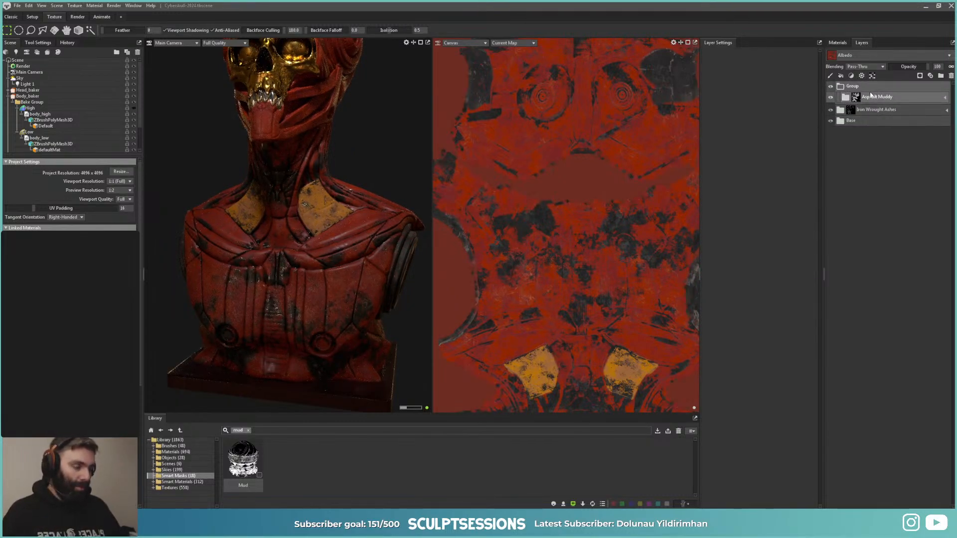
{"action": "left_click", "coordinate": [920, 75]}
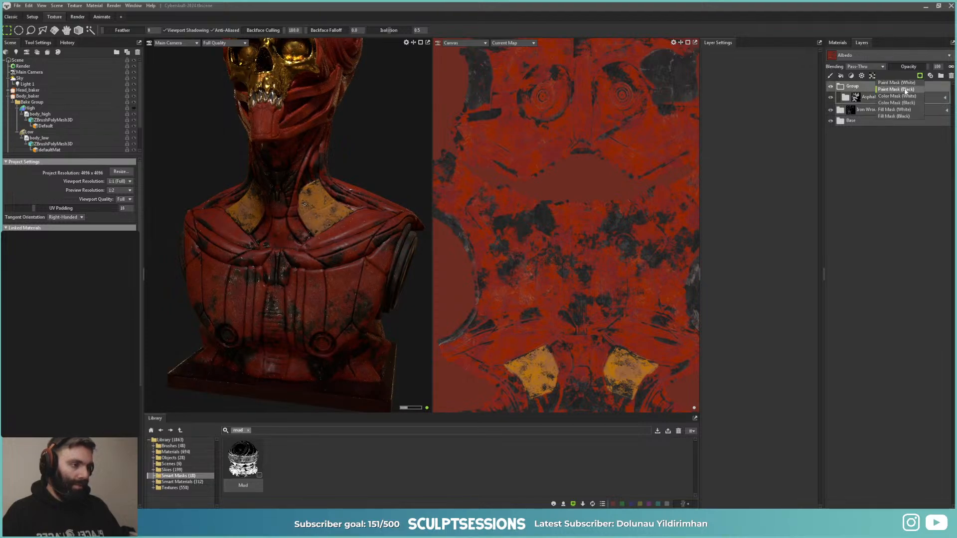
{"action": "left_click", "coordinate": [906, 89]}
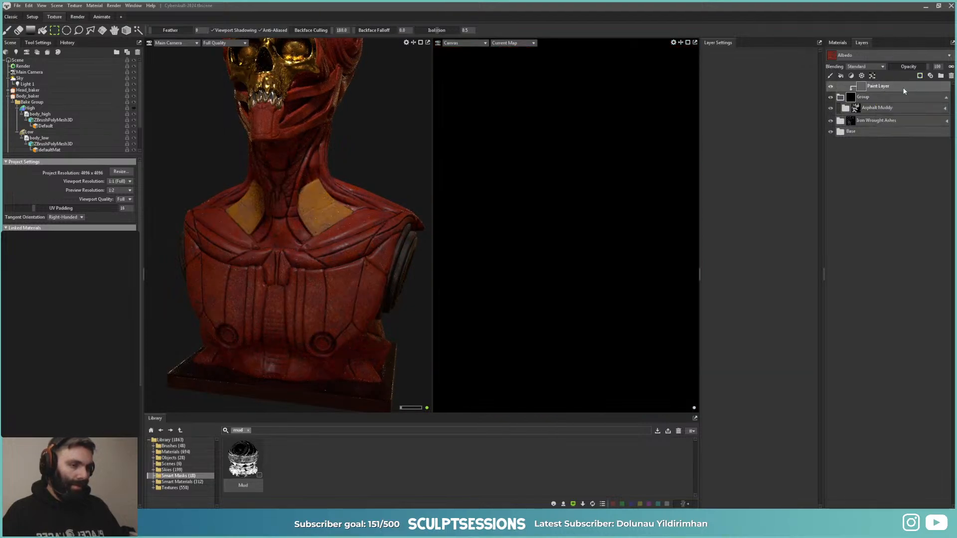
Step: Fill the new group's mask with the Gradient tool, drawing gradients from the neck down to the lower chest of the bust
{"action": "left_click", "coordinate": [31, 30]}
{"action": "left_click", "coordinate": [296, 292]}
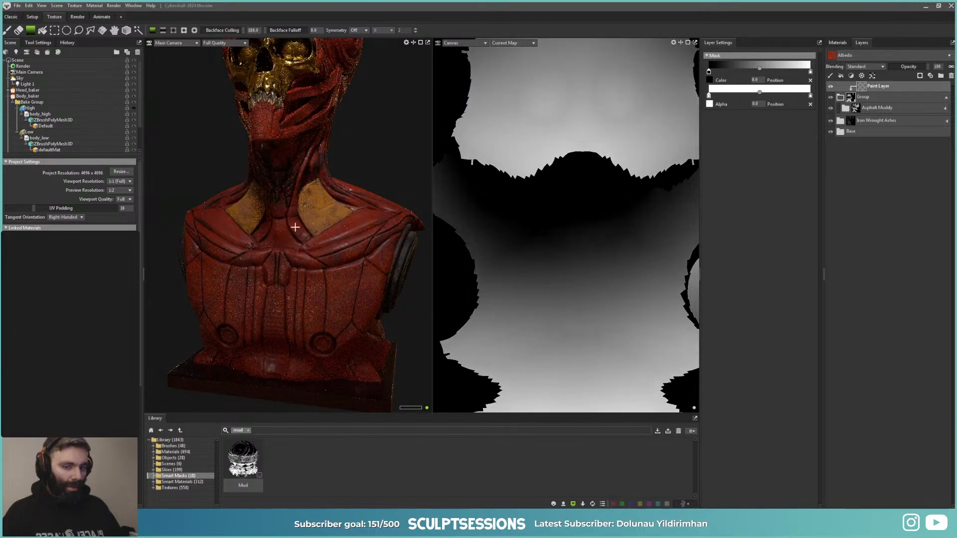
{"action": "mouse_move", "coordinate": [294, 224]}
{"action": "left_mouse_down"}
{"action": "mouse_move", "coordinate": [304, 329]}
{"action": "mouse_move", "coordinate": [273, 54]}
{"action": "mouse_move", "coordinate": [288, 229]}
{"action": "left_mouse_up"}
{"action": "left_click_drag", "start_coordinate": [280, 148], "coordinate": [306, 345]}
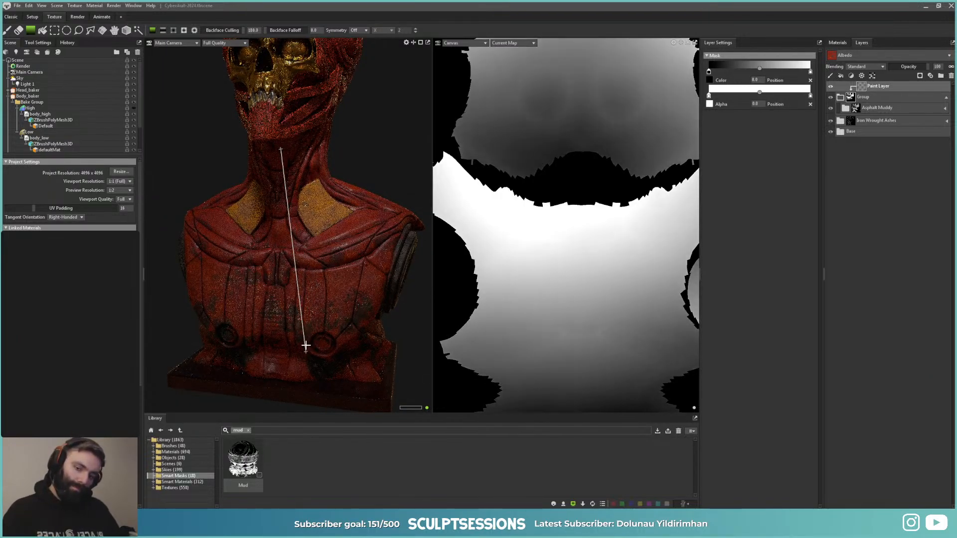
{"action": "middle_click_drag", "start_coordinate": [311, 216], "coordinate": [302, 182], "text": "alt"}
{"action": "left_click_drag", "start_coordinate": [302, 182], "coordinate": [323, 174], "text": "alt"}
{"action": "left_click_drag", "start_coordinate": [306, 135], "coordinate": [300, 308]}
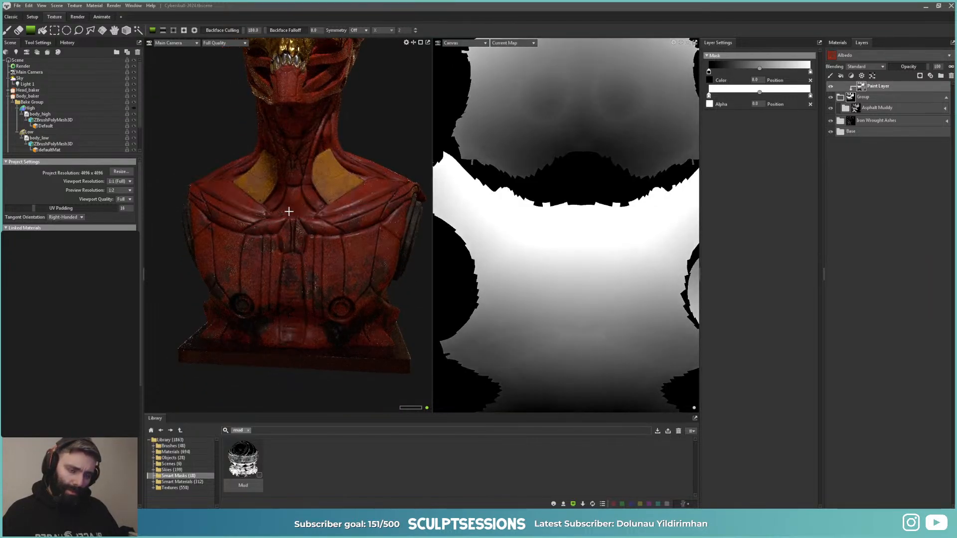
{"action": "middle_click_drag", "start_coordinate": [289, 212], "coordinate": [291, 243], "text": "alt"}
{"action": "scroll", "coordinate": [291, 244], "scroll_direction": "down", "scroll_amount": 3}
{"action": "left_click_drag", "start_coordinate": [291, 243], "coordinate": [324, 234], "text": "alt"}
{"action": "left_click_drag", "start_coordinate": [303, 169], "coordinate": [298, 299]}
{"action": "scroll", "coordinate": [307, 280], "scroll_direction": "up", "scroll_amount": 3}
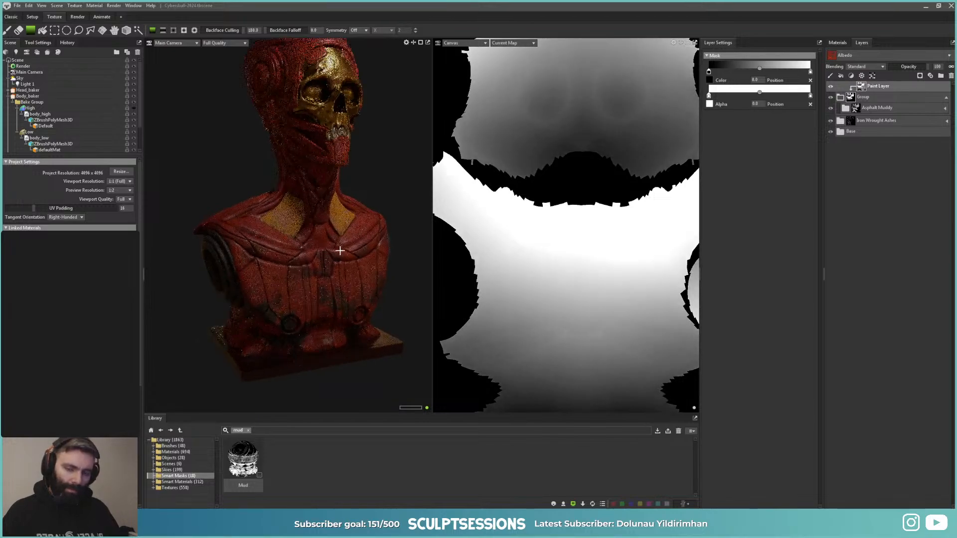
Step: Paint white spots into the group's mask around the yellow panels, shoulders and upper chest with a size 25 brush
{"action": "left_click", "coordinate": [8, 31]}
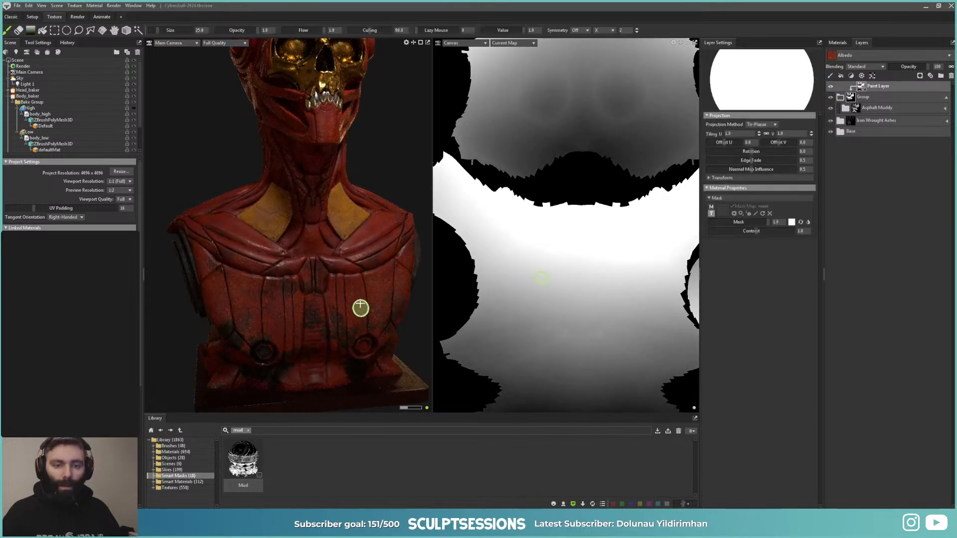
{"action": "left_click", "coordinate": [324, 234]}
{"action": "mouse_move", "coordinate": [331, 224]}
{"action": "left_mouse_down"}
{"action": "mouse_move", "coordinate": [335, 237]}
{"action": "mouse_move", "coordinate": [321, 220]}
{"action": "mouse_move", "coordinate": [325, 209]}
{"action": "left_mouse_up"}
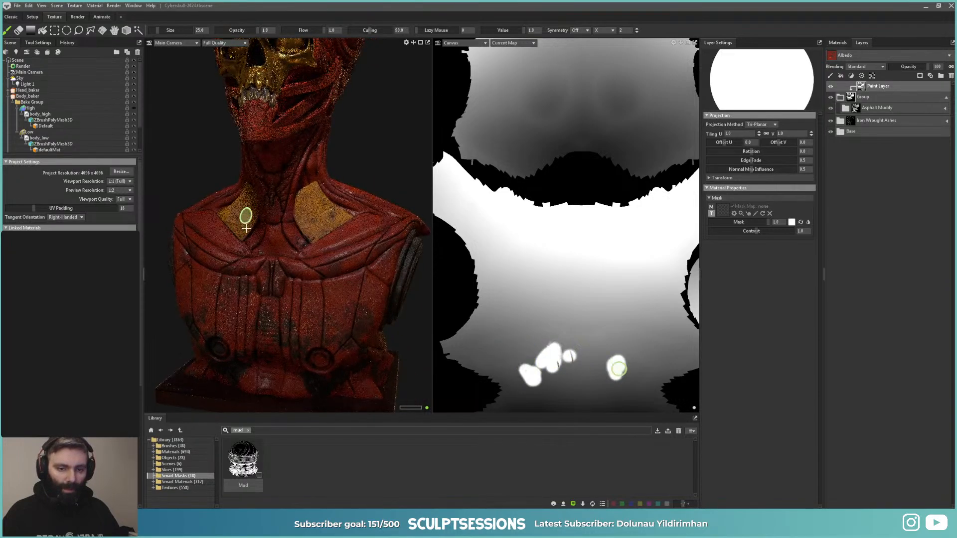
{"action": "left_click_drag", "start_coordinate": [259, 120], "coordinate": [265, 196], "text": "alt"}
{"action": "mouse_move", "coordinate": [391, 212]}
{"action": "left_mouse_down", "text": "alt"}
{"action": "mouse_move", "coordinate": [348, 232]}
{"action": "mouse_move", "coordinate": [331, 218]}
{"action": "mouse_move", "coordinate": [334, 229]}
{"action": "left_mouse_up", "text": "alt"}
{"action": "left_click", "coordinate": [318, 253]}
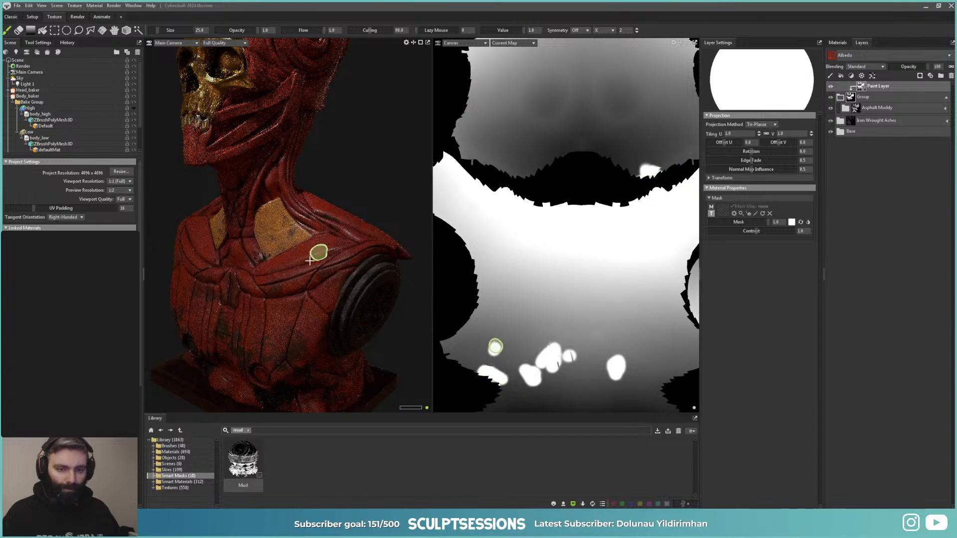
{"action": "mouse_move", "coordinate": [309, 261]}
{"action": "left_mouse_down"}
{"action": "mouse_move", "coordinate": [288, 266]}
{"action": "mouse_move", "coordinate": [280, 283]}
{"action": "left_mouse_up"}
{"action": "left_click", "coordinate": [219, 264]}
{"action": "left_click_drag", "start_coordinate": [220, 280], "coordinate": [269, 274], "text": "alt"}
{"action": "mouse_move", "coordinate": [199, 246]}
{"action": "left_mouse_down"}
{"action": "mouse_move", "coordinate": [229, 274]}
{"action": "mouse_move", "coordinate": [220, 247]}
{"action": "left_mouse_up"}
{"action": "left_click", "coordinate": [246, 300]}
{"action": "left_click_drag", "start_coordinate": [269, 295], "coordinate": [301, 294]}
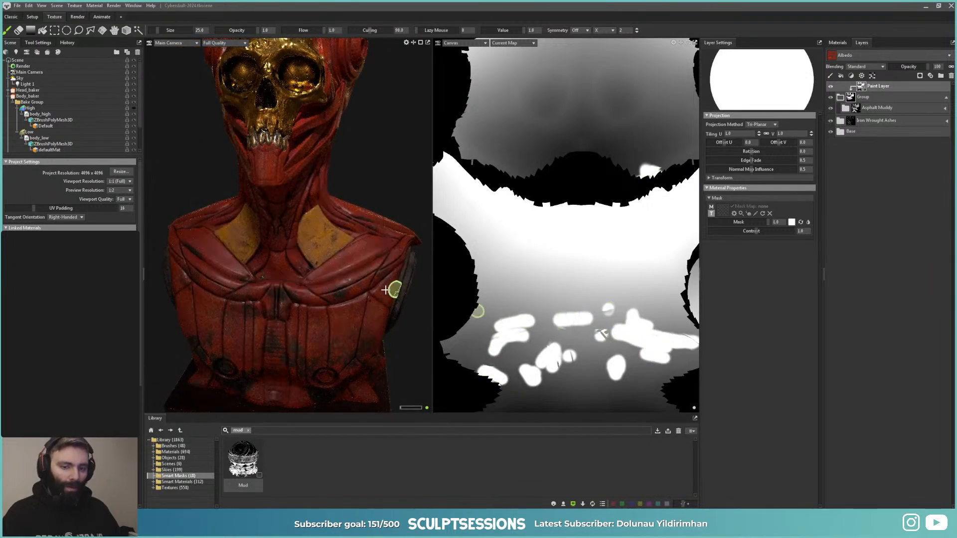
{"action": "left_click_drag", "start_coordinate": [259, 339], "coordinate": [214, 332], "text": "alt"}
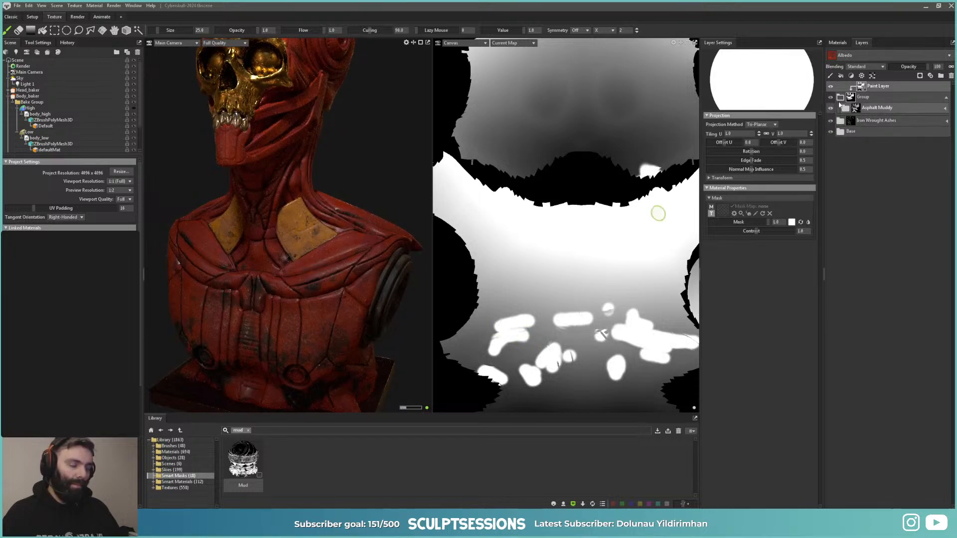
Step: Collapse the masked mud group and nest it inside another new group
{"action": "left_click", "coordinate": [840, 97]}
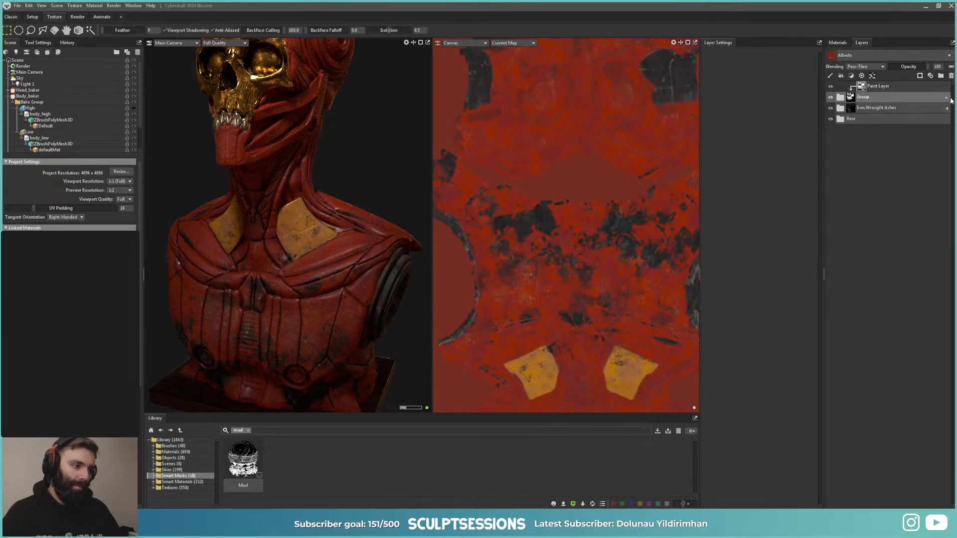
{"action": "left_click", "coordinate": [945, 98]}
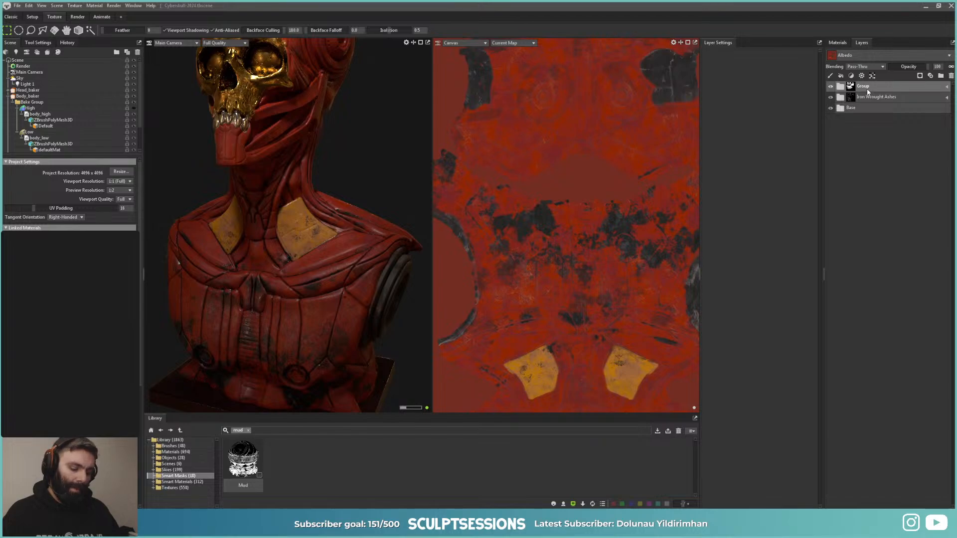
{"action": "key", "text": "ctrl+g"}
{"action": "left_click_drag", "start_coordinate": [864, 88], "coordinate": [870, 121]}
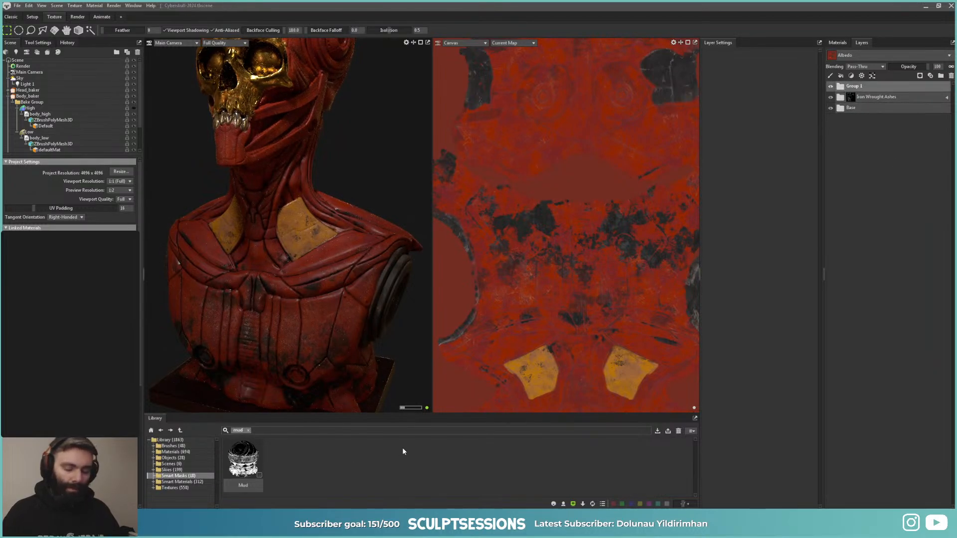
Step: Search the library's materials for gold and add Gold Leaf as the topmost layer
{"action": "left_click", "coordinate": [247, 431]}
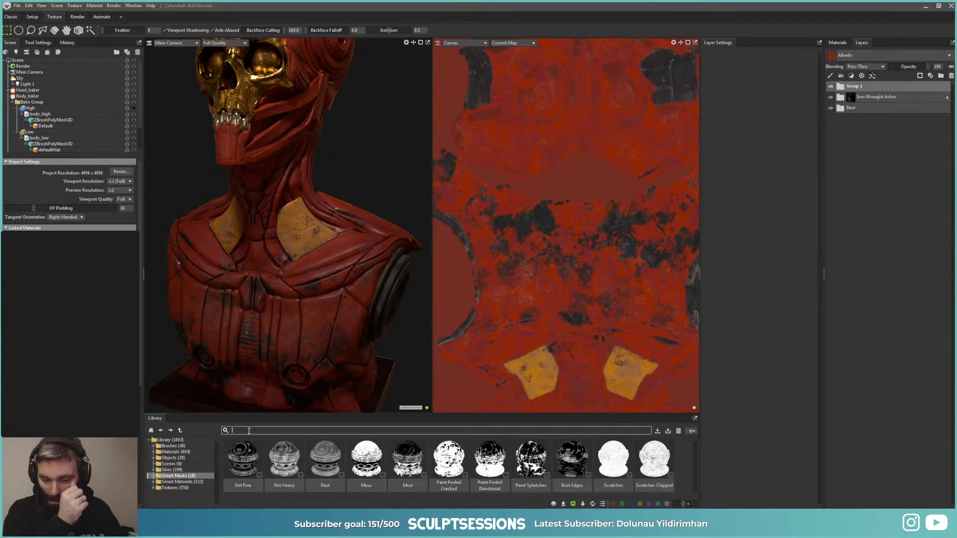
{"action": "left_click", "coordinate": [170, 452]}
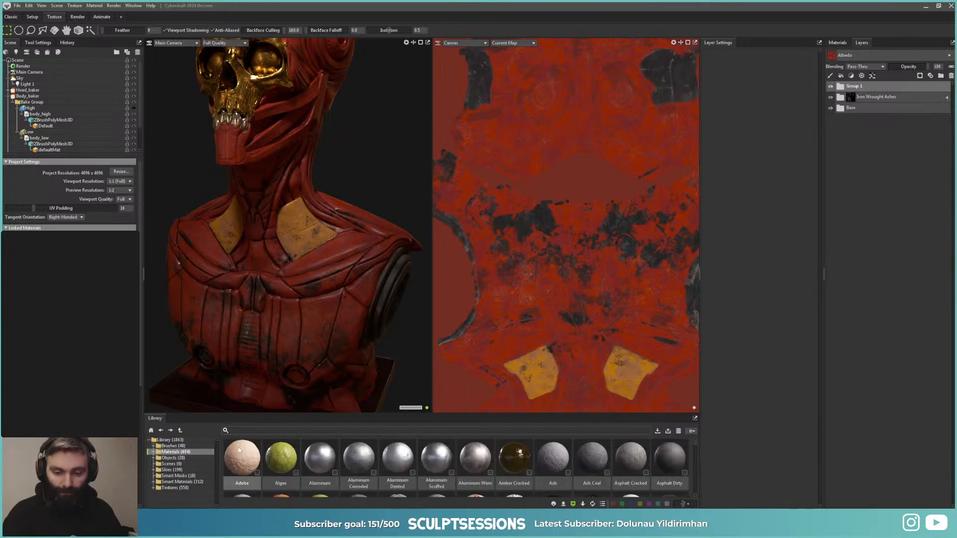
{"action": "type", "text": "gold"}
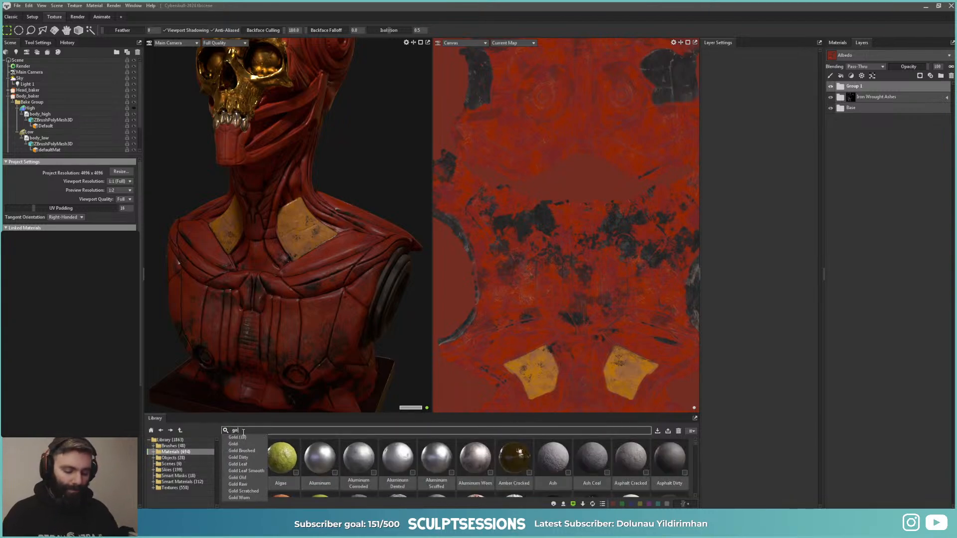
{"action": "key", "text": "Return"}
{"action": "left_click_drag", "start_coordinate": [325, 459], "coordinate": [859, 87]}
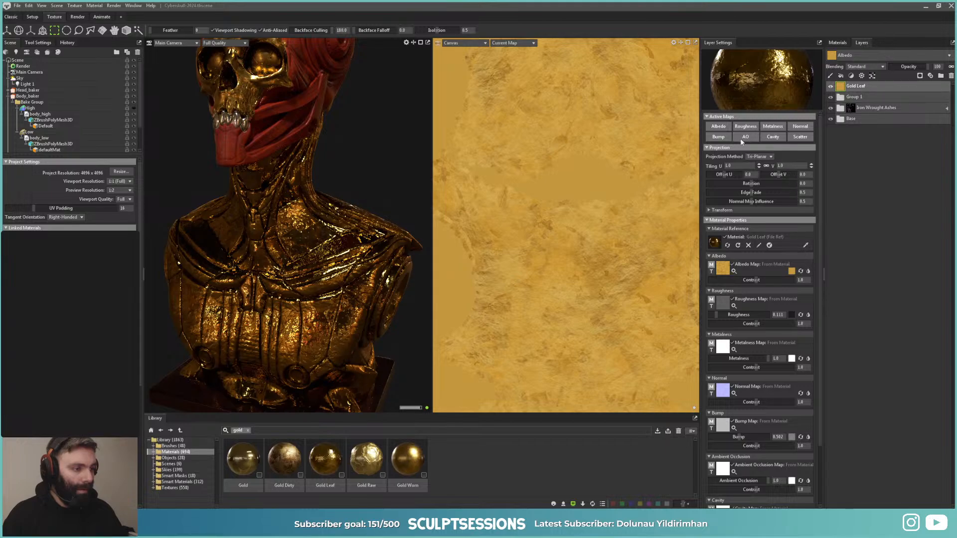
Step: Set the Gold Leaf layer's normal map contrast to 0.185 and add a black paint mask to the layer
{"action": "scroll", "coordinate": [318, 330], "scroll_direction": "up", "scroll_amount": 8}
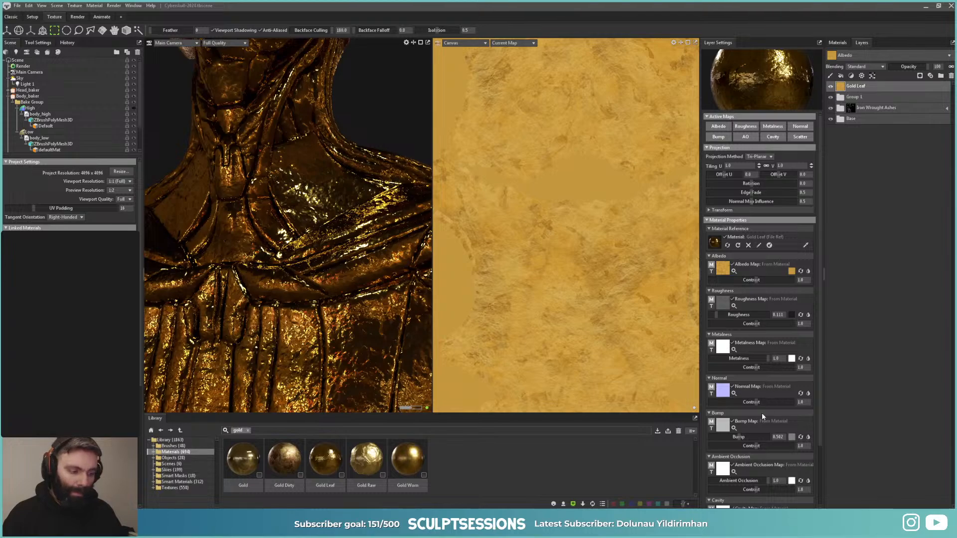
{"action": "left_click_drag", "start_coordinate": [757, 403], "coordinate": [736, 402]}
{"action": "scroll", "coordinate": [299, 260], "scroll_direction": "down", "scroll_amount": 4}
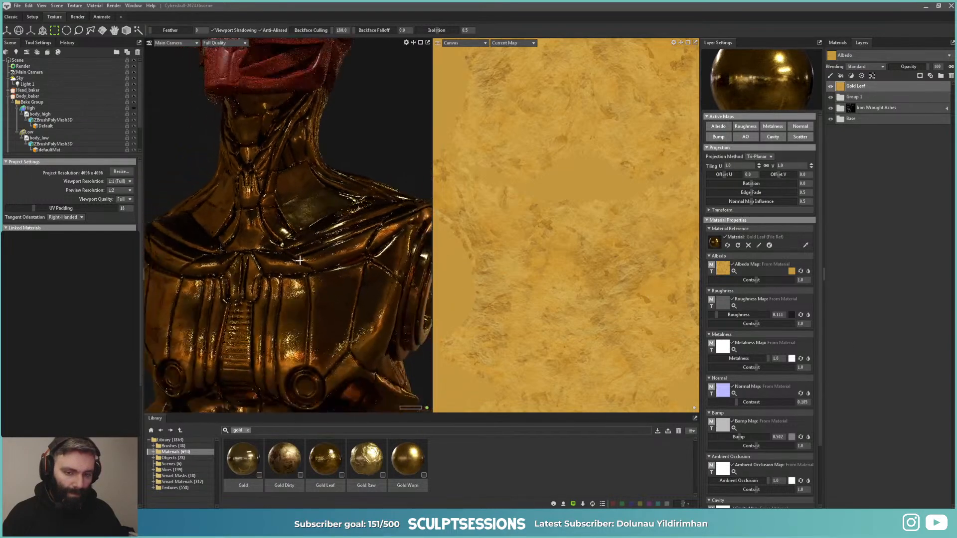
{"action": "mouse_move", "coordinate": [299, 260]}
{"action": "left_mouse_down", "text": "alt"}
{"action": "mouse_move", "coordinate": [264, 263]}
{"action": "mouse_move", "coordinate": [312, 265]}
{"action": "mouse_move", "coordinate": [304, 266]}
{"action": "left_mouse_up", "text": "alt"}
{"action": "scroll", "coordinate": [304, 266], "scroll_direction": "down", "scroll_amount": 1}
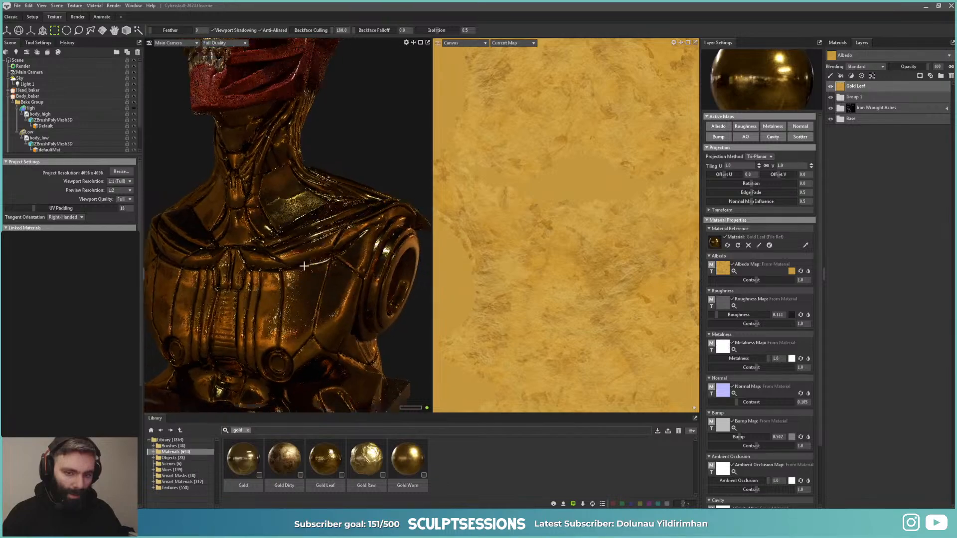
{"action": "scroll", "coordinate": [304, 266], "scroll_direction": "down", "scroll_amount": 5}
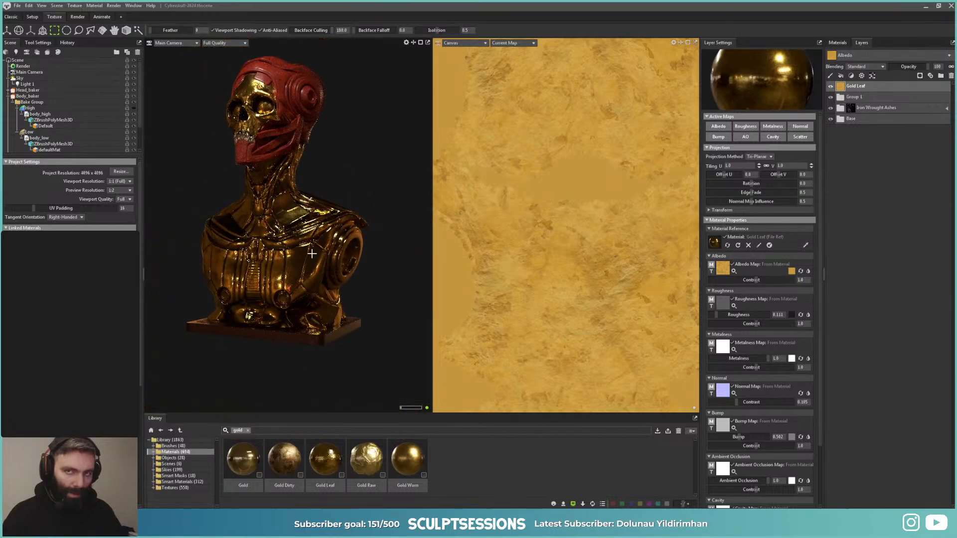
{"action": "left_click", "coordinate": [919, 75]}
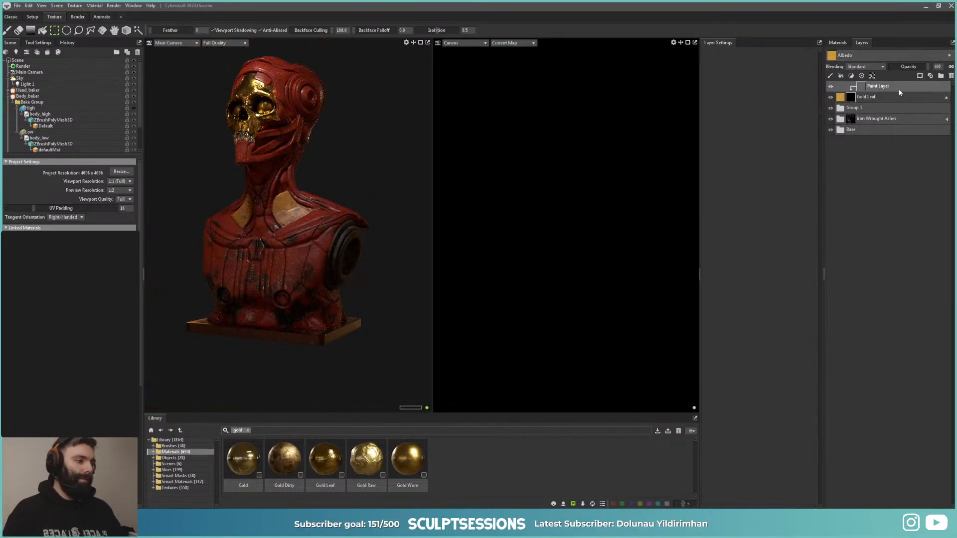
Step: Convert the paint layer in the Gold Leaf layer's mask into a Curvature processor
{"action": "right_click", "coordinate": [890, 88]}
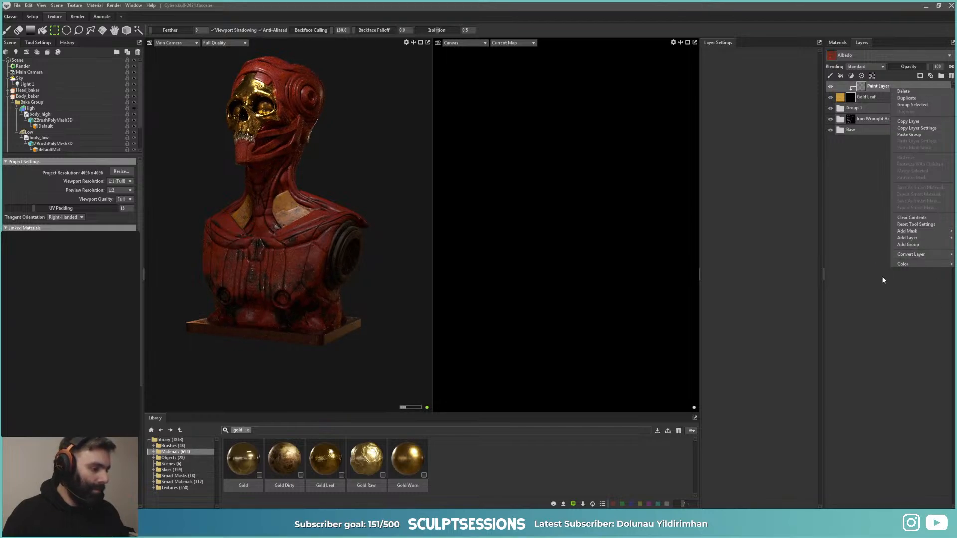
{"action": "mouse_move", "coordinate": [906, 258]}
{"action": "mouse_move", "coordinate": [875, 282]}
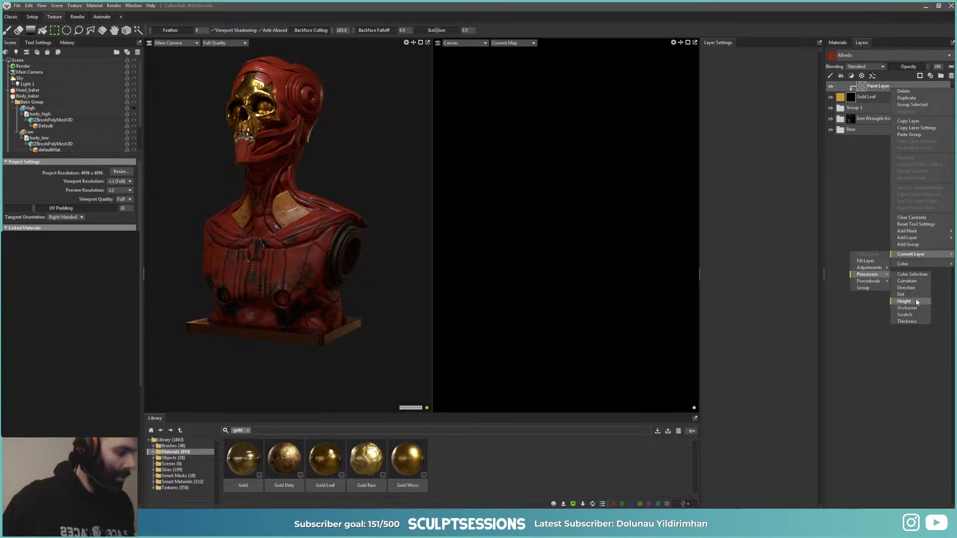
{"action": "left_click", "coordinate": [907, 281]}
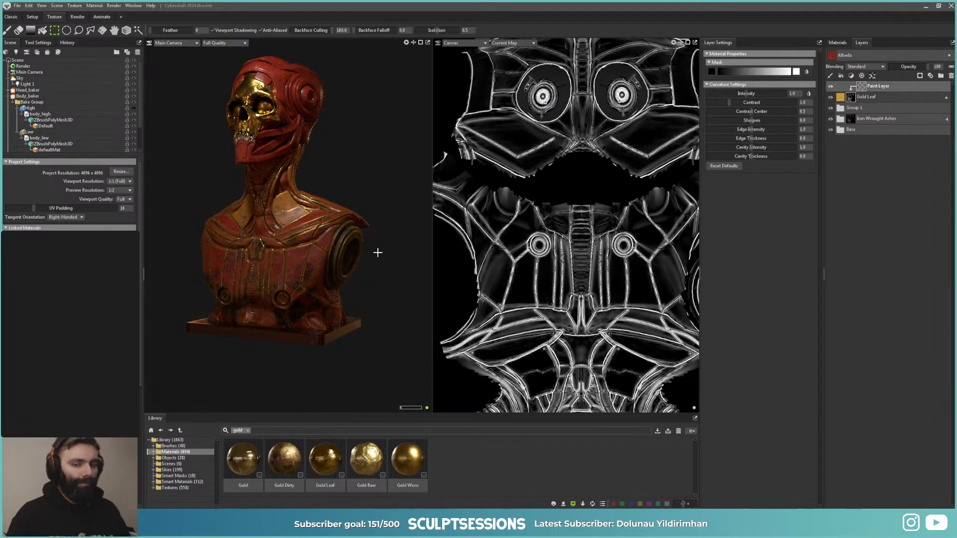
Step: Raise the curvature mask's intensity, set its contrast to 3.88 and contrast center to 0.372, and check the gold edges around the bust
{"action": "scroll", "coordinate": [368, 254], "scroll_direction": "up", "scroll_amount": 5}
{"action": "left_click_drag", "start_coordinate": [311, 267], "coordinate": [307, 303], "text": "alt"}
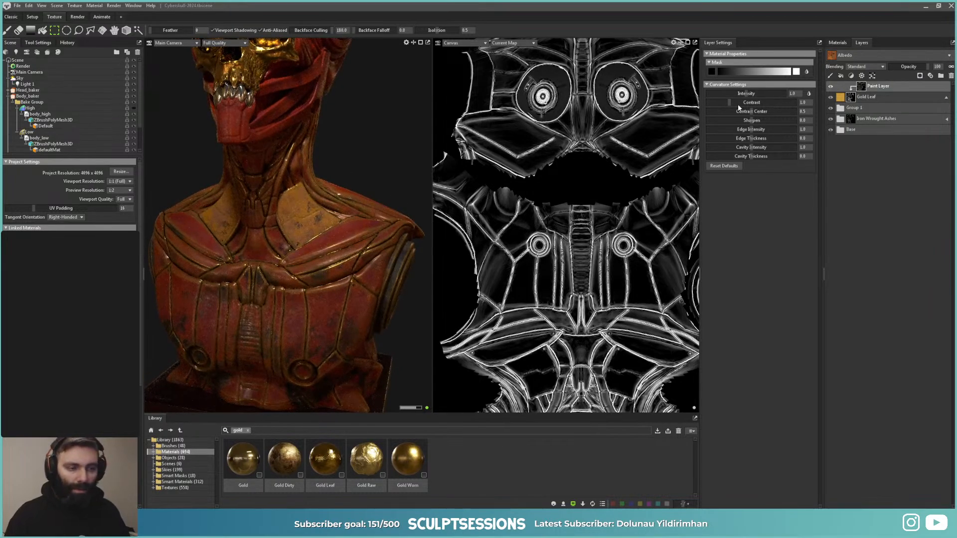
{"action": "left_click_drag", "start_coordinate": [746, 102], "coordinate": [774, 102]}
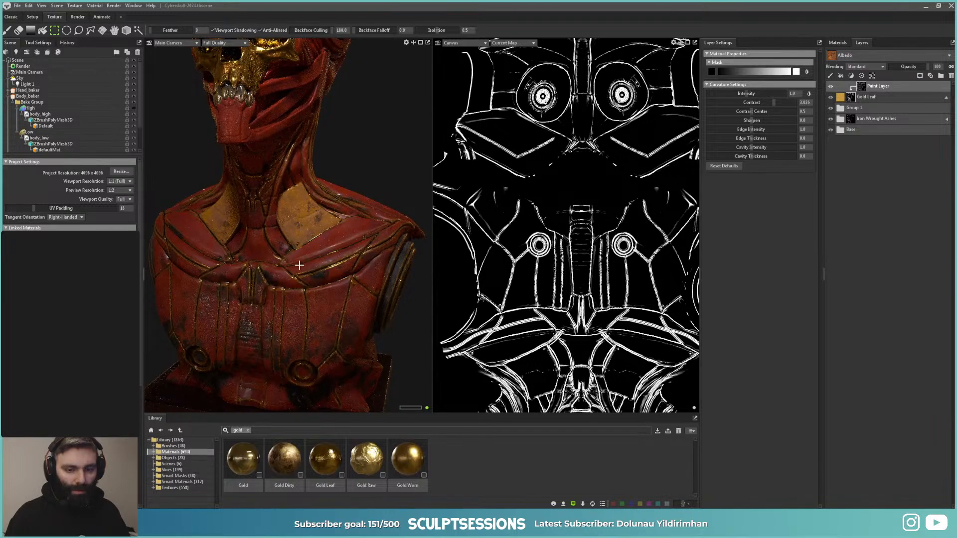
{"action": "scroll", "coordinate": [299, 265], "scroll_direction": "up", "scroll_amount": 3}
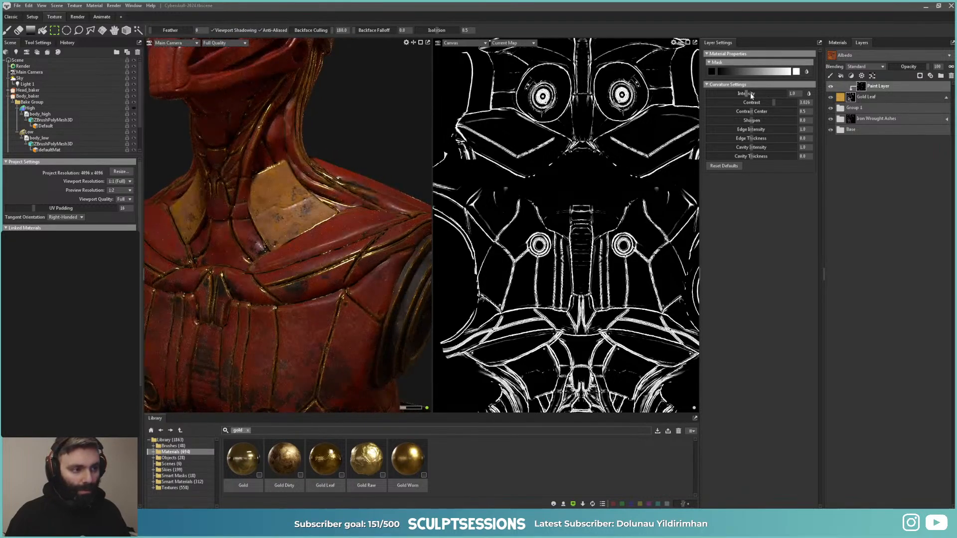
{"action": "left_click_drag", "start_coordinate": [751, 96], "coordinate": [789, 103]}
{"action": "left_click_drag", "start_coordinate": [246, 279], "coordinate": [357, 299], "text": "alt"}
{"action": "right_click_drag", "start_coordinate": [357, 299], "coordinate": [316, 286], "text": "alt"}
{"action": "left_click_drag", "start_coordinate": [316, 286], "coordinate": [348, 293], "text": "alt"}
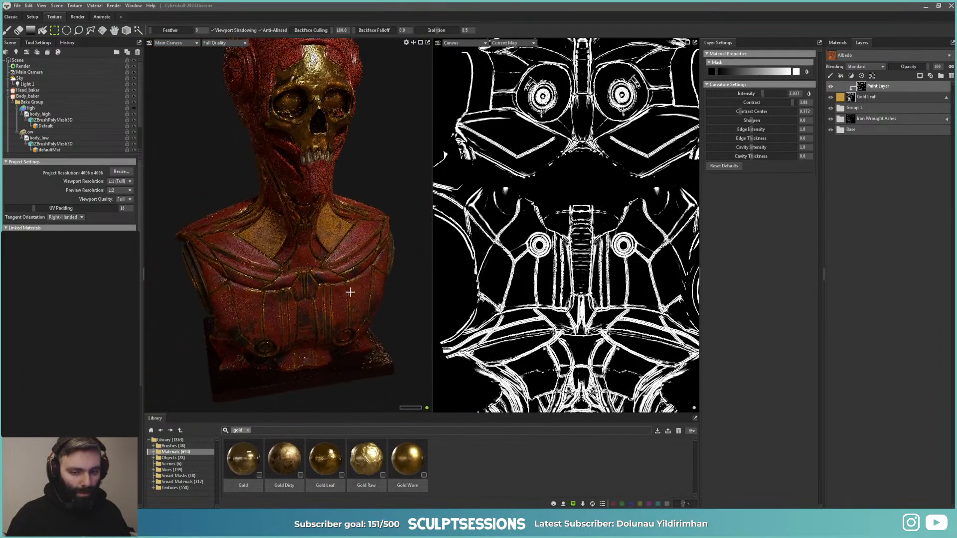
{"action": "right_click_drag", "start_coordinate": [348, 293], "coordinate": [357, 310], "text": "alt"}
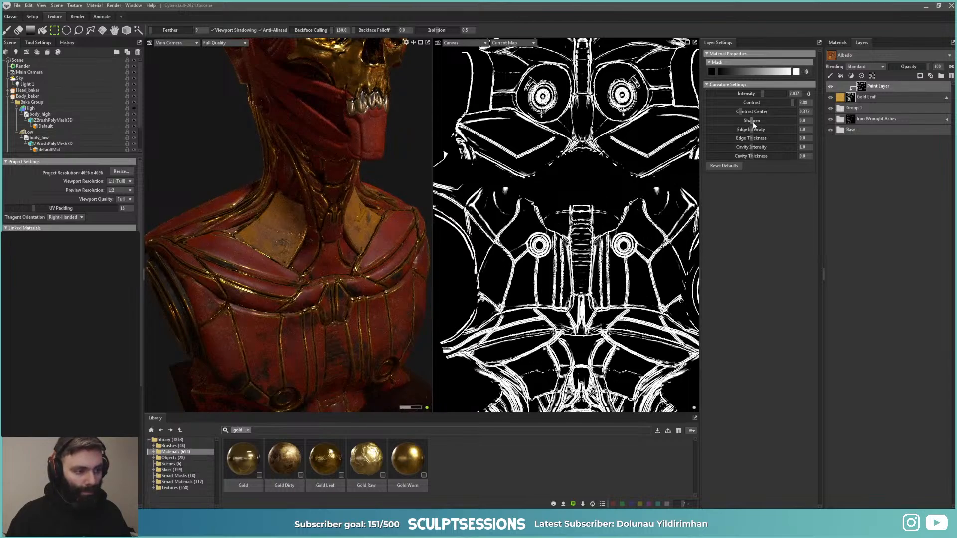
Step: Set the curvature mask's sharpen to 0.128, intensity to 0.887 and contrast to 2.872
{"action": "left_click_drag", "start_coordinate": [753, 124], "coordinate": [745, 94]}
{"action": "scroll", "coordinate": [391, 281], "scroll_direction": "down", "scroll_amount": 6}
{"action": "left_click_drag", "start_coordinate": [390, 281], "coordinate": [348, 281], "text": "alt"}
{"action": "scroll", "coordinate": [339, 284], "scroll_direction": "up", "scroll_amount": 5}
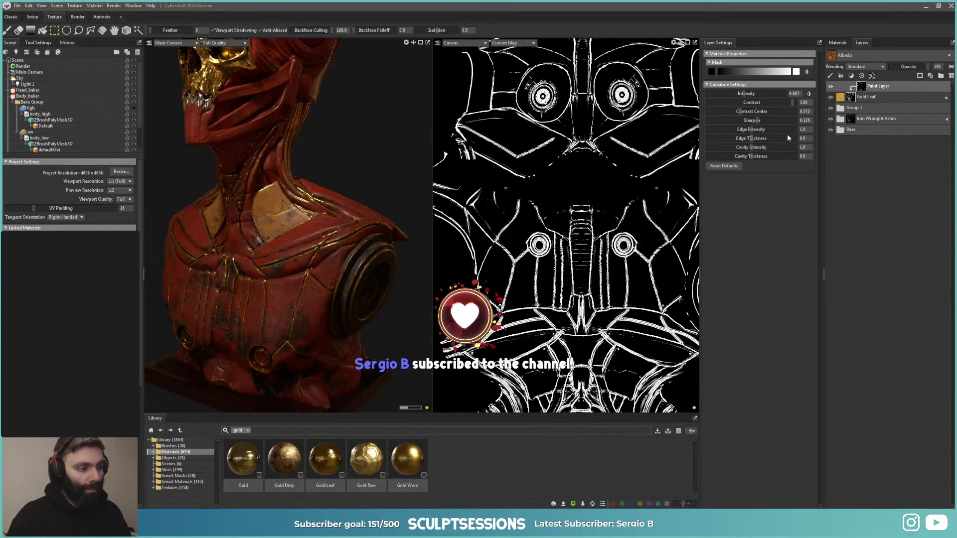
{"action": "left_click_drag", "start_coordinate": [771, 104], "coordinate": [773, 102]}
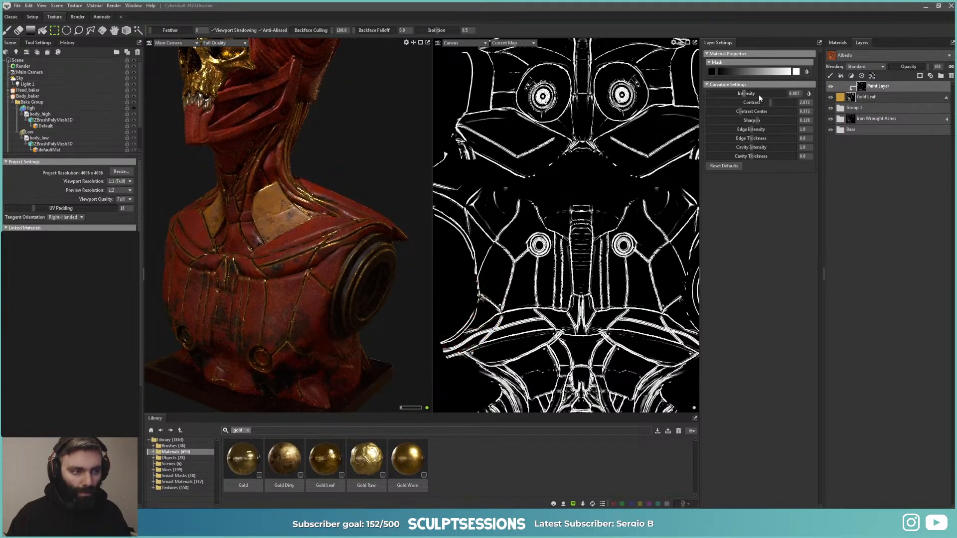
Step: Set the curvature mask's contrast to 1.709, contrast center to 0.218, sharpen to 0.188 and intensity to 0.851
{"action": "mouse_move", "coordinate": [751, 103]}
{"action": "left_mouse_down"}
{"action": "mouse_move", "coordinate": [775, 111]}
{"action": "mouse_move", "coordinate": [727, 114]}
{"action": "mouse_move", "coordinate": [759, 120]}
{"action": "left_mouse_up"}
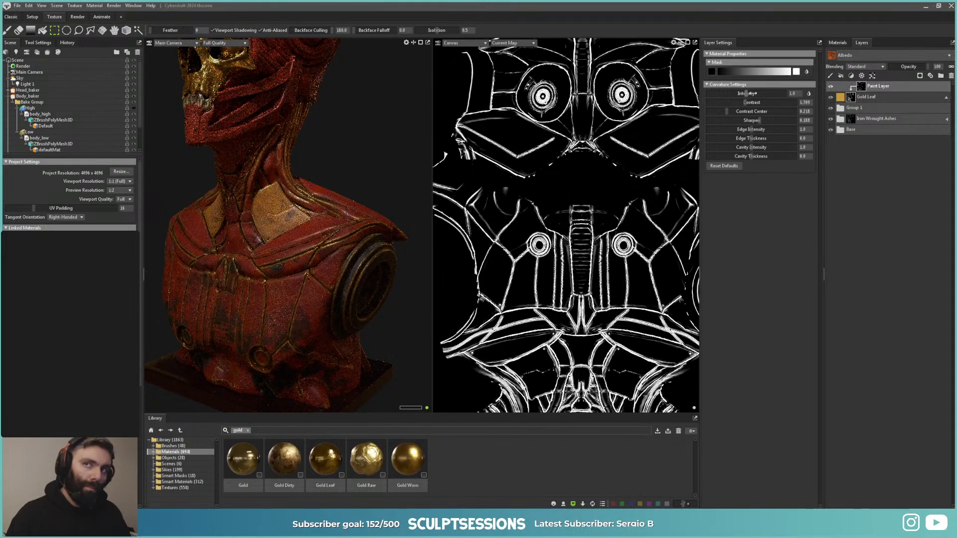
{"action": "left_click_drag", "start_coordinate": [752, 93], "coordinate": [713, 110]}
{"action": "left_click_drag", "start_coordinate": [249, 195], "coordinate": [284, 201], "text": "alt"}
{"action": "right_click_drag", "start_coordinate": [284, 201], "coordinate": [342, 241], "text": "alt"}
{"action": "left_click_drag", "start_coordinate": [342, 241], "coordinate": [303, 243], "text": "alt"}
{"action": "right_click_drag", "start_coordinate": [304, 244], "coordinate": [322, 261], "text": "alt"}
{"action": "left_click_drag", "start_coordinate": [322, 260], "coordinate": [275, 279], "text": "alt"}
Step: Lower the Gold Leaf layer's opacity to about 33
{"action": "key", "text": "Delete"}
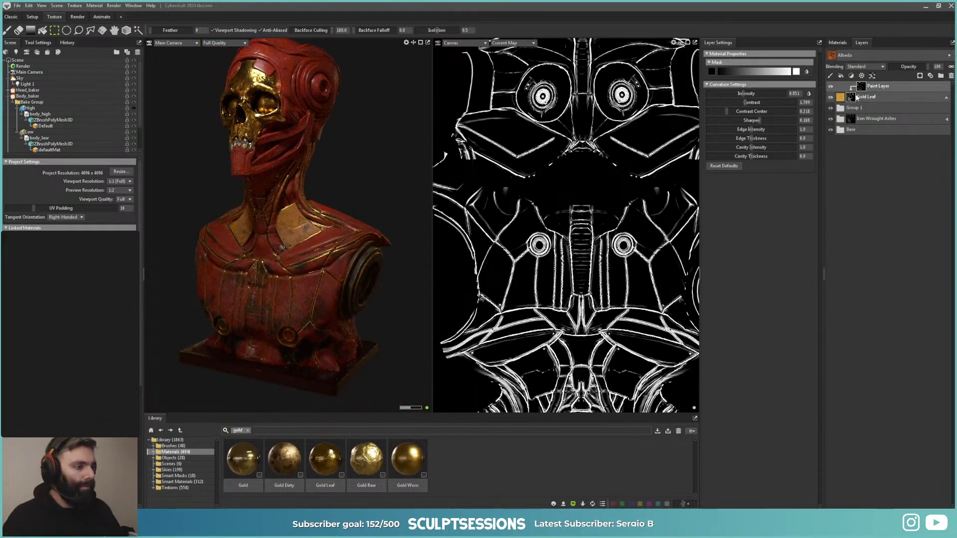
{"action": "left_click_drag", "start_coordinate": [904, 66], "coordinate": [901, 73]}
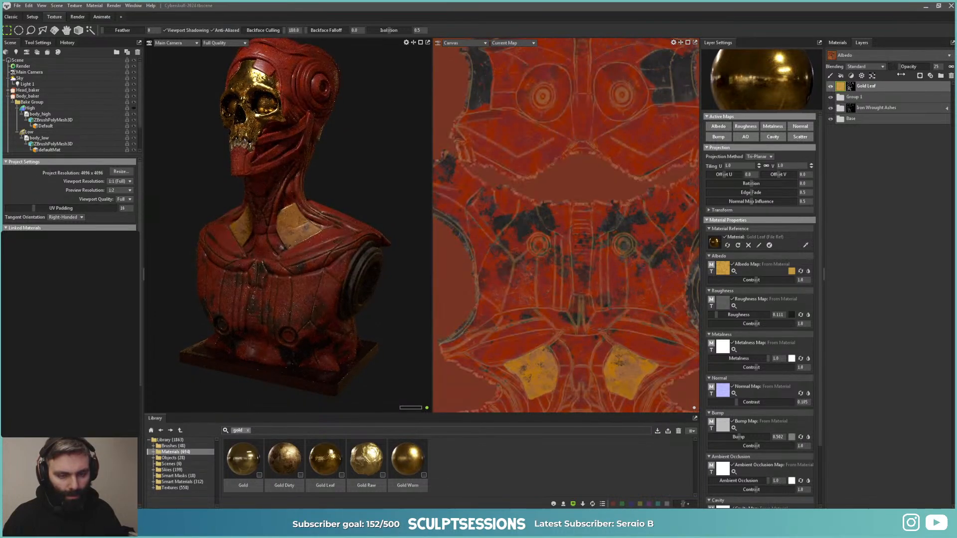
{"action": "scroll", "coordinate": [243, 237], "scroll_direction": "up", "scroll_amount": 3}
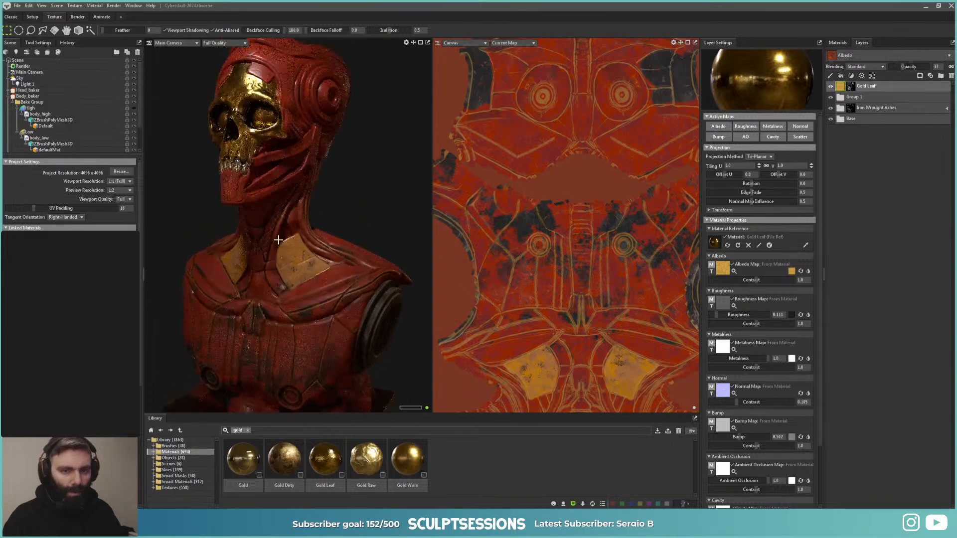
Step: Group all the body layers from Gold Leaf down to Base and copy the new group
{"action": "left_click", "coordinate": [877, 116], "text": "shift"}
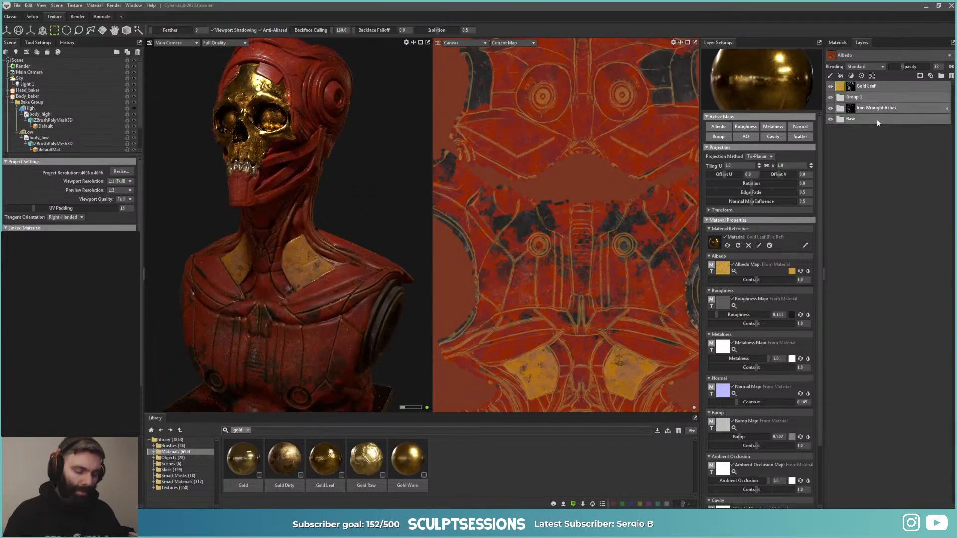
{"action": "key", "text": "ctrl+g"}
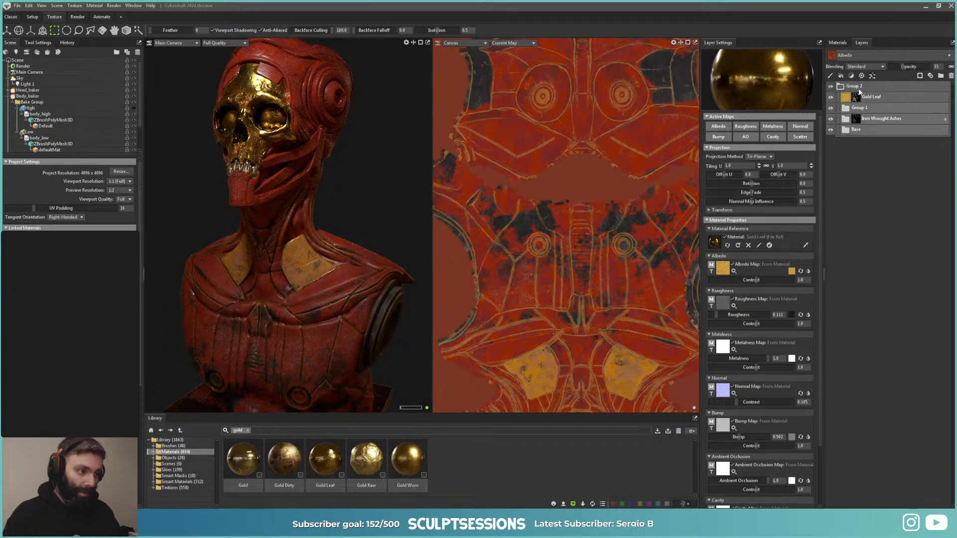
{"action": "right_click", "coordinate": [859, 89]}
{"action": "left_click", "coordinate": [861, 122]}
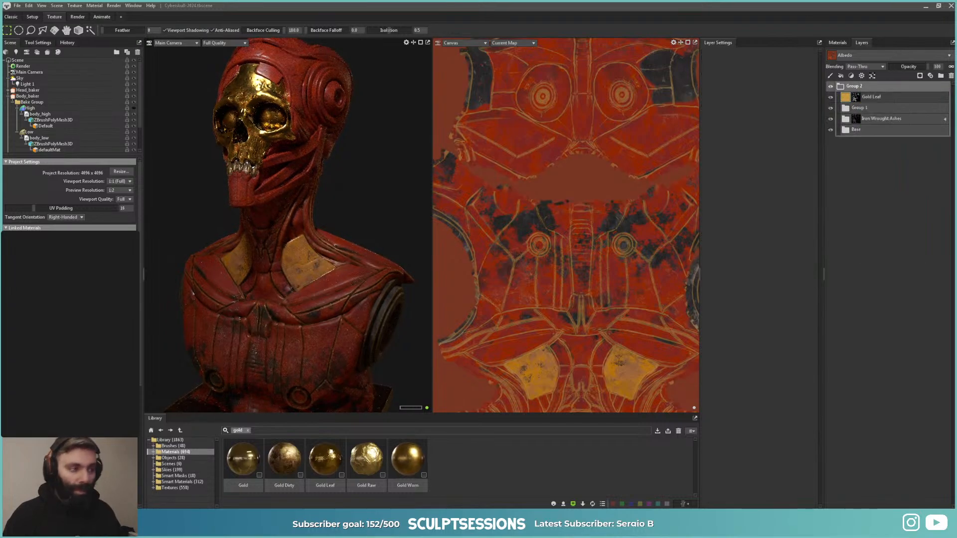
Step: Switch to the Head_MAT material and open its texture layers
{"action": "left_click", "coordinate": [837, 43]}
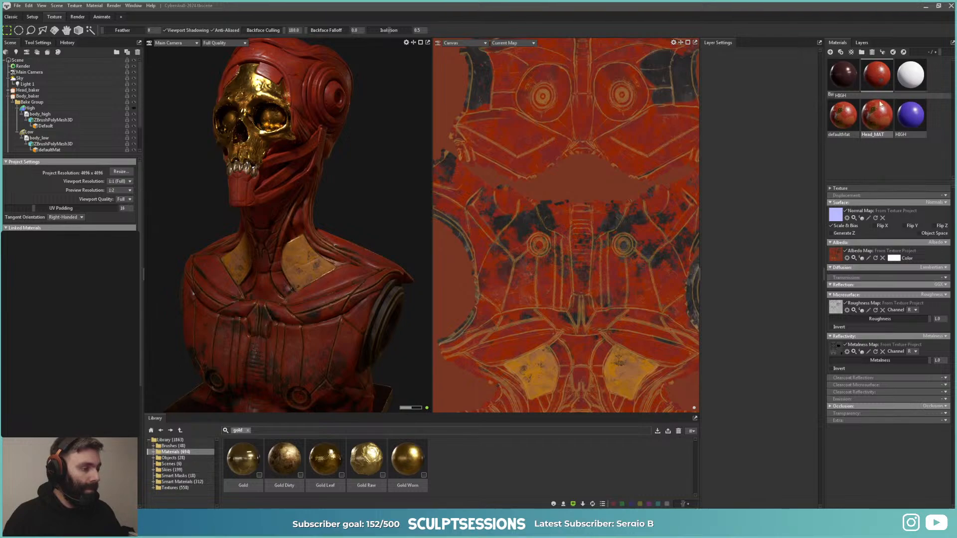
{"action": "left_click", "coordinate": [874, 120]}
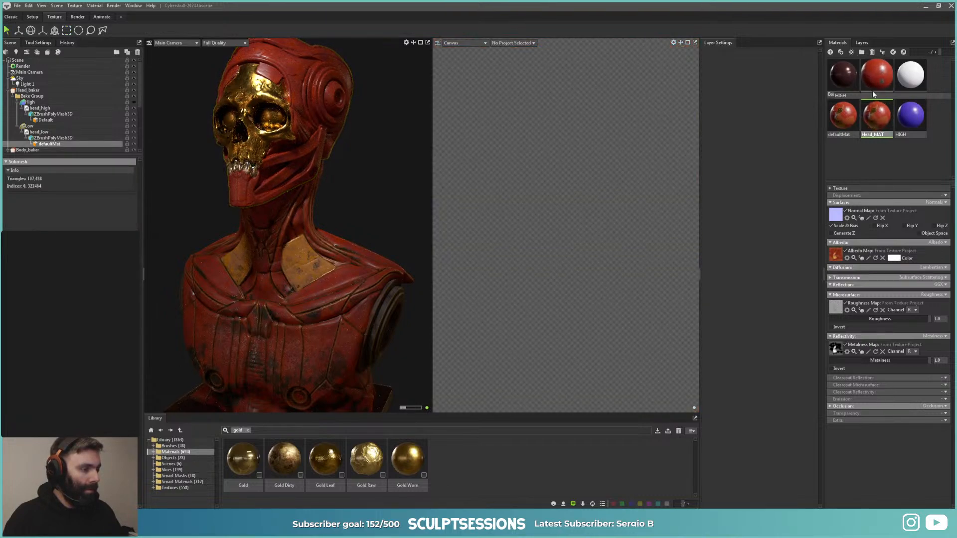
{"action": "left_click", "coordinate": [860, 42]}
{"action": "left_click", "coordinate": [860, 70]}
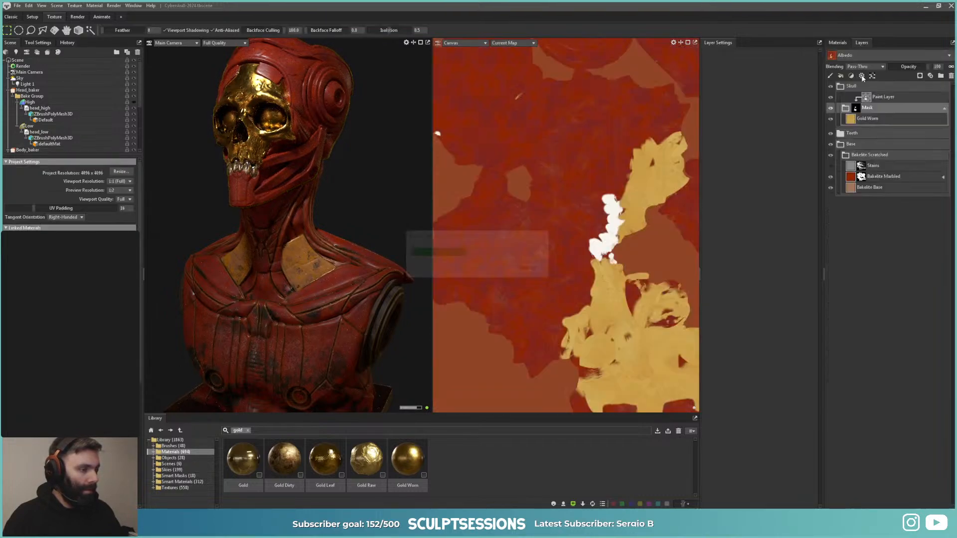
Step: Collapse the Skull and Base groups and paste the copied body group above Skull in the head's layer stack
{"action": "left_click", "coordinate": [840, 87]}
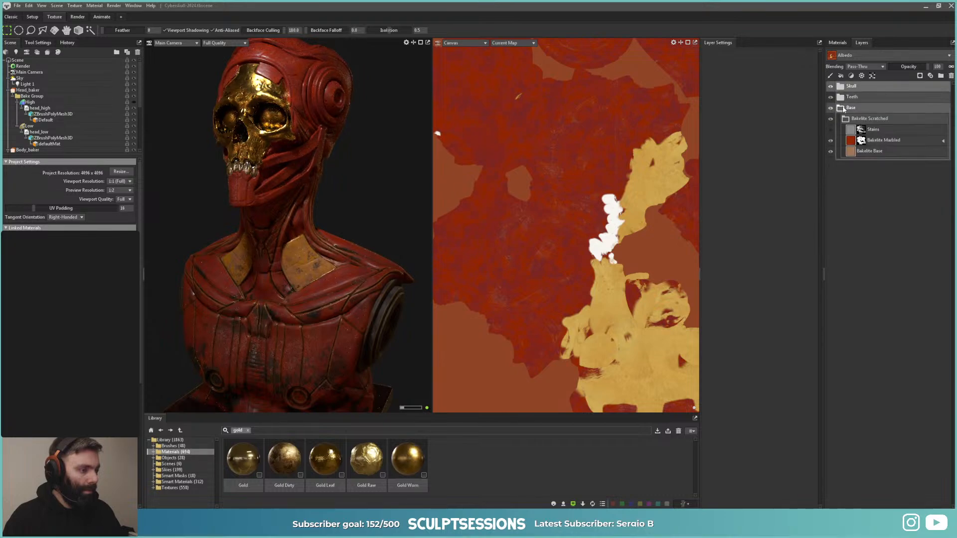
{"action": "left_click", "coordinate": [840, 108]}
{"action": "right_click", "coordinate": [852, 88]}
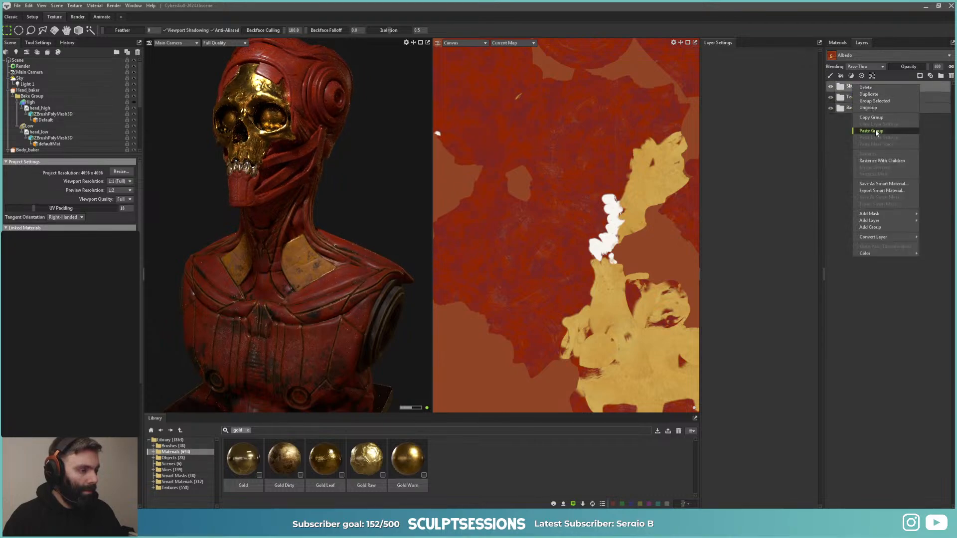
{"action": "left_click", "coordinate": [855, 125]}
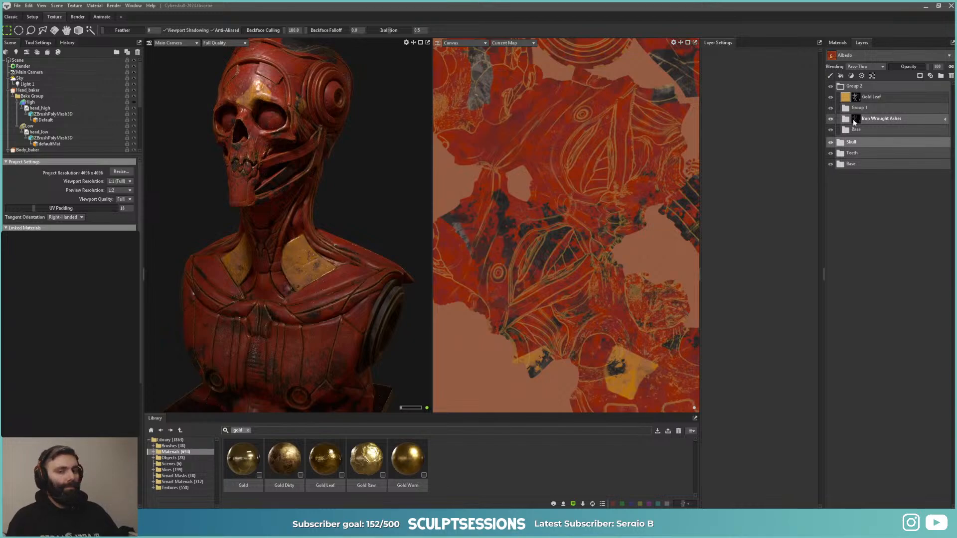
Step: Hide Group 1, Iron Wrought Ashes and Base inside the pasted group on the head
{"action": "left_click_drag", "start_coordinate": [335, 176], "coordinate": [181, 219], "text": "alt"}
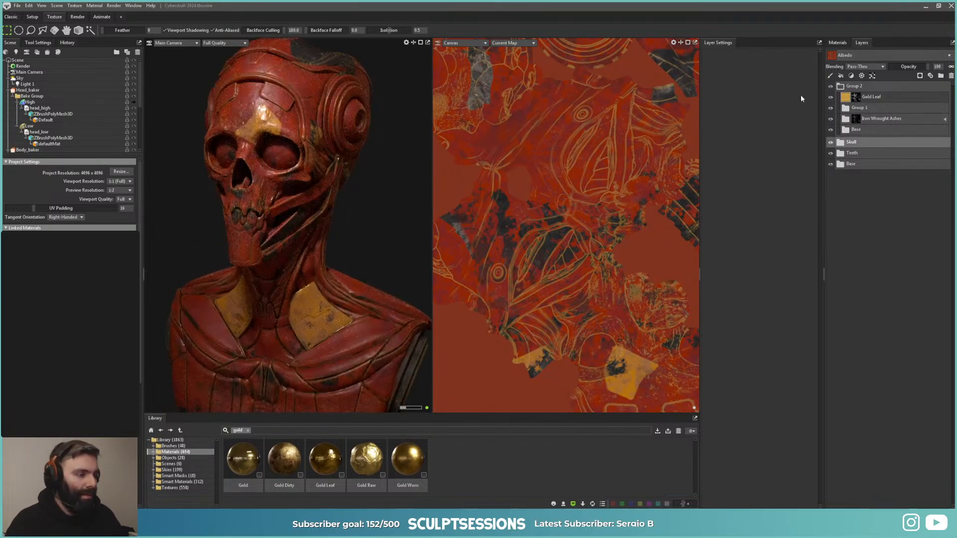
{"action": "left_click", "coordinate": [845, 99]}
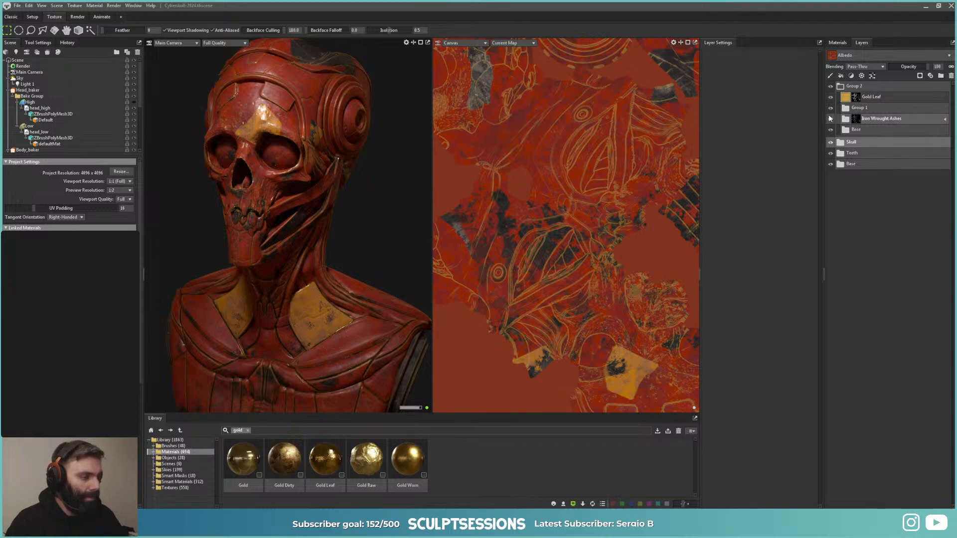
{"action": "left_click", "coordinate": [831, 108]}
{"action": "left_click", "coordinate": [831, 119]}
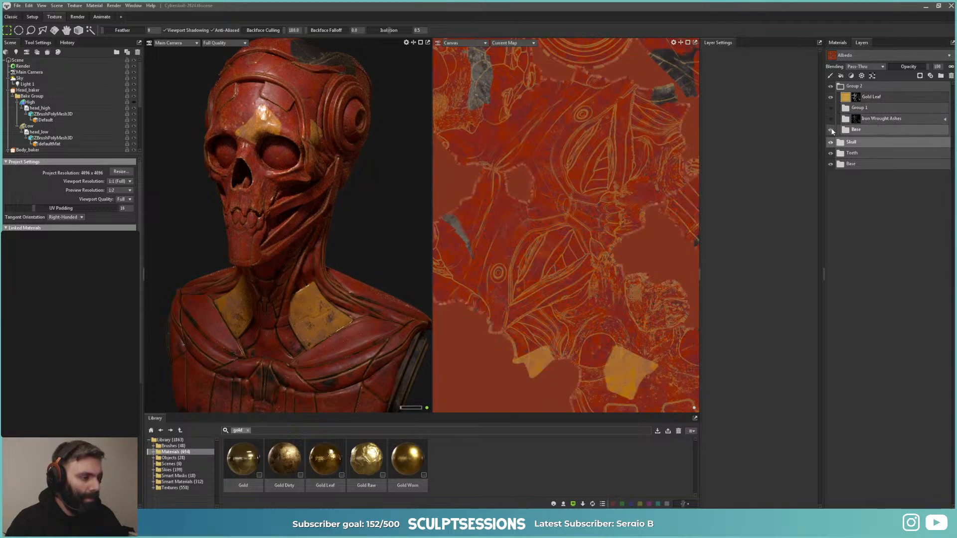
{"action": "left_click", "coordinate": [830, 98]}
{"action": "left_click_drag", "start_coordinate": [333, 145], "coordinate": [381, 214], "text": "alt"}
{"action": "left_click", "coordinate": [326, 126]}
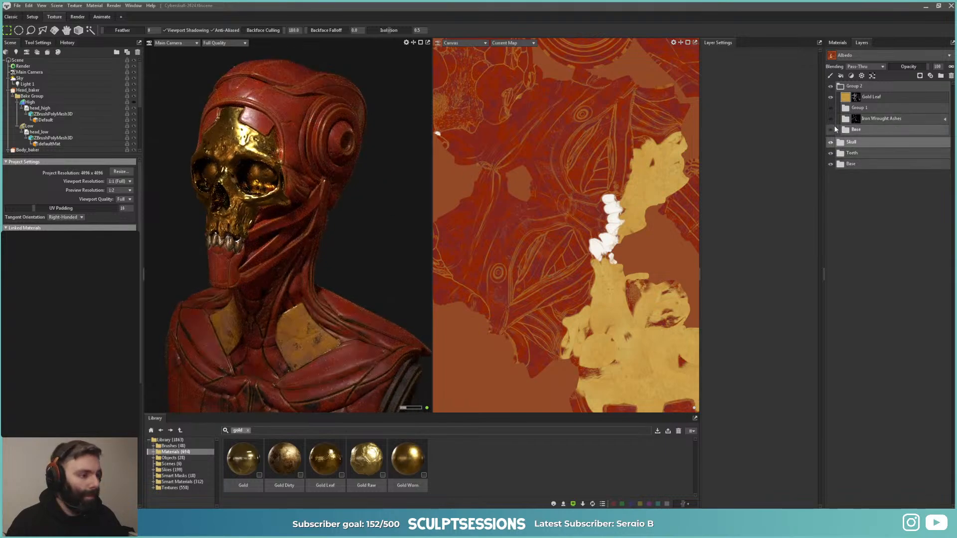
Step: Compare the head with and without the pasted Base group, leaving that group hidden
{"action": "left_click", "coordinate": [830, 129]}
{"action": "left_click", "coordinate": [830, 129]}
{"action": "left_click", "coordinate": [830, 130]}
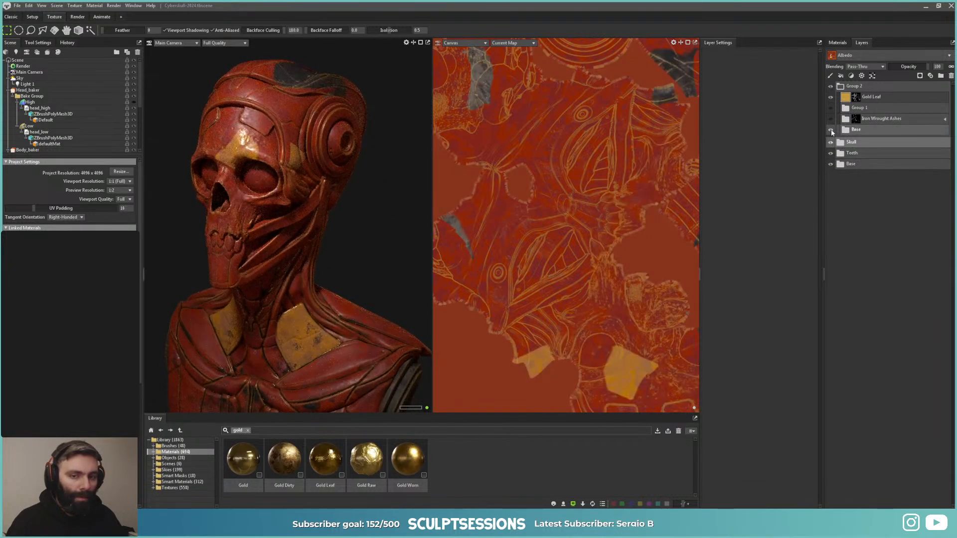
{"action": "left_click", "coordinate": [830, 130]}
Step: Show the pasted Iron Wrought Ashes and Group 1 again, toggling Group 1 to compare its effect on the head
{"action": "left_click", "coordinate": [830, 119]}
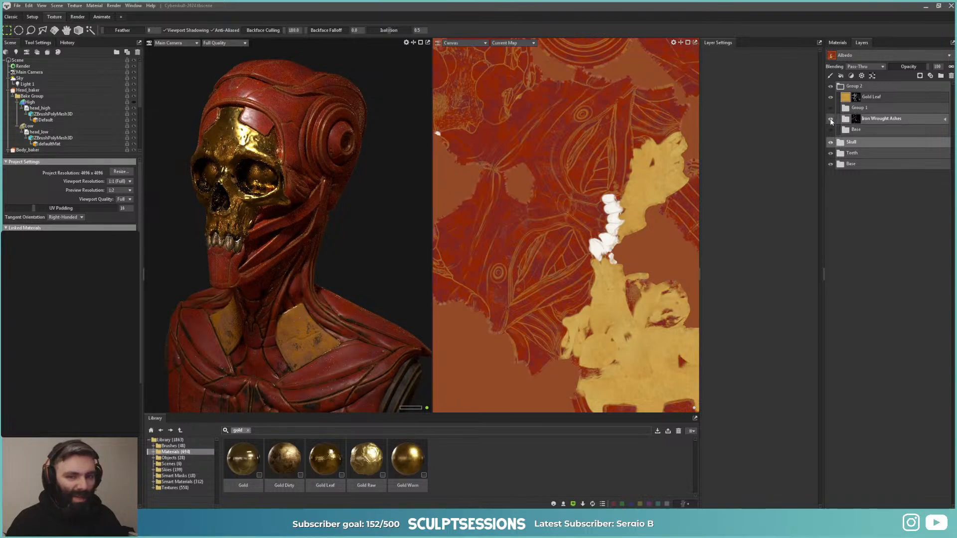
{"action": "left_click", "coordinate": [830, 107]}
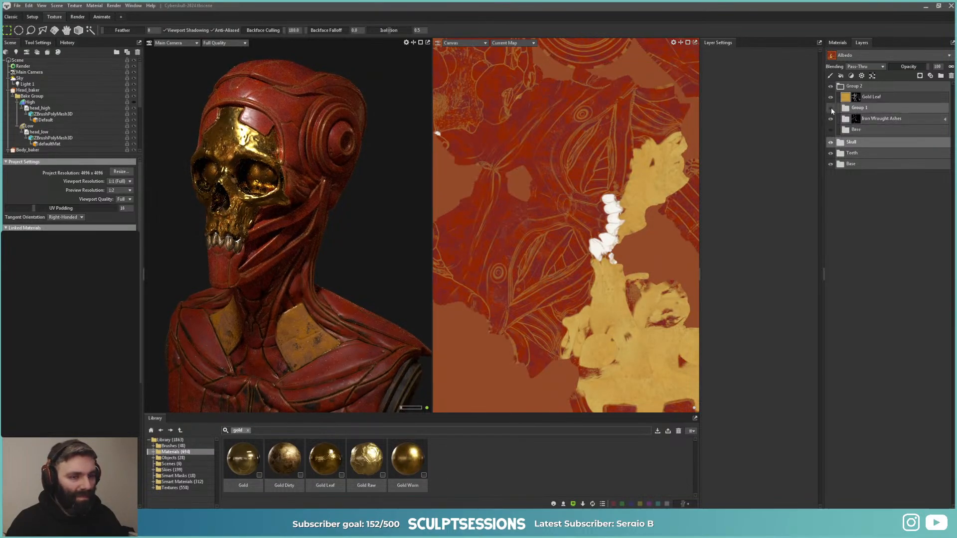
{"action": "left_click", "coordinate": [830, 108]}
{"action": "left_click", "coordinate": [830, 107]}
{"action": "left_click", "coordinate": [830, 107]}
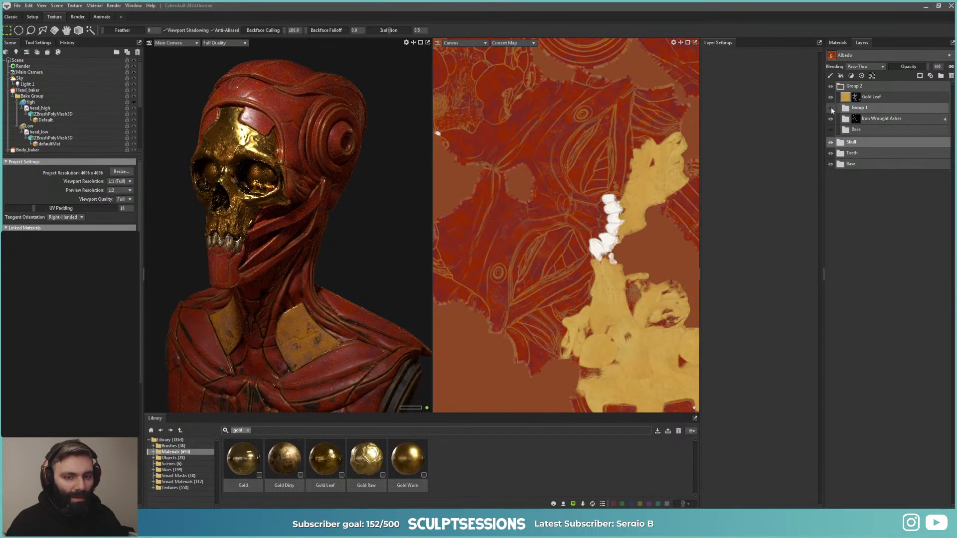
{"action": "left_click", "coordinate": [830, 108]}
{"action": "left_click", "coordinate": [831, 107]}
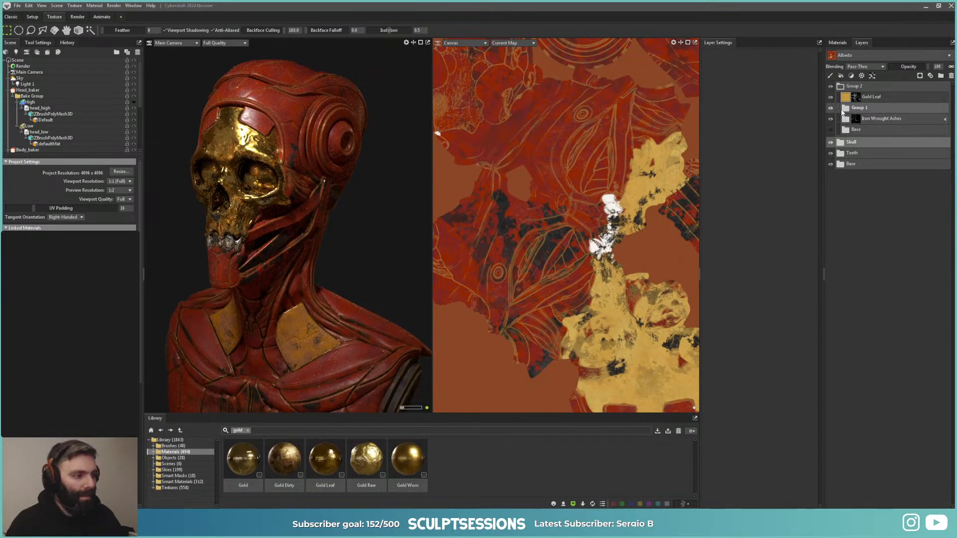
Step: Expand Group 1 inside the head's pasted group and delete the mask from its nested Group folder
{"action": "left_click", "coordinate": [845, 108]}
{"action": "left_click", "coordinate": [850, 118]}
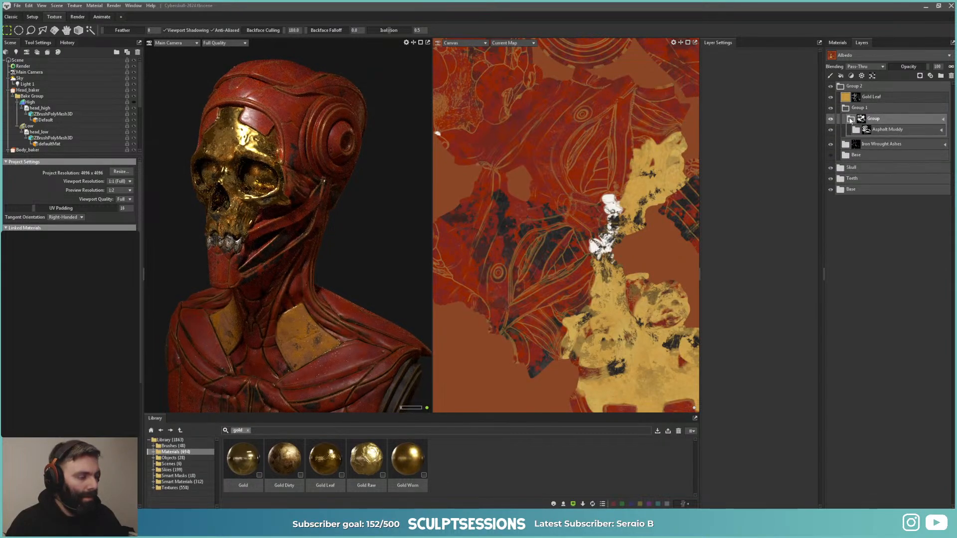
{"action": "left_click", "coordinate": [858, 131]}
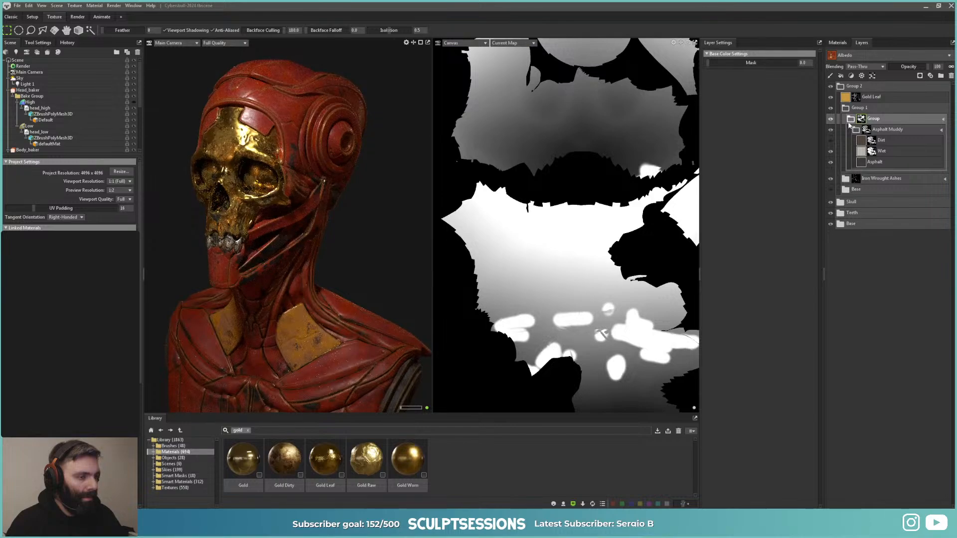
{"action": "middle_click_drag", "start_coordinate": [336, 203], "coordinate": [328, 230]}
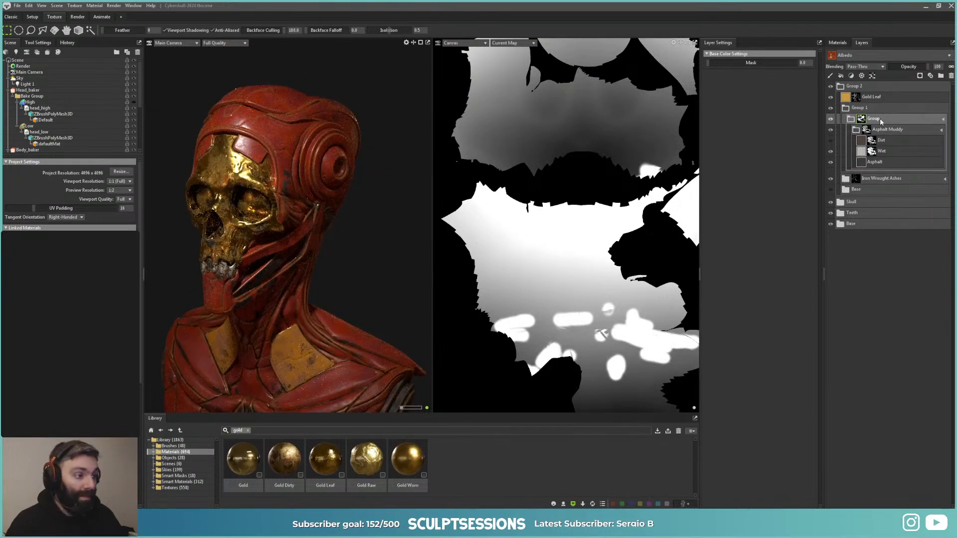
{"action": "right_click", "coordinate": [861, 121]}
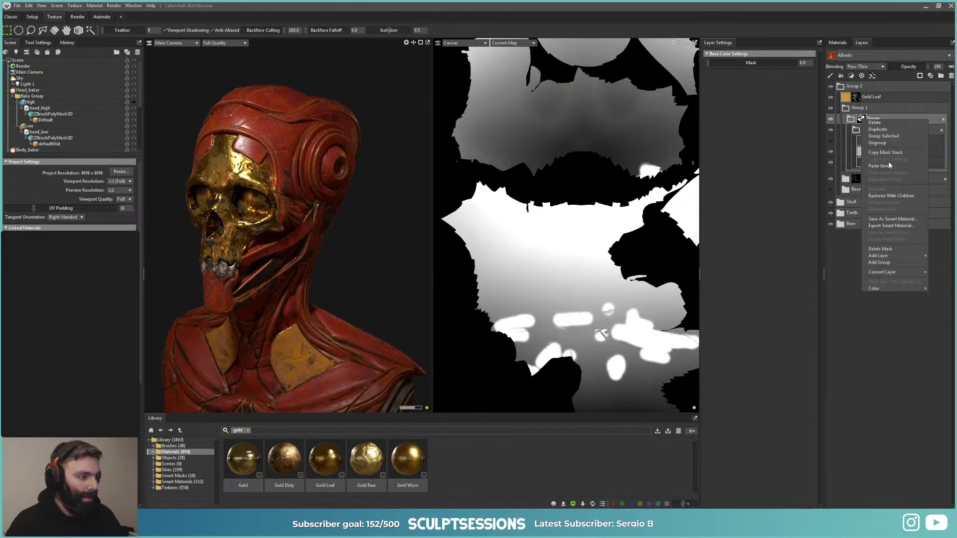
{"action": "left_click", "coordinate": [887, 249]}
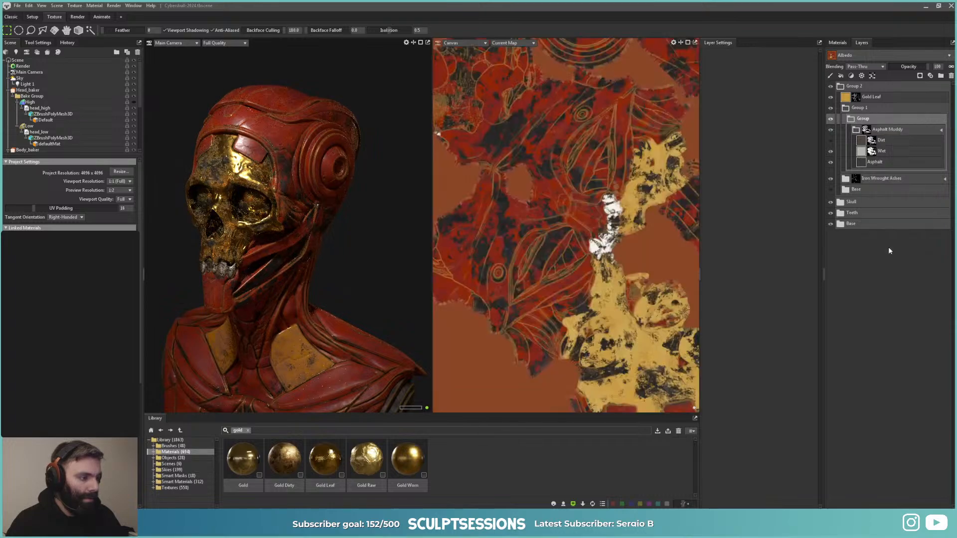
{"action": "left_click_drag", "start_coordinate": [255, 278], "coordinate": [342, 274], "text": "alt"}
{"action": "scroll", "coordinate": [328, 286], "scroll_direction": "up", "scroll_amount": 5}
{"action": "scroll", "coordinate": [294, 271], "scroll_direction": "up", "scroll_amount": 4}
{"action": "scroll", "coordinate": [342, 274], "scroll_direction": "down", "scroll_amount": 5}
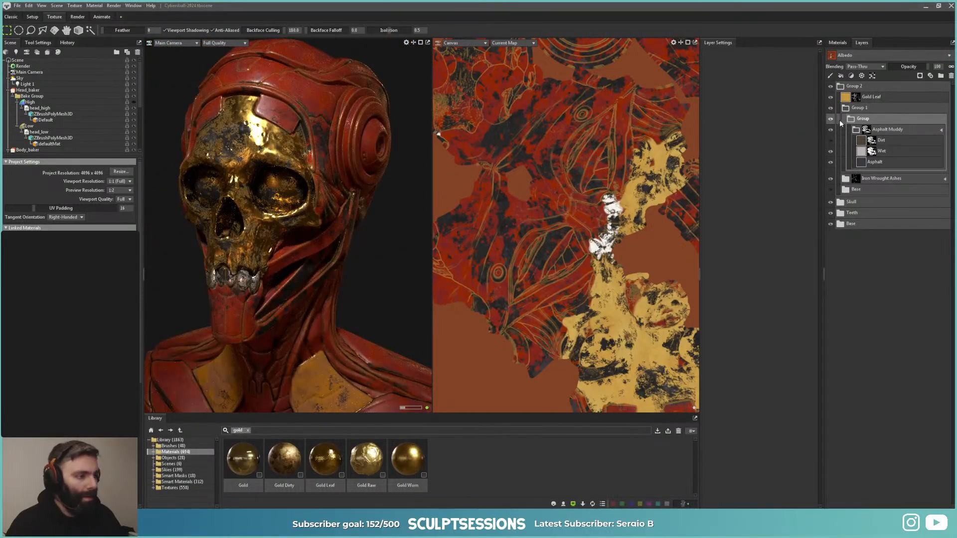
Step: Move the Skull and Teeth groups above Group 2 in the head's layer stack
{"action": "left_click", "coordinate": [854, 108]}
{"action": "left_click", "coordinate": [855, 119]}
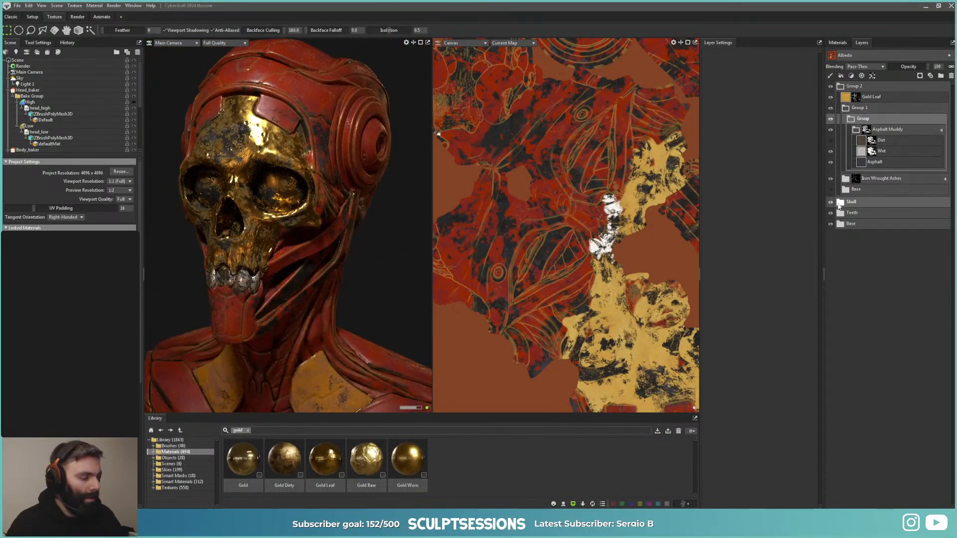
{"action": "left_click_drag", "start_coordinate": [838, 205], "coordinate": [859, 85]}
{"action": "left_click_drag", "start_coordinate": [421, 192], "coordinate": [356, 217], "text": "alt"}
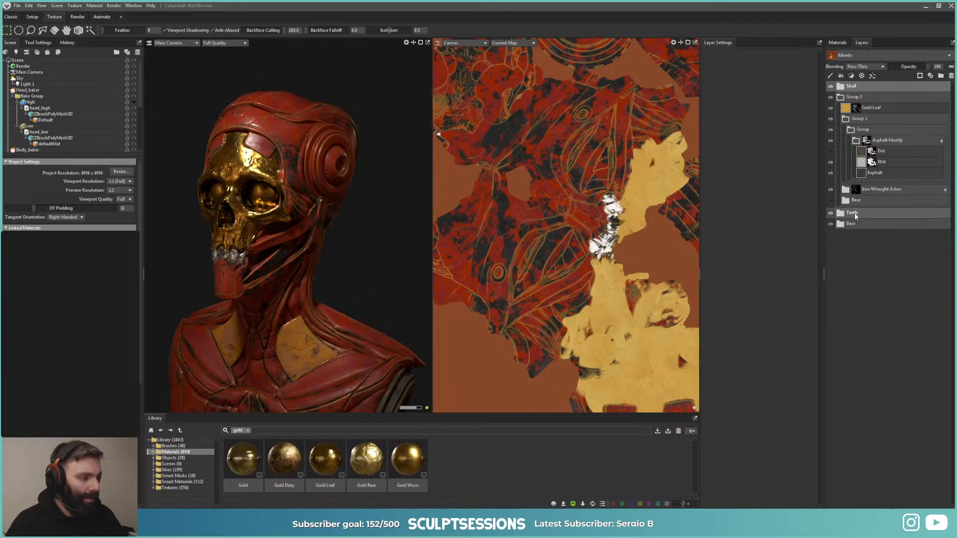
{"action": "left_click_drag", "start_coordinate": [853, 213], "coordinate": [862, 96]}
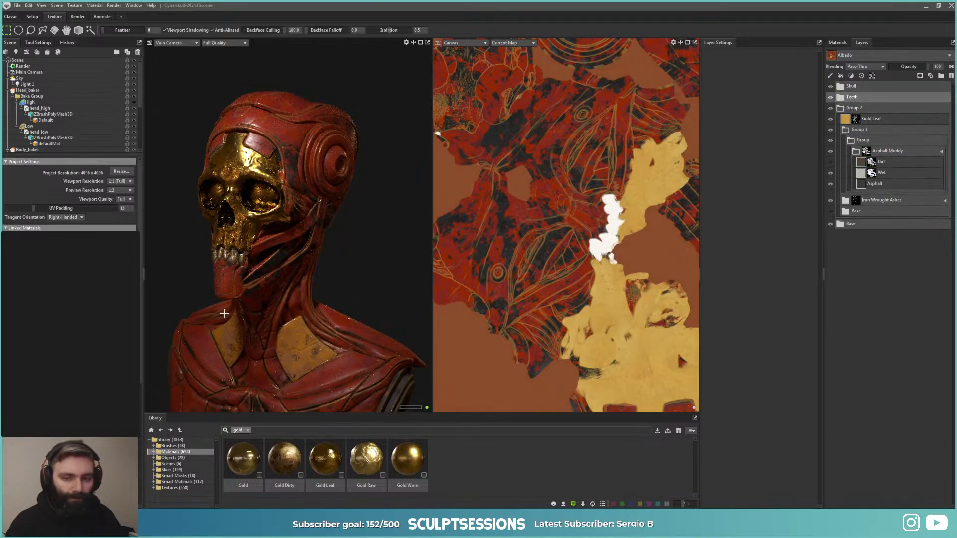
Step: Examine the head's grime and gold up close around the ear and forehead, and the whole bust from the front
{"action": "left_click_drag", "start_coordinate": [178, 310], "coordinate": [317, 261], "text": "alt"}
{"action": "right_click_drag", "start_coordinate": [317, 262], "coordinate": [305, 218], "text": "alt"}
{"action": "middle_click_drag", "start_coordinate": [306, 218], "coordinate": [310, 237], "text": "alt"}
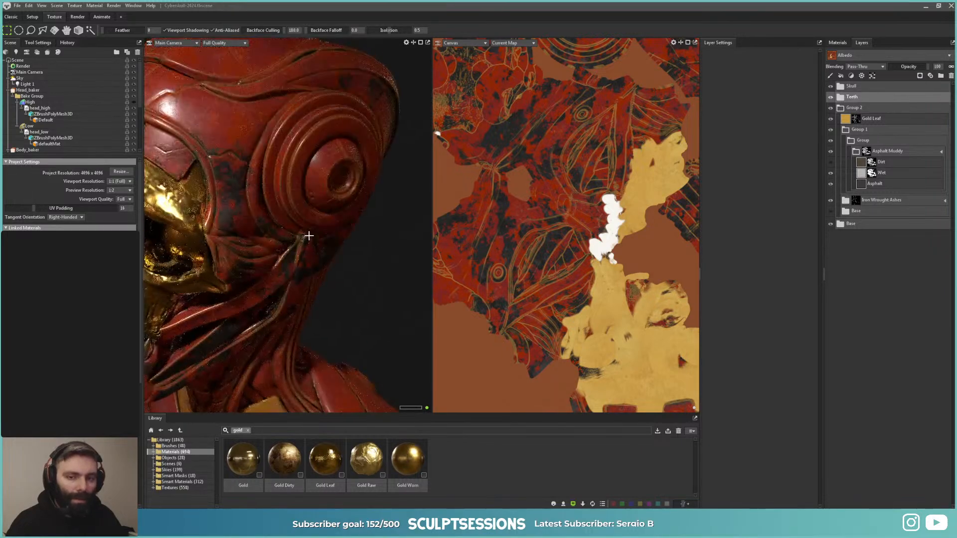
{"action": "left_click_drag", "start_coordinate": [309, 237], "coordinate": [304, 230], "text": "alt"}
{"action": "right_click_drag", "start_coordinate": [303, 230], "coordinate": [320, 235], "text": "alt"}
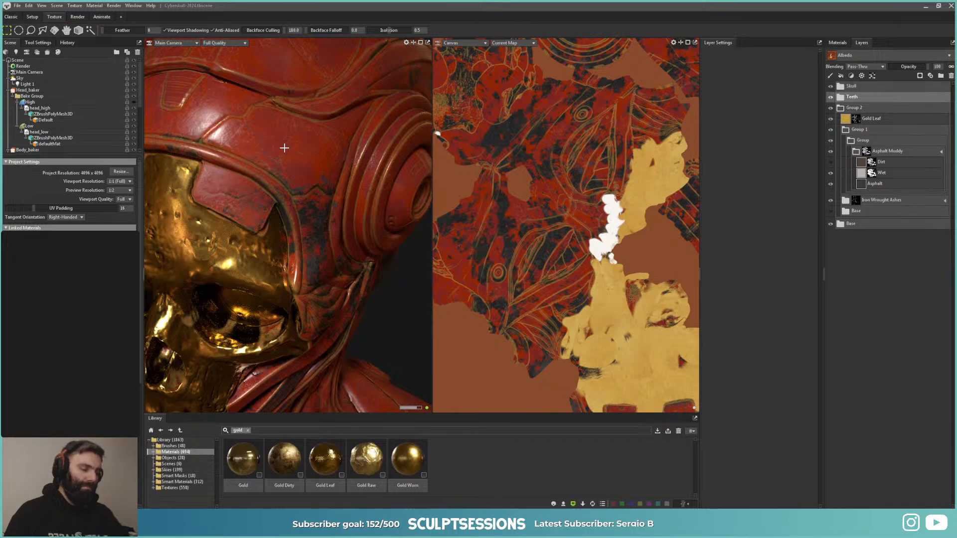
{"action": "right_click_drag", "start_coordinate": [238, 244], "coordinate": [249, 212], "text": "alt"}
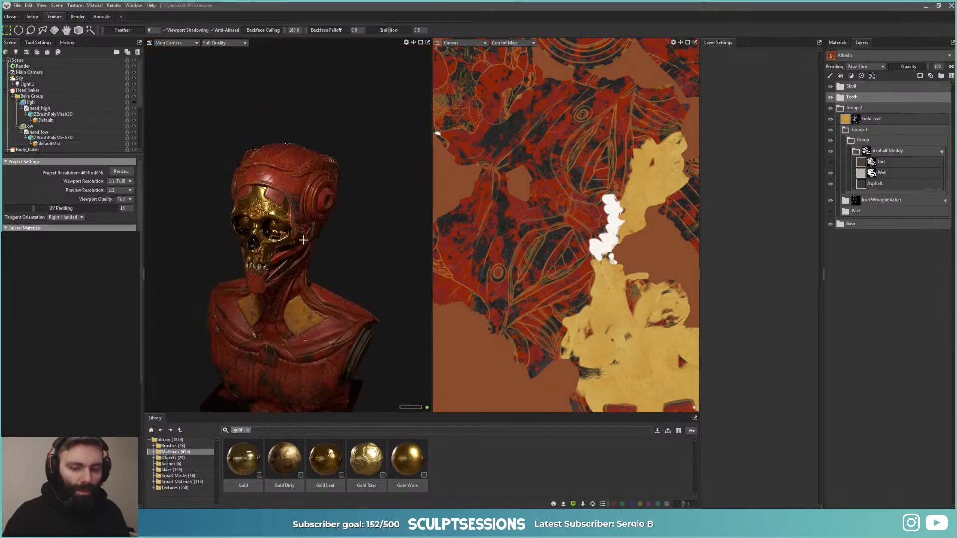
{"action": "left_click_drag", "start_coordinate": [287, 246], "coordinate": [323, 236], "text": "alt"}
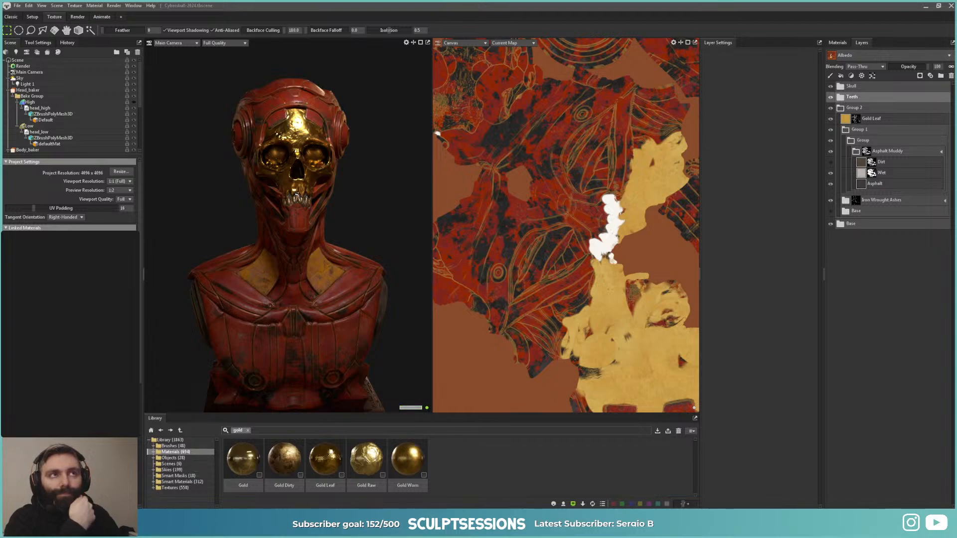
Step: Toggle ray tracing and compare the bust's lighting with and without Light 1, leaving Light 1 hidden and Sky selected
{"action": "key", "text": "ctrl+r"}
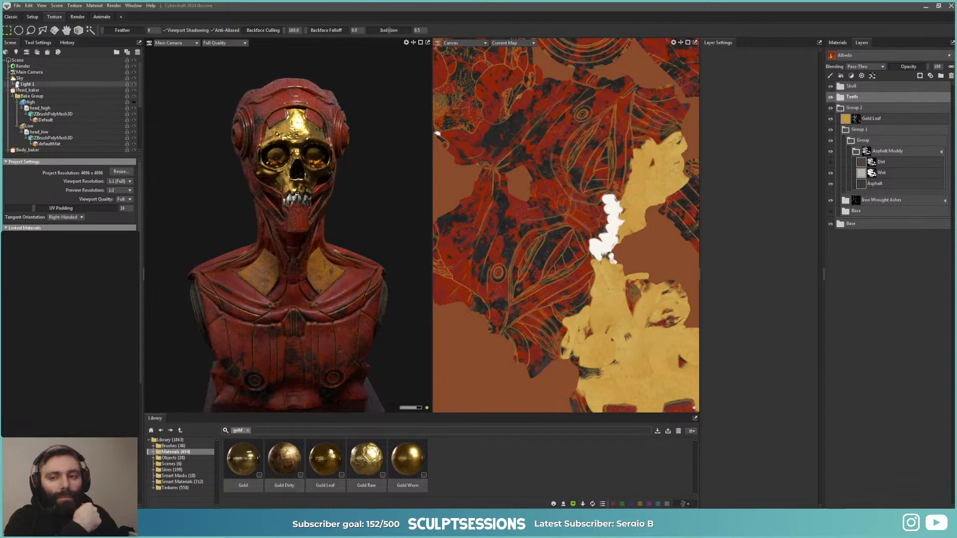
{"action": "left_click", "coordinate": [93, 85]}
{"action": "left_click", "coordinate": [134, 84]}
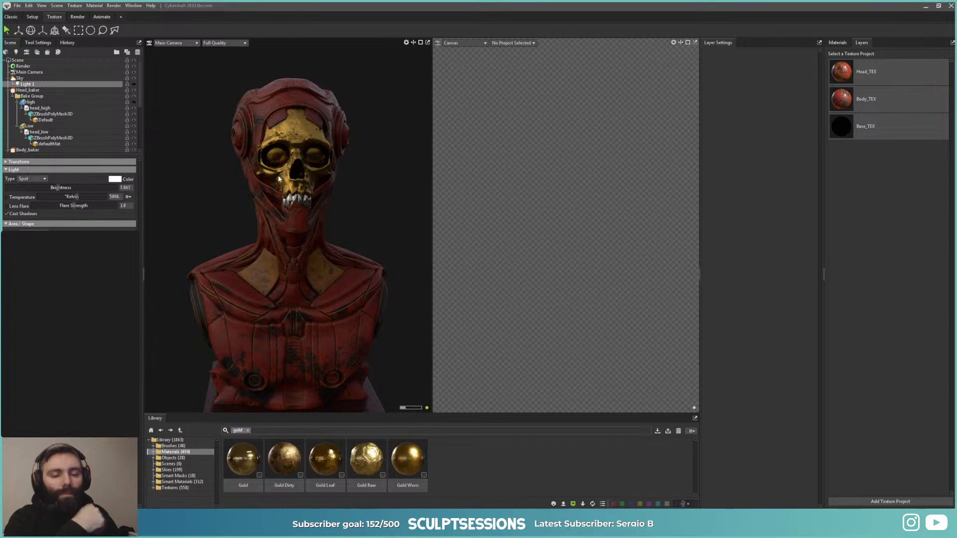
{"action": "left_click", "coordinate": [134, 84]}
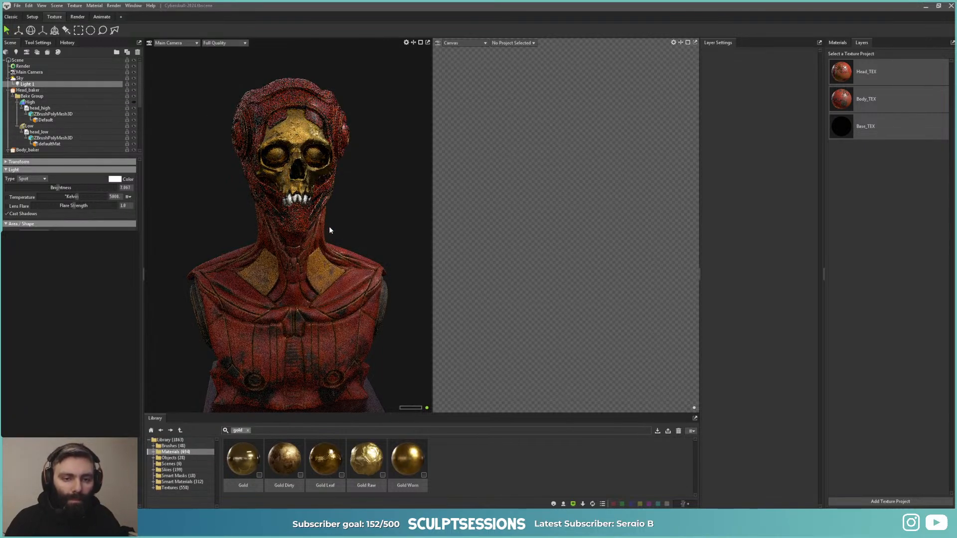
{"action": "left_click_drag", "start_coordinate": [330, 228], "coordinate": [271, 229], "text": "shift"}
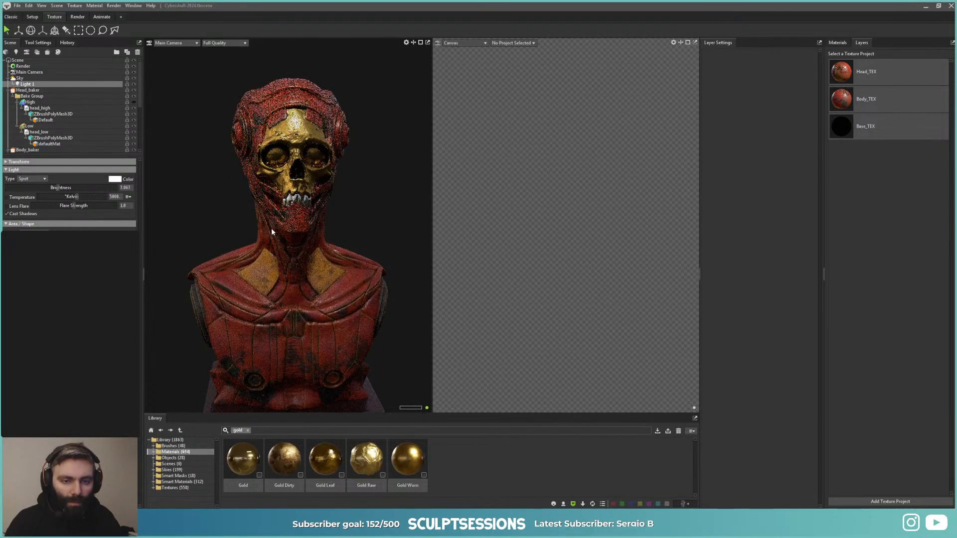
{"action": "left_click", "coordinate": [350, 274]}
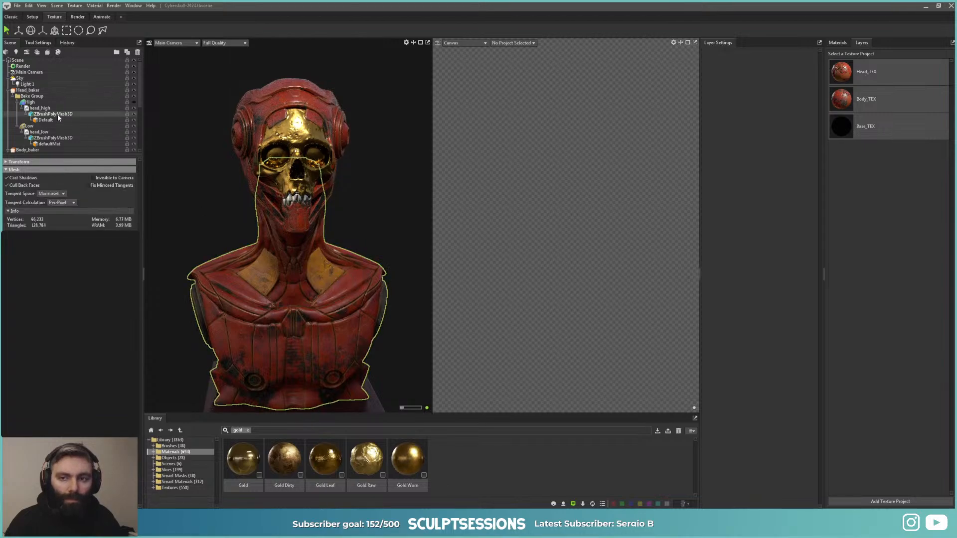
{"action": "left_click", "coordinate": [21, 79]}
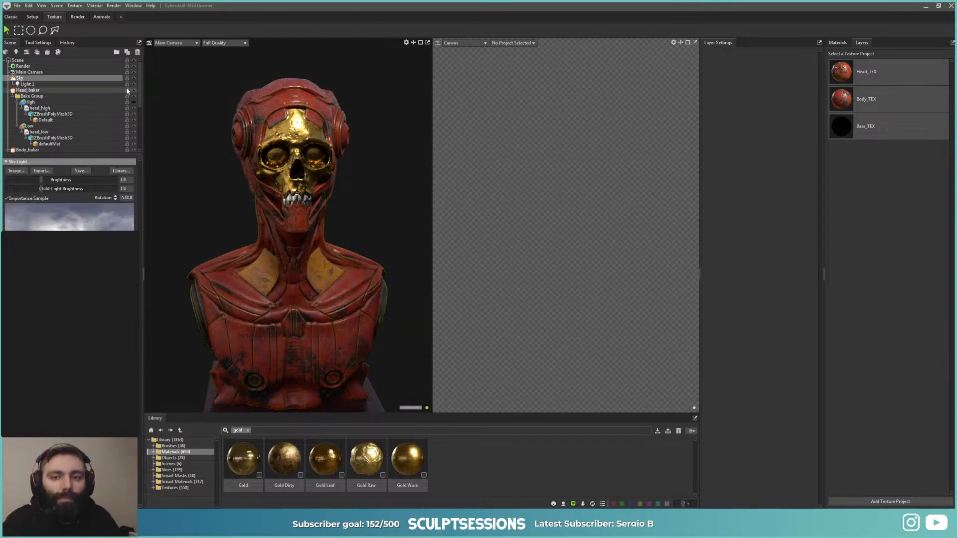
{"action": "left_click", "coordinate": [133, 83]}
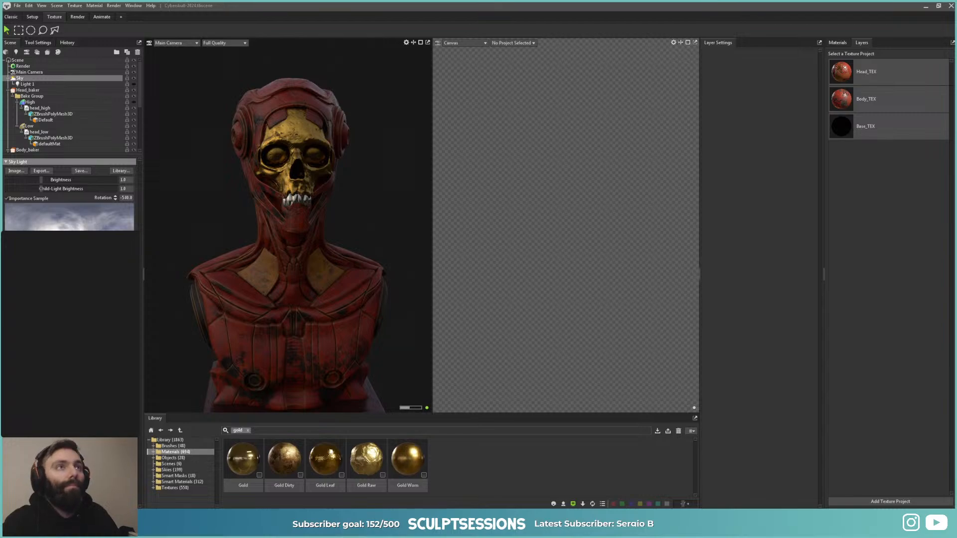
Step: Cycle through the sky lighting presets, rotating the sky and viewing the bust at a three-quarter angle to compare environments
{"action": "key", "text": "Page_Down"}
{"action": "key", "text": "Page_Down"}
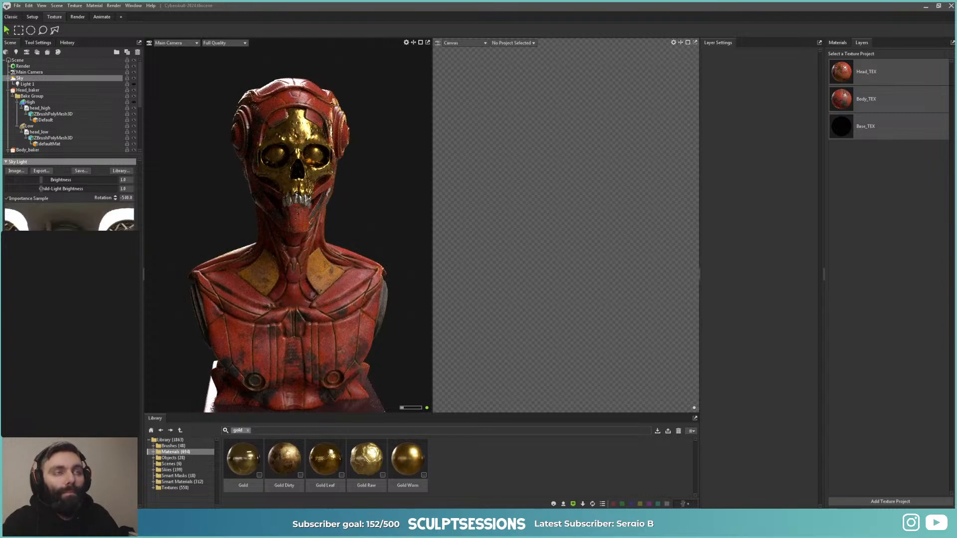
{"action": "key", "text": "Page_Down"}
{"action": "key", "text": "Page_Down"}
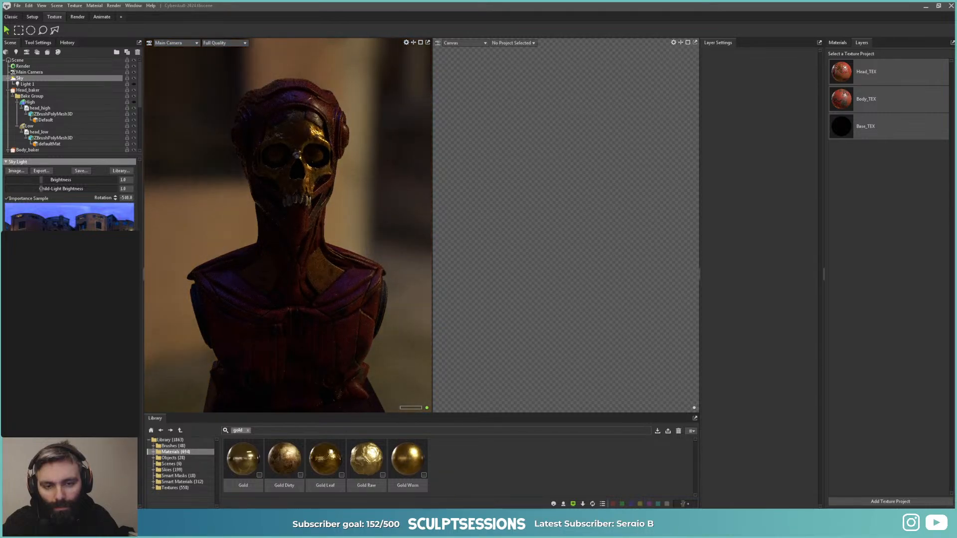
{"action": "left_click_drag", "start_coordinate": [288, 270], "coordinate": [361, 302], "text": "shift"}
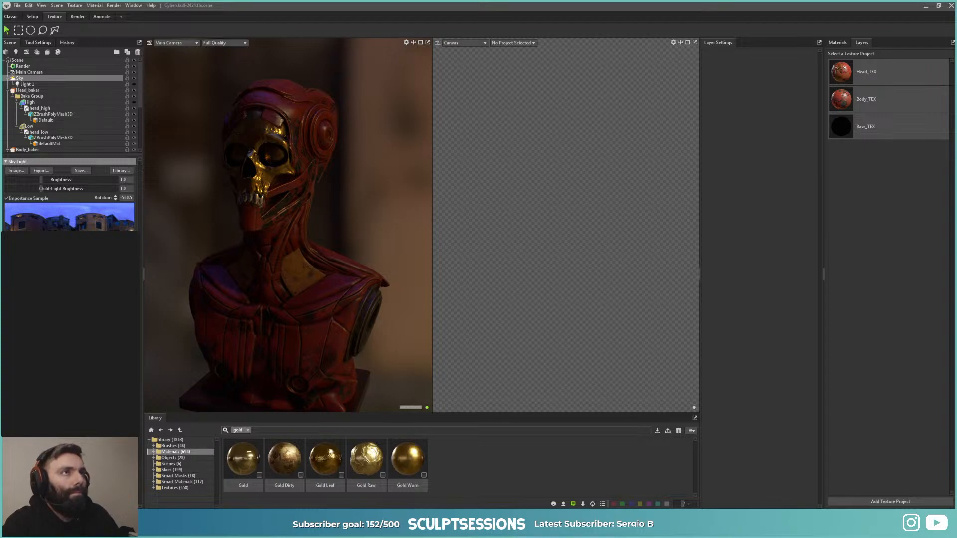
{"action": "key", "text": "Right"}
{"action": "key", "text": "Right"}
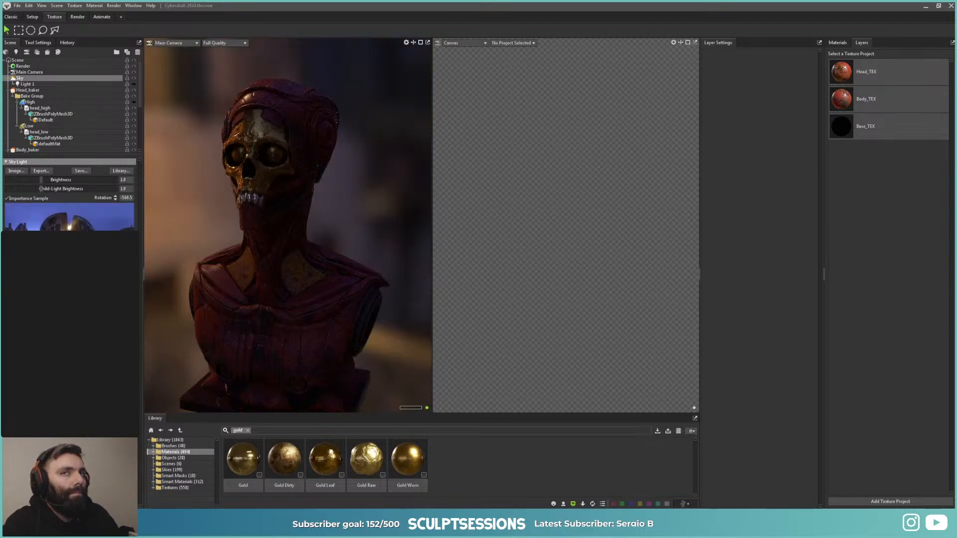
{"action": "key", "text": "Right"}
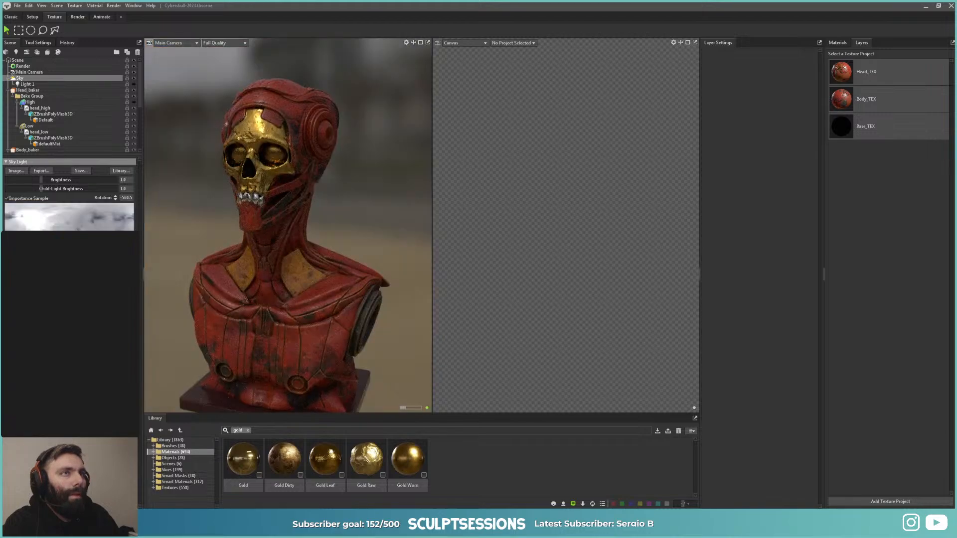
{"action": "key", "text": "Right"}
{"action": "key", "text": "Right"}
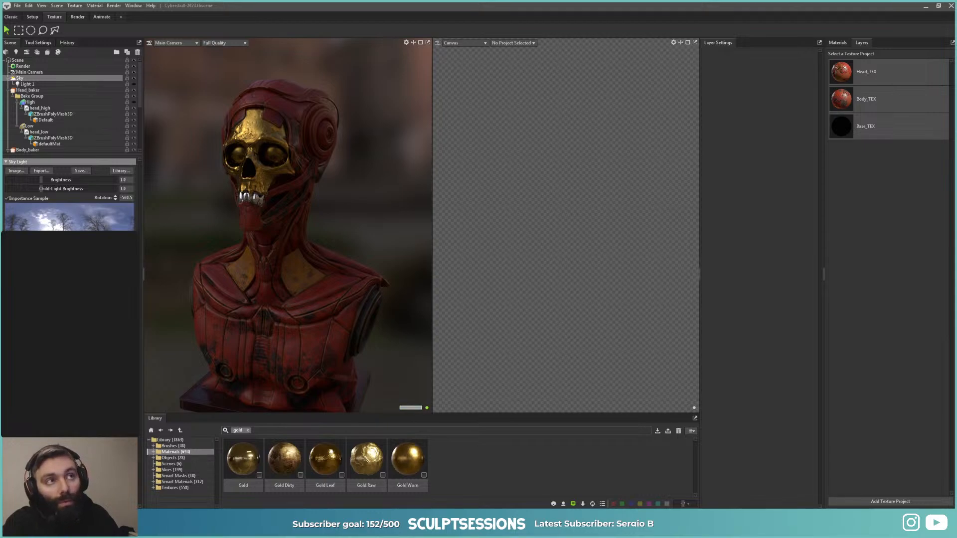
{"action": "key", "text": "Right"}
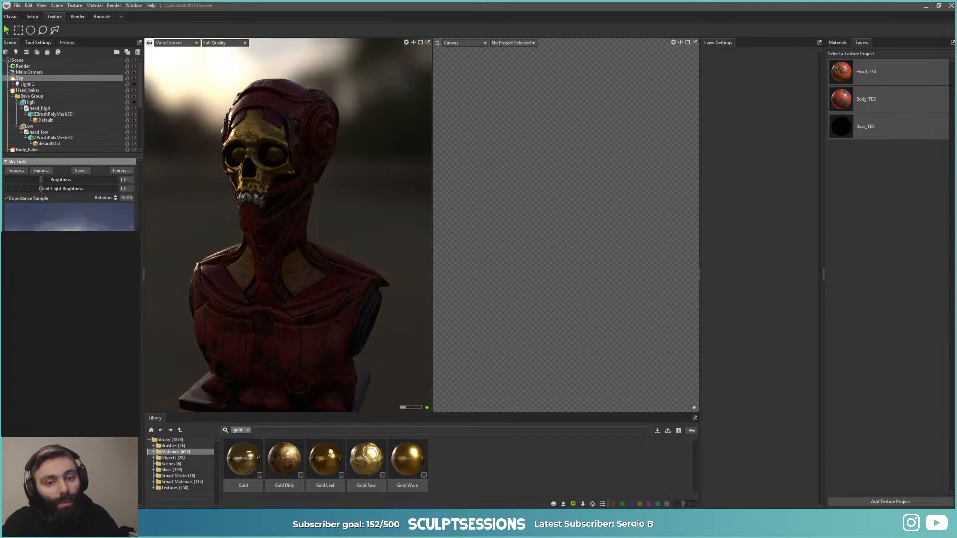
{"action": "key", "text": "Right"}
{"action": "key", "text": "Right"}
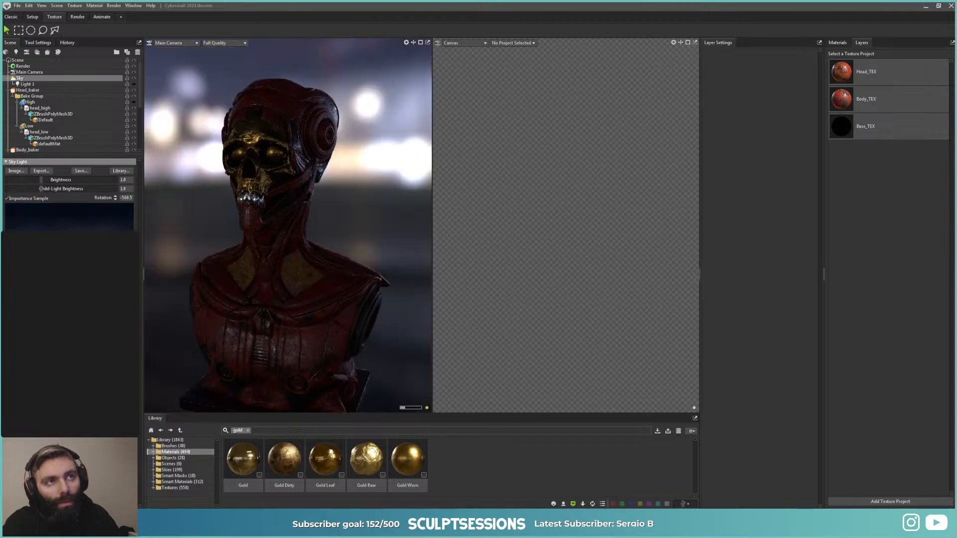
{"action": "key", "text": "Right"}
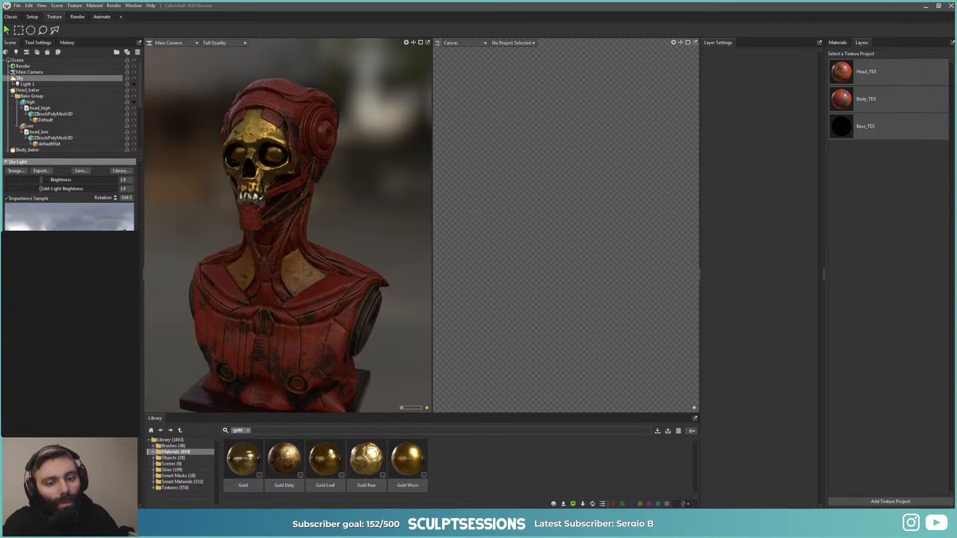
{"action": "key", "text": "Right"}
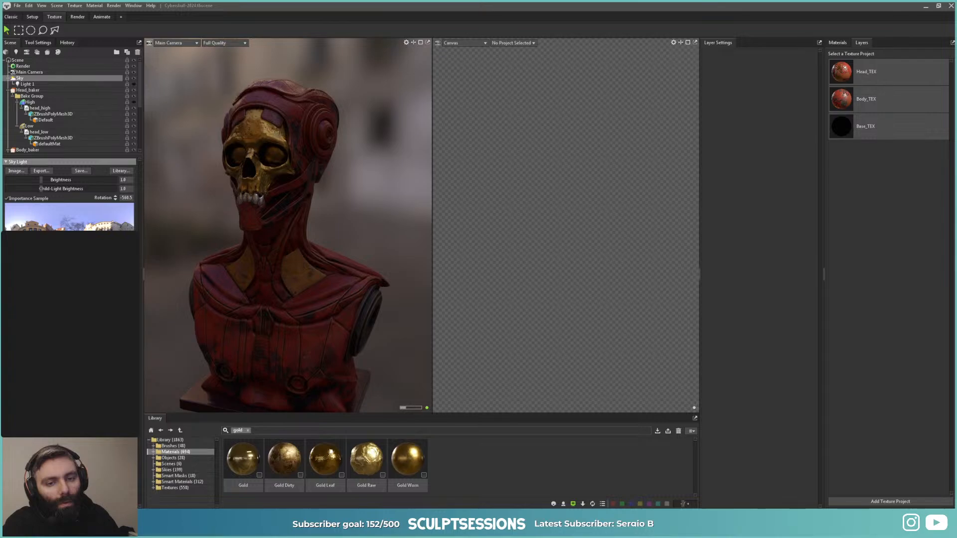
{"action": "key", "text": "Right"}
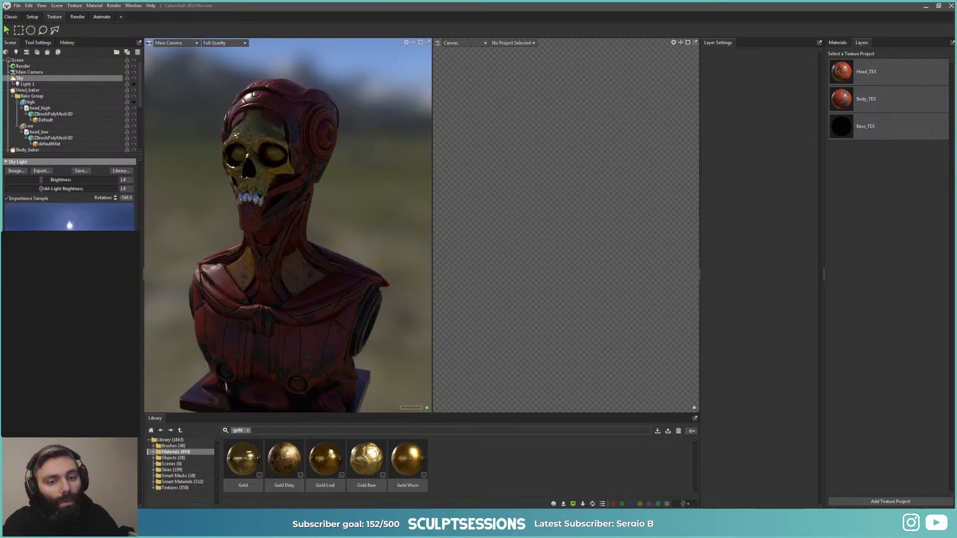
{"action": "key", "text": "Right"}
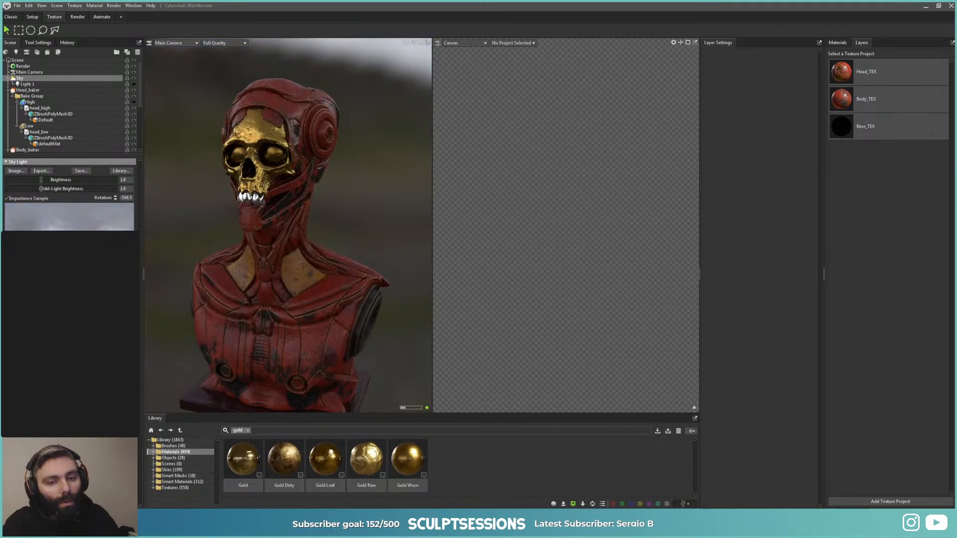
{"action": "key", "text": "Right"}
{"action": "key", "text": "Right"}
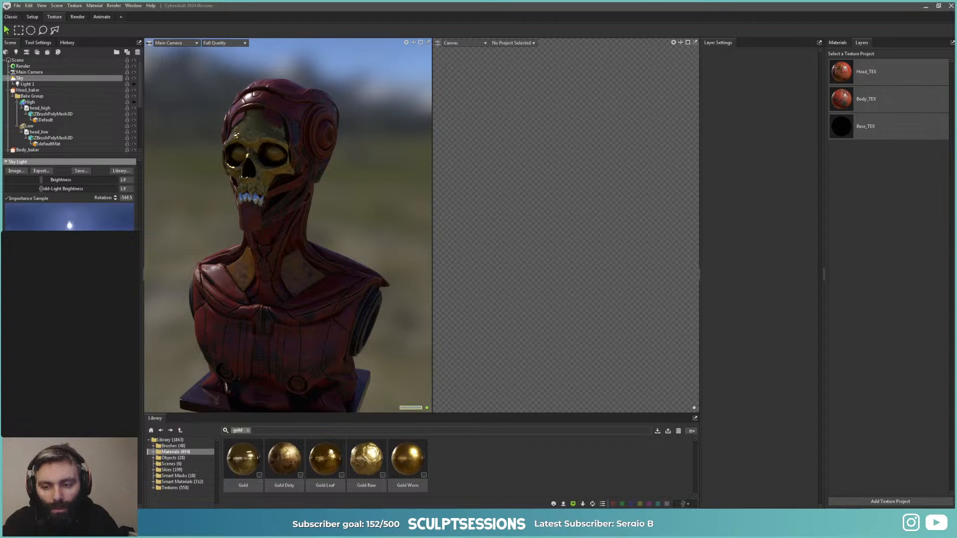
Step: Switch the sky backdrop to a solid background colour and choose dark grey 2c2c2c
{"action": "left_click", "coordinate": [90, 319]}
{"action": "left_click", "coordinate": [104, 325]}
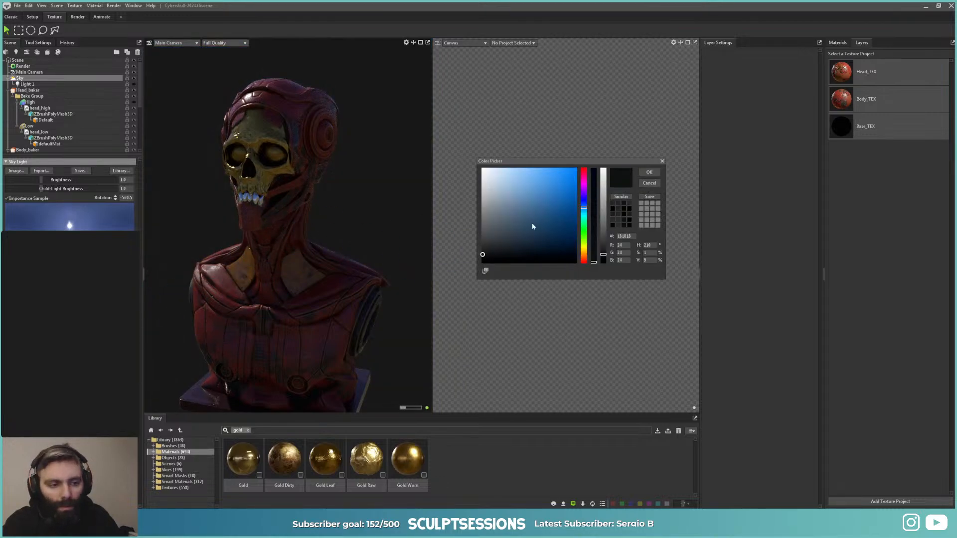
{"action": "mouse_move", "coordinate": [482, 253]}
{"action": "left_mouse_down"}
{"action": "mouse_move", "coordinate": [481, 238]}
{"action": "mouse_move", "coordinate": [480, 269]}
{"action": "left_mouse_up"}
{"action": "mouse_move", "coordinate": [483, 232]}
{"action": "left_mouse_down"}
{"action": "mouse_move", "coordinate": [481, 223]}
{"action": "mouse_move", "coordinate": [480, 247]}
{"action": "left_mouse_up"}
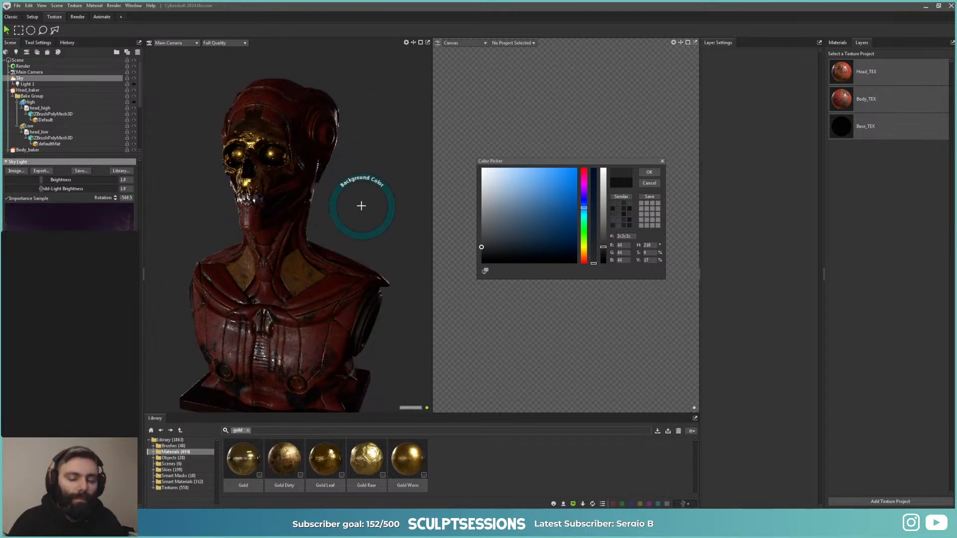
Step: Rotate the sky to about -527.5 and frame the head and shoulders in three-quarter view
{"action": "left_click_drag", "start_coordinate": [364, 208], "coordinate": [359, 226]}
{"action": "right_click_drag", "start_coordinate": [360, 226], "coordinate": [344, 180]}
{"action": "left_click_drag", "start_coordinate": [343, 182], "coordinate": [352, 228]}
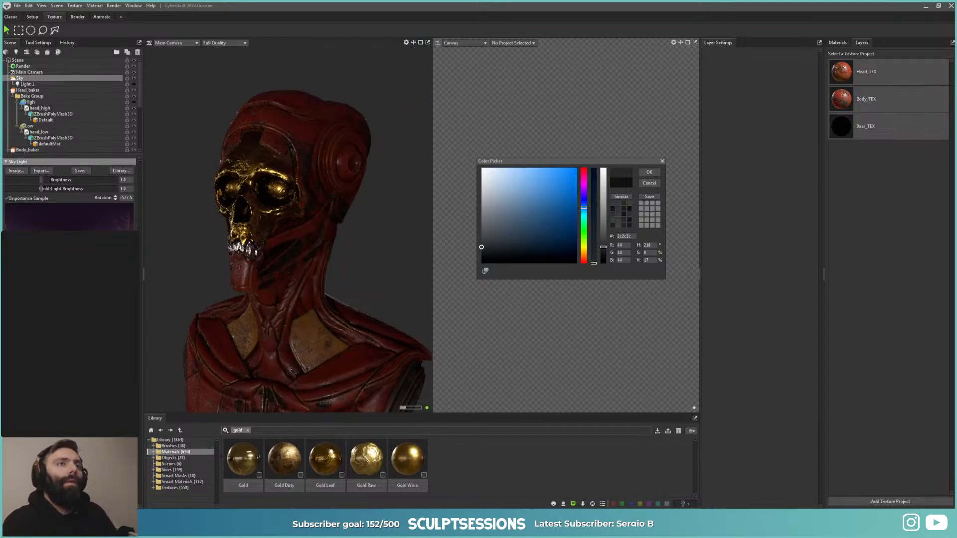
Step: Cycle back and forth through the sky presets, settle on the dim grey-brown blurred environment, and view the whole bust
{"action": "key", "text": "Right"}
{"action": "key", "text": "Right"}
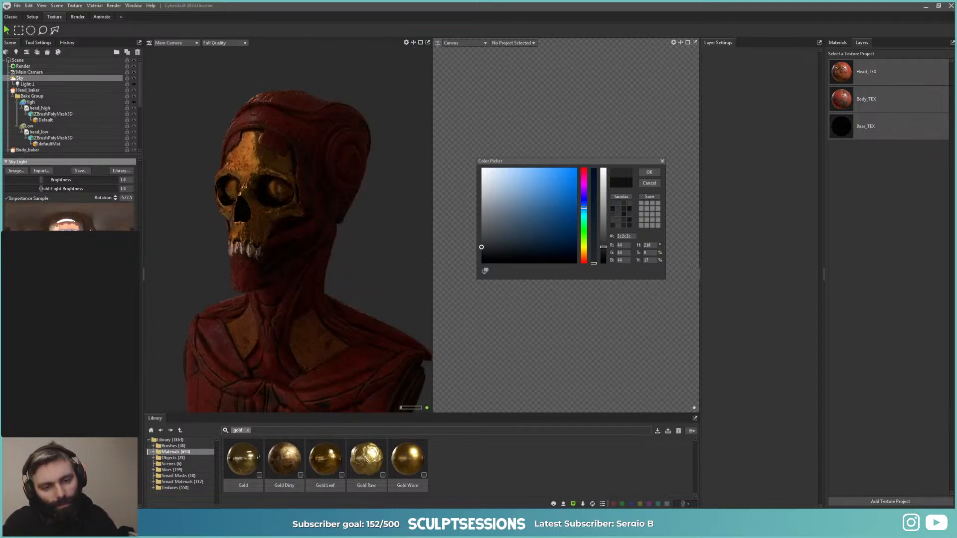
{"action": "key", "text": "Right"}
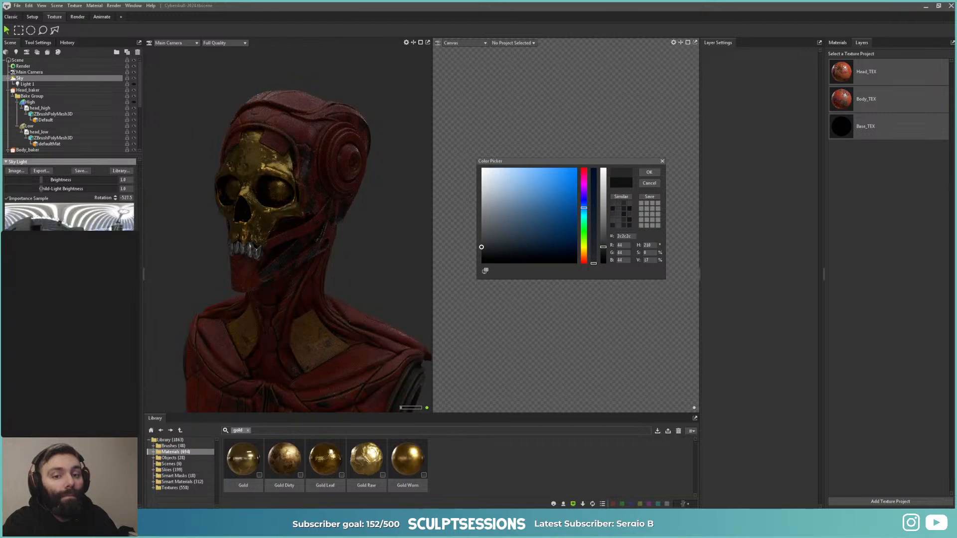
{"action": "key", "text": "Right"}
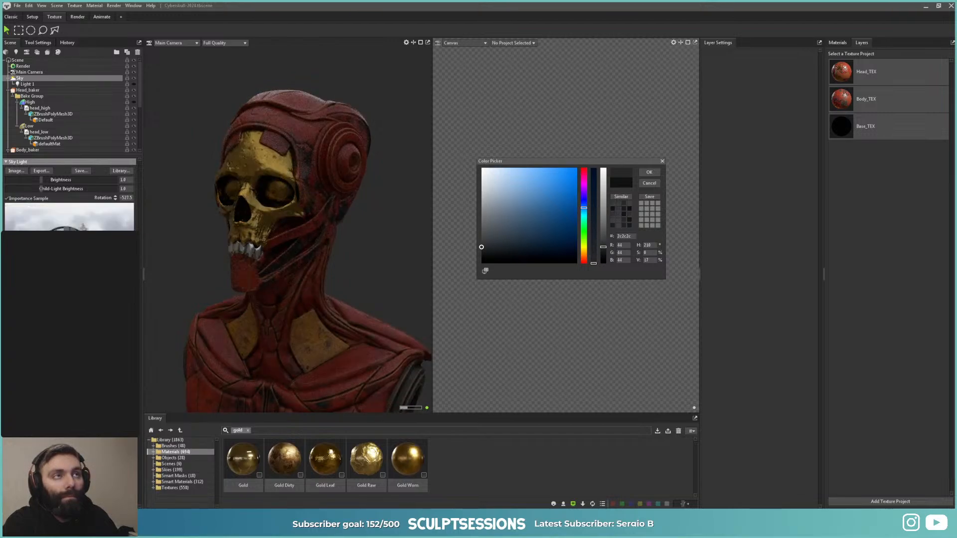
{"action": "key", "text": "Right"}
{"action": "key", "text": "Right"}
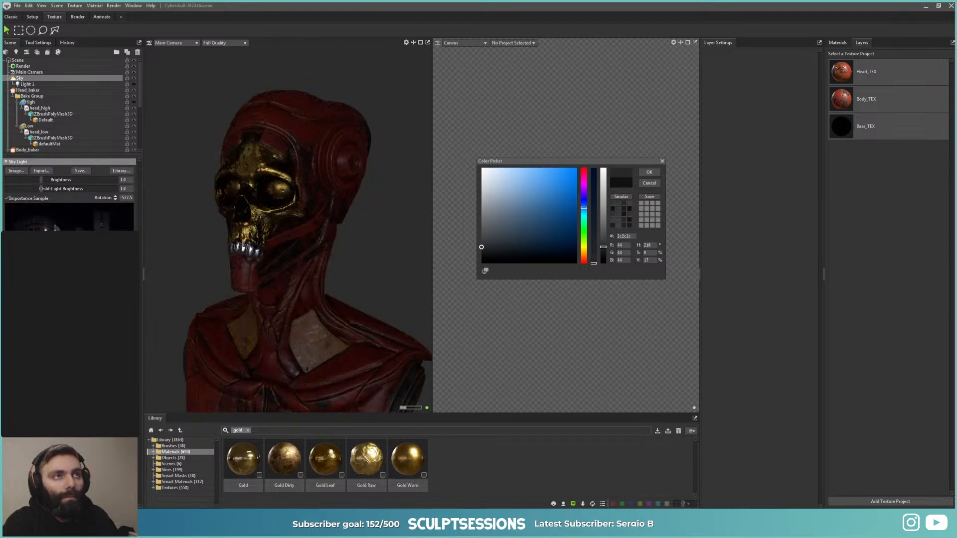
{"action": "key", "text": "Left"}
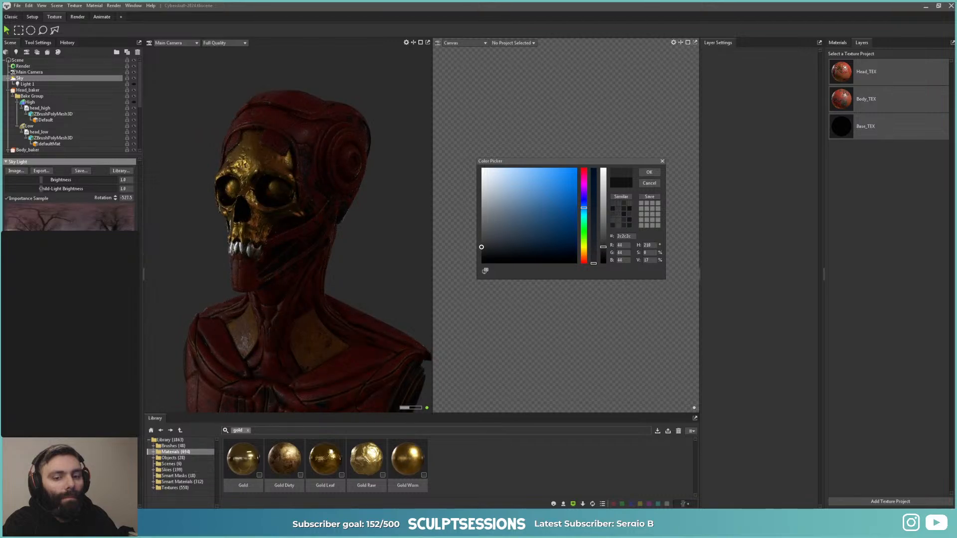
{"action": "key", "text": "Left"}
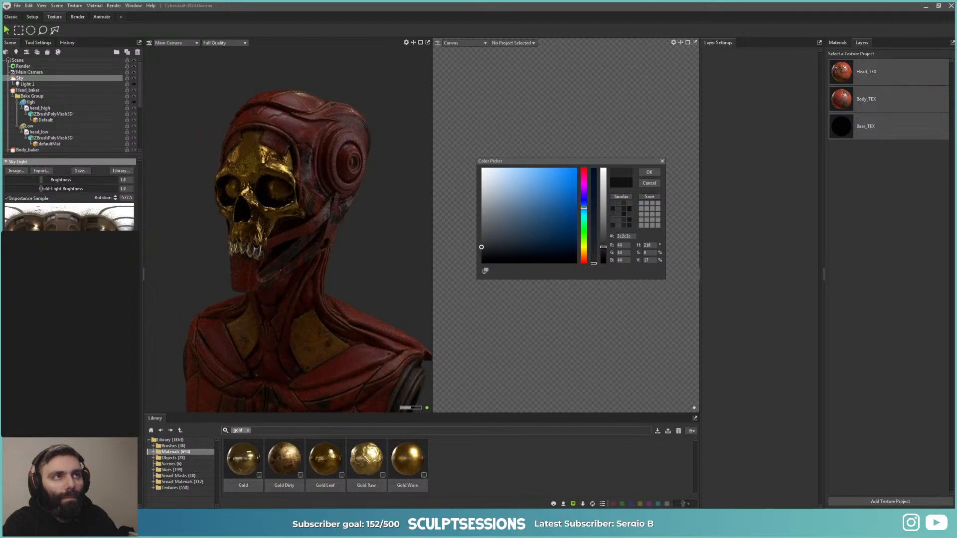
{"action": "key", "text": "Left"}
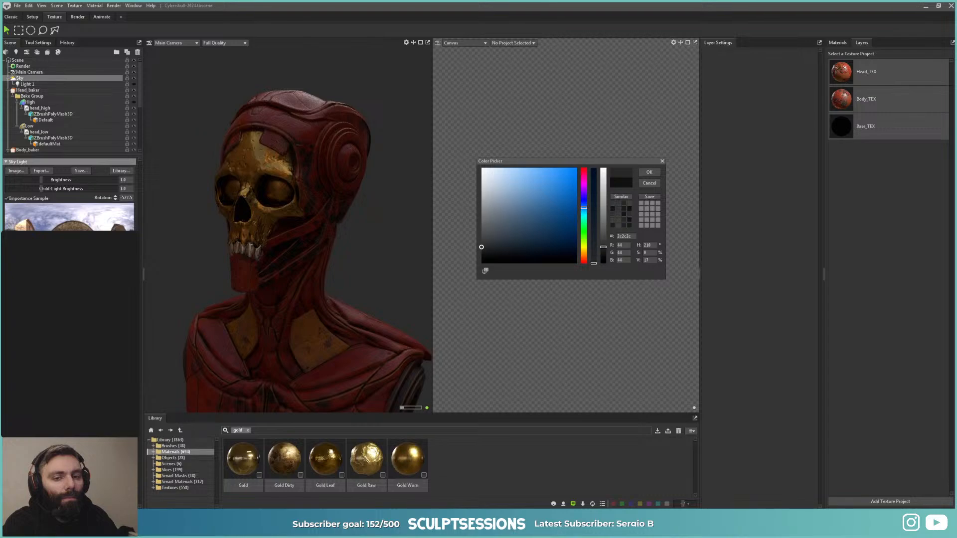
{"action": "key", "text": "Left"}
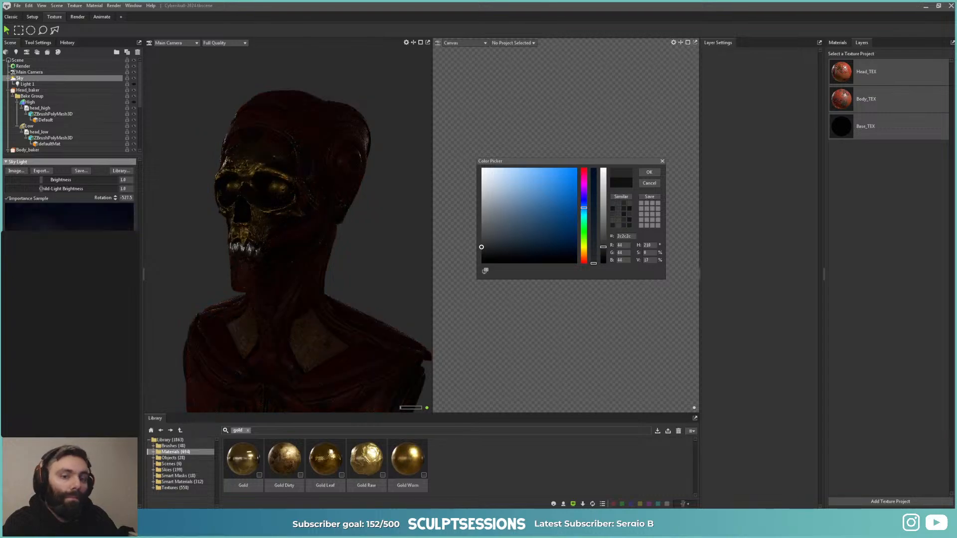
{"action": "key", "text": "Left"}
{"action": "key", "text": "Left"}
{"action": "key", "text": "Left"}
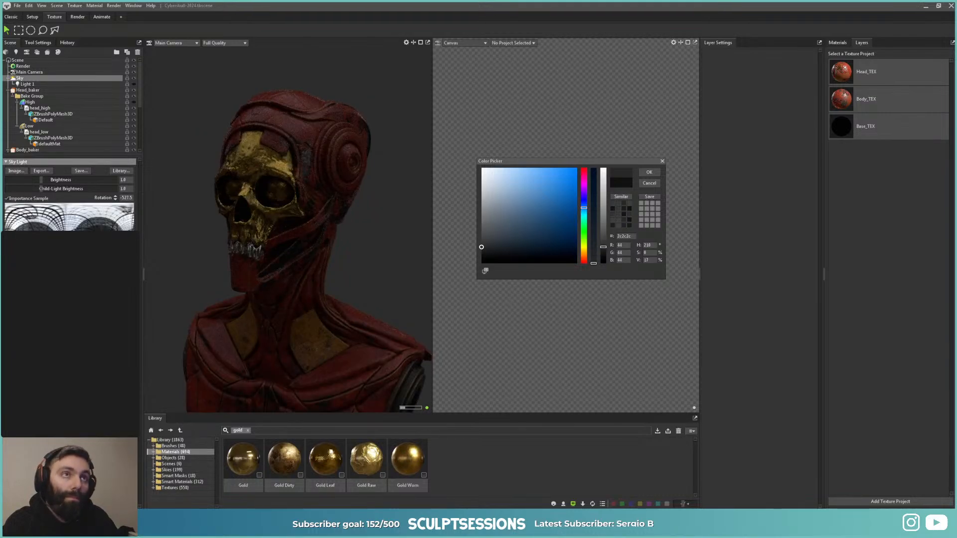
{"action": "key", "text": "Left"}
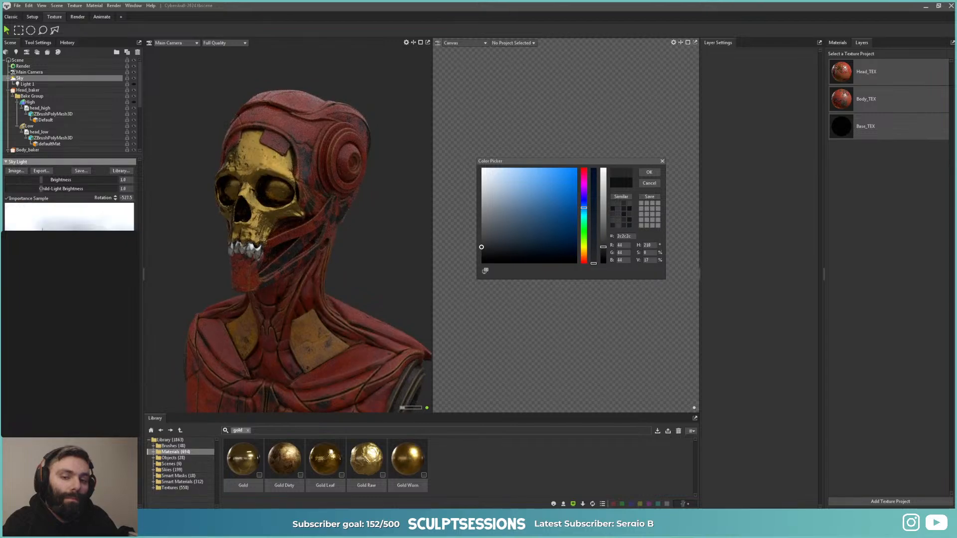
{"action": "key", "text": "Left"}
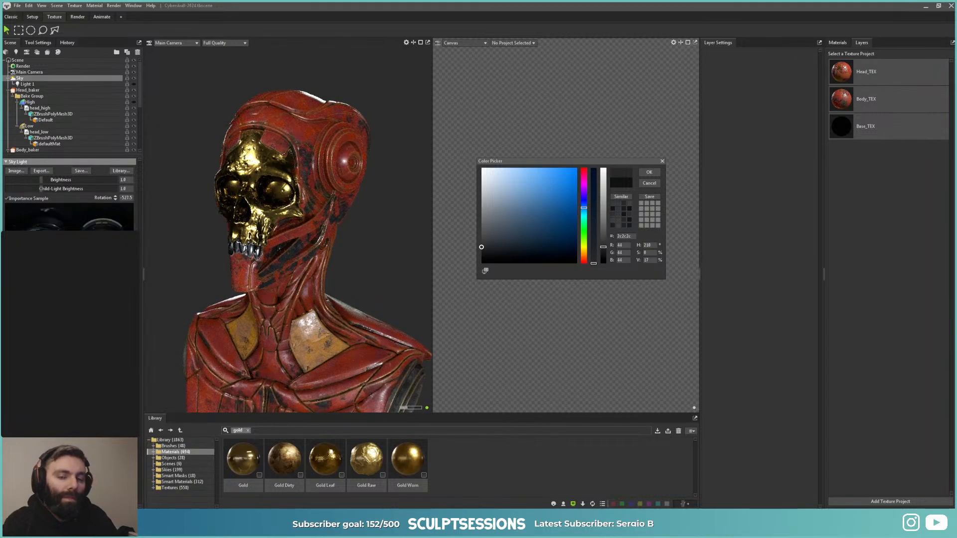
{"action": "key", "text": "Left"}
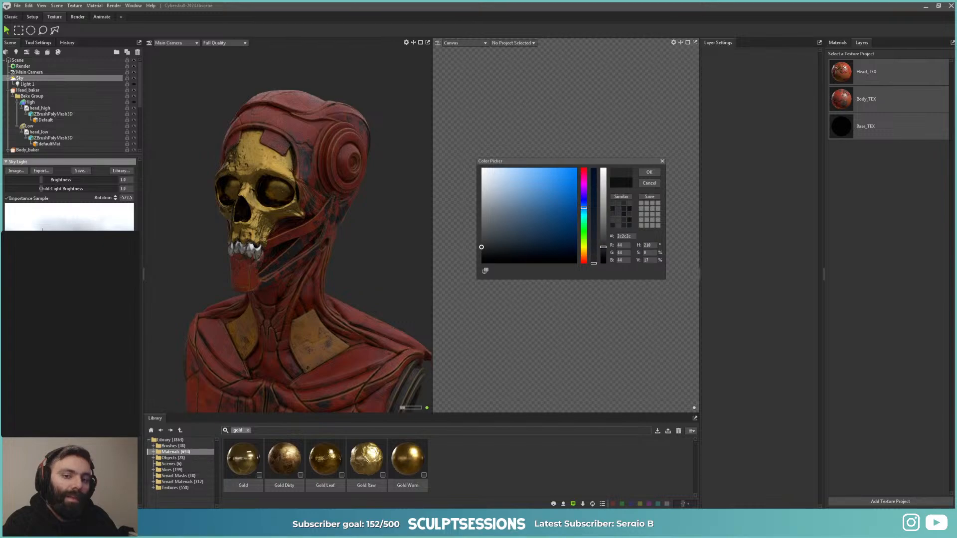
{"action": "key", "text": "Left"}
{"action": "key", "text": "Left"}
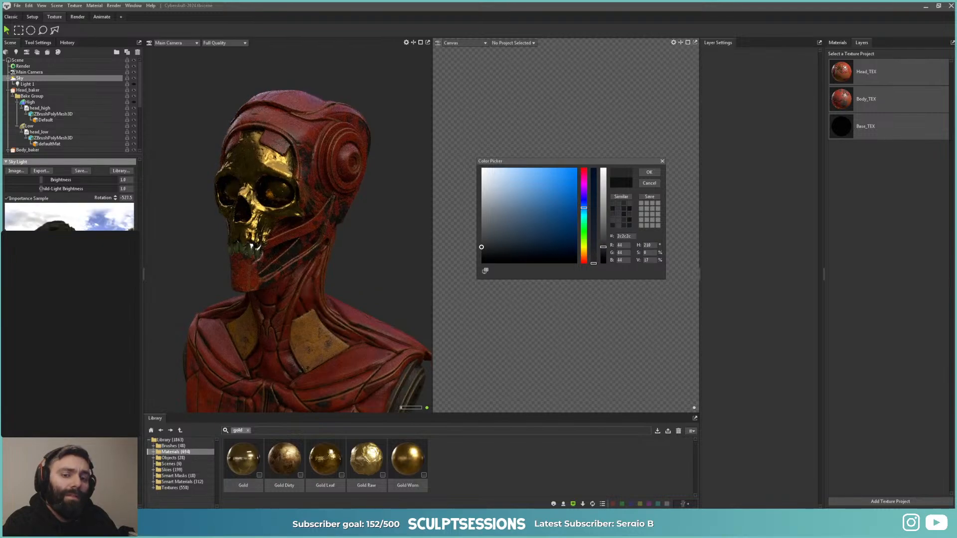
{"action": "key", "text": "Left"}
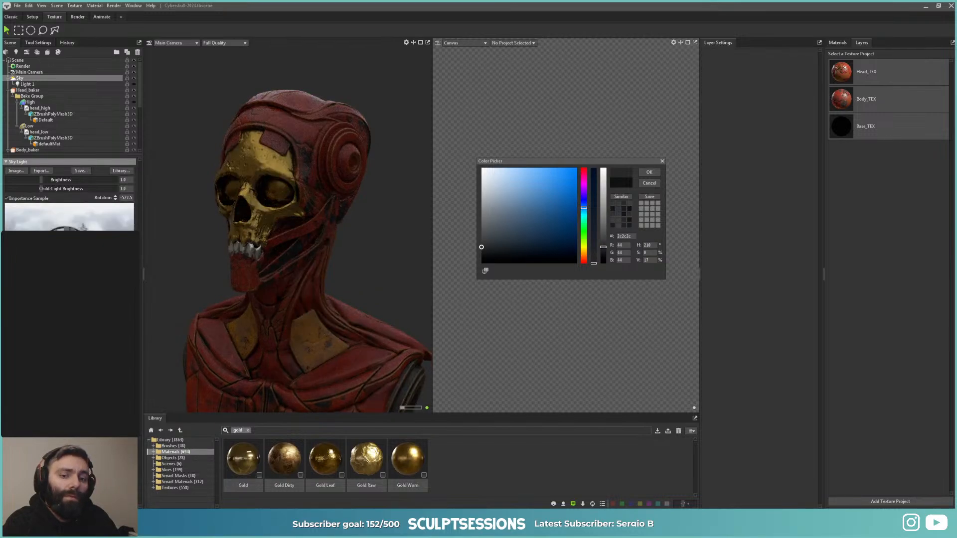
{"action": "key", "text": "Left"}
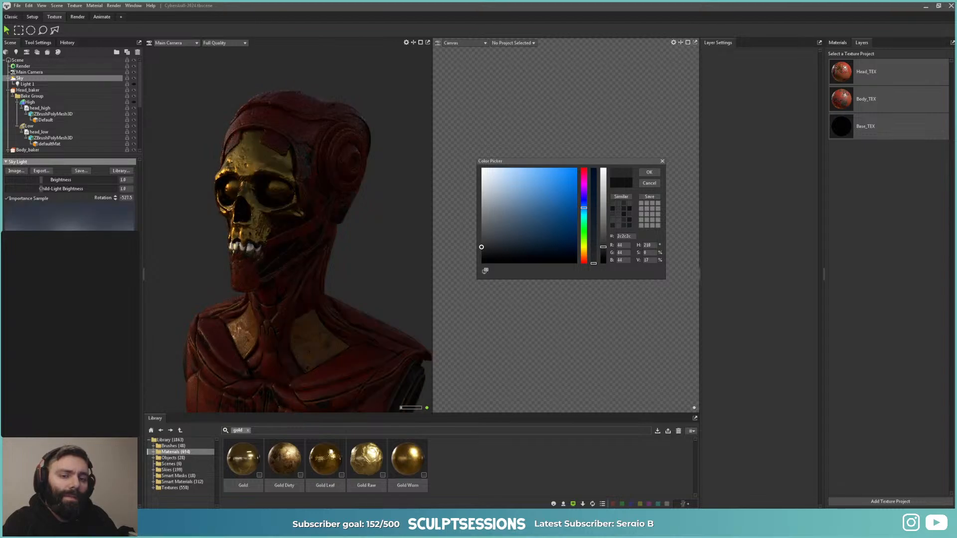
{"action": "key", "text": "Left"}
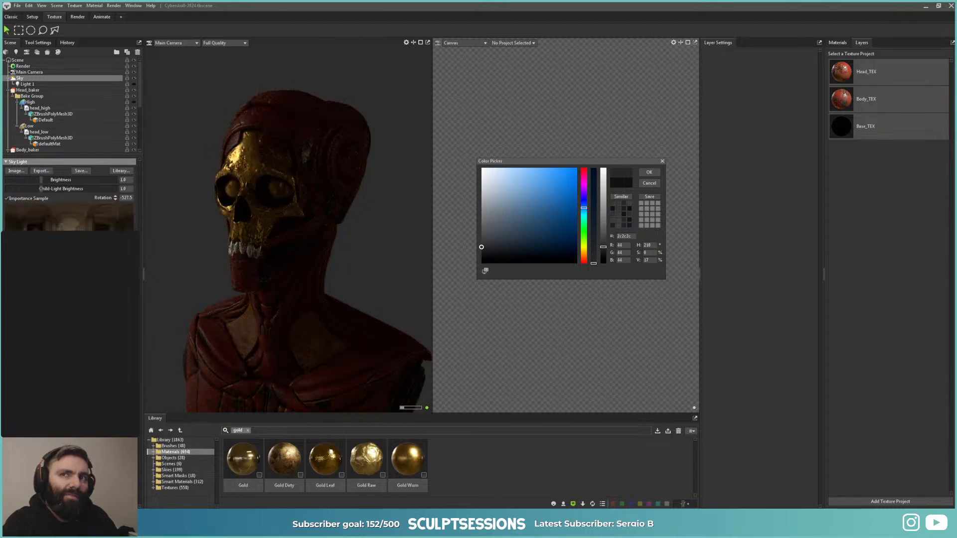
{"action": "key", "text": "Left"}
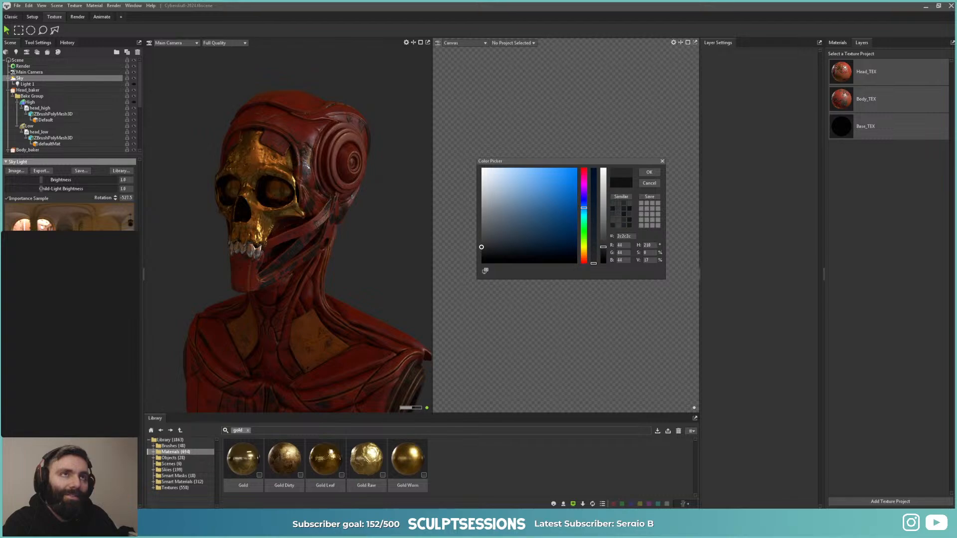
{"action": "key", "text": "Left"}
{"action": "key", "text": "Left"}
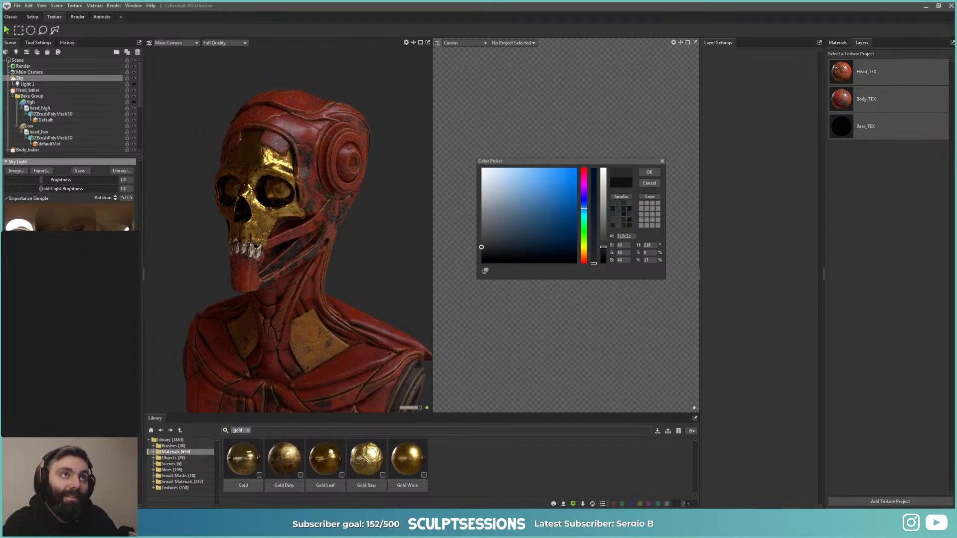
{"action": "key", "text": "Left"}
{"action": "key", "text": "Left"}
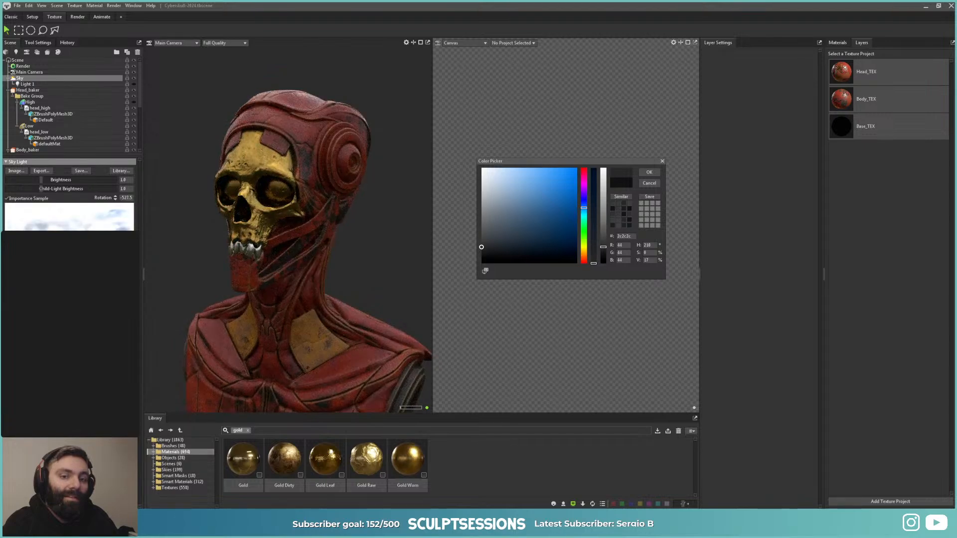
{"action": "key", "text": "Left"}
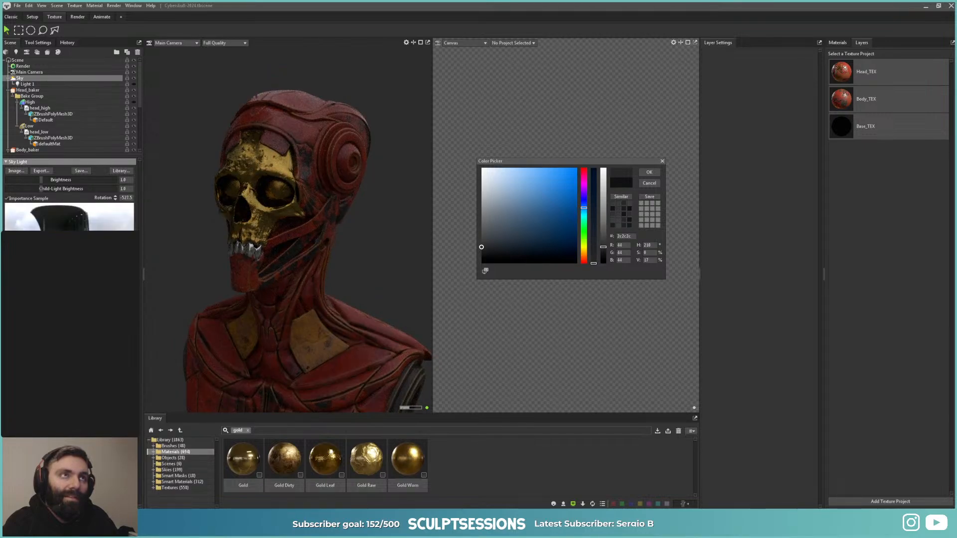
{"action": "key", "text": "Left"}
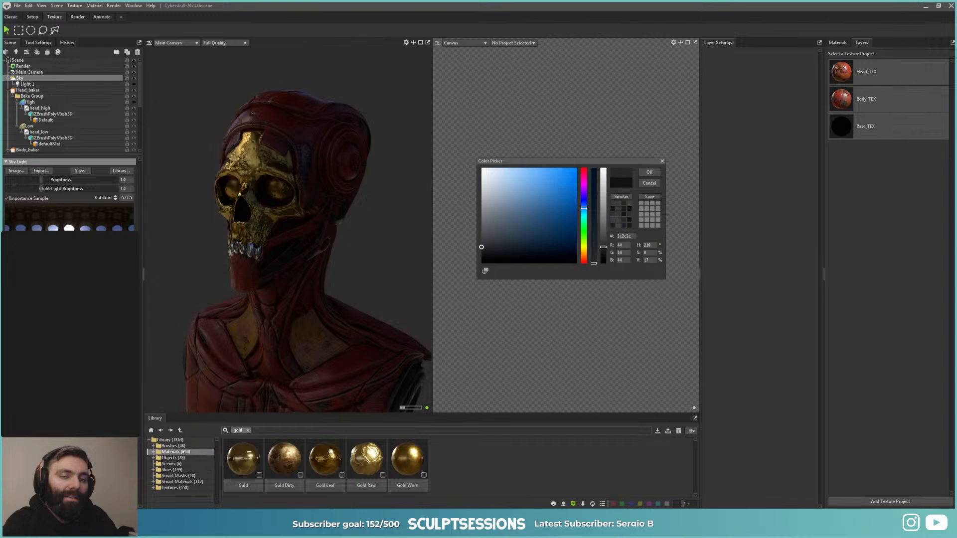
{"action": "left_click", "coordinate": [353, 274]}
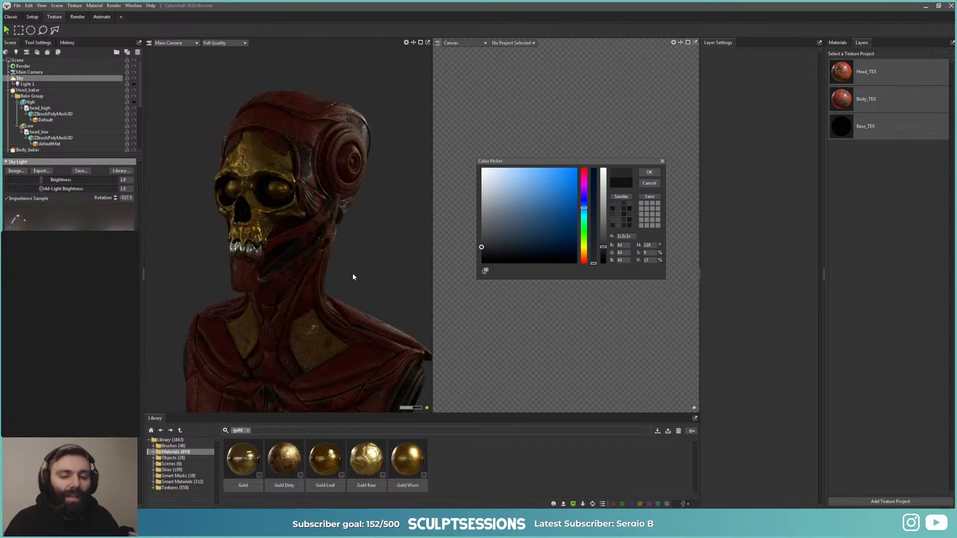
{"action": "left_click_drag", "start_coordinate": [352, 274], "coordinate": [320, 248]}
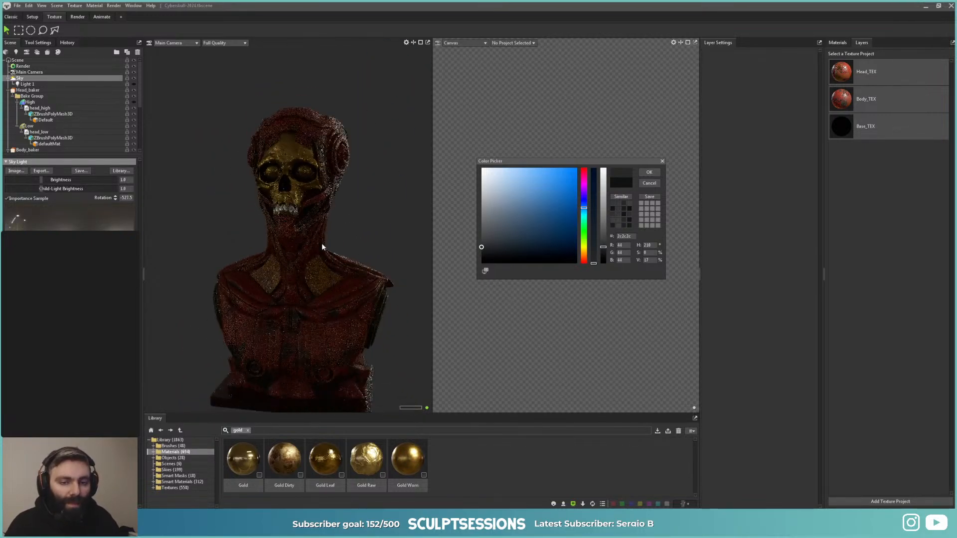
Step: Darken the background colour to near black and close the colour picker
{"action": "left_click", "coordinate": [482, 257]}
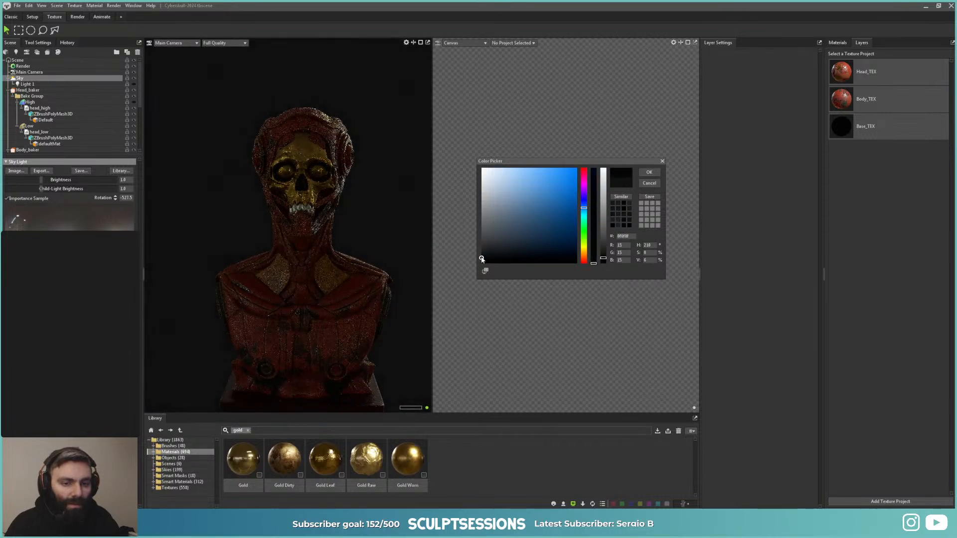
{"action": "left_click_drag", "start_coordinate": [481, 258], "coordinate": [481, 261]}
{"action": "left_click", "coordinate": [644, 184]}
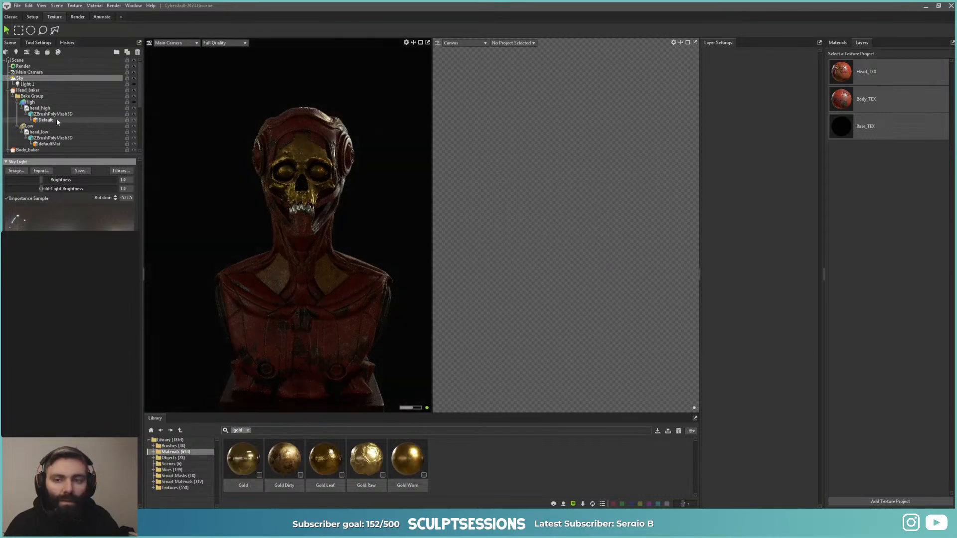
Step: Set the sky brightness to about 0.63, restore the blurred sky background and view the whole bust at a slight angle
{"action": "left_click_drag", "start_coordinate": [42, 180], "coordinate": [37, 181]}
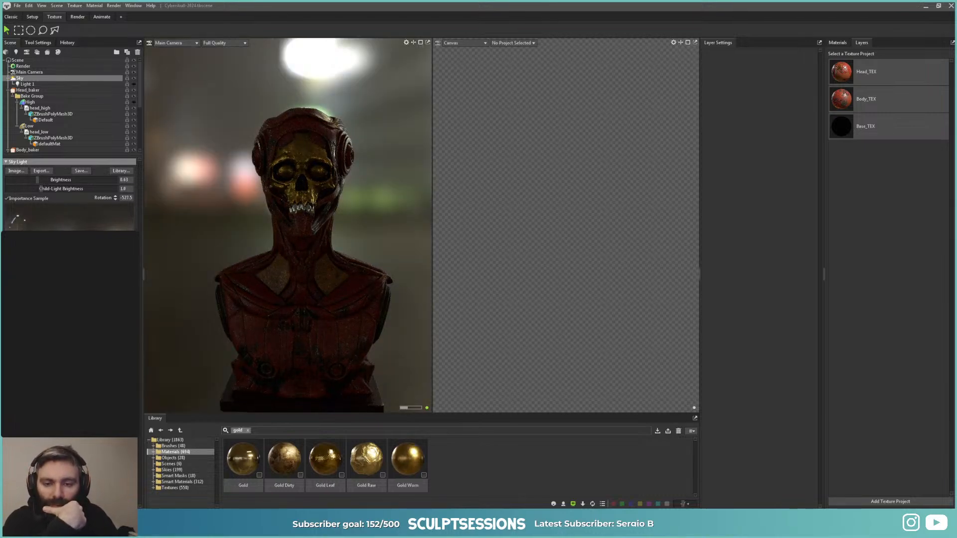
{"action": "scroll", "coordinate": [298, 245], "scroll_direction": "down", "scroll_amount": 5}
{"action": "middle_click_drag", "start_coordinate": [329, 247], "coordinate": [300, 248], "text": "alt"}
{"action": "left_click_drag", "start_coordinate": [380, 288], "coordinate": [171, 285], "text": "alt"}
{"action": "left_click_drag", "start_coordinate": [320, 279], "coordinate": [289, 270], "text": "alt"}
{"action": "right_click_drag", "start_coordinate": [289, 271], "coordinate": [379, 293], "text": "alt"}
{"action": "left_click_drag", "start_coordinate": [379, 293], "coordinate": [357, 295], "text": "alt"}
{"action": "middle_click_drag", "start_coordinate": [300, 288], "coordinate": [321, 273], "text": "alt"}
{"action": "mouse_move", "coordinate": [321, 273]}
{"action": "left_mouse_down", "text": "alt"}
{"action": "mouse_move", "coordinate": [344, 280]}
{"action": "mouse_move", "coordinate": [332, 286]}
{"action": "left_mouse_up", "text": "alt"}
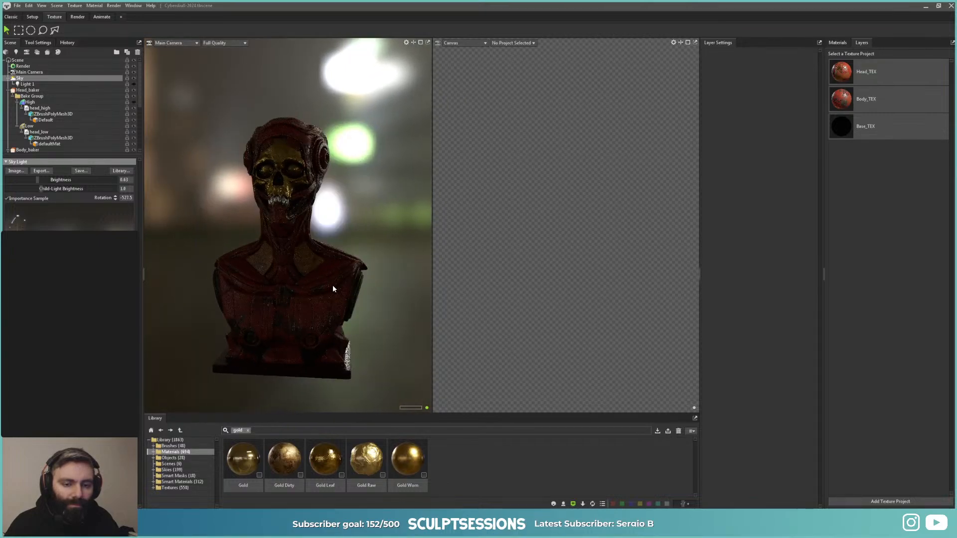
Step: Add a backdrop to the scene and select Camera 1 among the scene objects
{"action": "left_click", "coordinate": [56, 6]}
{"action": "mouse_move", "coordinate": [67, 19]}
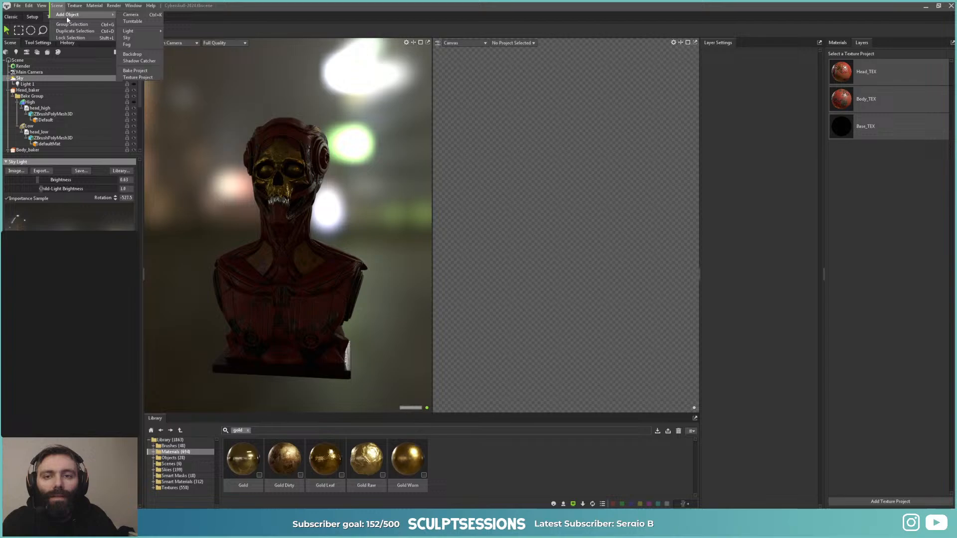
{"action": "left_click", "coordinate": [132, 54]}
{"action": "scroll", "coordinate": [50, 115], "scroll_direction": "down", "scroll_amount": 5}
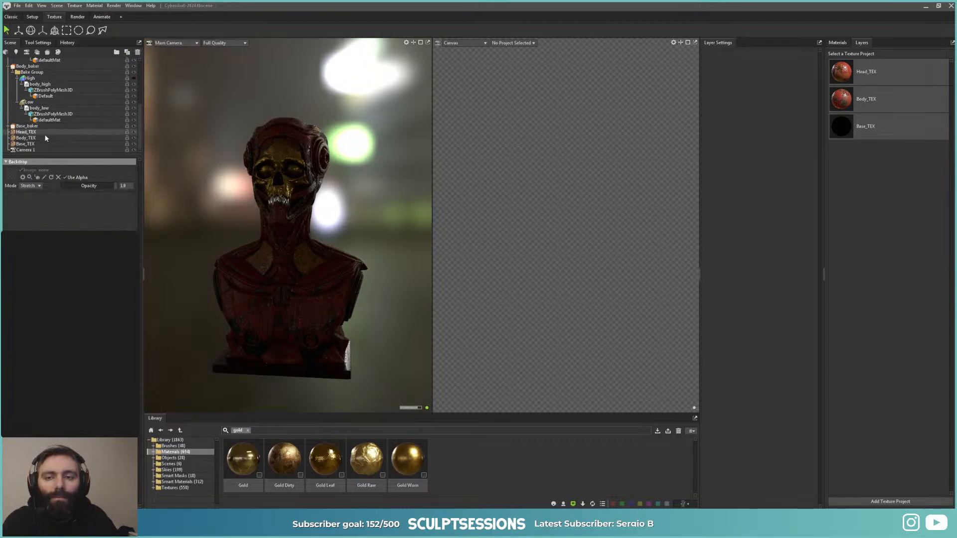
{"action": "left_click", "coordinate": [29, 149]}
{"action": "scroll", "coordinate": [35, 110], "scroll_direction": "up", "scroll_amount": 5}
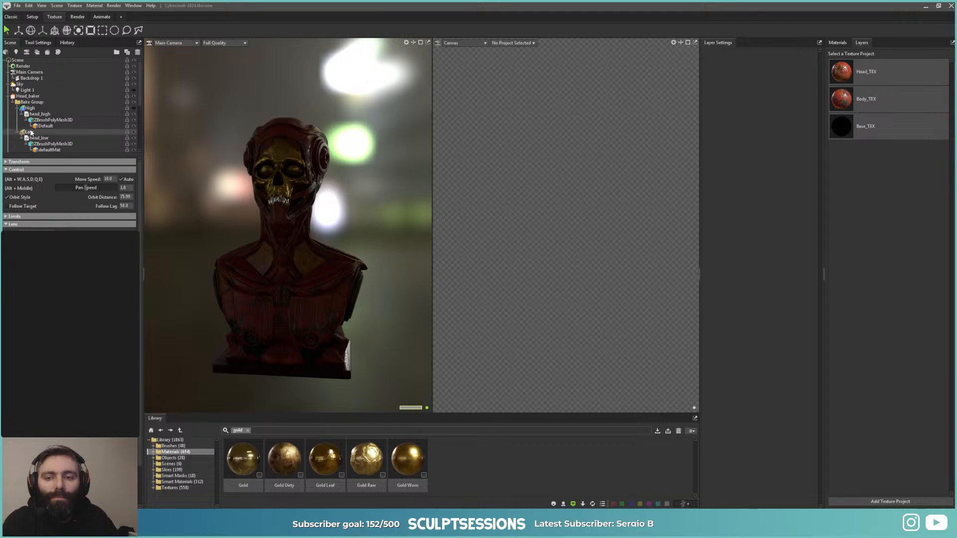
Step: Add a shadow catcher to the scene
{"action": "left_click", "coordinate": [57, 6]}
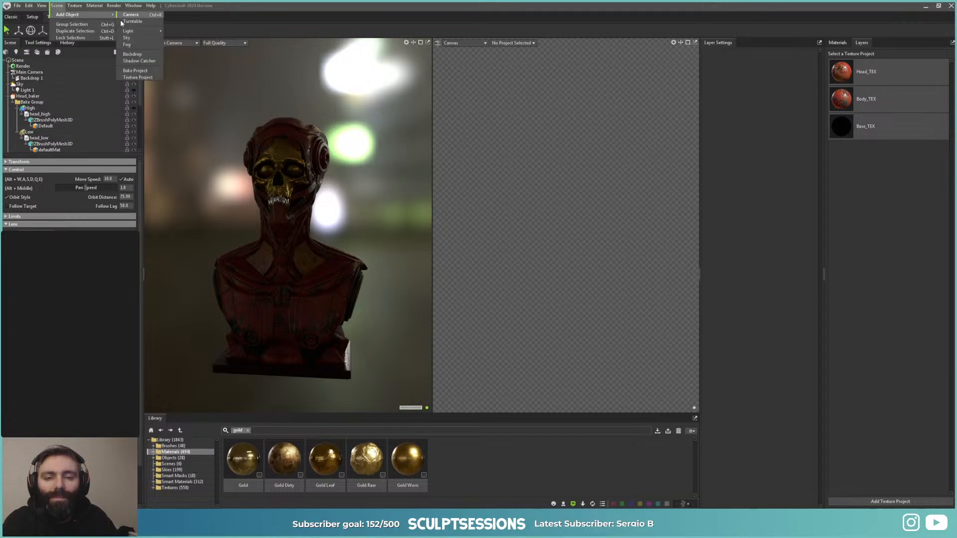
{"action": "left_click", "coordinate": [139, 60]}
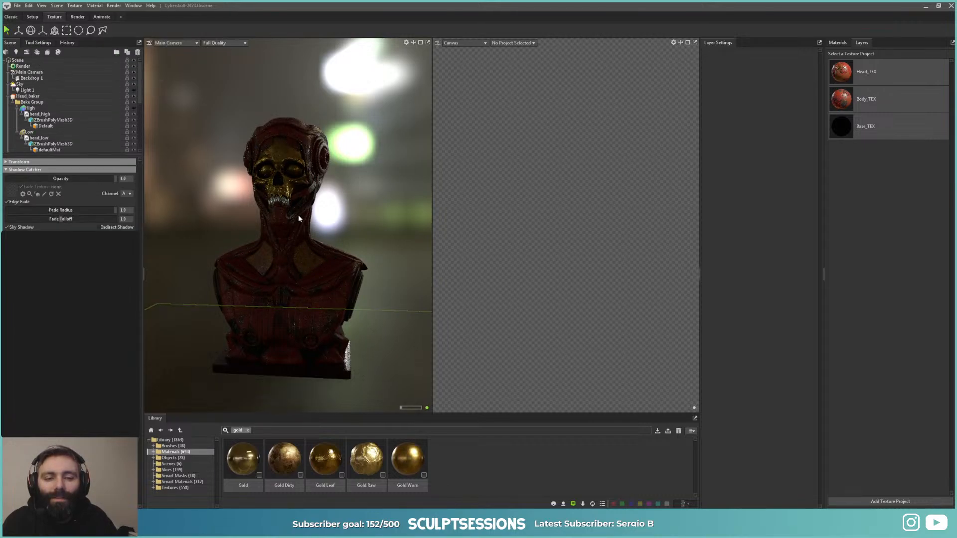
Step: Select the shadow catcher in the scene, activate its move gizmo and frame the bust from the front
{"action": "scroll", "coordinate": [297, 281], "scroll_direction": "down", "scroll_amount": 5}
{"action": "left_click_drag", "start_coordinate": [279, 291], "coordinate": [203, 208], "text": "alt"}
{"action": "scroll", "coordinate": [29, 92], "scroll_direction": "down", "scroll_amount": 5}
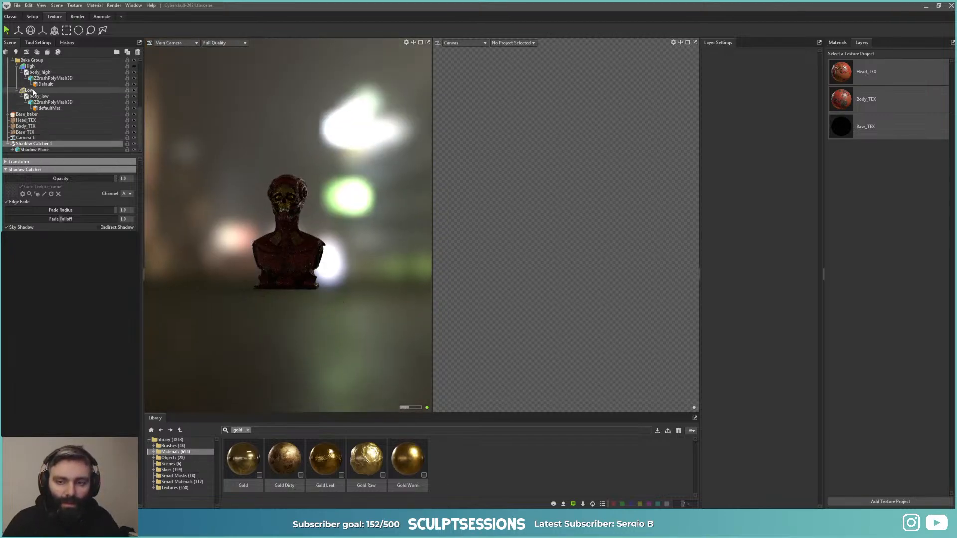
{"action": "left_click", "coordinate": [37, 151]}
{"action": "left_click", "coordinate": [38, 144]}
{"action": "key", "text": "w"}
{"action": "scroll", "coordinate": [267, 247], "scroll_direction": "down", "scroll_amount": 1}
{"action": "left_click_drag", "start_coordinate": [267, 247], "coordinate": [286, 295], "text": "alt"}
{"action": "scroll", "coordinate": [269, 258], "scroll_direction": "up", "scroll_amount": 2}
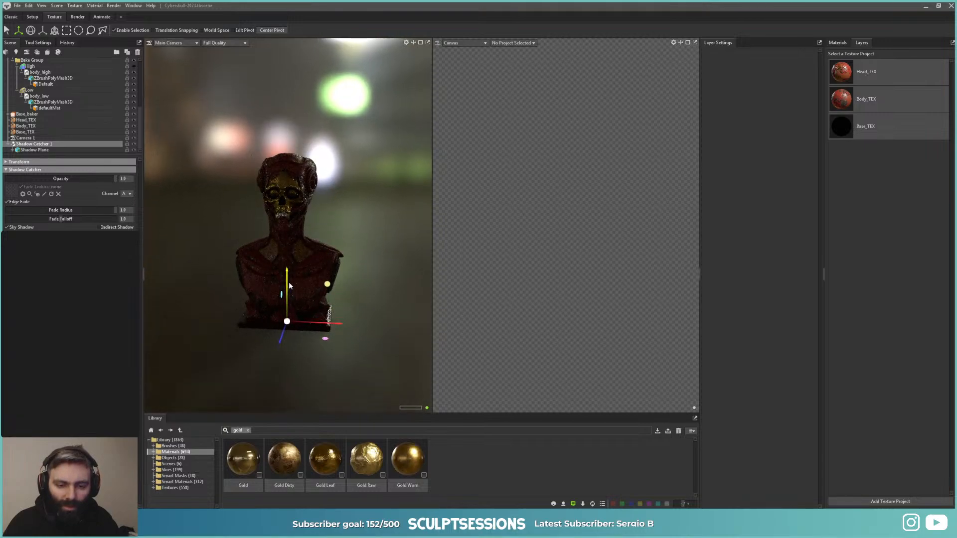
{"action": "scroll", "coordinate": [299, 315], "scroll_direction": "up", "scroll_amount": 2}
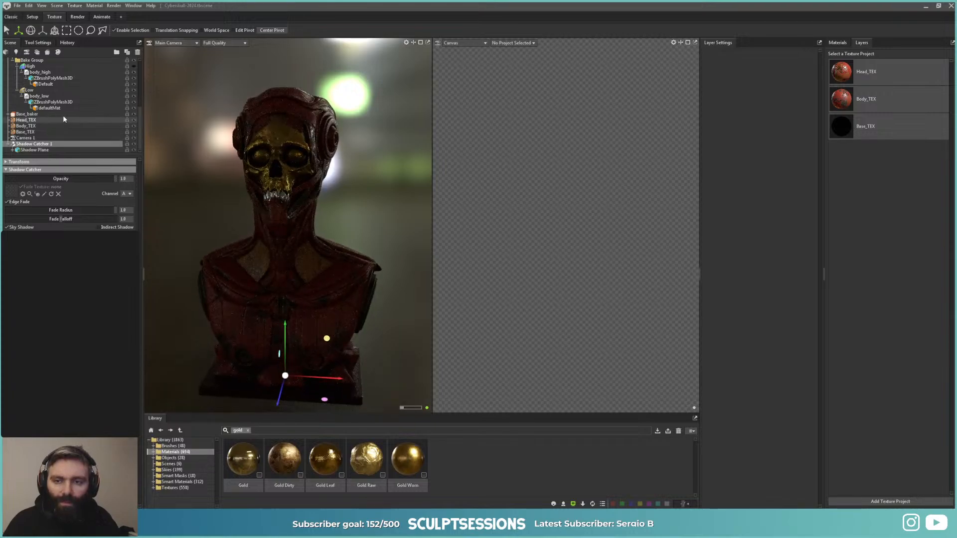
Step: Turn Light 1 back on and view the lit bust from its side at closer range
{"action": "scroll", "coordinate": [101, 89], "scroll_direction": "up", "scroll_amount": 3}
{"action": "scroll", "coordinate": [55, 107], "scroll_direction": "up", "scroll_amount": 3}
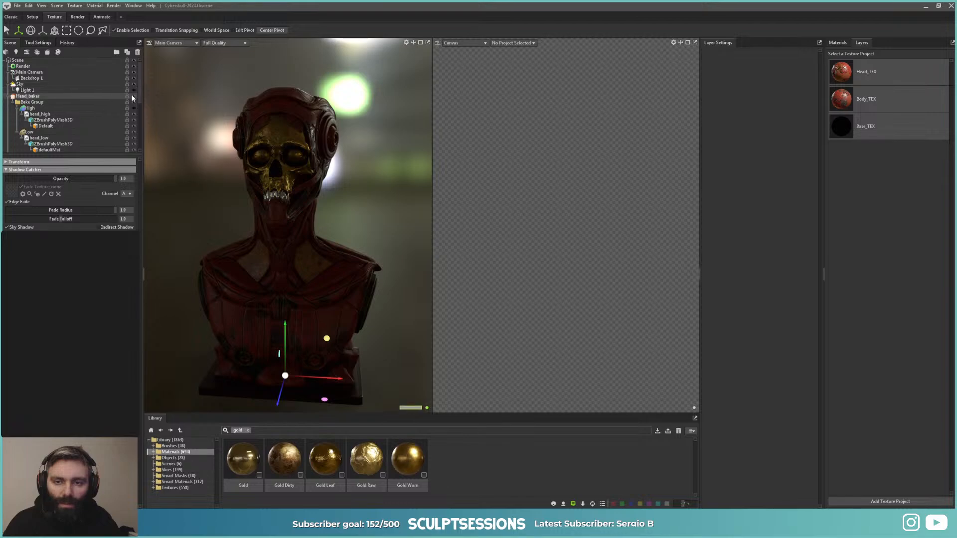
{"action": "left_click", "coordinate": [134, 91]}
{"action": "left_click_drag", "start_coordinate": [366, 331], "coordinate": [294, 333]}
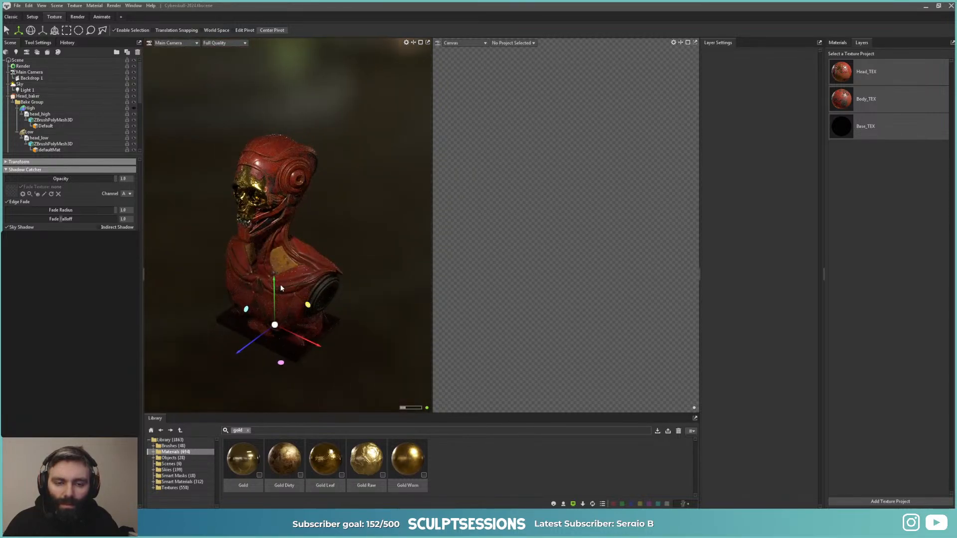
{"action": "scroll", "coordinate": [299, 309], "scroll_direction": "up", "scroll_amount": 4}
{"action": "left_click_drag", "start_coordinate": [325, 295], "coordinate": [313, 295]}
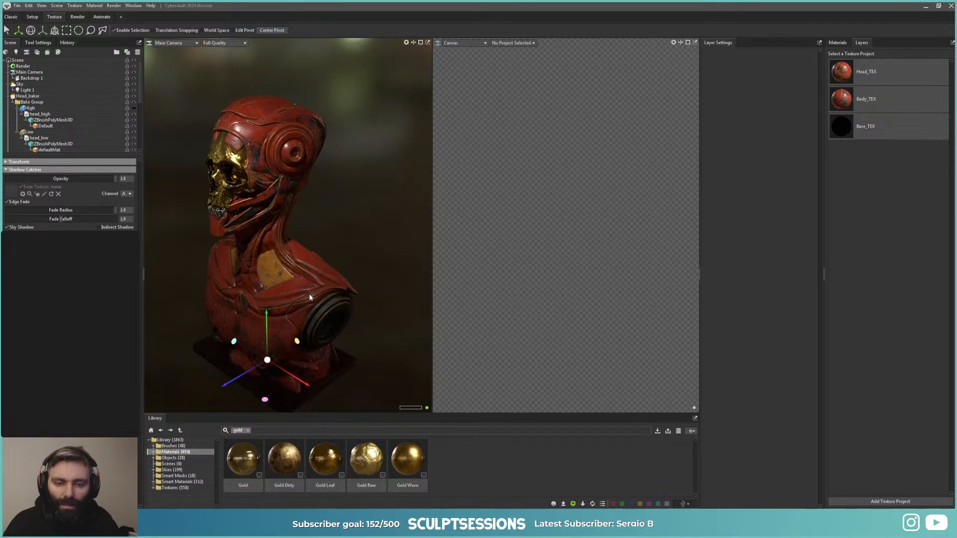
{"action": "scroll", "coordinate": [319, 301], "scroll_direction": "up", "scroll_amount": 3}
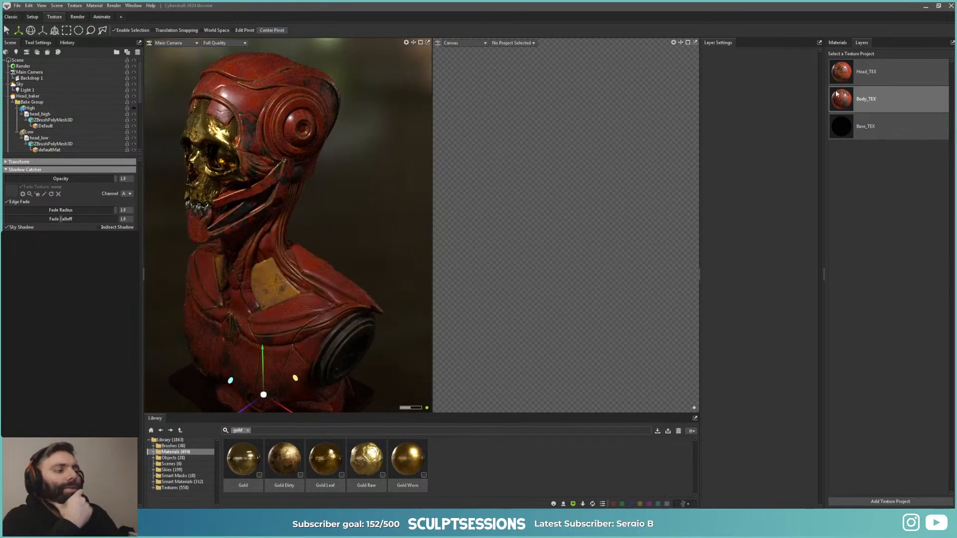
Step: Set the transmission of the bust's red body material to Volumetric Scattering
{"action": "left_click", "coordinate": [831, 44]}
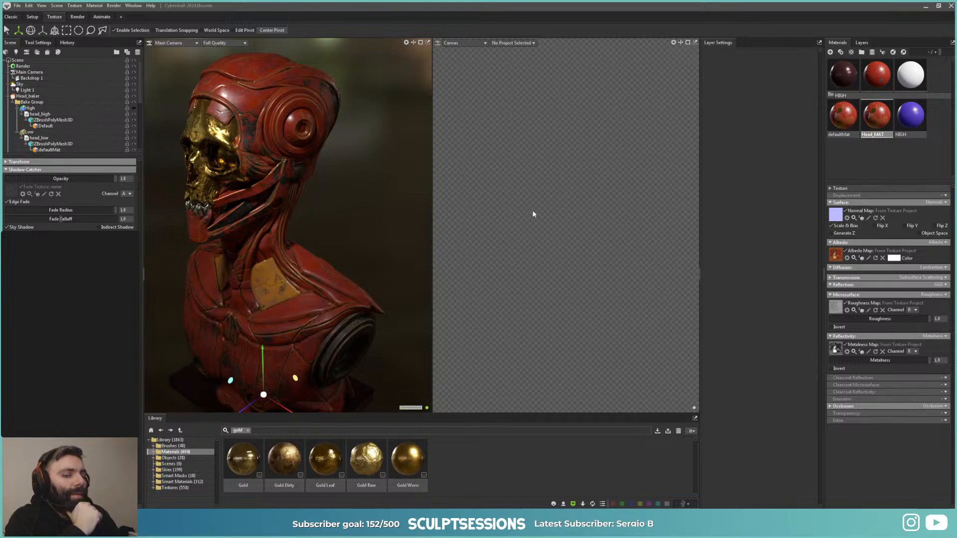
{"action": "left_click", "coordinate": [857, 44]}
{"action": "left_click", "coordinate": [840, 44]}
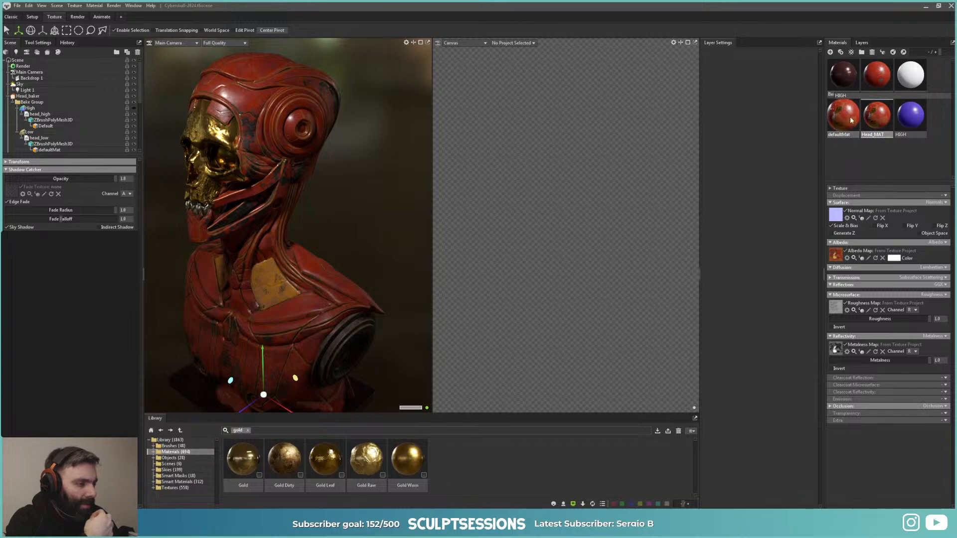
{"action": "double_click", "coordinate": [877, 80]}
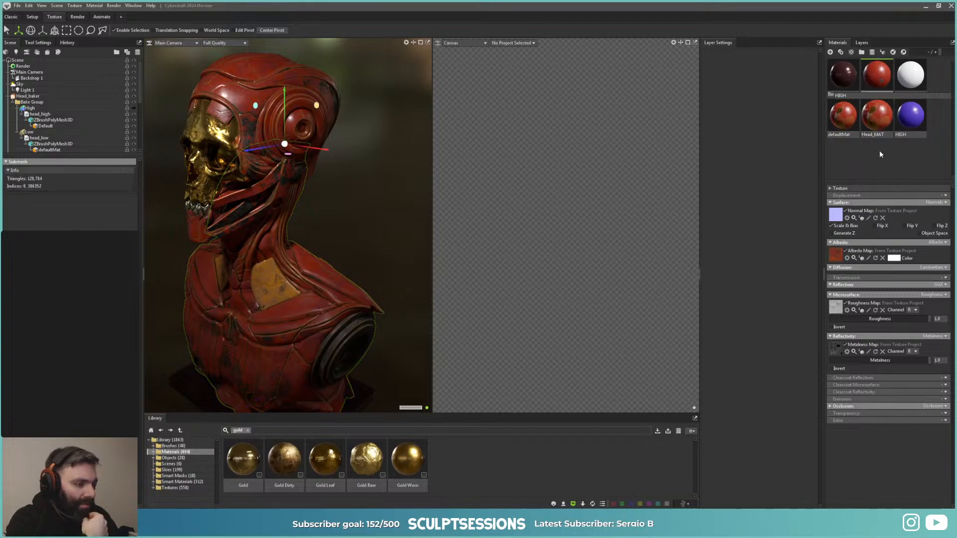
{"action": "left_click", "coordinate": [946, 278]}
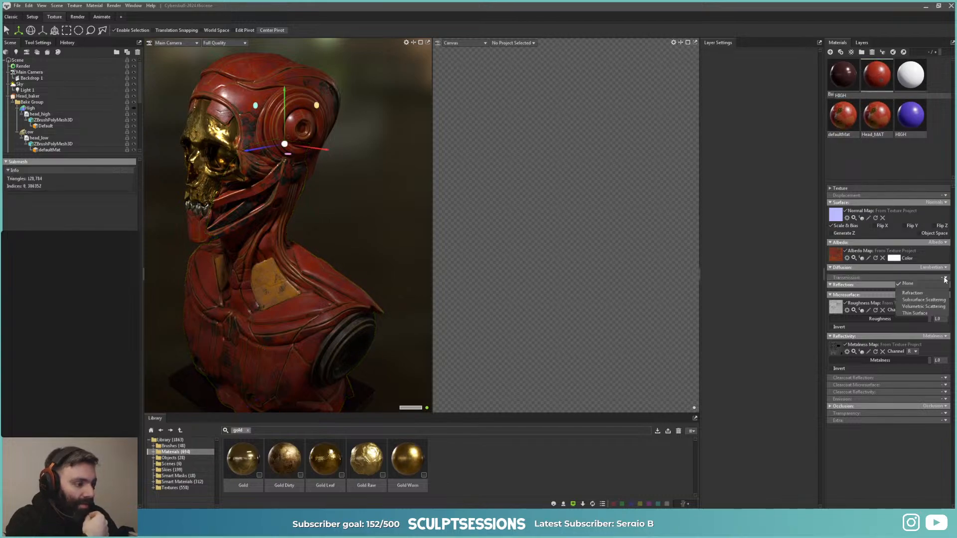
{"action": "left_click", "coordinate": [924, 307]}
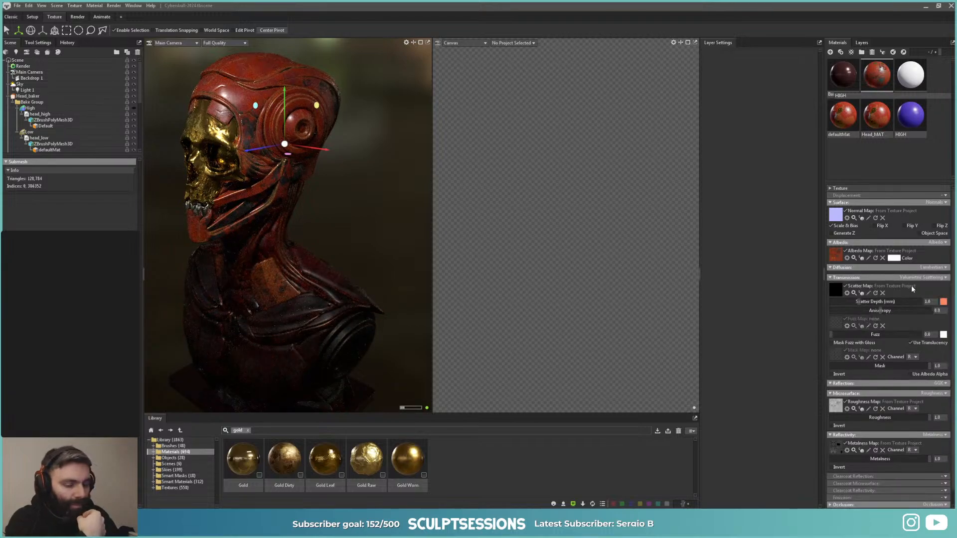
Step: Set the body material's scatter depth to about 15.36 mm and fuzz to about 0.332, and inspect the torso up close
{"action": "left_click_drag", "start_coordinate": [863, 302], "coordinate": [886, 334]}
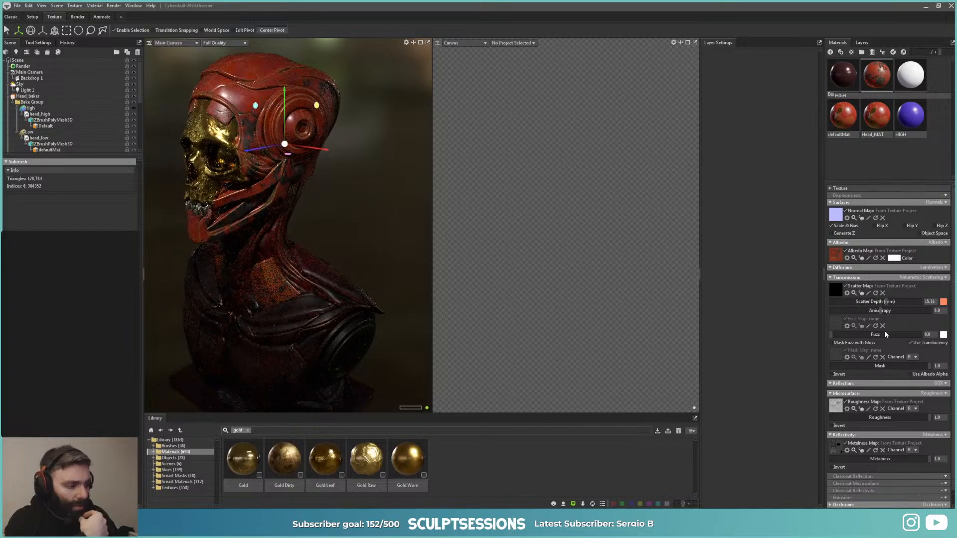
{"action": "left_click", "coordinate": [858, 333]}
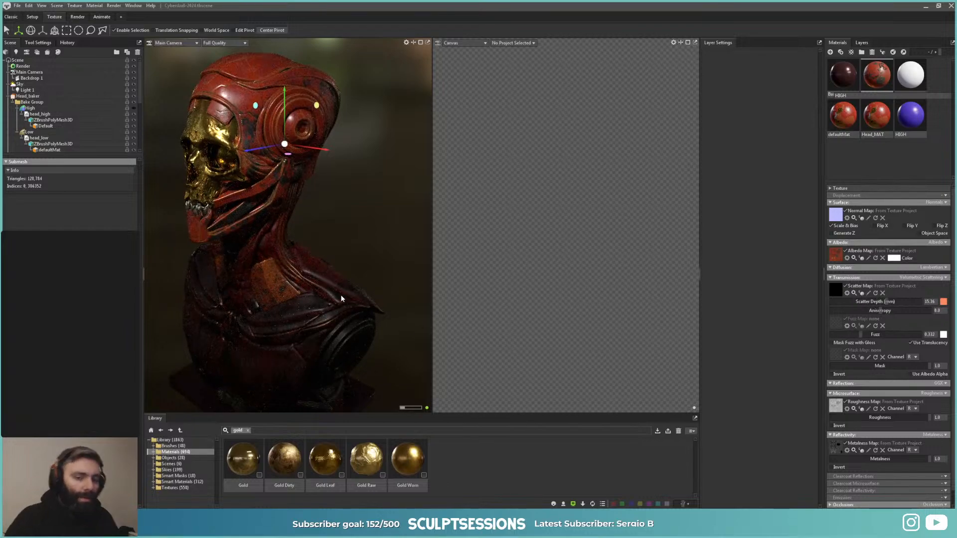
{"action": "left_click_drag", "start_coordinate": [342, 298], "coordinate": [475, 305]}
{"action": "scroll", "coordinate": [341, 288], "scroll_direction": "up", "scroll_amount": 3}
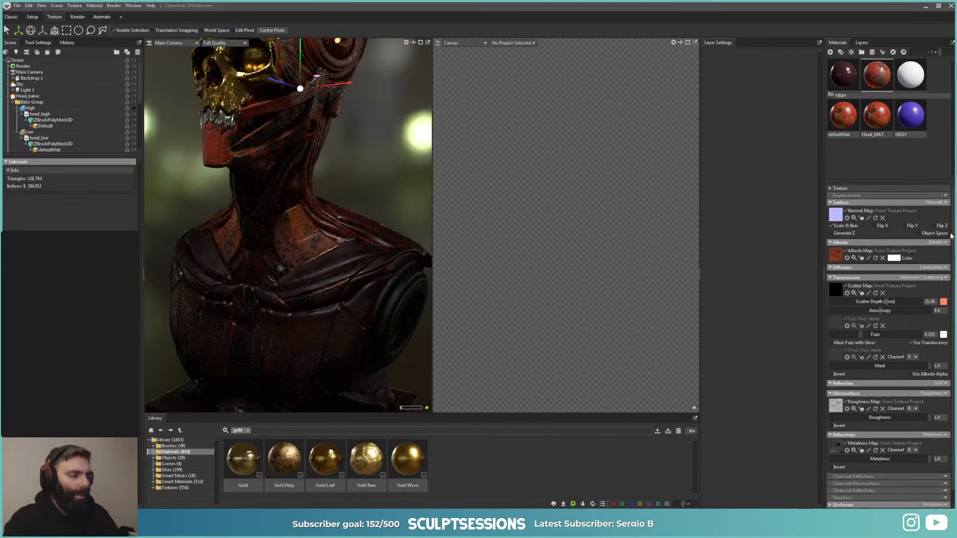
Step: Open the Body_TEX texture project and look through the layers inside its Base and Group 1 groups
{"action": "left_click", "coordinate": [861, 42]}
{"action": "left_click", "coordinate": [841, 94]}
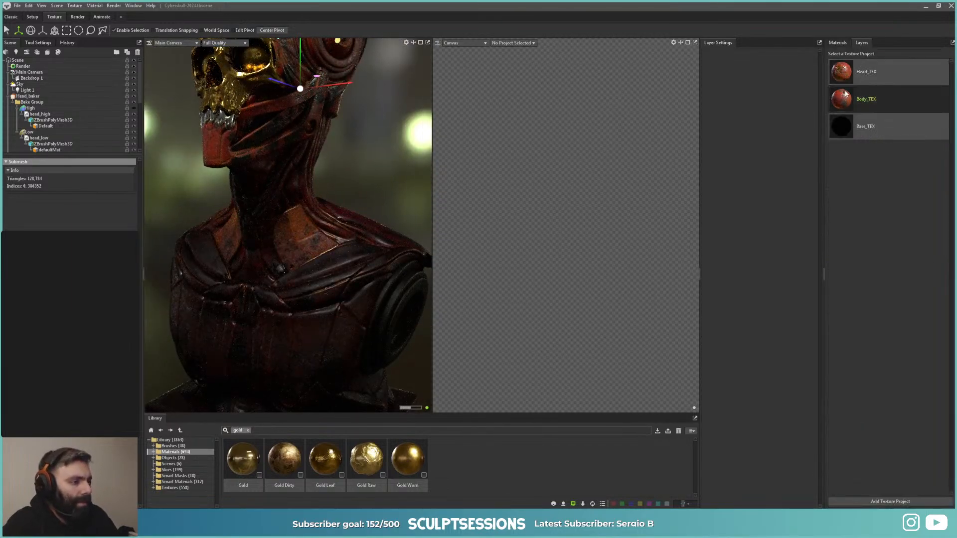
{"action": "left_click", "coordinate": [874, 97]}
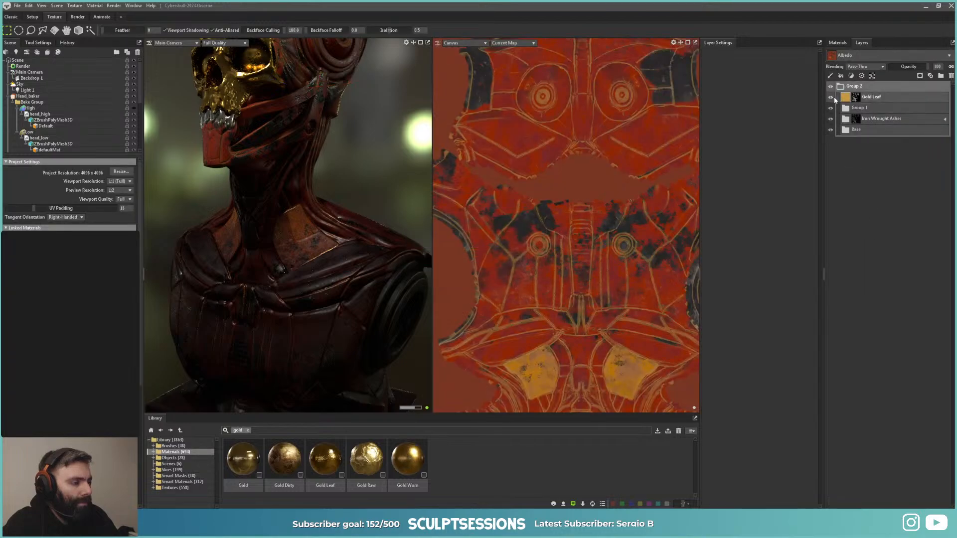
{"action": "left_click", "coordinate": [845, 130]}
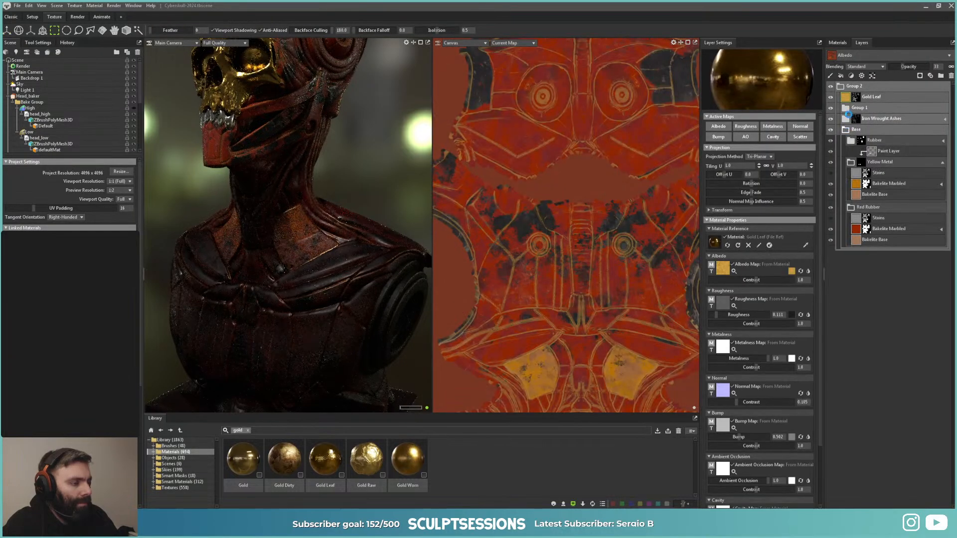
{"action": "left_click", "coordinate": [845, 108]}
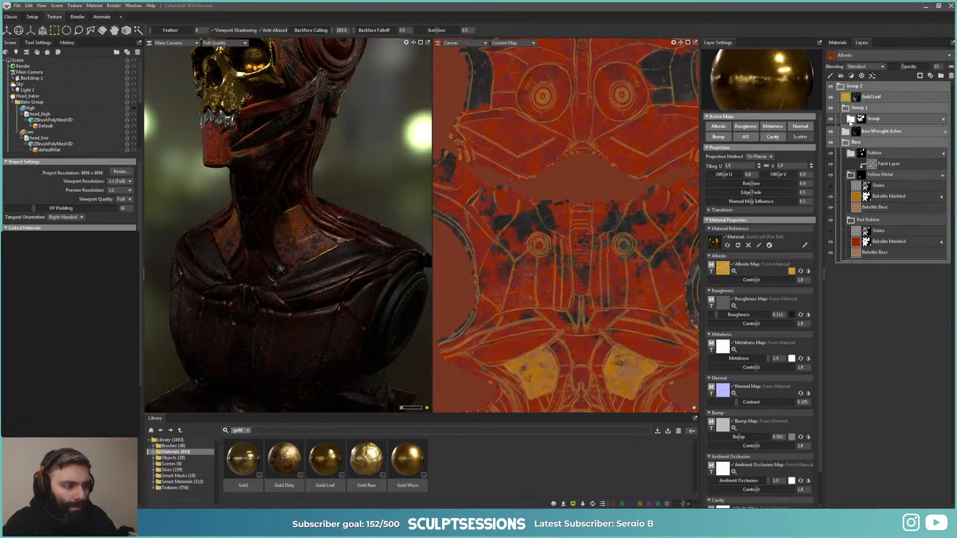
{"action": "left_click", "coordinate": [850, 121]}
{"action": "left_click", "coordinate": [851, 130]}
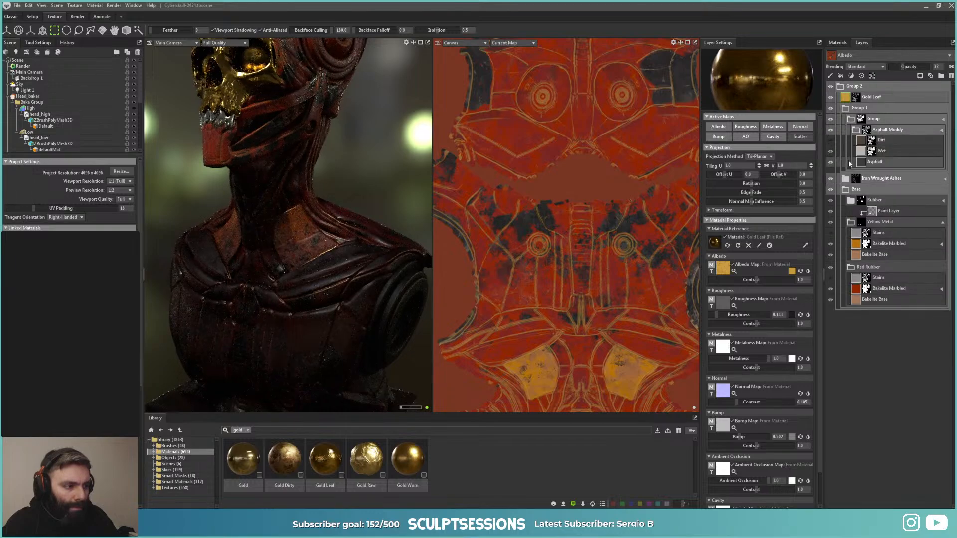
{"action": "left_click", "coordinate": [848, 120]}
{"action": "left_click", "coordinate": [845, 109]}
Step: Hide Gold Leaf, Group 1 and Iron Wrought Ashes, leaving the Base group as the only visible body layers
{"action": "left_click", "coordinate": [831, 97]}
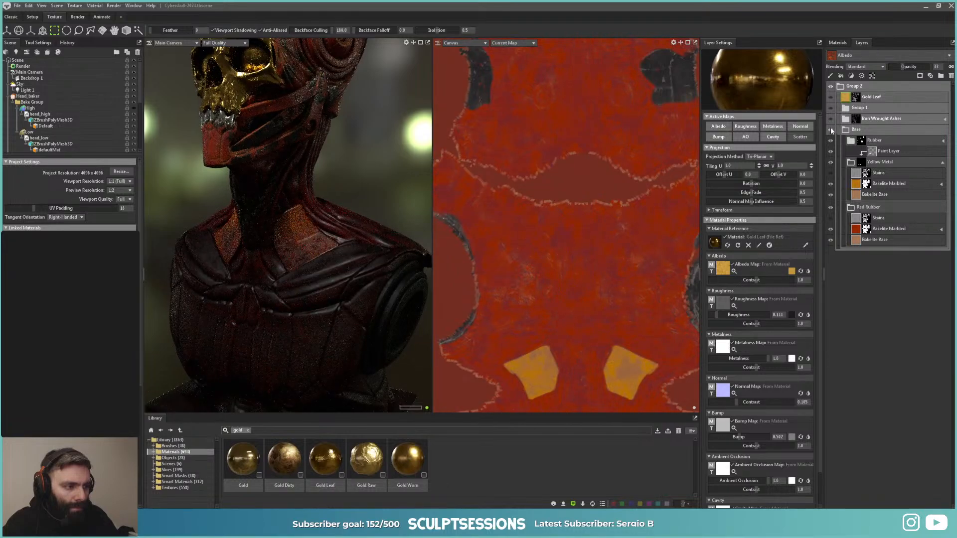
{"action": "left_click", "coordinate": [830, 129]}
{"action": "left_click", "coordinate": [846, 131]}
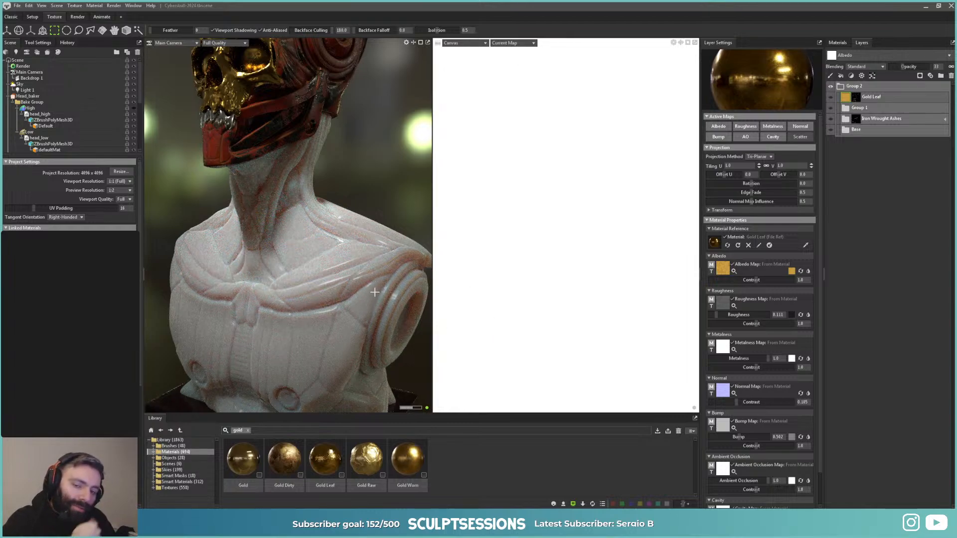
{"action": "left_click", "coordinate": [830, 129]}
Step: Within the Base group, hide Rubber and Yellow Metal so that only Red Rubber remains visible
{"action": "left_click", "coordinate": [841, 131]}
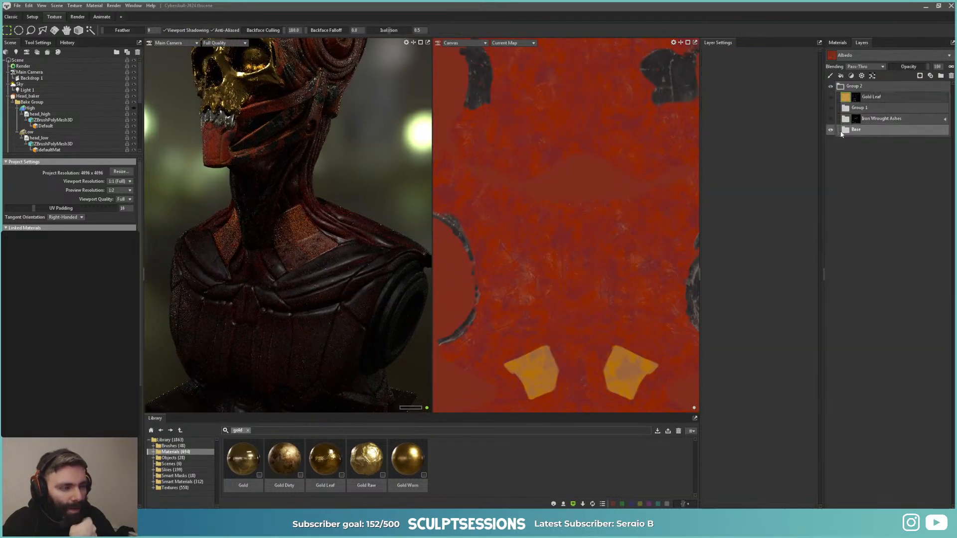
{"action": "left_click", "coordinate": [841, 132]}
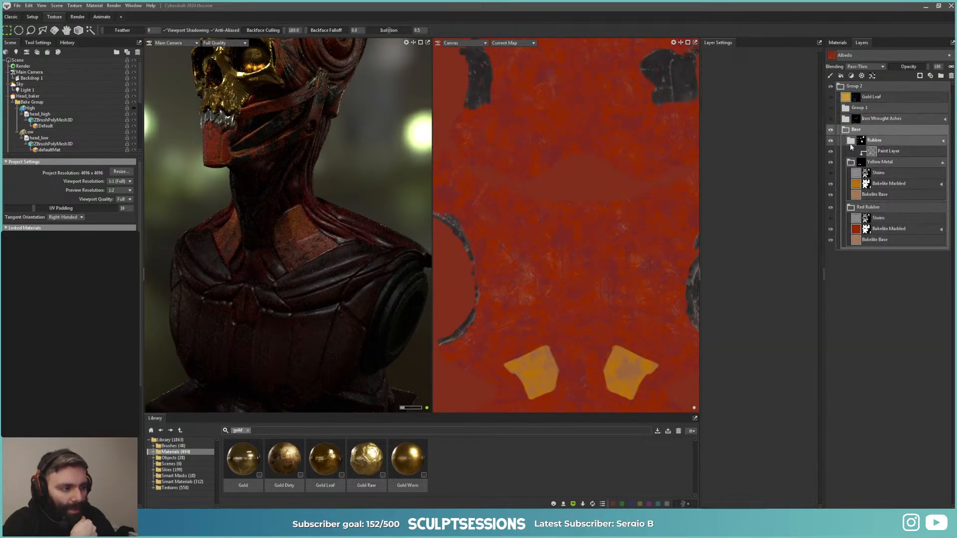
{"action": "left_click", "coordinate": [850, 141]}
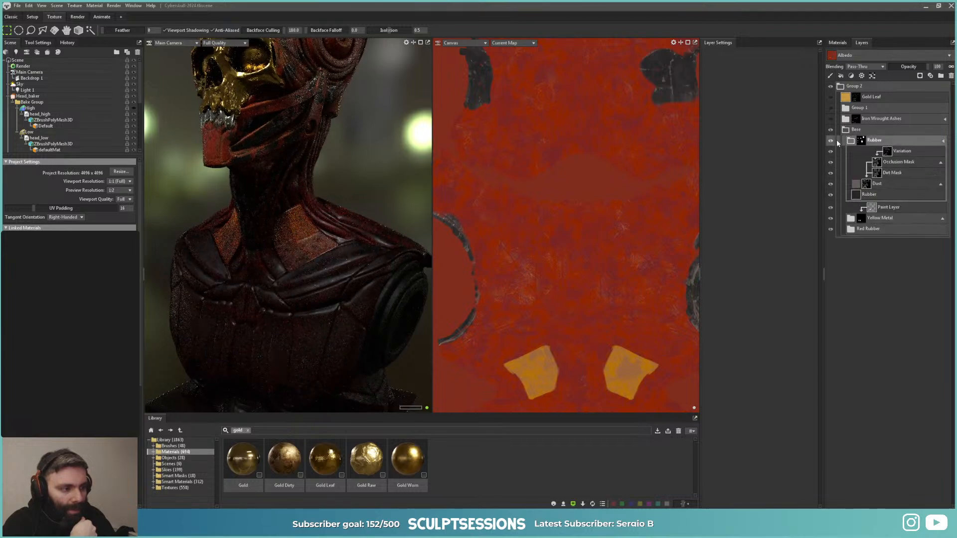
{"action": "left_click", "coordinate": [850, 141]}
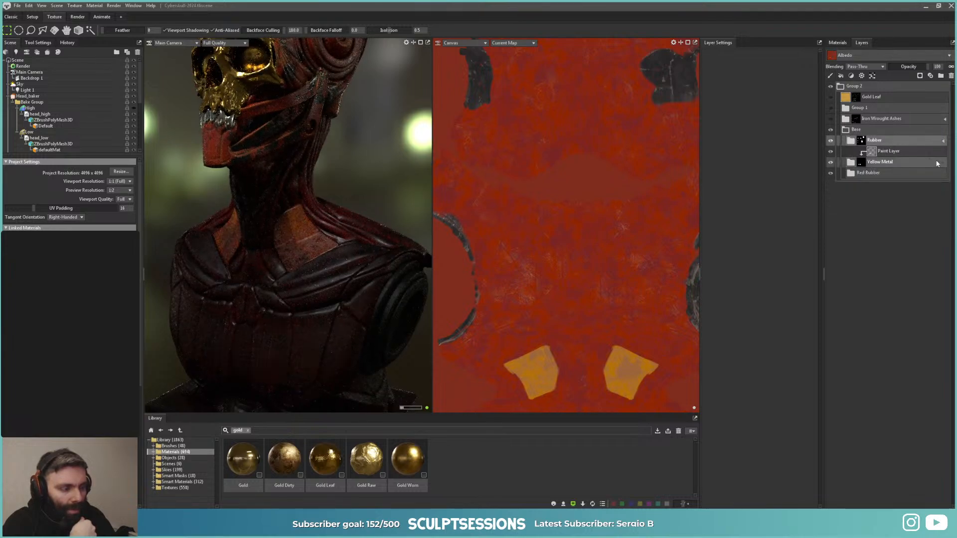
{"action": "left_click", "coordinate": [941, 162]}
{"action": "left_click", "coordinate": [830, 141]}
{"action": "left_click", "coordinate": [830, 151]}
{"action": "left_click", "coordinate": [830, 161]}
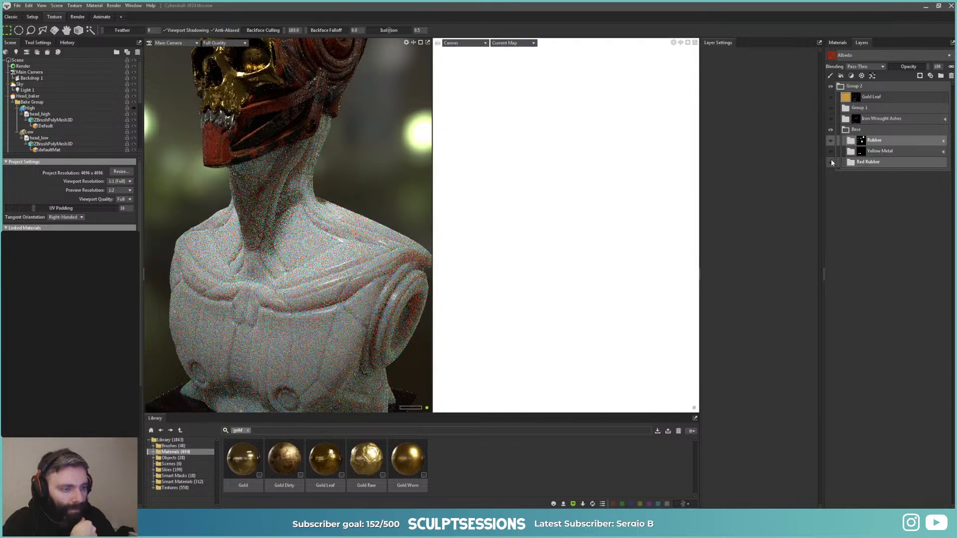
{"action": "left_click", "coordinate": [831, 162]}
Step: Set the scatter contrast of Red Rubber's Bakelite Marbled layer to about 1.722 and its scatter colour to dark red 3a1515
{"action": "left_click", "coordinate": [848, 164]}
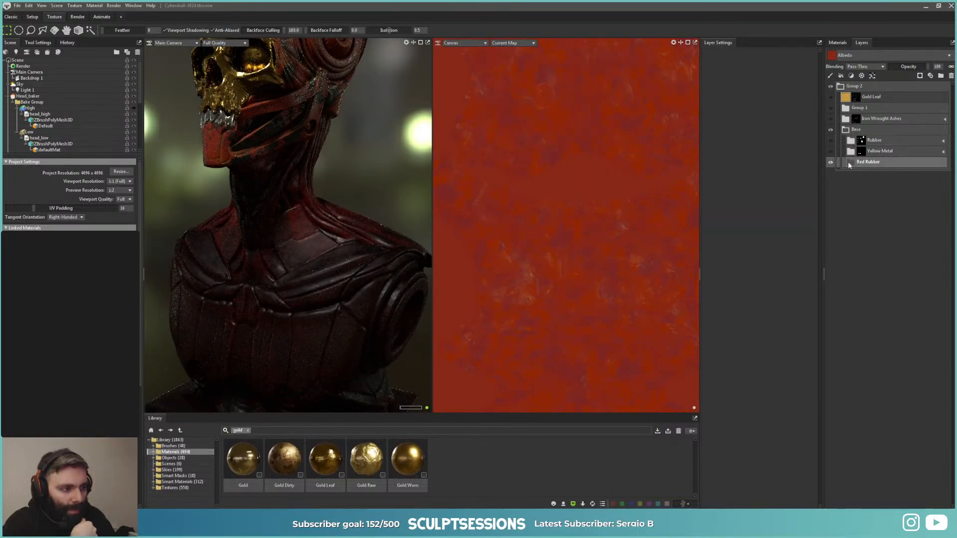
{"action": "left_click", "coordinate": [849, 164]}
{"action": "left_click", "coordinate": [853, 184]}
{"action": "scroll", "coordinate": [770, 486], "scroll_direction": "down", "scroll_amount": 3}
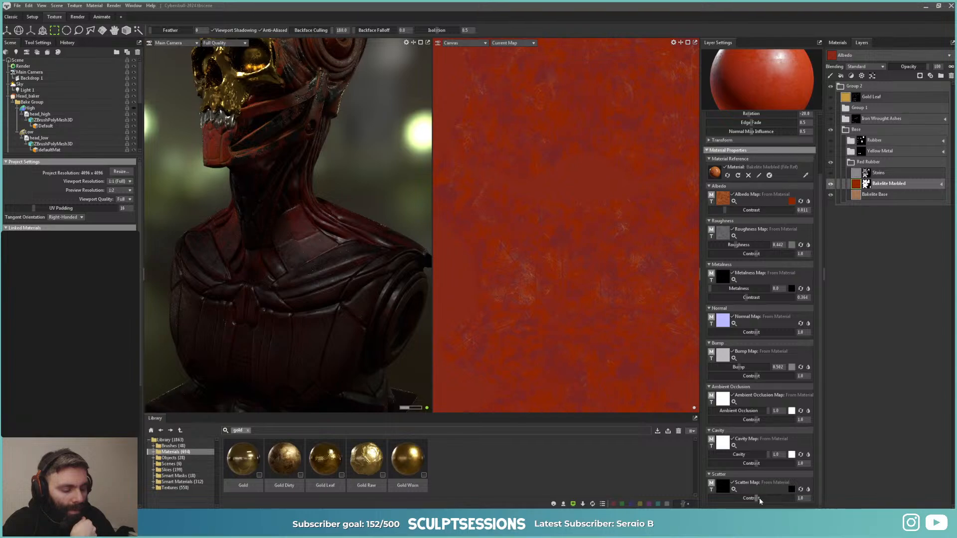
{"action": "left_click_drag", "start_coordinate": [758, 497], "coordinate": [776, 498]}
{"action": "left_click", "coordinate": [791, 489]}
{"action": "mouse_move", "coordinate": [543, 213]}
{"action": "left_mouse_down"}
{"action": "mouse_move", "coordinate": [554, 191]}
{"action": "mouse_move", "coordinate": [543, 213]}
{"action": "mouse_move", "coordinate": [566, 198]}
{"action": "mouse_move", "coordinate": [554, 248]}
{"action": "mouse_move", "coordinate": [532, 256]}
{"action": "mouse_move", "coordinate": [551, 220]}
{"action": "mouse_move", "coordinate": [552, 257]}
{"action": "mouse_move", "coordinate": [554, 209]}
{"action": "mouse_move", "coordinate": [542, 244]}
{"action": "left_mouse_up"}
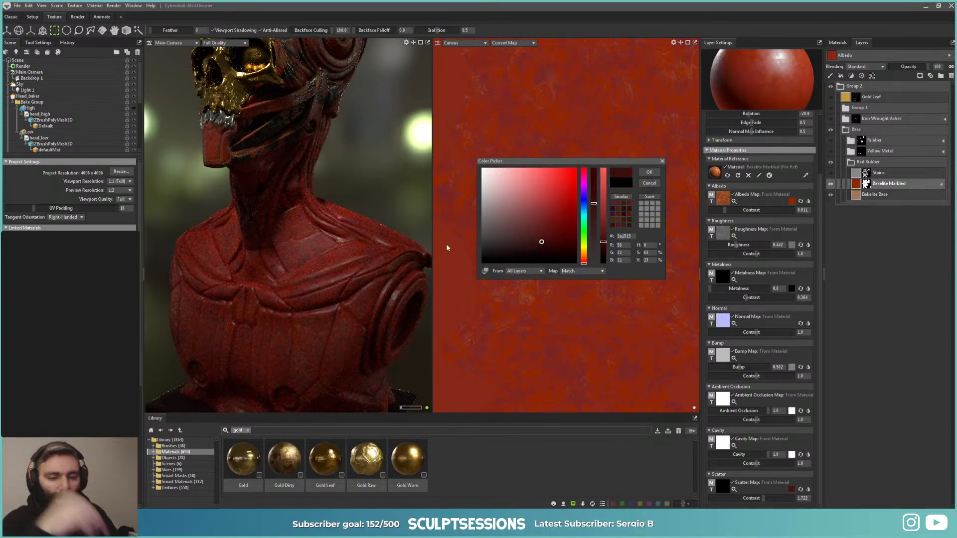
Step: Try a brighter red, 891a1a, as the scatter colour of Red Rubber's Bakelite Marbled layer
{"action": "right_click_drag", "start_coordinate": [295, 295], "coordinate": [378, 344], "text": "alt"}
{"action": "left_click_drag", "start_coordinate": [378, 344], "coordinate": [303, 269], "text": "alt"}
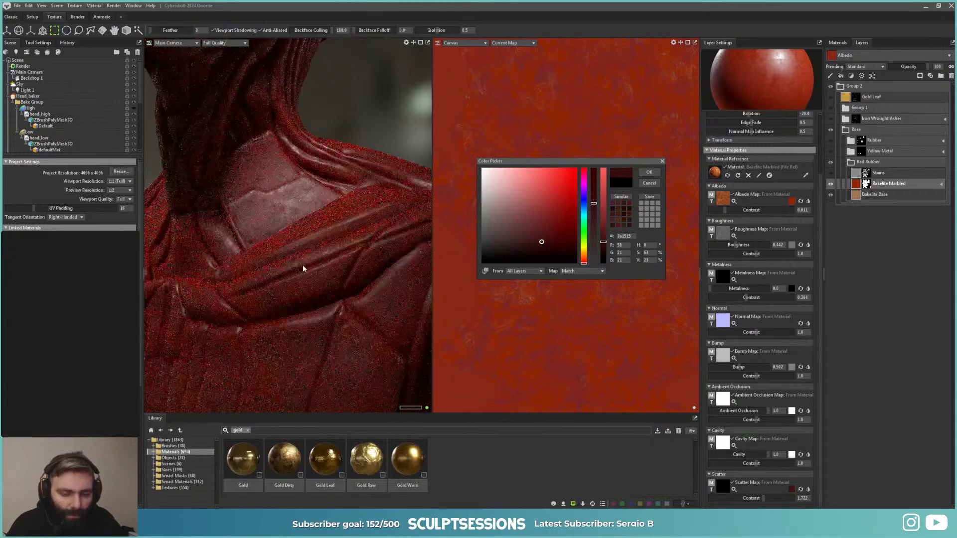
{"action": "mouse_move", "coordinate": [546, 259]}
{"action": "left_mouse_down"}
{"action": "mouse_move", "coordinate": [566, 198]}
{"action": "mouse_move", "coordinate": [556, 225]}
{"action": "left_mouse_up"}
{"action": "right_click_drag", "start_coordinate": [352, 225], "coordinate": [310, 209], "text": "alt"}
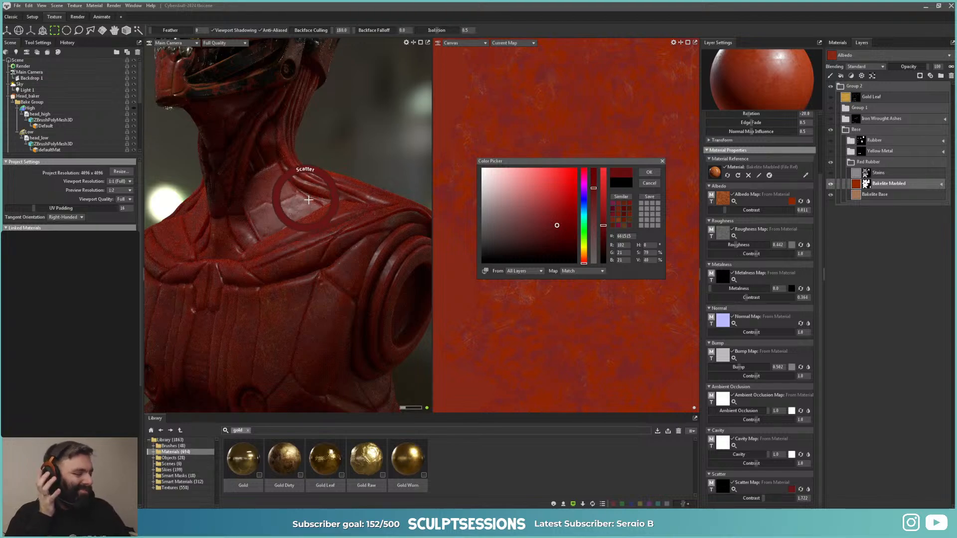
{"action": "left_click_drag", "start_coordinate": [559, 224], "coordinate": [560, 212]}
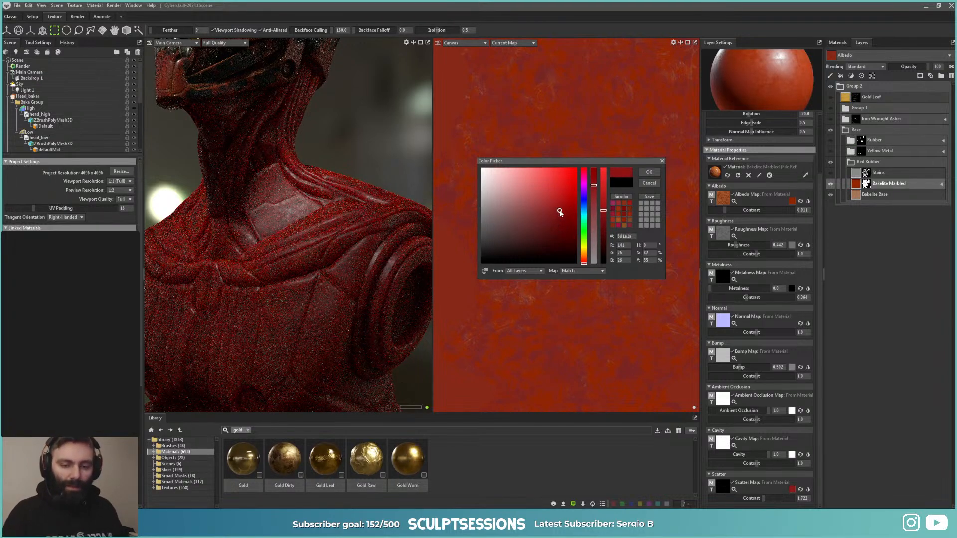
{"action": "scroll", "coordinate": [237, 208], "scroll_direction": "down", "scroll_amount": 5}
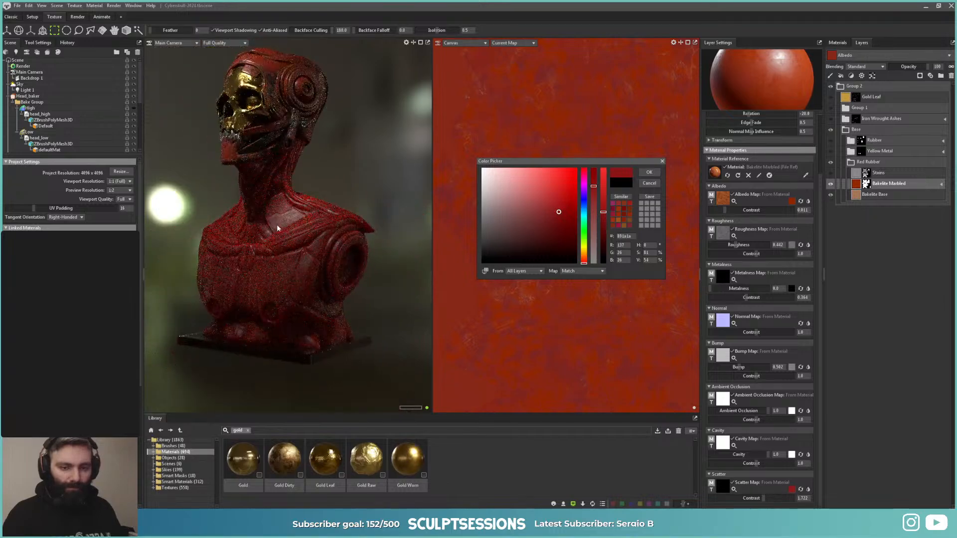
{"action": "scroll", "coordinate": [277, 224], "scroll_direction": "up", "scroll_amount": 3}
{"action": "left_click_drag", "start_coordinate": [277, 224], "coordinate": [348, 241], "text": "alt"}
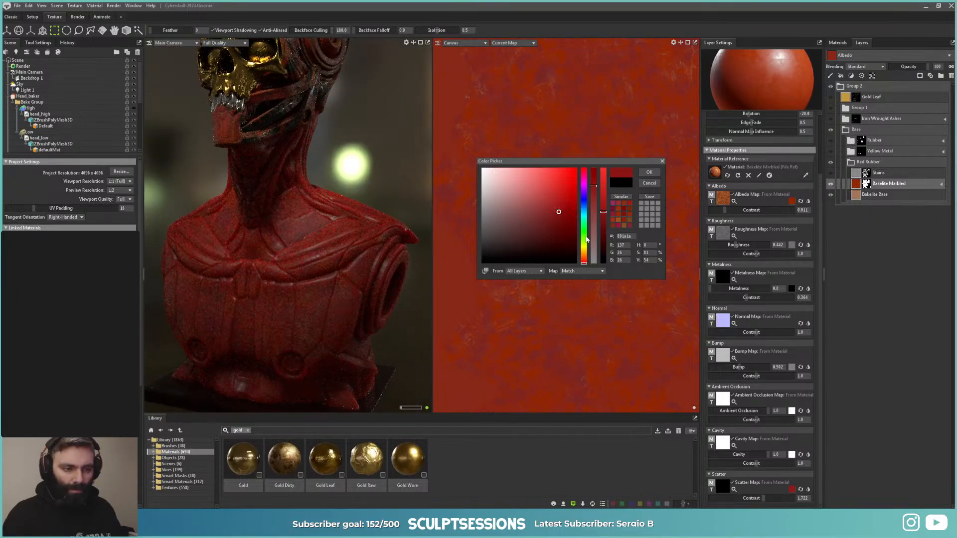
Step: Set the scatter colour of Red Rubber's Bakelite Marbled layer to dark yellow 725813
{"action": "left_click_drag", "start_coordinate": [585, 257], "coordinate": [584, 252]}
{"action": "mouse_move", "coordinate": [564, 211]}
{"action": "left_mouse_down"}
{"action": "mouse_move", "coordinate": [554, 195]}
{"action": "mouse_move", "coordinate": [568, 216]}
{"action": "mouse_move", "coordinate": [552, 245]}
{"action": "mouse_move", "coordinate": [562, 229]}
{"action": "left_mouse_up"}
{"action": "scroll", "coordinate": [329, 222], "scroll_direction": "down", "scroll_amount": 5}
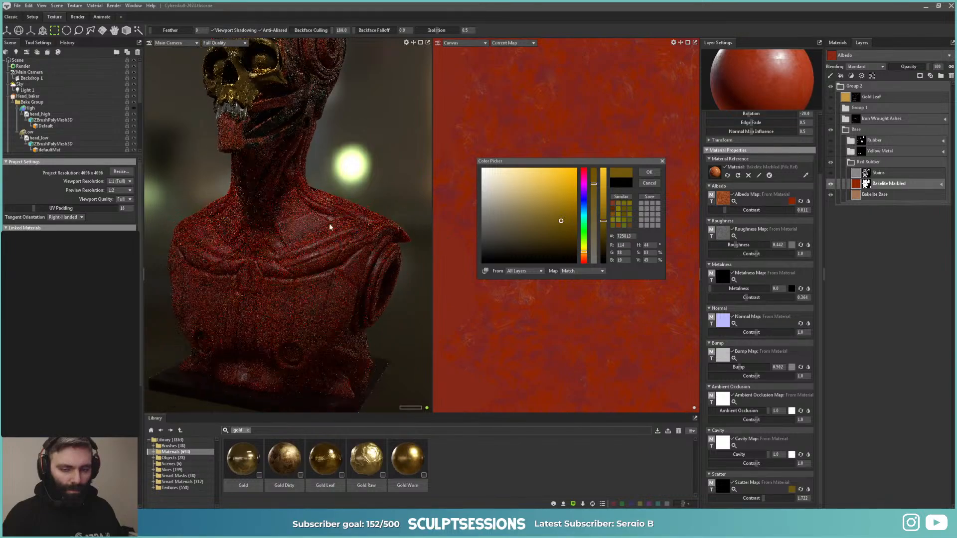
{"action": "left_click_drag", "start_coordinate": [322, 226], "coordinate": [316, 241], "text": "alt"}
{"action": "scroll", "coordinate": [329, 246], "scroll_direction": "up", "scroll_amount": 4}
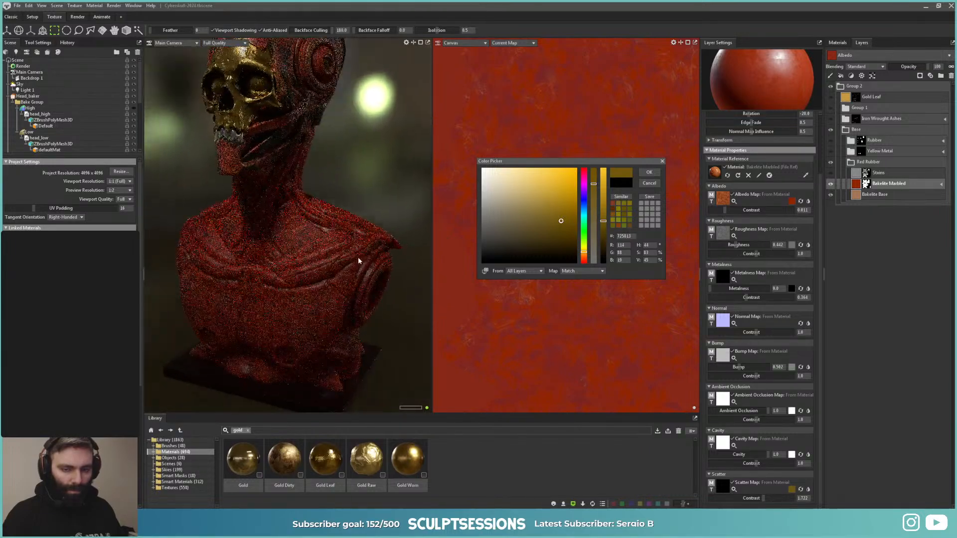
{"action": "left_click", "coordinate": [648, 173]}
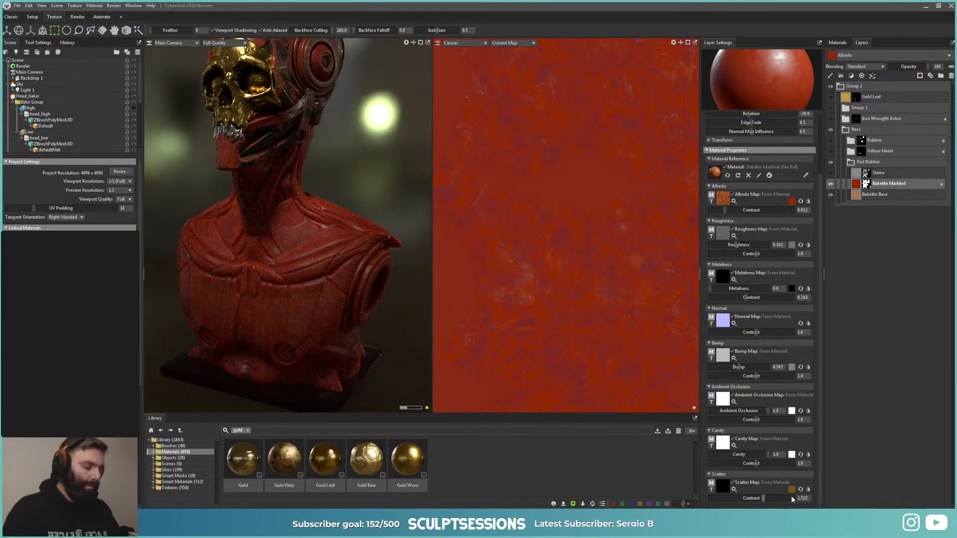
Step: Show the Yellow Metal group in the body texture again and open its Bakelite Marbled layer's settings
{"action": "left_click", "coordinate": [851, 163]}
{"action": "left_click", "coordinate": [831, 151]}
{"action": "left_click", "coordinate": [851, 154]}
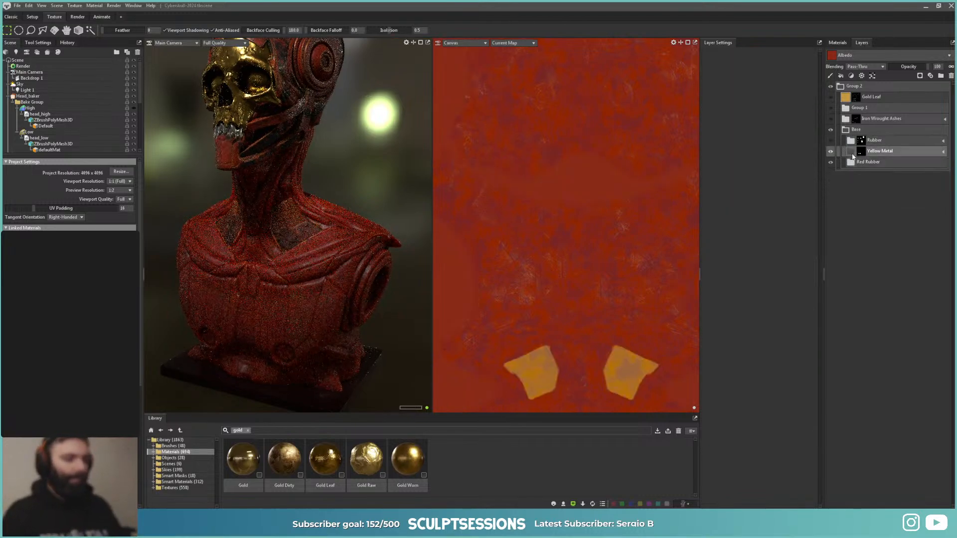
{"action": "left_click", "coordinate": [850, 151]}
{"action": "left_click", "coordinate": [888, 172]}
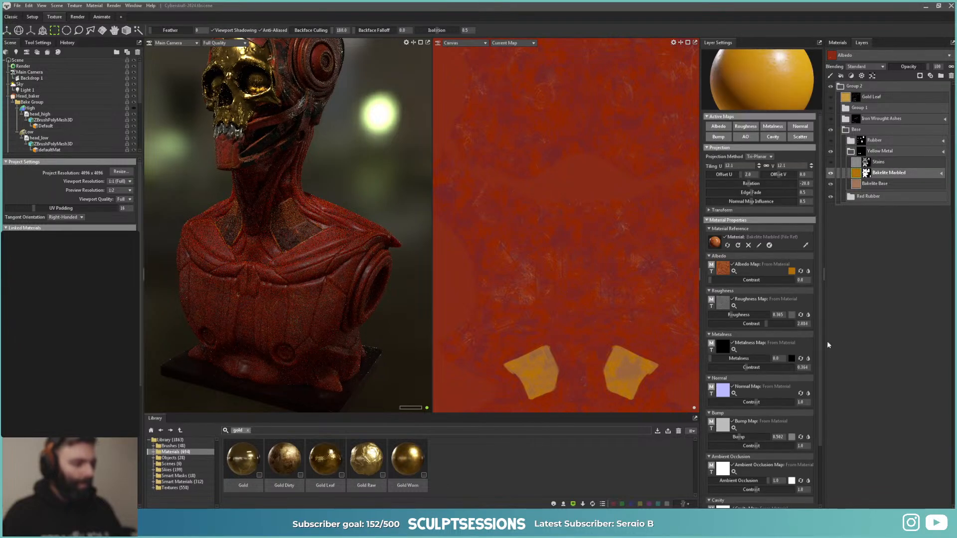
Step: Set the scatter colour of Yellow Metal's Bakelite Marbled layer to a very dark yellow and check the chest inserts
{"action": "scroll", "coordinate": [782, 461], "scroll_direction": "down", "scroll_amount": 3}
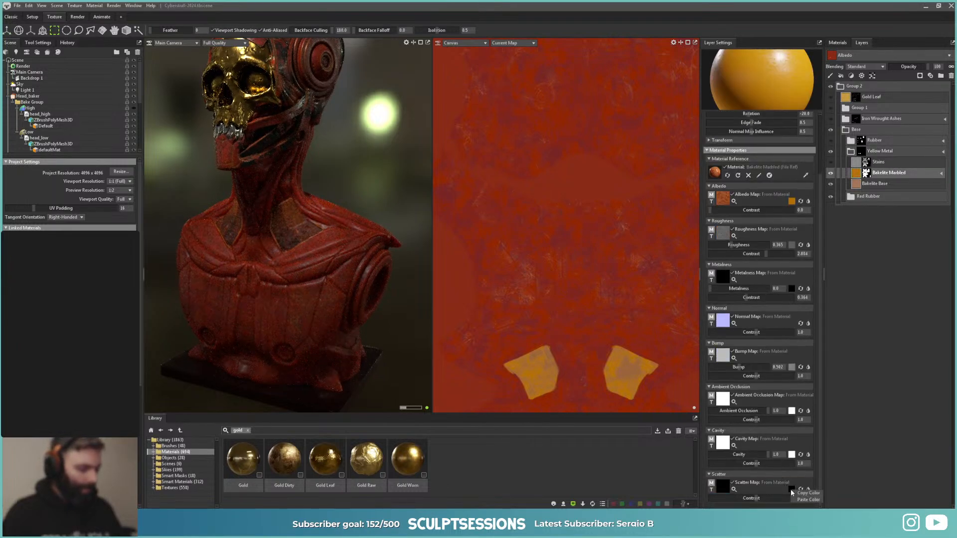
{"action": "left_click", "coordinate": [807, 499]}
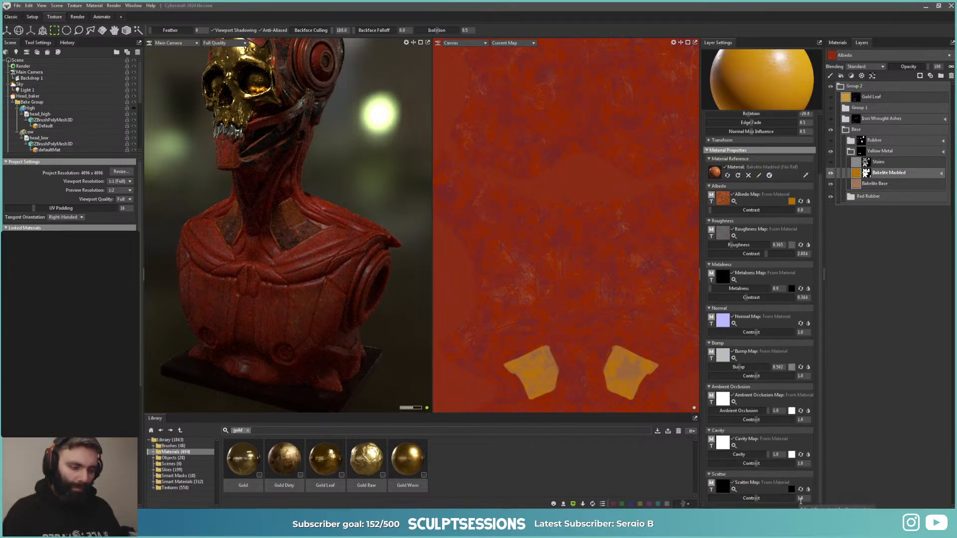
{"action": "left_click", "coordinate": [793, 491]}
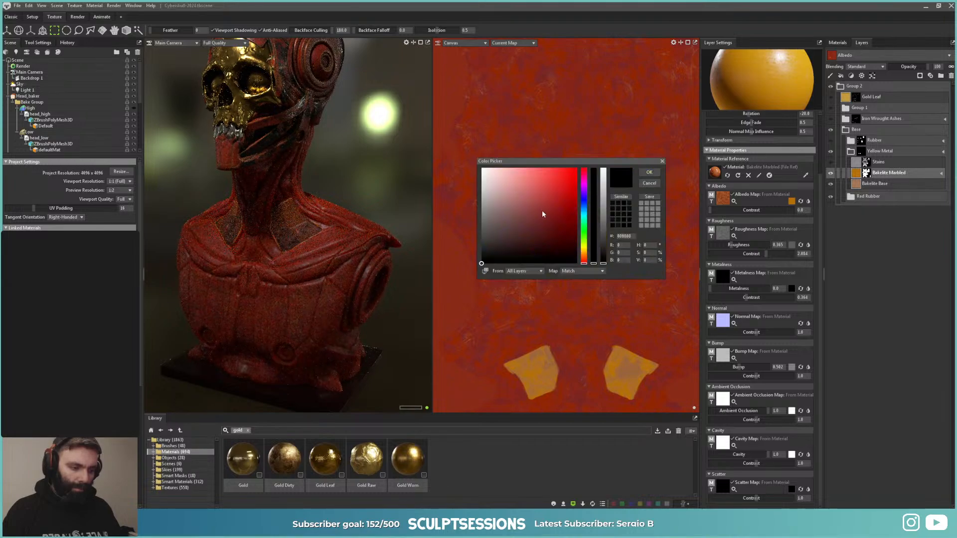
{"action": "mouse_move", "coordinate": [542, 211]}
{"action": "left_mouse_down"}
{"action": "mouse_move", "coordinate": [577, 226]}
{"action": "mouse_move", "coordinate": [584, 255]}
{"action": "mouse_move", "coordinate": [556, 246]}
{"action": "left_mouse_up"}
{"action": "left_click", "coordinate": [553, 233]}
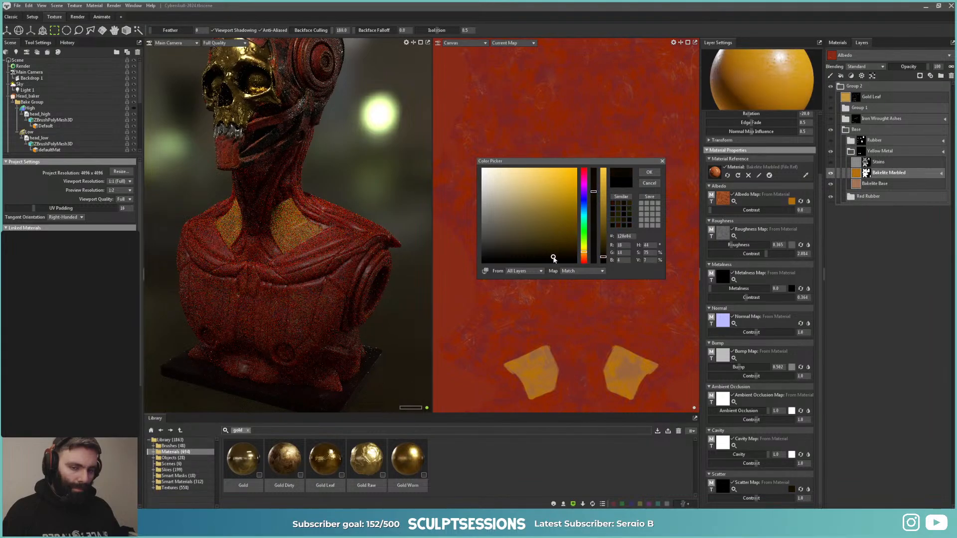
{"action": "left_click", "coordinate": [647, 173]}
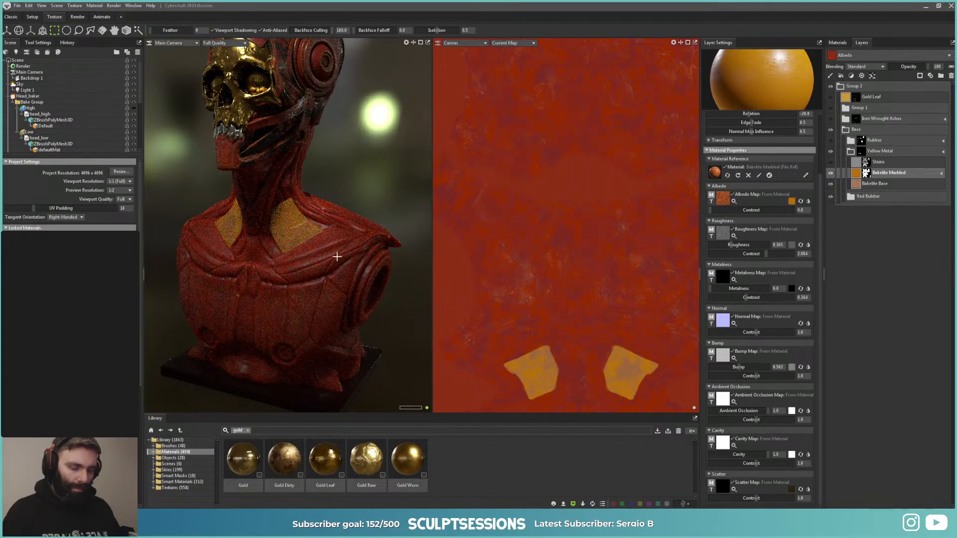
{"action": "right_click_drag", "start_coordinate": [336, 256], "coordinate": [393, 278], "text": "alt"}
{"action": "middle_click_drag", "start_coordinate": [394, 278], "coordinate": [384, 297], "text": "alt"}
{"action": "left_click_drag", "start_coordinate": [330, 298], "coordinate": [357, 295], "text": "alt"}
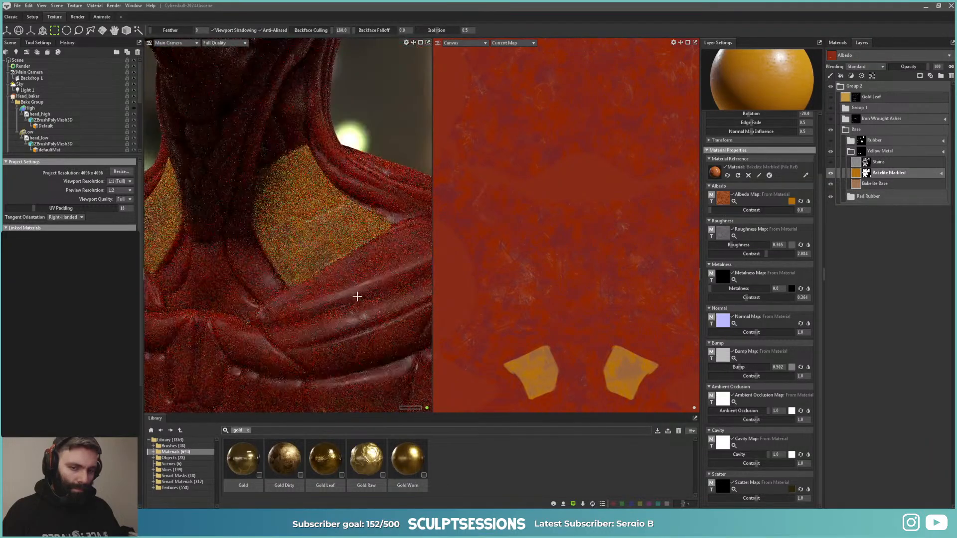
{"action": "right_click_drag", "start_coordinate": [357, 294], "coordinate": [329, 281], "text": "alt"}
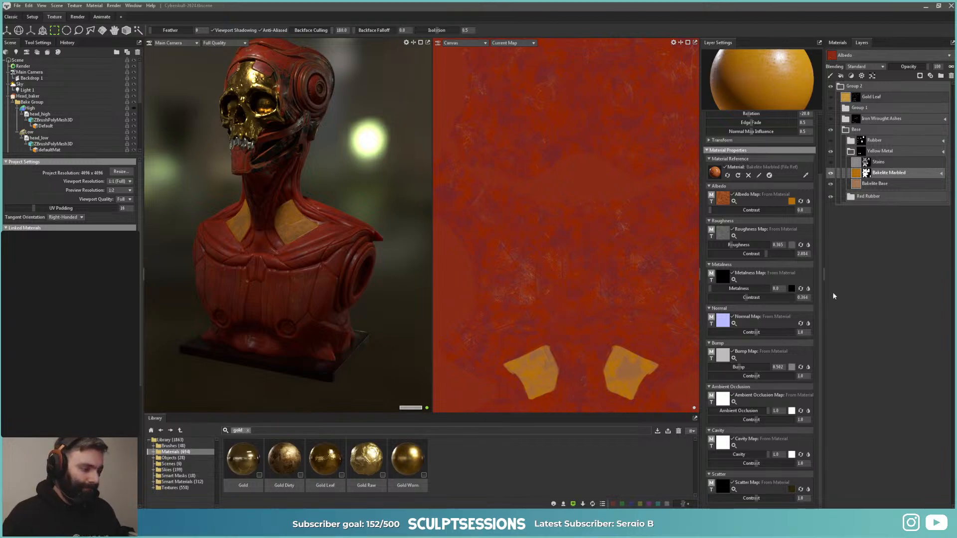
{"action": "scroll", "coordinate": [807, 283], "scroll_direction": "up", "scroll_amount": 1}
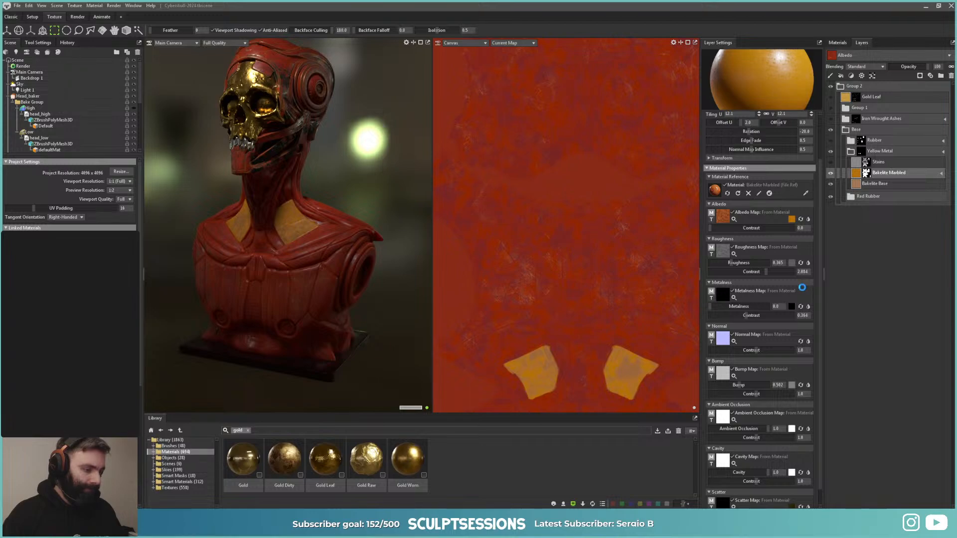
{"action": "scroll", "coordinate": [801, 288], "scroll_direction": "down", "scroll_amount": 1}
Step: Collapse Yellow Metal and show Gold Leaf, Group 1, Iron Wrought Ashes and Rubber again on the body
{"action": "left_click", "coordinate": [852, 152]}
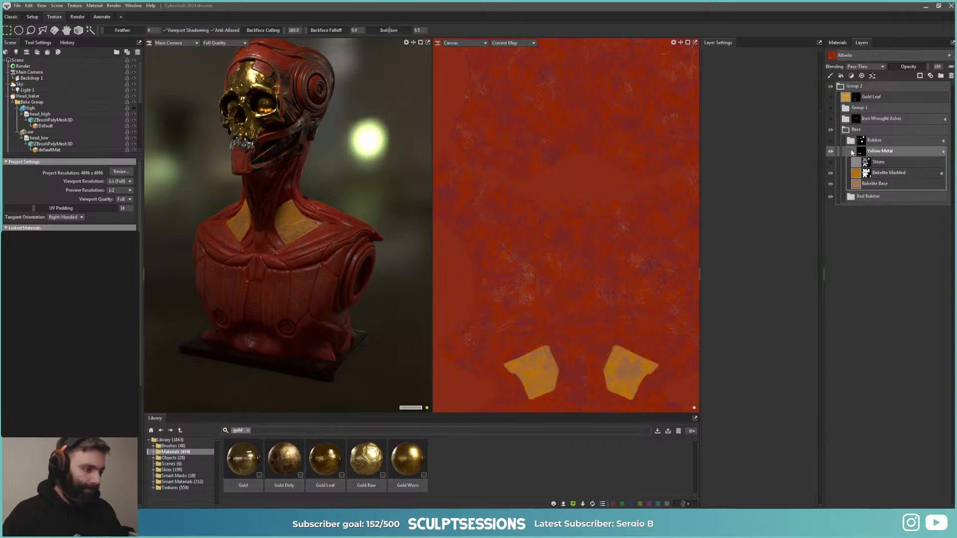
{"action": "left_click", "coordinate": [838, 89]}
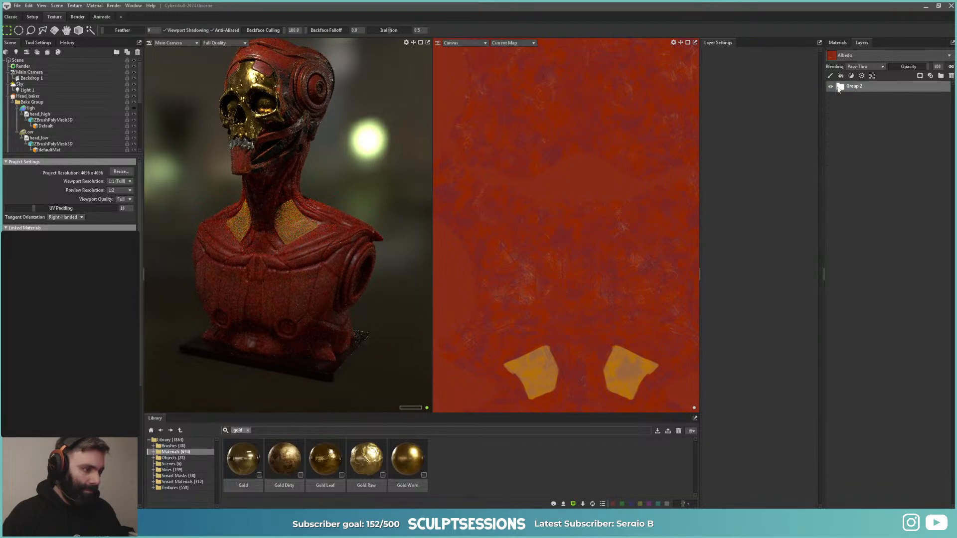
{"action": "left_click", "coordinate": [839, 89]}
{"action": "left_click", "coordinate": [832, 98]}
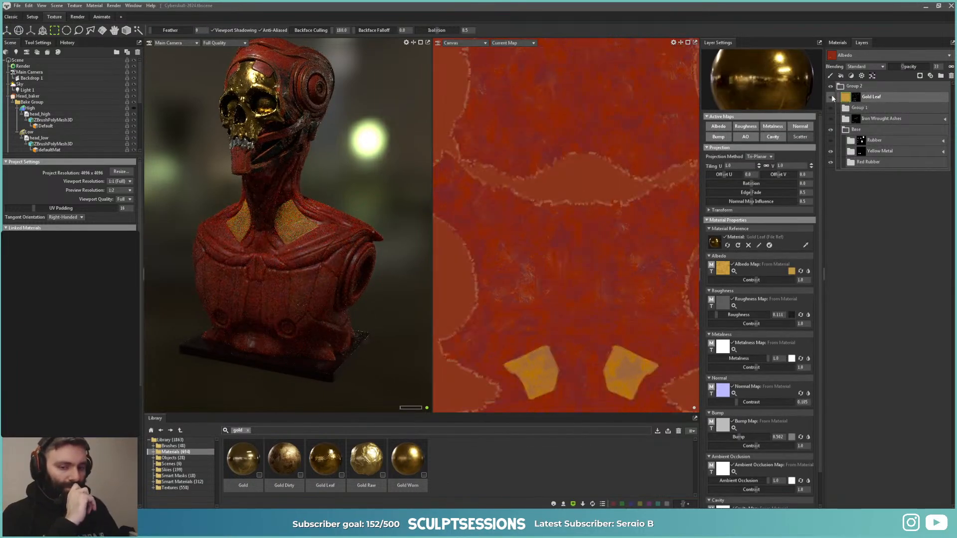
{"action": "left_click", "coordinate": [831, 98]}
{"action": "left_click", "coordinate": [832, 108]}
{"action": "left_click", "coordinate": [831, 119]}
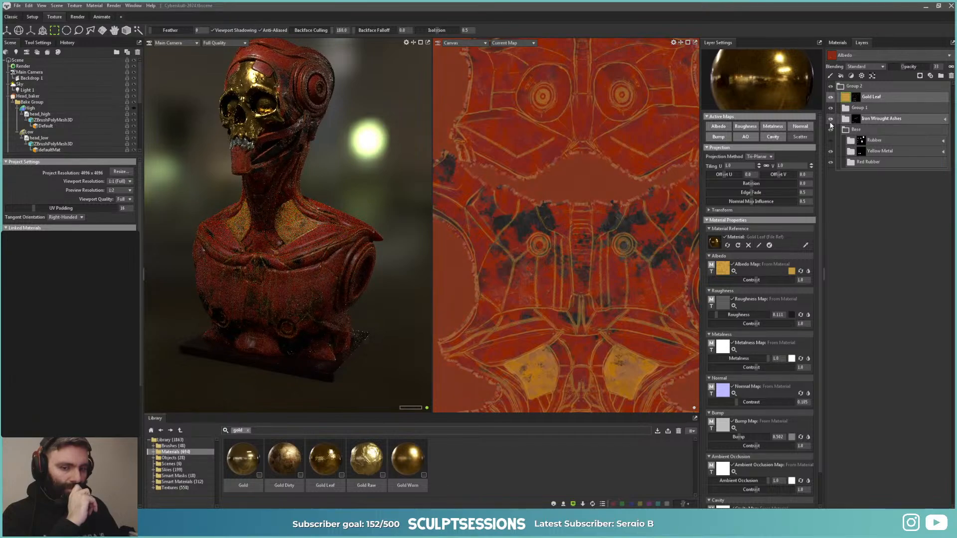
{"action": "left_click", "coordinate": [830, 140]}
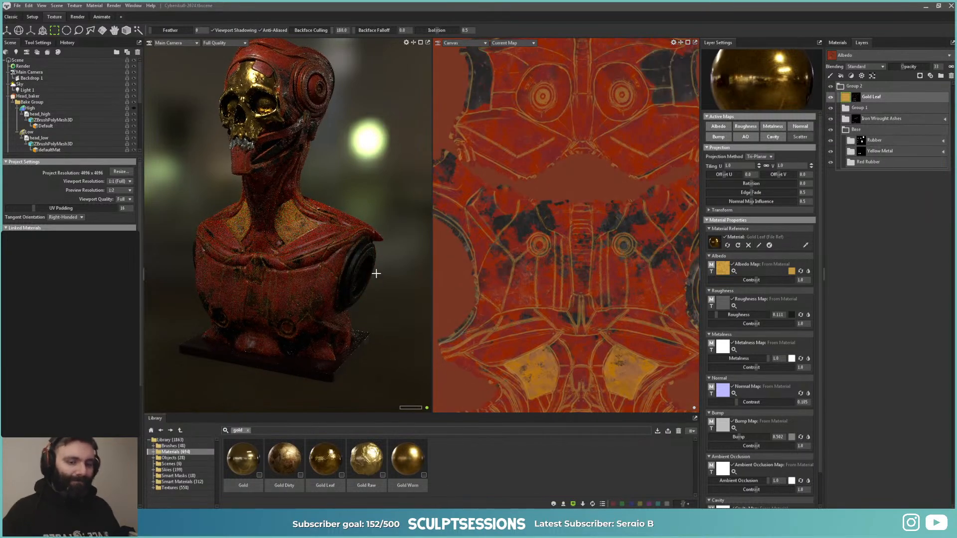
{"action": "scroll", "coordinate": [356, 306], "scroll_direction": "up", "scroll_amount": 8}
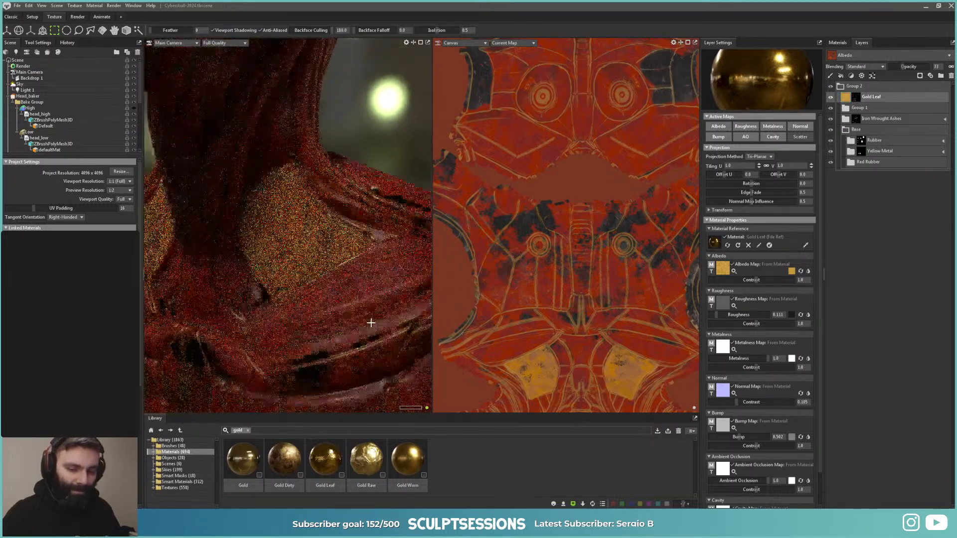
{"action": "scroll", "coordinate": [371, 323], "scroll_direction": "up", "scroll_amount": 8}
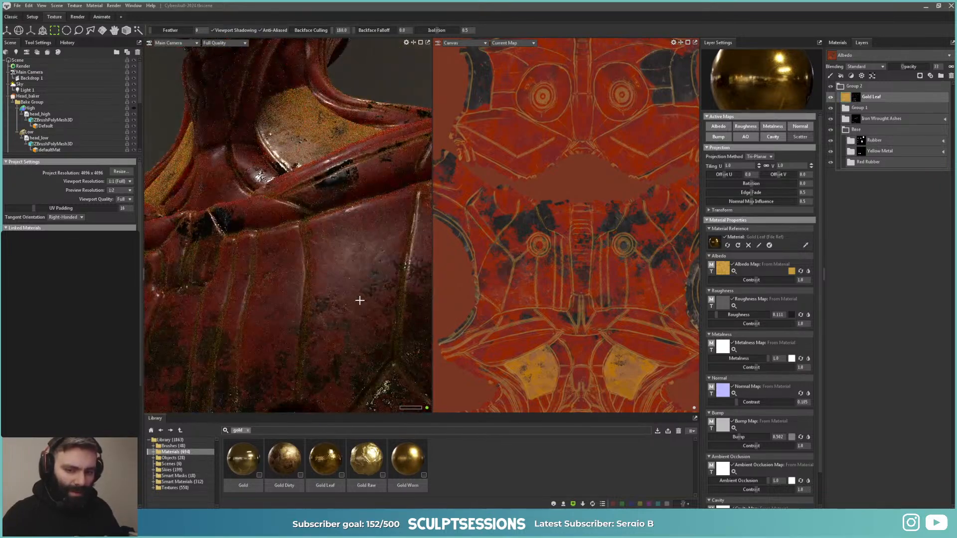
{"action": "scroll", "coordinate": [360, 300], "scroll_direction": "down", "scroll_amount": 10}
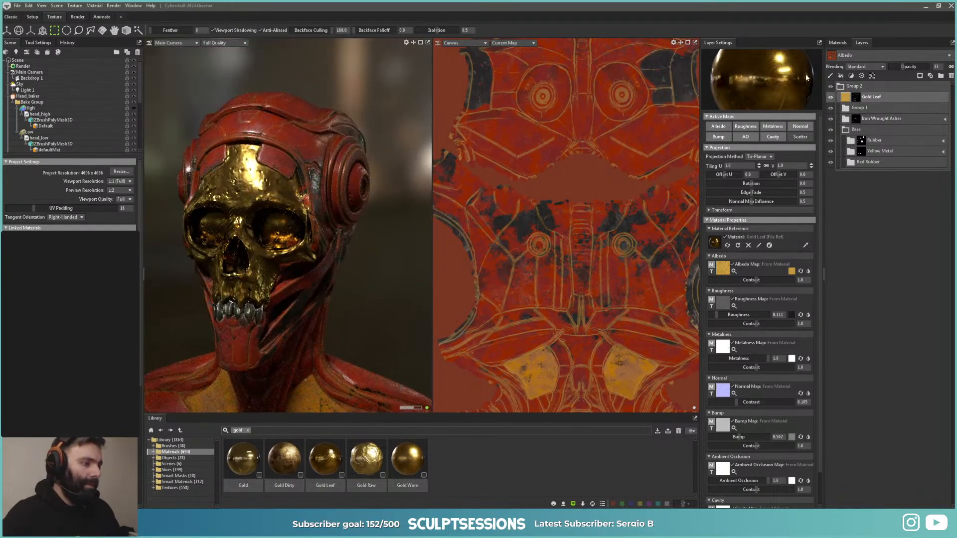
Step: Select the Head_MAT material and open the Head_TEX texture project for editing
{"action": "left_click", "coordinate": [846, 42]}
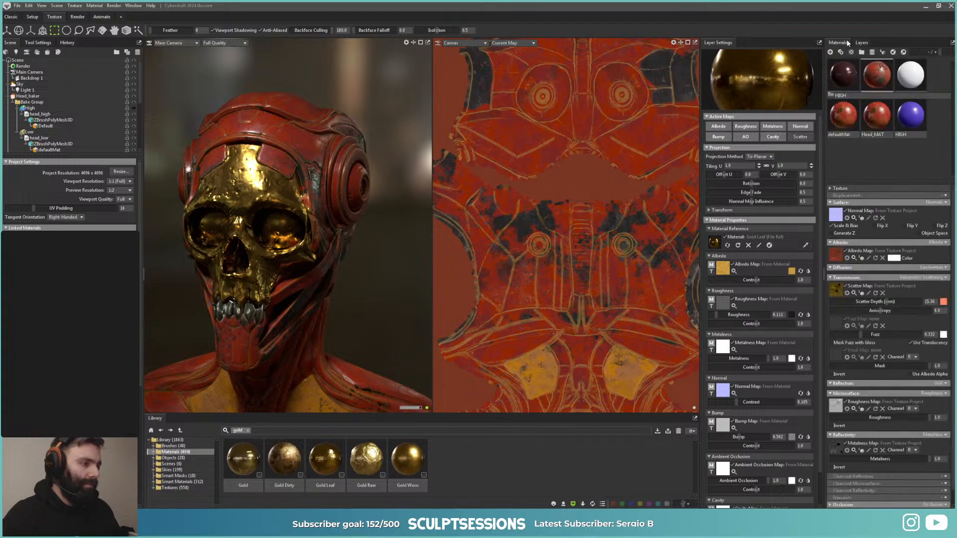
{"action": "left_click", "coordinate": [875, 121]}
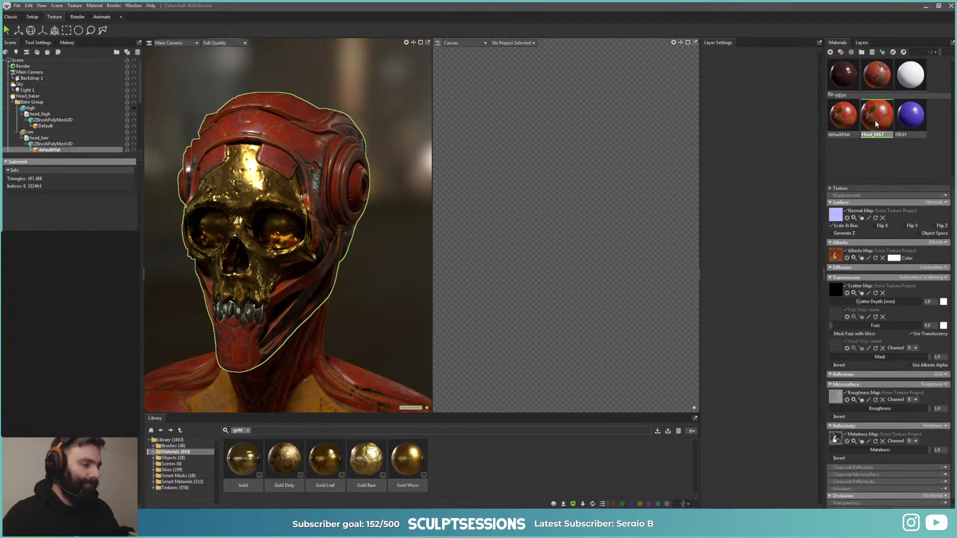
{"action": "left_click", "coordinate": [861, 42]}
{"action": "left_click", "coordinate": [845, 75]}
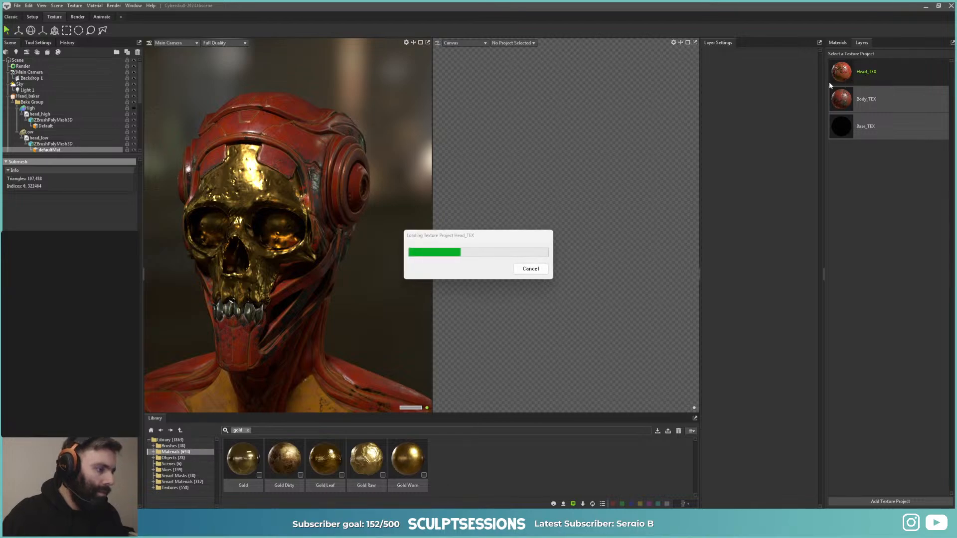
Step: Show the head's Gold Leaf layer and hide the Skull group, comparing the head with and without the skull's gold
{"action": "left_click", "coordinate": [831, 119]}
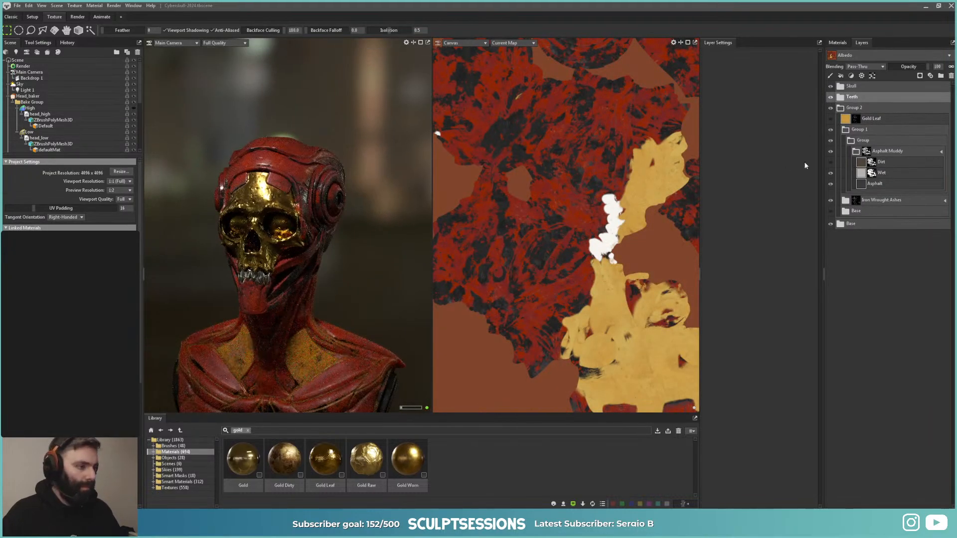
{"action": "left_click", "coordinate": [841, 108]}
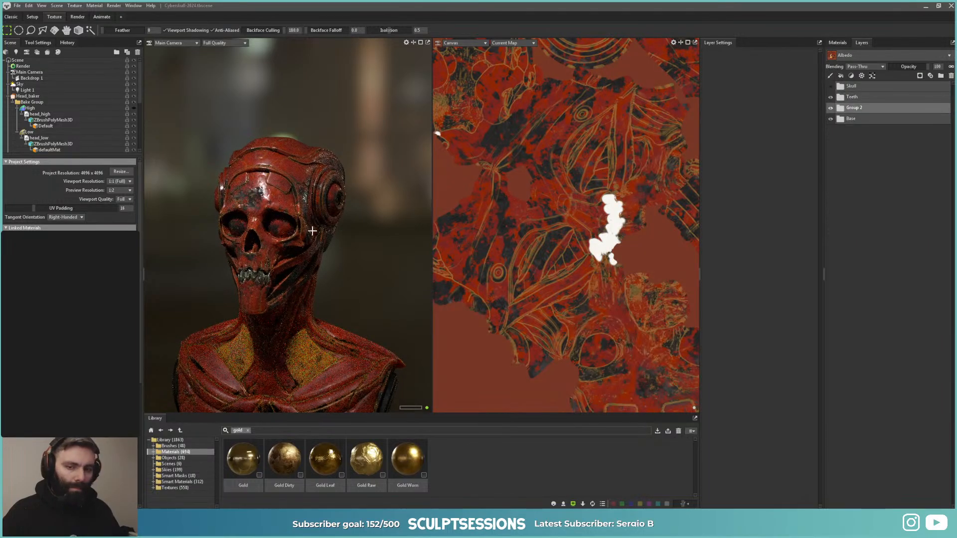
{"action": "left_click_drag", "start_coordinate": [314, 229], "coordinate": [322, 269], "text": "alt"}
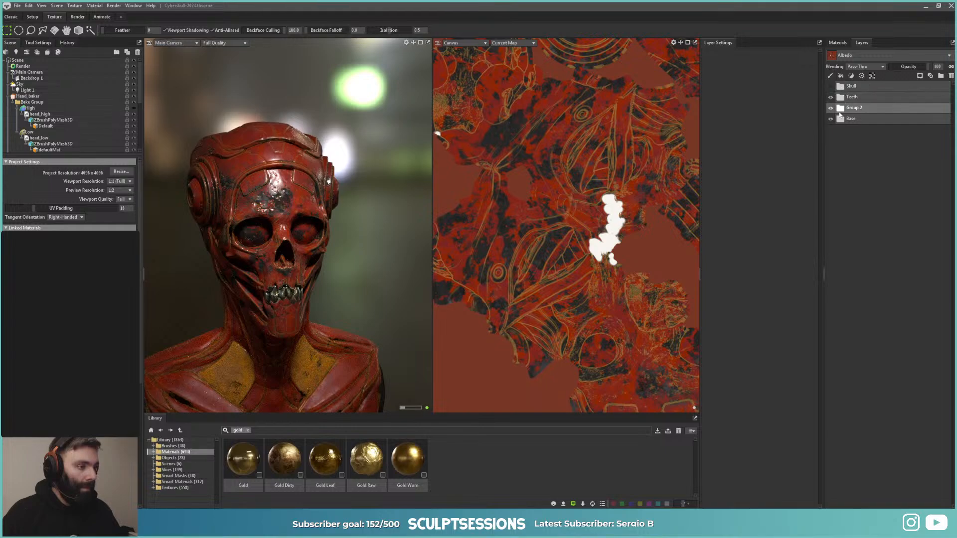
{"action": "left_click", "coordinate": [830, 87]}
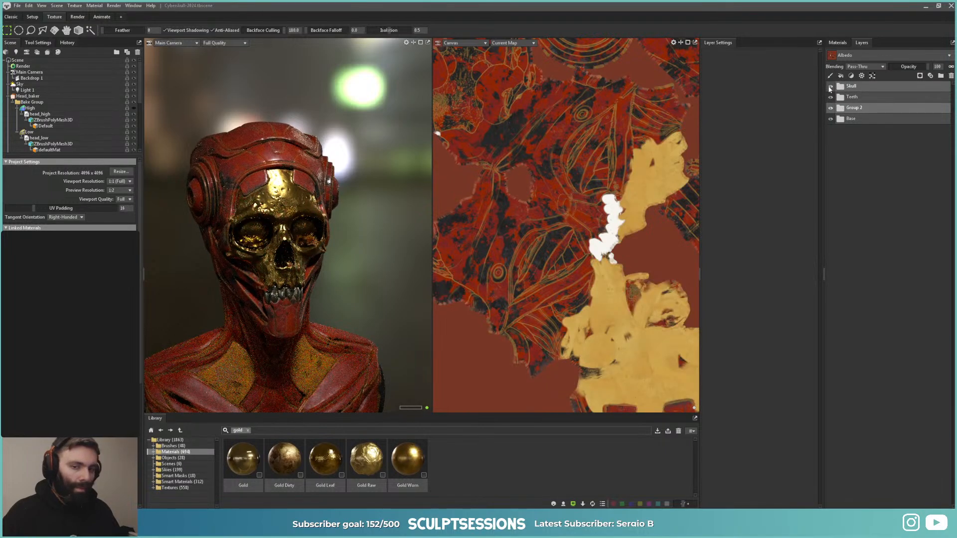
{"action": "left_click", "coordinate": [831, 87]}
Step: Expand Group 2, collapse its Asphalt Muddy layer and hide it, comparing the bust with and without the dark patches
{"action": "left_click", "coordinate": [841, 109]}
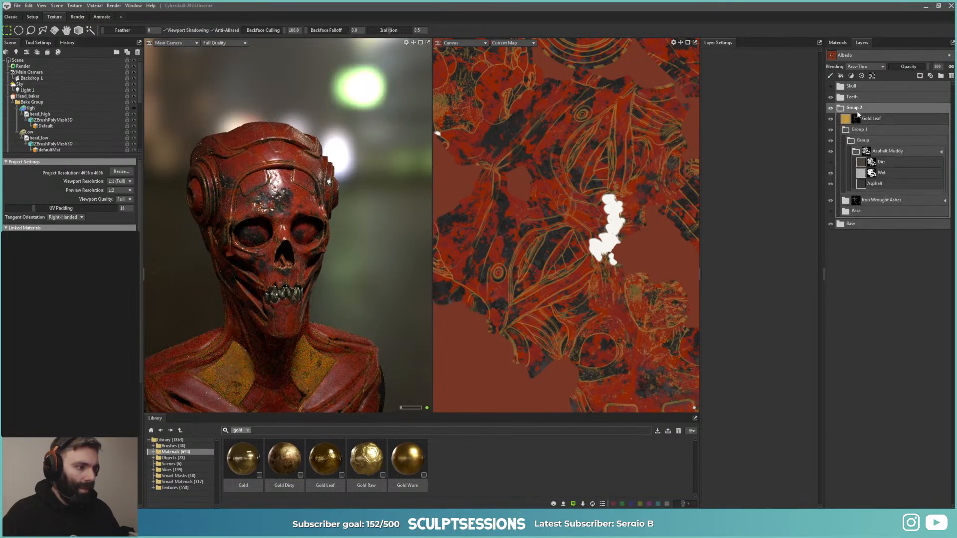
{"action": "left_click", "coordinate": [852, 143]}
{"action": "left_click", "coordinate": [851, 143]}
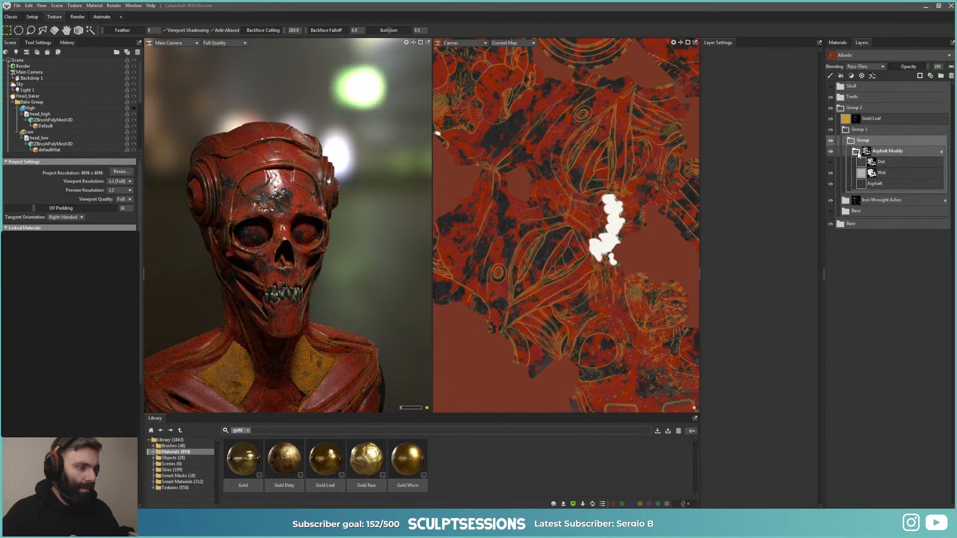
{"action": "left_click", "coordinate": [855, 151]}
{"action": "left_click", "coordinate": [830, 151]}
{"action": "left_click", "coordinate": [830, 152]}
{"action": "left_click", "coordinate": [831, 152]}
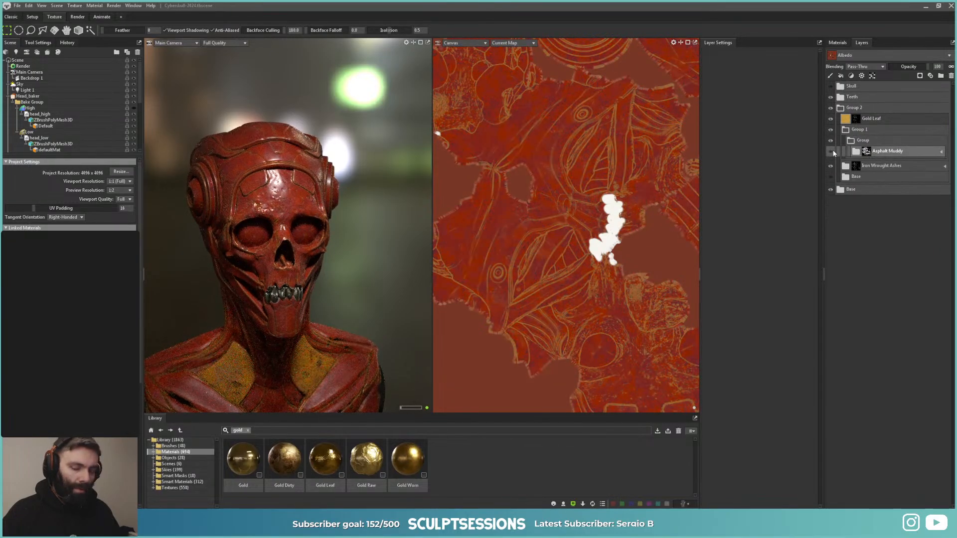
{"action": "left_click", "coordinate": [830, 152]}
{"action": "left_click", "coordinate": [830, 151]}
{"action": "left_click_drag", "start_coordinate": [324, 254], "coordinate": [308, 256], "text": "alt"}
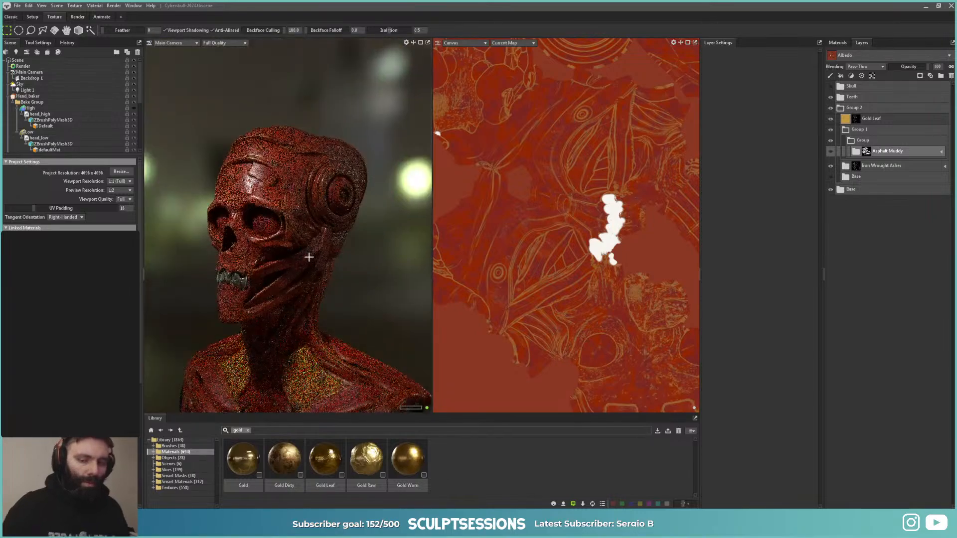
{"action": "mouse_move", "coordinate": [308, 256]}
{"action": "right_mouse_down", "text": "alt"}
{"action": "mouse_move", "coordinate": [363, 284]}
{"action": "mouse_move", "coordinate": [295, 268]}
{"action": "right_mouse_up", "text": "alt"}
{"action": "left_click_drag", "start_coordinate": [295, 268], "coordinate": [329, 259], "text": "alt"}
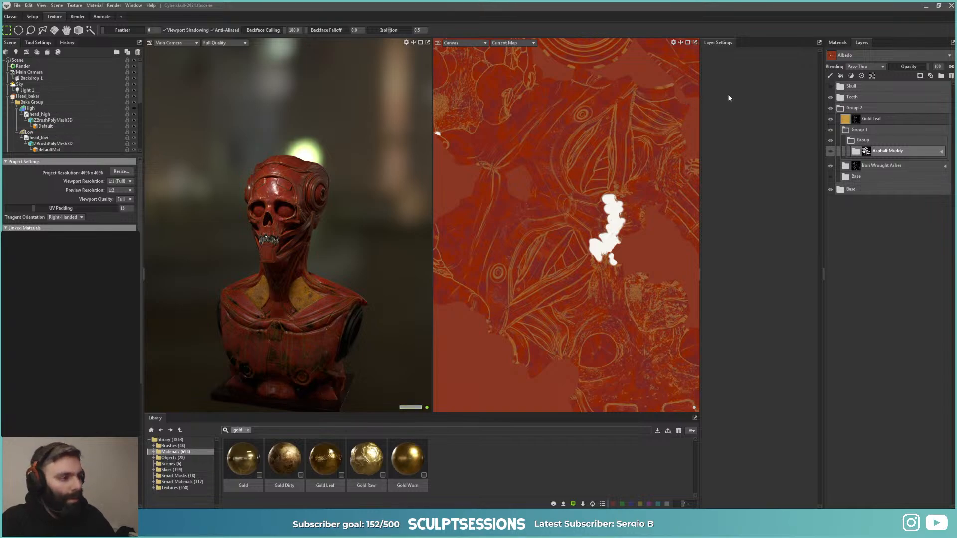
Step: Collapse Group 1, expand Iron Wrought Ashes, and check what that layer and the Base folder inside Group 2 contribute
{"action": "left_click", "coordinate": [845, 131]}
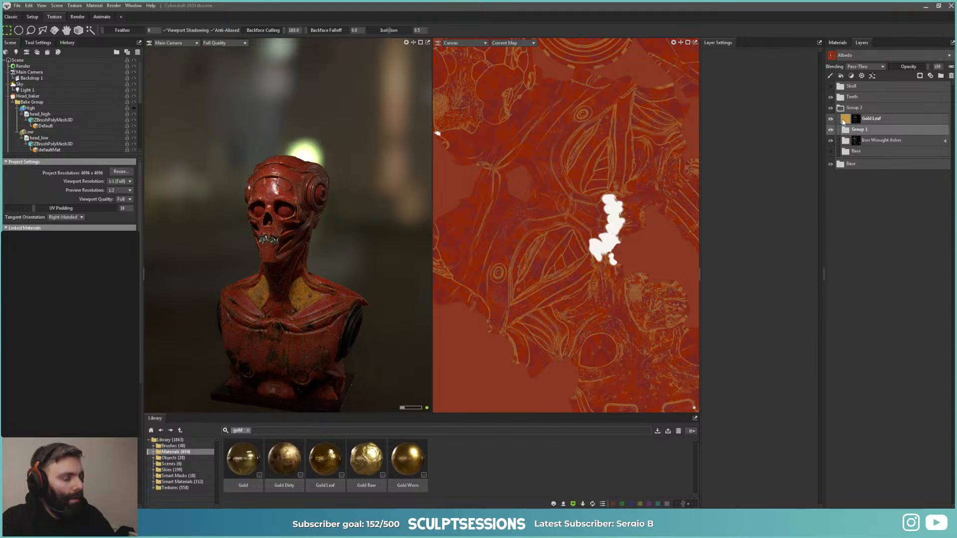
{"action": "left_click", "coordinate": [845, 132]}
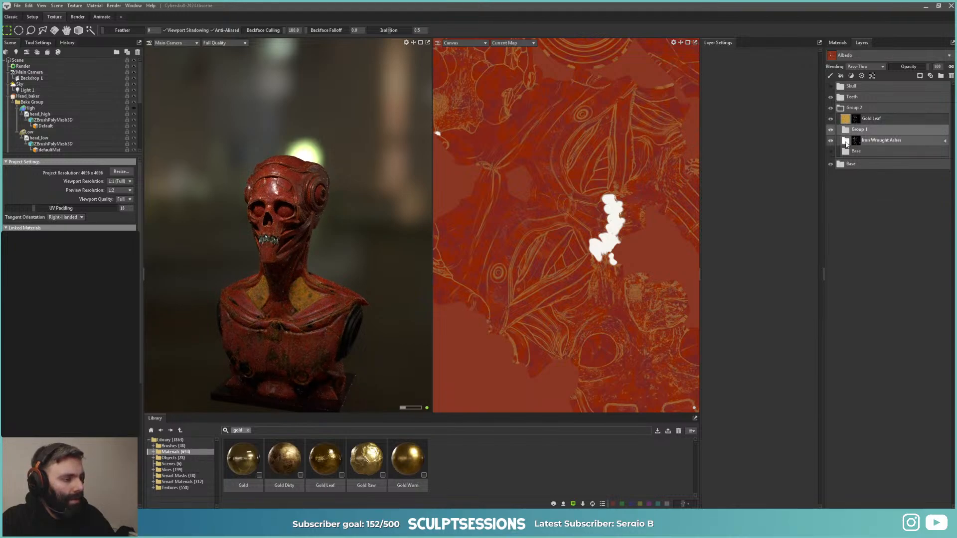
{"action": "left_click", "coordinate": [844, 142]}
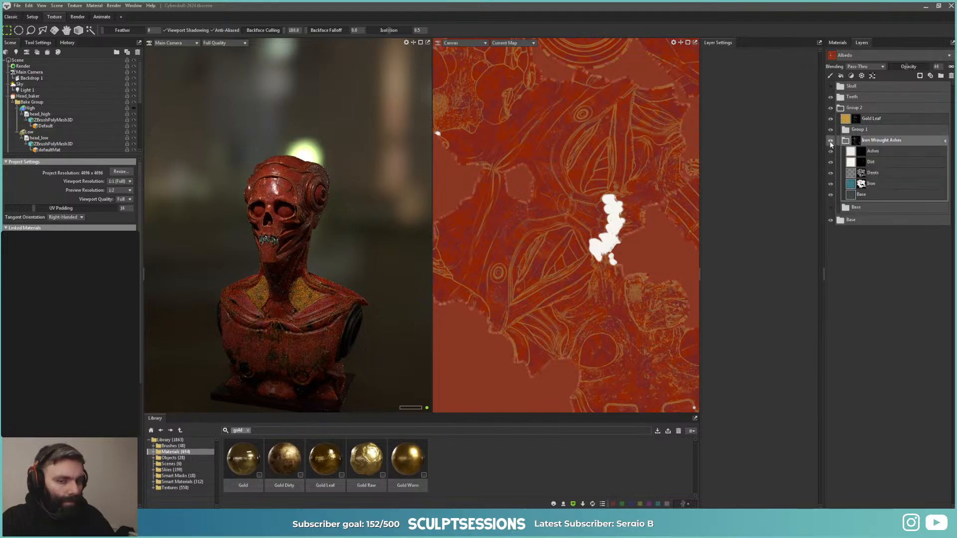
{"action": "left_click", "coordinate": [830, 141]}
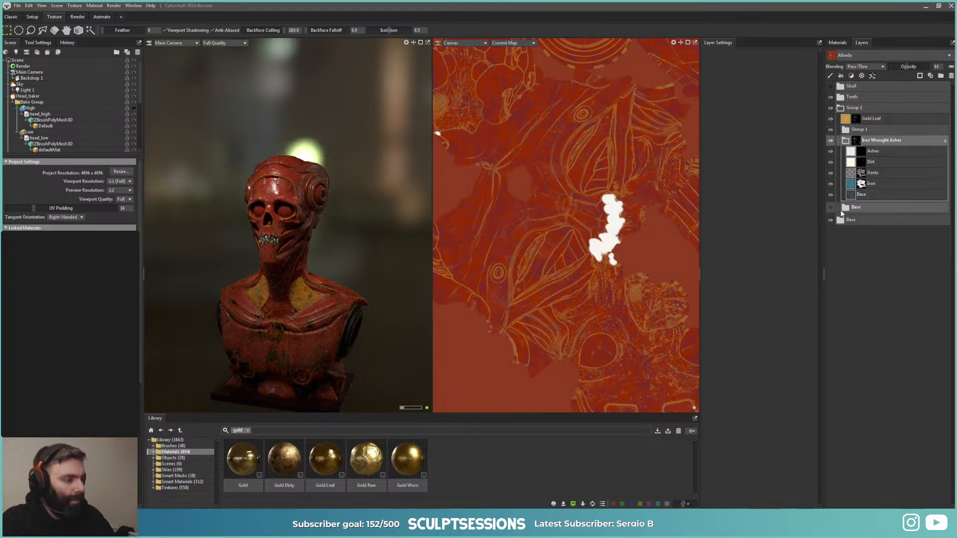
{"action": "left_click", "coordinate": [830, 209]}
{"action": "left_click", "coordinate": [830, 209]}
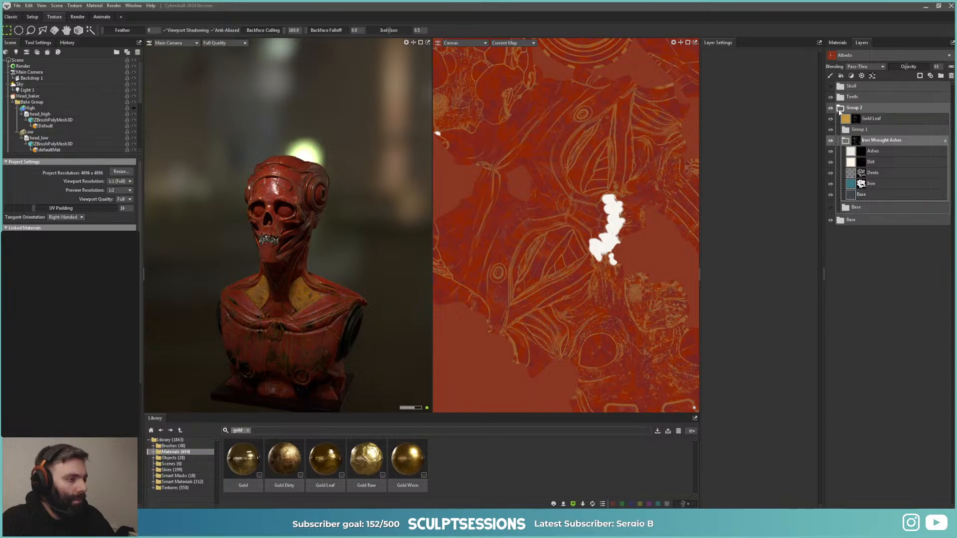
Step: In the head's Base group, raise Bakelite Marbled's roughness to about 0.4 and set its metalness contrast to 0.215
{"action": "left_click", "coordinate": [841, 220]}
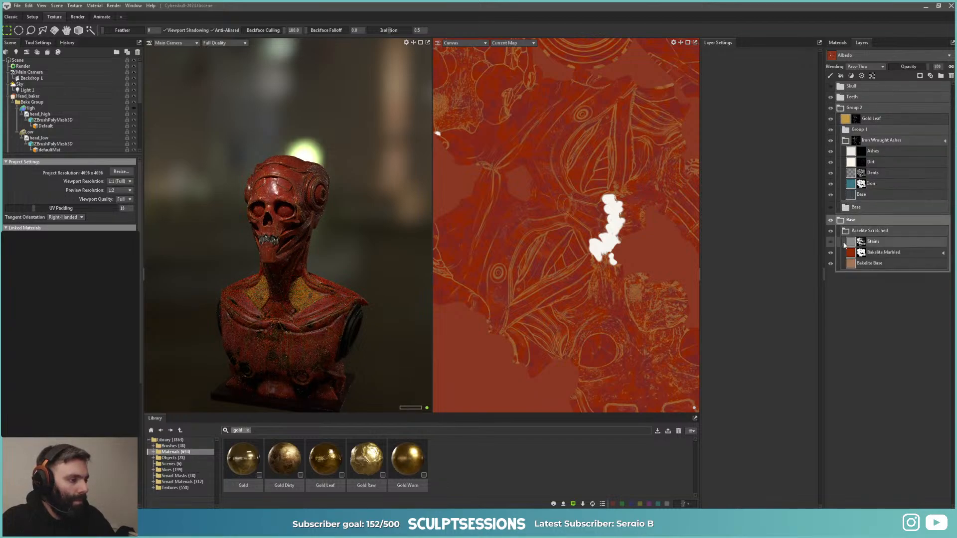
{"action": "left_click", "coordinate": [879, 252]}
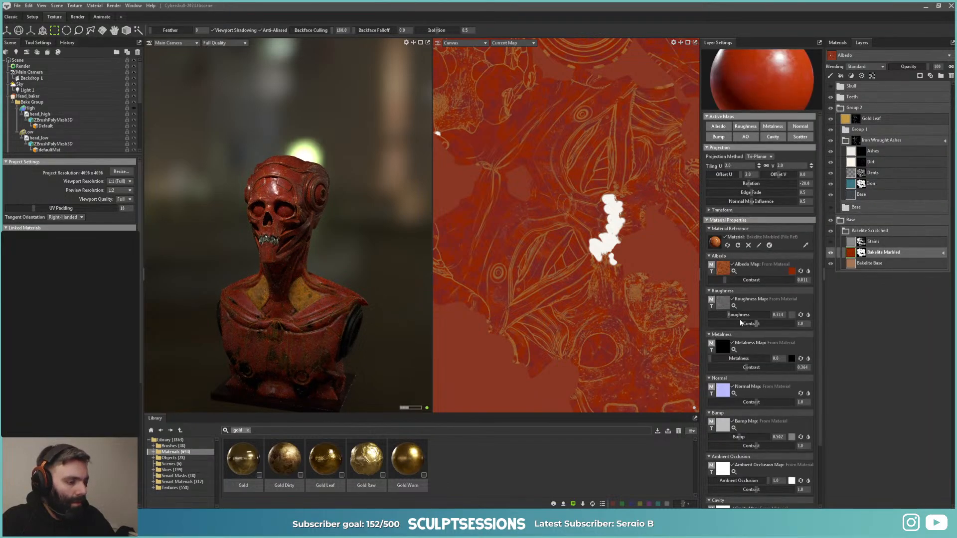
{"action": "left_click_drag", "start_coordinate": [728, 317], "coordinate": [736, 315]}
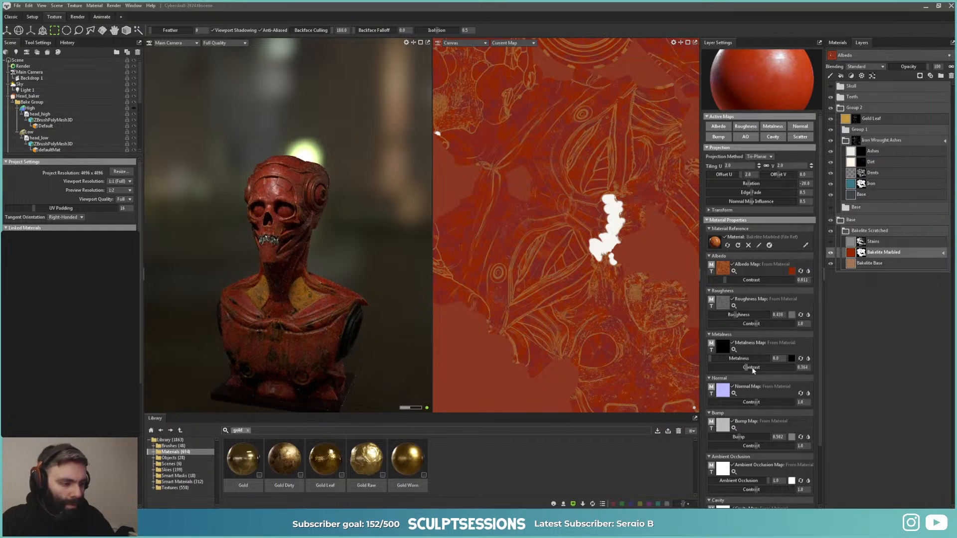
{"action": "left_click_drag", "start_coordinate": [753, 369], "coordinate": [740, 368]}
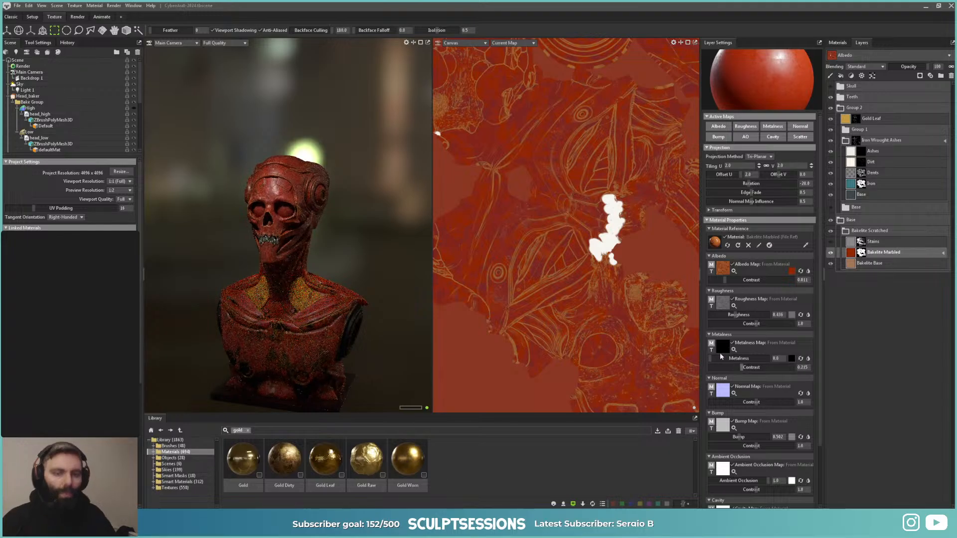
Step: Examine the Bakelite finish up close on the skull's forehead, brow and eye sockets
{"action": "right_click_drag", "start_coordinate": [255, 202], "coordinate": [349, 224], "text": "alt"}
{"action": "middle_click_drag", "start_coordinate": [305, 204], "coordinate": [325, 253], "text": "alt"}
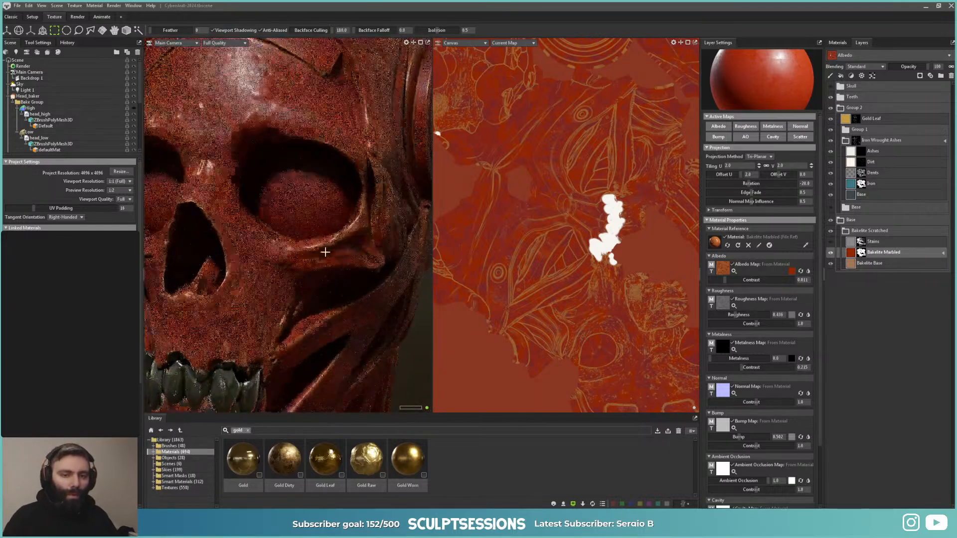
{"action": "left_click_drag", "start_coordinate": [325, 252], "coordinate": [348, 235], "text": "alt"}
{"action": "middle_click_drag", "start_coordinate": [349, 235], "coordinate": [359, 292], "text": "alt"}
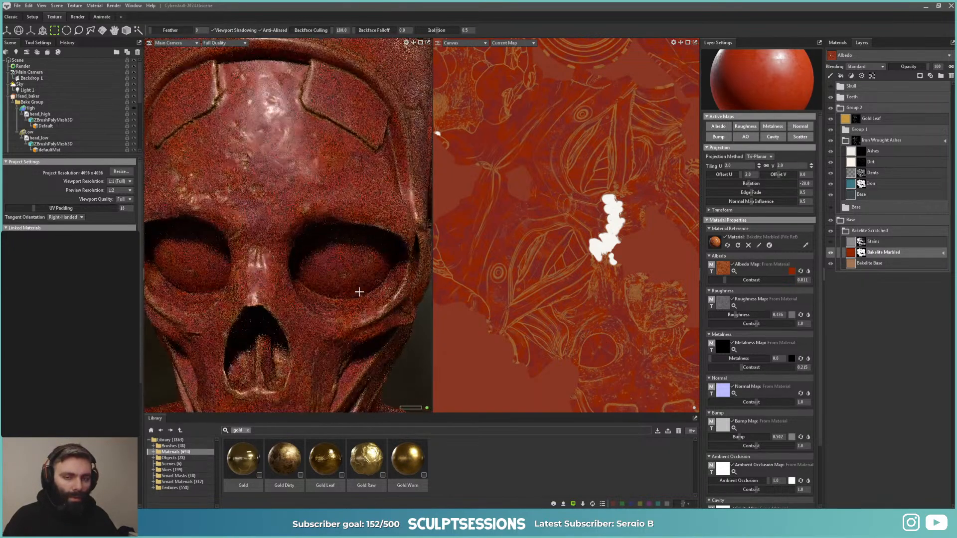
{"action": "right_click_drag", "start_coordinate": [305, 228], "coordinate": [326, 268], "text": "alt"}
{"action": "left_click_drag", "start_coordinate": [327, 267], "coordinate": [355, 280], "text": "alt"}
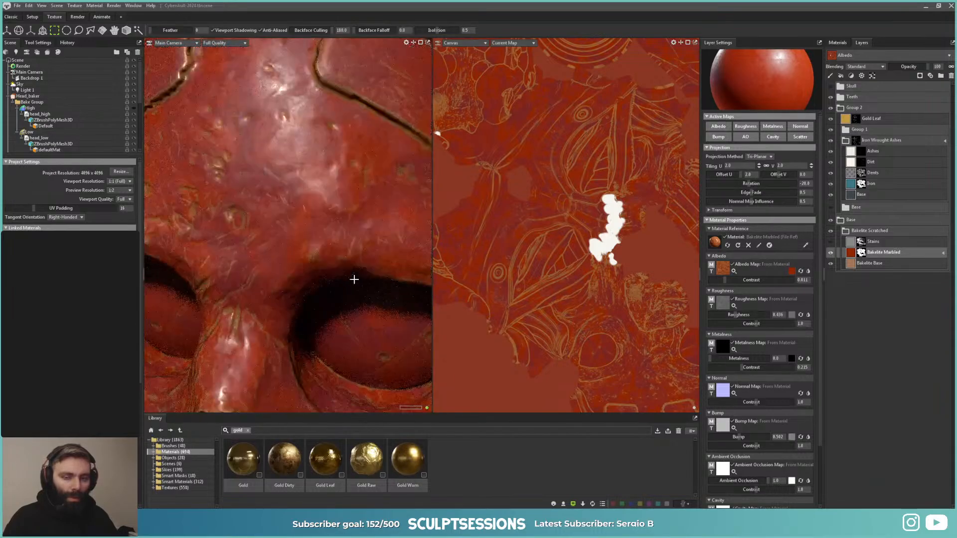
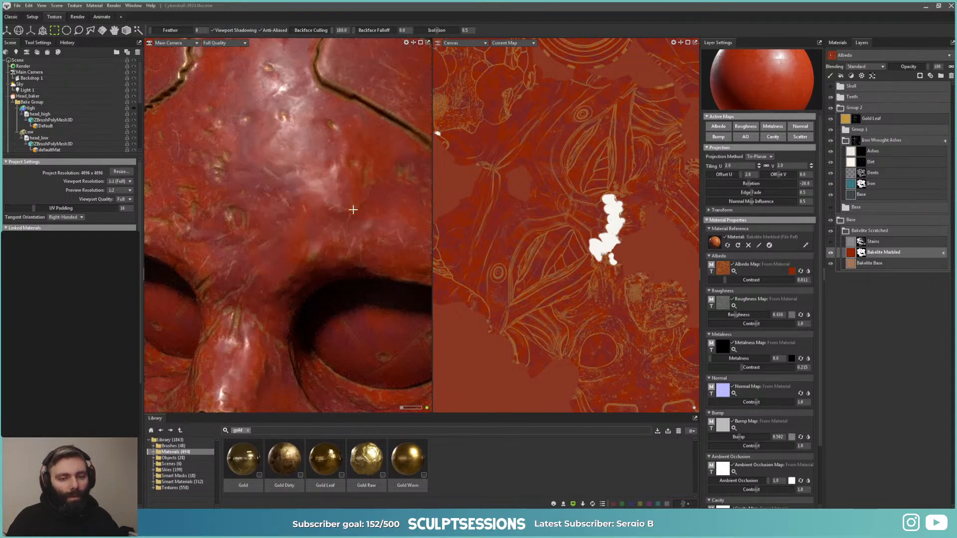
{"action": "scroll", "coordinate": [330, 211], "scroll_direction": "down", "scroll_amount": 6}
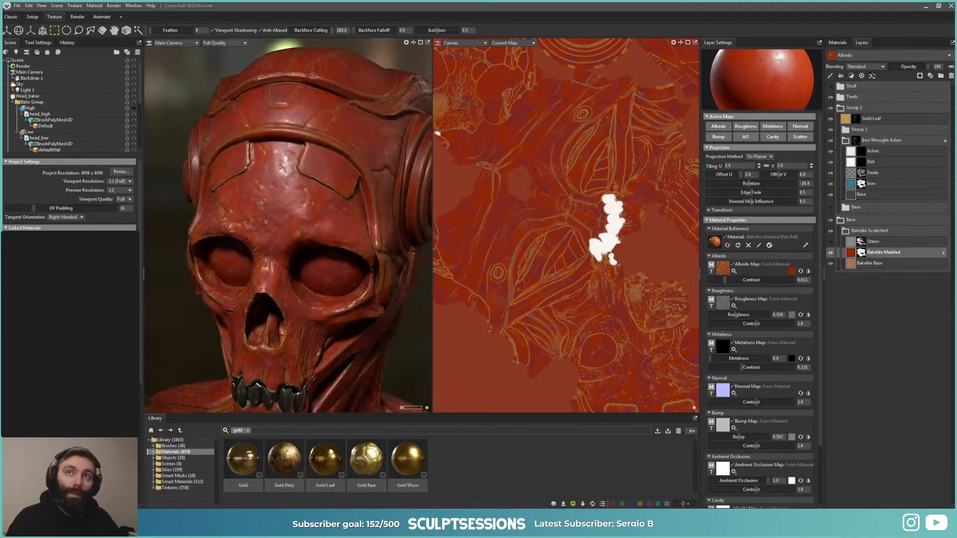
{"action": "left_click_drag", "start_coordinate": [315, 227], "coordinate": [332, 240]}
{"action": "left_click", "coordinate": [175, 105]}
{"action": "scroll", "coordinate": [271, 220], "scroll_direction": "up", "scroll_amount": 5}
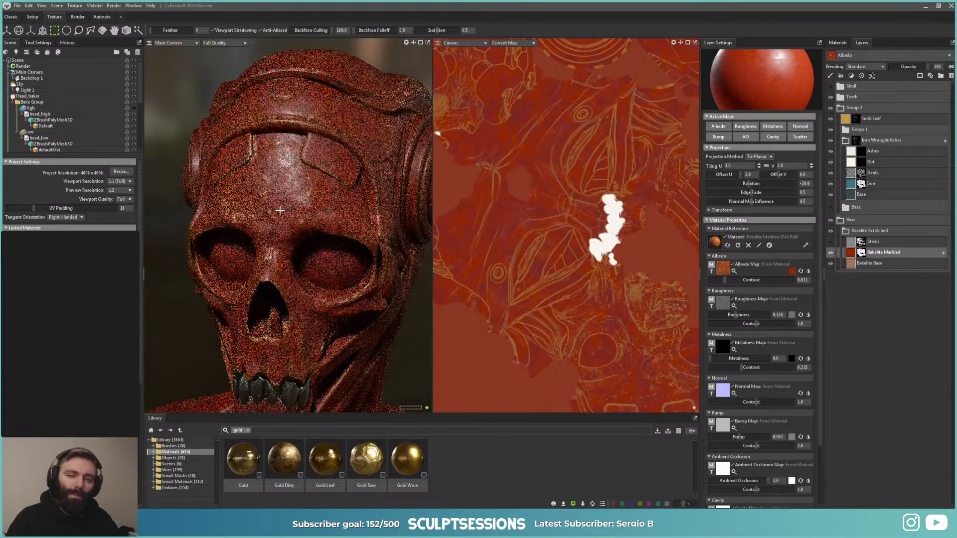
{"action": "scroll", "coordinate": [315, 226], "scroll_direction": "up", "scroll_amount": 4}
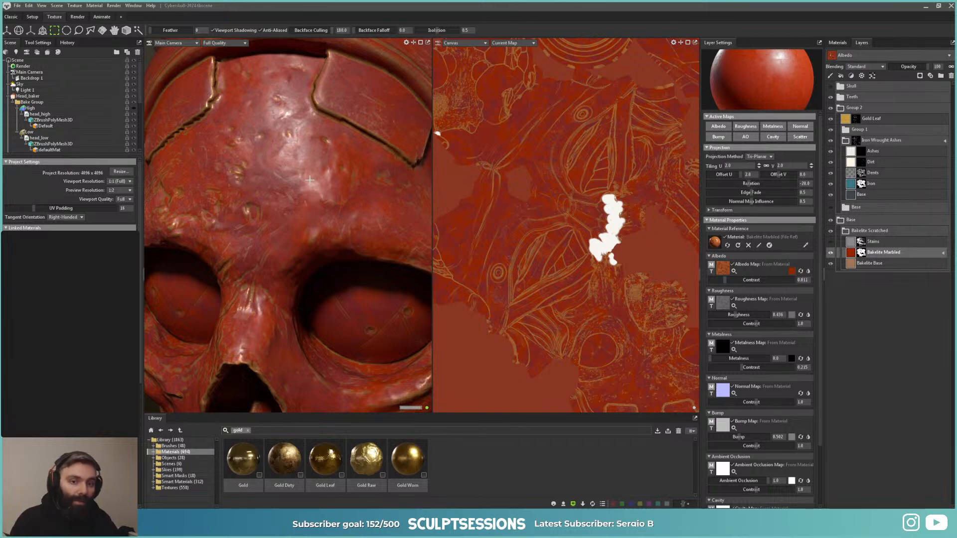
Step: Collapse Group 2 and inspect the surface detail across the skull's forehead, leaving nothing selected on it
{"action": "left_click", "coordinate": [841, 108]}
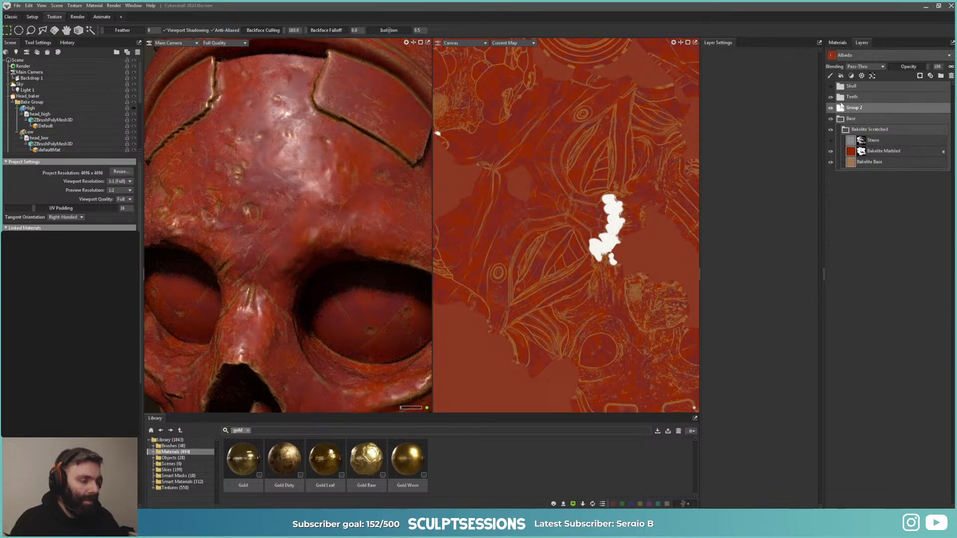
{"action": "scroll", "coordinate": [295, 213], "scroll_direction": "down", "scroll_amount": 3}
{"action": "left_click_drag", "start_coordinate": [294, 215], "coordinate": [293, 210], "text": "alt"}
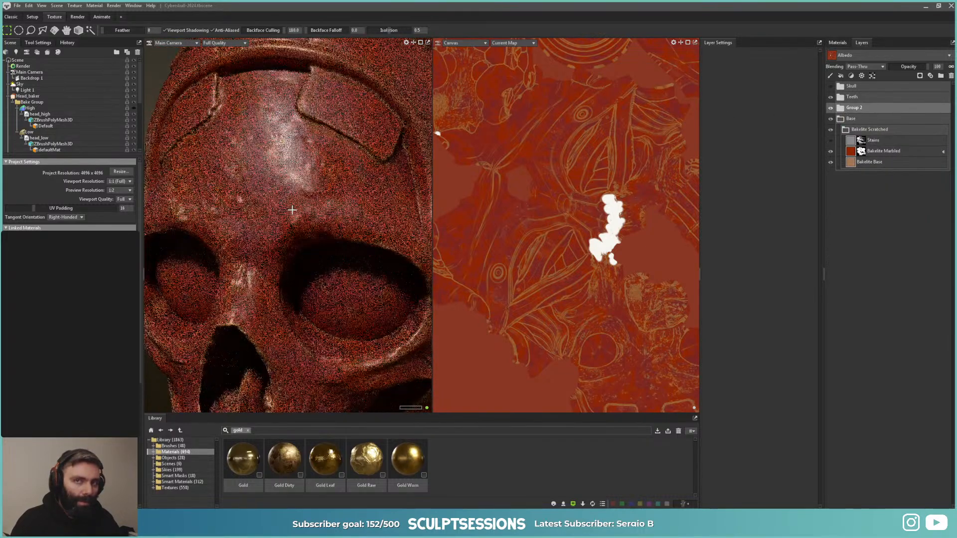
{"action": "scroll", "coordinate": [293, 211], "scroll_direction": "up", "scroll_amount": 2}
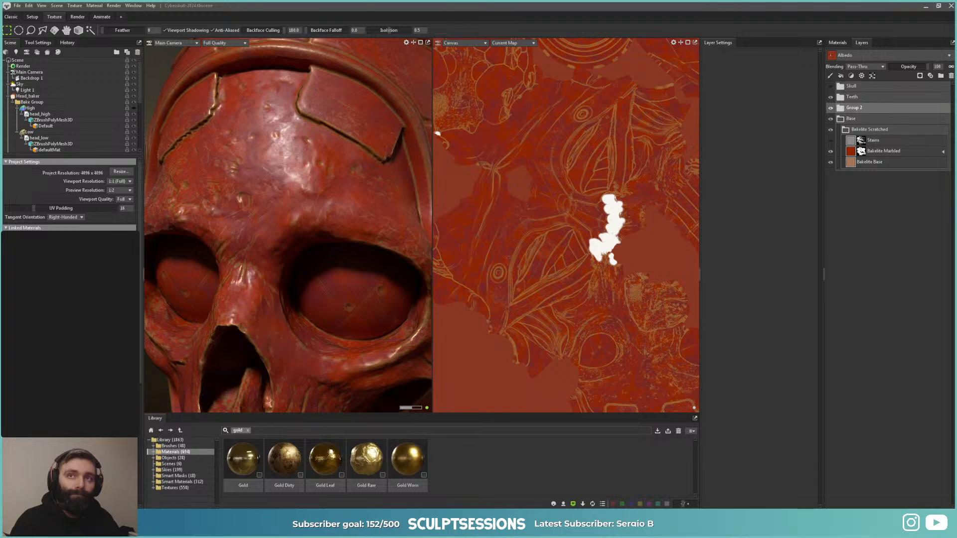
{"action": "left_click_drag", "start_coordinate": [240, 178], "coordinate": [264, 187]}
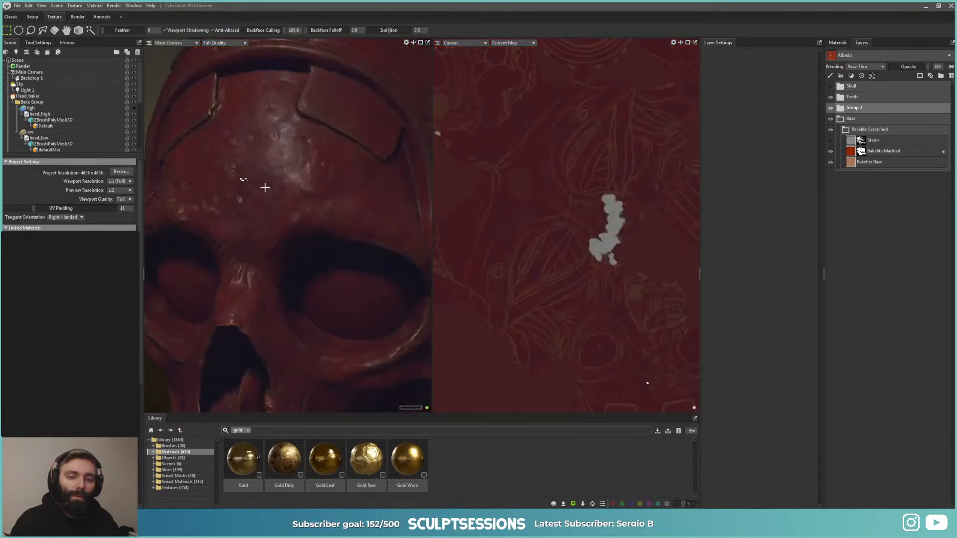
{"action": "scroll", "coordinate": [208, 106], "scroll_direction": "down", "scroll_amount": 1}
{"action": "left_click", "coordinate": [163, 74]}
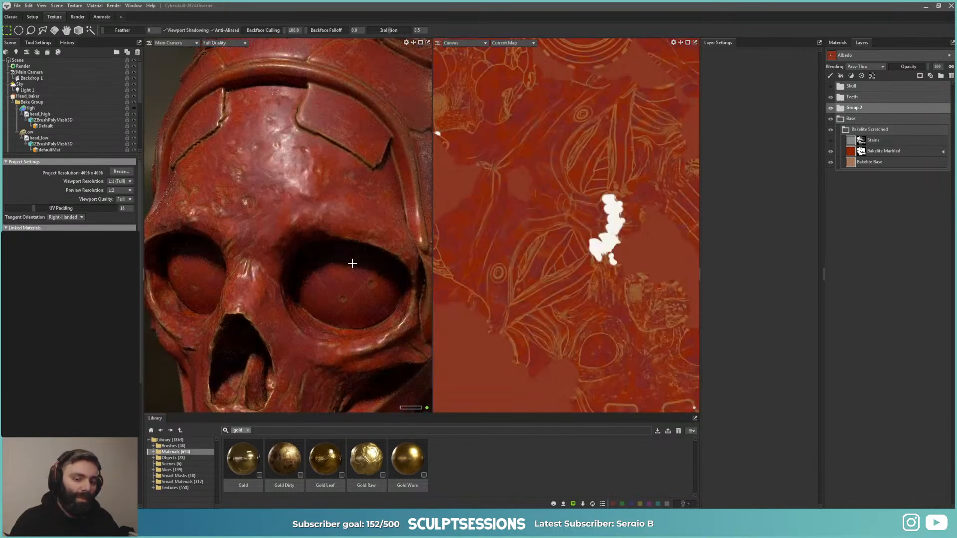
Step: Clear the gold filter from the library search and browse the full list of materials
{"action": "left_click", "coordinate": [248, 431]}
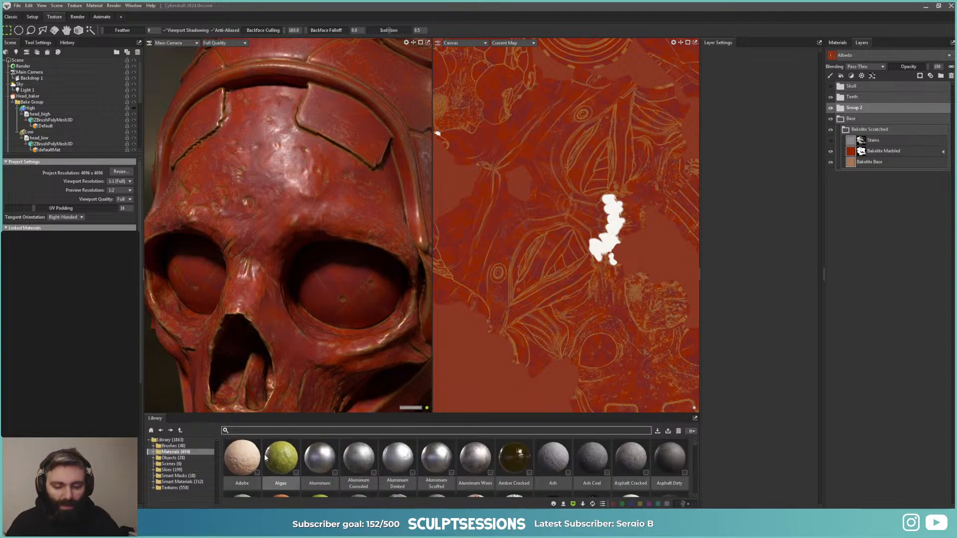
{"action": "scroll", "coordinate": [265, 454], "scroll_direction": "down", "scroll_amount": 3}
{"action": "scroll", "coordinate": [263, 458], "scroll_direction": "down", "scroll_amount": 3}
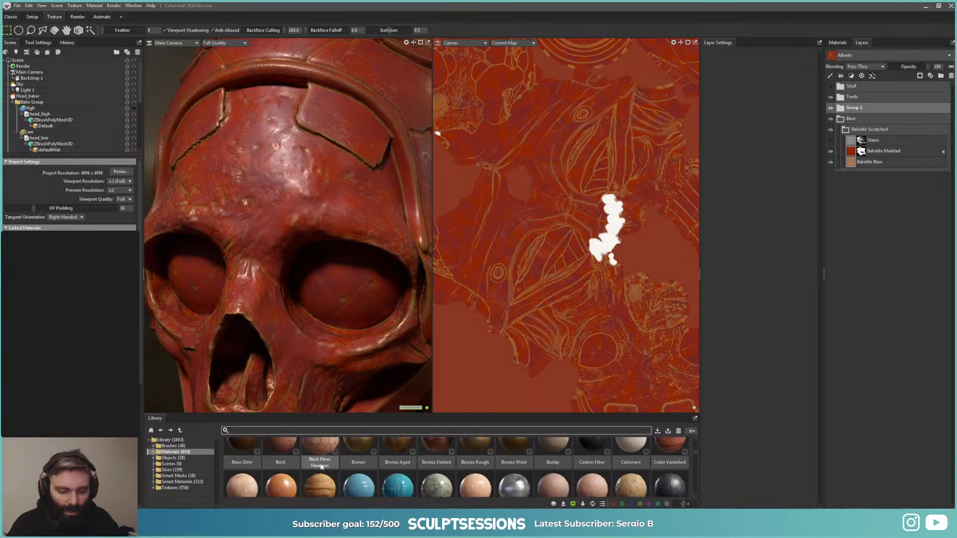
{"action": "scroll", "coordinate": [455, 474], "scroll_direction": "up", "scroll_amount": 1}
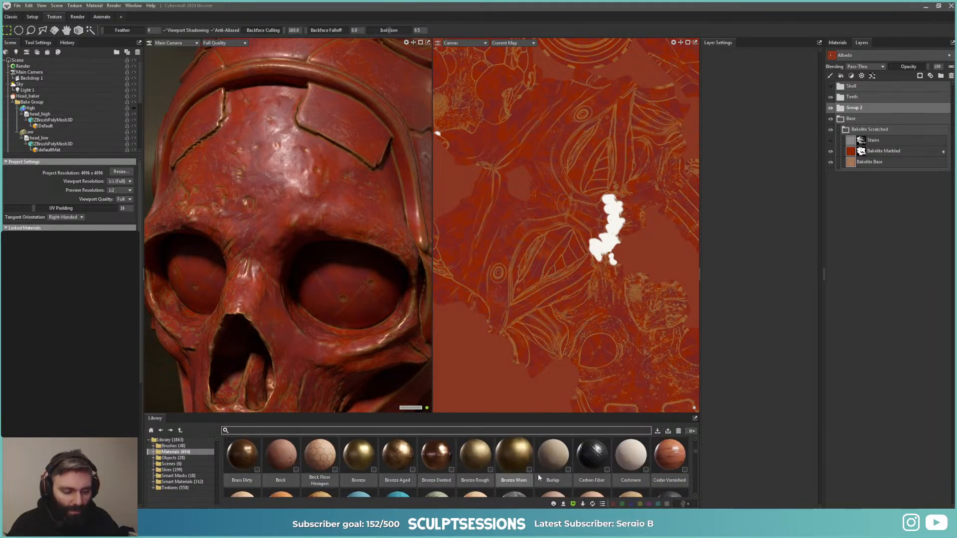
{"action": "scroll", "coordinate": [297, 243], "scroll_direction": "down", "scroll_amount": 3}
{"action": "scroll", "coordinate": [297, 243], "scroll_direction": "down", "scroll_amount": 3}
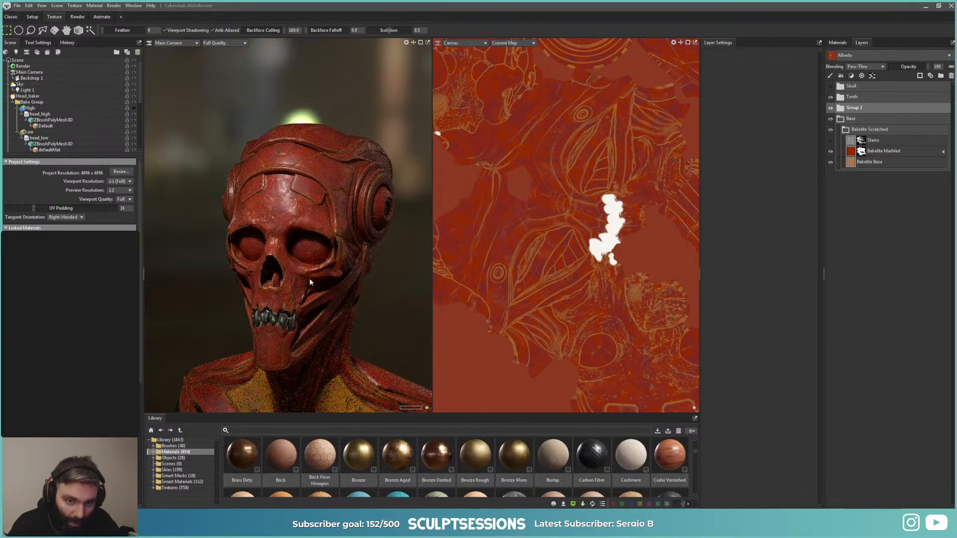
Step: Examine the Bakelite finish on the skull's face and around the round ear piece on the side of the head
{"action": "scroll", "coordinate": [396, 321], "scroll_direction": "up", "scroll_amount": 4}
{"action": "left_click_drag", "start_coordinate": [244, 257], "coordinate": [259, 262]}
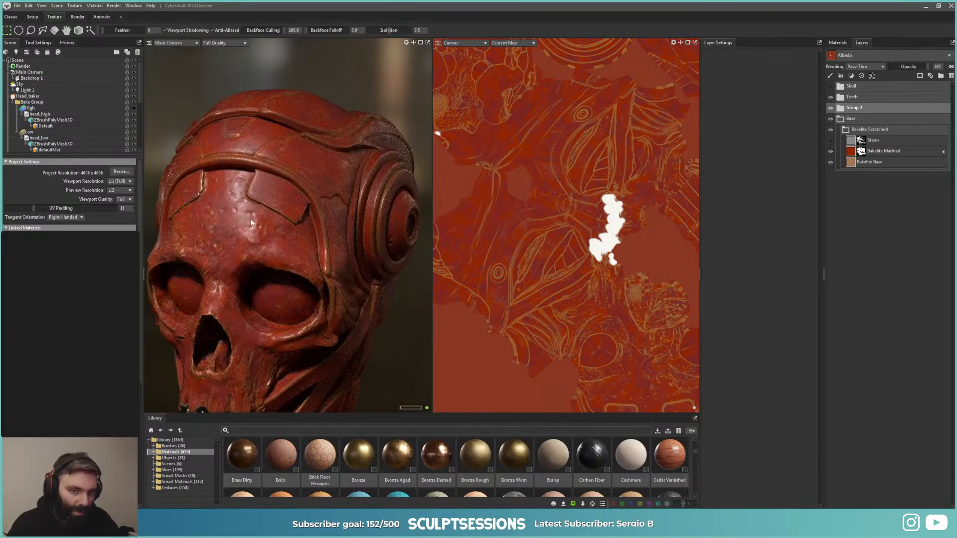
{"action": "scroll", "coordinate": [269, 258], "scroll_direction": "up", "scroll_amount": 3}
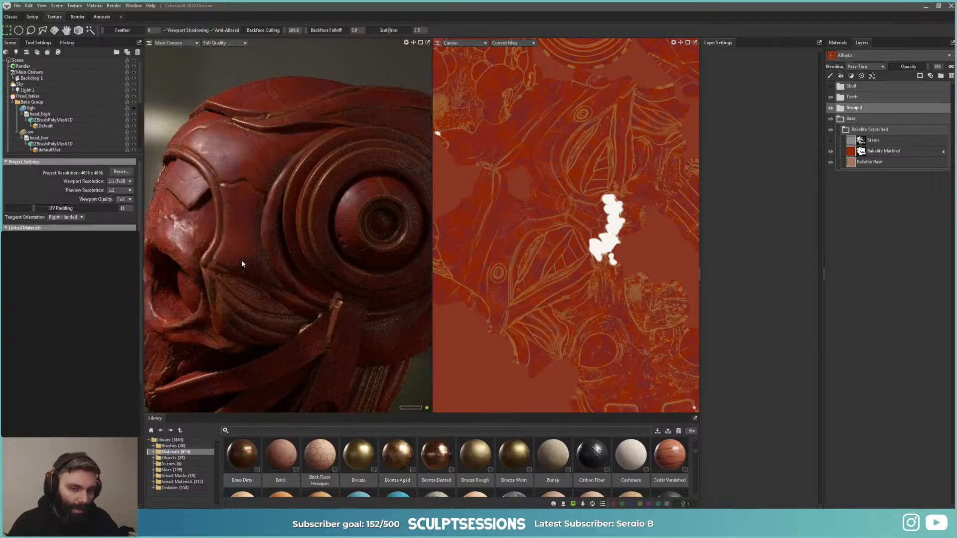
{"action": "left_click_drag", "start_coordinate": [242, 264], "coordinate": [329, 288]}
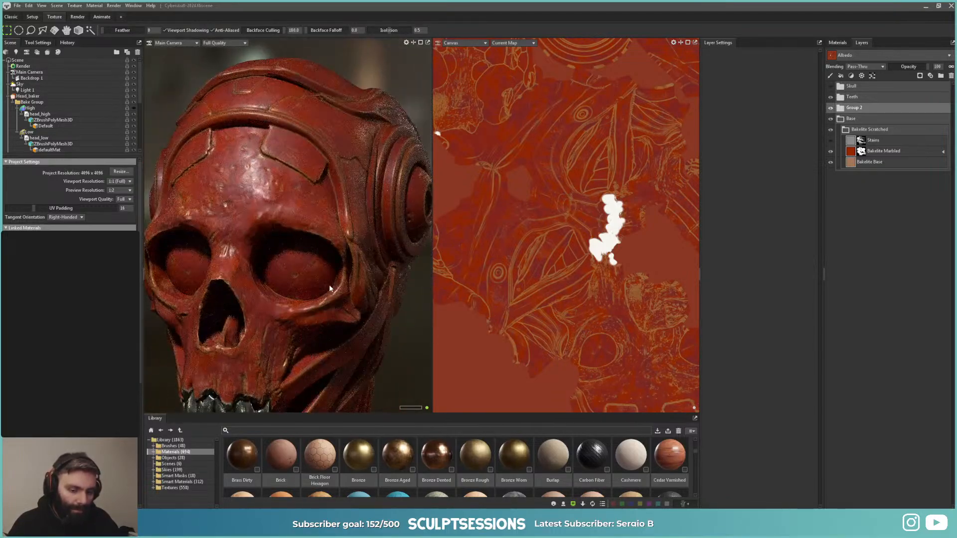
Step: Browse the rest of the library's materials through to the silver and skin entries for a suitable surface texture
{"action": "scroll", "coordinate": [469, 461], "scroll_direction": "down", "scroll_amount": 5}
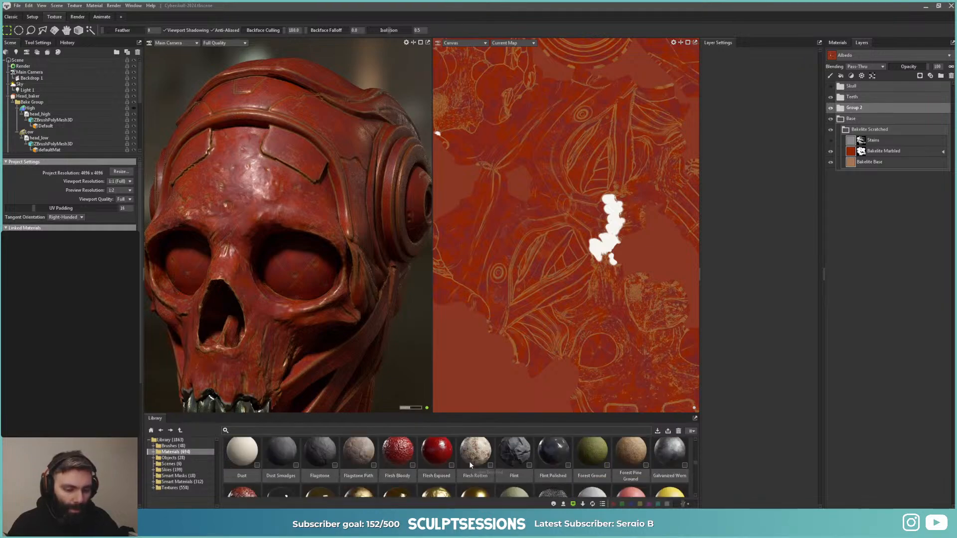
{"action": "scroll", "coordinate": [556, 449], "scroll_direction": "down", "scroll_amount": 3}
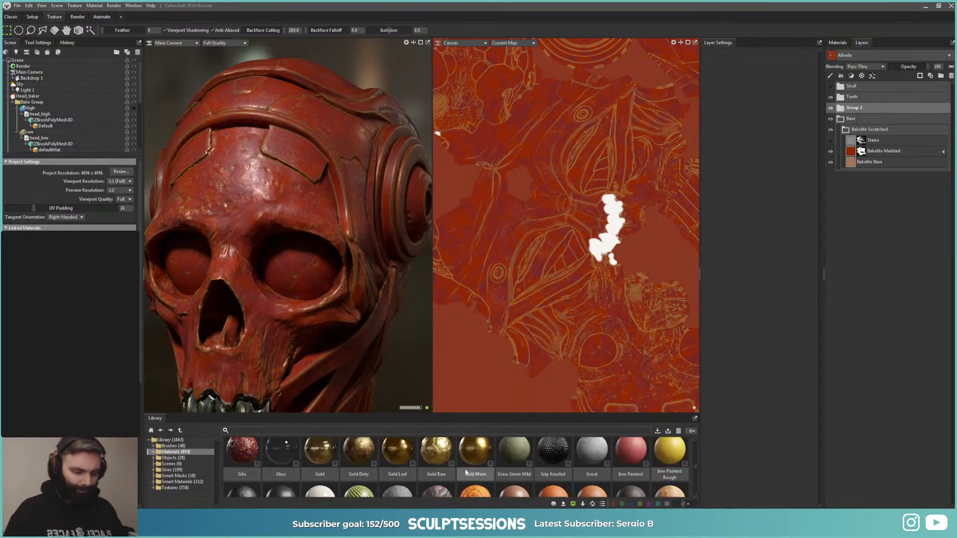
{"action": "scroll", "coordinate": [398, 461], "scroll_direction": "down", "scroll_amount": 3}
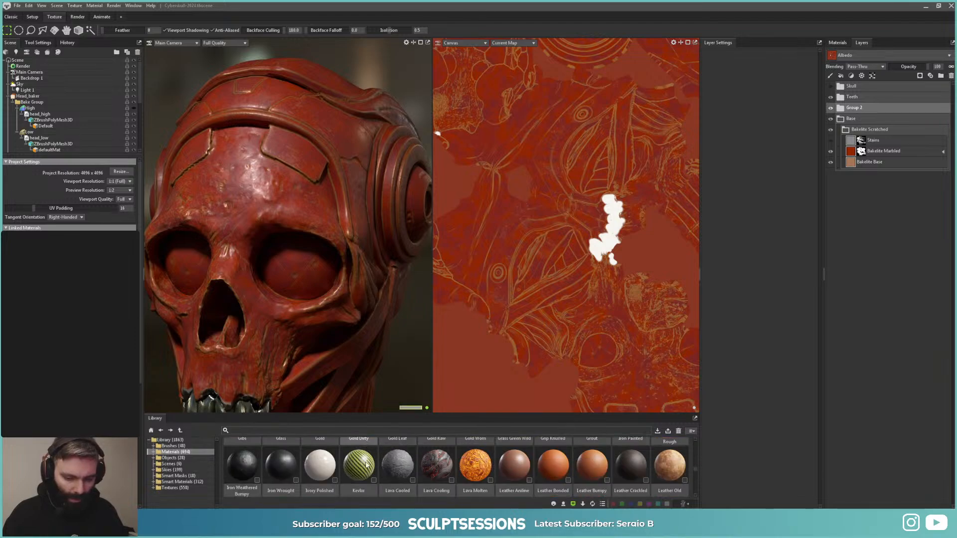
{"action": "scroll", "coordinate": [319, 463], "scroll_direction": "down", "scroll_amount": 1}
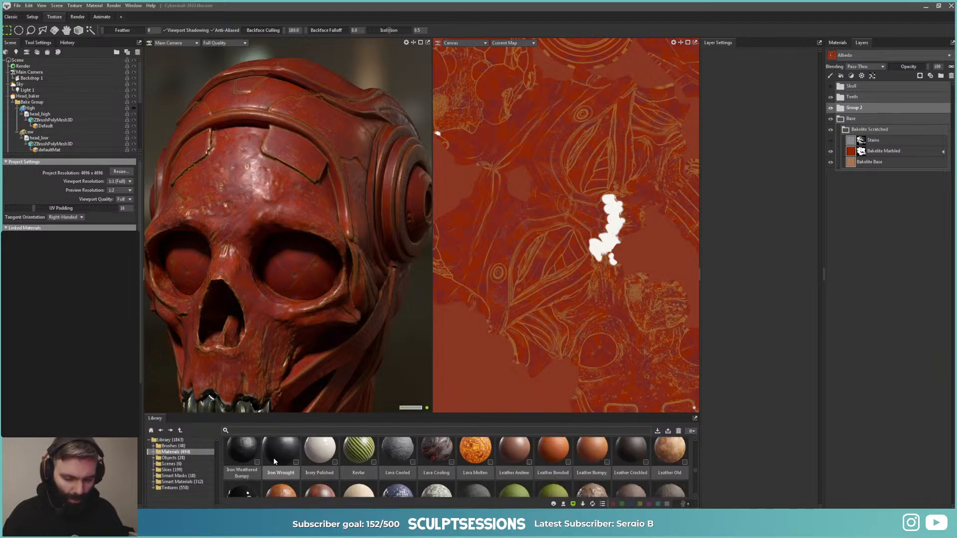
{"action": "scroll", "coordinate": [249, 456], "scroll_direction": "down", "scroll_amount": 2}
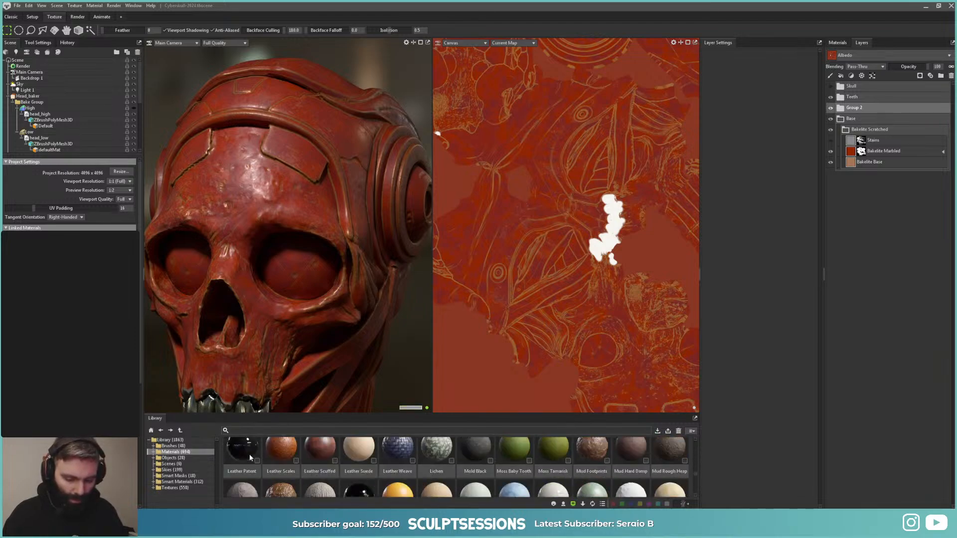
{"action": "scroll", "coordinate": [251, 457], "scroll_direction": "down", "scroll_amount": 1}
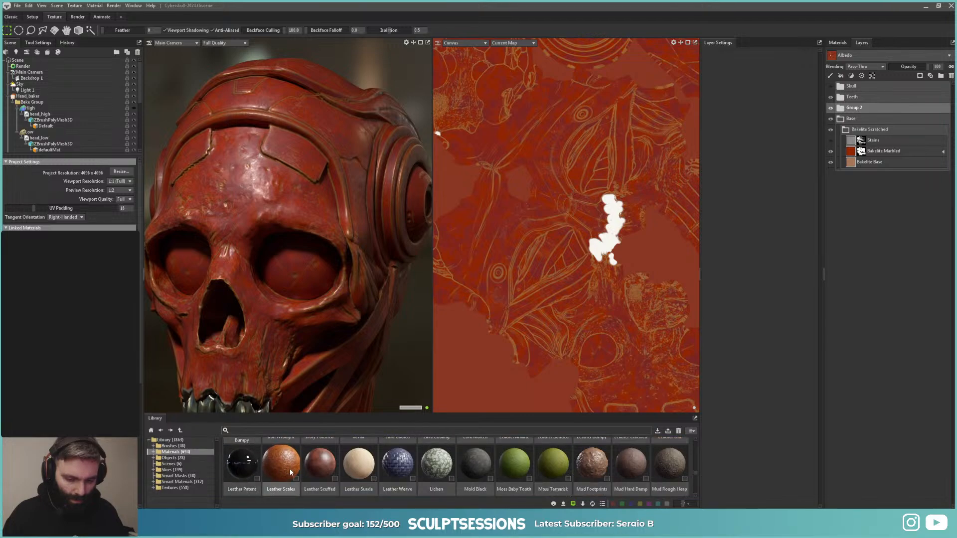
{"action": "scroll", "coordinate": [292, 468], "scroll_direction": "down", "scroll_amount": 2}
{"action": "scroll", "coordinate": [323, 464], "scroll_direction": "down", "scroll_amount": 2}
{"action": "scroll", "coordinate": [391, 458], "scroll_direction": "up", "scroll_amount": 2}
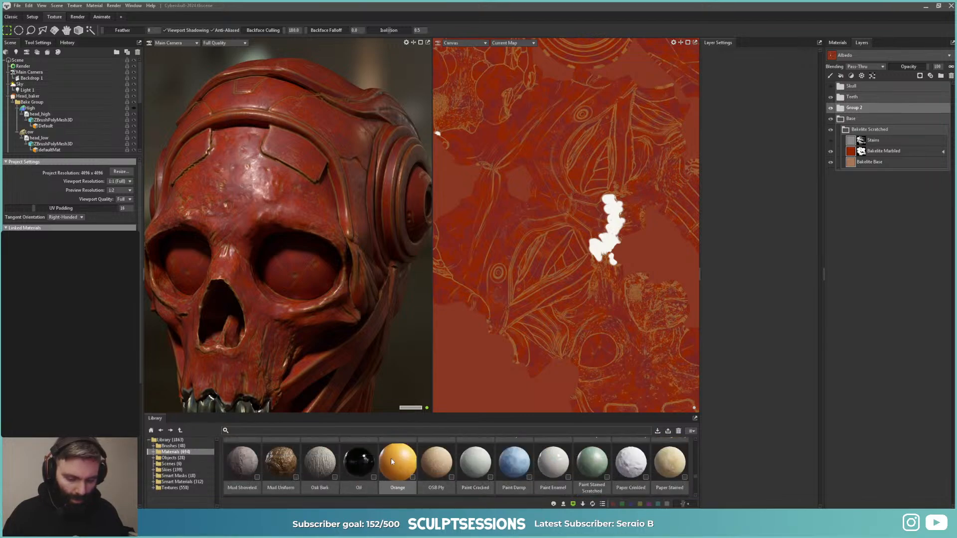
{"action": "scroll", "coordinate": [340, 459], "scroll_direction": "down", "scroll_amount": 2}
{"action": "scroll", "coordinate": [340, 459], "scroll_direction": "down", "scroll_amount": 2}
{"action": "scroll", "coordinate": [378, 461], "scroll_direction": "down", "scroll_amount": 2}
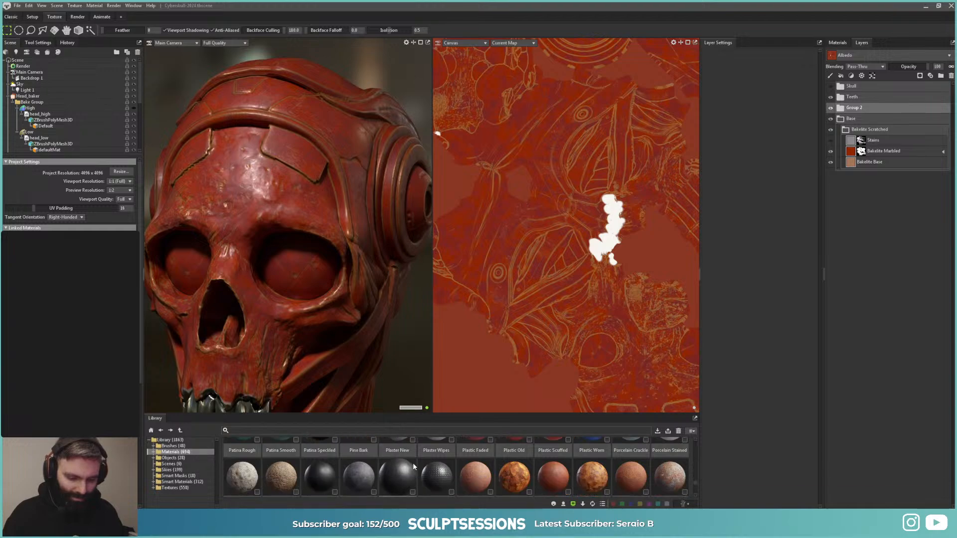
{"action": "scroll", "coordinate": [412, 462], "scroll_direction": "down", "scroll_amount": 2}
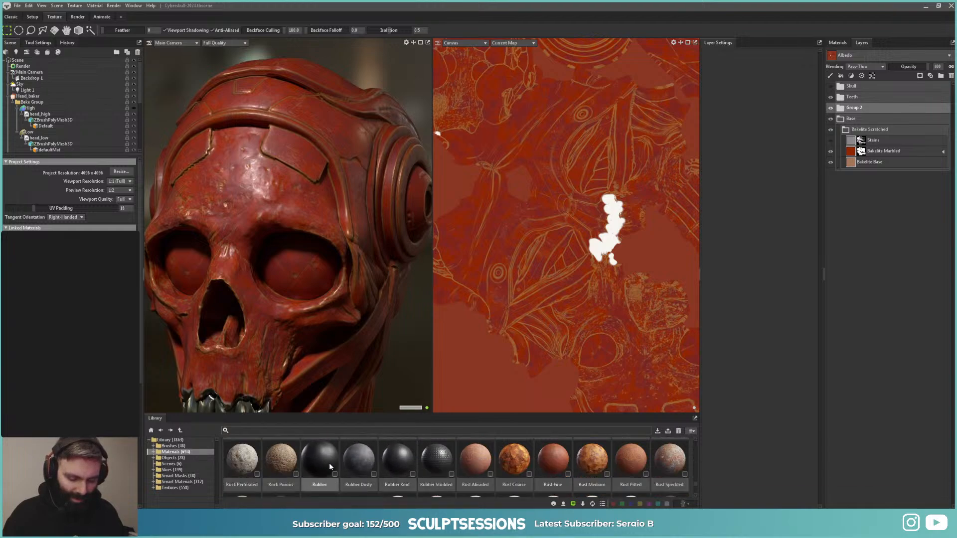
{"action": "scroll", "coordinate": [408, 456], "scroll_direction": "down", "scroll_amount": 1}
{"action": "scroll", "coordinate": [559, 451], "scroll_direction": "up", "scroll_amount": 1}
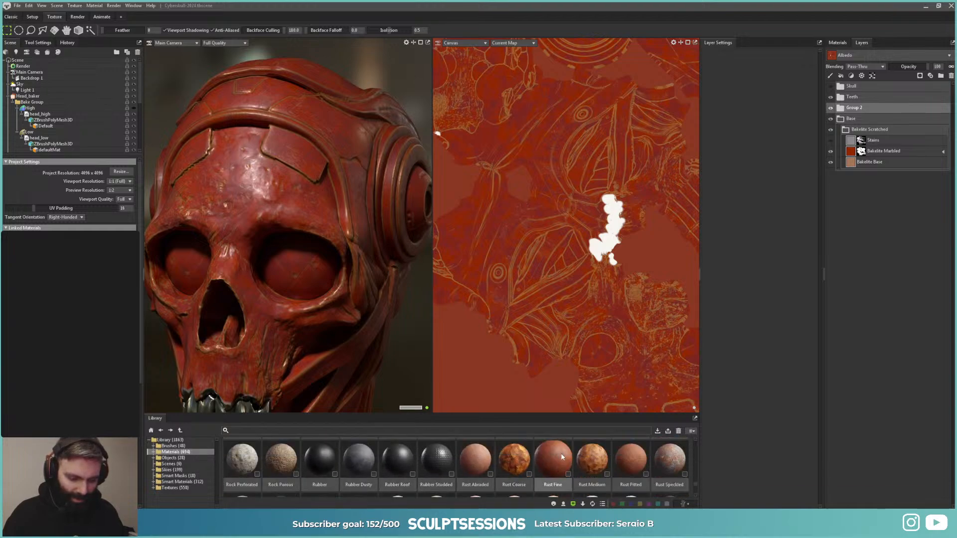
{"action": "scroll", "coordinate": [563, 460], "scroll_direction": "down", "scroll_amount": 3}
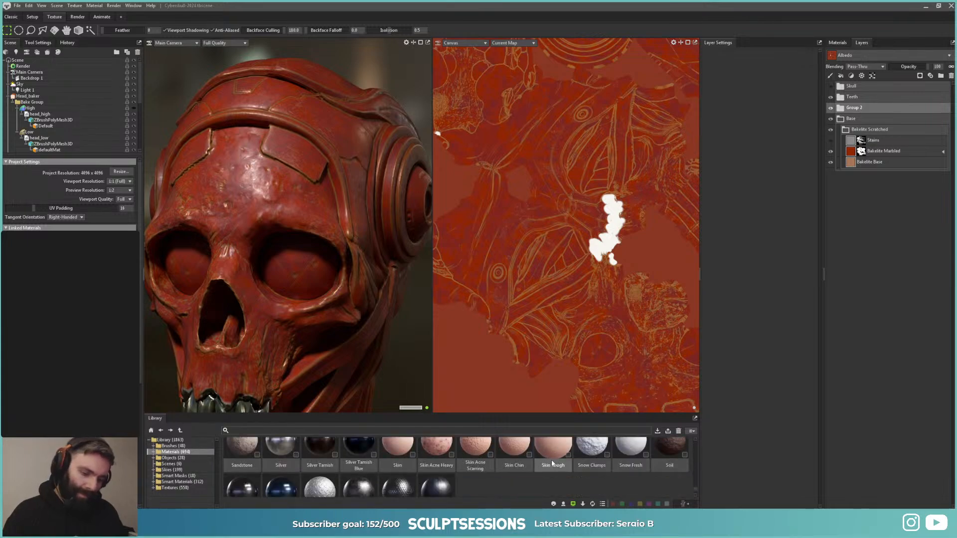
{"action": "scroll", "coordinate": [382, 463], "scroll_direction": "down", "scroll_amount": 1}
{"action": "scroll", "coordinate": [373, 468], "scroll_direction": "up", "scroll_amount": 1}
{"action": "scroll", "coordinate": [363, 474], "scroll_direction": "down", "scroll_amount": 1}
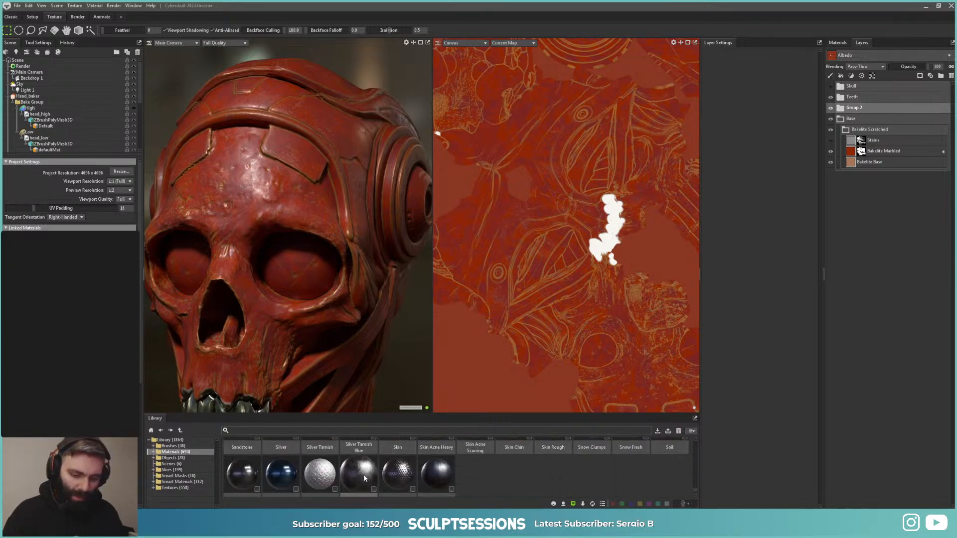
{"action": "scroll", "coordinate": [423, 476], "scroll_direction": "up", "scroll_amount": 5}
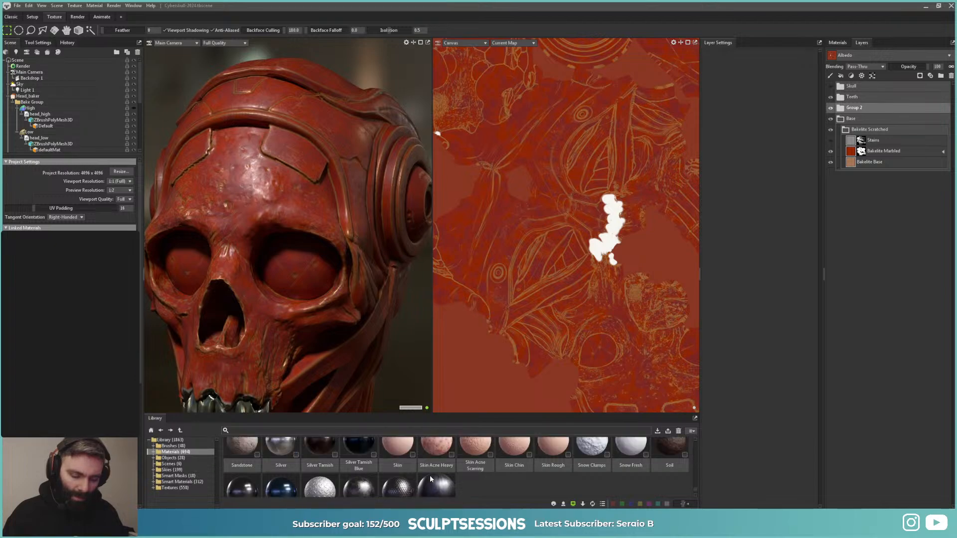
{"action": "scroll", "coordinate": [513, 474], "scroll_direction": "down", "scroll_amount": 1}
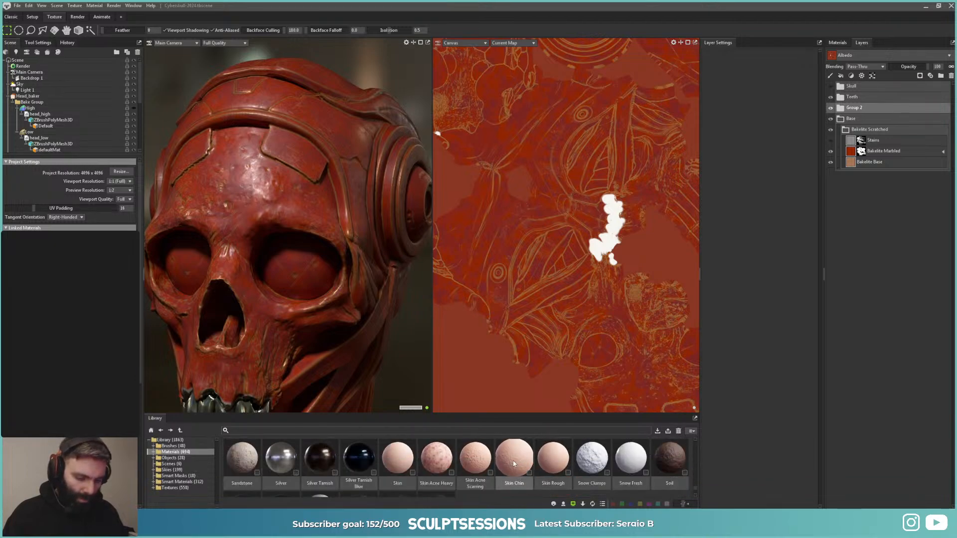
Step: Add the Skin Chin material above the Skull group and limit its active maps to Normal and Bump
{"action": "left_click_drag", "start_coordinate": [513, 463], "coordinate": [840, 90]}
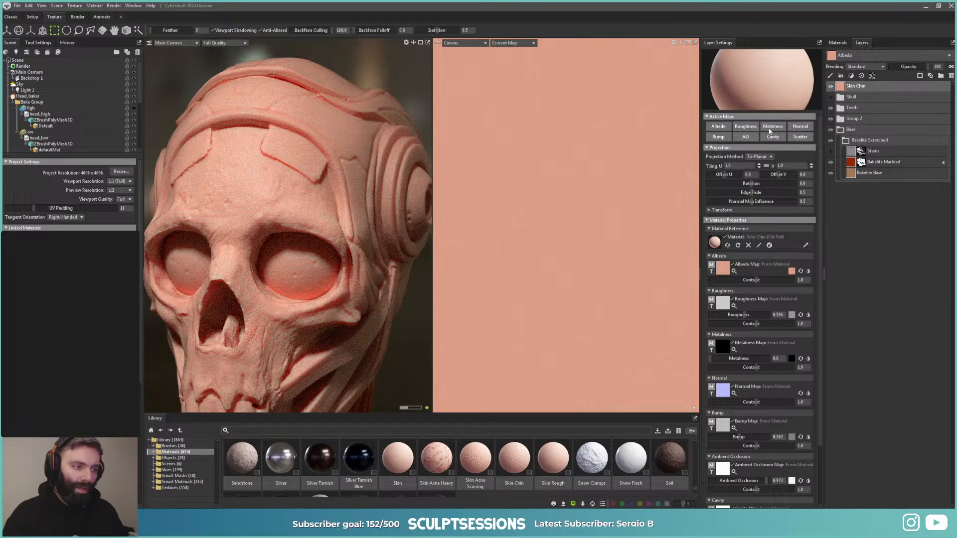
{"action": "left_click", "coordinate": [801, 128], "text": "alt"}
{"action": "left_click", "coordinate": [718, 137]}
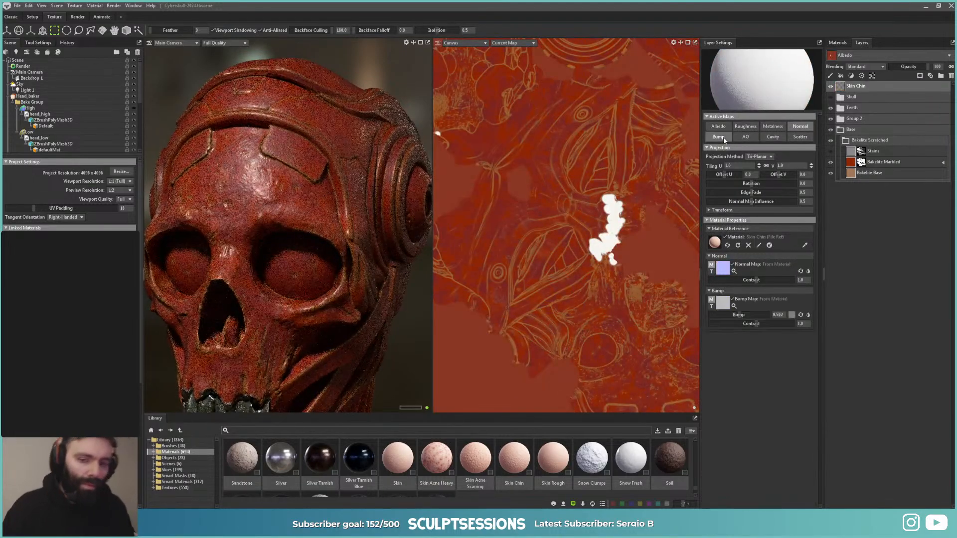
Step: Inspect the Skin Chin bump detail up close on the forehead, brow, eye socket and side of the head
{"action": "scroll", "coordinate": [283, 226], "scroll_direction": "up", "scroll_amount": 3}
{"action": "scroll", "coordinate": [289, 223], "scroll_direction": "up", "scroll_amount": 4}
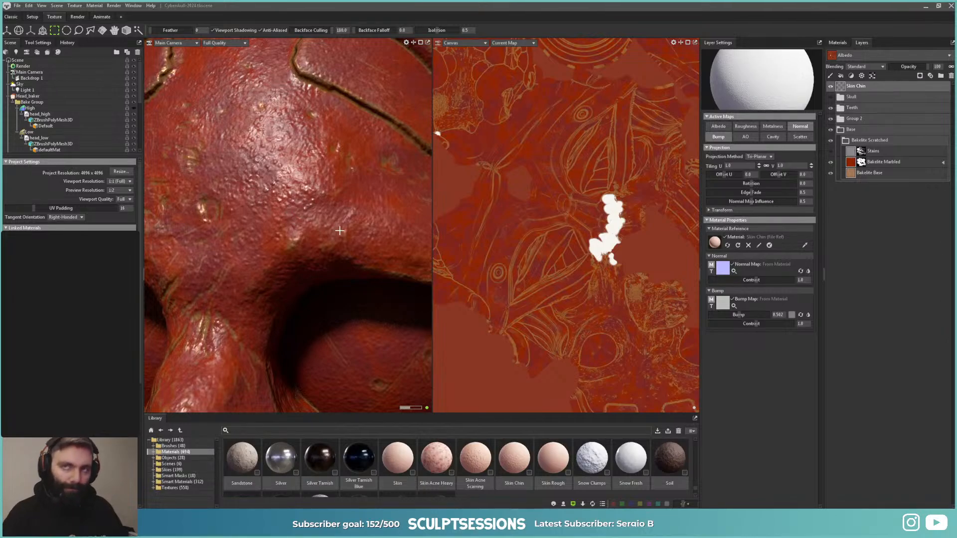
{"action": "scroll", "coordinate": [340, 232], "scroll_direction": "down", "scroll_amount": 5}
{"action": "scroll", "coordinate": [344, 239], "scroll_direction": "down", "scroll_amount": 2}
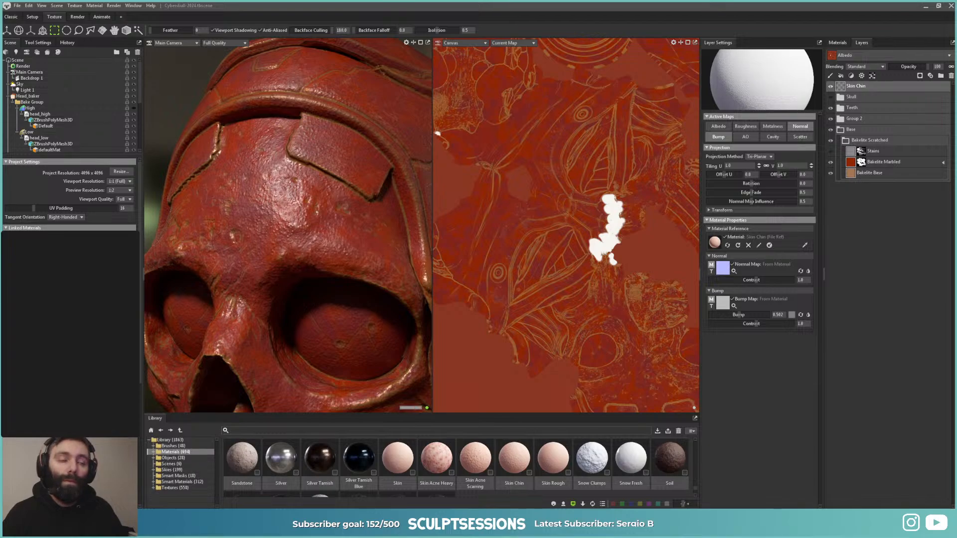
{"action": "scroll", "coordinate": [364, 233], "scroll_direction": "down", "scroll_amount": 2}
{"action": "left_click_drag", "start_coordinate": [364, 233], "coordinate": [331, 238], "text": "alt"}
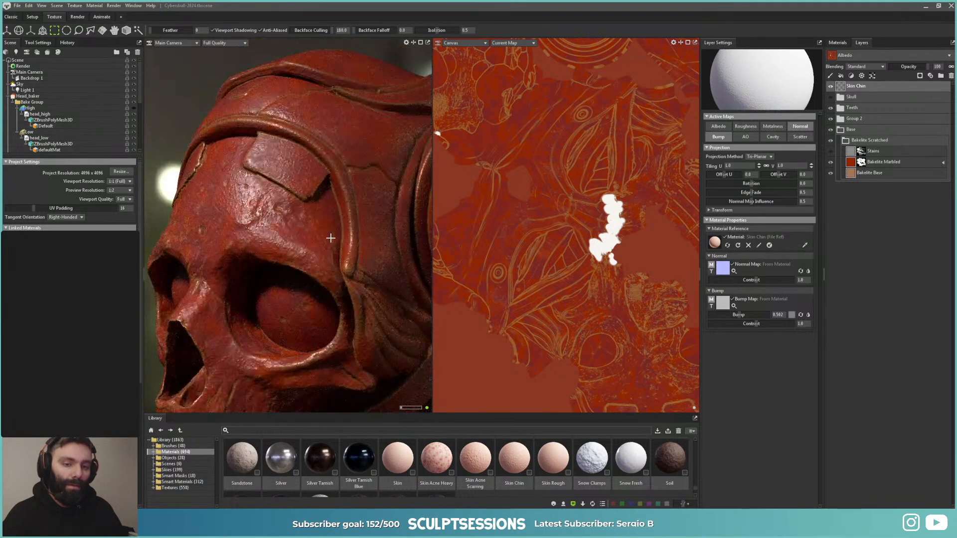
{"action": "scroll", "coordinate": [331, 242], "scroll_direction": "up", "scroll_amount": 3}
{"action": "scroll", "coordinate": [277, 138], "scroll_direction": "up", "scroll_amount": 2}
{"action": "scroll", "coordinate": [291, 115], "scroll_direction": "down", "scroll_amount": 1}
{"action": "left_click_drag", "start_coordinate": [249, 155], "coordinate": [265, 177], "text": "alt"}
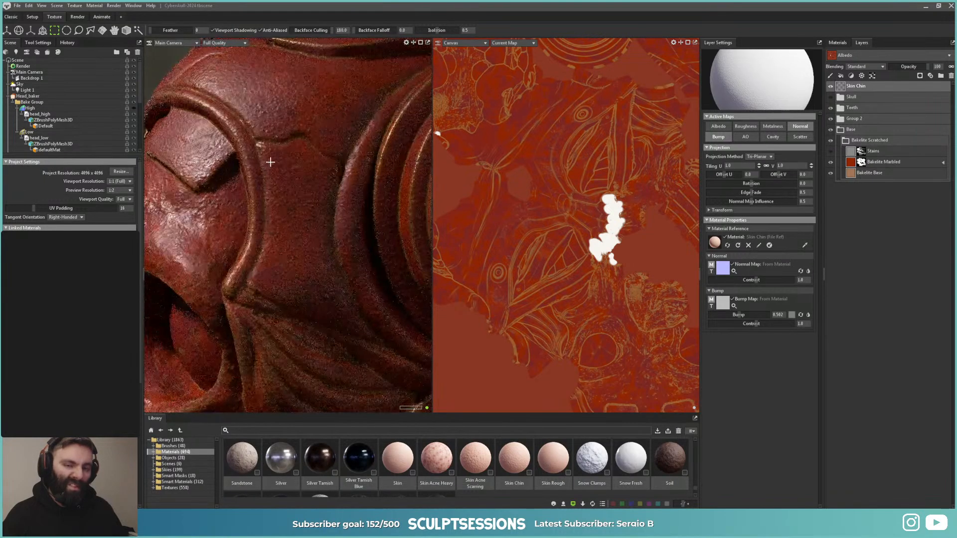
{"action": "scroll", "coordinate": [274, 188], "scroll_direction": "up", "scroll_amount": 2}
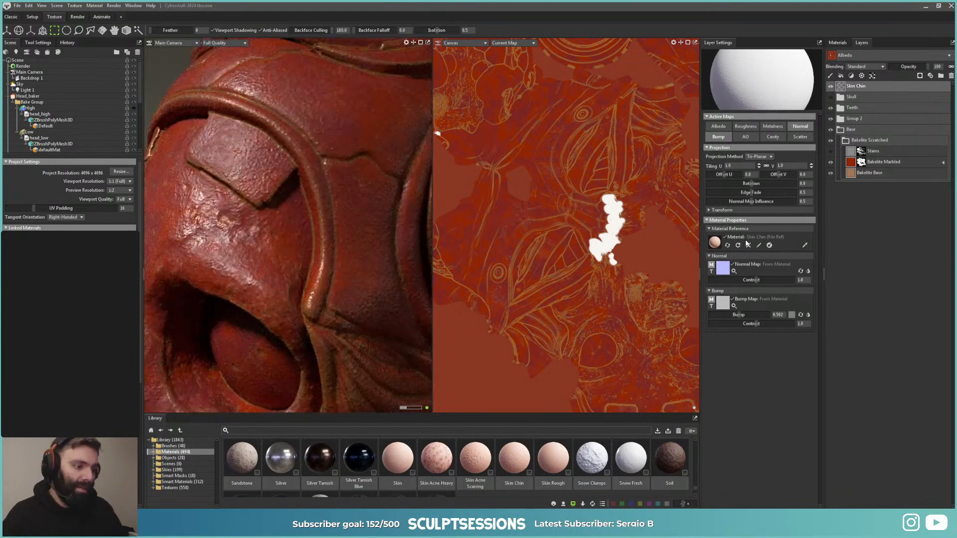
Step: Set the Skin Chin layer's tiling to 2.0 in both directions
{"action": "left_click_drag", "start_coordinate": [759, 168], "coordinate": [759, 155]}
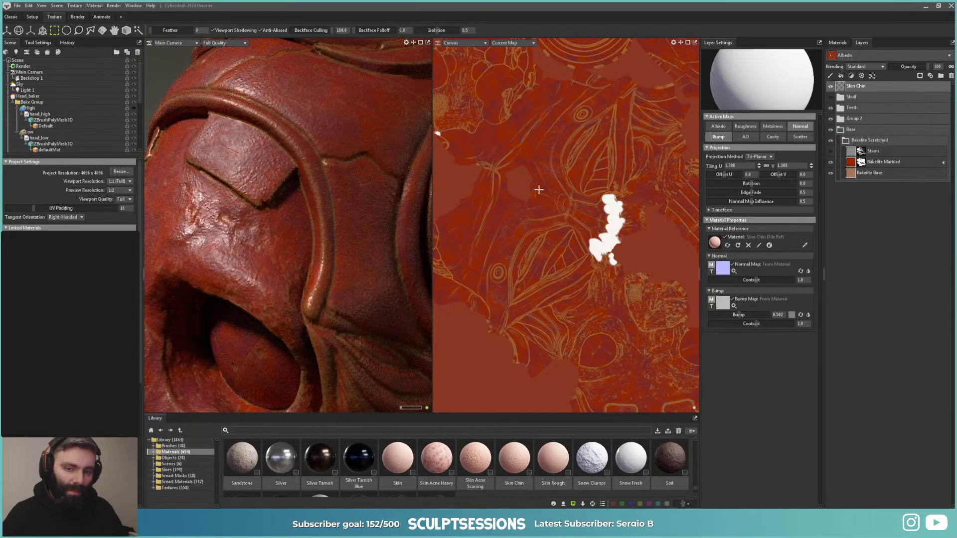
{"action": "double_click", "coordinate": [753, 168]}
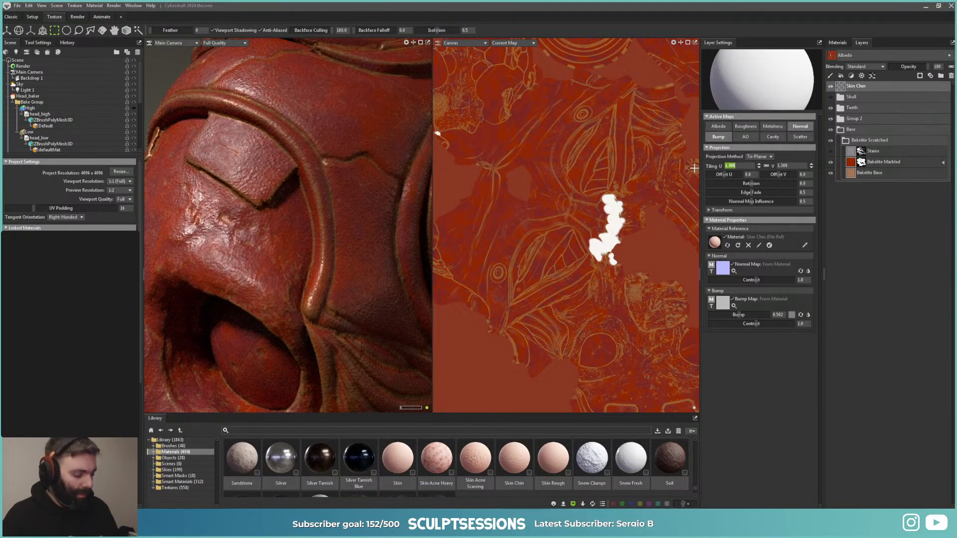
{"action": "type", "text": "2"}
{"action": "key", "text": "Return"}
Step: Review the finer skin texture on the head, then hide the Teeth group and check the whole bust
{"action": "left_click_drag", "start_coordinate": [259, 220], "coordinate": [343, 252]}
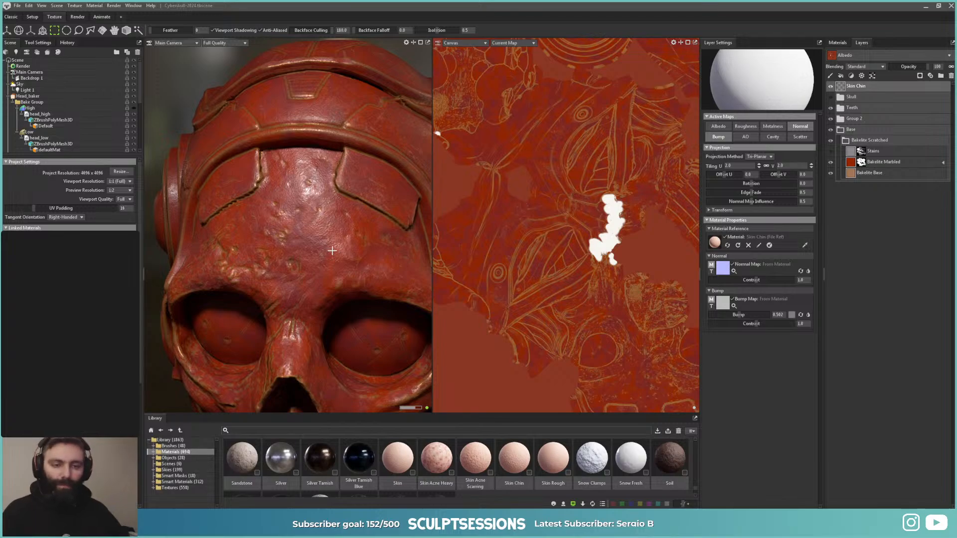
{"action": "right_click_drag", "start_coordinate": [328, 254], "coordinate": [239, 186], "text": "alt"}
{"action": "left_click_drag", "start_coordinate": [239, 186], "coordinate": [305, 208], "text": "alt"}
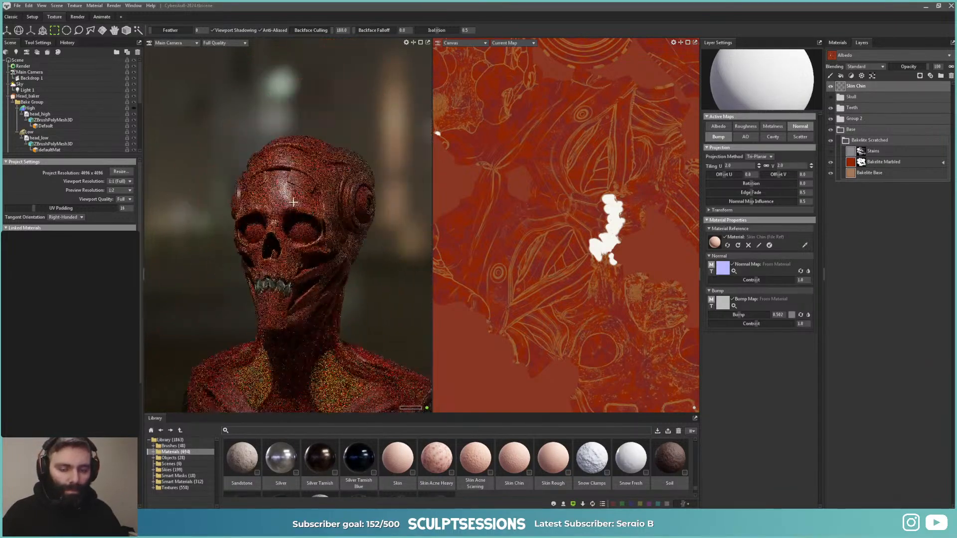
{"action": "right_click_drag", "start_coordinate": [305, 208], "coordinate": [306, 284], "text": "alt"}
{"action": "middle_click_drag", "start_coordinate": [306, 284], "coordinate": [308, 259], "text": "alt"}
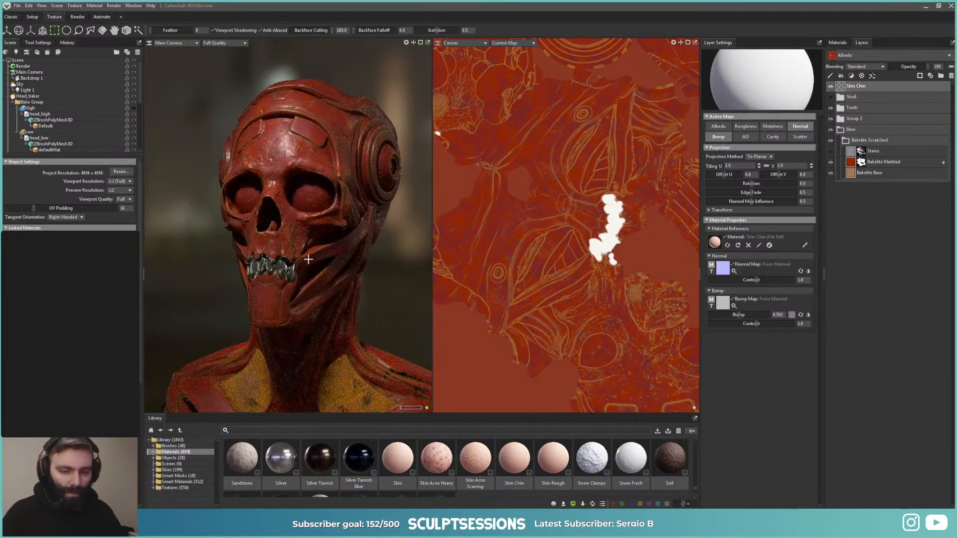
{"action": "left_click", "coordinate": [830, 108]}
{"action": "scroll", "coordinate": [309, 264], "scroll_direction": "down", "scroll_amount": 3}
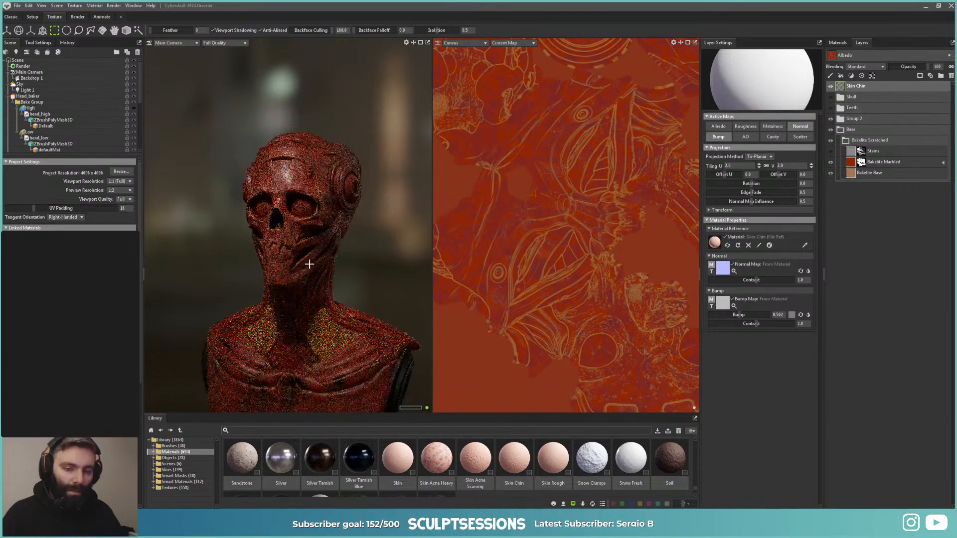
{"action": "left_click_drag", "start_coordinate": [309, 264], "coordinate": [348, 297], "text": "alt"}
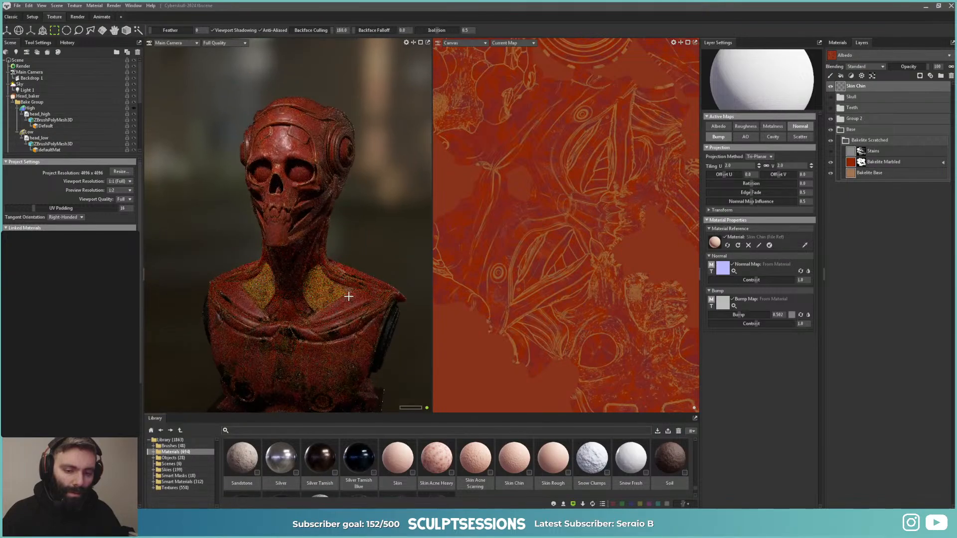
{"action": "middle_click_drag", "start_coordinate": [349, 296], "coordinate": [345, 274], "text": "alt"}
{"action": "left_click_drag", "start_coordinate": [346, 274], "coordinate": [339, 269], "text": "alt"}
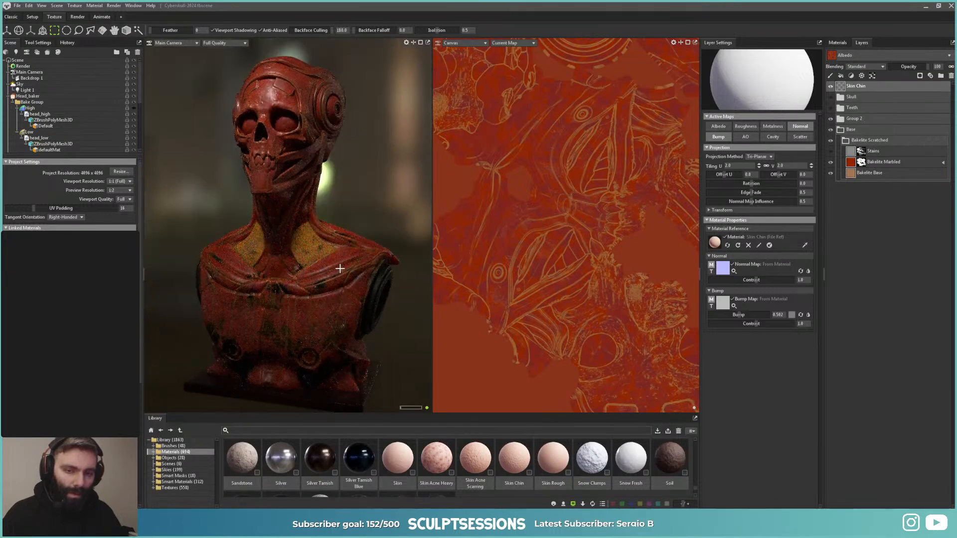
Step: Switch to the Classic workspace, turn Camera 1 to face the bust front-on, and swing Light 1 to a lower three-quarter angle
{"action": "left_click", "coordinate": [11, 17]}
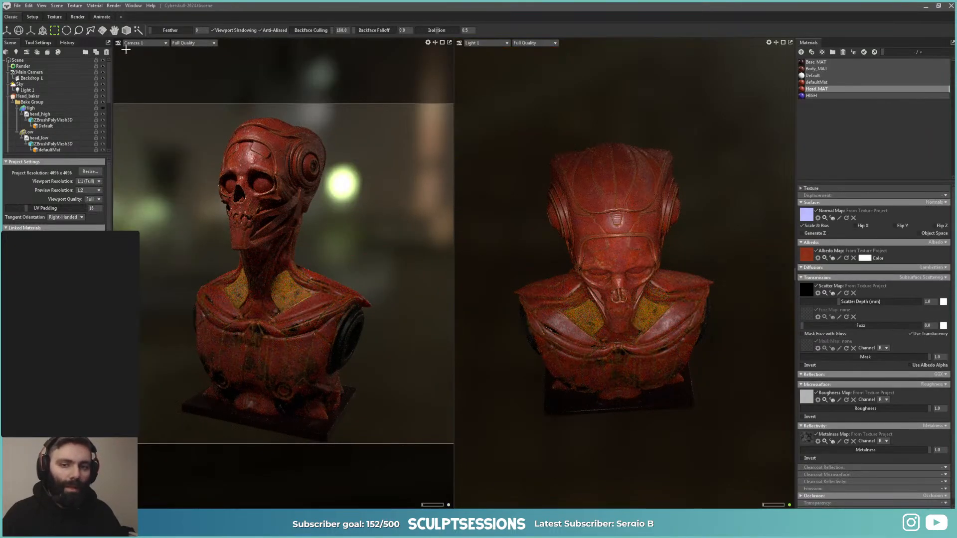
{"action": "left_click_drag", "start_coordinate": [285, 303], "coordinate": [317, 310], "text": "alt"}
{"action": "left_click_drag", "start_coordinate": [298, 353], "coordinate": [311, 353], "text": "alt"}
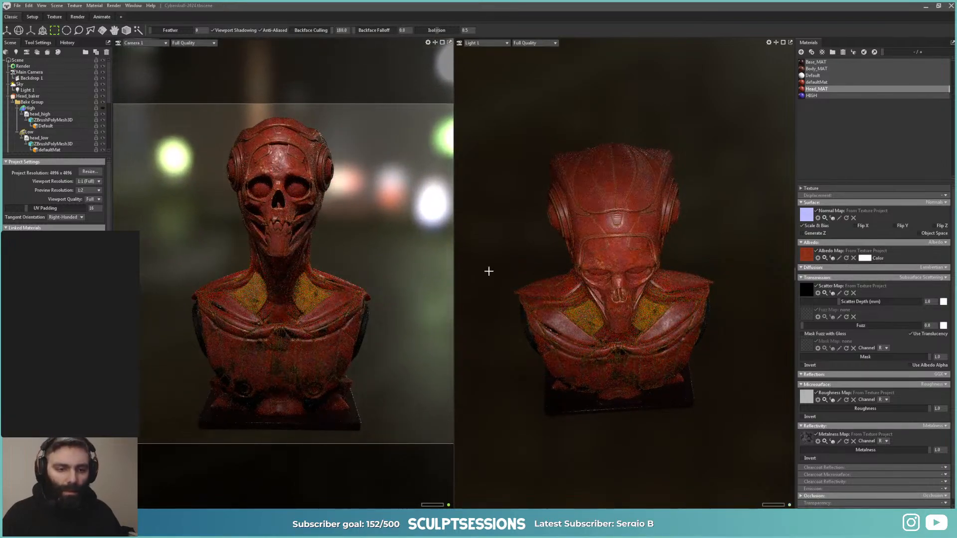
{"action": "left_click_drag", "start_coordinate": [662, 321], "coordinate": [694, 333], "text": "alt"}
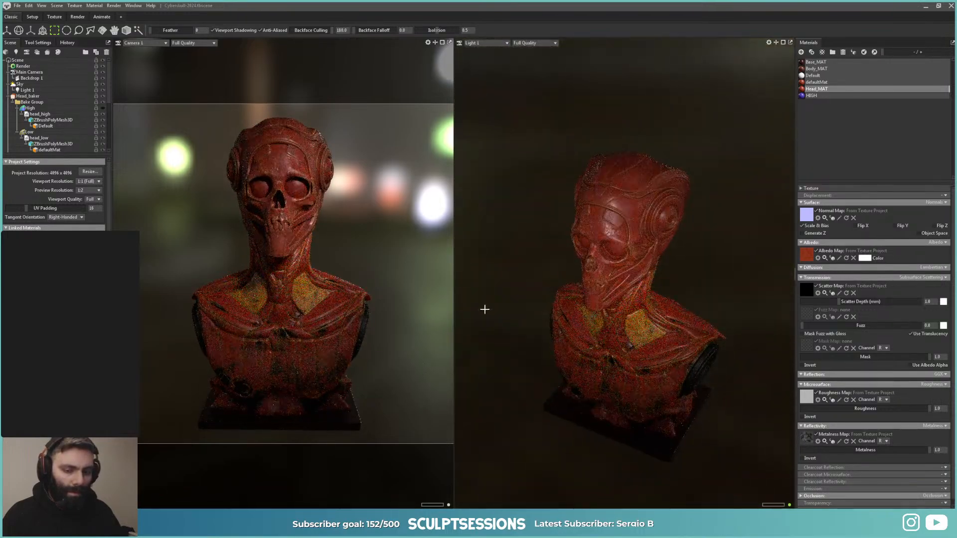
Step: Swing Light 1 further around the bust to a steeper three-quarter angle and look over the texture project's settings
{"action": "left_click_drag", "start_coordinate": [617, 312], "coordinate": [563, 309], "text": "alt"}
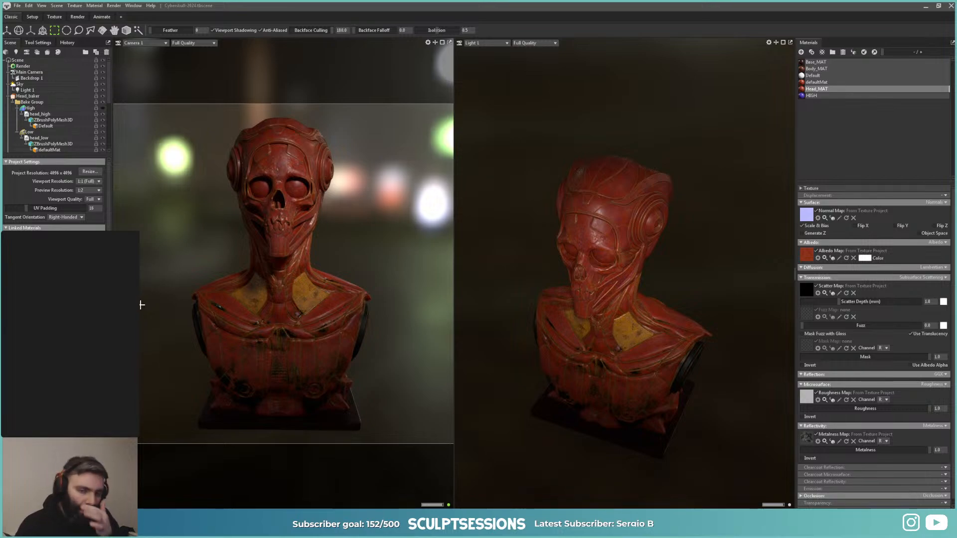
{"action": "scroll", "coordinate": [55, 199], "scroll_direction": "down", "scroll_amount": 3}
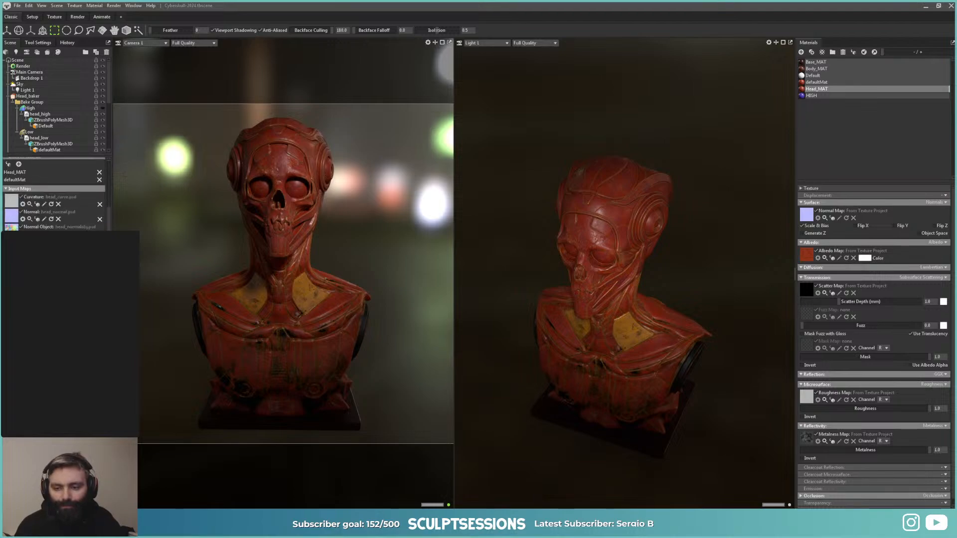
{"action": "scroll", "coordinate": [74, 209], "scroll_direction": "down", "scroll_amount": 5}
{"action": "scroll", "coordinate": [75, 209], "scroll_direction": "up", "scroll_amount": 5}
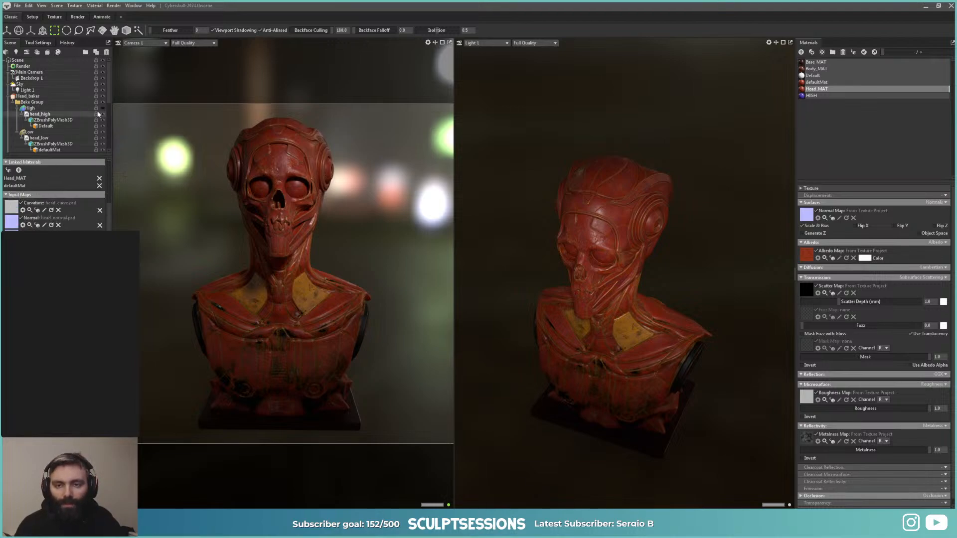
Step: Collapse the Head_baker hierarchy and turn off the Sky lighting and its background
{"action": "left_click", "coordinate": [20, 84]}
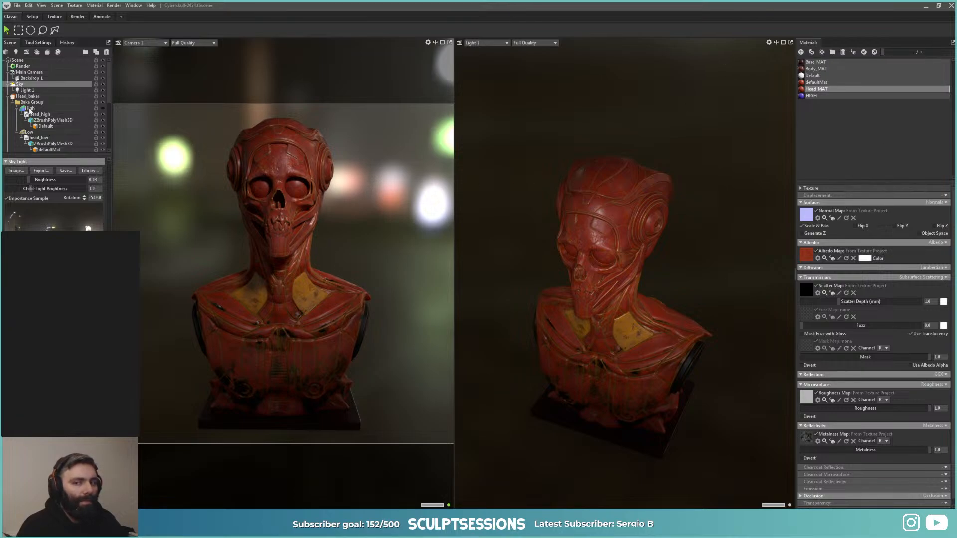
{"action": "left_click", "coordinate": [10, 100]}
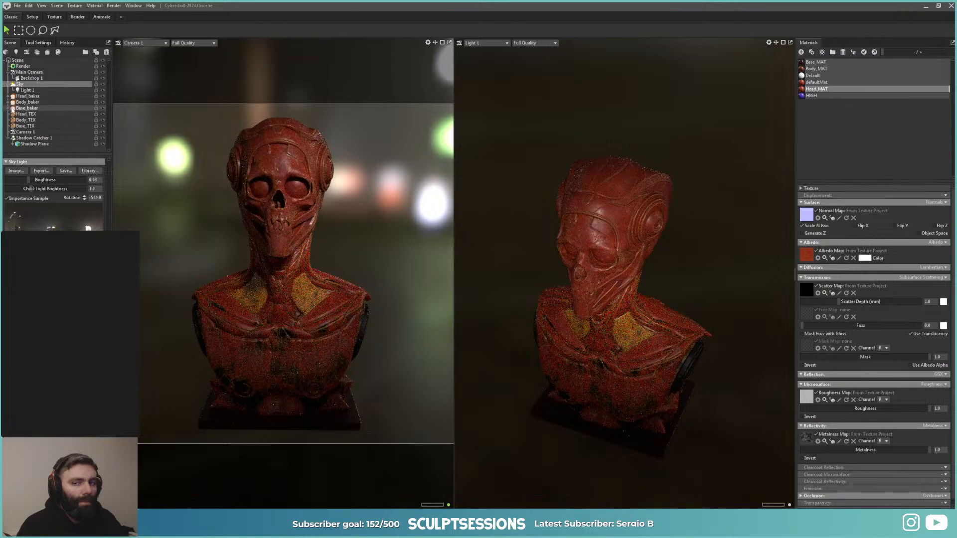
{"action": "left_click", "coordinate": [816, 81]}
{"action": "left_click", "coordinate": [817, 76]}
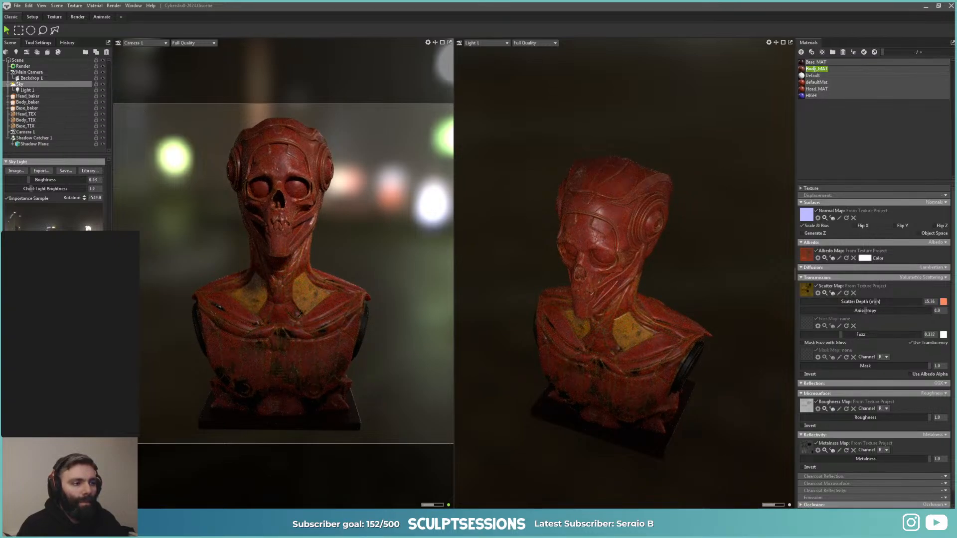
{"action": "left_click", "coordinate": [823, 133]}
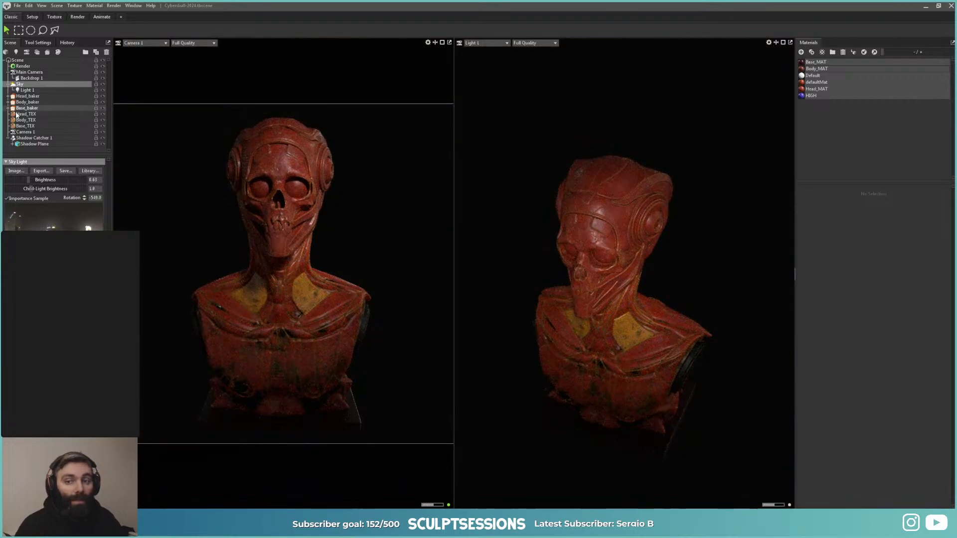
Step: Move Light 1 out of the Sky to the scene's first level and rename it Key
{"action": "left_click", "coordinate": [28, 90]}
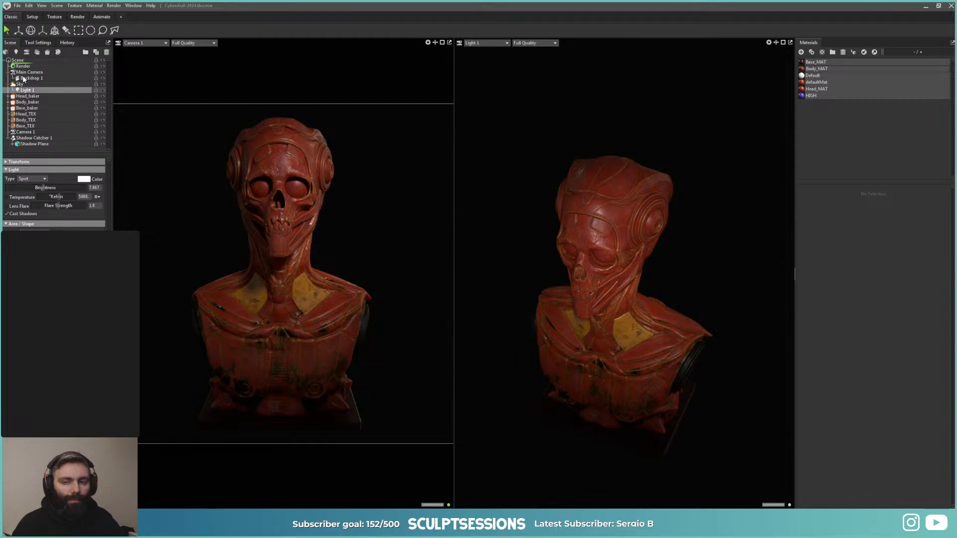
{"action": "left_click_drag", "start_coordinate": [24, 79], "coordinate": [22, 64]}
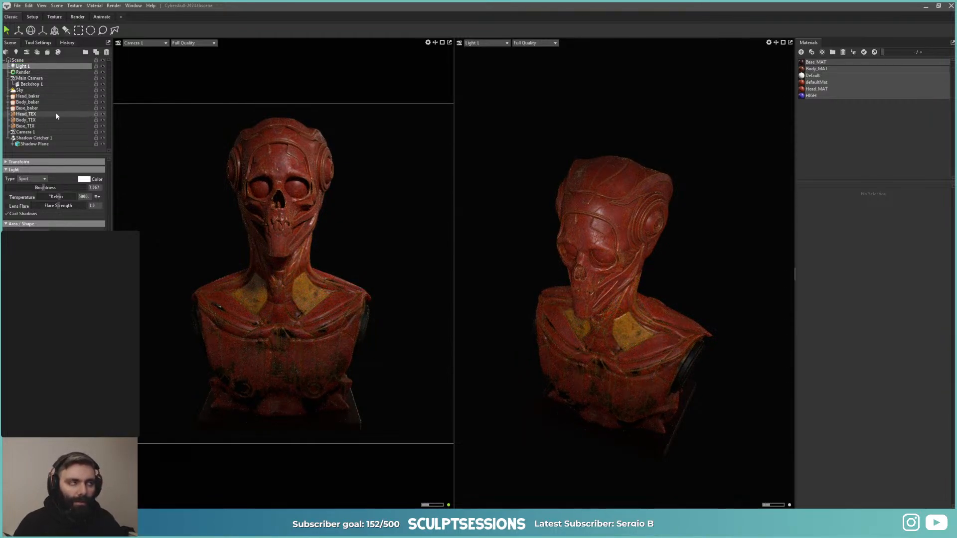
{"action": "double_click", "coordinate": [23, 67]}
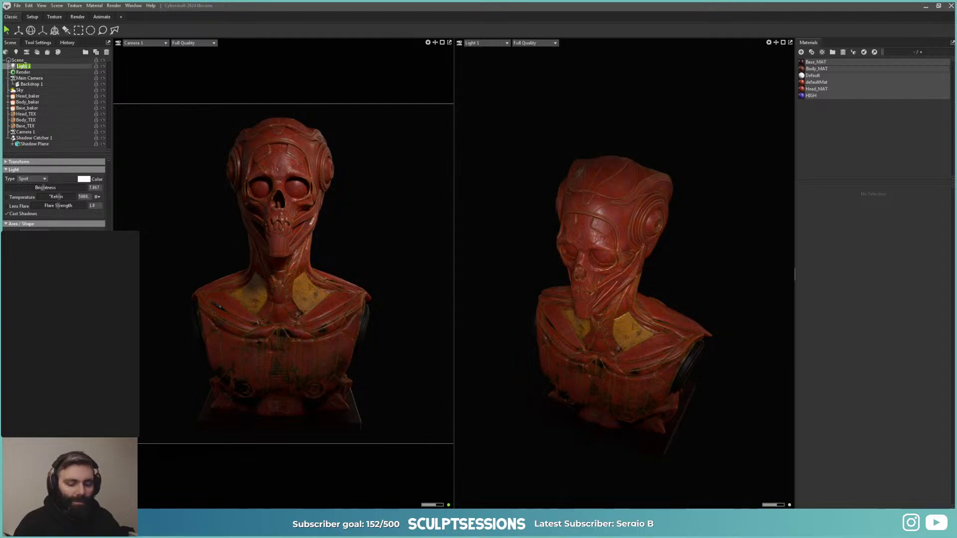
{"action": "type", "text": "Key"}
{"action": "key", "text": "Return"}
Step: Duplicate the Key light and swing the original around to the rear side of the bust
{"action": "key", "text": "ctrl+d"}
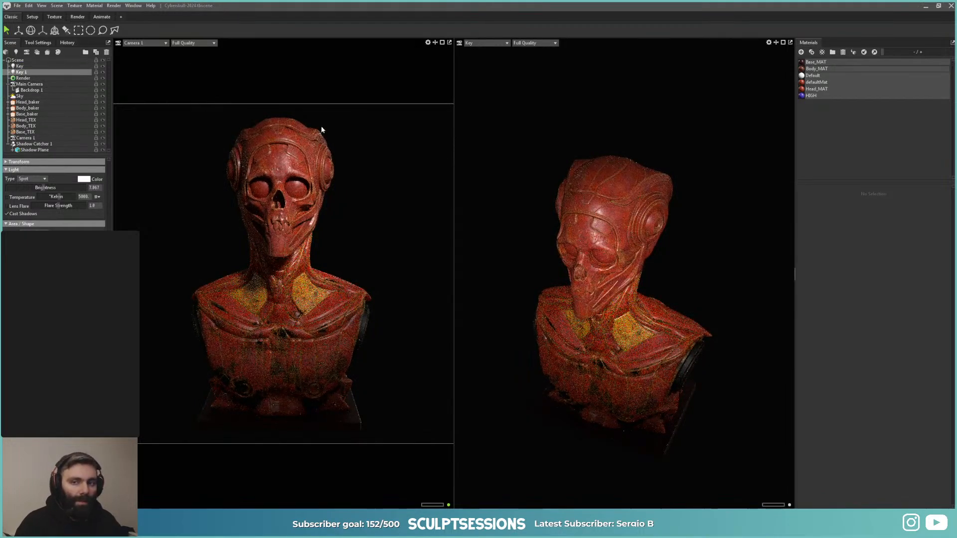
{"action": "left_click_drag", "start_coordinate": [624, 302], "coordinate": [691, 305]}
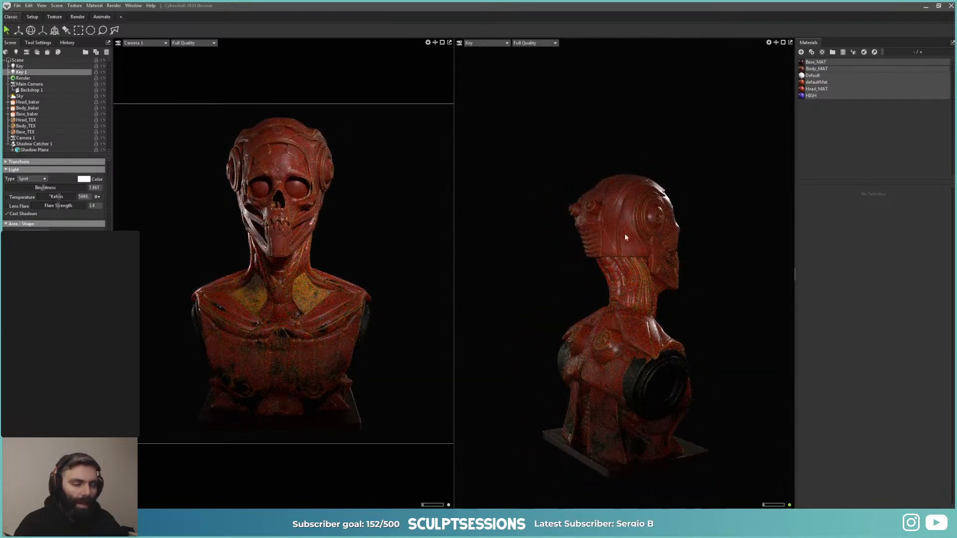
Step: Enable colour temperature on both lights, about 6212 K for the Key 1 copy and about 2145 K for Key
{"action": "left_click", "coordinate": [21, 198]}
{"action": "mouse_move", "coordinate": [59, 196]}
{"action": "left_mouse_down"}
{"action": "mouse_move", "coordinate": [72, 198]}
{"action": "mouse_move", "coordinate": [44, 200]}
{"action": "mouse_move", "coordinate": [90, 199]}
{"action": "mouse_move", "coordinate": [65, 204]}
{"action": "left_mouse_up"}
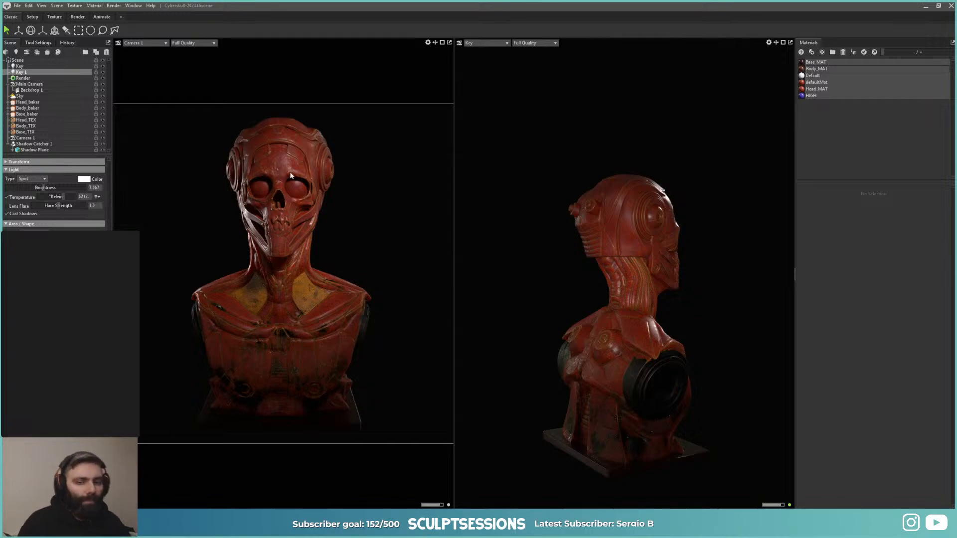
{"action": "left_click", "coordinate": [20, 66]}
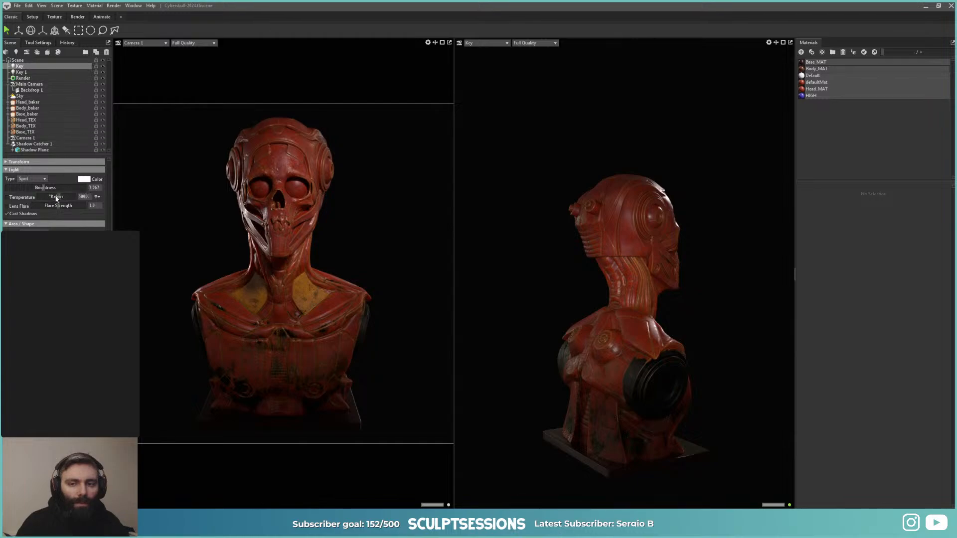
{"action": "left_click_drag", "start_coordinate": [68, 196], "coordinate": [46, 198]}
{"action": "left_click_drag", "start_coordinate": [45, 198], "coordinate": [47, 198]}
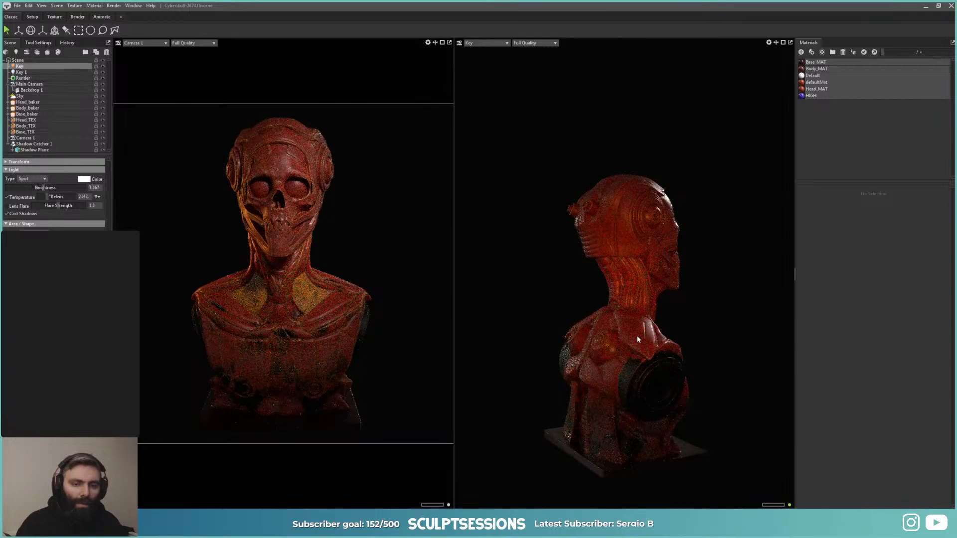
Step: Move the Key light further behind the bust, then duplicate it and swing the copy to the opposite rear side
{"action": "left_click_drag", "start_coordinate": [638, 339], "coordinate": [634, 362]}
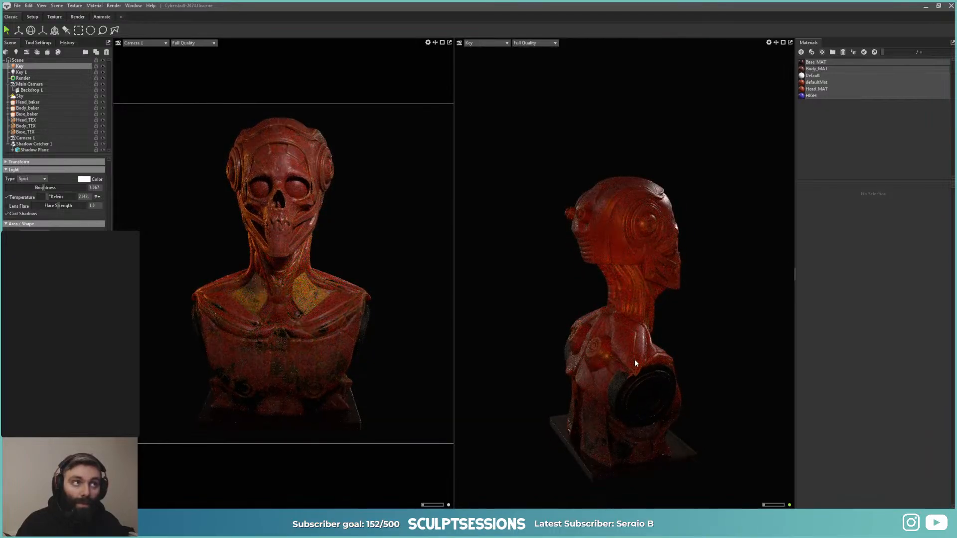
{"action": "left_click_drag", "start_coordinate": [592, 334], "coordinate": [681, 342]}
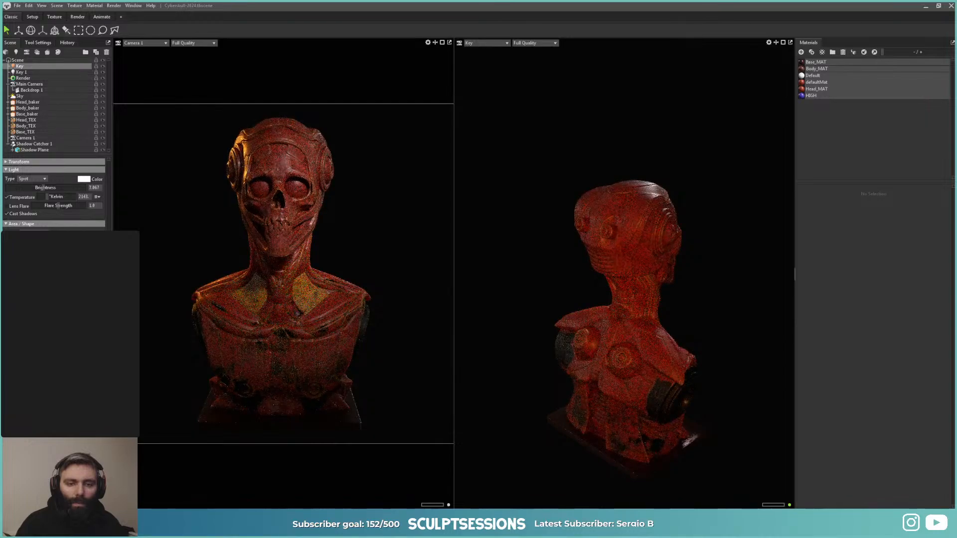
{"action": "key", "text": "ctrl+d"}
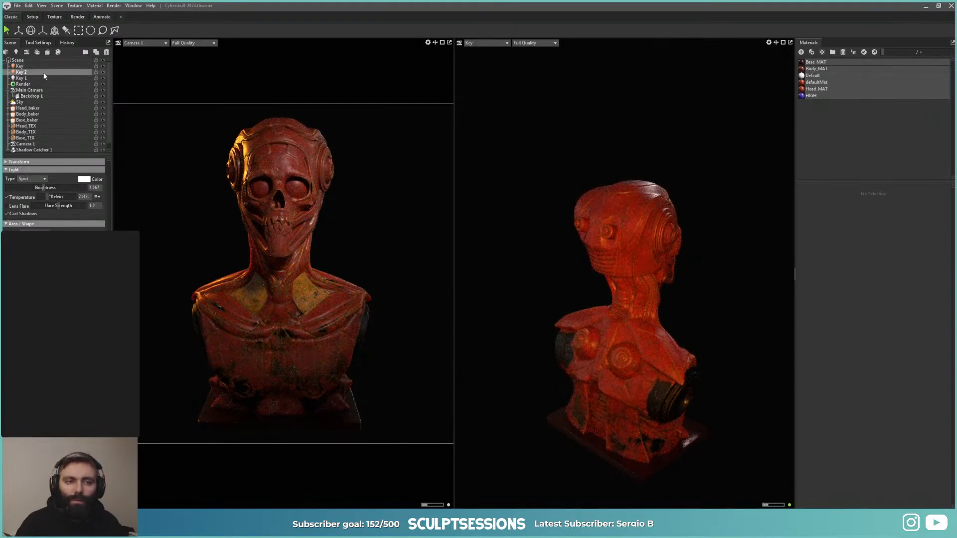
{"action": "left_click", "coordinate": [506, 43]}
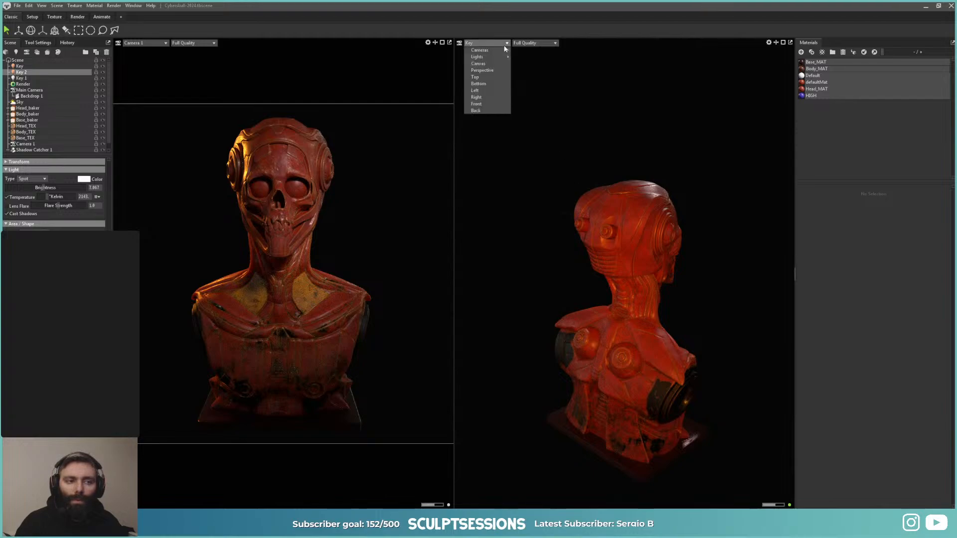
{"action": "left_click", "coordinate": [523, 64]}
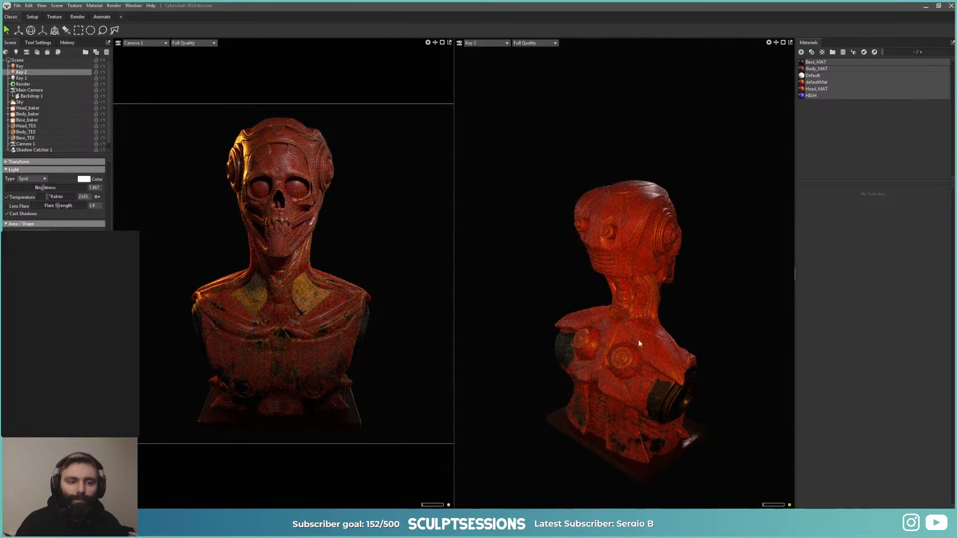
{"action": "left_click_drag", "start_coordinate": [639, 344], "coordinate": [664, 322]}
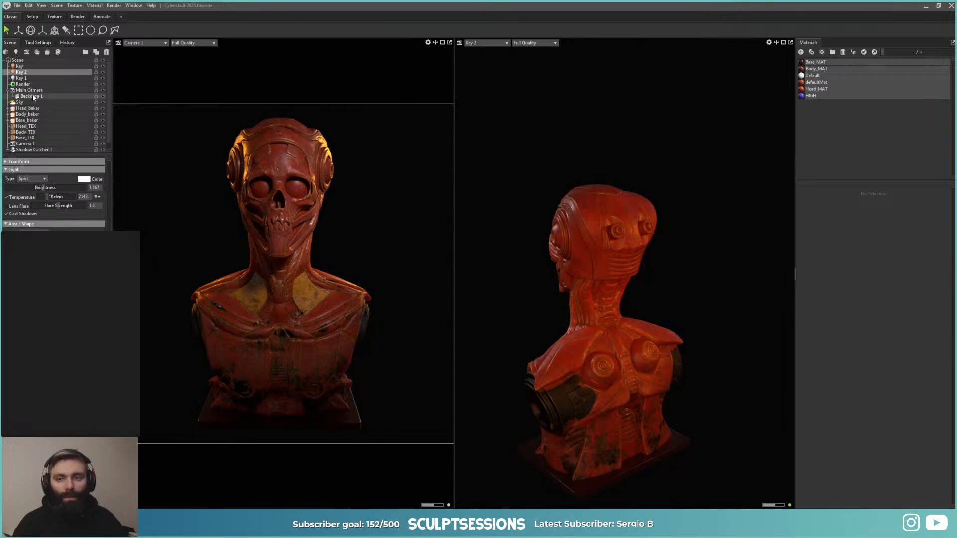
Step: Set Camera 1's focal length to 55 mm and reframe the whole bust from a slight three-quarter angle
{"action": "left_click", "coordinate": [30, 145]}
{"action": "scroll", "coordinate": [33, 225], "scroll_direction": "down", "scroll_amount": 1}
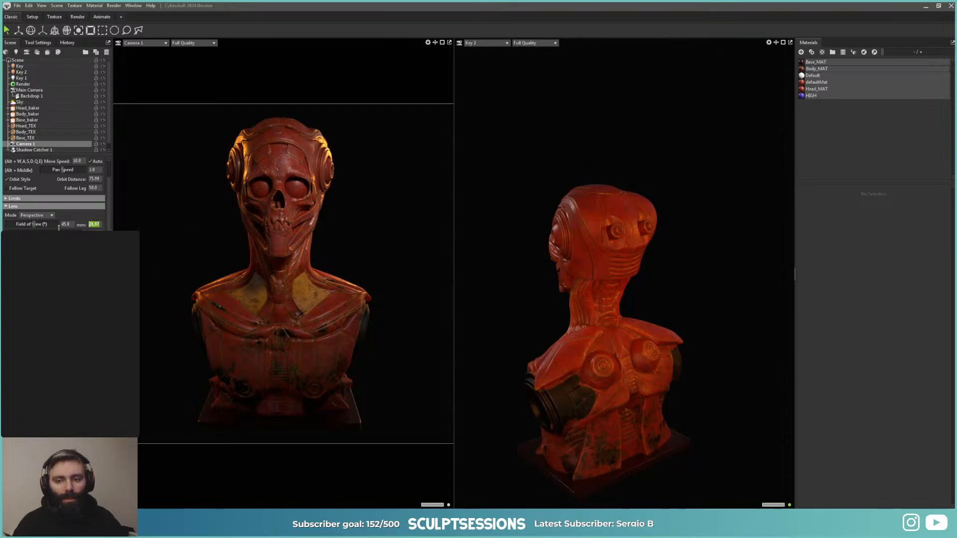
{"action": "type", "text": "5"}
{"action": "key", "text": "Return"}
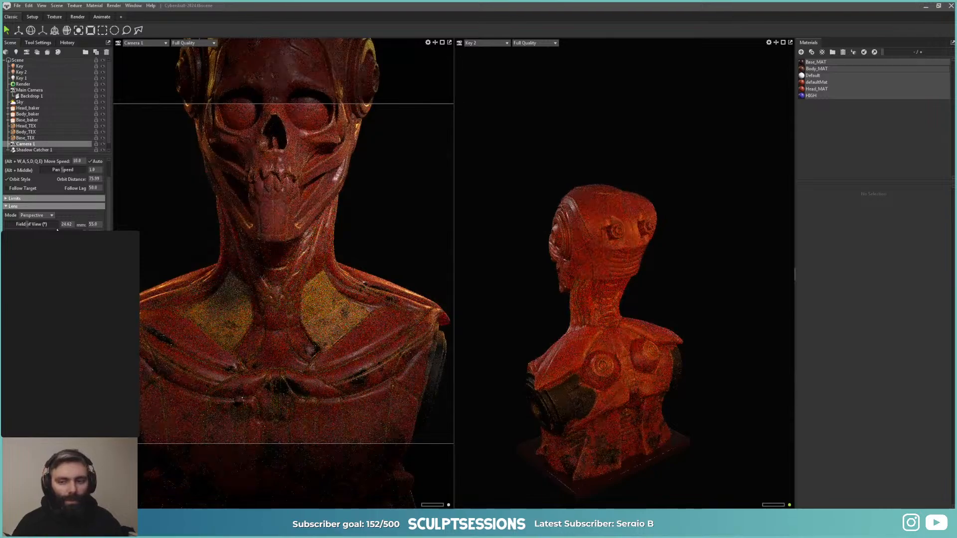
{"action": "scroll", "coordinate": [404, 260], "scroll_direction": "down", "scroll_amount": 6}
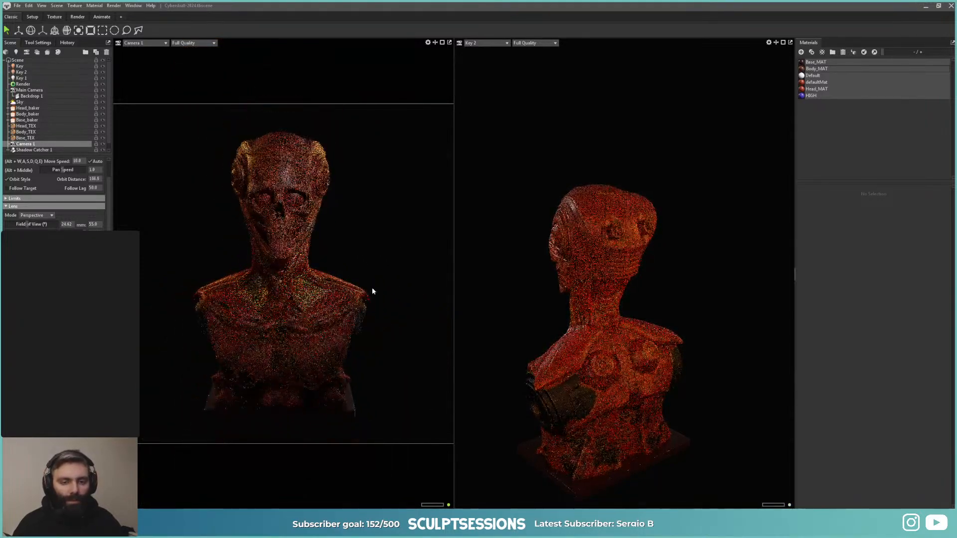
{"action": "left_click_drag", "start_coordinate": [372, 287], "coordinate": [309, 293], "text": "alt"}
{"action": "scroll", "coordinate": [347, 292], "scroll_direction": "up", "scroll_amount": 1}
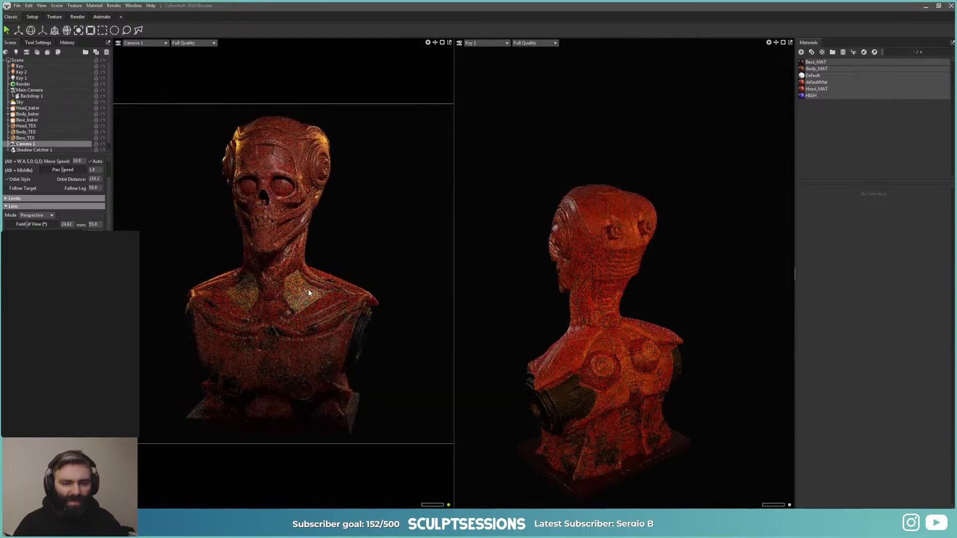
{"action": "scroll", "coordinate": [308, 293], "scroll_direction": "up", "scroll_amount": 1}
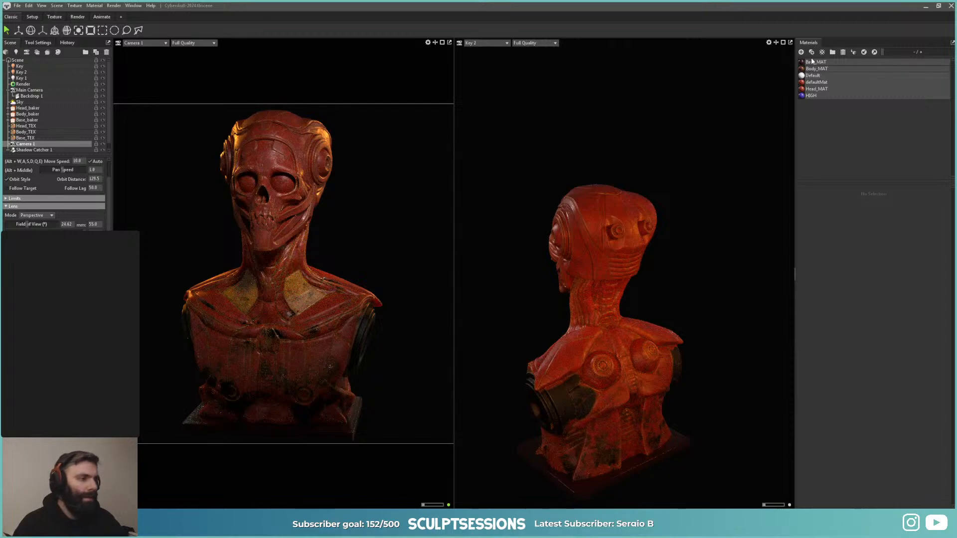
Step: Switch to the Texture workspace, open the Body_TEX project and frame the bust's chest and neck up close
{"action": "left_click", "coordinate": [58, 18]}
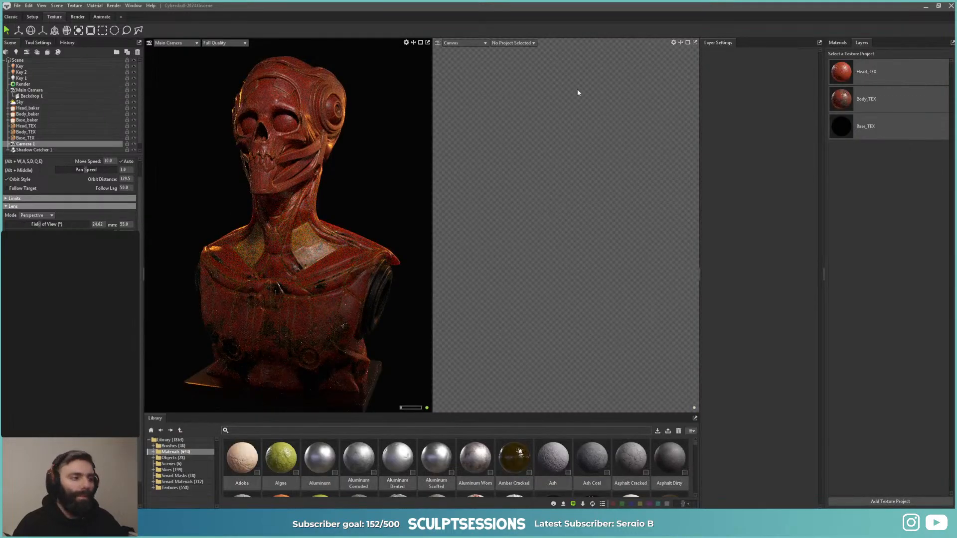
{"action": "left_click", "coordinate": [862, 99]}
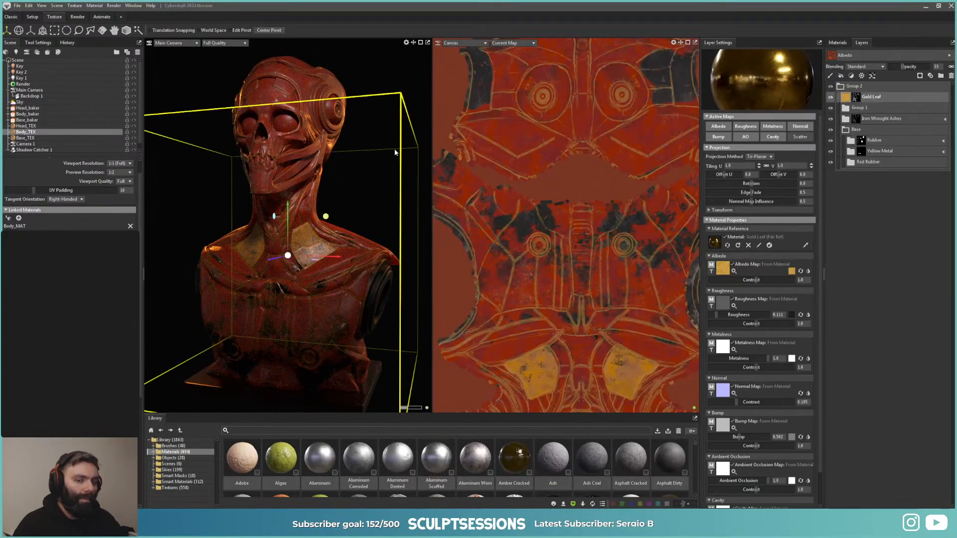
{"action": "scroll", "coordinate": [315, 295], "scroll_direction": "up", "scroll_amount": 3}
{"action": "middle_click_drag", "start_coordinate": [334, 273], "coordinate": [355, 229], "text": "alt"}
{"action": "scroll", "coordinate": [344, 252], "scroll_direction": "up", "scroll_amount": 2}
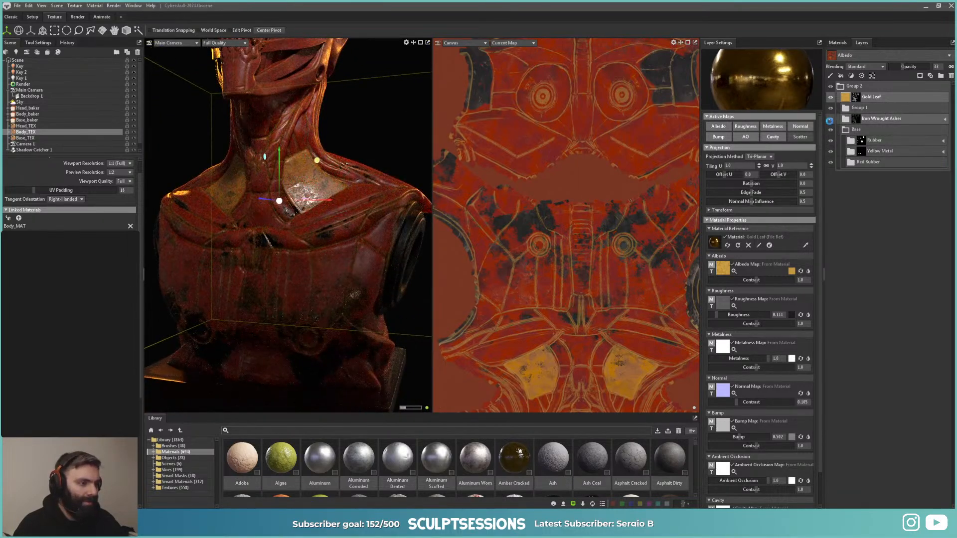
Step: Hide the Iron Wrought Ashes layer and compare the body with Group 1 off and on
{"action": "left_click", "coordinate": [830, 120]}
{"action": "left_click", "coordinate": [829, 109]}
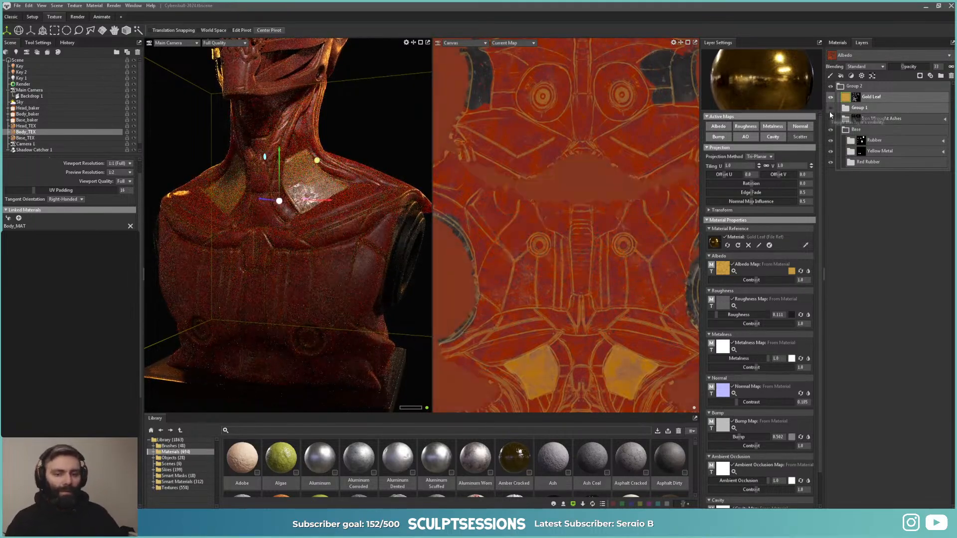
{"action": "left_click", "coordinate": [830, 109]}
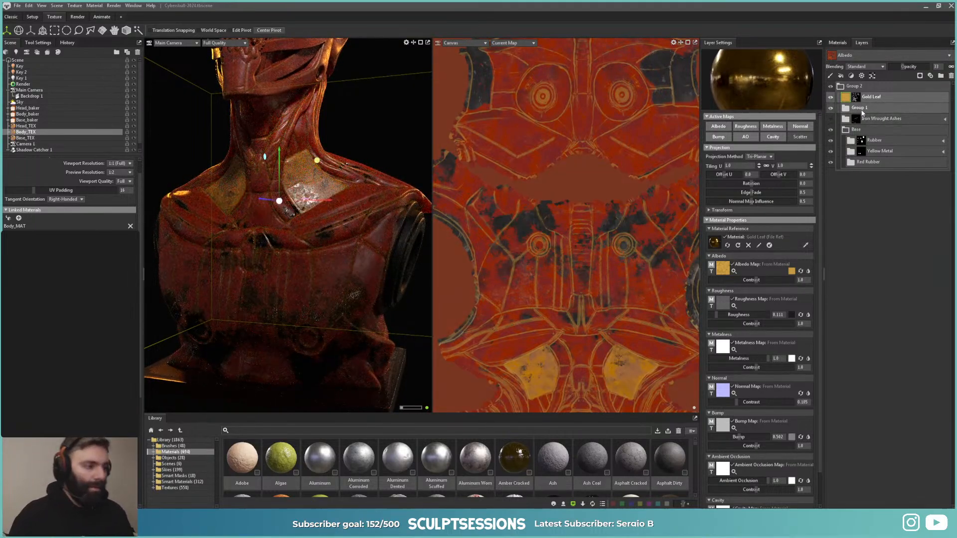
Step: Expand Group 1, compare the Asphalt Muddy group's Dirt layer on and off, and open the Wet layer's mask
{"action": "left_click", "coordinate": [844, 108]}
{"action": "left_click", "coordinate": [850, 119]}
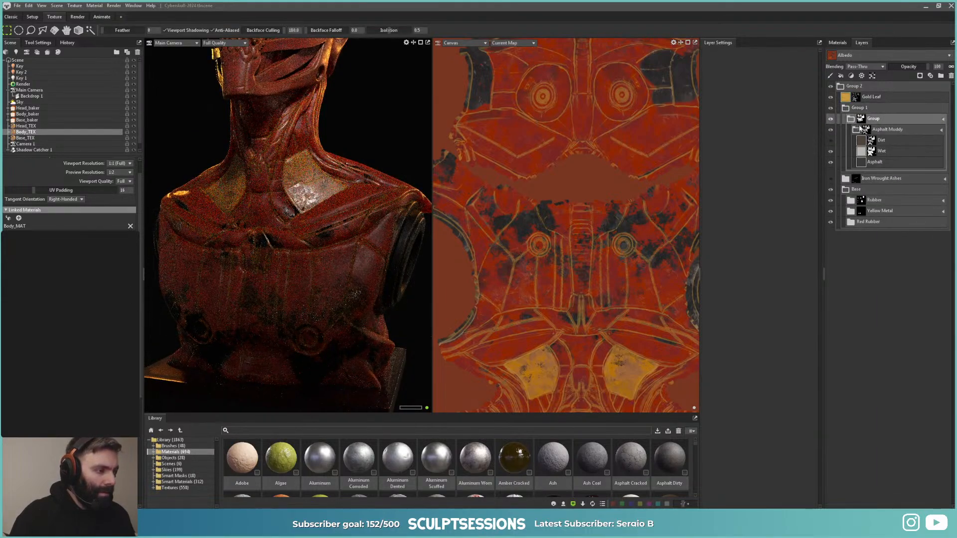
{"action": "left_click", "coordinate": [830, 141]}
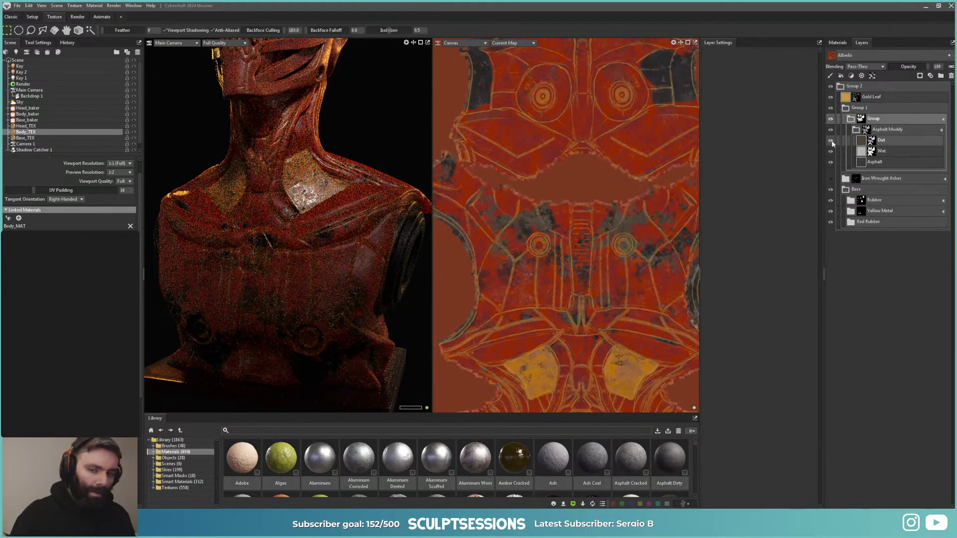
{"action": "left_click", "coordinate": [831, 142]}
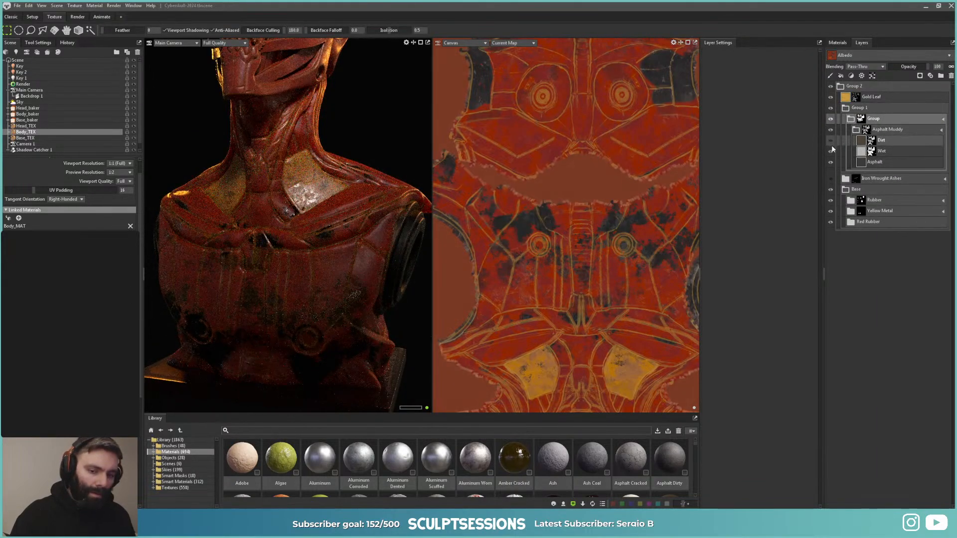
{"action": "double_click", "coordinate": [870, 152]}
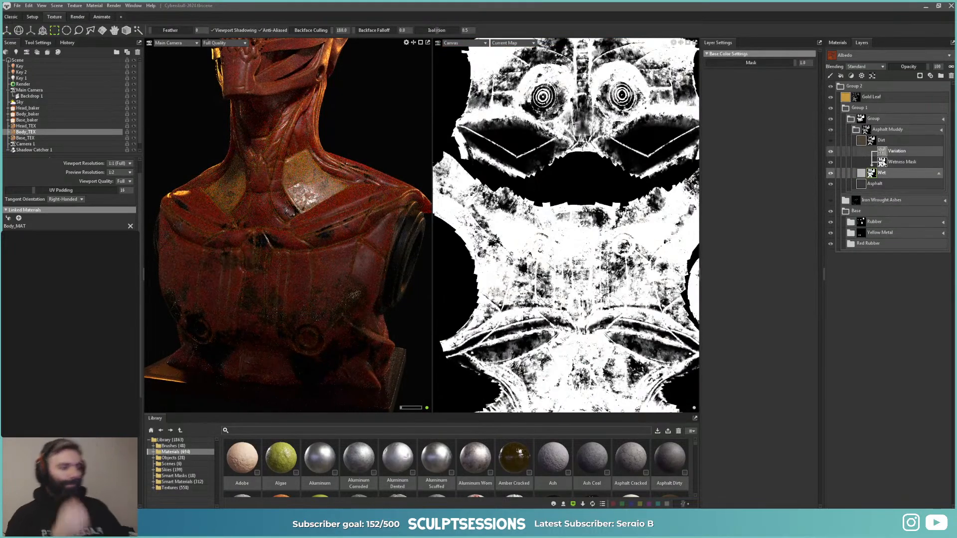
Step: Compare the Wet layer's mask with its Variation and Wetness Mask layers each switched off and on
{"action": "left_click", "coordinate": [831, 152]}
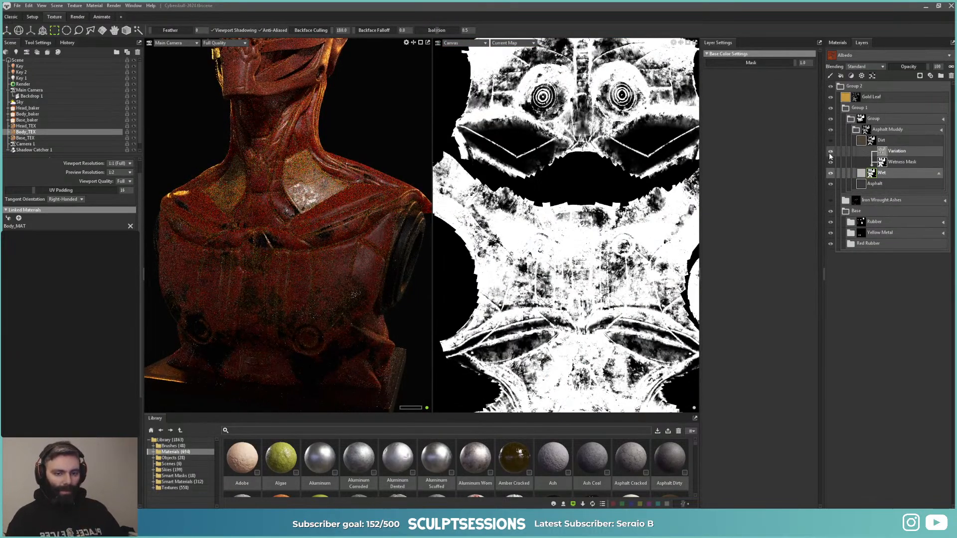
{"action": "left_click", "coordinate": [829, 153]}
{"action": "left_click", "coordinate": [831, 164]}
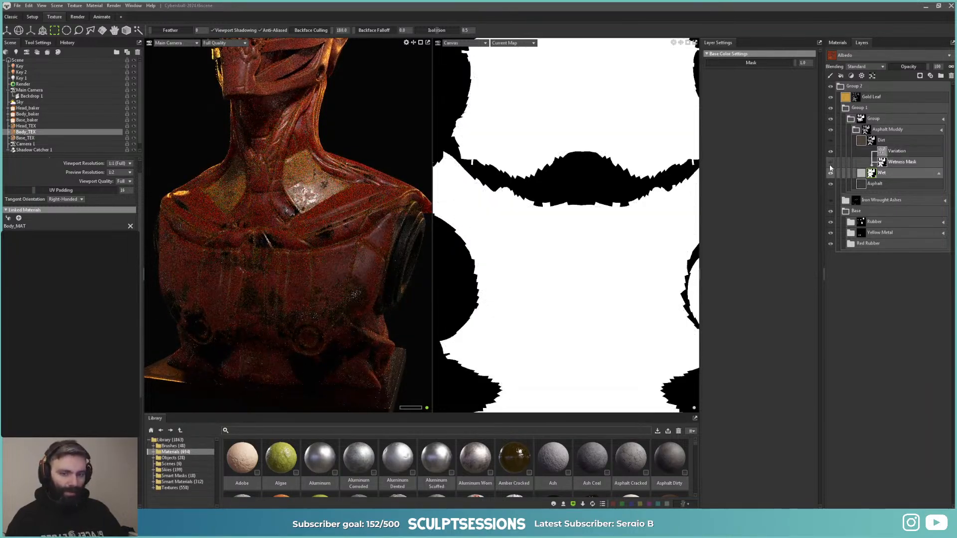
{"action": "left_click", "coordinate": [831, 164]}
{"action": "left_click", "coordinate": [830, 153]}
{"action": "left_click", "coordinate": [830, 153]}
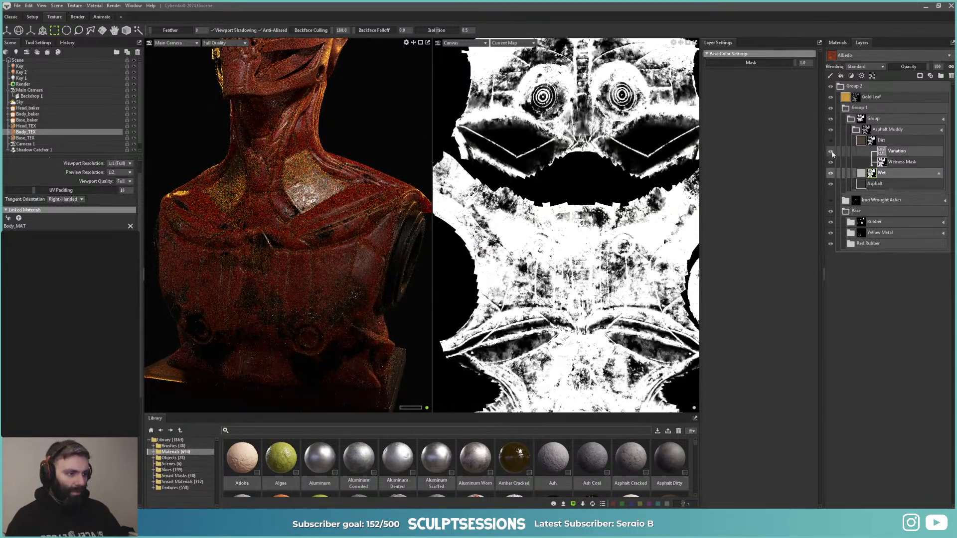
Step: Collapse the Asphalt Muddy group and compare the body with the whole group off and on
{"action": "left_click", "coordinate": [855, 132]}
{"action": "left_click", "coordinate": [832, 129]}
{"action": "left_click", "coordinate": [831, 129]}
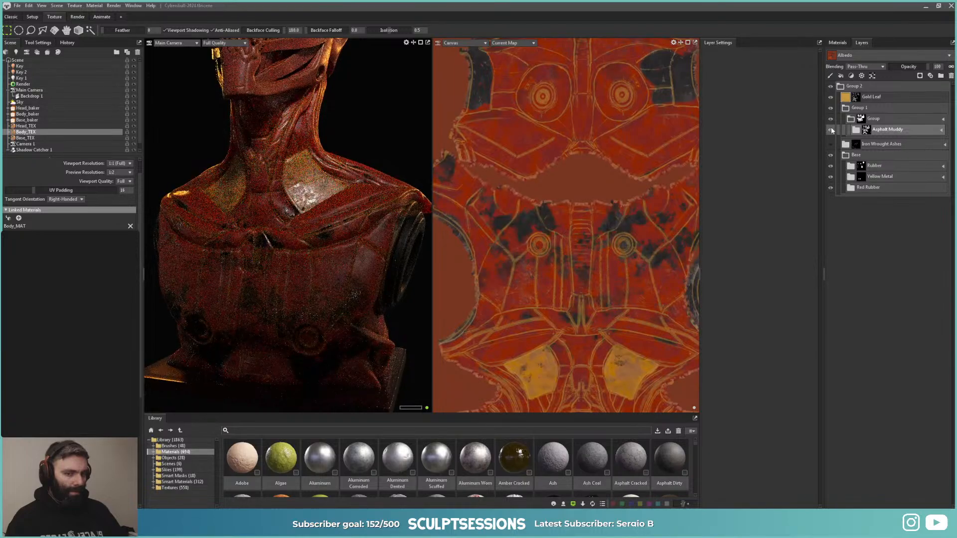
{"action": "left_click", "coordinate": [832, 129]}
{"action": "left_click", "coordinate": [831, 129]}
Step: Expand the Asphalt Muddy group's mask and check what its Variation and Mud Base layers each contribute by toggling their visibility
{"action": "left_click", "coordinate": [940, 130]}
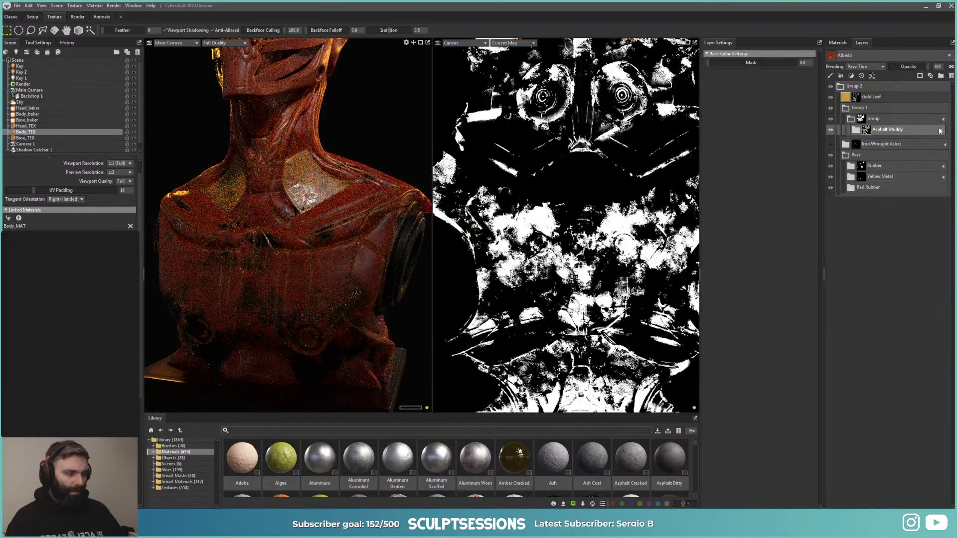
{"action": "left_click", "coordinate": [942, 131]}
{"action": "left_click", "coordinate": [874, 133]}
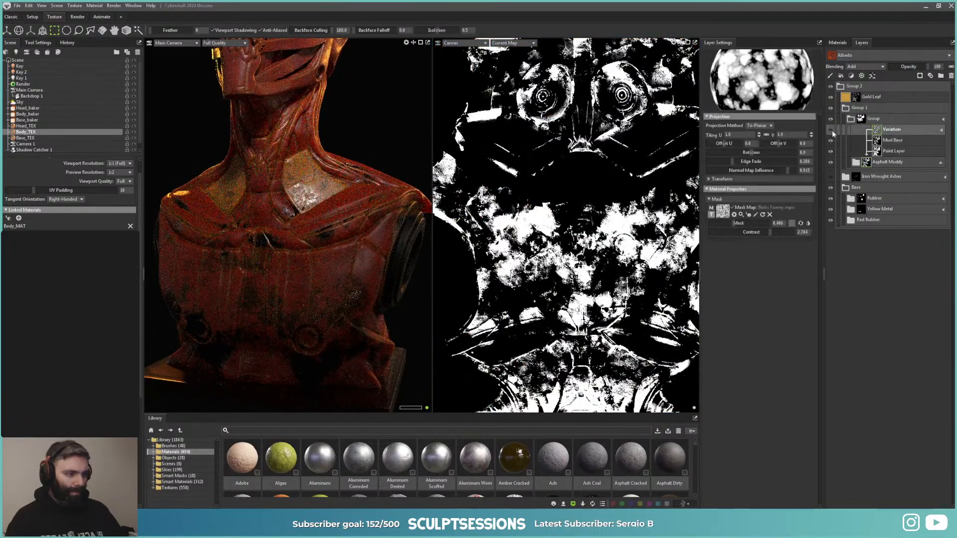
{"action": "left_click", "coordinate": [831, 129]}
{"action": "left_click", "coordinate": [831, 129]}
{"action": "left_click", "coordinate": [831, 129]}
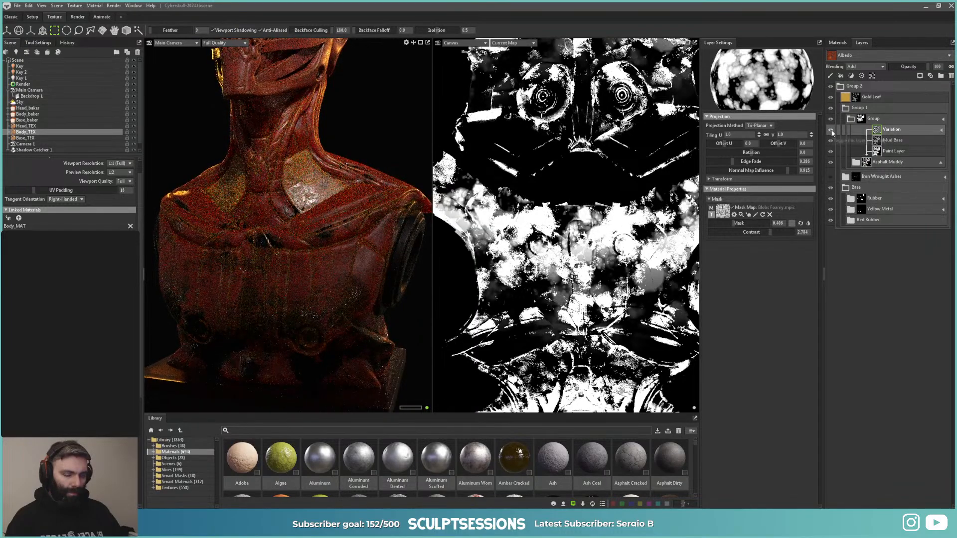
{"action": "left_click", "coordinate": [831, 140]}
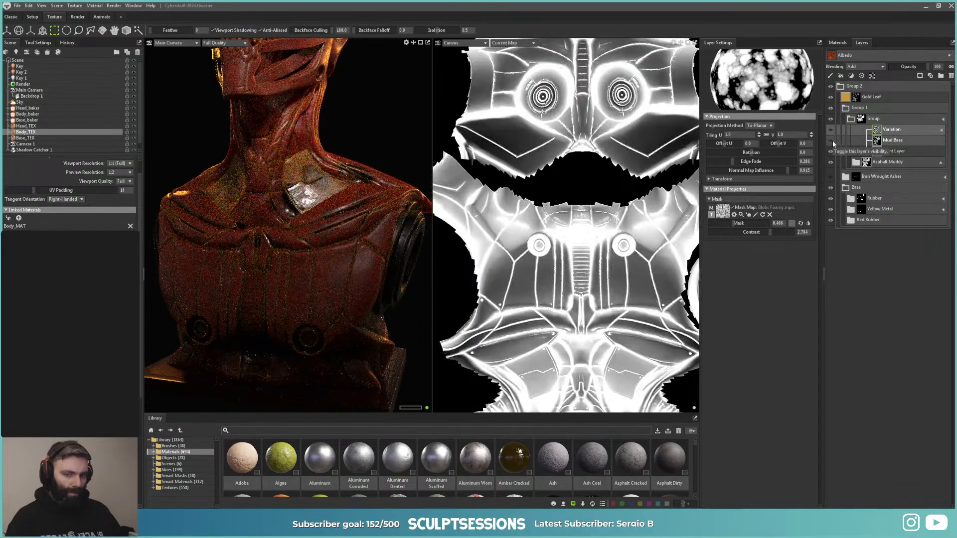
Step: Set the Mud Base layer's Grunge Scale to 2.739 and raise its dirt Contrast to about 2.5
{"action": "left_click", "coordinate": [851, 141]}
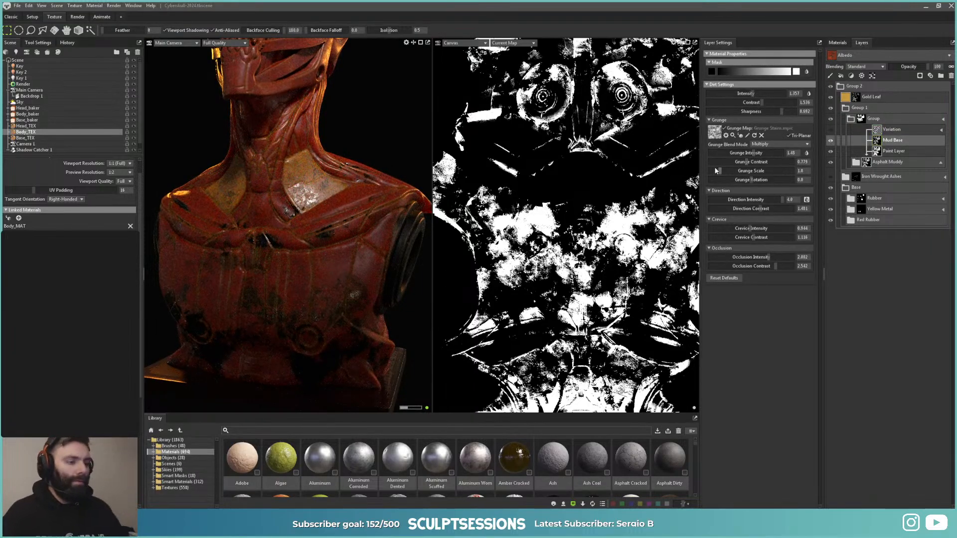
{"action": "left_click_drag", "start_coordinate": [721, 170], "coordinate": [738, 170]}
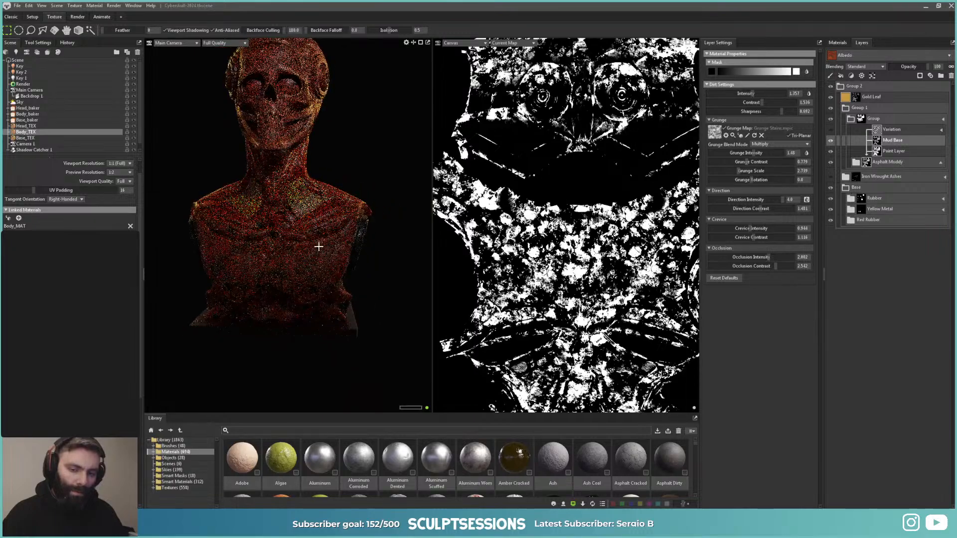
{"action": "scroll", "coordinate": [343, 235], "scroll_direction": "up", "scroll_amount": 3}
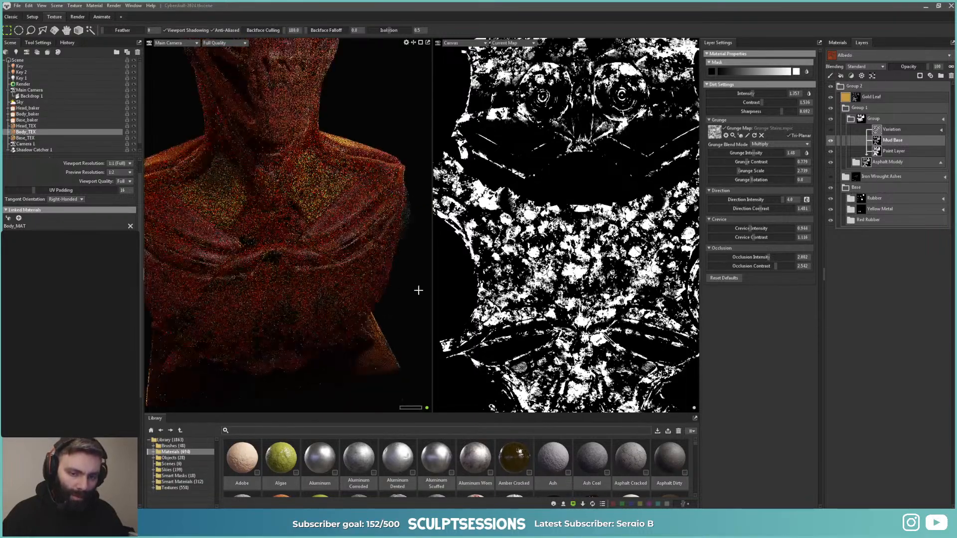
{"action": "scroll", "coordinate": [357, 277], "scroll_direction": "up", "scroll_amount": 5}
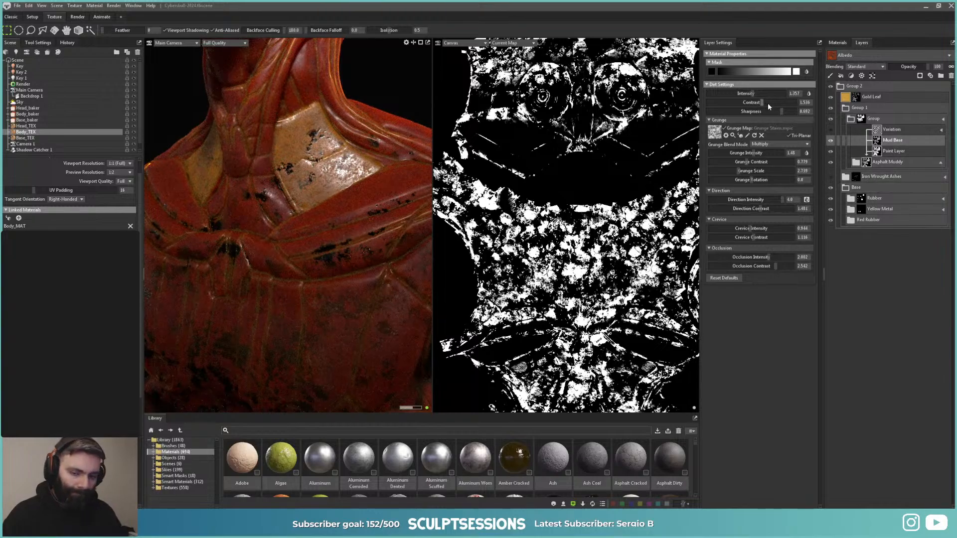
{"action": "left_click_drag", "start_coordinate": [767, 102], "coordinate": [775, 108]}
{"action": "scroll", "coordinate": [220, 197], "scroll_direction": "down", "scroll_amount": 4}
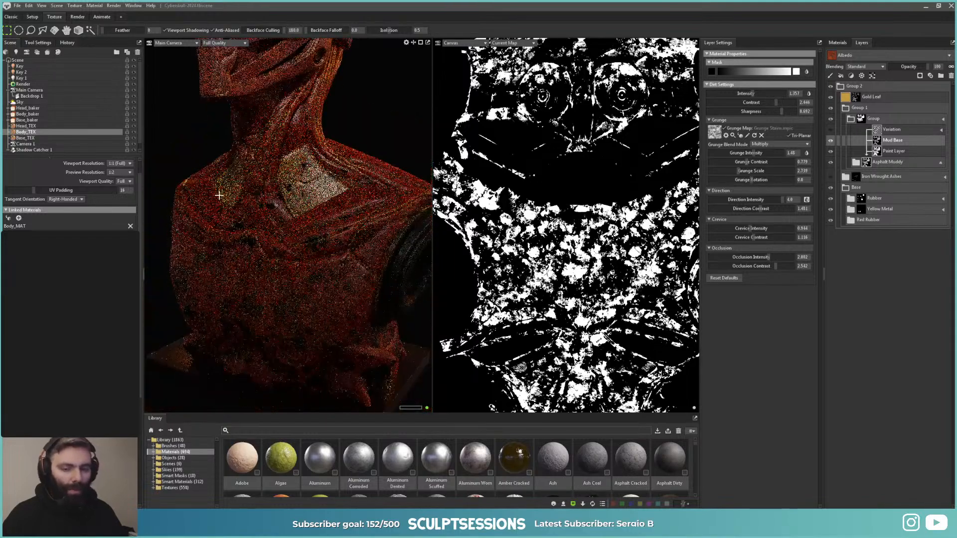
{"action": "left_click_drag", "start_coordinate": [220, 196], "coordinate": [301, 239], "text": "alt"}
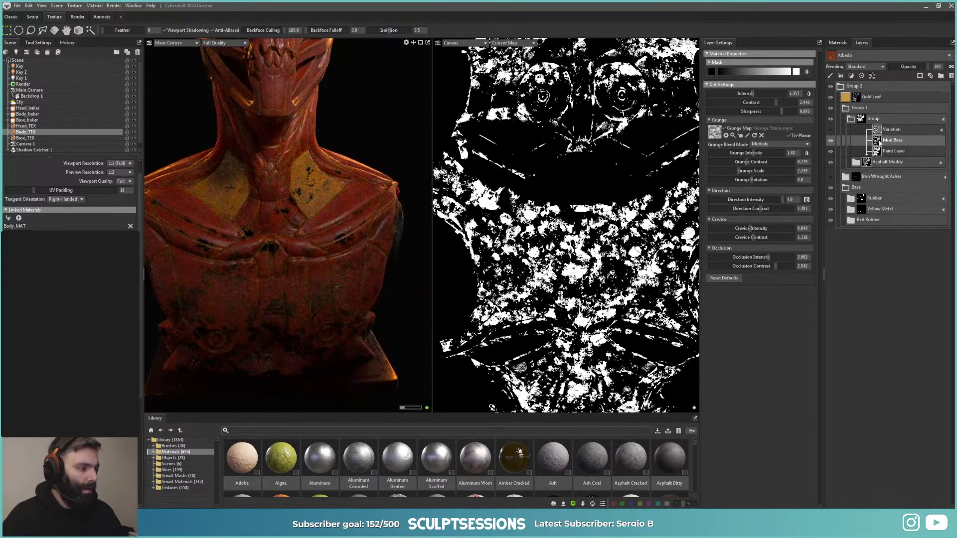
Step: Expand the mask of the Group inside Group 1, select its Paint Layer and take an enlarged paint brush
{"action": "left_click", "coordinate": [859, 120]}
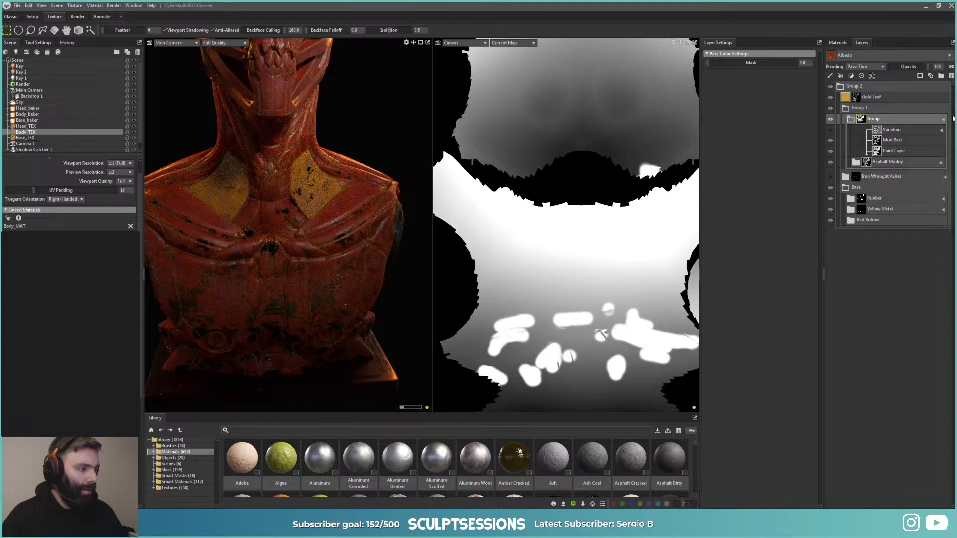
{"action": "left_click", "coordinate": [942, 119]}
{"action": "left_click", "coordinate": [872, 119]}
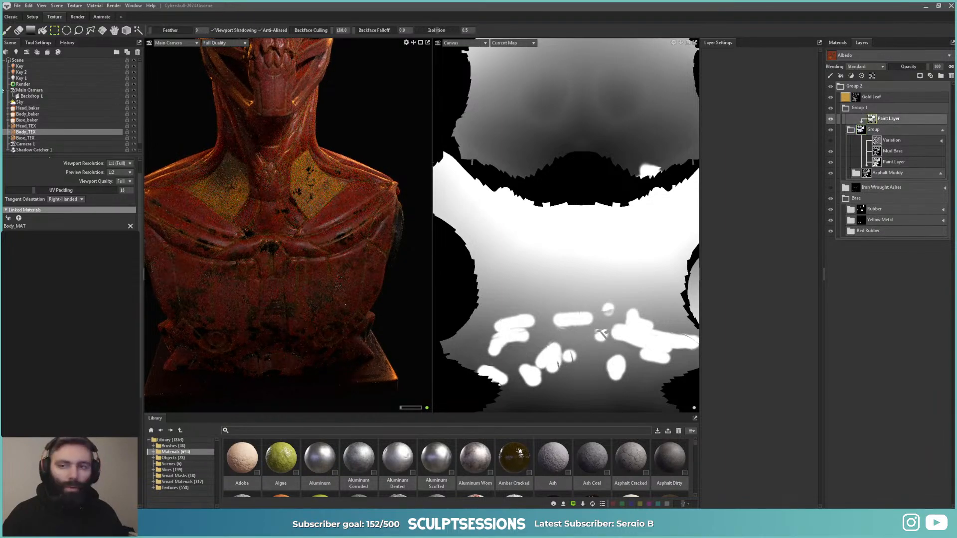
{"action": "left_click", "coordinate": [7, 31]}
{"action": "left_click_drag", "start_coordinate": [408, 306], "coordinate": [335, 273], "text": "alt"}
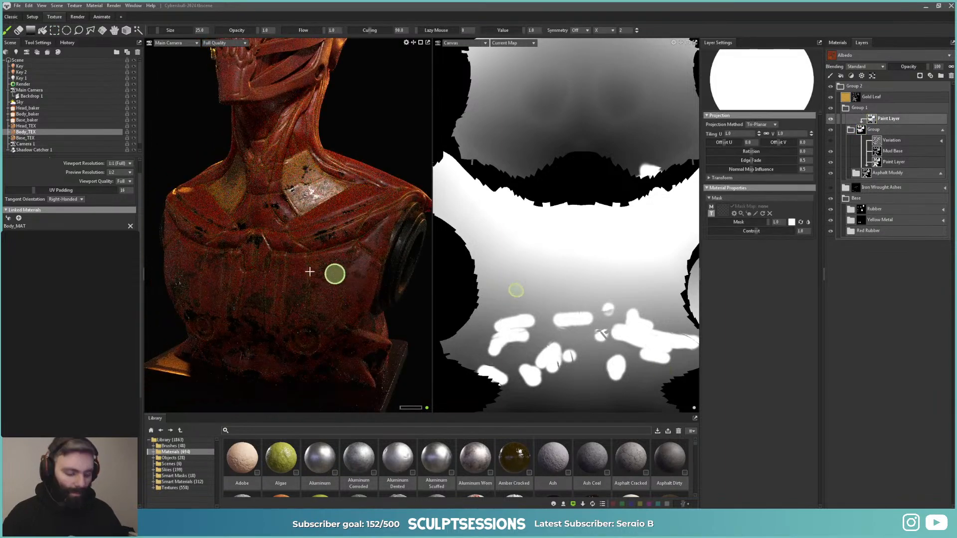
{"action": "key", "text": "bracketright"}
{"action": "key", "text": "bracketright"}
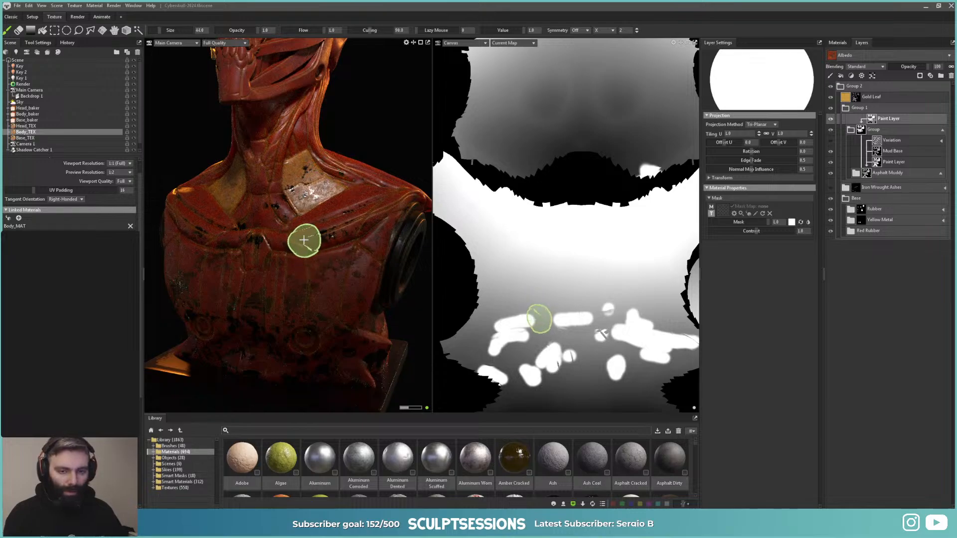
Step: Paint black into the mask over the chest, collarbone area and gold neck panel from several angles to remove mud there
{"action": "mouse_move", "coordinate": [255, 258]}
{"action": "left_mouse_down", "text": "alt"}
{"action": "mouse_move", "coordinate": [271, 271]}
{"action": "mouse_move", "coordinate": [266, 282]}
{"action": "left_mouse_up", "text": "alt"}
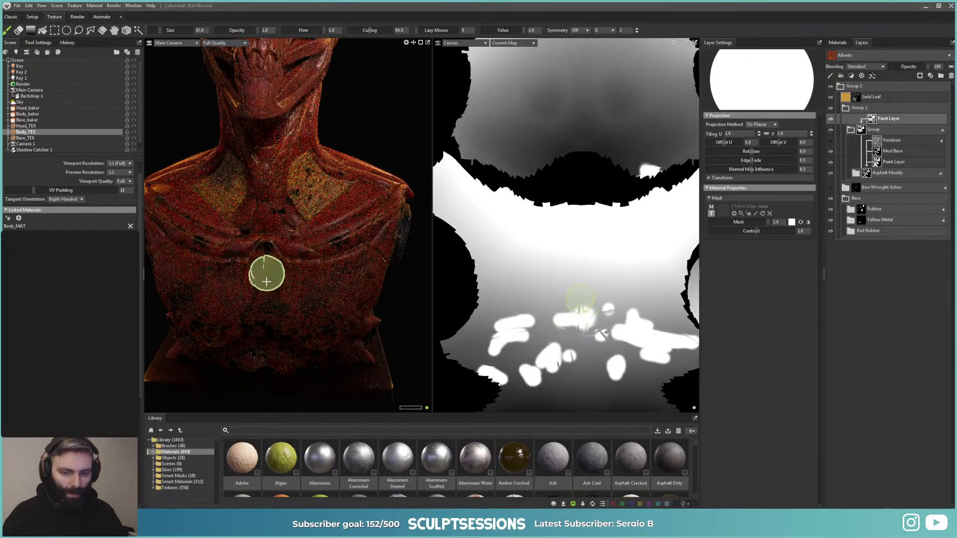
{"action": "key", "text": "x"}
{"action": "left_click", "coordinate": [261, 244]}
{"action": "left_click", "coordinate": [226, 261]}
{"action": "left_click", "coordinate": [196, 240]}
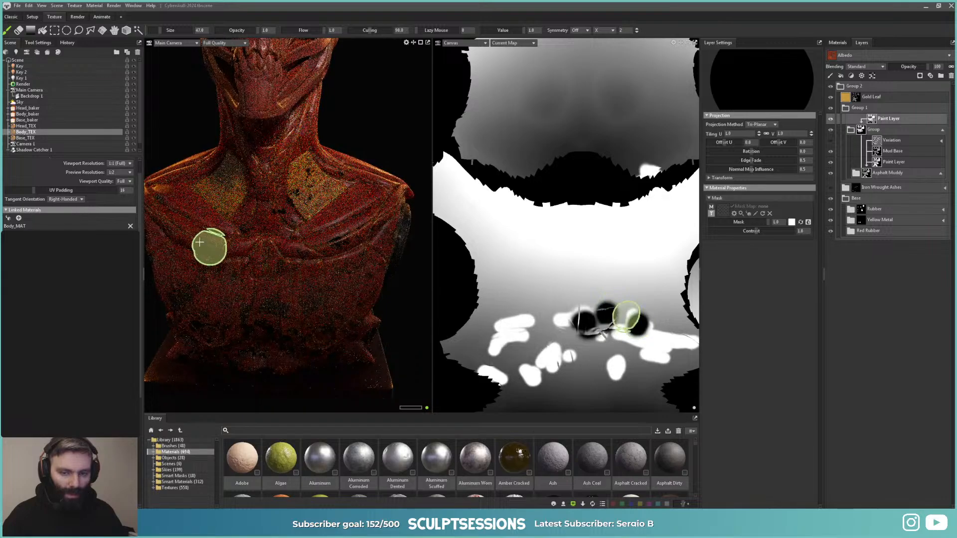
{"action": "mouse_move", "coordinate": [198, 241]}
{"action": "left_mouse_down"}
{"action": "mouse_move", "coordinate": [182, 257]}
{"action": "mouse_move", "coordinate": [202, 291]}
{"action": "left_mouse_up"}
{"action": "left_click_drag", "start_coordinate": [261, 311], "coordinate": [289, 290], "text": "alt"}
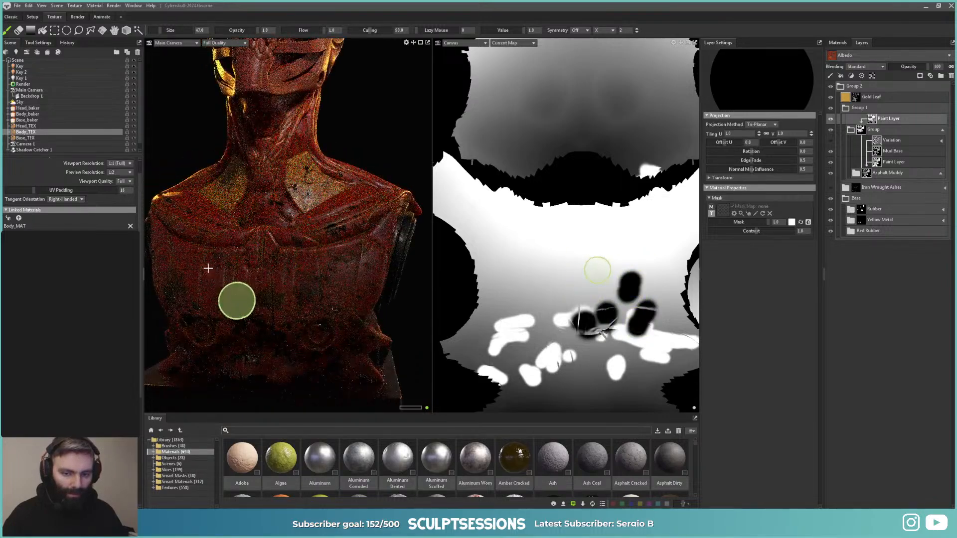
{"action": "mouse_move", "coordinate": [207, 268]}
{"action": "left_mouse_down"}
{"action": "mouse_move", "coordinate": [252, 291]}
{"action": "mouse_move", "coordinate": [288, 280]}
{"action": "mouse_move", "coordinate": [312, 288]}
{"action": "mouse_move", "coordinate": [355, 276]}
{"action": "mouse_move", "coordinate": [366, 253]}
{"action": "left_mouse_up"}
{"action": "left_click", "coordinate": [333, 280]}
{"action": "left_click", "coordinate": [295, 311]}
{"action": "left_click", "coordinate": [287, 212]}
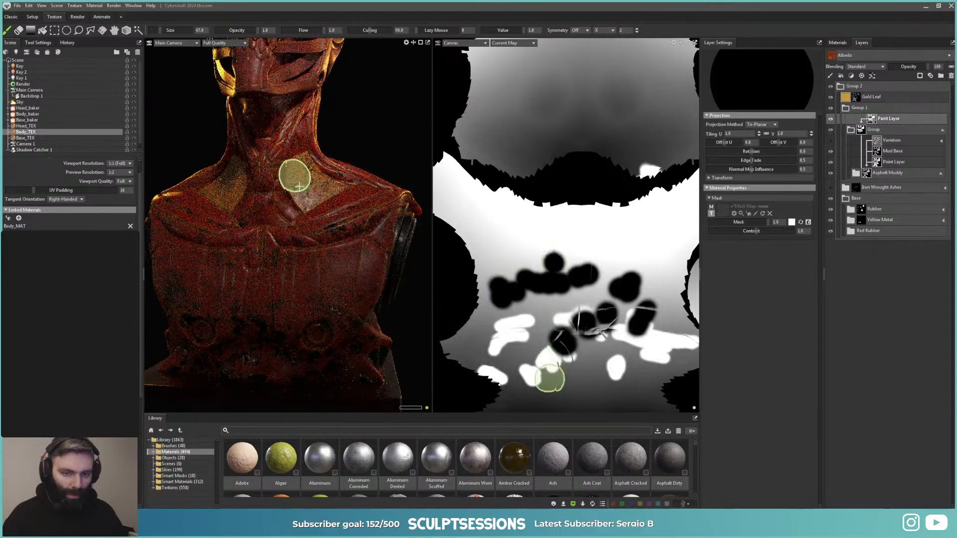
{"action": "mouse_move", "coordinate": [299, 186]}
{"action": "left_mouse_down"}
{"action": "mouse_move", "coordinate": [311, 175]}
{"action": "mouse_move", "coordinate": [320, 183]}
{"action": "left_mouse_up"}
{"action": "mouse_move", "coordinate": [346, 239]}
{"action": "left_mouse_down", "text": "alt"}
{"action": "mouse_move", "coordinate": [290, 263]}
{"action": "mouse_move", "coordinate": [320, 284]}
{"action": "mouse_move", "coordinate": [274, 293]}
{"action": "left_mouse_up", "text": "alt"}
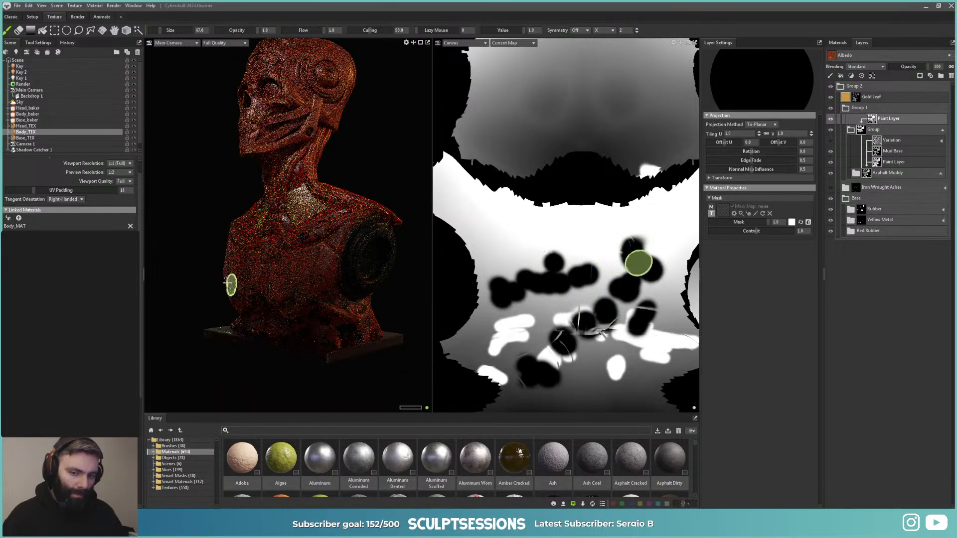
{"action": "left_click_drag", "start_coordinate": [229, 280], "coordinate": [300, 283], "text": "alt"}
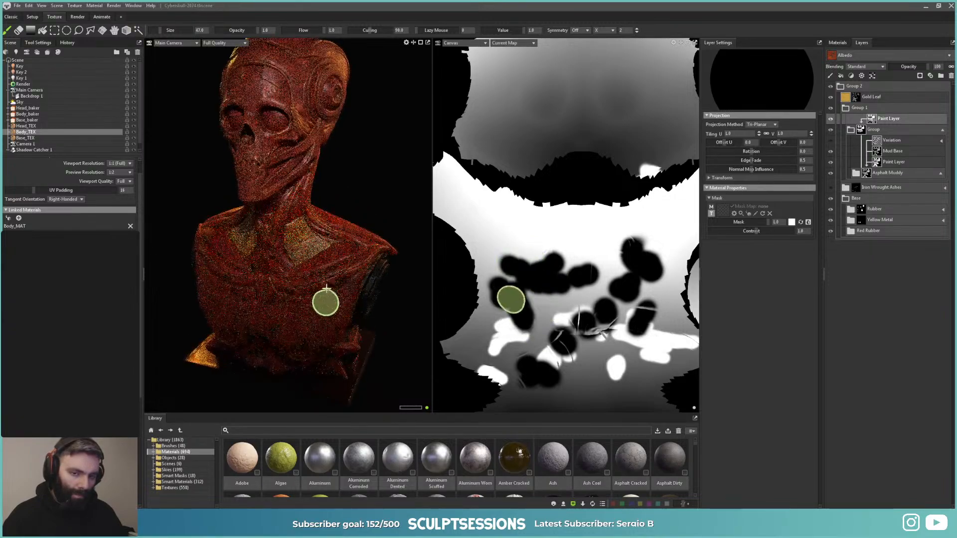
{"action": "mouse_move", "coordinate": [292, 259]}
{"action": "left_mouse_down", "text": "alt"}
{"action": "mouse_move", "coordinate": [299, 248]}
{"action": "mouse_move", "coordinate": [284, 258]}
{"action": "mouse_move", "coordinate": [292, 253]}
{"action": "left_mouse_up", "text": "alt"}
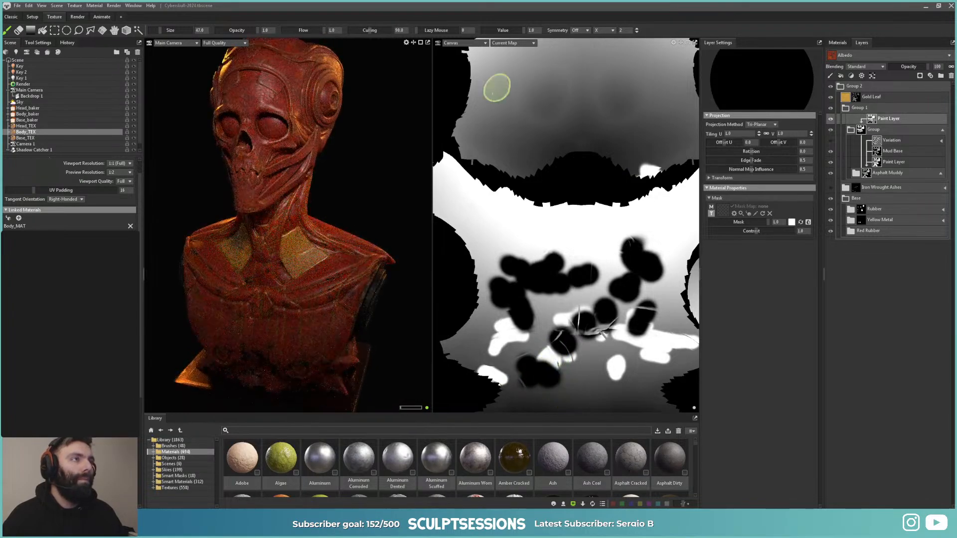
{"action": "left_click_drag", "start_coordinate": [229, 200], "coordinate": [313, 233], "text": "alt"}
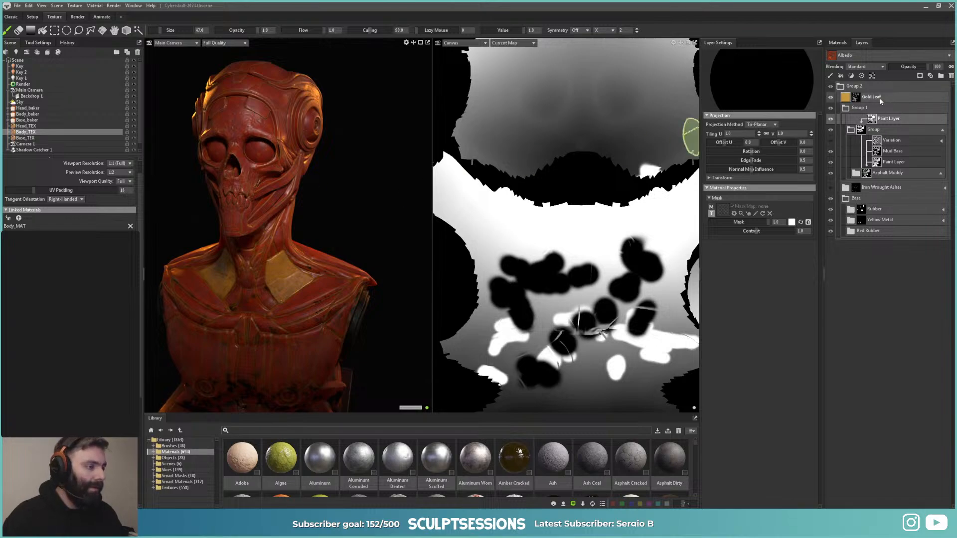
Step: Collapse Group 1, select the Head_MAT material and open the head's texture project layers
{"action": "left_click", "coordinate": [846, 108]}
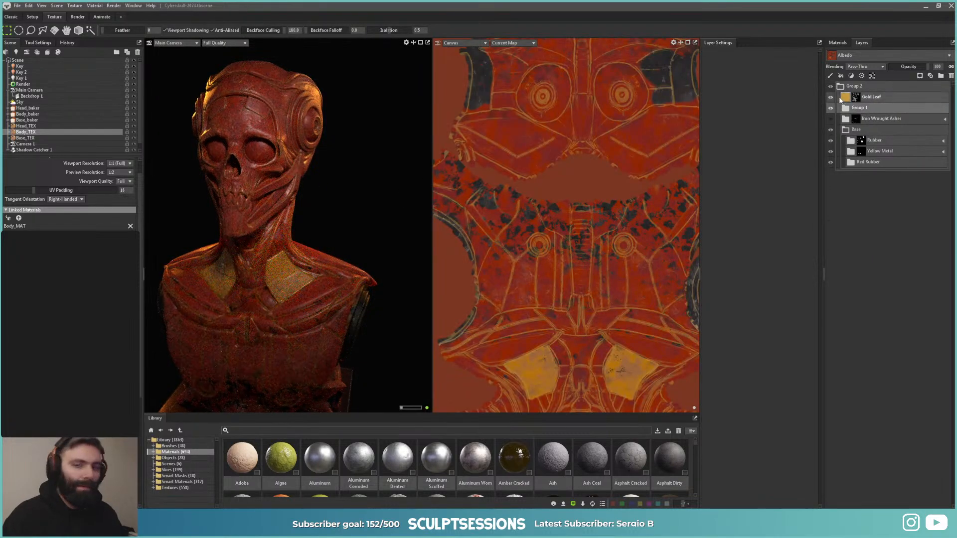
{"action": "left_click", "coordinate": [843, 44]}
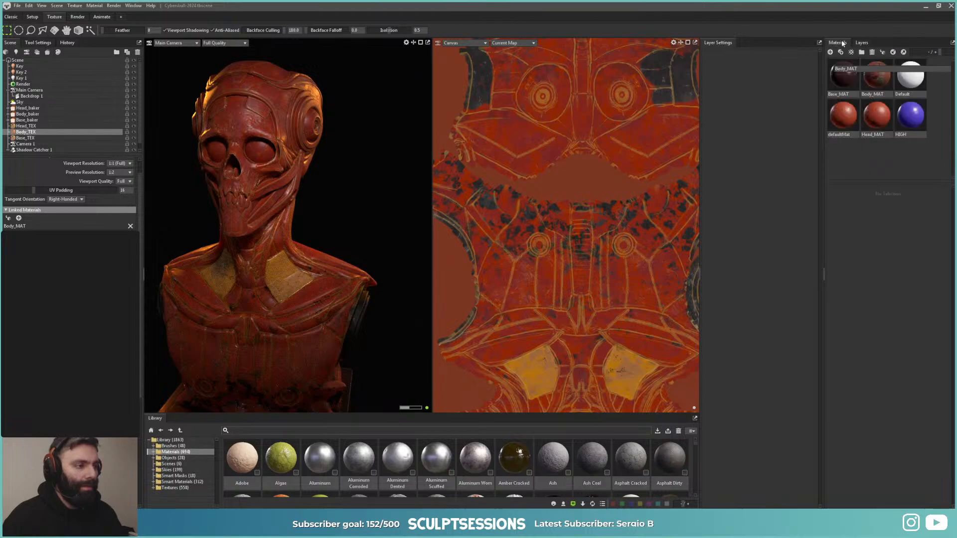
{"action": "left_click", "coordinate": [878, 113]}
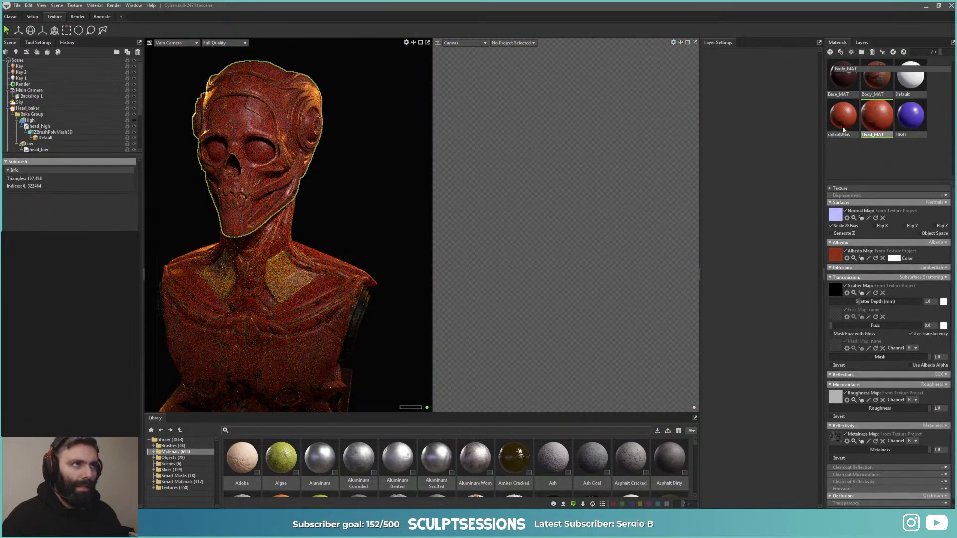
{"action": "left_click", "coordinate": [339, 430]}
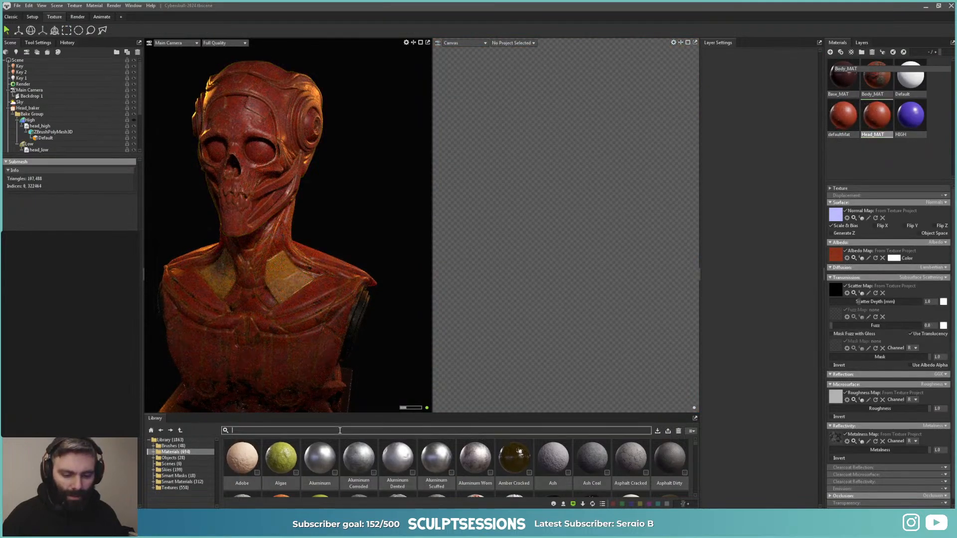
{"action": "left_click", "coordinate": [323, 459]}
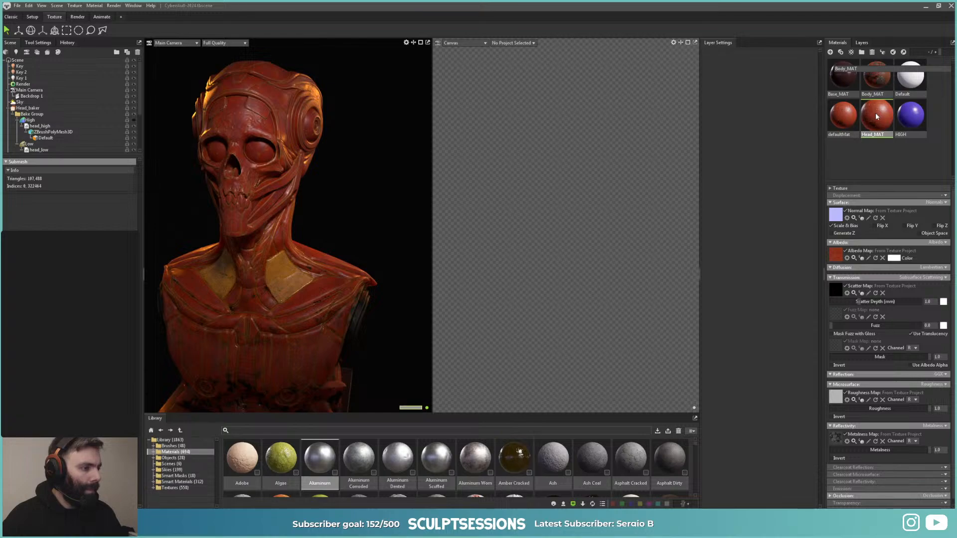
{"action": "left_click", "coordinate": [861, 43]}
{"action": "left_click", "coordinate": [867, 72]}
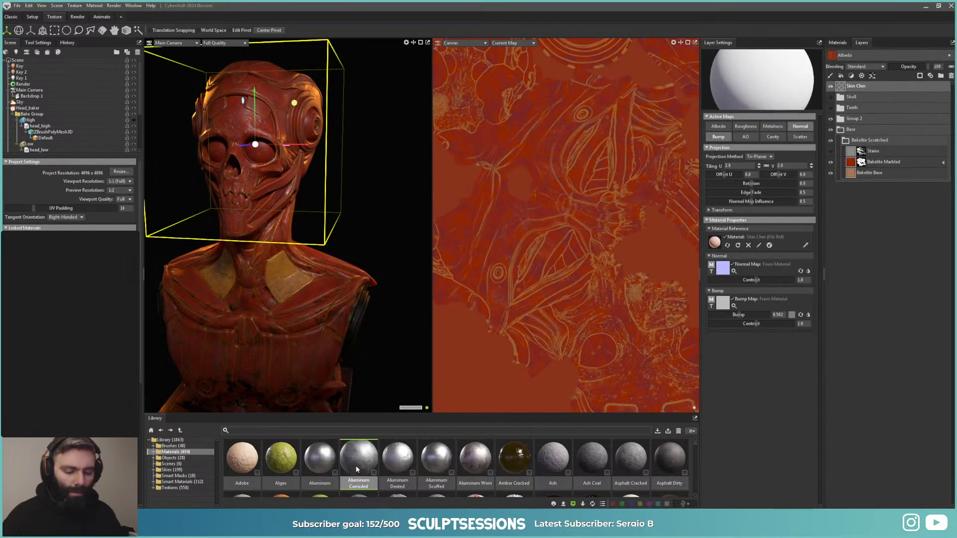
Step: Add the Aluminum library material as a layer above Skin Chin in the head's stack and frame the skull from the front
{"action": "left_click_drag", "start_coordinate": [320, 458], "coordinate": [864, 85]}
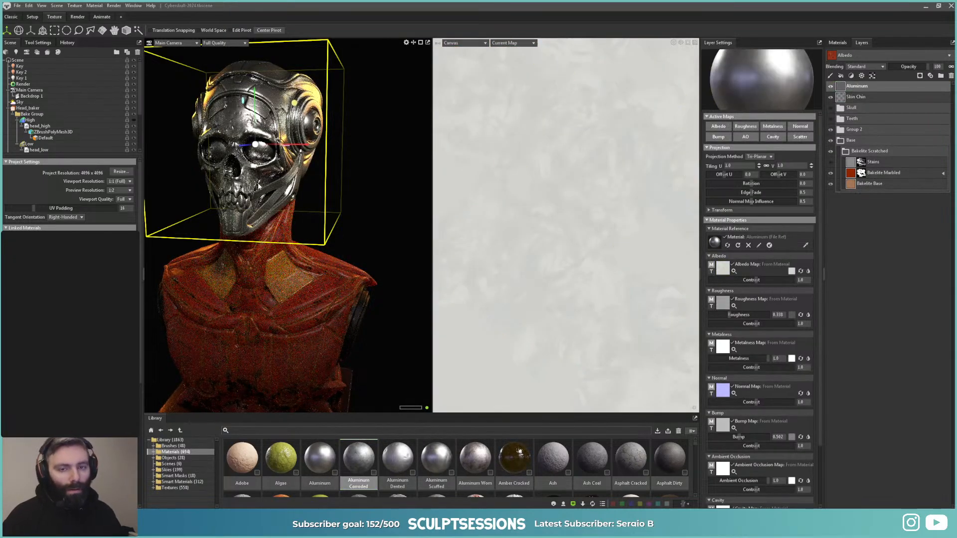
{"action": "middle_click_drag", "start_coordinate": [239, 190], "coordinate": [264, 262], "text": "alt"}
{"action": "left_click_drag", "start_coordinate": [264, 261], "coordinate": [307, 258], "text": "alt"}
{"action": "right_click_drag", "start_coordinate": [307, 259], "coordinate": [331, 266], "text": "alt"}
{"action": "left_click_drag", "start_coordinate": [331, 267], "coordinate": [339, 239], "text": "alt"}
{"action": "right_click_drag", "start_coordinate": [339, 239], "coordinate": [369, 271], "text": "alt"}
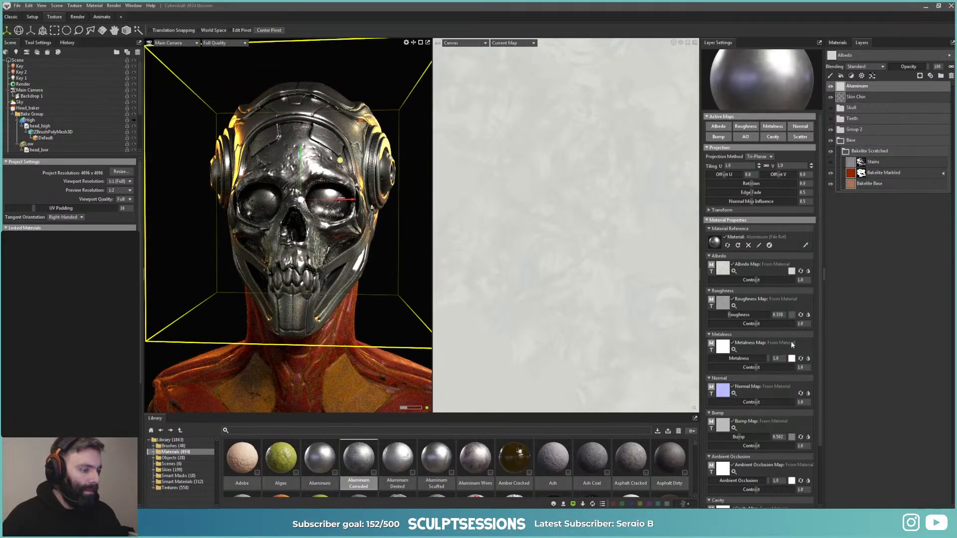
{"action": "scroll", "coordinate": [793, 304], "scroll_direction": "down", "scroll_amount": 1}
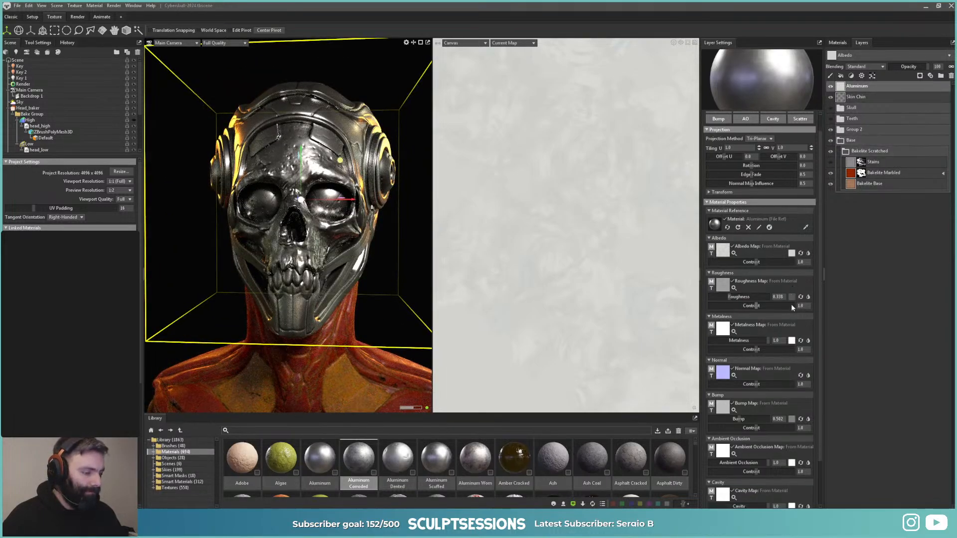
Step: Tint the Aluminum layer's albedo a bright saturated red and set its albedo contrast to 0
{"action": "left_click", "coordinate": [791, 341]}
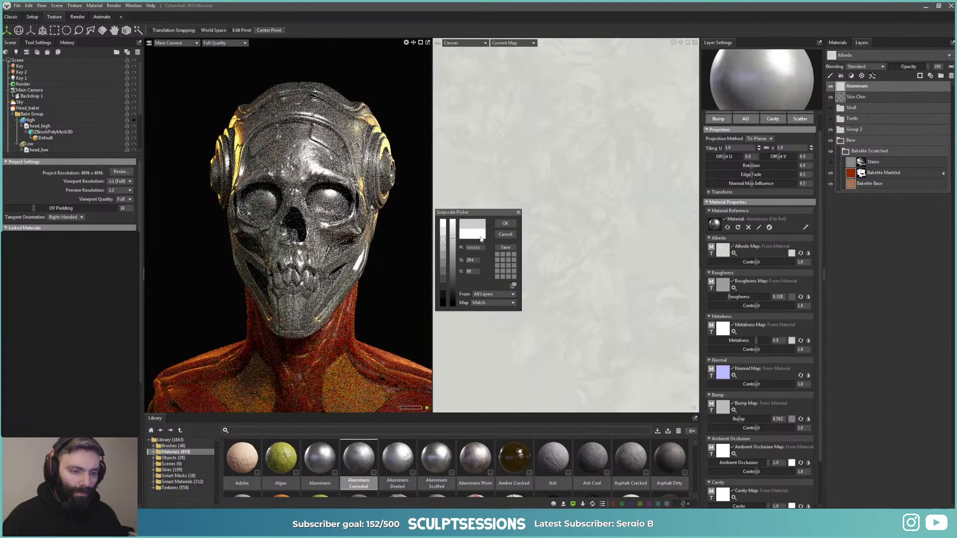
{"action": "left_click", "coordinate": [504, 235]}
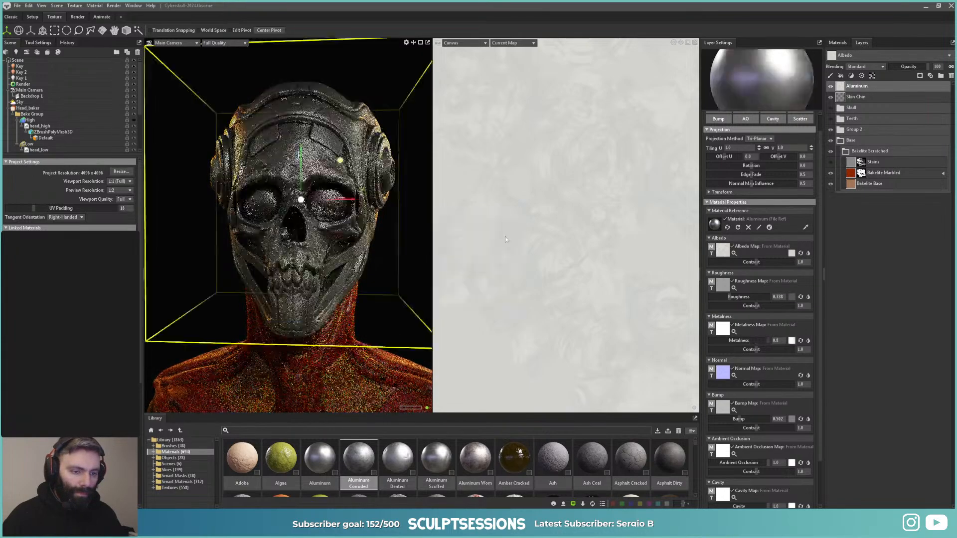
{"action": "left_click", "coordinate": [792, 254]}
{"action": "left_click", "coordinate": [491, 212]}
{"action": "left_click", "coordinate": [484, 211]}
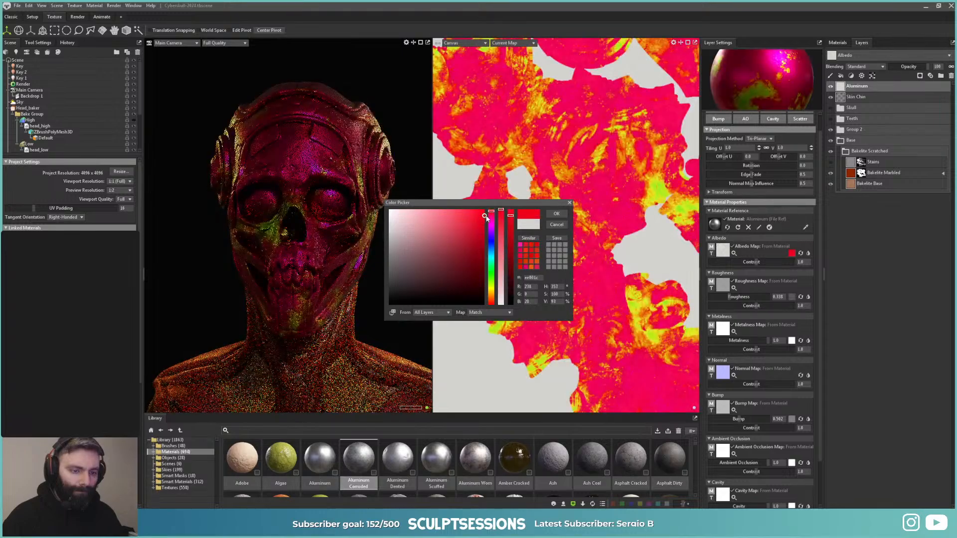
{"action": "left_click", "coordinate": [510, 255]}
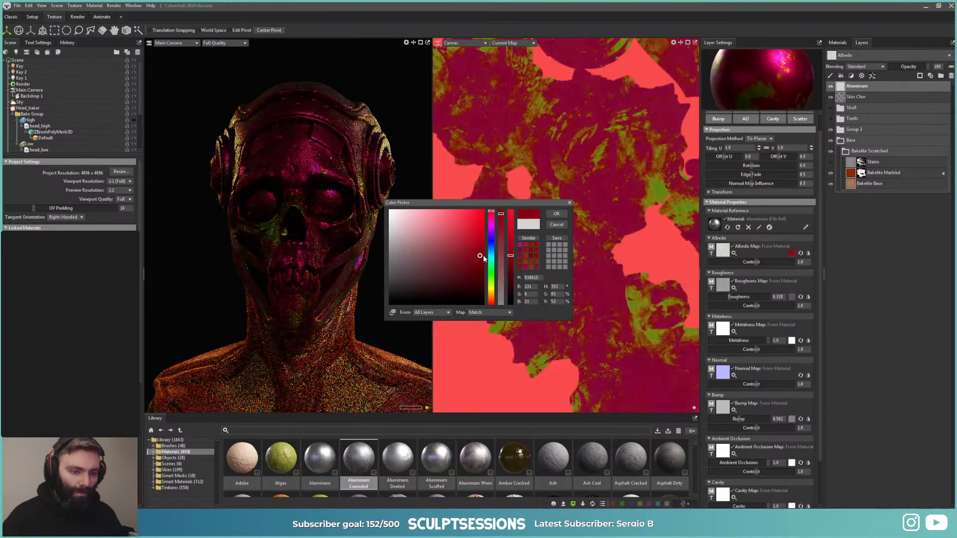
{"action": "left_click_drag", "start_coordinate": [510, 252], "coordinate": [490, 204]}
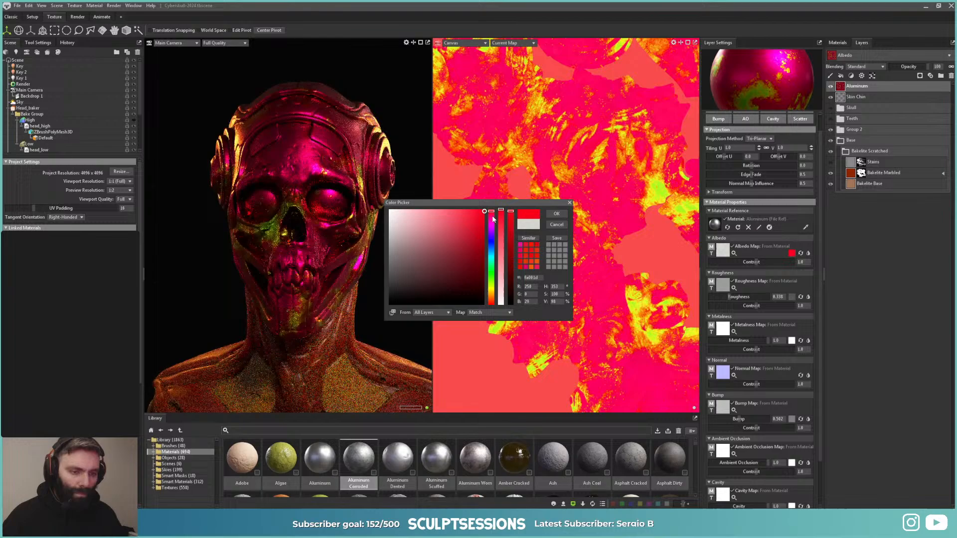
{"action": "left_click", "coordinate": [556, 214]}
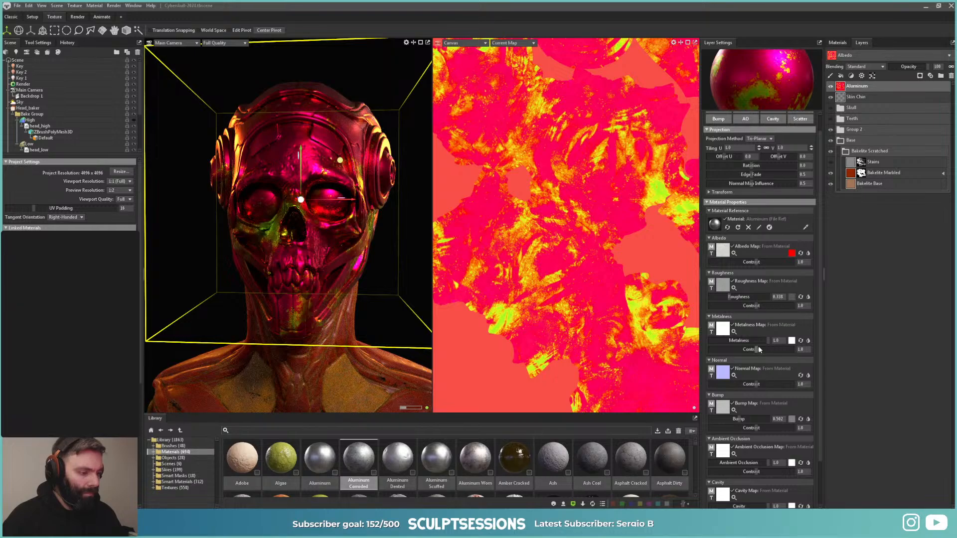
{"action": "mouse_move", "coordinate": [764, 338]}
{"action": "left_mouse_down"}
{"action": "mouse_move", "coordinate": [703, 339]}
{"action": "mouse_move", "coordinate": [773, 339]}
{"action": "left_mouse_up"}
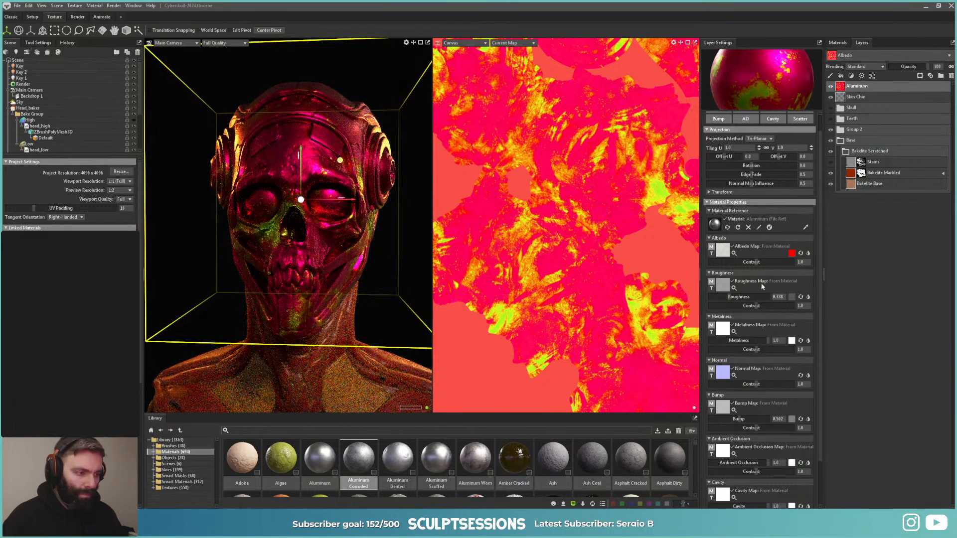
{"action": "left_click_drag", "start_coordinate": [755, 262], "coordinate": [710, 262]}
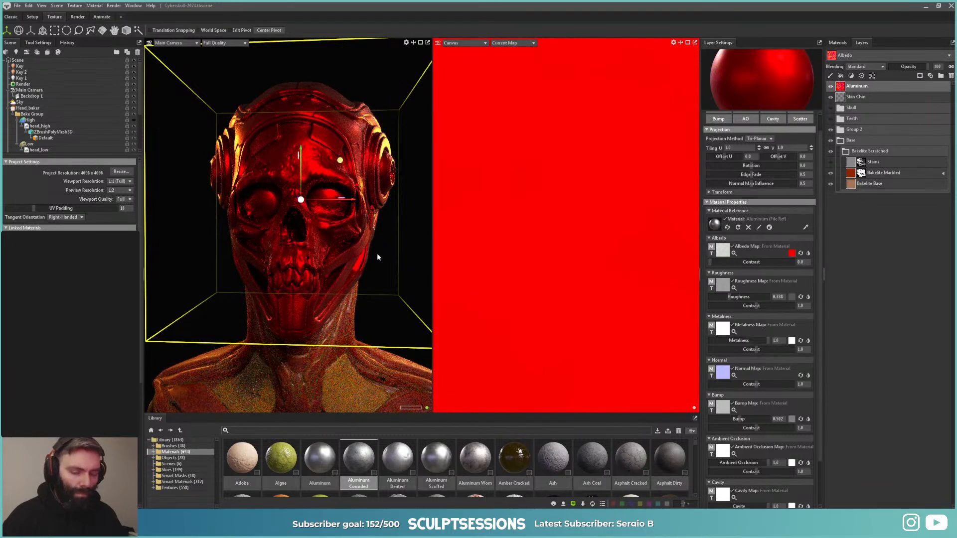
Step: Add a black paint mask to the Aluminum layer and frame the skull's eye sockets
{"action": "left_click_drag", "start_coordinate": [376, 253], "coordinate": [324, 235]}
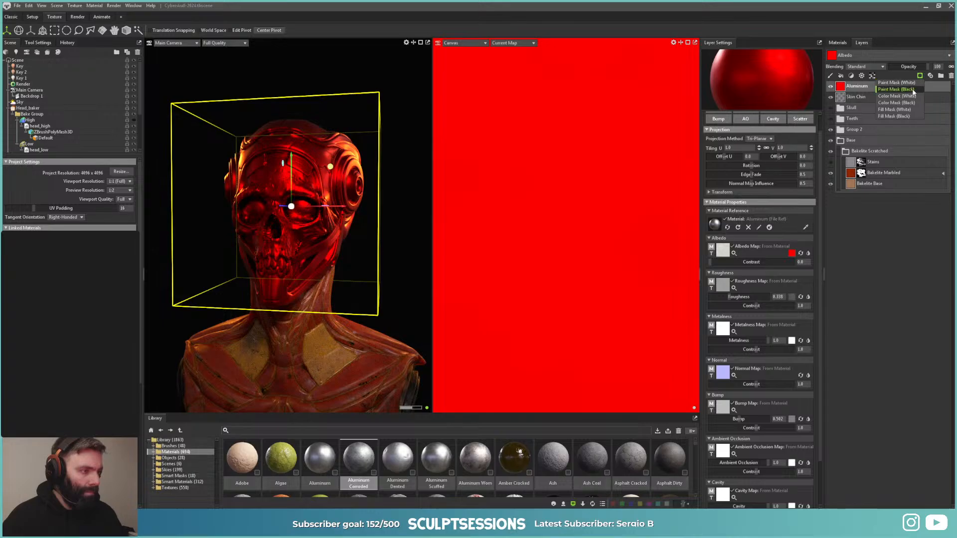
{"action": "left_click", "coordinate": [919, 76]}
{"action": "right_click_drag", "start_coordinate": [315, 349], "coordinate": [371, 350], "text": "alt"}
{"action": "mouse_move", "coordinate": [310, 249]}
{"action": "right_mouse_down", "text": "alt"}
{"action": "mouse_move", "coordinate": [441, 314]}
{"action": "mouse_move", "coordinate": [349, 239]}
{"action": "mouse_move", "coordinate": [172, 242]}
{"action": "right_mouse_up", "text": "alt"}
{"action": "left_click_drag", "start_coordinate": [311, 236], "coordinate": [269, 235], "text": "alt"}
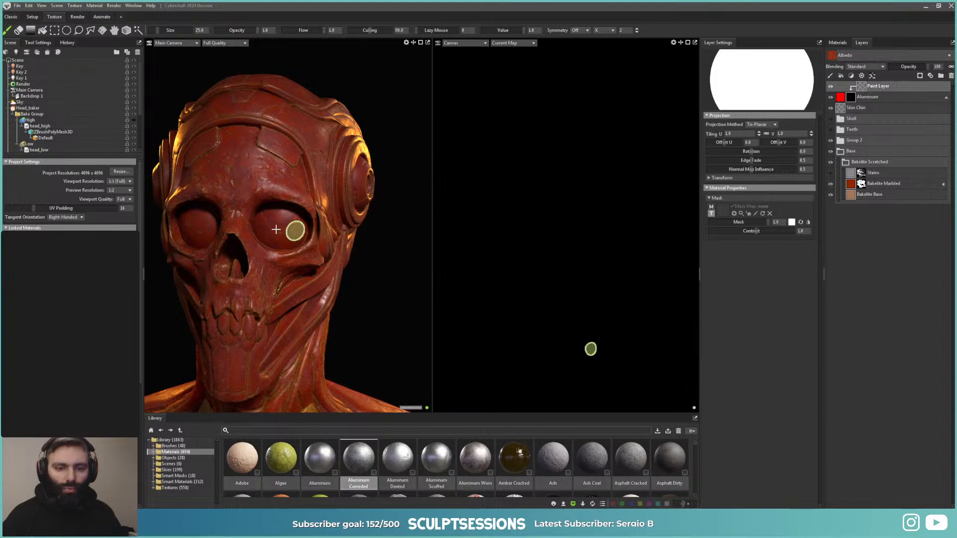
Step: Set the brush size to about 54 and paint white into the mask over the skull's left eyeball
{"action": "key", "text": "bracketright"}
{"action": "key", "text": "bracketright"}
{"action": "key", "text": "bracketright"}
{"action": "key", "text": "bracketright"}
{"action": "key", "text": "bracketright"}
{"action": "key", "text": "bracketright"}
{"action": "key", "text": "bracketright"}
{"action": "key", "text": "bracketright"}
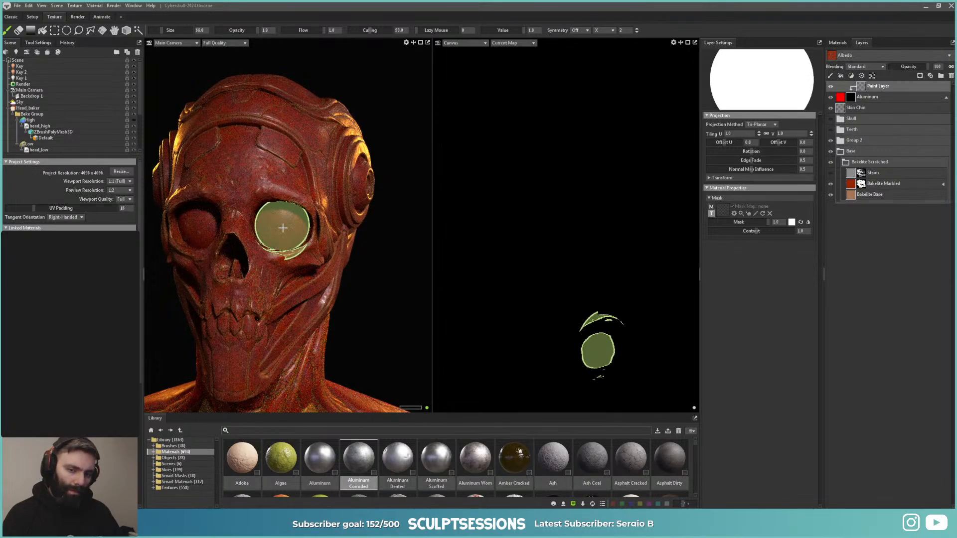
{"action": "key", "text": "bracketleft"}
{"action": "key", "text": "bracketleft"}
{"action": "key", "text": "bracketleft"}
{"action": "mouse_move", "coordinate": [283, 227]}
{"action": "left_mouse_down"}
{"action": "mouse_move", "coordinate": [273, 229]}
{"action": "mouse_move", "coordinate": [288, 230]}
{"action": "left_mouse_up"}
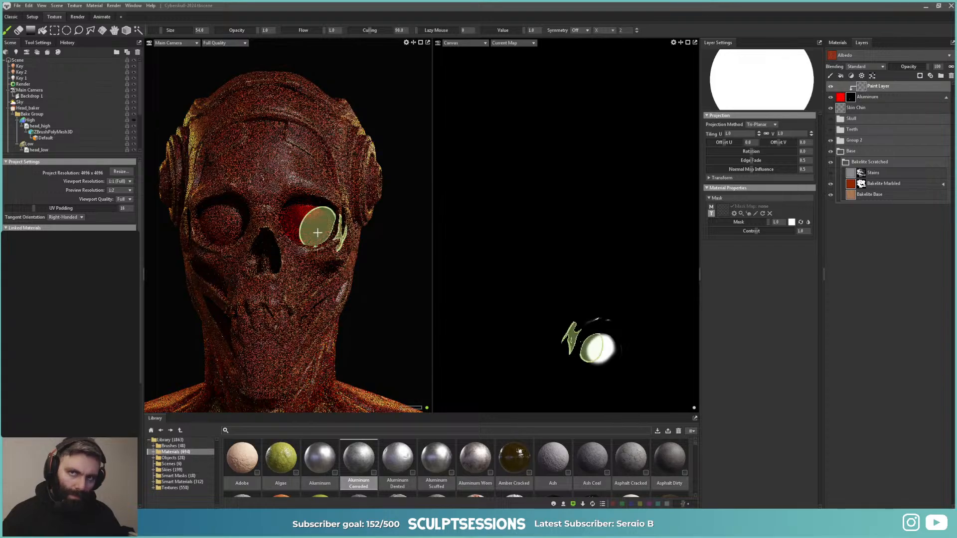
Step: Paint white into the Aluminum mask over the skull's right eyeball and frame the whole bust
{"action": "left_click_drag", "start_coordinate": [390, 275], "coordinate": [354, 290], "text": "alt"}
{"action": "middle_click_drag", "start_coordinate": [315, 280], "coordinate": [334, 280], "text": "alt"}
{"action": "left_click_drag", "start_coordinate": [334, 280], "coordinate": [423, 312], "text": "alt"}
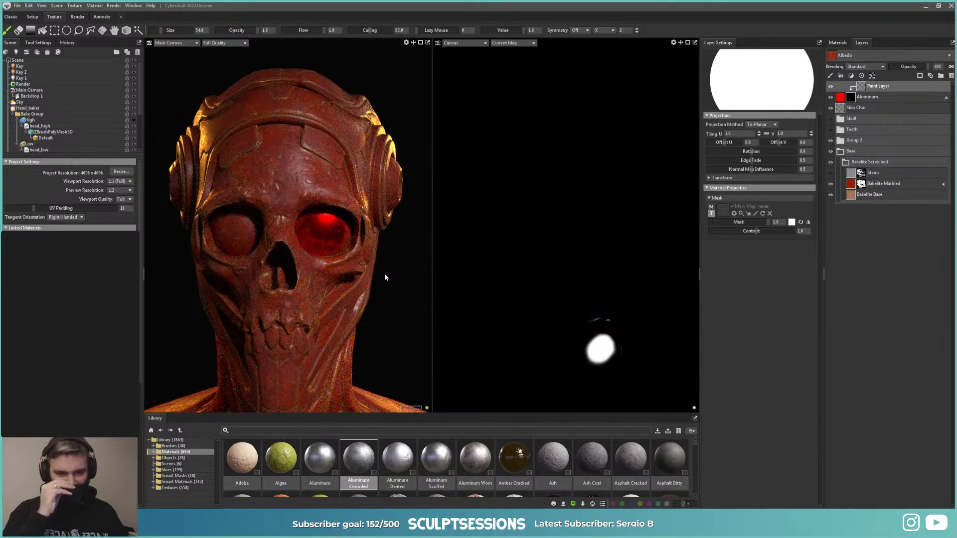
{"action": "left_click_drag", "start_coordinate": [226, 241], "coordinate": [258, 210], "text": "alt"}
{"action": "right_click_drag", "start_coordinate": [393, 348], "coordinate": [201, 269], "text": "alt"}
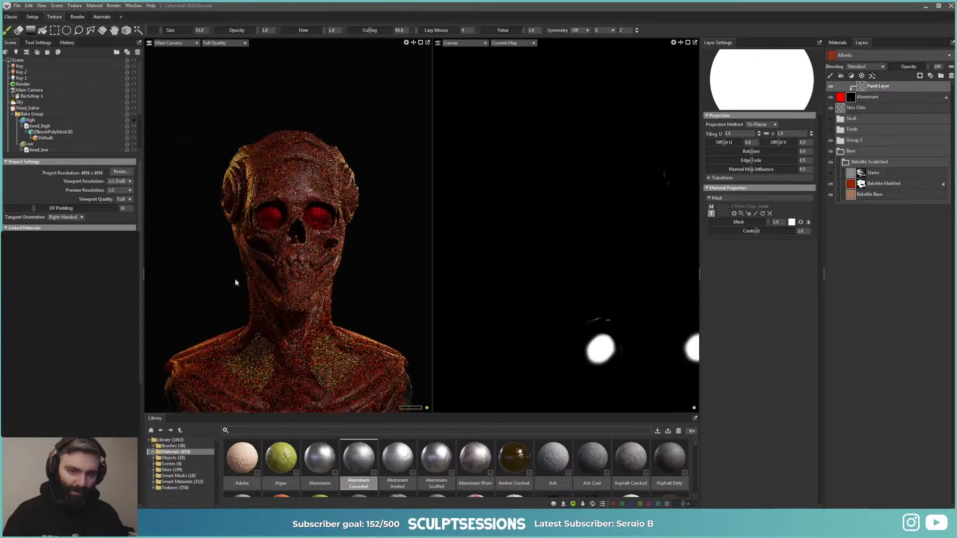
Step: Set the Aluminum layer's metalness to 0 and lower its roughness to about 0.276
{"action": "left_click_drag", "start_coordinate": [340, 314], "coordinate": [360, 279], "text": "alt"}
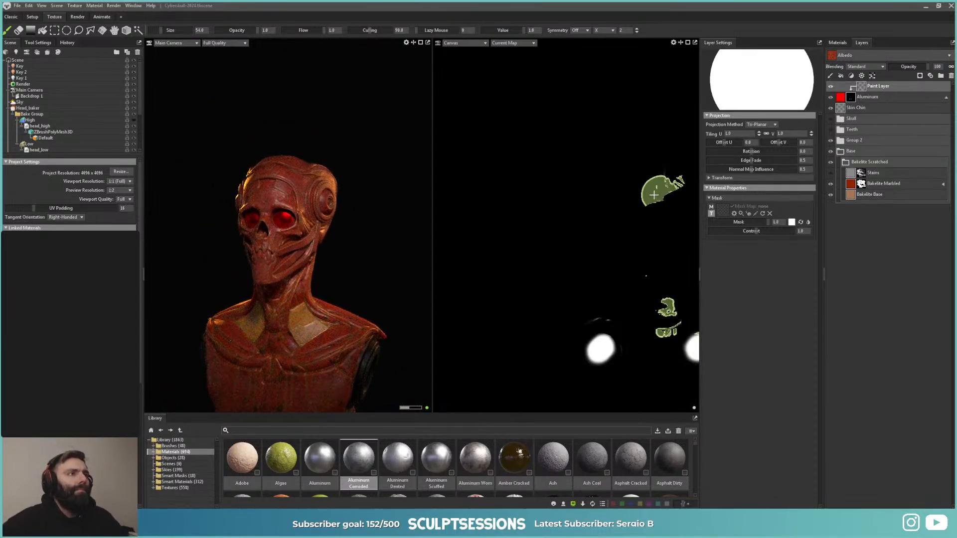
{"action": "left_click", "coordinate": [838, 98]}
{"action": "left_click", "coordinate": [840, 97]}
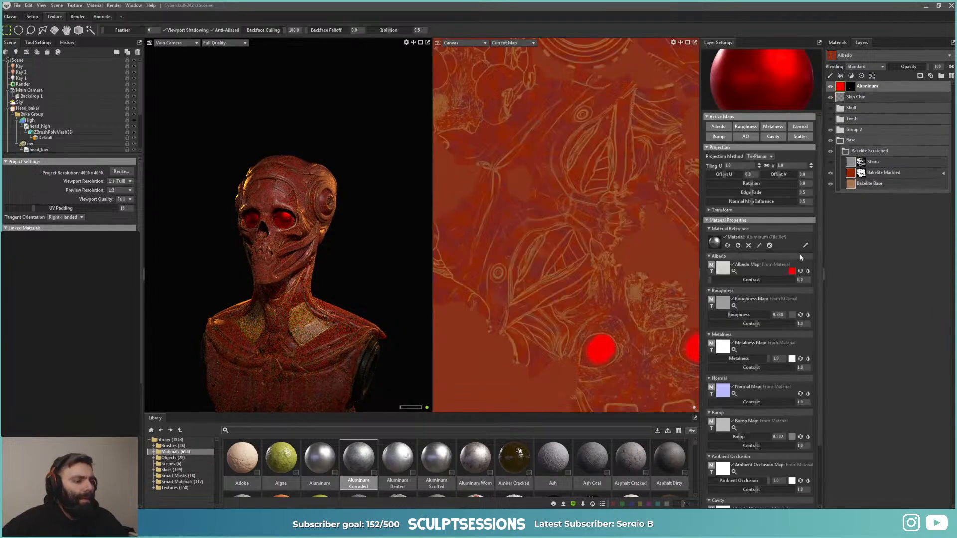
{"action": "left_click_drag", "start_coordinate": [761, 357], "coordinate": [732, 358]}
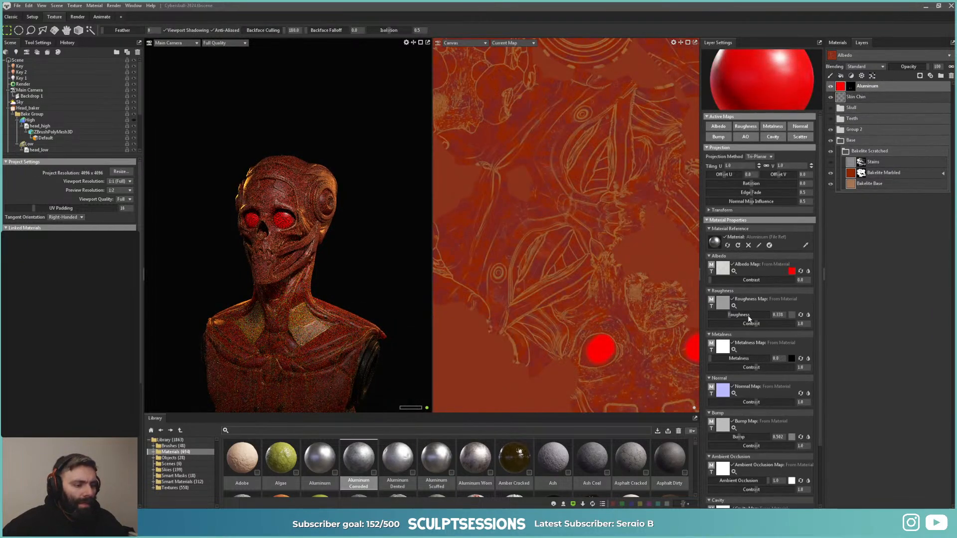
{"action": "left_click_drag", "start_coordinate": [732, 314], "coordinate": [726, 319]}
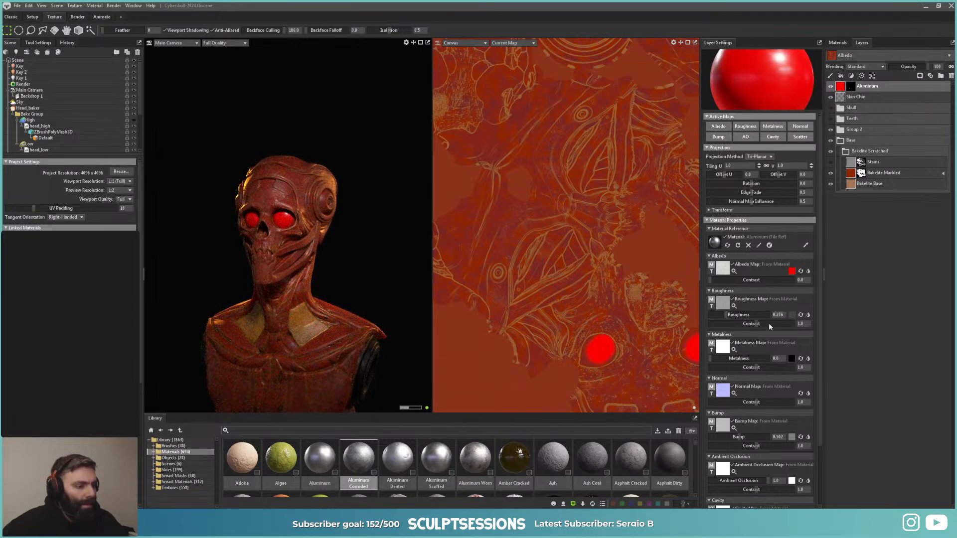
Step: Change the Aluminum layer's albedo colour to a muted dark red with RGB 133, 47, 47
{"action": "left_click", "coordinate": [791, 271]}
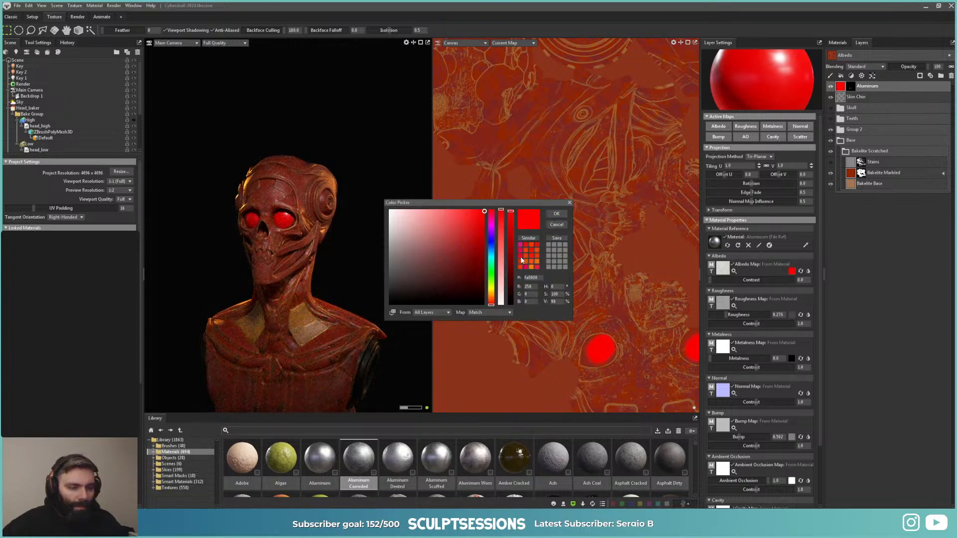
{"action": "mouse_move", "coordinate": [510, 234]}
{"action": "left_mouse_down"}
{"action": "mouse_move", "coordinate": [510, 254]}
{"action": "mouse_move", "coordinate": [501, 232]}
{"action": "mouse_move", "coordinate": [503, 244]}
{"action": "left_mouse_up"}
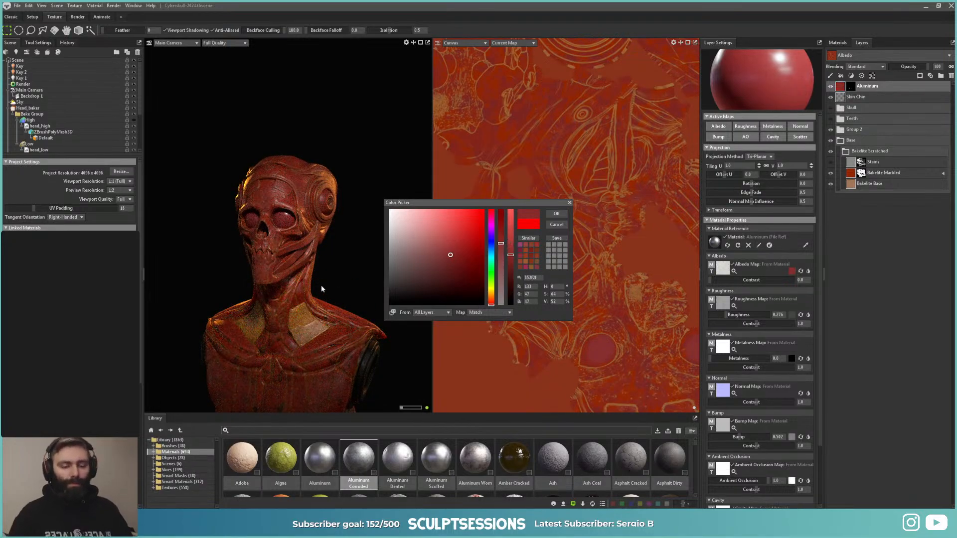
{"action": "left_click", "coordinate": [556, 214]}
Step: Examine the recoloured eyes and the whole bust from several angles and distances
{"action": "mouse_move", "coordinate": [384, 212]}
{"action": "left_mouse_down"}
{"action": "mouse_move", "coordinate": [406, 267]}
{"action": "mouse_move", "coordinate": [388, 228]}
{"action": "left_mouse_up"}
{"action": "right_click_drag", "start_coordinate": [389, 228], "coordinate": [404, 261], "text": "alt"}
{"action": "middle_click_drag", "start_coordinate": [404, 260], "coordinate": [354, 282], "text": "alt"}
{"action": "left_click_drag", "start_coordinate": [355, 282], "coordinate": [362, 265], "text": "alt"}
{"action": "right_click_drag", "start_coordinate": [362, 264], "coordinate": [299, 231], "text": "alt"}
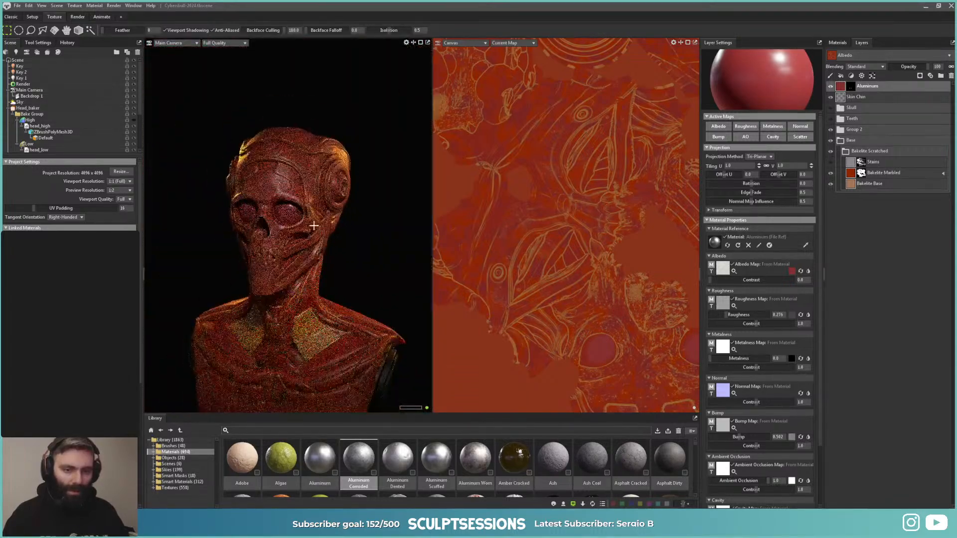
{"action": "left_click_drag", "start_coordinate": [299, 231], "coordinate": [351, 266], "text": "alt"}
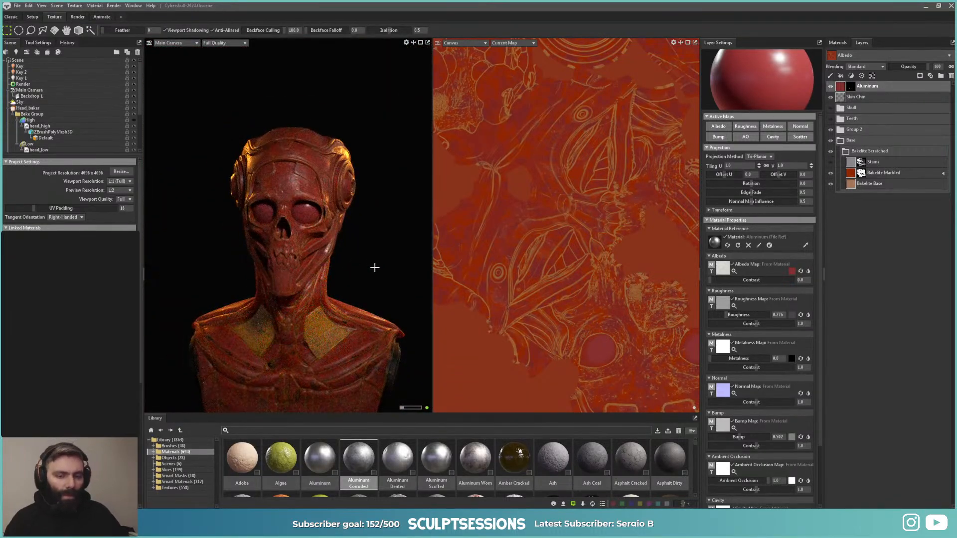
{"action": "mouse_move", "coordinate": [373, 268]}
{"action": "middle_mouse_down", "text": "alt"}
{"action": "mouse_move", "coordinate": [378, 250]}
{"action": "mouse_move", "coordinate": [377, 263]}
{"action": "middle_mouse_up", "text": "alt"}
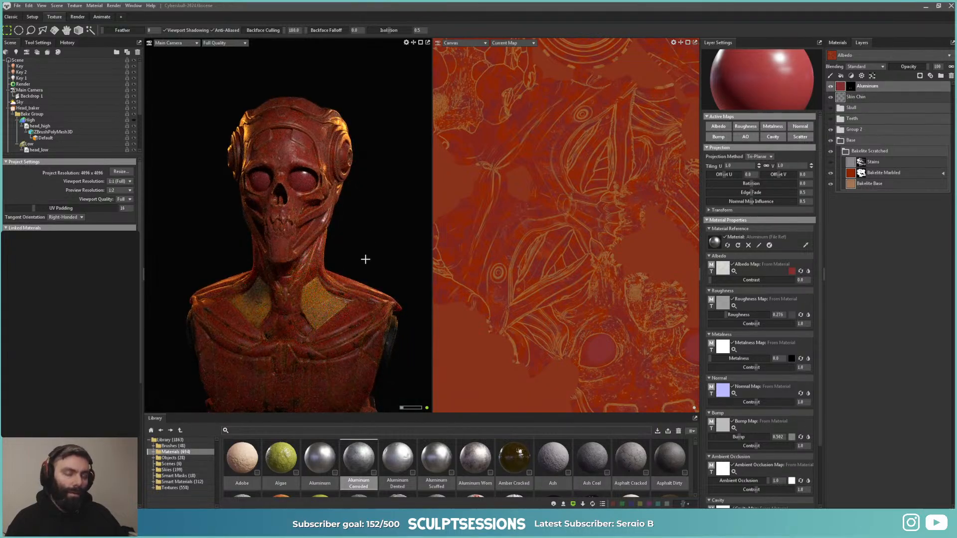
{"action": "left_click_drag", "start_coordinate": [365, 259], "coordinate": [349, 250], "text": "alt"}
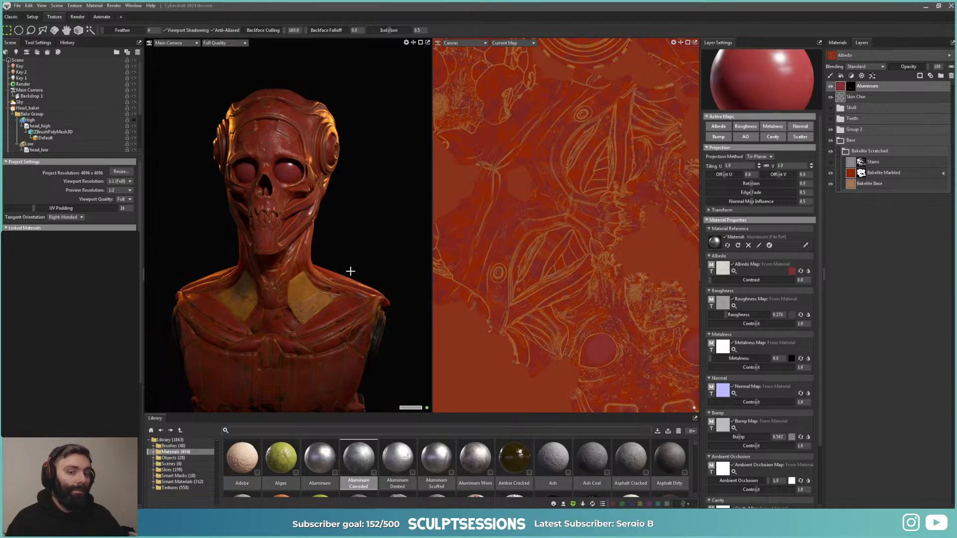
{"action": "left_click_drag", "start_coordinate": [324, 270], "coordinate": [311, 254]}
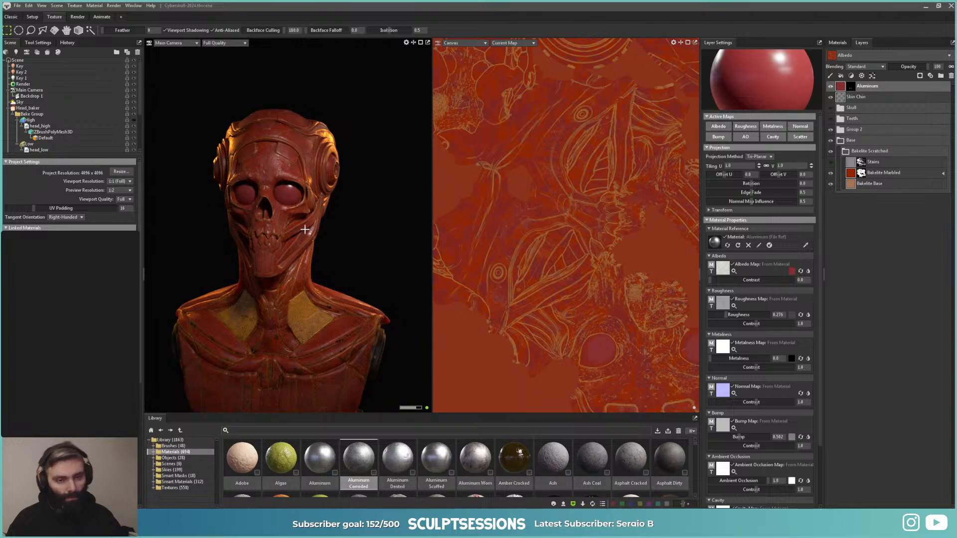
{"action": "mouse_move", "coordinate": [355, 231]}
{"action": "left_mouse_down", "text": "alt"}
{"action": "mouse_move", "coordinate": [322, 227]}
{"action": "mouse_move", "coordinate": [318, 255]}
{"action": "mouse_move", "coordinate": [346, 282]}
{"action": "mouse_move", "coordinate": [312, 258]}
{"action": "mouse_move", "coordinate": [301, 276]}
{"action": "mouse_move", "coordinate": [329, 278]}
{"action": "mouse_move", "coordinate": [302, 265]}
{"action": "mouse_move", "coordinate": [350, 241]}
{"action": "left_mouse_up", "text": "alt"}
{"action": "scroll", "coordinate": [351, 247], "scroll_direction": "up", "scroll_amount": 2}
{"action": "scroll", "coordinate": [362, 271], "scroll_direction": "up", "scroll_amount": 2}
{"action": "scroll", "coordinate": [302, 266], "scroll_direction": "down", "scroll_amount": 3}
{"action": "scroll", "coordinate": [354, 246], "scroll_direction": "down", "scroll_amount": 4}
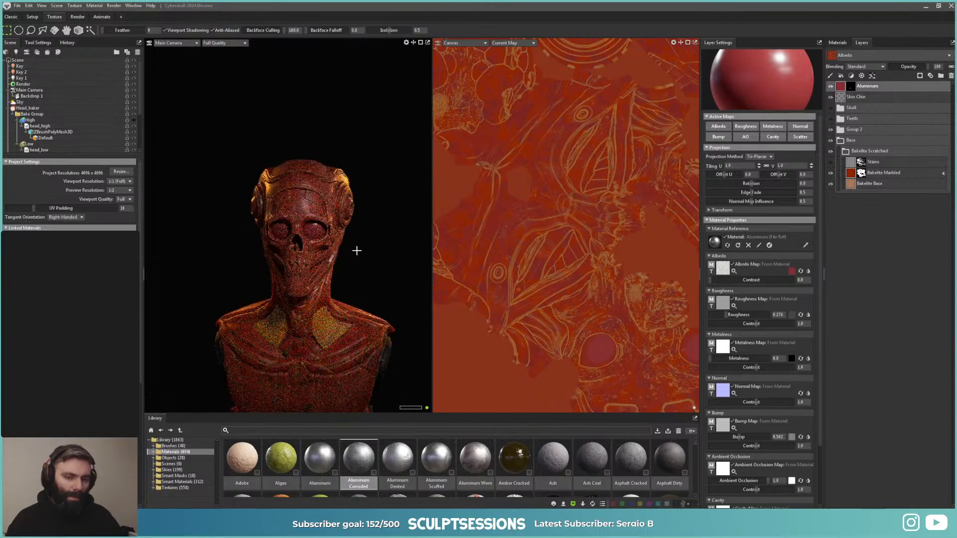
{"action": "middle_click_drag", "start_coordinate": [357, 250], "coordinate": [333, 216], "text": "alt"}
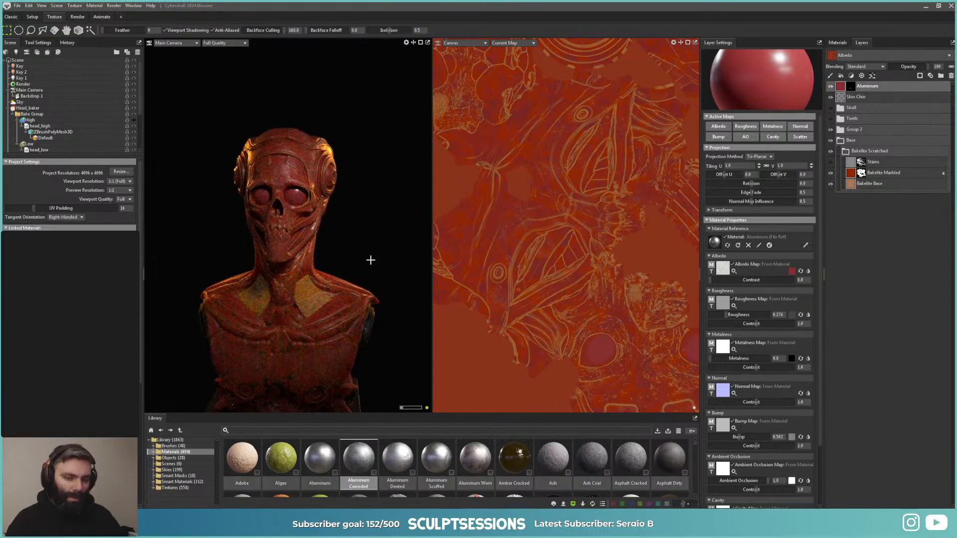
{"action": "mouse_move", "coordinate": [360, 253]}
{"action": "middle_mouse_down", "text": "alt"}
{"action": "mouse_move", "coordinate": [355, 212]}
{"action": "mouse_move", "coordinate": [350, 237]}
{"action": "middle_mouse_up", "text": "alt"}
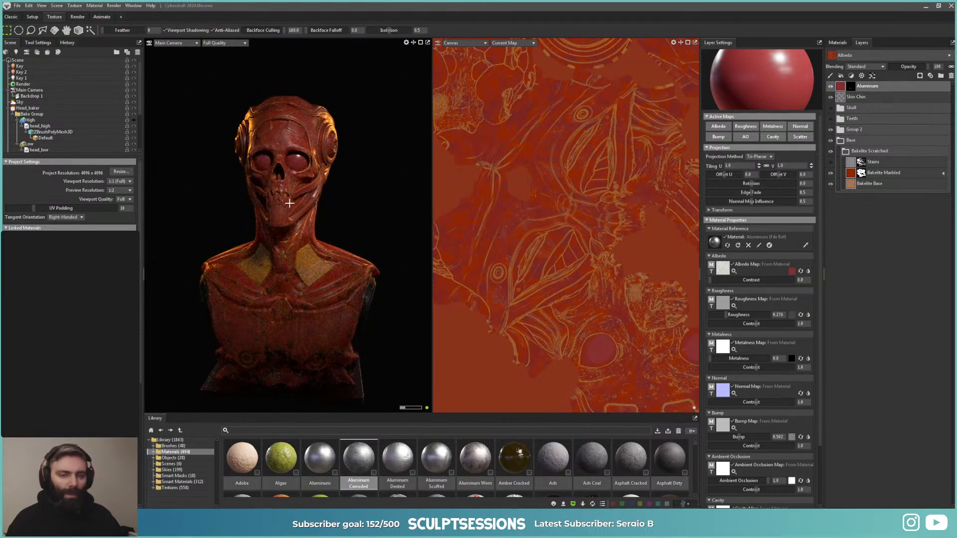
{"action": "left_click_drag", "start_coordinate": [304, 218], "coordinate": [320, 220], "text": "alt"}
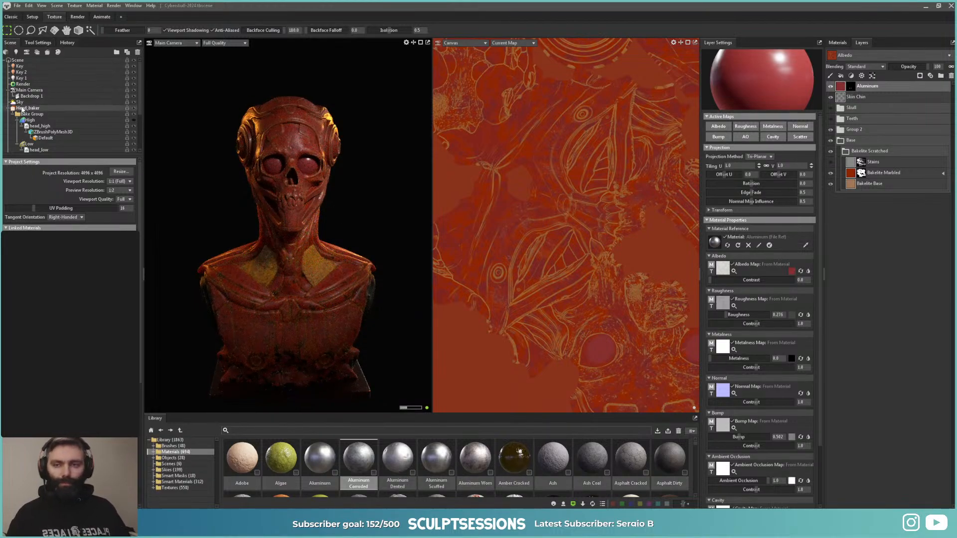
Step: Check the Render object's ray tracing settings, and bring up the scene's material list
{"action": "left_click", "coordinate": [27, 90]}
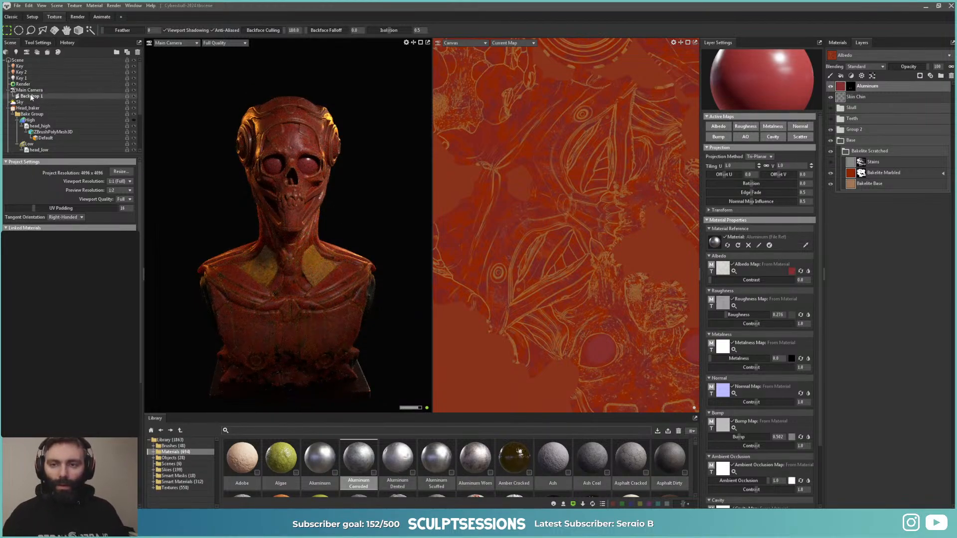
{"action": "left_click", "coordinate": [22, 85]}
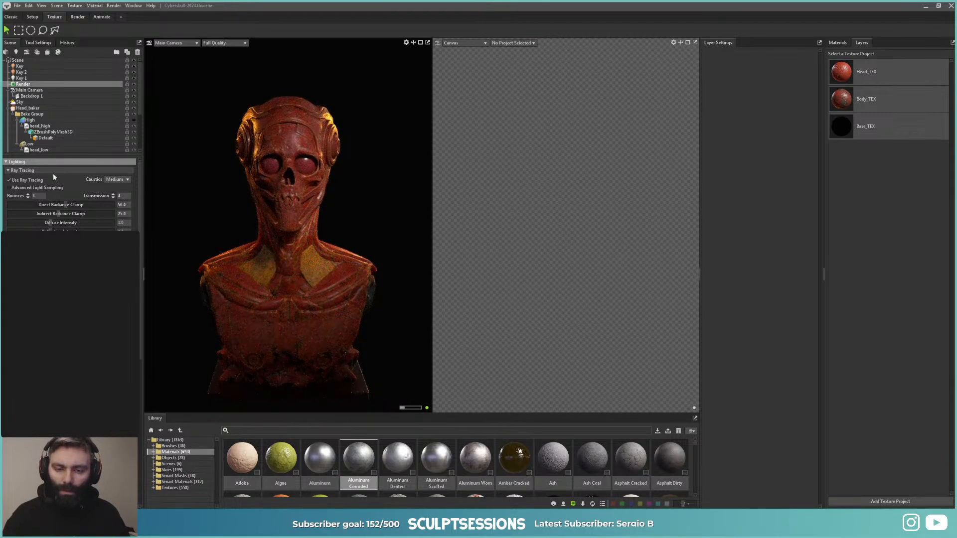
{"action": "scroll", "coordinate": [336, 193], "scroll_direction": "up", "scroll_amount": 2}
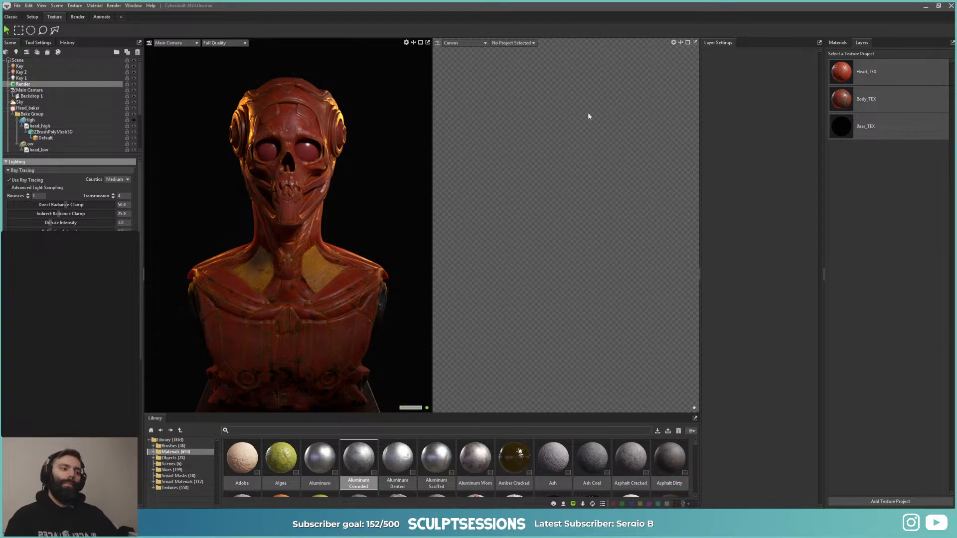
{"action": "left_click", "coordinate": [841, 43]}
{"action": "left_click_drag", "start_coordinate": [369, 177], "coordinate": [365, 212]}
{"action": "scroll", "coordinate": [384, 192], "scroll_direction": "down", "scroll_amount": 1}
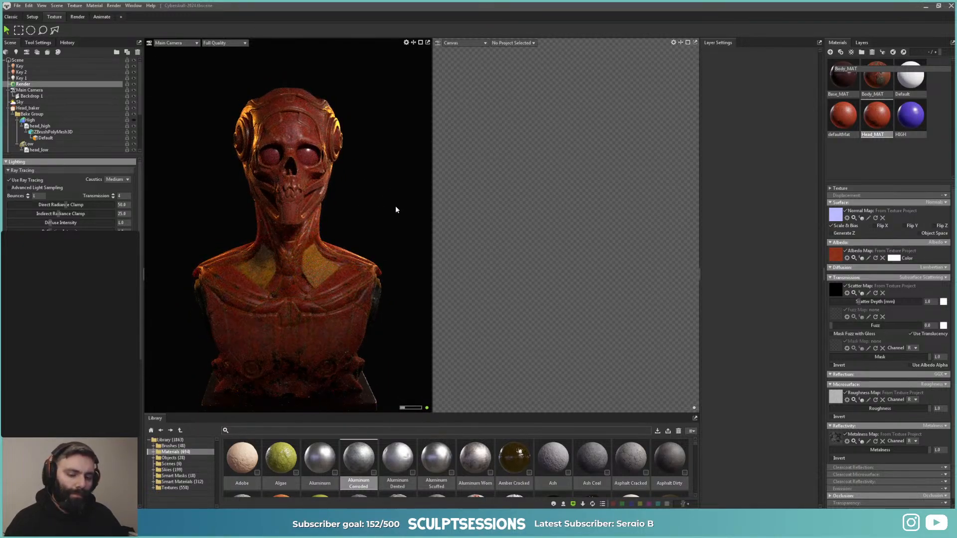
Step: Browse the library categories and search the smart materials for "zelda"
{"action": "left_click", "coordinate": [177, 476]}
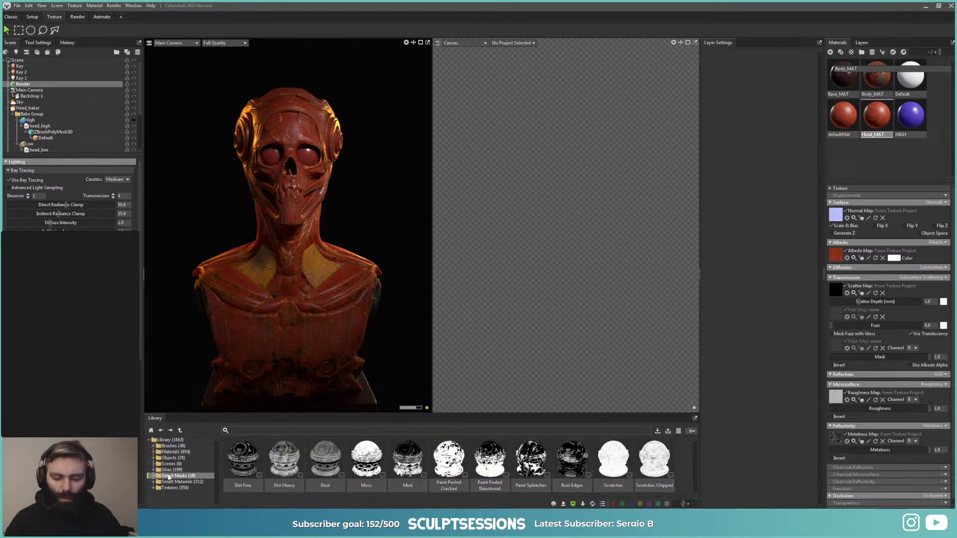
{"action": "left_click", "coordinate": [170, 463]}
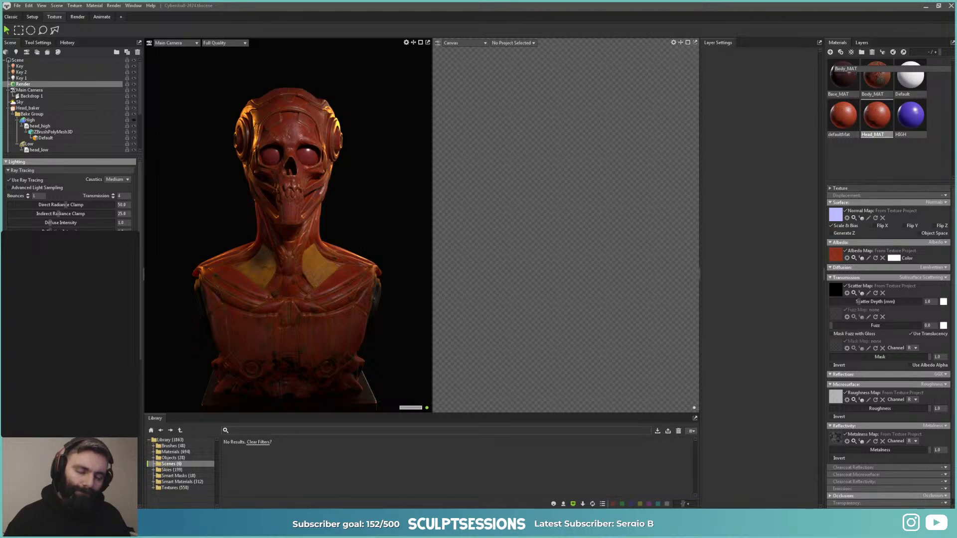
{"action": "left_click", "coordinate": [171, 451]}
{"action": "left_click", "coordinate": [177, 475]}
{"action": "left_click", "coordinate": [178, 482]}
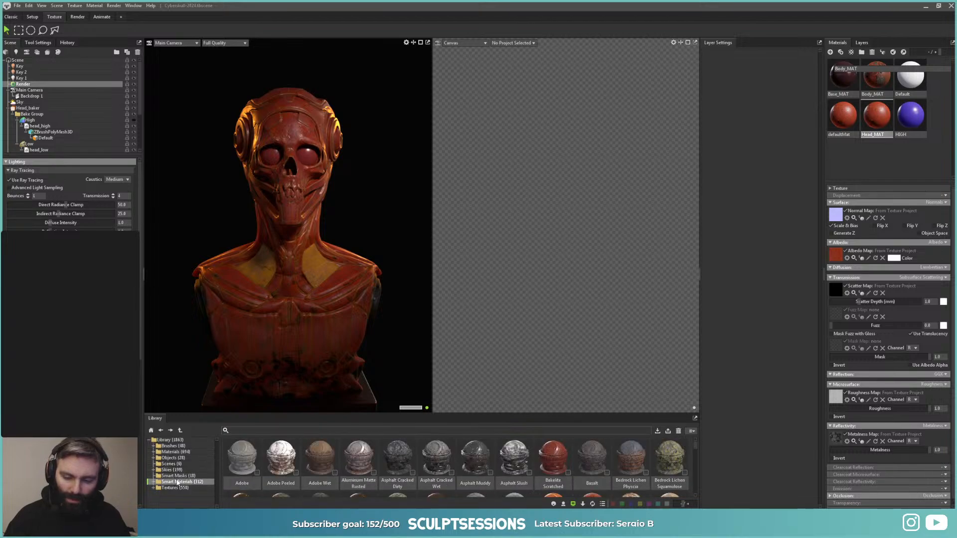
{"action": "left_click", "coordinate": [232, 430]}
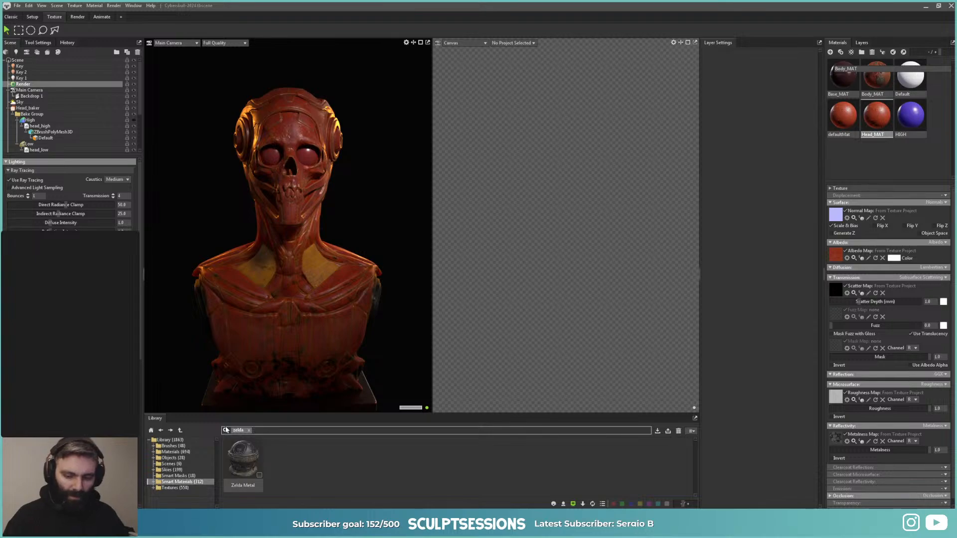
Step: Add the Zelda Metal smart material above the Aluminum layer in the Head_TEX texture project
{"action": "left_click", "coordinate": [862, 42]}
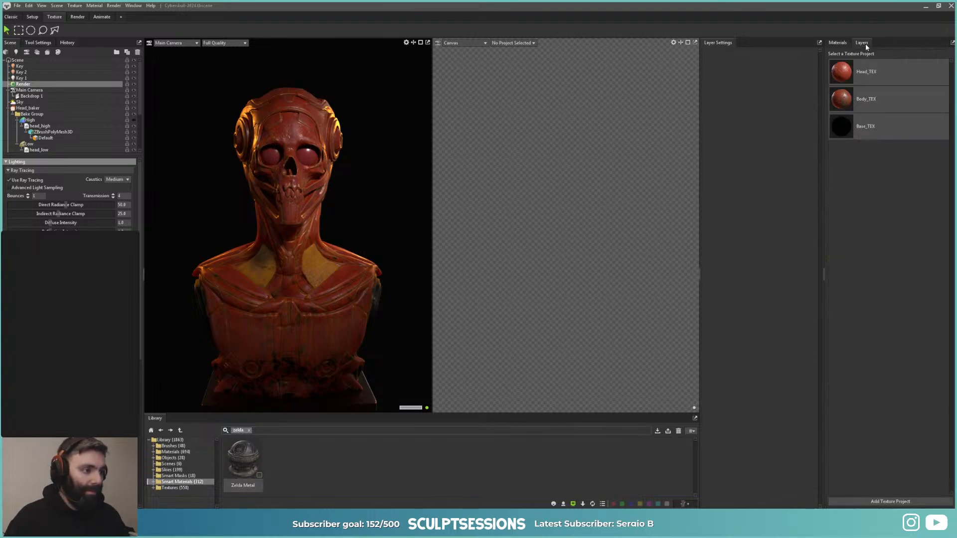
{"action": "left_click", "coordinate": [847, 89]}
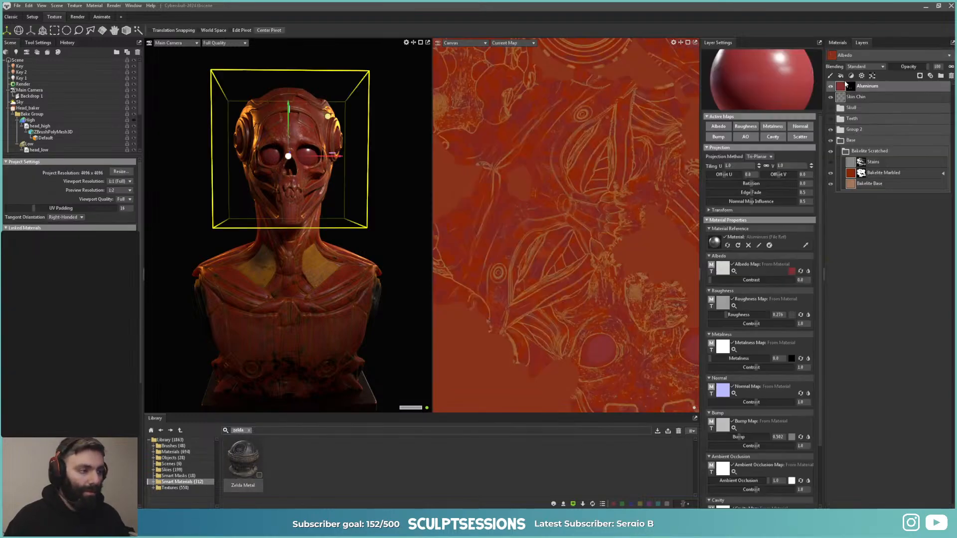
{"action": "left_click_drag", "start_coordinate": [245, 458], "coordinate": [864, 85]}
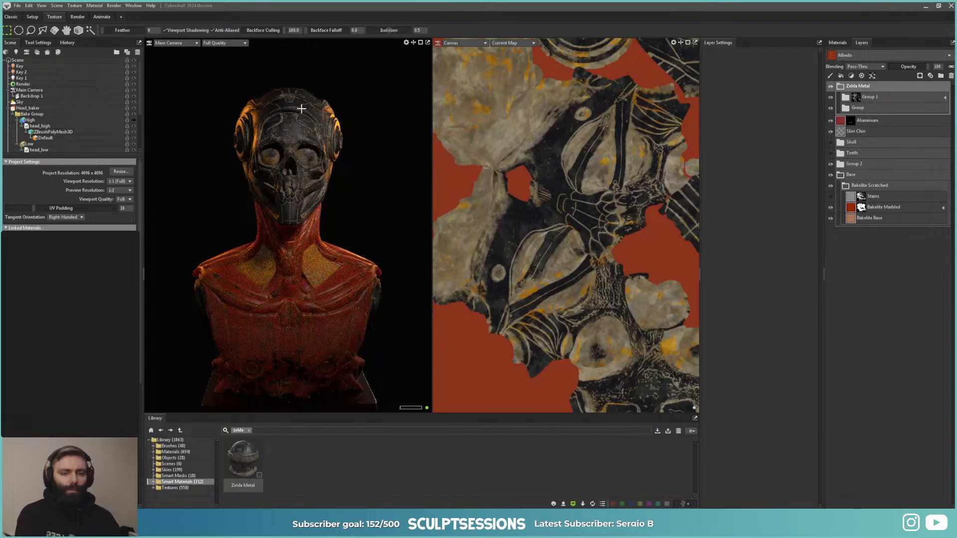
Step: Expand the inner Group of Zelda Metal and hide its Porcelain Ancient Dark folder to expose the bronze patina layers
{"action": "right_click_drag", "start_coordinate": [281, 146], "coordinate": [395, 207], "text": "alt"}
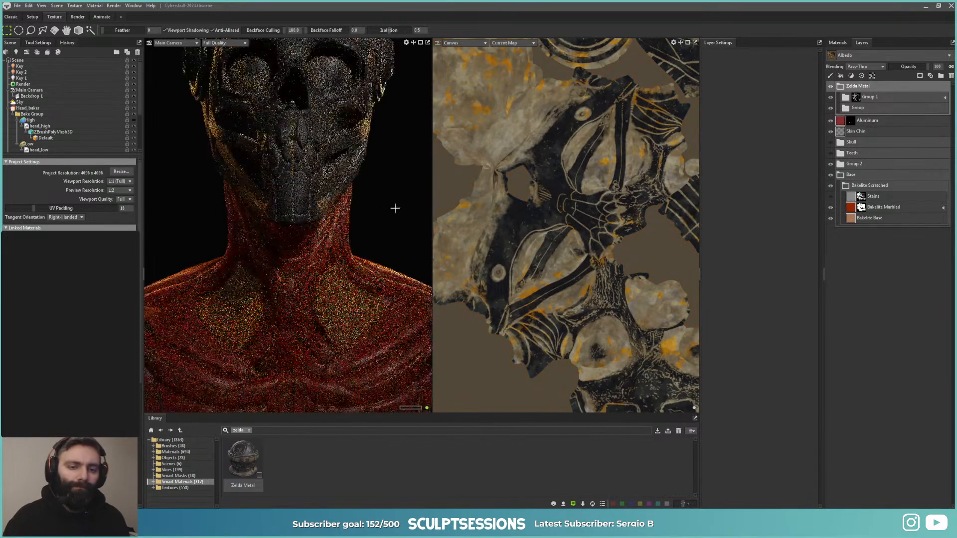
{"action": "middle_click_drag", "start_coordinate": [395, 207], "coordinate": [382, 237], "text": "alt"}
{"action": "left_click_drag", "start_coordinate": [382, 237], "coordinate": [359, 248], "text": "alt"}
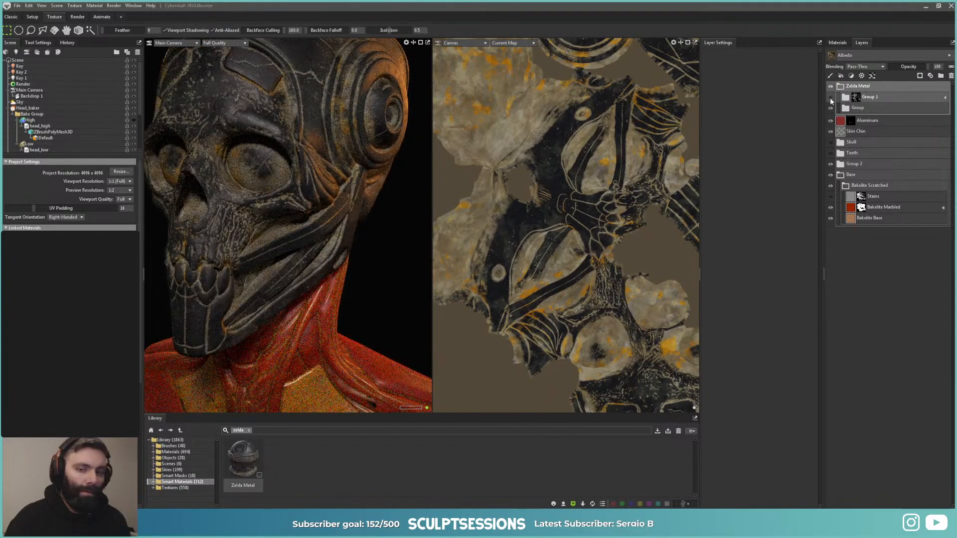
{"action": "left_click", "coordinate": [831, 97]}
{"action": "left_click", "coordinate": [843, 111]}
{"action": "left_click", "coordinate": [843, 111]}
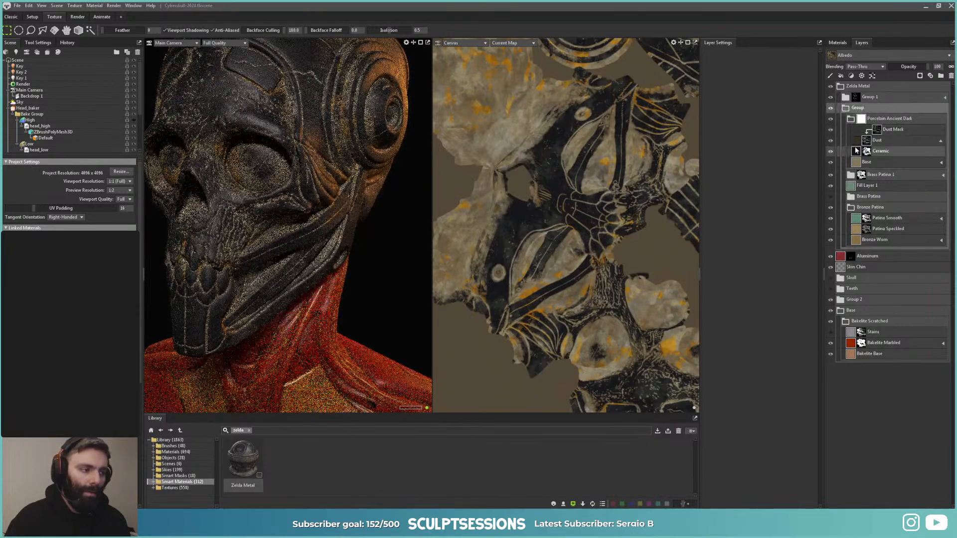
{"action": "left_click", "coordinate": [849, 120]}
{"action": "left_click", "coordinate": [831, 119]}
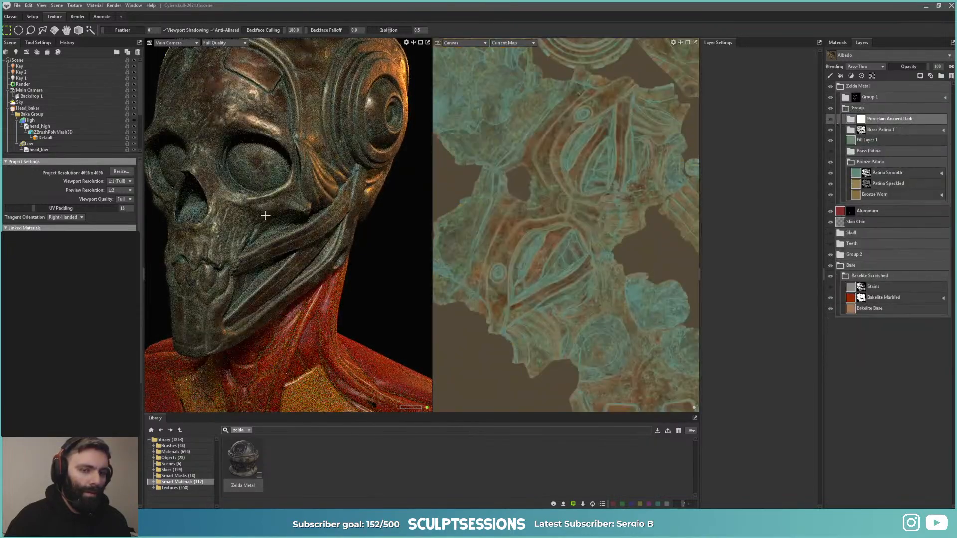
Step: Collapse the Zelda Metal group and hide it, then check the bust with its red material
{"action": "scroll", "coordinate": [263, 230], "scroll_direction": "down", "scroll_amount": 5}
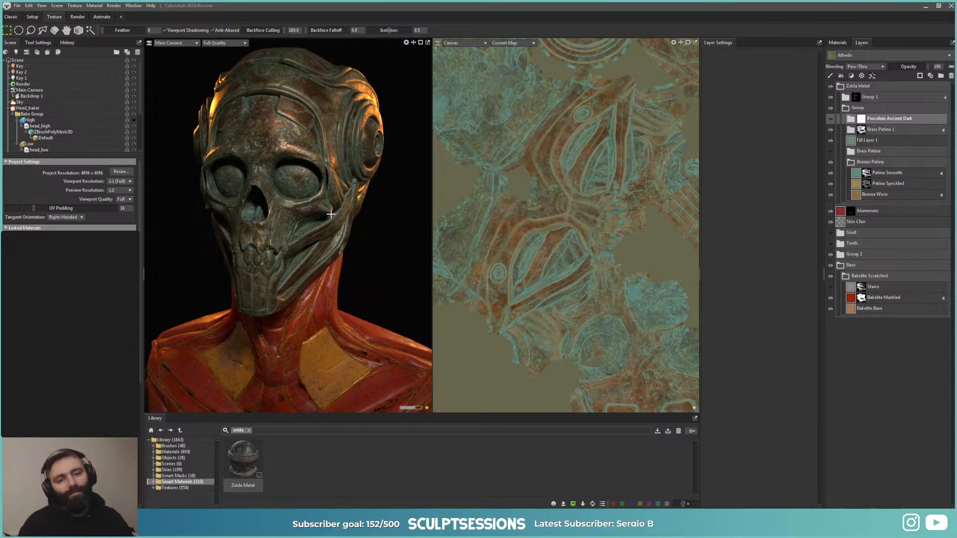
{"action": "mouse_move", "coordinate": [330, 214]}
{"action": "left_mouse_down"}
{"action": "mouse_move", "coordinate": [280, 216]}
{"action": "mouse_move", "coordinate": [290, 259]}
{"action": "mouse_move", "coordinate": [342, 259]}
{"action": "mouse_move", "coordinate": [374, 210]}
{"action": "mouse_move", "coordinate": [344, 214]}
{"action": "left_mouse_up"}
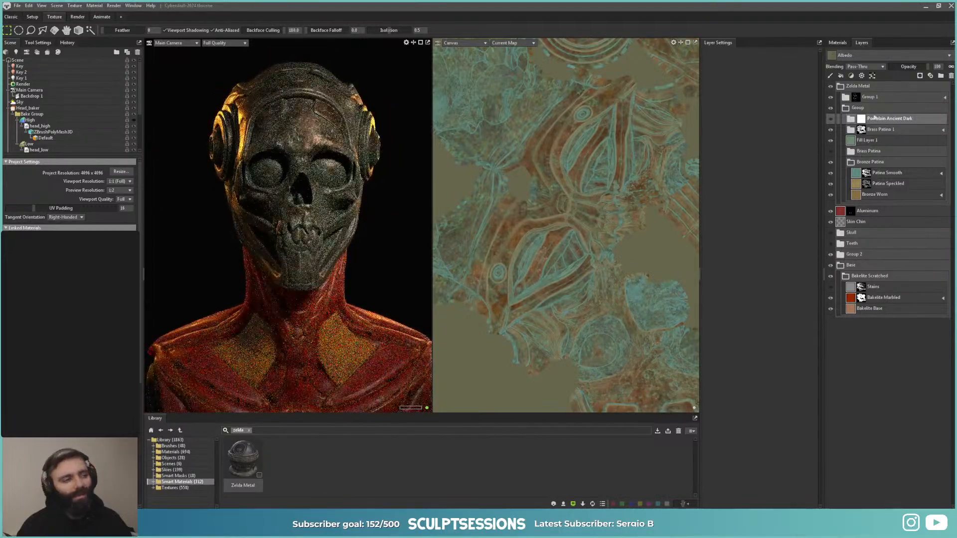
{"action": "left_click", "coordinate": [844, 89]}
{"action": "left_click", "coordinate": [840, 86]}
{"action": "left_click", "coordinate": [830, 86]}
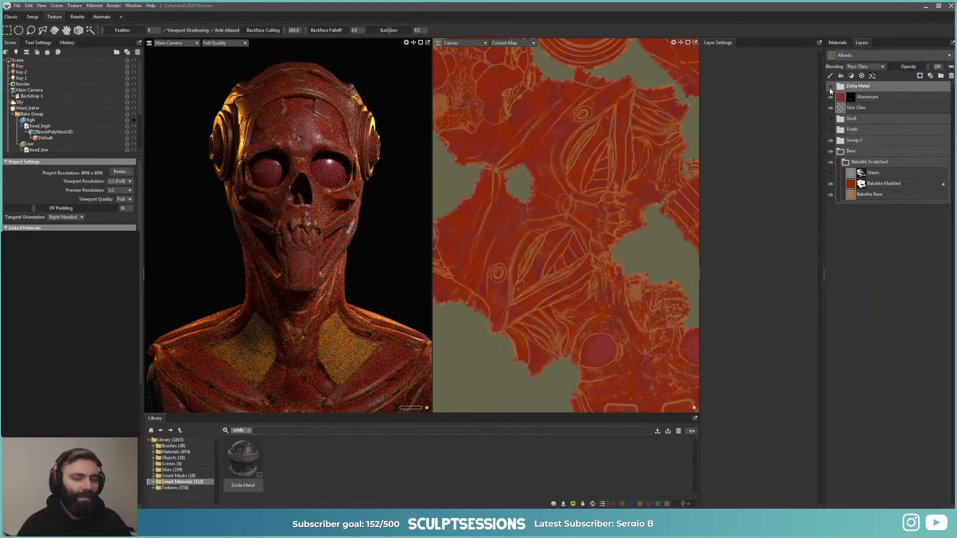
{"action": "right_click_drag", "start_coordinate": [331, 284], "coordinate": [288, 264]}
{"action": "left_click_drag", "start_coordinate": [289, 265], "coordinate": [339, 264]}
{"action": "middle_click_drag", "start_coordinate": [340, 265], "coordinate": [338, 220]}
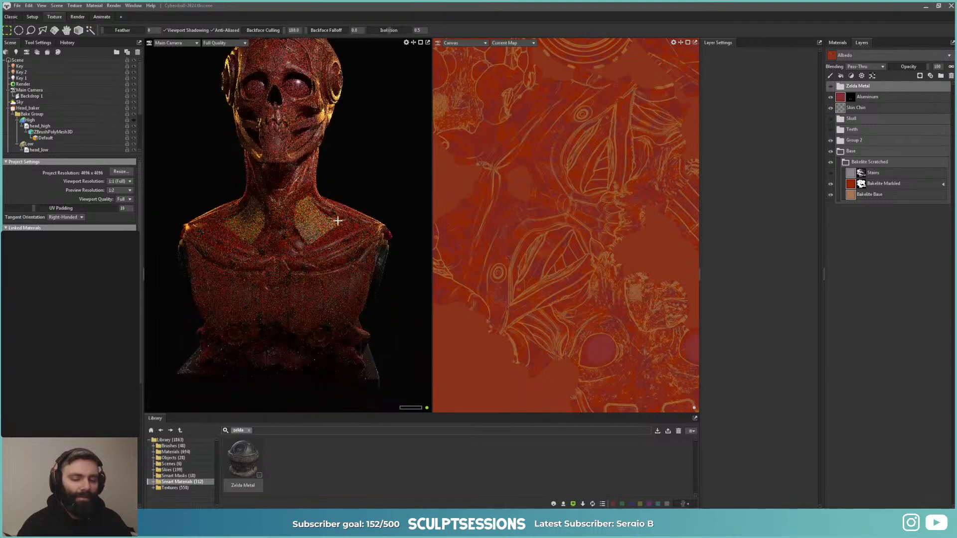
{"action": "mouse_move", "coordinate": [338, 221]}
{"action": "left_mouse_down"}
{"action": "mouse_move", "coordinate": [326, 228]}
{"action": "mouse_move", "coordinate": [336, 239]}
{"action": "mouse_move", "coordinate": [334, 230]}
{"action": "left_mouse_up"}
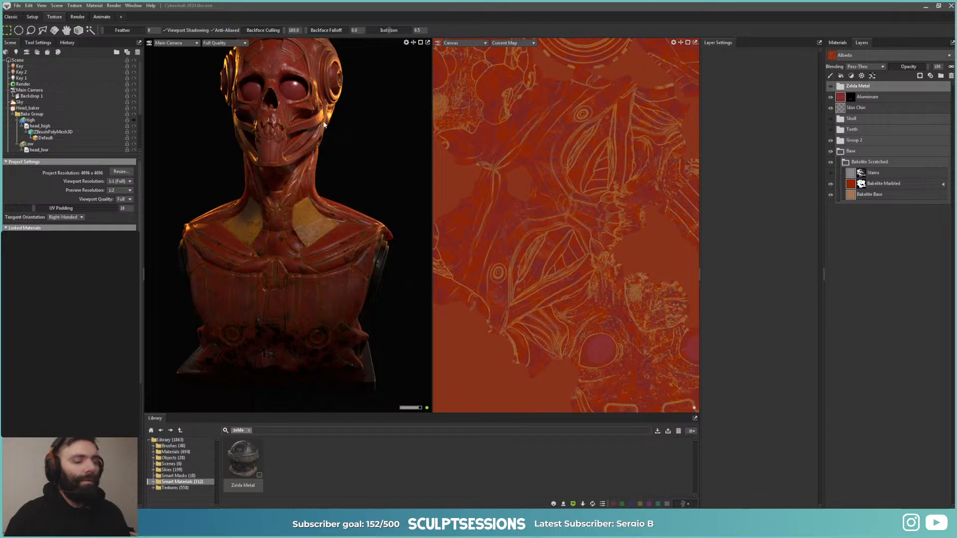
Step: Switch to the Classic workspace and remove the Key 2 viewport, framing the full bust in the single Camera 1 view
{"action": "scroll", "coordinate": [387, 192], "scroll_direction": "down", "scroll_amount": 2}
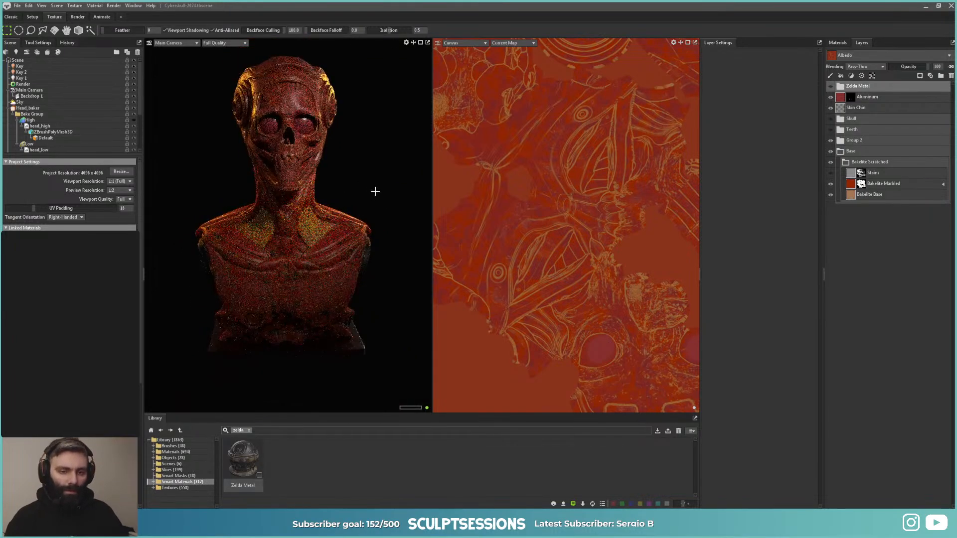
{"action": "left_click_drag", "start_coordinate": [374, 191], "coordinate": [370, 202], "text": "alt"}
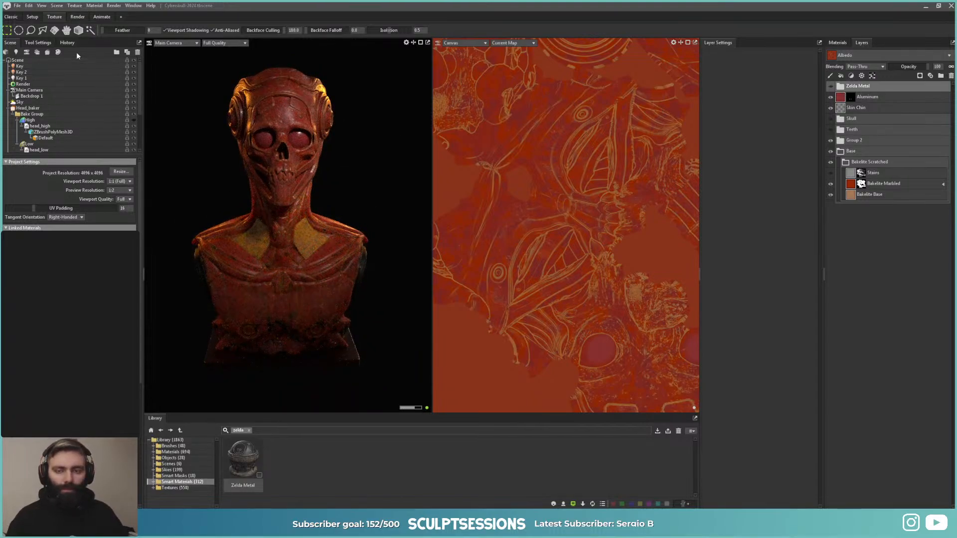
{"action": "left_click", "coordinate": [16, 20]}
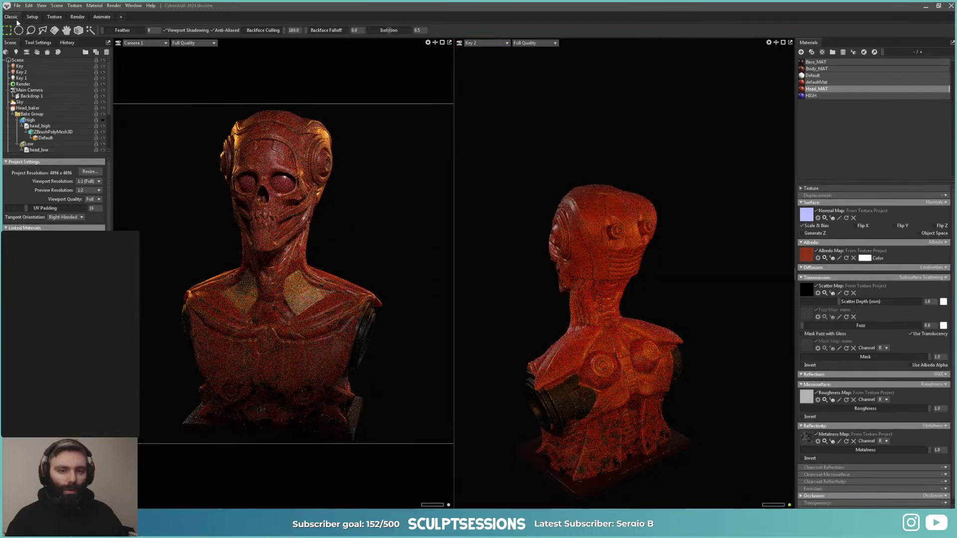
{"action": "left_click", "coordinate": [776, 42]}
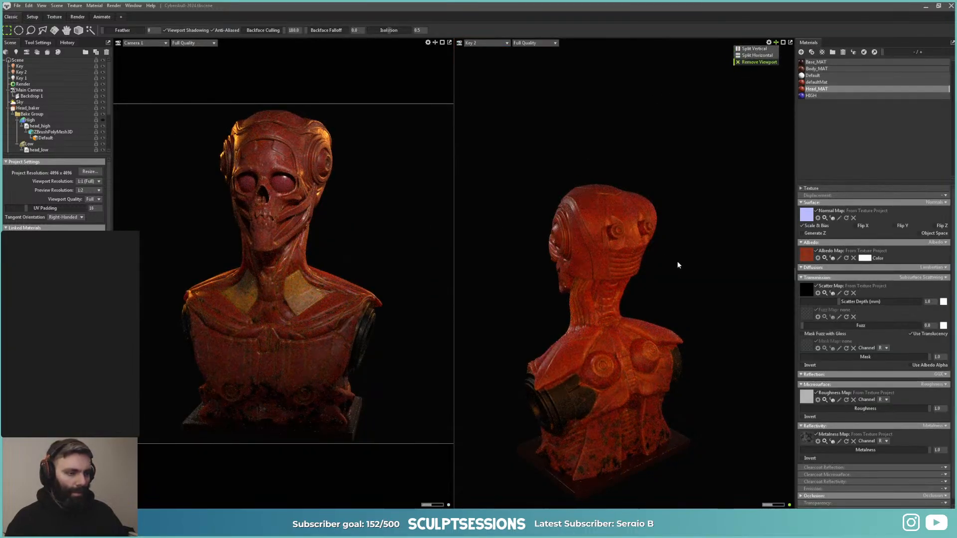
{"action": "scroll", "coordinate": [563, 237], "scroll_direction": "down", "scroll_amount": 3}
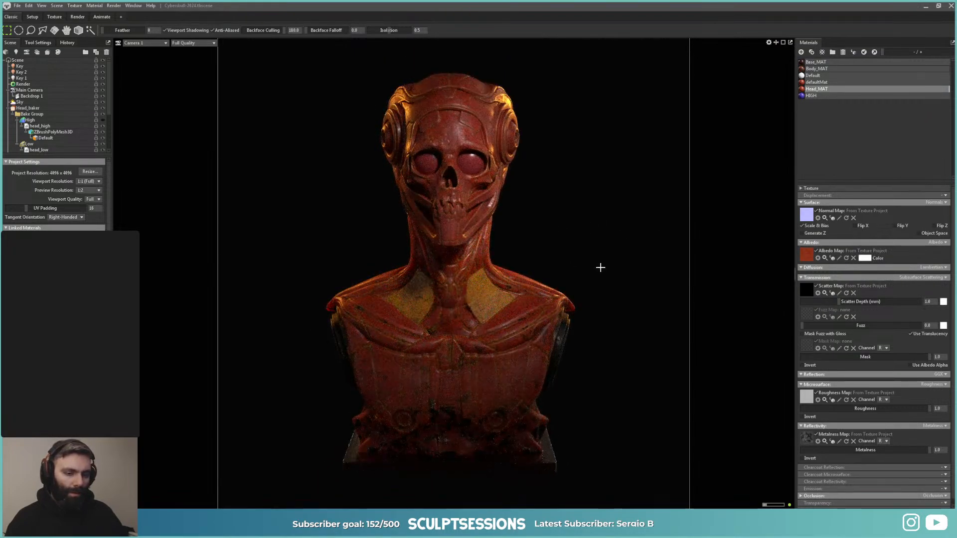
{"action": "left_click_drag", "start_coordinate": [600, 268], "coordinate": [603, 259], "text": "alt"}
{"action": "middle_click_drag", "start_coordinate": [604, 258], "coordinate": [601, 262], "text": "alt"}
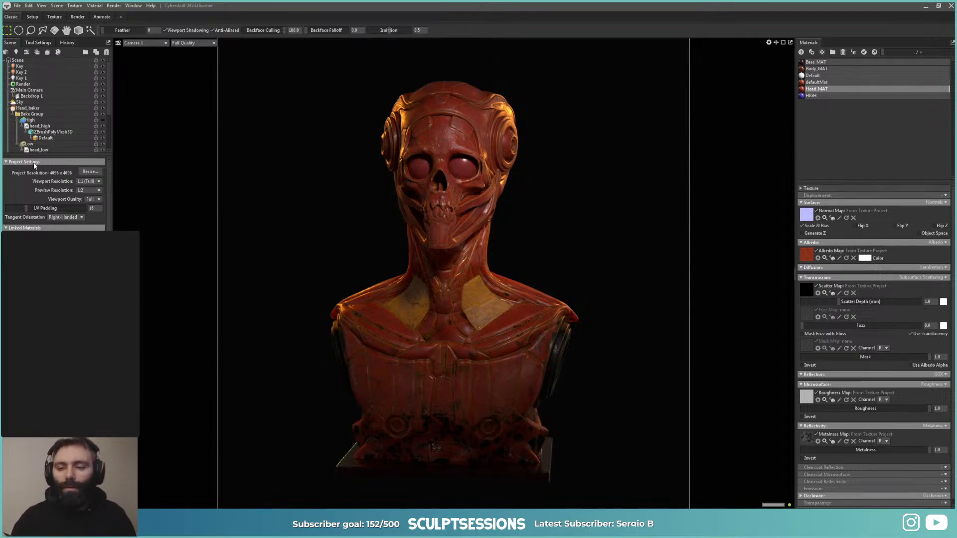
Step: Collapse the Head_baker and Main Camera entries in the scene hierarchy and look through the Sky and Render settings
{"action": "left_click", "coordinate": [9, 108]}
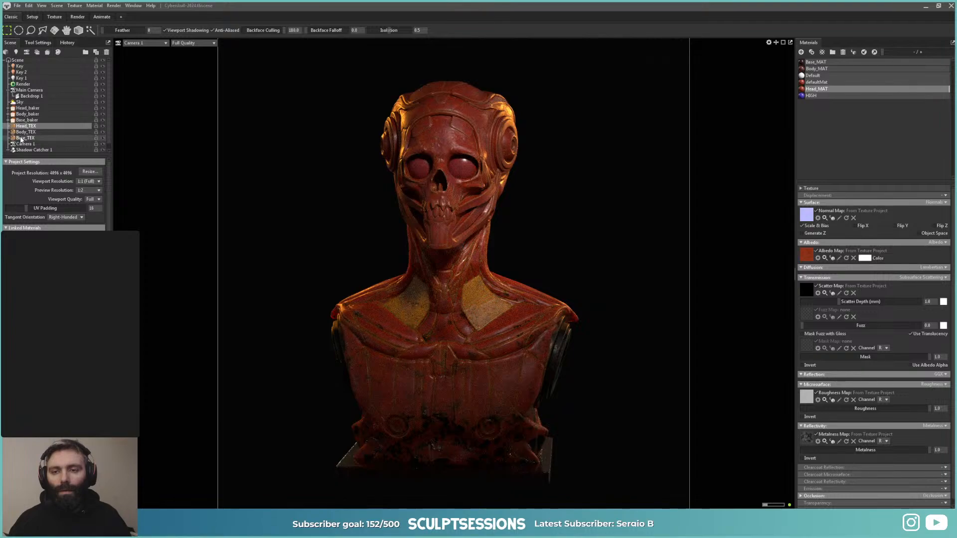
{"action": "left_click", "coordinate": [9, 91]}
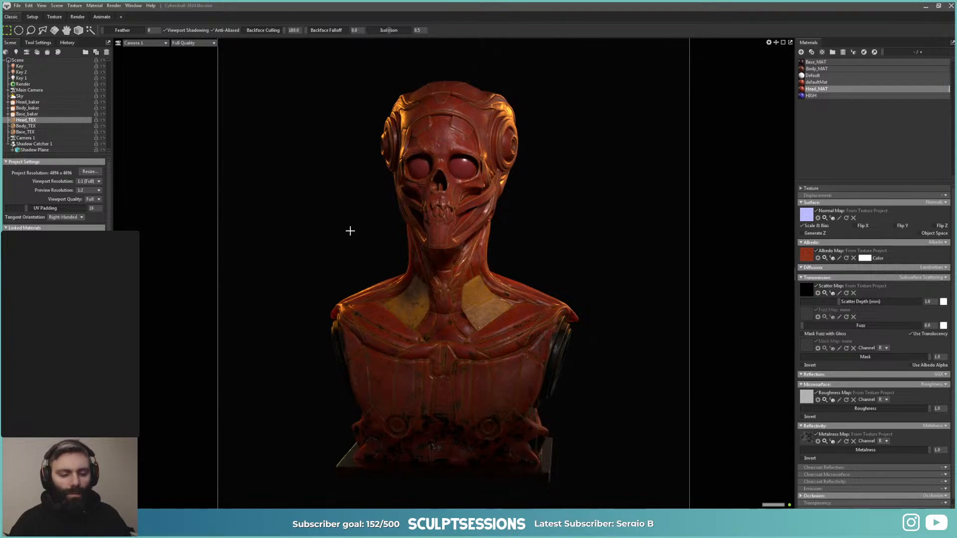
{"action": "left_click", "coordinate": [20, 96]}
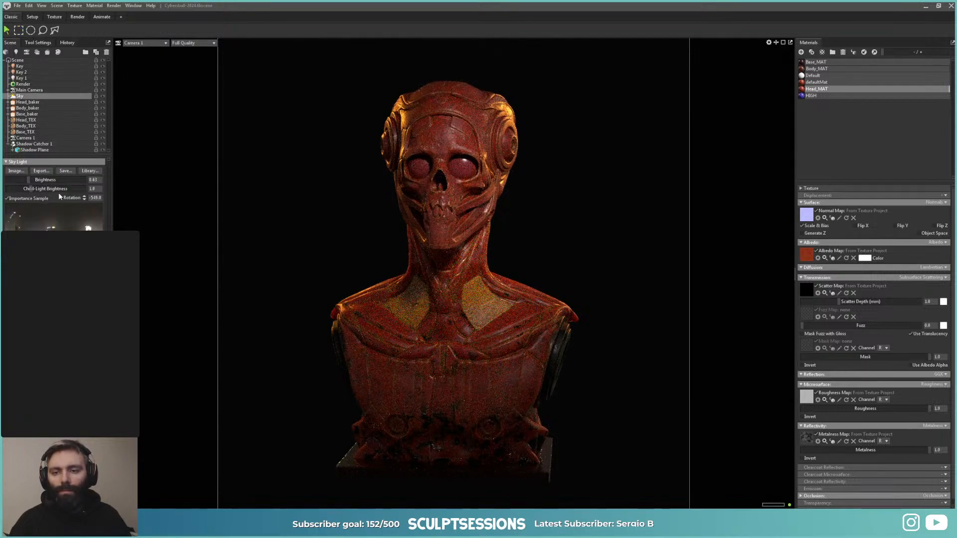
{"action": "left_click", "coordinate": [23, 84]}
{"action": "scroll", "coordinate": [59, 186], "scroll_direction": "down", "scroll_amount": 5}
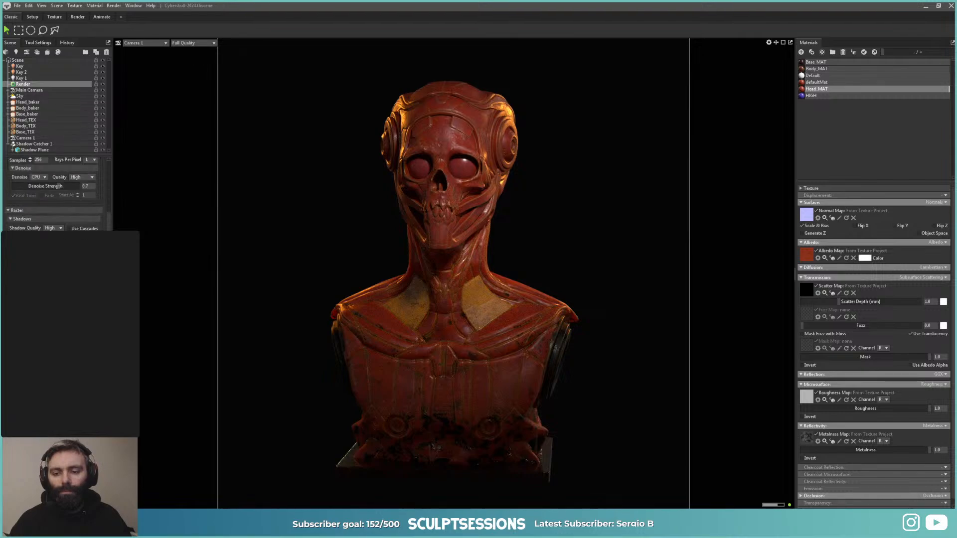
Step: Change the lens focal length of Camera 1 and move the camera closer to the bust
{"action": "left_click", "coordinate": [28, 90]}
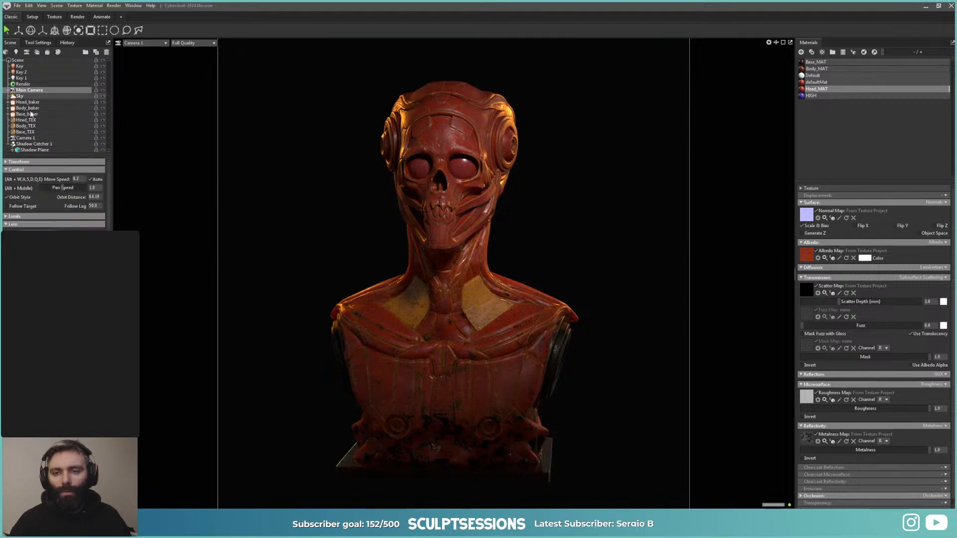
{"action": "left_click", "coordinate": [28, 139]}
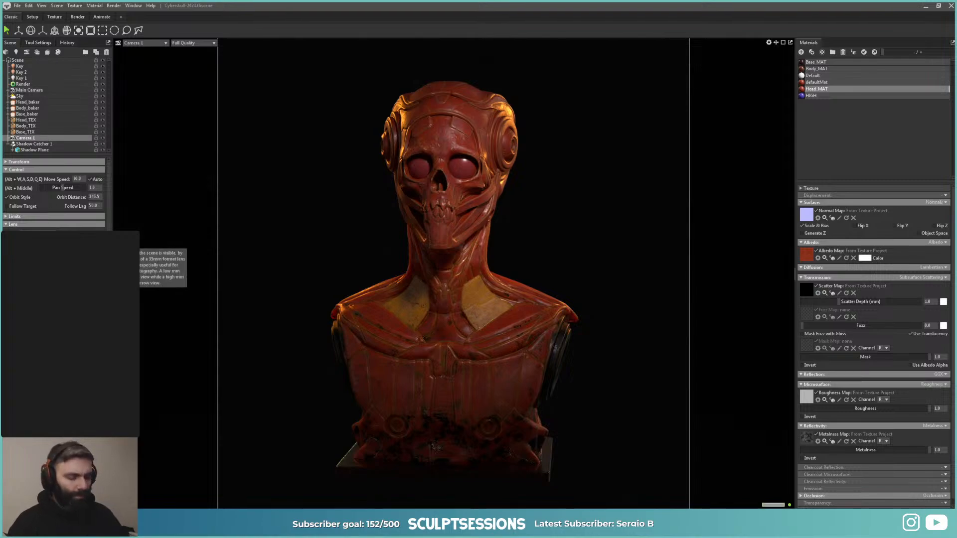
{"action": "key", "text": "Return"}
{"action": "scroll", "coordinate": [468, 299], "scroll_direction": "up", "scroll_amount": 5}
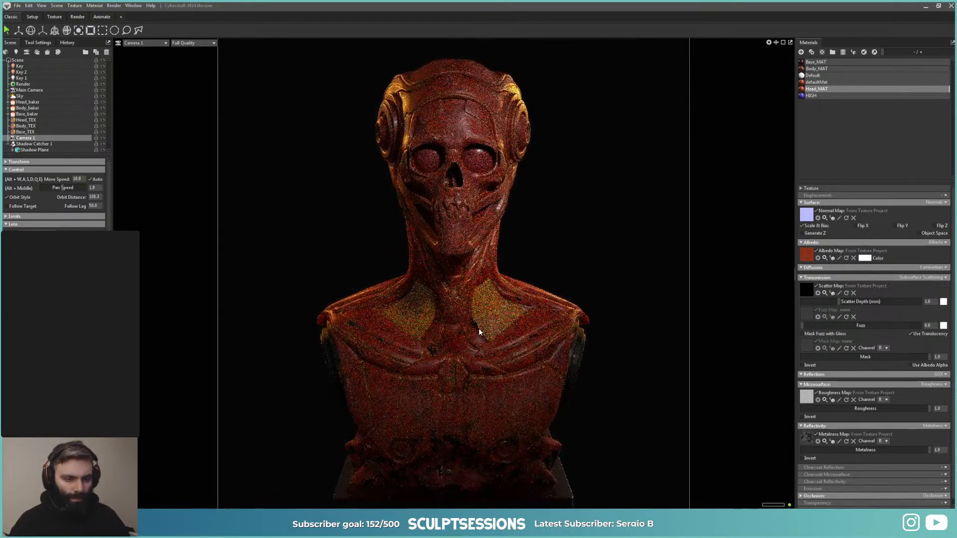
Step: Examine the bust from both three-quarter sides and inspect the skull's face and jaw up close
{"action": "left_click_drag", "start_coordinate": [485, 330], "coordinate": [548, 335]}
{"action": "scroll", "coordinate": [556, 336], "scroll_direction": "down", "scroll_amount": 2}
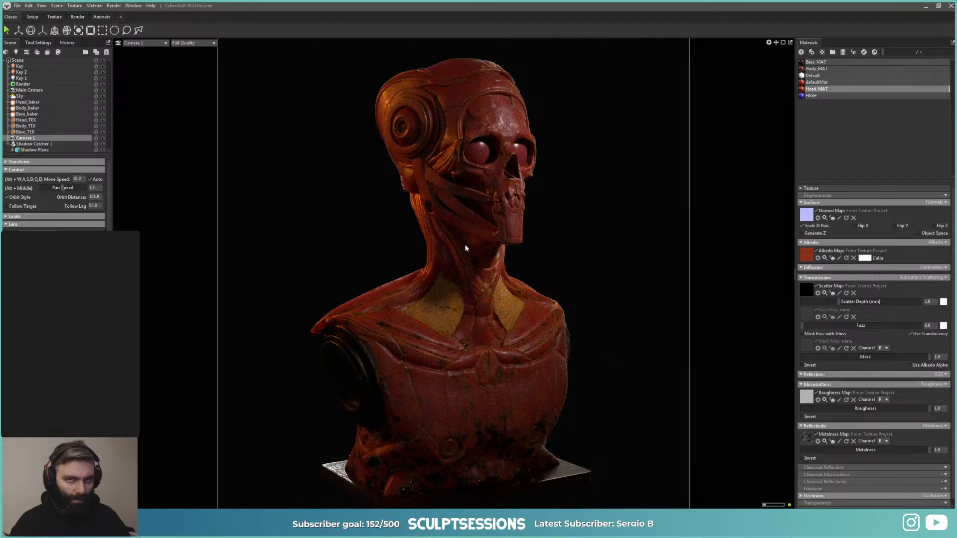
{"action": "scroll", "coordinate": [465, 248], "scroll_direction": "up", "scroll_amount": 6}
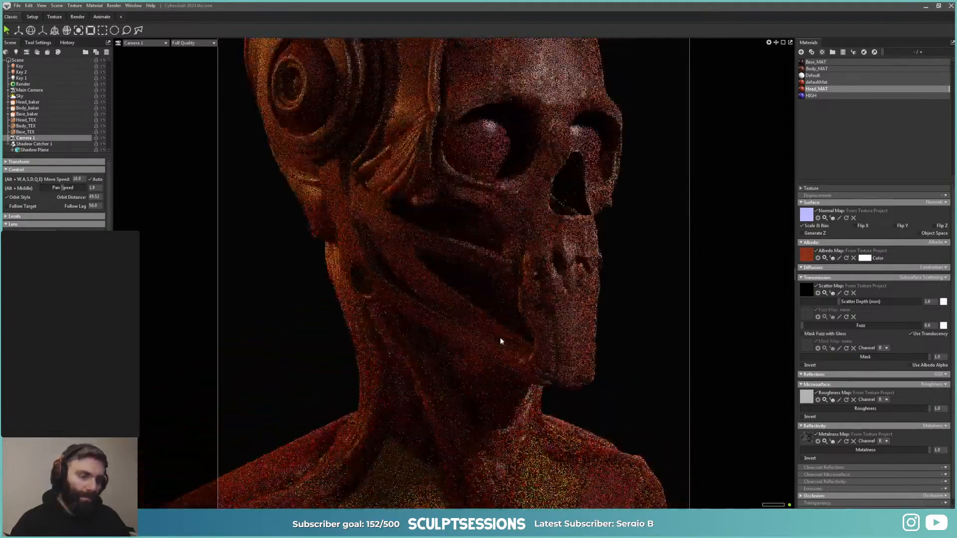
{"action": "scroll", "coordinate": [501, 341], "scroll_direction": "down", "scroll_amount": 2}
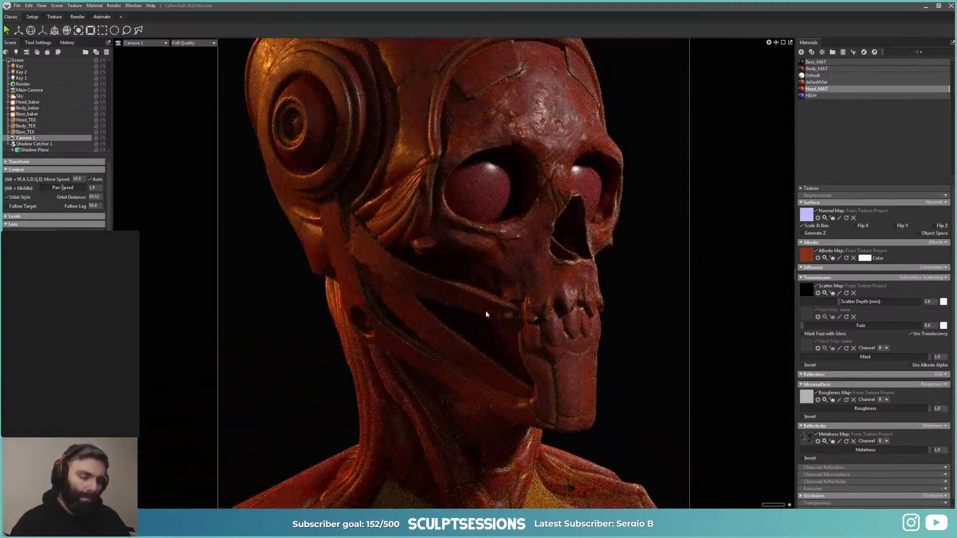
{"action": "scroll", "coordinate": [485, 310], "scroll_direction": "down", "scroll_amount": 6}
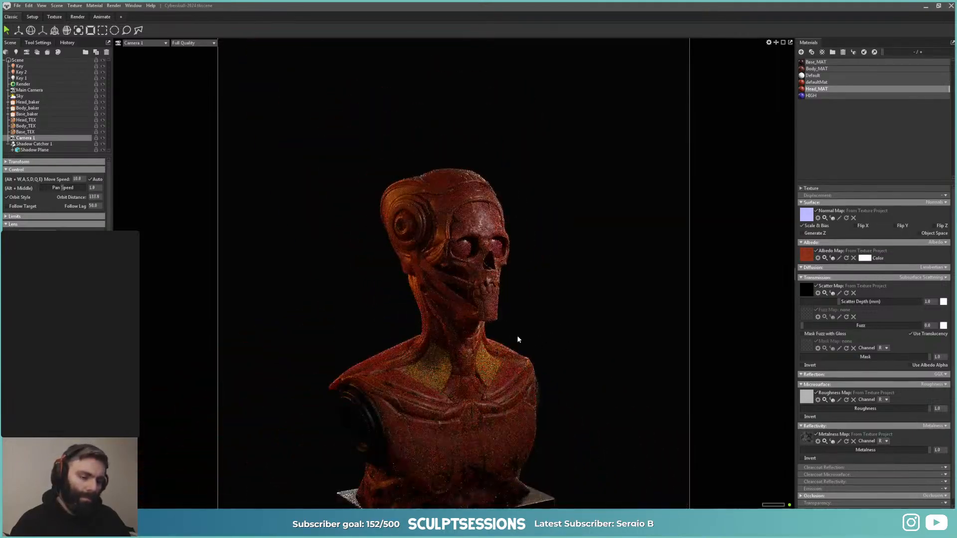
{"action": "scroll", "coordinate": [517, 340], "scroll_direction": "up", "scroll_amount": 1}
{"action": "left_click_drag", "start_coordinate": [548, 349], "coordinate": [507, 330]}
{"action": "right_click_drag", "start_coordinate": [508, 330], "coordinate": [511, 315]}
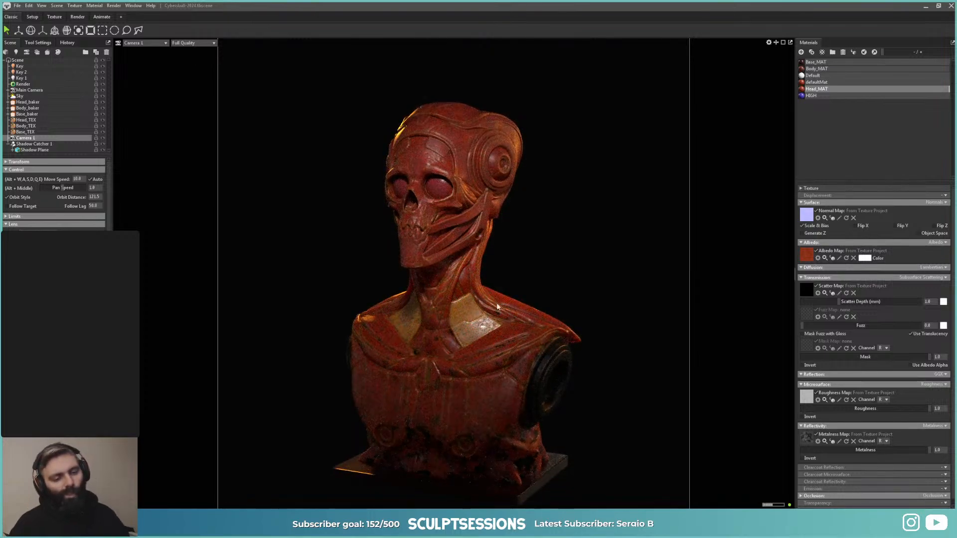
Step: Rotate the sky lighting and compare the three key lights by toggling them, leaving only Key 1 switched on
{"action": "left_click_drag", "start_coordinate": [497, 306], "coordinate": [622, 345], "text": "shift"}
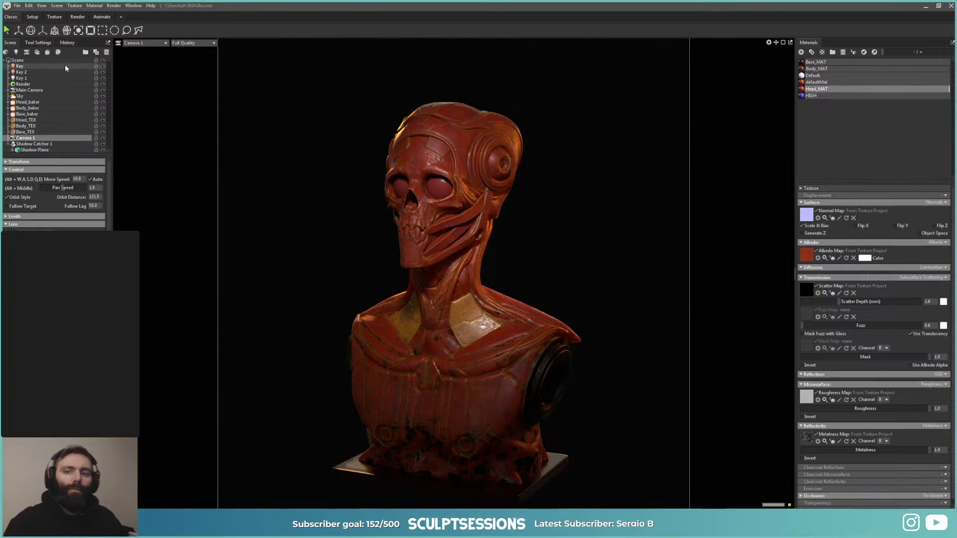
{"action": "left_click", "coordinate": [103, 77]}
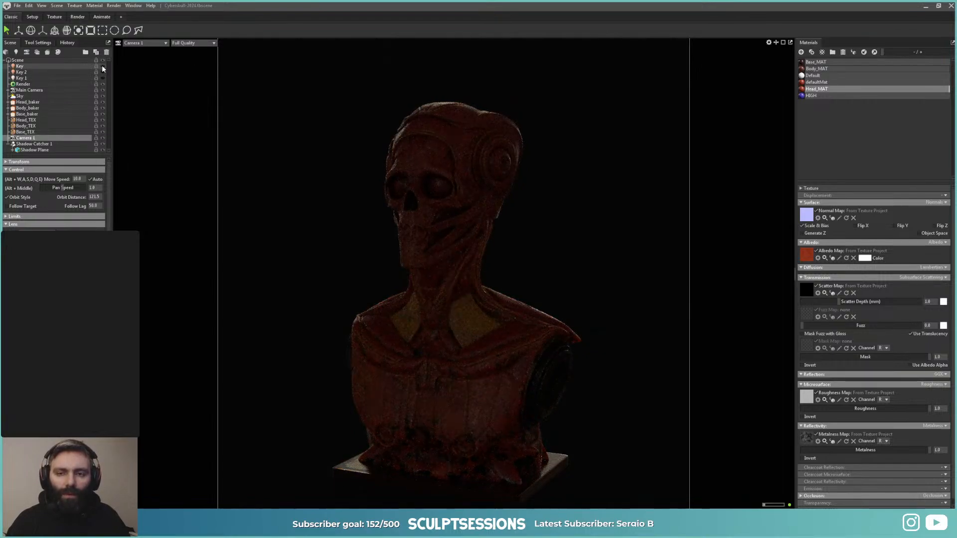
{"action": "left_click", "coordinate": [103, 78]}
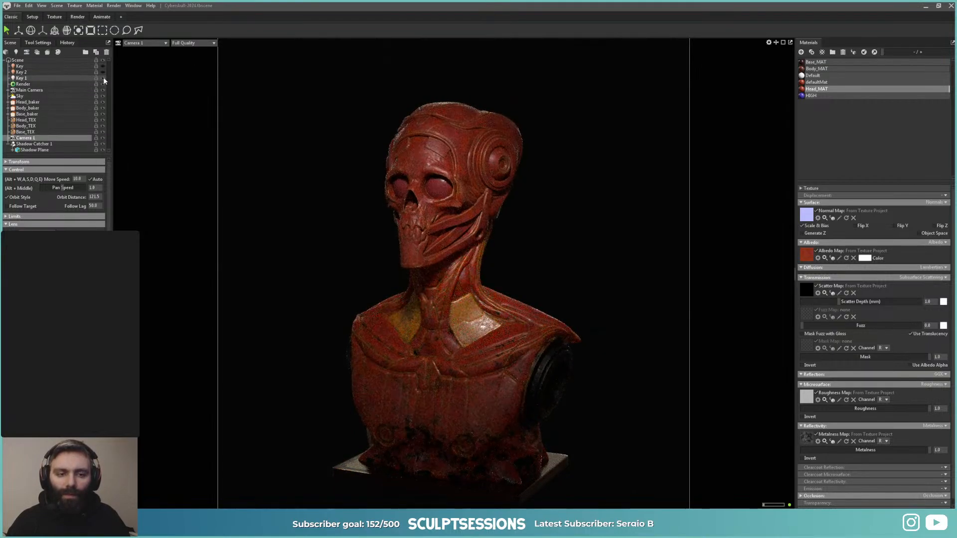
{"action": "left_click", "coordinate": [104, 78]}
{"action": "left_click", "coordinate": [103, 78]}
{"action": "left_click", "coordinate": [104, 79]}
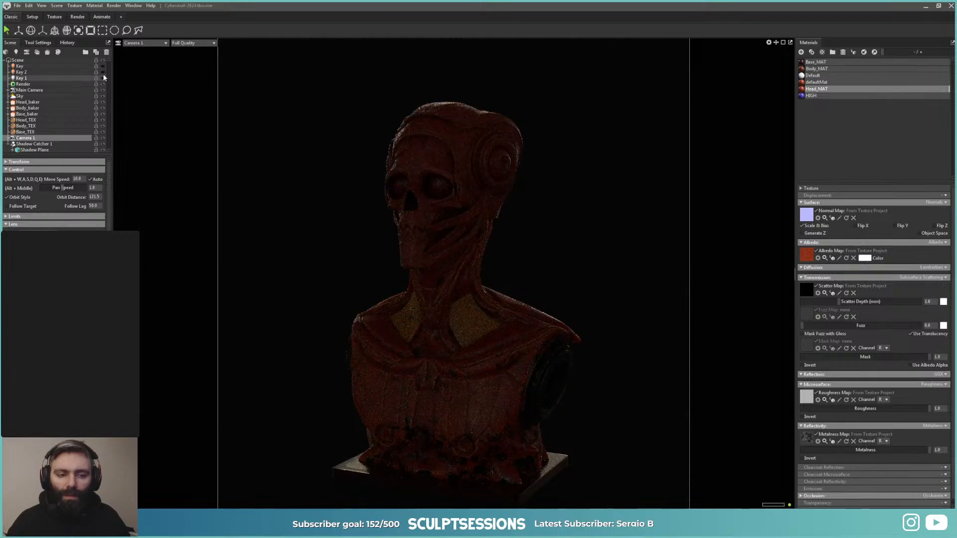
{"action": "left_click", "coordinate": [104, 72]}
{"action": "left_click", "coordinate": [102, 66]}
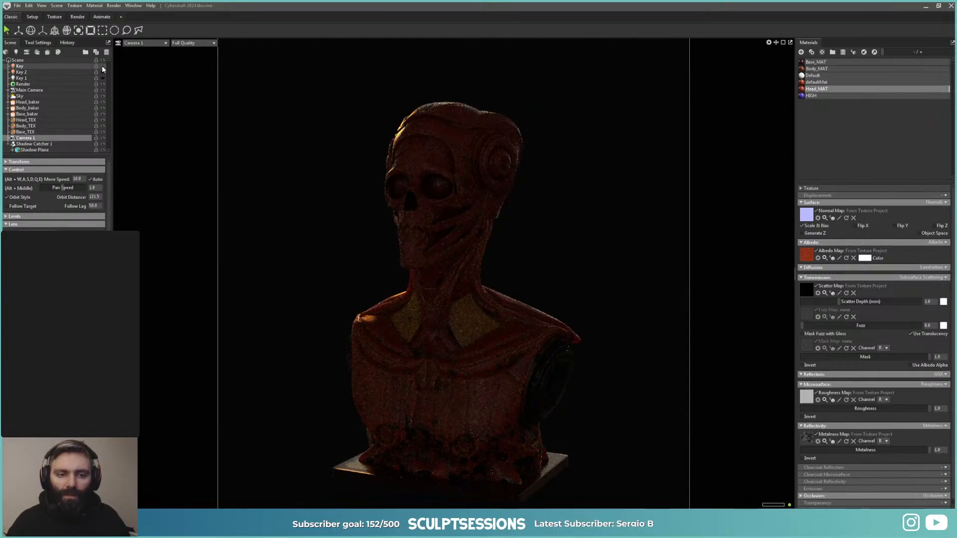
{"action": "left_click", "coordinate": [102, 66]}
{"action": "left_click", "coordinate": [104, 72]}
{"action": "left_click", "coordinate": [103, 78]}
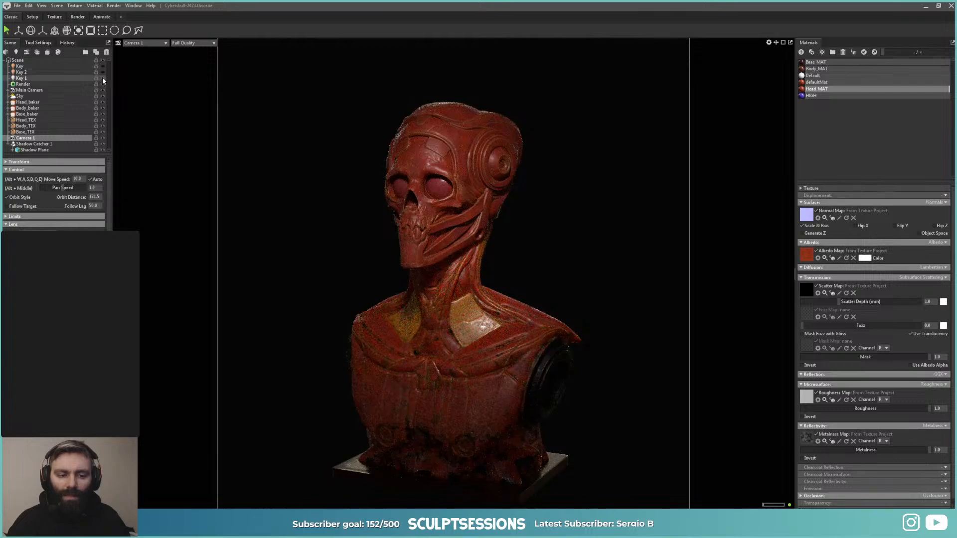
Step: Split the viewport vertically and set the second view to look through the Key 1 light
{"action": "left_click", "coordinate": [38, 78]}
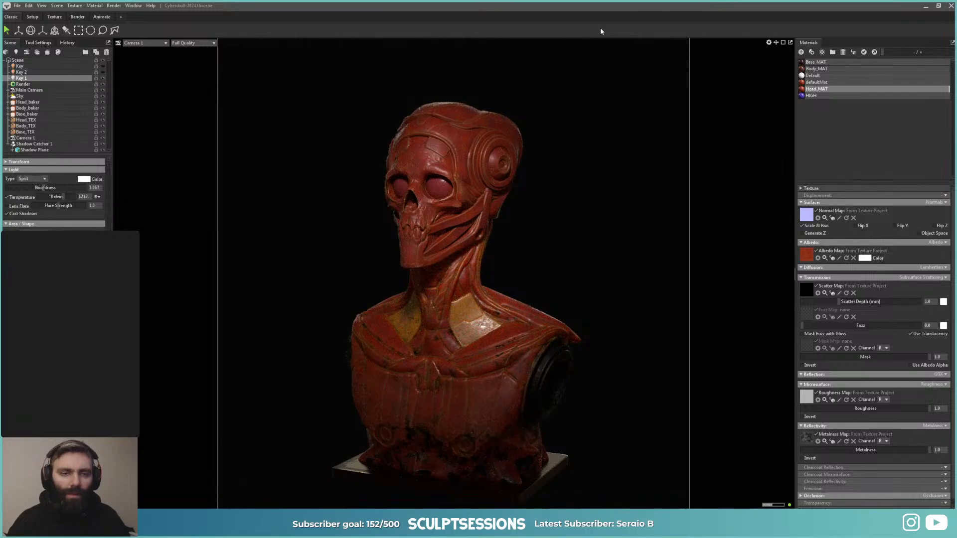
{"action": "left_click", "coordinate": [776, 42]}
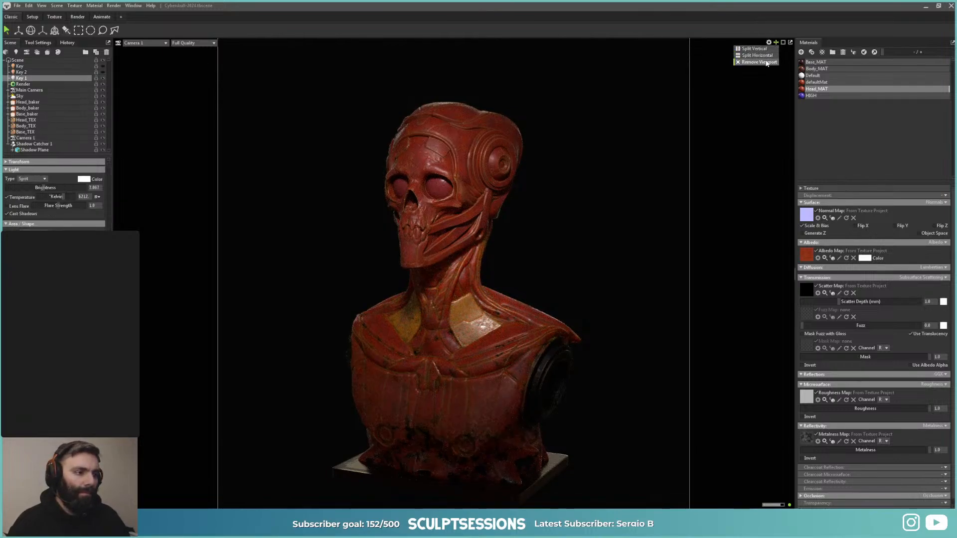
{"action": "left_click", "coordinate": [754, 48]}
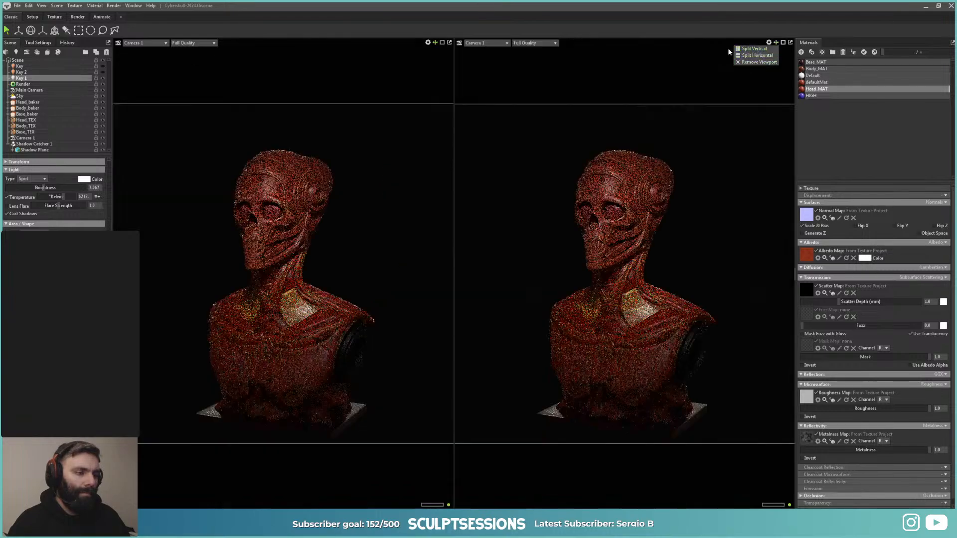
{"action": "left_click", "coordinate": [486, 43]}
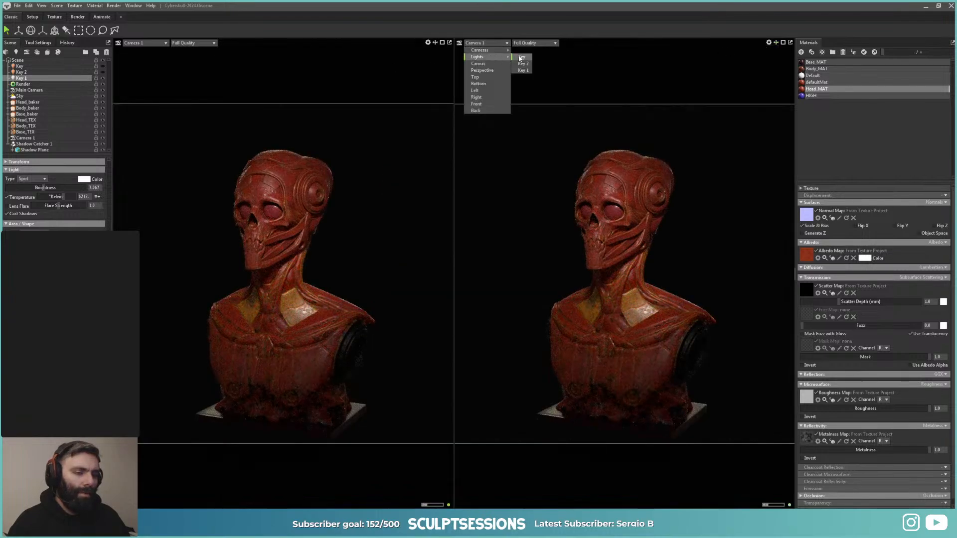
{"action": "left_click", "coordinate": [521, 57]}
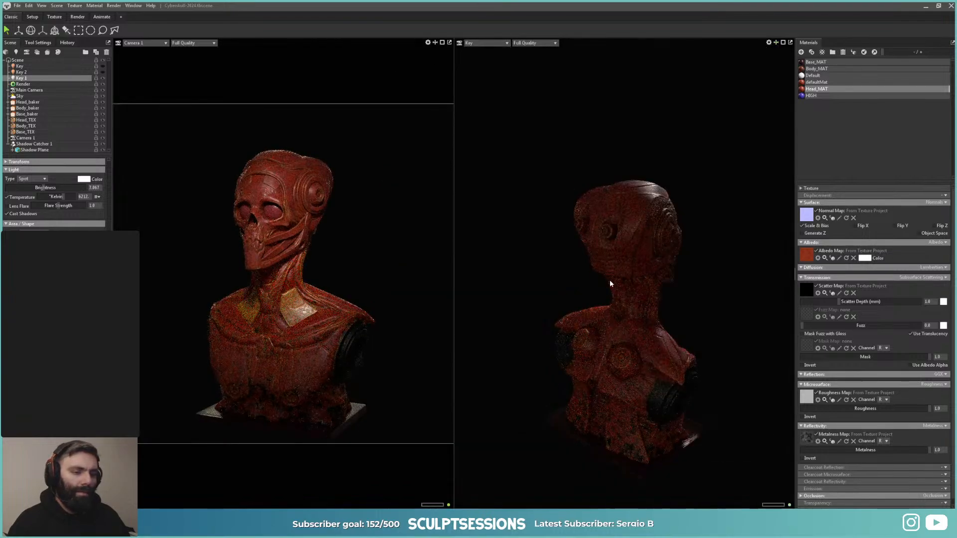
{"action": "left_click", "coordinate": [486, 43]}
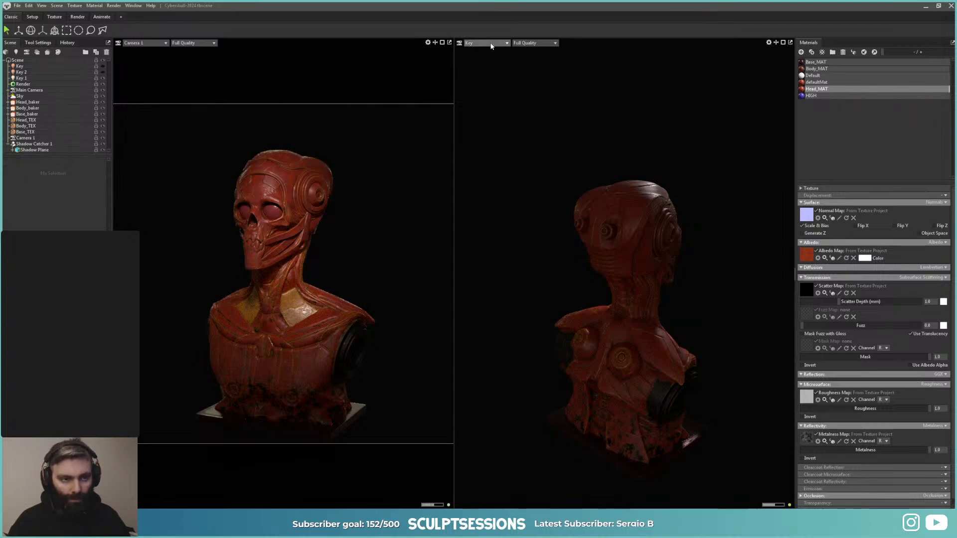
{"action": "mouse_move", "coordinate": [498, 57]}
{"action": "left_click", "coordinate": [522, 70]}
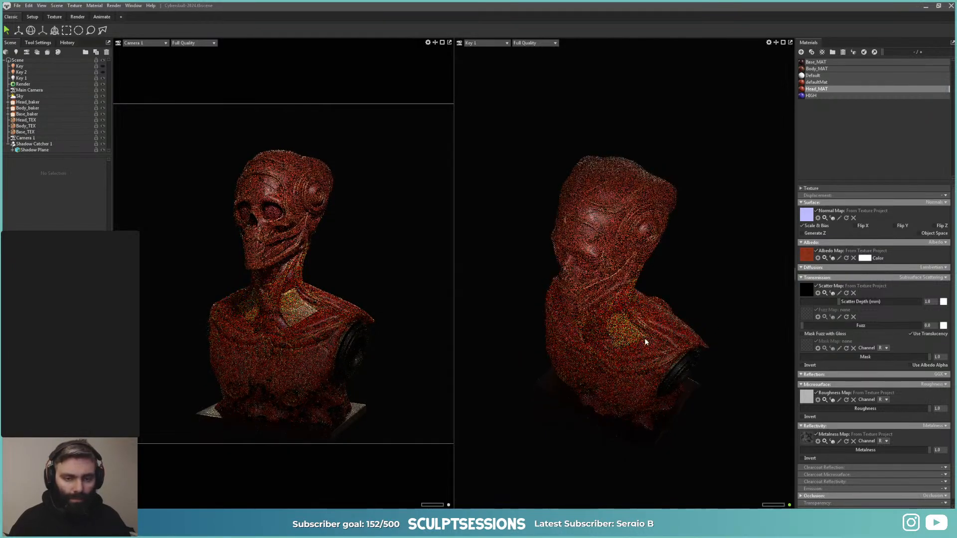
Step: Reposition the Key 1 spotlight to a higher angle over the bust and set its temperature to about 3646 Kelvin
{"action": "left_click_drag", "start_coordinate": [645, 338], "coordinate": [688, 319]}
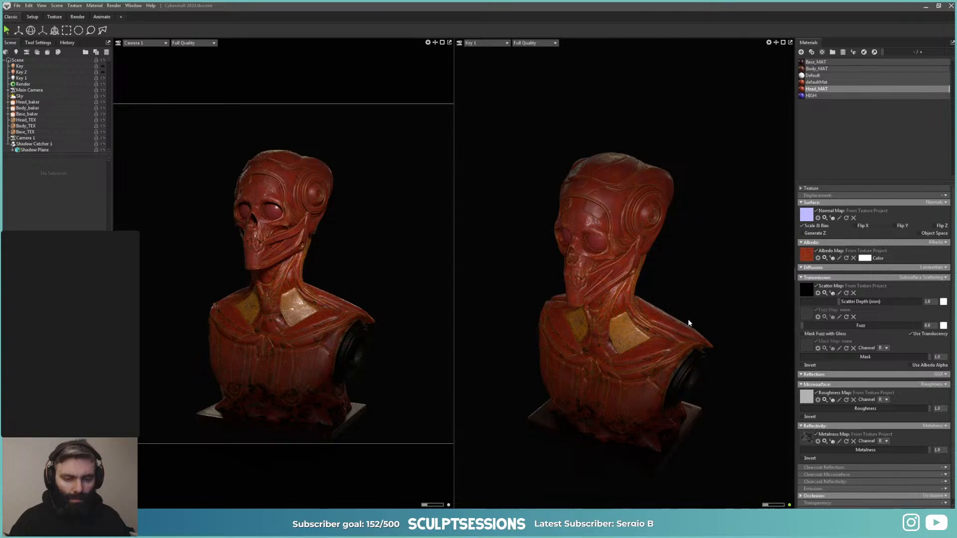
{"action": "left_click", "coordinate": [22, 78]}
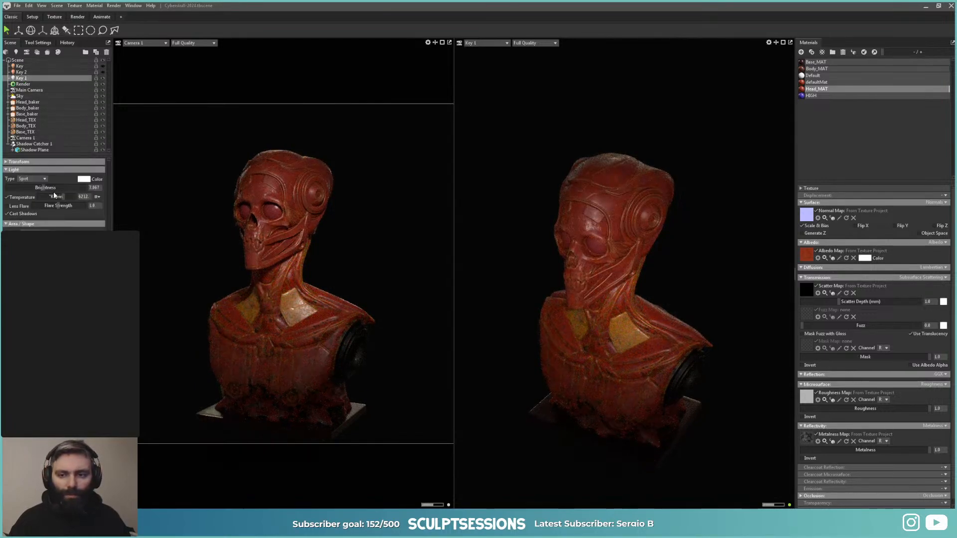
{"action": "mouse_move", "coordinate": [56, 198]}
{"action": "left_mouse_down"}
{"action": "mouse_move", "coordinate": [47, 197]}
{"action": "mouse_move", "coordinate": [54, 198]}
{"action": "left_mouse_up"}
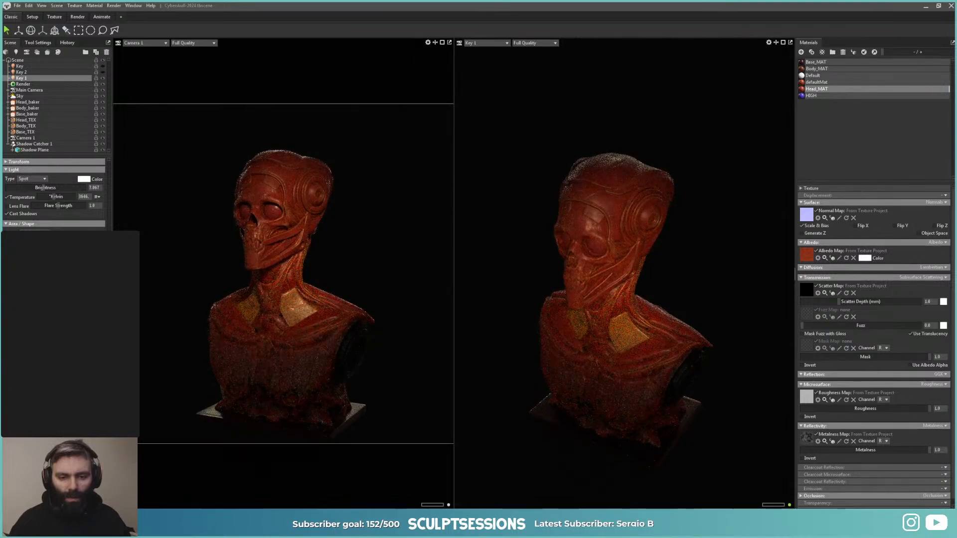
{"action": "left_click_drag", "start_coordinate": [680, 292], "coordinate": [682, 291], "text": "alt"}
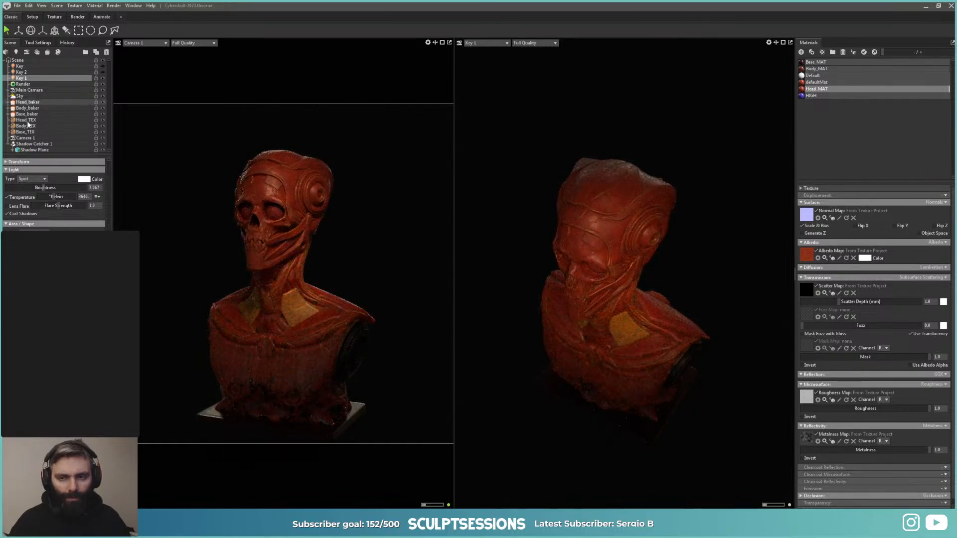
Step: Select Camera 1 and refocus it on the cheek of the skull
{"action": "left_click", "coordinate": [25, 138]}
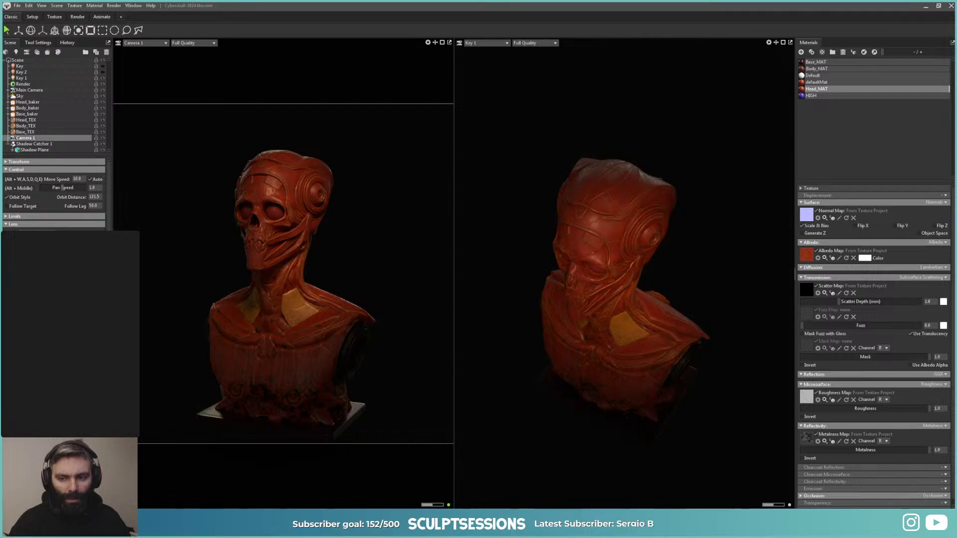
{"action": "middle_click", "coordinate": [340, 304]}
{"action": "middle_click", "coordinate": [293, 222]}
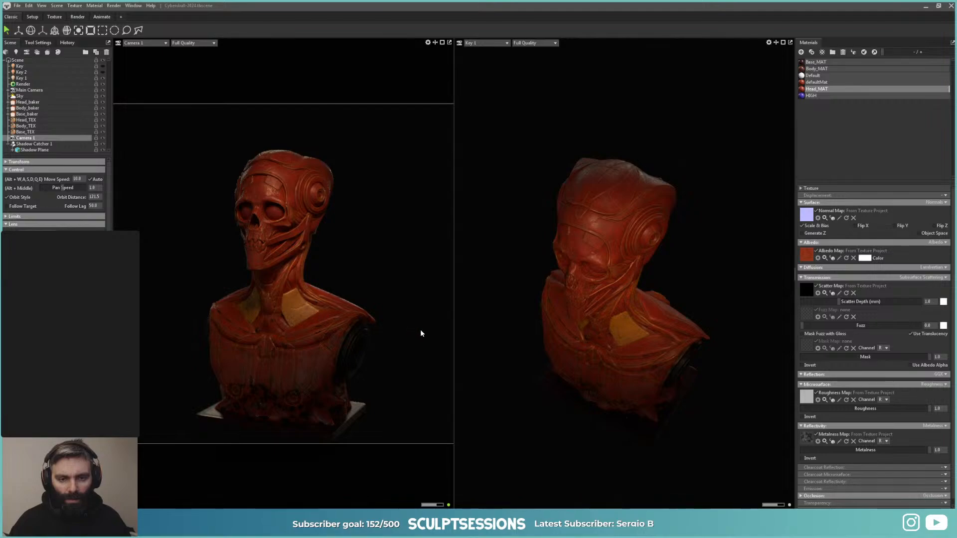
Step: Make the second view look through the Key light and reposition that light behind the bust as a rim light
{"action": "left_click", "coordinate": [485, 44]}
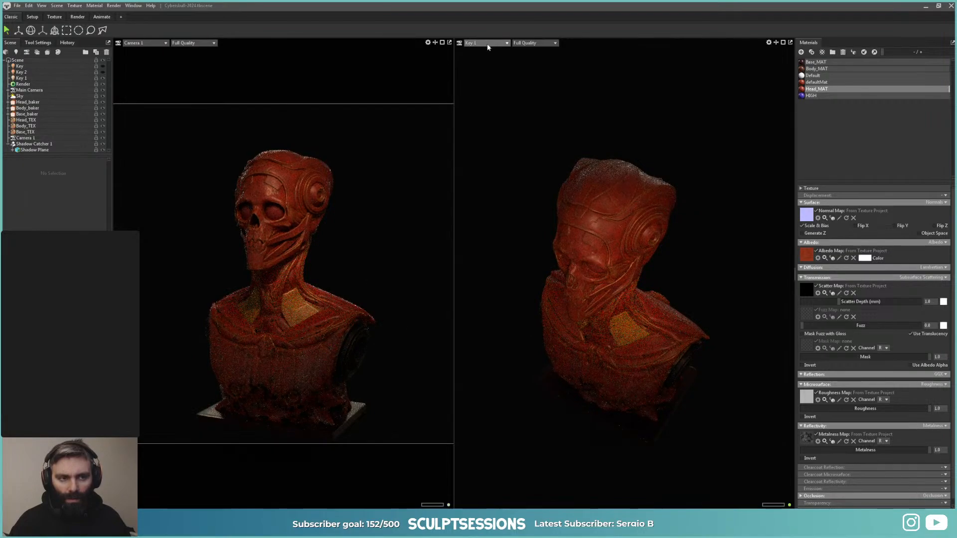
{"action": "mouse_move", "coordinate": [492, 53]}
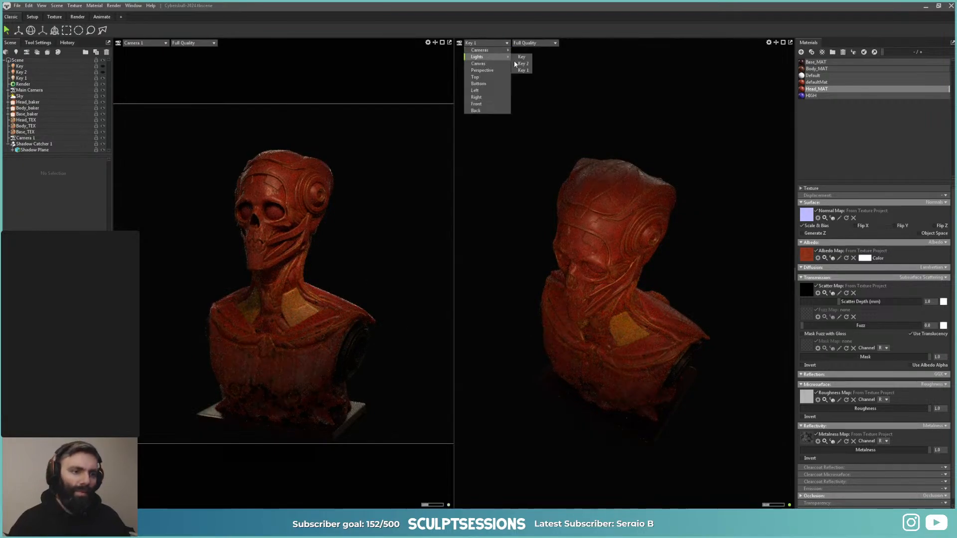
{"action": "left_click", "coordinate": [523, 57]}
{"action": "left_click_drag", "start_coordinate": [685, 349], "coordinate": [690, 327]}
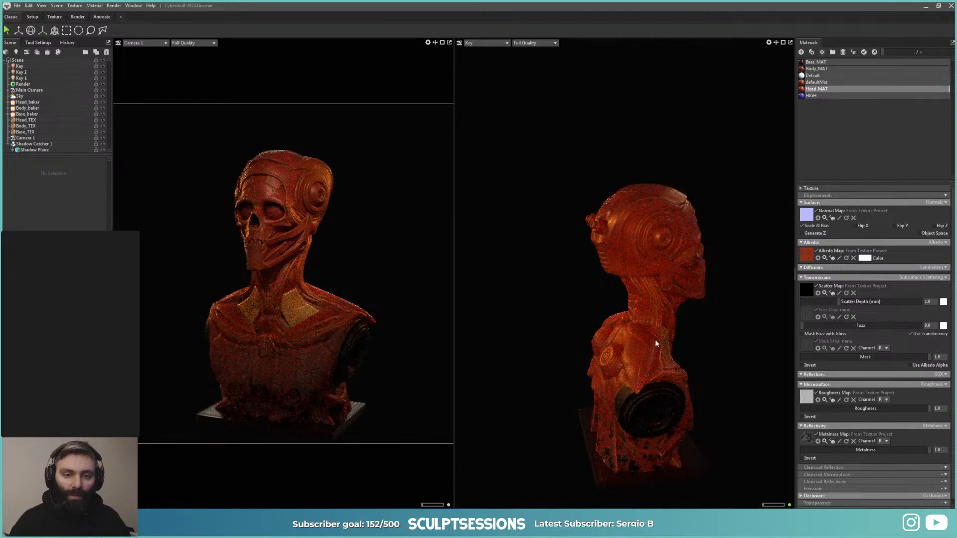
{"action": "left_click_drag", "start_coordinate": [654, 339], "coordinate": [708, 354]}
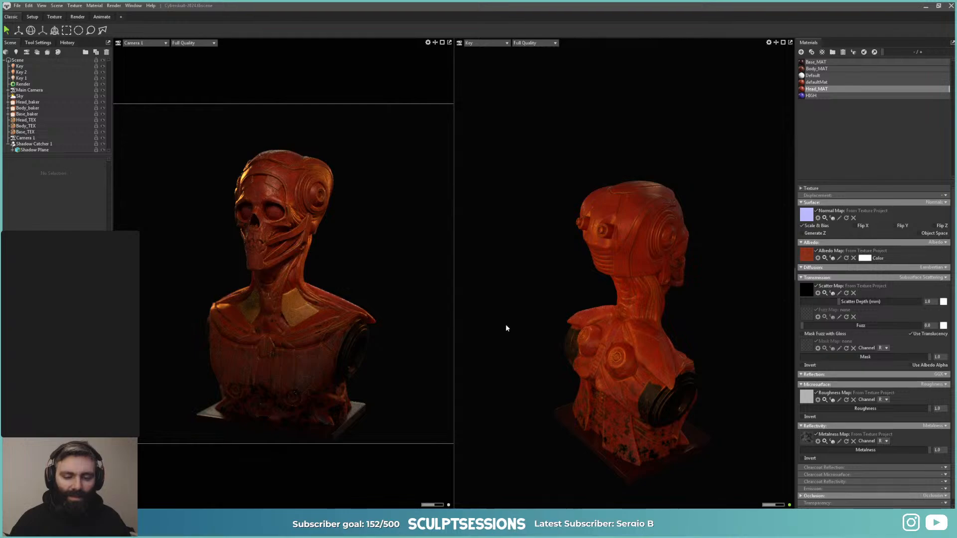
Step: Change the Sky backdrop colour to a very dark red, about #1B0202
{"action": "left_click", "coordinate": [23, 89]}
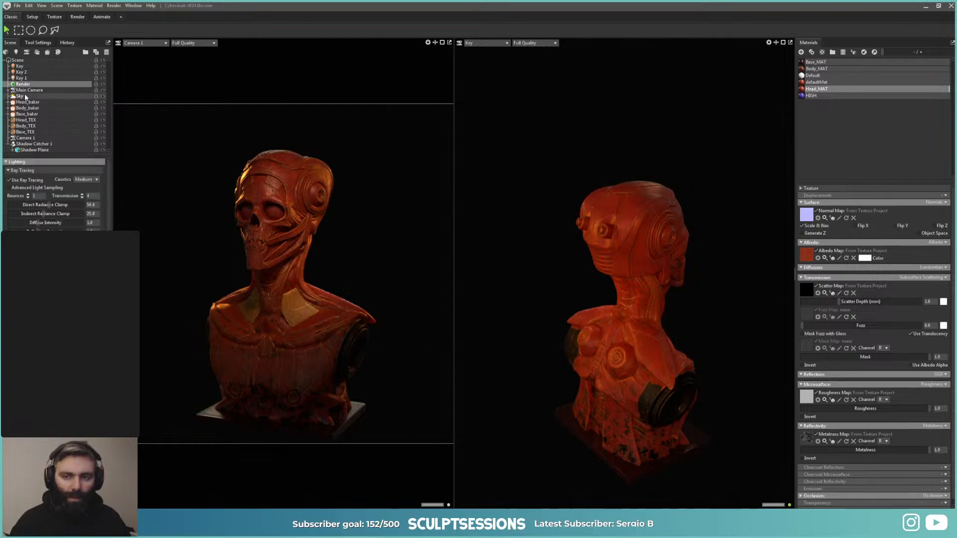
{"action": "left_click", "coordinate": [20, 96]}
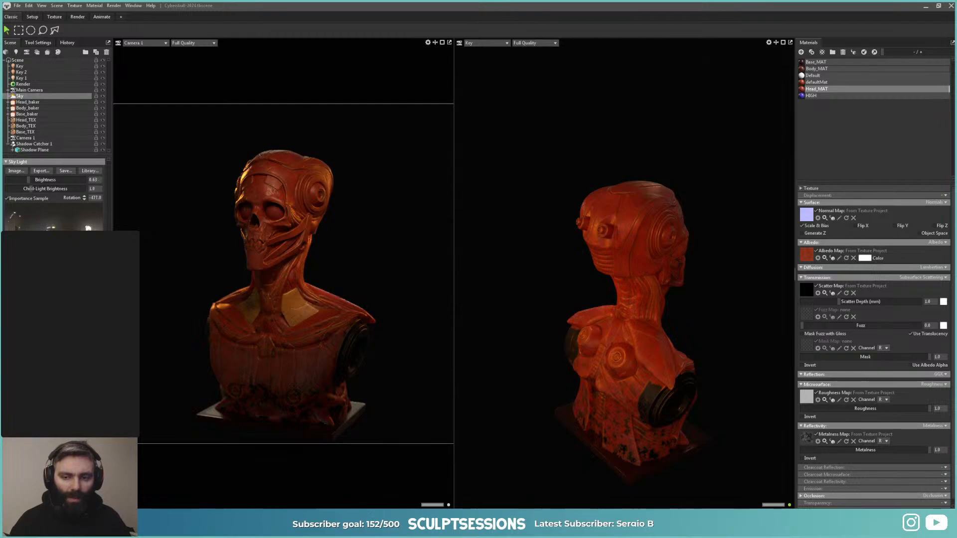
{"action": "left_click_drag", "start_coordinate": [479, 280], "coordinate": [395, 286]}
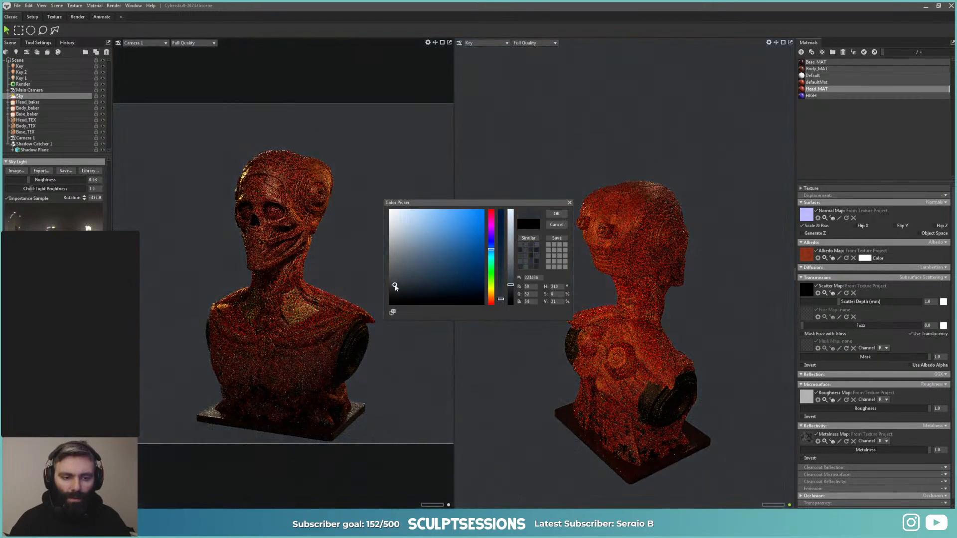
{"action": "left_click_drag", "start_coordinate": [491, 249], "coordinate": [492, 305]}
{"action": "mouse_move", "coordinate": [412, 274]}
{"action": "left_mouse_down"}
{"action": "mouse_move", "coordinate": [435, 290]}
{"action": "mouse_move", "coordinate": [473, 286]}
{"action": "mouse_move", "coordinate": [479, 298]}
{"action": "left_mouse_up"}
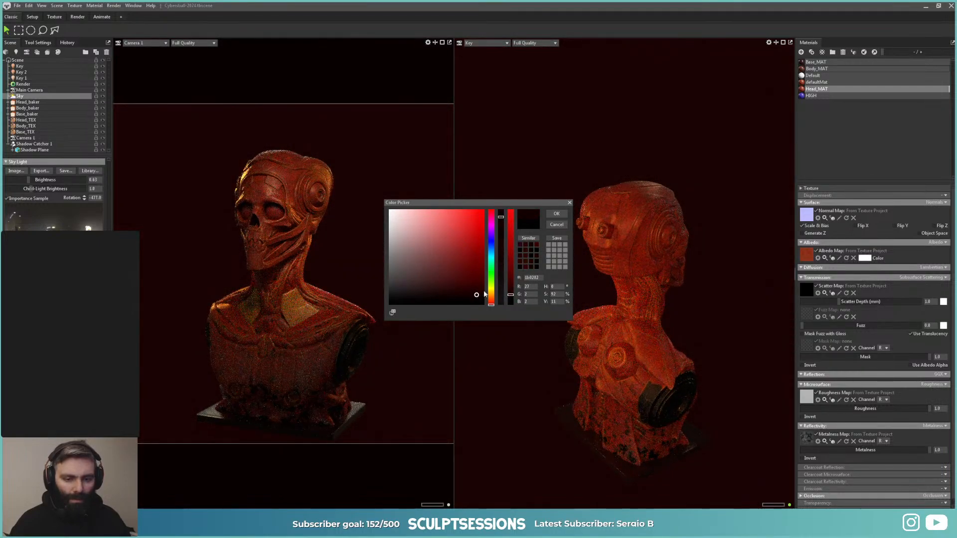
{"action": "left_click", "coordinate": [555, 214]}
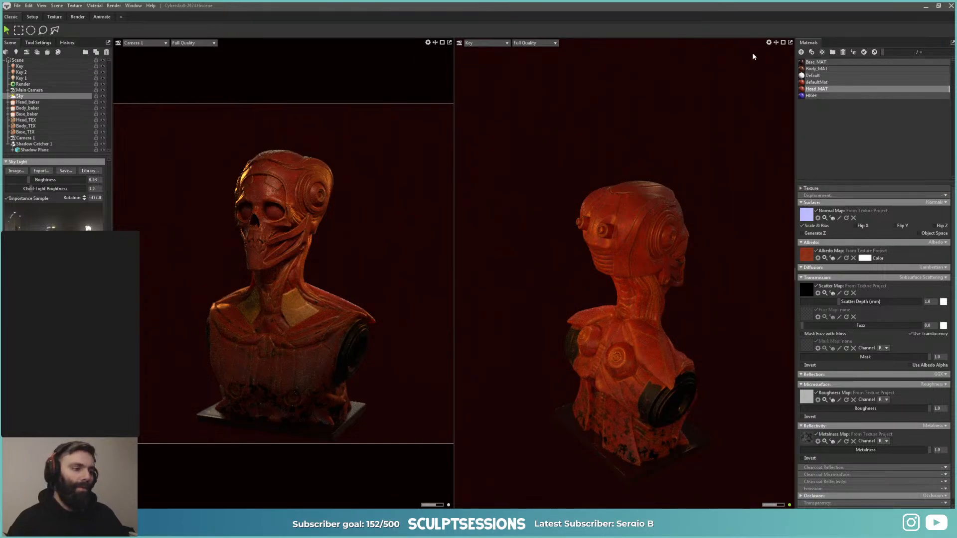
Step: Remove the Key light's viewport and review the ray tracing, denoise and output settings of the Render object
{"action": "left_click", "coordinate": [775, 43]}
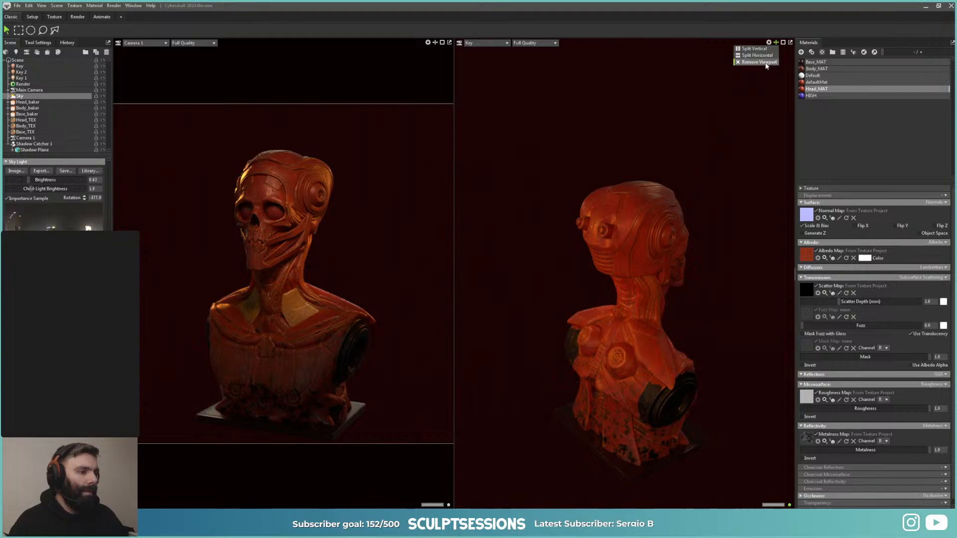
{"action": "left_click", "coordinate": [752, 58]}
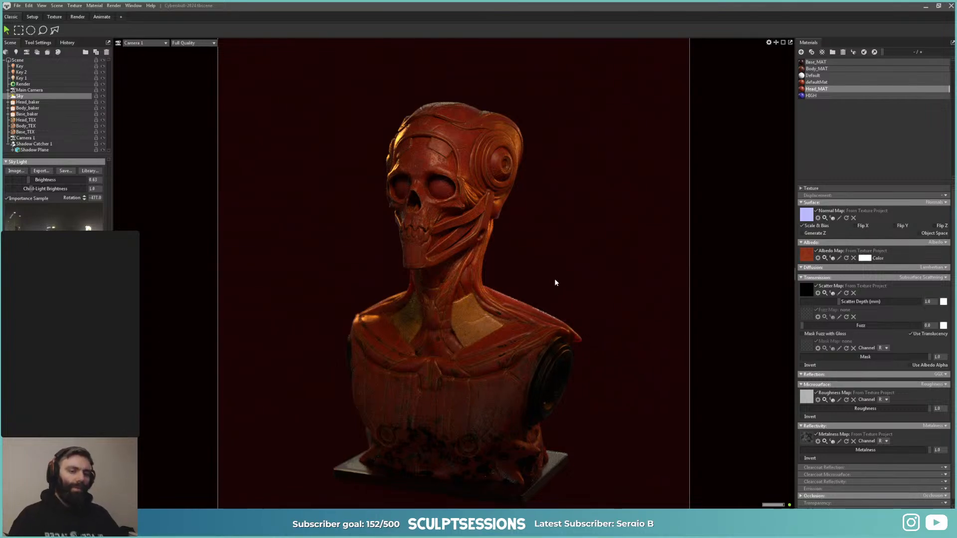
{"action": "left_click", "coordinate": [24, 83]}
{"action": "scroll", "coordinate": [59, 168], "scroll_direction": "down", "scroll_amount": 2}
{"action": "scroll", "coordinate": [50, 166], "scroll_direction": "down", "scroll_amount": 3}
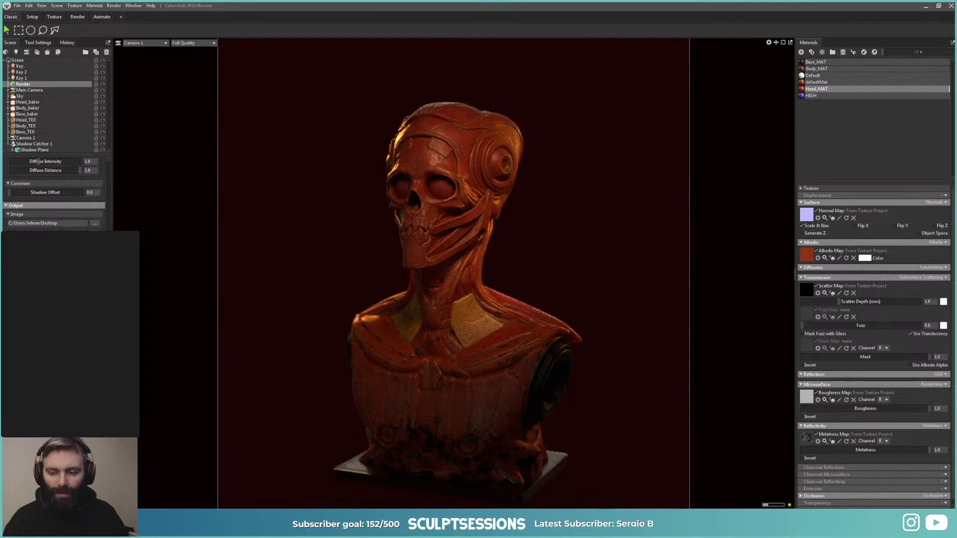
{"action": "scroll", "coordinate": [50, 189], "scroll_direction": "up", "scroll_amount": 10}
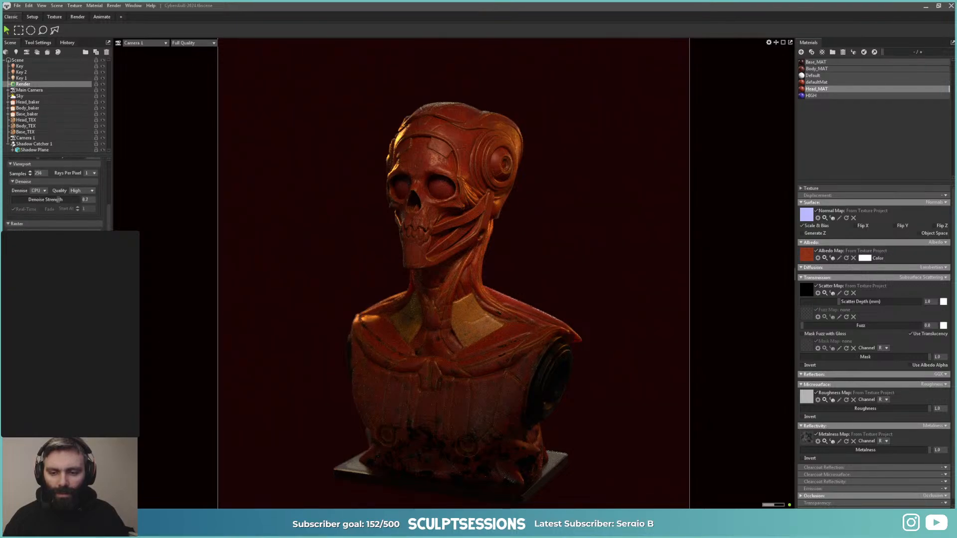
{"action": "scroll", "coordinate": [58, 200], "scroll_direction": "up", "scroll_amount": 1}
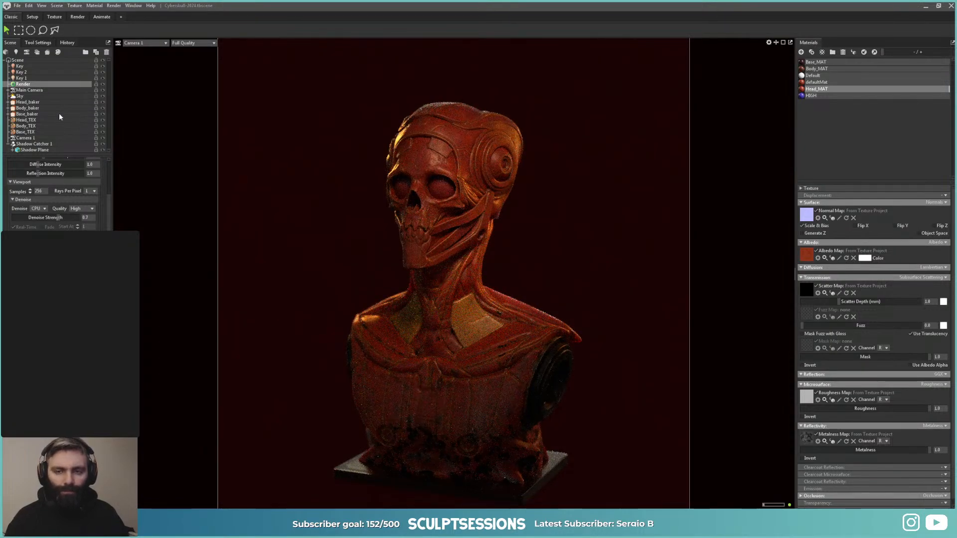
Step: Enable Indirect Shadow on Shadow Catcher 1 and render a still image from Camera 1
{"action": "left_click", "coordinate": [34, 144]}
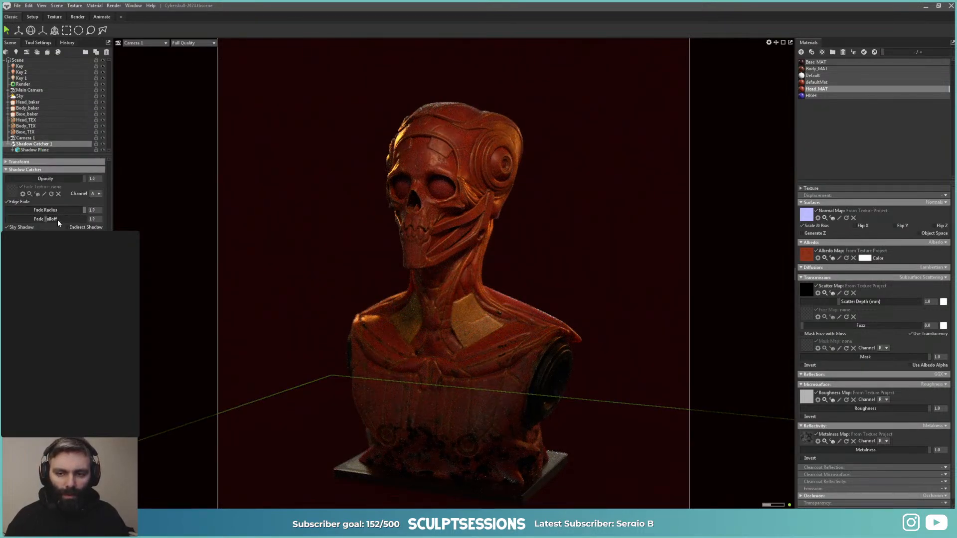
{"action": "left_click", "coordinate": [67, 228]}
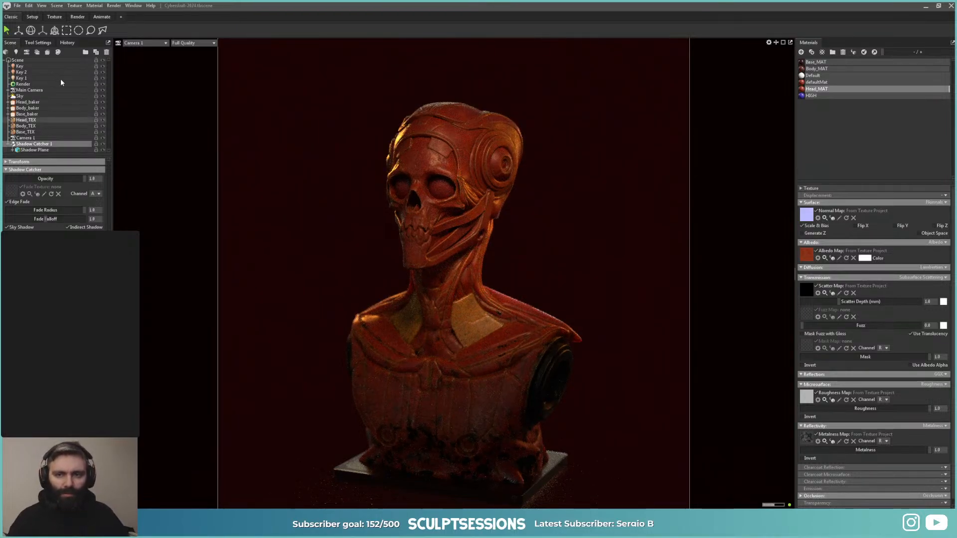
{"action": "left_click", "coordinate": [23, 84]}
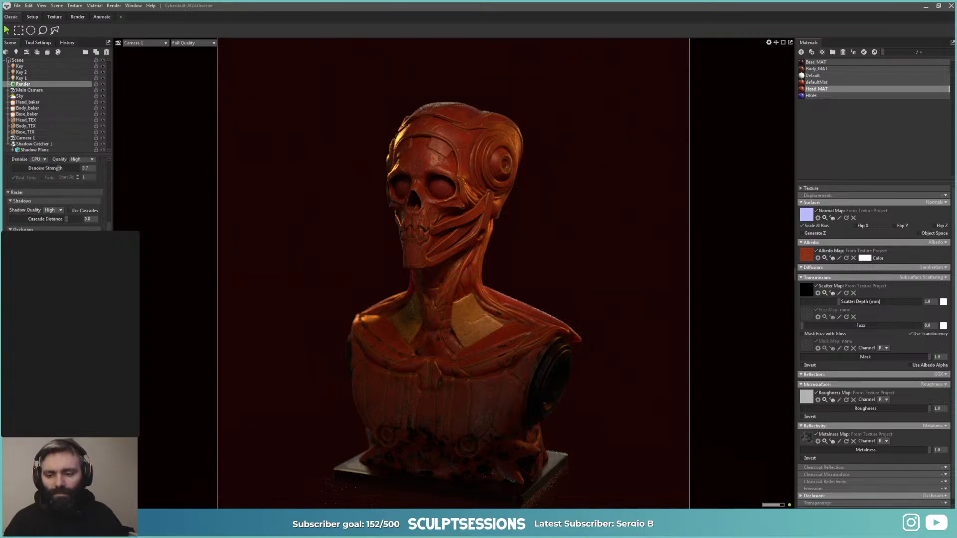
{"action": "key", "text": "F11"}
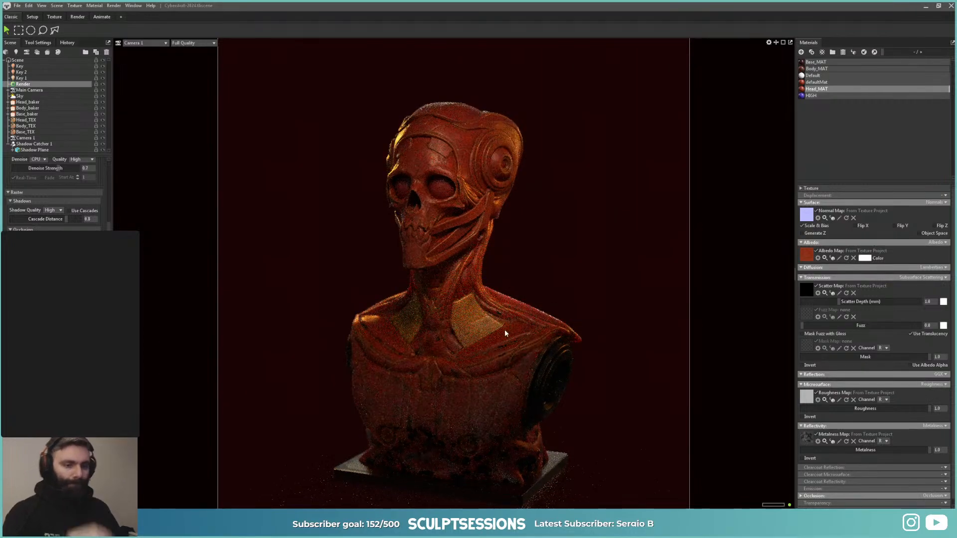
Step: Orbit Camera 1 to a frontal view of the bust and render another still image
{"action": "left_click", "coordinate": [597, 395]}
{"action": "mouse_move", "coordinate": [615, 397]}
{"action": "left_mouse_down", "text": "alt"}
{"action": "mouse_move", "coordinate": [632, 390]}
{"action": "mouse_move", "coordinate": [619, 390]}
{"action": "left_mouse_up", "text": "alt"}
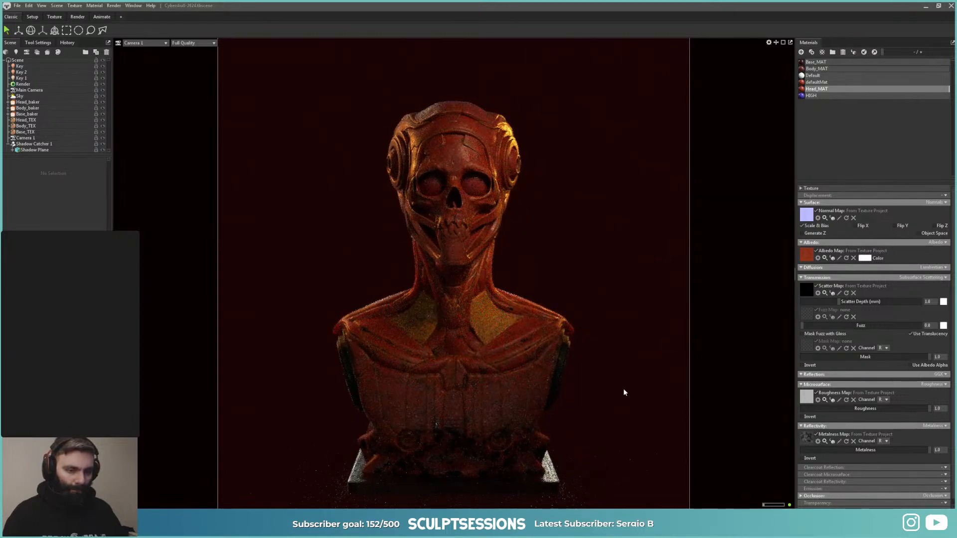
{"action": "middle_click_drag", "start_coordinate": [623, 390], "coordinate": [620, 388], "text": "alt"}
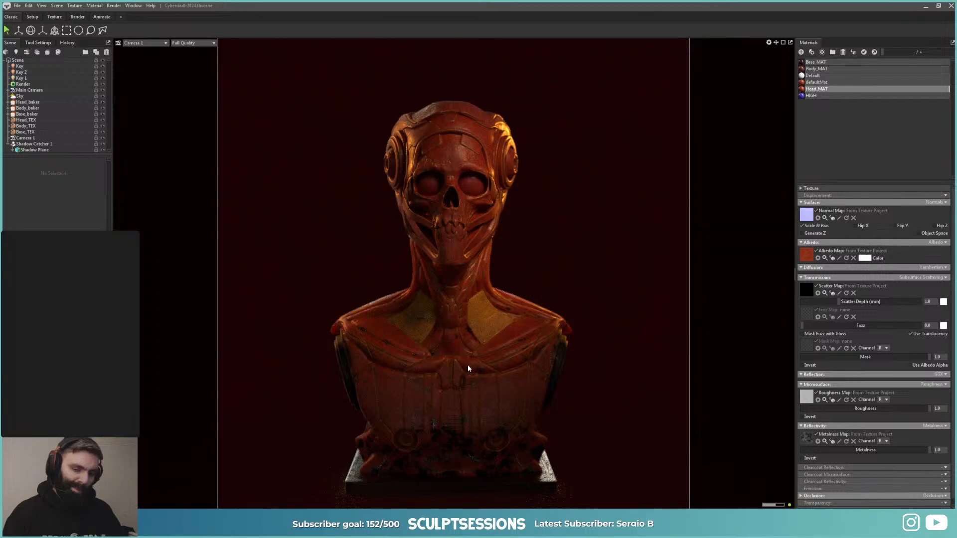
{"action": "left_click", "coordinate": [23, 84]}
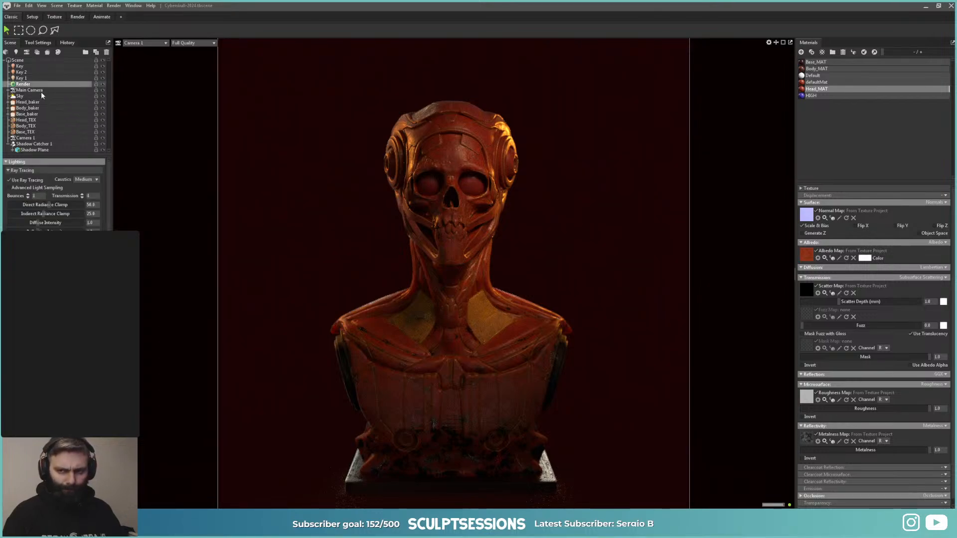
{"action": "scroll", "coordinate": [44, 214], "scroll_direction": "down", "scroll_amount": 5}
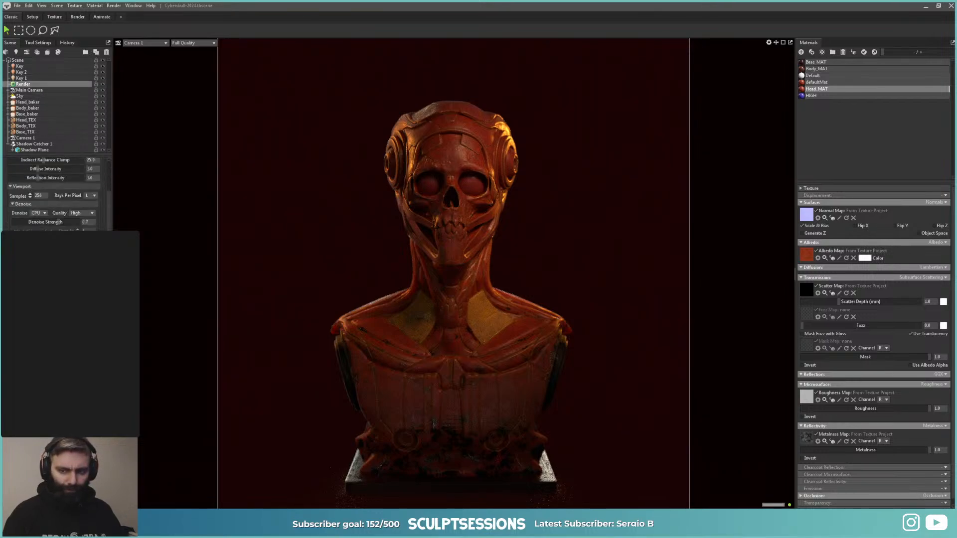
{"action": "key", "text": "F11"}
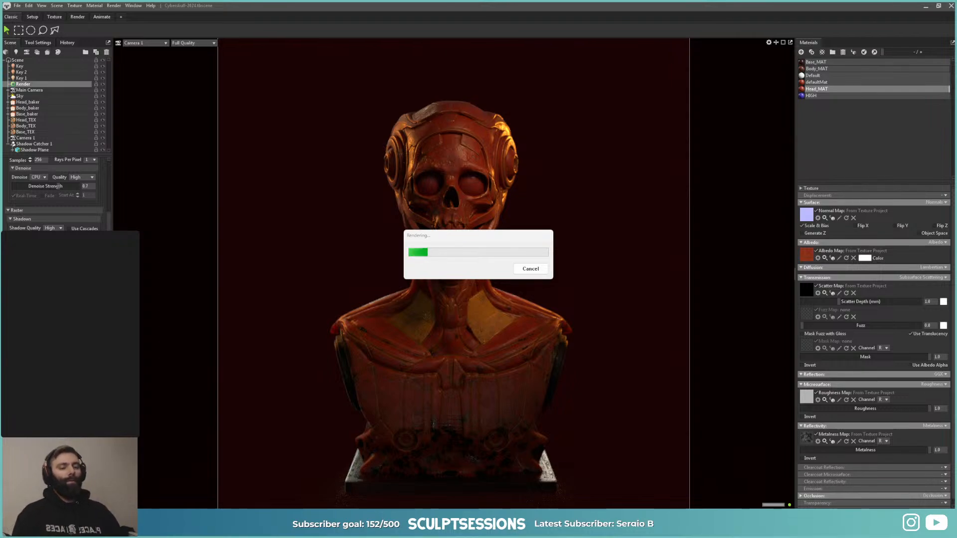
Step: Switch to Photoshop and inspect the skull's face, forehead plates and jaw up close in the three-quarter render
{"action": "key", "text": "alt+Tab"}
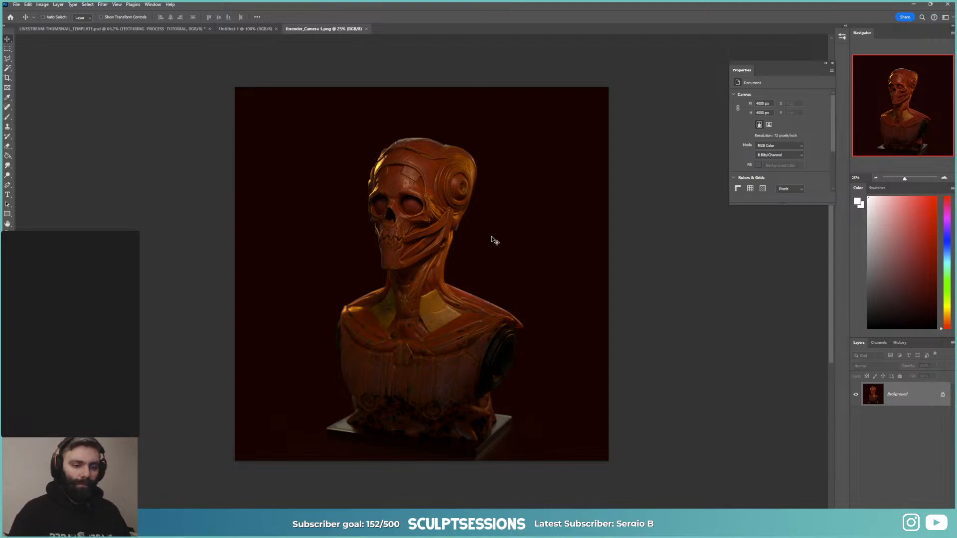
{"action": "key", "text": "z"}
{"action": "left_click", "coordinate": [445, 241]}
{"action": "left_click", "coordinate": [434, 230]}
{"action": "left_click", "coordinate": [421, 218]}
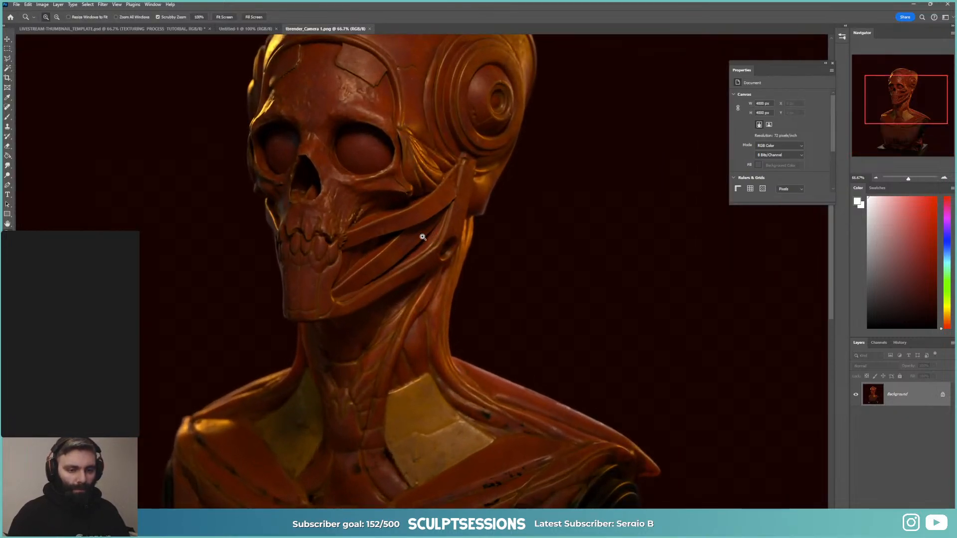
{"action": "left_click", "coordinate": [393, 200]}
{"action": "left_click_drag", "start_coordinate": [340, 166], "coordinate": [425, 352]}
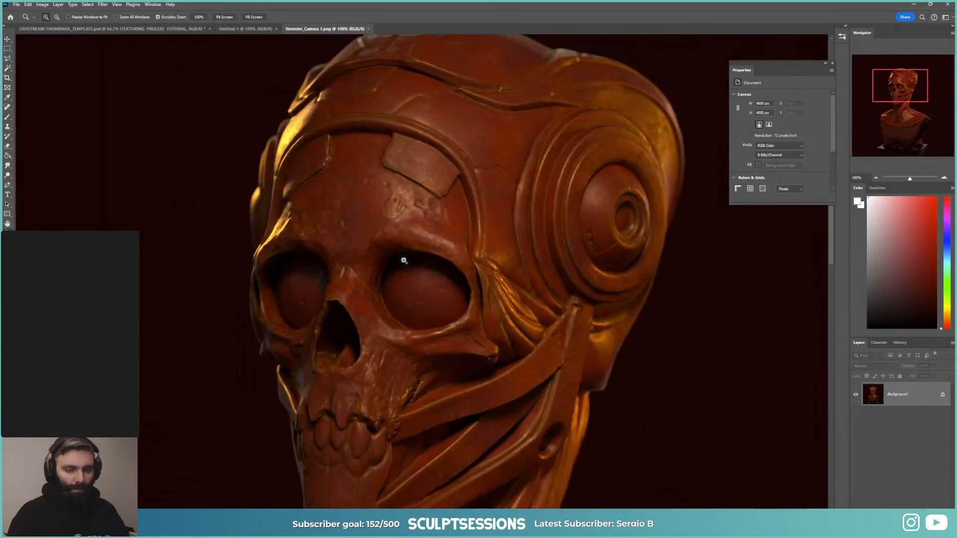
{"action": "left_click_drag", "start_coordinate": [404, 261], "coordinate": [456, 314]}
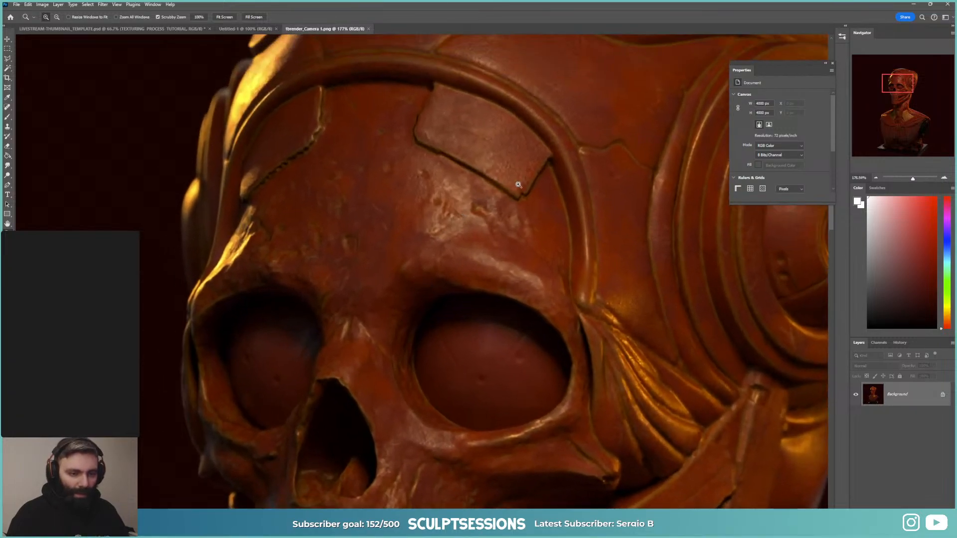
{"action": "left_click_drag", "start_coordinate": [486, 166], "coordinate": [468, 154]}
{"action": "left_click_drag", "start_coordinate": [504, 207], "coordinate": [429, 89]}
Step: Examine the bust's chest, shoulder and lower torso in the render, ending on the whole image
{"action": "left_click_drag", "start_coordinate": [491, 498], "coordinate": [494, 272]}
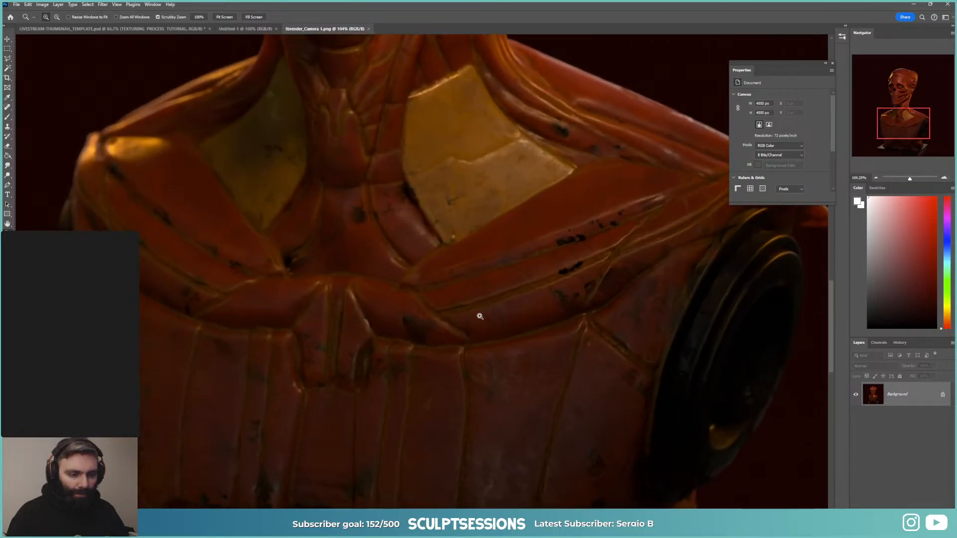
{"action": "left_click_drag", "start_coordinate": [479, 316], "coordinate": [463, 224]}
{"action": "left_click_drag", "start_coordinate": [402, 334], "coordinate": [444, 364]}
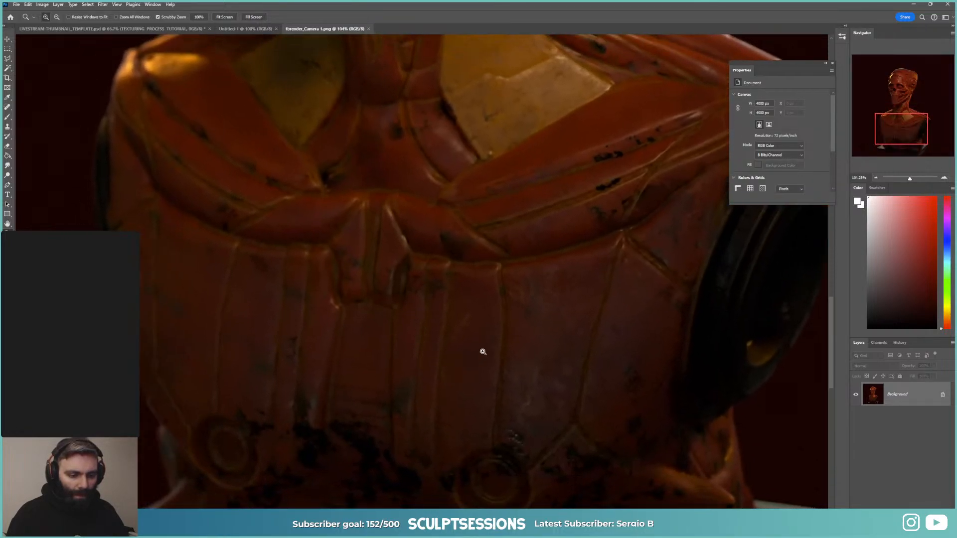
{"action": "left_click_drag", "start_coordinate": [500, 336], "coordinate": [486, 297]}
{"action": "left_click_drag", "start_coordinate": [493, 261], "coordinate": [497, 378]}
{"action": "left_click_drag", "start_coordinate": [505, 356], "coordinate": [510, 319]}
{"action": "left_click_drag", "start_coordinate": [518, 321], "coordinate": [481, 310]}
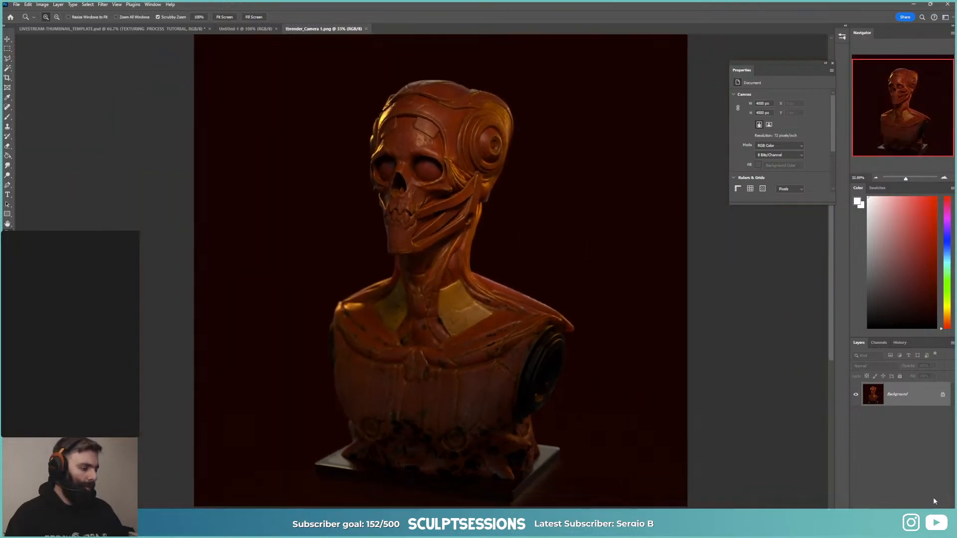
Step: Add two empty layers above the render and sample the golden highlight on the skull's forehead as the brush colour
{"action": "key", "text": "ctrl+shift+alt+n"}
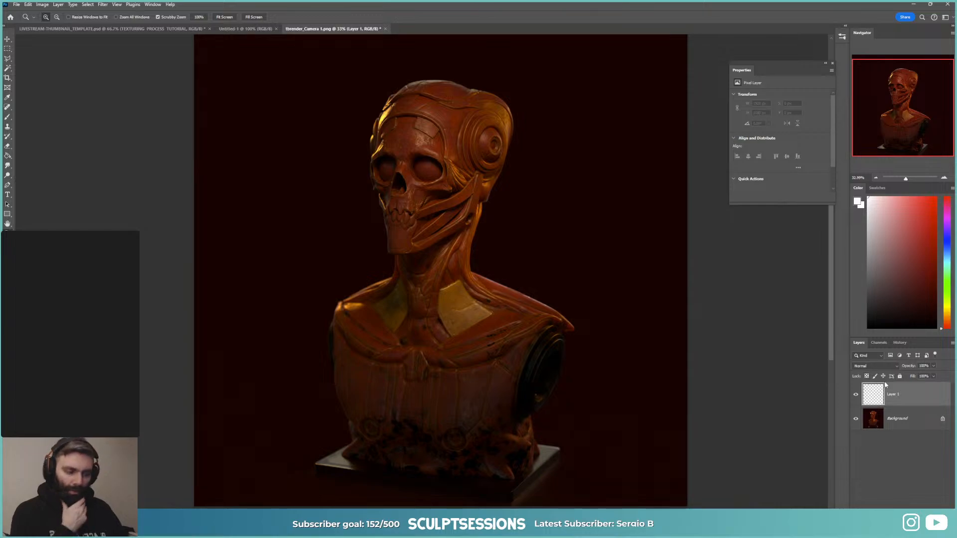
{"action": "key", "text": "ctrl+minus"}
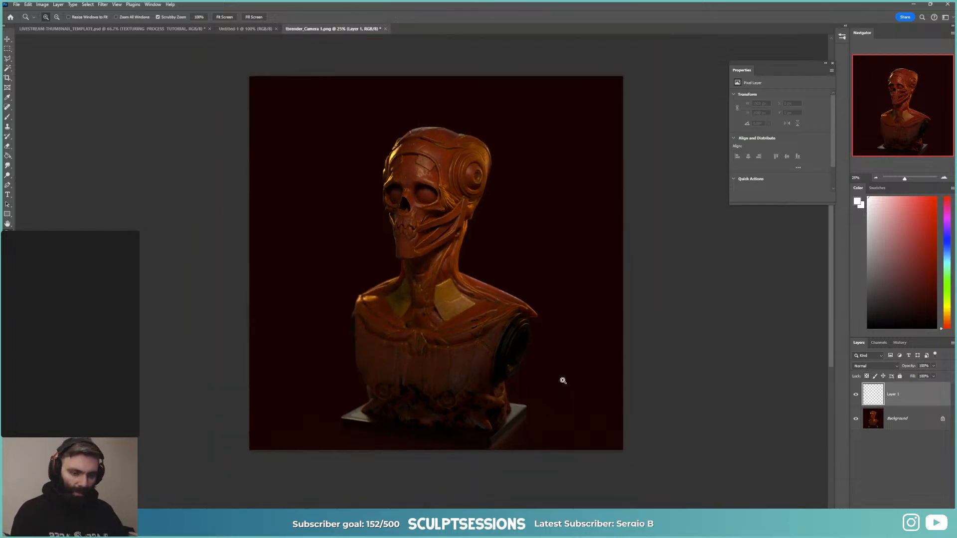
{"action": "key", "text": "b"}
{"action": "mouse_move", "coordinate": [551, 315]}
{"action": "right_mouse_down", "text": "alt"}
{"action": "mouse_move", "coordinate": [471, 265]}
{"action": "mouse_move", "coordinate": [517, 172]}
{"action": "right_mouse_up", "text": "alt"}
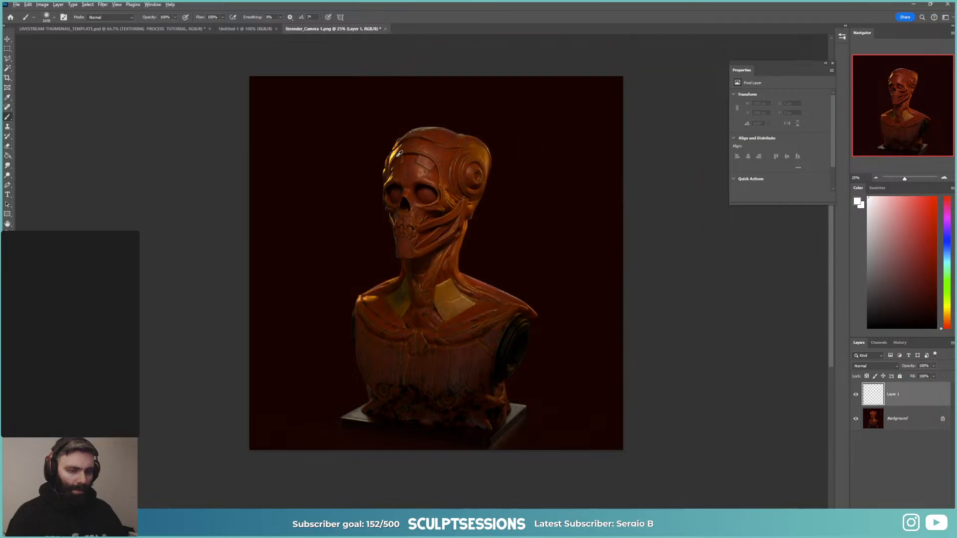
{"action": "left_click_drag", "start_coordinate": [398, 154], "coordinate": [396, 151], "text": "alt"}
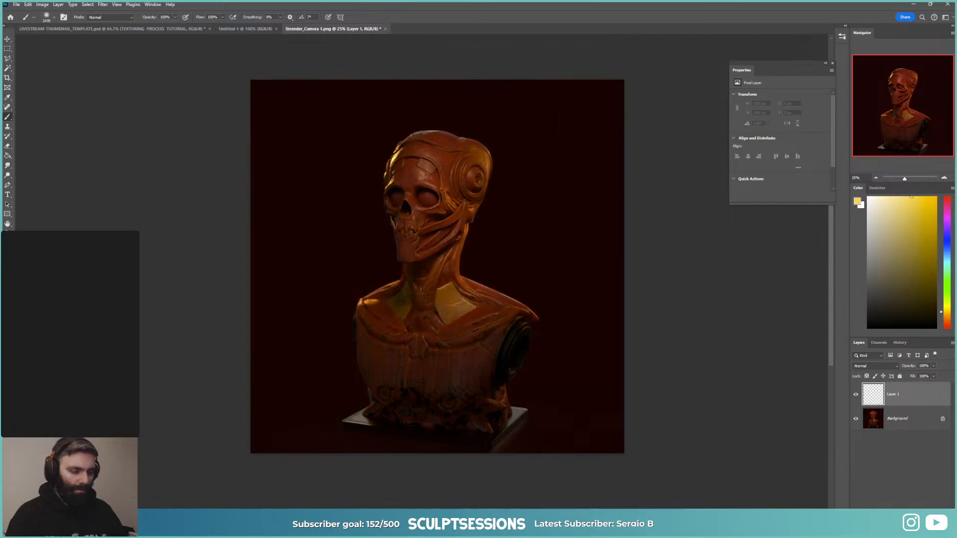
{"action": "key", "text": "ctrl+shift+alt+n"}
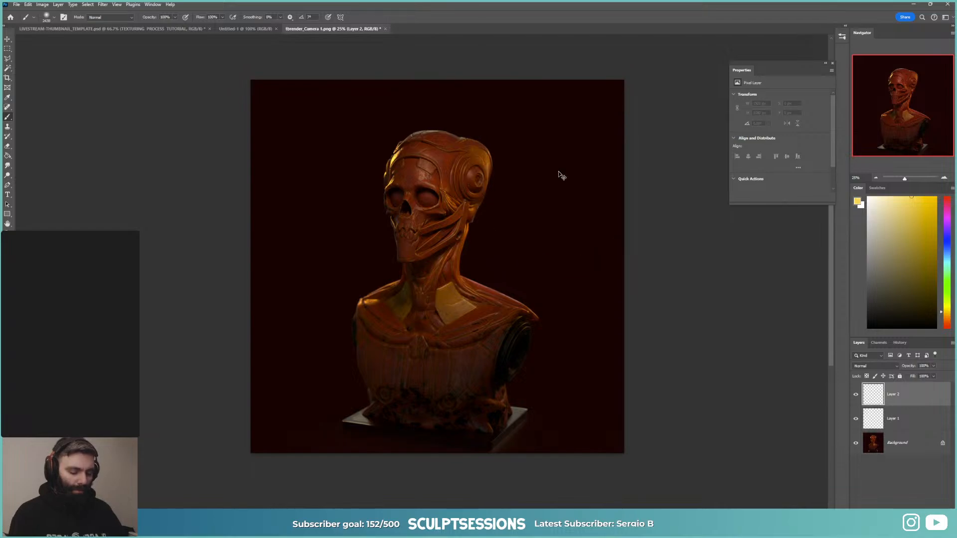
Step: Paint a broad, soft yellow glow across the upper part of the image on Layer 2 with an enlarged brush
{"action": "key", "text": "ctrl+minus"}
{"action": "right_click_drag", "start_coordinate": [499, 182], "coordinate": [509, 145], "text": "alt"}
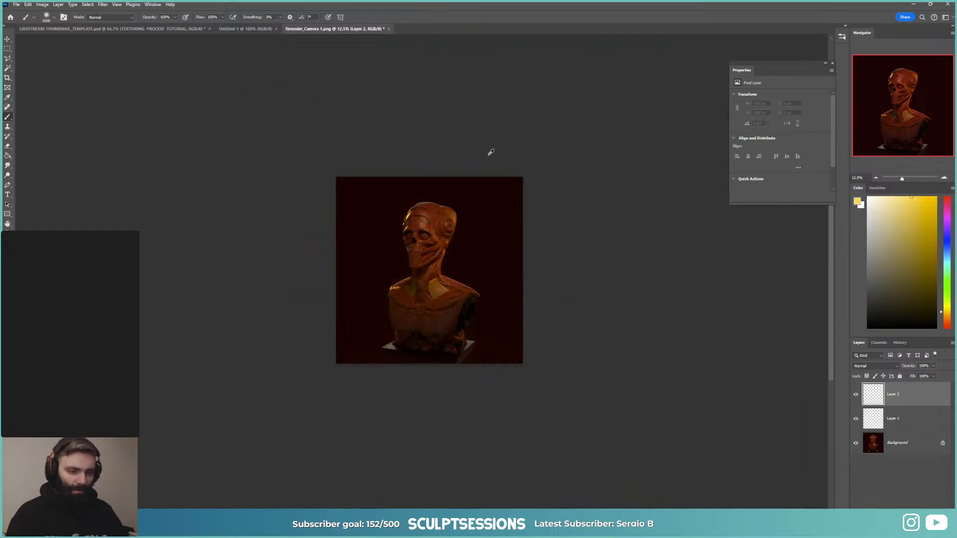
{"action": "left_click", "coordinate": [431, 172]}
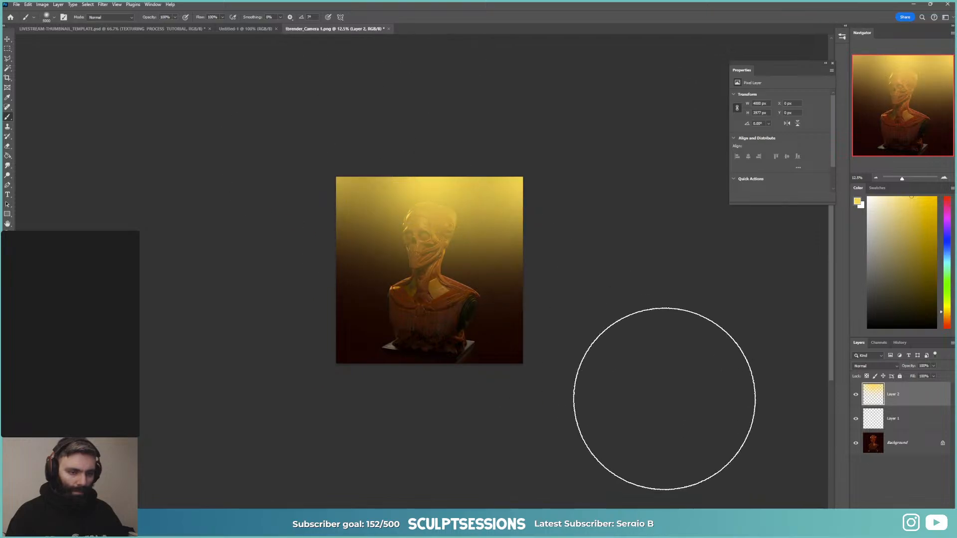
Step: Lower the fill of the yellow glow on Layer 2 to 14%
{"action": "key", "text": "ctrl+plus"}
{"action": "key", "text": "ctrl+plus"}
{"action": "key", "text": "ctrl+plus"}
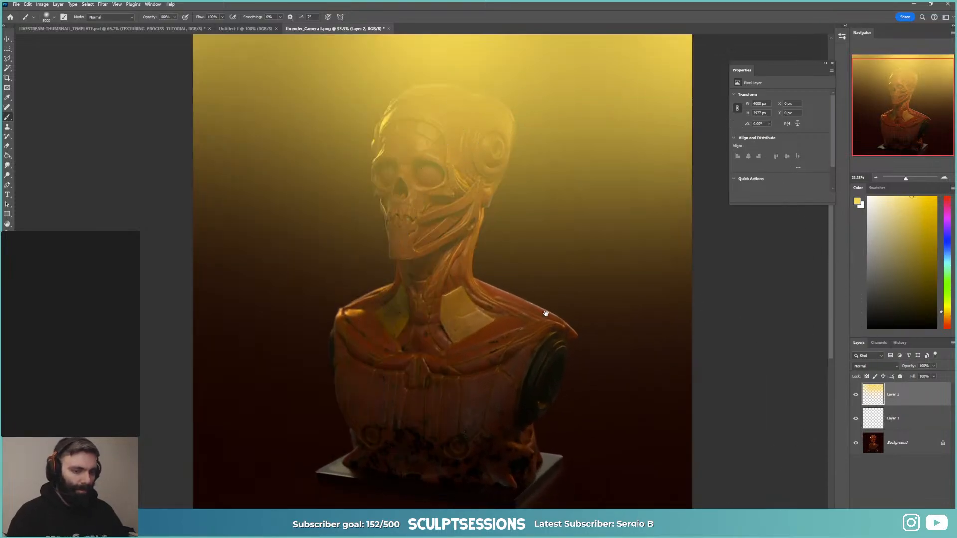
{"action": "left_click_drag", "start_coordinate": [545, 314], "coordinate": [565, 399]}
{"action": "key", "text": "v"}
{"action": "left_click", "coordinate": [934, 376]}
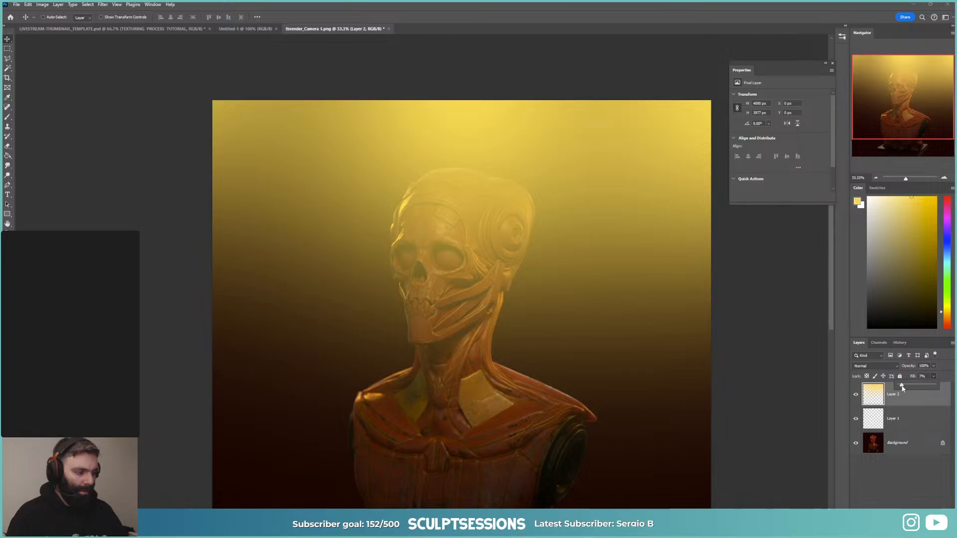
{"action": "left_click_drag", "start_coordinate": [903, 388], "coordinate": [903, 389]}
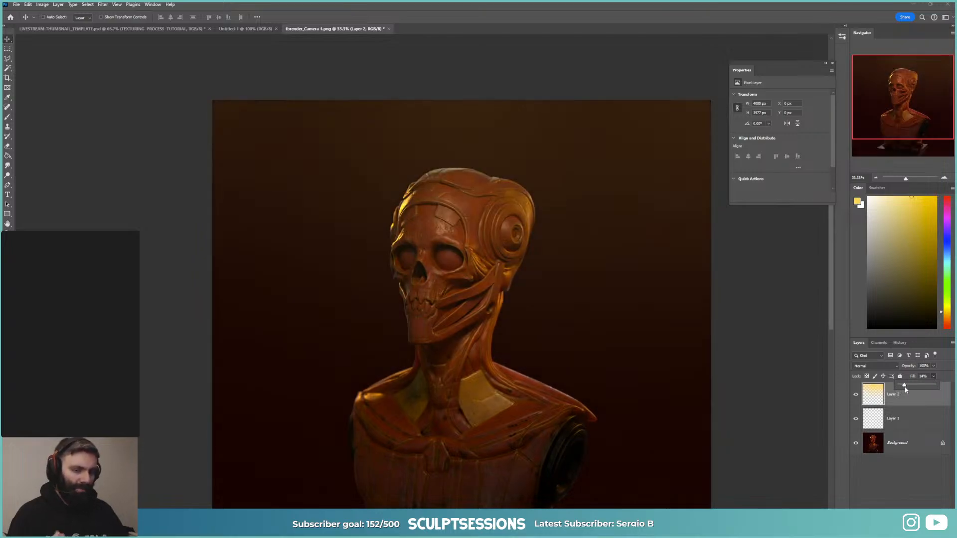
{"action": "left_click", "coordinate": [549, 321]}
{"action": "key", "text": "ctrl+minus"}
{"action": "left_click_drag", "start_coordinate": [564, 331], "coordinate": [568, 290]}
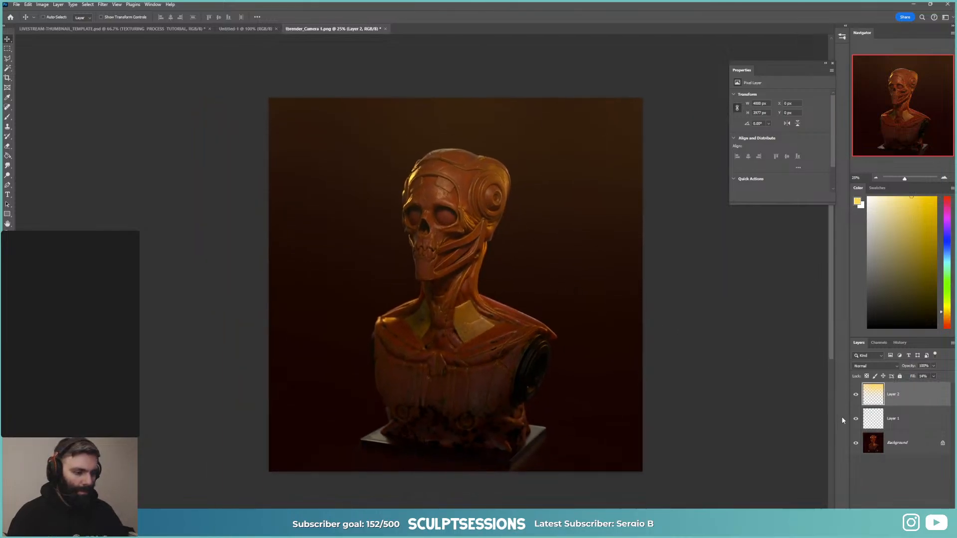
{"action": "left_click_drag", "start_coordinate": [602, 403], "coordinate": [603, 386]}
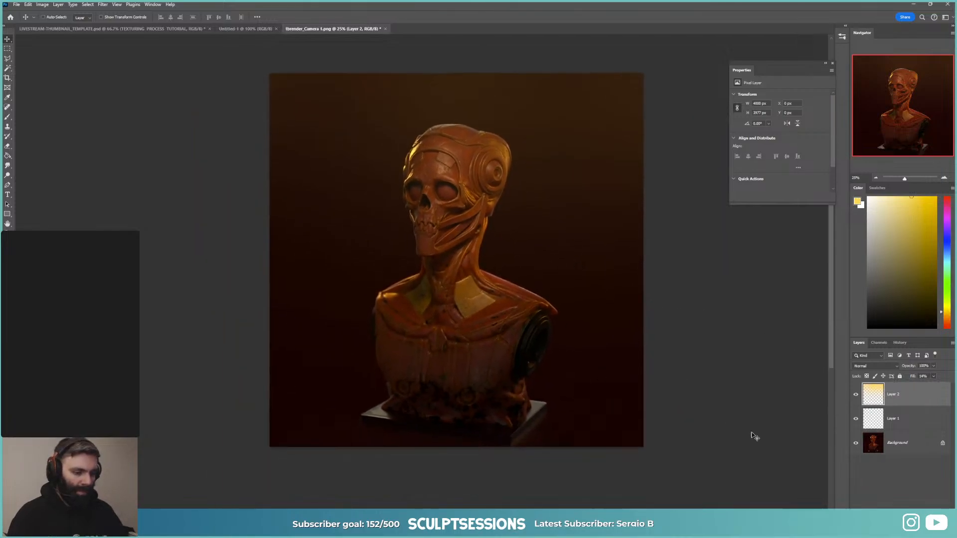
Step: Paint soft black shading along the bottom of the image on Layer 1 and reduce that layer's opacity to 0%
{"action": "left_click", "coordinate": [879, 418]}
{"action": "key", "text": "b"}
{"action": "key", "text": "ctrl+minus"}
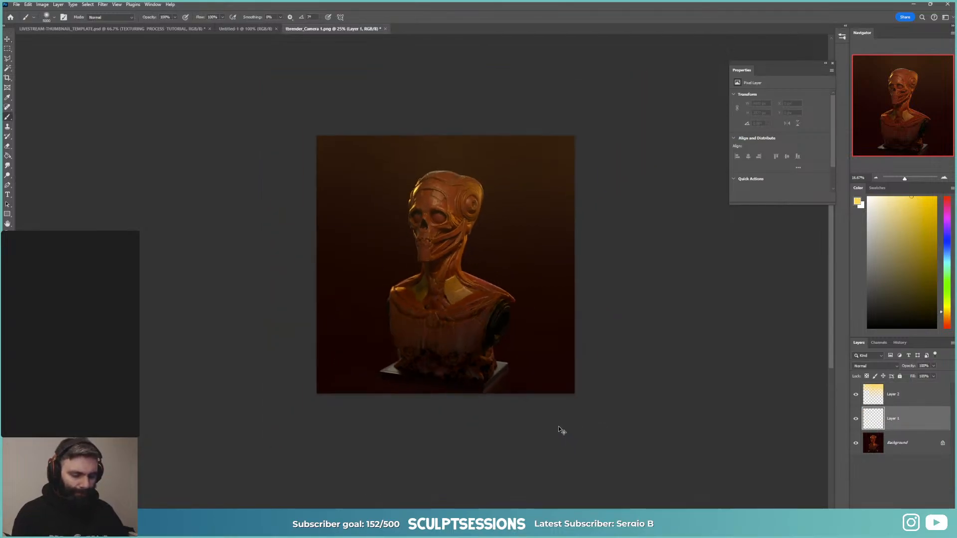
{"action": "key", "text": "d"}
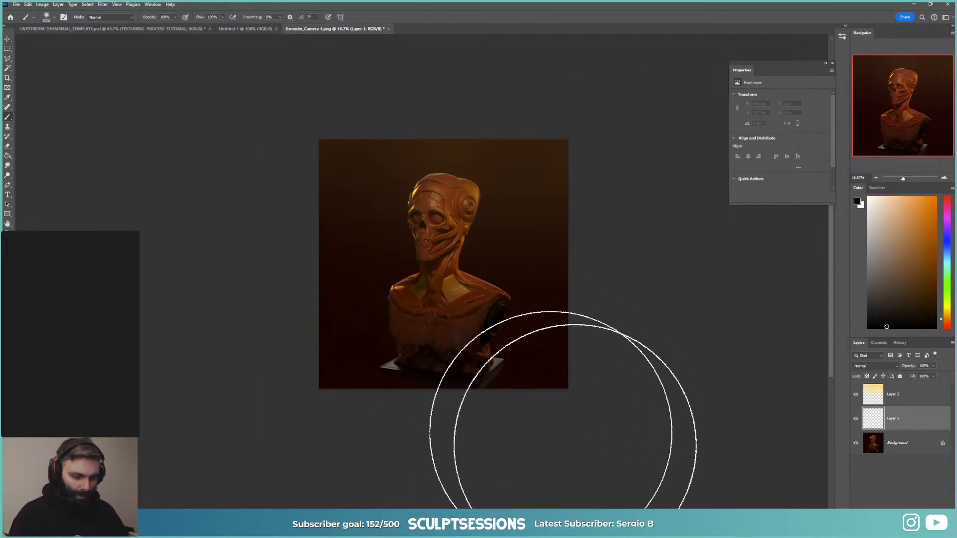
{"action": "mouse_move", "coordinate": [494, 387]}
{"action": "right_mouse_down", "text": "alt"}
{"action": "mouse_move", "coordinate": [499, 375]}
{"action": "mouse_move", "coordinate": [469, 367]}
{"action": "right_mouse_up", "text": "alt"}
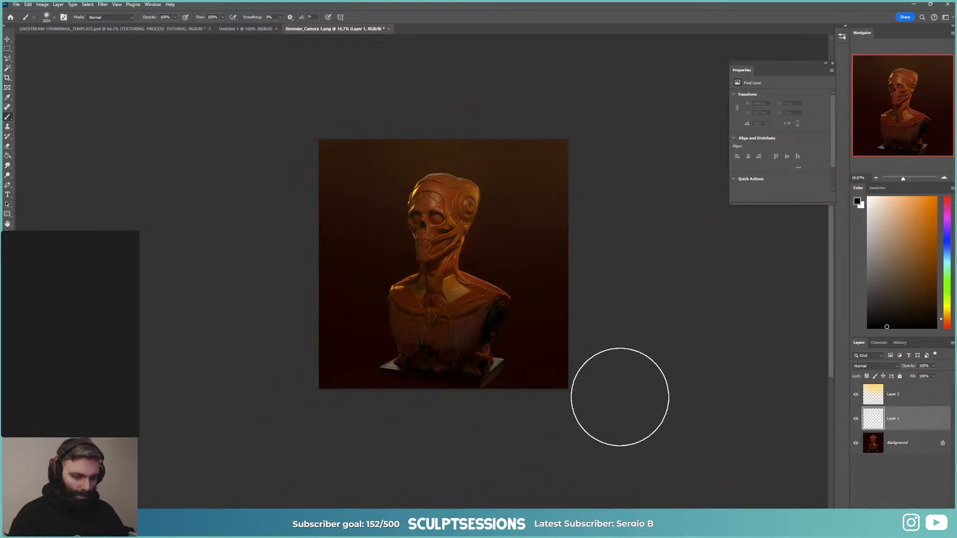
{"action": "left_click_drag", "start_coordinate": [620, 397], "coordinate": [216, 425]}
{"action": "right_click_drag", "start_coordinate": [524, 372], "coordinate": [549, 374], "text": "alt"}
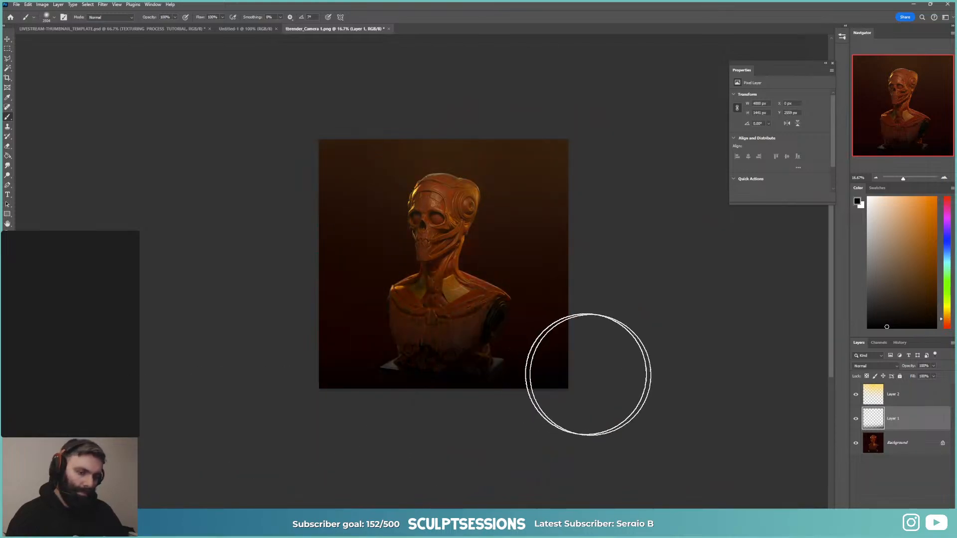
{"action": "left_click_drag", "start_coordinate": [588, 373], "coordinate": [114, 404]}
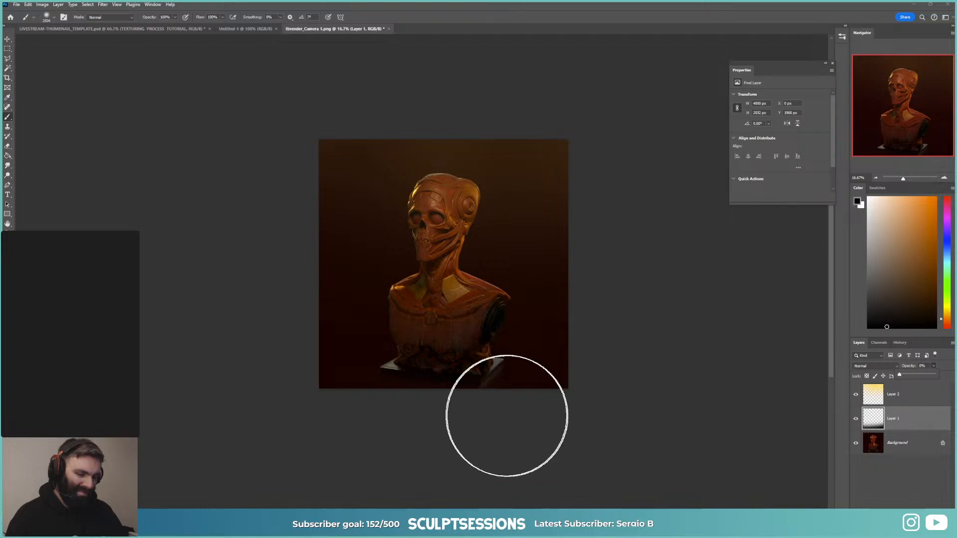
Step: Examine the bust's lower torso and pedestal up close, followed by the whole figure
{"action": "key", "text": "z"}
{"action": "left_click", "coordinate": [446, 351]}
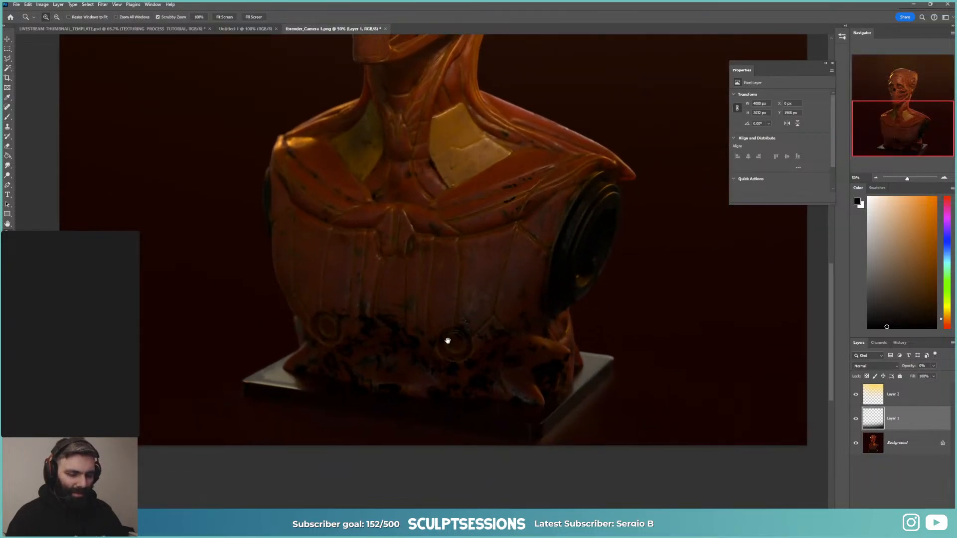
{"action": "left_click_drag", "start_coordinate": [449, 344], "coordinate": [463, 323]}
{"action": "key", "text": "ctrl+minus"}
{"action": "key", "text": "ctrl+minus"}
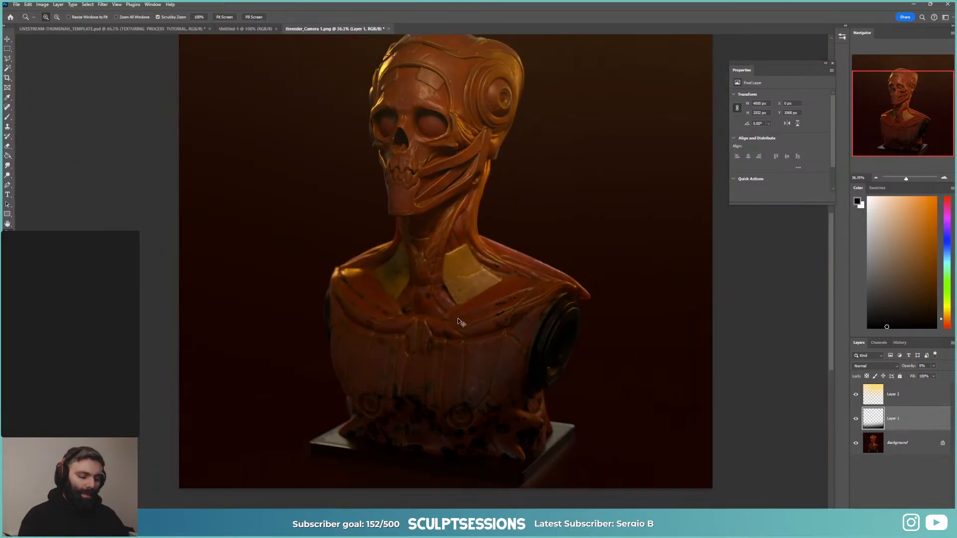
{"action": "key", "text": "ctrl+plus"}
{"action": "left_click_drag", "start_coordinate": [538, 192], "coordinate": [543, 223]}
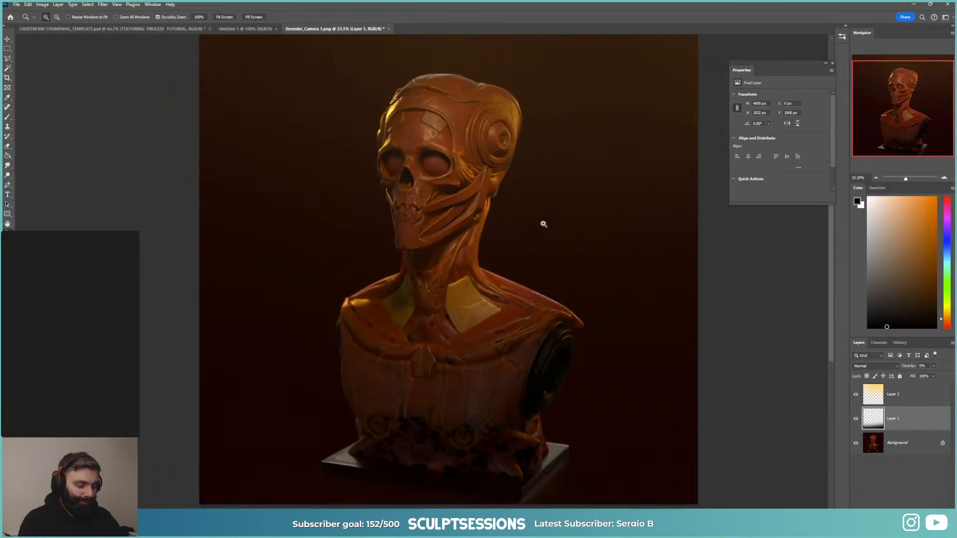
Step: Add a Color Lookup adjustment layer above Layer 2 and load the 2Strip.look 3D LUT
{"action": "left_click", "coordinate": [911, 395]}
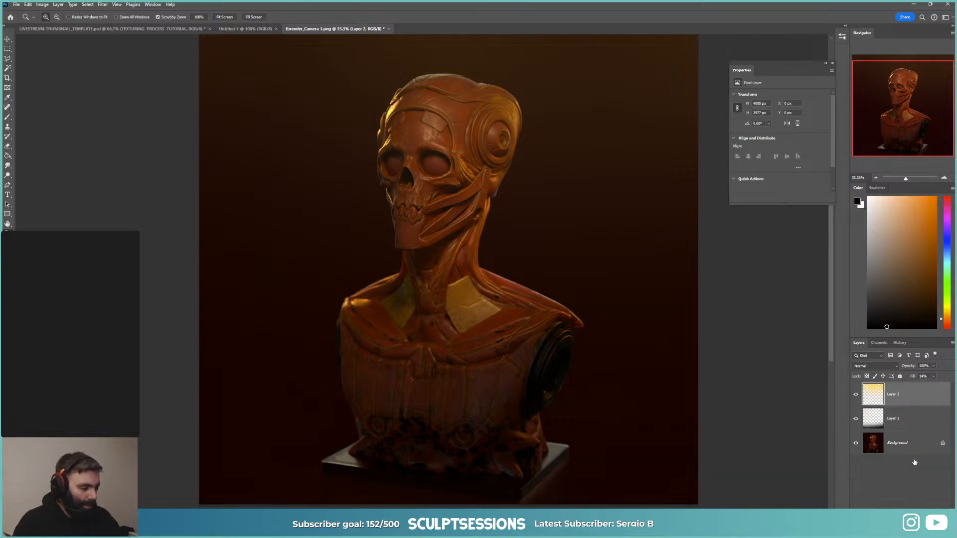
{"action": "right_click", "coordinate": [893, 379]}
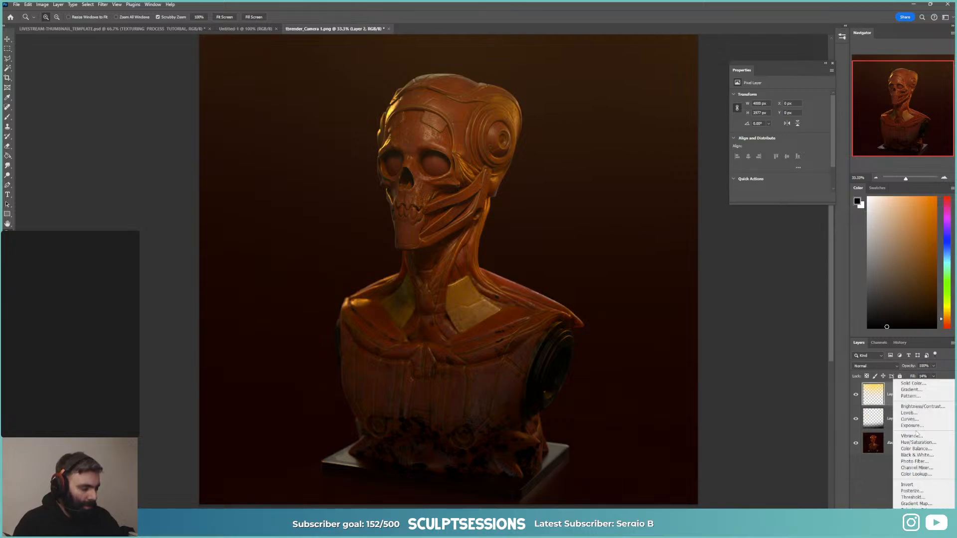
{"action": "left_click", "coordinate": [921, 475]}
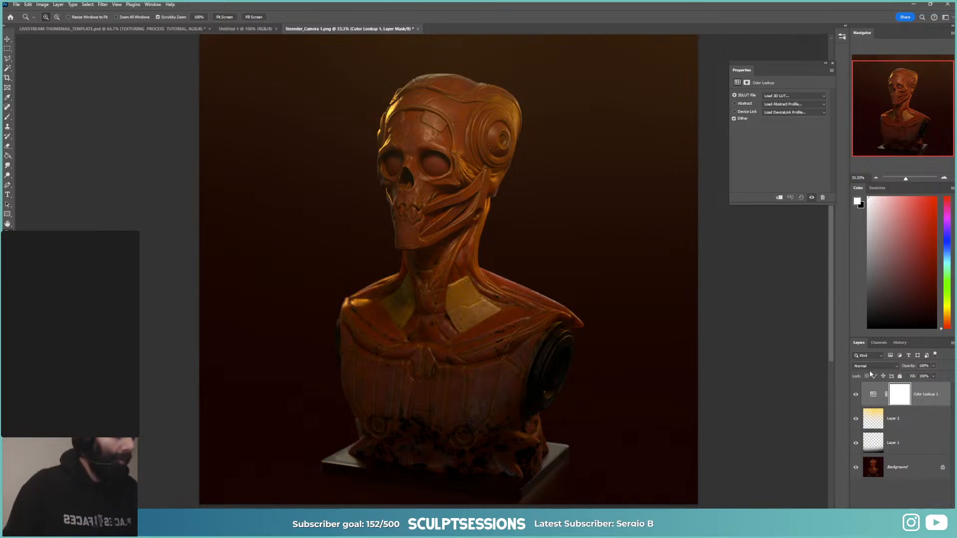
{"action": "left_click", "coordinate": [794, 96]}
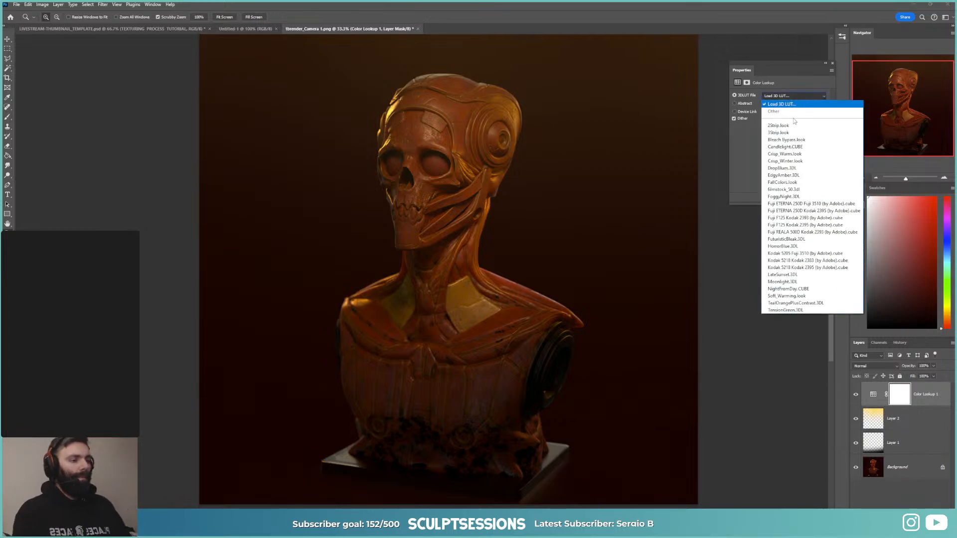
{"action": "left_click", "coordinate": [796, 119]}
Step: Try successive 3D LUTs on the Color Lookup layer, including Candlelight.CUBE and Crisp_Winter.look, up to FallColors.look
{"action": "left_click", "coordinate": [787, 97]}
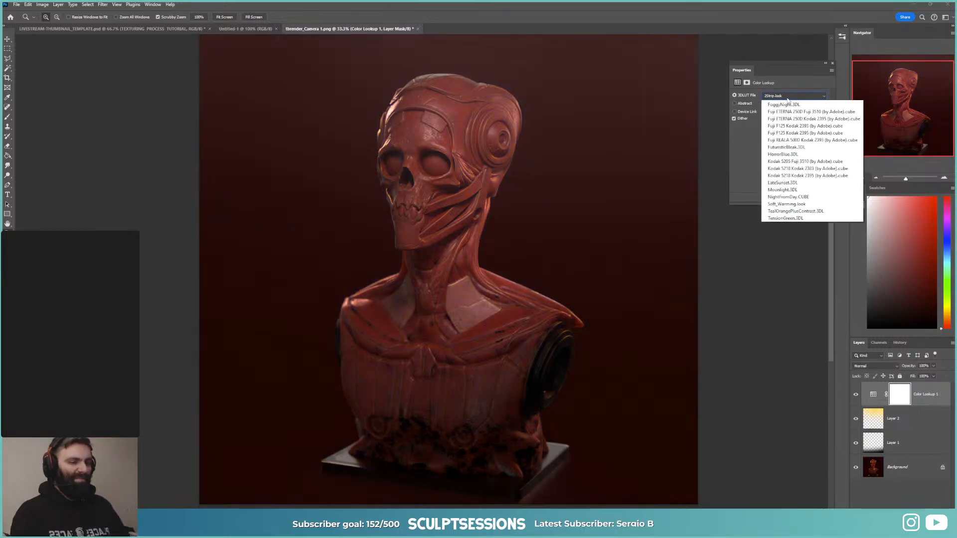
{"action": "left_click", "coordinate": [788, 125]}
{"action": "key", "text": "Down"}
{"action": "key", "text": "Down"}
{"action": "key", "text": "Down"}
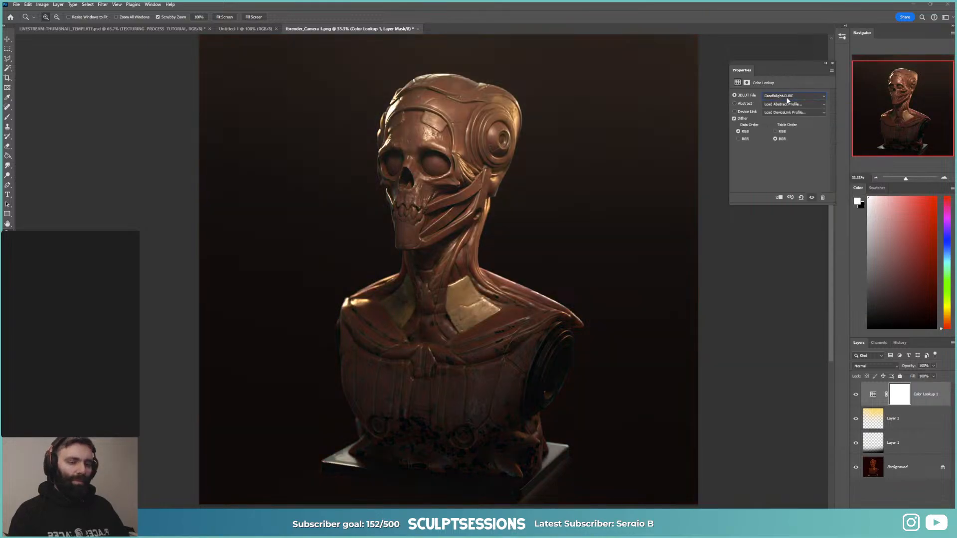
{"action": "key", "text": "Down"}
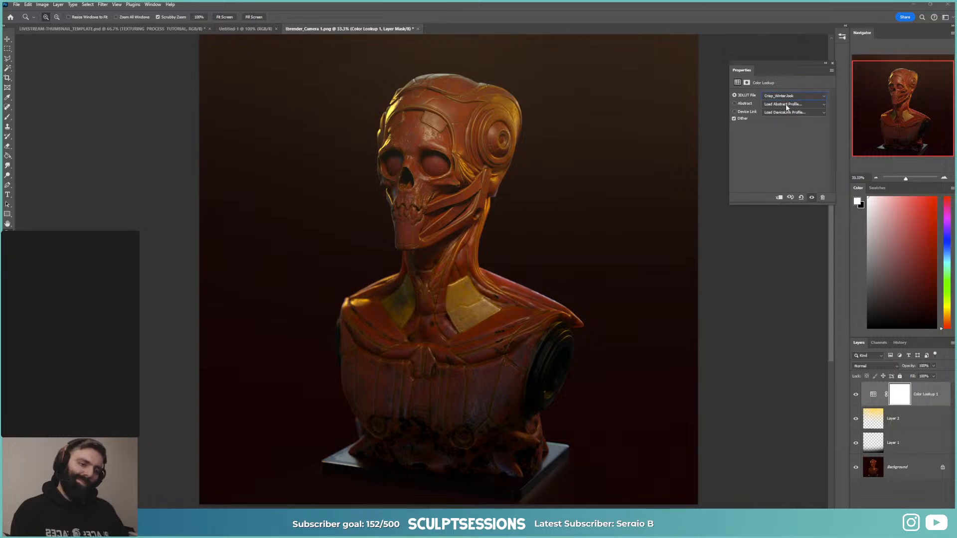
{"action": "key", "text": "Down"}
{"action": "key", "text": "Down"}
{"action": "key", "text": "Down"}
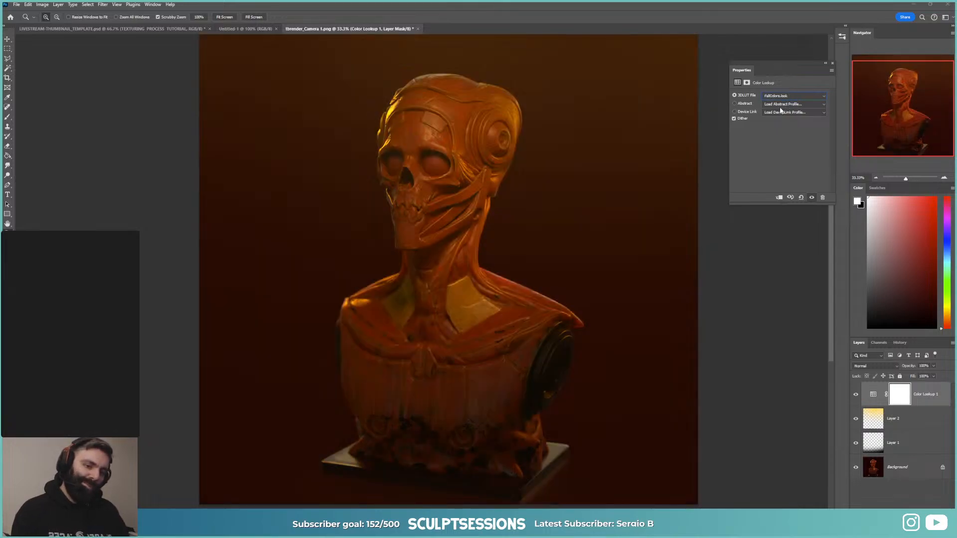
Step: Compare the FallColors.look and filmstock_50.3dl LUTs and keep filmstock_50.3dl on the Color Lookup layer
{"action": "key", "text": "Down"}
{"action": "key", "text": "Up"}
{"action": "key", "text": "Down"}
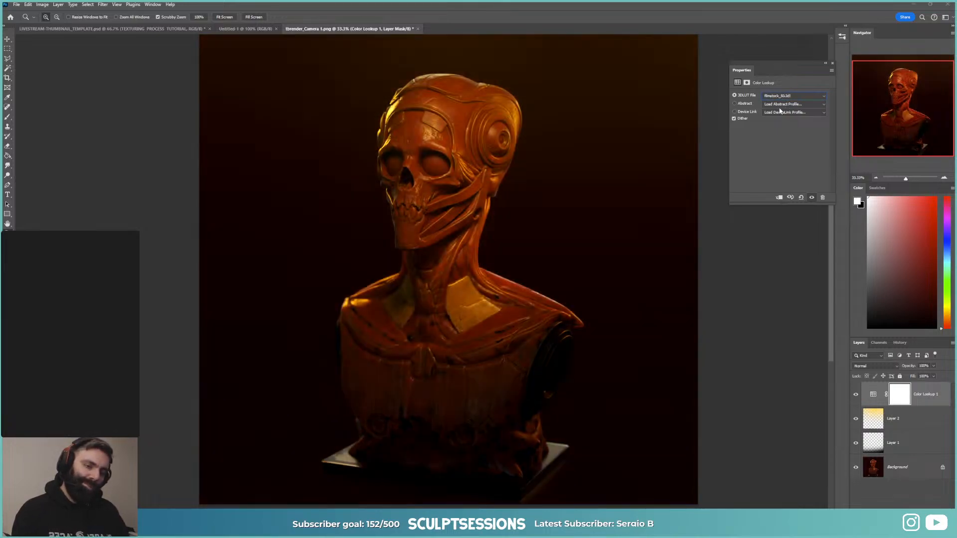
{"action": "key", "text": "Up"}
{"action": "key", "text": "Up"}
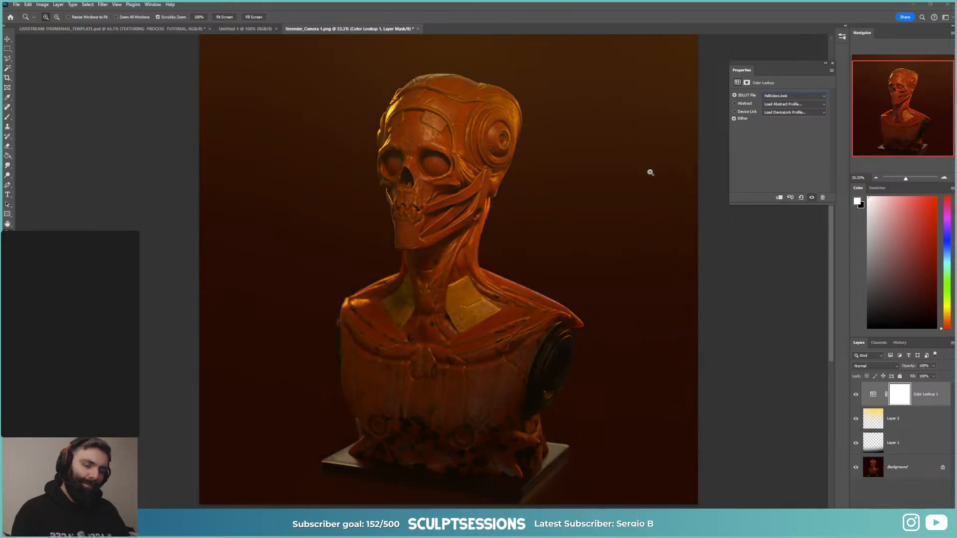
{"action": "key", "text": "Down"}
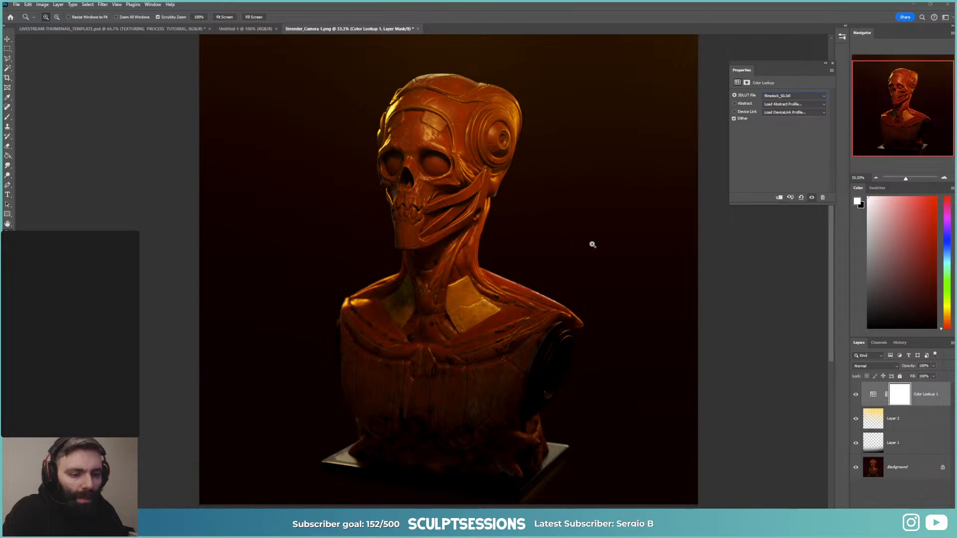
Step: Invert the Color Lookup layer's mask to black and get the Brush tool ready for painting on it
{"action": "left_click", "coordinate": [908, 394]}
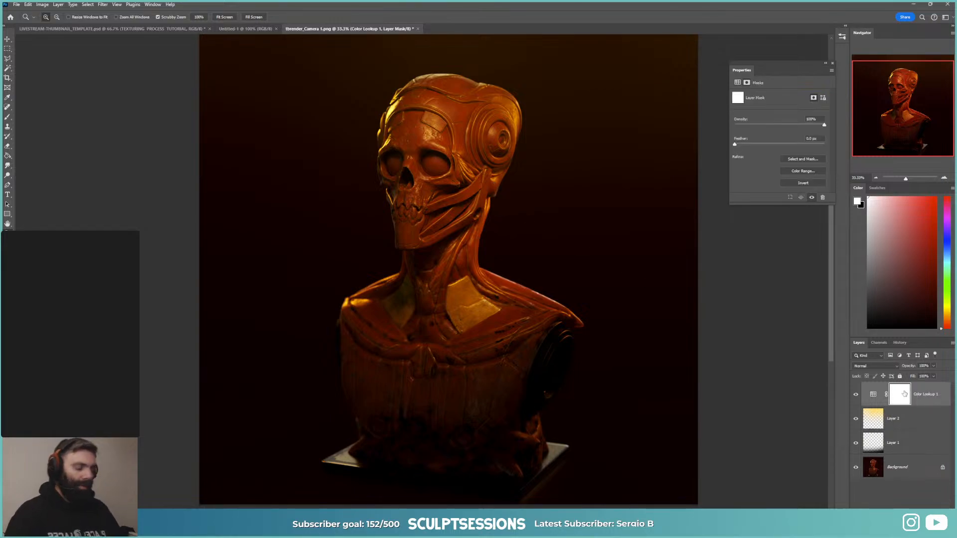
{"action": "key", "text": "ctrl+i"}
{"action": "key", "text": "b"}
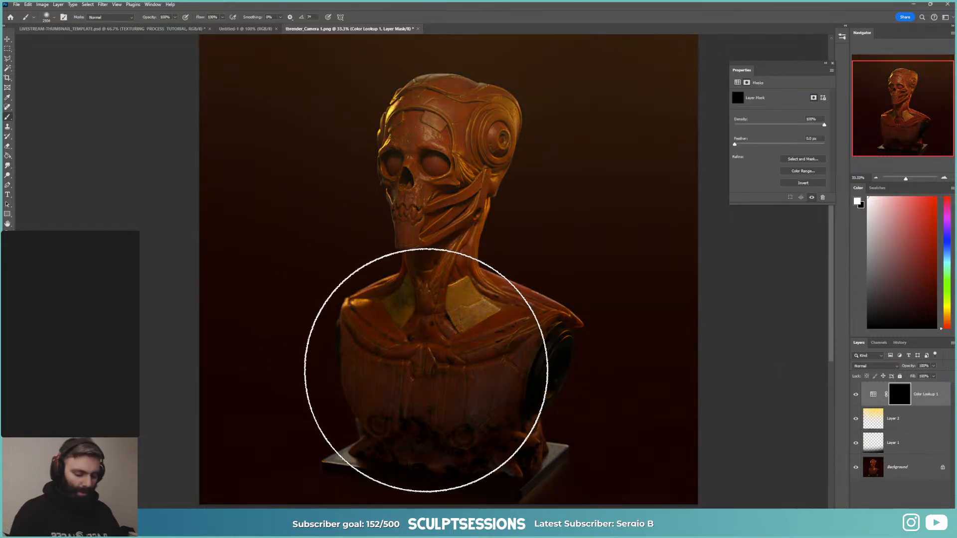
Step: Try revealing the colour grade over the bust's base with soft white dabs on the mask, and undo them
{"action": "key", "text": "ctrl+plus"}
{"action": "key", "text": "ctrl+minus"}
{"action": "key", "text": "ctrl+minus"}
{"action": "key", "text": "ctrl+minus"}
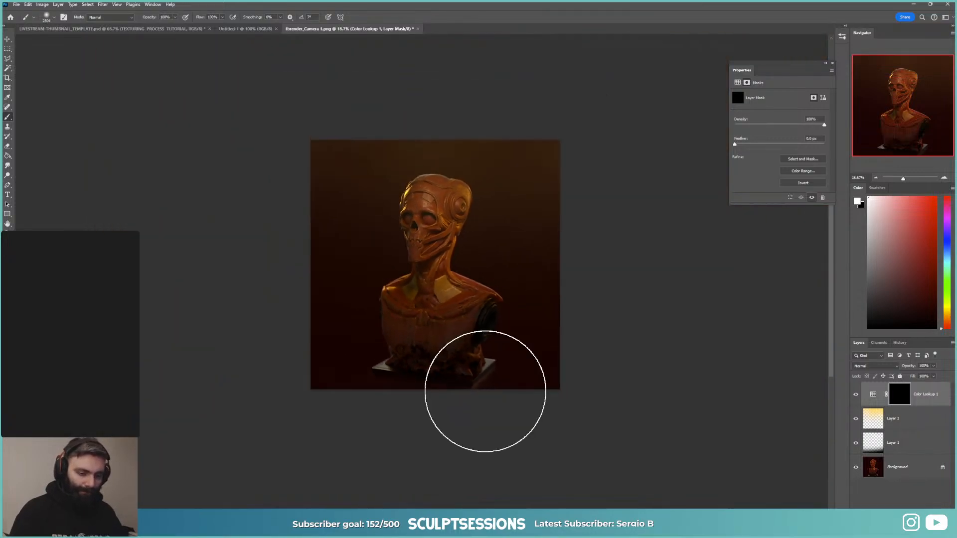
{"action": "left_click", "coordinate": [444, 376]}
{"action": "left_click", "coordinate": [426, 369]}
{"action": "right_click_drag", "start_coordinate": [423, 345], "coordinate": [447, 343], "text": "alt"}
{"action": "key", "text": "ctrl+z"}
{"action": "key", "text": "ctrl+z"}
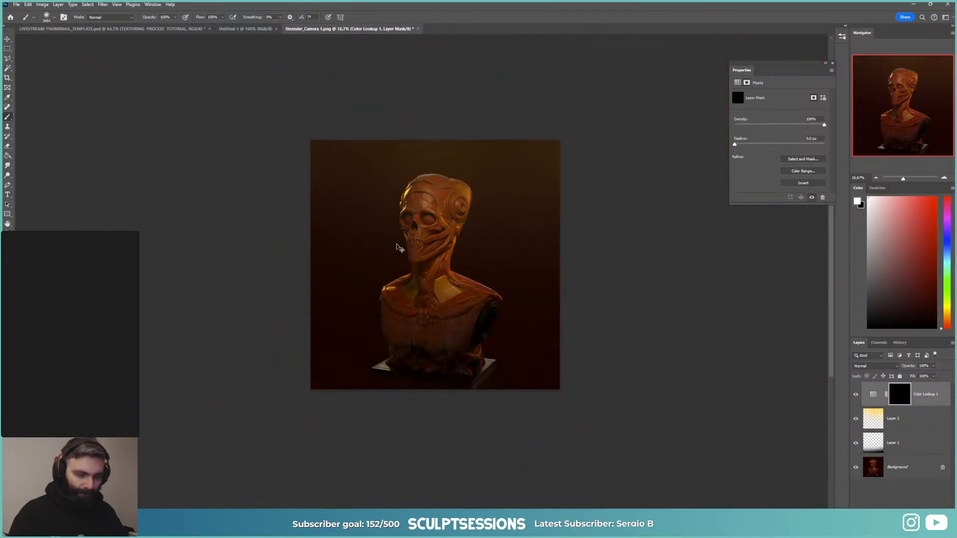
Step: Reveal the colour grade over the image's upper part with large soft white mask strokes, and move Layer 2 above the Color Lookup layer
{"action": "left_click", "coordinate": [422, 215]}
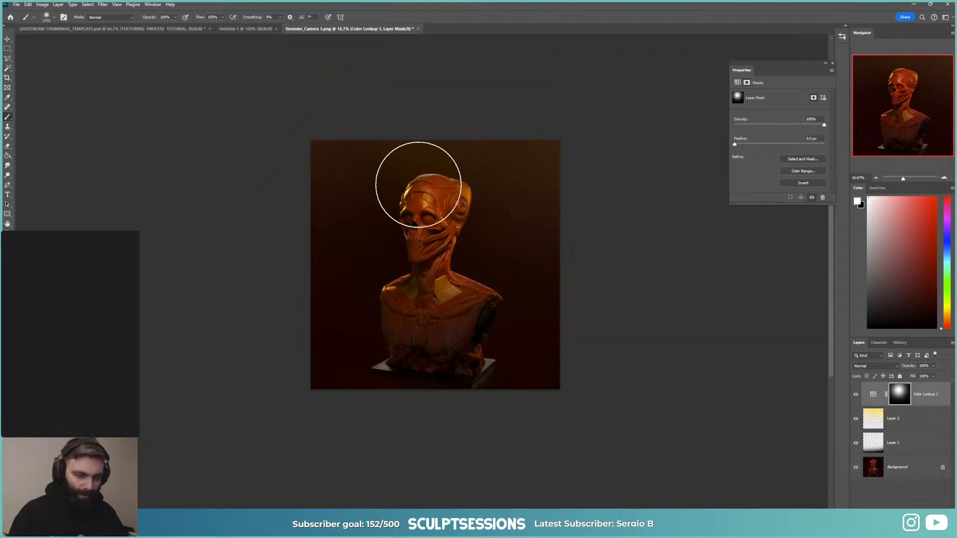
{"action": "right_click_drag", "start_coordinate": [406, 197], "coordinate": [418, 196], "text": "alt"}
{"action": "left_click_drag", "start_coordinate": [271, 235], "coordinate": [498, 248]}
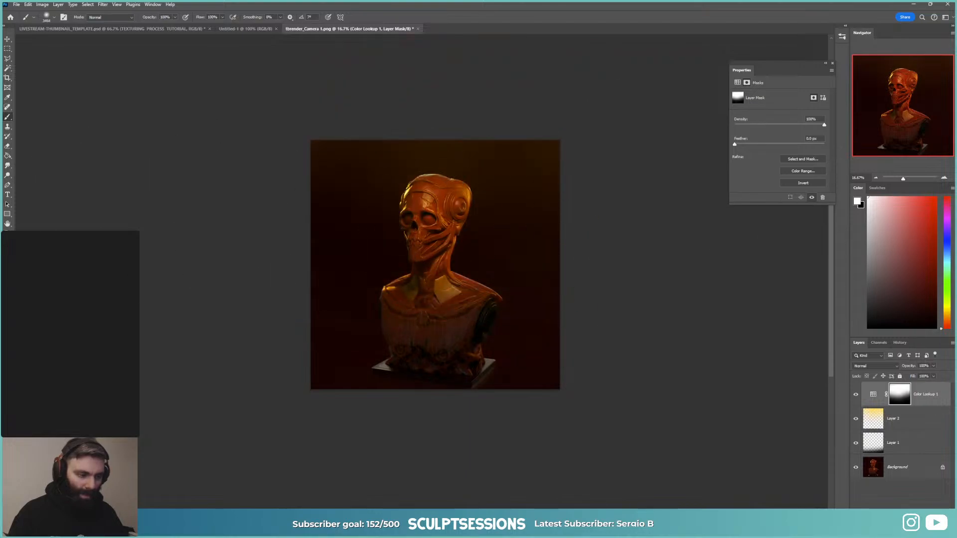
{"action": "left_click_drag", "start_coordinate": [906, 425], "coordinate": [900, 385]}
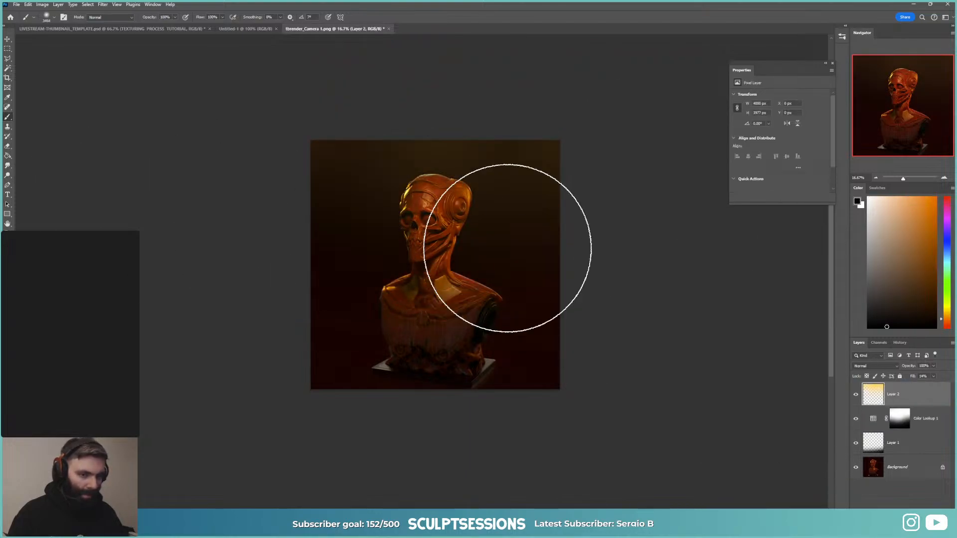
Step: Lower the Color Lookup layer's opacity to roughly half and inspect the grade on the skull and neck up close
{"action": "key", "text": "z"}
{"action": "left_click", "coordinate": [421, 212]}
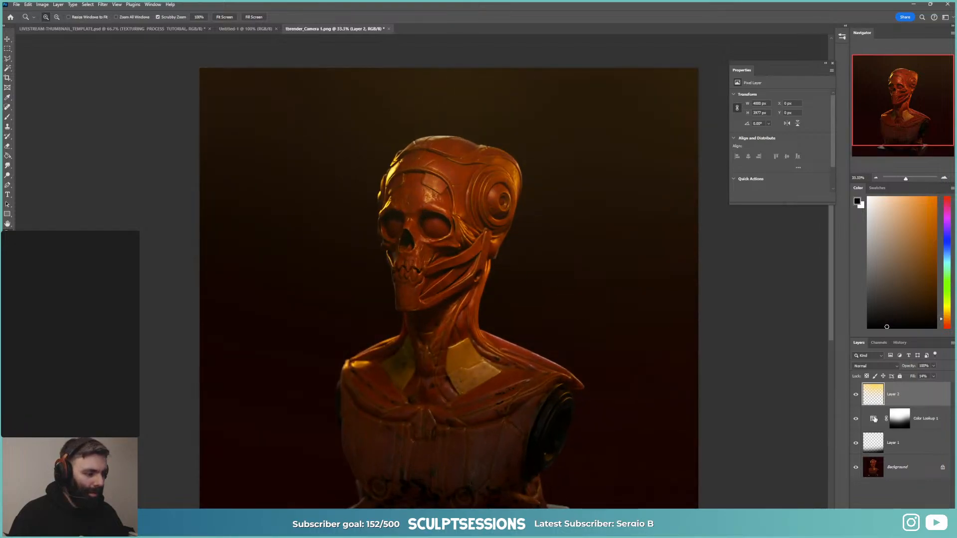
{"action": "left_click", "coordinate": [874, 419]}
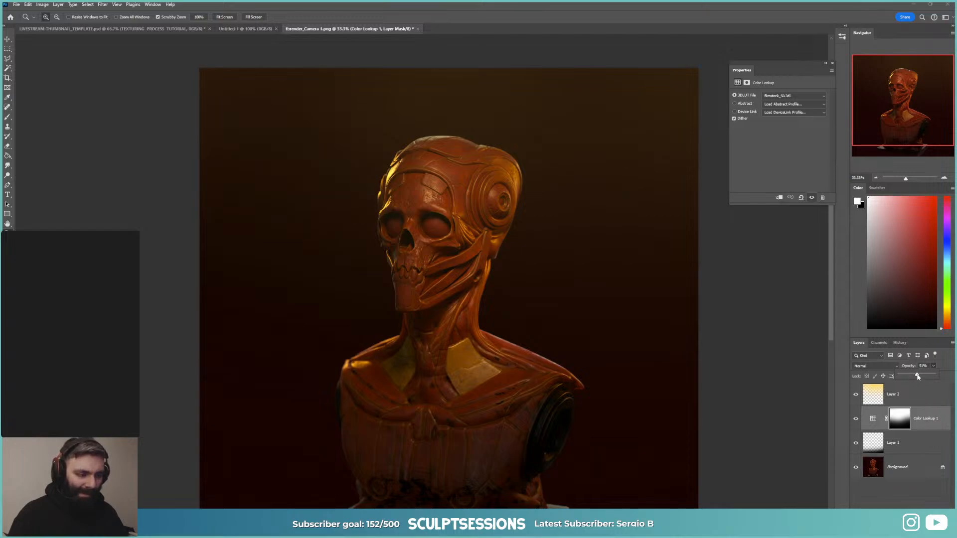
{"action": "key", "text": "v"}
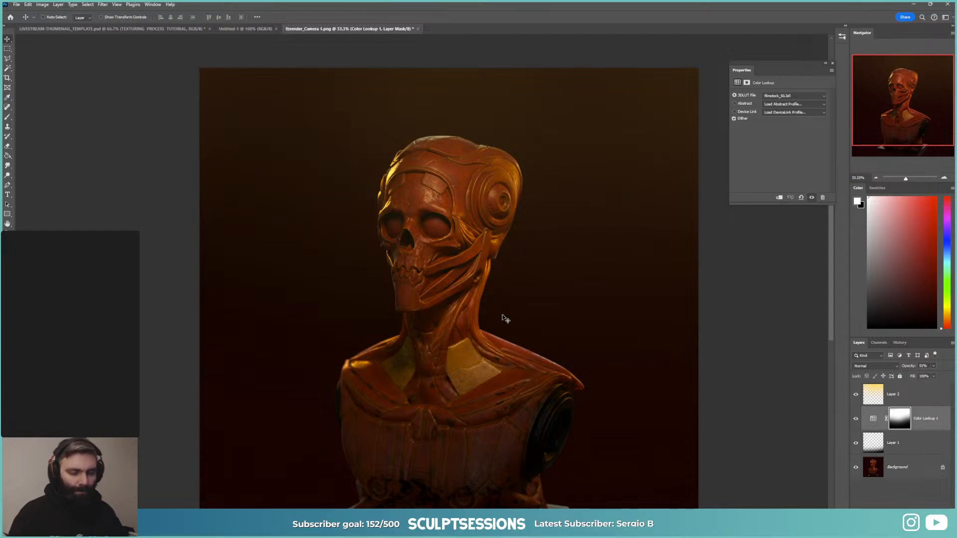
{"action": "key", "text": "z"}
{"action": "left_click", "coordinate": [452, 323]}
{"action": "left_click", "coordinate": [451, 322]}
{"action": "left_click", "coordinate": [448, 323], "text": "alt"}
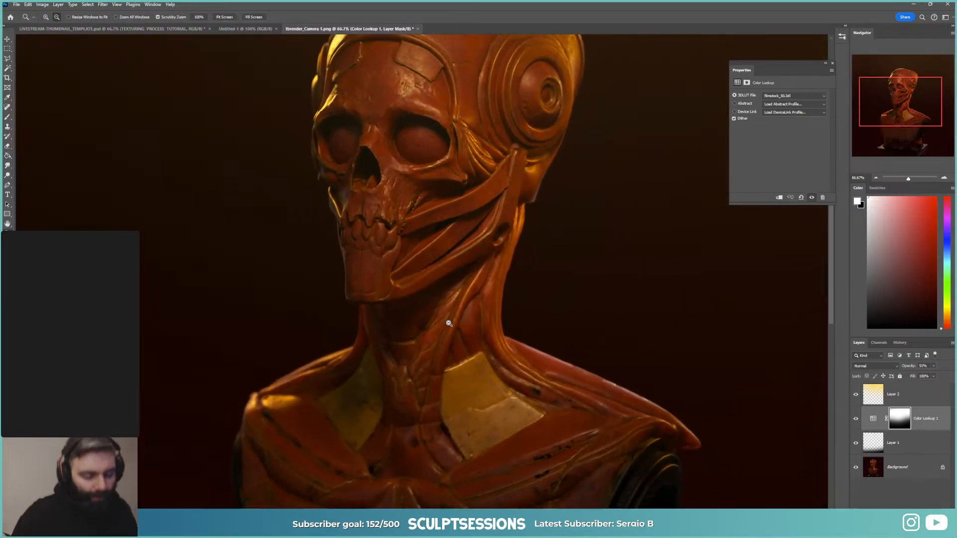
{"action": "left_click", "coordinate": [448, 323], "text": "alt"}
{"action": "left_click", "coordinate": [448, 323], "text": "alt"}
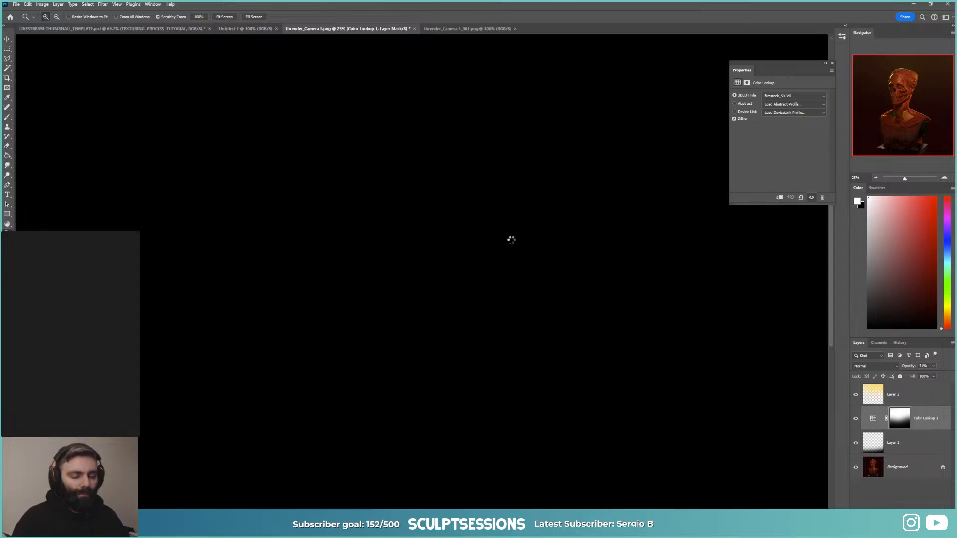
Step: Select the entire front-view render in tbrender_Camera 1_001.png for copying and return to tbrender_Camera 1.png
{"action": "key", "text": "v"}
{"action": "key", "text": "ctrl+a"}
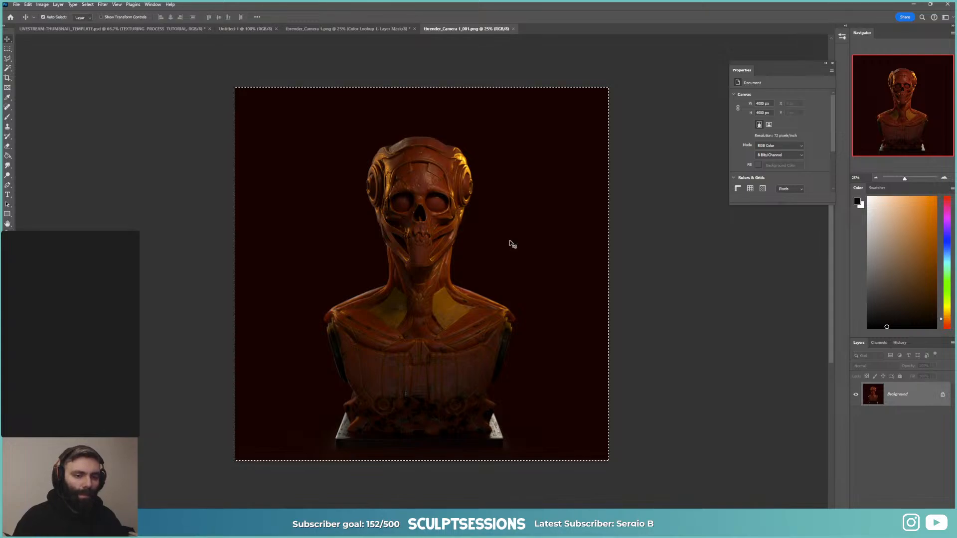
{"action": "left_click", "coordinate": [345, 28]}
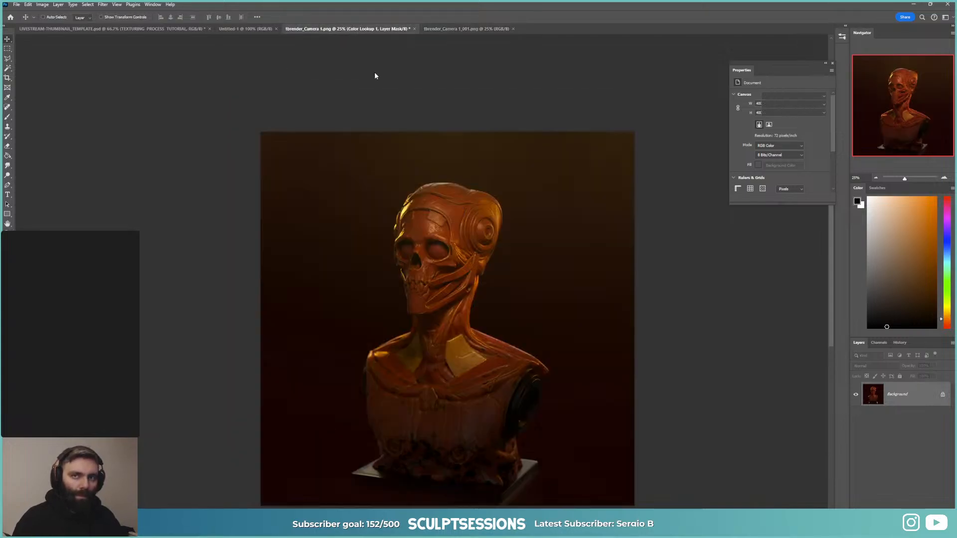
Step: Extend the canvas well past the left side of the three-quarter bust render using a 1:1 square crop
{"action": "key", "text": "ctrl+minus"}
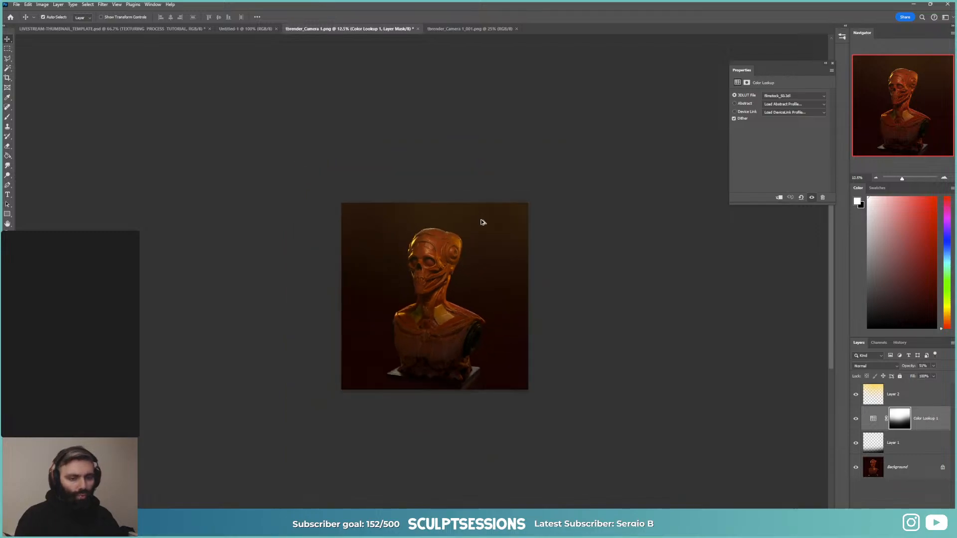
{"action": "key", "text": "c"}
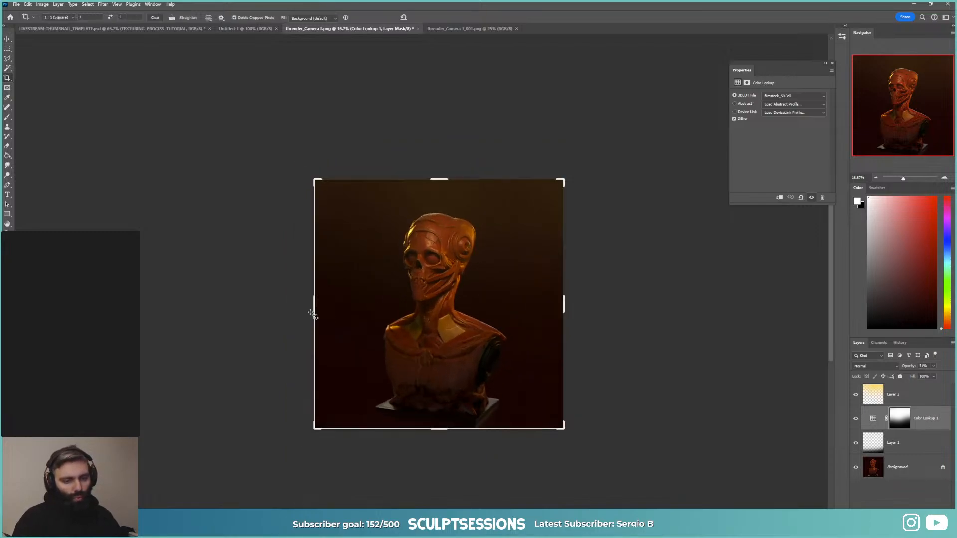
{"action": "left_click_drag", "start_coordinate": [313, 310], "coordinate": [210, 309]}
{"action": "key", "text": "Return"}
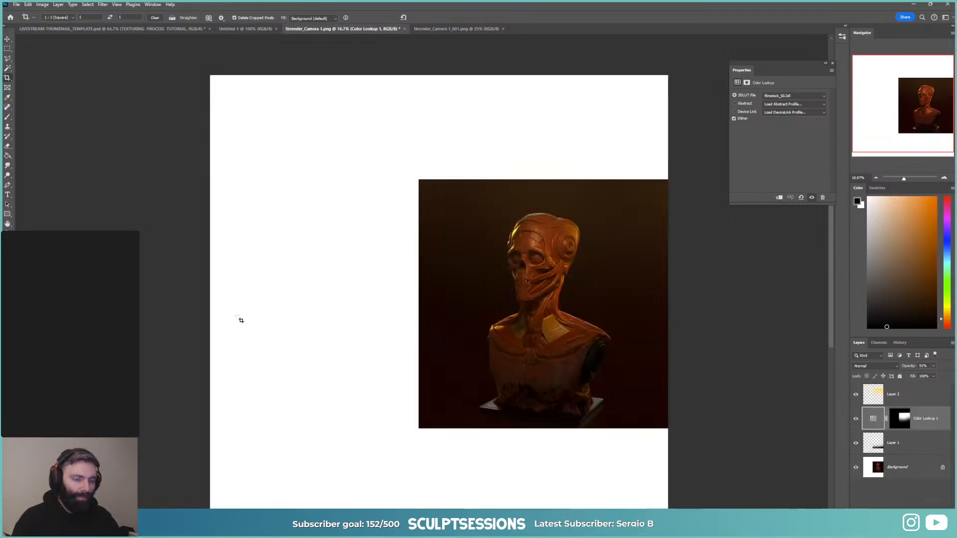
Step: Paste the front-view bust render as a new layer and place it directly left of the three-quarter render
{"action": "key", "text": "v"}
{"action": "key", "text": "ctrl+v"}
{"action": "left_click_drag", "start_coordinate": [442, 334], "coordinate": [398, 358]}
{"action": "key", "text": "c"}
{"action": "mouse_move", "coordinate": [302, 313]}
{"action": "left_mouse_down"}
{"action": "mouse_move", "coordinate": [264, 315]}
{"action": "mouse_move", "coordinate": [304, 324]}
{"action": "mouse_move", "coordinate": [281, 319]}
{"action": "mouse_move", "coordinate": [313, 322]}
{"action": "mouse_move", "coordinate": [312, 309]}
{"action": "left_mouse_up"}
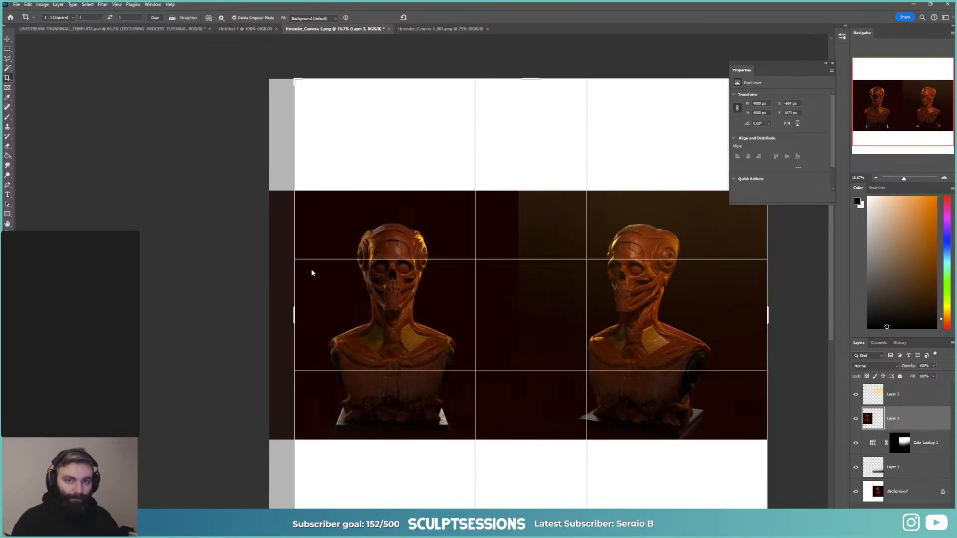
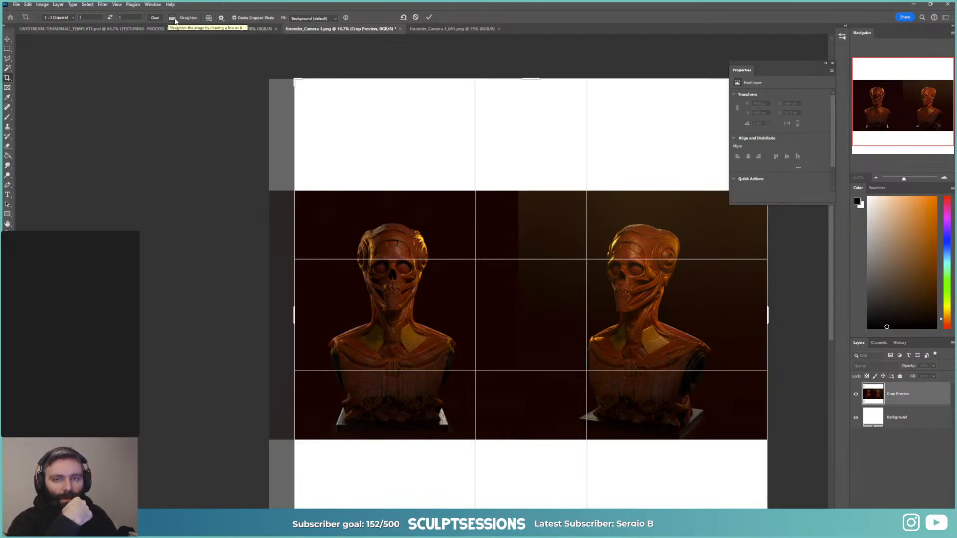
{"action": "left_click", "coordinate": [57, 18]}
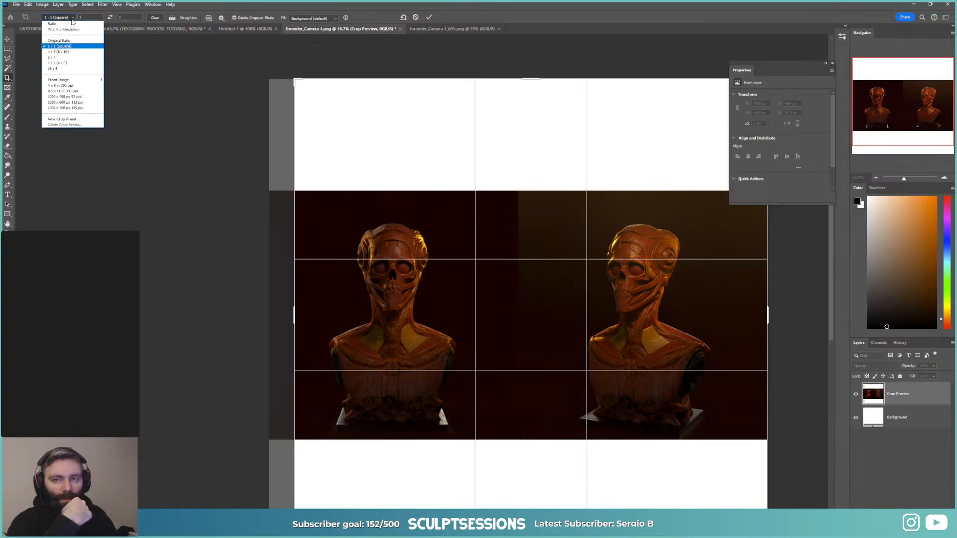
{"action": "left_click", "coordinate": [55, 24]}
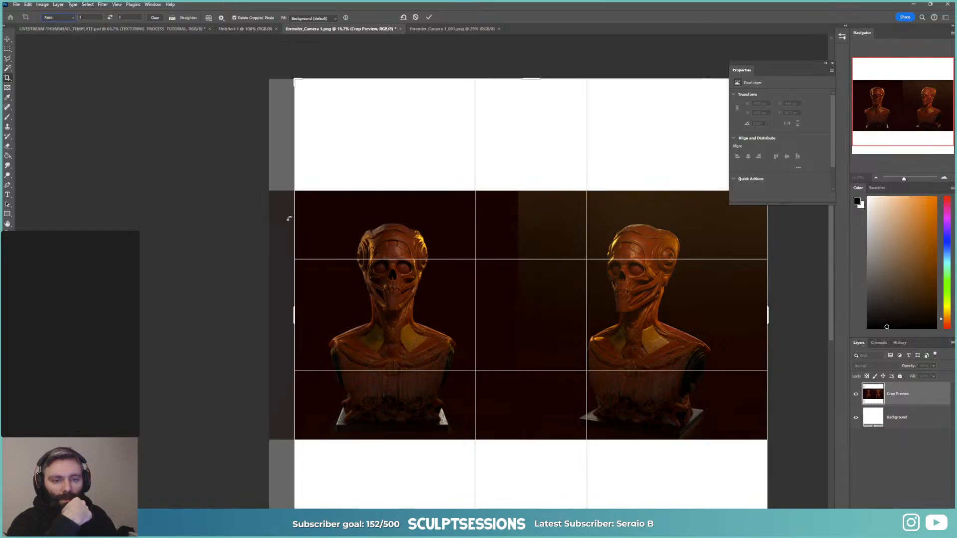
{"action": "left_click", "coordinate": [52, 26]}
{"action": "left_click", "coordinate": [64, 18]}
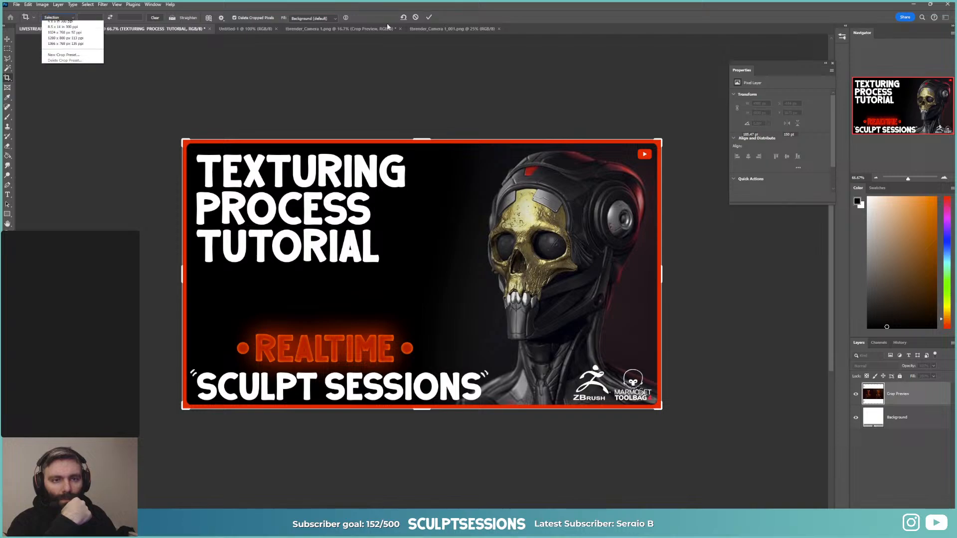
{"action": "left_click", "coordinate": [420, 29]}
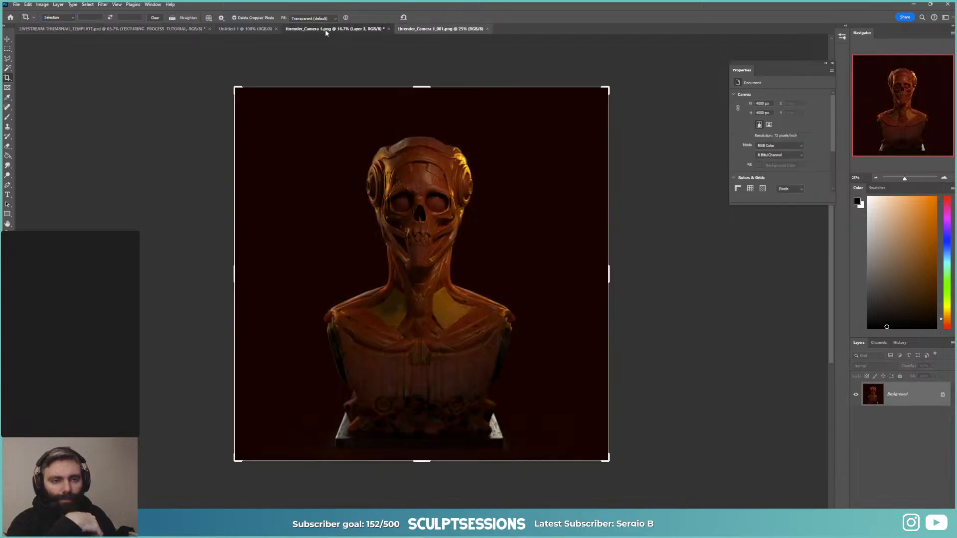
{"action": "left_click", "coordinate": [325, 29]}
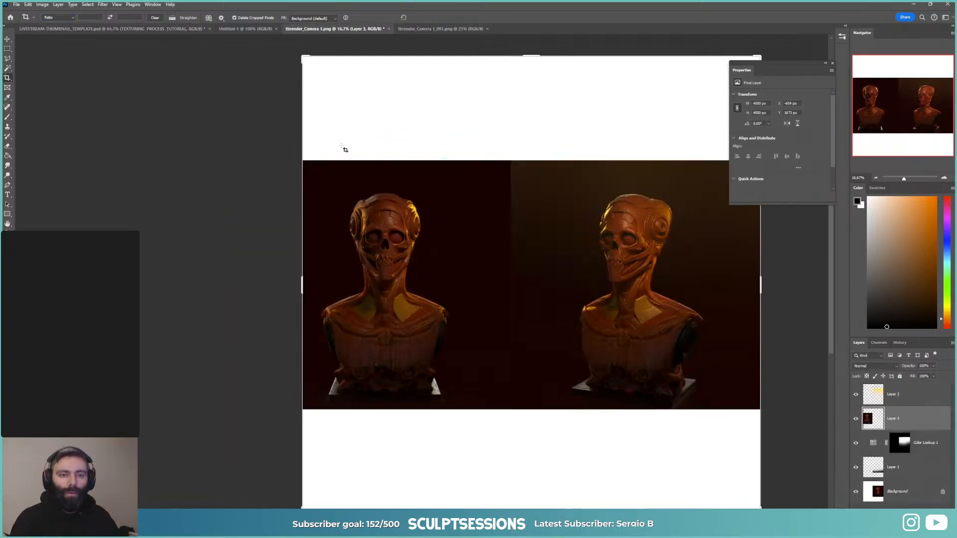
{"action": "key", "text": "ctrl+t"}
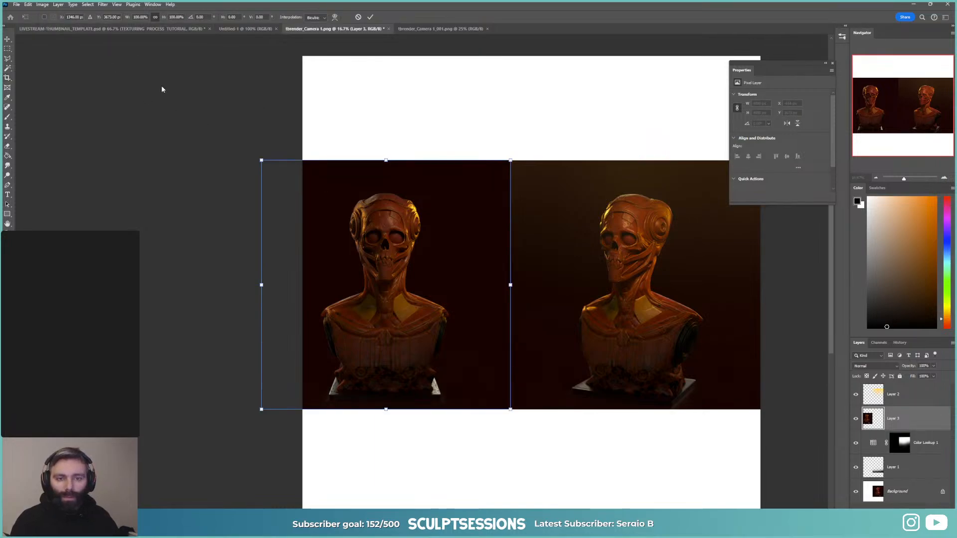
{"action": "key", "text": "Return"}
{"action": "key", "text": "c"}
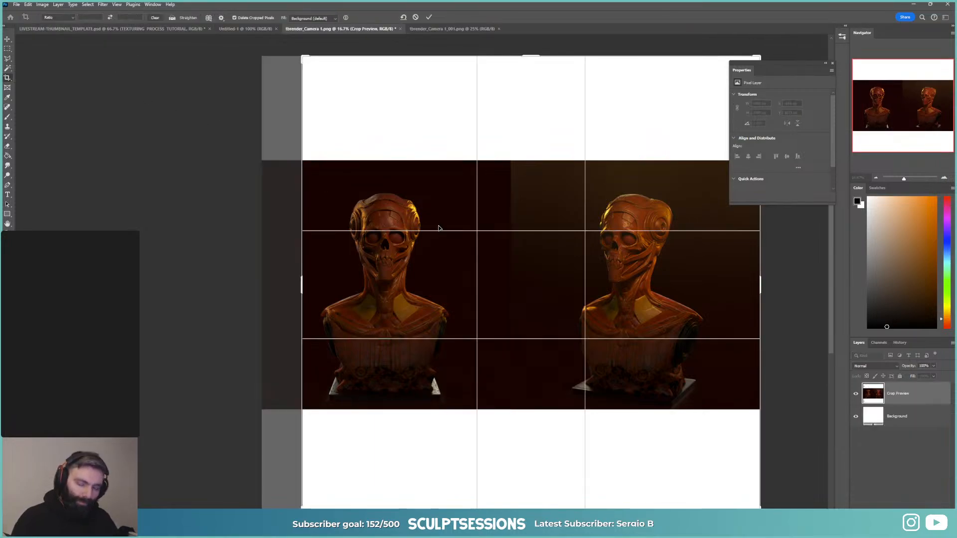
{"action": "key", "text": "Return"}
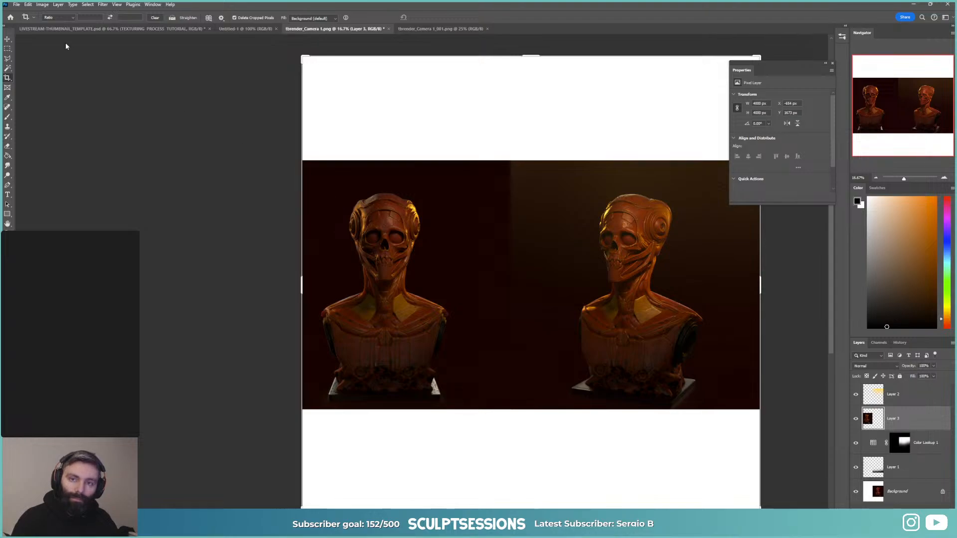
Step: Crop freely with the W x H x Resolution preset, widening the canvas to the left and trimming the white areas above and below the renders
{"action": "left_click", "coordinate": [58, 18]}
{"action": "left_click", "coordinate": [61, 30]}
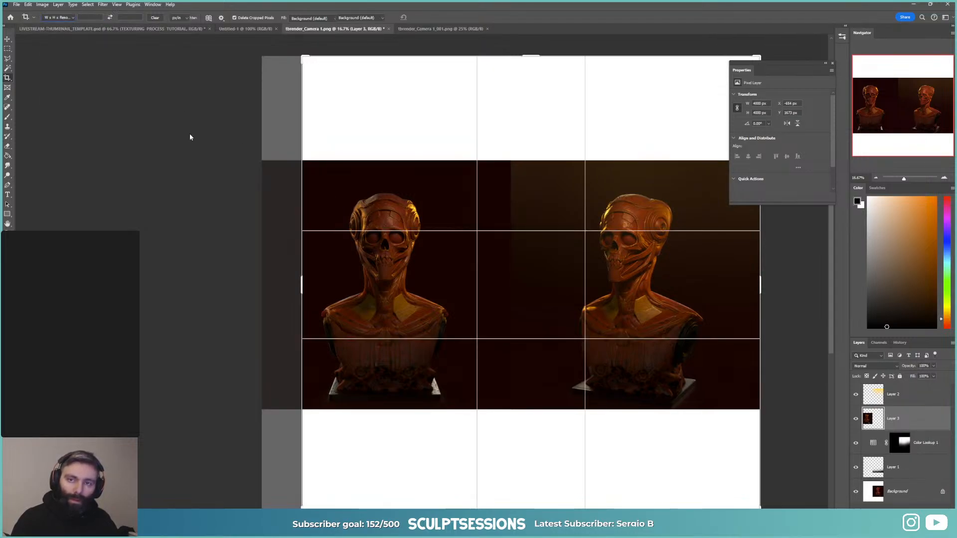
{"action": "left_click_drag", "start_coordinate": [301, 280], "coordinate": [231, 265]}
{"action": "left_click_drag", "start_coordinate": [528, 57], "coordinate": [546, 164], "text": "alt"}
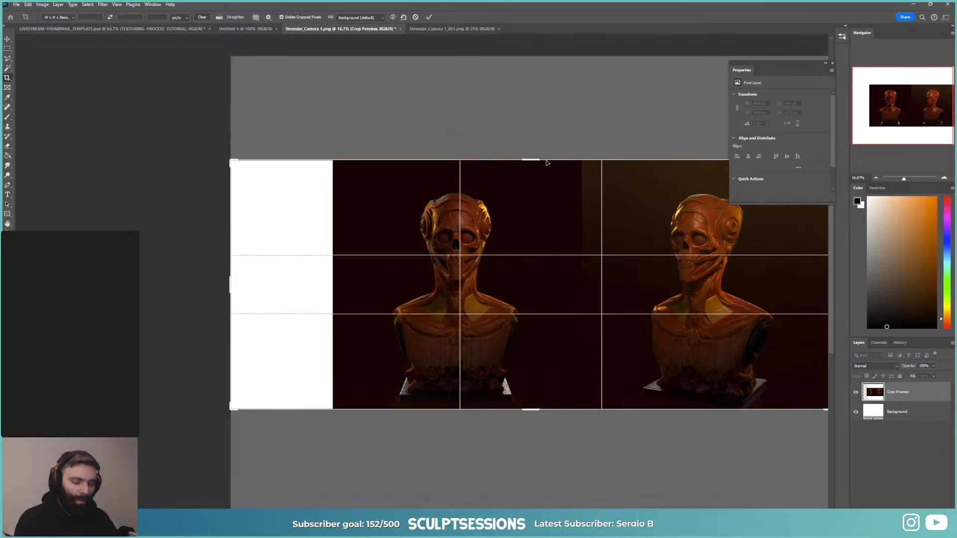
{"action": "key", "text": "Return"}
Step: Move Layer 3 beneath Layer 1 and shift the front-view render right, closer to the three-quarter bust
{"action": "key", "text": "v"}
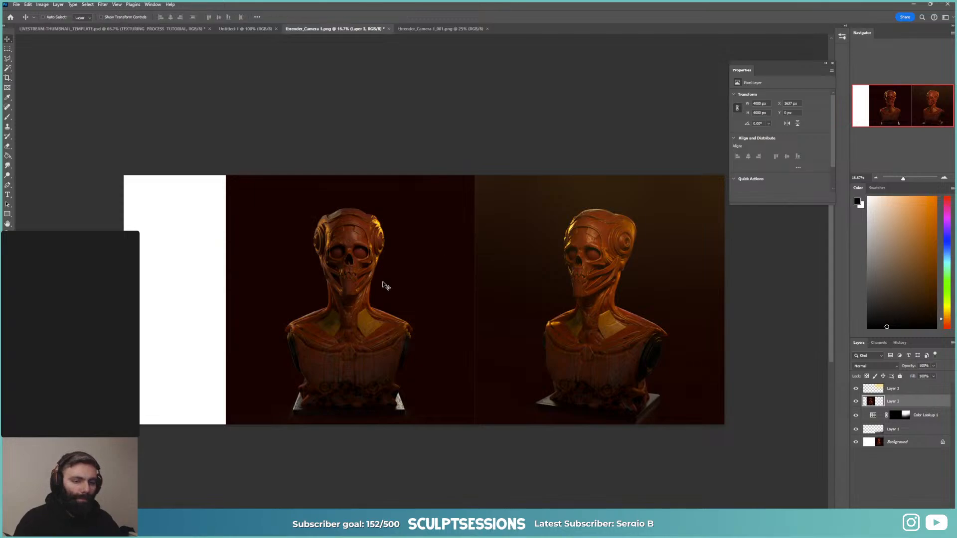
{"action": "left_click_drag", "start_coordinate": [923, 404], "coordinate": [924, 435]}
{"action": "left_click_drag", "start_coordinate": [360, 352], "coordinate": [387, 352]}
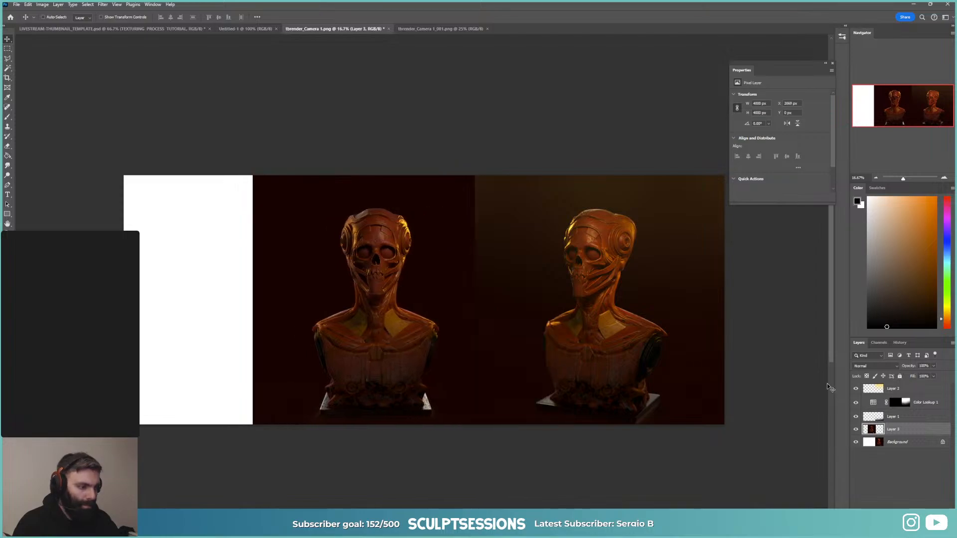
Step: Paint a soft warm yellow glow on Layer 2 across the background above the front-view bust, using the colour sampled from the existing glow
{"action": "left_click", "coordinate": [894, 391]}
{"action": "key", "text": "b"}
{"action": "right_click_drag", "start_coordinate": [457, 188], "coordinate": [478, 198], "text": "alt"}
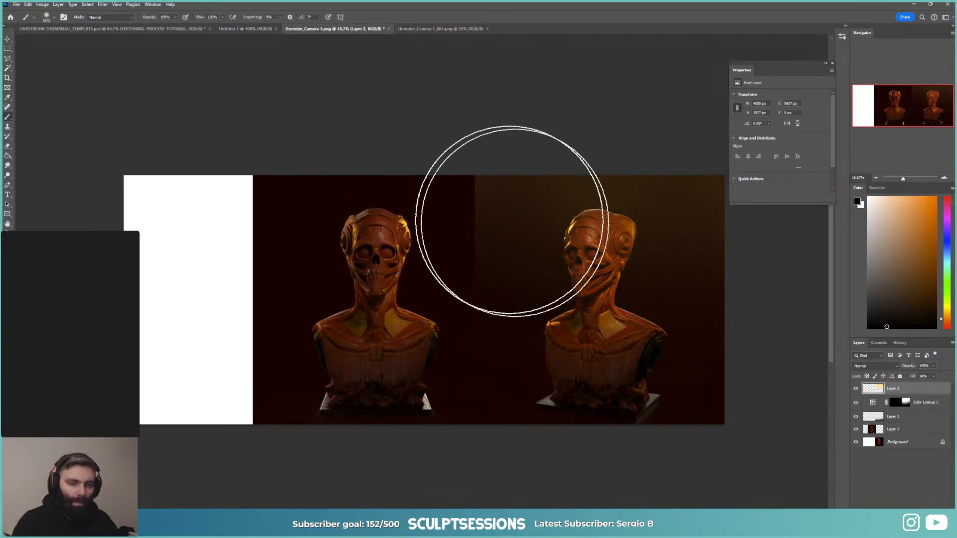
{"action": "left_click", "coordinate": [568, 224], "text": "alt"}
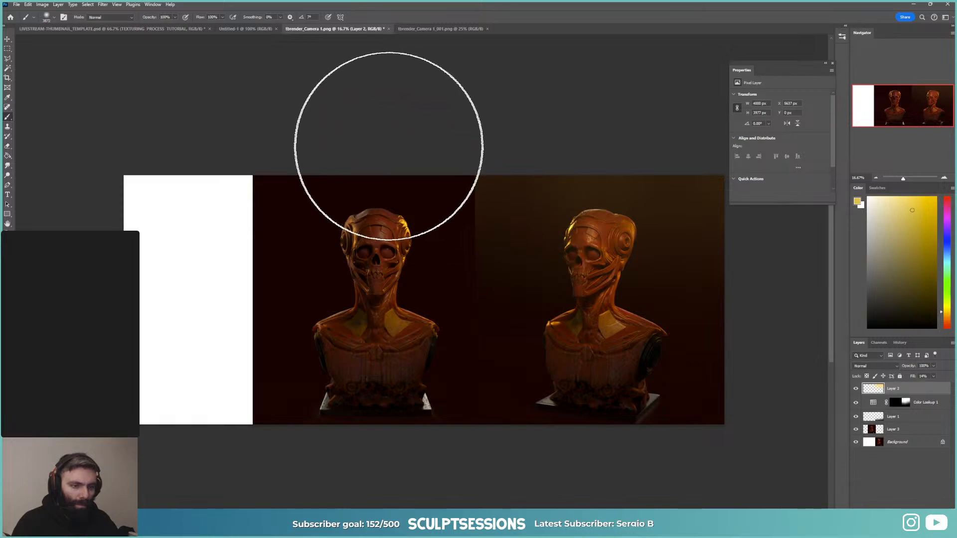
{"action": "left_click_drag", "start_coordinate": [284, 160], "coordinate": [465, 163]}
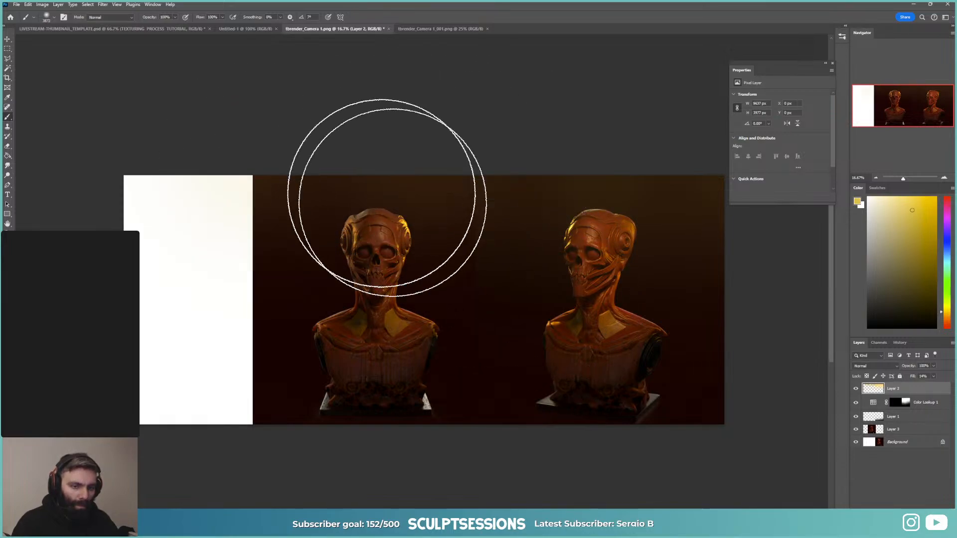
Step: Paint white on the Color Lookup layer's mask over the front-view bust and compare its grade with the three-quarter bust
{"action": "key", "text": "v"}
{"action": "left_click", "coordinate": [913, 404]}
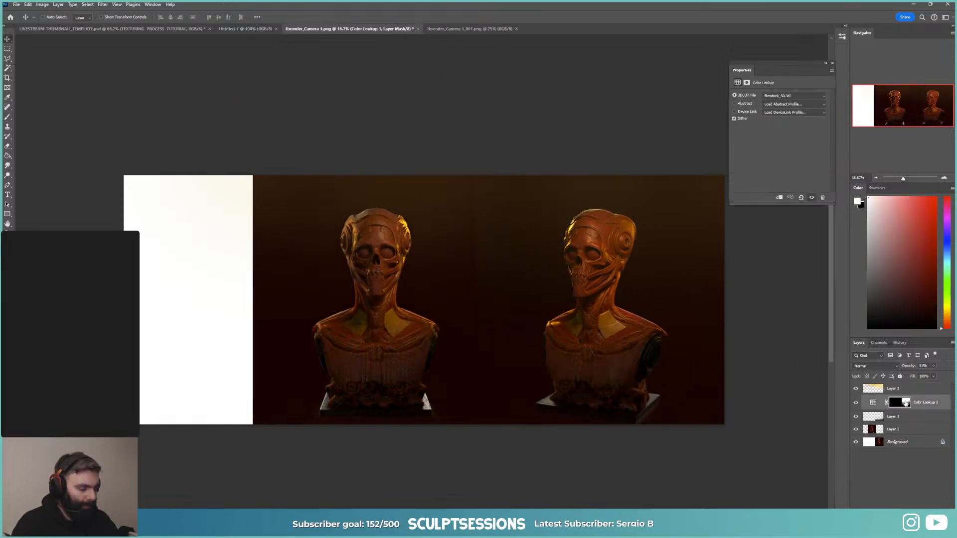
{"action": "key", "text": "b"}
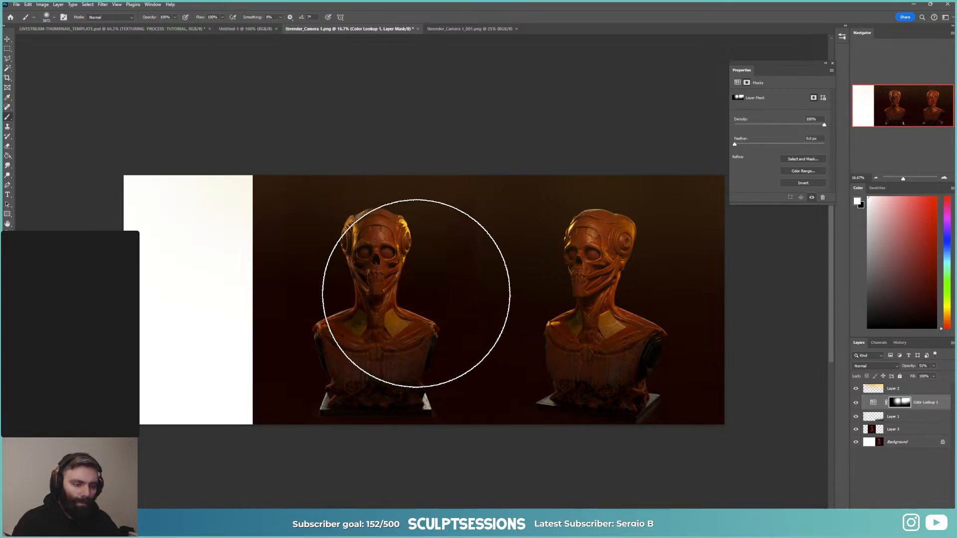
{"action": "scroll", "coordinate": [419, 296], "scroll_direction": "up", "scroll_amount": 1, "text": "alt"}
{"action": "scroll", "coordinate": [420, 295], "scroll_direction": "up", "scroll_amount": 1, "text": "alt"}
{"action": "scroll", "coordinate": [421, 295], "scroll_direction": "down", "scroll_amount": 3, "text": "alt"}
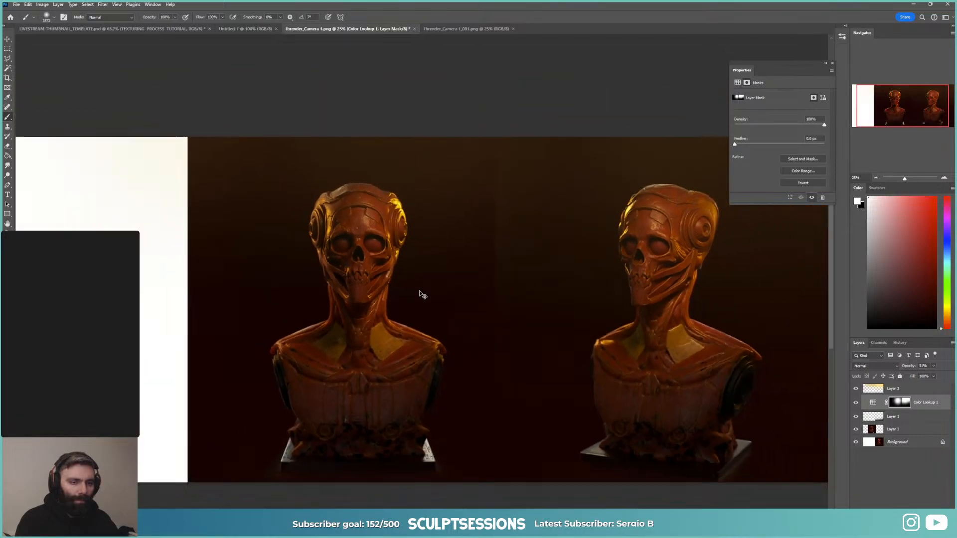
{"action": "key", "text": "v"}
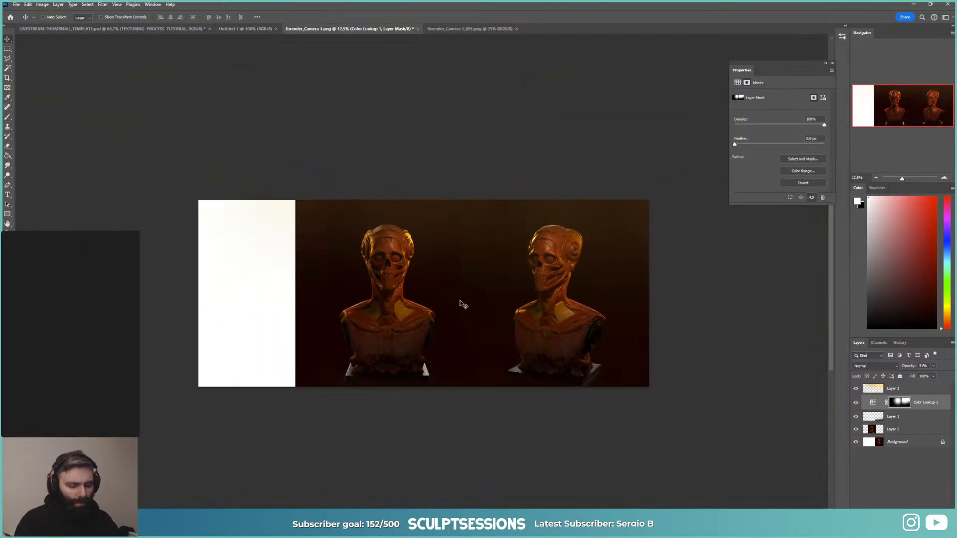
{"action": "key", "text": "m"}
{"action": "key", "text": "z"}
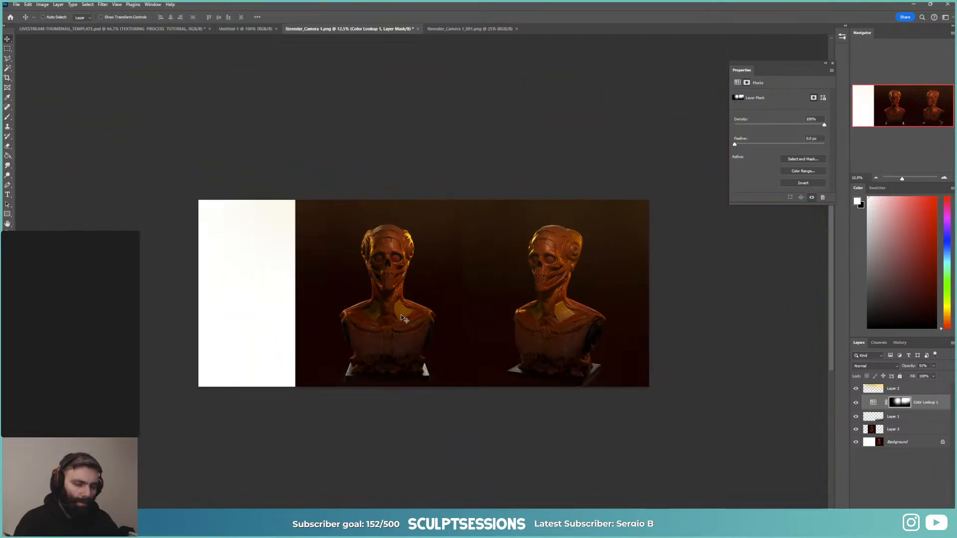
Step: Switch to Marmoset Toolbag and nest the Key, Key 2 and Key 1 lights under the Sky object
{"action": "key", "text": "alt+Tab"}
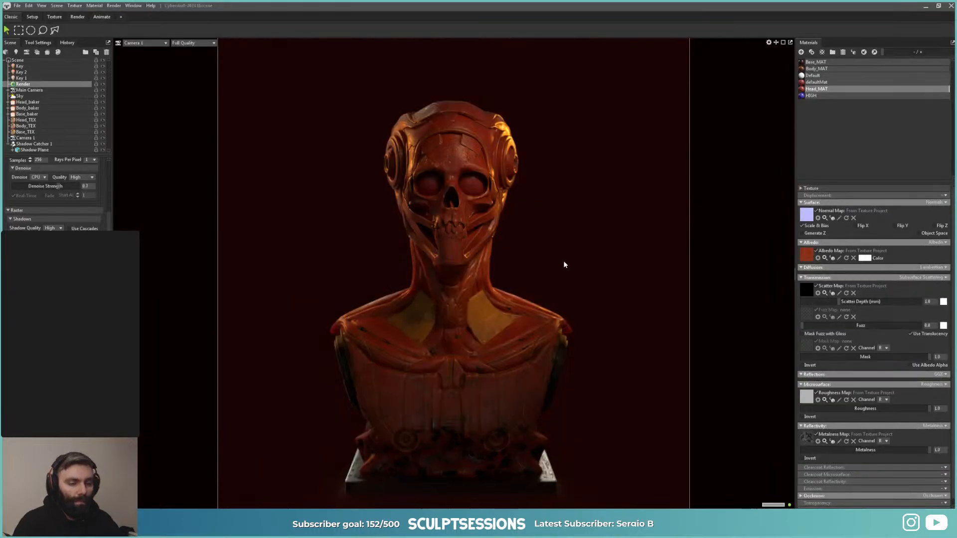
{"action": "left_click", "coordinate": [20, 67]}
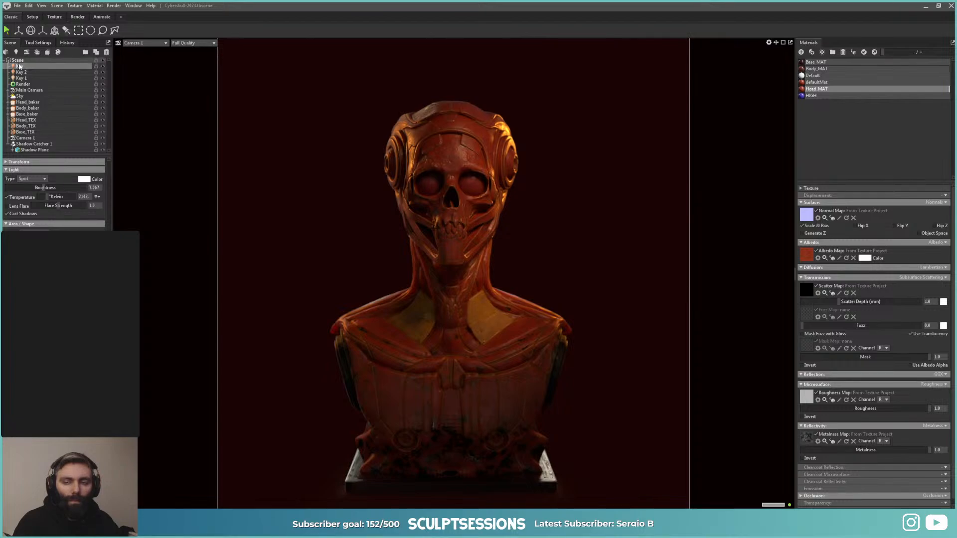
{"action": "left_click", "coordinate": [23, 78], "text": "shift"}
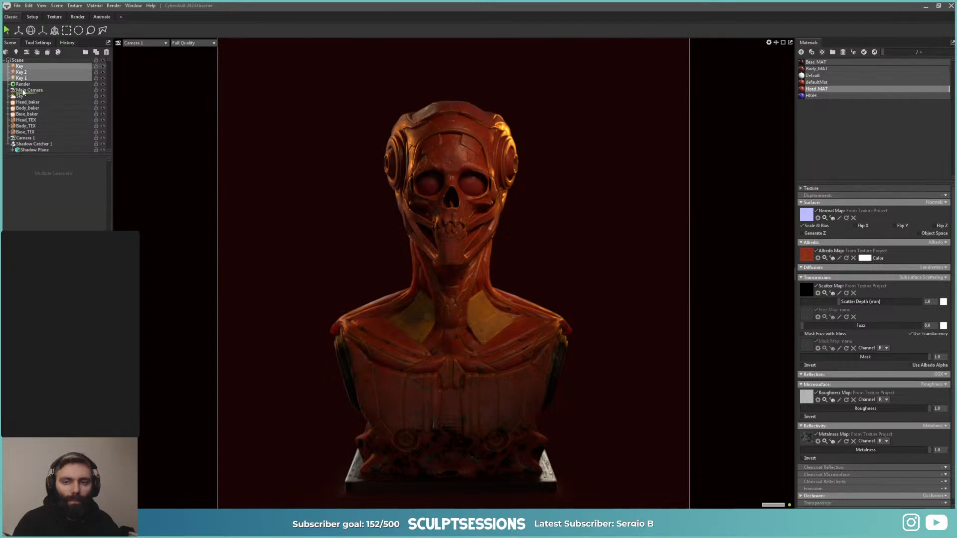
{"action": "left_click_drag", "start_coordinate": [23, 96], "coordinate": [21, 96]}
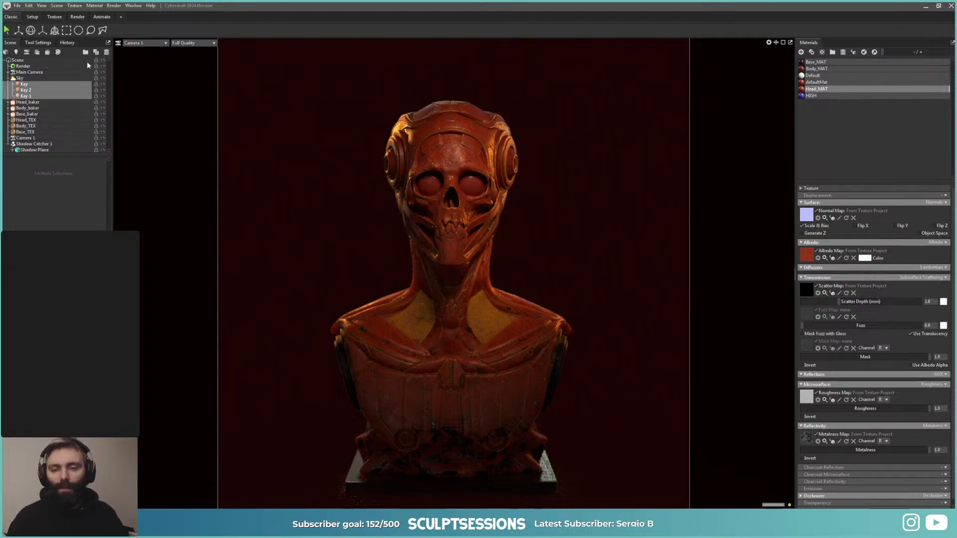
Step: Review the Render object's settings and render a new front-view image from Camera 1
{"action": "left_click", "coordinate": [23, 66]}
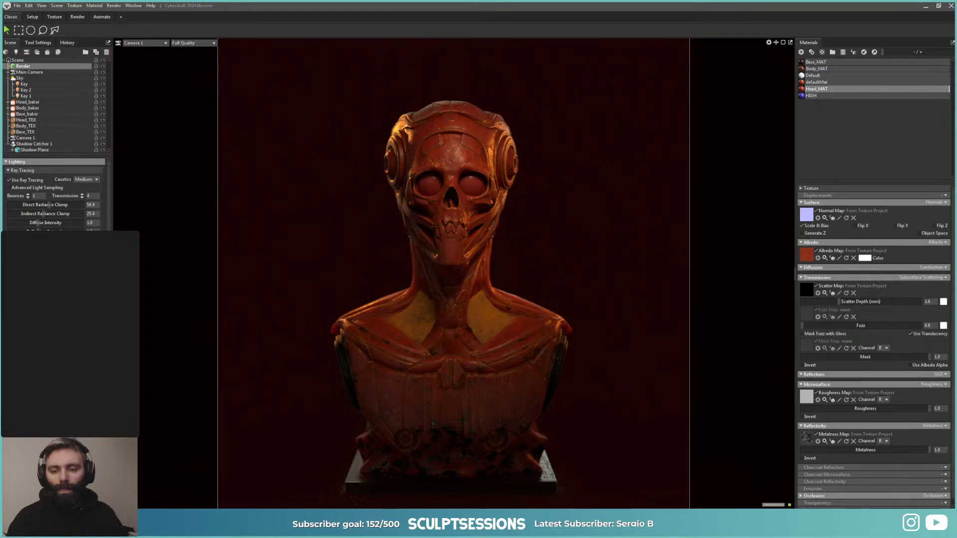
{"action": "scroll", "coordinate": [47, 208], "scroll_direction": "down", "scroll_amount": 5}
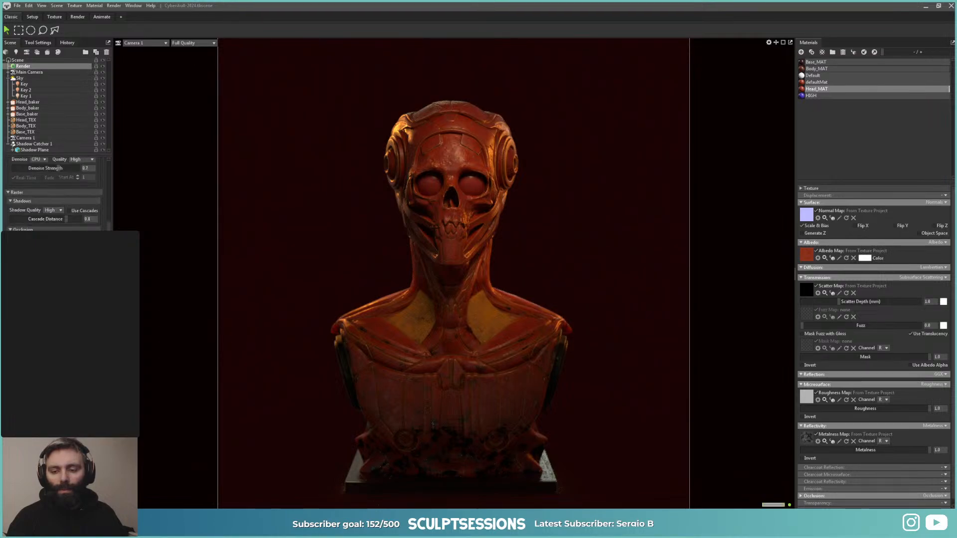
{"action": "key", "text": "F11"}
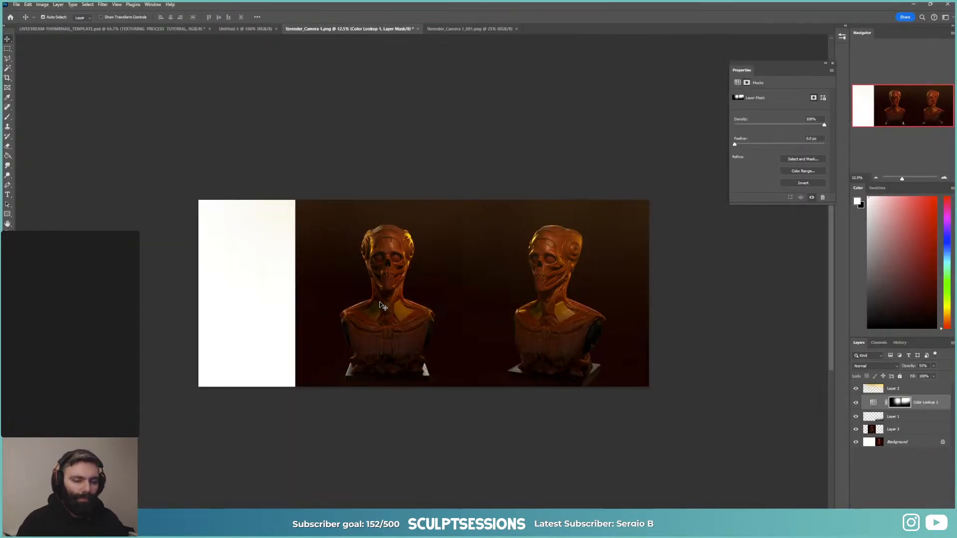
Step: In Photoshop, delete Layer 3 with the front-view render and crop the canvas to the three-quarter bust
{"action": "key", "text": "ctrl+z"}
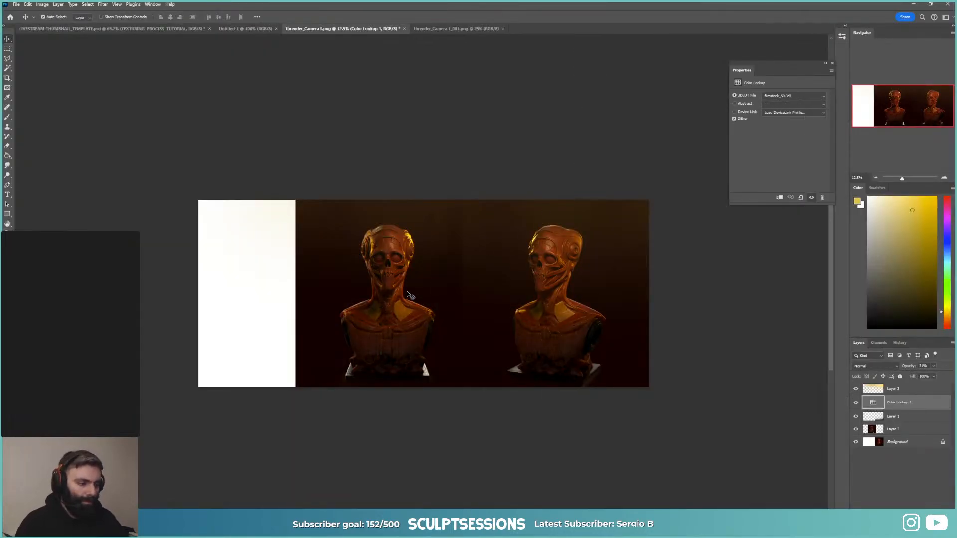
{"action": "key", "text": "ctrl+shift+z"}
{"action": "left_click", "coordinate": [880, 429]}
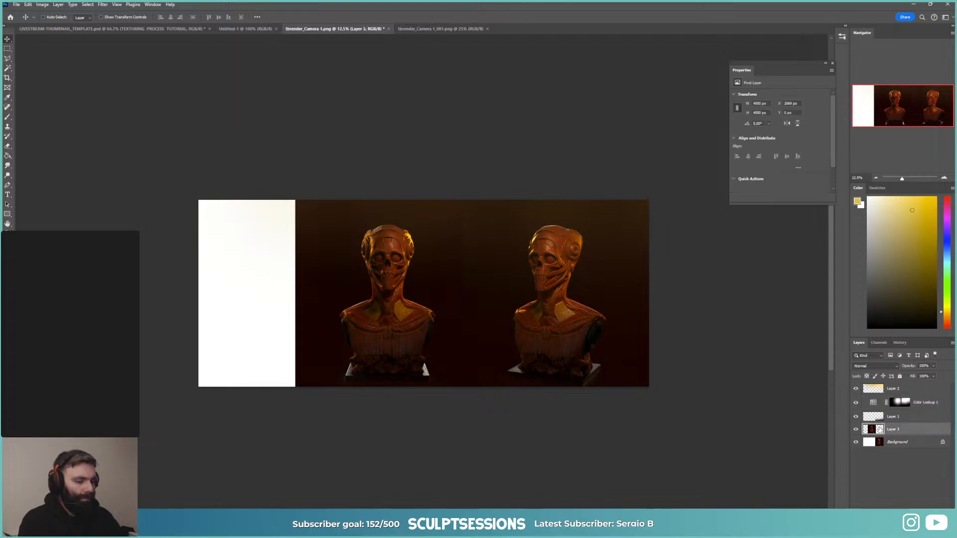
{"action": "key", "text": "Delete"}
{"action": "key", "text": "c"}
{"action": "left_click_drag", "start_coordinate": [196, 295], "coordinate": [329, 330]}
{"action": "key", "text": "Return"}
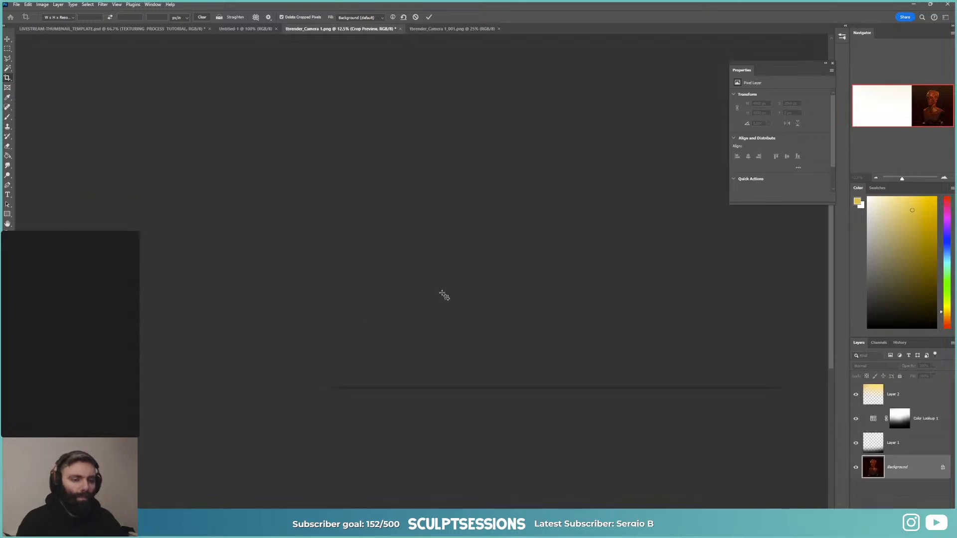
Step: Crop the canvas tighter around the three-quarter bust, trimming the background at the top and both sides
{"action": "key", "text": "z"}
{"action": "left_click", "coordinate": [440, 274]}
{"action": "left_click", "coordinate": [431, 284]}
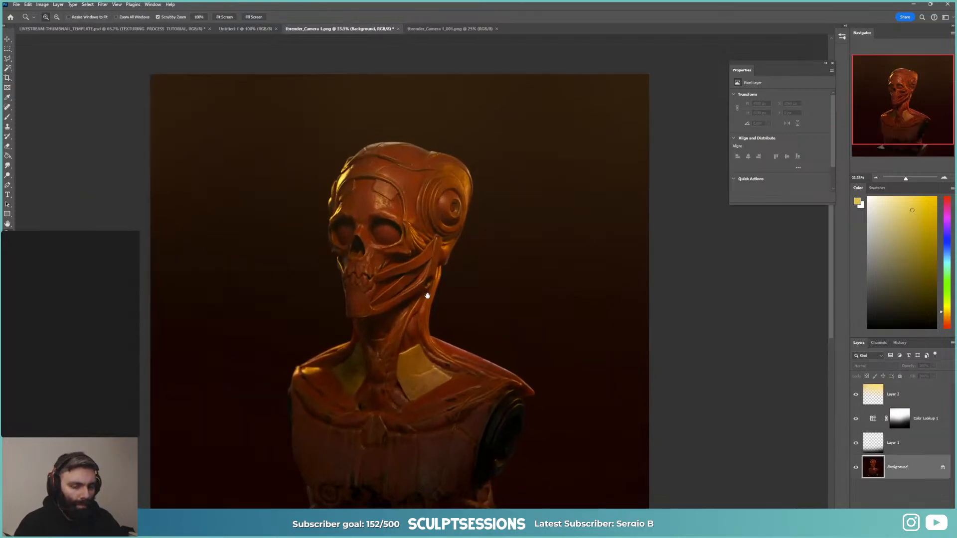
{"action": "key", "text": "ctrl+minus"}
{"action": "key", "text": "ctrl+minus"}
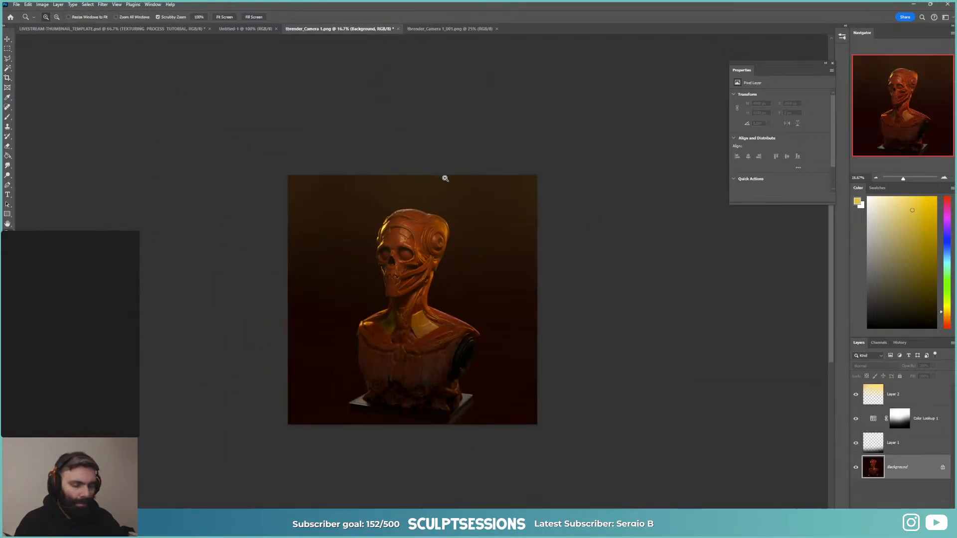
{"action": "key", "text": "c"}
{"action": "left_click_drag", "start_coordinate": [537, 176], "coordinate": [511, 185]}
{"action": "left_click_drag", "start_coordinate": [302, 181], "coordinate": [312, 184]}
{"action": "key", "text": "Return"}
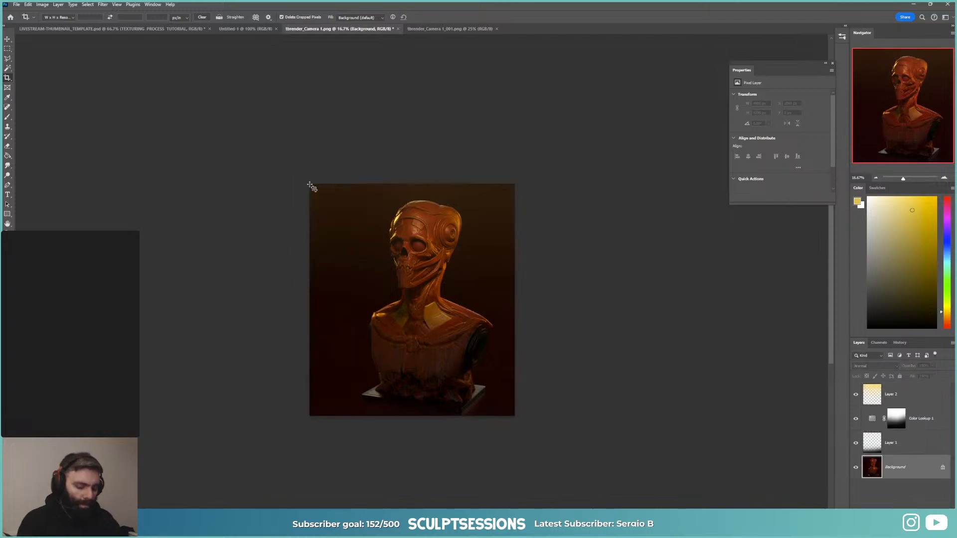
Step: Add a Brightness/Contrast adjustment layer above Layer 2 with brightness 31 and contrast 22
{"action": "key", "text": "ctrl+minus"}
{"action": "key", "text": "ctrl+minus"}
{"action": "key", "text": "z"}
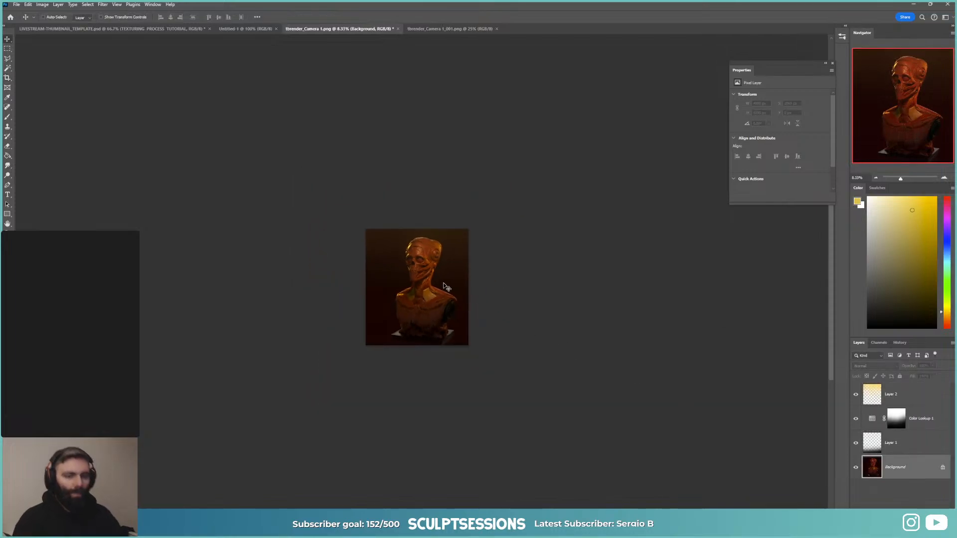
{"action": "left_click", "coordinate": [438, 270]}
{"action": "left_click", "coordinate": [438, 271]}
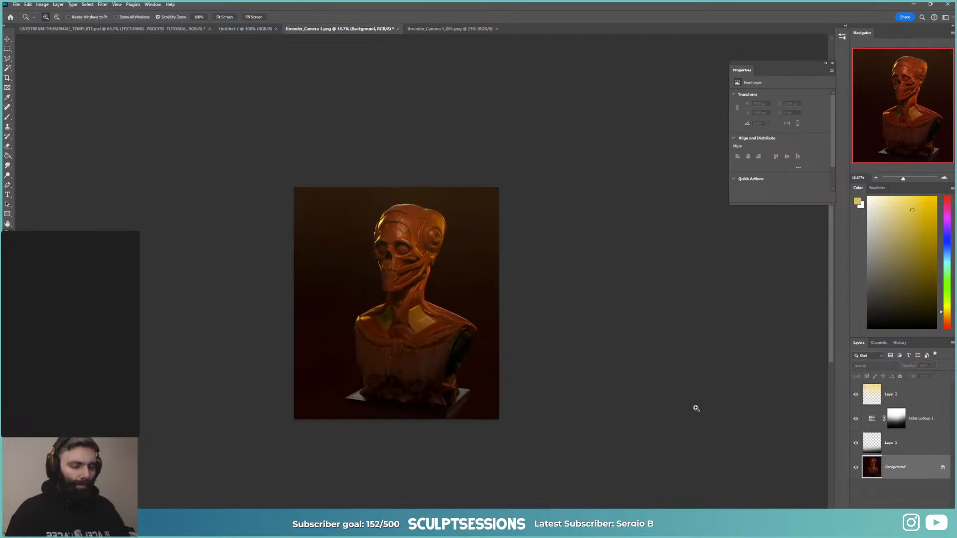
{"action": "left_click", "coordinate": [921, 395]}
{"action": "left_click", "coordinate": [902, 517]}
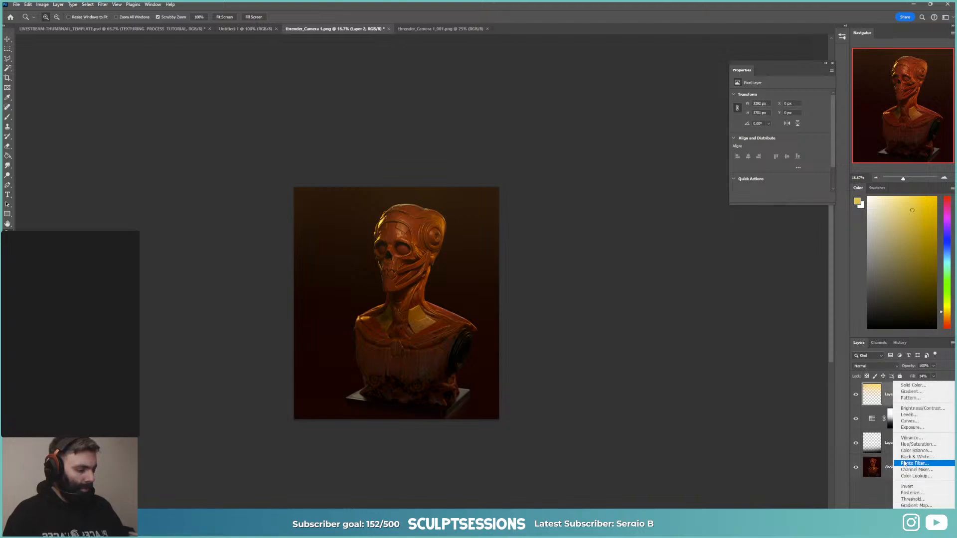
{"action": "left_click", "coordinate": [906, 409]}
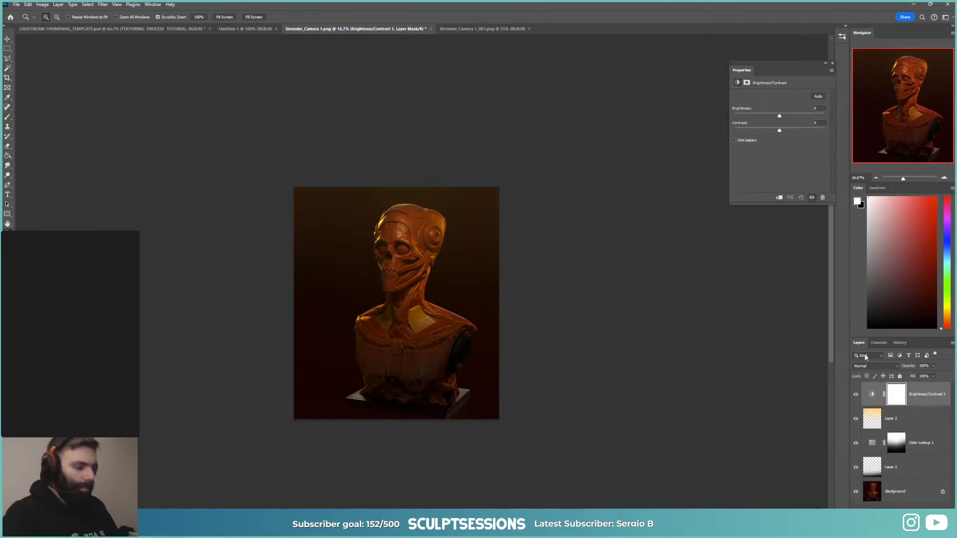
{"action": "left_click", "coordinate": [872, 393]}
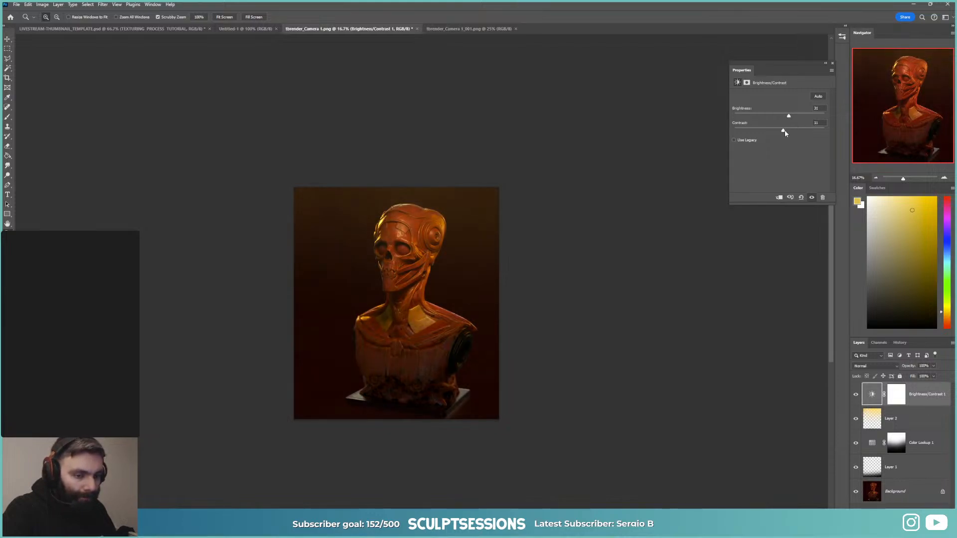
{"action": "left_click", "coordinate": [406, 287]}
{"action": "left_click", "coordinate": [405, 288]}
{"action": "left_click", "coordinate": [411, 272], "text": "alt"}
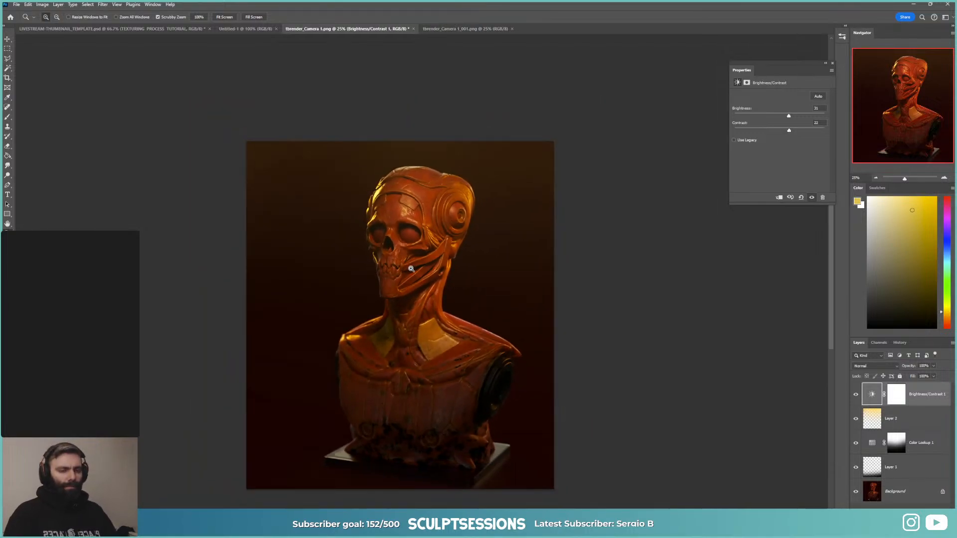
Step: Add a second Color Lookup adjustment layer above Brightness/Contrast 1 and try the 2Strip.look 3D LUT
{"action": "key", "text": "v"}
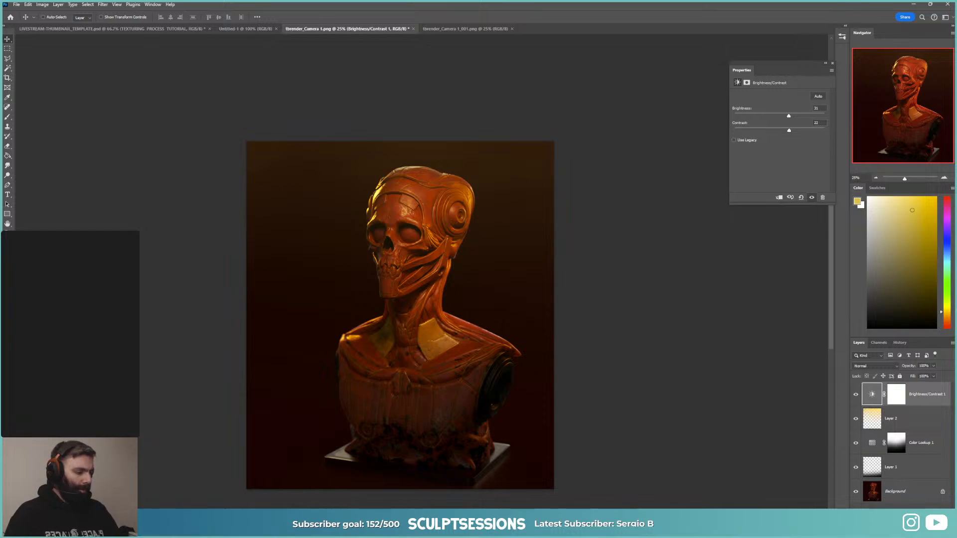
{"action": "left_click_drag", "start_coordinate": [919, 442], "coordinate": [924, 478]}
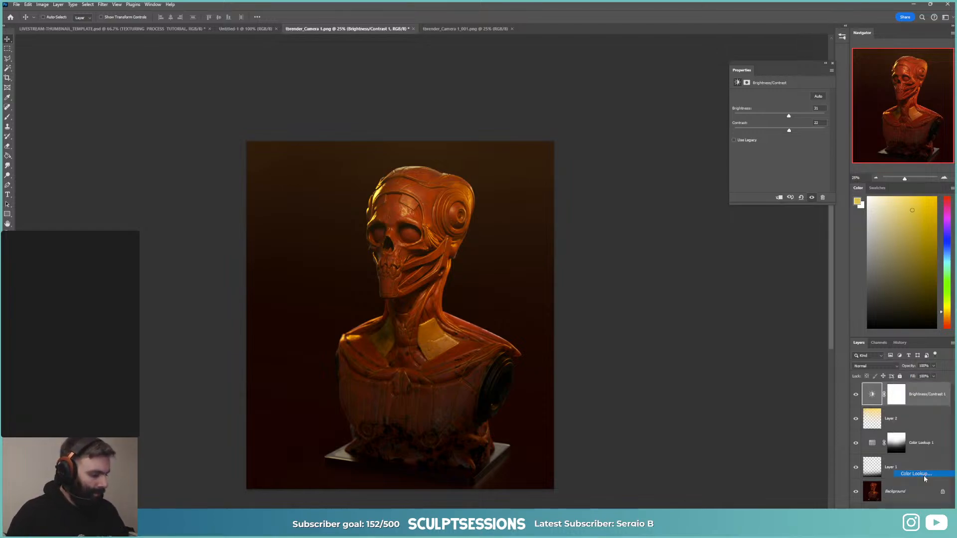
{"action": "left_click", "coordinate": [923, 476]}
{"action": "left_click", "coordinate": [793, 96]}
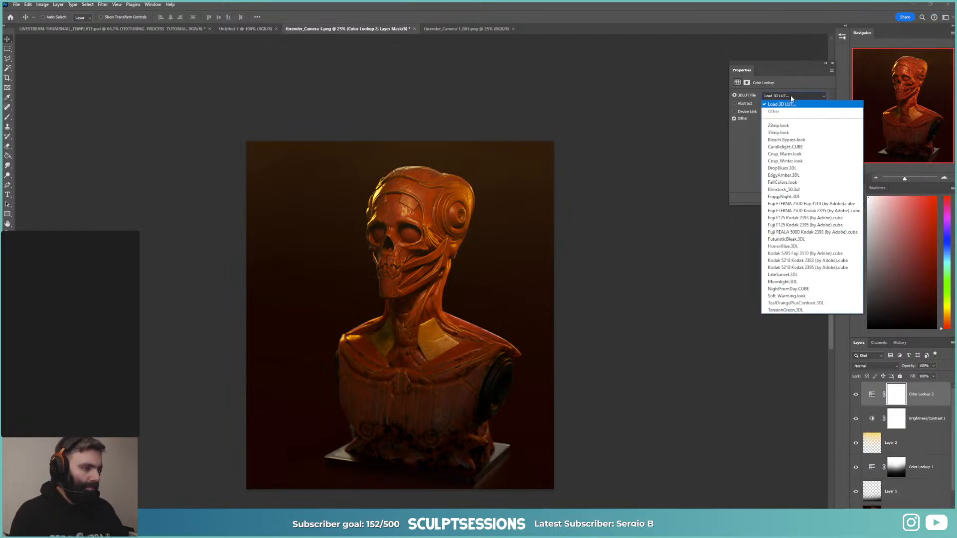
{"action": "left_click", "coordinate": [796, 125]}
{"action": "left_click", "coordinate": [792, 97]}
{"action": "left_click", "coordinate": [792, 103]}
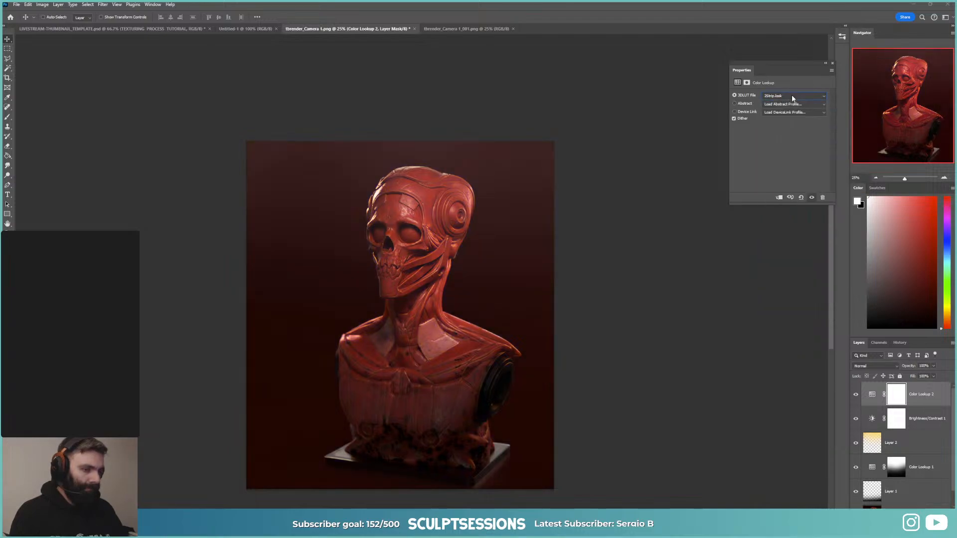
Step: Try other 3D LUTs on Color Lookup 2, choose DropBlues.3DL and compare the image with and without it
{"action": "key", "text": "Up"}
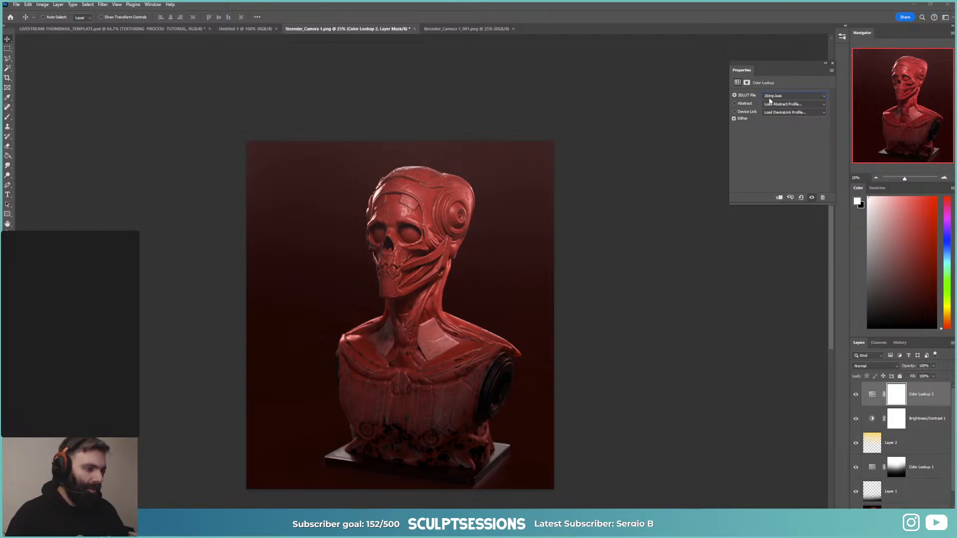
{"action": "scroll", "coordinate": [777, 95], "scroll_direction": "down", "scroll_amount": 2}
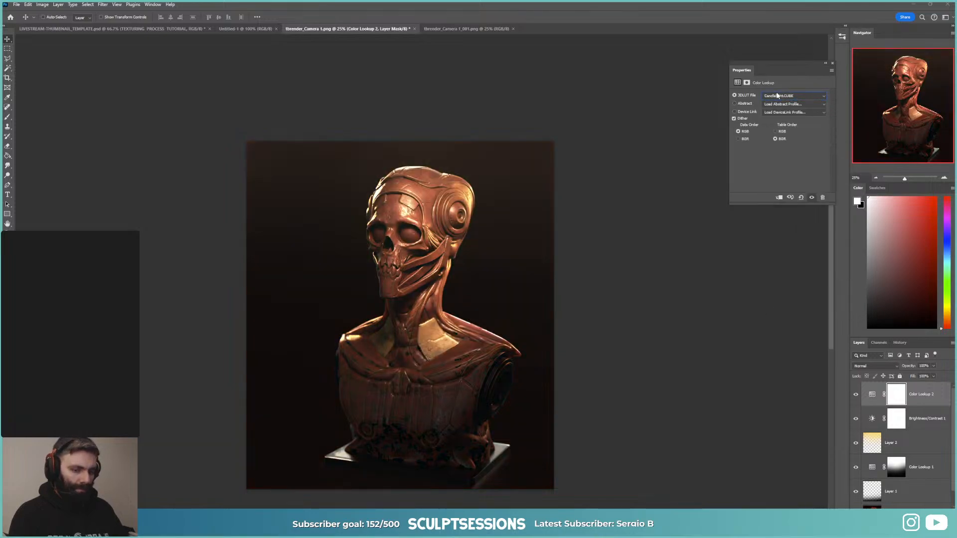
{"action": "scroll", "coordinate": [777, 95], "scroll_direction": "down", "scroll_amount": 9}
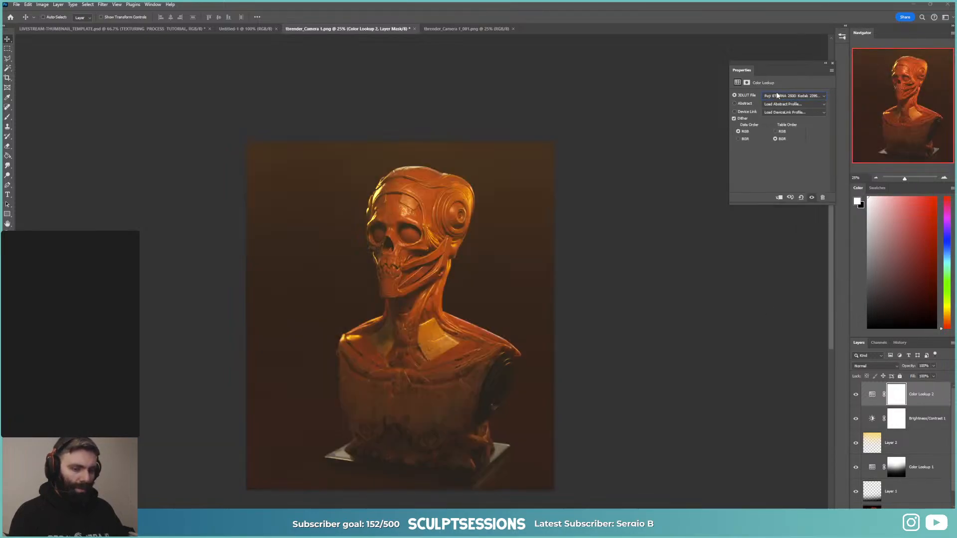
{"action": "scroll", "coordinate": [777, 95], "scroll_direction": "up", "scroll_amount": 6}
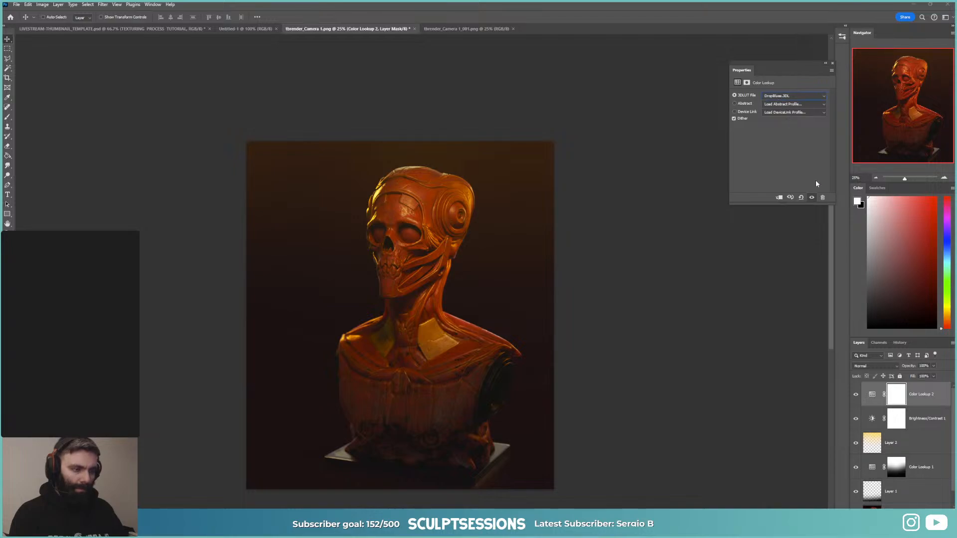
{"action": "left_click", "coordinate": [811, 198]}
{"action": "left_click", "coordinate": [812, 197]}
{"action": "double_click", "coordinate": [812, 198]}
{"action": "double_click", "coordinate": [812, 198]}
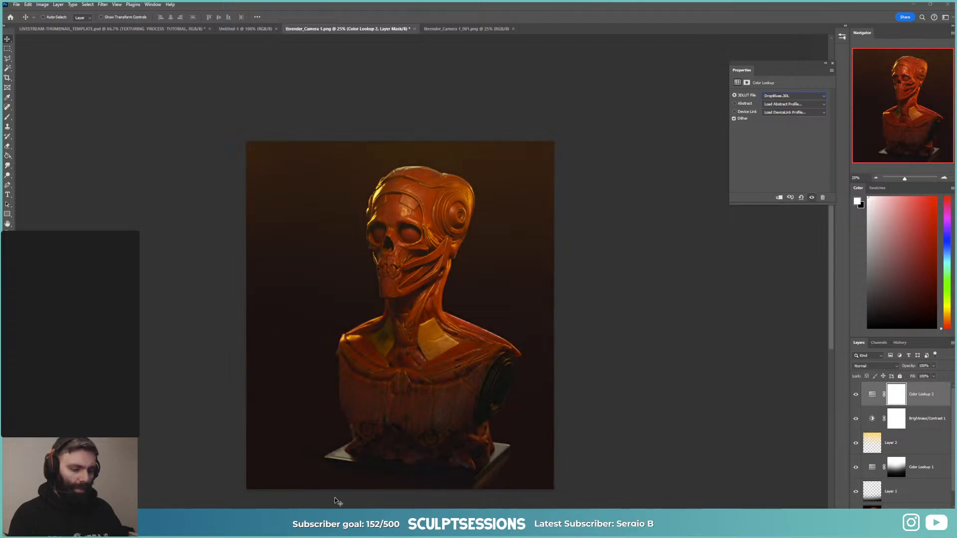
Step: Invert the Color Lookup 2 mask to black and paint white over the lower bust and base
{"action": "left_click", "coordinate": [895, 403]}
{"action": "key", "text": "ctrl+i"}
{"action": "key", "text": "b"}
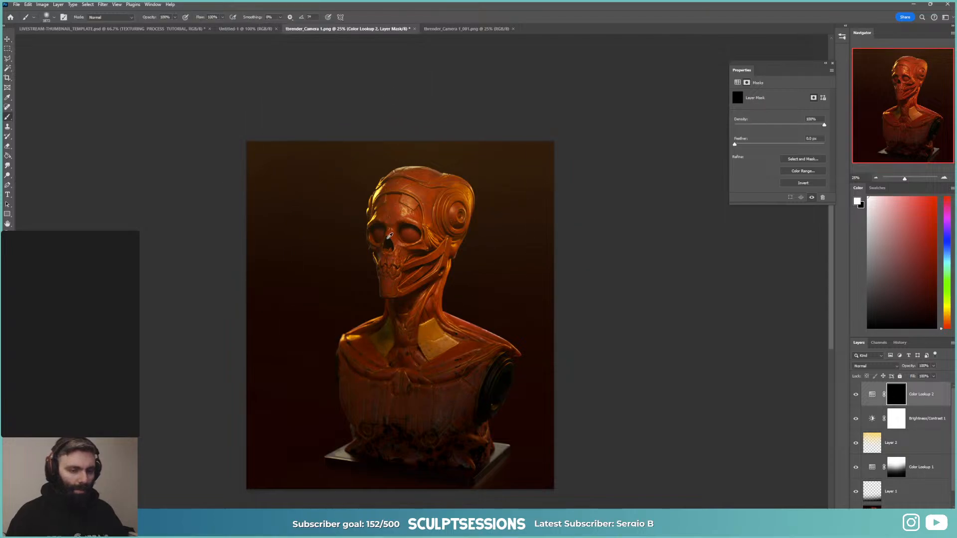
{"action": "left_click_drag", "start_coordinate": [518, 438], "coordinate": [214, 480]}
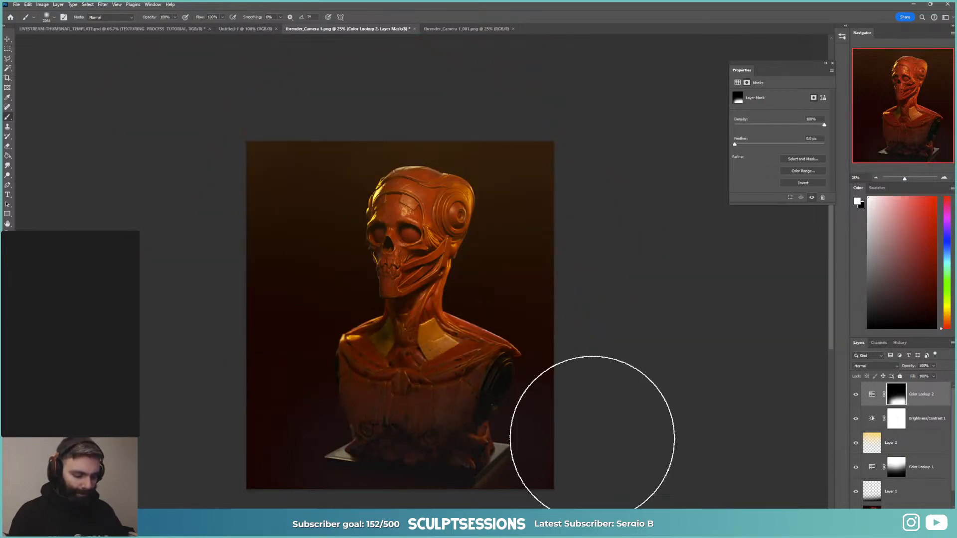
Step: Refill the Color Lookup 2 mask with black and repaint the lower bust softly using a resized brush at 20% opacity
{"action": "key", "text": "ctrl+minus"}
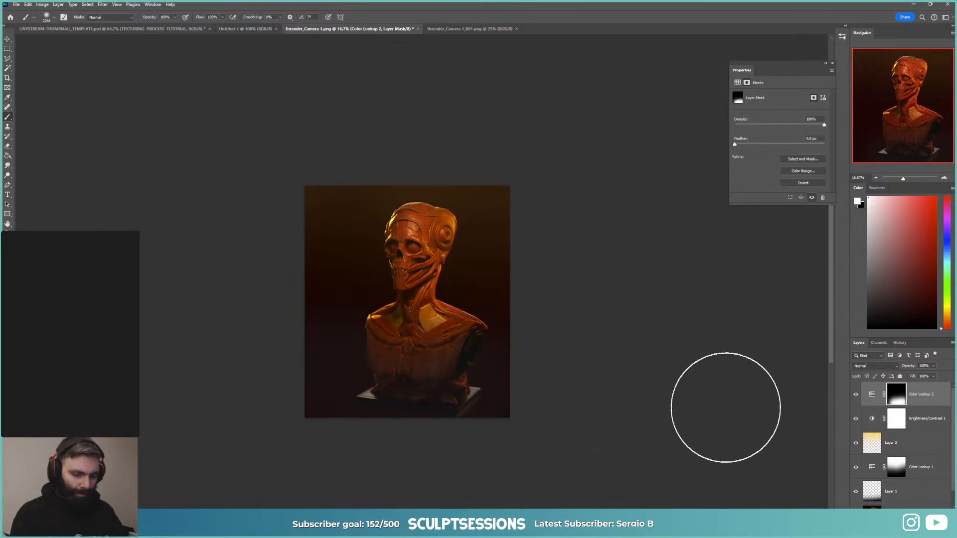
{"action": "key", "text": "ctrl+BackSpace"}
{"action": "right_click_drag", "start_coordinate": [389, 372], "coordinate": [414, 383], "text": "alt"}
{"action": "key", "text": "2"}
{"action": "mouse_move", "coordinate": [342, 384]}
{"action": "left_mouse_down"}
{"action": "mouse_move", "coordinate": [304, 395]}
{"action": "mouse_move", "coordinate": [359, 402]}
{"action": "mouse_move", "coordinate": [403, 388]}
{"action": "mouse_move", "coordinate": [489, 384]}
{"action": "mouse_move", "coordinate": [228, 458]}
{"action": "mouse_move", "coordinate": [446, 438]}
{"action": "left_mouse_up"}
{"action": "key", "text": "v"}
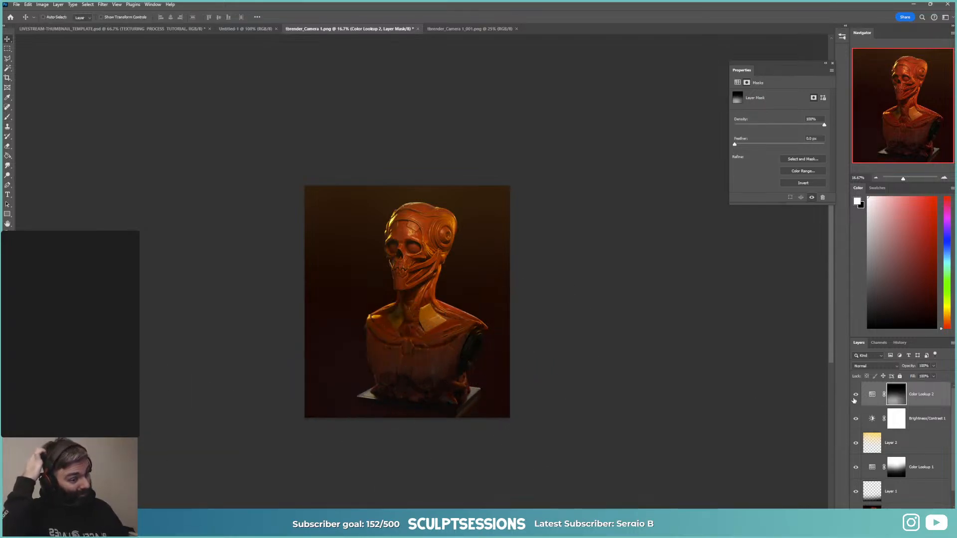
{"action": "key", "text": "c"}
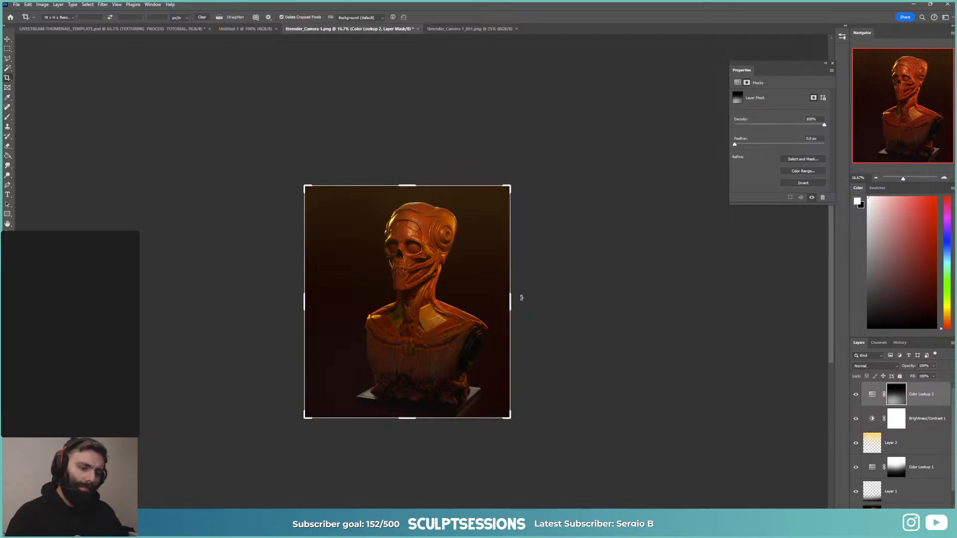
{"action": "key", "text": "Escape"}
{"action": "key", "text": "v"}
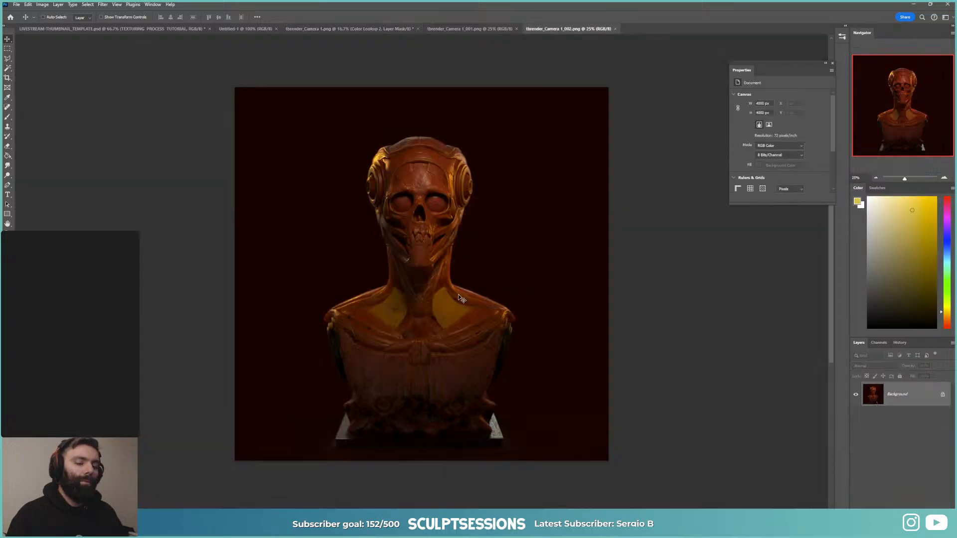
Step: Compare the two front-view renders with the graded image and copy the whole tbrender_Camera 1_002.png render
{"action": "key", "text": "ctrl+a"}
{"action": "left_click", "coordinate": [476, 29]}
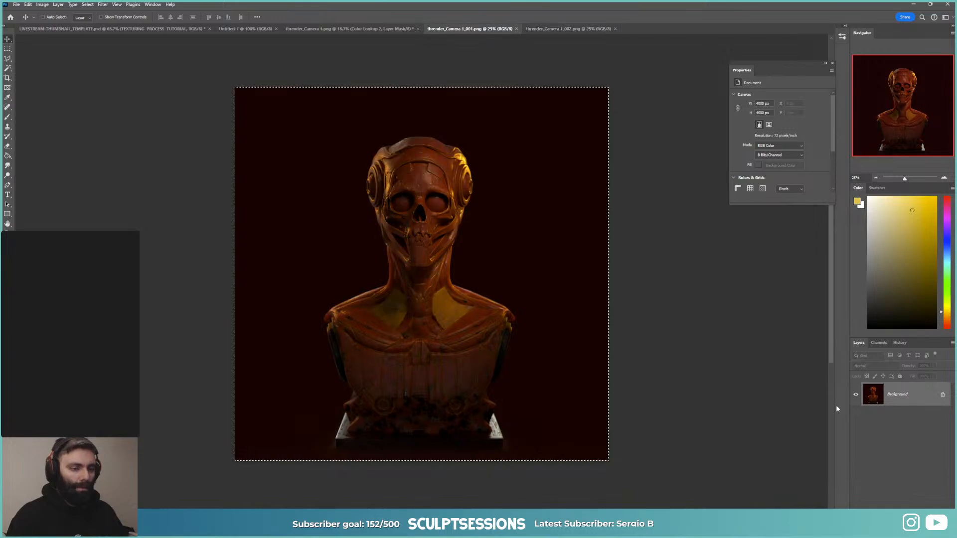
{"action": "left_click", "coordinate": [379, 28]}
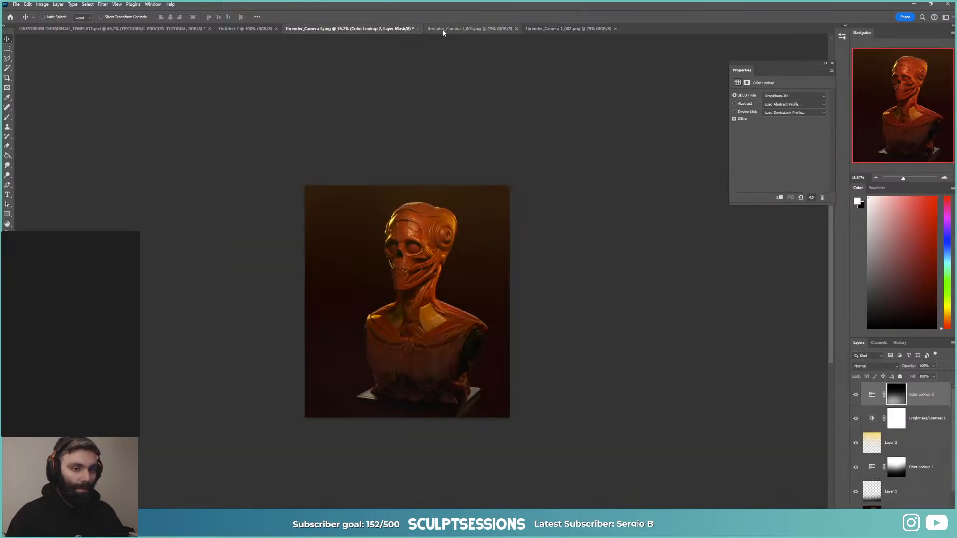
{"action": "left_click", "coordinate": [499, 29]}
{"action": "left_click", "coordinate": [546, 28]}
{"action": "left_click", "coordinate": [510, 29]}
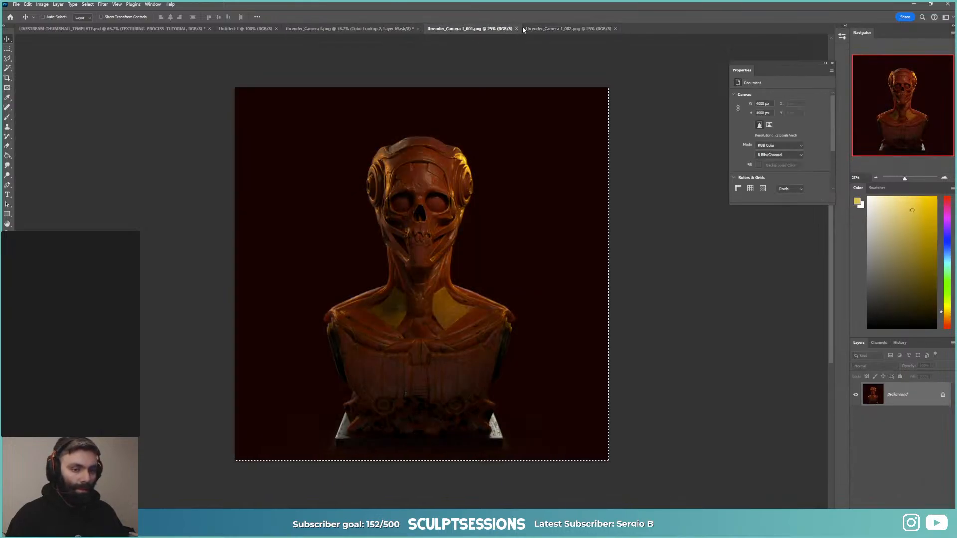
{"action": "left_click", "coordinate": [559, 30]}
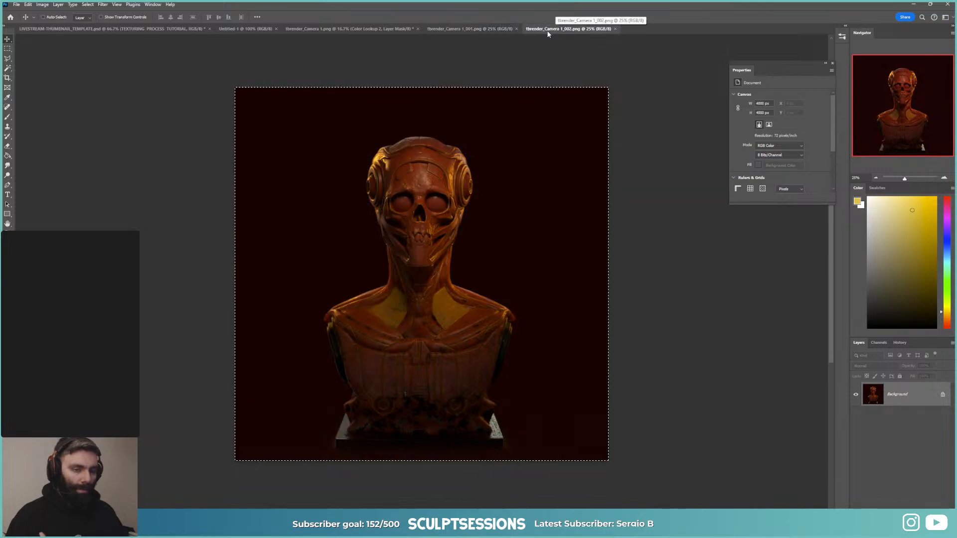
Step: Paste the front-view render directly above the Background layer of tbrender_Camera 1.png and centre the bust on the canvas
{"action": "left_click", "coordinate": [385, 30]}
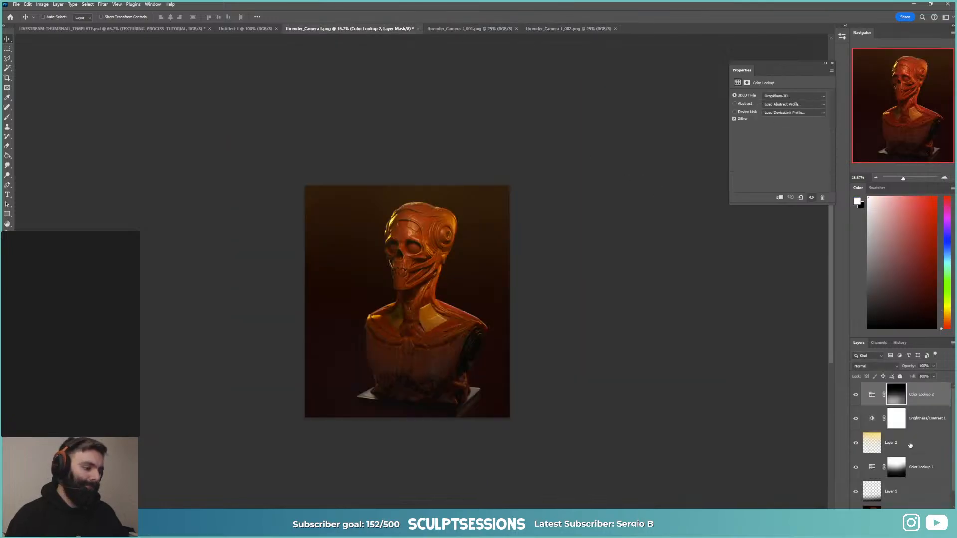
{"action": "scroll", "coordinate": [910, 447], "scroll_direction": "down", "scroll_amount": 2}
{"action": "left_click", "coordinate": [902, 492]}
{"action": "key", "text": "ctrl+v"}
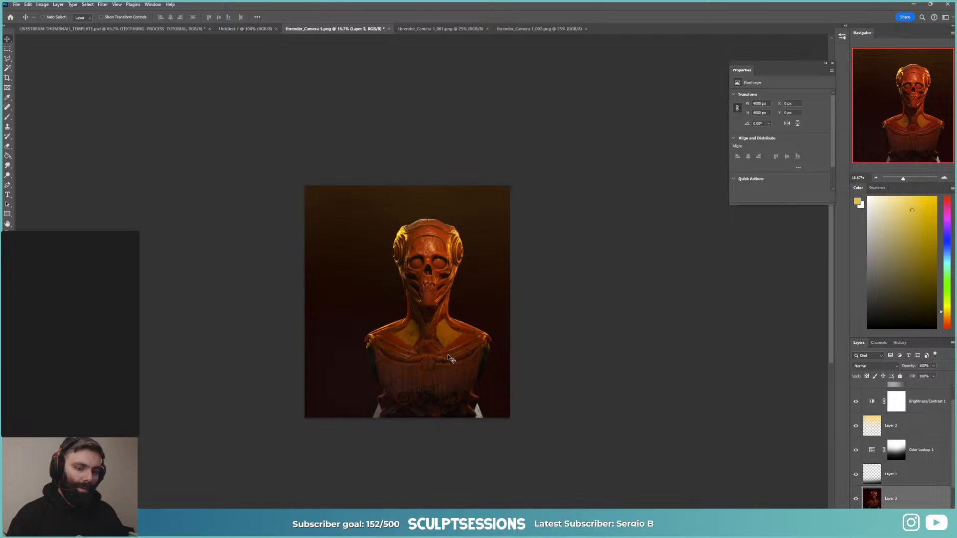
{"action": "left_click_drag", "start_coordinate": [457, 381], "coordinate": [434, 363]}
Step: Copy the merged front-view image and paste it into a new 3292 x 3724 px document
{"action": "key", "text": "ctrl+a"}
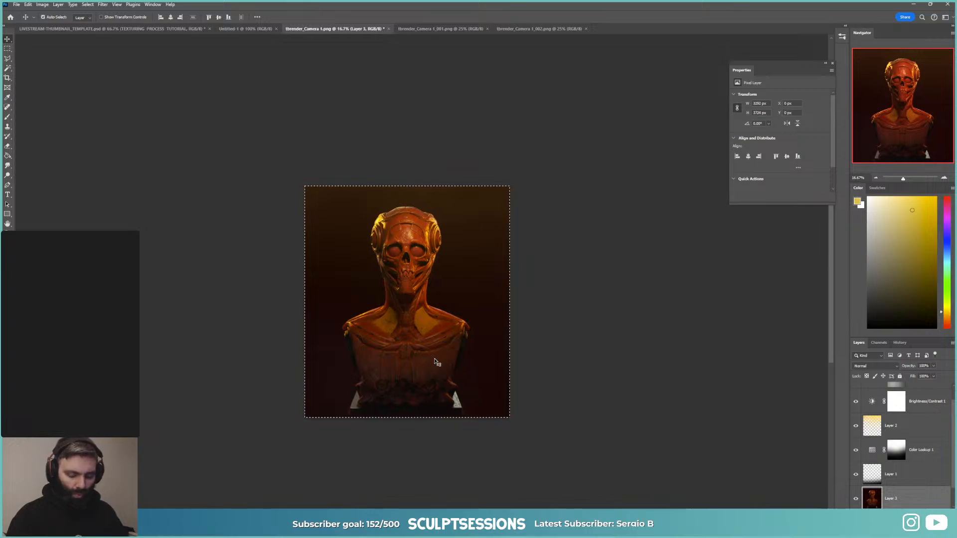
{"action": "key", "text": "ctrl+c"}
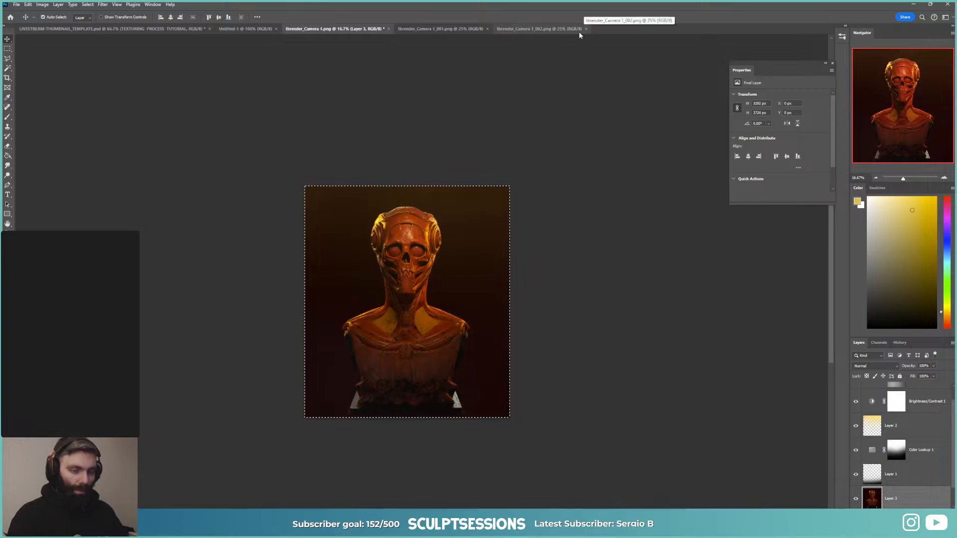
{"action": "key", "text": "ctrl+n"}
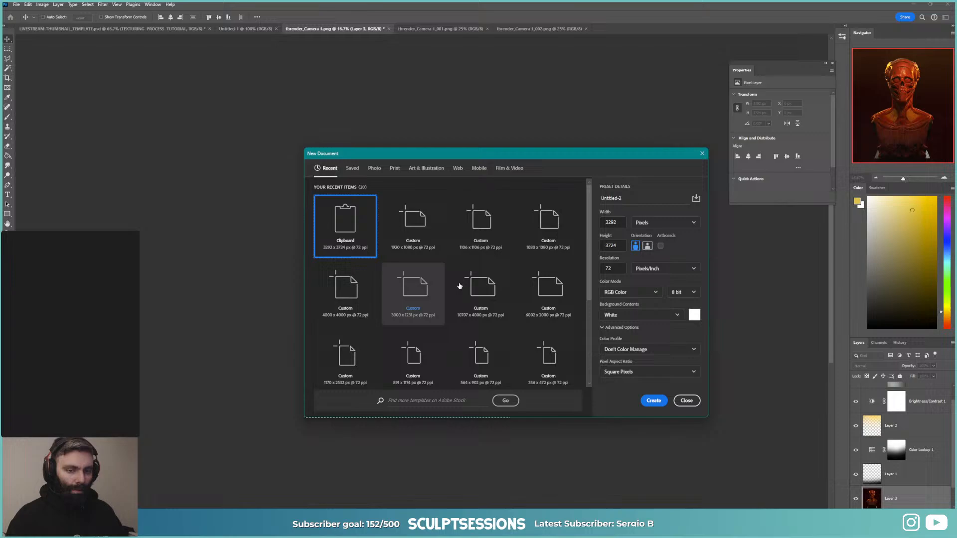
{"action": "left_click", "coordinate": [653, 400]}
{"action": "key", "text": "ctrl+v"}
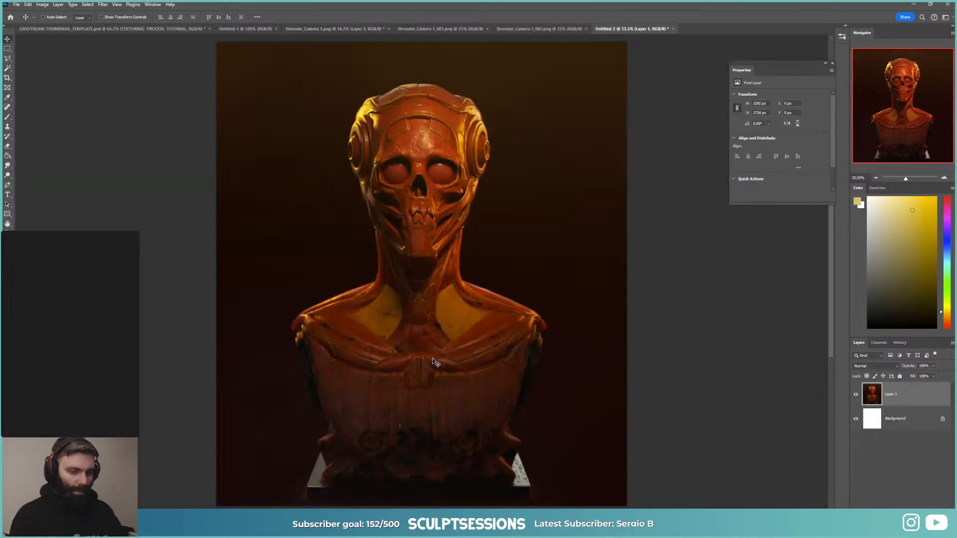
Step: Examine the graded front-view skull and neck detail at 100% zoom
{"action": "key", "text": "ctrl+plus"}
{"action": "key", "text": "ctrl+plus"}
{"action": "key", "text": "ctrl+plus"}
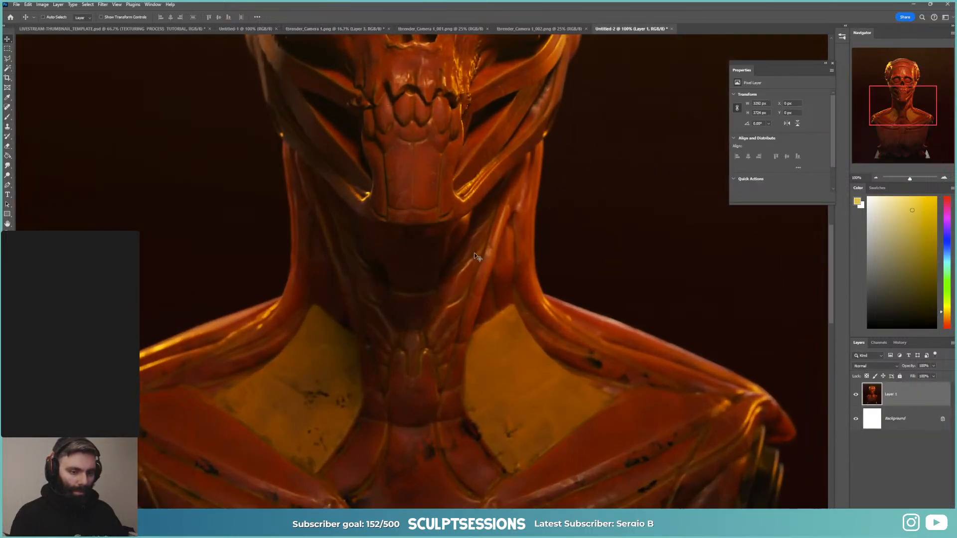
{"action": "left_click_drag", "start_coordinate": [474, 254], "coordinate": [482, 452]}
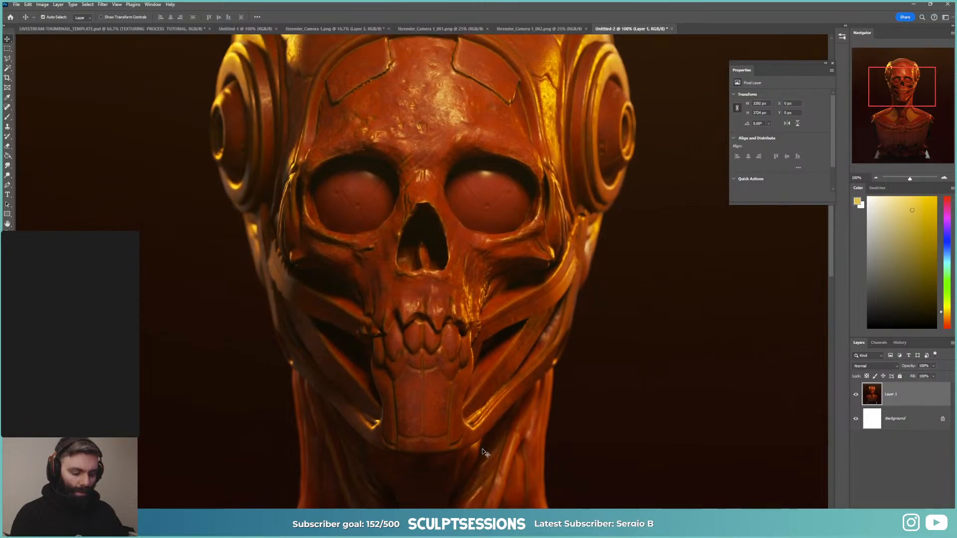
{"action": "key", "text": "ctrl+minus"}
{"action": "key", "text": "ctrl+minus"}
{"action": "key", "text": "ctrl+minus"}
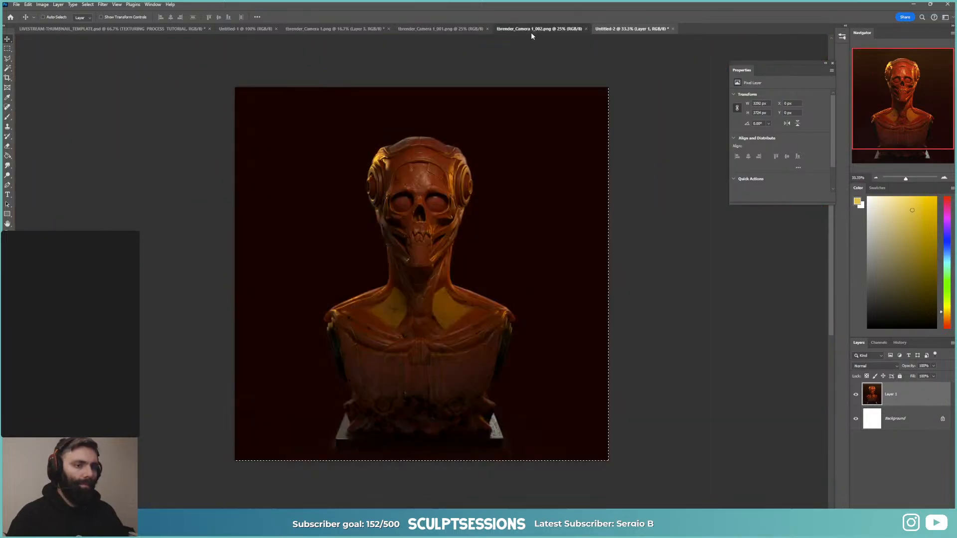
Step: Close the tbrender_Camera 1_001.png and tbrender_Camera 1_002.png documents
{"action": "left_click", "coordinate": [531, 32]}
{"action": "left_click", "coordinate": [451, 31]}
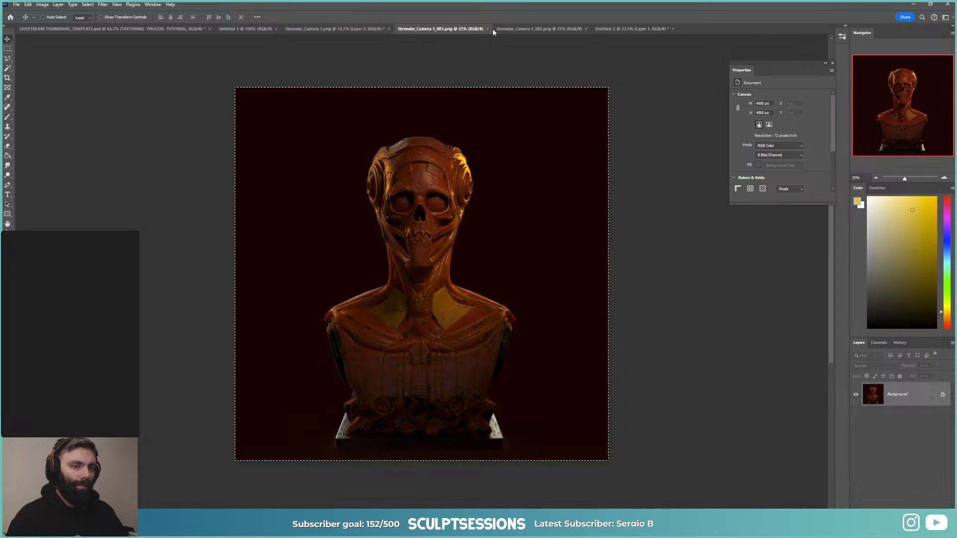
{"action": "left_click", "coordinate": [488, 29]}
{"action": "left_click", "coordinate": [487, 29]}
Step: Hide the front-view layer in tbrender_Camera 1.png, copy the merged three-quarter image and return to the Untitled-2 document
{"action": "left_click", "coordinate": [371, 29]}
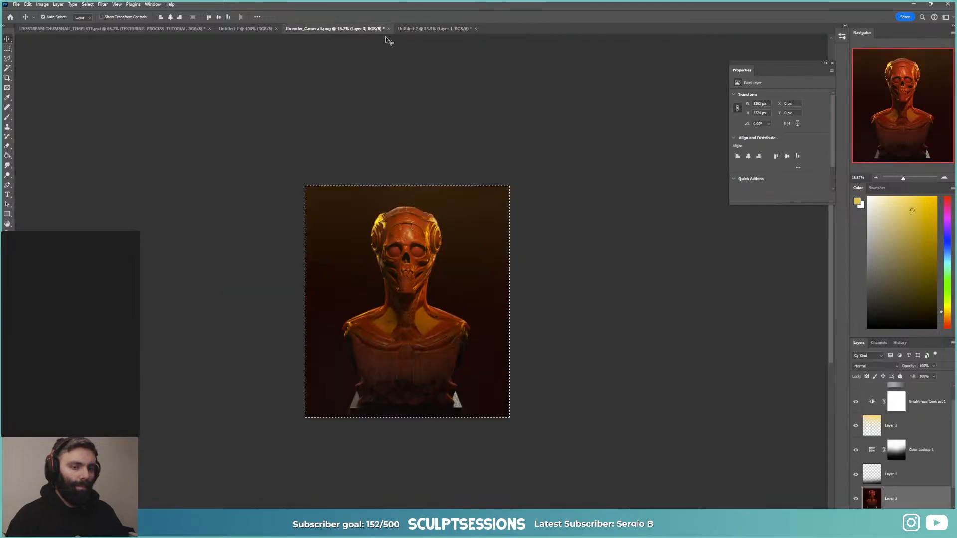
{"action": "left_click", "coordinate": [856, 499]}
{"action": "left_click", "coordinate": [421, 29]}
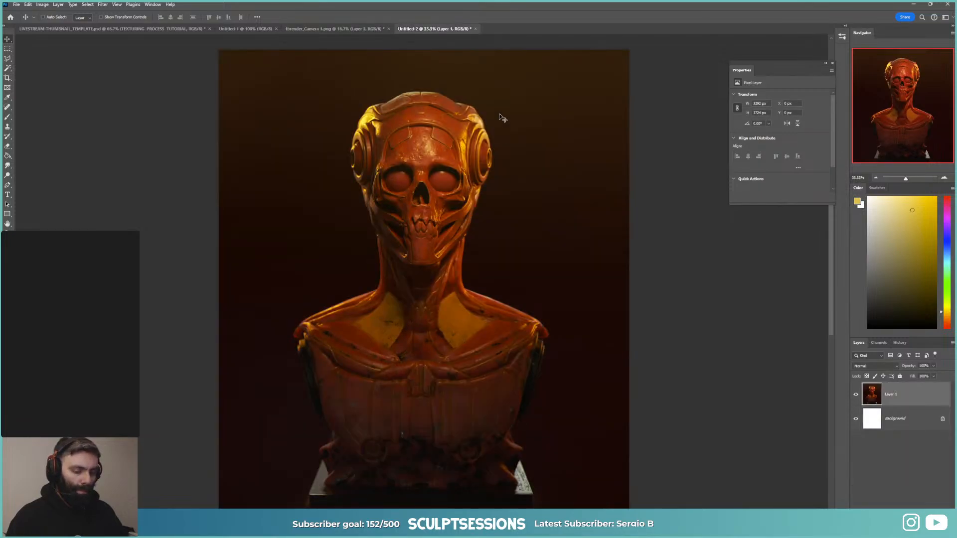
Step: Extend the Untitled-2 canvas to the right with the Crop tool, making room for a second bust
{"action": "key", "text": "ctrl+minus"}
{"action": "key", "text": "ctrl+minus"}
{"action": "key", "text": "c"}
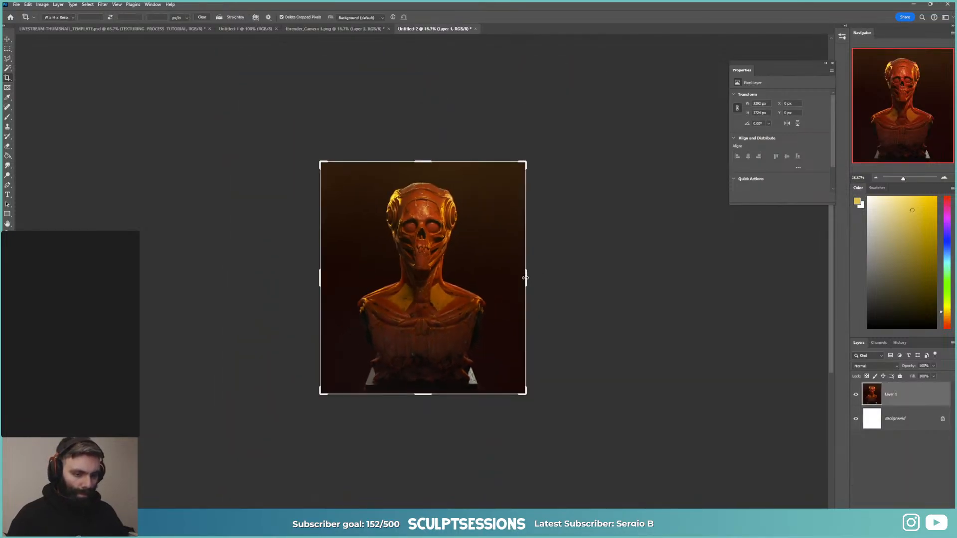
{"action": "left_click_drag", "start_coordinate": [523, 276], "coordinate": [603, 277]}
{"action": "key", "text": "Return"}
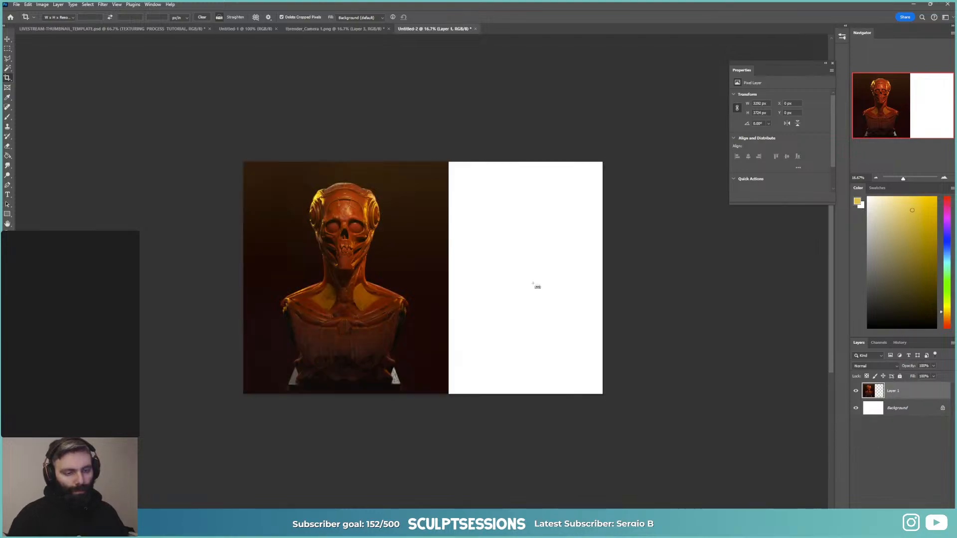
Step: Paste the three-quarter bust and place it to the right of the front-view bust
{"action": "key", "text": "ctrl+v"}
{"action": "key", "text": "v"}
{"action": "left_click_drag", "start_coordinate": [425, 323], "coordinate": [495, 316]}
Step: Try erasing the three-quarter layer's overlapping left edge with a very large soft eraser and moving the layer closer to the front bust
{"action": "key", "text": "e"}
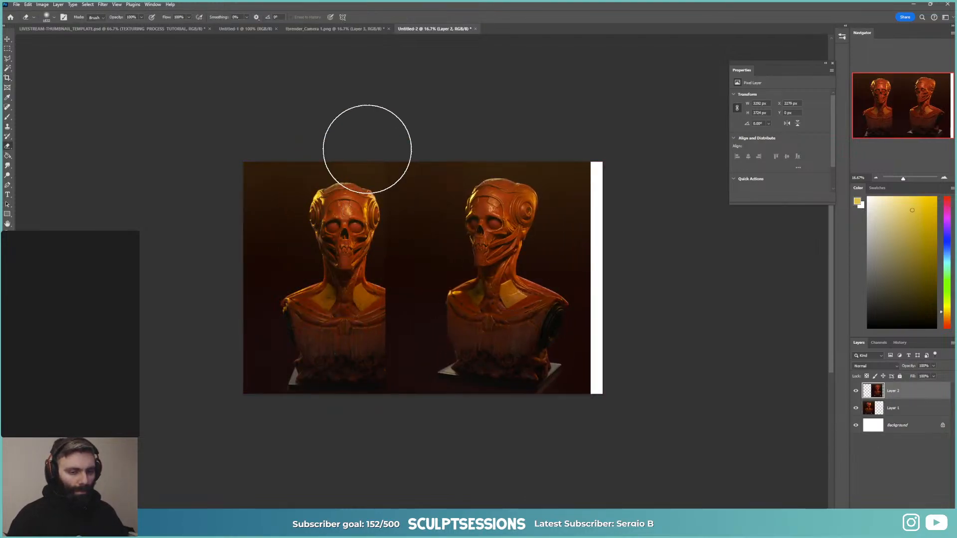
{"action": "right_click_drag", "start_coordinate": [363, 205], "coordinate": [397, 205], "text": "alt"}
{"action": "left_click_drag", "start_coordinate": [325, 83], "coordinate": [333, 282]}
{"action": "left_click_drag", "start_coordinate": [323, 108], "coordinate": [337, 350]}
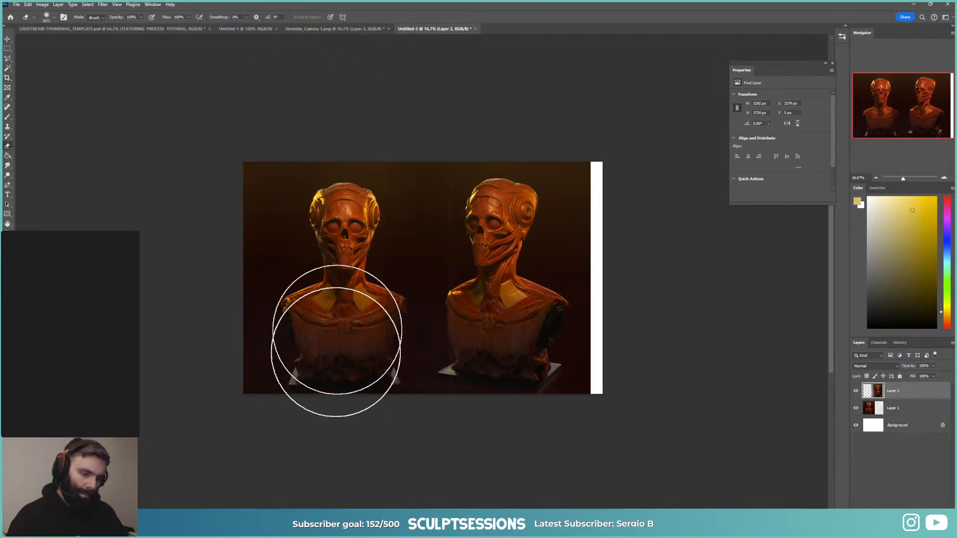
{"action": "left_click_drag", "start_coordinate": [320, 196], "coordinate": [342, 369]}
{"action": "key", "text": "v"}
{"action": "left_click_drag", "start_coordinate": [503, 343], "coordinate": [484, 342]}
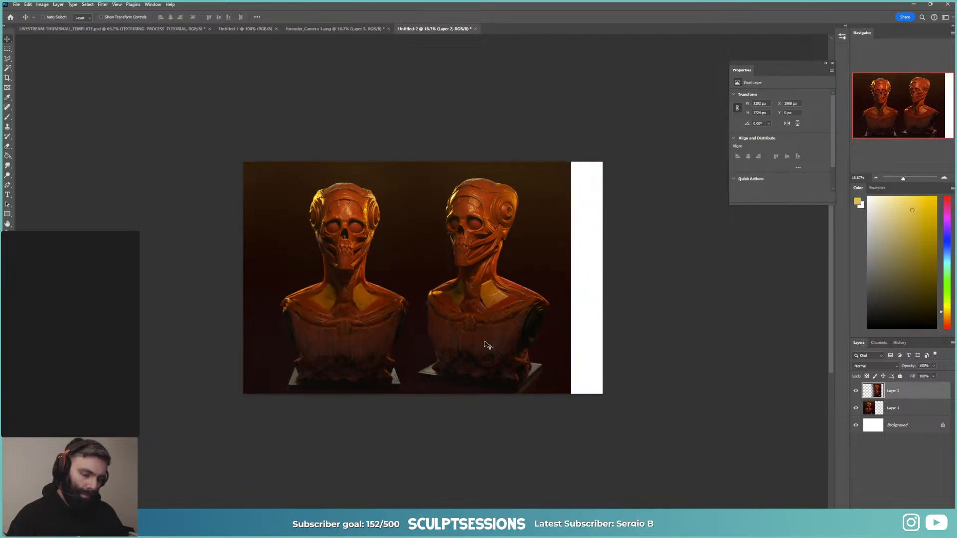
{"action": "key", "text": "ctrl+z"}
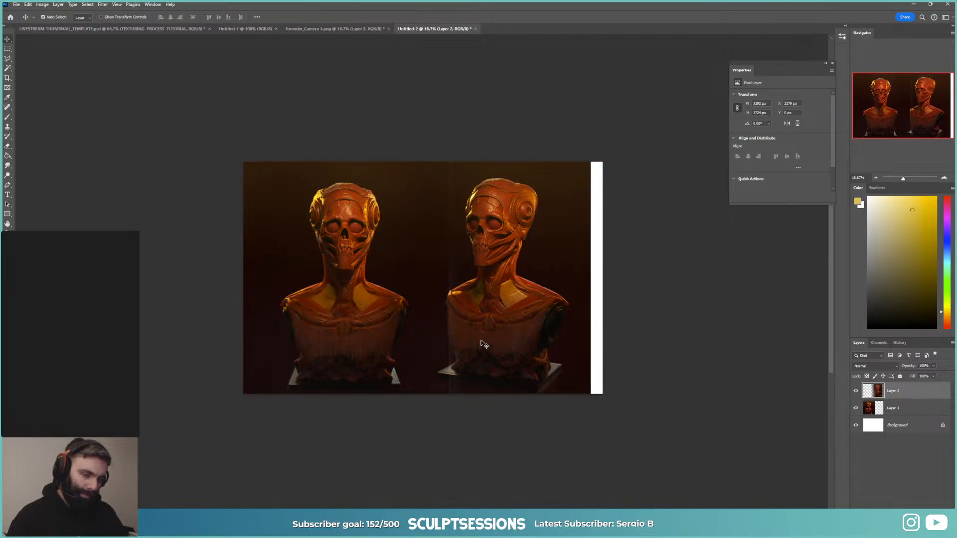
{"action": "key", "text": "ctrl+z"}
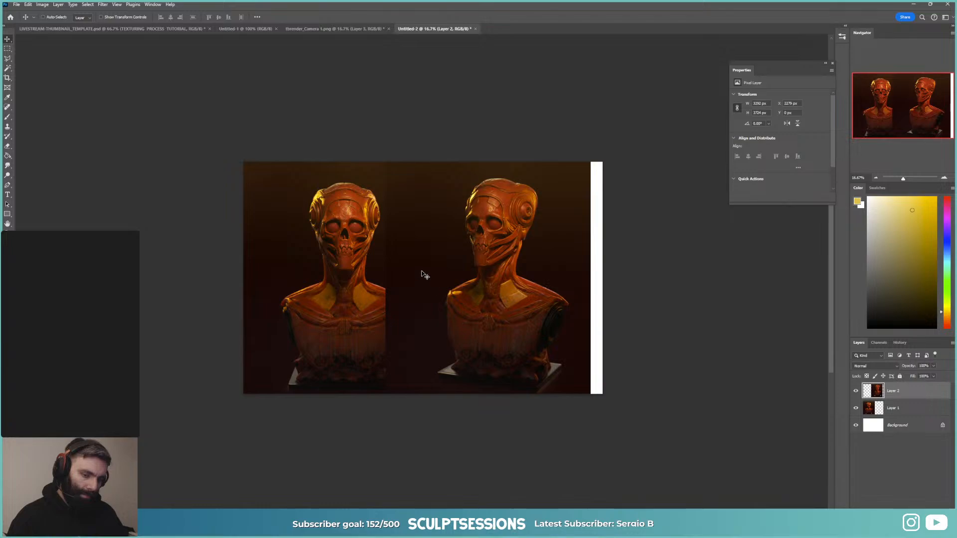
{"action": "key", "text": "b"}
{"action": "right_click_drag", "start_coordinate": [398, 236], "coordinate": [349, 236], "text": "alt"}
{"action": "left_click_drag", "start_coordinate": [368, 171], "coordinate": [397, 442]}
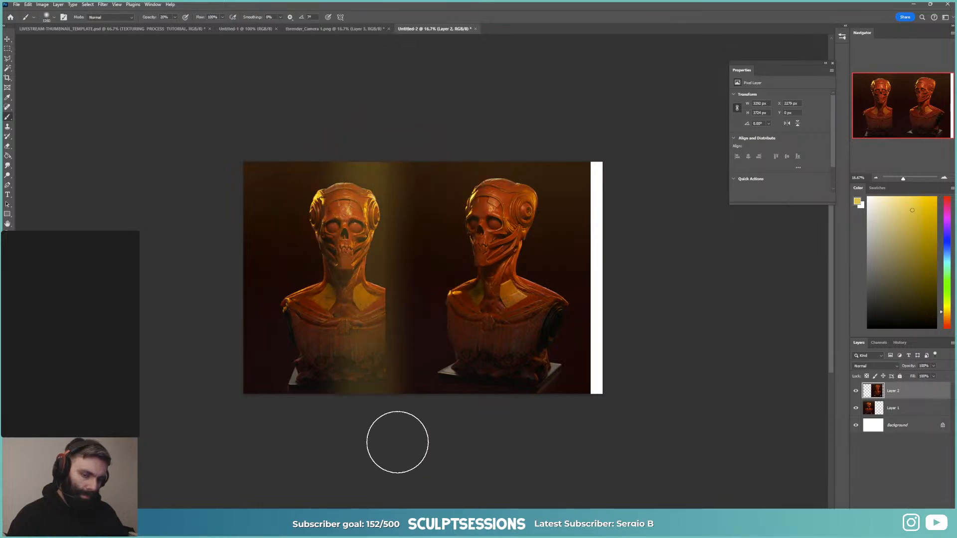
{"action": "key", "text": "ctrl+z"}
Step: Erase the three-quarter layer's left edge with a smaller soft eraser so it blends into the front-view image
{"action": "key", "text": "e"}
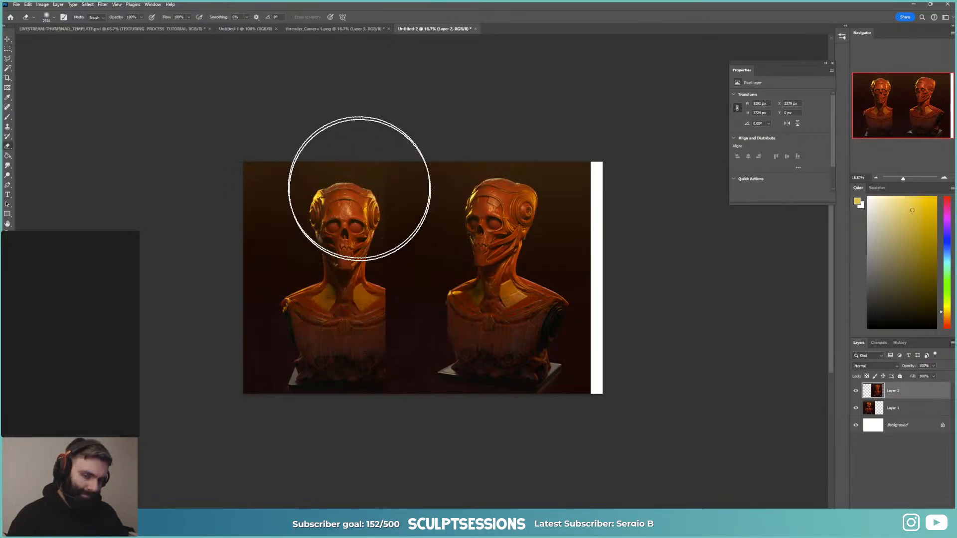
{"action": "right_click_drag", "start_coordinate": [350, 258], "coordinate": [298, 259], "text": "alt"}
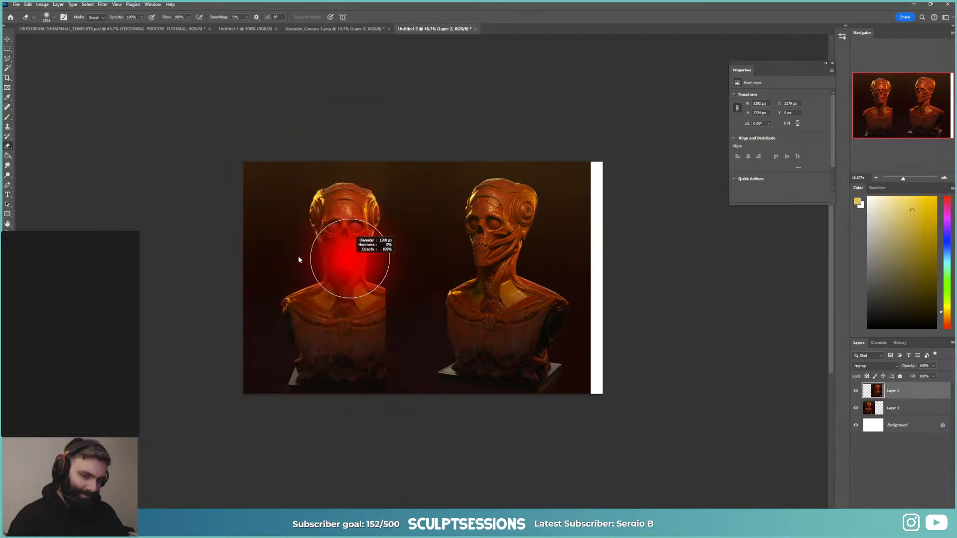
{"action": "scroll", "coordinate": [370, 255], "scroll_direction": "up", "scroll_amount": 3}
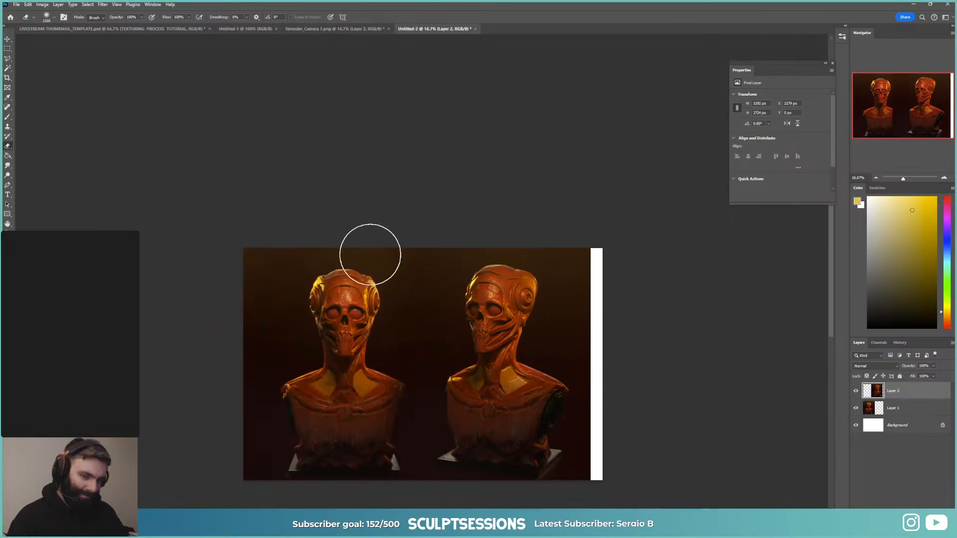
{"action": "scroll", "coordinate": [498, 326], "scroll_direction": "down", "scroll_amount": 2}
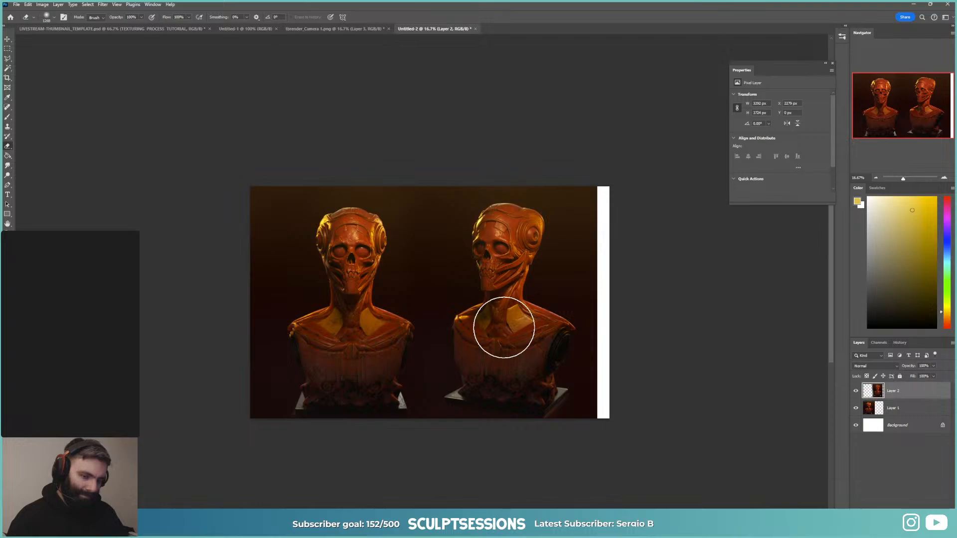
Step: Nudge the three-quarter bust slightly closer to the front bust and crop away the blank white strip on the right
{"action": "key", "text": "v"}
{"action": "mouse_move", "coordinate": [504, 327]}
{"action": "left_mouse_down"}
{"action": "mouse_move", "coordinate": [530, 346]}
{"action": "mouse_move", "coordinate": [507, 352]}
{"action": "left_mouse_up"}
{"action": "key", "text": "c"}
{"action": "left_click_drag", "start_coordinate": [609, 302], "coordinate": [599, 311]}
{"action": "key", "text": "Return"}
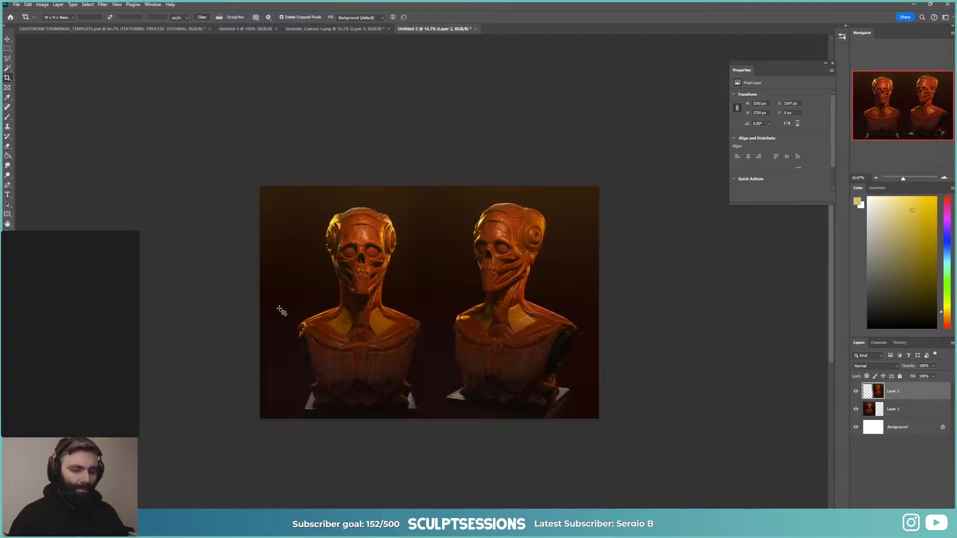
{"action": "key", "text": "v"}
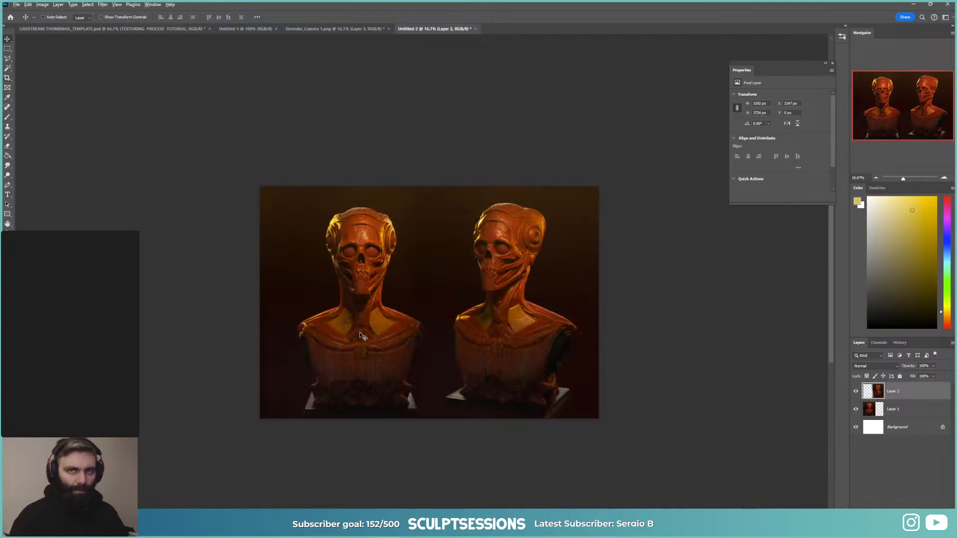
{"action": "left_click_drag", "start_coordinate": [368, 291], "coordinate": [383, 289]}
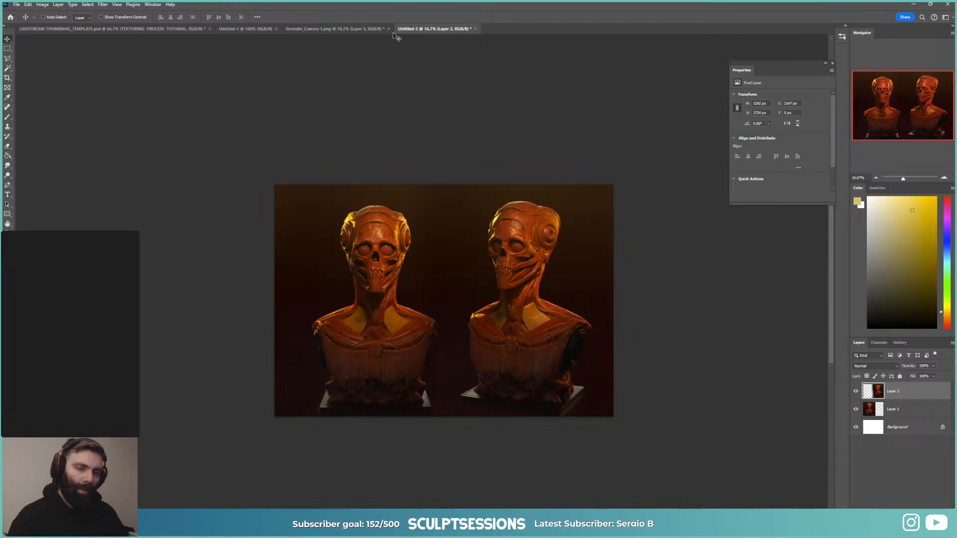
Step: Switch to Marmoset Toolbag, orbit Camera 1 to the bust's opposite three-quarter side and show the Render settings
{"action": "key", "text": "alt+Tab"}
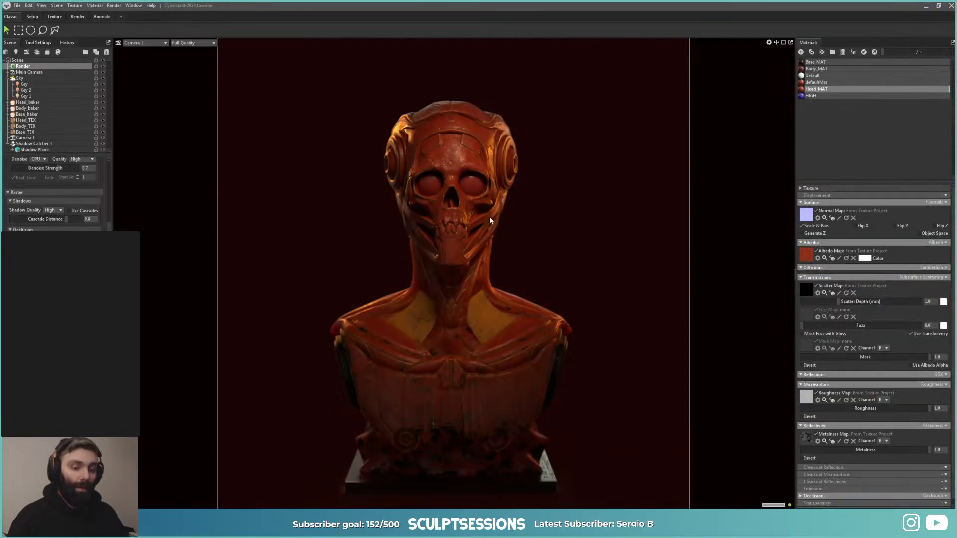
{"action": "left_click_drag", "start_coordinate": [490, 220], "coordinate": [611, 350]}
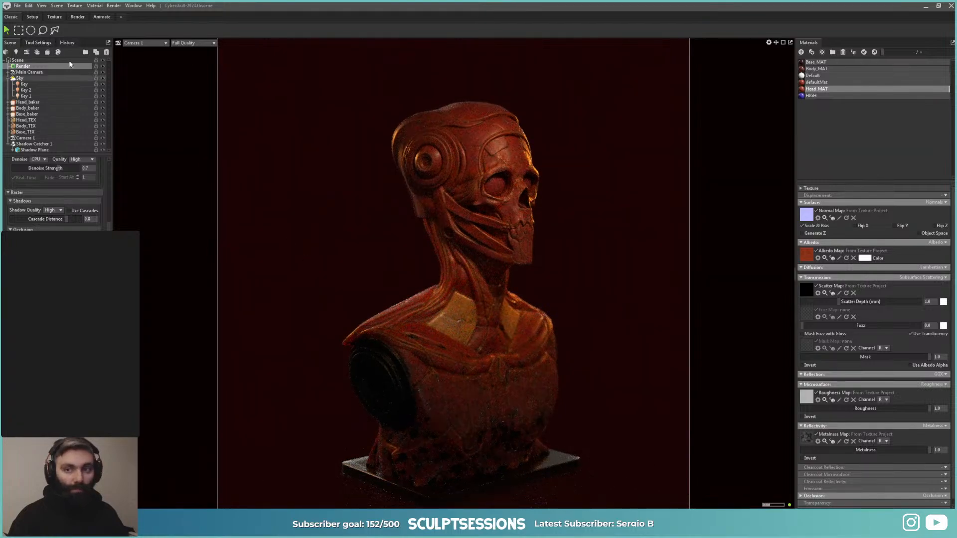
{"action": "left_click", "coordinate": [20, 78]}
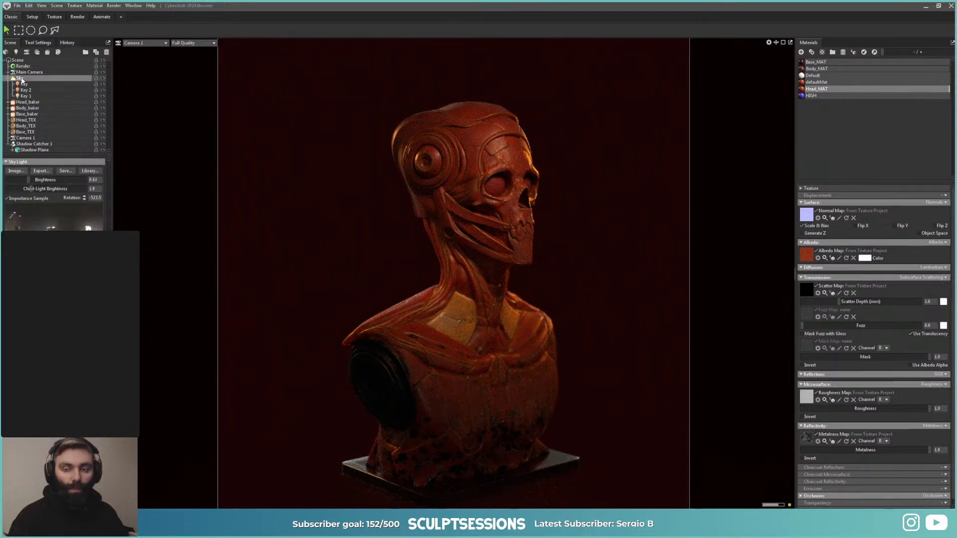
{"action": "left_click", "coordinate": [22, 66]}
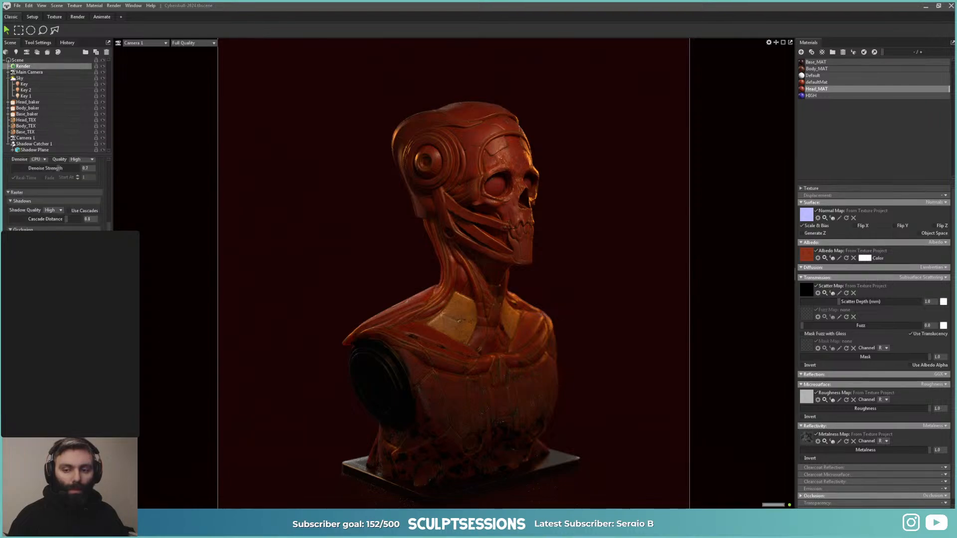
Step: Render the bust's opposite three-quarter view and switch to Photoshop to examine the two-bust composite up close
{"action": "key", "text": "F10"}
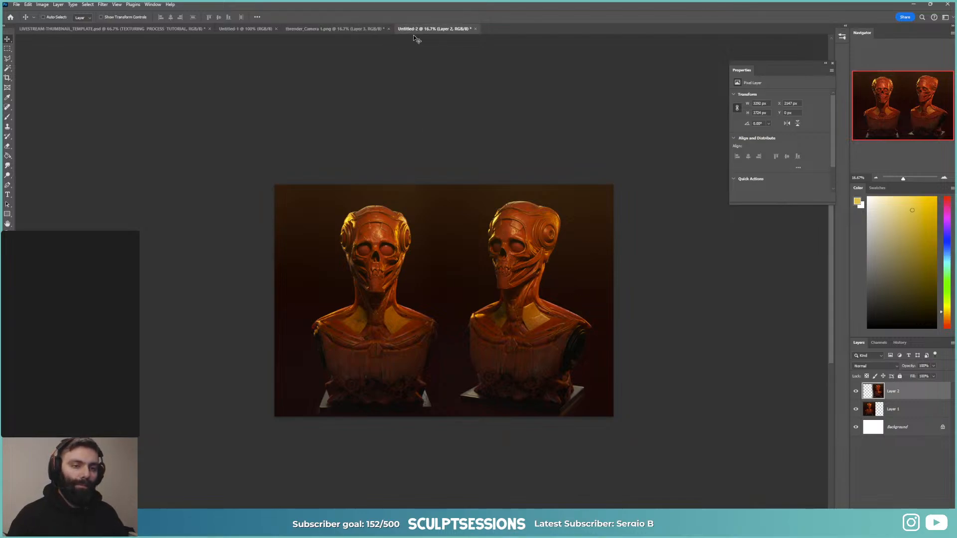
{"action": "key", "text": "z"}
{"action": "left_click", "coordinate": [483, 277]}
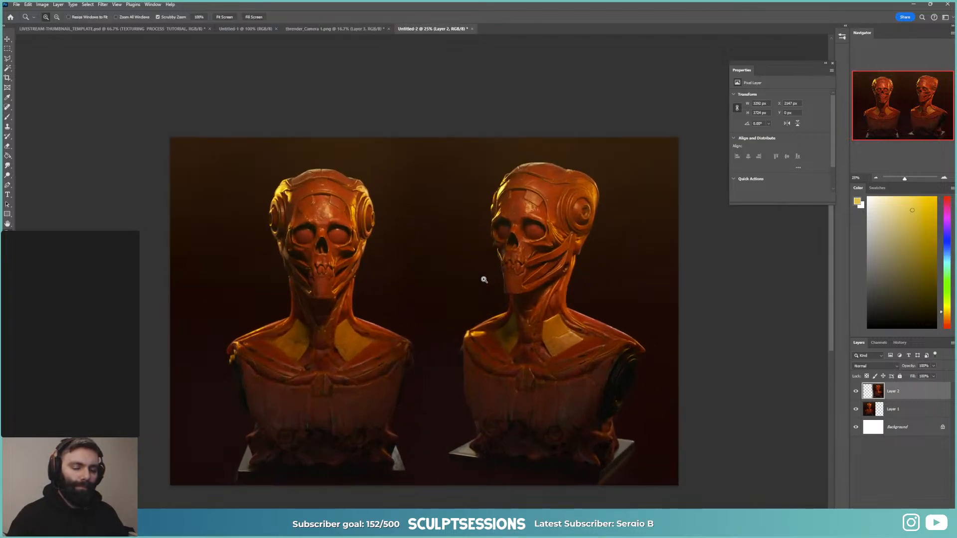
{"action": "left_click", "coordinate": [484, 279]}
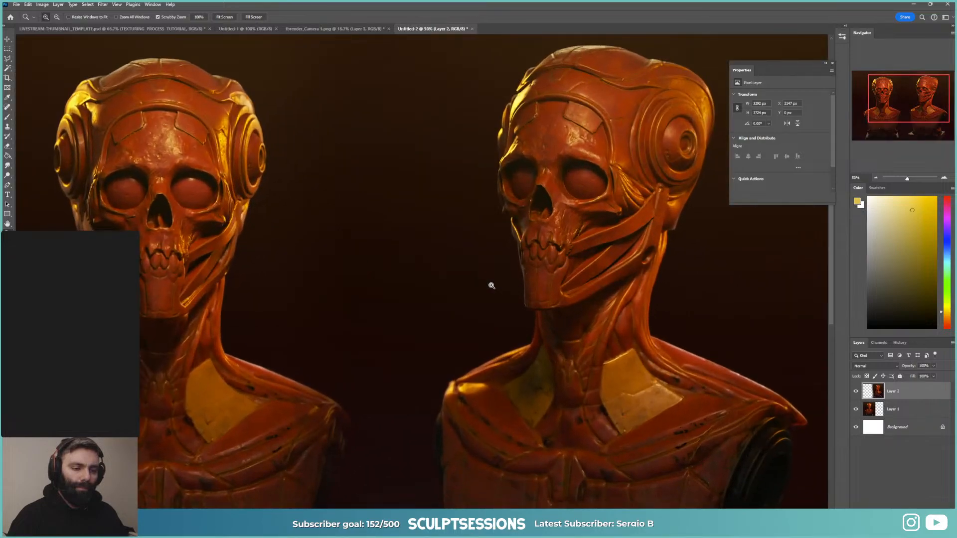
{"action": "left_click_drag", "start_coordinate": [485, 279], "coordinate": [498, 289]}
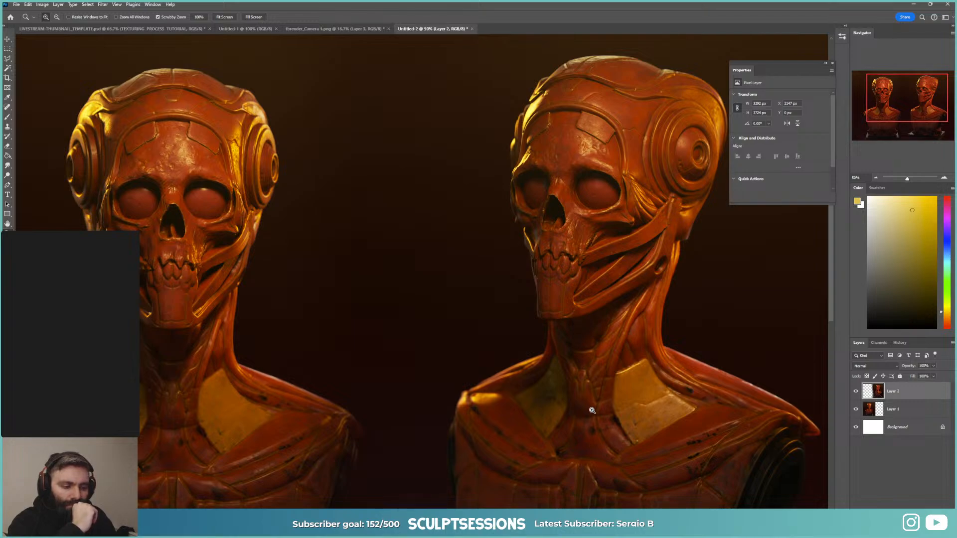
{"action": "key", "text": "ctrl+minus"}
{"action": "key", "text": "ctrl+minus"}
{"action": "key", "text": "ctrl+minus"}
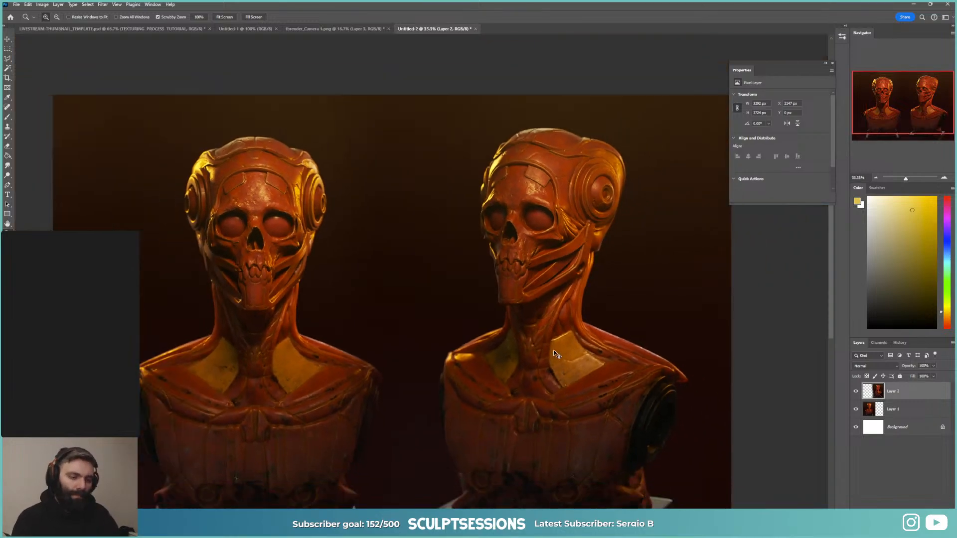
Step: Set the canvas surround to black and show the two-bust composite in full-screen mode without the interface
{"action": "right_click", "coordinate": [624, 338]}
{"action": "left_click", "coordinate": [630, 344]}
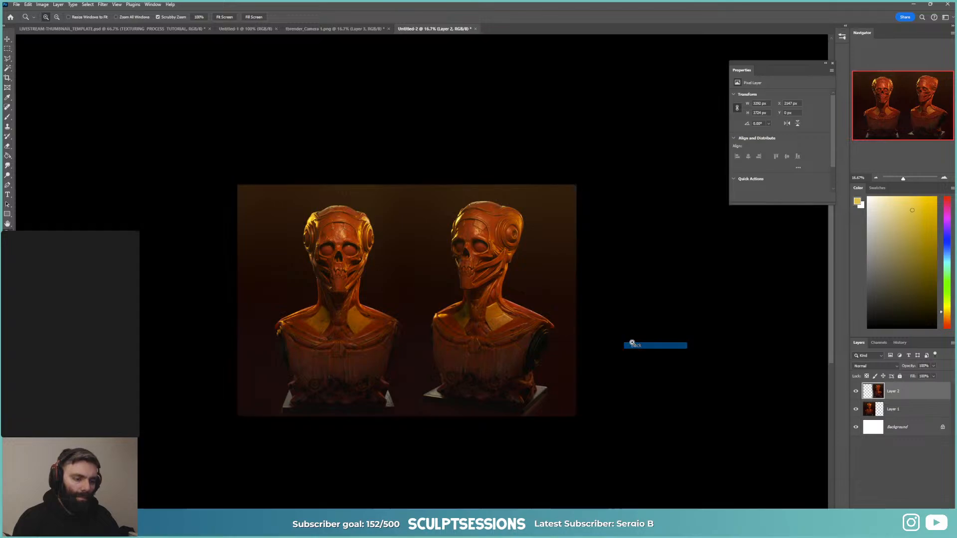
{"action": "right_click", "coordinate": [633, 335]}
{"action": "left_click", "coordinate": [640, 297]}
{"action": "key", "text": "f"}
{"action": "key", "text": "Tab"}
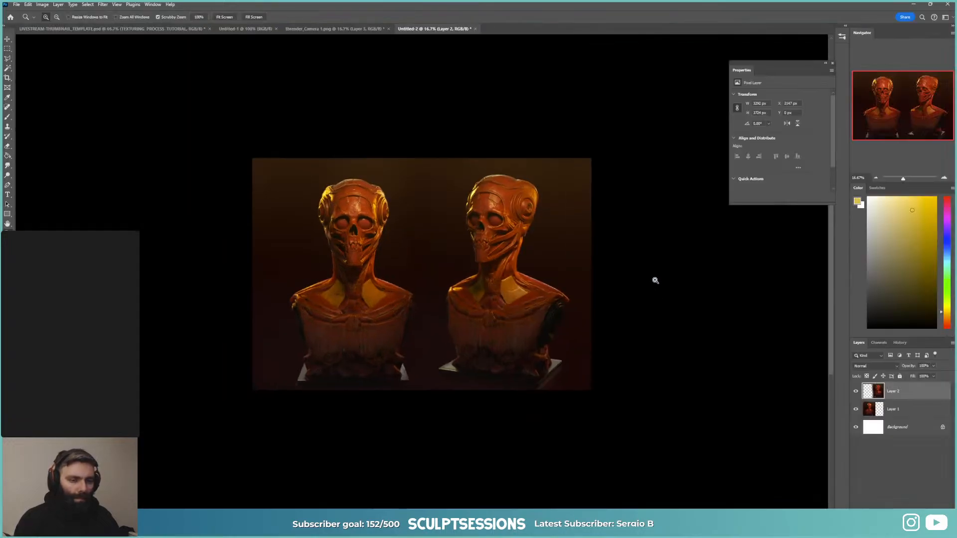
{"action": "key", "text": "Tab"}
{"action": "key", "text": "f"}
{"action": "key", "text": "f"}
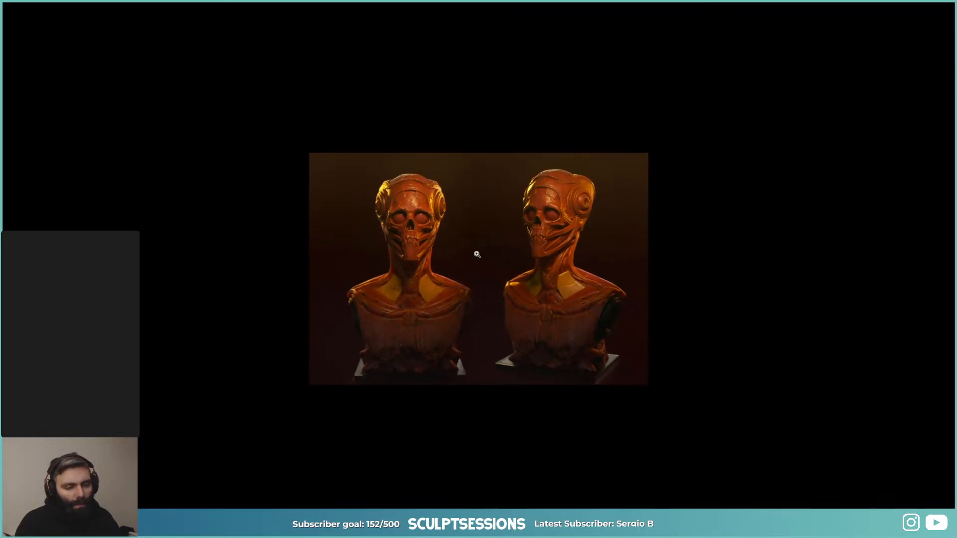
Step: Examine the two busts enlarged in full screen and again as a whole in the standard screen mode
{"action": "left_click_drag", "start_coordinate": [476, 254], "coordinate": [520, 317]}
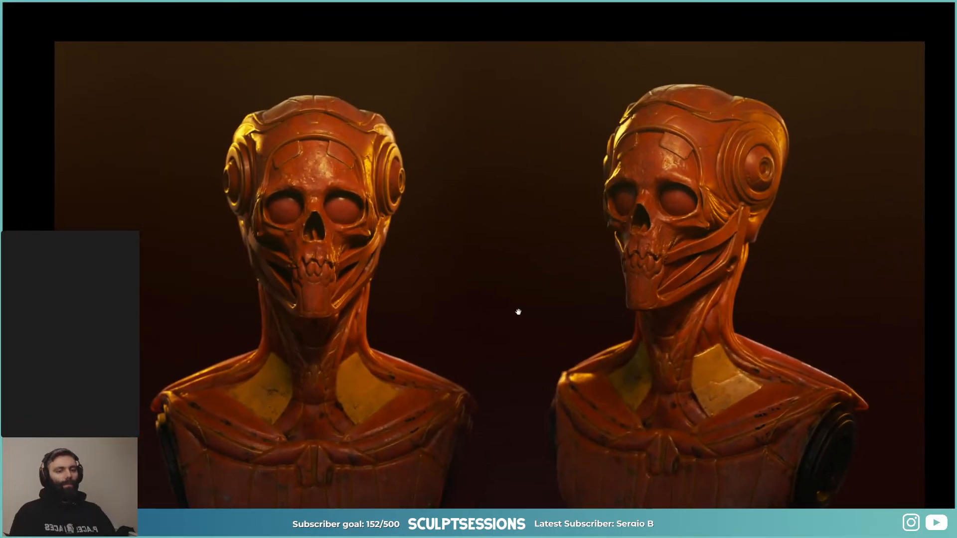
{"action": "key", "text": "f"}
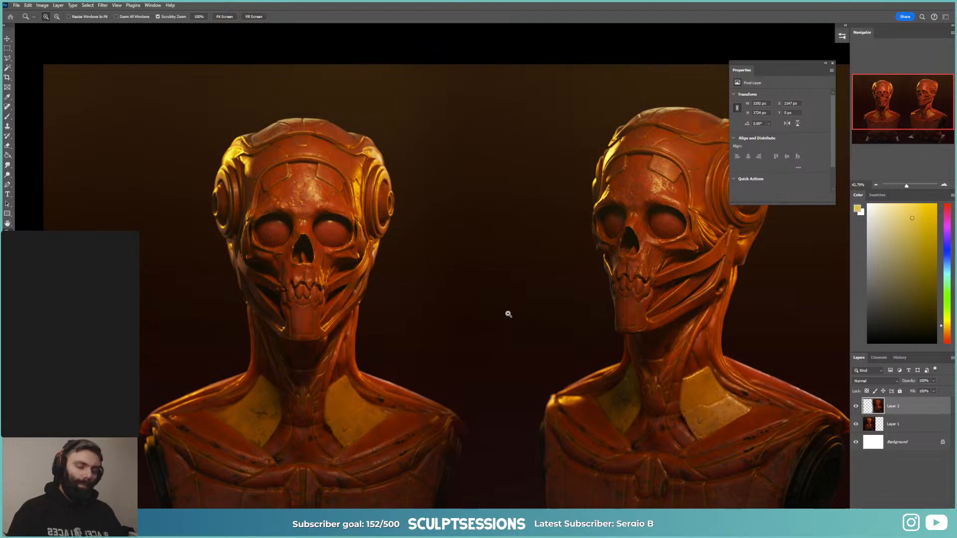
{"action": "key", "text": "f"}
{"action": "key", "text": "f"}
{"action": "key", "text": "f"}
{"action": "key", "text": "f"}
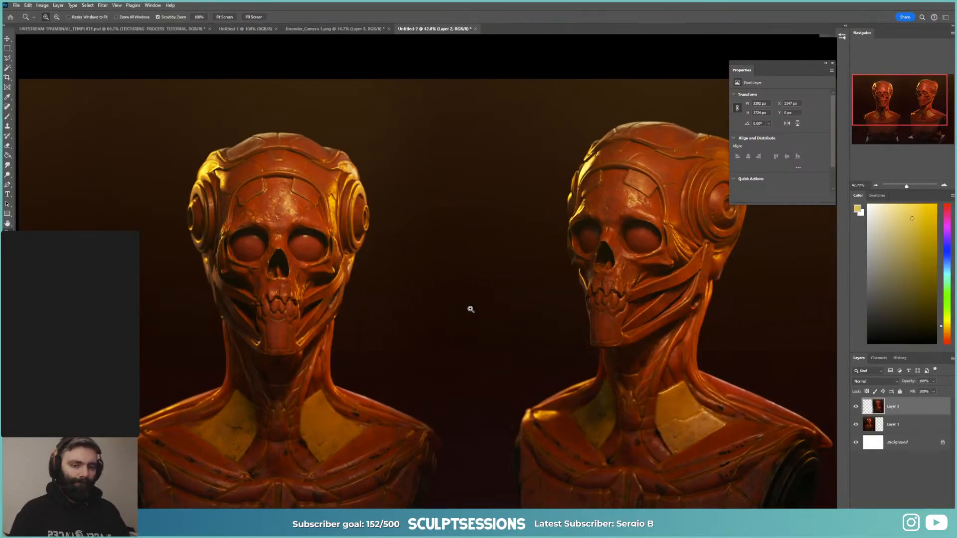
{"action": "key", "text": "f"}
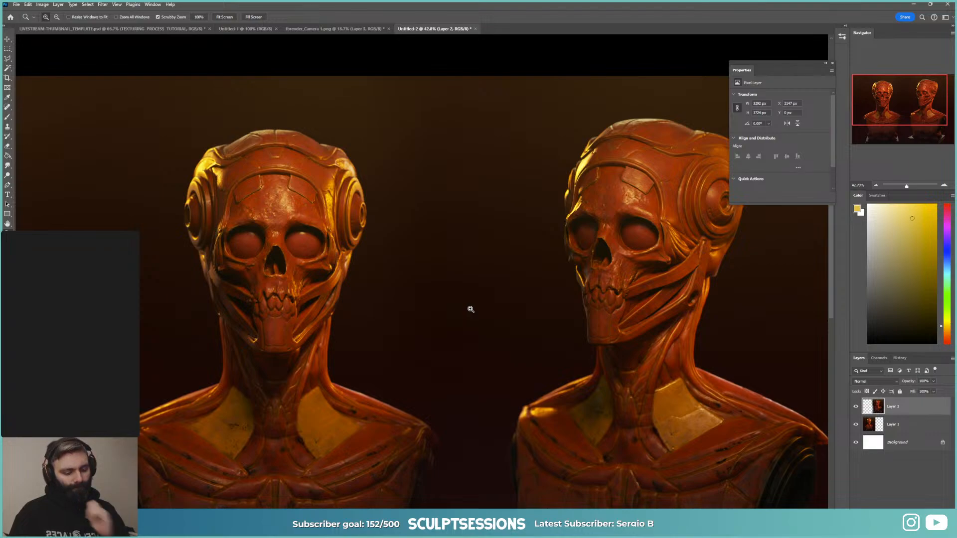
{"action": "key", "text": "ctrl+minus"}
{"action": "key", "text": "ctrl+minus"}
{"action": "key", "text": "ctrl+minus"}
{"action": "key", "text": "ctrl+plus"}
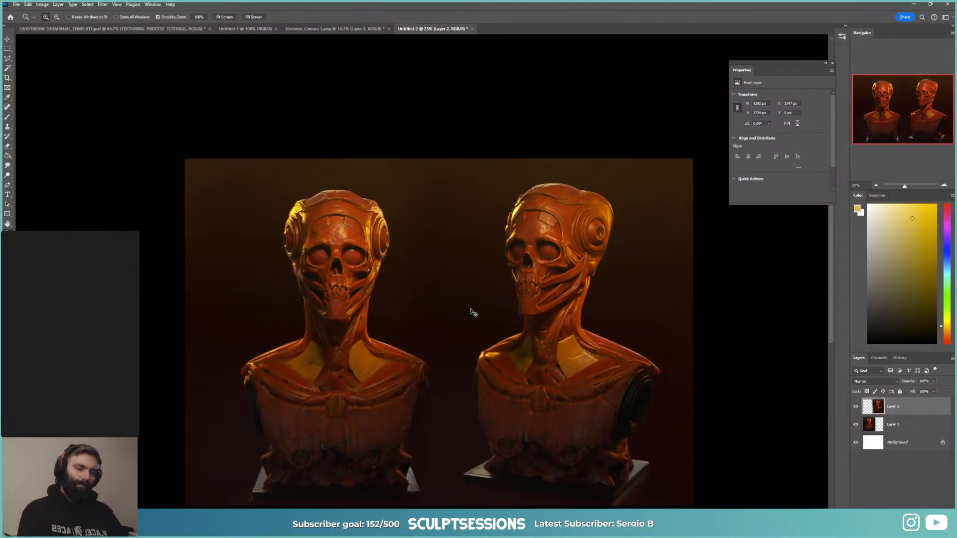
{"action": "left_click_drag", "start_coordinate": [488, 338], "coordinate": [497, 334]}
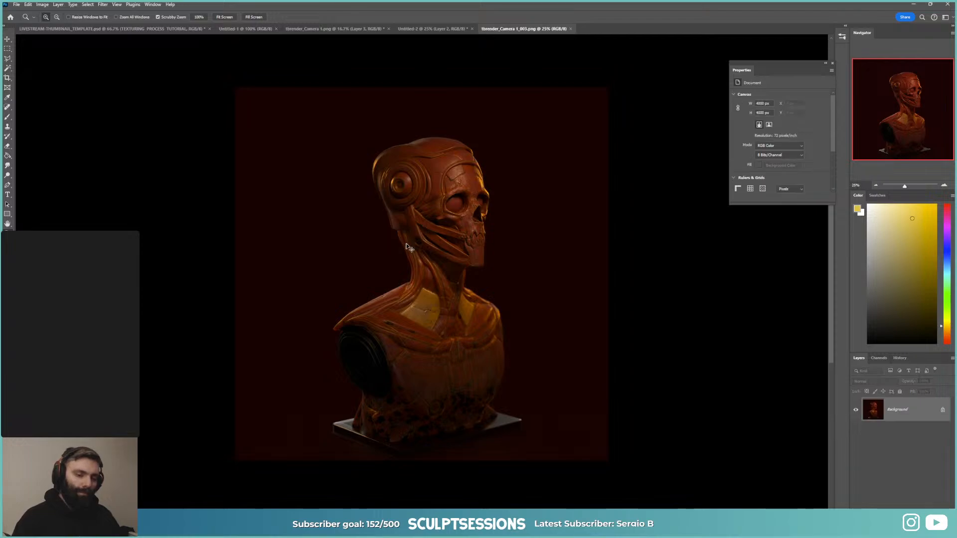
Step: Paste the opposite three-quarter render beneath the grading layers of tbrender_Camera 1.png and move the bust to the middle of the frame
{"action": "key", "text": "ctrl+a"}
{"action": "left_click", "coordinate": [405, 31]}
{"action": "left_click", "coordinate": [346, 30]}
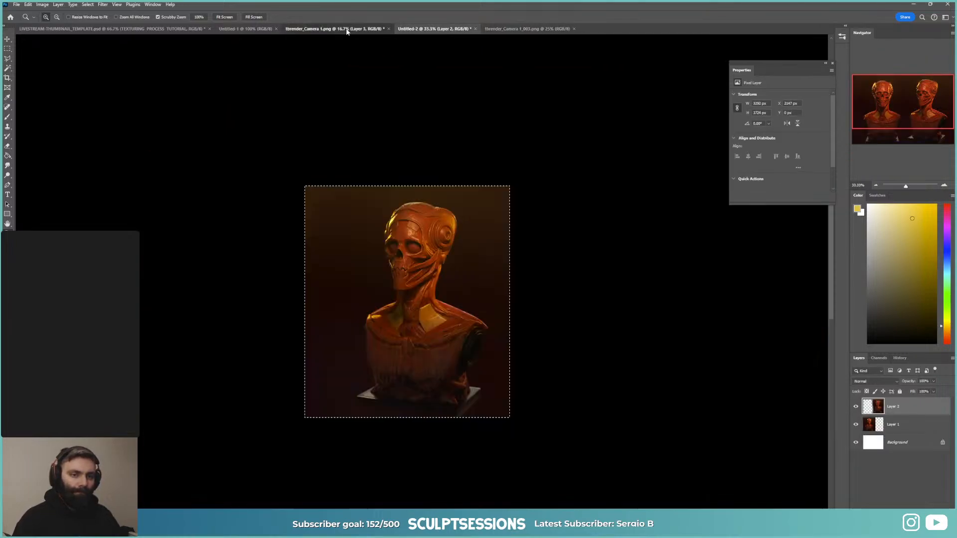
{"action": "scroll", "coordinate": [925, 495], "scroll_direction": "down", "scroll_amount": 1}
{"action": "key", "text": "ctrl+v"}
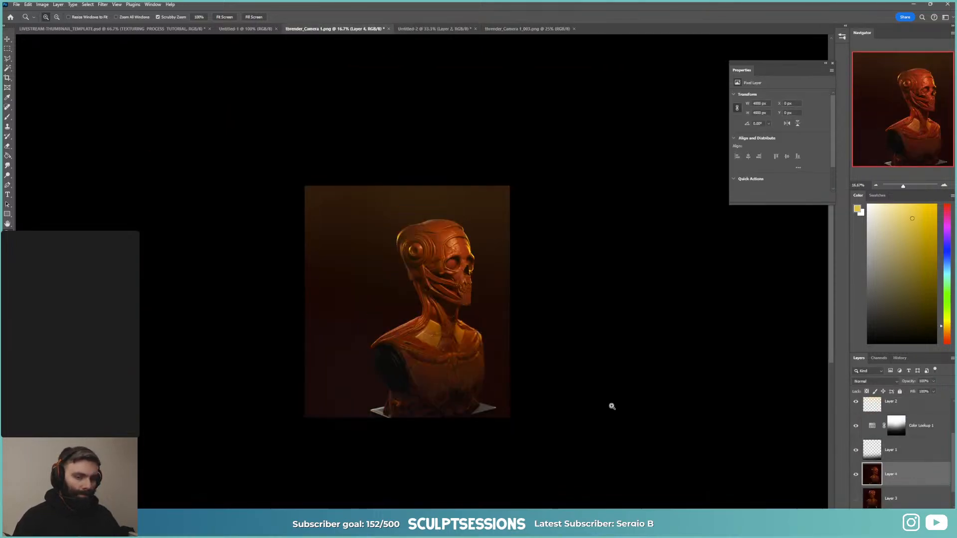
{"action": "key", "text": "v"}
{"action": "left_click_drag", "start_coordinate": [464, 369], "coordinate": [437, 349]}
Step: Copy the merged graded image of the opposite three-quarter bust and paste it as a new layer into Untitled-2
{"action": "key", "text": "ctrl+a"}
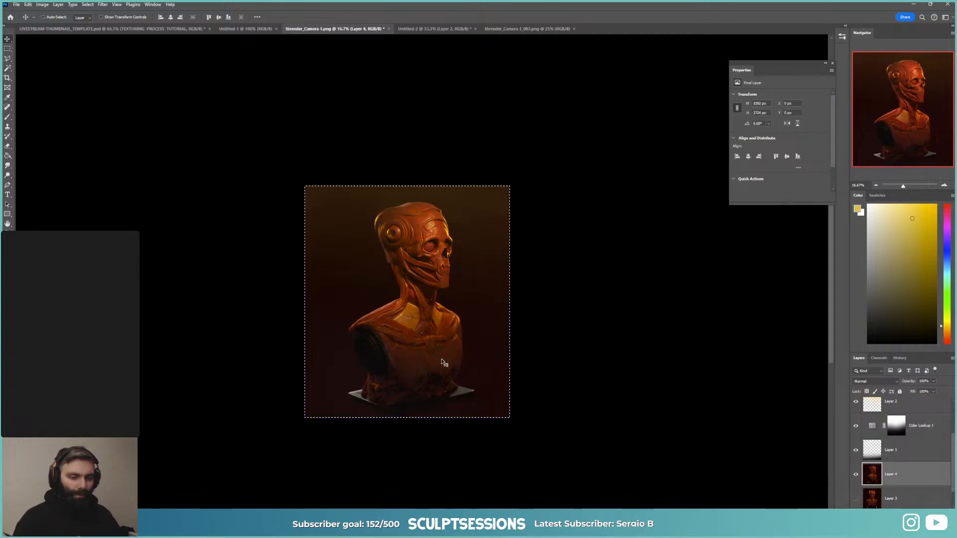
{"action": "left_click", "coordinate": [512, 29]}
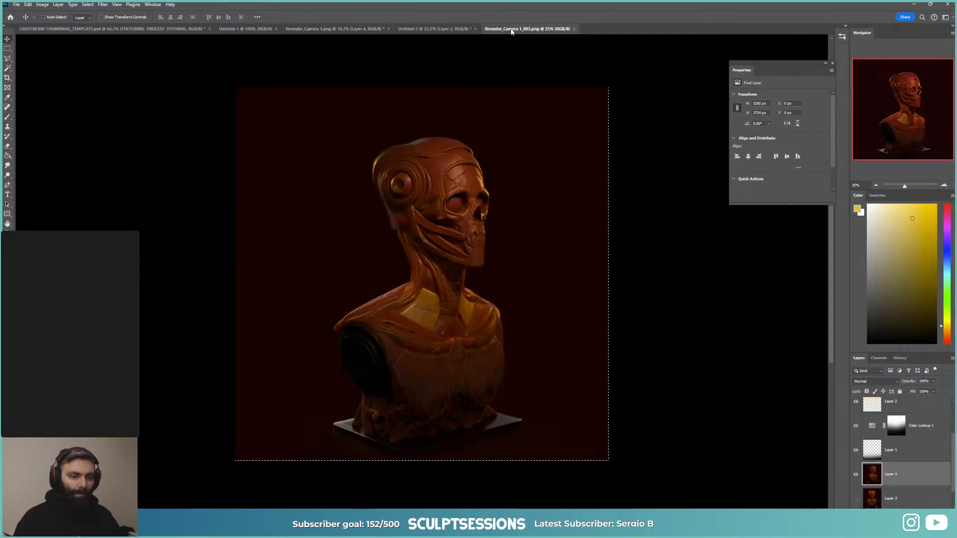
{"action": "left_click", "coordinate": [449, 29]}
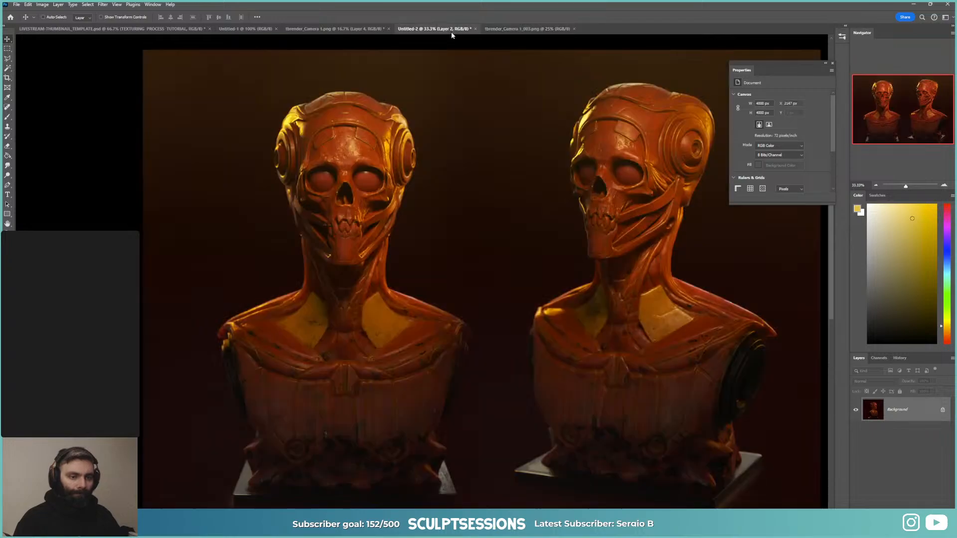
{"action": "key", "text": "ctrl+minus"}
{"action": "key", "text": "ctrl+minus"}
{"action": "key", "text": "ctrl+minus"}
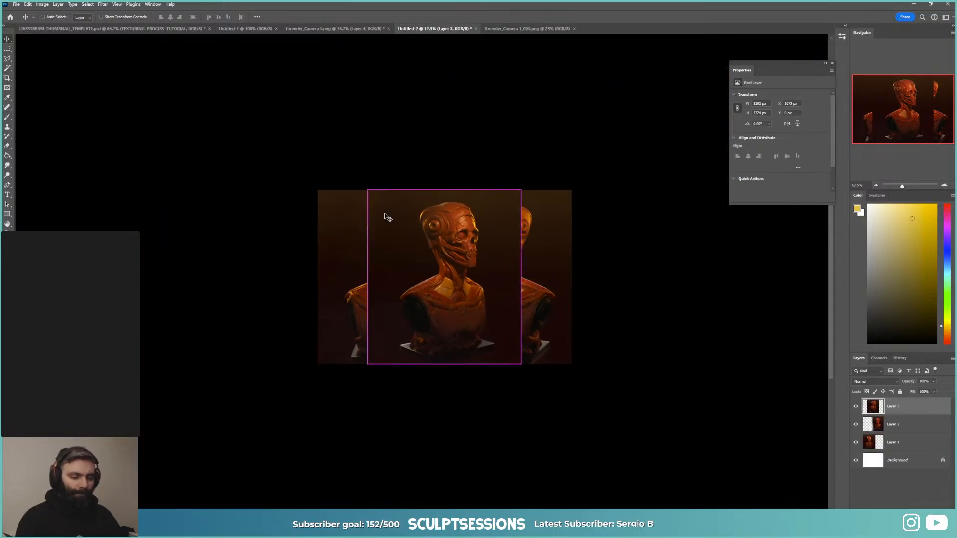
Step: Extend the Untitled-2 canvas on its left side and move the new three-quarter bust into the added space beside the front view
{"action": "key", "text": "c"}
{"action": "left_click_drag", "start_coordinate": [314, 279], "coordinate": [263, 275]}
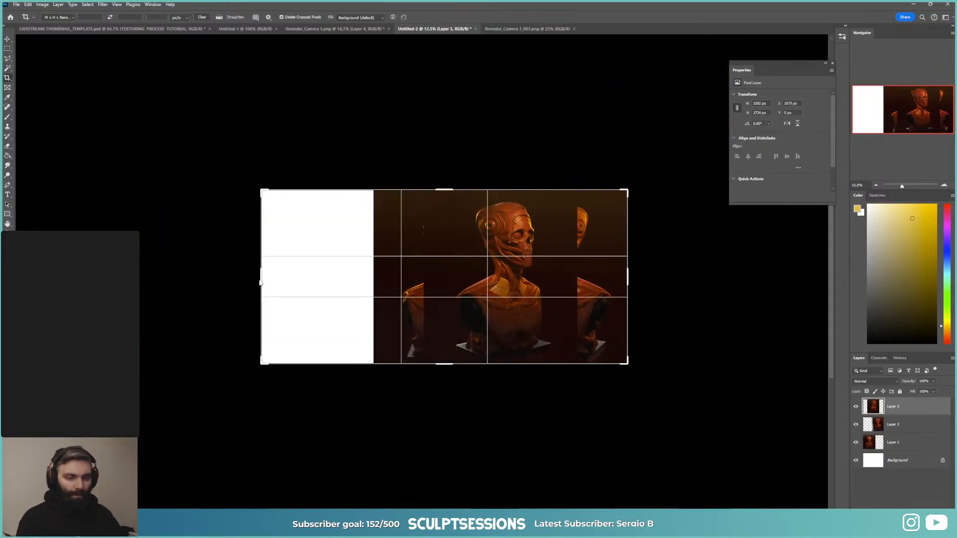
{"action": "key", "text": "Return"}
{"action": "key", "text": "v"}
{"action": "left_click_drag", "start_coordinate": [561, 294], "coordinate": [335, 294]}
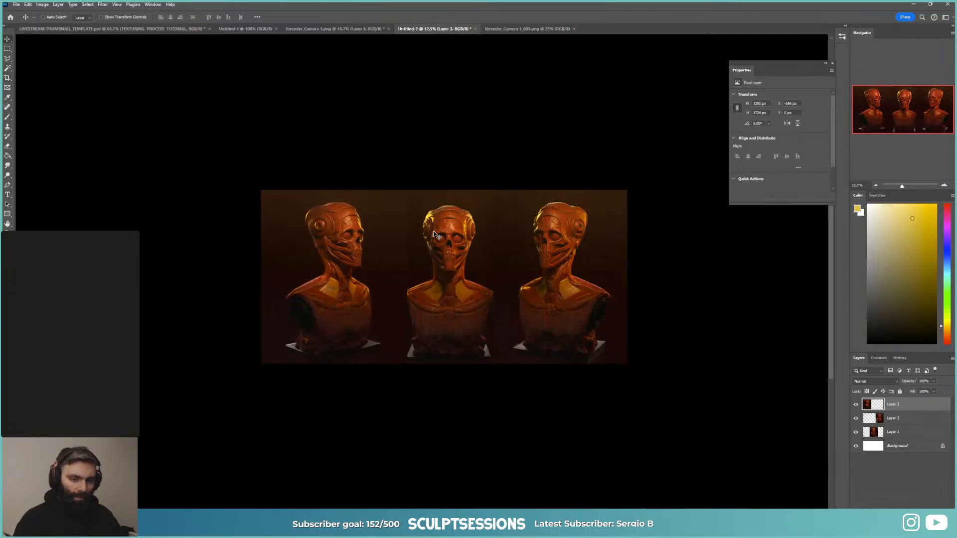
Step: Erase the new bust layer's overlapping right edge and adjust its spacing so it blends with the front view
{"action": "key", "text": "e"}
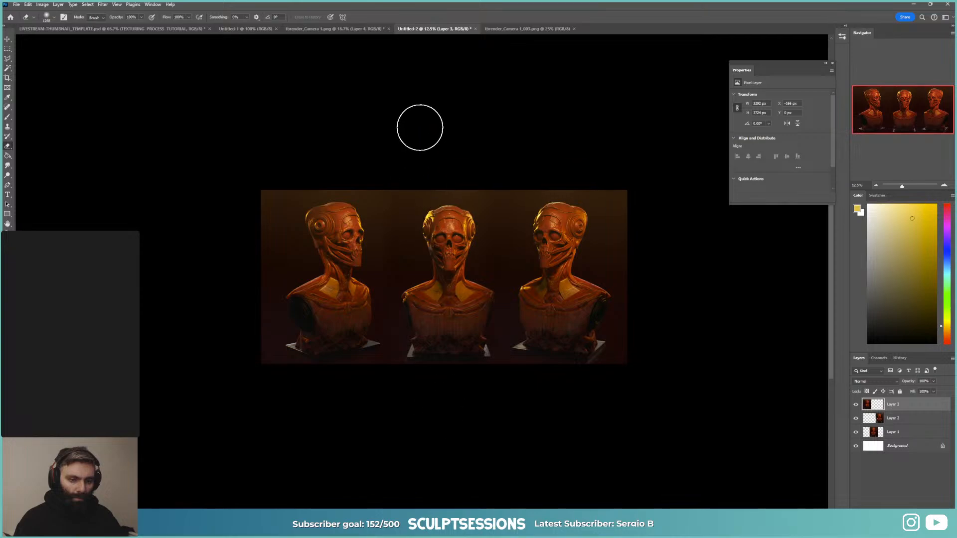
{"action": "key", "text": "v"}
{"action": "left_click_drag", "start_coordinate": [397, 320], "coordinate": [364, 317]}
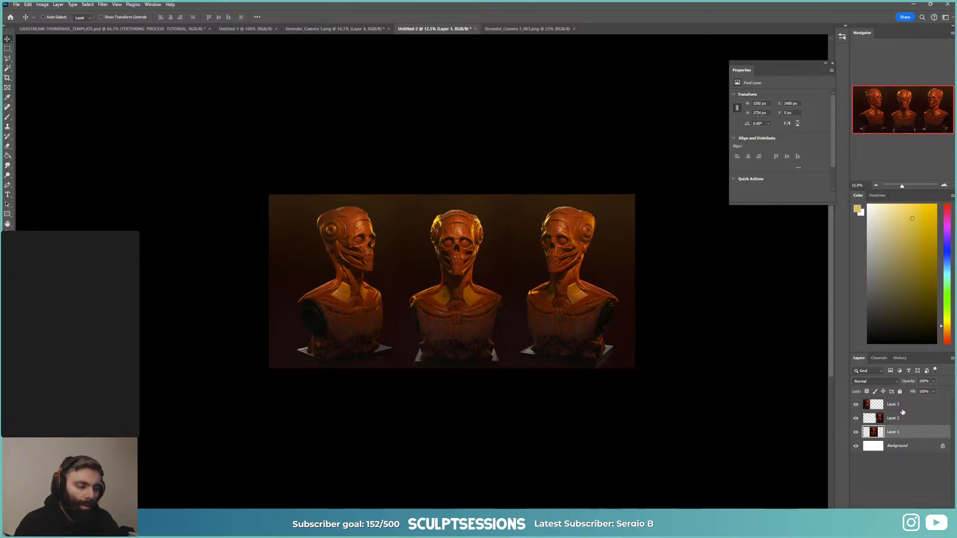
Step: Create a new top layer and paint a faint fade in the sampled dark red over the pedestals with a large 20% opacity brush
{"action": "key", "text": "ctrl+alt+shift+n"}
{"action": "key", "text": "b"}
{"action": "right_click_drag", "start_coordinate": [606, 339], "coordinate": [635, 347], "text": "alt"}
{"action": "left_click", "coordinate": [630, 341], "text": "alt"}
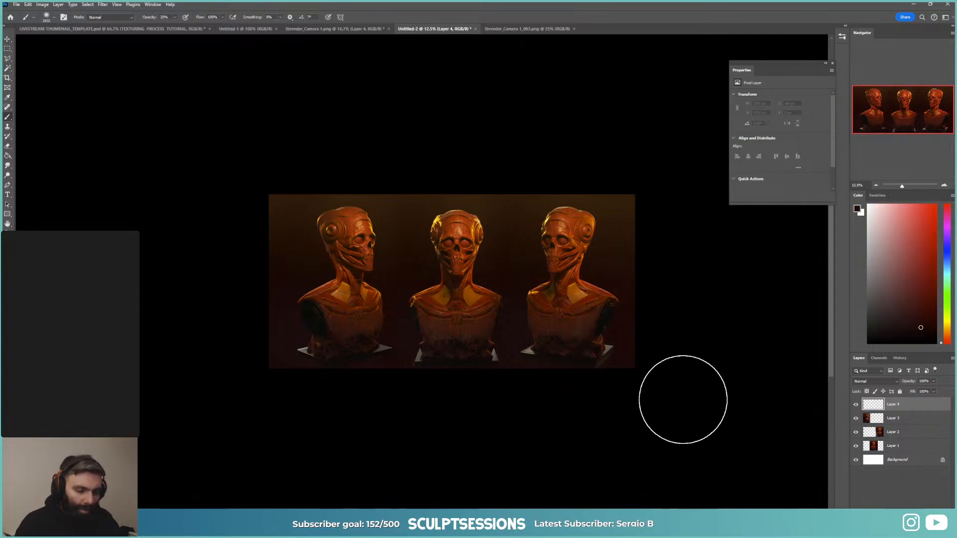
{"action": "mouse_move", "coordinate": [617, 406]}
{"action": "left_mouse_down"}
{"action": "mouse_move", "coordinate": [266, 402]}
{"action": "mouse_move", "coordinate": [611, 405]}
{"action": "left_mouse_up"}
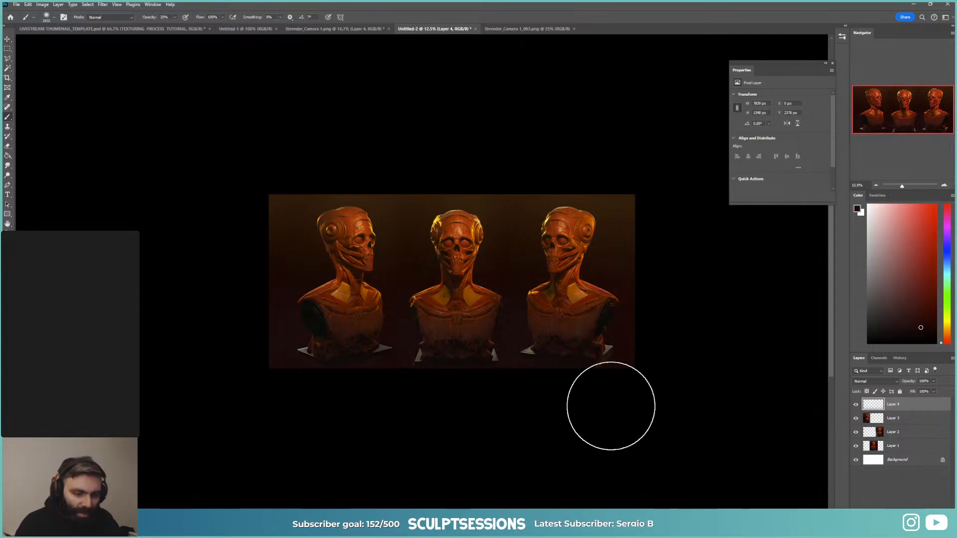
Step: Strengthen the dark fade across the lower part of all three busts using a larger brush at 100% opacity
{"action": "key", "text": "0"}
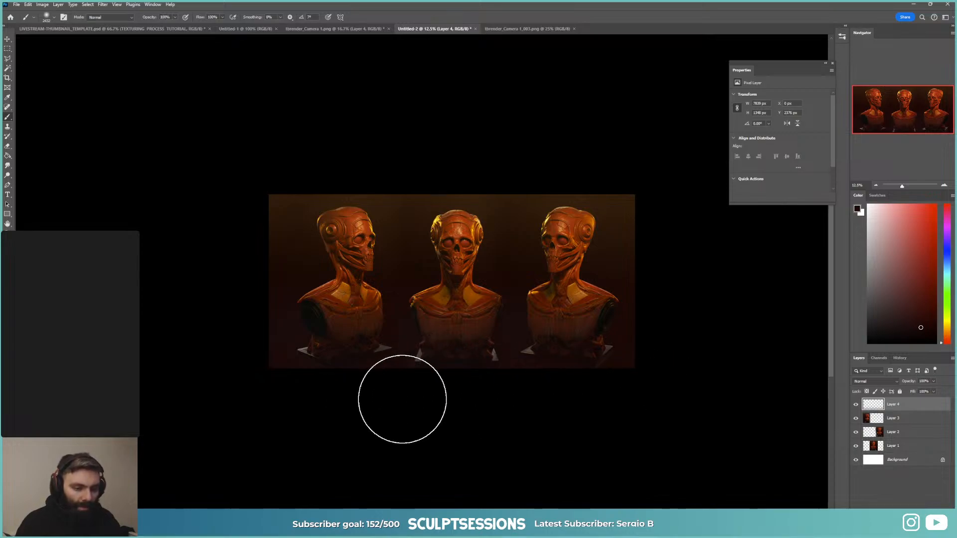
{"action": "mouse_move", "coordinate": [402, 400]}
{"action": "left_mouse_down"}
{"action": "mouse_move", "coordinate": [726, 405]}
{"action": "mouse_move", "coordinate": [541, 395]}
{"action": "left_mouse_up"}
{"action": "right_click_drag", "start_coordinate": [578, 348], "coordinate": [605, 331], "text": "alt"}
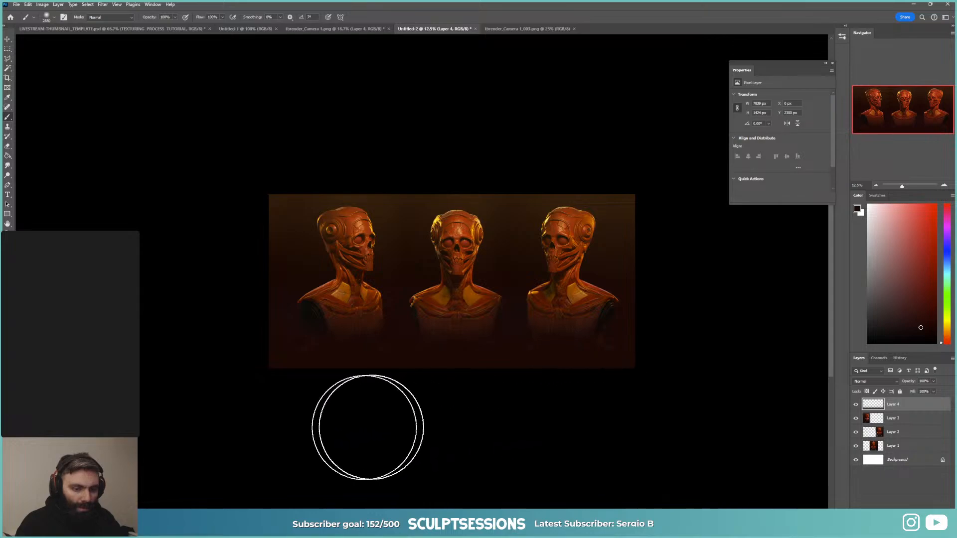
{"action": "key", "text": "ctrl+z"}
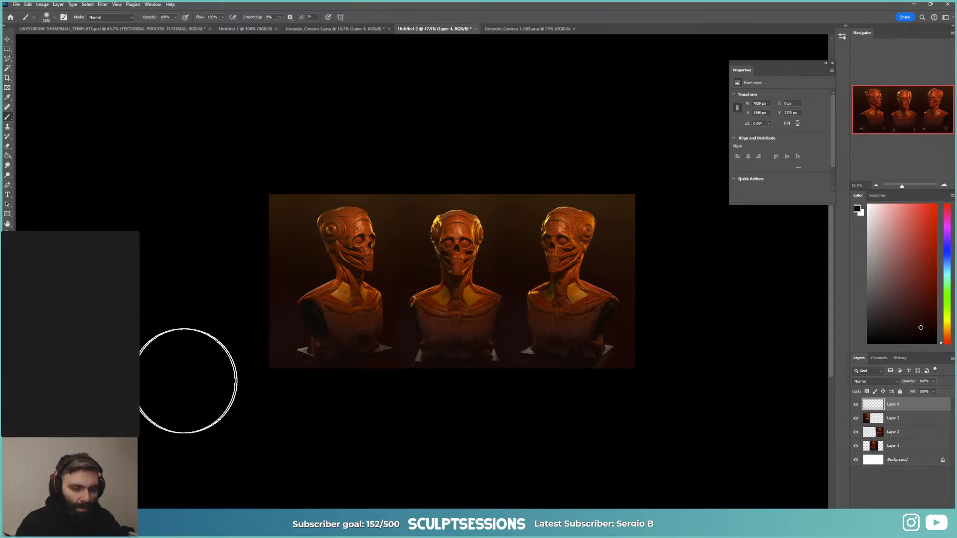
{"action": "mouse_move", "coordinate": [193, 384]}
{"action": "left_mouse_down"}
{"action": "mouse_move", "coordinate": [699, 402]}
{"action": "mouse_move", "coordinate": [343, 432]}
{"action": "mouse_move", "coordinate": [765, 426]}
{"action": "mouse_move", "coordinate": [112, 387]}
{"action": "left_mouse_up"}
Step: Try lowering the dark fade layer's fill to about 73%
{"action": "left_click_drag", "start_coordinate": [476, 283], "coordinate": [487, 305]}
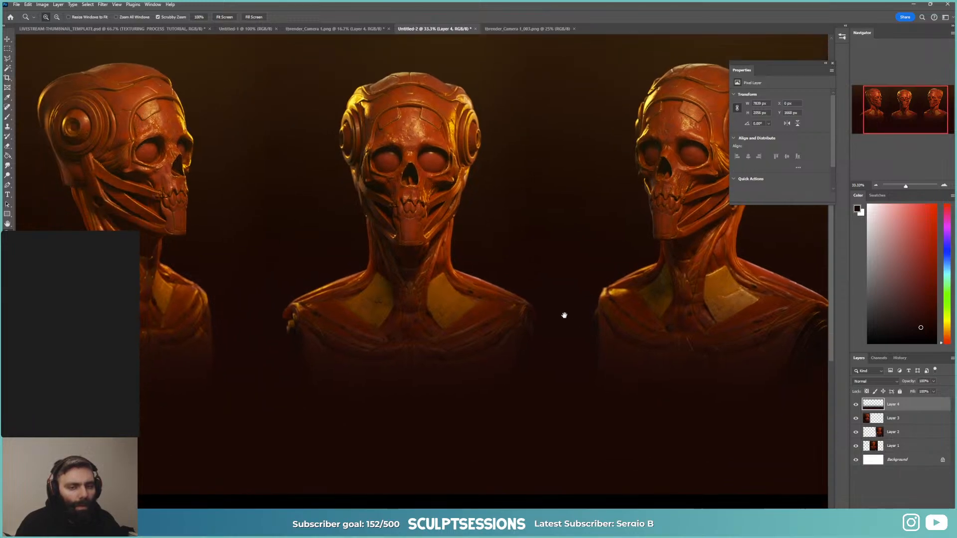
{"action": "left_click_drag", "start_coordinate": [564, 315], "coordinate": [563, 319]}
{"action": "left_click_drag", "start_coordinate": [934, 393], "coordinate": [928, 402]}
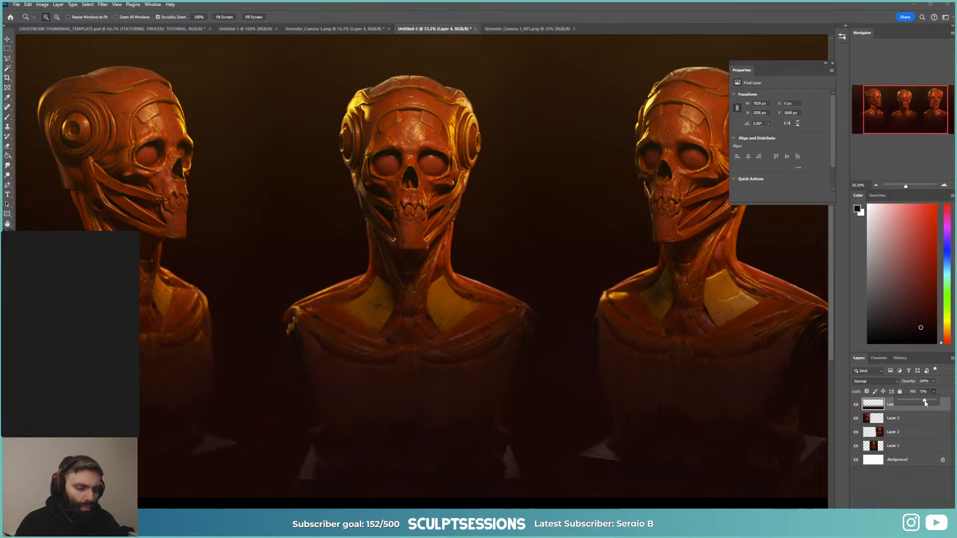
{"action": "left_click", "coordinate": [696, 365]}
Step: Squash the dark fade layer downward to about 67% of its height so it covers less of the chests
{"action": "key", "text": "ctrl+minus"}
{"action": "key", "text": "ctrl+minus"}
{"action": "key", "text": "ctrl+minus"}
{"action": "key", "text": "ctrl+t"}
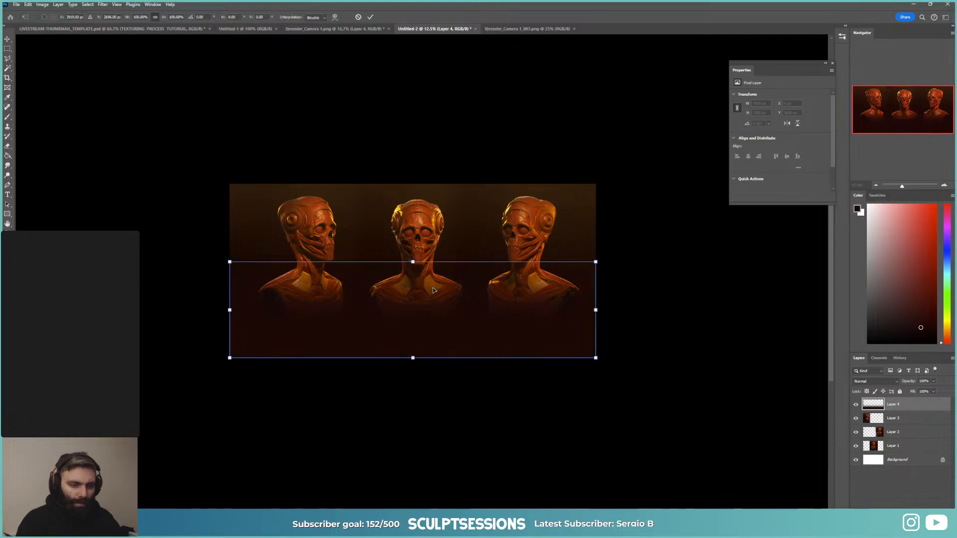
{"action": "left_click_drag", "start_coordinate": [413, 262], "coordinate": [417, 295]}
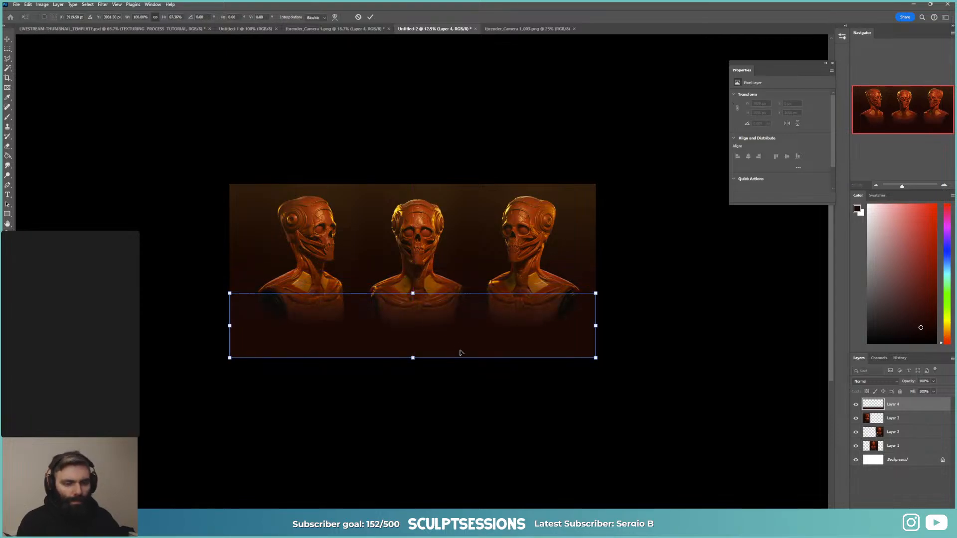
{"action": "key", "text": "Return"}
Step: Soften the dark fade layer over the lower busts with a very large eraser at 20% opacity
{"action": "key", "text": "e"}
{"action": "right_click_drag", "start_coordinate": [530, 299], "coordinate": [558, 297], "text": "alt"}
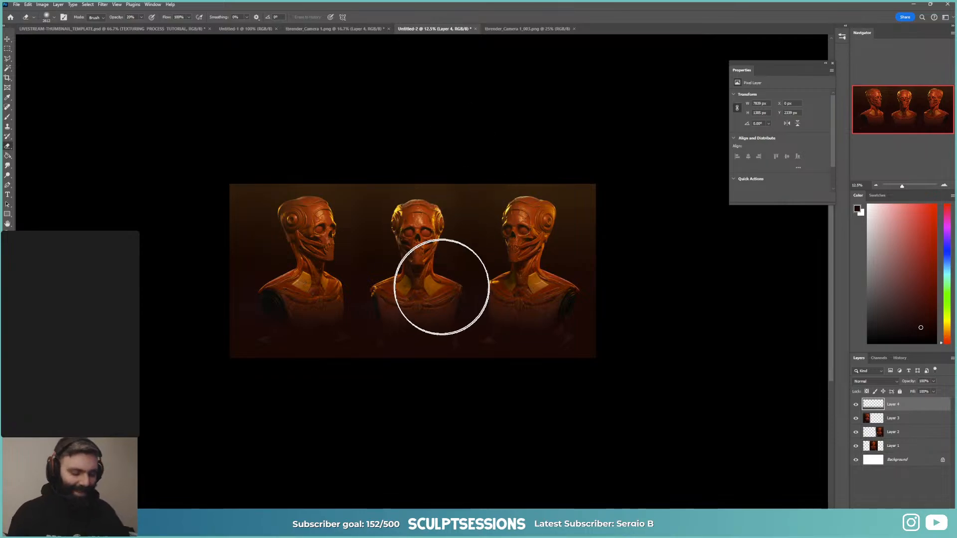
{"action": "key", "text": "ctrl+plus"}
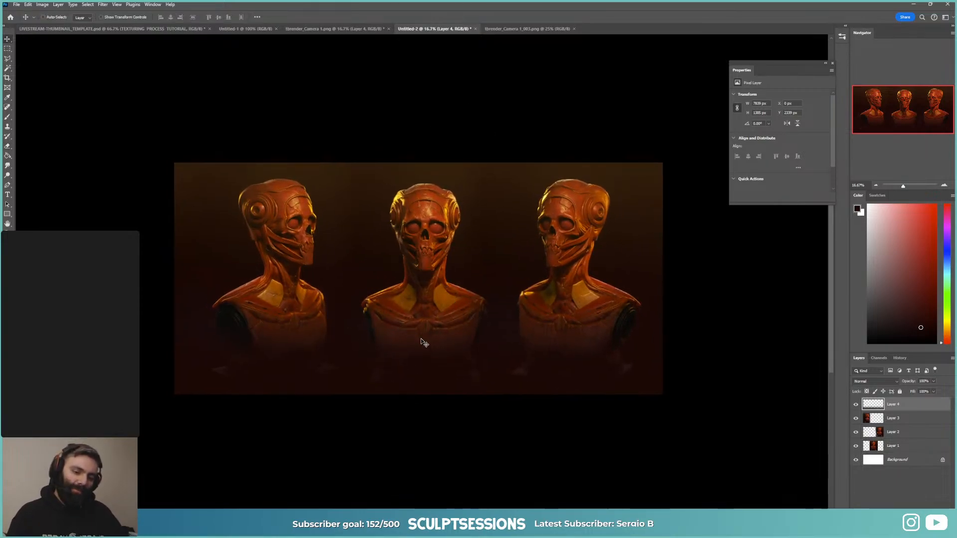
Step: Examine the three faded busts up close and at full-composite size, checking the heads, chests and dark lower edges
{"action": "left_click_drag", "start_coordinate": [401, 345], "coordinate": [418, 353]}
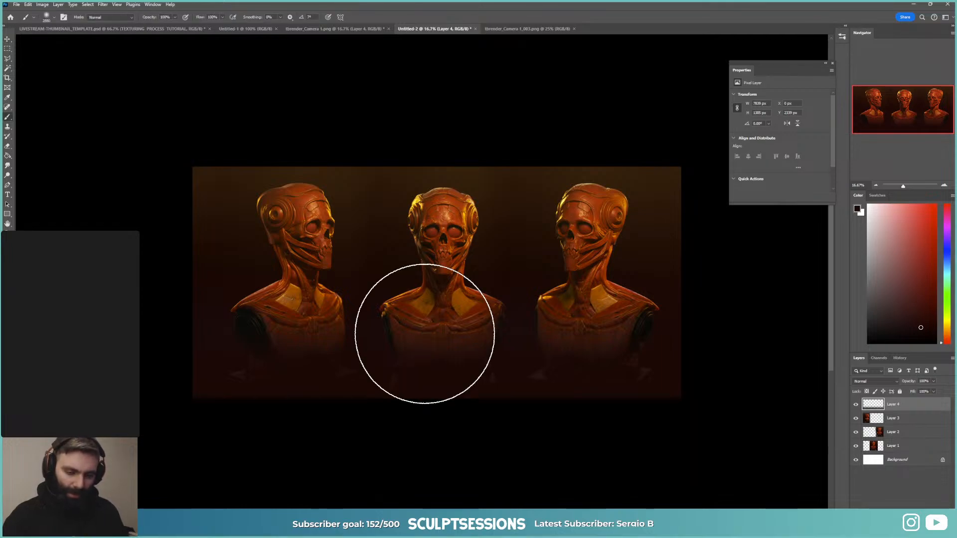
{"action": "key", "text": "z"}
{"action": "left_click", "coordinate": [422, 336]}
{"action": "left_click_drag", "start_coordinate": [382, 340], "coordinate": [408, 363]}
{"action": "key", "text": "ctrl+minus"}
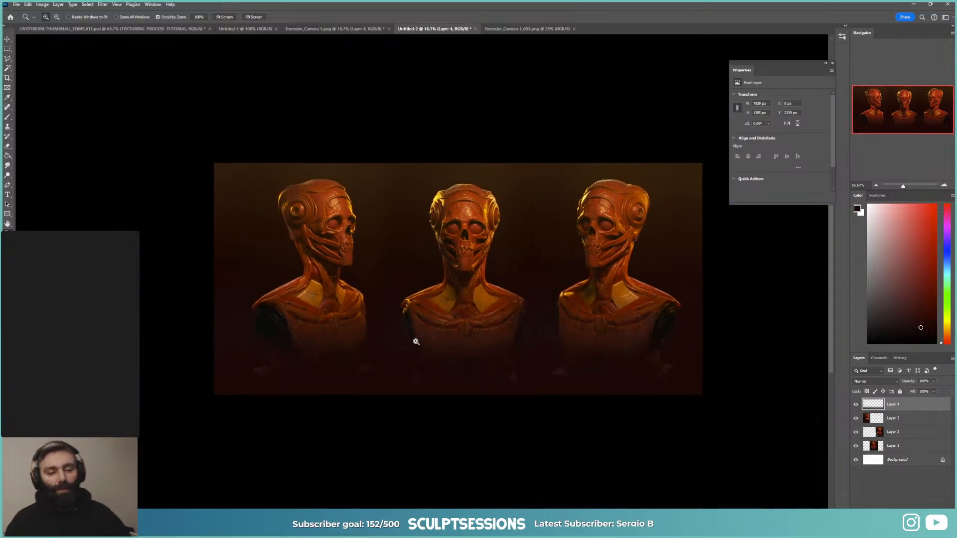
{"action": "left_click_drag", "start_coordinate": [480, 332], "coordinate": [491, 342]}
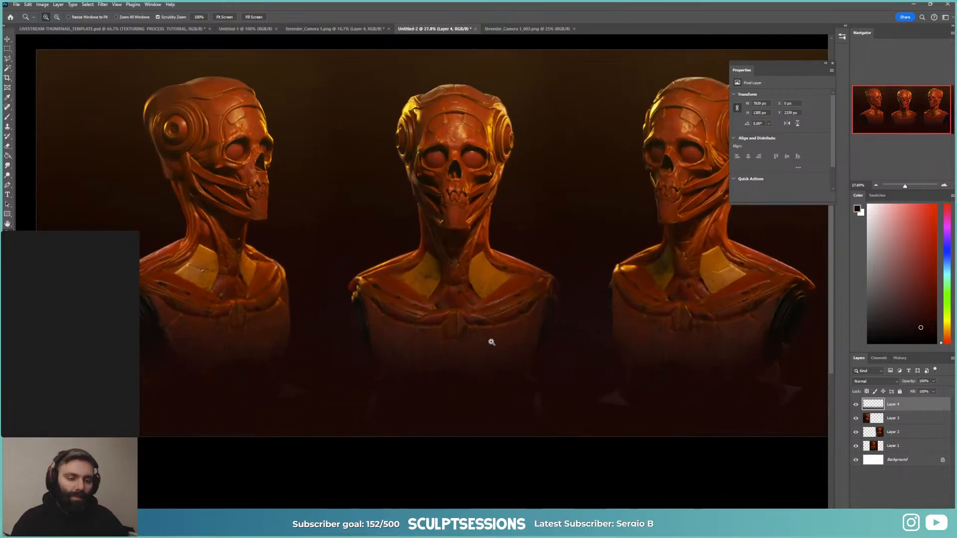
{"action": "left_click_drag", "start_coordinate": [460, 291], "coordinate": [464, 323]}
{"action": "left_click_drag", "start_coordinate": [455, 269], "coordinate": [473, 297]}
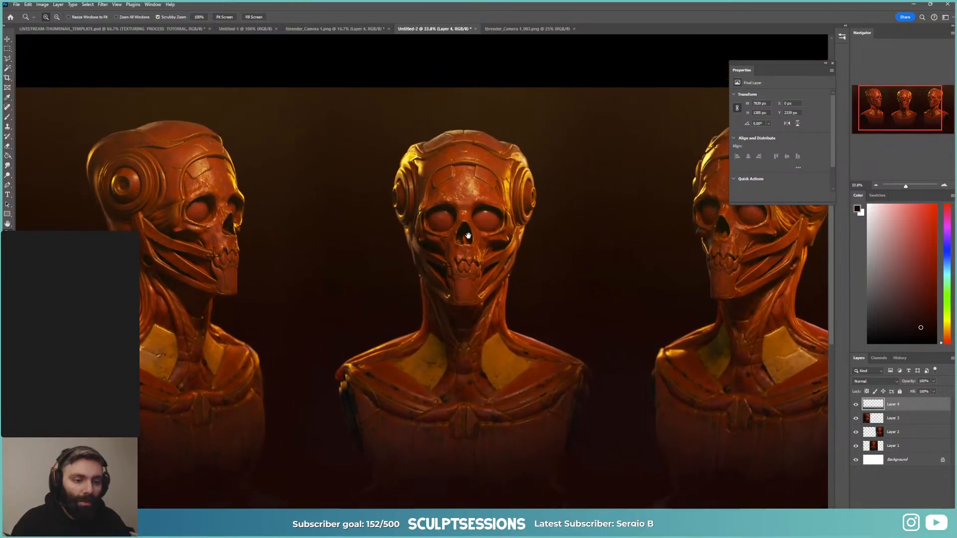
{"action": "left_click_drag", "start_coordinate": [467, 236], "coordinate": [489, 280]}
{"action": "left_click_drag", "start_coordinate": [484, 247], "coordinate": [485, 217]}
{"action": "left_click", "coordinate": [472, 225], "text": "alt"}
{"action": "left_click", "coordinate": [473, 250], "text": "alt"}
{"action": "left_click_drag", "start_coordinate": [484, 299], "coordinate": [481, 255]}
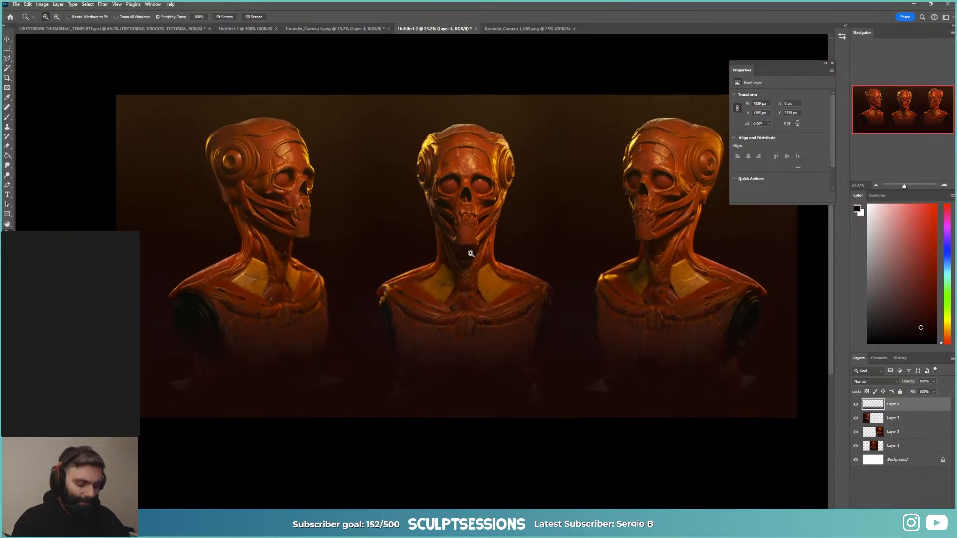
{"action": "key", "text": "ctrl+minus"}
{"action": "key", "text": "ctrl+minus"}
Step: Add a new empty layer above the dark fade layer and shrink the brush
{"action": "key", "text": "ctrl+shift+alt+n"}
{"action": "key", "text": "b"}
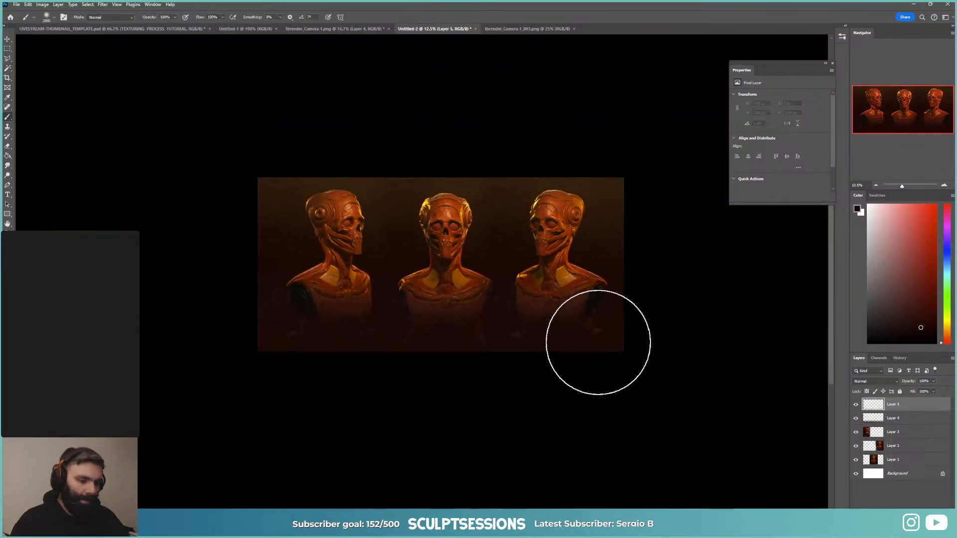
{"action": "right_click_drag", "start_coordinate": [612, 343], "coordinate": [589, 344], "text": "alt"}
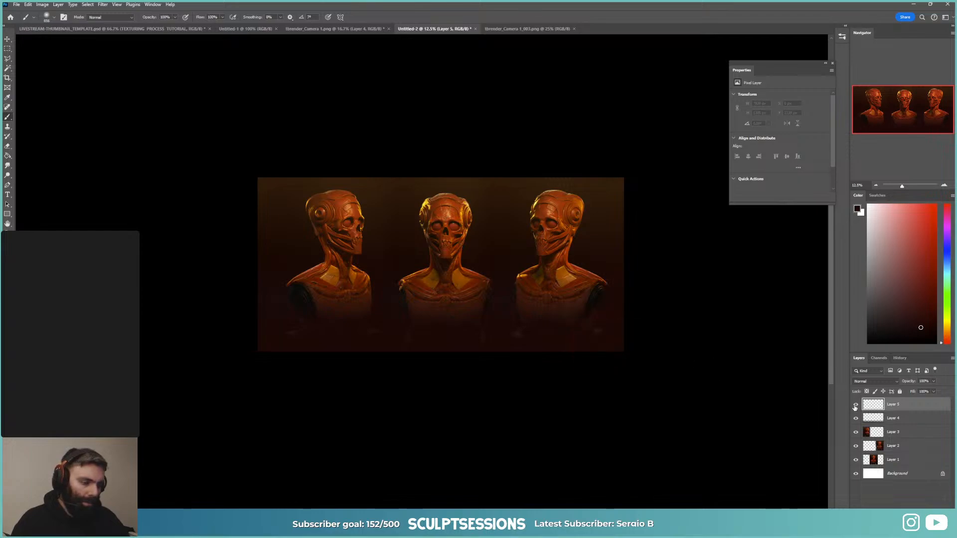
Step: Compare the composite with and without the dark fade layer by toggling its visibility
{"action": "left_click", "coordinate": [856, 418]}
{"action": "left_click", "coordinate": [856, 419]}
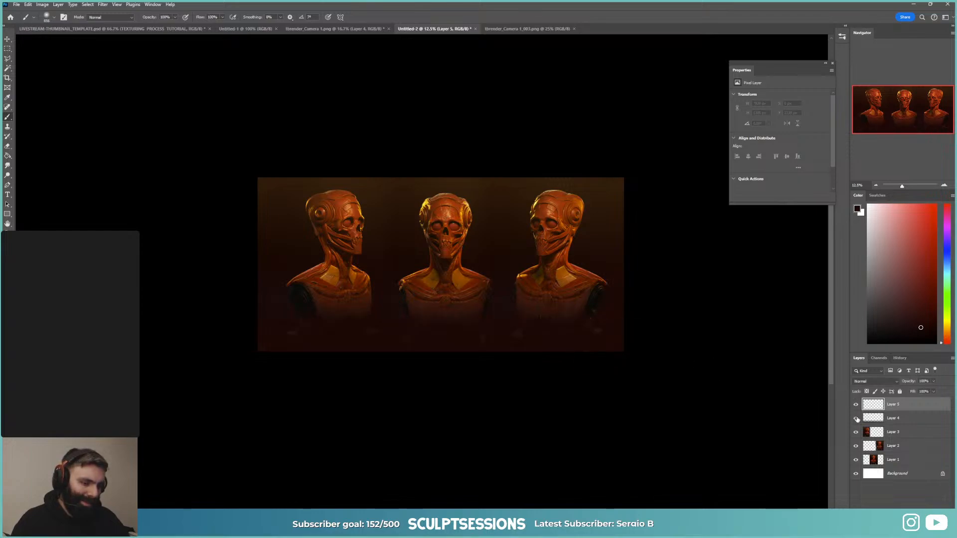
{"action": "left_click", "coordinate": [856, 418]}
{"action": "left_click", "coordinate": [856, 419]}
{"action": "key", "text": "c"}
{"action": "left_click", "coordinate": [448, 352]}
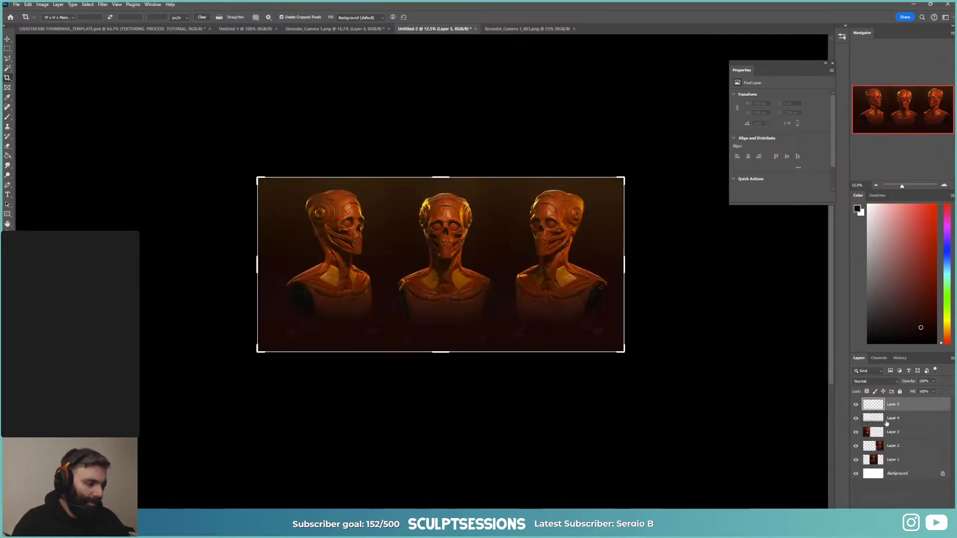
Step: Stretch the dark fade layer (Layer 4) upward until it covers the full height of the canvas
{"action": "key", "text": "v"}
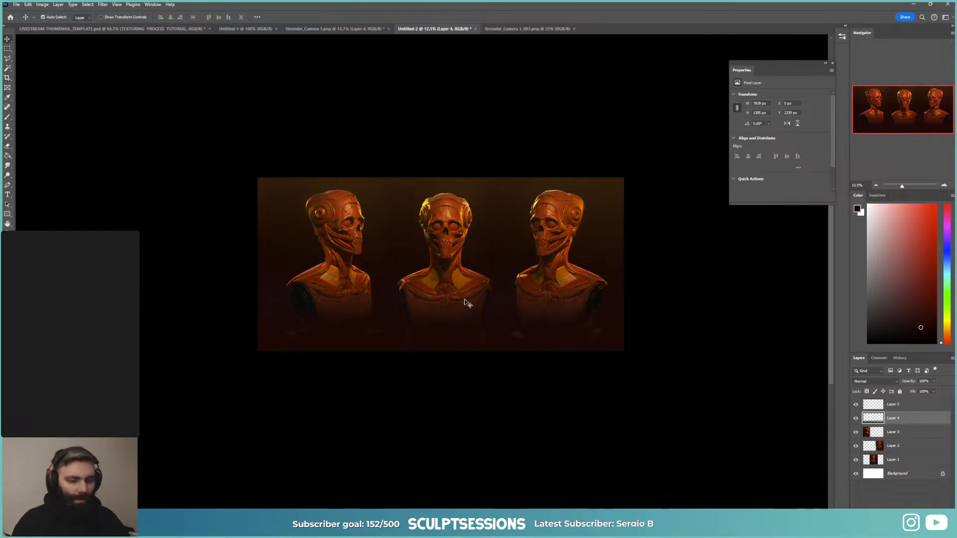
{"action": "key", "text": "ctrl+t"}
{"action": "mouse_move", "coordinate": [444, 285]}
{"action": "left_mouse_down"}
{"action": "mouse_move", "coordinate": [444, 181]}
{"action": "mouse_move", "coordinate": [445, 252]}
{"action": "mouse_move", "coordinate": [551, 159]}
{"action": "mouse_move", "coordinate": [554, 175]}
{"action": "left_mouse_up"}
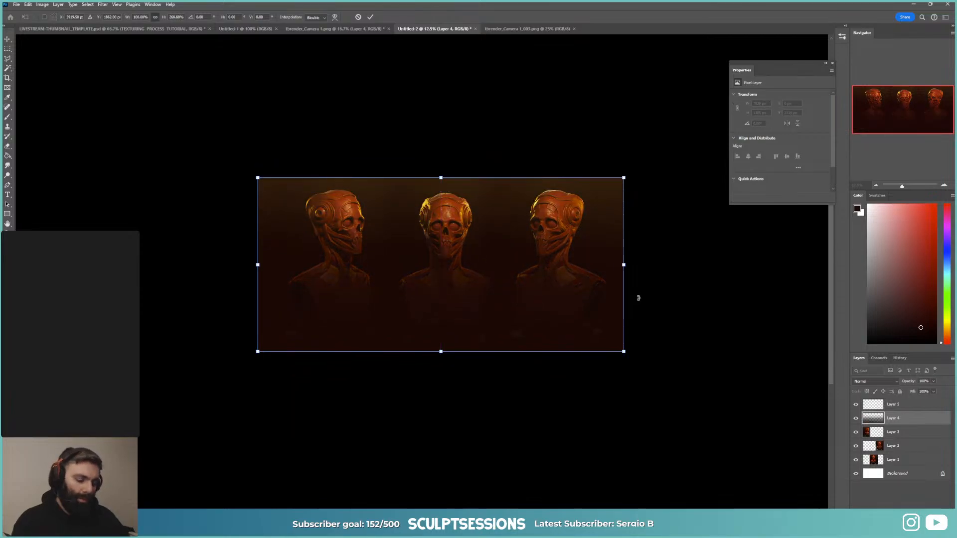
{"action": "key", "text": "Return"}
Step: Soften the stretched fade over the heads and shoulders of all three busts with a very large eraser at 20% opacity
{"action": "key", "text": "e"}
{"action": "right_click_drag", "start_coordinate": [580, 208], "coordinate": [629, 209], "text": "alt"}
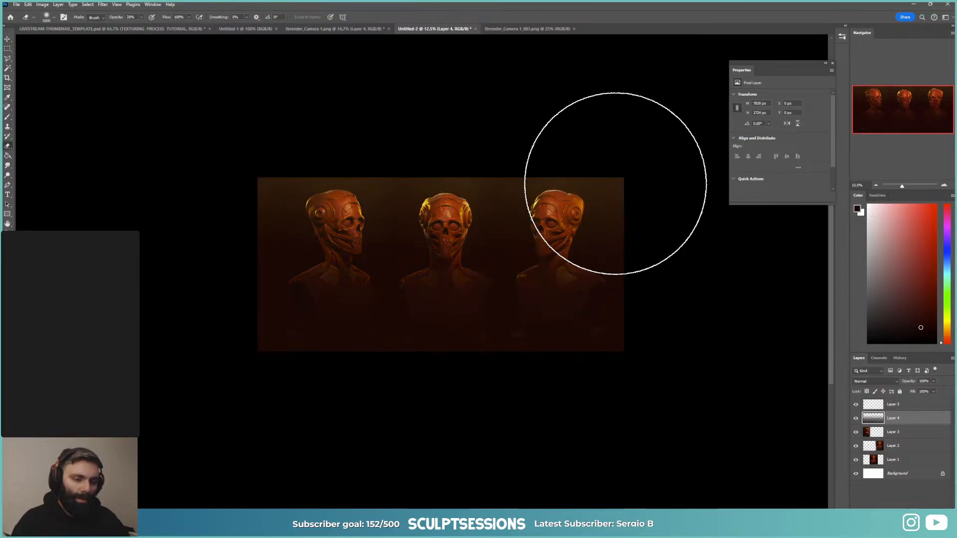
{"action": "mouse_move", "coordinate": [615, 184]}
{"action": "left_mouse_down"}
{"action": "mouse_move", "coordinate": [201, 189]}
{"action": "mouse_move", "coordinate": [665, 186]}
{"action": "left_mouse_up"}
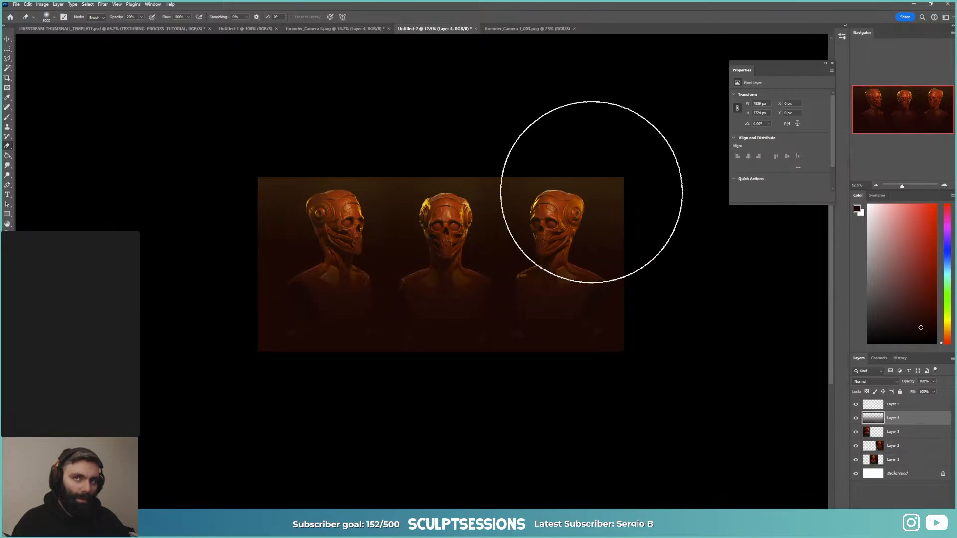
{"action": "left_click_drag", "start_coordinate": [276, 225], "coordinate": [542, 227]}
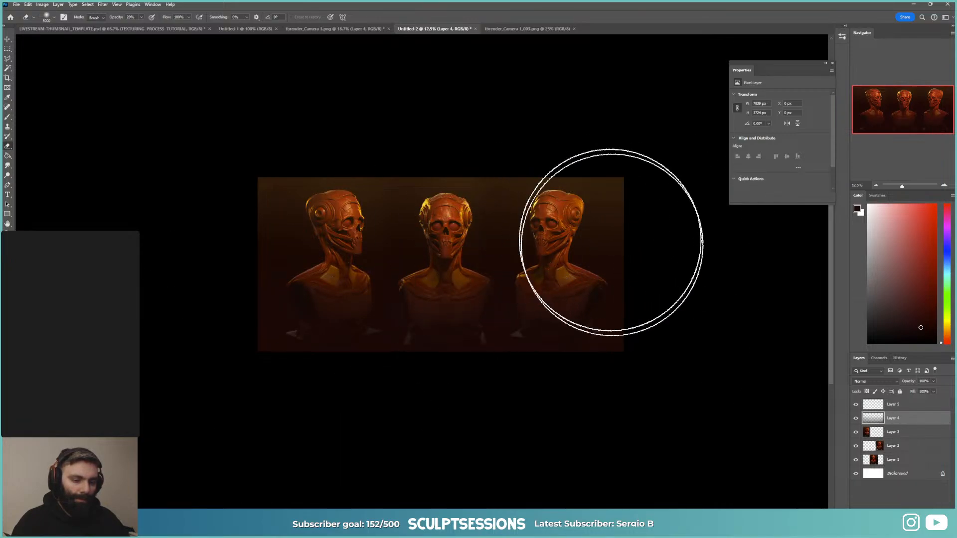
Step: Paint a sampled near-black colour along the lower edge of all three busts on a new layer above the fade, using a large soft brush
{"action": "key", "text": "ctrl+shift+alt+n"}
{"action": "key", "text": "b"}
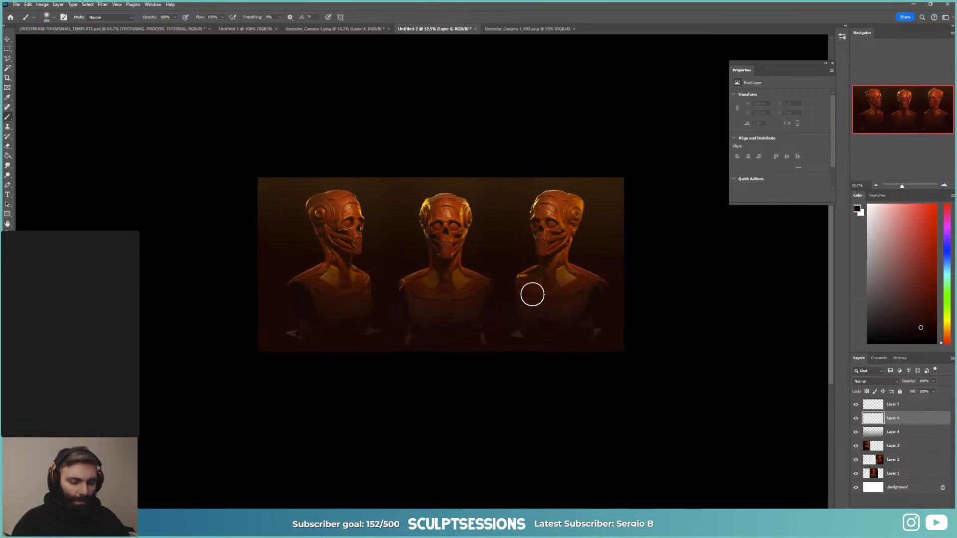
{"action": "left_click", "coordinate": [599, 296], "text": "alt"}
{"action": "right_click_drag", "start_coordinate": [603, 315], "coordinate": [637, 324], "text": "alt"}
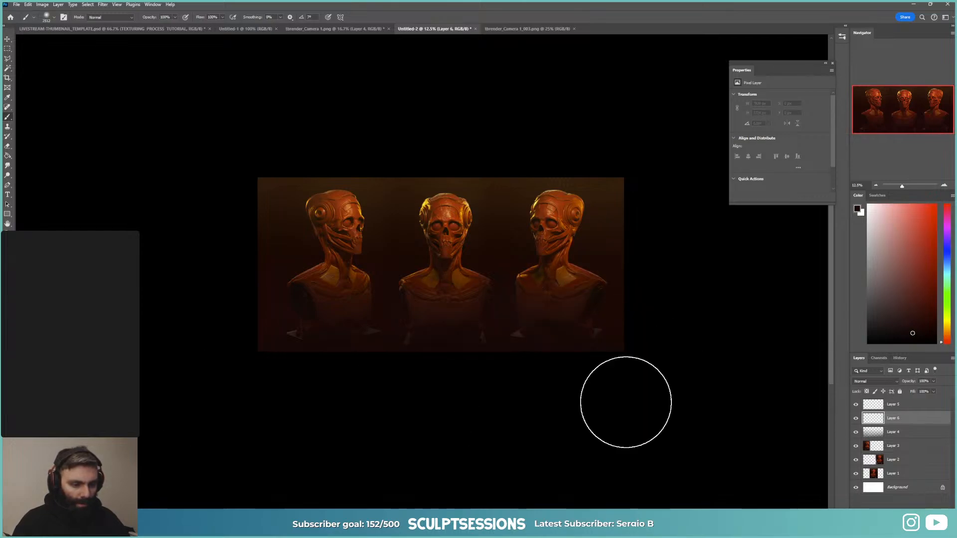
{"action": "mouse_move", "coordinate": [461, 397]}
{"action": "left_mouse_down"}
{"action": "mouse_move", "coordinate": [130, 400]}
{"action": "mouse_move", "coordinate": [618, 371]}
{"action": "left_mouse_up"}
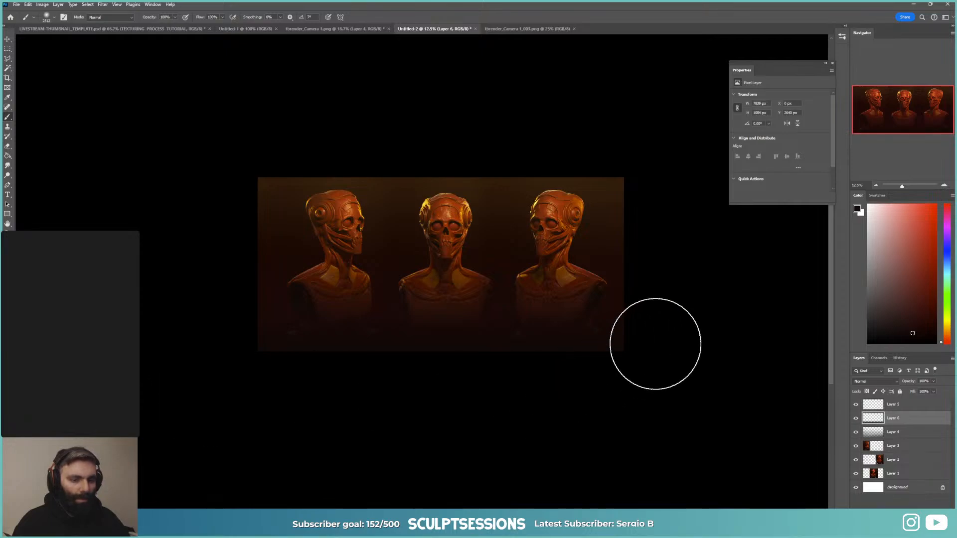
Step: Review the darkened lower edge and overall balance of the three busts at several magnifications
{"action": "left_click_drag", "start_coordinate": [671, 325], "coordinate": [678, 346]}
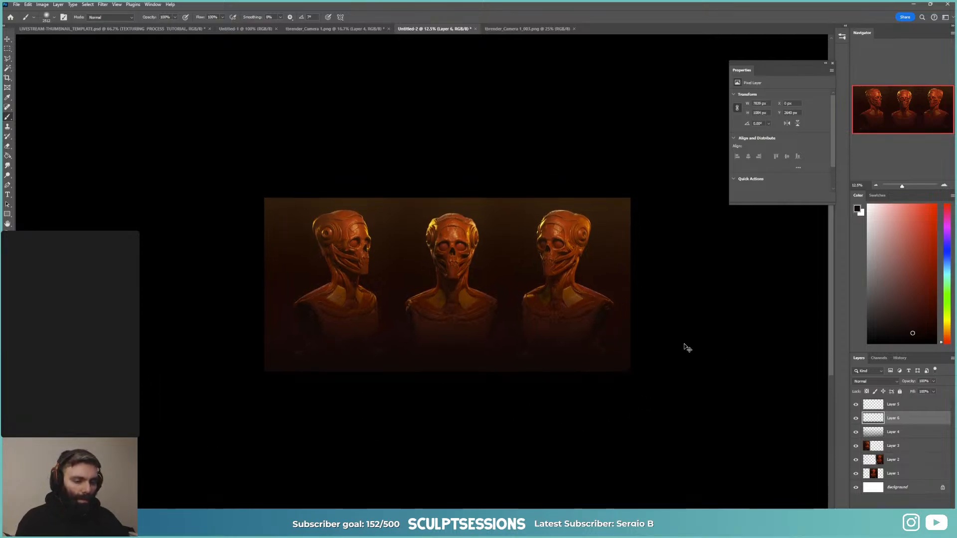
{"action": "key", "text": "ctrl+plus"}
{"action": "key", "text": "ctrl+plus"}
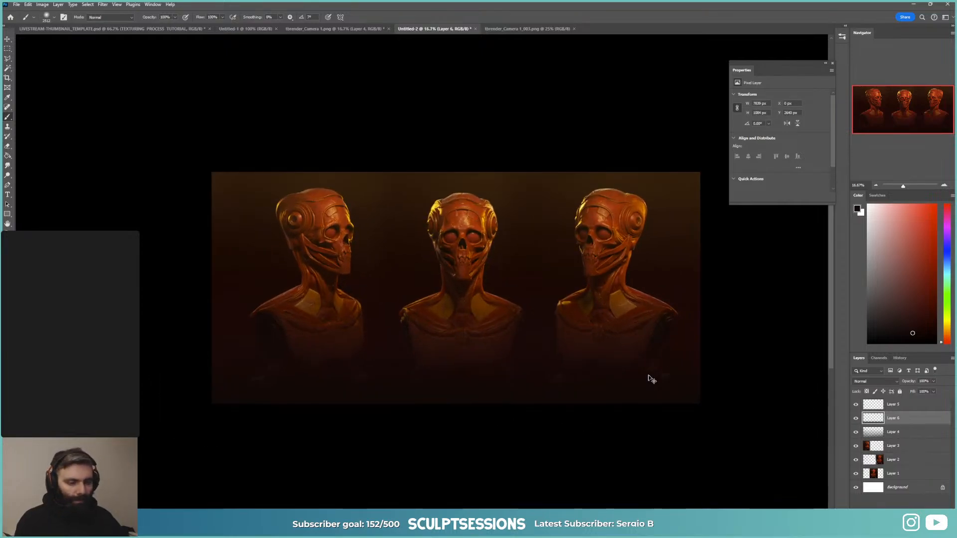
{"action": "left_click_drag", "start_coordinate": [646, 353], "coordinate": [590, 352]}
{"action": "key", "text": "v"}
{"action": "left_click_drag", "start_coordinate": [515, 349], "coordinate": [529, 344]}
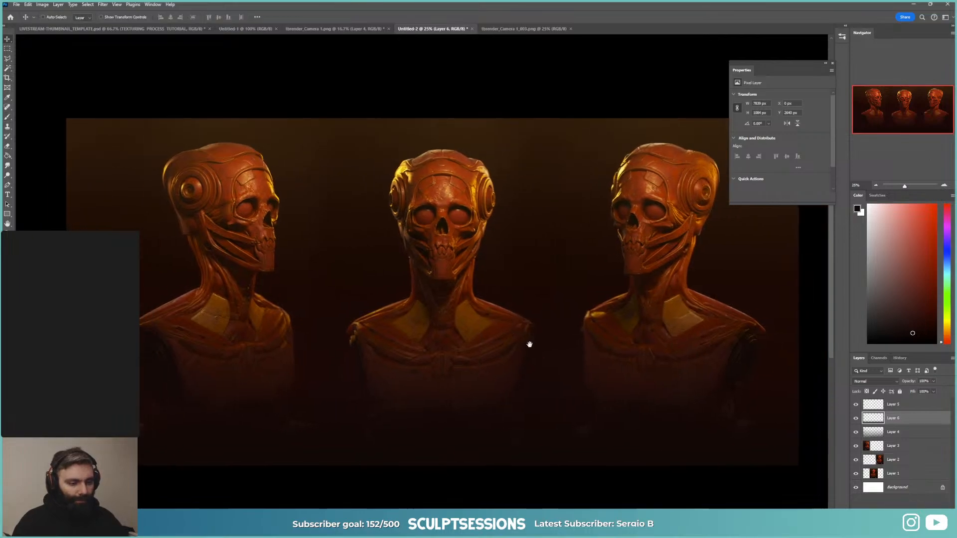
{"action": "key", "text": "ctrl+minus"}
{"action": "key", "text": "ctrl+plus"}
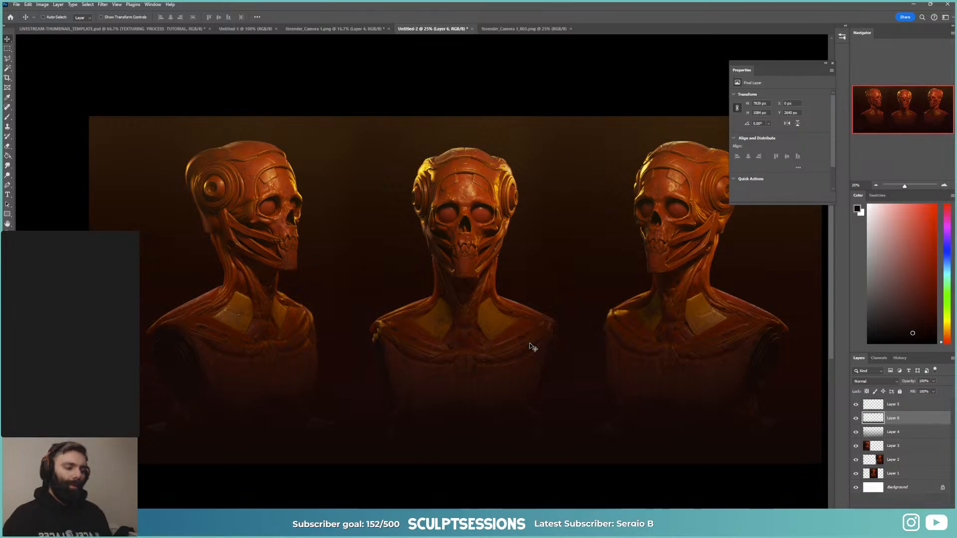
{"action": "key", "text": "ctrl+minus"}
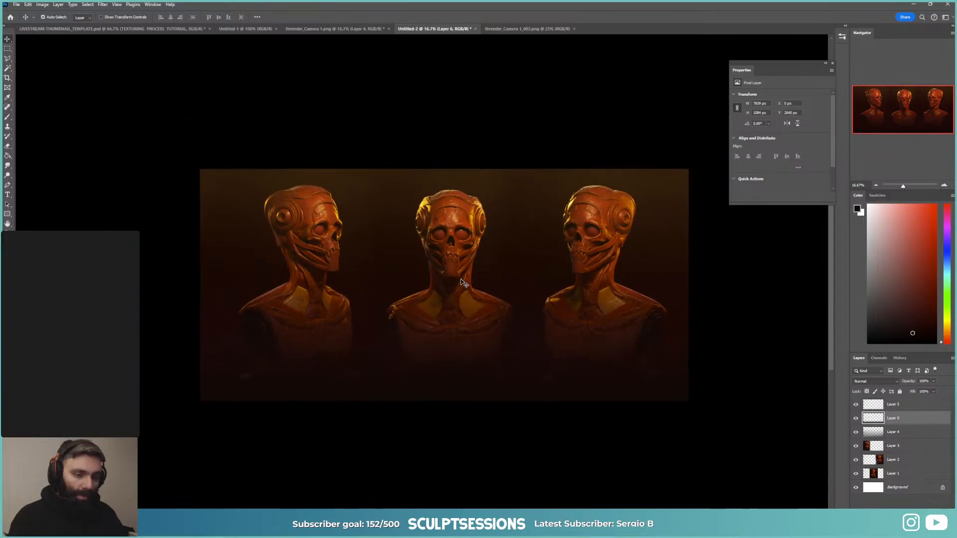
{"action": "key", "text": "ctrl+plus"}
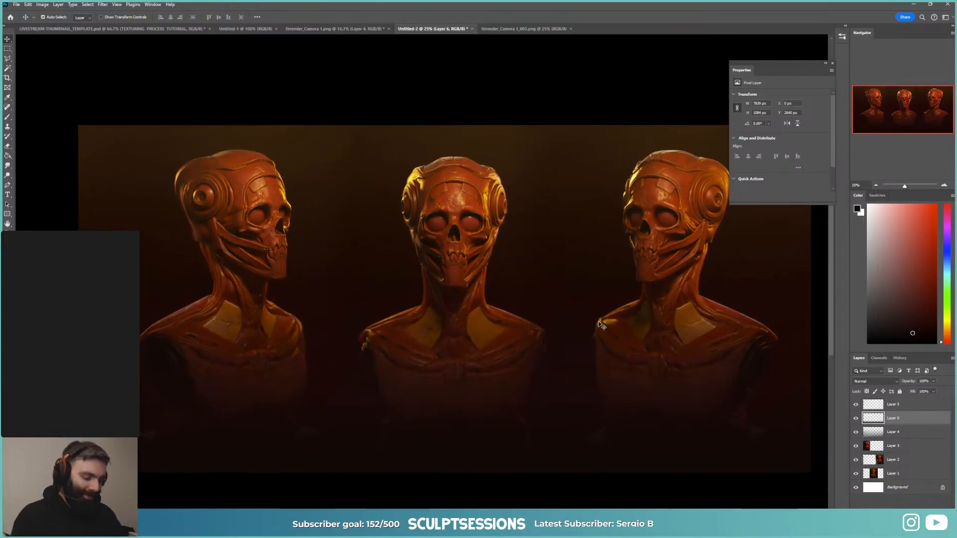
{"action": "key", "text": "ctrl+minus"}
Step: Add a Color Lookup adjustment layer above all other layers using the filmstock_50.3dl 3D LUT
{"action": "left_click", "coordinate": [871, 408]}
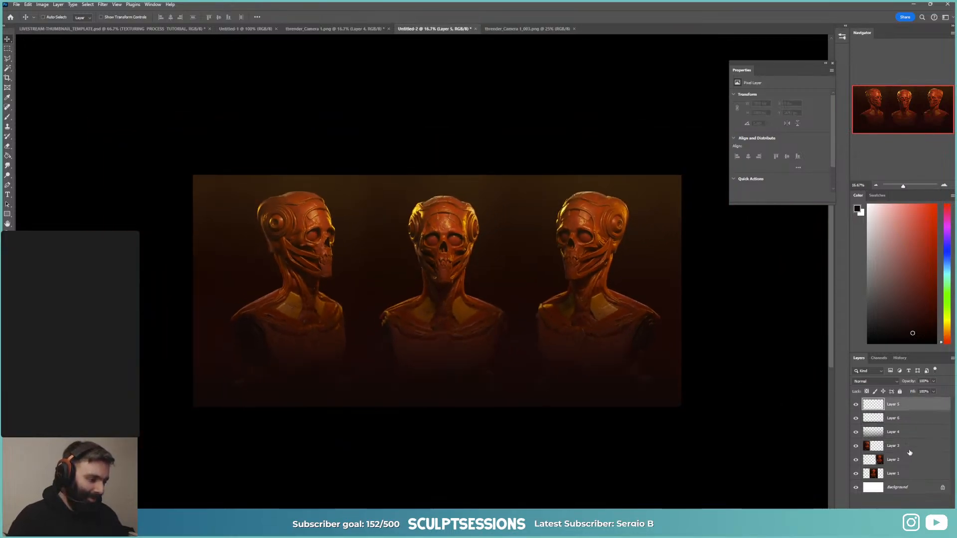
{"action": "left_click", "coordinate": [925, 502]}
{"action": "left_click", "coordinate": [917, 475]}
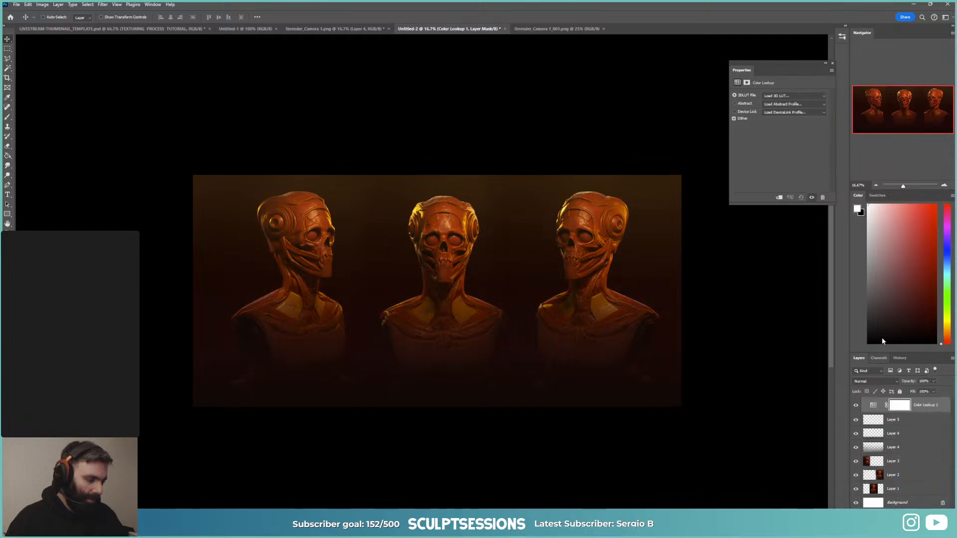
{"action": "left_click", "coordinate": [789, 95]}
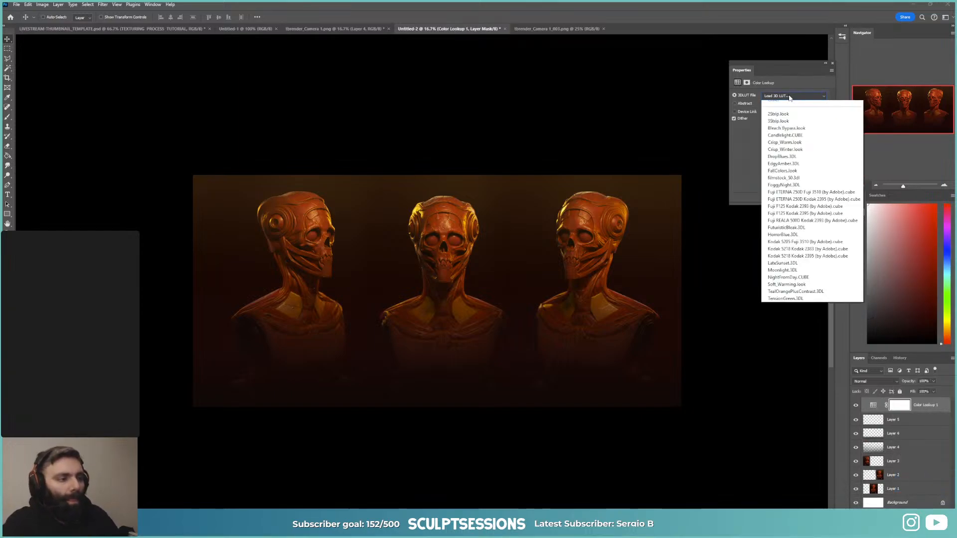
{"action": "left_click", "coordinate": [793, 190]}
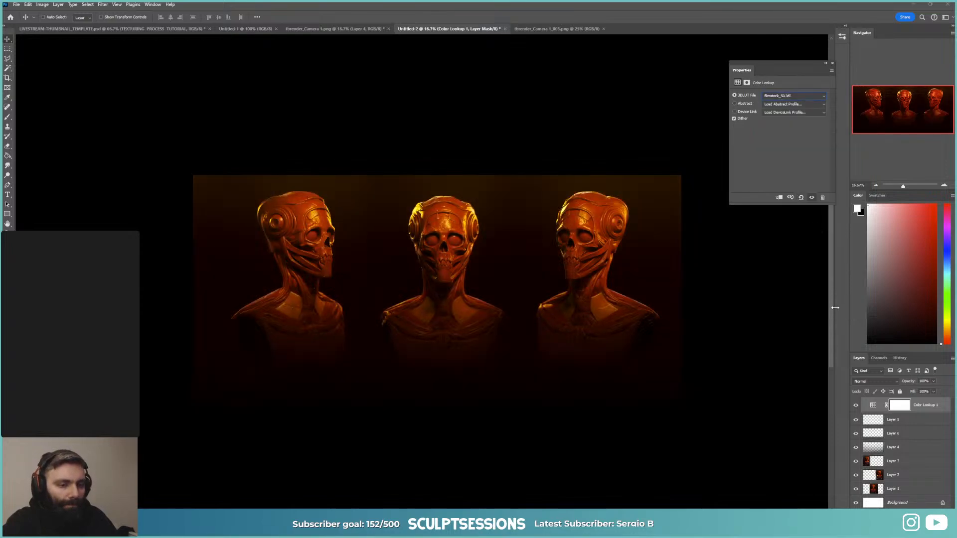
{"action": "left_click", "coordinate": [869, 406]}
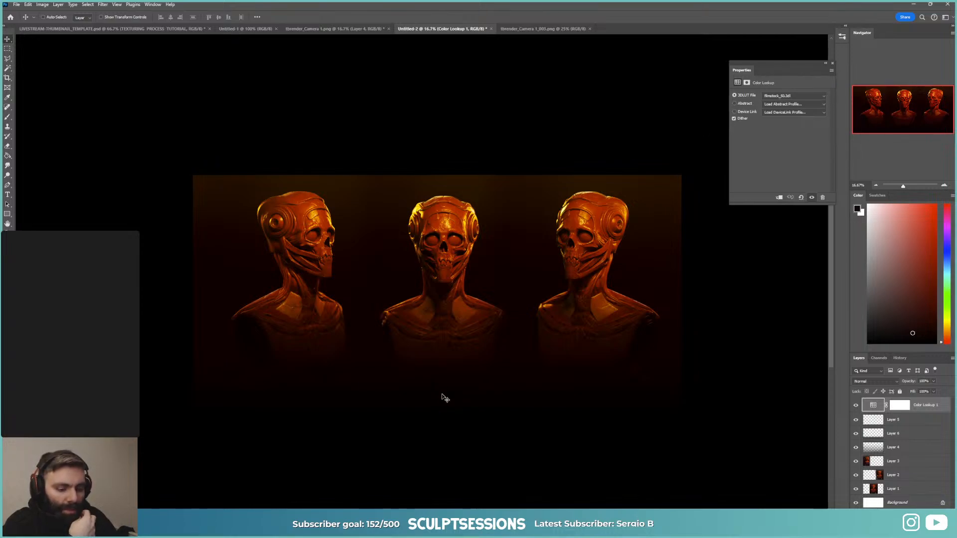
Step: Switch to Marmoset Toolbag and open the curve editor for Camera 1
{"action": "left_click", "coordinate": [489, 526]}
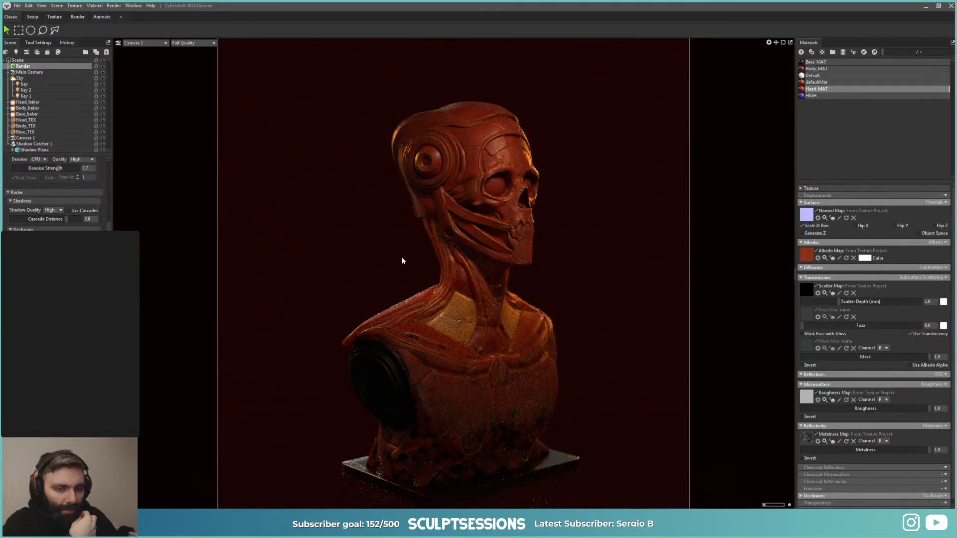
{"action": "left_click", "coordinate": [21, 73]}
{"action": "left_click", "coordinate": [8, 79]}
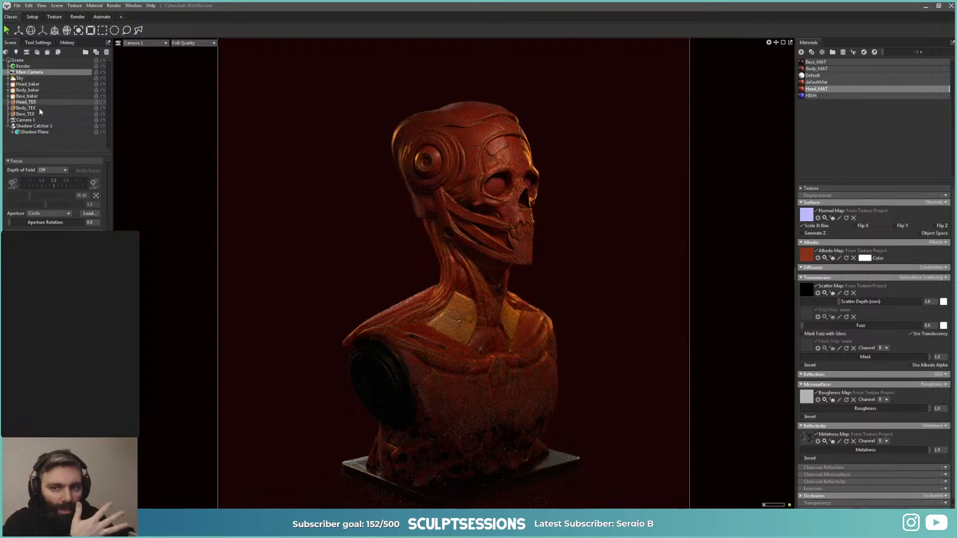
{"action": "left_click", "coordinate": [25, 120]}
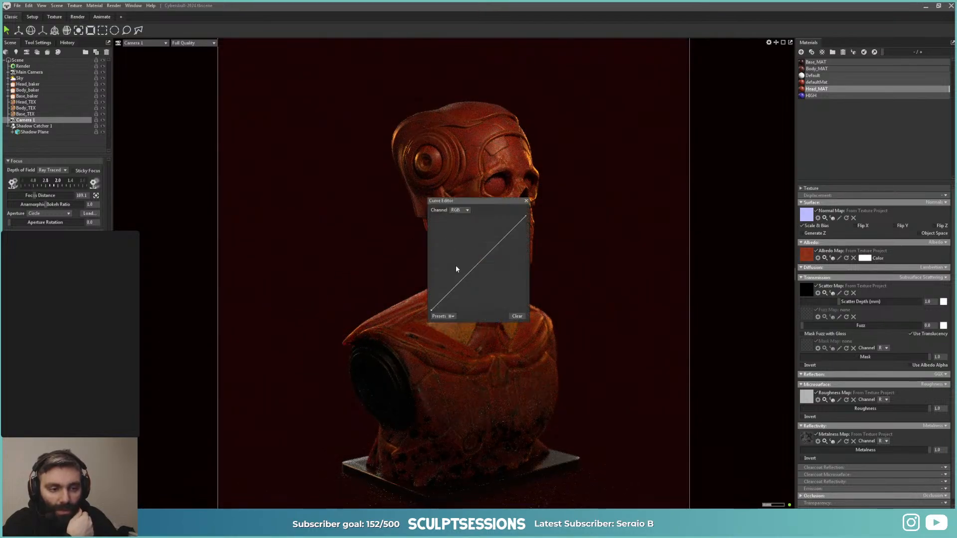
Step: Shape Camera 1's RGB curve into an S-curve with lowered shadows and raised highlights, keeping the curve editor clear of the bust
{"action": "left_click_drag", "start_coordinate": [497, 243], "coordinate": [491, 233]}
{"action": "left_click_drag", "start_coordinate": [472, 272], "coordinate": [464, 280]}
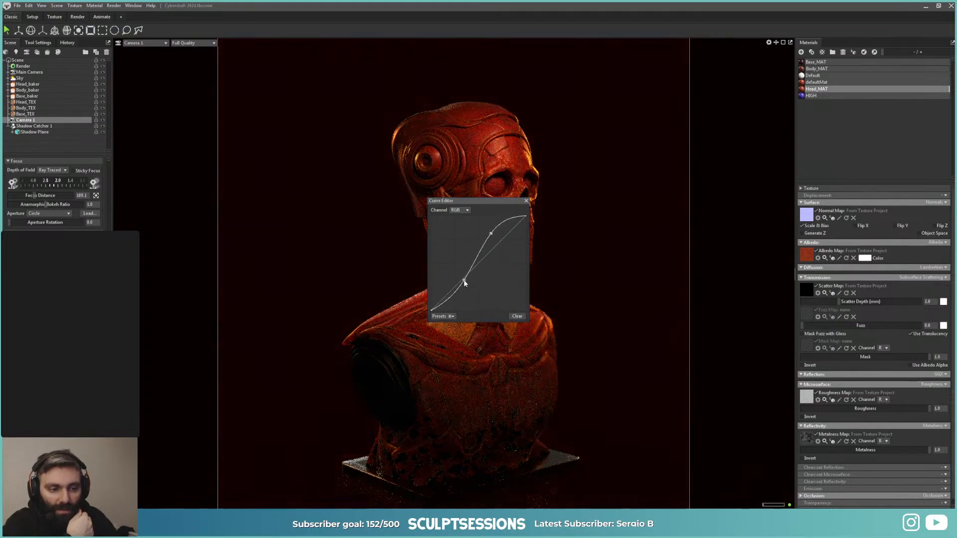
{"action": "left_click_drag", "start_coordinate": [489, 207], "coordinate": [712, 250]}
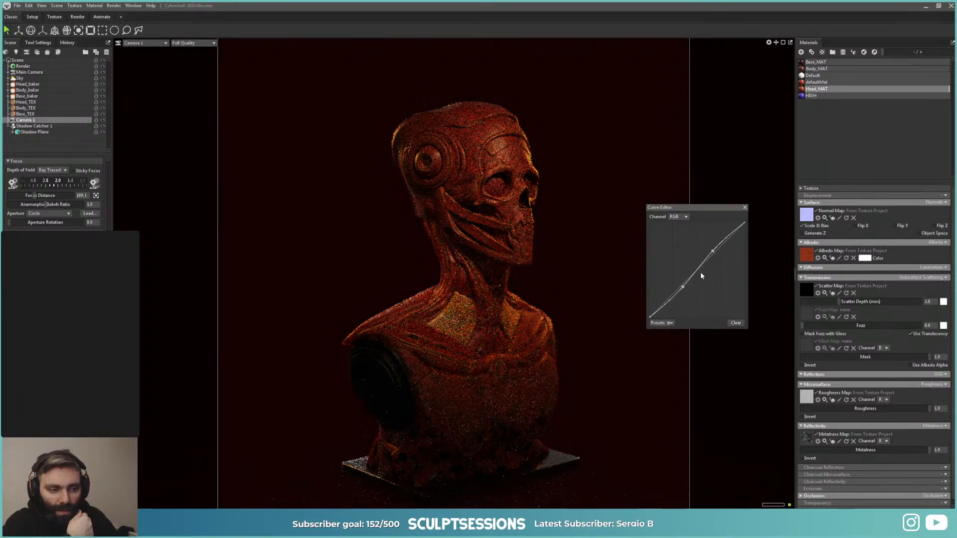
{"action": "left_click_drag", "start_coordinate": [683, 290], "coordinate": [671, 304]}
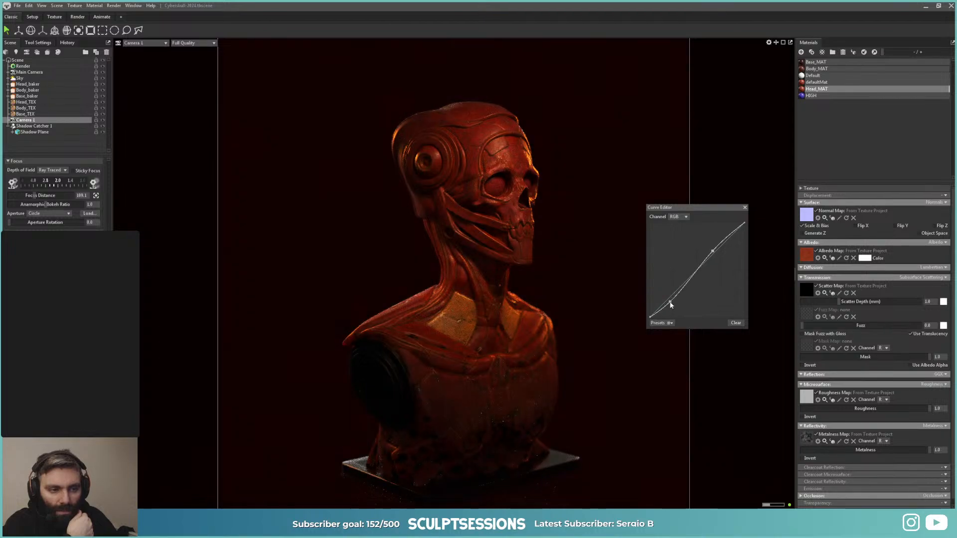
{"action": "left_click_drag", "start_coordinate": [711, 251], "coordinate": [710, 244]}
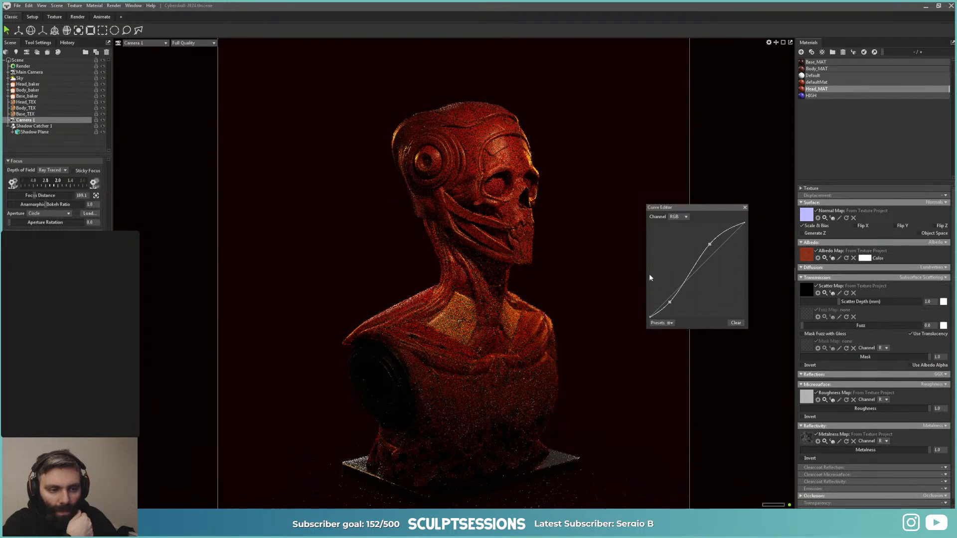
Step: Clear Camera 1's RGB curve, close the curve editor and switch back to Photoshop
{"action": "left_click", "coordinate": [737, 323]}
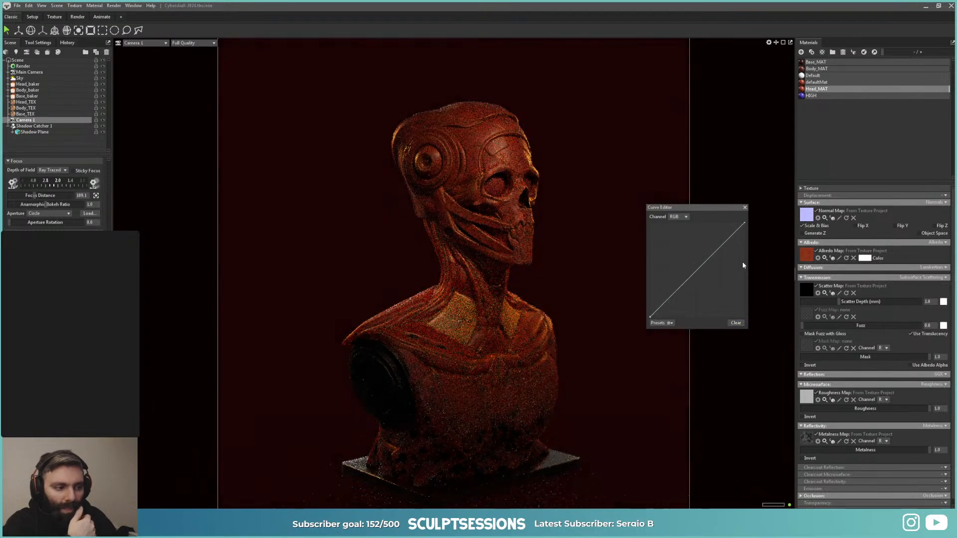
{"action": "left_click", "coordinate": [745, 207]}
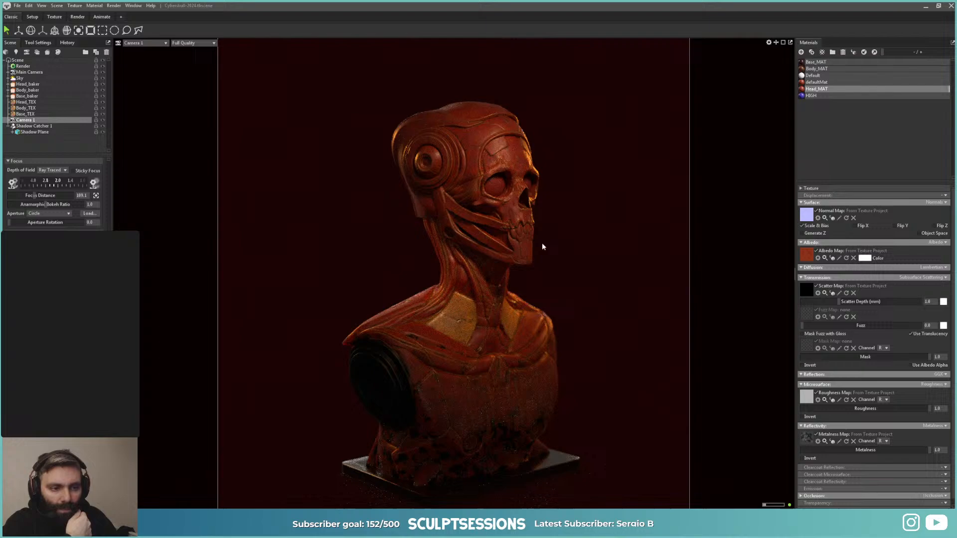
{"action": "left_click", "coordinate": [925, 6]}
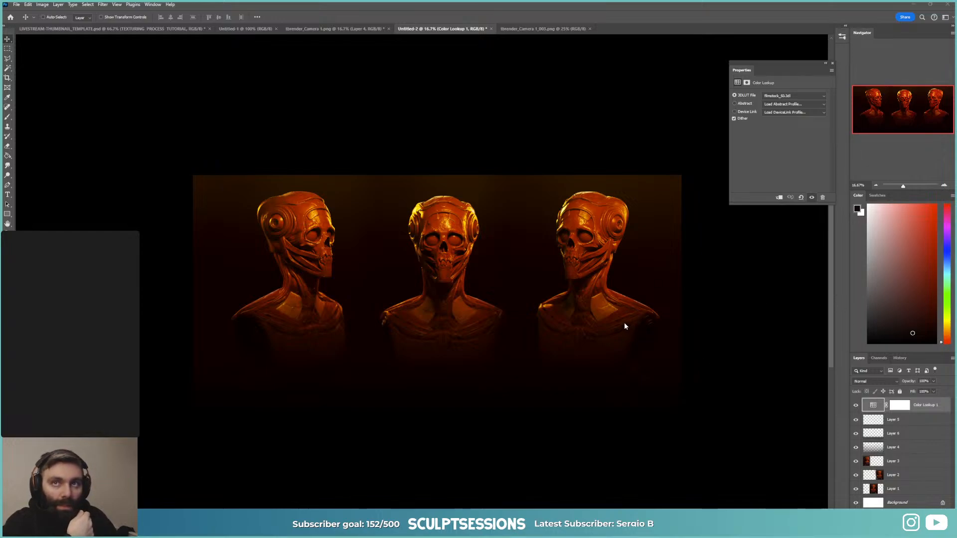
Step: Compare the busts with the Color Lookup layer off and on, and lower that layer's opacity to roughly half
{"action": "left_click", "coordinate": [545, 313]}
{"action": "key", "text": "ctrl+plus"}
{"action": "key", "text": "ctrl+plus"}
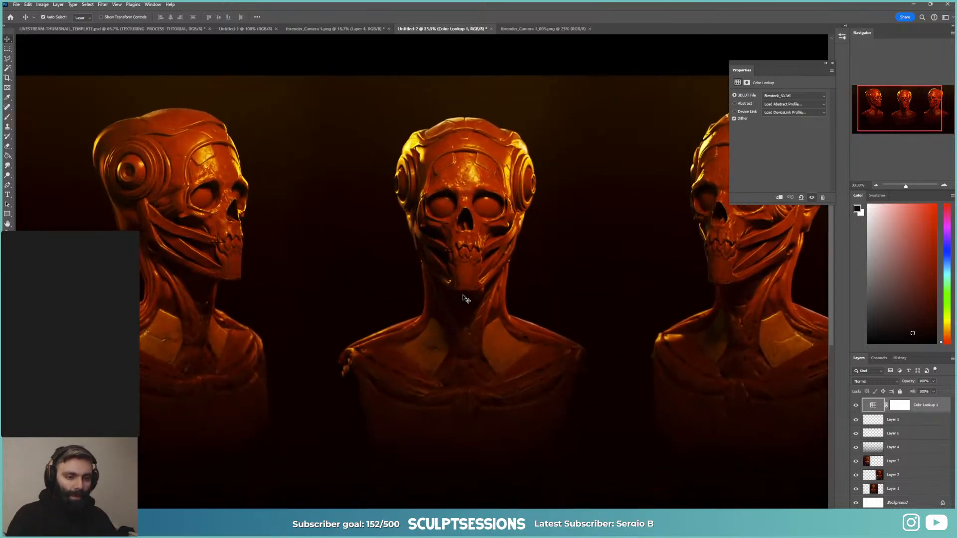
{"action": "left_click", "coordinate": [899, 404]}
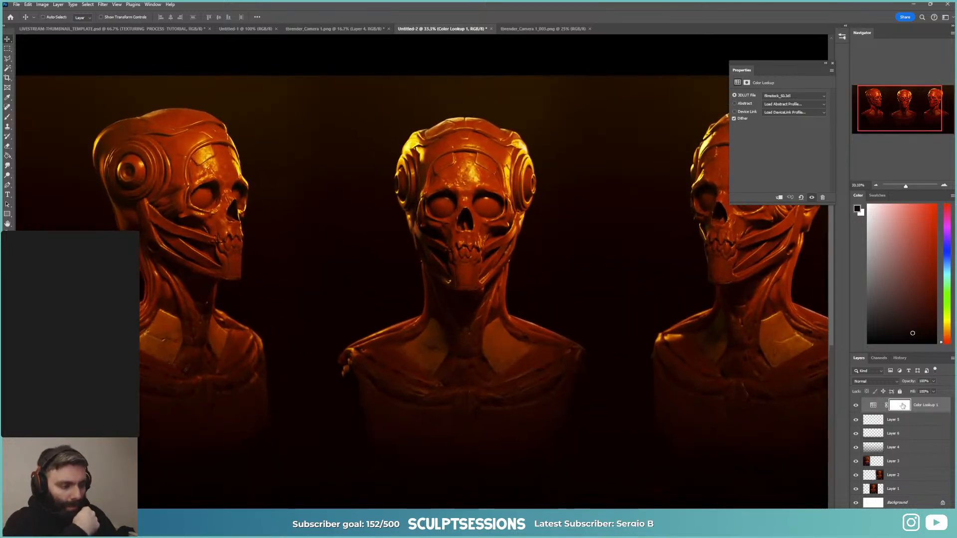
{"action": "left_click", "coordinate": [855, 405]}
{"action": "left_click", "coordinate": [855, 405]}
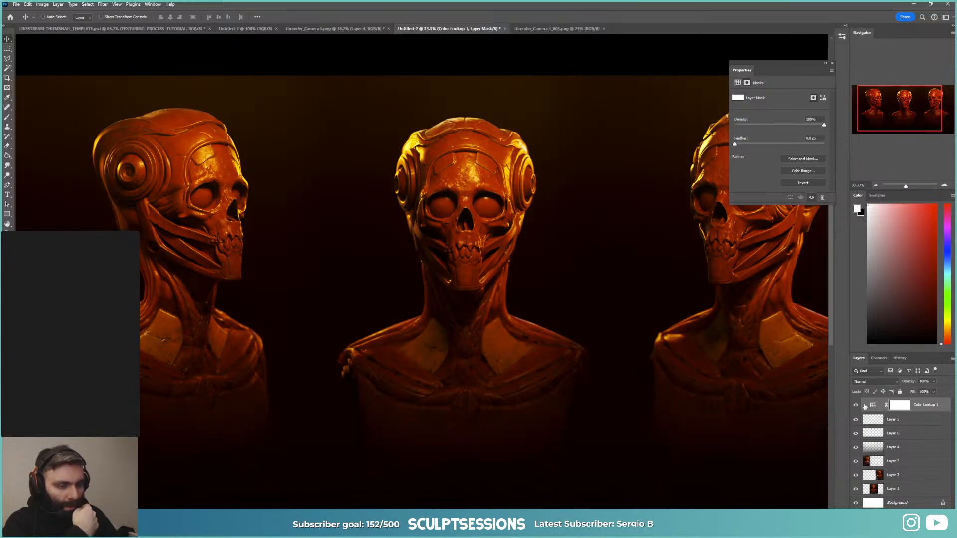
{"action": "left_click", "coordinate": [933, 391]}
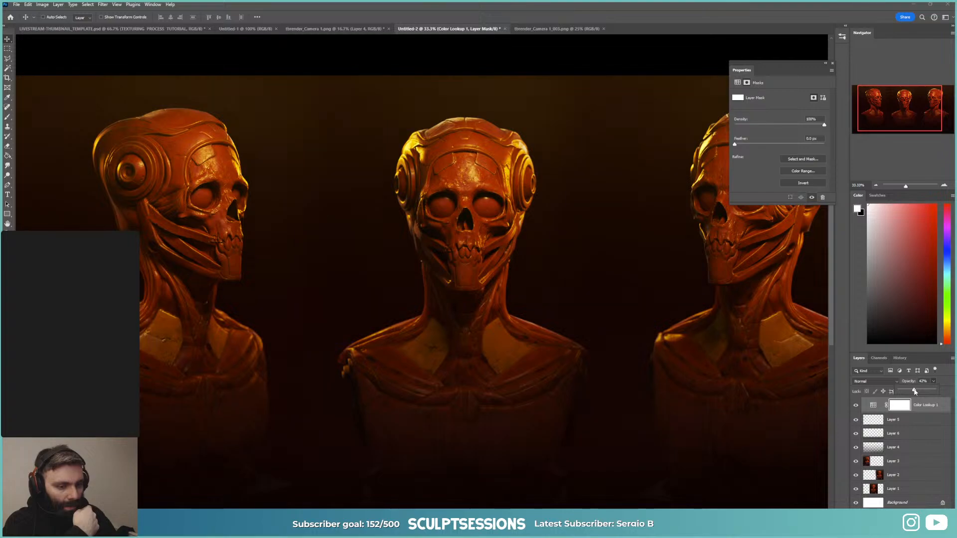
{"action": "key", "text": "ctrl+plus"}
{"action": "key", "text": "ctrl+plus"}
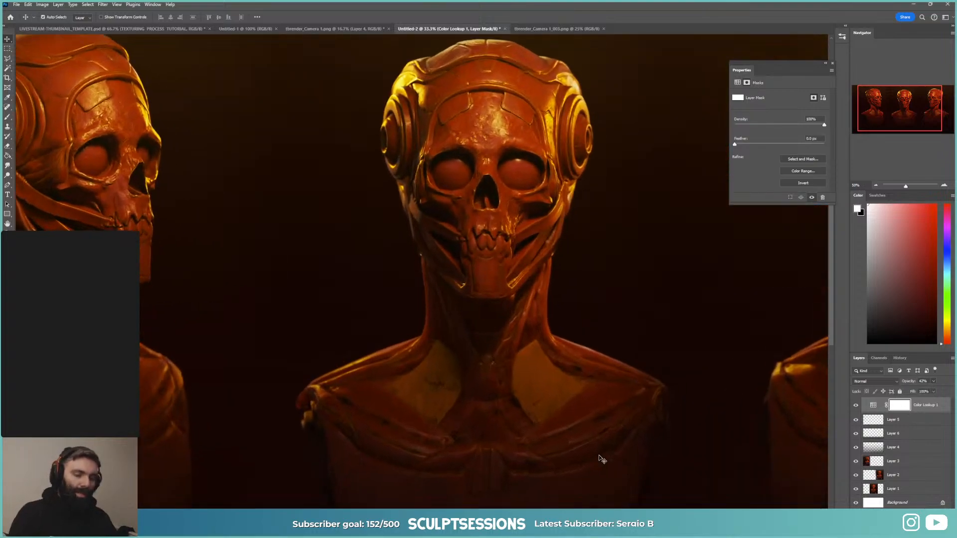
Step: Compare the whole composite with and without the LUT by repeatedly inverting the Color Lookup layer's mask, ending on the white mask
{"action": "key", "text": "ctrl+minus"}
{"action": "key", "text": "ctrl+minus"}
{"action": "key", "text": "ctrl+minus"}
{"action": "key", "text": "ctrl+minus"}
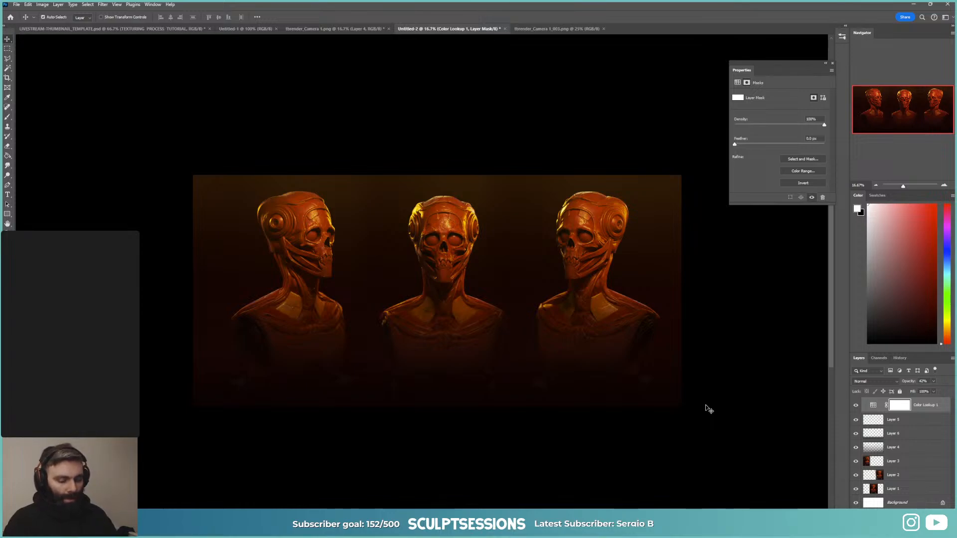
{"action": "key", "text": "ctrl+i"}
{"action": "key", "text": "ctrl+i"}
{"action": "key", "text": "ctrl+i"}
{"action": "key", "text": "ctrl+i"}
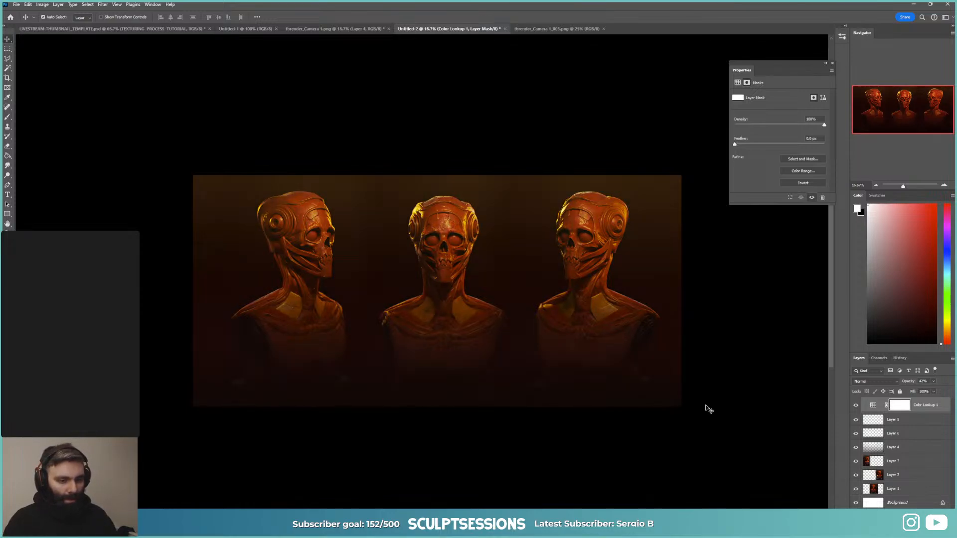
{"action": "key", "text": "ctrl+i"}
{"action": "key", "text": "ctrl+i"}
{"action": "key", "text": "ctrl+i"}
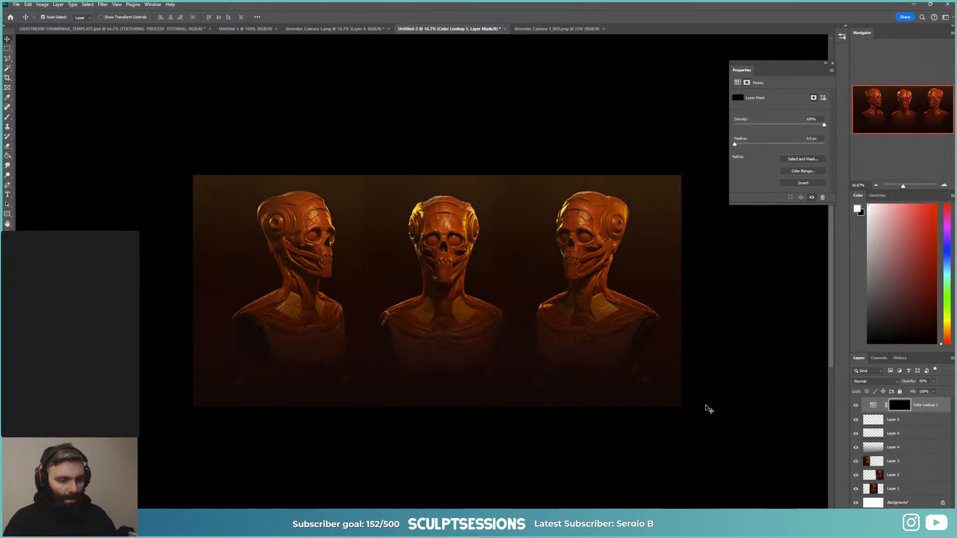
{"action": "key", "text": "ctrl+i"}
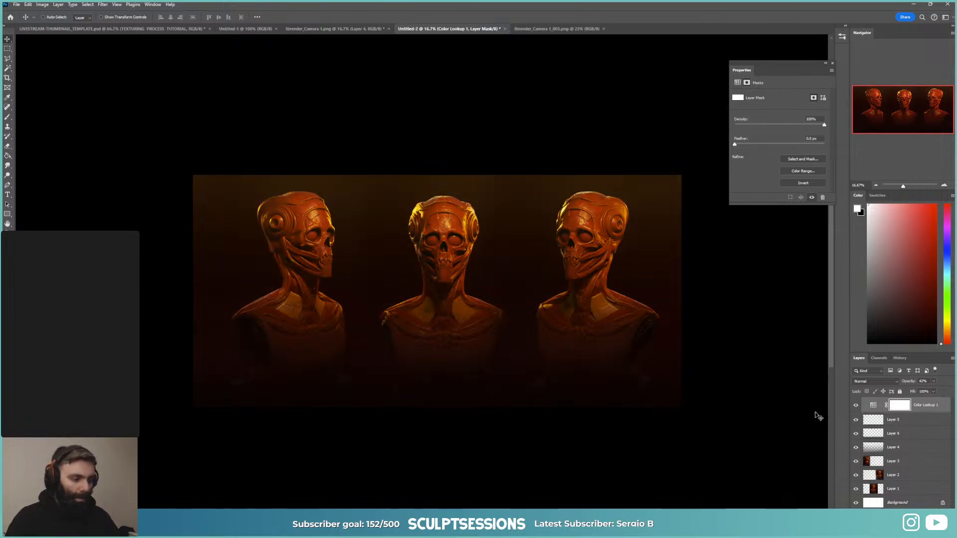
Step: Paint black with a large soft brush across the lower part of the Color Lookup mask to remove the LUT beneath the busts
{"action": "key", "text": "b"}
{"action": "right_click_drag", "start_coordinate": [553, 353], "coordinate": [593, 354], "text": "alt"}
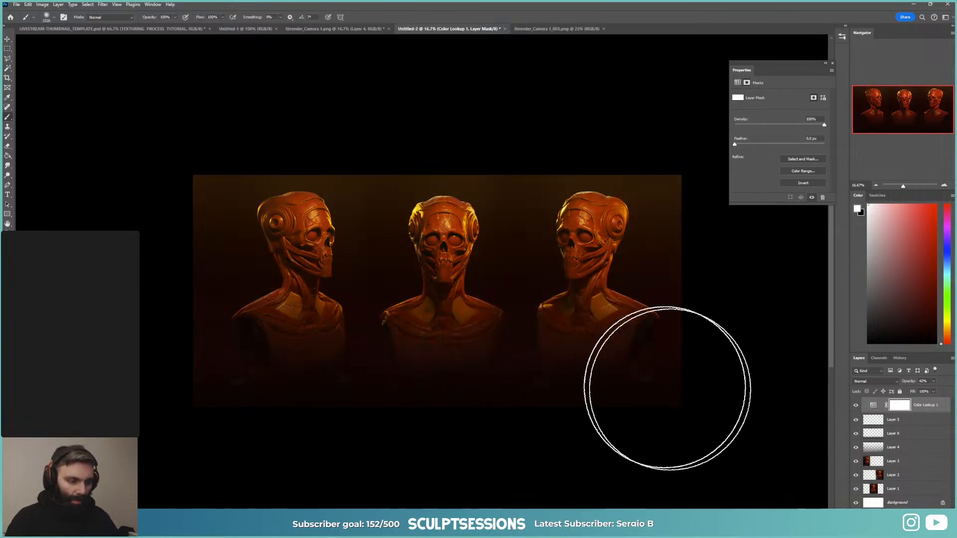
{"action": "scroll", "coordinate": [555, 433], "scroll_direction": "up", "scroll_amount": 5, "text": "ctrl"}
{"action": "left_click_drag", "start_coordinate": [611, 399], "coordinate": [264, 416]}
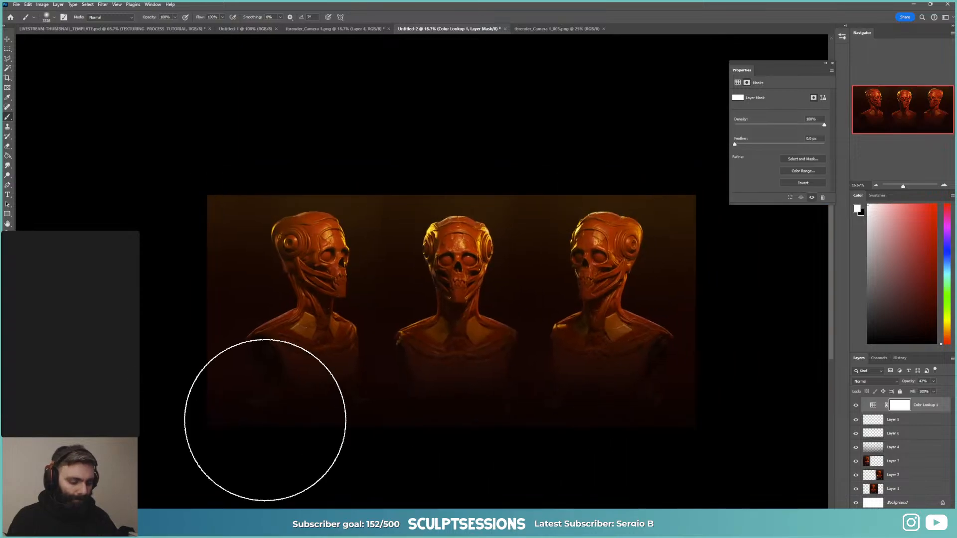
{"action": "key", "text": "ctrl+minus"}
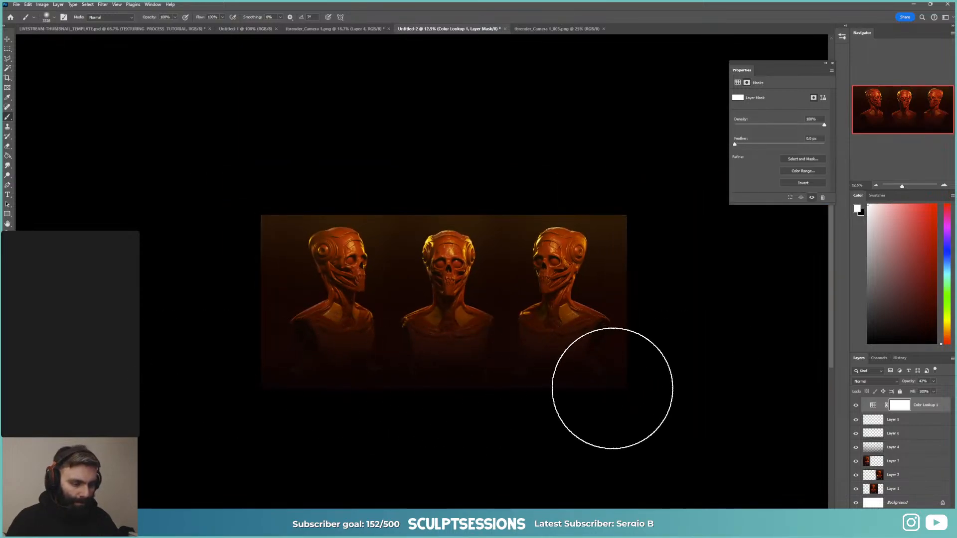
{"action": "key", "text": "x"}
{"action": "left_click_drag", "start_coordinate": [617, 373], "coordinate": [657, 378]}
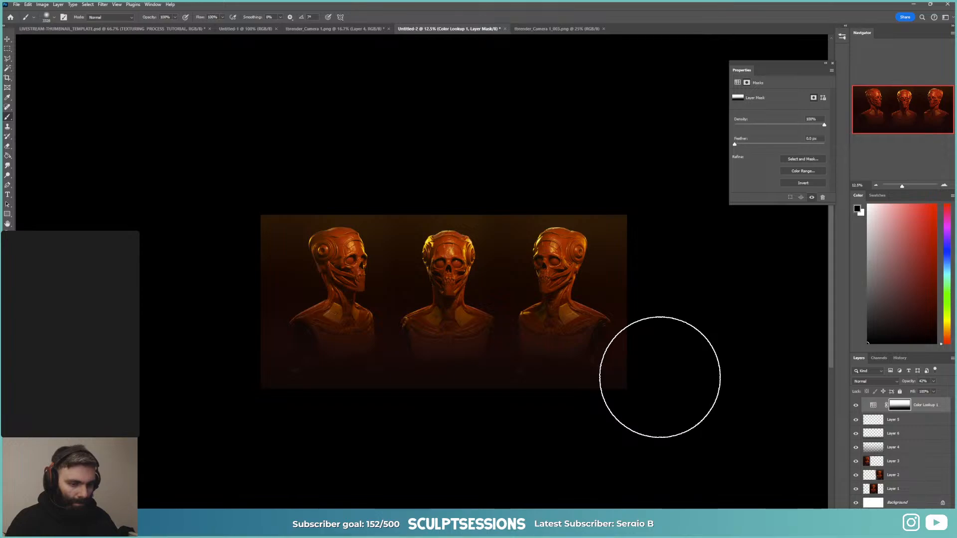
Step: Check the fade with Layer 6 and Layer 4 each hidden and shown, and inspect the grading of the three busts up close
{"action": "key", "text": "v"}
{"action": "left_click", "coordinate": [855, 433]}
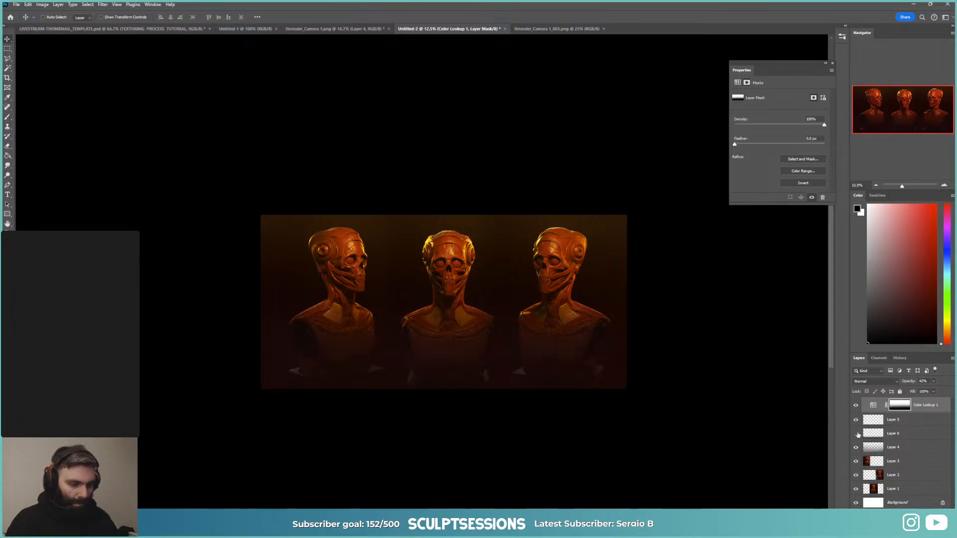
{"action": "left_click", "coordinate": [856, 433]}
{"action": "left_click", "coordinate": [856, 446]}
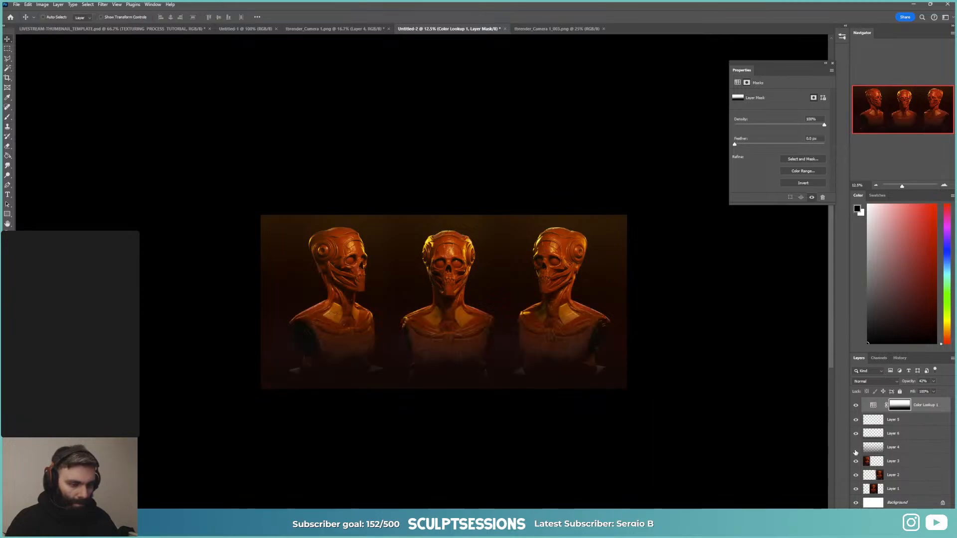
{"action": "left_click", "coordinate": [855, 448]}
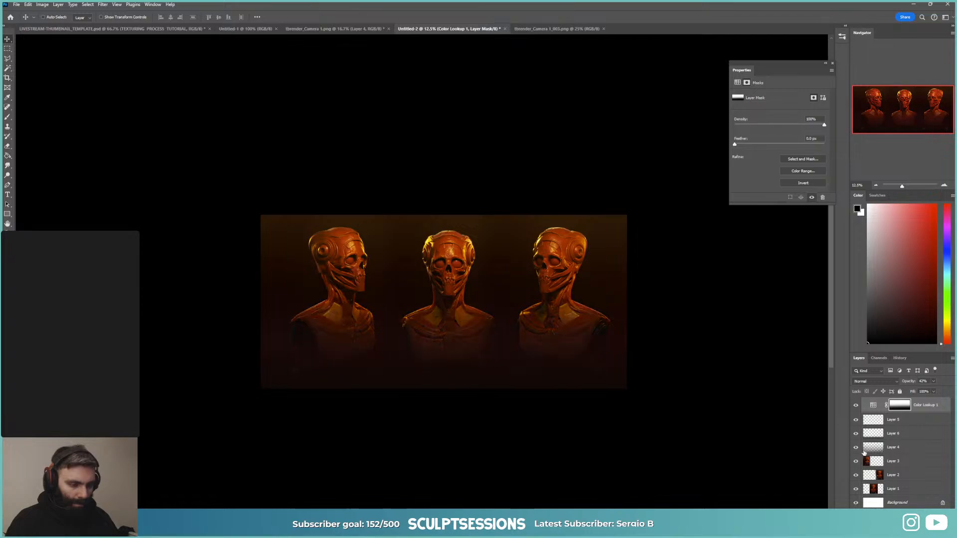
{"action": "key", "text": "z"}
{"action": "left_click", "coordinate": [423, 275]}
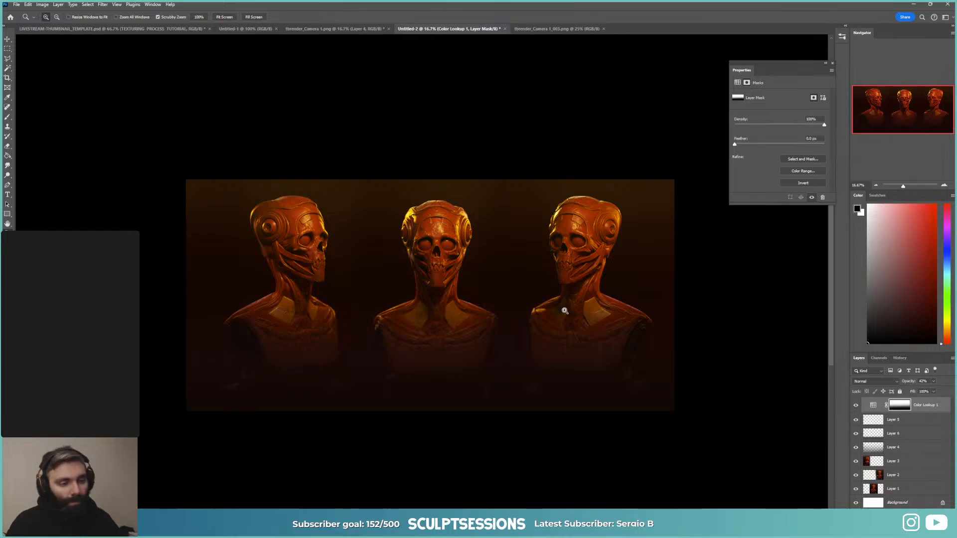
{"action": "left_click", "coordinate": [461, 257]}
{"action": "left_click", "coordinate": [469, 272]}
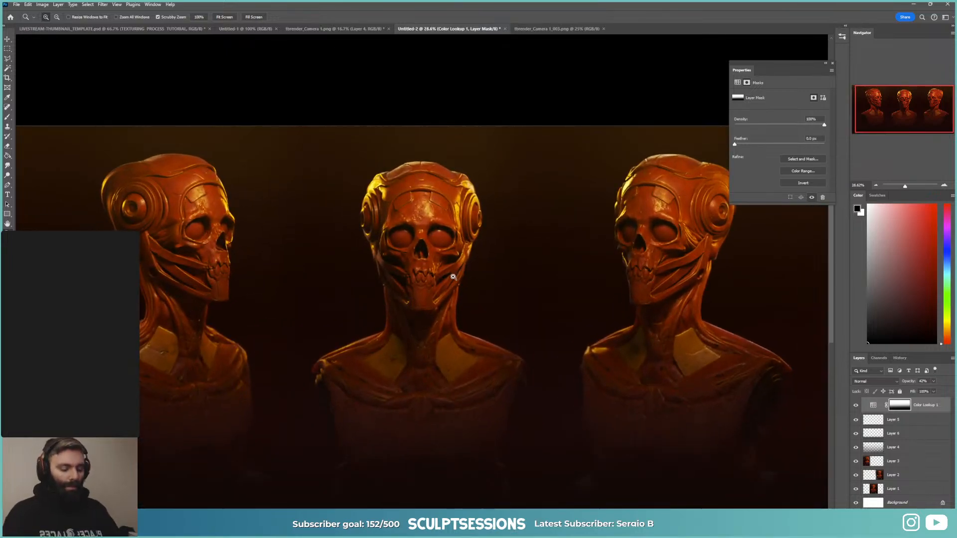
{"action": "left_click", "coordinate": [464, 273]}
{"action": "mouse_move", "coordinate": [443, 267]}
{"action": "left_mouse_down"}
{"action": "mouse_move", "coordinate": [455, 289]}
{"action": "mouse_move", "coordinate": [426, 261]}
{"action": "left_mouse_up"}
{"action": "left_click_drag", "start_coordinate": [543, 326], "coordinate": [525, 306]}
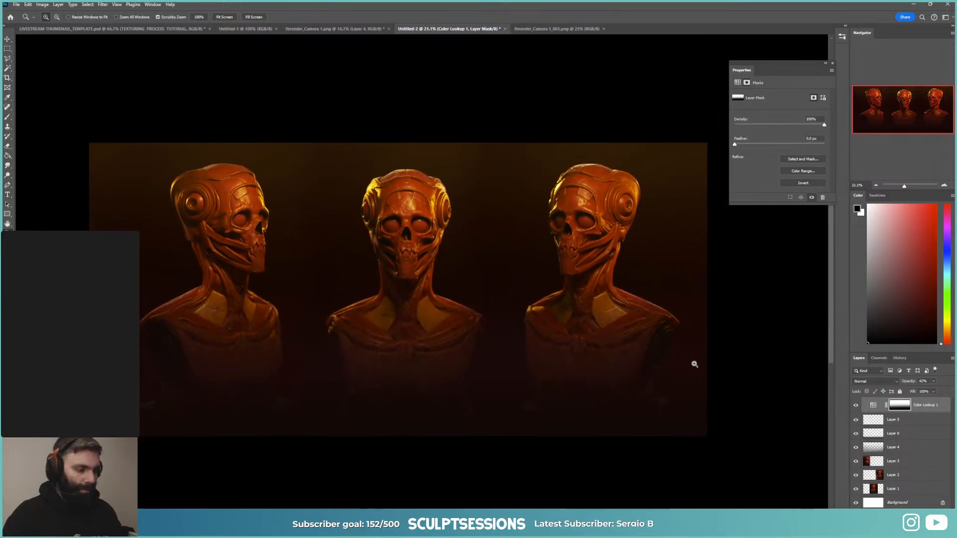
Step: Copy the merged composite into a new document of the same size and flatten it to a single background layer
{"action": "key", "text": "ctrl+a"}
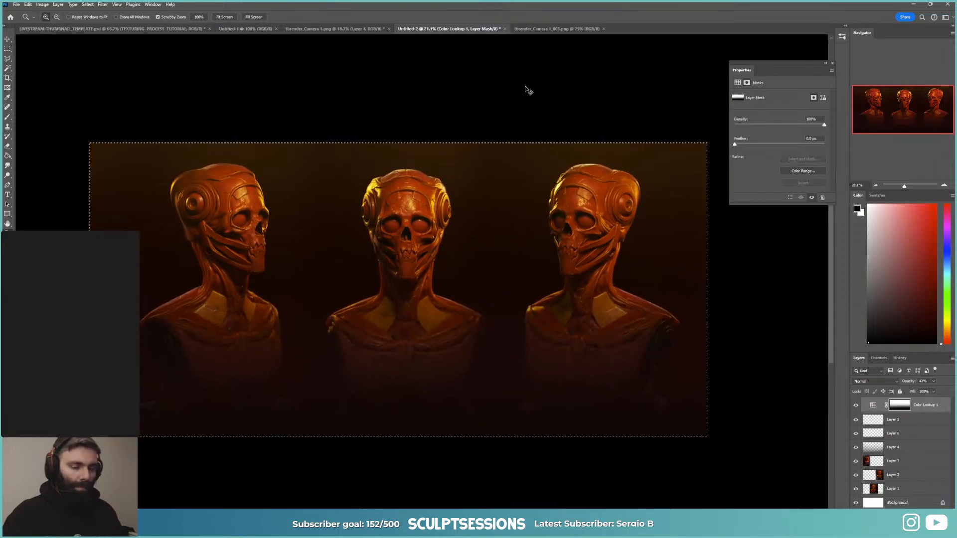
{"action": "key", "text": "ctrl+n"}
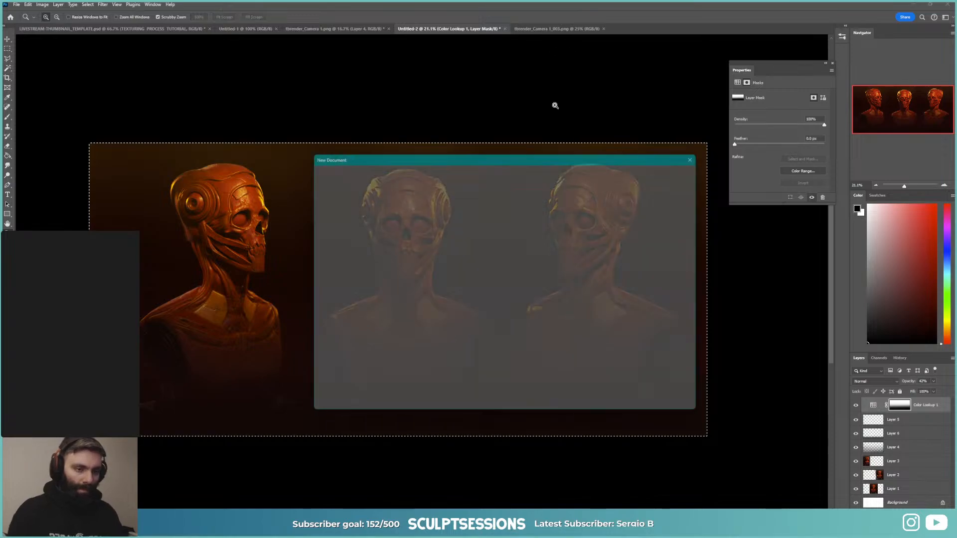
{"action": "key", "text": "Return"}
{"action": "key", "text": "ctrl+v"}
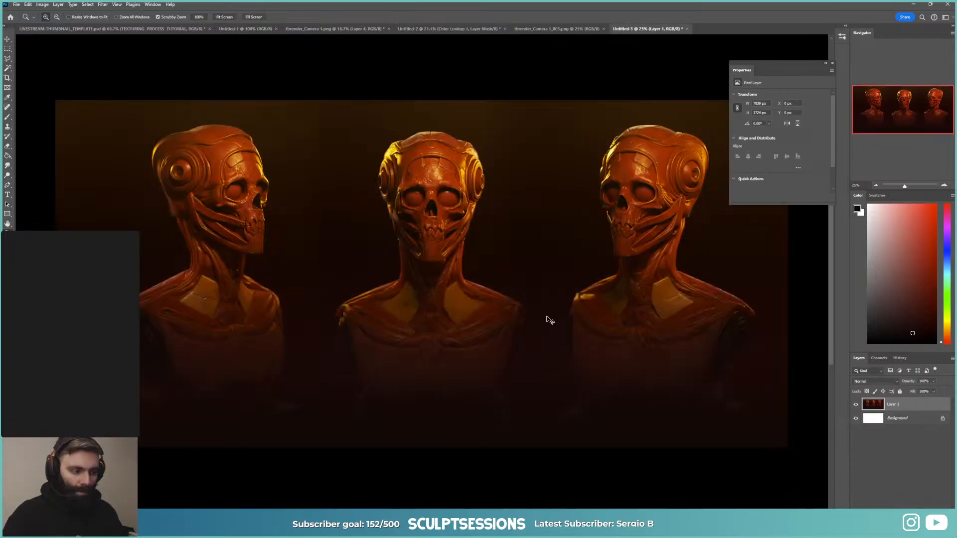
{"action": "key", "text": "ctrl+shift+e"}
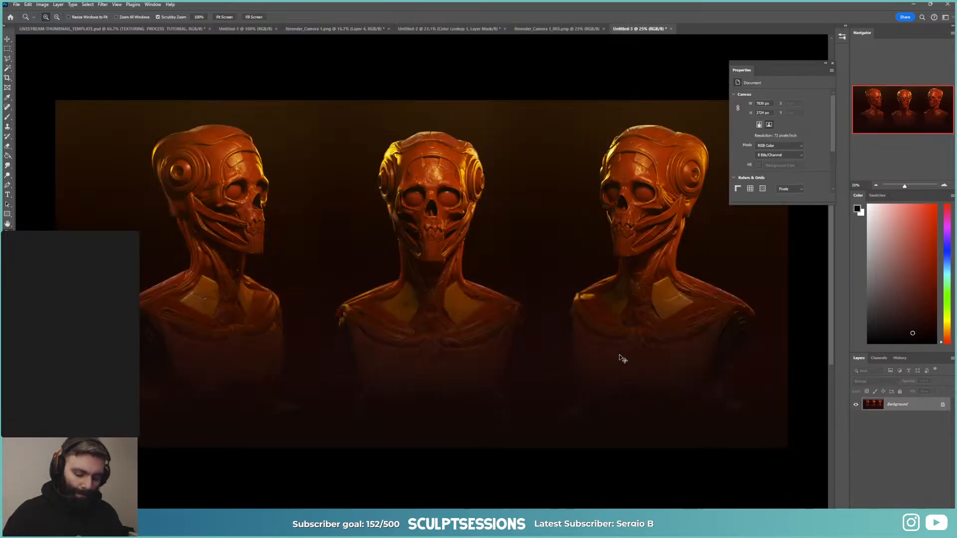
Step: Start saving the flattened image on the computer as a JPEG and browse to the cyberskull folder
{"action": "key", "text": "v"}
{"action": "key", "text": "ctrl+minus"}
{"action": "key", "text": "ctrl+minus"}
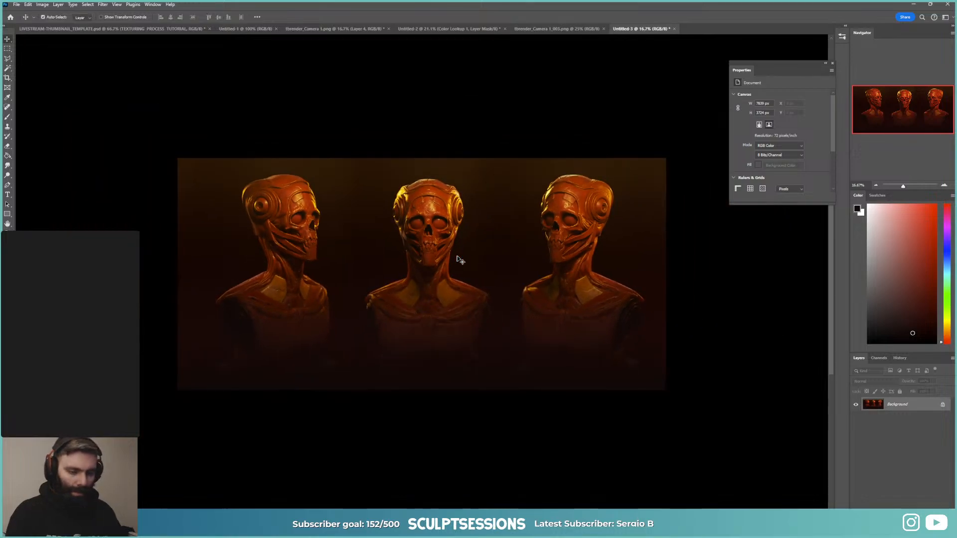
{"action": "key", "text": "ctrl+plus"}
{"action": "key", "text": "ctrl+plus"}
{"action": "key", "text": "ctrl+plus"}
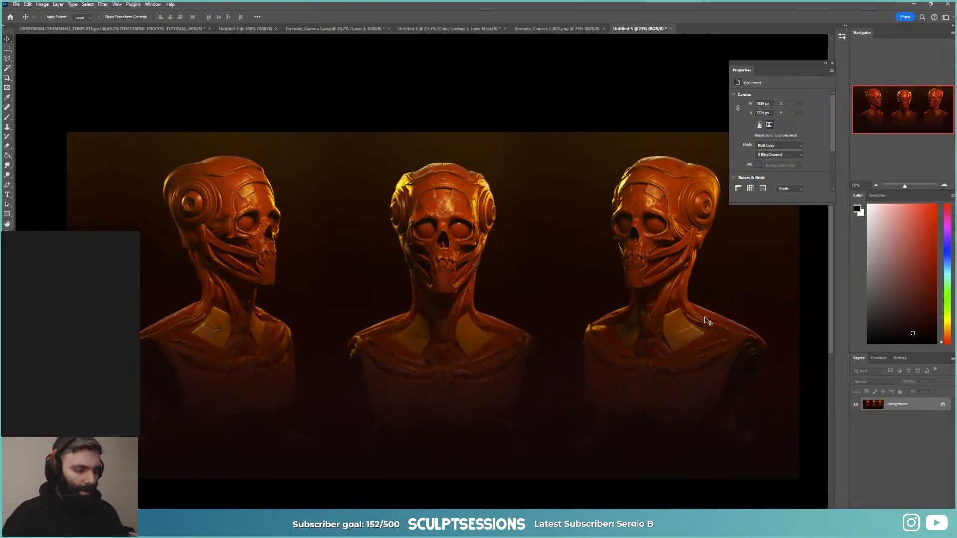
{"action": "key", "text": "ctrl+s"}
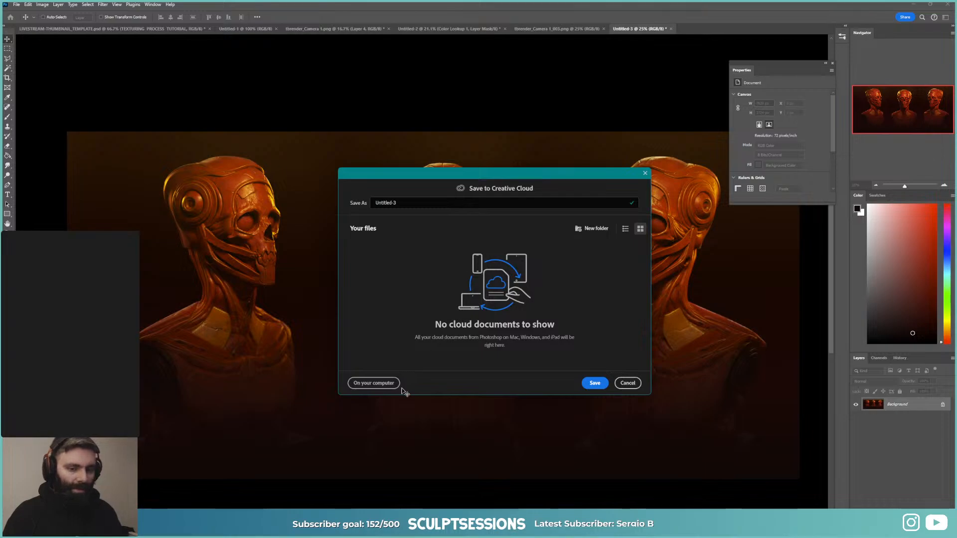
{"action": "left_click", "coordinate": [378, 384]}
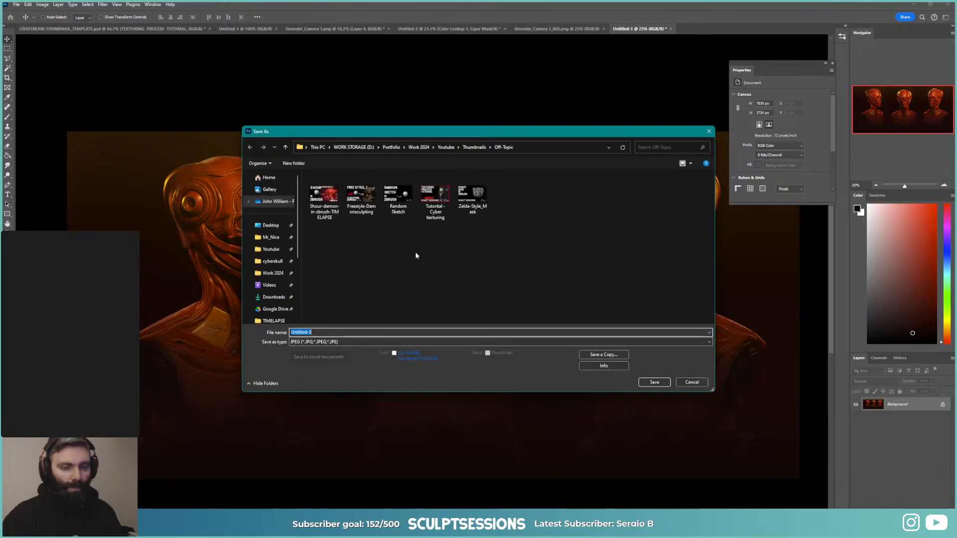
{"action": "left_click", "coordinate": [397, 248]}
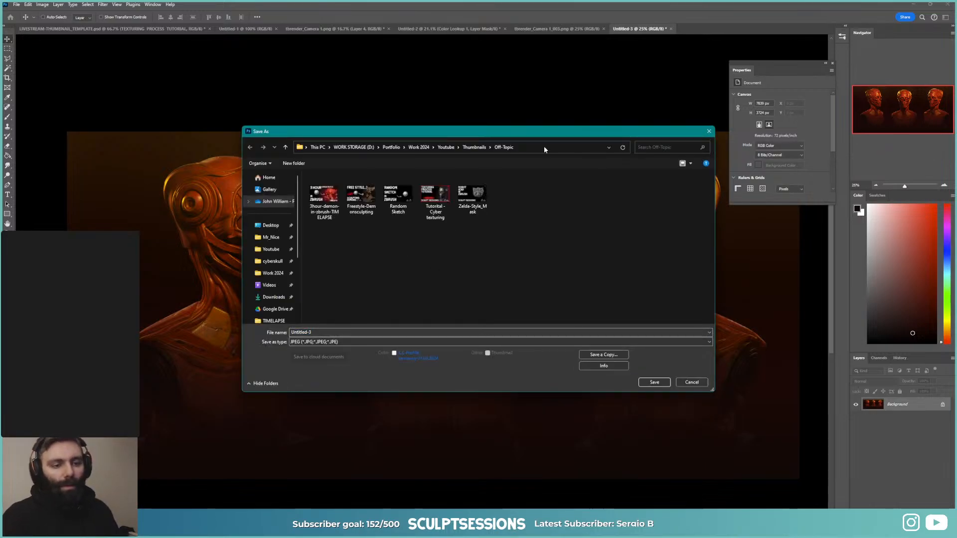
{"action": "left_click", "coordinate": [473, 148]}
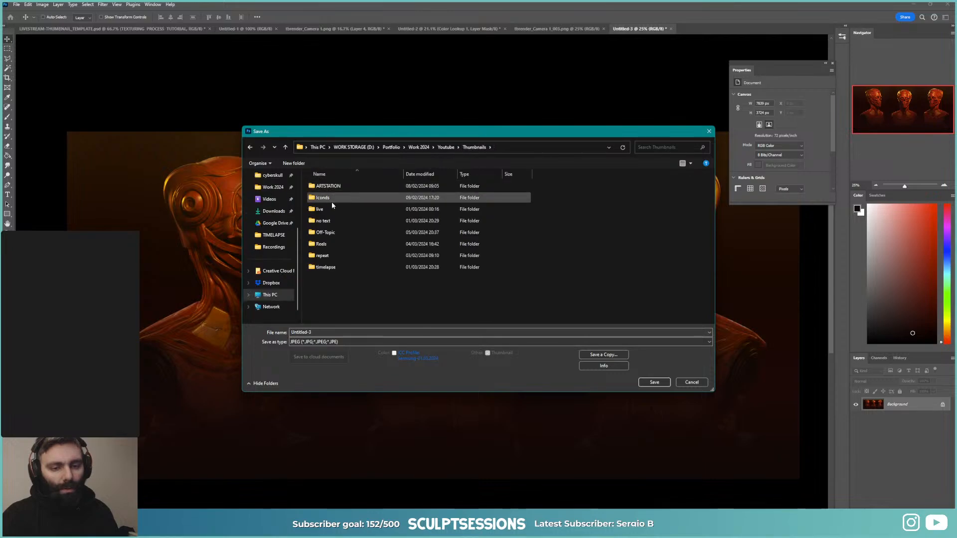
{"action": "scroll", "coordinate": [279, 199], "scroll_direction": "up", "scroll_amount": 5}
{"action": "left_click", "coordinate": [272, 261]}
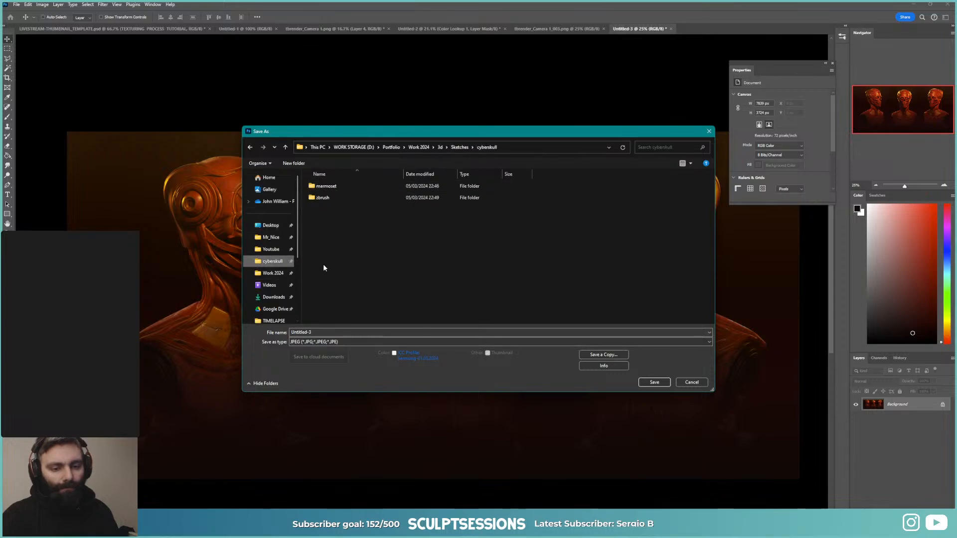
Step: Create a new folder named "screens" inside the cyberskull folder and open it as the save location
{"action": "key", "text": "ctrl+shift+n"}
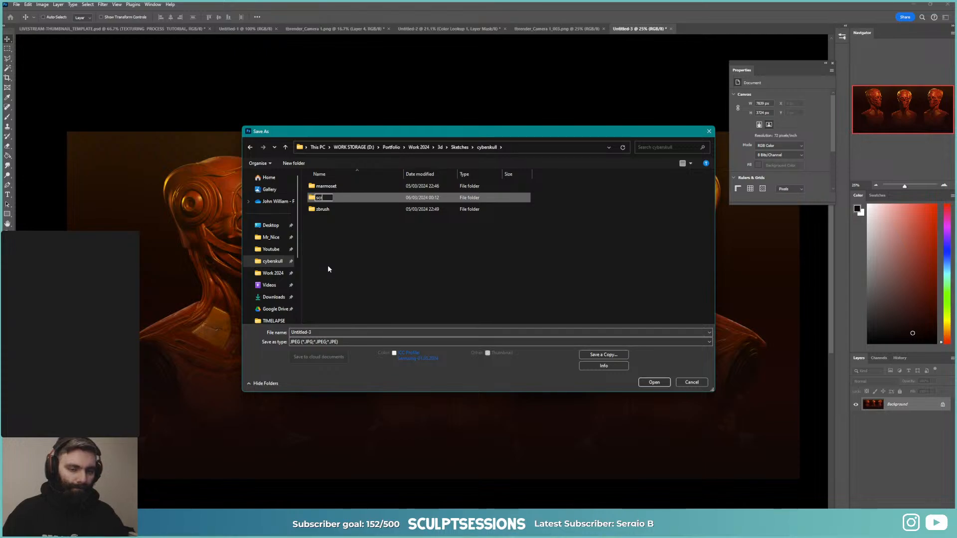
{"action": "type", "text": "screens"}
{"action": "key", "text": "Return"}
{"action": "key", "text": "Return"}
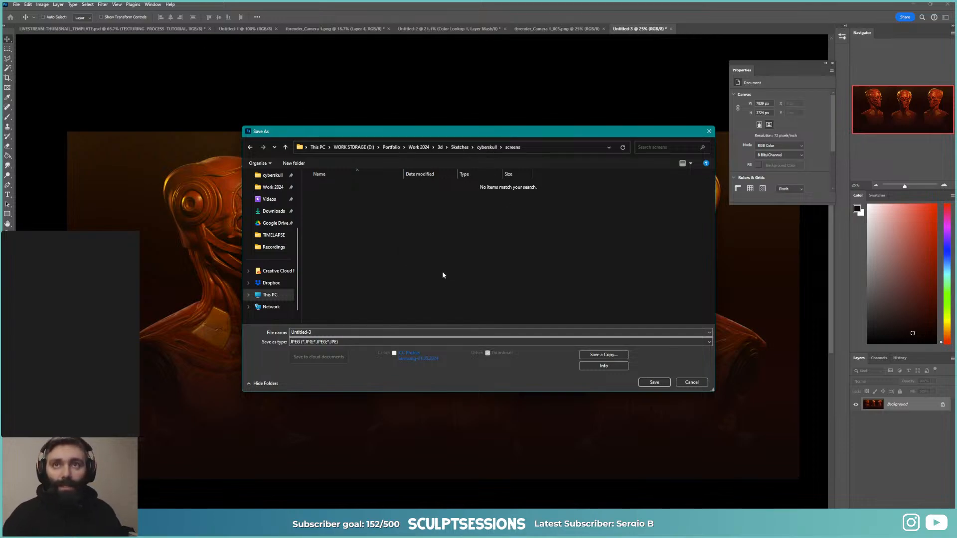
Step: Name the file cyberskull-01 and save it in the screens folder as a progressive JPEG at quality 9
{"action": "left_click", "coordinate": [336, 332]}
{"action": "type", "text": "e"}
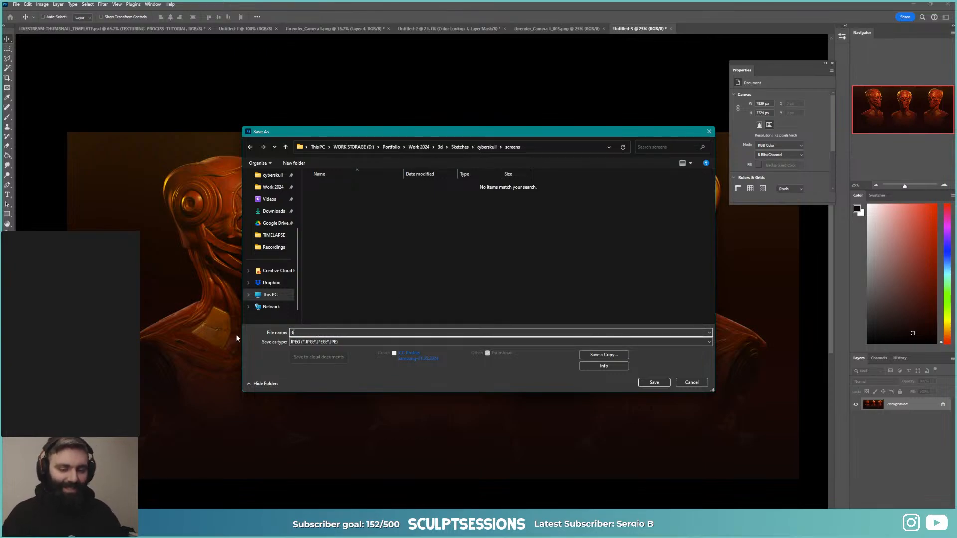
{"action": "type", "text": "y"}
{"action": "key", "text": "BackSpace"}
{"action": "key", "text": "BackSpace"}
{"action": "type", "text": "eeye"}
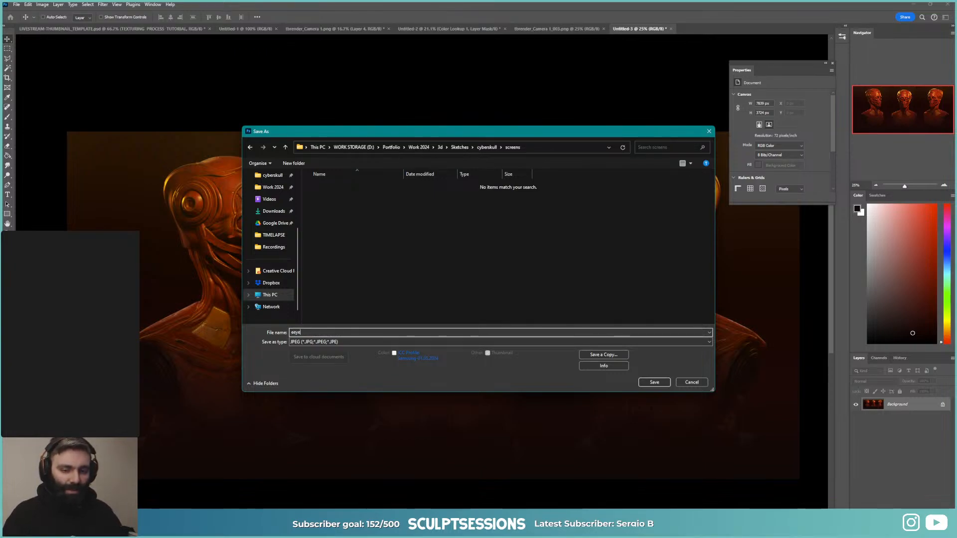
{"action": "key", "text": "BackSpace"}
{"action": "key", "text": "BackSpace"}
{"action": "key", "text": "BackSpace"}
{"action": "type", "text": "ye"}
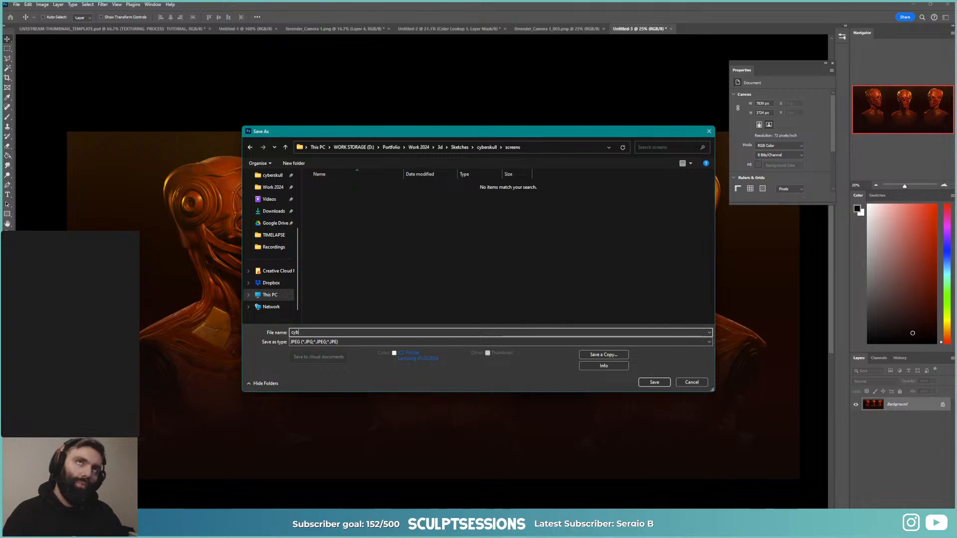
{"action": "type", "text": "cyberskull0"}
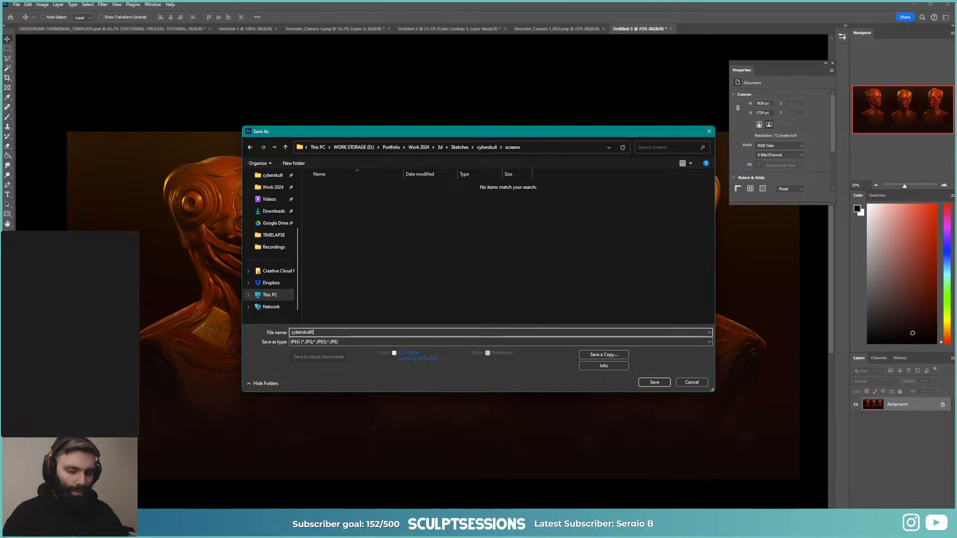
{"action": "type", "text": "91"}
{"action": "key", "text": "Return"}
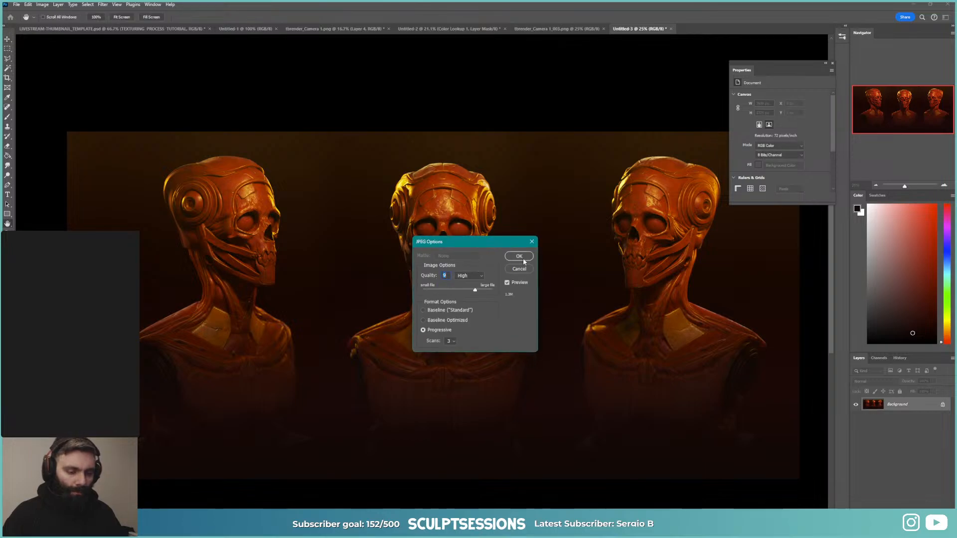
{"action": "left_click", "coordinate": [519, 256]}
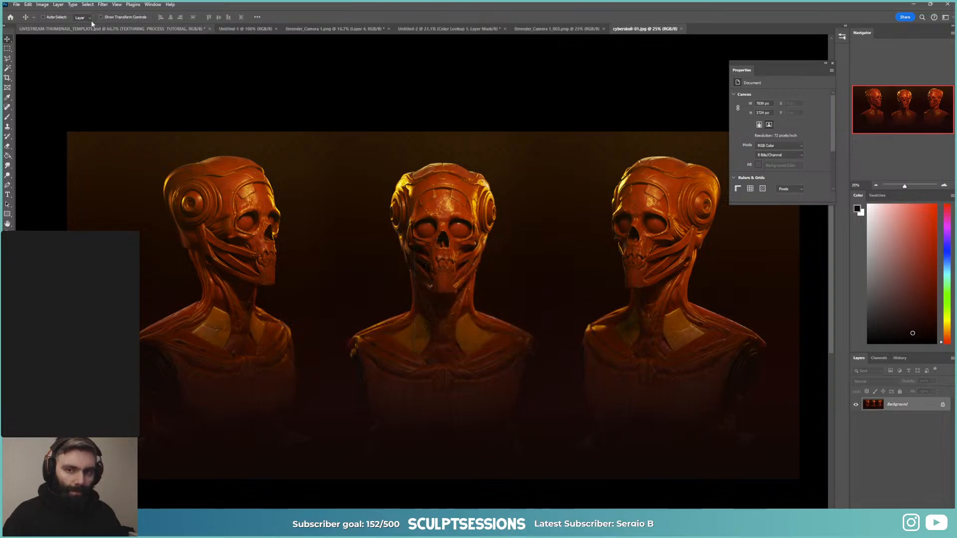
Step: Try Auto Tone on the flattened three-bust image, compare it with the original grading, and undo it
{"action": "left_click", "coordinate": [42, 5]}
{"action": "left_click", "coordinate": [57, 36]}
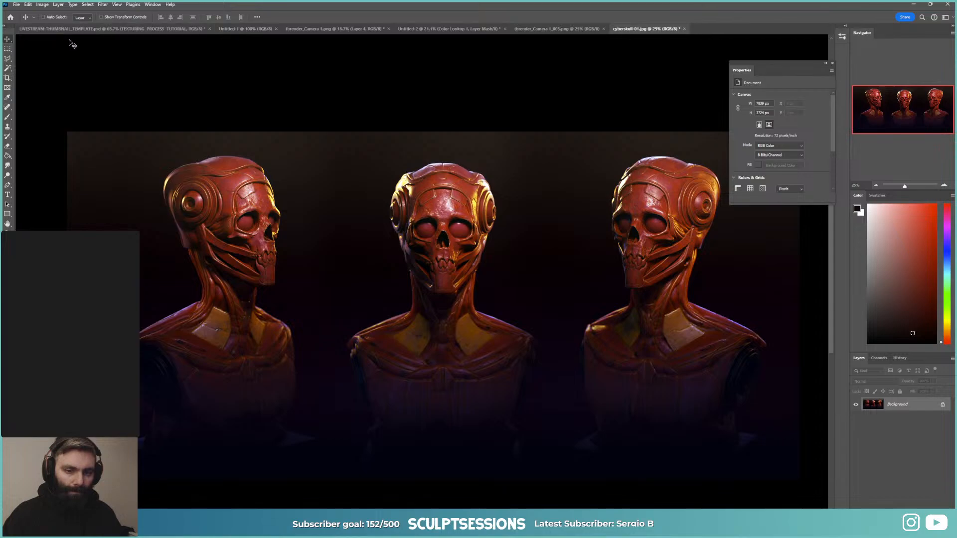
{"action": "key", "text": "ctrl+z"}
{"action": "key", "text": "ctrl+shift+z"}
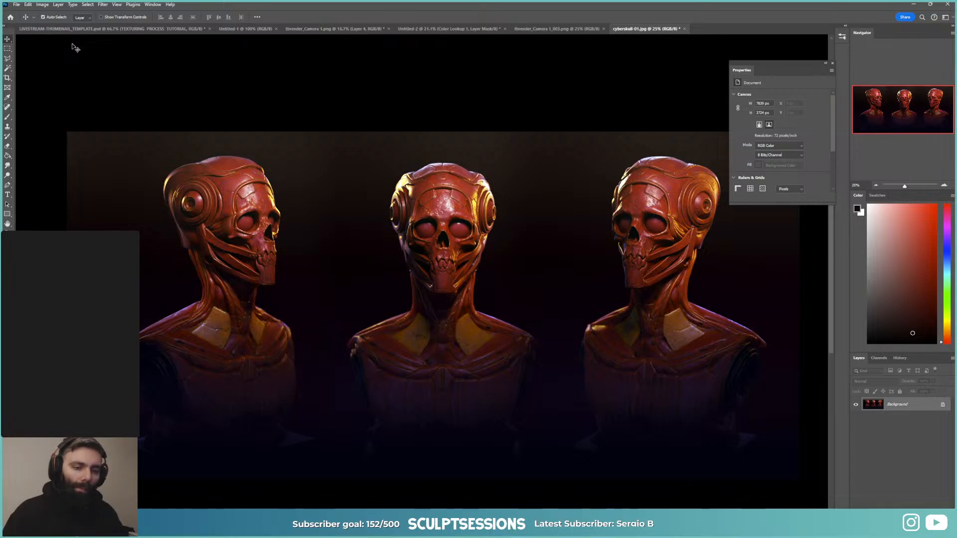
{"action": "key", "text": "ctrl+z"}
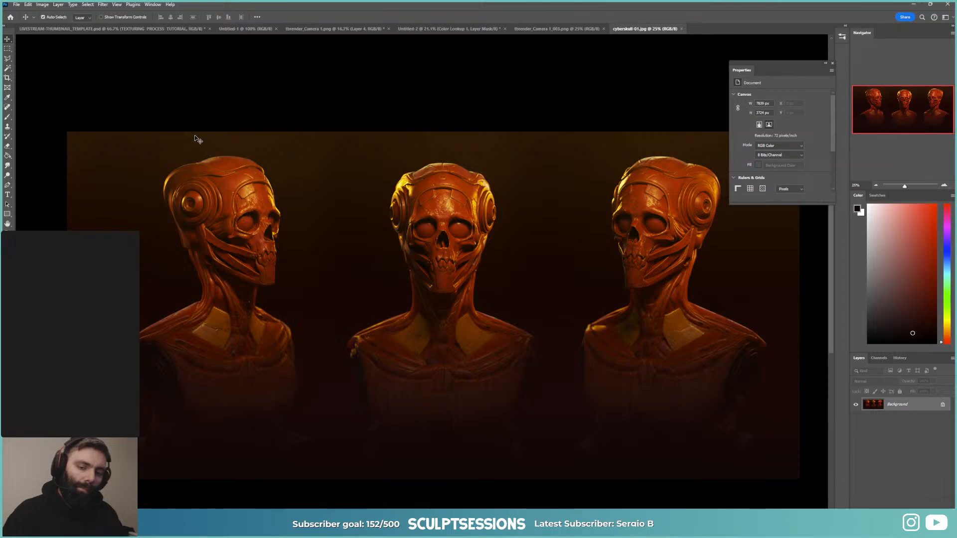
Step: Resize the image to 4000 pixels wide, keeping its proportions and Bicubic Sharper (reduction) resampling
{"action": "left_click", "coordinate": [50, 5]}
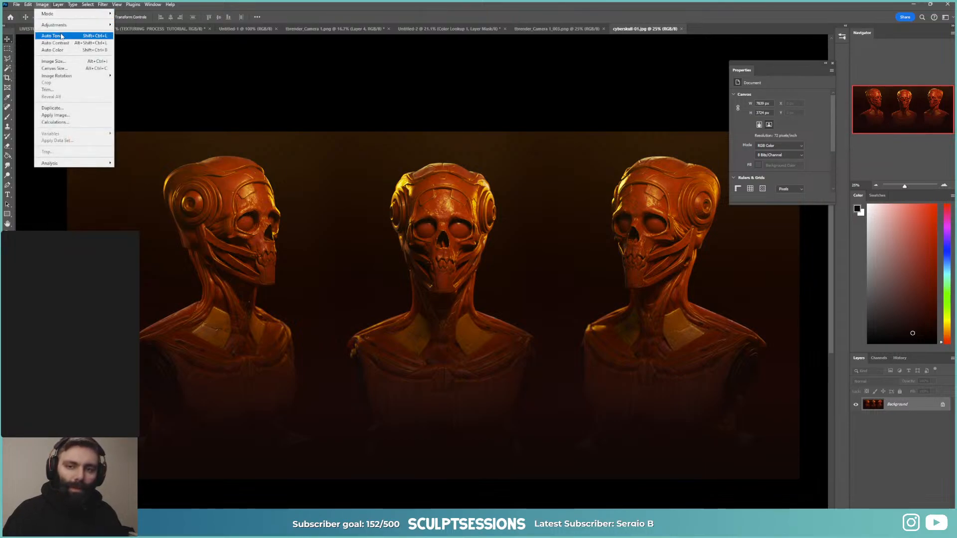
{"action": "mouse_move", "coordinate": [59, 14]}
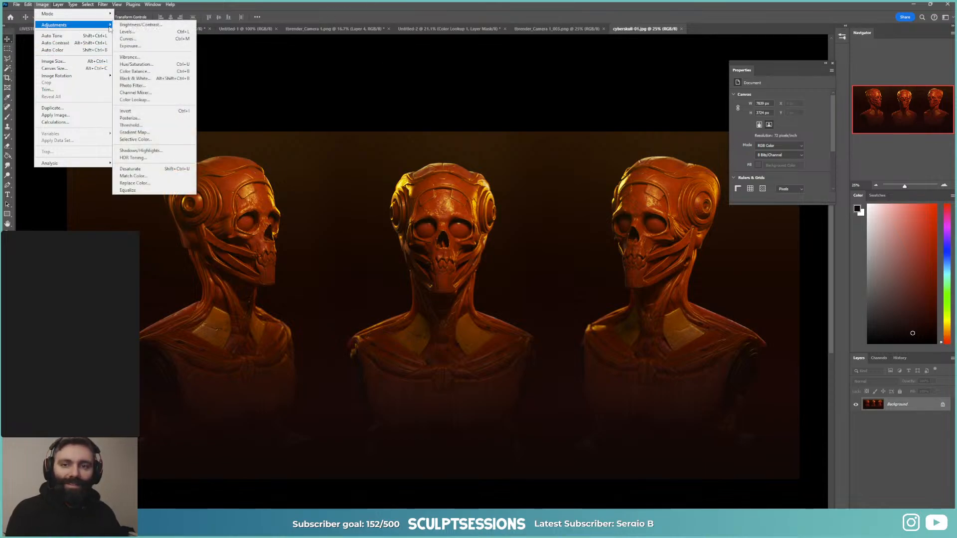
{"action": "left_click", "coordinate": [65, 61]}
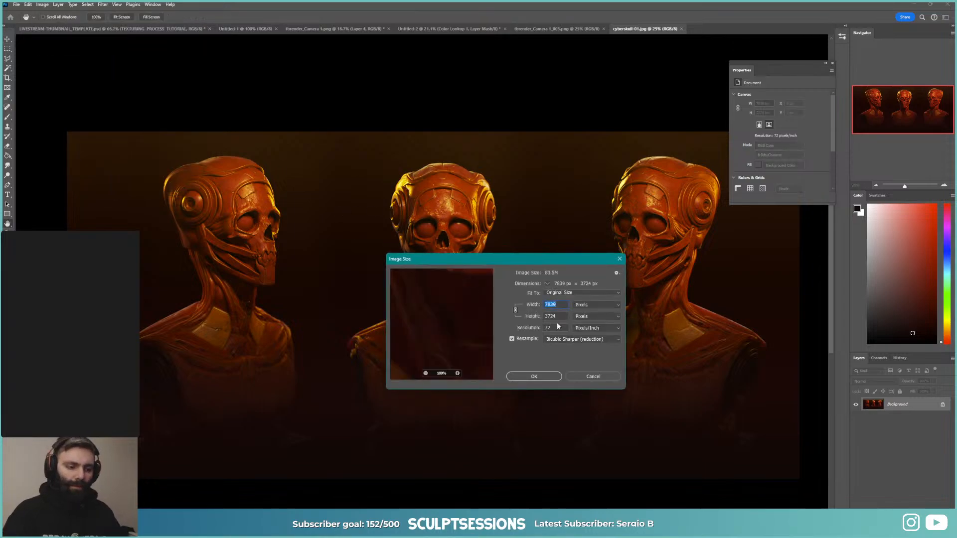
{"action": "type", "text": "4000"}
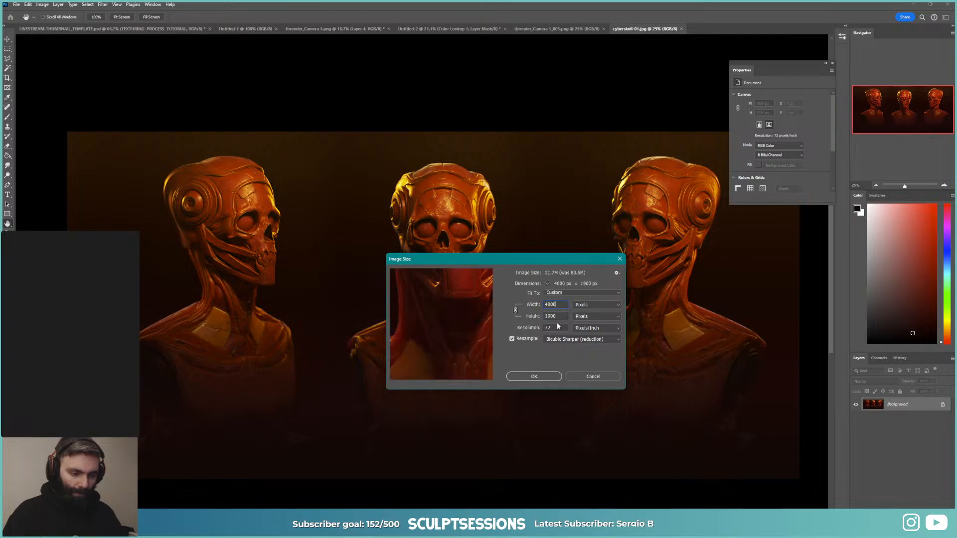
{"action": "left_click", "coordinate": [596, 339]}
{"action": "left_click", "coordinate": [585, 356]}
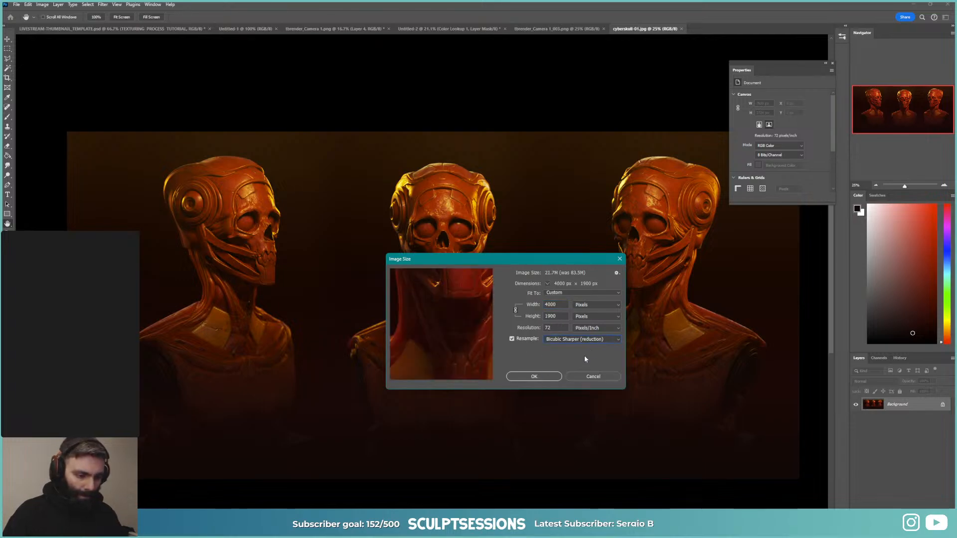
{"action": "key", "text": "Return"}
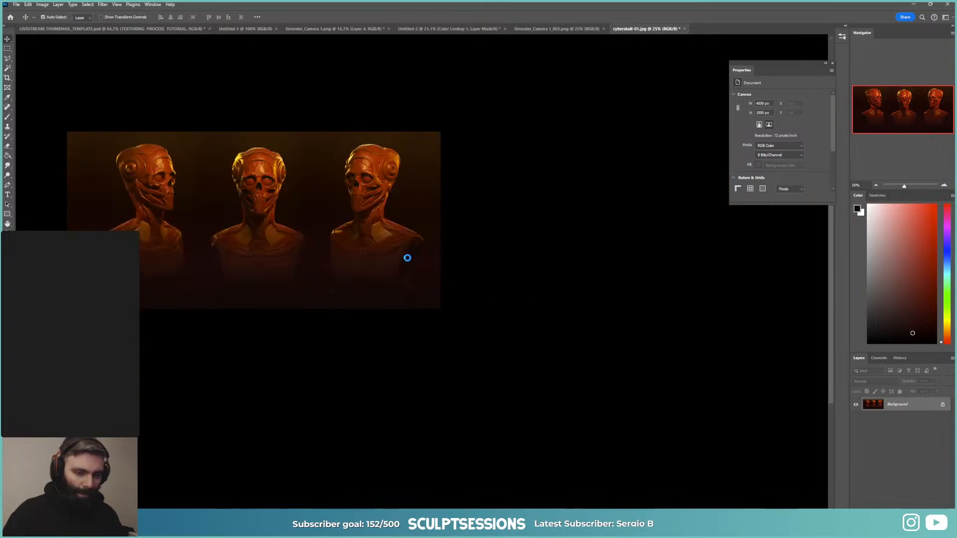
Step: Save the reduced image as a separate JPEG named cyberskull-01-Small at quality 9 in the screens folder
{"action": "key", "text": "ctrl+shift+s"}
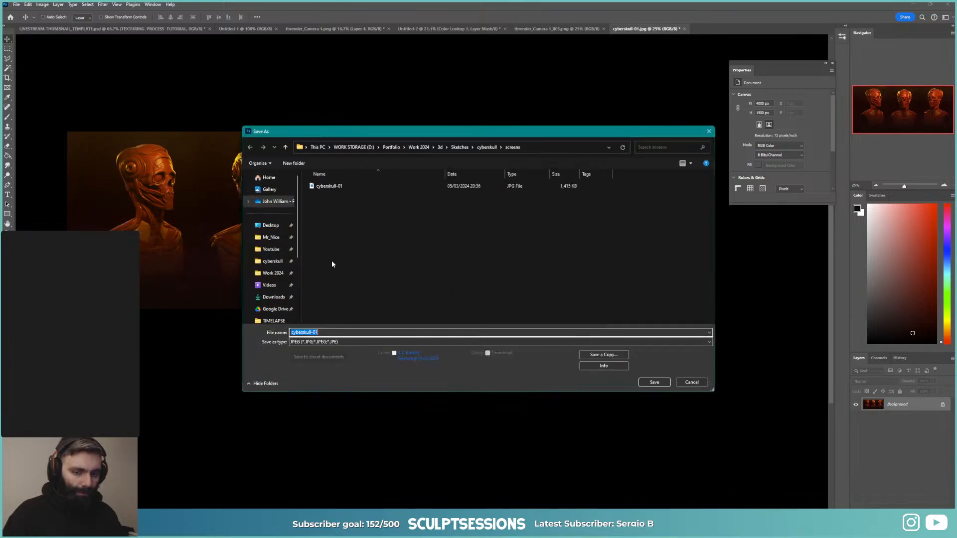
{"action": "left_click", "coordinate": [322, 332]}
{"action": "type", "text": "-"}
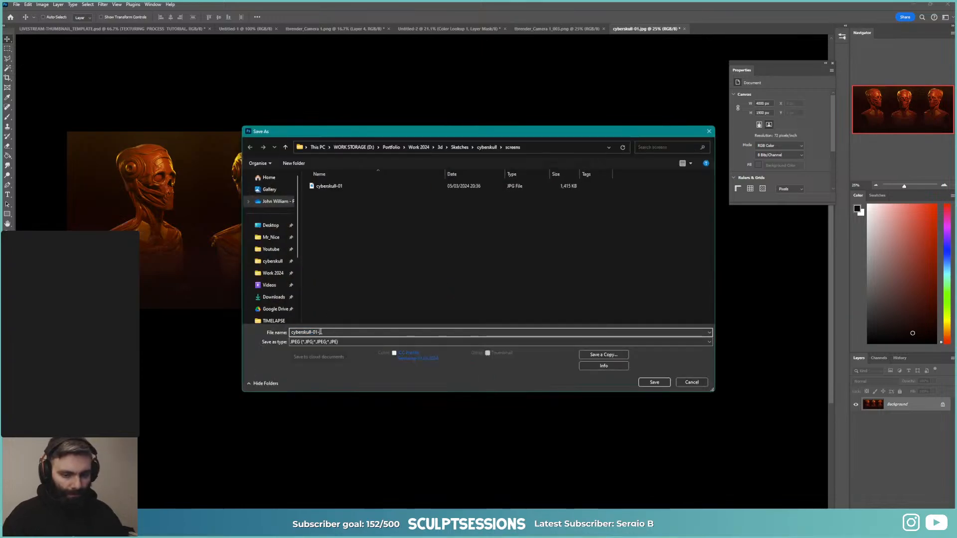
{"action": "type", "text": "small"}
{"action": "key", "text": "Return"}
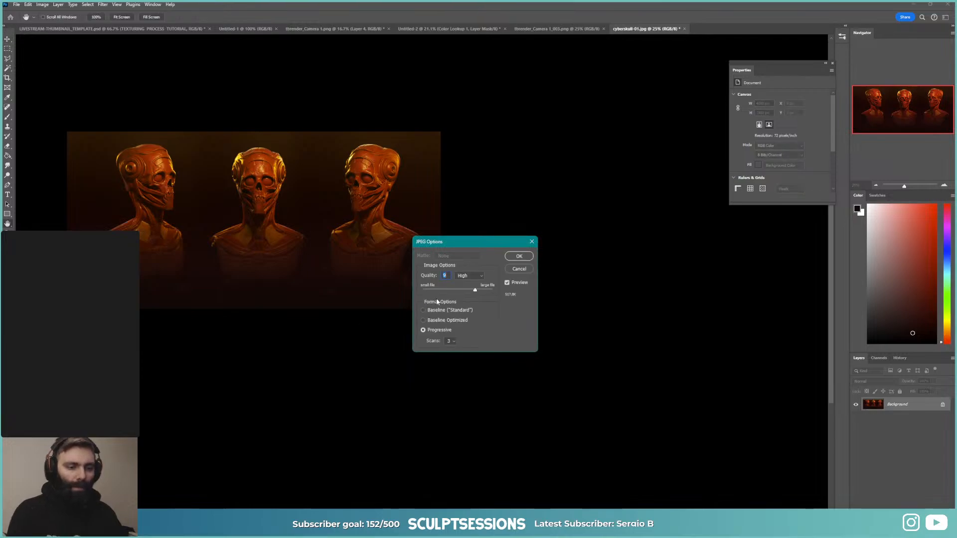
{"action": "key", "text": "Return"}
Step: Desaturate the reduced image and brighten its highlights with Levels, setting the white input level to 208
{"action": "key", "text": "ctrl+shift+u"}
{"action": "key", "text": "ctrl+l"}
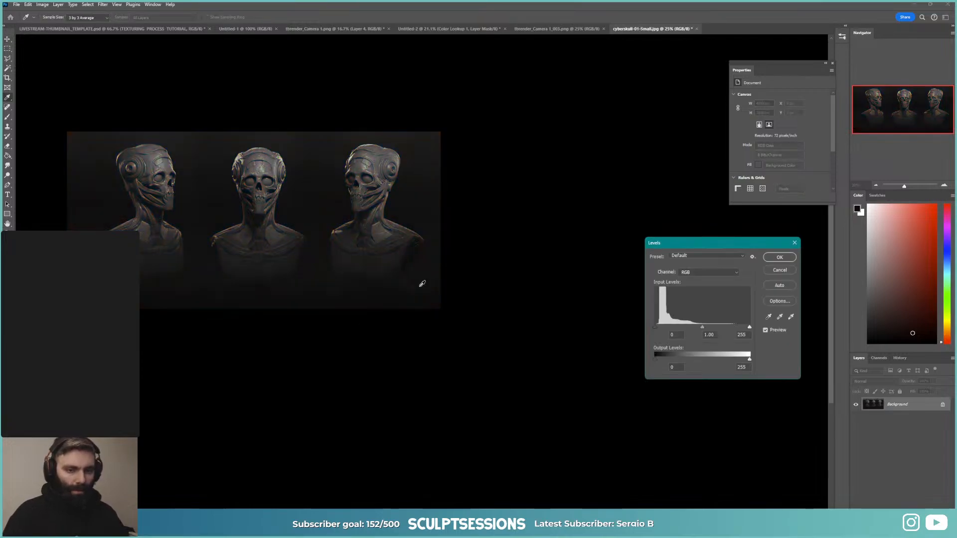
{"action": "key", "text": "Escape"}
{"action": "key", "text": "z"}
{"action": "left_click", "coordinate": [263, 221]}
{"action": "left_click", "coordinate": [264, 221]}
{"action": "left_click_drag", "start_coordinate": [269, 224], "coordinate": [482, 311]}
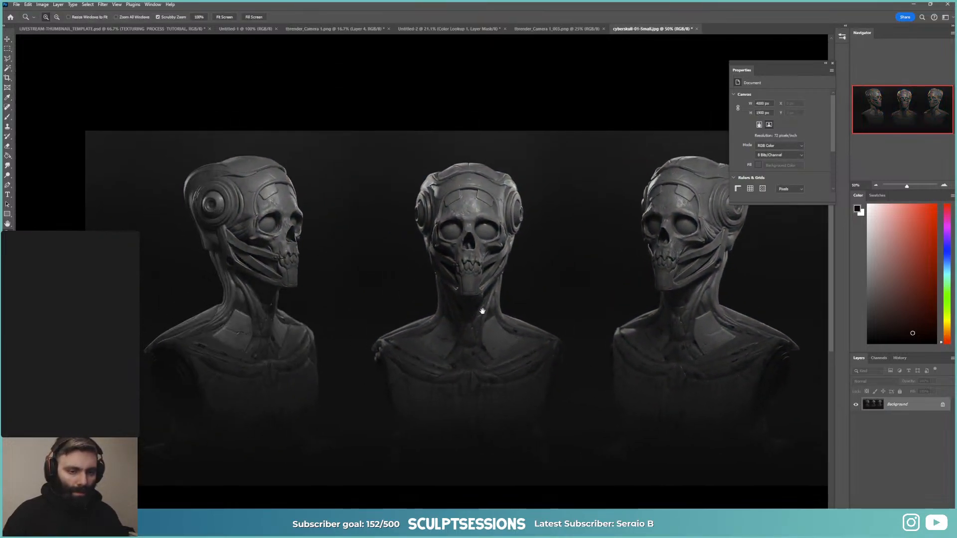
{"action": "key", "text": "ctrl+l"}
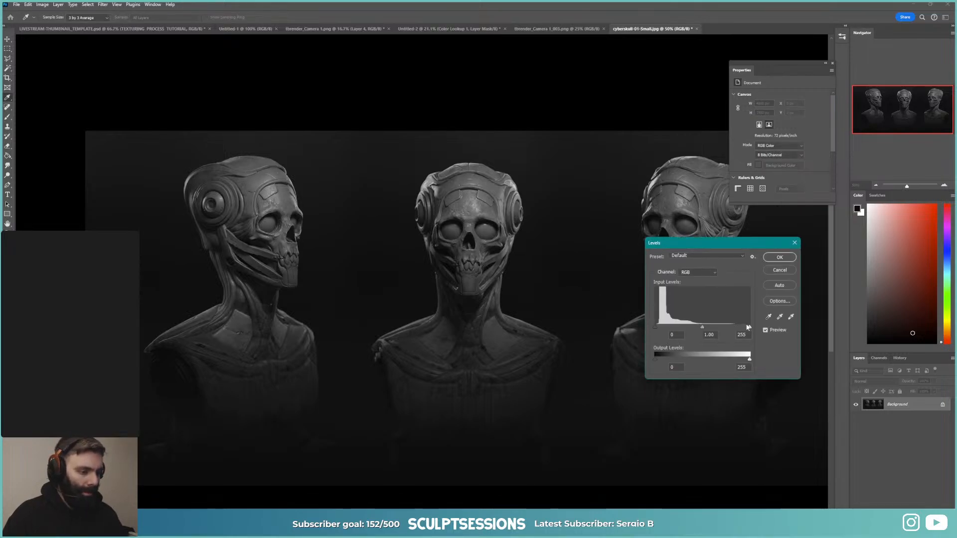
{"action": "left_click_drag", "start_coordinate": [748, 329], "coordinate": [735, 328]}
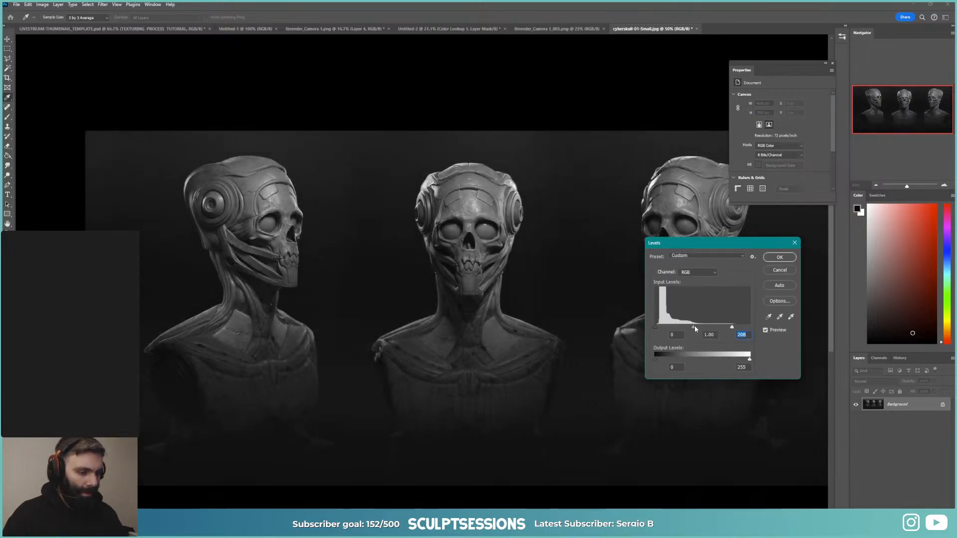
{"action": "left_click", "coordinate": [694, 325]}
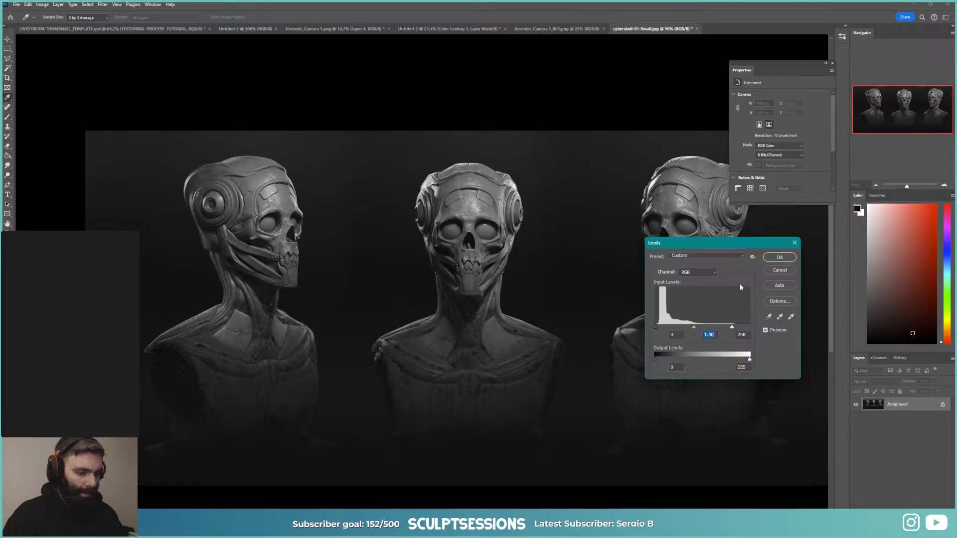
{"action": "left_click", "coordinate": [779, 257]}
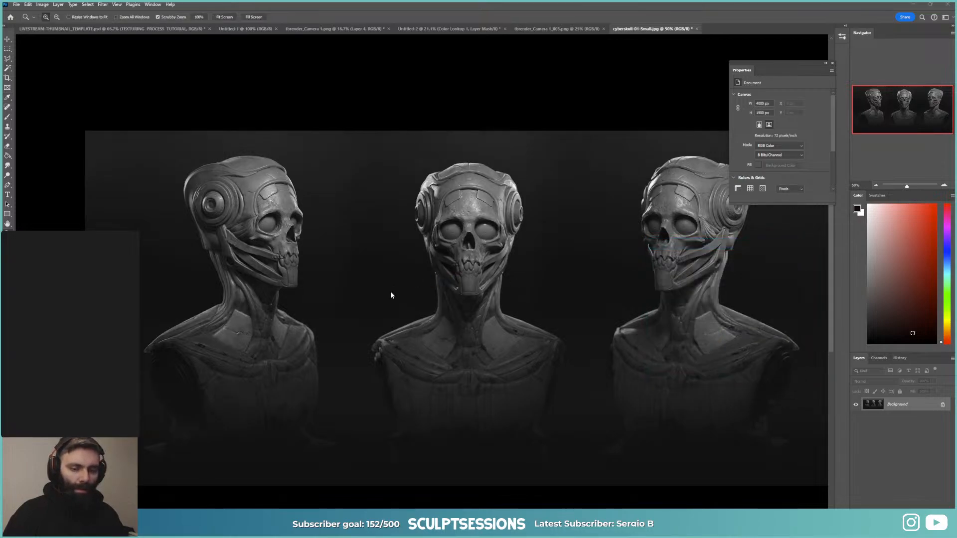
Step: Save the black-and-white version as a separate JPEG named cyberskull-01-Small-BW in the screens folder
{"action": "key", "text": "ctrl+shift+s"}
{"action": "left_click", "coordinate": [340, 331]}
{"action": "type", "text": "-01-Small-"}
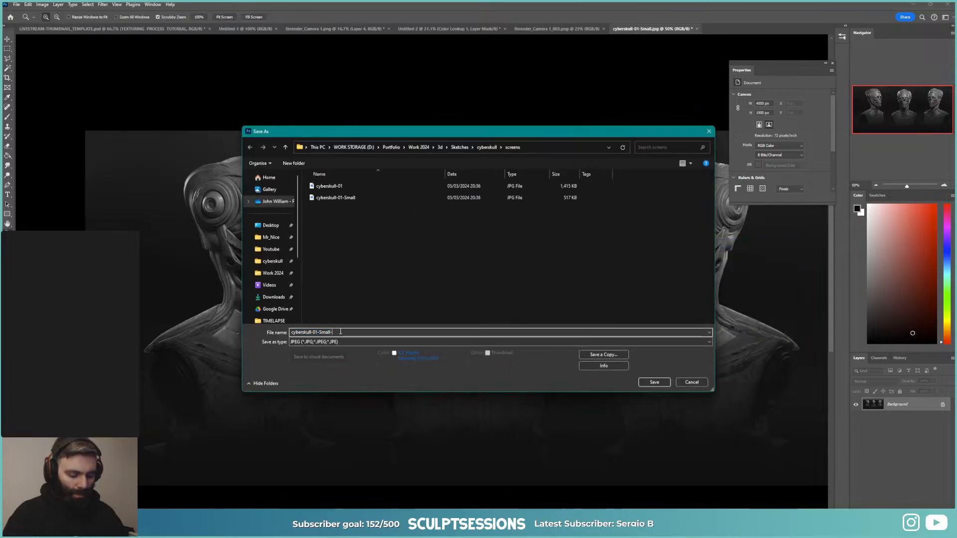
{"action": "type", "text": "02"}
{"action": "key", "text": "Return"}
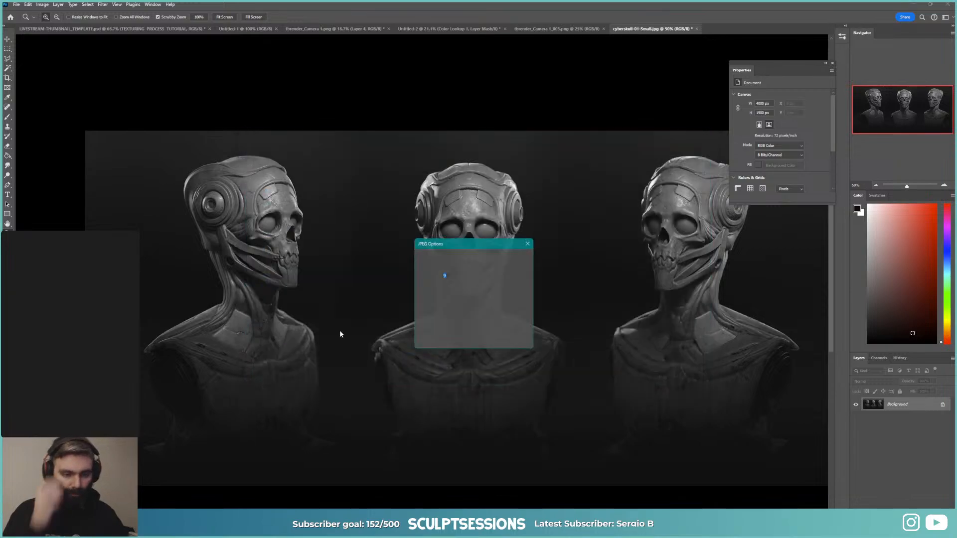
{"action": "key", "text": "Return"}
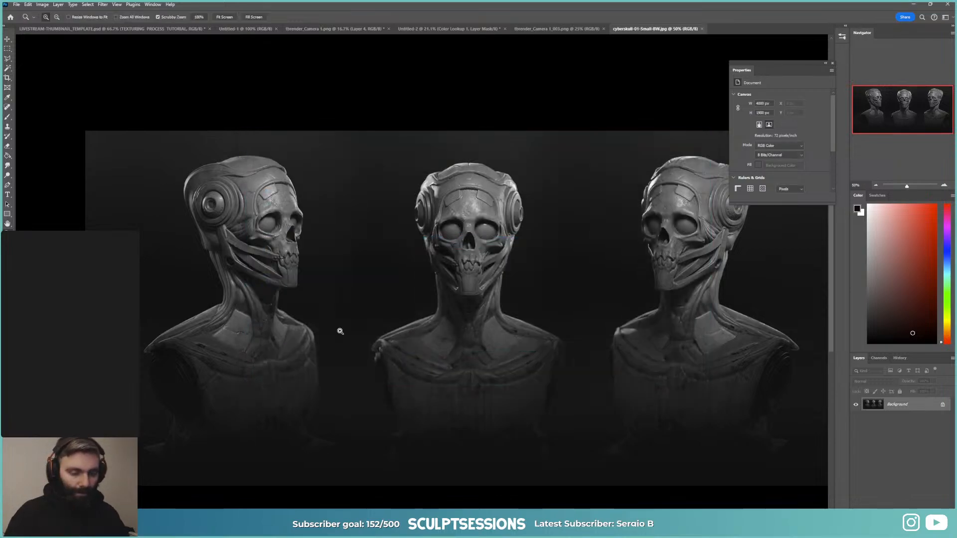
Step: Close the tbrender_Camera 1_003.png render and the layered Untitled-2 composite without saving changes
{"action": "key", "text": "v"}
{"action": "left_click", "coordinate": [593, 29]}
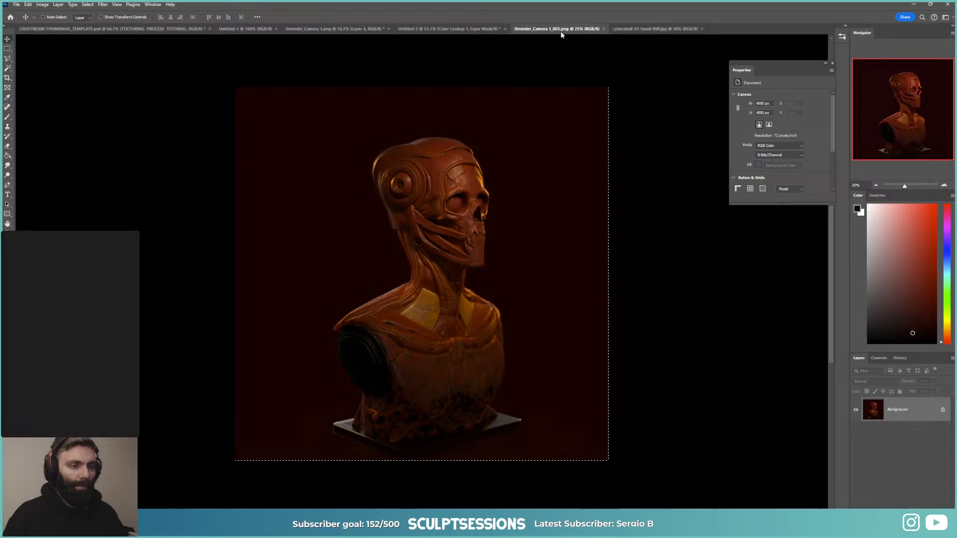
{"action": "left_click", "coordinate": [602, 29]}
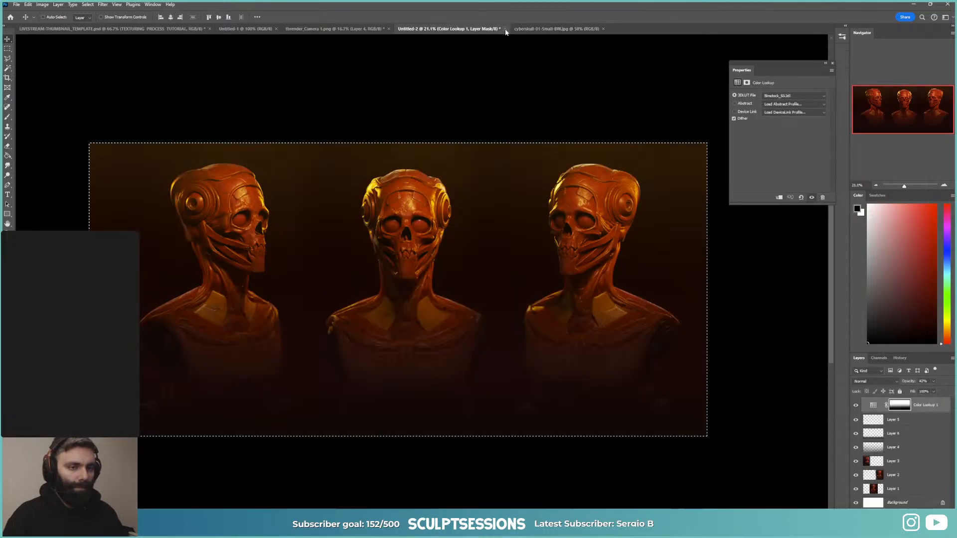
{"action": "left_click", "coordinate": [504, 30]}
{"action": "left_click", "coordinate": [475, 191]}
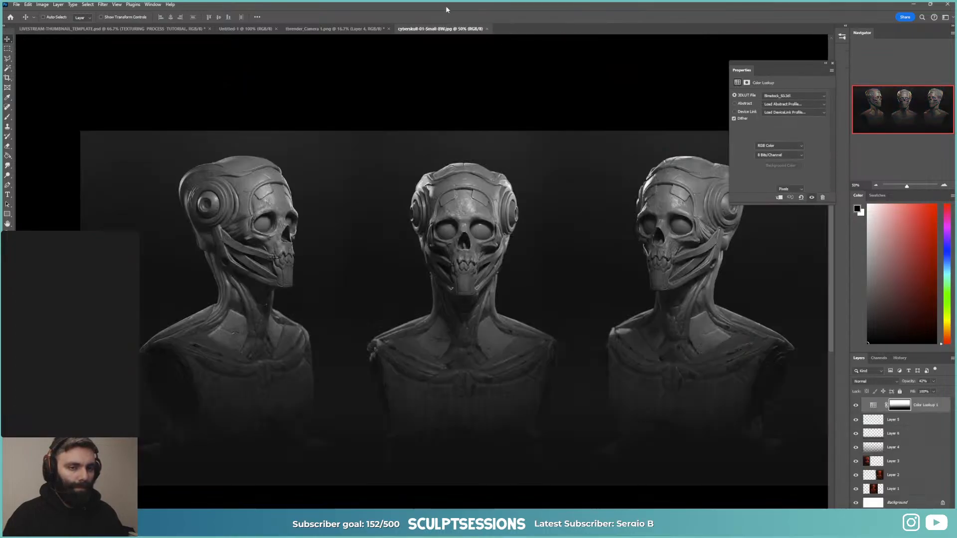
Step: Undo the Levels adjustment, the desaturation and the image resize
{"action": "key", "text": "ctrl+z"}
{"action": "key", "text": "ctrl+z"}
{"action": "key", "text": "ctrl+z"}
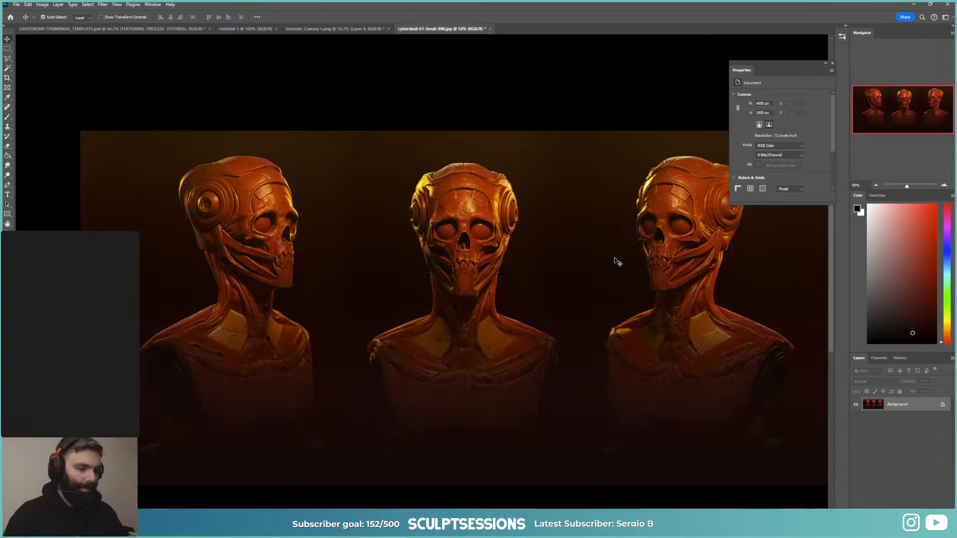
{"action": "key", "text": "ctrl+minus"}
{"action": "key", "text": "ctrl+minus"}
{"action": "key", "text": "ctrl+minus"}
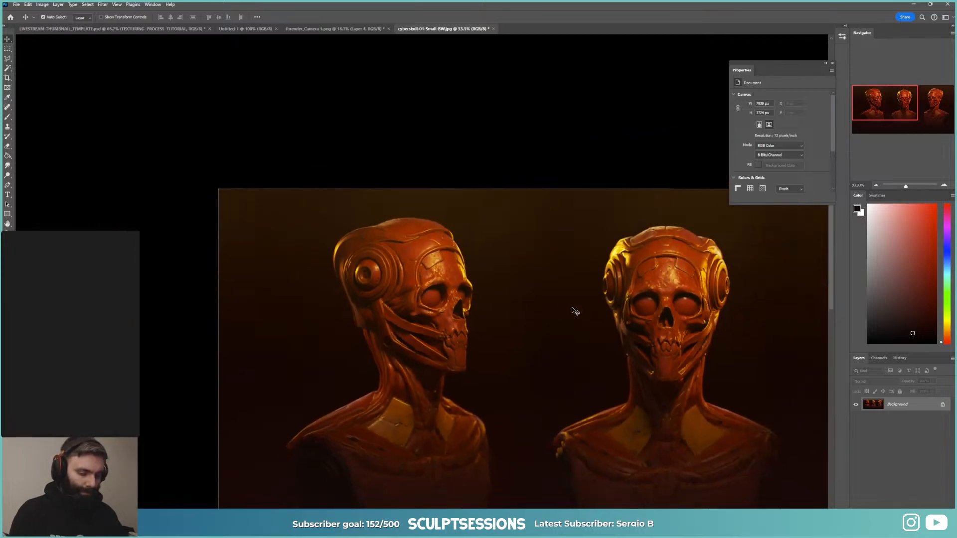
Step: View the three colour-graded busts in full-screen mode with the interface hidden, and look at them closer
{"action": "left_click_drag", "start_coordinate": [584, 347], "coordinate": [461, 296]}
{"action": "key", "text": "Tab"}
{"action": "key", "text": "Tab"}
{"action": "key", "text": "Tab"}
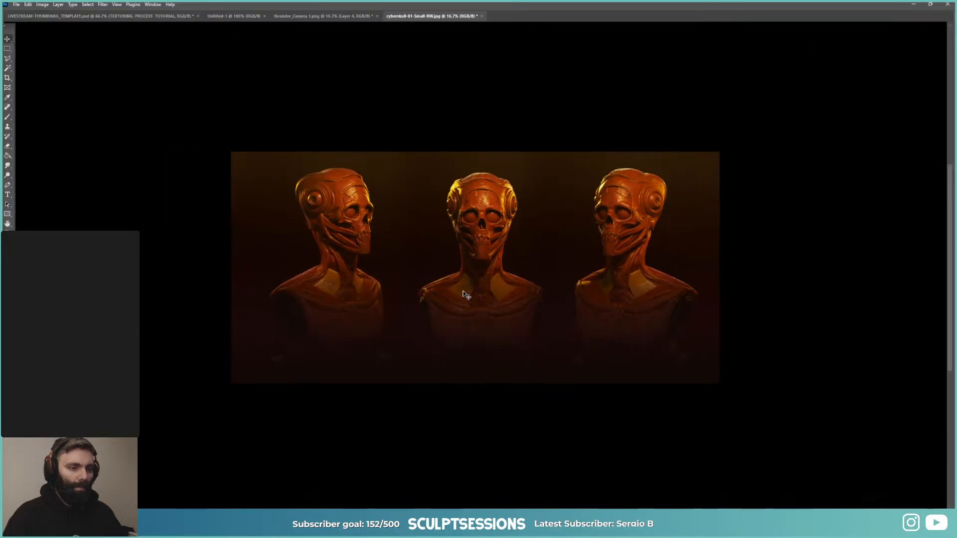
{"action": "key", "text": "f"}
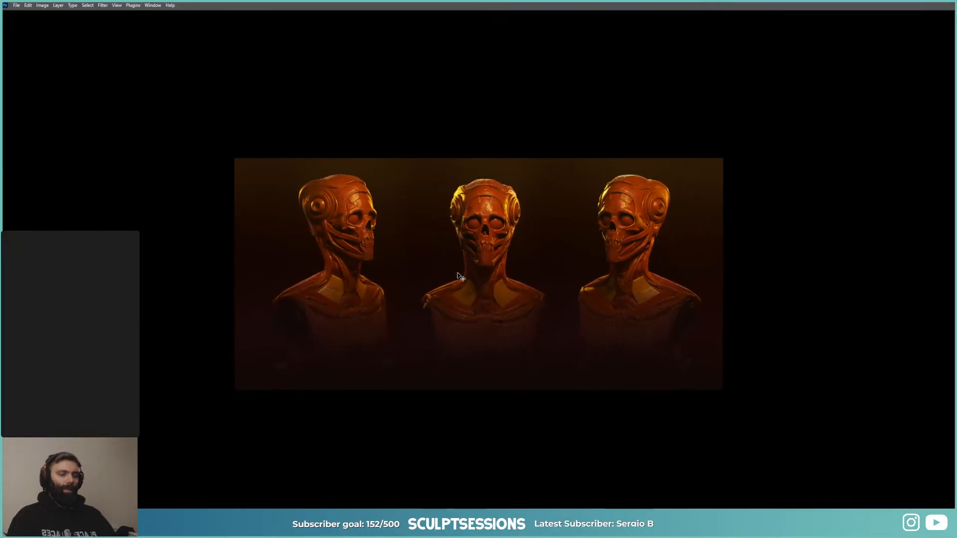
{"action": "key", "text": "f"}
{"action": "mouse_move", "coordinate": [507, 274]}
{"action": "left_mouse_down", "text": "ctrl"}
{"action": "mouse_move", "coordinate": [522, 282]}
{"action": "mouse_move", "coordinate": [512, 278]}
{"action": "mouse_move", "coordinate": [508, 290]}
{"action": "left_mouse_up", "text": "ctrl"}
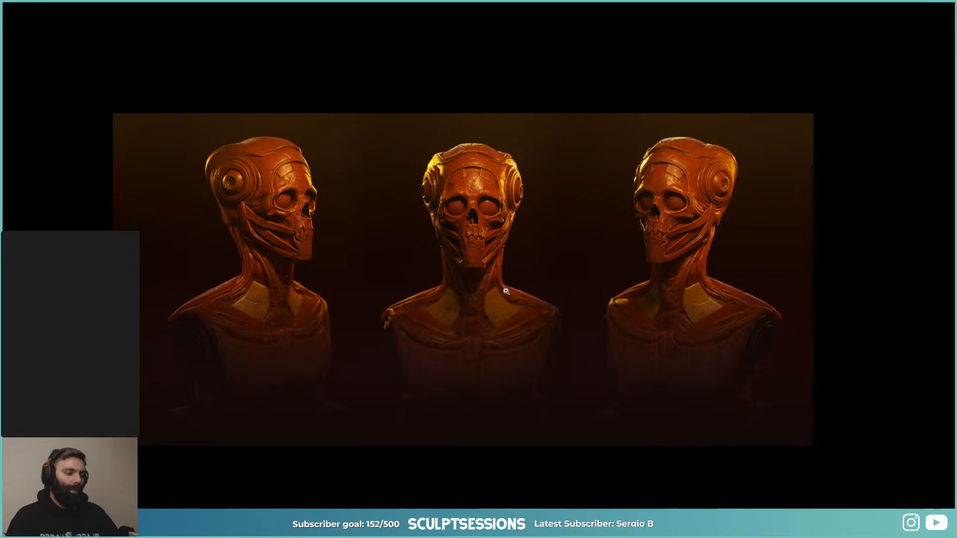